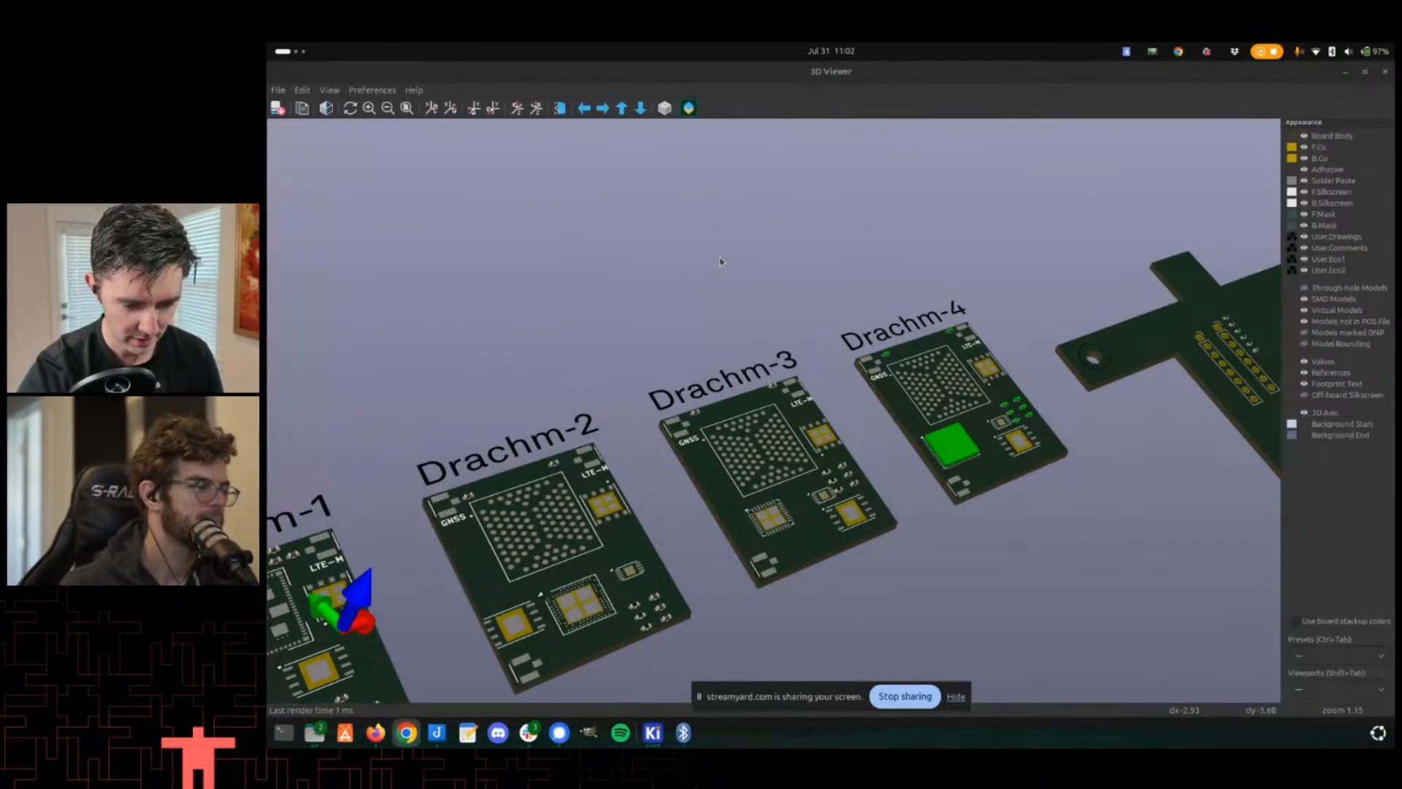
- Orbit, pan and zoom the 3D view to inspect the four Drachm boards and the adapter board
middle_drag(721, 262, 794, 223)
scroll(685, 443, down, 2)
middle_drag(685, 443, 895, 369)
drag(895, 369, 774, 365)
middle_drag(1068, 324, 817, 415)
drag(817, 415, 856, 404)
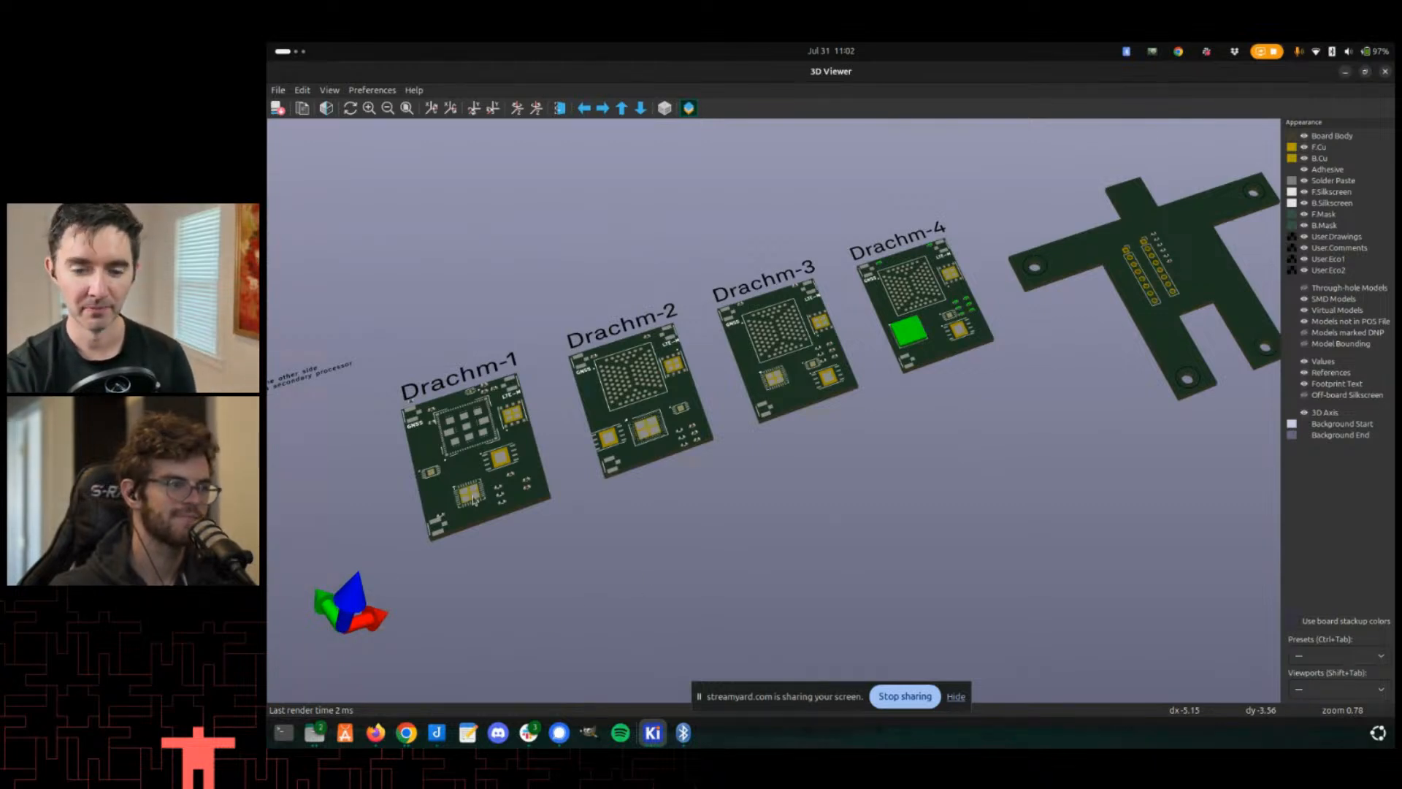
drag(461, 499, 687, 495)
middle_drag(687, 495, 596, 524)
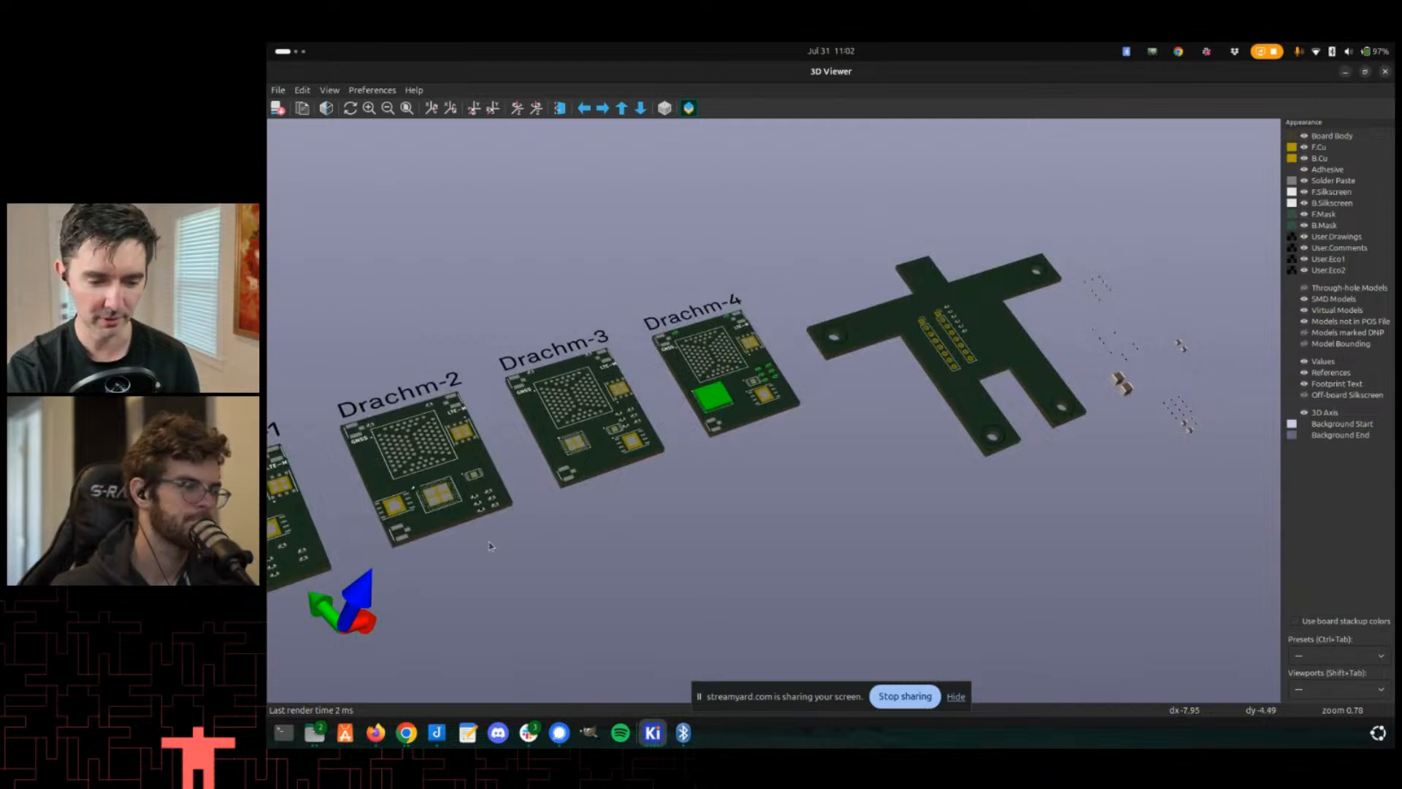
drag(490, 545, 593, 586)
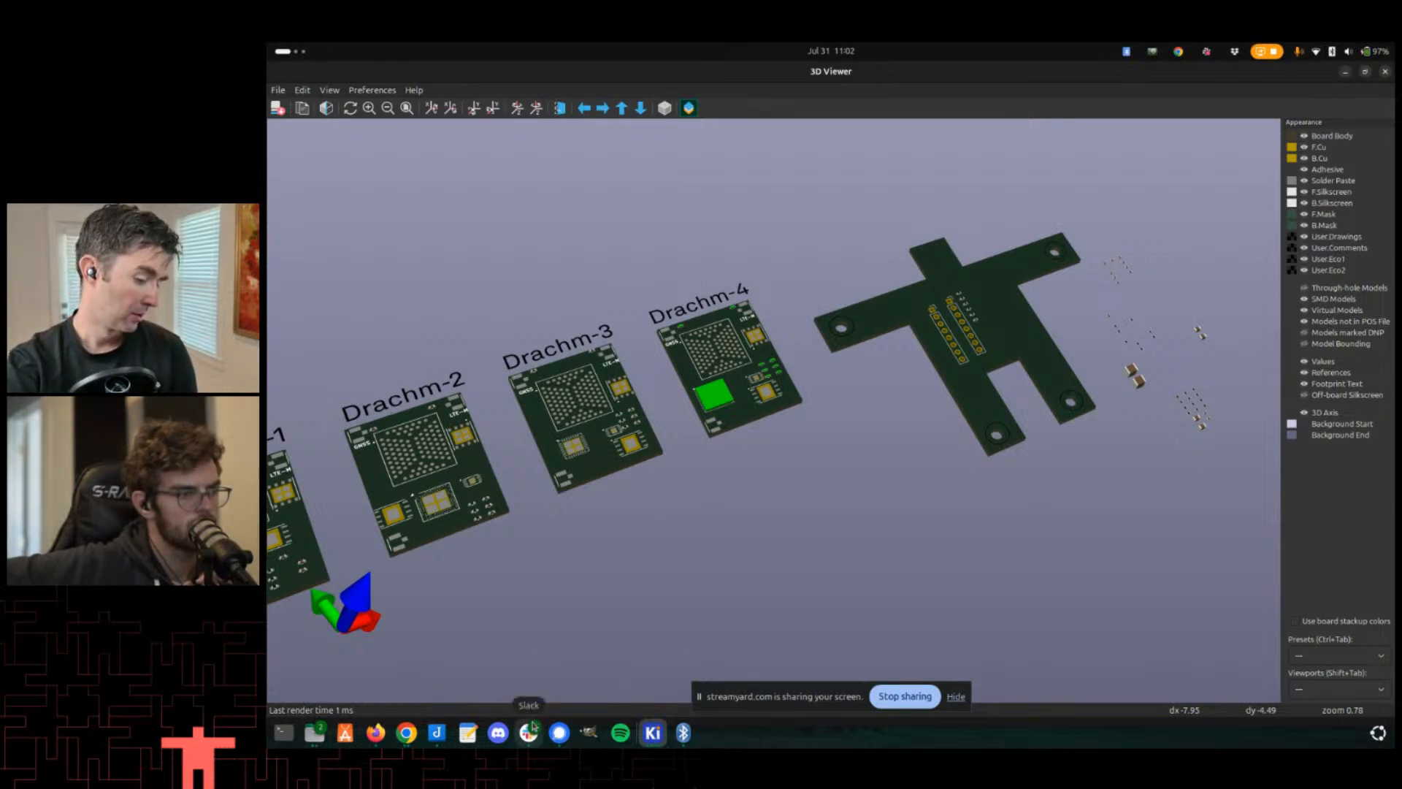
middle_drag(627, 520, 710, 435)
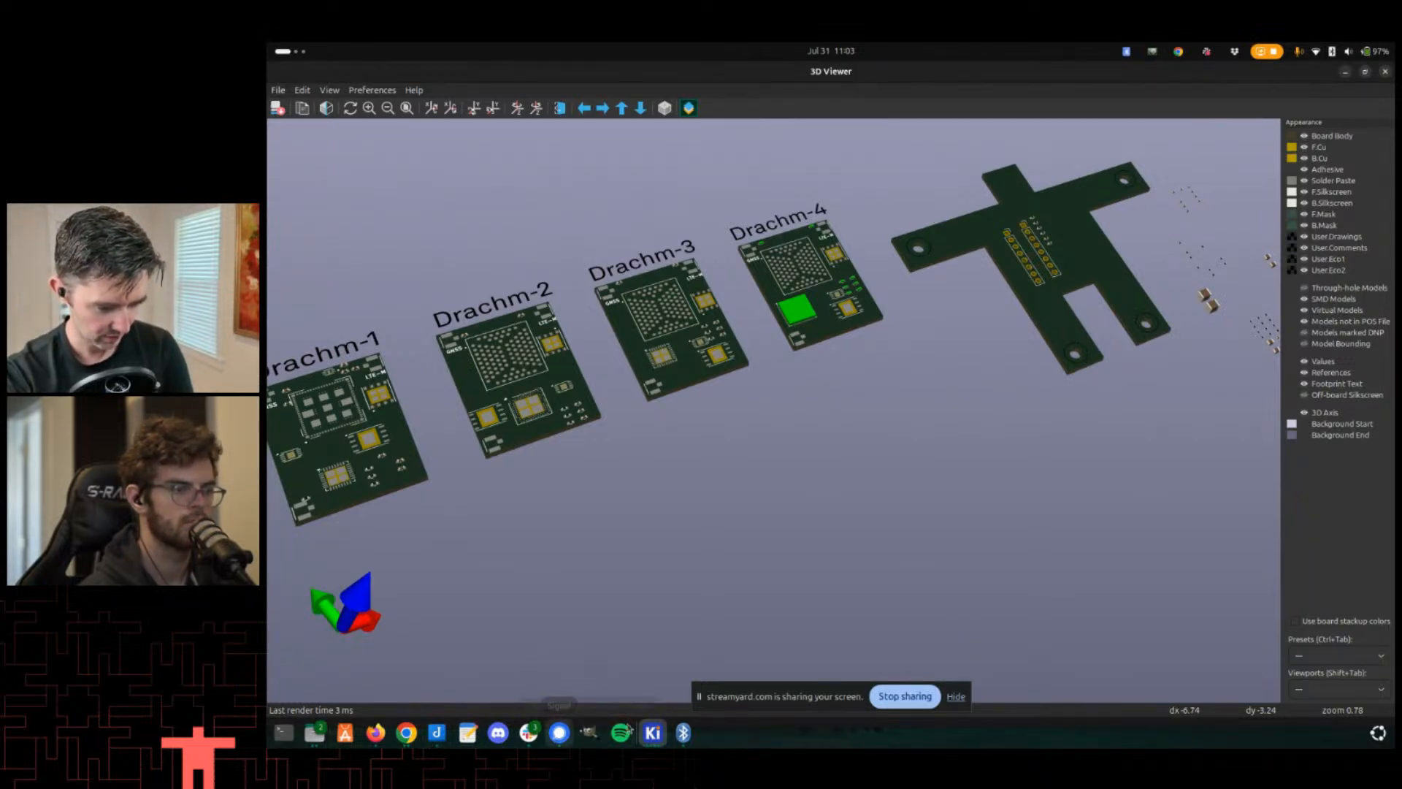
- Switch to the PCB Editor window and pan across the Drachm board layouts
click(661, 733)
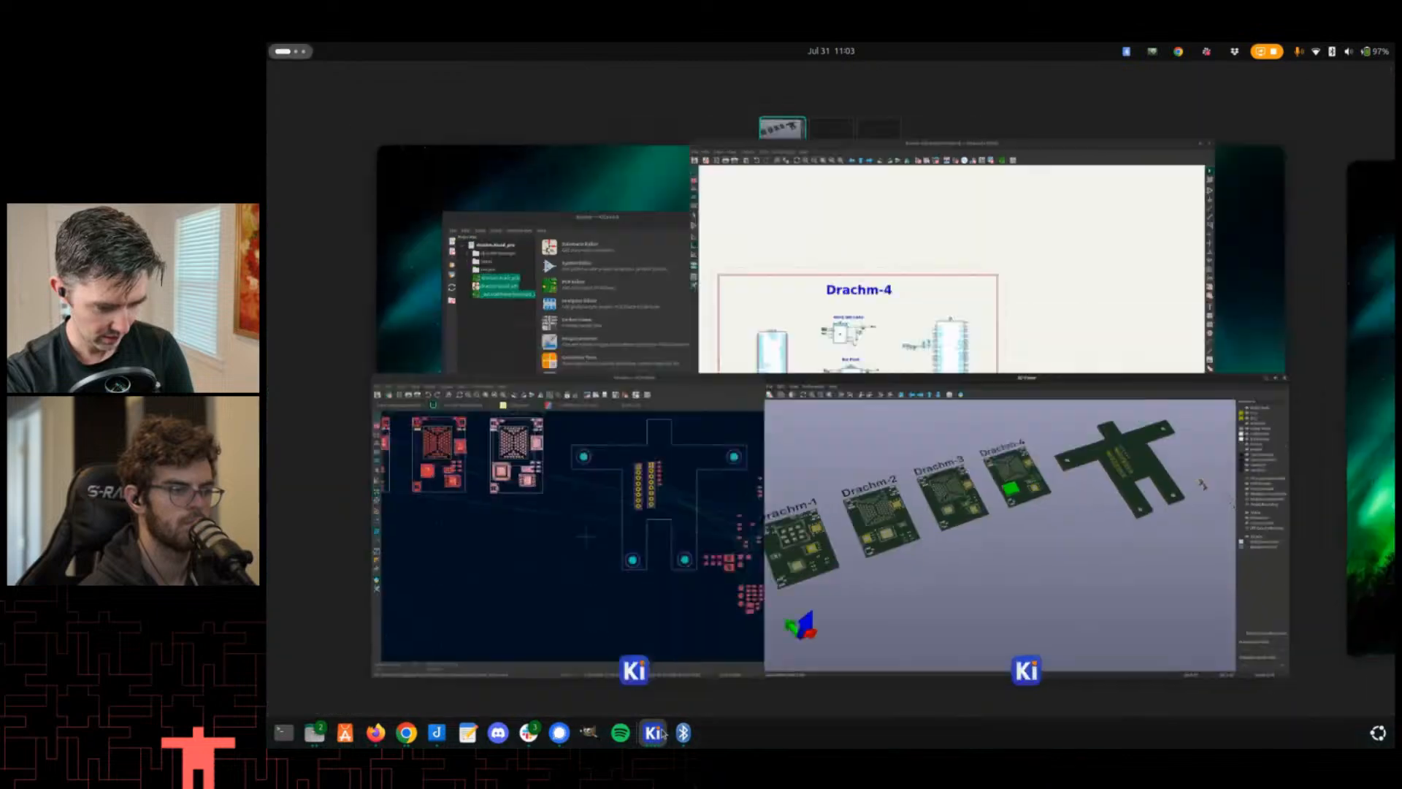
click(730, 563)
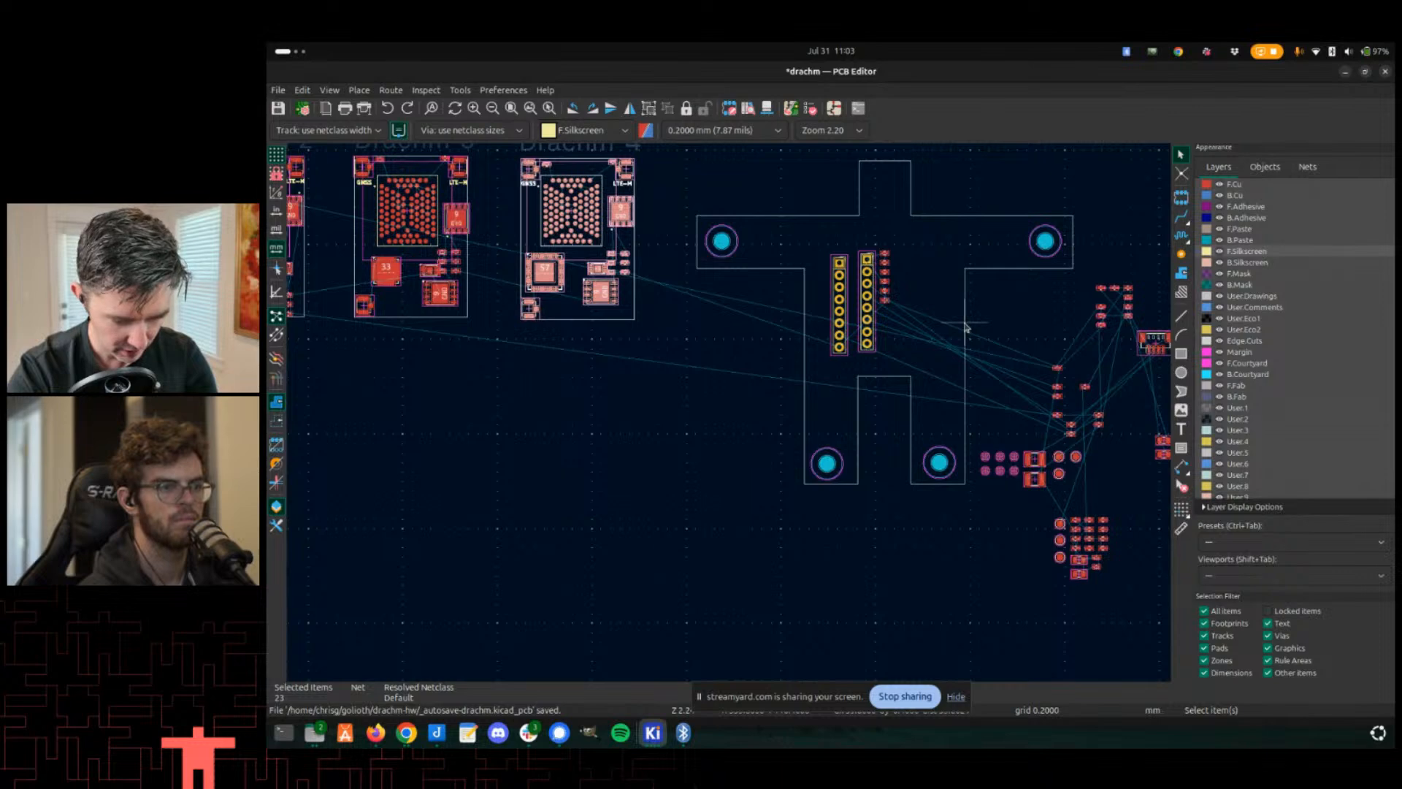
click(956, 697)
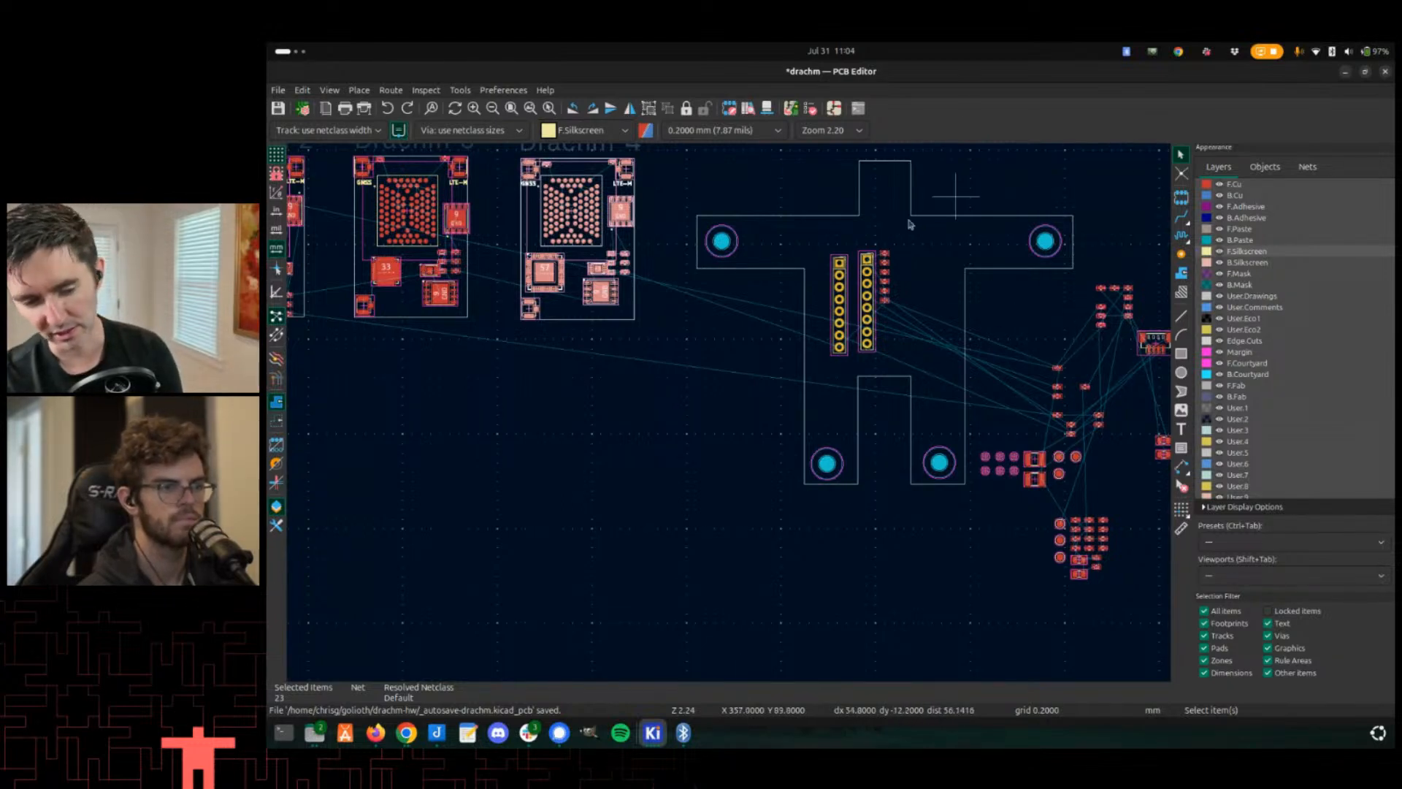
middle_drag(958, 252, 907, 340)
middle_drag(789, 386, 787, 390)
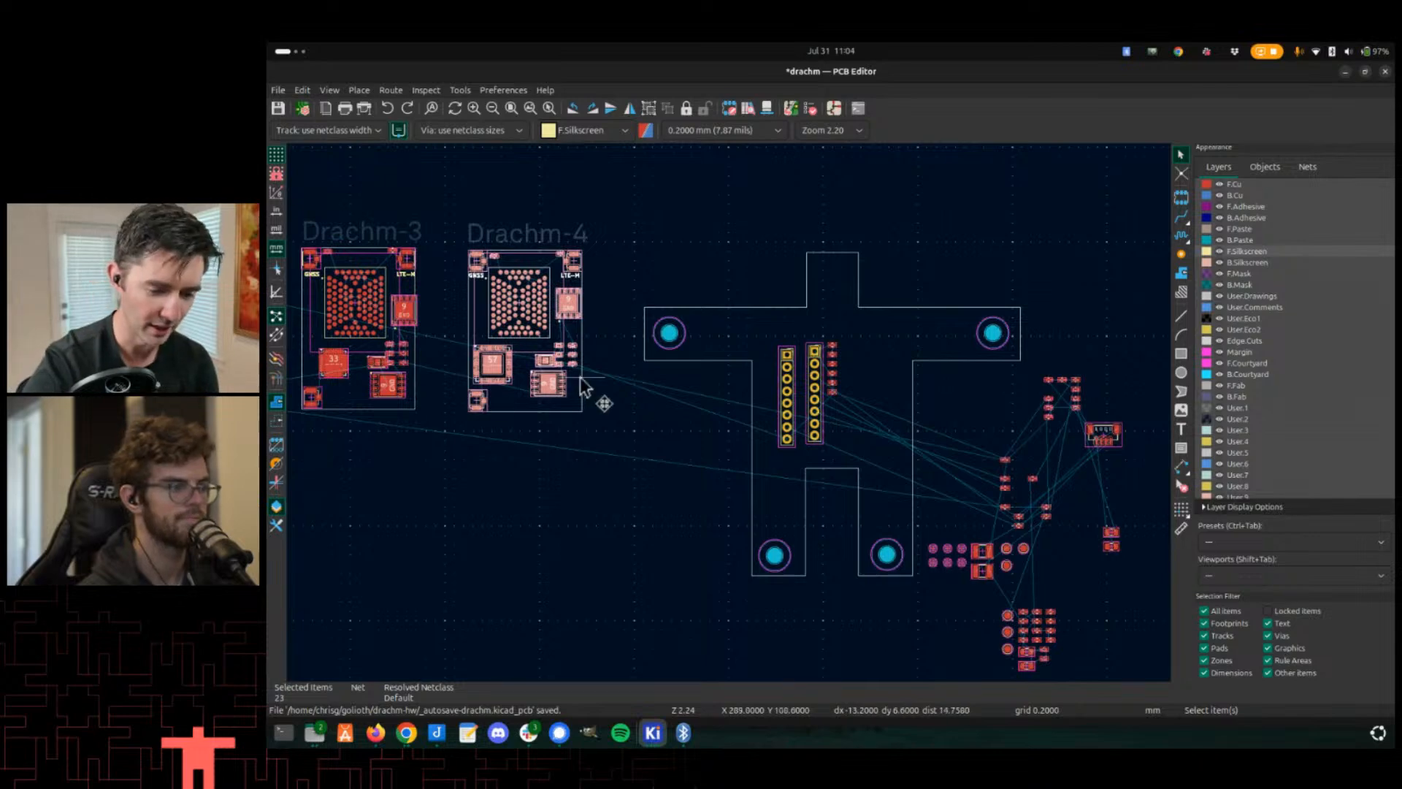
middle_drag(545, 585, 705, 570)
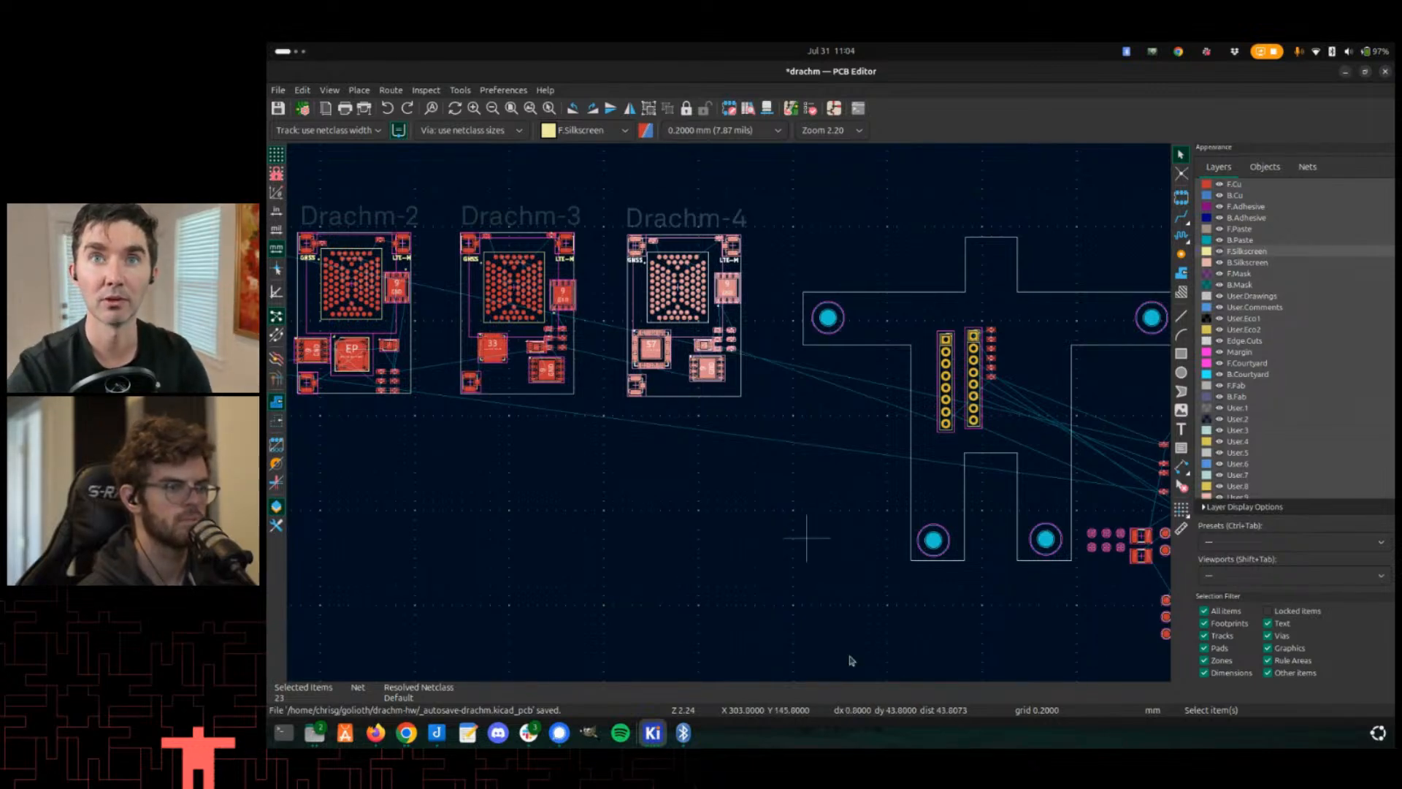
- Switch to the Drachm Pin Planning spreadsheet, close the conditional format rules panel and zoom the page to 125%
key(alt+Tab)
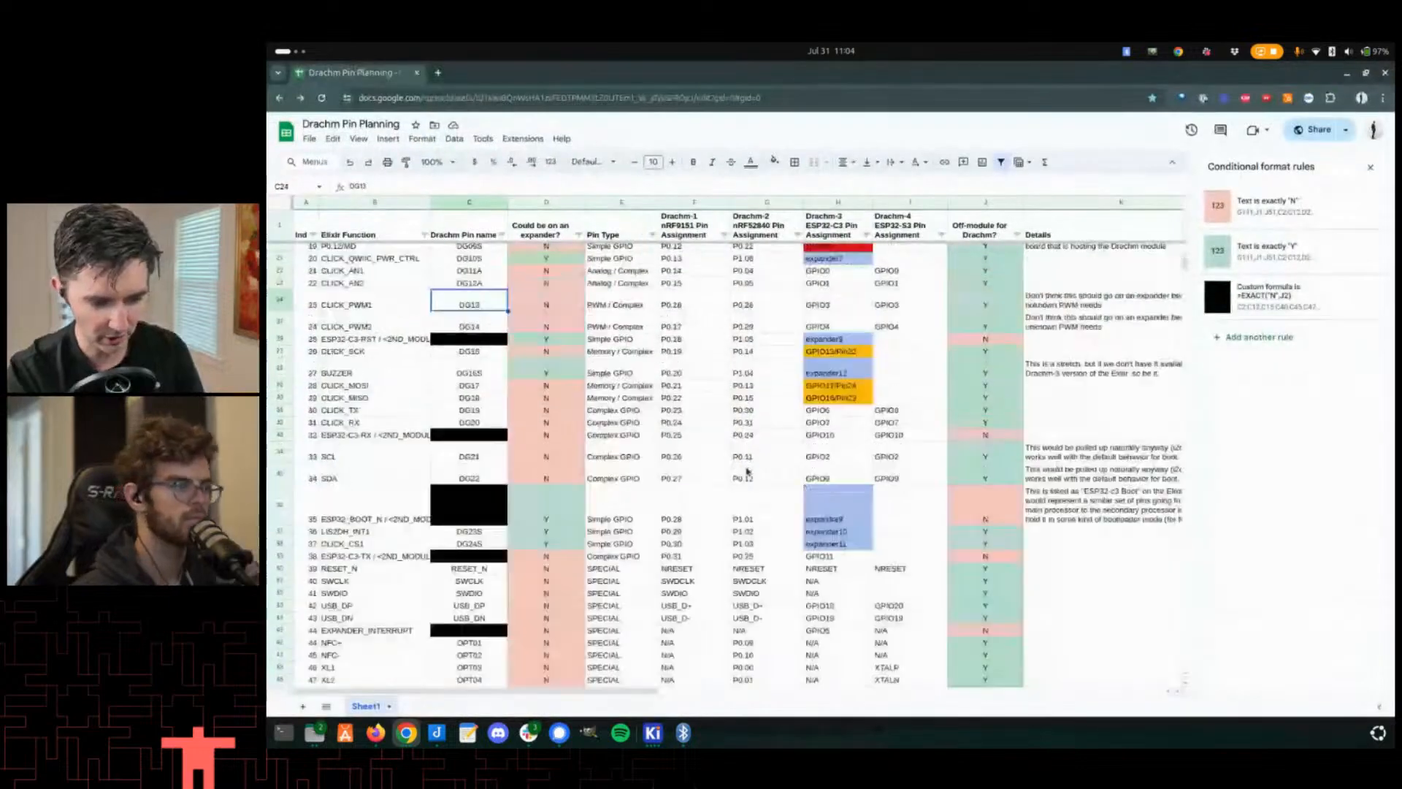
click(1372, 169)
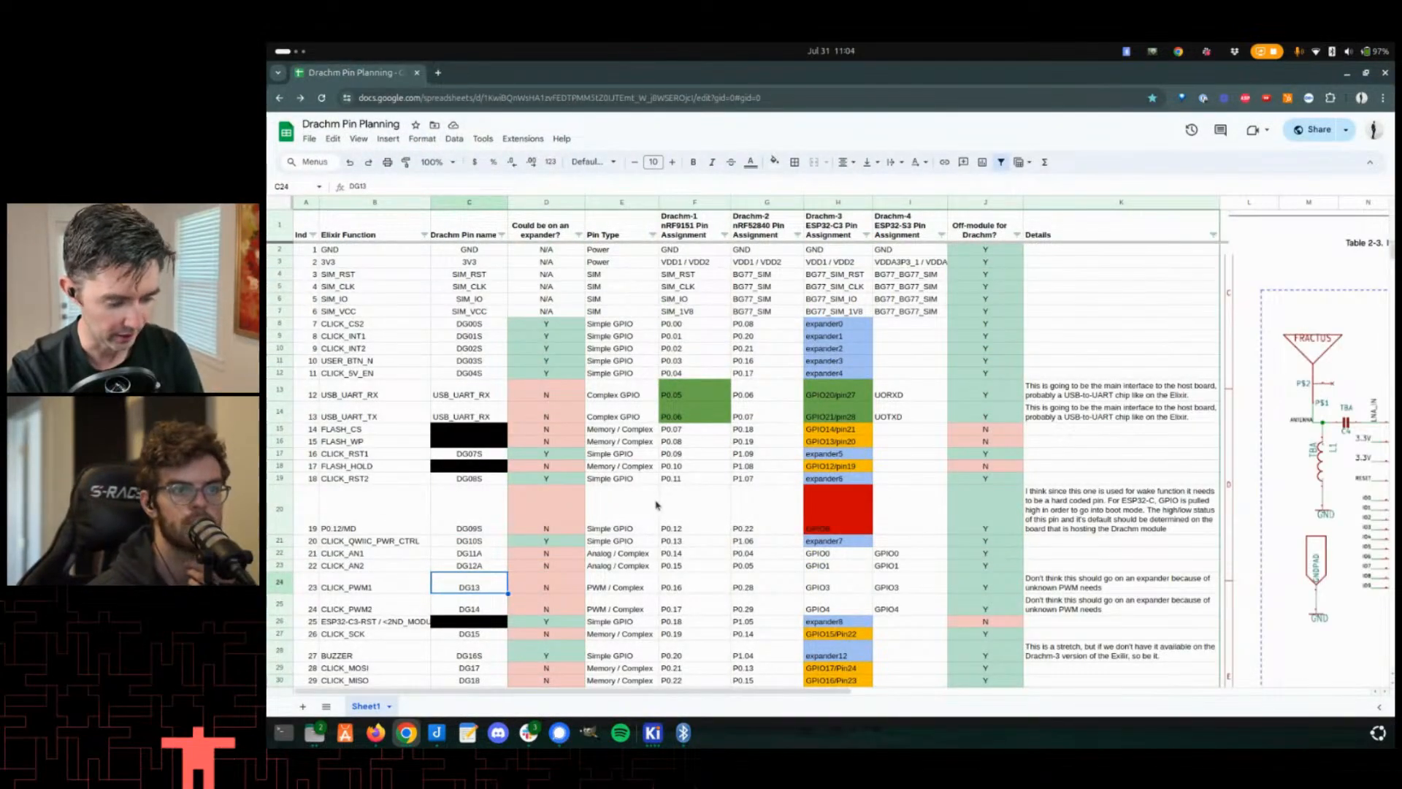
key(ctrl+plus)
key(ctrl+plus)
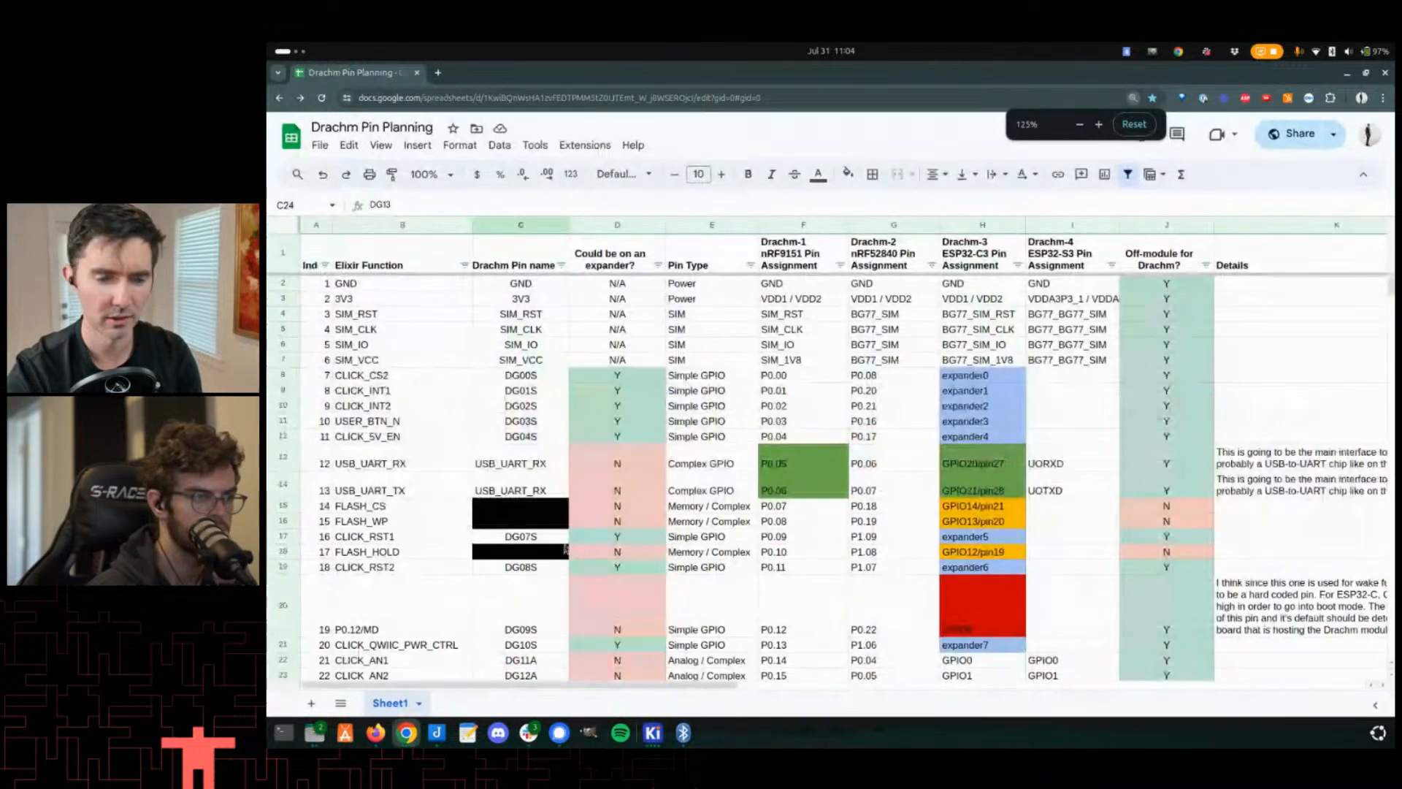
- Scroll through the pin assignment table and select the Drachm-3 ESP32-C3 pin assignment column
scroll(548, 452, down, 5)
scroll(547, 453, down, 2)
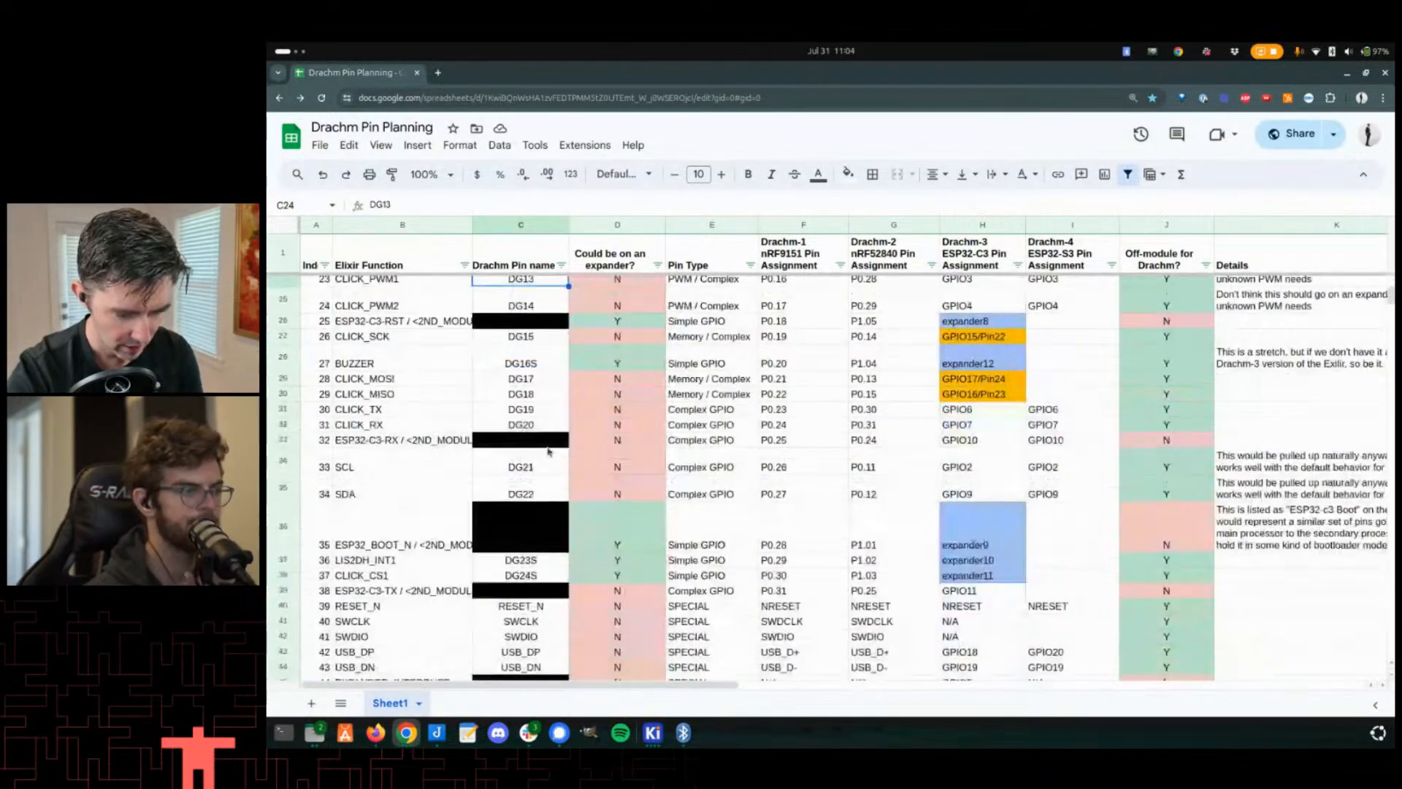
scroll(548, 453, up, 4)
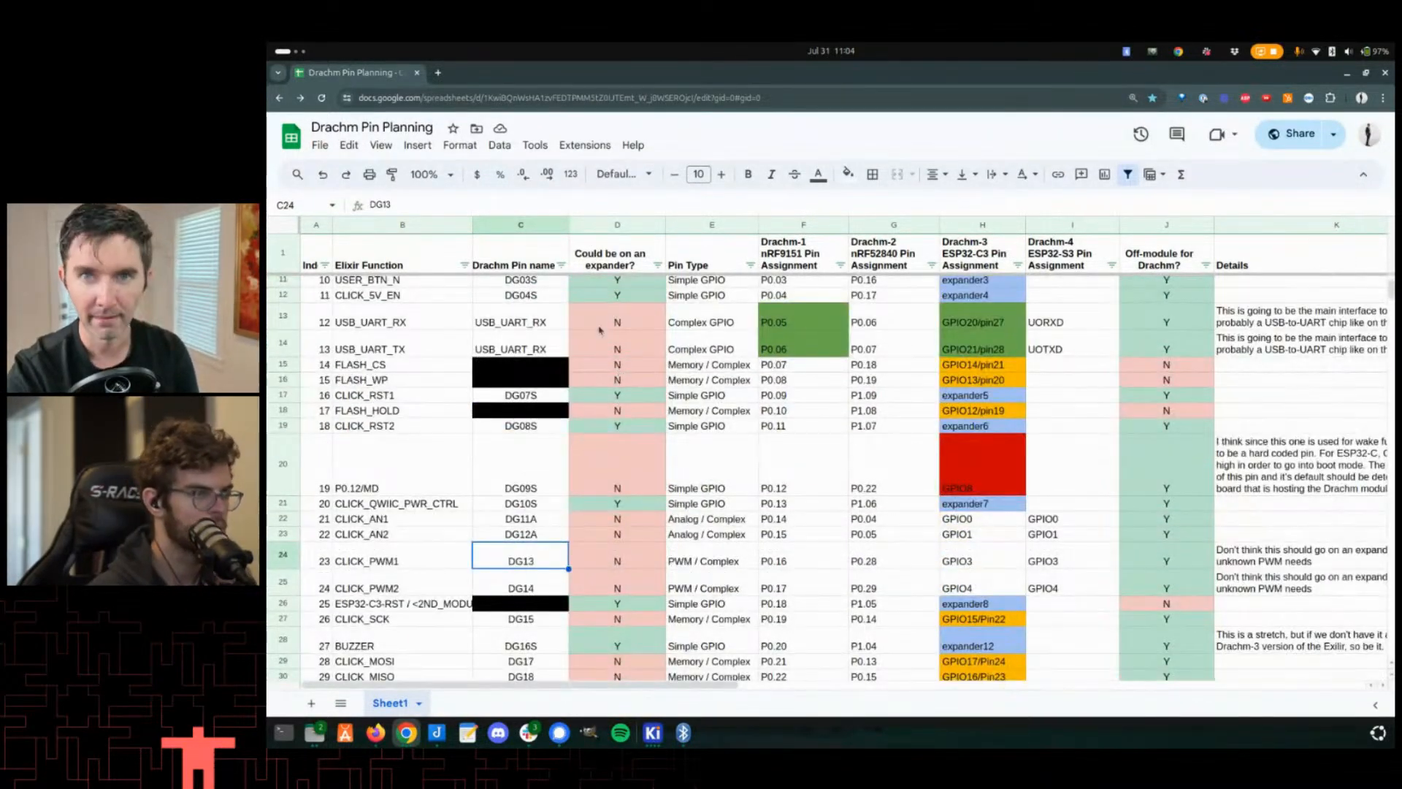
scroll(601, 333, up, 3)
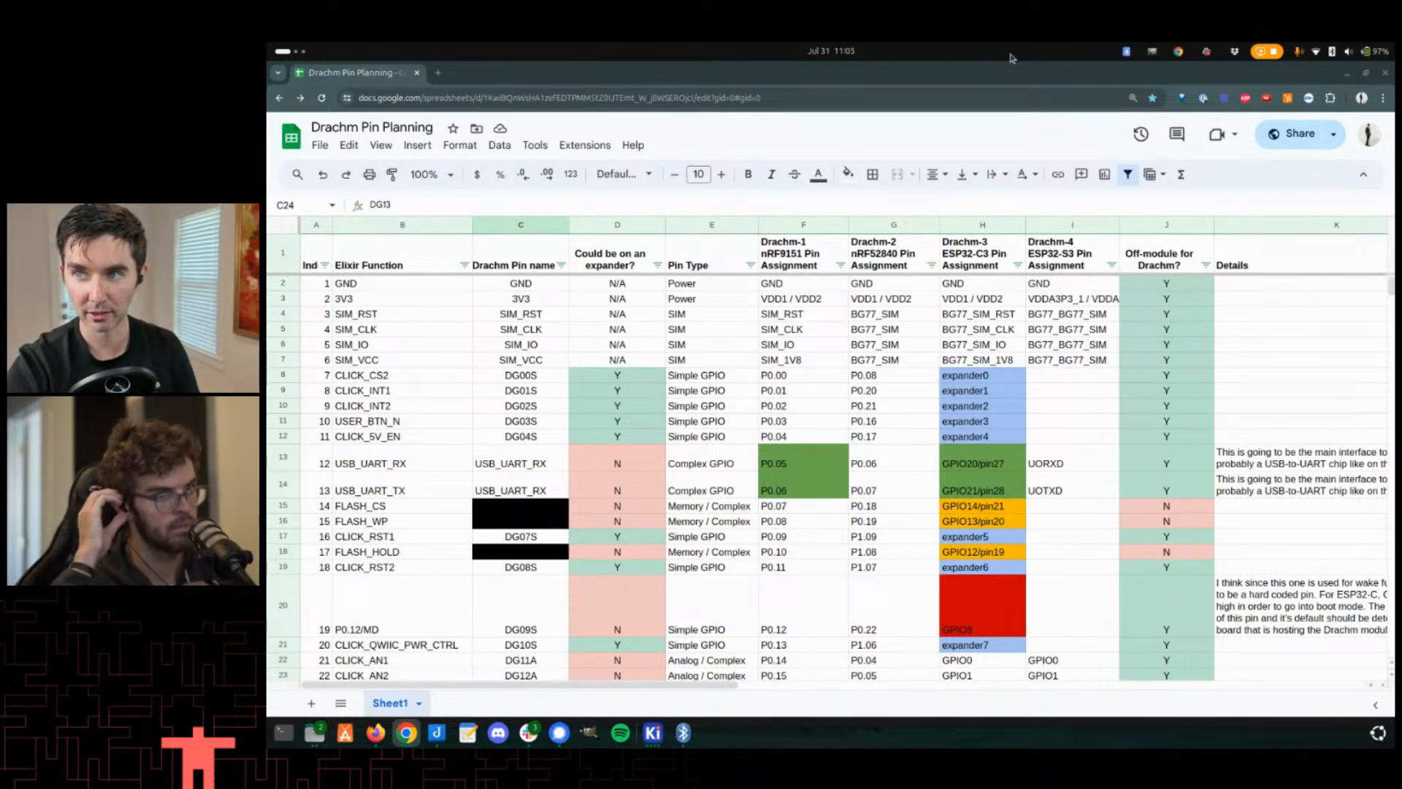
click(960, 225)
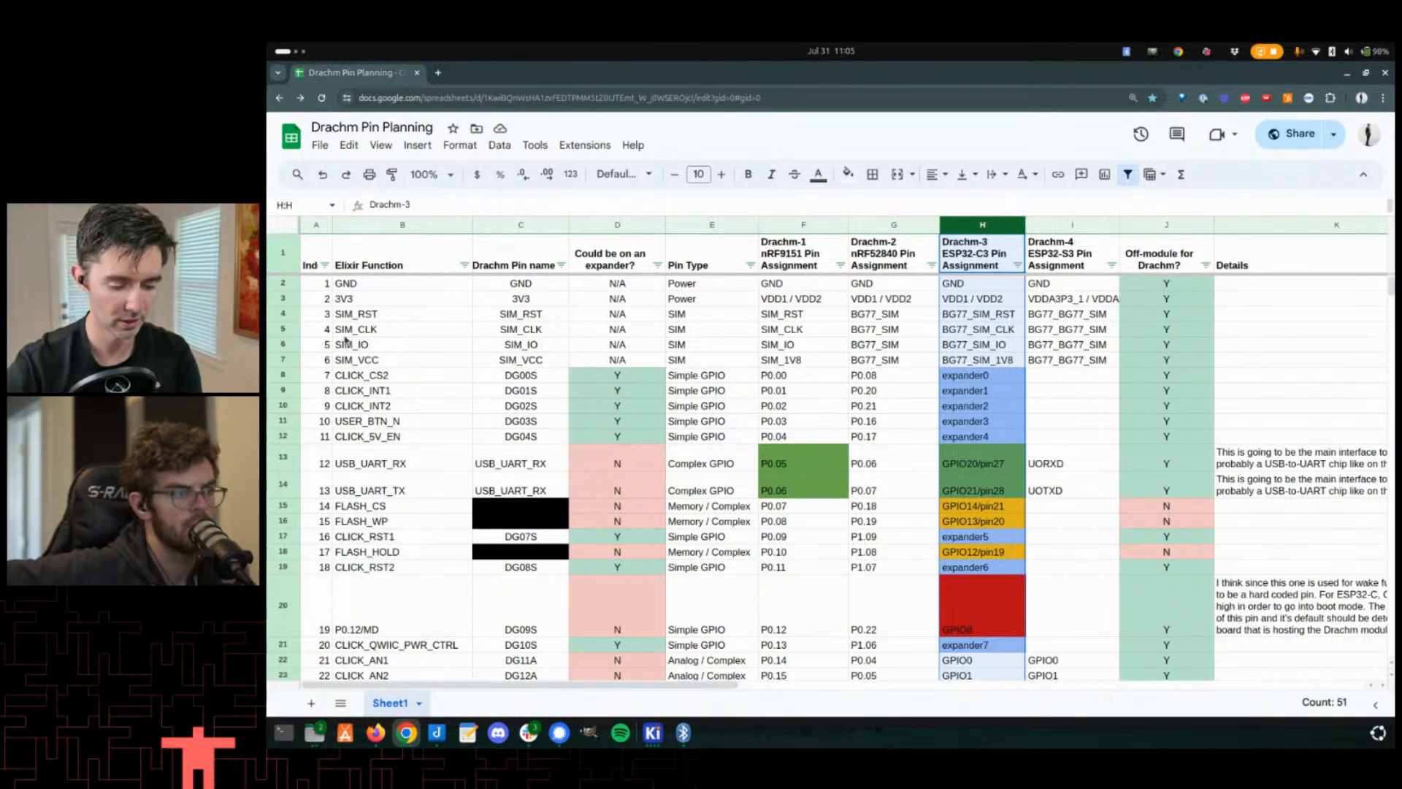
- Open a new browser tab and go to the Golioth blog
key(ctrl+t)
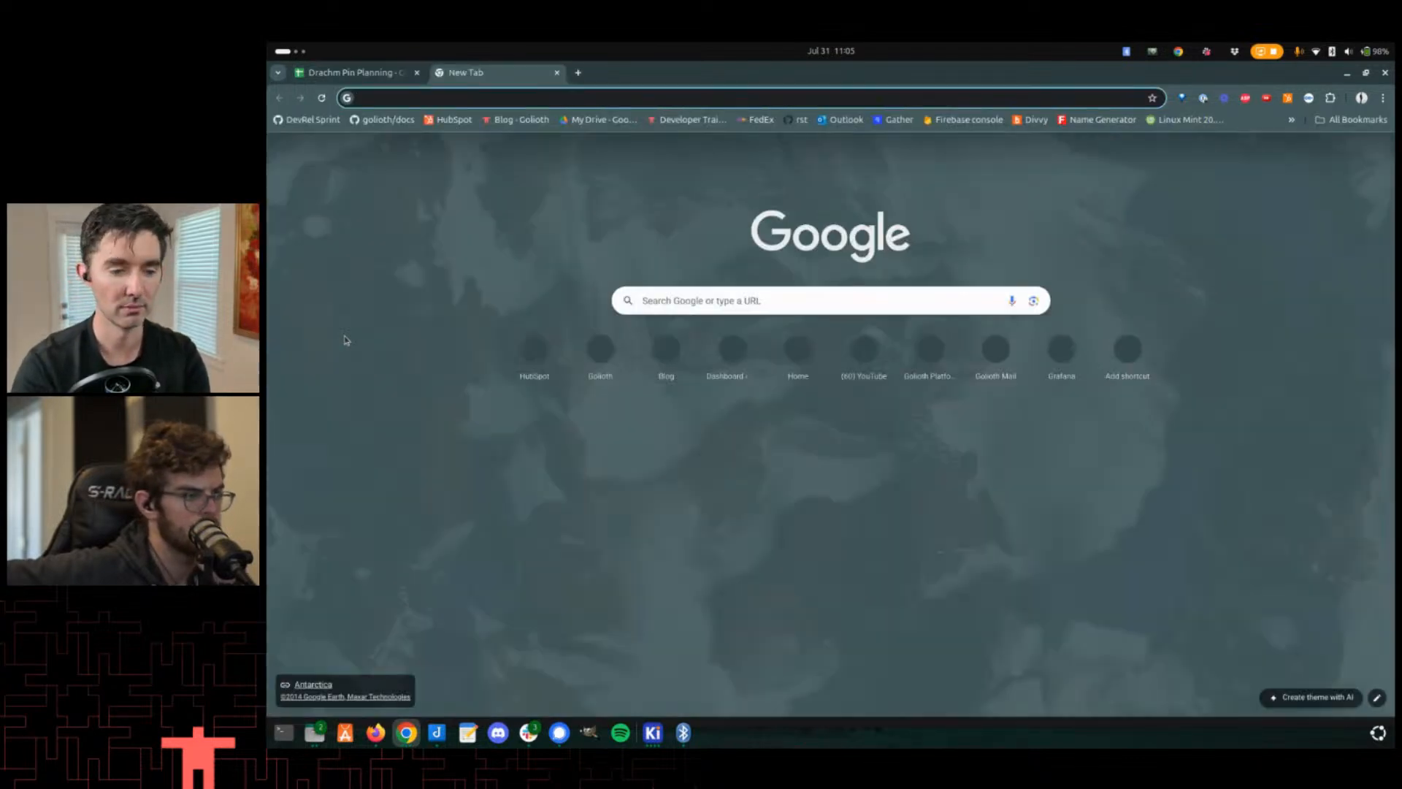
text(blog.golioth.io)
key(Return)
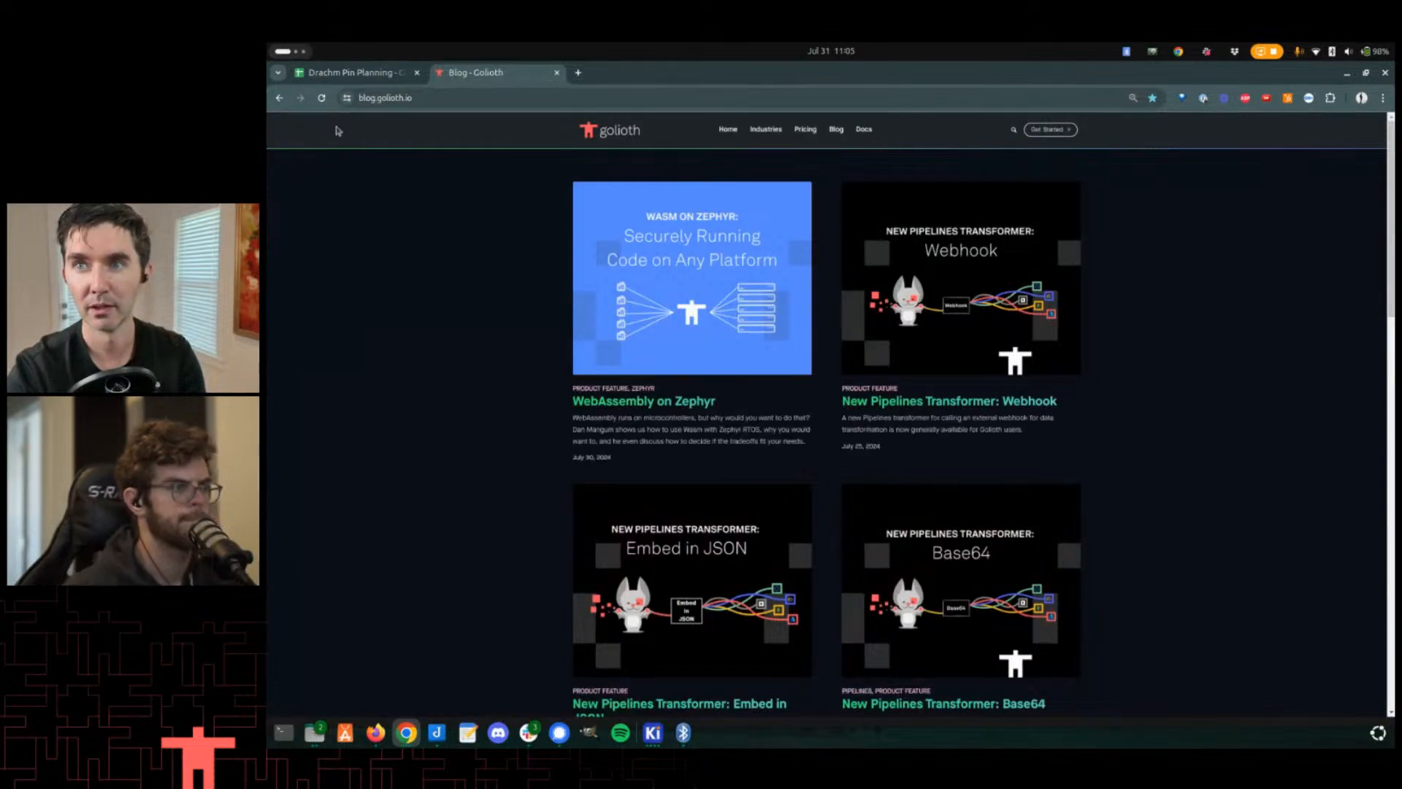
- Scroll the blog listing and open the post 'All Golioth Hardware is Now Open Source'
scroll(908, 357, down, 1)
scroll(909, 357, down, 3)
scroll(838, 395, up, 2)
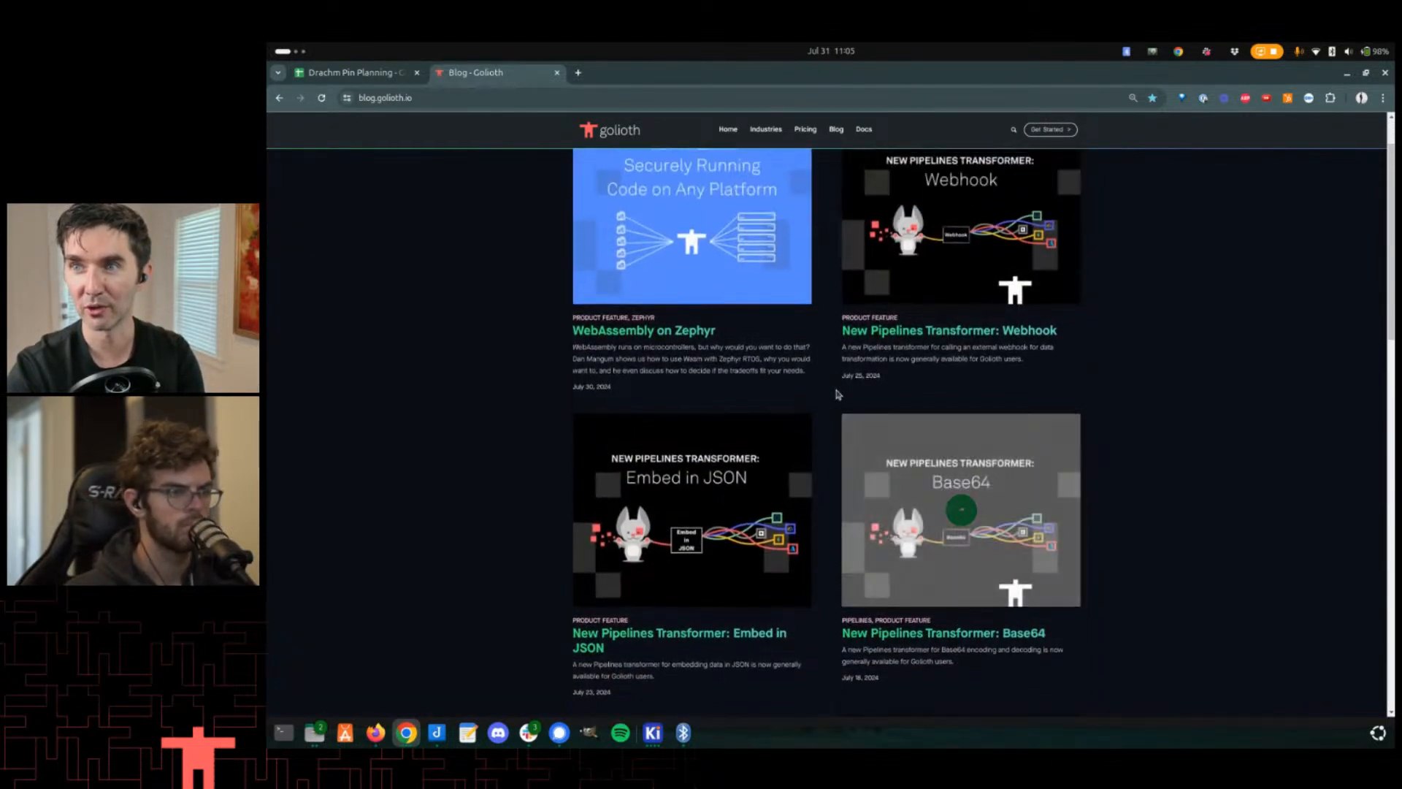
scroll(802, 413, down, 4)
scroll(802, 414, down, 2)
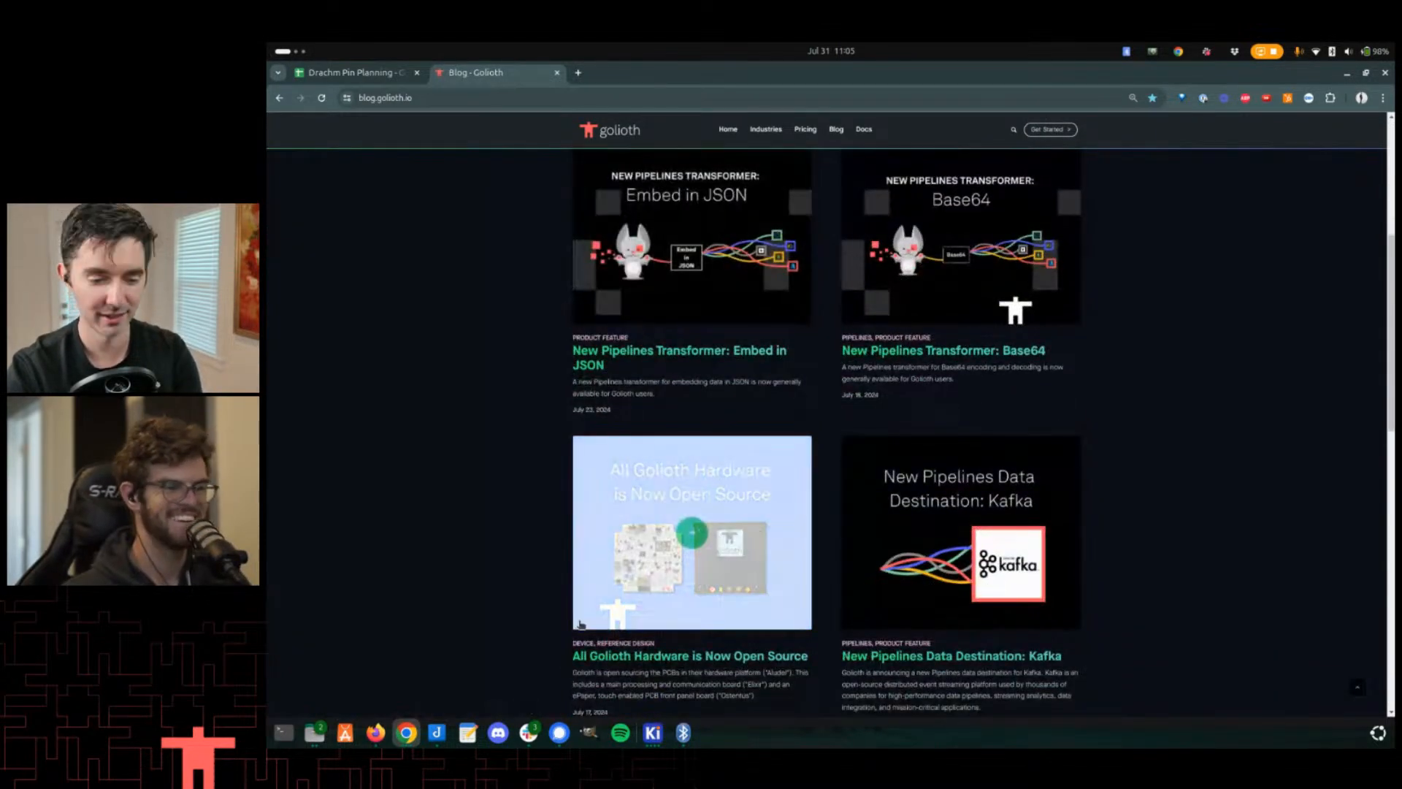
click(641, 576)
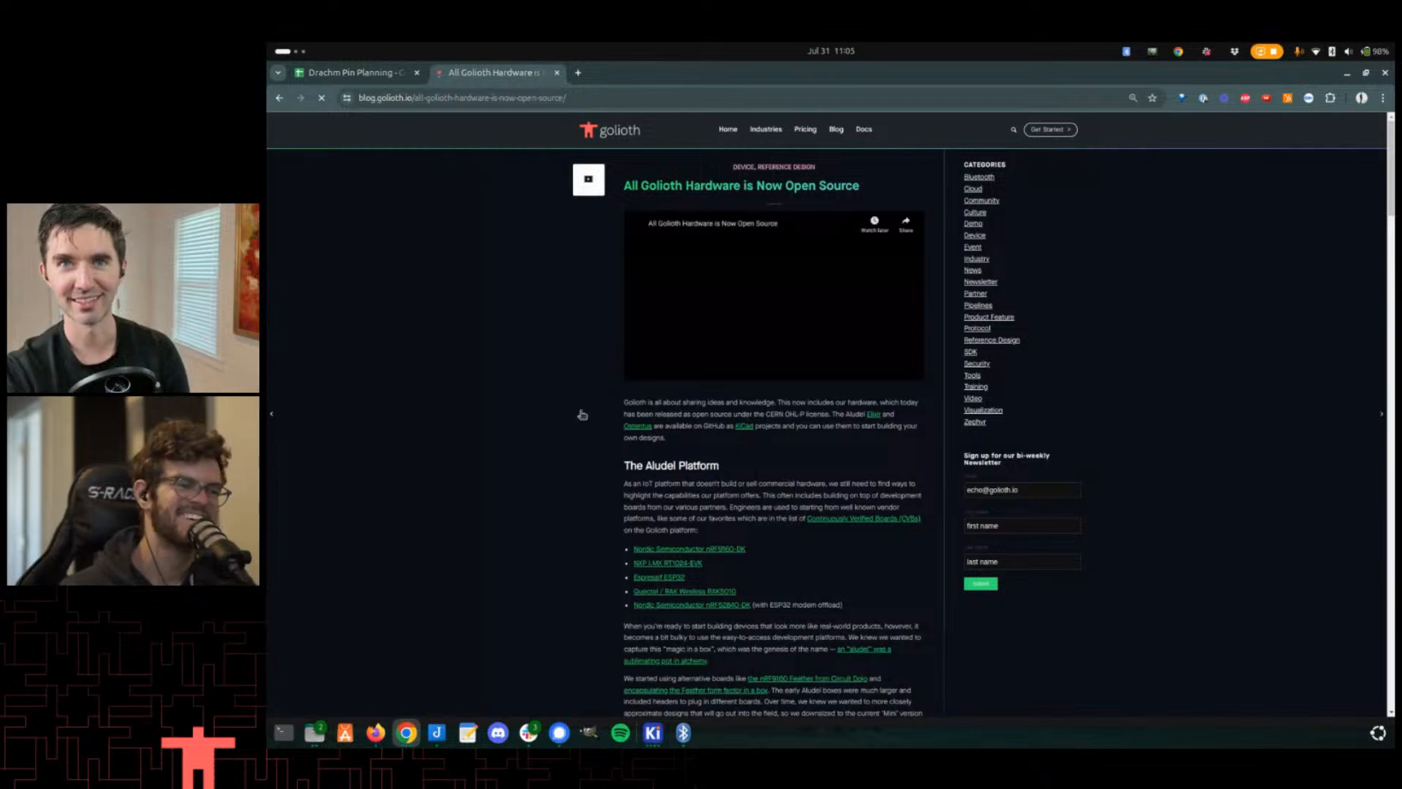
- Scroll through the post to the Elixir board photos
scroll(486, 365, down, 5)
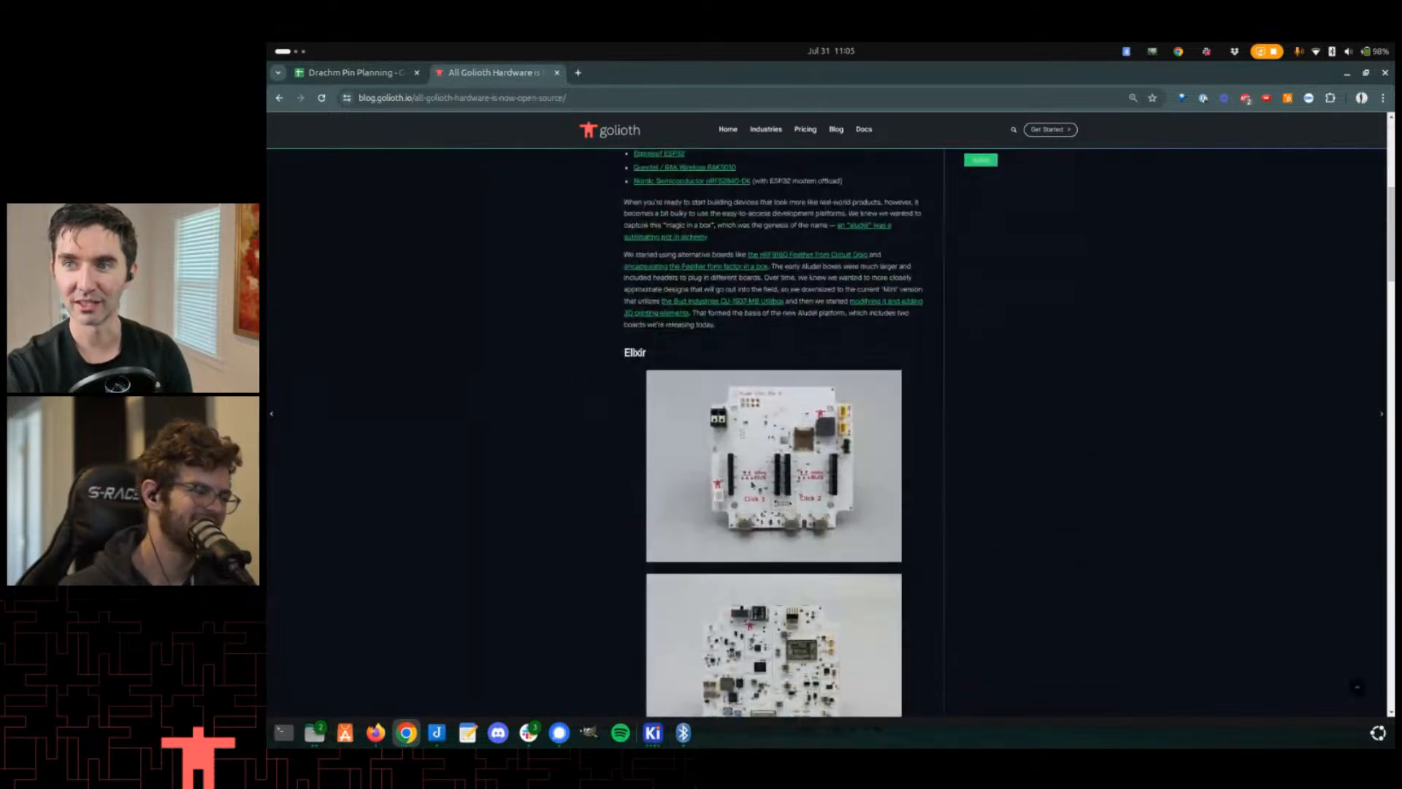
scroll(701, 563, down, 3)
scroll(843, 548, up, 2)
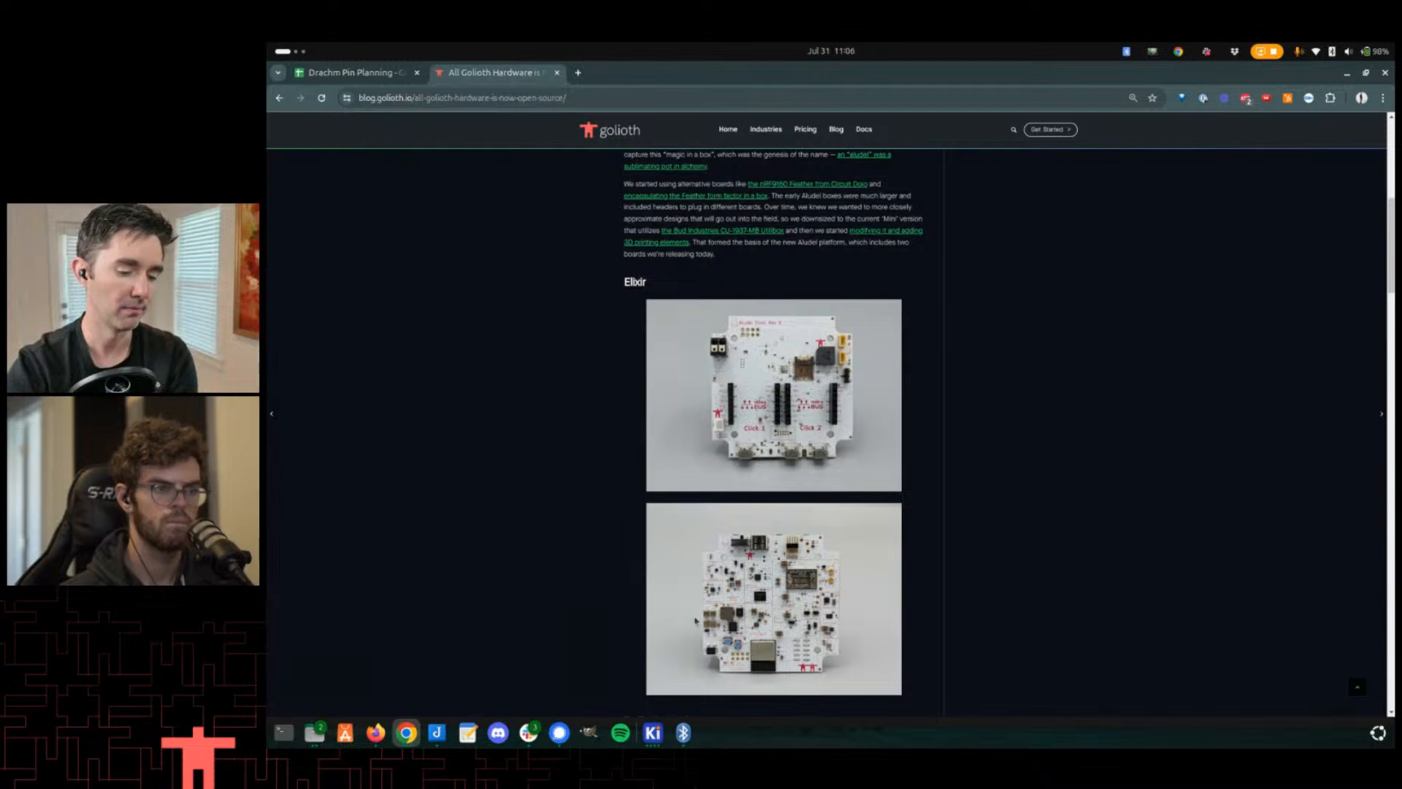
scroll(741, 526, down, 2)
scroll(742, 526, up, 2)
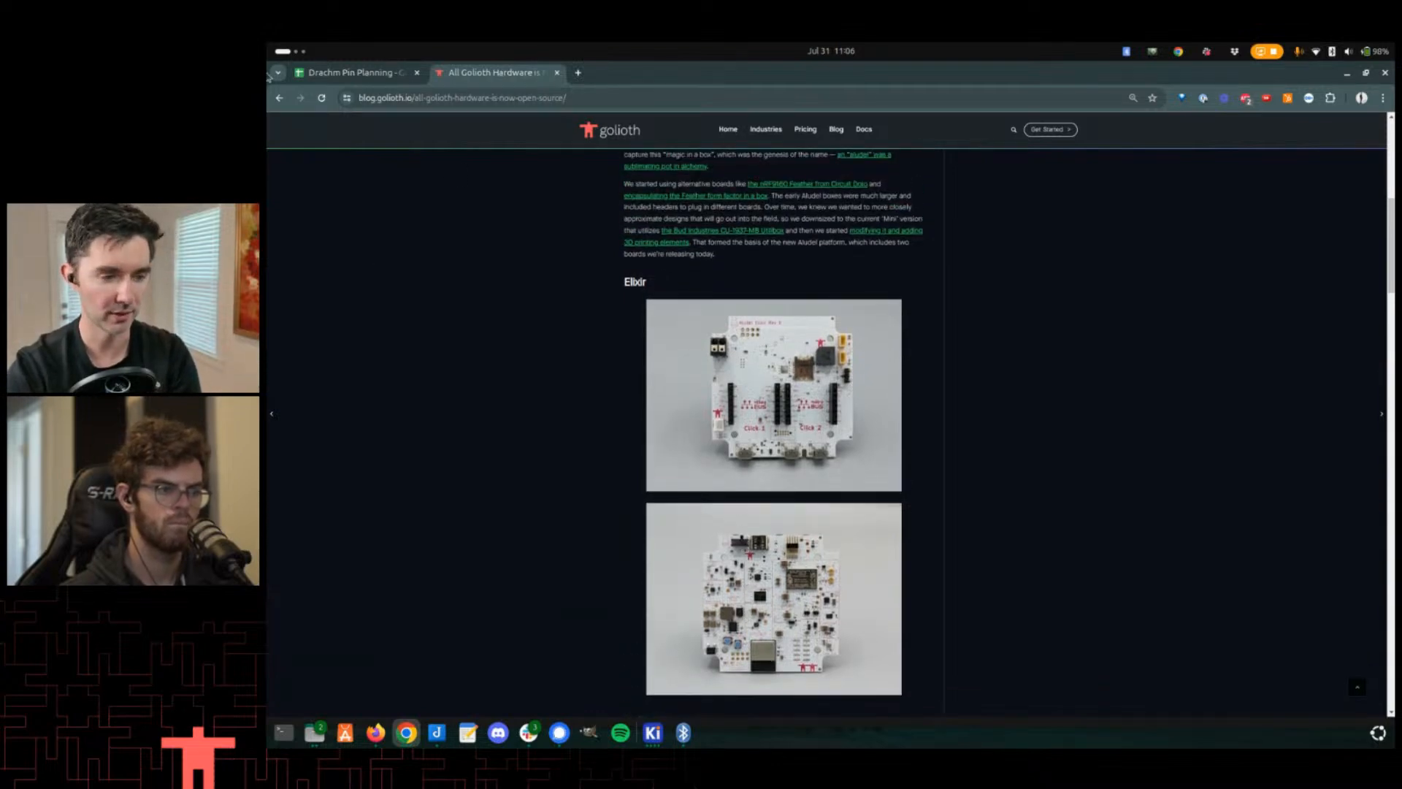
- Return to the Drachm Pin Planning tab and scroll through the pin assignment rows
click(383, 73)
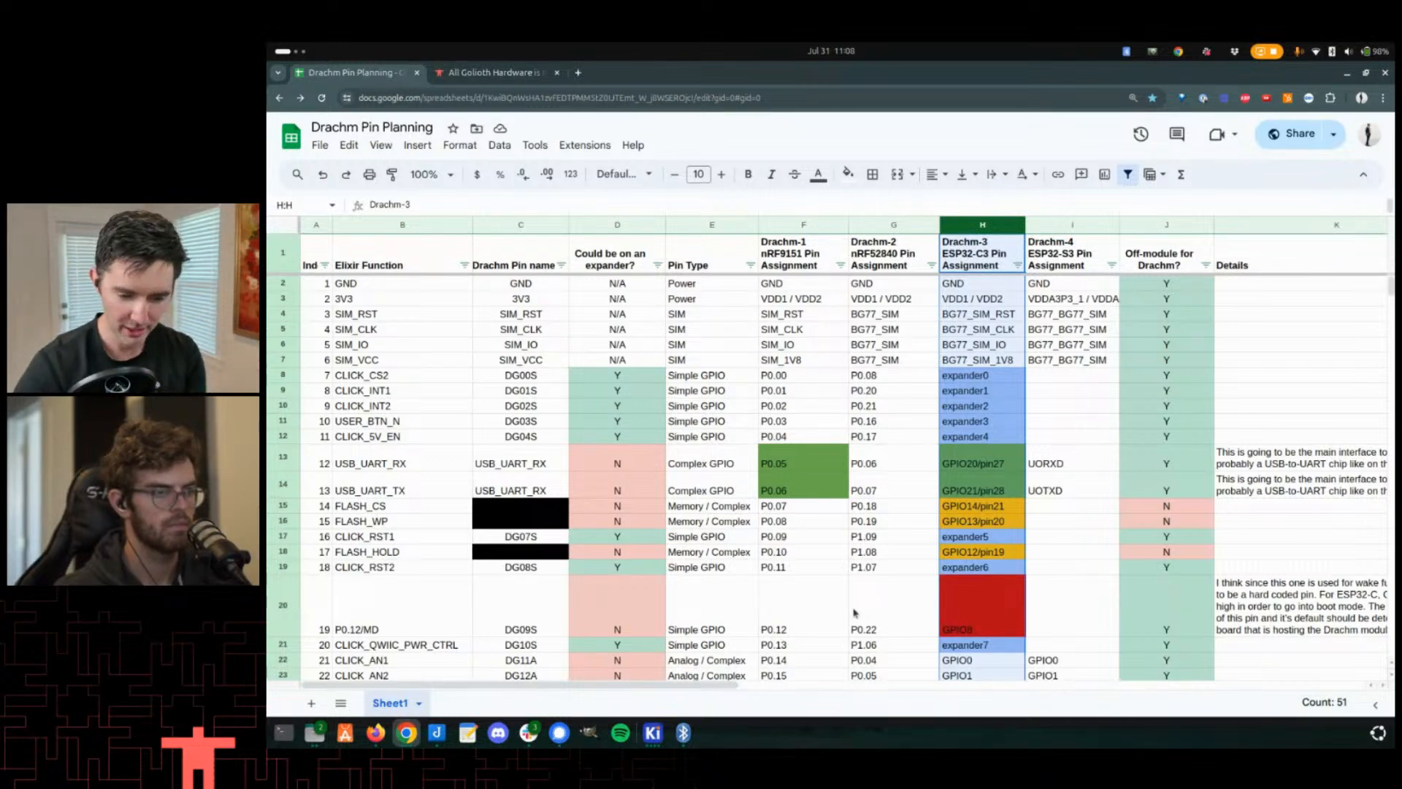
scroll(731, 562, down, 3)
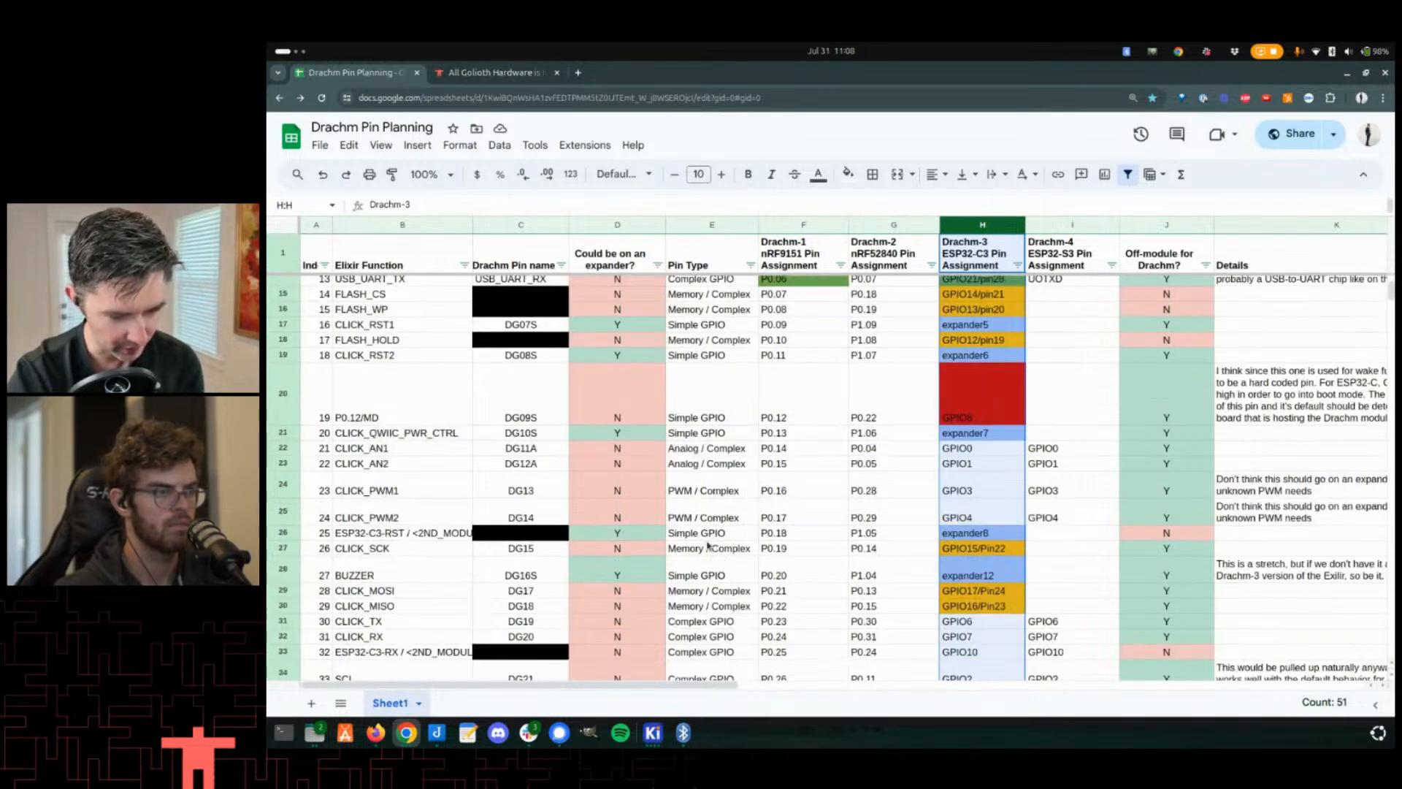
scroll(666, 475, down, 1)
click(685, 447)
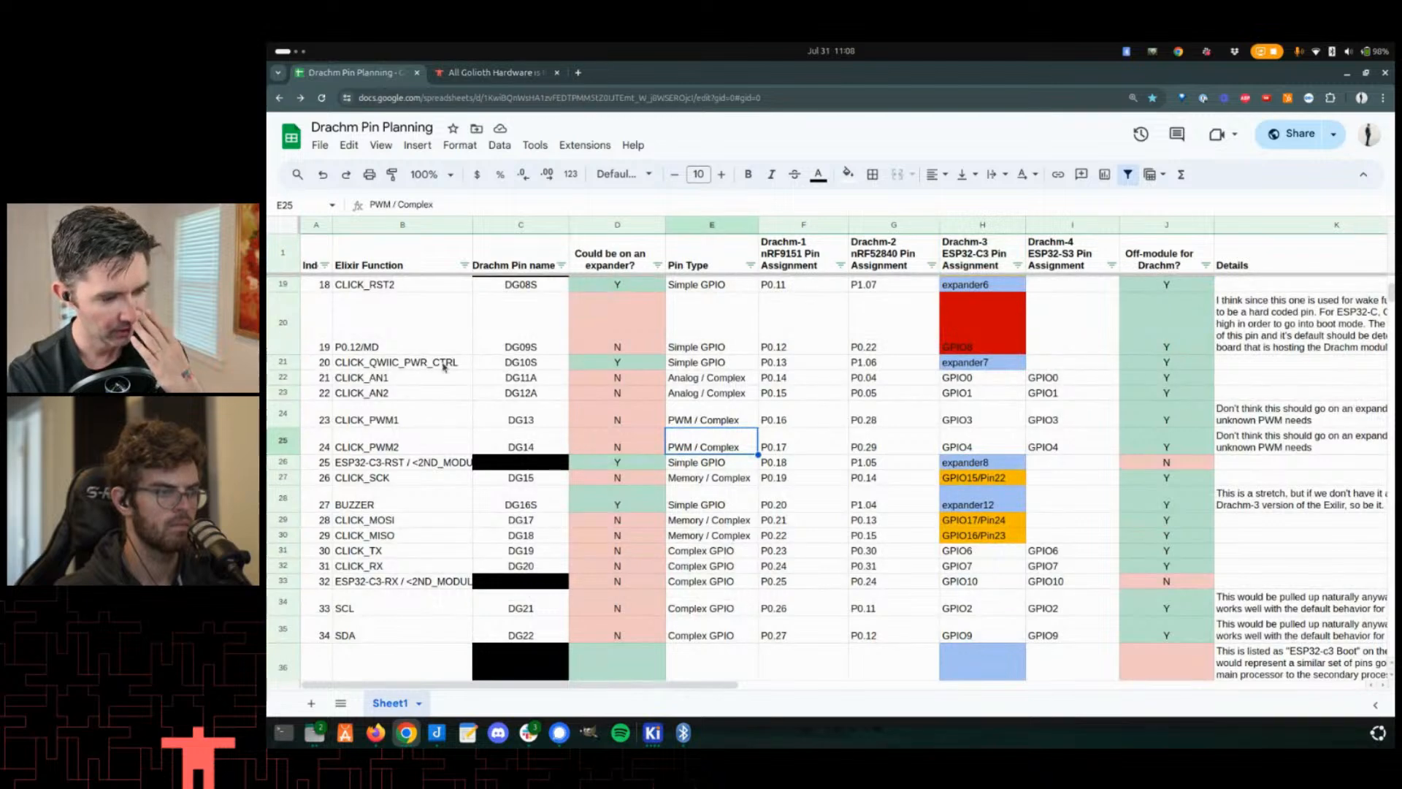
scroll(804, 403, up, 2)
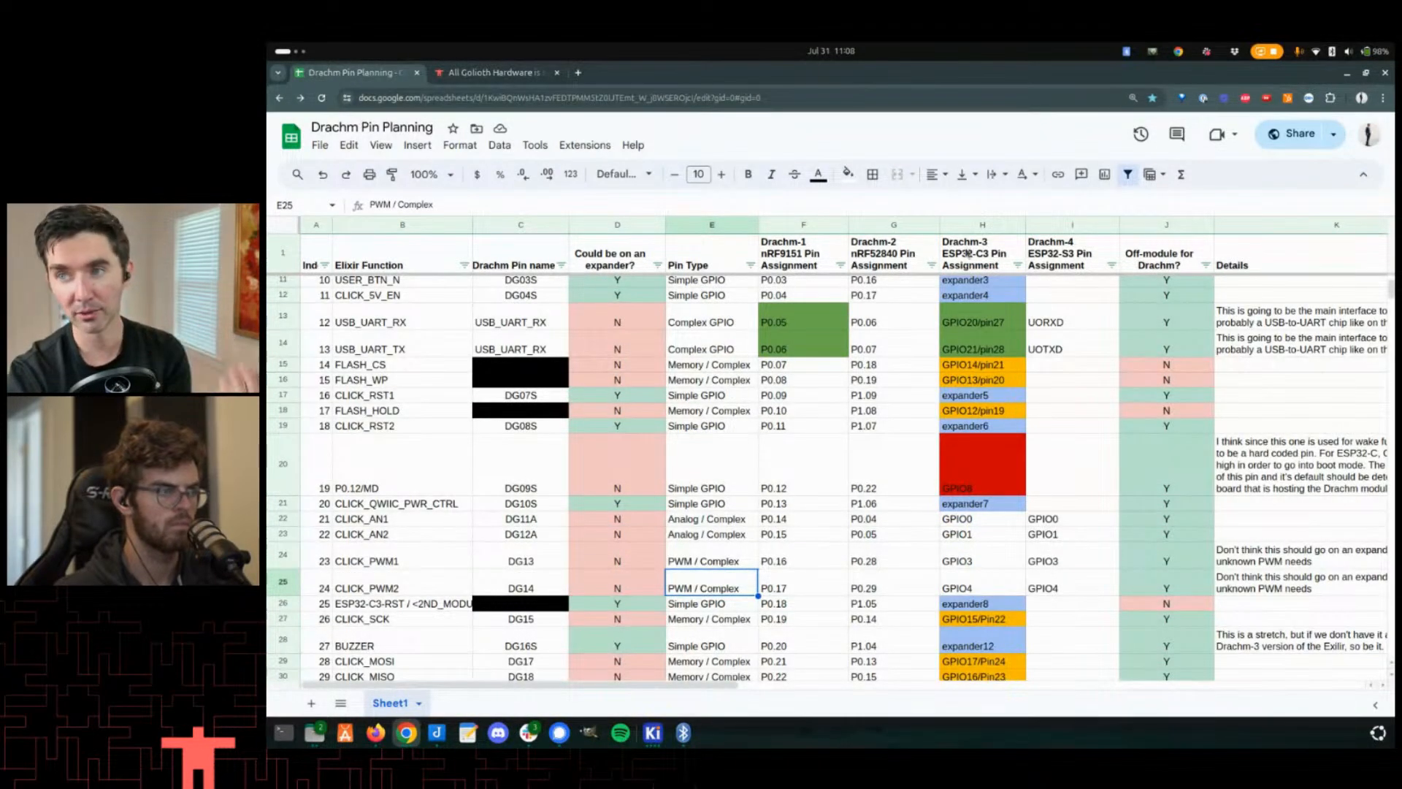
scroll(976, 320, up, 3)
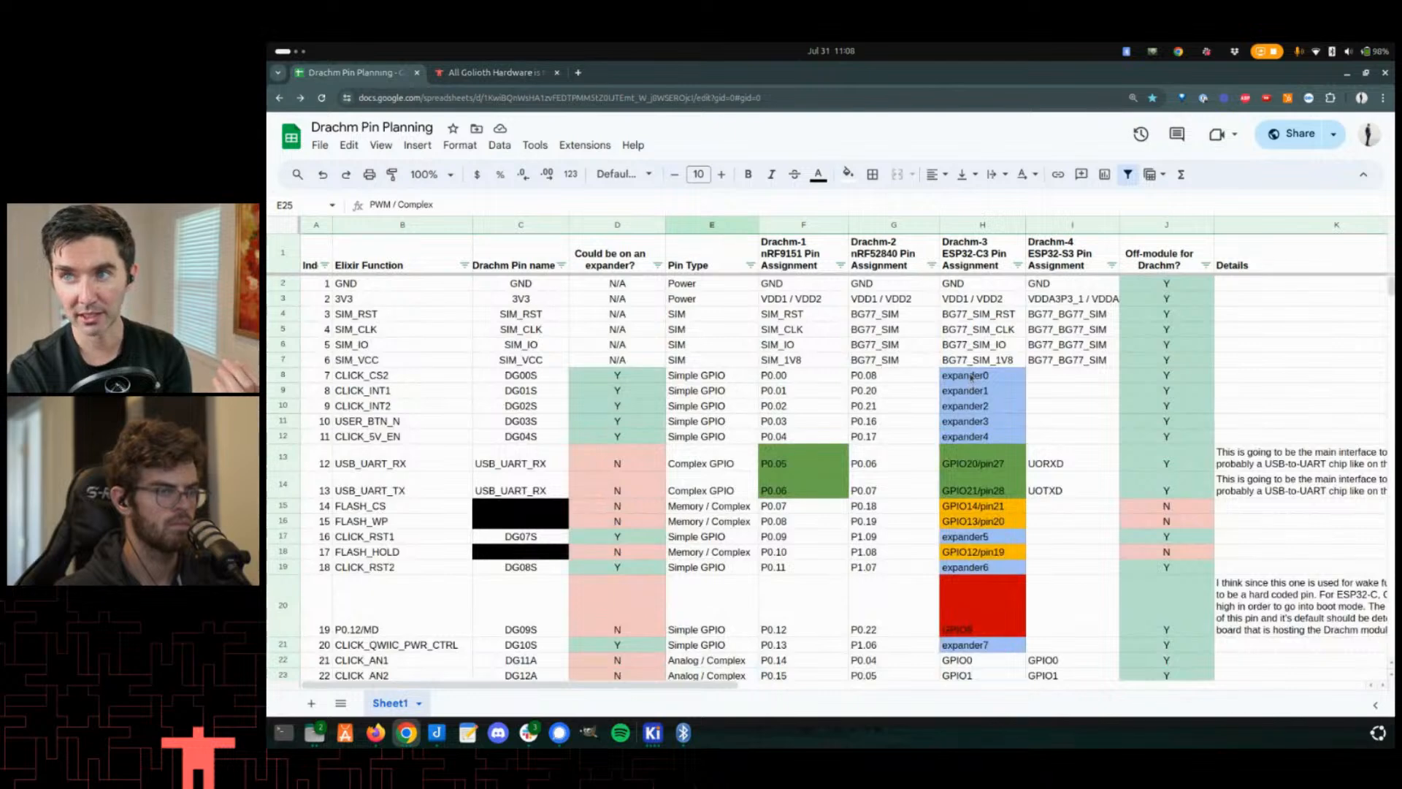
- Select the expander0 to expander4 cells in the Drachm-3 column and their matching function rows
drag(971, 377, 968, 437)
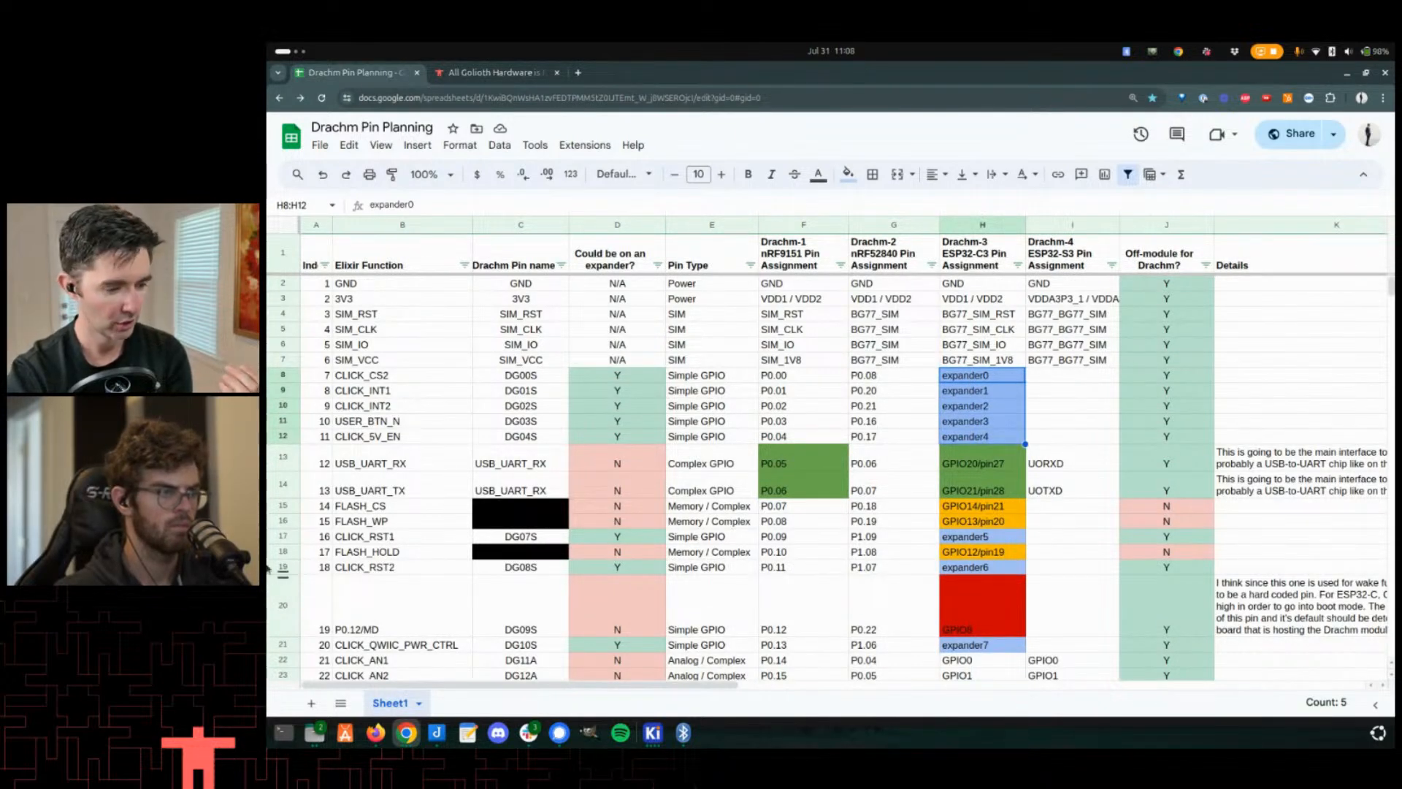
click(397, 436)
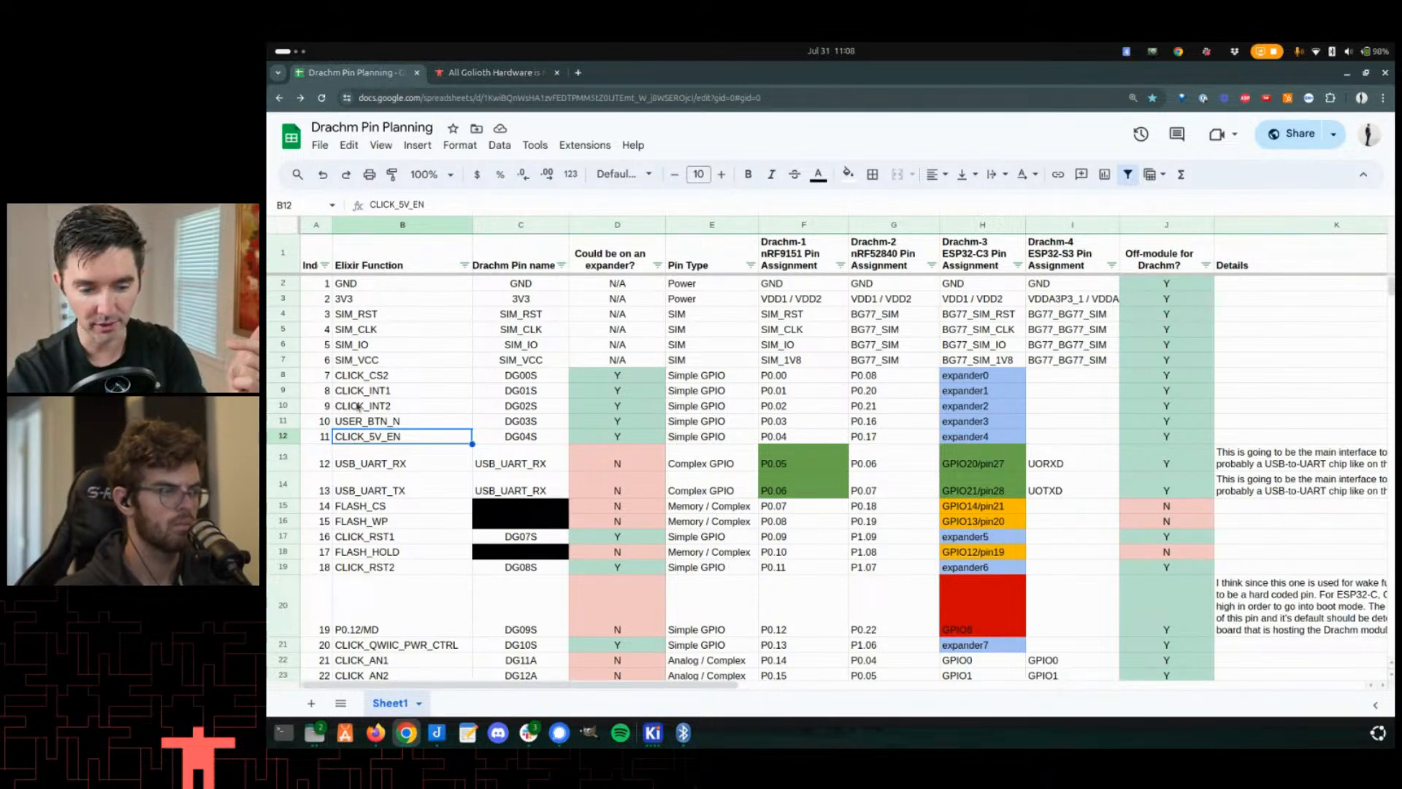
click(954, 437)
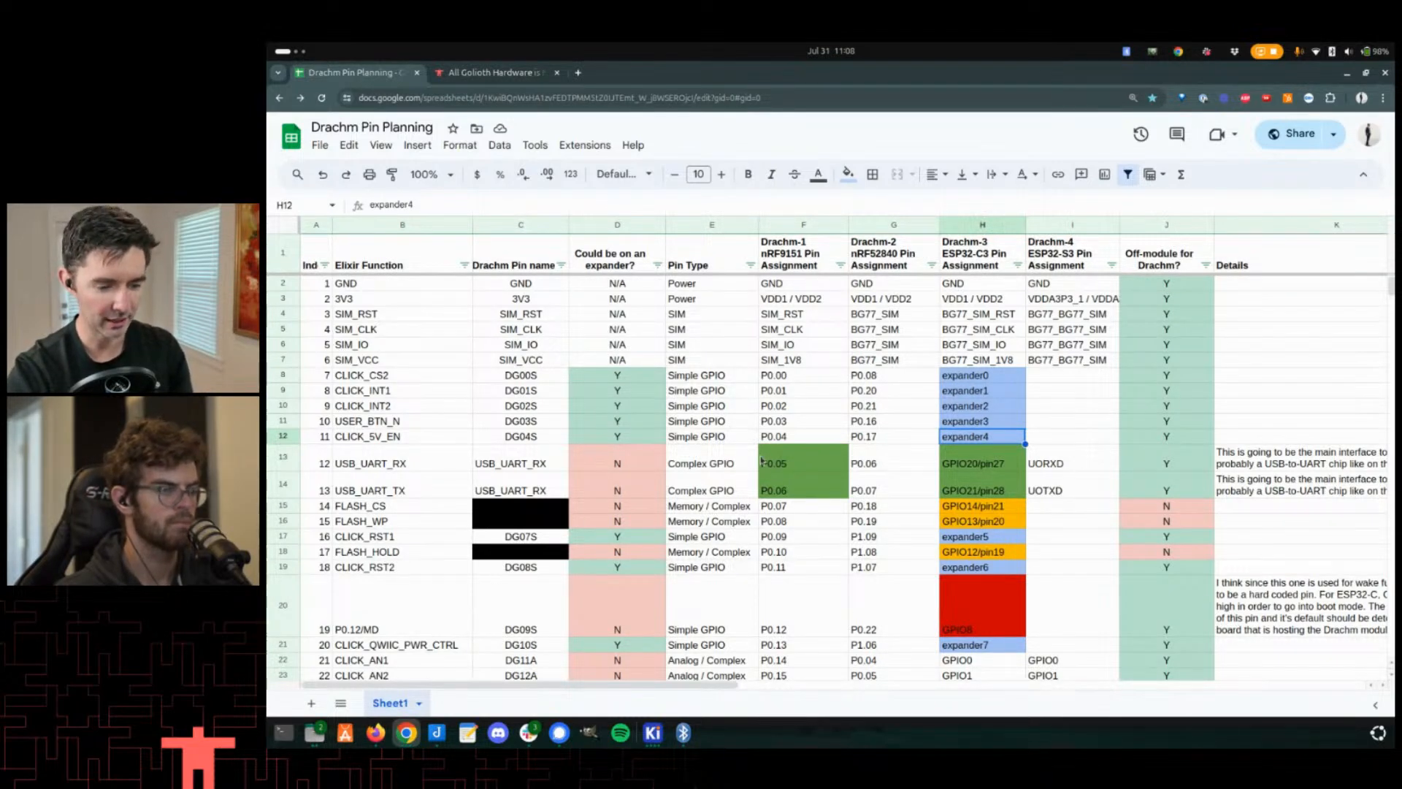
- Select the Simple GPIO pin types for rows 7–11, then the FLASH_CS and FLASH_WP function cells
drag(716, 376, 703, 442)
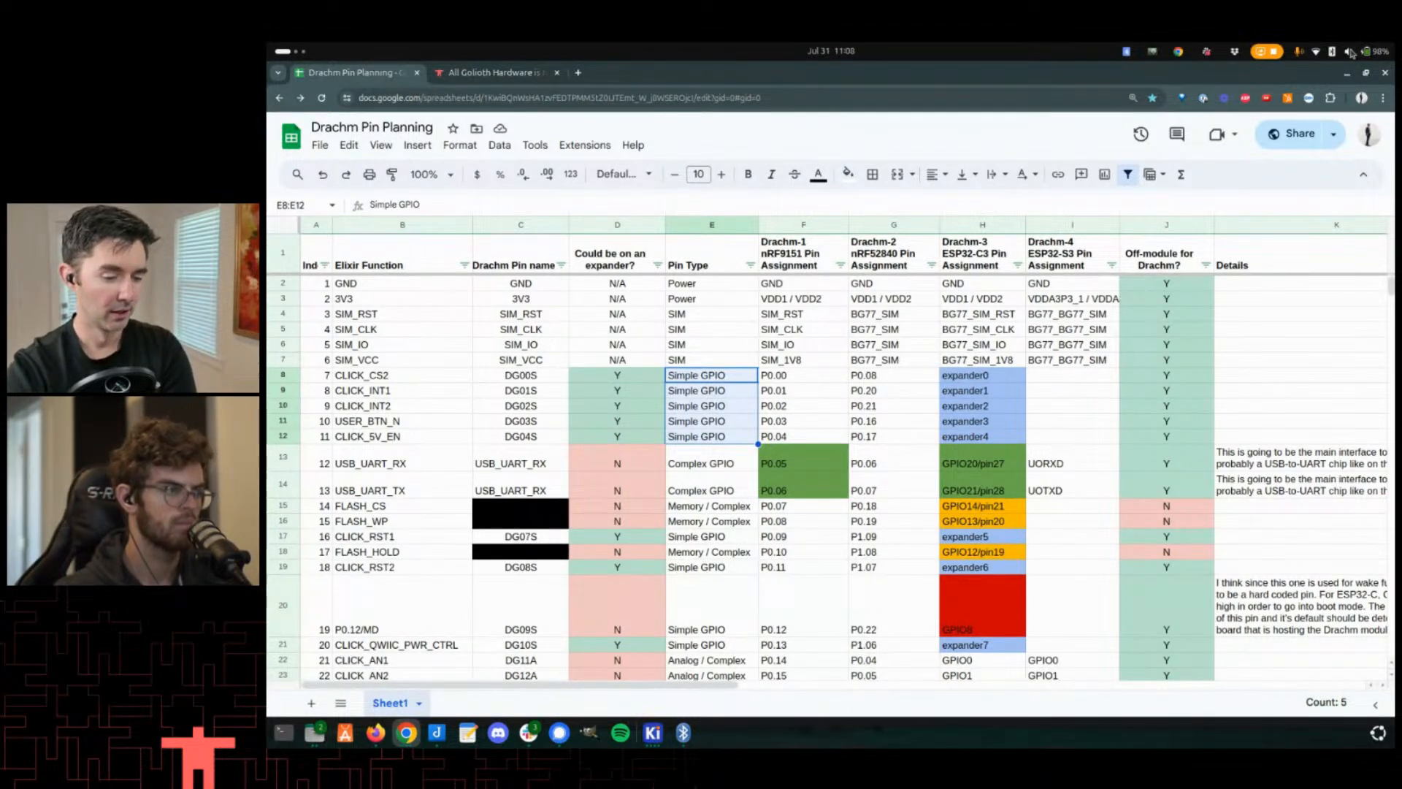
scroll(445, 523, down, 2)
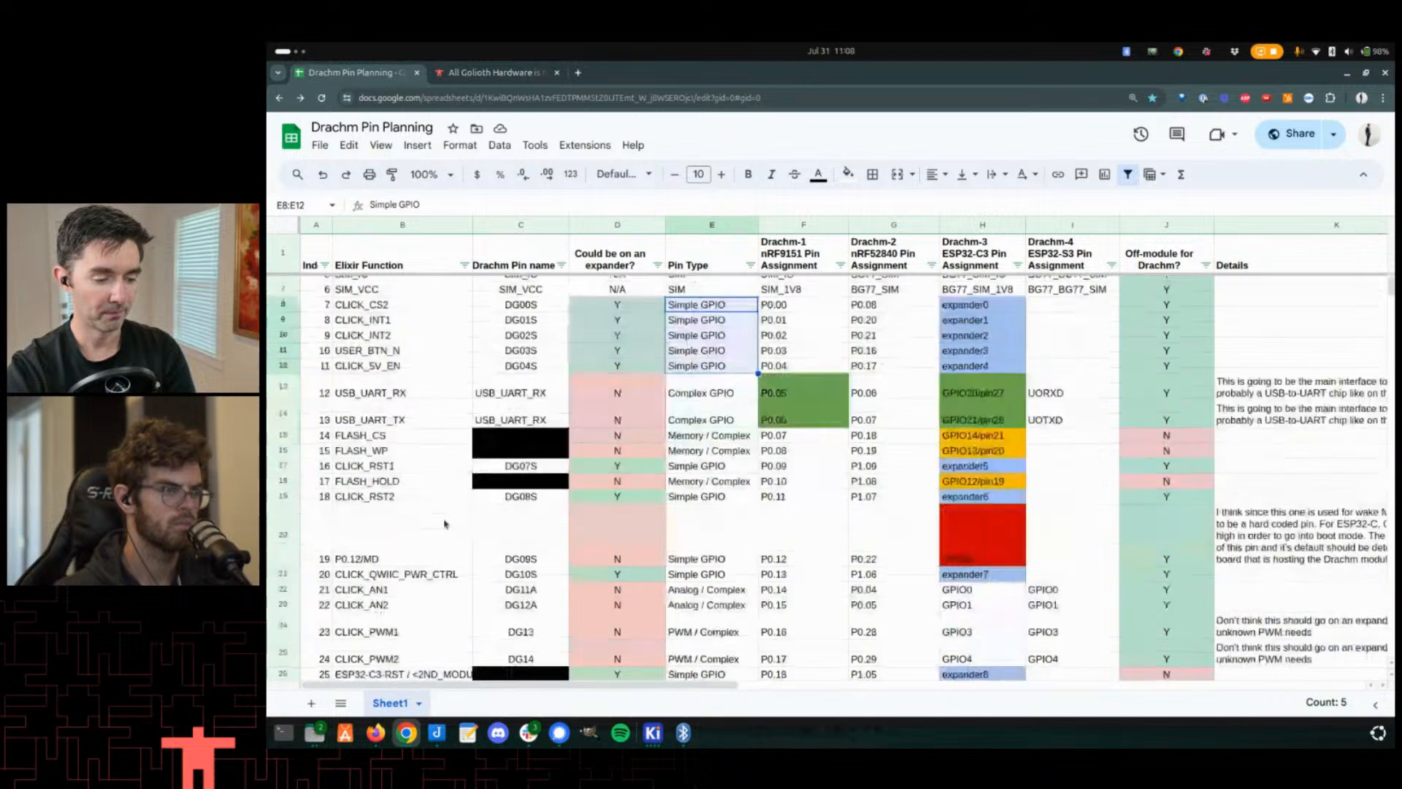
drag(358, 435, 384, 456)
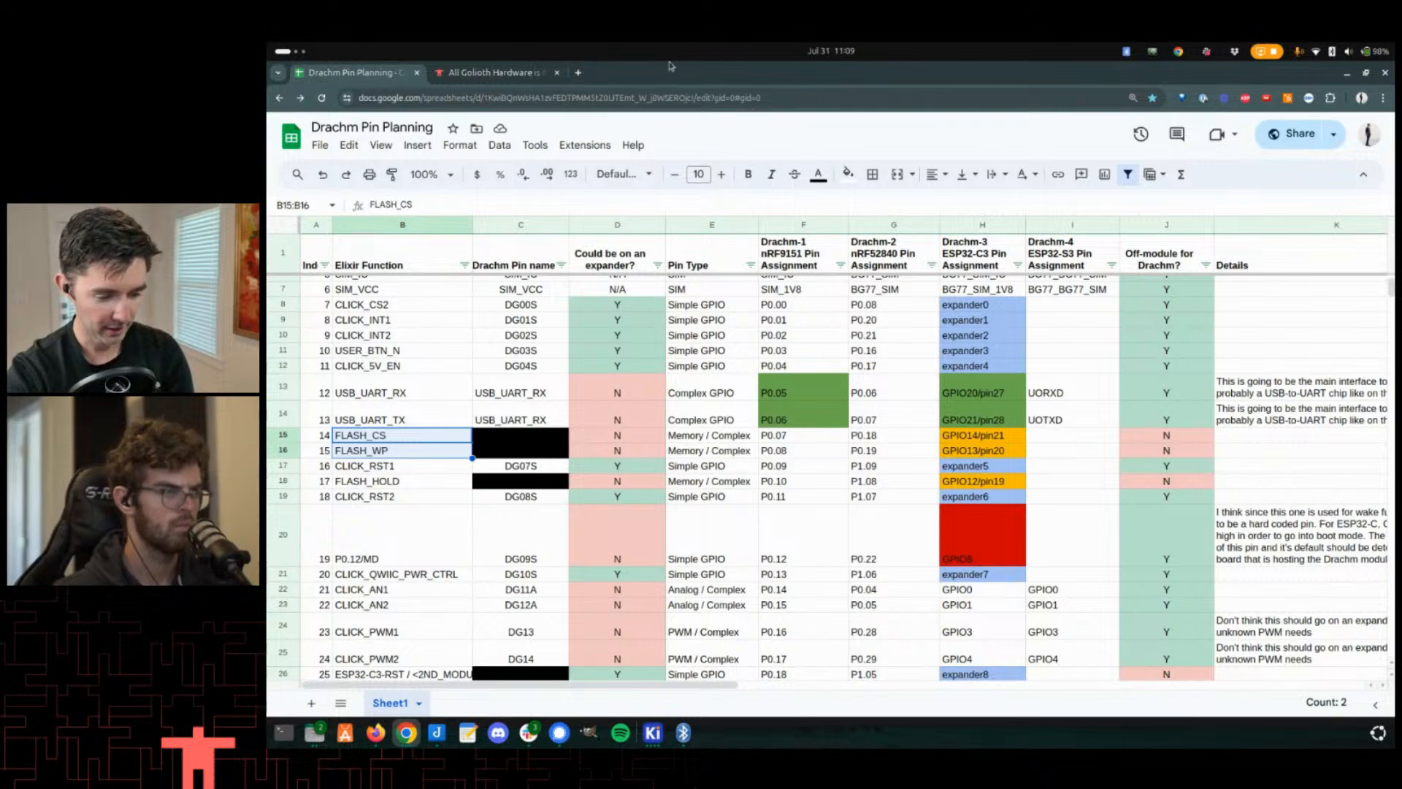
- Select the BUZZER row from its Elixir function through the Drachm-3 pin assignment
scroll(550, 390, down, 5)
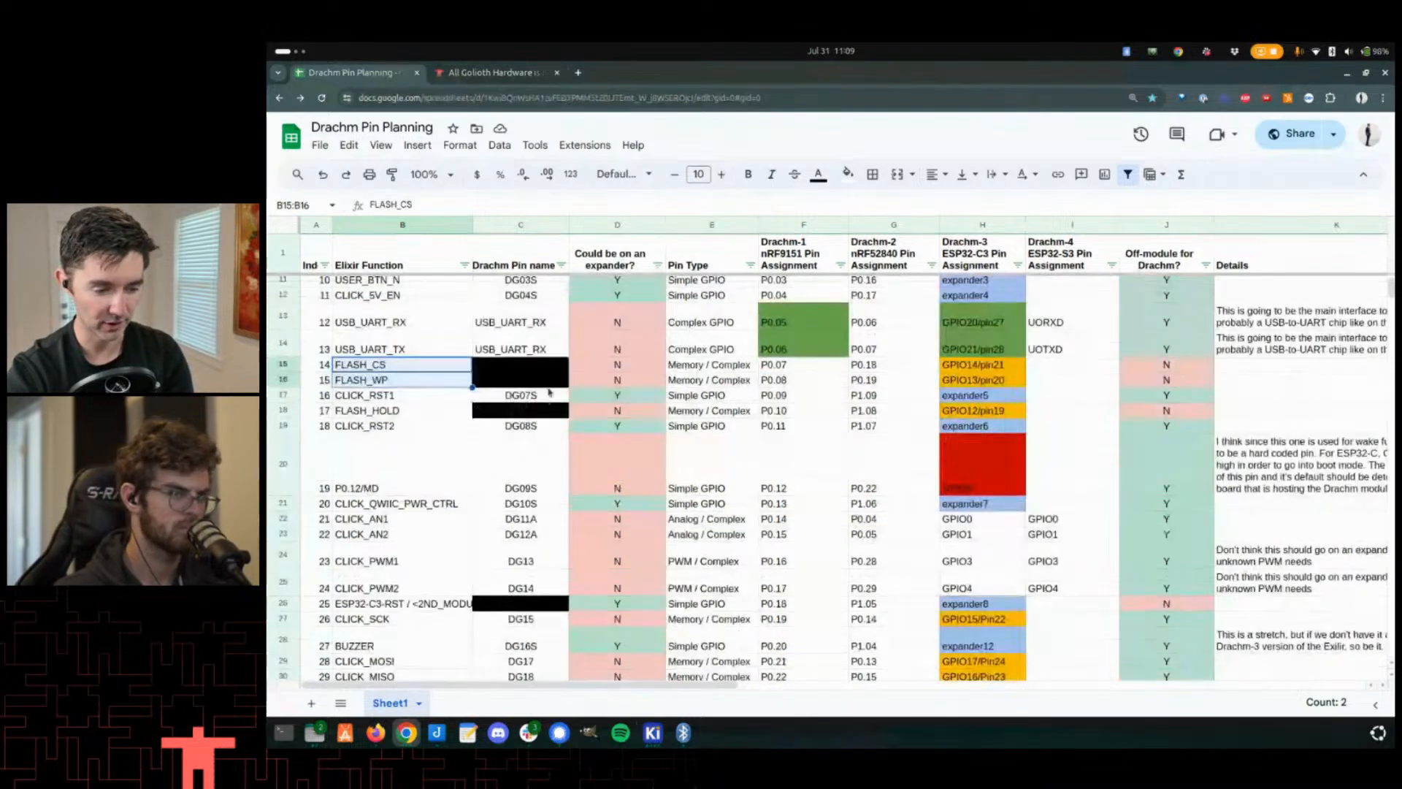
click(361, 502)
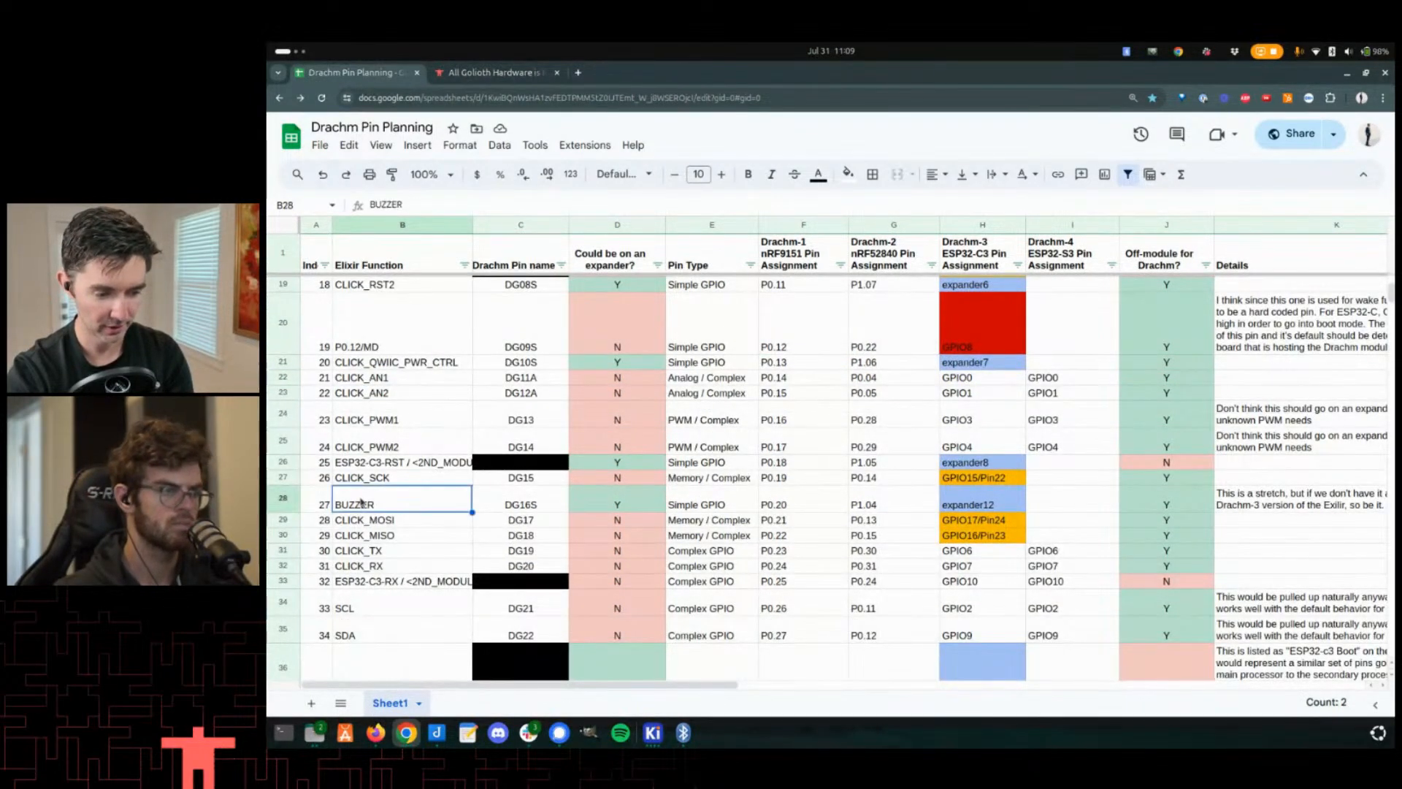
drag(360, 502, 966, 493)
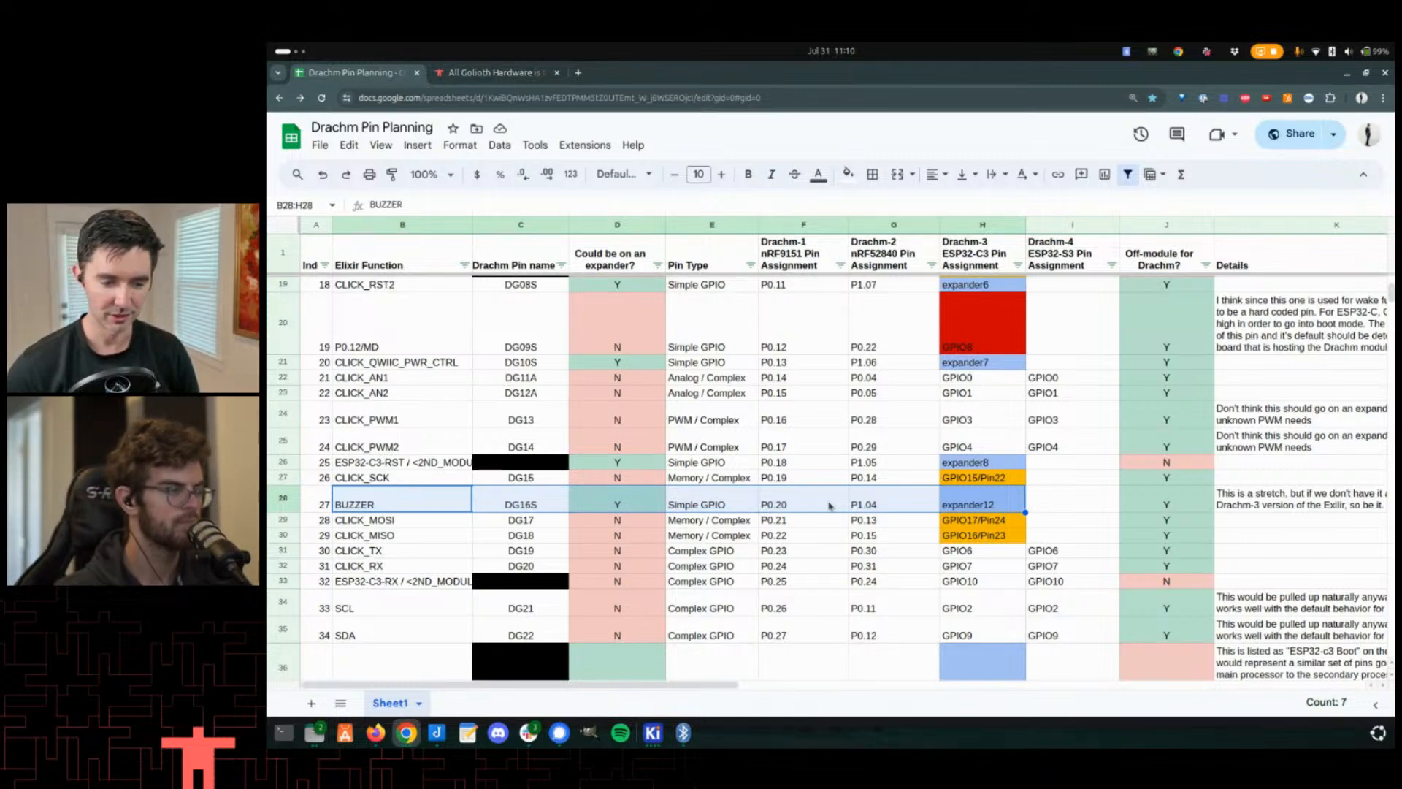
- Select the CLICK_PWM1 pin assignments across the Drachm-1 to Drachm-4 columns
click(673, 424)
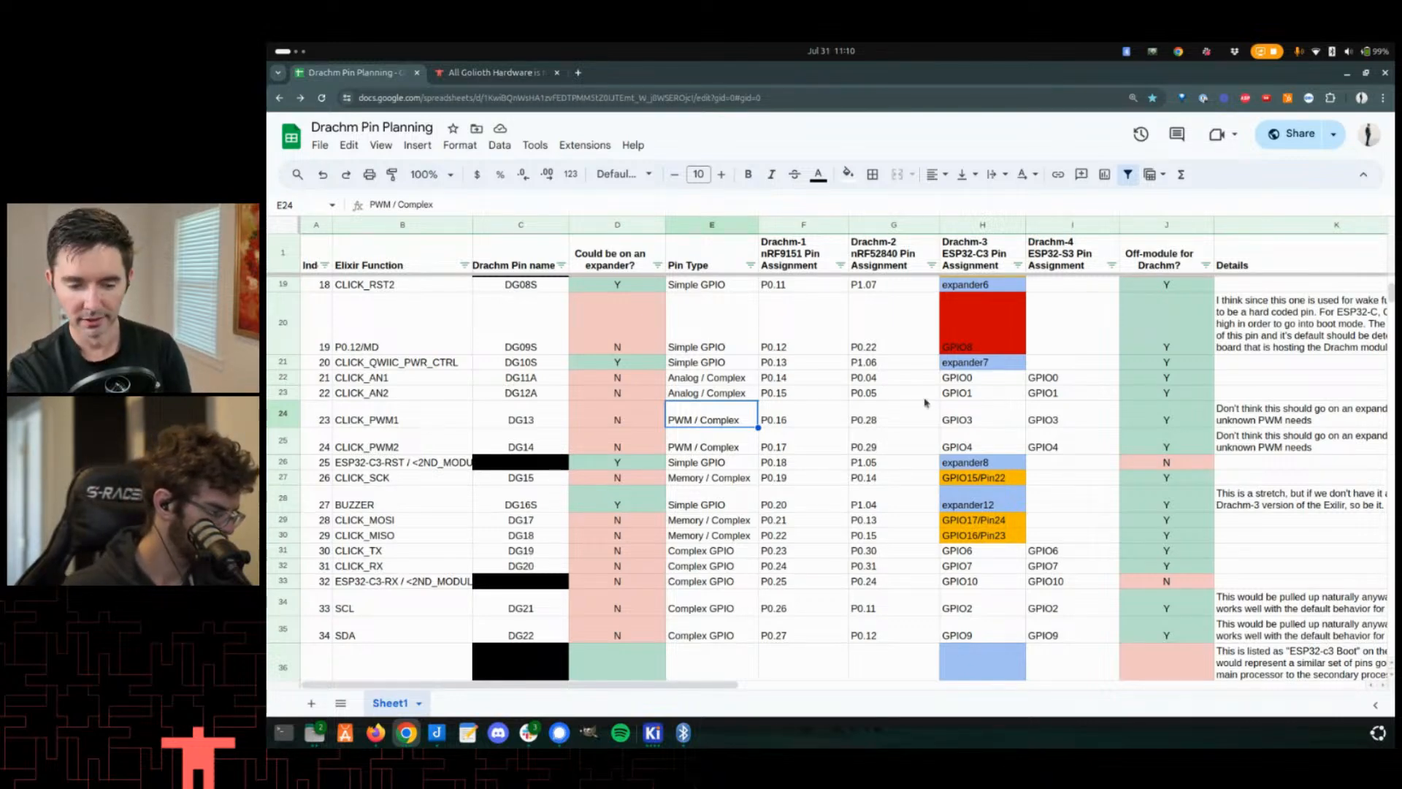
click(981, 383)
click(983, 415)
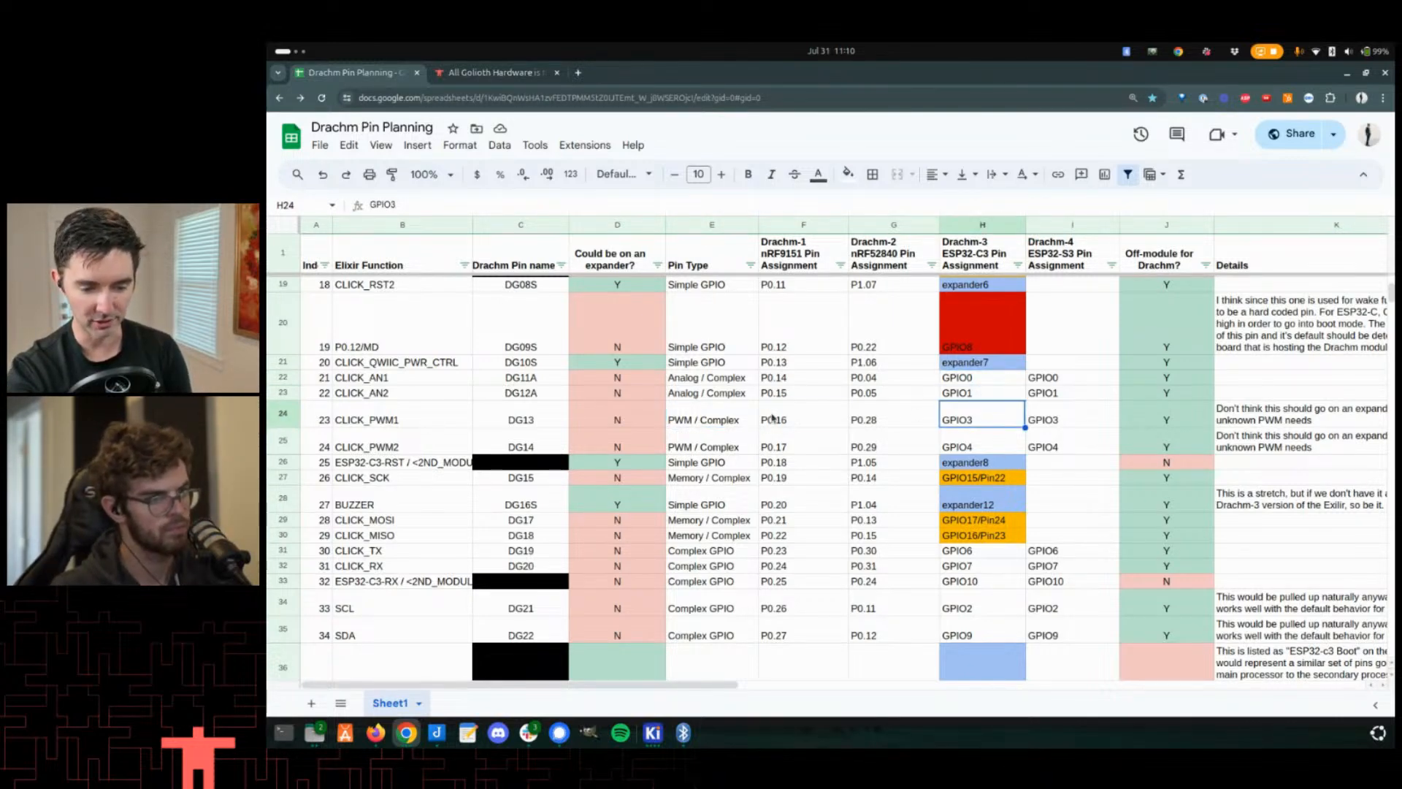
click(775, 419)
drag(1034, 428, 769, 409)
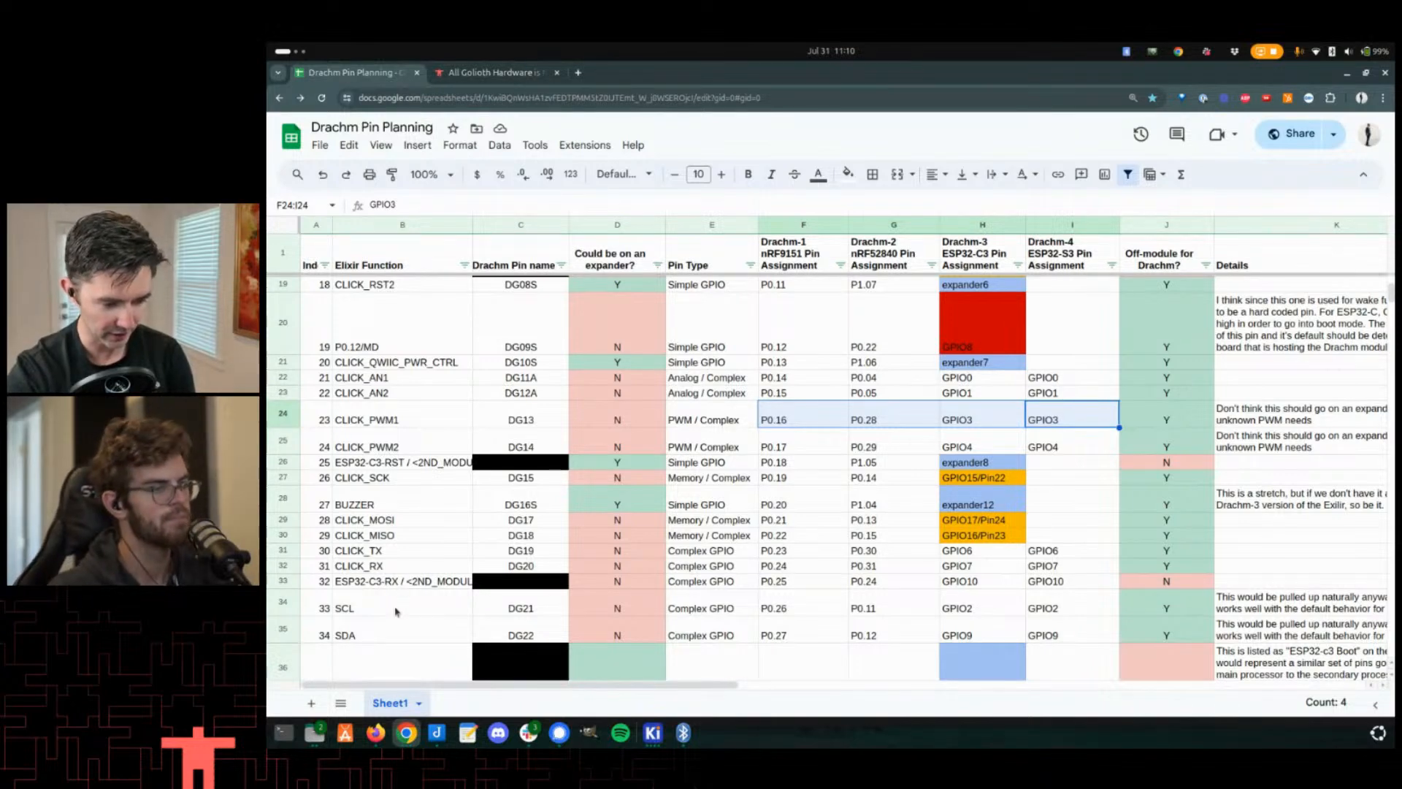
- Select the SCL and SDA function cells and scroll through the surrounding rows
drag(398, 607, 407, 628)
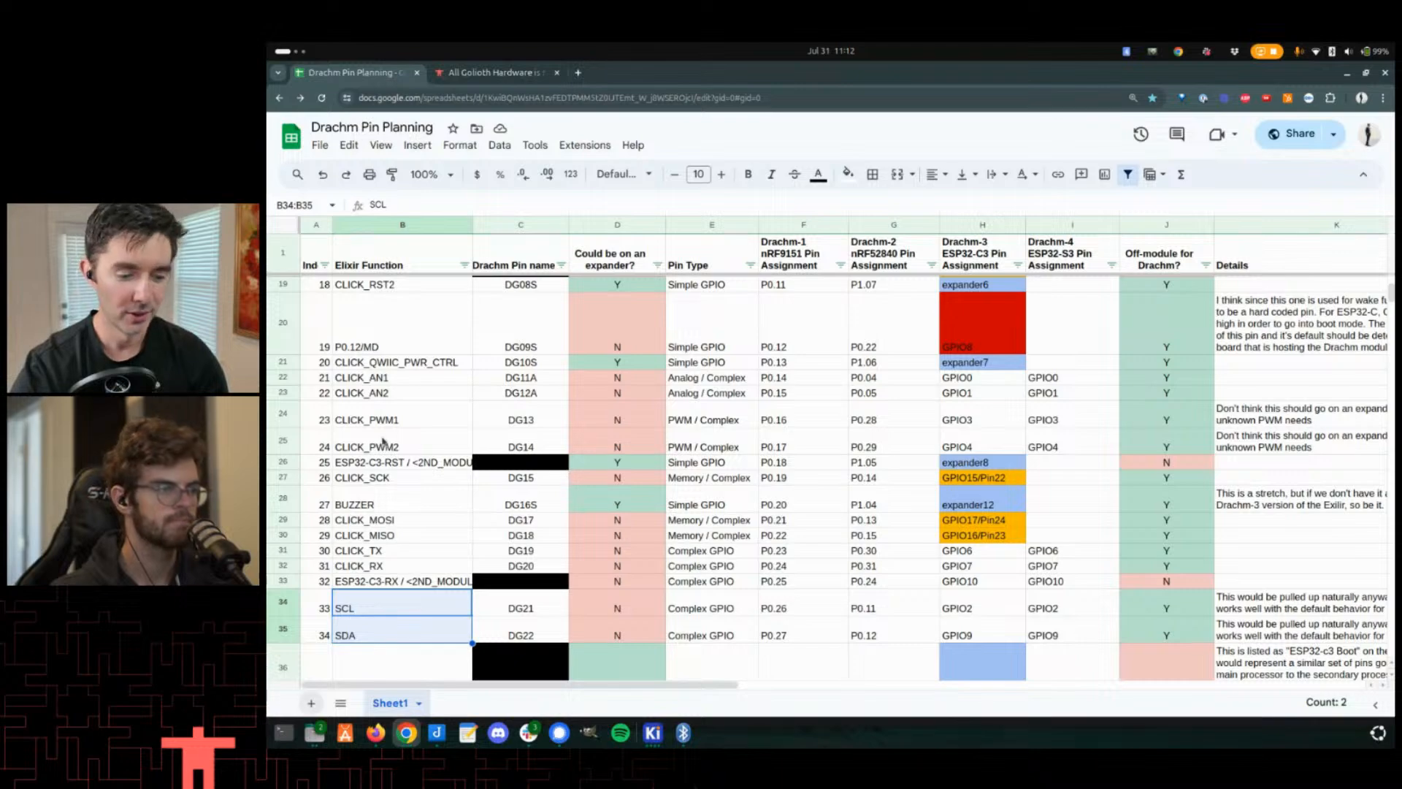
scroll(1145, 497, down, 3)
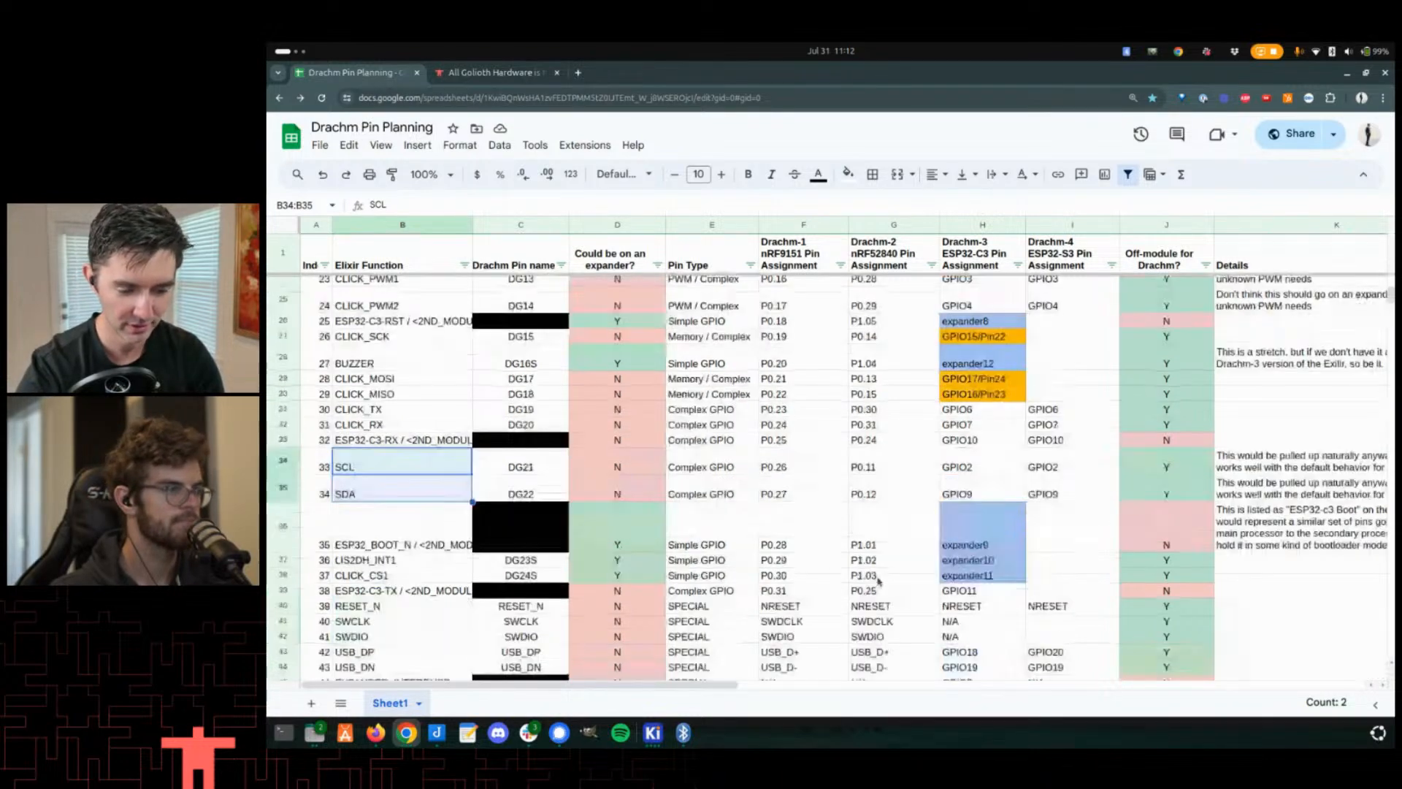
scroll(1144, 498, up, 2)
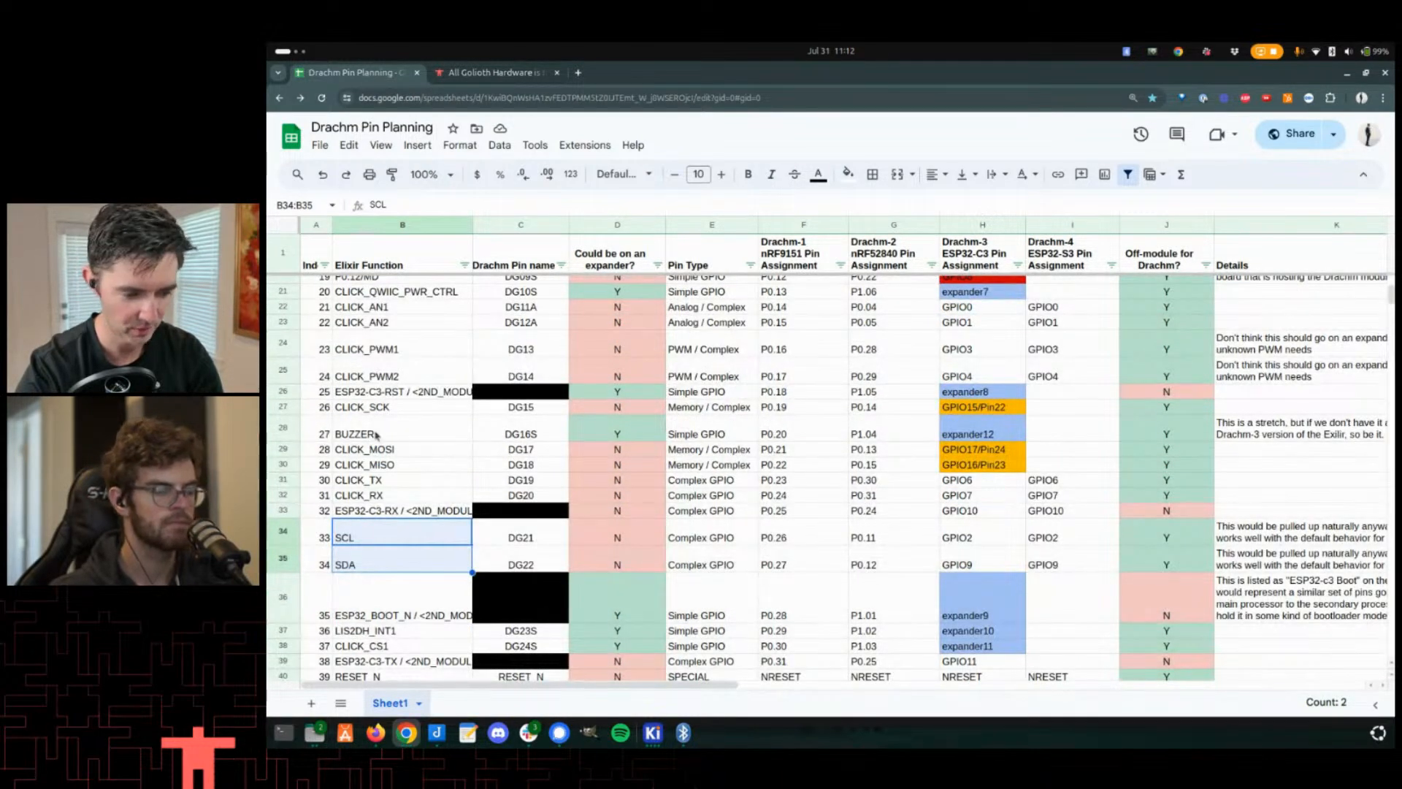
scroll(869, 393, up, 5)
scroll(869, 393, down, 2)
scroll(1034, 270, up, 5)
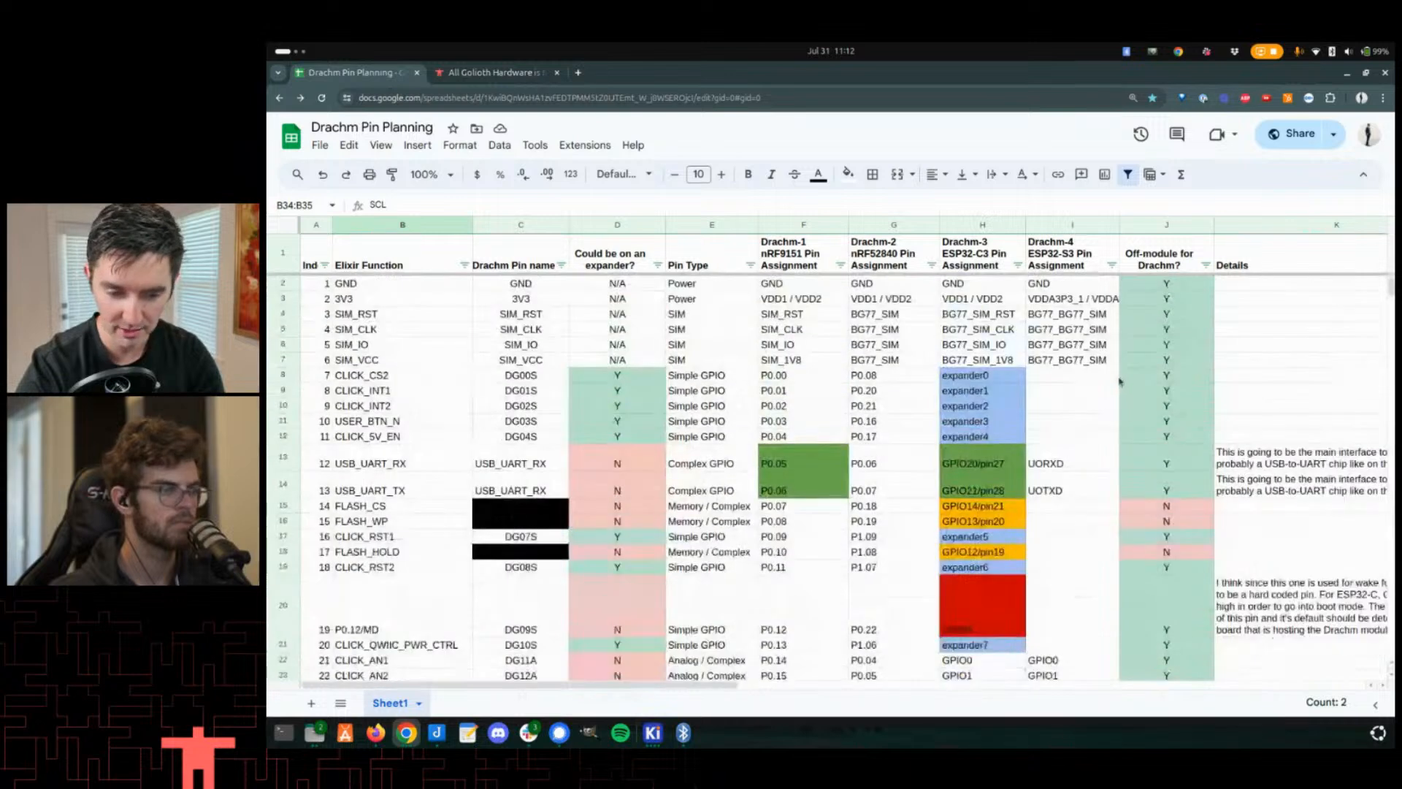
- Review the Drachm-4 ESP32-S3 pin assignment column across the pin rows
drag(1060, 281, 1066, 629)
click(1055, 382)
scroll(1056, 328, down, 3)
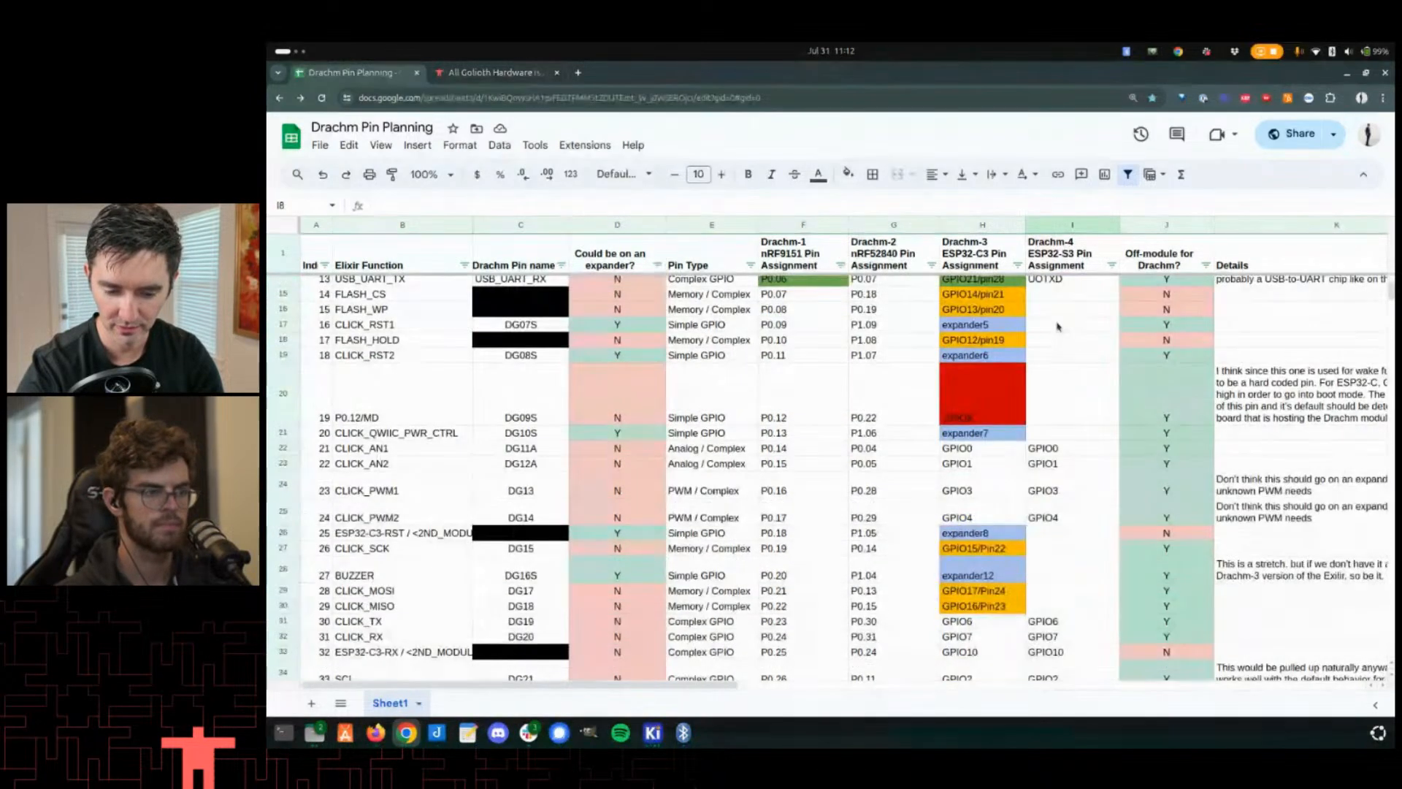
scroll(1100, 385, up, 3)
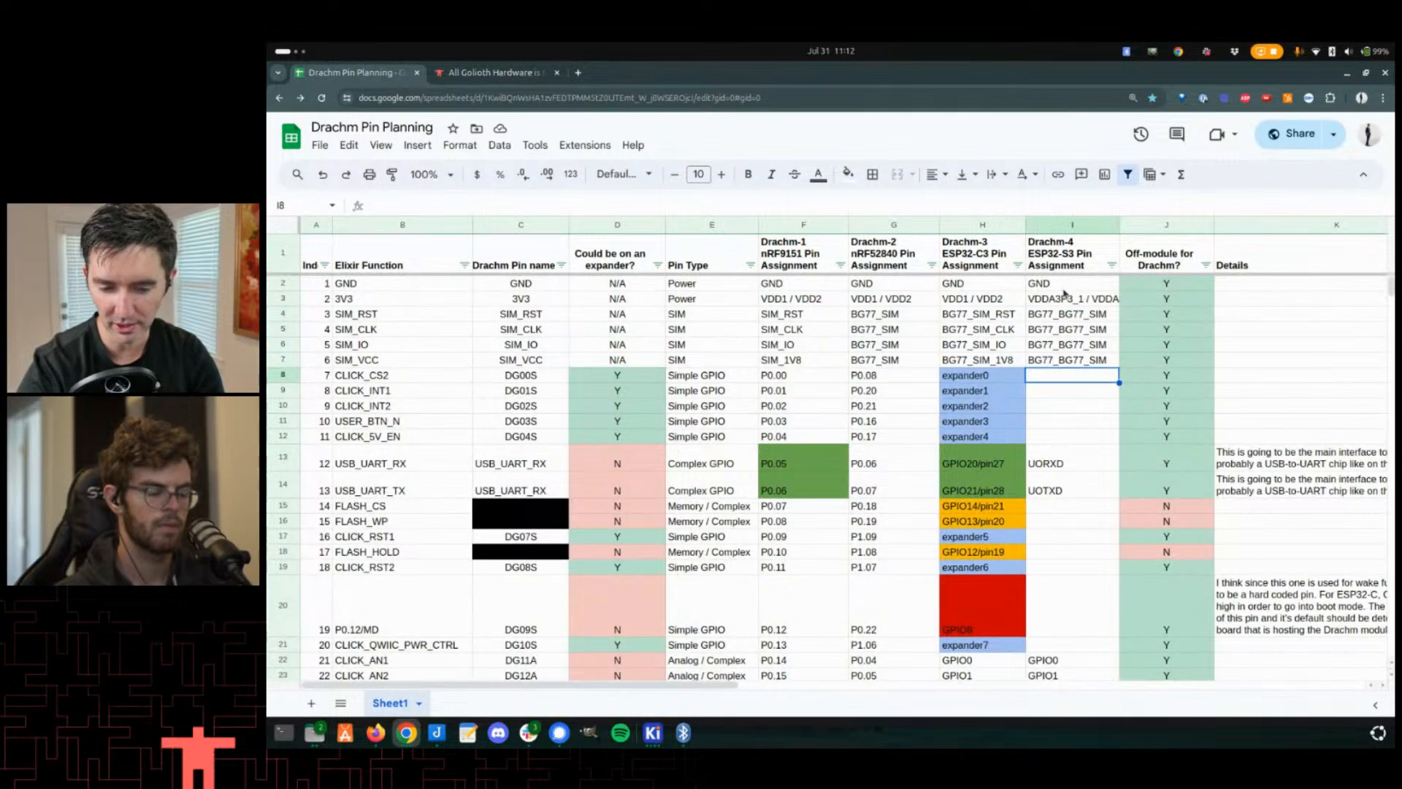
scroll(1056, 387, down, 5)
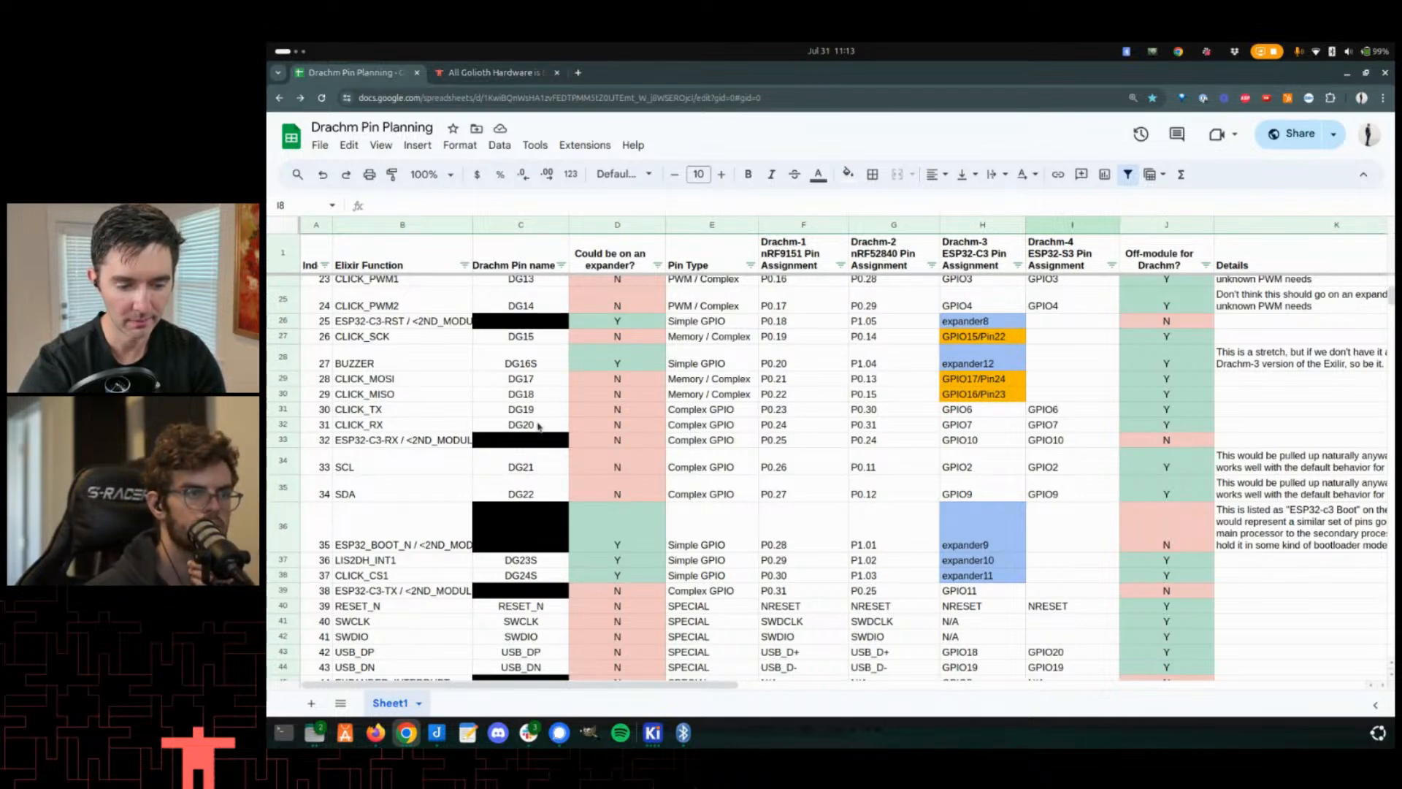
scroll(556, 409, up, 5)
scroll(526, 342, up, 2)
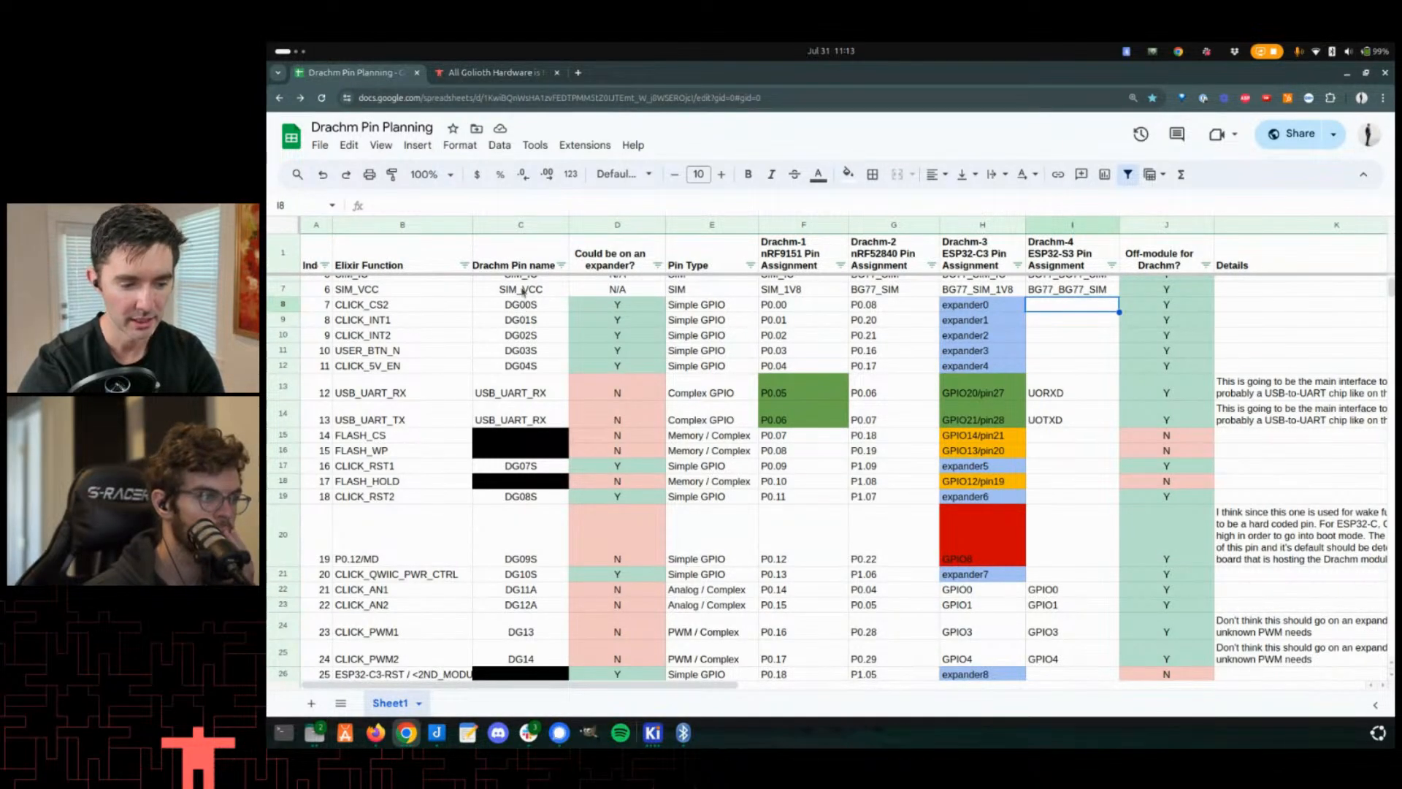
scroll(521, 299, up, 3)
- Select the Drachm pin names for rows 2 to 20, then the DG00S and DG01S cells
drag(520, 283, 526, 617)
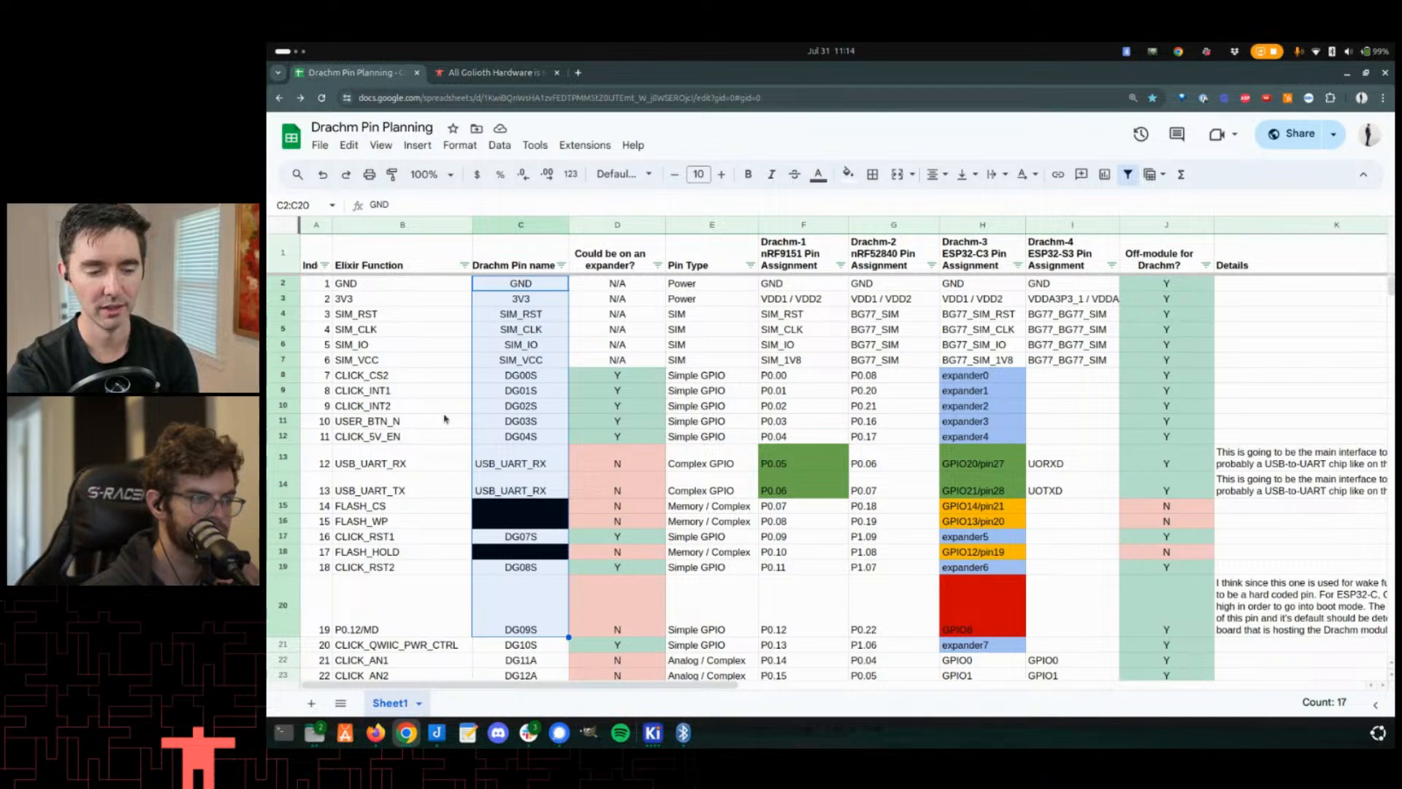
click(547, 397)
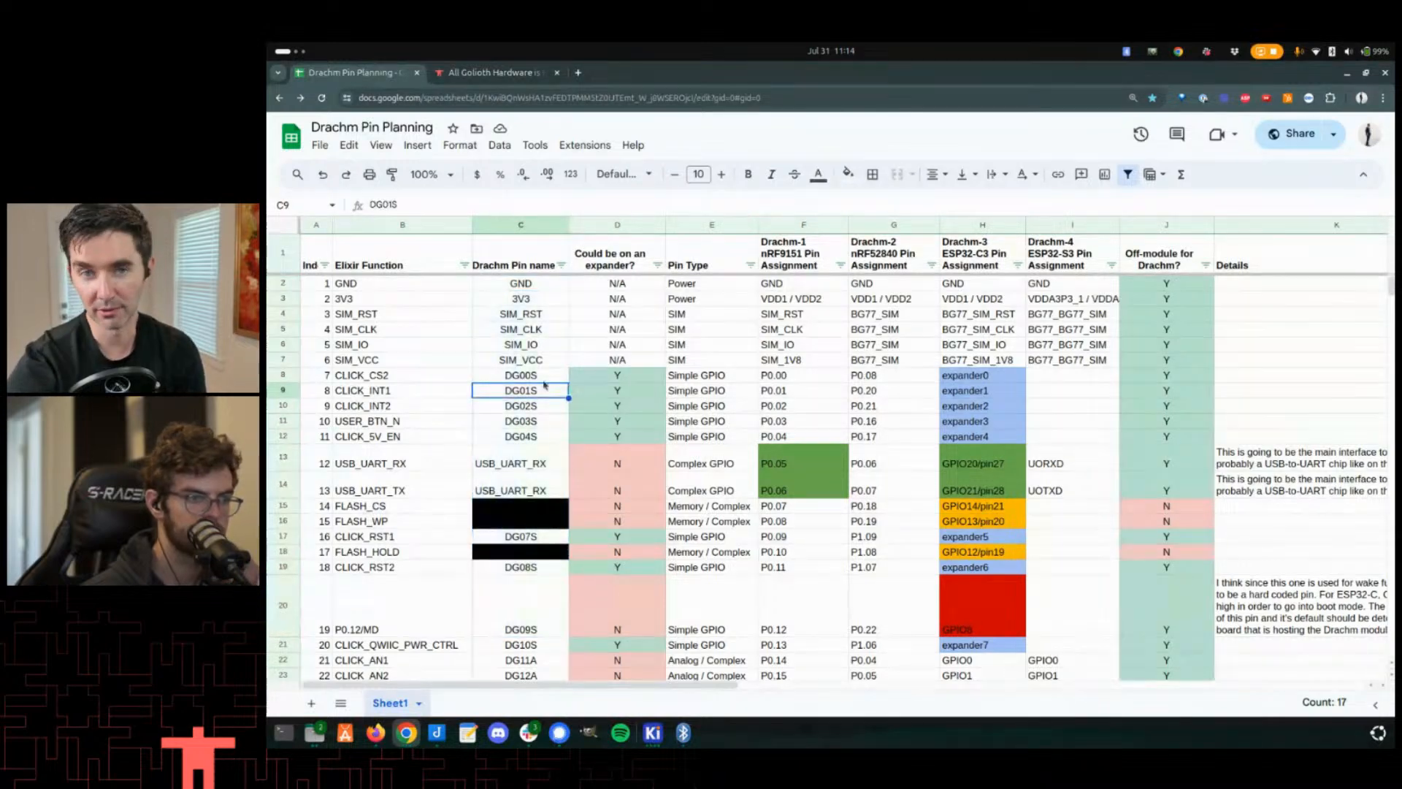
click(507, 377)
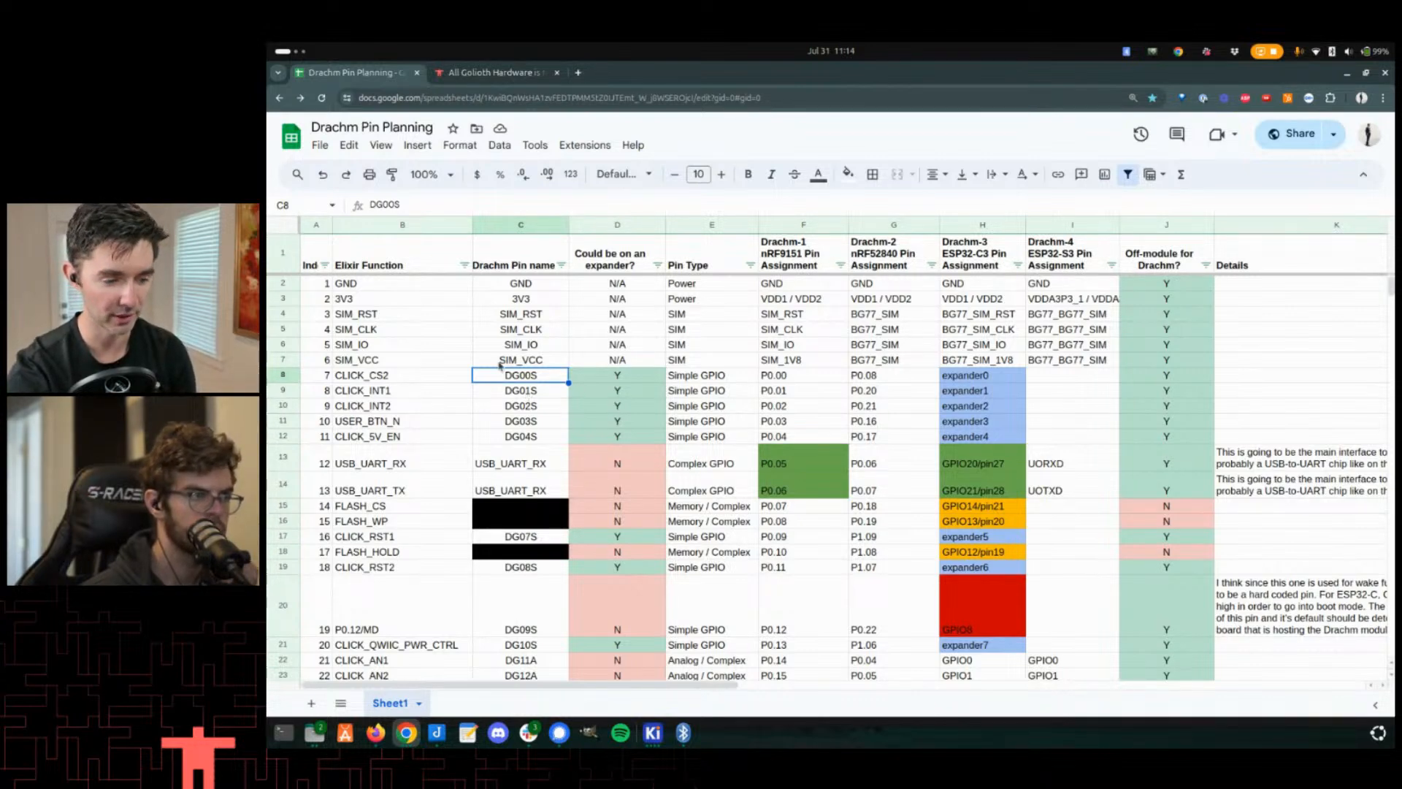
scroll(504, 390, down, 3)
scroll(500, 408, down, 3)
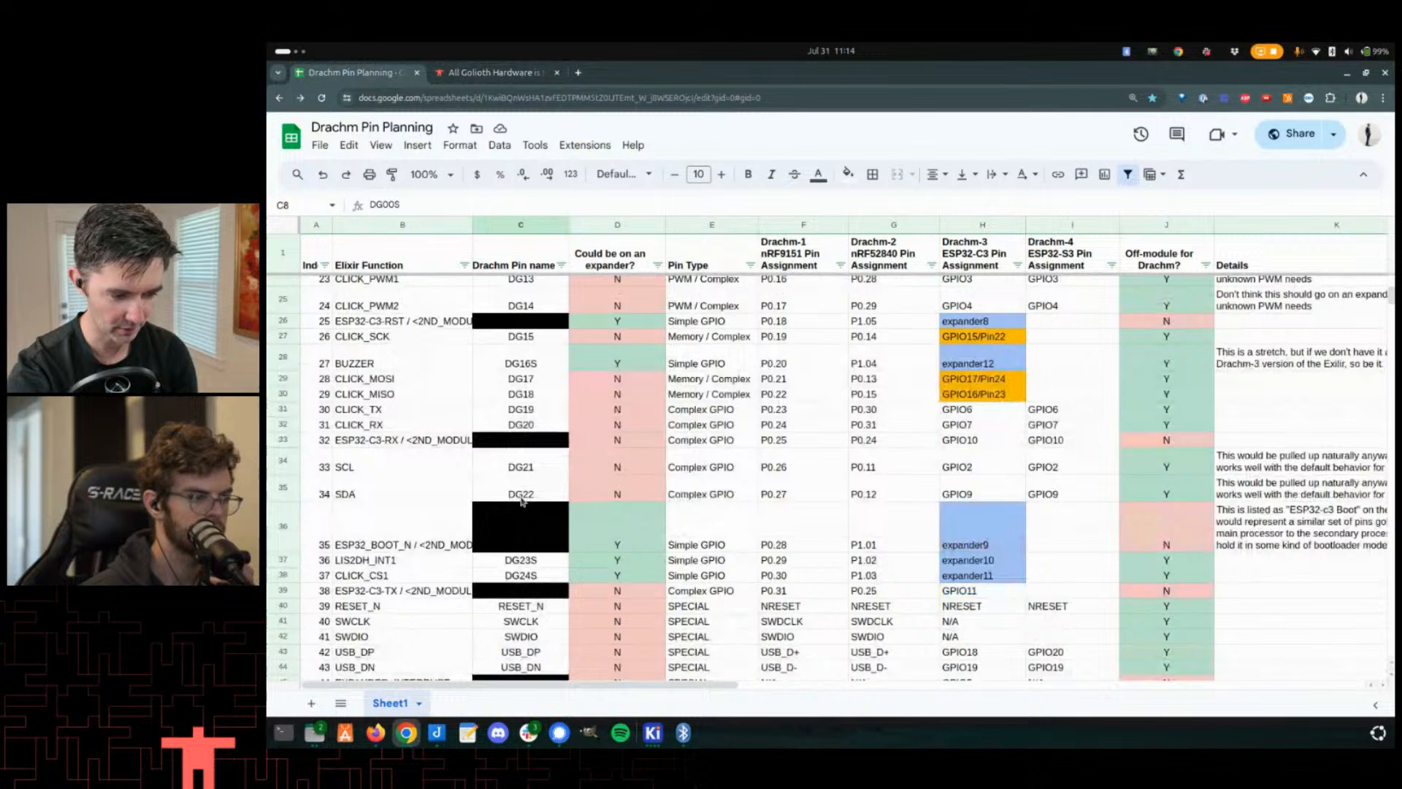
- Select the CLICK_TX and CLICK_RX rows and their pin assignments across all four variants
click(515, 409)
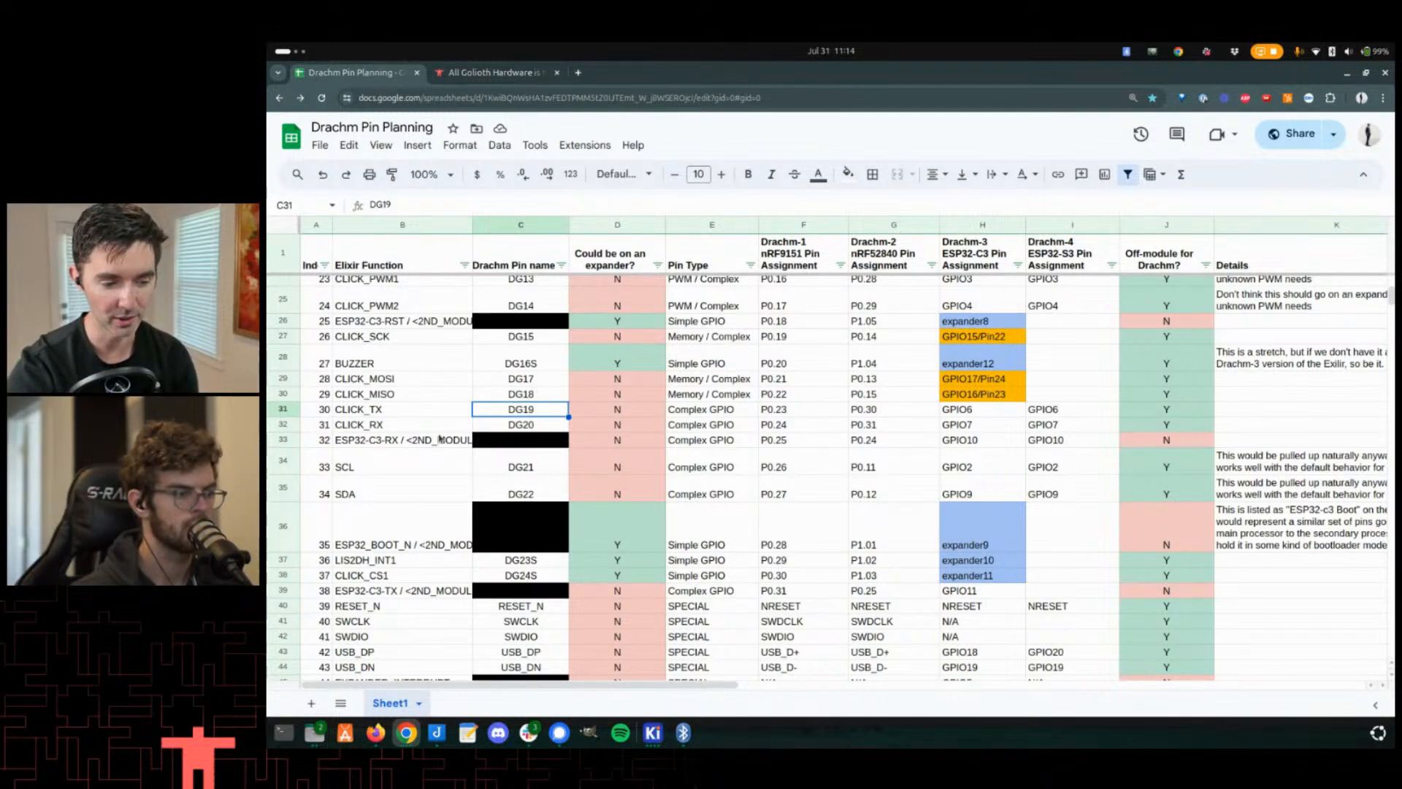
drag(358, 410, 356, 426)
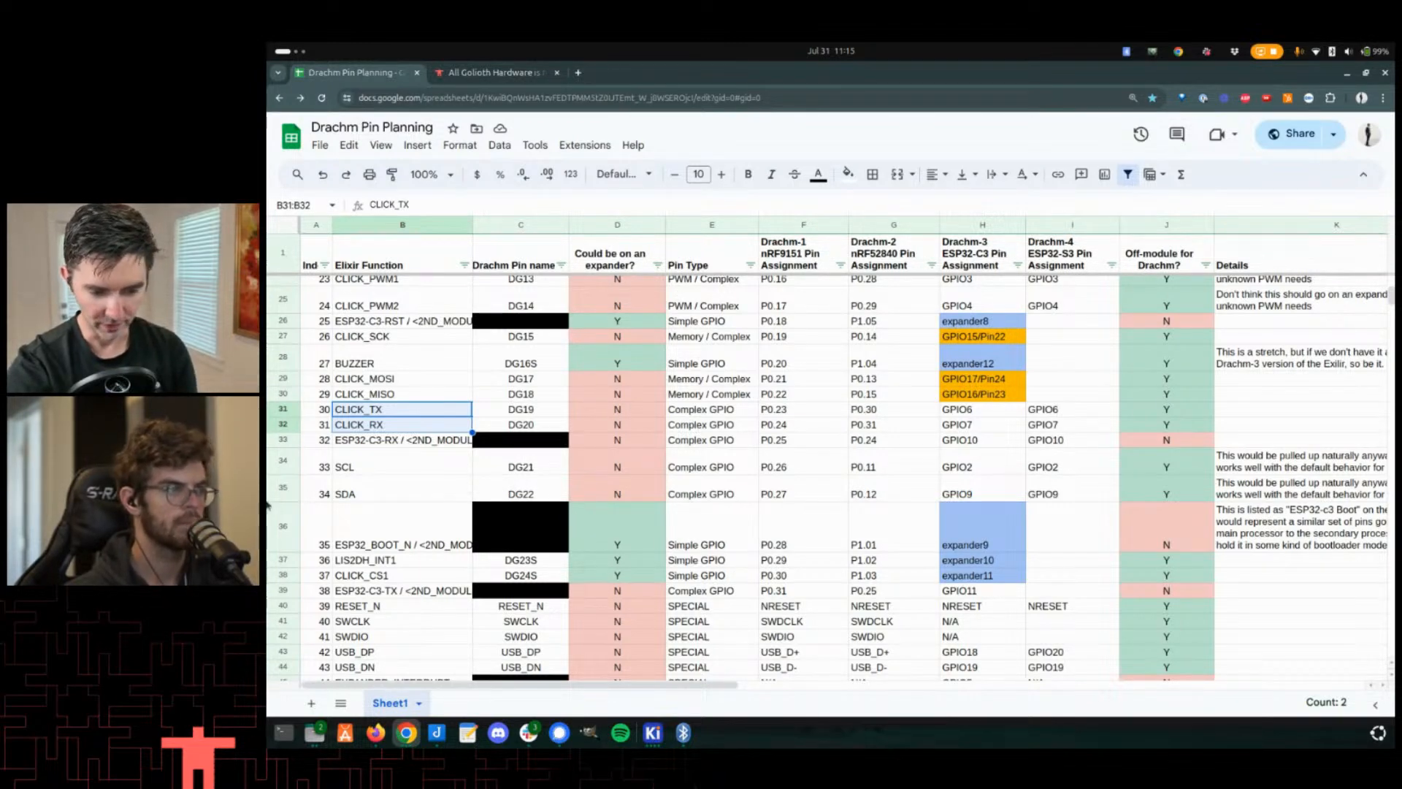
scroll(376, 515, up, 2)
drag(796, 482, 1071, 498)
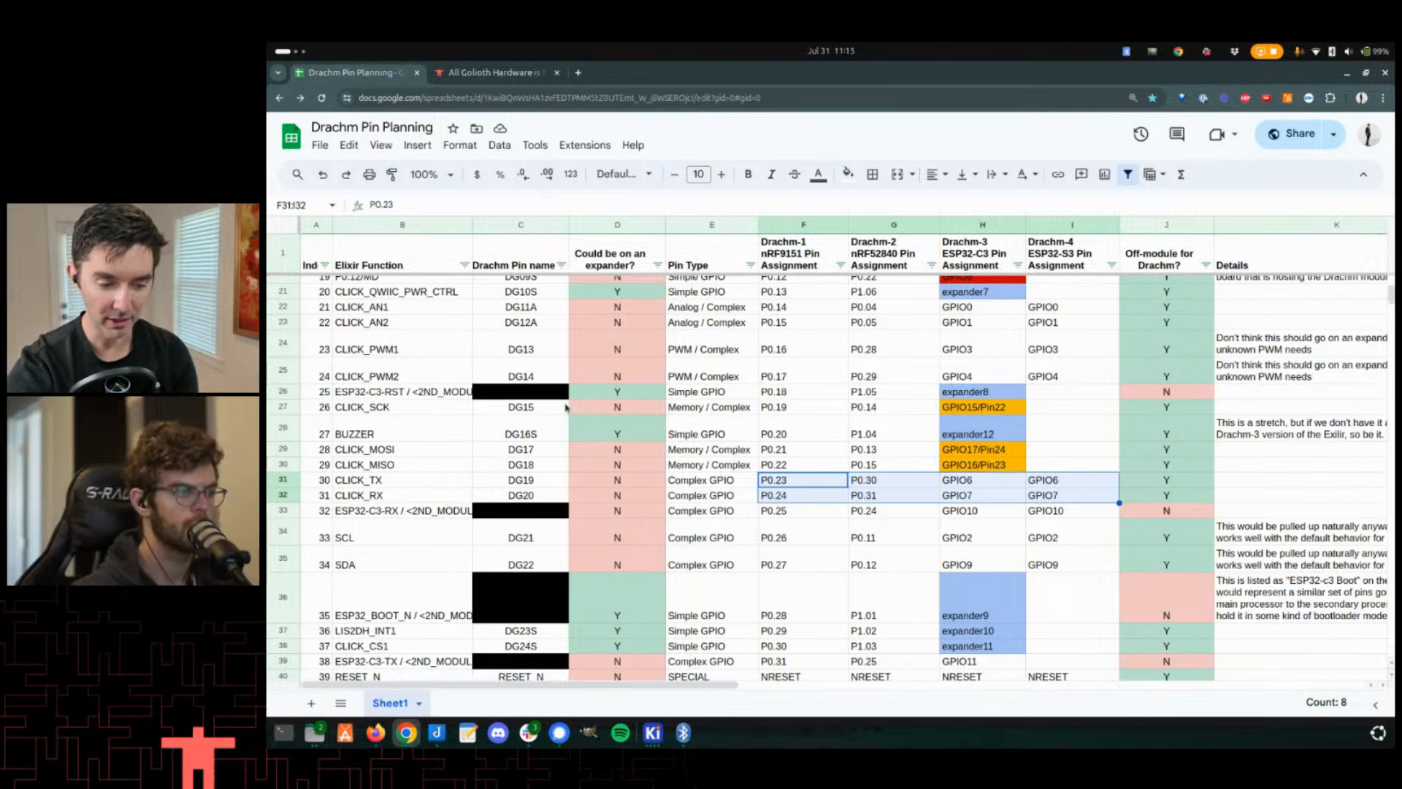
scroll(528, 409, up, 3)
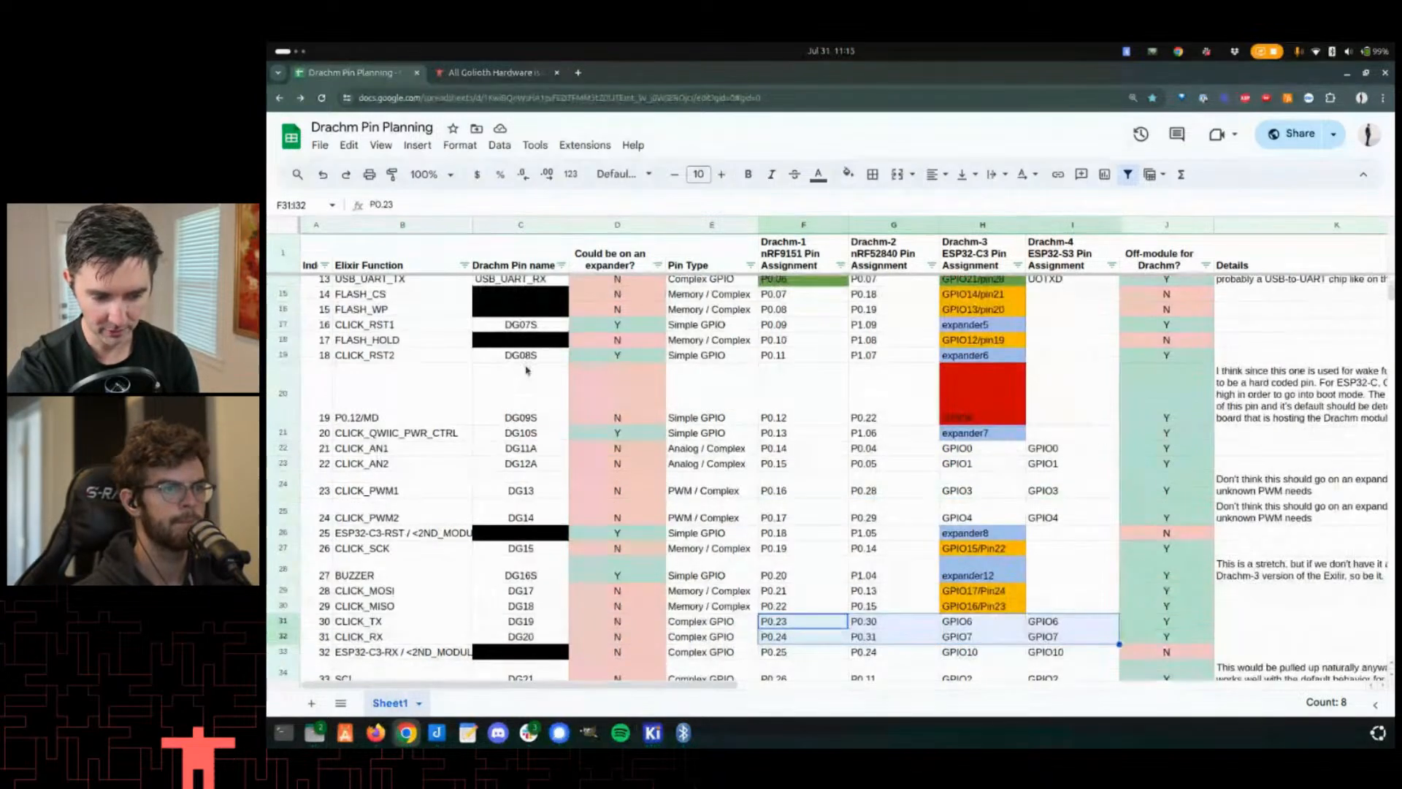
- Select the DG09S pin name cell, then the DG11A and DG12A cells
click(521, 473)
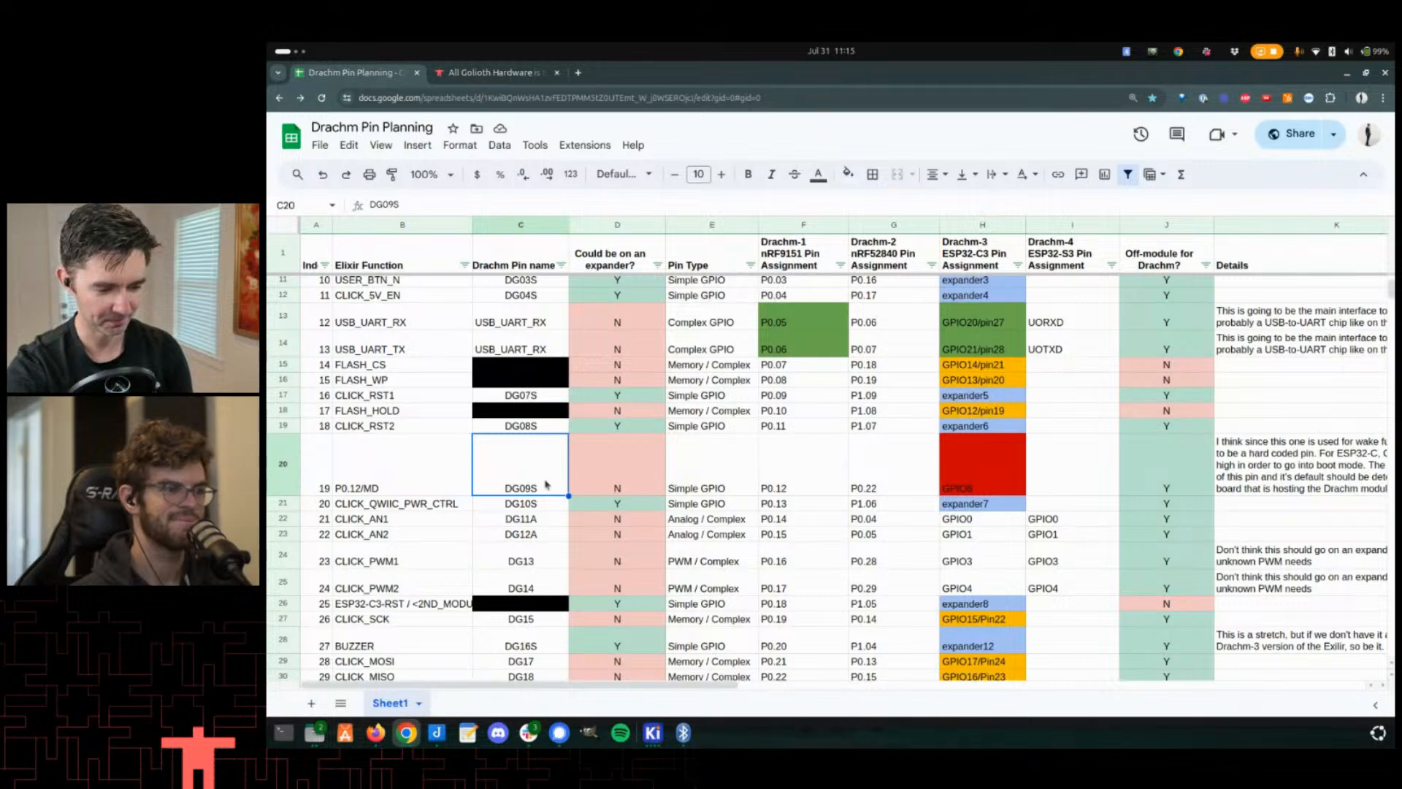
scroll(553, 476, down, 2)
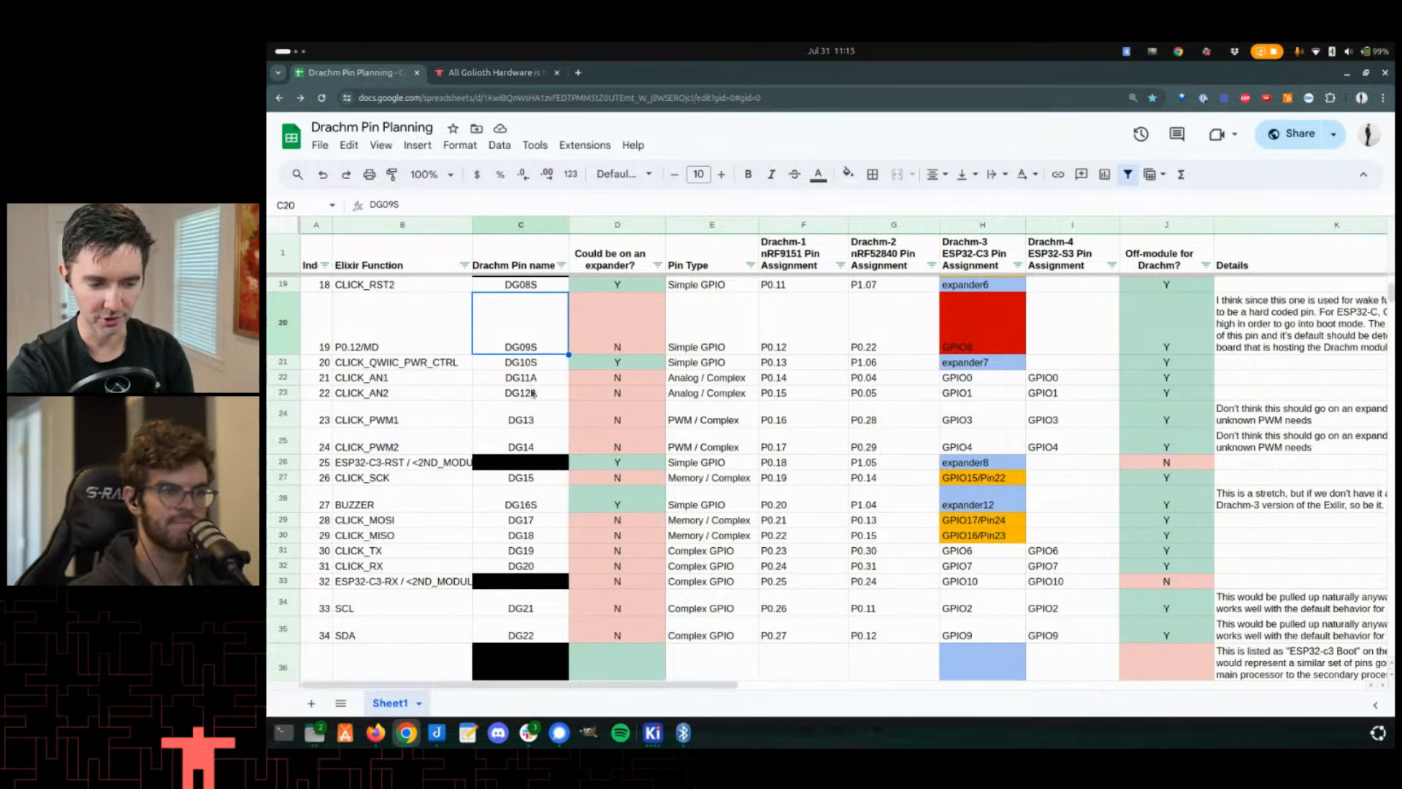
drag(529, 377, 528, 395)
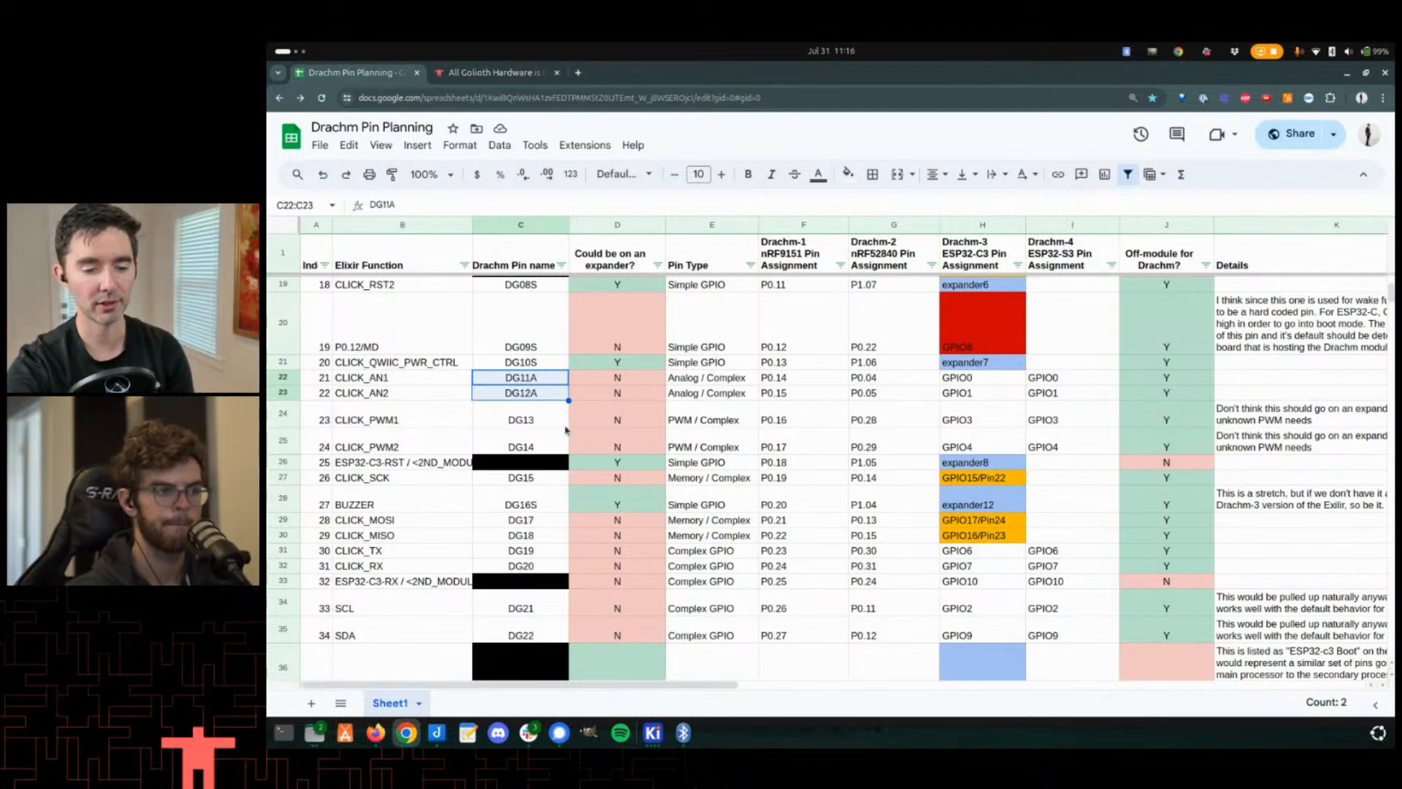
- Select the OPT01 to OPT05 Drachm pin name cells near the bottom of the table
scroll(566, 431, down, 5)
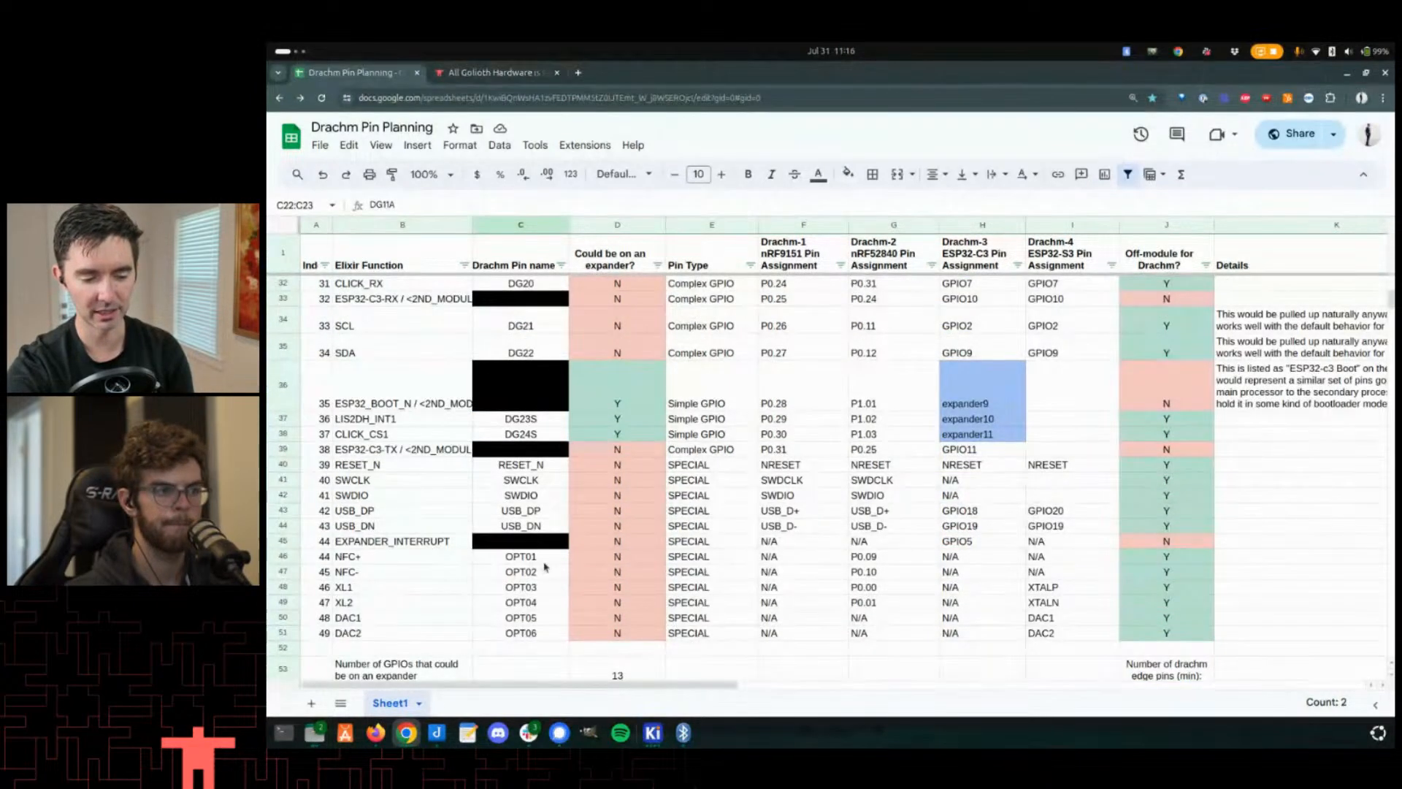
drag(540, 559, 545, 623)
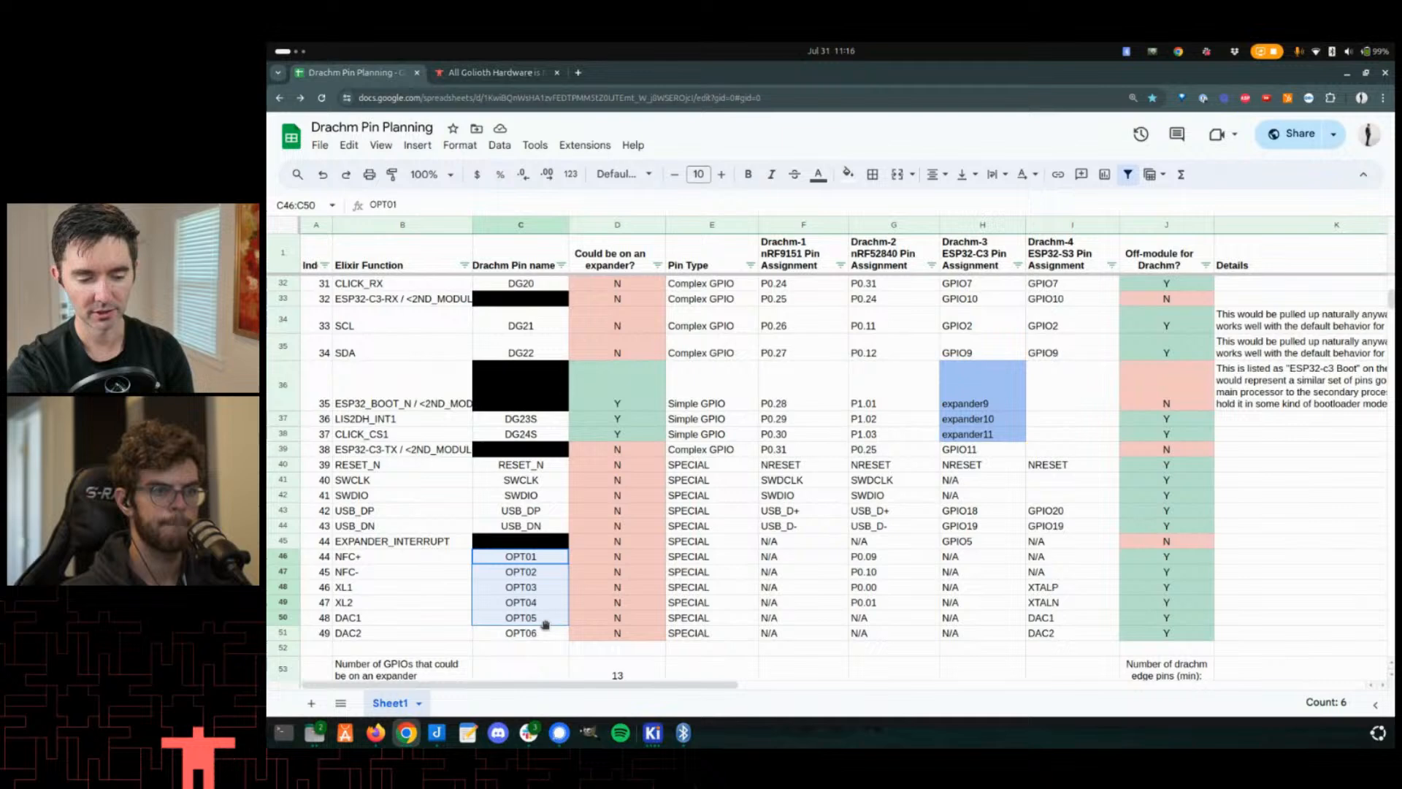
click(517, 559)
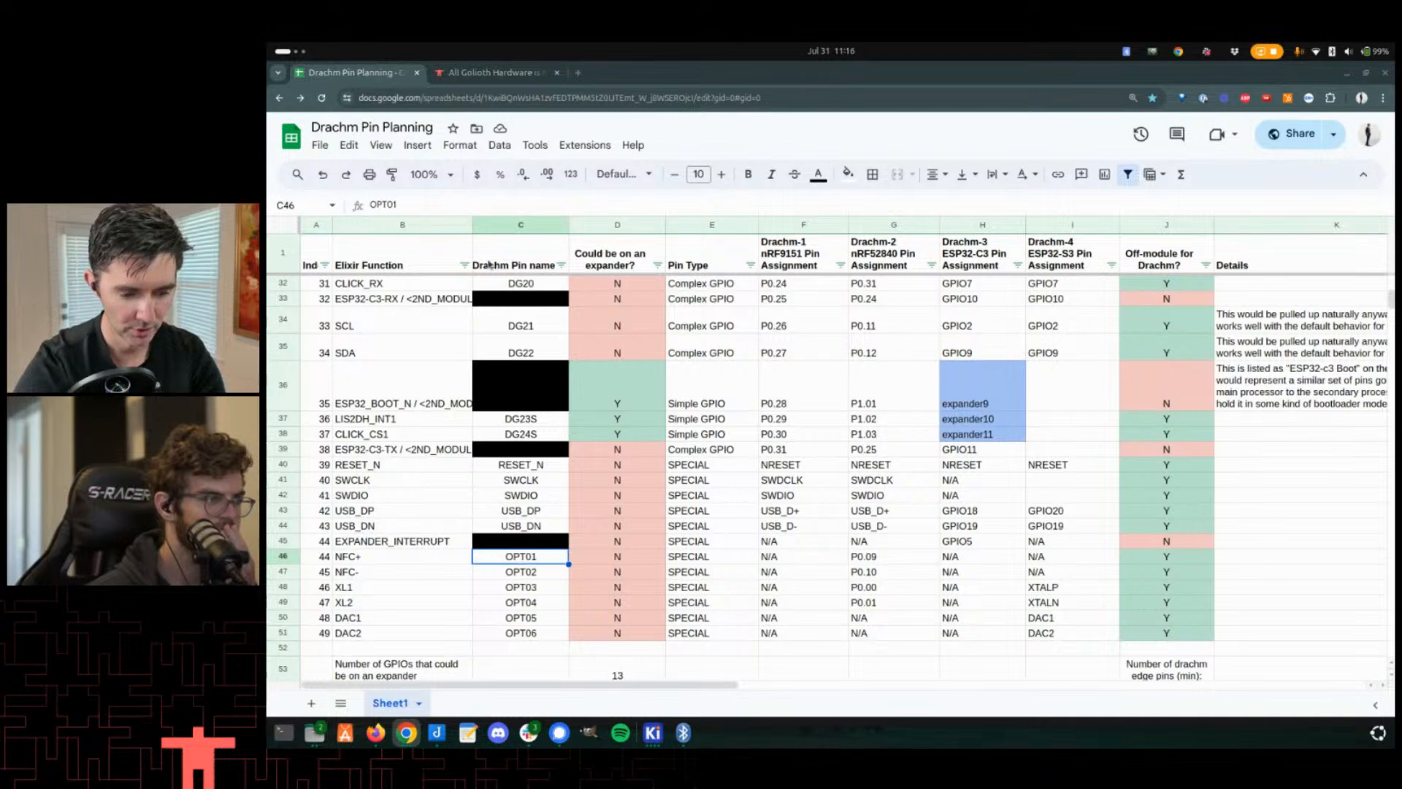
- Prefix the OPT01 and OPT02 Drachm pin names with DG, making DGOPT01 and DGOPT02
scroll(631, 476, up, 3)
scroll(631, 476, down, 3)
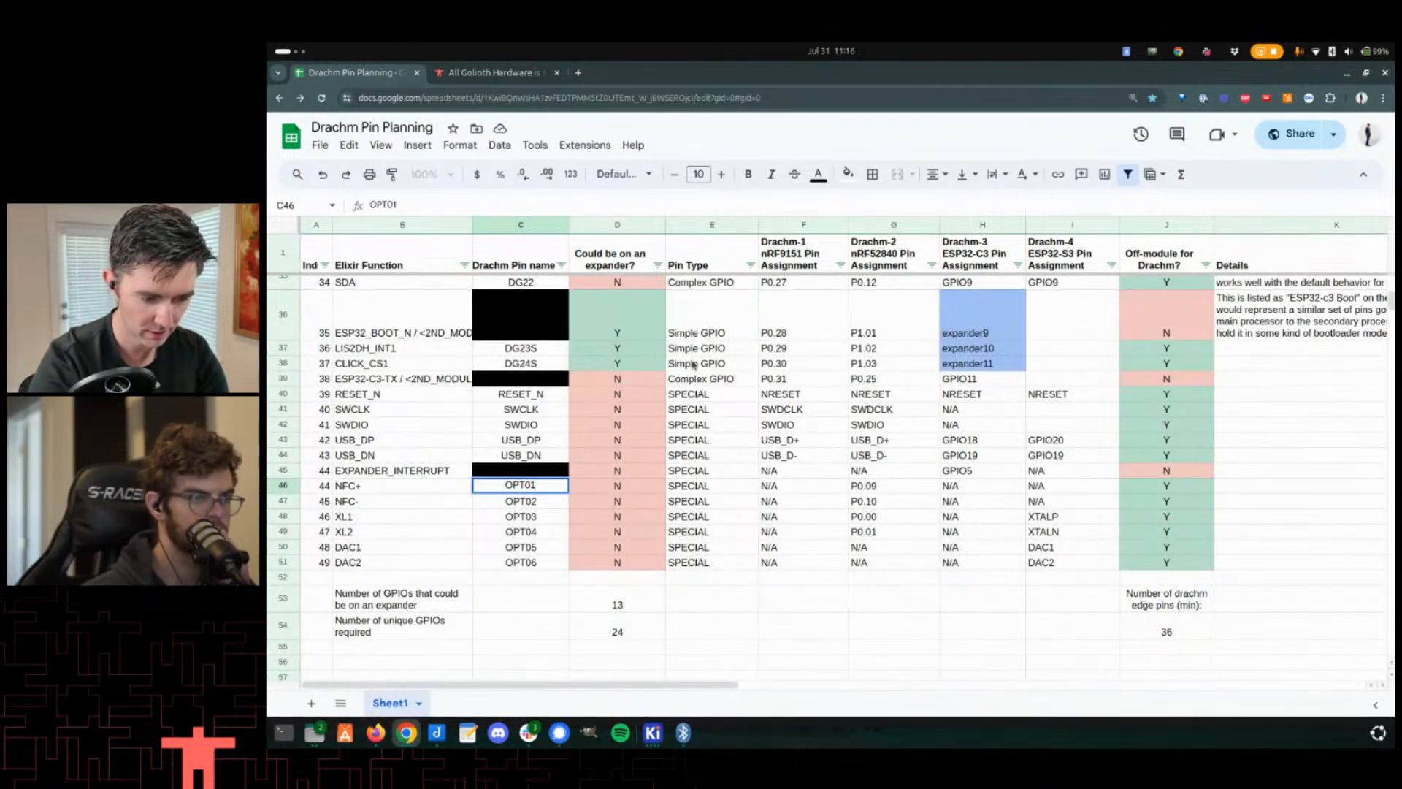
key(F2)
key(Home)
text(DG)
key(shift+Home)
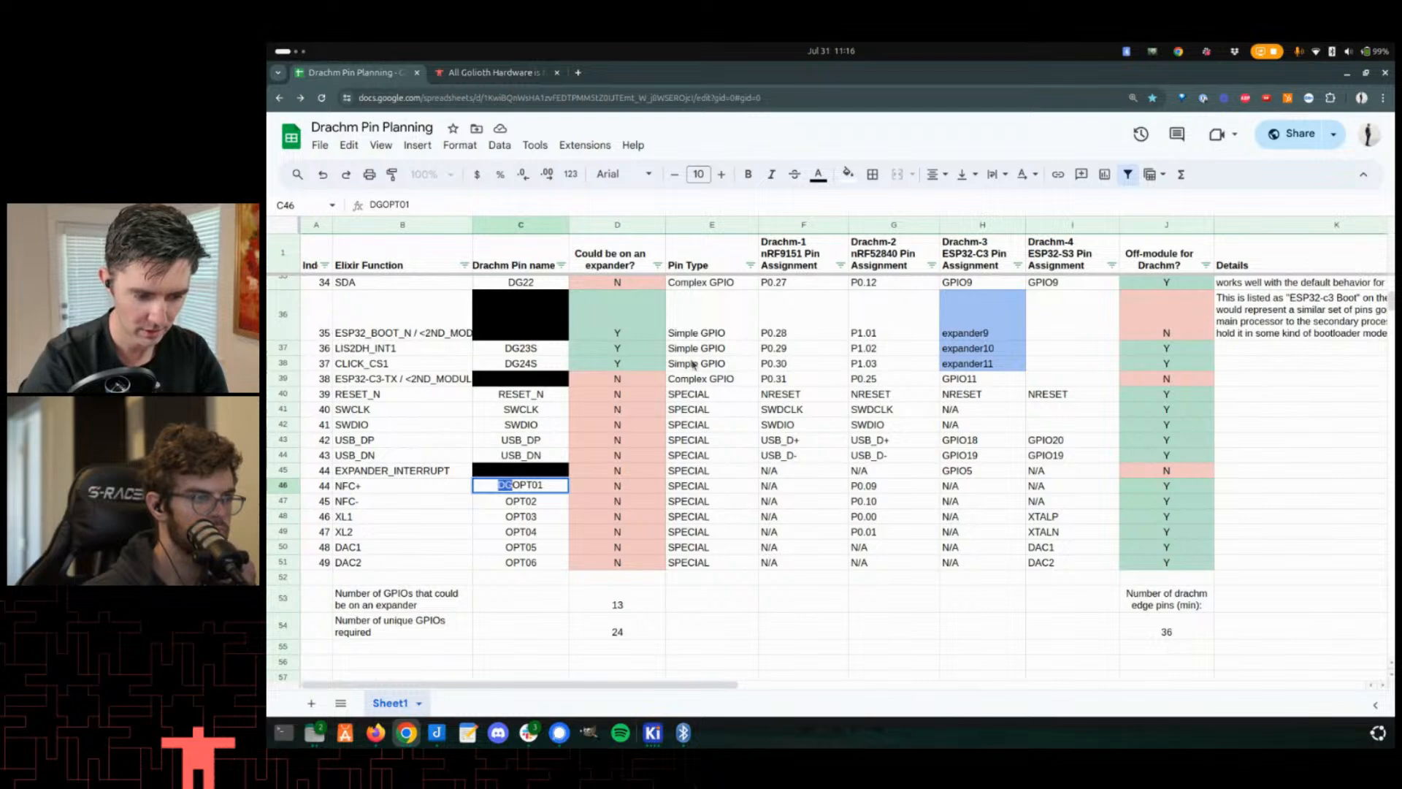
key(ctrl+c)
key(Return)
key(F2)
key(Home)
key(ctrl+v)
key(Return)
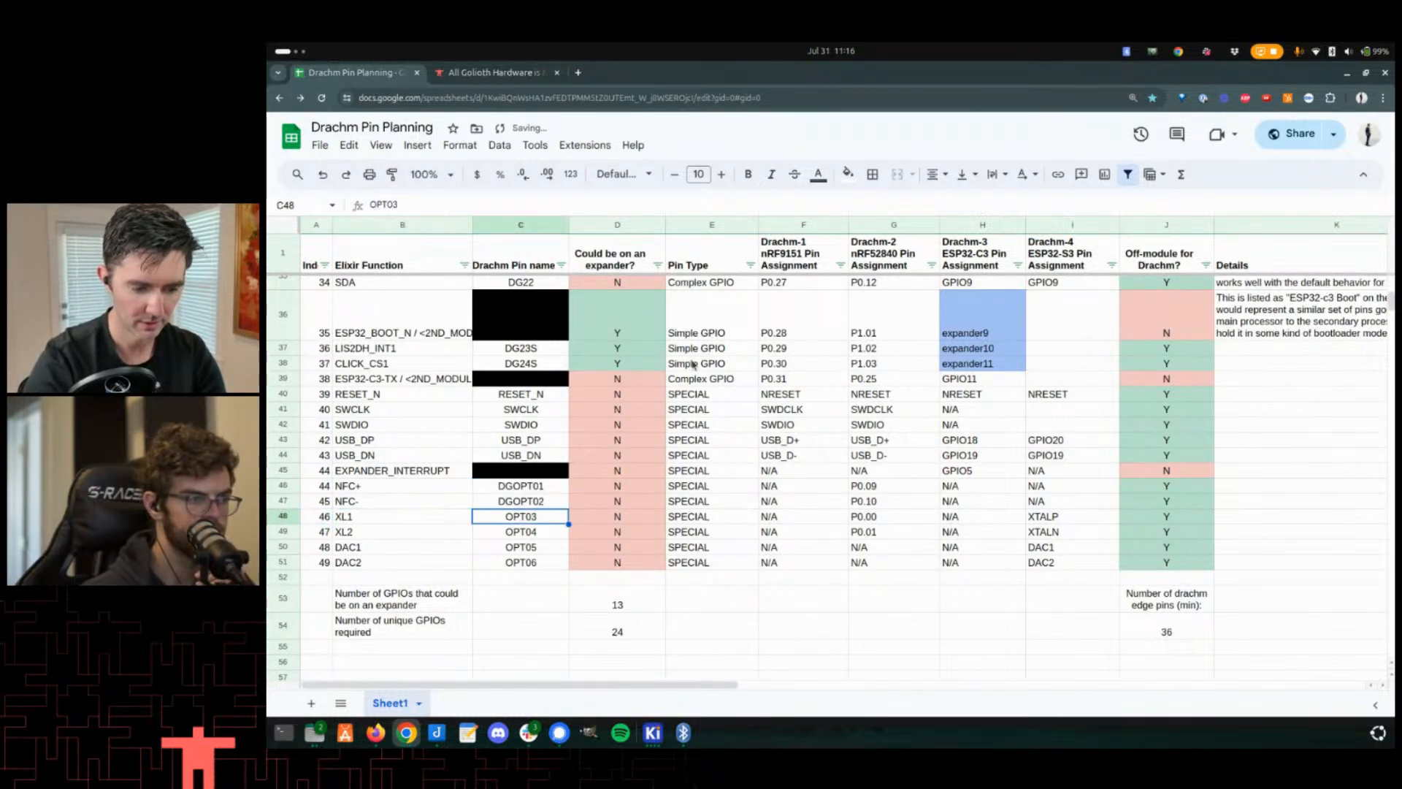
- Prefix the OPT03 and OPT04 Drachm pin names with DG
key(F2)
key(Home)
key(ctrl+v)
key(Return)
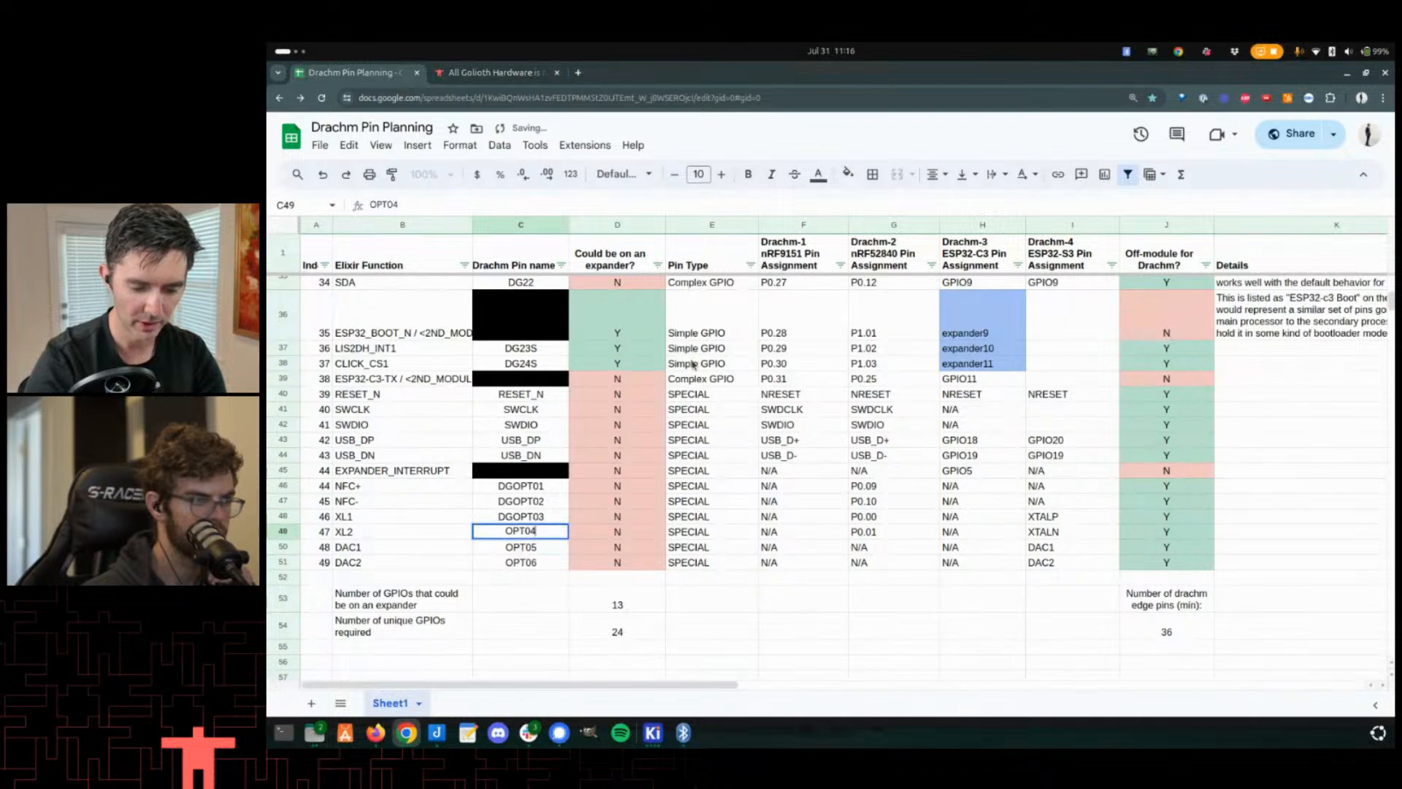
key(F2)
key(Home)
key(ctrl+v)
key(Return)
- Prefix the OPT05 Drachm pin name for DAC1 with DG
key(Home)
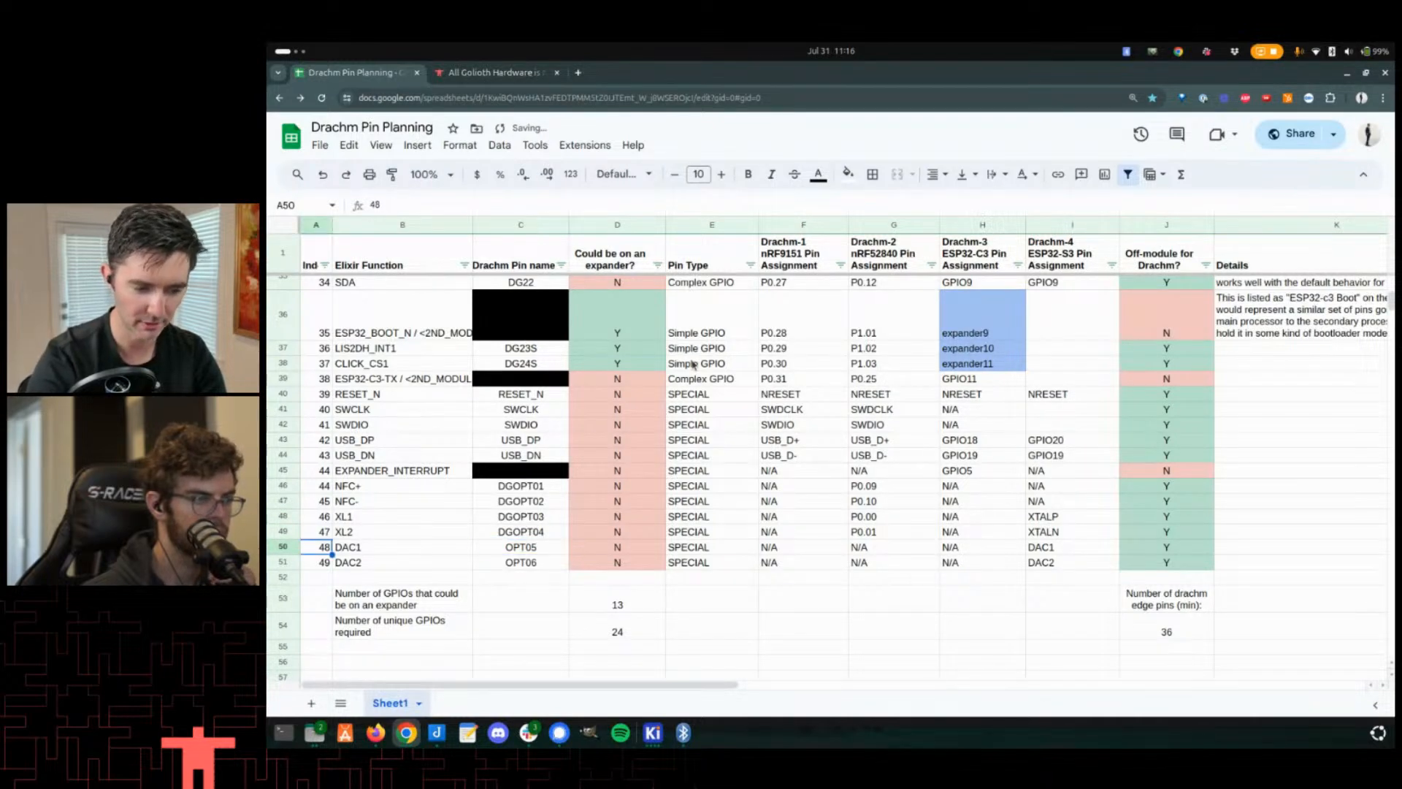
key(Down)
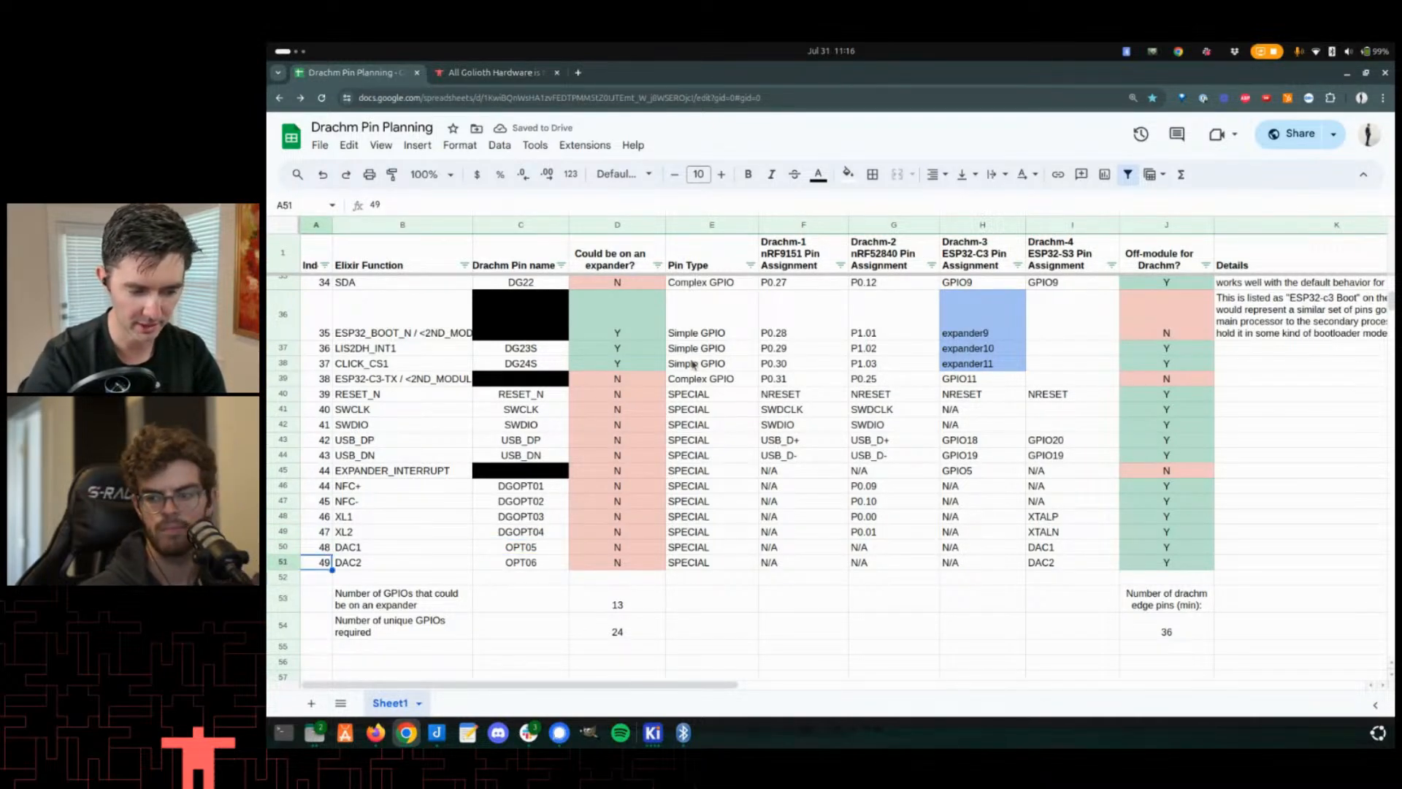
key(Right)
key(Right)
key(Up)
key(F2)
key(Home)
key(ctrl+v)
key(Return)
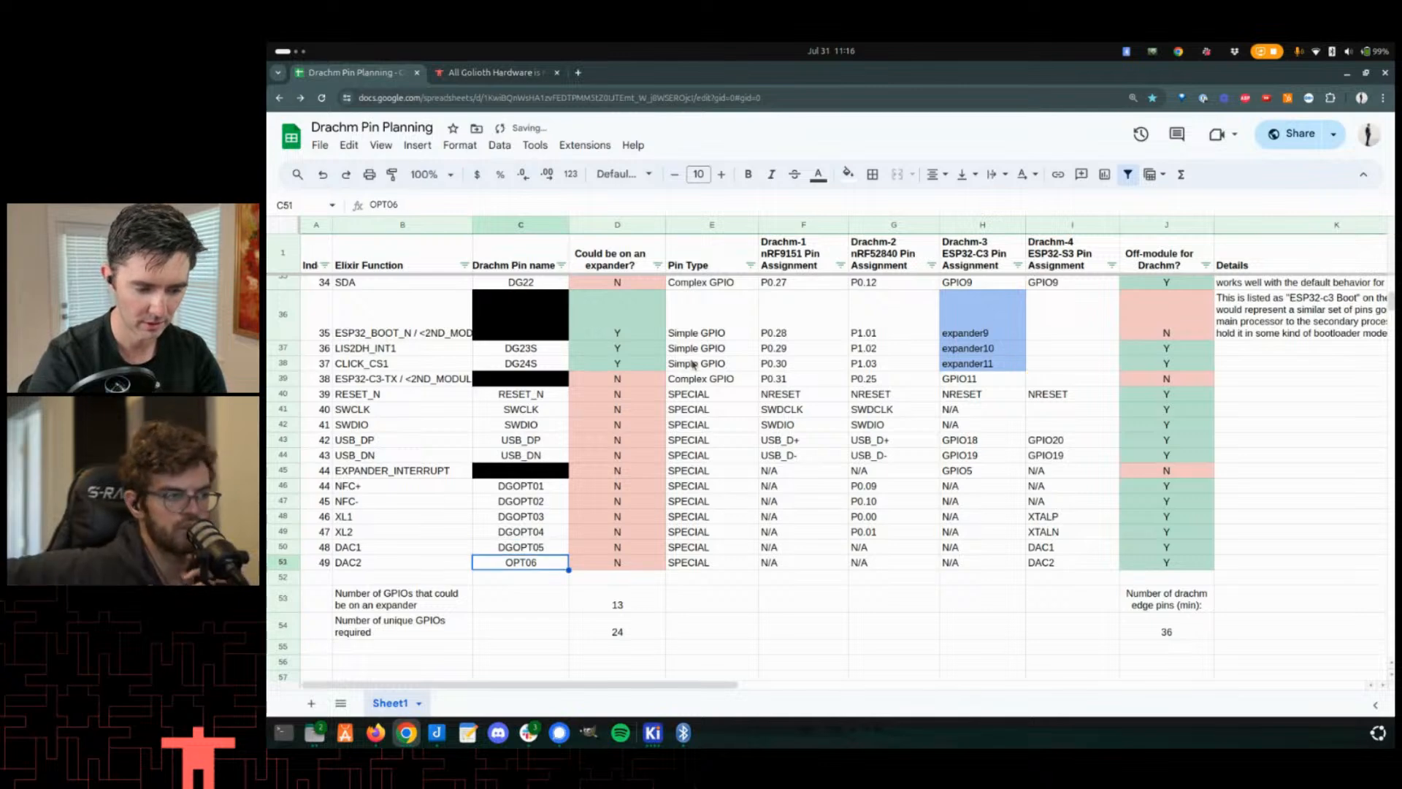
- Prefix the OPT06 Drachm pin name for DAC2 with DG
key(F2)
key(Home)
key(ctrl+v)
key(Return)
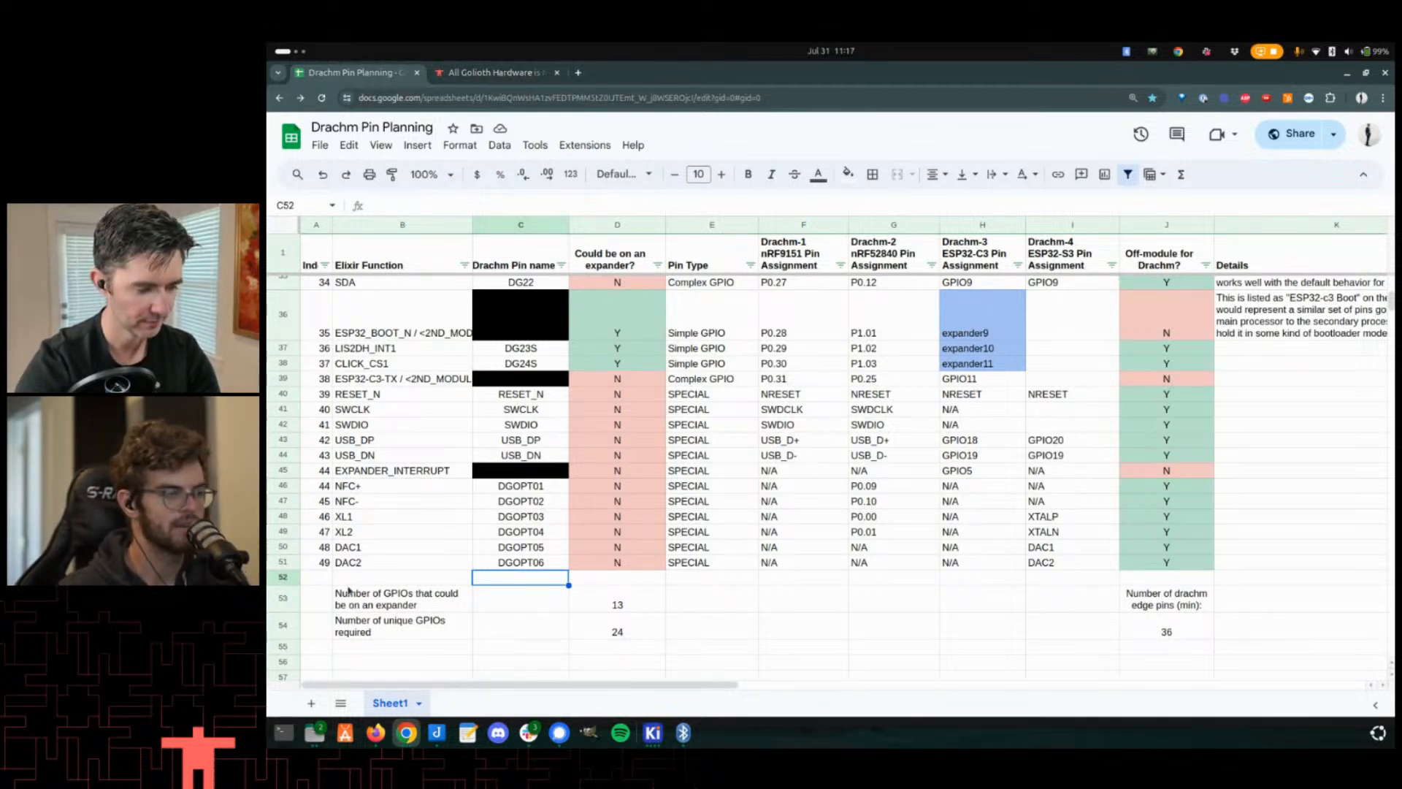
- Review the Drachm pin name column from the top of the table, selecting the pin names for rows 2 to 14
scroll(578, 461, up, 1)
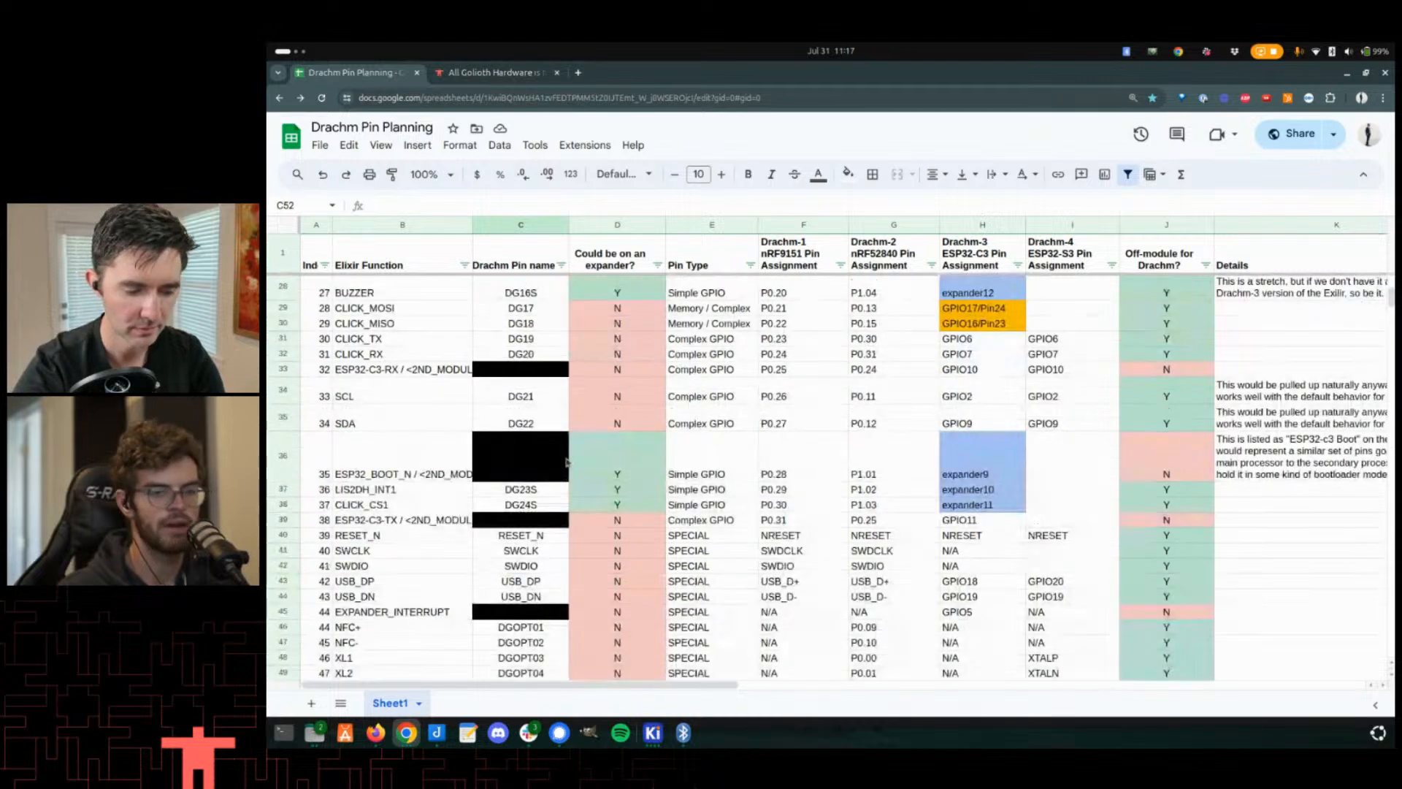
scroll(534, 499, up, 3)
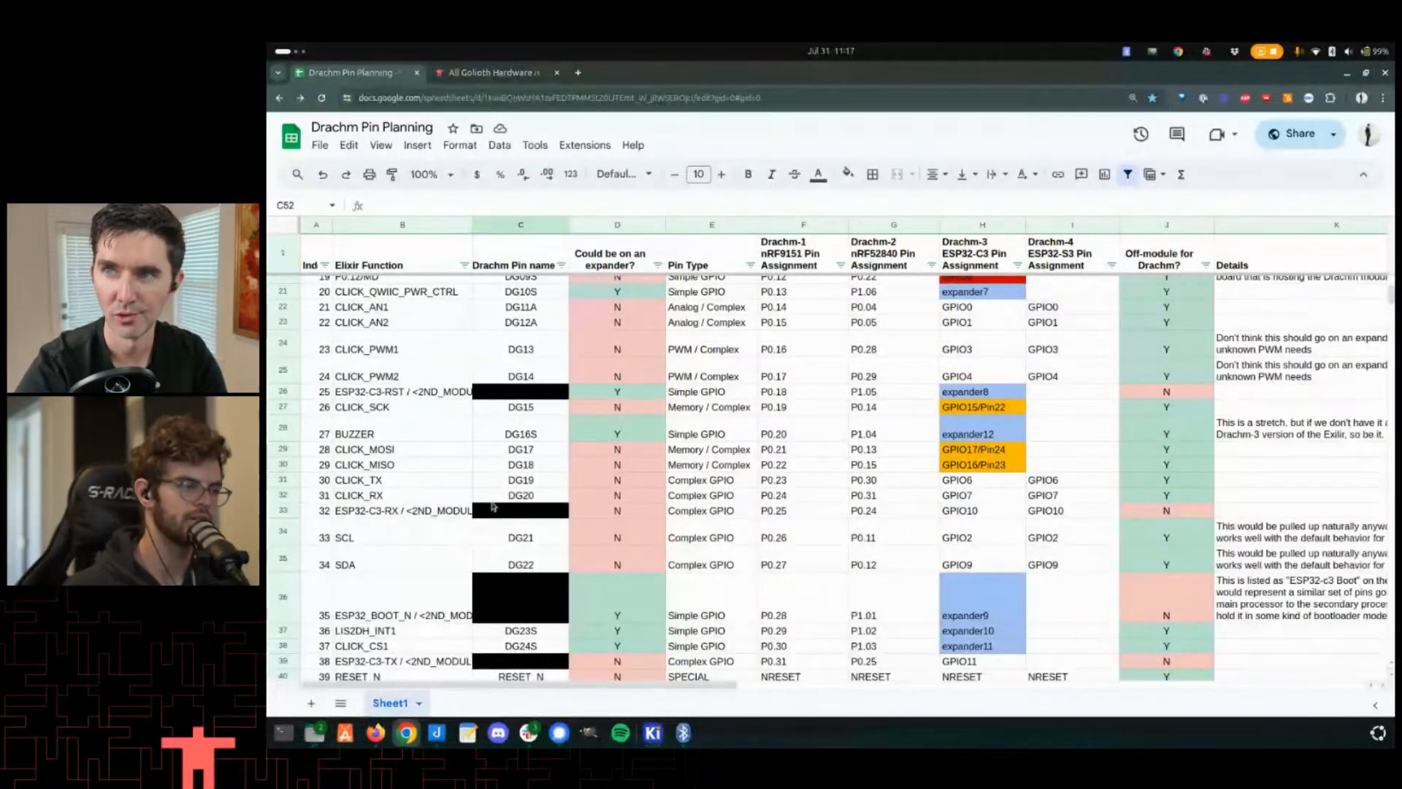
scroll(490, 511, up, 3)
scroll(569, 520, down, 2)
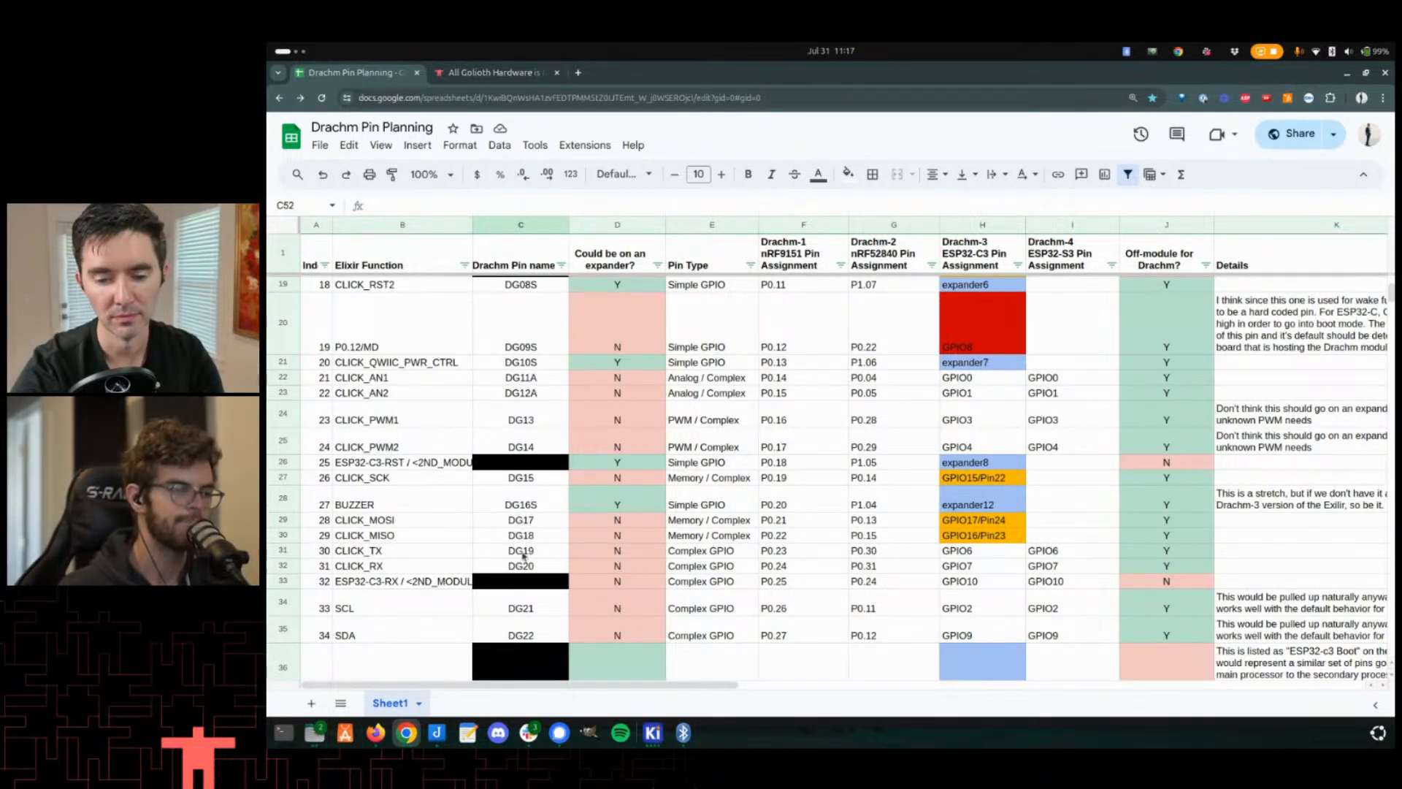
scroll(509, 428, down, 1)
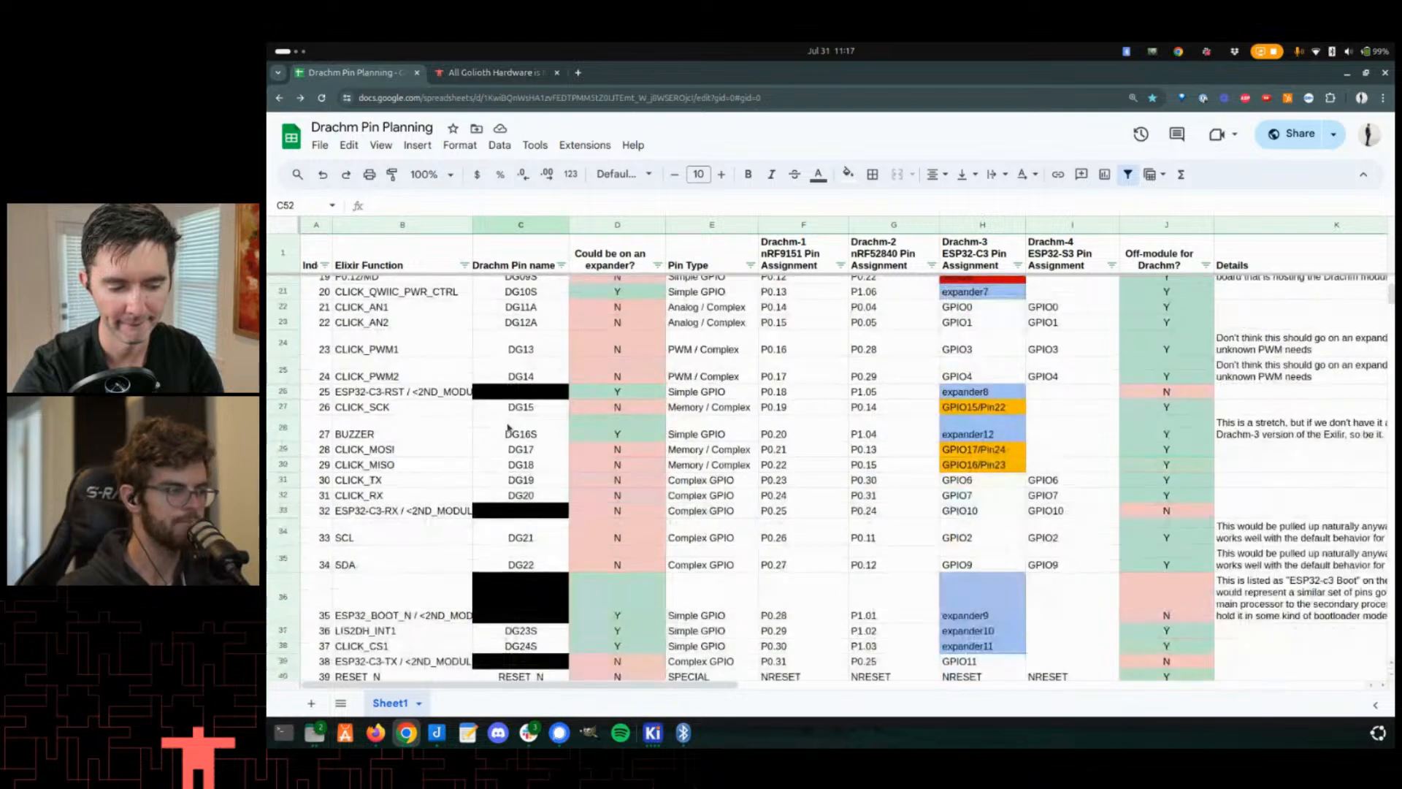
scroll(510, 427, up, 2)
scroll(554, 390, down, 2)
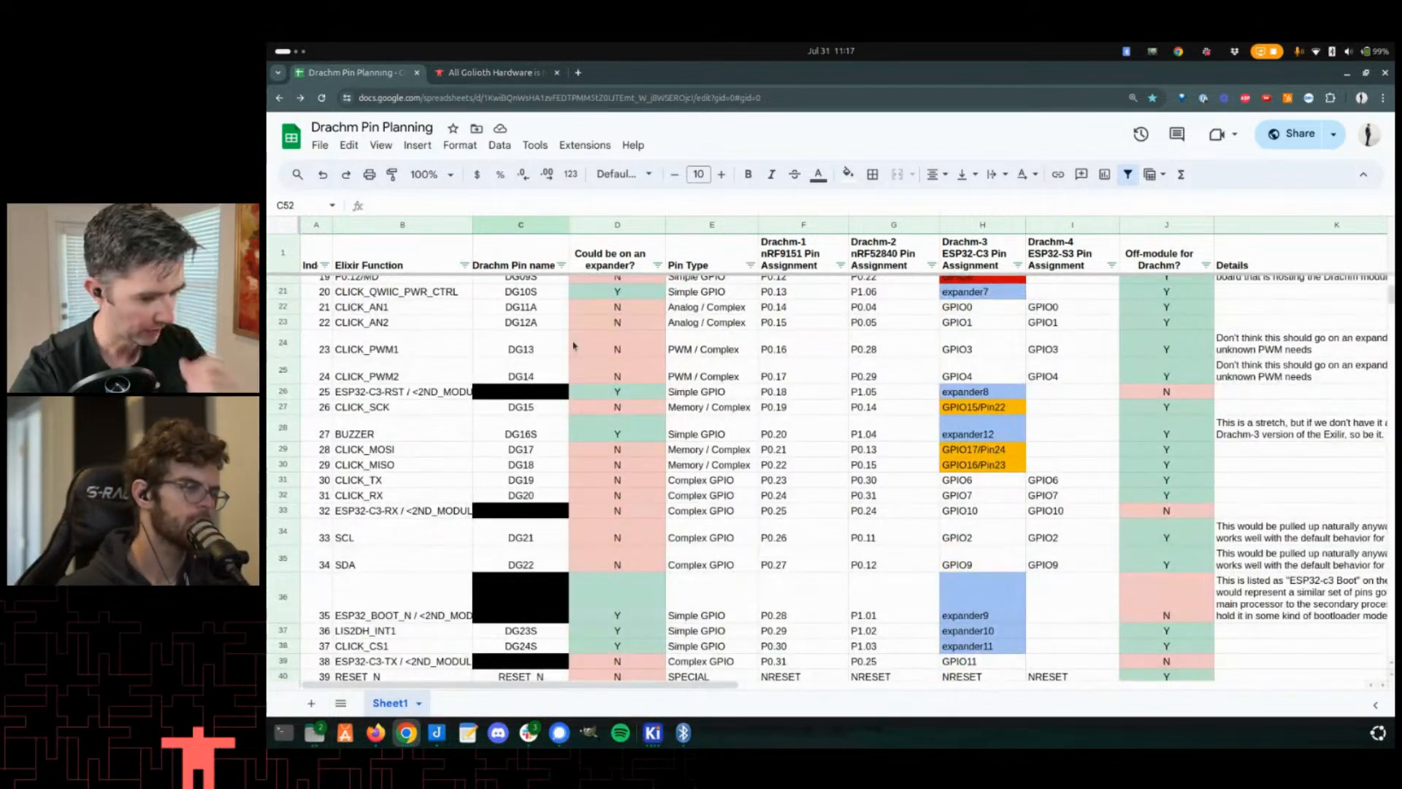
scroll(575, 345, up, 3)
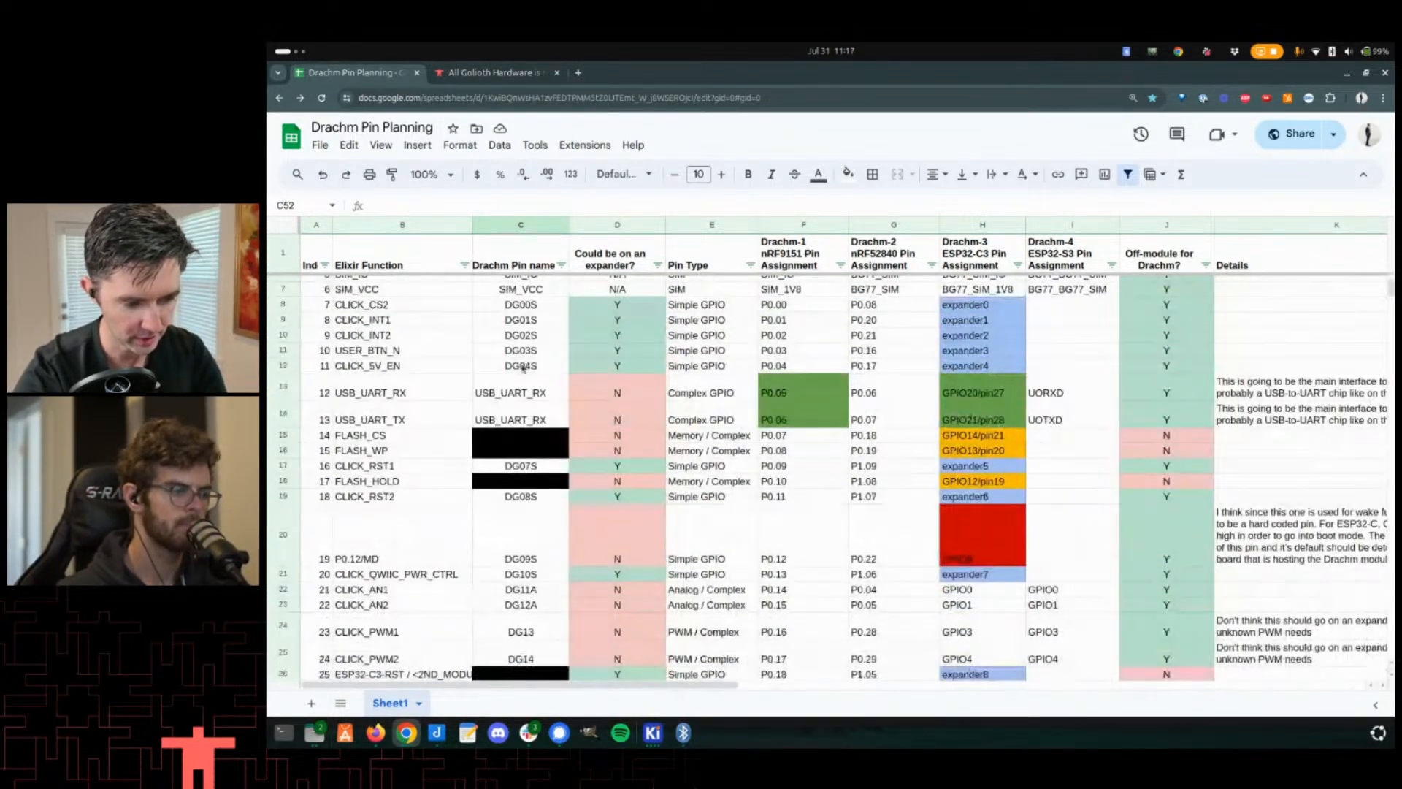
scroll(552, 365, up, 1)
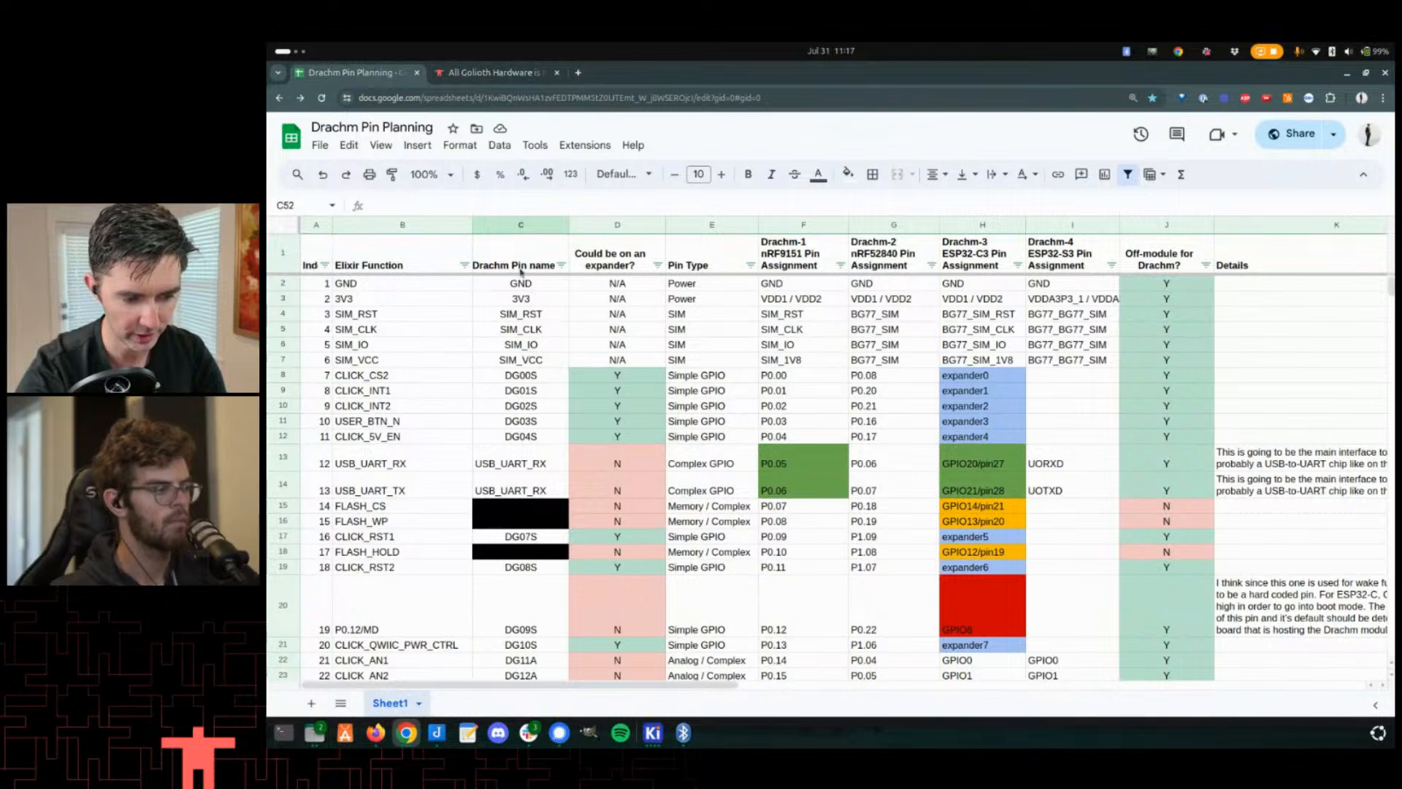
drag(518, 286, 519, 482)
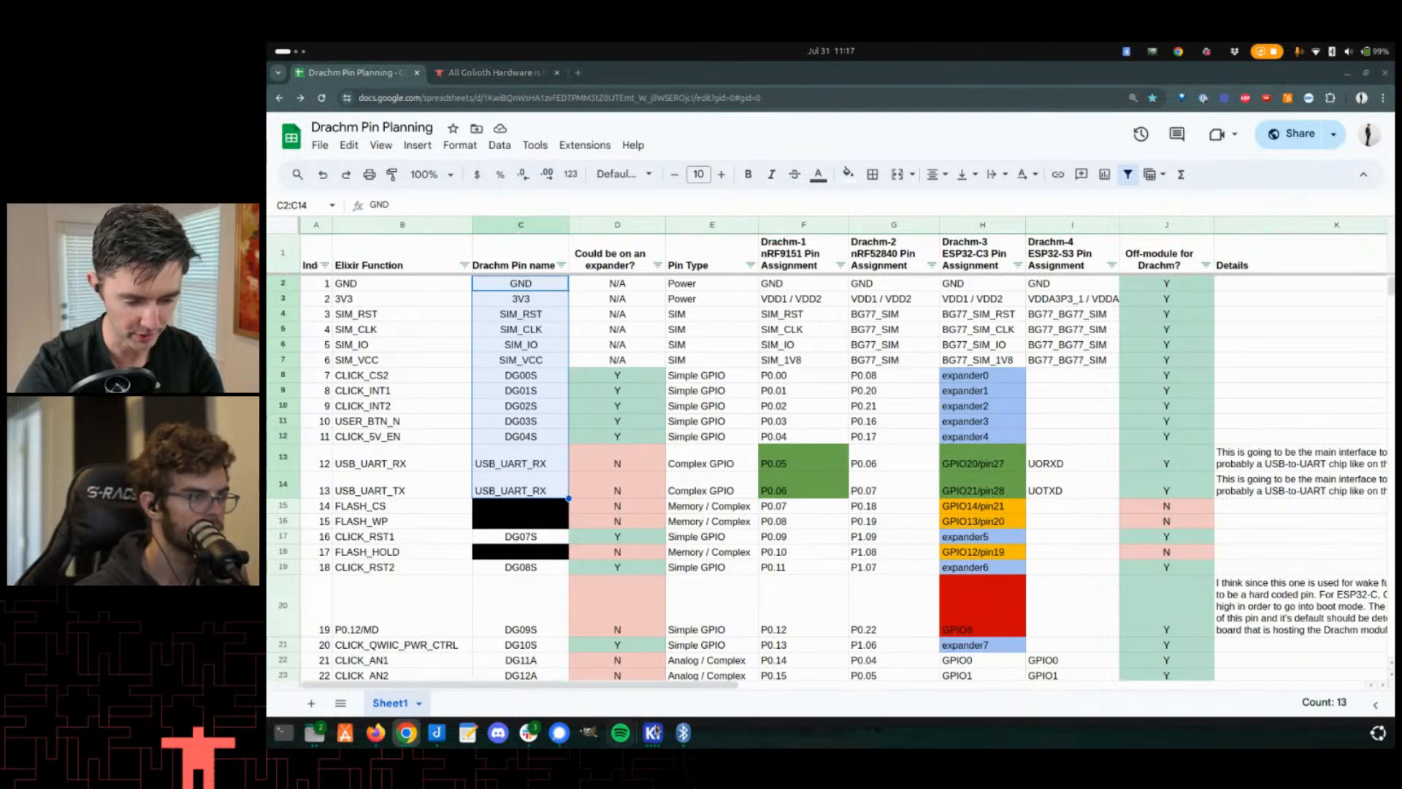
- Switch to the PCB editor and inspect the properties of the GND pad on the Drachm-1 module
click(658, 732)
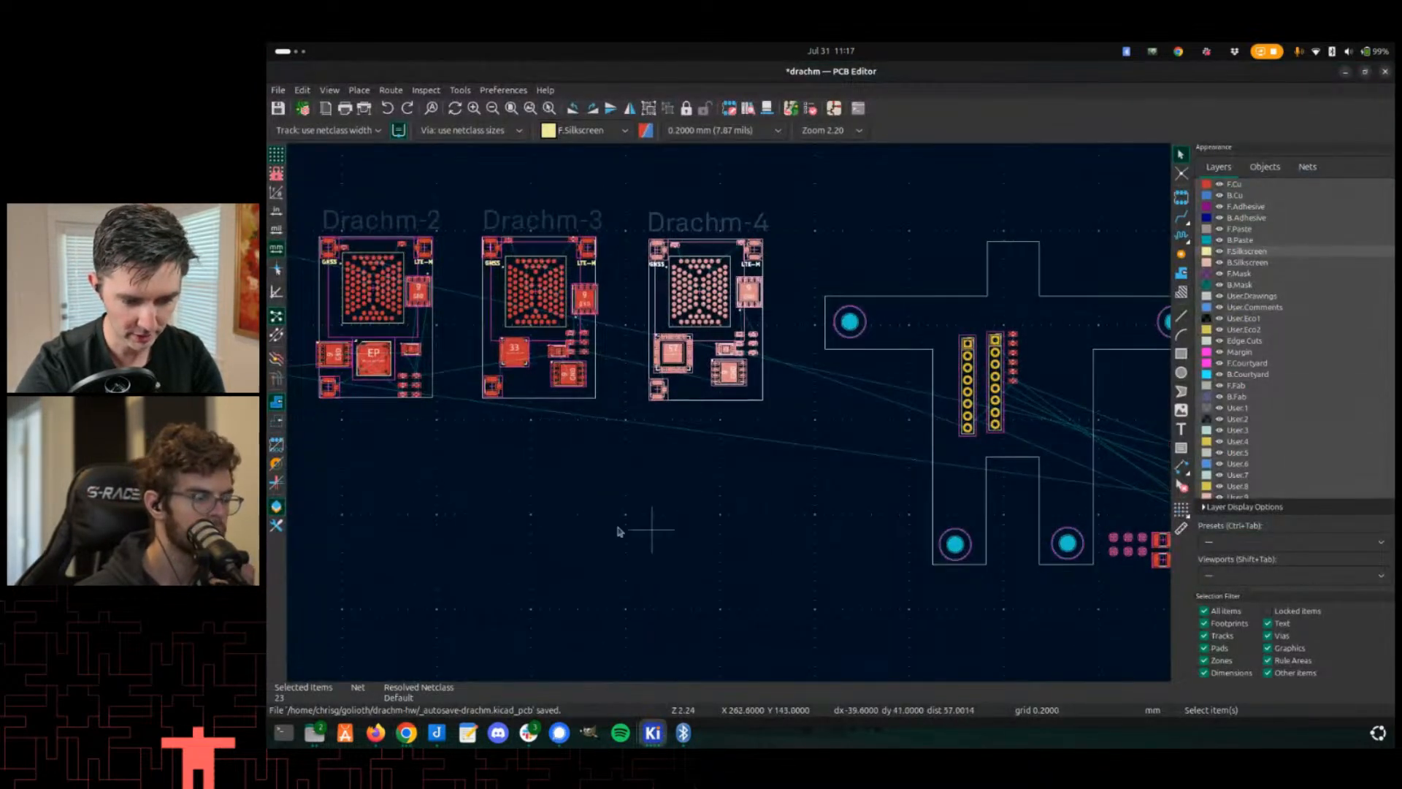
scroll(730, 413, up, 3)
scroll(731, 416, up, 2)
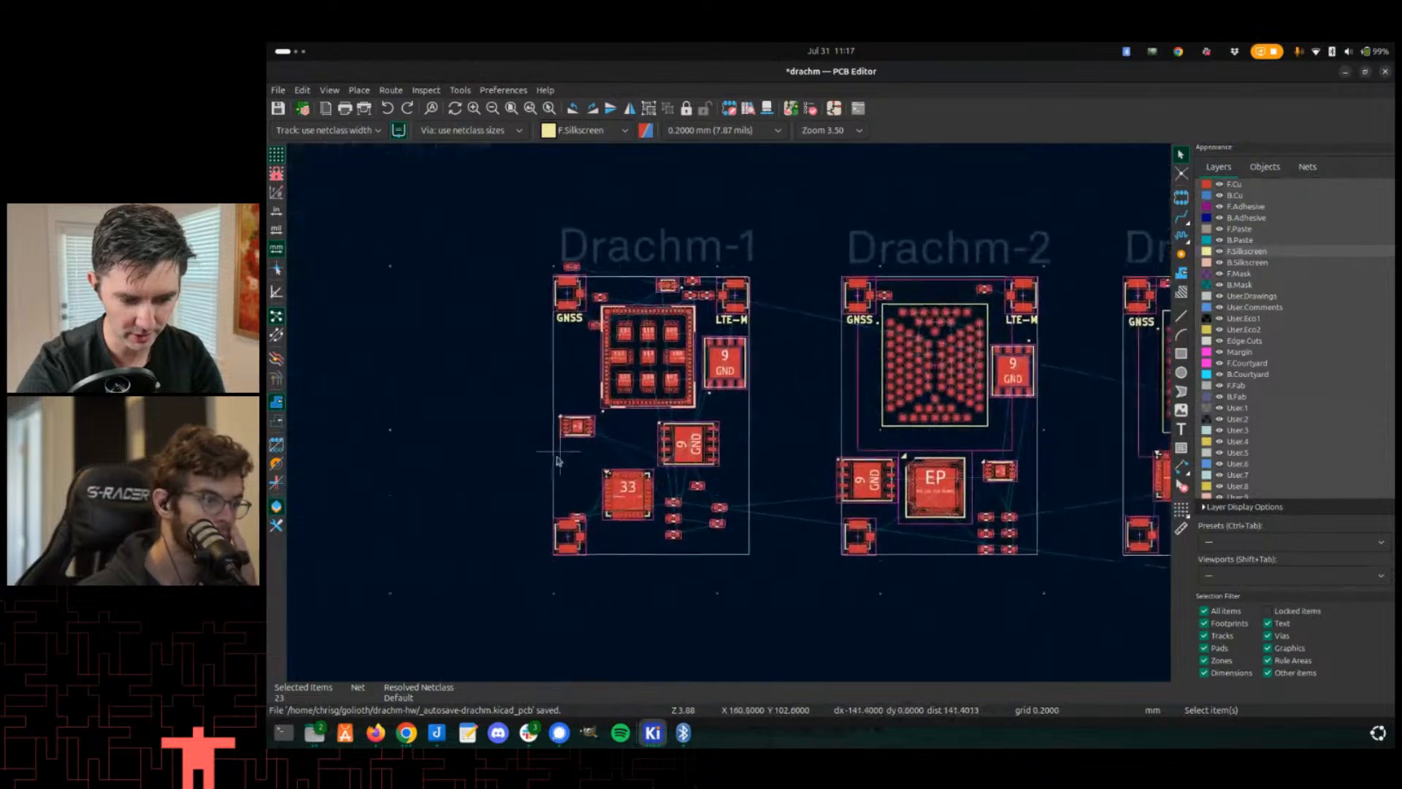
middle_drag(930, 360, 739, 414)
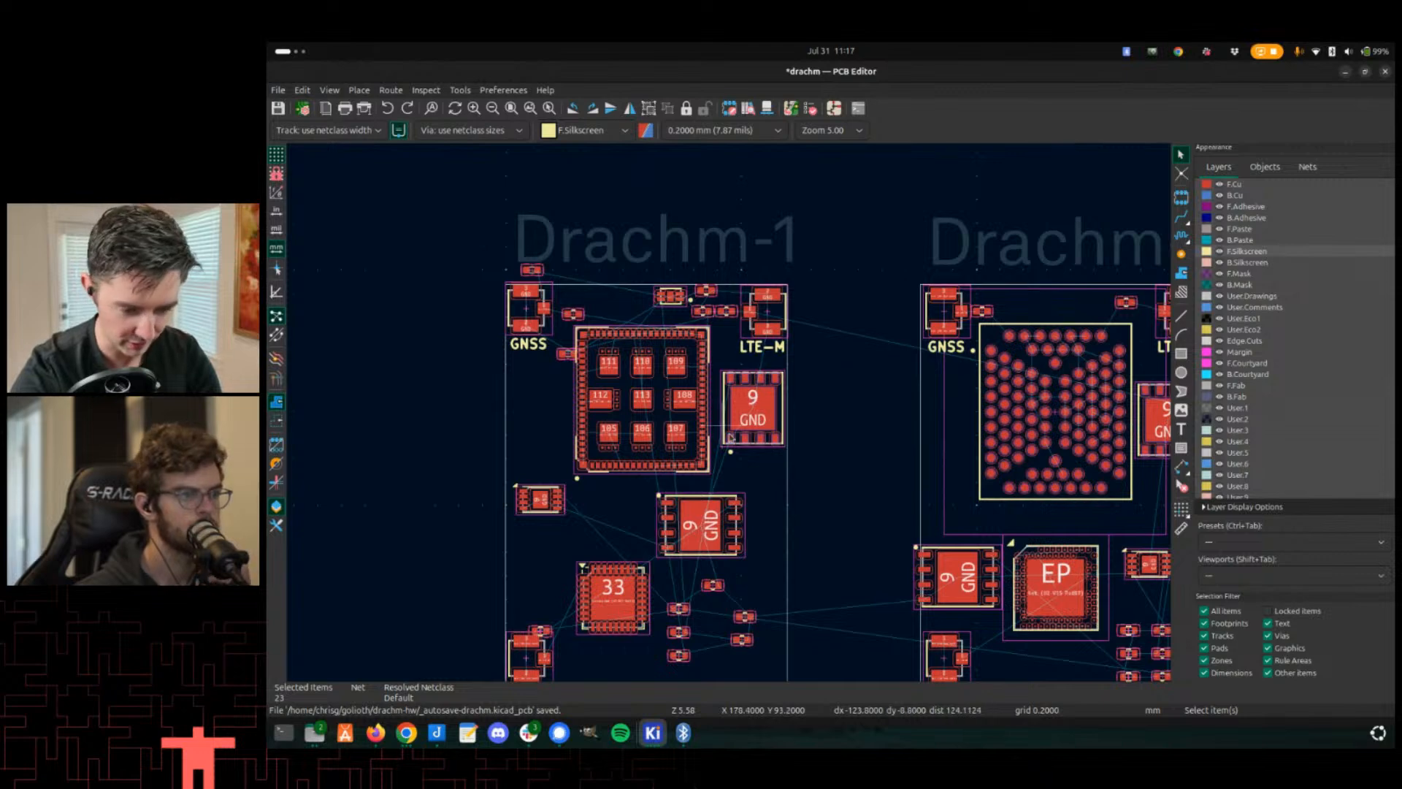
scroll(731, 418, up, 2)
double_click(694, 409)
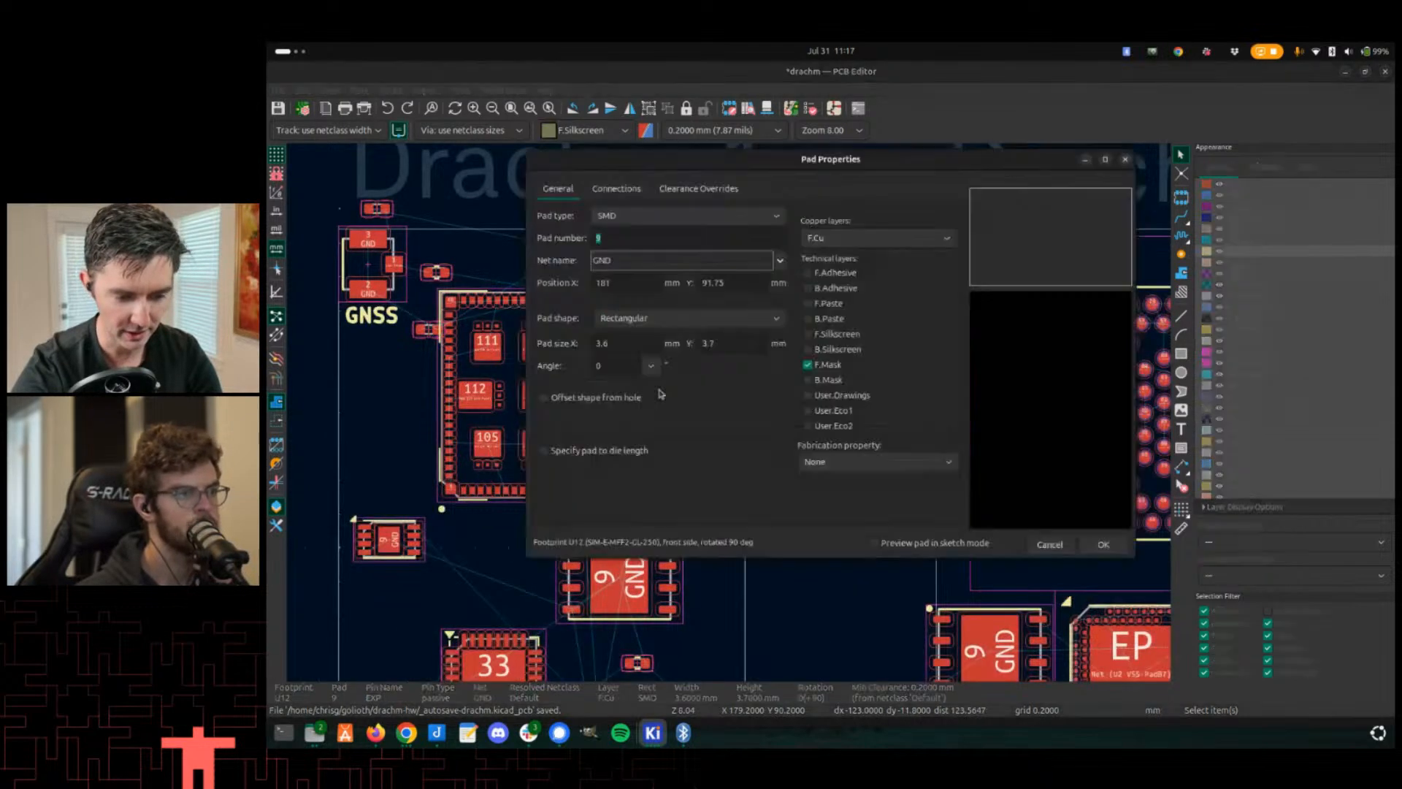
key(Escape)
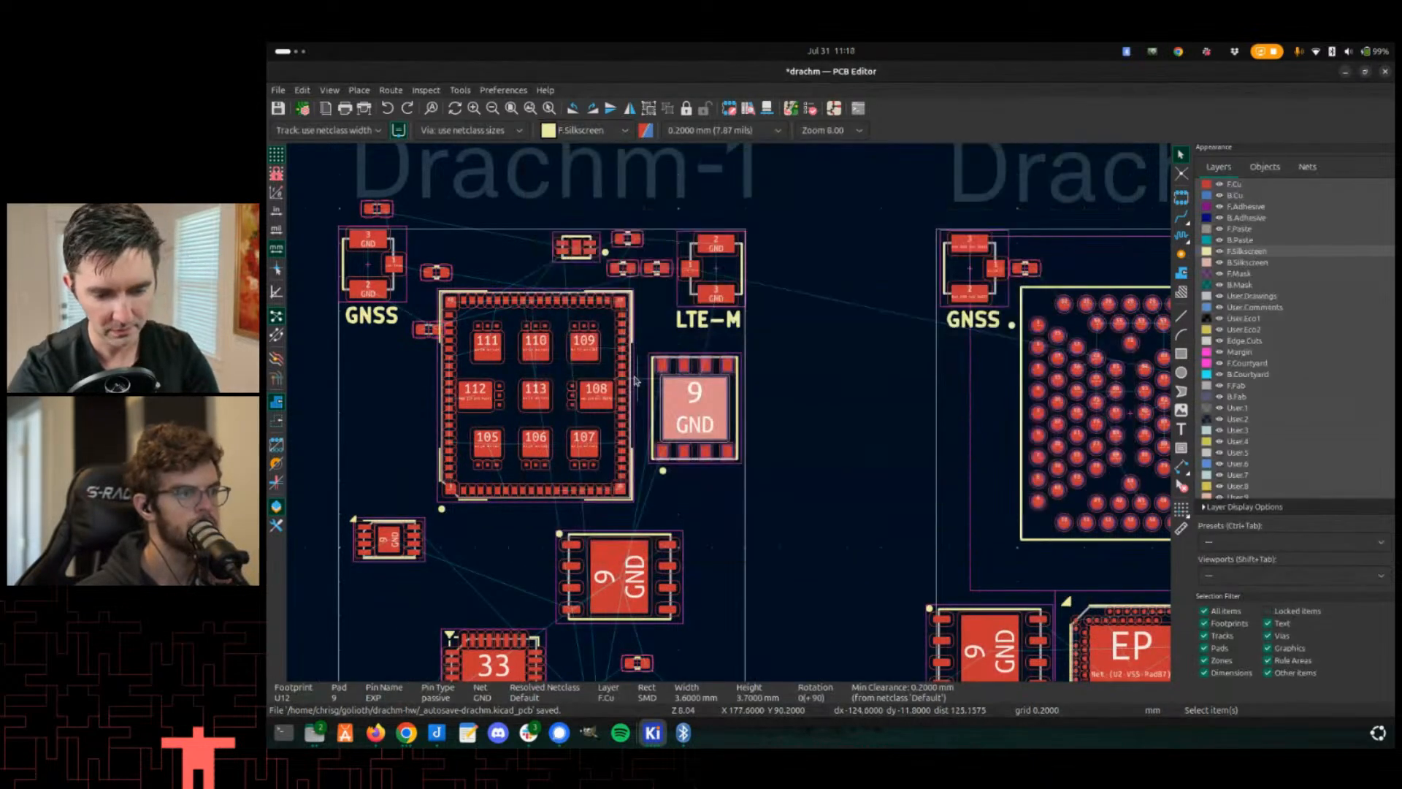
- Examine the component layout of the Drachm-1 and Drachm-2 modules in the PCB editor
click(649, 413)
middle_drag(650, 396, 517, 387)
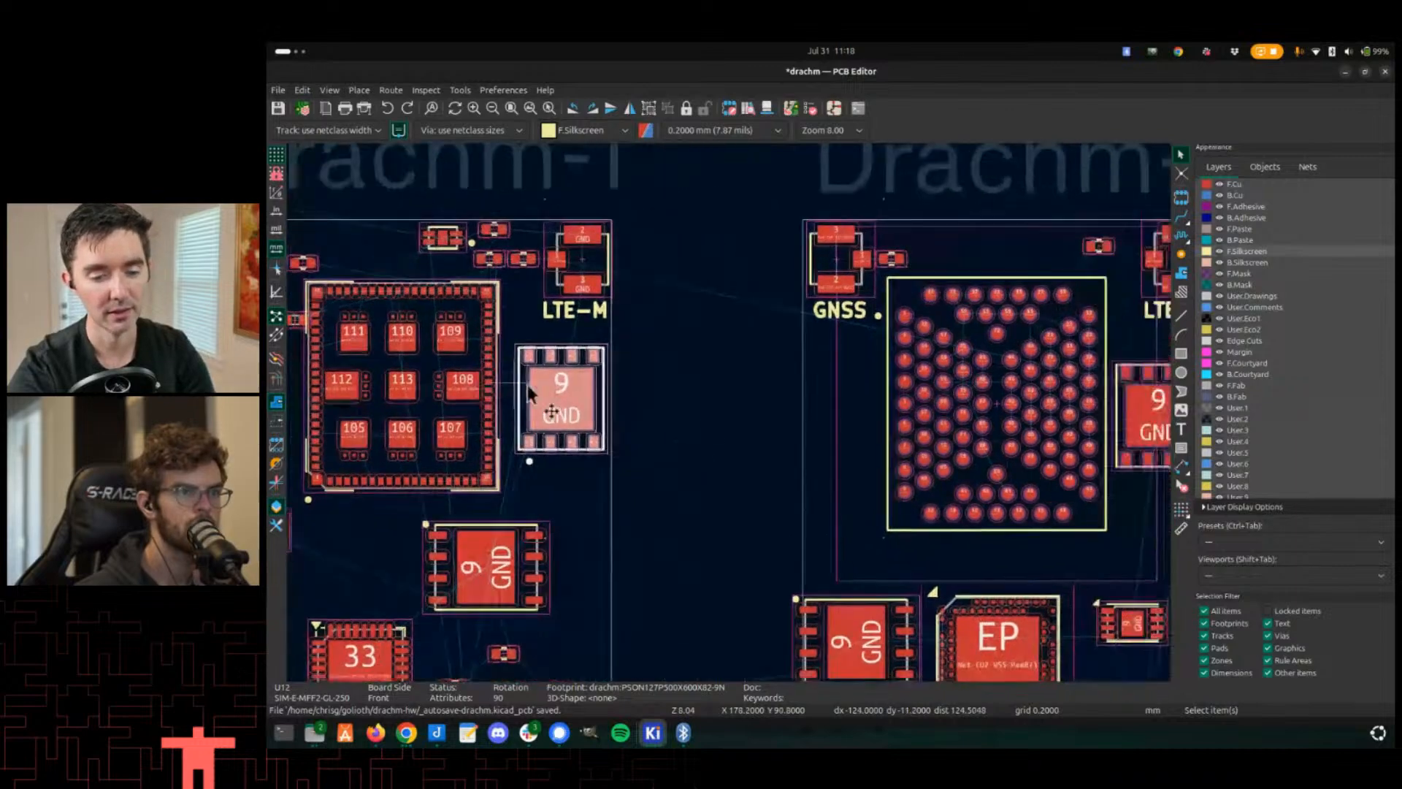
scroll(752, 469, down, 1)
middle_drag(796, 488, 729, 413)
scroll(760, 411, up, 2)
scroll(760, 410, down, 2)
click(726, 381)
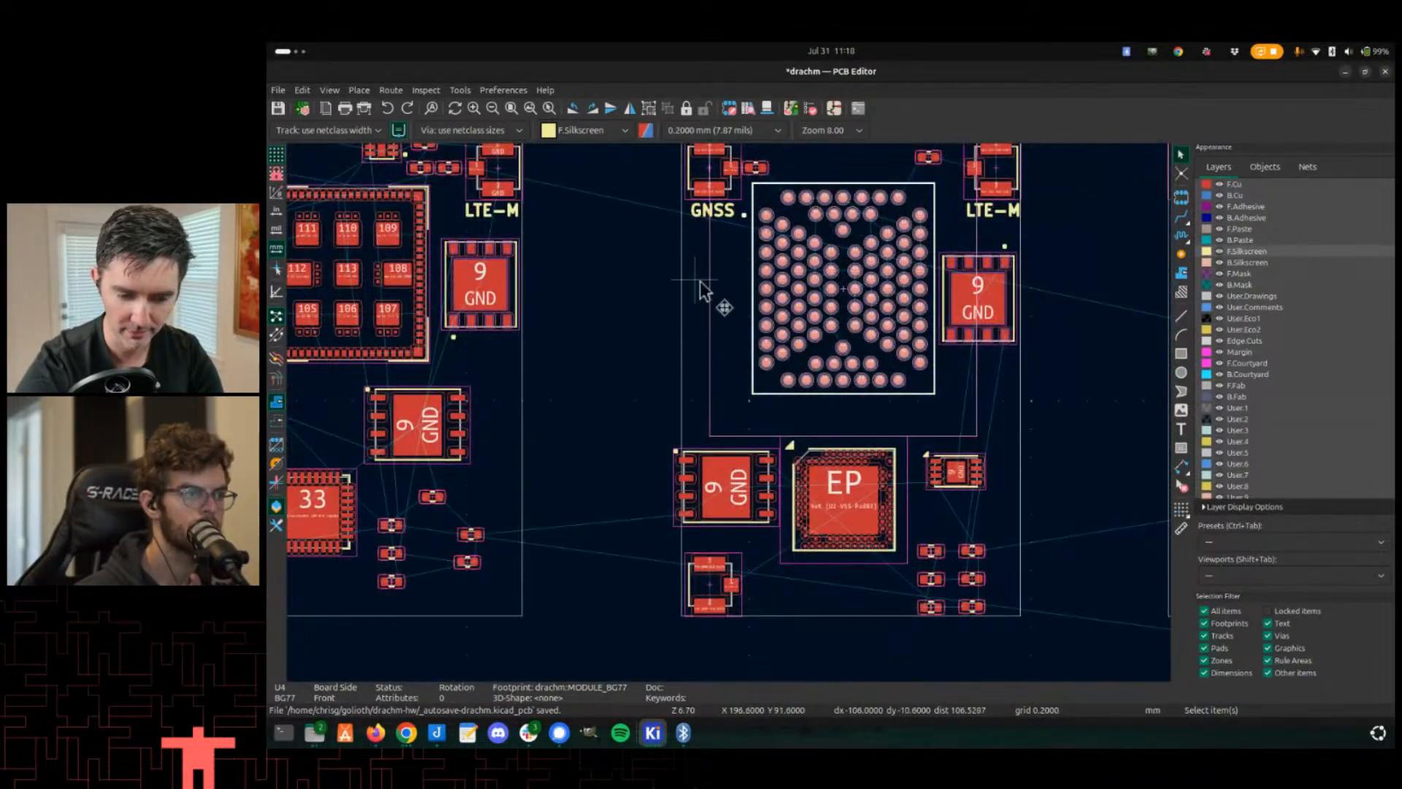
middle_drag(693, 322, 686, 364)
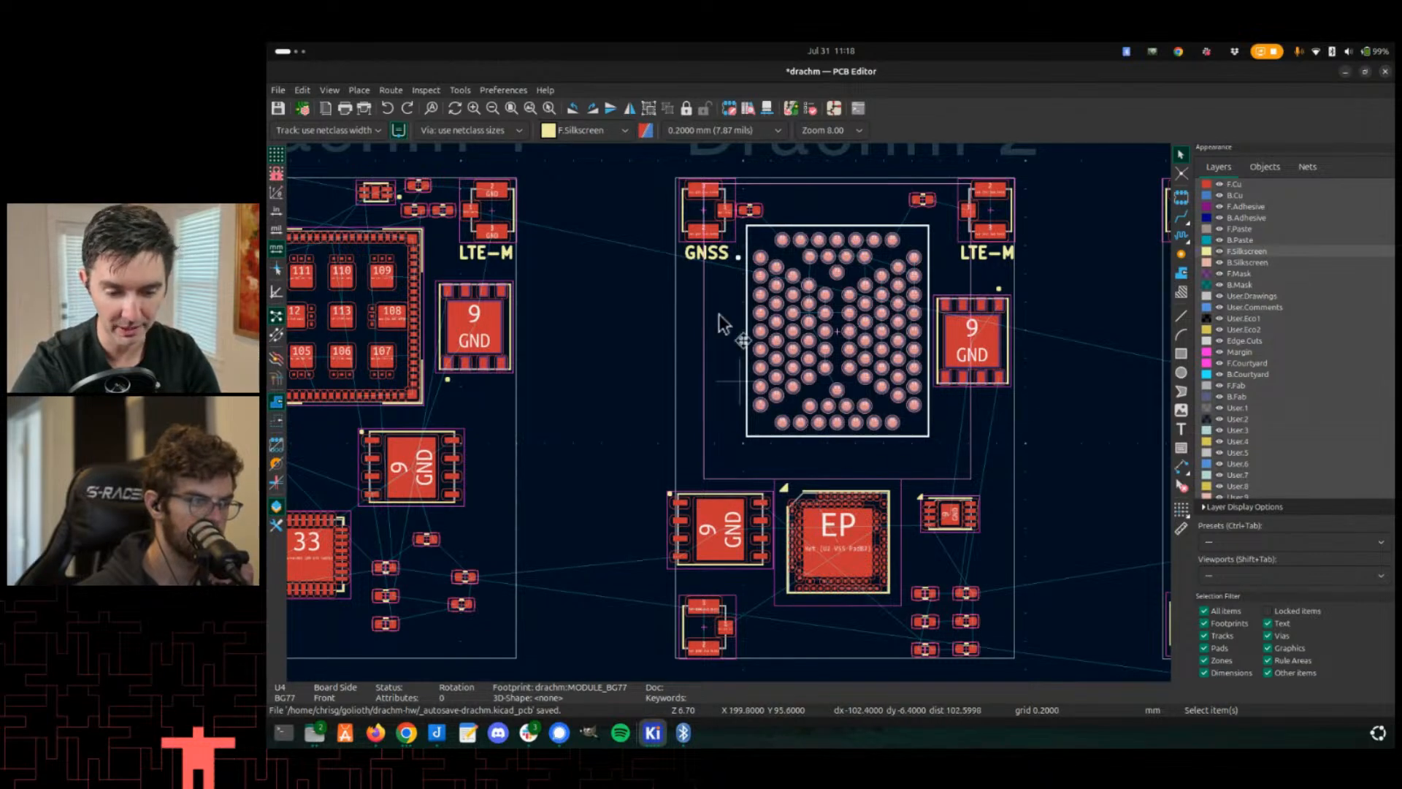
scroll(677, 360, down, 3)
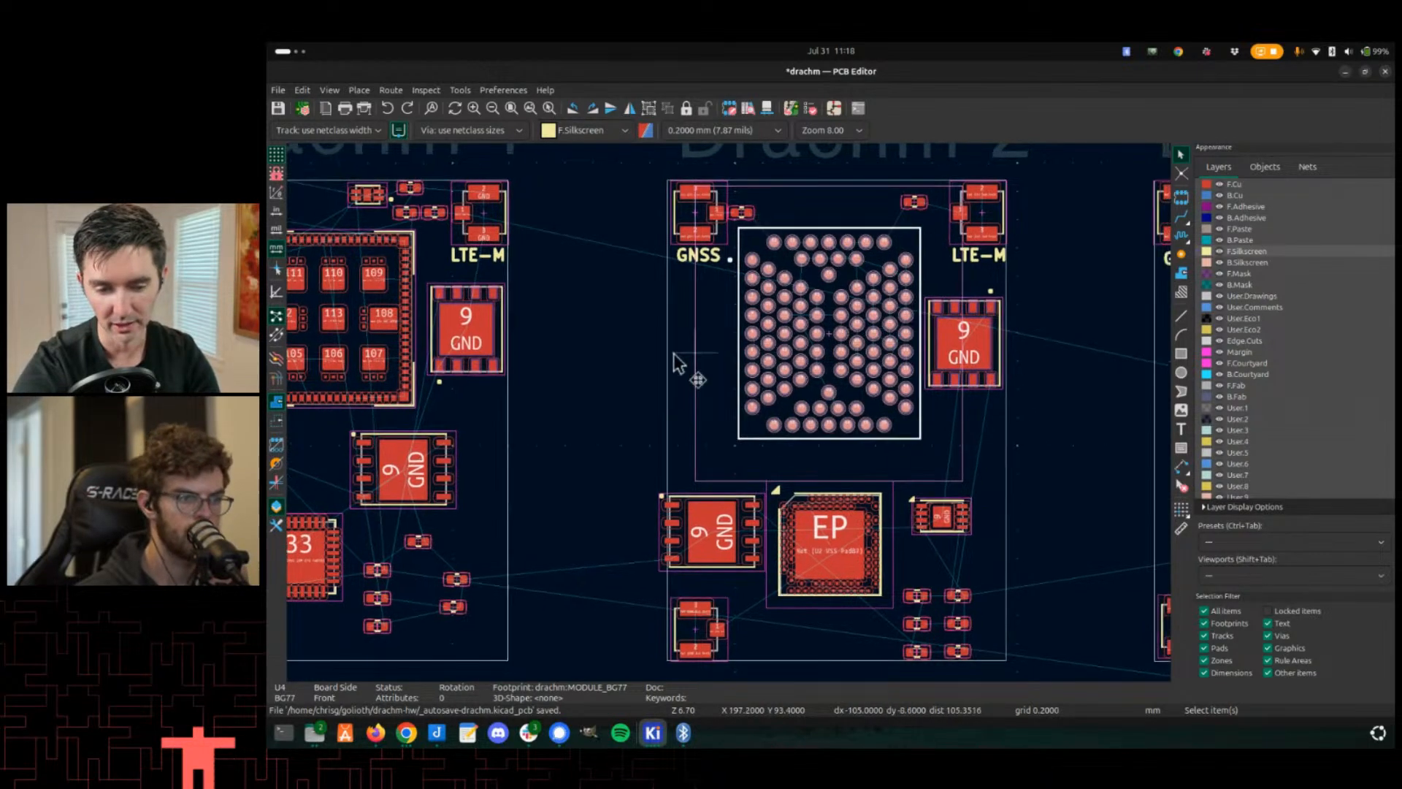
scroll(708, 384, up, 3)
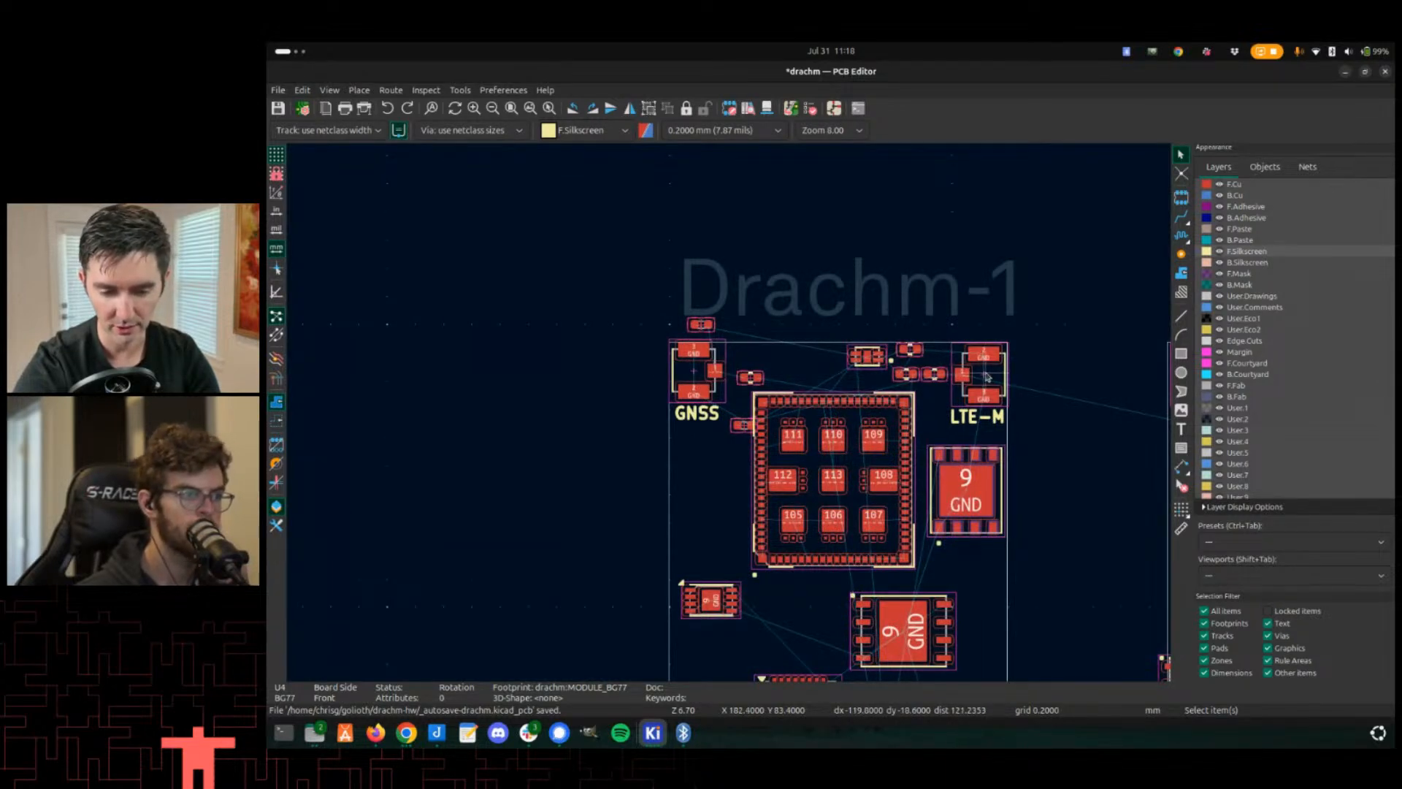
middle_drag(986, 377, 957, 361)
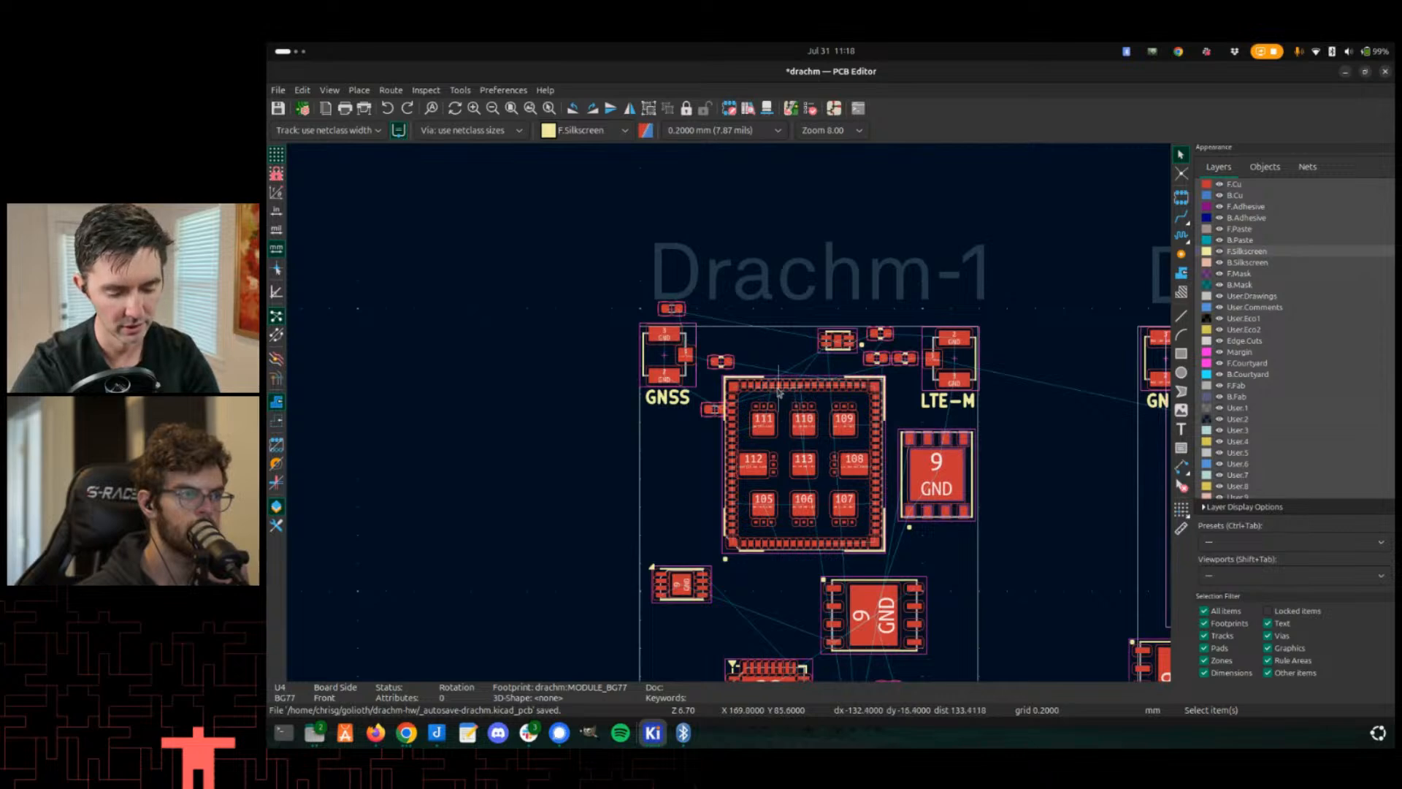
- Open the 3D viewer and inspect the four Drachm module boards from different angles
key(alt+3)
middle_drag(349, 425, 825, 416)
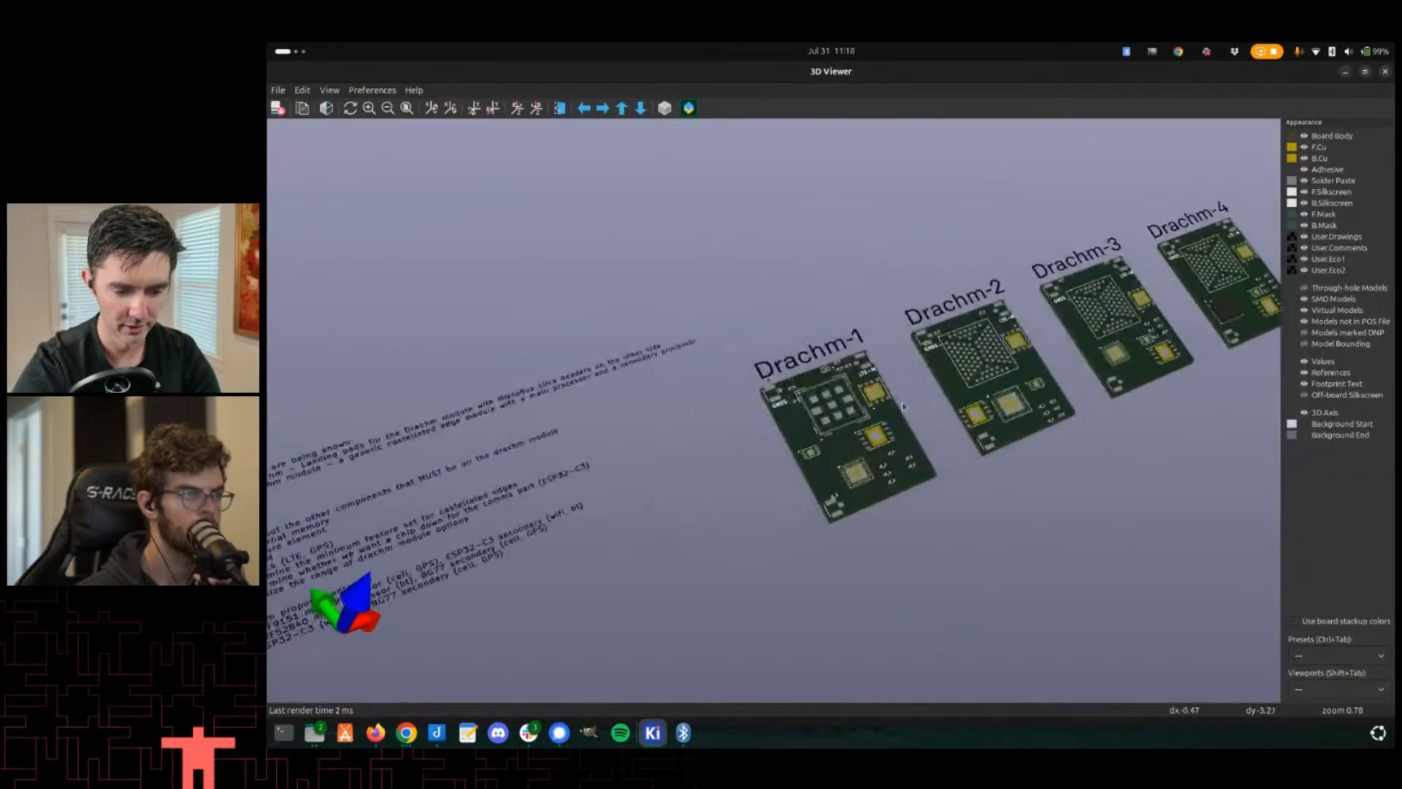
scroll(826, 416, up, 4)
middle_drag(511, 602, 664, 468)
scroll(815, 445, up, 2)
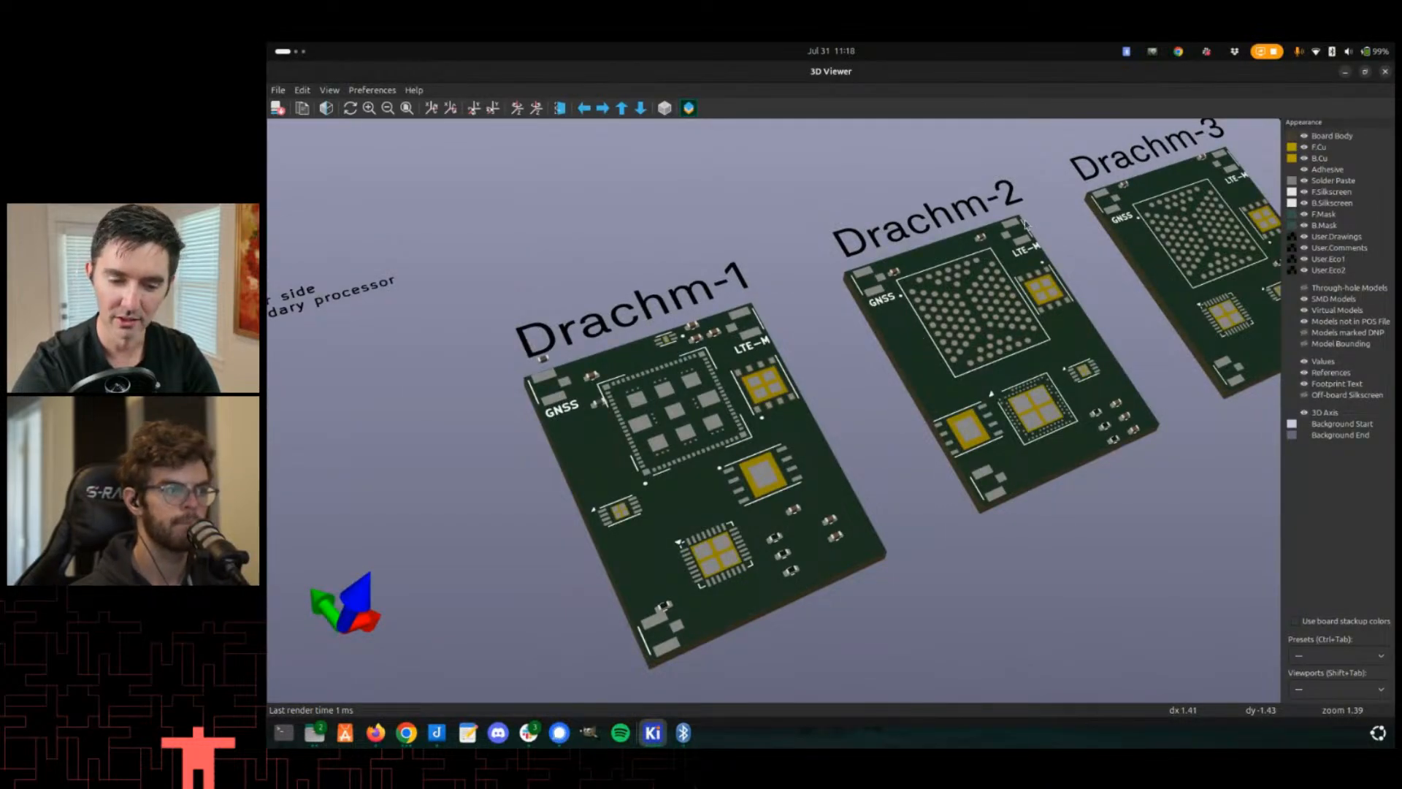
middle_drag(1051, 287, 1025, 291)
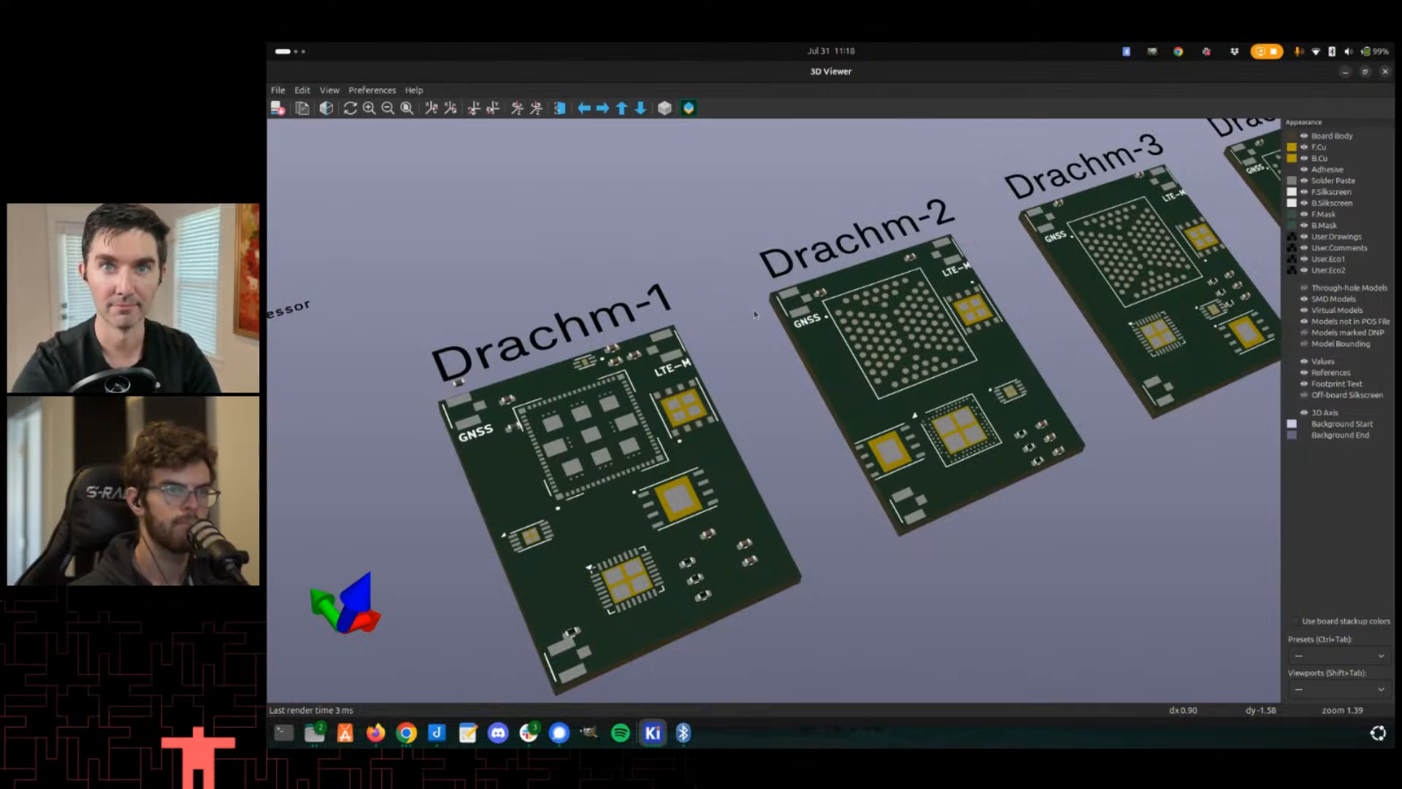
middle_drag(407, 537, 701, 420)
scroll(701, 420, down, 4)
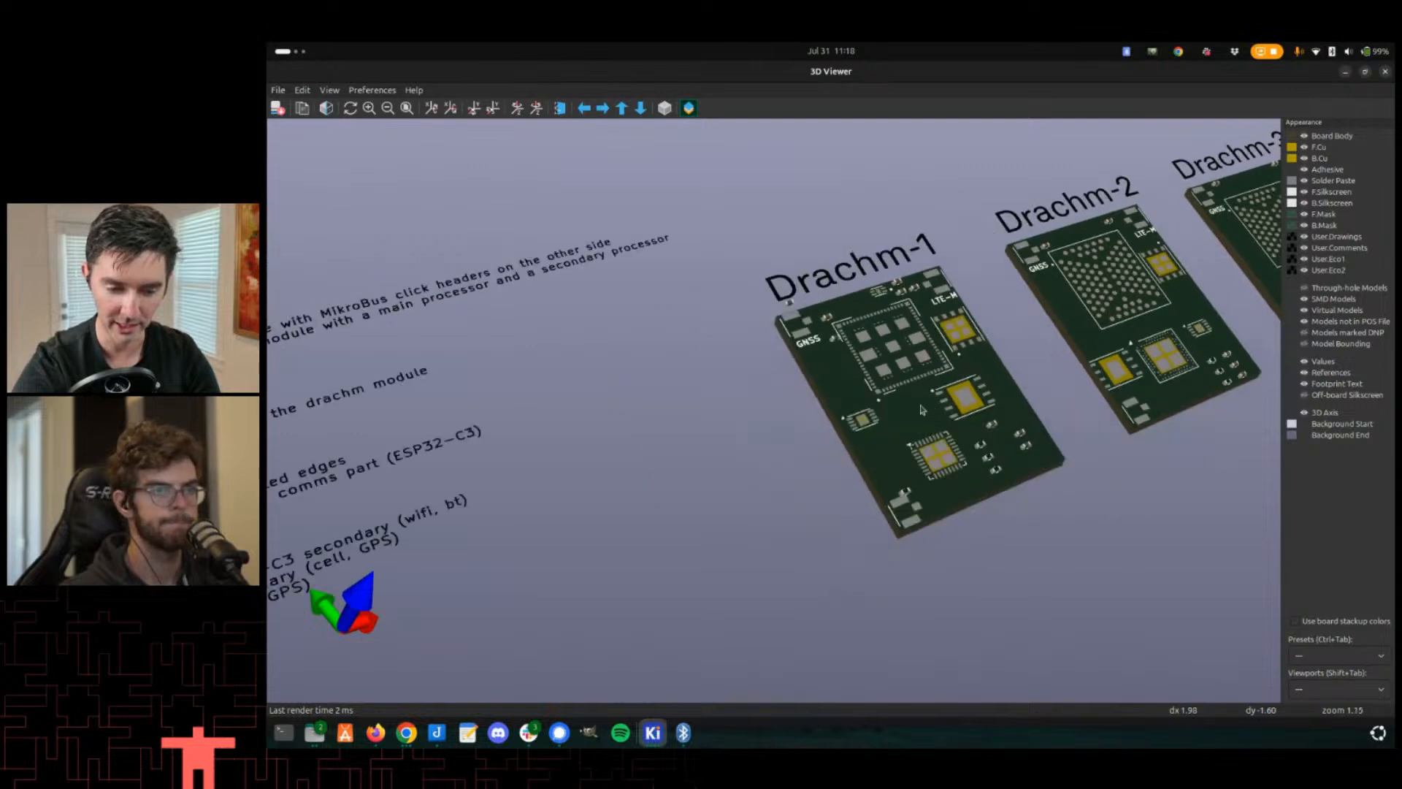
scroll(1022, 277, up, 2)
middle_drag(1023, 278, 786, 389)
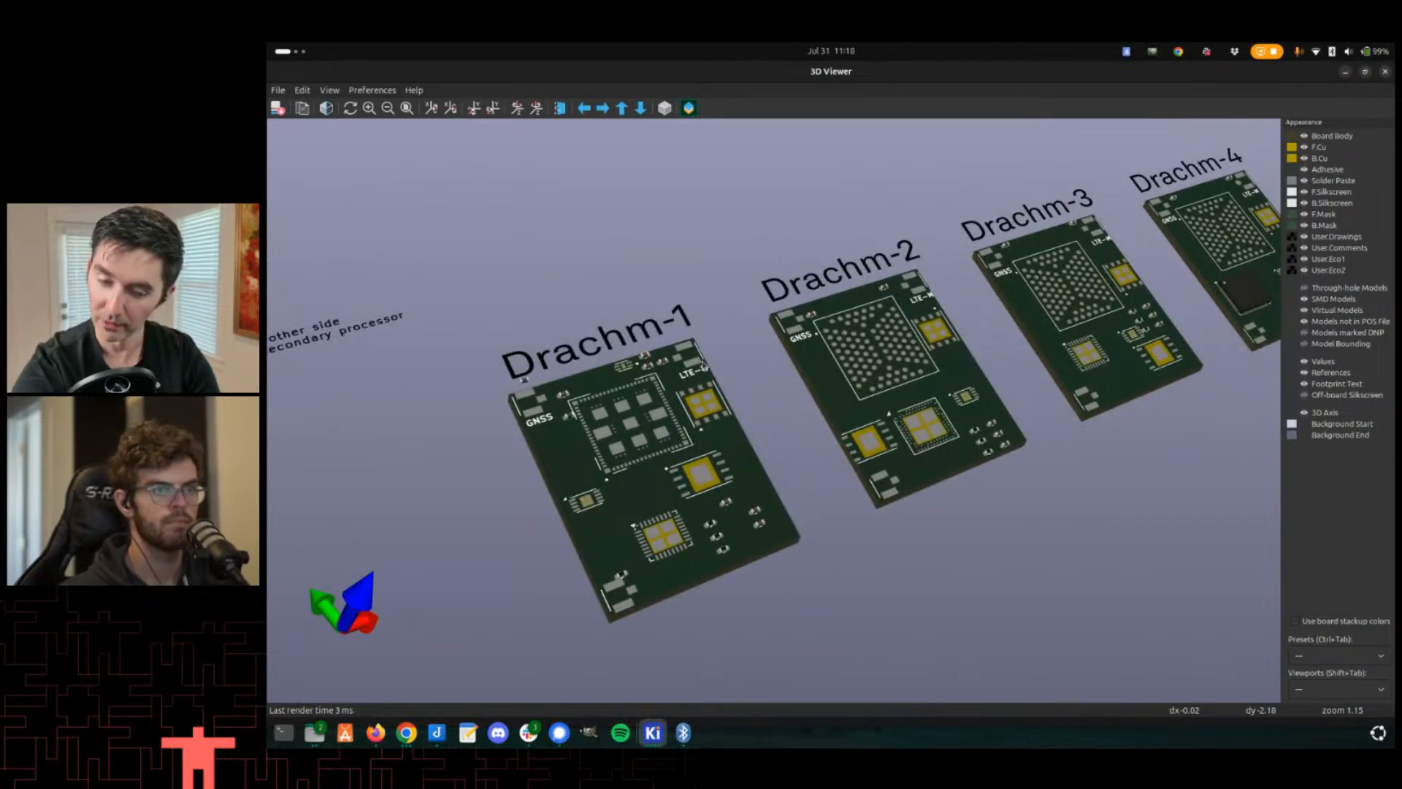
drag(692, 369, 685, 375)
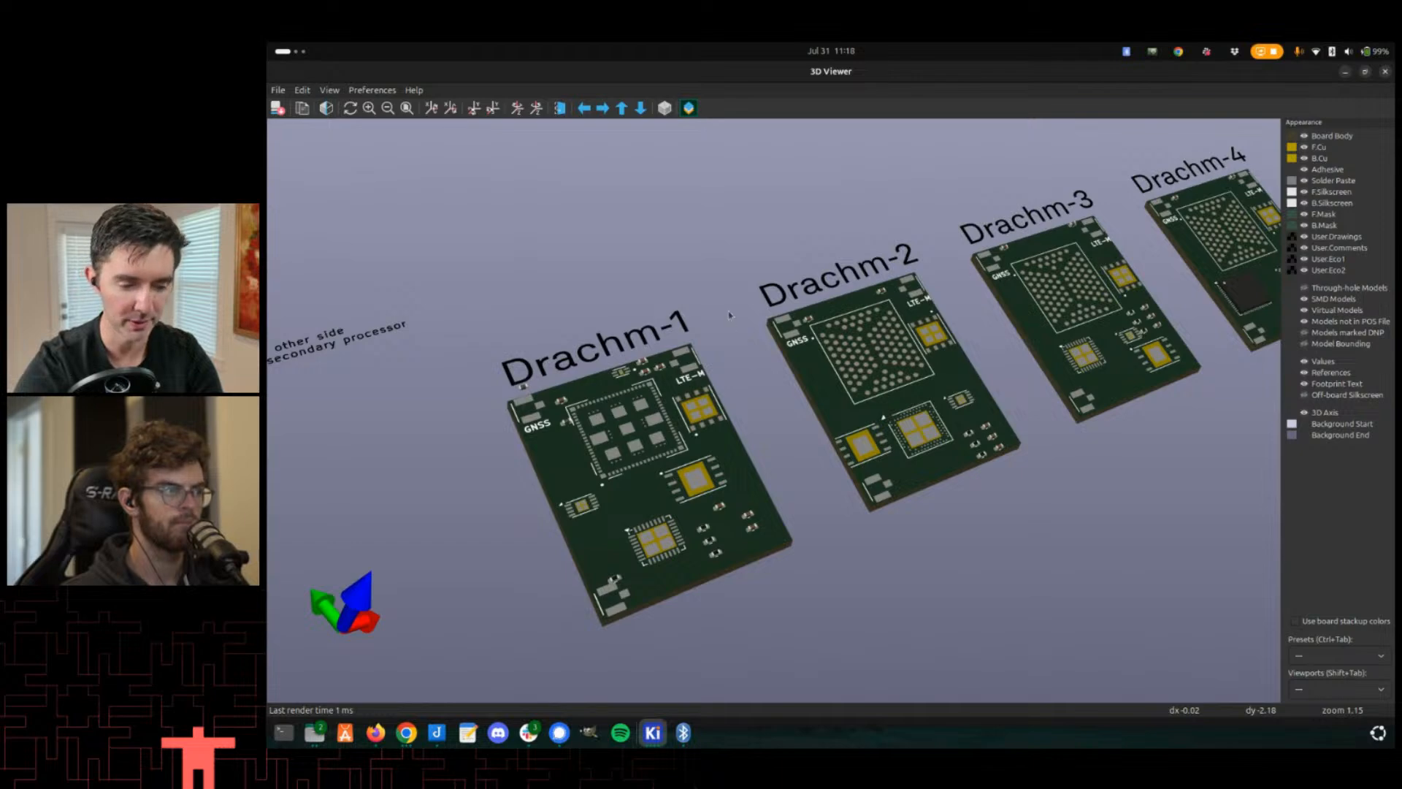
drag(696, 385, 695, 378)
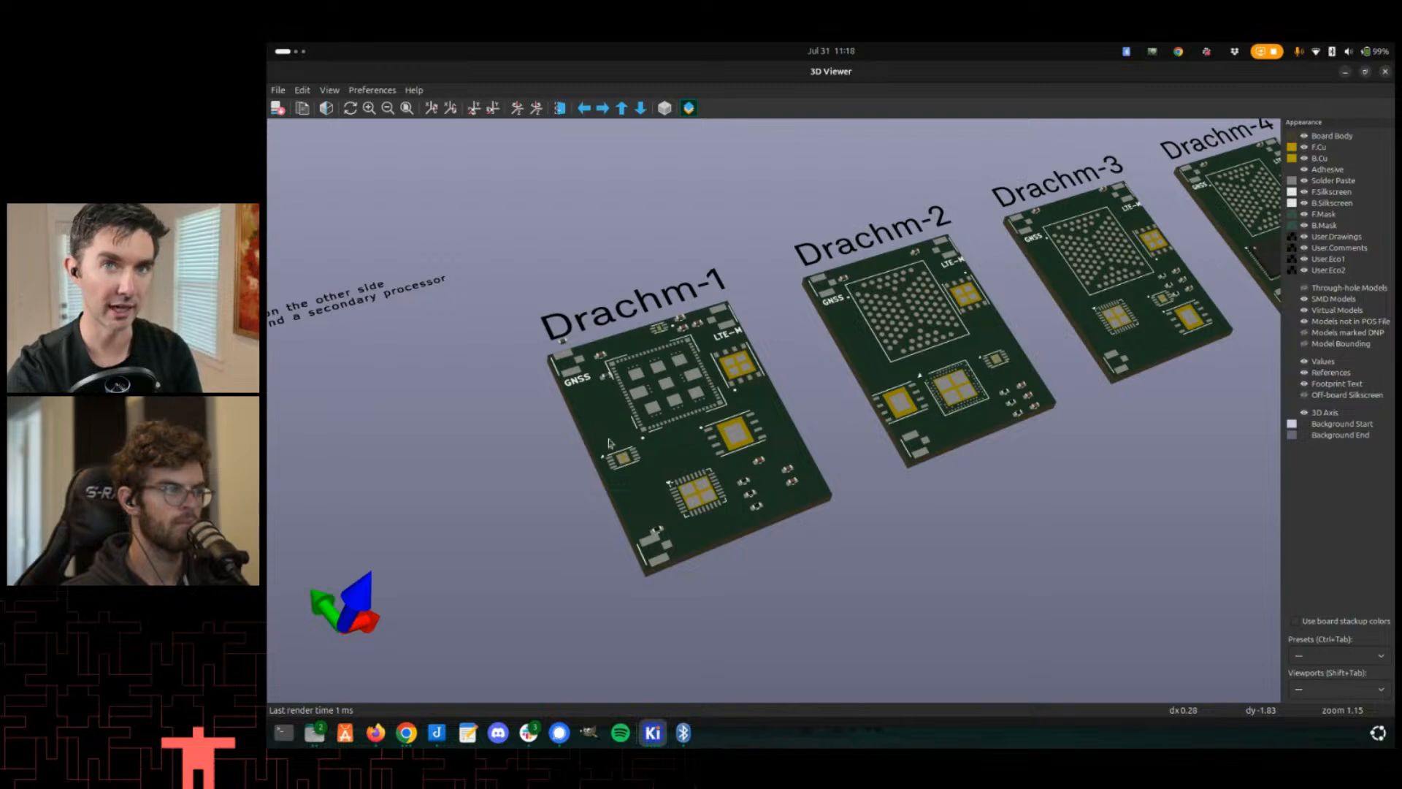
drag(685, 373, 625, 520)
scroll(605, 453, up, 2)
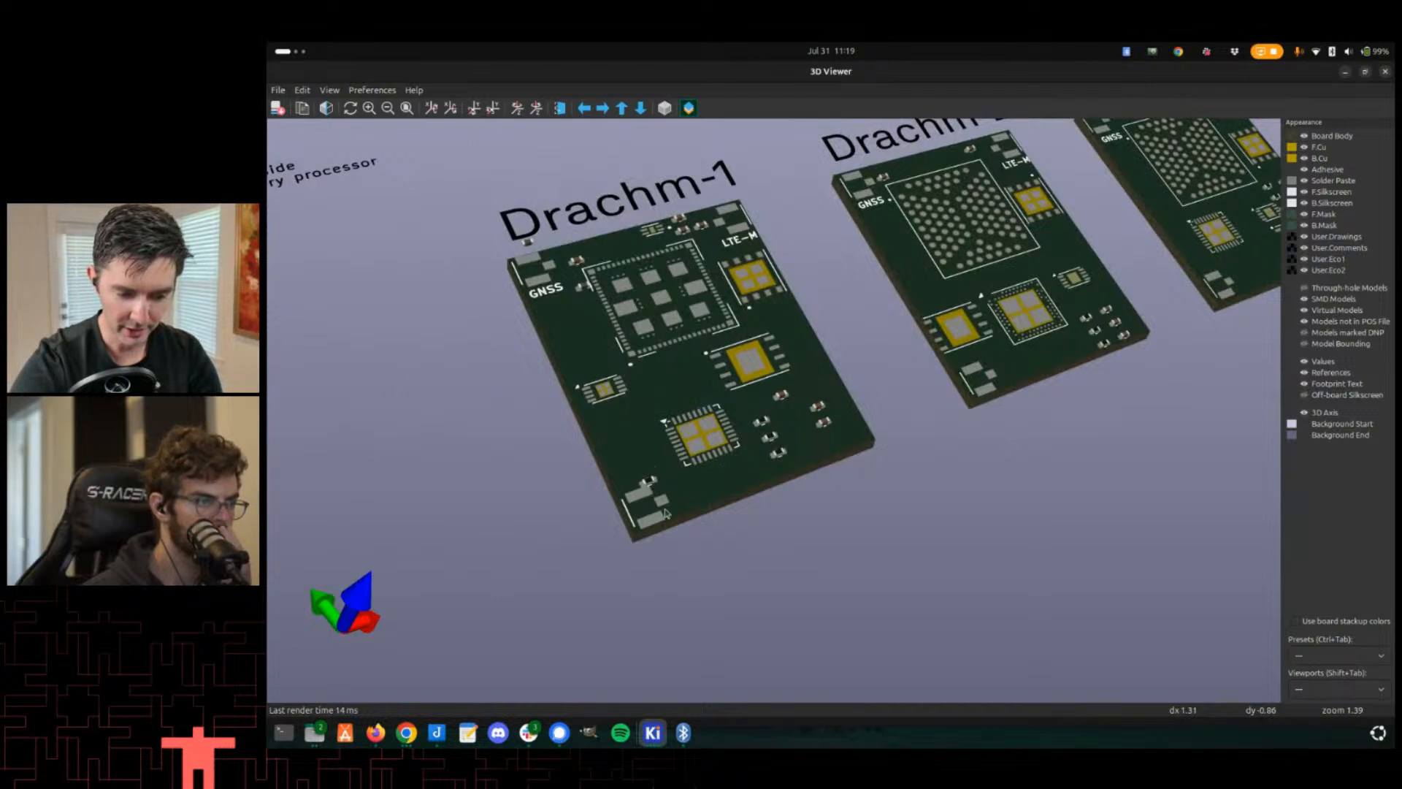
key(Left)
scroll(626, 541, down, 5)
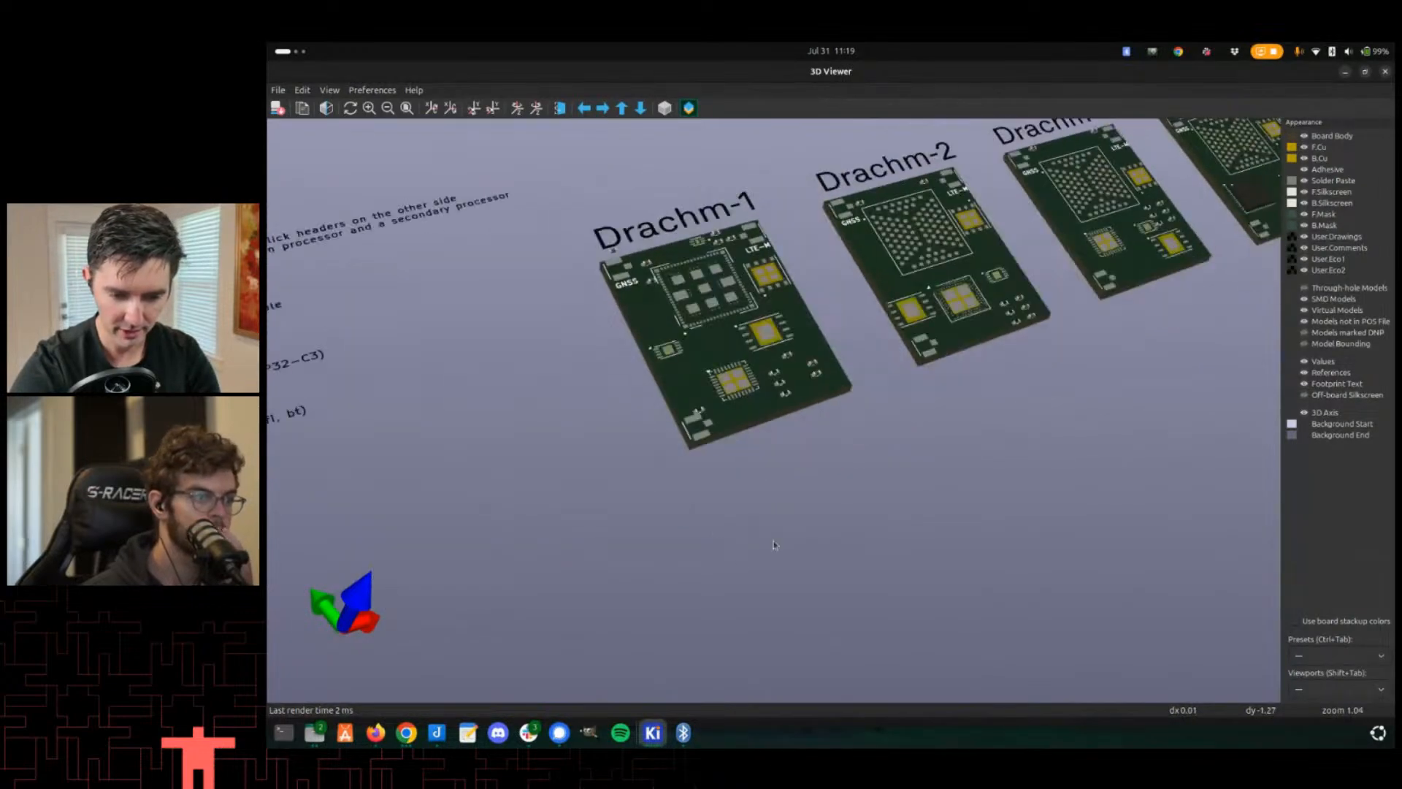
scroll(650, 577, up, 3)
- Compare the Drachm boards and the carrier board in the 3D view
key(alt+Tab)
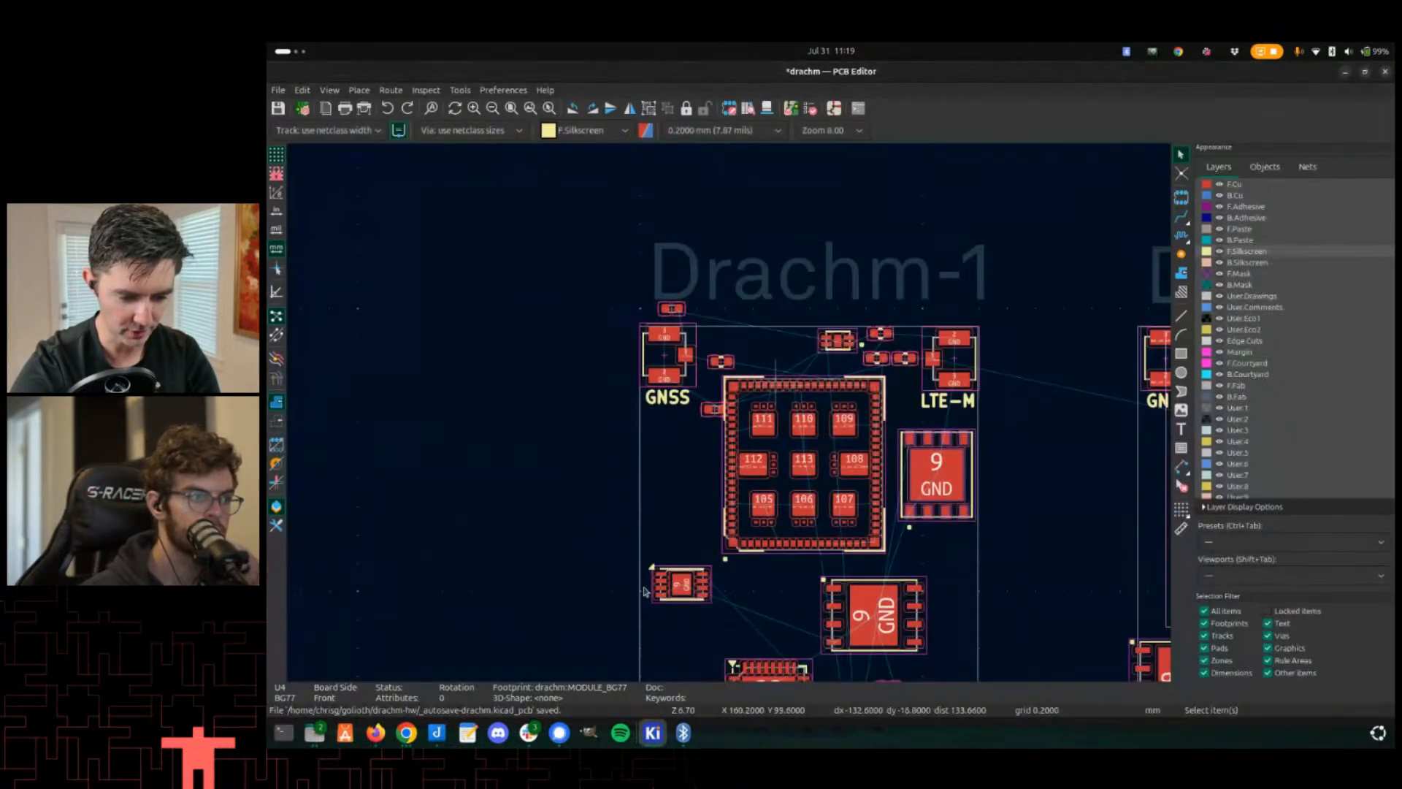
key(alt+Tab)
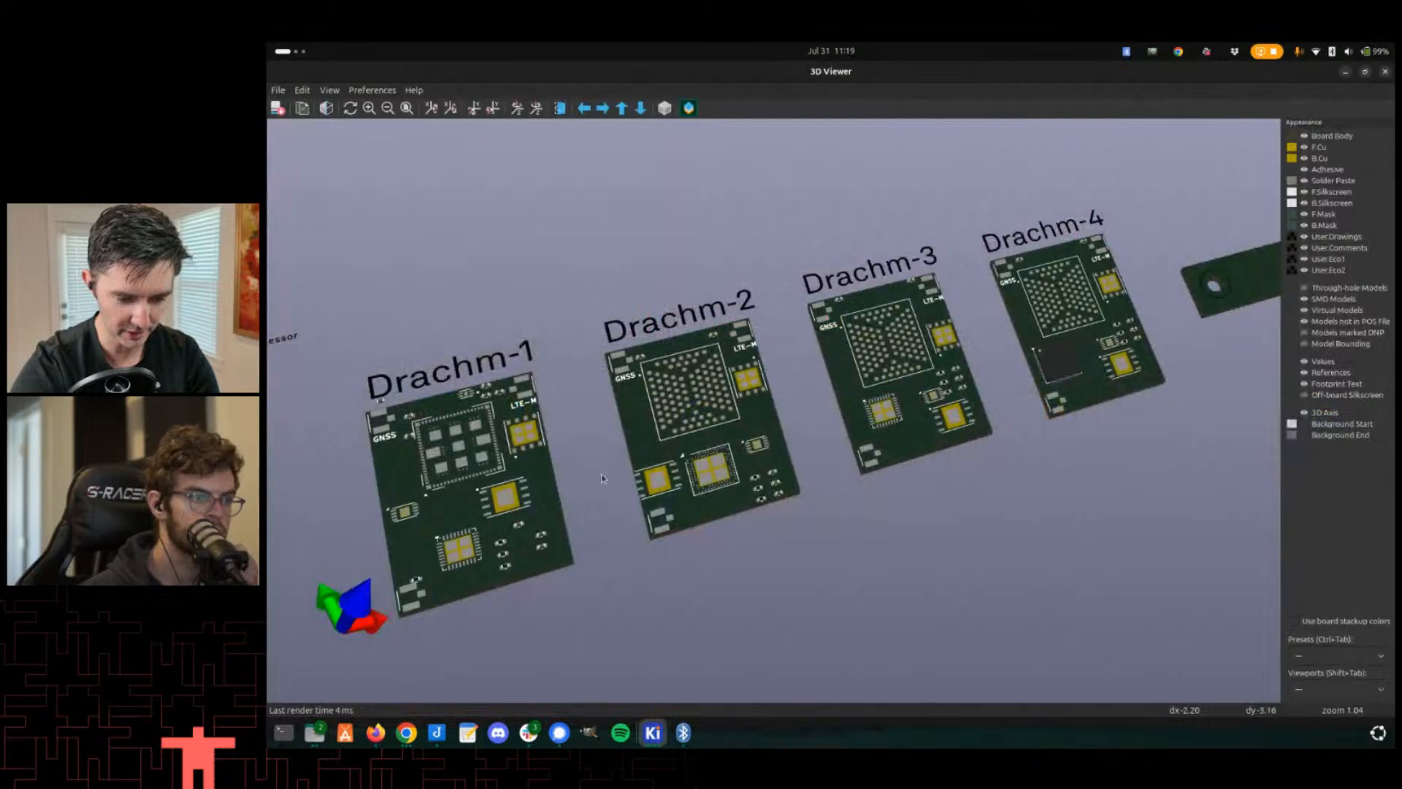
middle_drag(602, 479, 482, 452)
scroll(482, 452, up, 2)
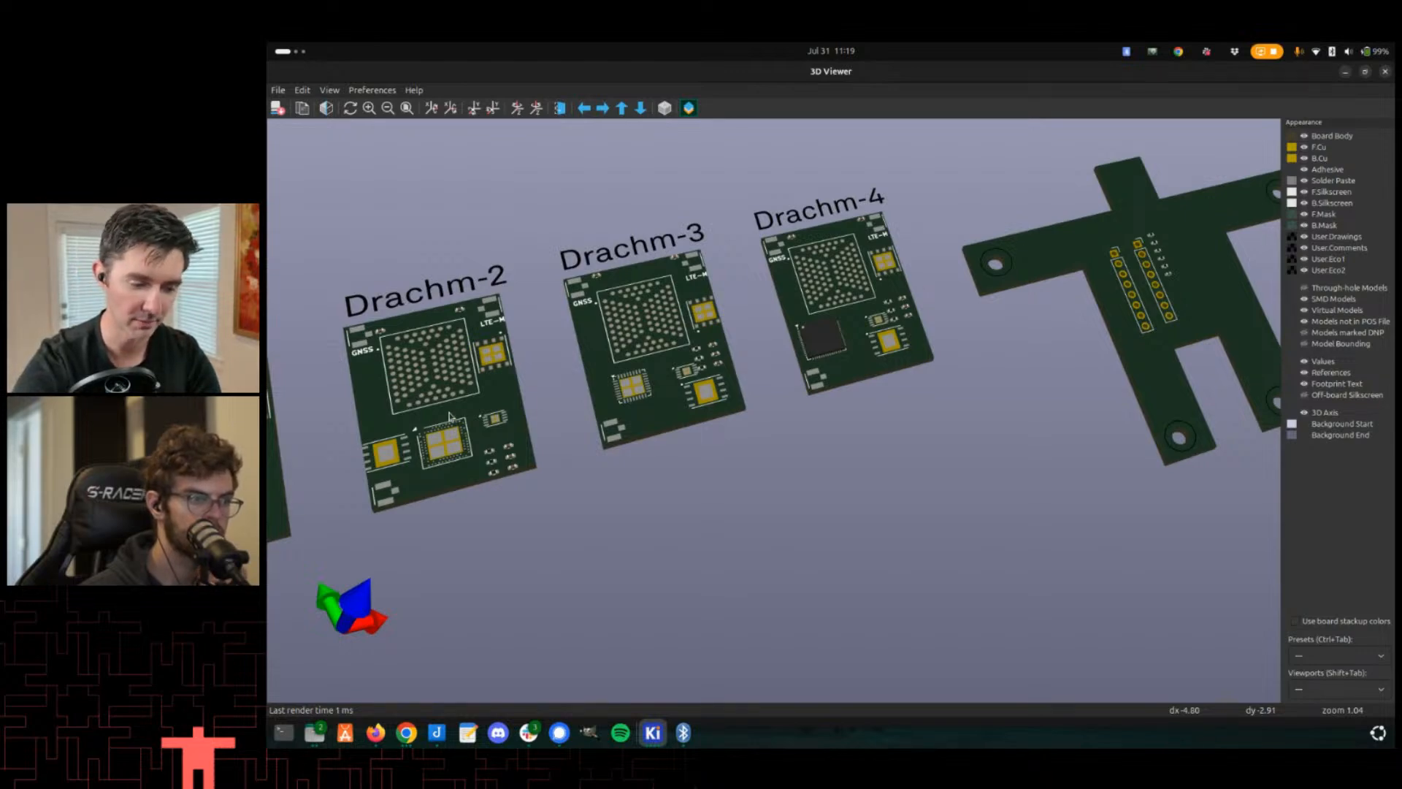
middle_drag(377, 350, 534, 334)
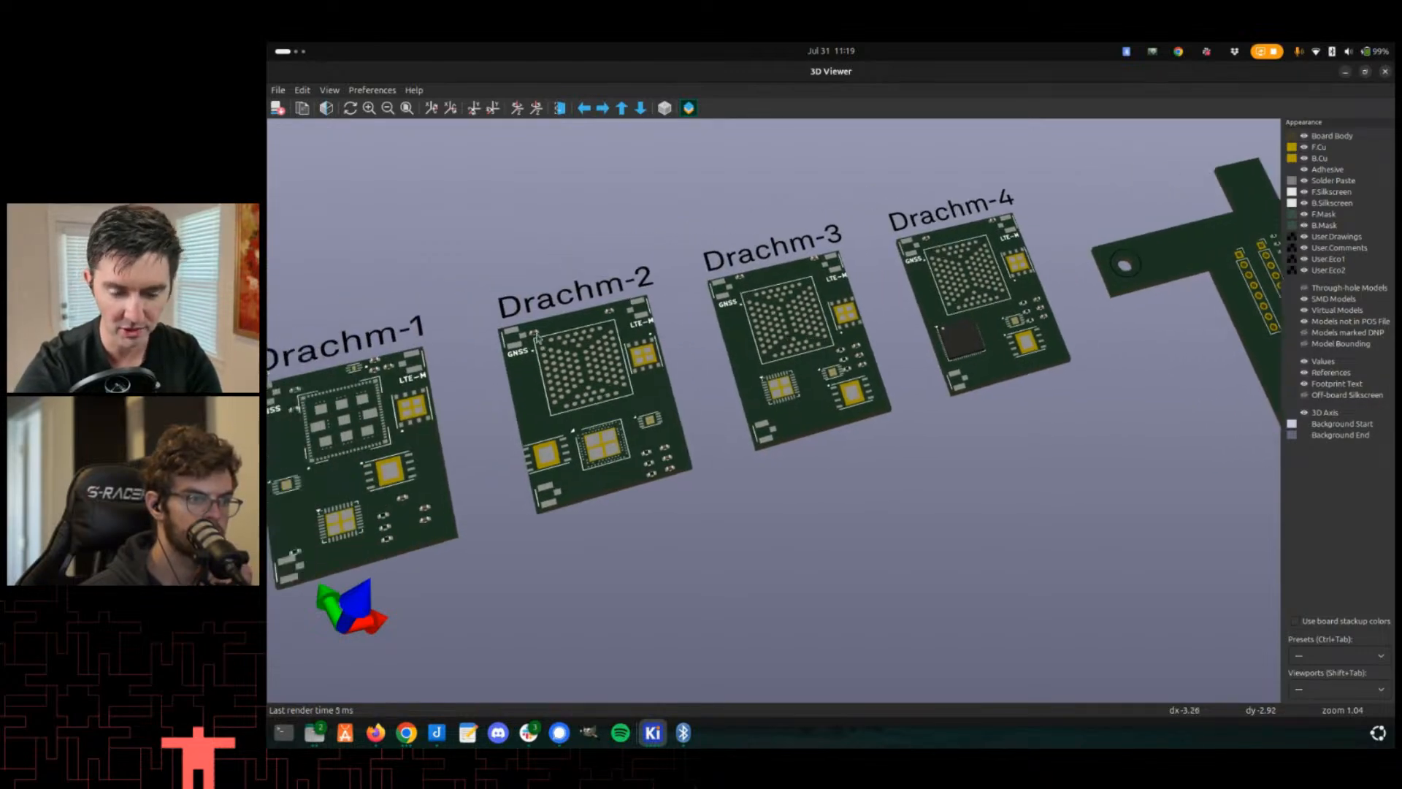
middle_drag(345, 429, 615, 304)
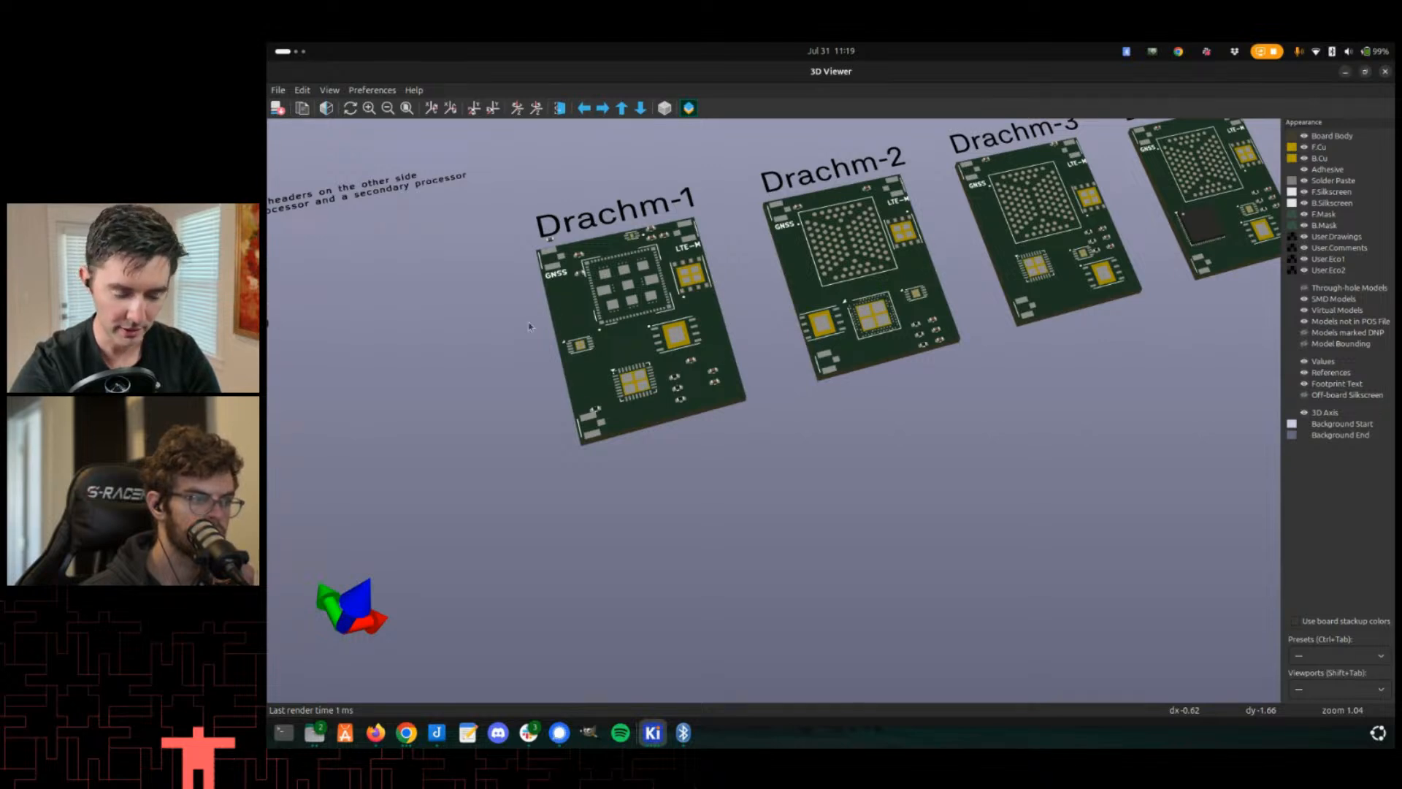
middle_drag(530, 326, 564, 316)
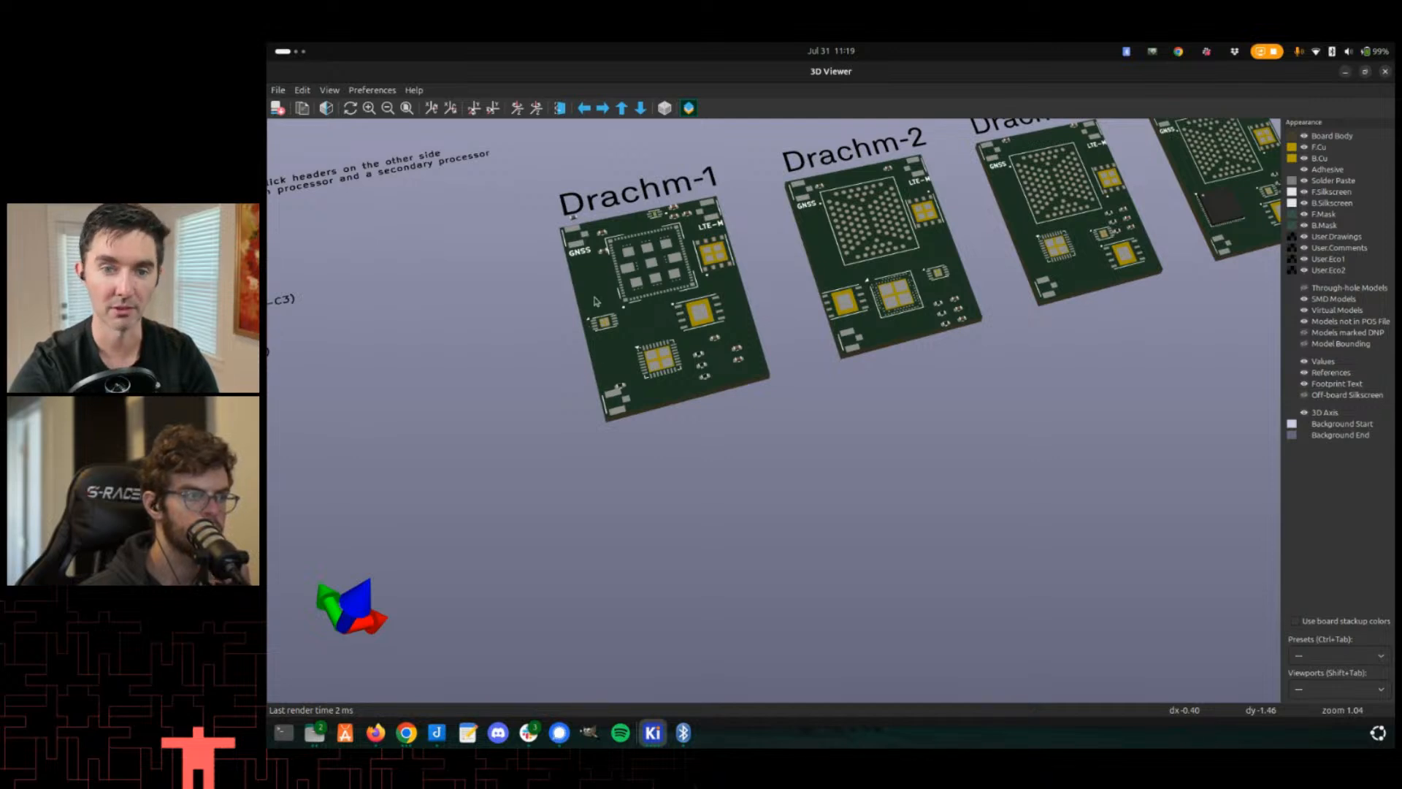
- Compare the Drachm-1 and Drachm-2 pad layouts between the PCB editor and the 3D viewer
mouse_move(571, 371)
middle_down()
mouse_move(593, 386)
mouse_move(556, 388)
mouse_move(564, 370)
middle_up()
key(alt+Tab)
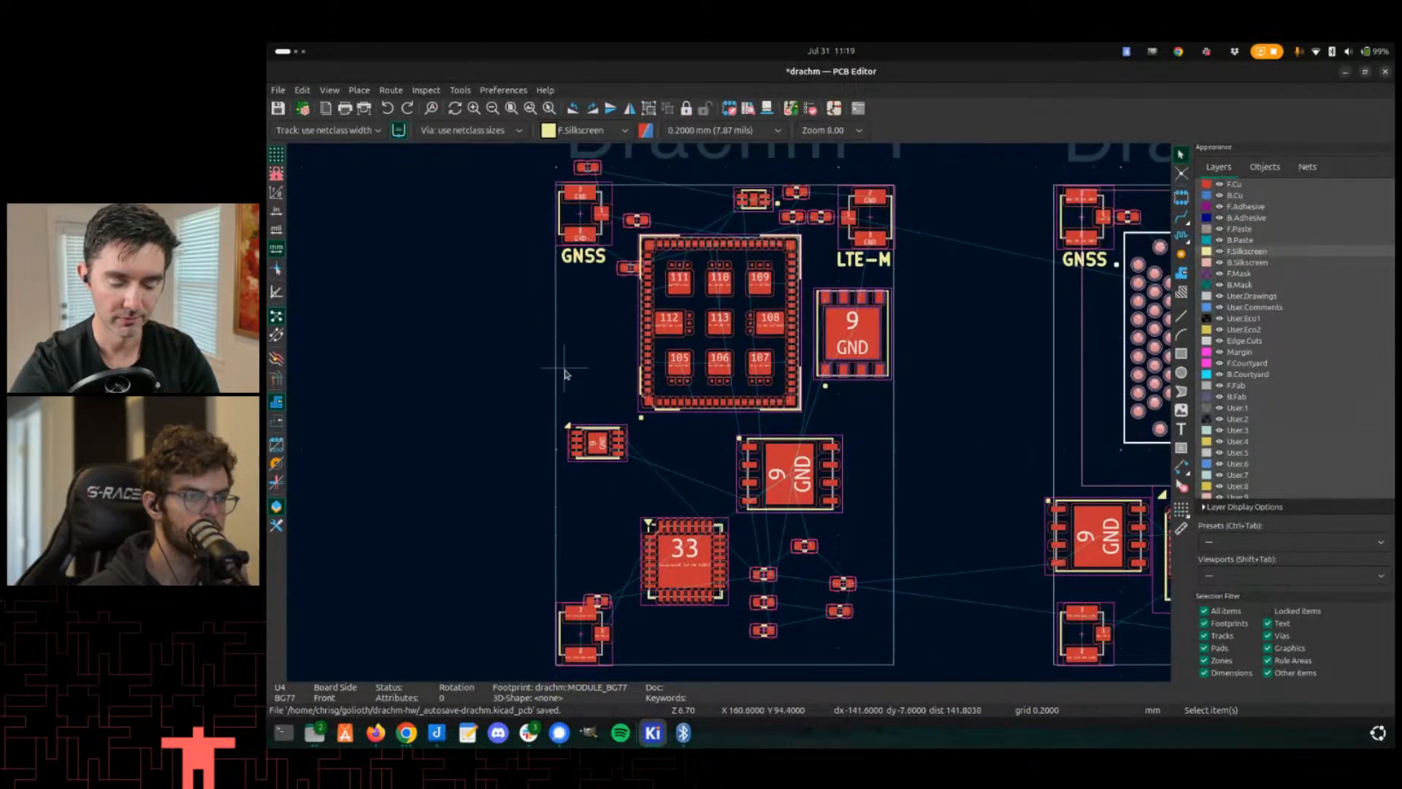
scroll(558, 373, down, 2)
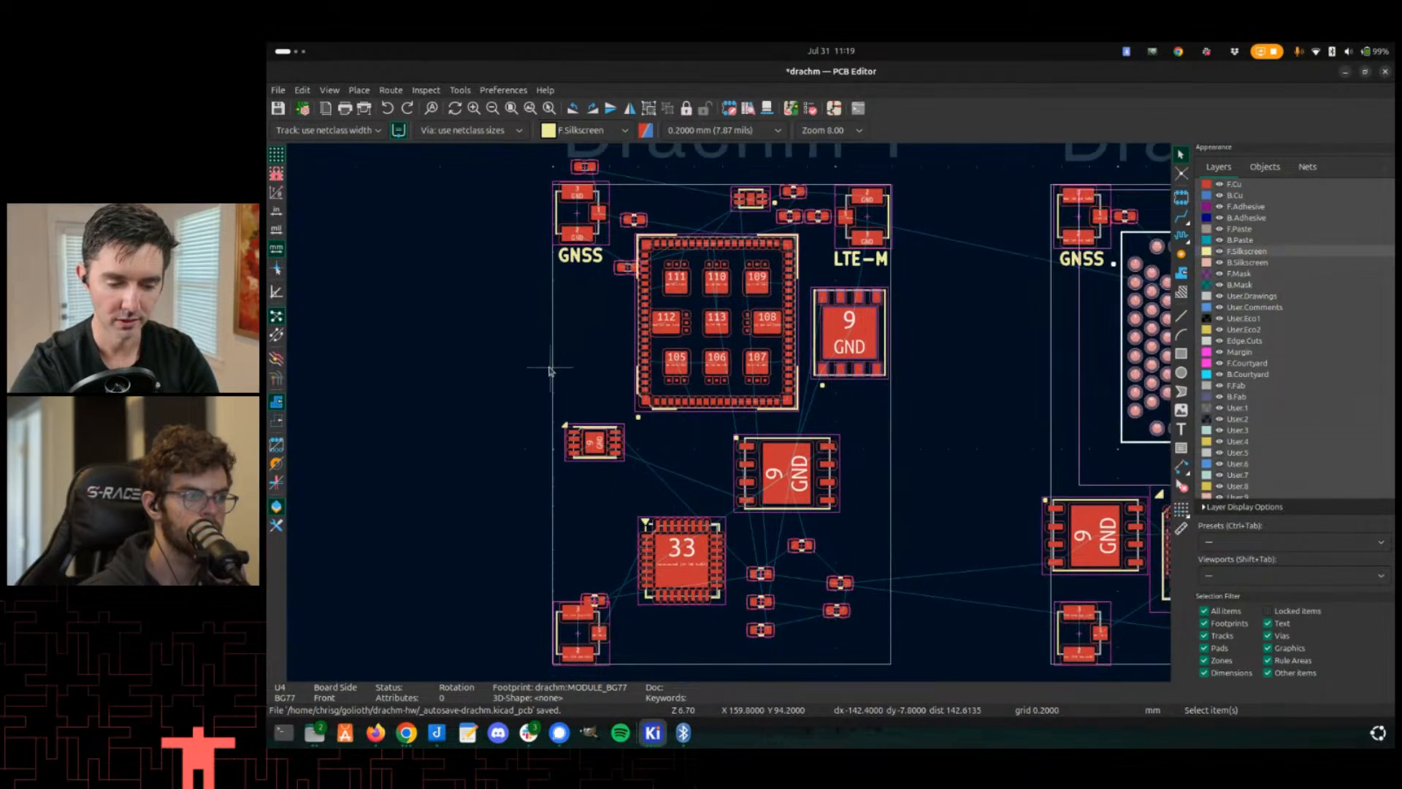
middle_drag(558, 372, 528, 382)
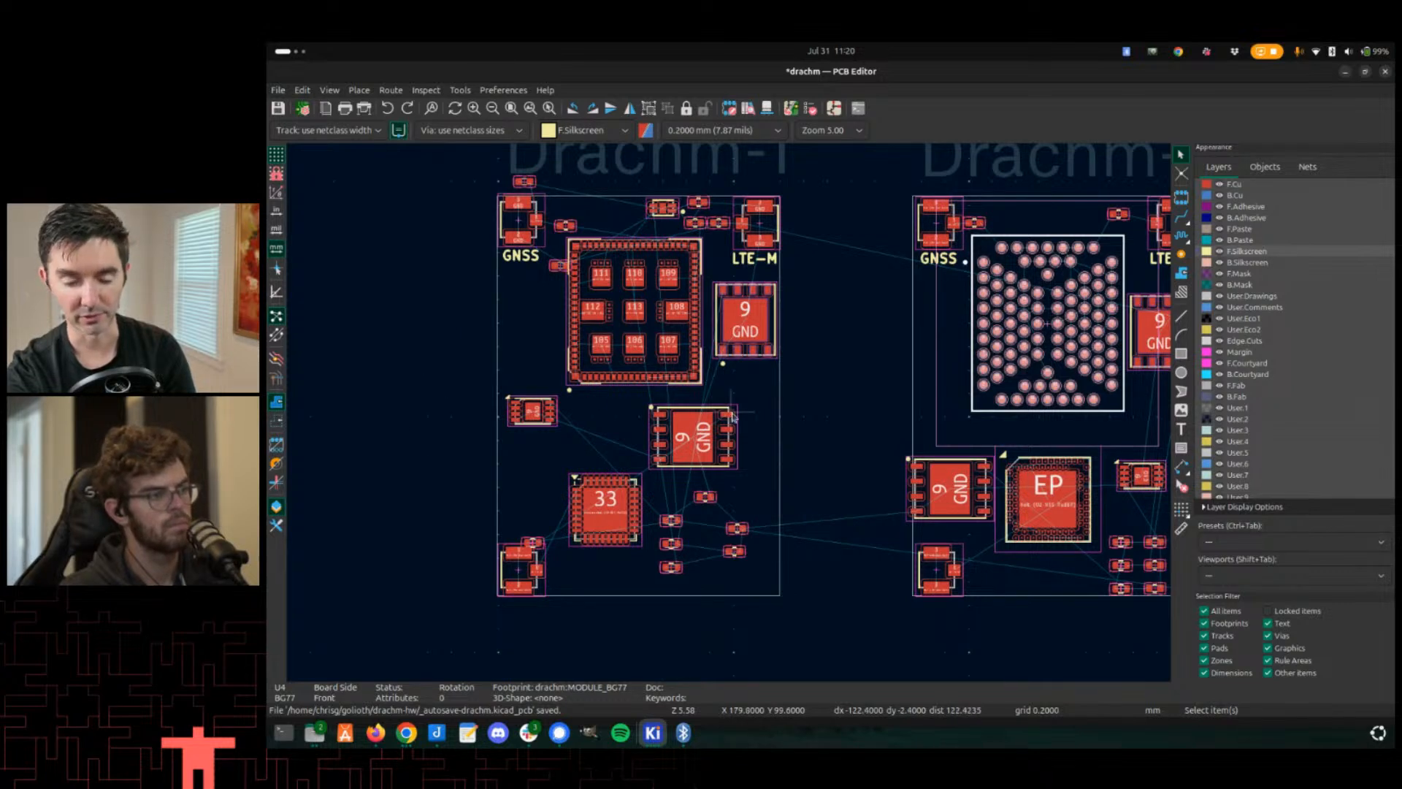
middle_drag(721, 406, 747, 391)
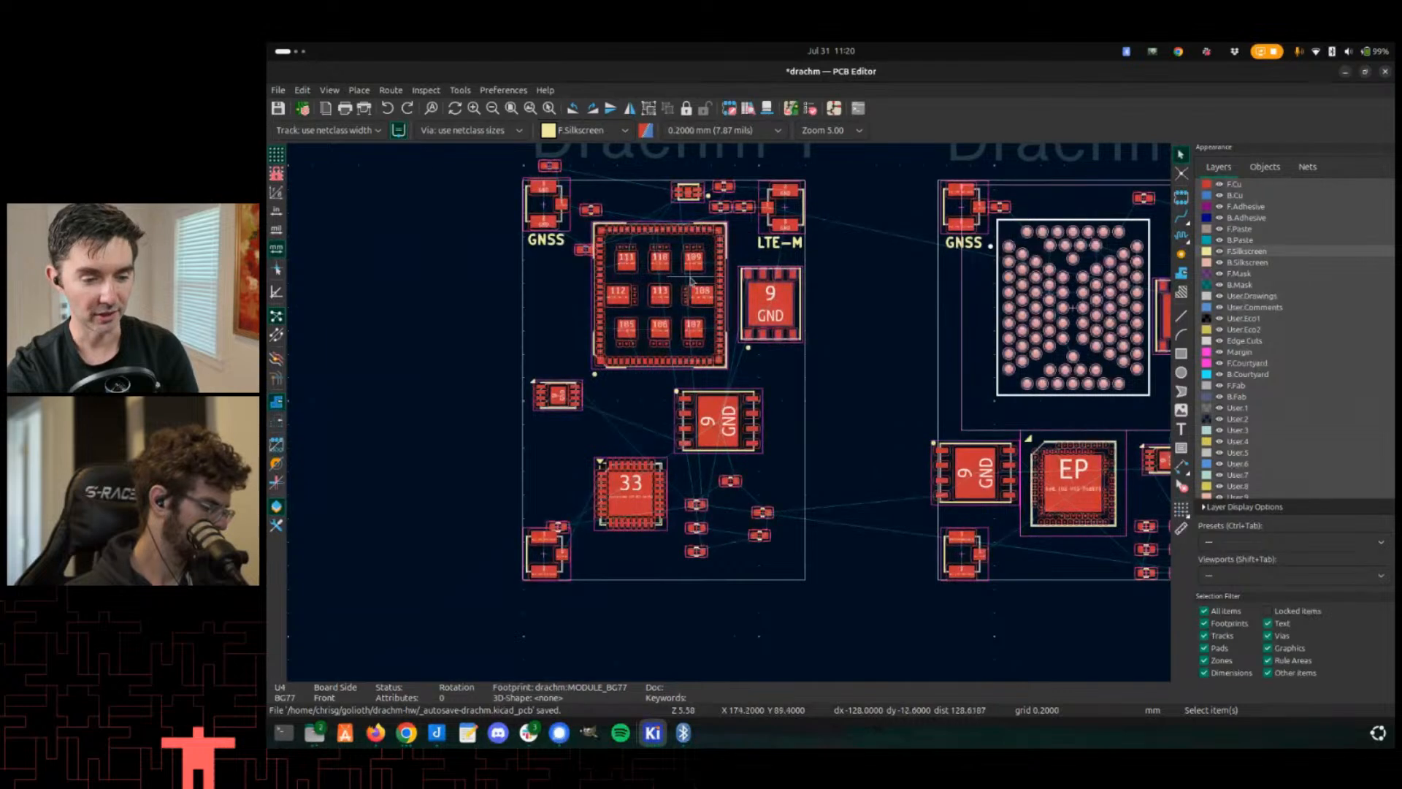
middle_drag(691, 279, 686, 301)
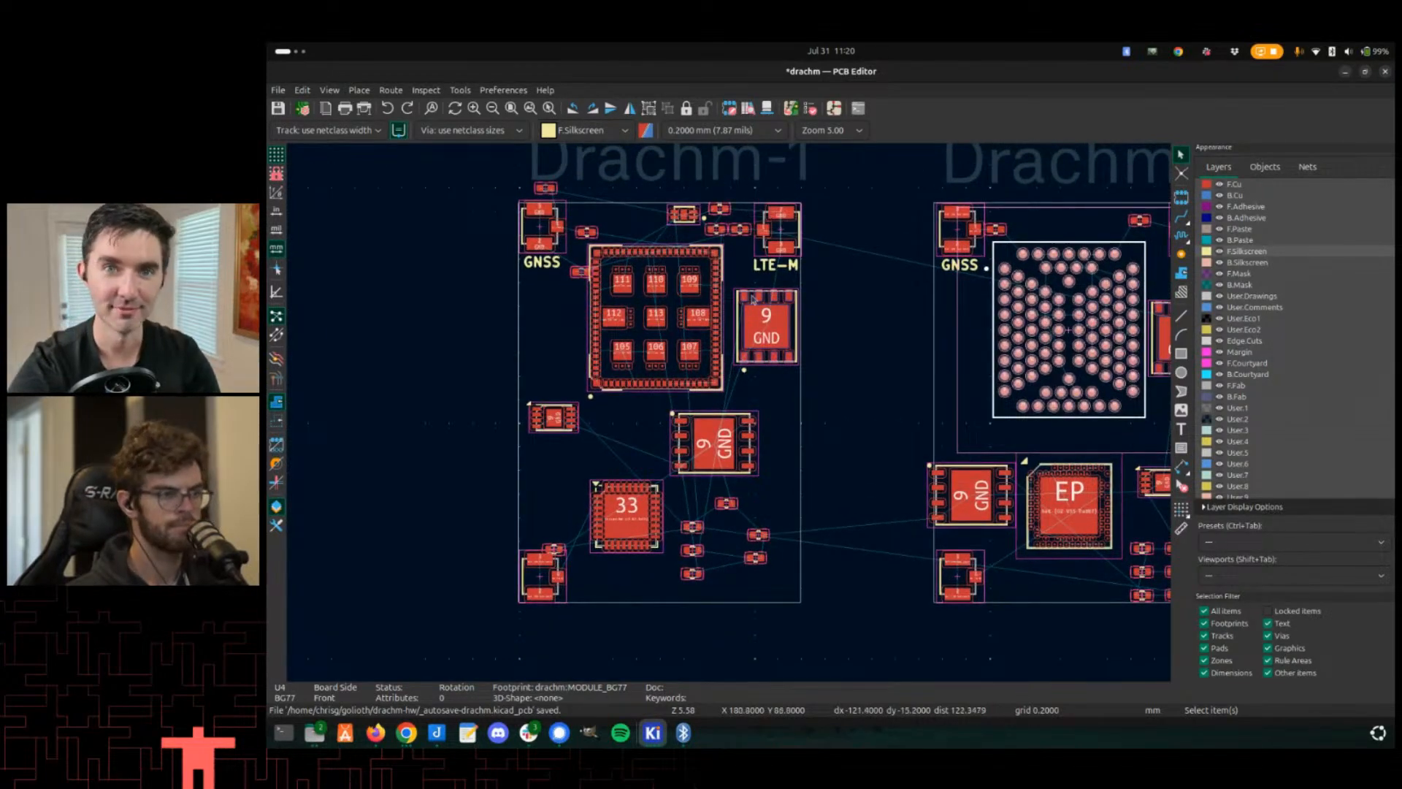
middle_drag(629, 420, 643, 399)
scroll(643, 398, down, 5)
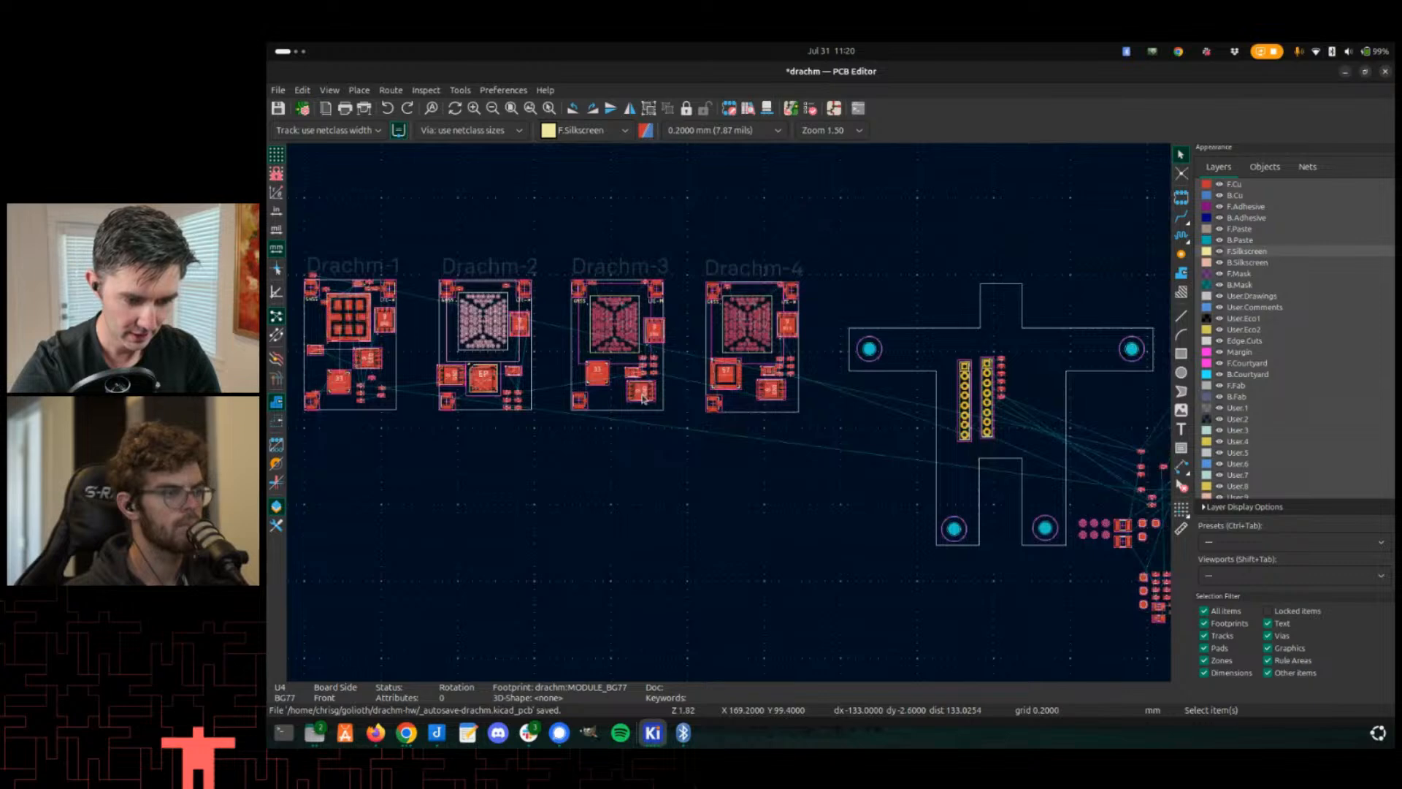
middle_drag(460, 393, 657, 387)
scroll(590, 377, up, 2)
key(alt+3)
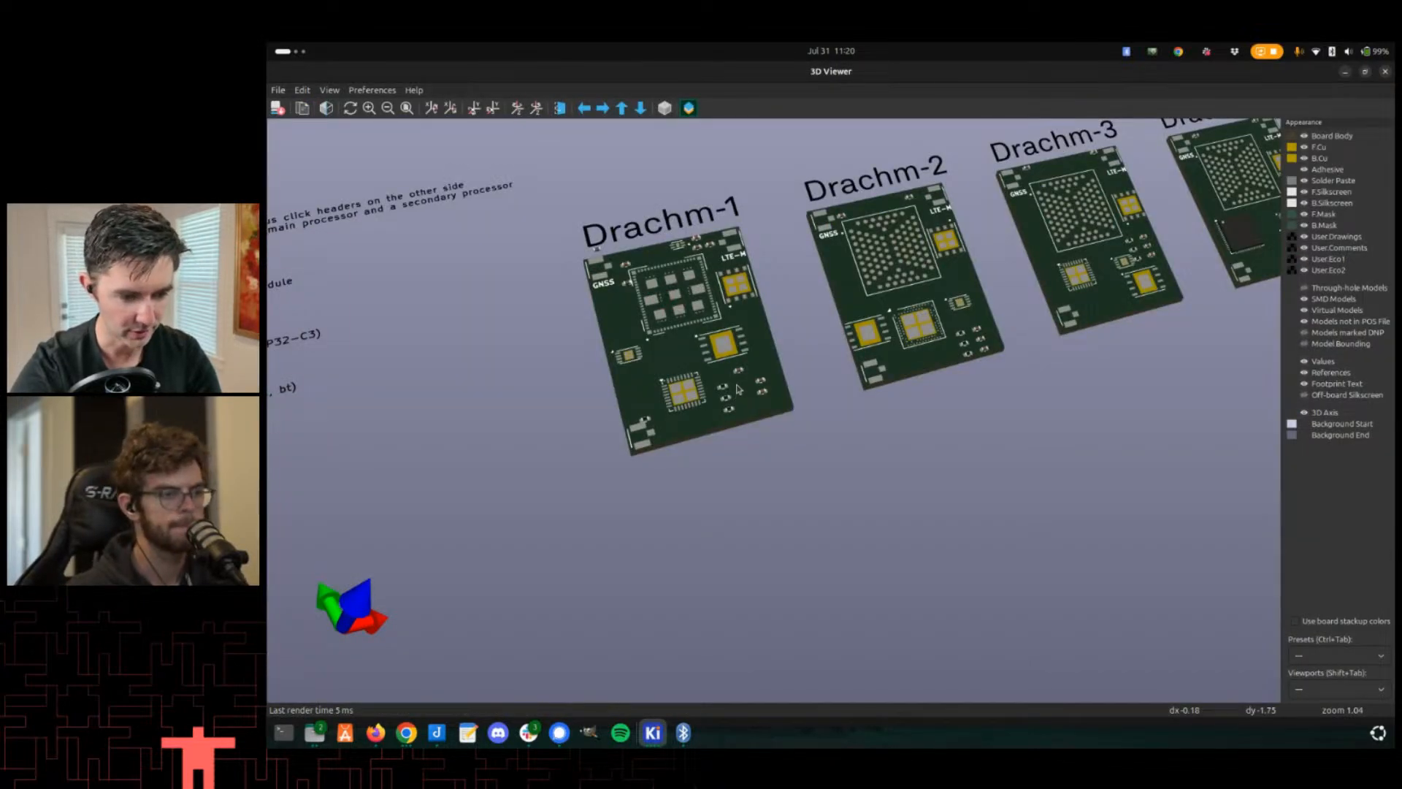
- Switch to the schematic editor and leave the Drachm-2 sheet for the root schematic sheet
key(alt+Tab)
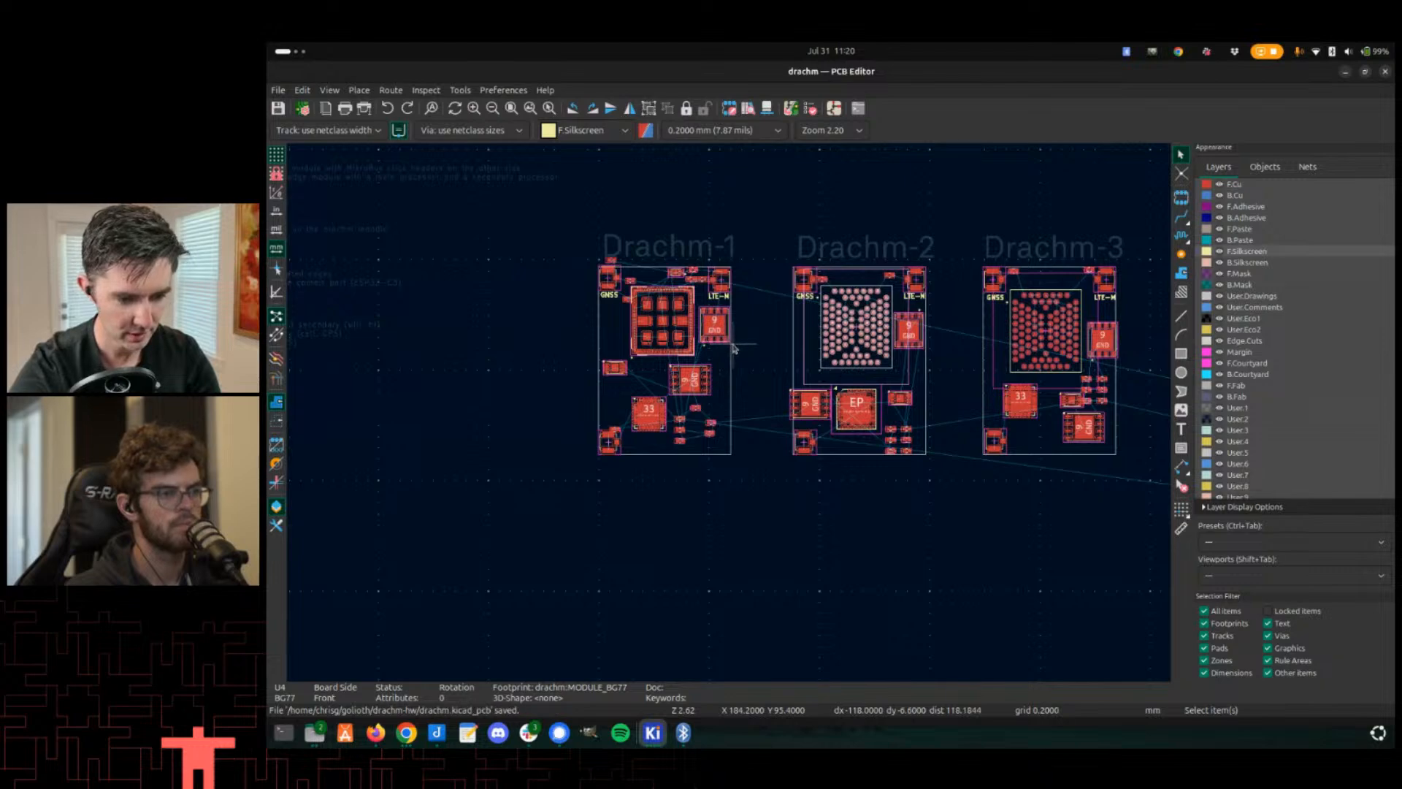
key(alt+Tab)
key(alt+Tab)
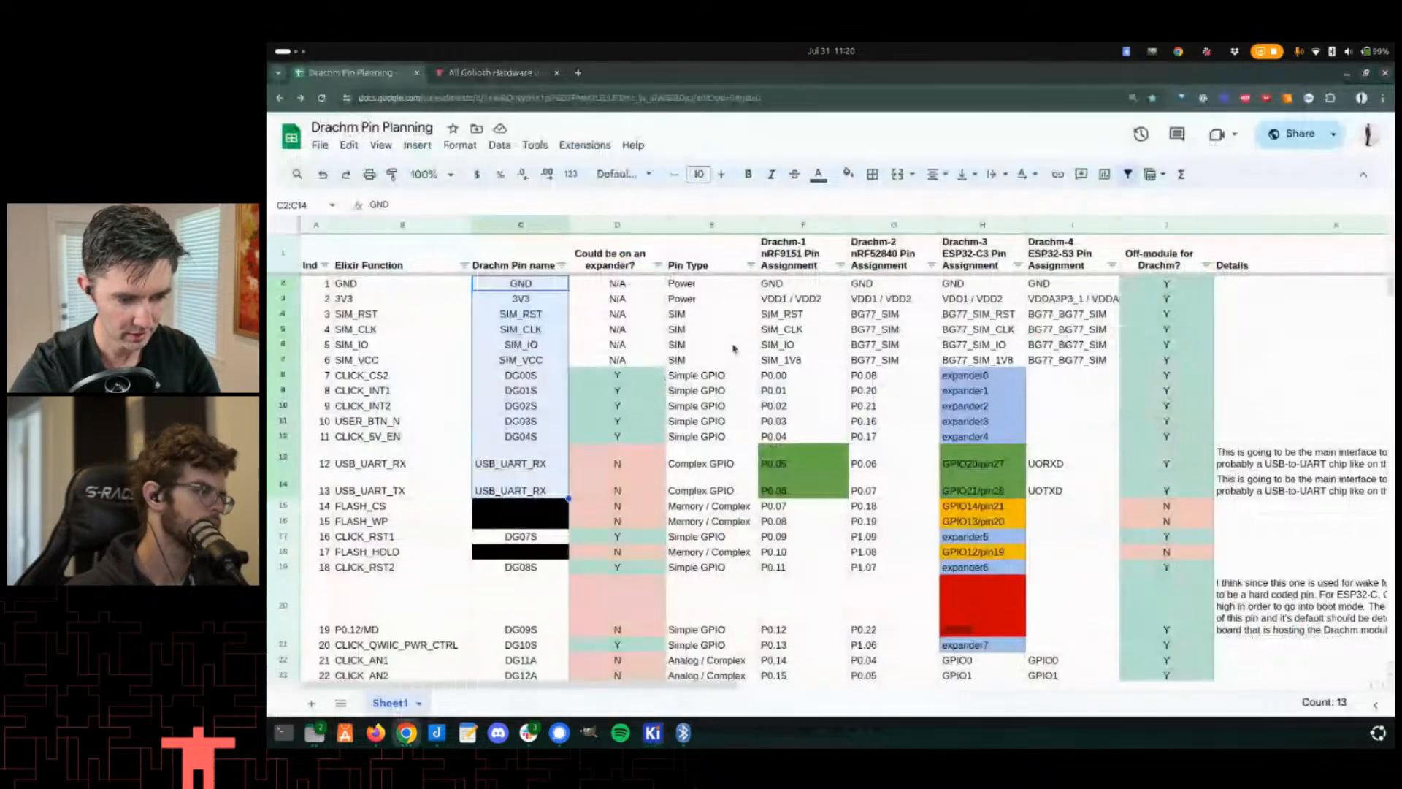
key(alt+Tab)
key(alt+Tab)
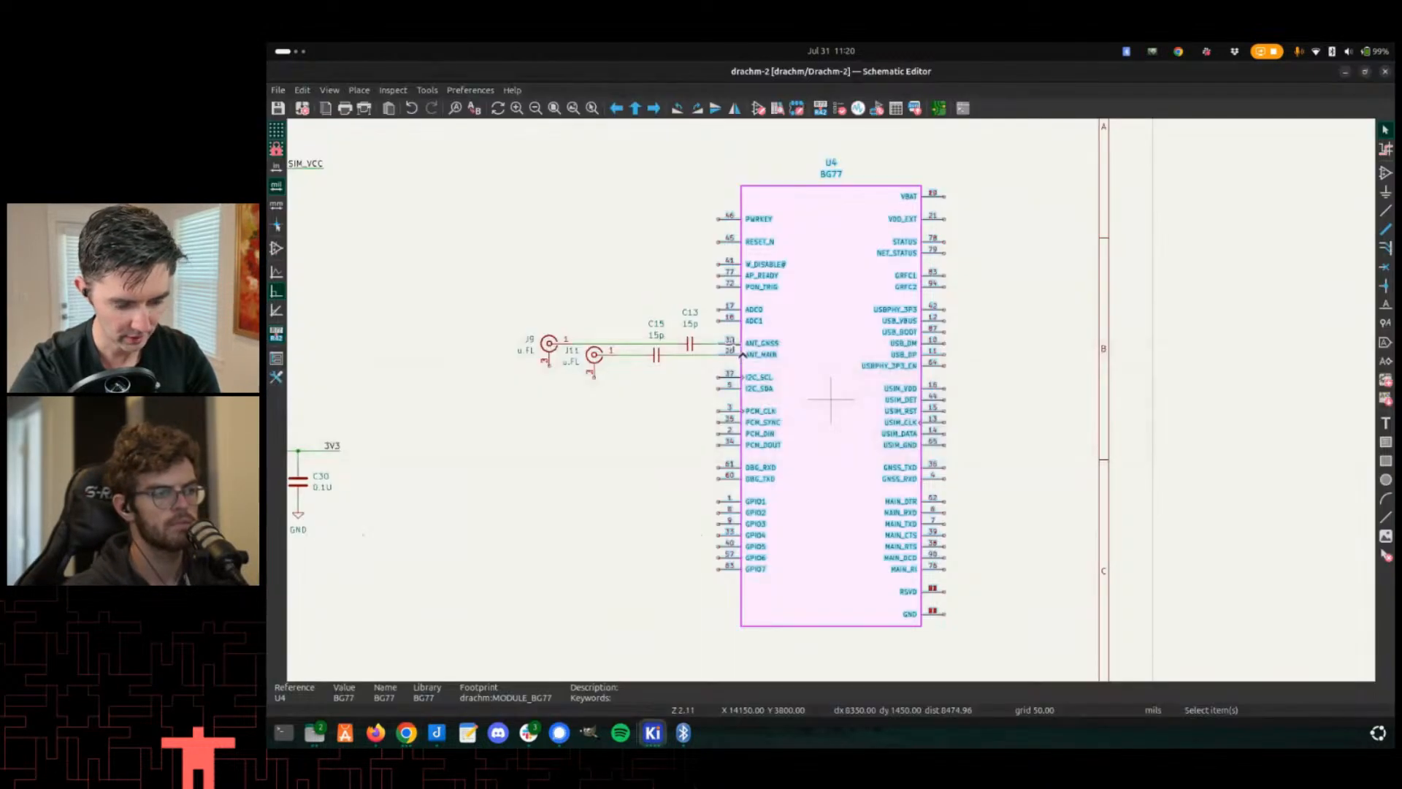
scroll(736, 373, down, 5)
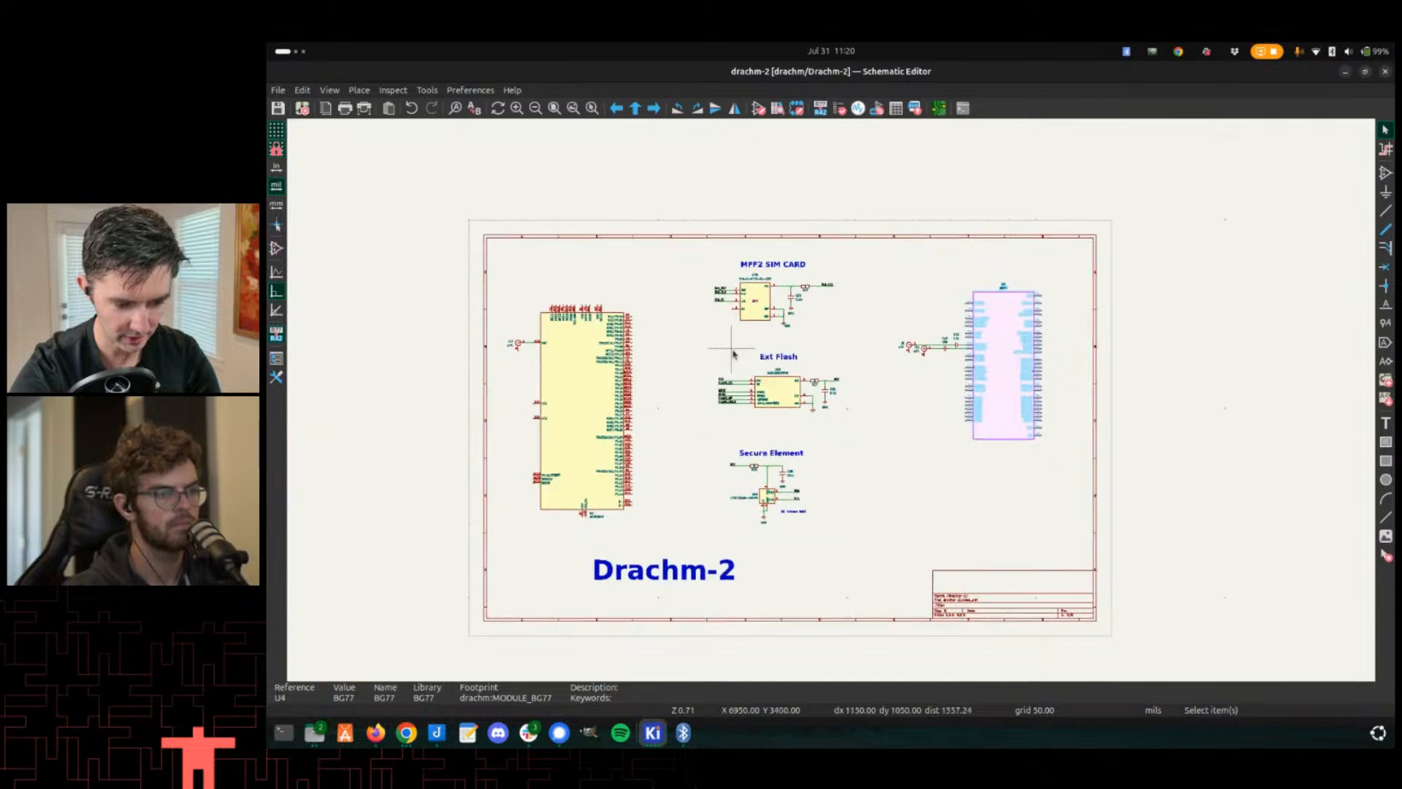
scroll(778, 431, up, 1)
middle_drag(777, 431, 749, 470)
right_click(725, 453)
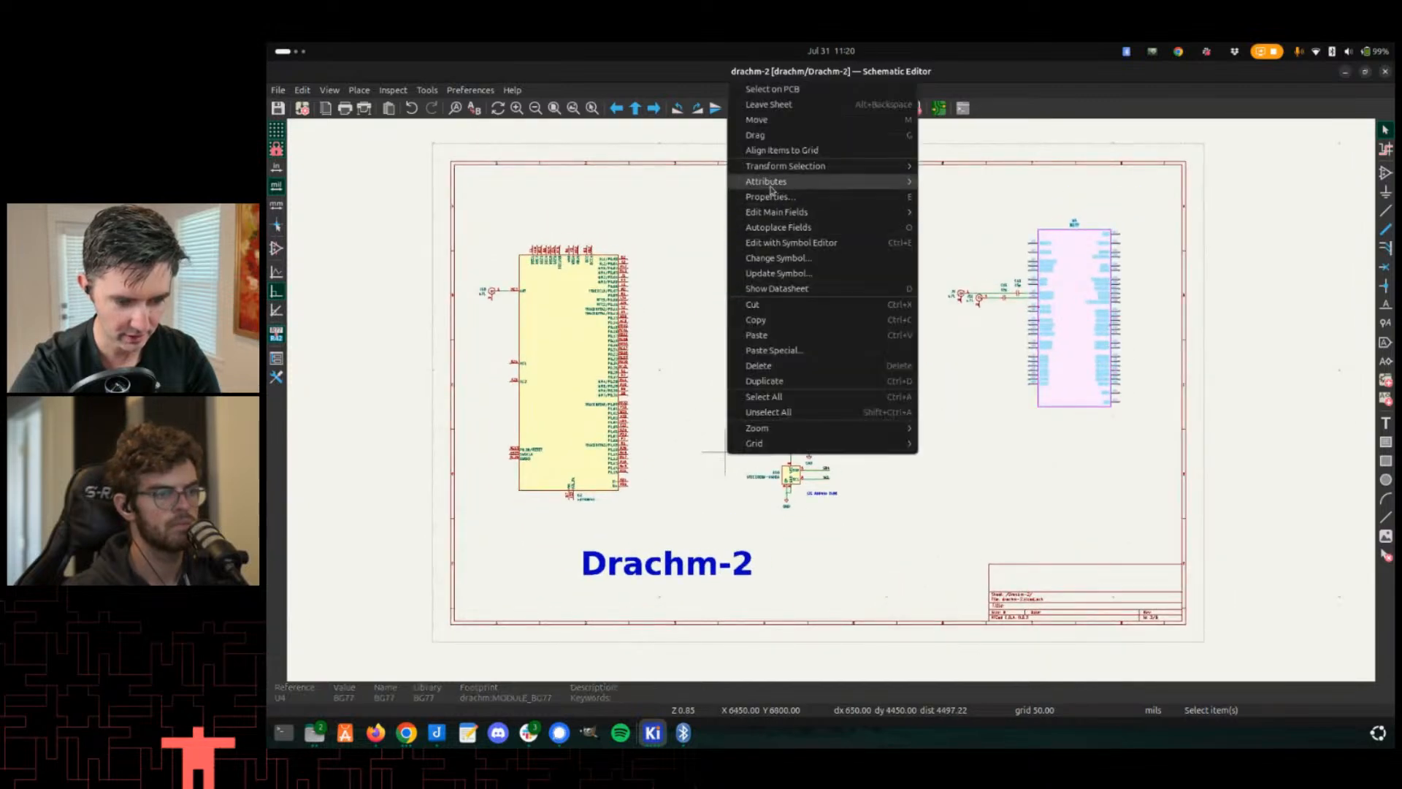
click(768, 104)
middle_drag(821, 354, 636, 313)
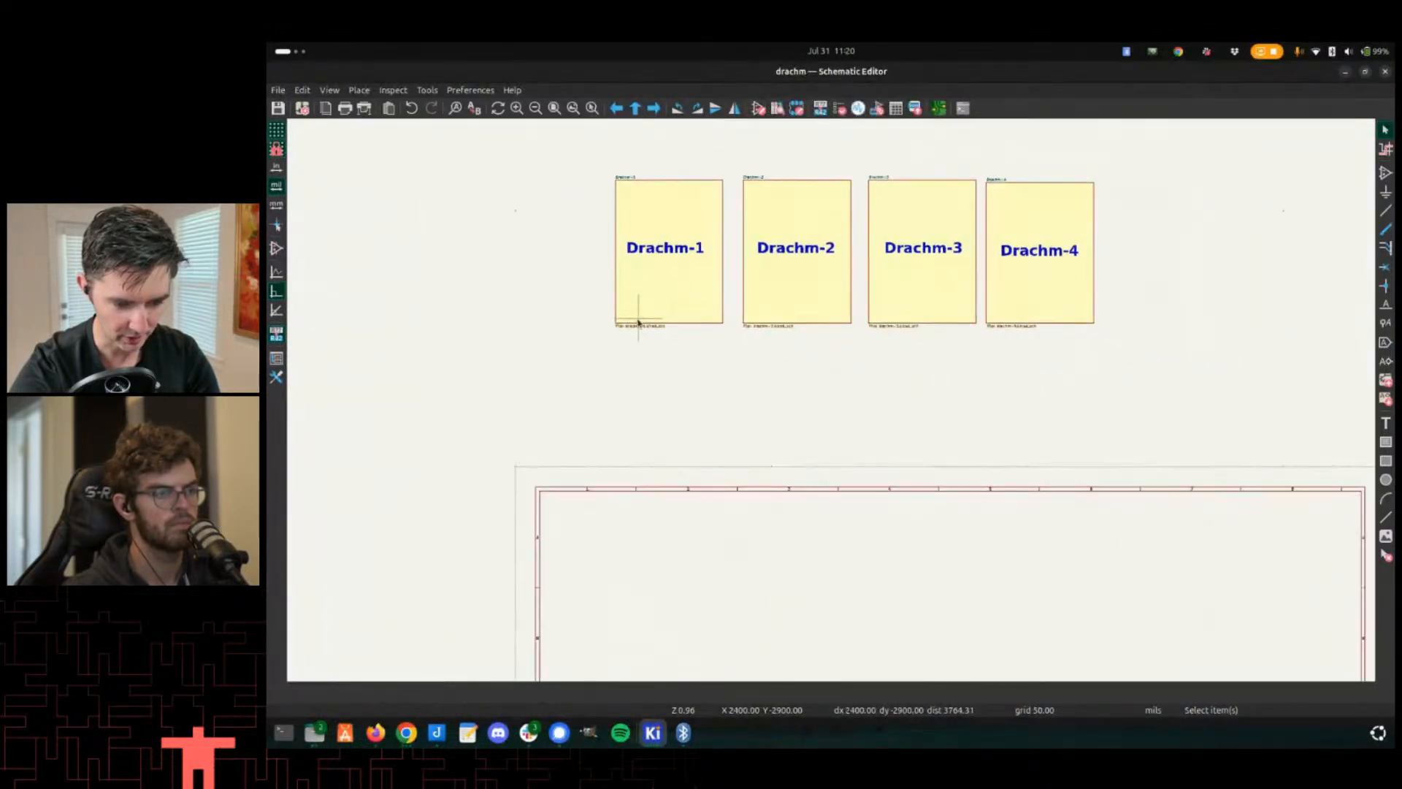
scroll(637, 313, down, 2)
scroll(849, 421, down, 1)
drag(623, 144, 1026, 384)
drag(982, 232, 930, 460)
key(ctrl+z)
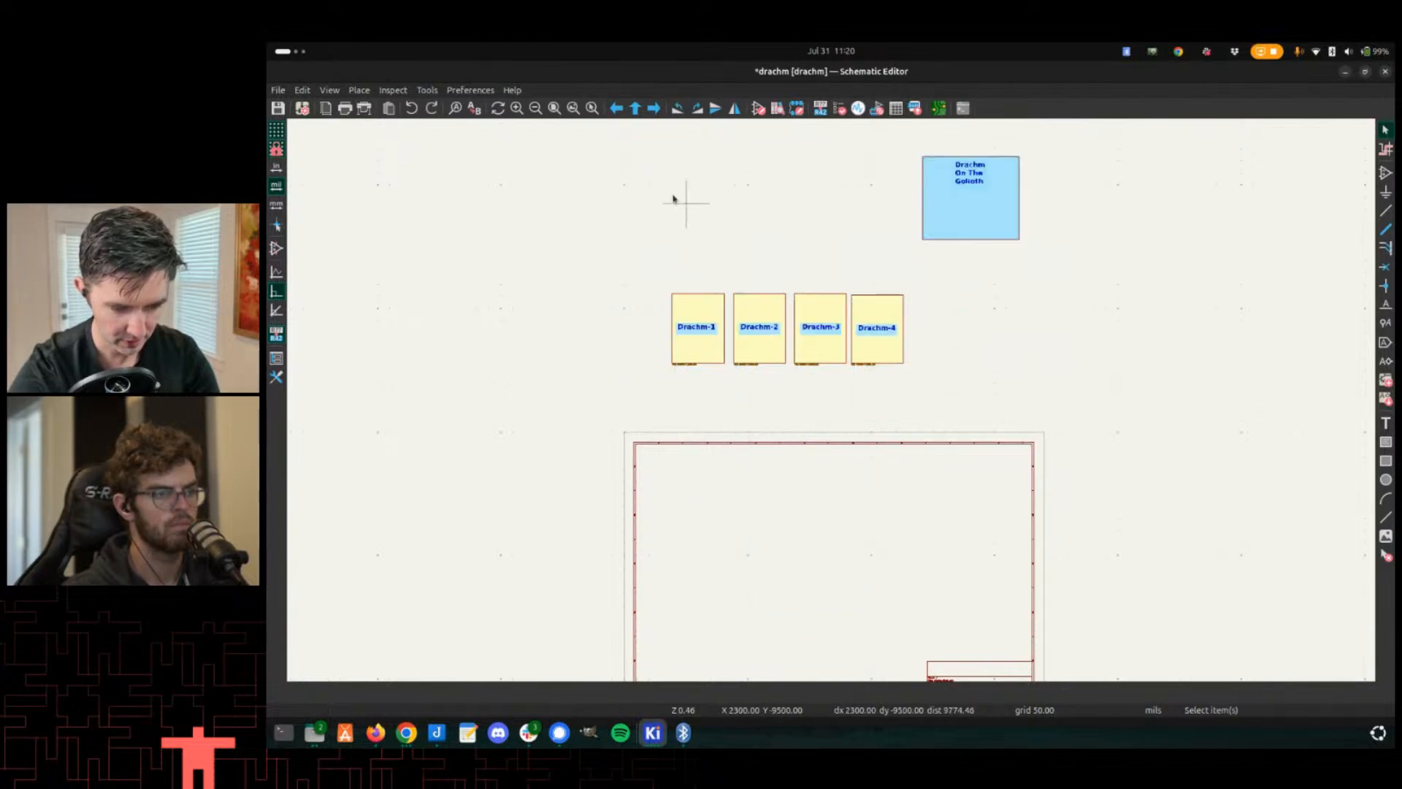
- Move the four Drachm sheet blocks and the Drachm On The Goliath sheet inside the drawing frame
drag(606, 152, 1113, 423)
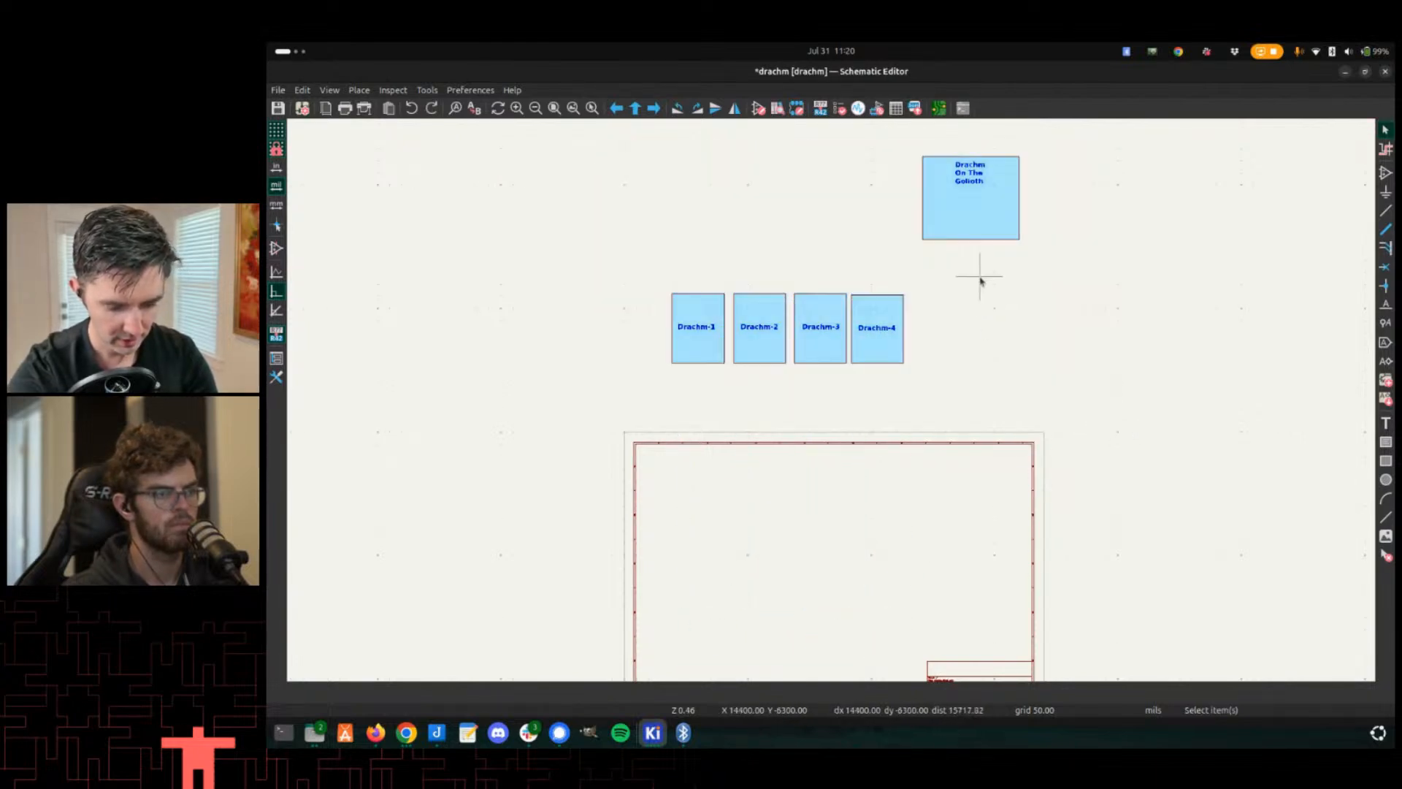
drag(851, 316, 836, 573)
scroll(764, 517, up, 3)
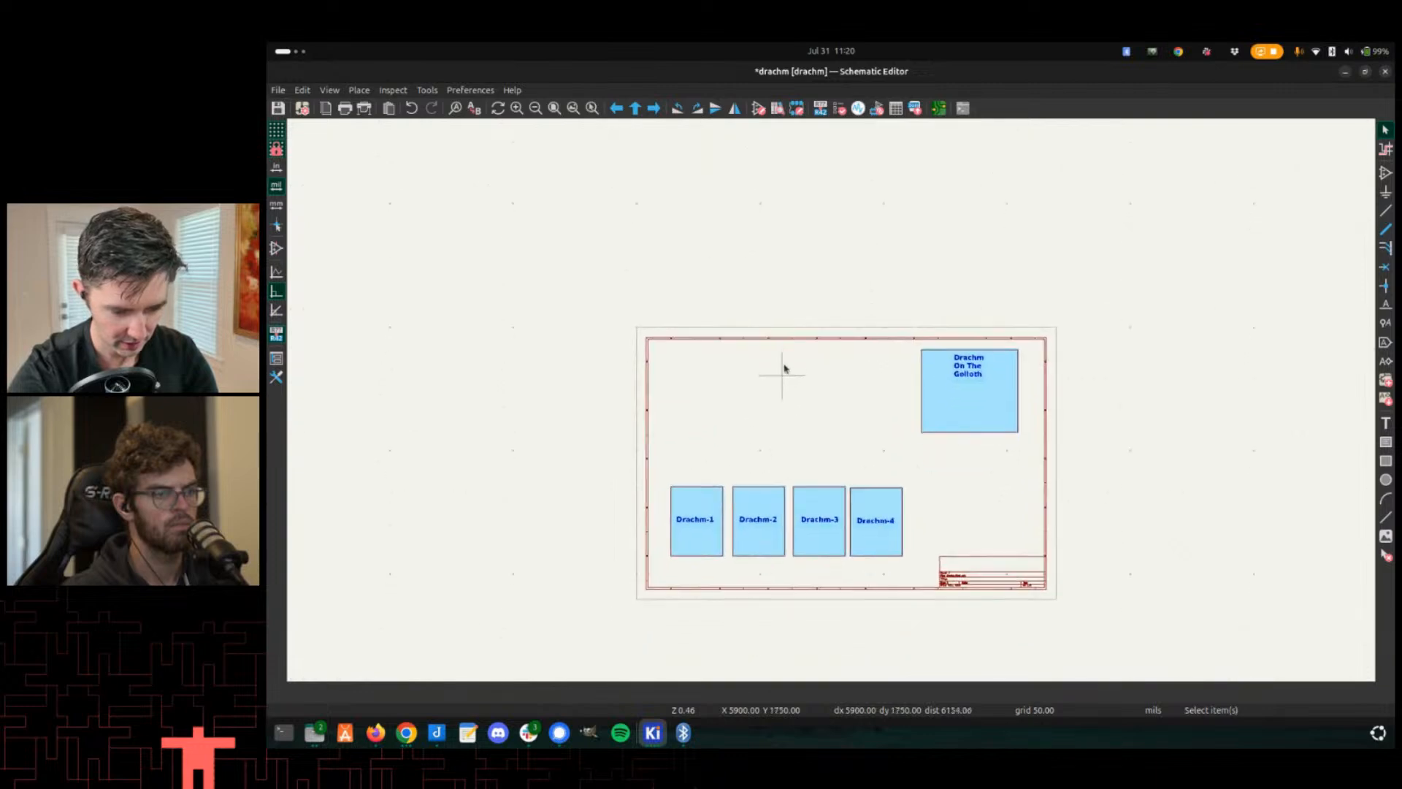
middle_drag(866, 400, 854, 323)
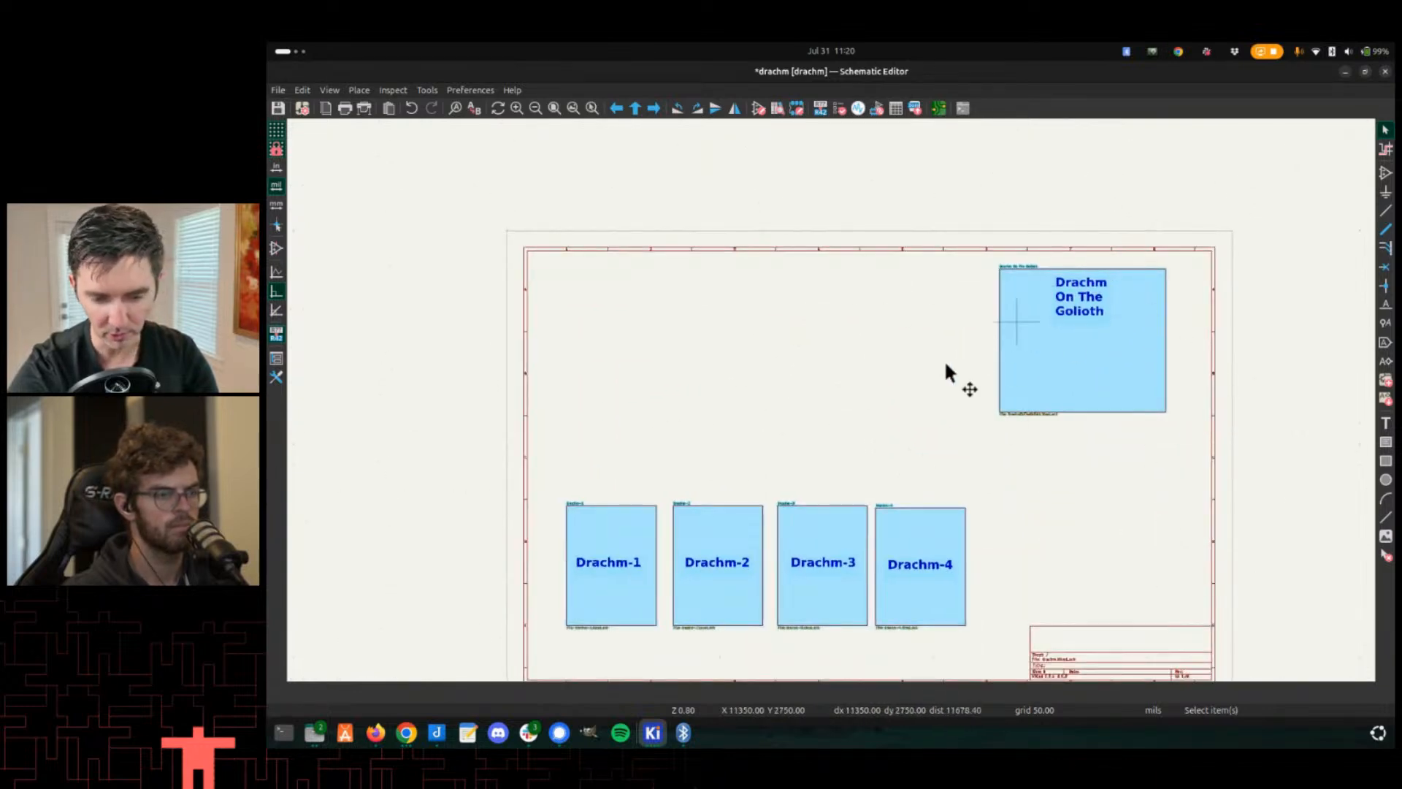
key(Escape)
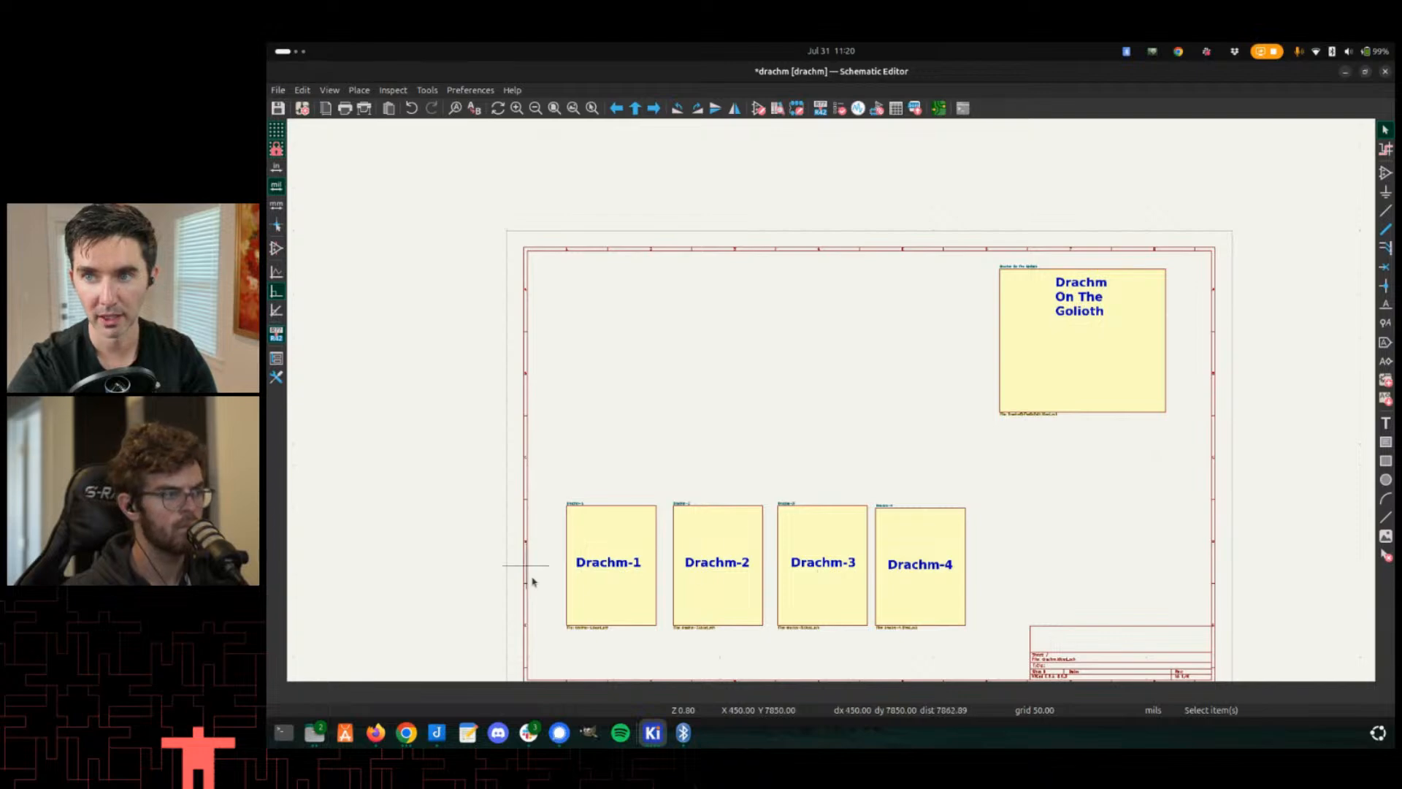
- Save the root schematic
scroll(666, 538, up, 2)
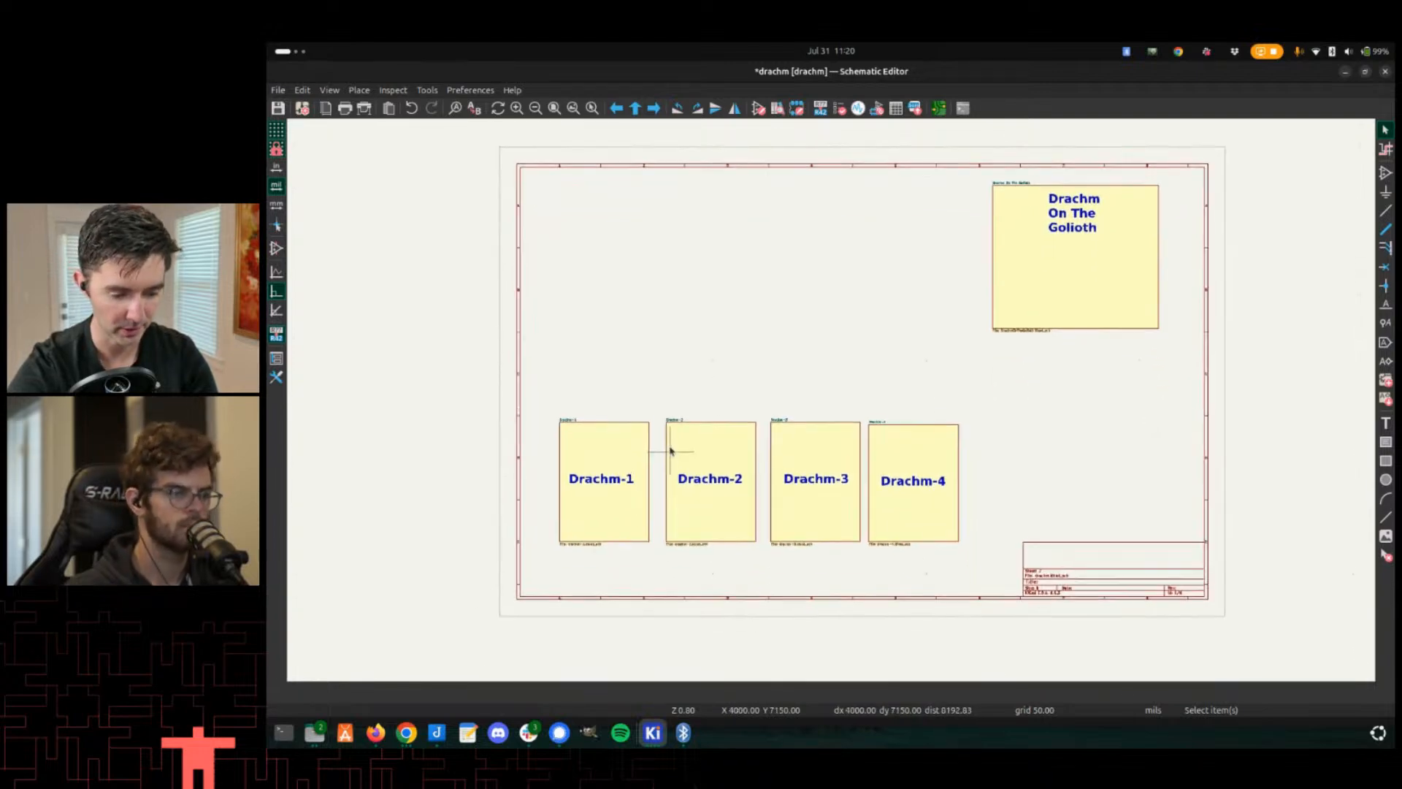
scroll(830, 394, up, 1)
scroll(840, 382, down, 3)
key(ctrl+s)
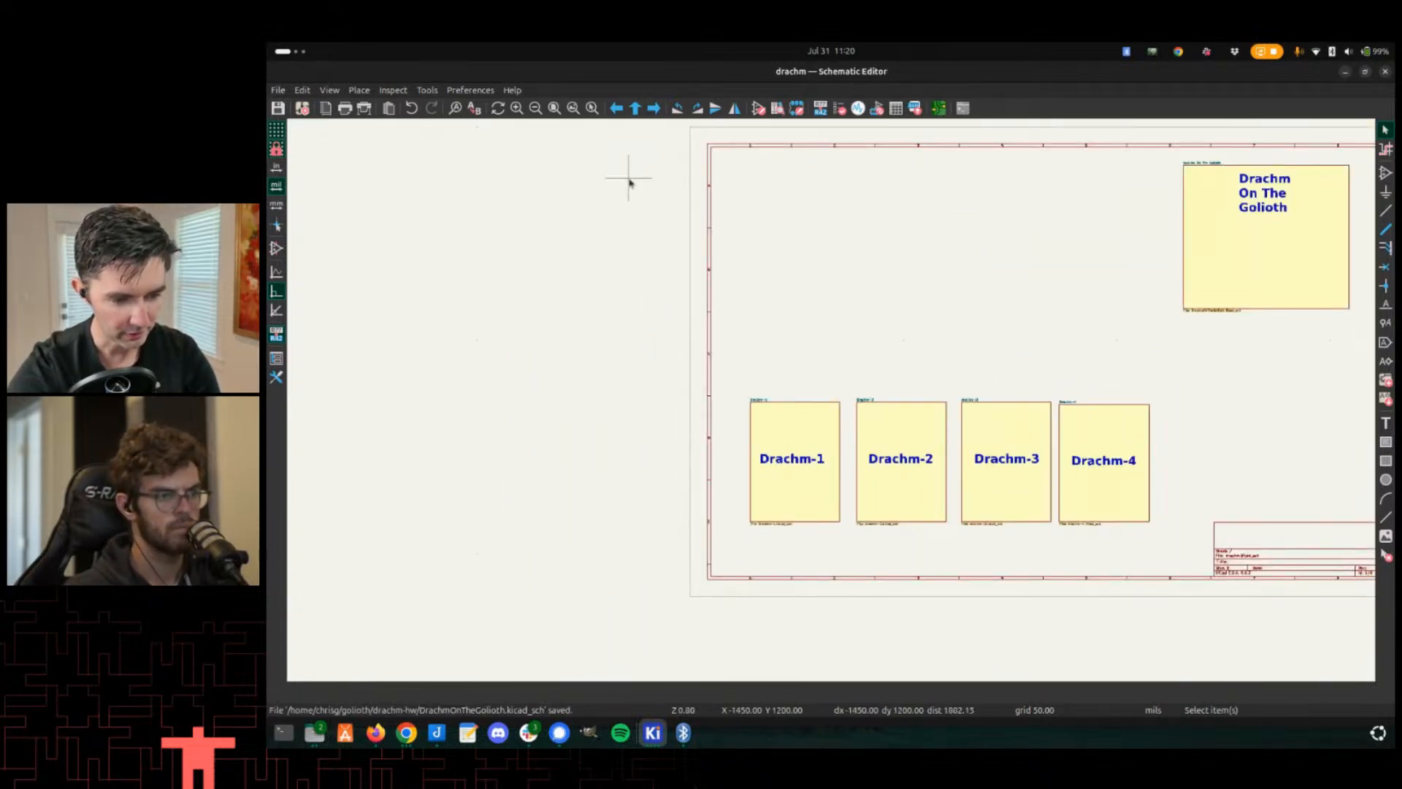
- Open the Symbol Editor and load the BG77 symbol from the BG77 library
click(756, 110)
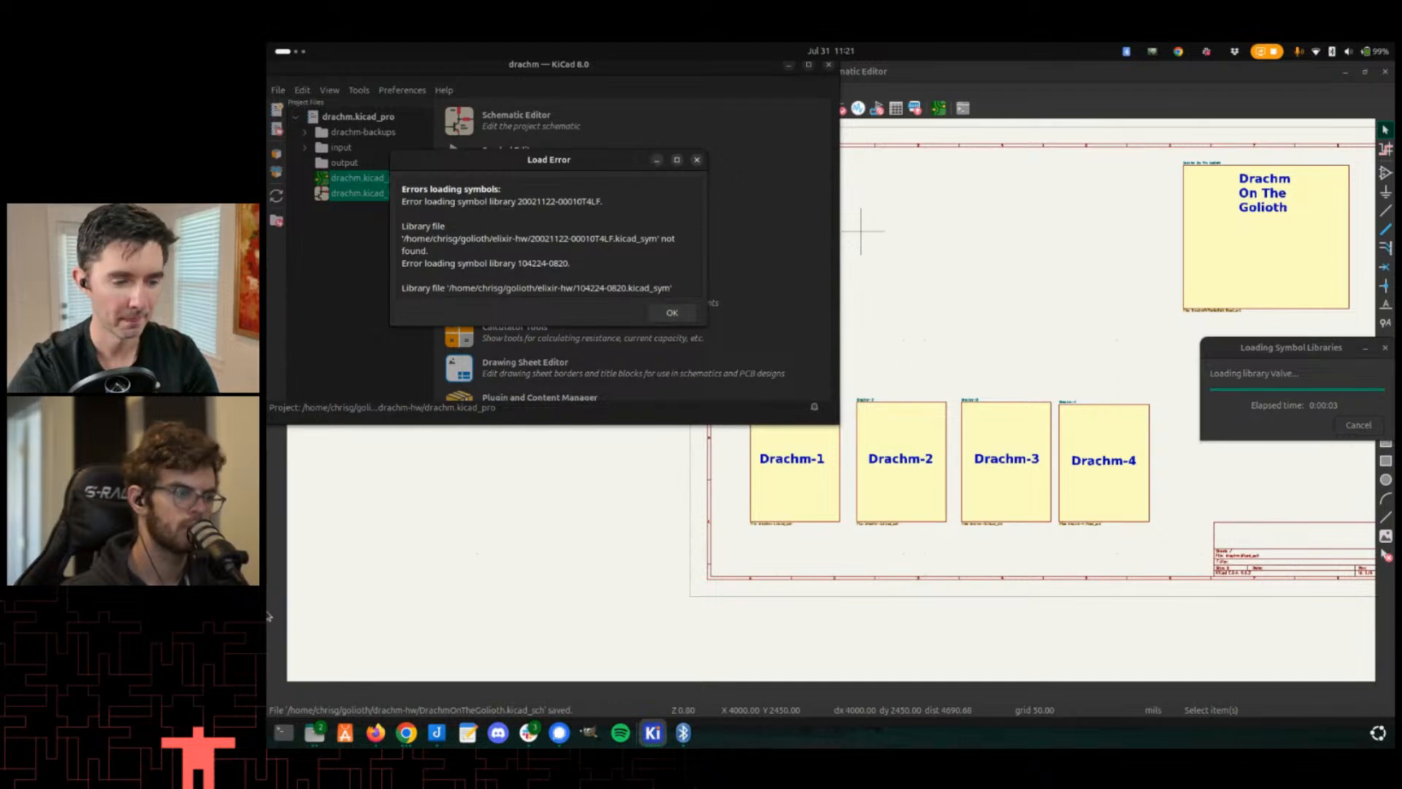
click(666, 314)
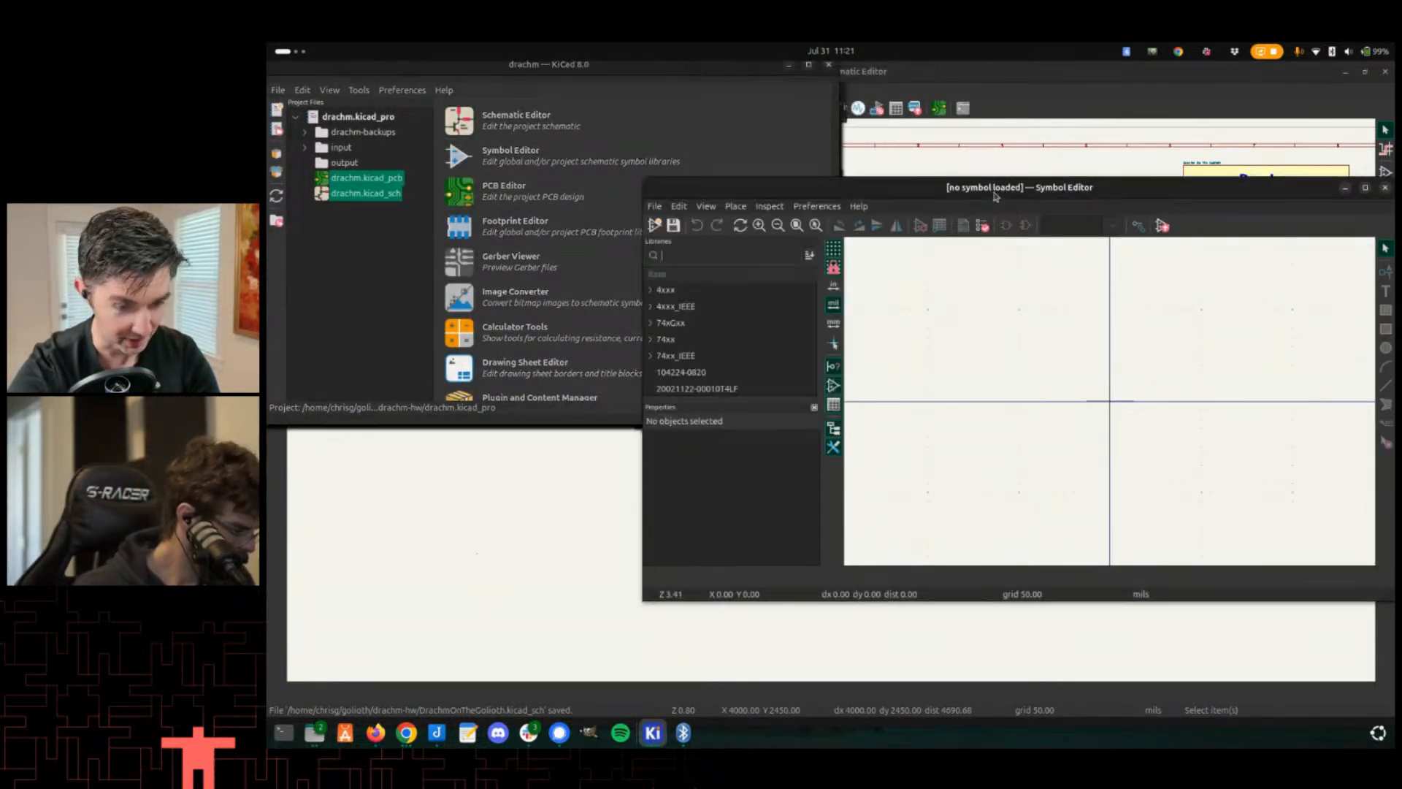
double_click(995, 189)
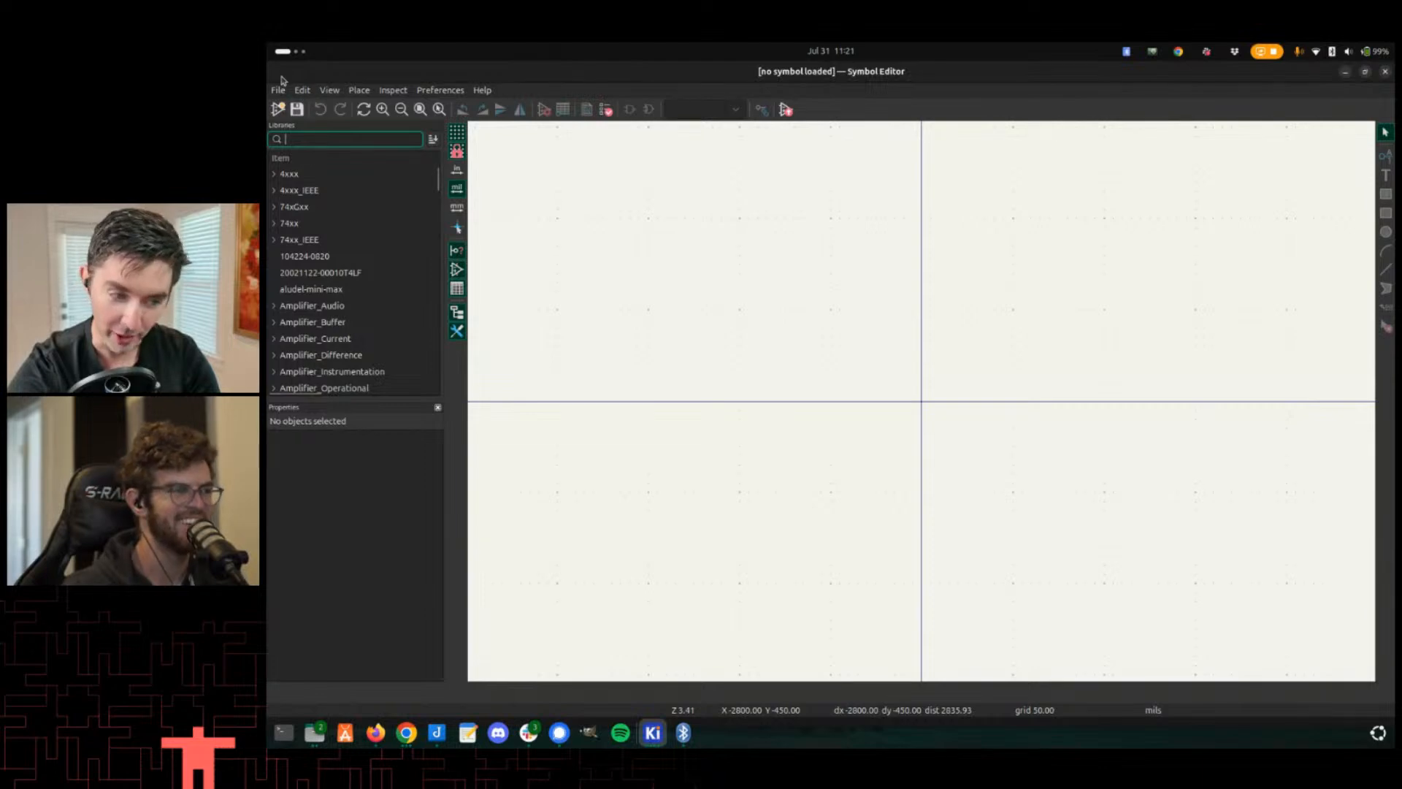
scroll(331, 245, down, 3)
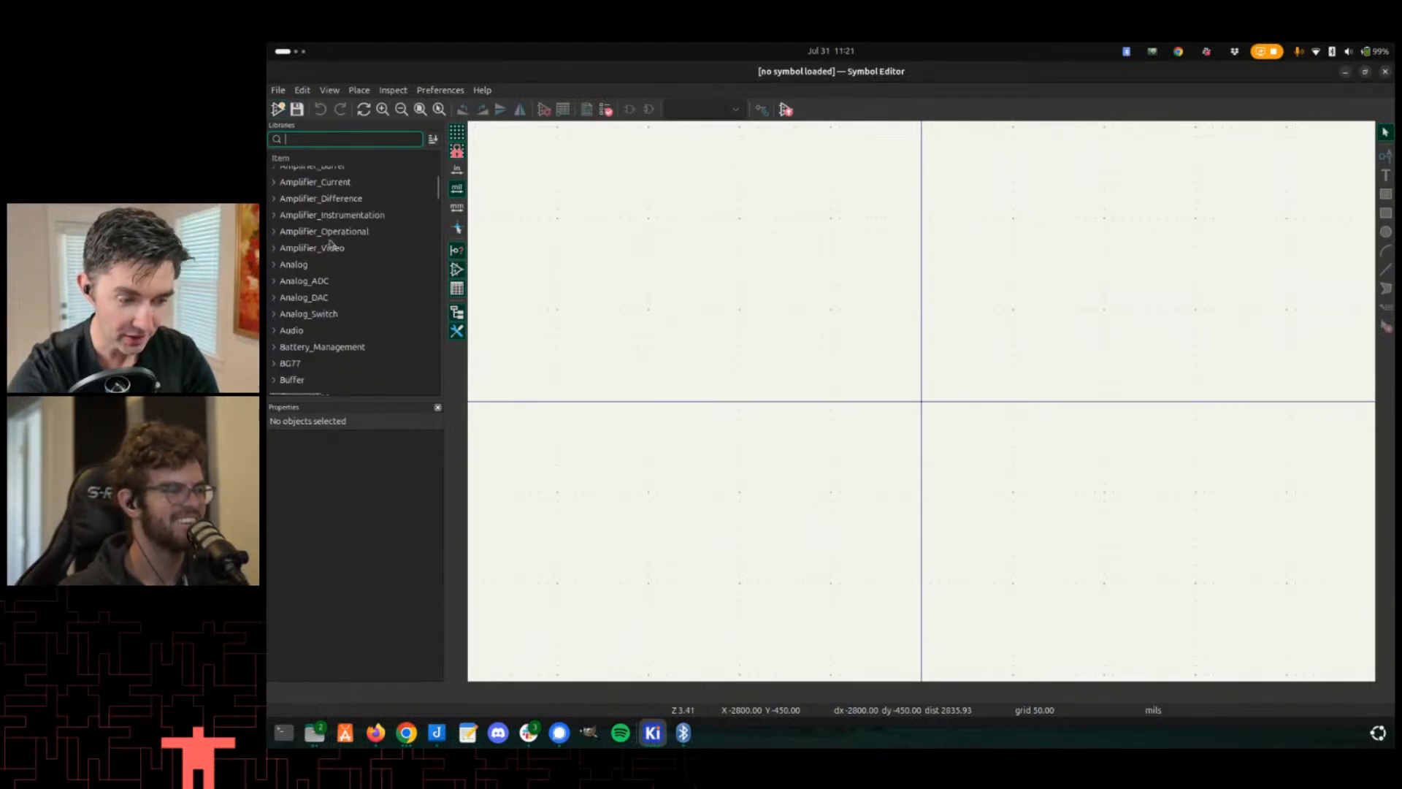
scroll(329, 275, down, 2)
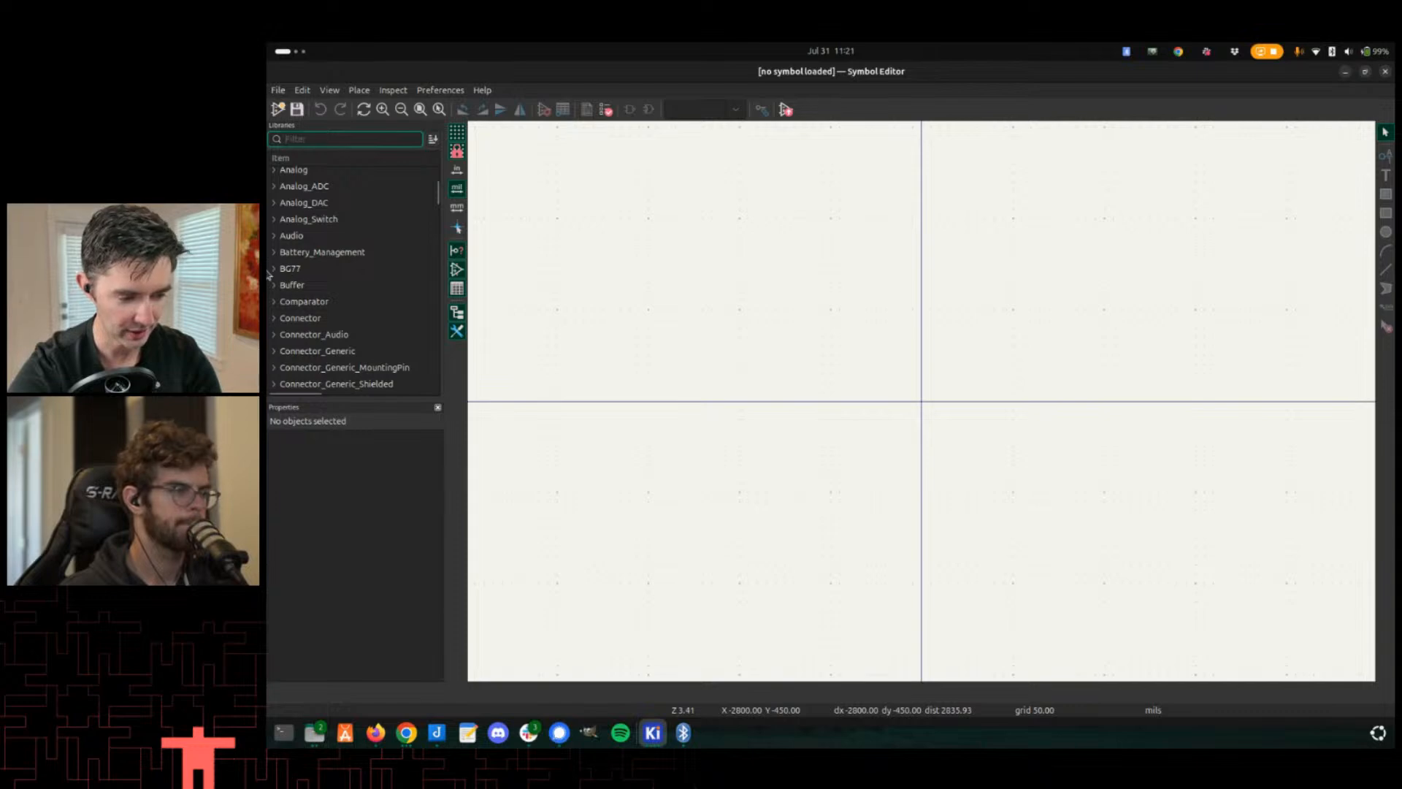
double_click(291, 270)
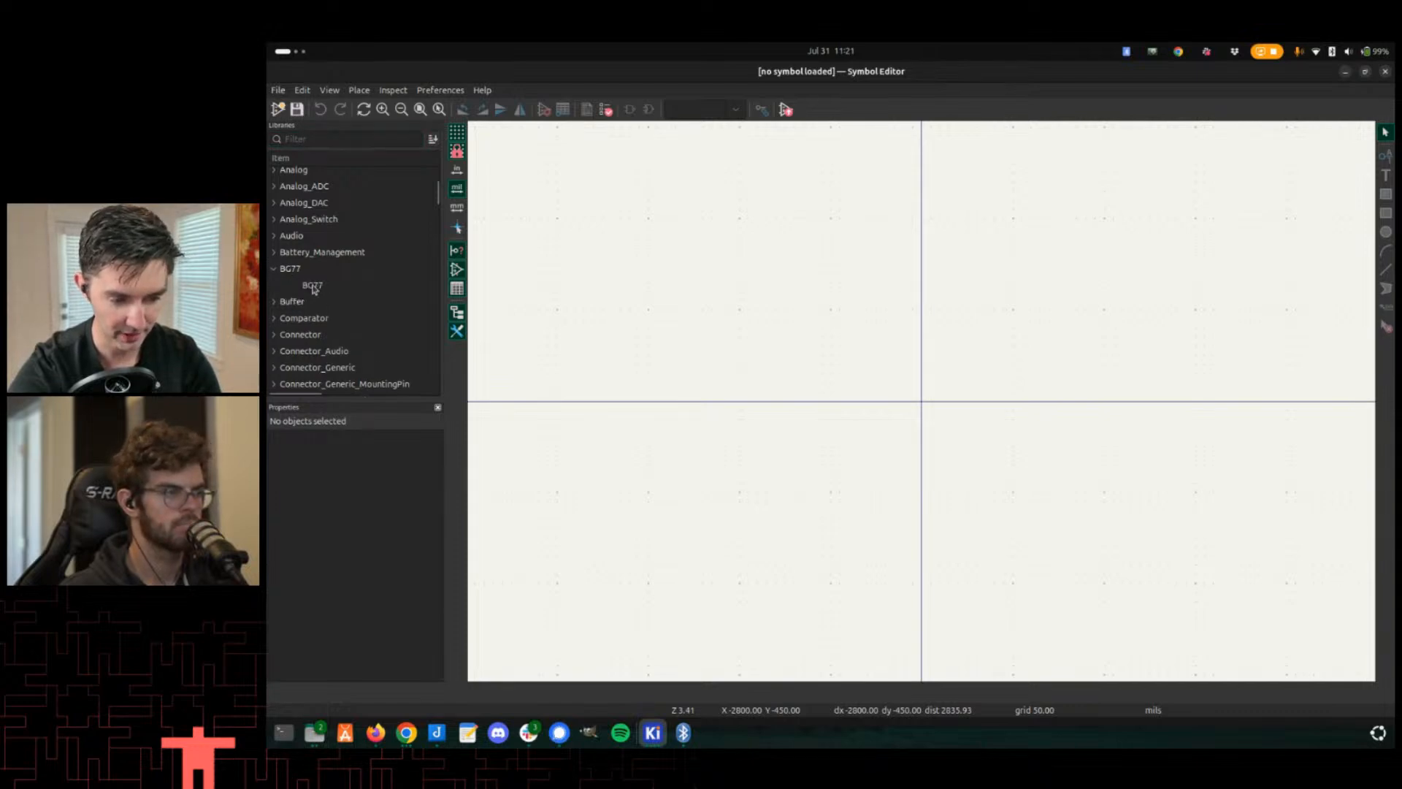
double_click(313, 286)
scroll(309, 249, up, 5)
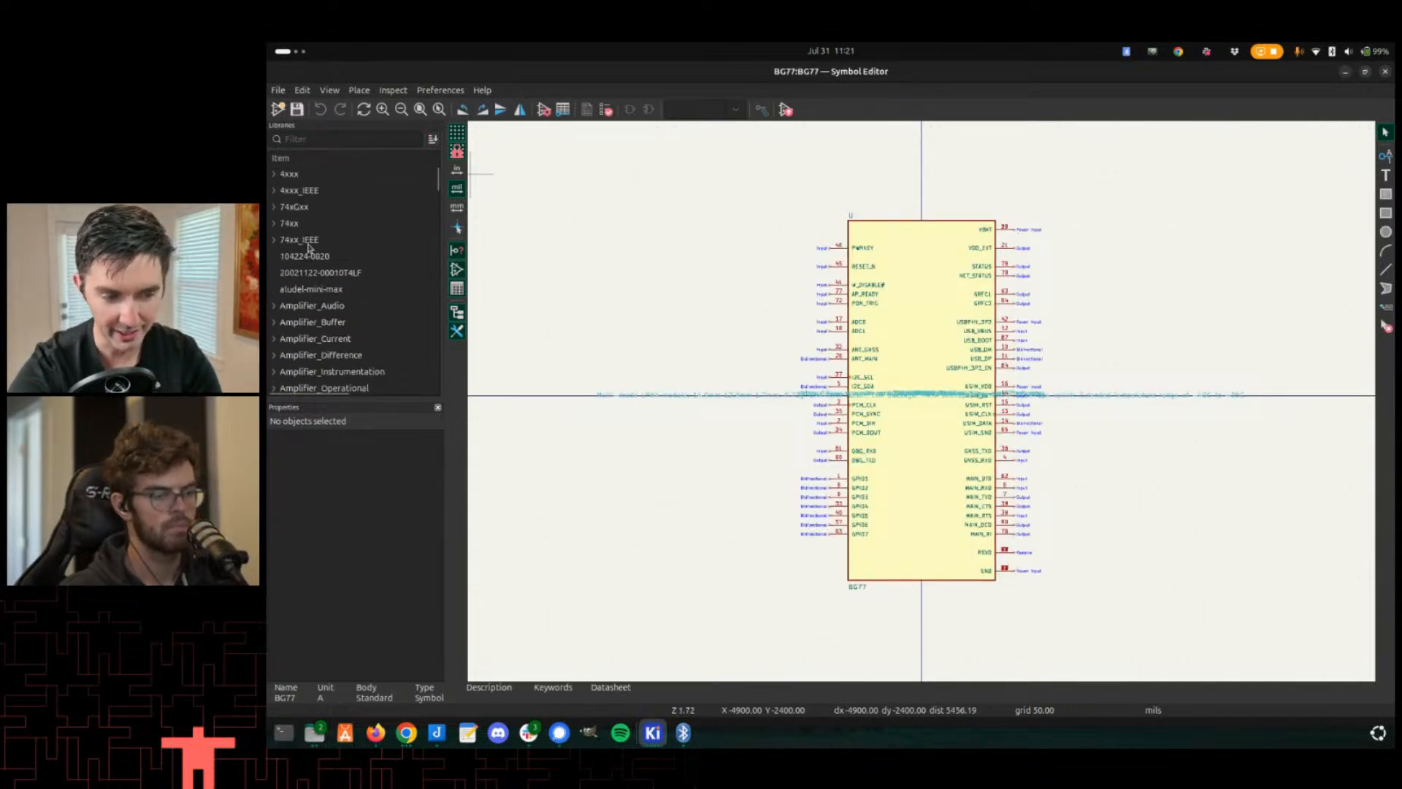
- Start a new symbol library and add it to the Project library table
click(277, 108)
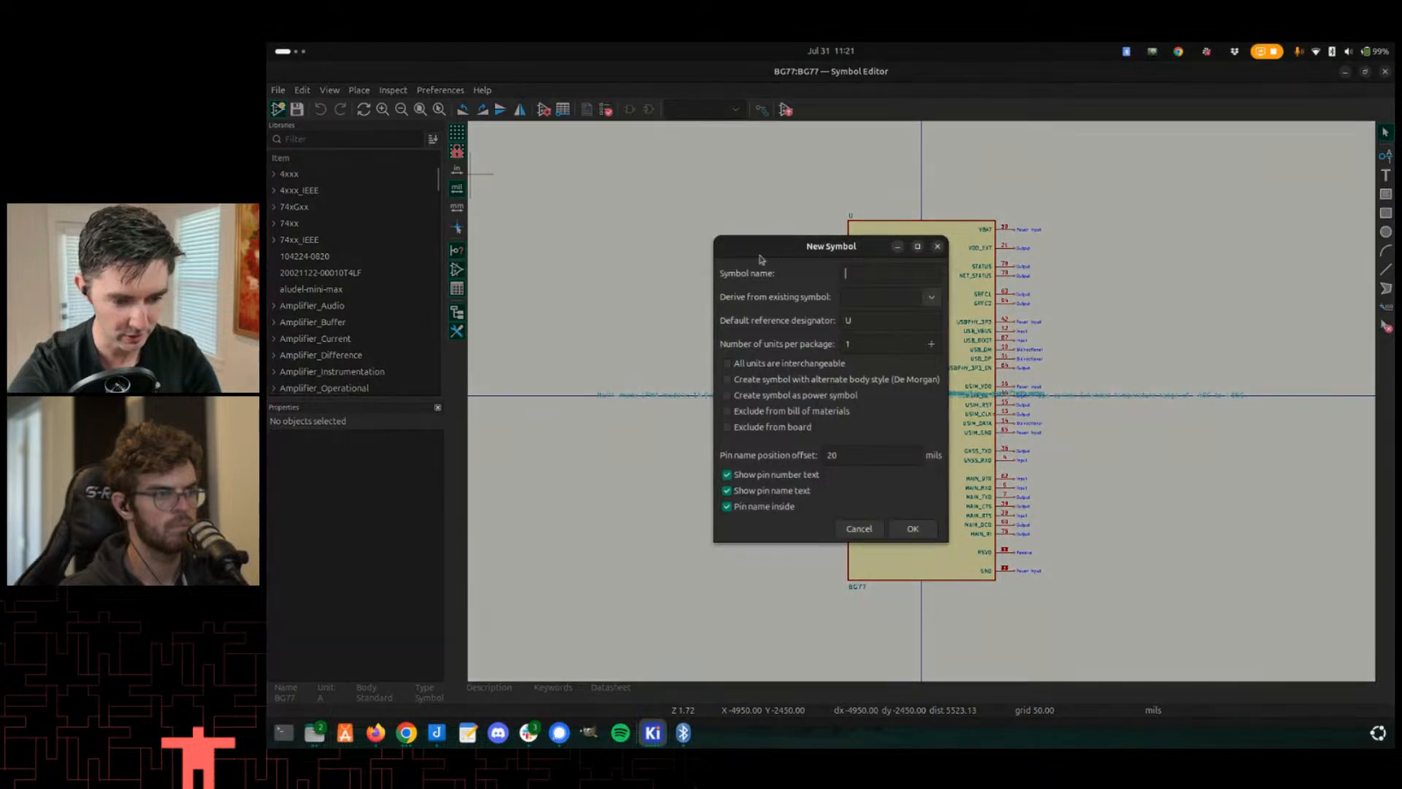
key(Escape)
click(279, 90)
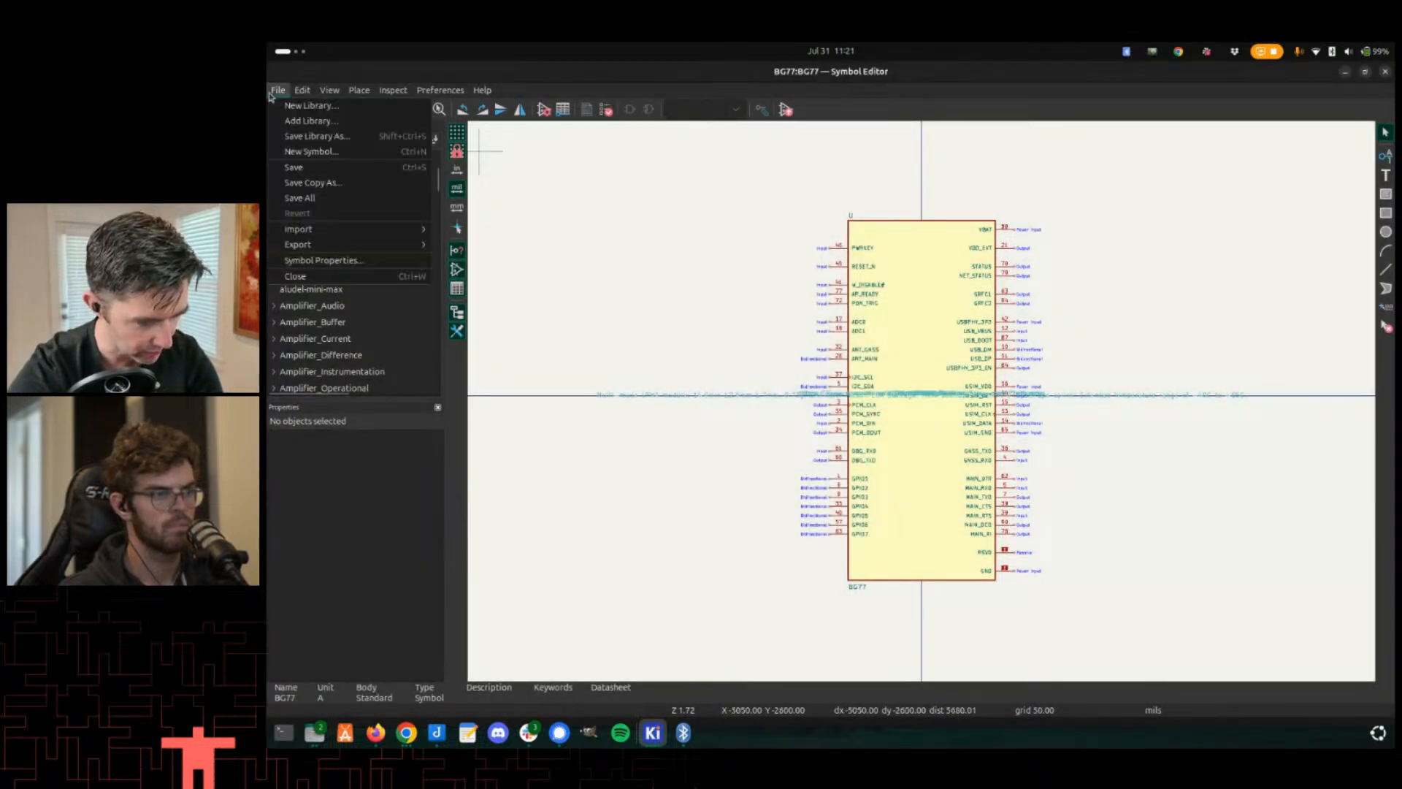
click(274, 106)
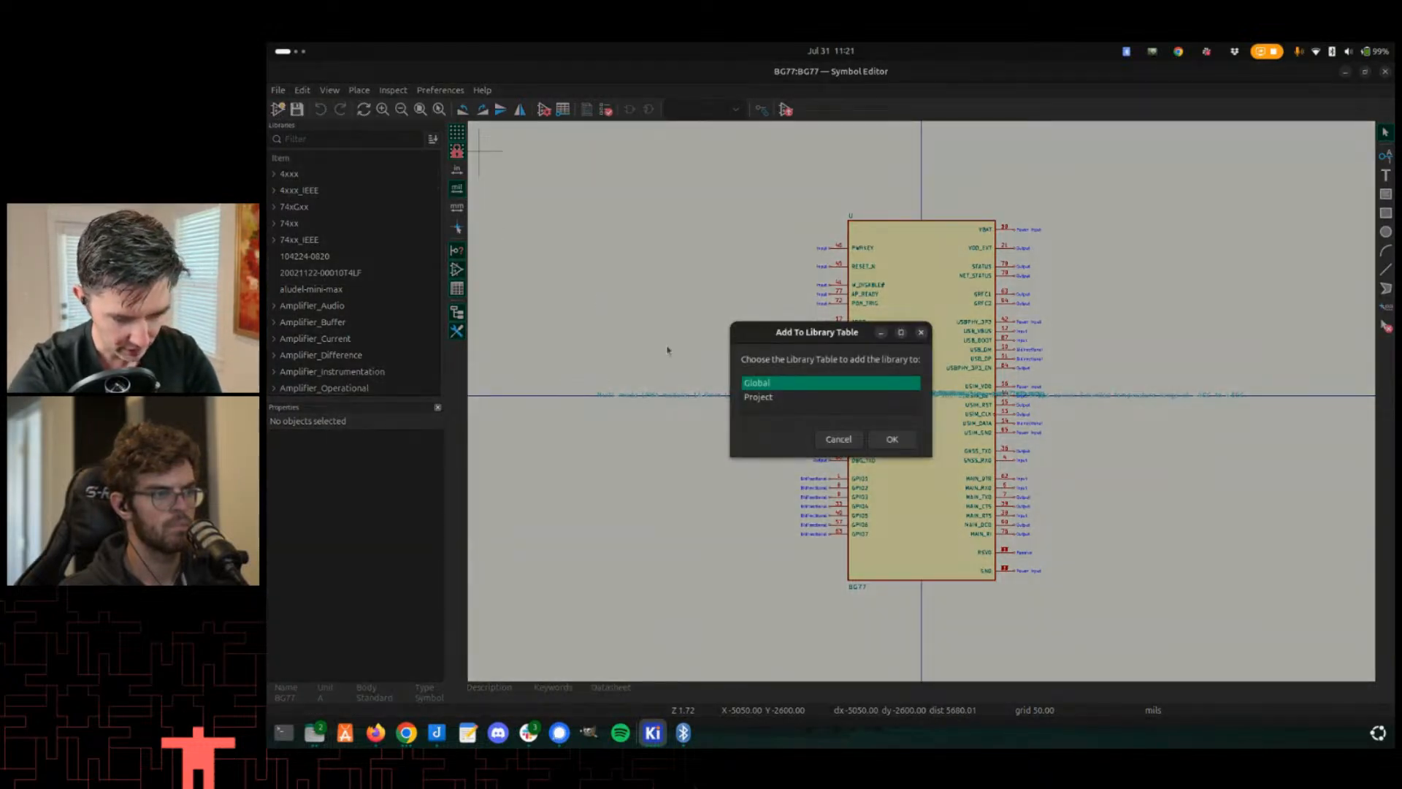
click(754, 398)
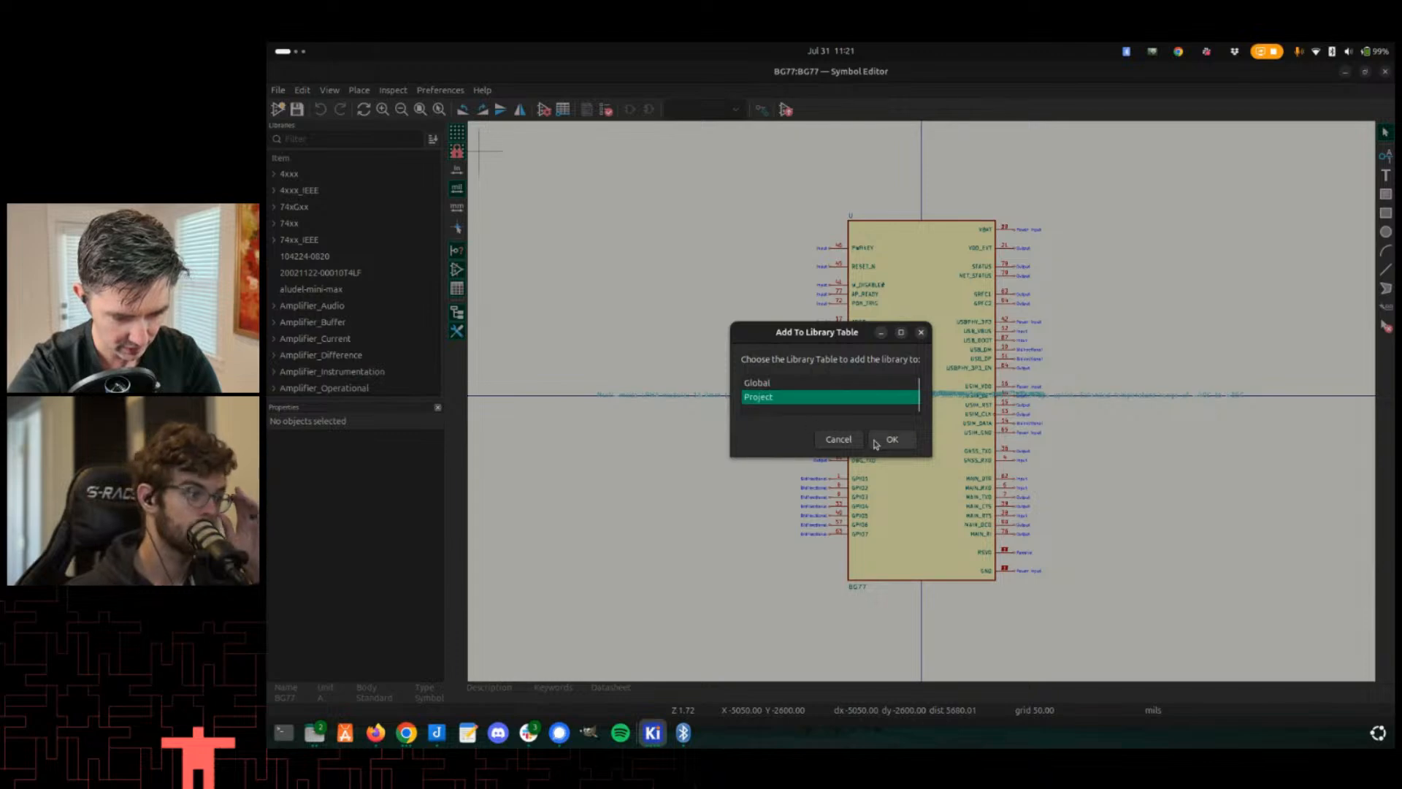
click(877, 442)
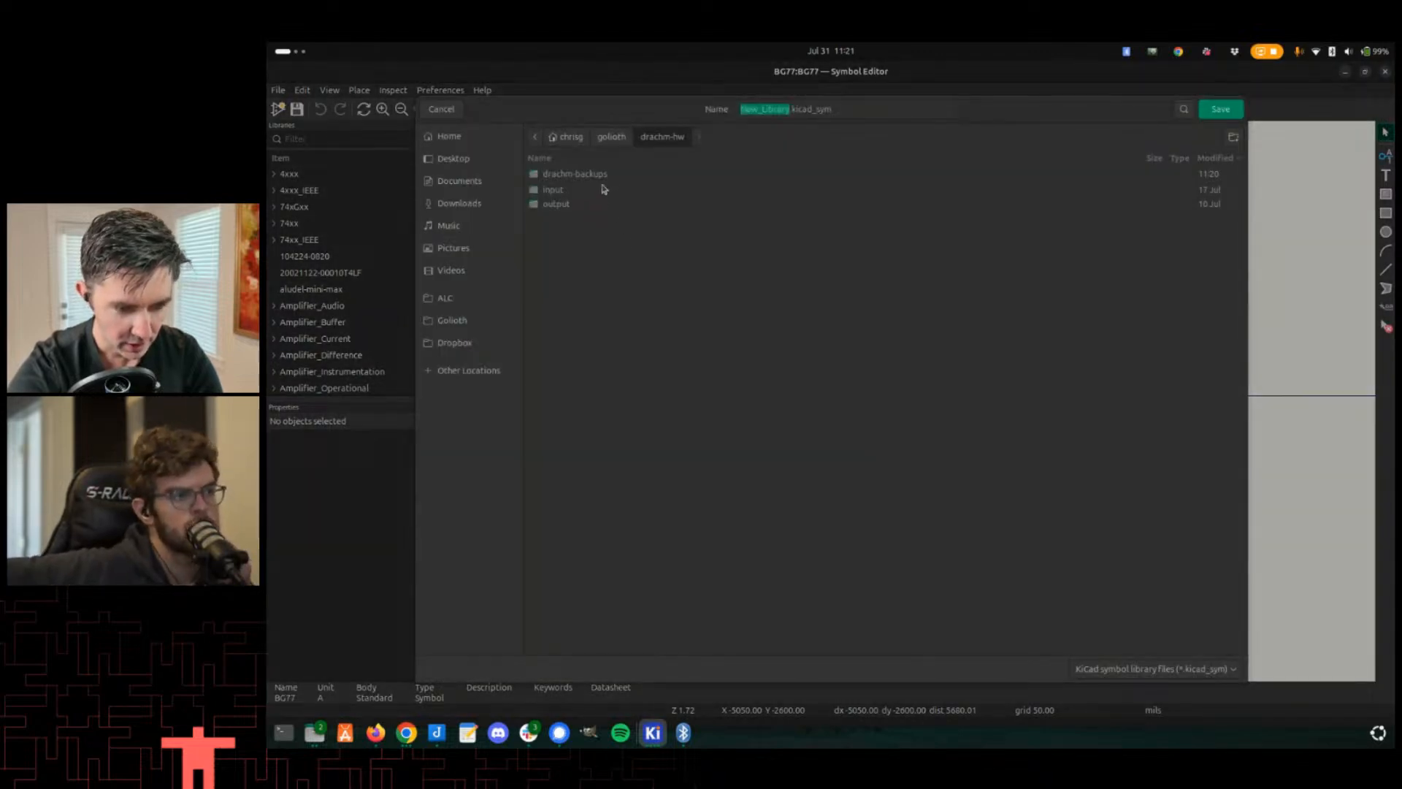
- Save the new library as Drachm.kicad_sym in the project's input/symbols folder
double_click(543, 194)
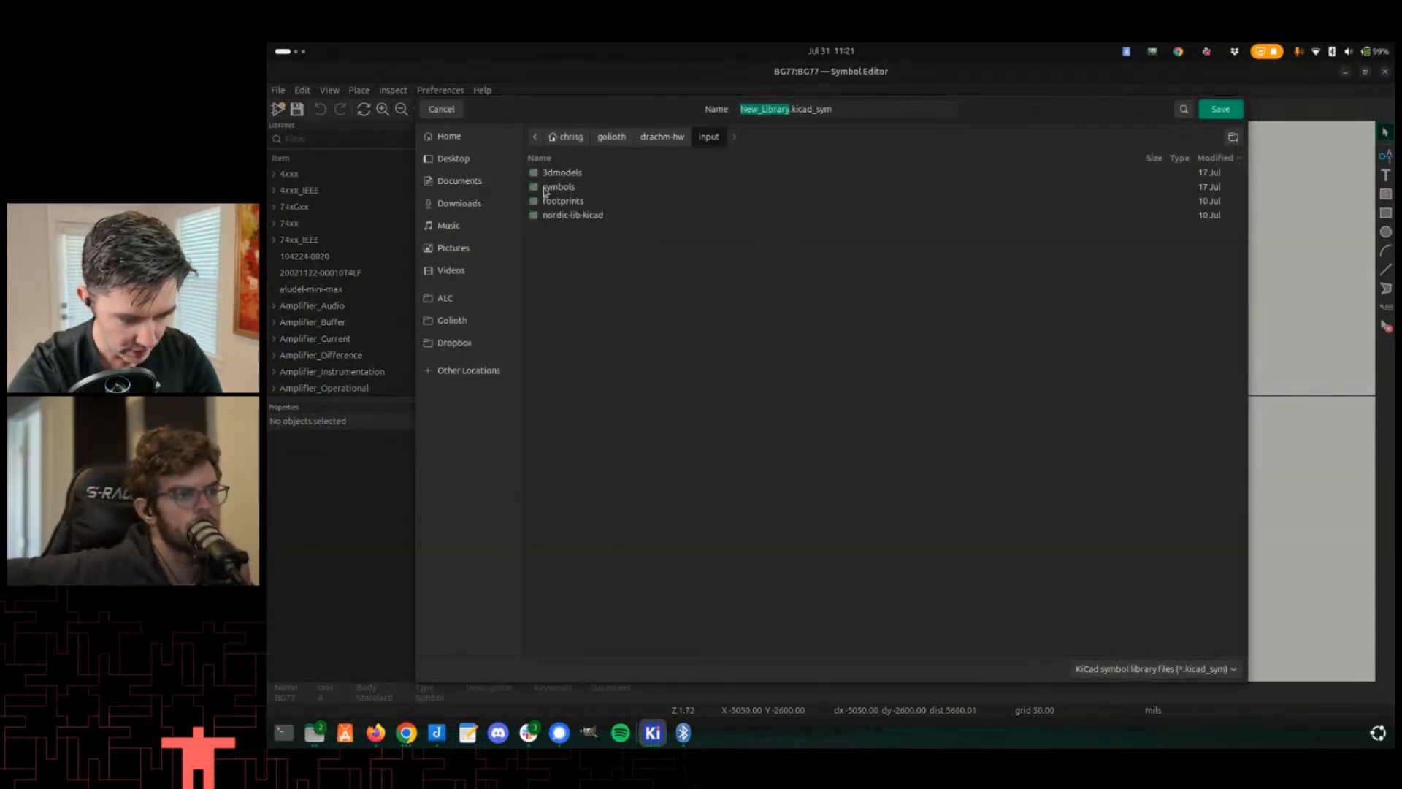
double_click(544, 191)
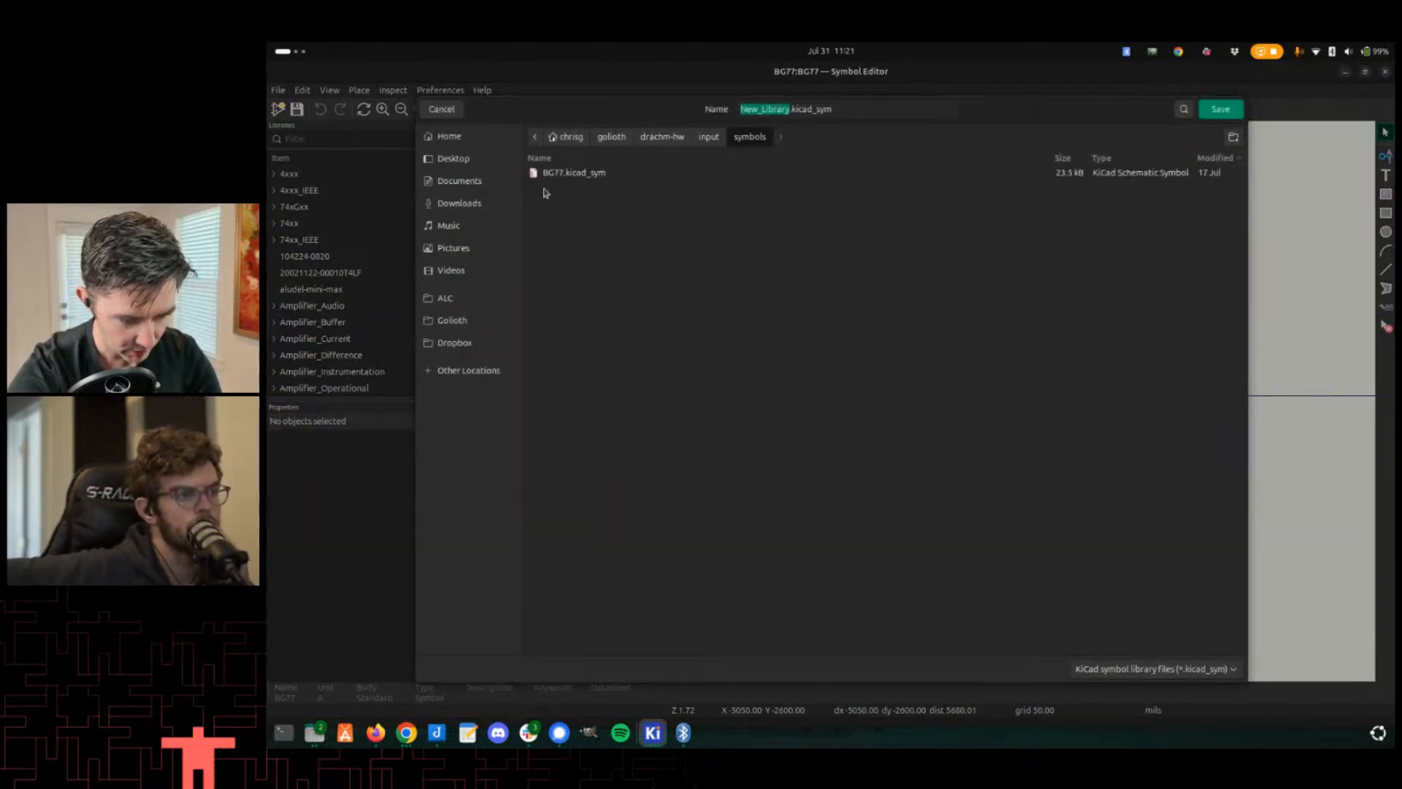
double_click(782, 111)
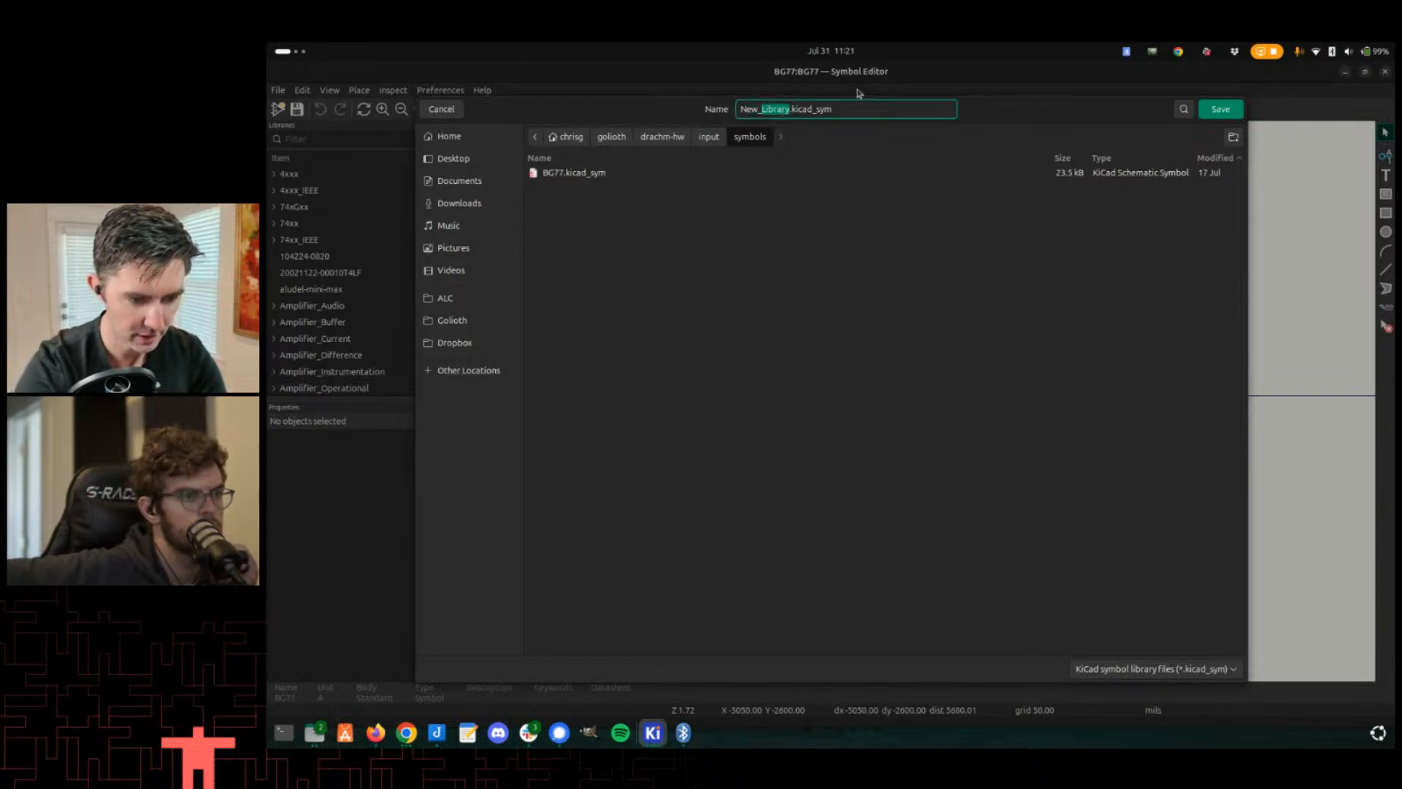
key(Left)
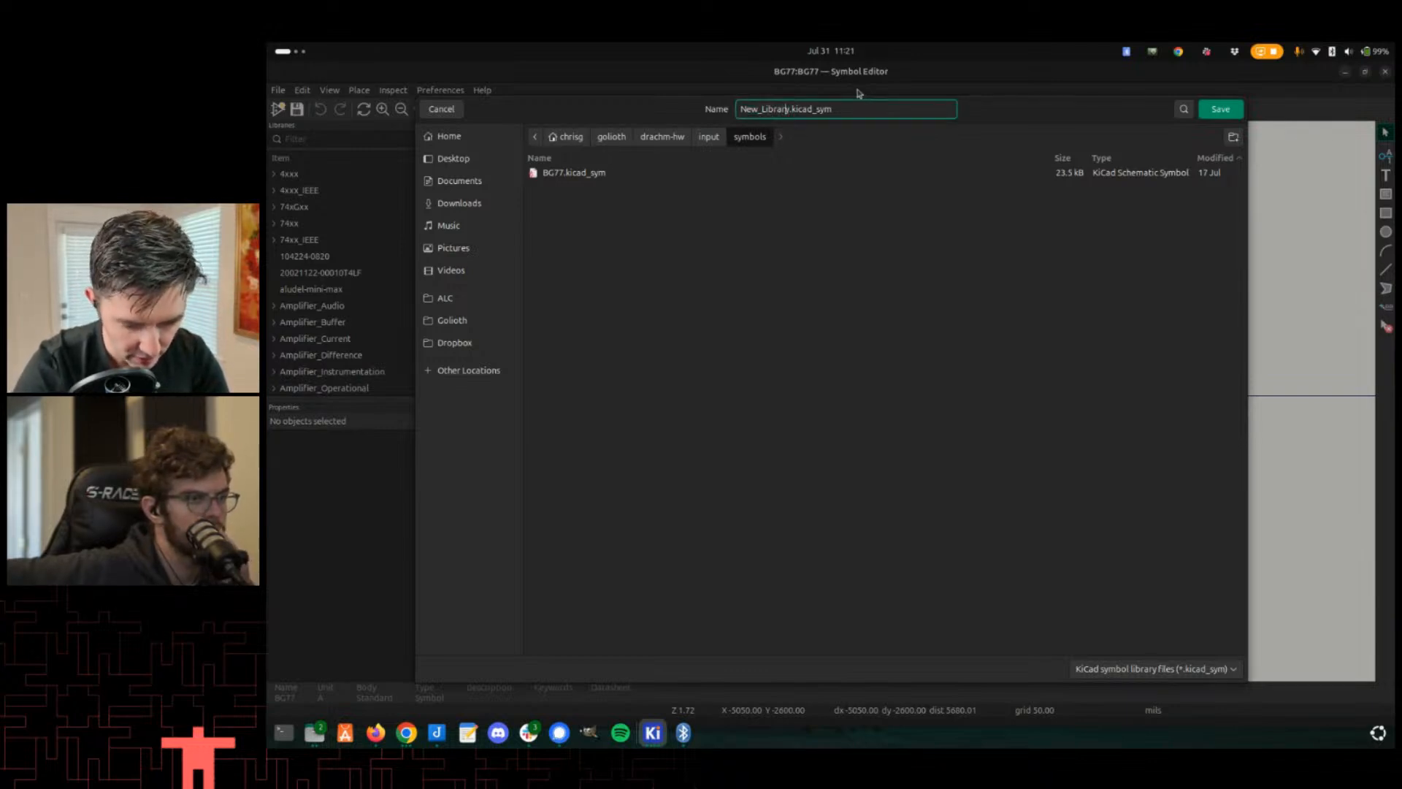
key(Right)
key(shift+Home)
text(Drach)
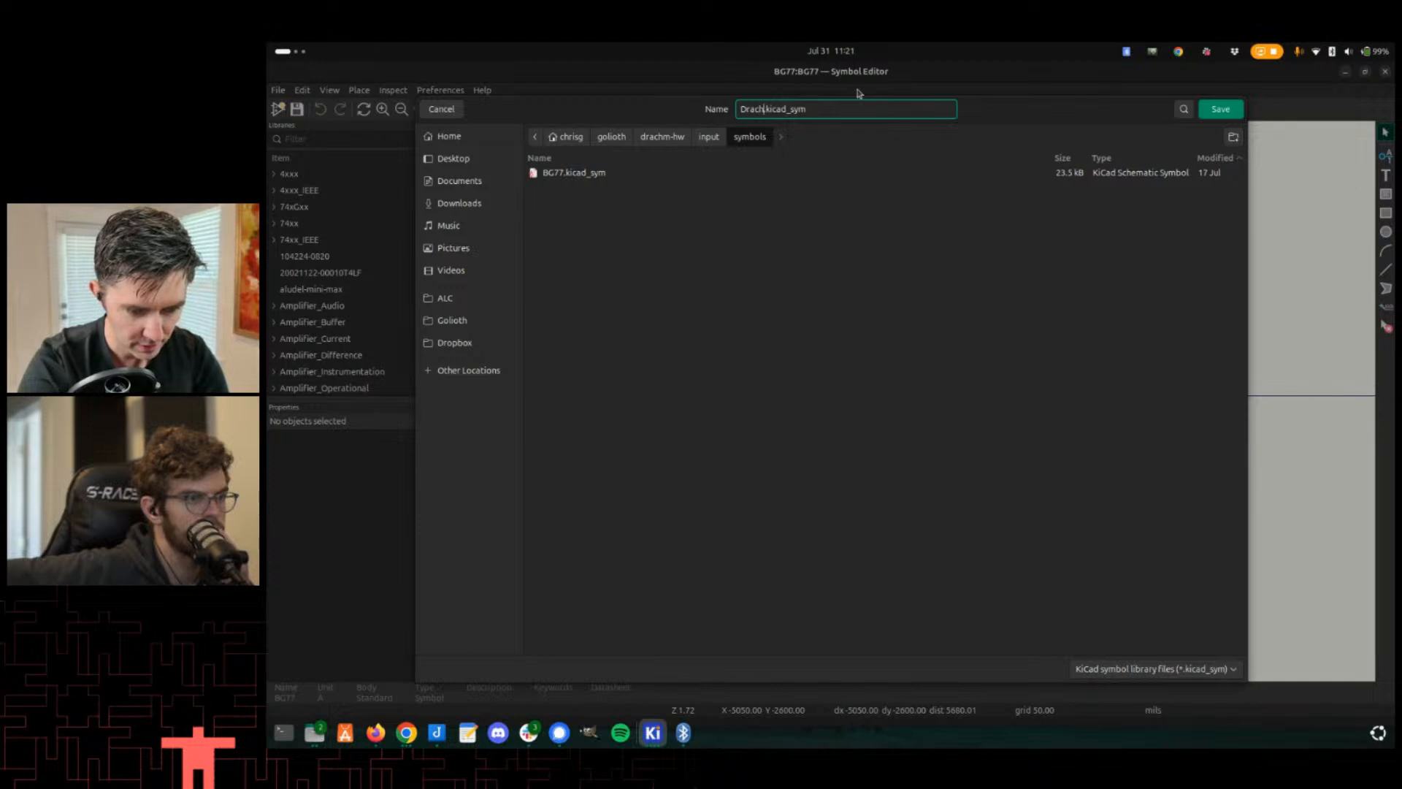
text(m)
key(Return)
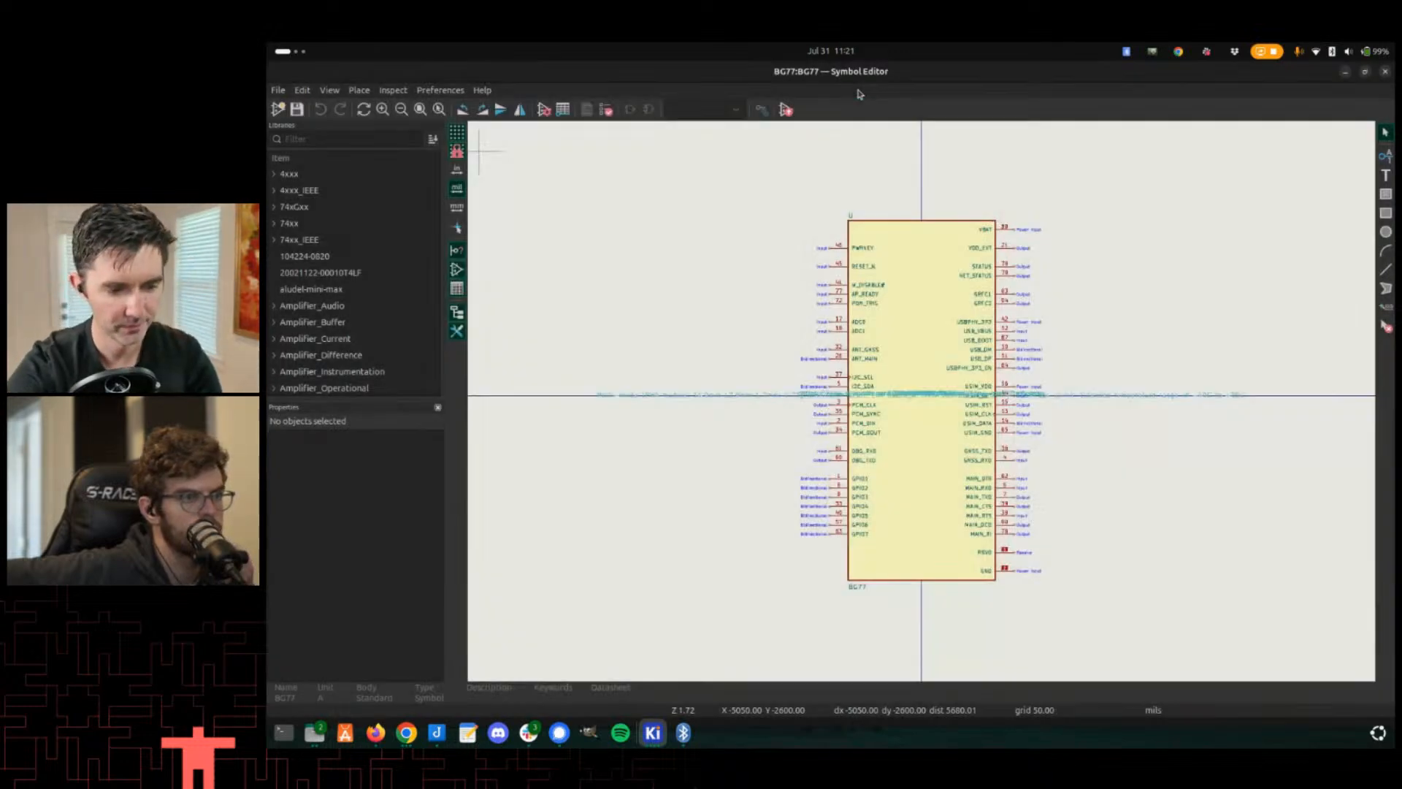
- Create a new symbol named Drachm-Edge in the Drachm library
scroll(287, 192, up, 2)
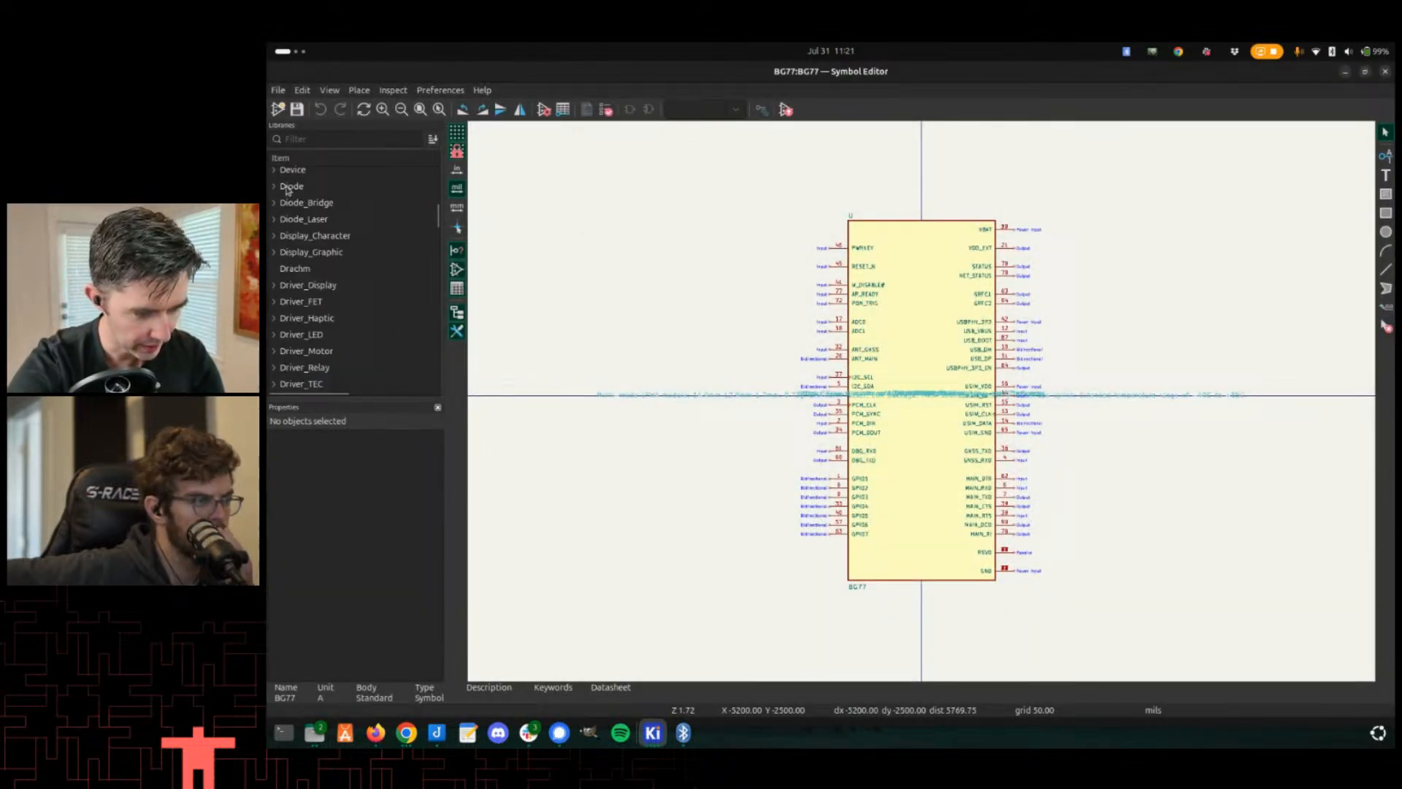
click(295, 271)
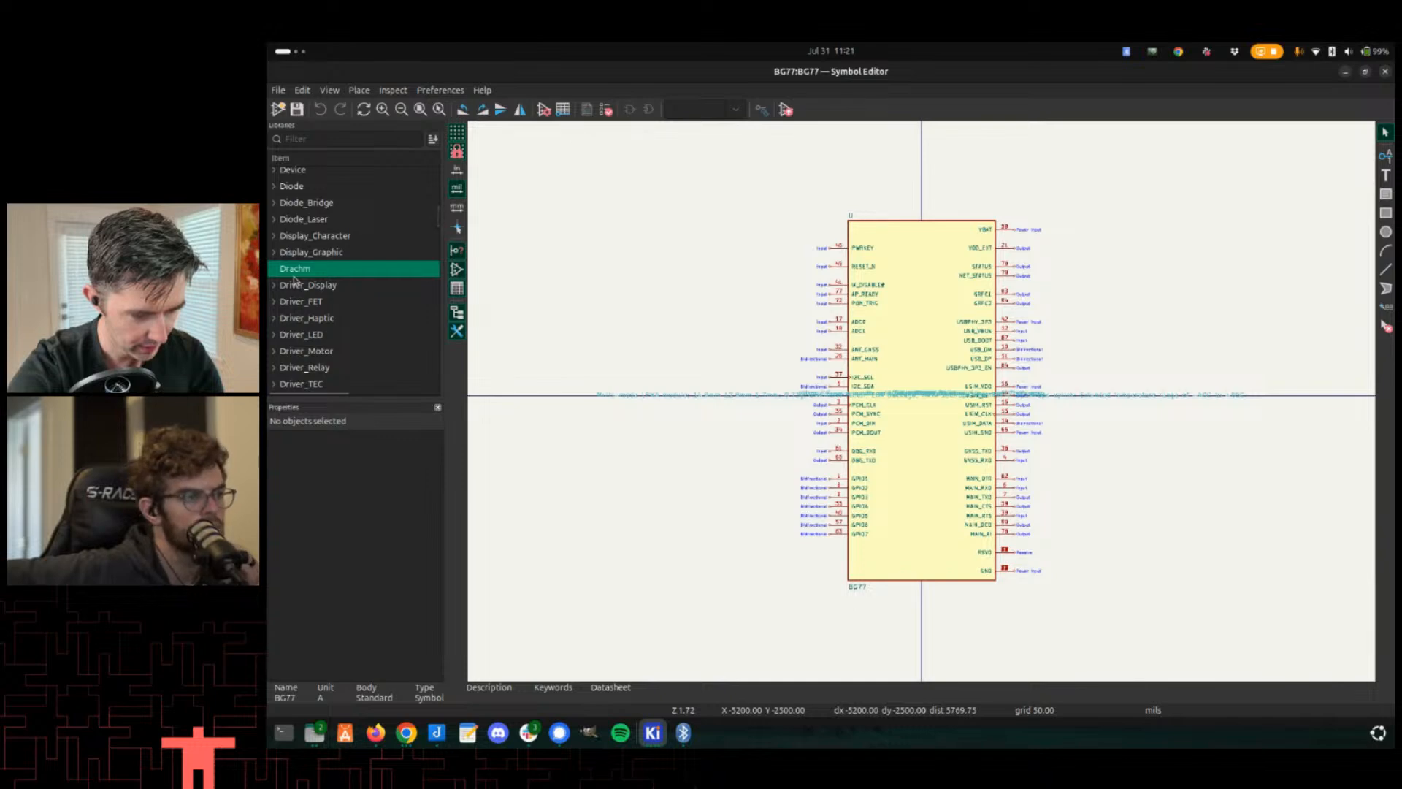
right_click(295, 275)
click(321, 300)
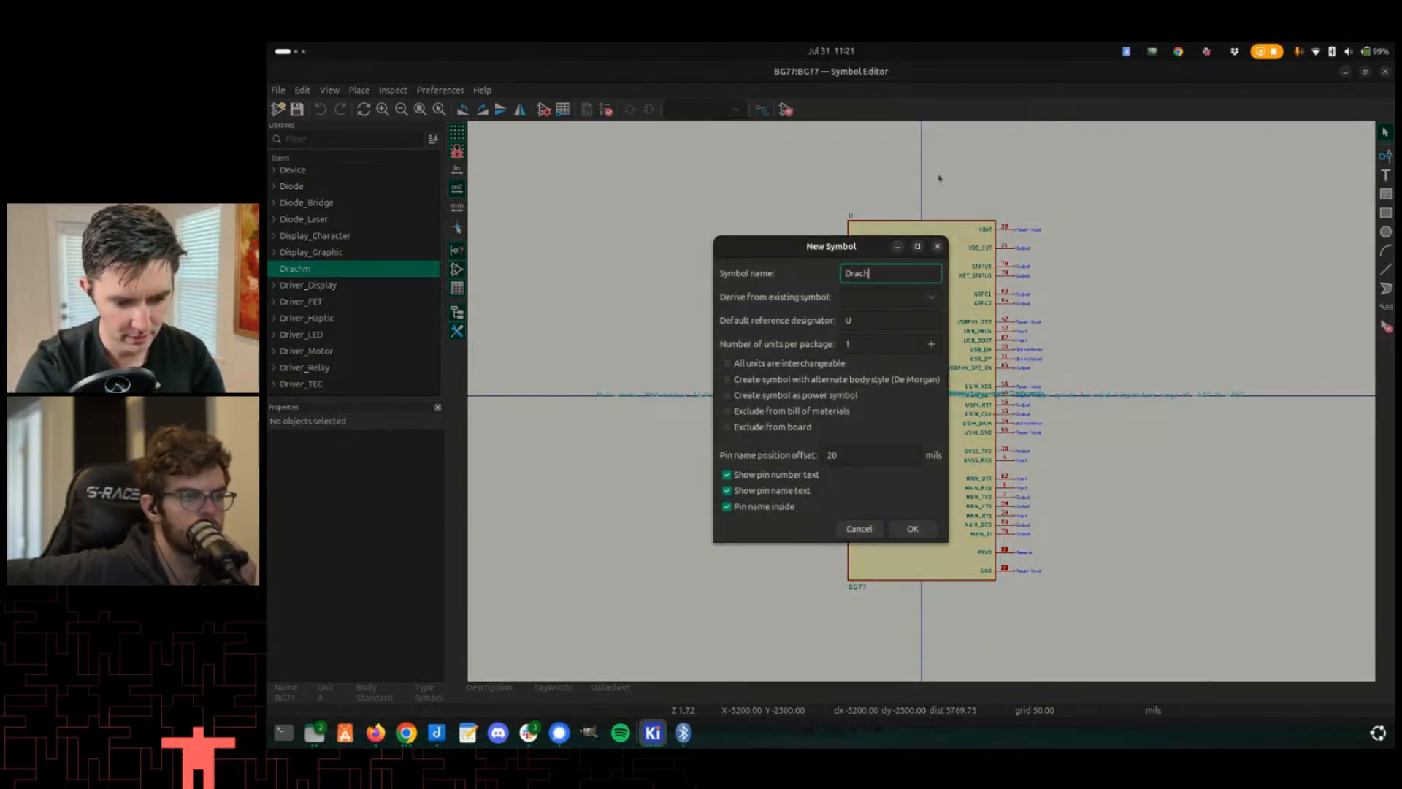
text(Drachm-Outline)
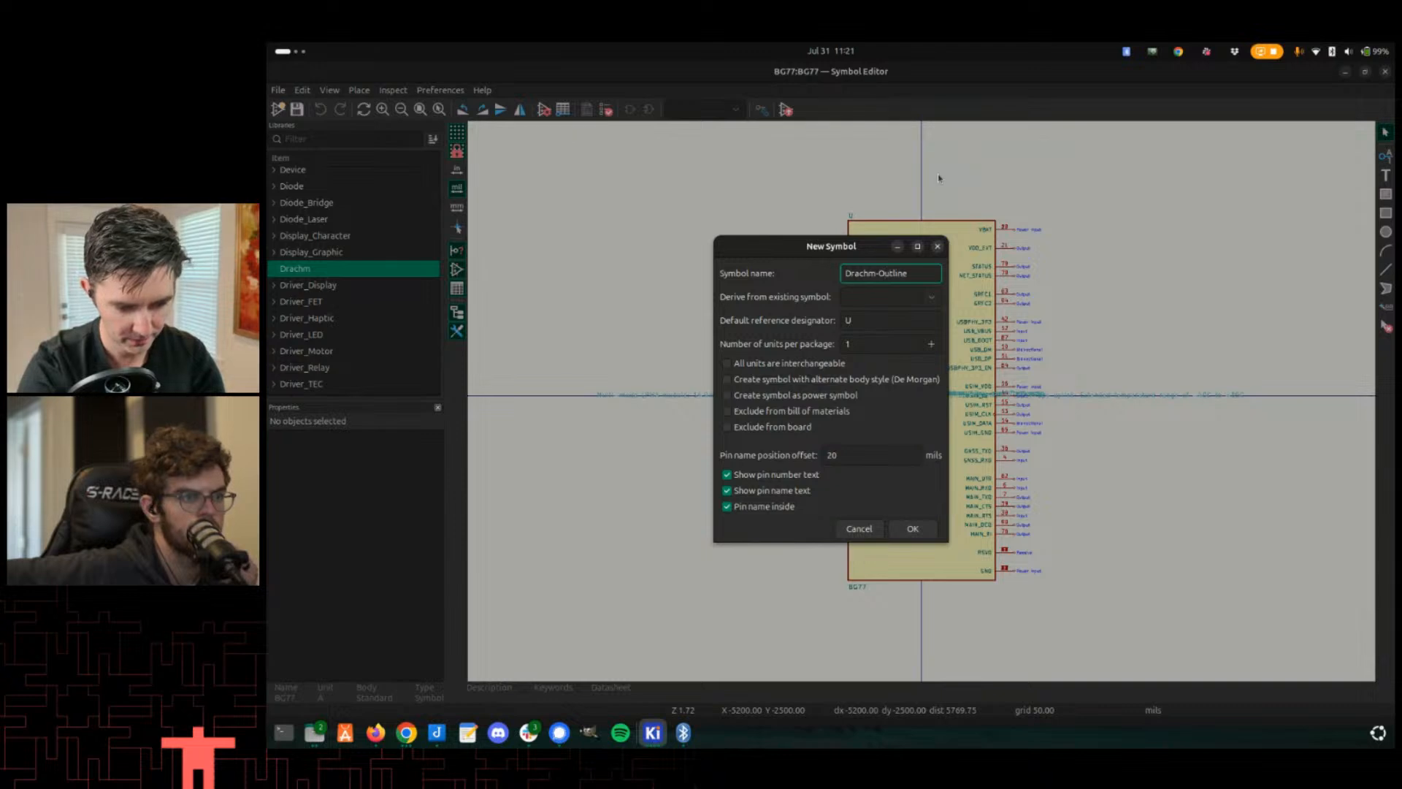
key(BackSpace)
key(BackSpace)
key(BackSpace)
key(BackSpace)
key(BackSpace)
key(BackSpace)
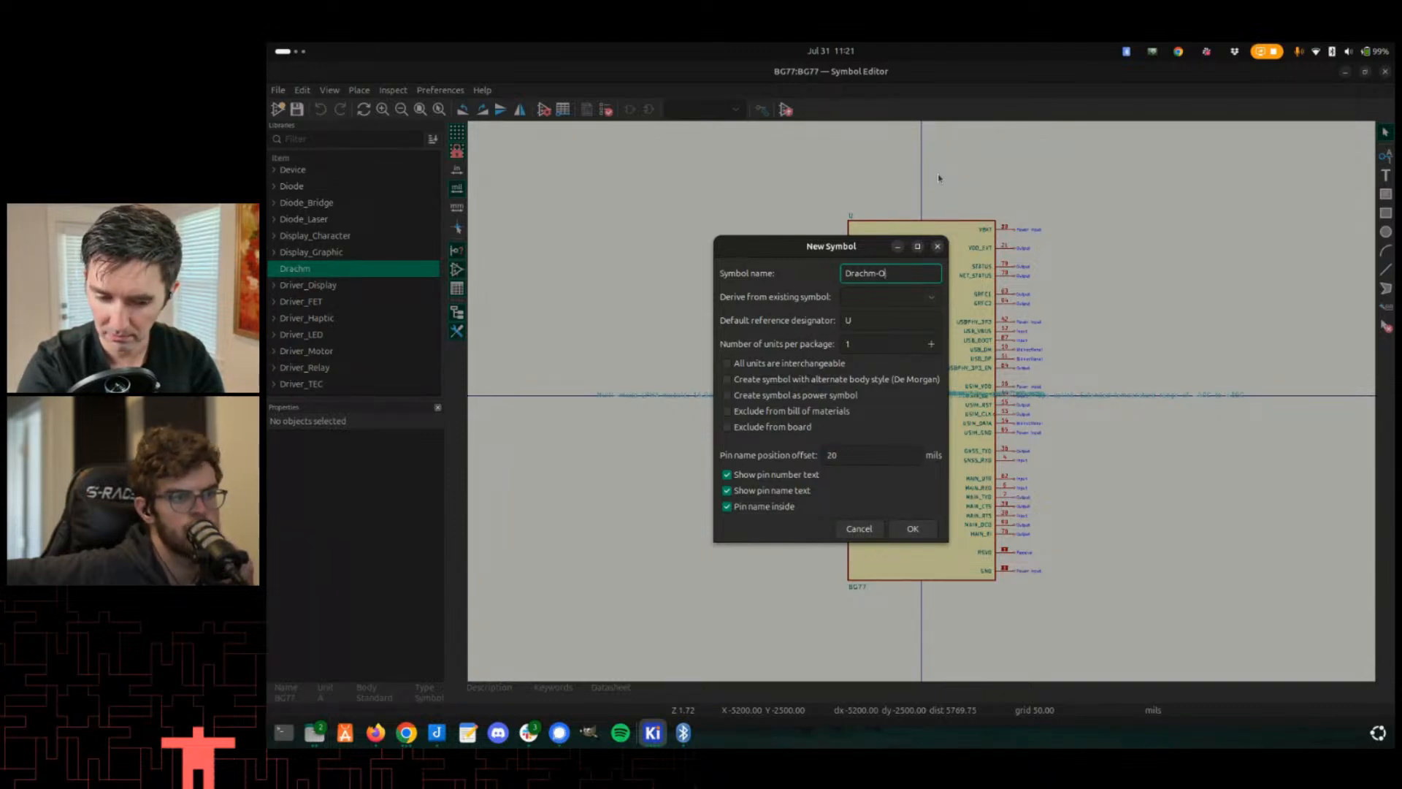
key(BackSpace)
text(Edge)
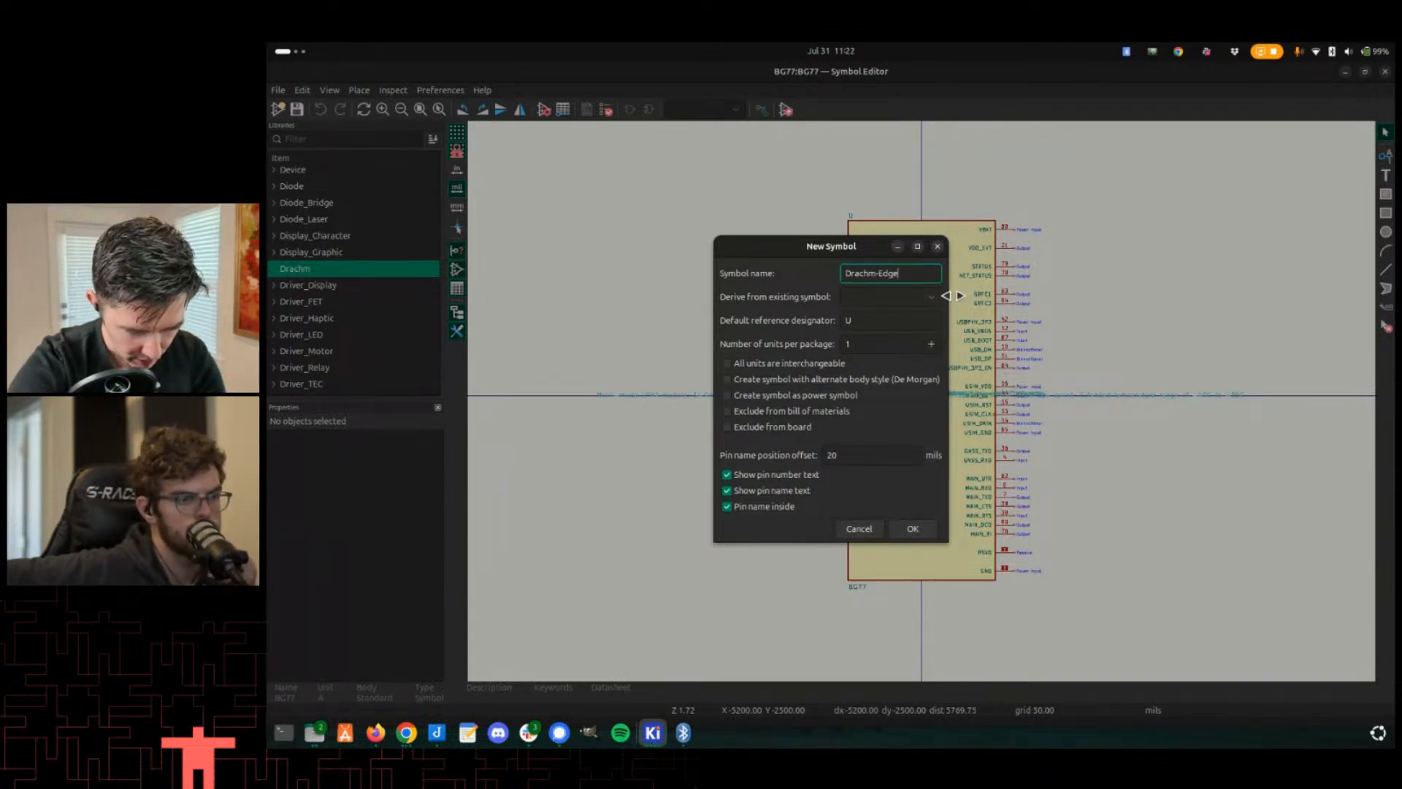
key(ctrl+a)
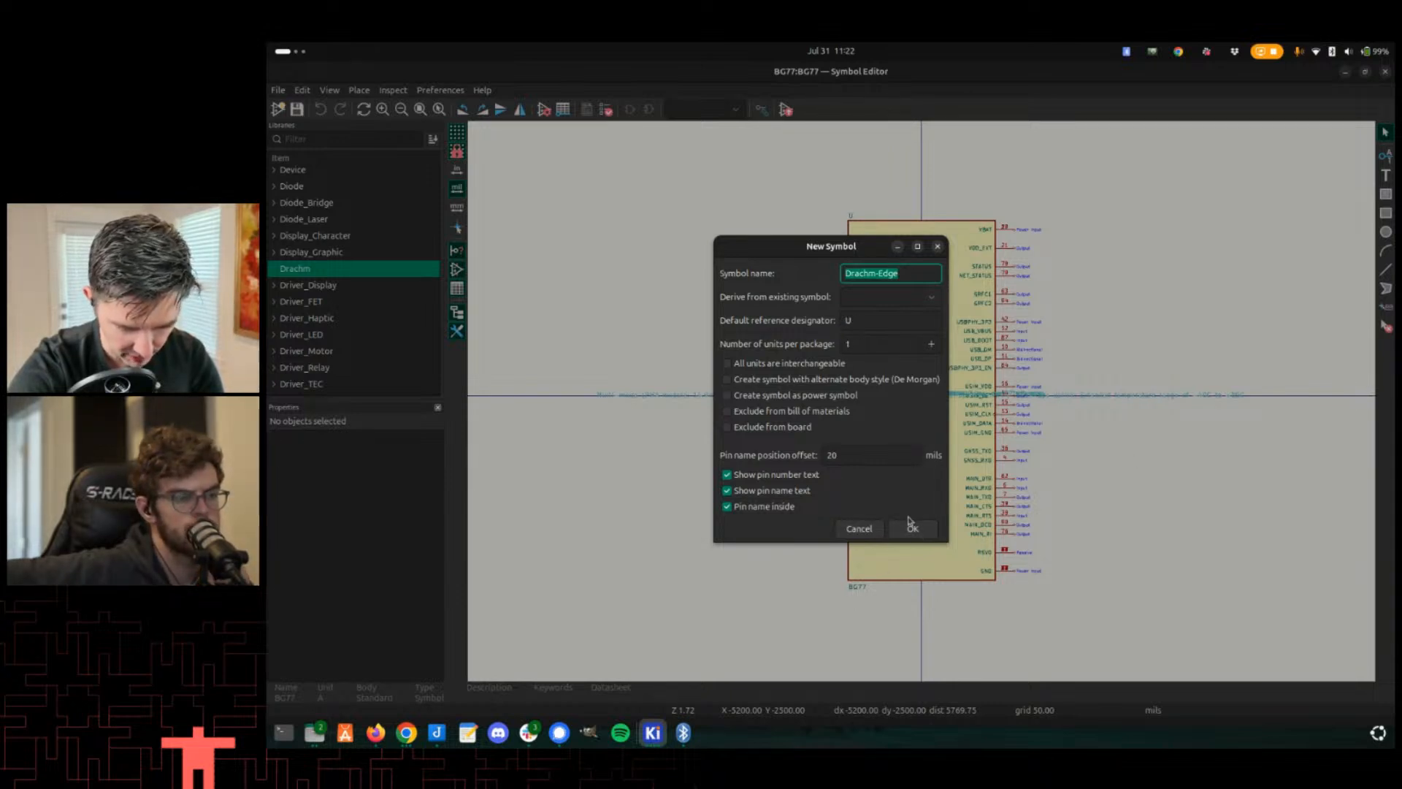
click(912, 527)
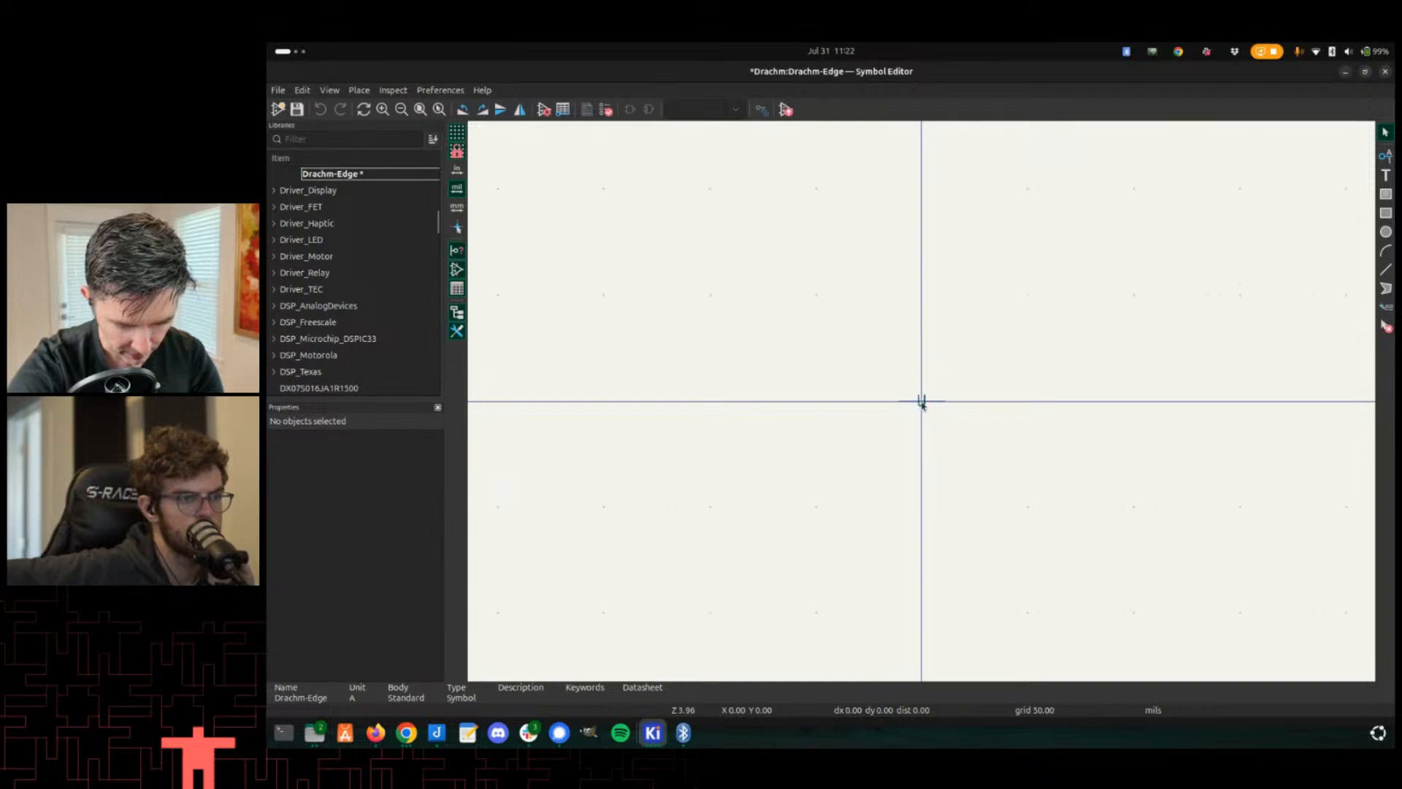
- Draw a rectangle about 2600 by 4600 mils centred on the symbol origin
click(1385, 212)
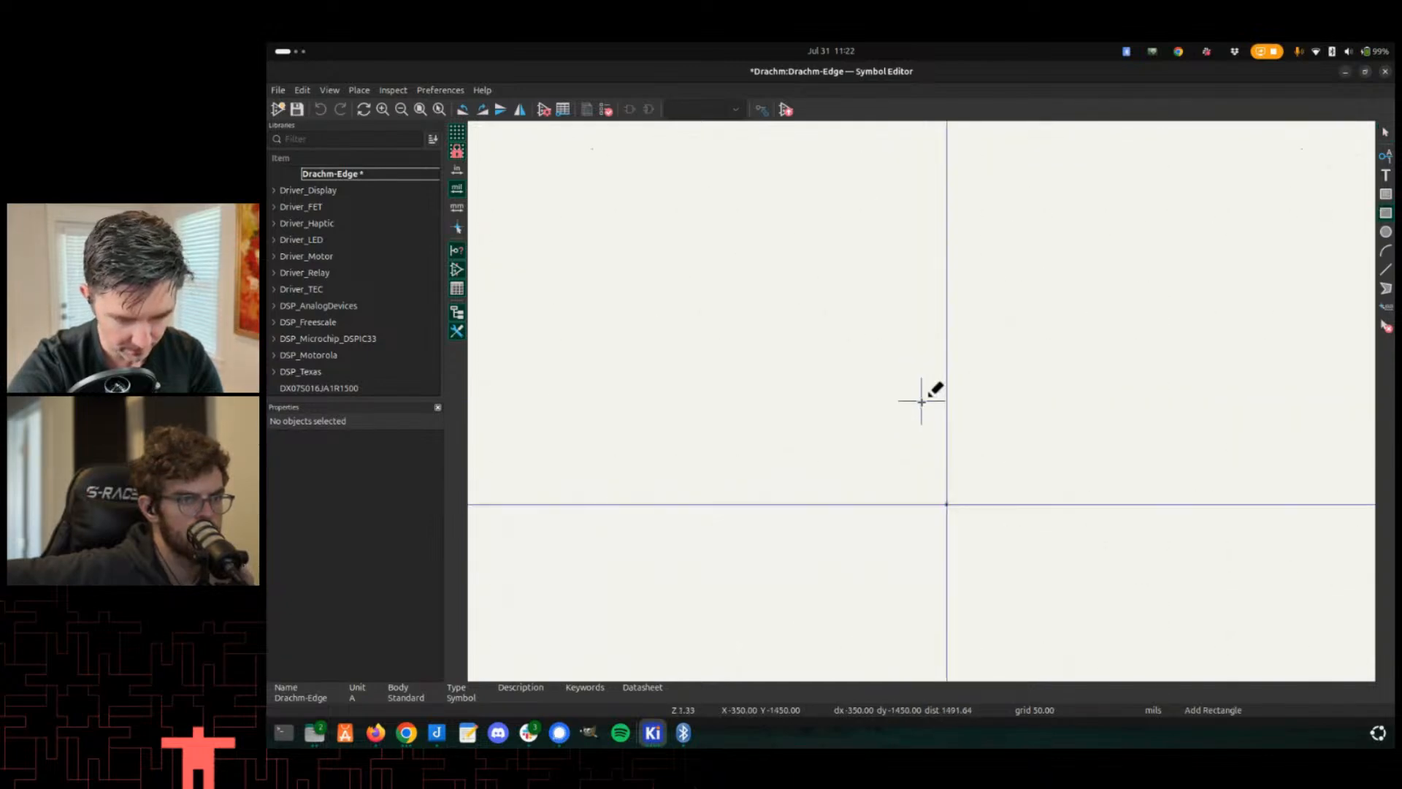
click(858, 341)
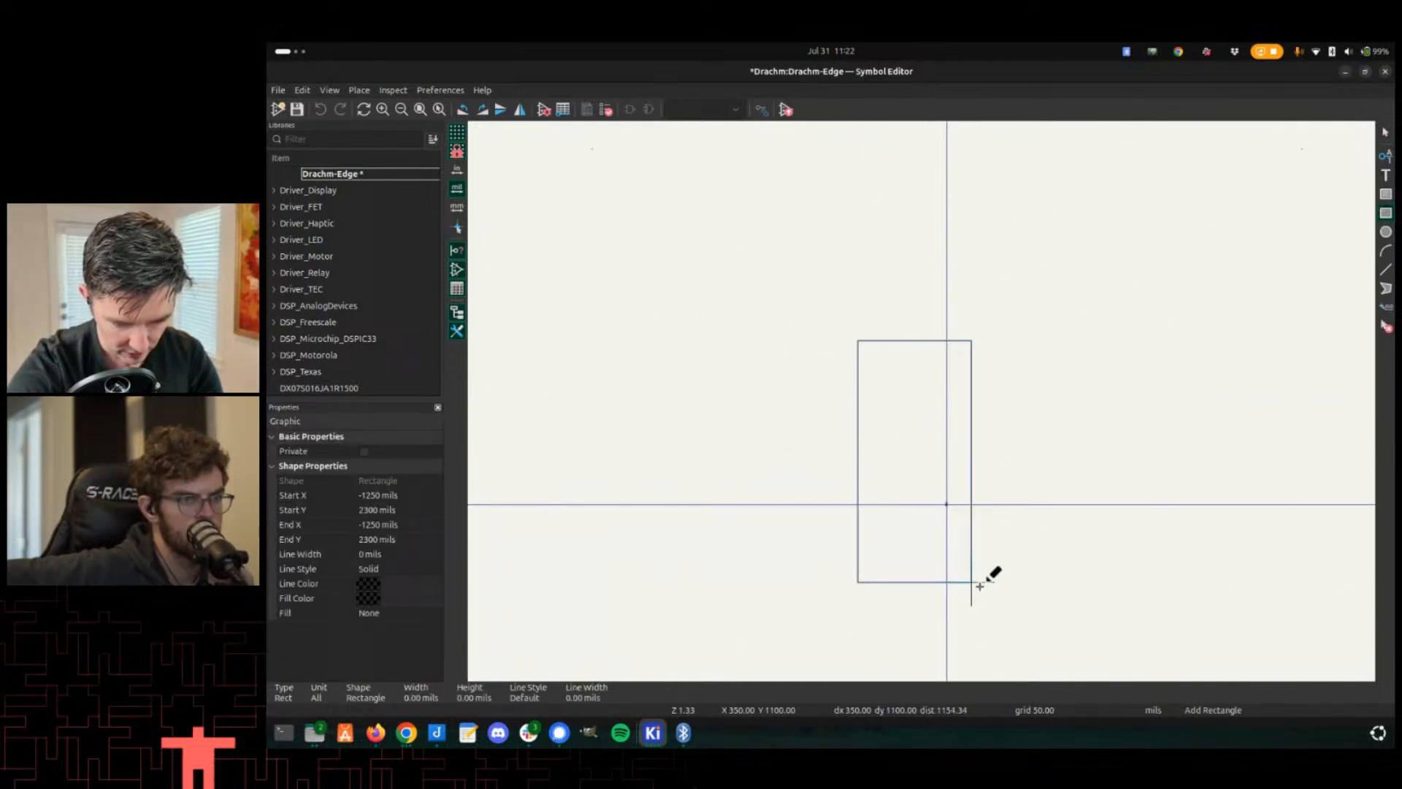
click(1043, 667)
scroll(1008, 528, down, 1)
scroll(921, 401, up, 2)
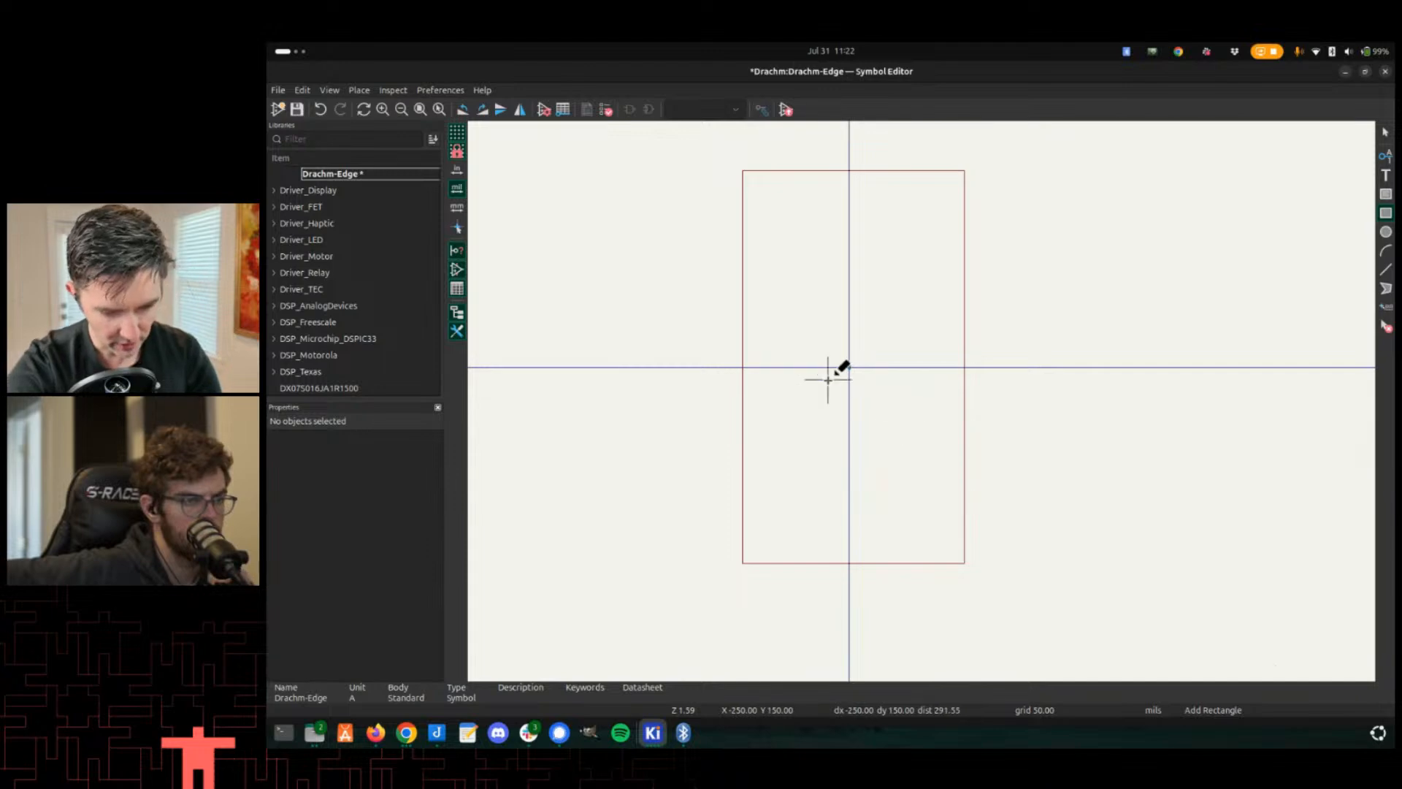
key(Escape)
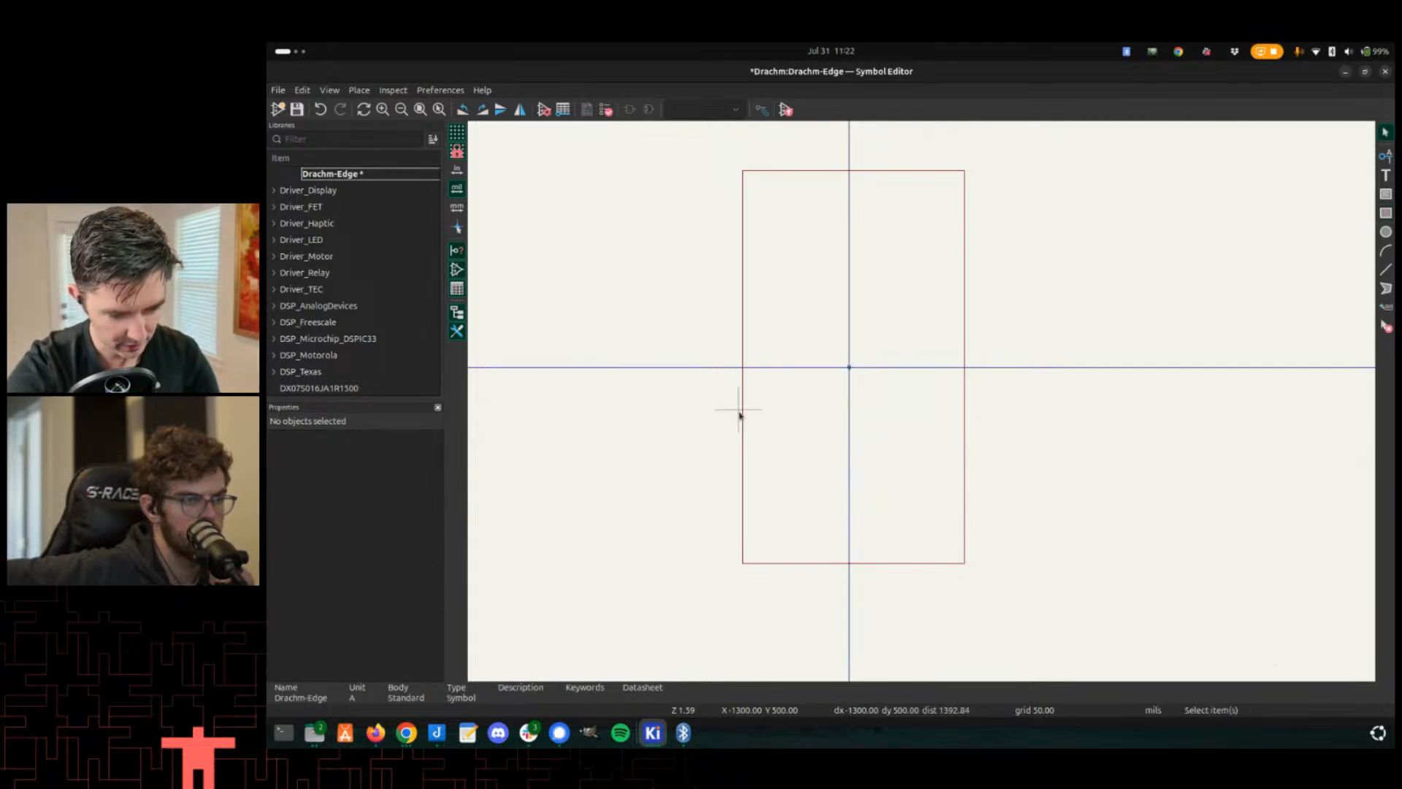
- Set the rectangle's fill to the body background colour
double_click(742, 414)
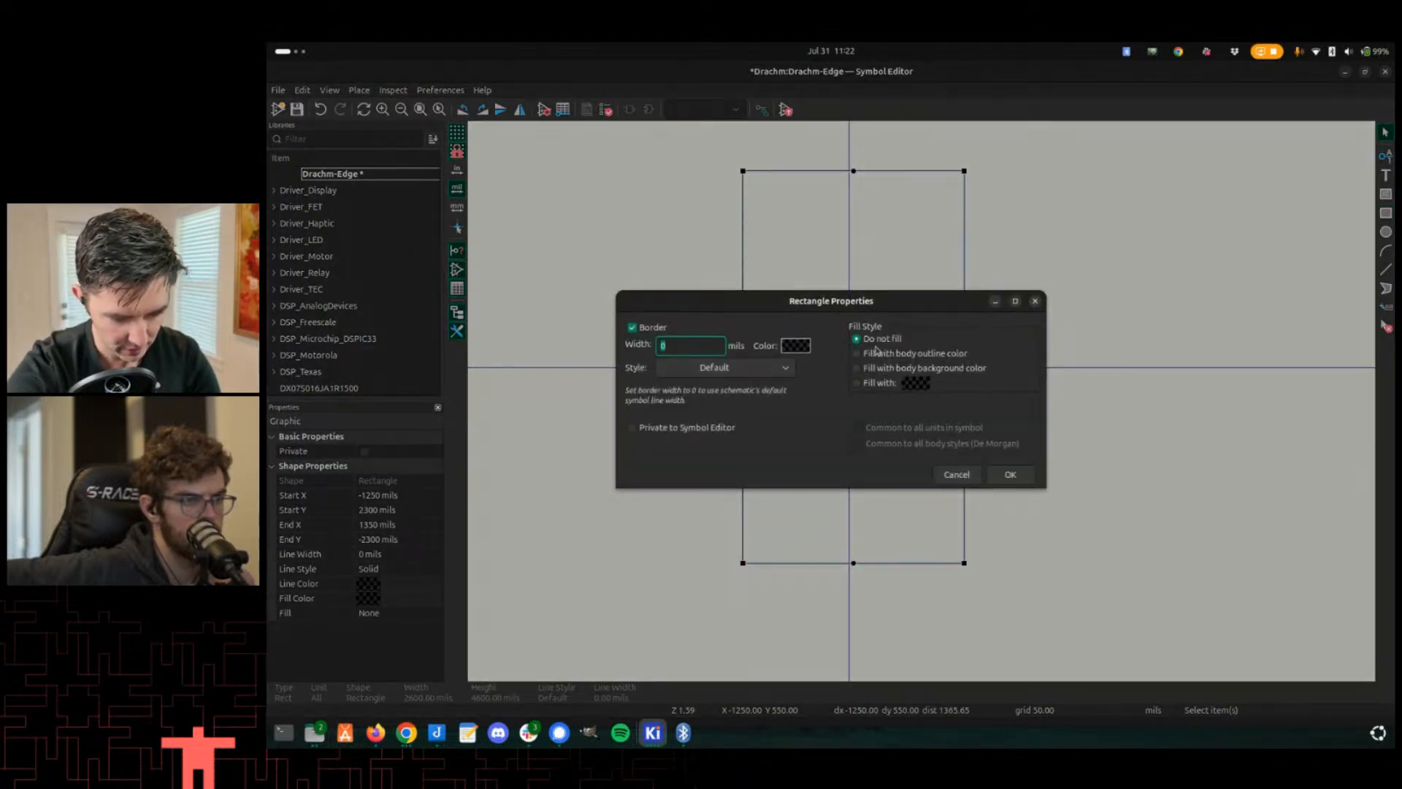
click(895, 369)
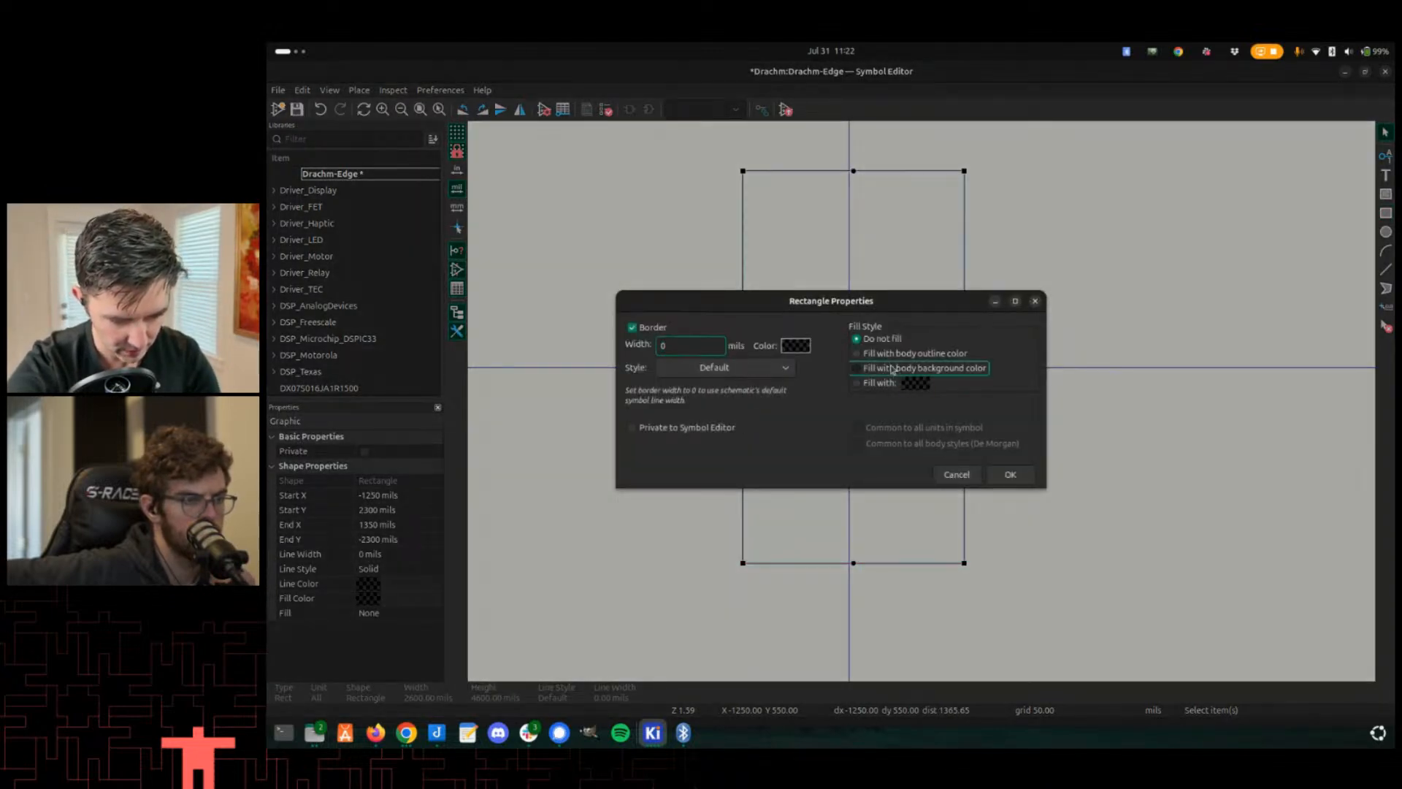
click(1010, 475)
click(704, 482)
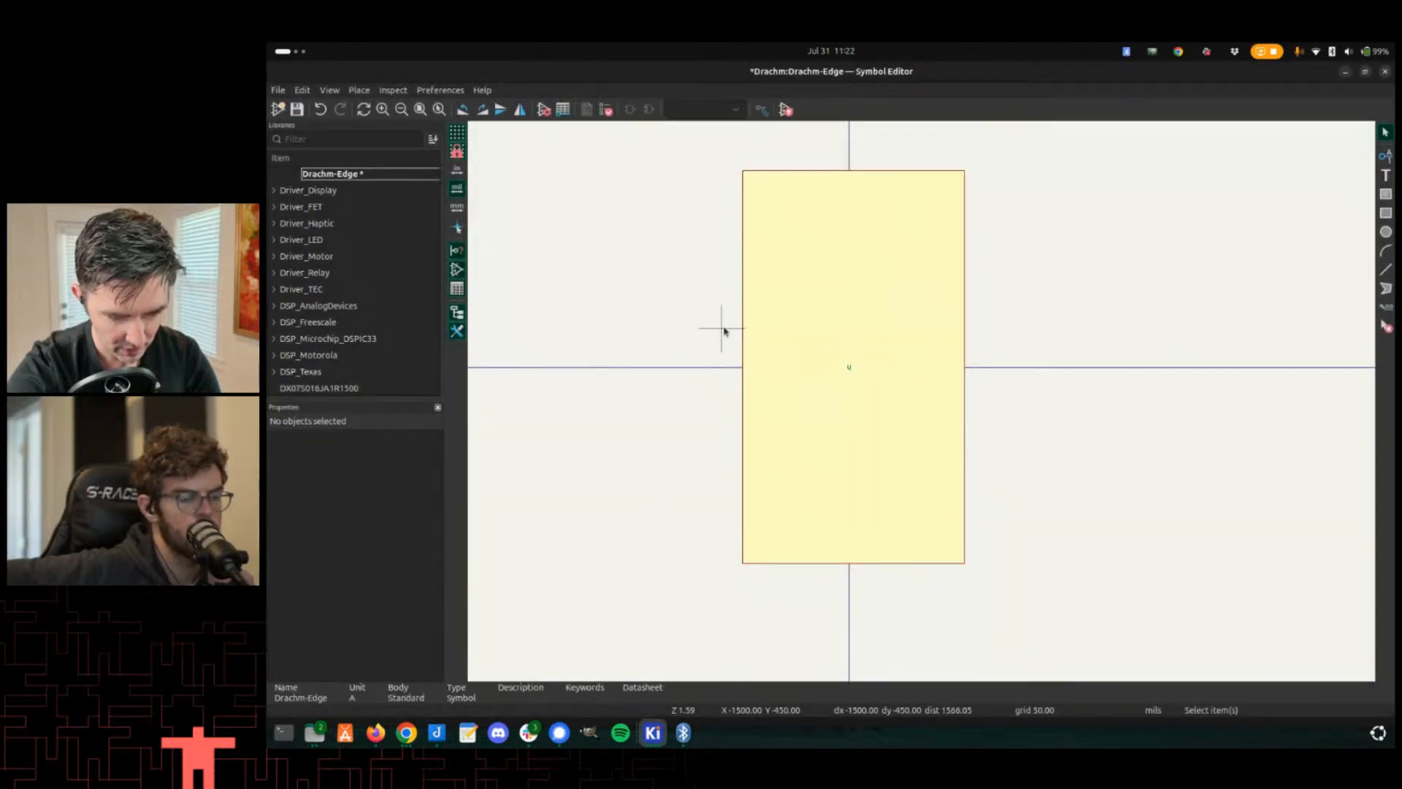
middle_drag(726, 329, 766, 361)
scroll(793, 324, up, 2)
middle_drag(954, 451, 800, 356)
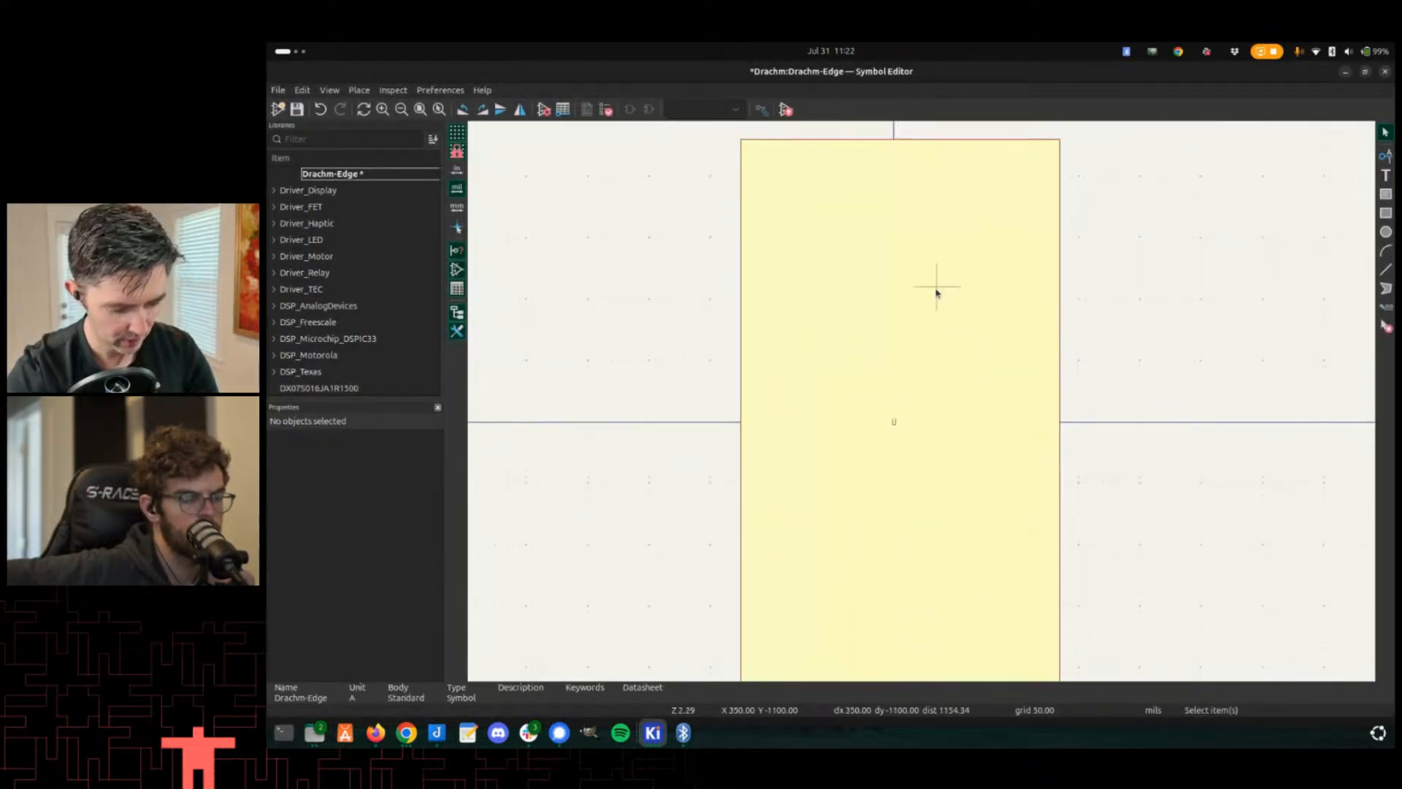
- Tile the Symbol Editor and the Drachm Pin Planning spreadsheet side by side on screen
key(super+Left)
text(q)
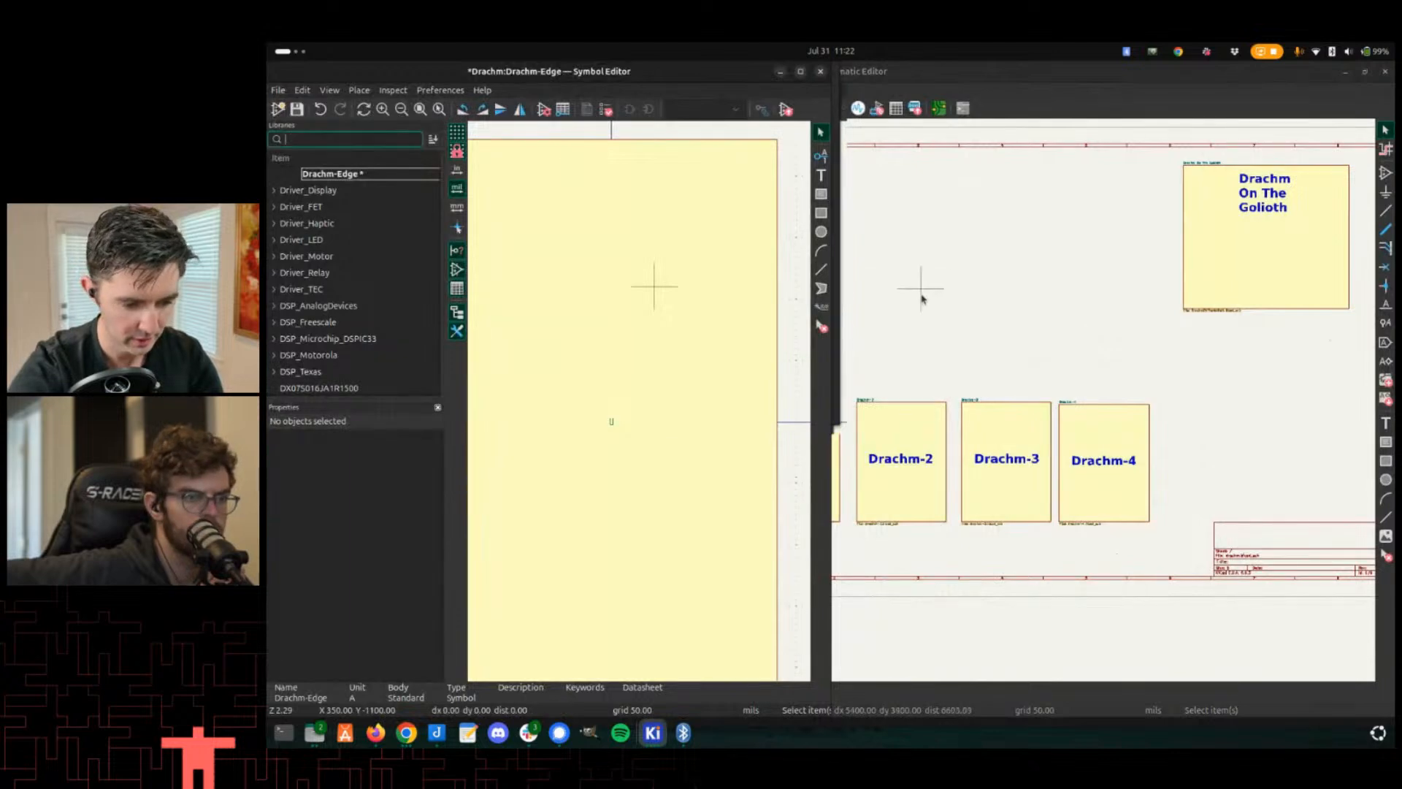
key(alt+Tab)
key(alt+Tab)
key(alt+Tab)
key(alt+Tab)
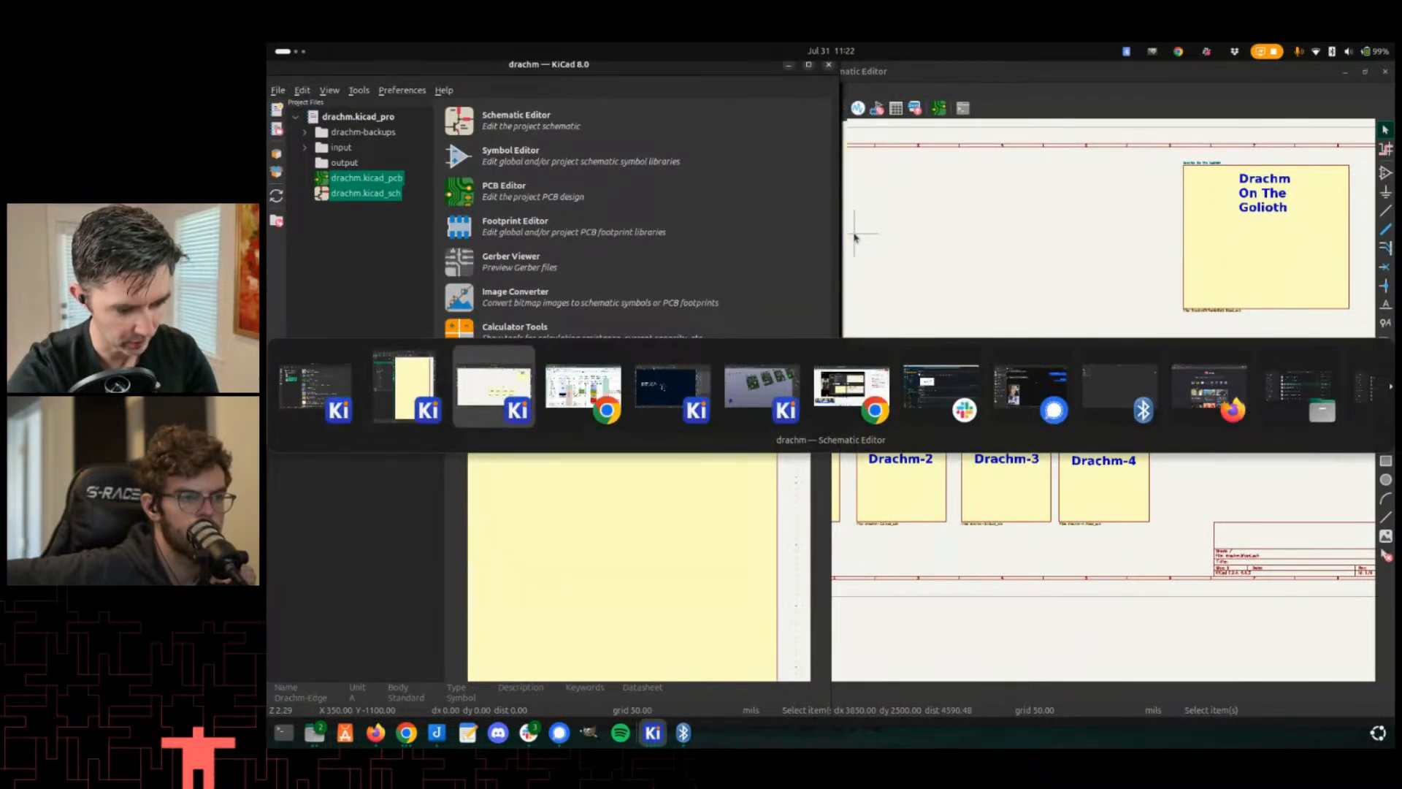
key(super+Right)
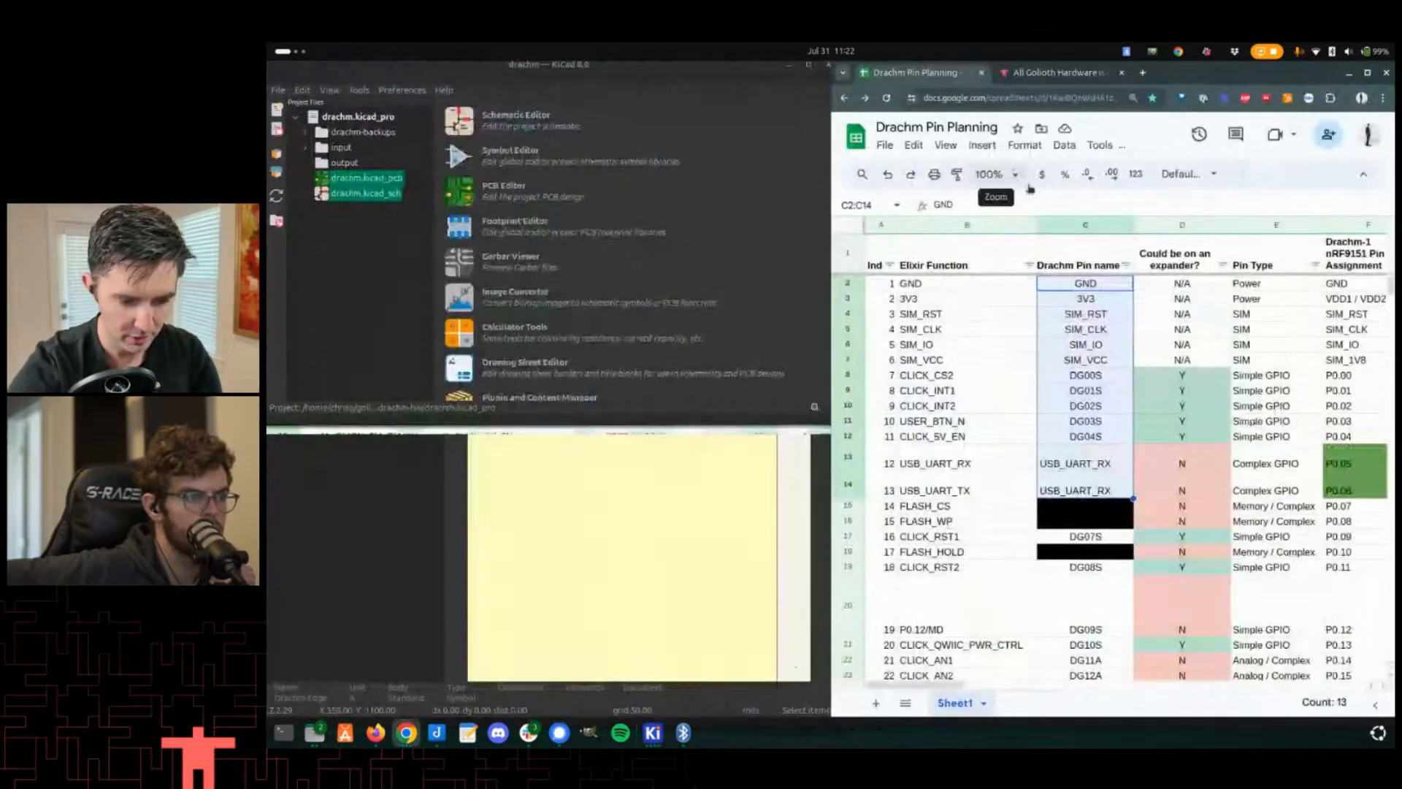
- Clear the stray text from the symbol library filter
click(633, 514)
scroll(626, 514, down, 4)
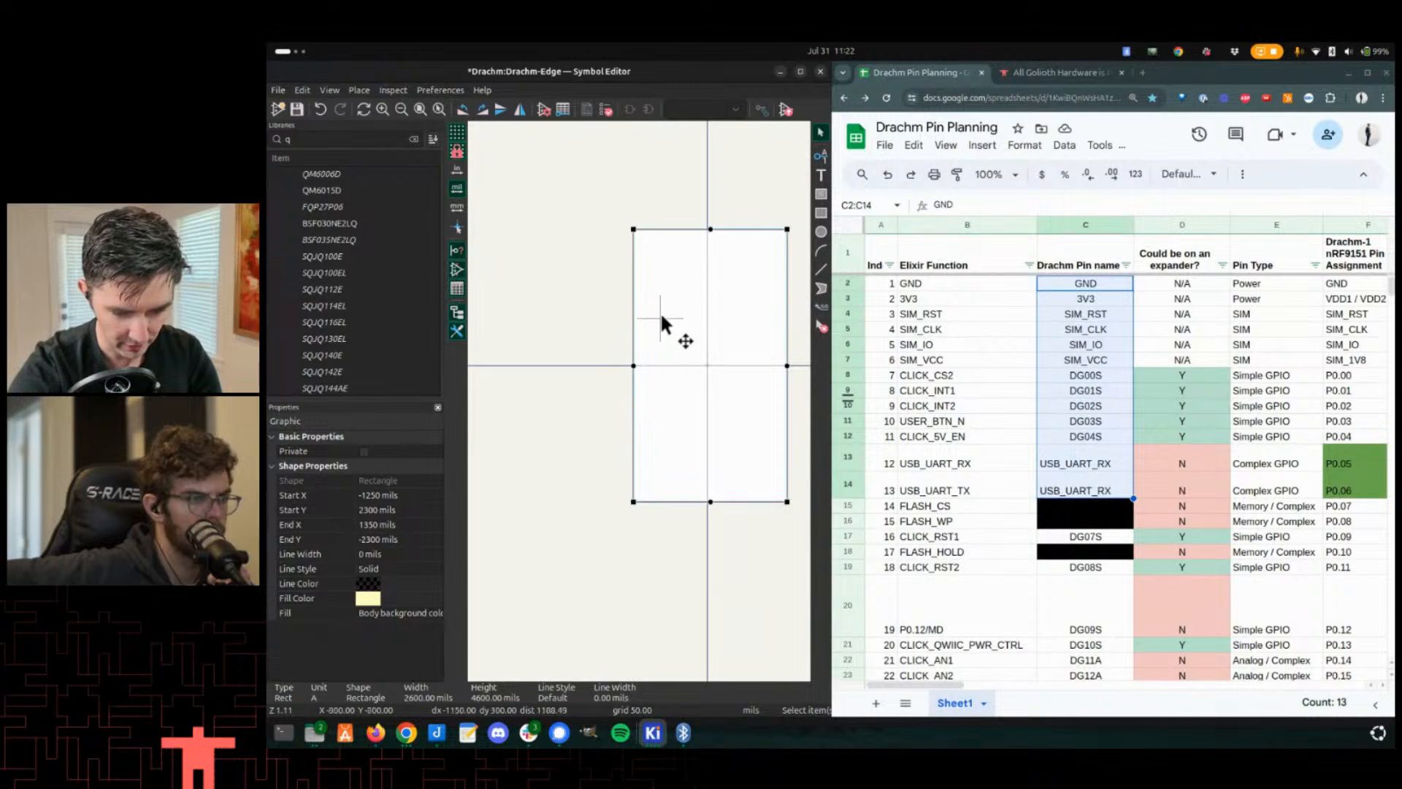
scroll(661, 312, up, 1)
middle_drag(605, 466, 608, 341)
scroll(537, 338, up, 4)
scroll(682, 377, down, 6)
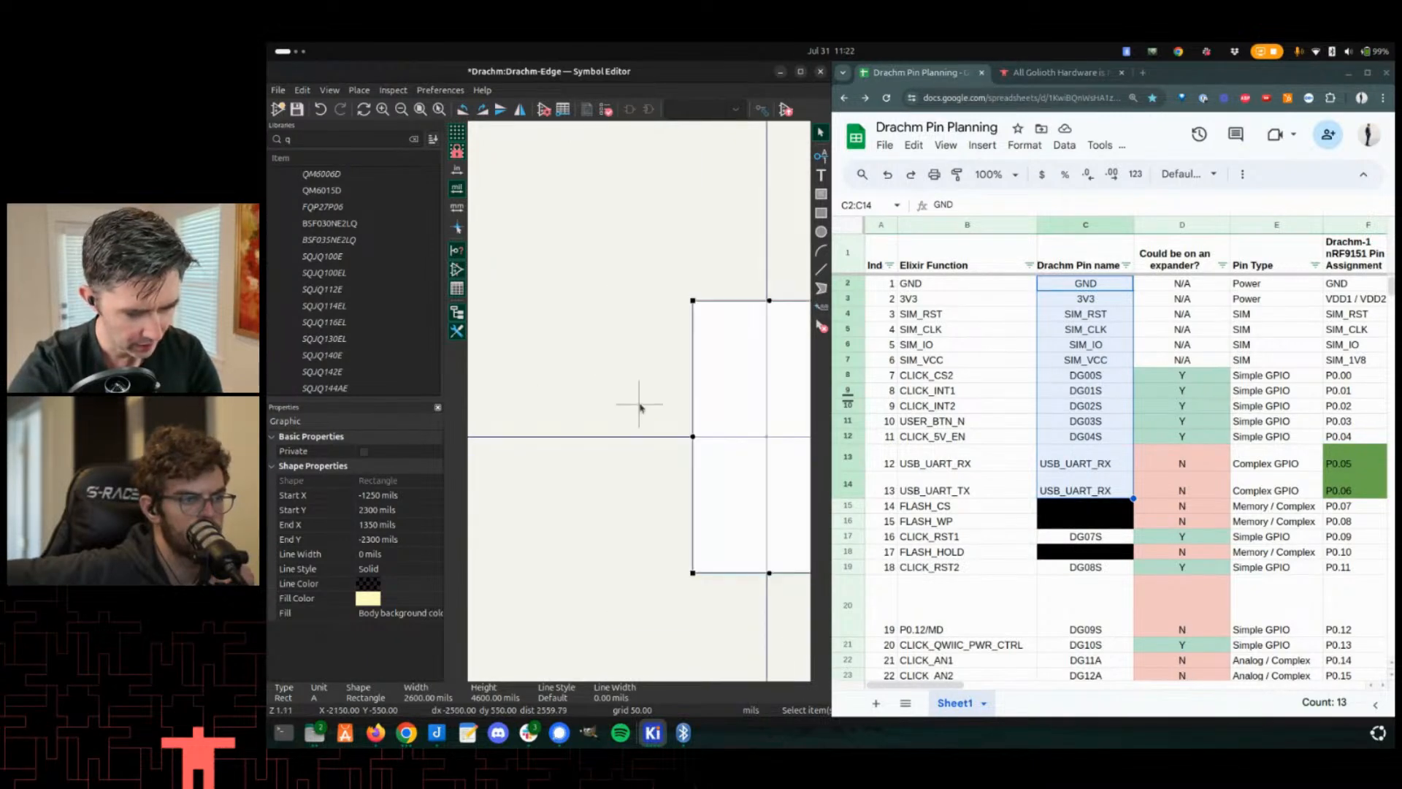
middle_drag(654, 407, 607, 400)
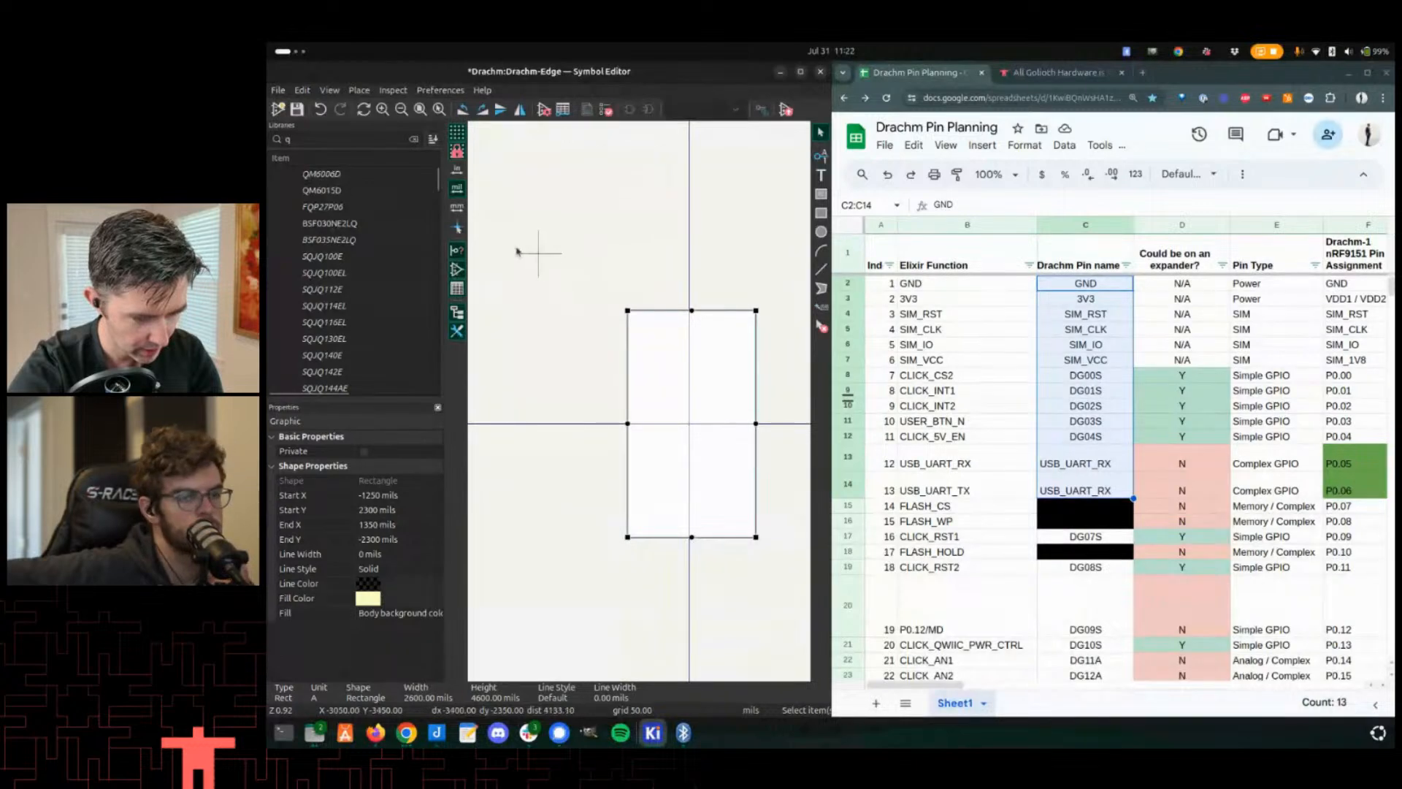
click(315, 140)
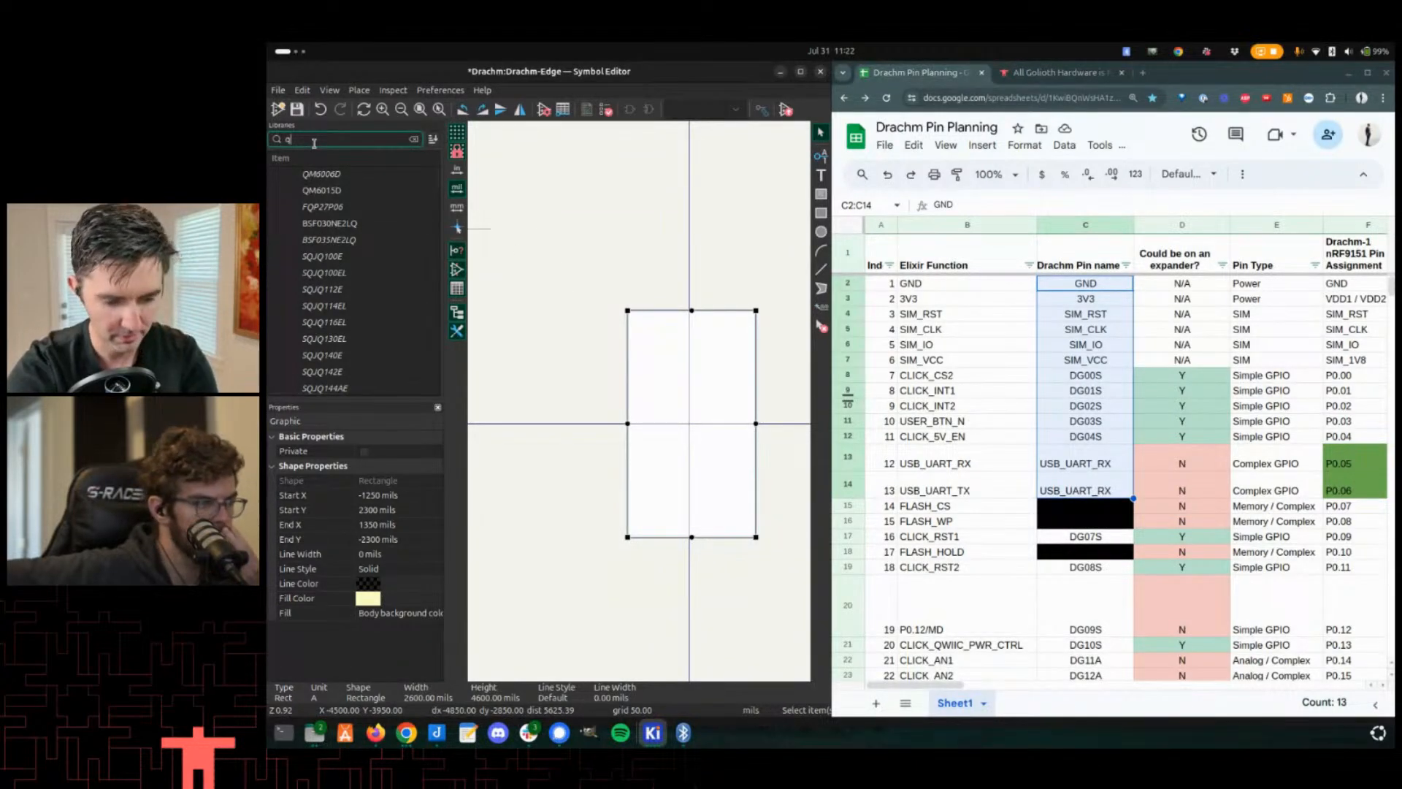
key(BackSpace)
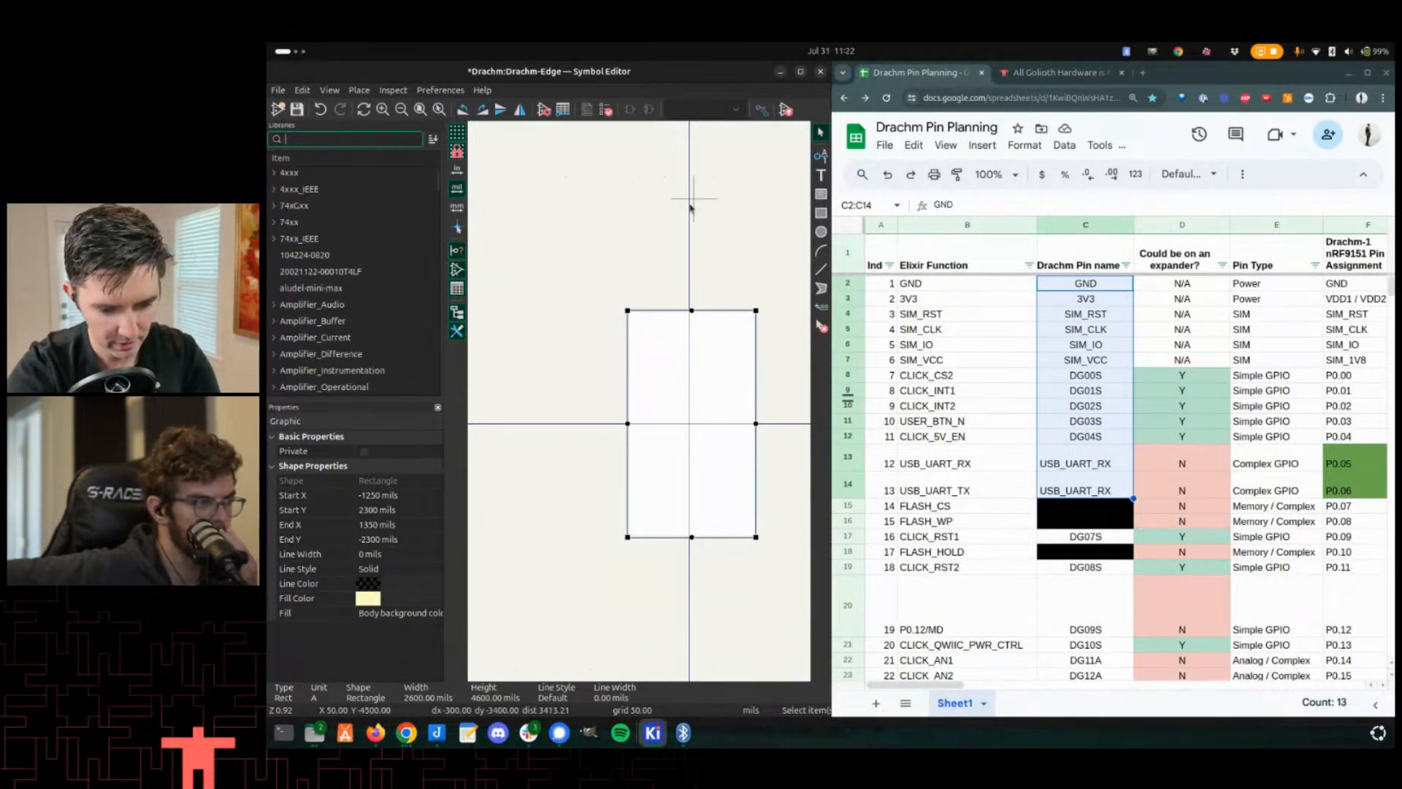
- Open the Pin Table and add a pin named GND, then add a second pin row
click(330, 91)
mouse_move(297, 89)
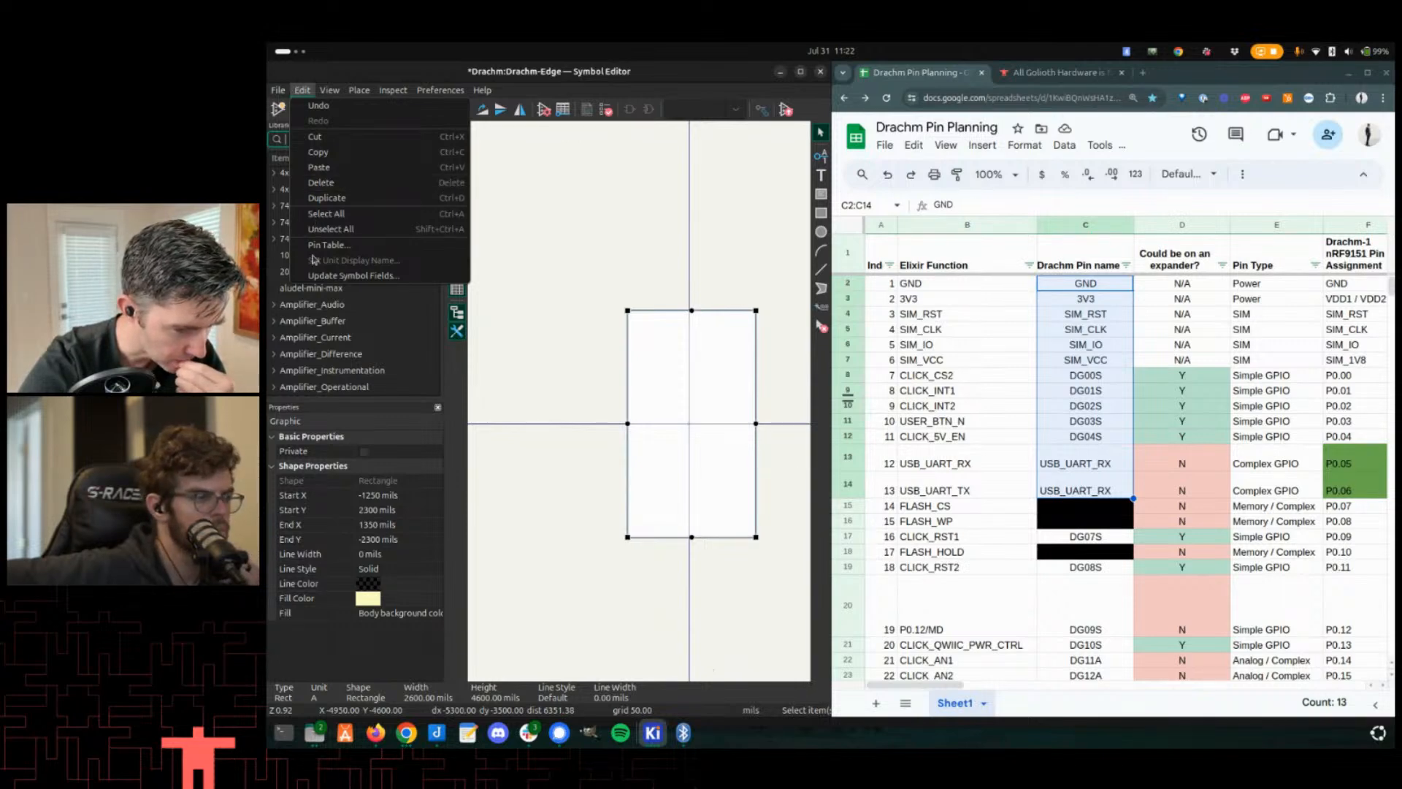
click(343, 244)
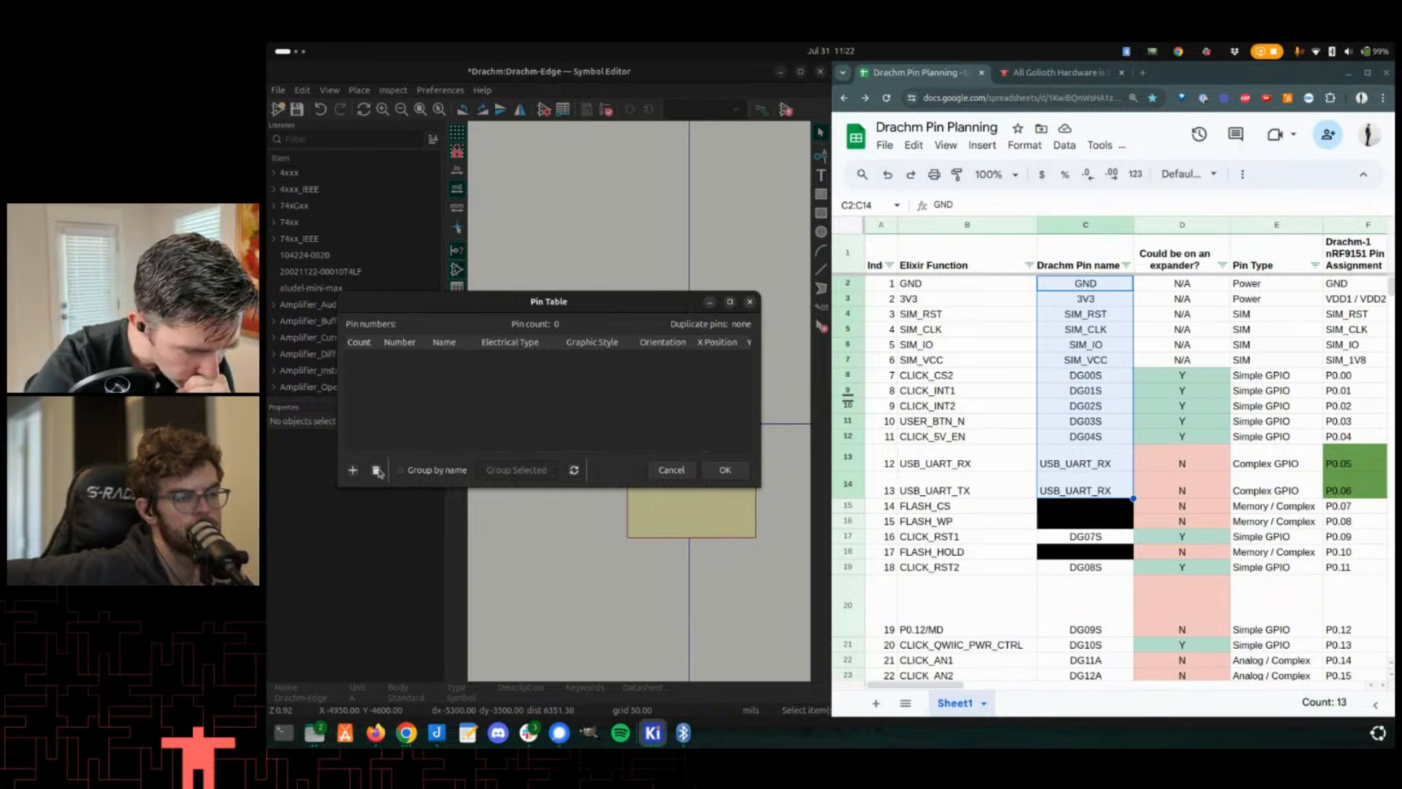
click(353, 471)
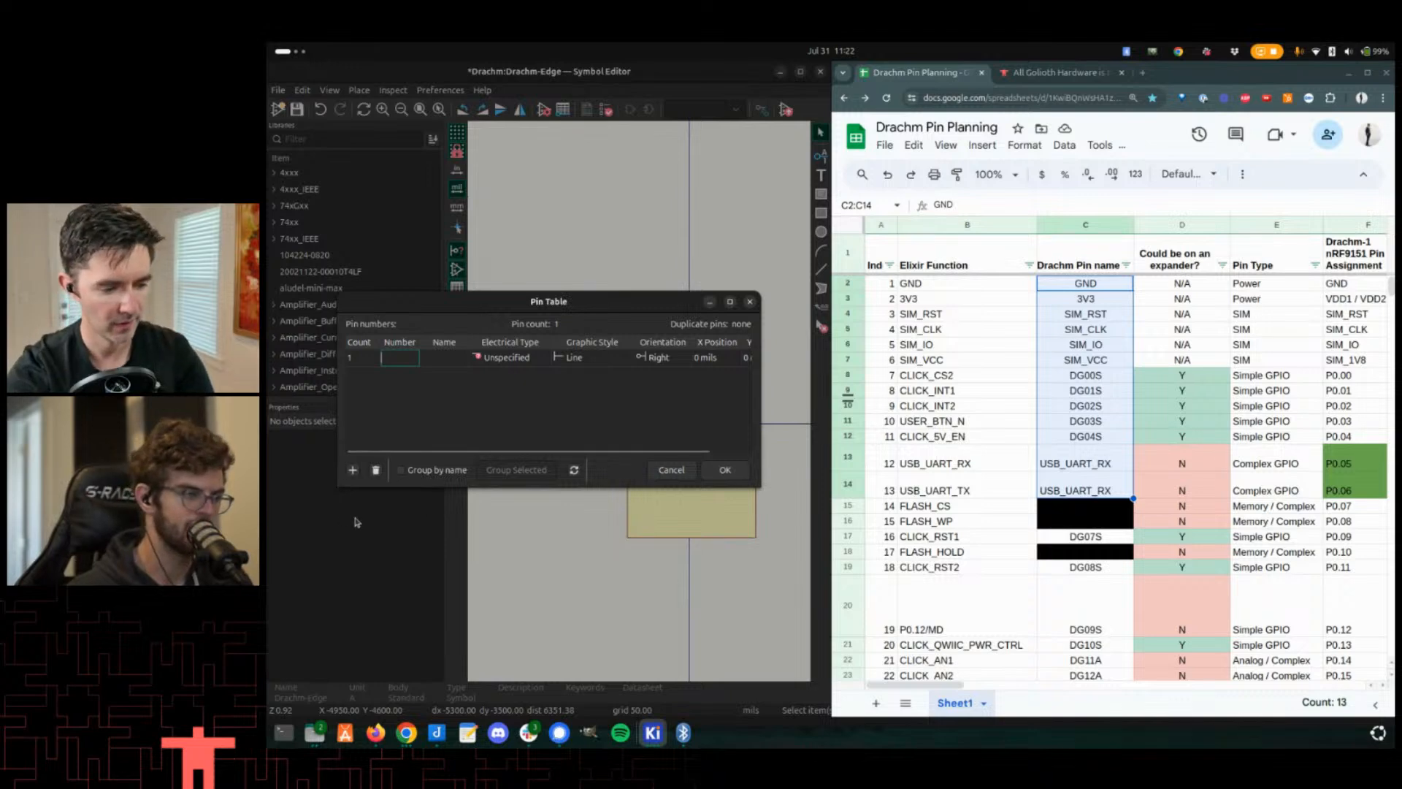
text(GND)
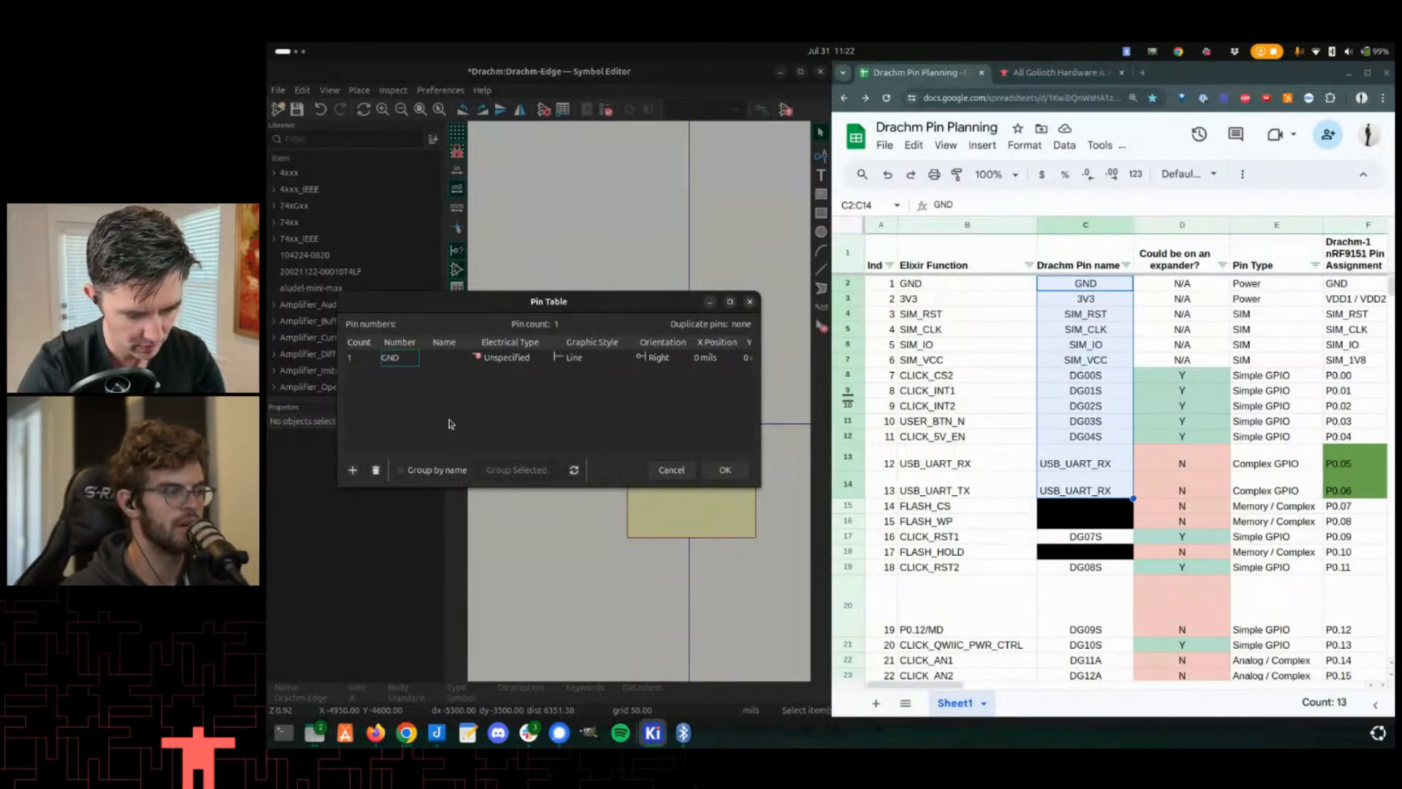
key(BackSpace)
key(BackSpace)
key(BackSpace)
key(Tab)
text(GND)
key(Return)
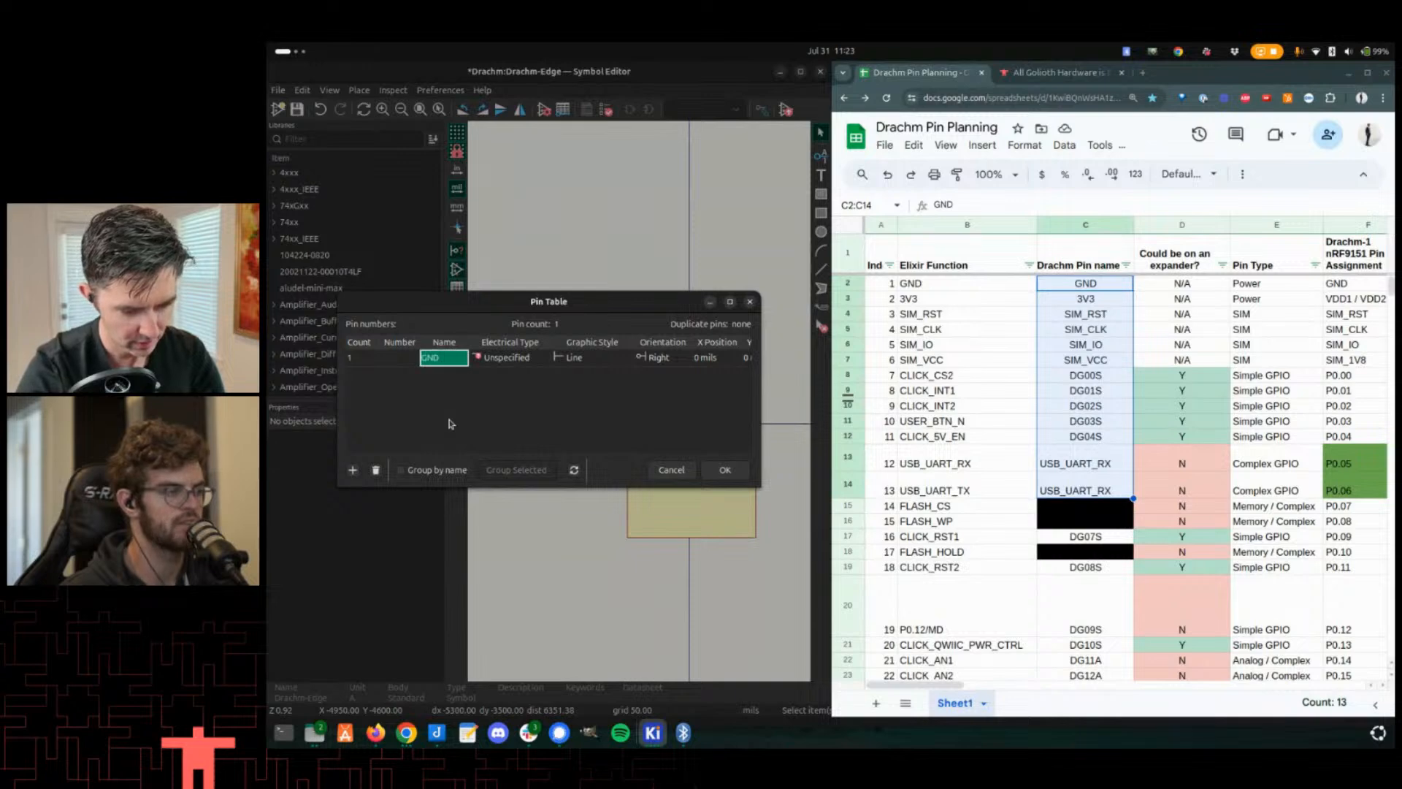
key(Return)
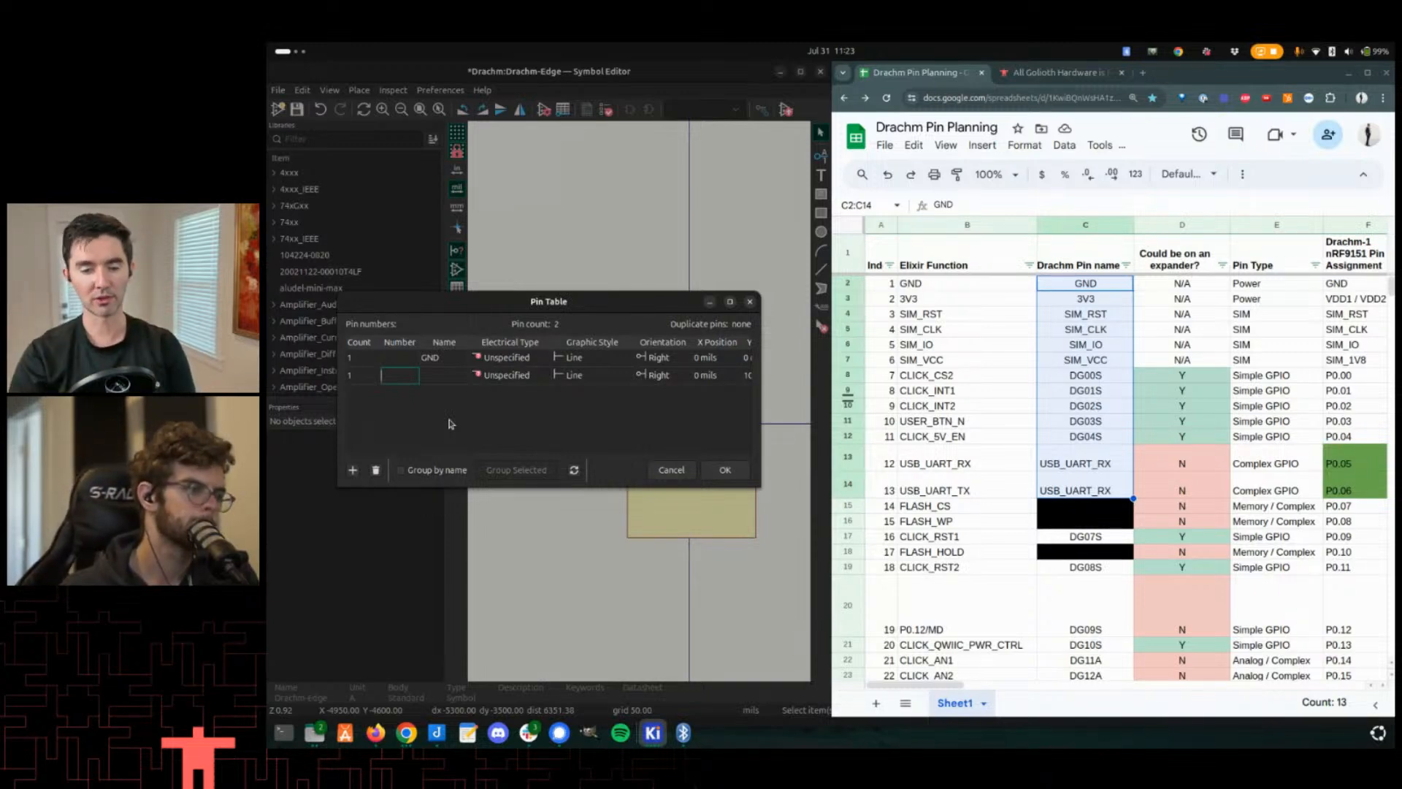
key(alt+Tab)
key(alt+Tab)
key(alt+Tab)
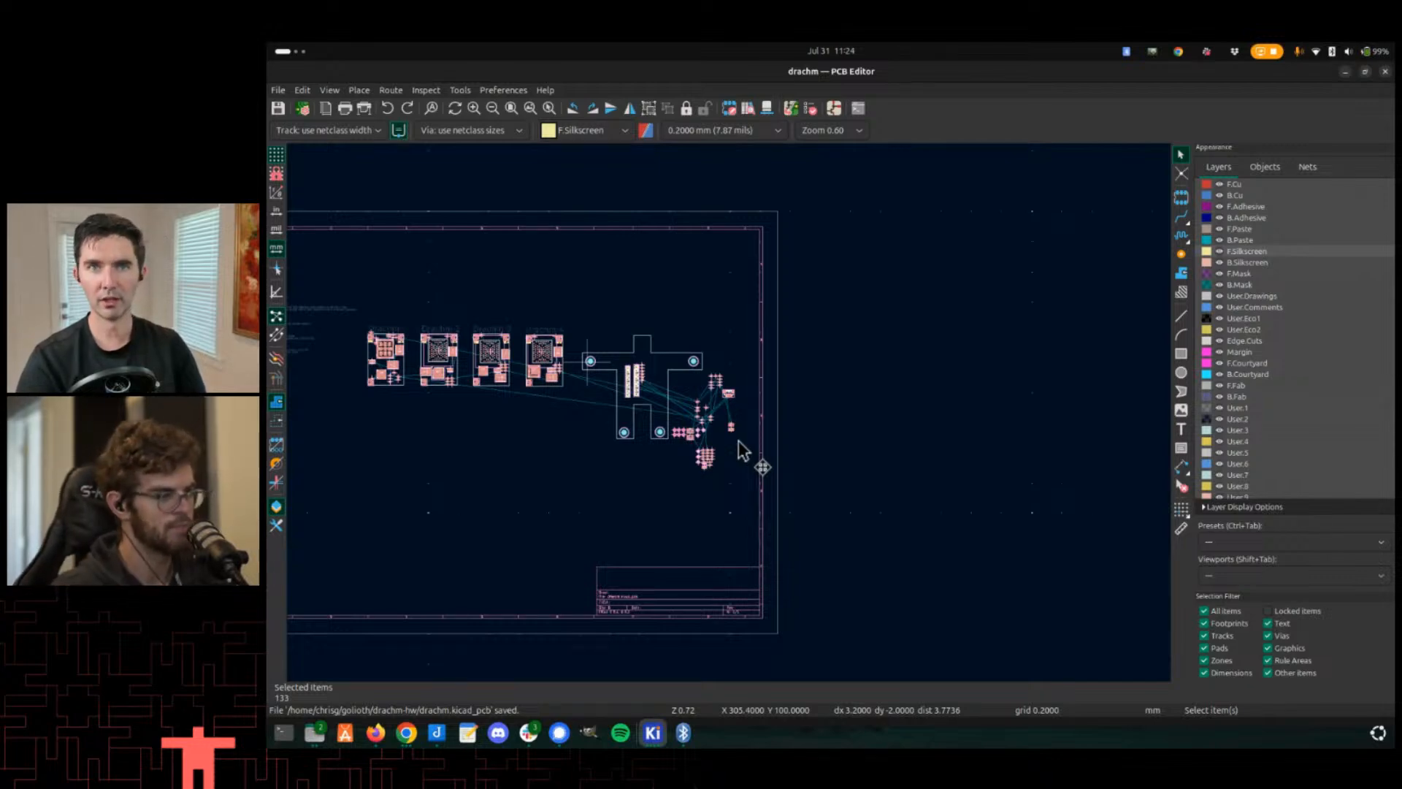
key(alt+Tab)
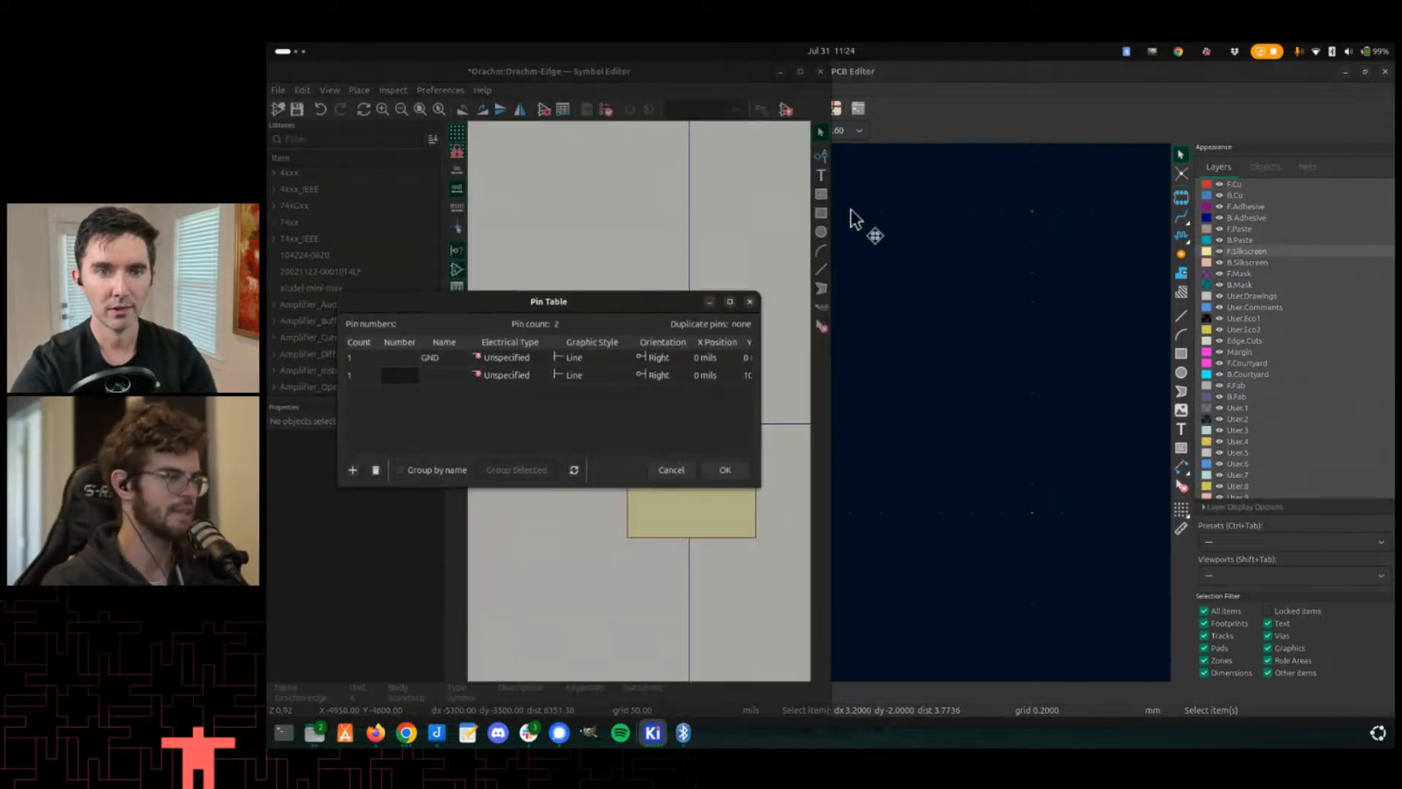
key(alt+Tab)
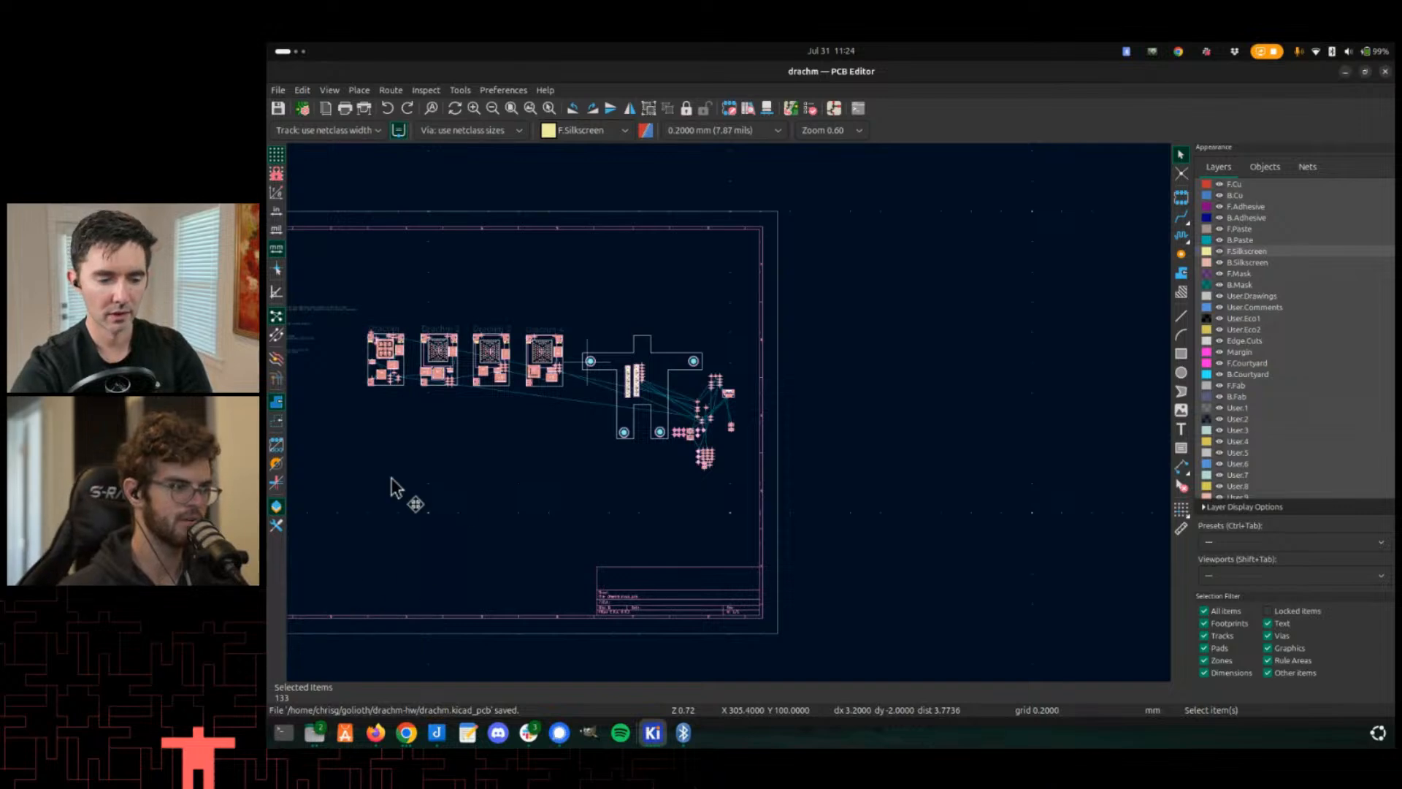
key(alt+Tab)
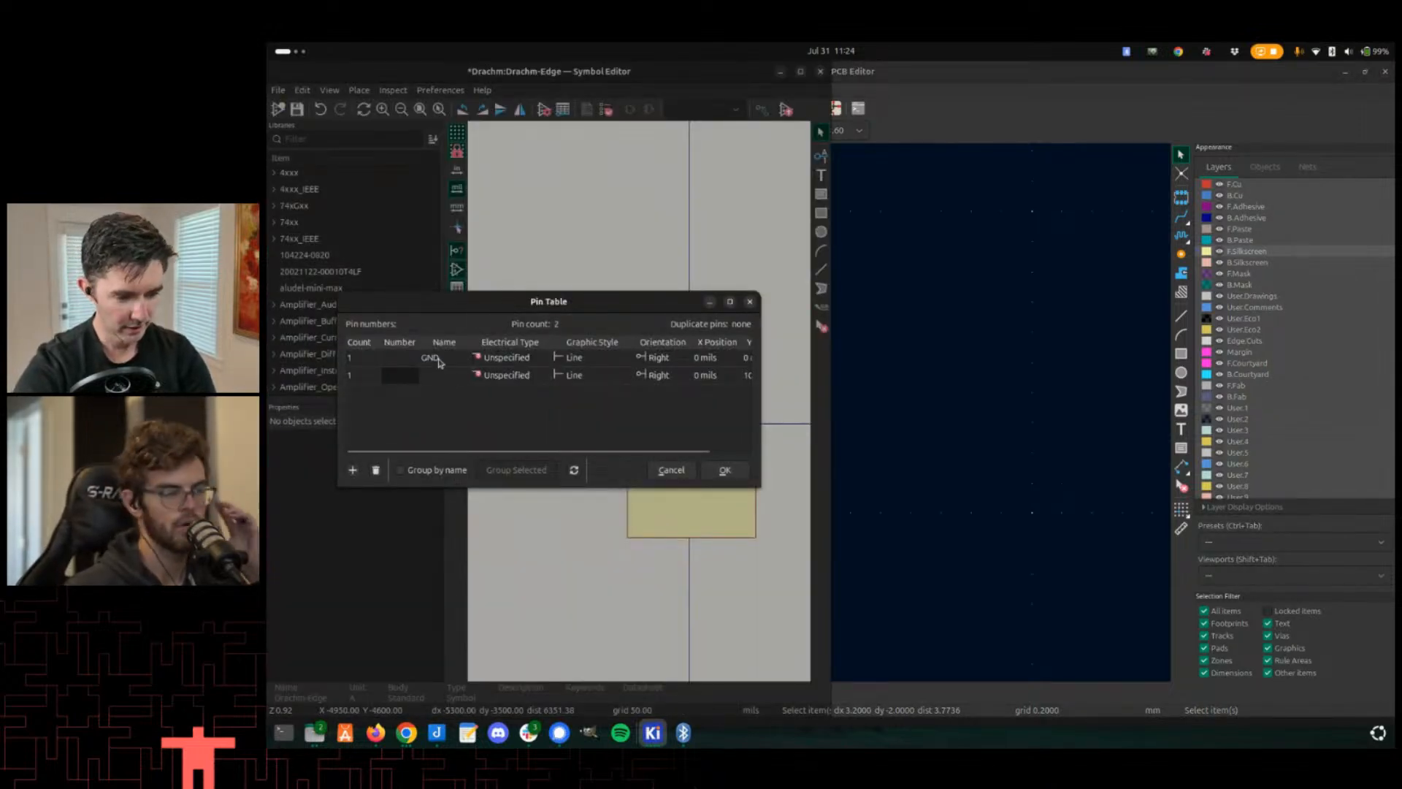
- Resize the Pin Table dialog and apply the two pins to the symbol
click(389, 358)
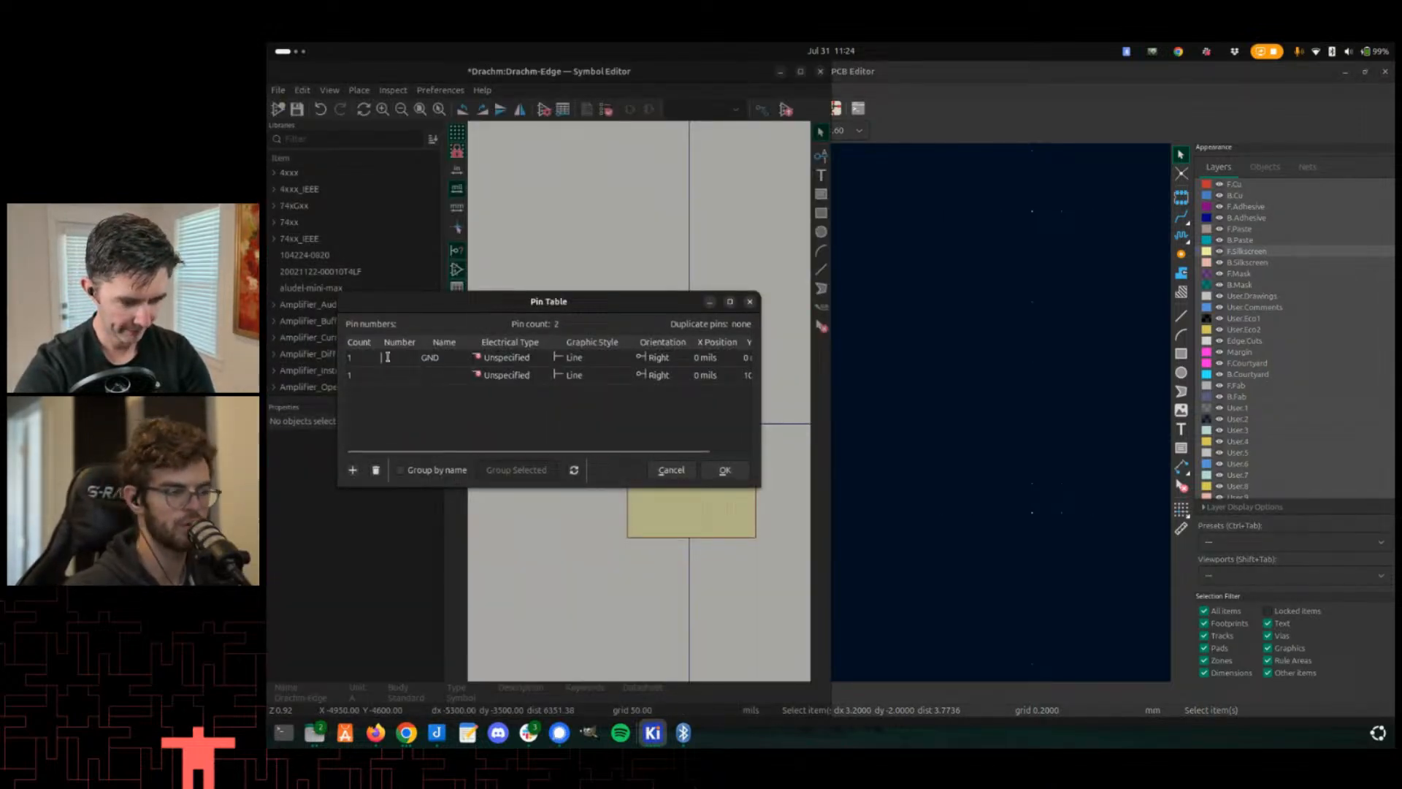
click(435, 363)
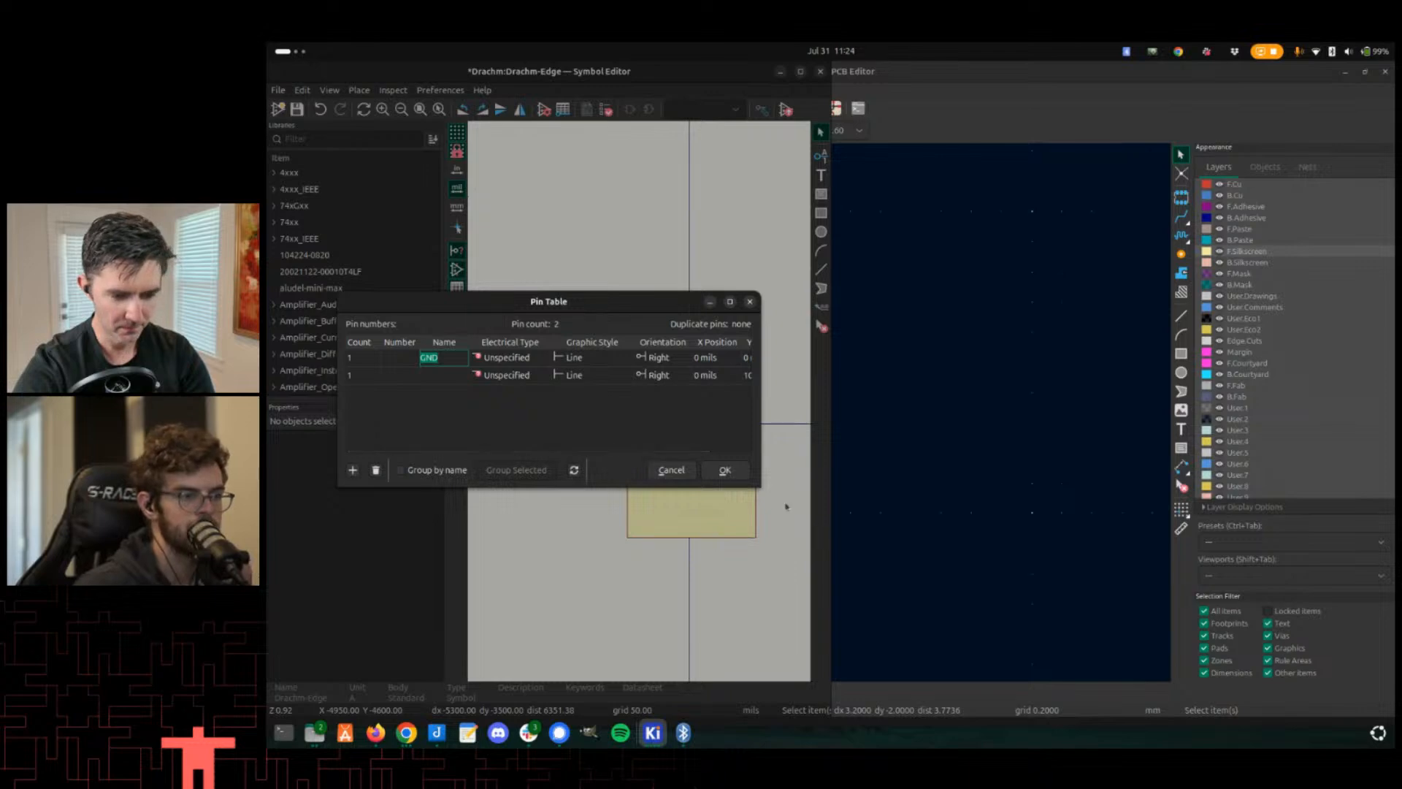
drag(759, 488, 840, 532)
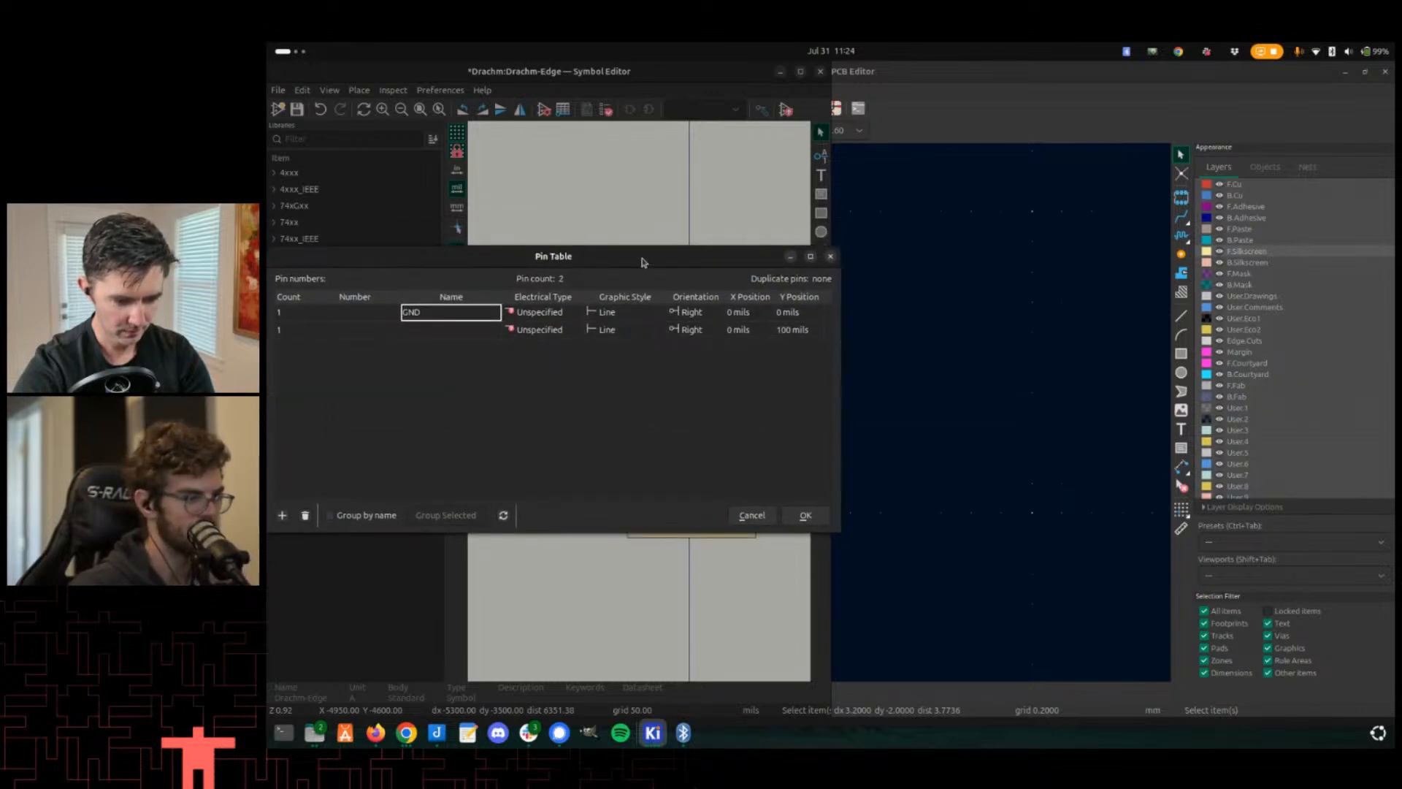
drag(708, 262, 867, 252)
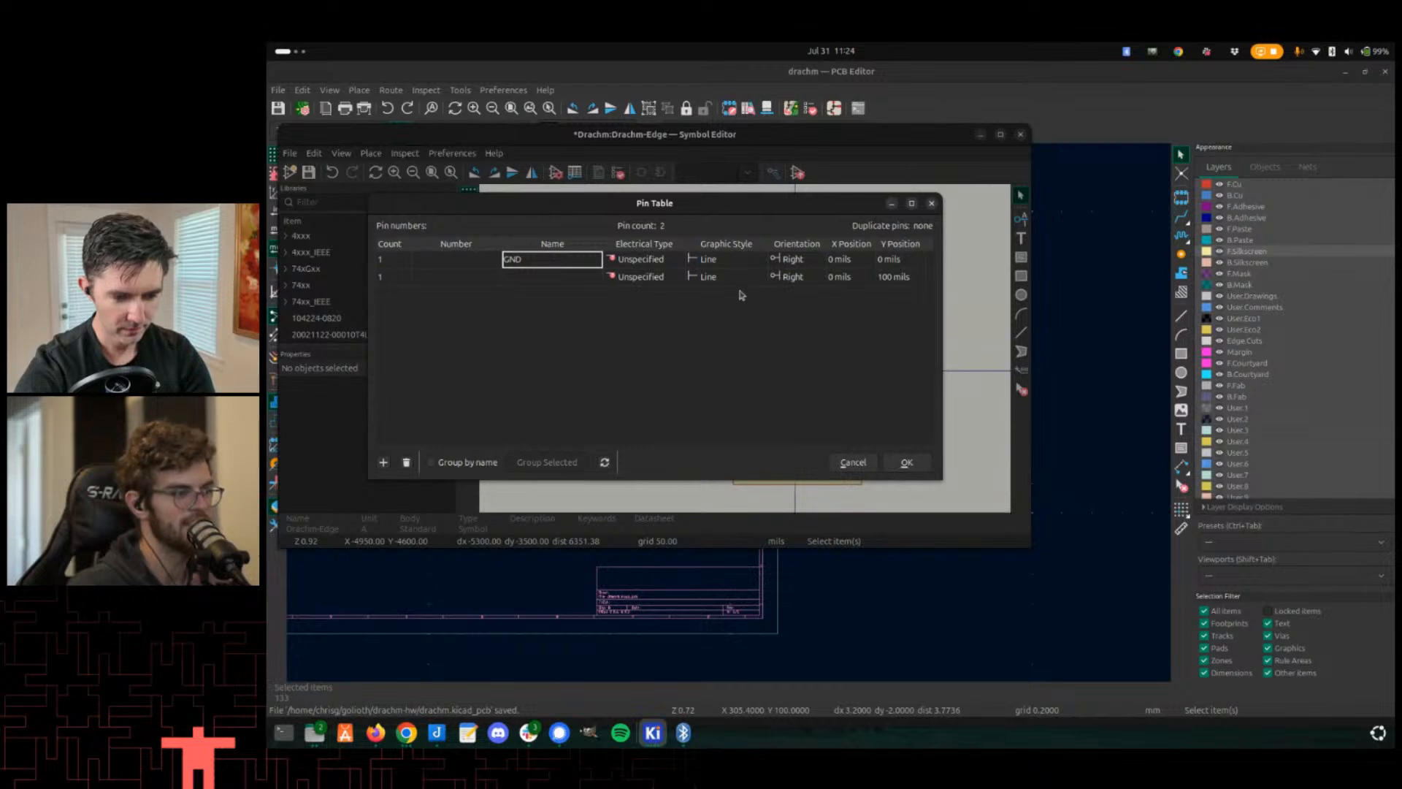
click(906, 462)
scroll(823, 445, up, 5)
scroll(747, 353, down, 4)
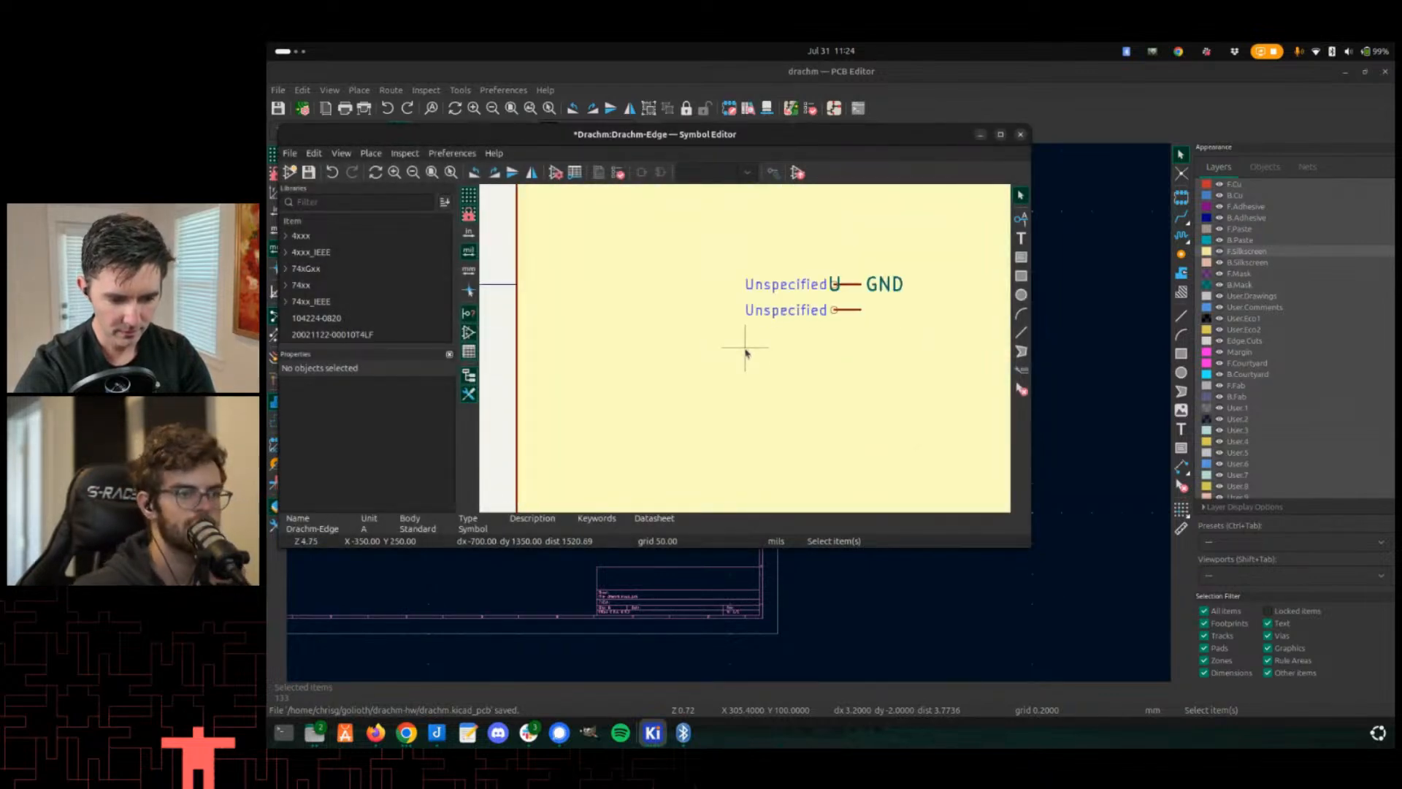
scroll(747, 353, up, 3)
scroll(747, 353, up, 3)
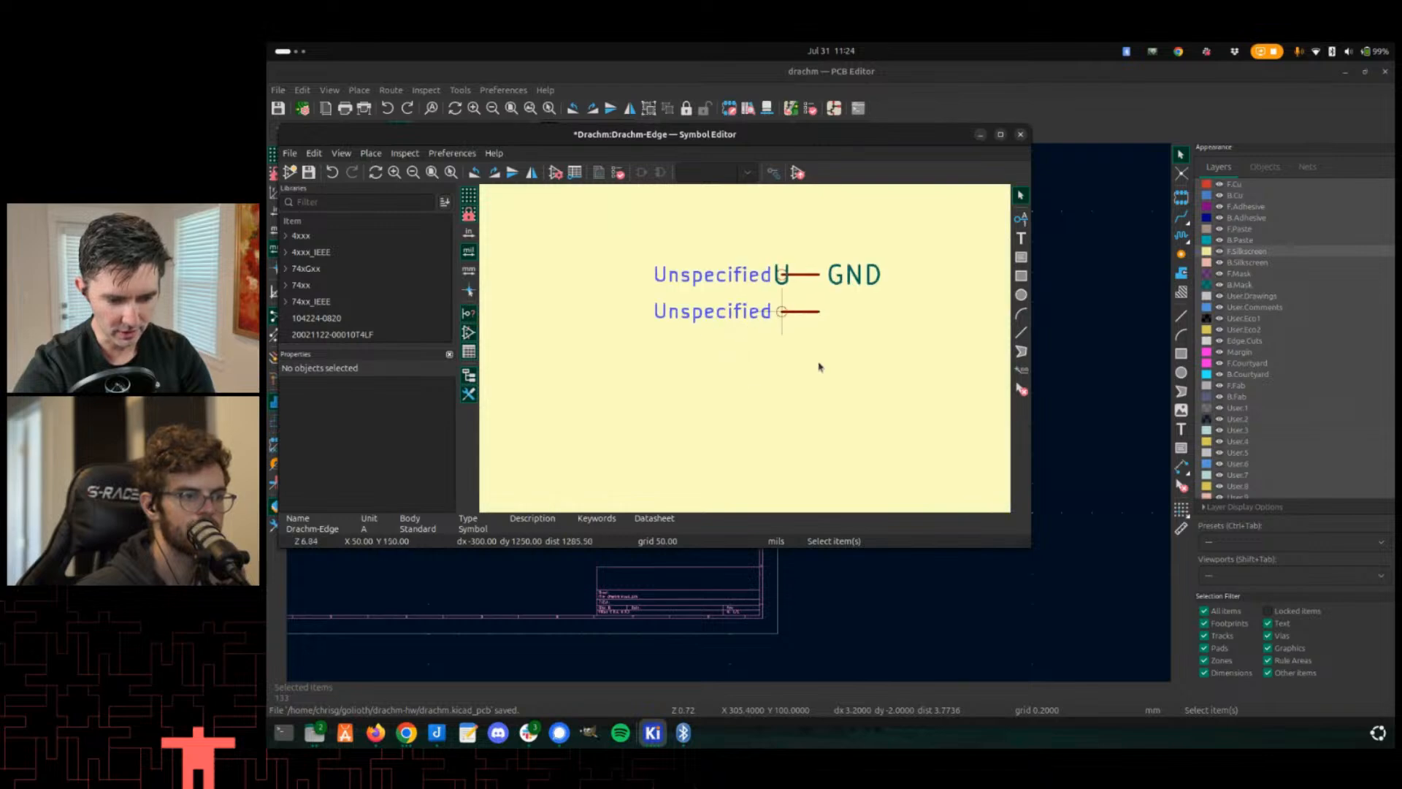
- Move the two pins to about 2150 mils right of the origin and save the symbol
drag(889, 379, 796, 264)
key(m)
scroll(759, 341, down, 6)
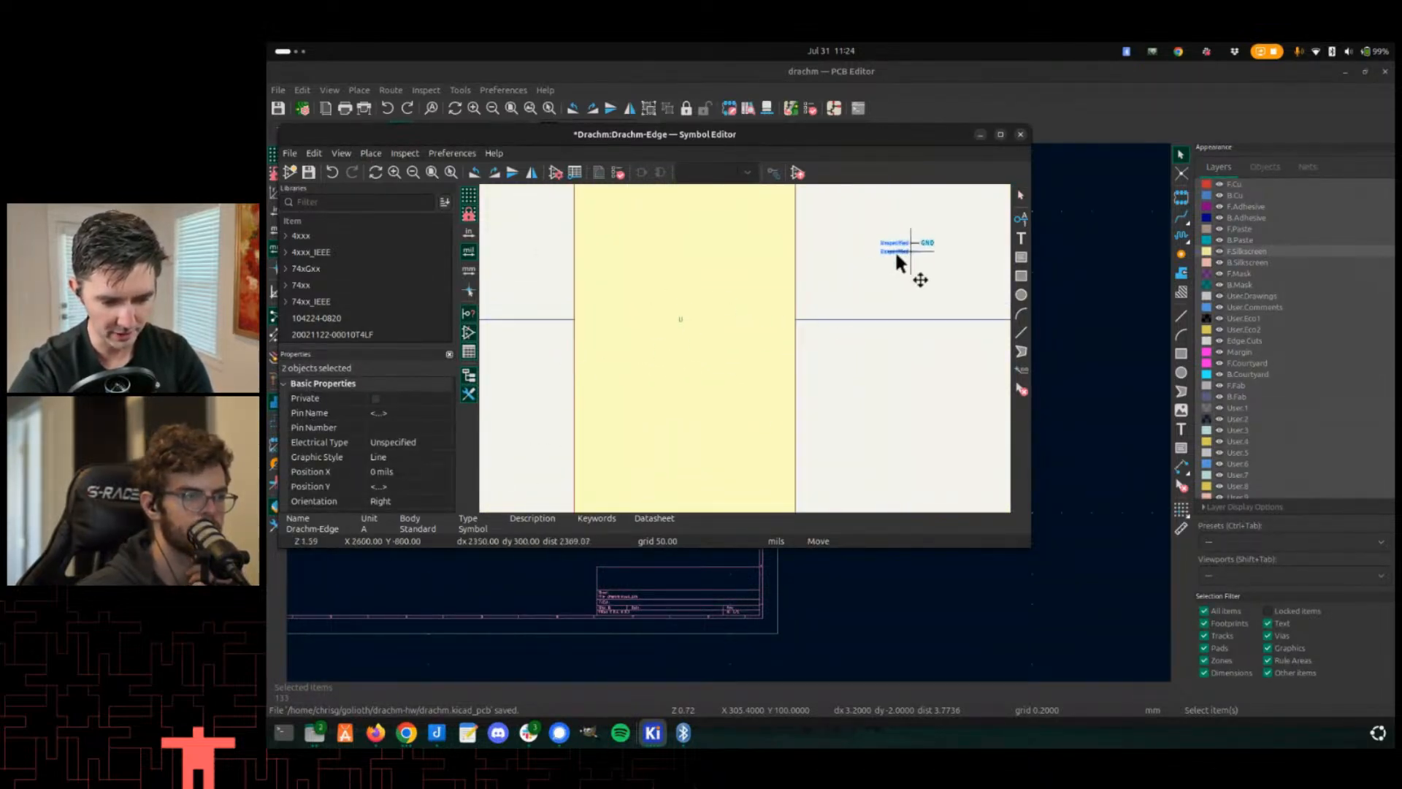
click(857, 295)
scroll(858, 293, up, 2)
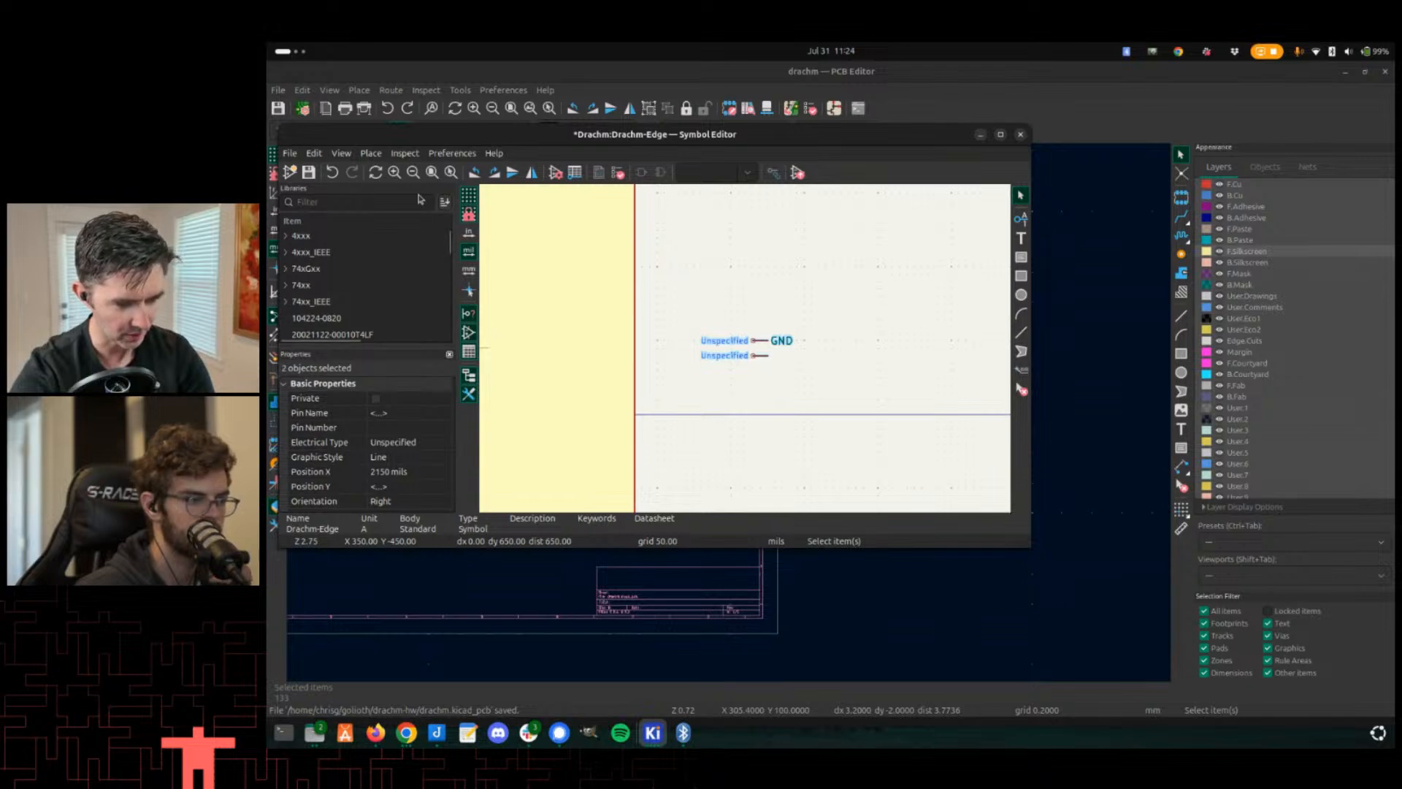
key(ctrl+a)
scroll(731, 322, down, 6)
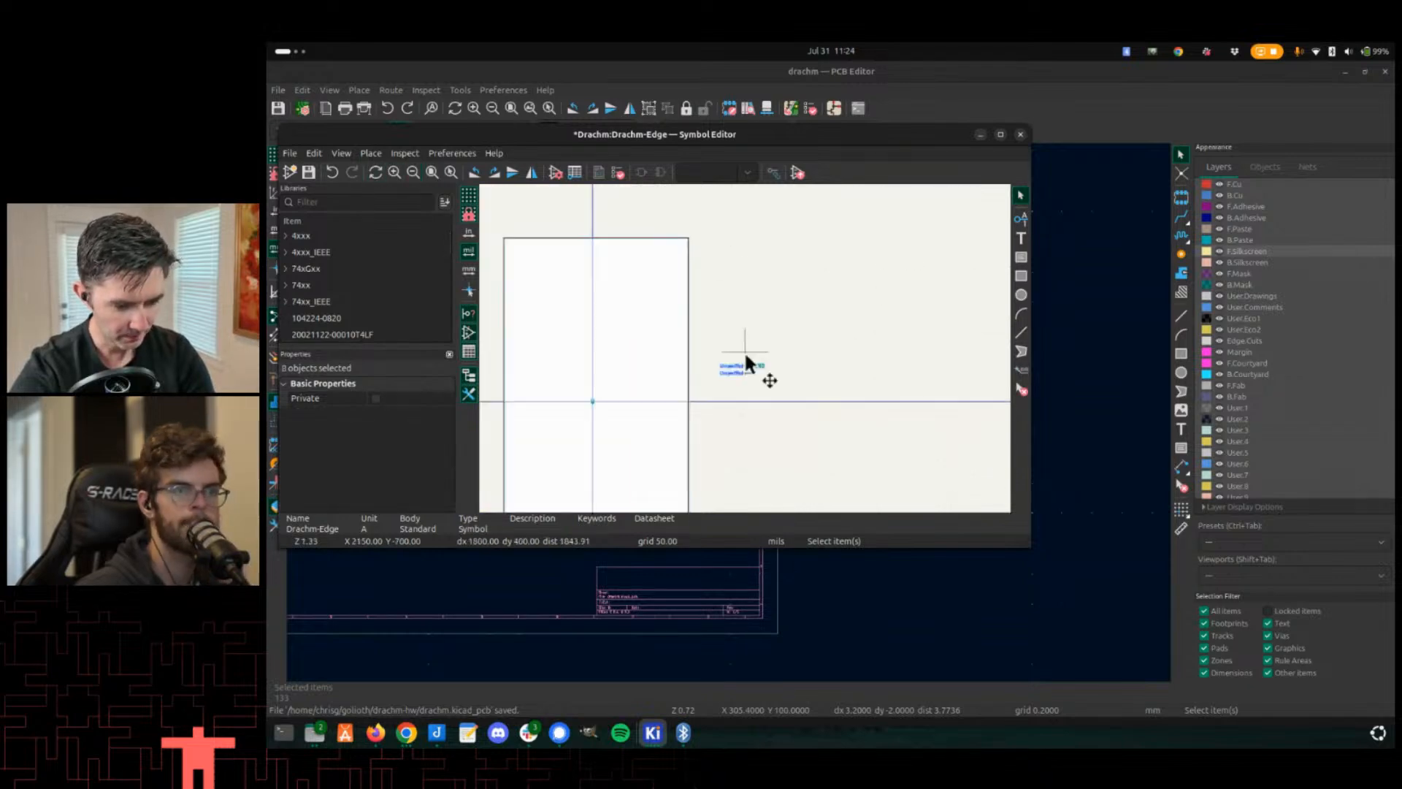
click(748, 284)
key(ctrl+s)
scroll(739, 329, up, 2)
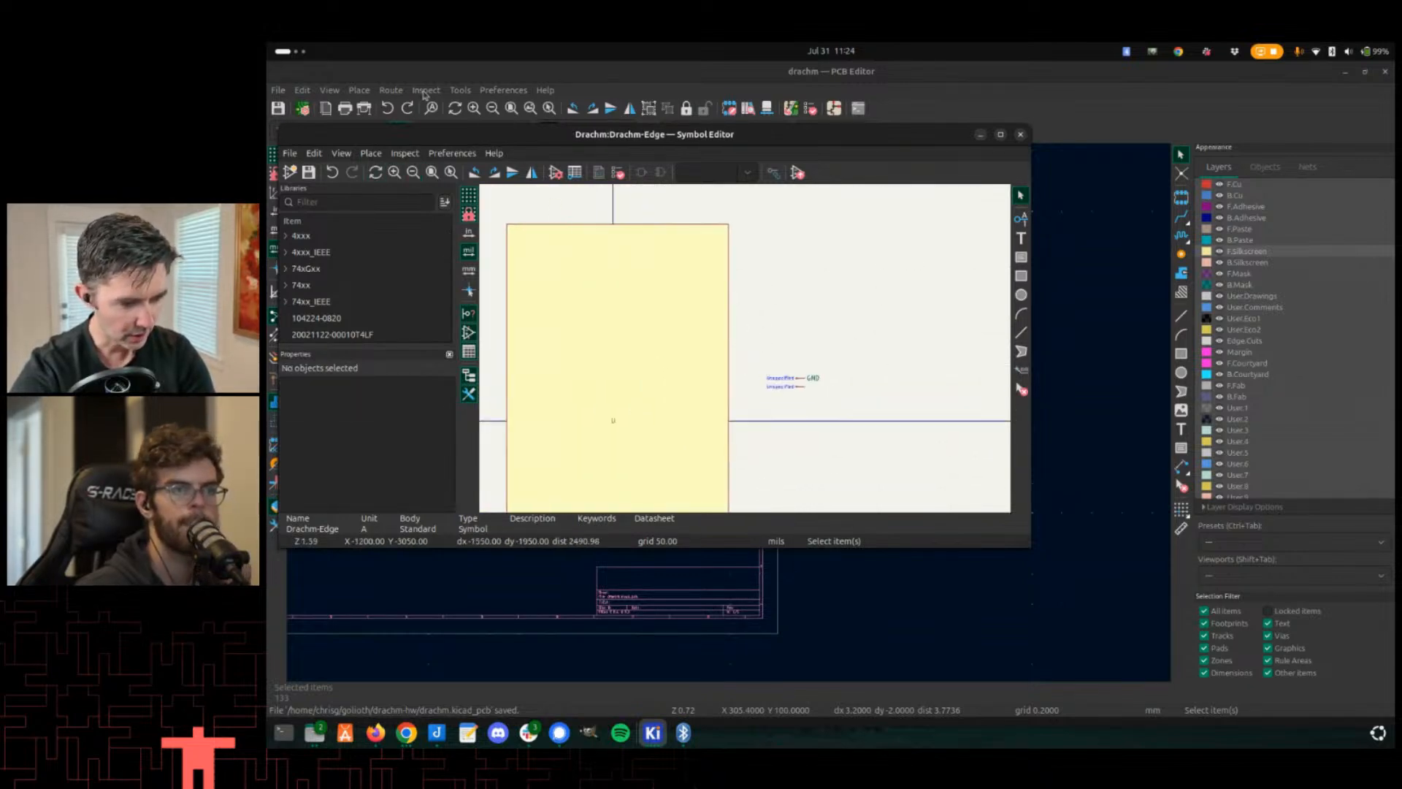
- Reopen the Pin Table and select the DG00S pin name in the planning spreadsheet
click(393, 90)
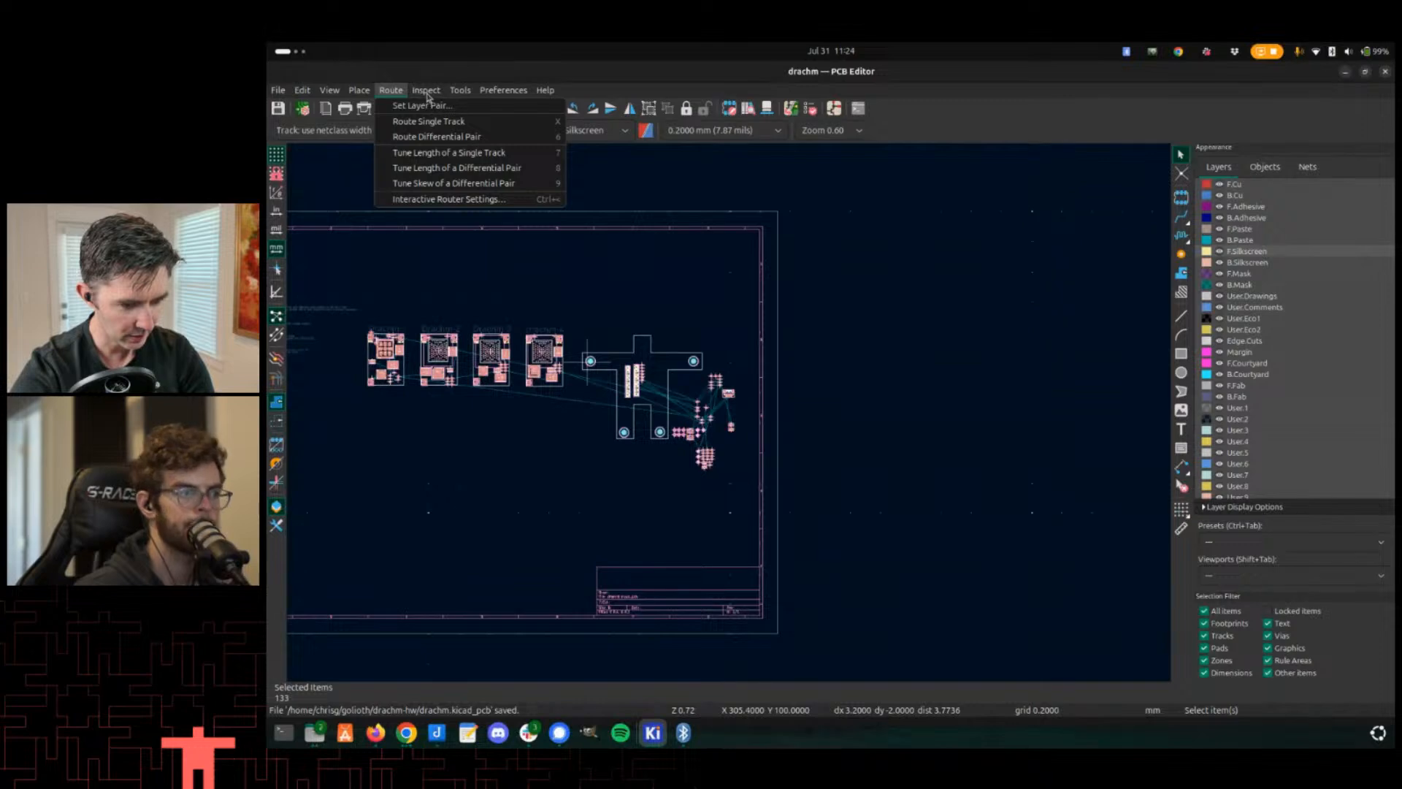
key(alt+Tab)
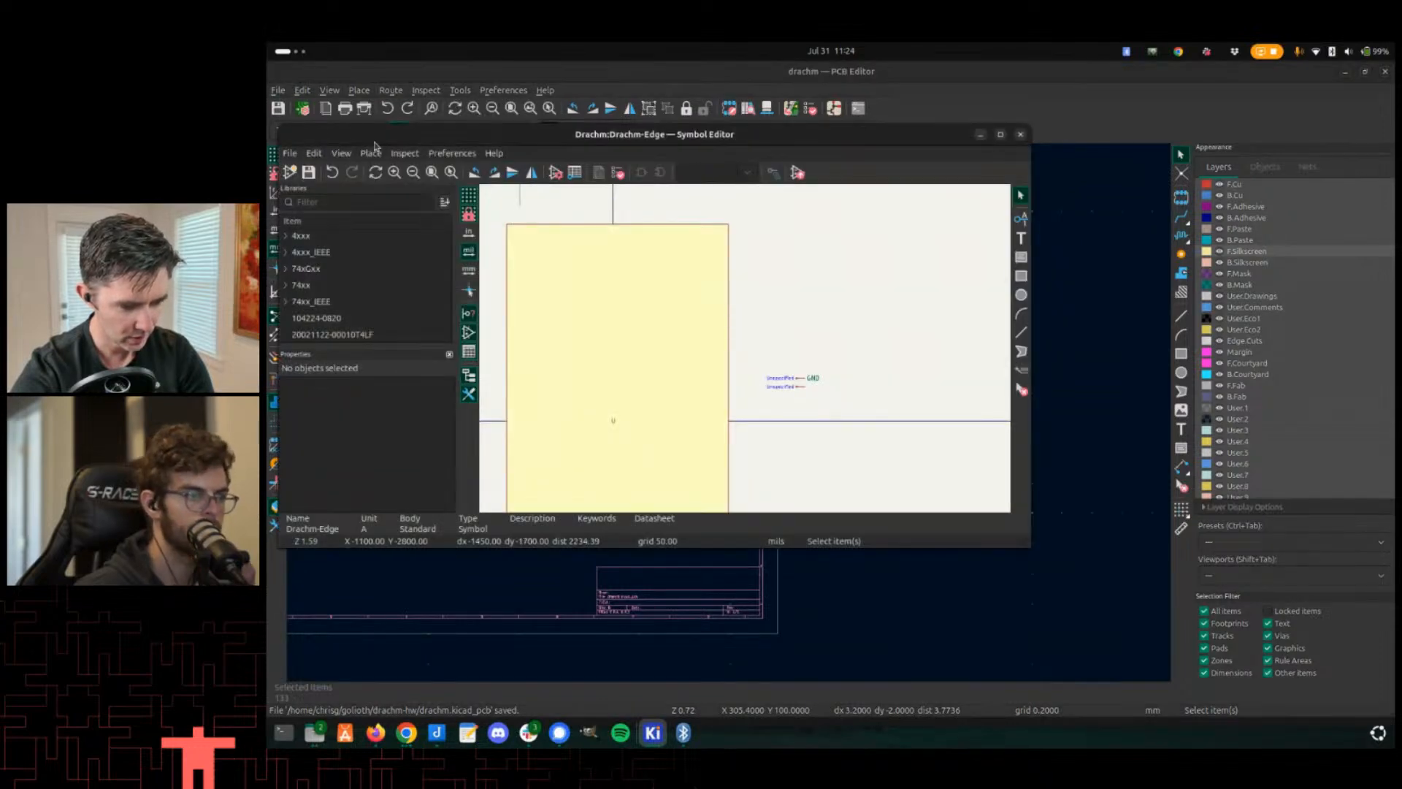
click(373, 152)
click(331, 162)
click(314, 152)
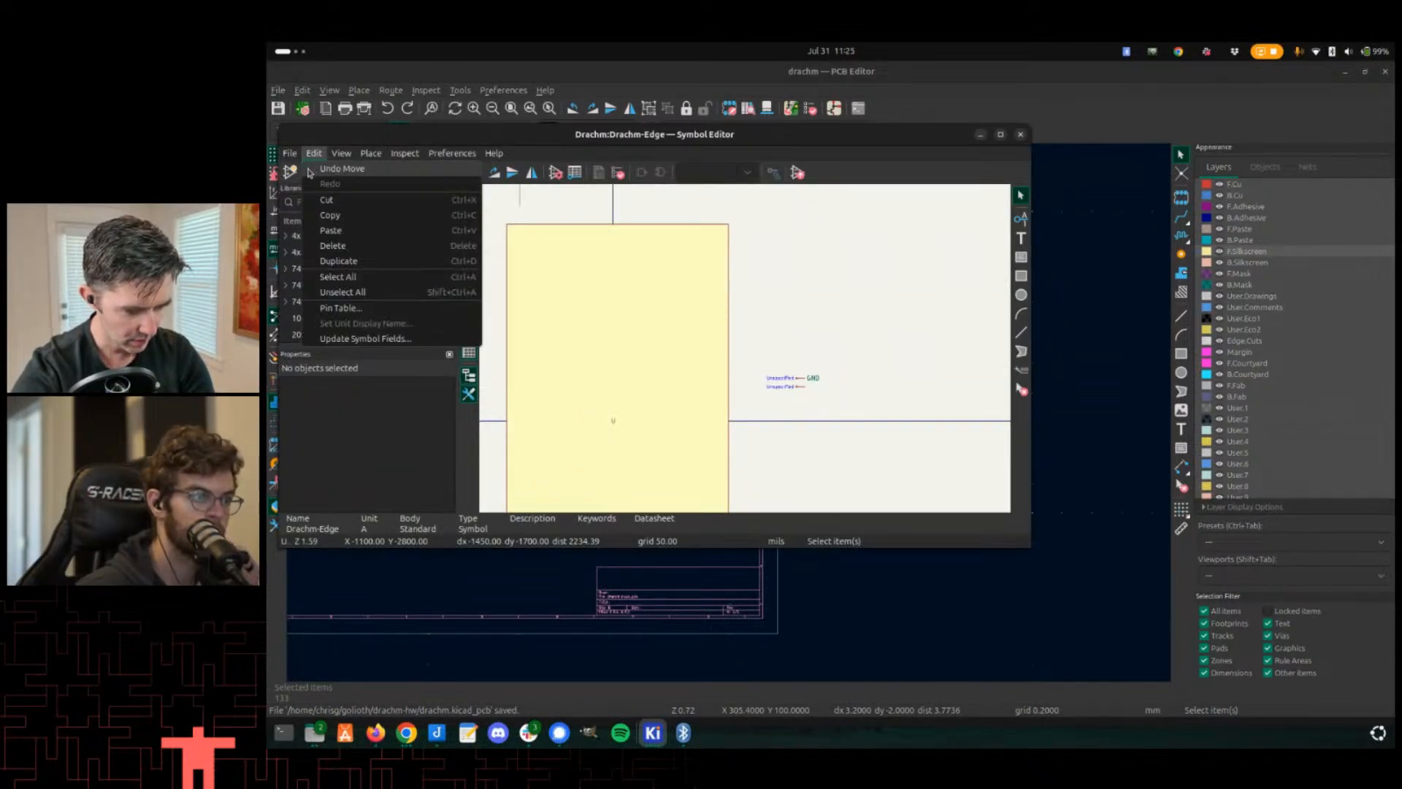
click(327, 308)
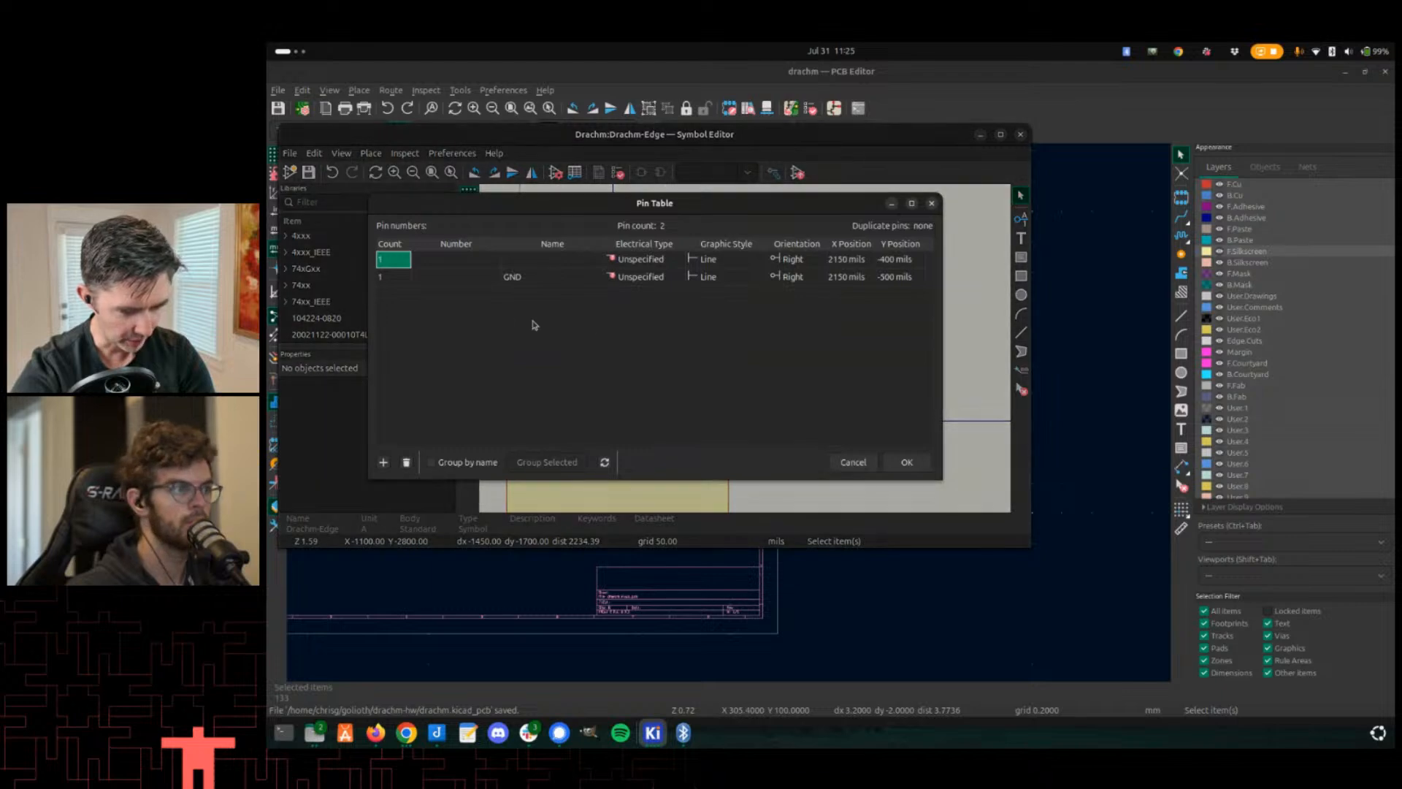
click(474, 277)
click(555, 258)
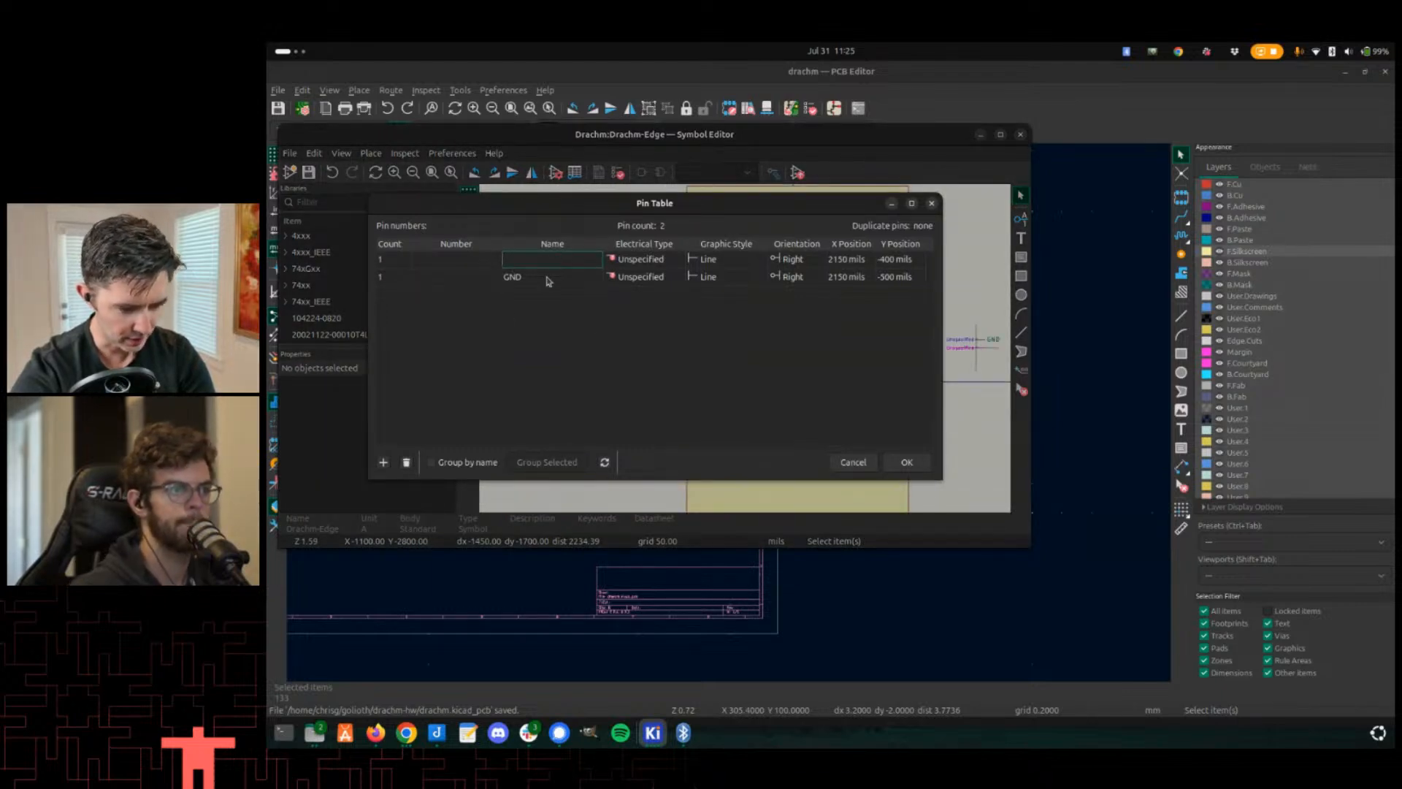
click(426, 258)
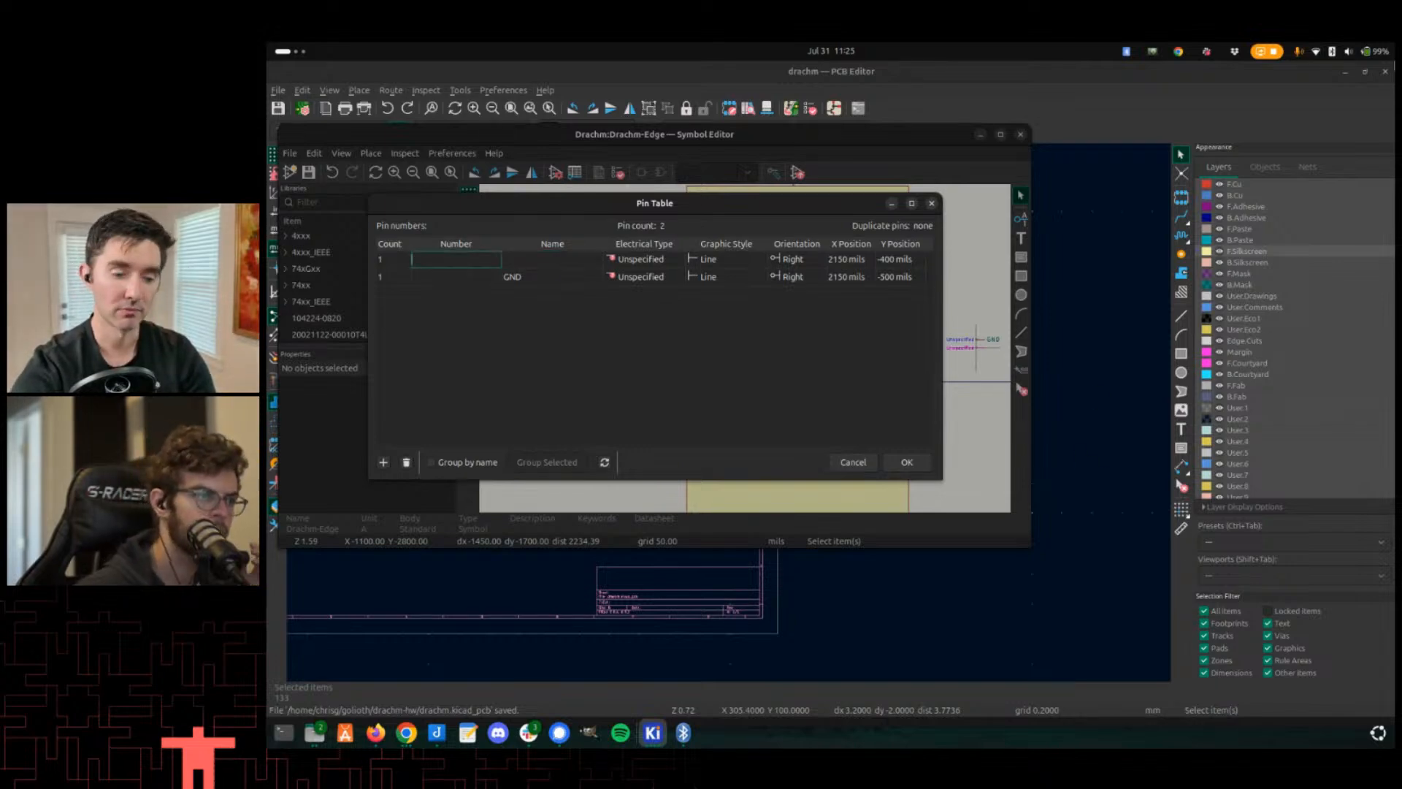
key(alt+Tab)
click(964, 284)
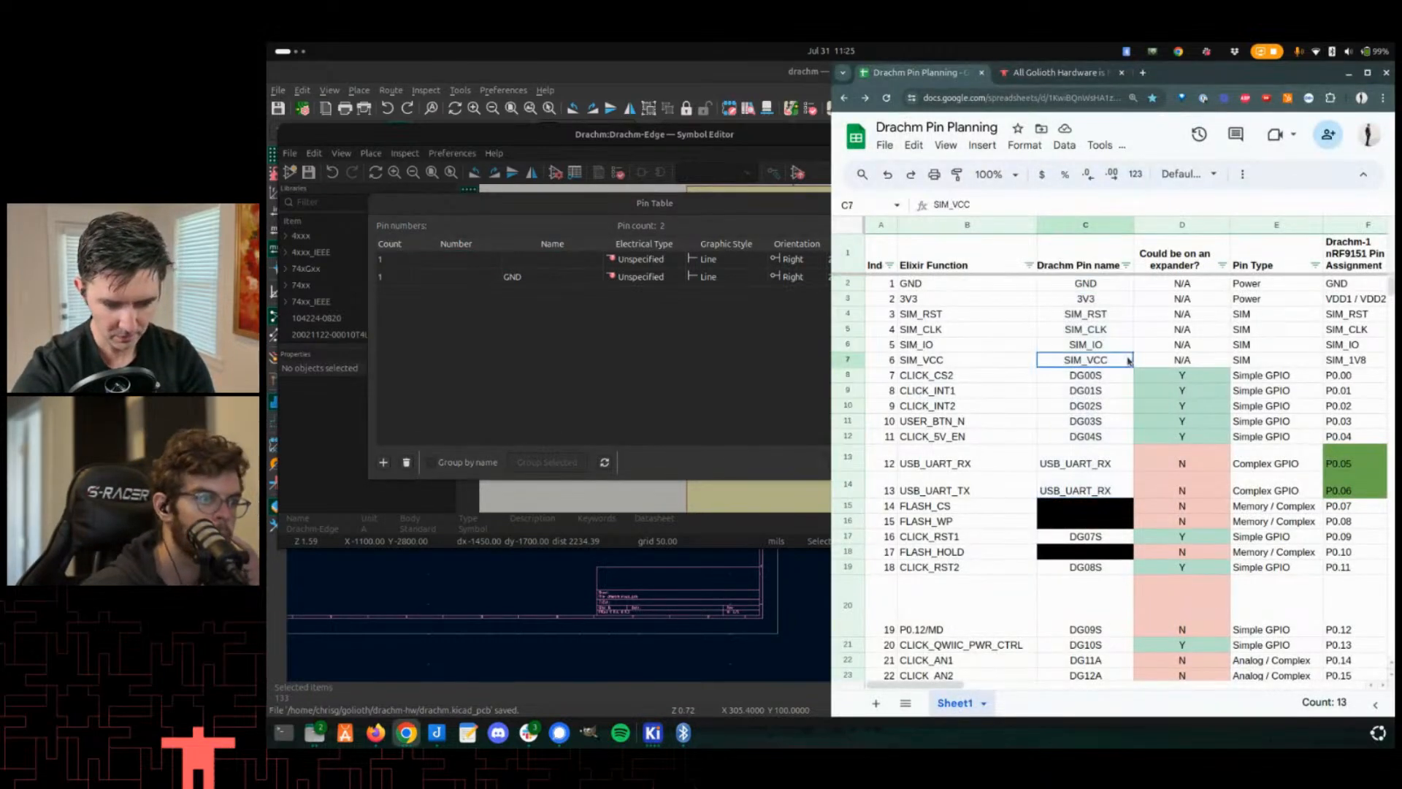
click(951, 225)
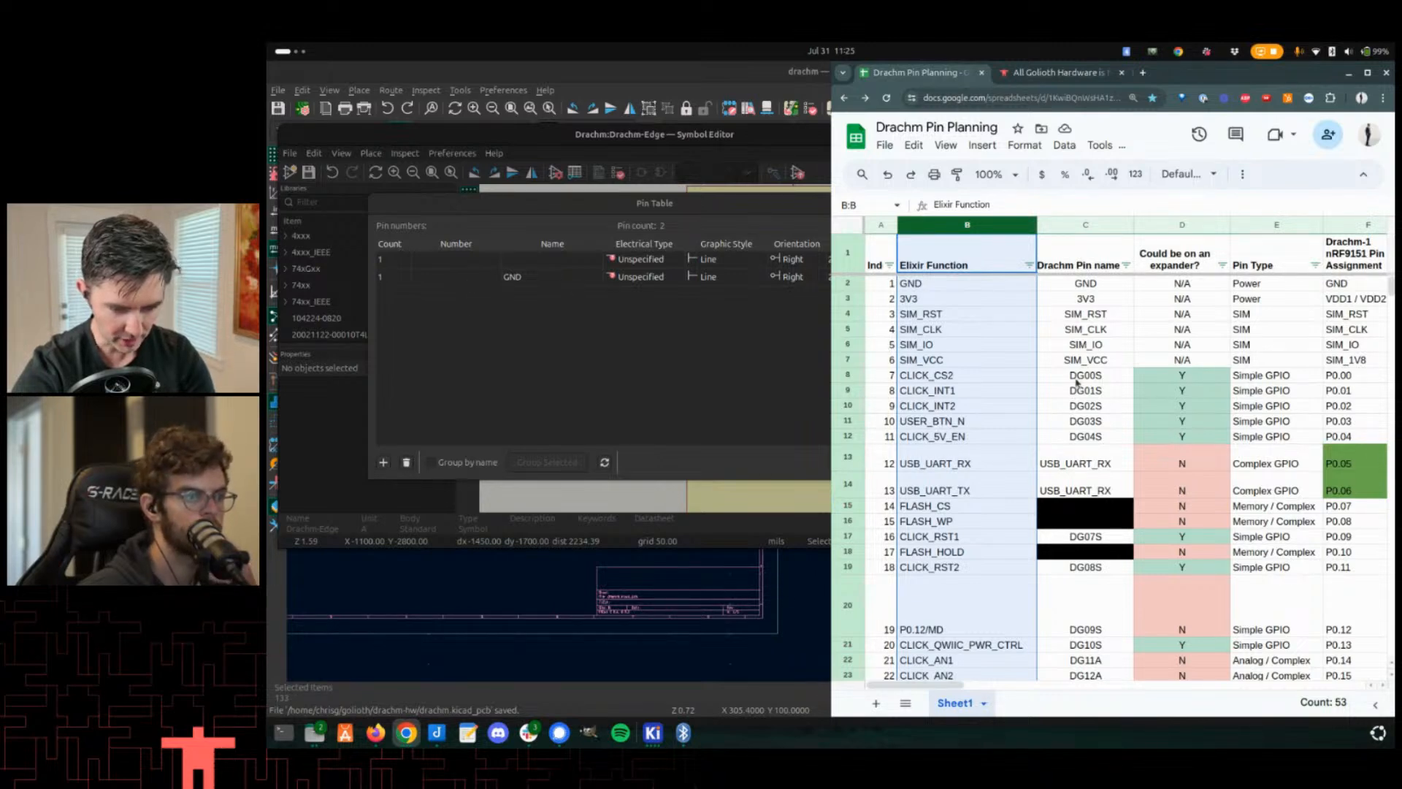
click(1078, 379)
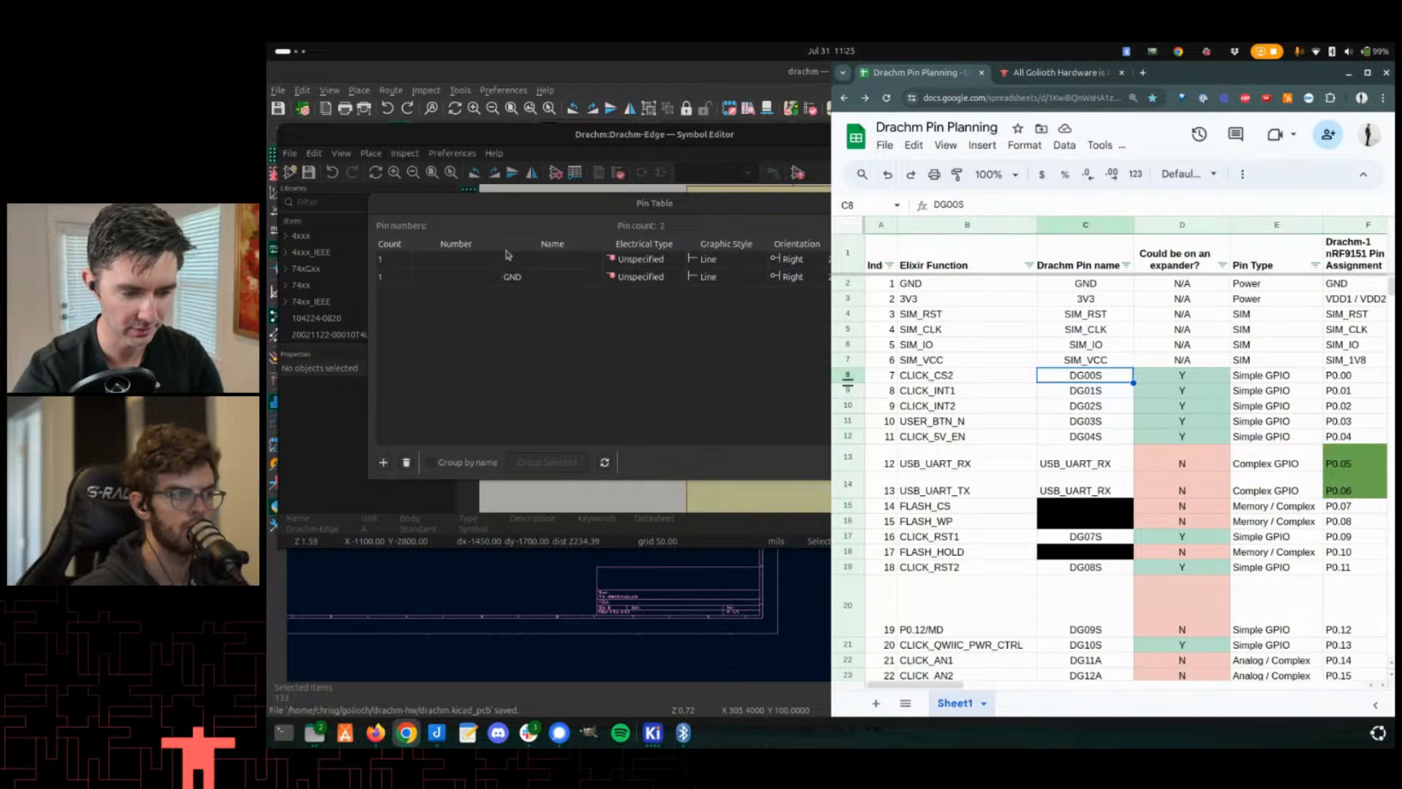
- Set the GND pin's number to 1 in the Pin Table
click(395, 276)
click(453, 279)
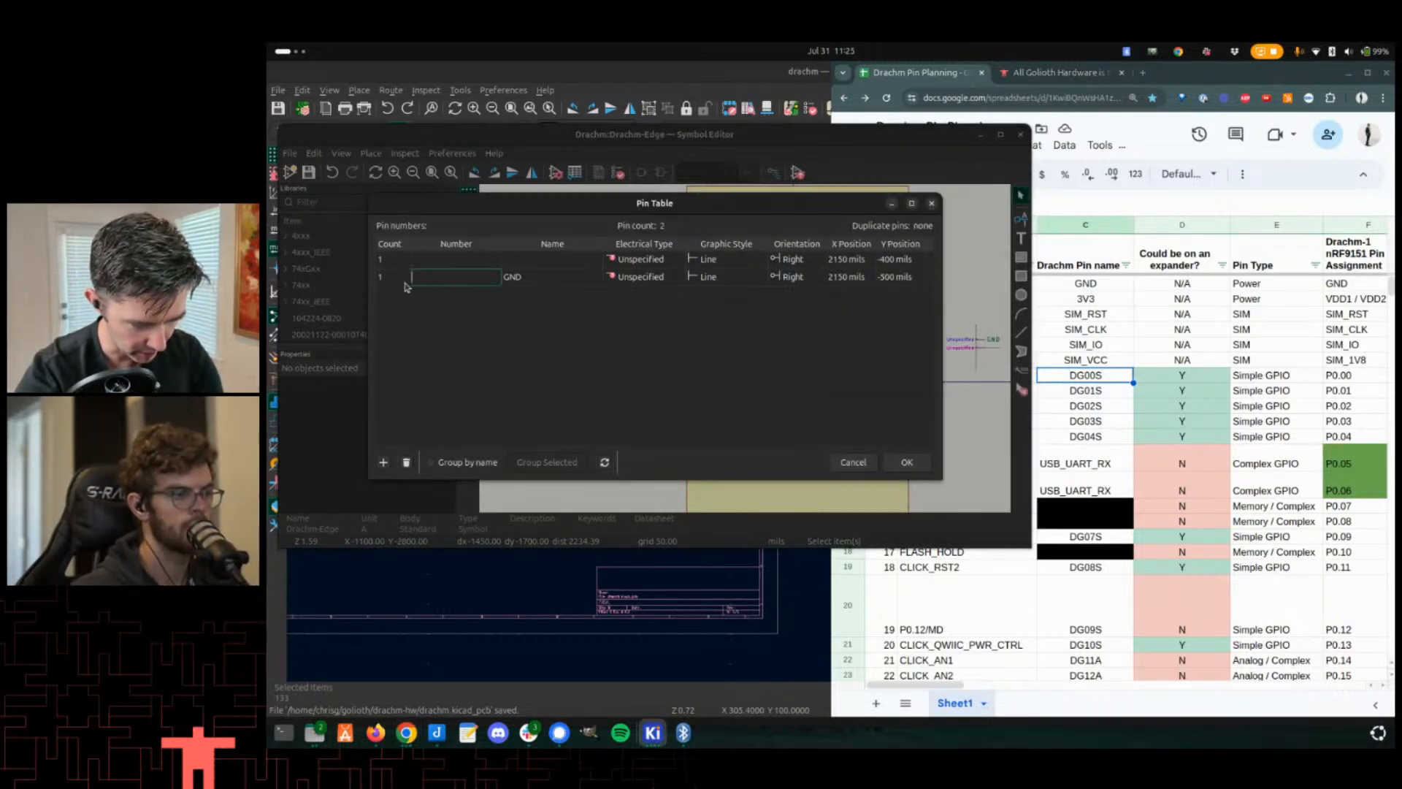
click(388, 282)
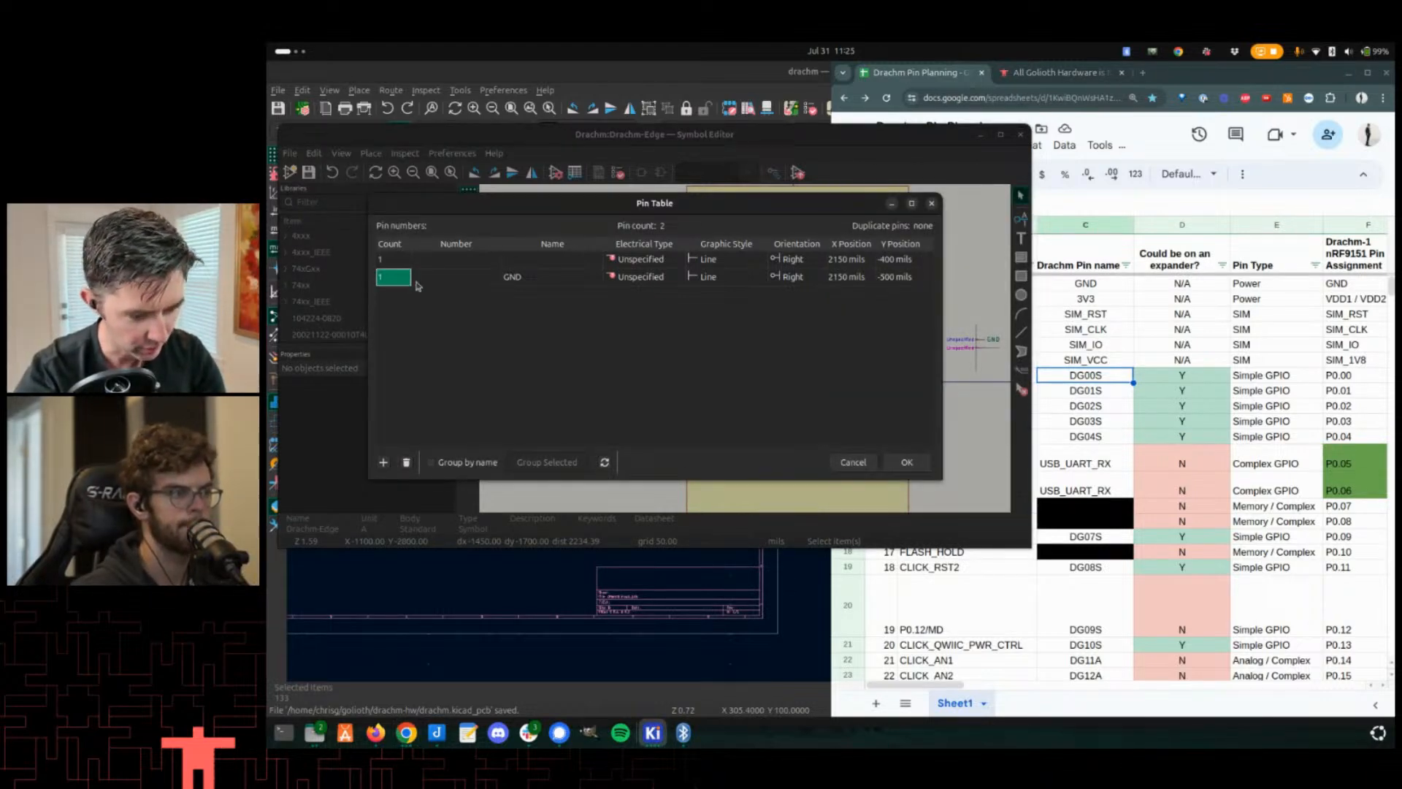
click(450, 278)
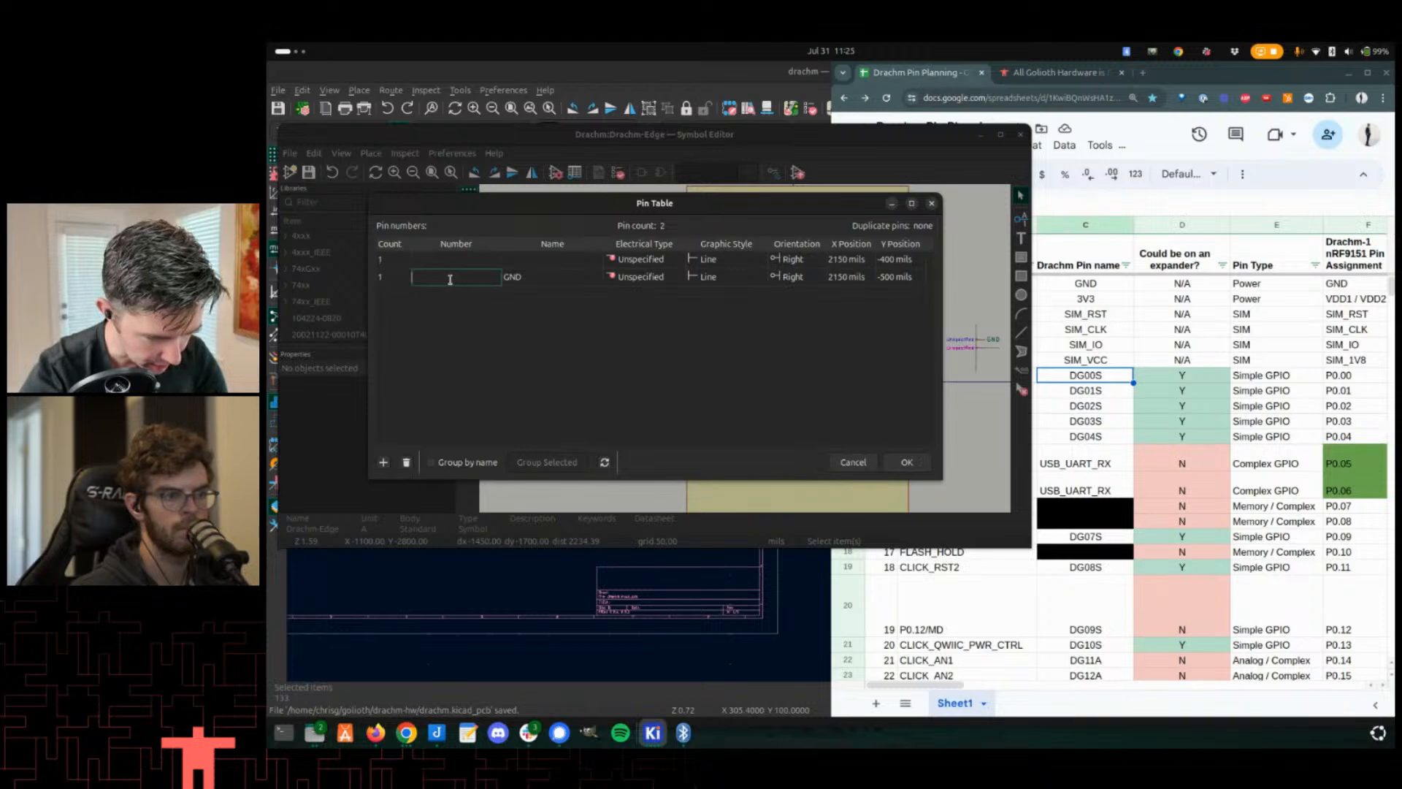
text(1)
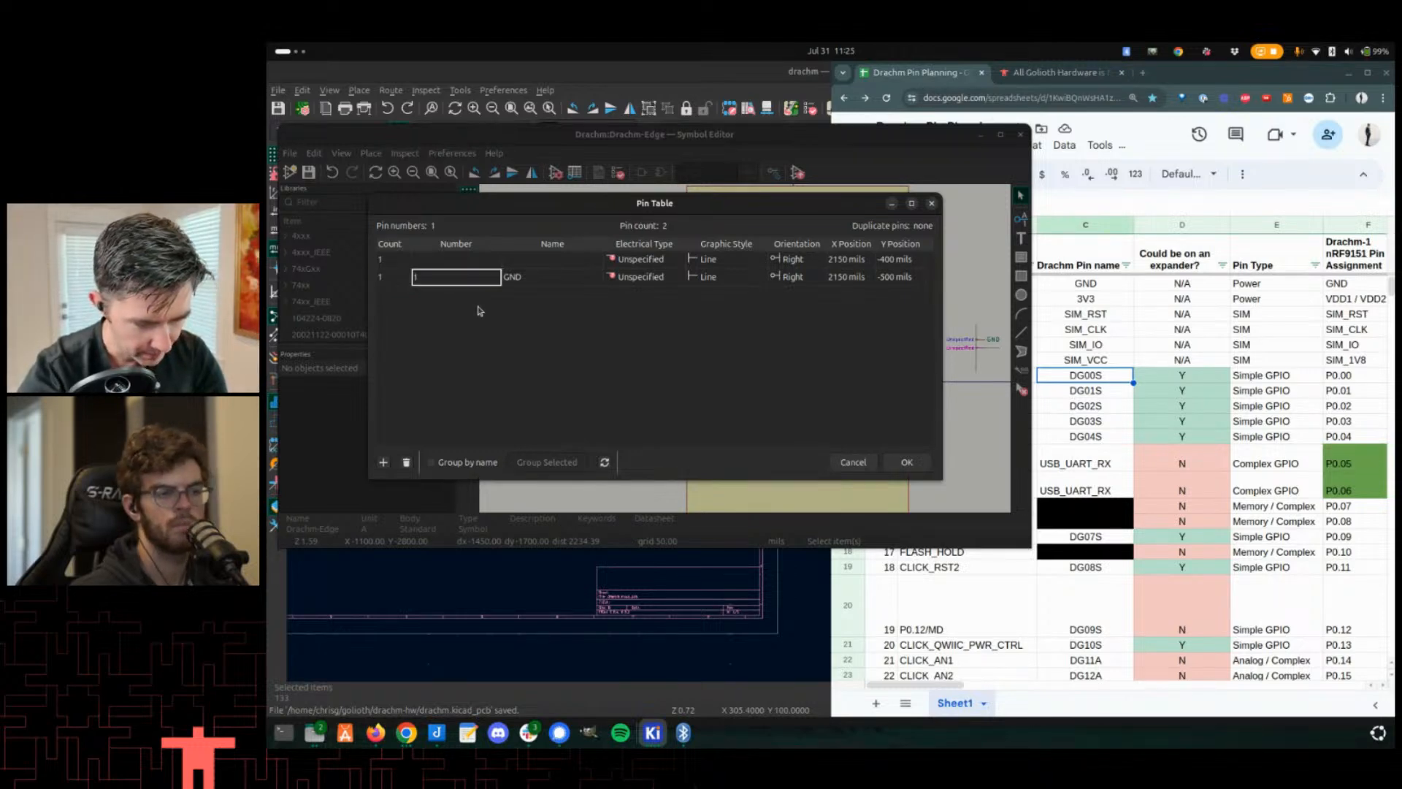
- Add a new empty pin row below the GND pin in the Pin Table
click(527, 264)
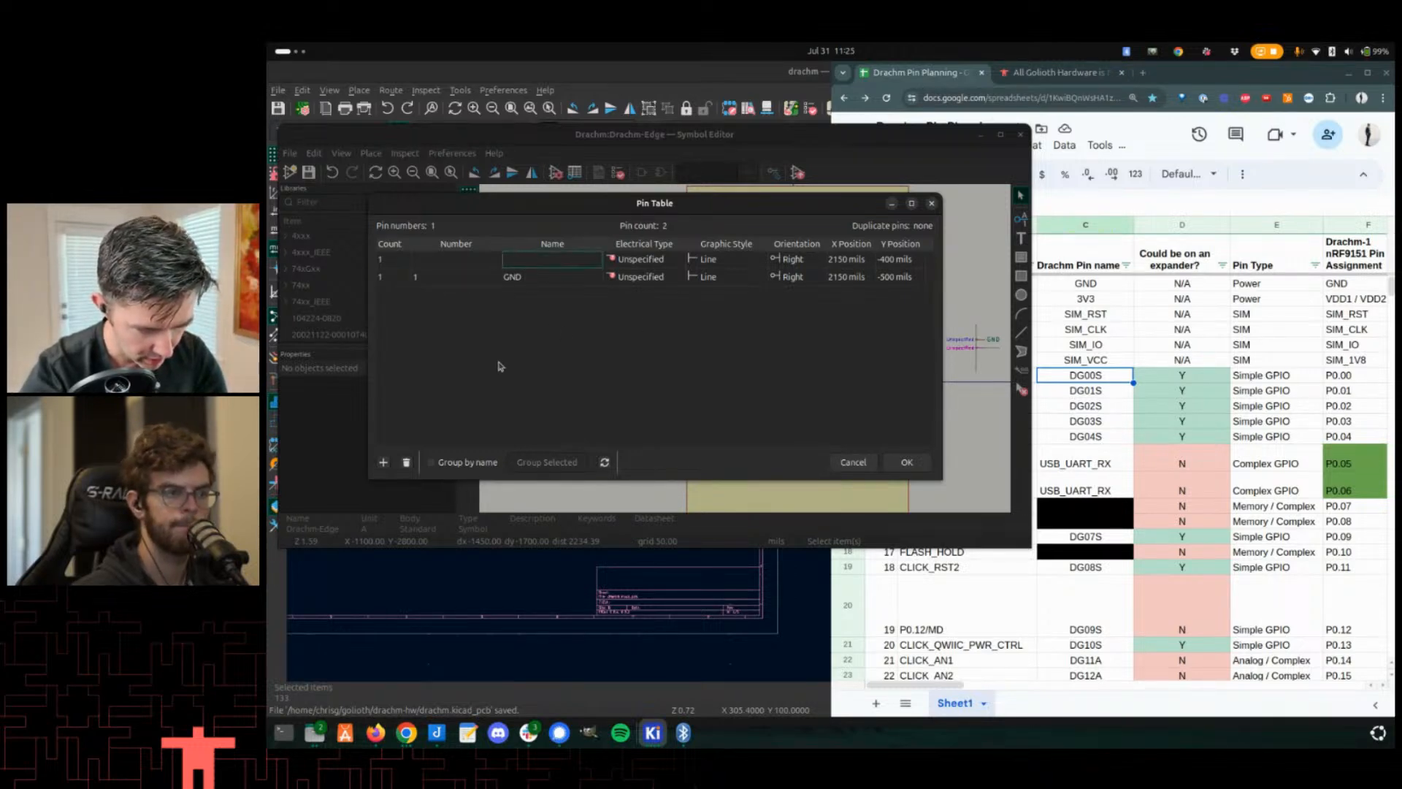
click(547, 279)
click(551, 282)
key(Return)
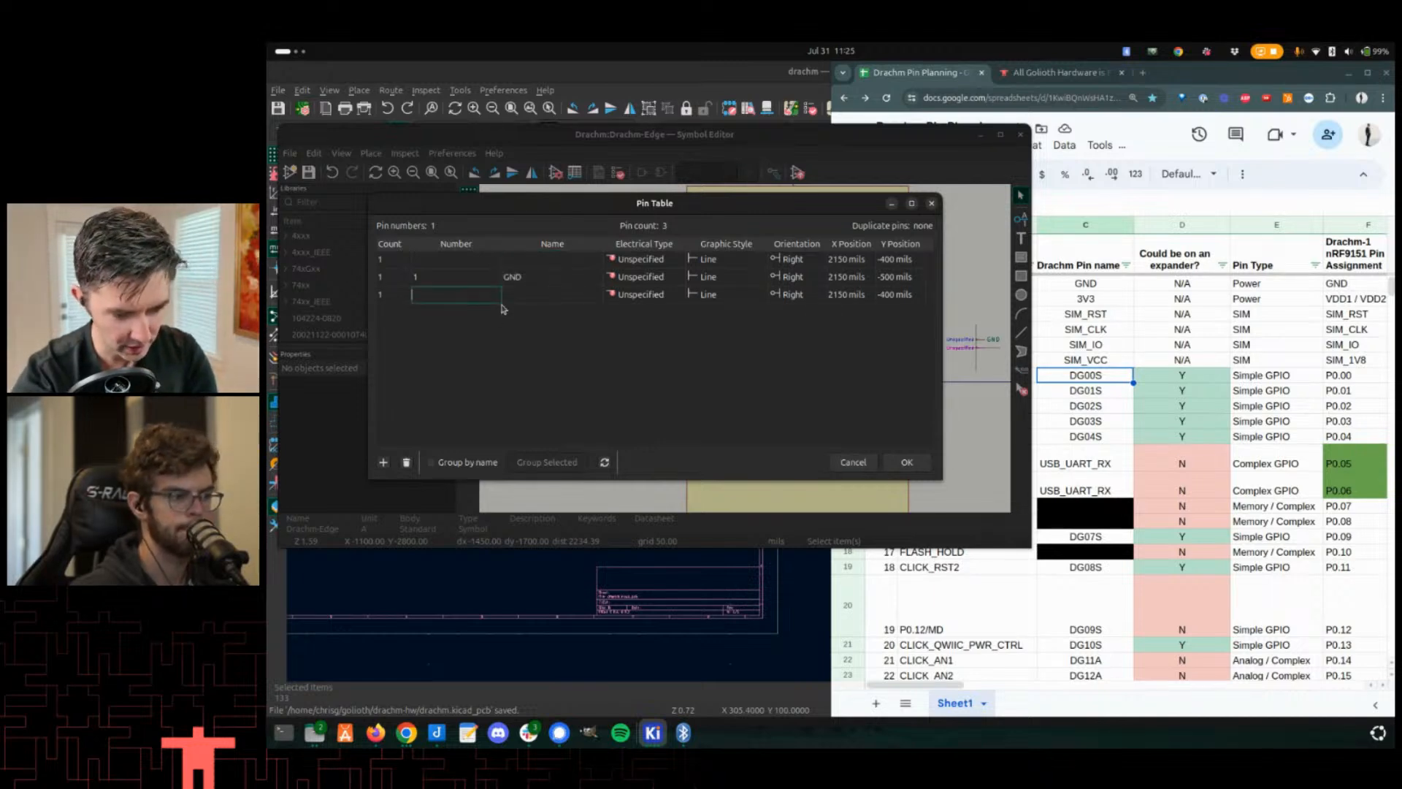
- Copy the pin names DG00S through USB_UART_RX from the planning spreadsheet
drag(1088, 372, 1090, 491)
key(ctrl+c)
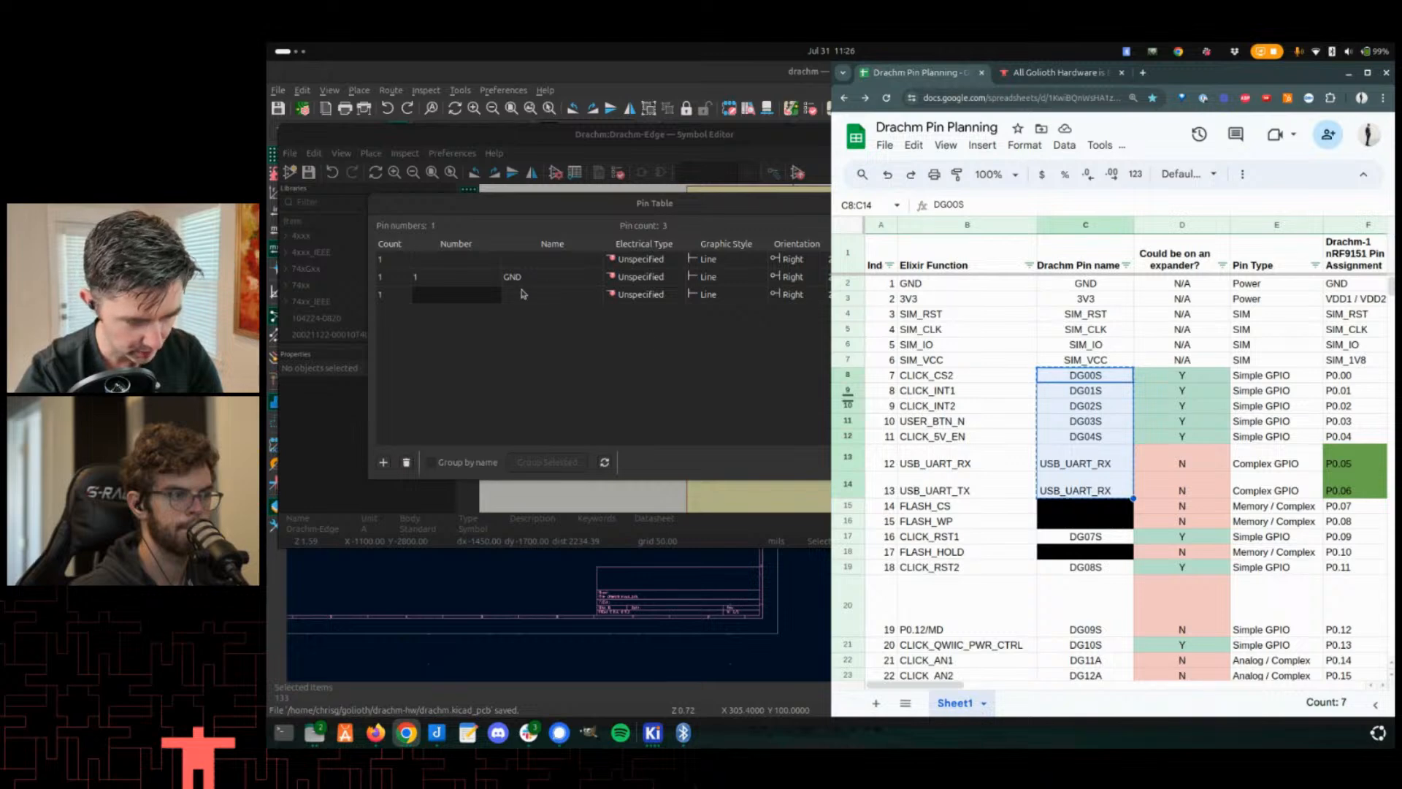
click(524, 294)
key(ctrl+v)
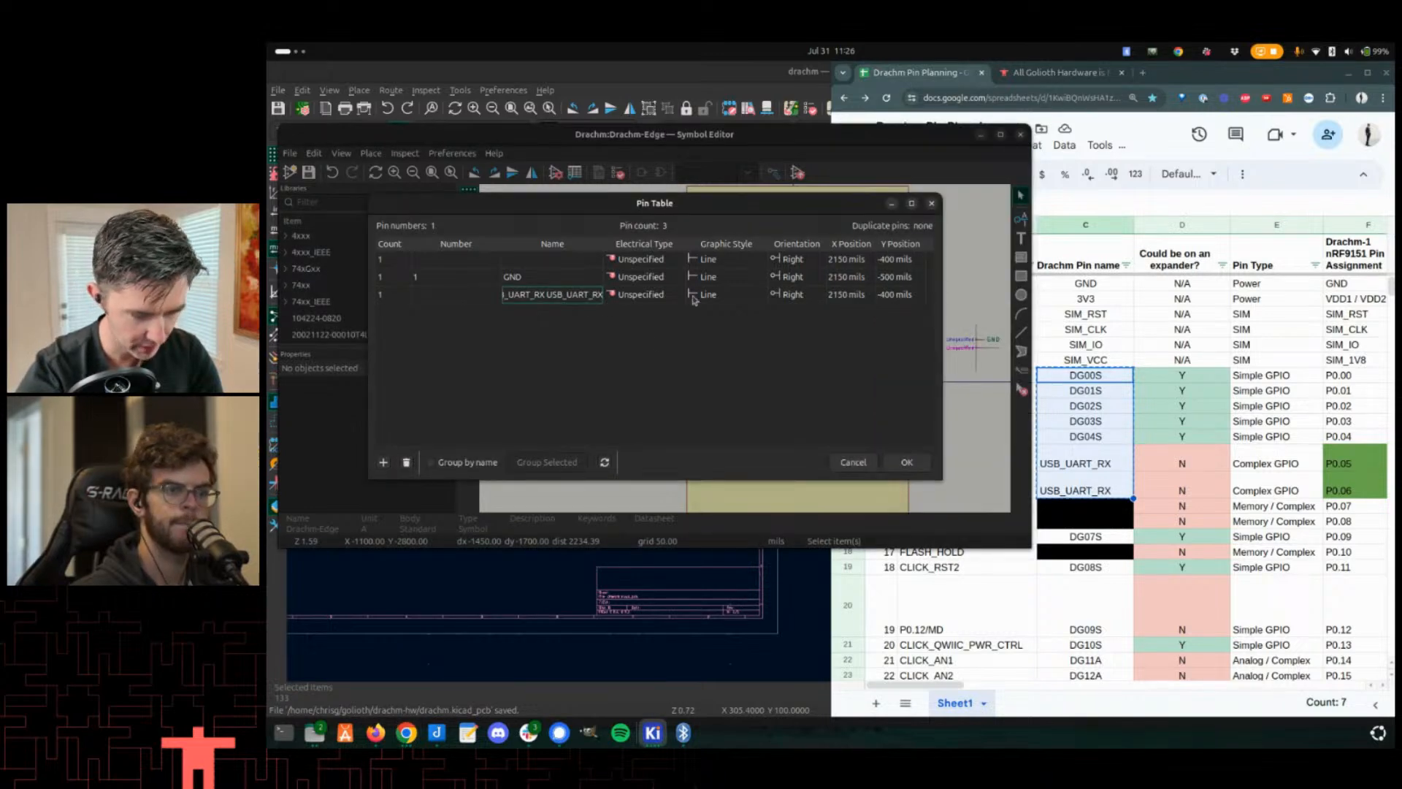
key(BackSpace)
key(BackSpace)
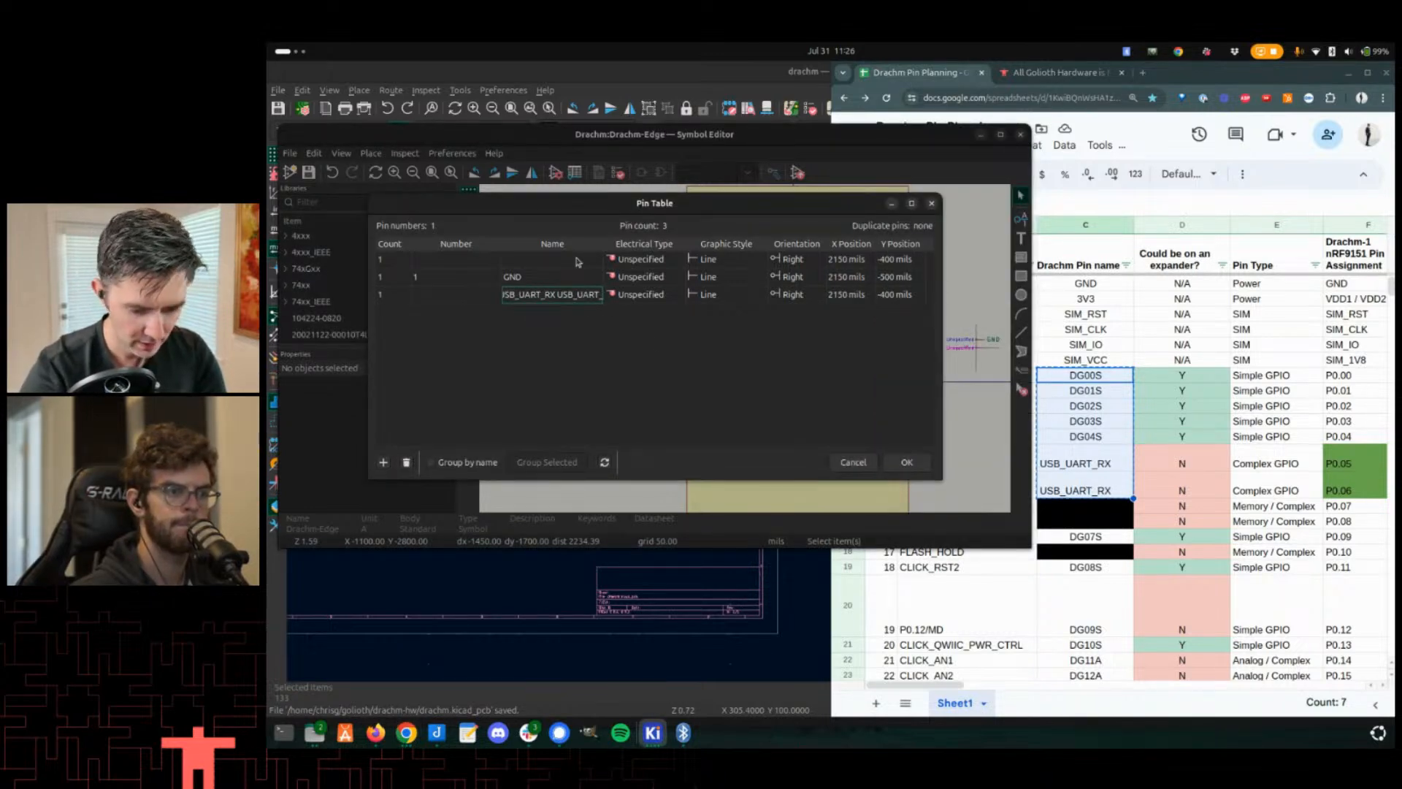
key(ctrl+a)
key(Delete)
- Add more pin rows and paste the copied names DG00S through USB_UART_RX into their Name cells
key(Return)
key(Return)
key(Return)
key(Return)
key(Return)
key(Return)
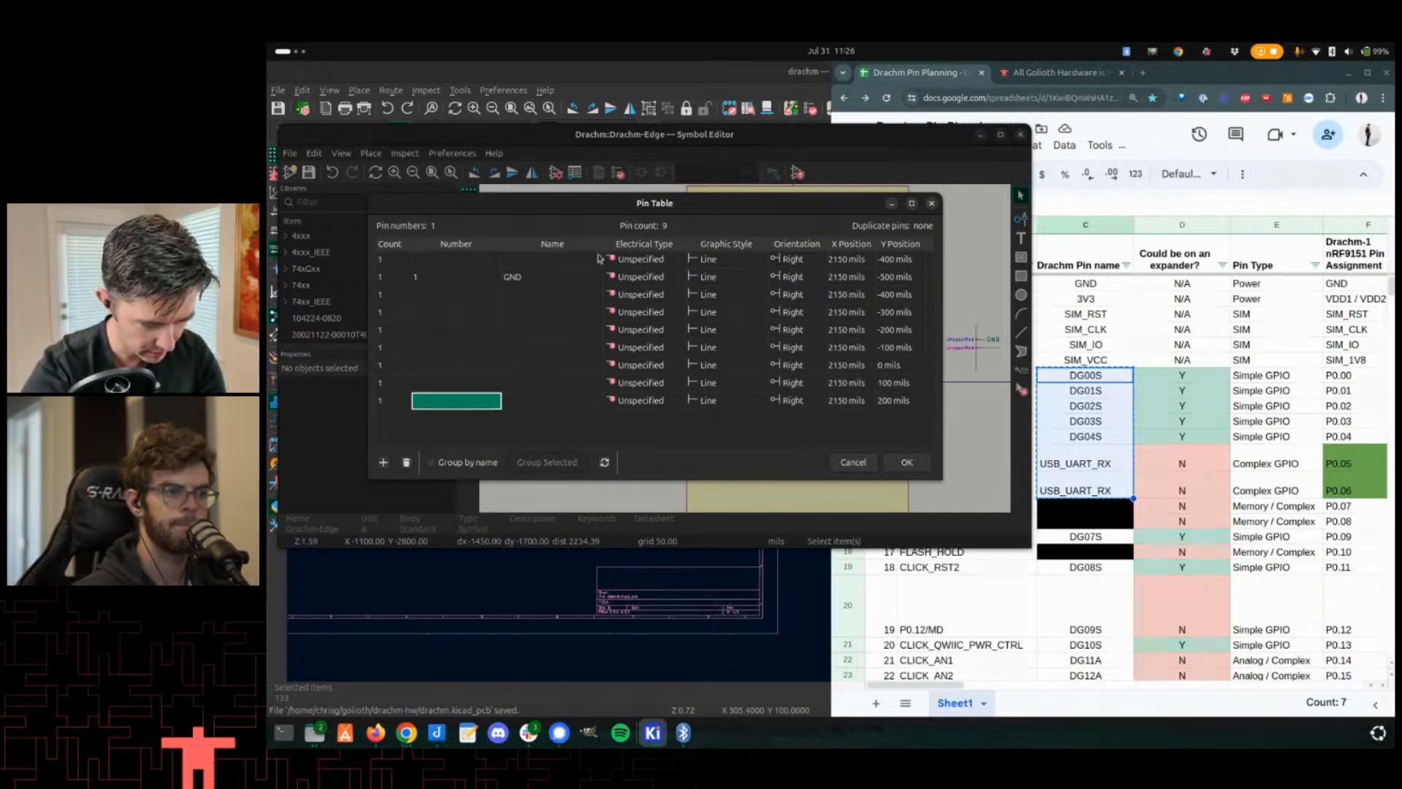
click(526, 314)
drag(522, 295, 527, 400)
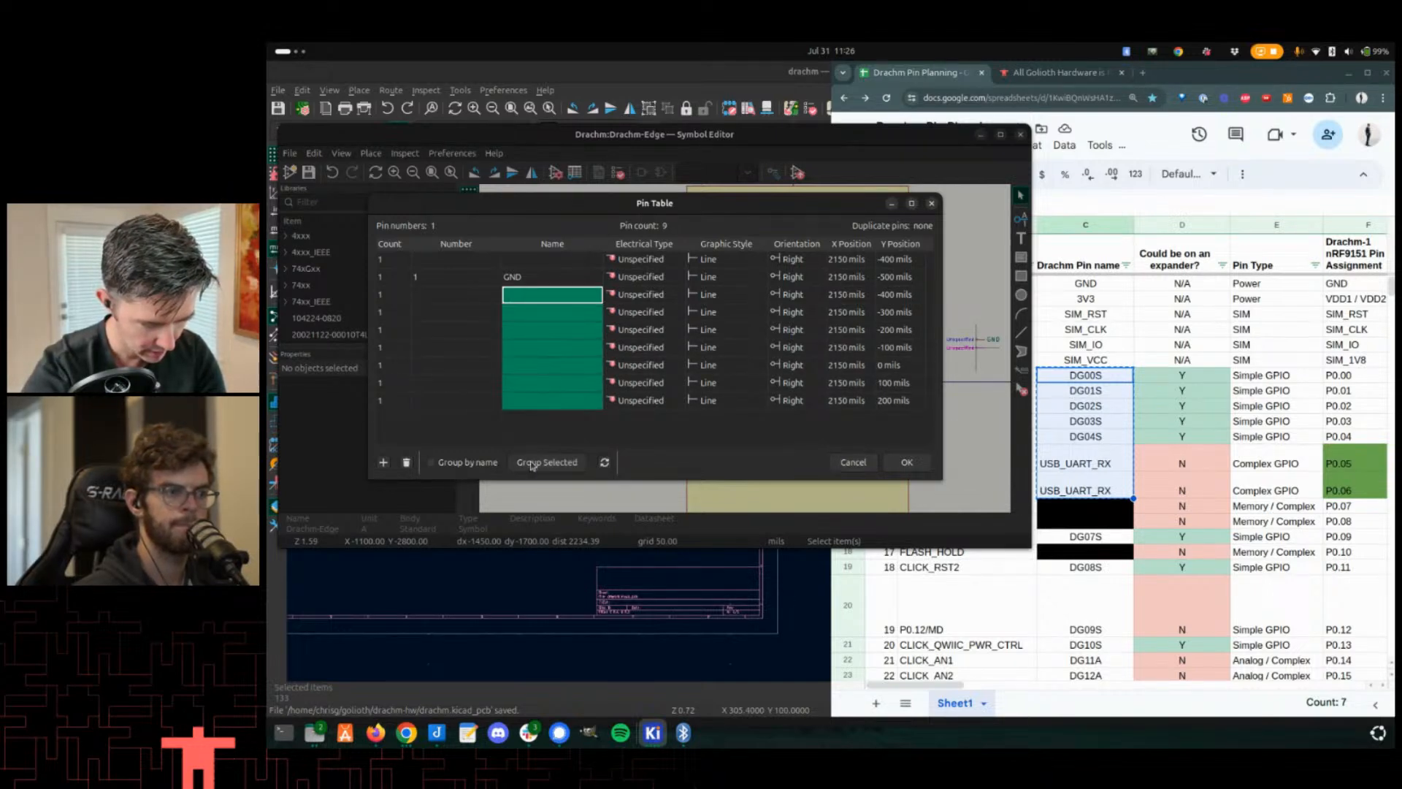
key(ctrl+v)
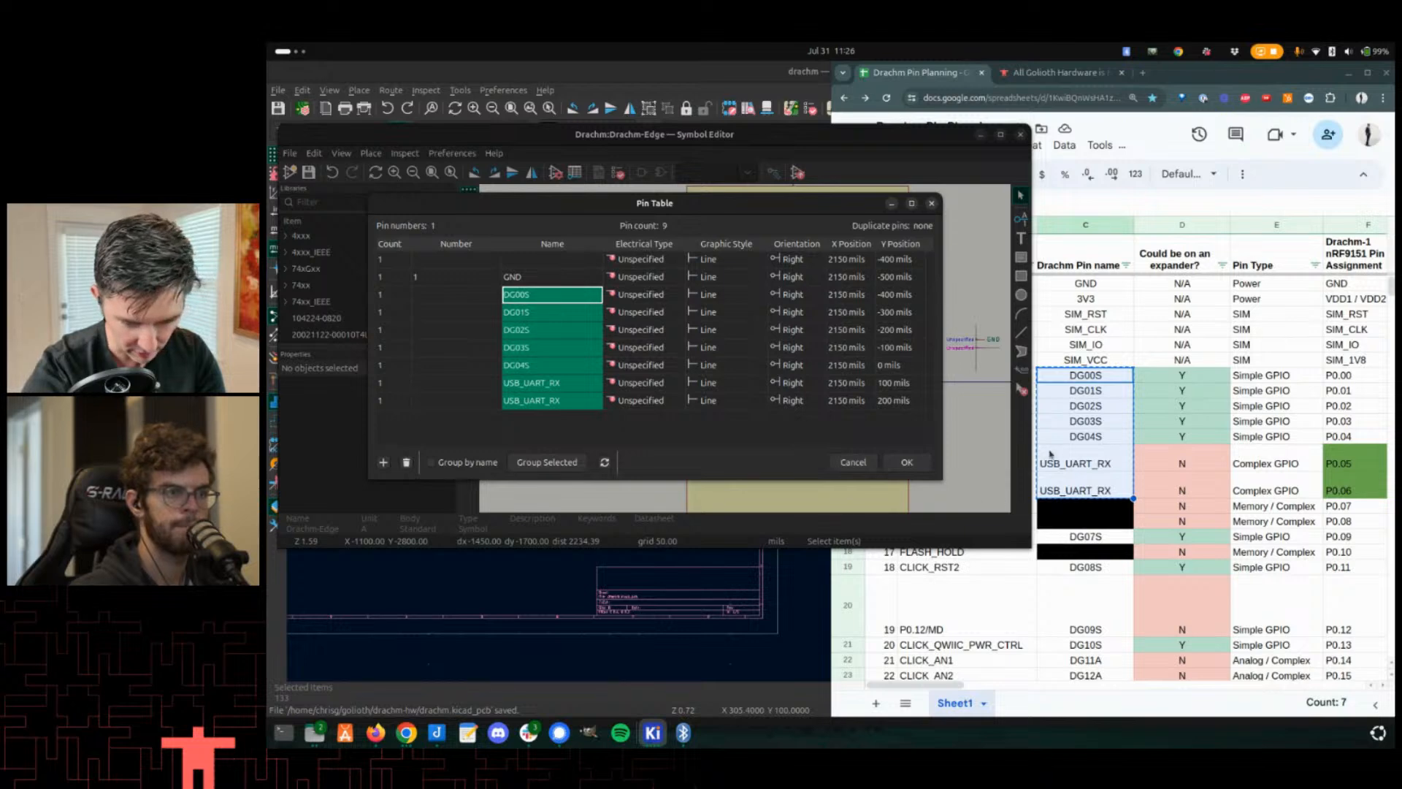
- Append another empty pin row below the last pin
click(572, 406)
key(End)
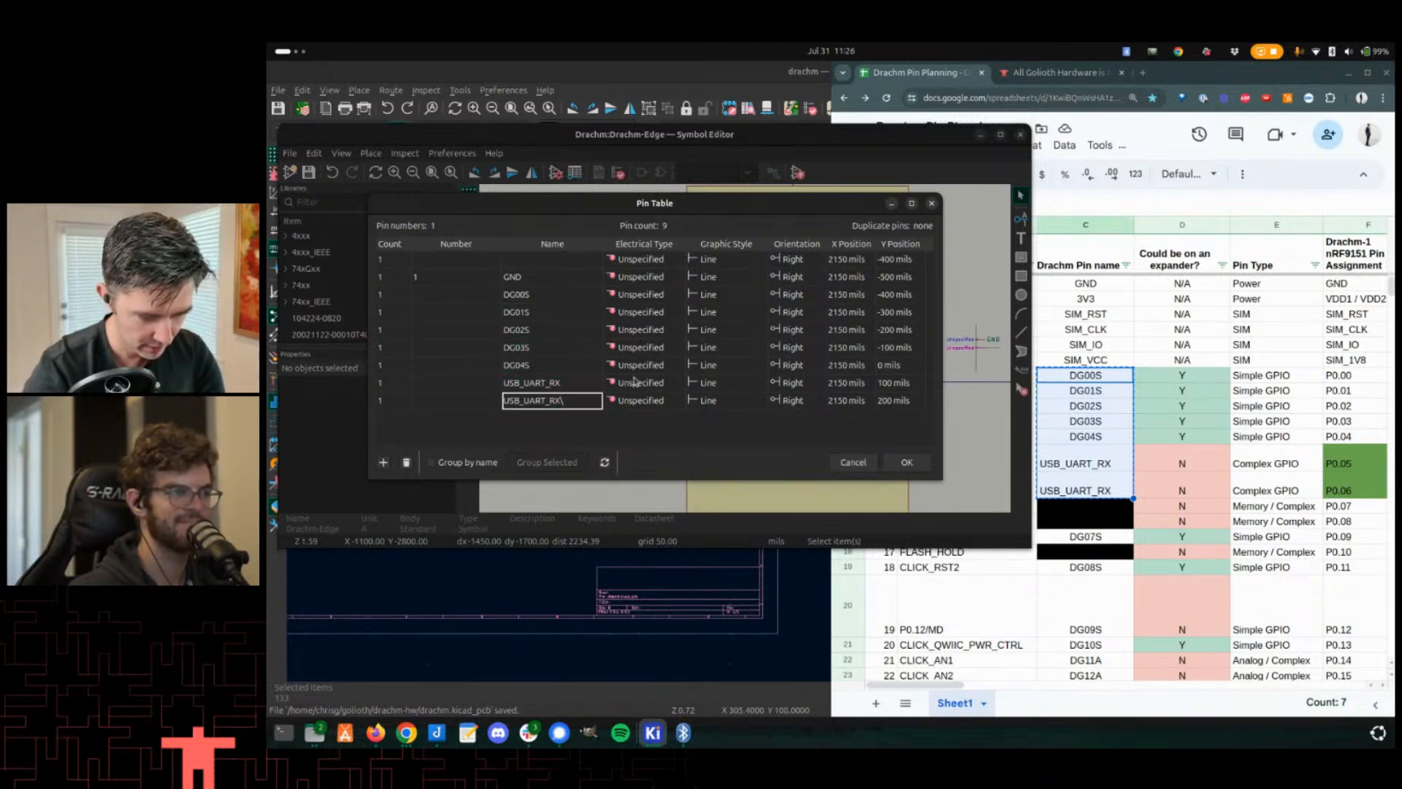
key(Return)
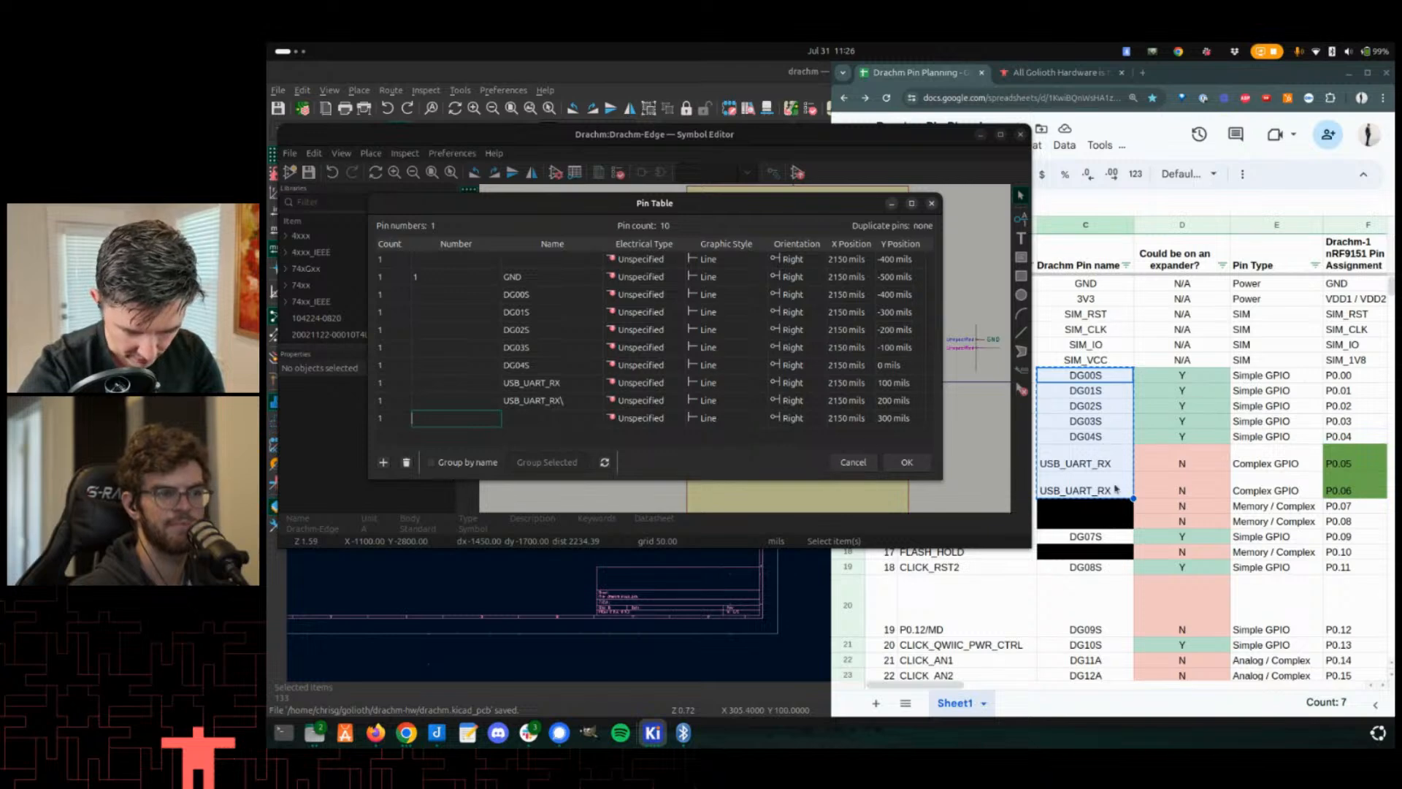
- Correct the spreadsheet's second USB_UART_RX pin name to USB_UART_TX
click(1116, 490)
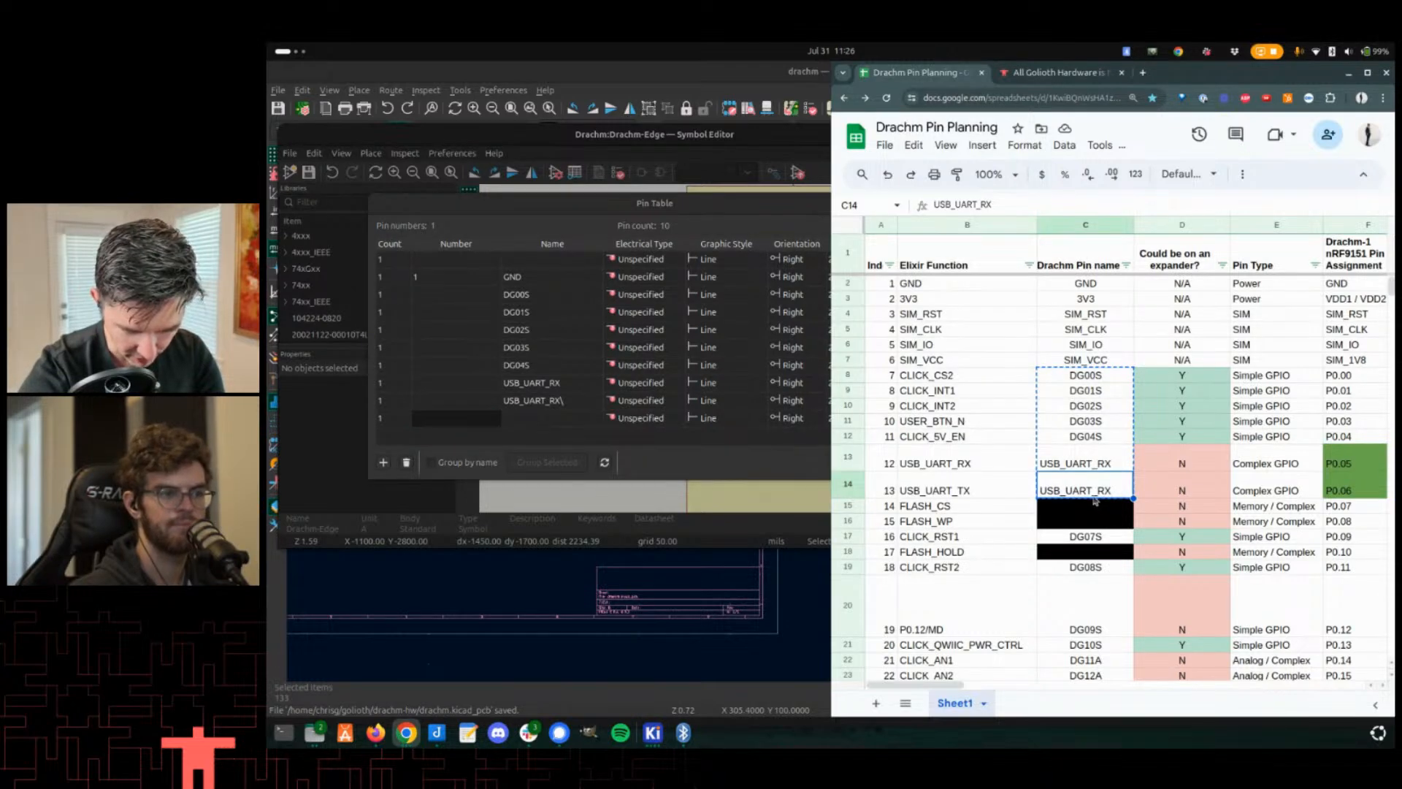
click(1116, 464)
double_click(1104, 480)
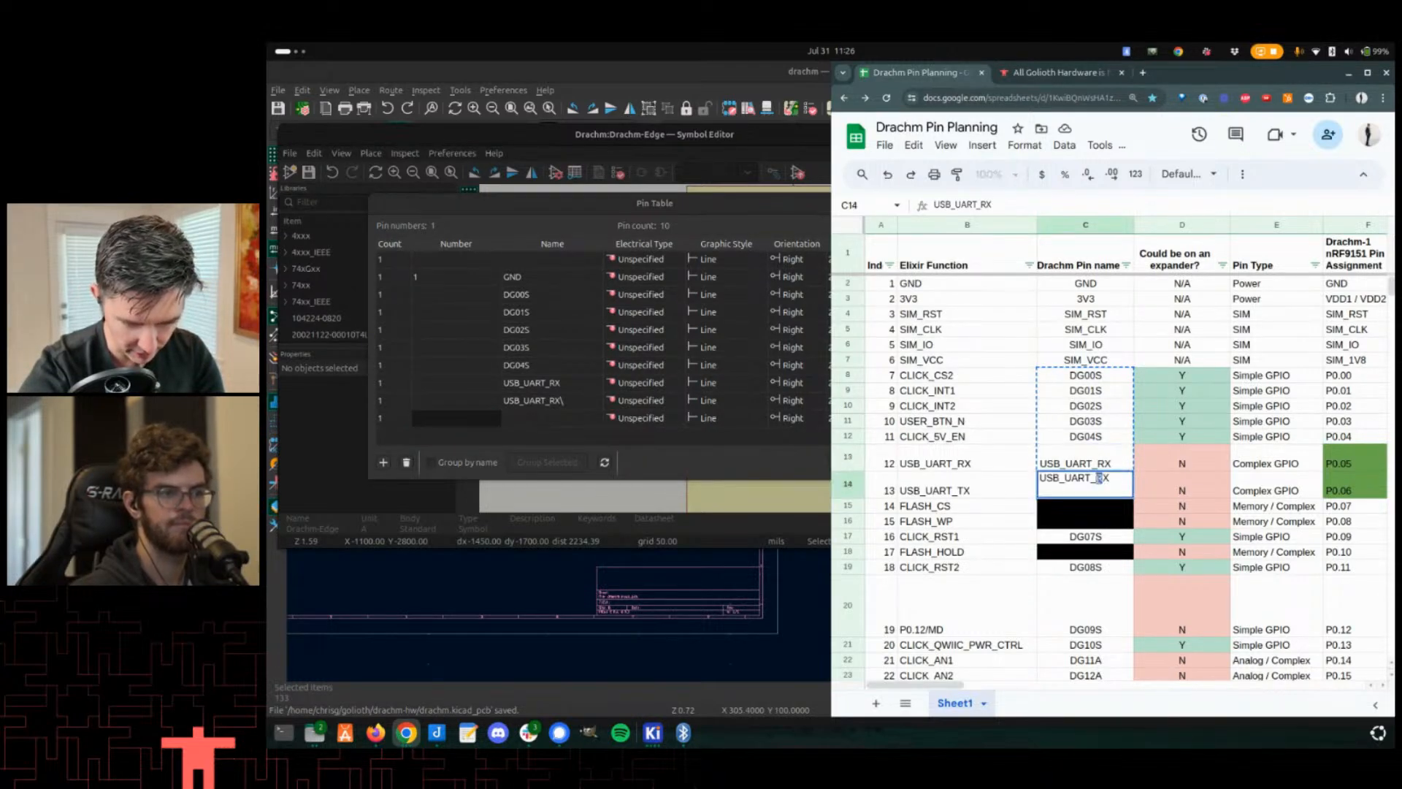
key(BackSpace)
key(BackSpace)
text(TX)
key(Return)
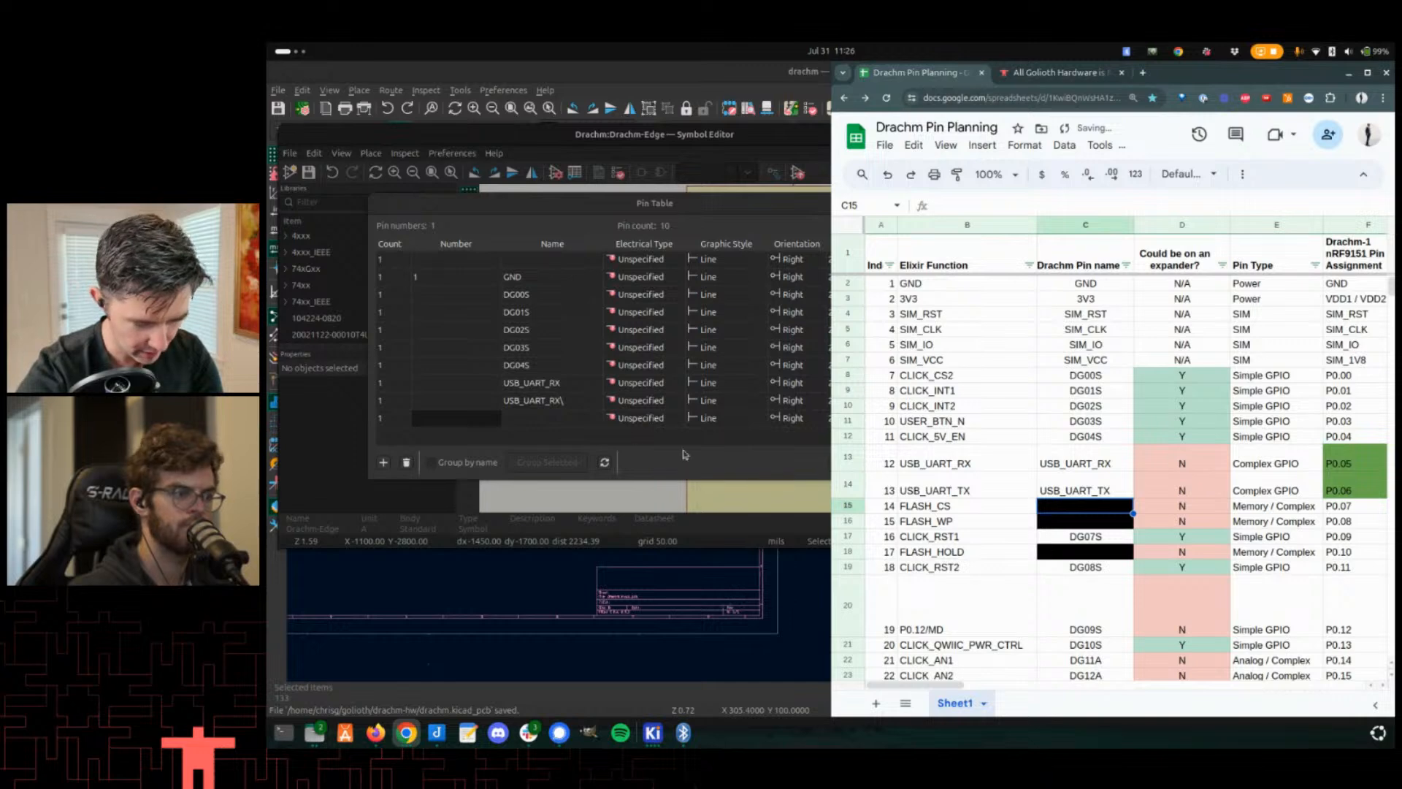
- Rename the duplicate USB_UART_RX pin to USB_UART_TX in the Pin Table
click(548, 400)
click(549, 402)
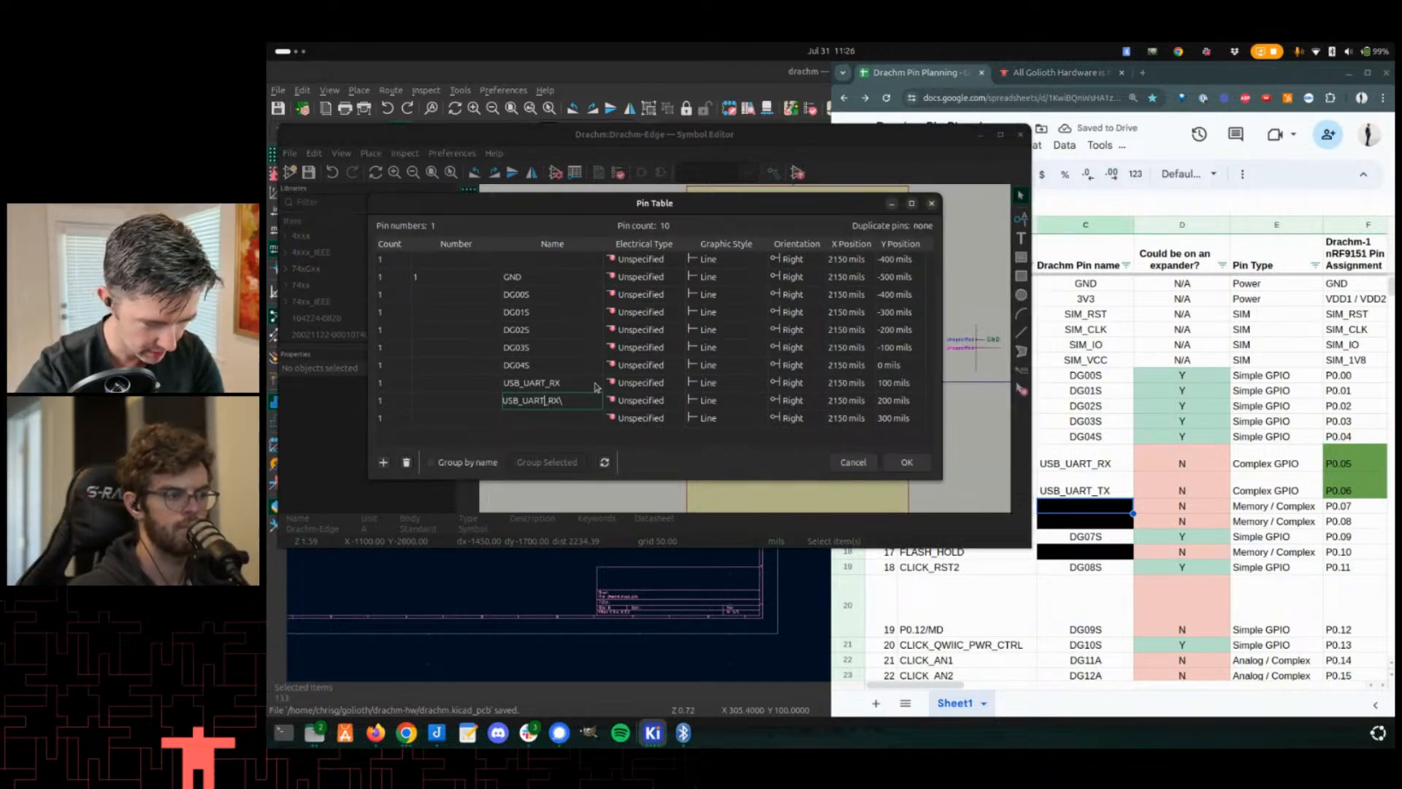
text(TX)
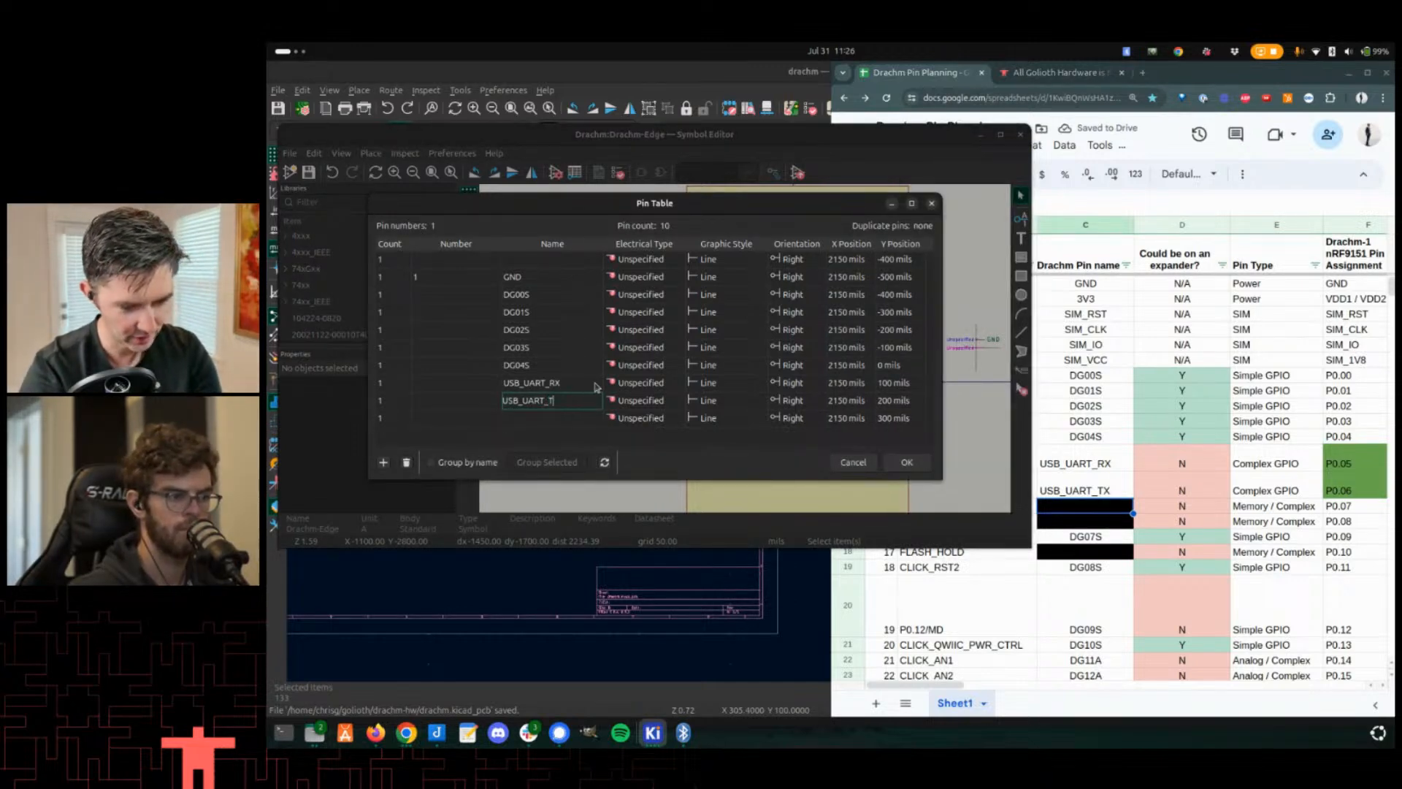
key(Return)
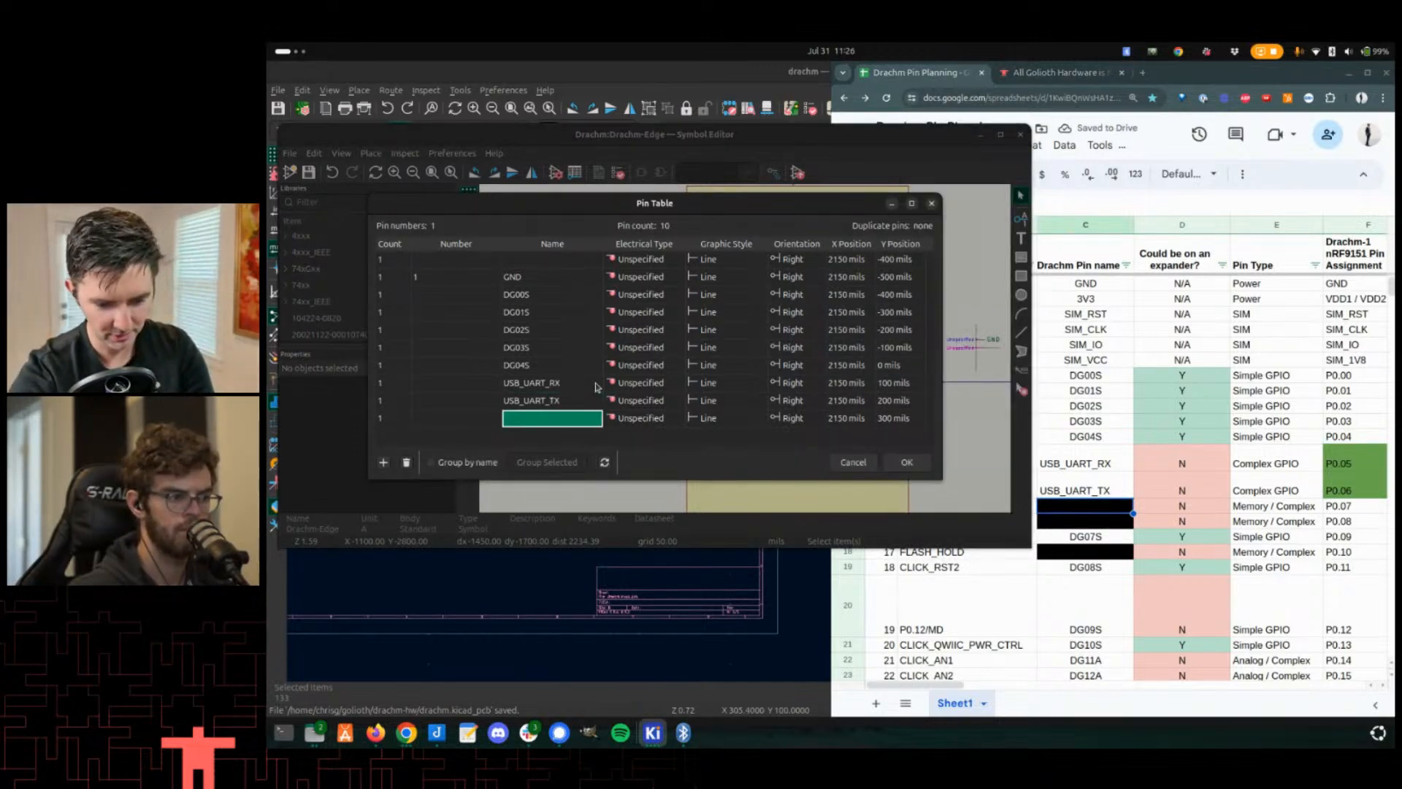
- Copy DG07S from the spreadsheet into the new pin row's name
click(1088, 538)
key(ctrl+c)
click(574, 425)
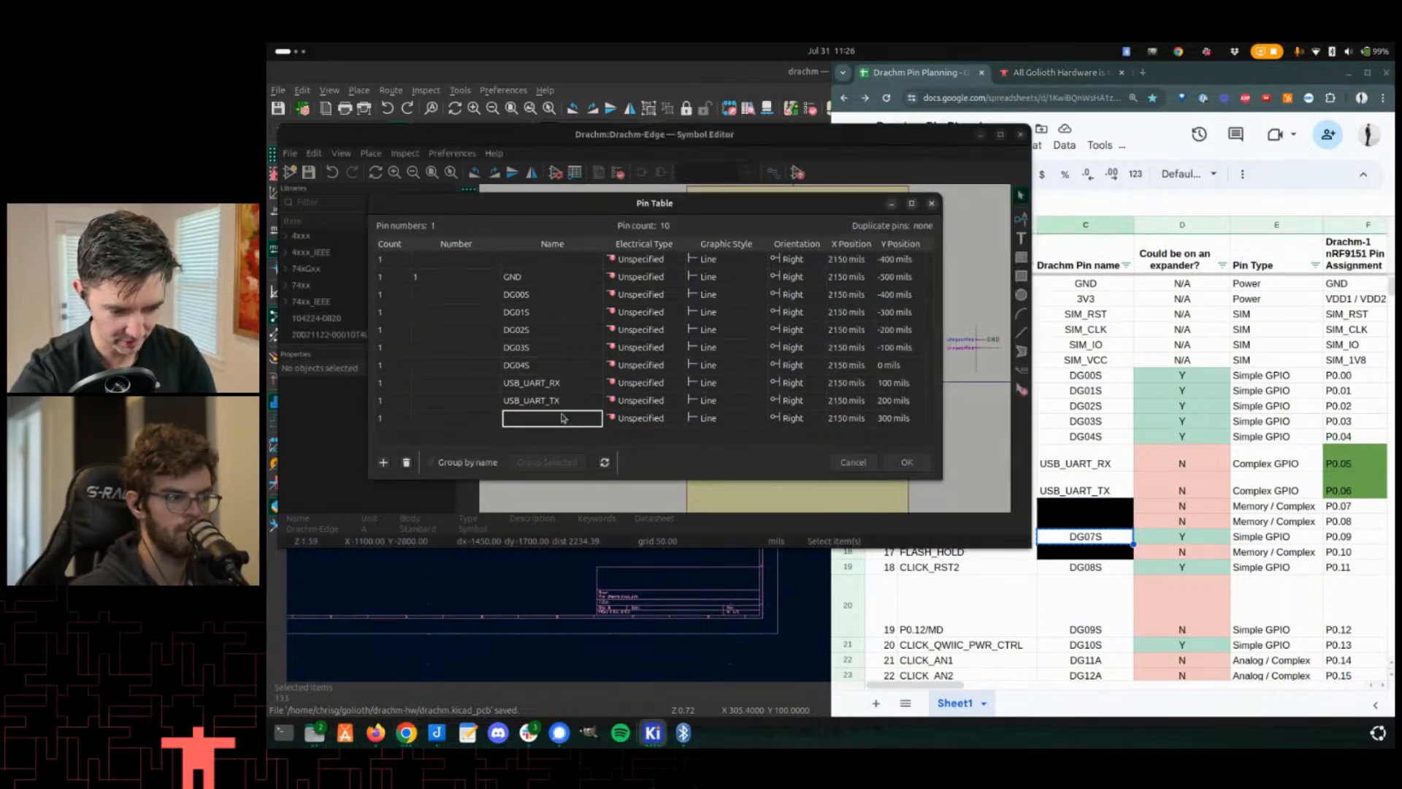
click(566, 420)
key(ctrl+v)
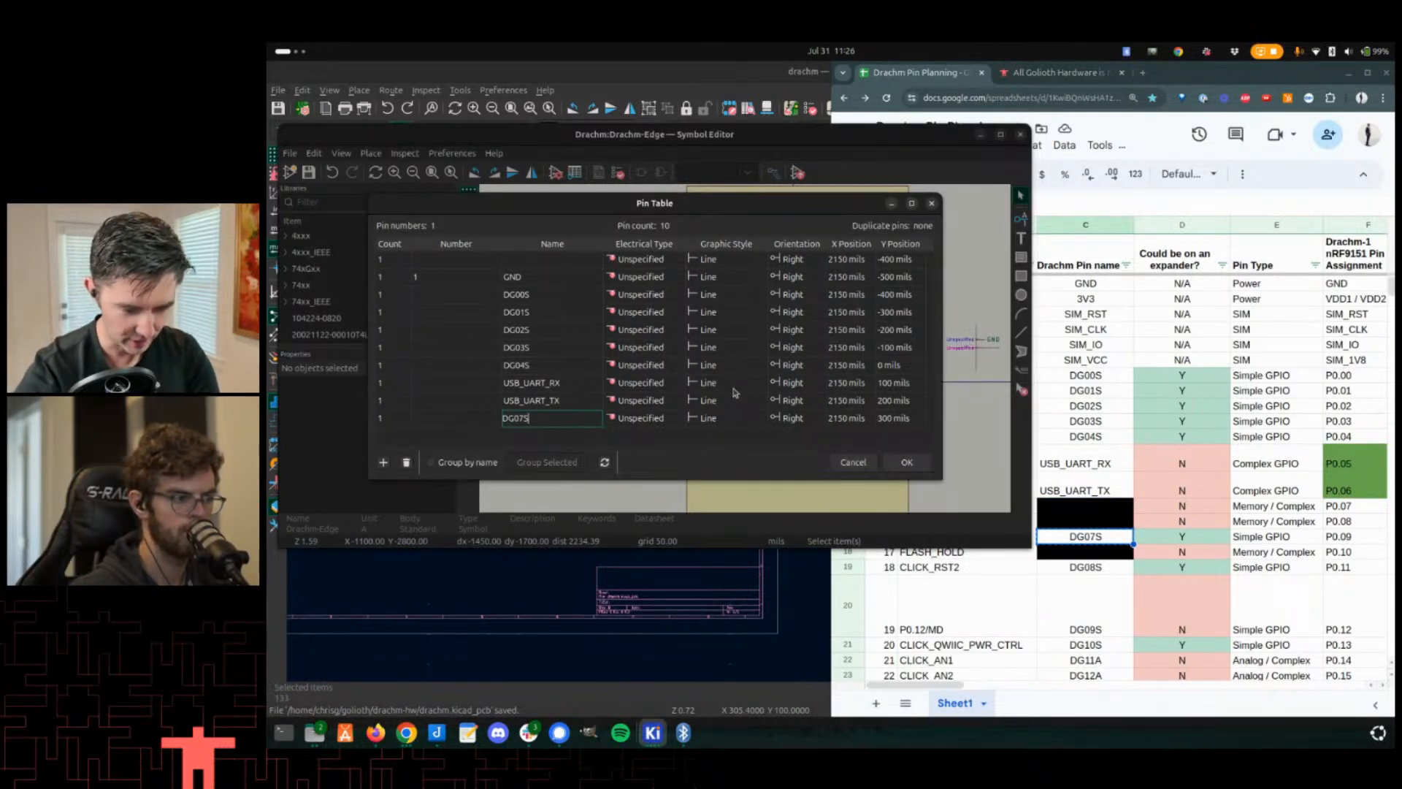
- Add six more empty pin rows to the Pin Table
key(Return)
key(Return)
key(Return)
key(Return)
key(Return)
key(Return)
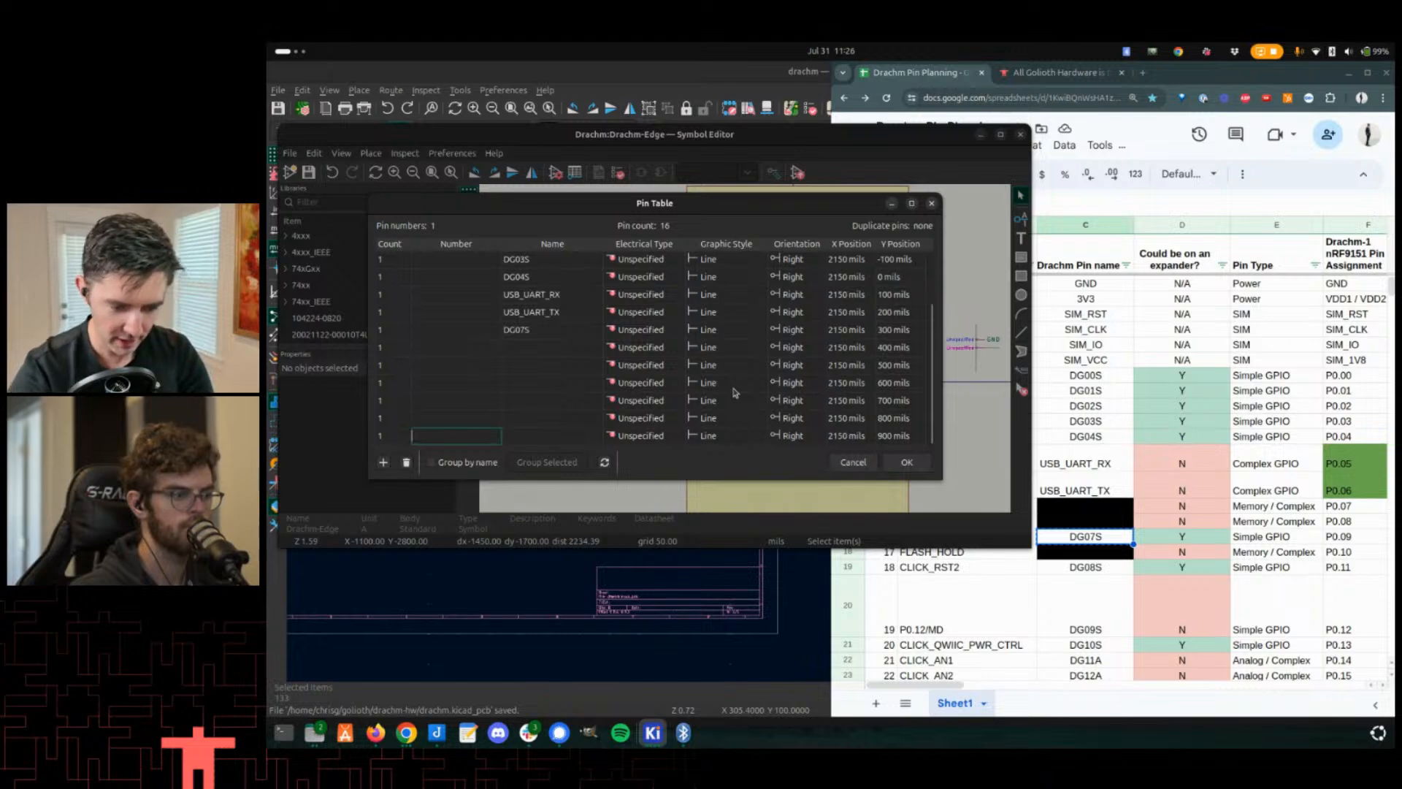
key(Return)
key(Return)
key(Return)
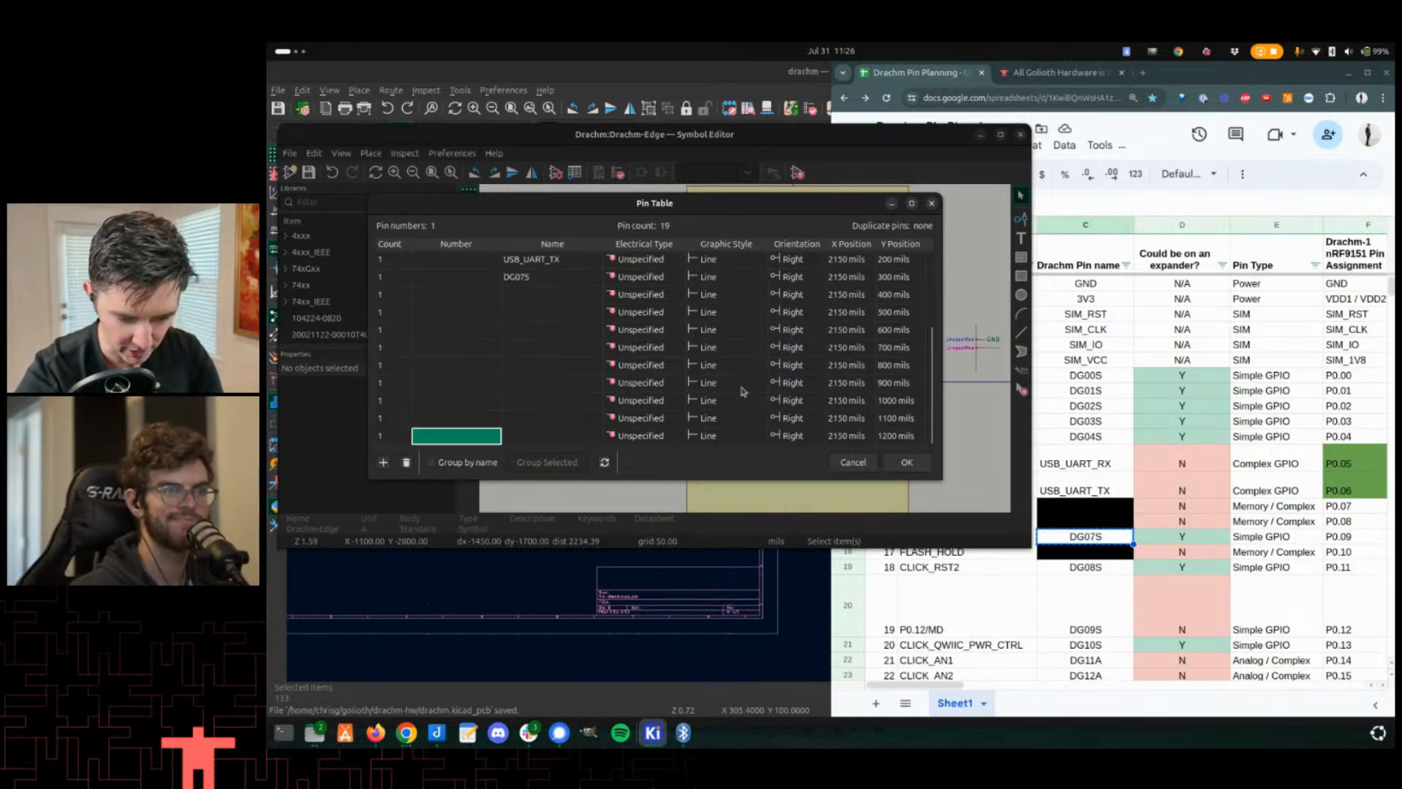
- Copy the pin names DG08S through DG14 from the planning spreadsheet
scroll(1125, 594, down, 2)
drag(1096, 501, 1100, 660)
key(ctrl+c)
click(519, 294)
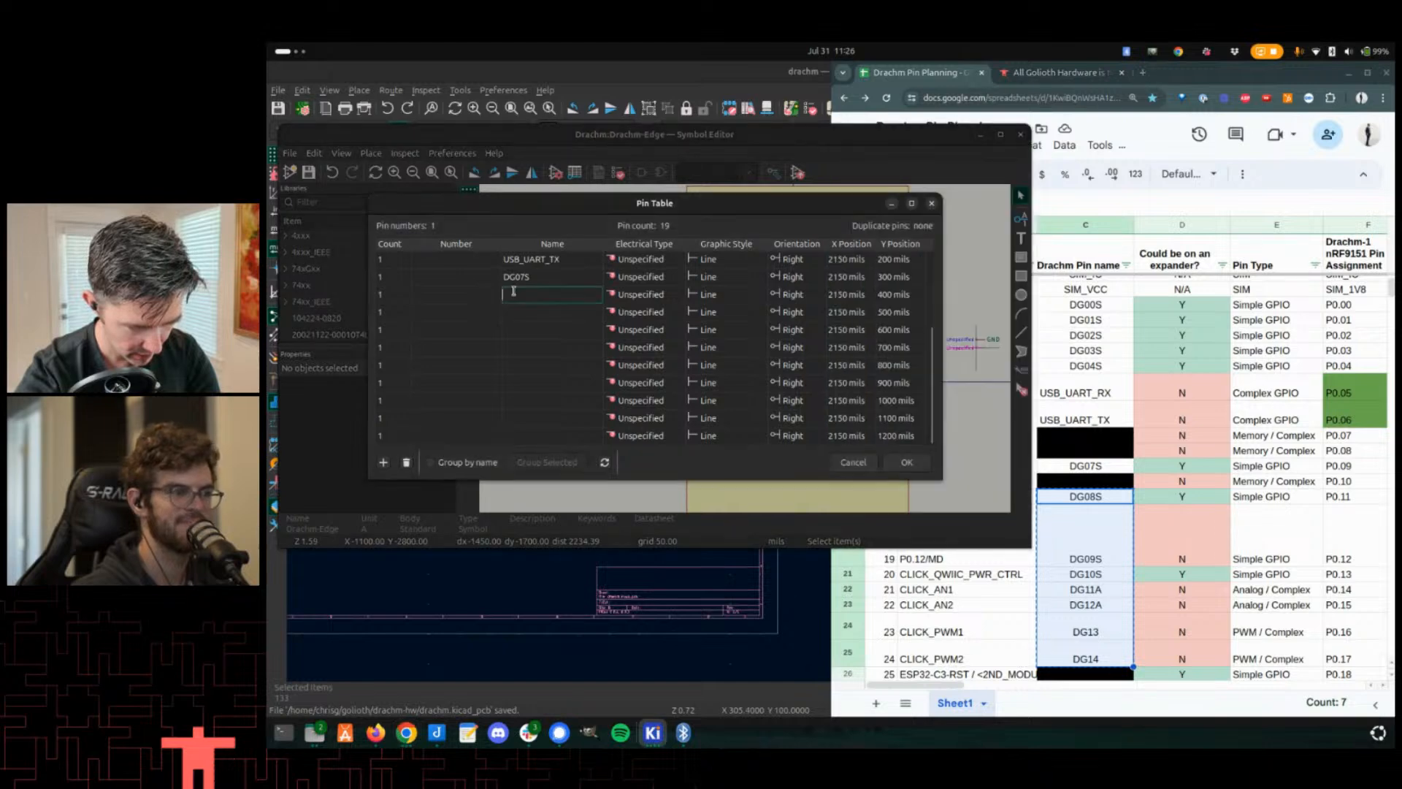
key(ctrl+v)
key(Escape)
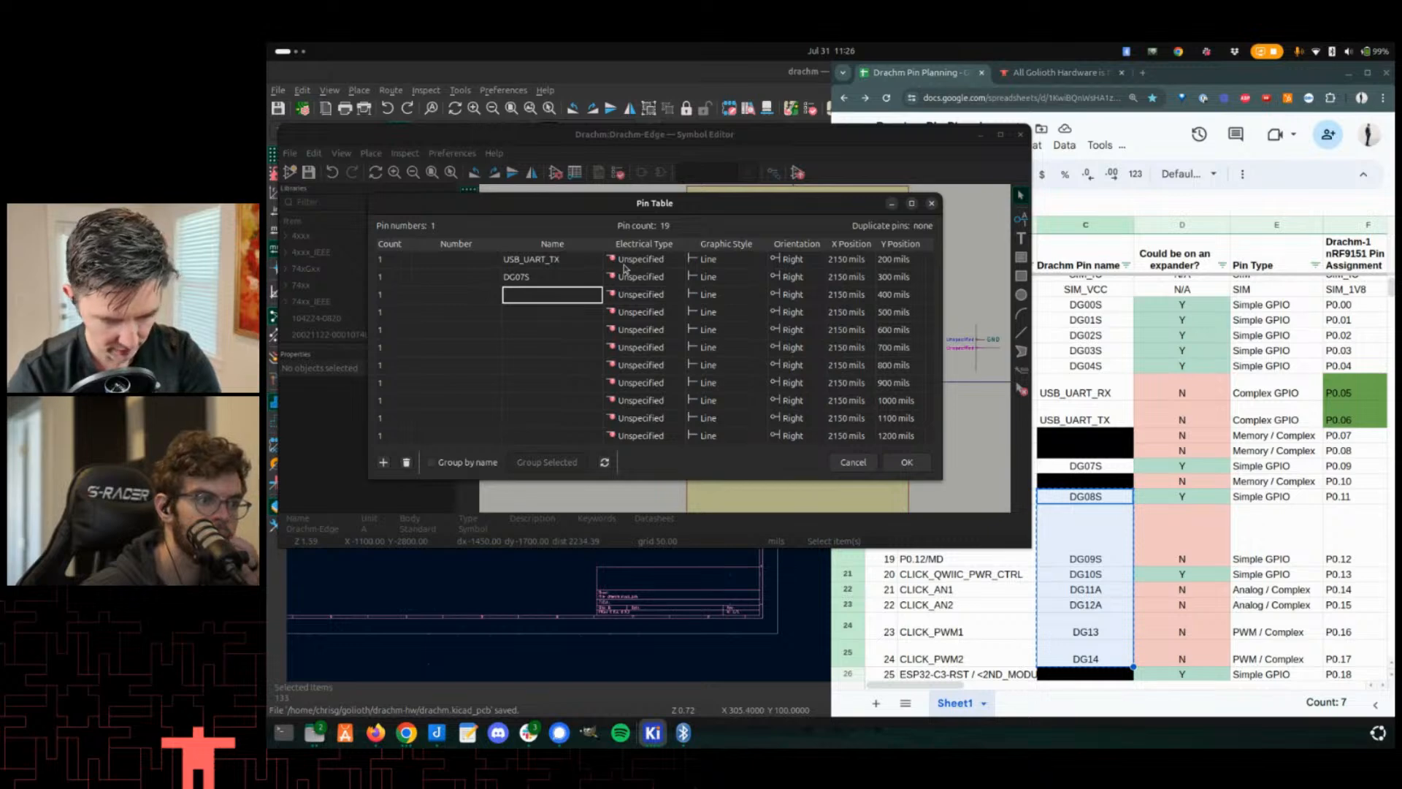
- Paste DG08S through DG14 into the empty pin rows' Name cells
key(shift+Down)
key(shift+Down)
key(shift+Down)
key(shift+Down)
key(shift+Down)
key(shift+Down)
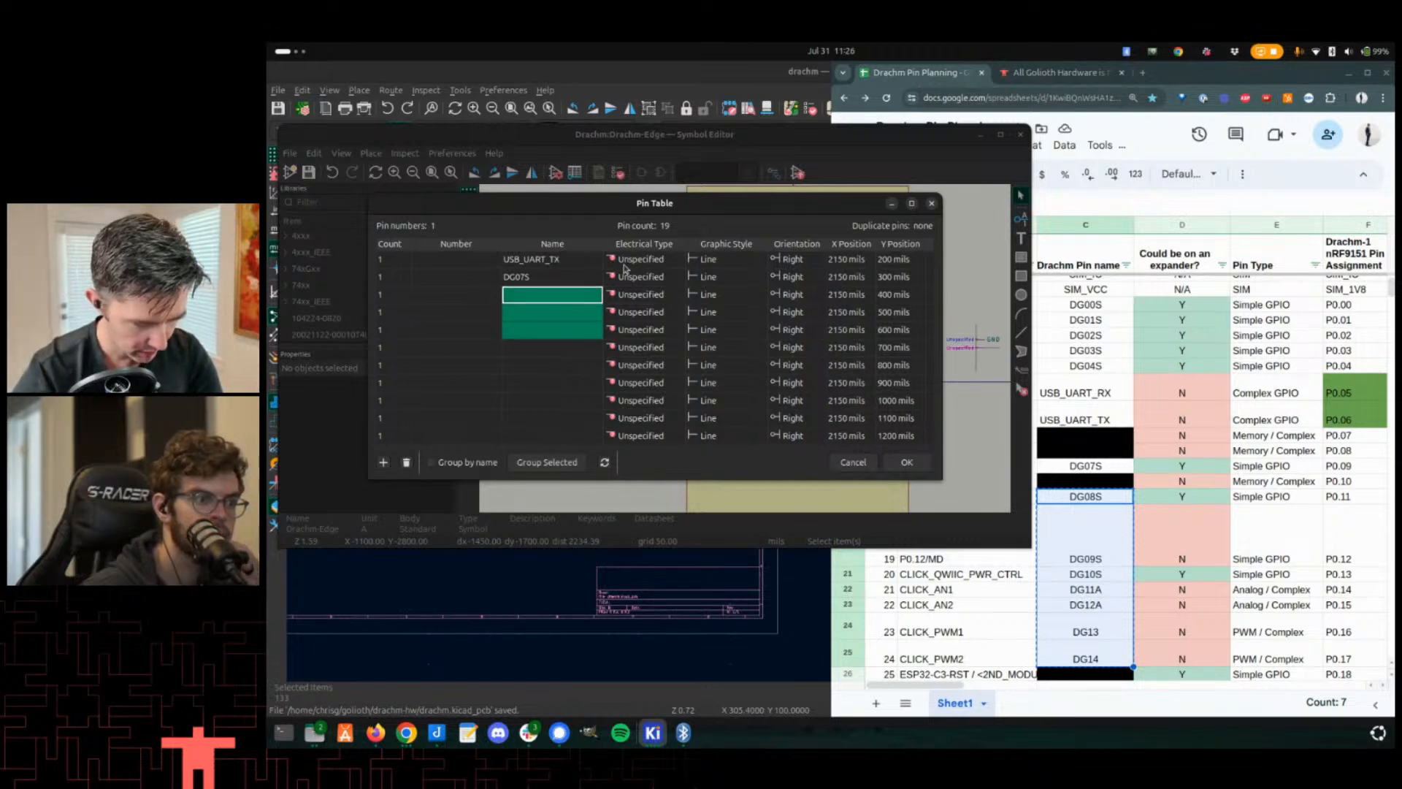
key(ctrl+v)
key(Down)
key(Down)
key(Down)
key(Down)
key(Down)
key(Down)
key(Down)
key(Down)
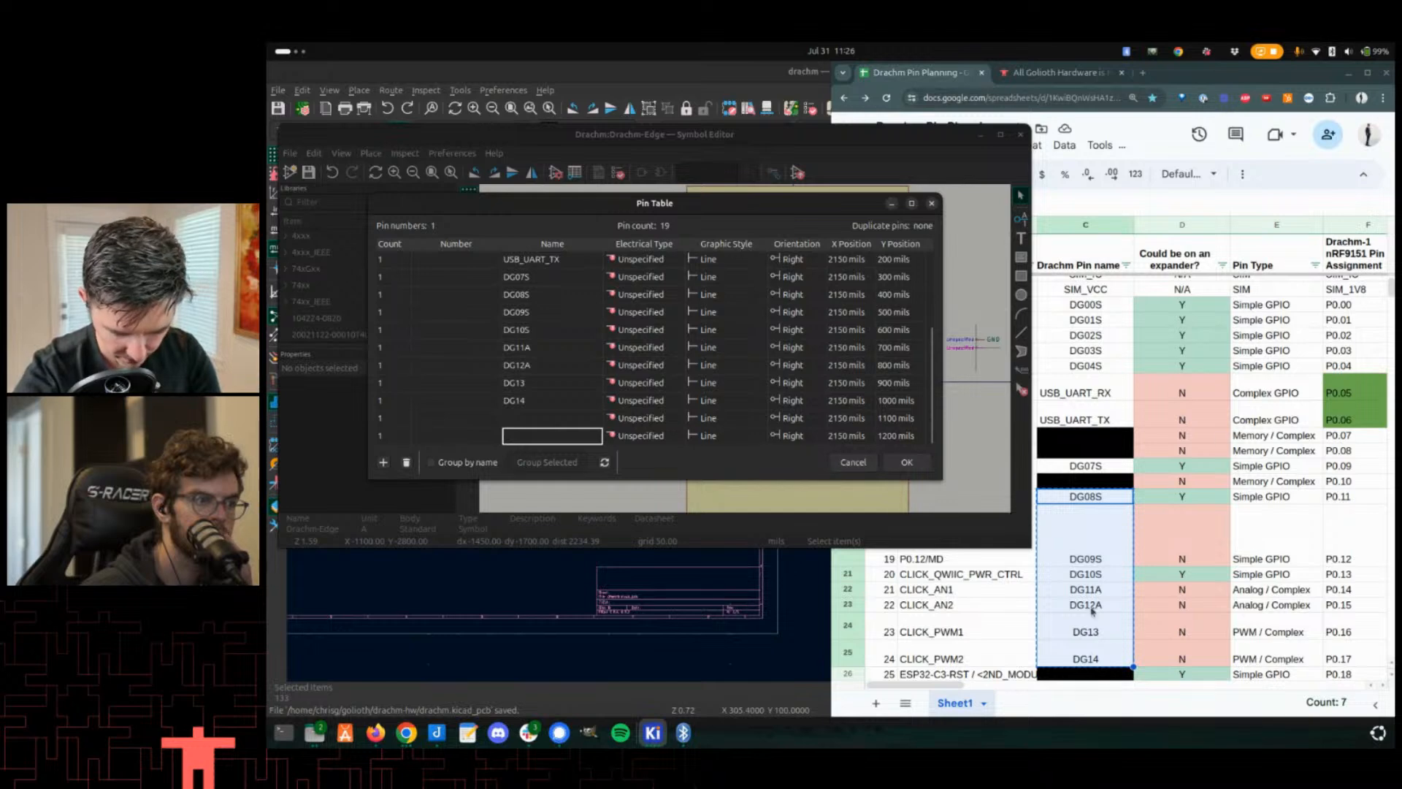
- Select the pin names DG15 through DG20 in the planning spreadsheet
scroll(1094, 611, down, 3)
click(1117, 548)
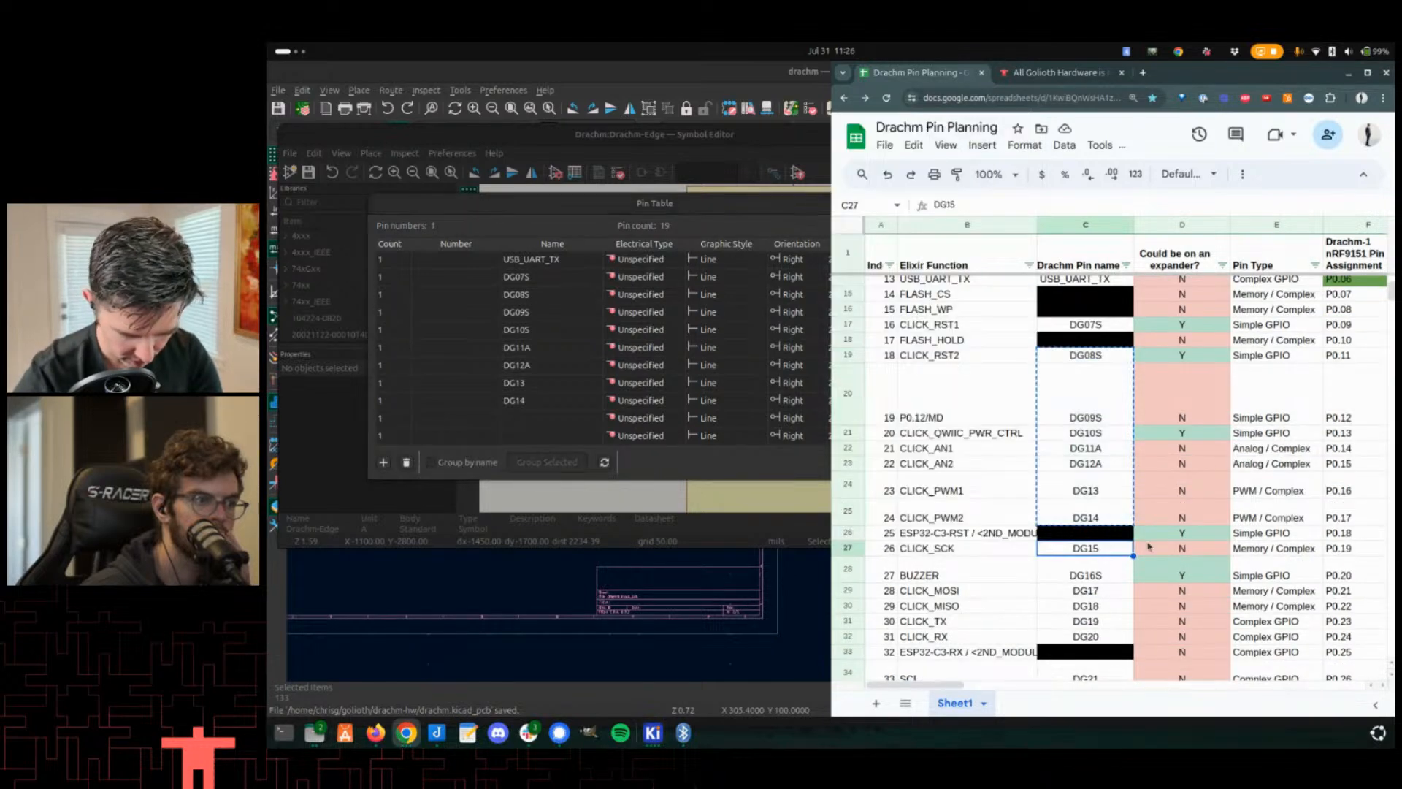
key(shift+Down)
key(shift+Down)
key(shift+Down)
key(shift+Down)
key(shift+Down)
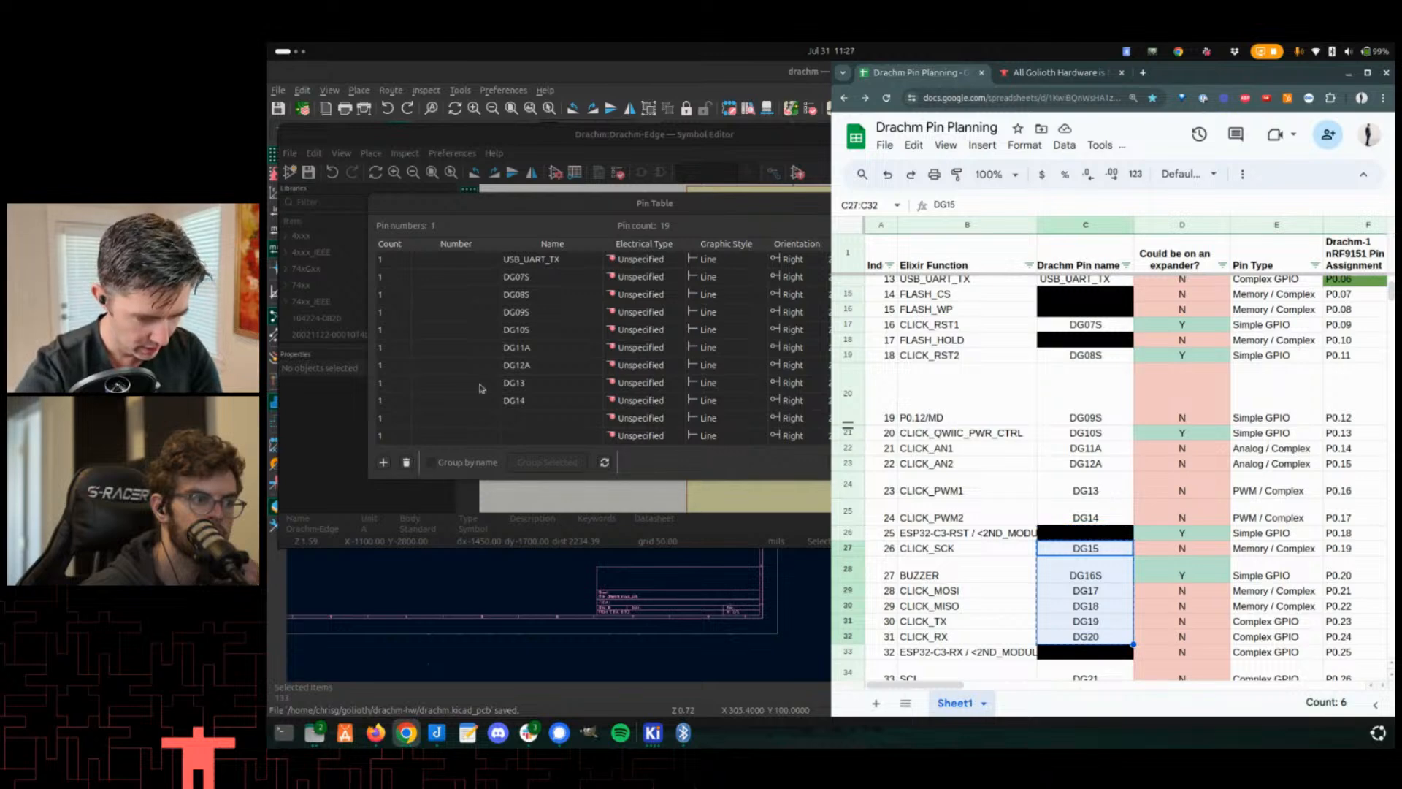
- Add four more empty pin rows to the Pin Table
click(500, 406)
key(Down)
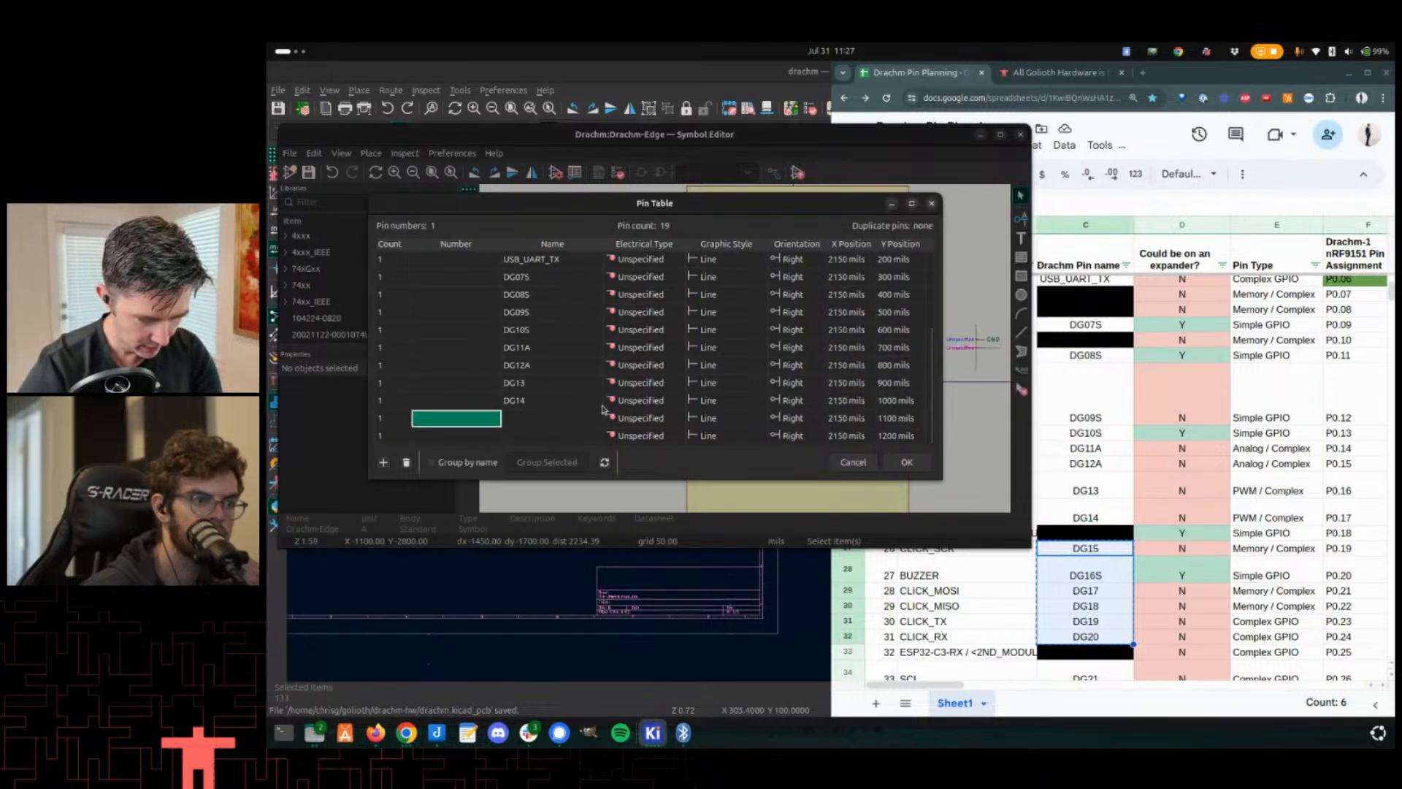
key(Right)
key(Down)
key(Return)
key(Return)
key(Return)
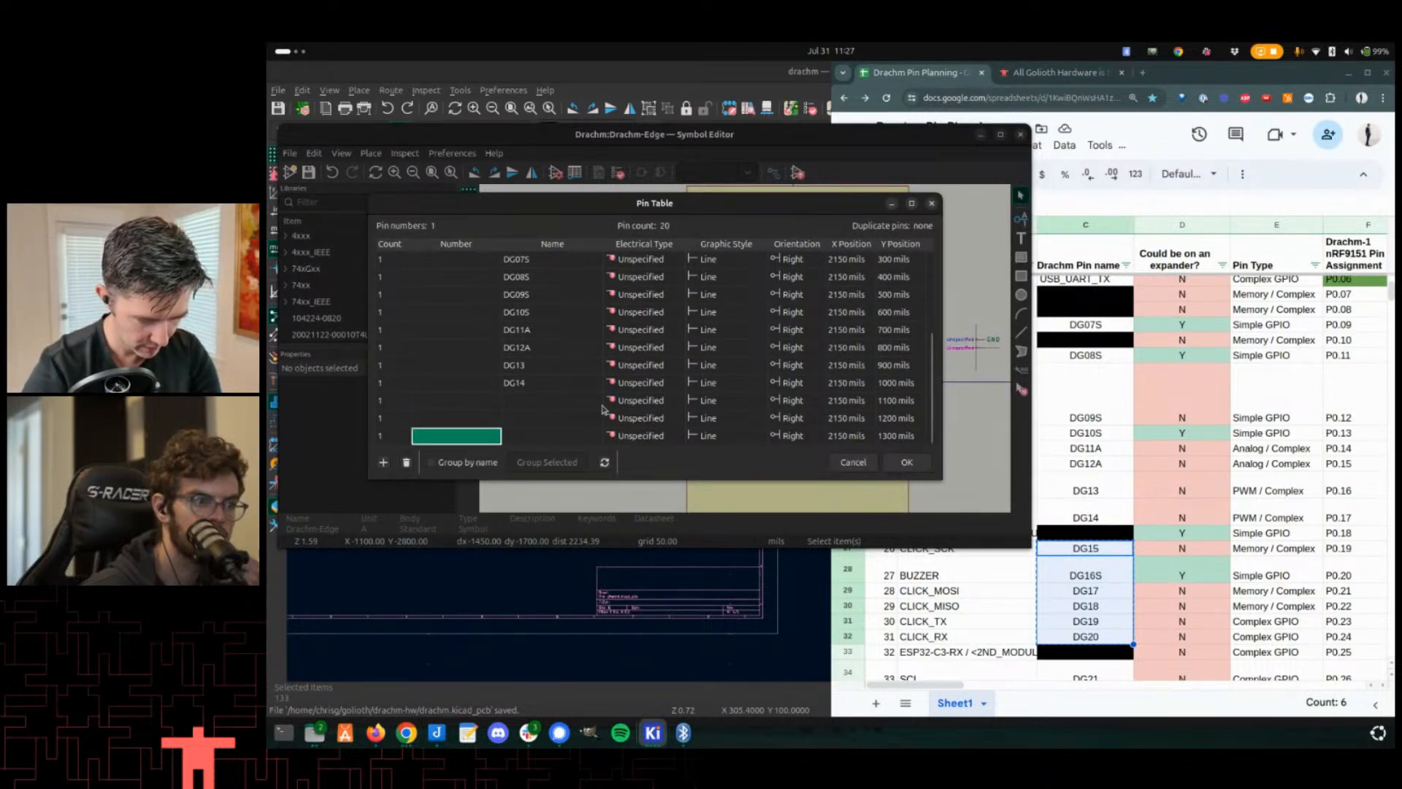
key(Return)
- Paste DG15 through DG20 into the new pin rows' Name cells
key(Up)
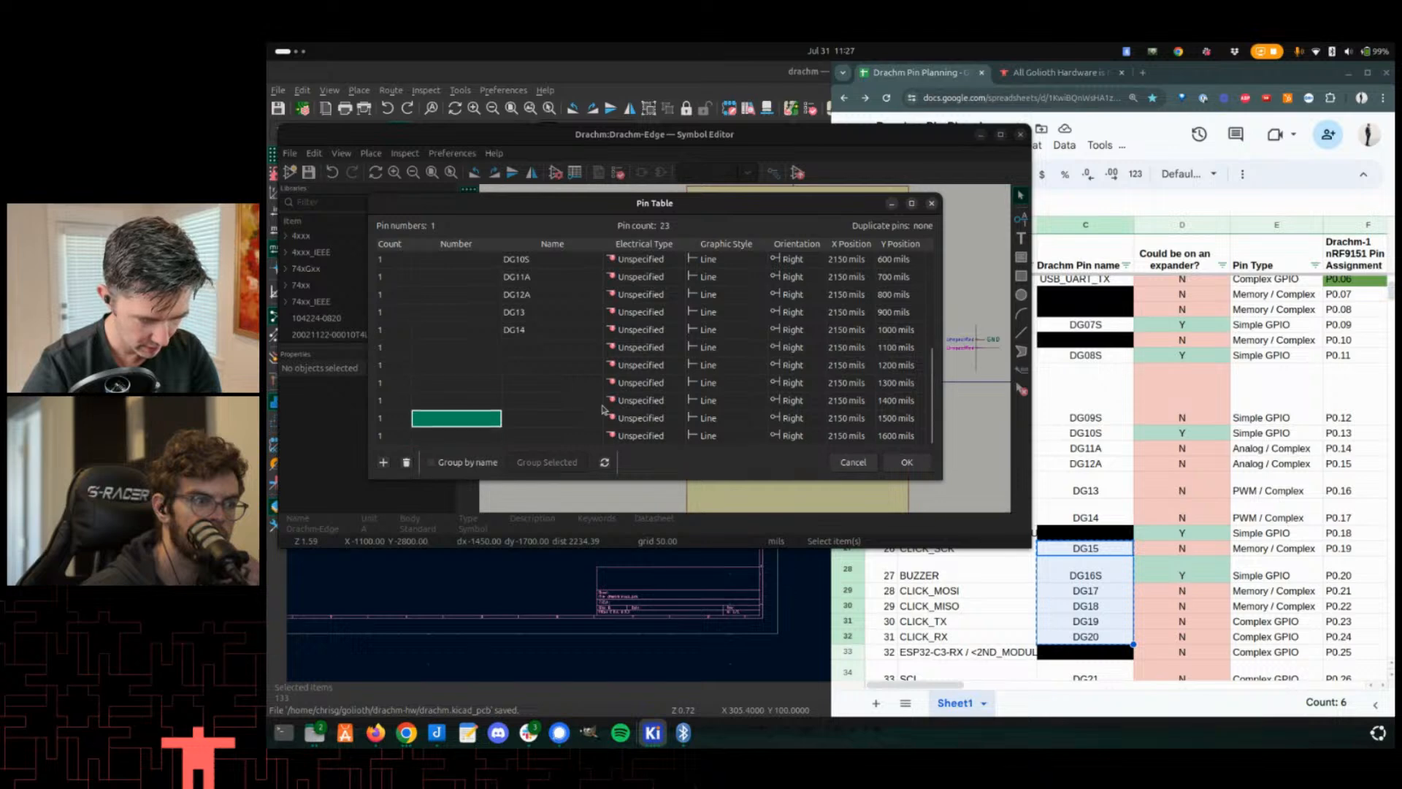
key(Up)
key(Up)
key(Up)
key(Up)
key(Right)
key(shift+Down)
key(shift+Down)
key(shift+Down)
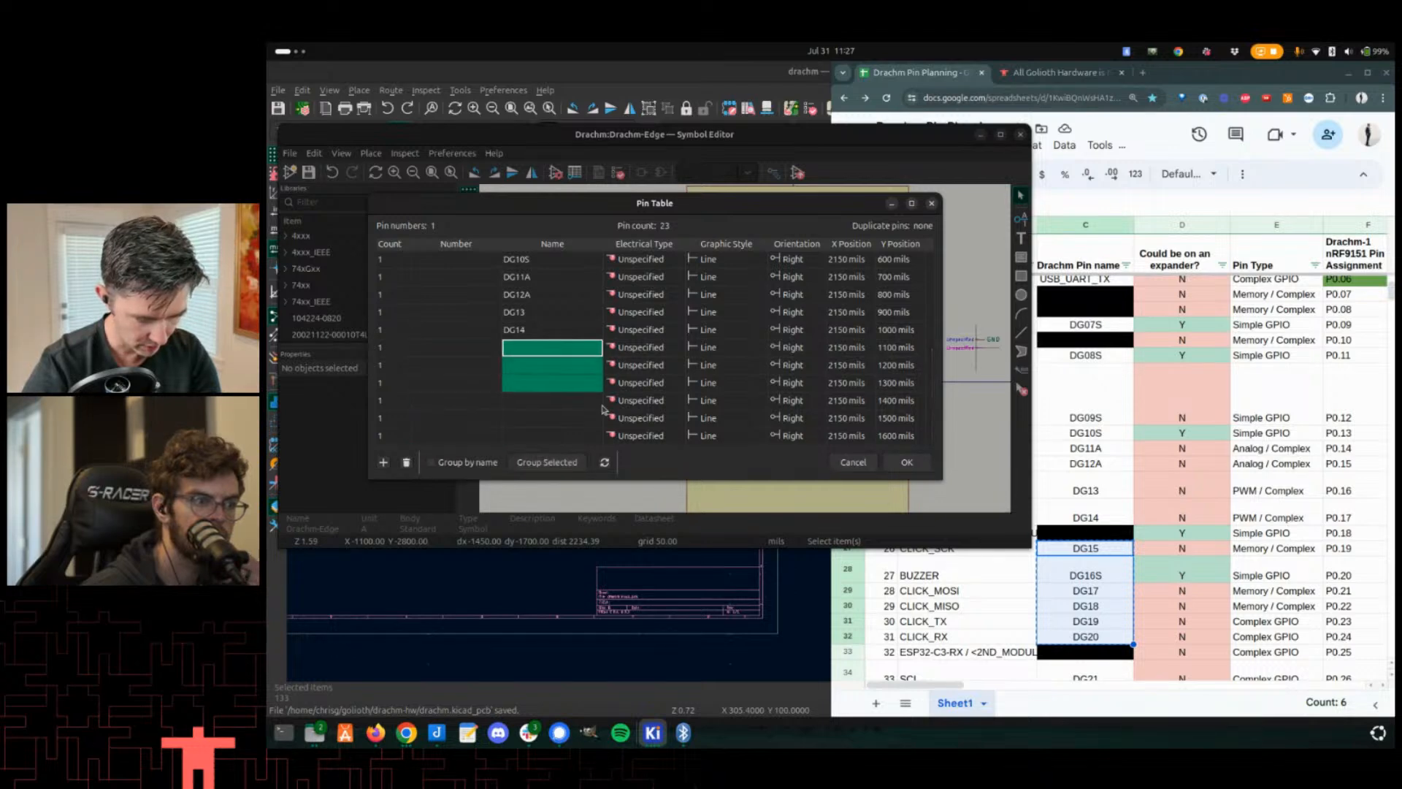
key(ctrl+v)
- Add three more empty pin rows to the Pin Table
key(Down)
key(Down)
key(Down)
key(Down)
key(Down)
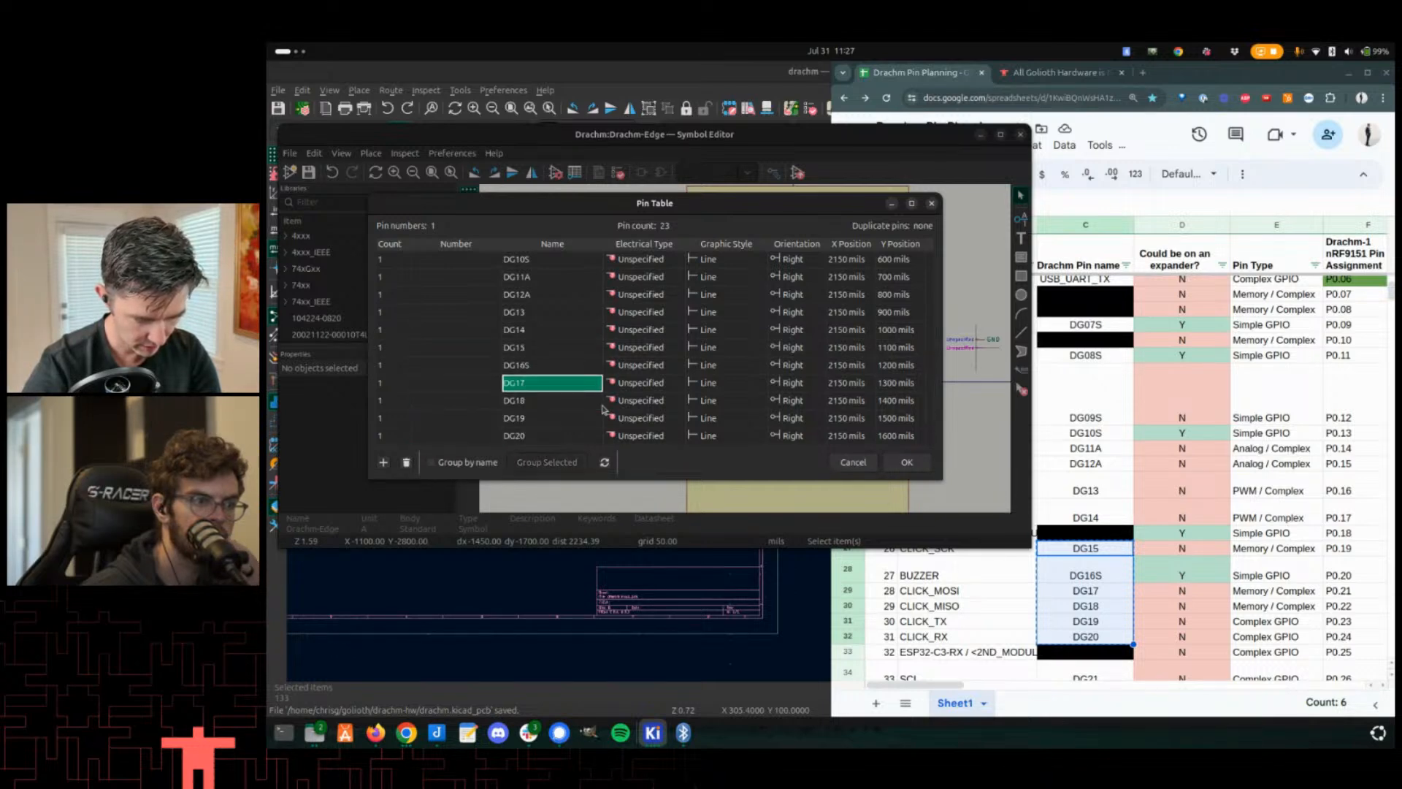
key(Return)
key(Return)
key(Return)
key(Return)
key(Return)
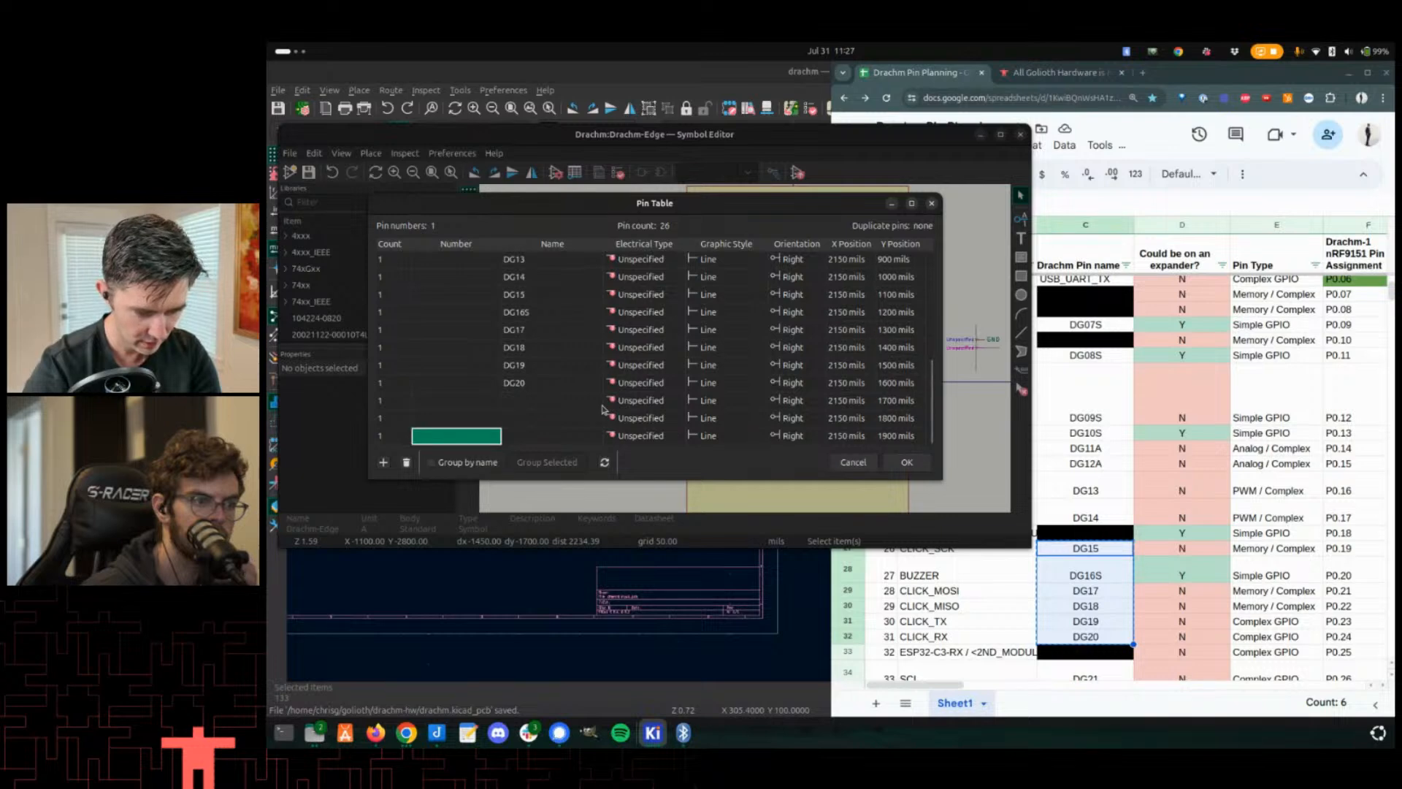
- Copy the pin names DG21 and DG22 from the planning spreadsheet
click(1143, 590)
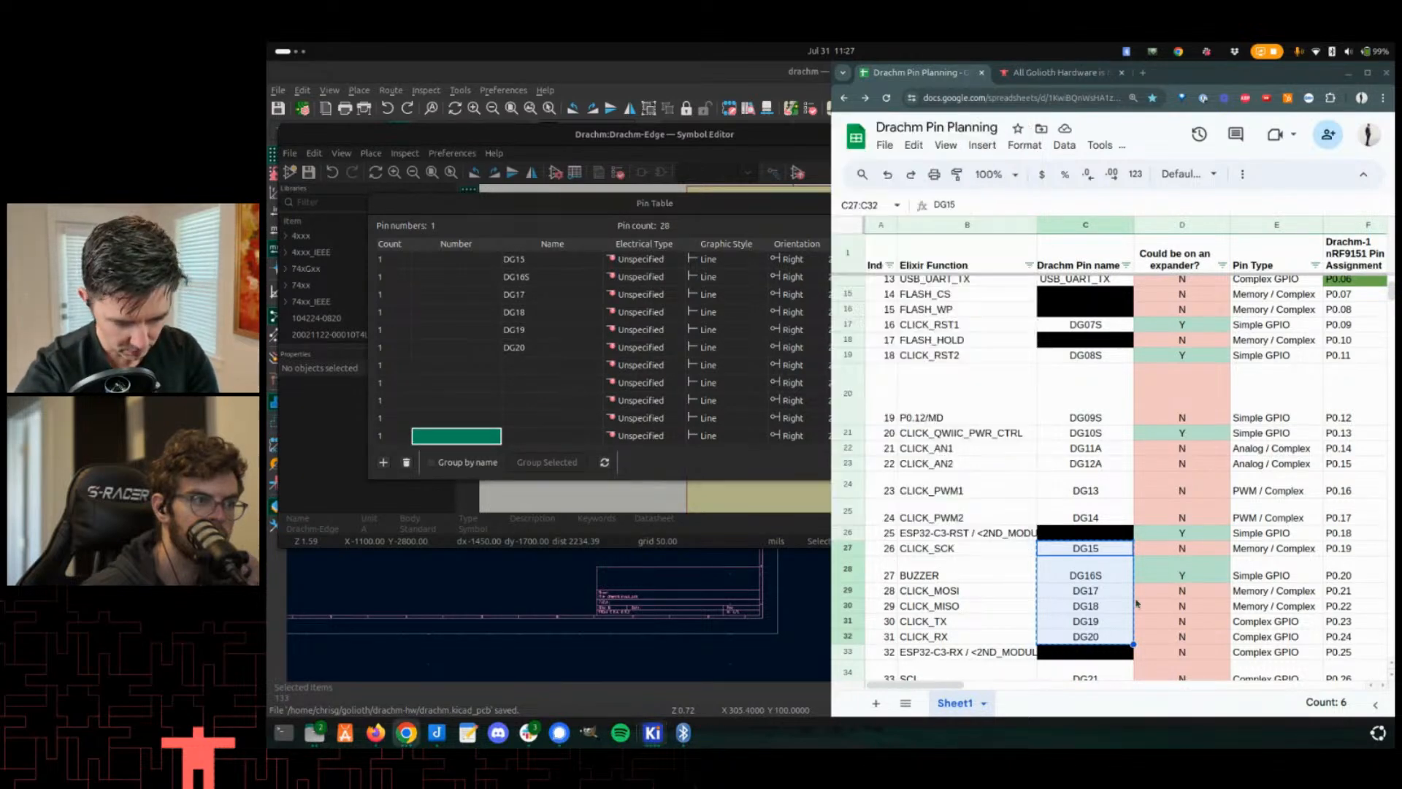
scroll(1124, 606, down, 2)
drag(1113, 607, 1114, 628)
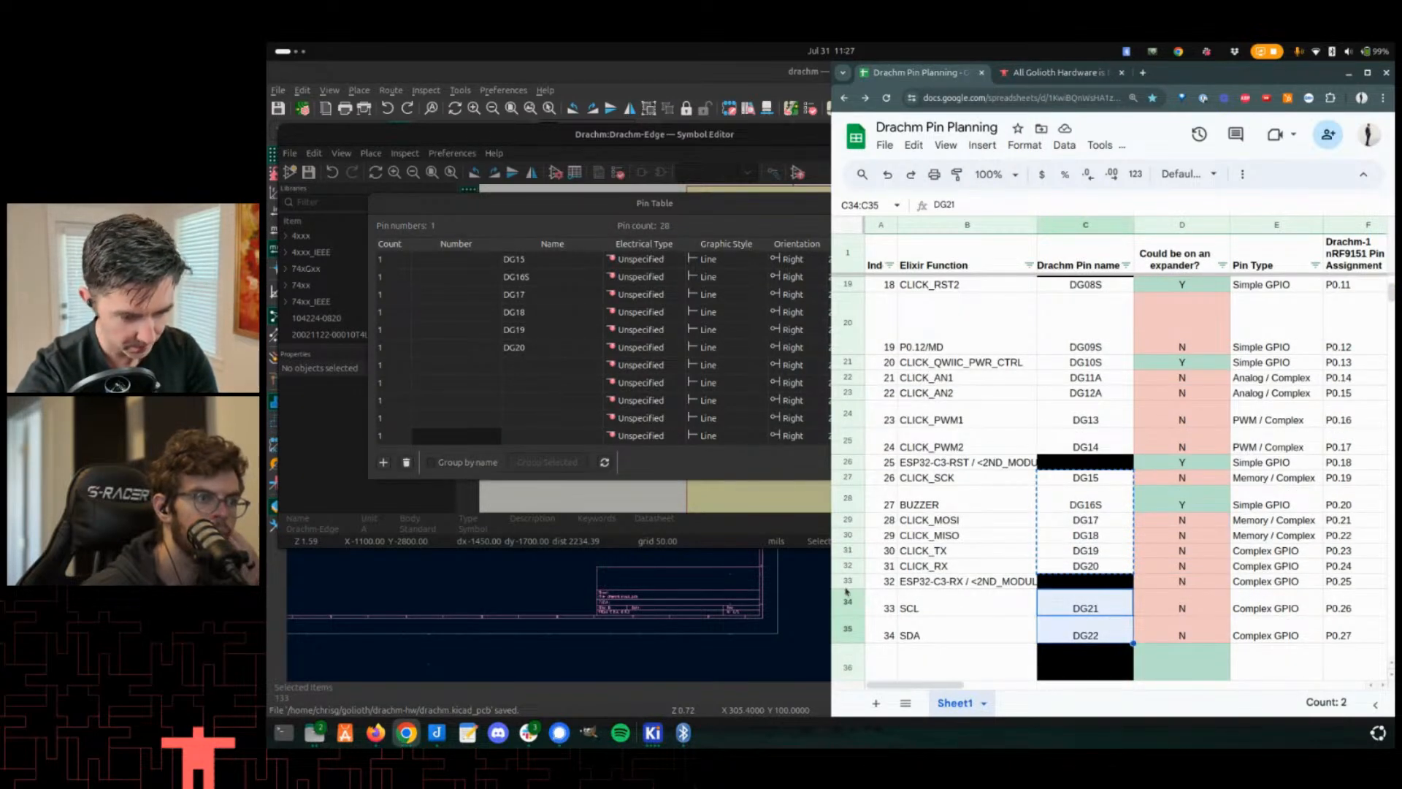
key(ctrl+c)
click(526, 366)
key(ctrl+v)
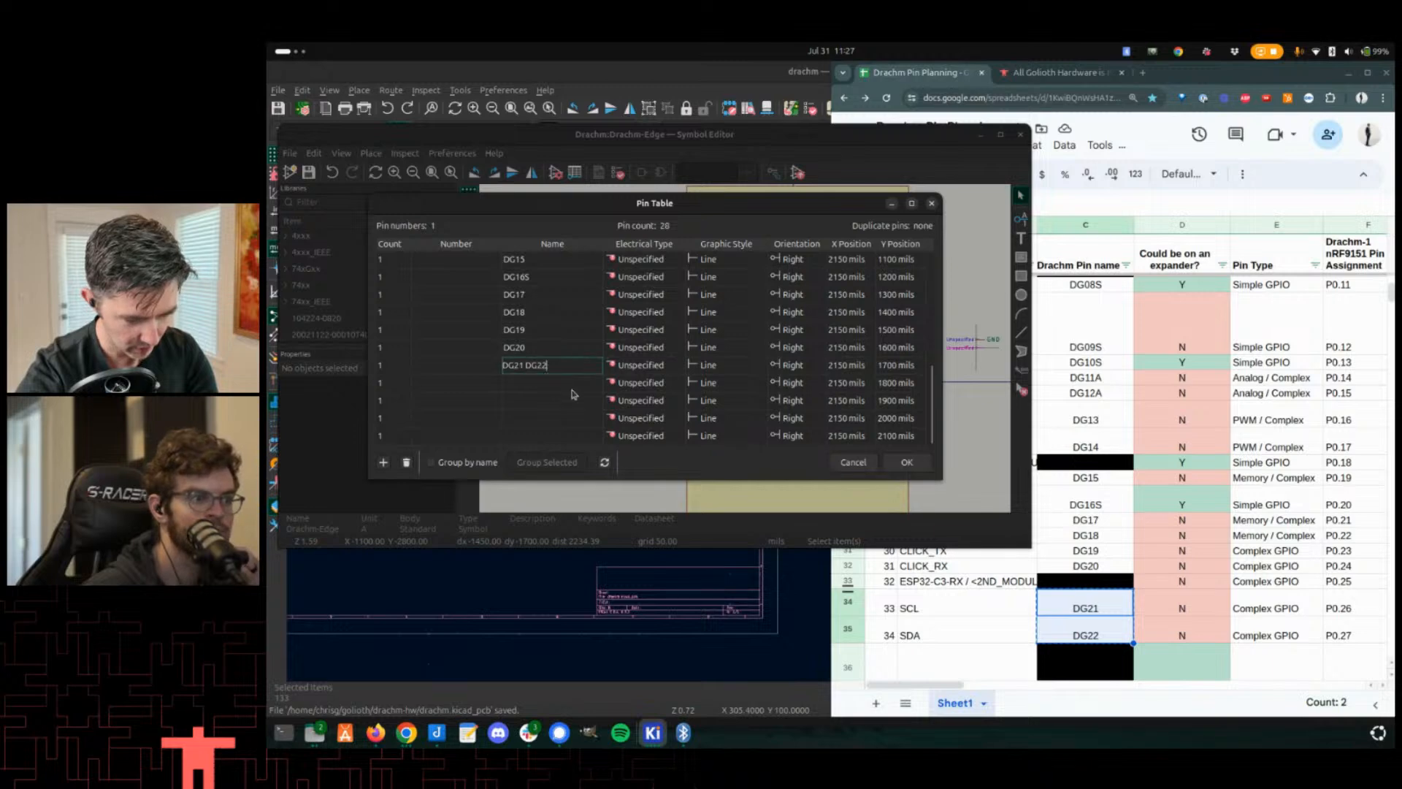
click(598, 383)
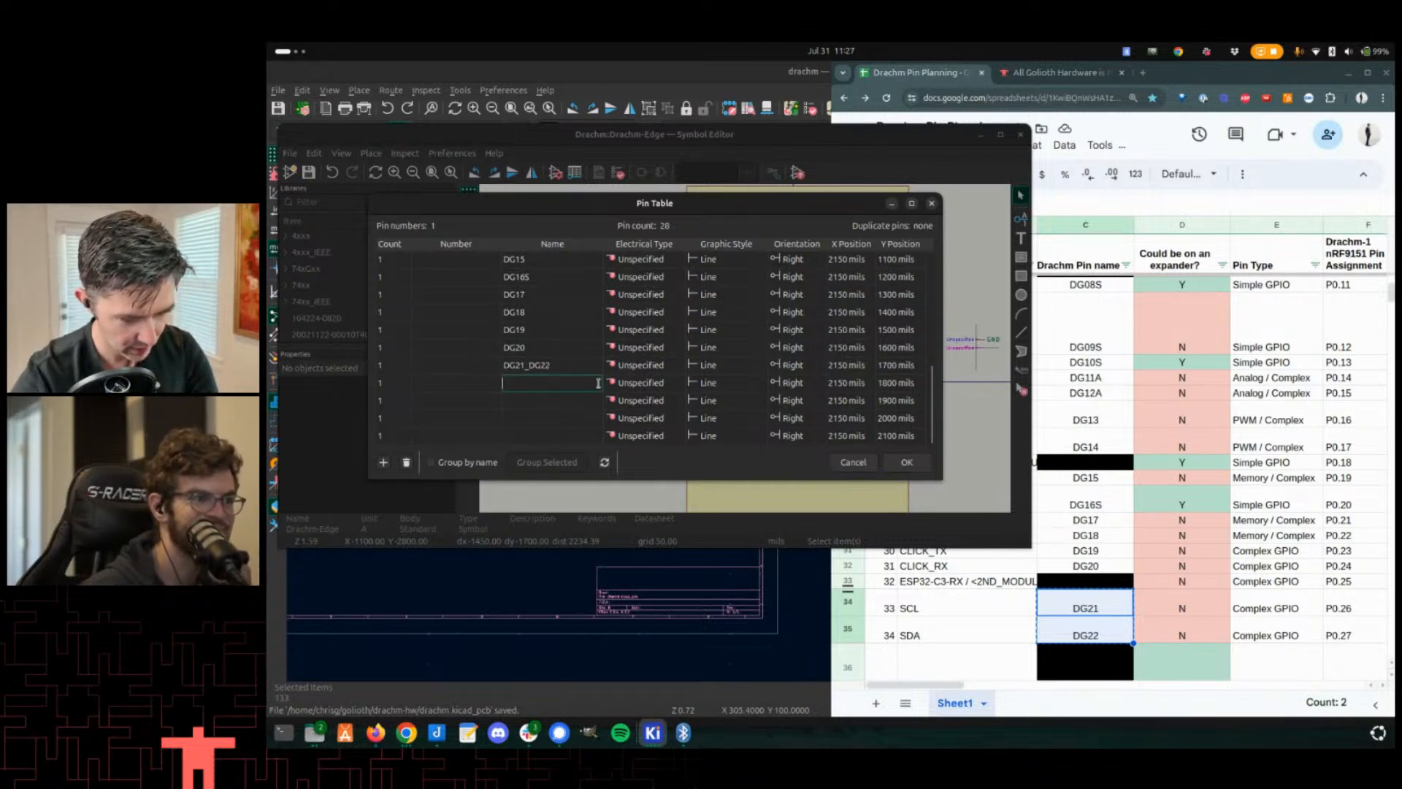
key(Escape)
key(Up)
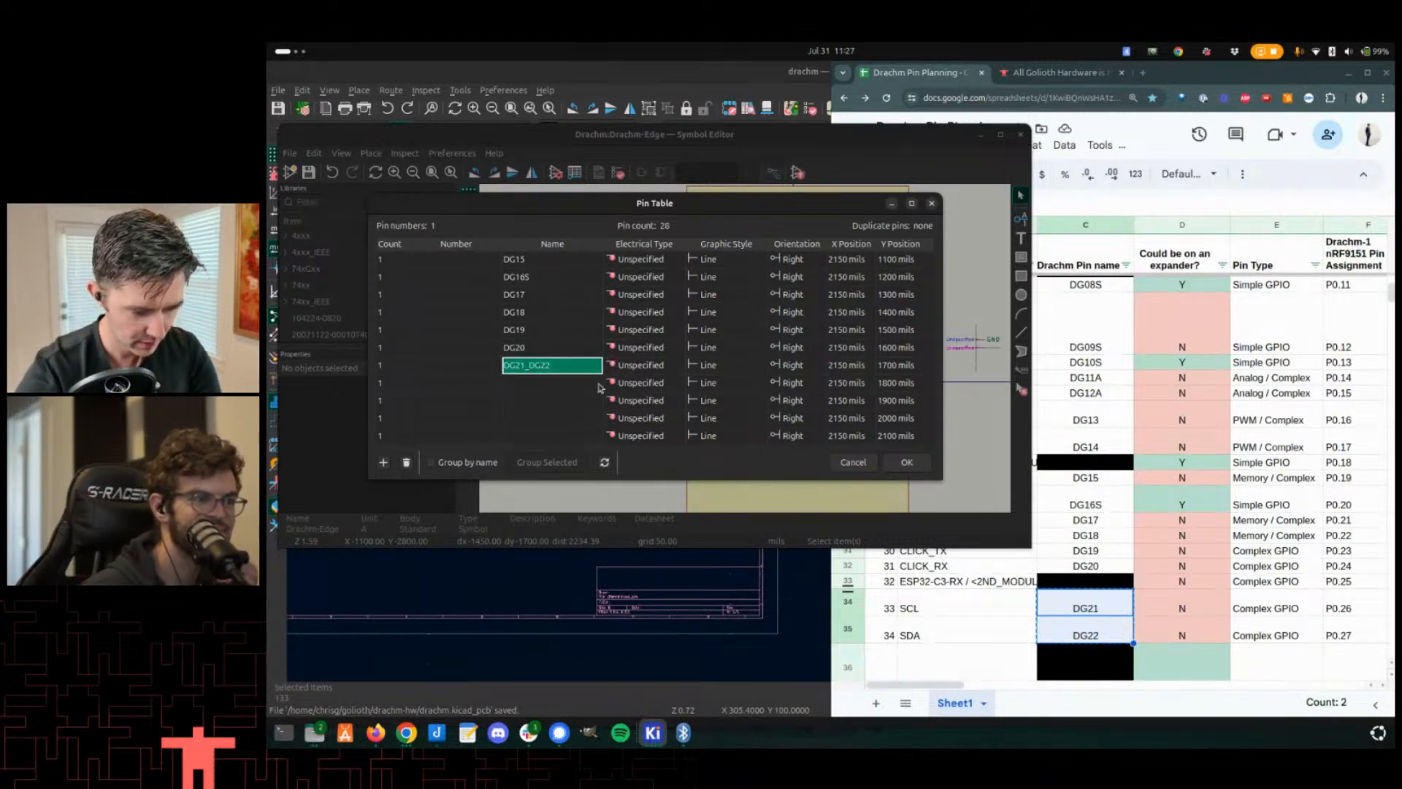
key(BackSpace)
- Paste DG21 and DG22 into two consecutive empty Name cells of the Pin Table
click(598, 385)
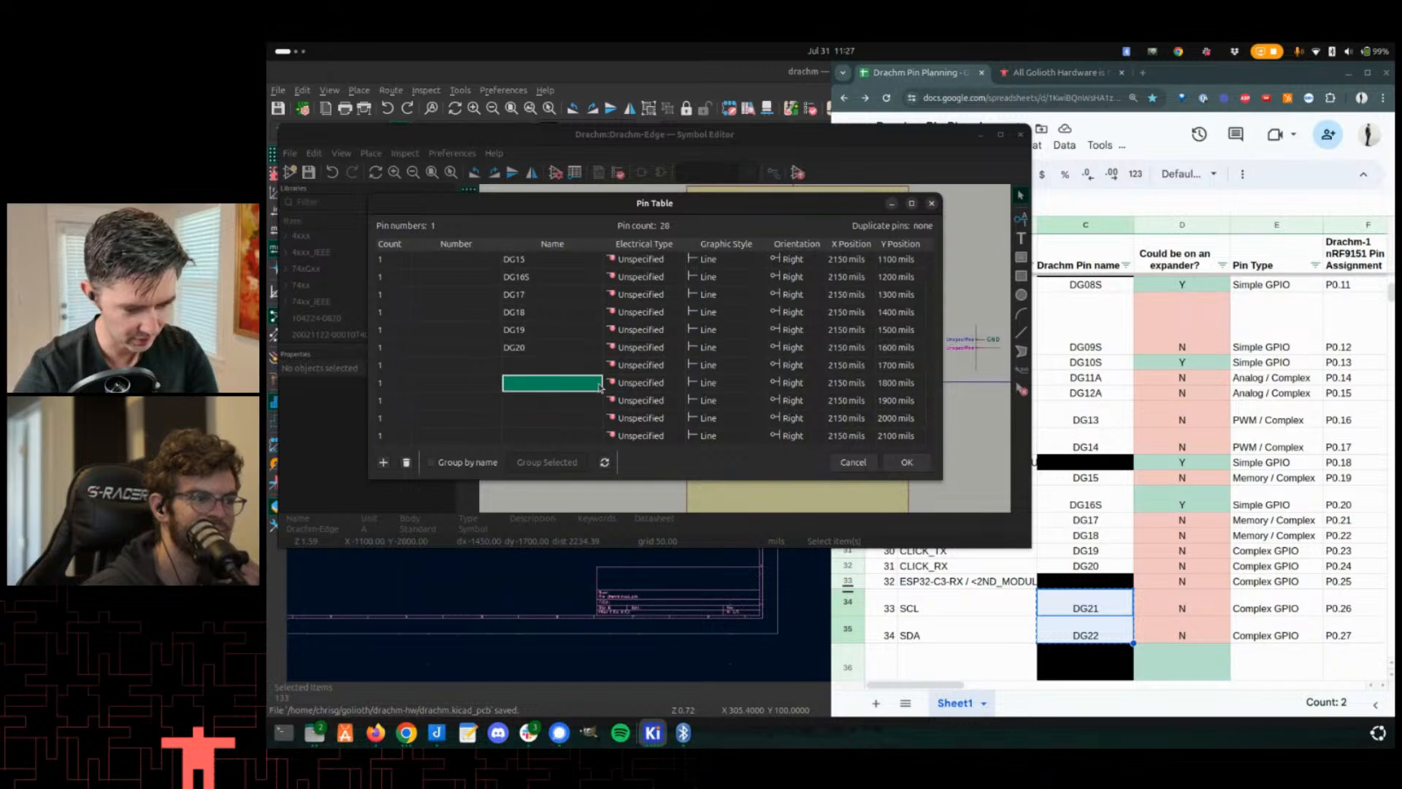
key(shift+Up)
key(ctrl+v)
key(Down)
key(Down)
key(Down)
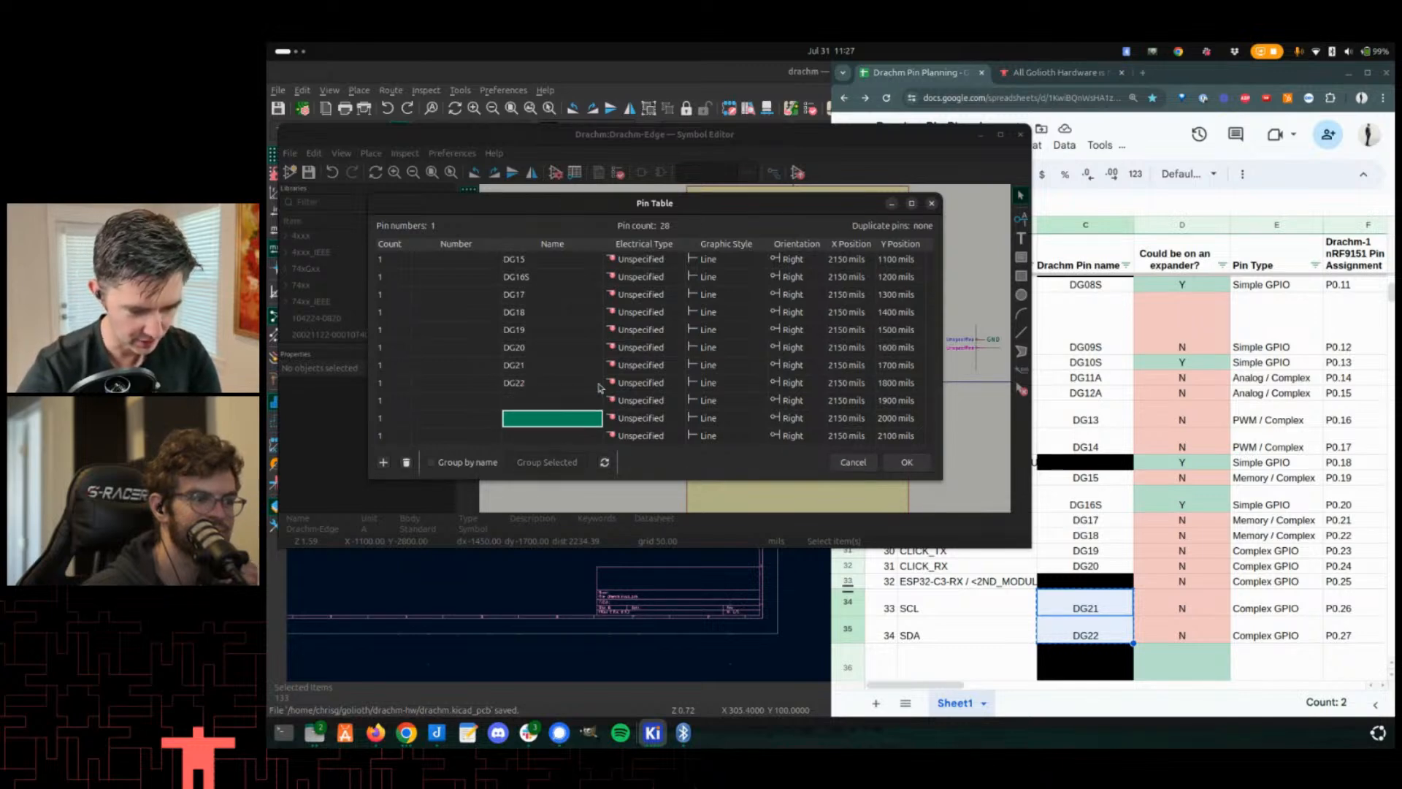
- Copy DG23S and DG24S from the spreadsheet and paste them into the next two empty Name cells
scroll(1038, 566, down, 3)
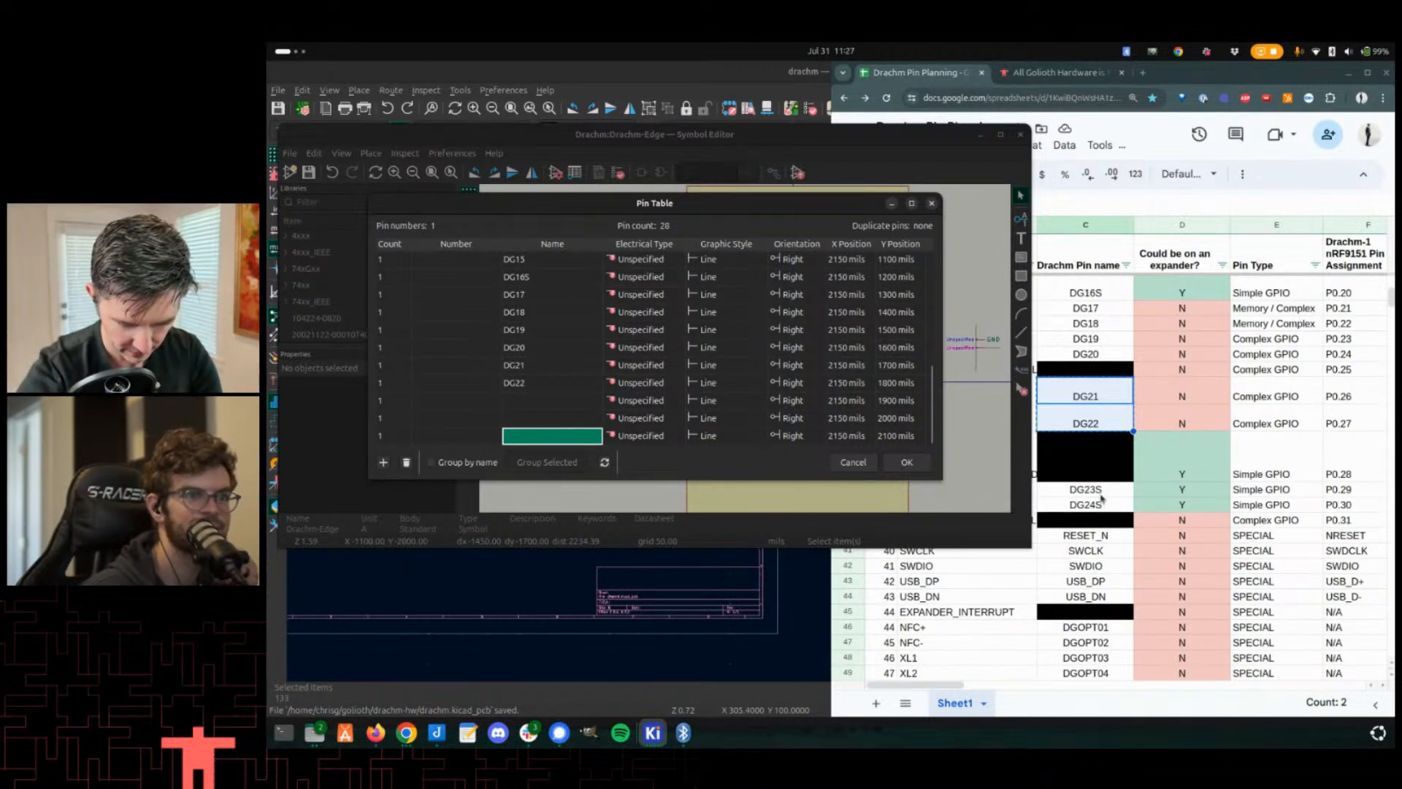
drag(1086, 490, 1087, 504)
click(572, 497)
key(Up)
key(shift+Up)
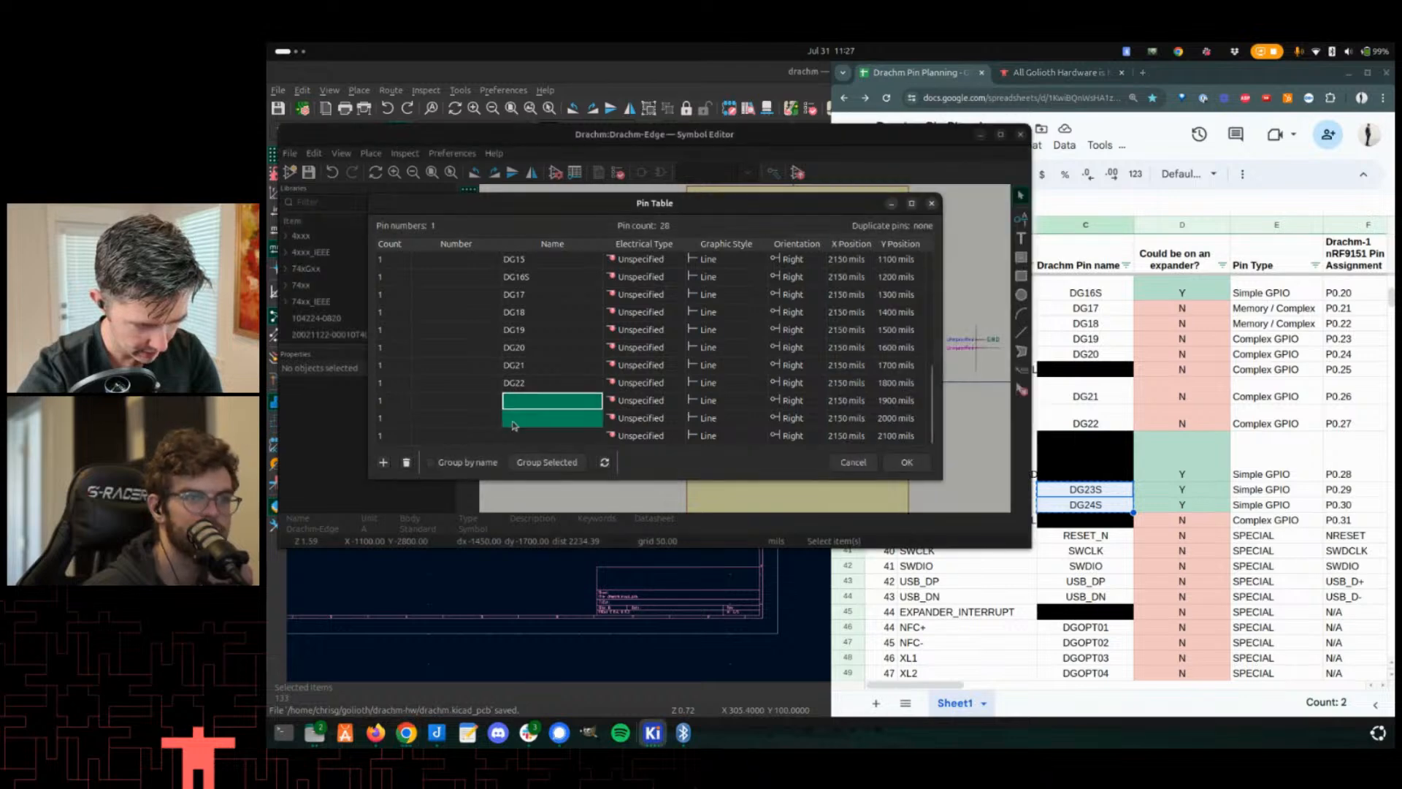
key(ctrl+v)
- Add six more empty pin rows to the Pin Table
click(986, 583)
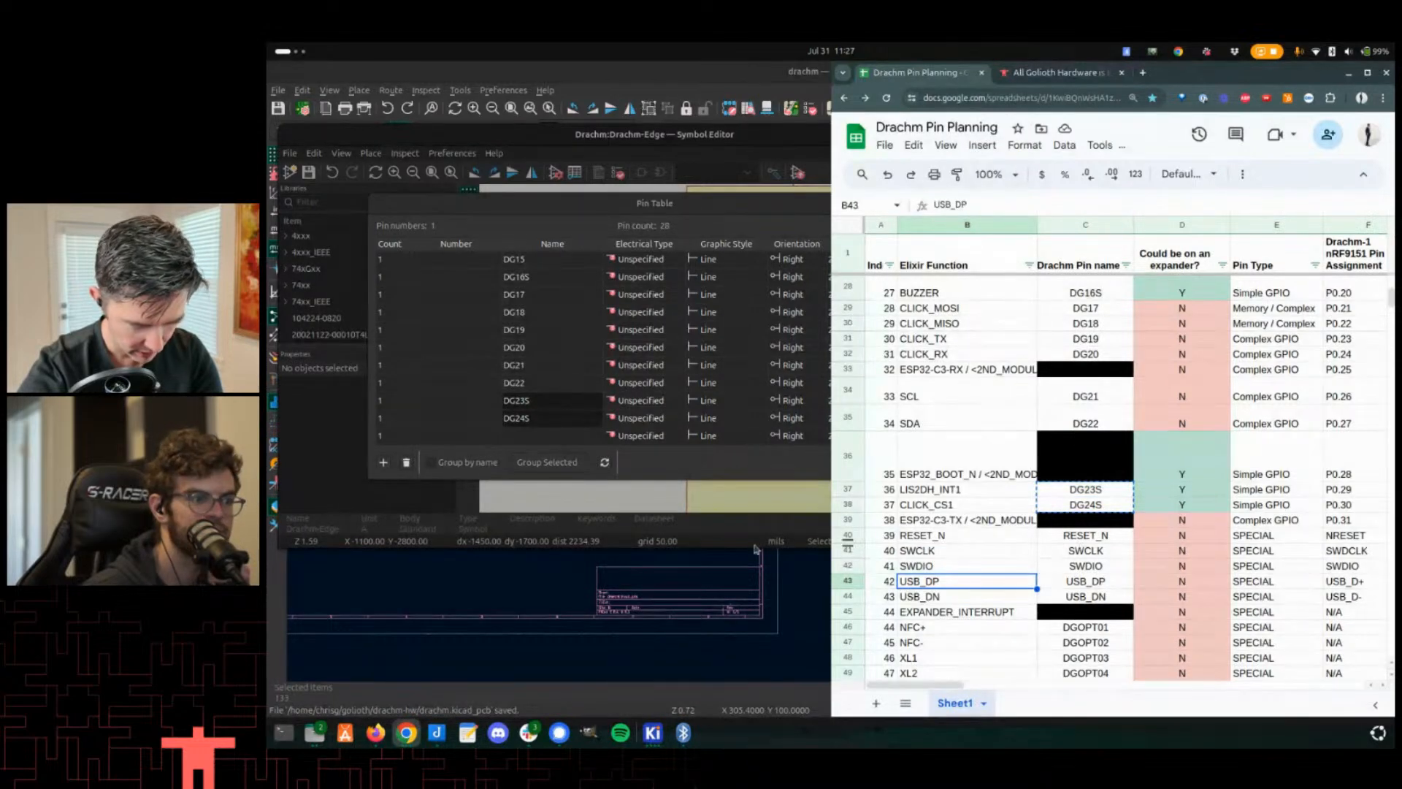
click(535, 342)
click(541, 384)
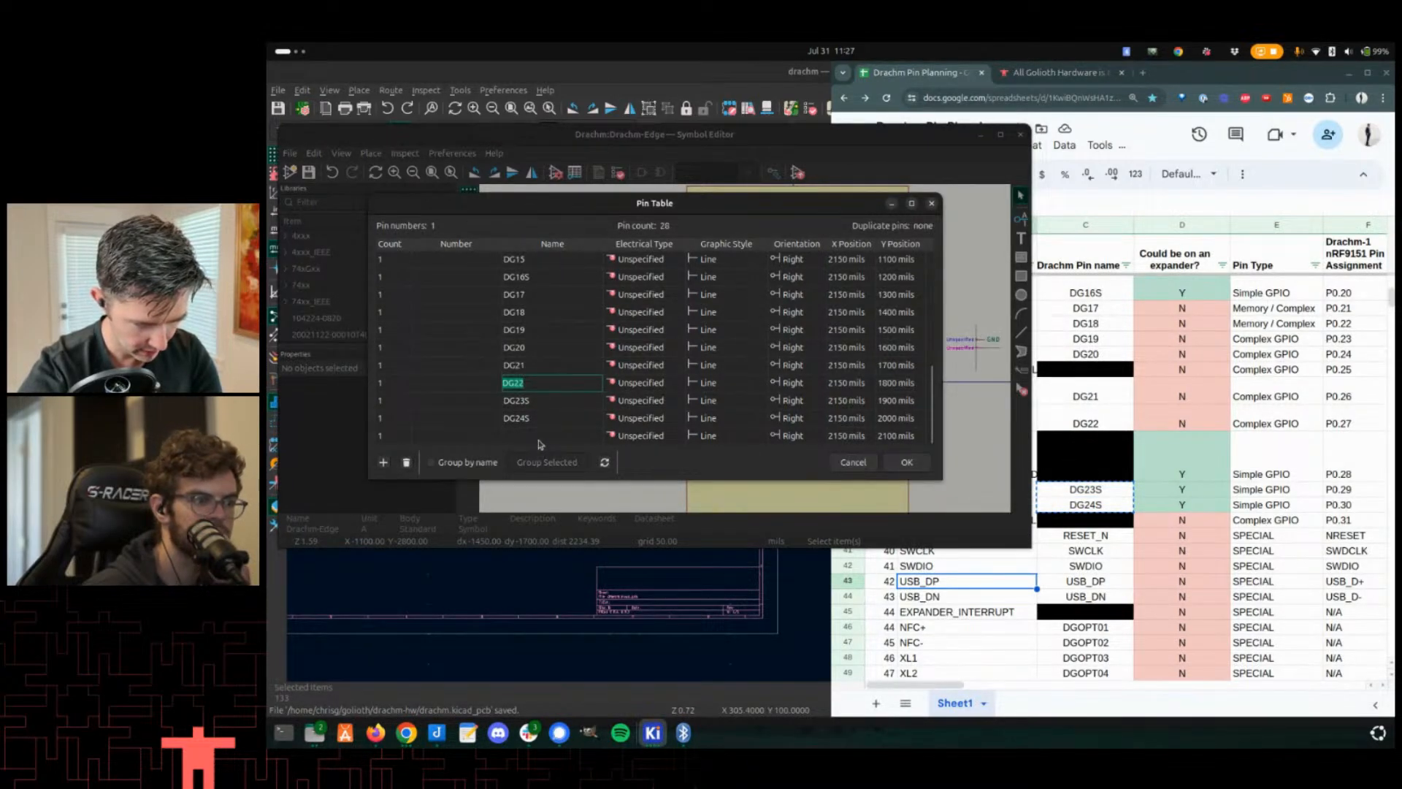
click(542, 440)
key(Return)
key(Return)
key(Return)
key(Return)
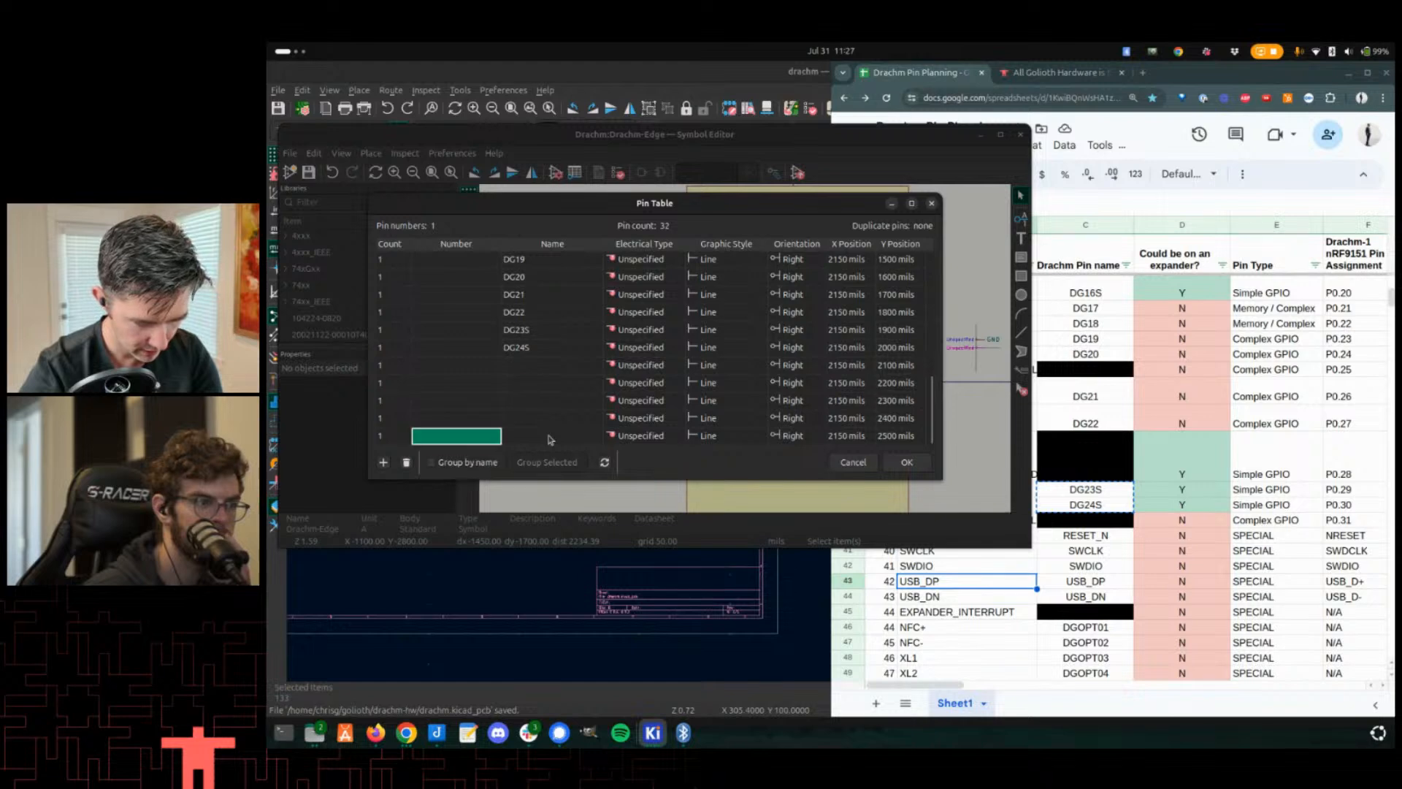
key(Return)
key(Return)
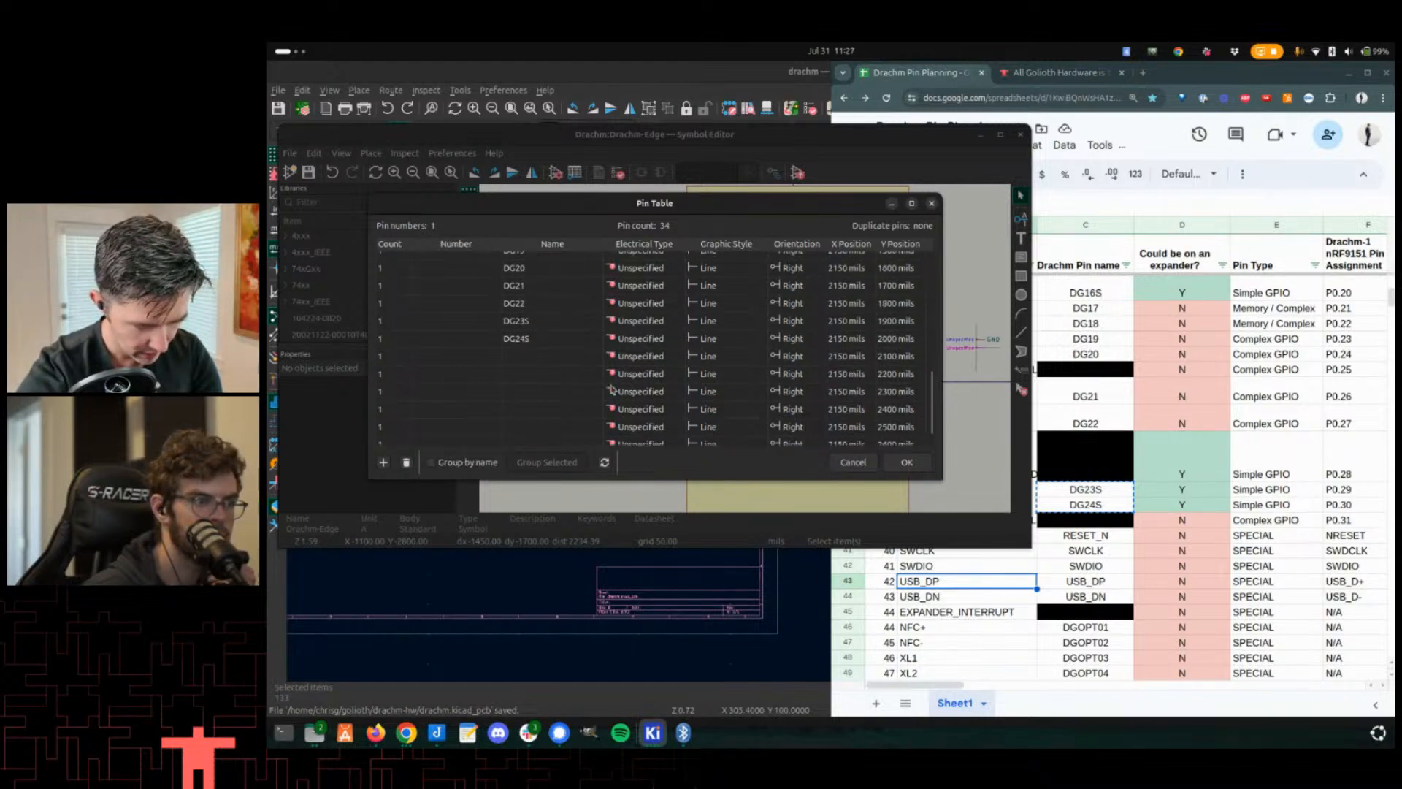
scroll(612, 391, up, 1)
scroll(688, 418, down, 2)
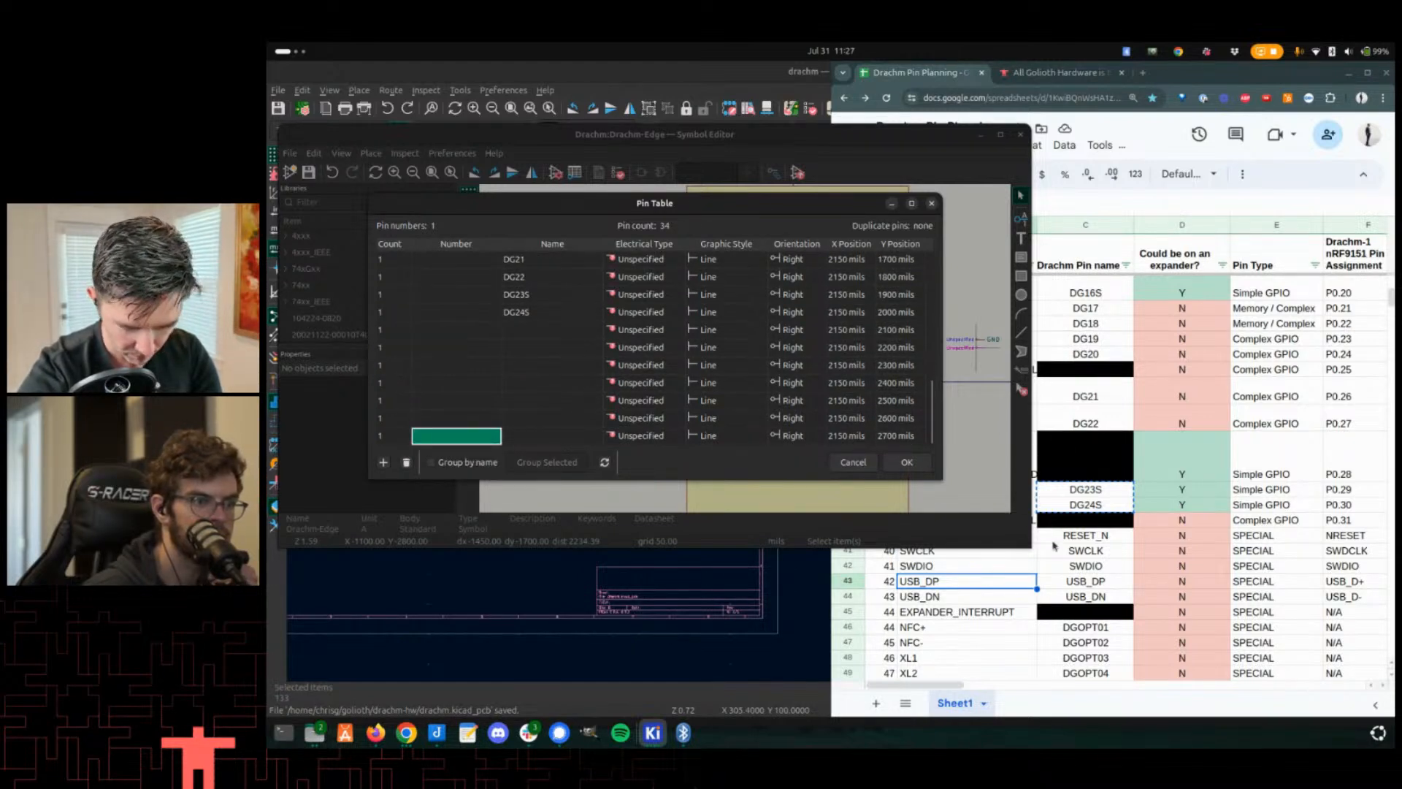
- Copy RESET_N, SWCLK, SWDIO, USB_DP and USB_DN from the spreadsheet into the next empty Name cells
click(1078, 544)
drag(1102, 535, 1103, 596)
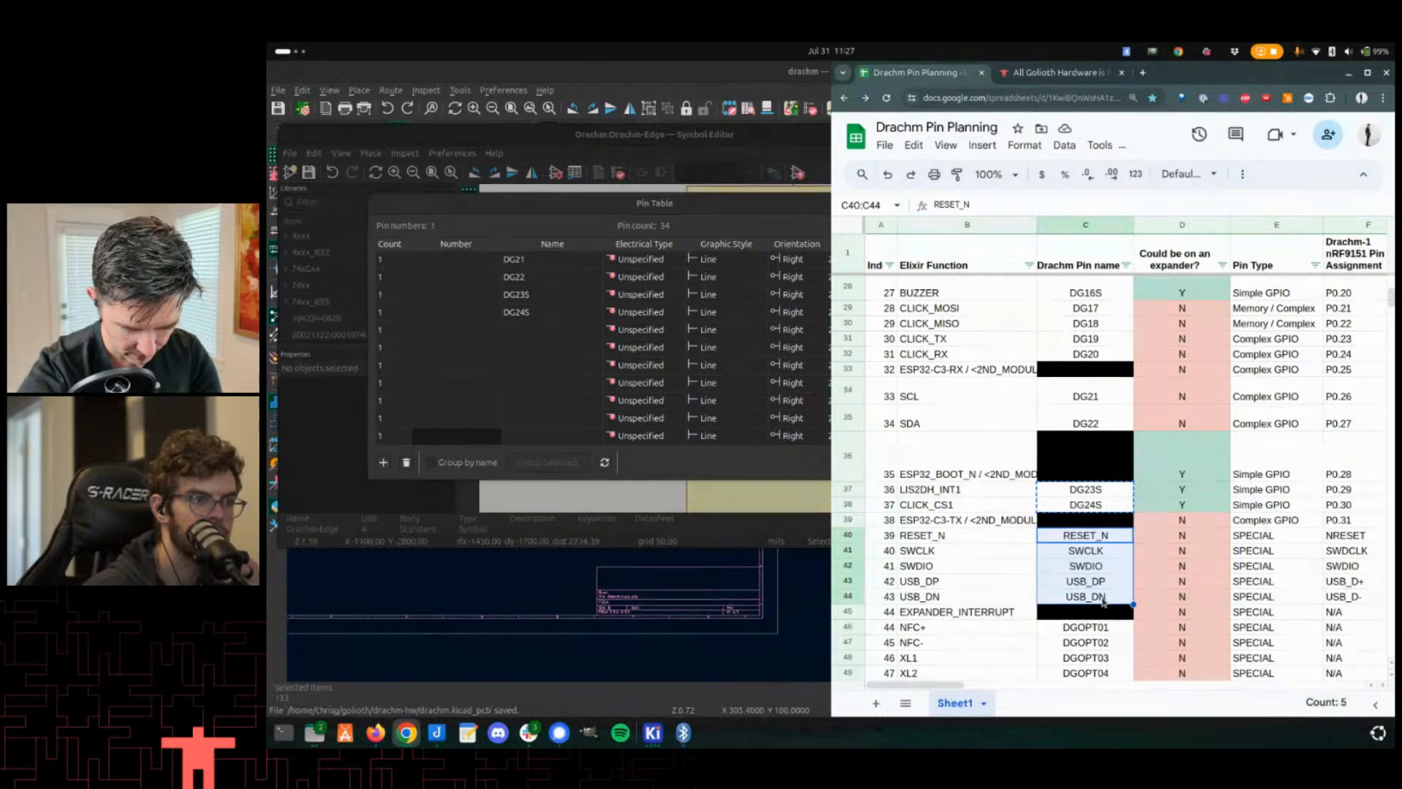
key(ctrl+c)
click(503, 335)
click(563, 338)
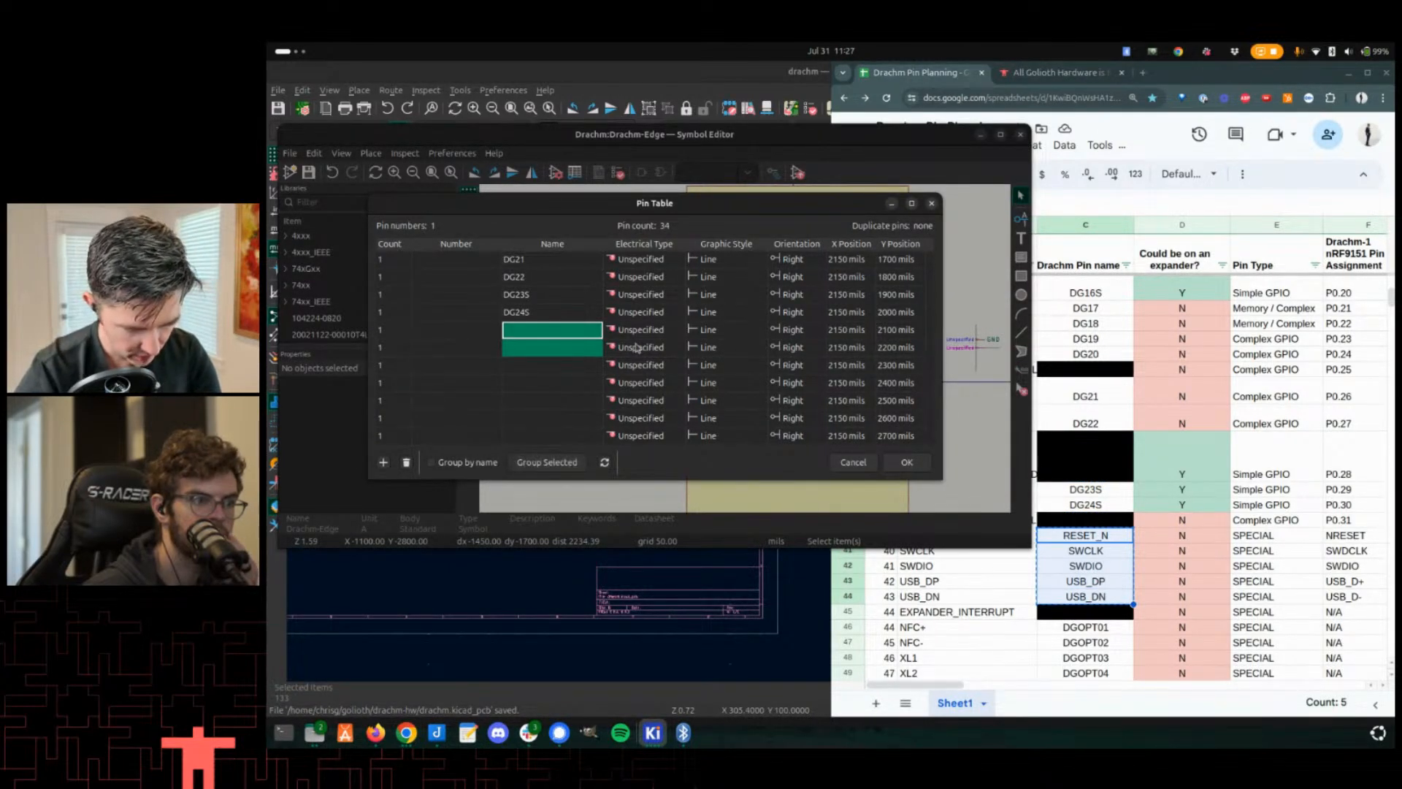
key(ctrl+v)
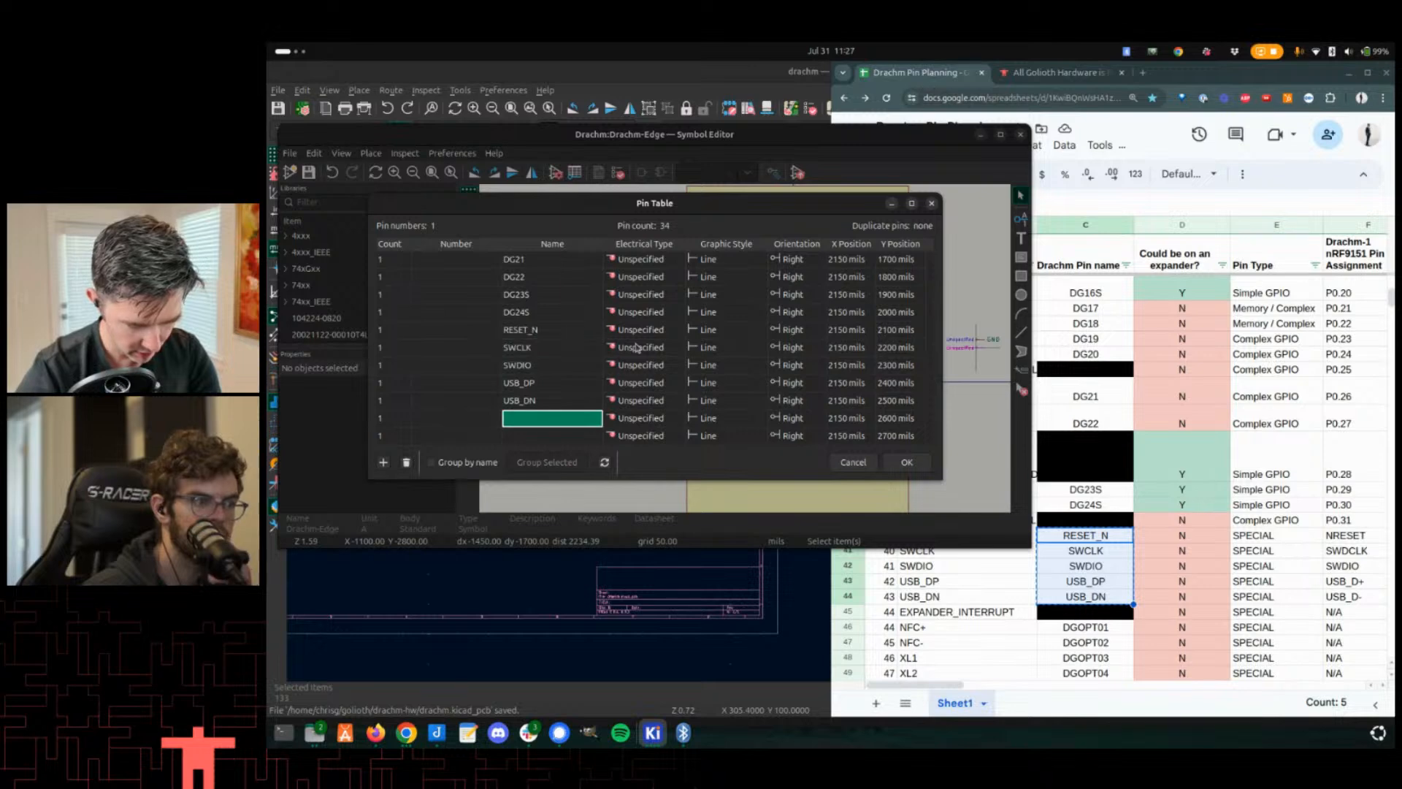
- Add three more empty pin rows to the Pin Table
scroll(1211, 552, down, 3)
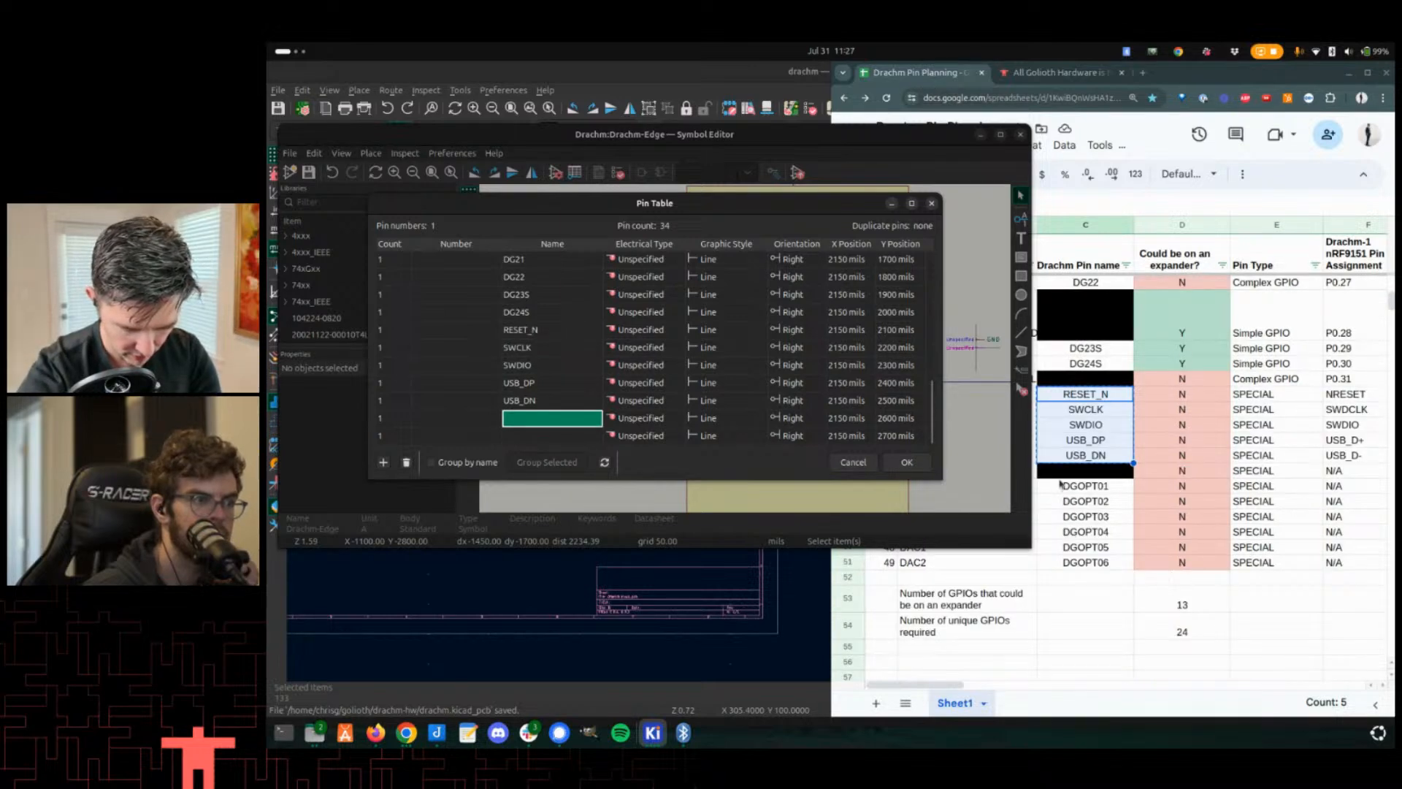
click(1065, 486)
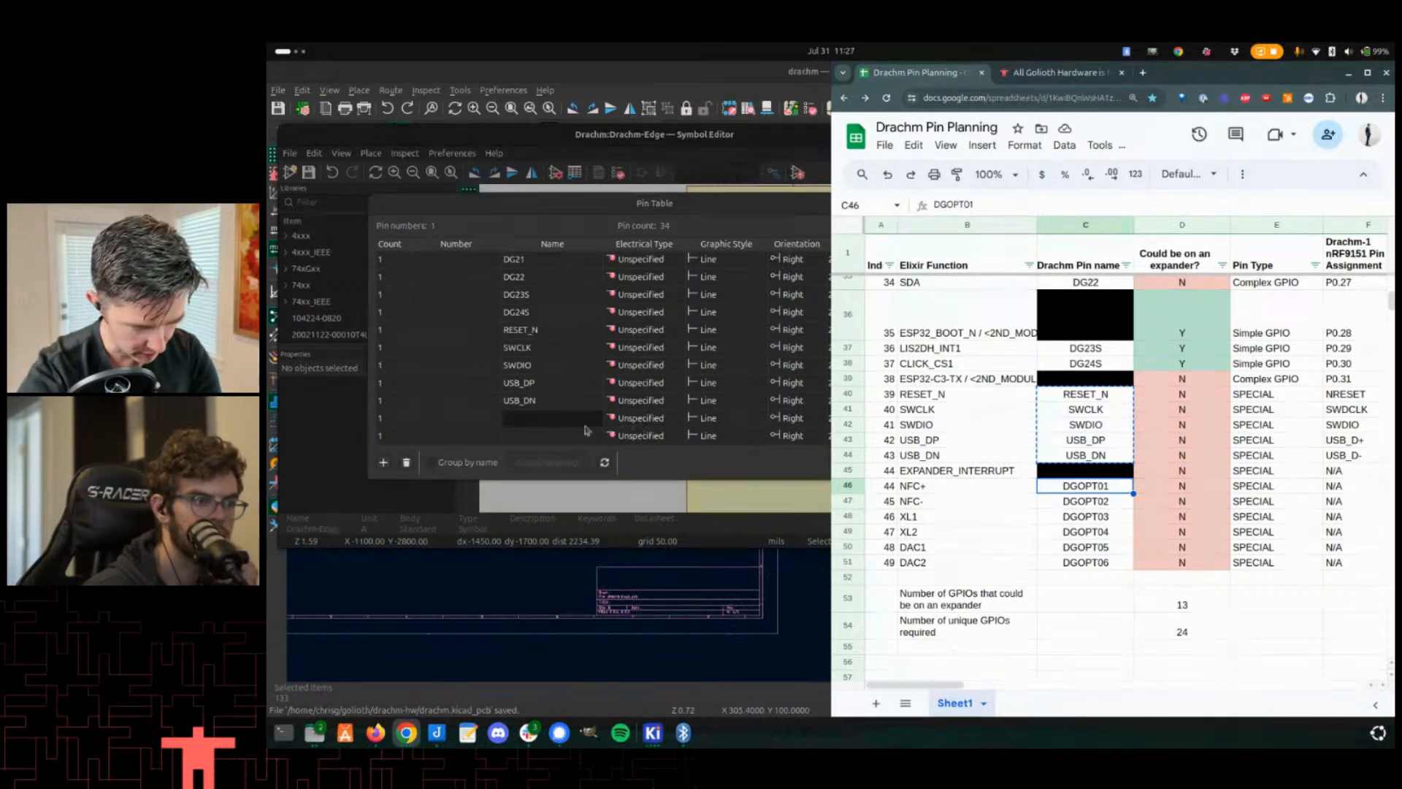
click(574, 422)
key(Return)
key(Return)
key(Return)
key(Return)
key(Return)
key(Return)
key(Return)
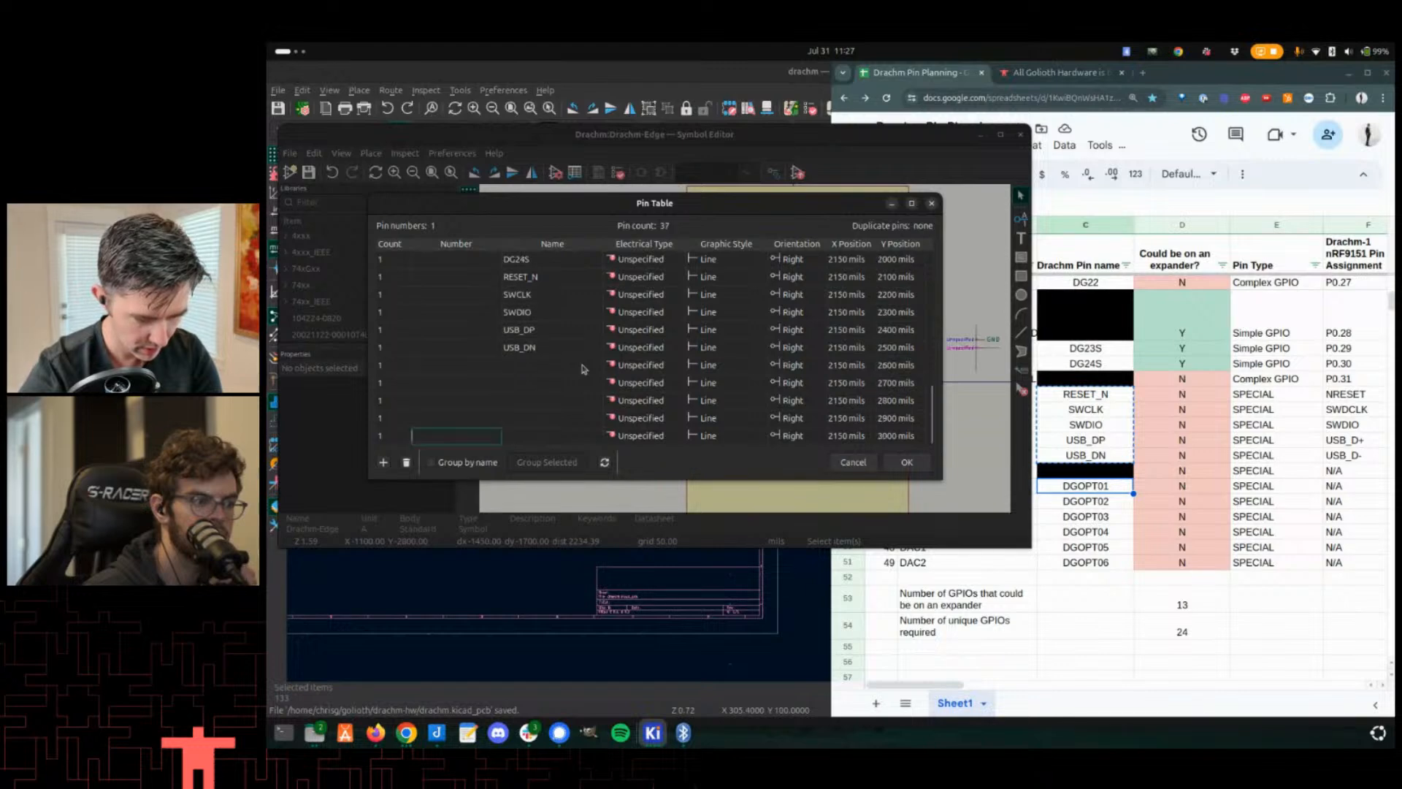
- Select the pin names DGOPT01 through DGOPT06 in the planning spreadsheet
click(1088, 488)
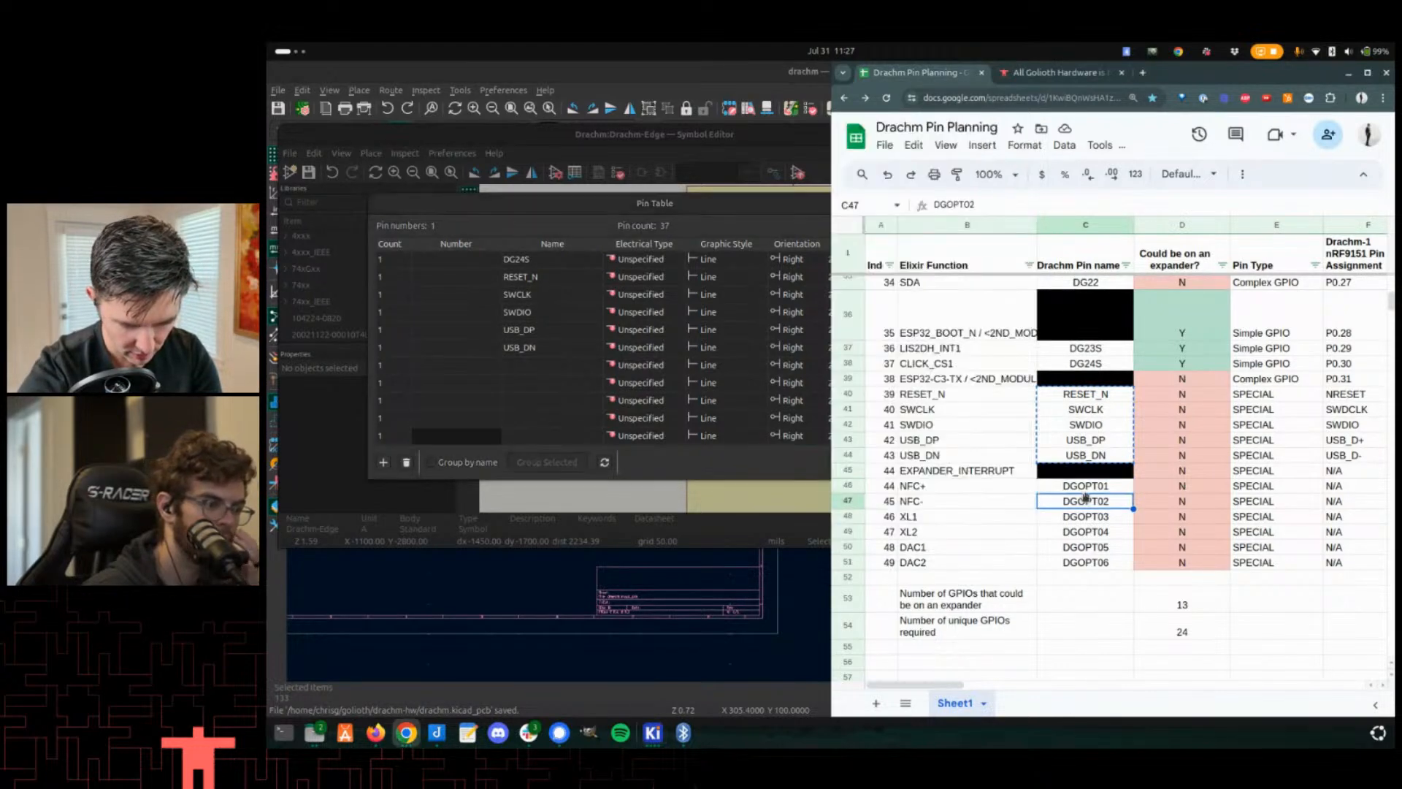
key(shift+Down)
key(shift+Down)
key(shift+Down)
key(shift+Down)
key(shift+Down)
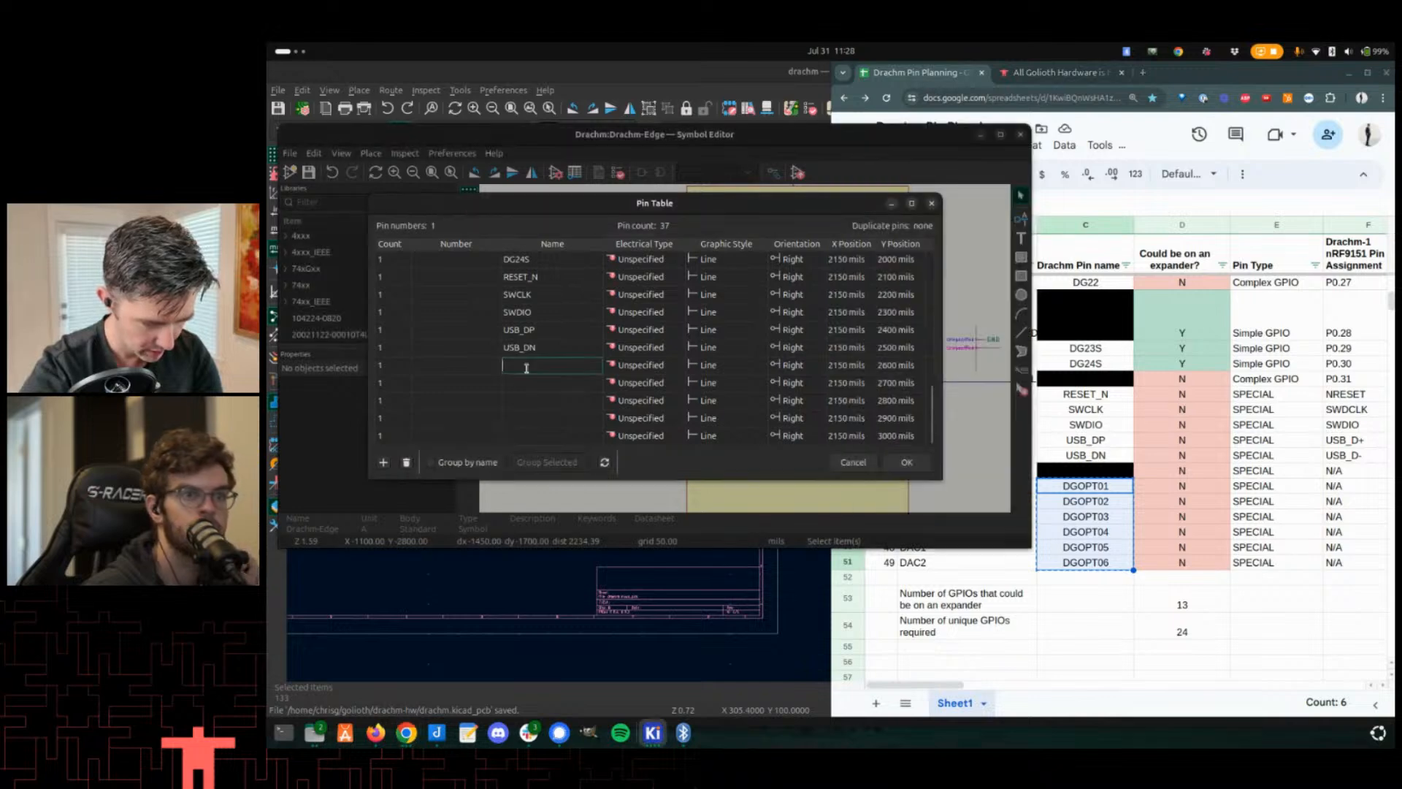
- Add one more pin row and paste DGOPT01 through DGOPT06 into the six empty Name cells
click(531, 423)
key(Return)
key(Return)
key(Return)
key(Return)
key(Return)
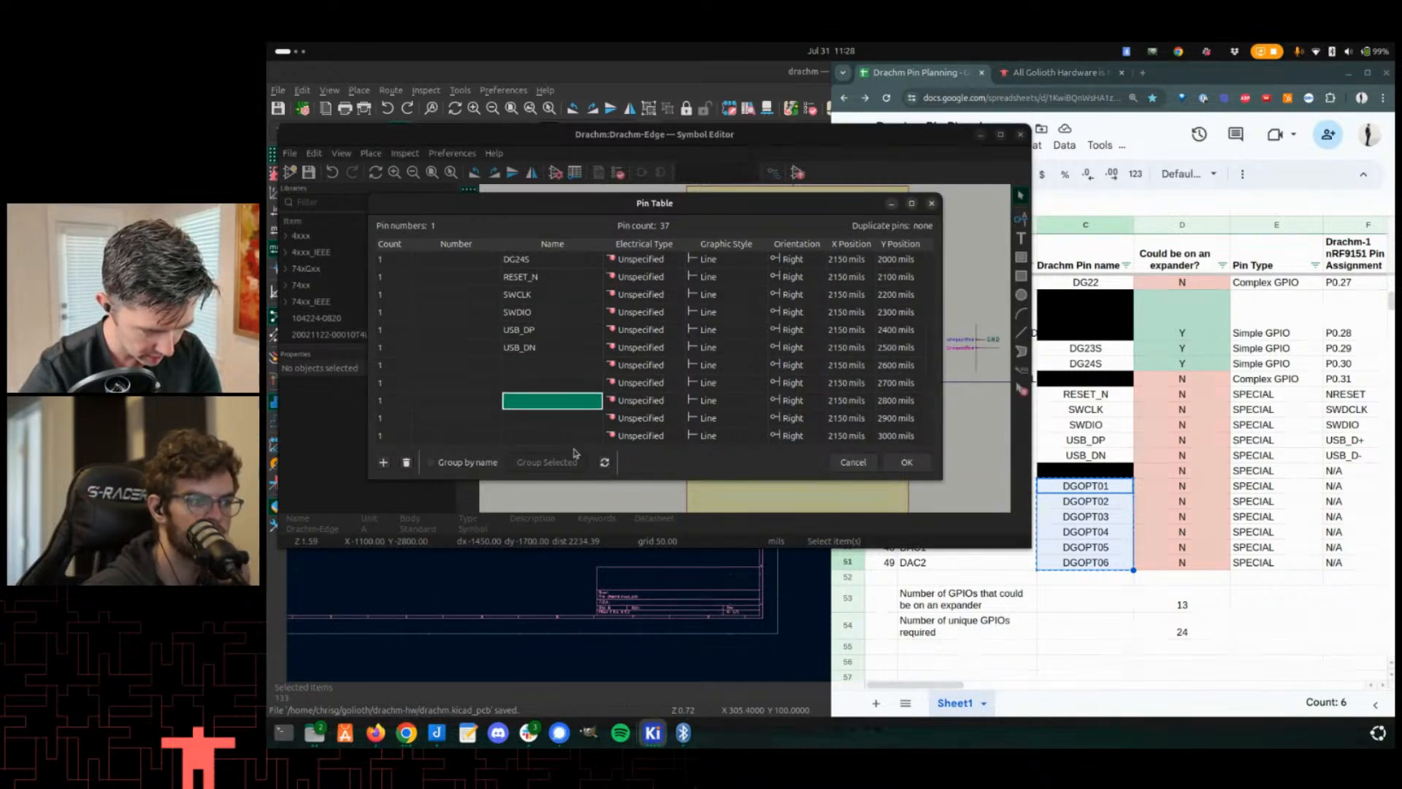
key(Escape)
key(Up)
key(Up)
key(Up)
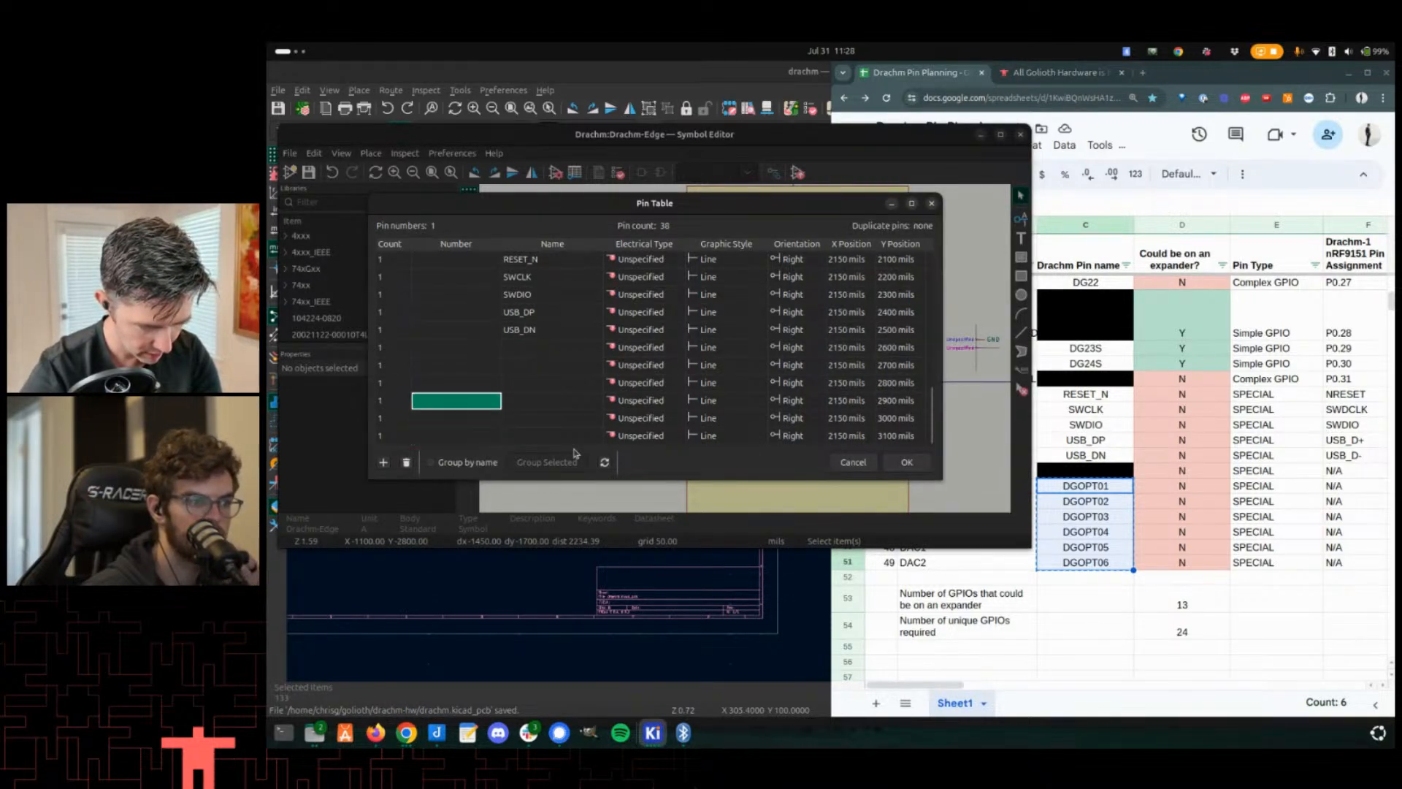
key(Right)
key(Up)
key(Up)
key(shift+Down)
key(shift+Down)
key(shift+Down)
key(shift+Down)
key(shift+Down)
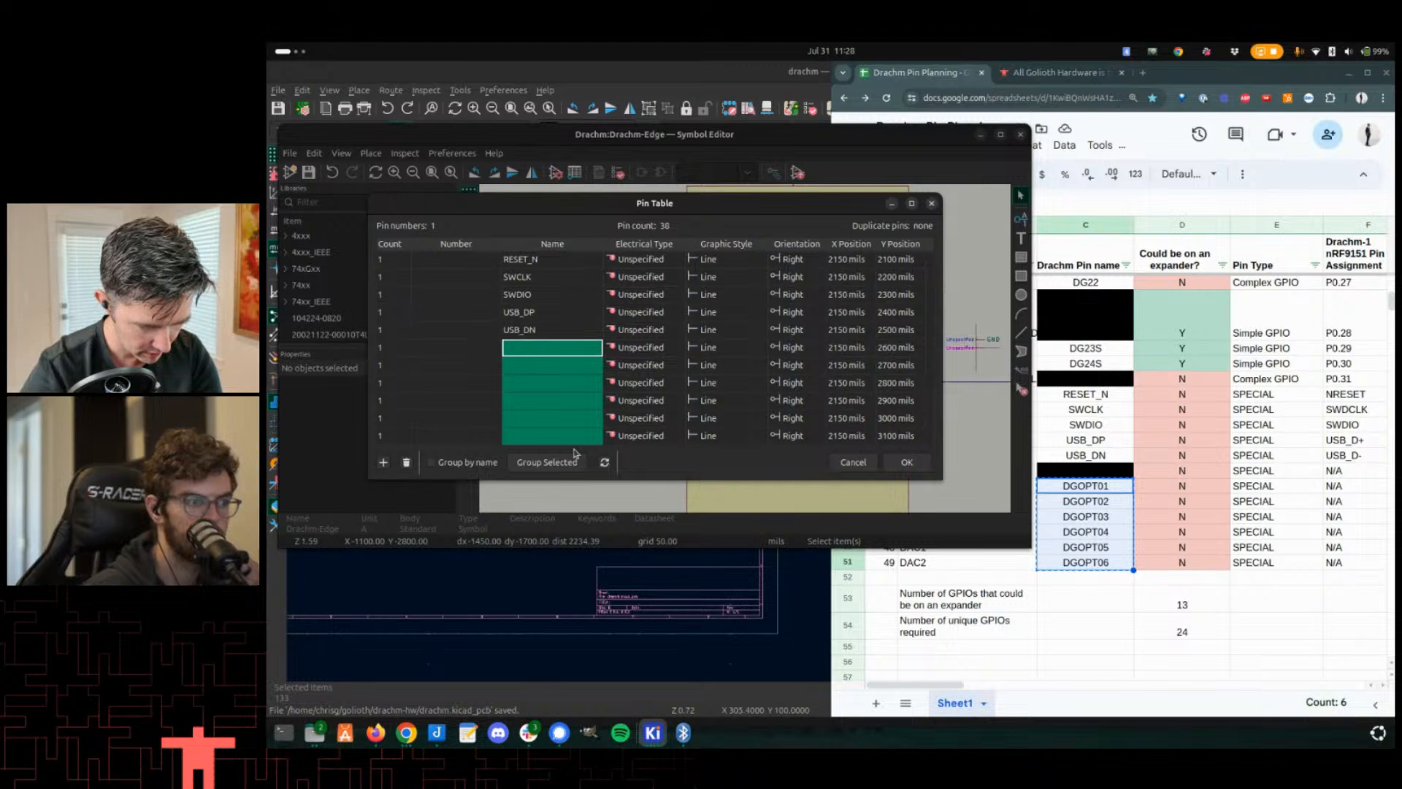
key(ctrl+v)
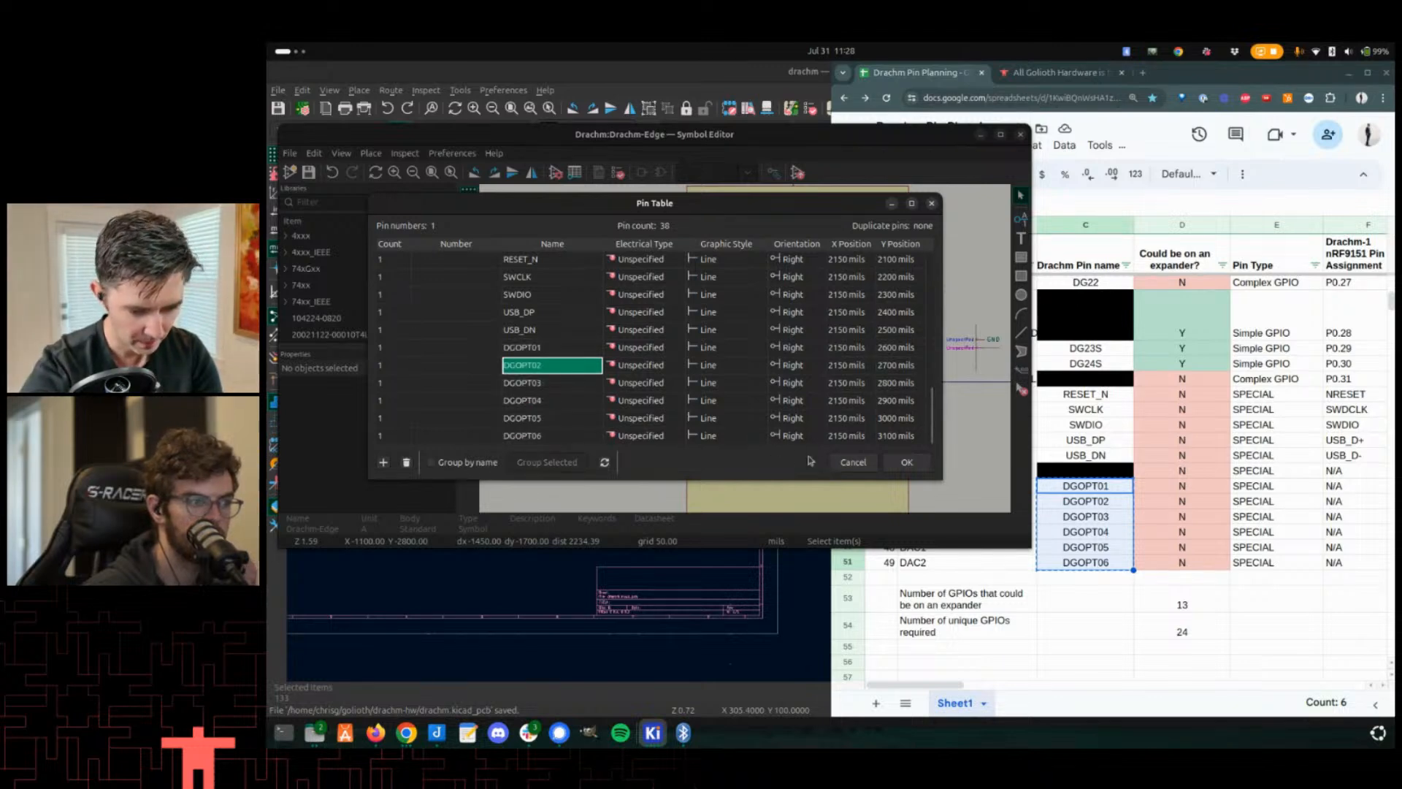
- Apply the Pin Table changes and save the Drachm-Edge symbol
click(906, 462)
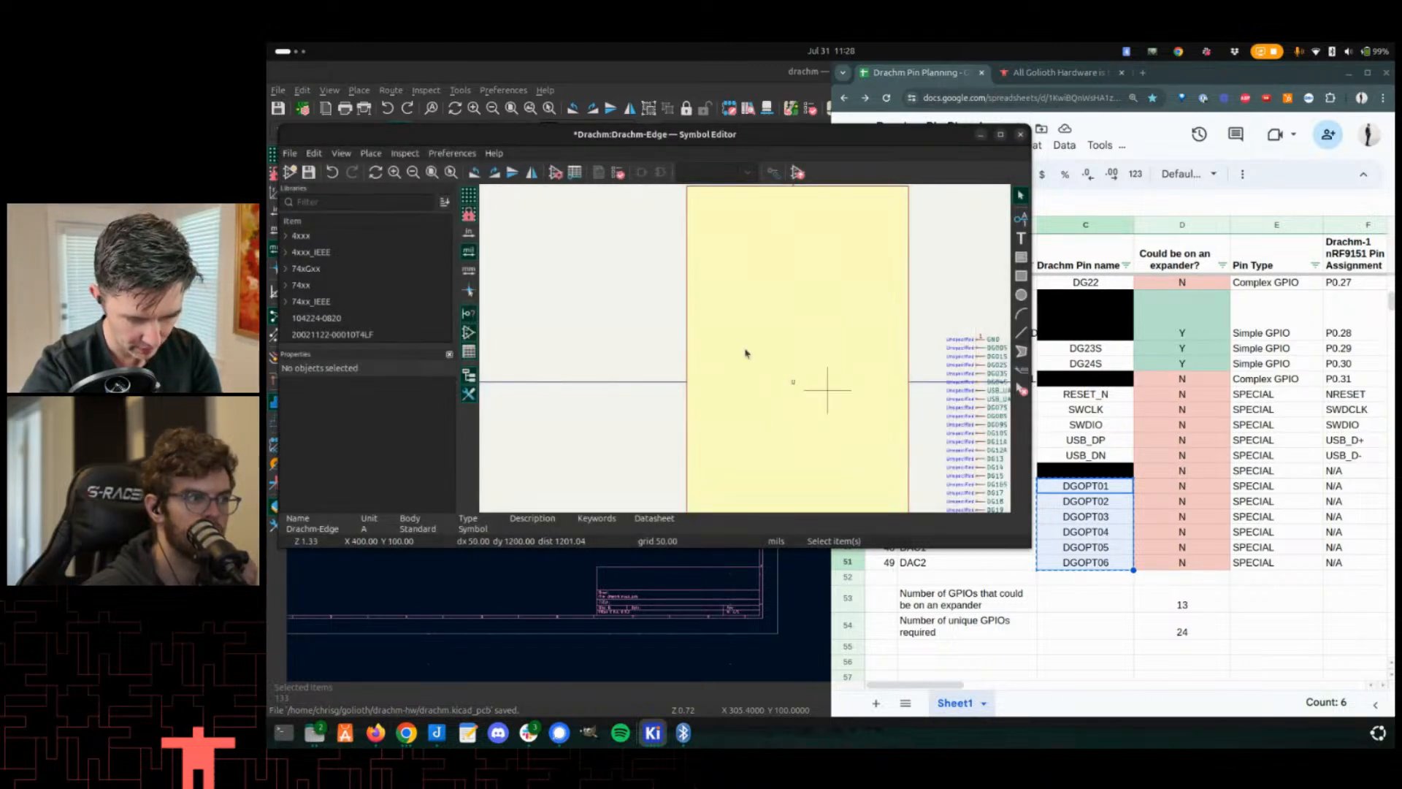
scroll(744, 353, up, 5)
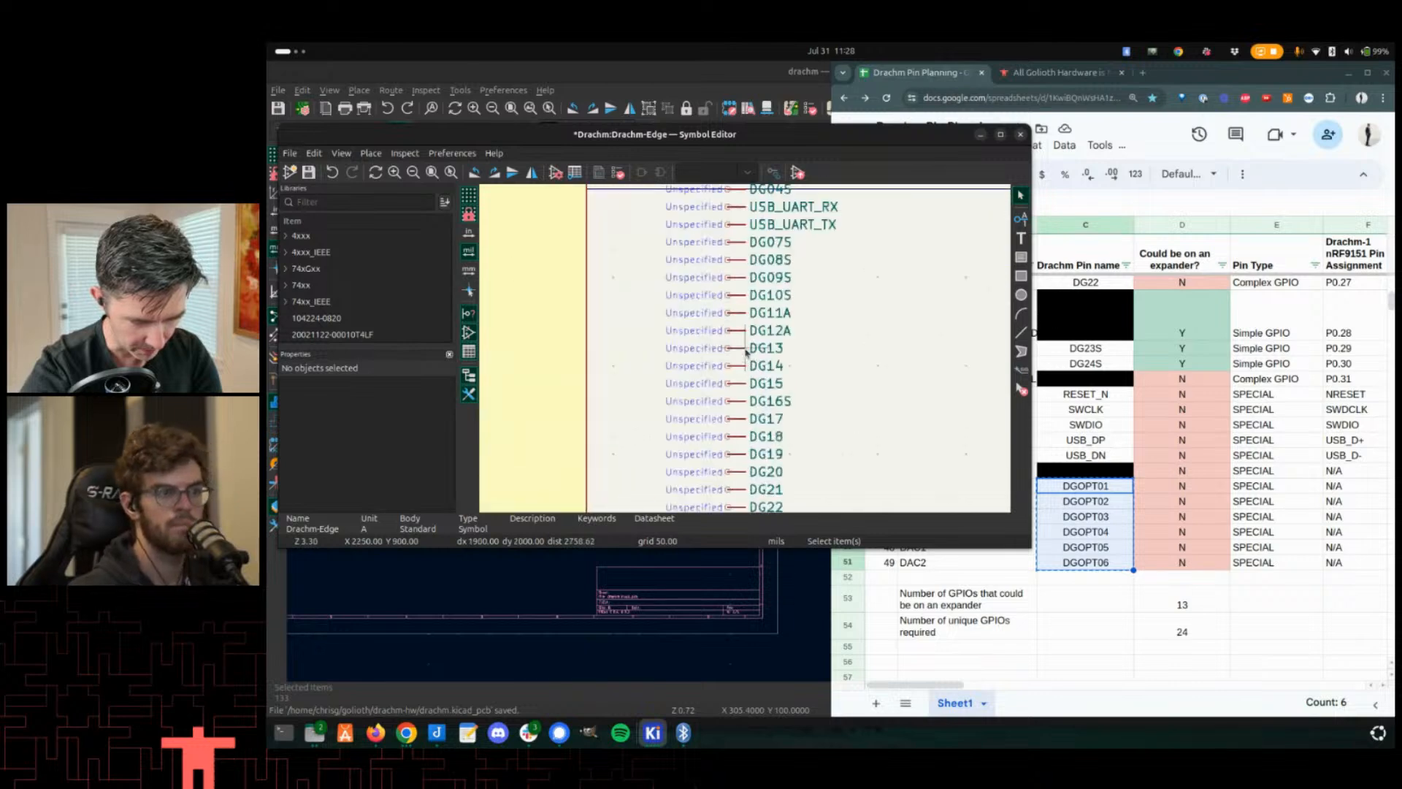
scroll(746, 353, down, 2)
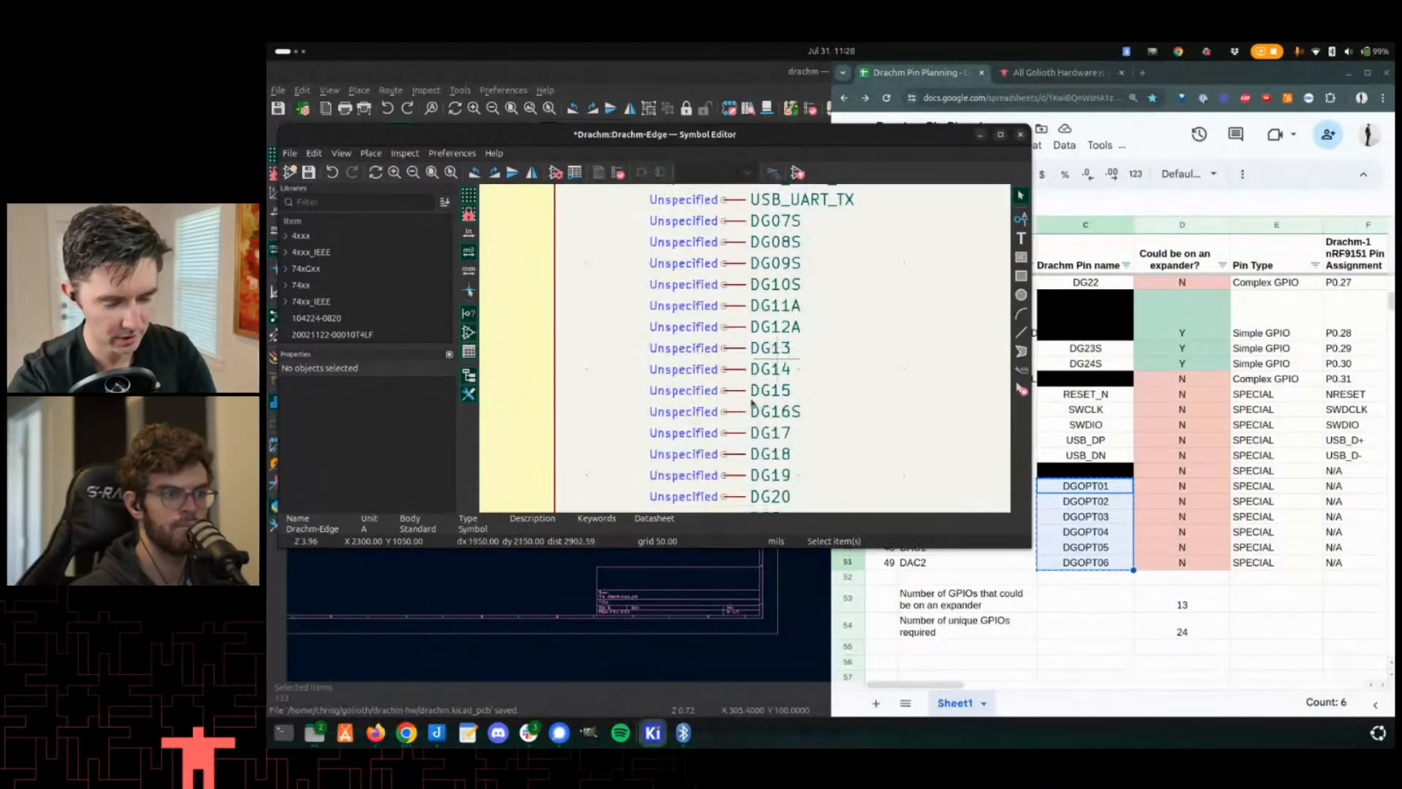
key(ctrl+s)
scroll(730, 336, down, 2)
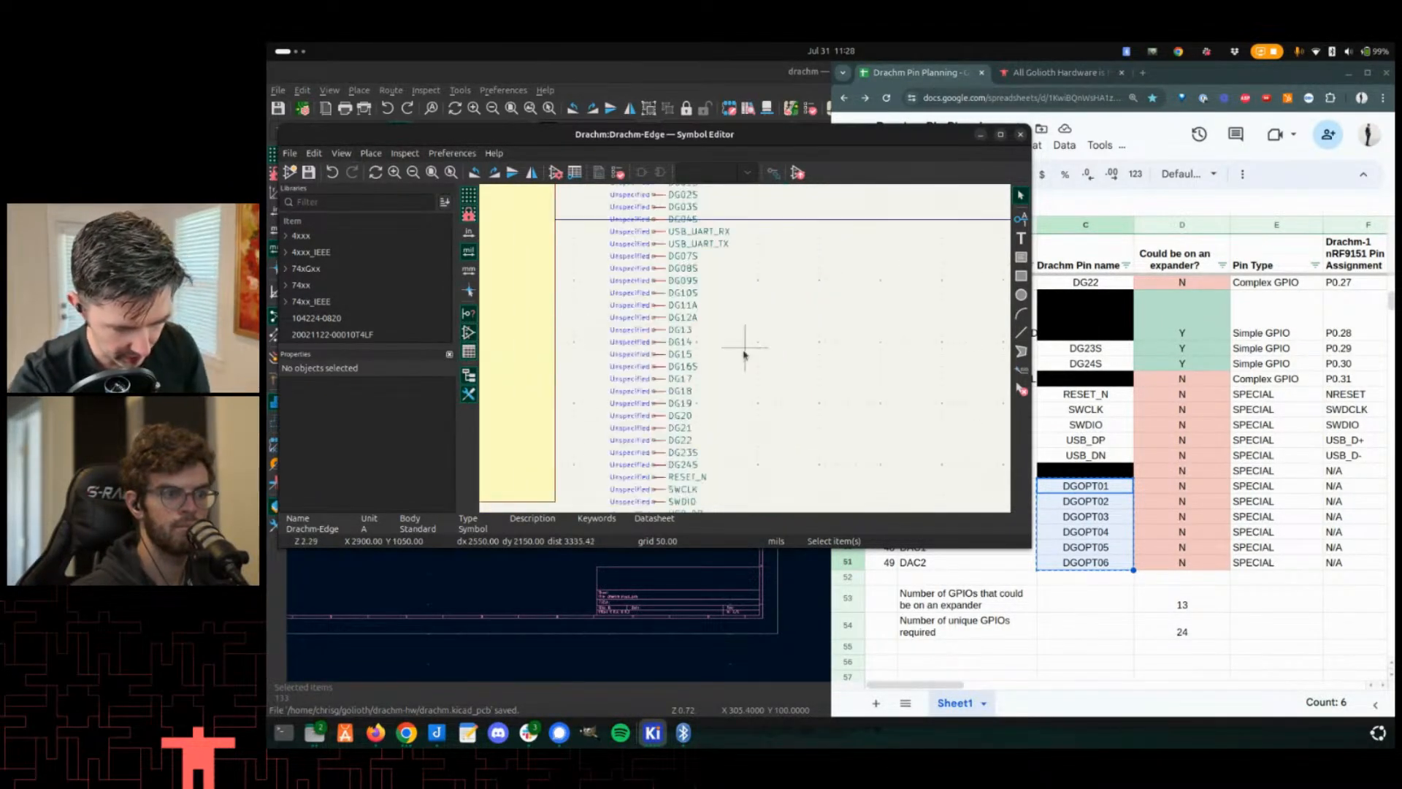
middle_drag(658, 306, 706, 312)
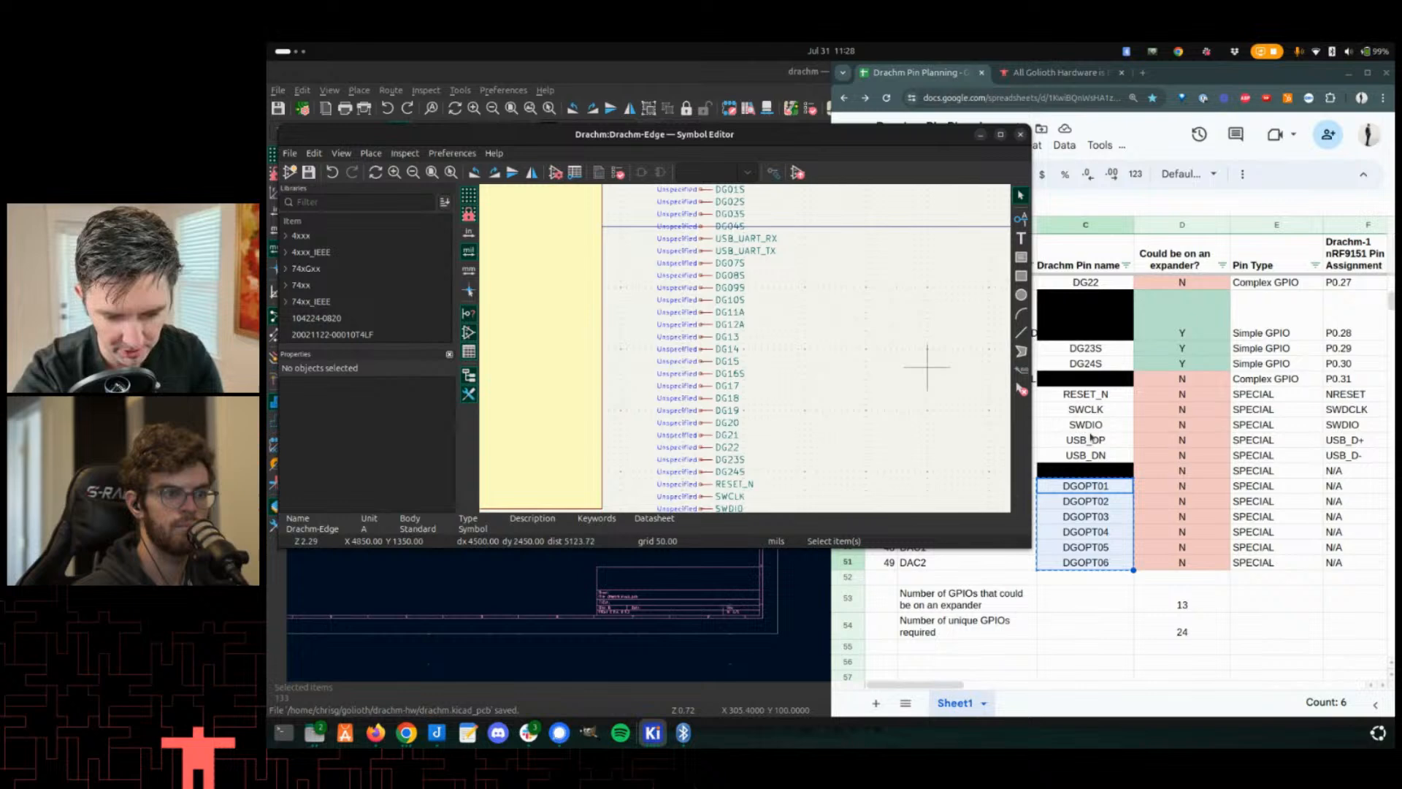
click(1076, 603)
scroll(1020, 426, up, 2)
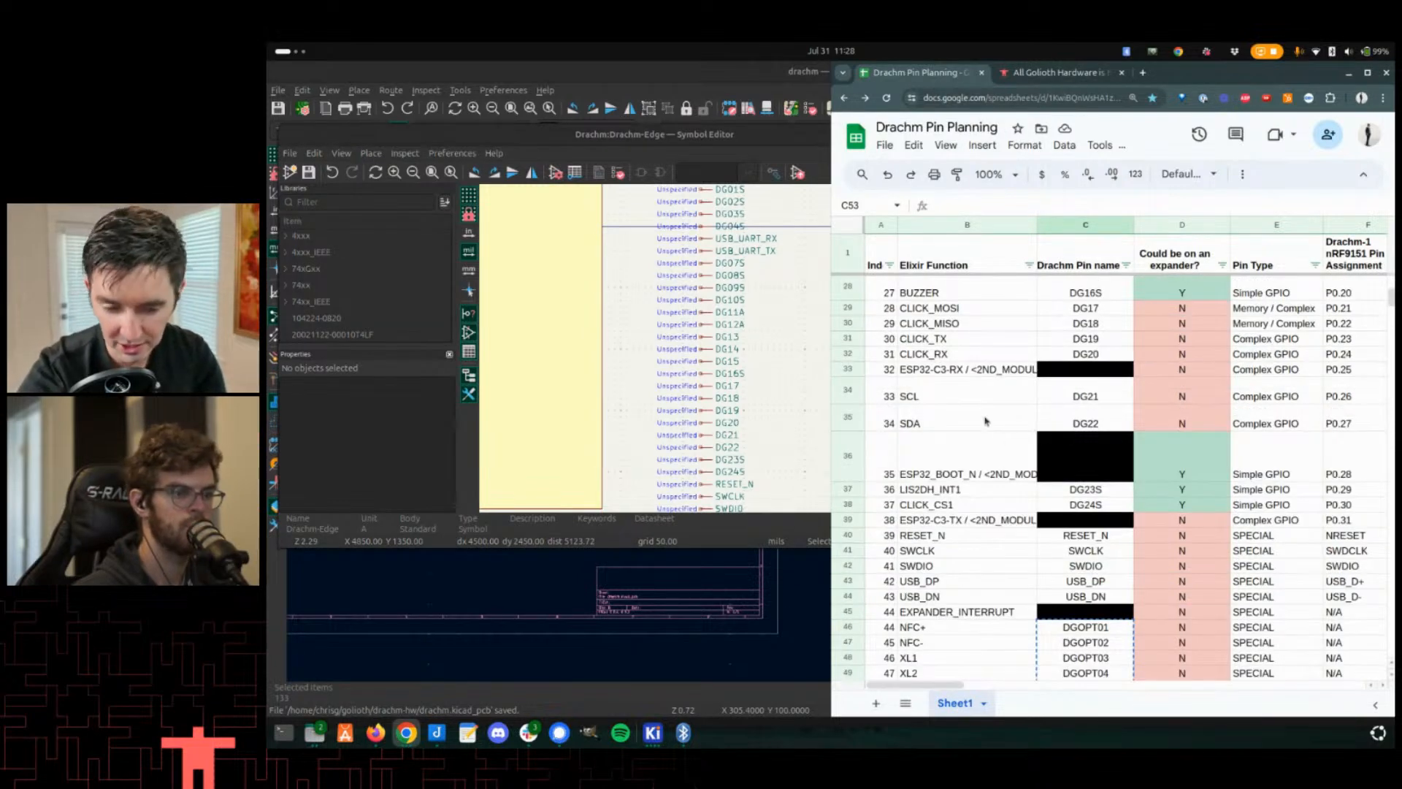
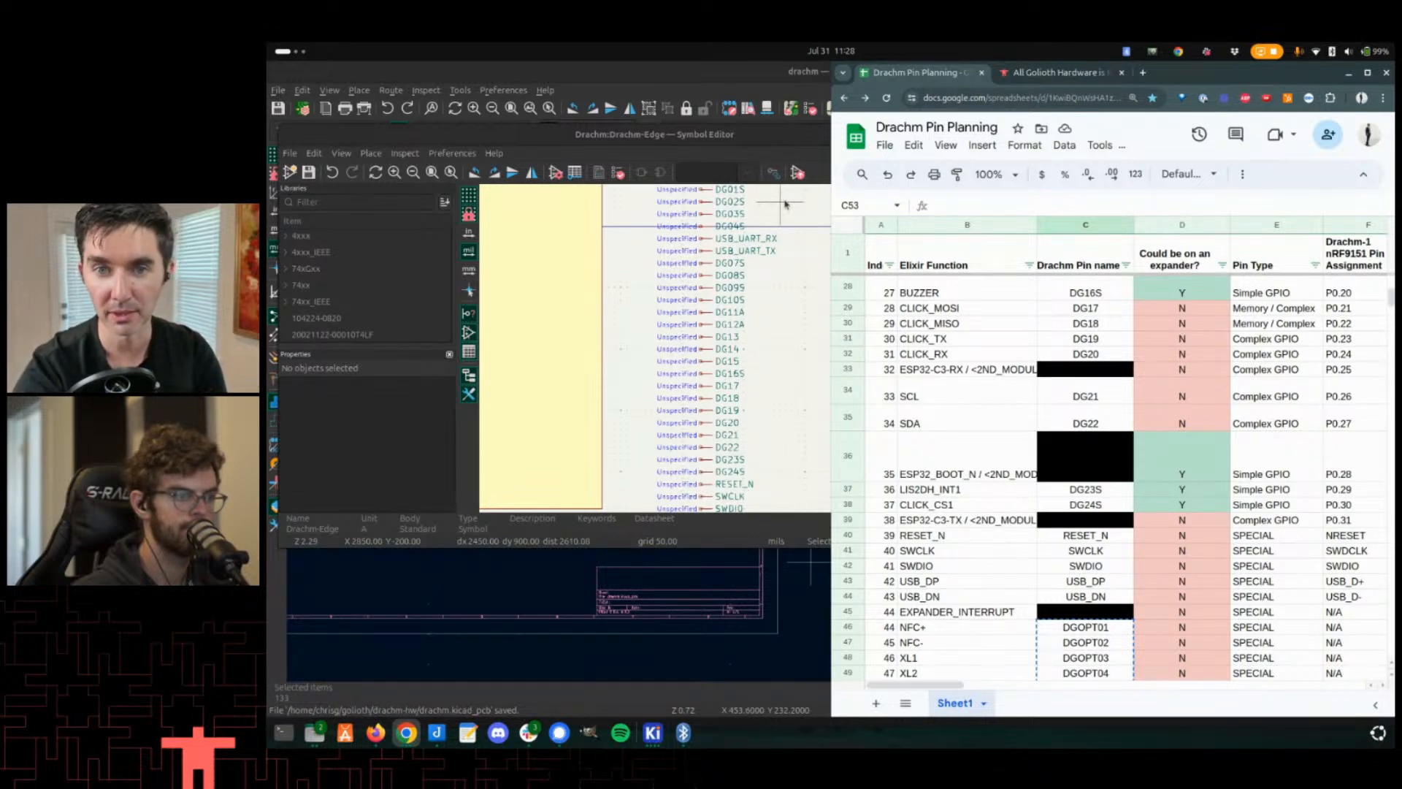
- Examine the pin layout of the Drachm-Edge symbol
click(726, 335)
scroll(747, 354, down, 5)
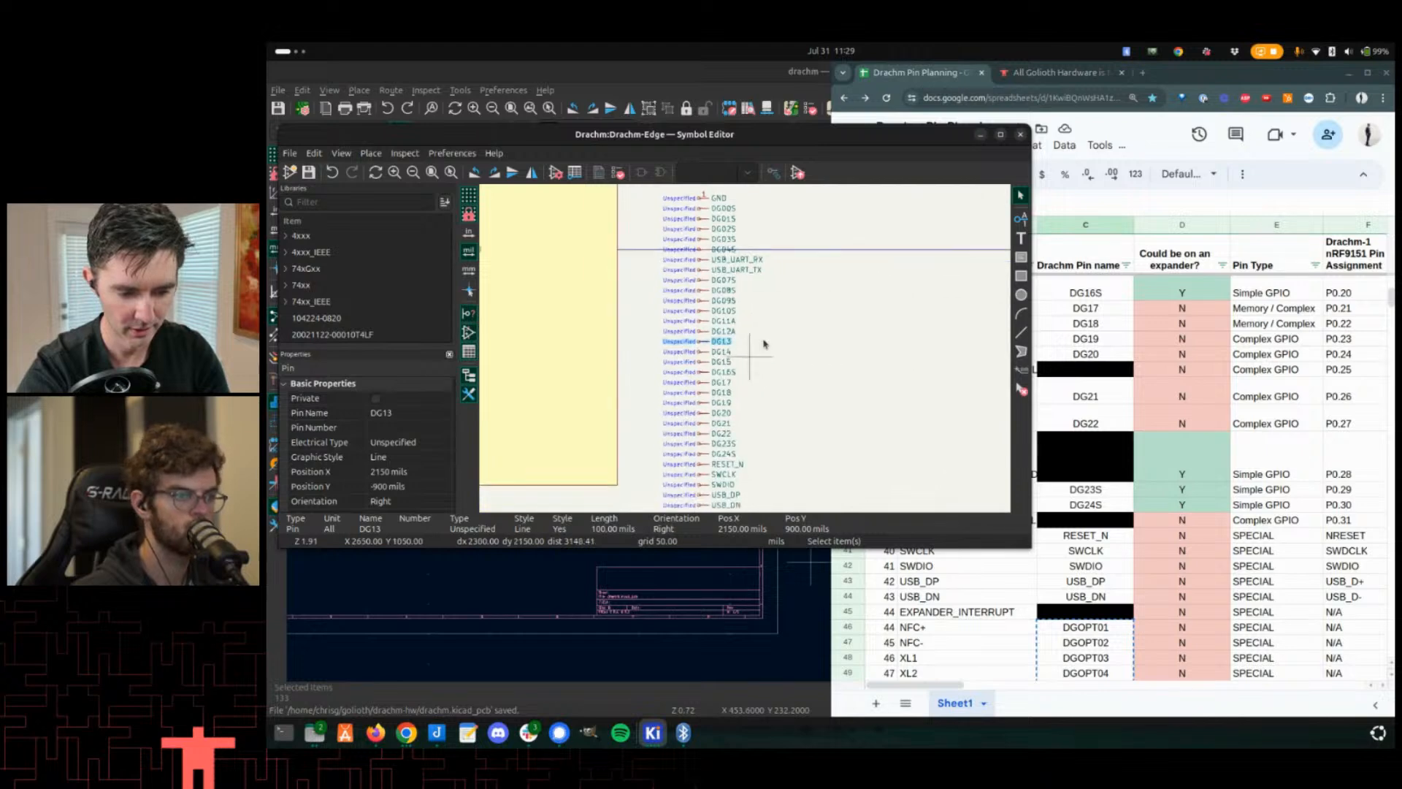
scroll(798, 334, up, 3)
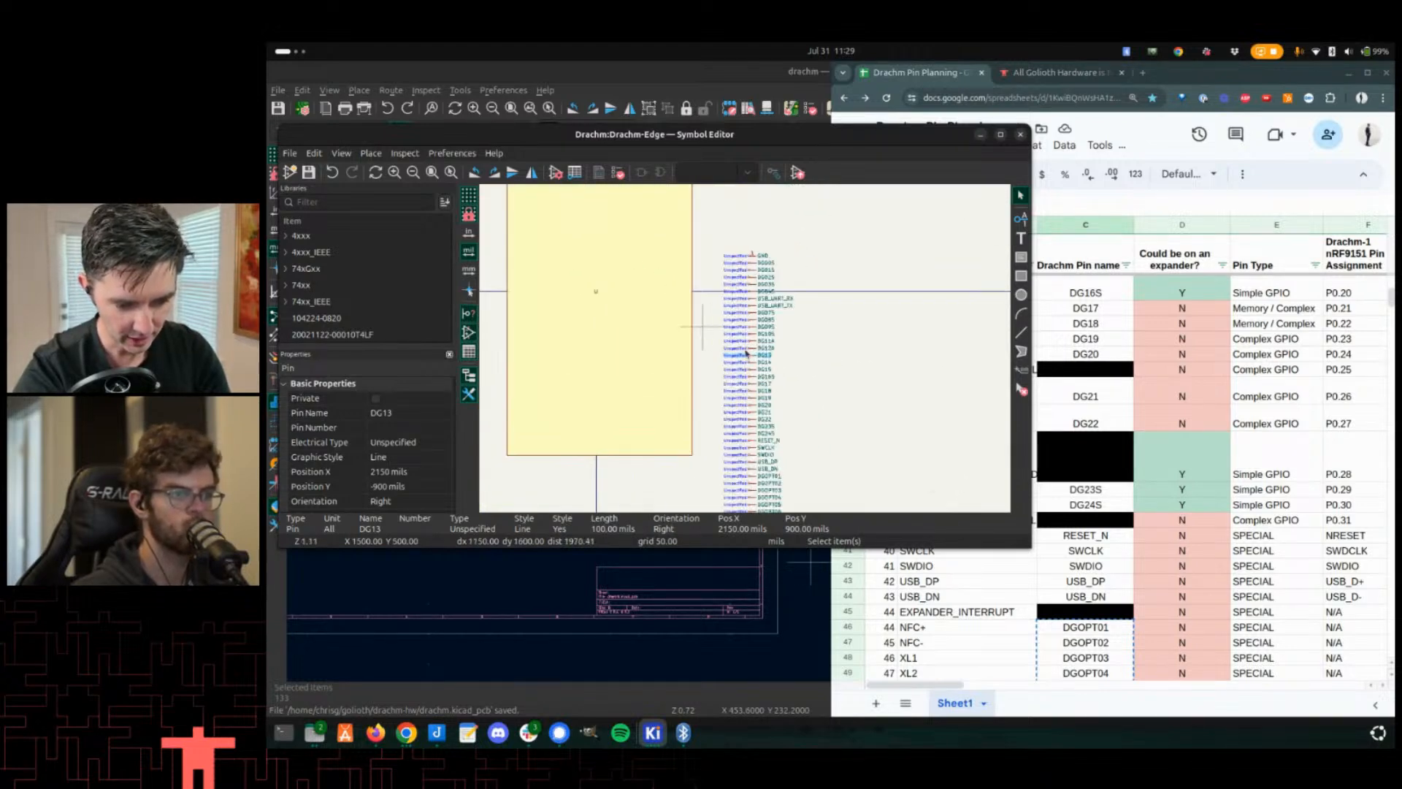
scroll(738, 366, down, 3)
drag(737, 248, 860, 451)
click(858, 450)
scroll(815, 348, up, 3)
middle_drag(747, 353, 836, 416)
middle_drag(868, 332, 830, 321)
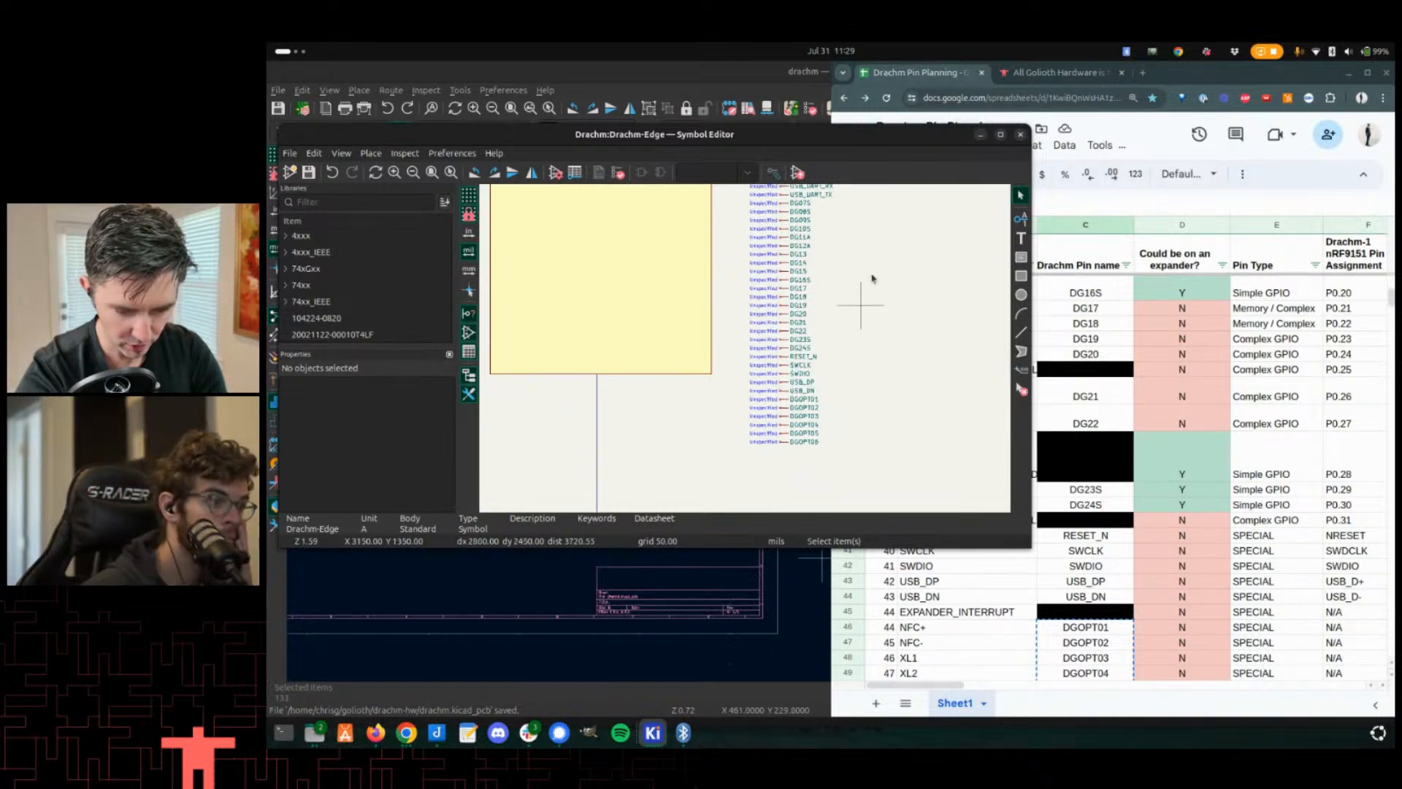
scroll(880, 293, down, 2)
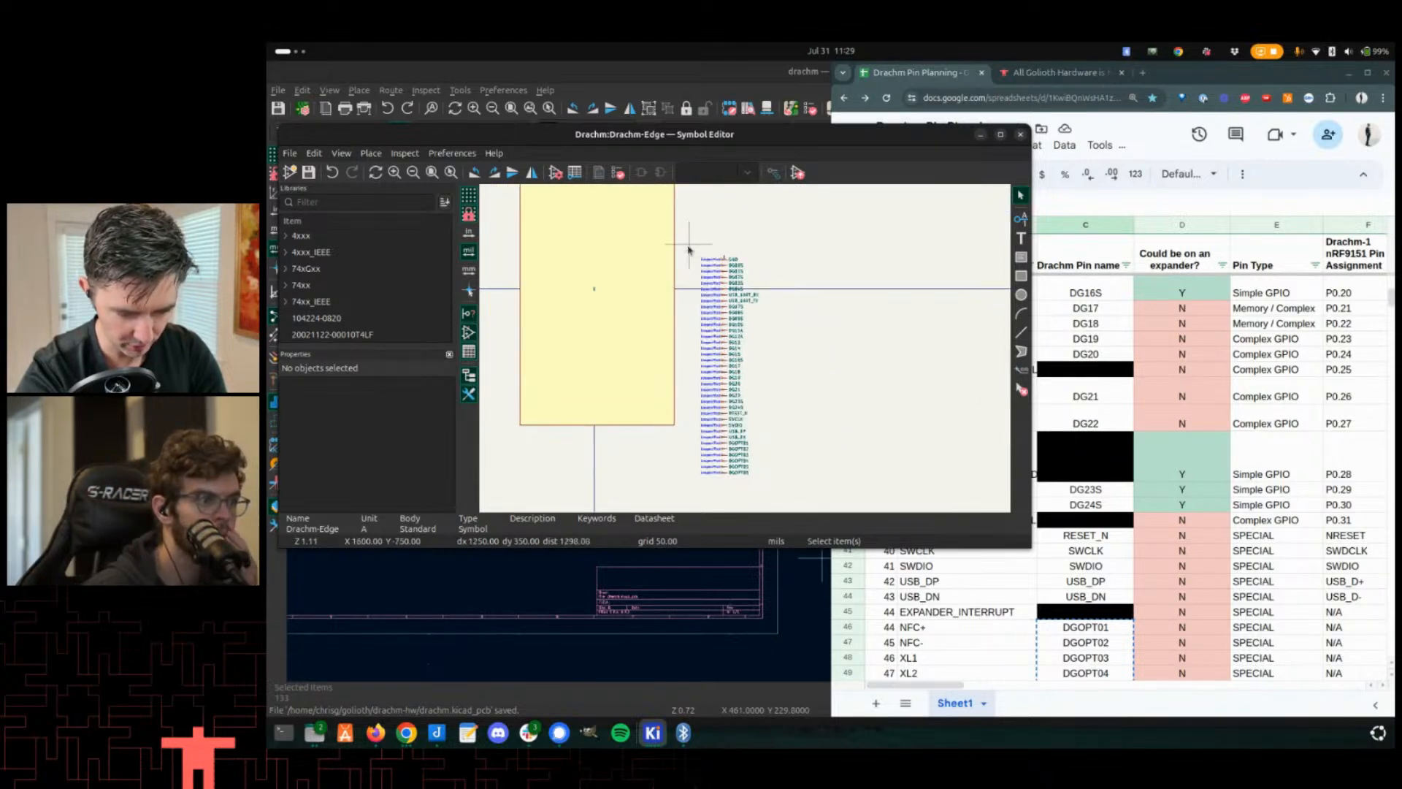
- Select all the pins and move them against the left edge of the symbol body
drag(690, 248, 816, 487)
drag(745, 455, 722, 387)
scroll(744, 343, up, 5)
scroll(743, 344, down, 2)
scroll(745, 349, up, 1)
middle_drag(646, 332, 745, 350)
scroll(745, 350, down, 3)
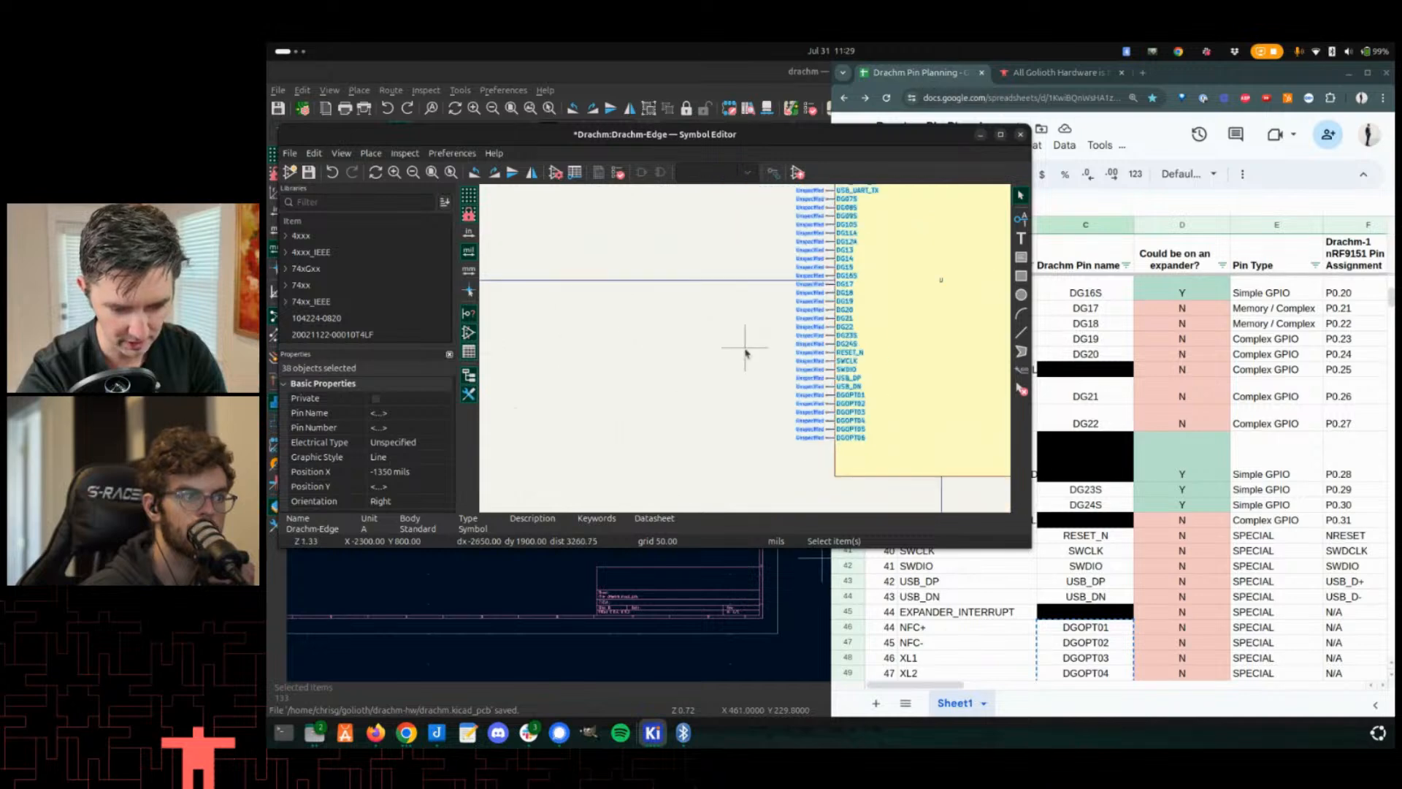
click(745, 350)
middle_drag(775, 301, 758, 314)
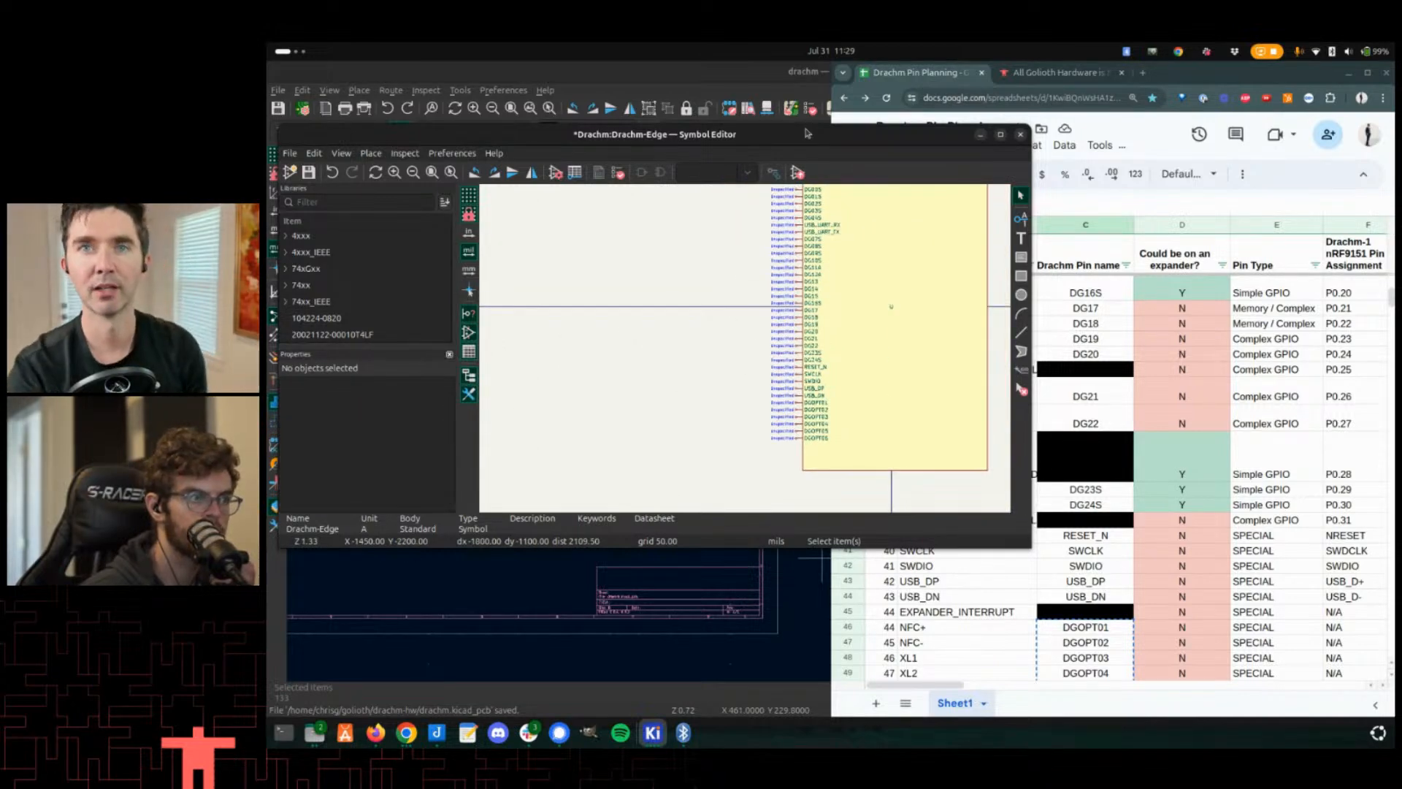
- Open the DGOPT06 pin's properties and review its electrical type options without changing them
scroll(909, 409, up, 2)
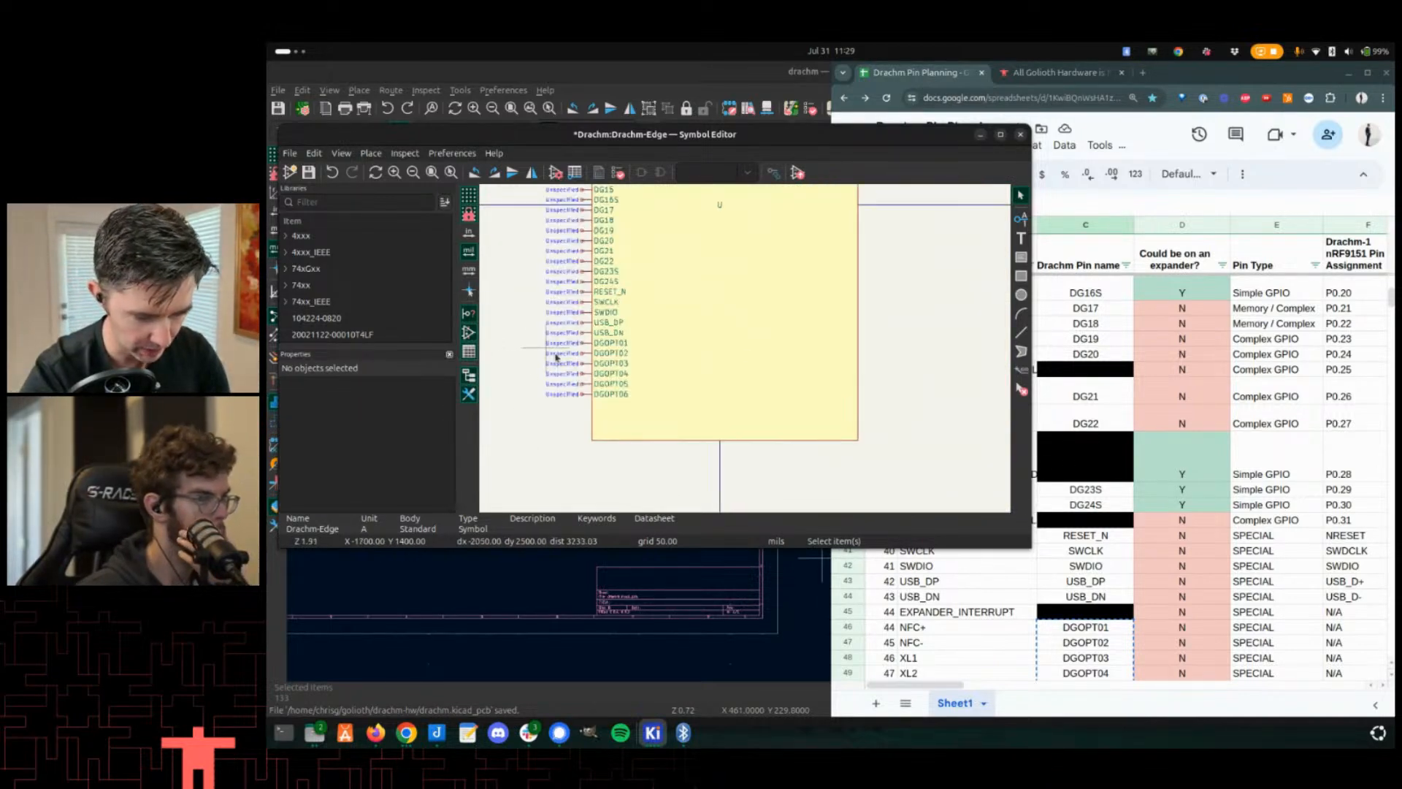
scroll(601, 383, up, 6)
double_click(743, 363)
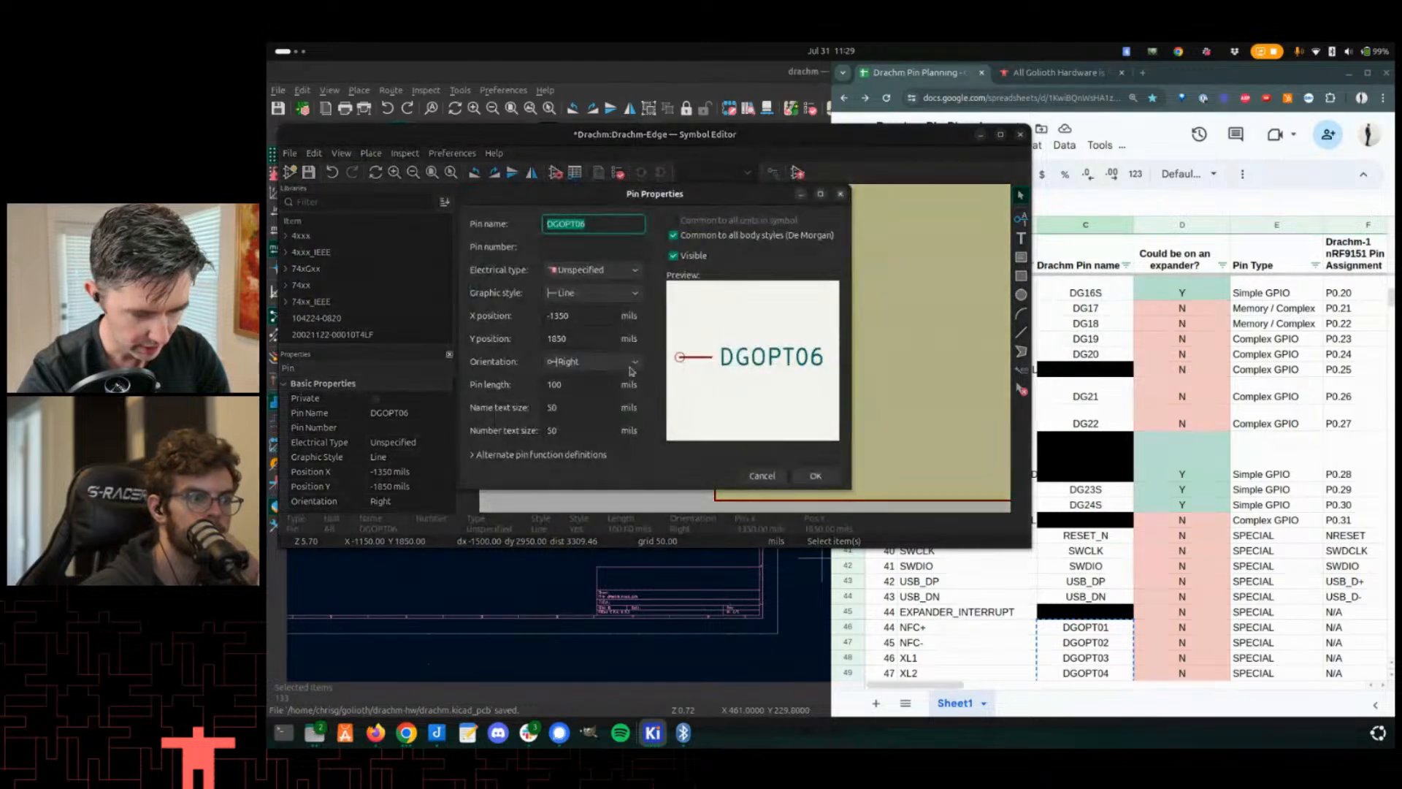
click(603, 272)
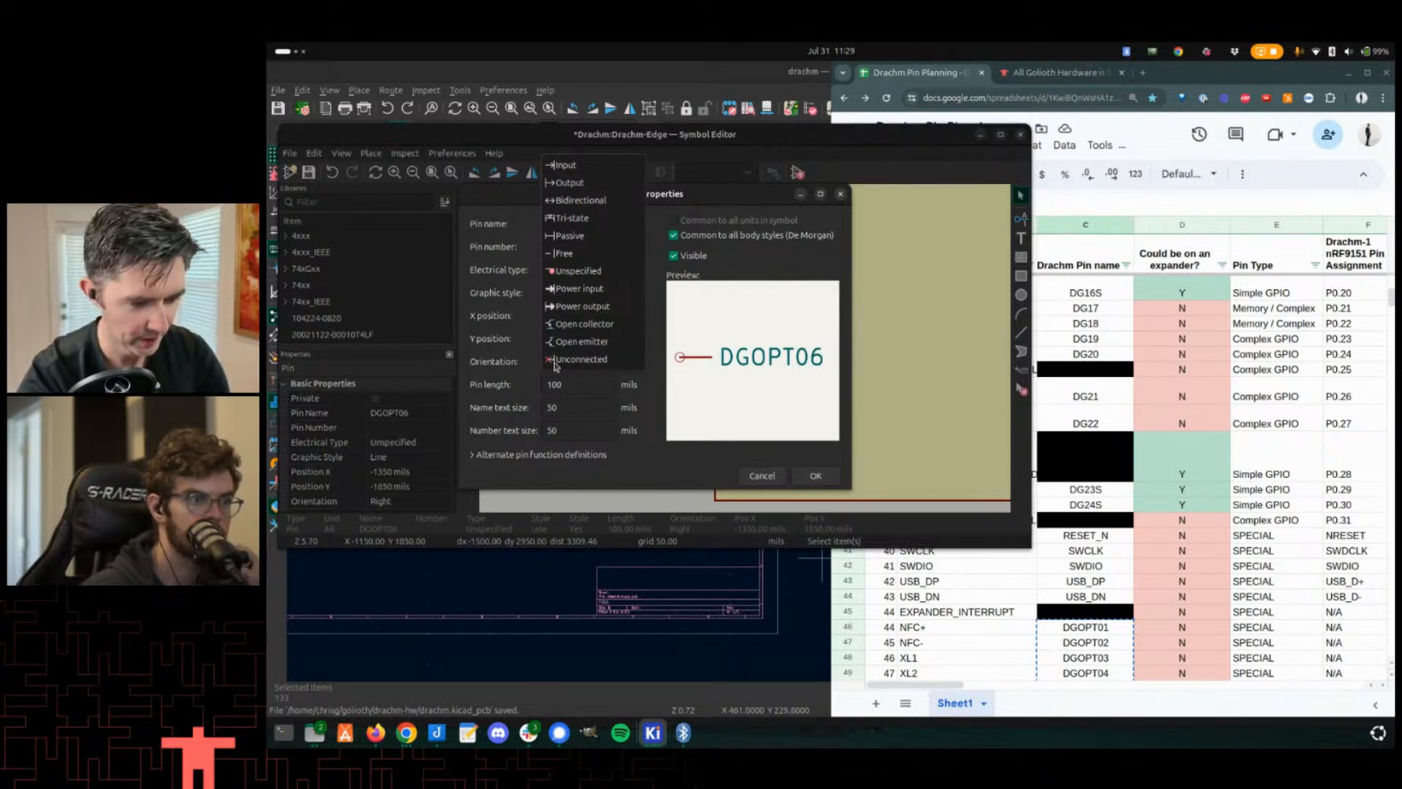
key(Escape)
click(816, 475)
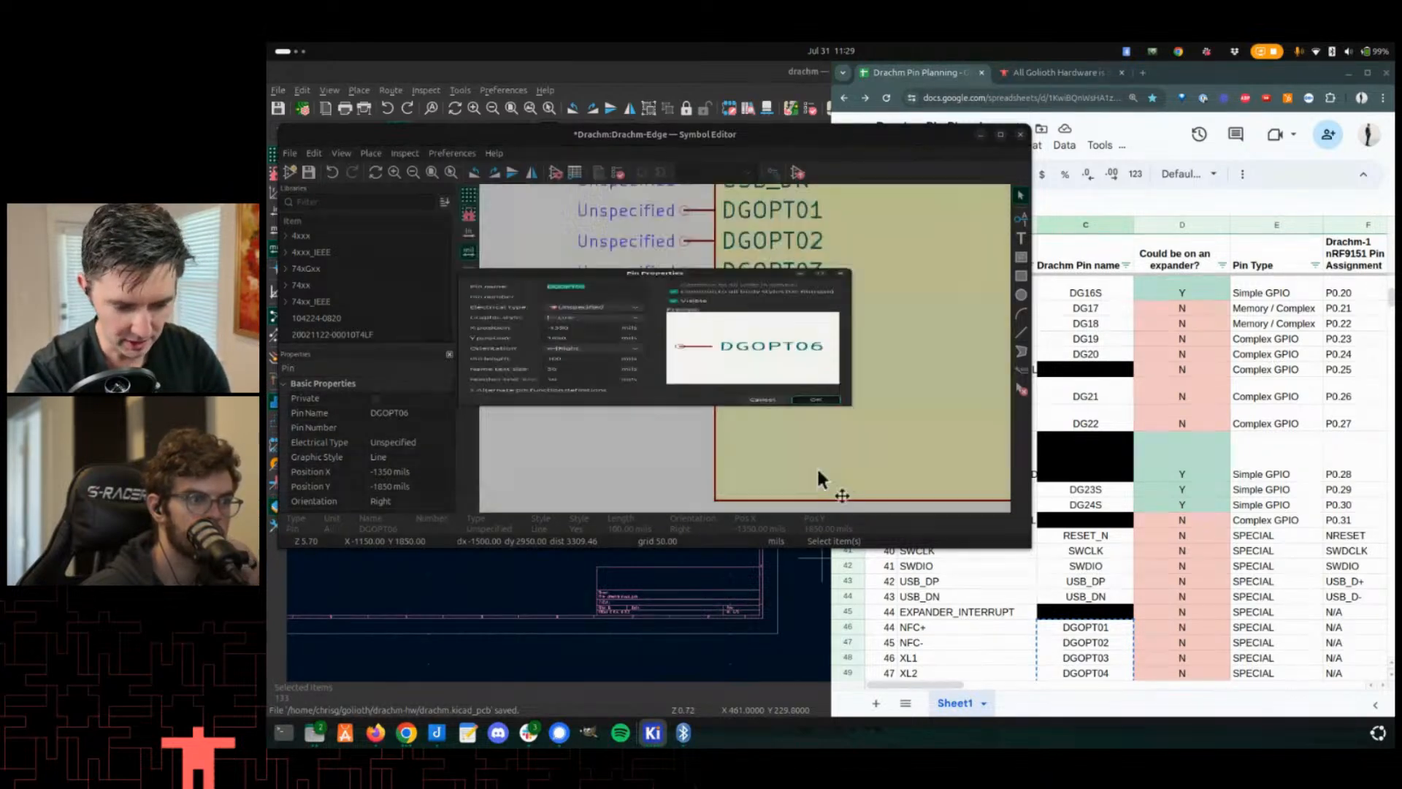
- Zoom in on the GND pin at the top of the pin column and inspect its properties
scroll(759, 336, down, 5)
middle_drag(759, 273, 734, 431)
scroll(719, 306, up, 2)
middle_drag(745, 347, 742, 360)
scroll(748, 351, down, 2)
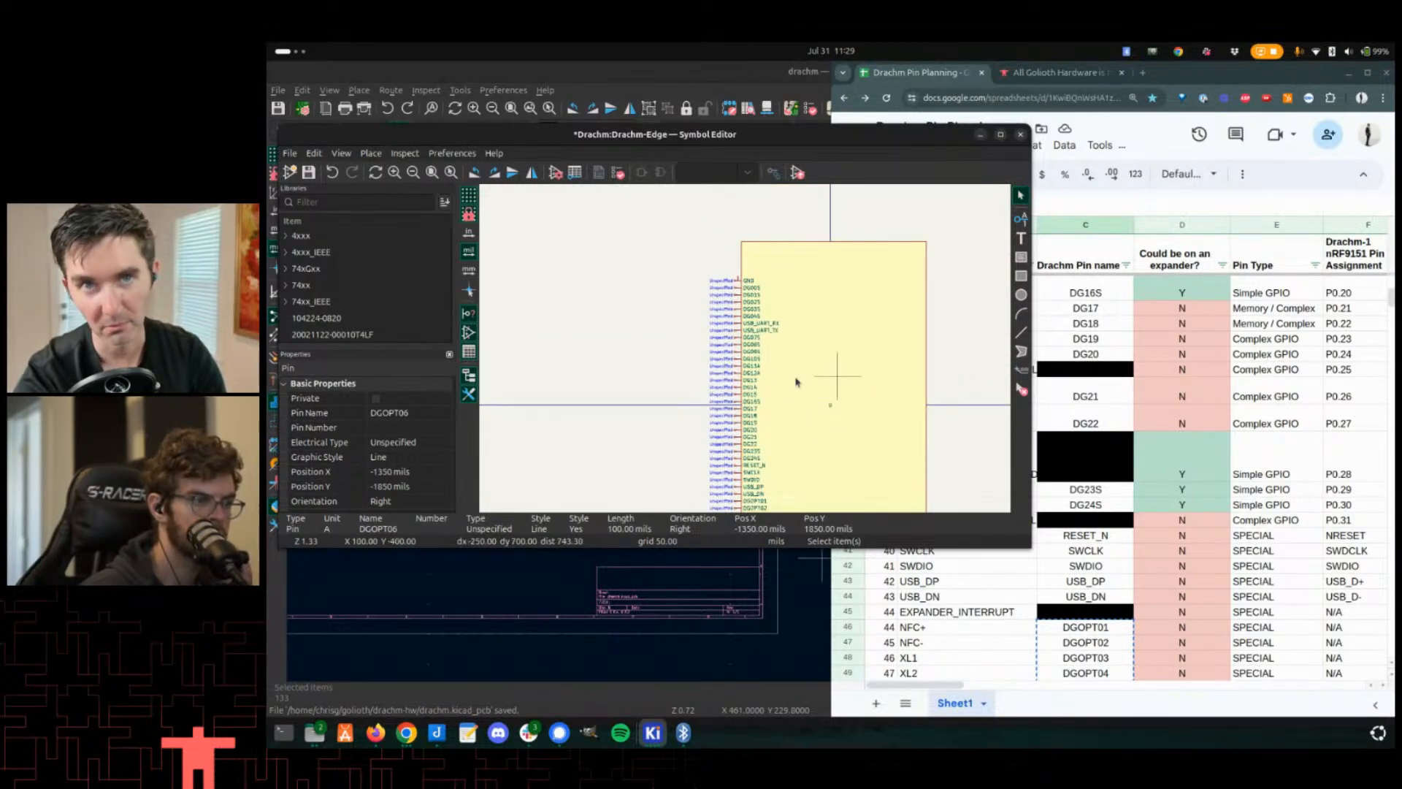
scroll(788, 376, up, 1)
scroll(789, 375, up, 4)
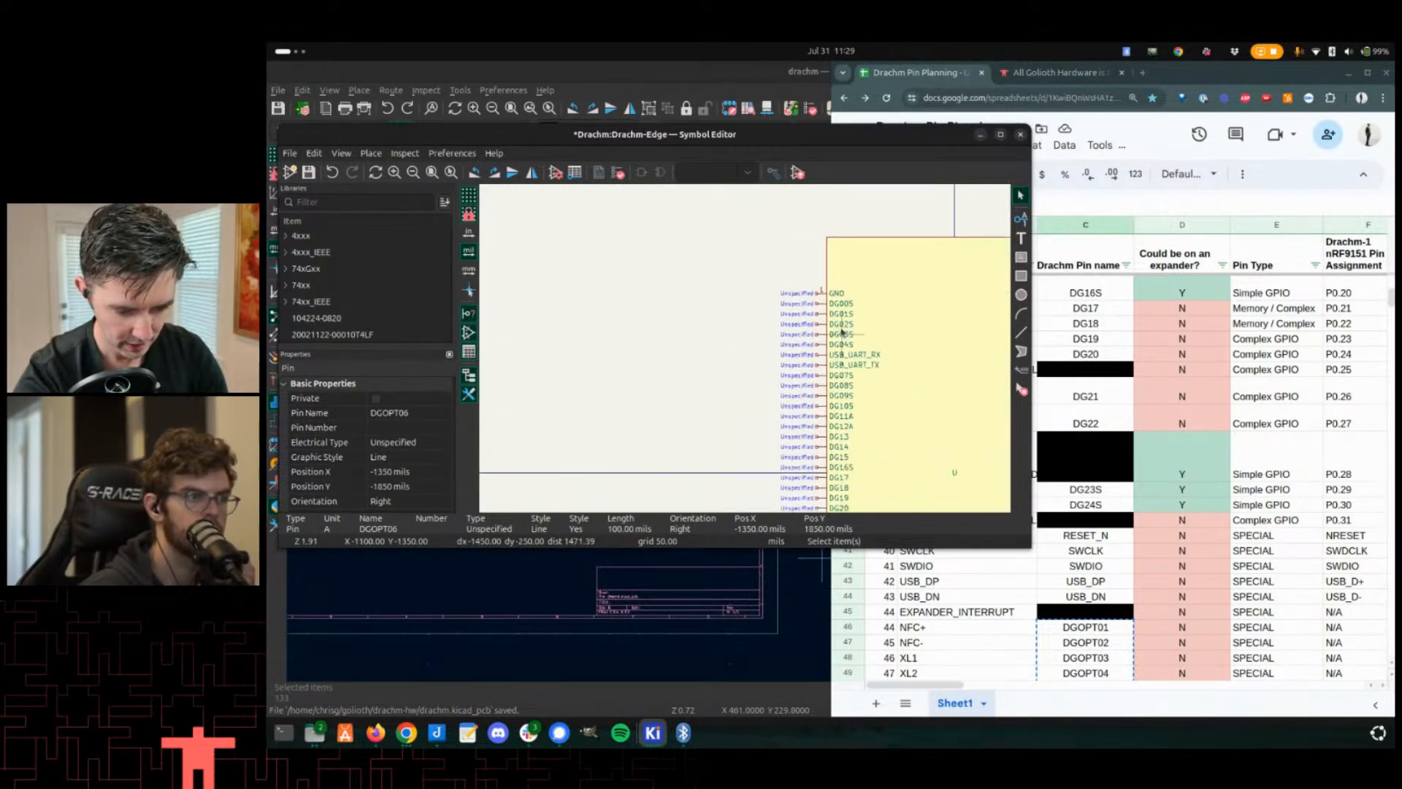
scroll(745, 356, down, 4)
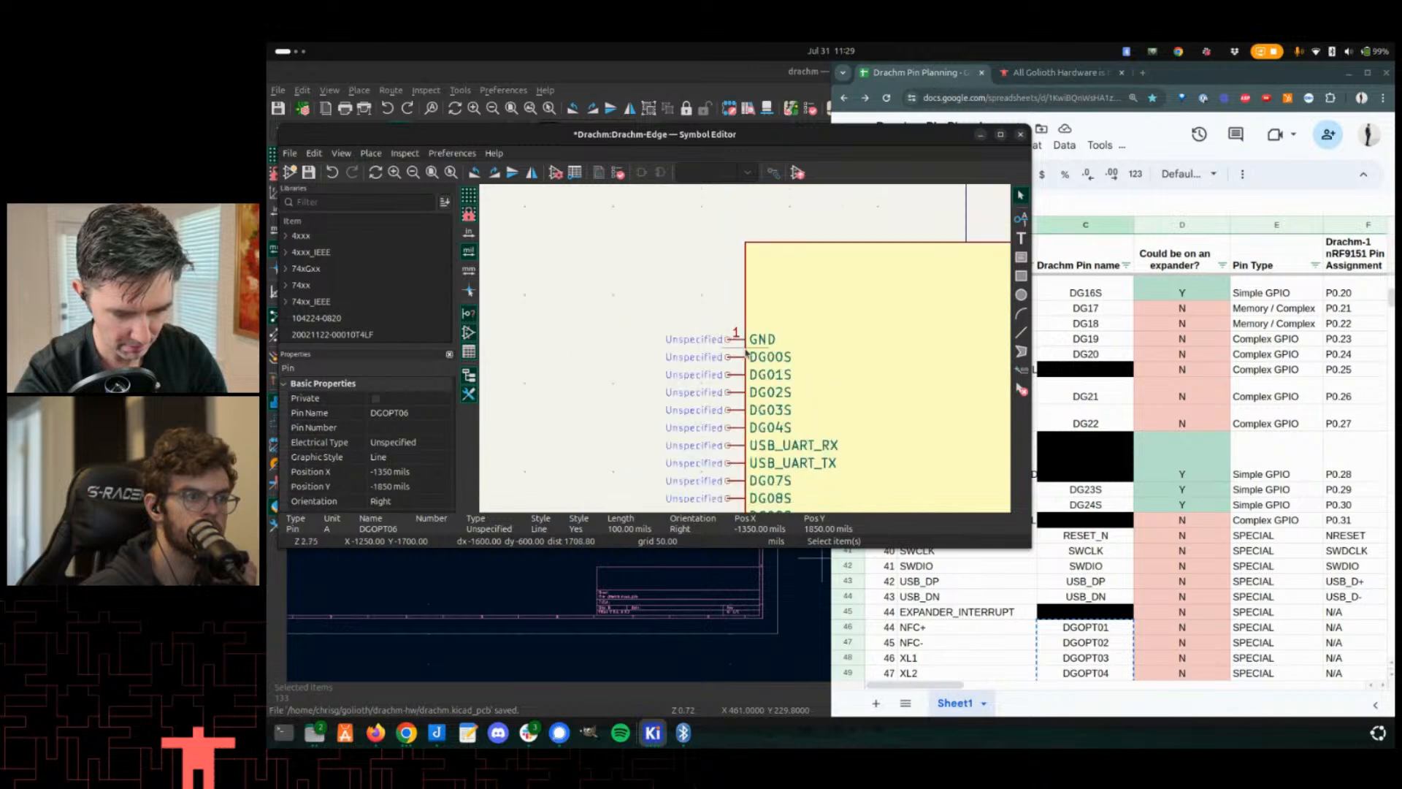
scroll(746, 353, up, 2)
double_click(735, 331)
key(ctrl+c)
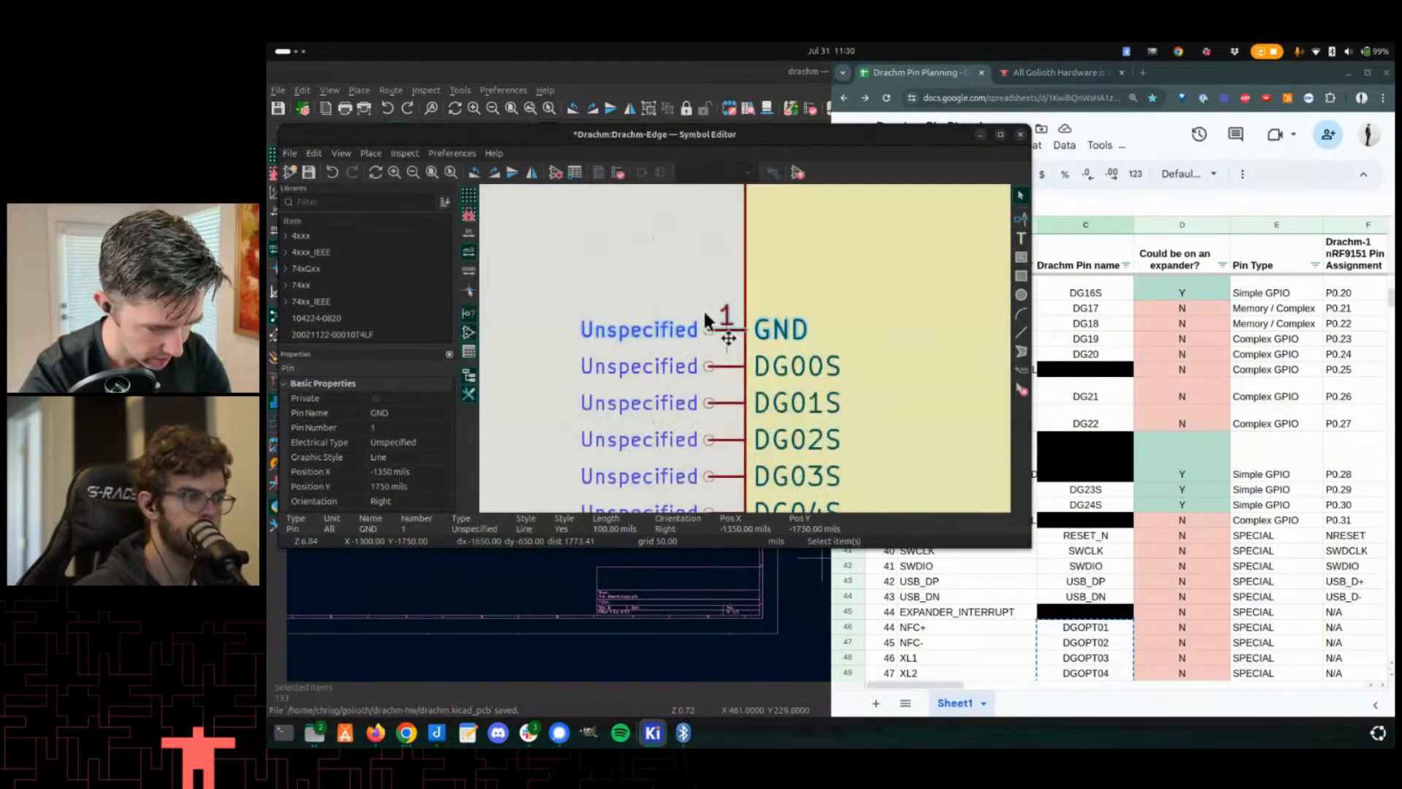
key(Escape)
click(341, 154)
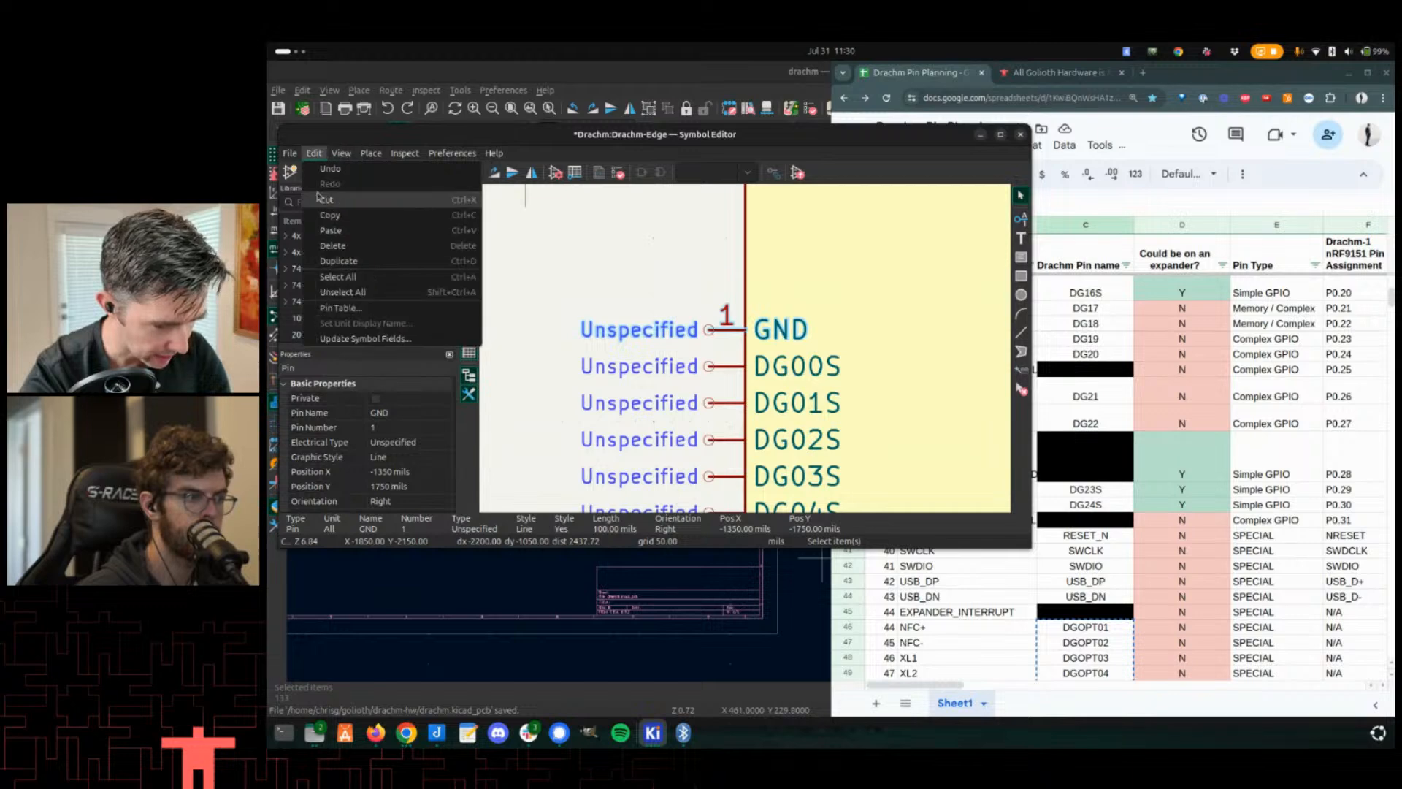
click(342, 307)
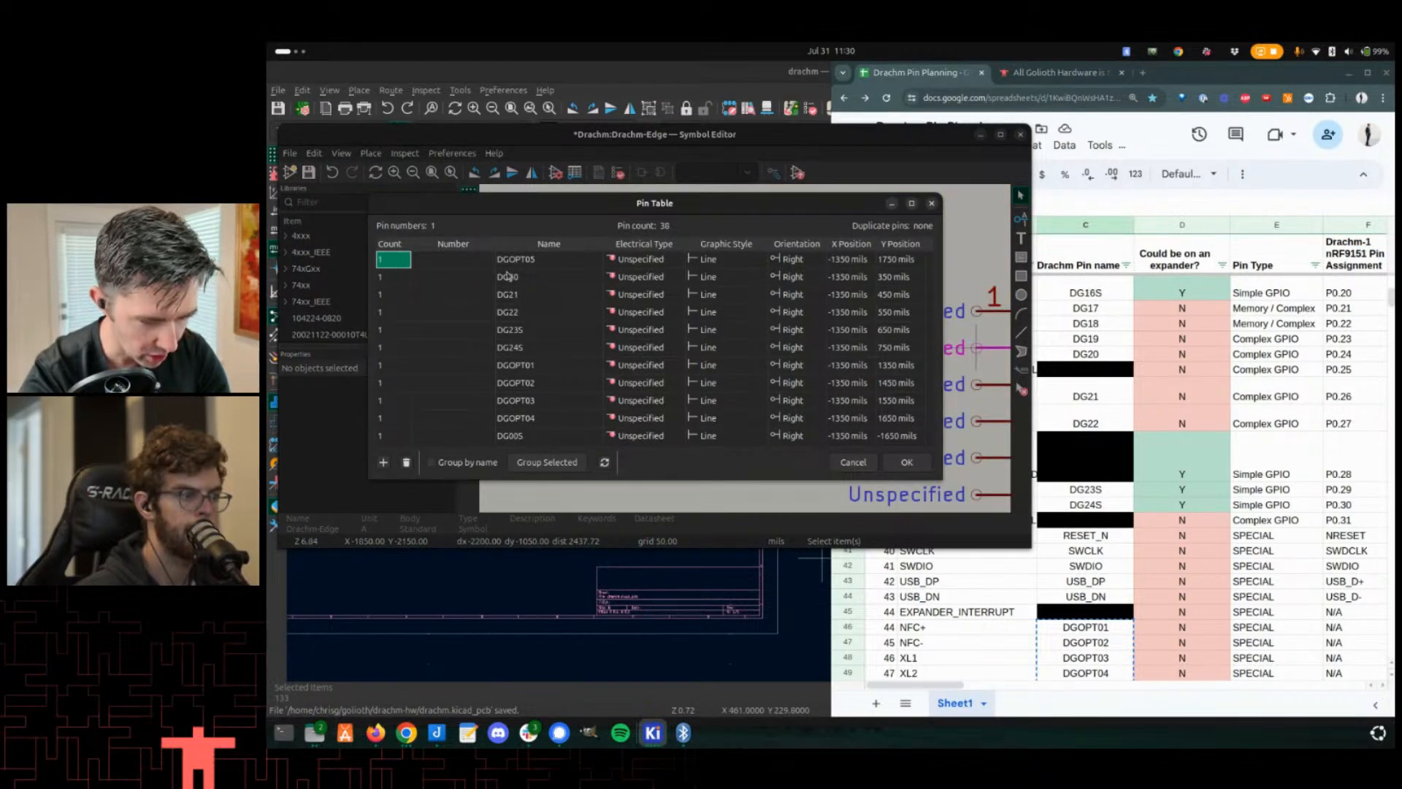
scroll(508, 276, down, 1)
scroll(480, 332, down, 8)
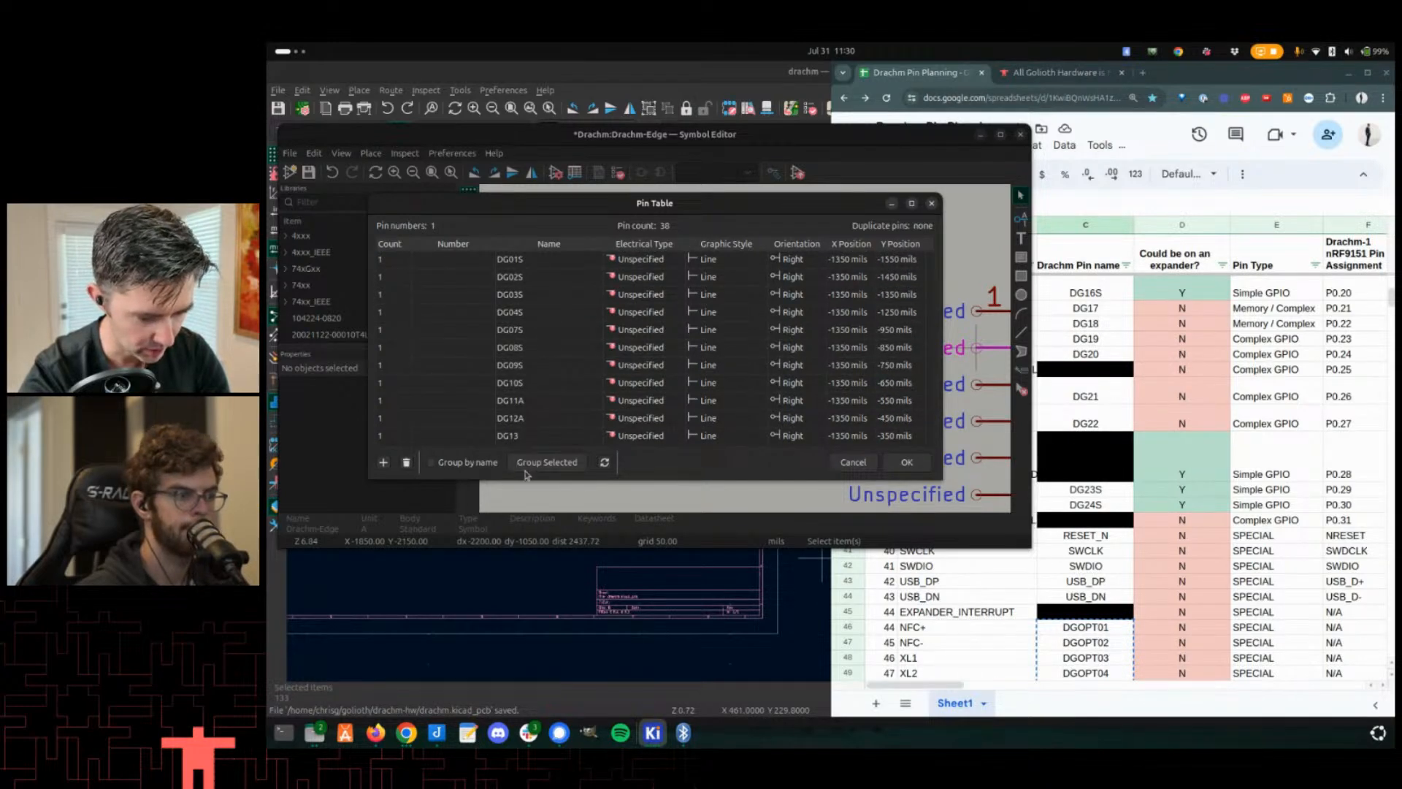
scroll(494, 457, down, 1)
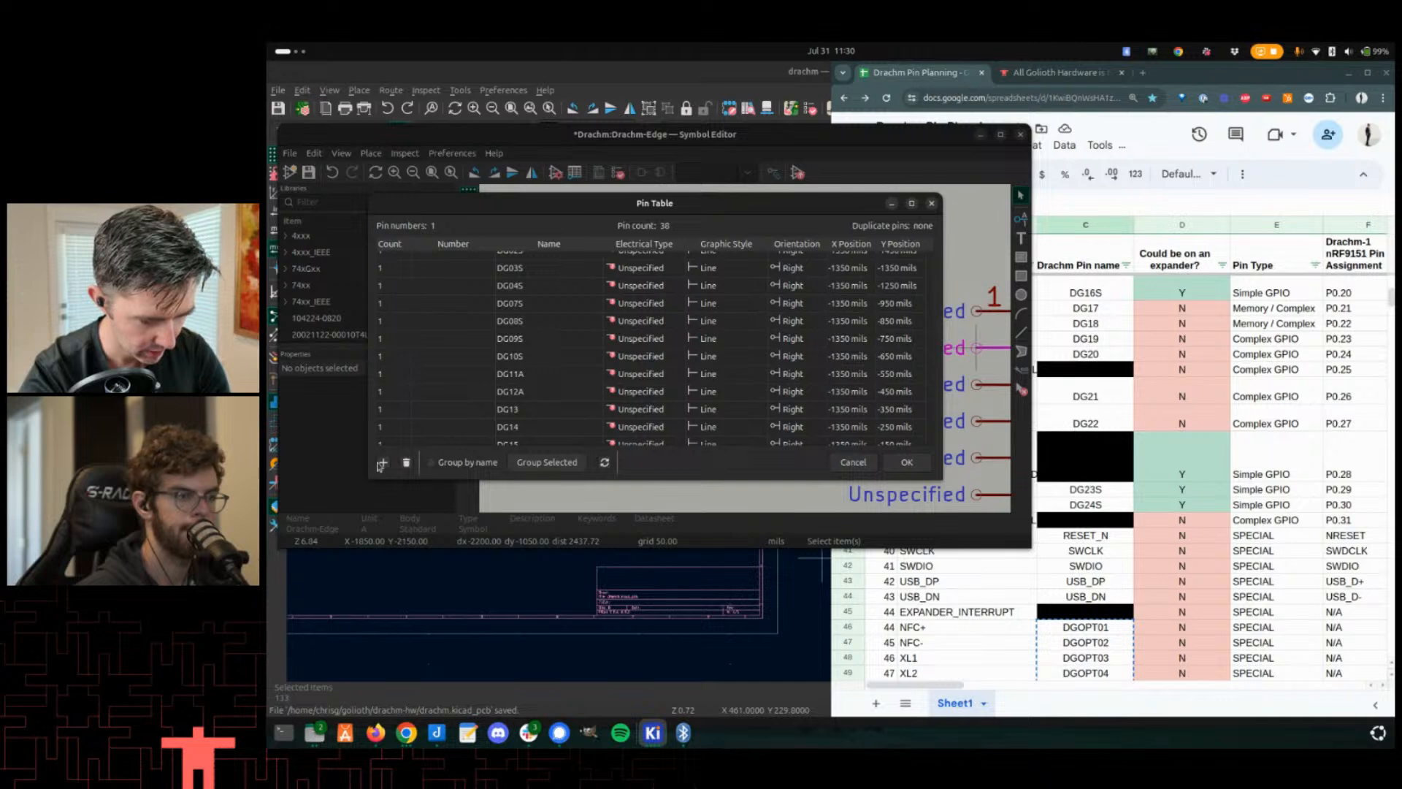
click(529, 426)
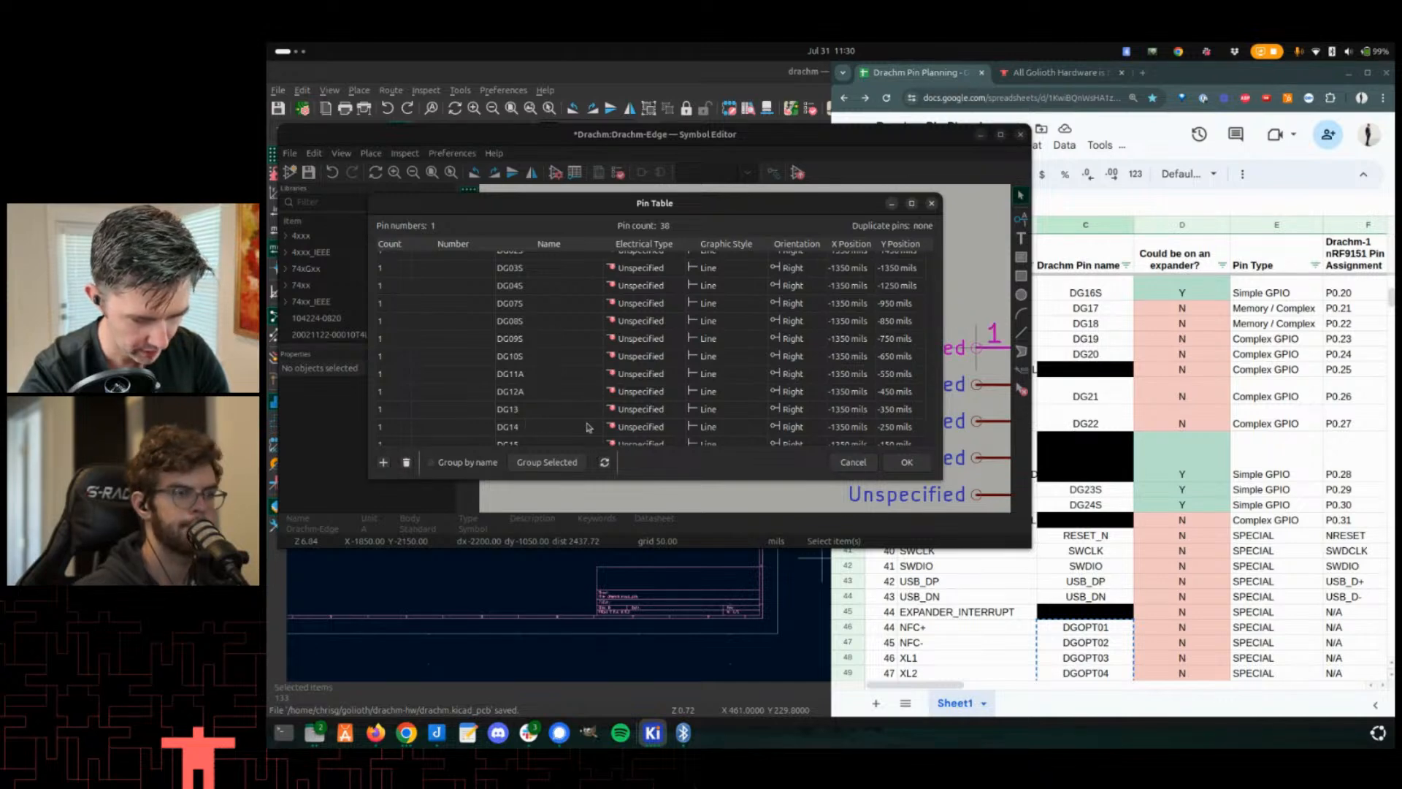
scroll(658, 375, up, 9)
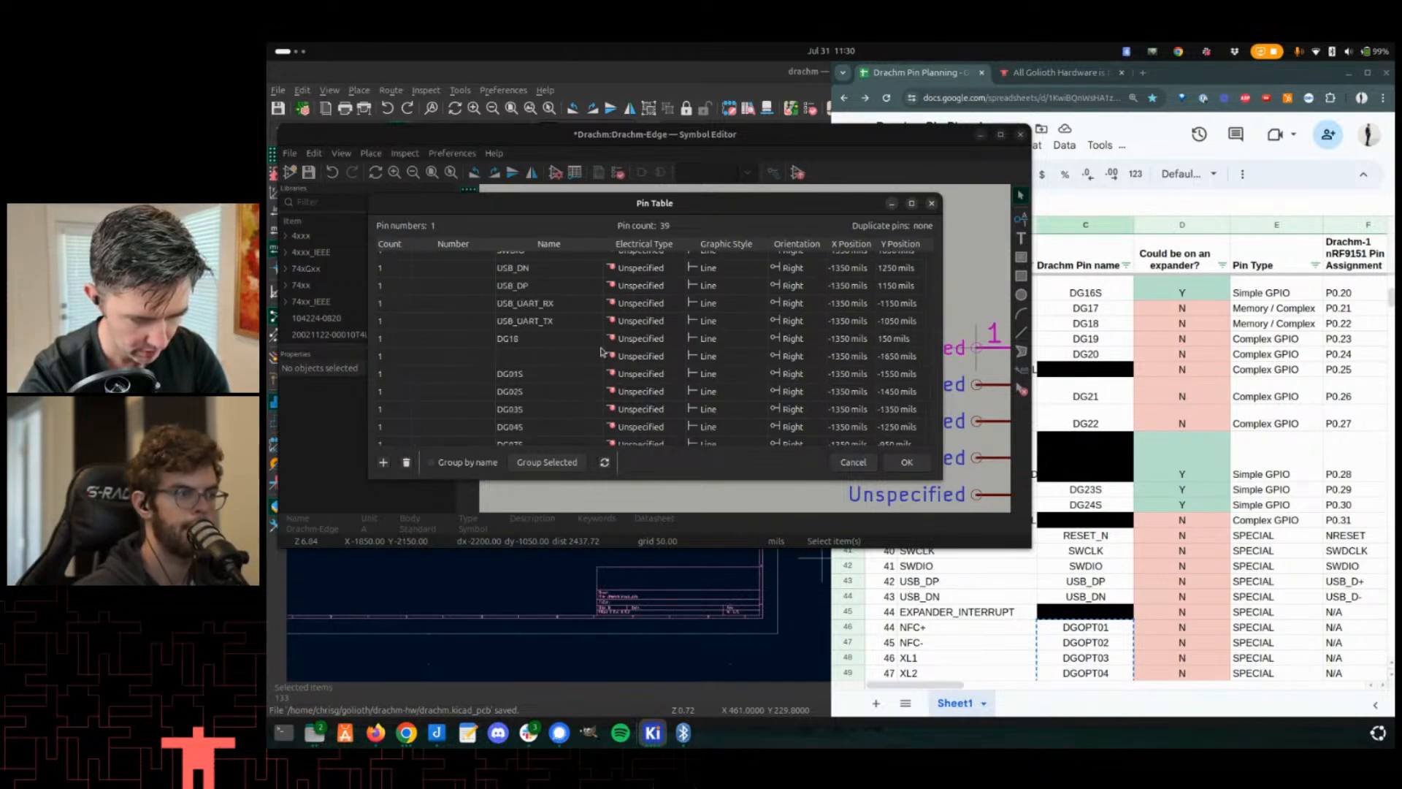
scroll(555, 322, down, 10)
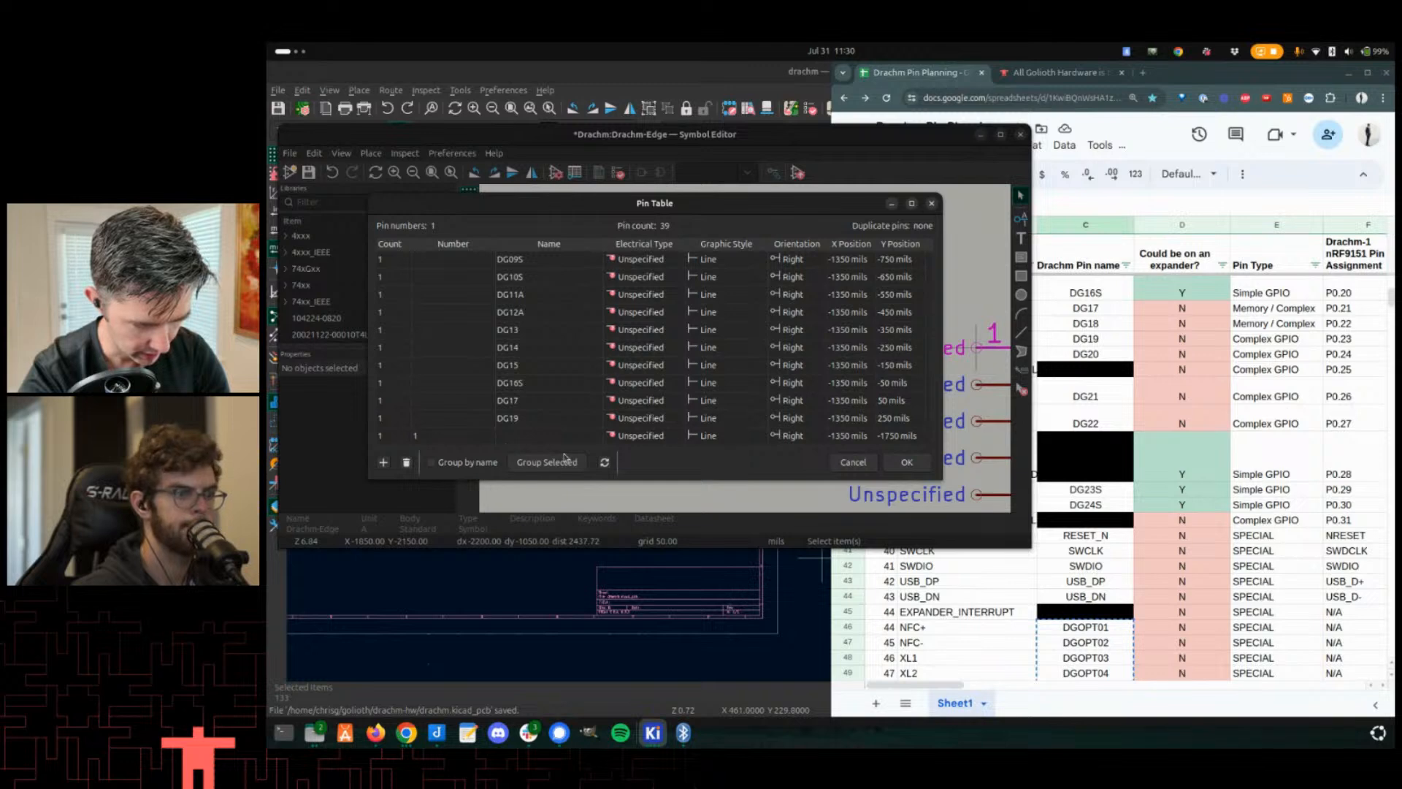
click(844, 463)
- Reopen the Pin Table and add a new pin row after the GND pin
click(545, 370)
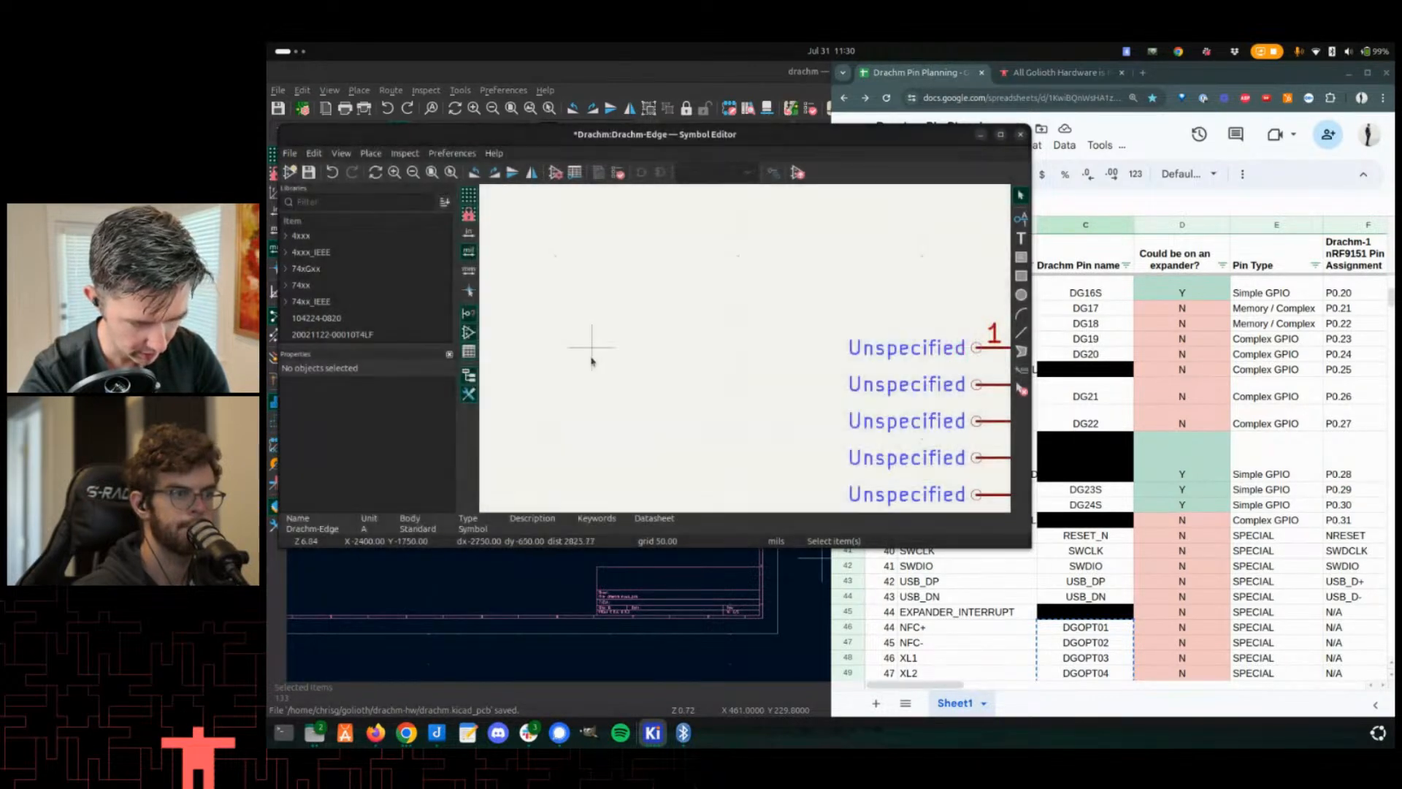
click(318, 156)
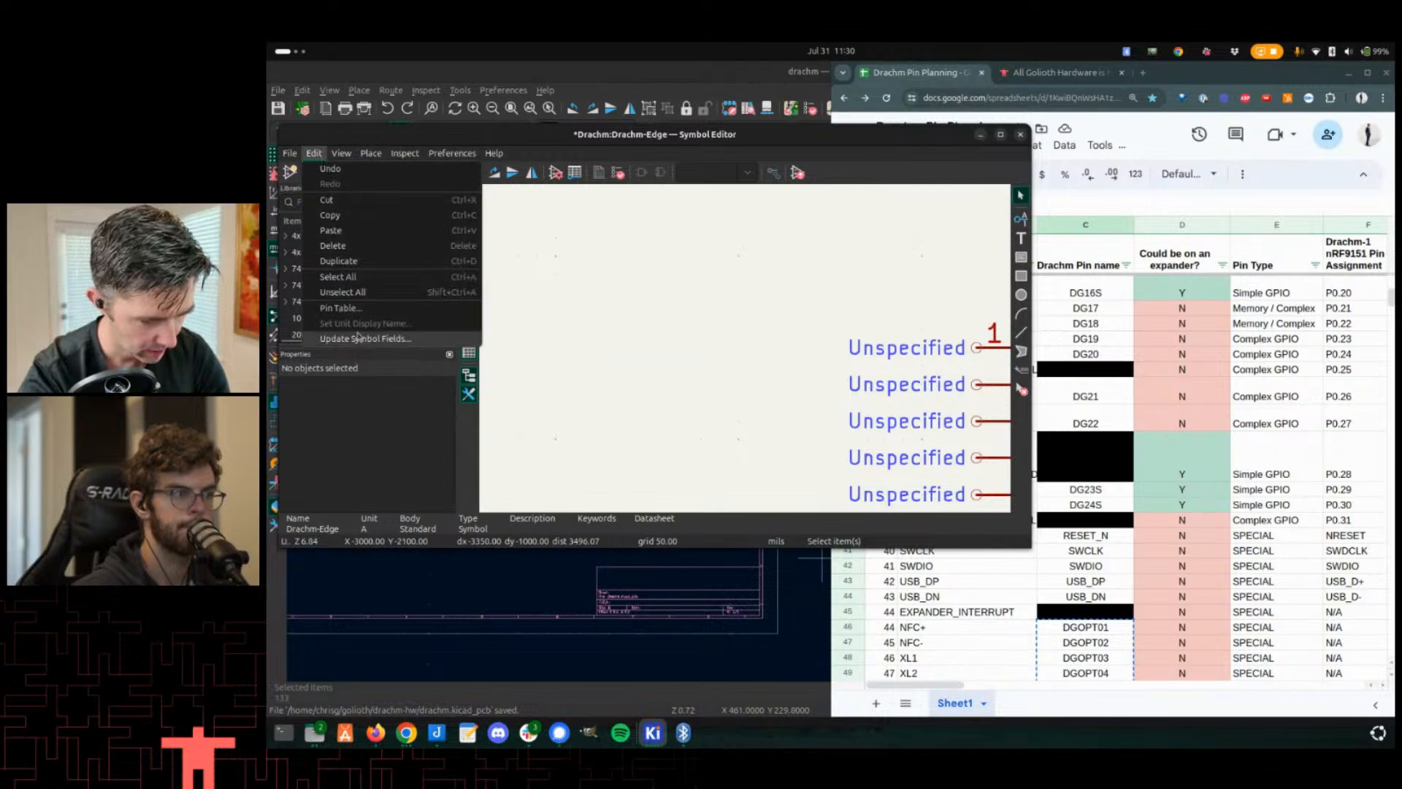
click(355, 332)
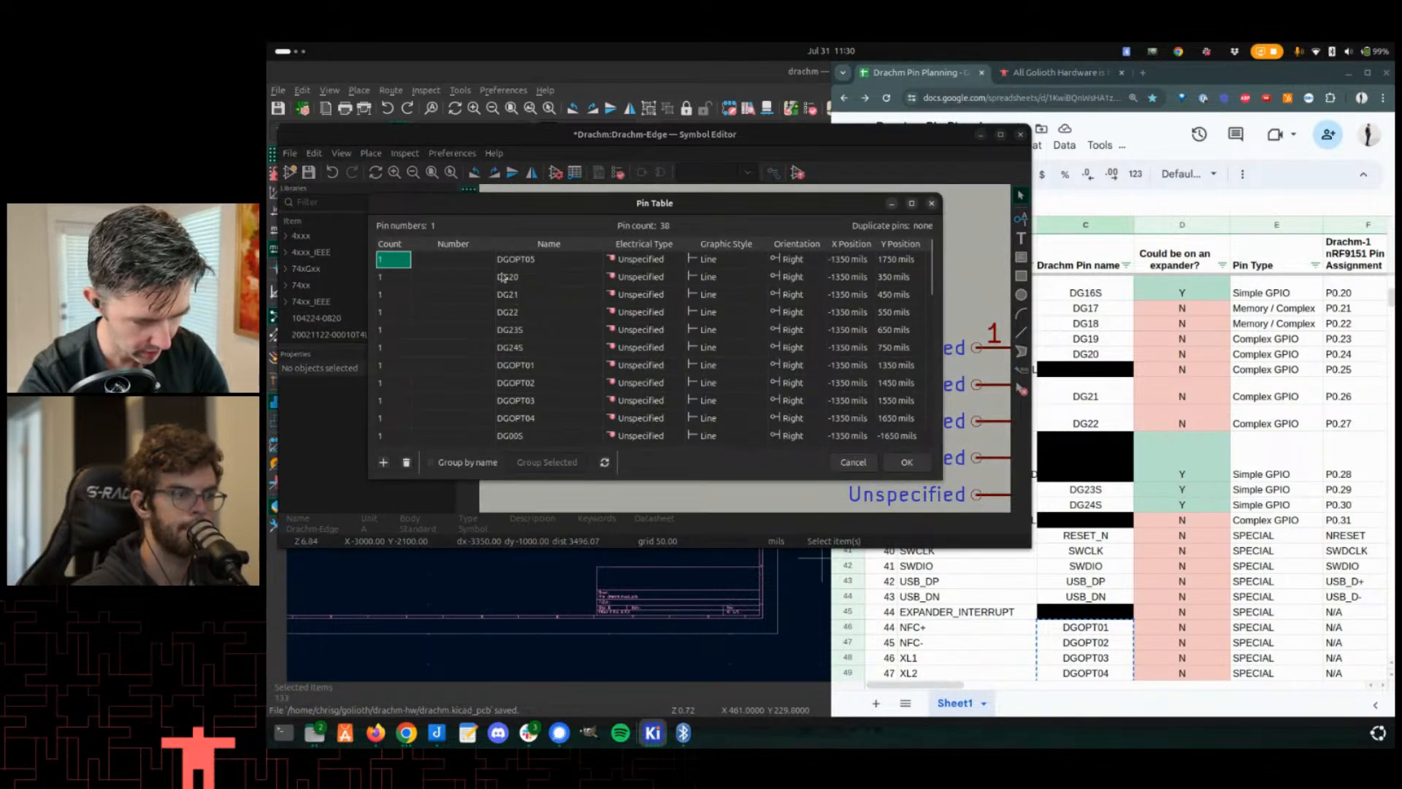
scroll(493, 345, down, 9)
scroll(493, 344, up, 9)
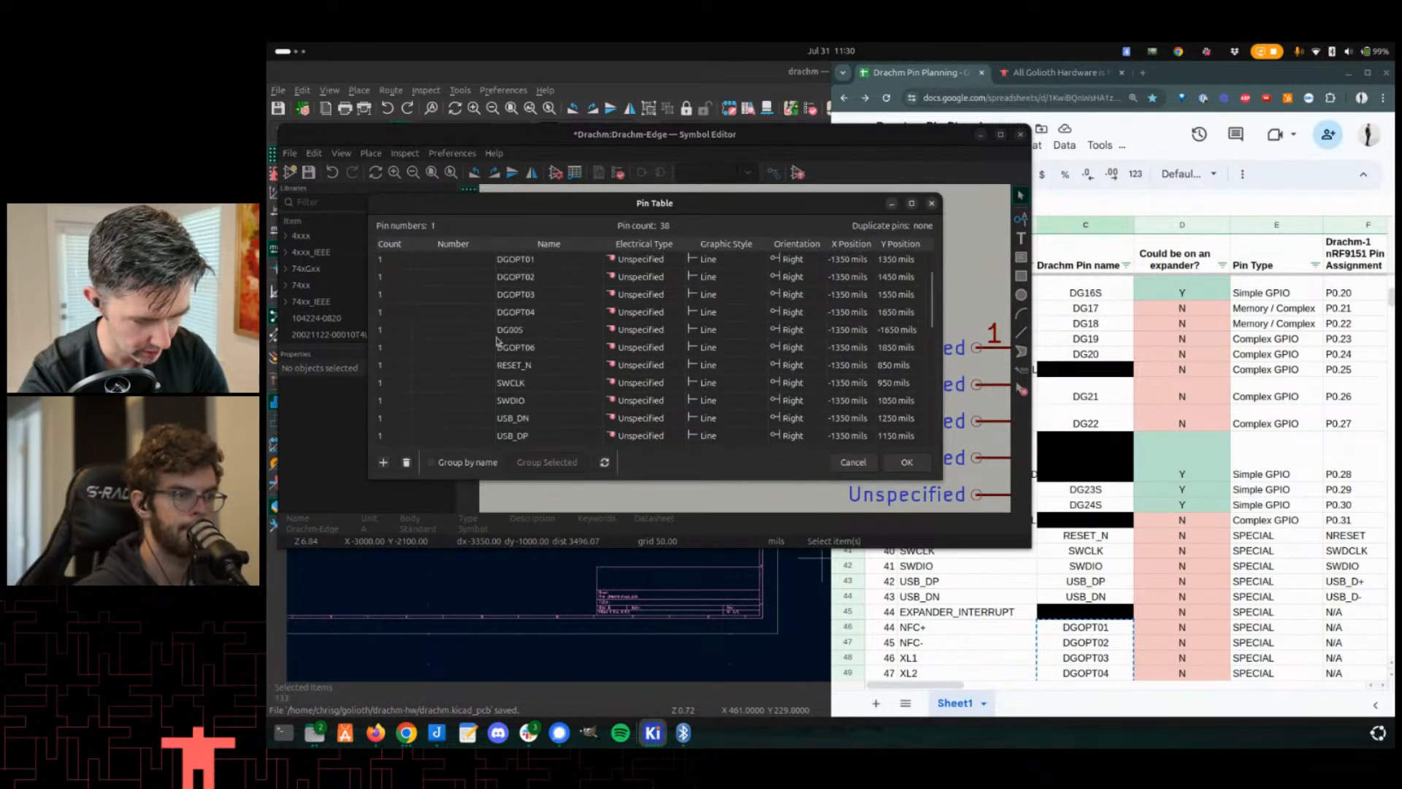
scroll(494, 346, down, 9)
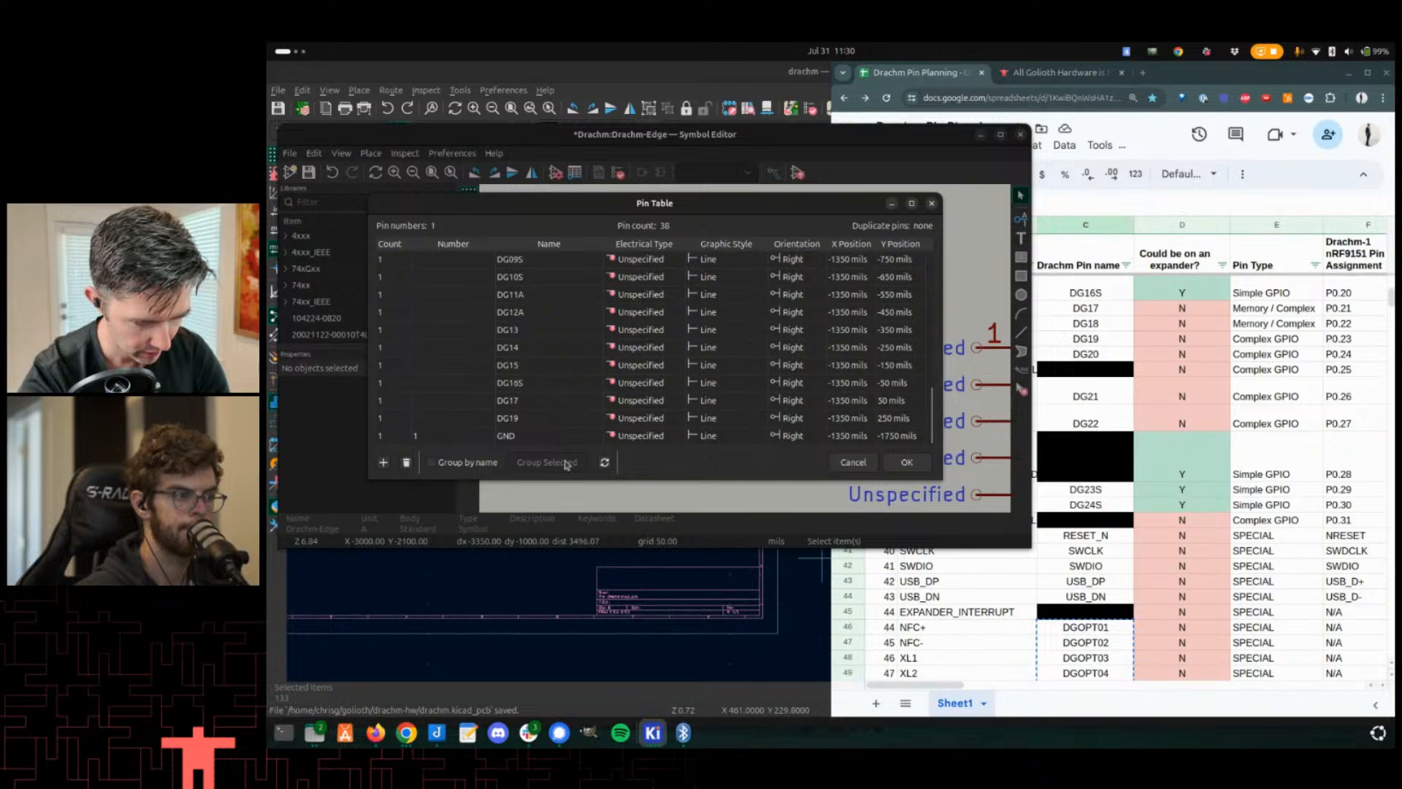
click(513, 437)
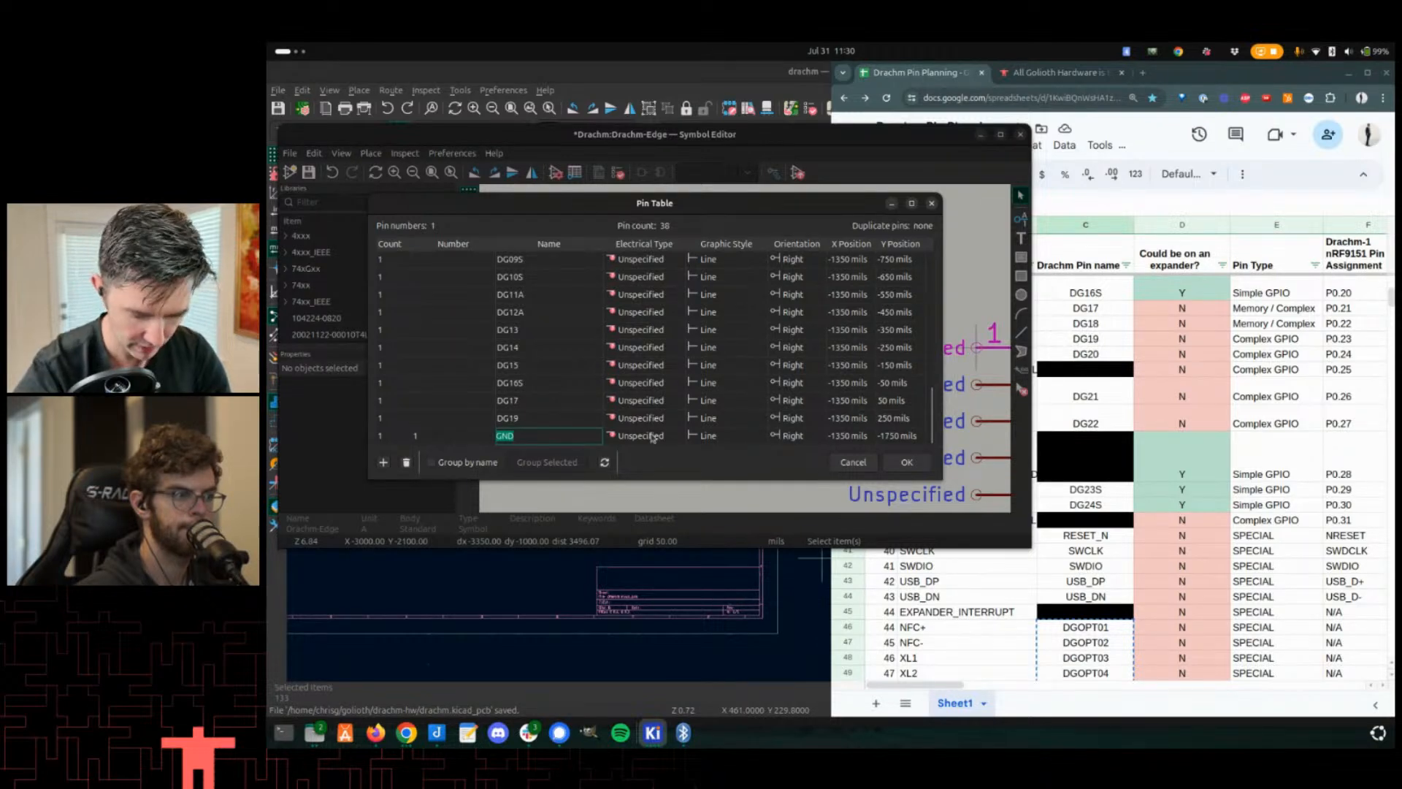
key(Return)
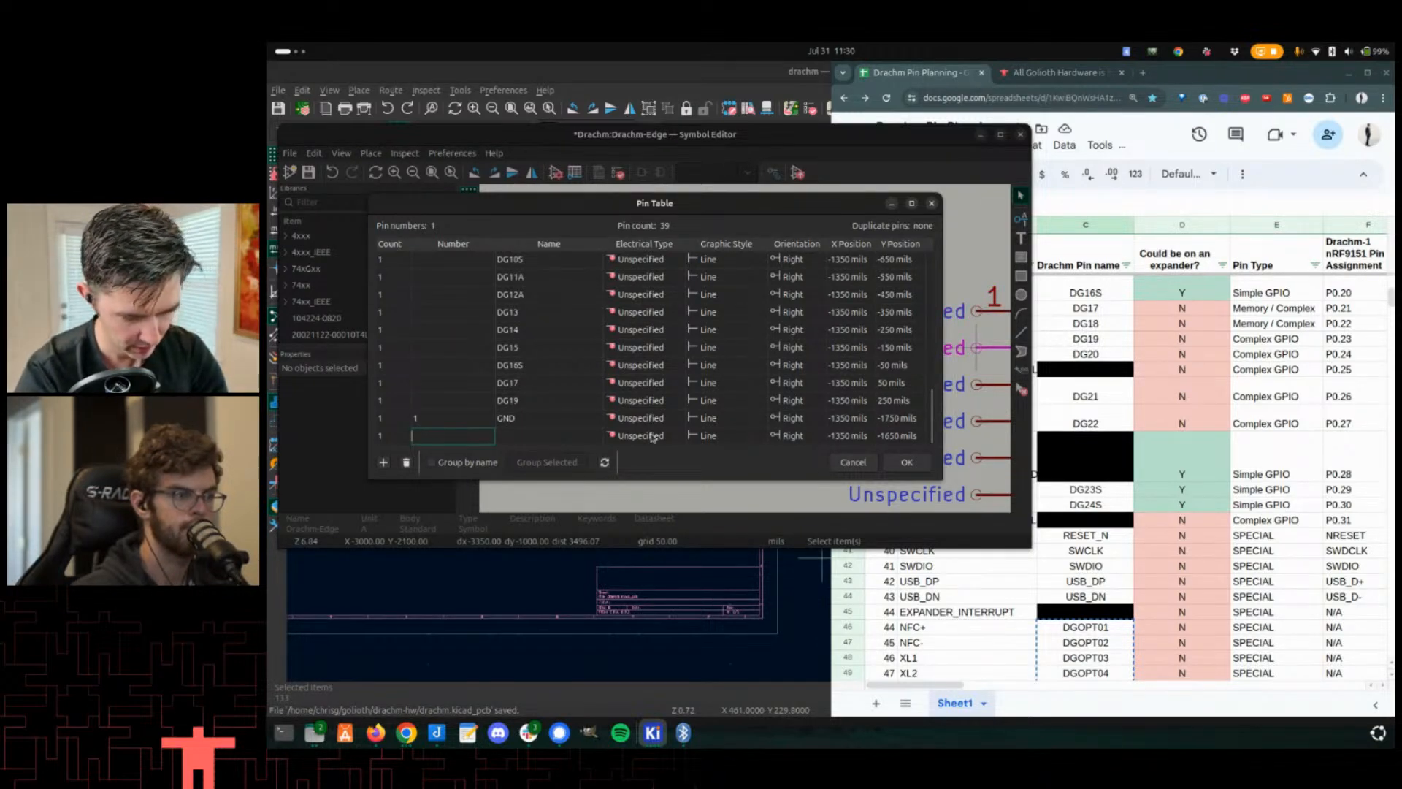
- Name the new pin GND and give it pin number 2
key(Tab)
key(ctrl+v)
key(shift+Tab)
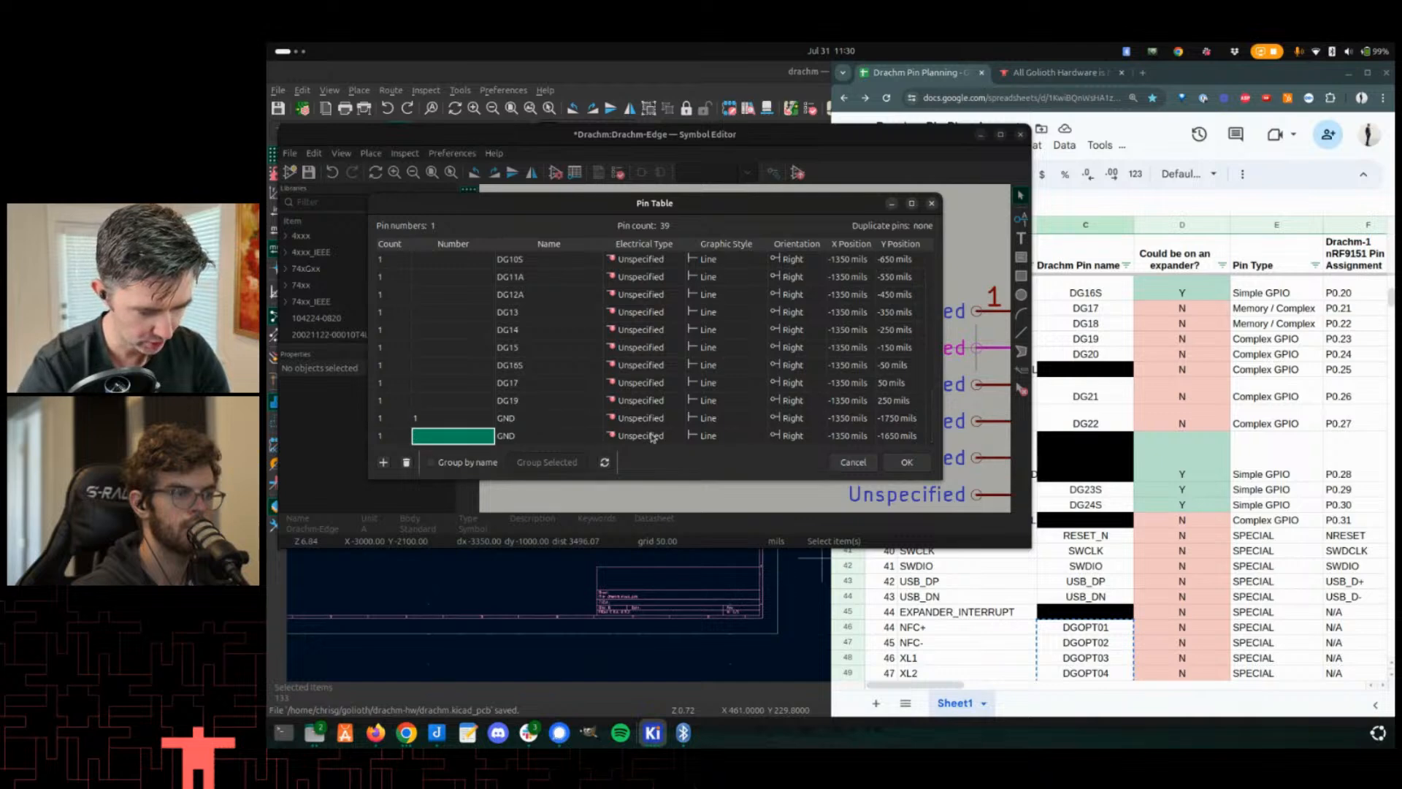
text(1)
text(2)
key(Return)
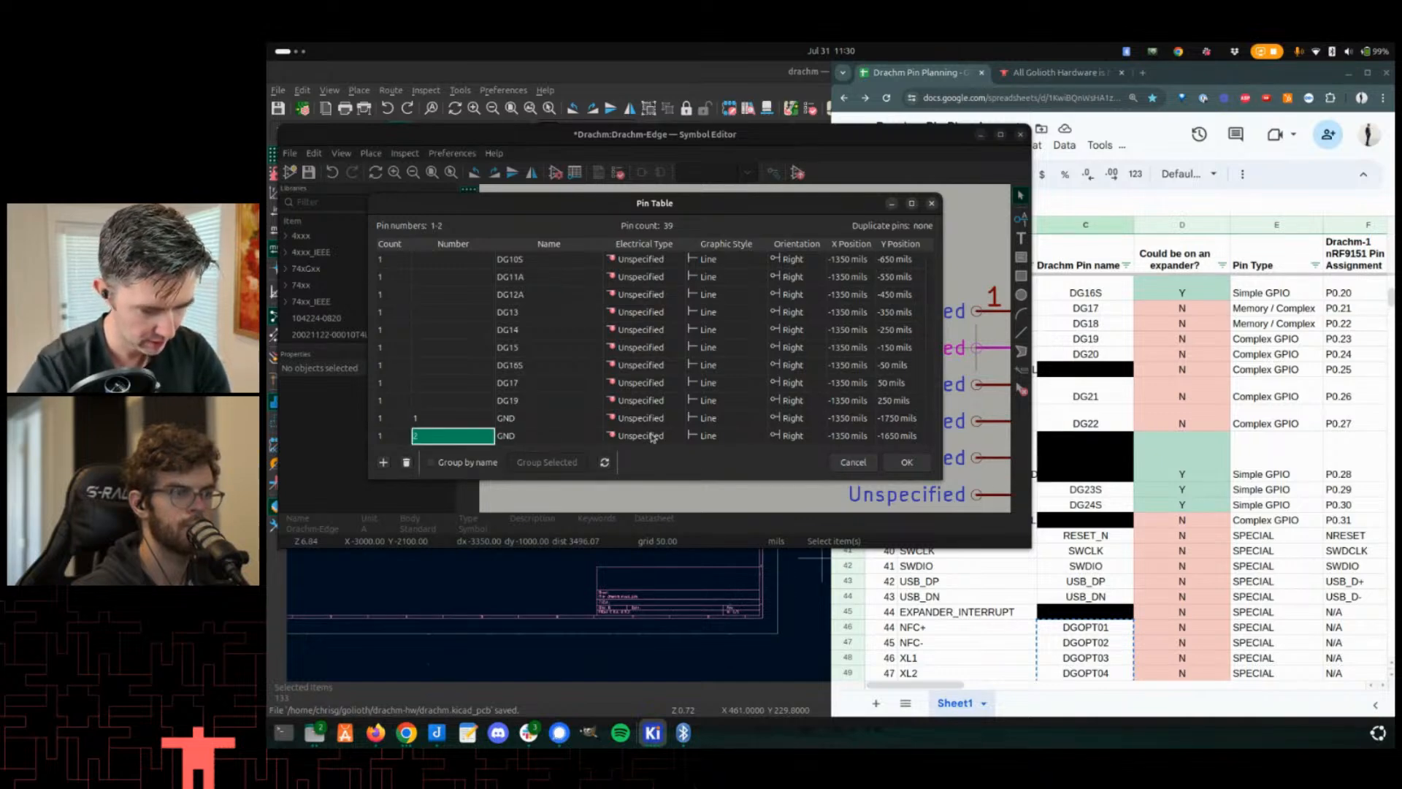
- In the Pin Table, group pins by name and set the GND pin numbers to 1, 2, 3, 4
click(437, 466)
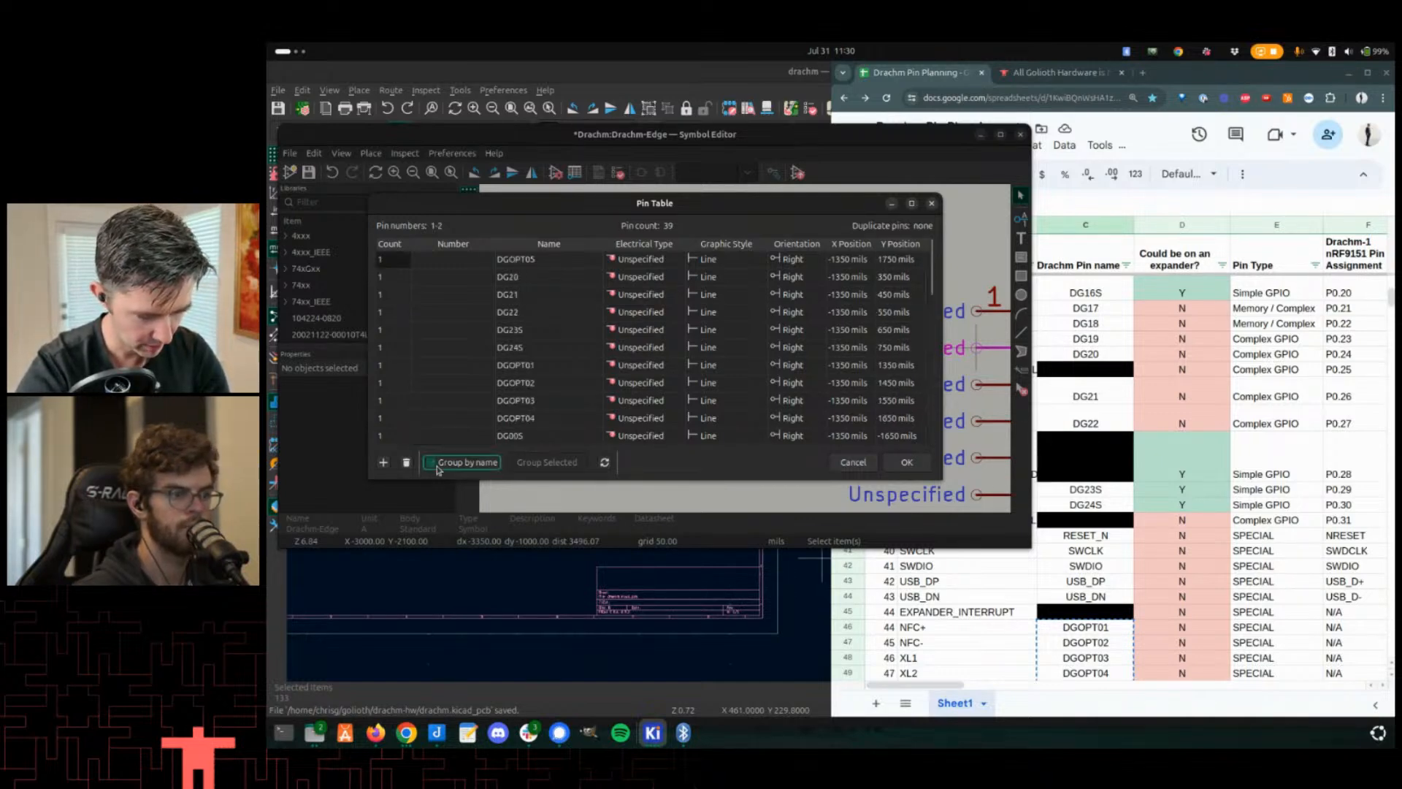
scroll(424, 343, down, 5)
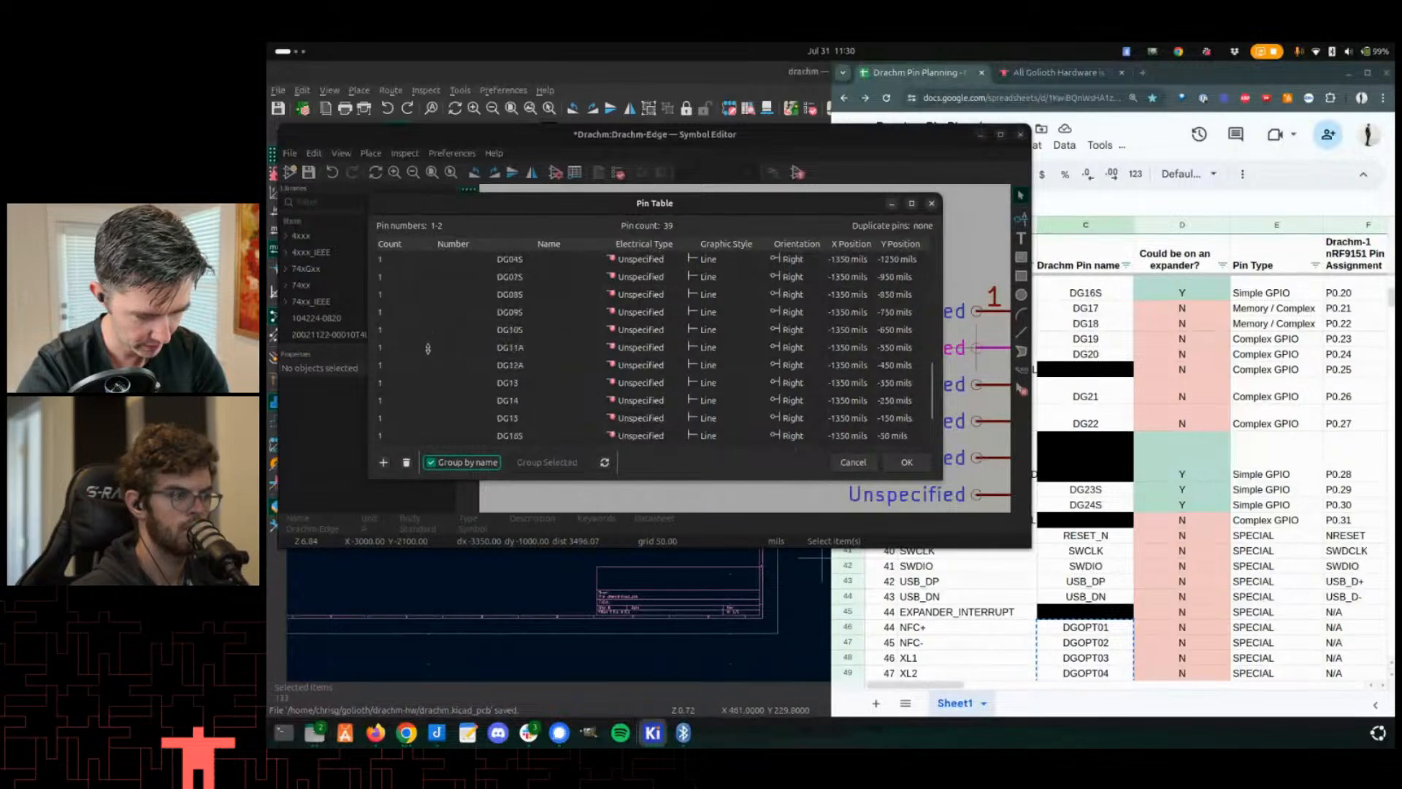
scroll(436, 439, down, 1)
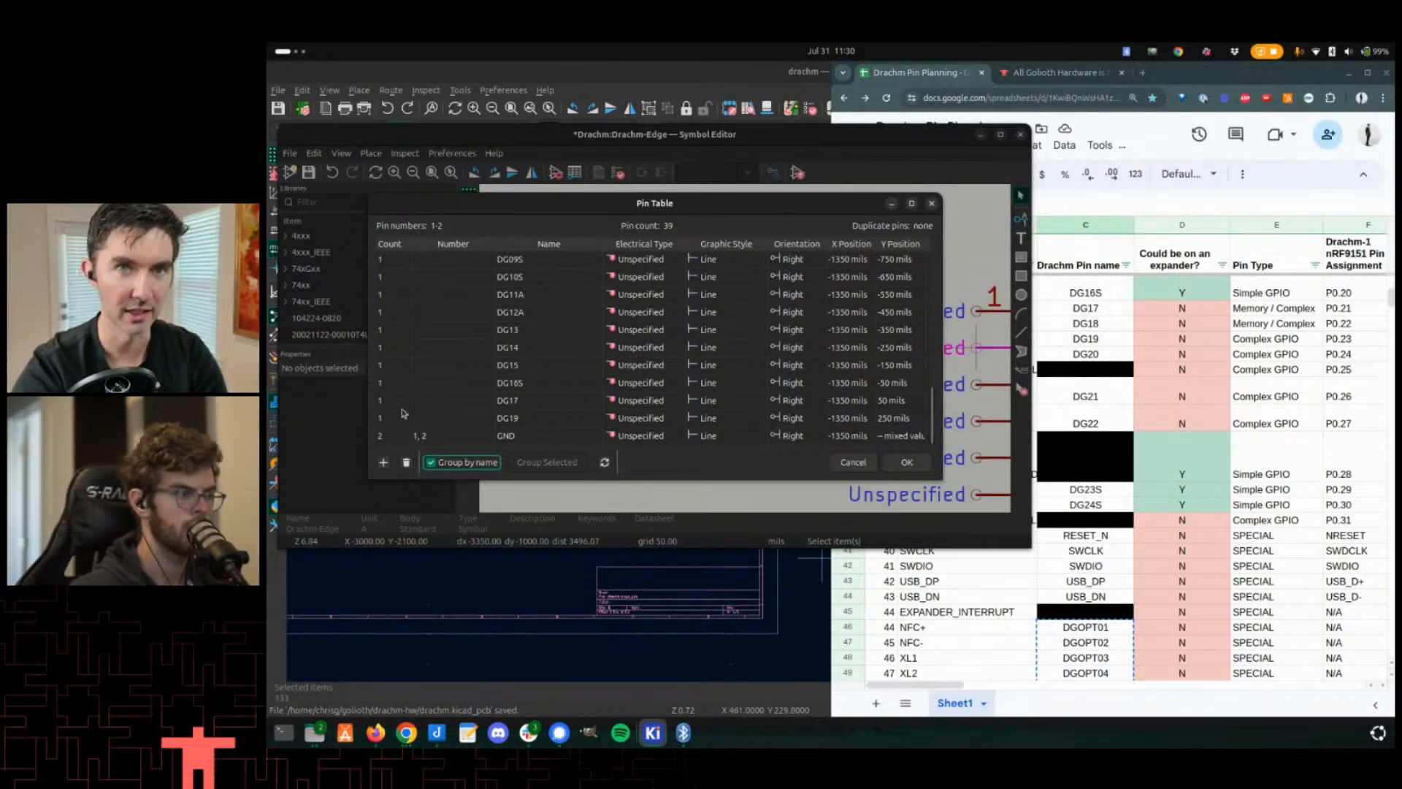
double_click(452, 437)
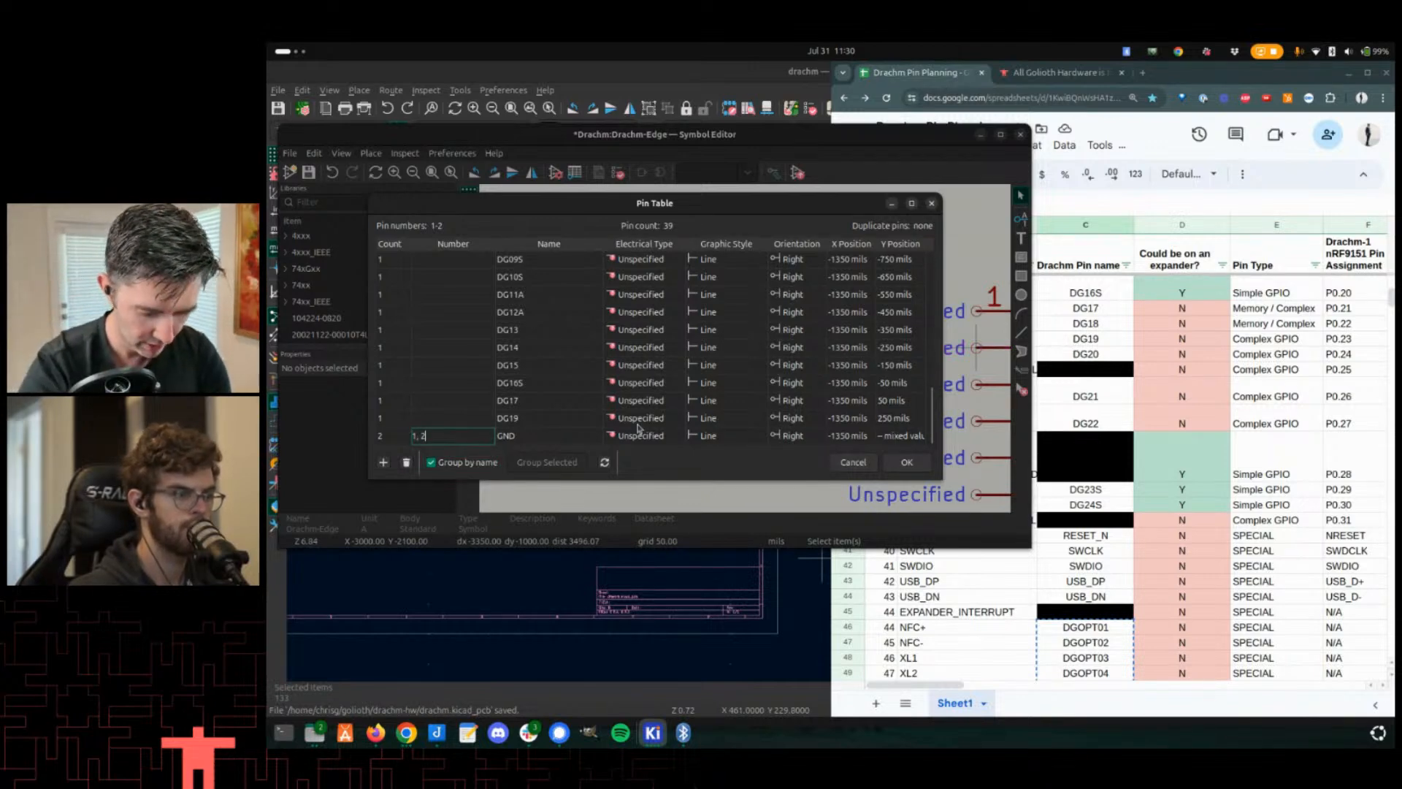
text(3, 4)
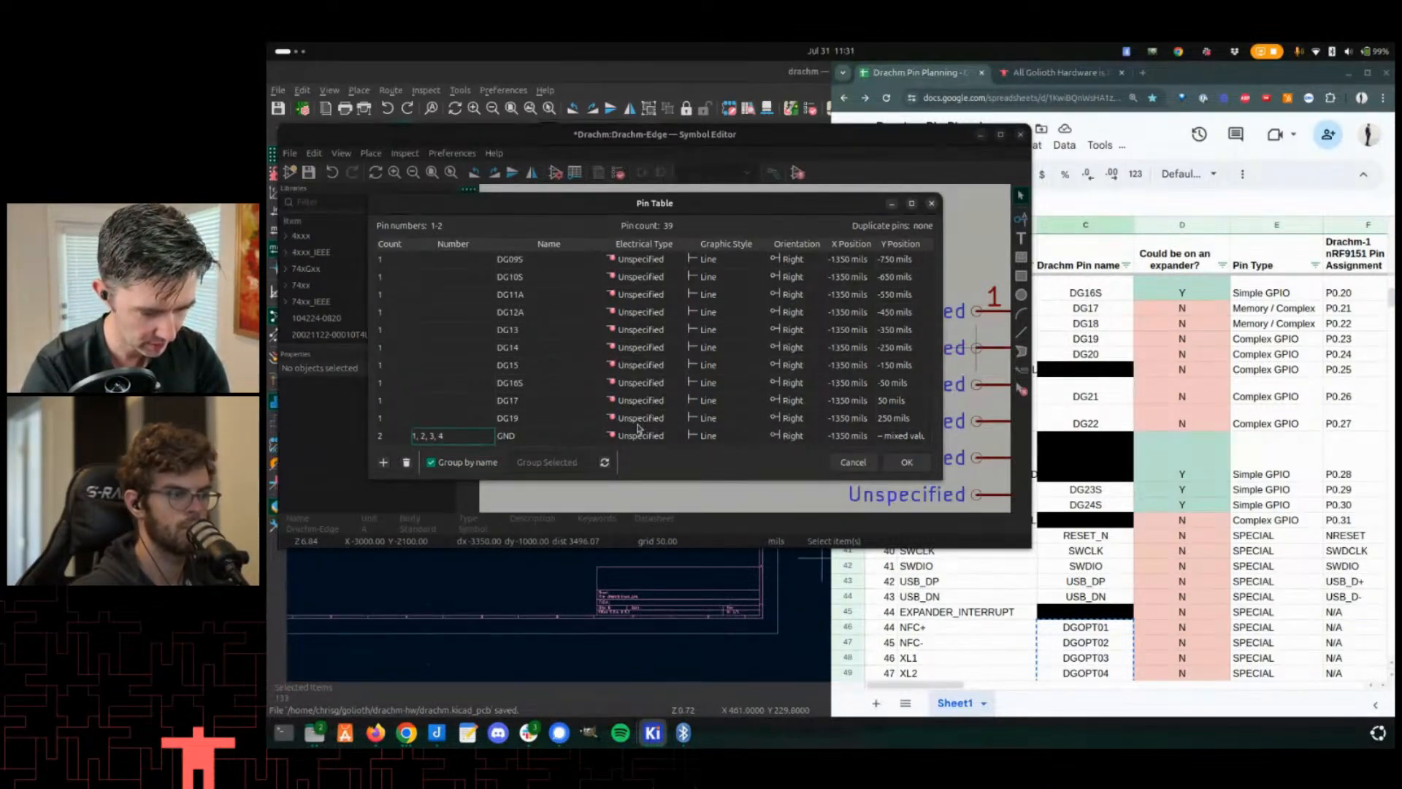
key(Return)
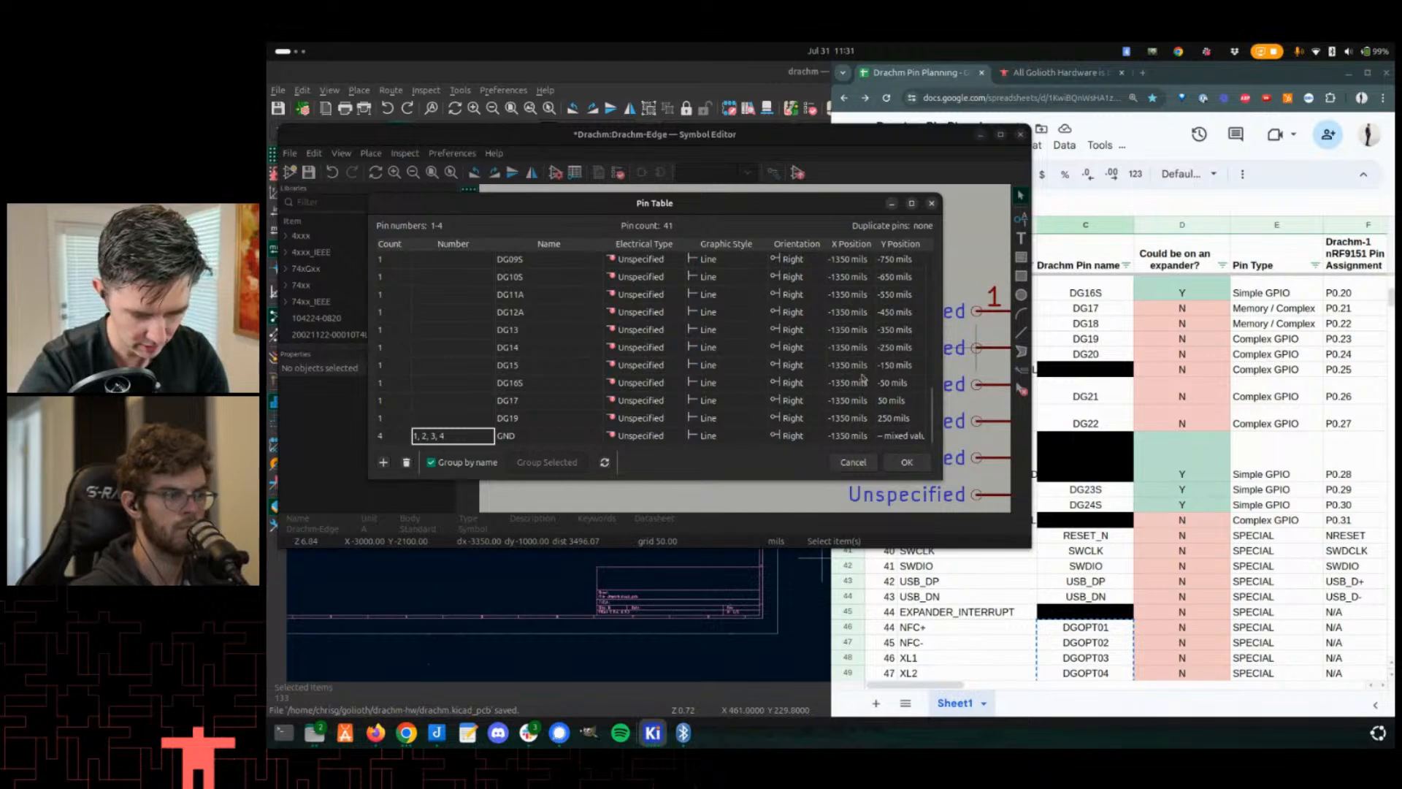
click(907, 462)
- Separate the stacked GND pins so each occupies its own slot above the DG00S pin
scroll(808, 343, down, 2)
scroll(800, 317, up, 3)
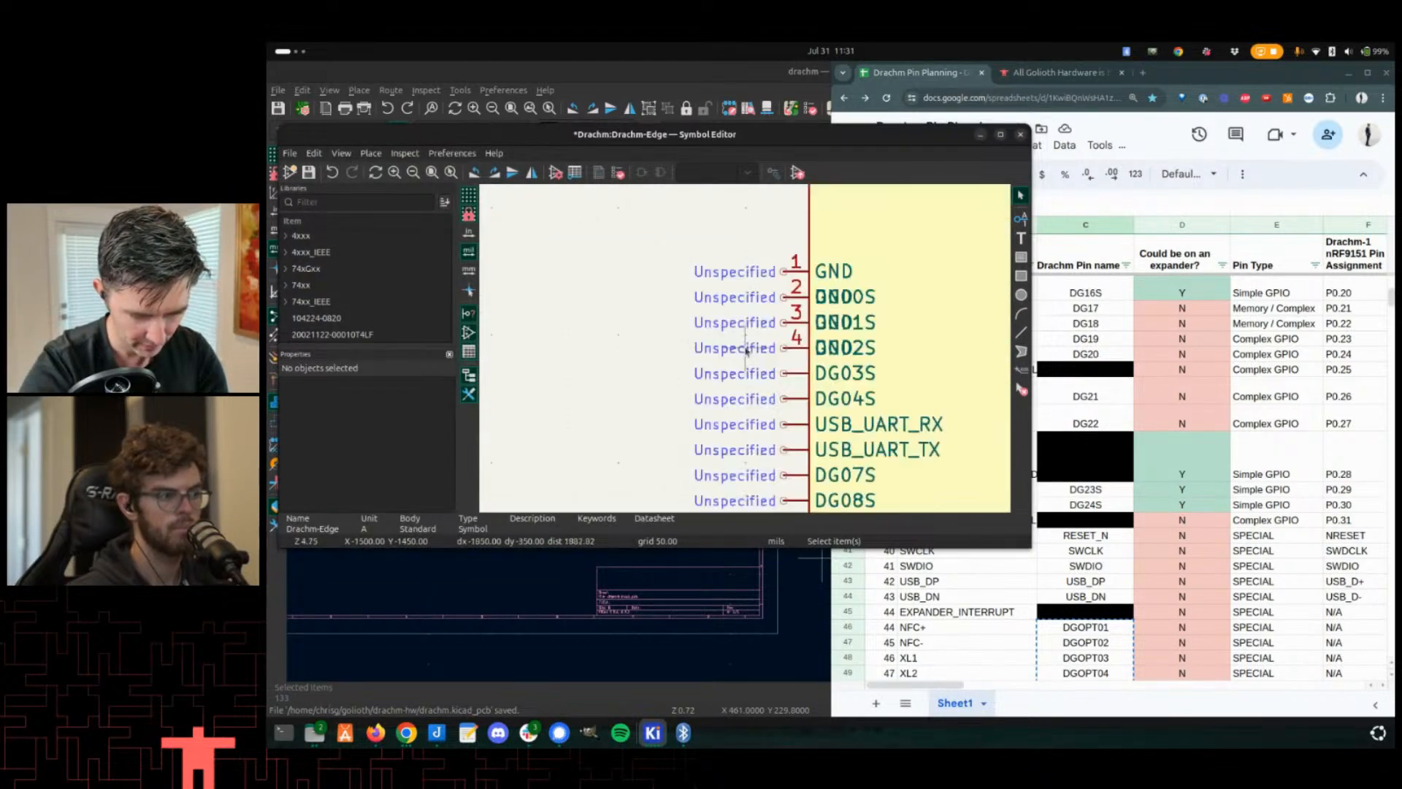
scroll(751, 343, down, 2)
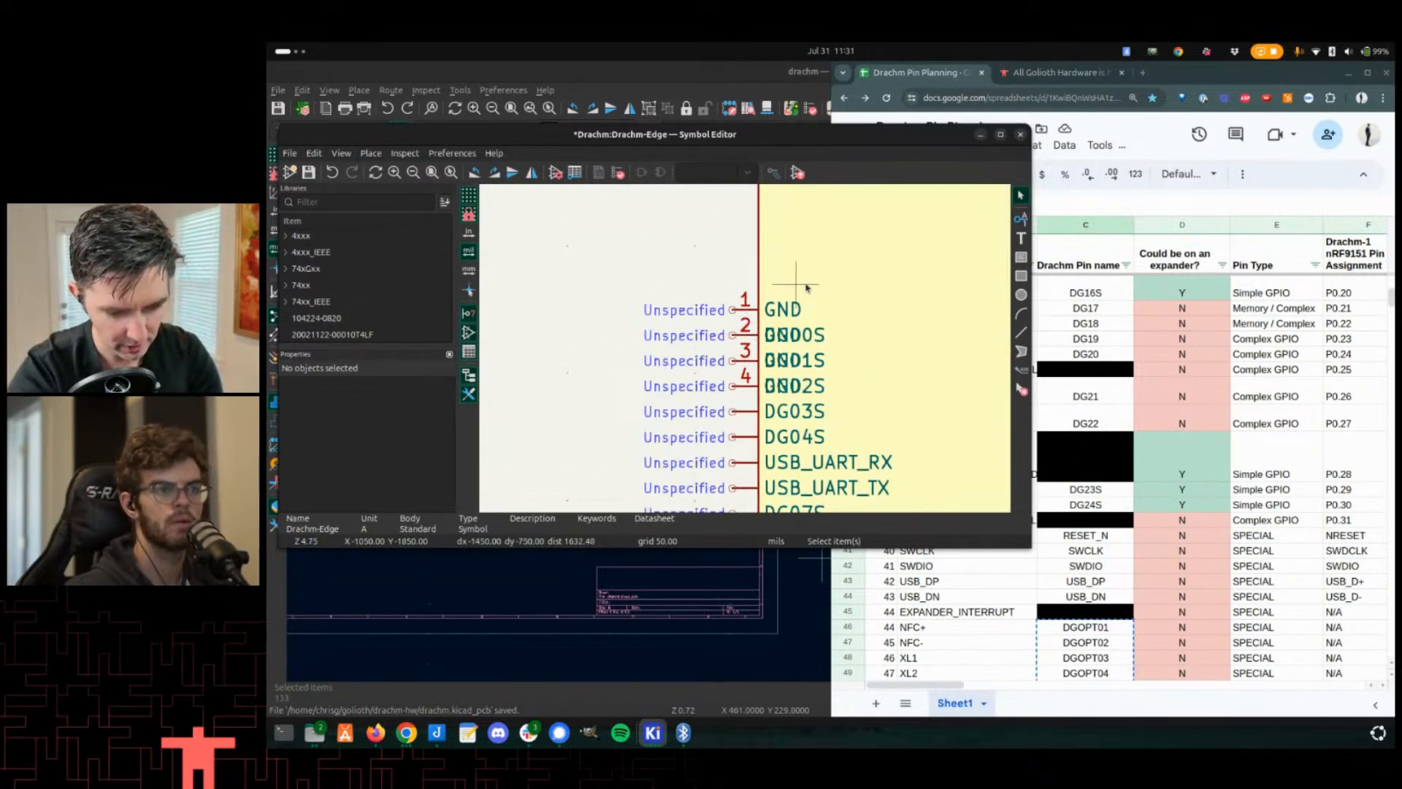
drag(730, 309, 732, 253)
click(770, 331)
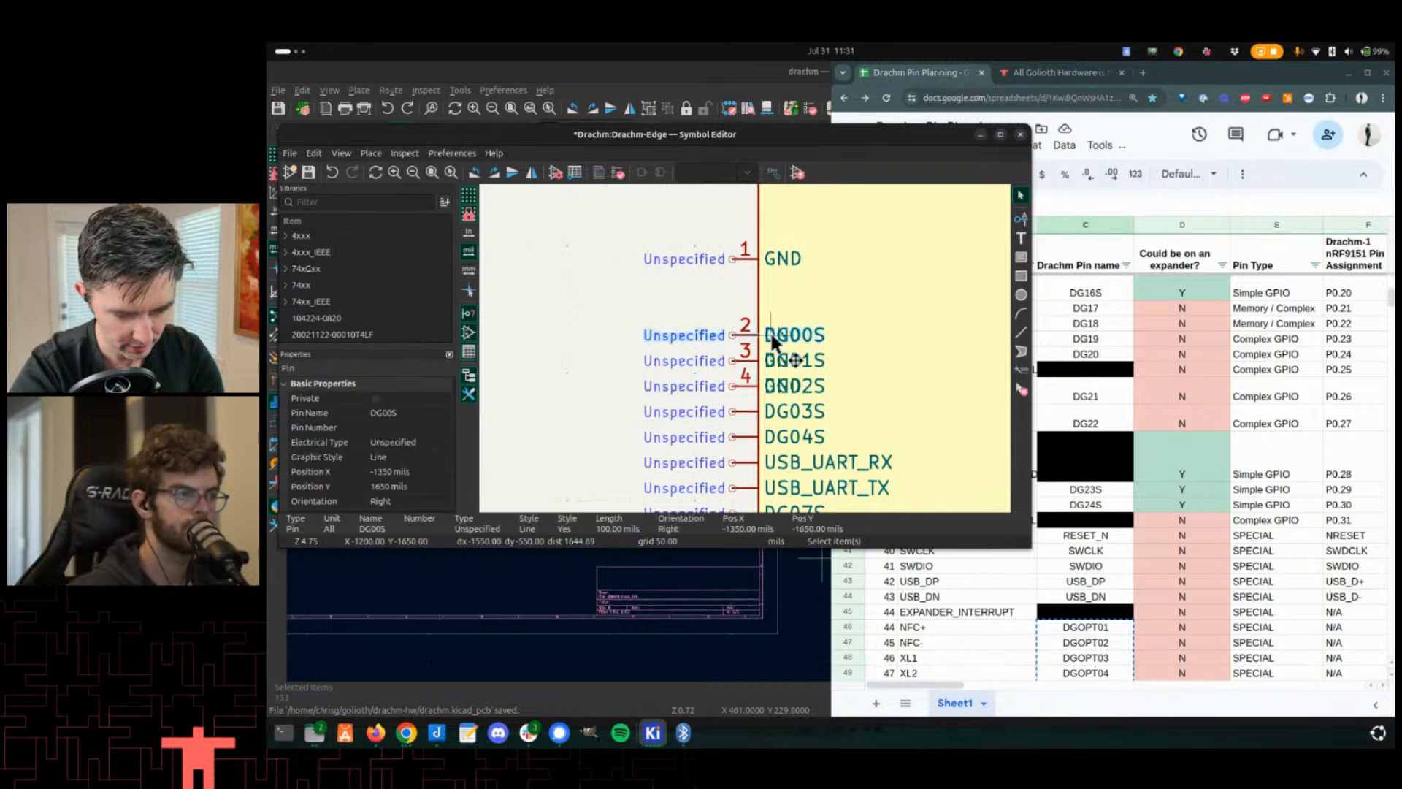
mouse_move(730, 330)
mouse_down()
mouse_move(735, 304)
mouse_move(781, 337)
mouse_move(731, 286)
mouse_move(733, 323)
mouse_up()
click(732, 309)
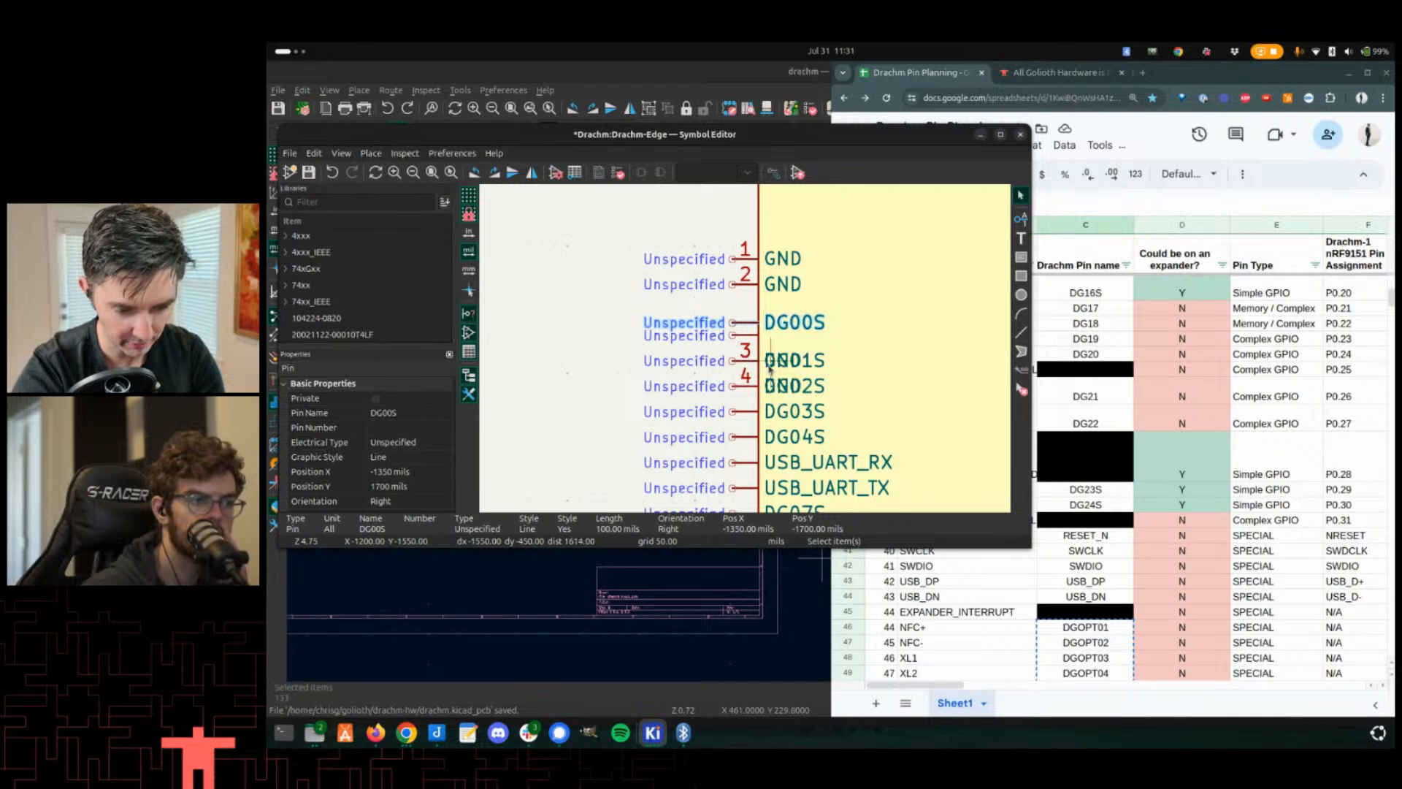
click(770, 367)
drag(770, 368, 734, 309)
click(739, 328)
click(751, 363)
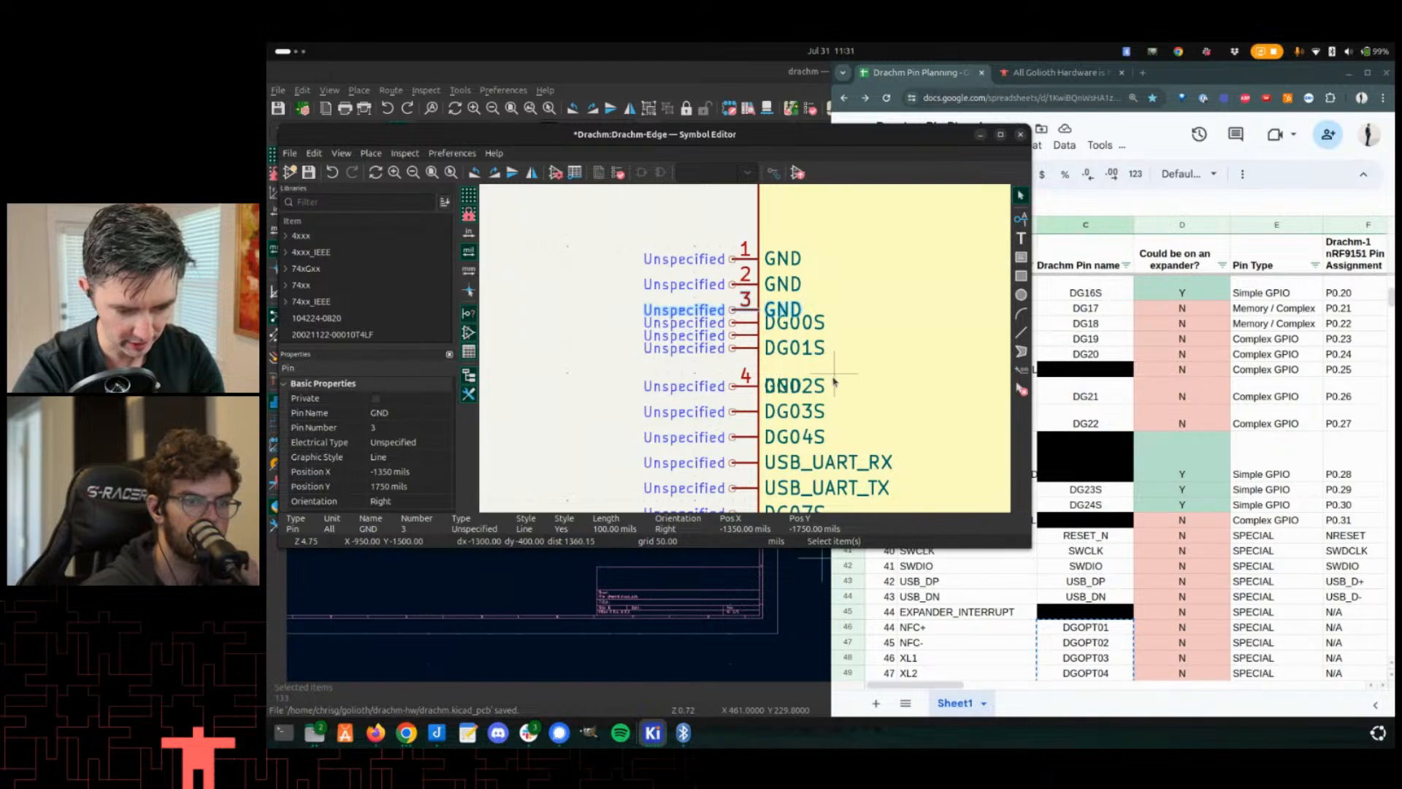
drag(835, 377, 799, 318)
click(800, 323)
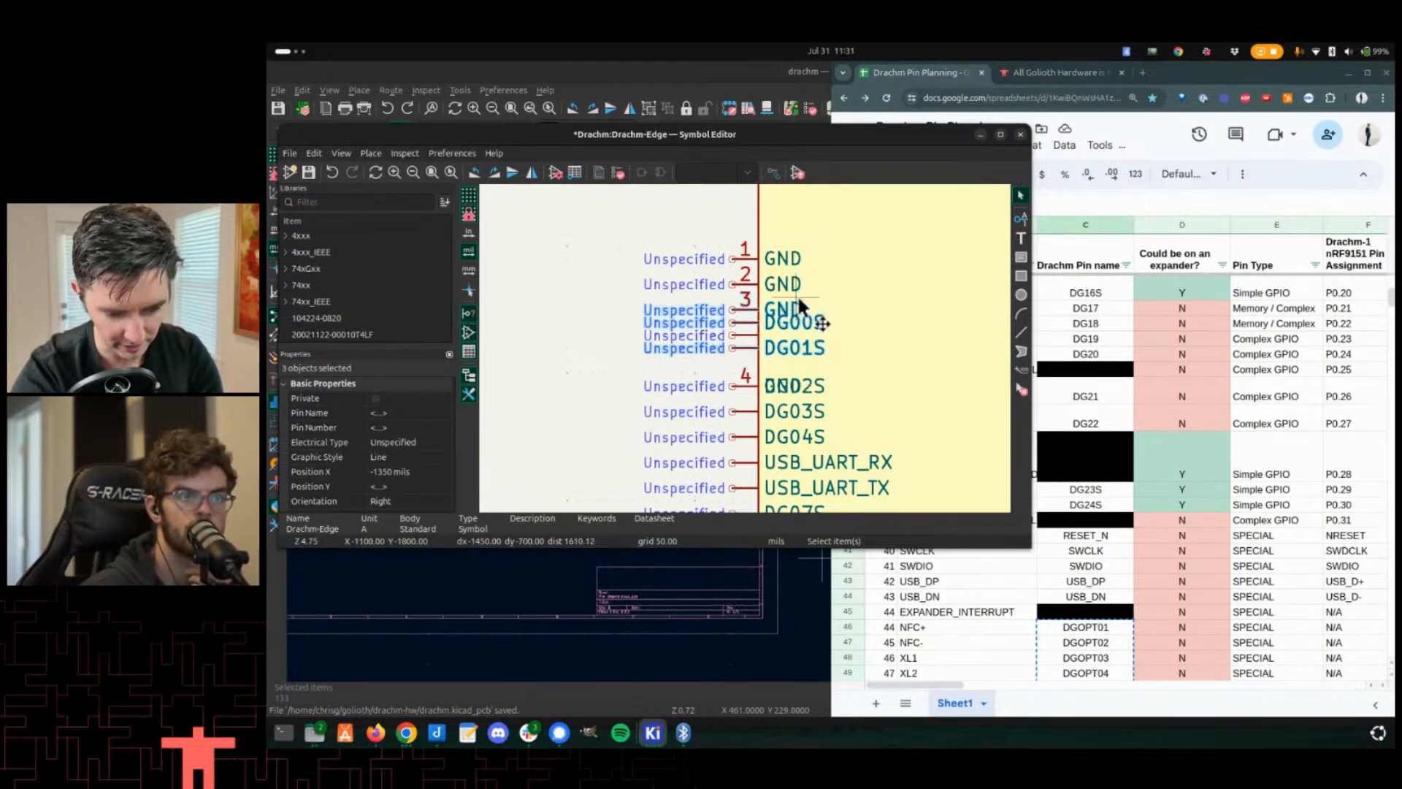
click(815, 337)
click(813, 320)
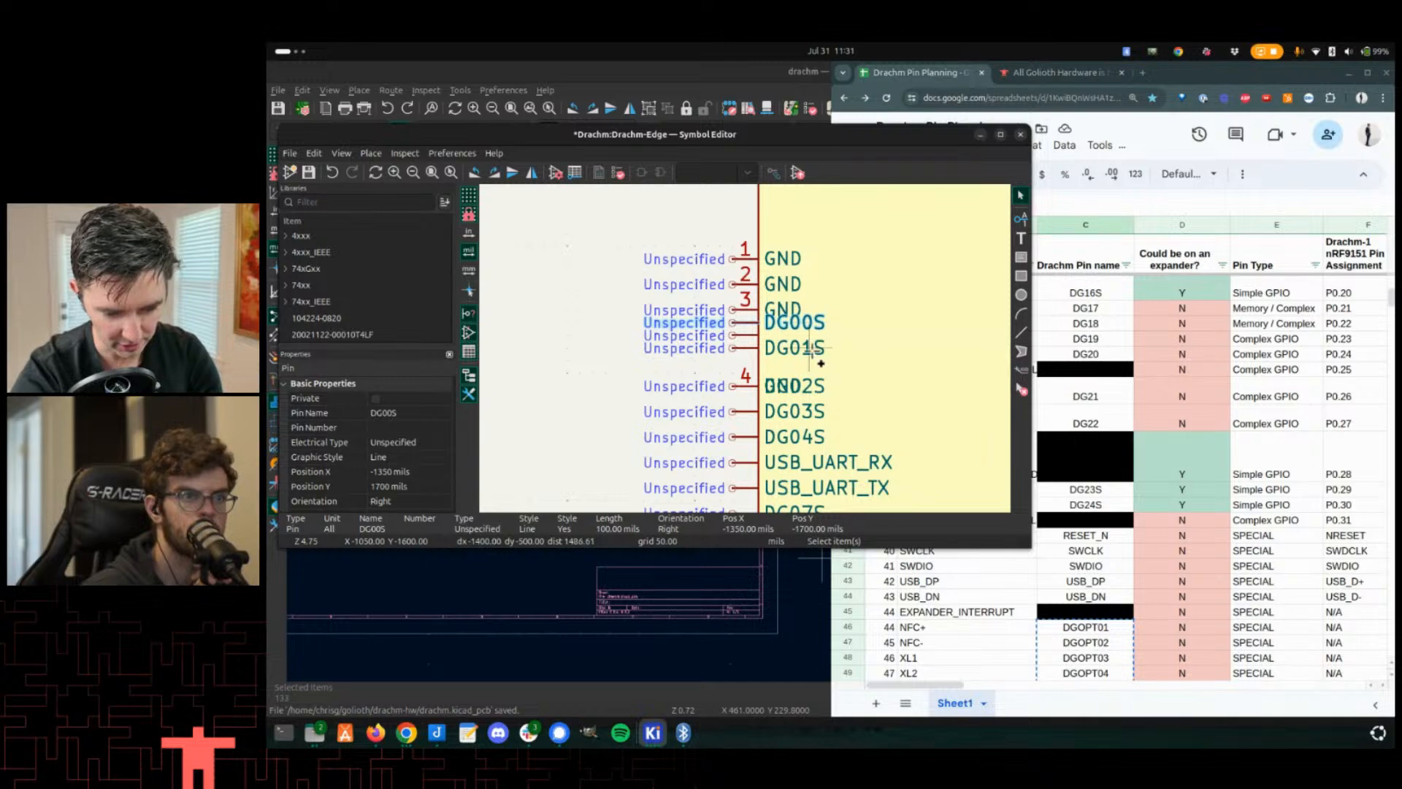
shift+click(731, 345)
drag(731, 344, 909, 393)
click(737, 387)
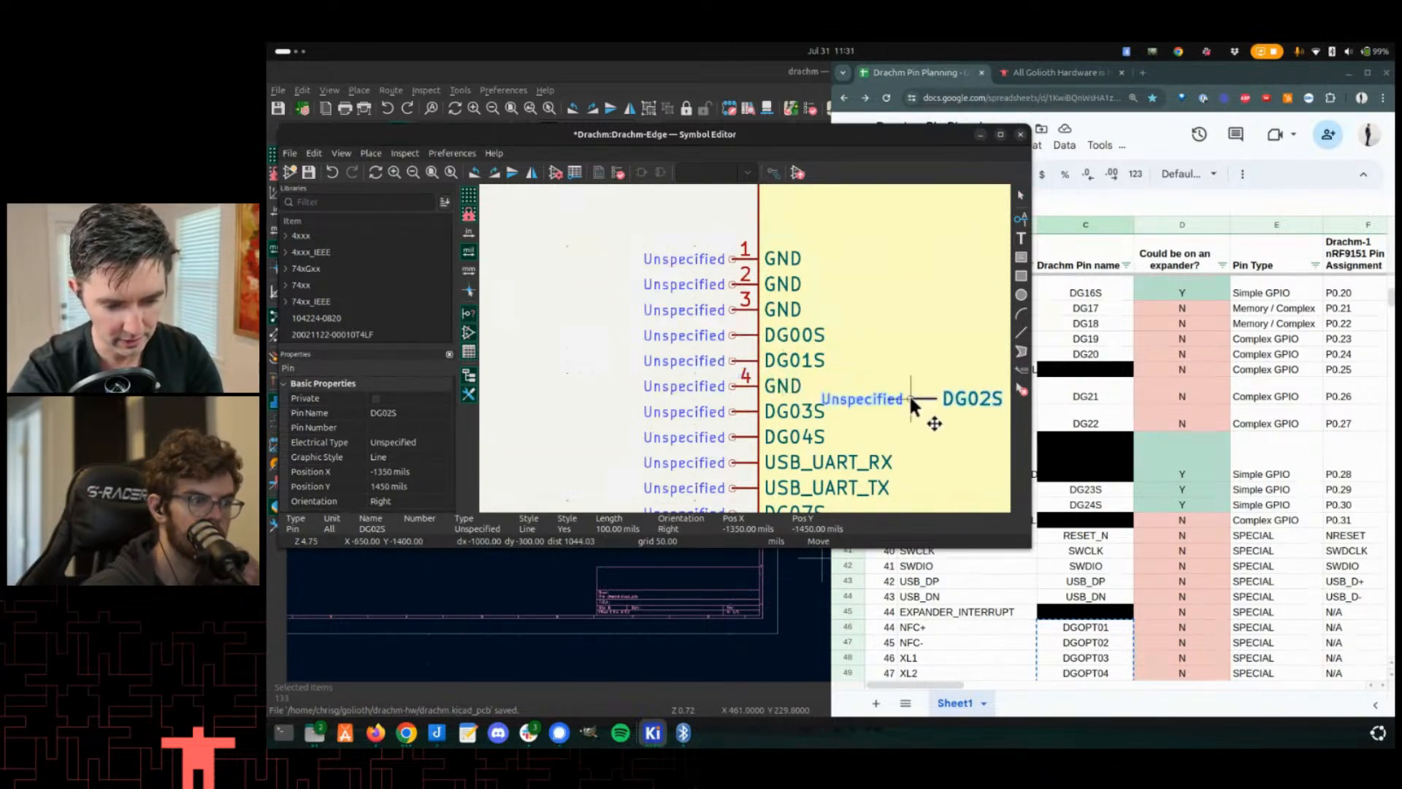
drag(732, 383, 735, 230)
drag(939, 396, 729, 382)
- Select the four GND pins and move them higher, leaving a gap above the DG signal pins
scroll(748, 335, down, 2)
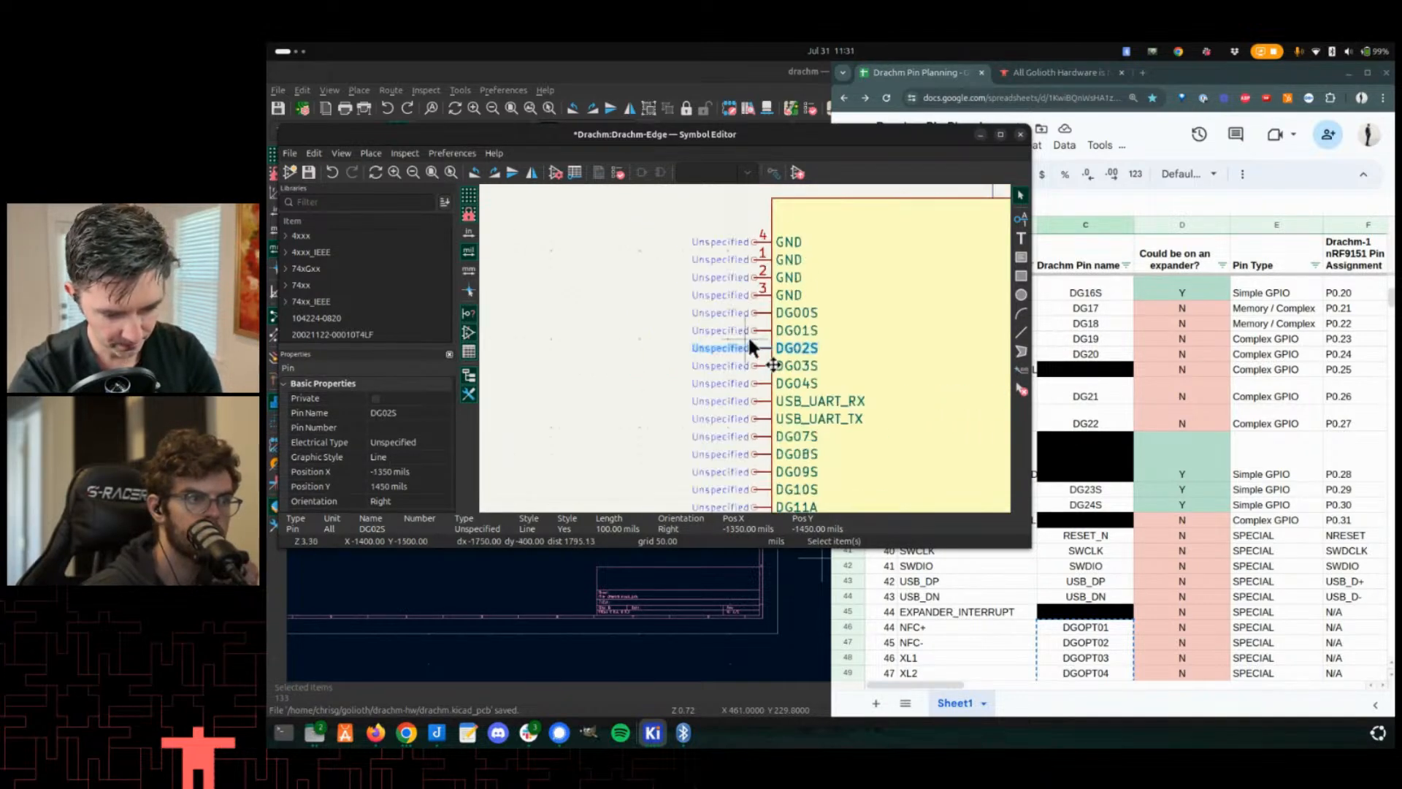
scroll(729, 352, up, 3)
scroll(744, 348, down, 3)
scroll(809, 298, up, 2)
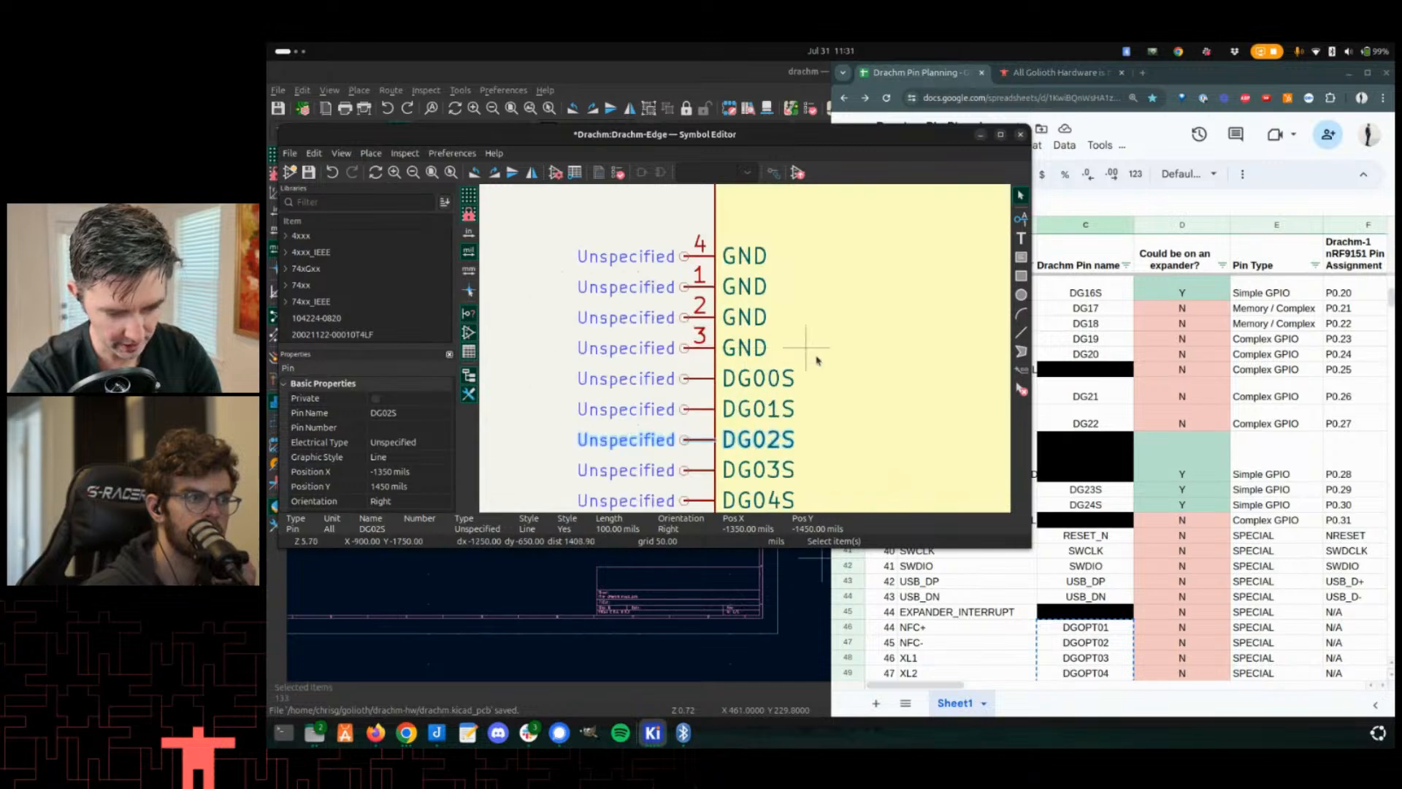
drag(814, 357, 678, 216)
scroll(758, 393, down, 2)
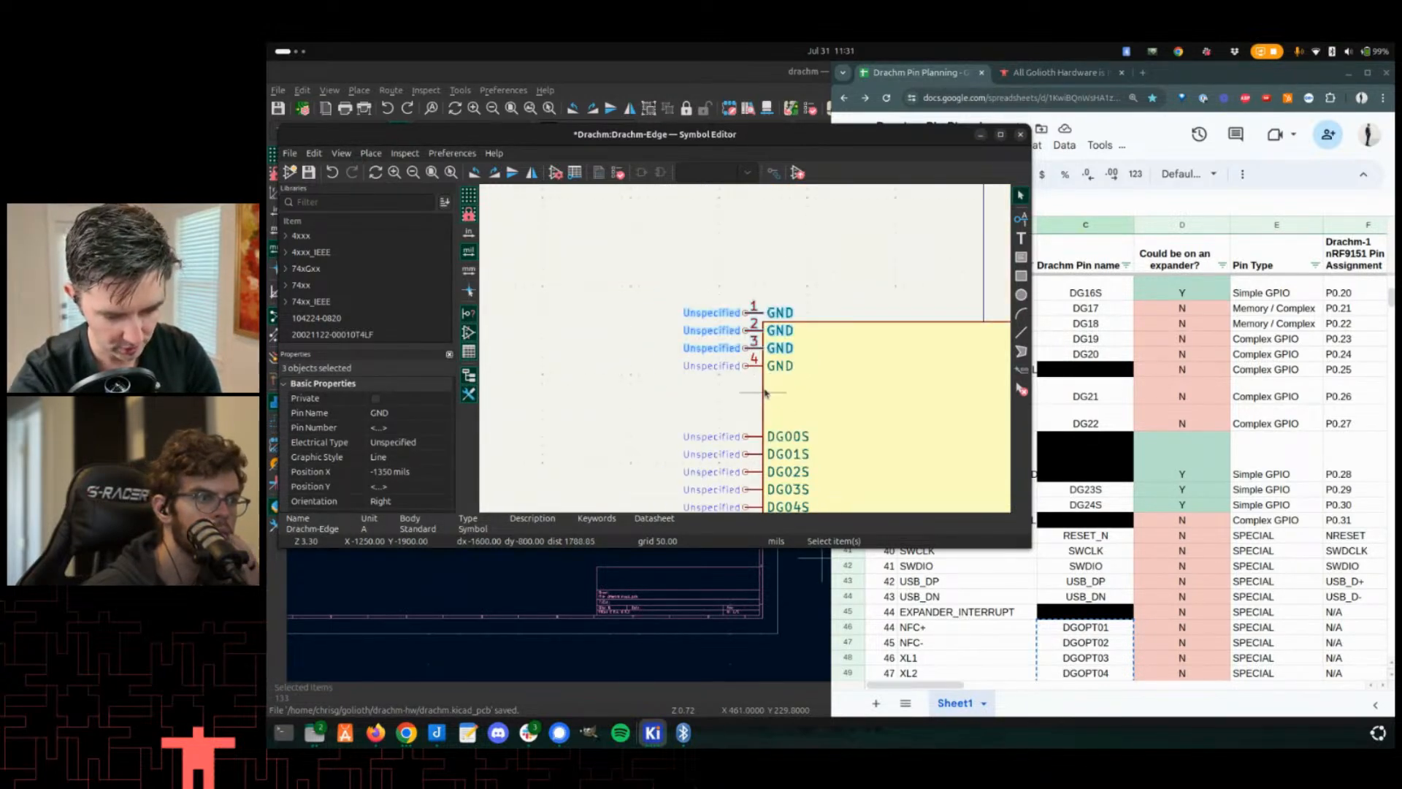
middle_drag(763, 396, 746, 366)
drag(746, 365, 716, 276)
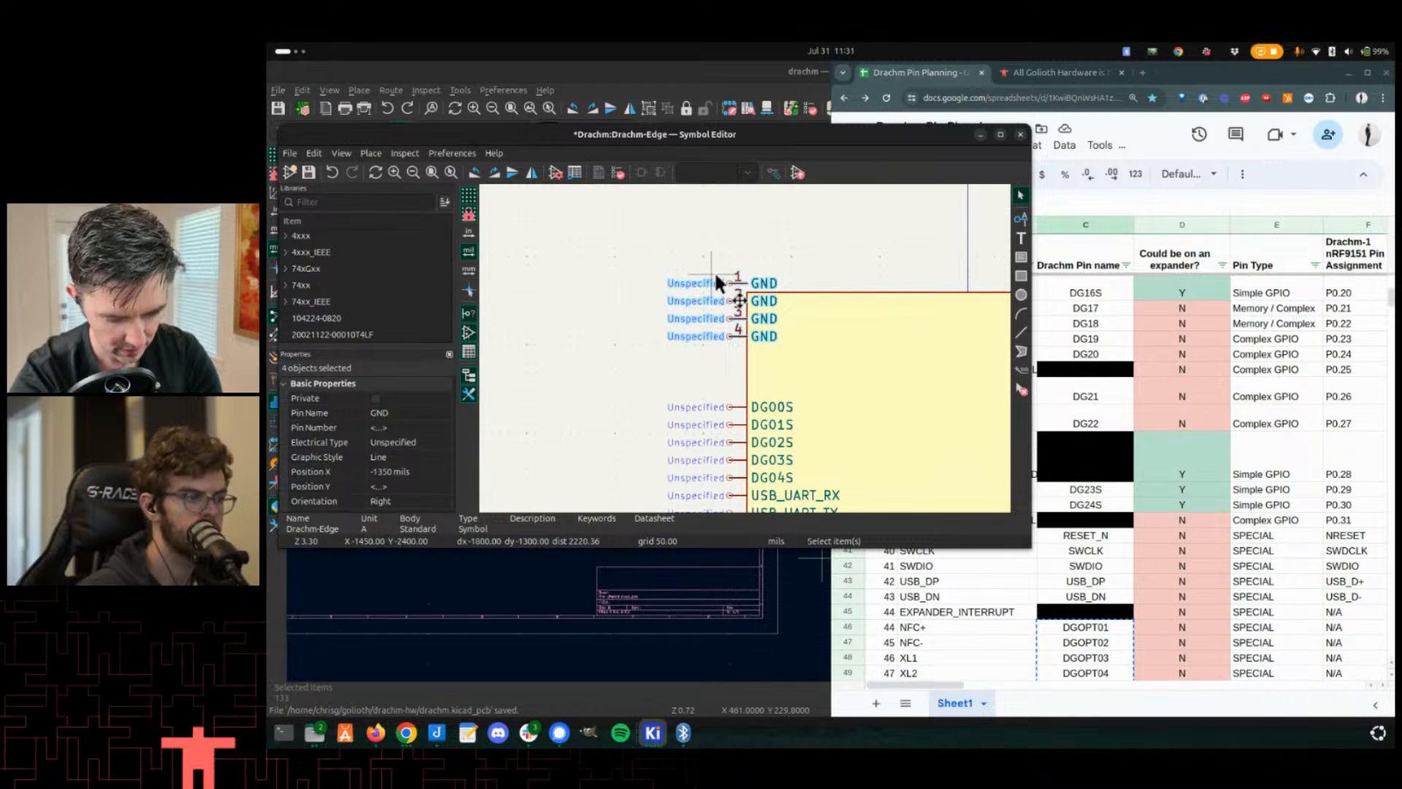
scroll(840, 392, down, 2)
scroll(773, 409, up, 3)
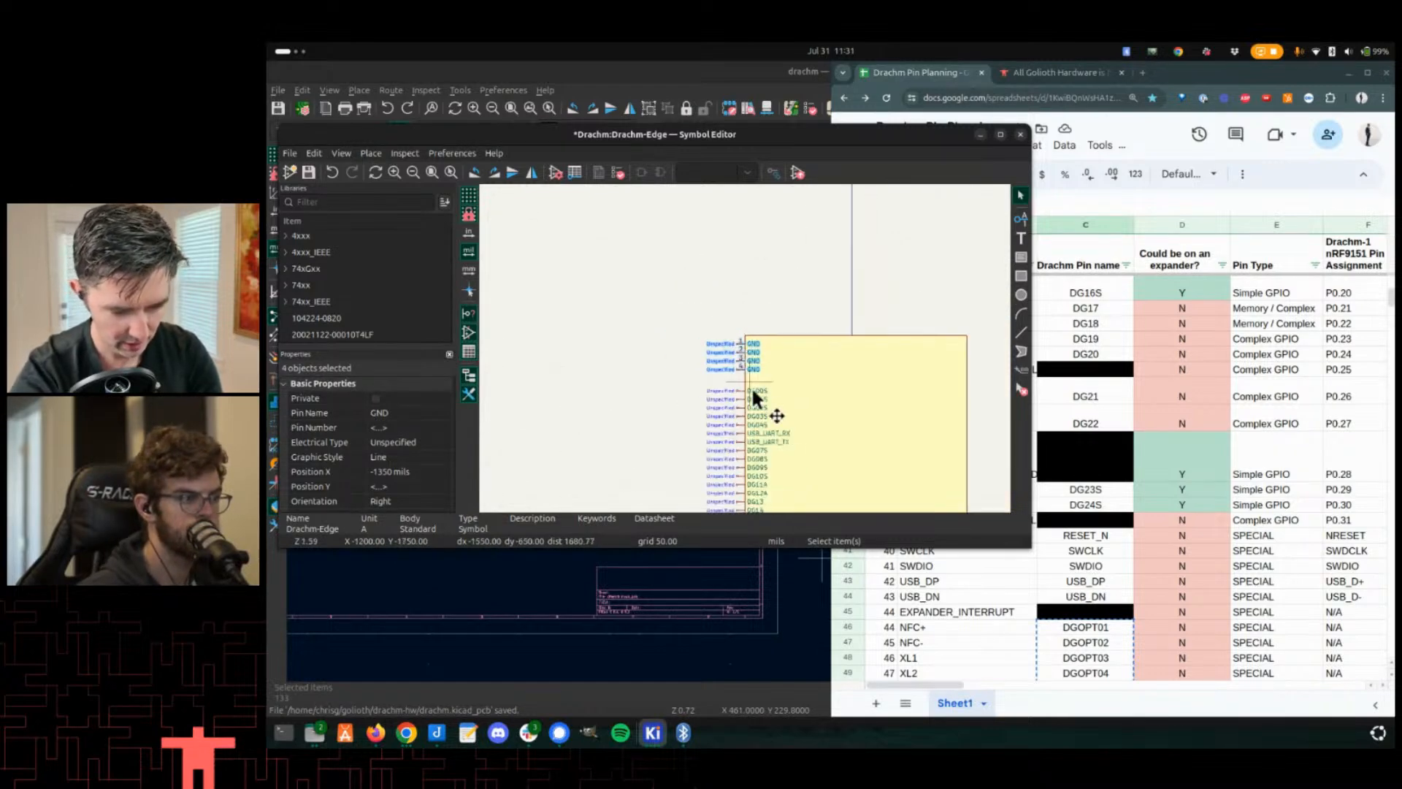
key(Escape)
- Zoom out to review the whole Drachm-Edge symbol and close the Symbol Editor
scroll(771, 303, down, 2)
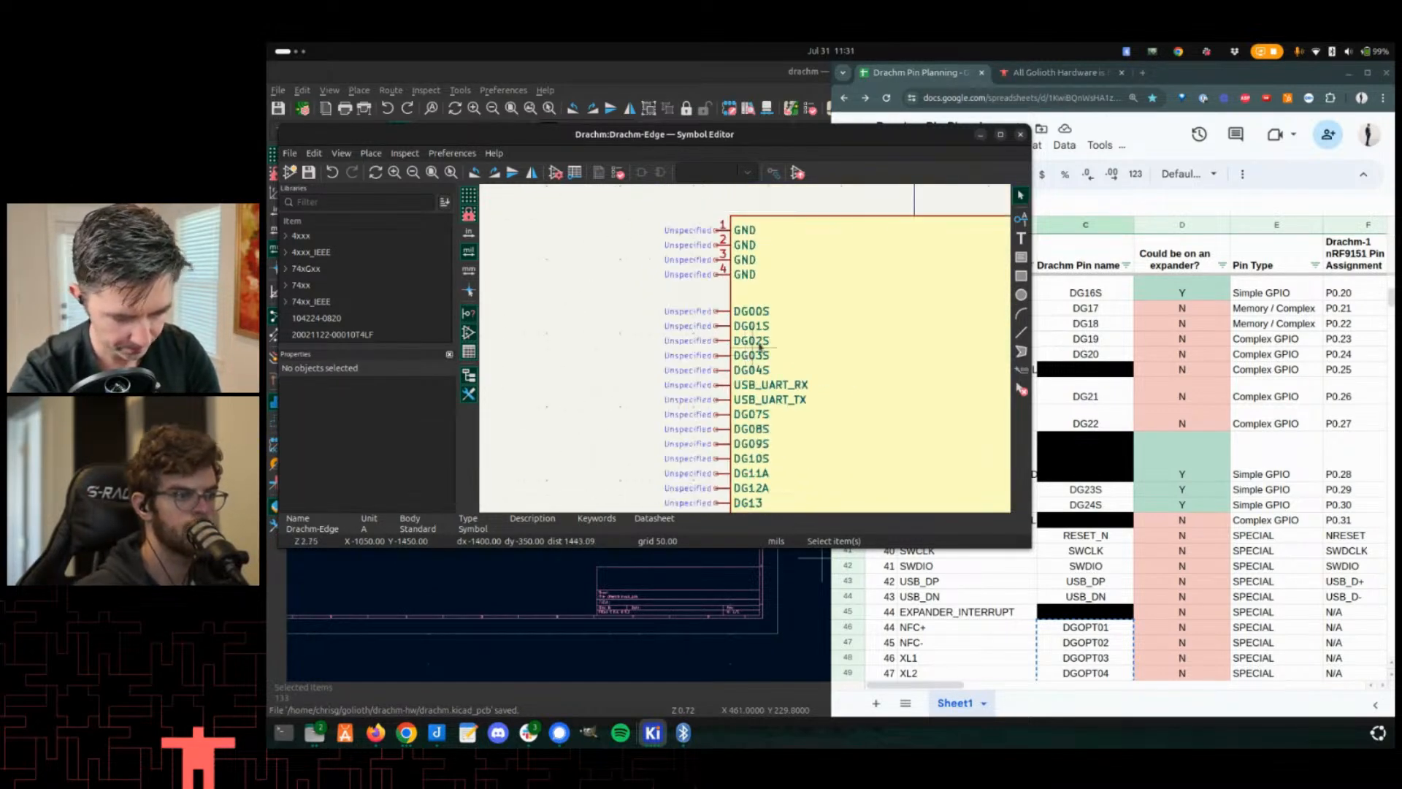
scroll(760, 322, up, 3)
scroll(748, 343, down, 4)
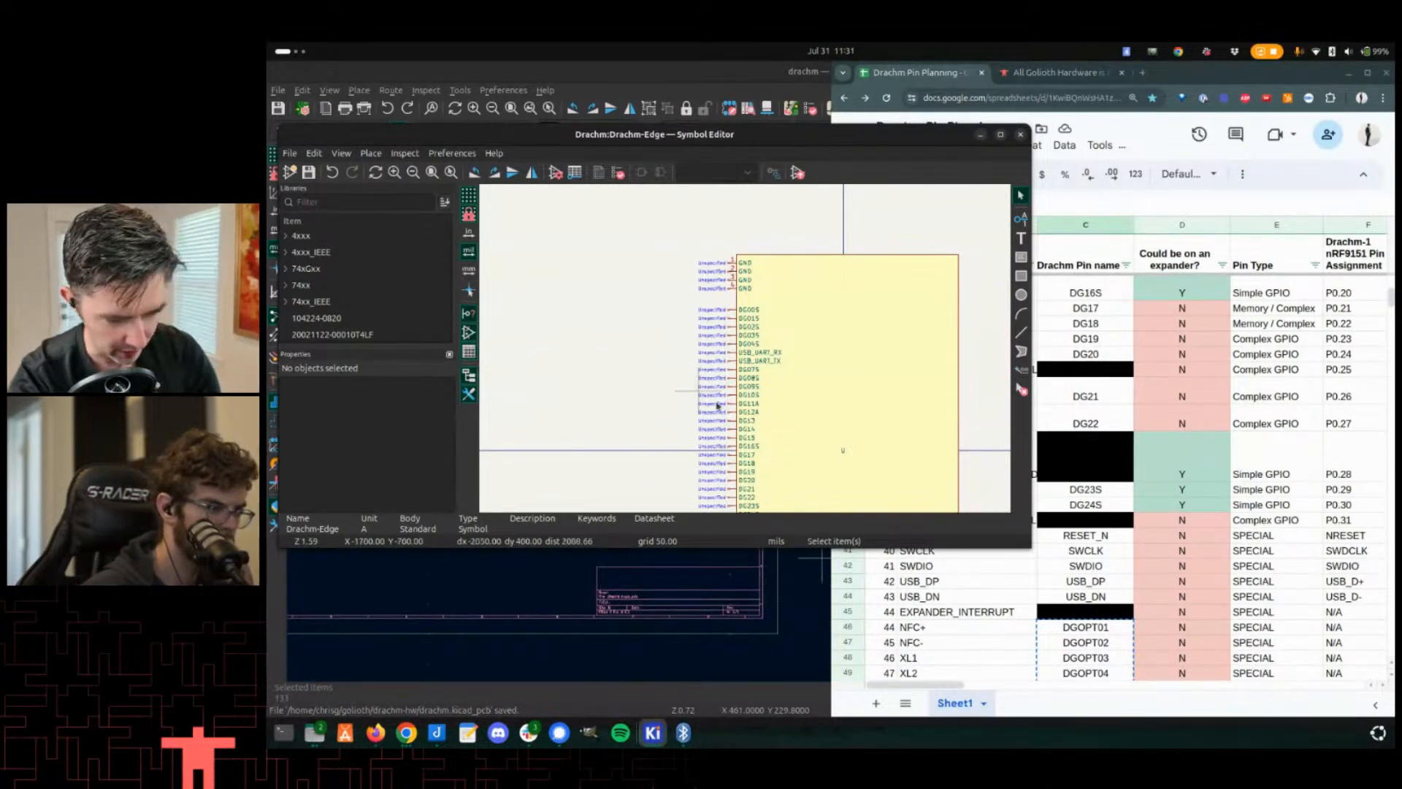
scroll(800, 340, down, 3)
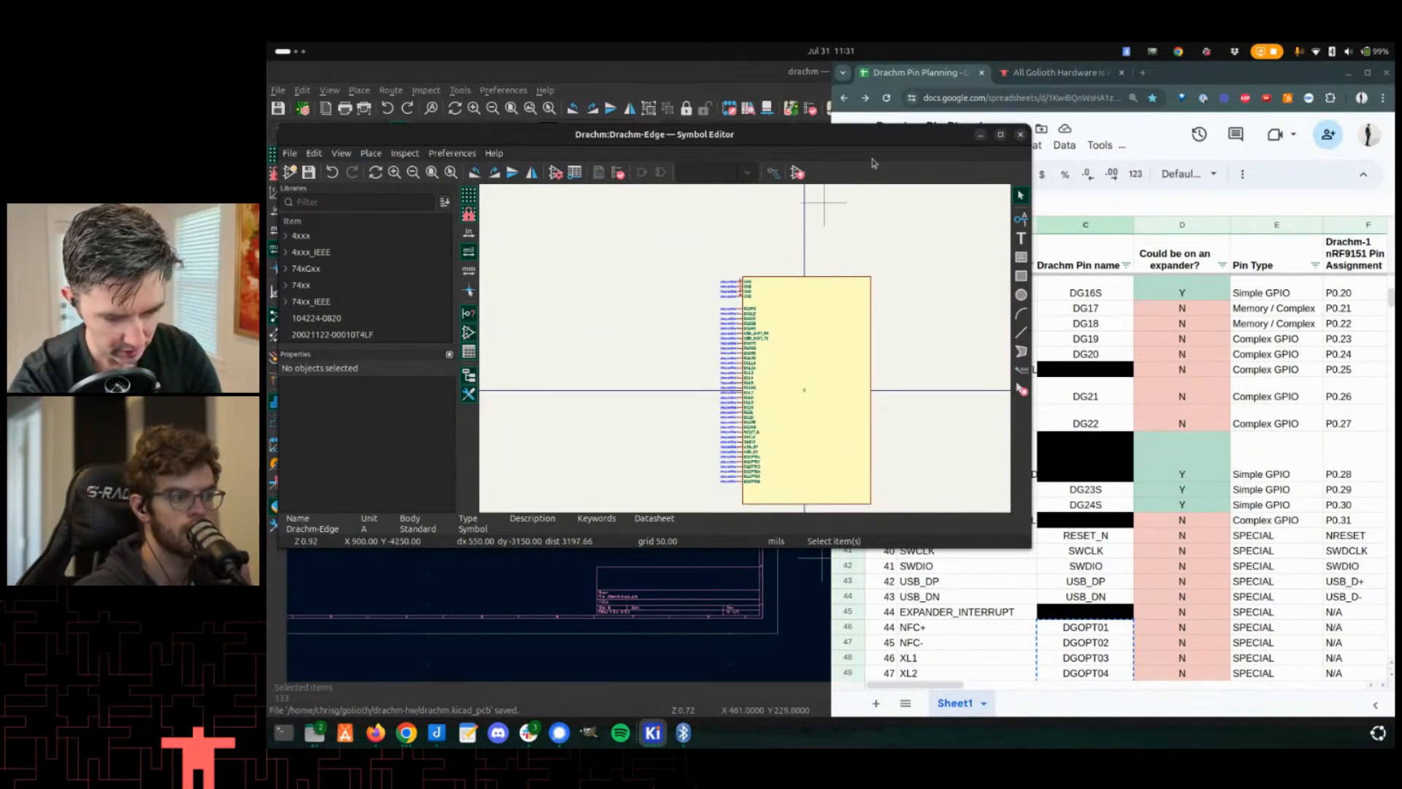
drag(1024, 143, 1021, 138)
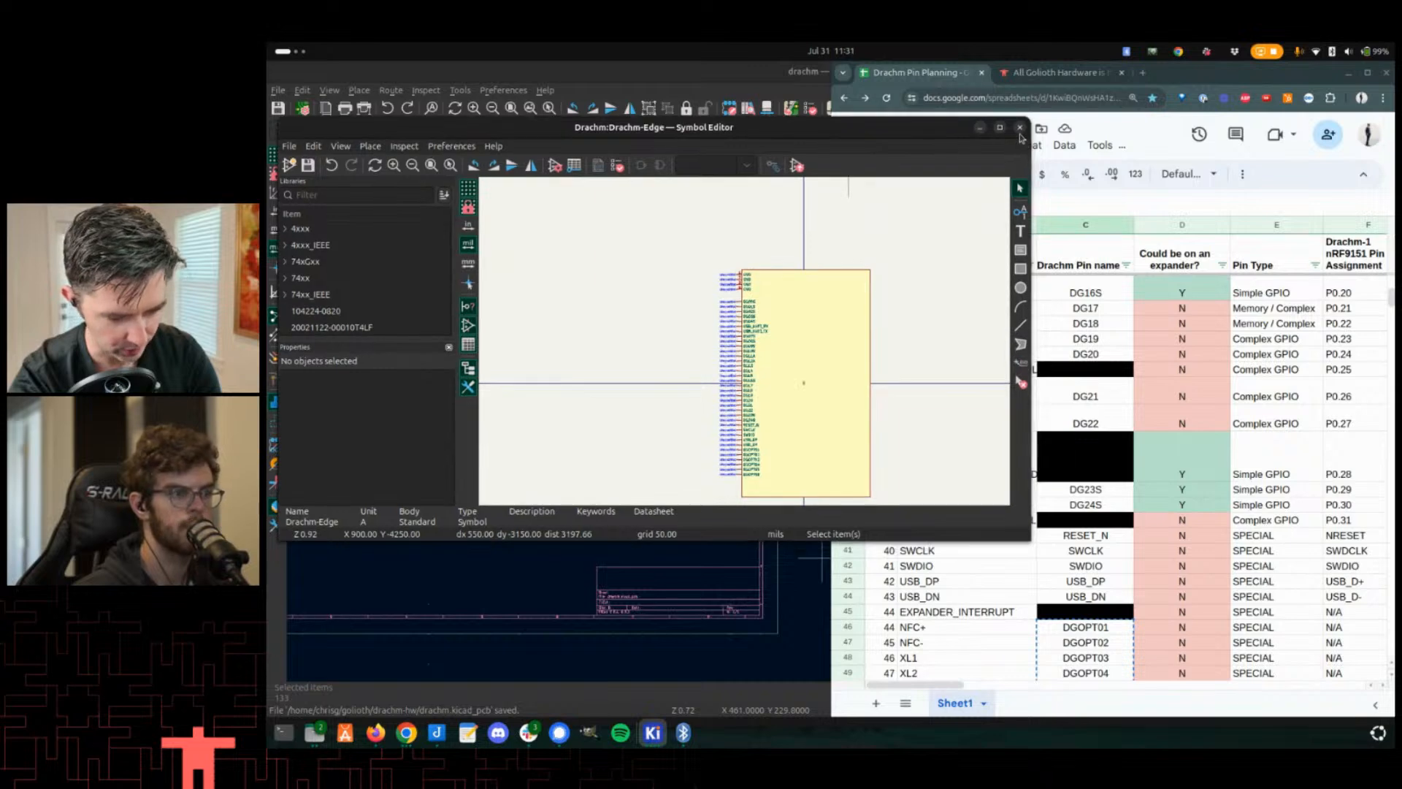
click(1020, 127)
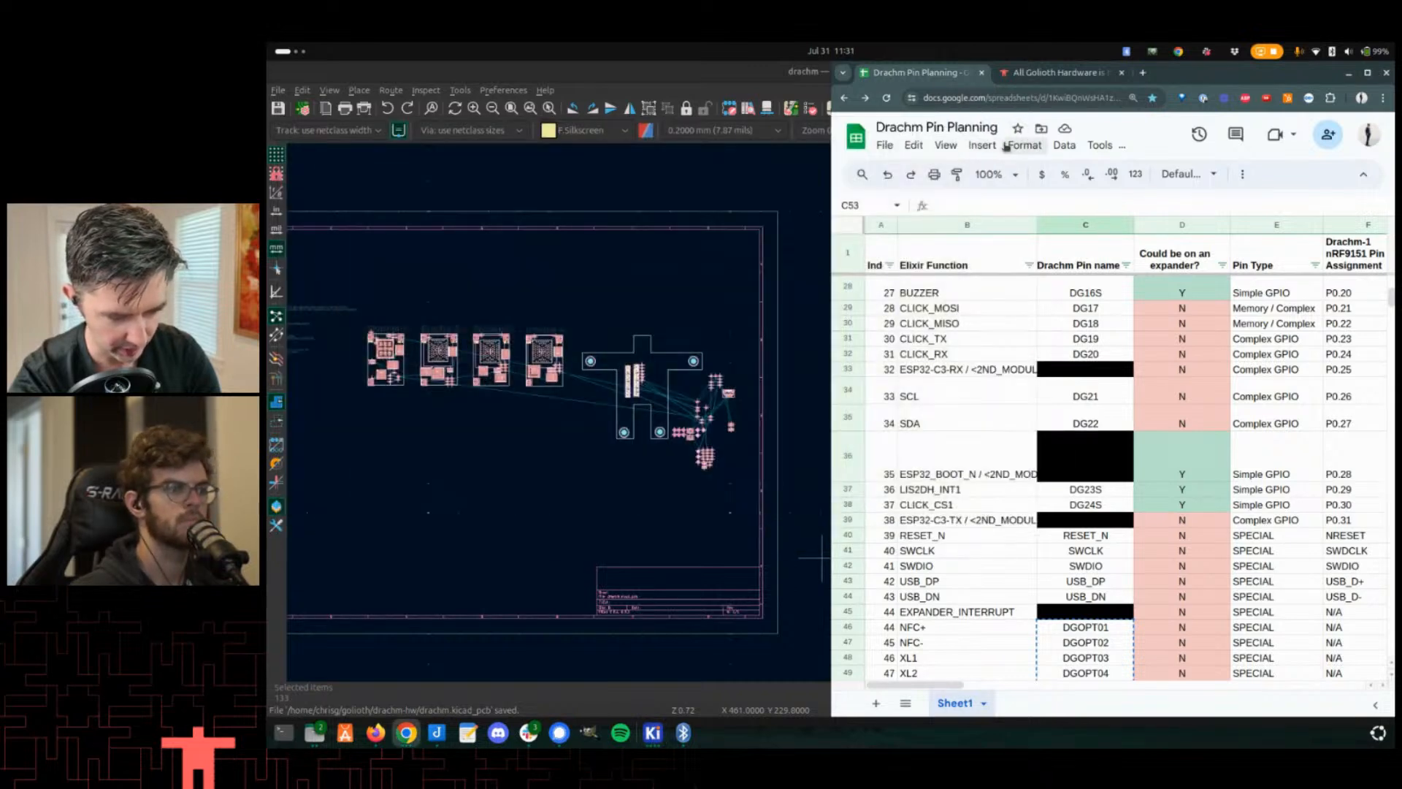
- Examine the Drachm-1 module footprints in the PCB editor
click(409, 460)
scroll(730, 418, up, 2)
scroll(731, 418, up, 7)
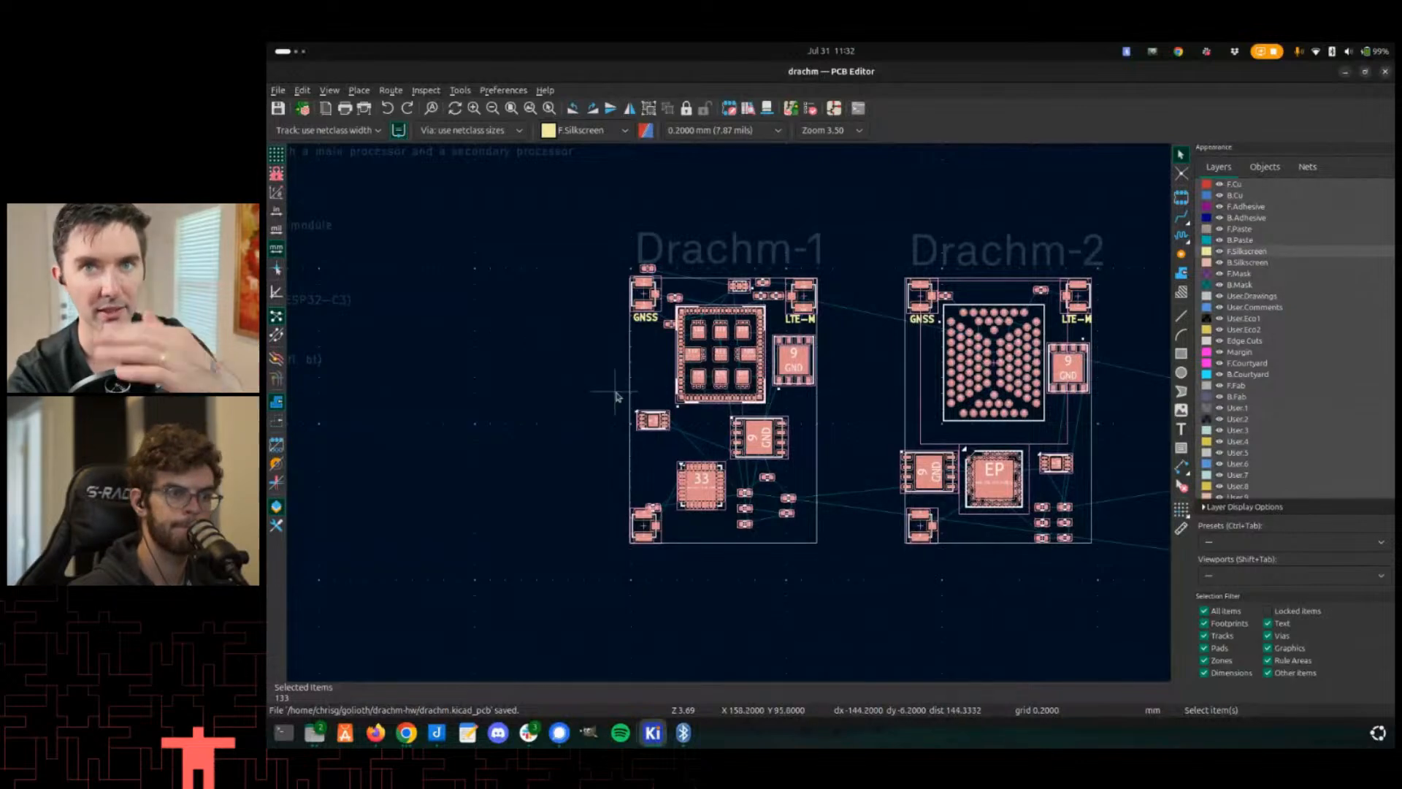
middle_drag(516, 567, 493, 544)
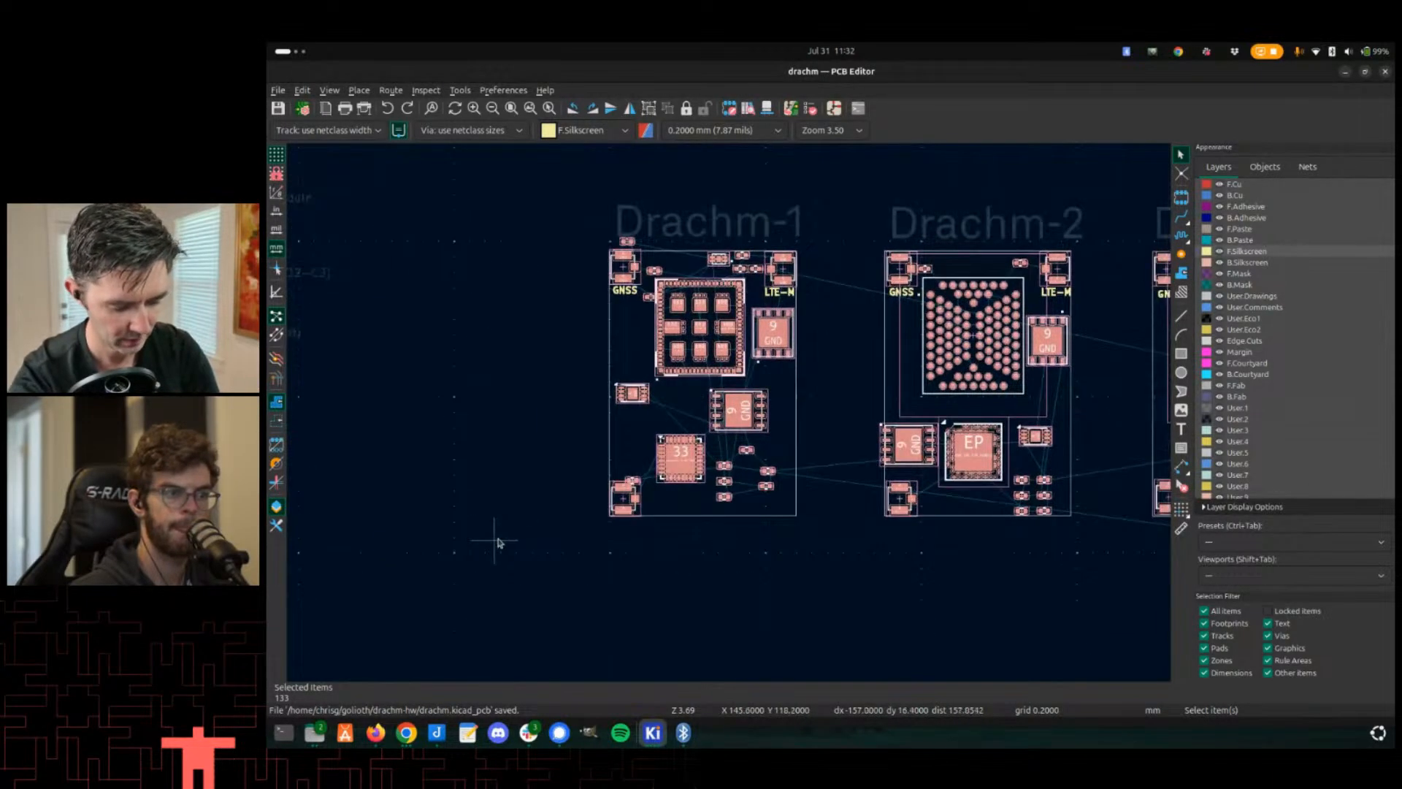
click(618, 438)
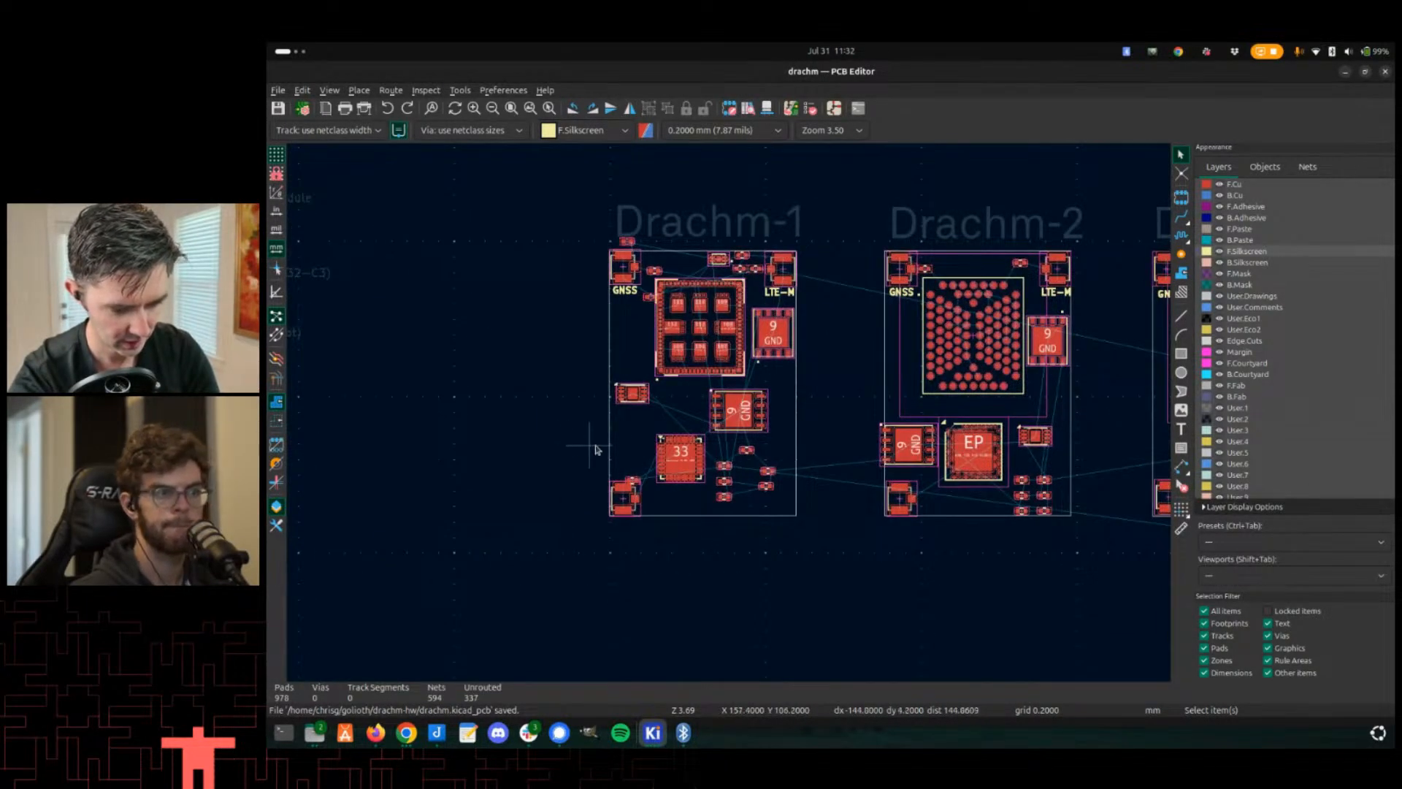
click(685, 339)
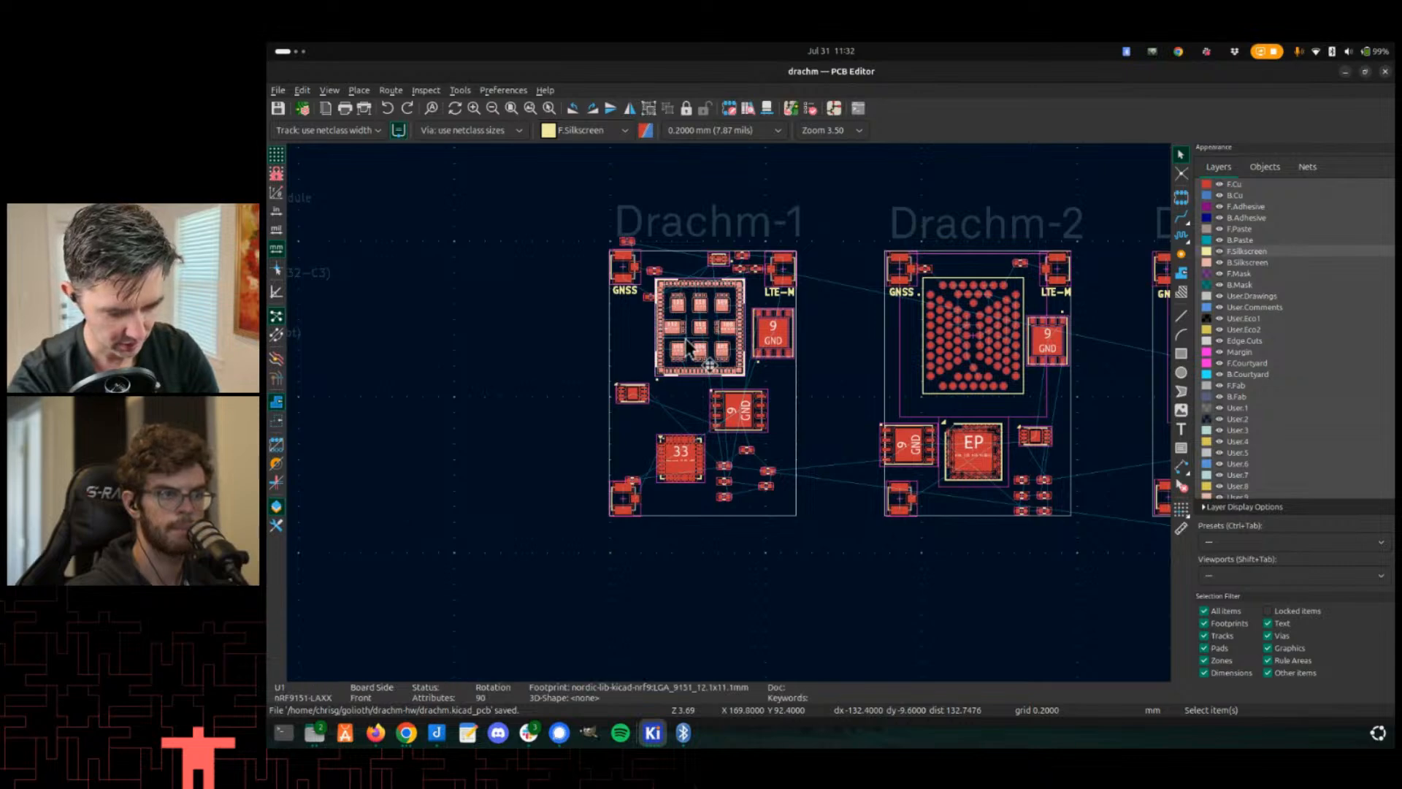
- Return to the Drachm-1 schematic and place the Drachm-Edge symbol below the Drachm-1 sheet
key(alt+Tab)
key(alt+Tab)
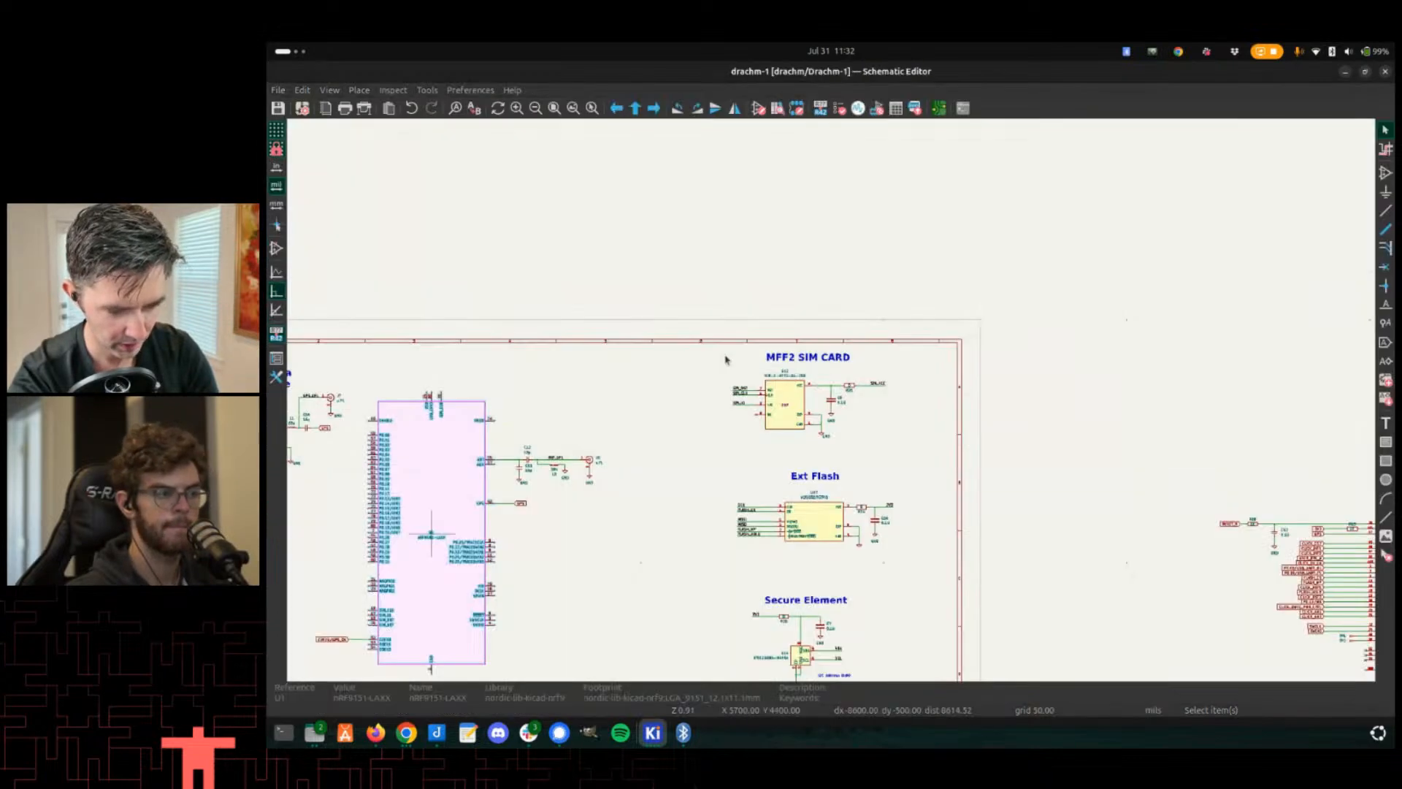
scroll(741, 311, down, 3)
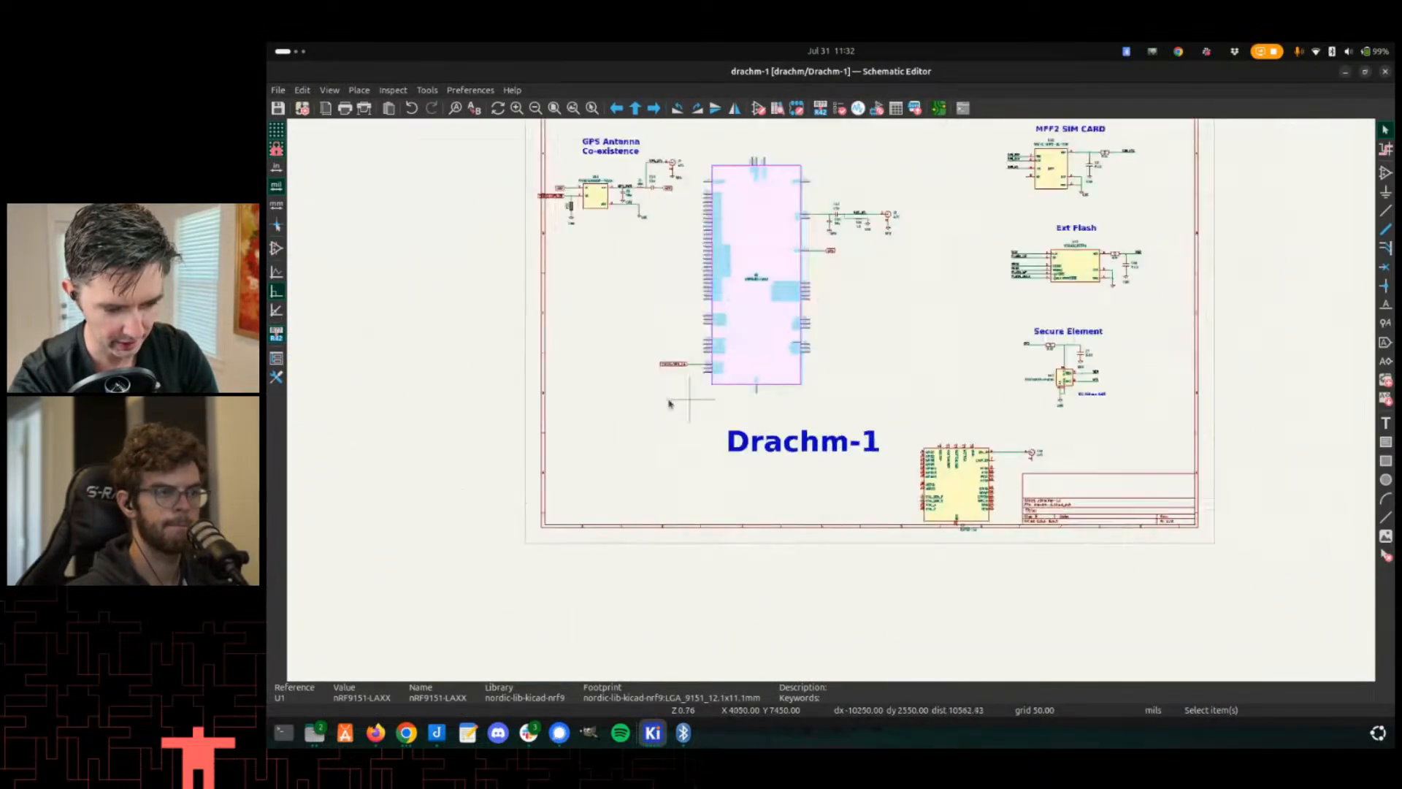
middle_drag(879, 352, 797, 405)
mouse_move(863, 512)
middle_down()
mouse_move(785, 506)
mouse_move(706, 452)
middle_up()
middle_drag(589, 534, 730, 468)
scroll(810, 421, down, 2)
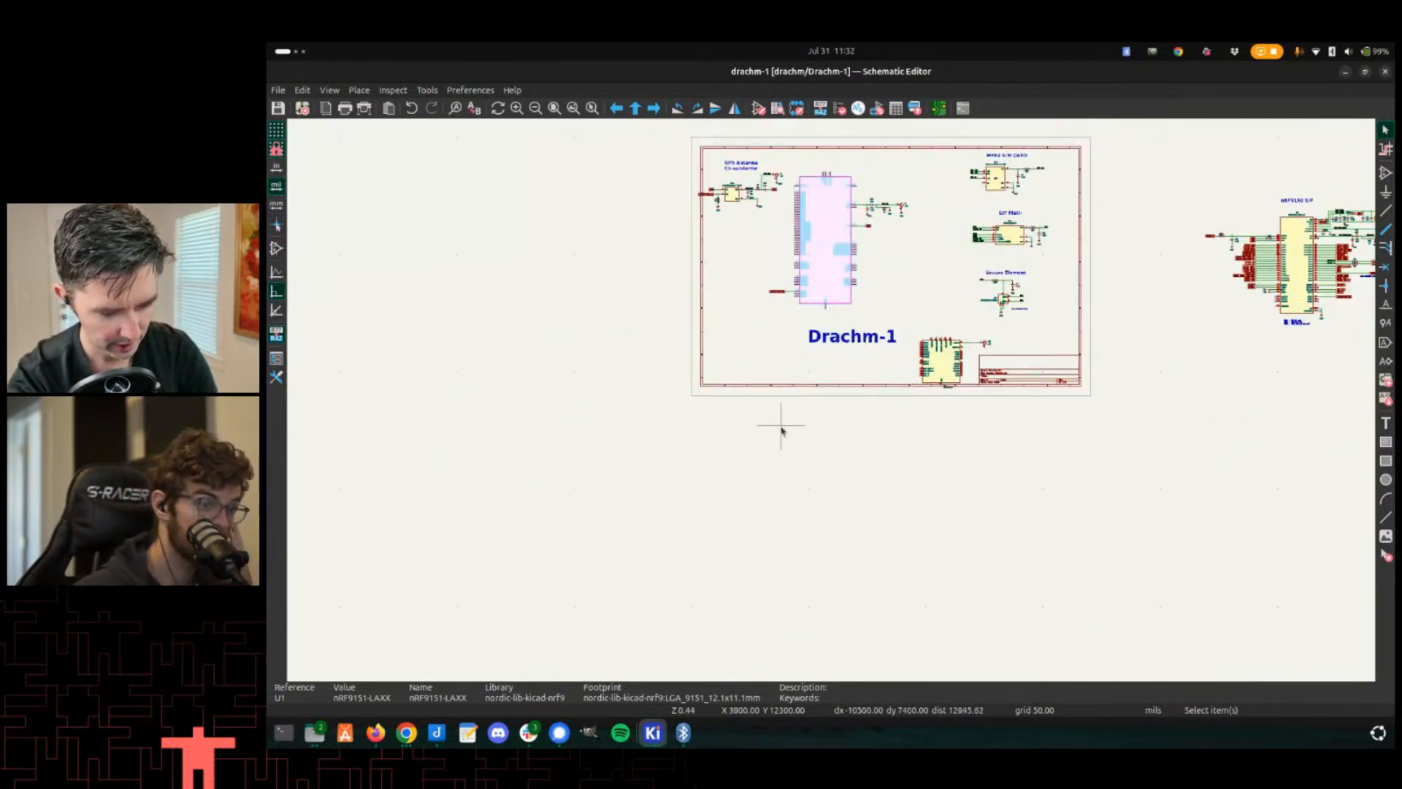
key(a)
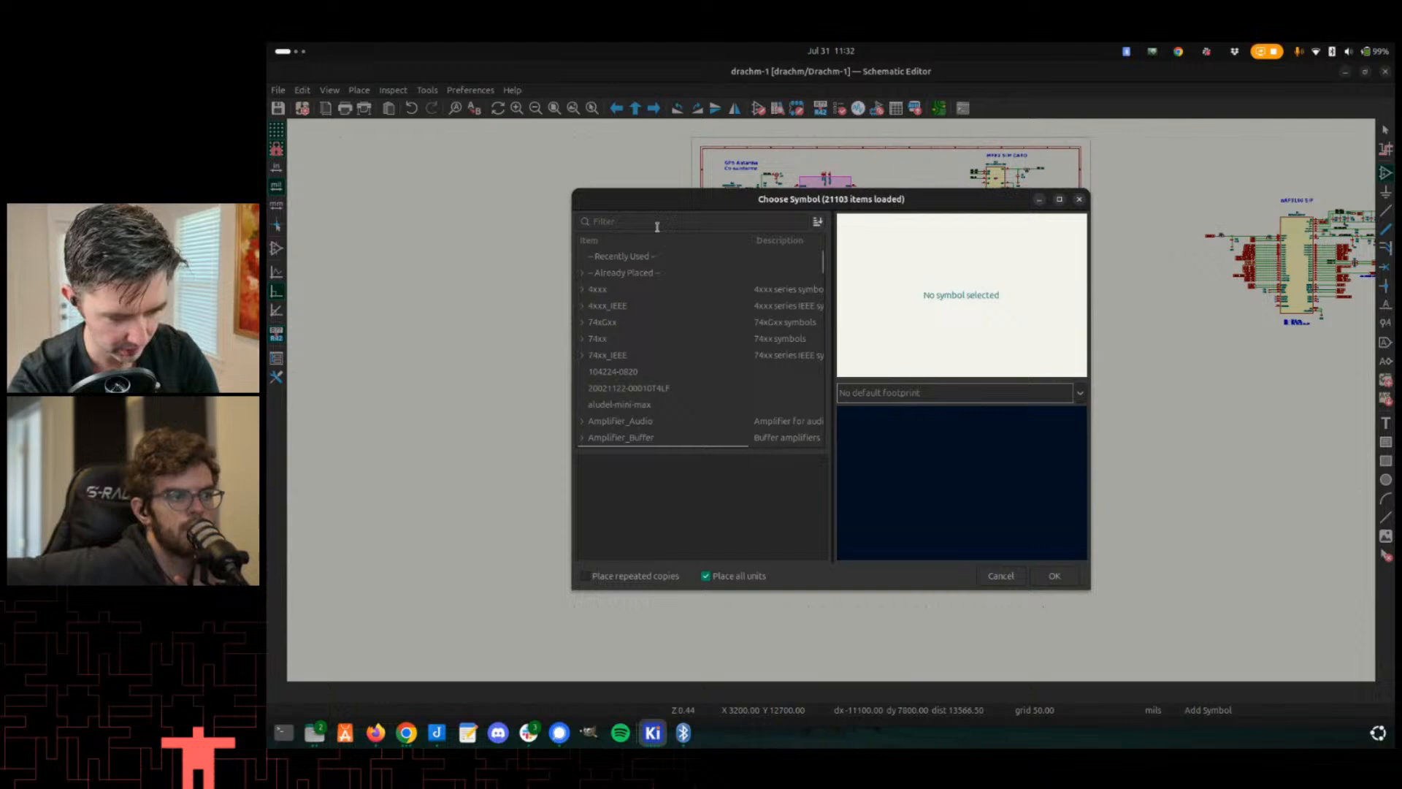
click(649, 221)
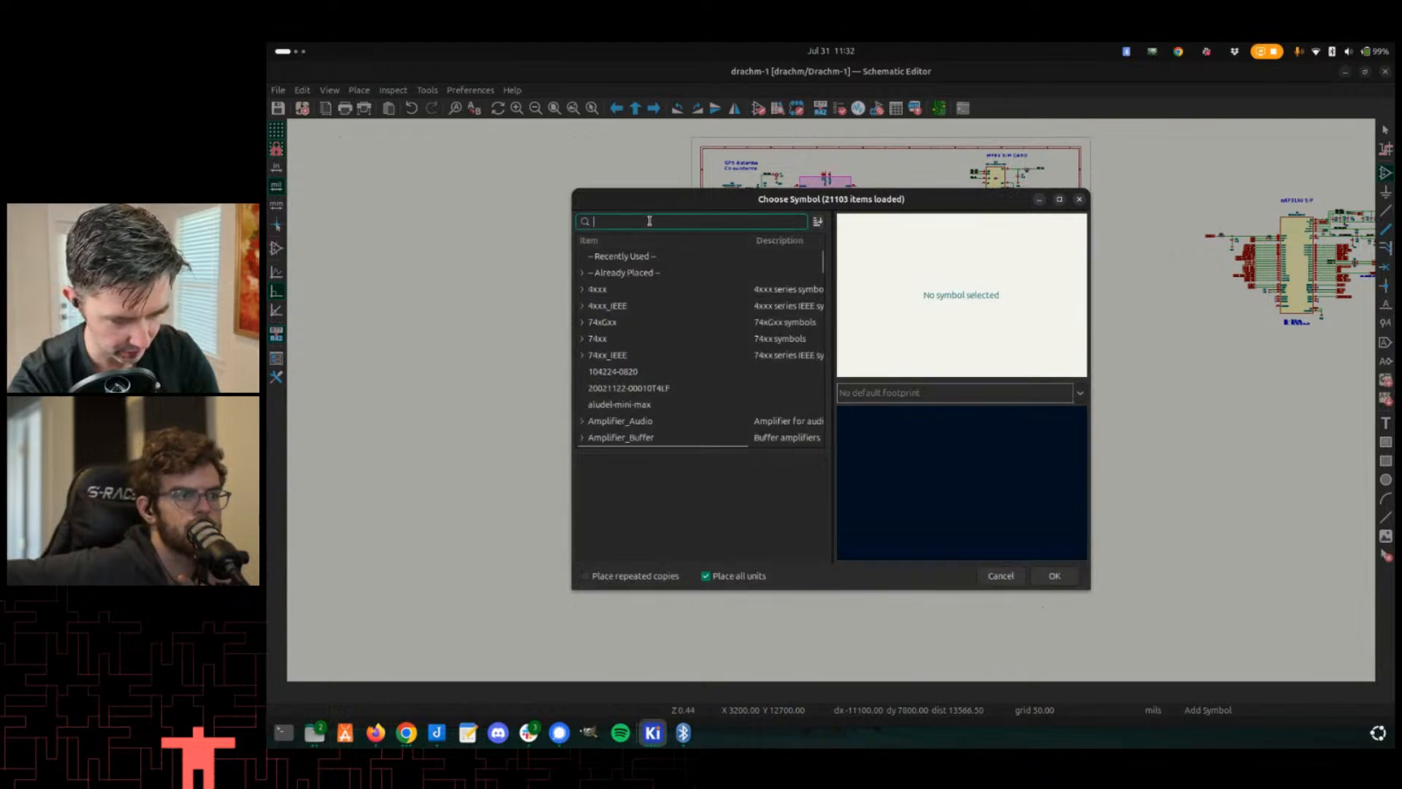
text(drac)
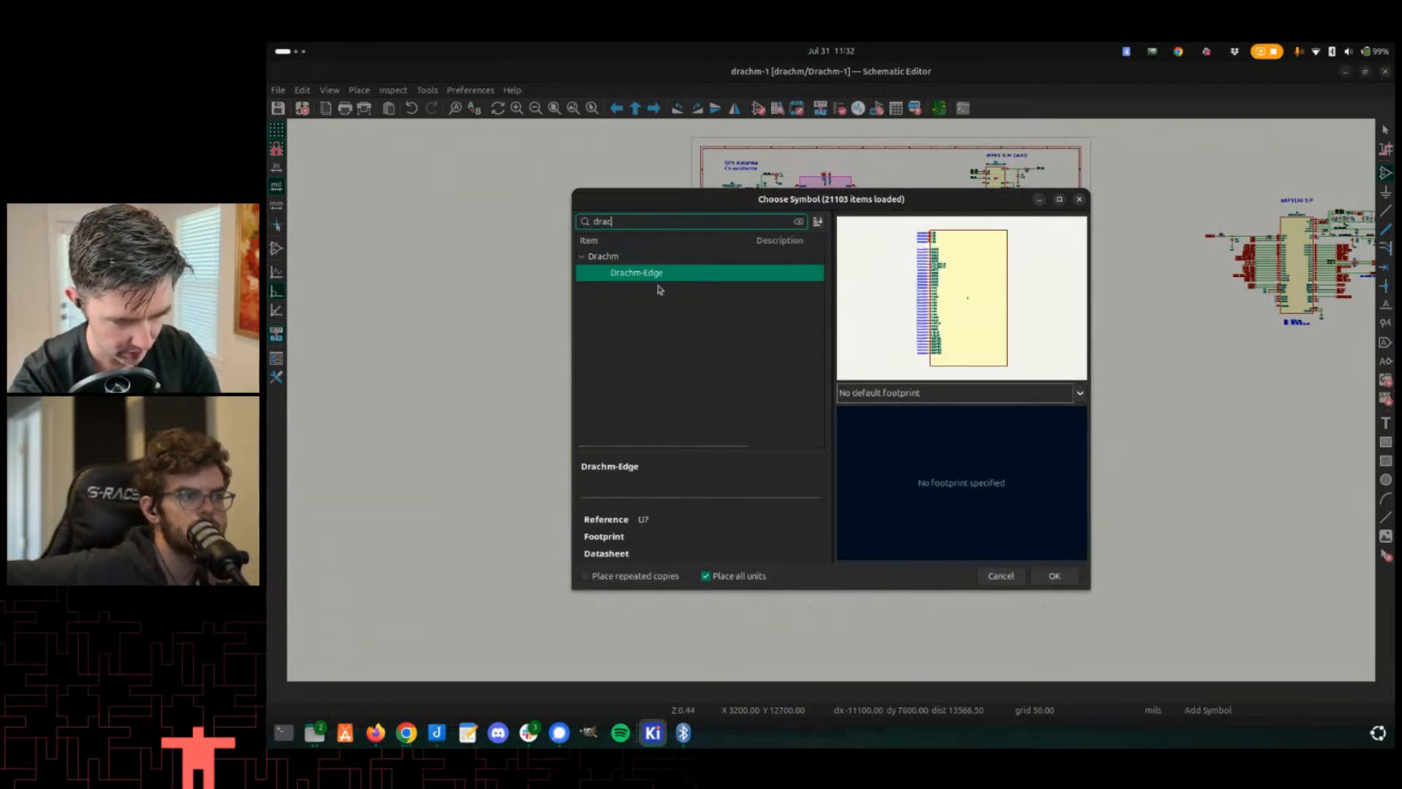
double_click(658, 276)
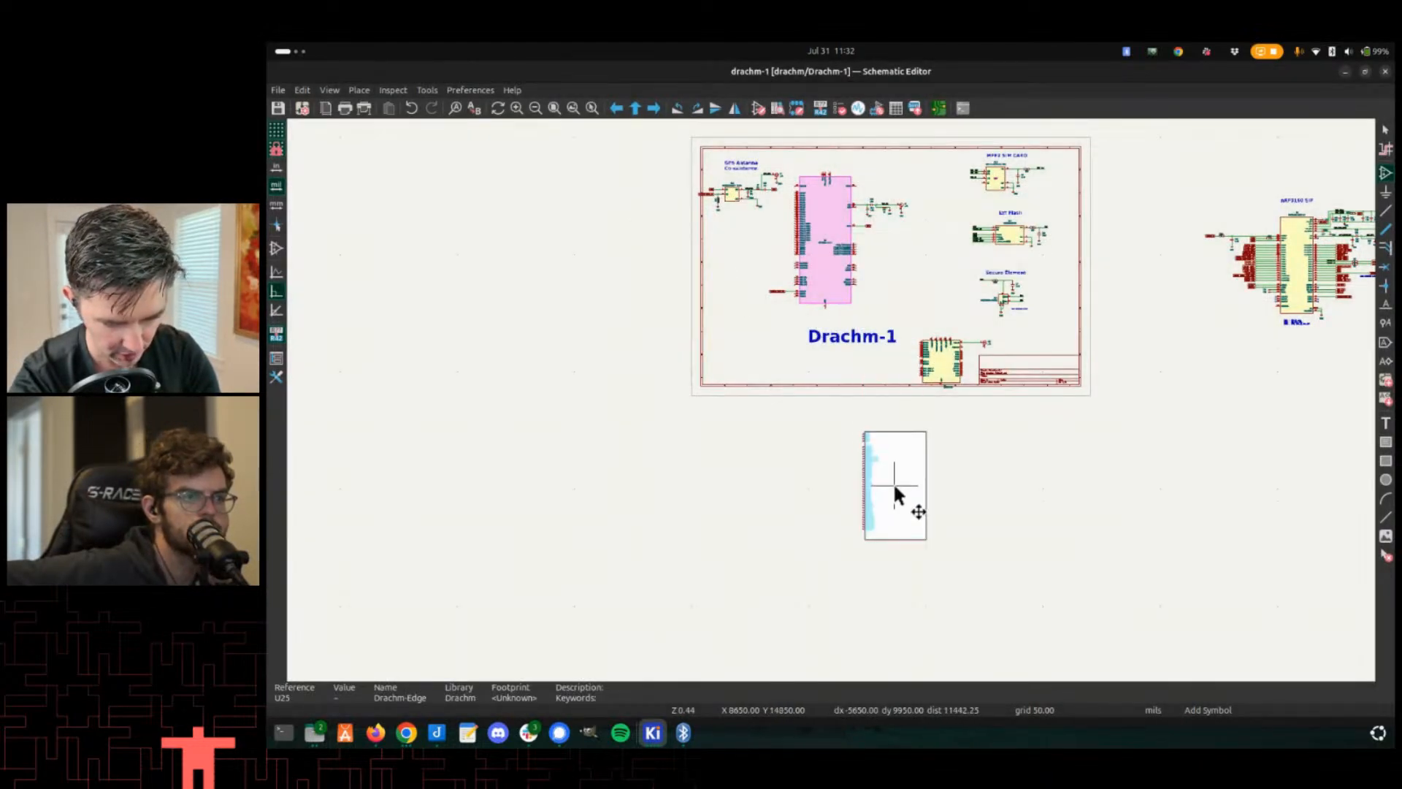
scroll(833, 400, up, 4)
scroll(833, 398, down, 2)
click(806, 416)
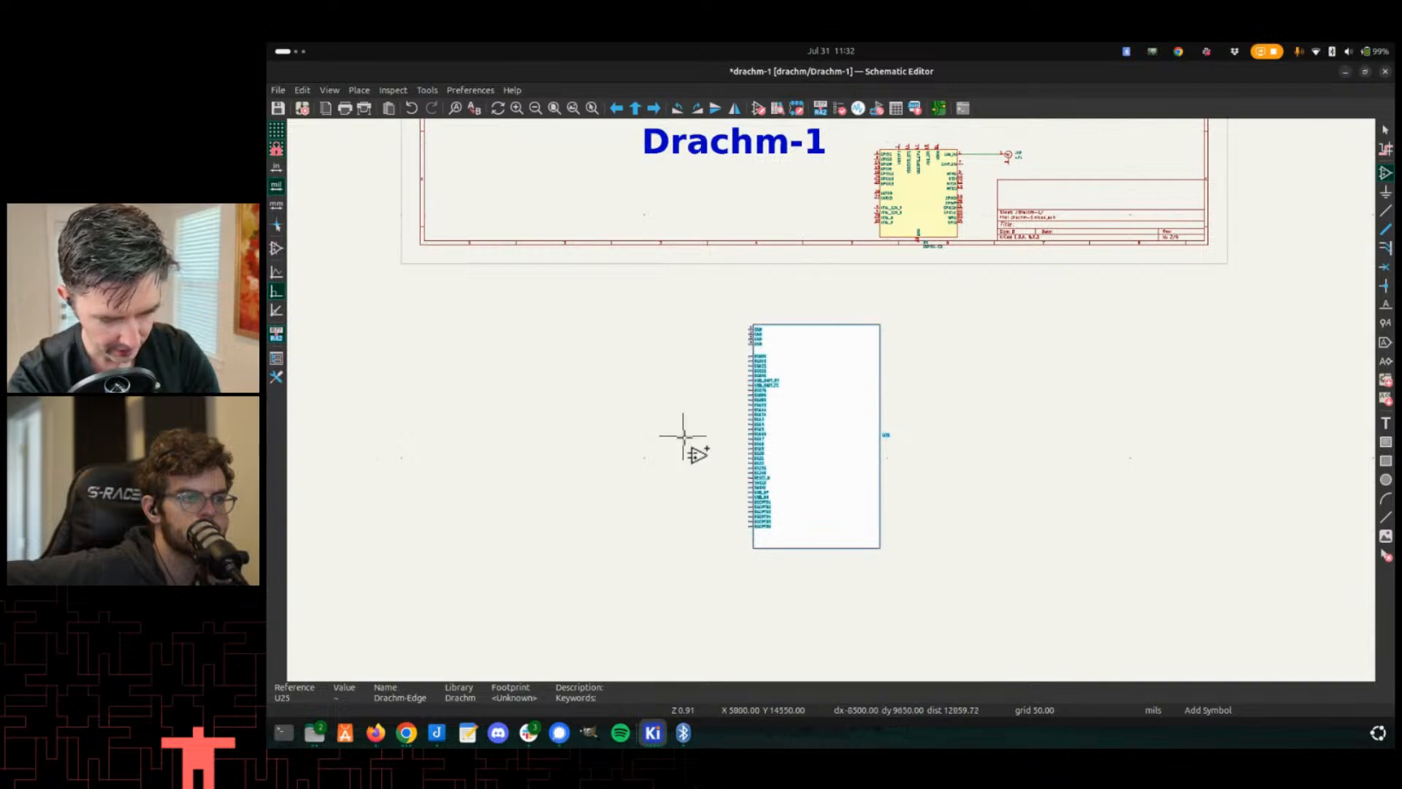
key(Escape)
- Save the schematic with the placed Drachm-Edge symbol
scroll(835, 413, up, 3)
middle_drag(820, 410, 748, 400)
scroll(789, 407, down, 2)
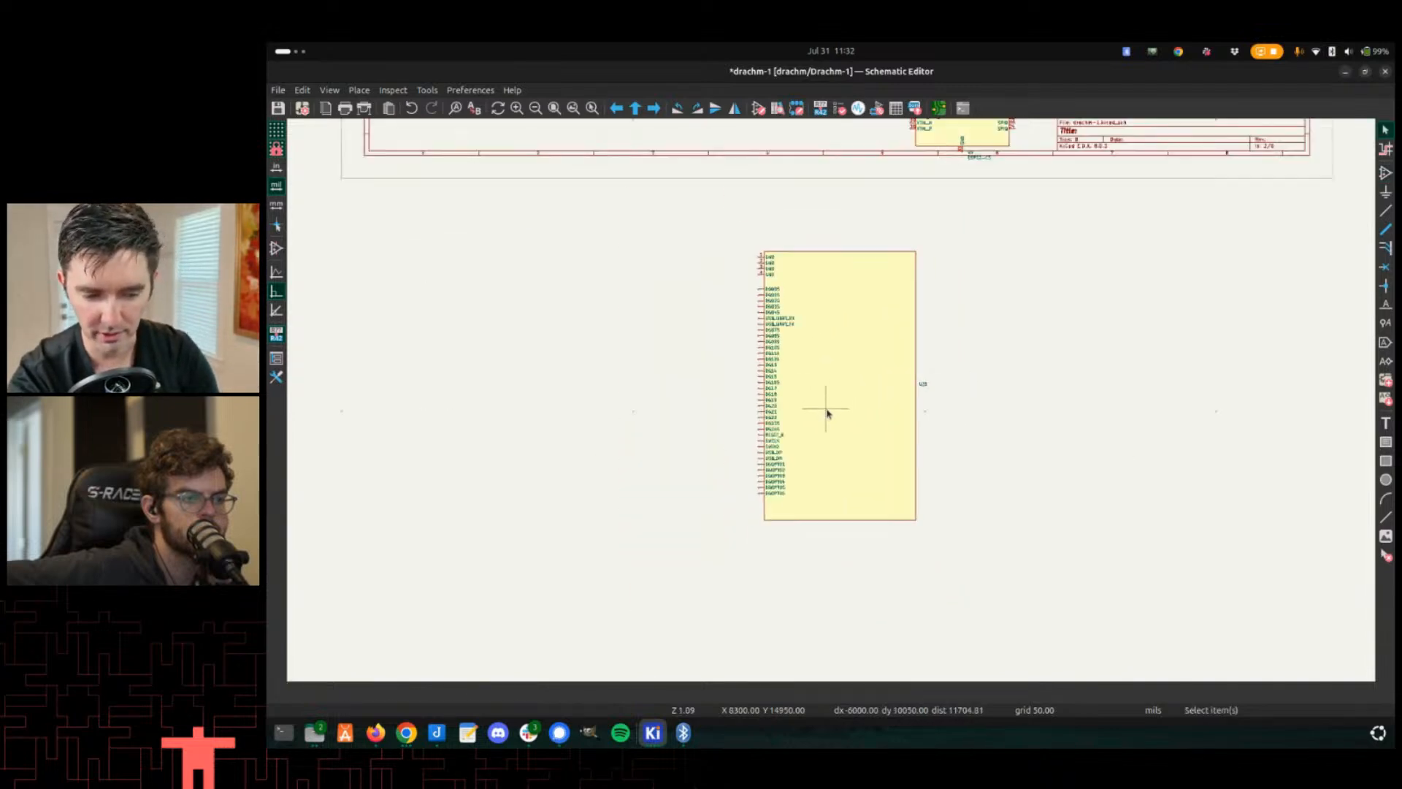
key(ctrl+s)
scroll(811, 366, up, 3)
scroll(830, 394, down, 3)
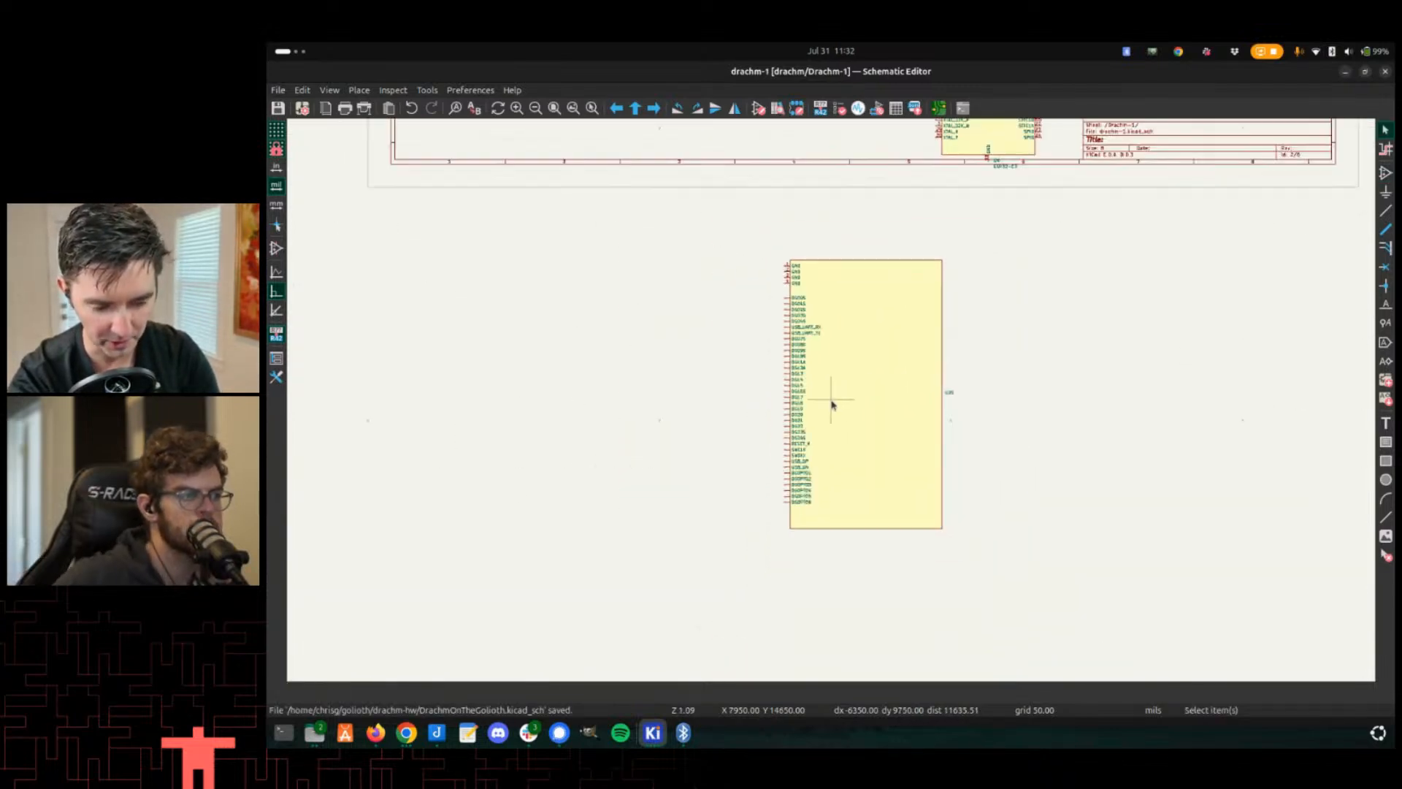
scroll(830, 394, up, 2)
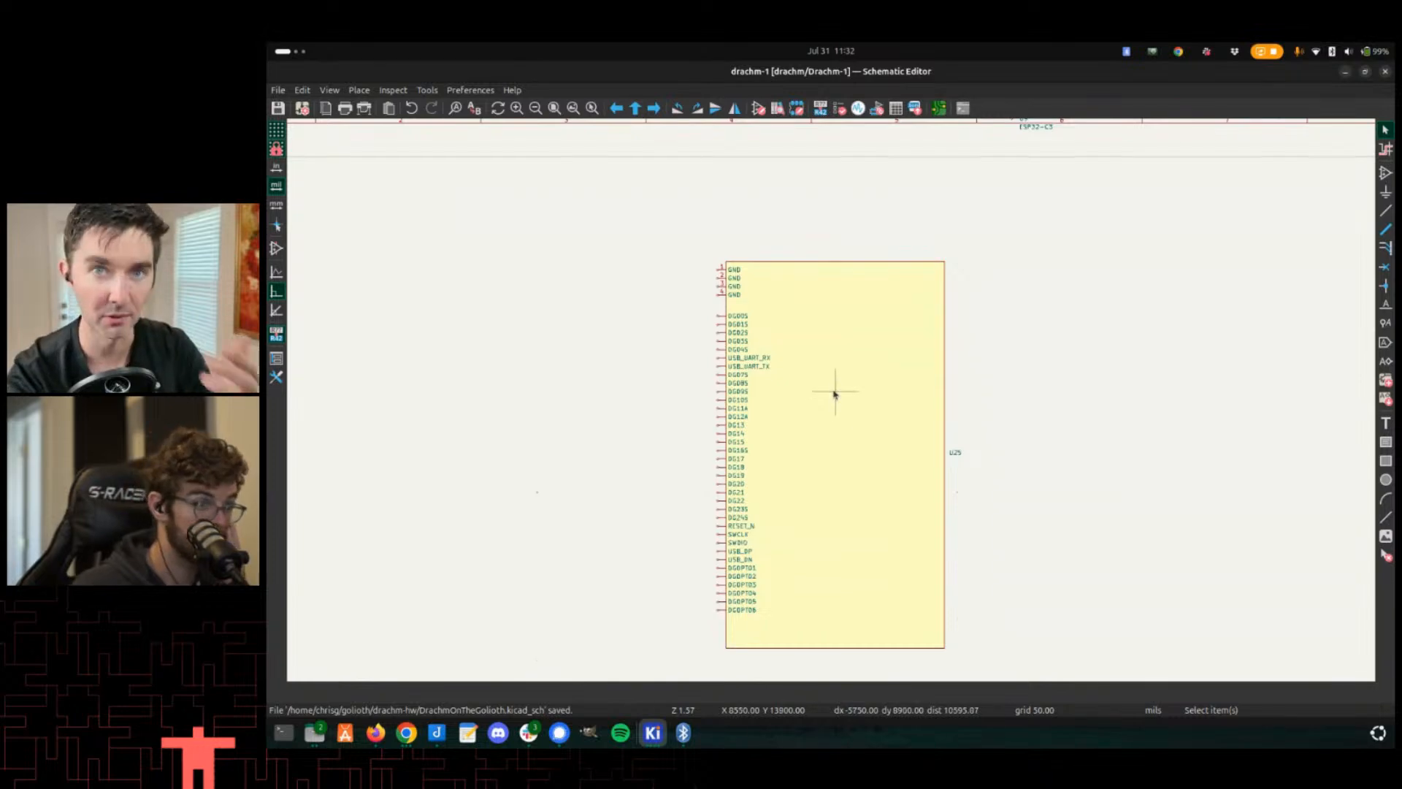
middle_drag(801, 460, 744, 318)
scroll(777, 208, up, 3)
scroll(847, 452, down, 4)
click(805, 361)
click(521, 367)
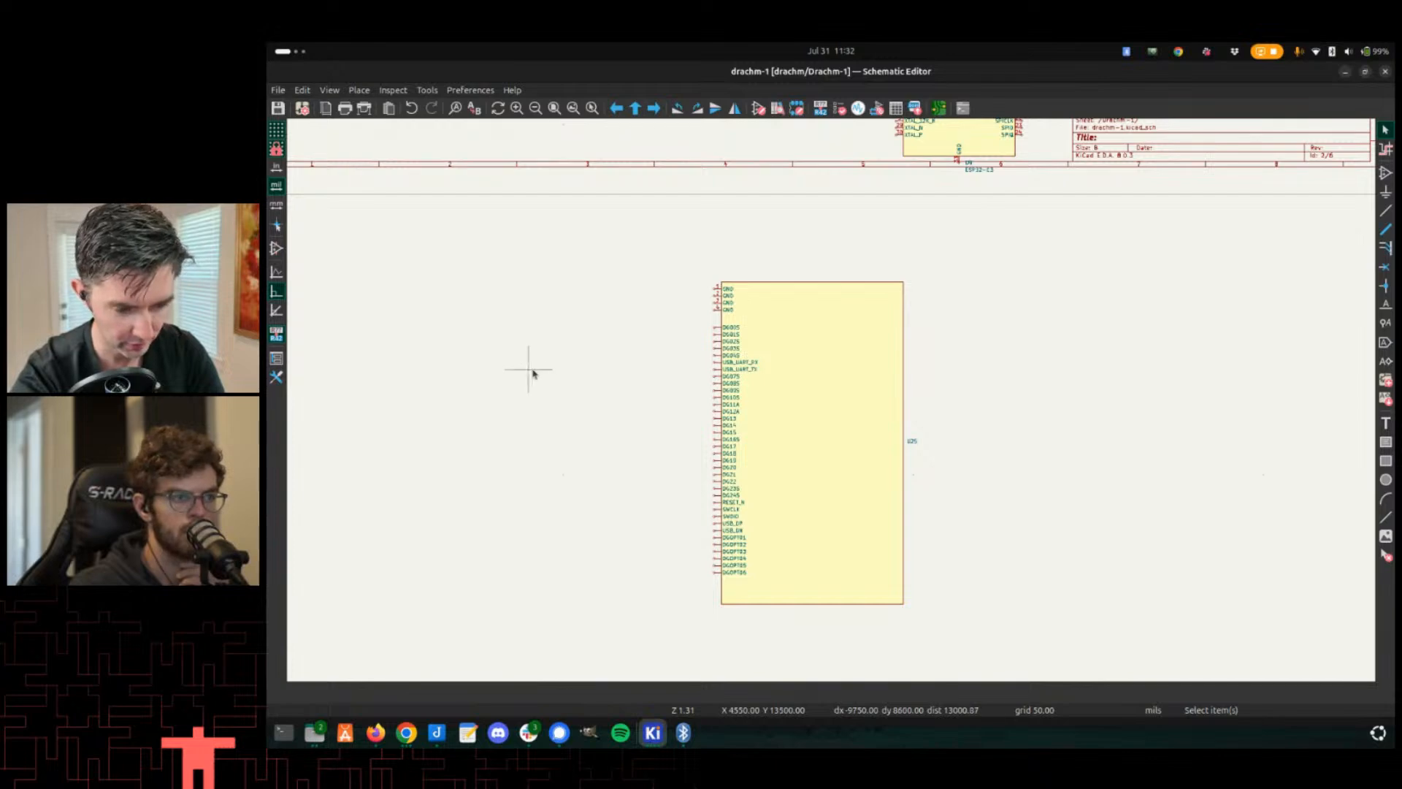
key(s)
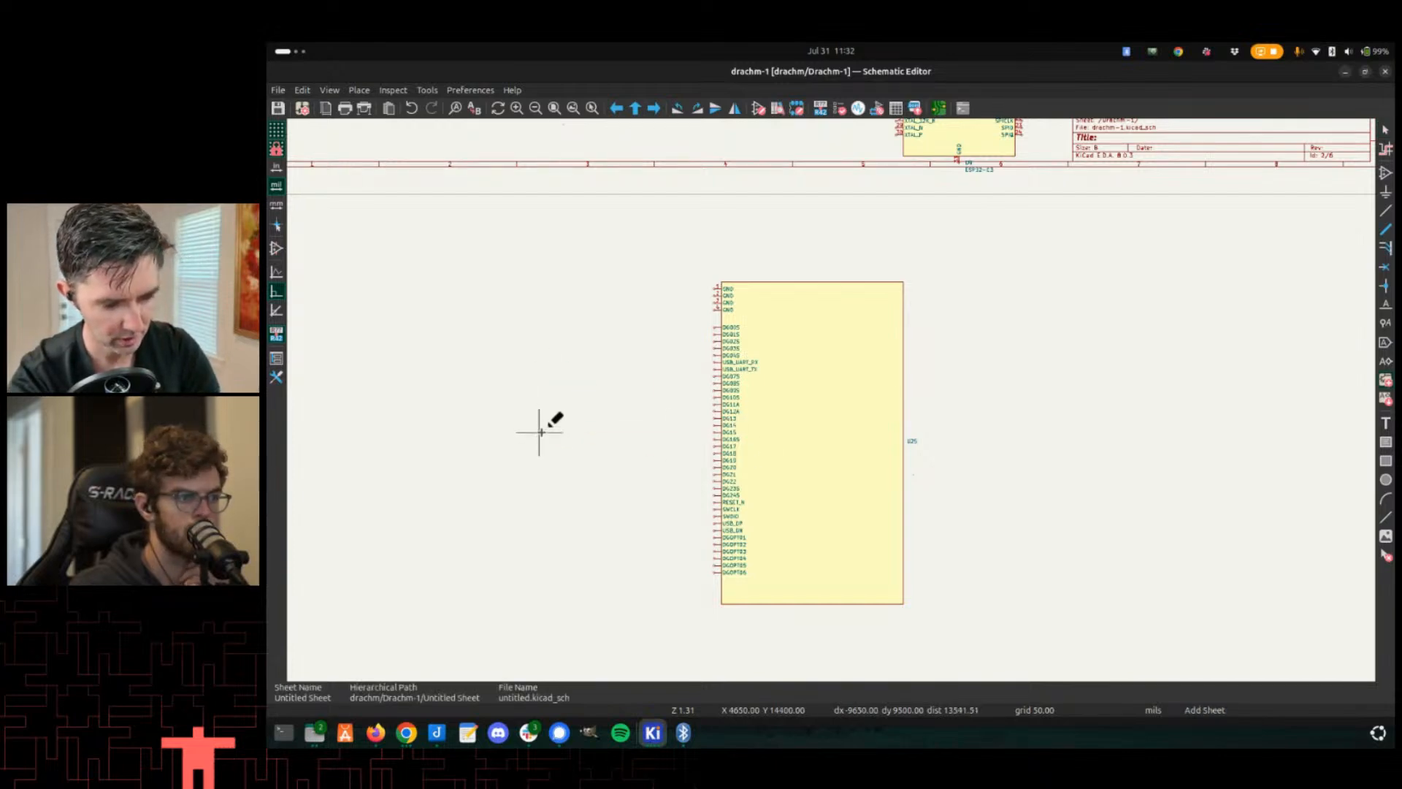
- Open the Footprint Editor from the PCB editor and filter the libraries to show the drachm library
key(alt+Tab)
scroll(832, 530, down, 3)
scroll(709, 413, up, 2)
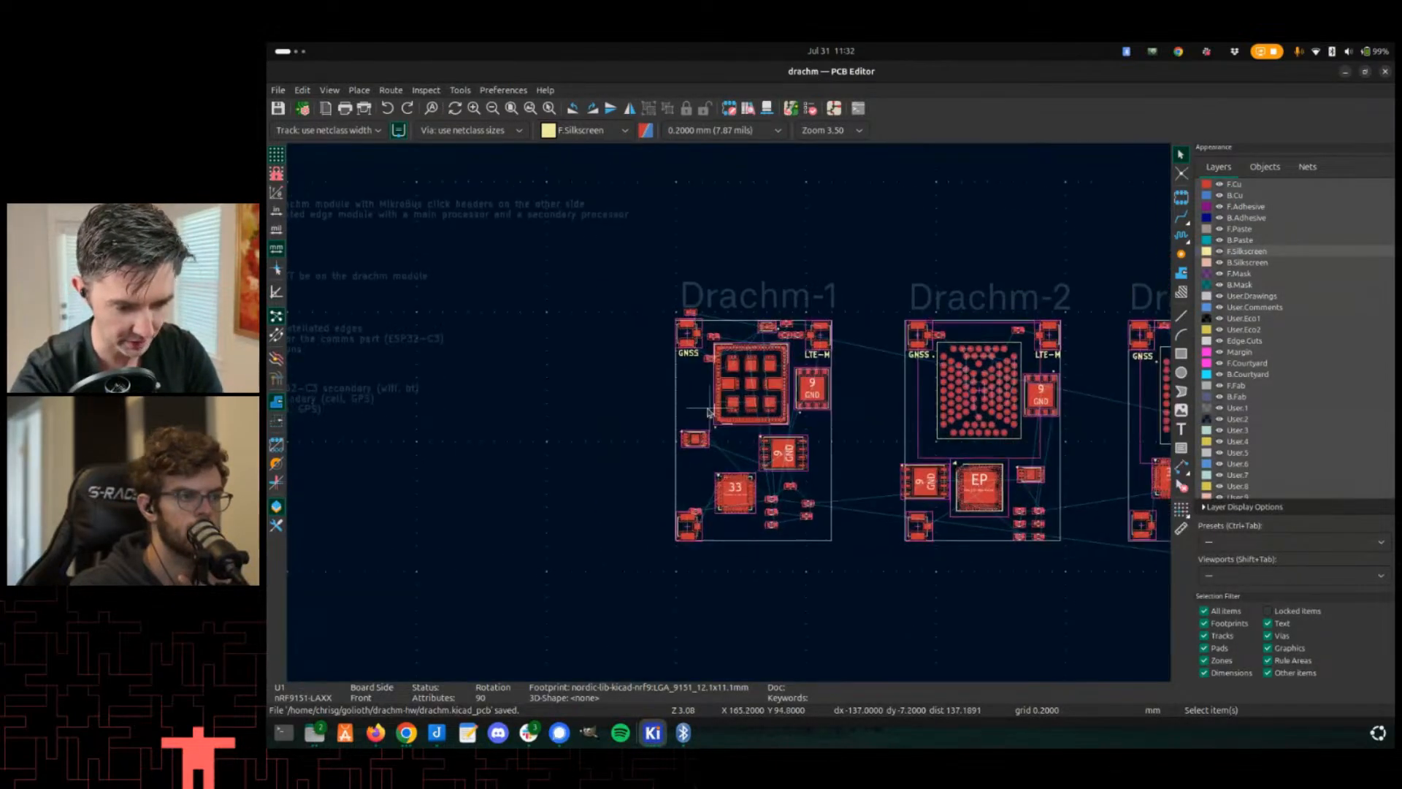
key(alt+Tab)
key(alt+Tab)
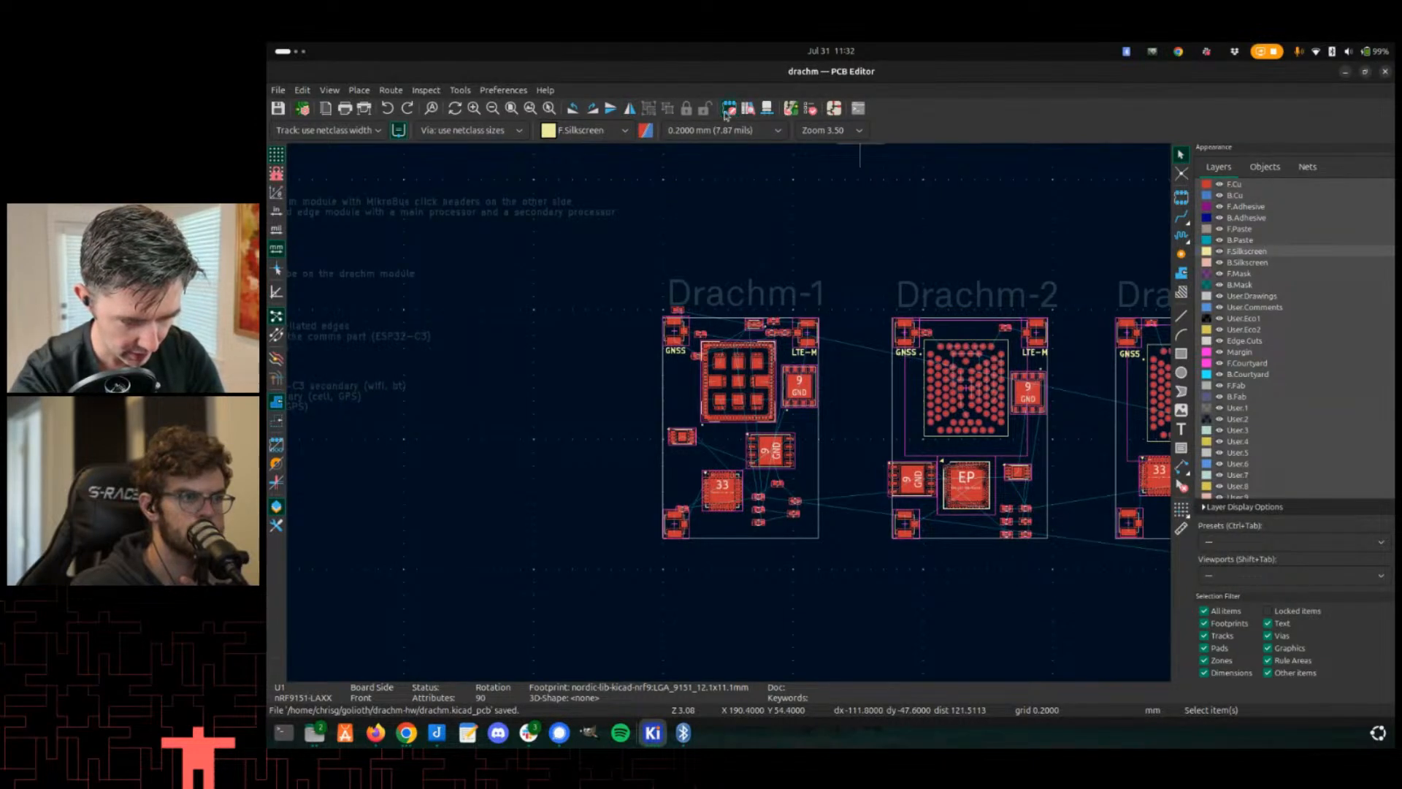
click(728, 109)
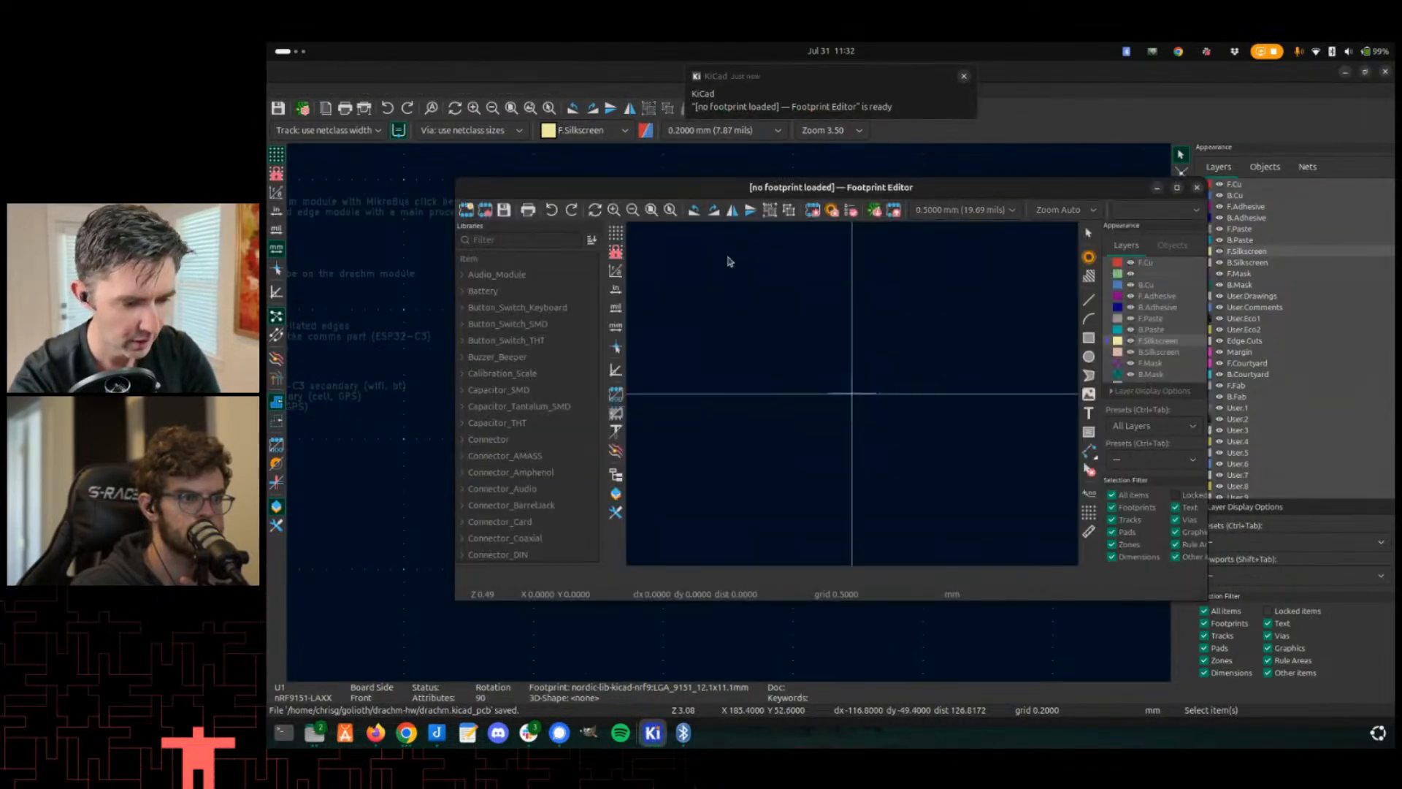
double_click(526, 188)
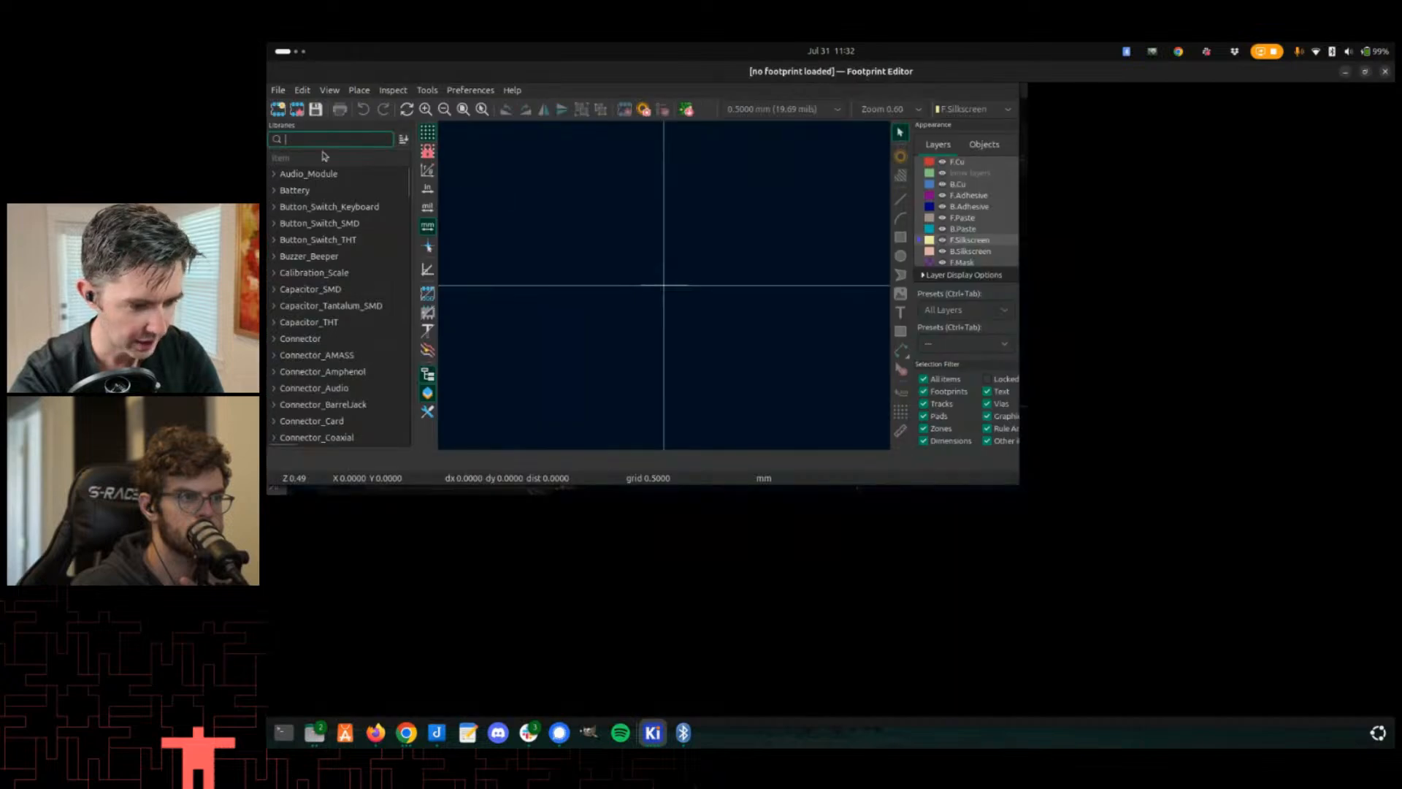
text(da)
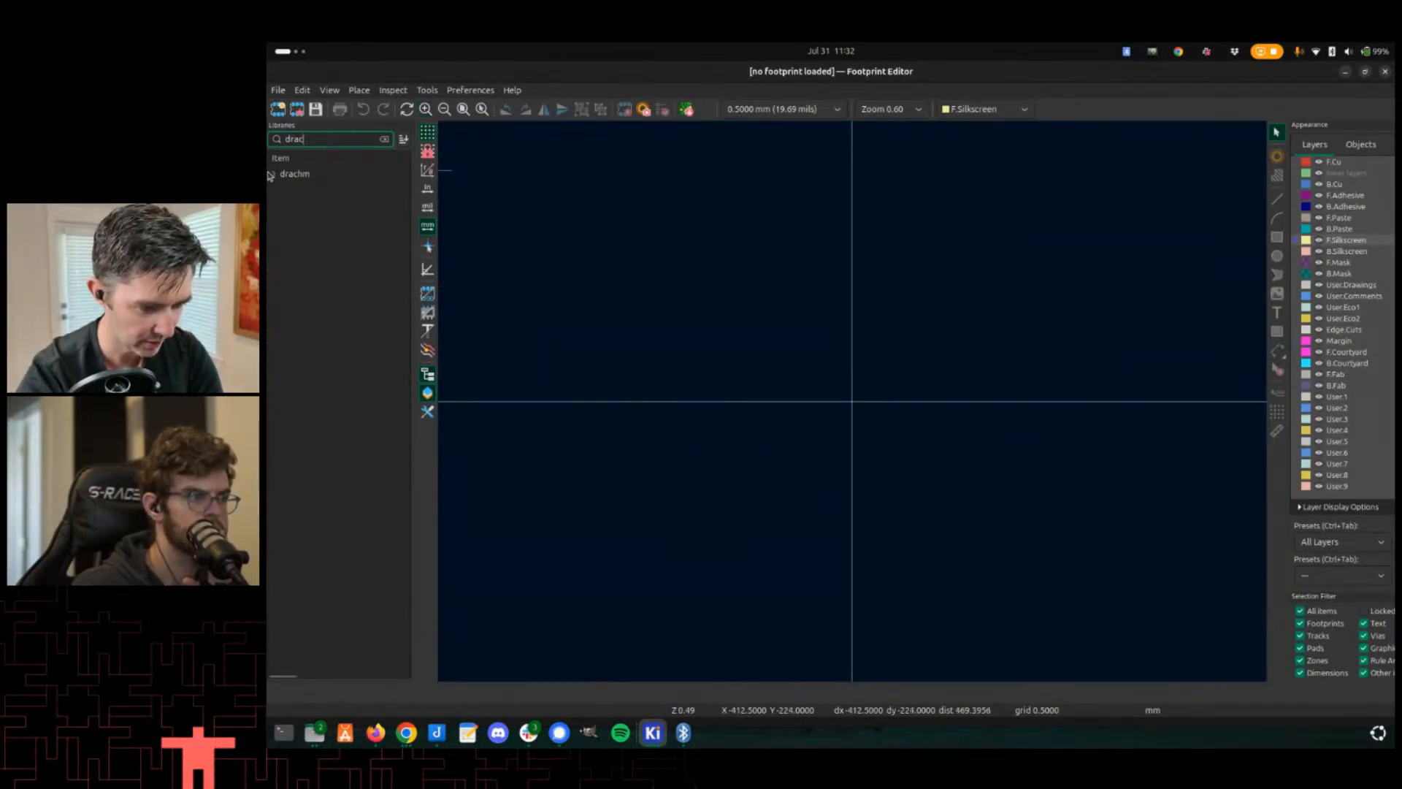
click(293, 180)
click(273, 178)
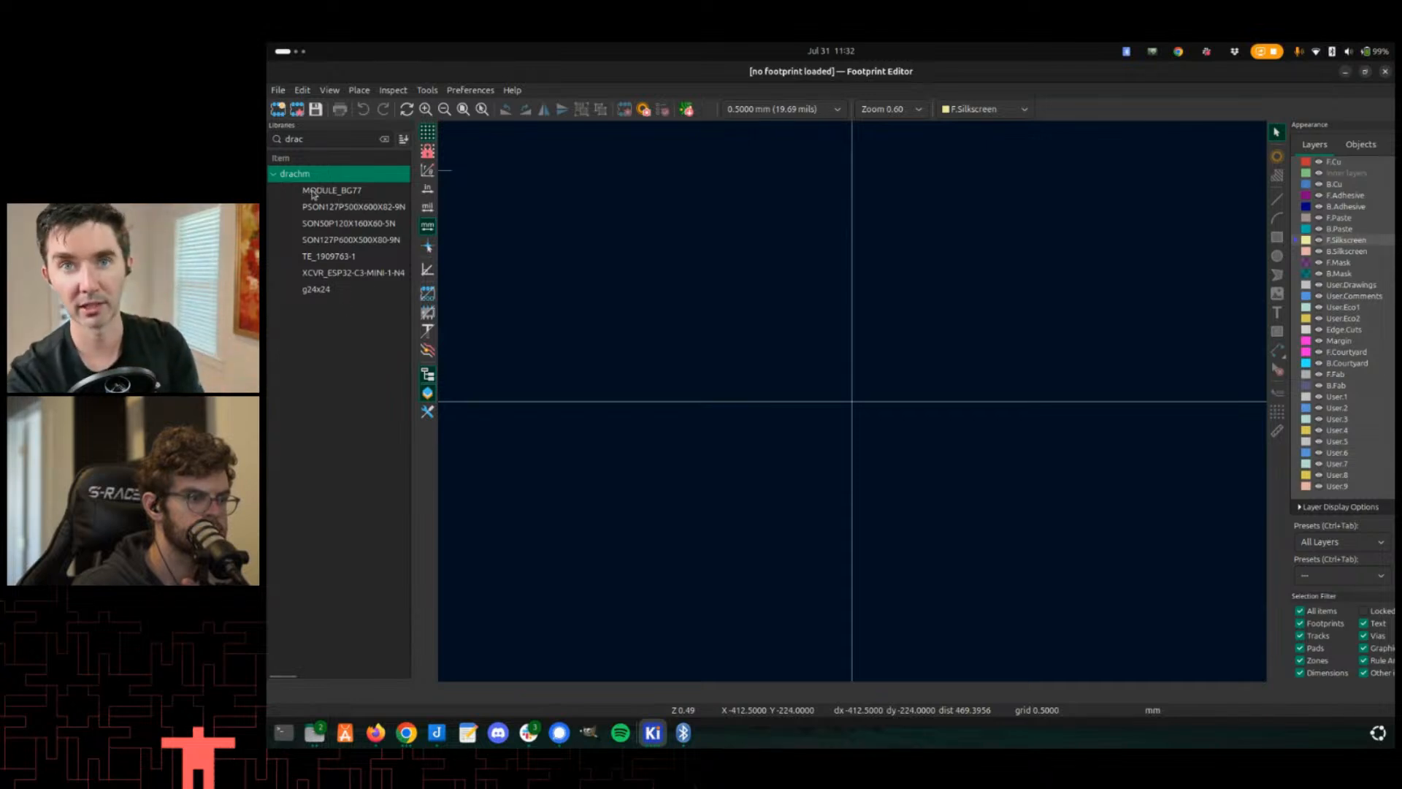
- Create a new footprint named drachm-edge with footprint type Other in the drachm library
right_click(290, 180)
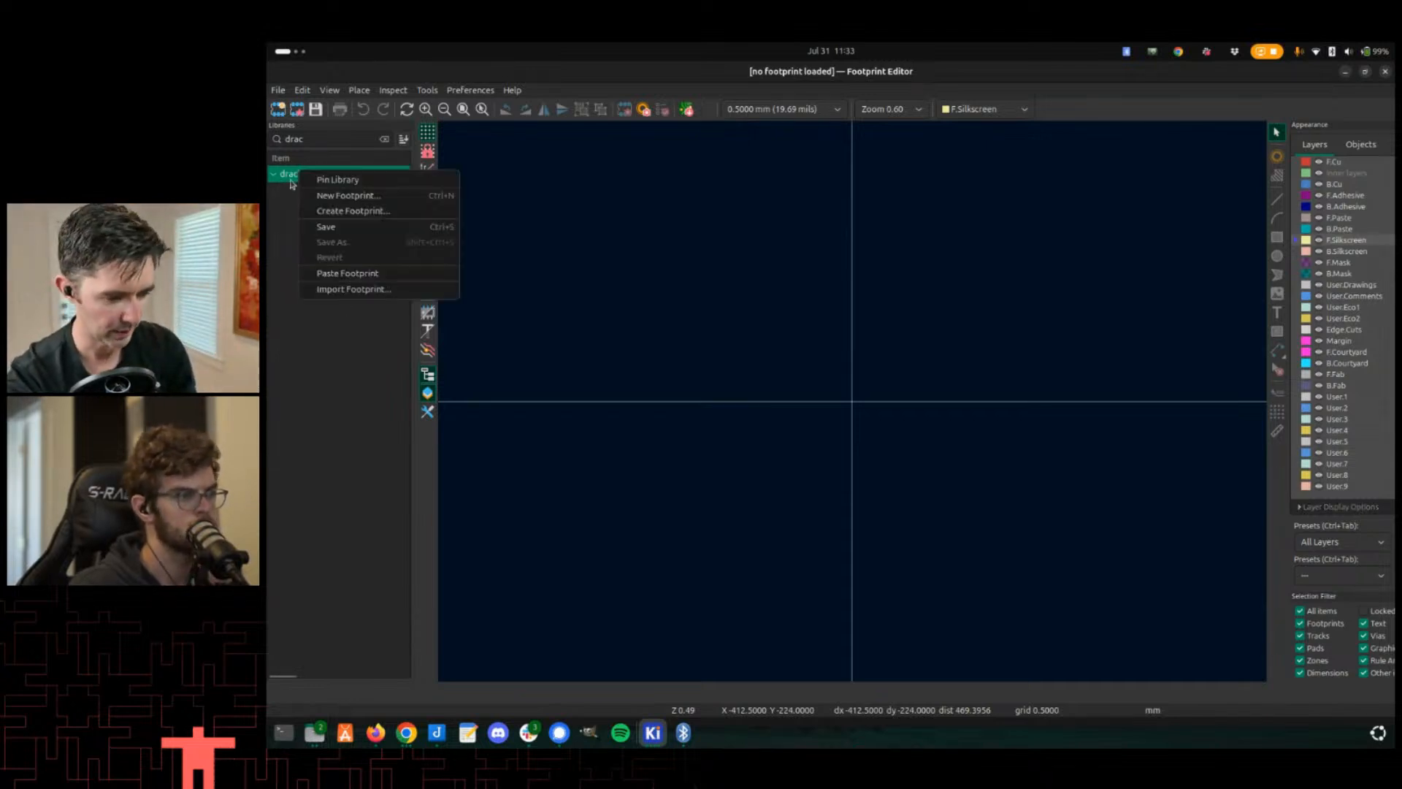
click(321, 202)
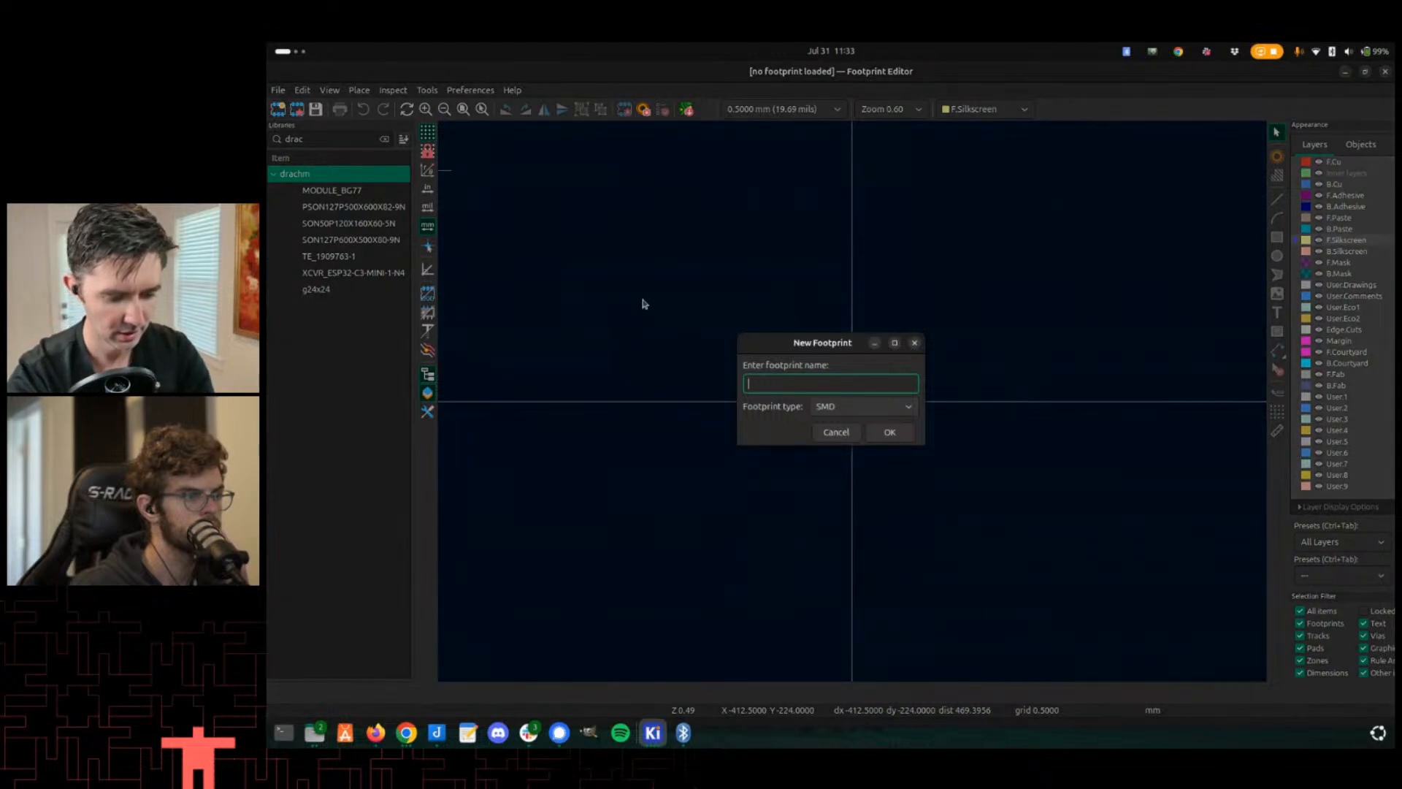
text(drachm)
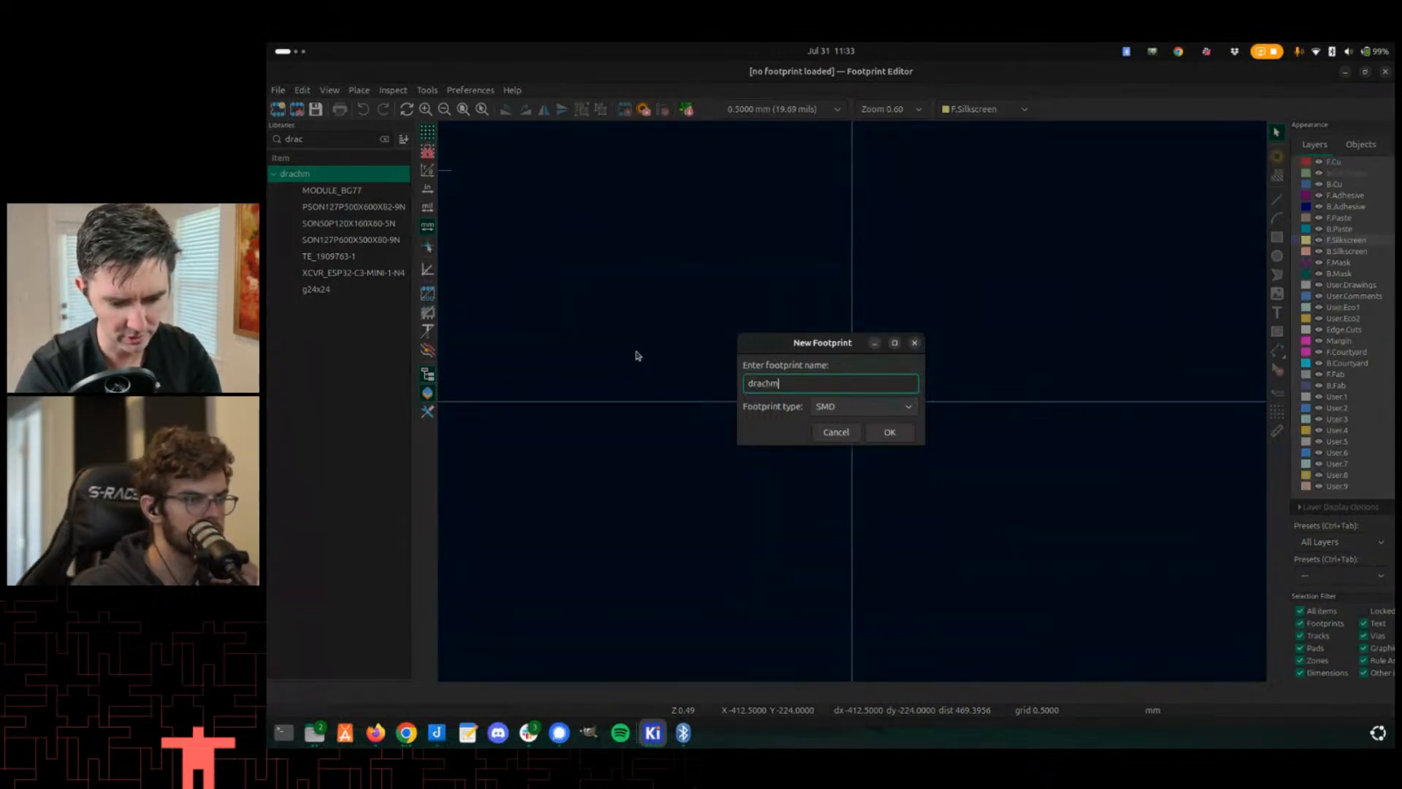
text(-edge)
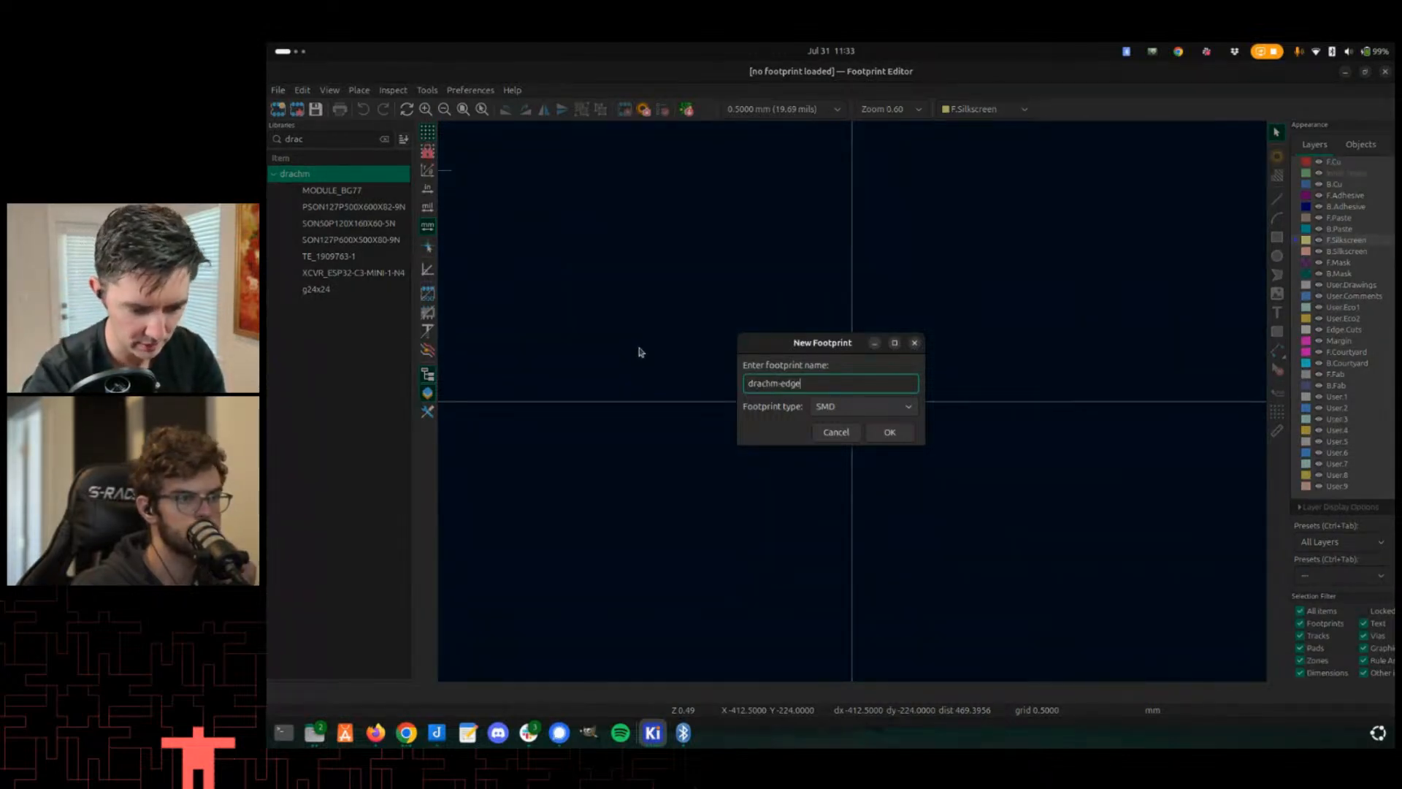
click(903, 413)
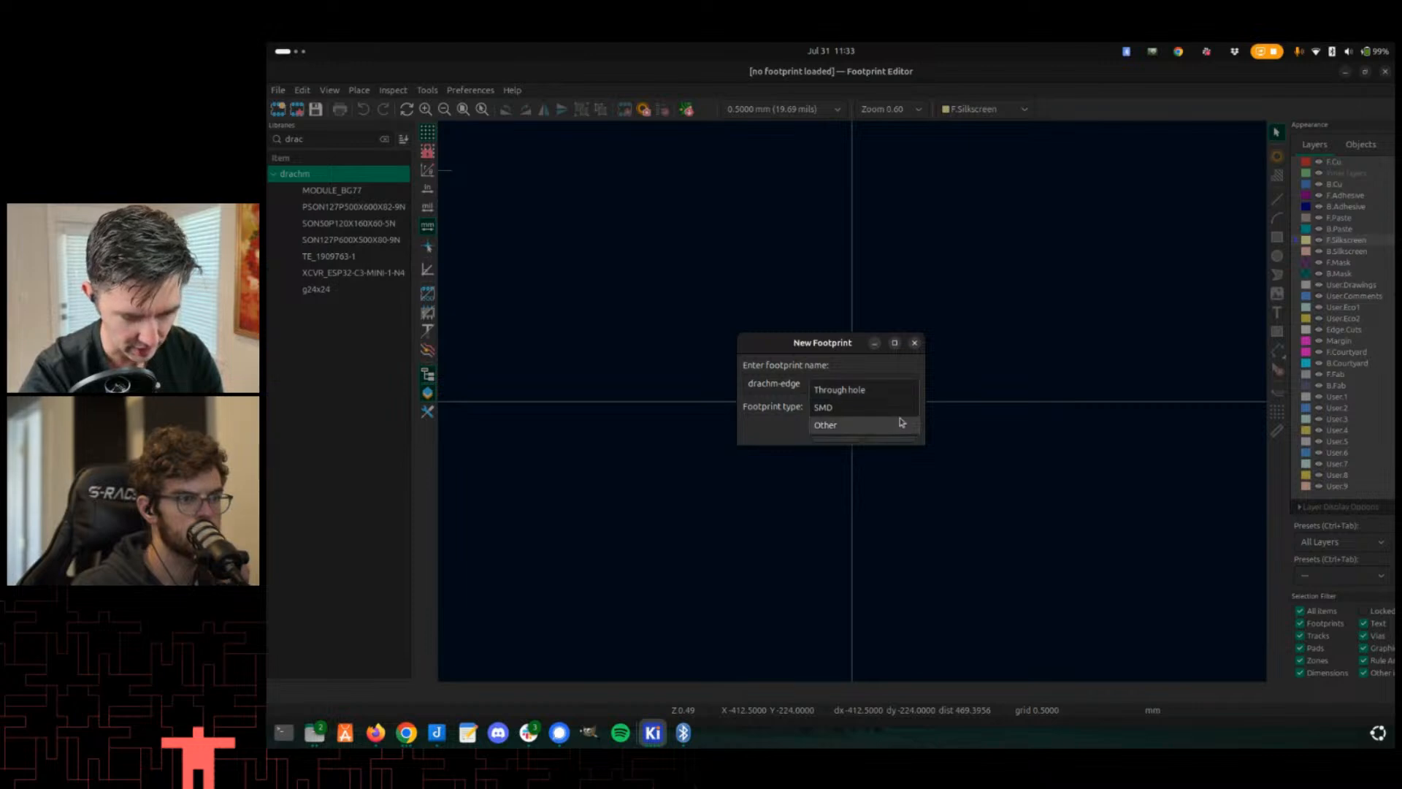
click(900, 424)
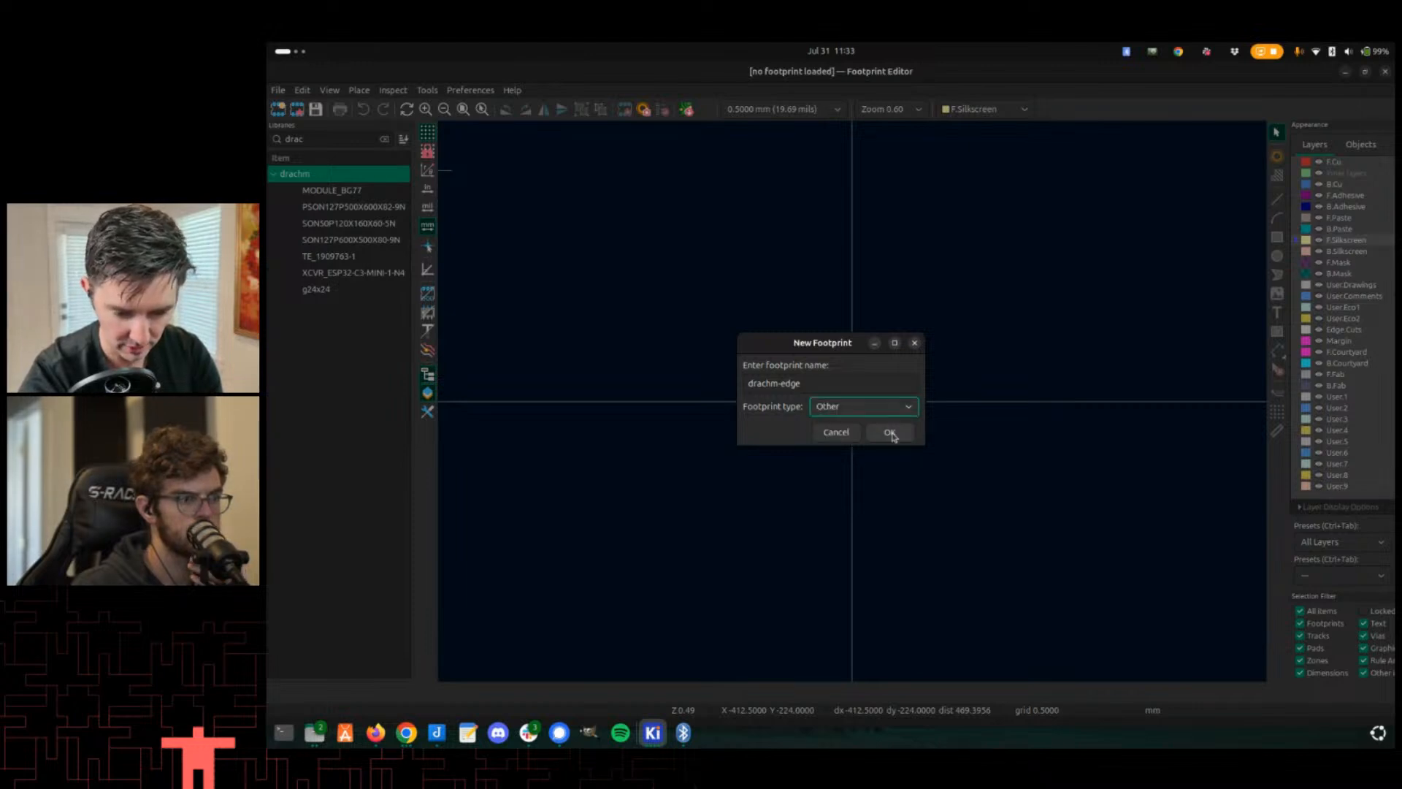
click(891, 432)
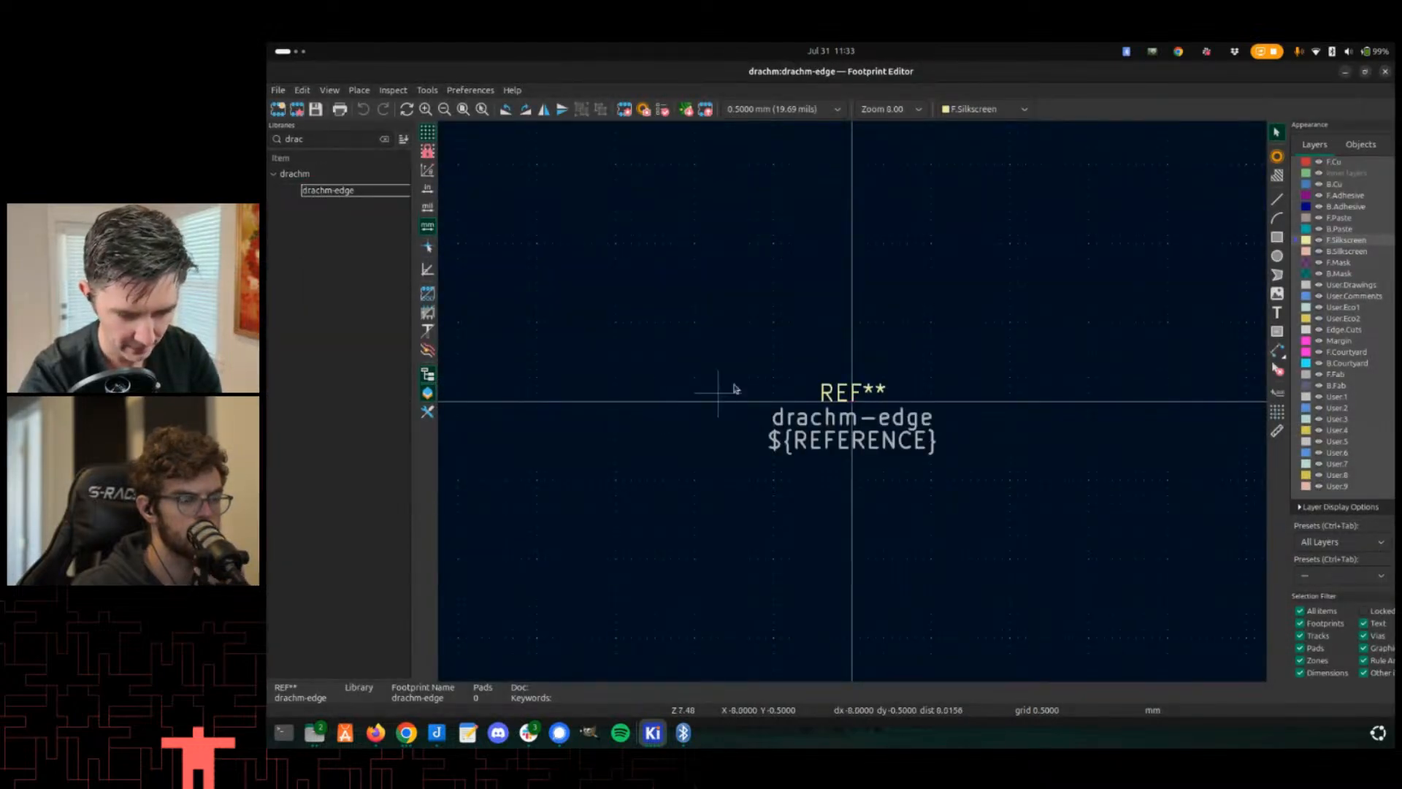
- Select the line tool on the User.Drawings layer and set the grid to 1.0000 mm
scroll(882, 388, down, 3)
scroll(881, 387, up, 2)
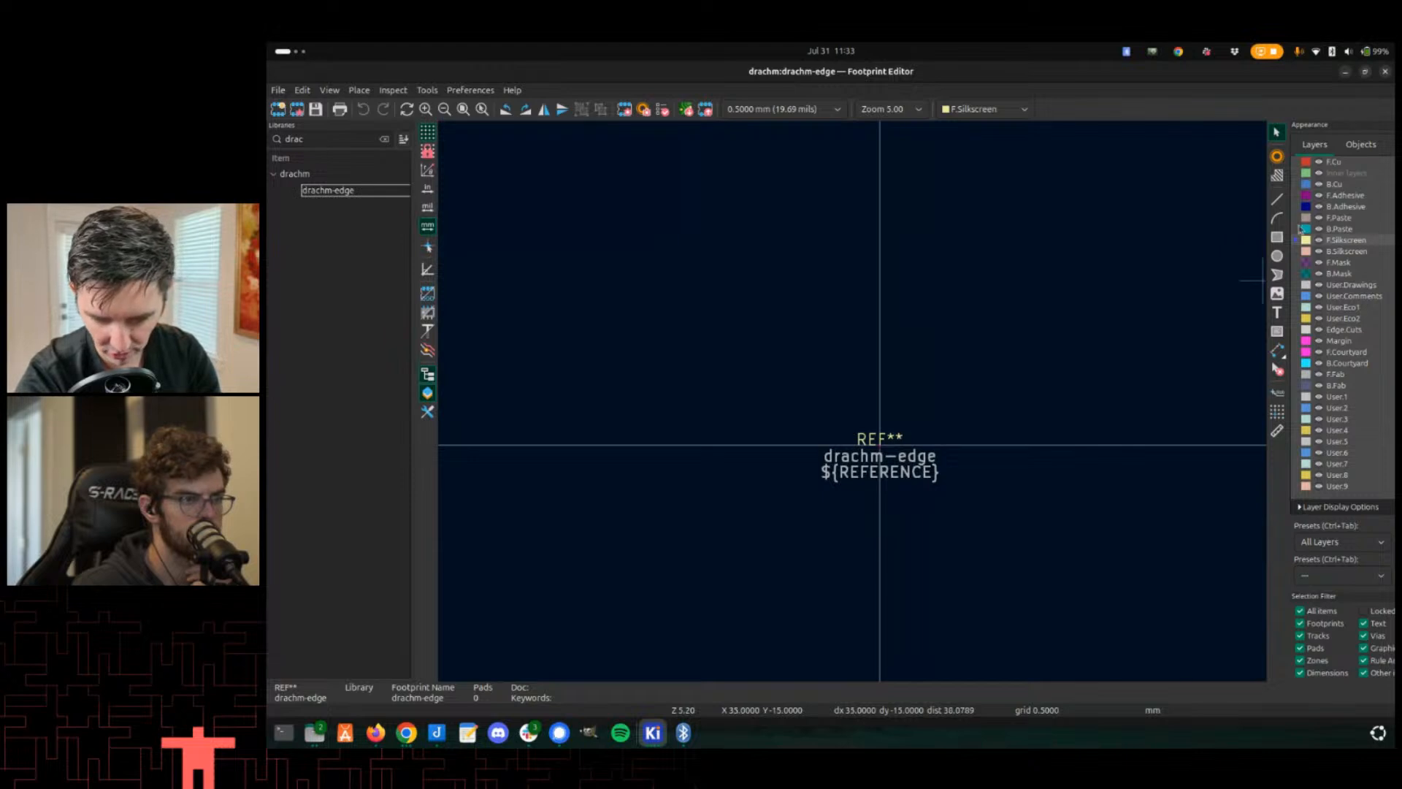
click(1277, 201)
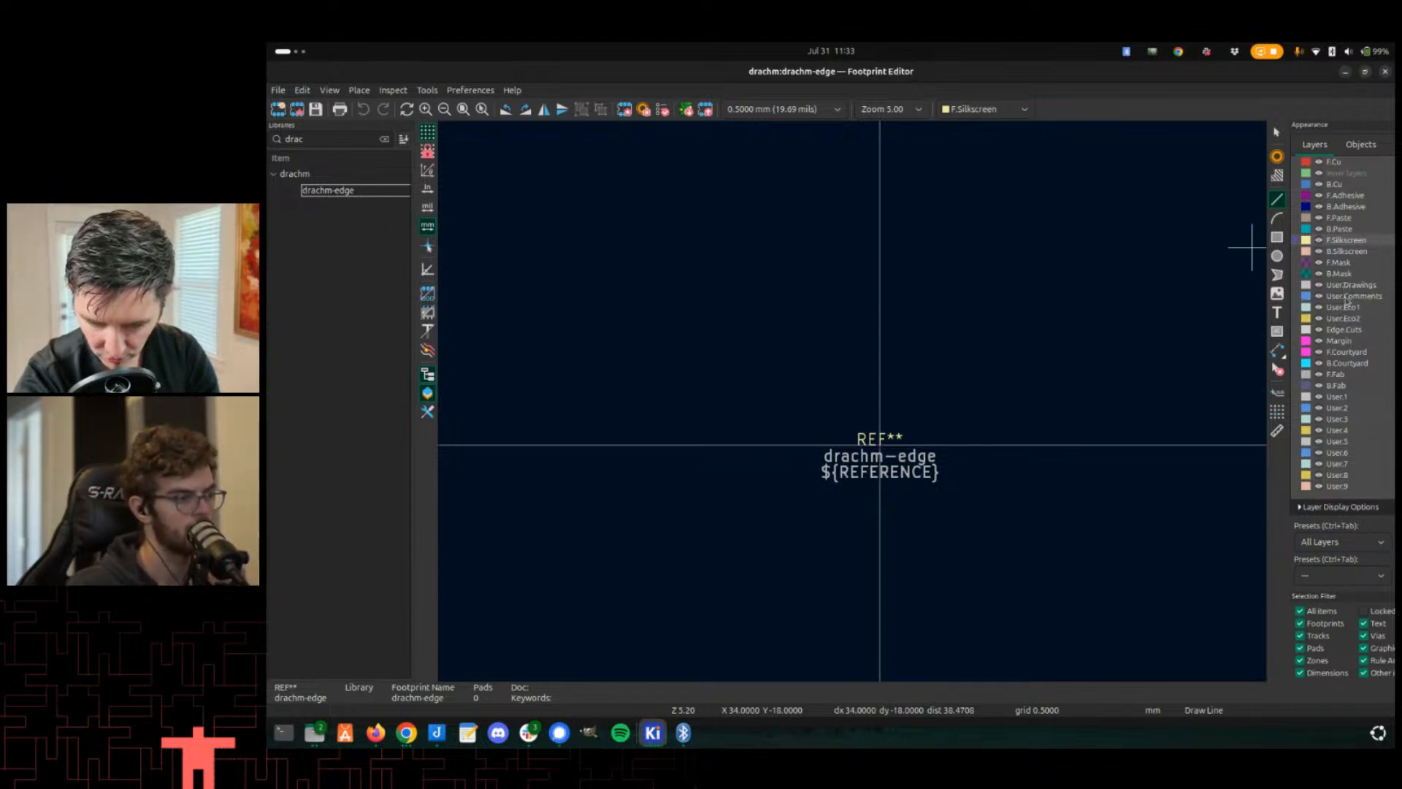
click(1348, 287)
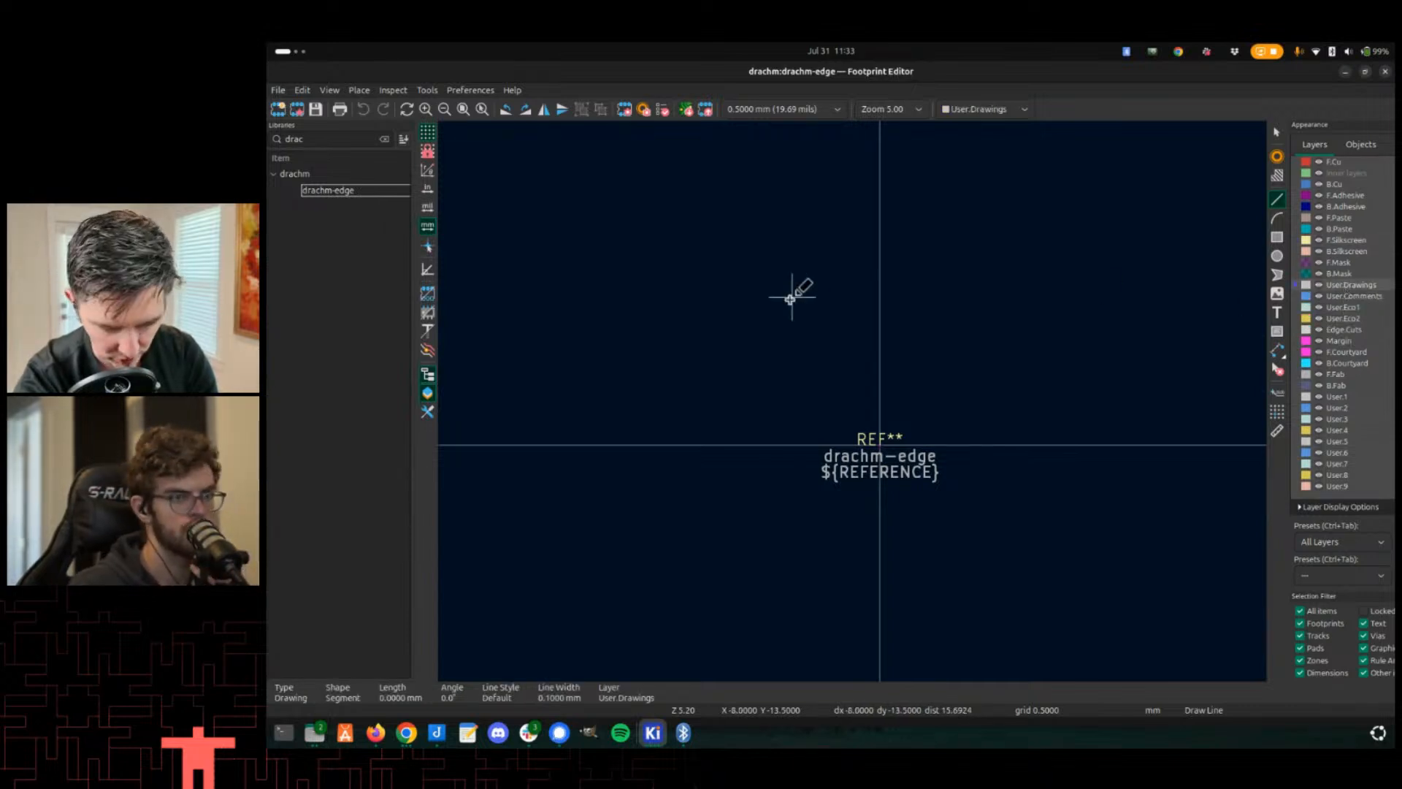
scroll(742, 303, down, 2)
middle_drag(949, 459, 850, 310)
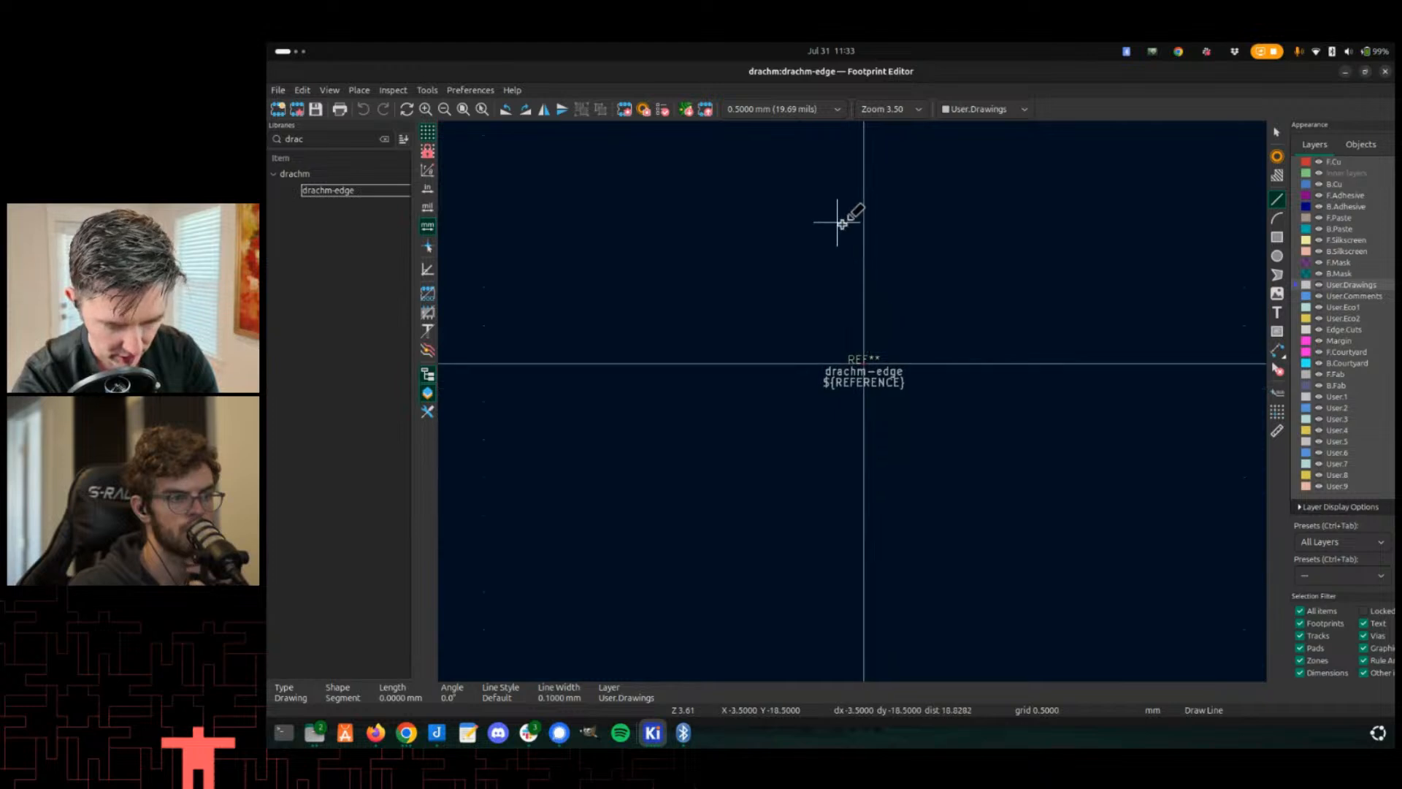
right_click(799, 287)
mouse_move(946, 342)
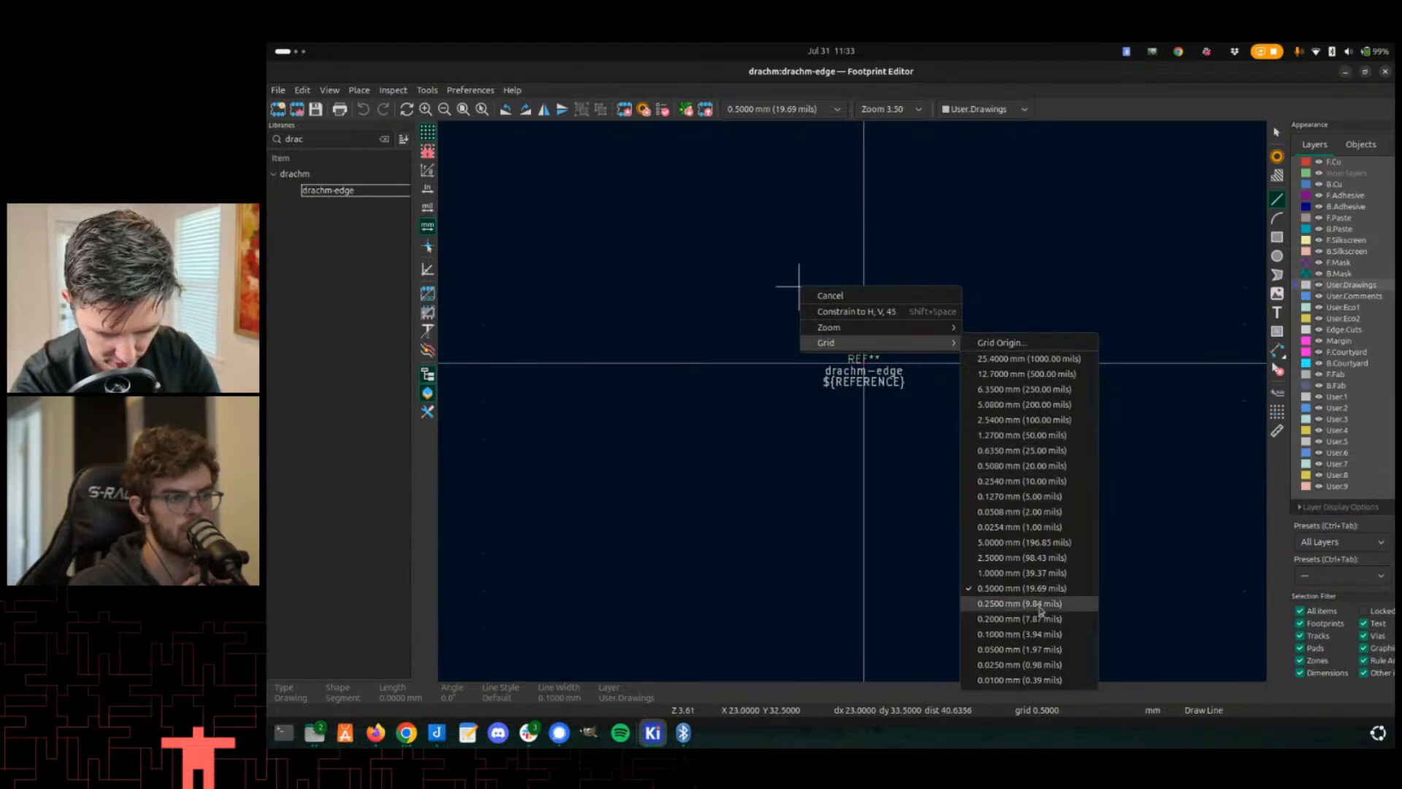
click(1038, 573)
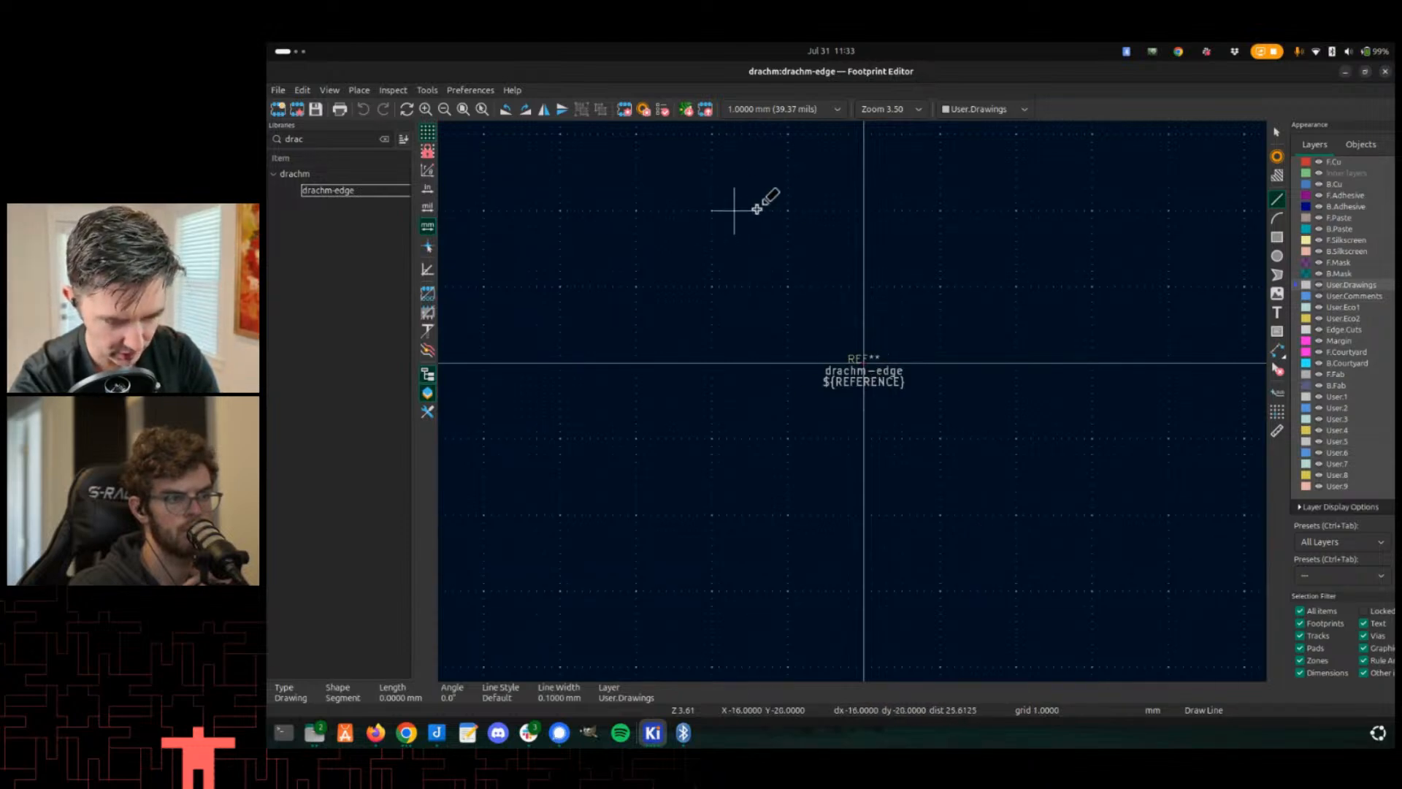
- Draw a closed rectangular outline about 25 mm wide by 34 mm tall with line segments on User.Drawings
scroll(795, 243, up, 3)
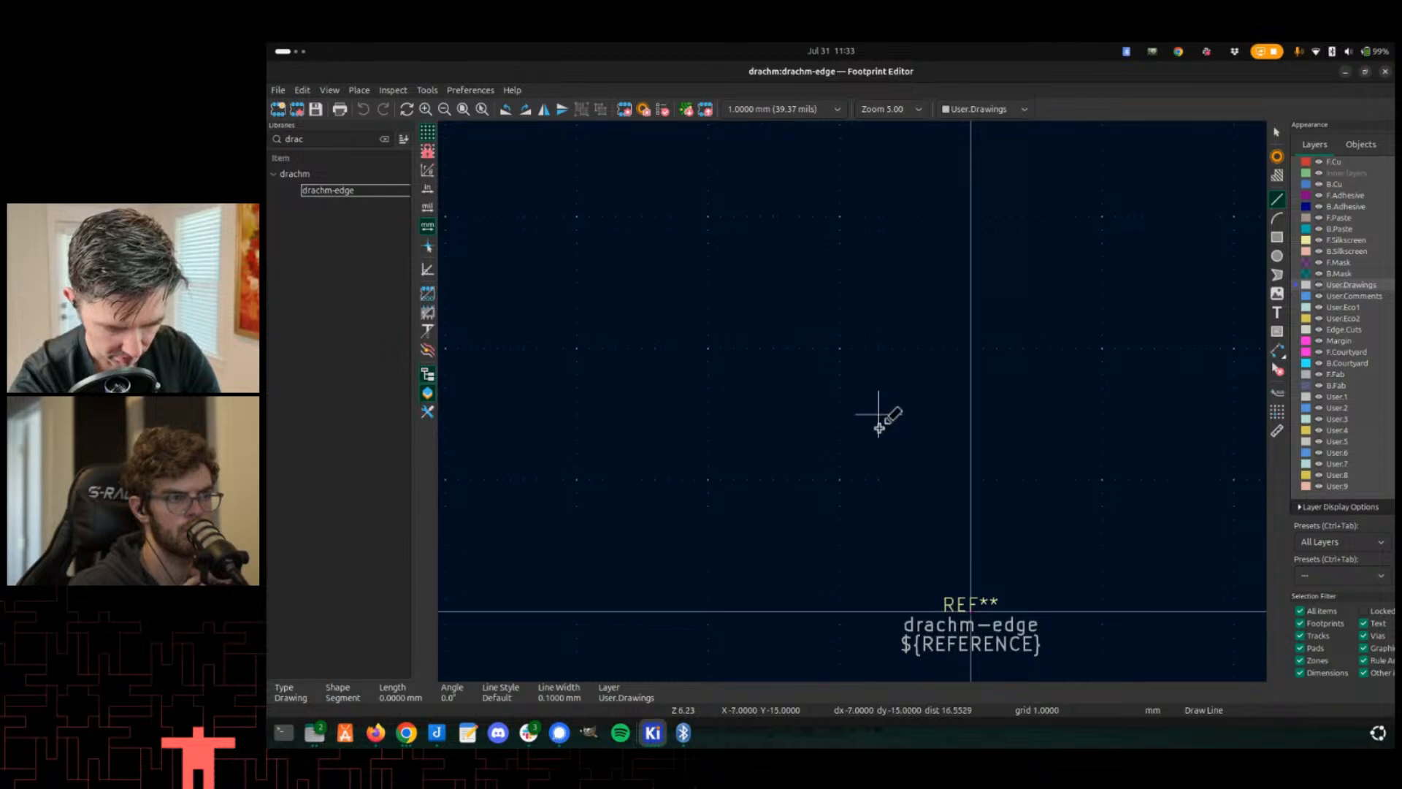
middle_drag(883, 464, 839, 375)
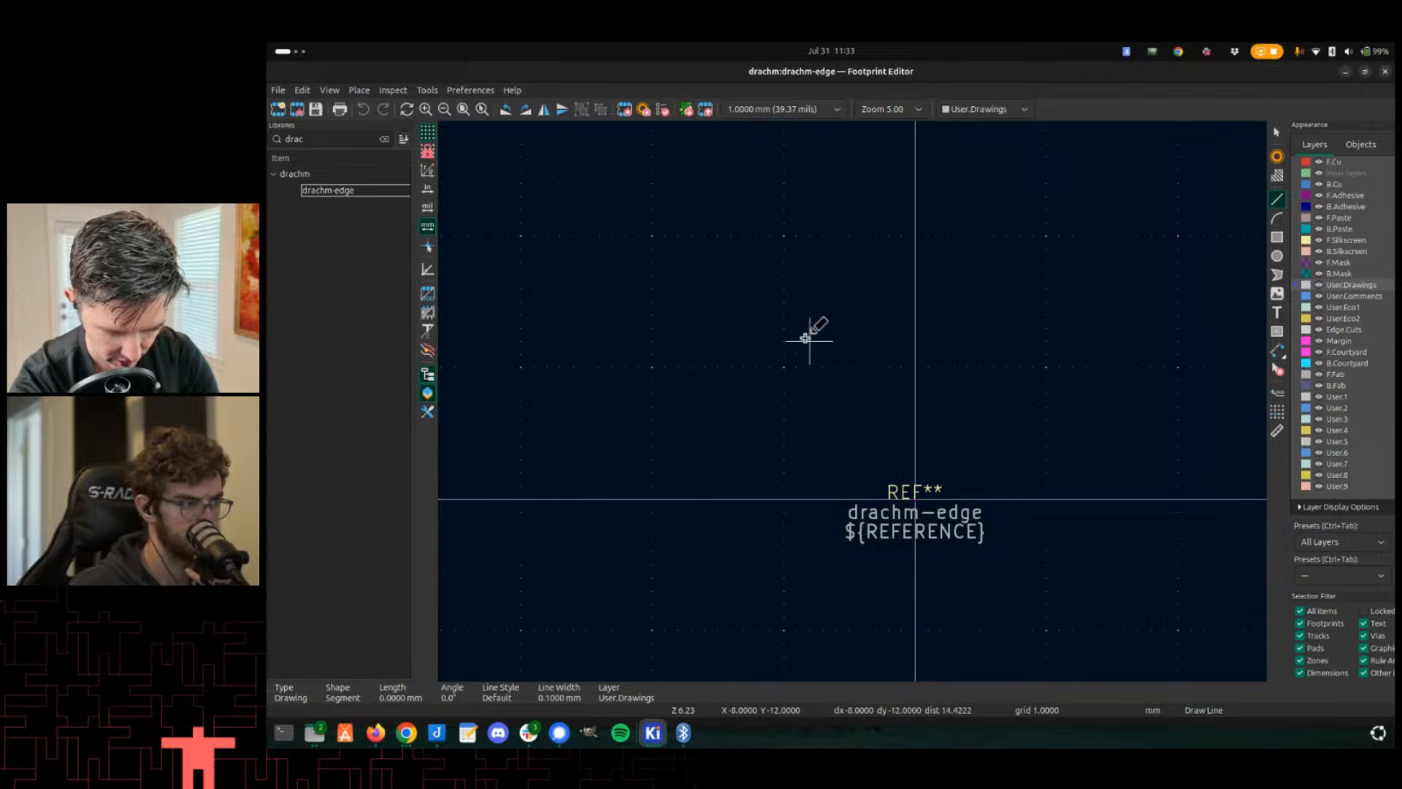
click(757, 275)
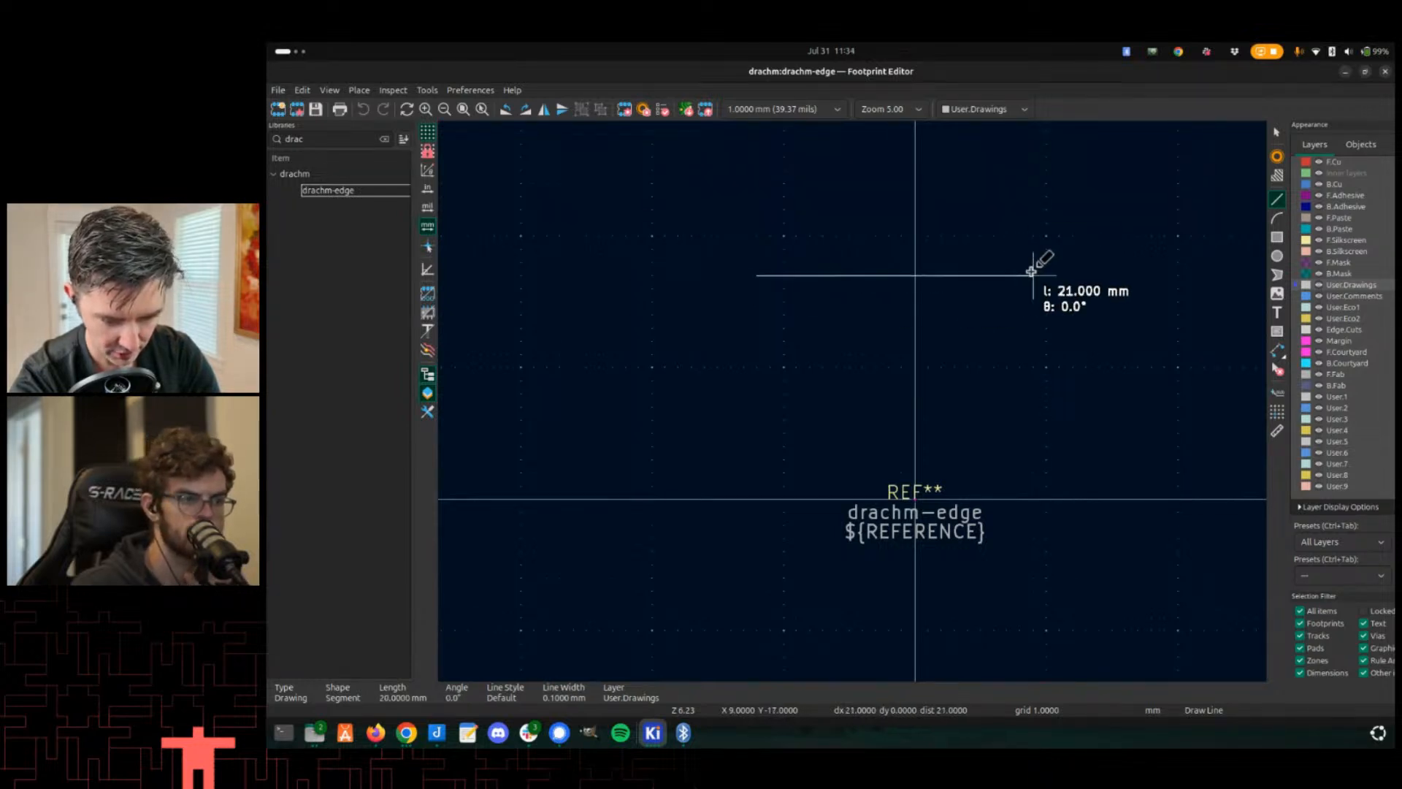
click(1078, 273)
middle_drag(1072, 537, 1040, 304)
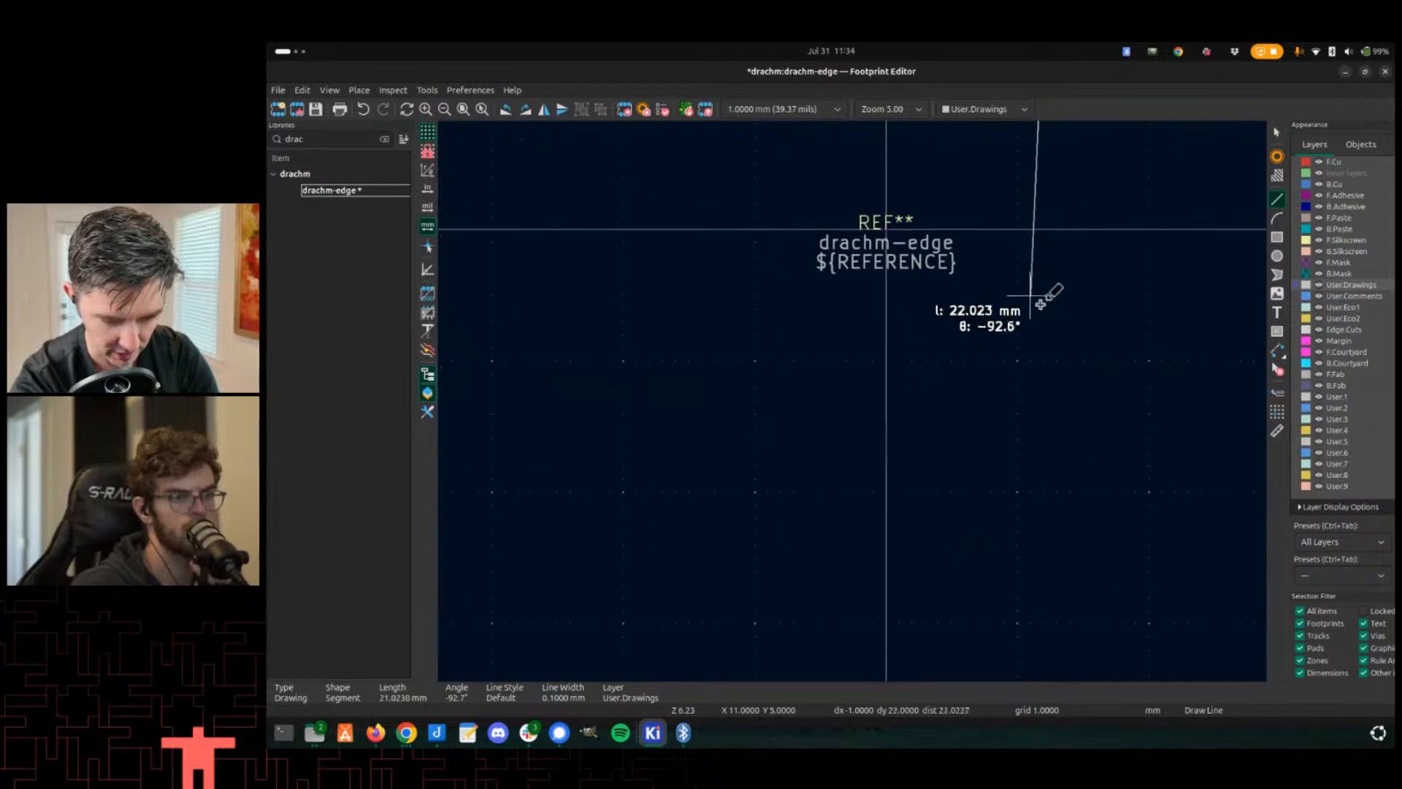
click(1044, 454)
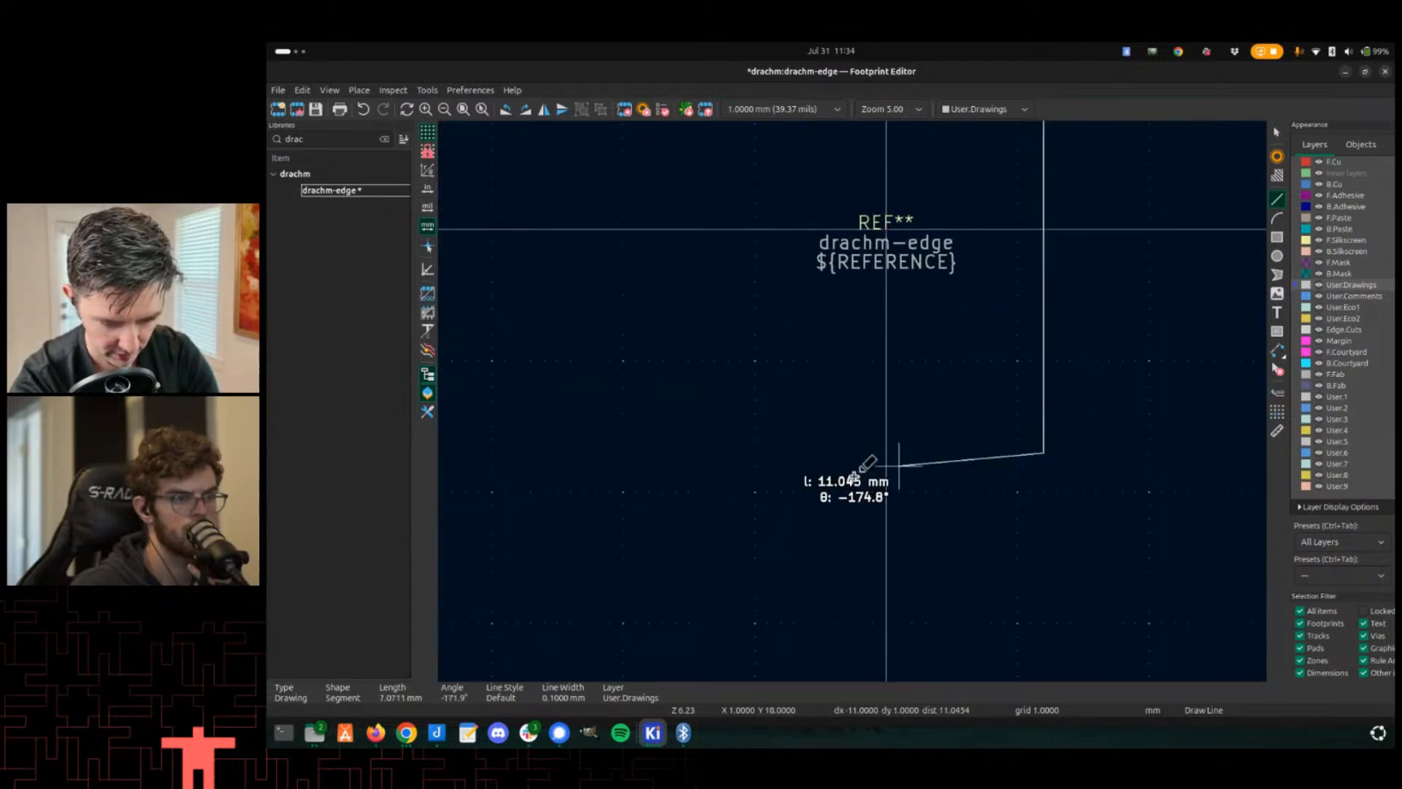
click(729, 452)
middle_drag(726, 310, 744, 509)
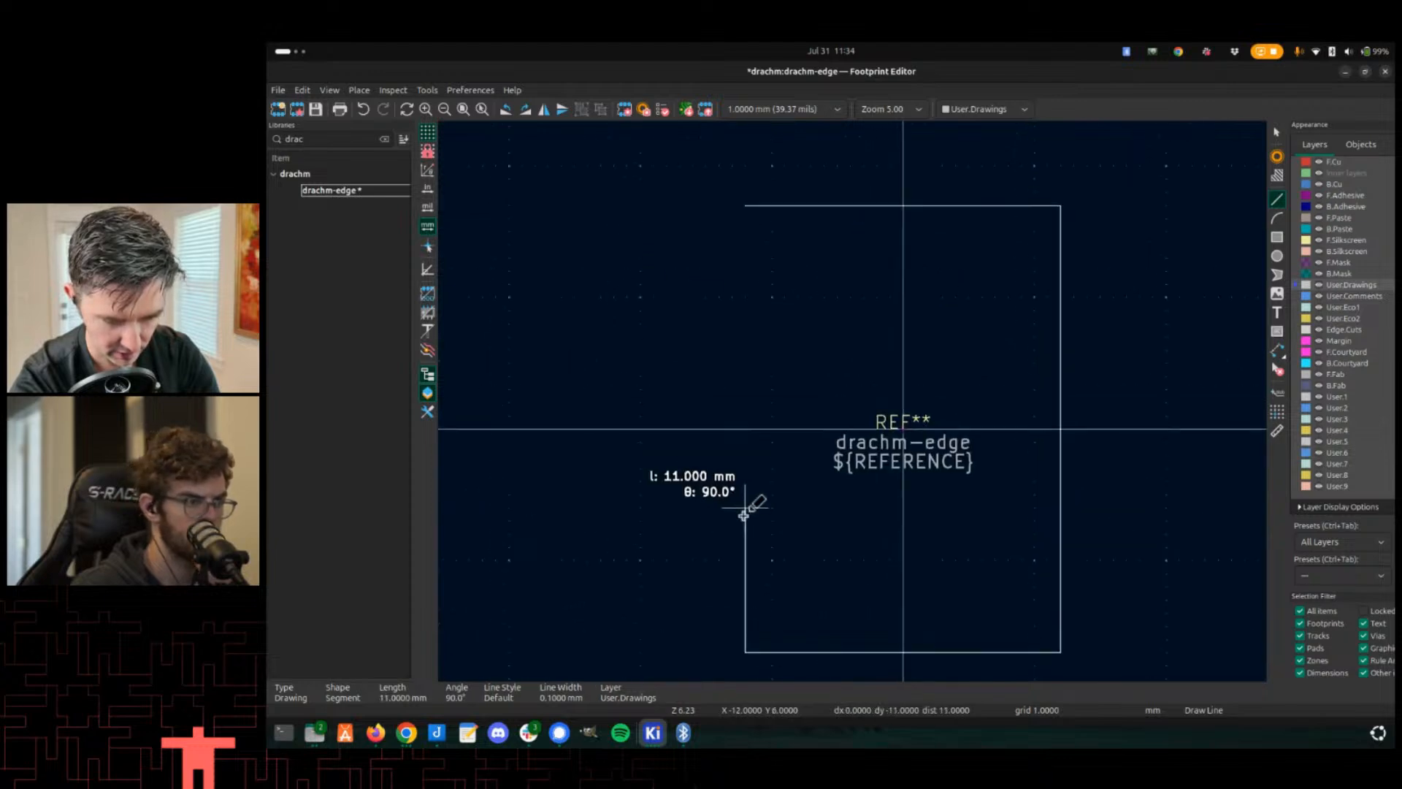
click(740, 207)
scroll(855, 395, down, 3)
key(Escape)
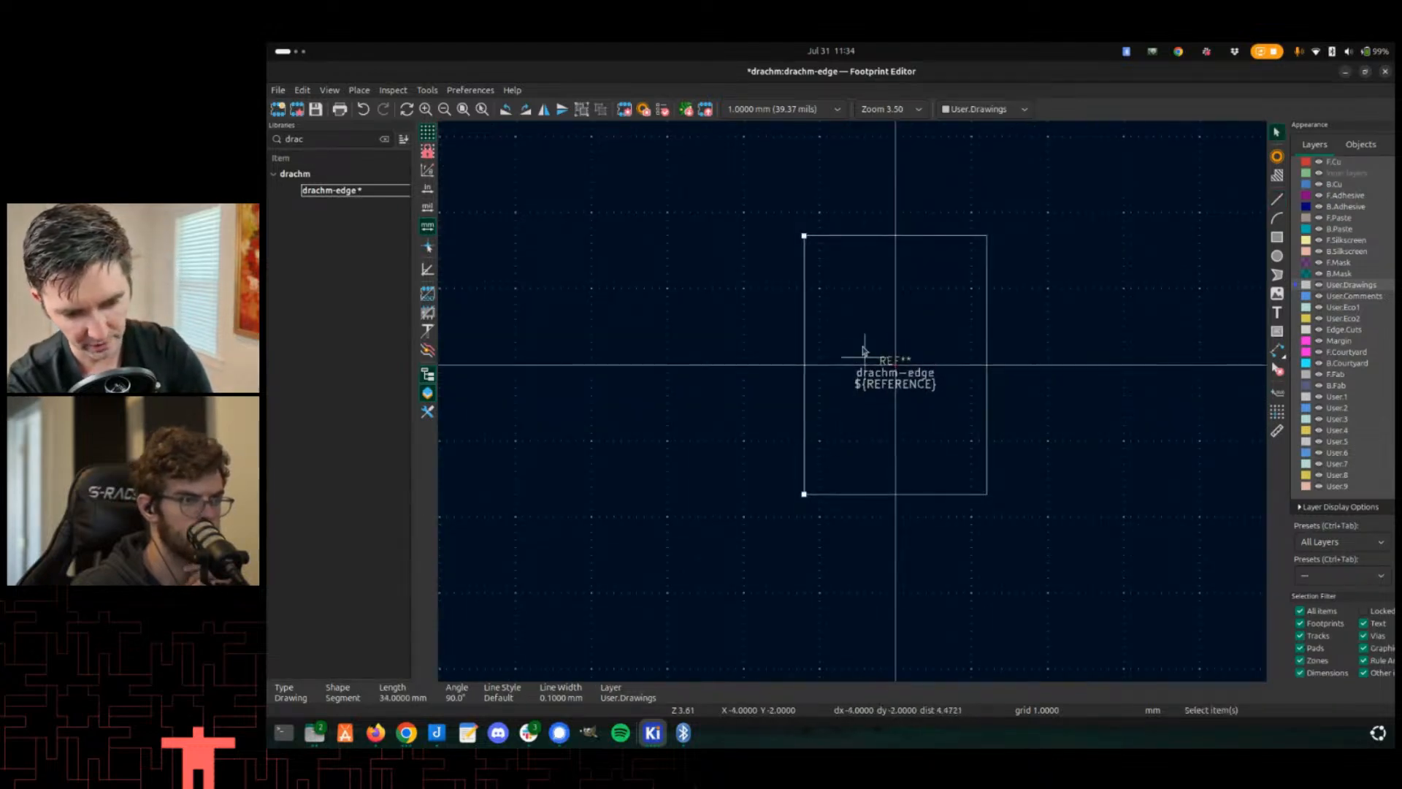
- Save the drachm-edge footprint with its outline
scroll(872, 262, up, 3)
middle_drag(872, 261, 826, 403)
middle_drag(811, 507, 778, 378)
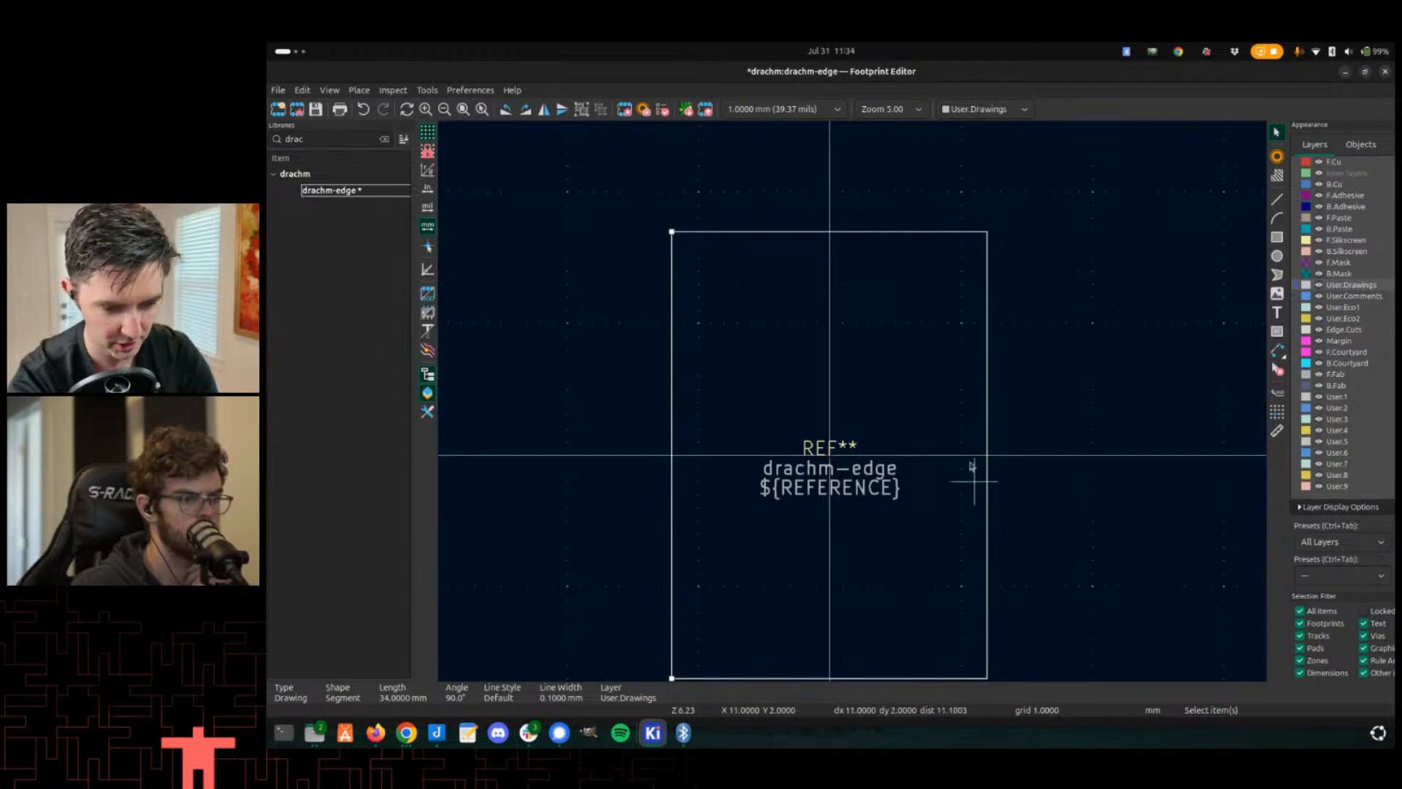
middle_drag(719, 310, 673, 212)
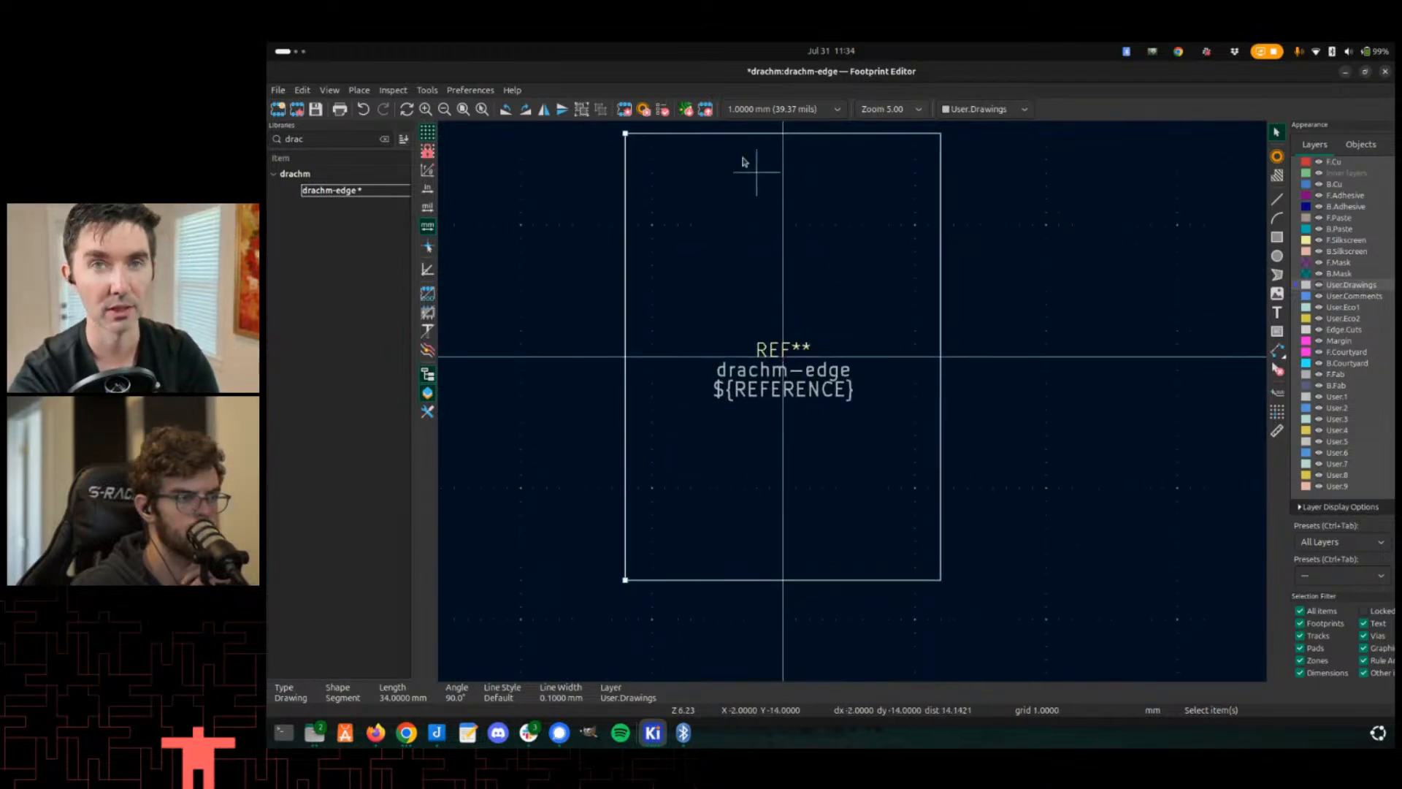
middle_drag(673, 360, 824, 350)
key(ctrl+s)
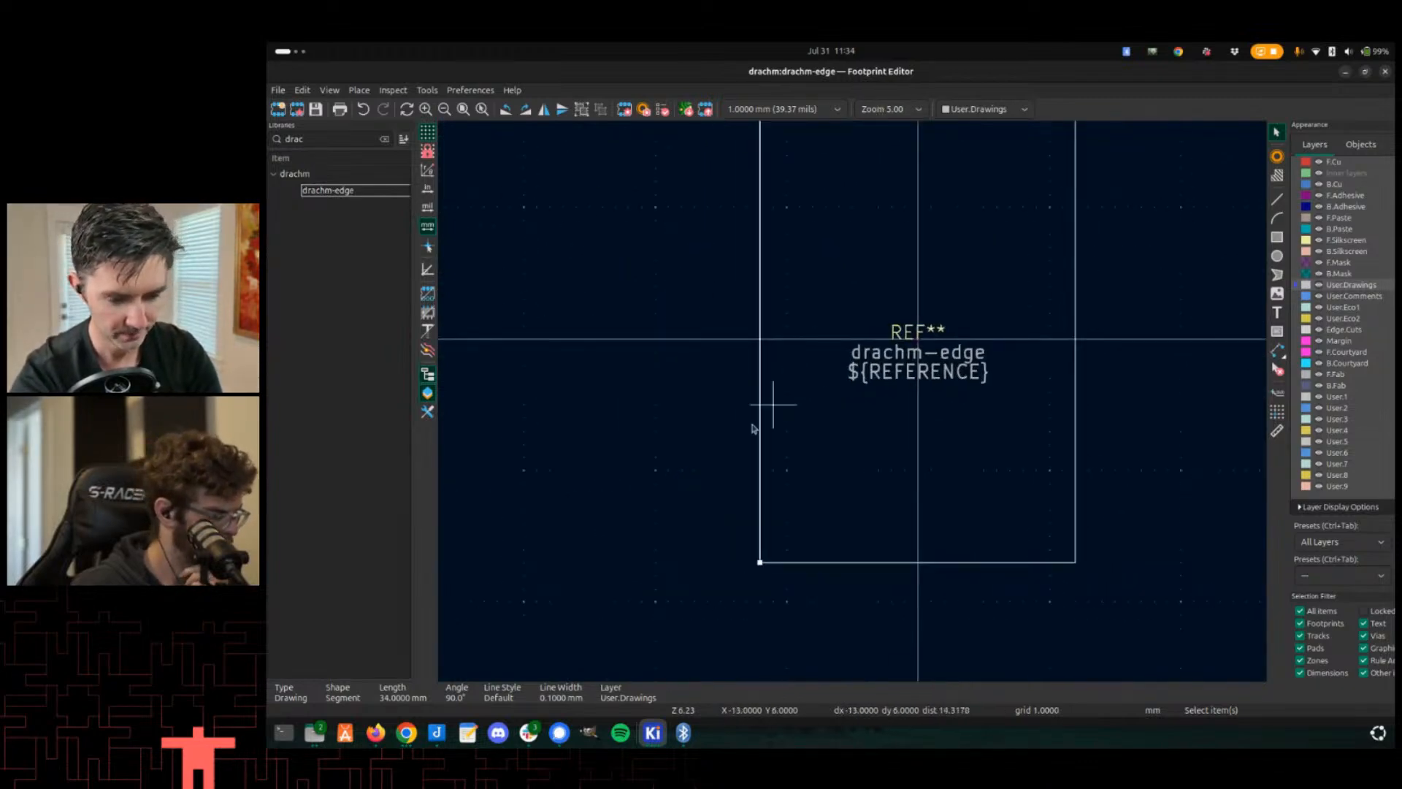
- Try placing a pad above the outline's top-left corner, then undo it
middle_drag(756, 409, 703, 352)
scroll(847, 251, up, 3)
middle_drag(847, 250, 848, 405)
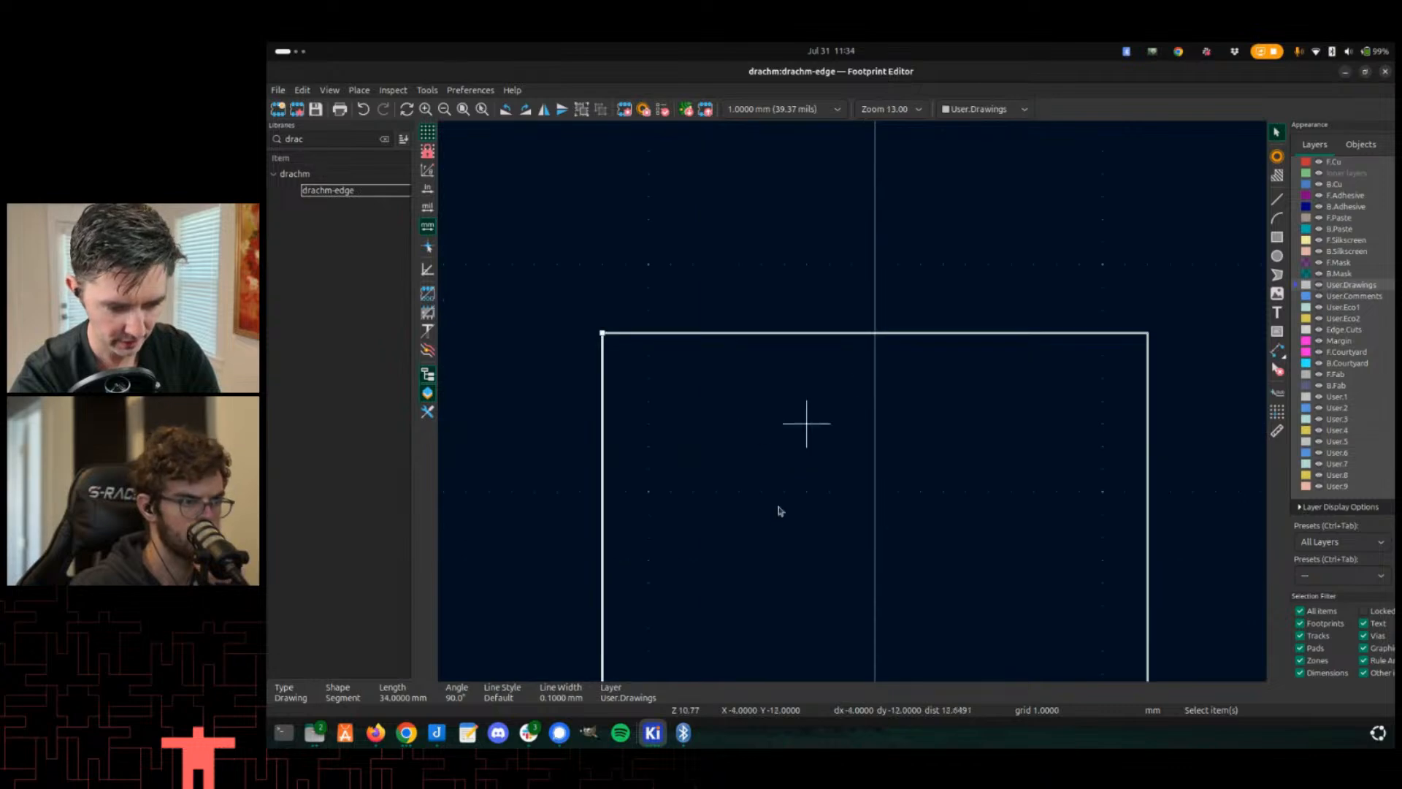
middle_drag(778, 509, 777, 475)
middle_drag(812, 432, 831, 418)
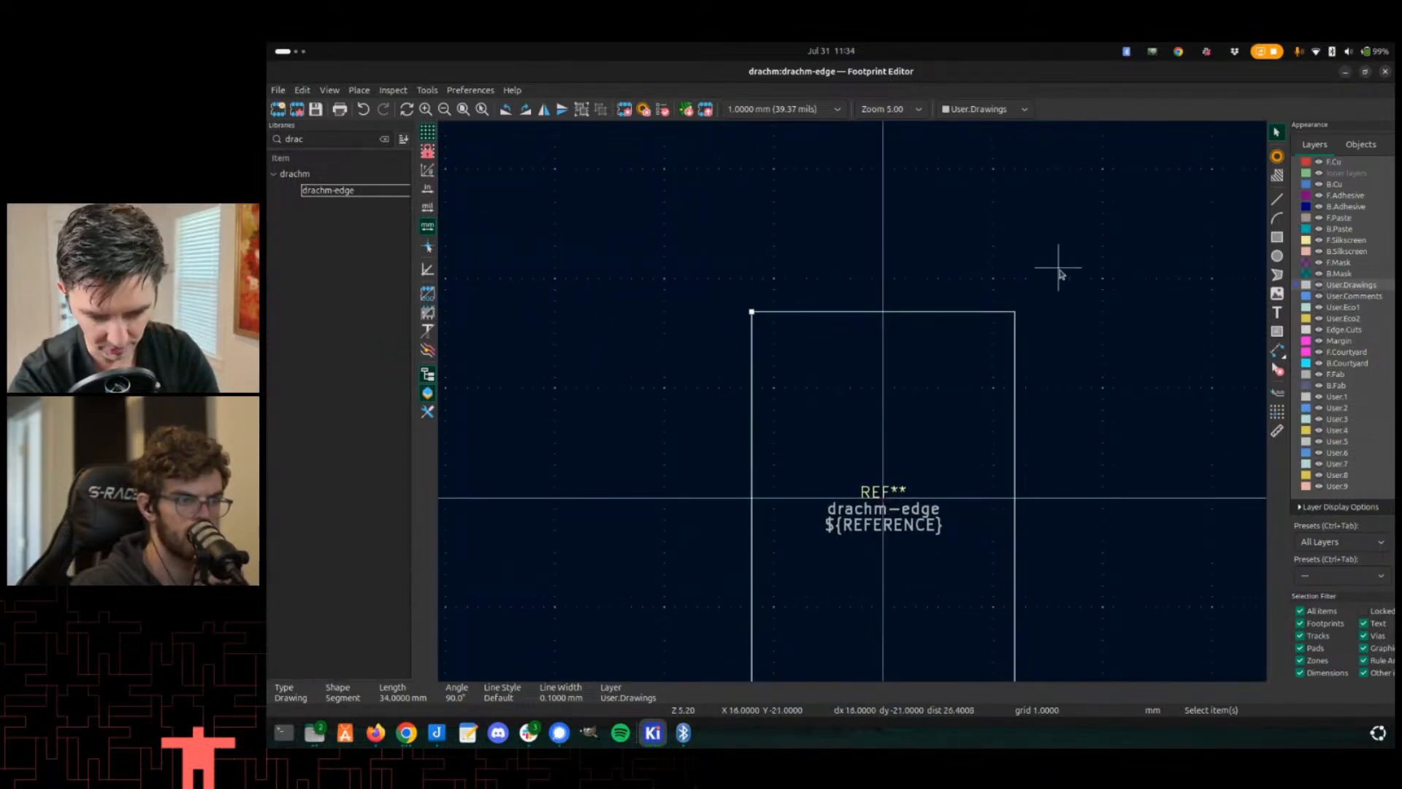
click(1277, 156)
scroll(774, 293, up, 3)
click(921, 401)
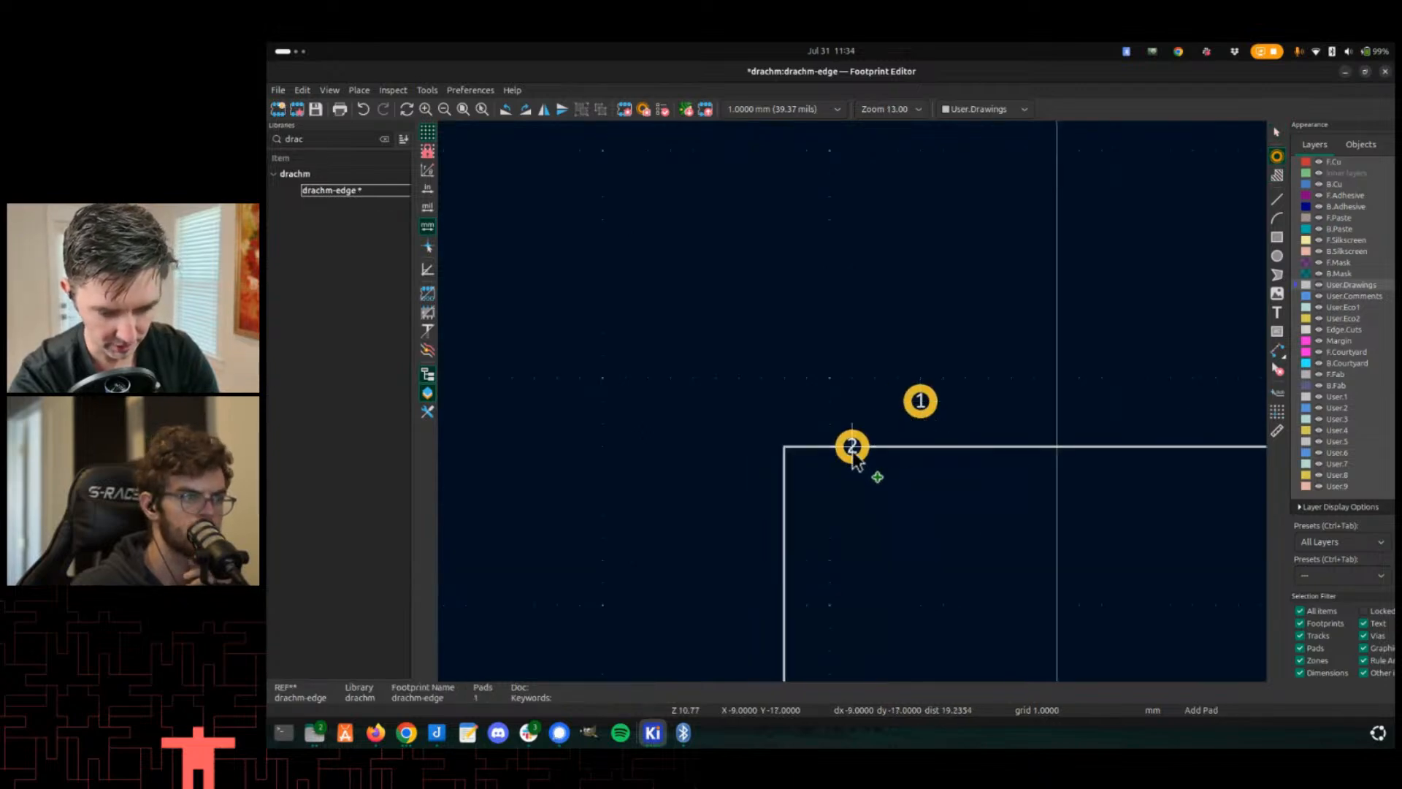
key(Escape)
key(ctrl+z)
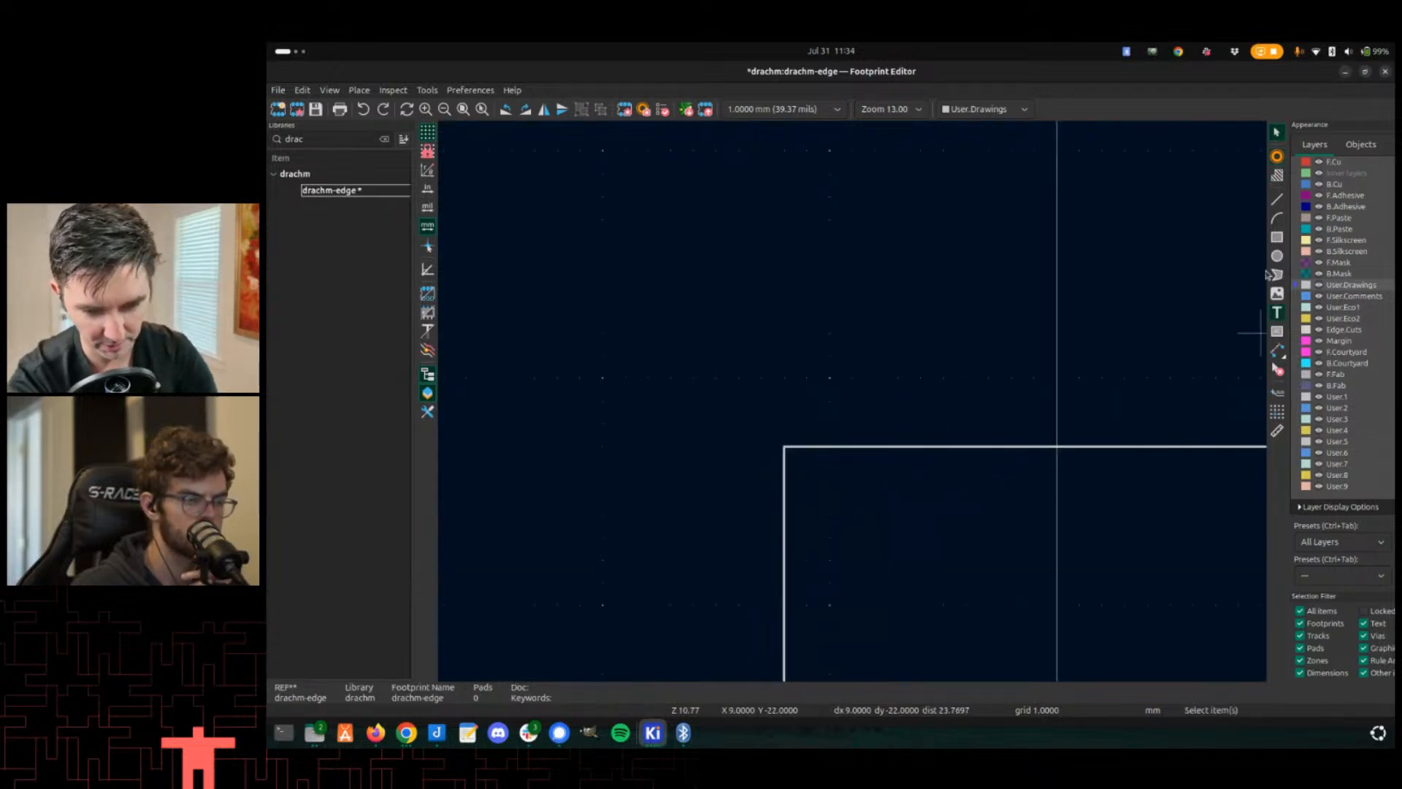
- With the pad tool active, switch the grid to 2.5400 mm and back to 1.0000 mm
click(1278, 156)
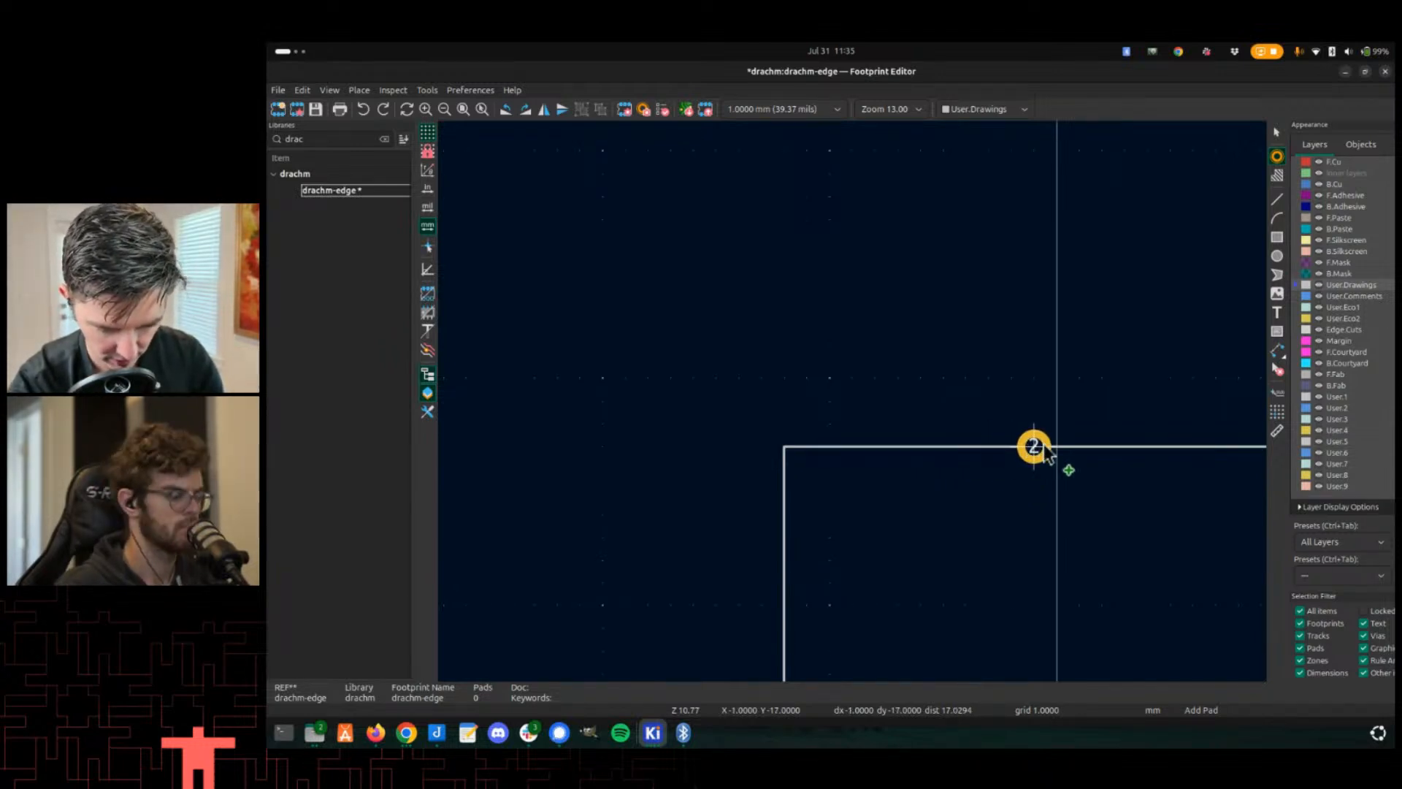
right_click(668, 356)
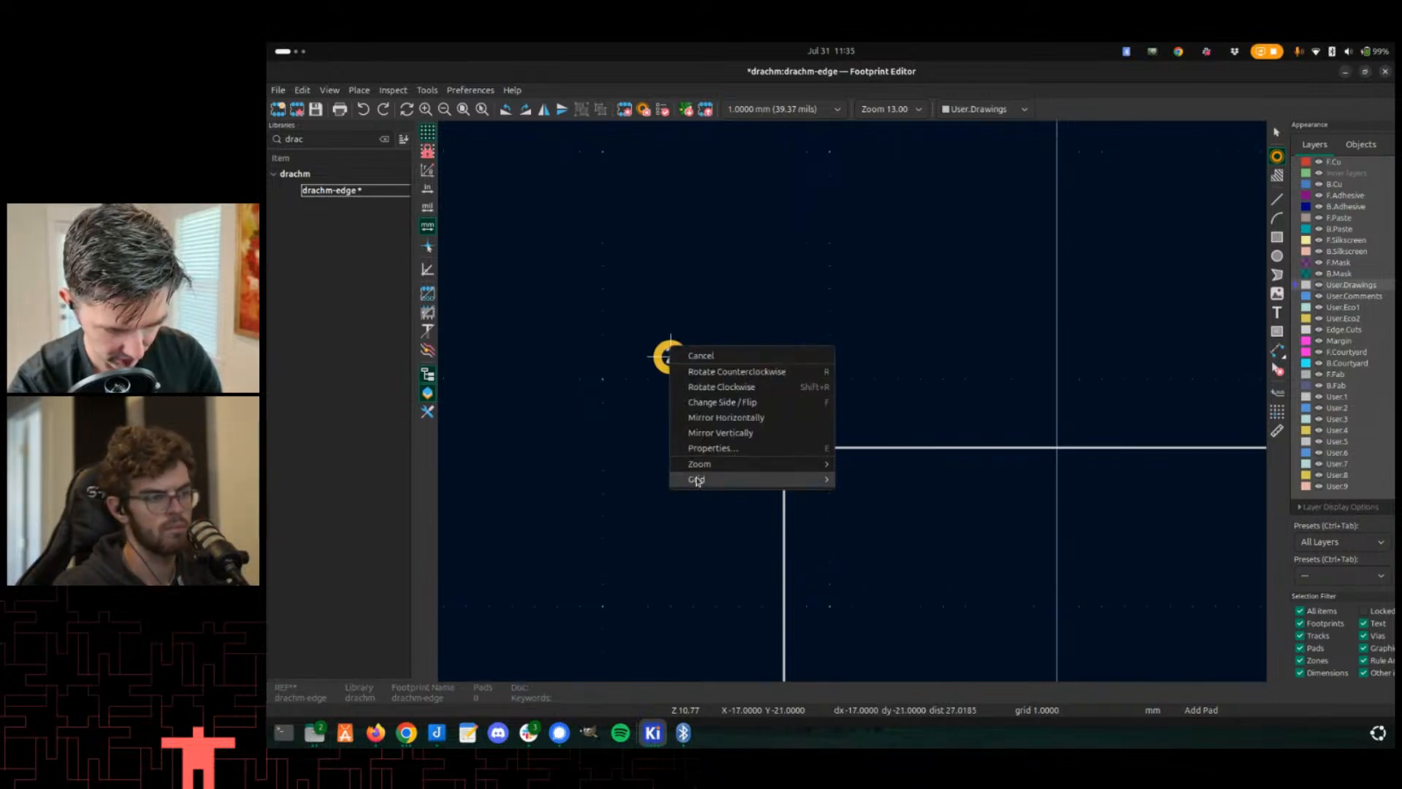
mouse_move(696, 480)
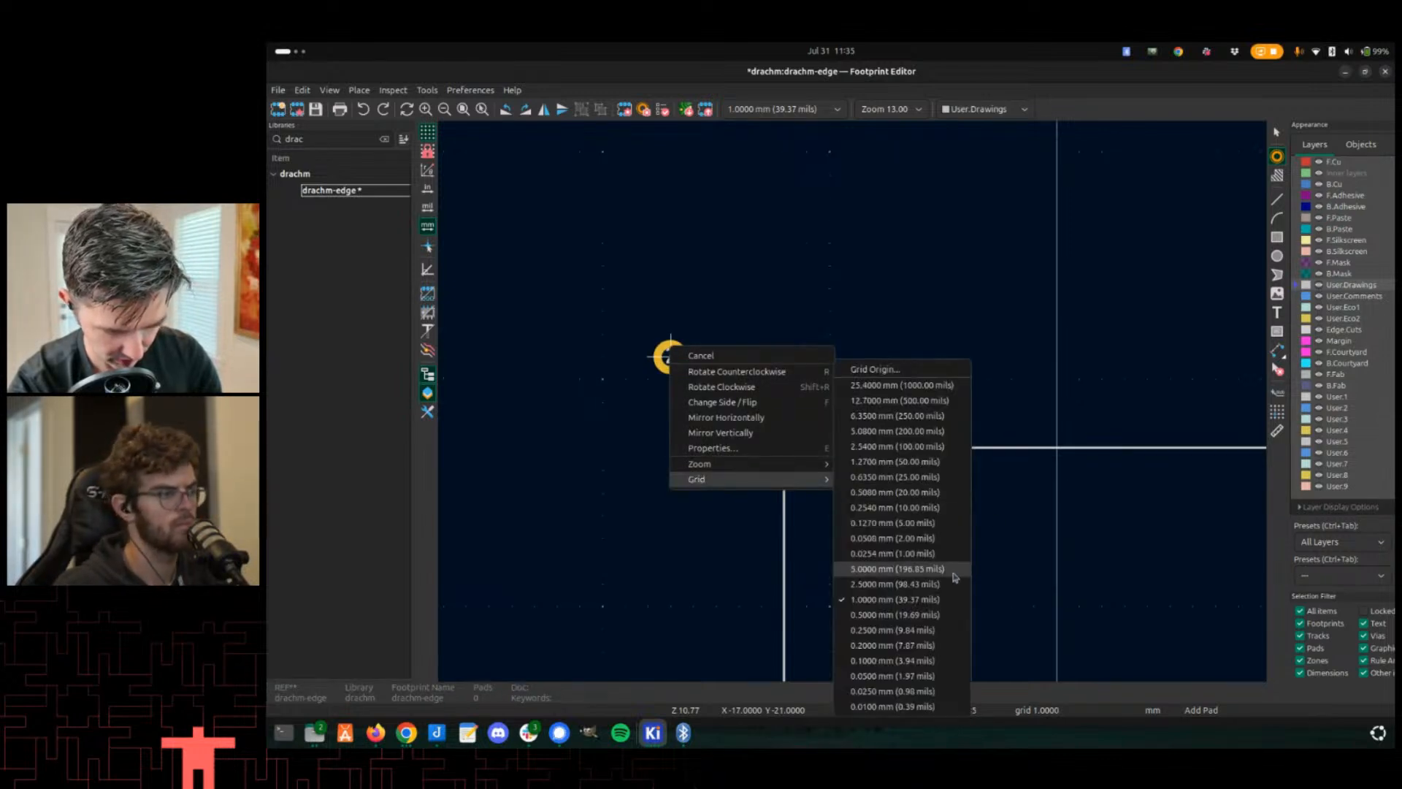
click(894, 447)
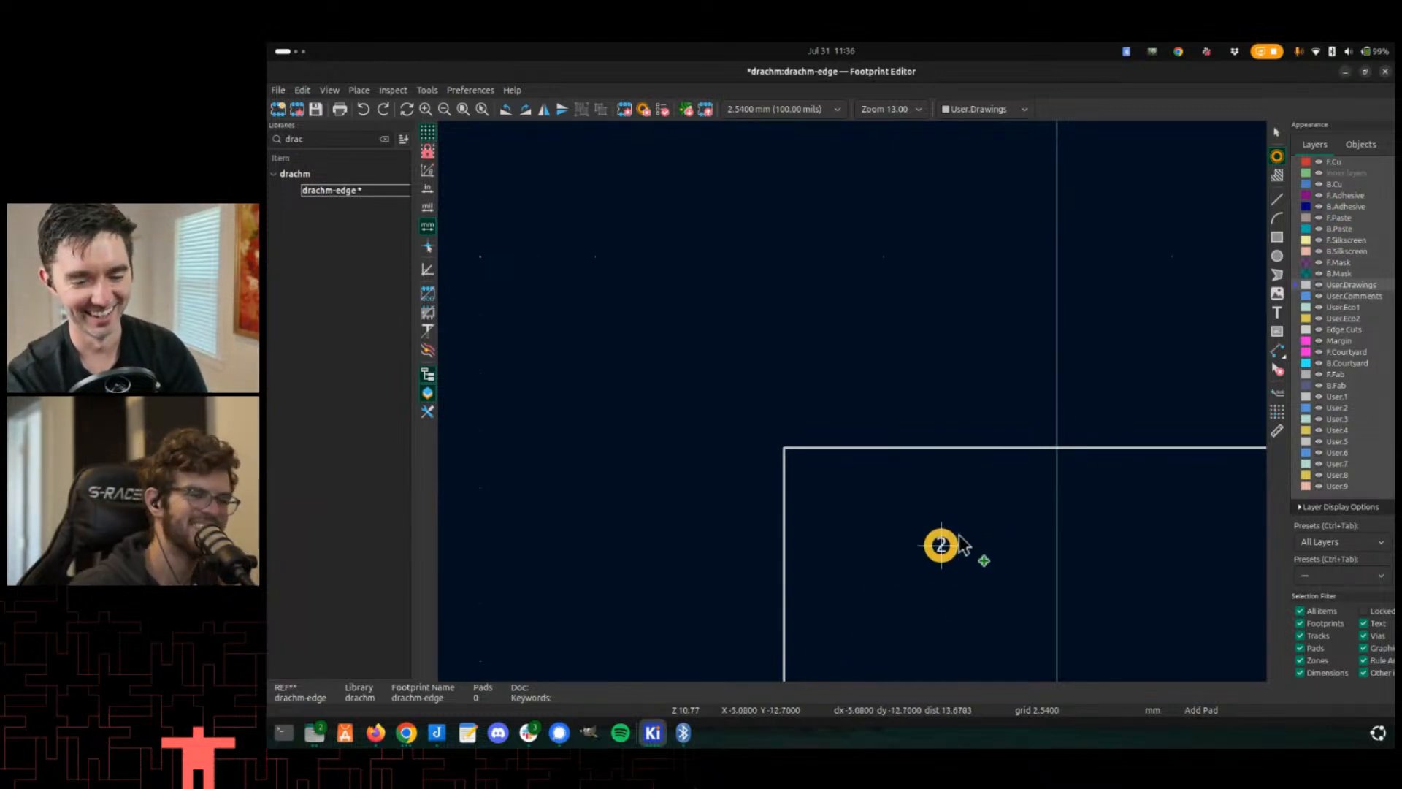
scroll(1050, 452, up, 2)
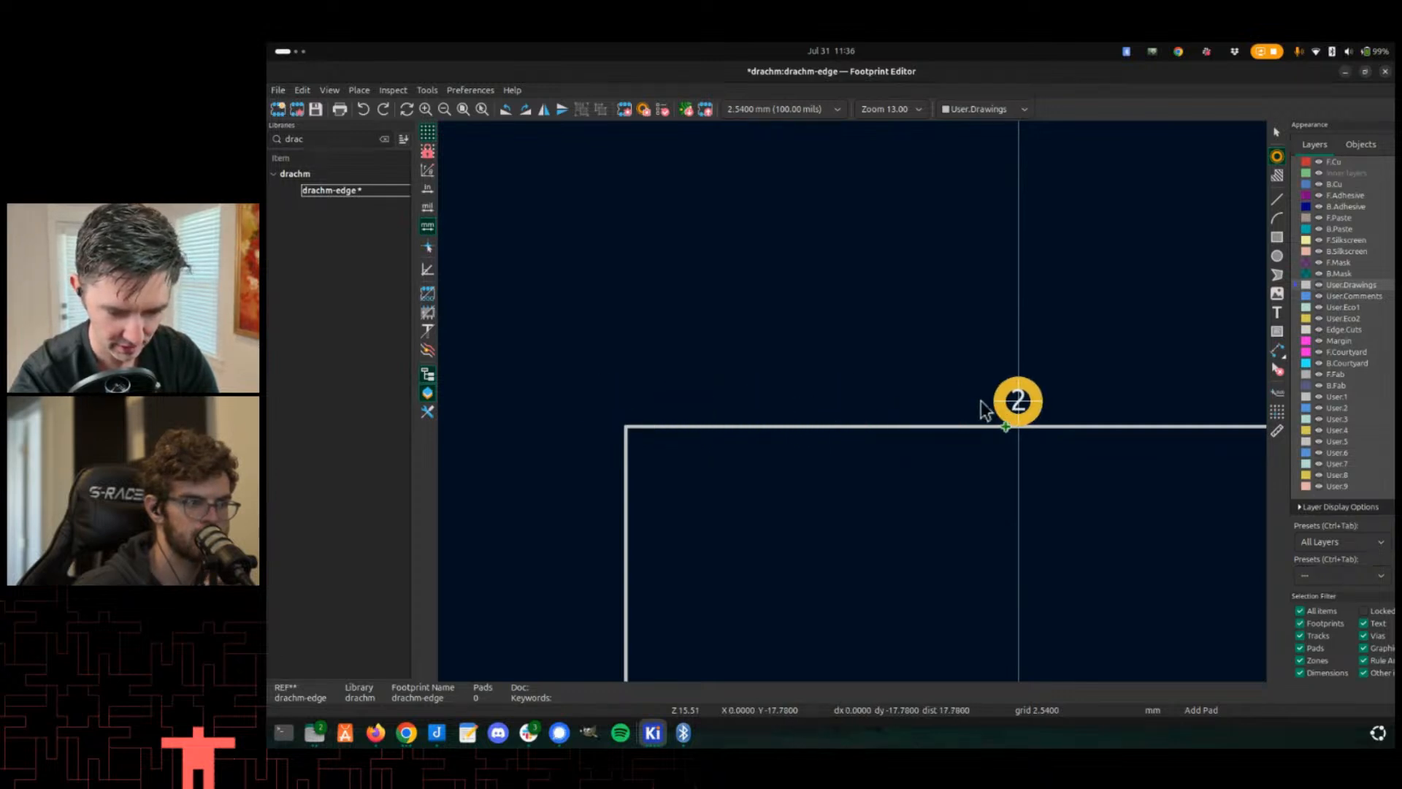
scroll(980, 401, down, 2)
scroll(852, 400, up, 6)
scroll(851, 401, down, 4)
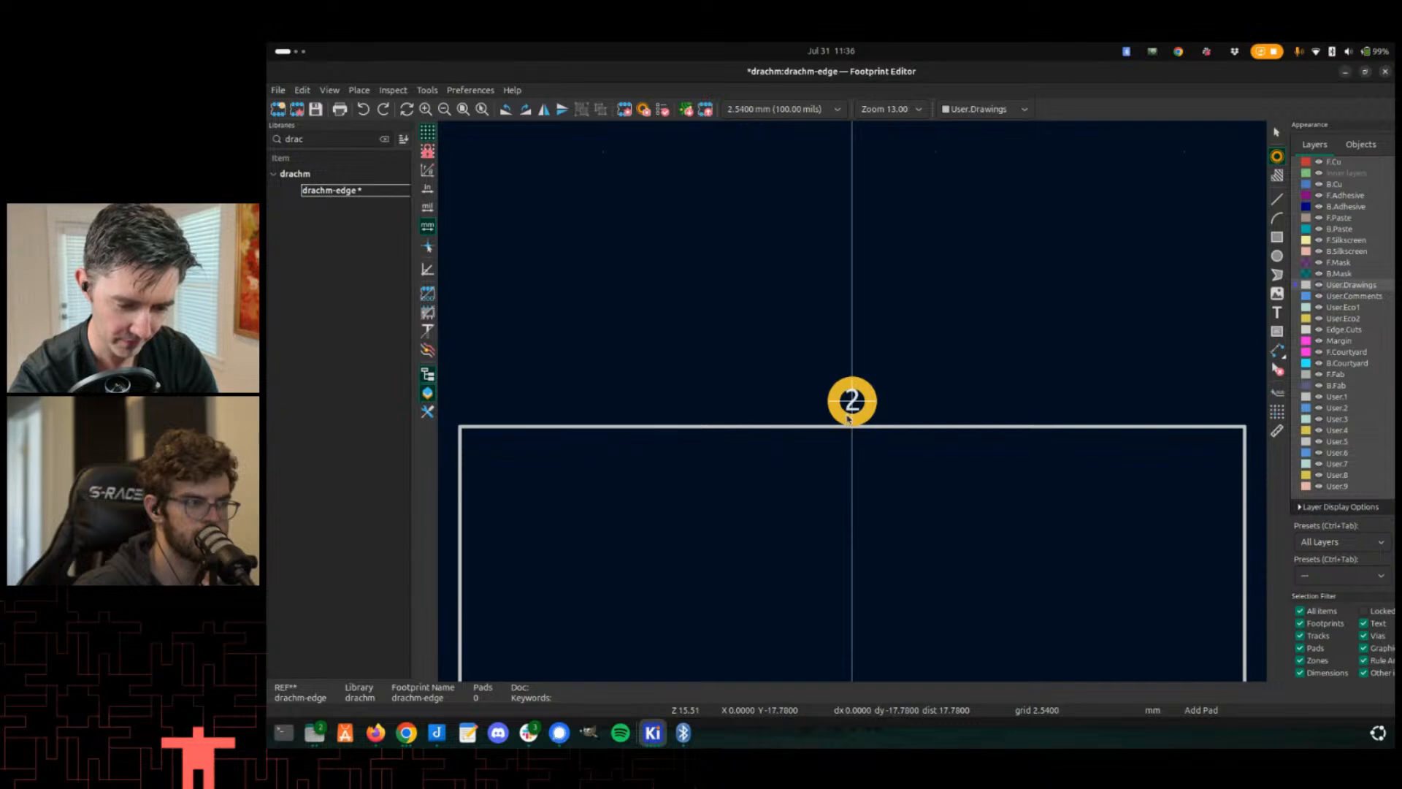
right_click(849, 419)
mouse_move(871, 548)
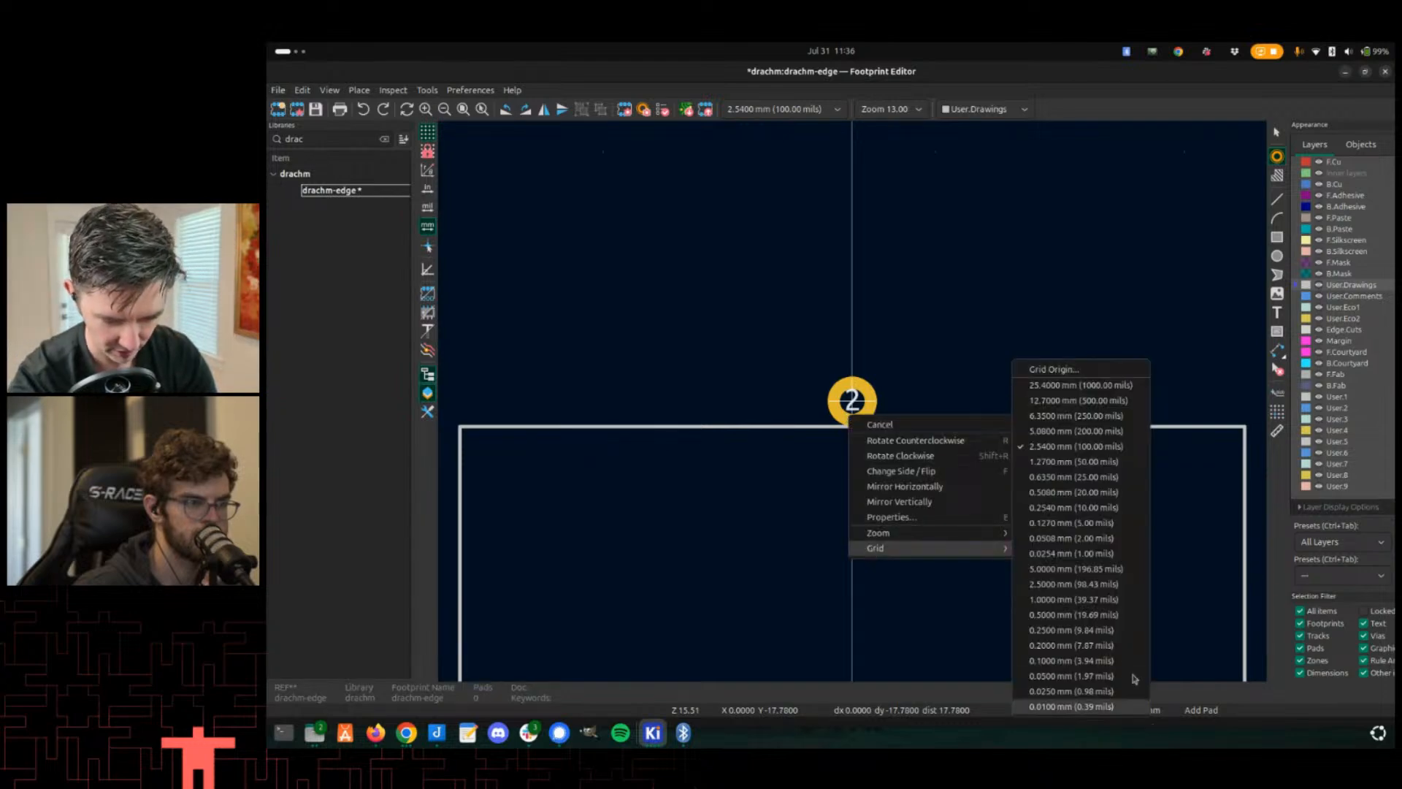
click(1055, 605)
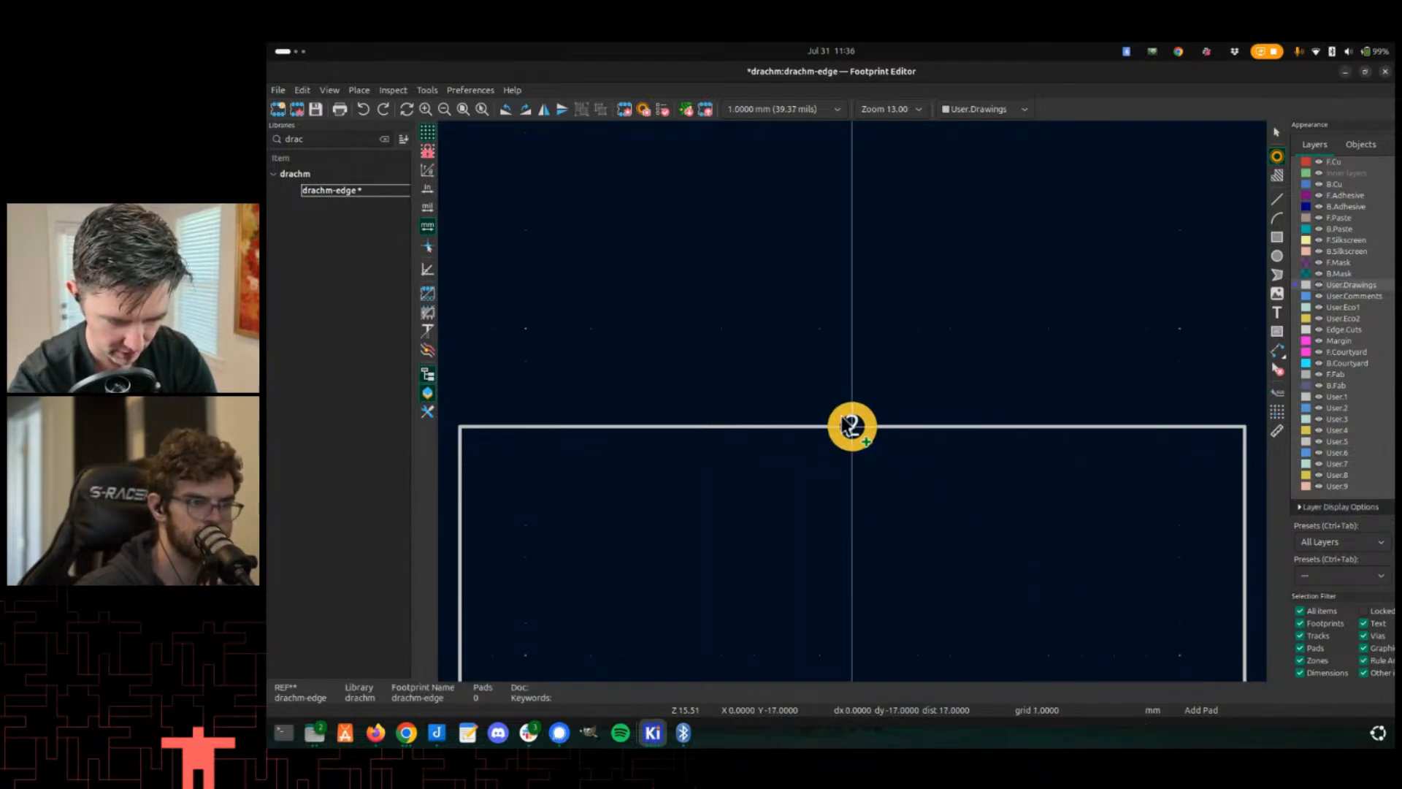
- Place five pads 2 mm apart along the outline's top edge, centred on the origin, save, and exit the pad tool
click(851, 426)
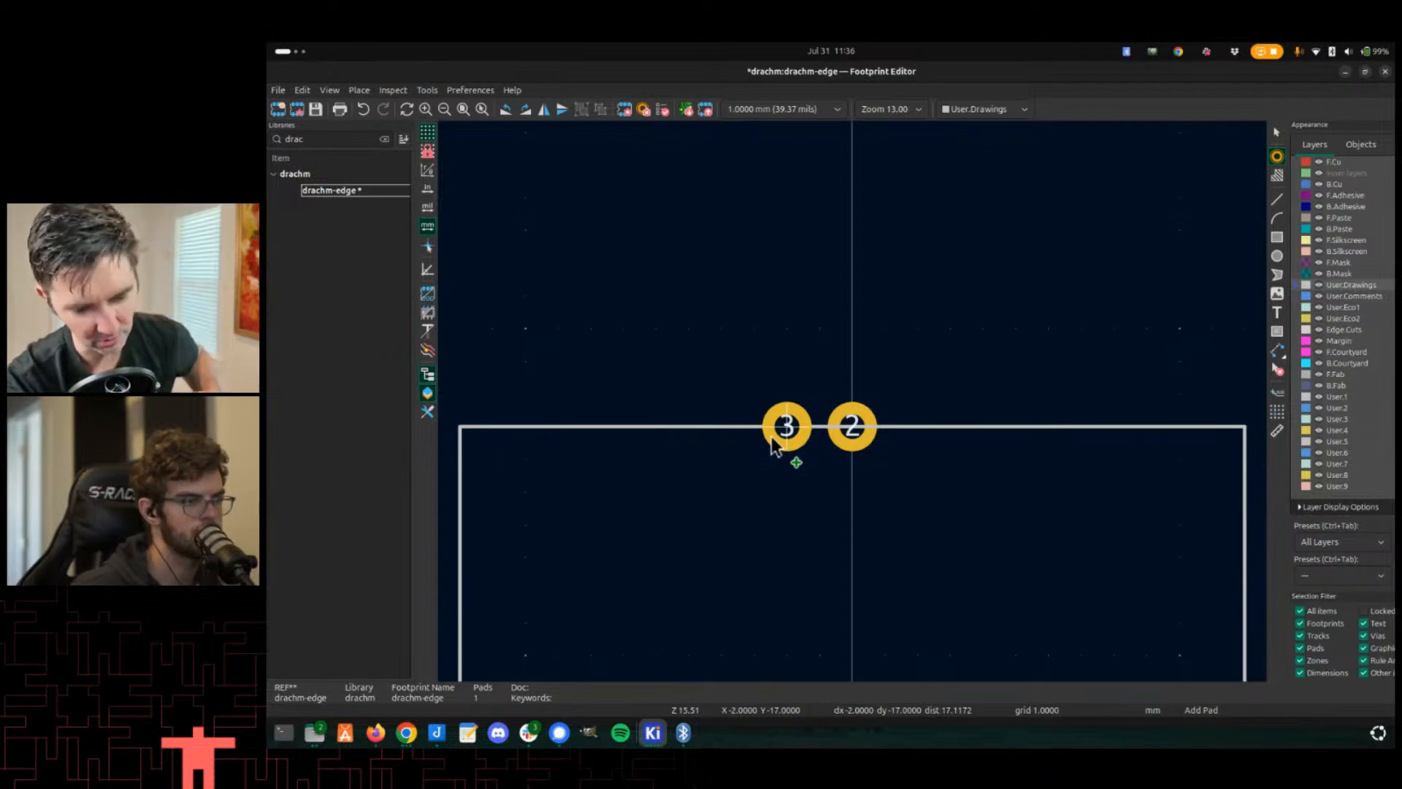
click(798, 431)
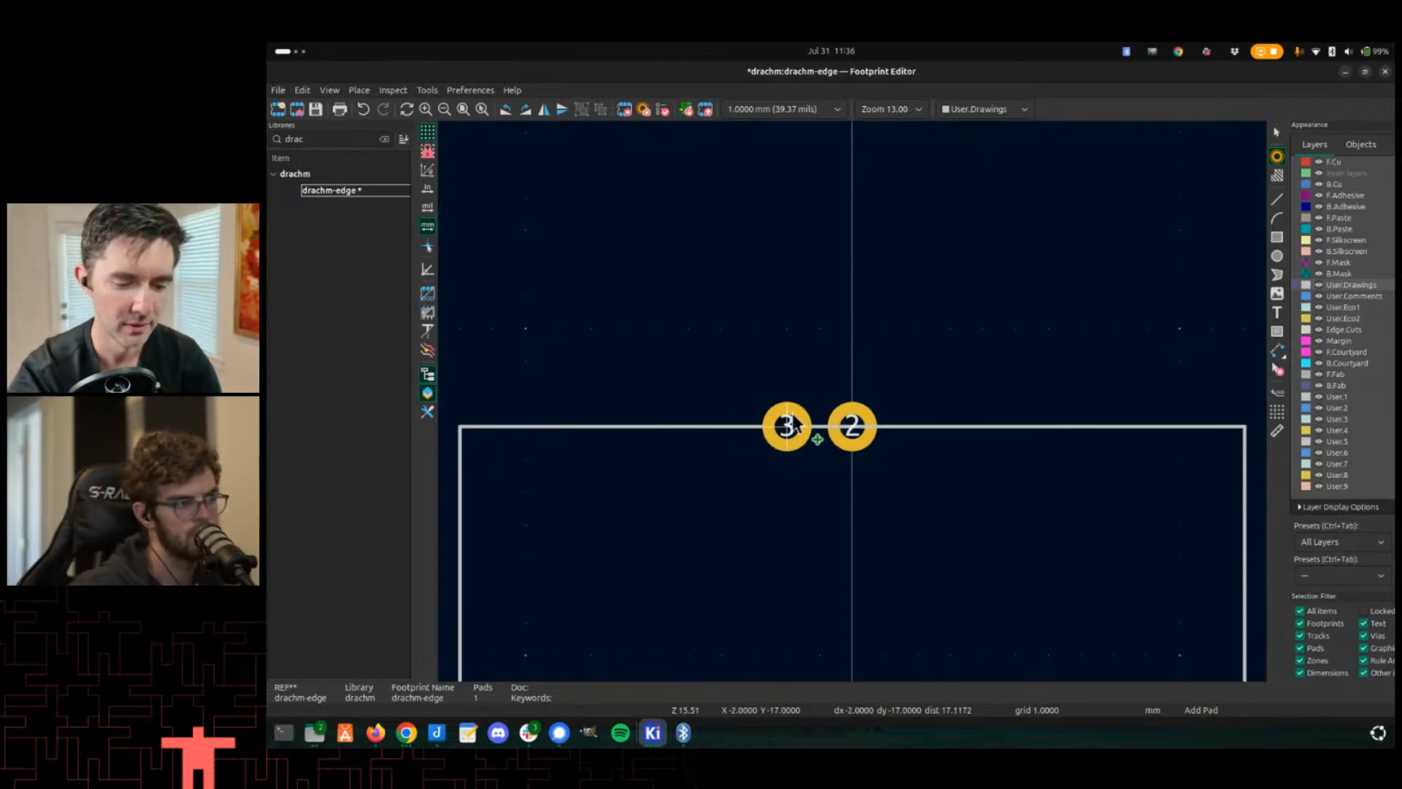
click(917, 431)
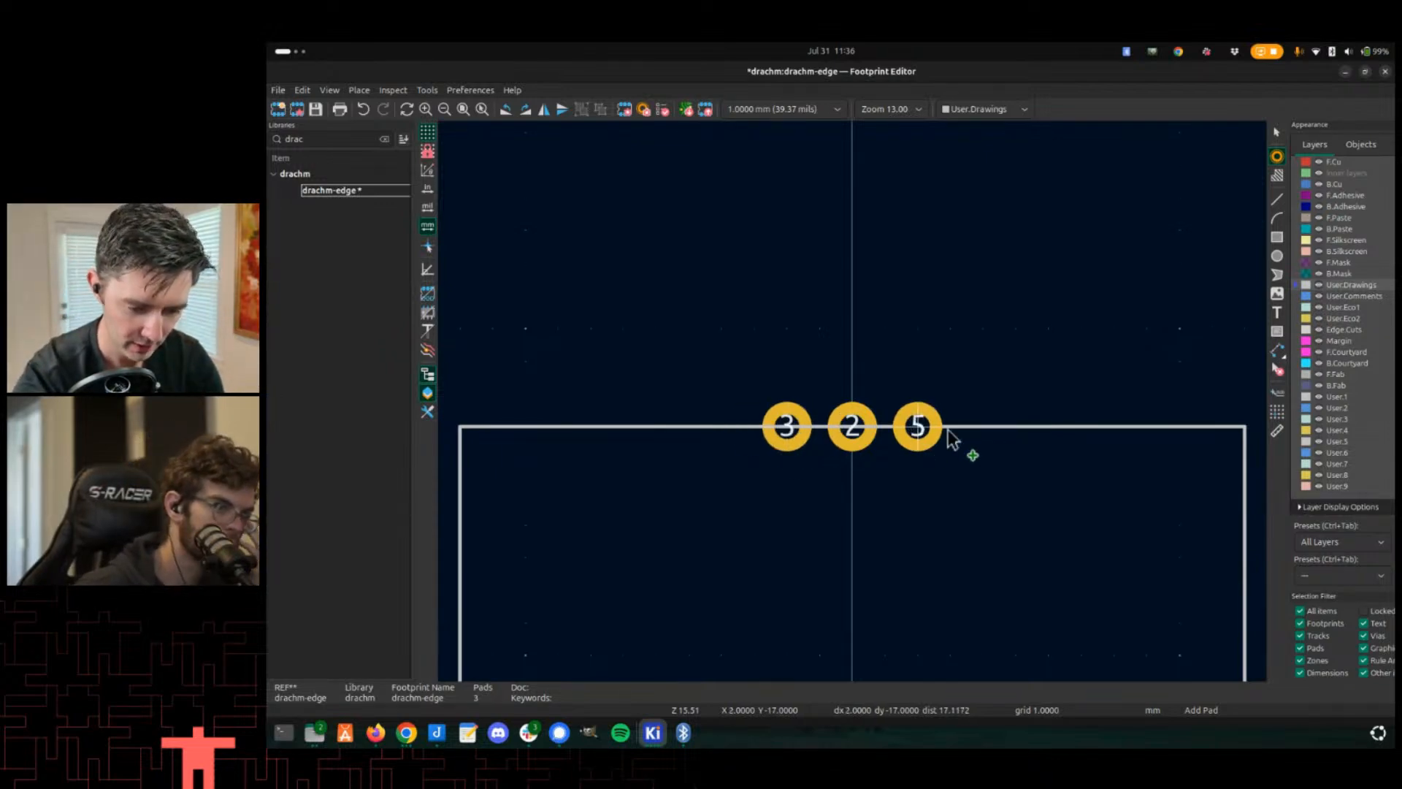
click(983, 431)
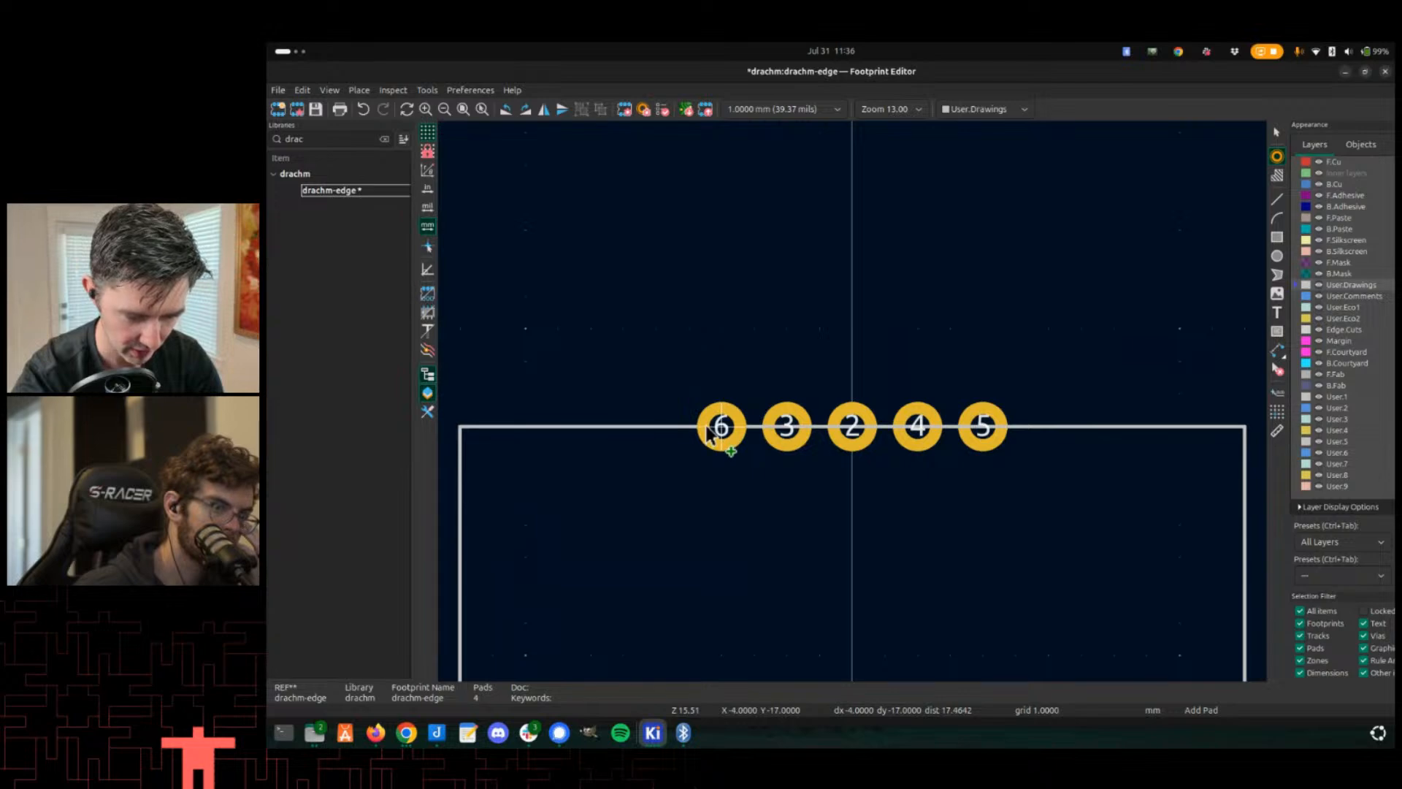
click(707, 431)
scroll(623, 492, down, 2)
key(ctrl+s)
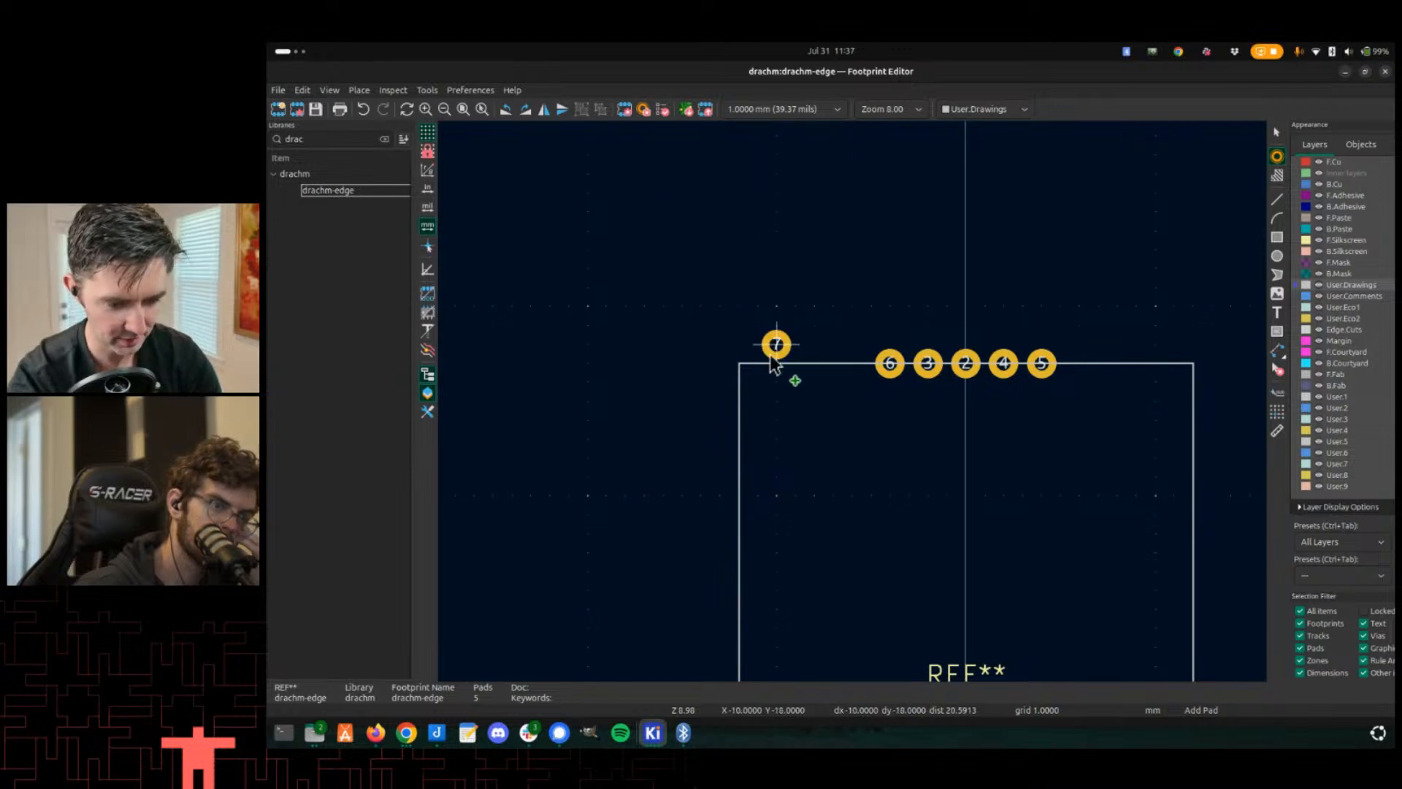
right_click(763, 354)
key(Escape)
key(Escape)
- Inspect the row of pads along the outline's top edge
scroll(853, 467, down, 3)
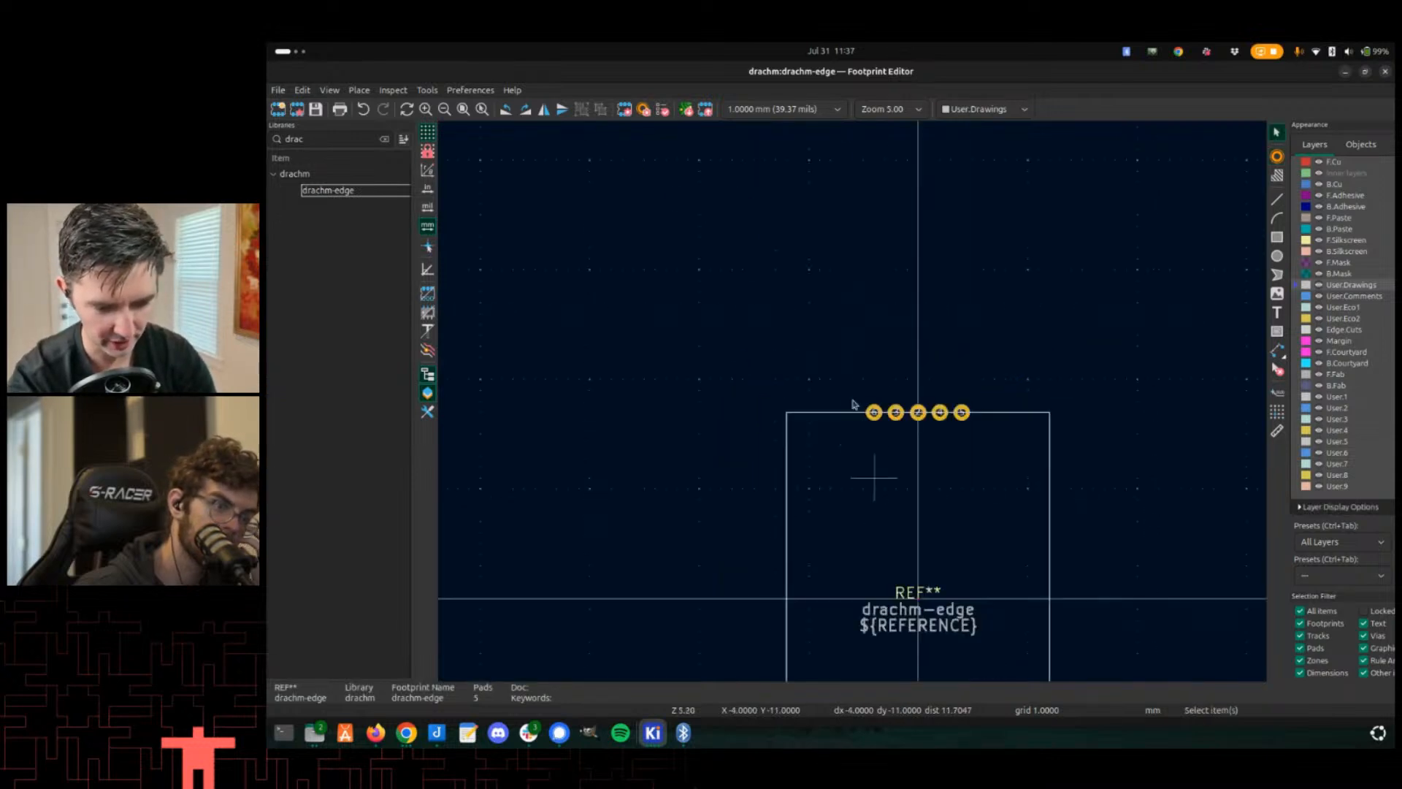
scroll(878, 464, up, 3)
middle_drag(879, 461, 924, 300)
click(767, 257)
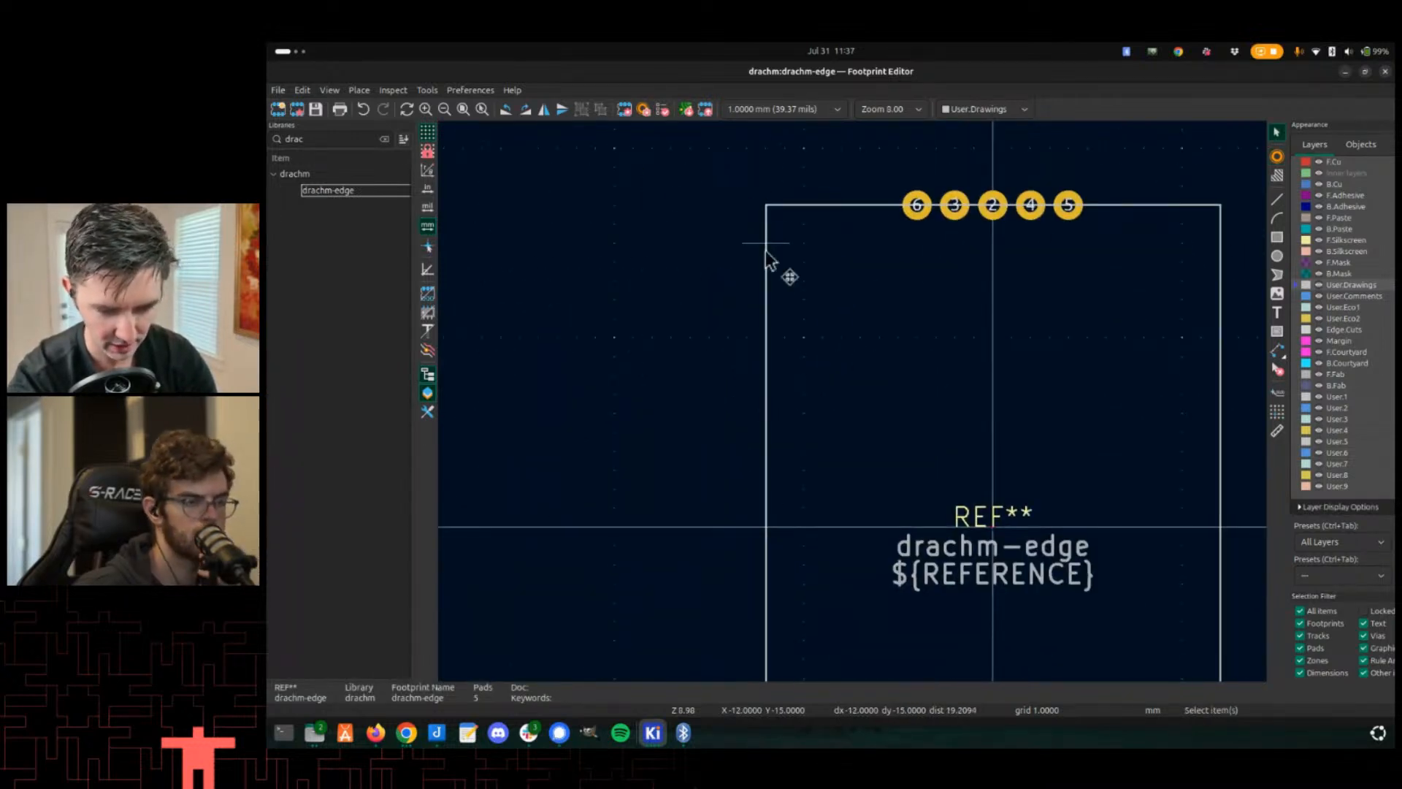
drag(832, 293, 688, 252)
click(783, 301)
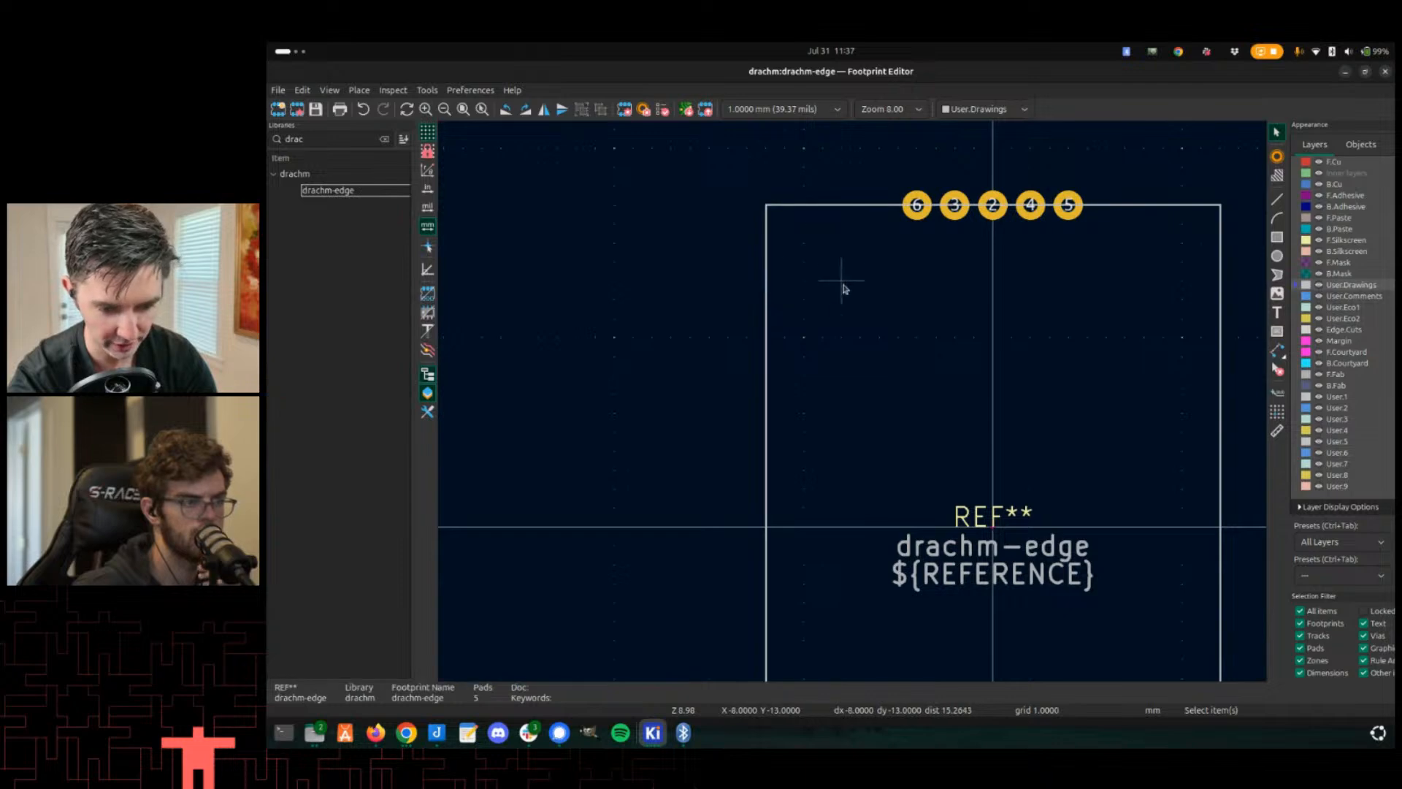
middle_drag(843, 286, 812, 366)
scroll(883, 292, up, 2)
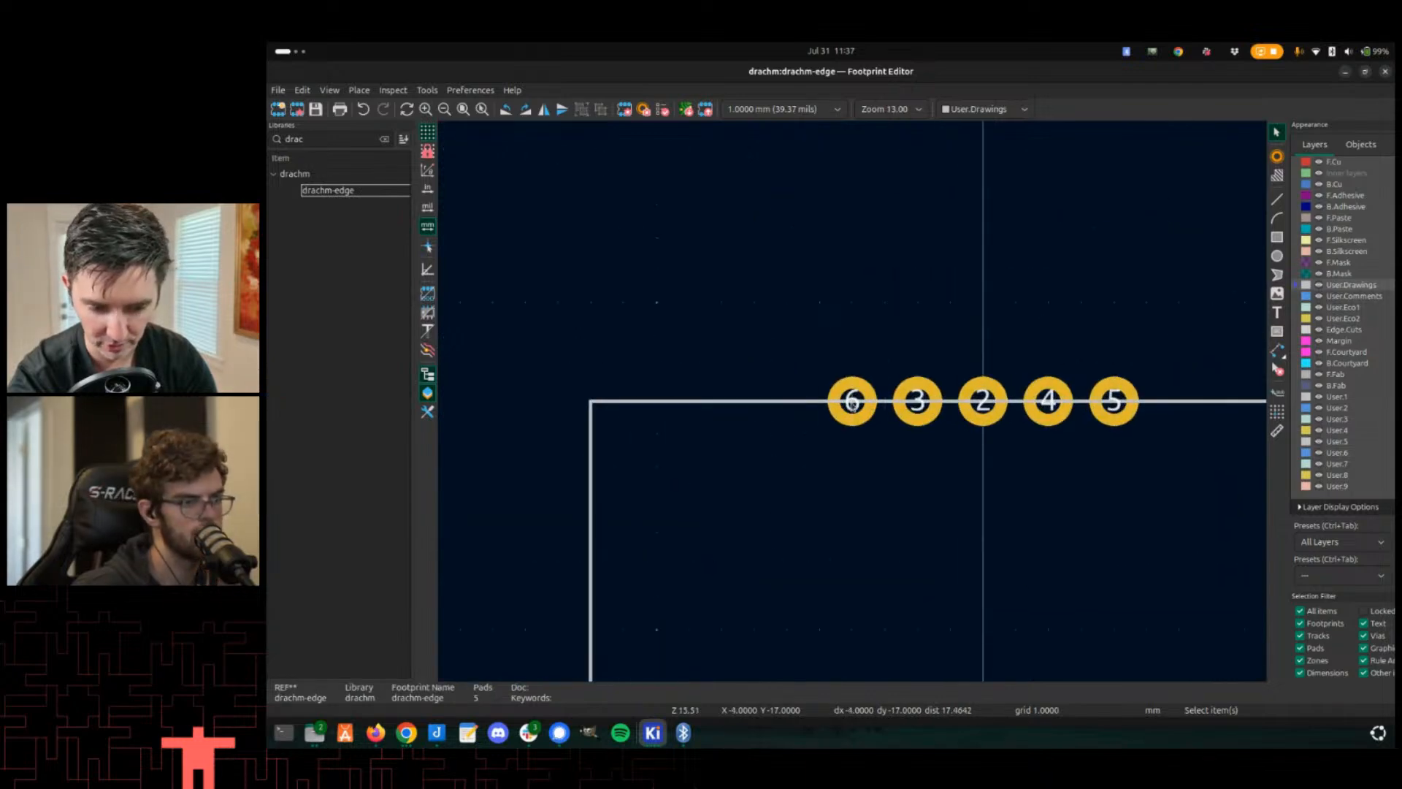
scroll(852, 406, down, 1)
middle_drag(782, 501, 854, 440)
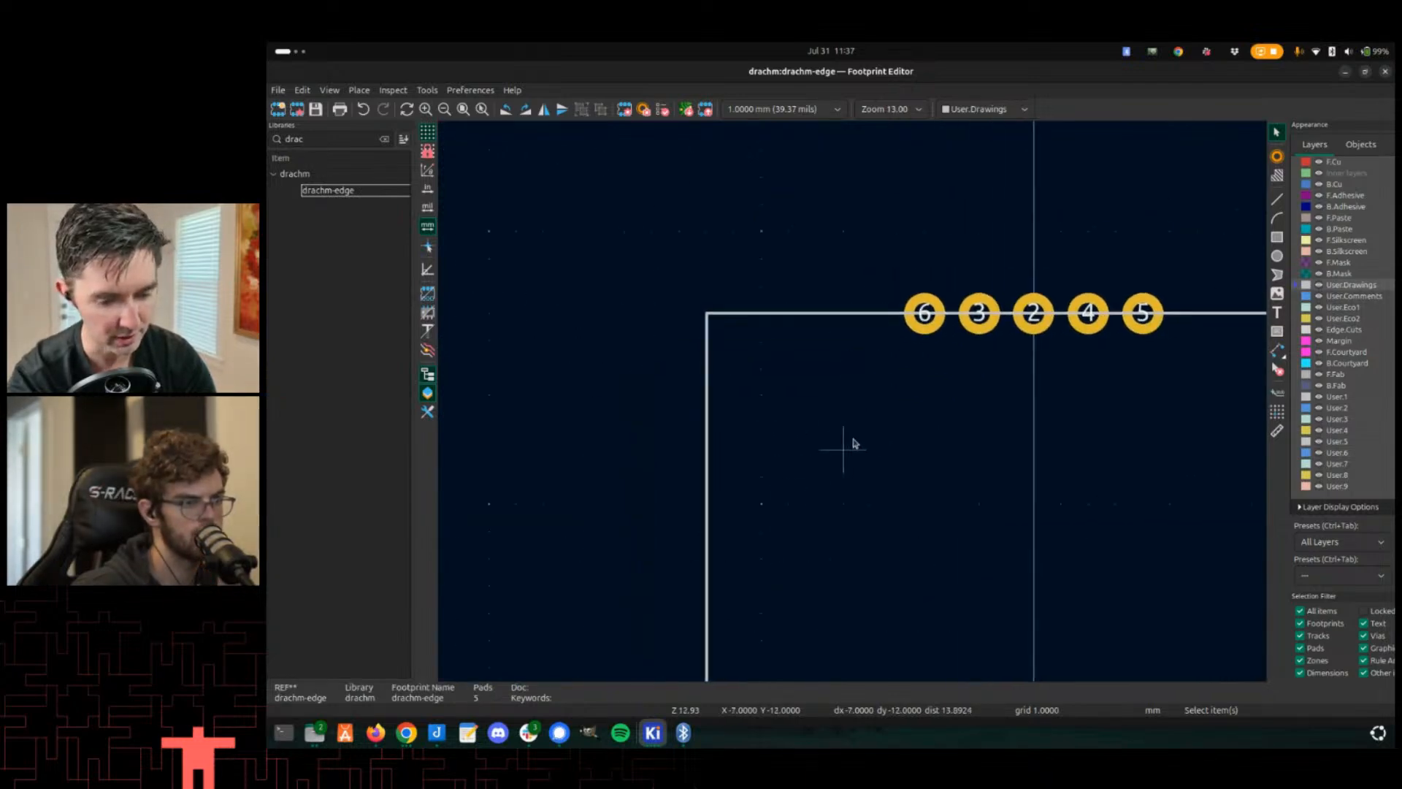
- Switch to the Drachm-1 schematic editor window
key(alt+Tab)
key(alt+Tab)
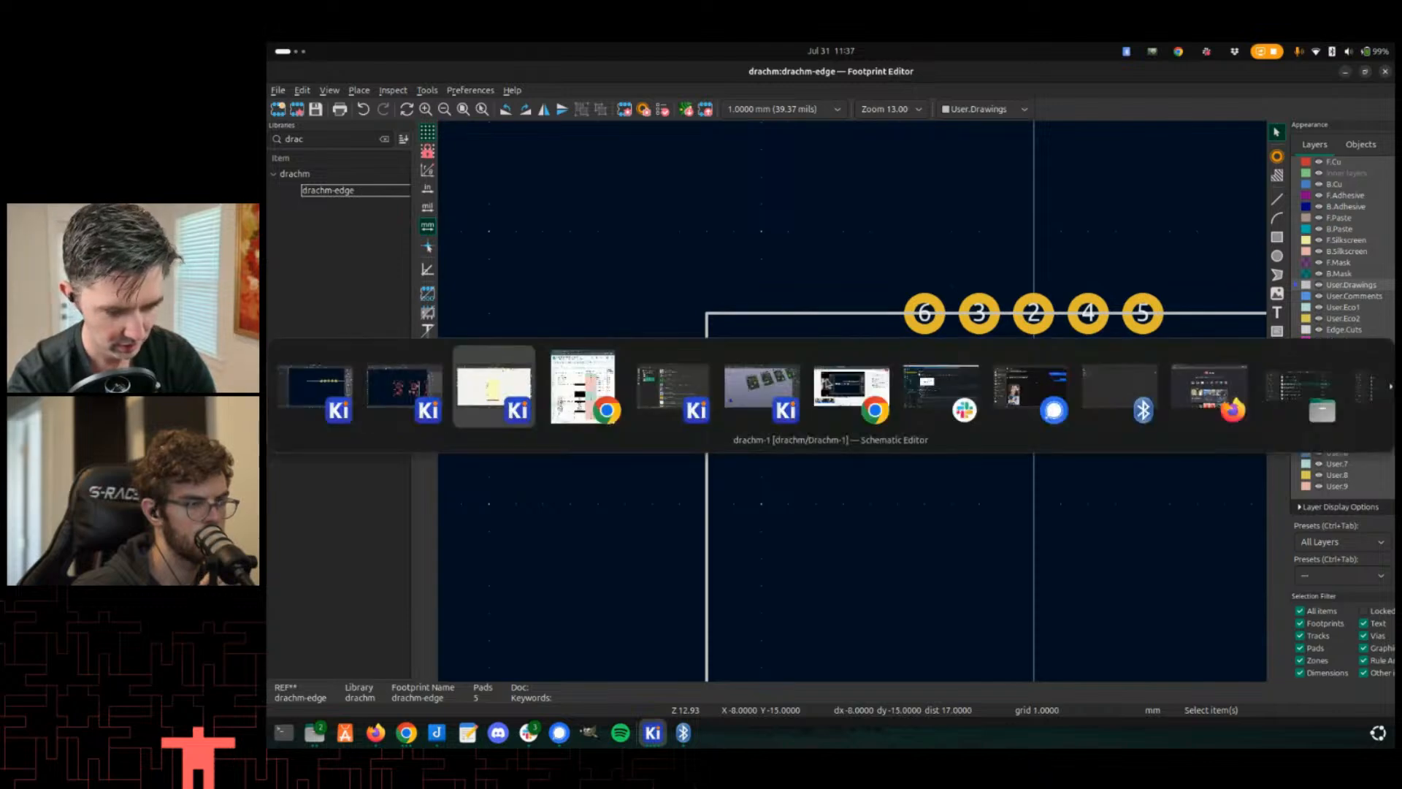
key(Escape)
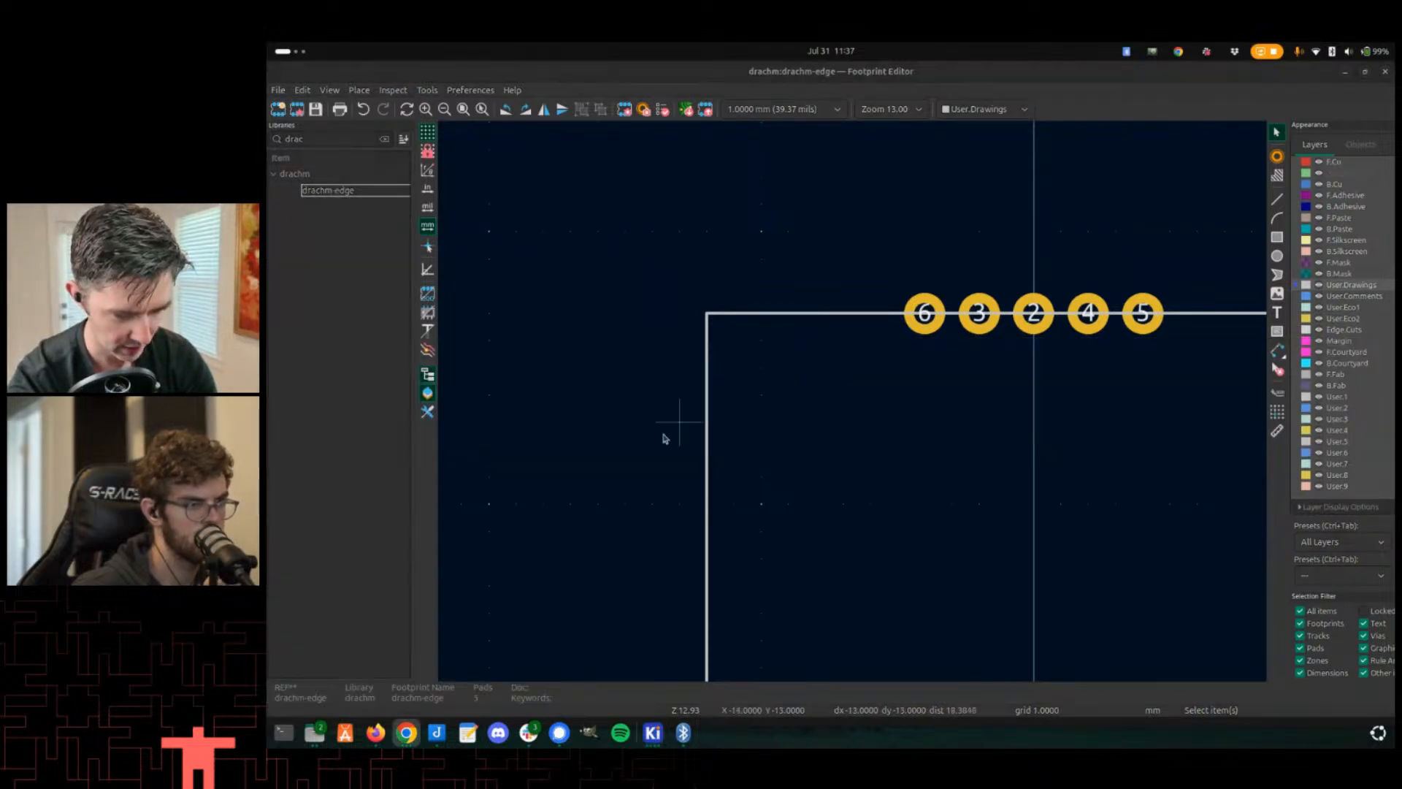
middle_drag(659, 442, 751, 367)
key(alt+Tab)
key(alt+Tab)
key(Tab)
key(Tab)
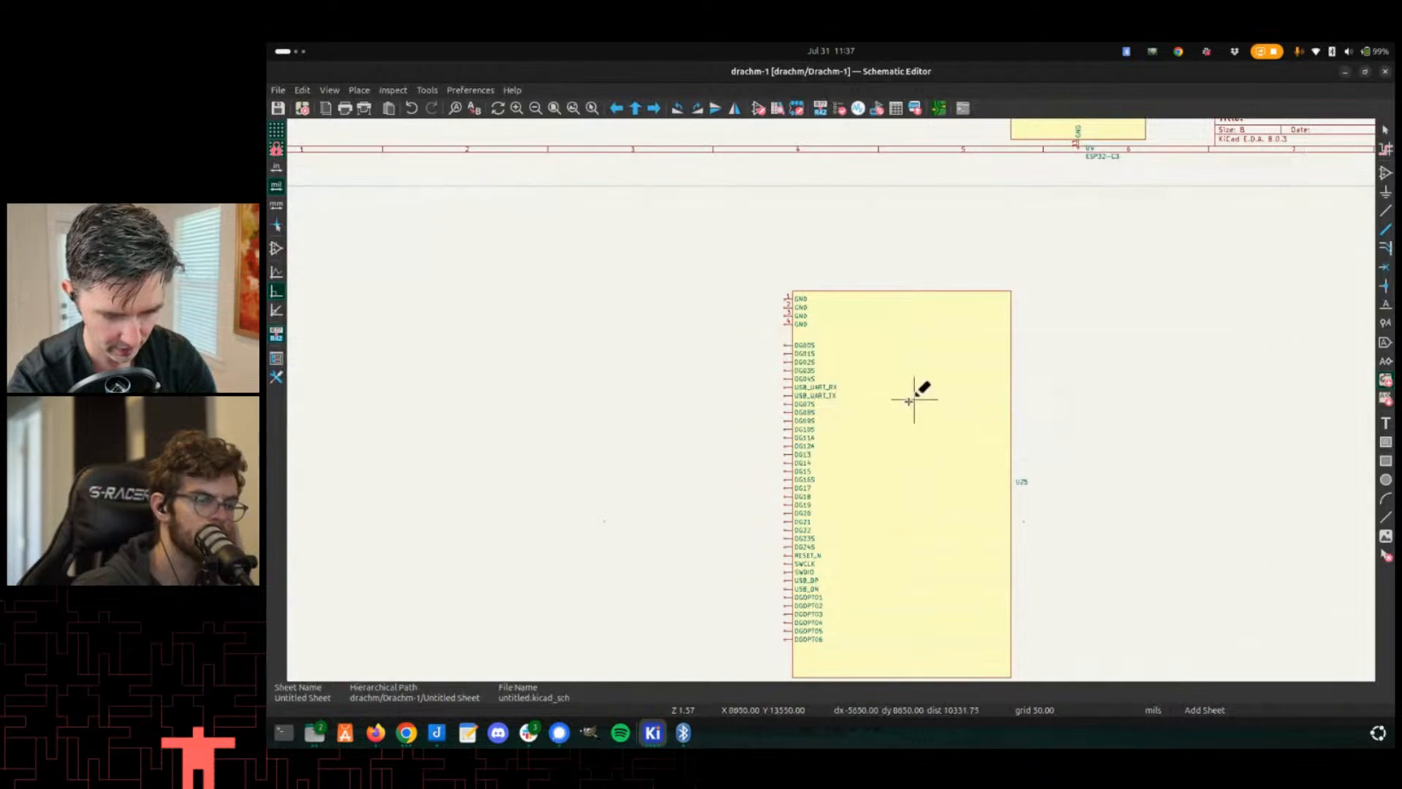
- Assign the drachm:drachm-edge footprint to the U25 symbol's properties and save the schematic
double_click(908, 401)
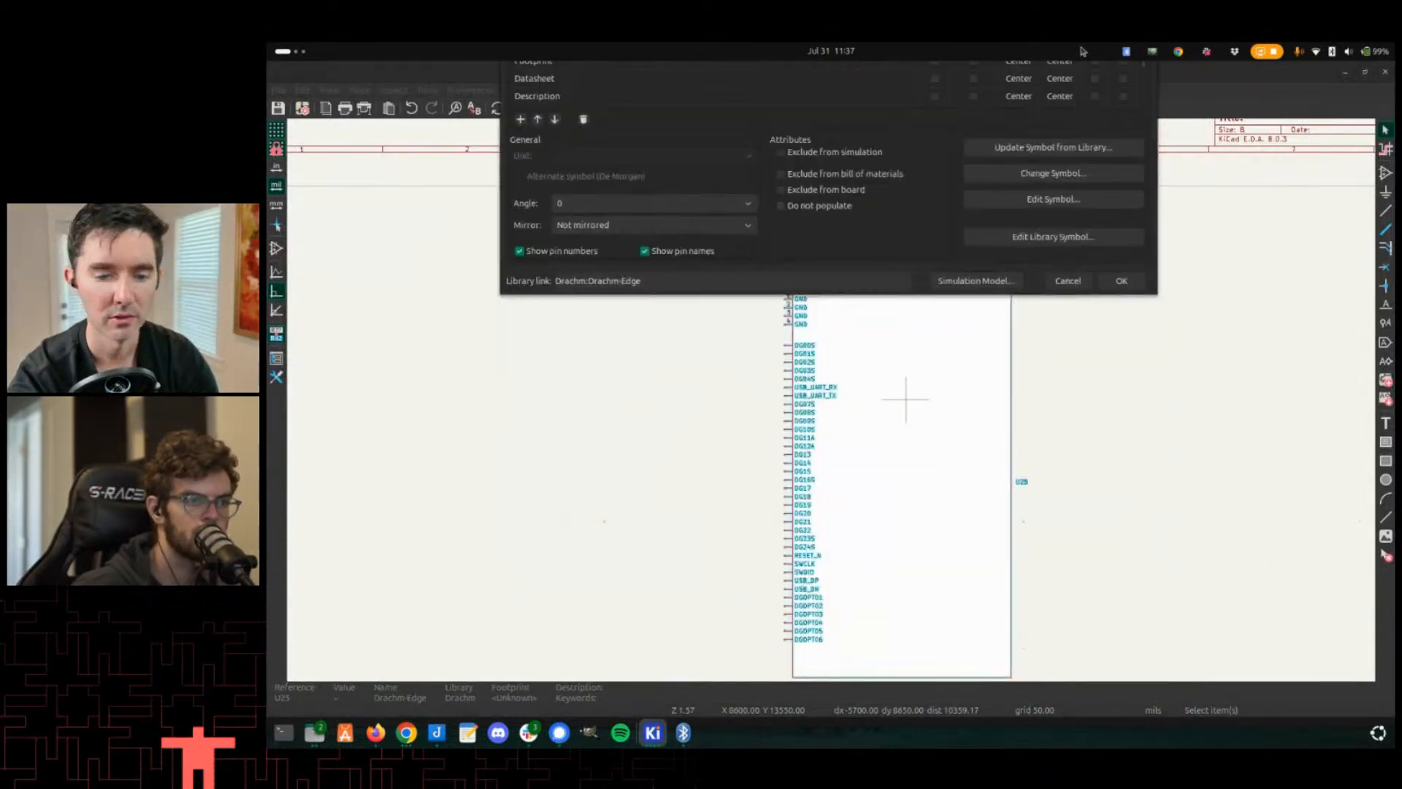
click(577, 395)
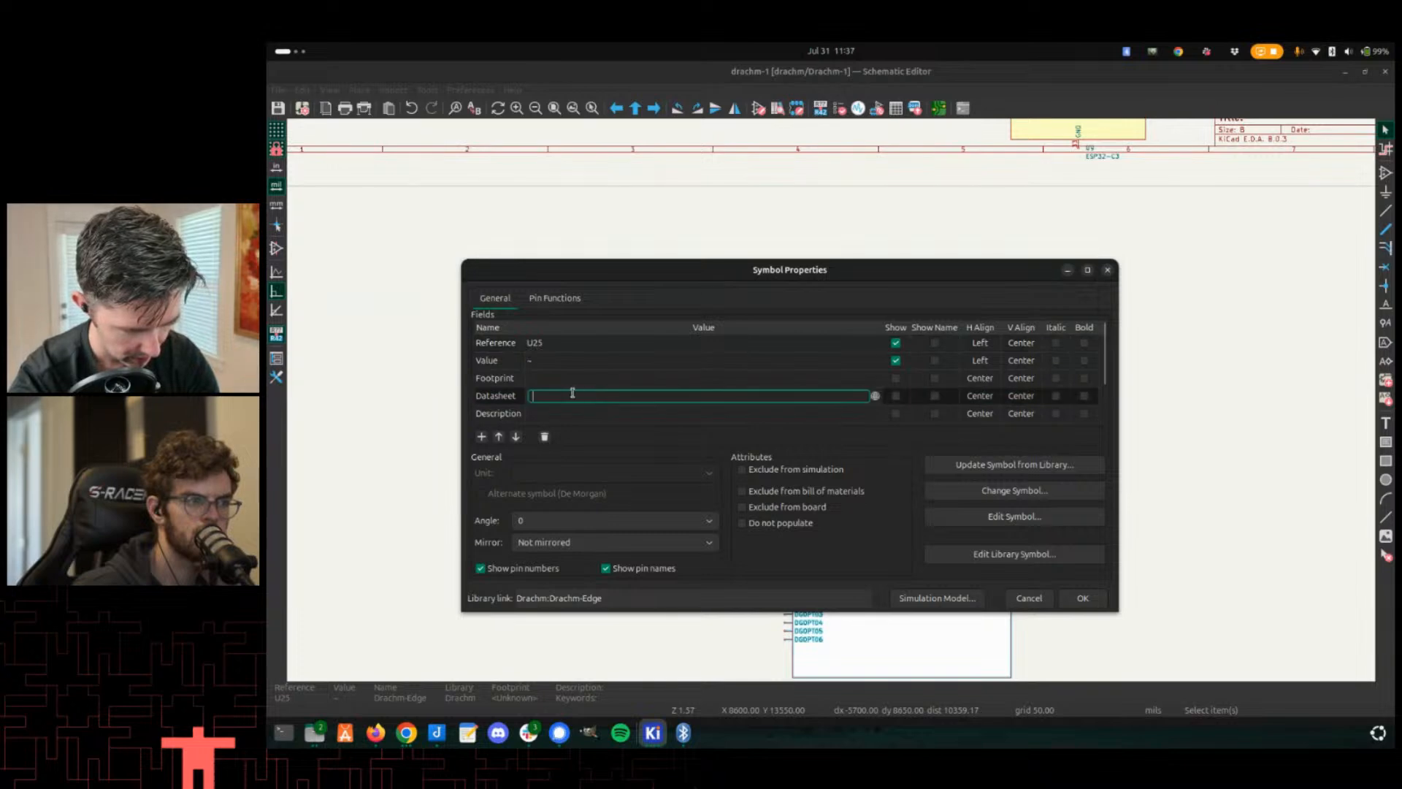
click(566, 389)
click(566, 382)
click(875, 379)
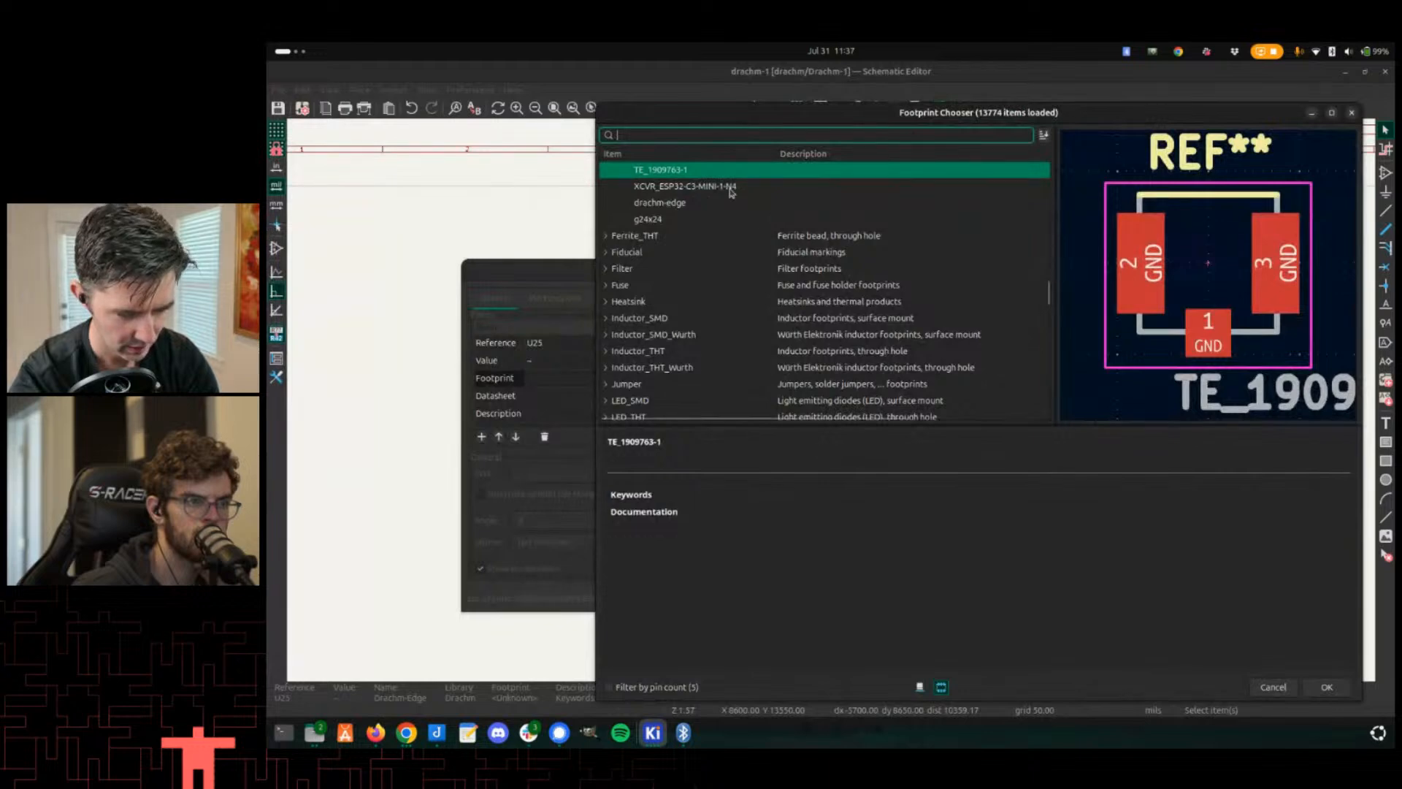
text(drach)
double_click(710, 189)
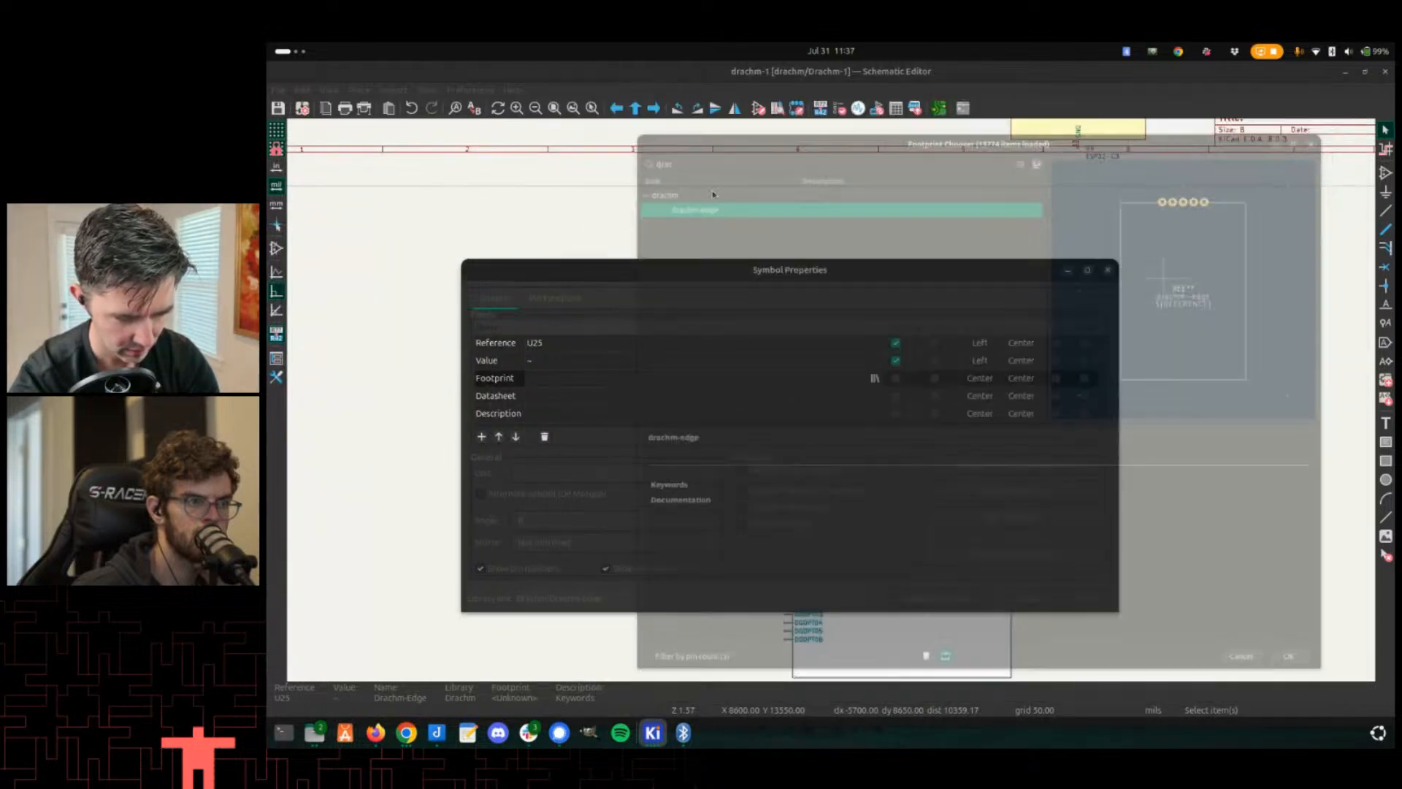
click(659, 396)
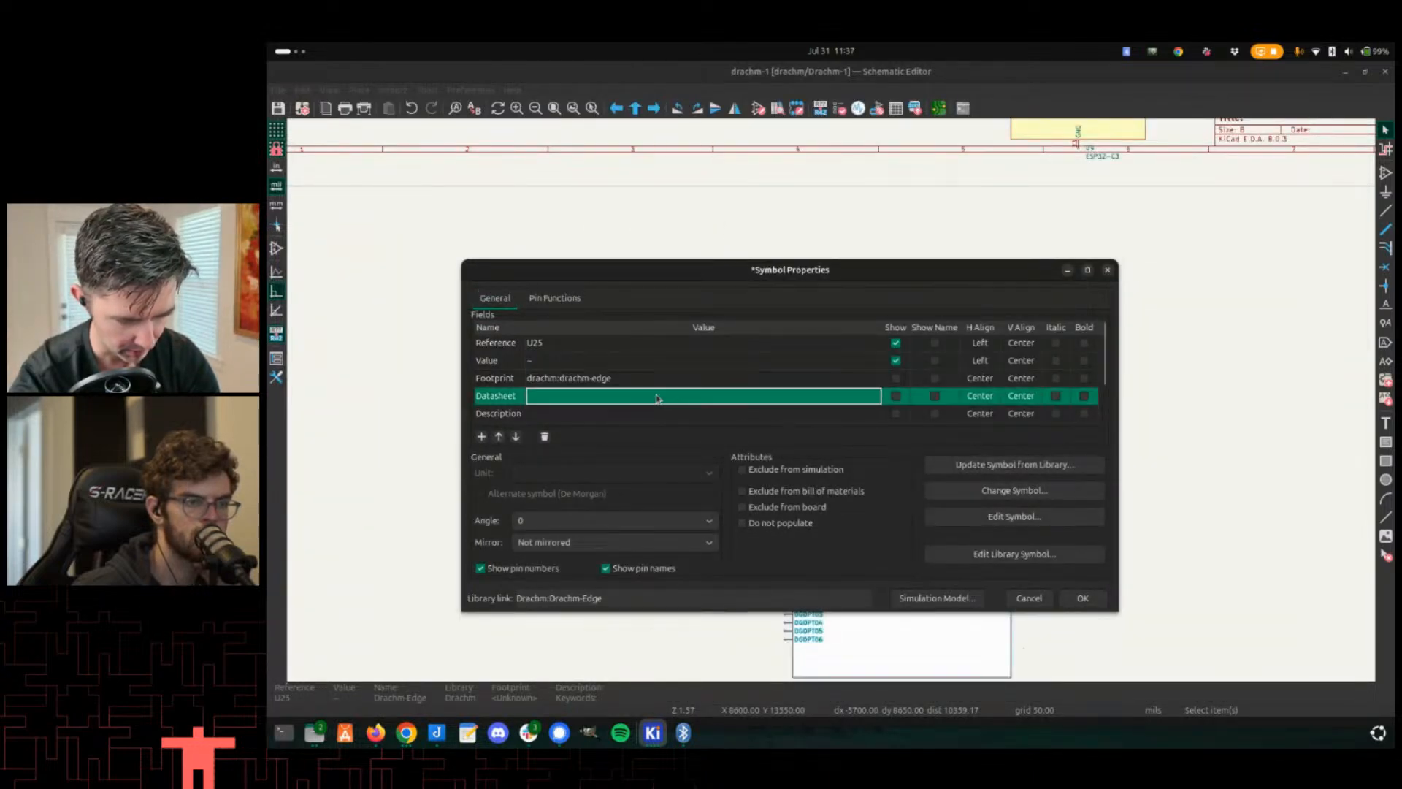
click(1082, 597)
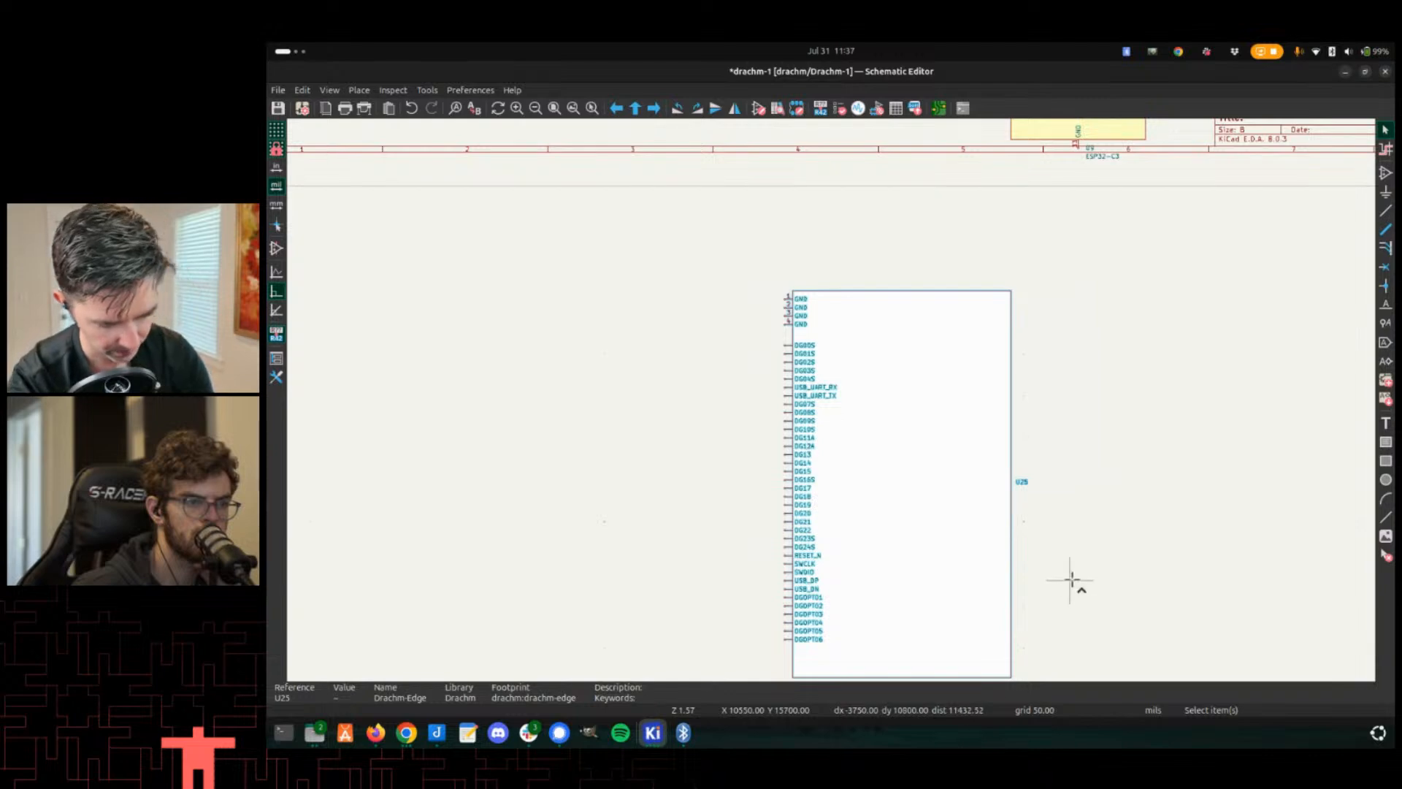
key(ctrl+s)
- Switch to the drachm PCB editor window
key(alt+Tab)
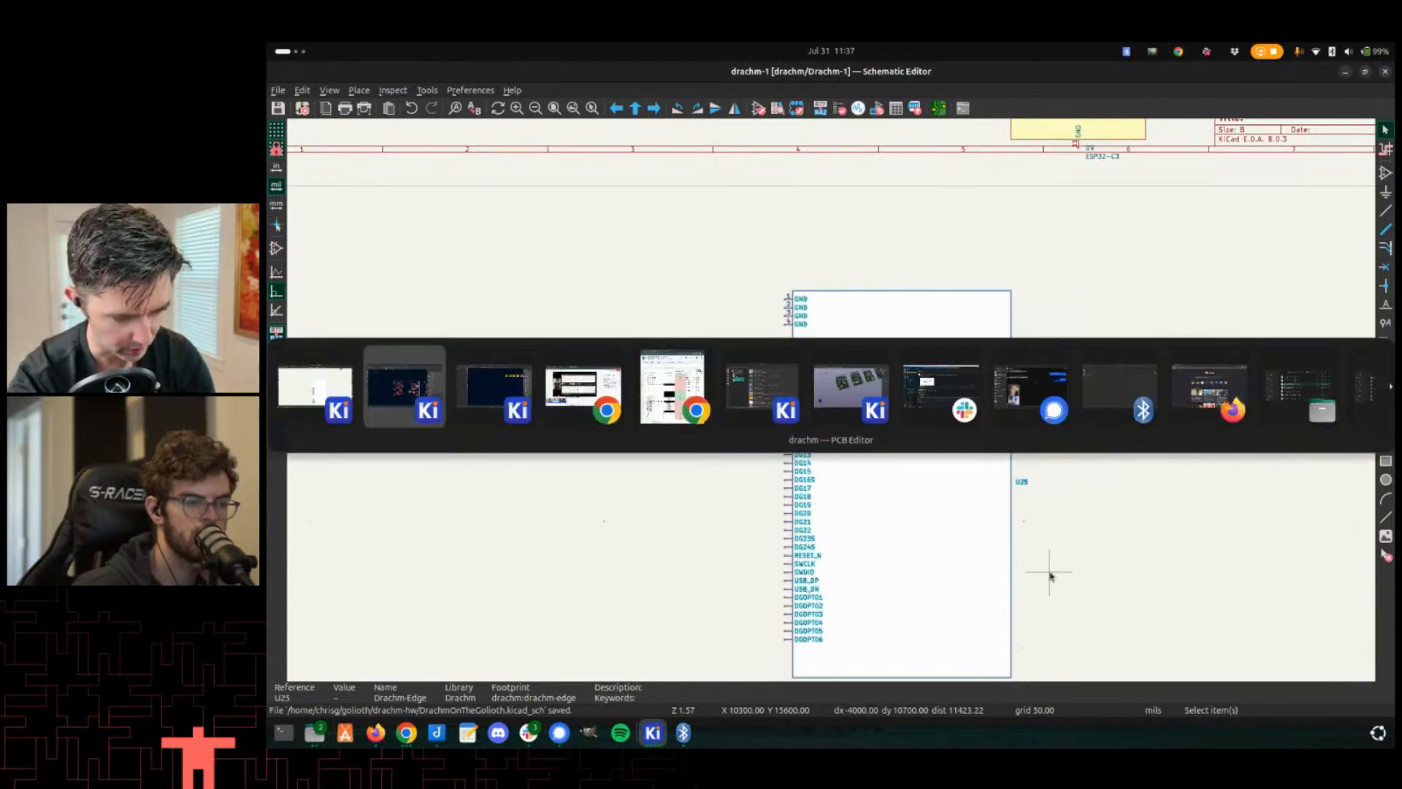
key(alt+Tab)
key(alt+Tab)
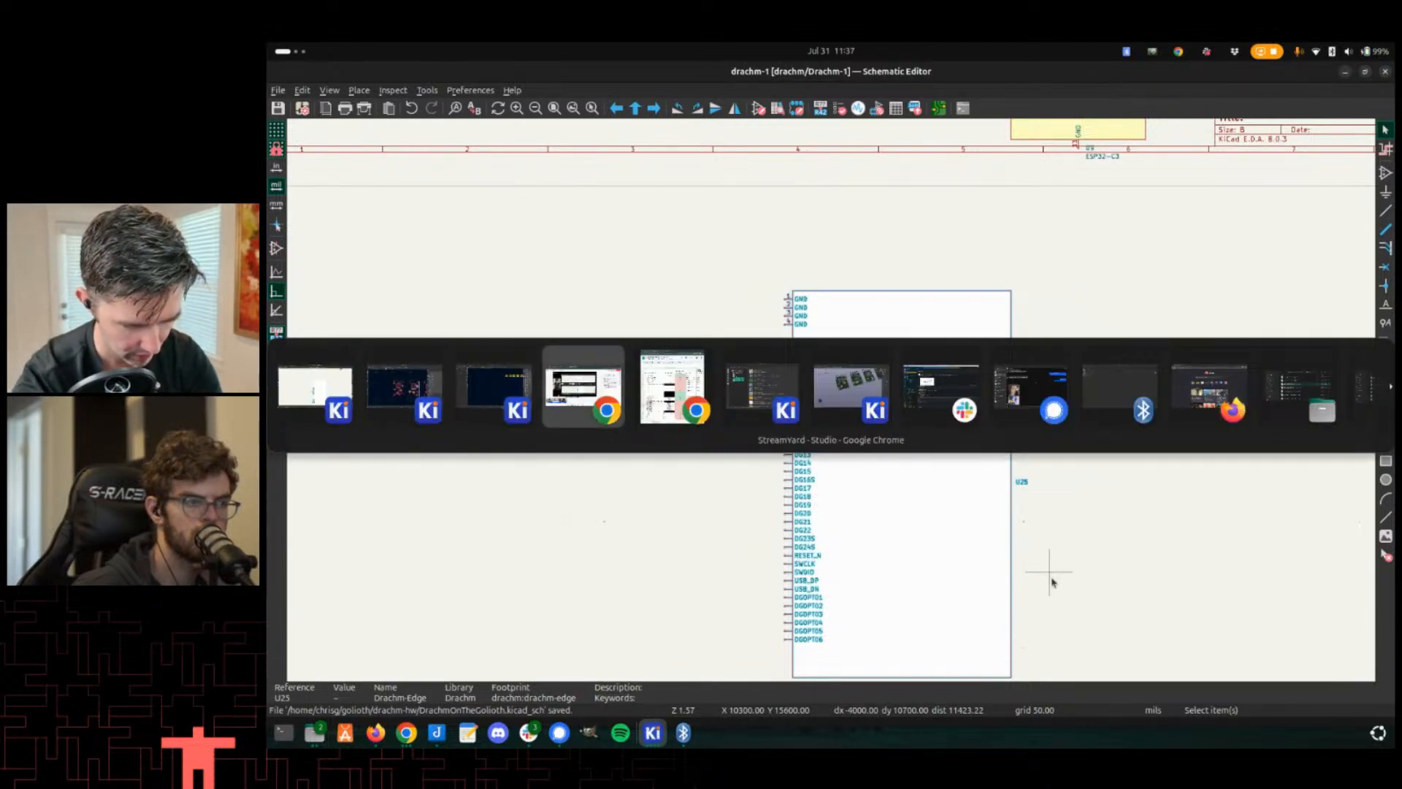
key(alt+Tab)
key(alt+shift+Tab)
key(alt+shift+Tab)
key(alt+shift+Tab)
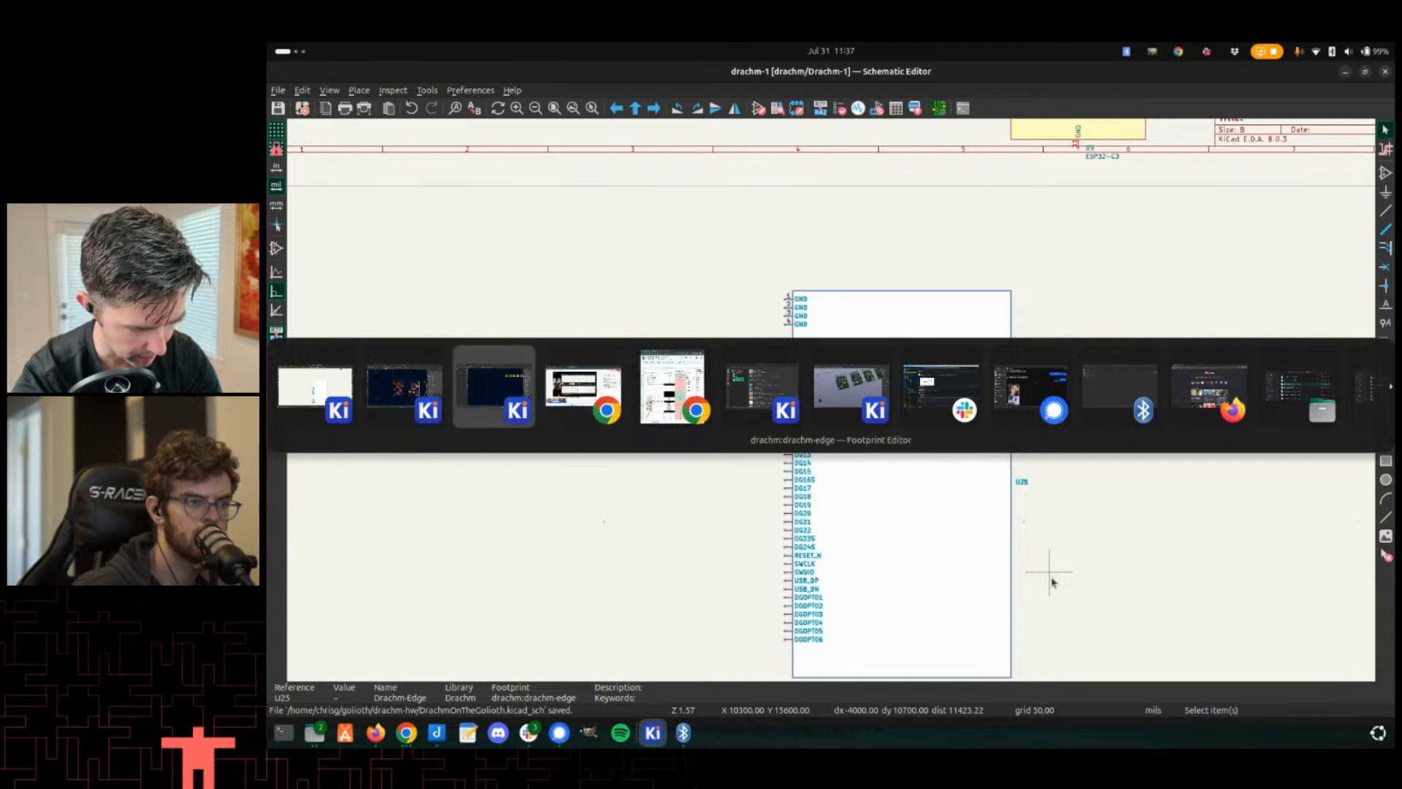
- Update the PCB from the schematic to pull in the new U25 footprint
scroll(908, 516, down, 3)
scroll(561, 357, up, 2)
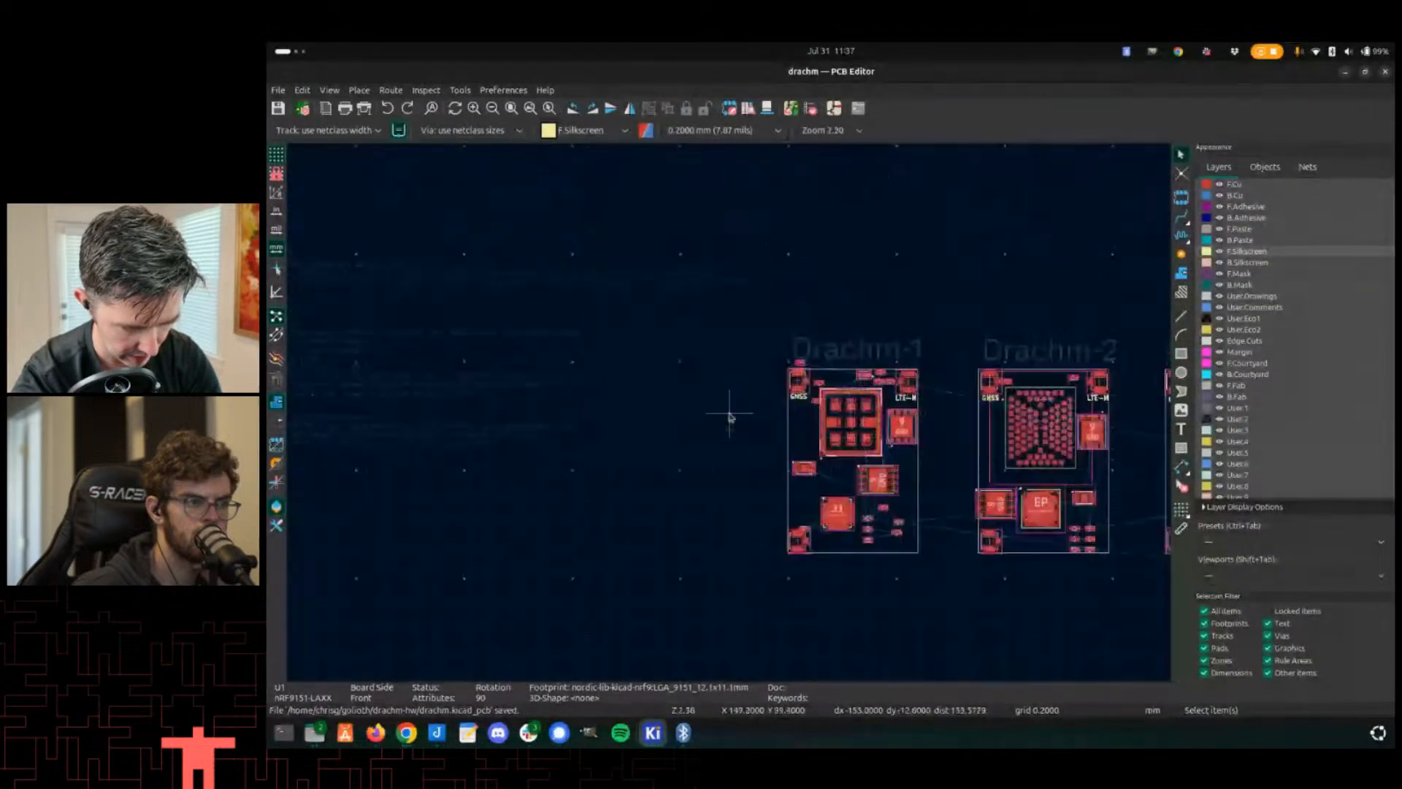
scroll(745, 400, up, 1)
middle_drag(797, 474, 792, 417)
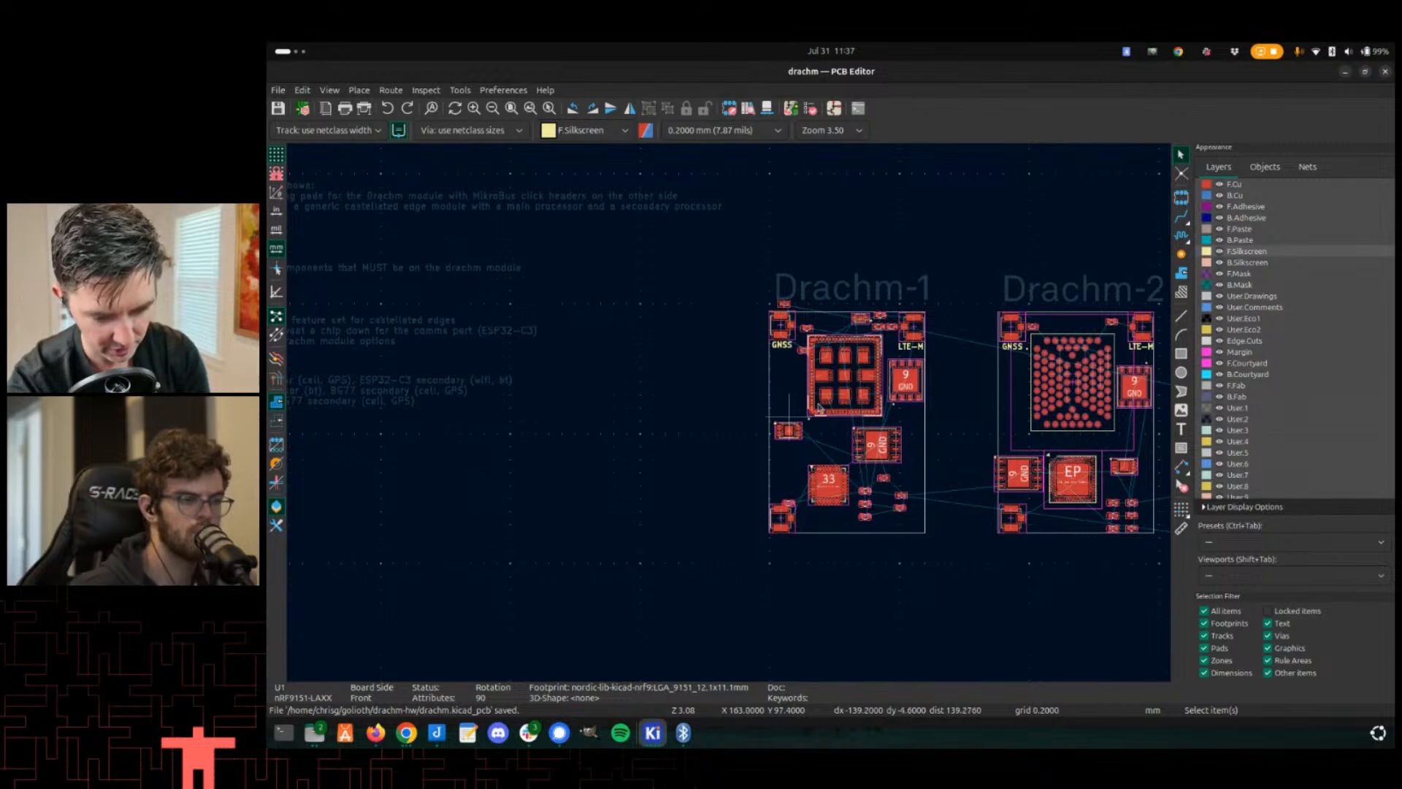
key(F8)
click(994, 523)
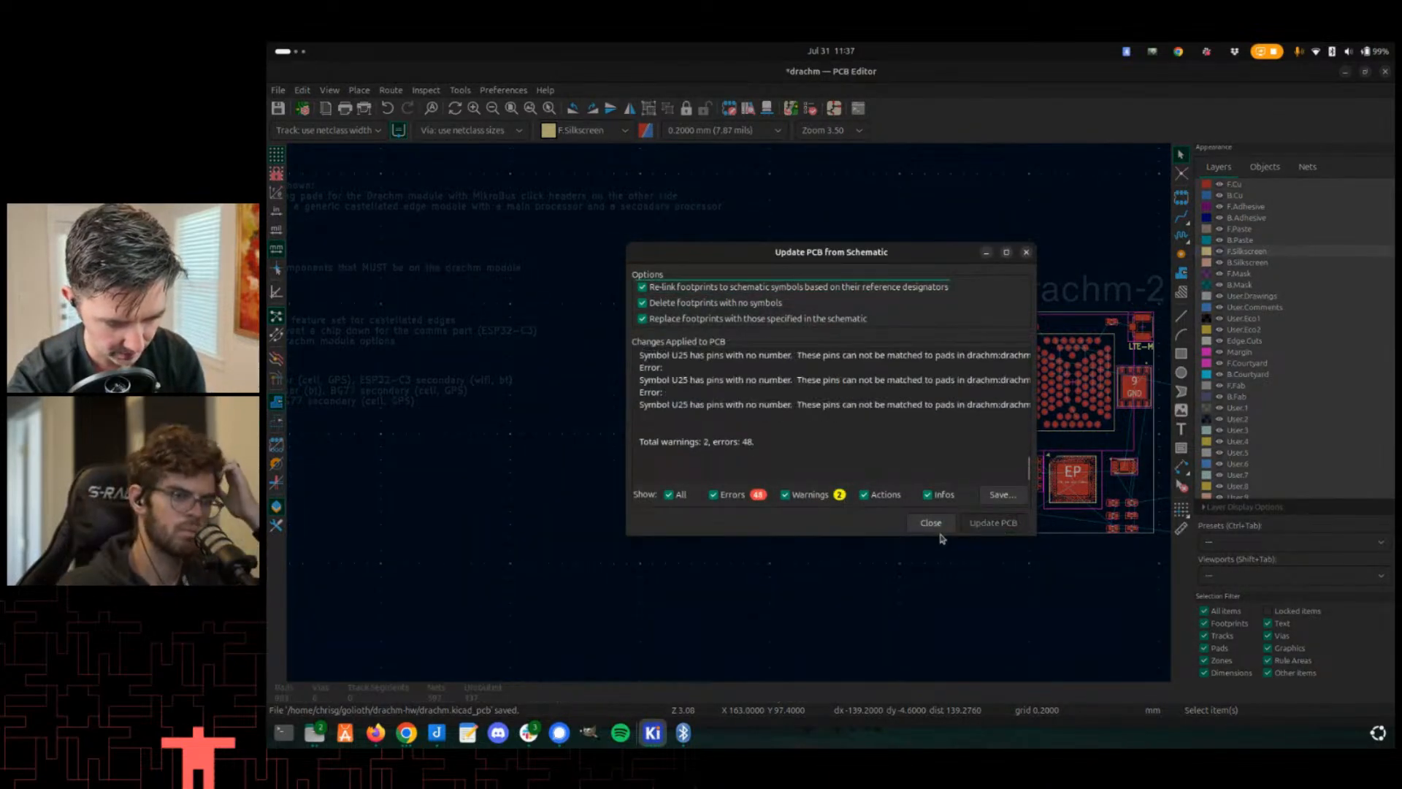
click(931, 523)
- Move the new U25 footprint onto the Drachm-1 board with the grid set to 1.0000 mm
scroll(729, 410, up, 2)
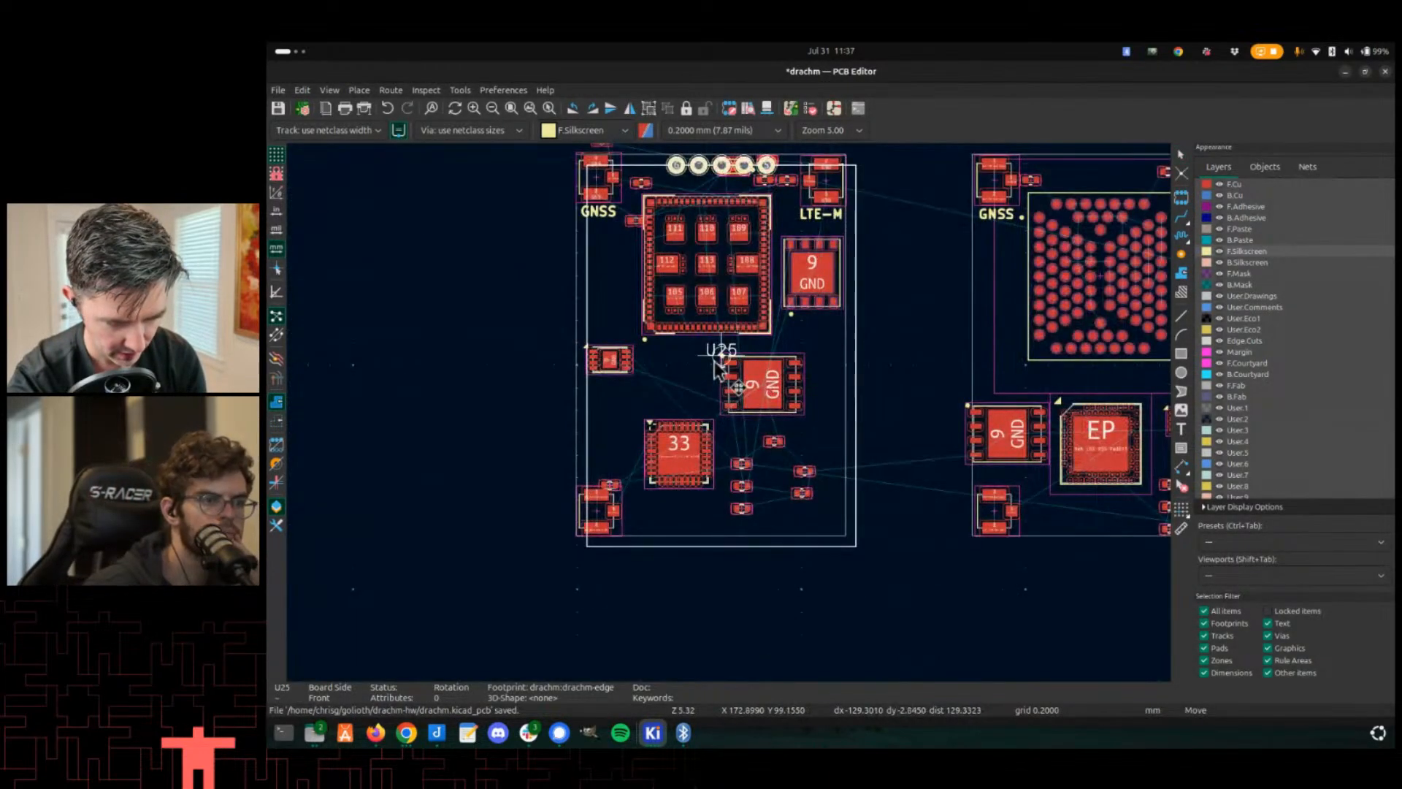
scroll(700, 343, up, 2)
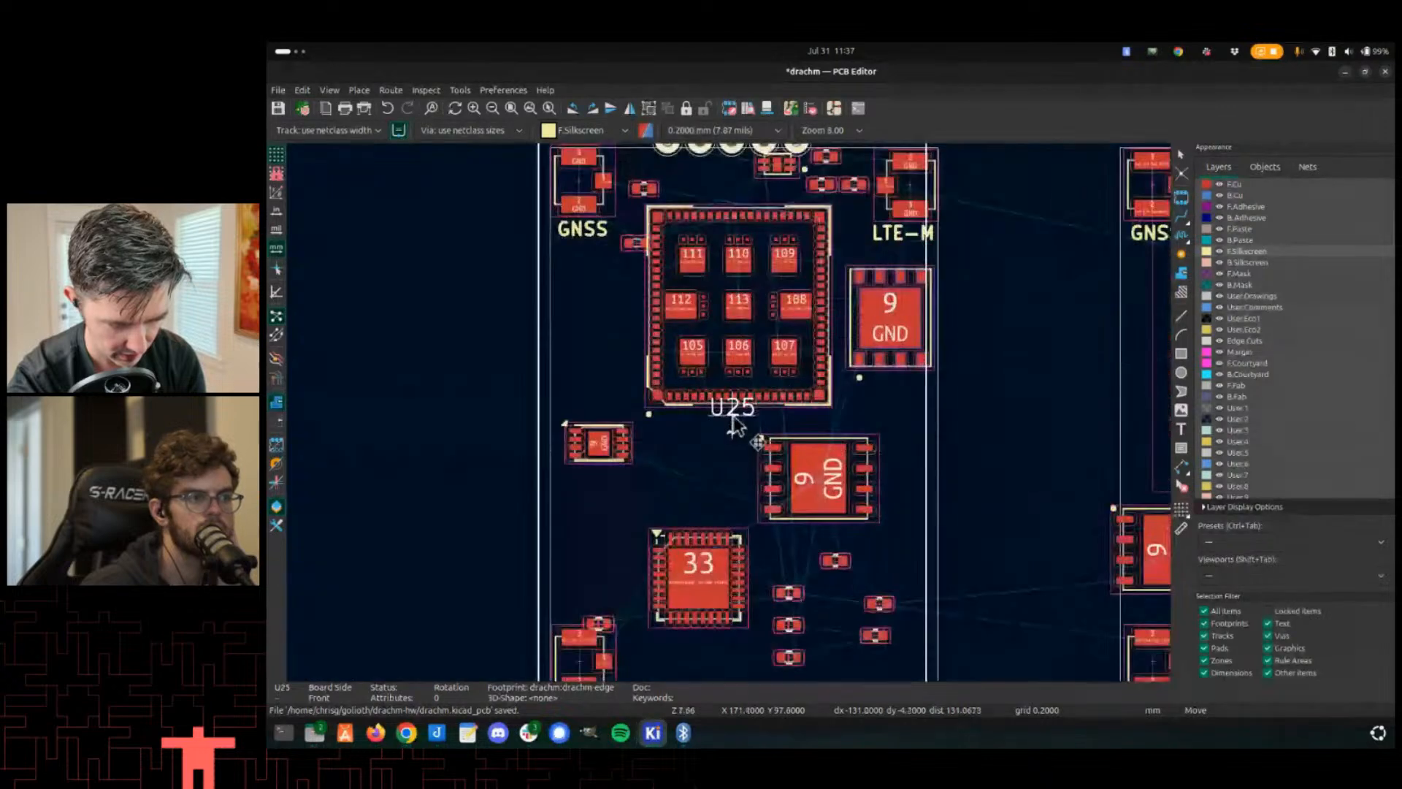
scroll(730, 421, up, 2)
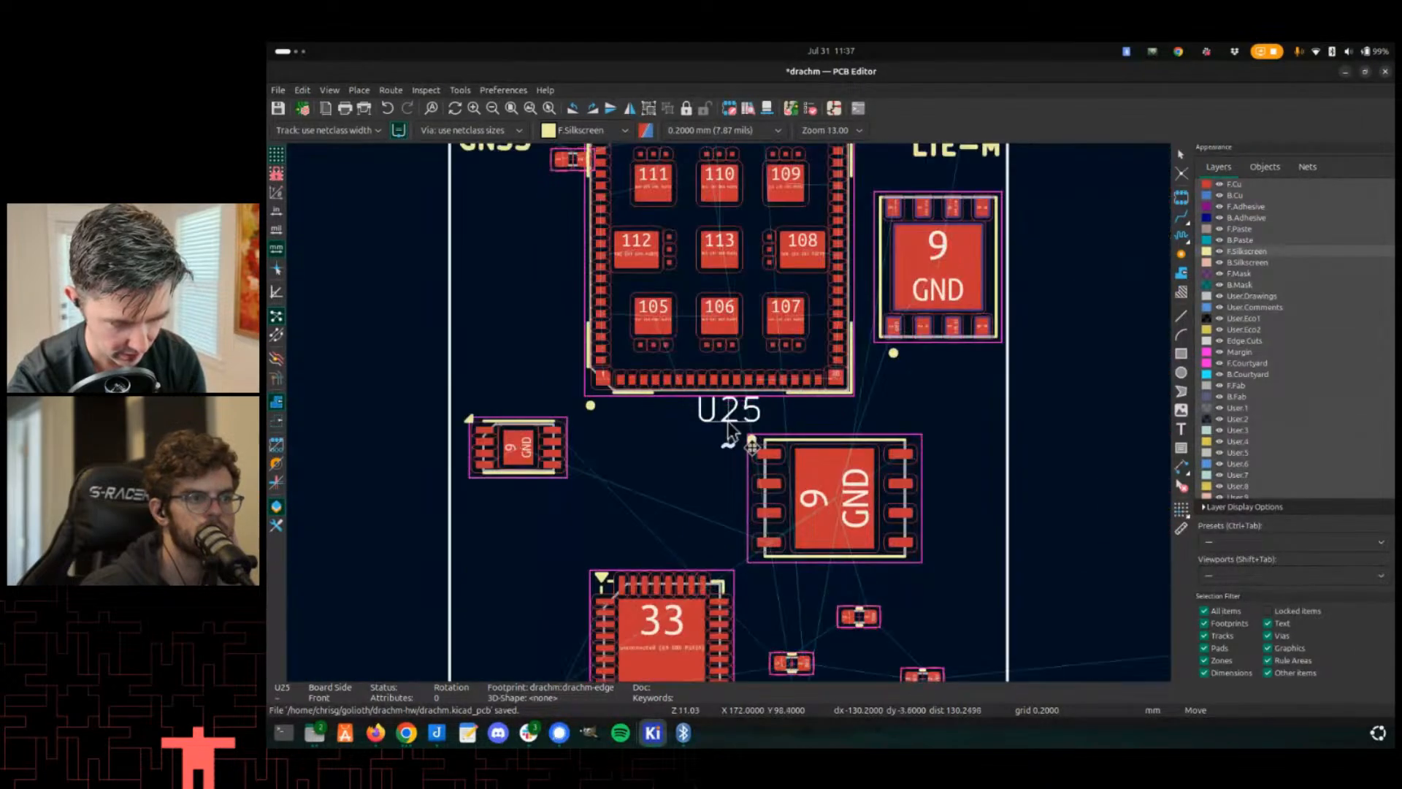
middle_drag(729, 505, 729, 572)
key(Home)
scroll(729, 571, up, 1)
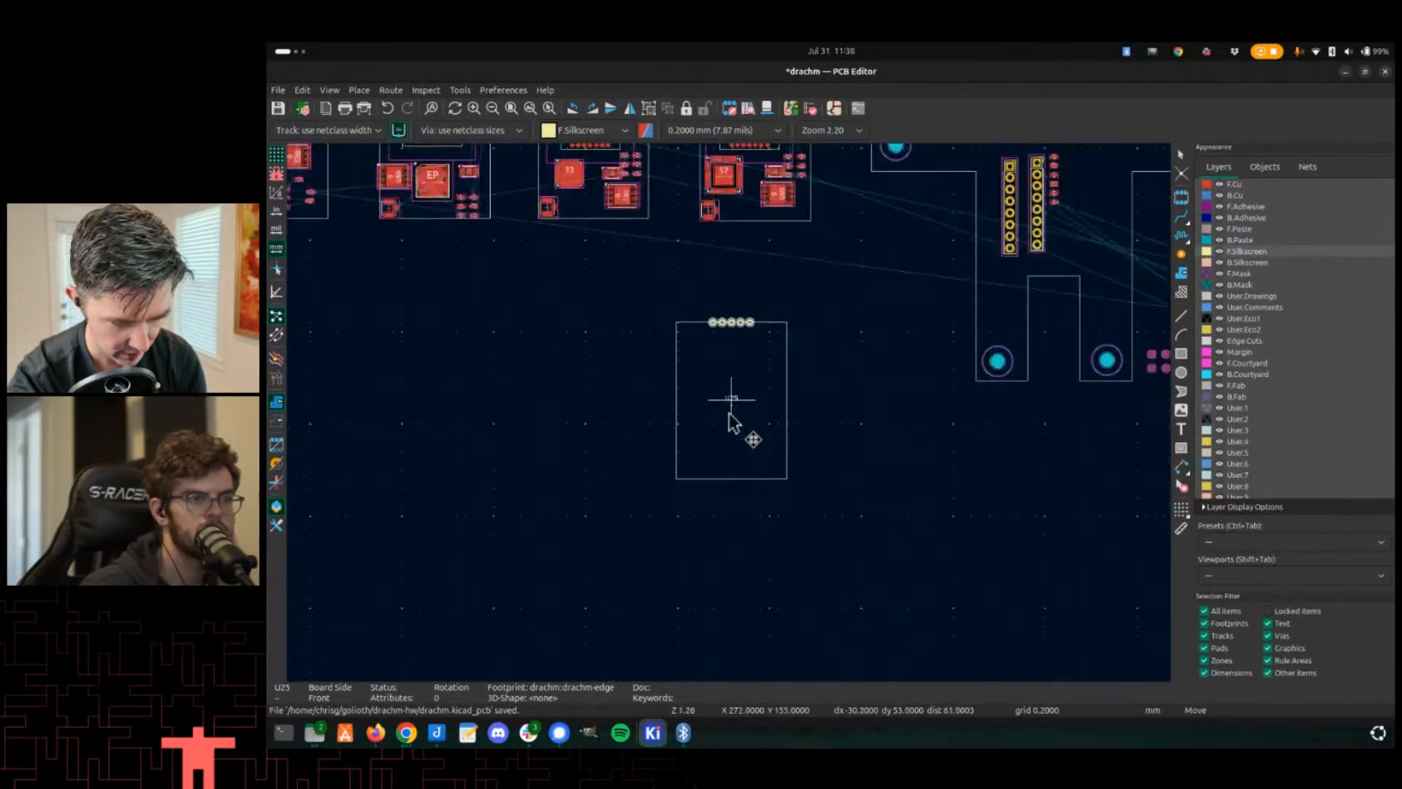
scroll(731, 414, down, 3)
scroll(726, 401, up, 5)
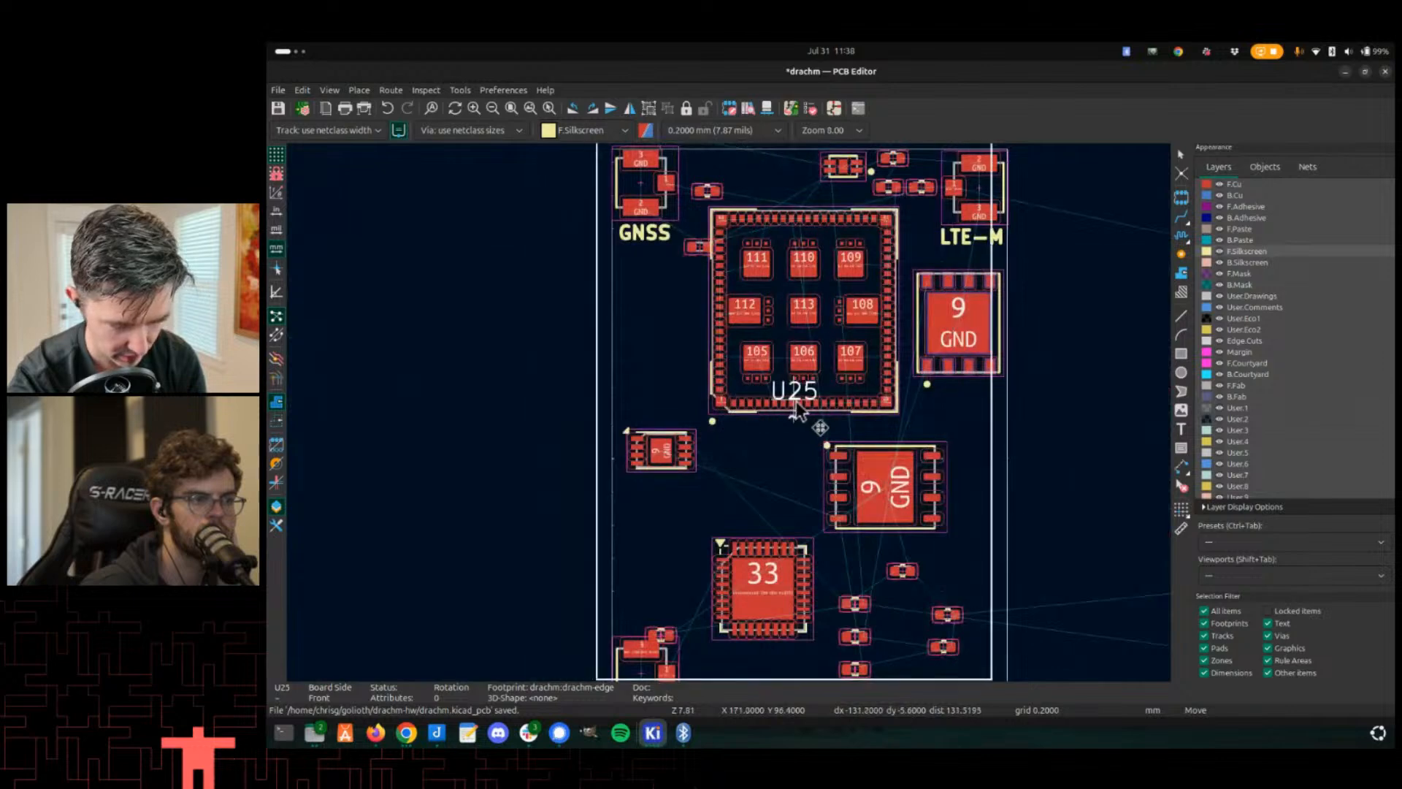
scroll(730, 453, up, 2)
right_click(705, 467)
mouse_move(803, 451)
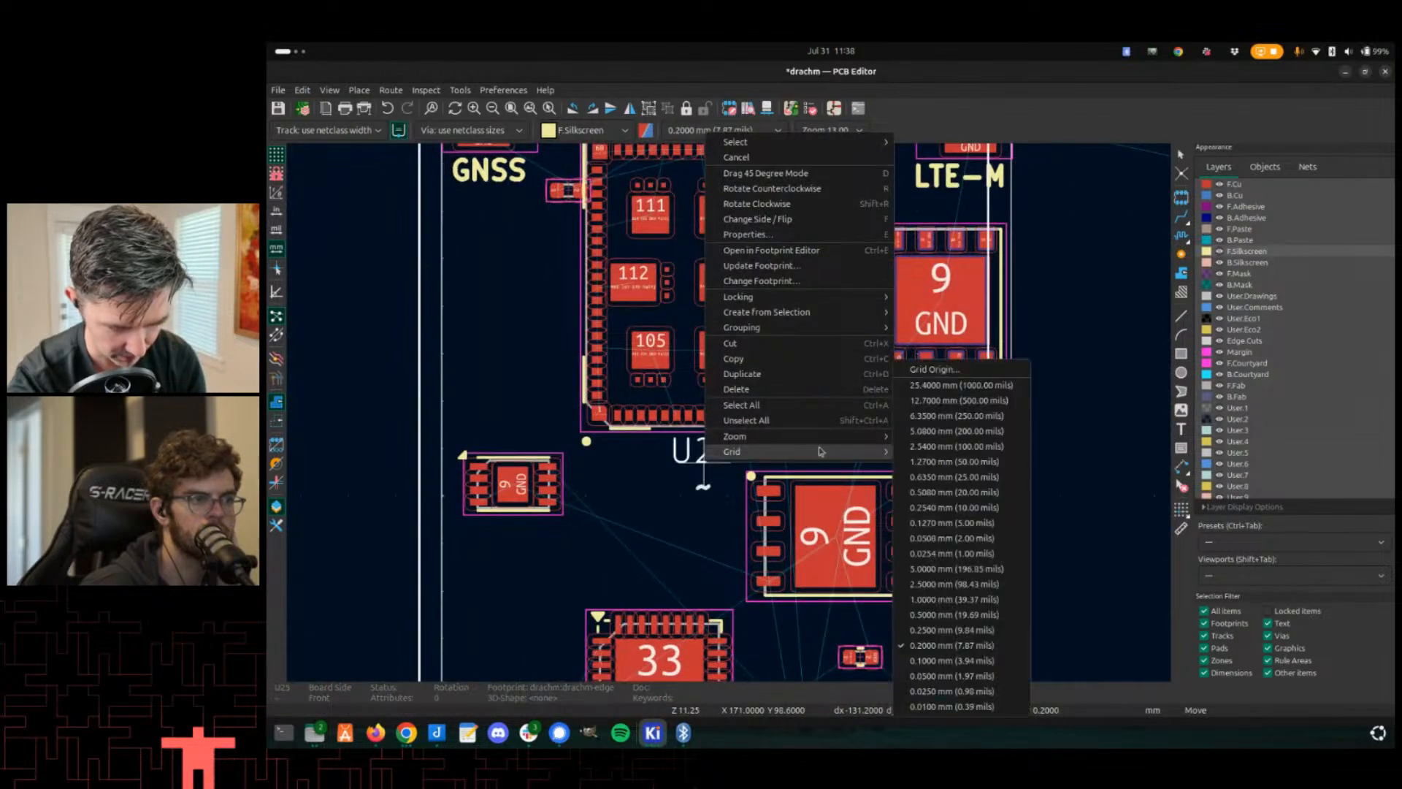
click(964, 599)
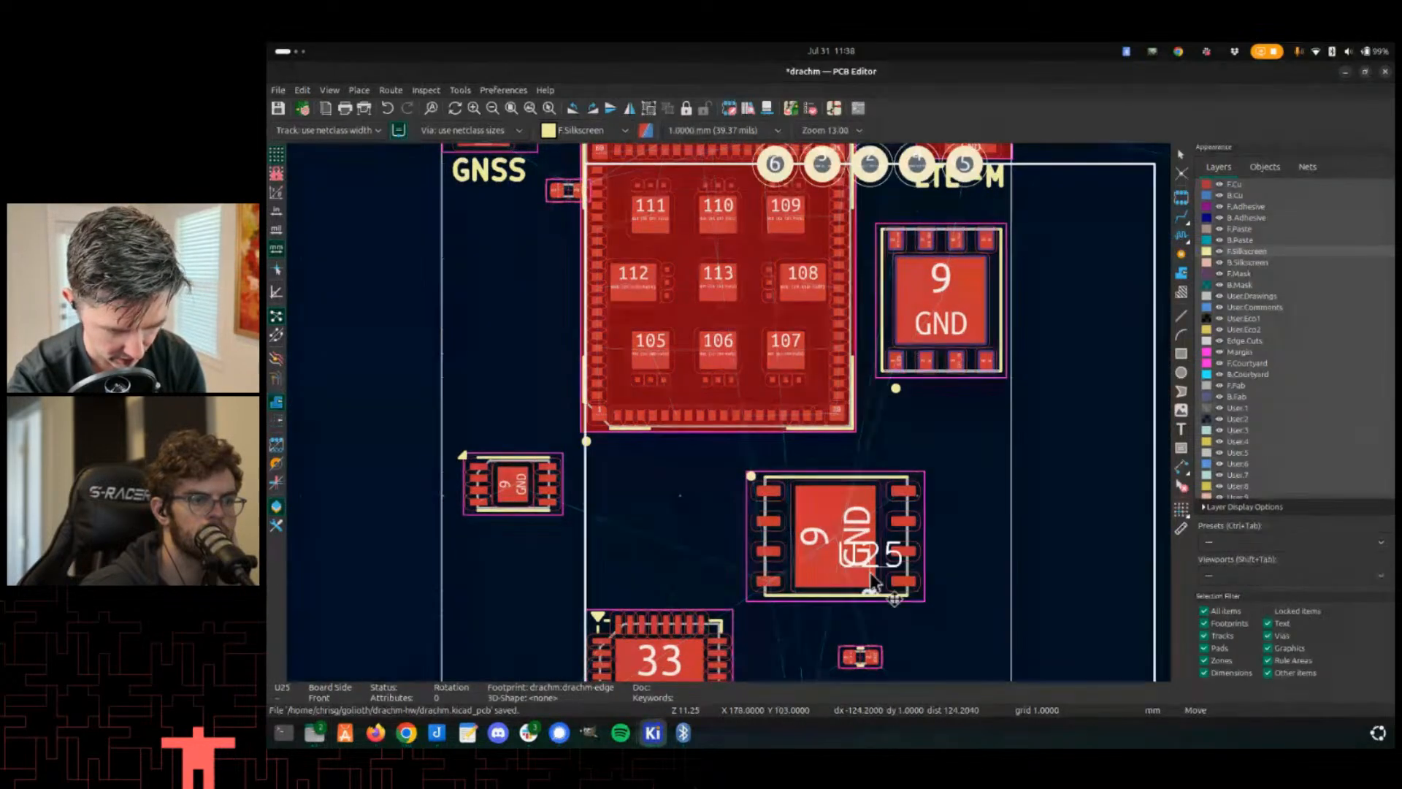
- Set the grid to 0.1000 mm and place the footprint with its pads along the Drachm-1 board's top edge
scroll(672, 502, down, 3)
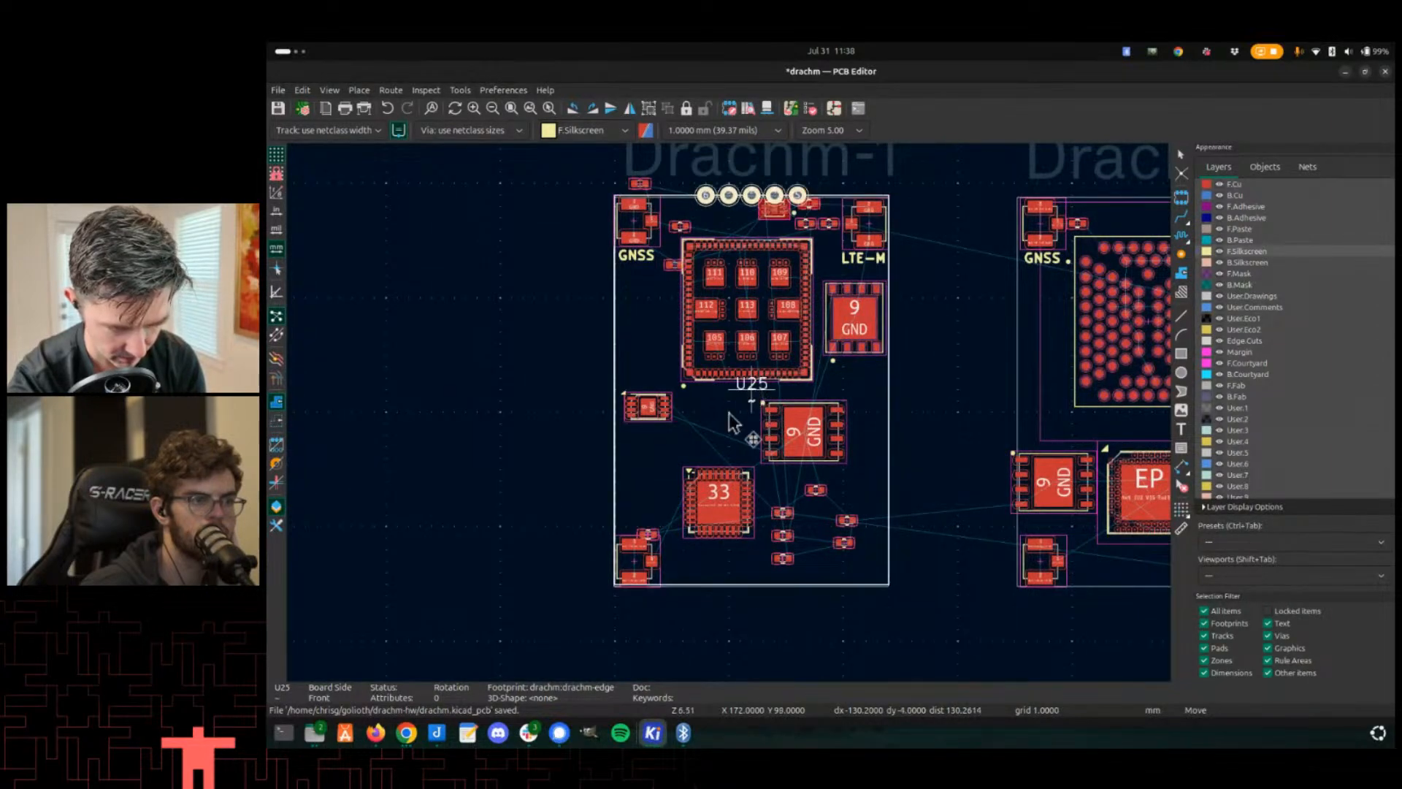
scroll(729, 413, up, 2)
scroll(723, 431, down, 3)
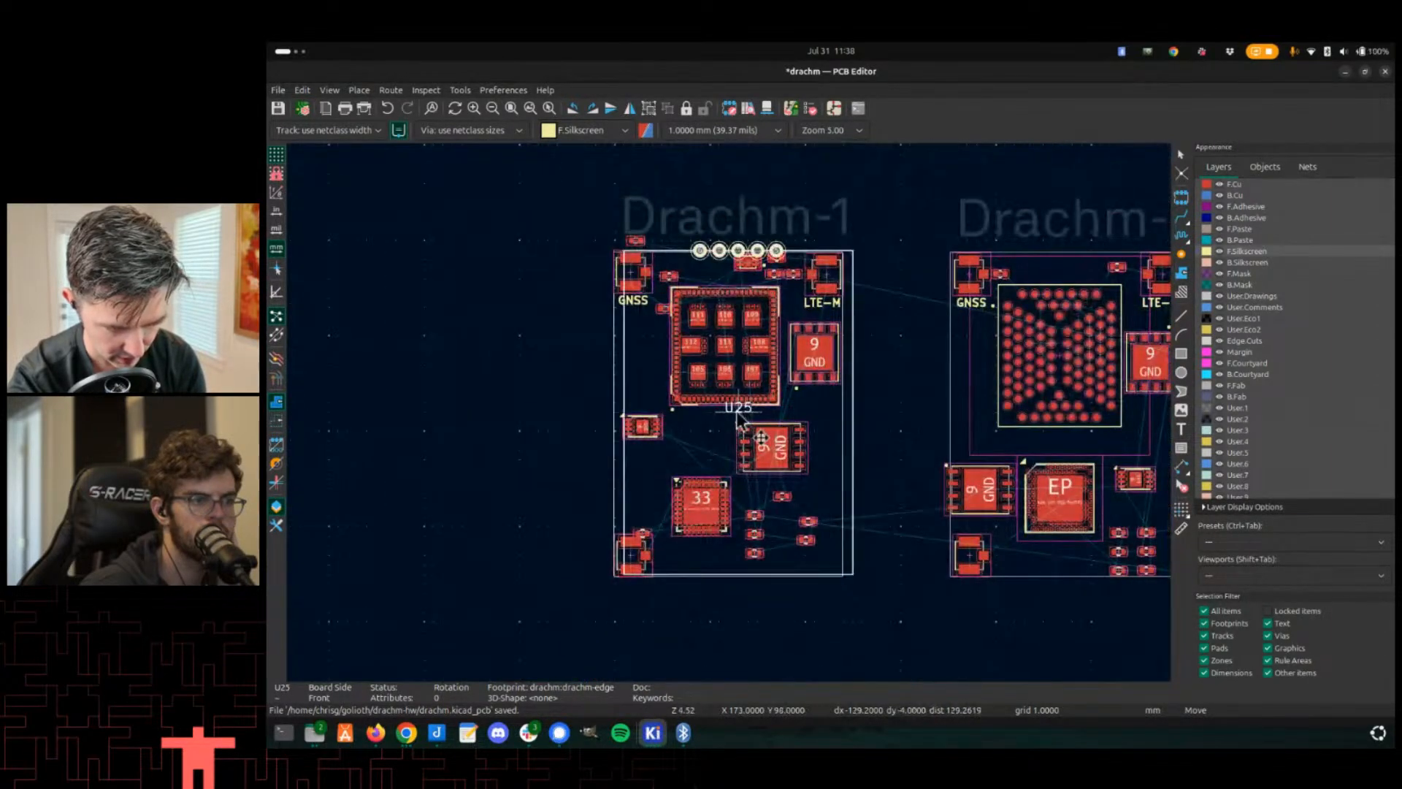
scroll(730, 411, up, 3)
right_click(729, 415)
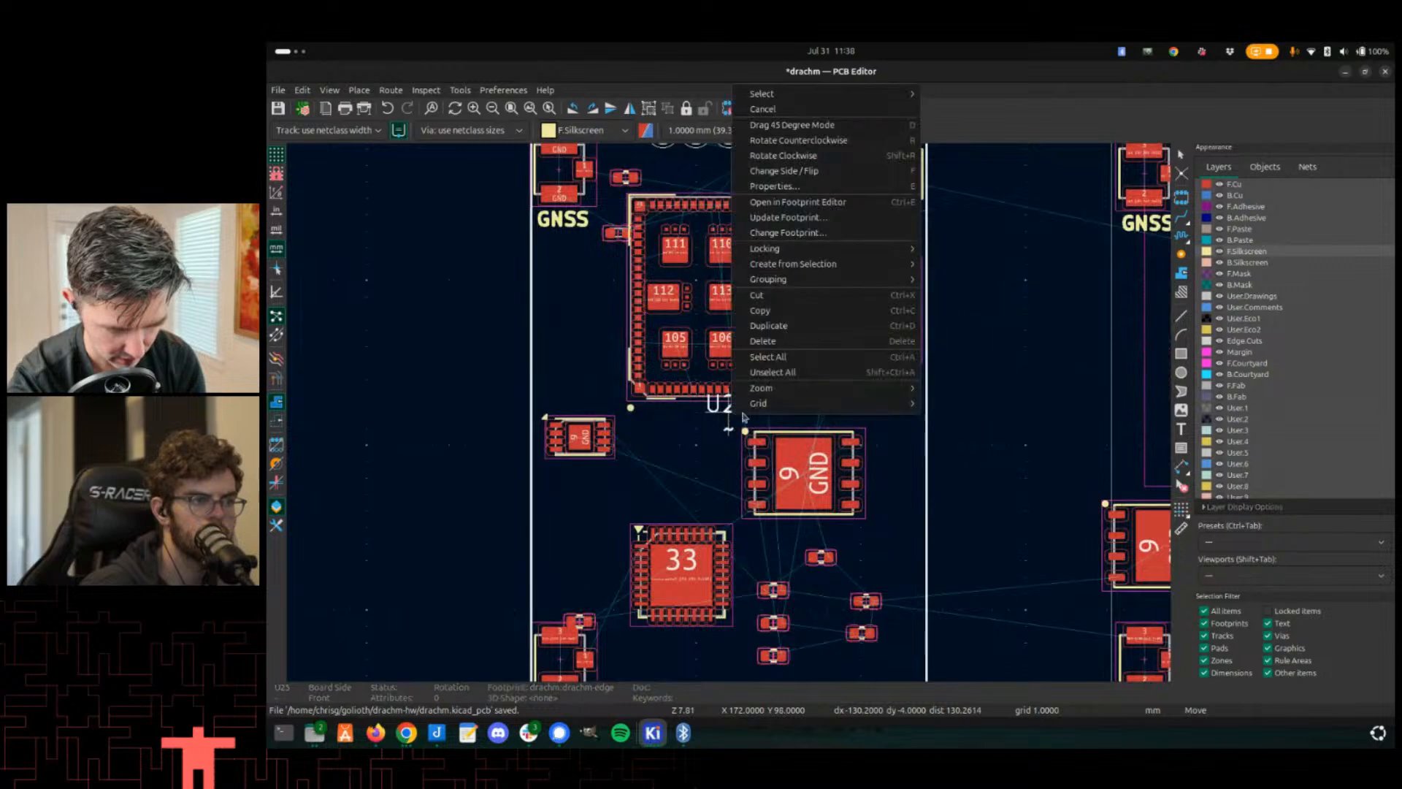
mouse_move(791, 404)
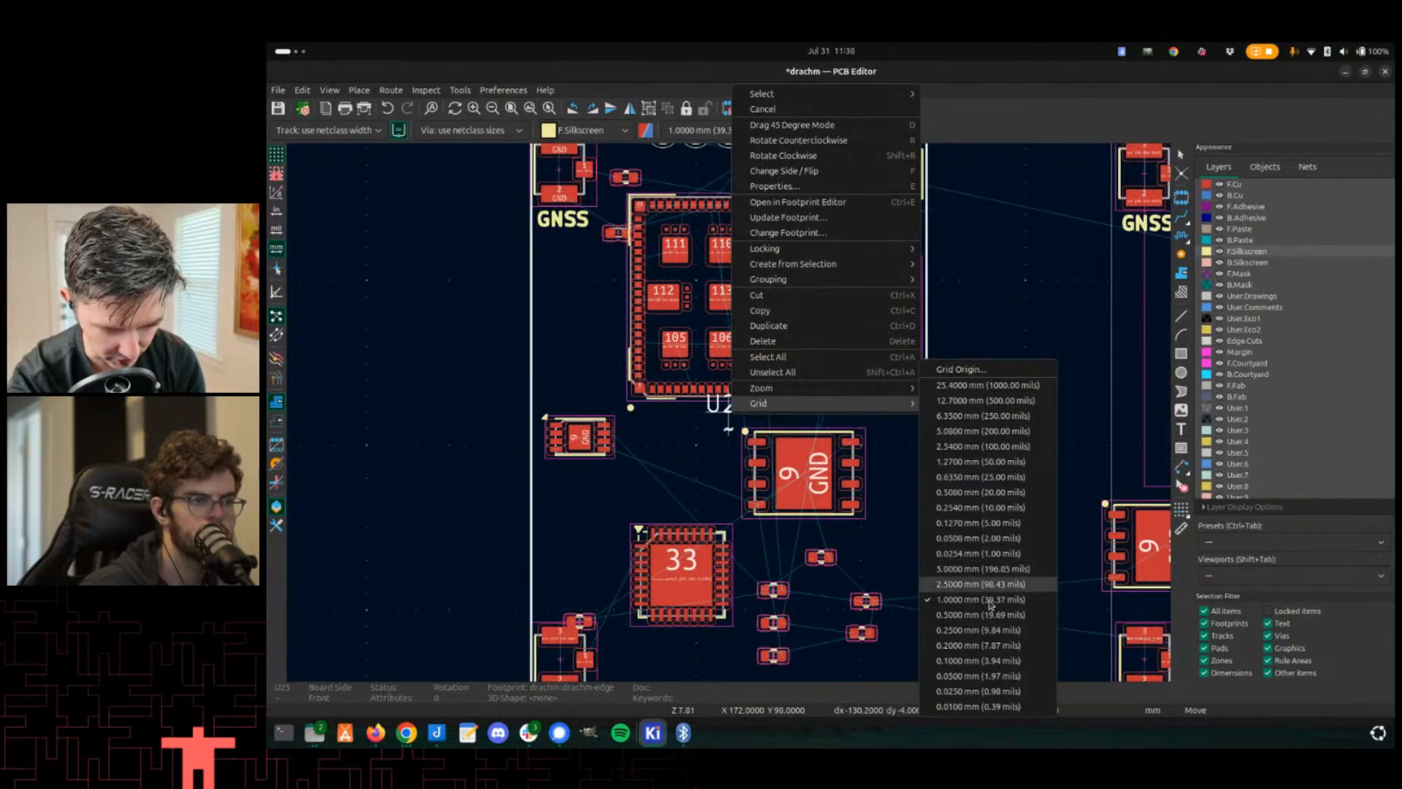
click(978, 660)
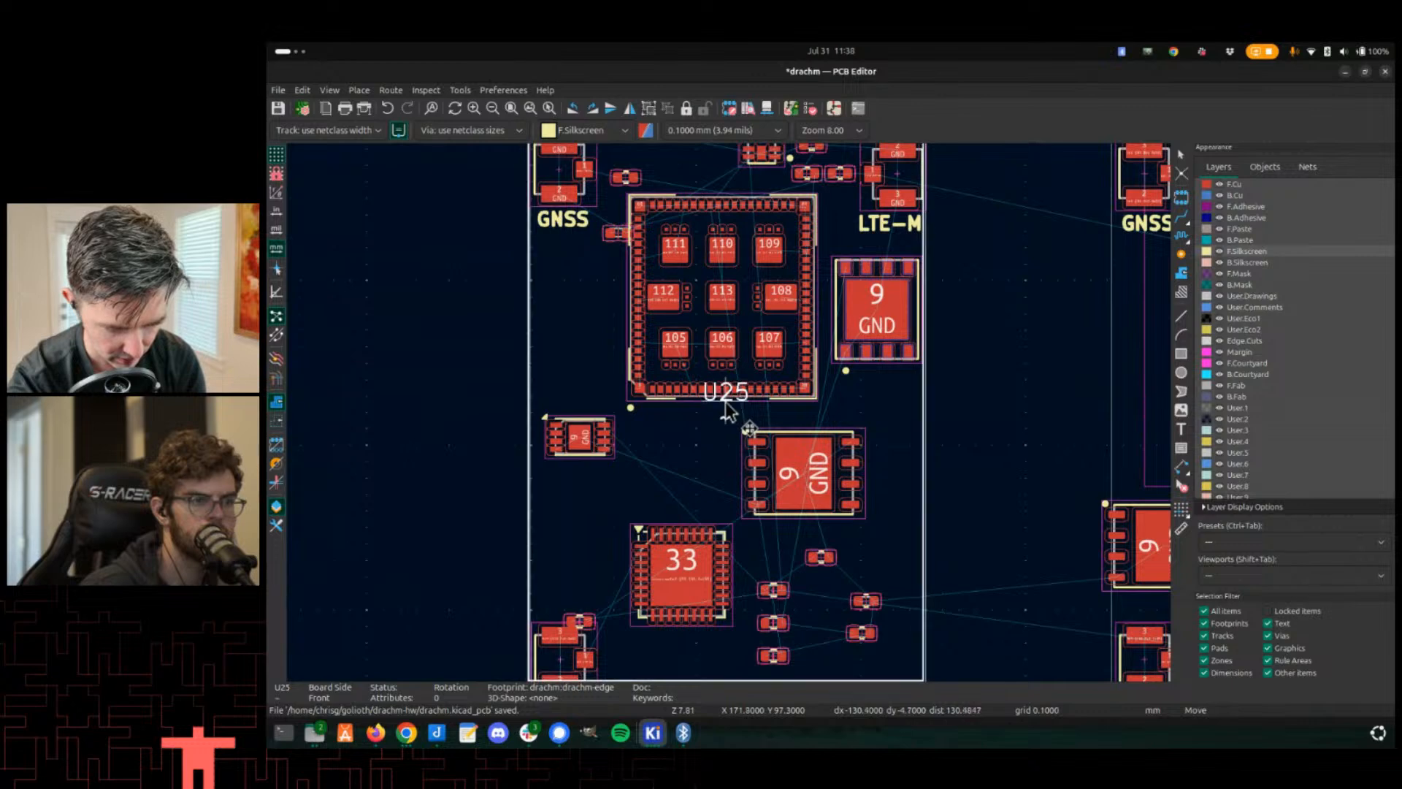
scroll(725, 411, up, 2)
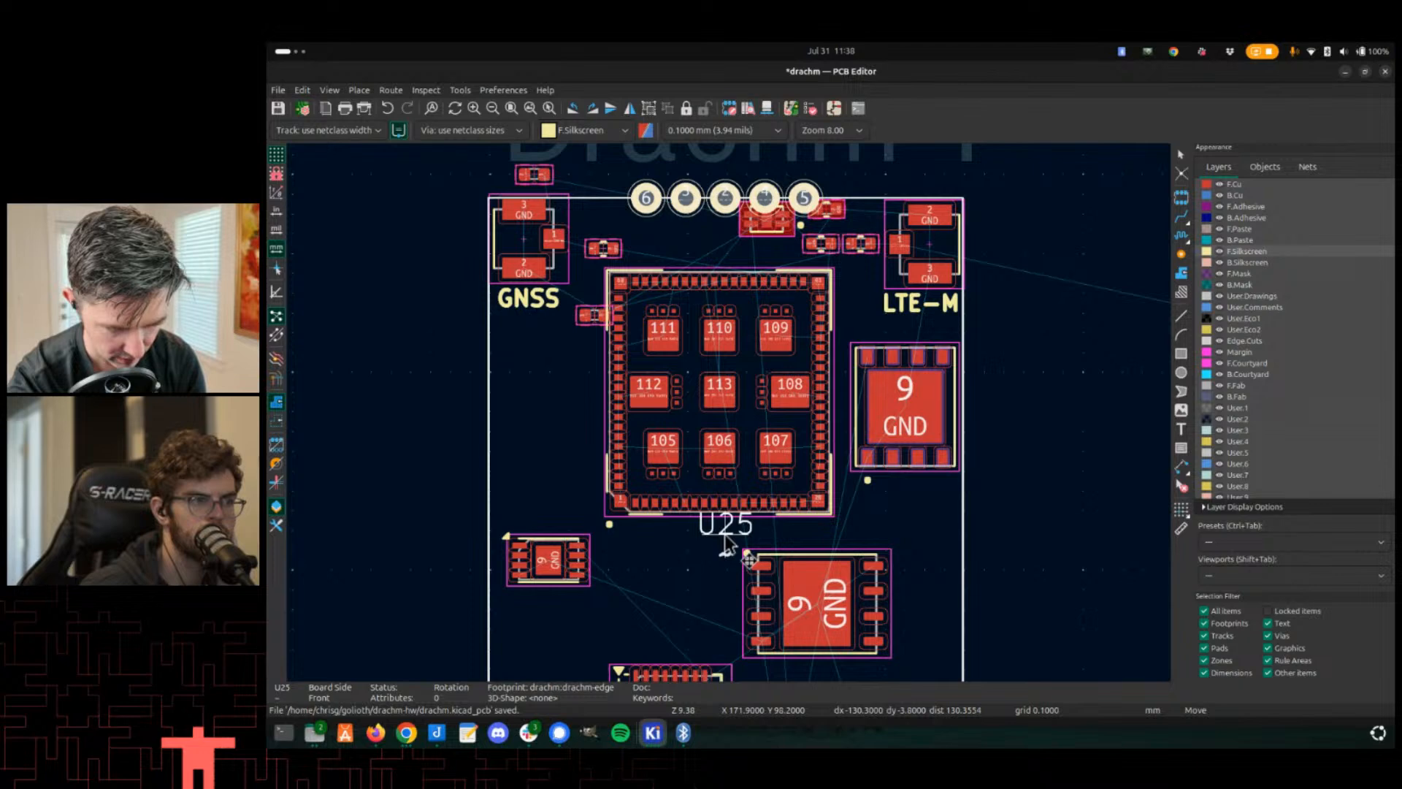
click(725, 533)
- Move the U25 footprint again to align its pad row with the board's top edge
scroll(737, 340, up, 4)
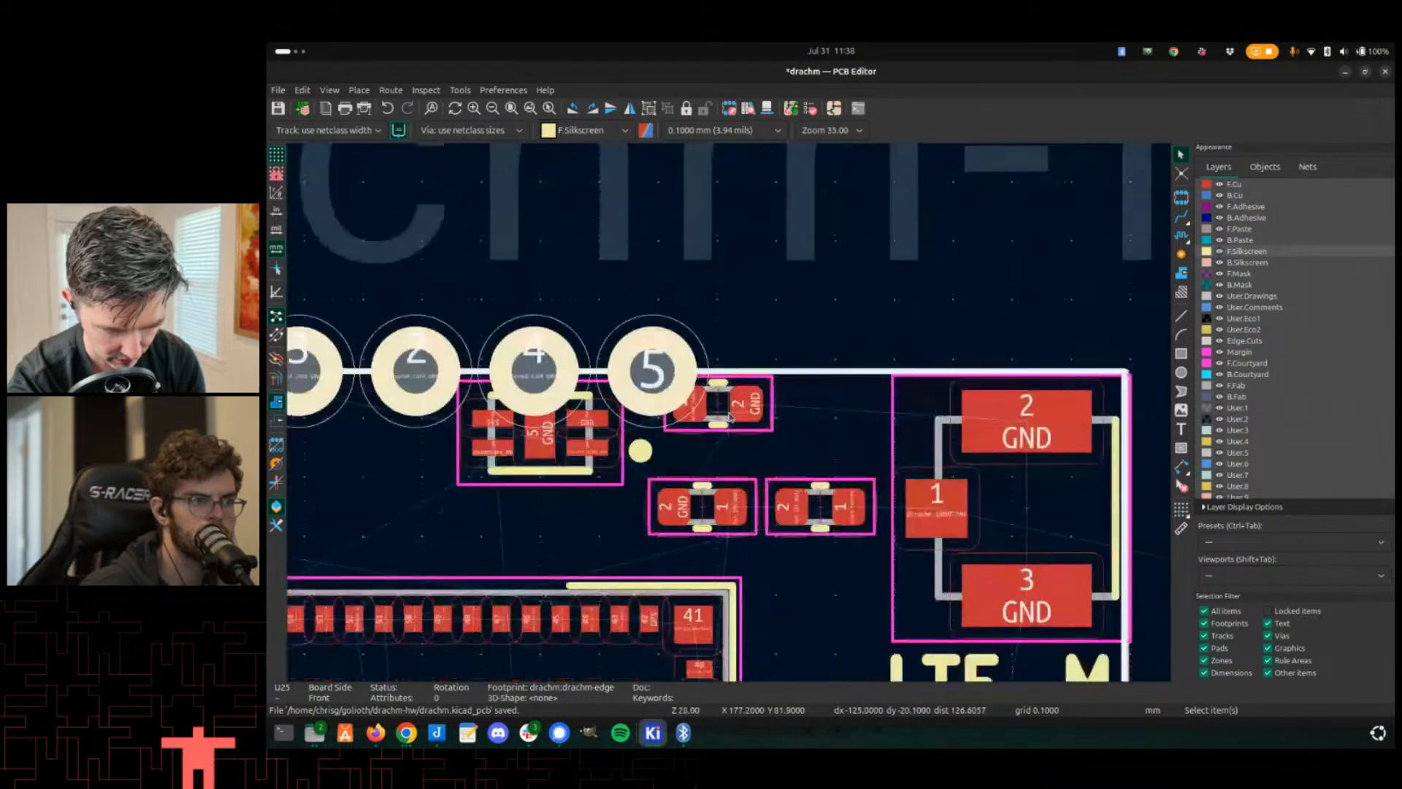
scroll(731, 418, up, 3)
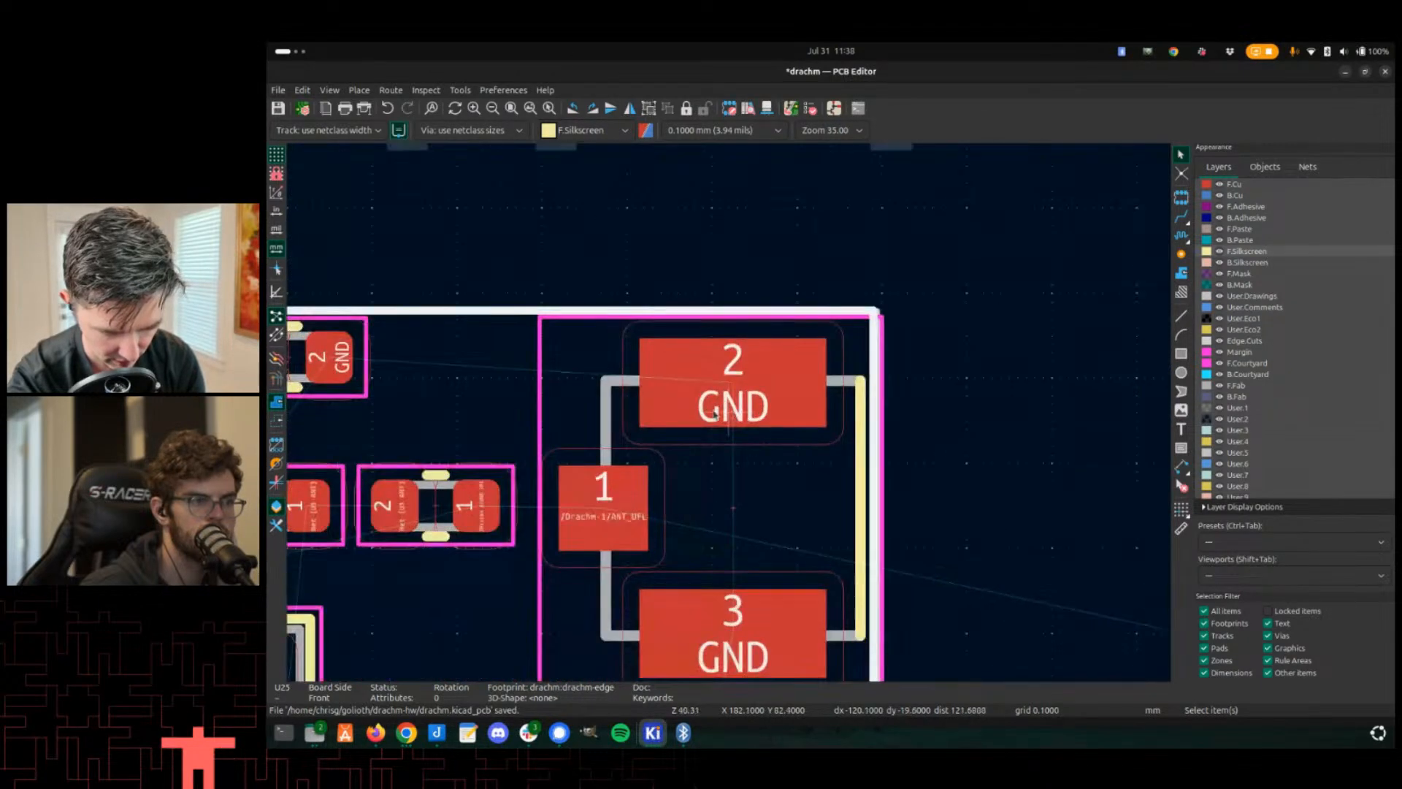
scroll(731, 418, up, 2)
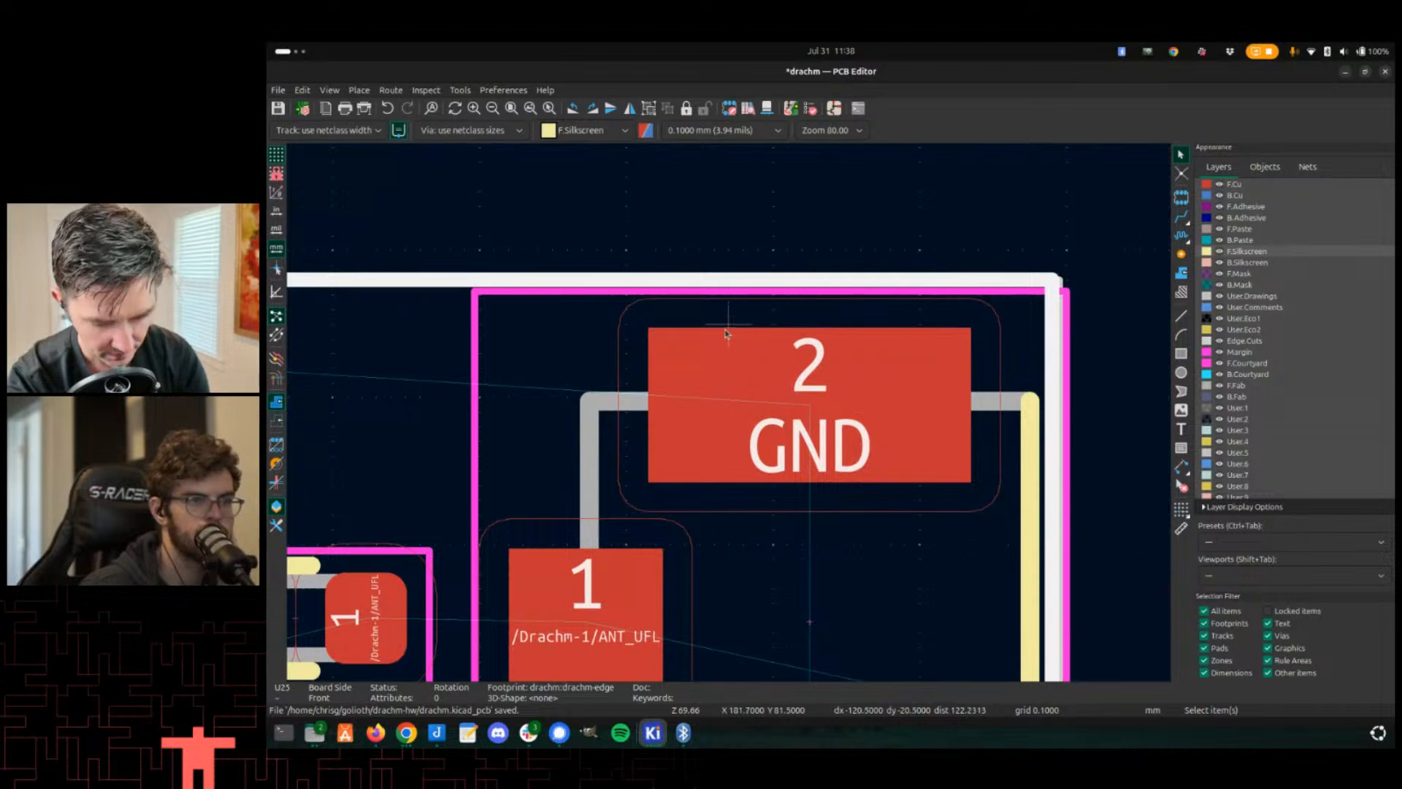
key(m)
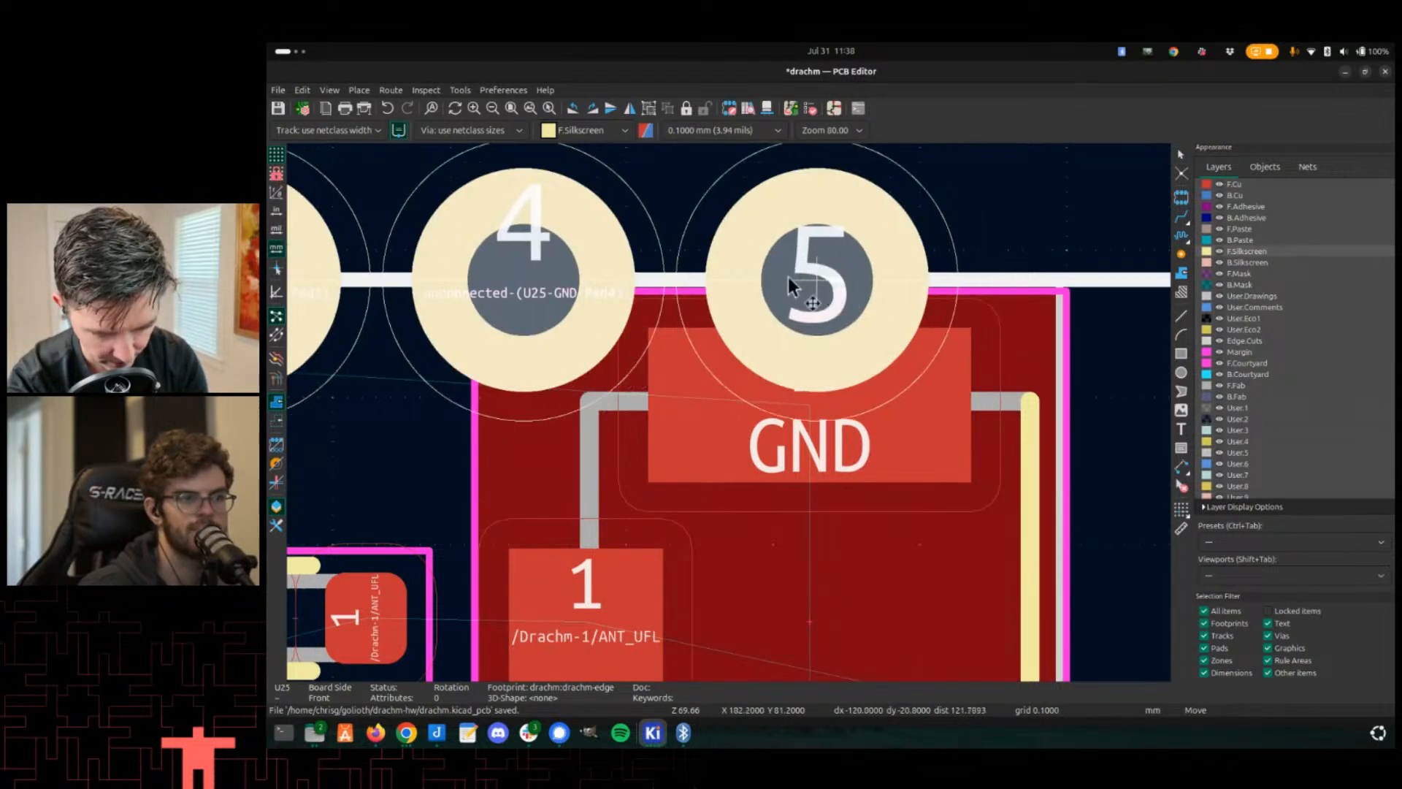
scroll(723, 409, down, 5)
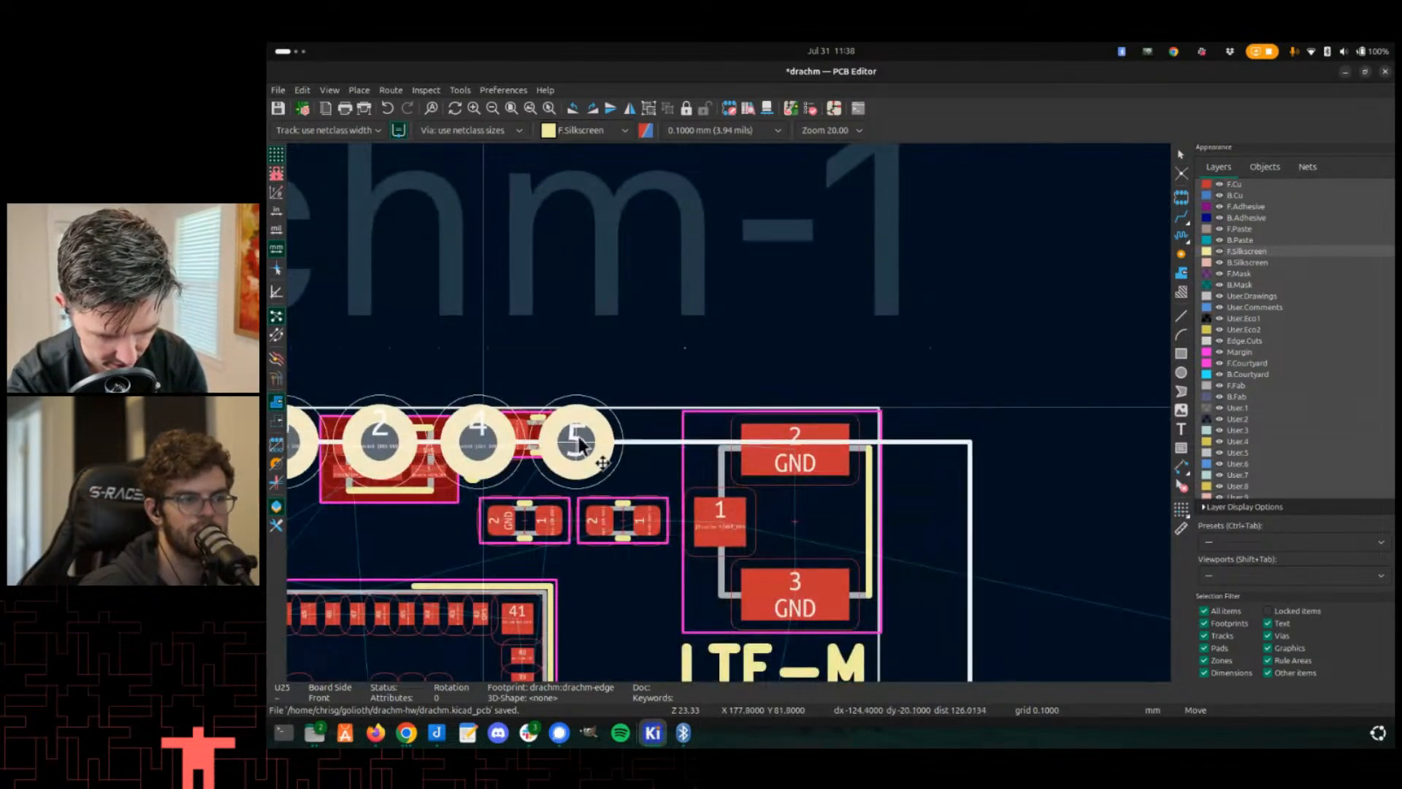
scroll(729, 449, down, 2)
click(767, 277)
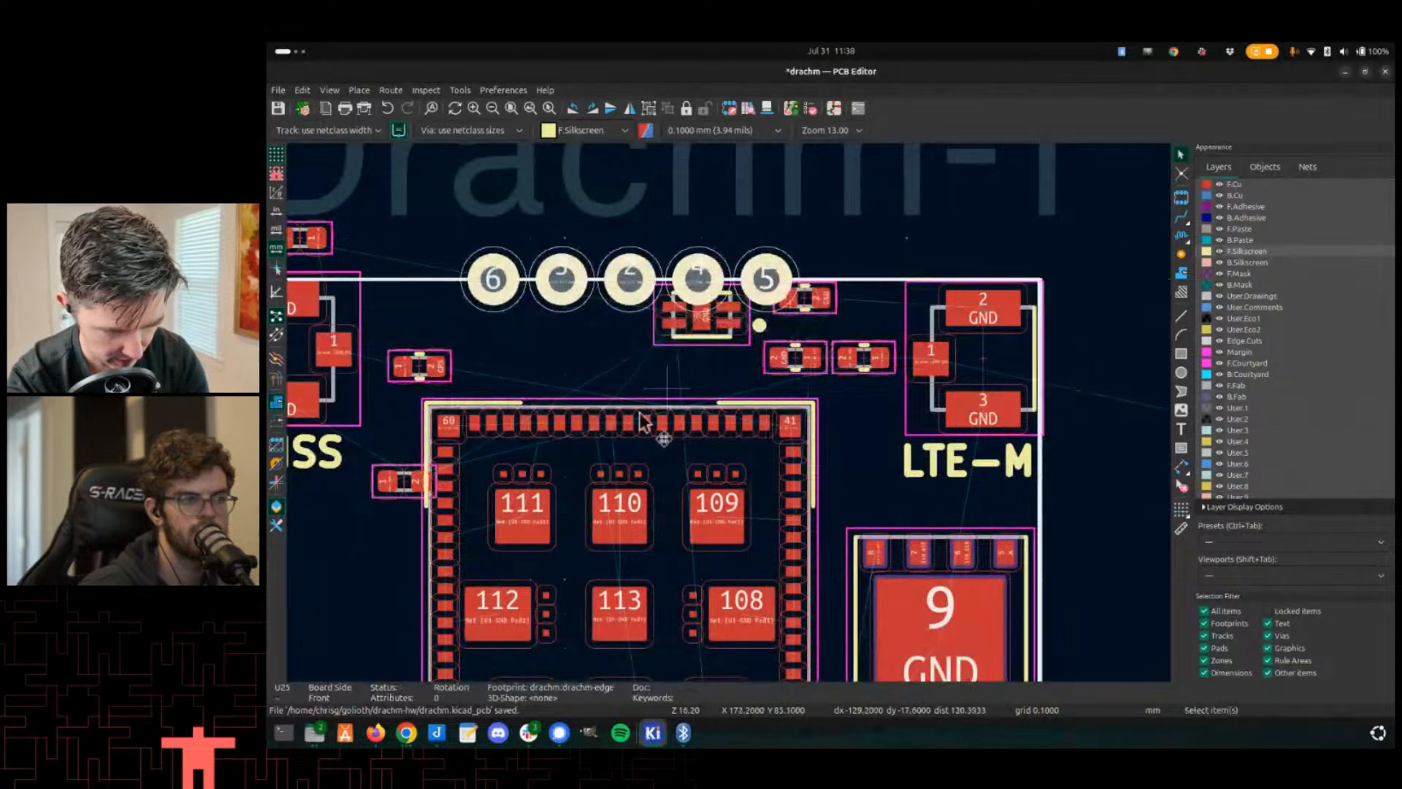
middle_drag(642, 418, 755, 390)
- Inspect the board's top-left Edge.Cuts outline corner near the GNSS antenna
scroll(681, 363, up, 8)
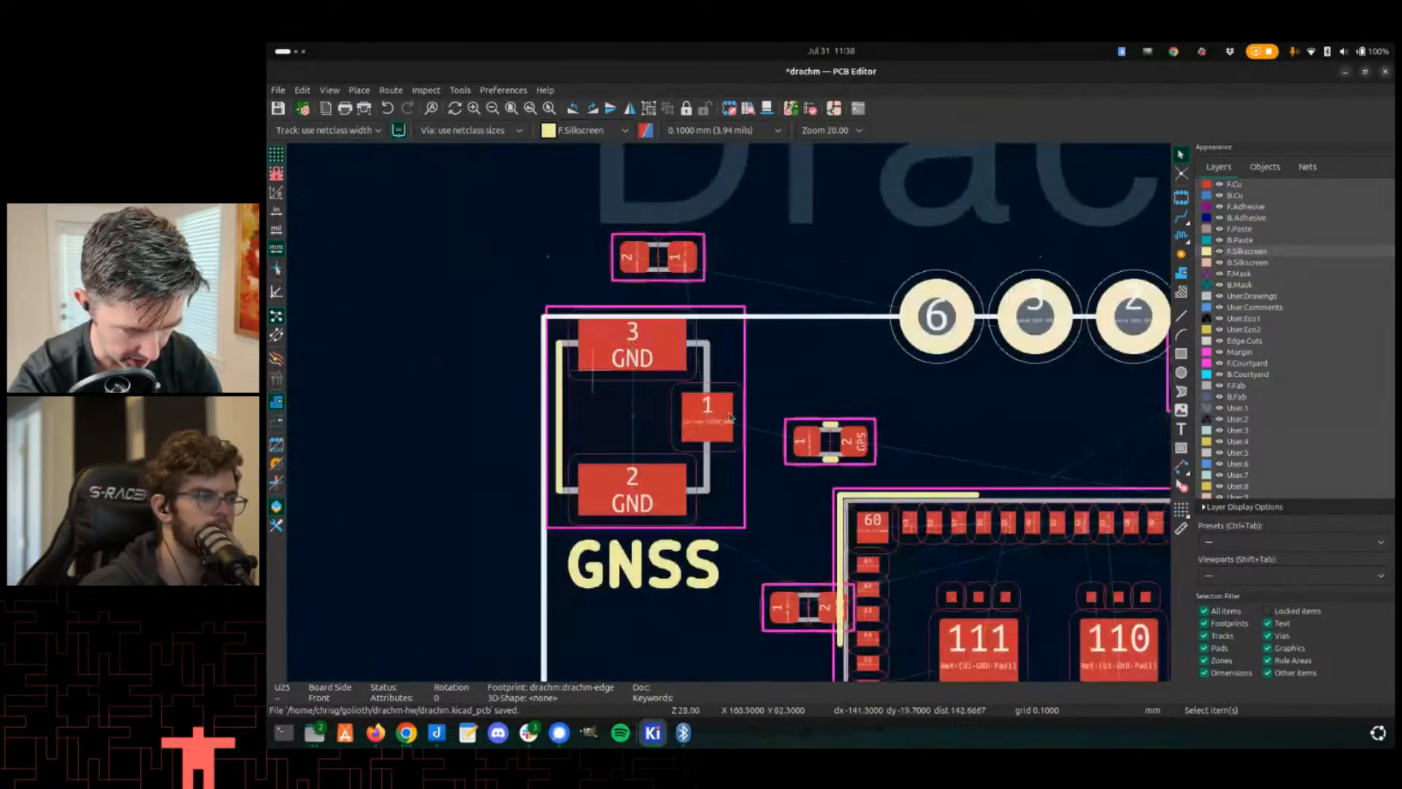
scroll(679, 363, down, 5)
scroll(731, 416, up, 3)
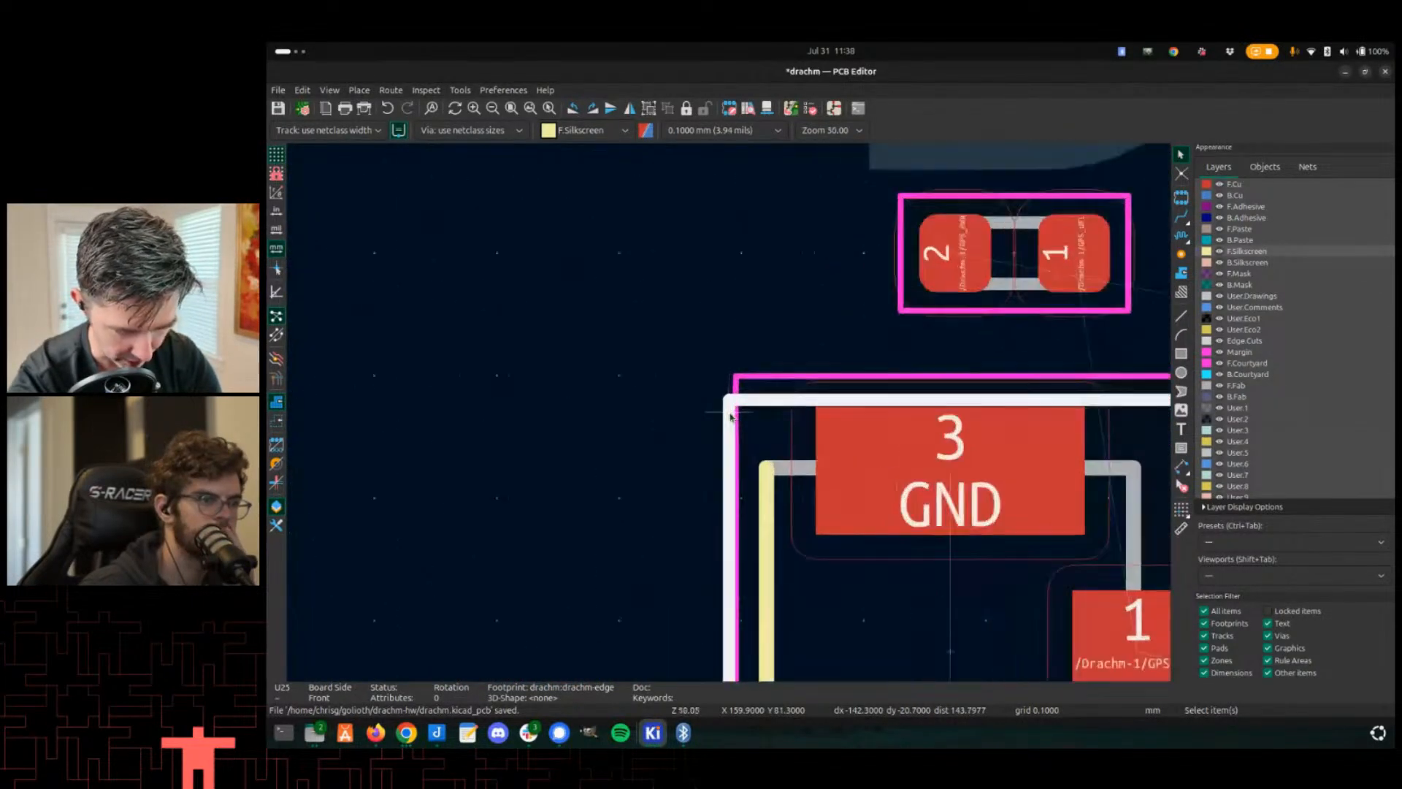
click(727, 429)
scroll(717, 460, down, 7)
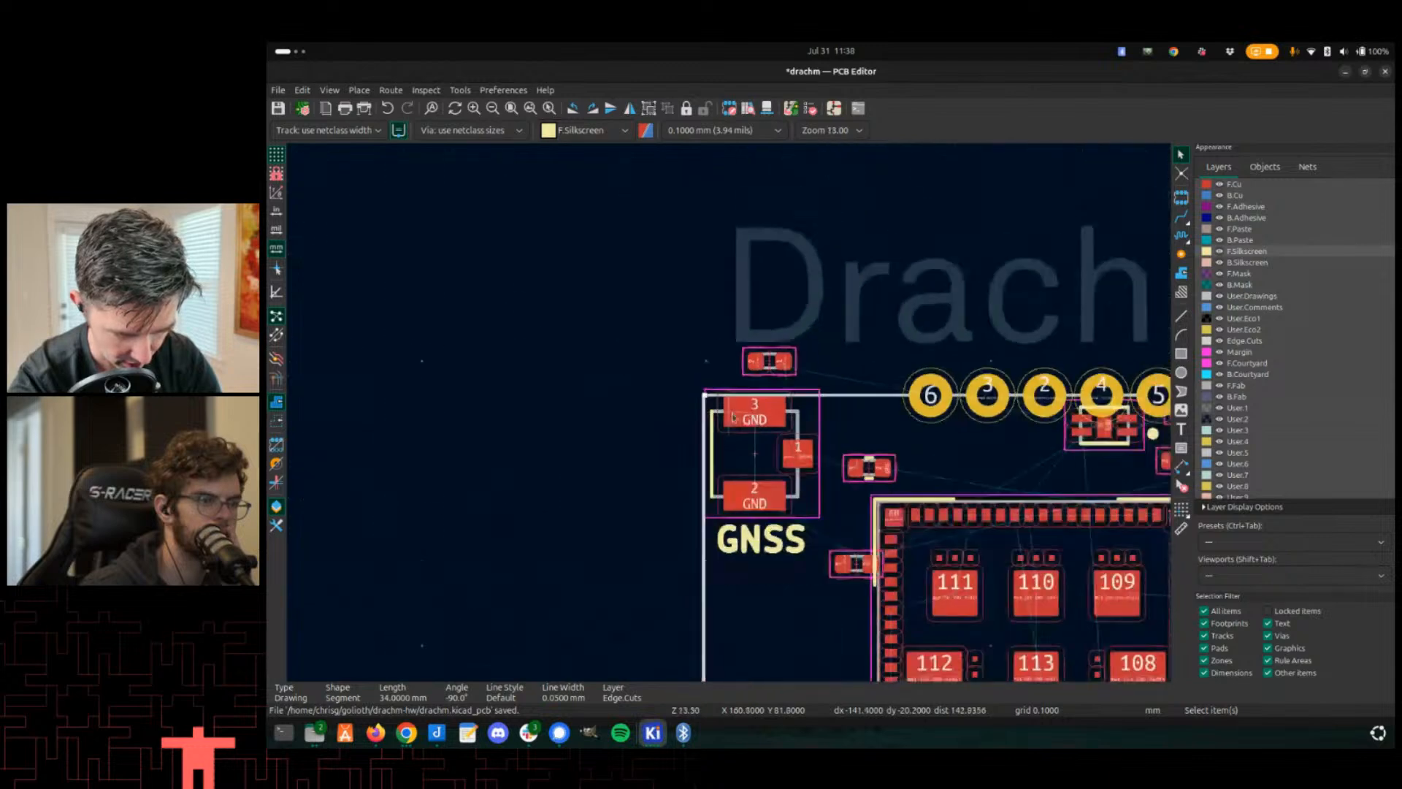
middle_drag(890, 486, 699, 153)
middle_drag(620, 553, 643, 325)
scroll(714, 401, up, 11)
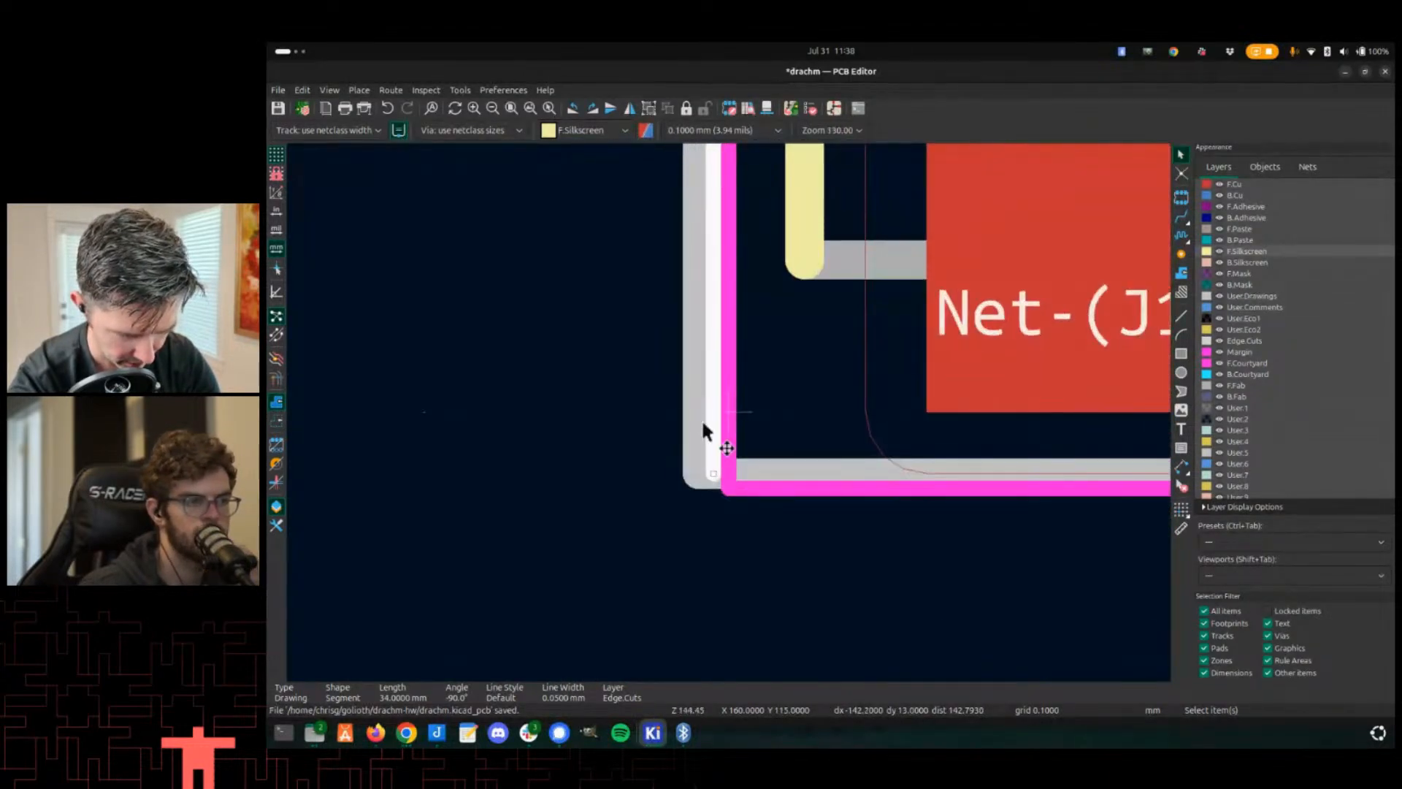
- Examine the Drachm-1 board's top-left edge and the nearby antenna connector pads up close
click(679, 467)
scroll(712, 438, down, 4)
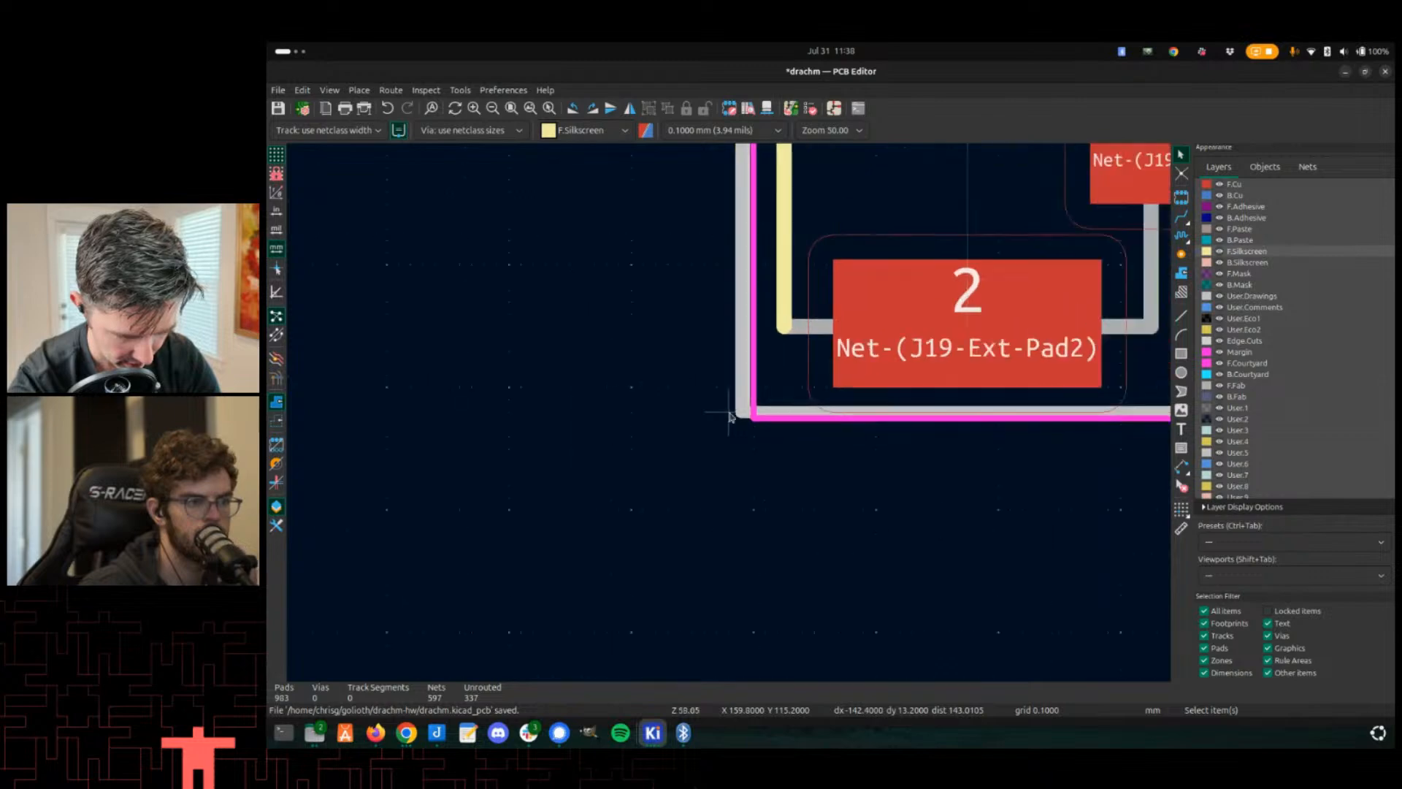
click(774, 393)
scroll(770, 387, down, 5)
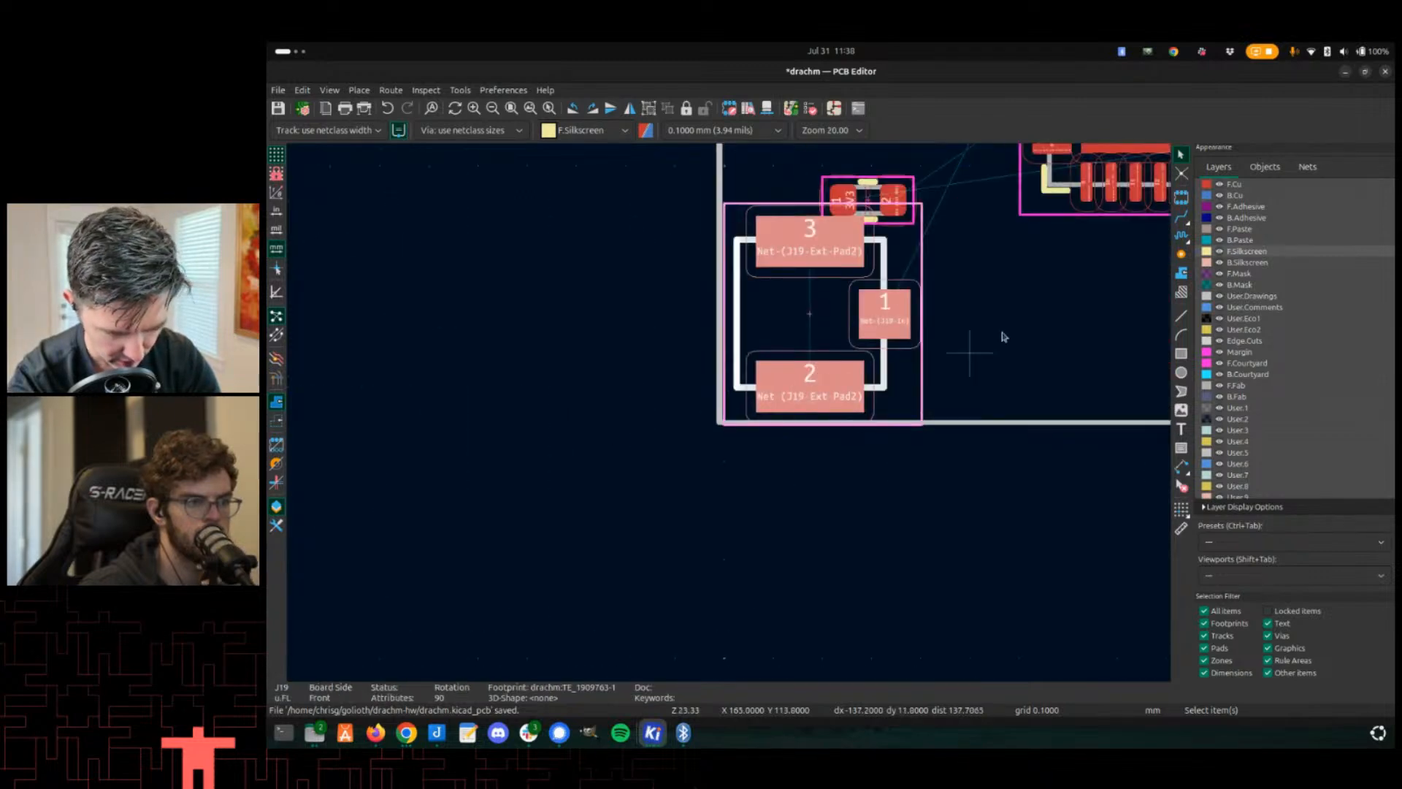
key(Escape)
scroll(726, 416, down, 8)
scroll(730, 418, up, 8)
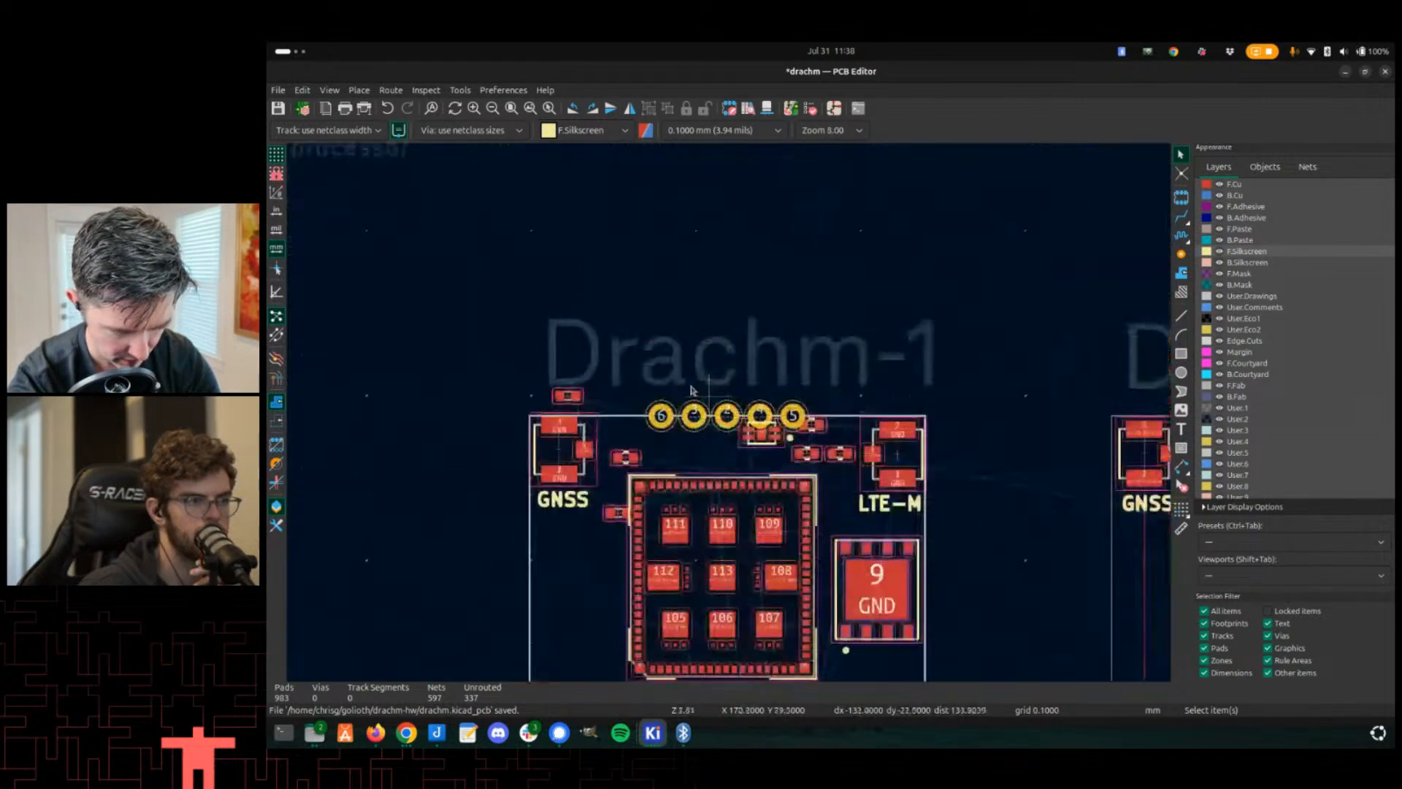
- Reposition the U25 footprint slightly along the Drachm-1 board's top edge
click(752, 422)
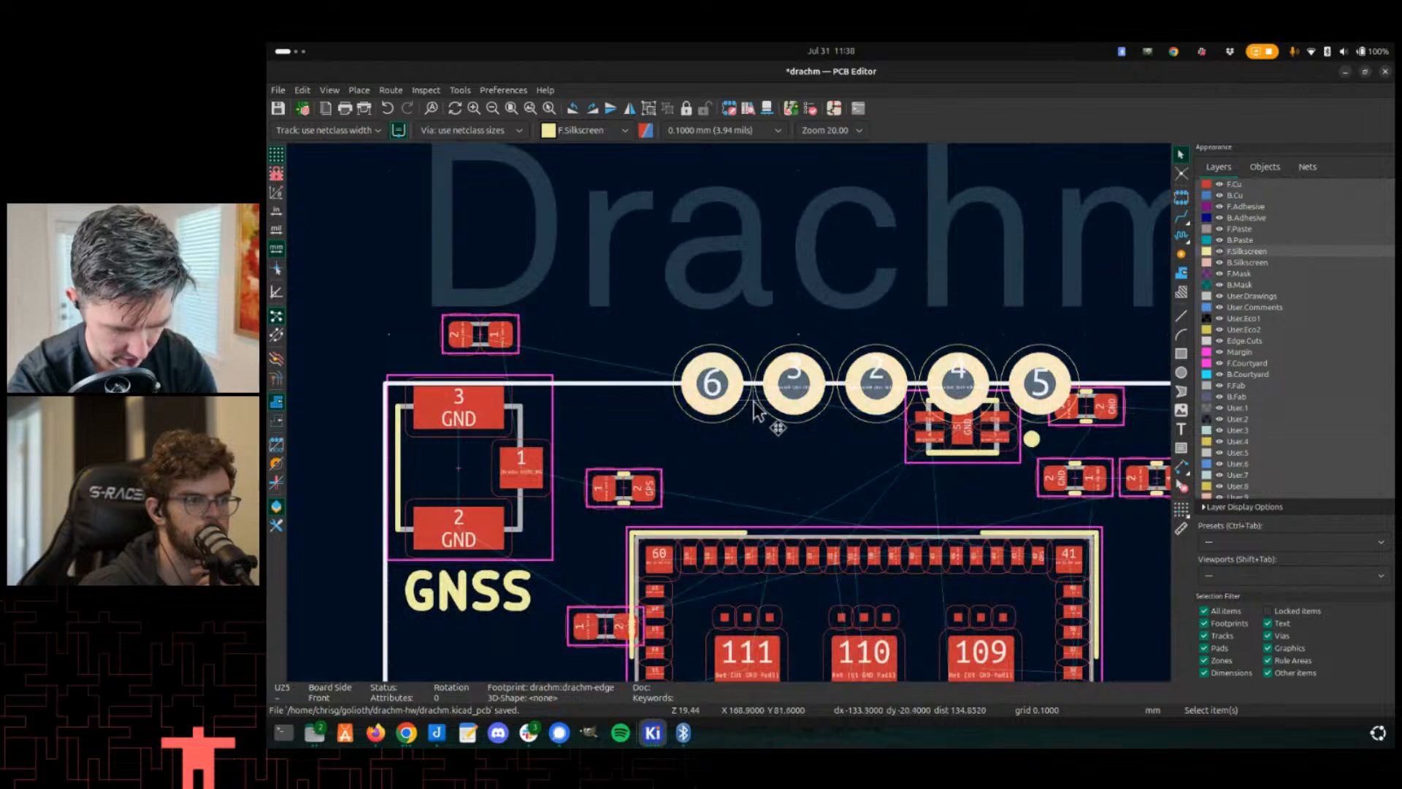
key(m)
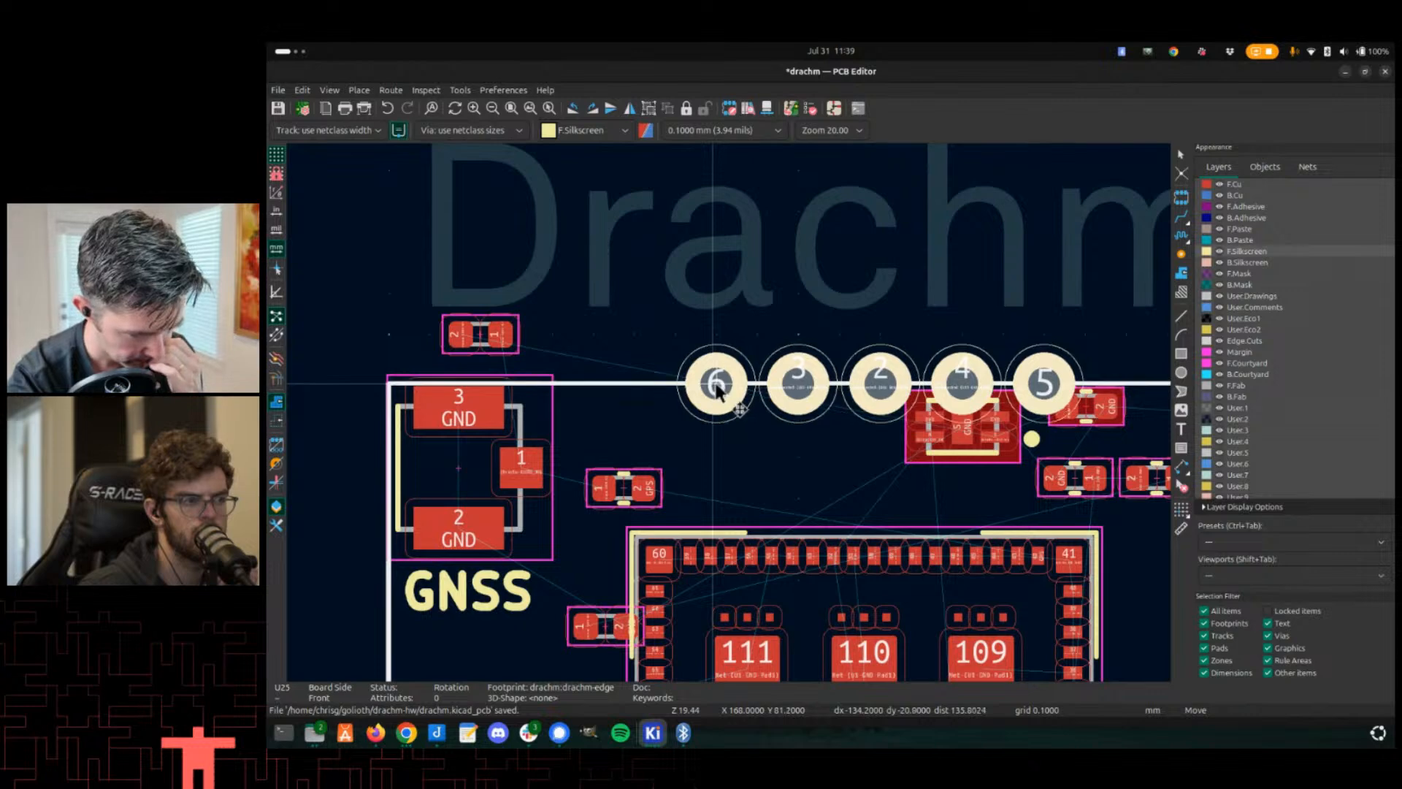
click(712, 387)
scroll(720, 401, down, 6)
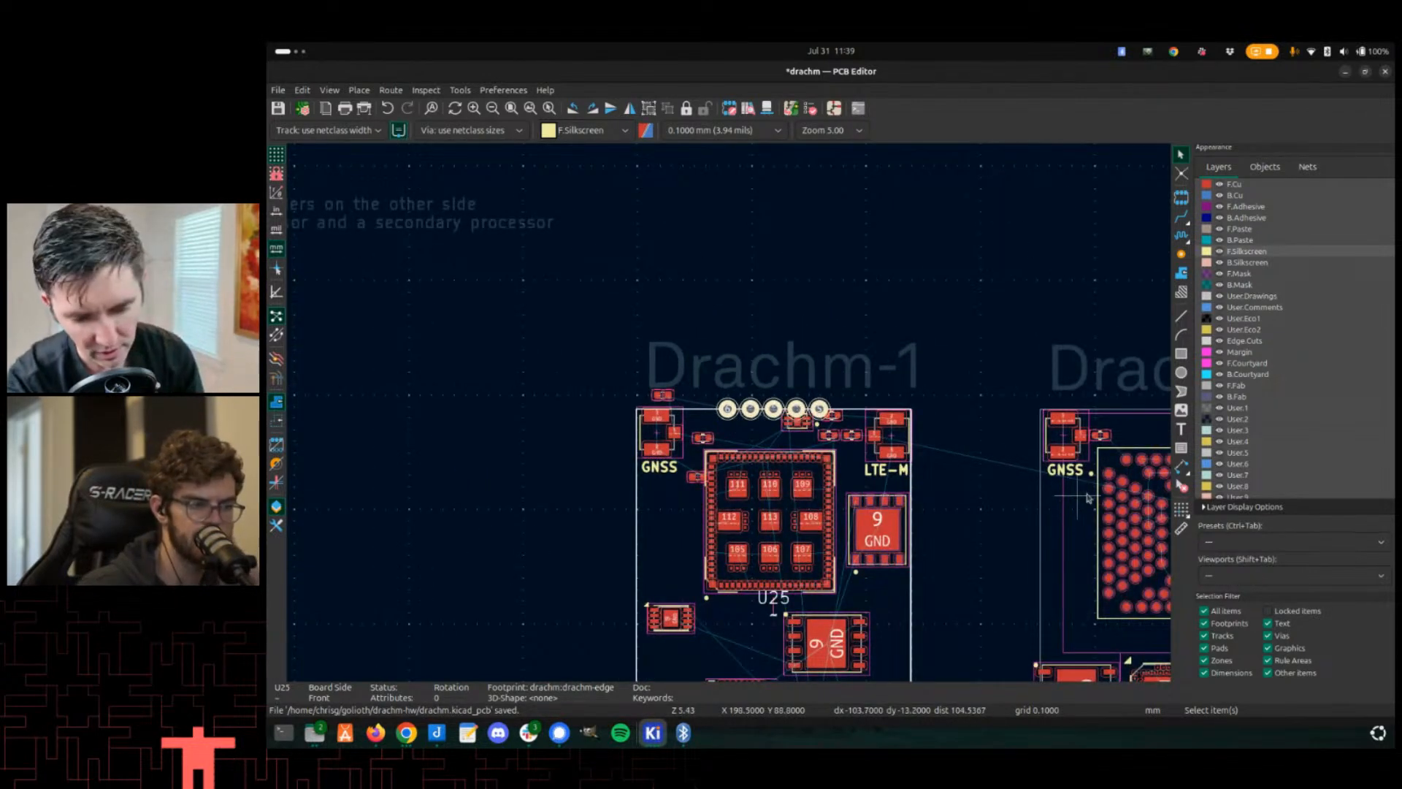
middle_drag(696, 446, 740, 351)
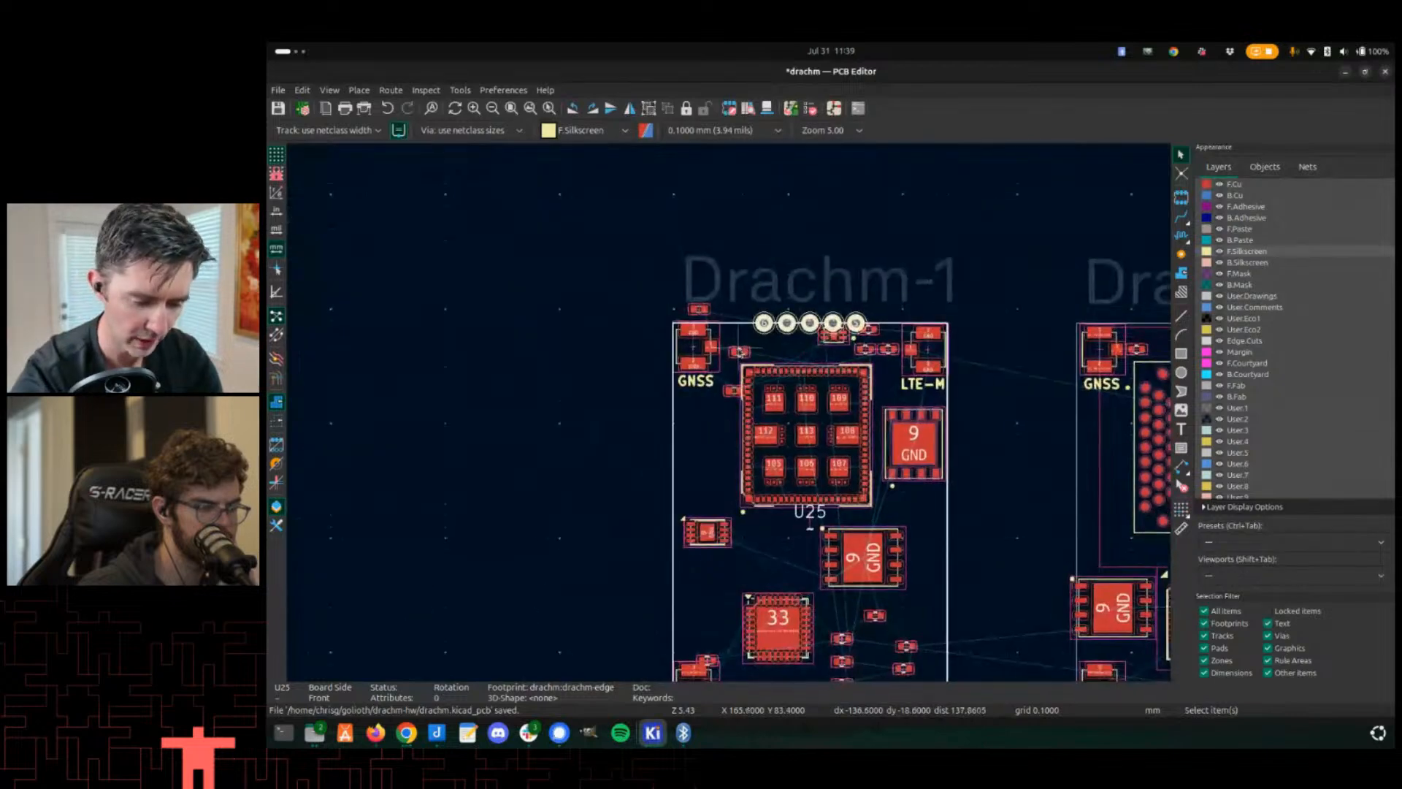
middle_drag(690, 485, 612, 399)
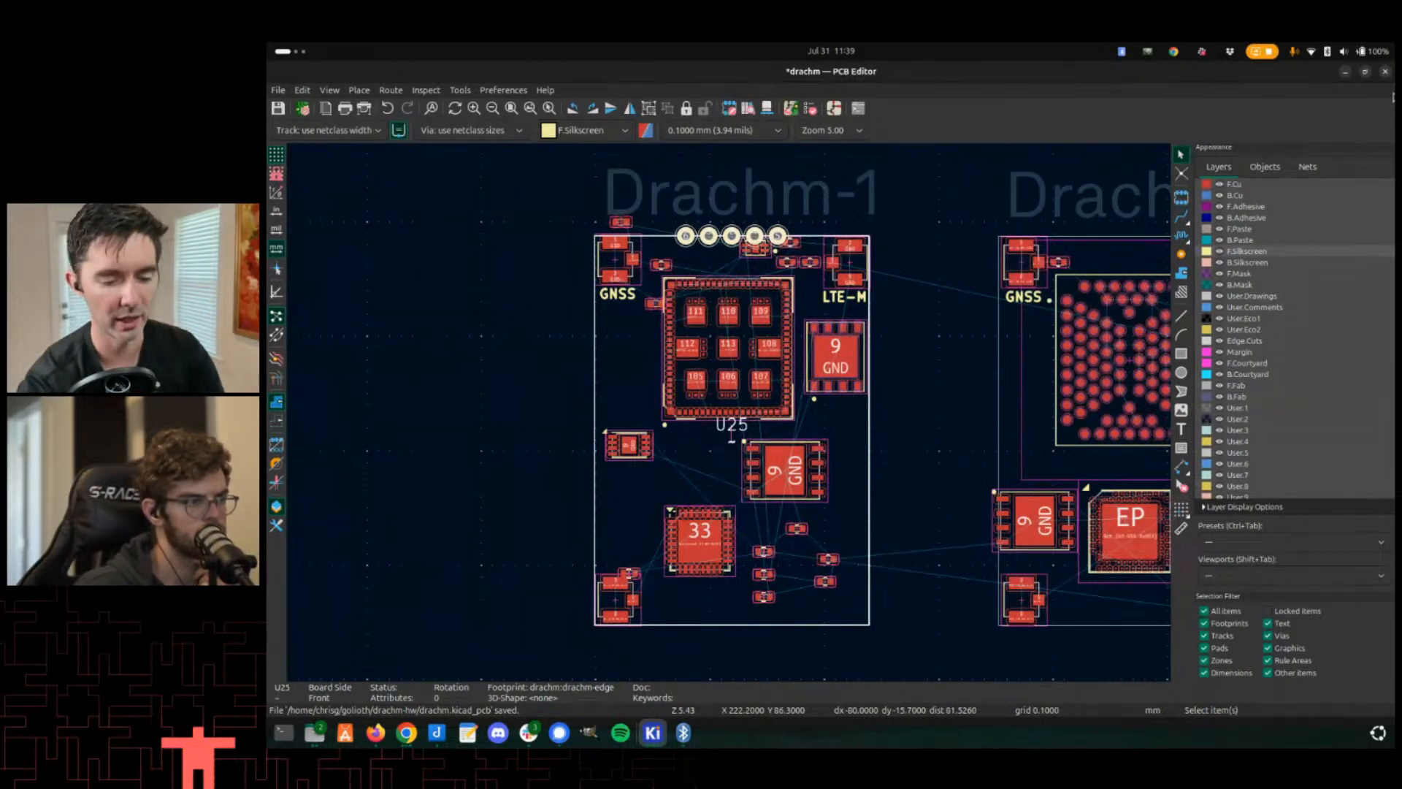
right_click(512, 529)
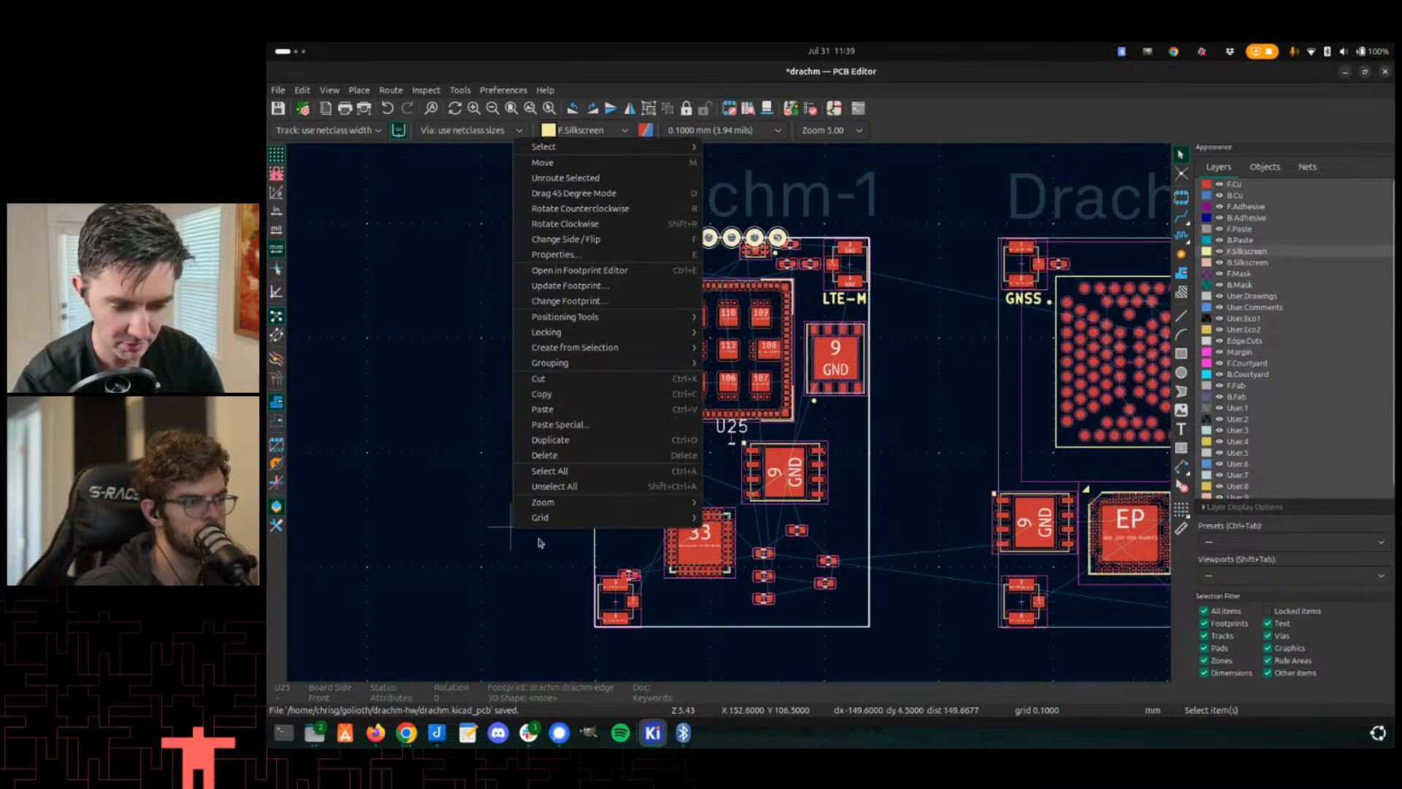
mouse_move(544, 517)
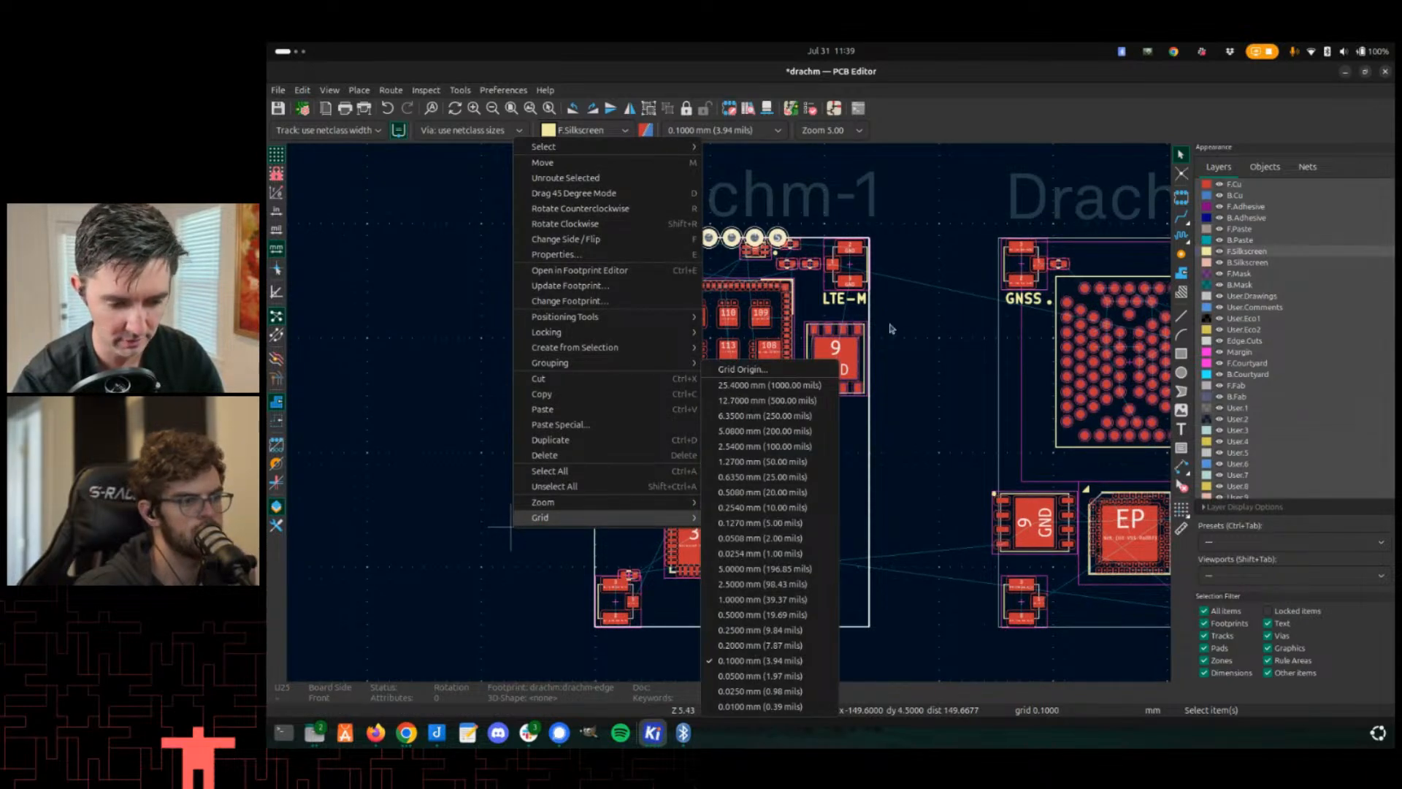
key(ctrl+s)
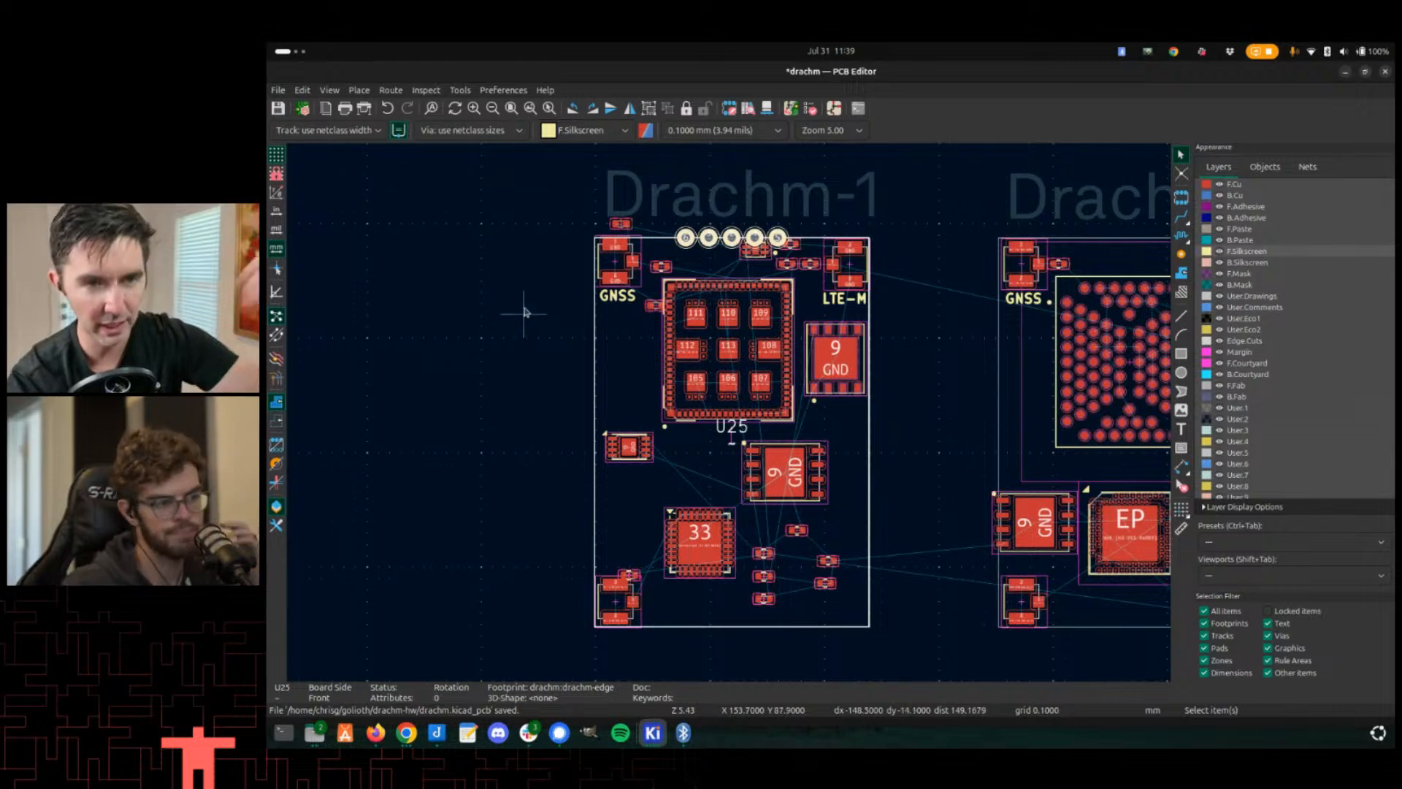
right_click(531, 537)
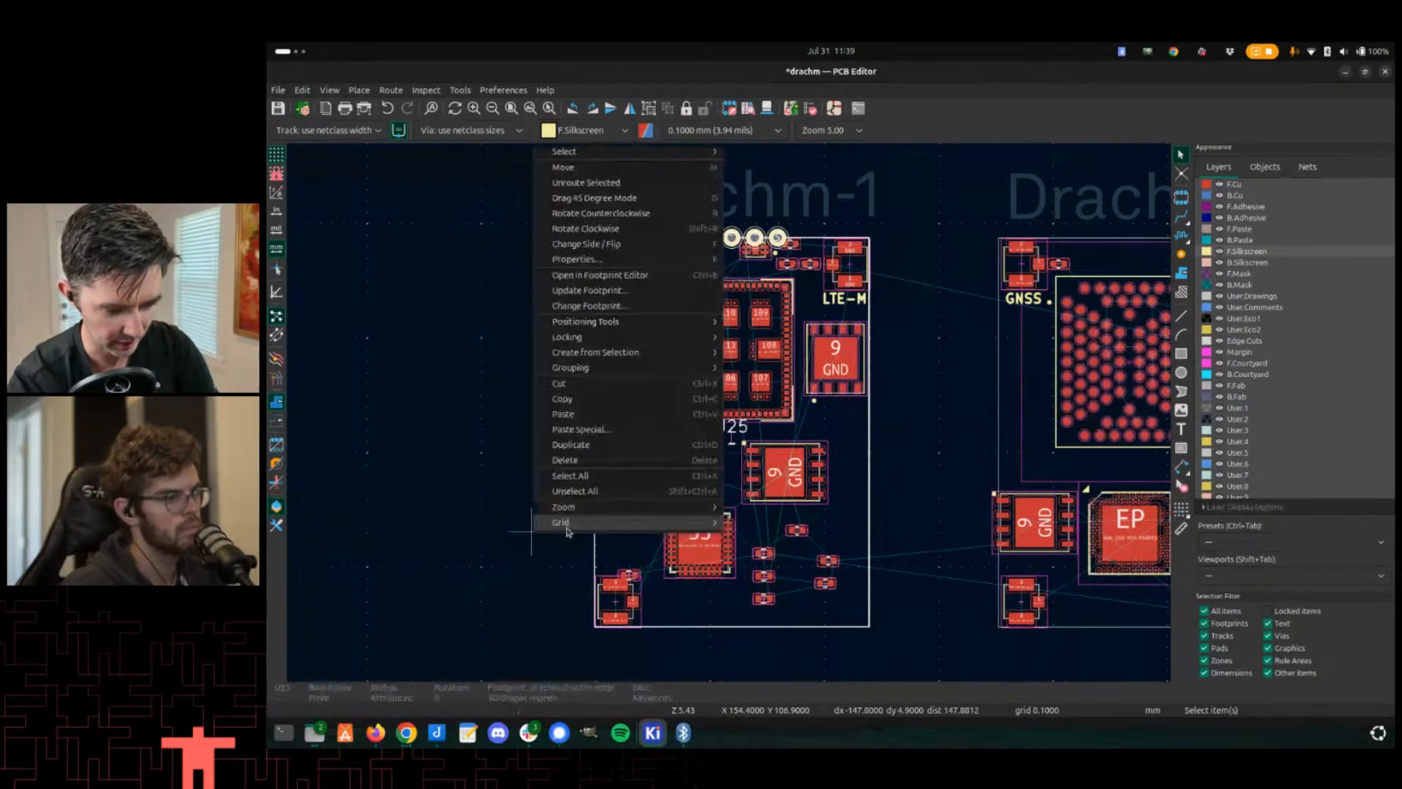
mouse_move(562, 522)
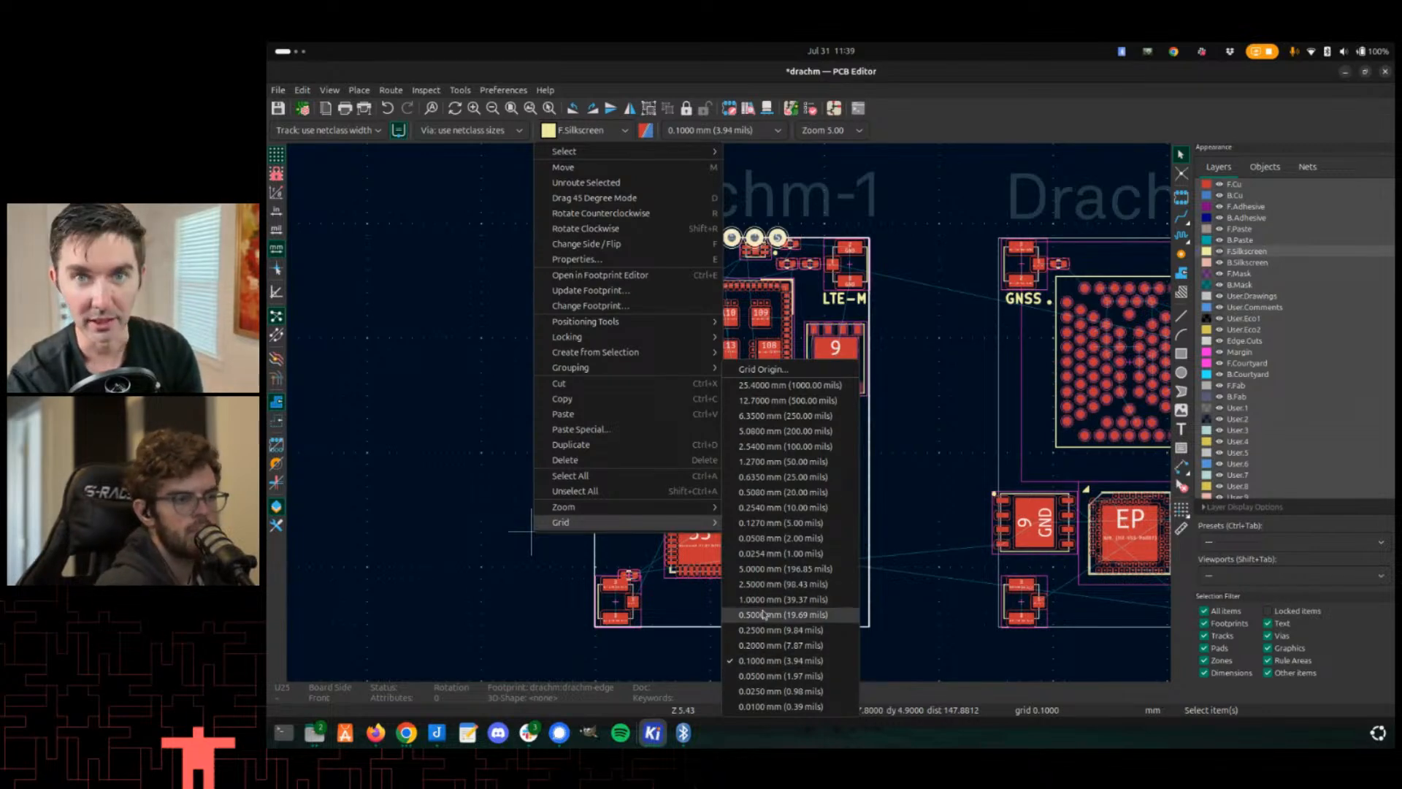
click(391, 388)
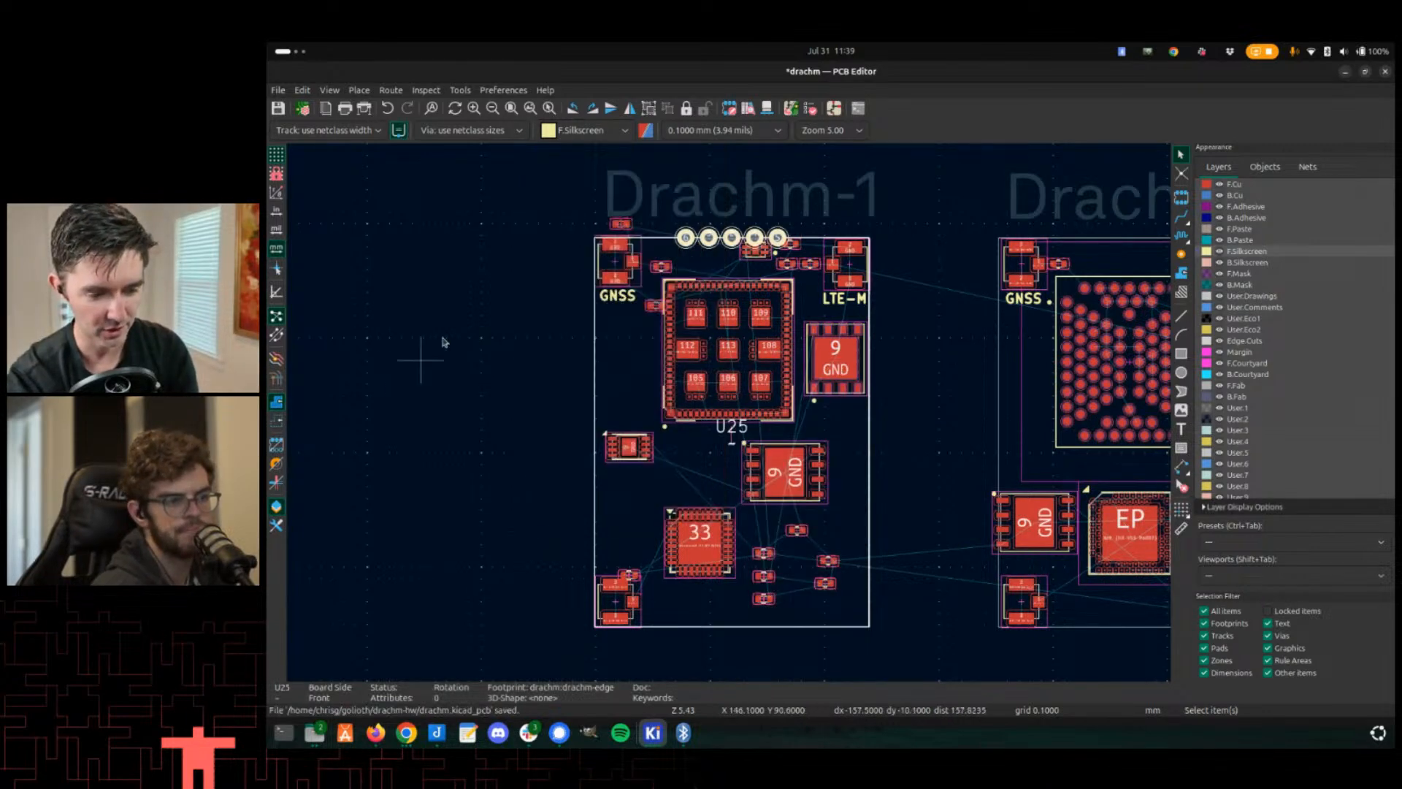
middle_drag(525, 359, 553, 288)
scroll(559, 307, down, 4)
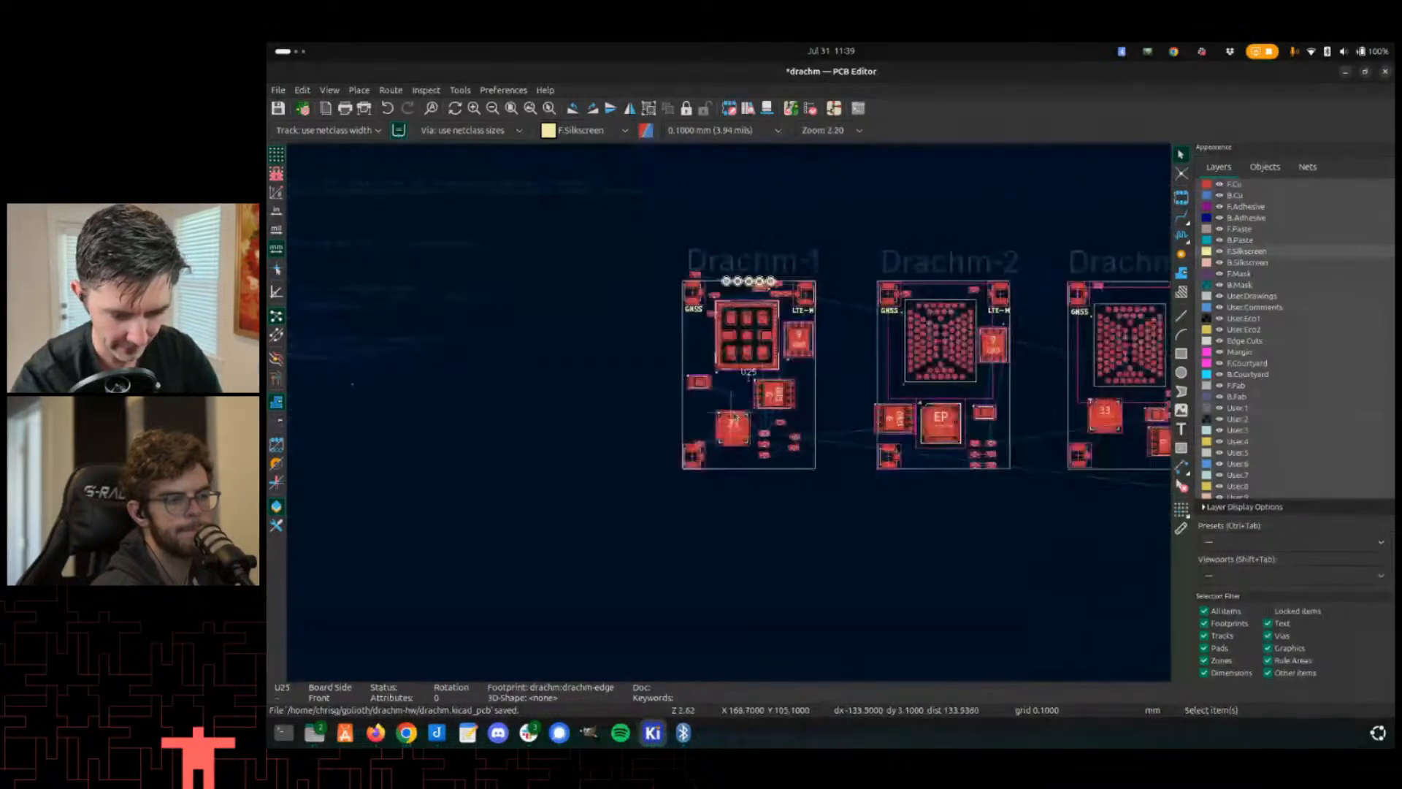
scroll(572, 432, up, 2)
right_click(539, 436)
key(Escape)
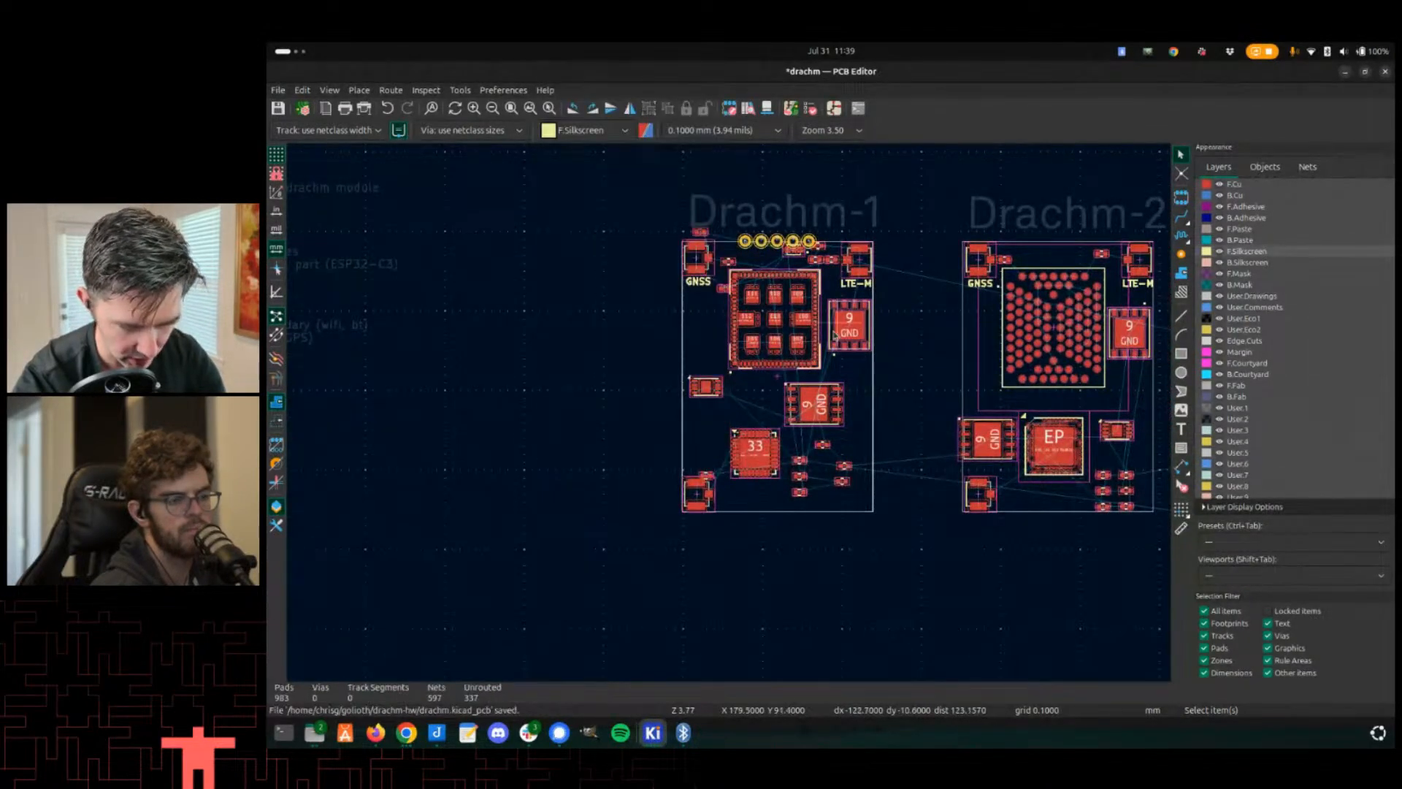
click(801, 367)
scroll(729, 406, up, 4)
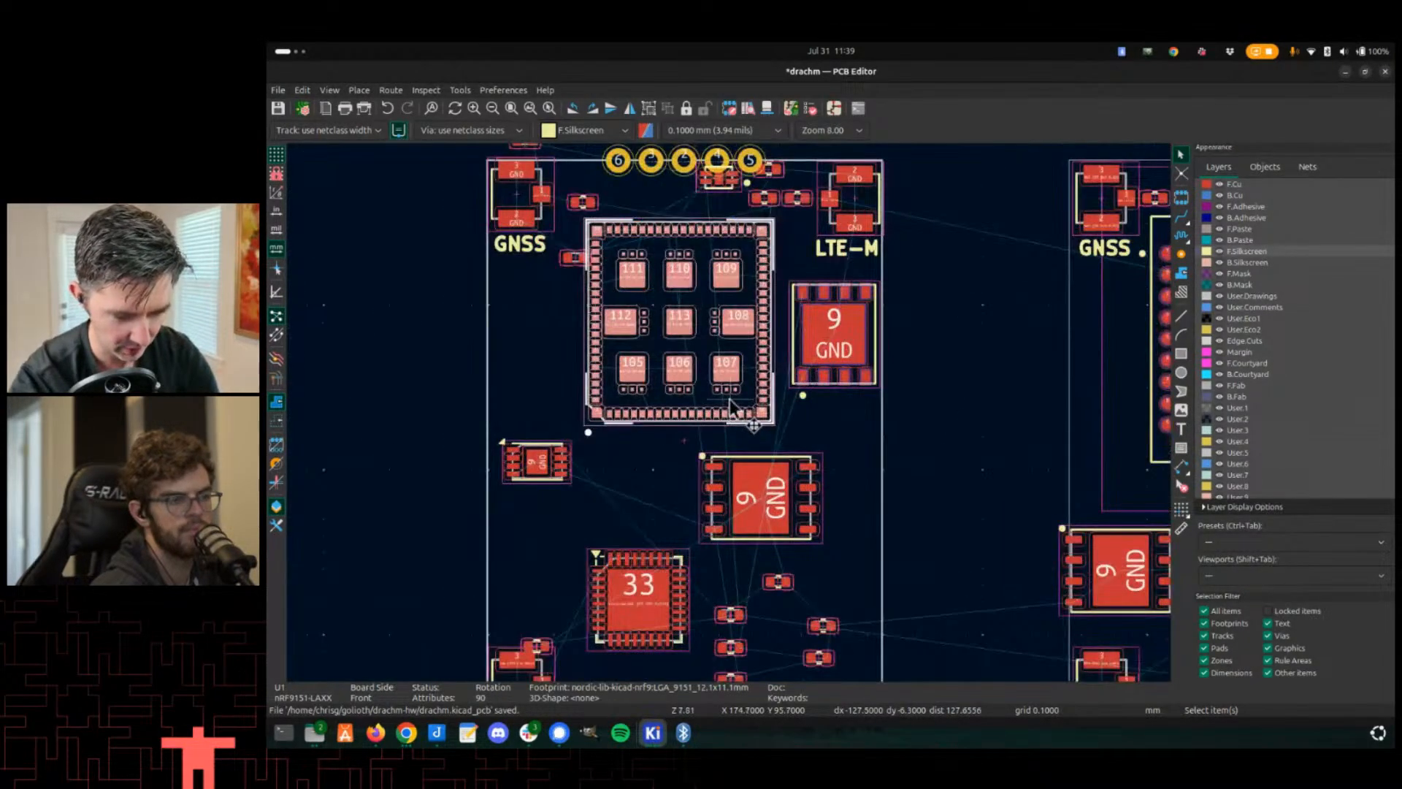
right_click(729, 399)
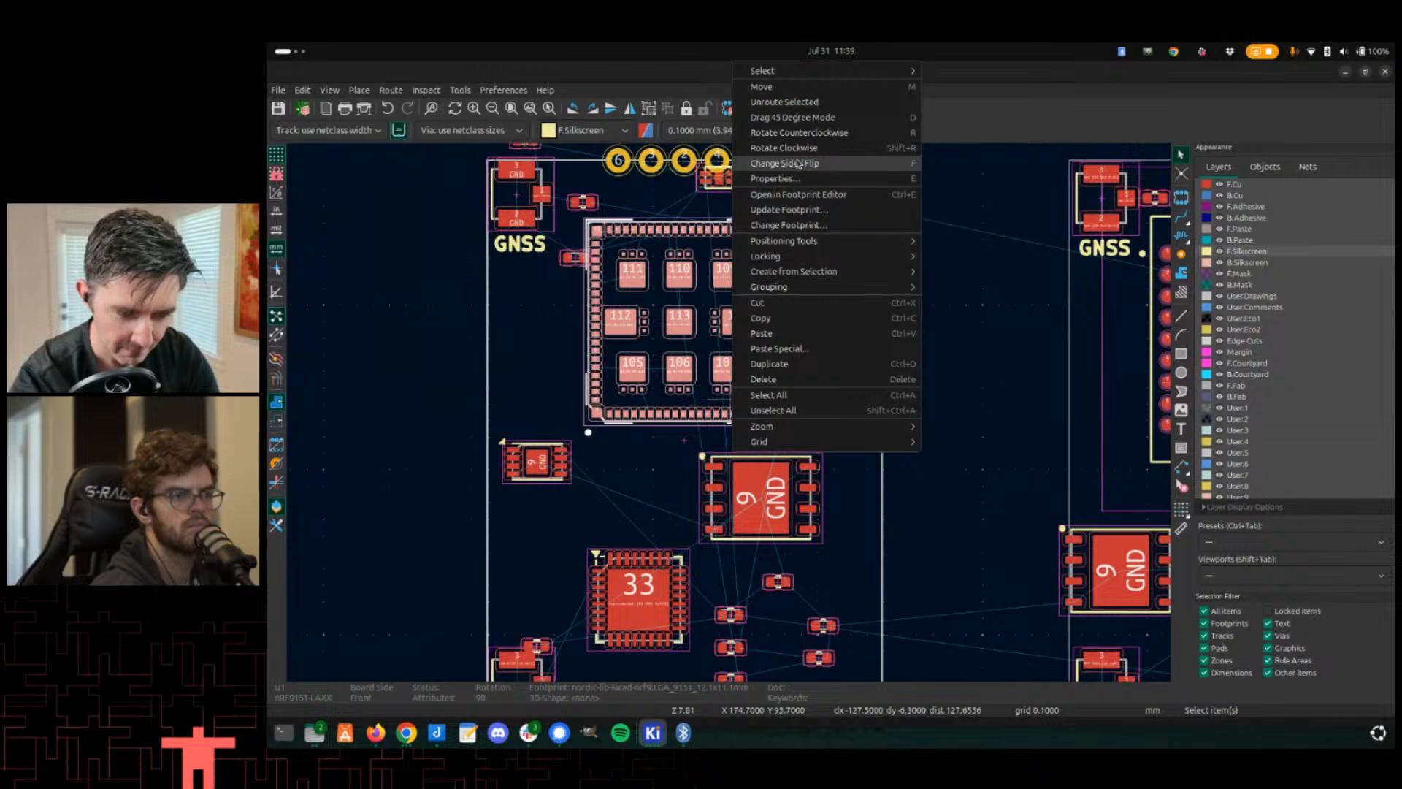
click(524, 314)
click(516, 323)
scroll(517, 322, down, 3)
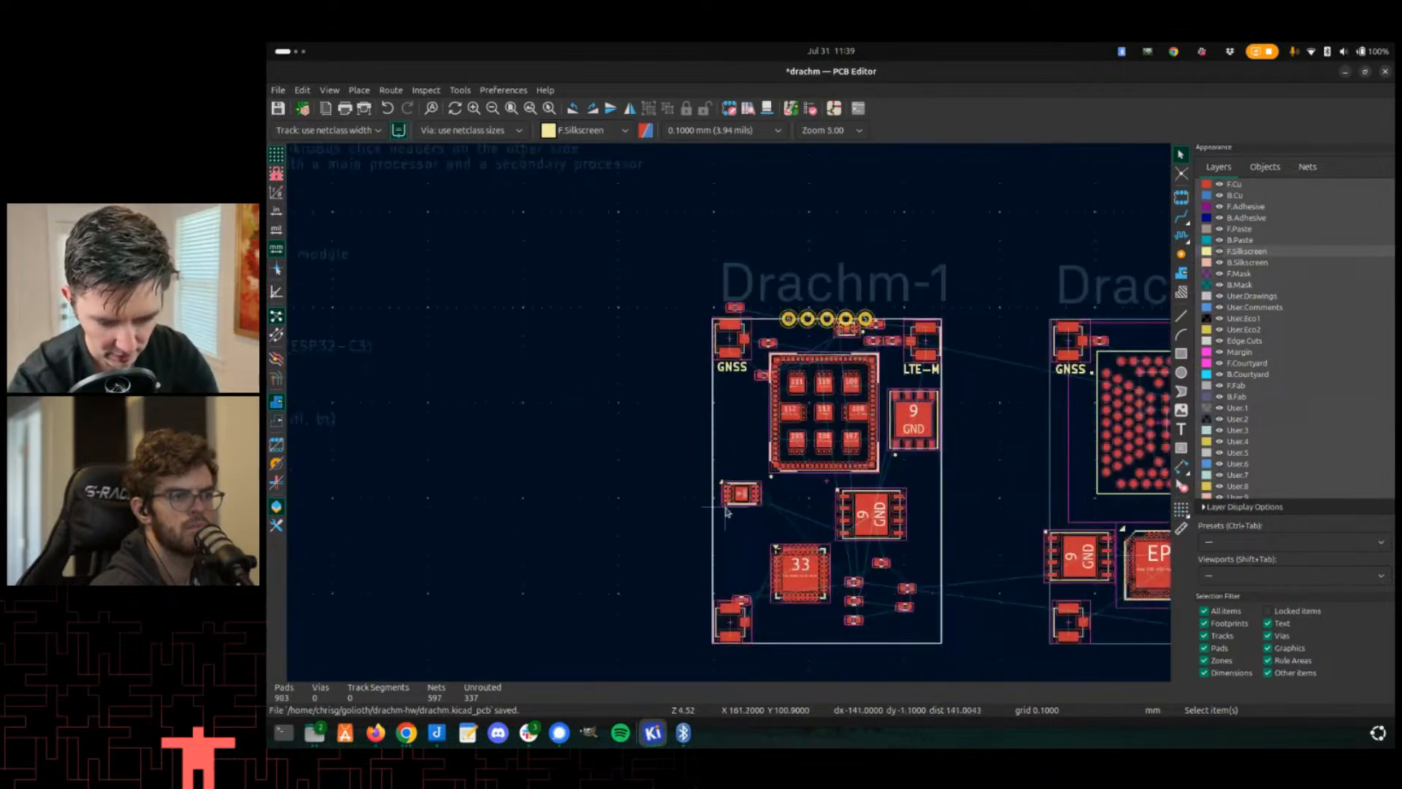
middle_drag(727, 511, 660, 338)
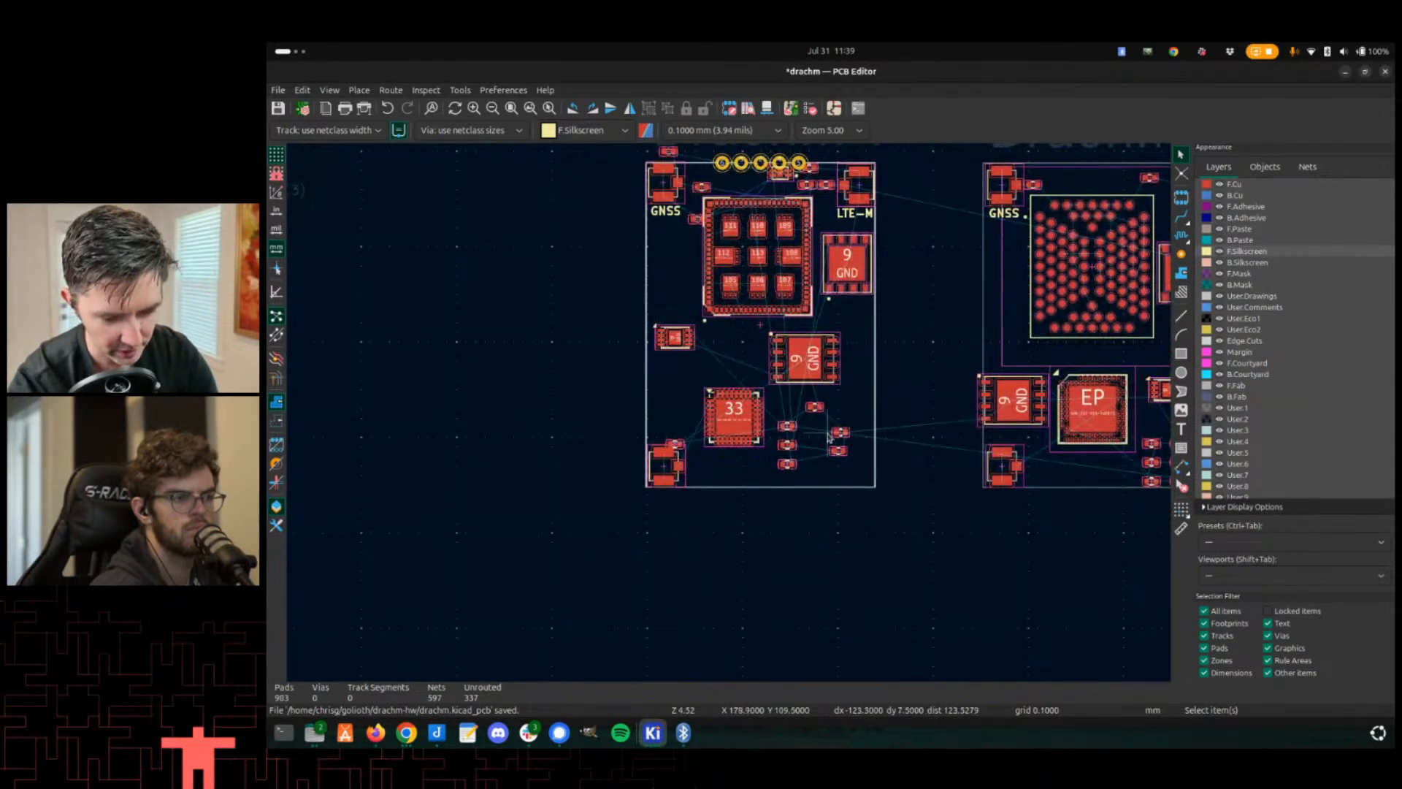
scroll(860, 473, up, 2)
middle_drag(679, 294, 789, 437)
- Set the grid to 1.0000 mm and move the U25 footprint off the board to an empty area below Drachm-1
right_click(996, 382)
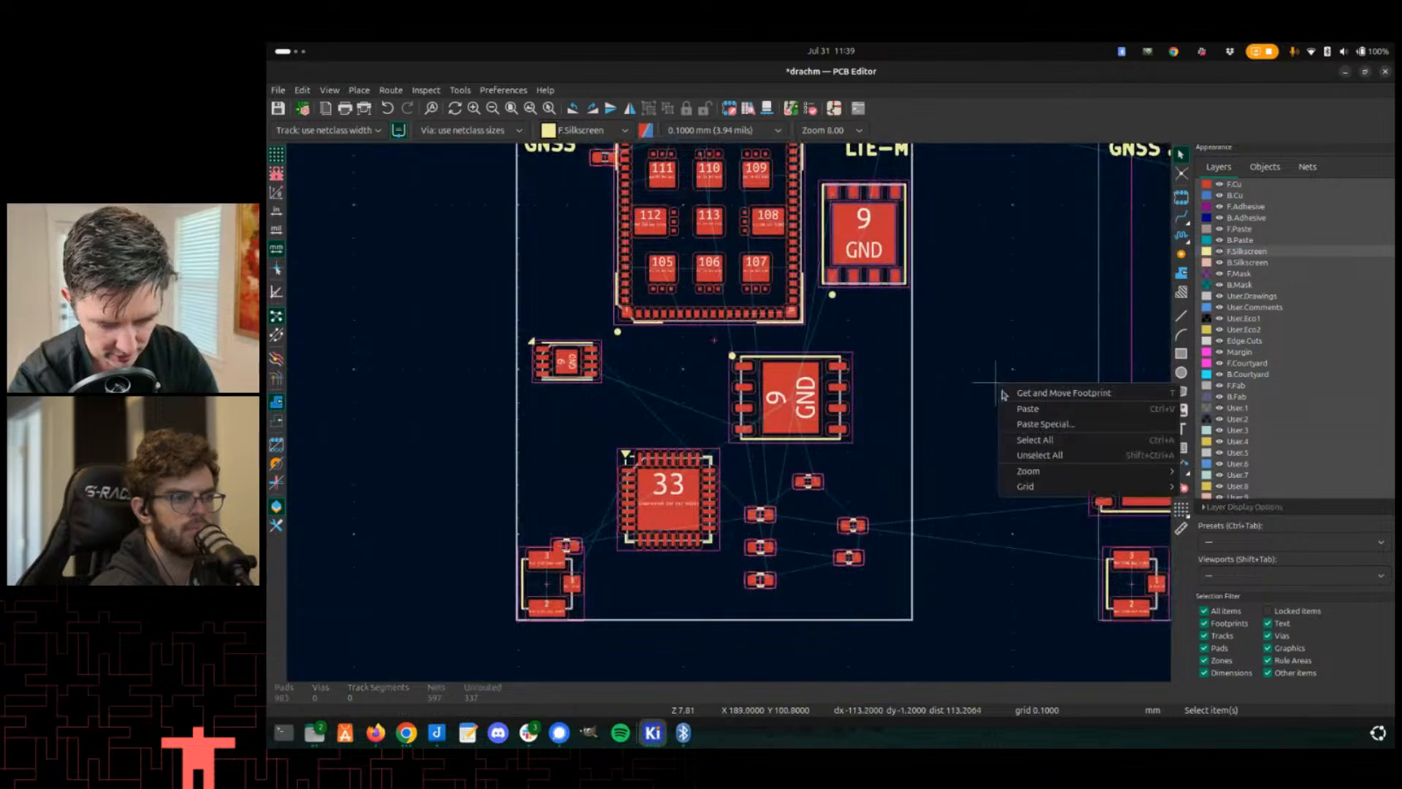
mouse_move(1042, 494)
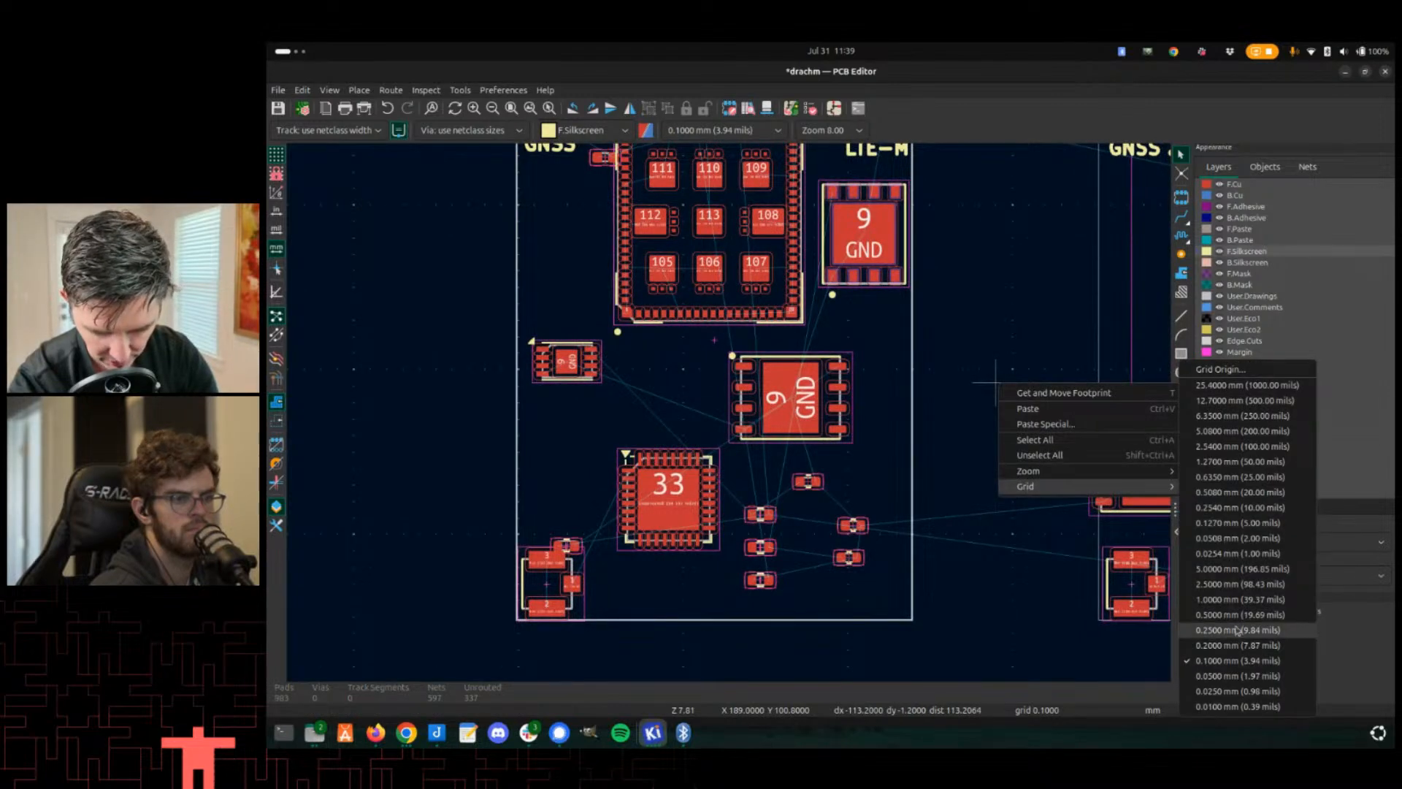
click(1240, 599)
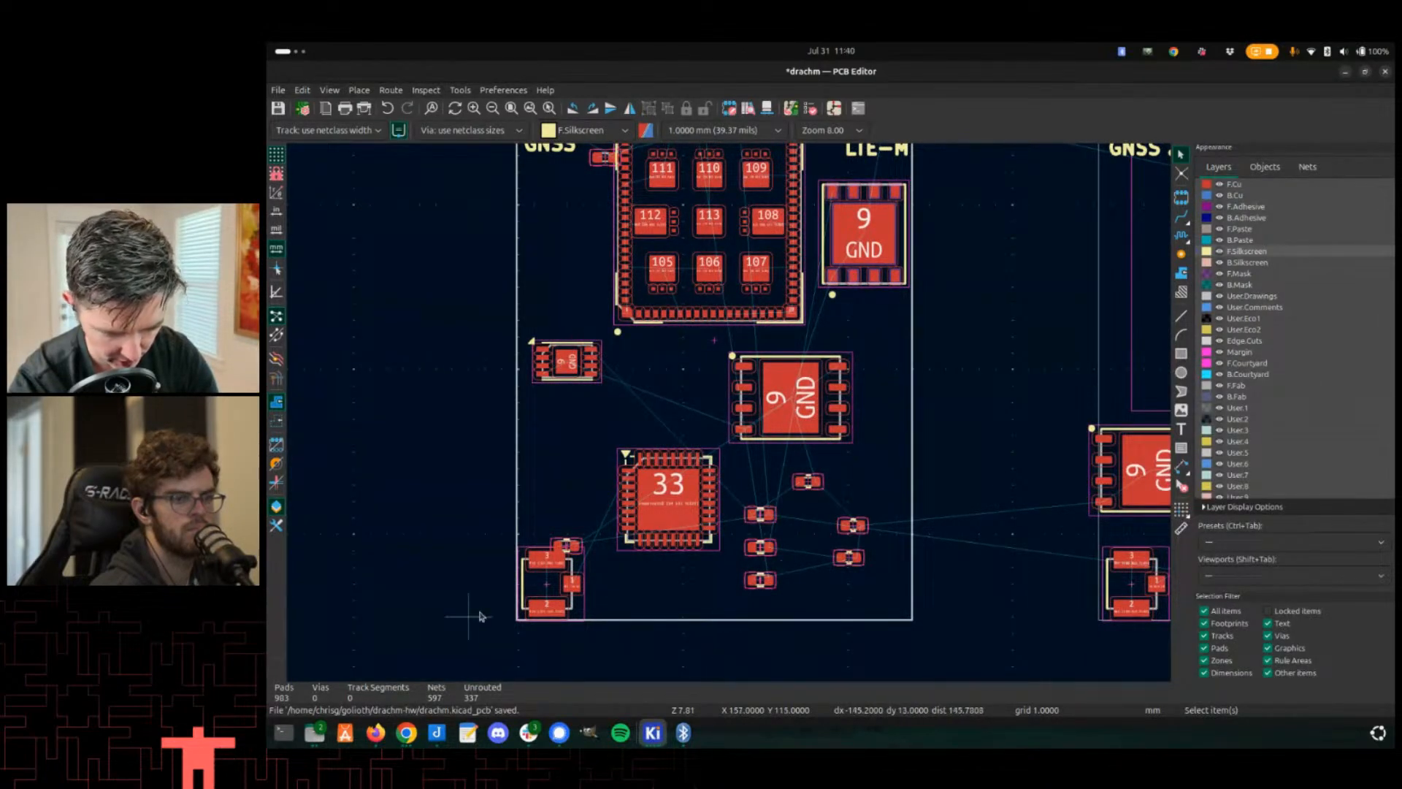
scroll(480, 616, up, 3)
scroll(731, 412, down, 4)
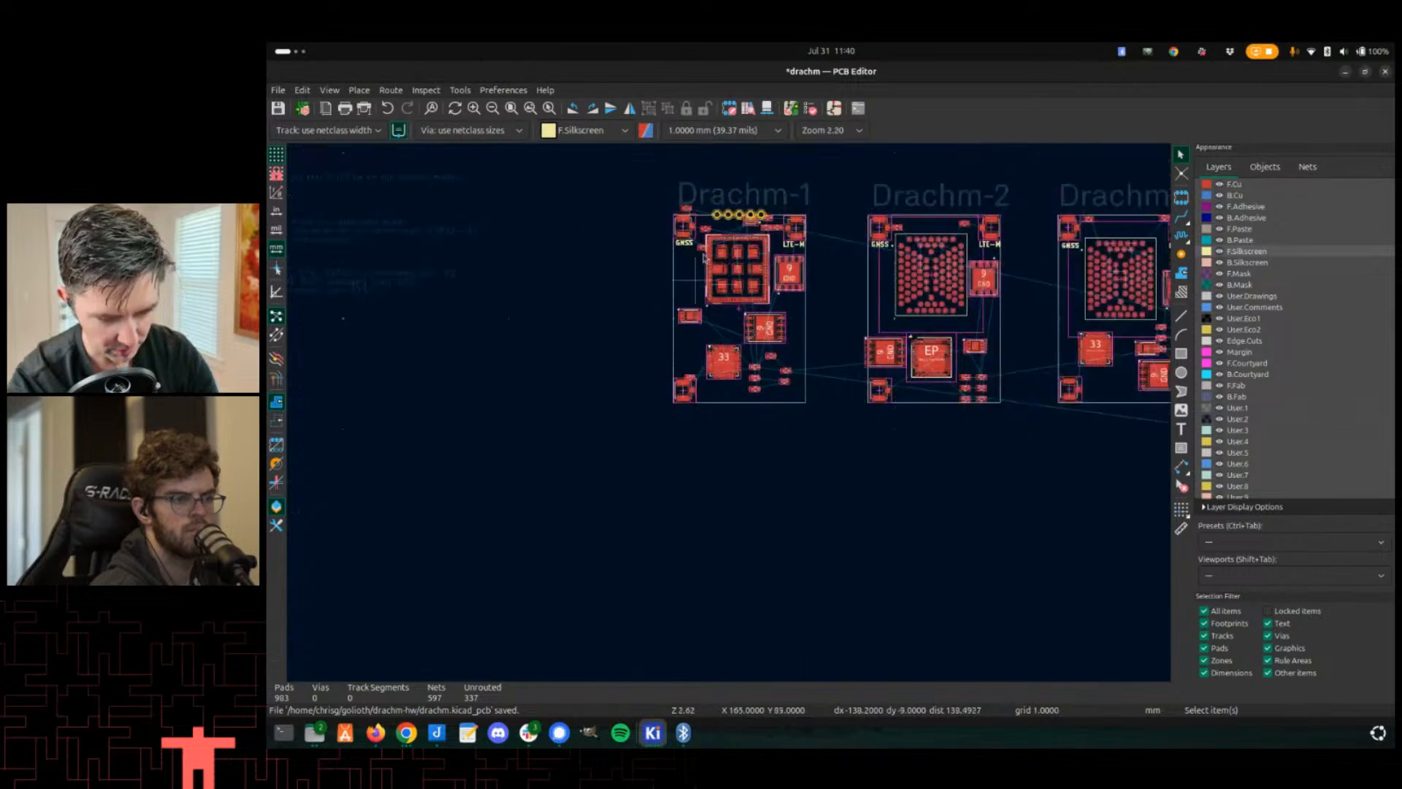
scroll(727, 422, up, 3)
scroll(675, 420, up, 2)
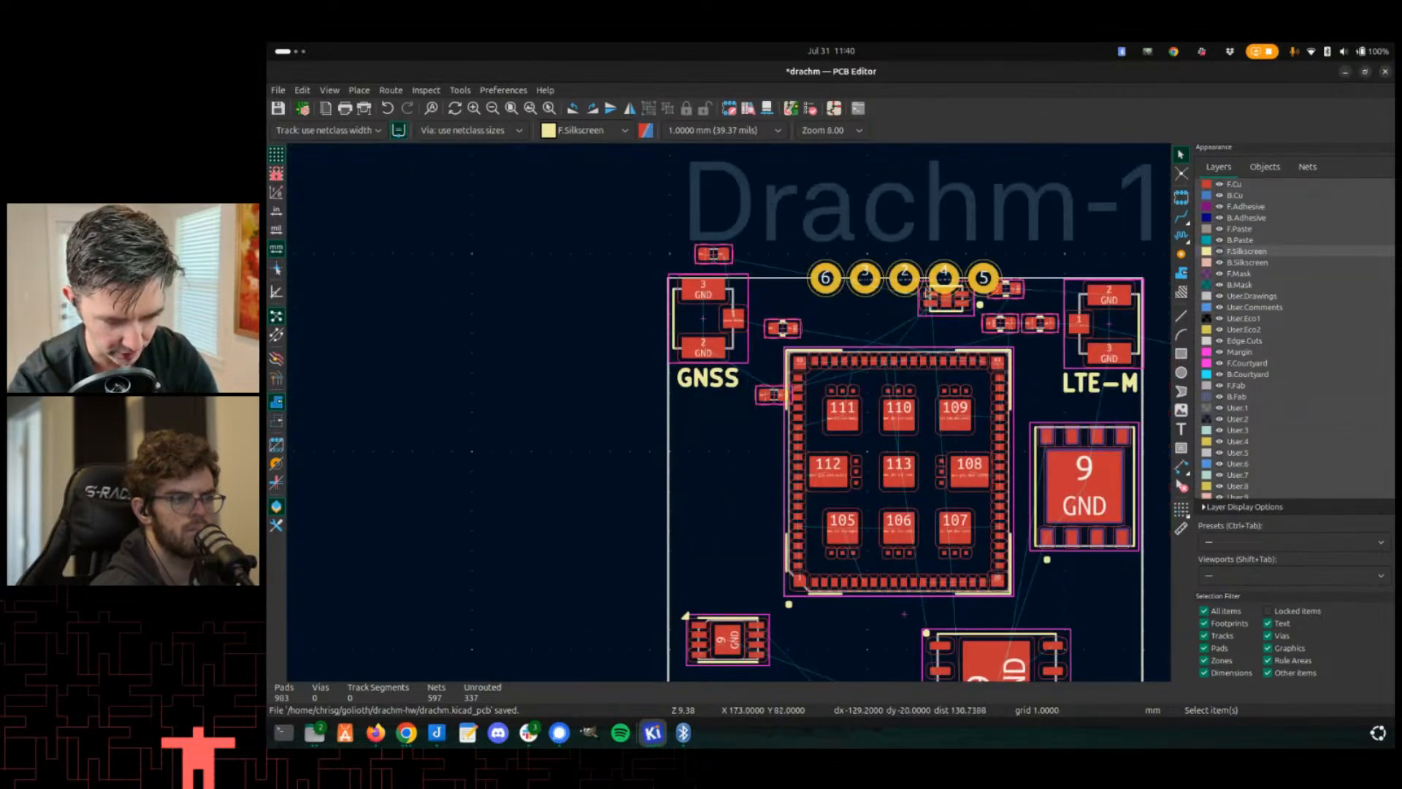
click(918, 279)
click(906, 280)
key(m)
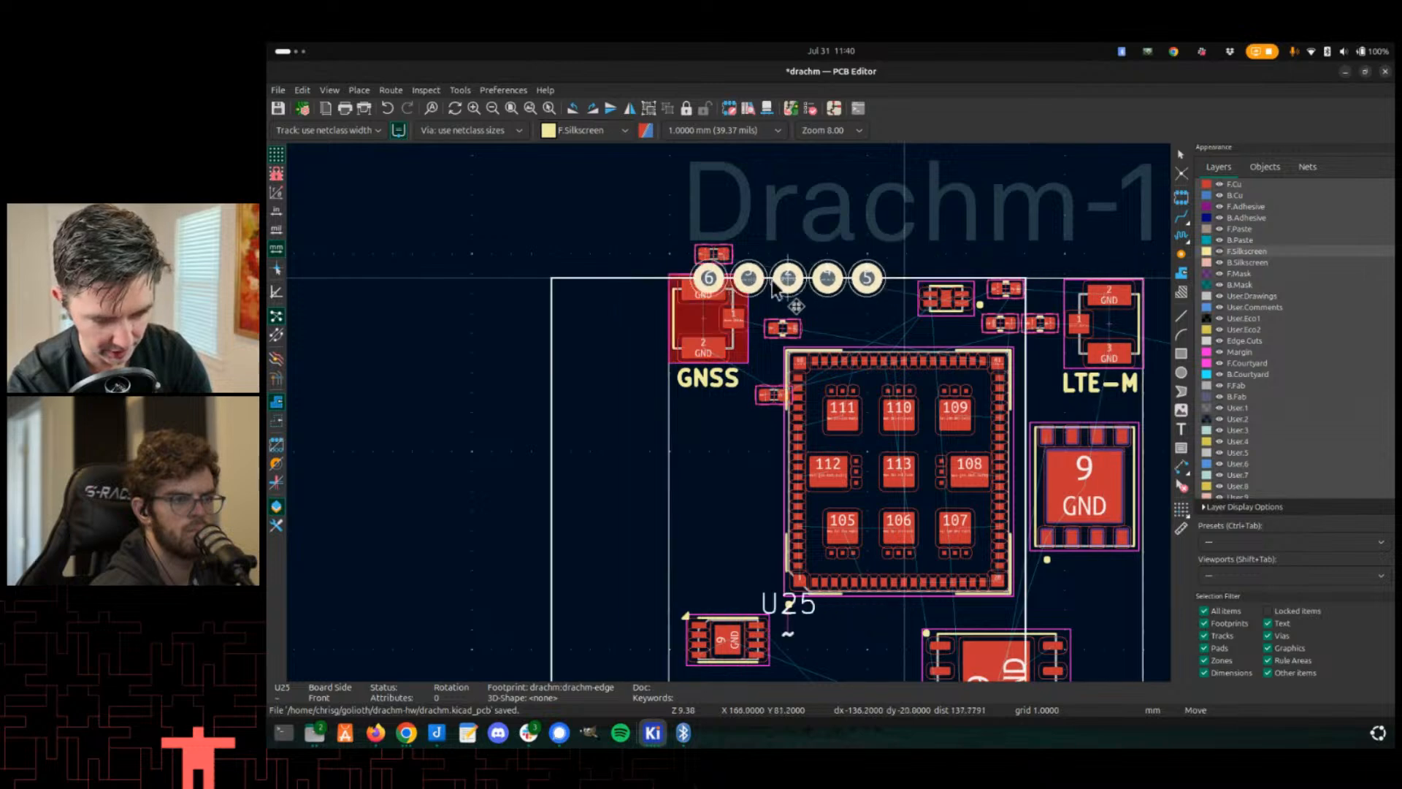
scroll(730, 299, down, 5)
middle_drag(727, 287, 717, 171)
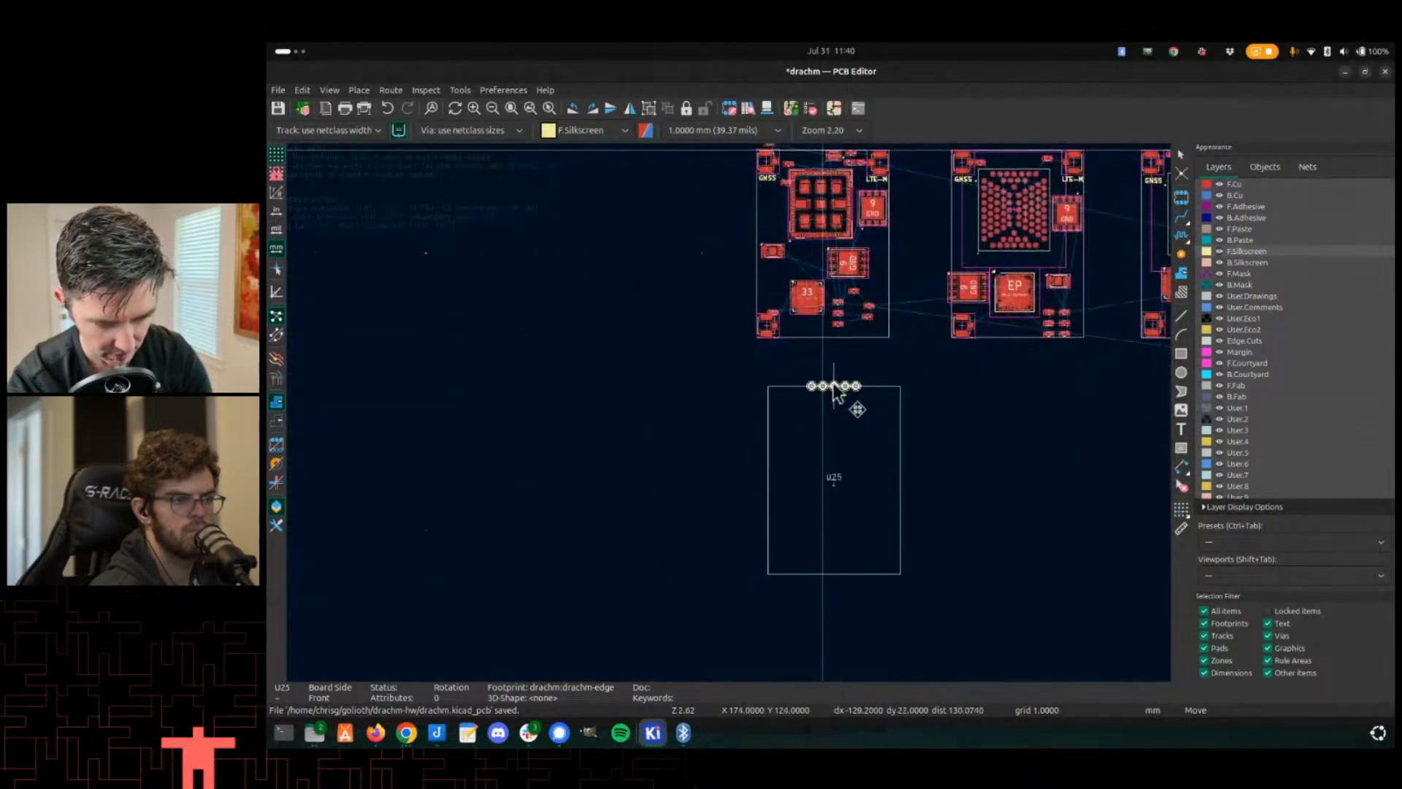
click(825, 371)
- Switch to the Edge.Cuts layer and draw the outline's left edge downward from the corner beside U25's pad row
scroll(790, 286, up, 3)
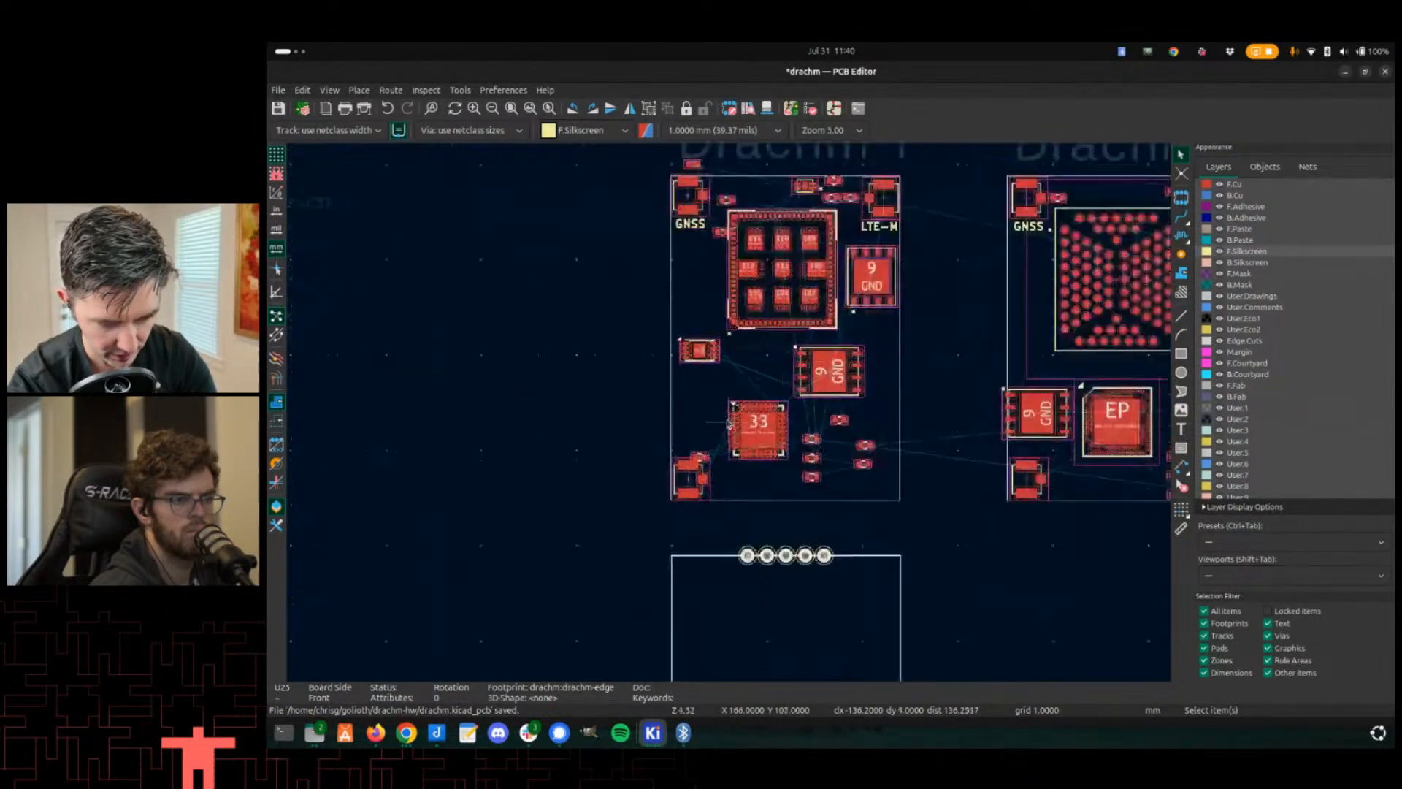
scroll(729, 463, down, 2)
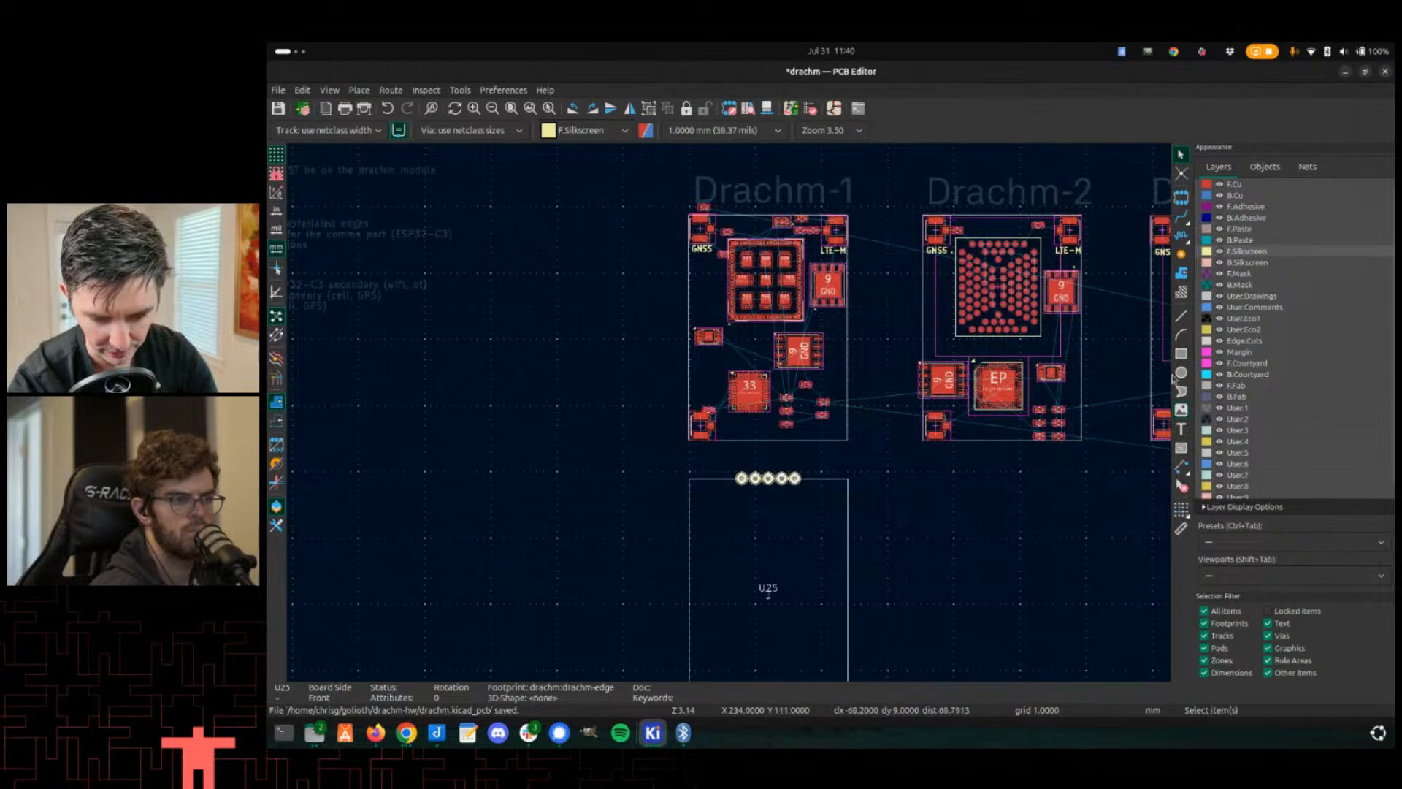
click(1243, 340)
click(650, 542)
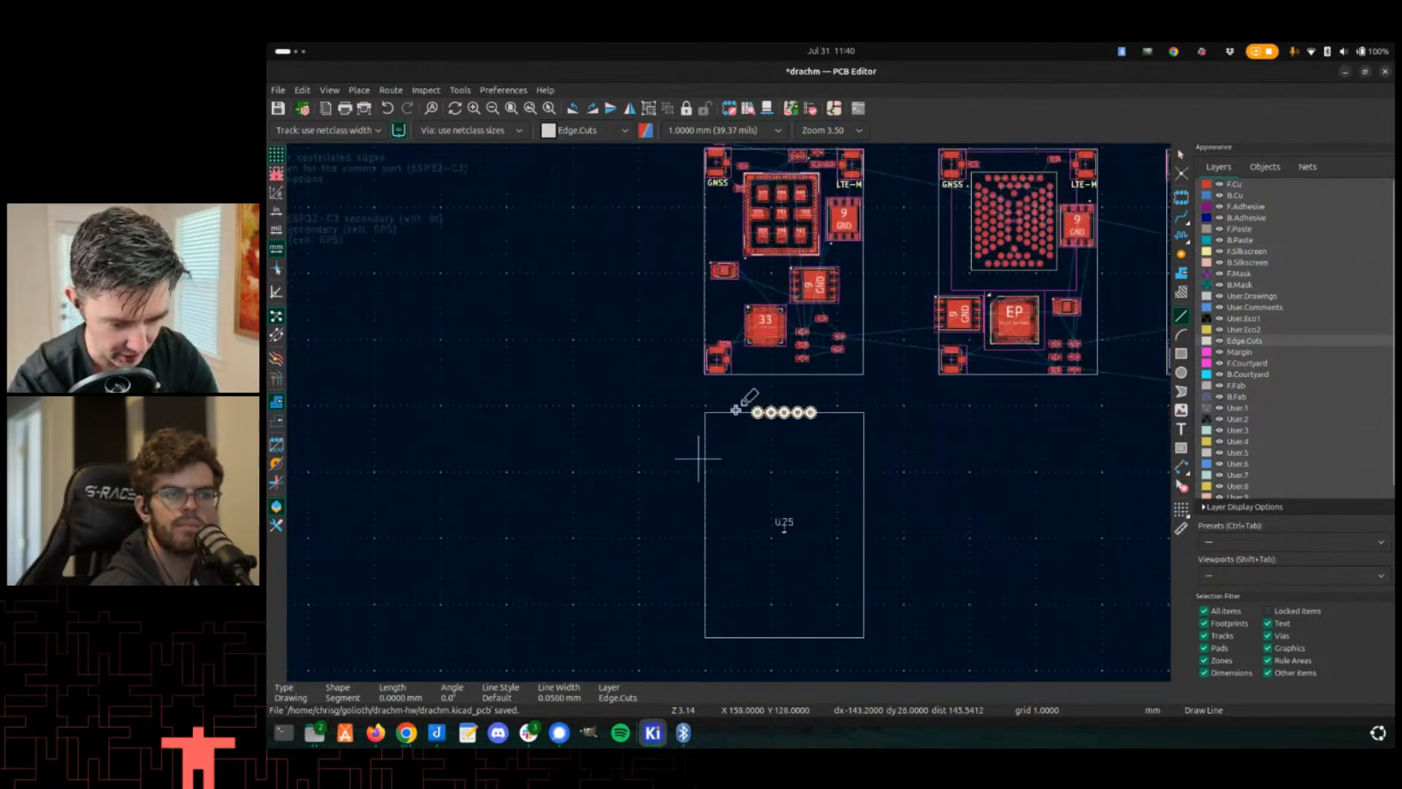
scroll(684, 530, up, 5)
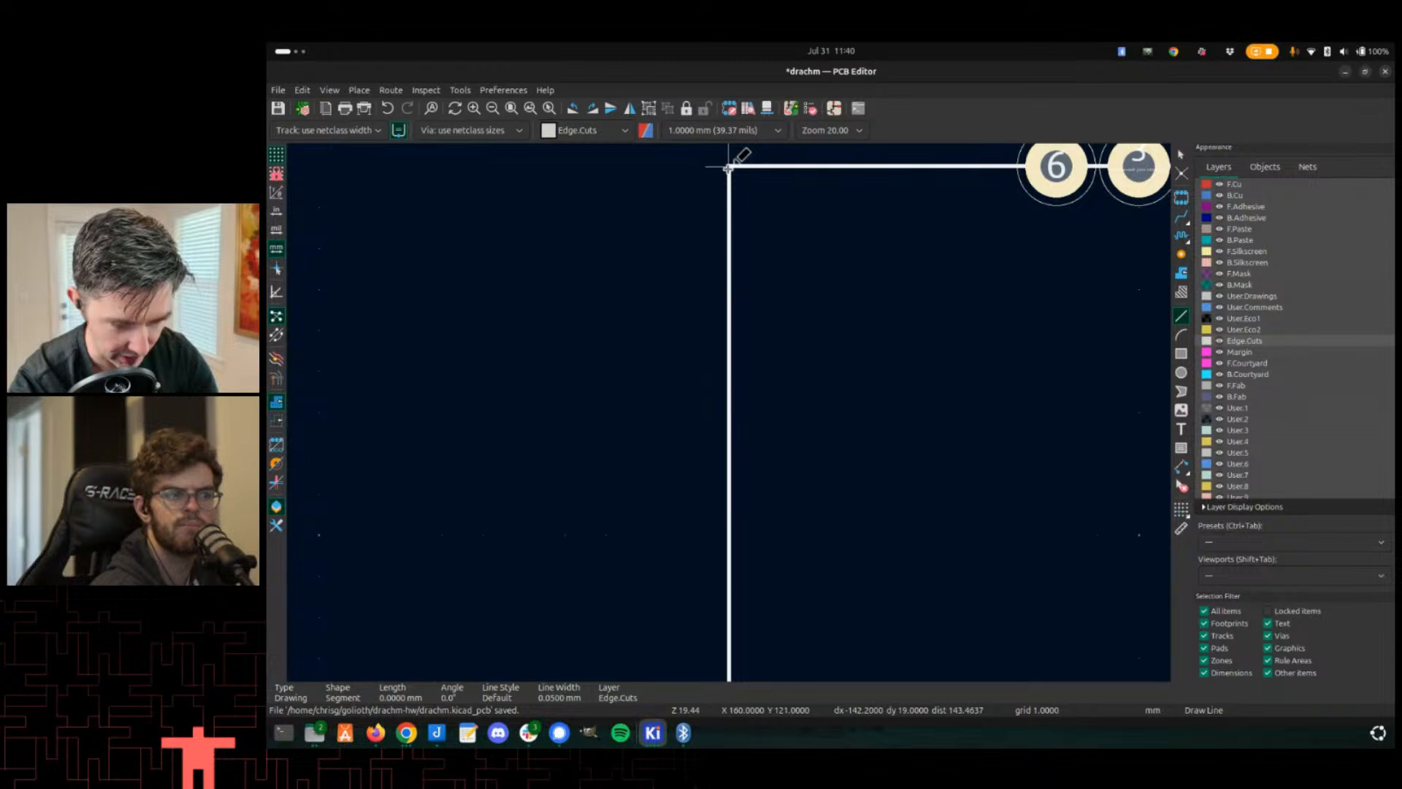
scroll(727, 365, up, 3)
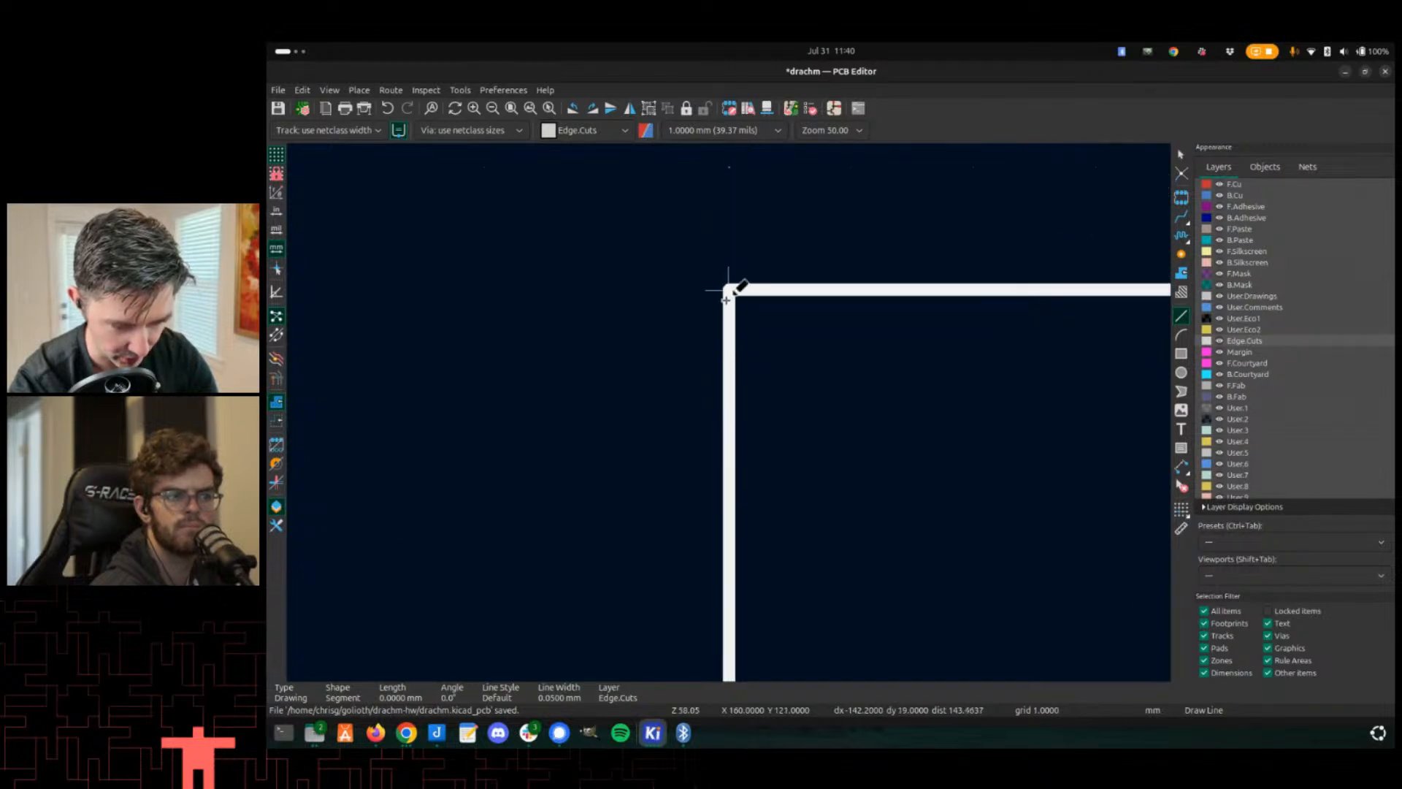
scroll(726, 296, down, 6)
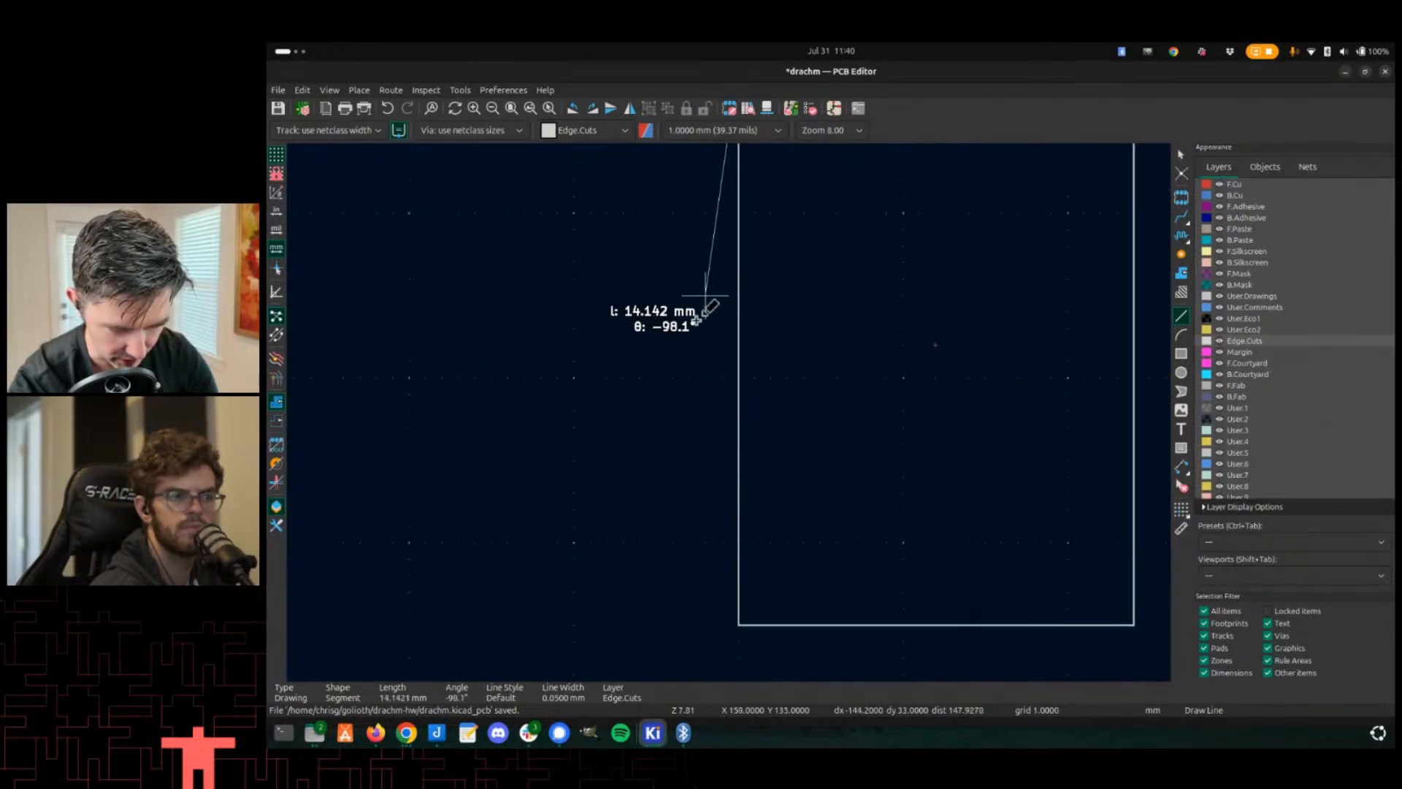
scroll(705, 296, up, 2)
click(729, 510)
scroll(736, 510, up, 2)
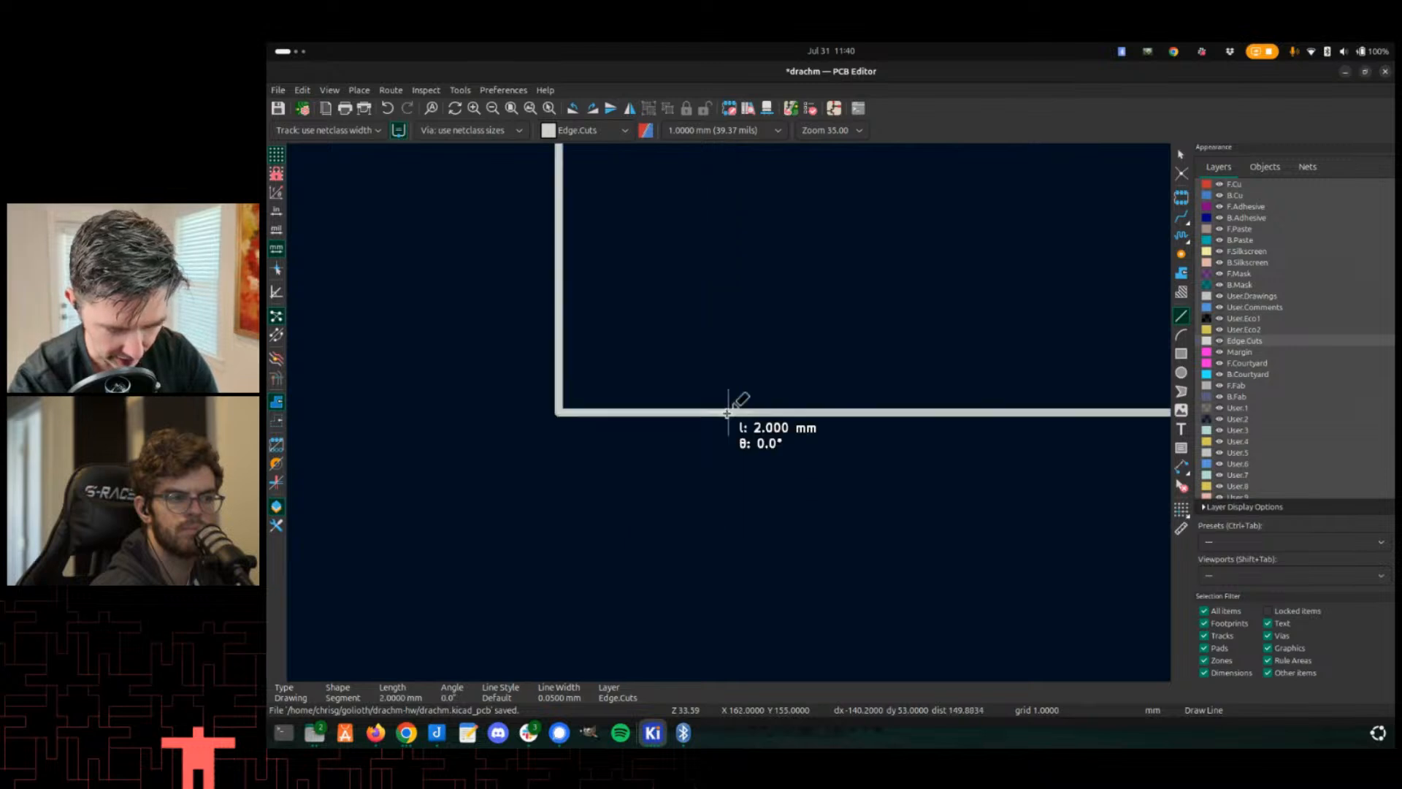
scroll(727, 414, down, 2)
- Complete the Edge.Cuts rectangle with a 24 mm bottom edge, the right edge, and a top edge back through the pads
middle_drag(1056, 386, 391, 395)
scroll(962, 417, up, 3)
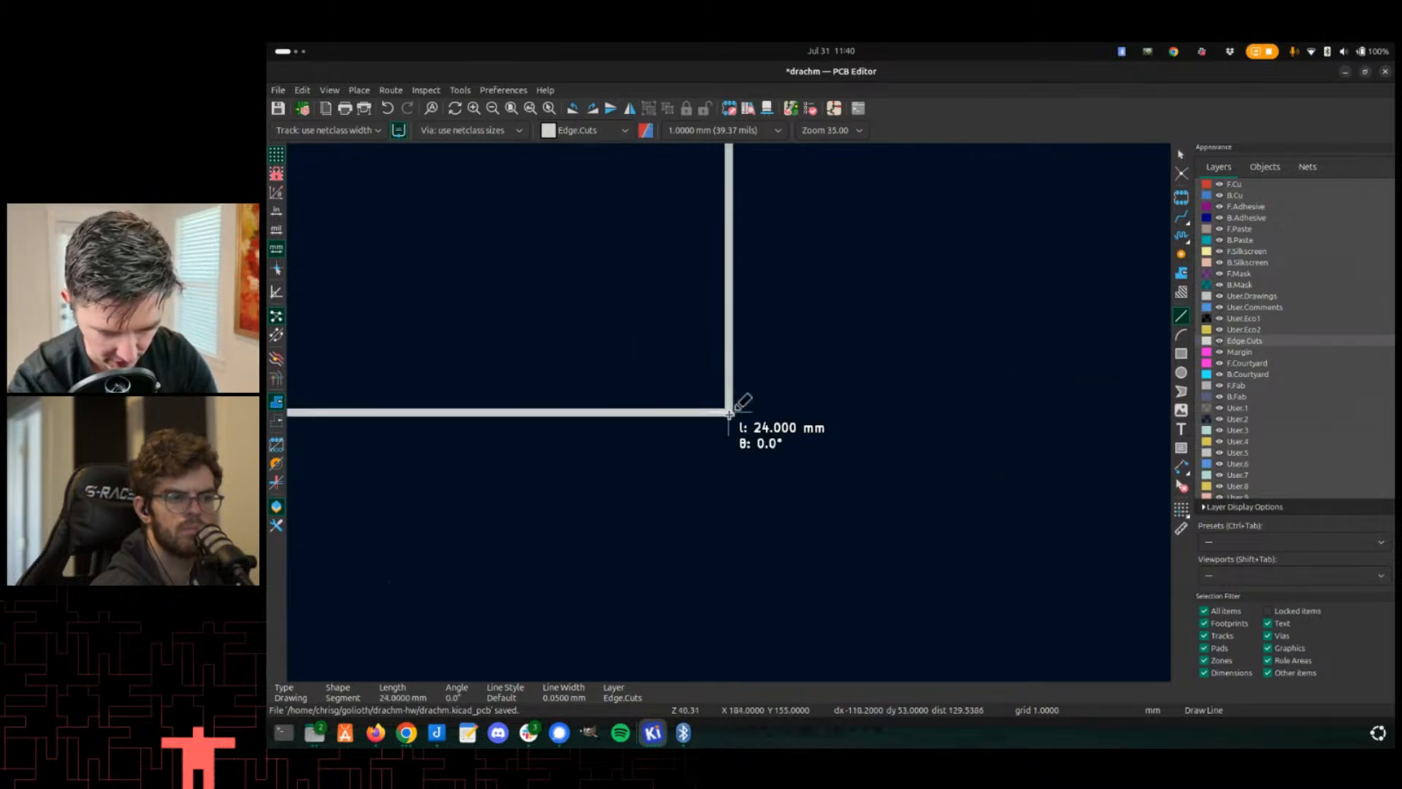
scroll(729, 414, up, 2)
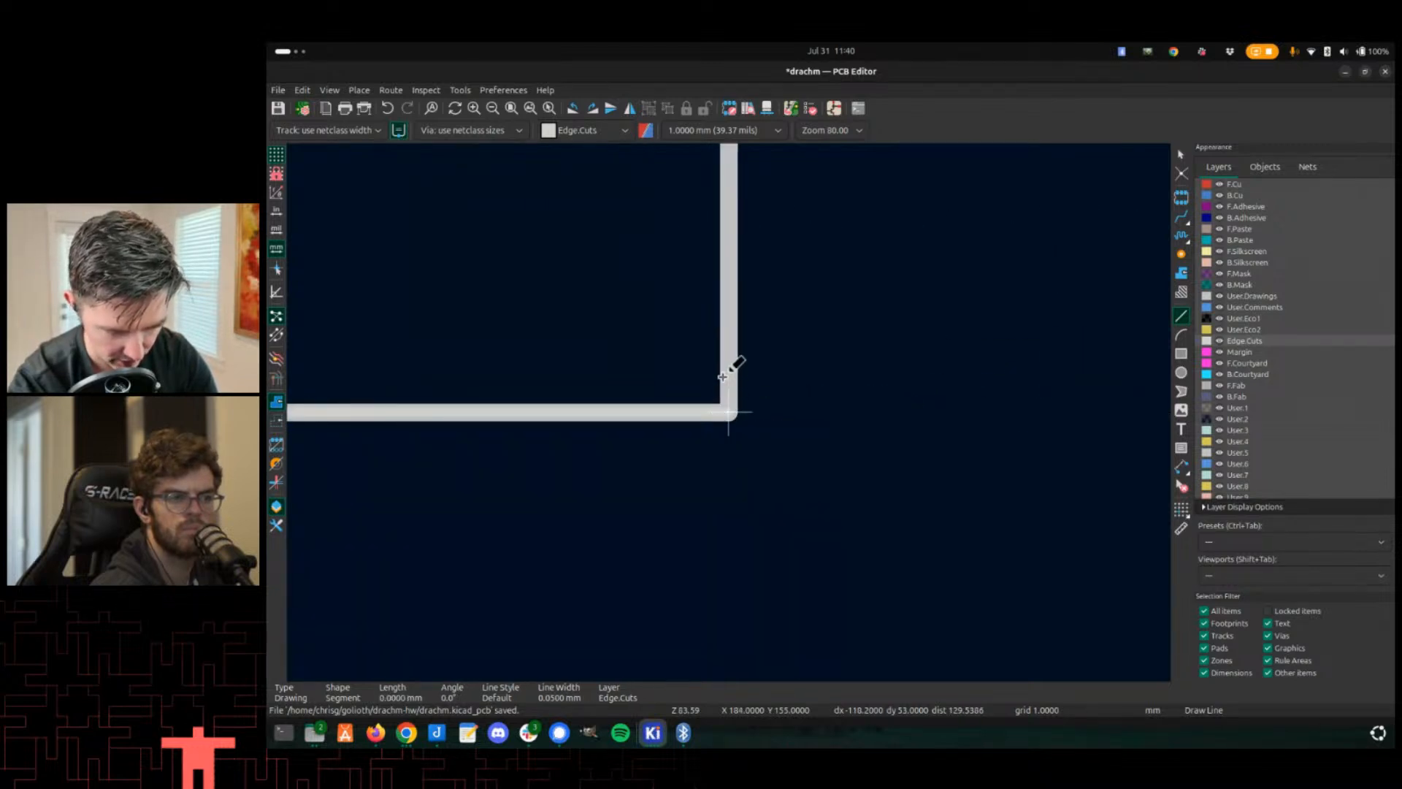
scroll(723, 377, down, 4)
scroll(729, 295, down, 2)
middle_drag(699, 311, 723, 566)
scroll(732, 414, up, 2)
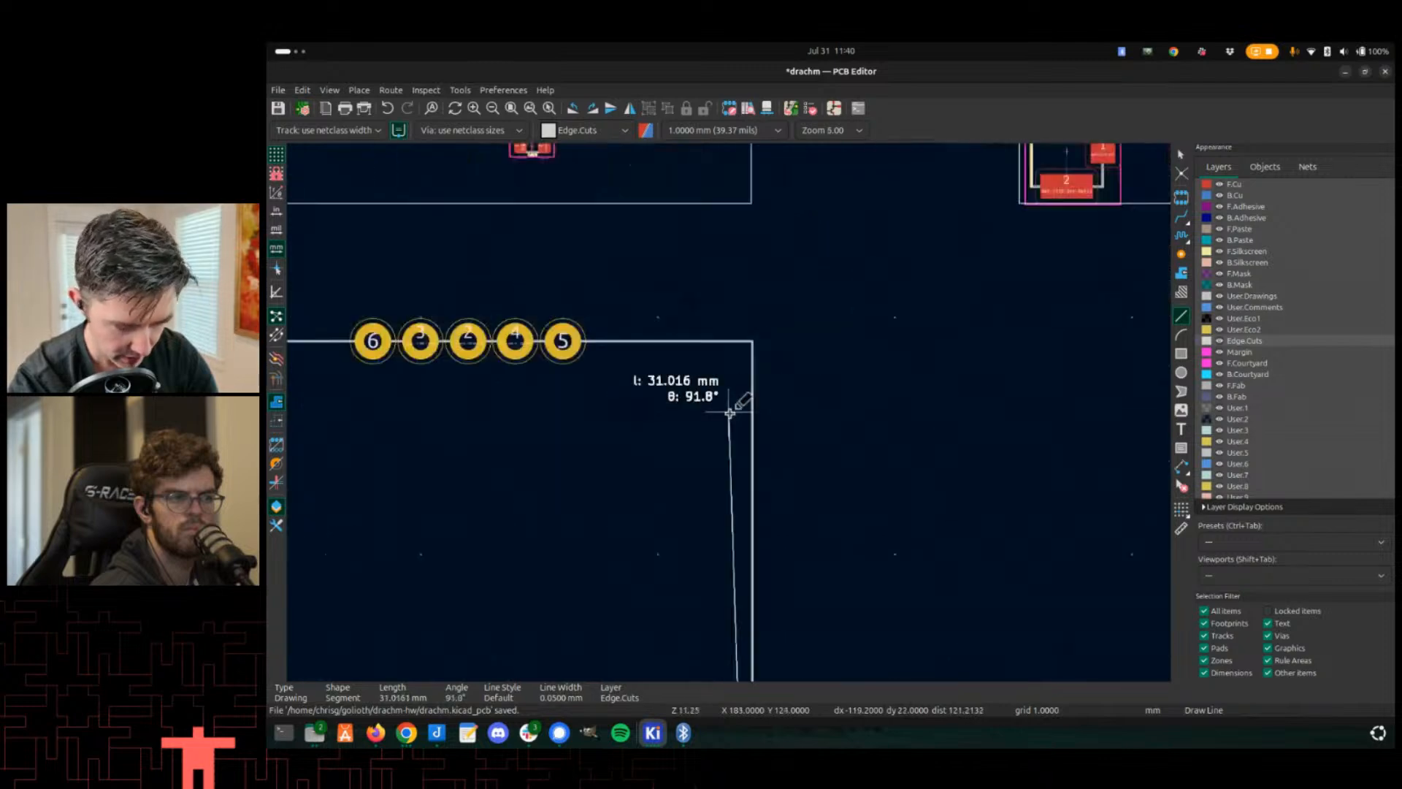
scroll(728, 413, up, 2)
click(688, 313)
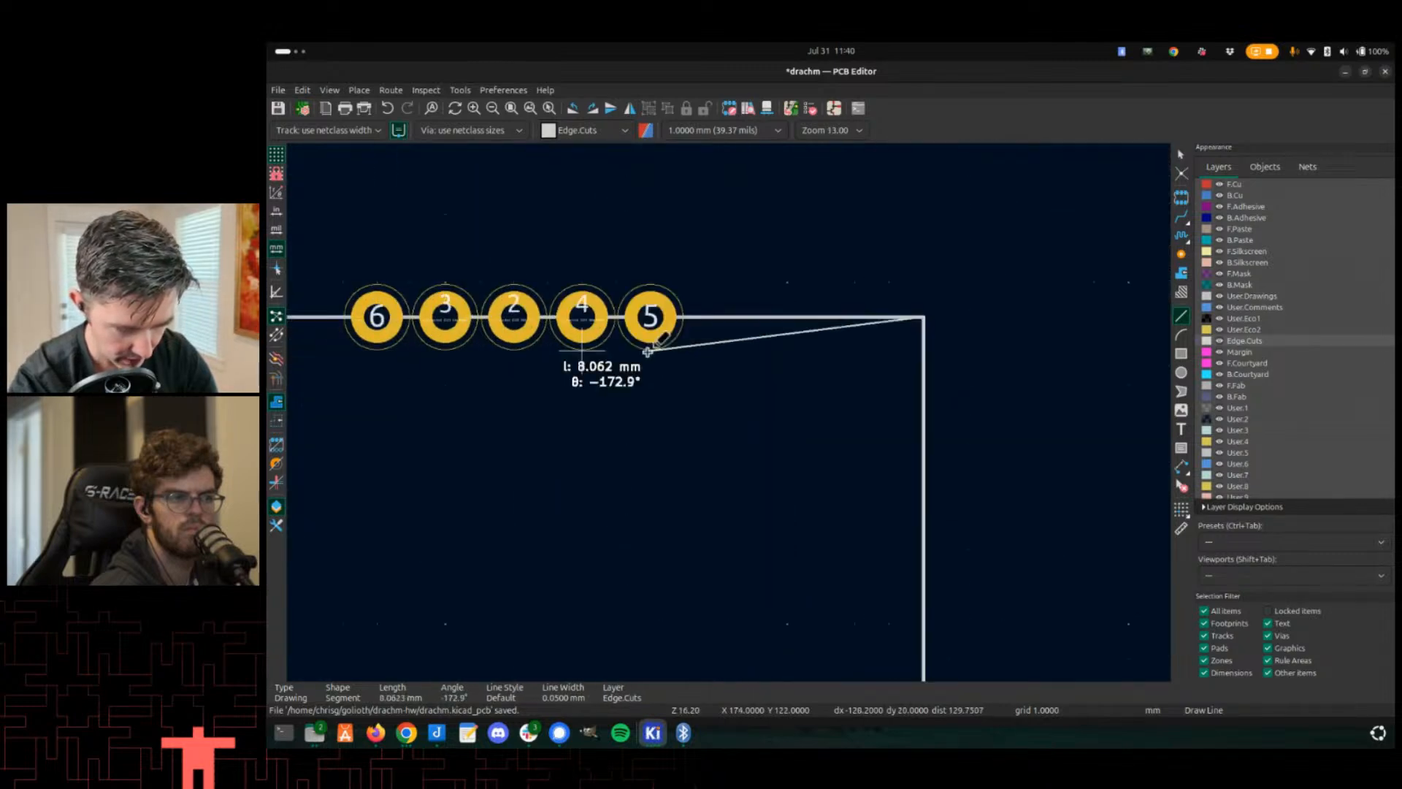
click(418, 322)
scroll(455, 493, down, 6)
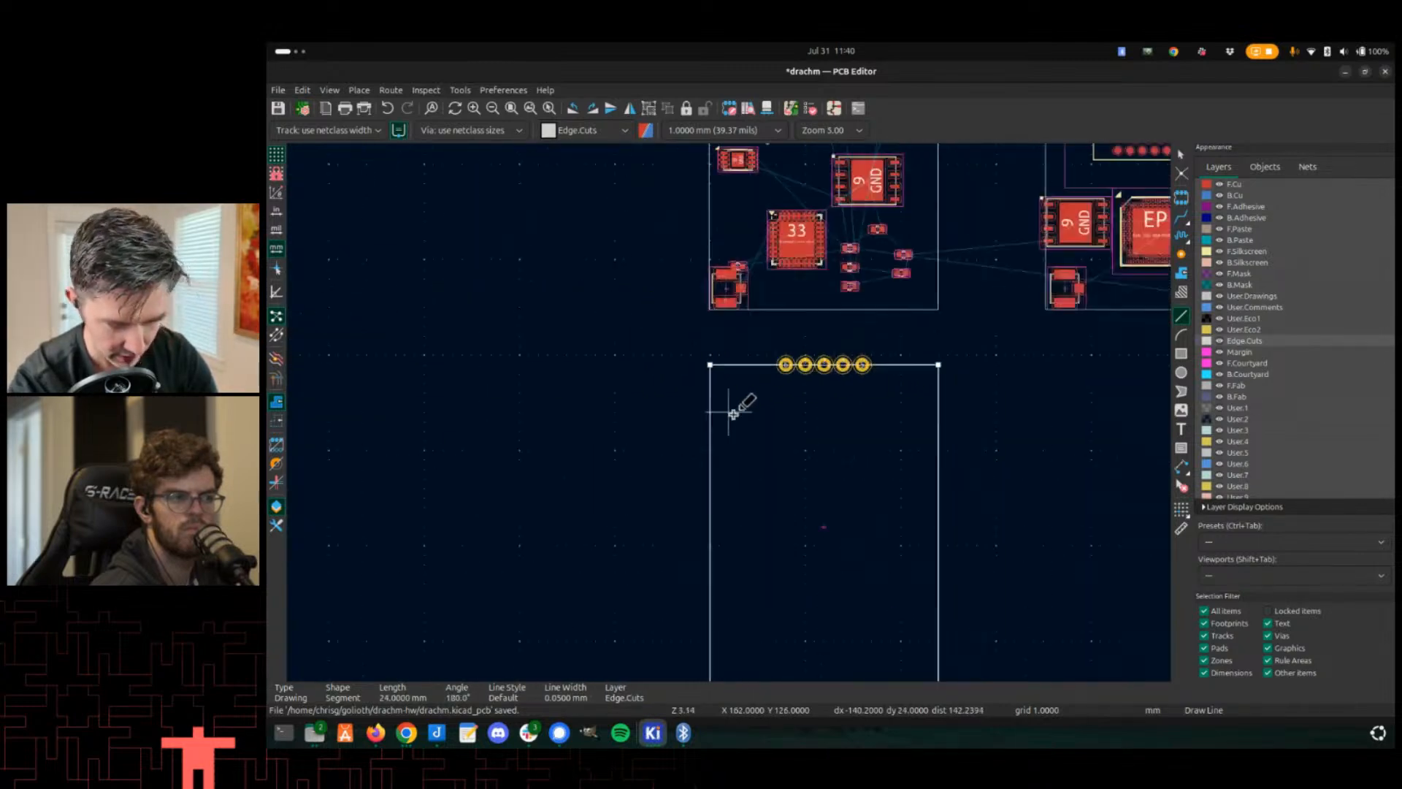
key(Escape)
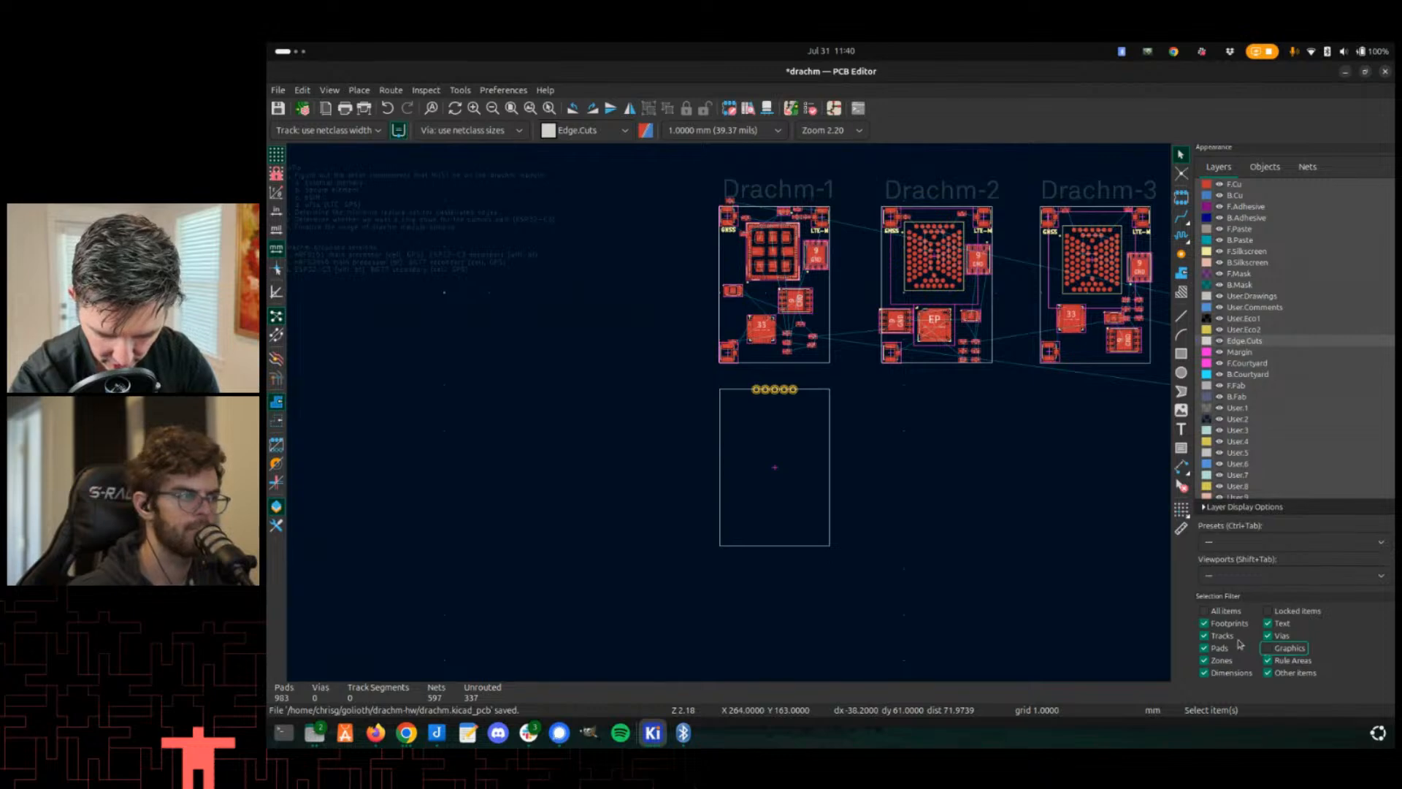
- Move the Drachm-1 board's components into the new outline so the pad row sits along its top edge
drag(677, 184, 851, 376)
key(m)
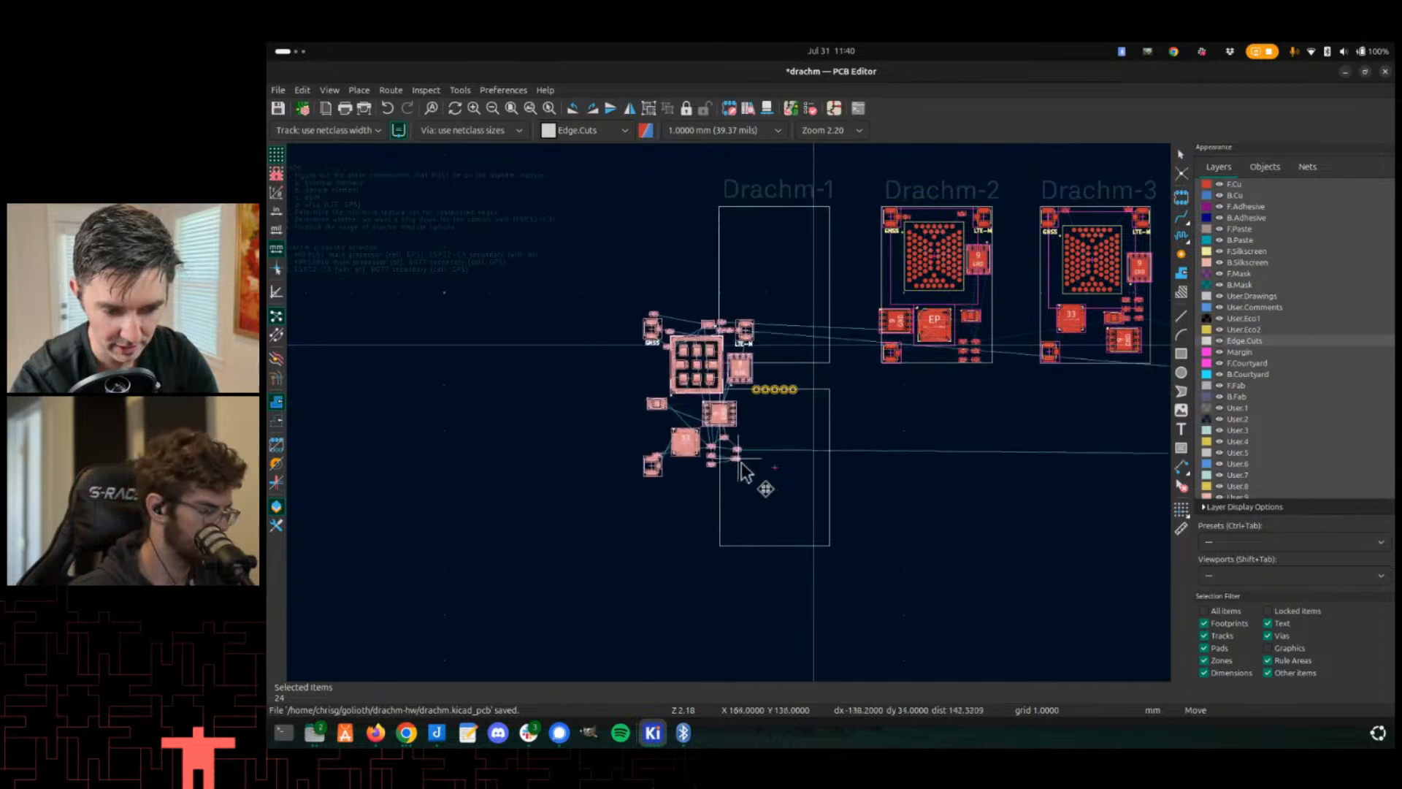
scroll(830, 555, up, 2)
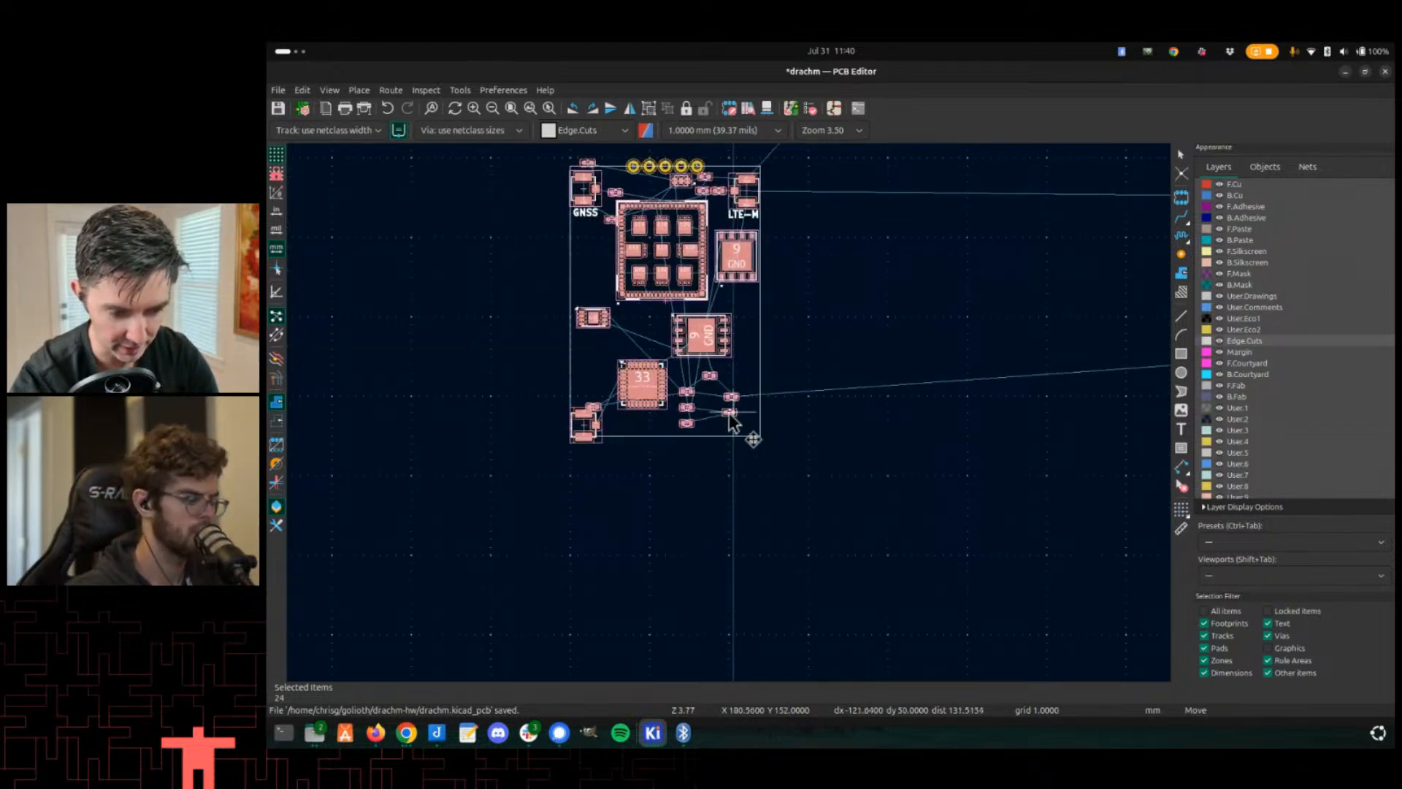
scroll(736, 420, up, 1)
click(728, 407)
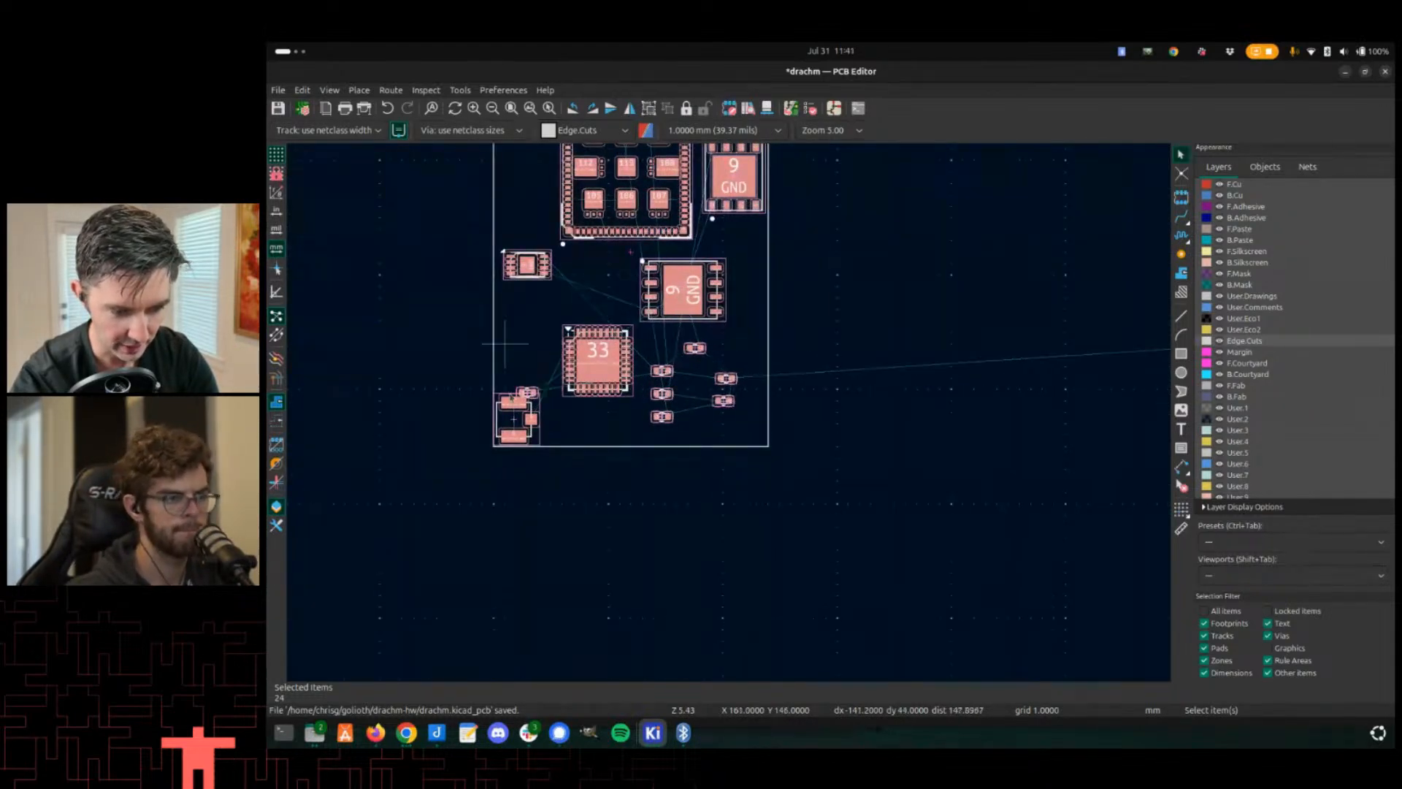
- Reposition the GNSS connector J7 below the top edge, switching the grid to 0.1000 mm for finer placement
middle_drag(499, 344, 543, 572)
scroll(546, 305, up, 1)
scroll(729, 413, up, 1)
click(732, 415)
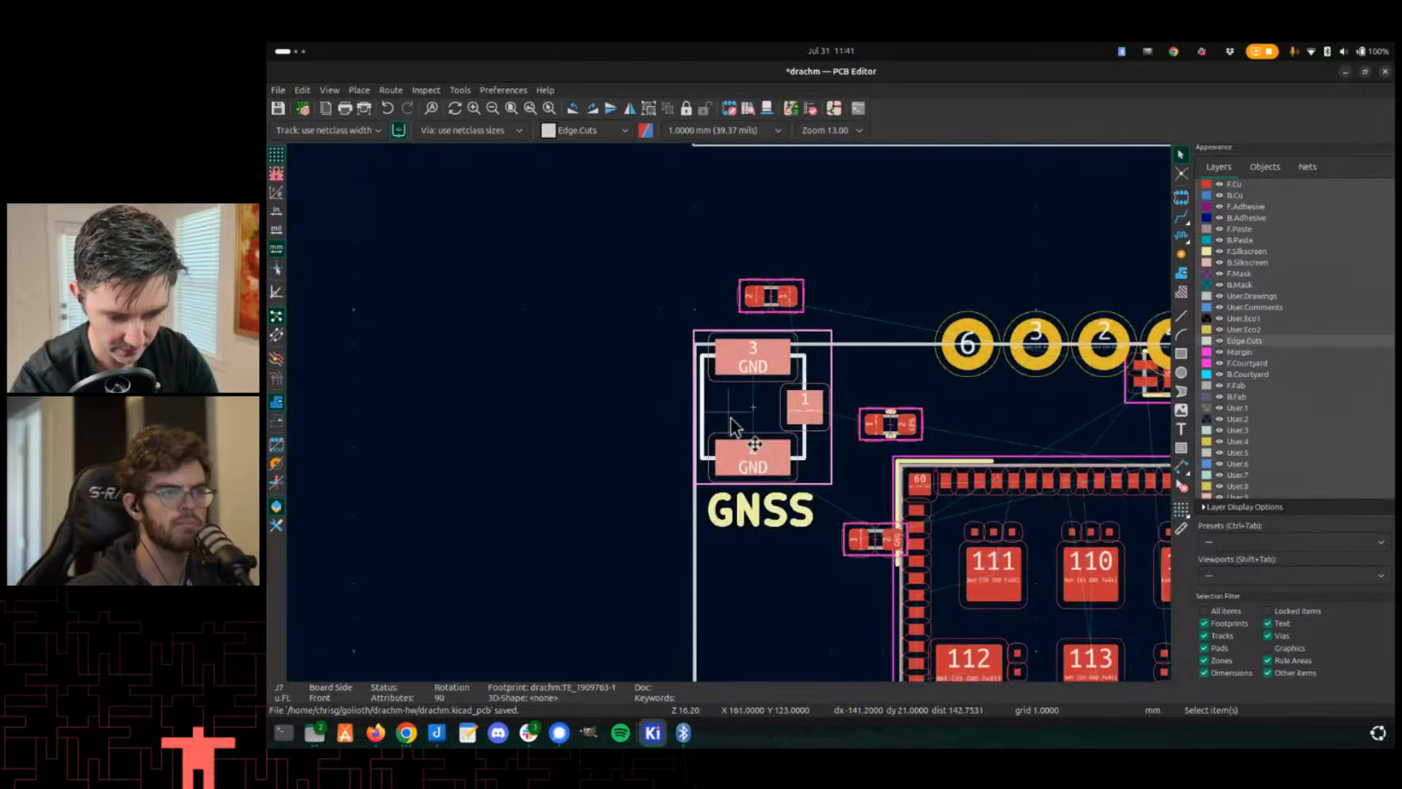
key(m)
click(759, 447)
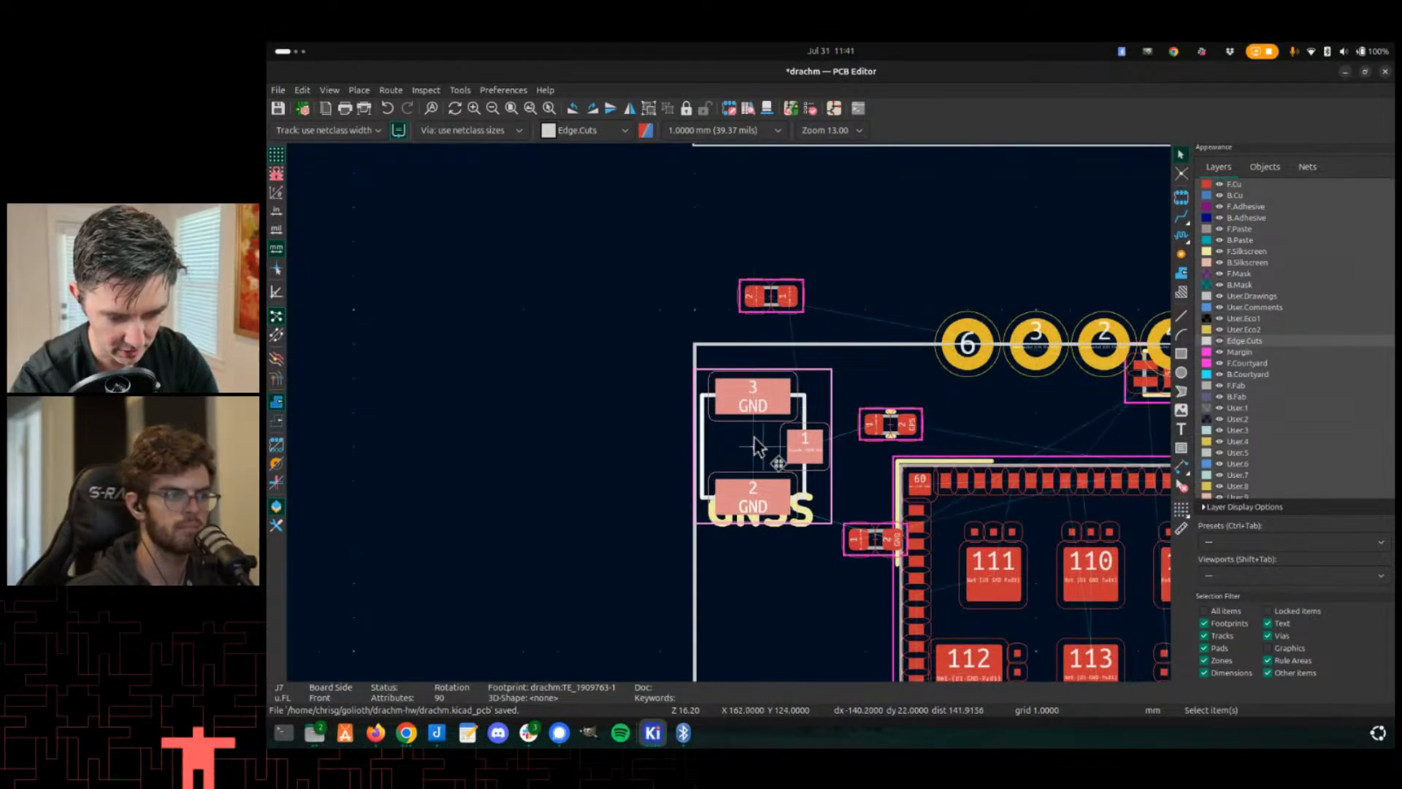
right_click(650, 446)
mouse_move(741, 444)
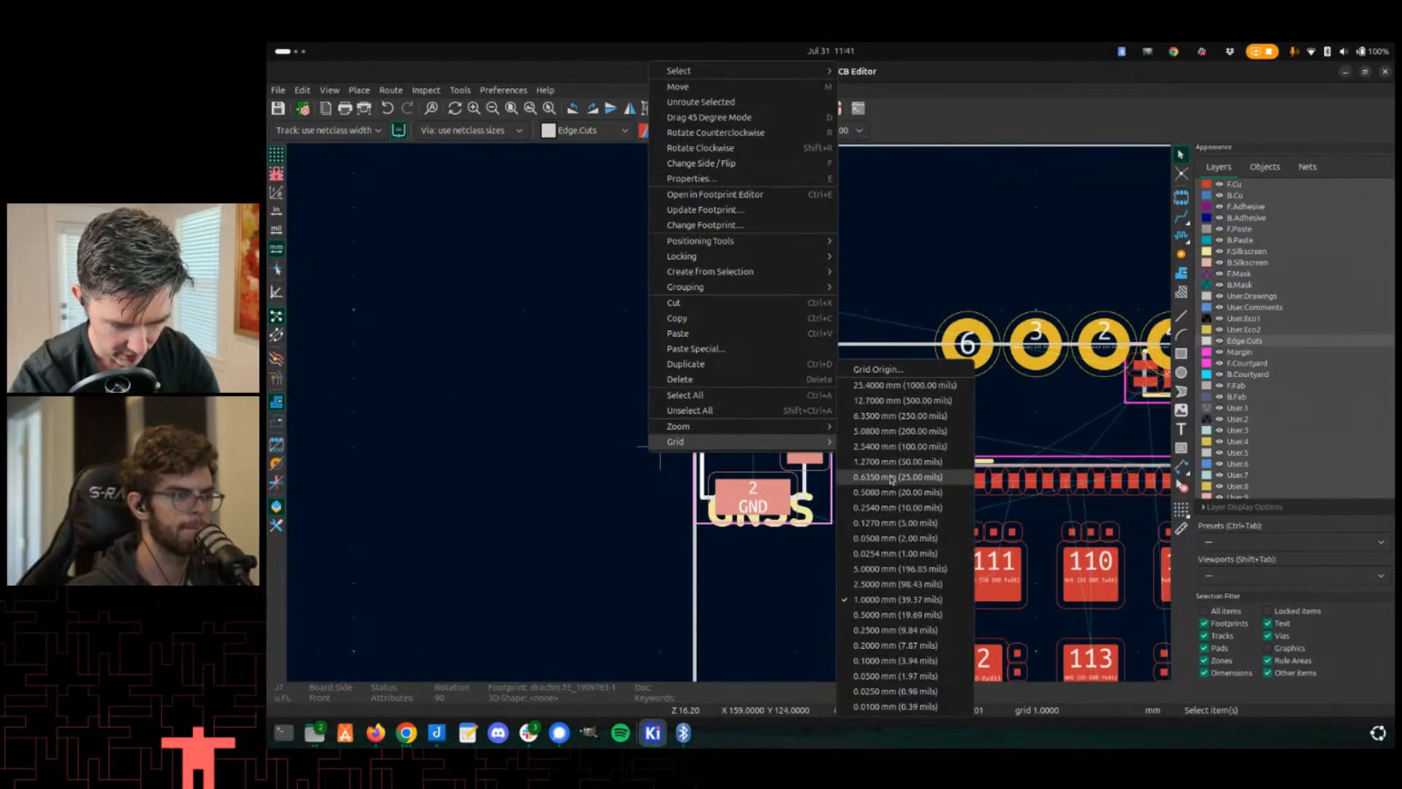
click(889, 661)
scroll(599, 332, up, 1)
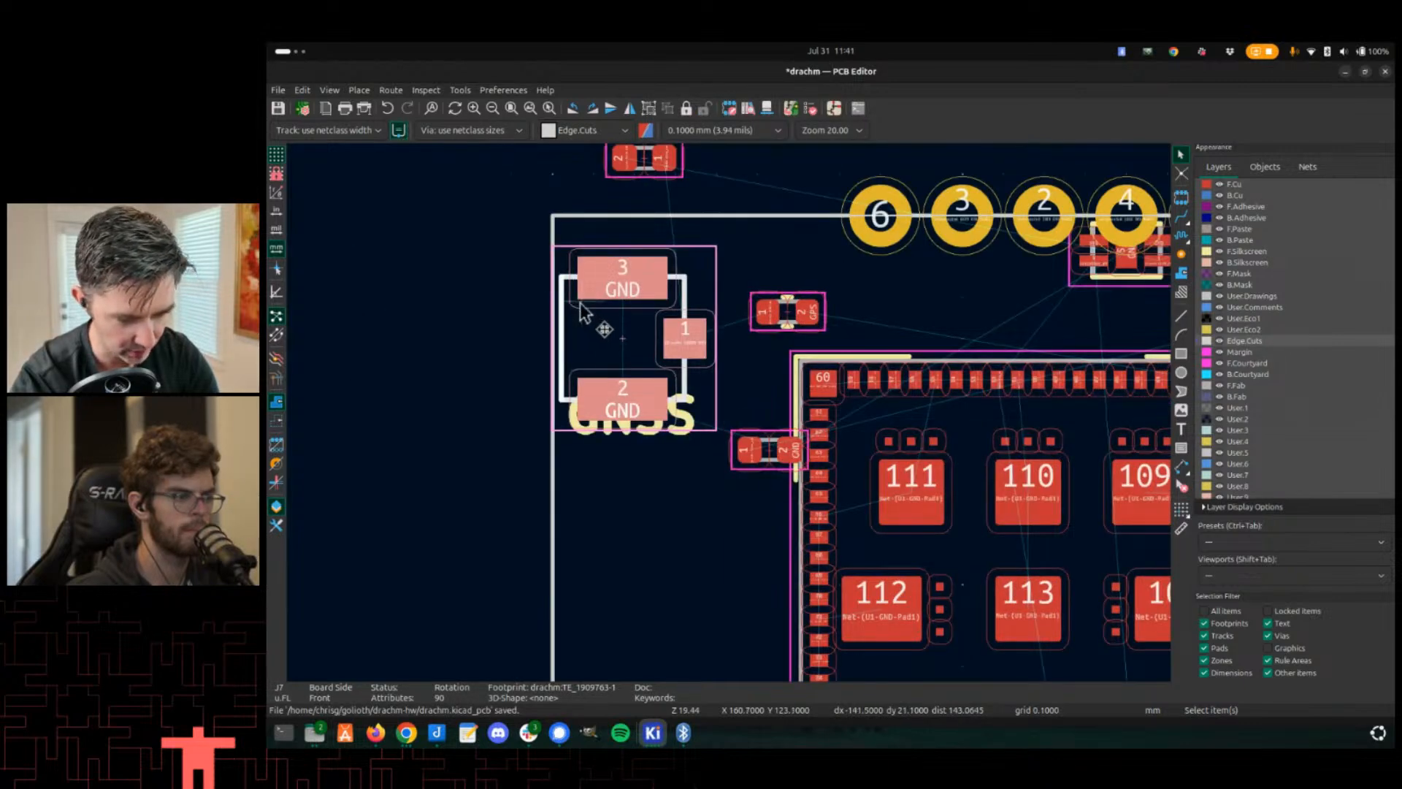
key(m)
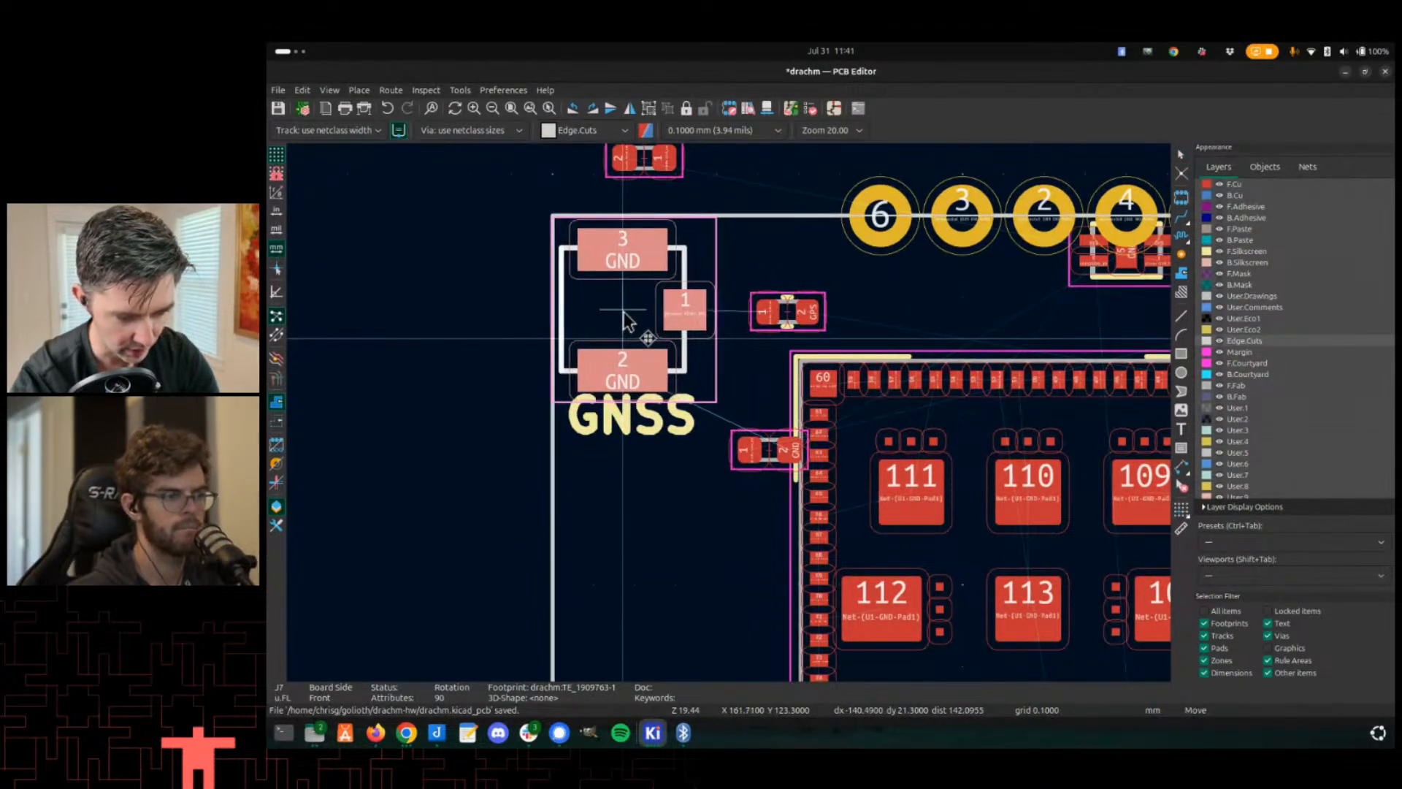
click(629, 321)
- Move the LTE-M connector J8 down clear of the outline's top edge
scroll(833, 500, down, 3)
scroll(869, 420, up, 2)
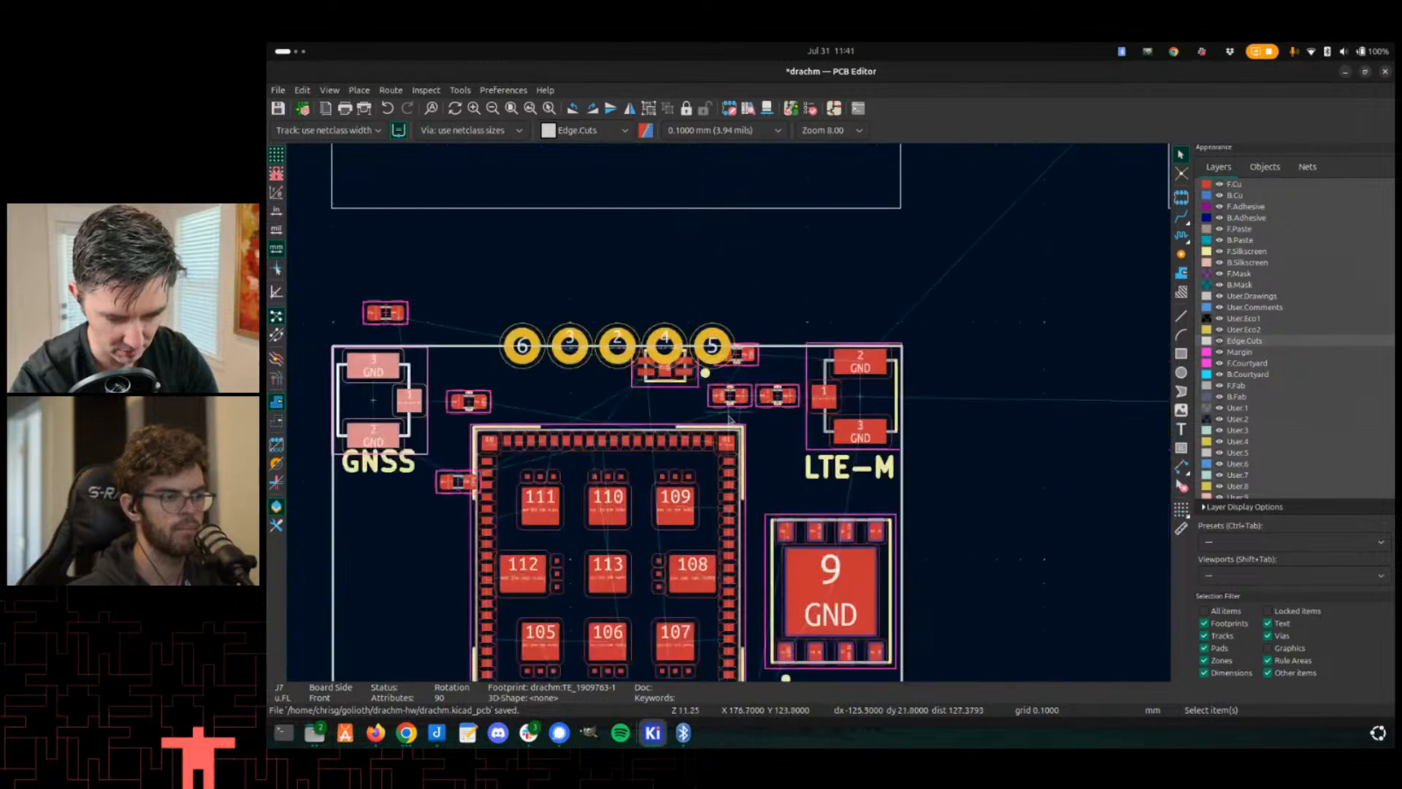
click(919, 398)
key(m)
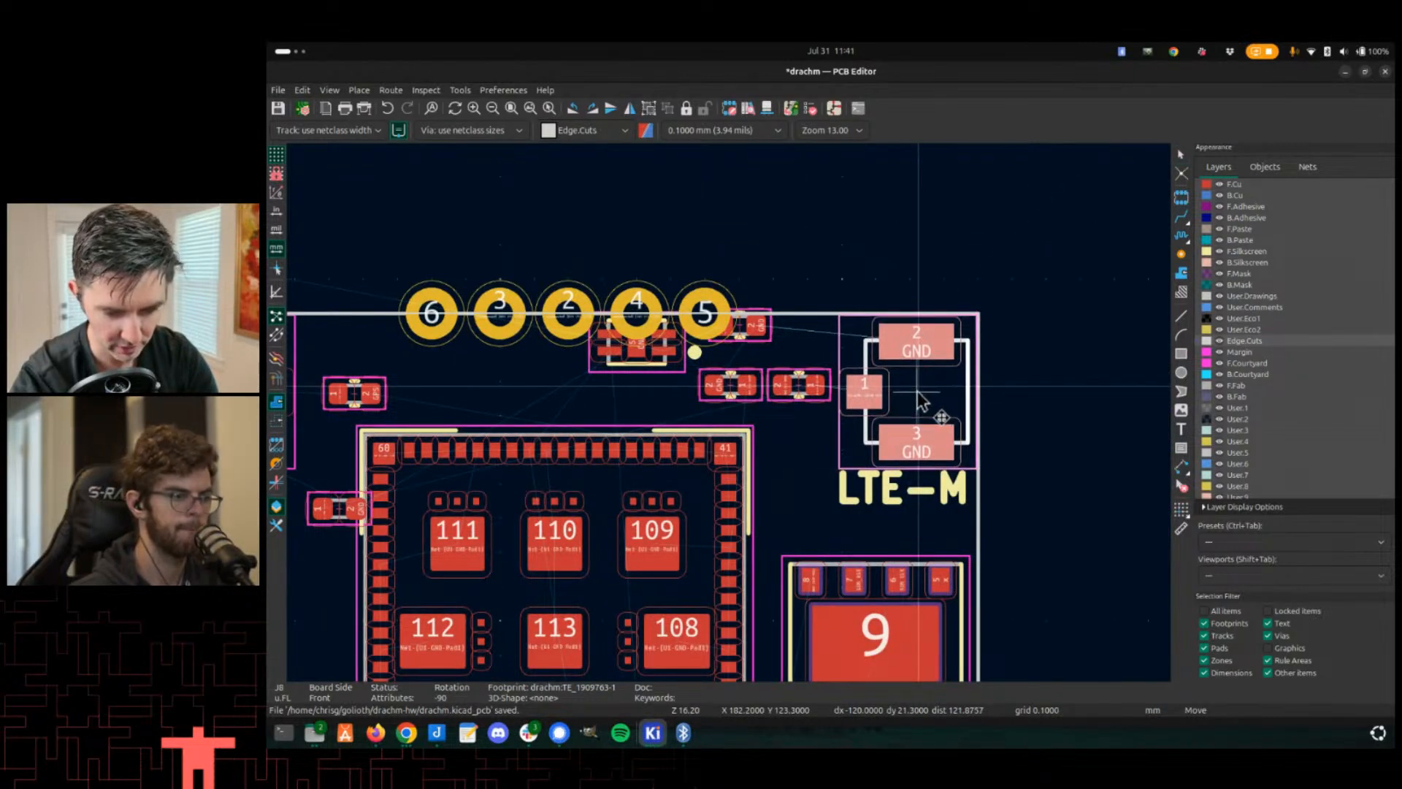
click(917, 392)
- Shift the U13 chip and capacitor C9 down away from the pad row
scroll(709, 396, down, 2)
middle_drag(525, 405, 692, 438)
scroll(731, 413, up, 3)
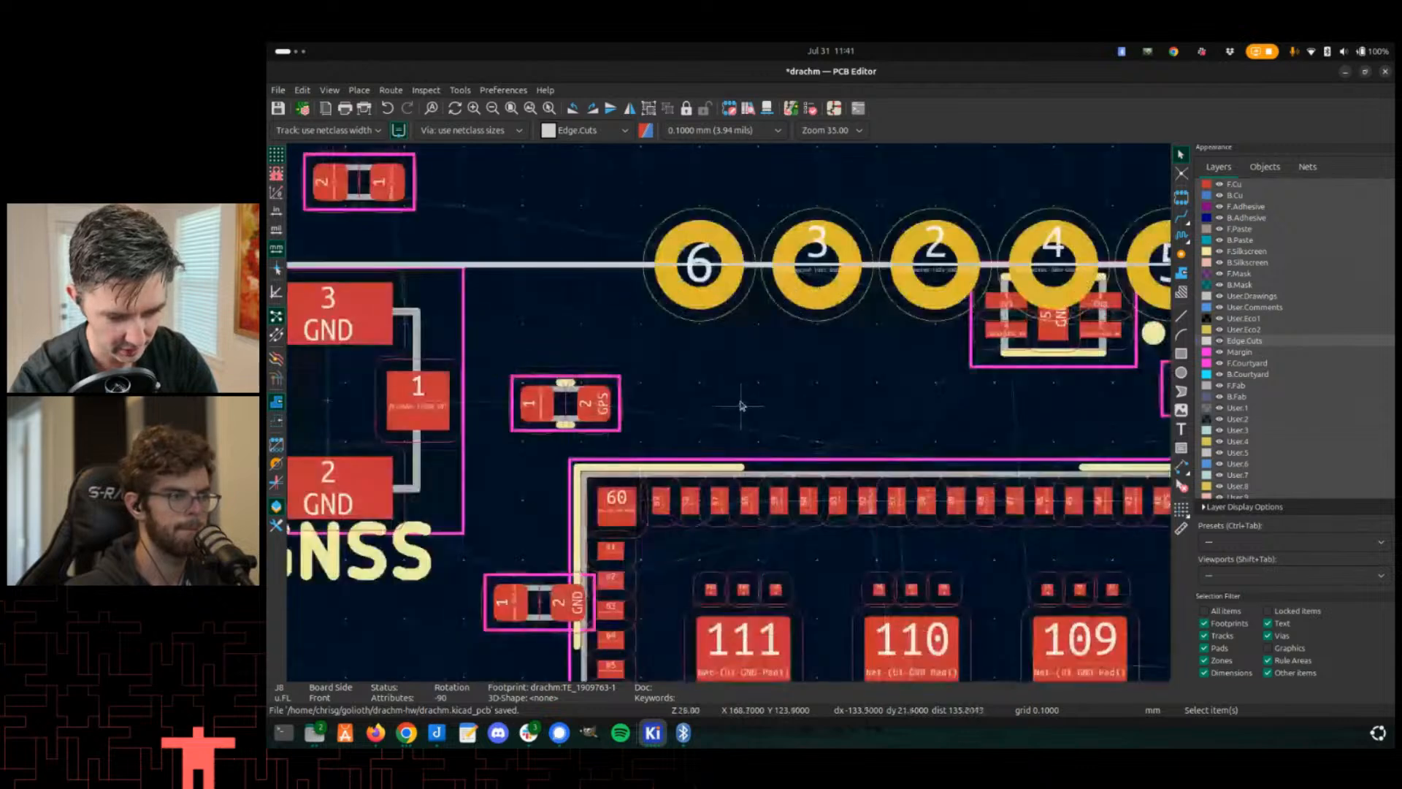
scroll(741, 403, down, 2)
click(866, 398)
key(m)
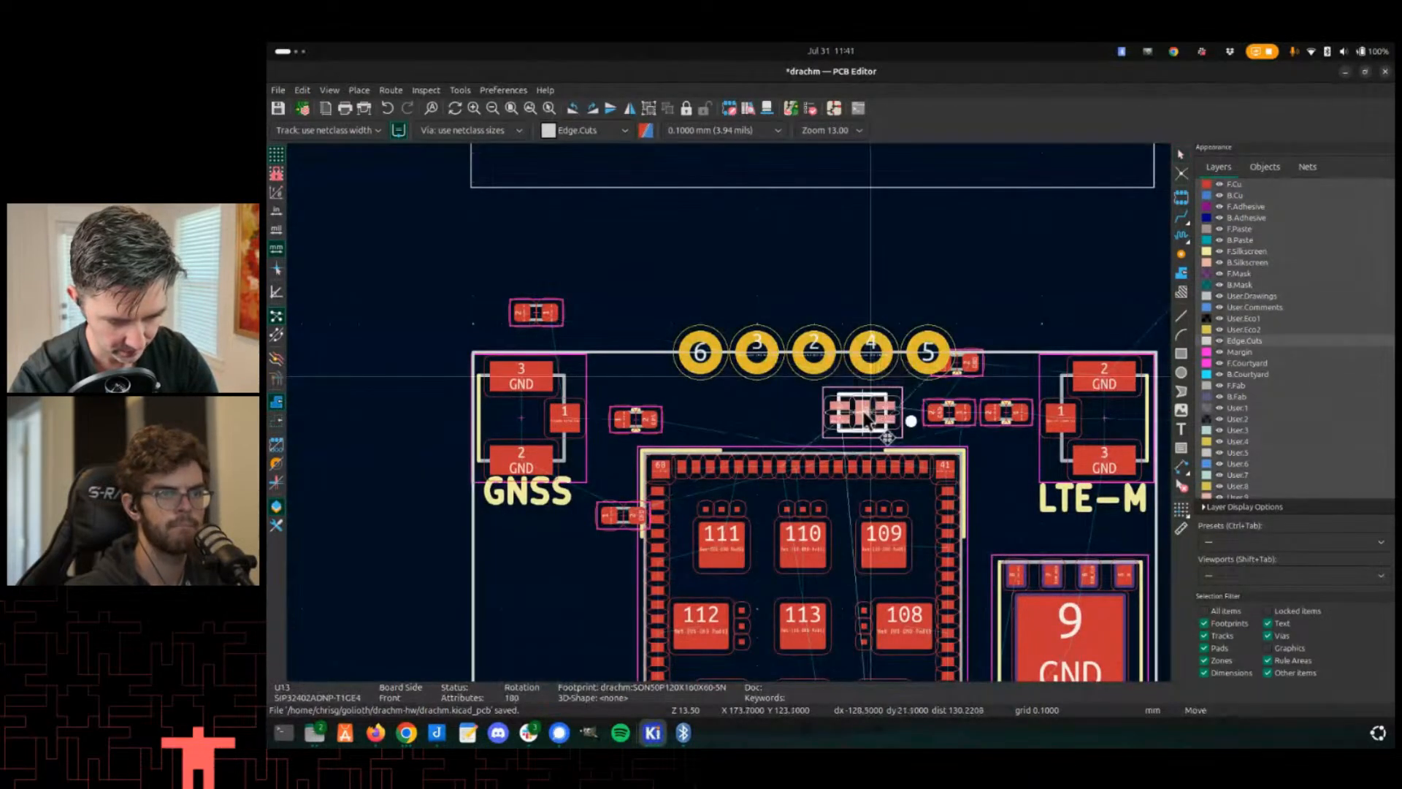
click(863, 413)
click(966, 368)
key(m)
click(990, 376)
- Move inductor L1 from outside the outline to beside U13 under the pad row
scroll(498, 380, down, 2)
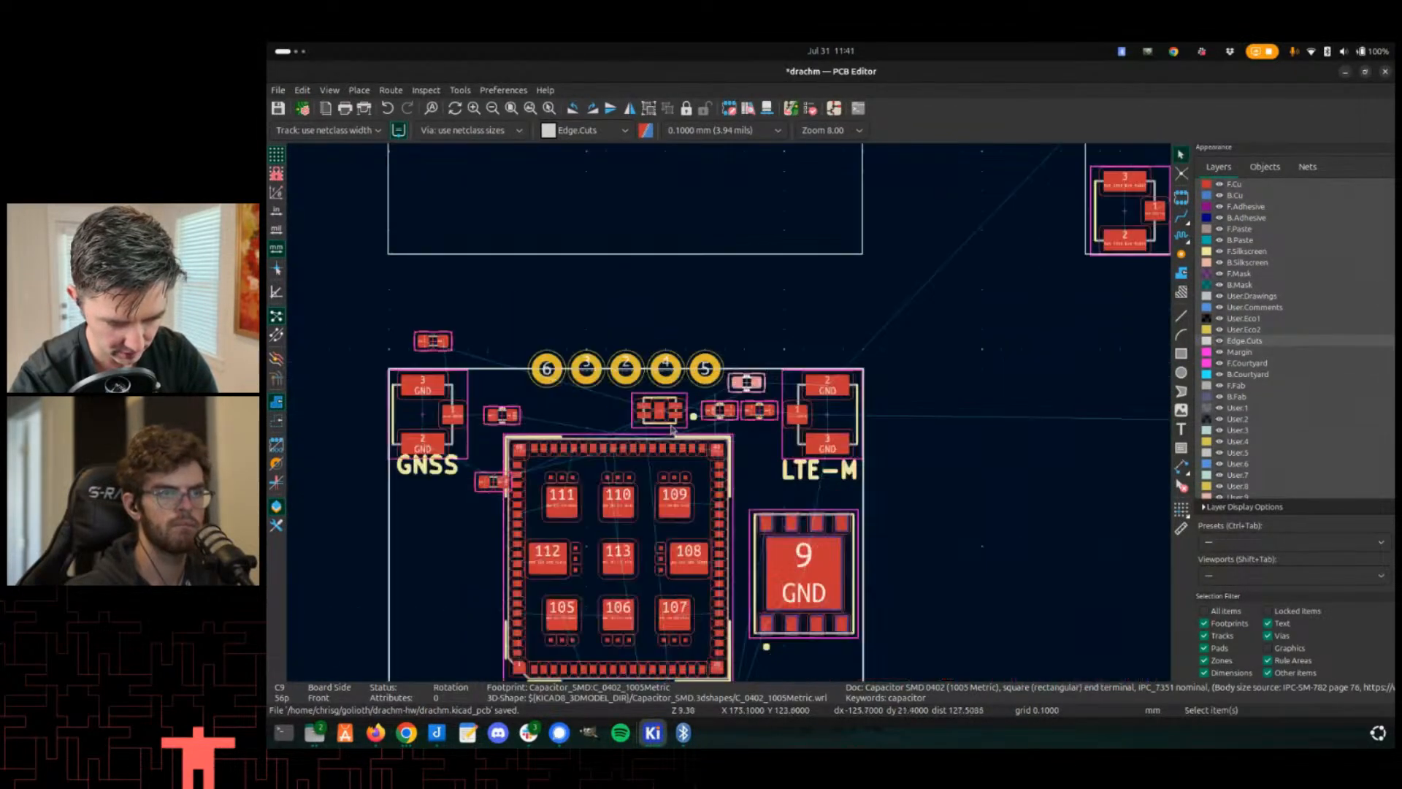
click(432, 338)
key(m)
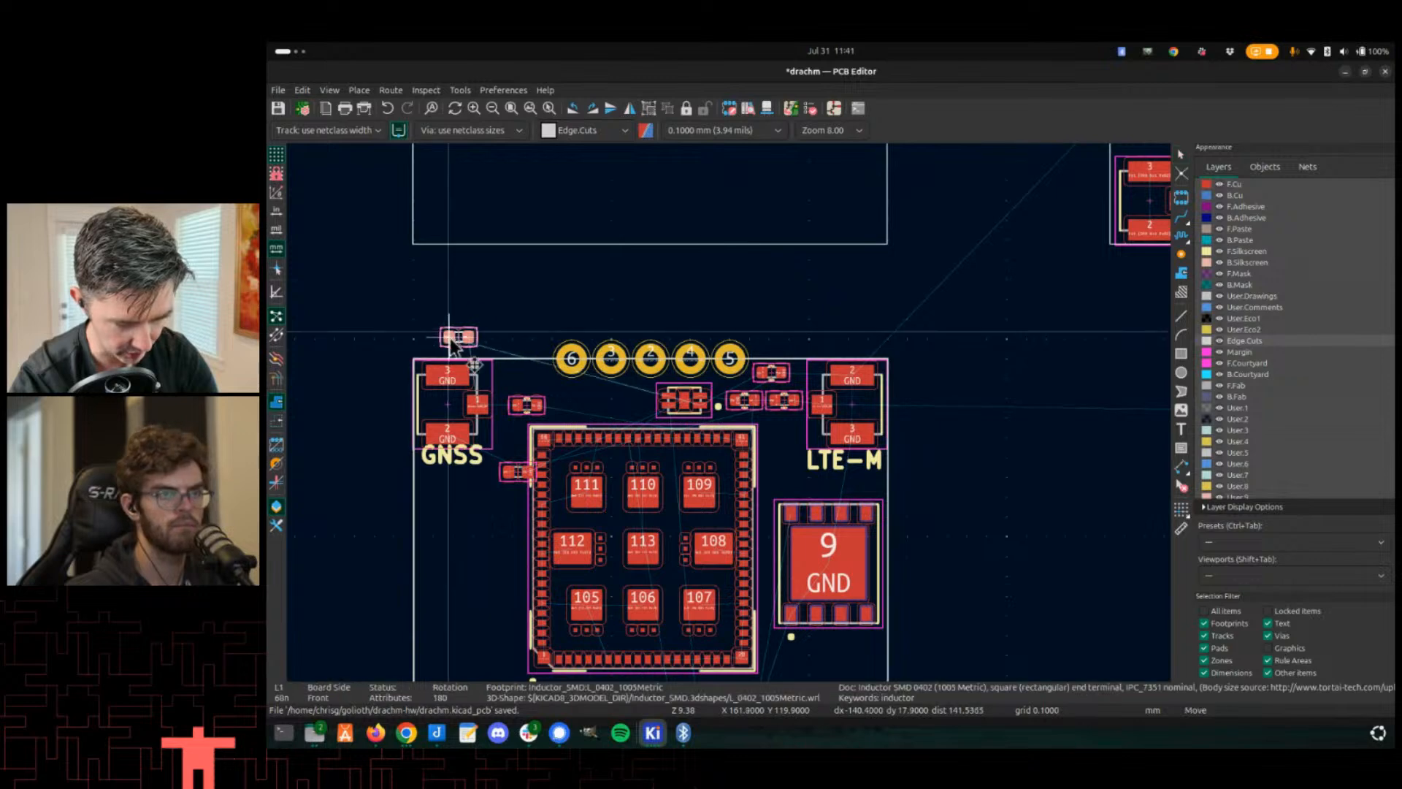
click(510, 380)
scroll(729, 416, up, 2)
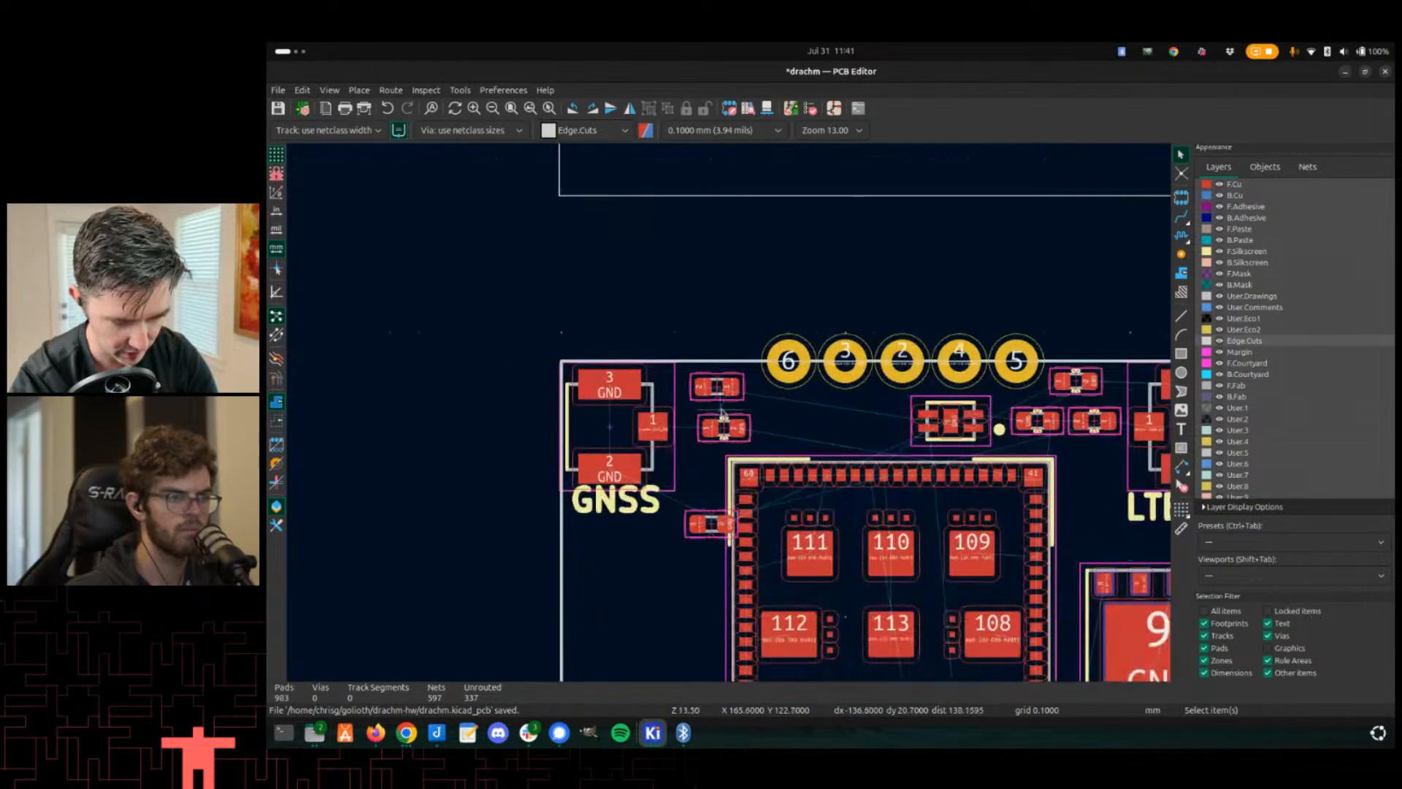
key(m)
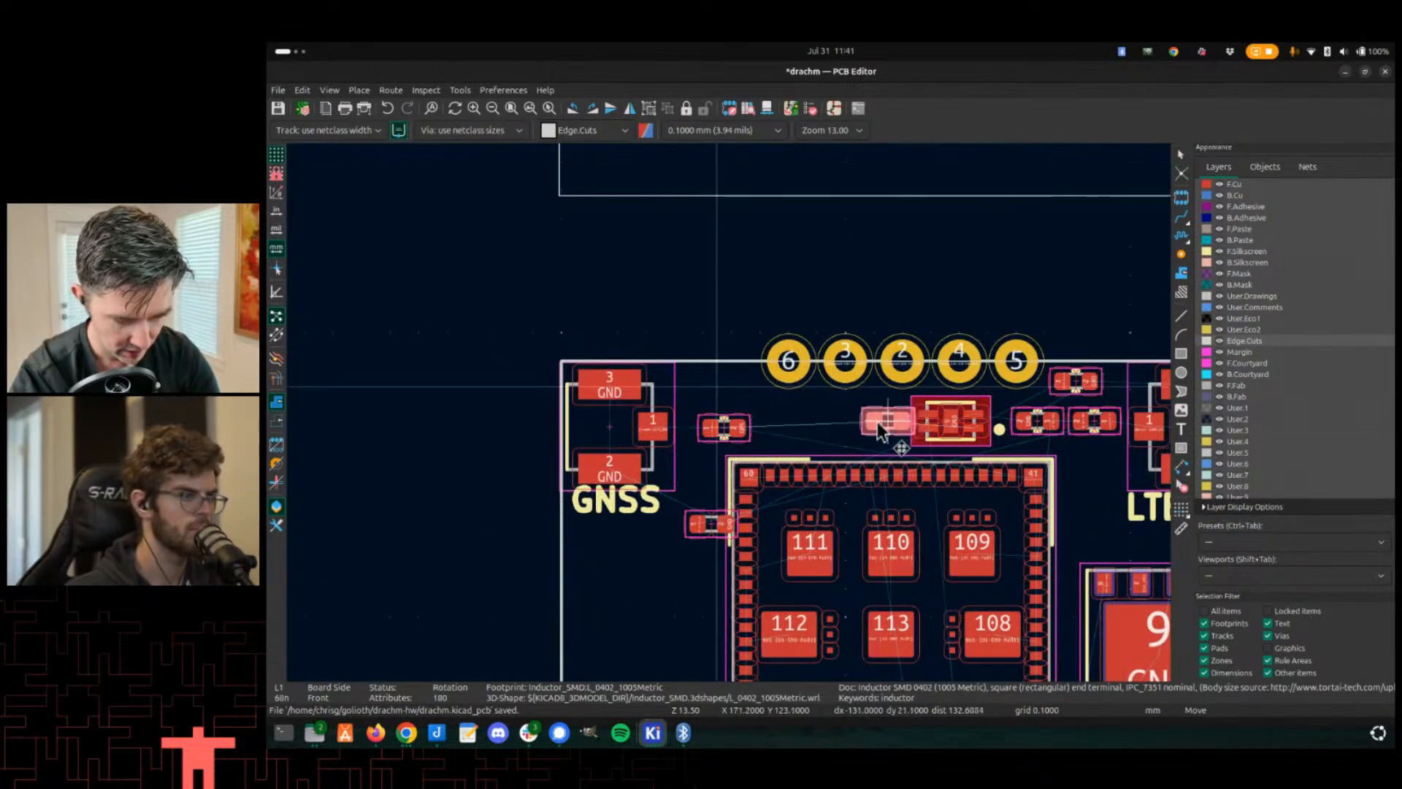
click(877, 423)
- Try deleting the old empty Drachm-1 board outline, then undo the deletion
scroll(847, 402, down, 5)
middle_drag(754, 628, 754, 636)
click(723, 323)
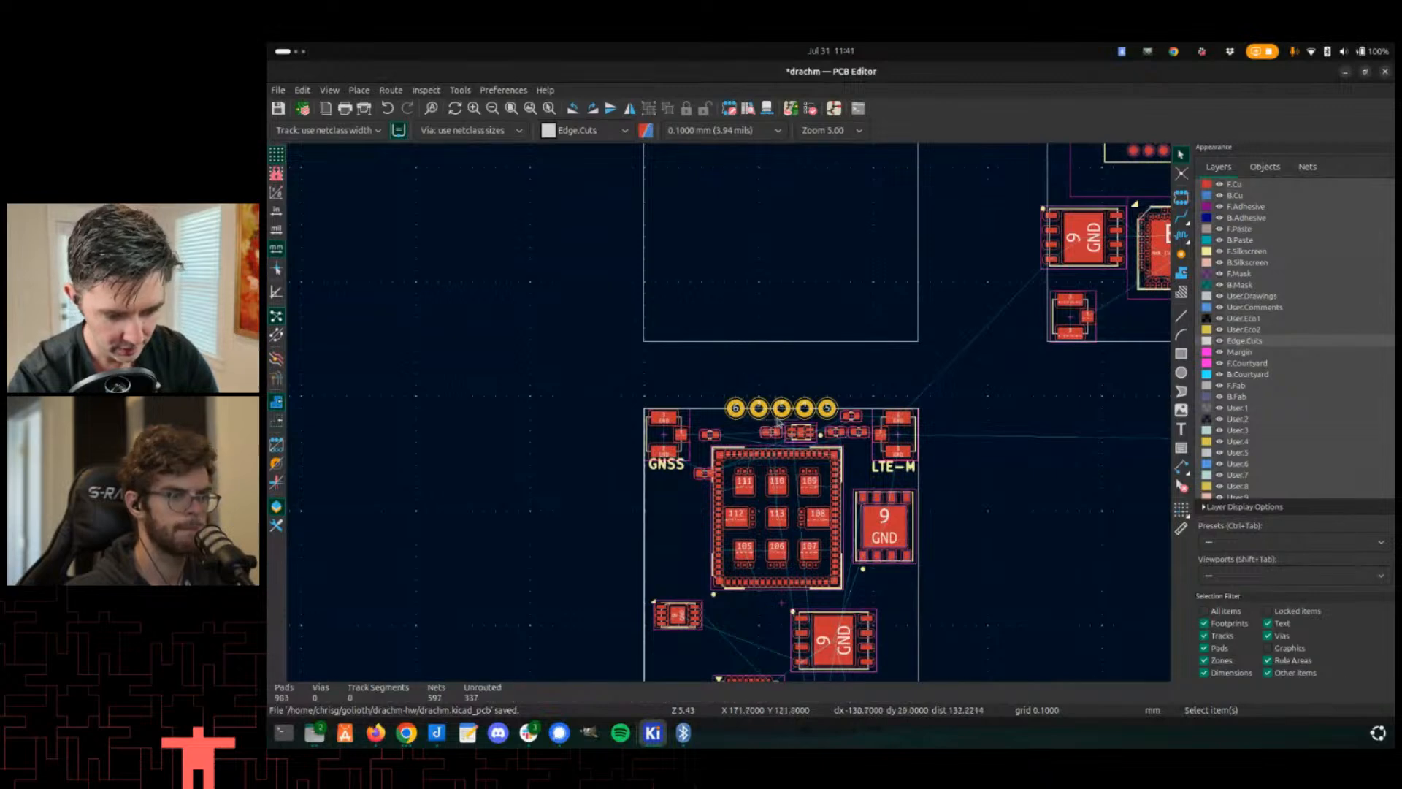
scroll(631, 406, down, 2)
drag(865, 385, 552, 237)
middle_drag(653, 292, 633, 460)
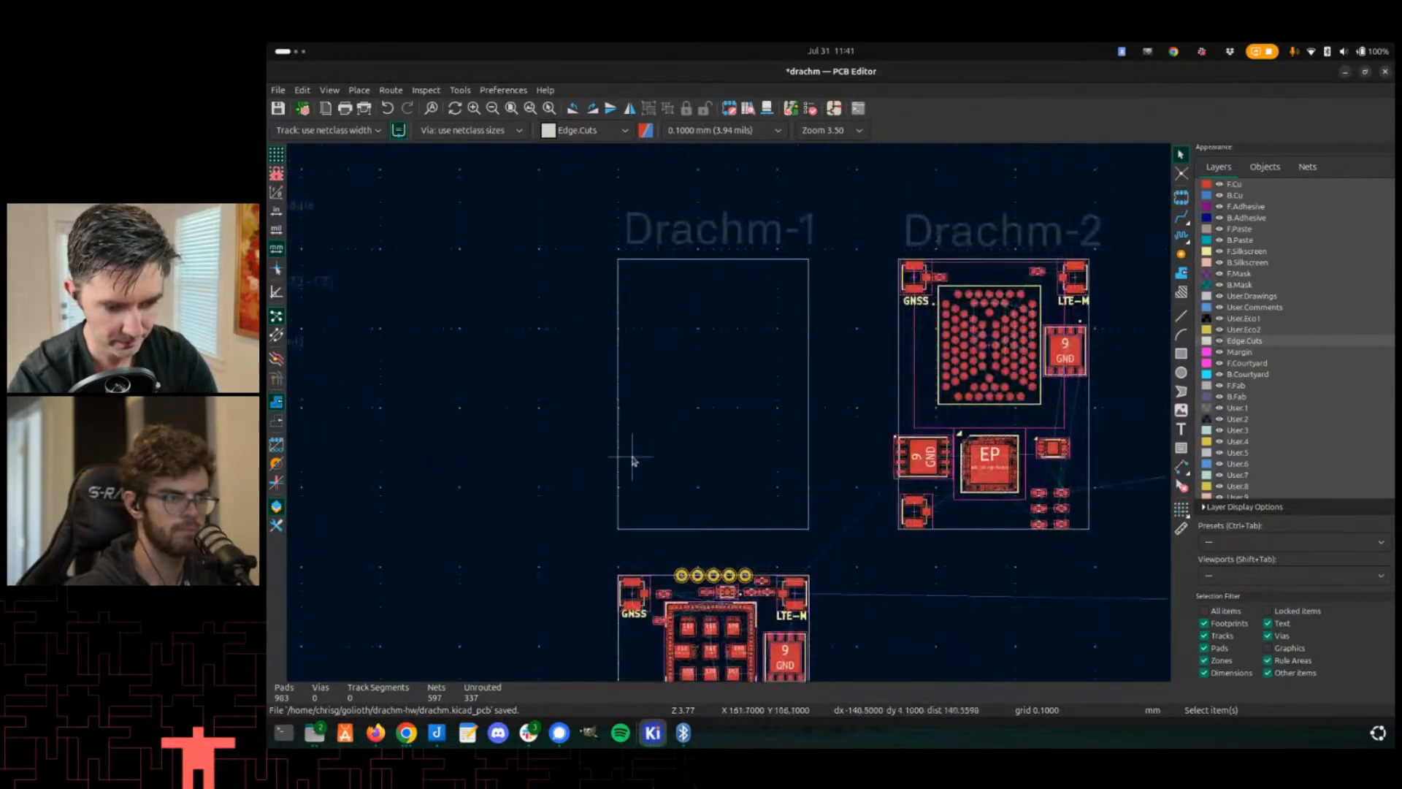
drag(827, 558, 552, 263)
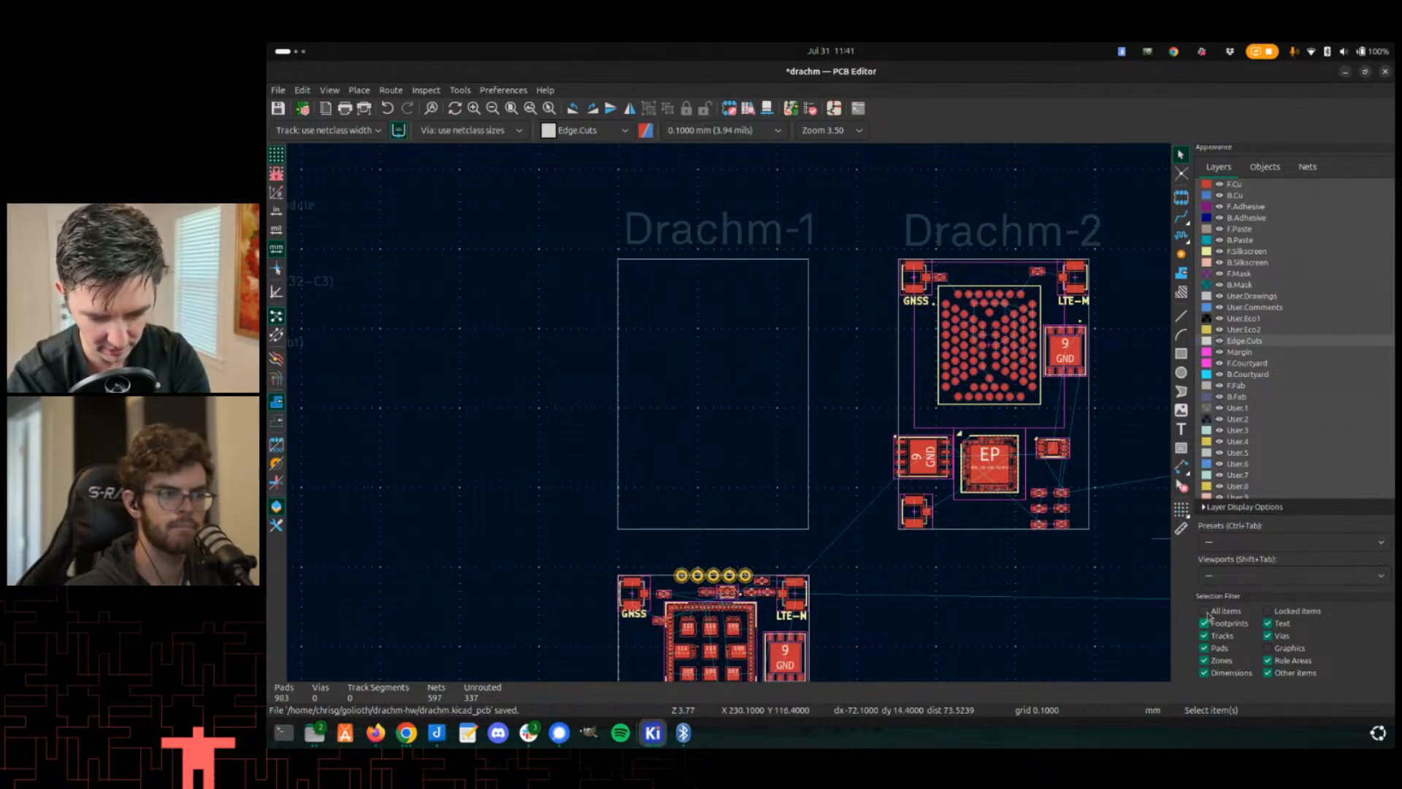
drag(825, 549, 590, 256)
key(Delete)
key(ctrl+z)
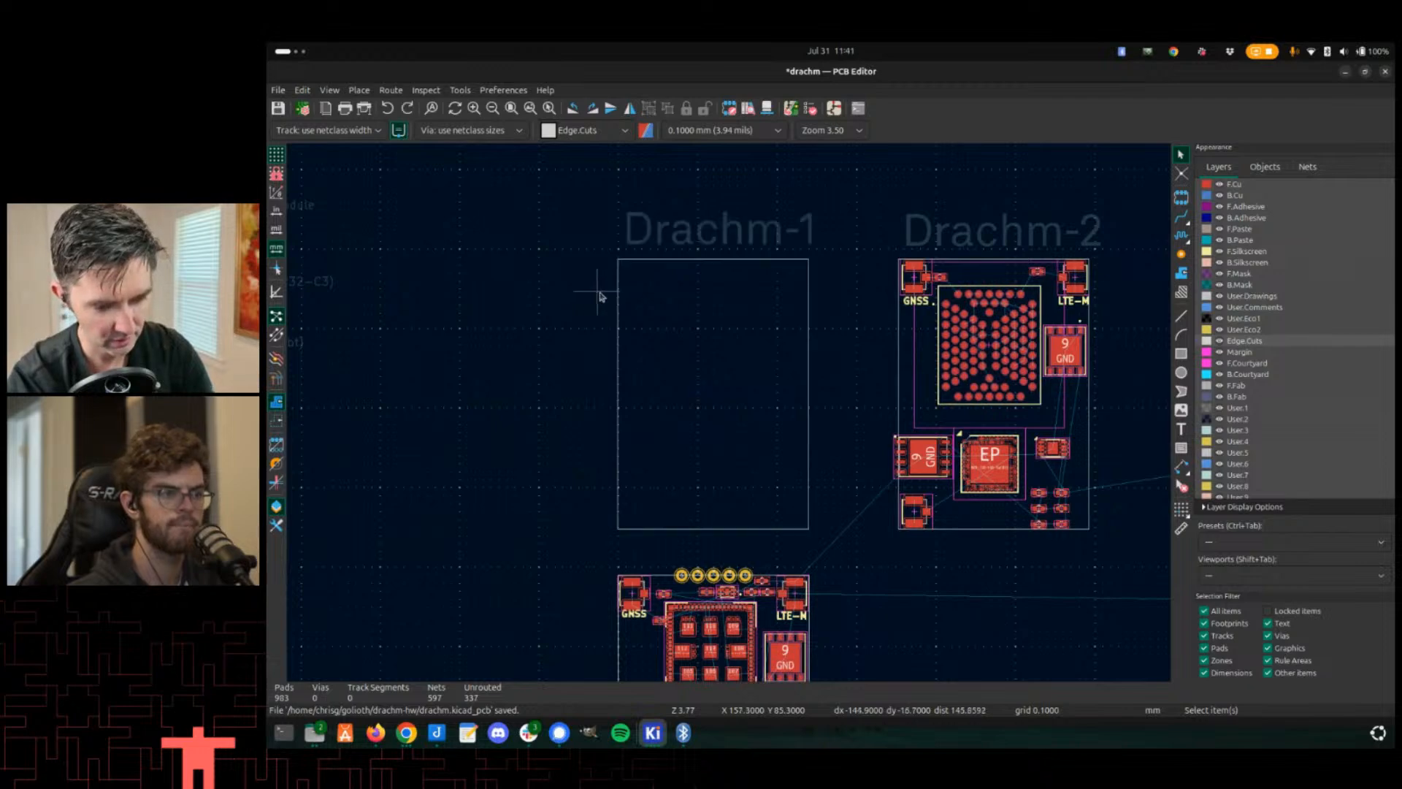
- Drag the Drachm-1 label up and to the left above the old outline
drag(673, 244, 581, 203)
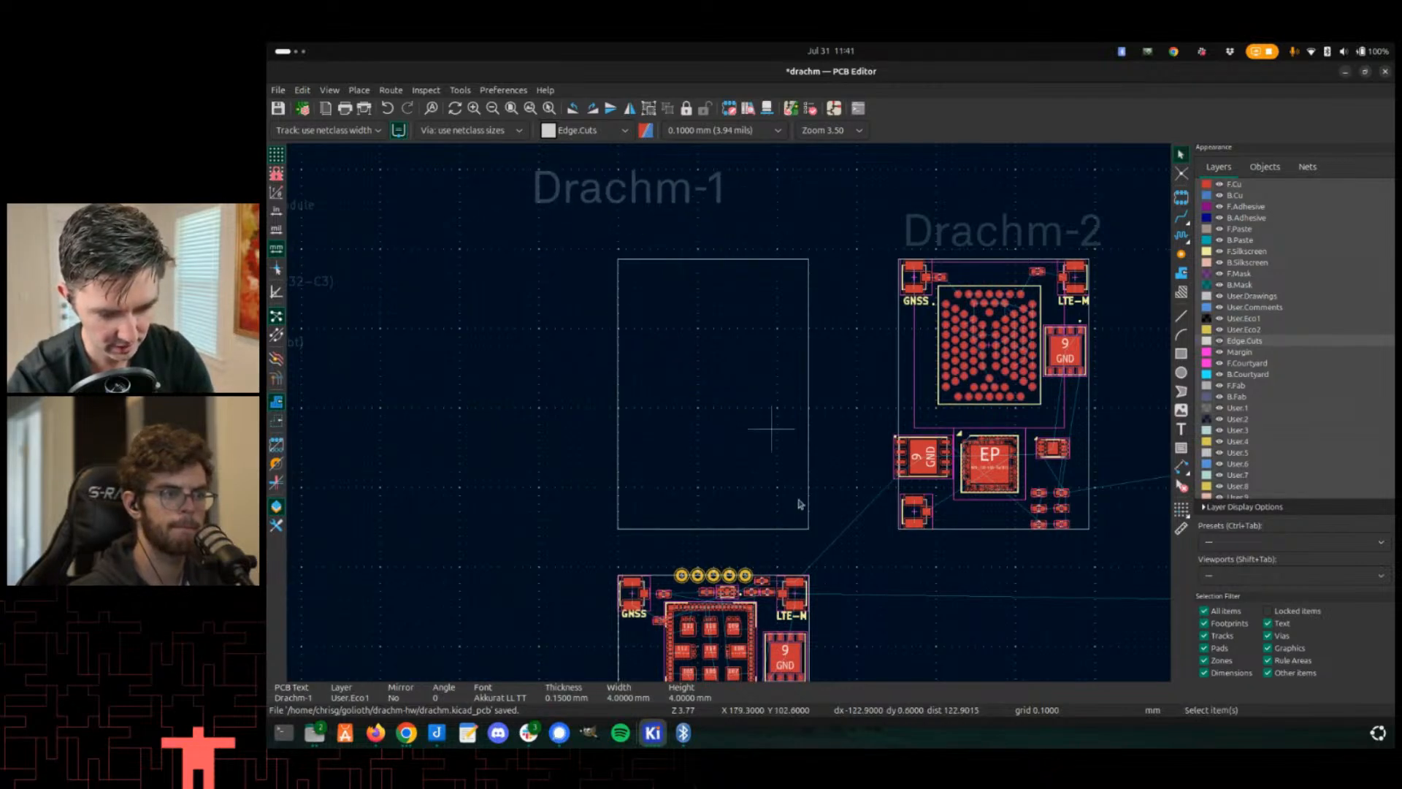
drag(847, 566, 565, 241)
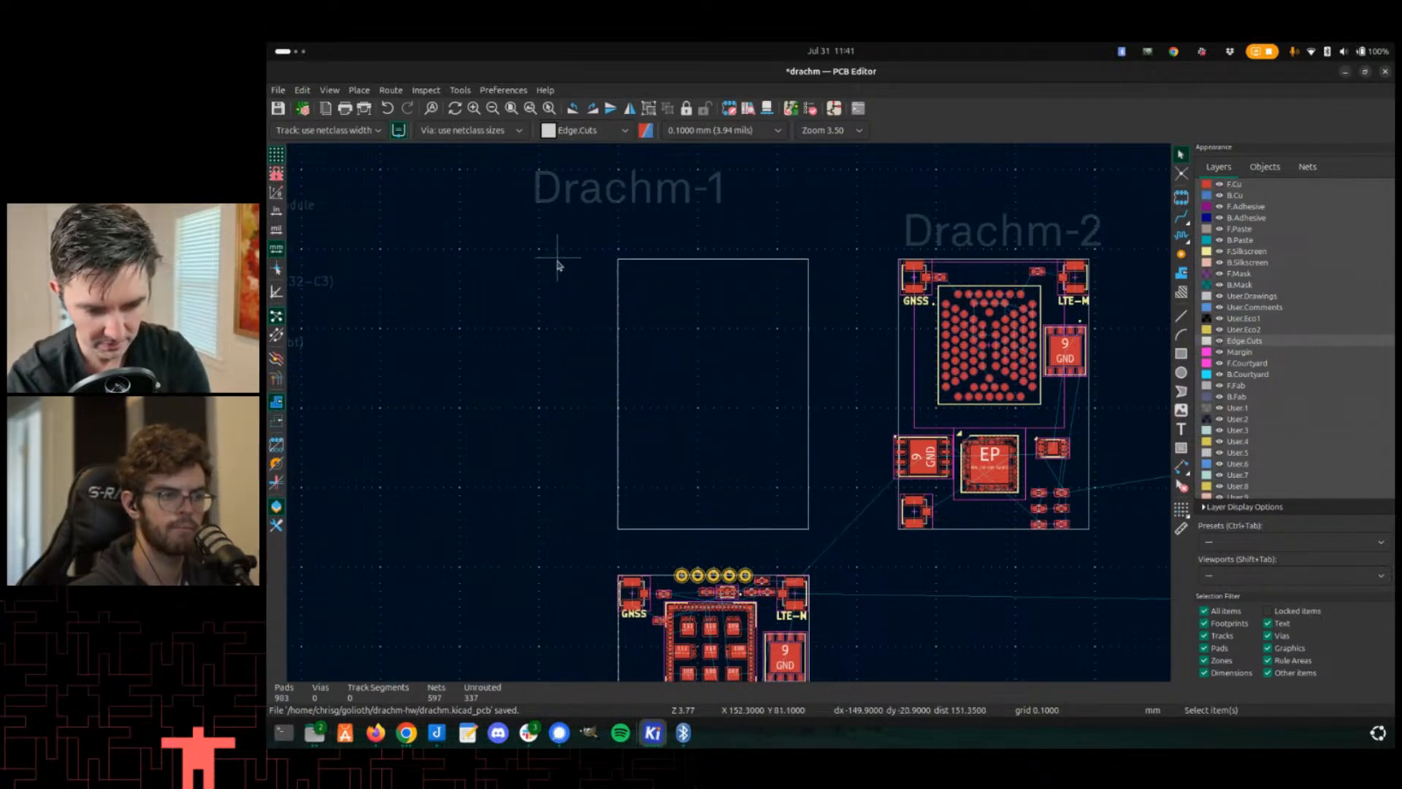
- Delete the old empty board outline and move the whole new Drachm-1 board into its place on a 1 mm grid
key(Delete)
scroll(562, 379, down, 5)
drag(863, 601, 527, 196)
right_click(679, 401)
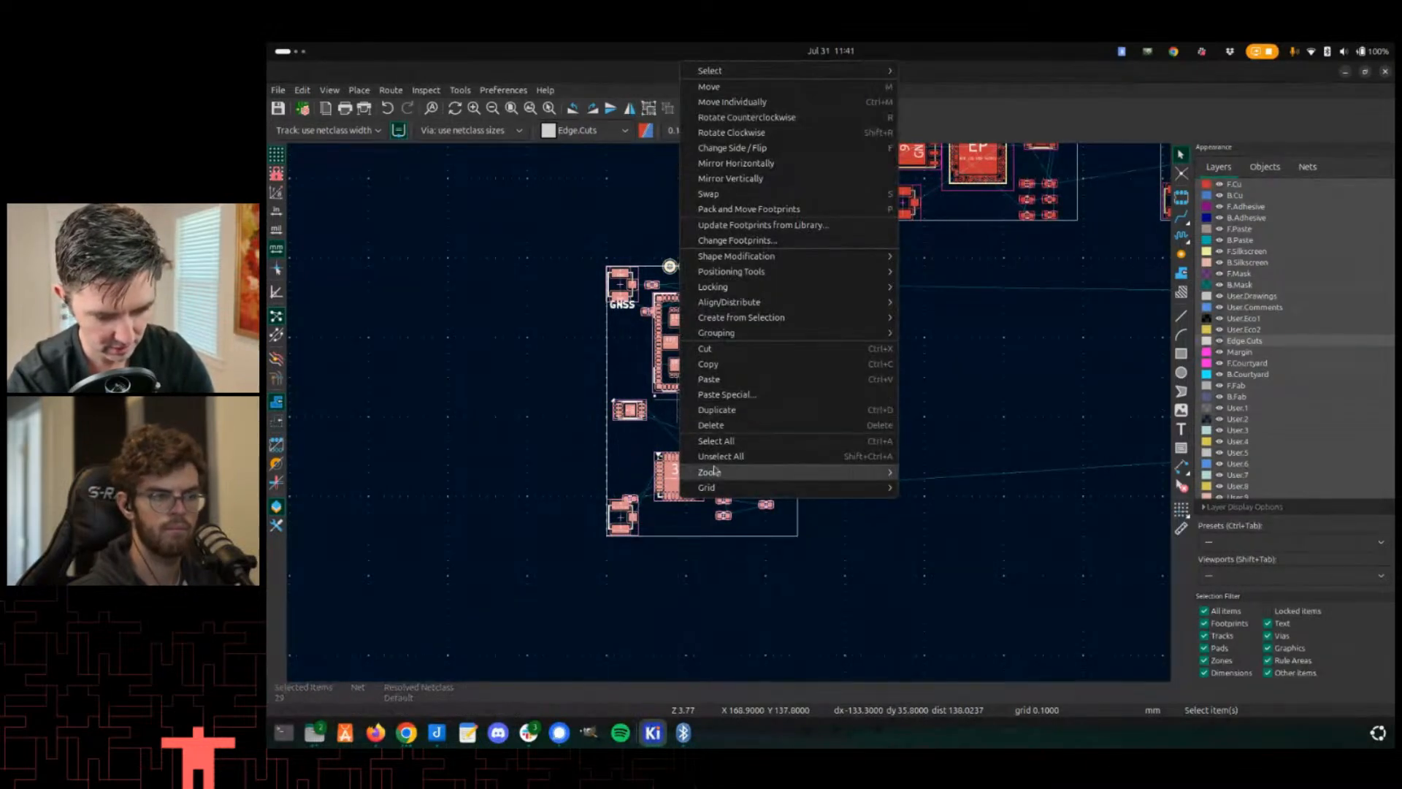
mouse_move(719, 489)
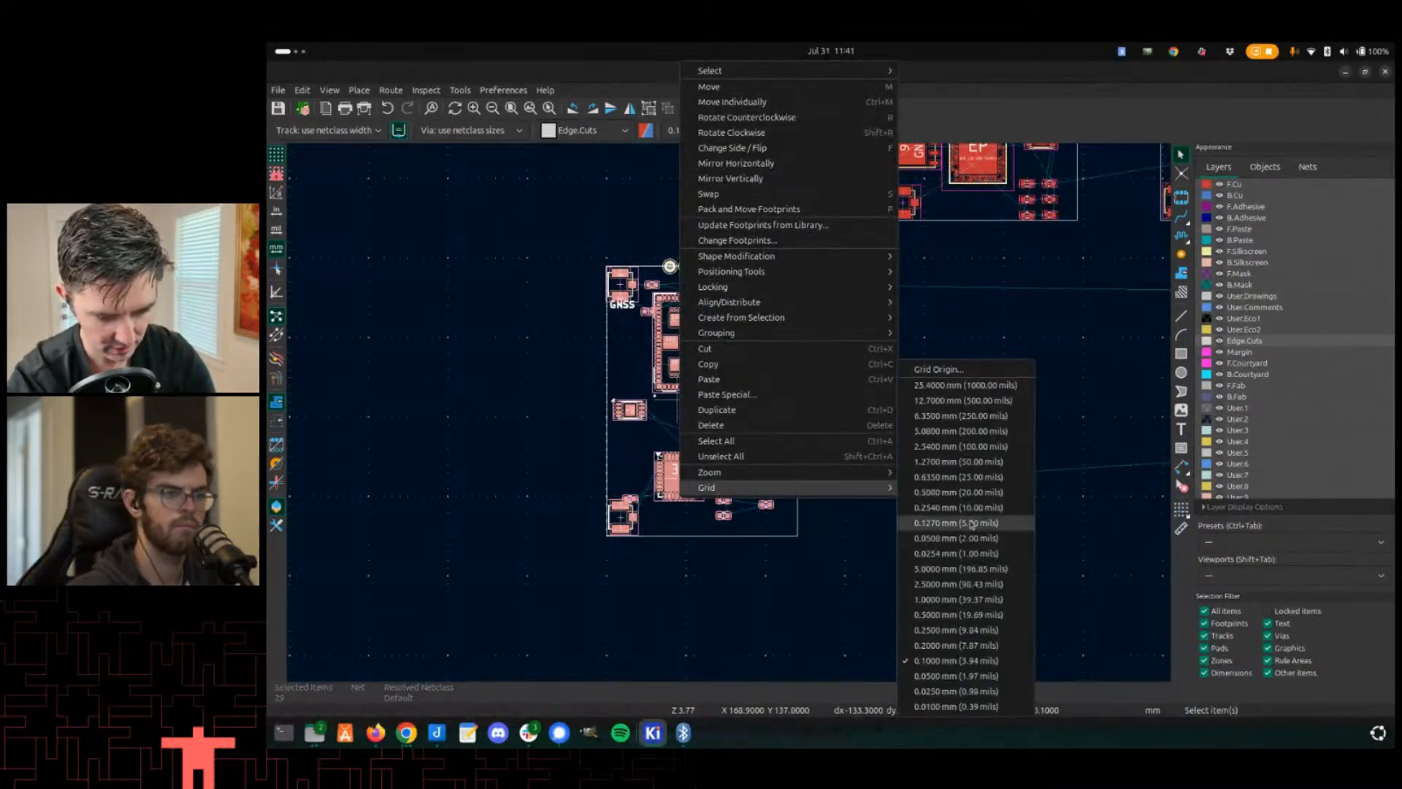
click(962, 602)
key(m)
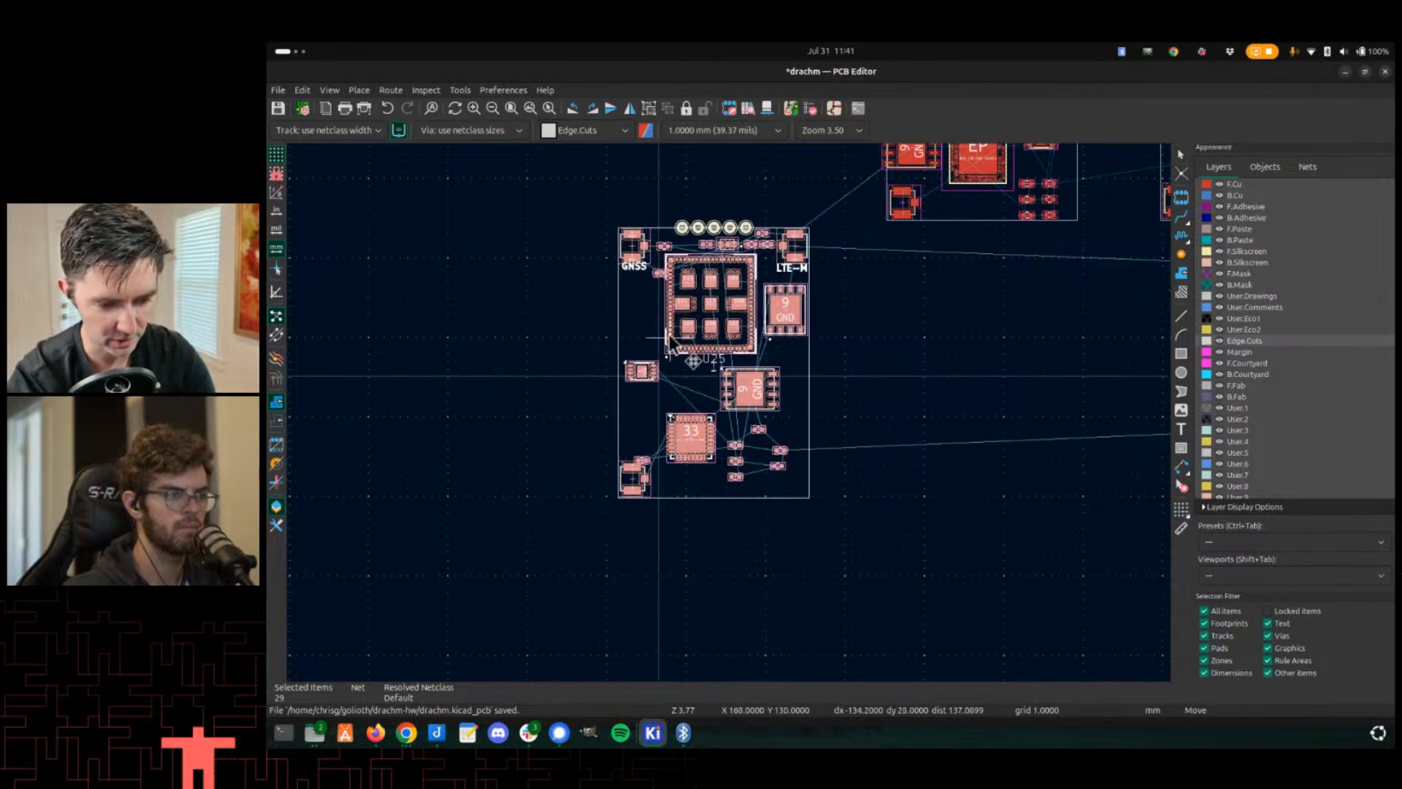
middle_drag(693, 369, 672, 741)
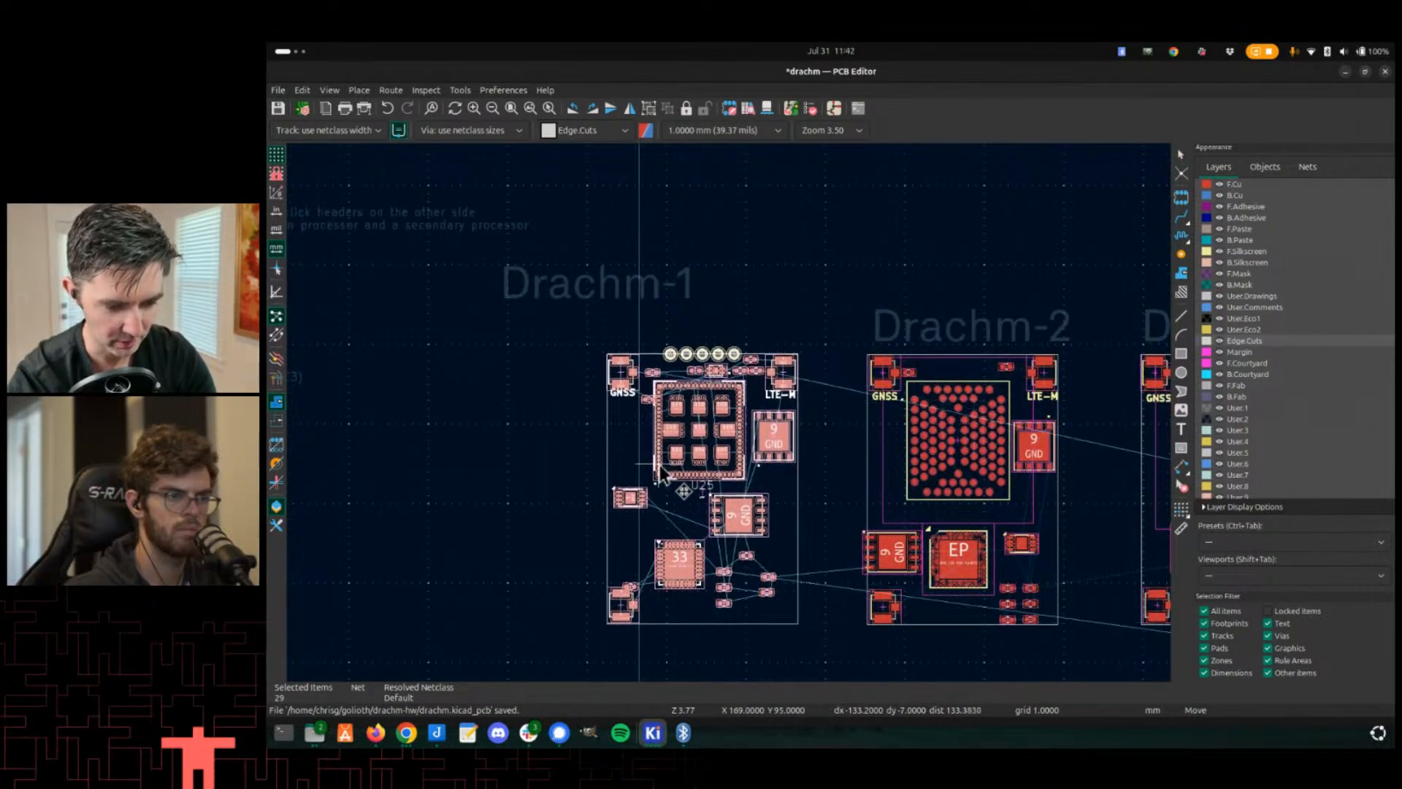
click(661, 474)
- Move the Drachm-1 label so it sits centred just above the new board outline
scroll(525, 347, up, 3)
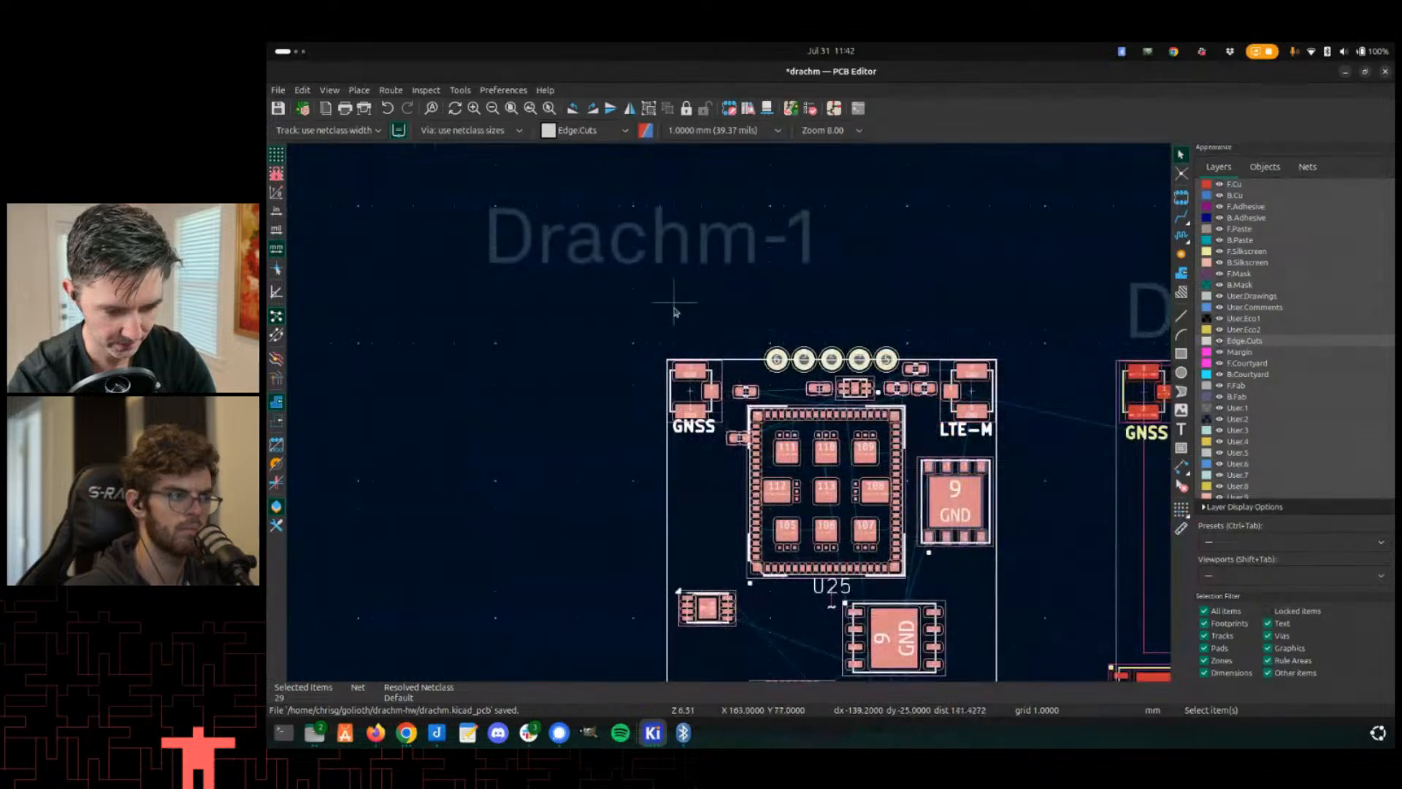
click(632, 256)
key(m)
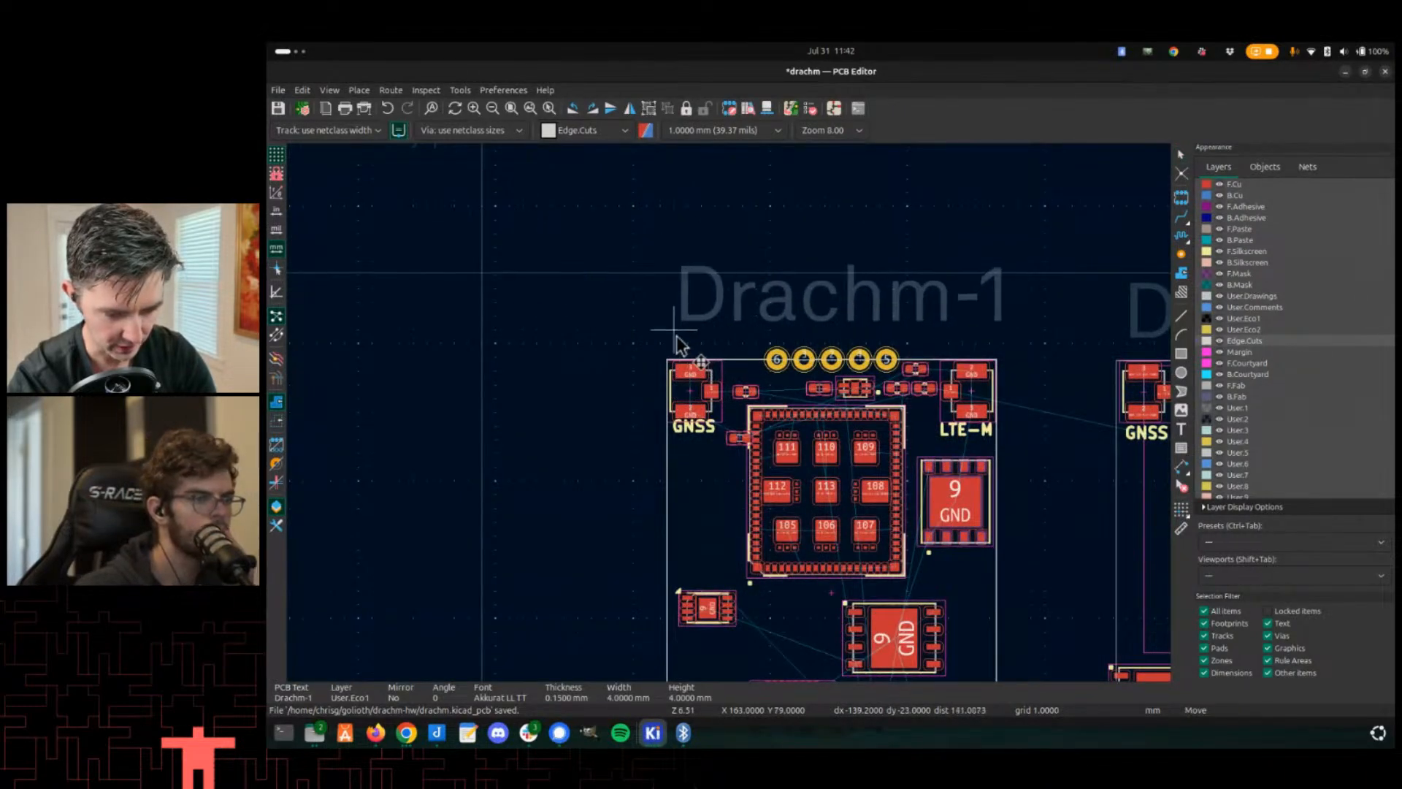
click(678, 346)
scroll(769, 429, down, 2)
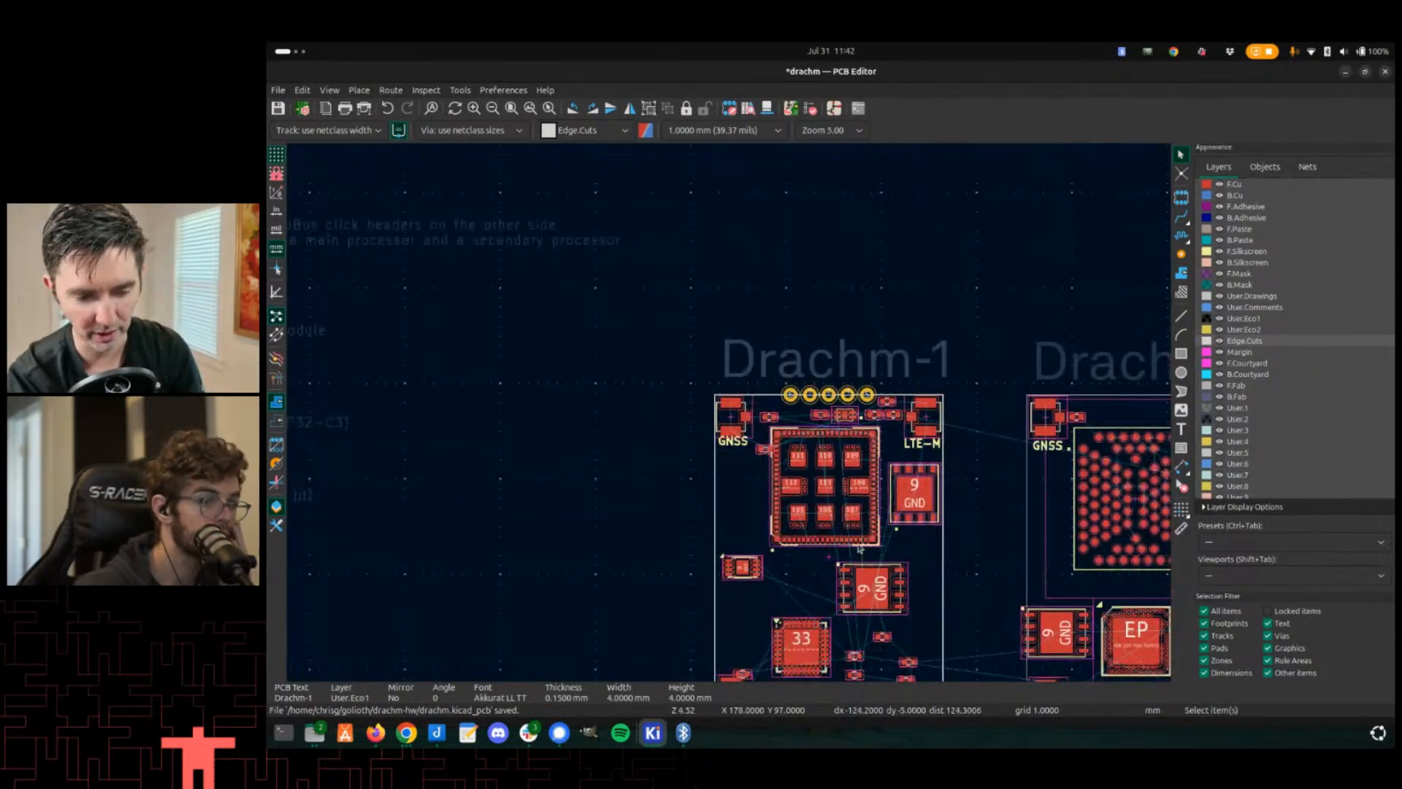
middle_drag(860, 549, 843, 472)
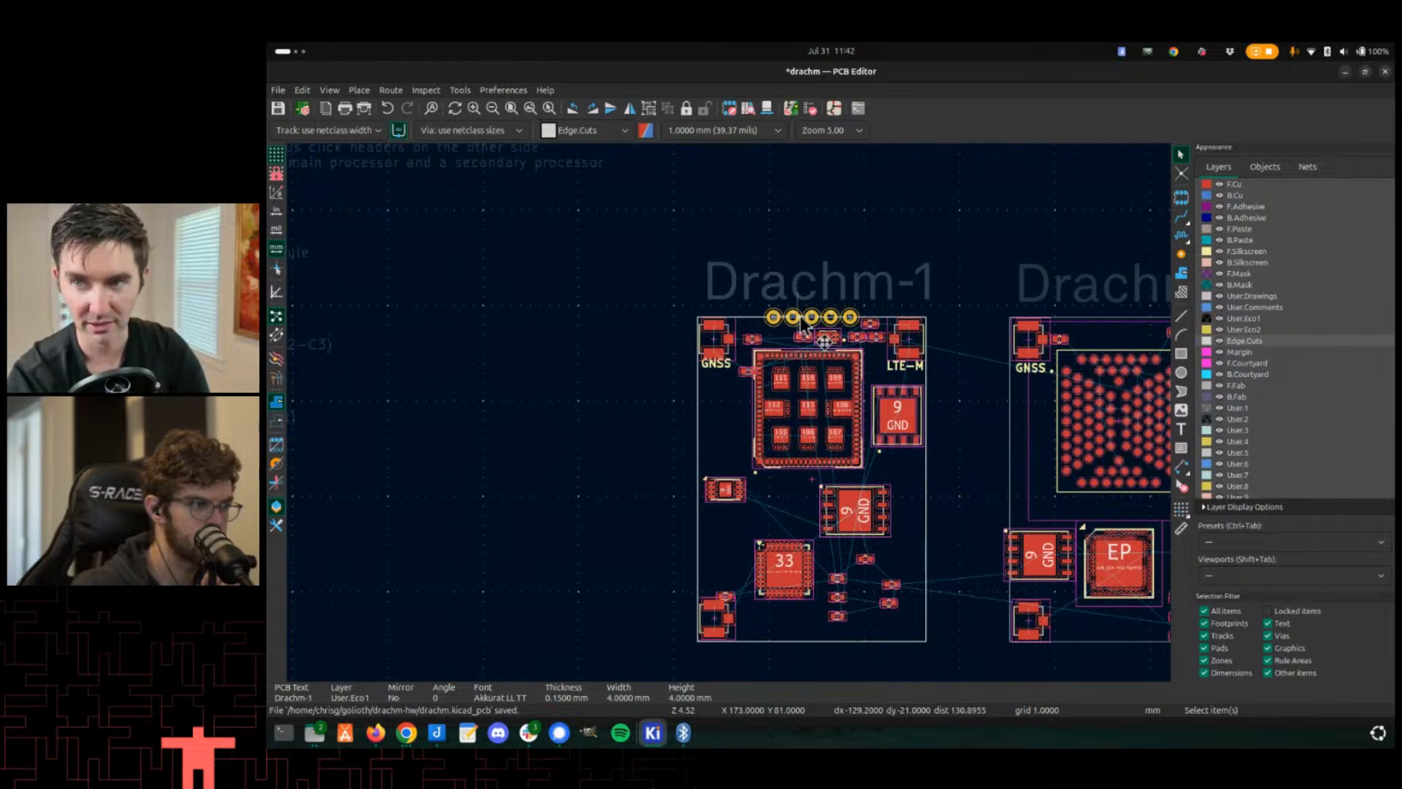
- Open the 3D viewer and orbit around the Drachm-1 board to inspect its layout
click(642, 307)
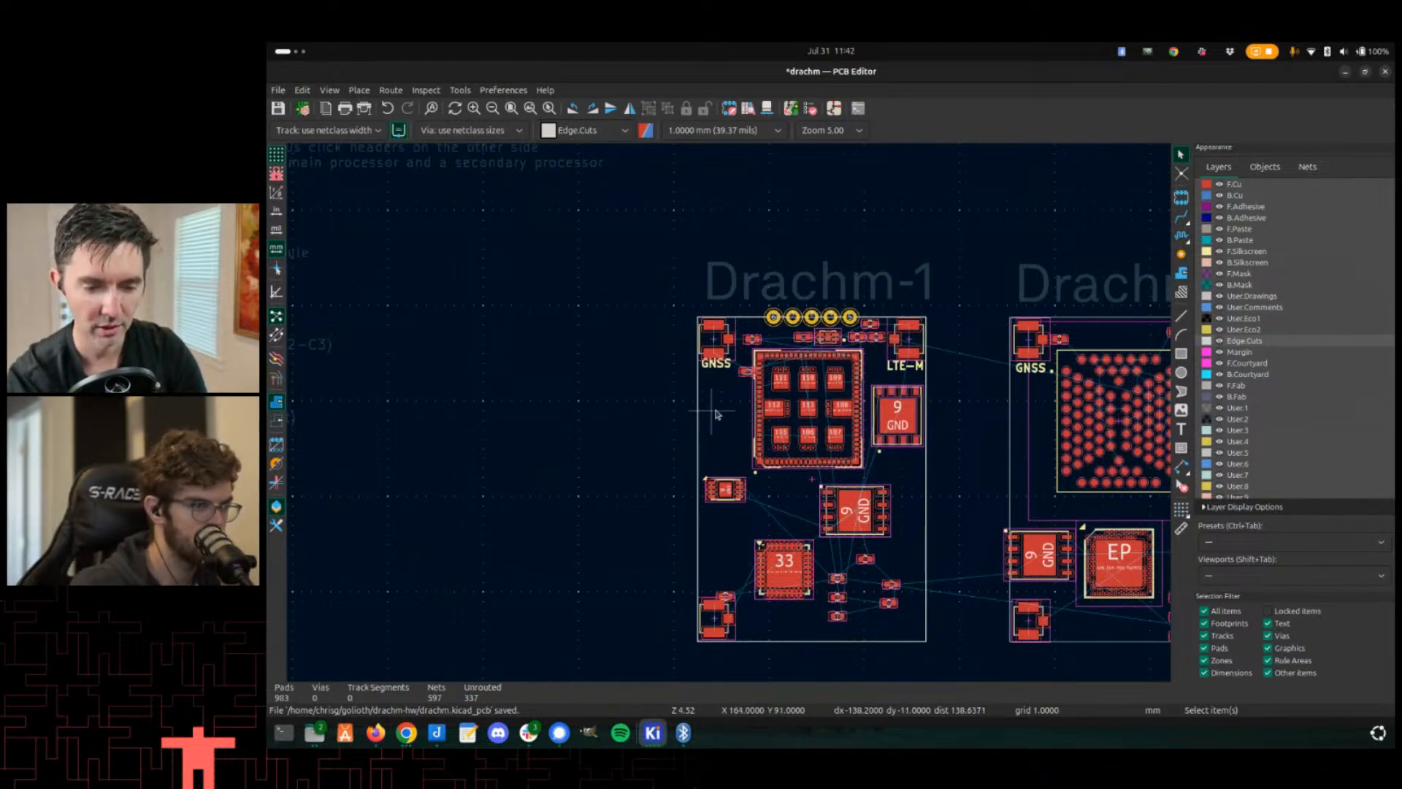
key(alt+e)
key(Escape)
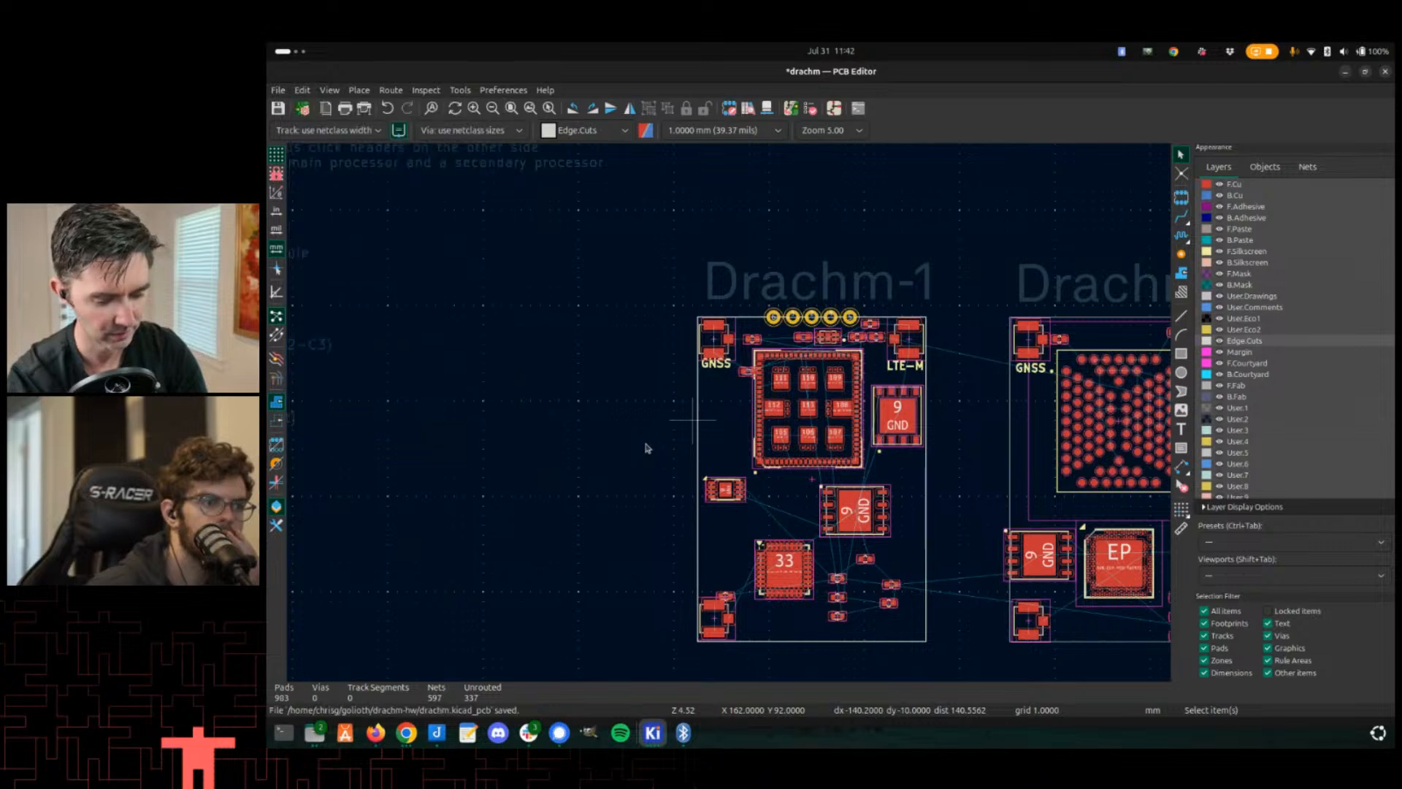
key(alt+3)
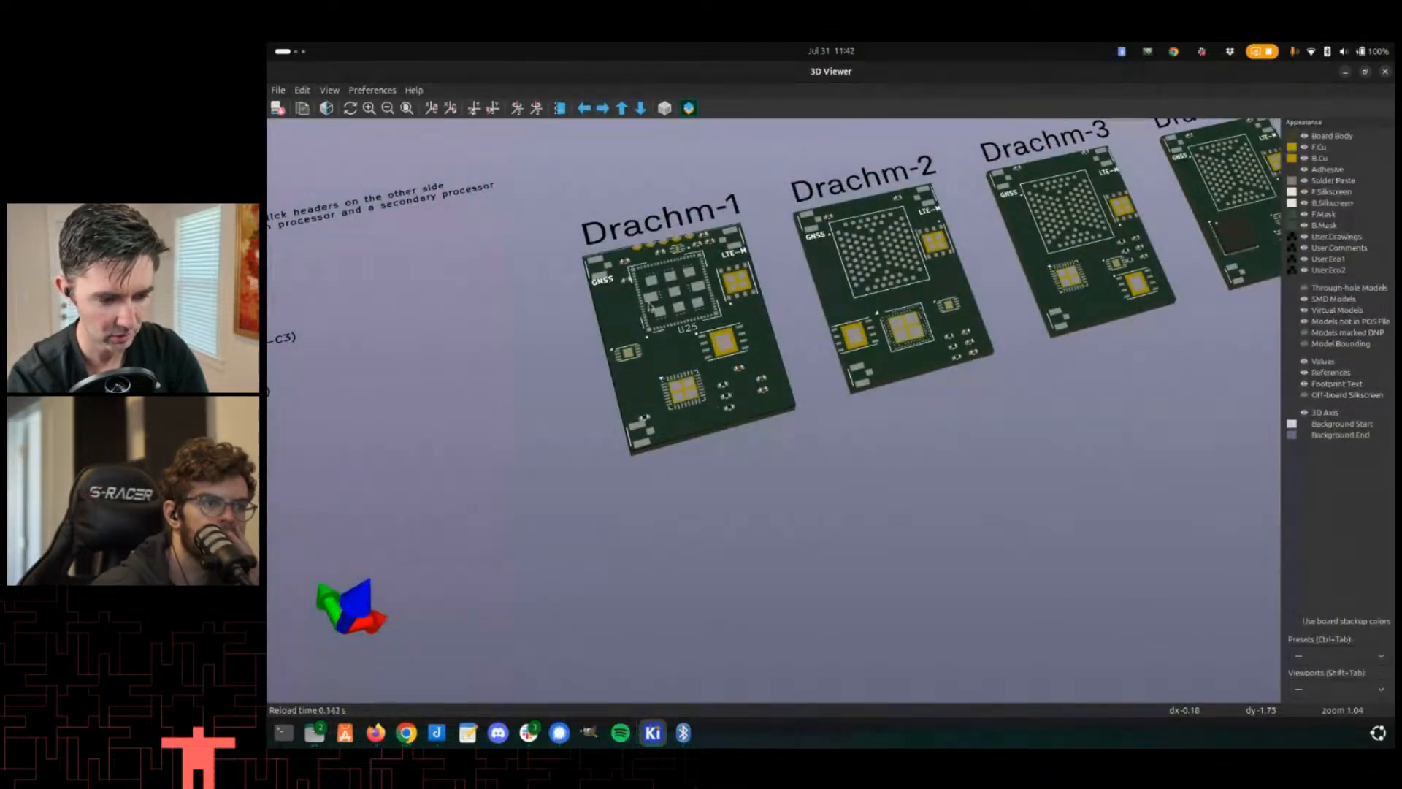
scroll(649, 306, up, 3)
middle_drag(649, 306, 478, 380)
drag(479, 379, 833, 328)
middle_drag(833, 329, 704, 330)
scroll(517, 317, up, 4)
scroll(469, 432, down, 2)
middle_drag(470, 432, 583, 392)
scroll(624, 400, up, 6)
scroll(660, 373, down, 5)
scroll(498, 430, down, 2)
drag(432, 387, 575, 366)
scroll(576, 366, down, 2)
middle_drag(575, 366, 405, 249)
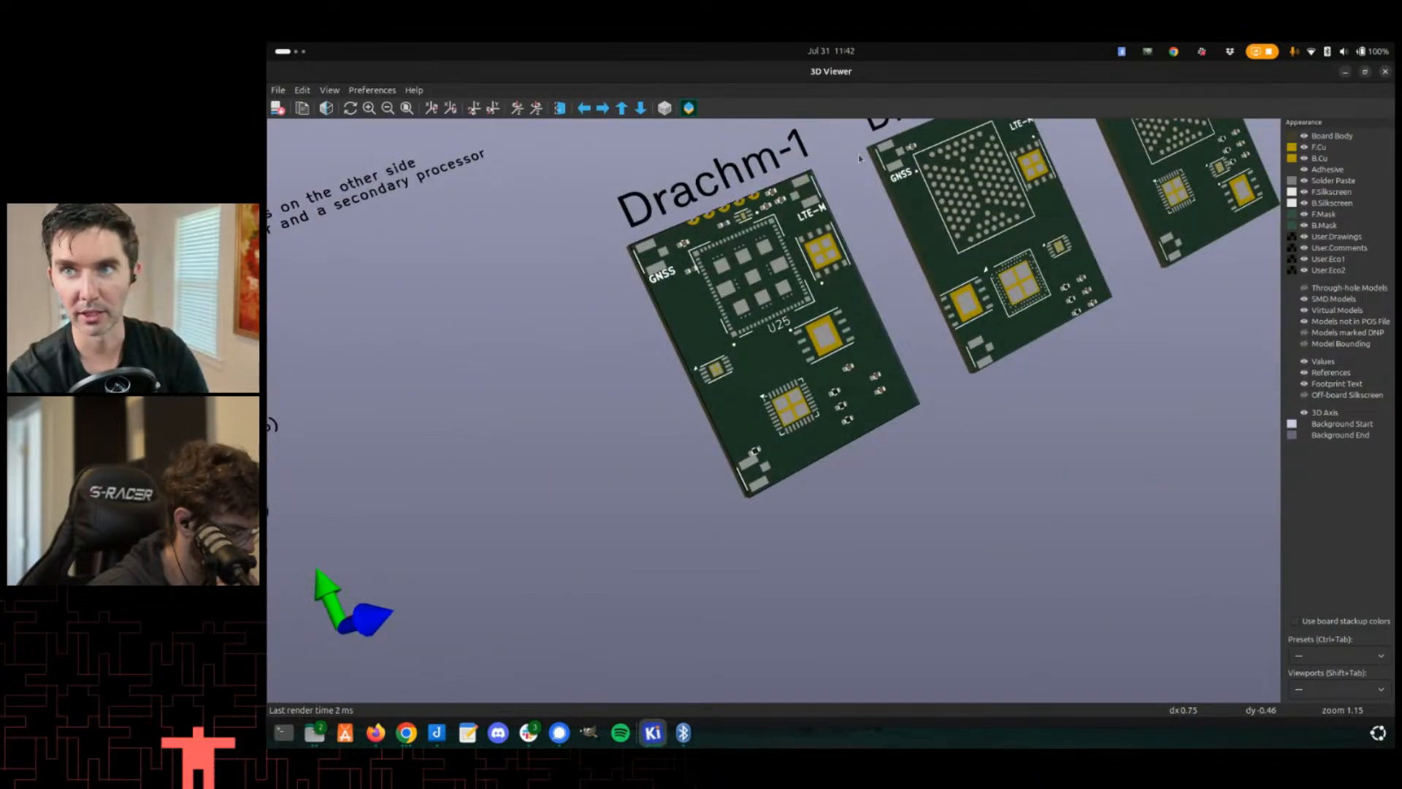
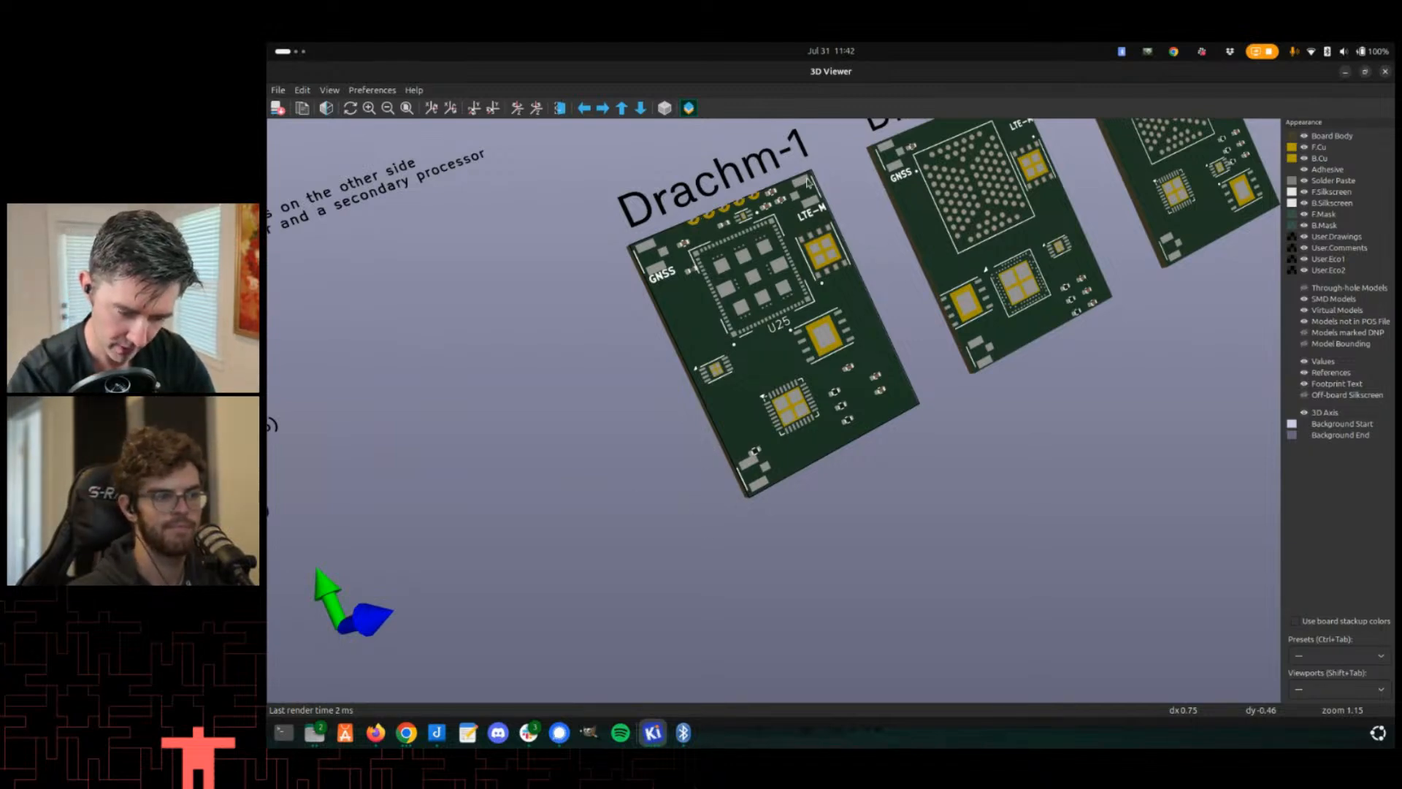
- Zoom and orbit the 3D view to examine the Drachm-1 board's components and edges up close
scroll(652, 250, up, 2)
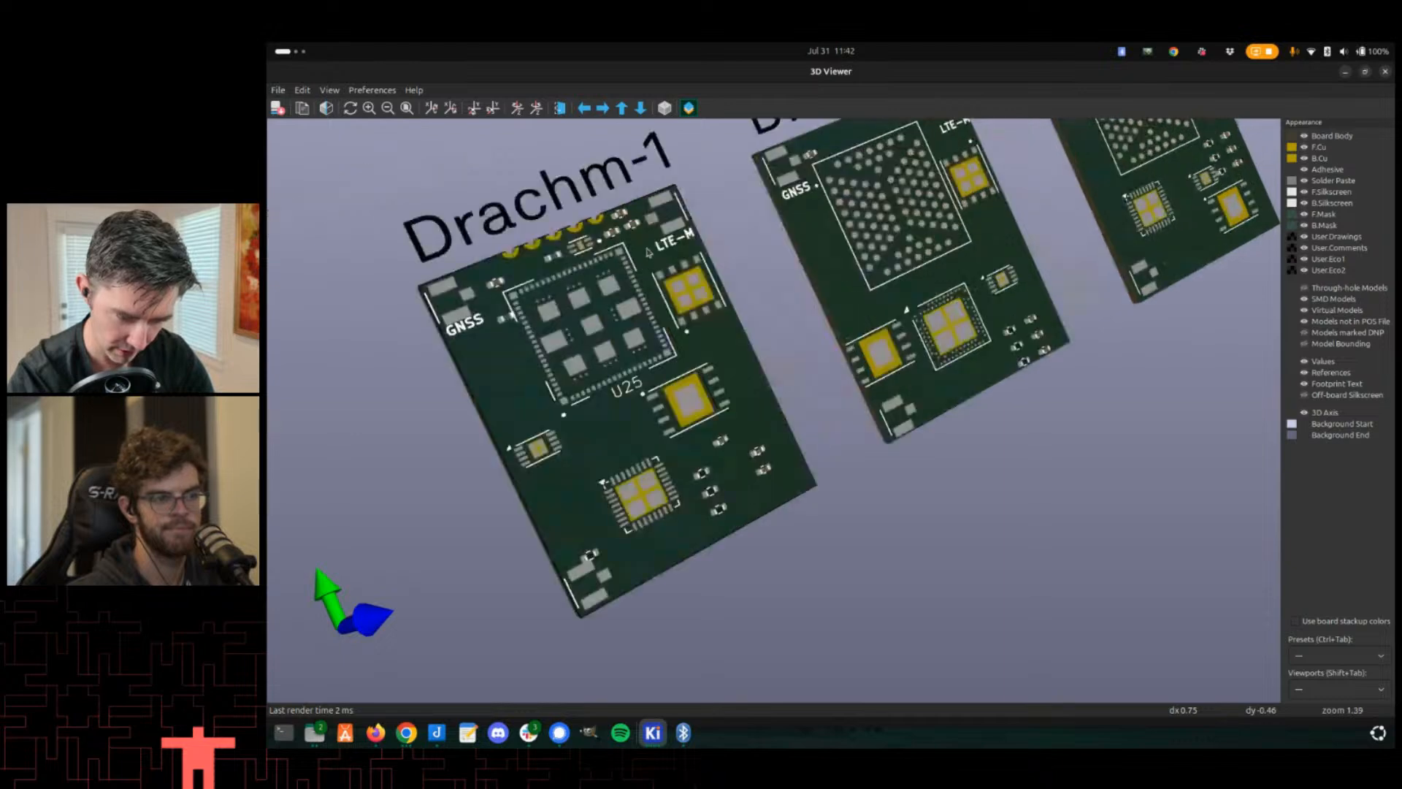
scroll(767, 332, up, 3)
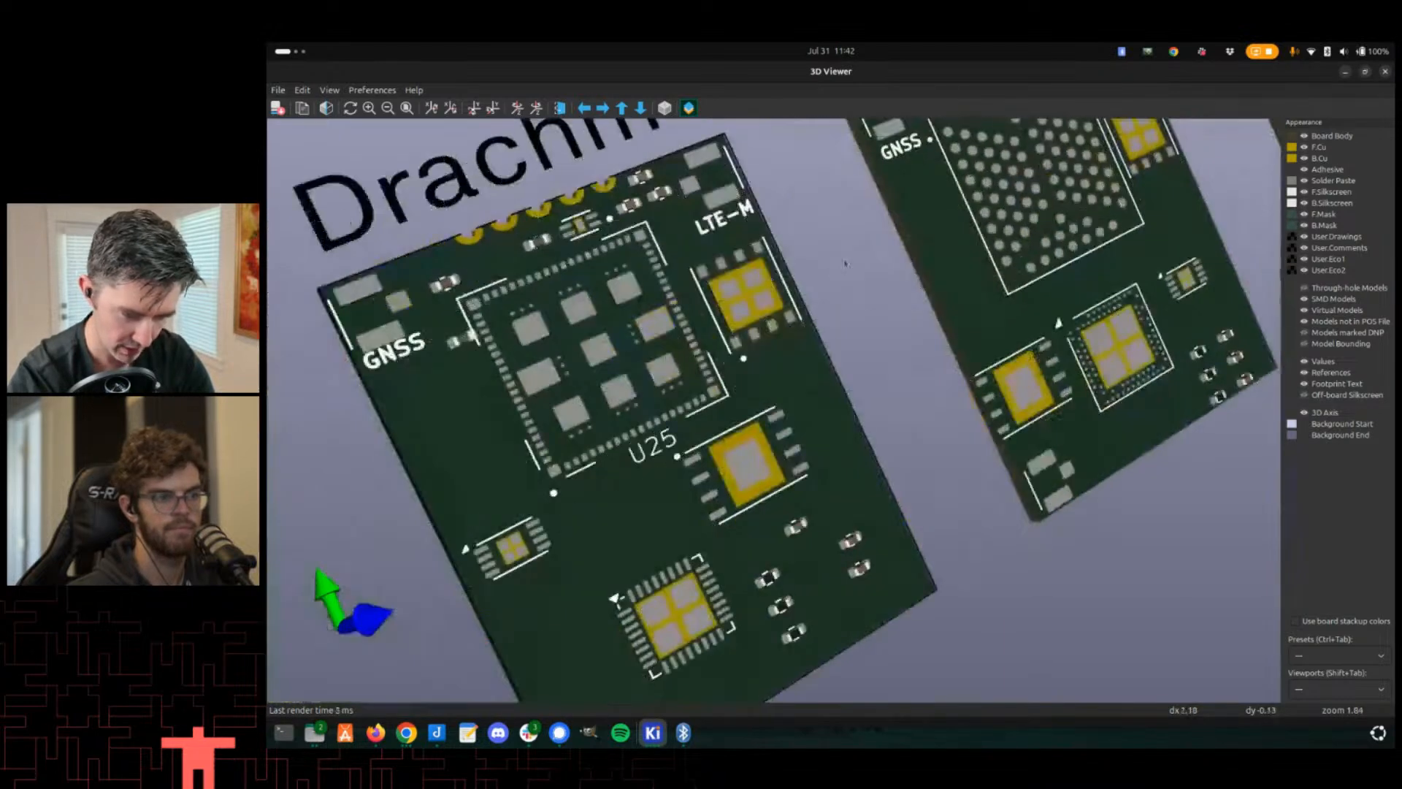
middle_drag(664, 345, 636, 364)
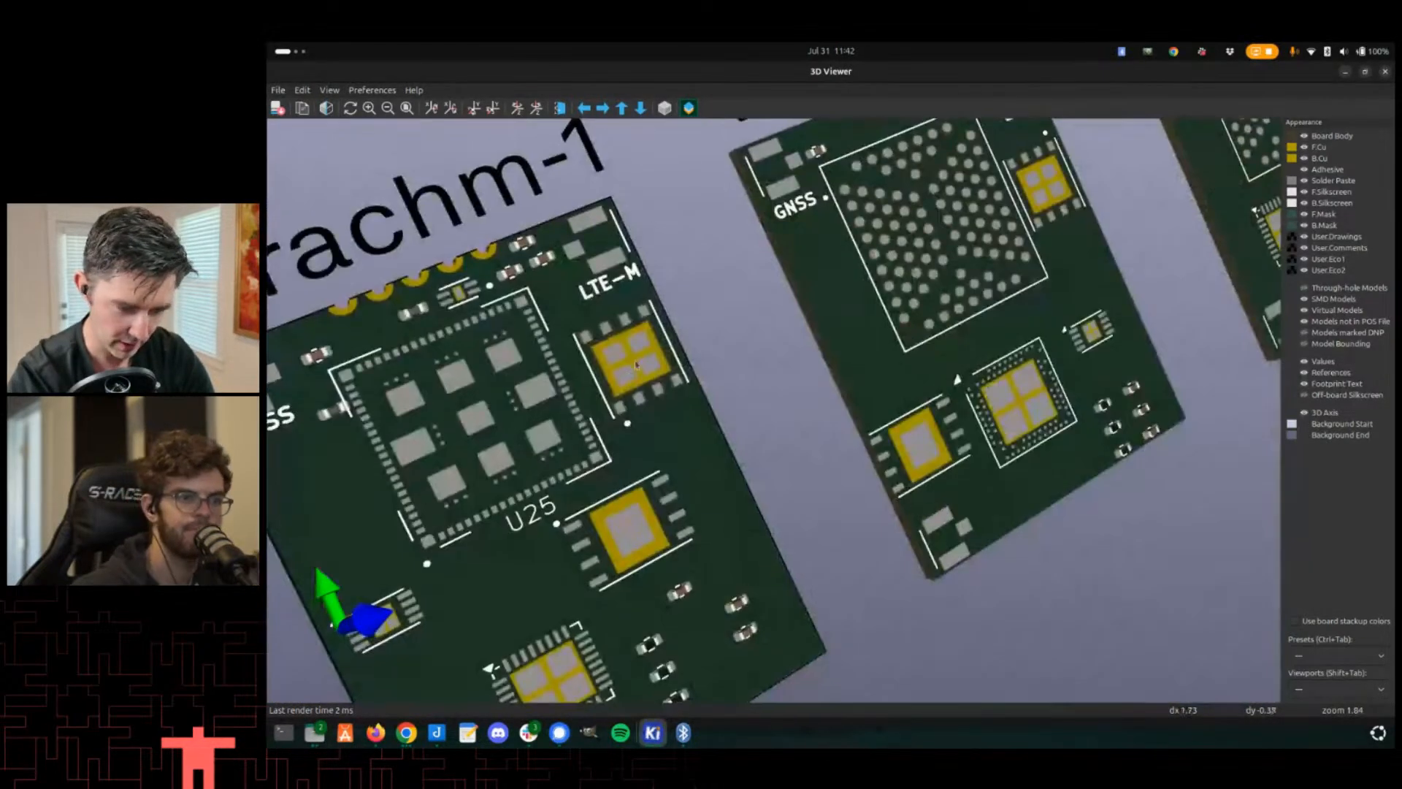
middle_drag(721, 311, 773, 255)
middle_drag(592, 480, 873, 263)
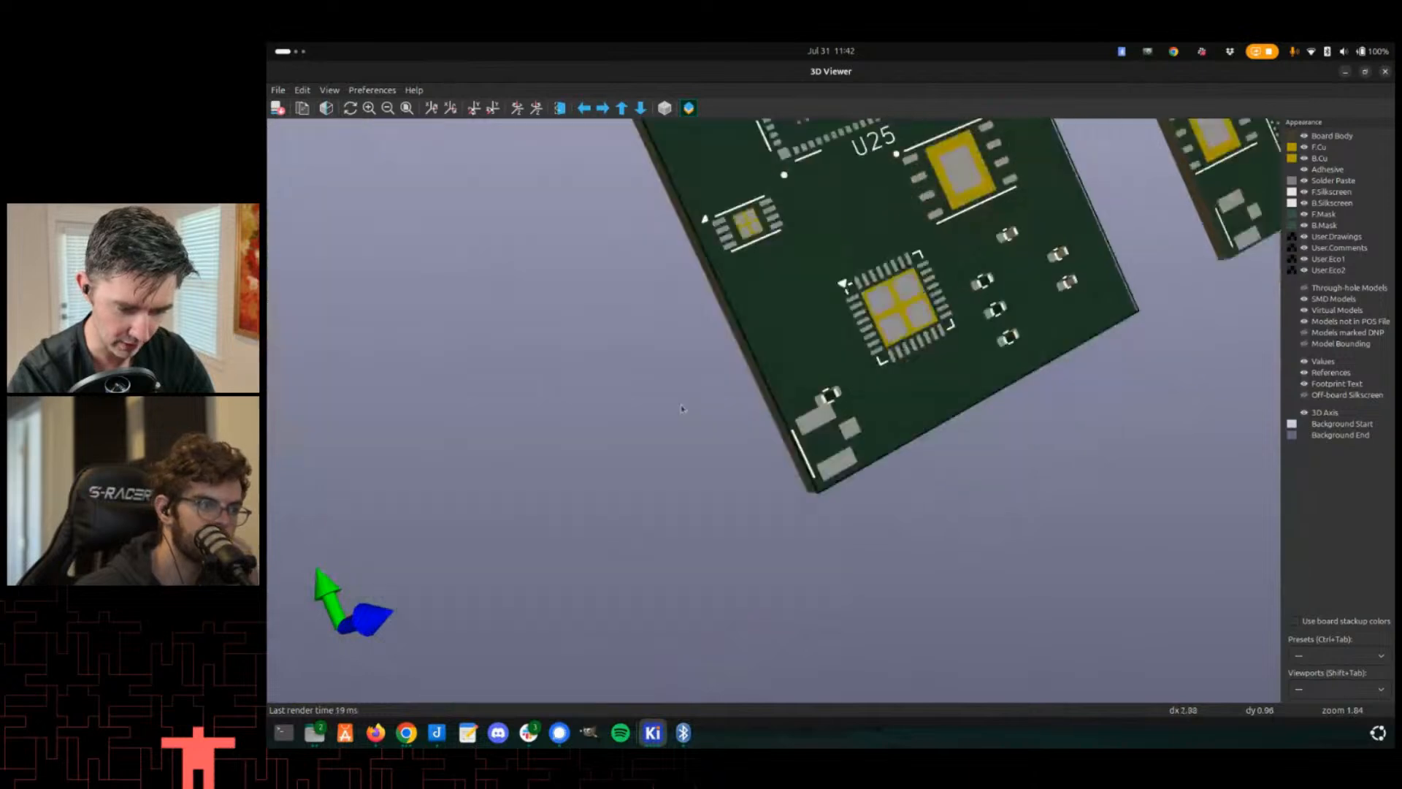
scroll(764, 474, up, 2)
scroll(783, 496, down, 1)
middle_drag(783, 495, 967, 368)
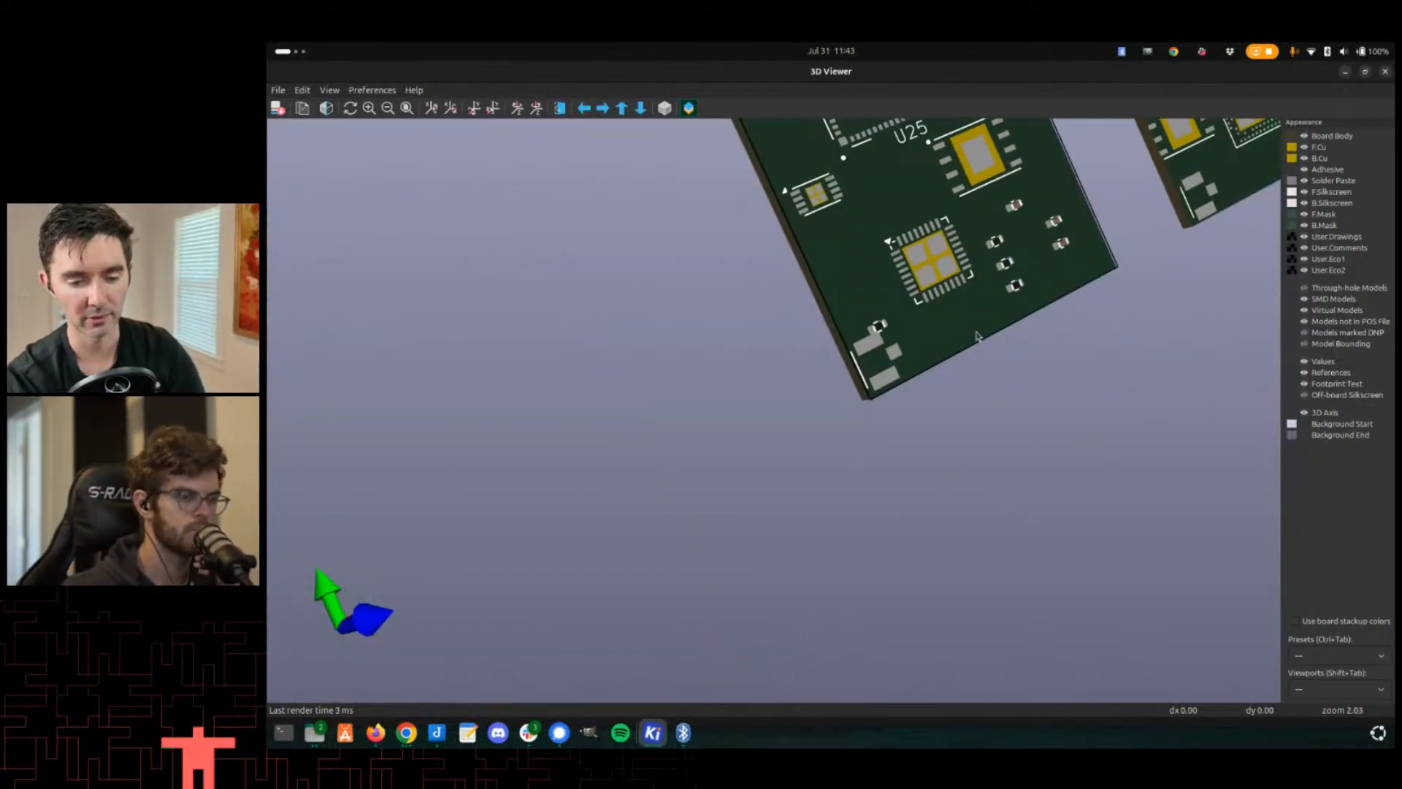
shift+scroll(968, 365, up, 5)
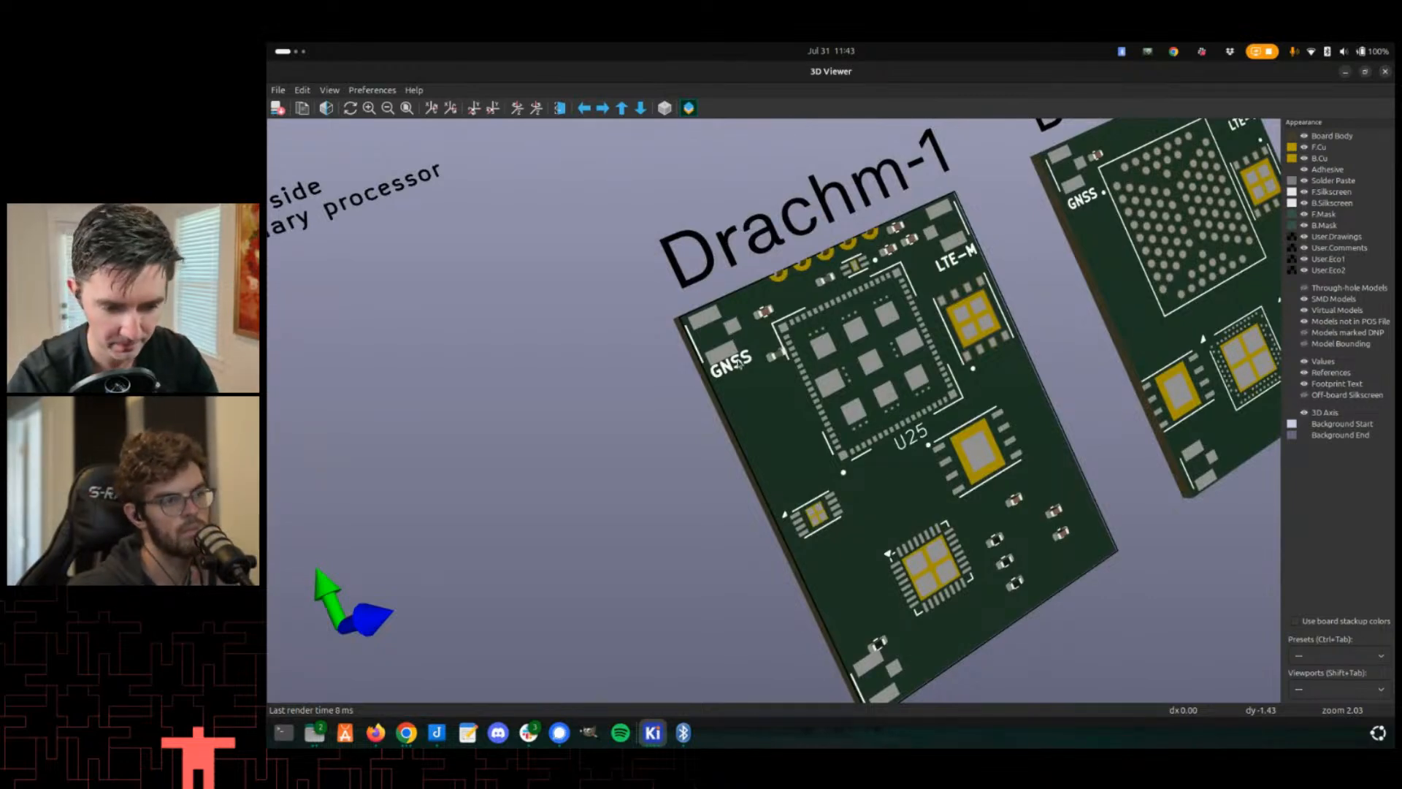
middle_drag(746, 377, 732, 361)
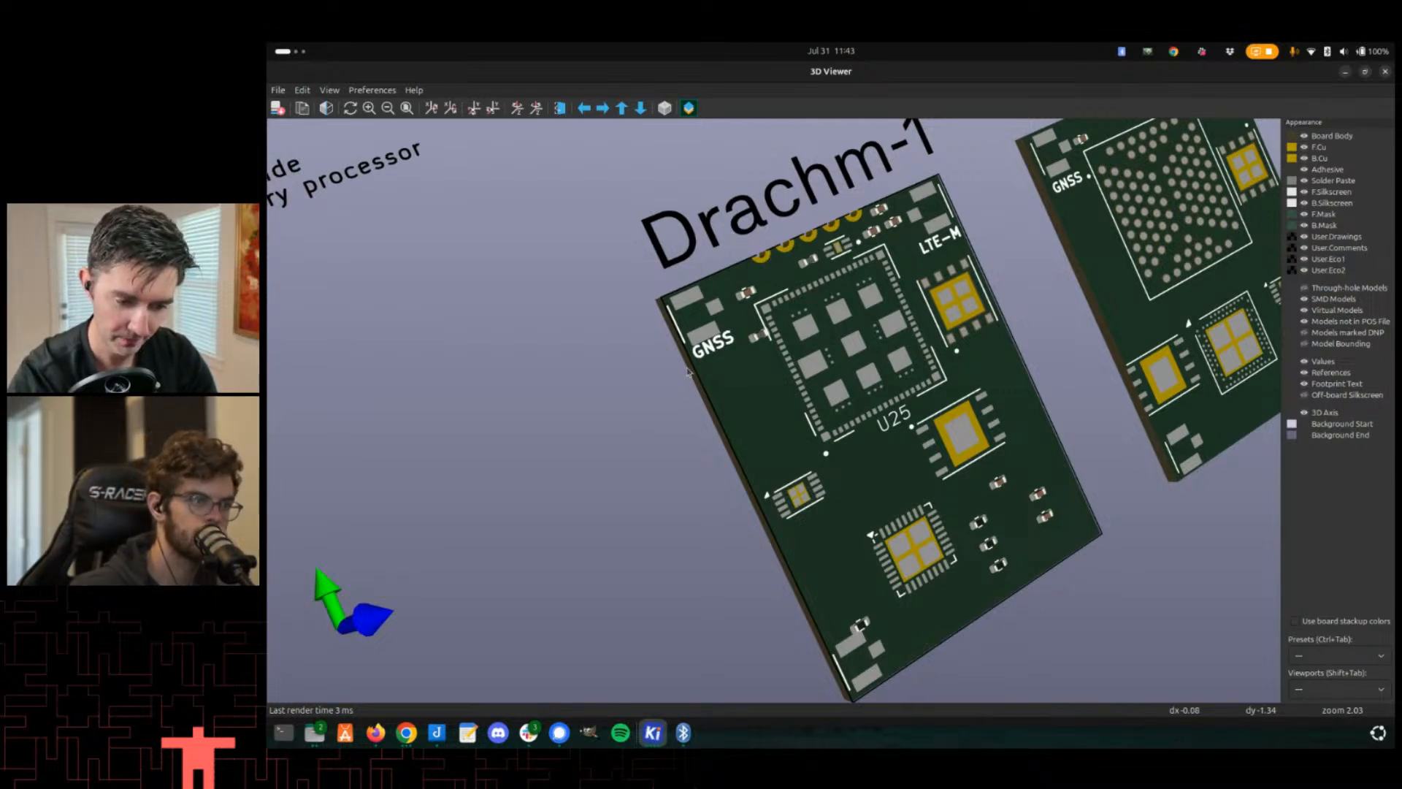
scroll(686, 356, up, 3)
scroll(652, 351, down, 1)
middle_drag(522, 306, 819, 275)
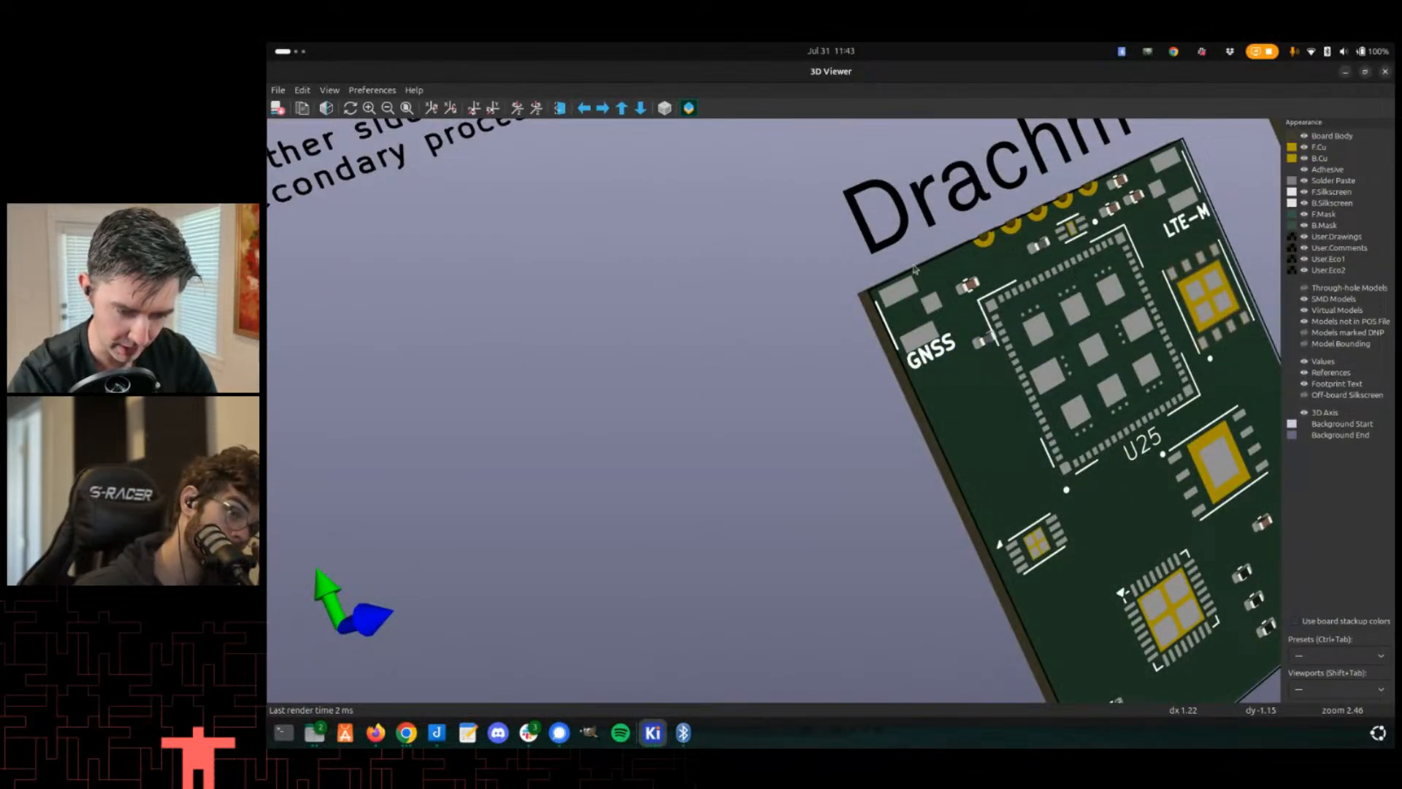
middle_drag(941, 298, 895, 293)
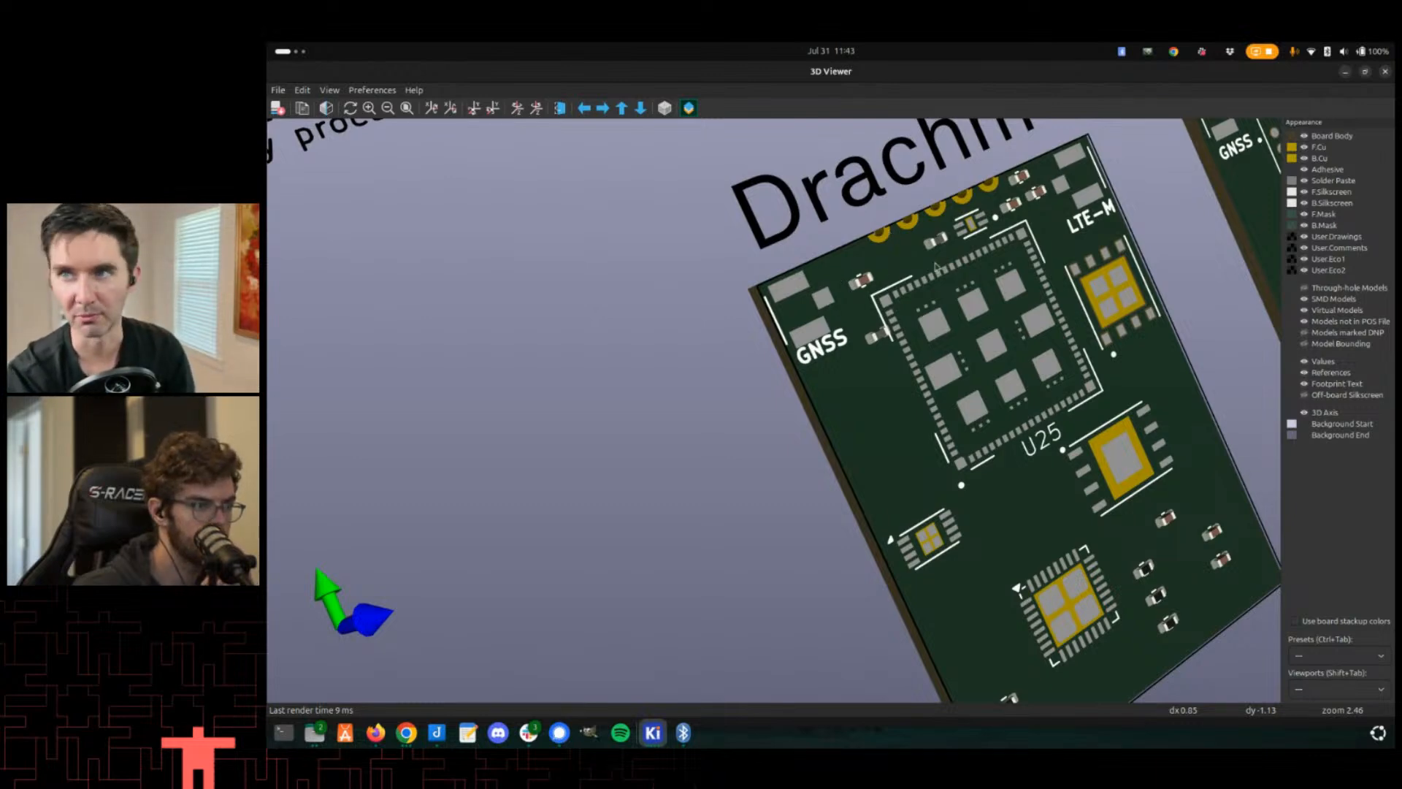
drag(864, 320, 768, 306)
scroll(780, 307, down, 1)
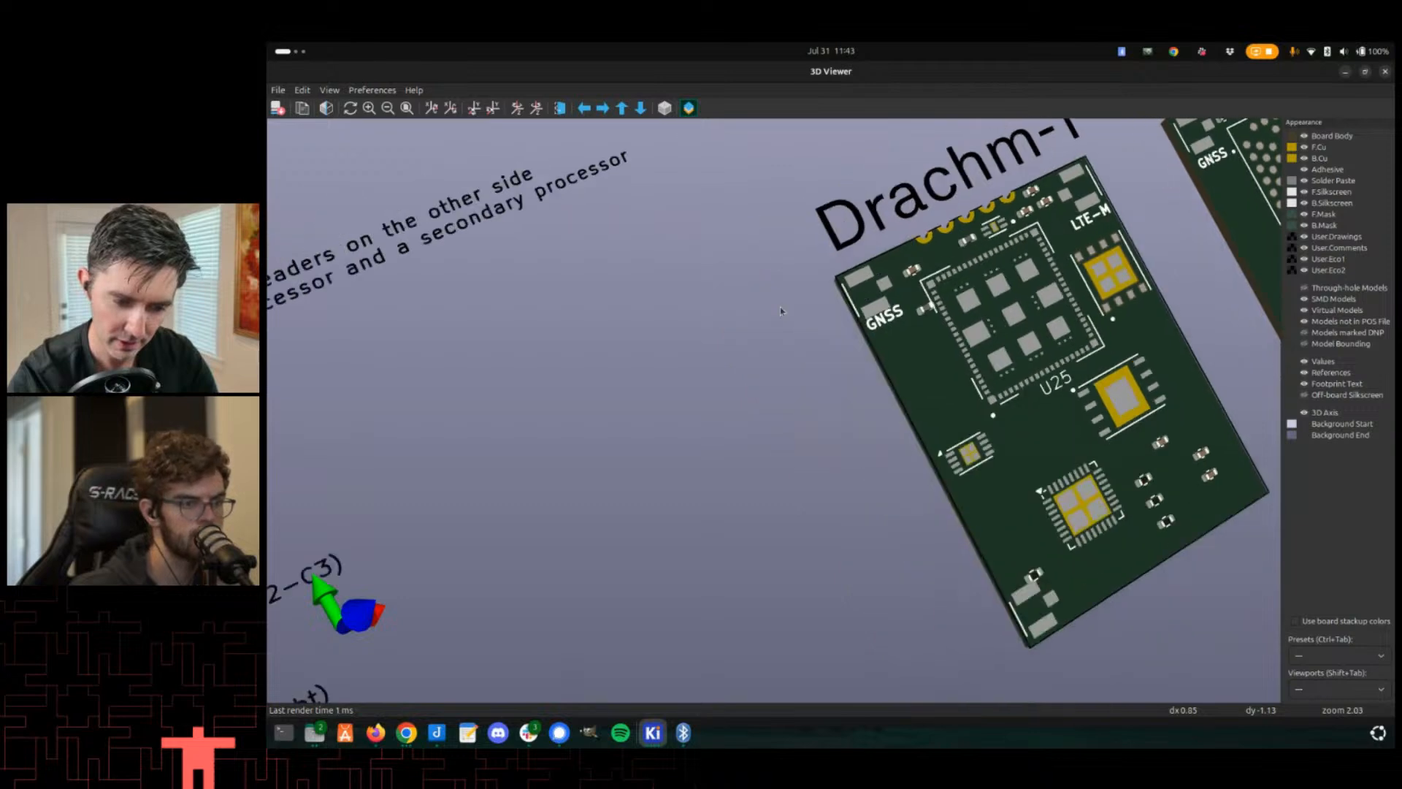
scroll(780, 307, up, 1)
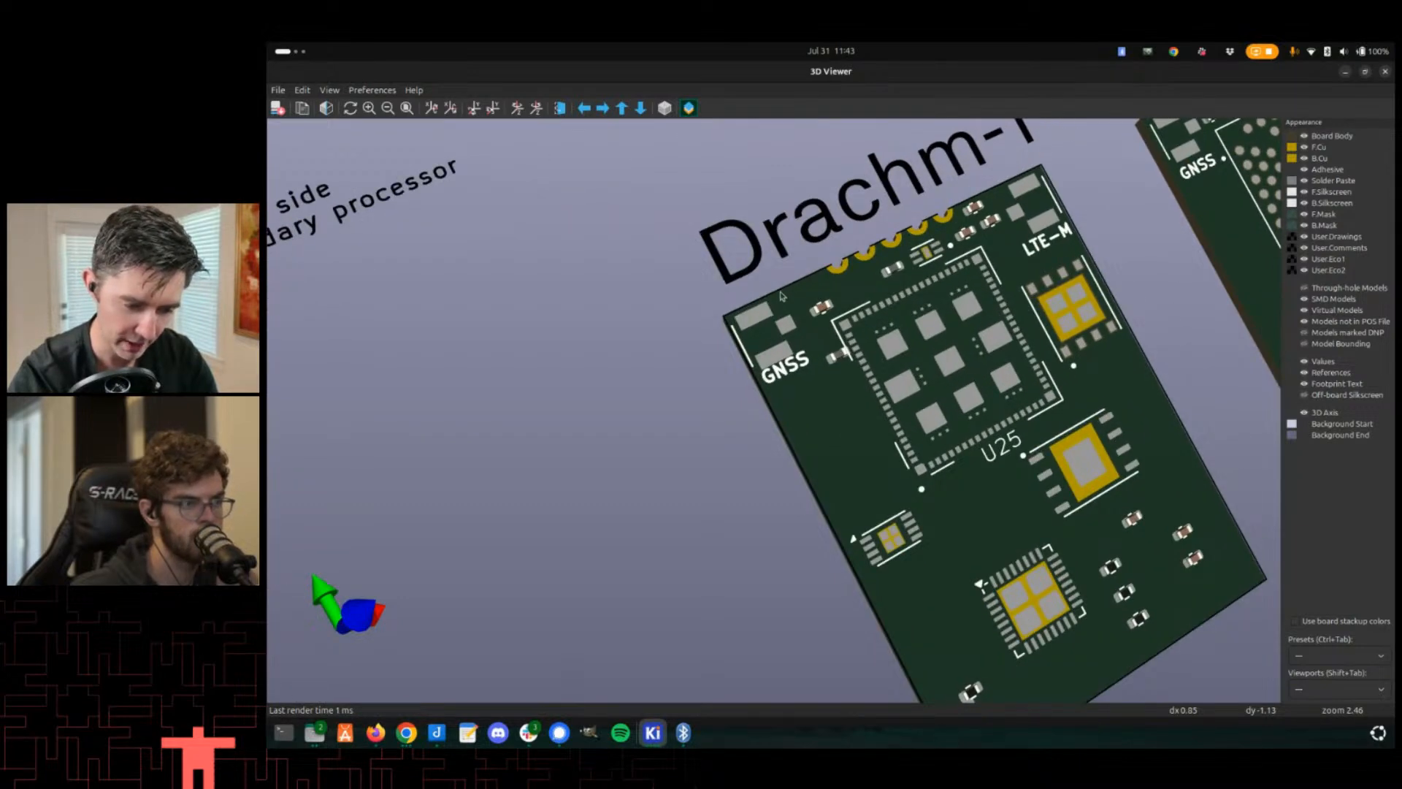
scroll(774, 326, down, 3)
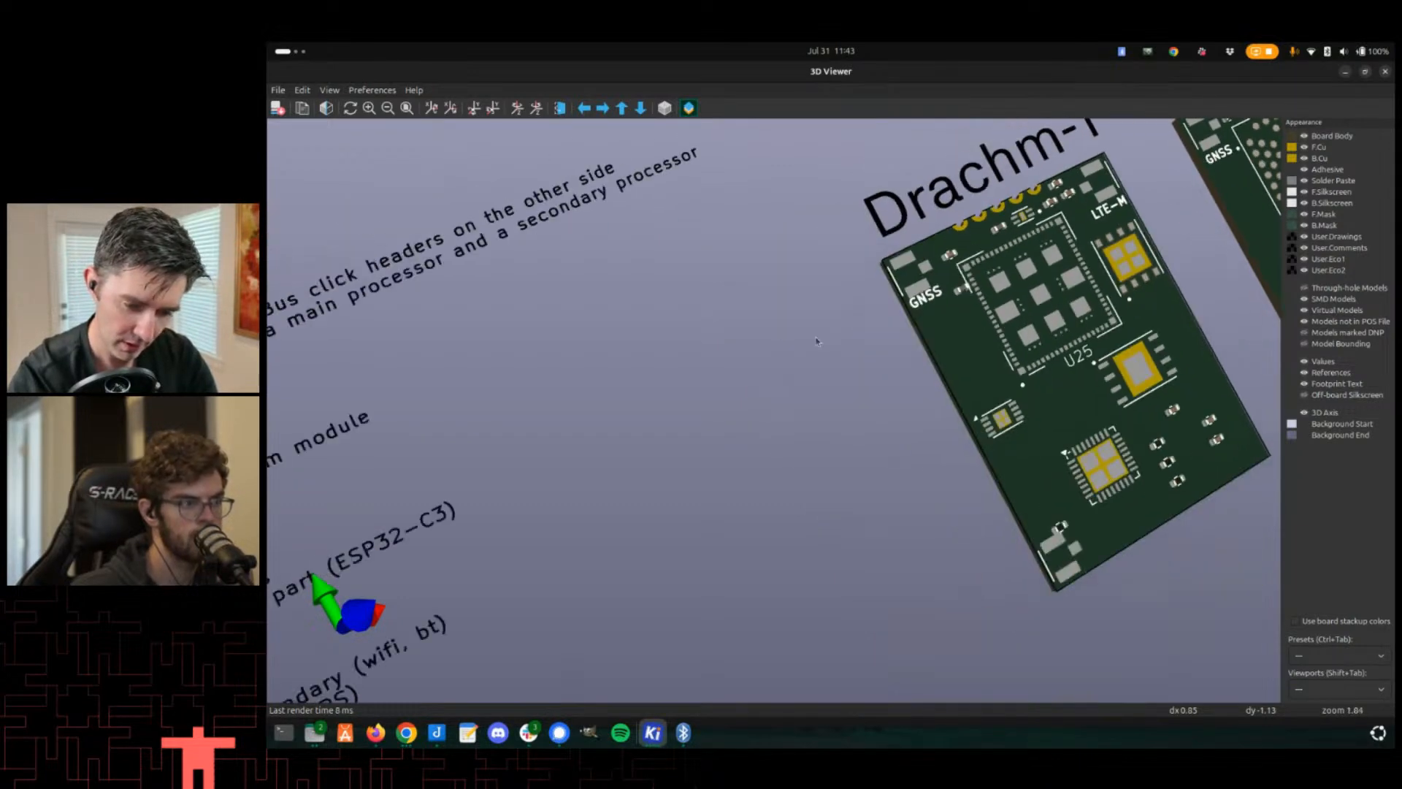
- Return to the PCB editor and zoom in on the header pads along the Drachm-1 board's top edge
key(alt+Tab)
scroll(776, 335, up, 3)
middle_drag(776, 335, 731, 418)
scroll(730, 419, up, 2)
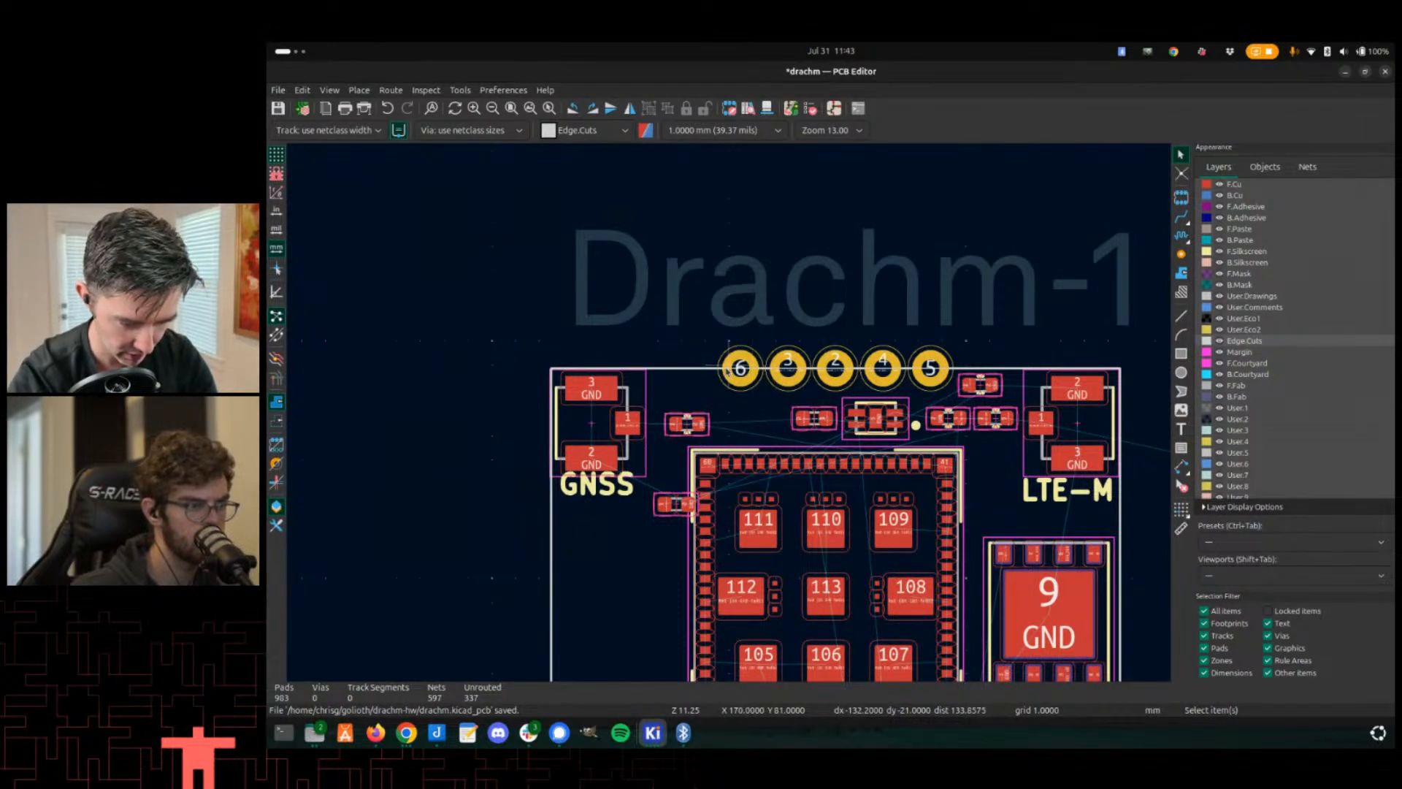
scroll(728, 369, up, 2)
scroll(623, 398, down, 2)
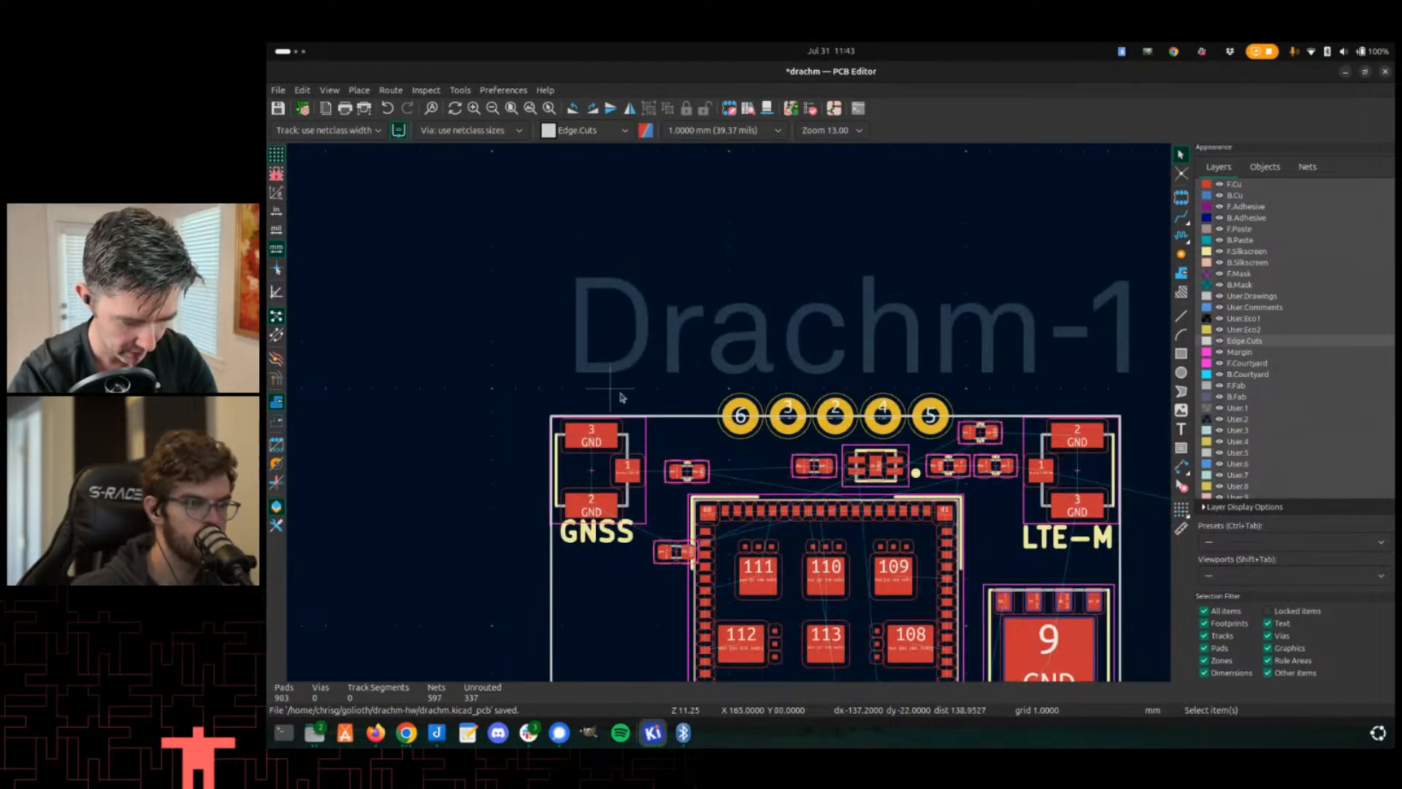
scroll(622, 397, up, 1)
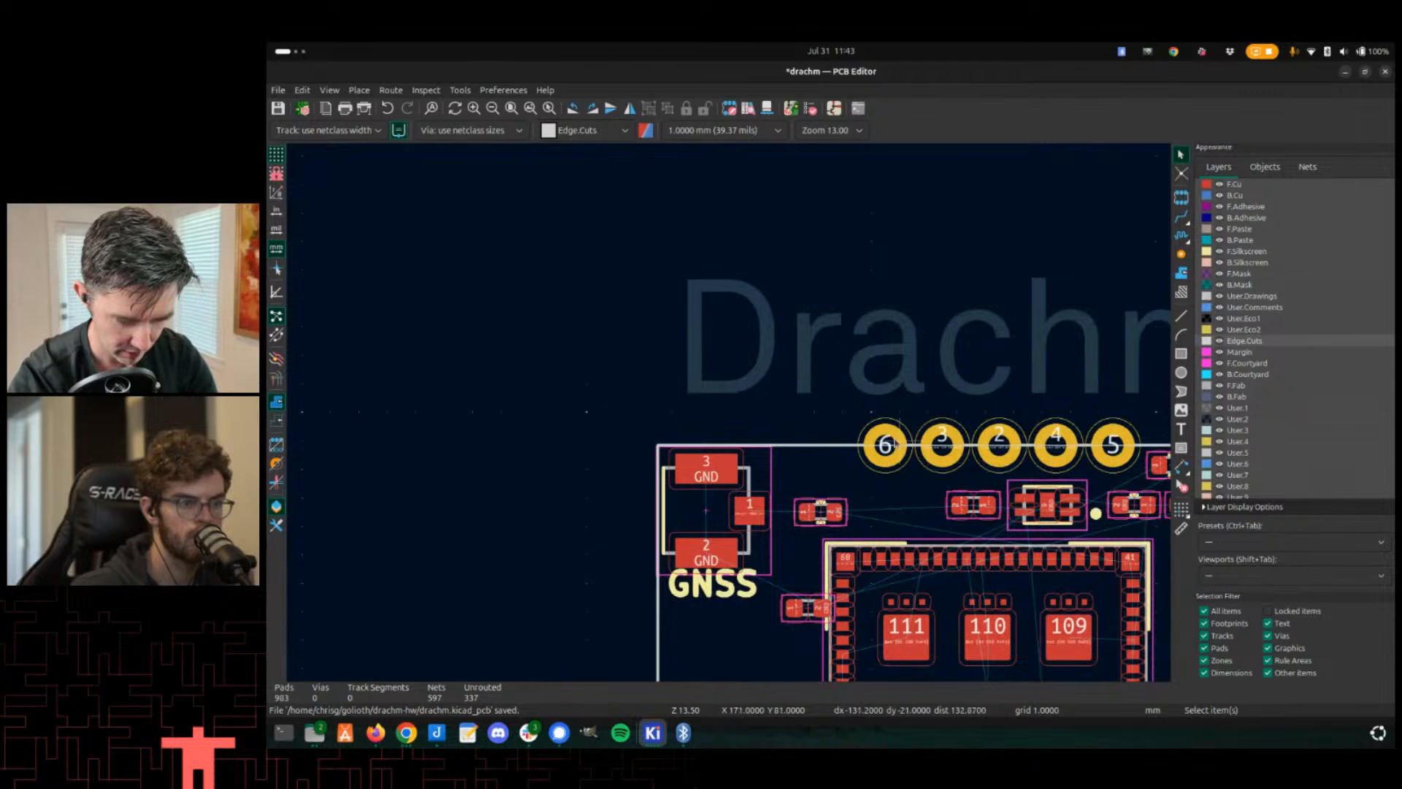
key(x)
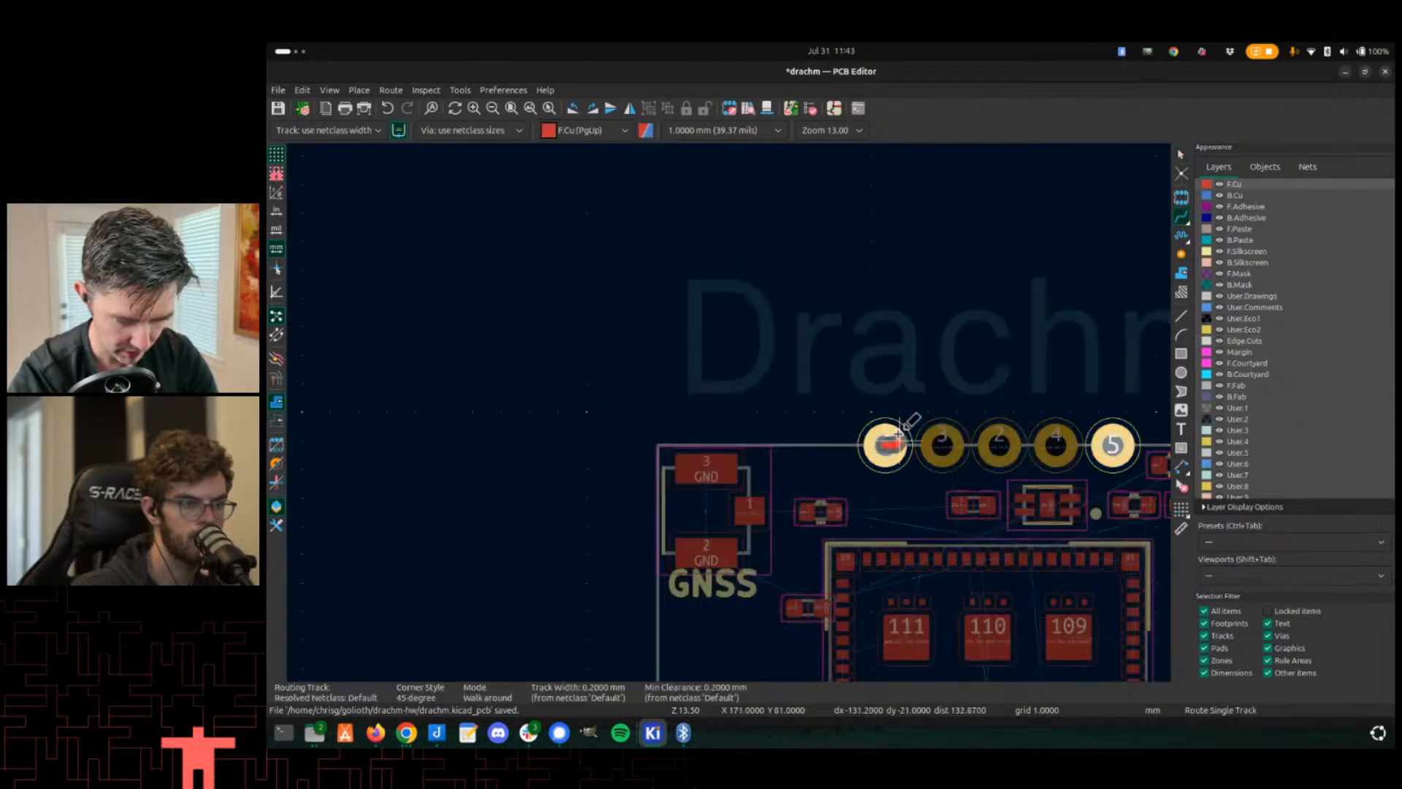
key(Escape)
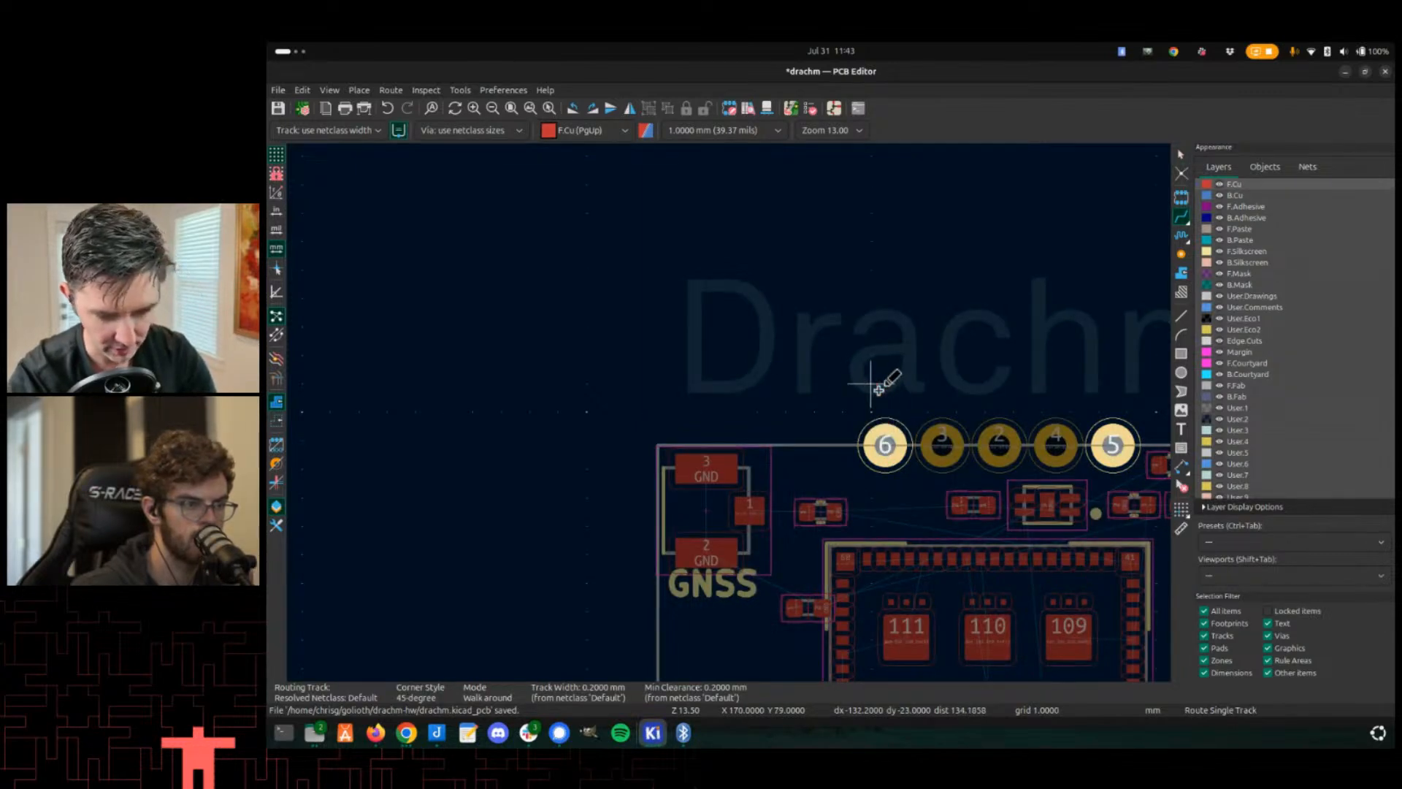
scroll(866, 372, down, 1)
scroll(736, 401, up, 1)
scroll(733, 388, down, 1)
scroll(749, 425, up, 4)
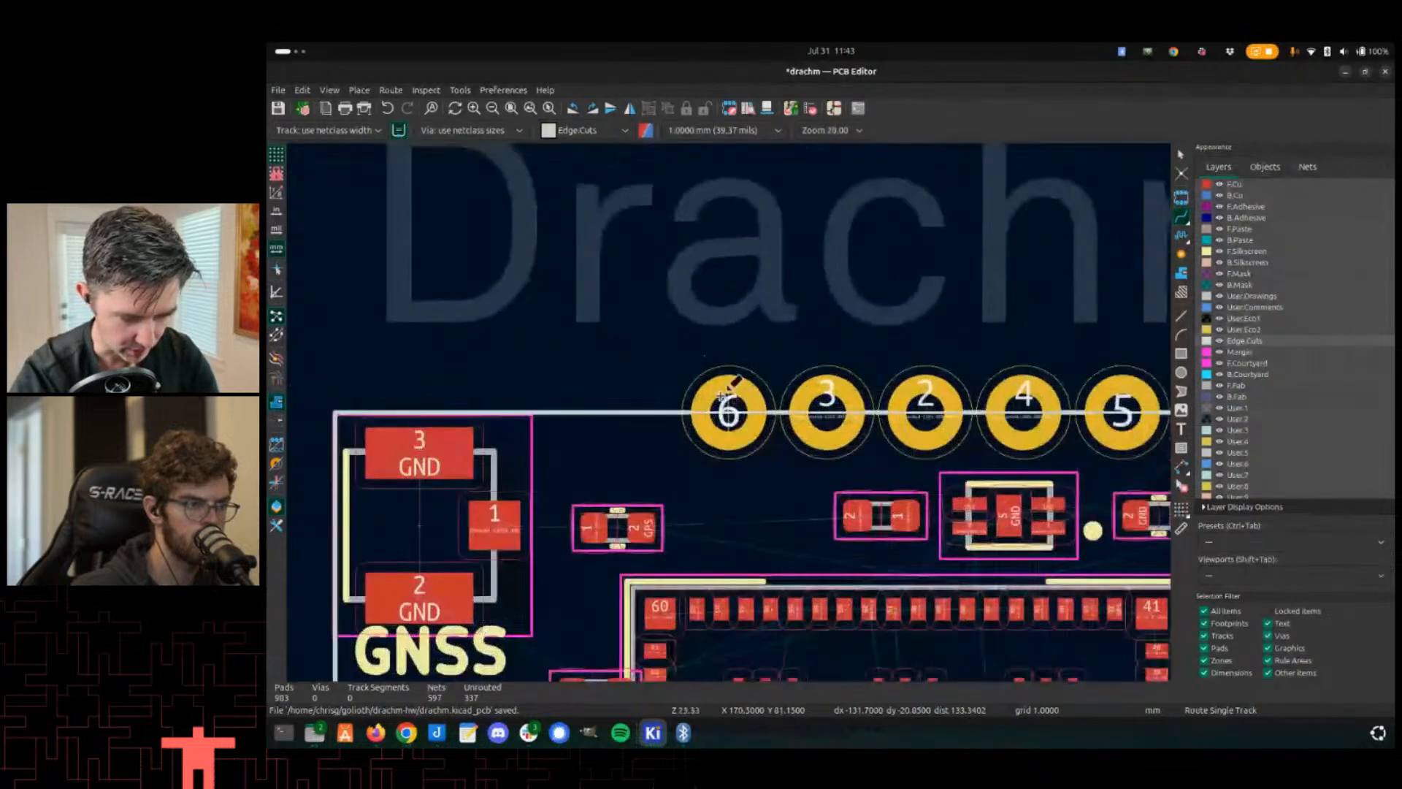
- Try to route tracks starting from header pads 6 and 3 on the board's top edge
click(728, 406)
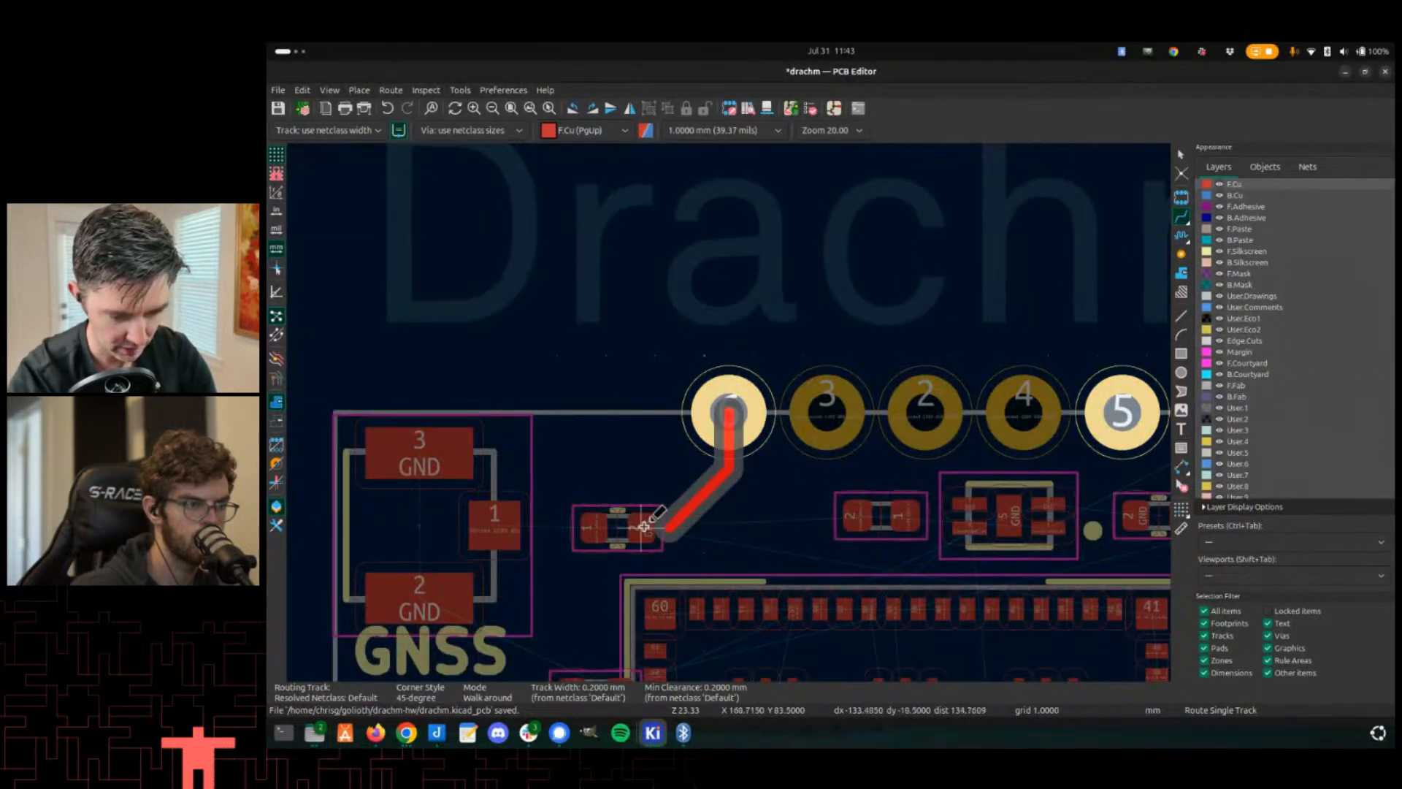
key(Escape)
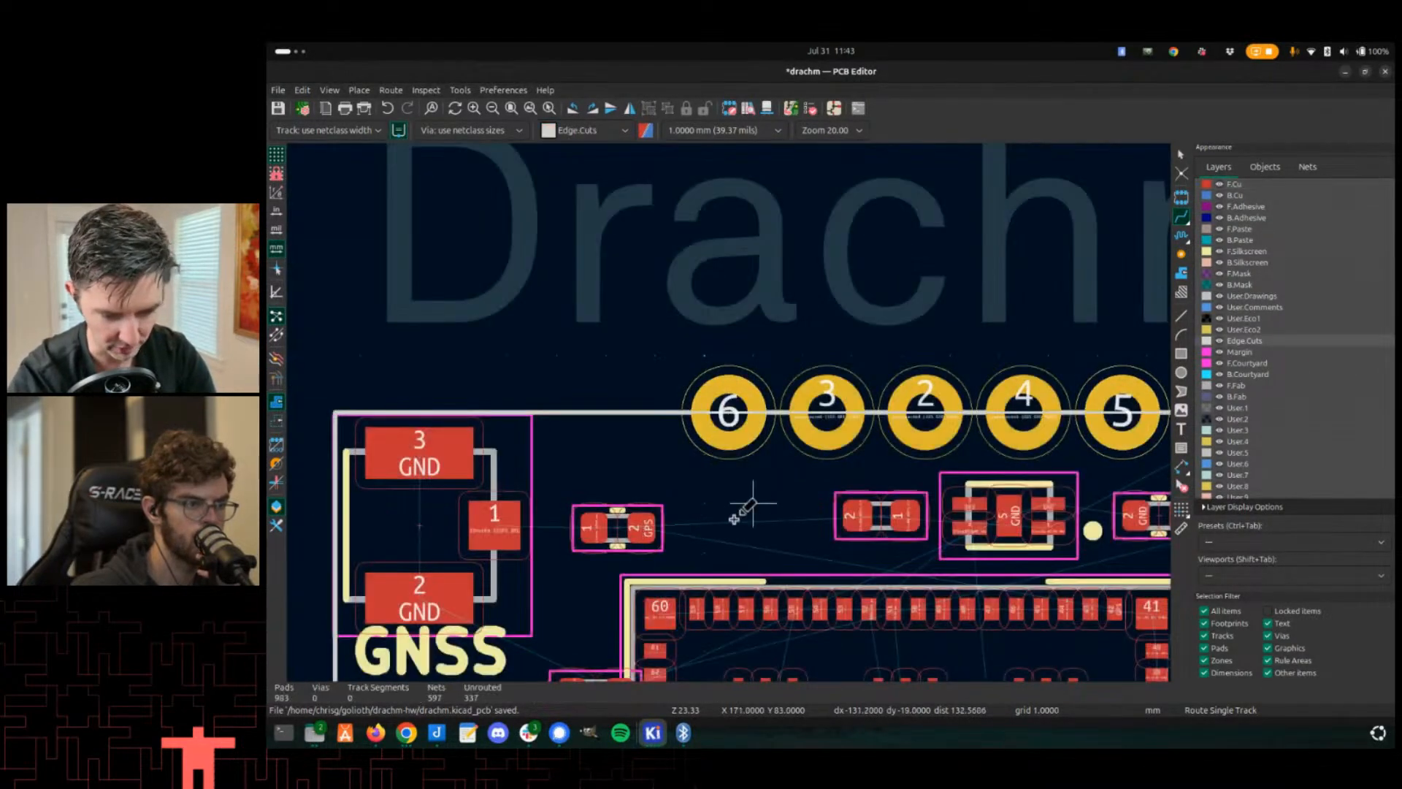
click(729, 409)
key(Escape)
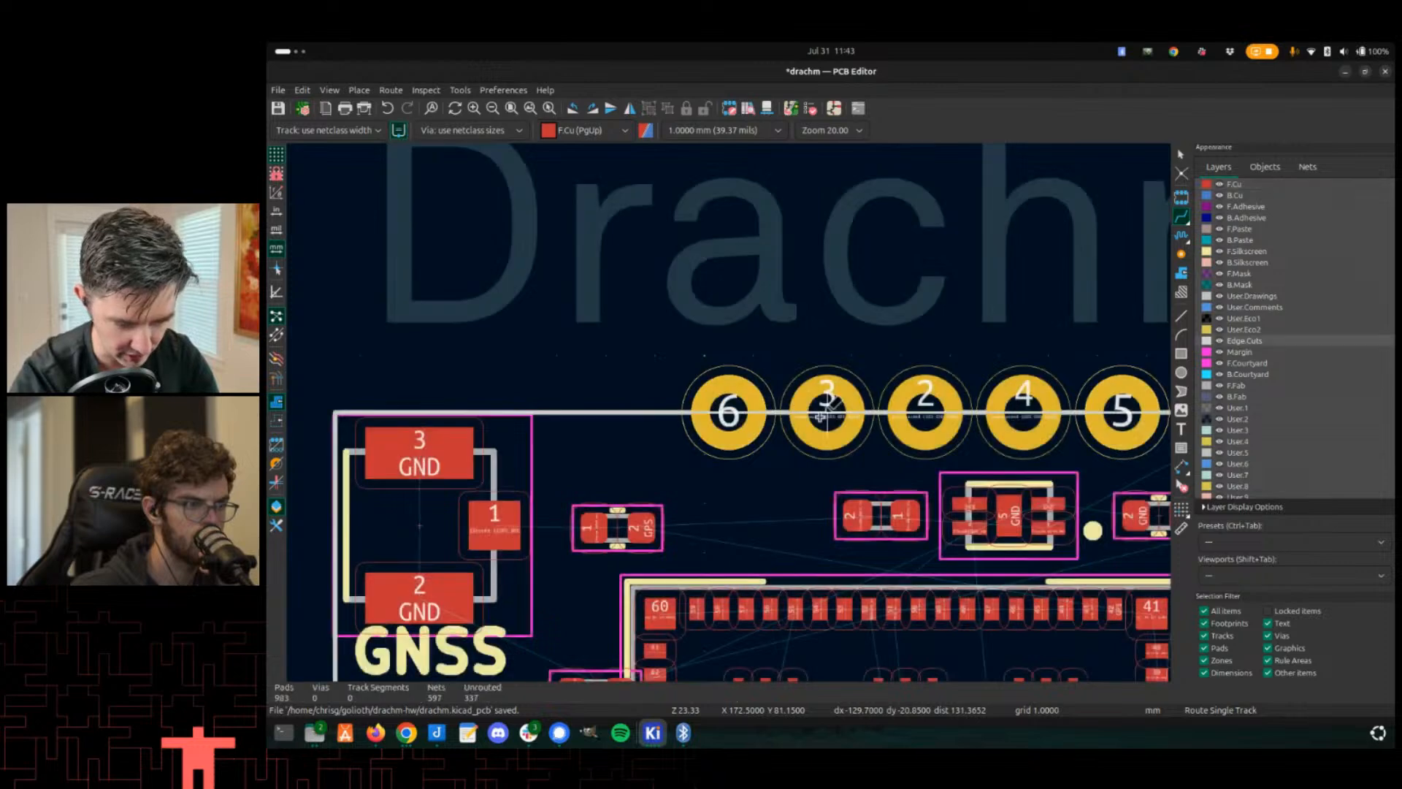
click(818, 402)
key(Escape)
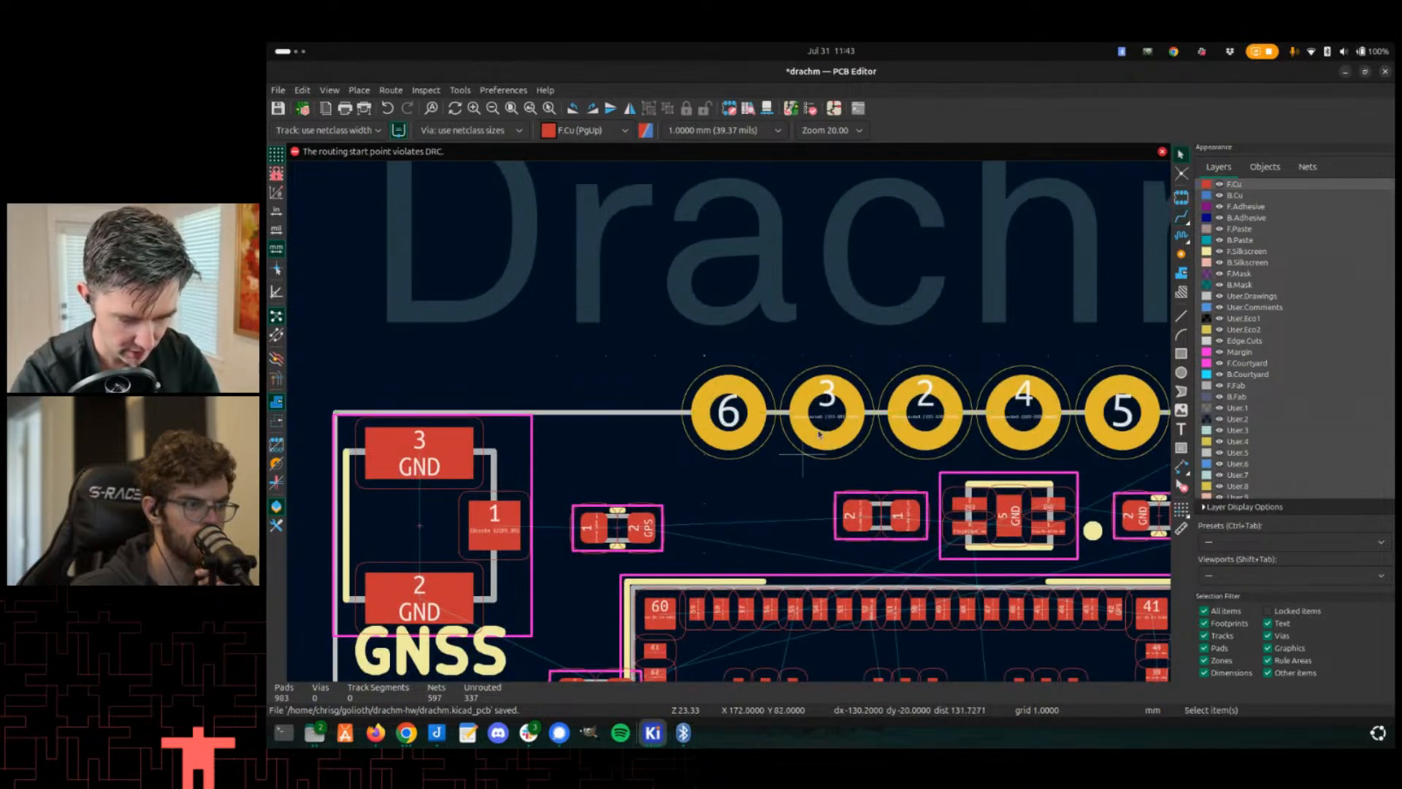
key(x)
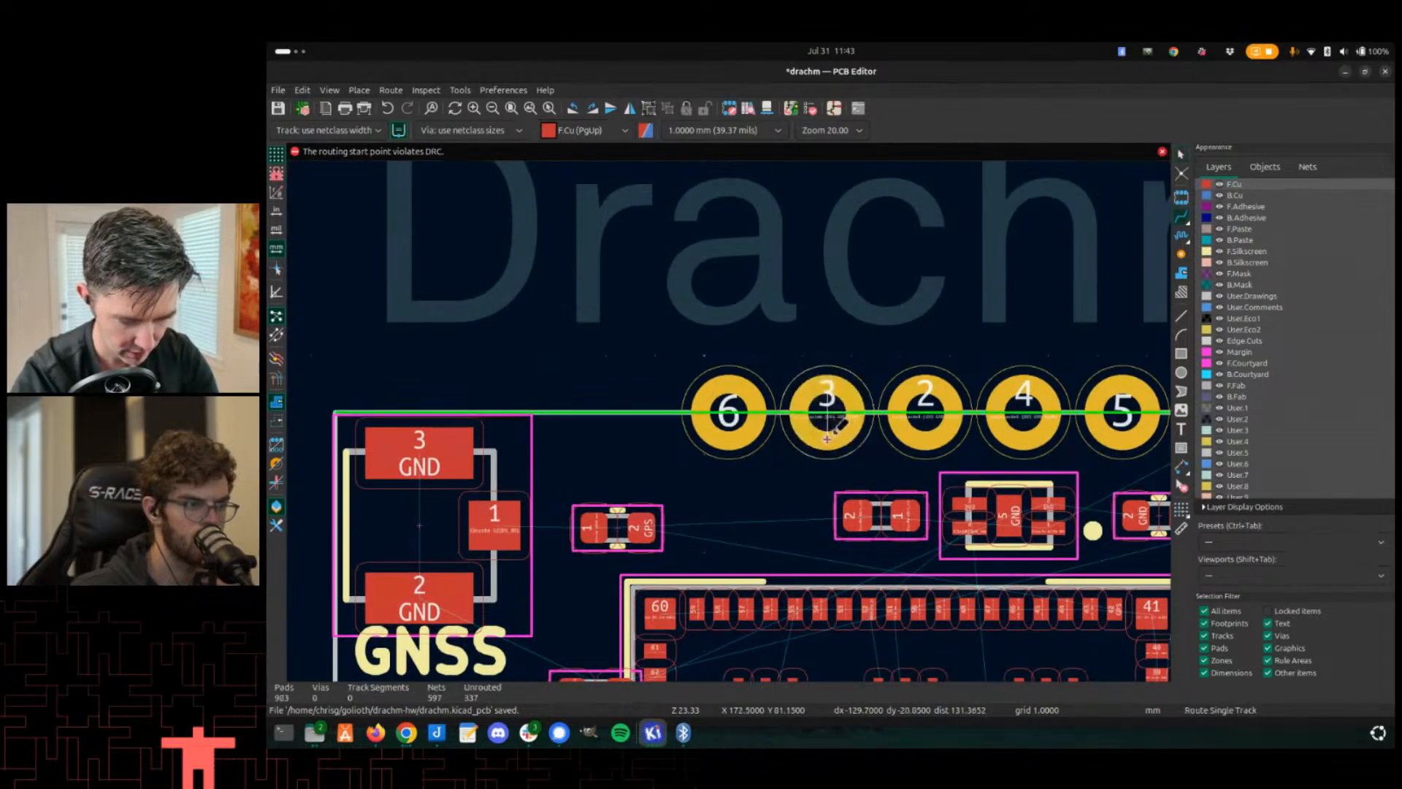
scroll(798, 494, down, 3)
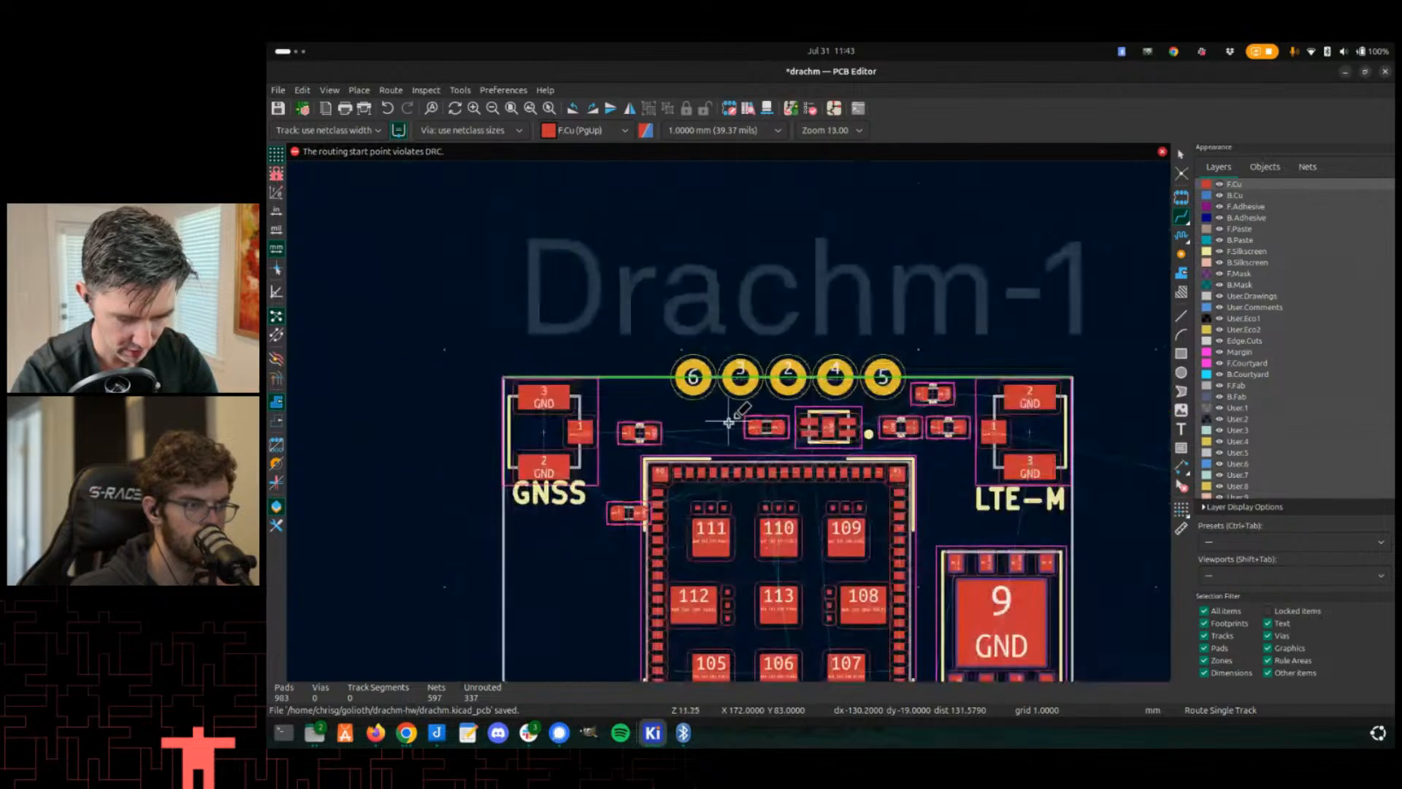
scroll(767, 381, up, 1)
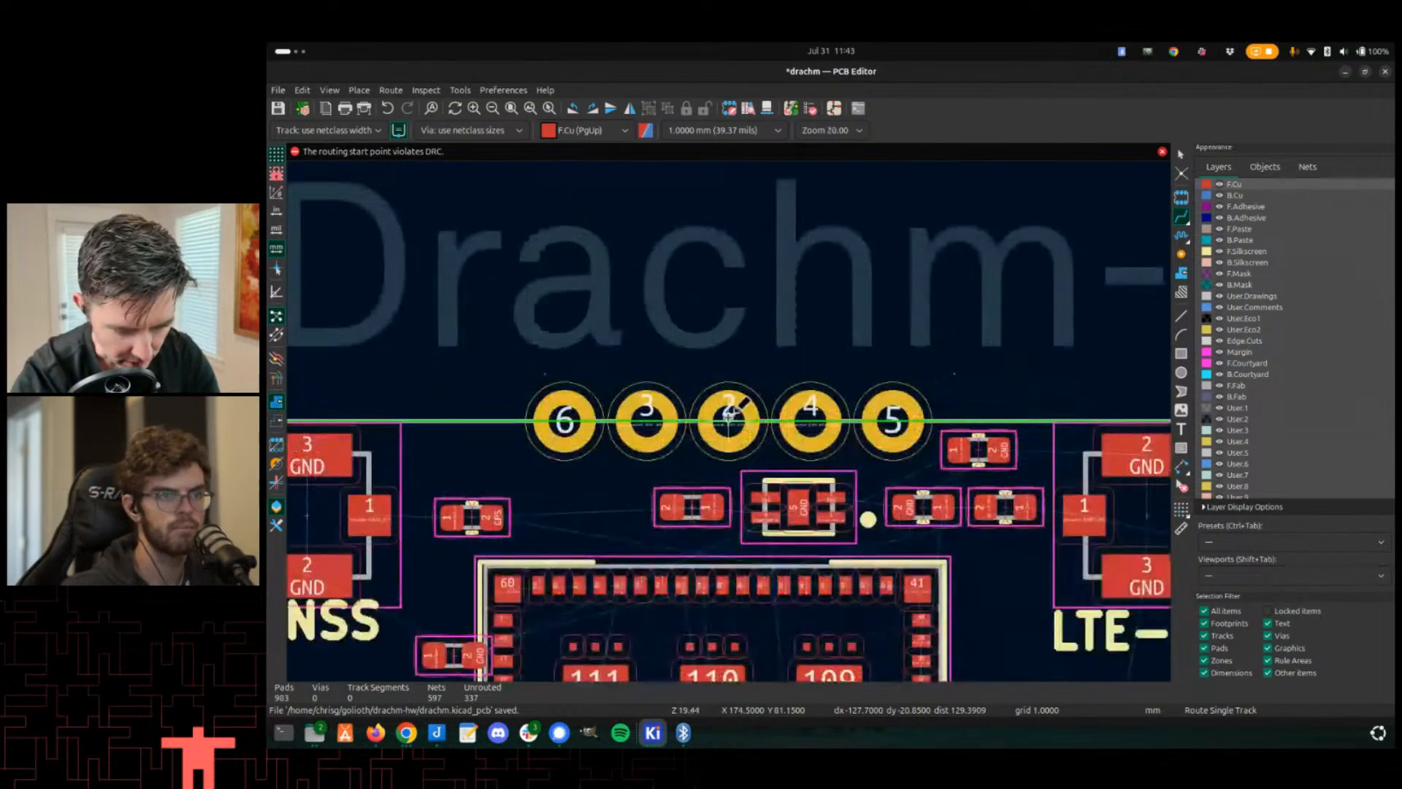
scroll(723, 420, down, 3)
key(Escape)
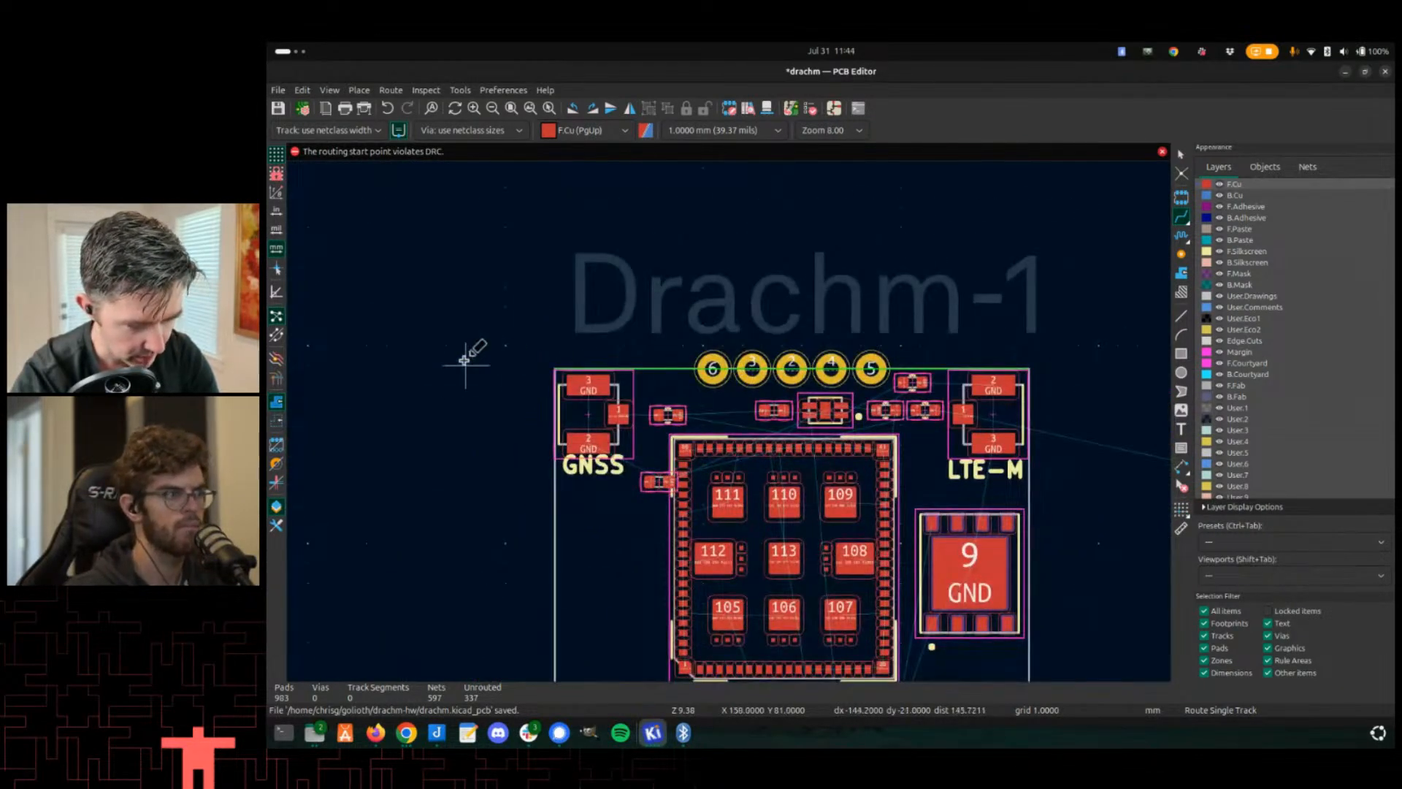
- Inspect header pad 6's net and try routing a track from the GND pad beside U25
scroll(705, 358, up, 5)
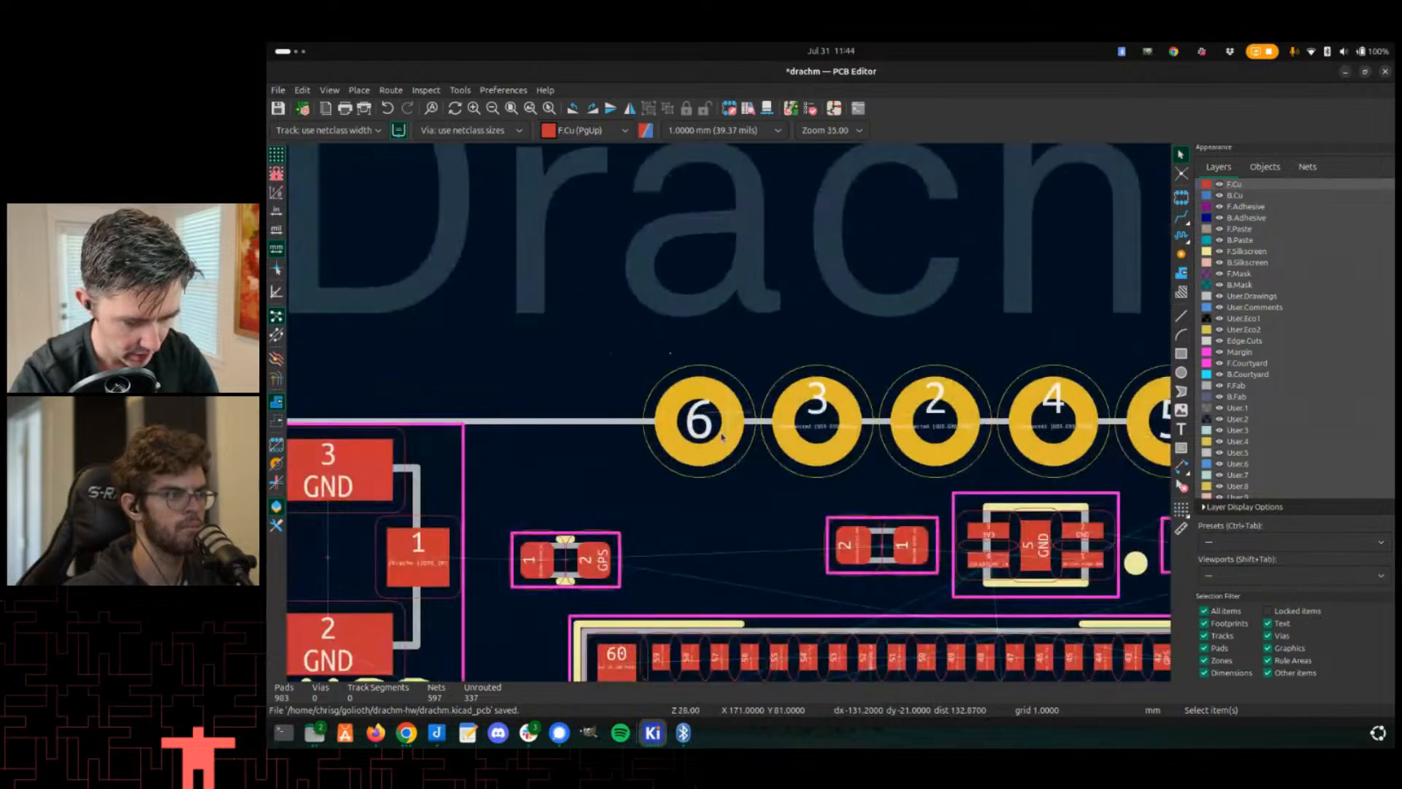
click(710, 451)
scroll(705, 451, down, 4)
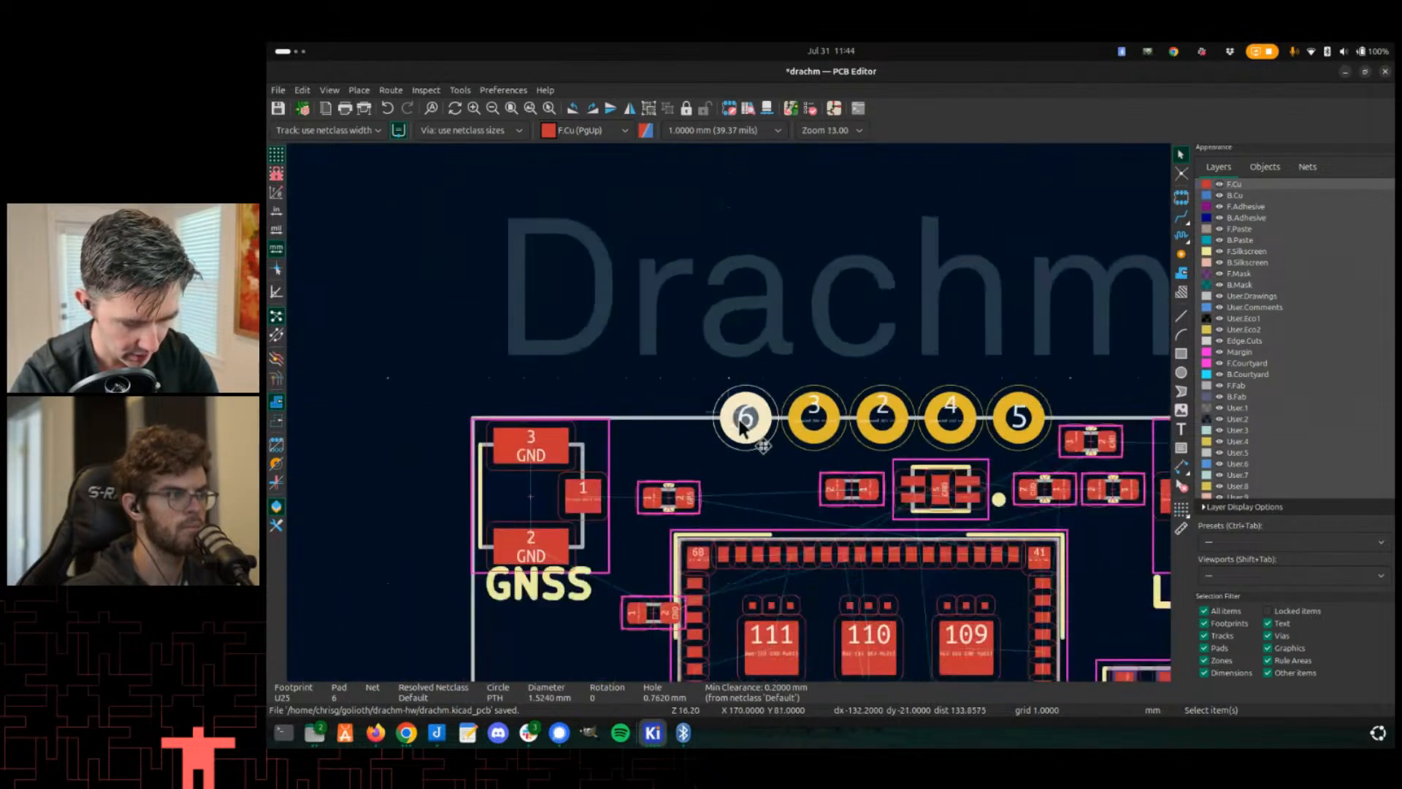
middle_drag(717, 654, 715, 386)
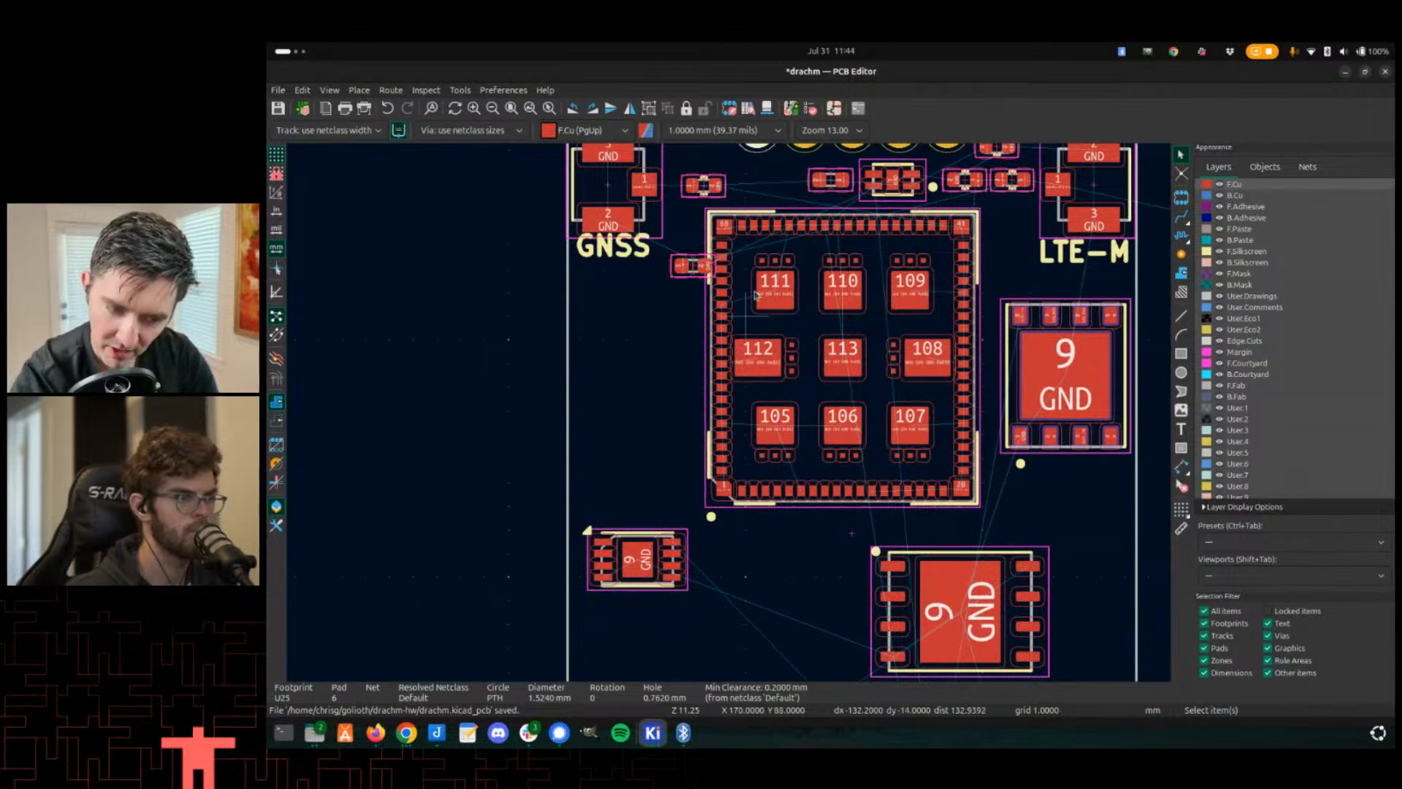
middle_drag(696, 303, 705, 332)
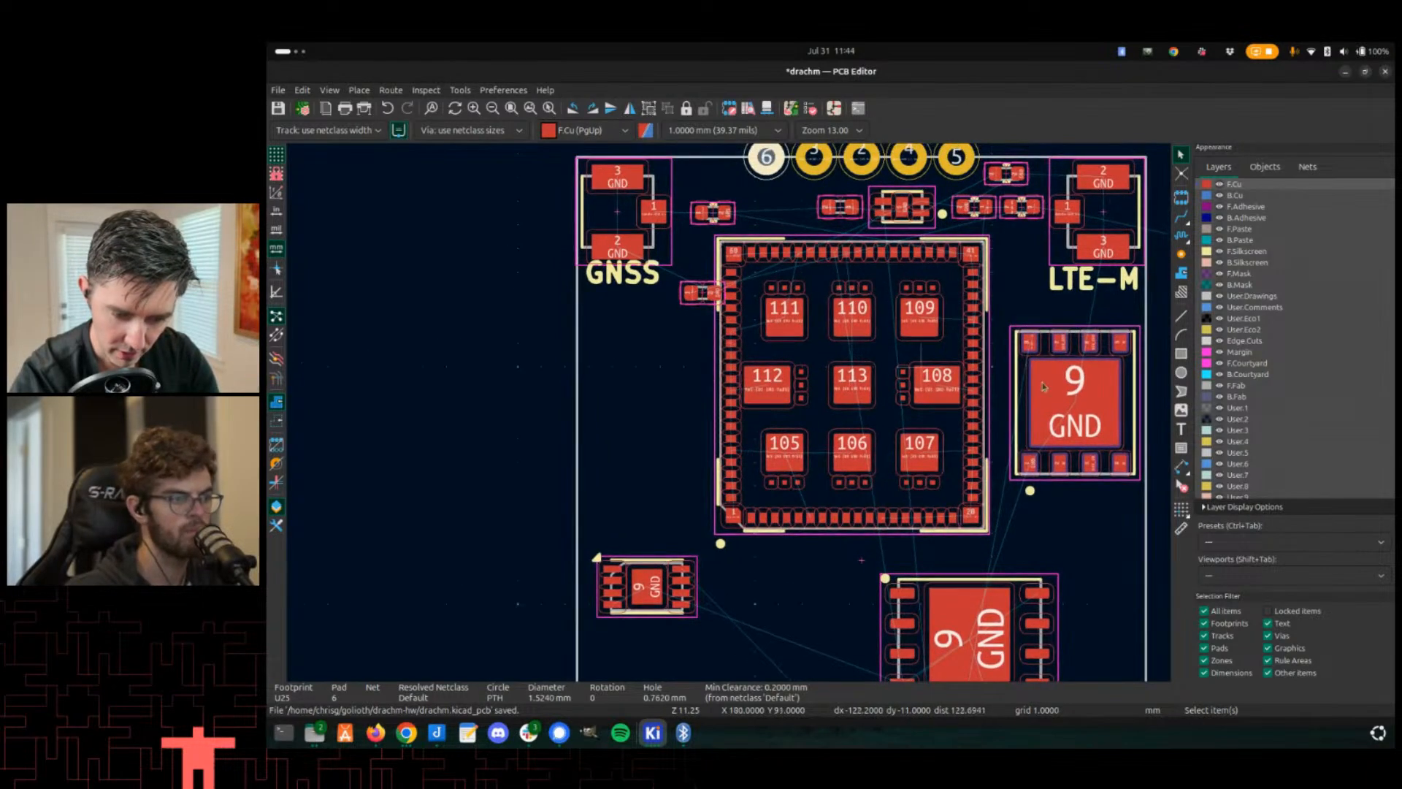
key(x)
middle_drag(903, 293, 924, 376)
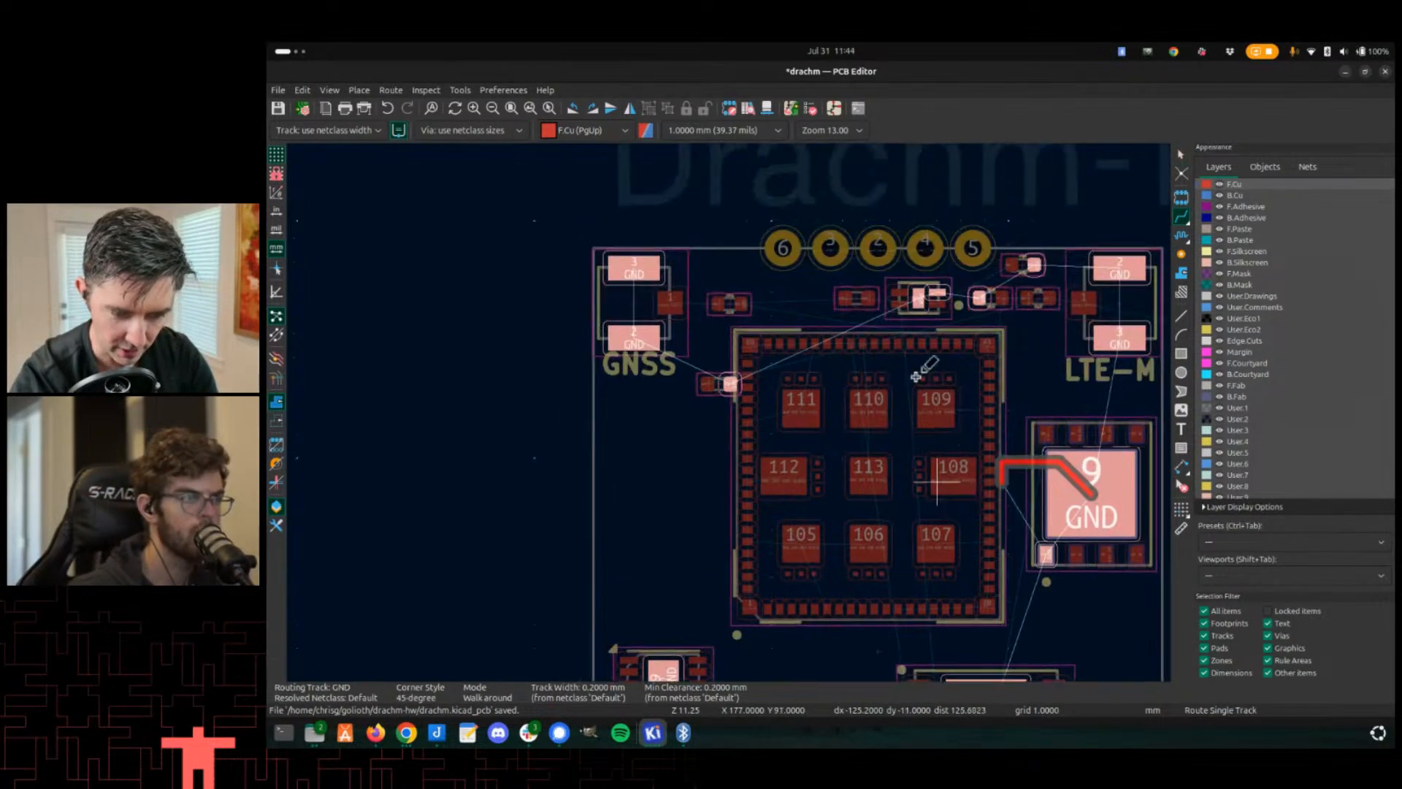
key(Escape)
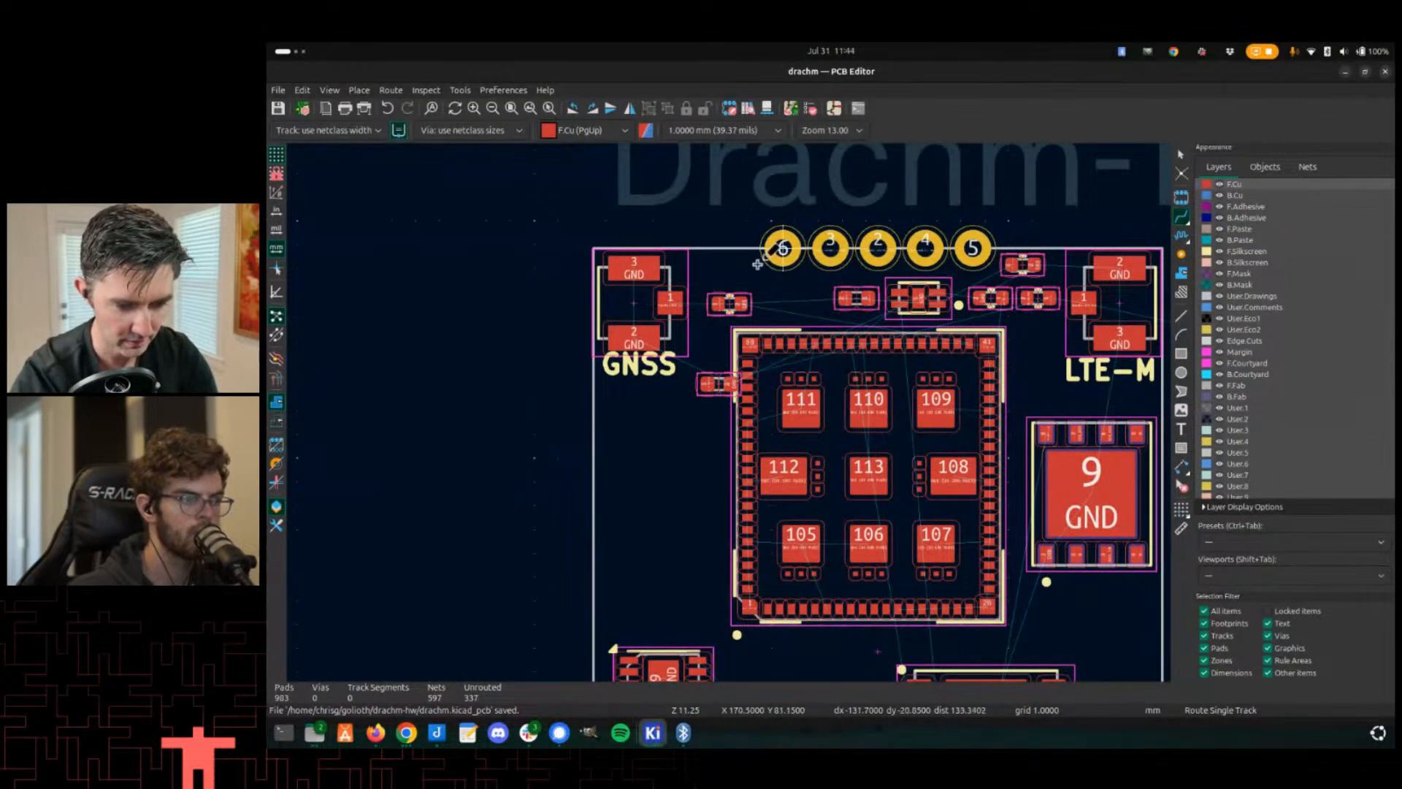
- Switch to the Drachm-1 schematic editor and examine U25's pin list
key(alt+Tab)
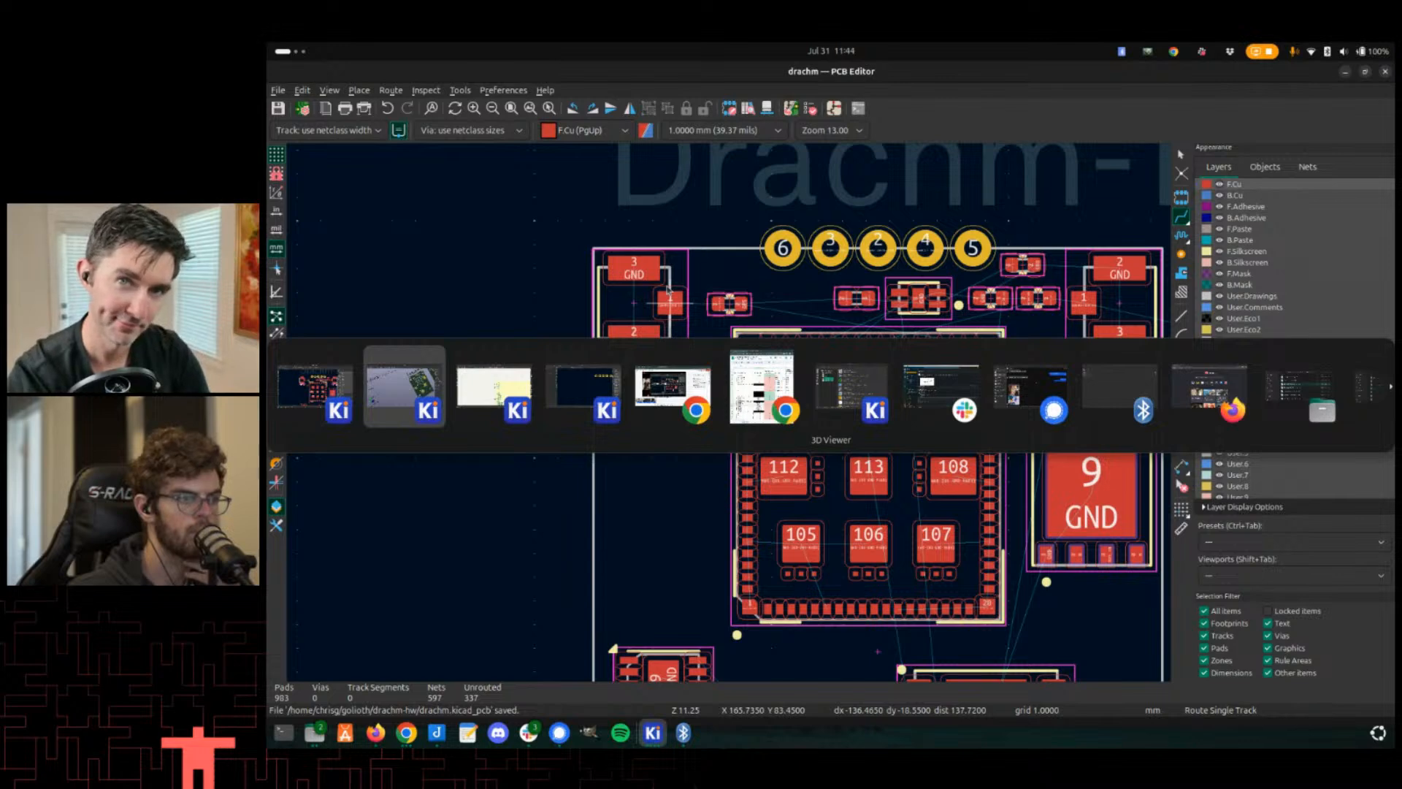
key(alt+Tab)
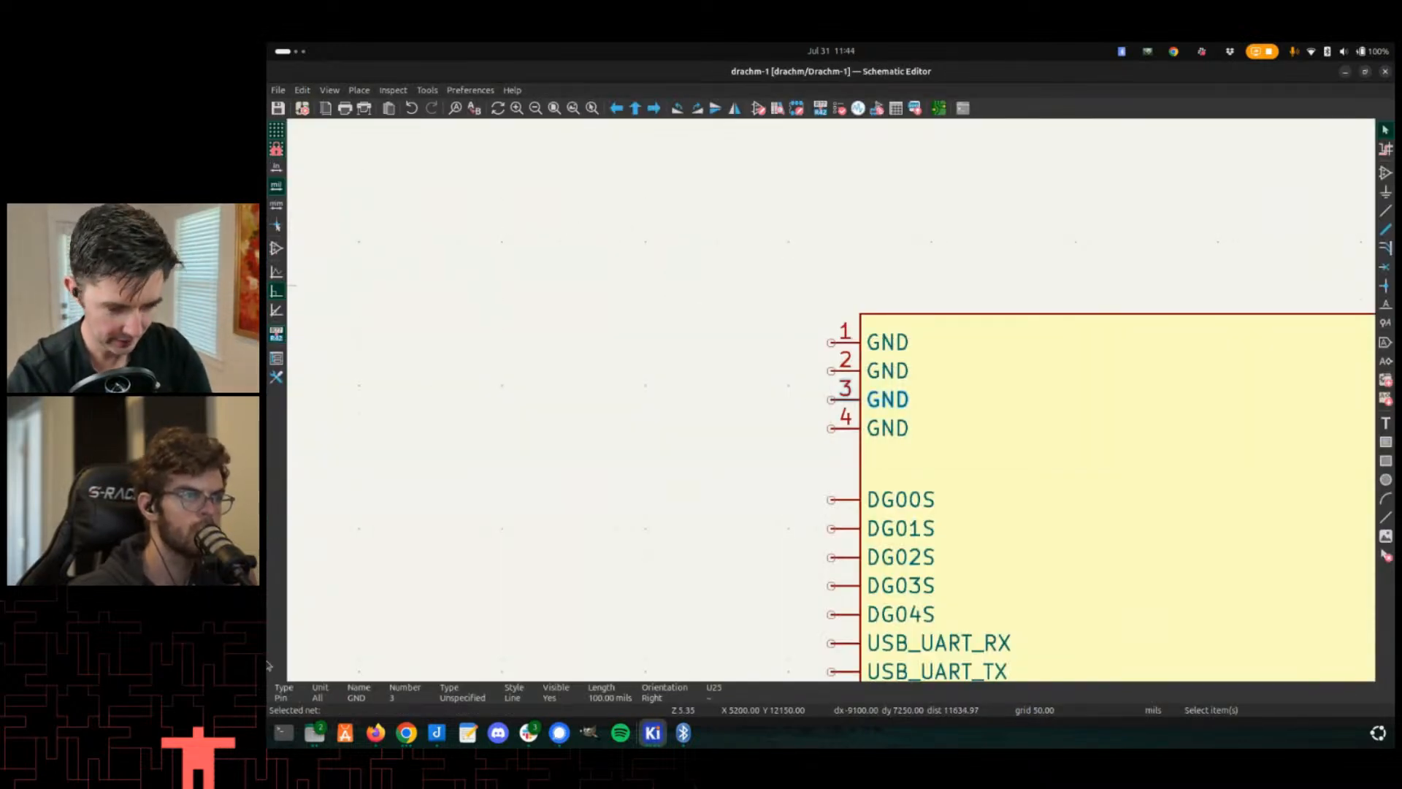
scroll(845, 447, down, 4)
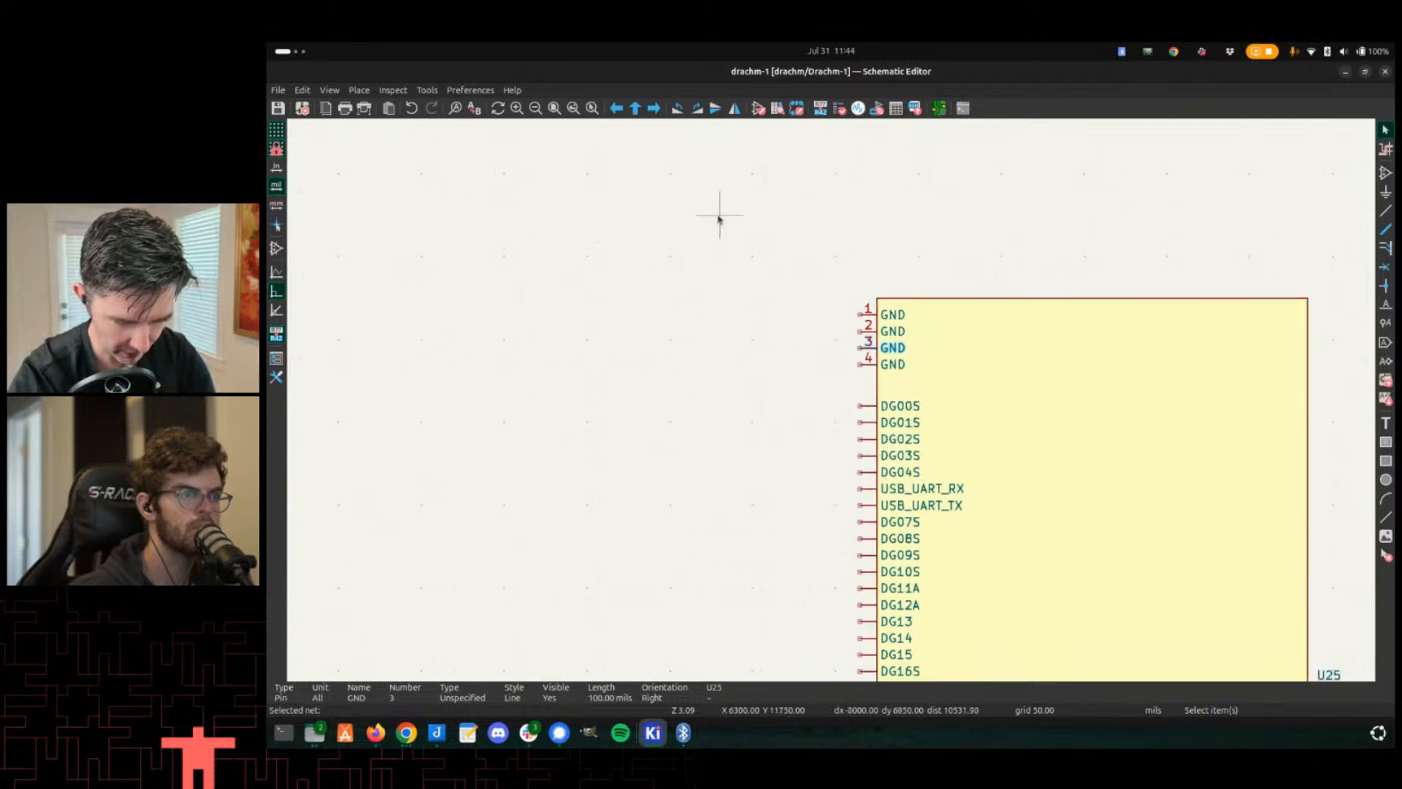
- Examine the GND pins at the top of the U25 symbol in the schematic
scroll(789, 139, down, 1)
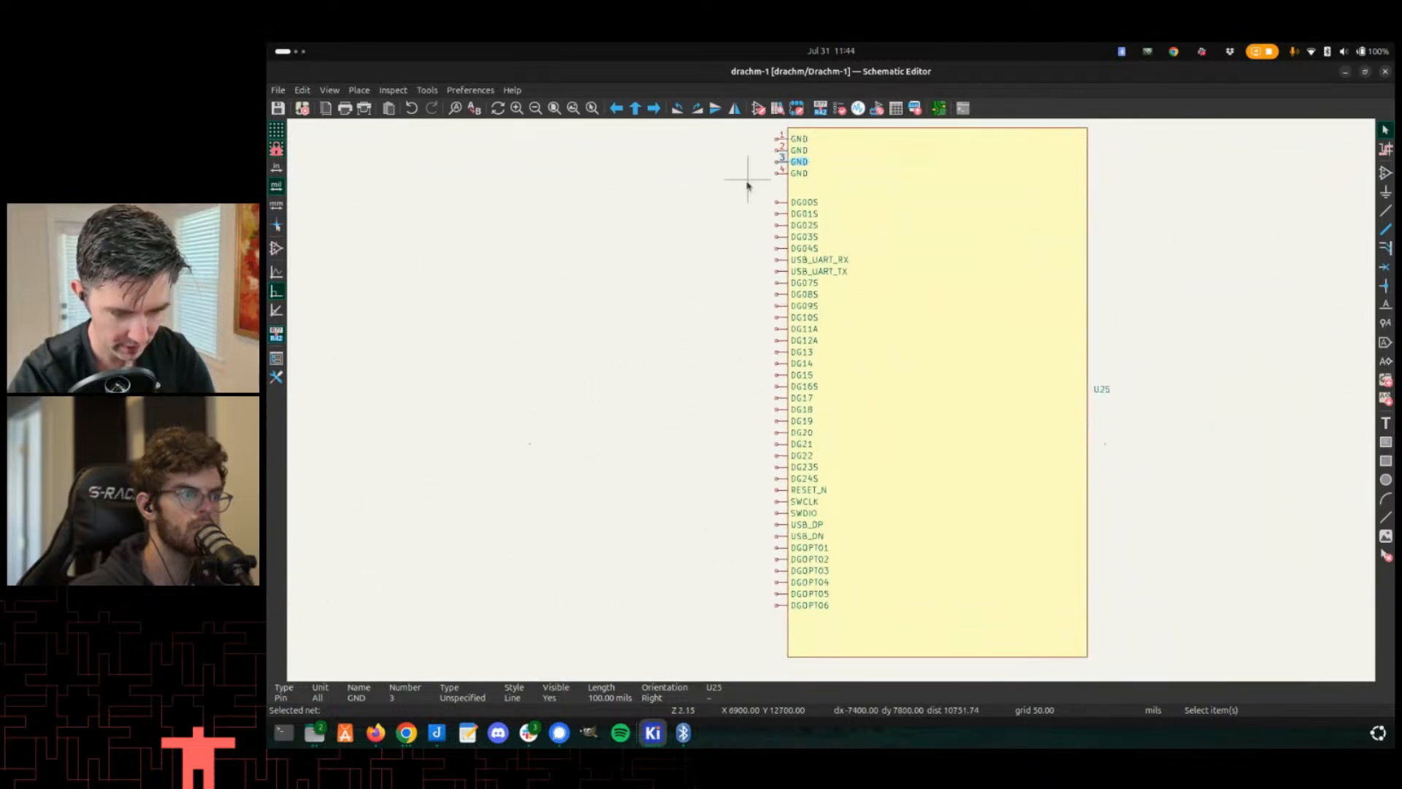
mouse_move(736, 129)
mouse_down()
mouse_move(820, 166)
mouse_move(823, 184)
mouse_move(720, 117)
mouse_move(738, 139)
mouse_up()
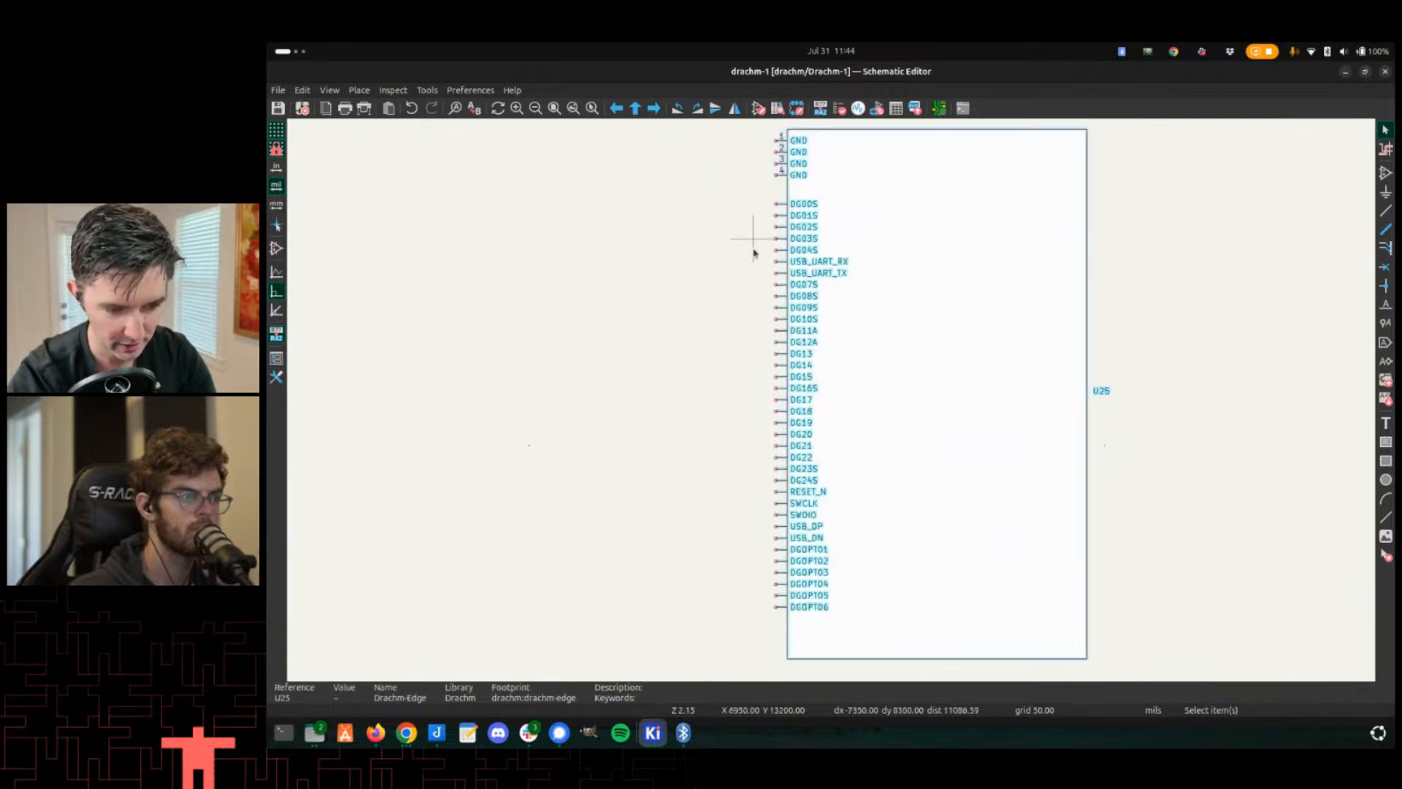
scroll(830, 398, up, 6)
click(836, 393)
drag(841, 388, 793, 205)
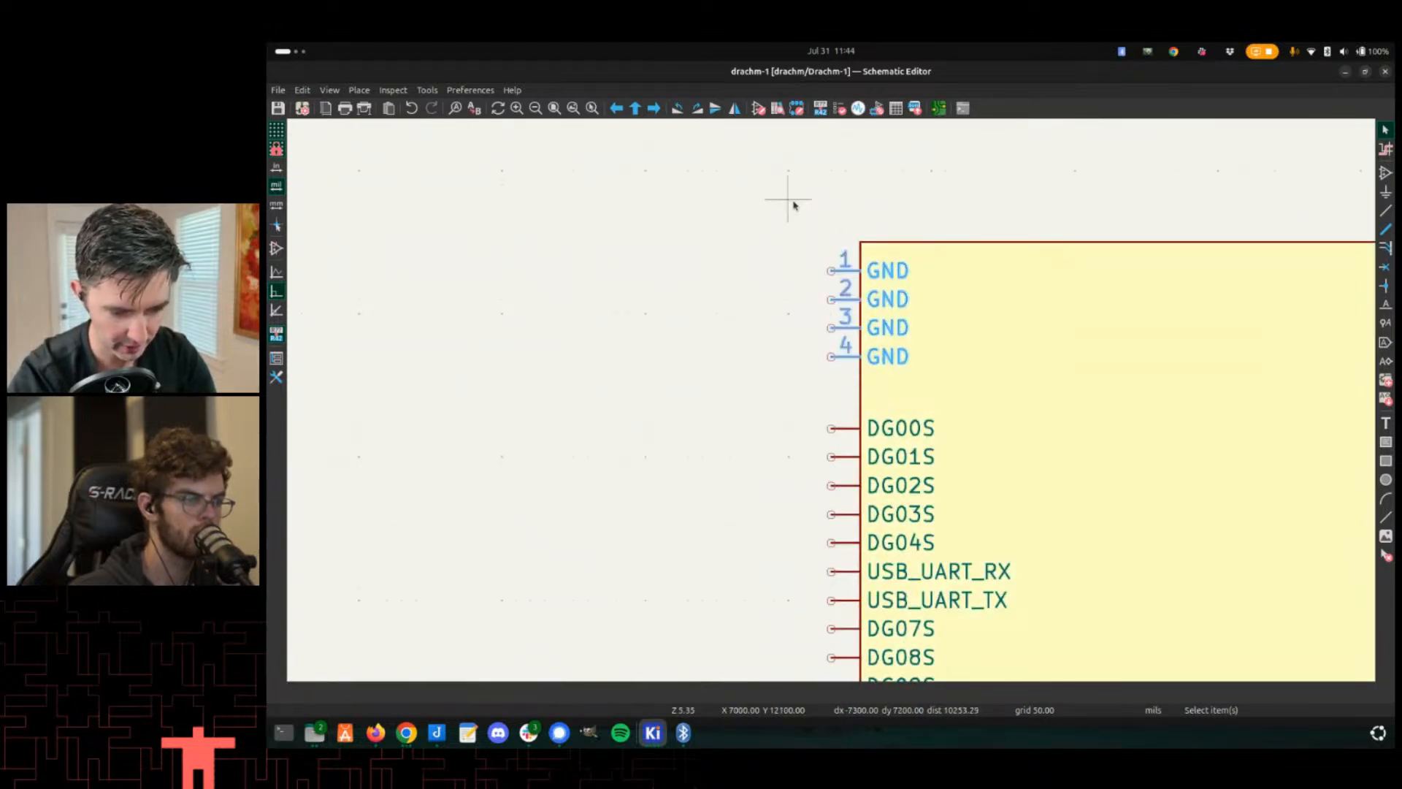
scroll(794, 204, down, 4)
drag(812, 380, 795, 290)
right_click(840, 341)
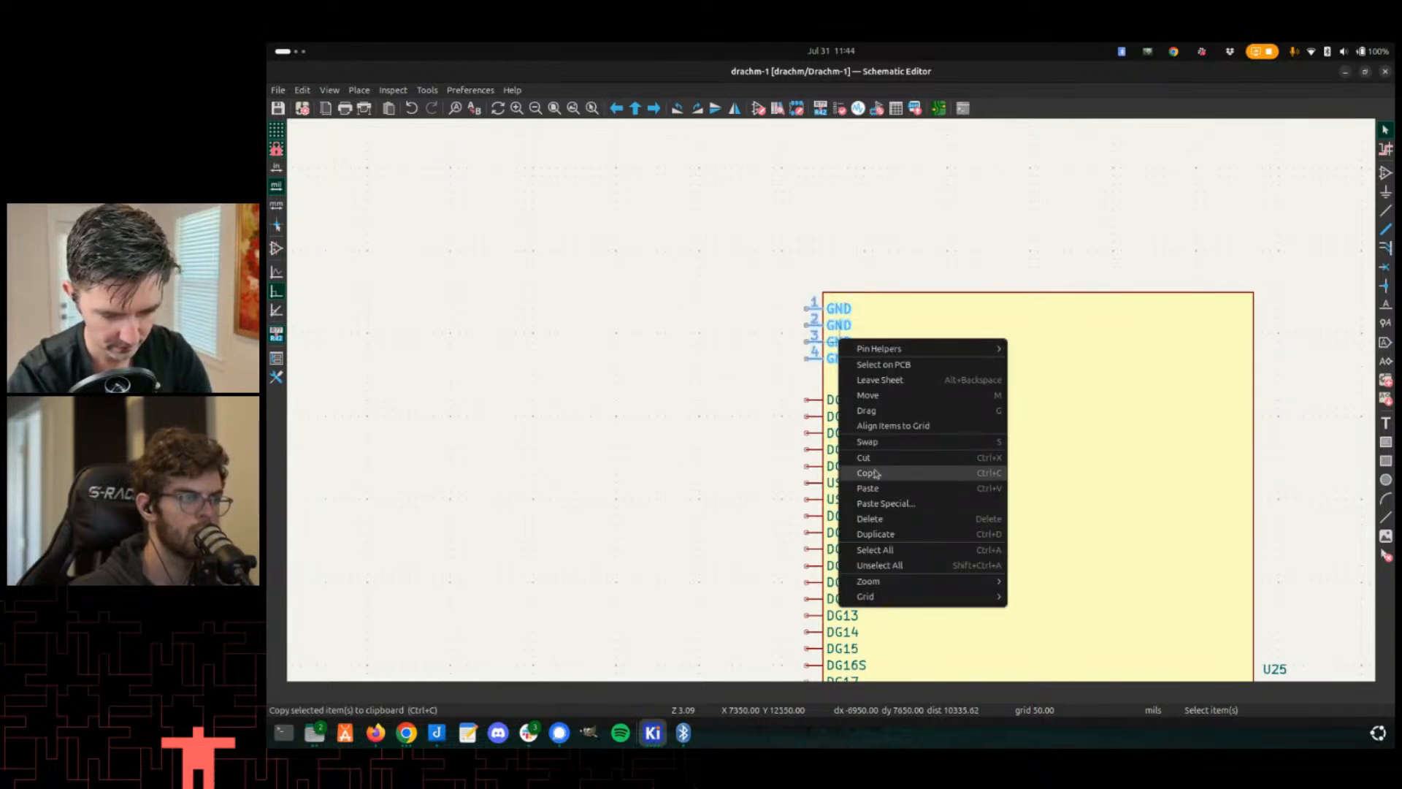
click(898, 517)
- Move the U25 symbol into the Drachm-1 schematic sheet beside the existing parts
scroll(836, 348, down, 3)
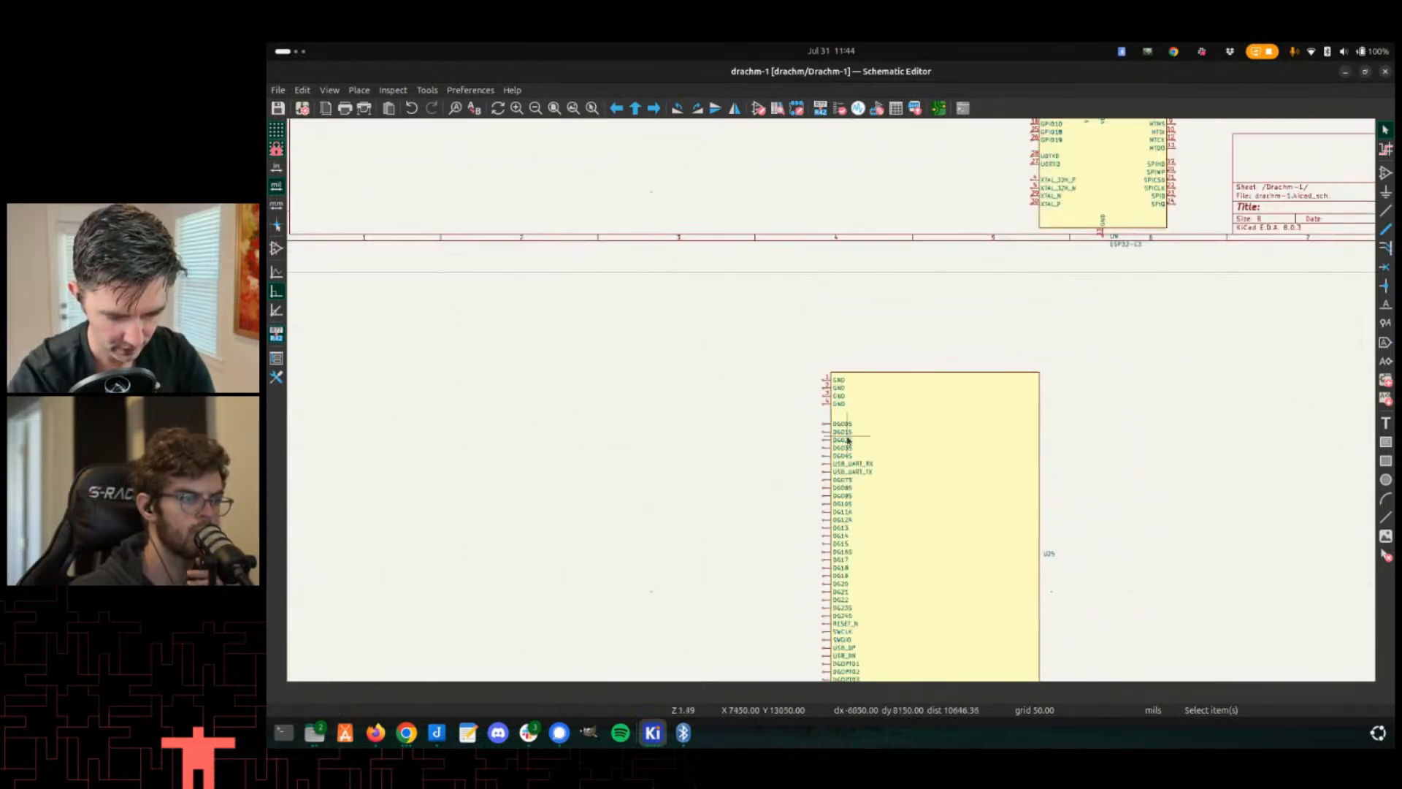
shift+scroll(840, 438, down, 2)
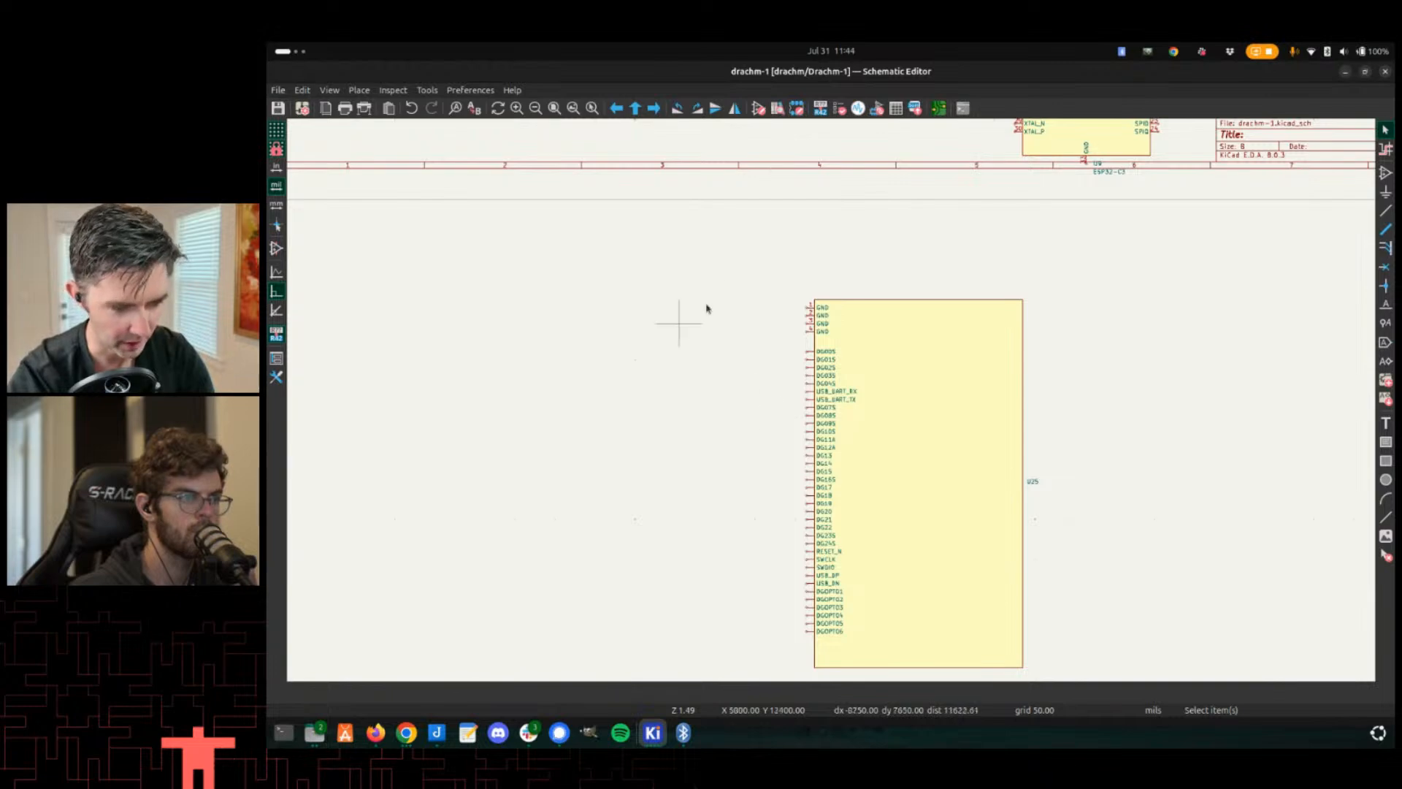
middle_drag(772, 304, 703, 222)
middle_drag(751, 279, 726, 406)
scroll(727, 406, down, 4)
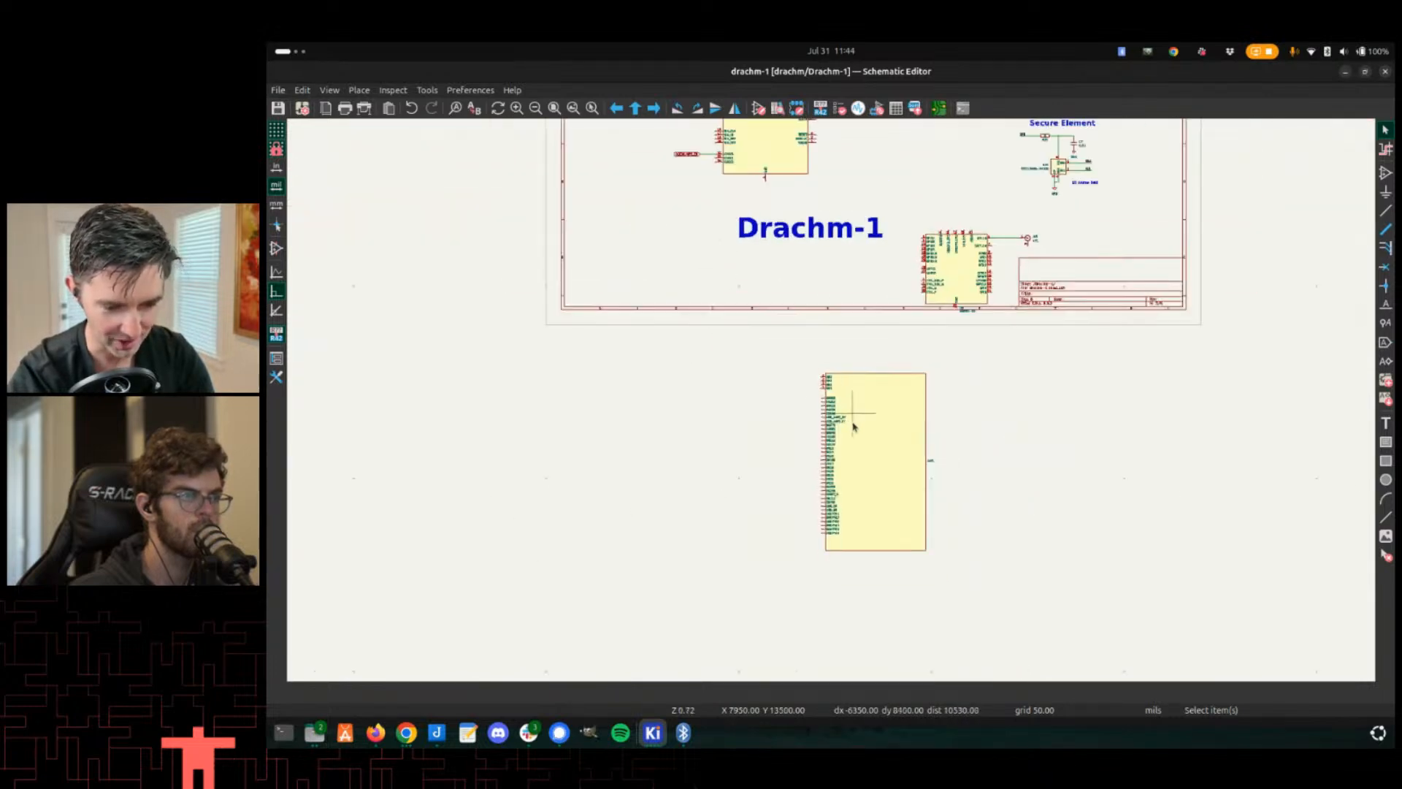
drag(852, 426, 607, 214)
scroll(607, 208, up, 3)
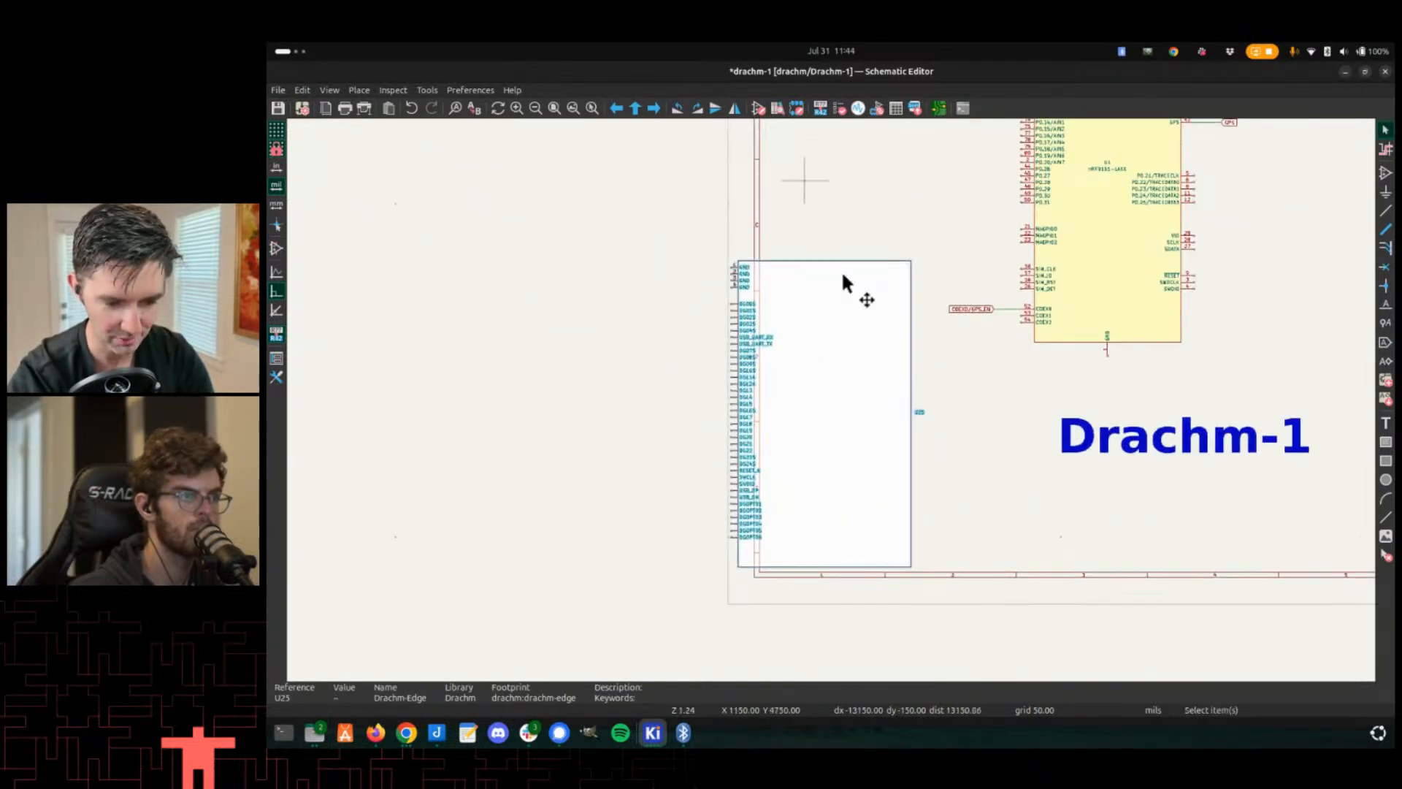
key(alt+Tab)
key(alt+Tab)
key(alt+Tab)
key(alt+Tab)
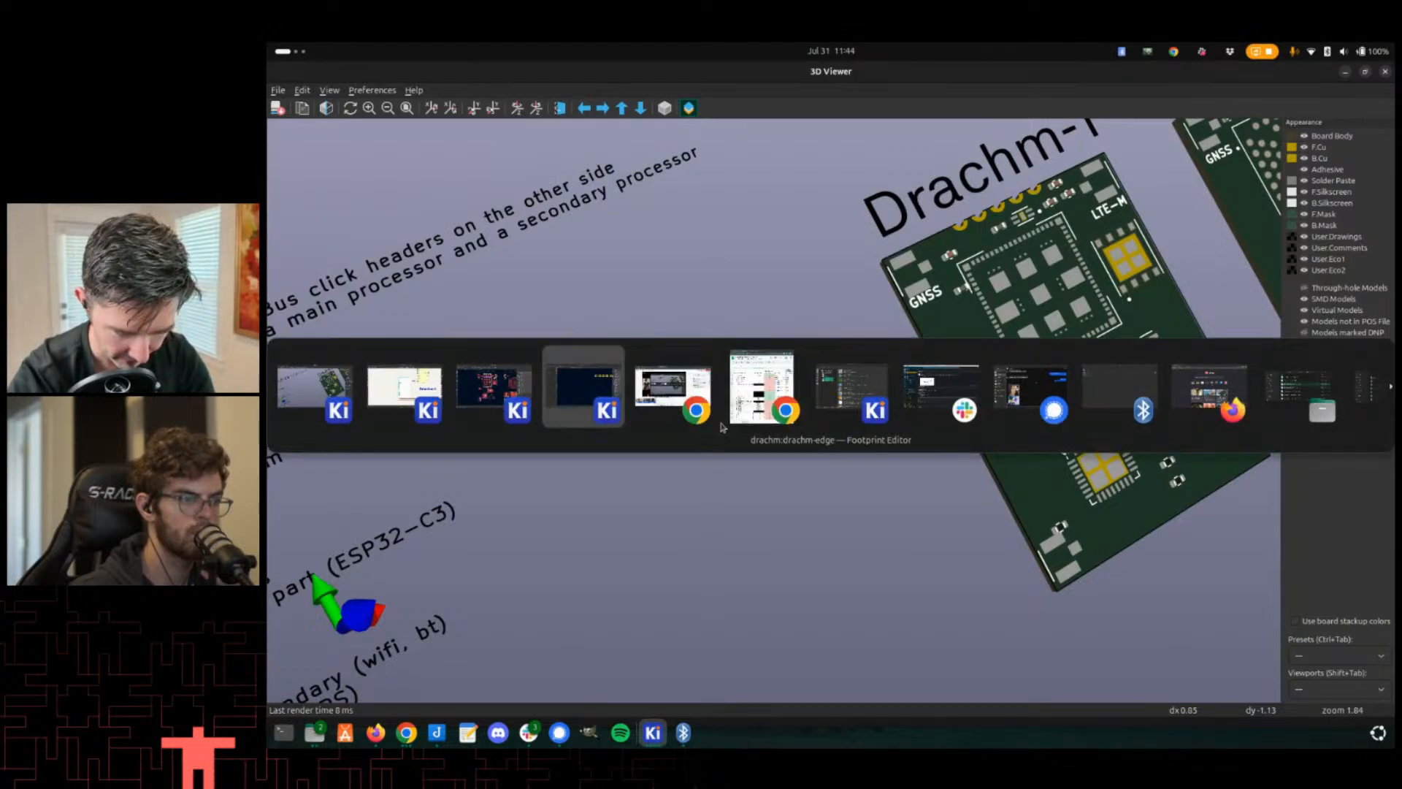
key(alt+Tab)
key(alt+shift+Tab)
key(alt+shift+Tab)
key(alt+shift+Tab)
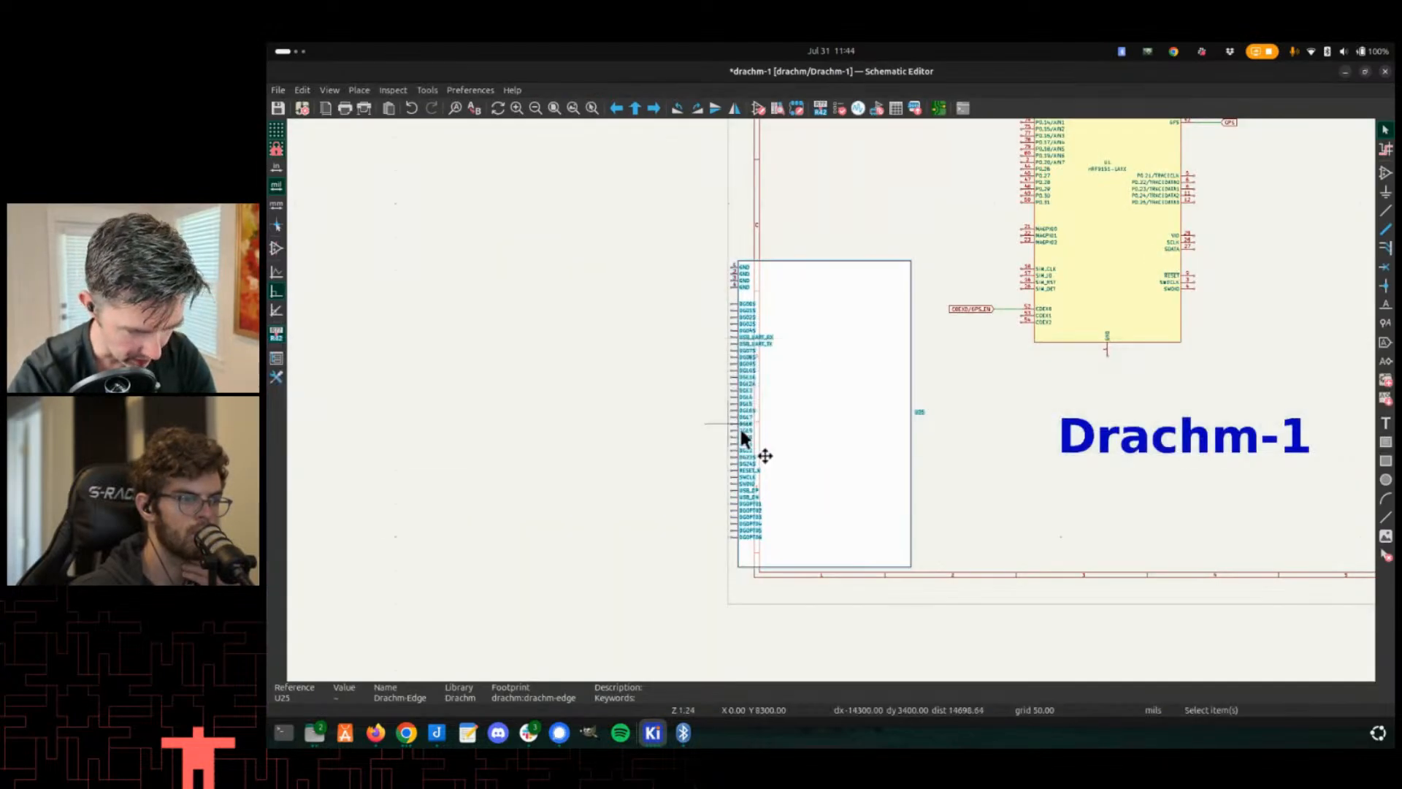
- Open U25's library symbol Drachm-Edge in the Symbol Editor
double_click(869, 365)
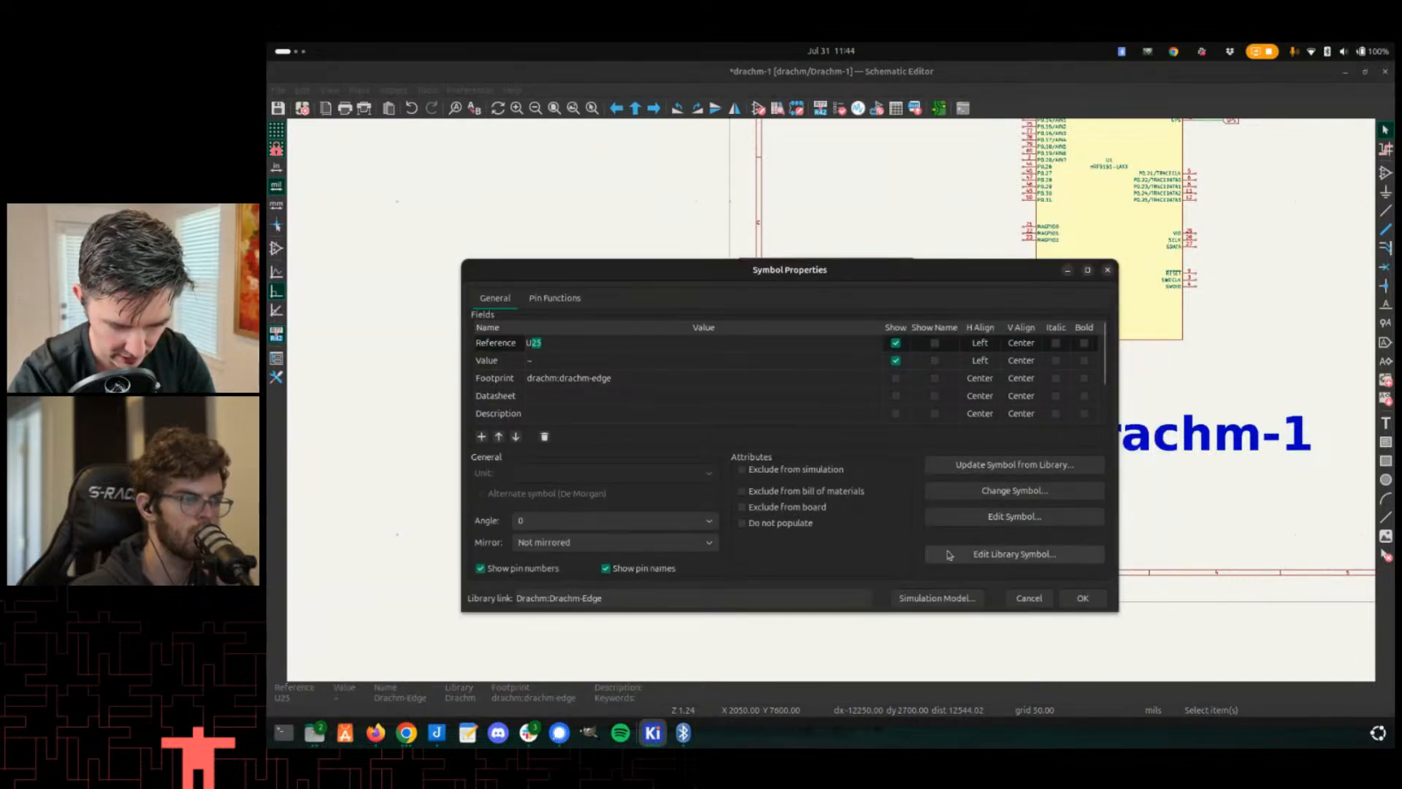
click(991, 554)
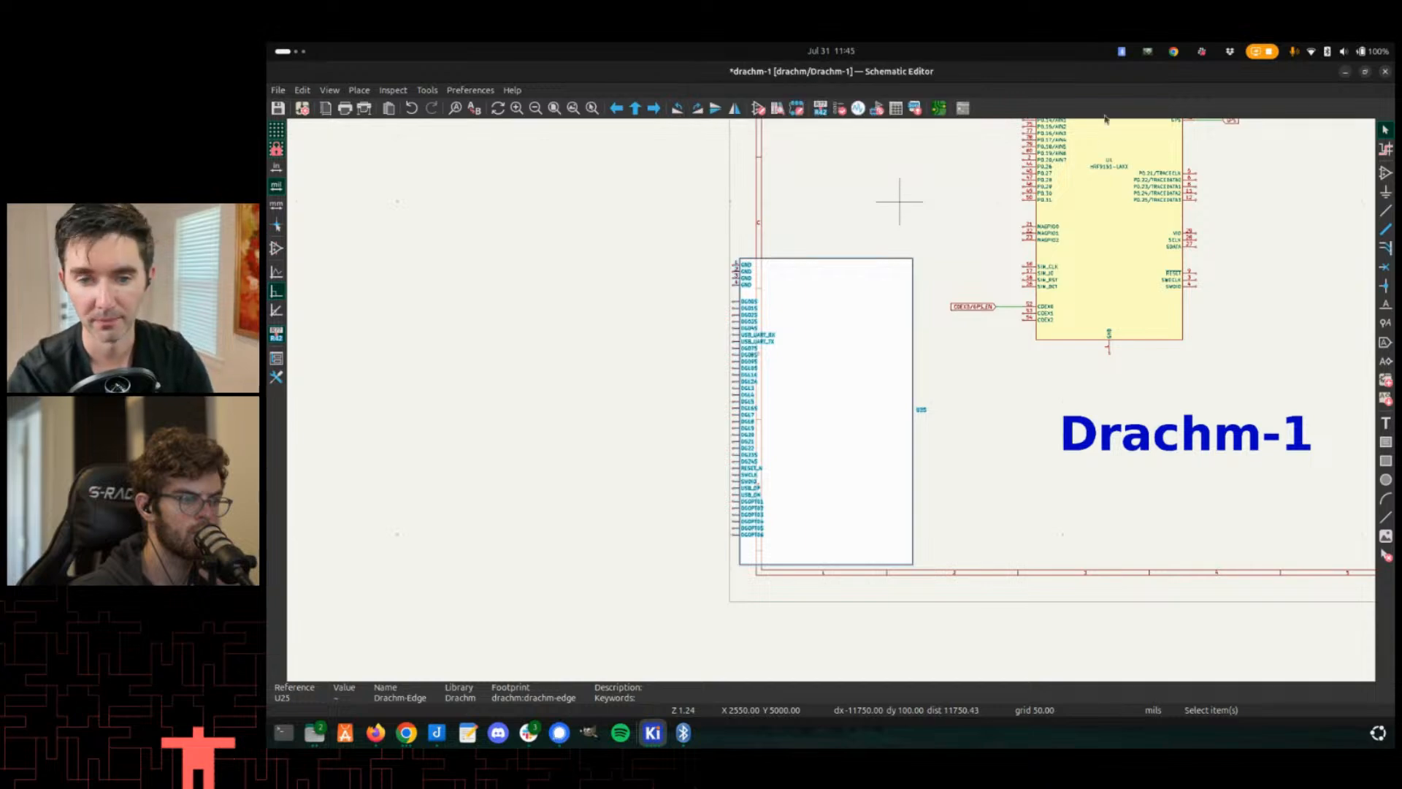
key(alt+Tab)
key(alt+shift+Tab)
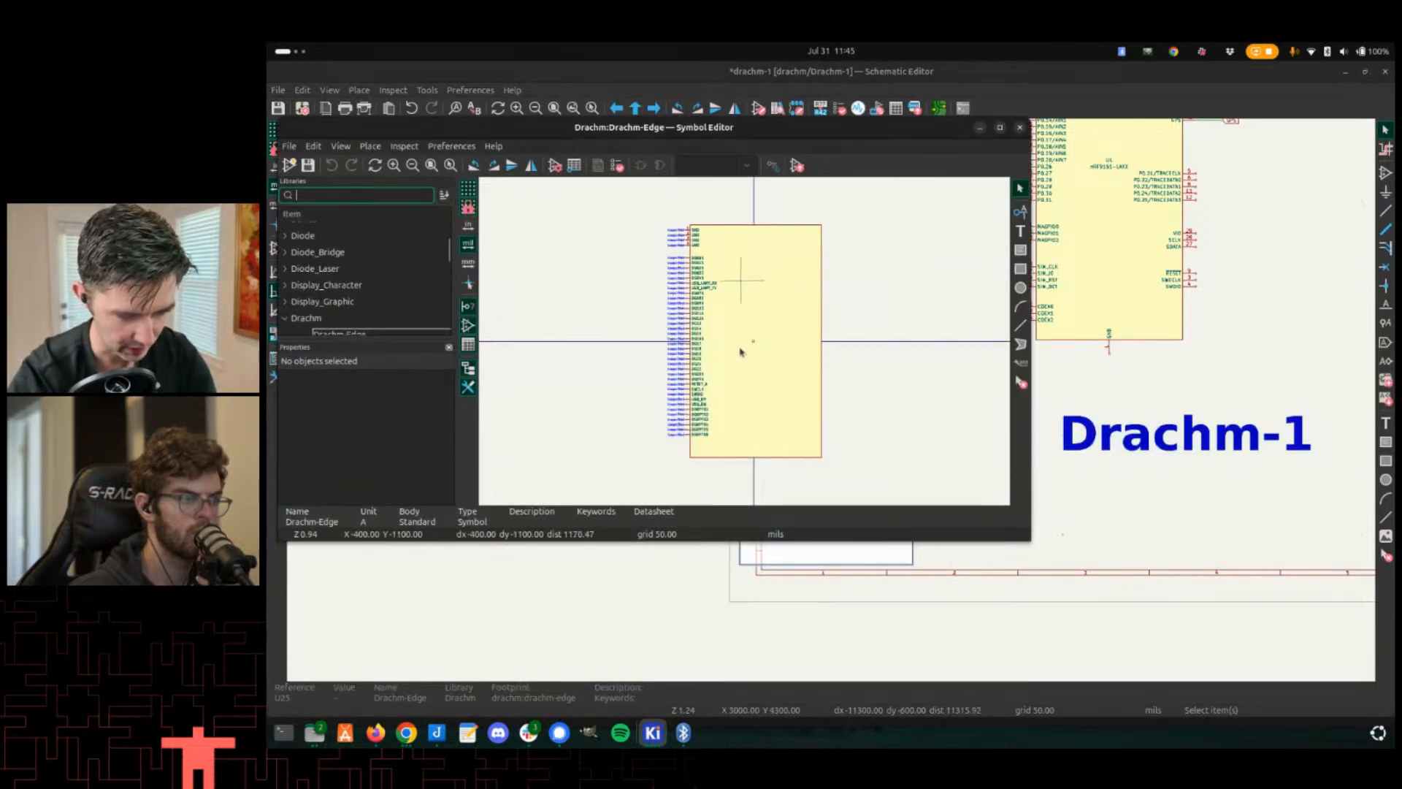
scroll(742, 347, up, 5)
scroll(745, 343, down, 3)
double_click(789, 127)
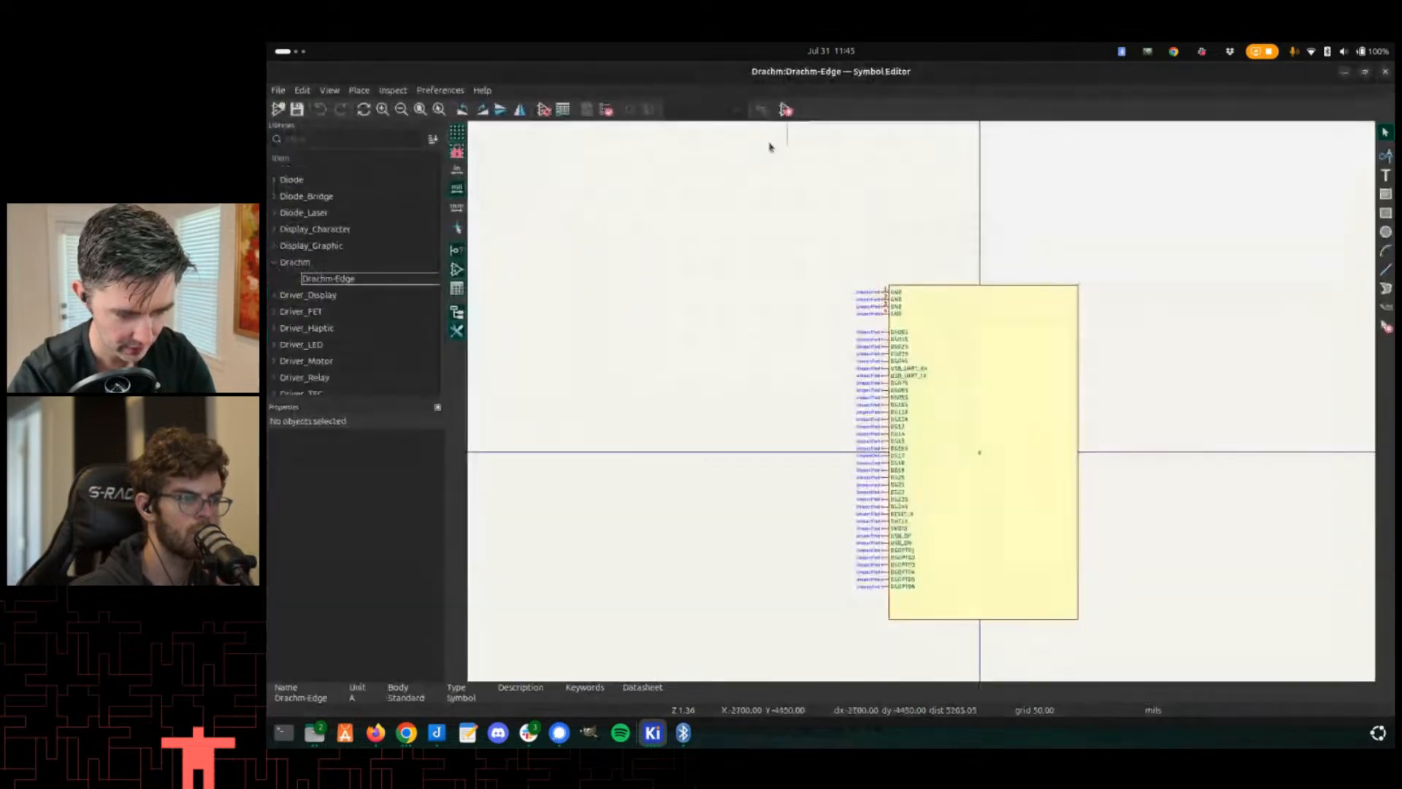
scroll(850, 343, up, 2)
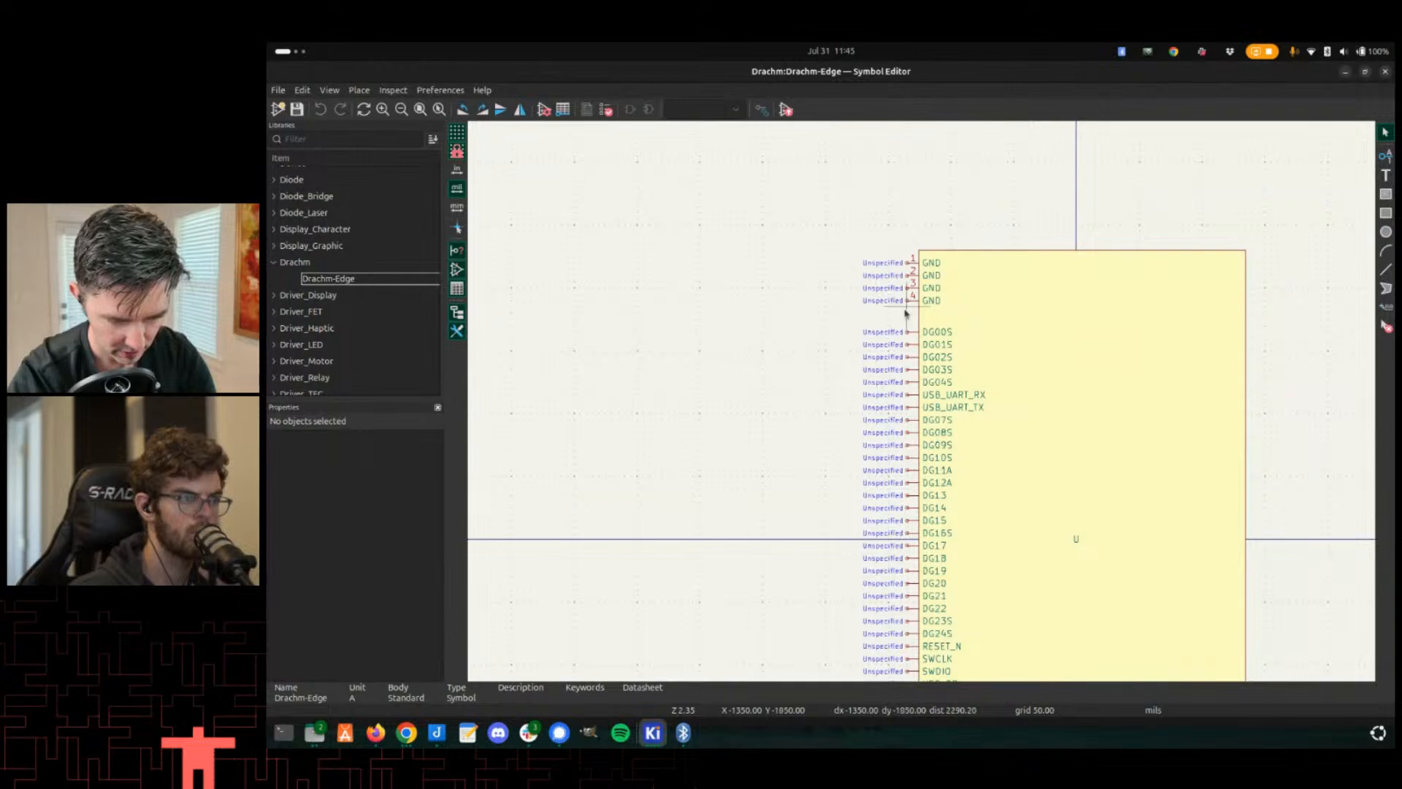
- Move the four GND pins to the symbol's right side and mirror them to face outward
drag(913, 314, 894, 252)
key(m)
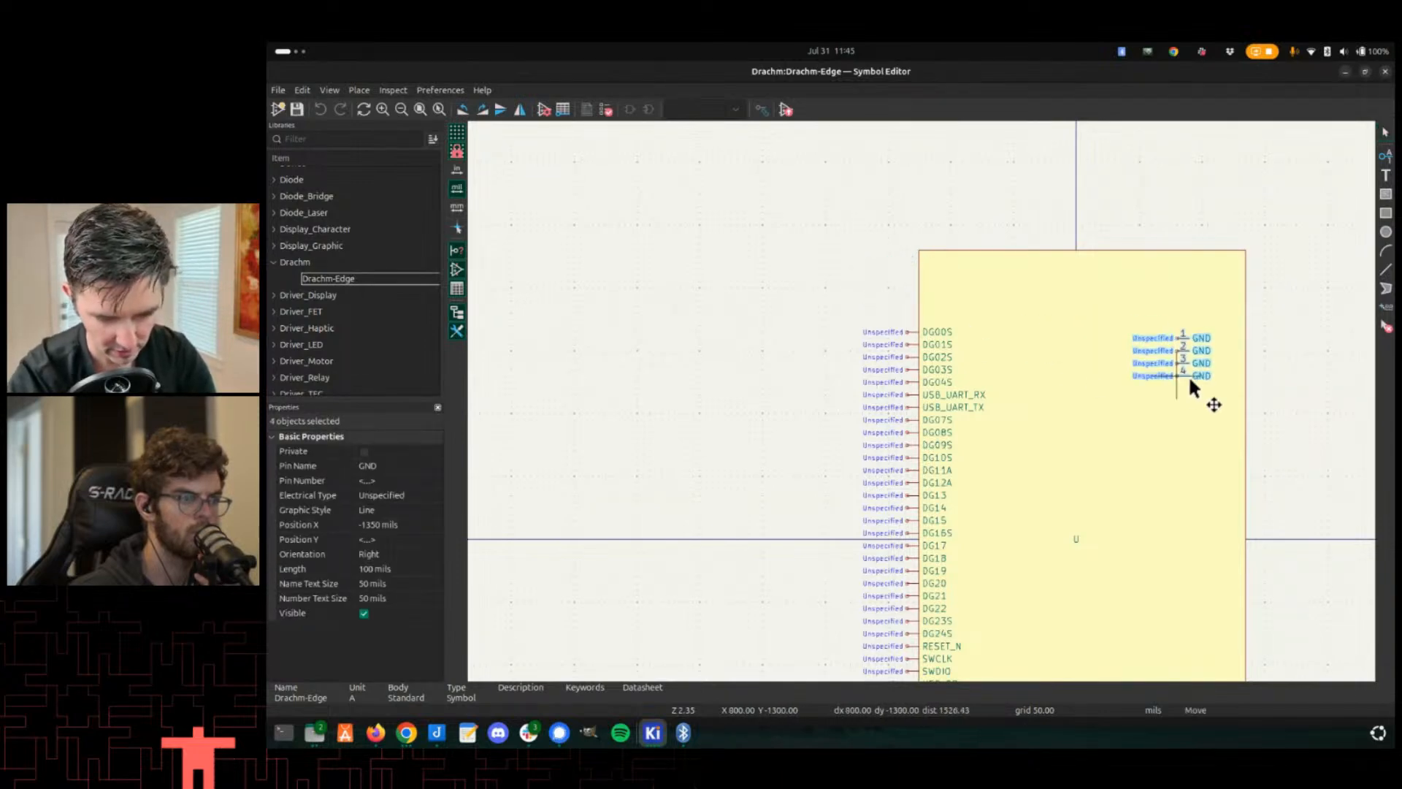
middle_drag(1161, 362, 982, 282)
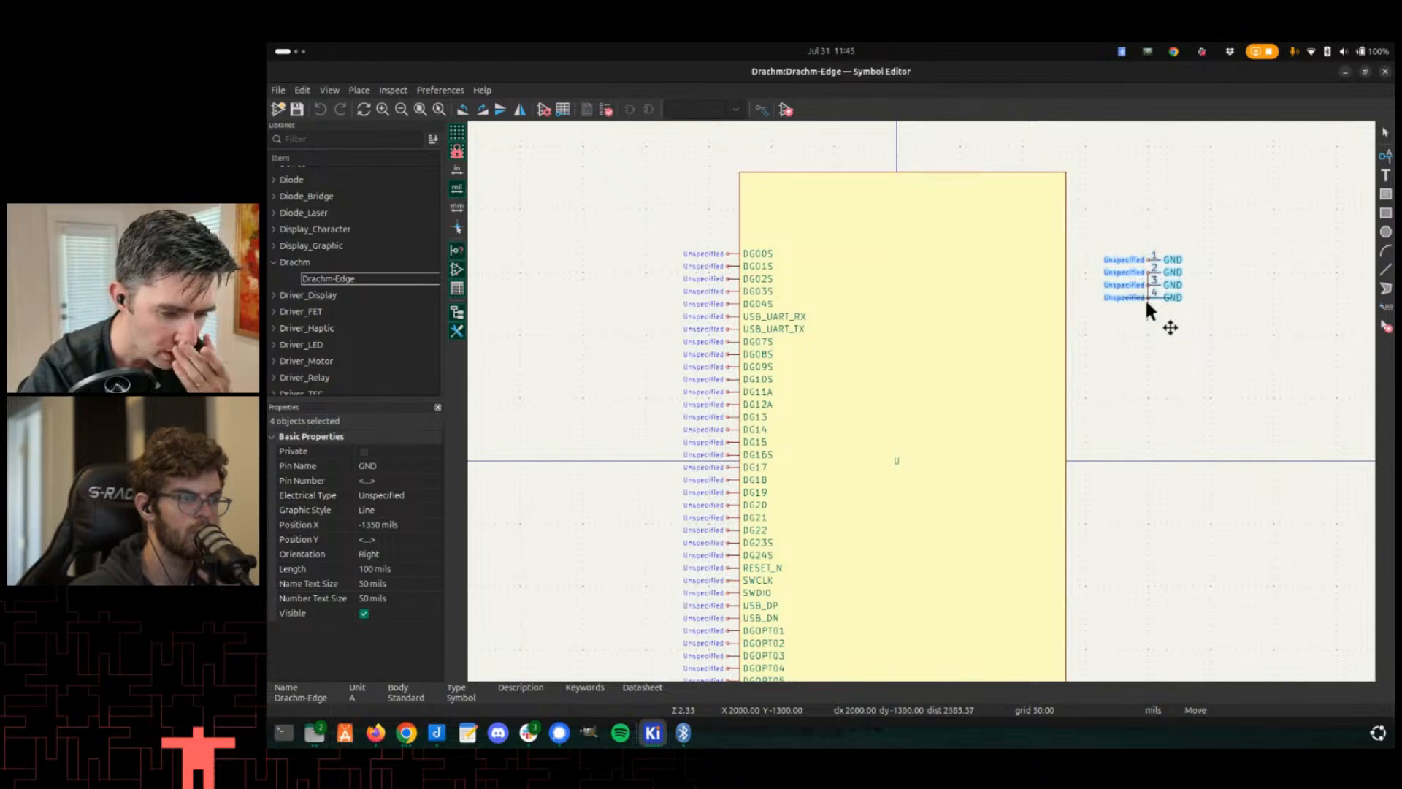
key(y)
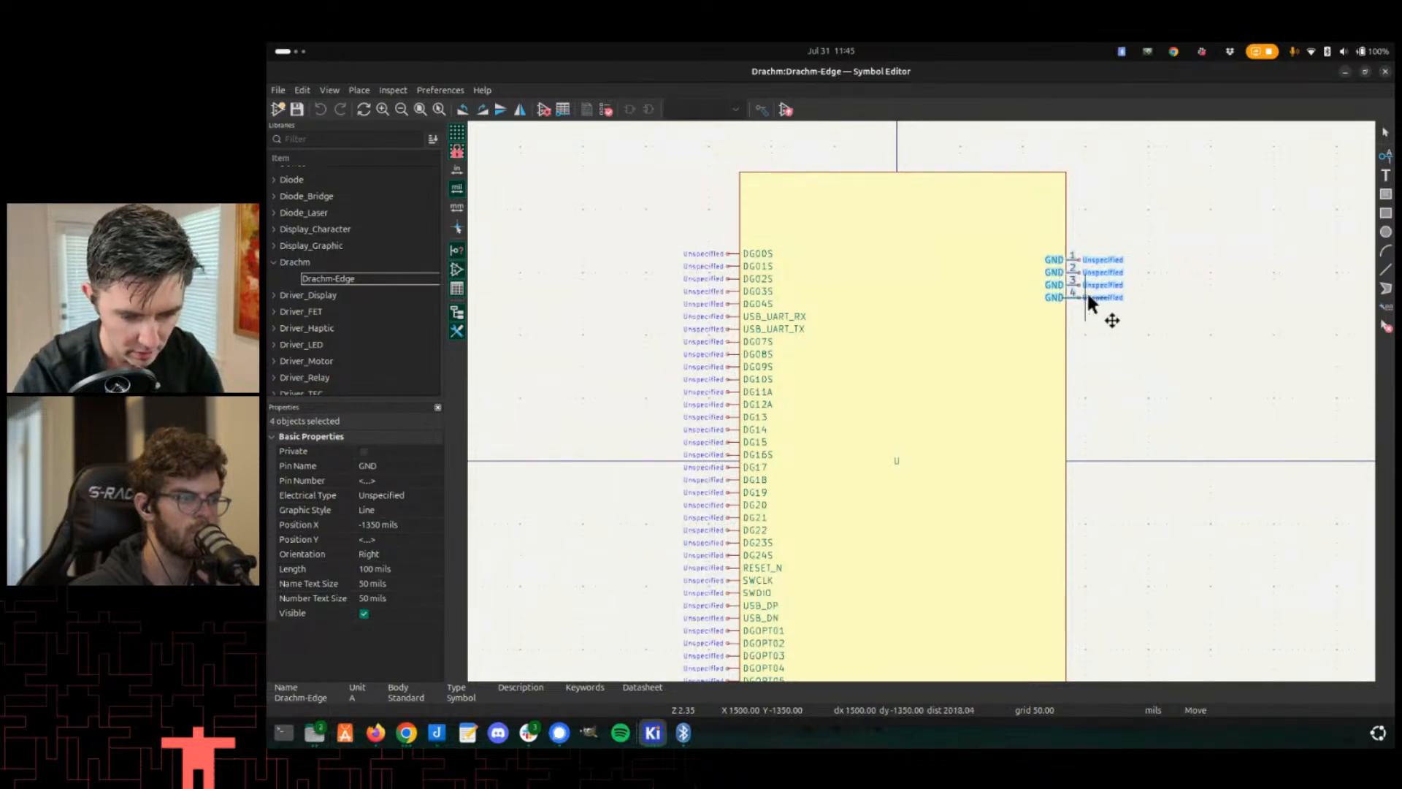
click(1085, 316)
scroll(1085, 315, up, 2)
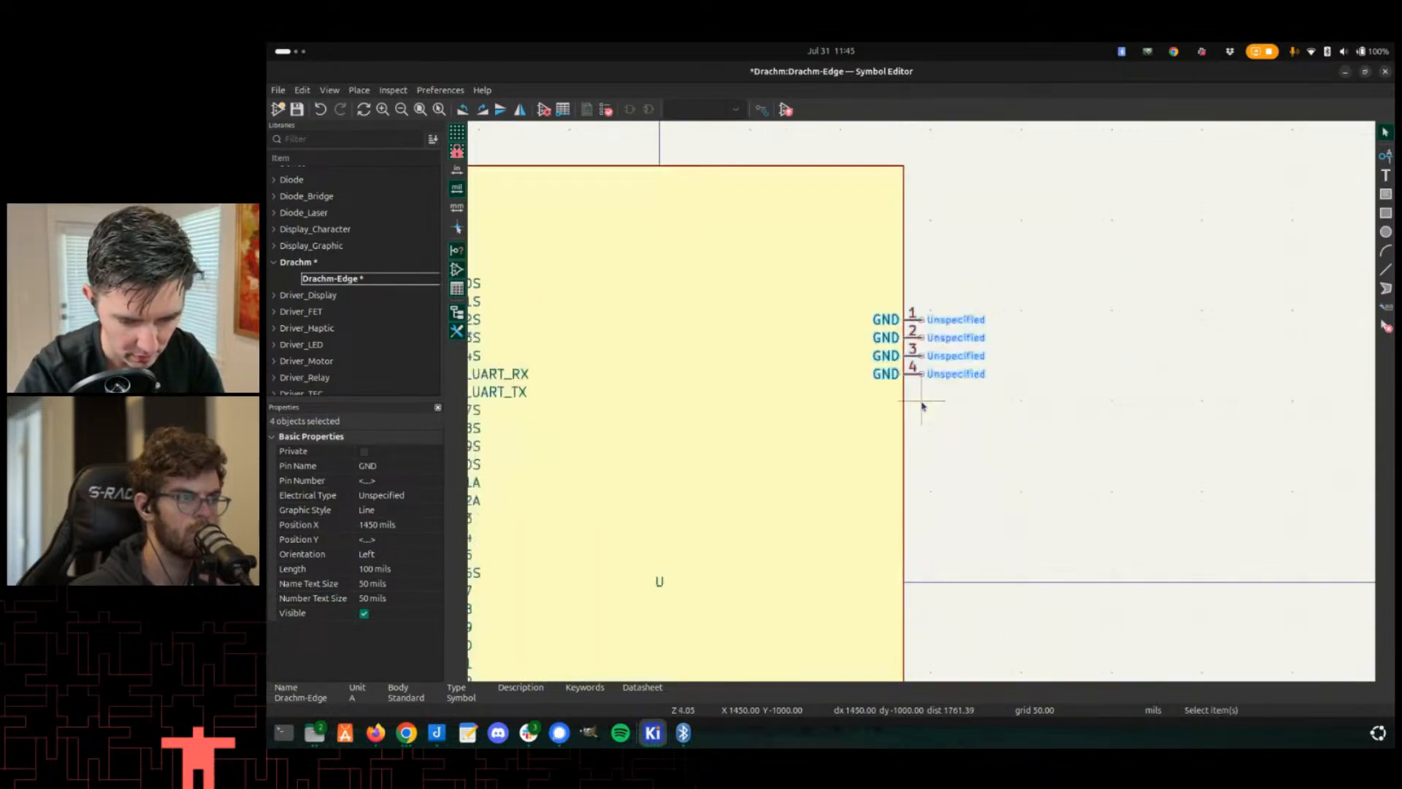
key(Home)
scroll(924, 394, up, 2)
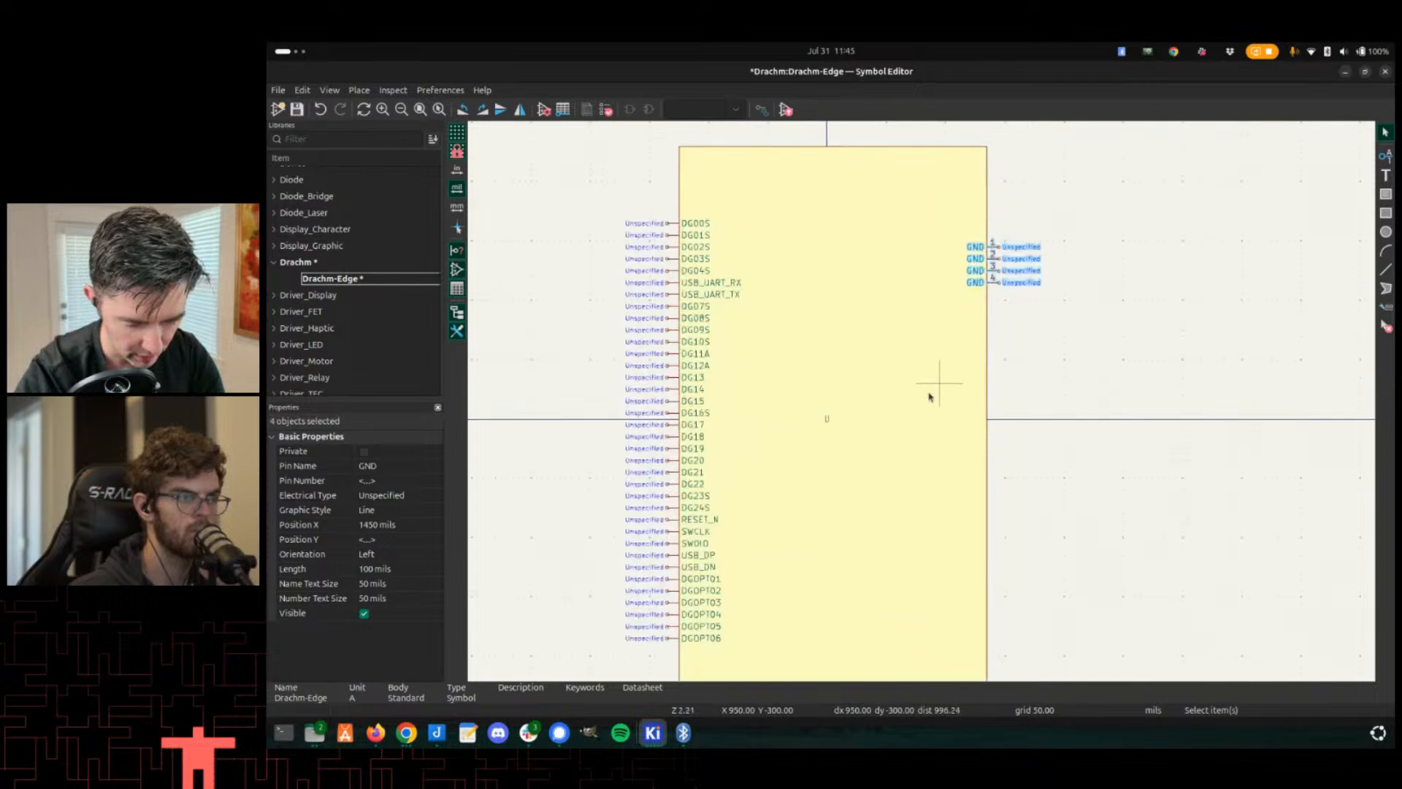
- Compare the Drachm-1 board in the 3D viewer with the schematic, then return to the symbol editor
key(alt+Tab)
key(alt+Tab)
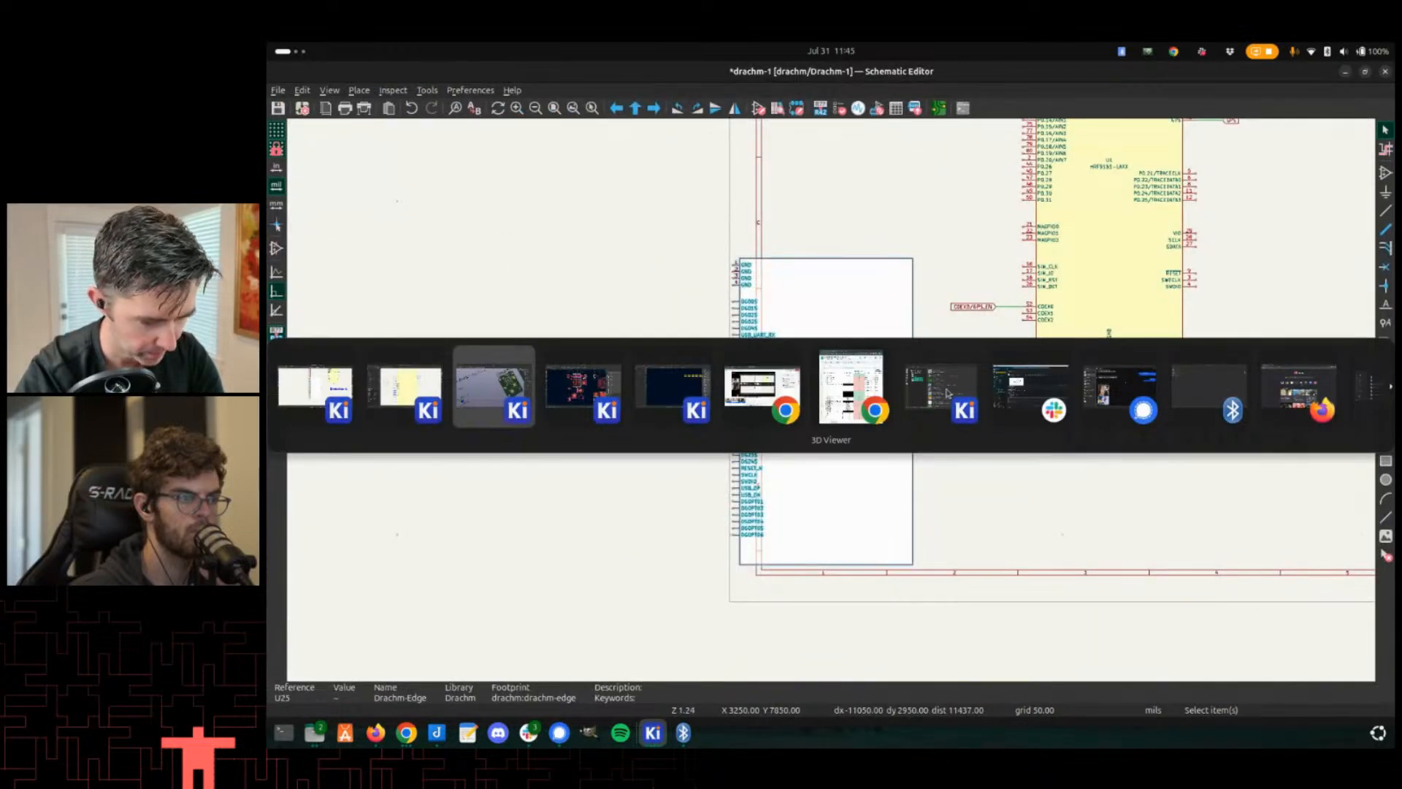
click(848, 390)
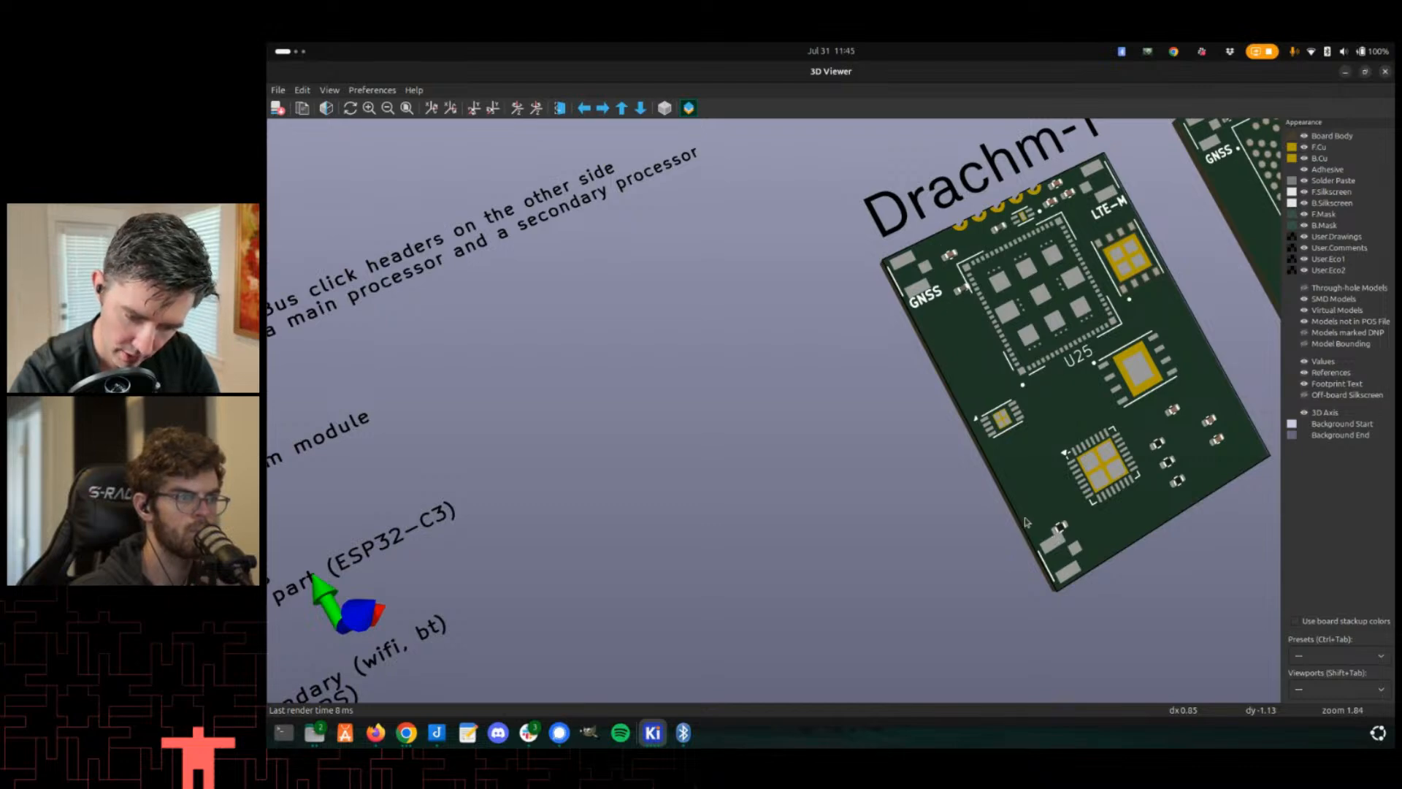
key(alt+Tab)
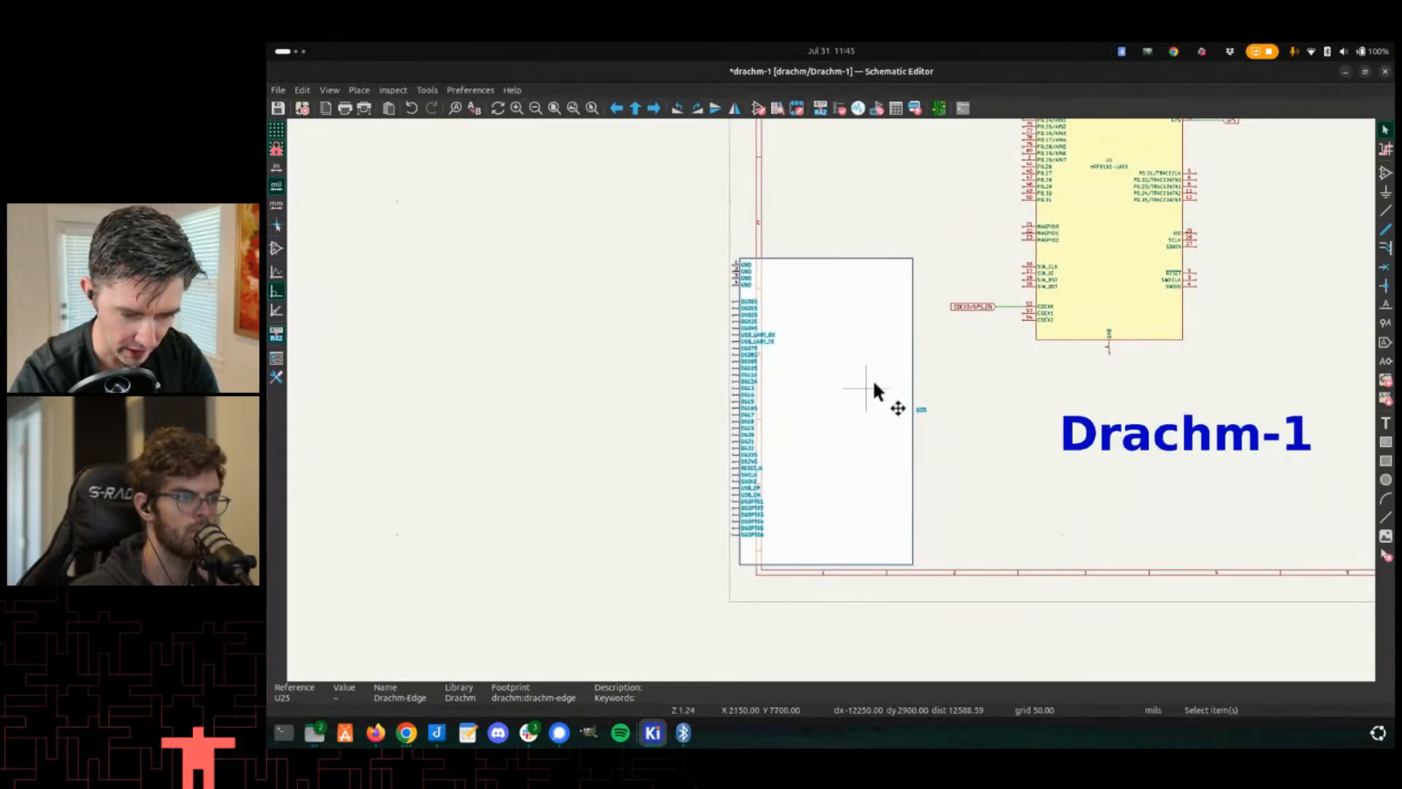
scroll(877, 394, up, 2)
scroll(754, 448, down, 2)
middle_drag(801, 411, 896, 392)
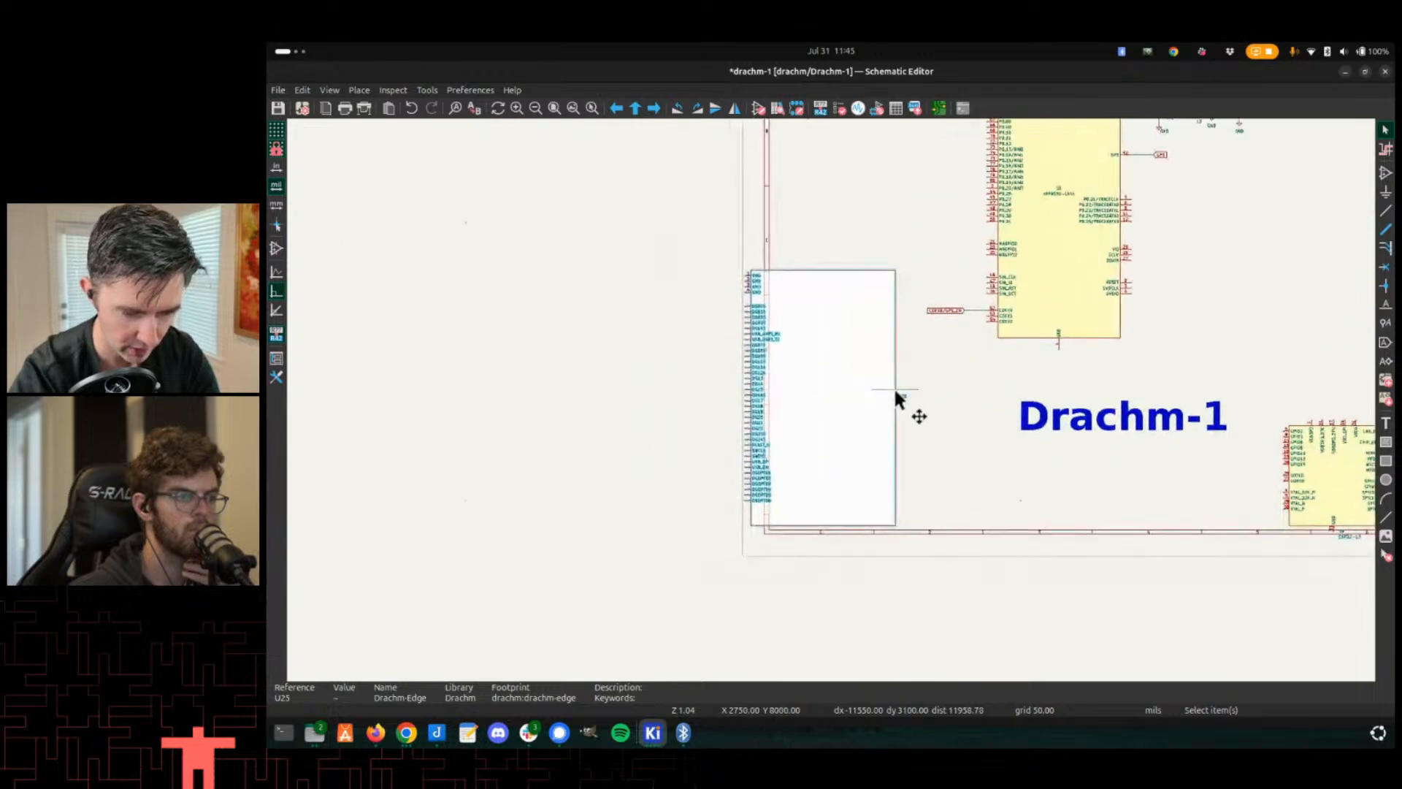
key(alt+Tab)
scroll(825, 394, down, 2)
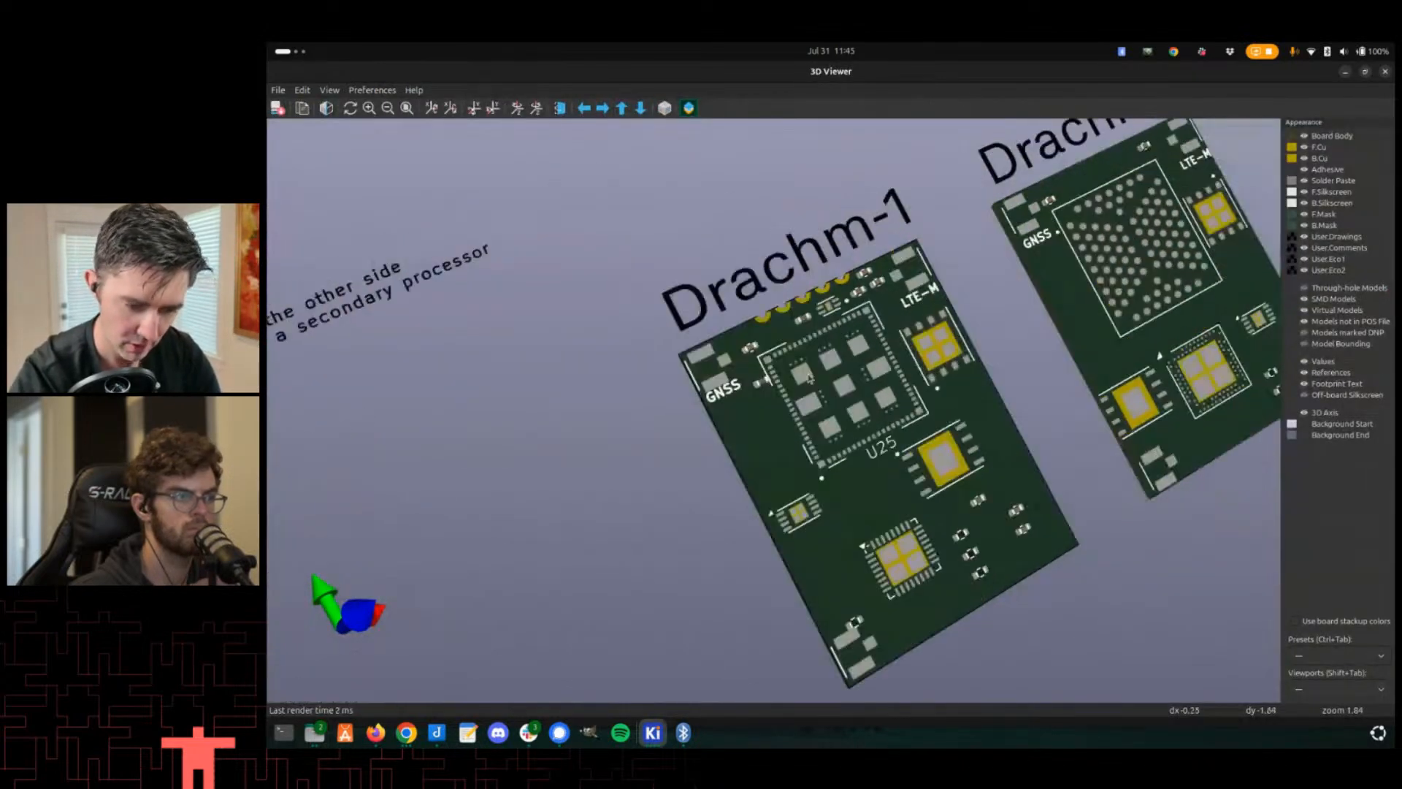
key(alt+Tab)
key(alt+Tab)
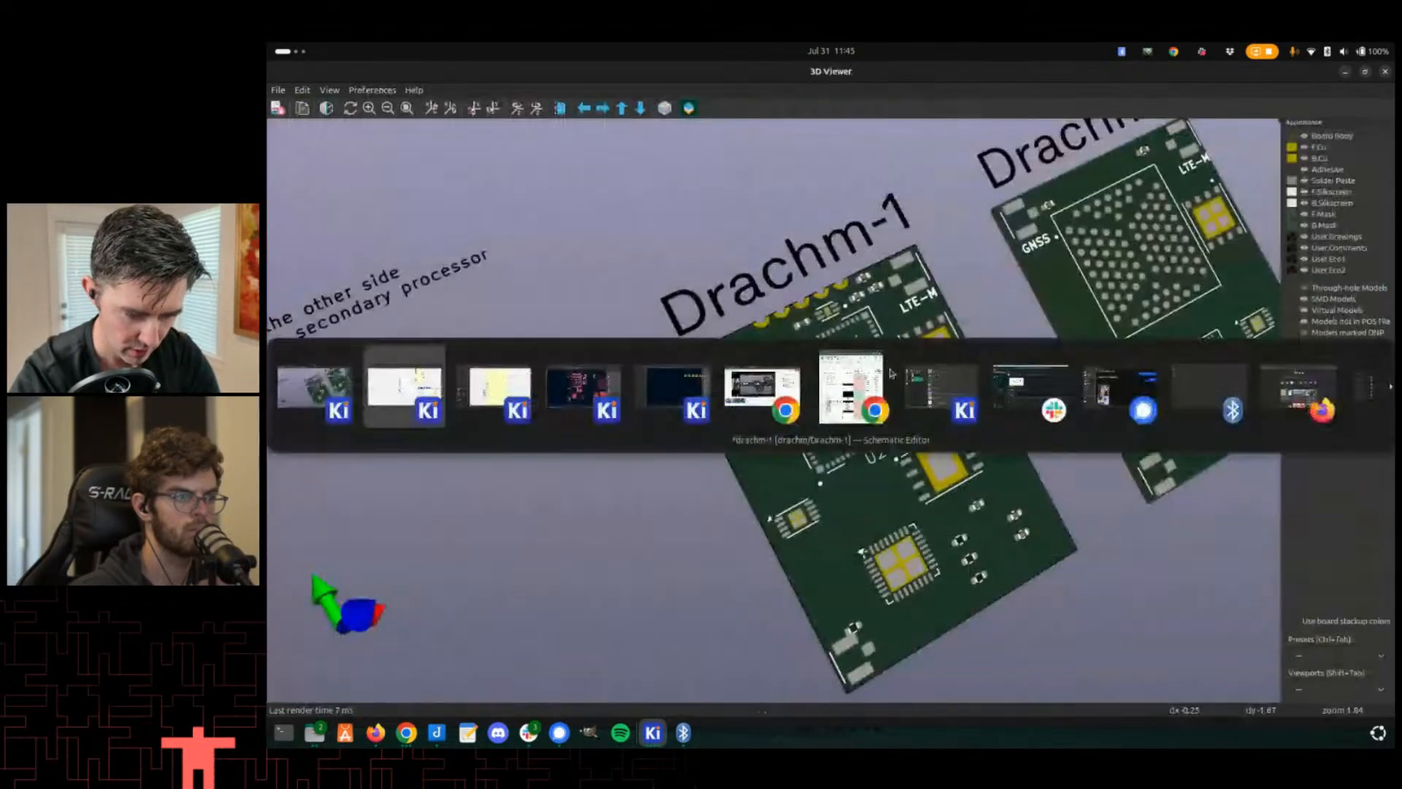
key(alt+Tab)
key(alt+Tab)
key(alt+Tab)
key(shift+alt+Tab)
key(shift+alt+Tab)
key(shift+alt+Tab)
key(shift+alt+Tab)
key(shift+alt+Tab)
key(shift+alt+Tab)
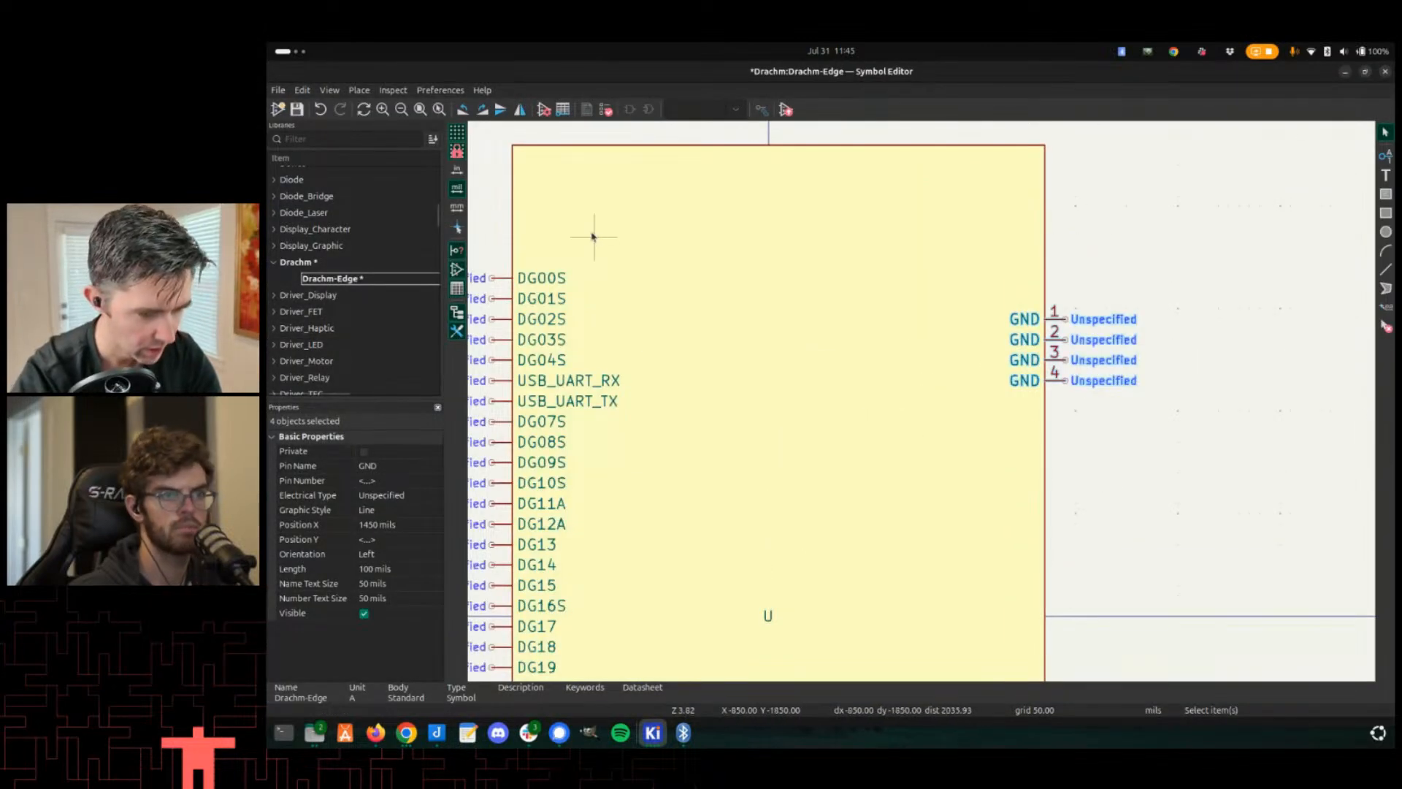
- In the pin table, group pins by name and assign the GND pin numbers 1 through 21
click(320, 109)
click(304, 90)
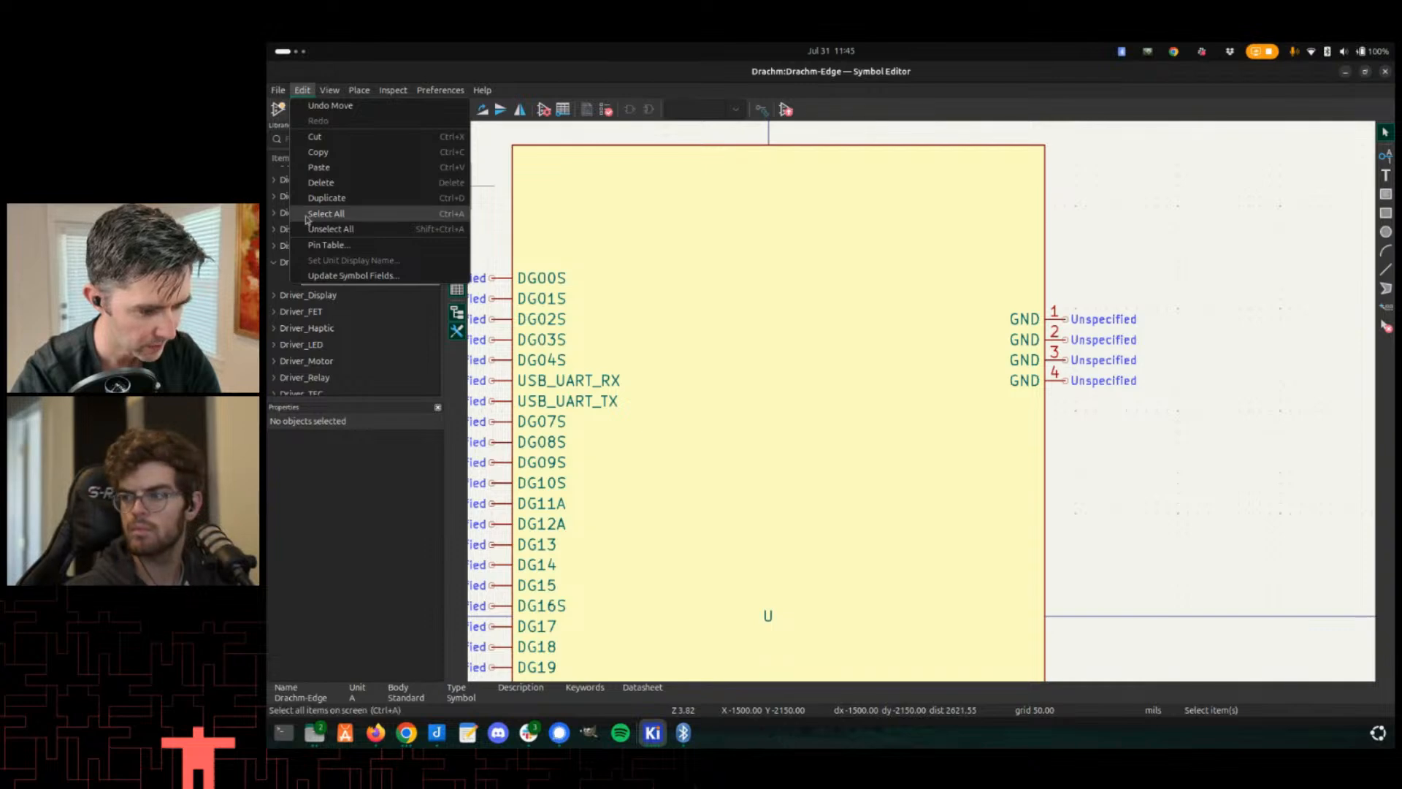
click(329, 245)
scroll(634, 468, down, 10)
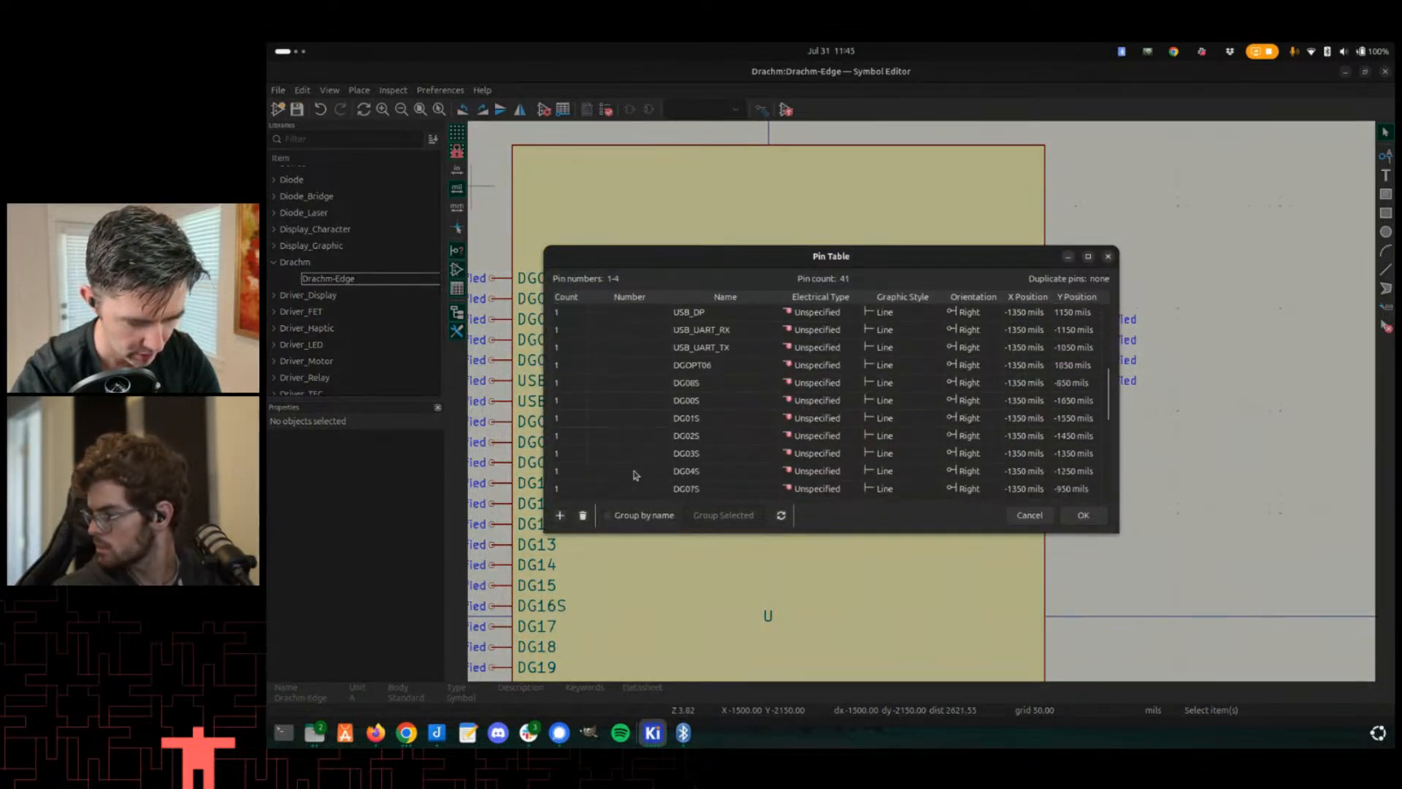
click(637, 471)
click(639, 514)
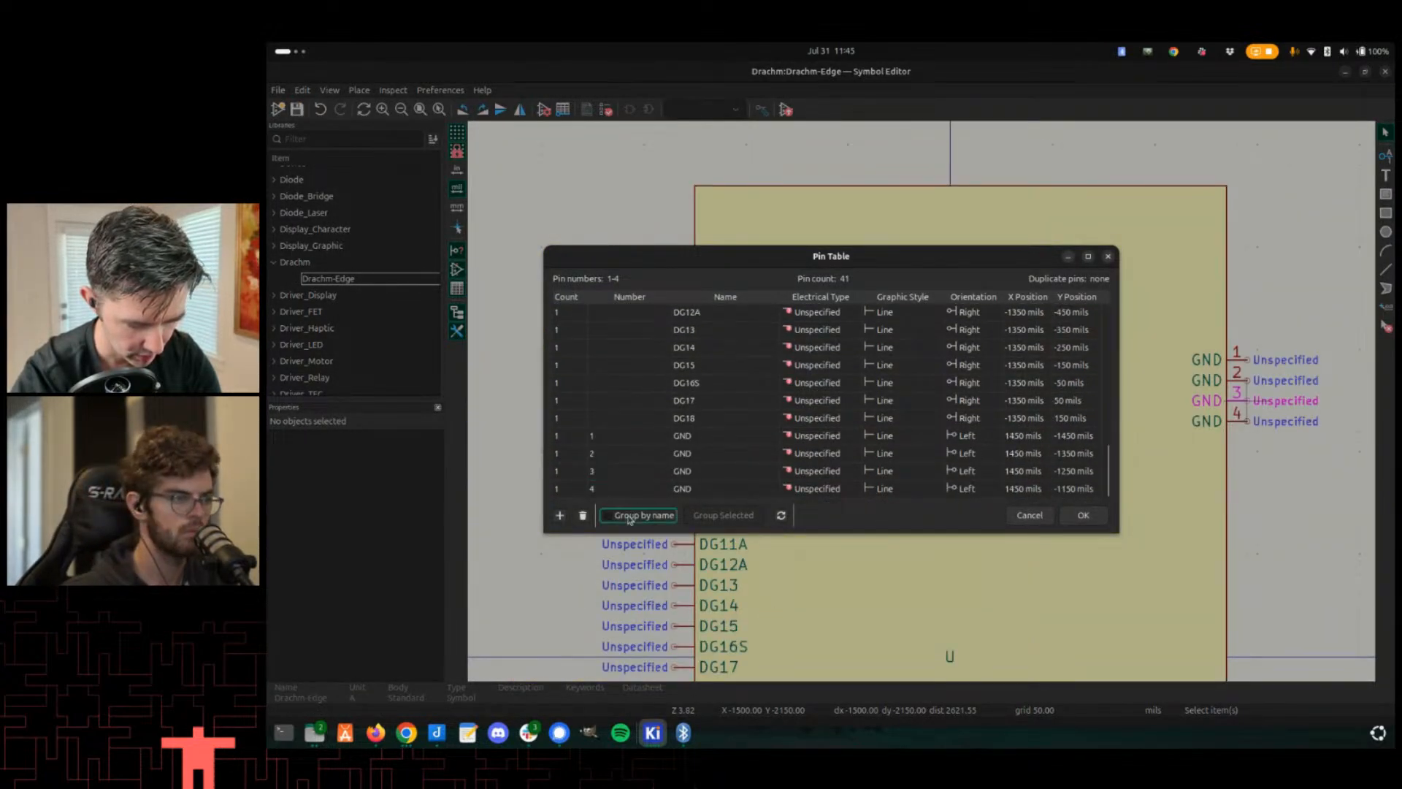
click(643, 495)
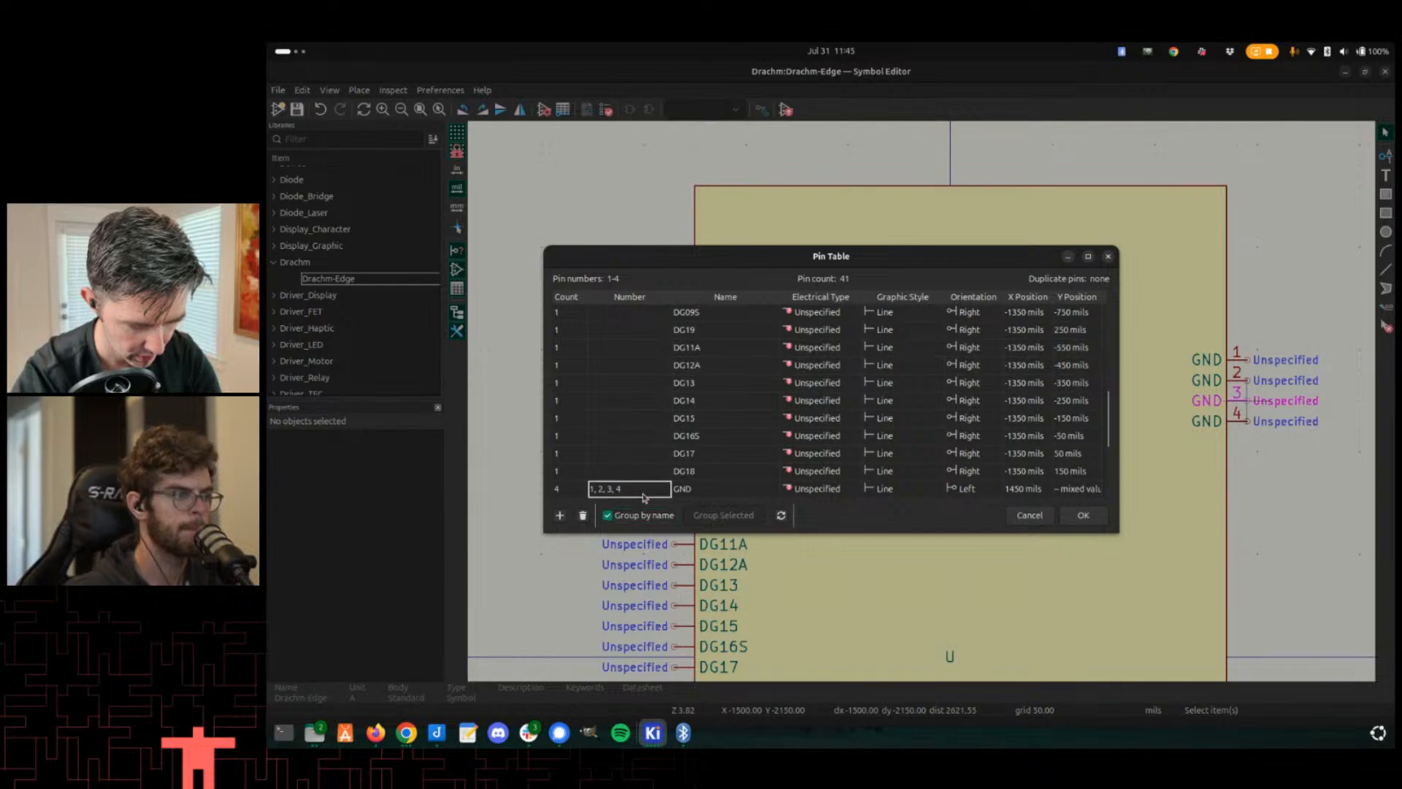
key(Right)
text(, 5,)
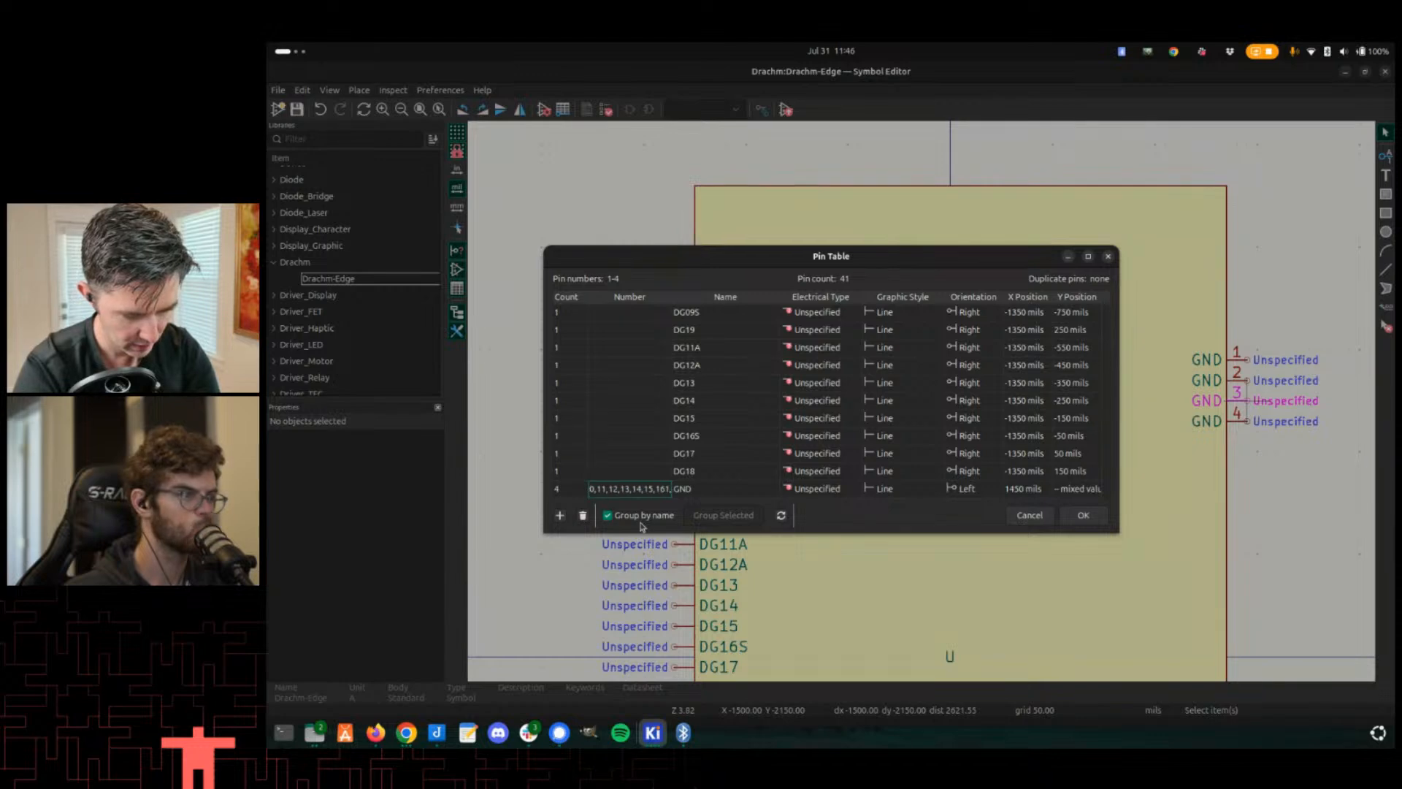
text(,17)
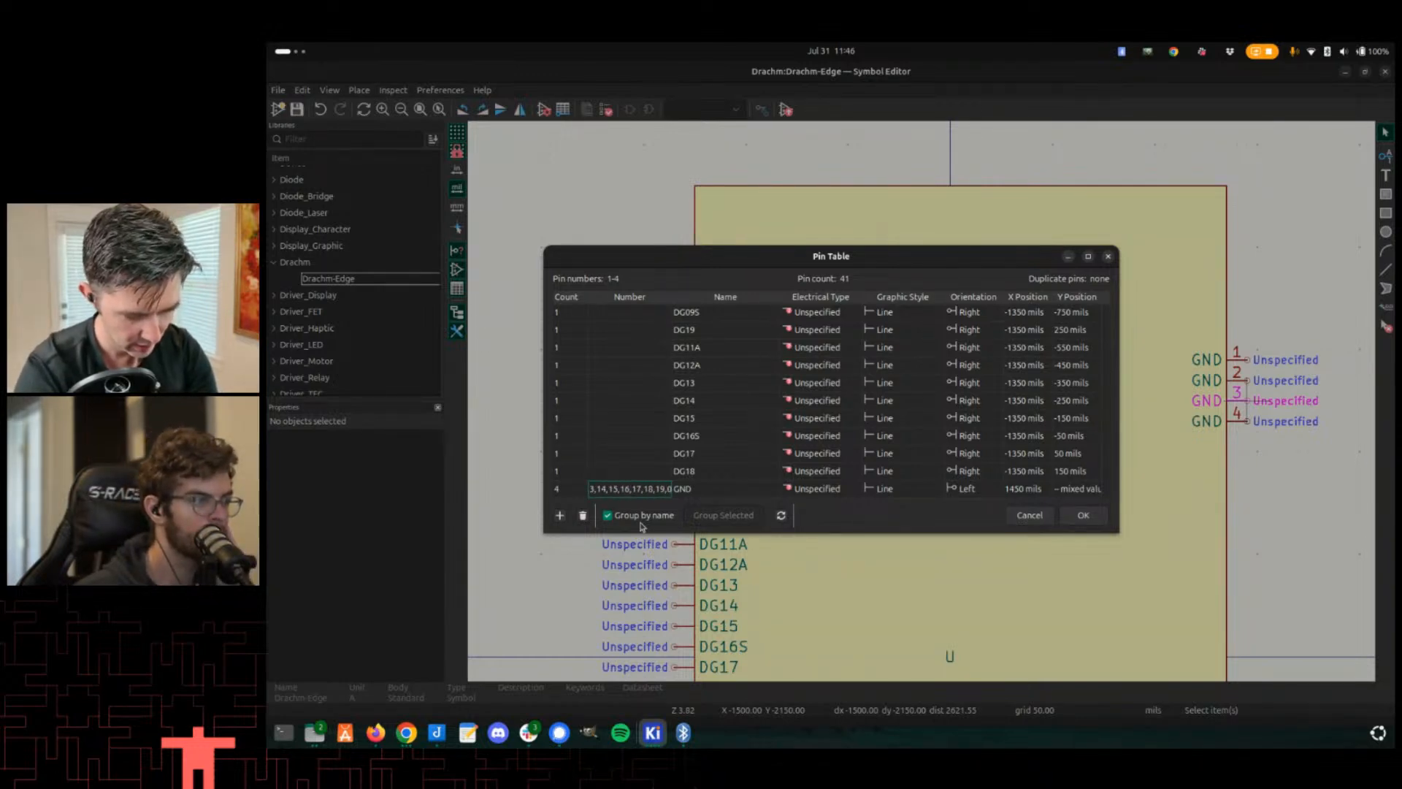
text(,18,19,20,21)
key(Return)
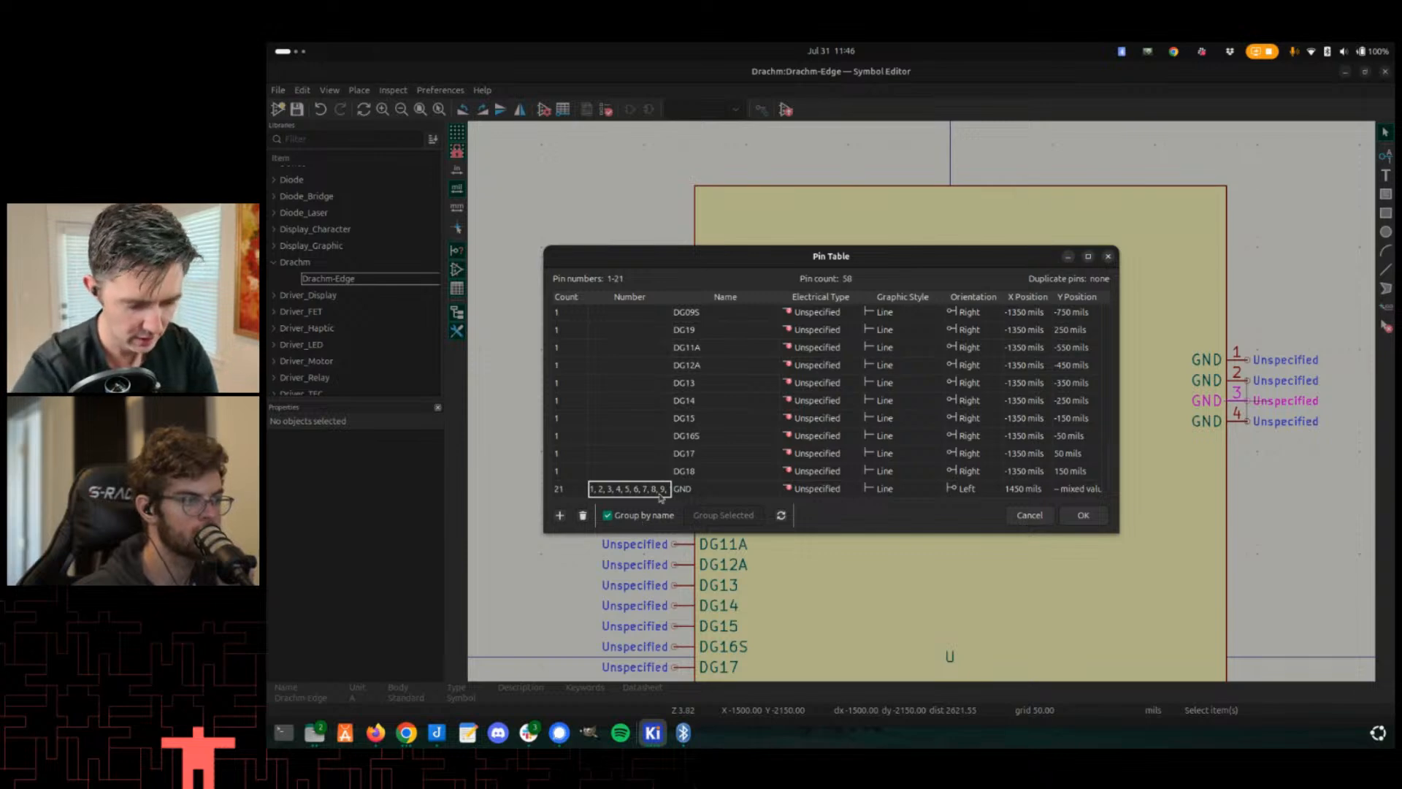
click(1083, 513)
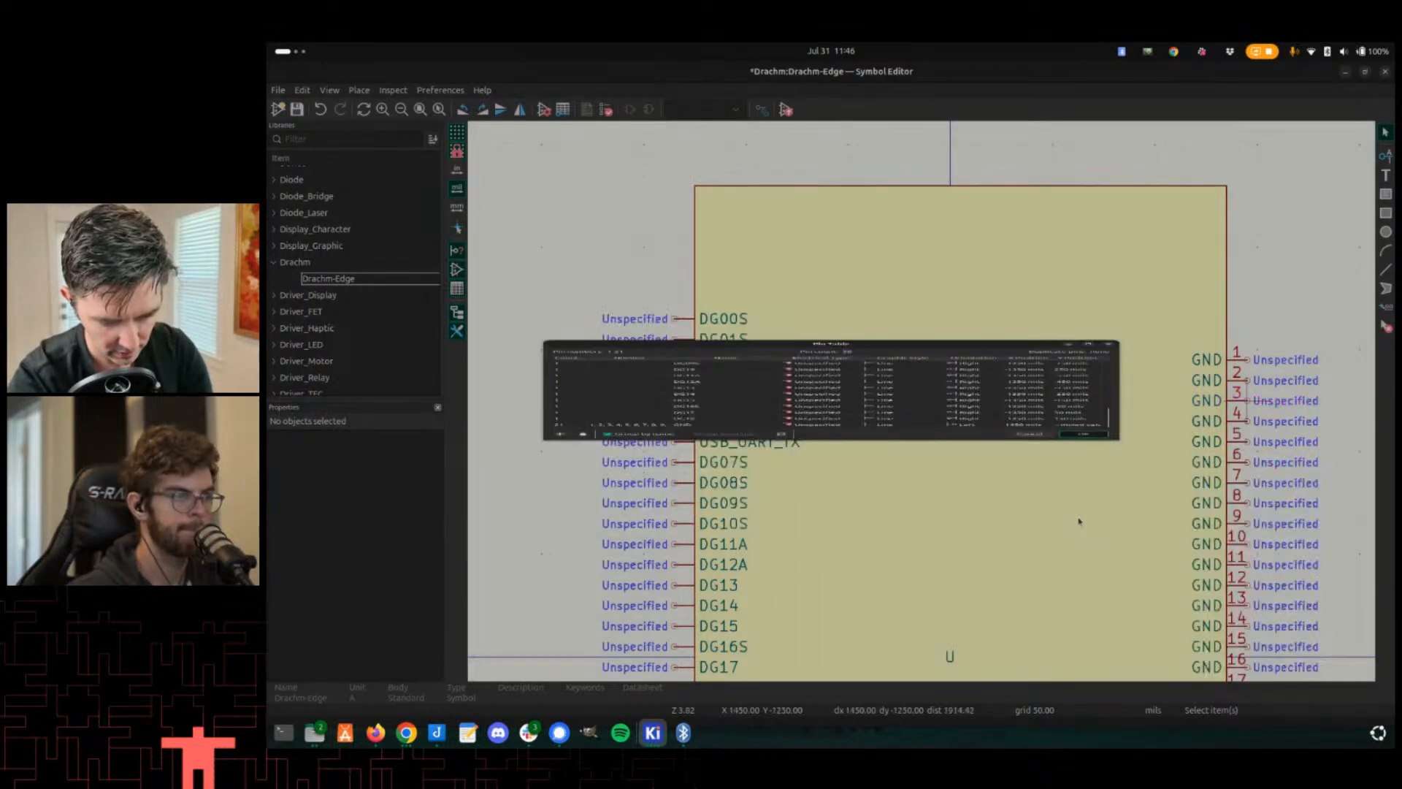
- Save the Drachm-Edge symbol with its renumbered GND pins
scroll(926, 427, down, 5)
scroll(924, 425, up, 4)
scroll(924, 425, up, 2)
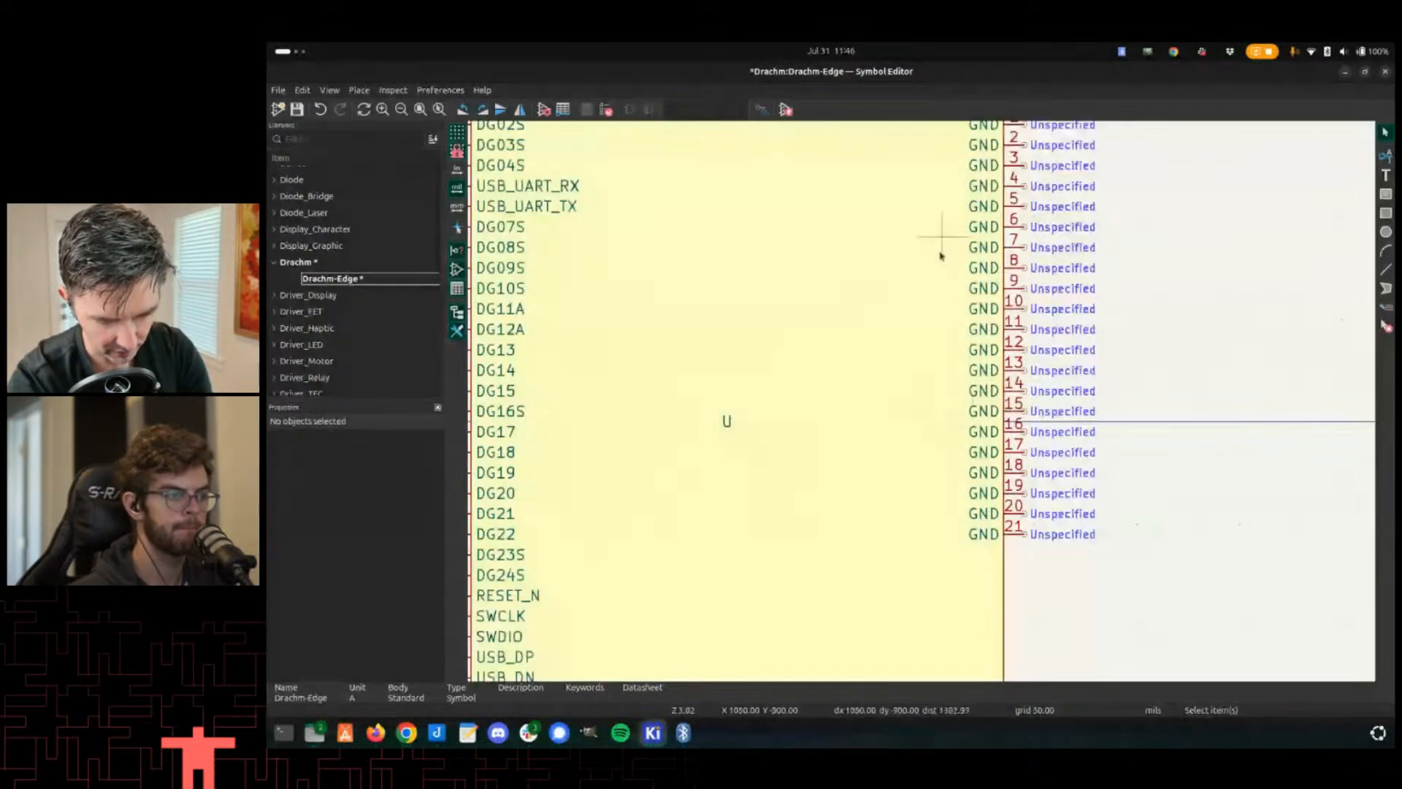
key(ctrl+s)
- Check U25's symbol properties in the Drachm-1 schematic, comparing against the 3D board view
key(alt+Tab)
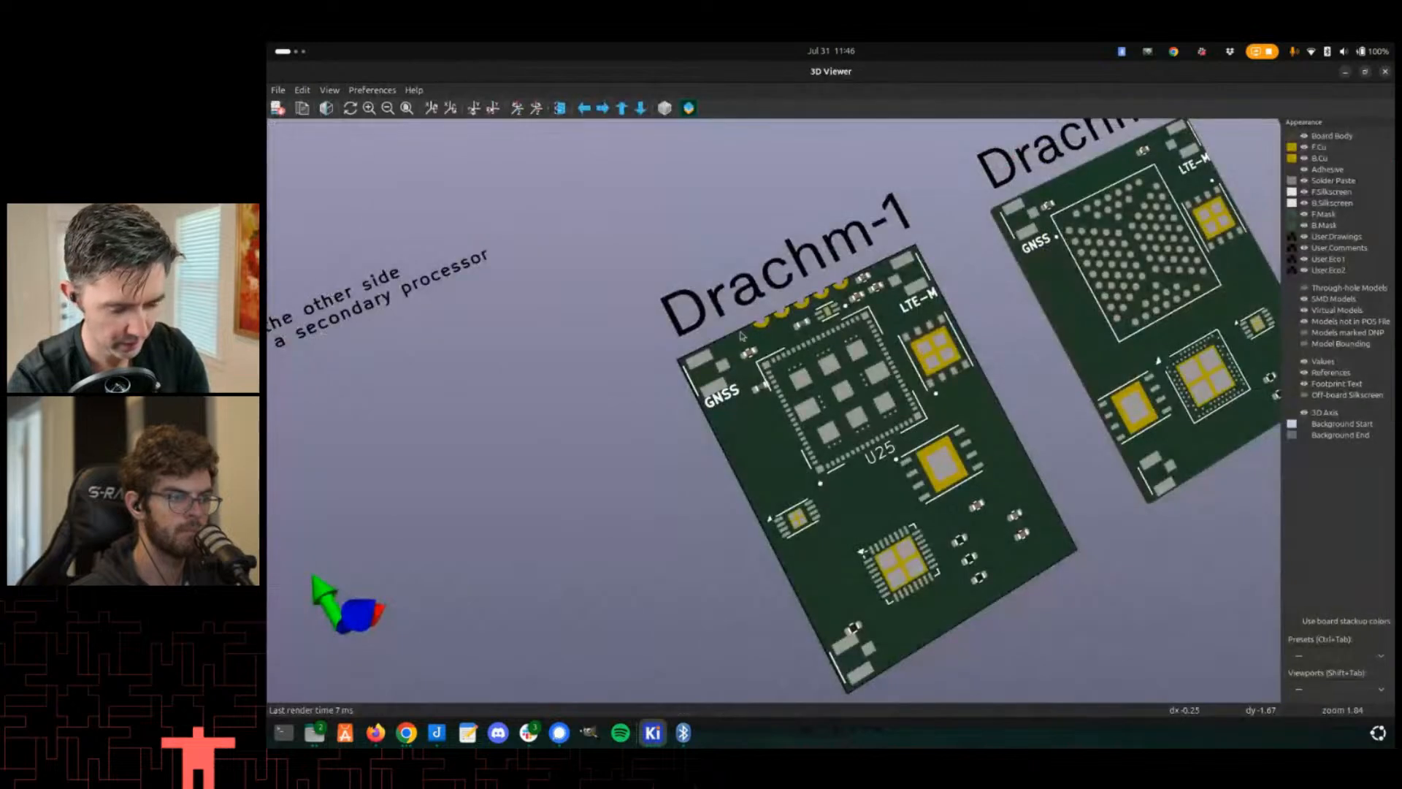
scroll(737, 366, down, 1)
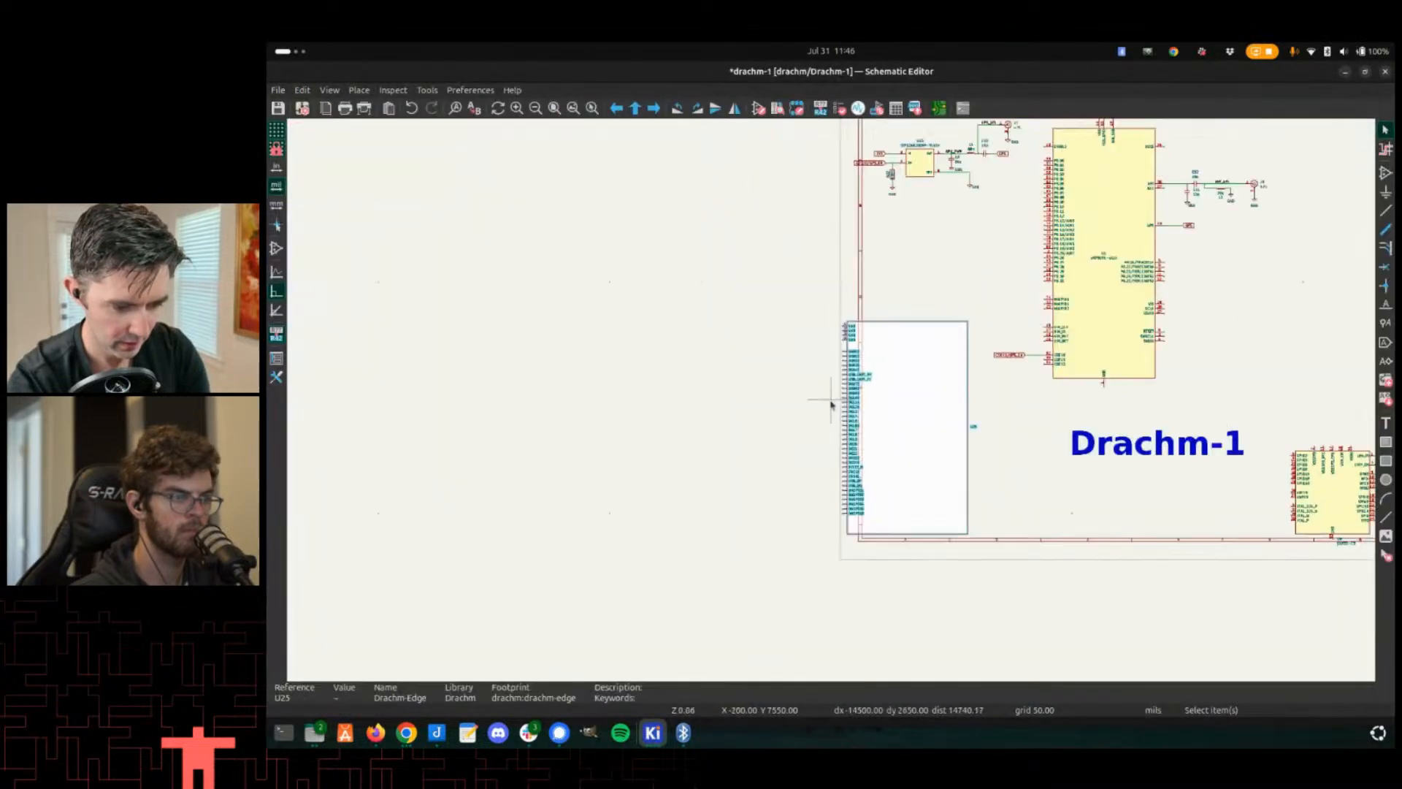
scroll(839, 398, up, 2)
key(alt+Tab)
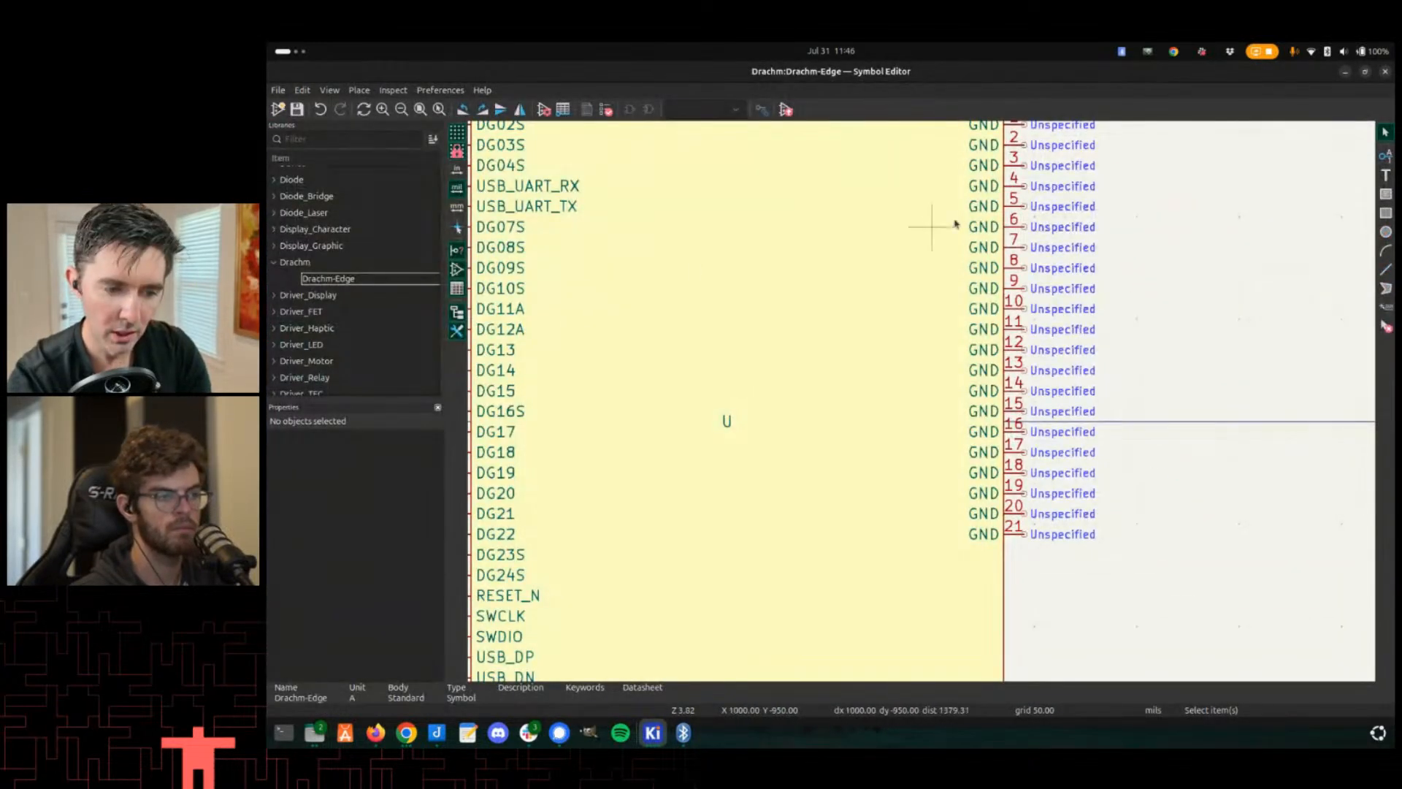
key(alt+Tab)
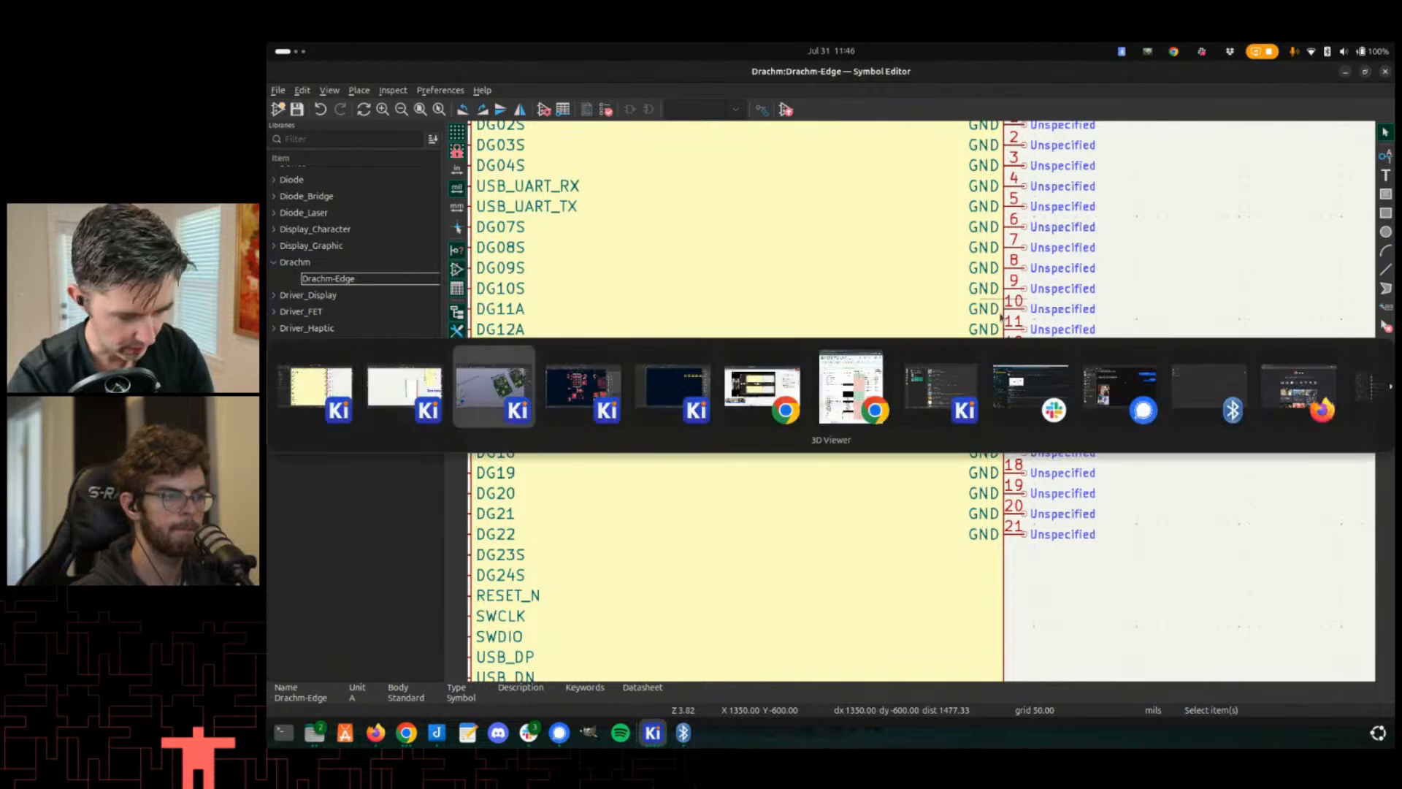
double_click(934, 414)
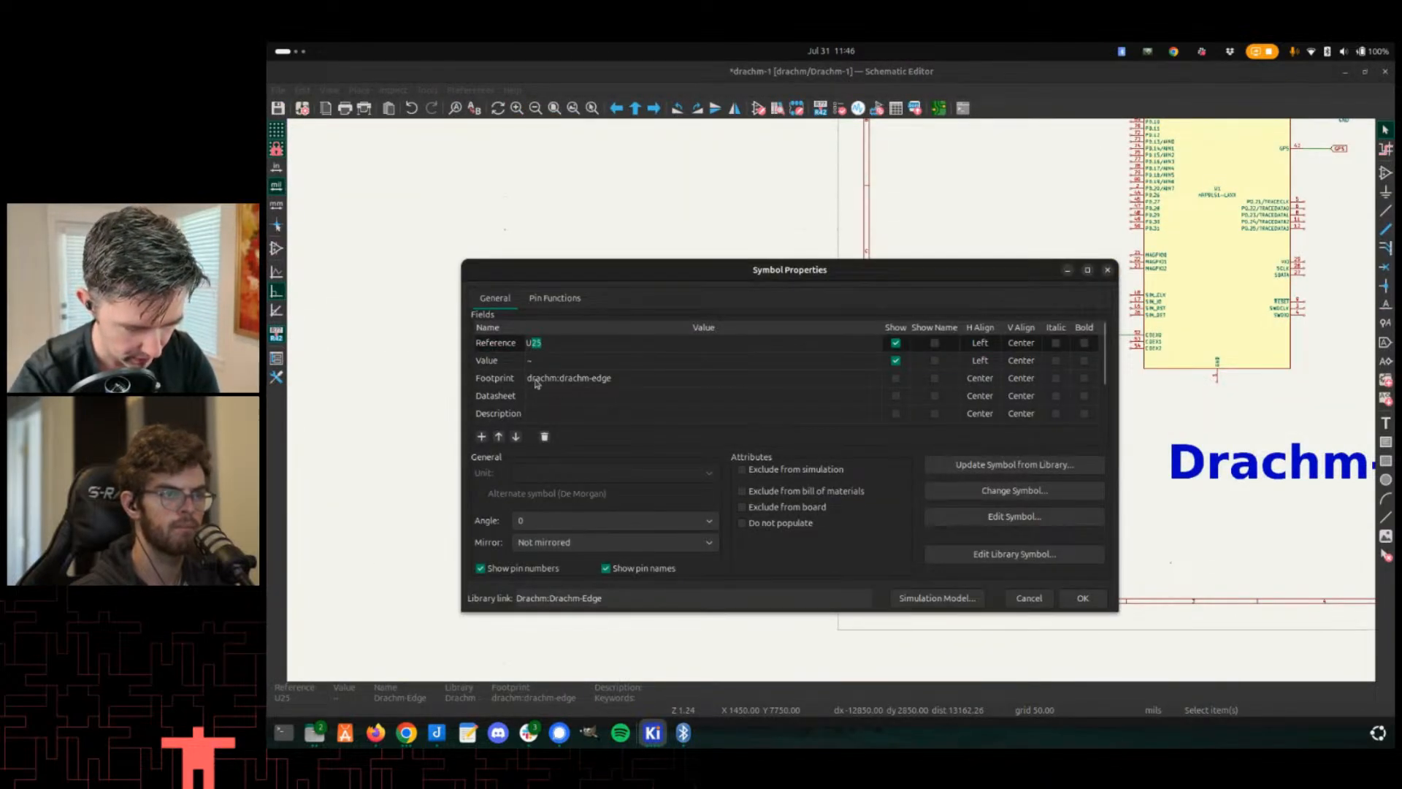
click(1087, 600)
- In the drachm-edge footprint, move pad 6 to the right end of the pad row
key(alt+Tab)
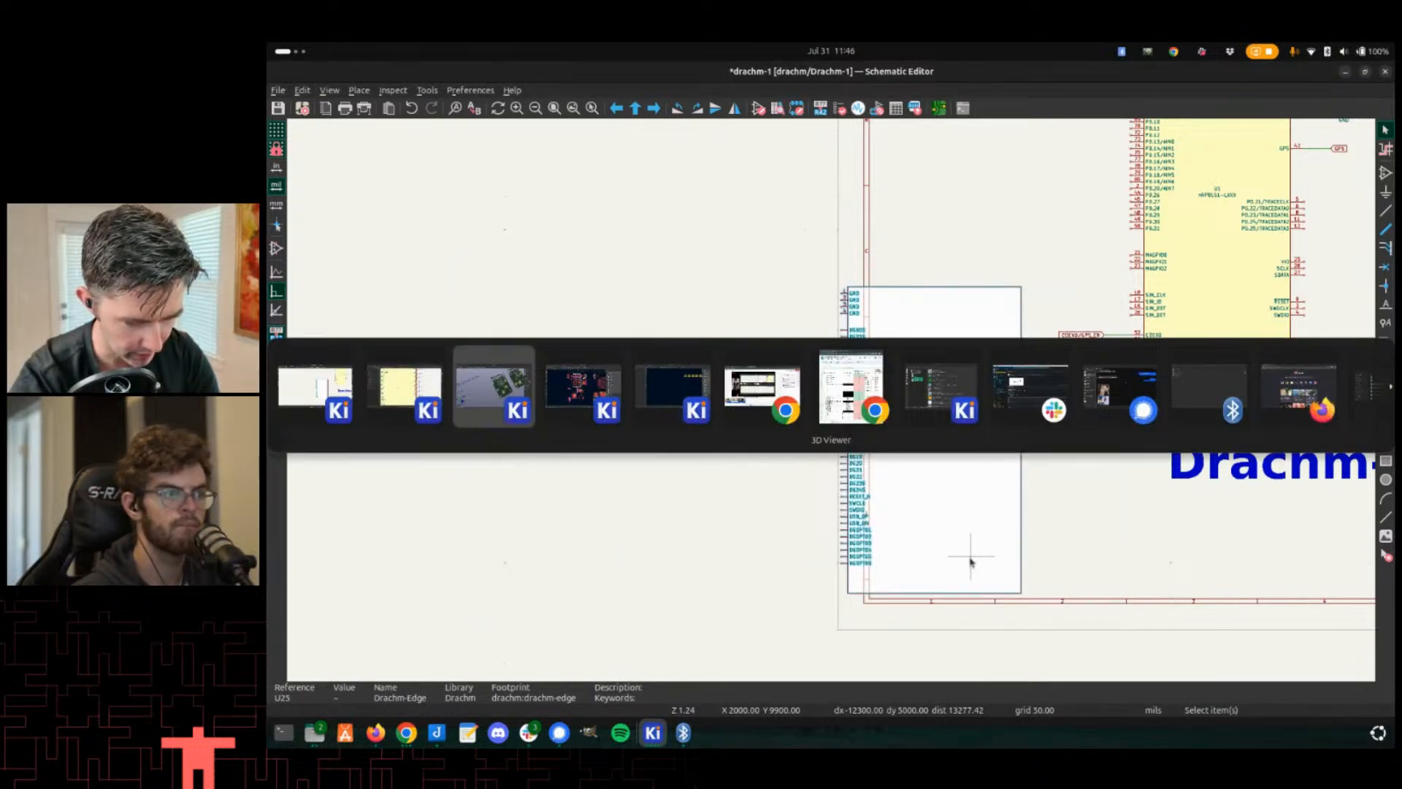
key(alt+Tab)
key(alt+Tab)
scroll(1048, 316, up, 2)
scroll(851, 401, down, 5)
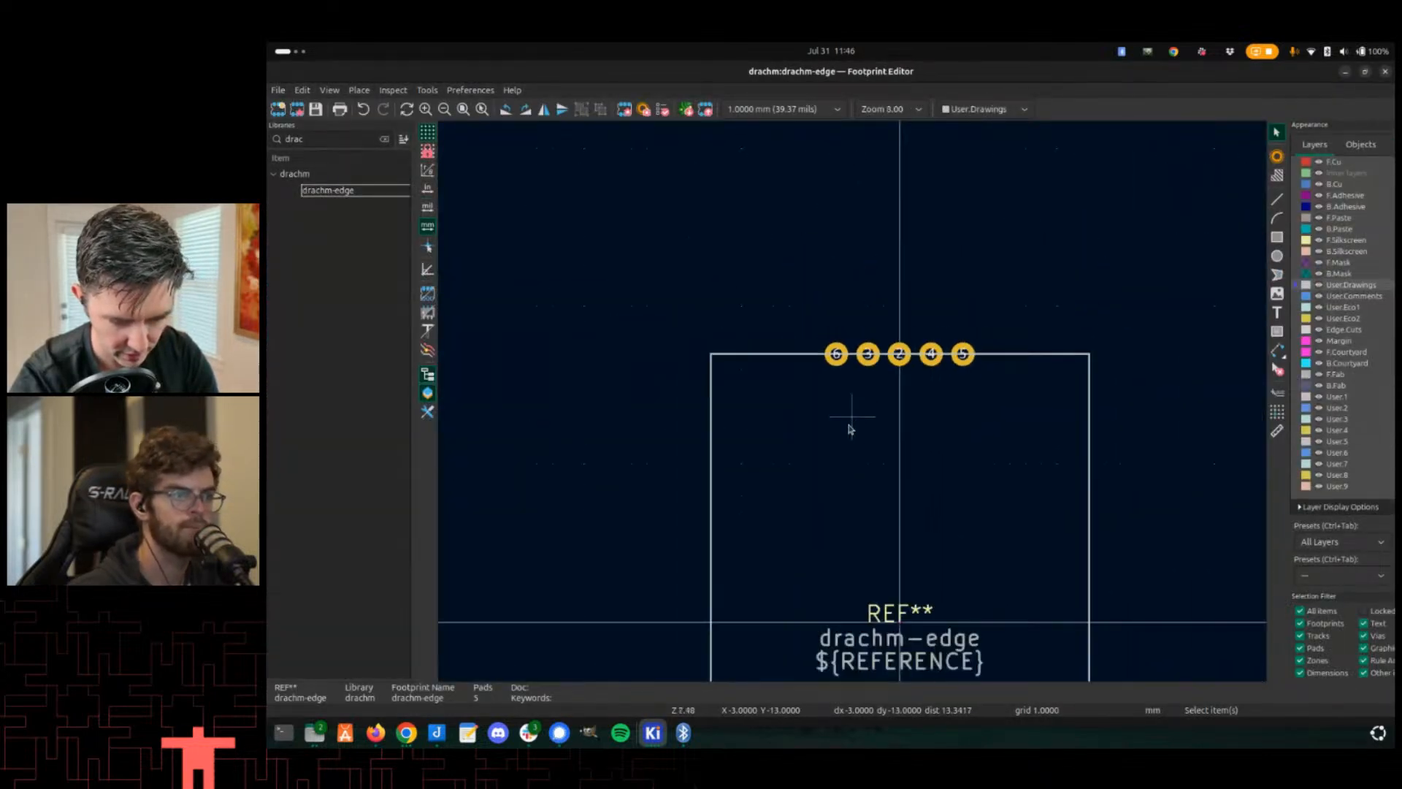
scroll(849, 430, up, 3)
click(815, 356)
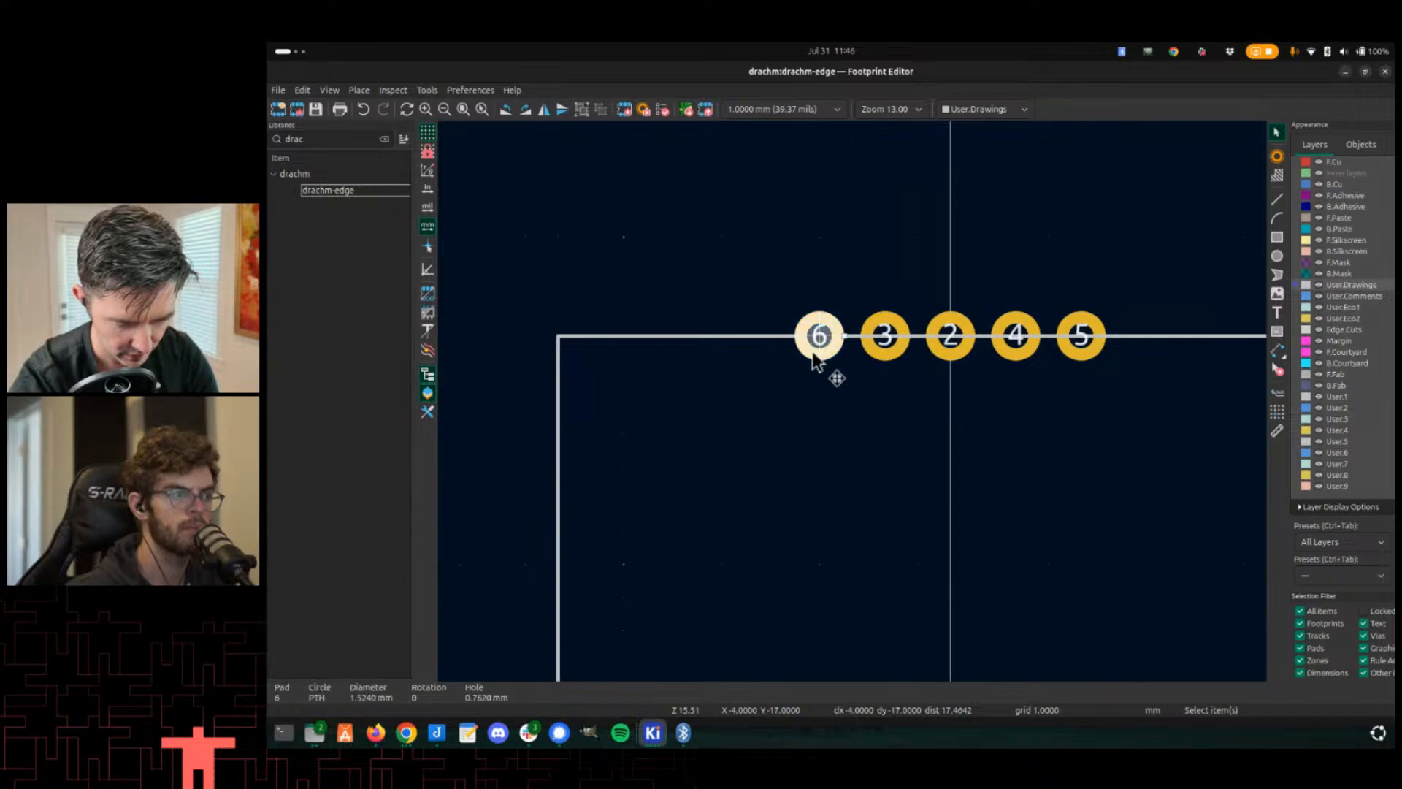
drag(807, 362, 1135, 361)
- Duplicate pad 2, place the copy at the left end of the row, and renumber it 1
click(948, 358)
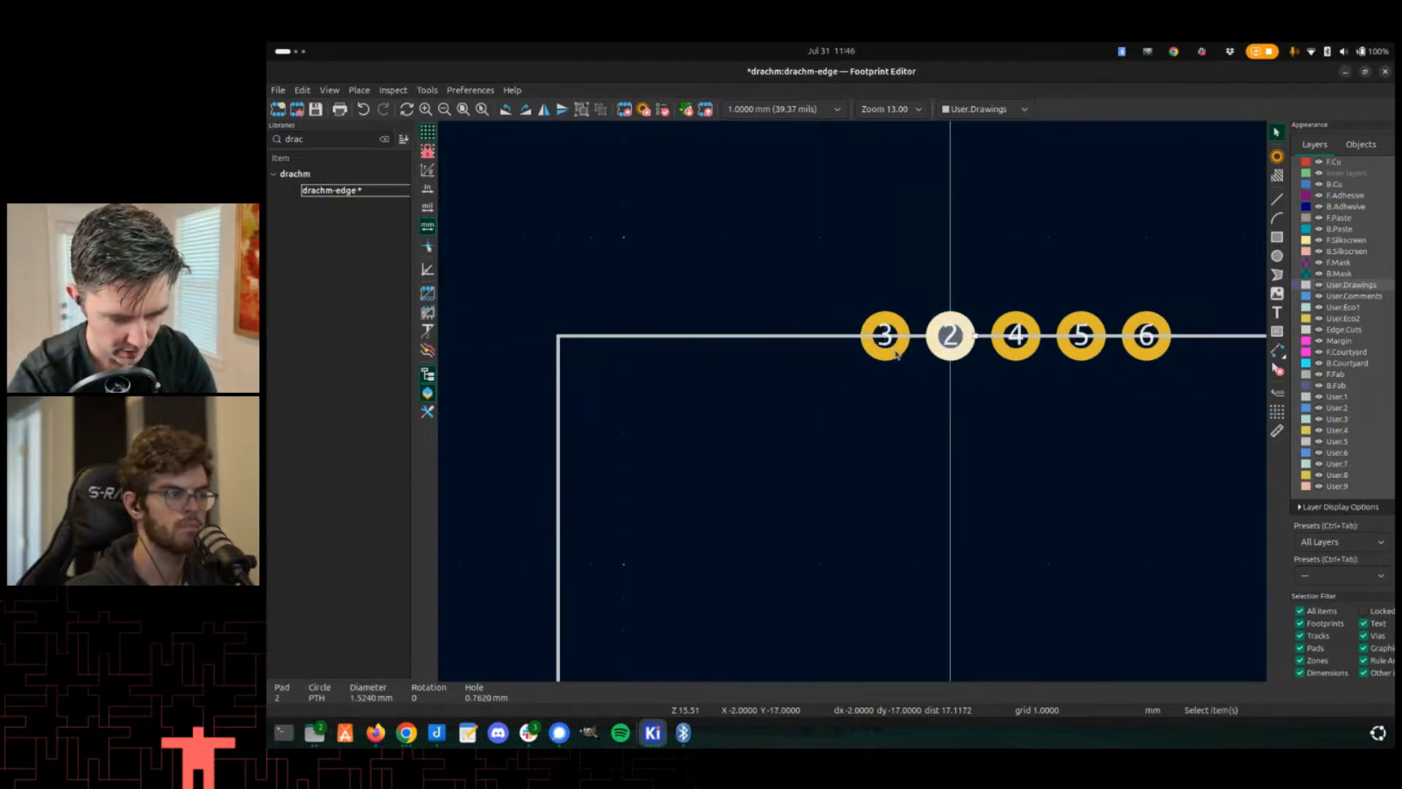
key(ctrl+d)
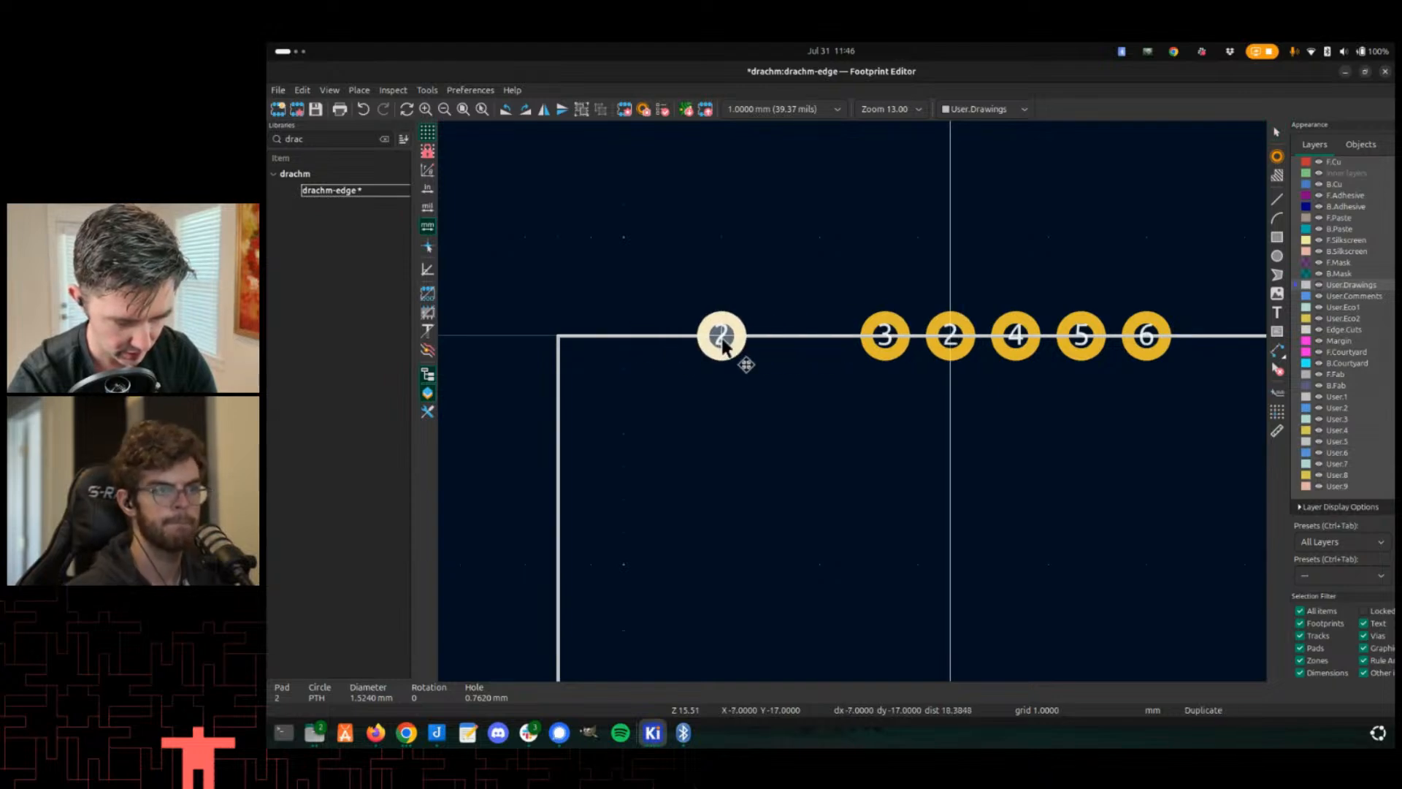
click(745, 362)
click(873, 352)
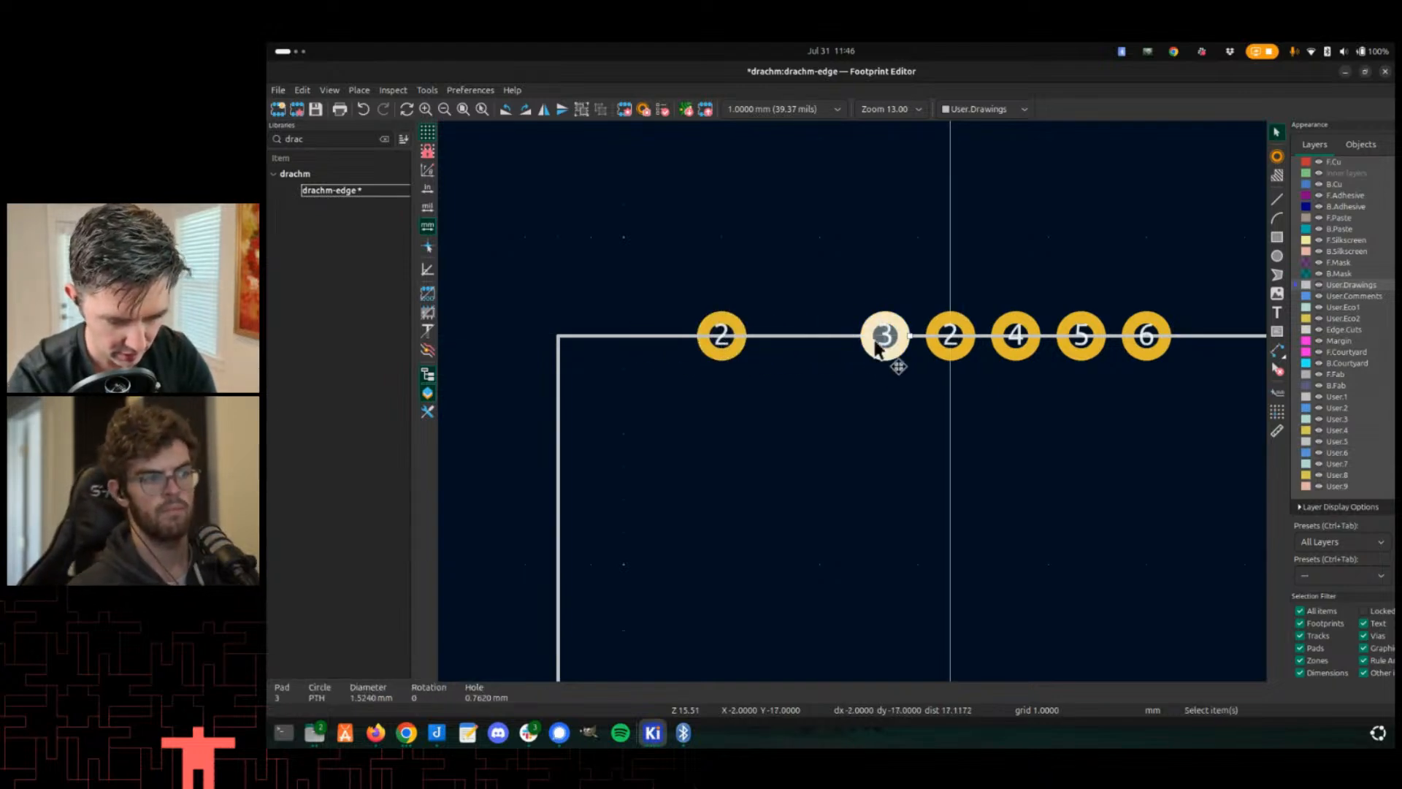
click(719, 350)
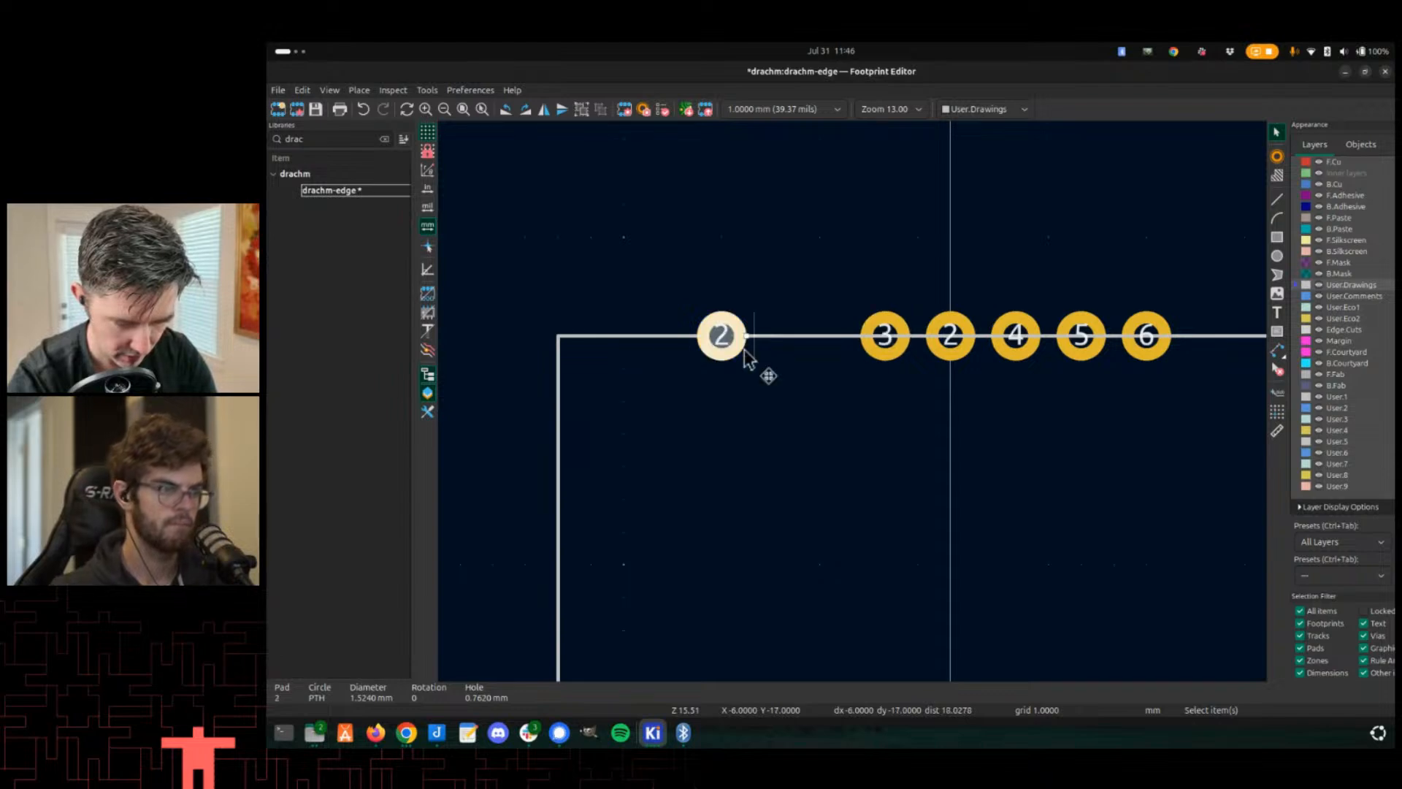
text(e)
text(1)
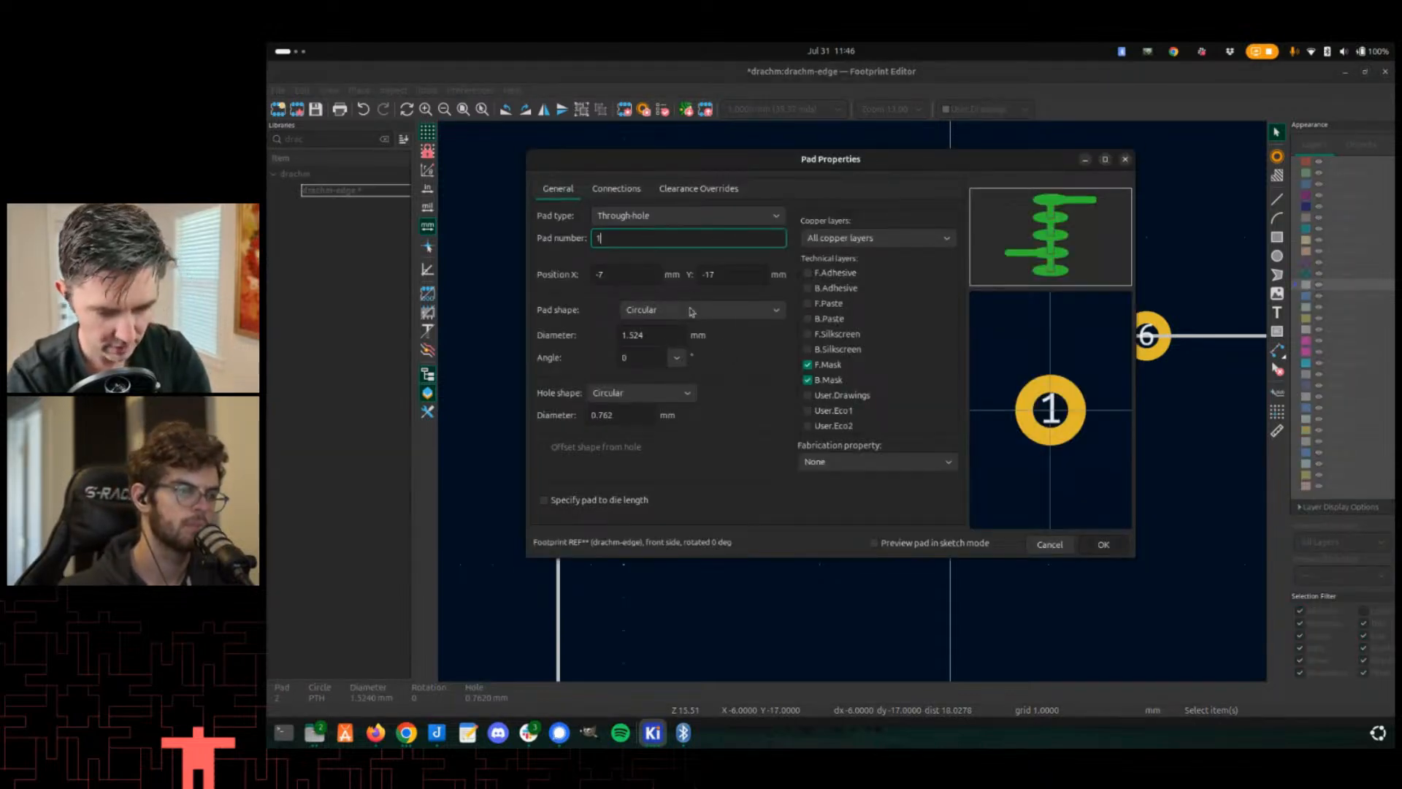
key(Return)
- Move pads 2, 3, 4 and 5 into sequence beside pad 1 along the top edge
click(941, 350)
key(m)
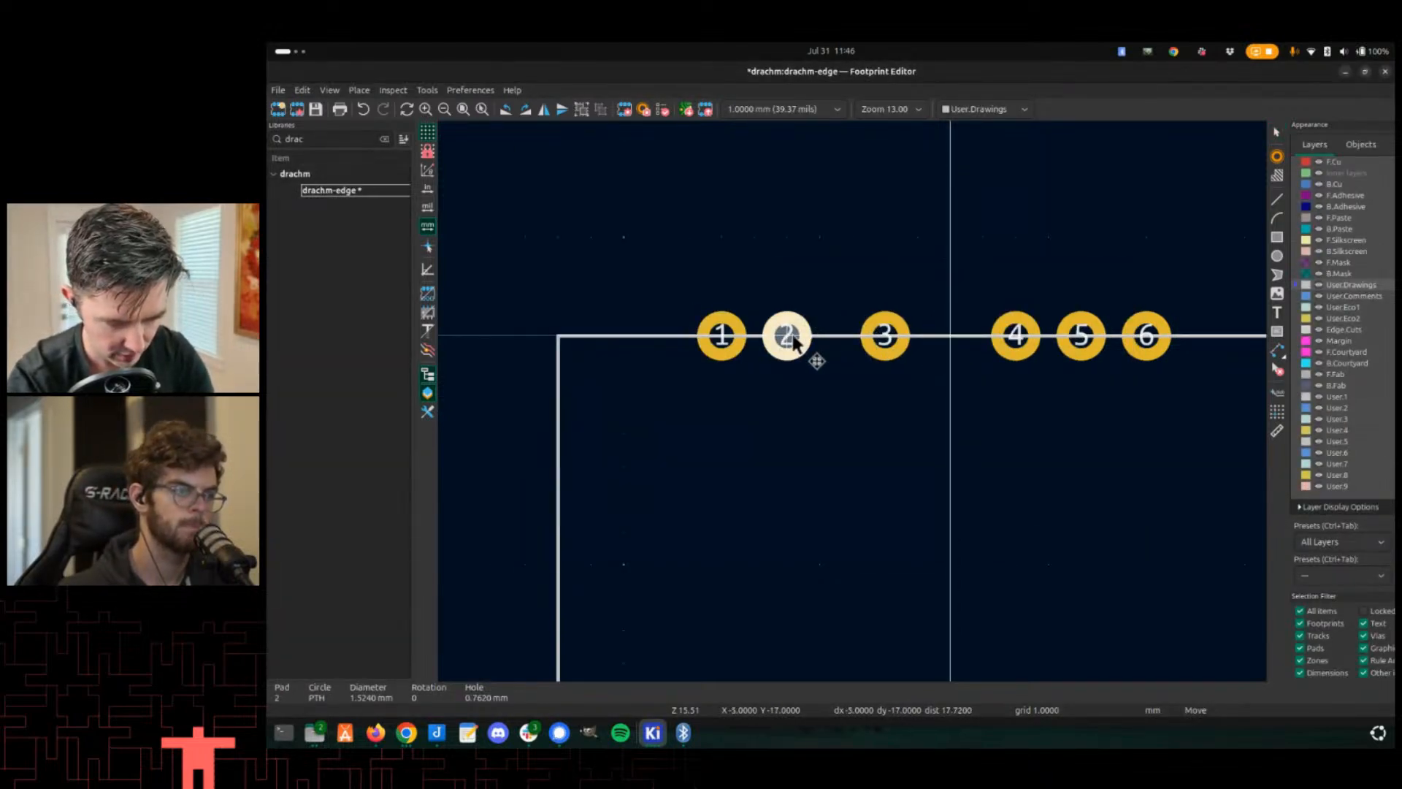
click(795, 342)
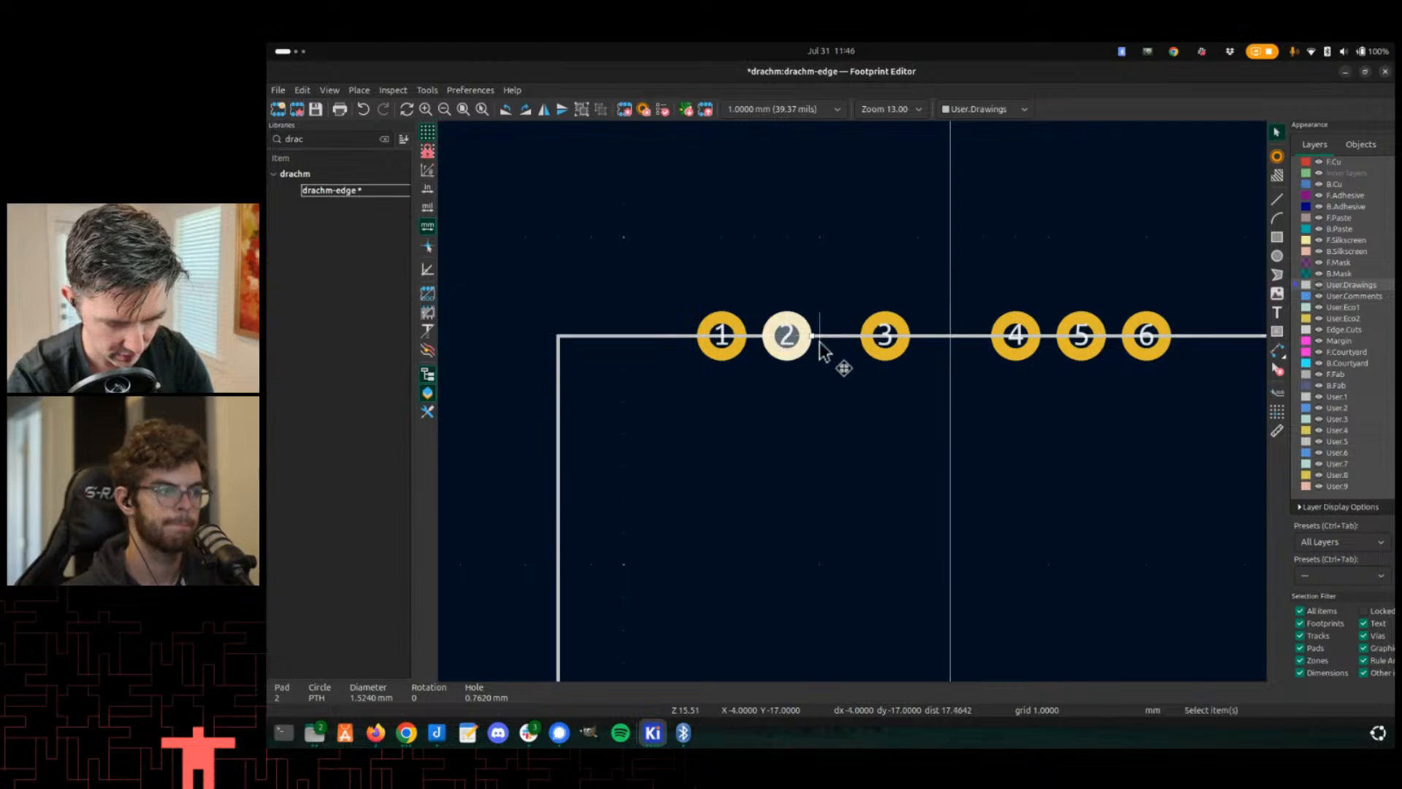
click(893, 358)
key(m)
click(880, 360)
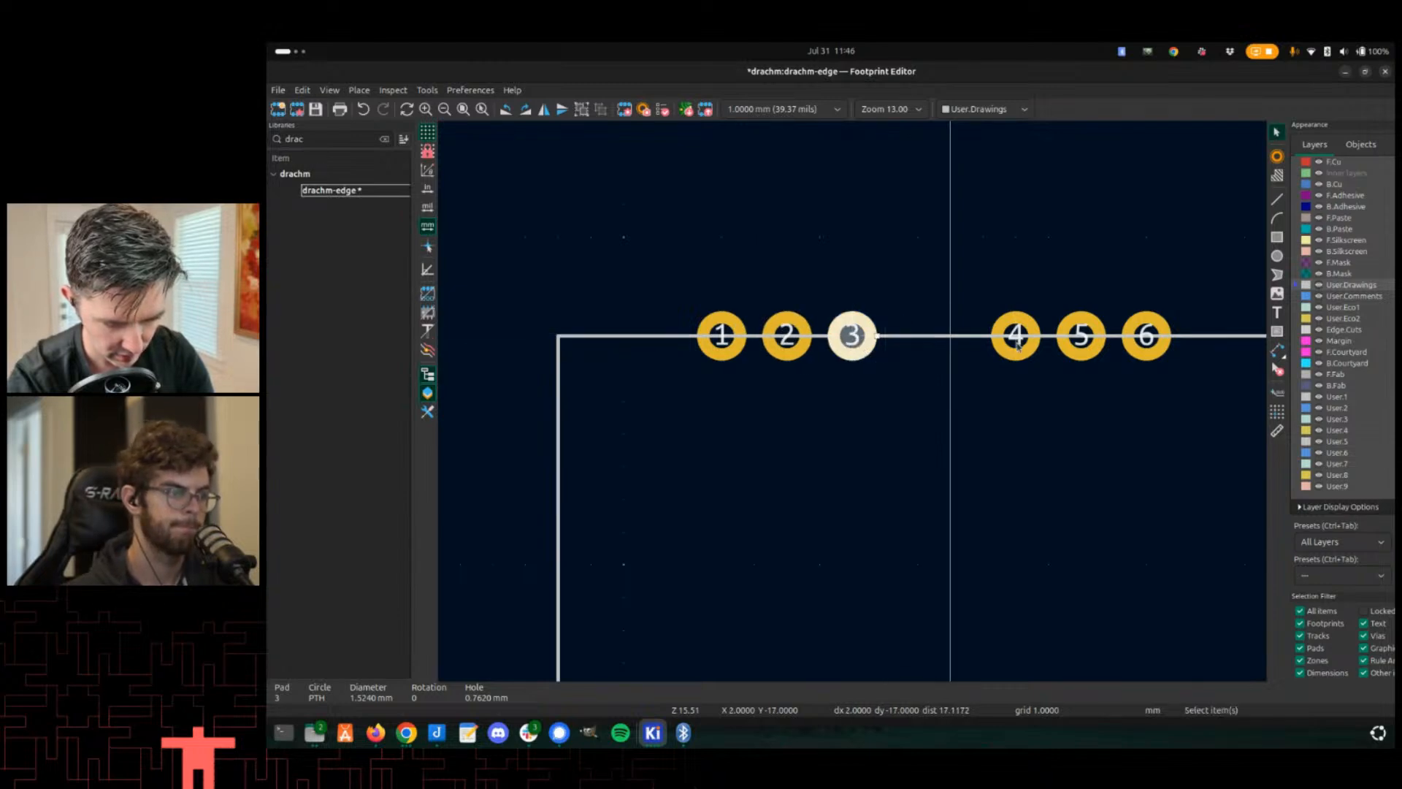
click(999, 355)
key(m)
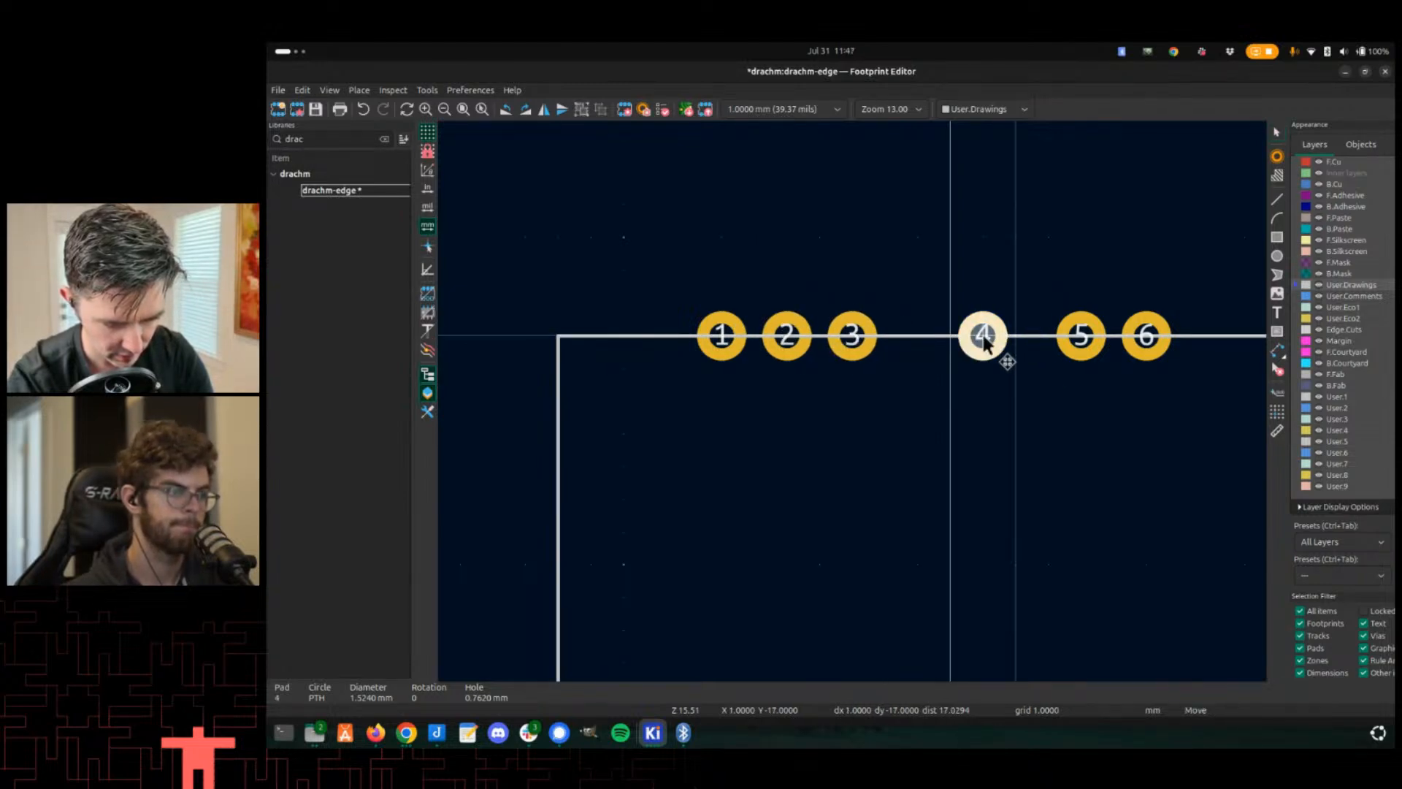
click(907, 344)
click(1090, 357)
key(m)
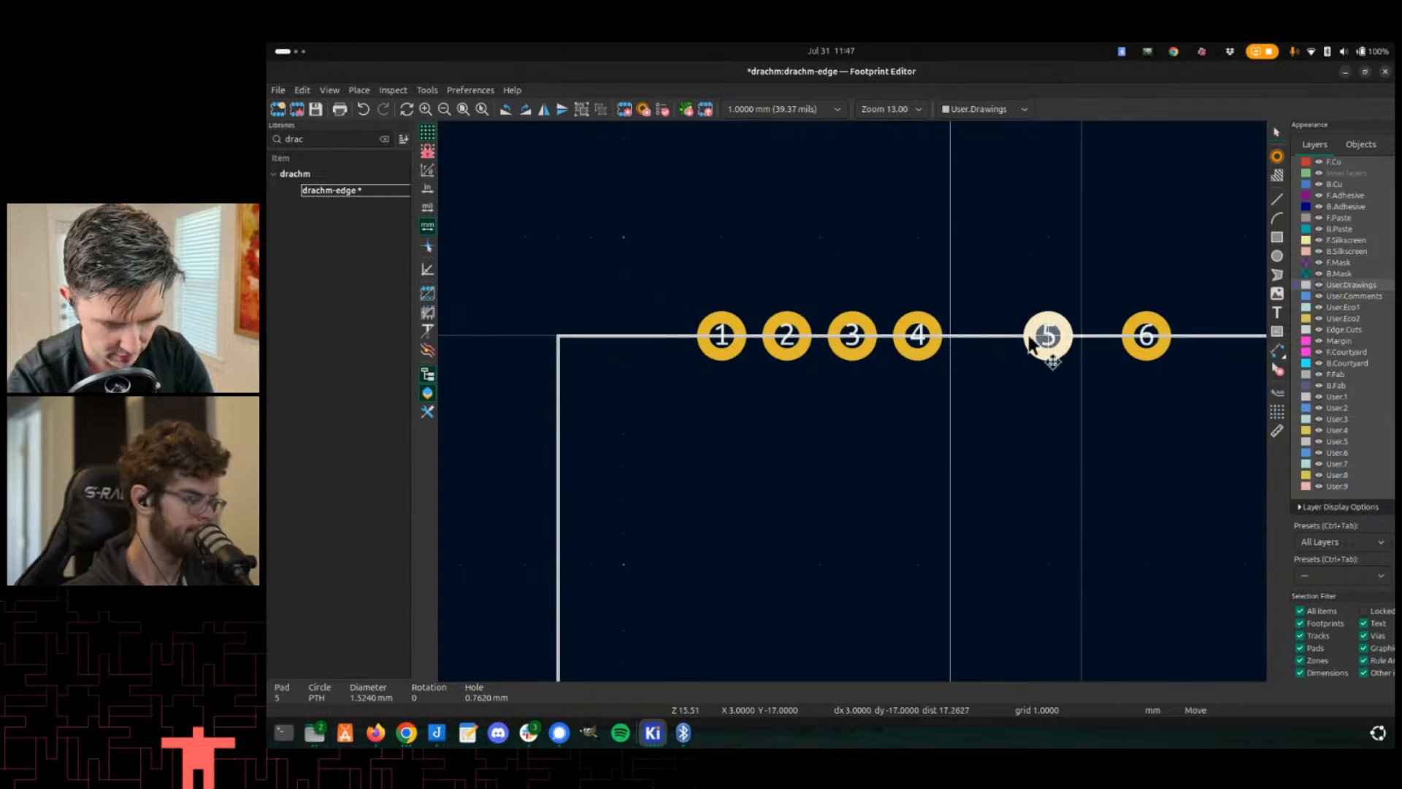
click(992, 344)
- Move pad 6 into place beside pad 5
click(1152, 356)
key(e)
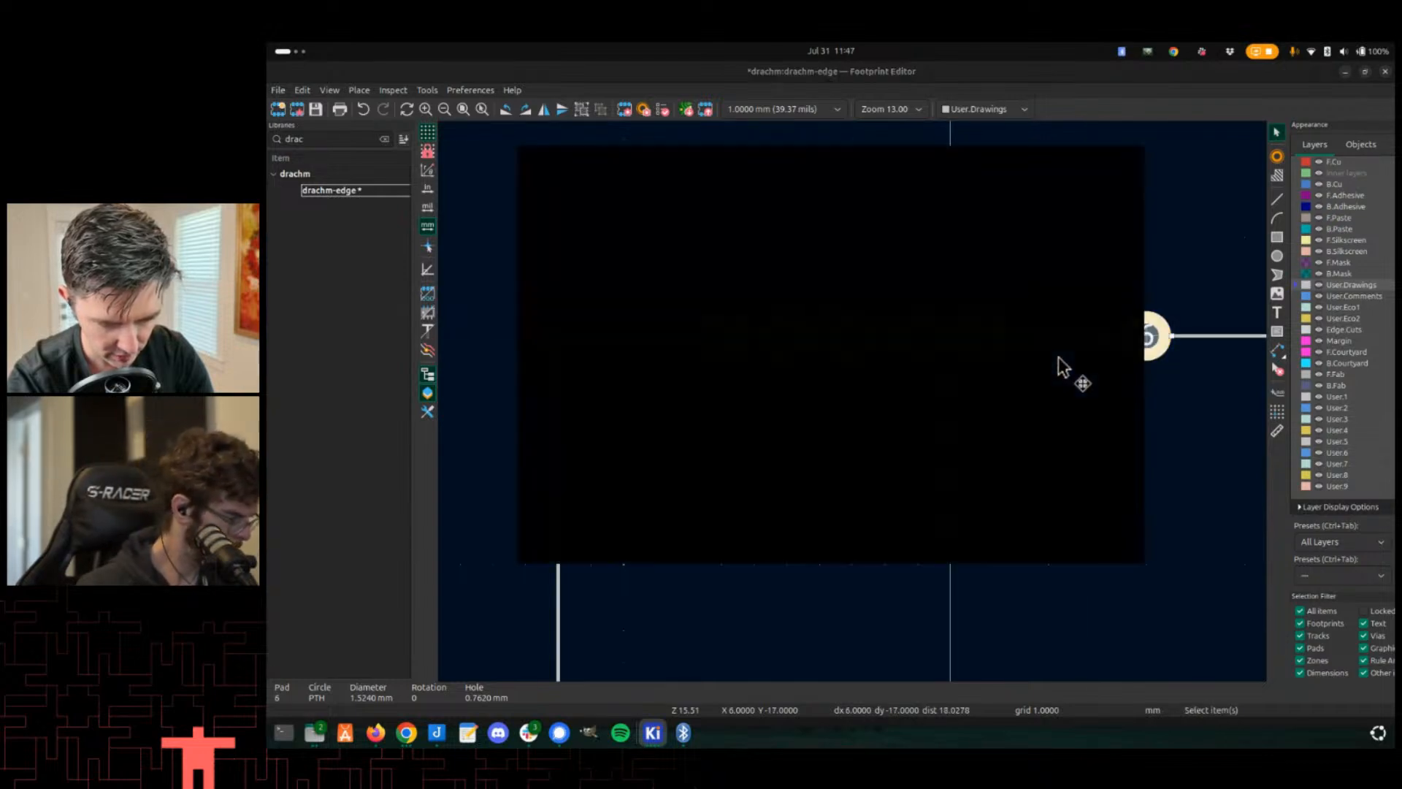
key(Escape)
key(m)
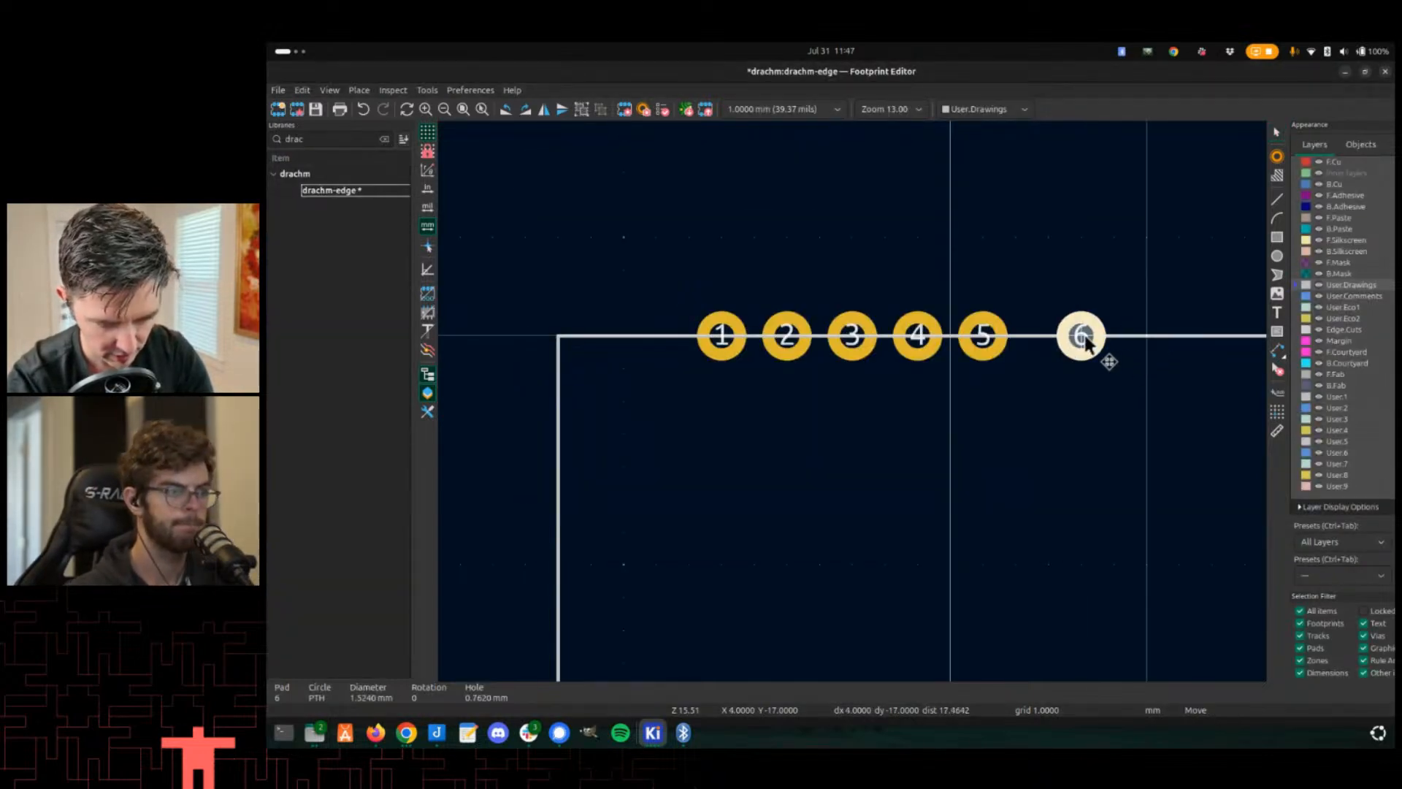
click(1060, 343)
key(ctrl+shift+d)
key(Escape)
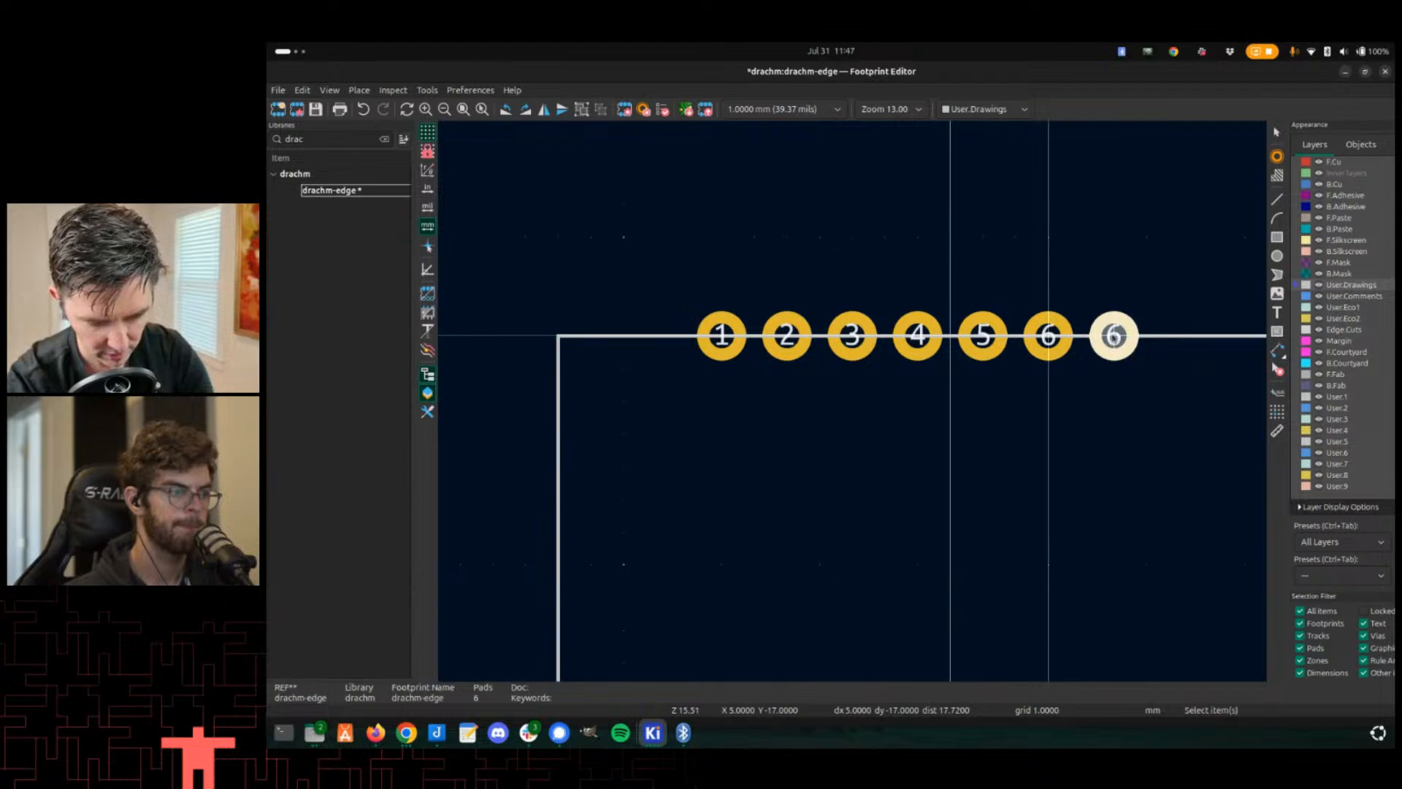
- Add pads 7 and 8 at the end of the top pad row
click(1276, 156)
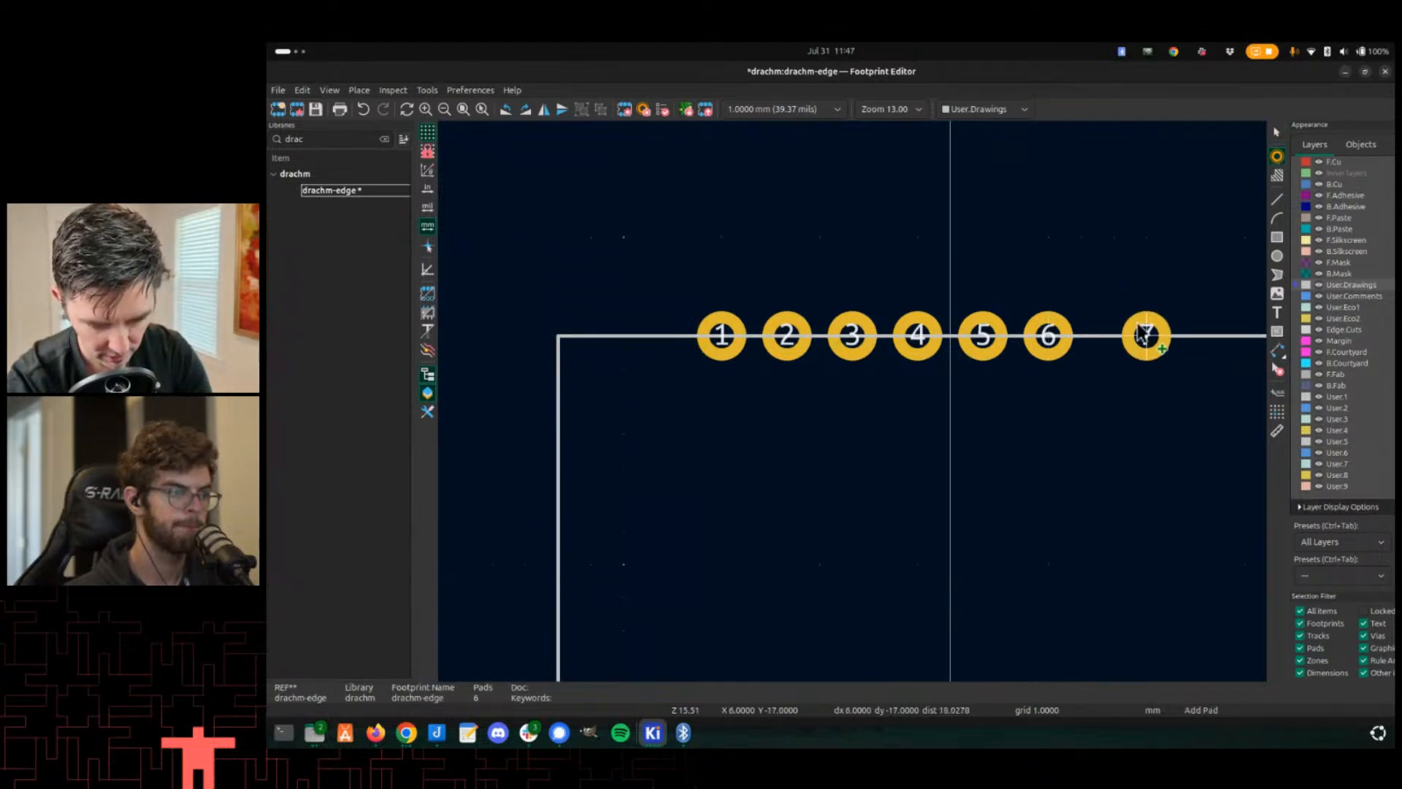
click(1118, 345)
click(1178, 337)
scroll(920, 369, down, 2)
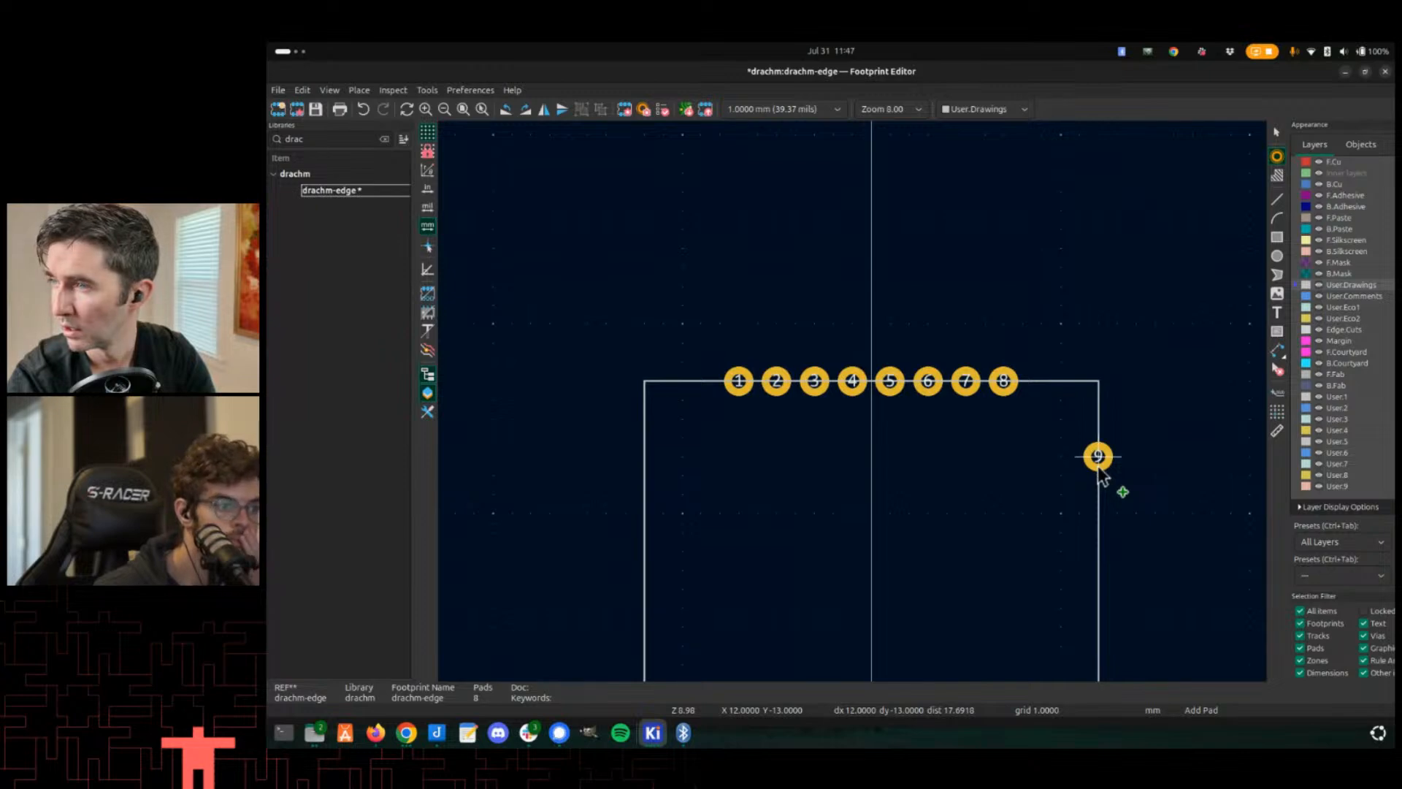
- Place pads 9 and 10 down the outline's right edge, then save the footprint
click(1098, 456)
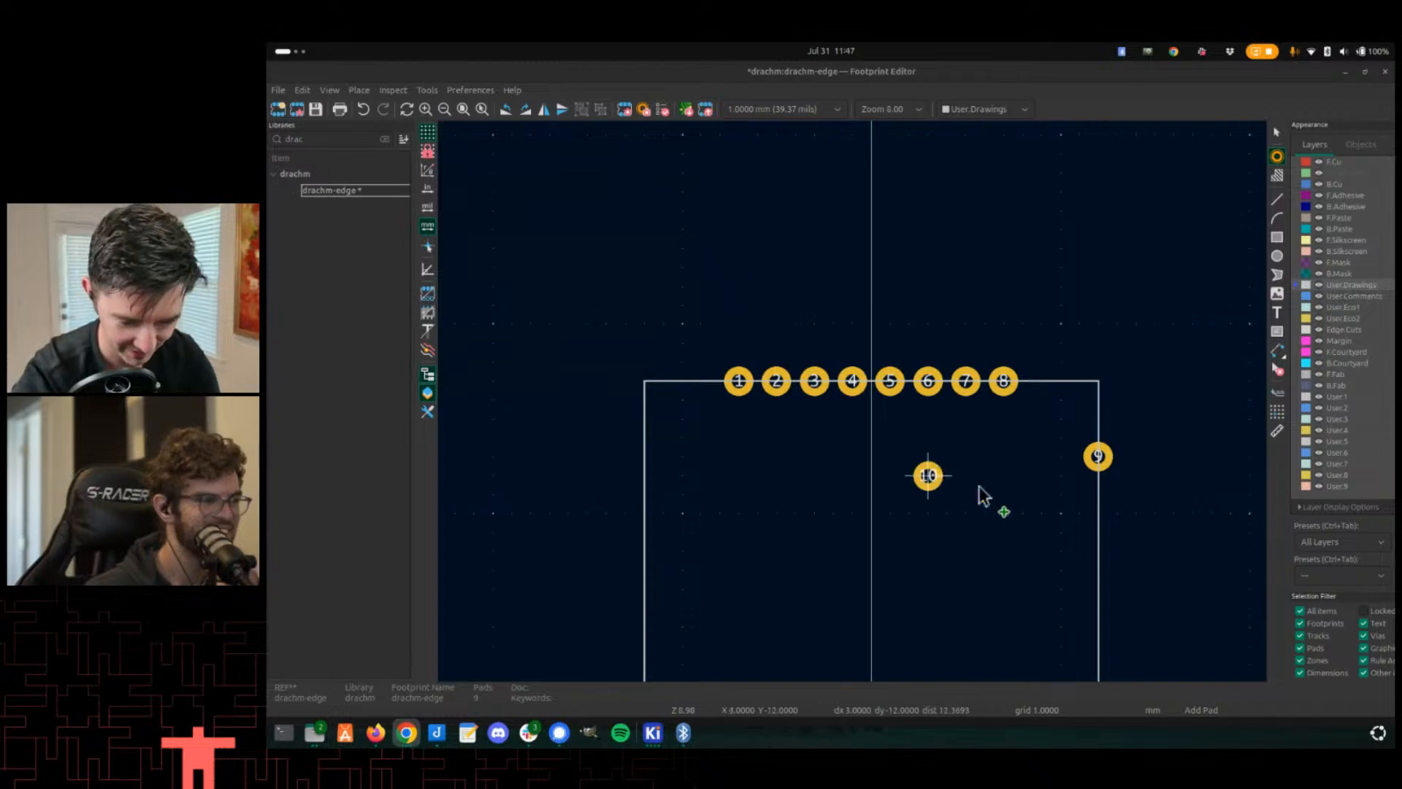
middle_drag(1051, 441, 1011, 389)
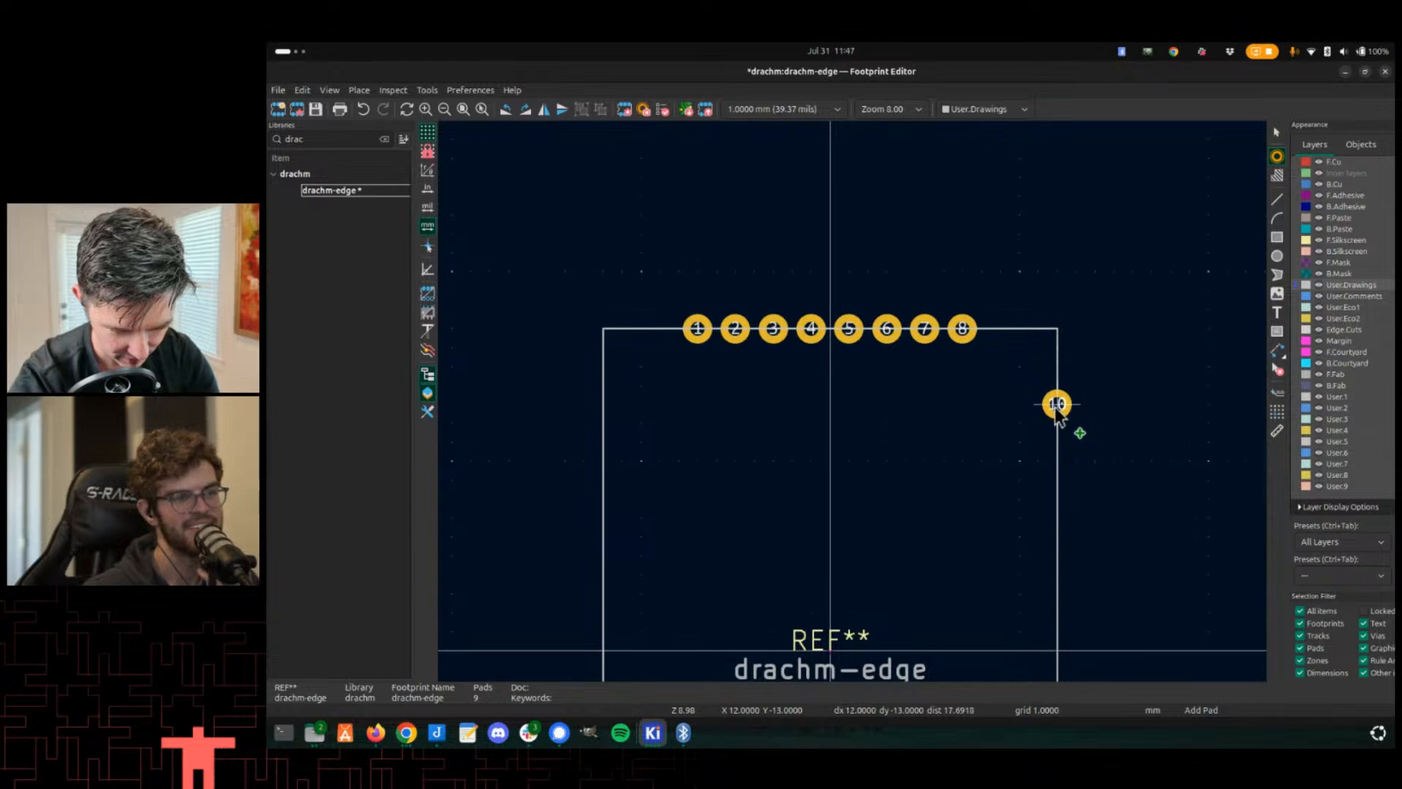
click(1060, 443)
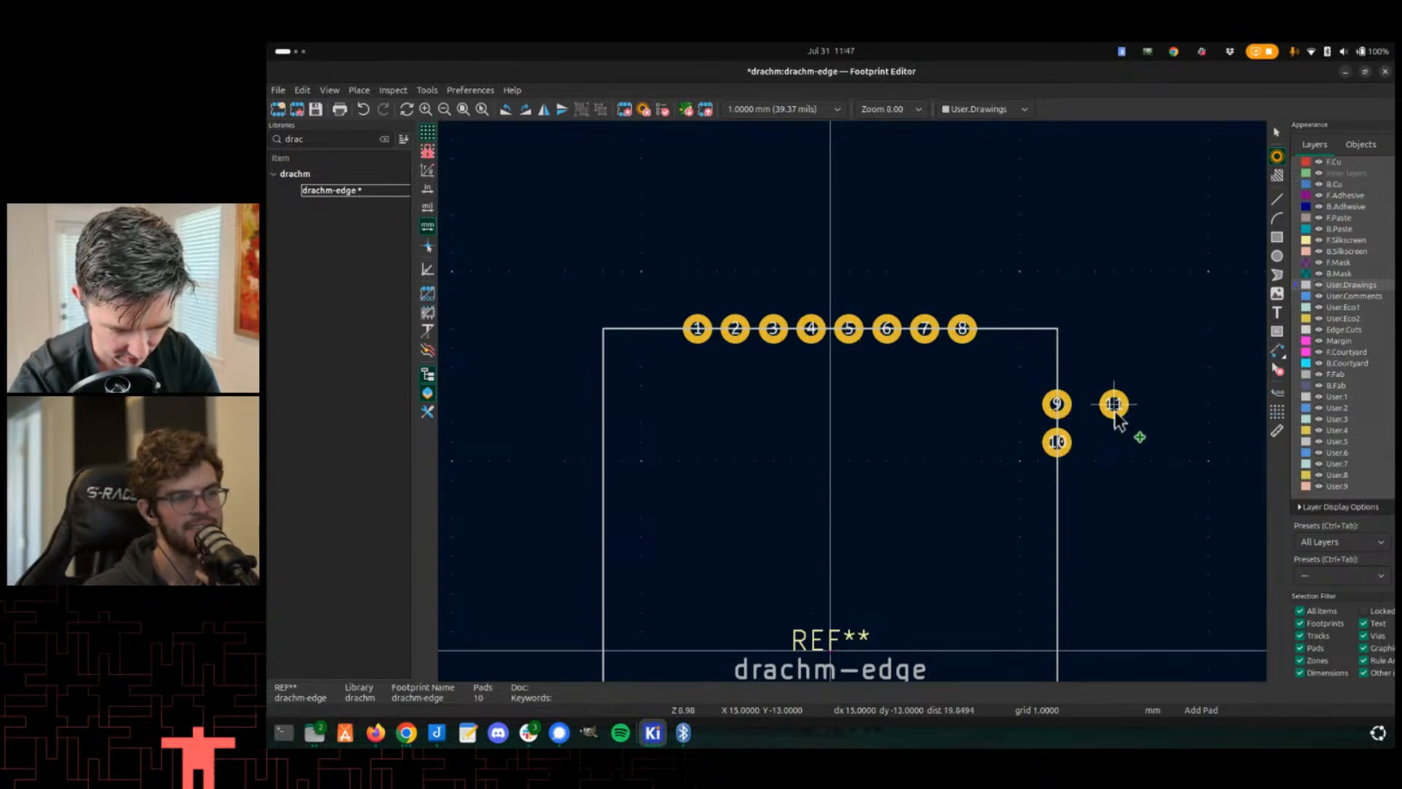
key(Escape)
click(1062, 408)
drag(1064, 445, 1062, 482)
click(1115, 435)
scroll(1061, 482, down, 3)
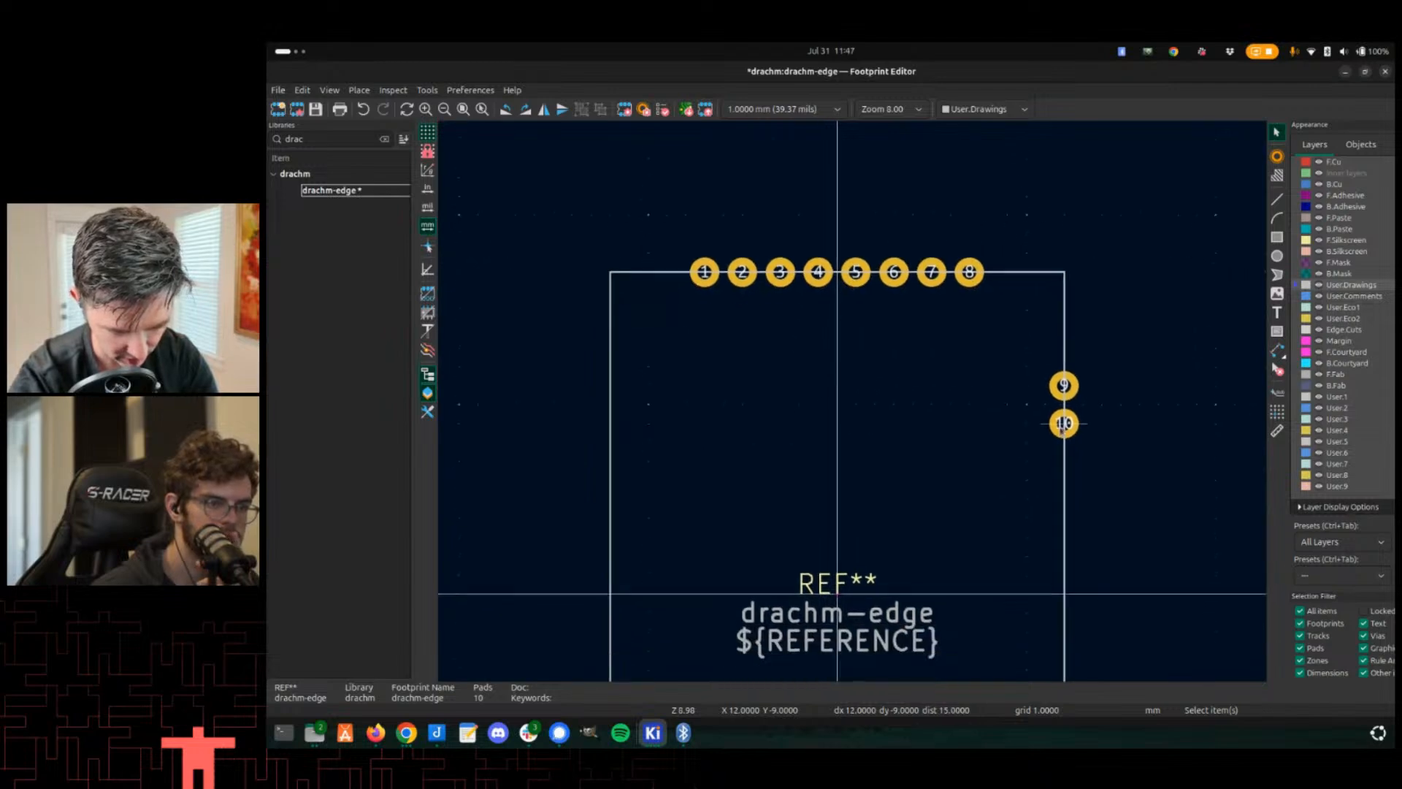
key(ctrl+s)
- Switch to the PCB editor and update the PCB from the schematic
key(alt+Tab)
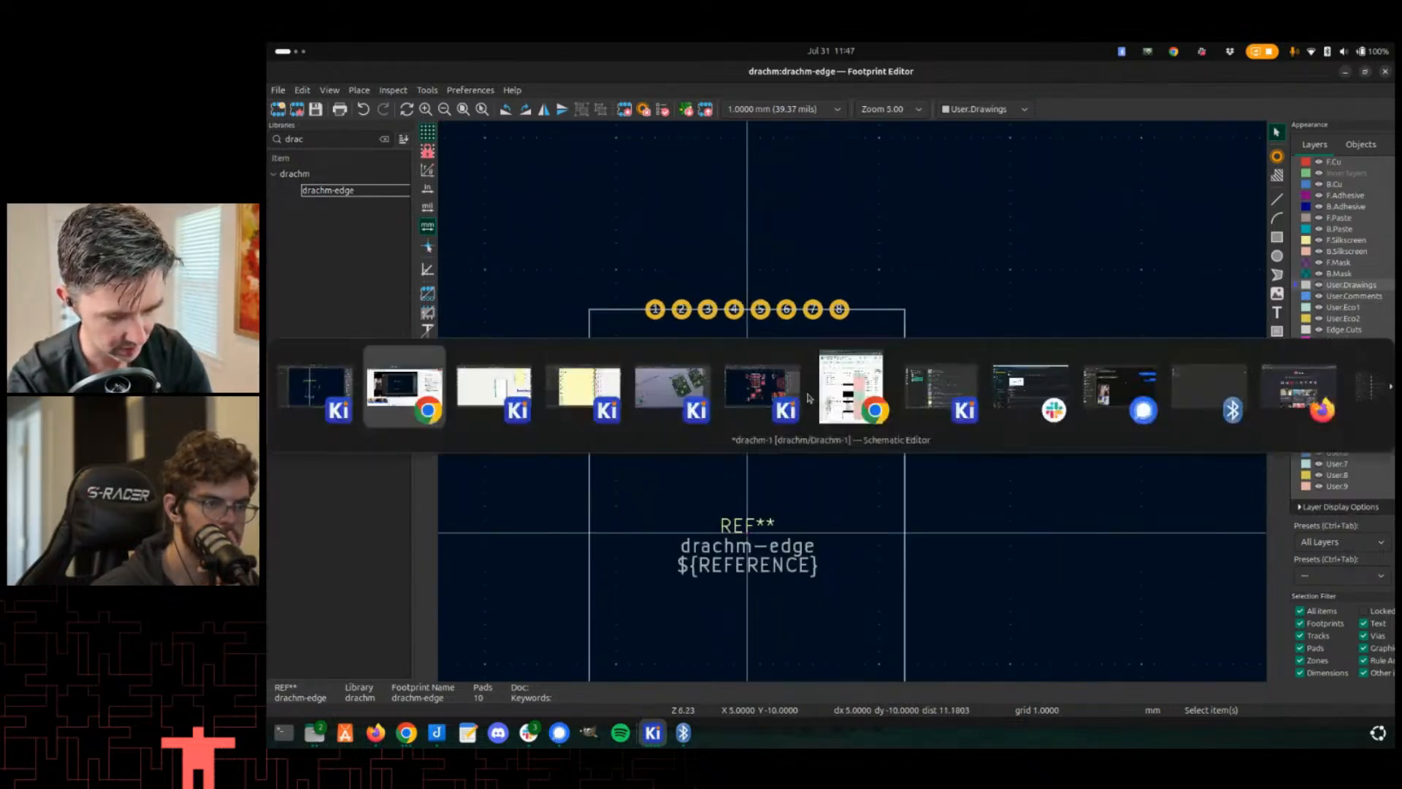
key(alt+Tab)
key(Tab)
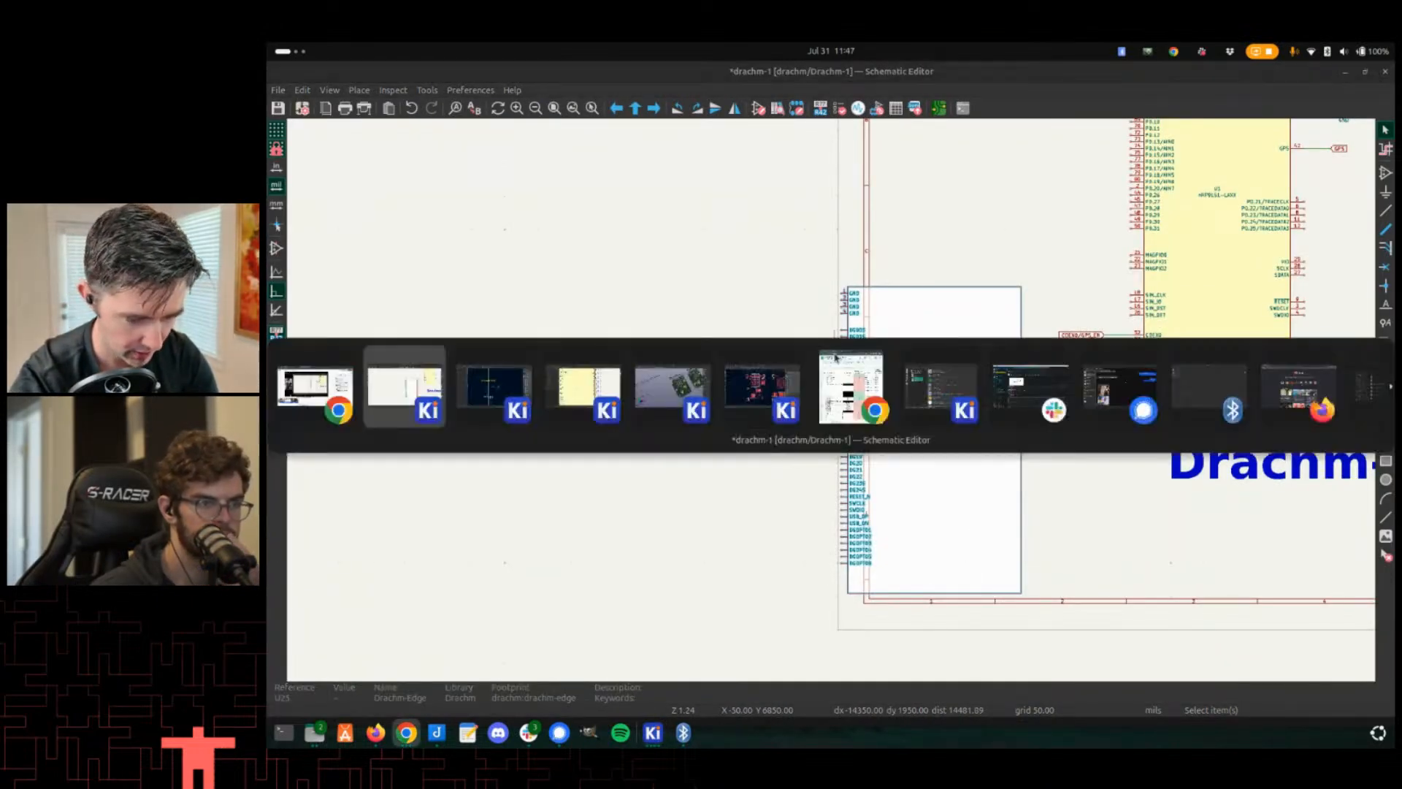
key(alt+Tab)
key(Tab)
key(Tab)
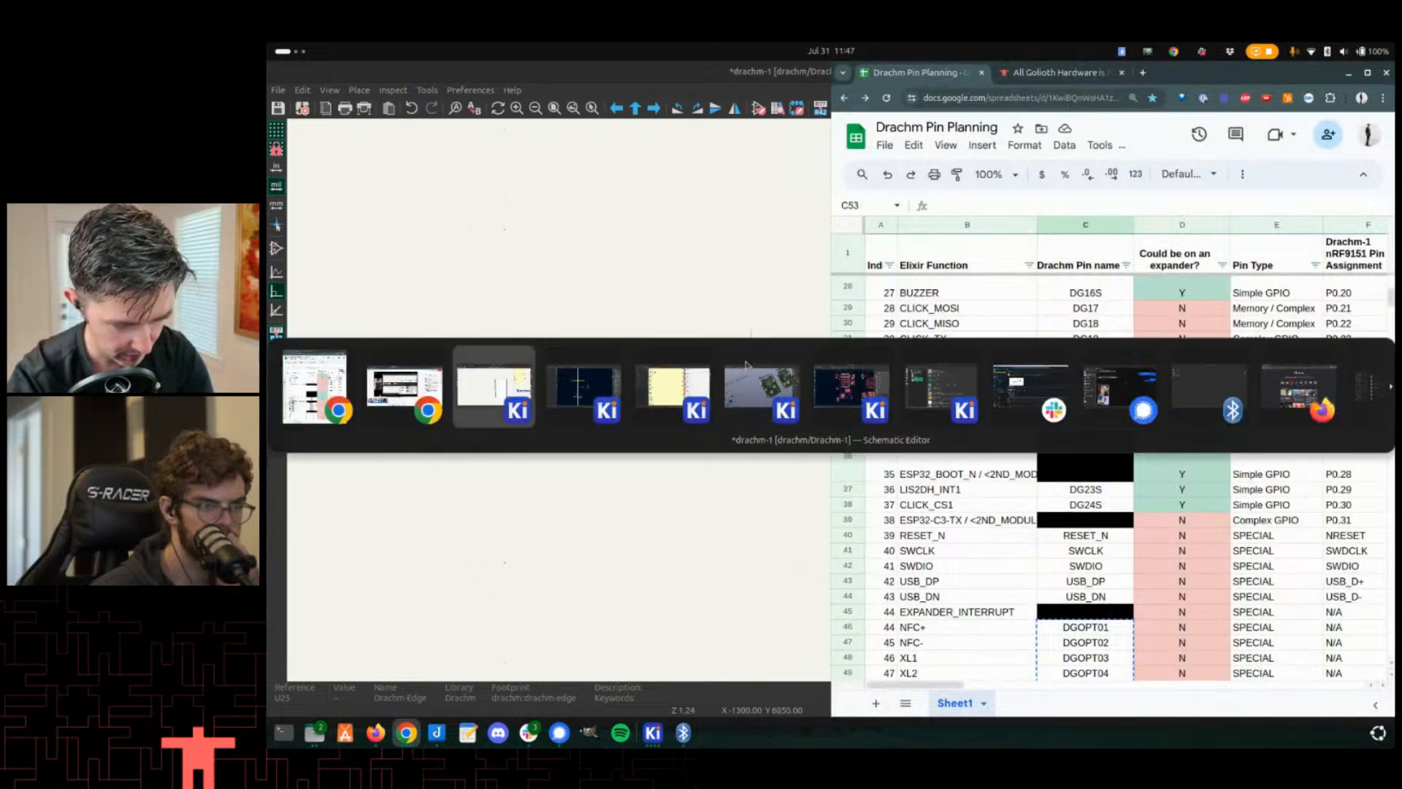
click(743, 367)
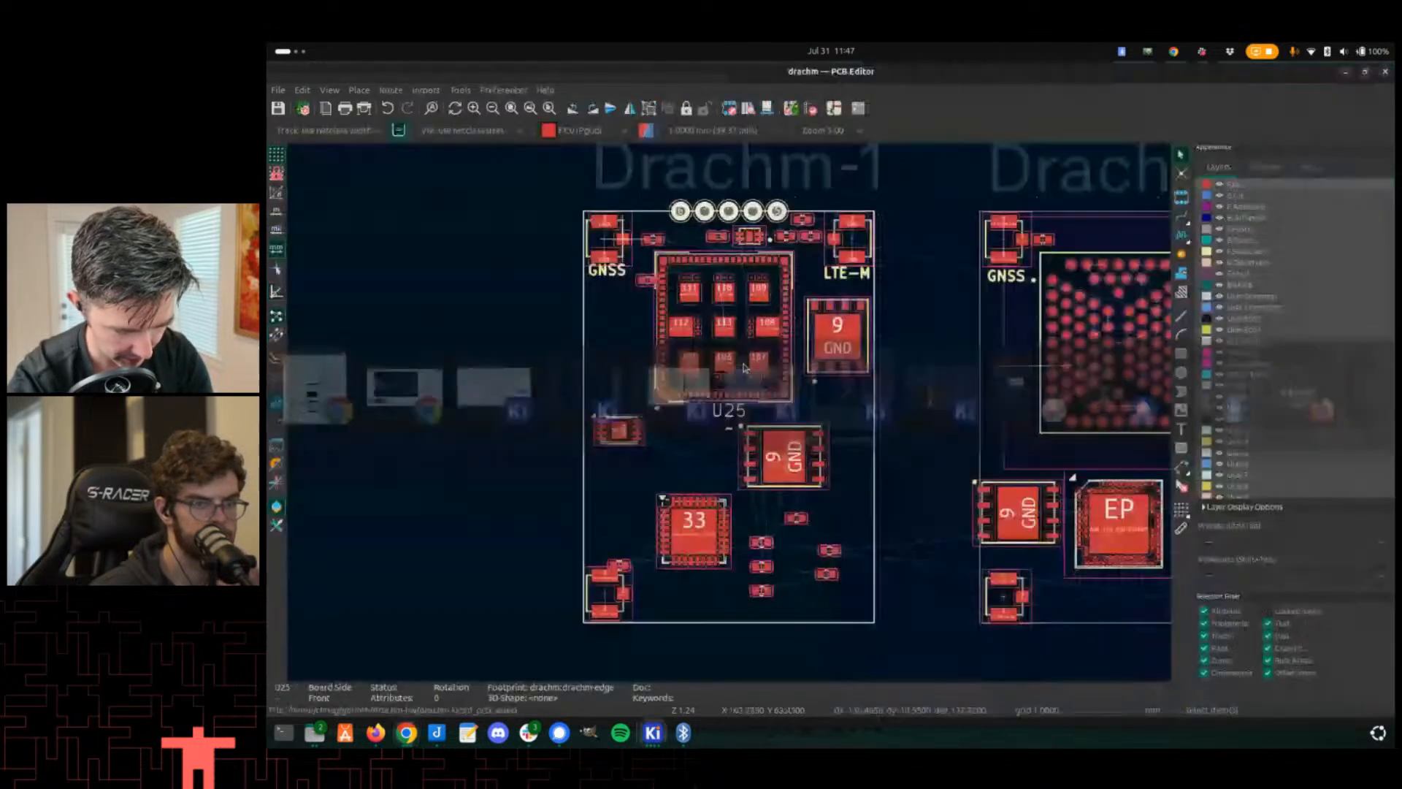
scroll(752, 427, down, 3)
scroll(751, 424, up, 5)
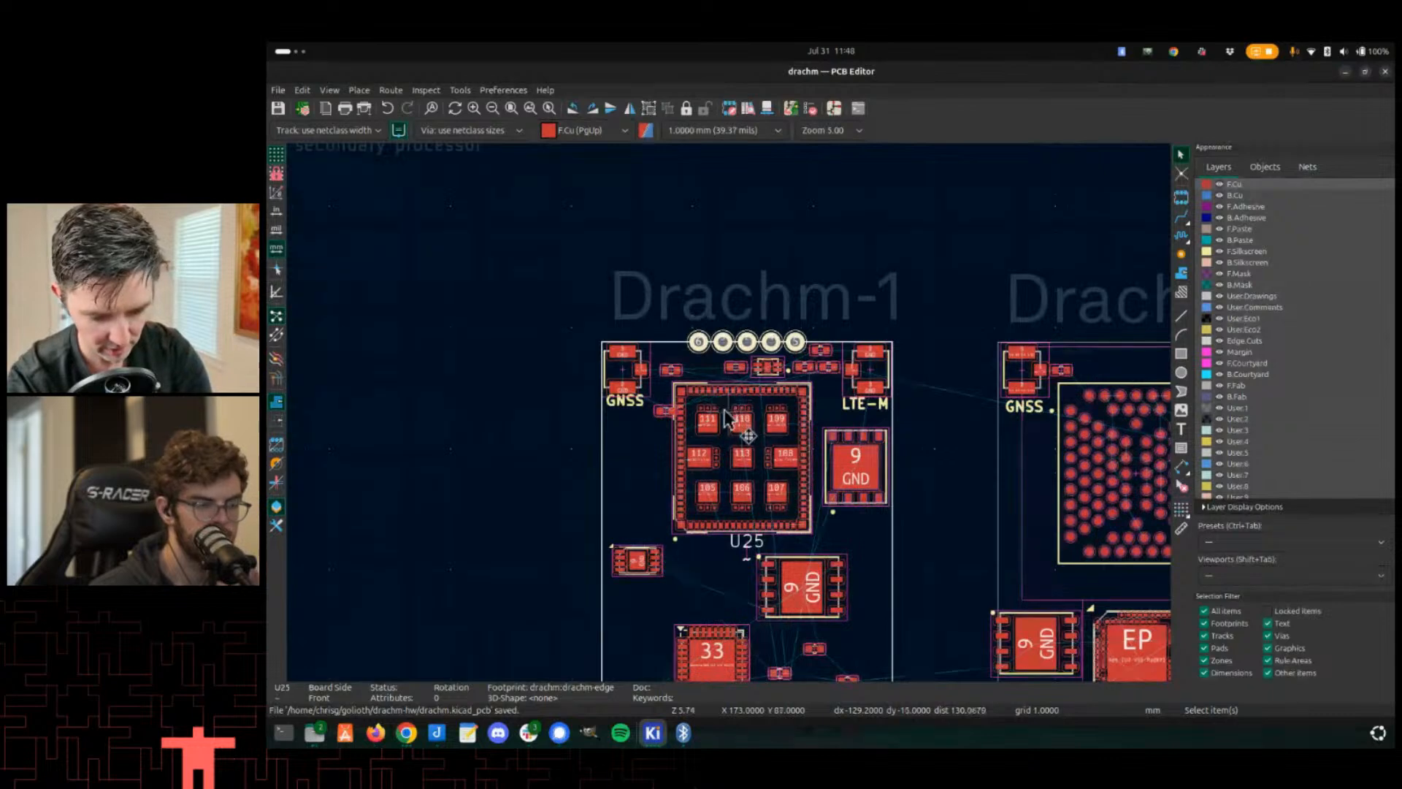
key(F8)
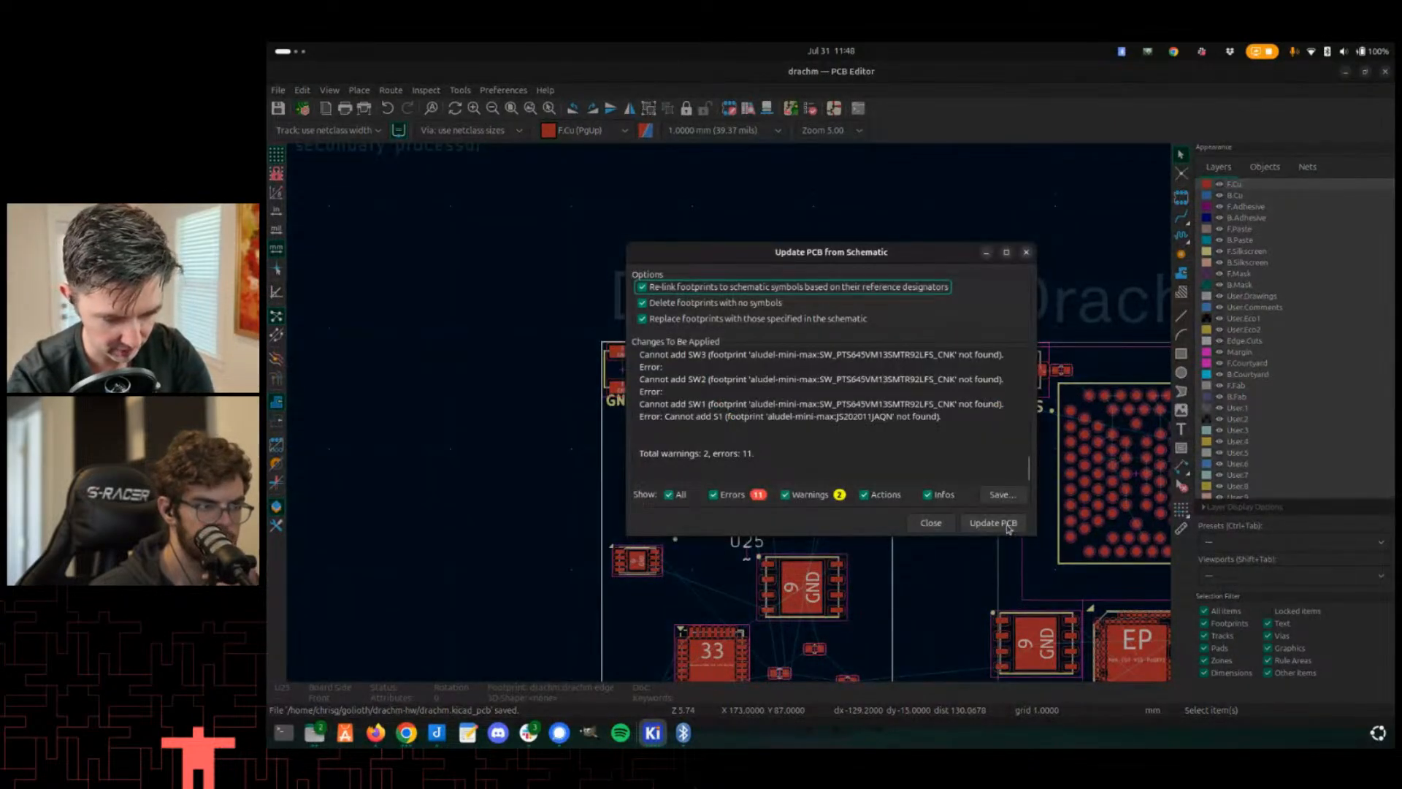
click(993, 523)
click(931, 523)
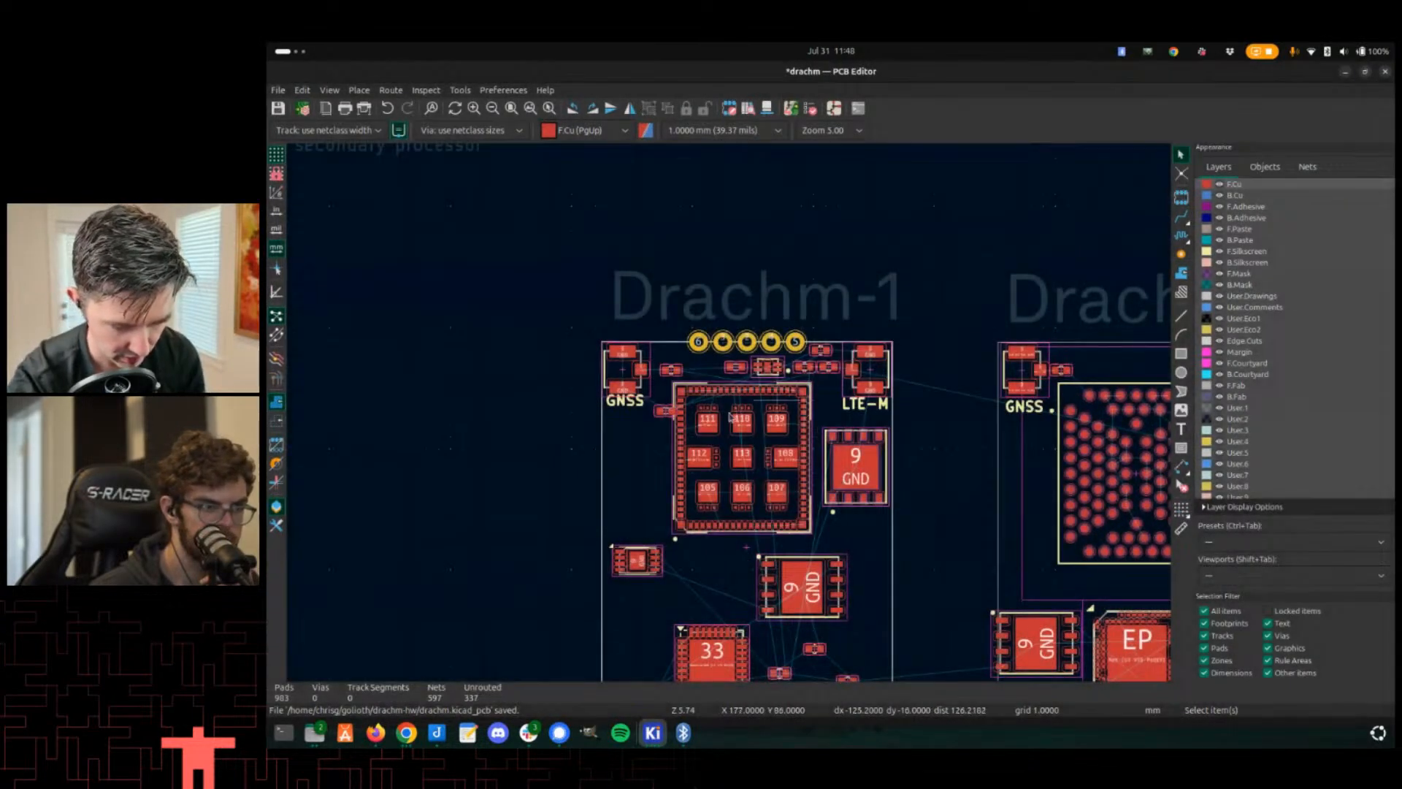
- Update footprint U25 on the board from its drachm:drachm-edge library footprint
scroll(748, 319, up, 4)
click(695, 411)
click(709, 417)
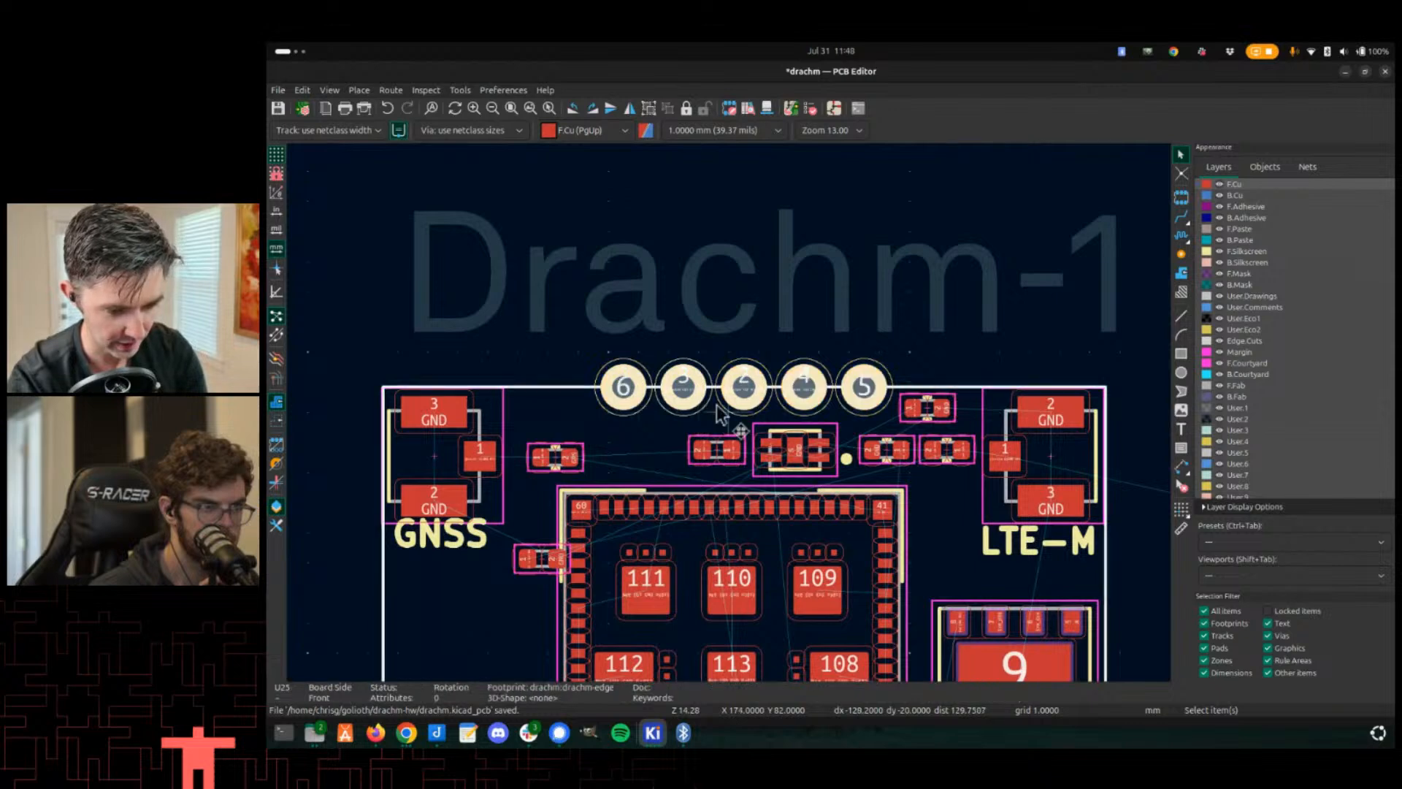
scroll(724, 412, down, 5)
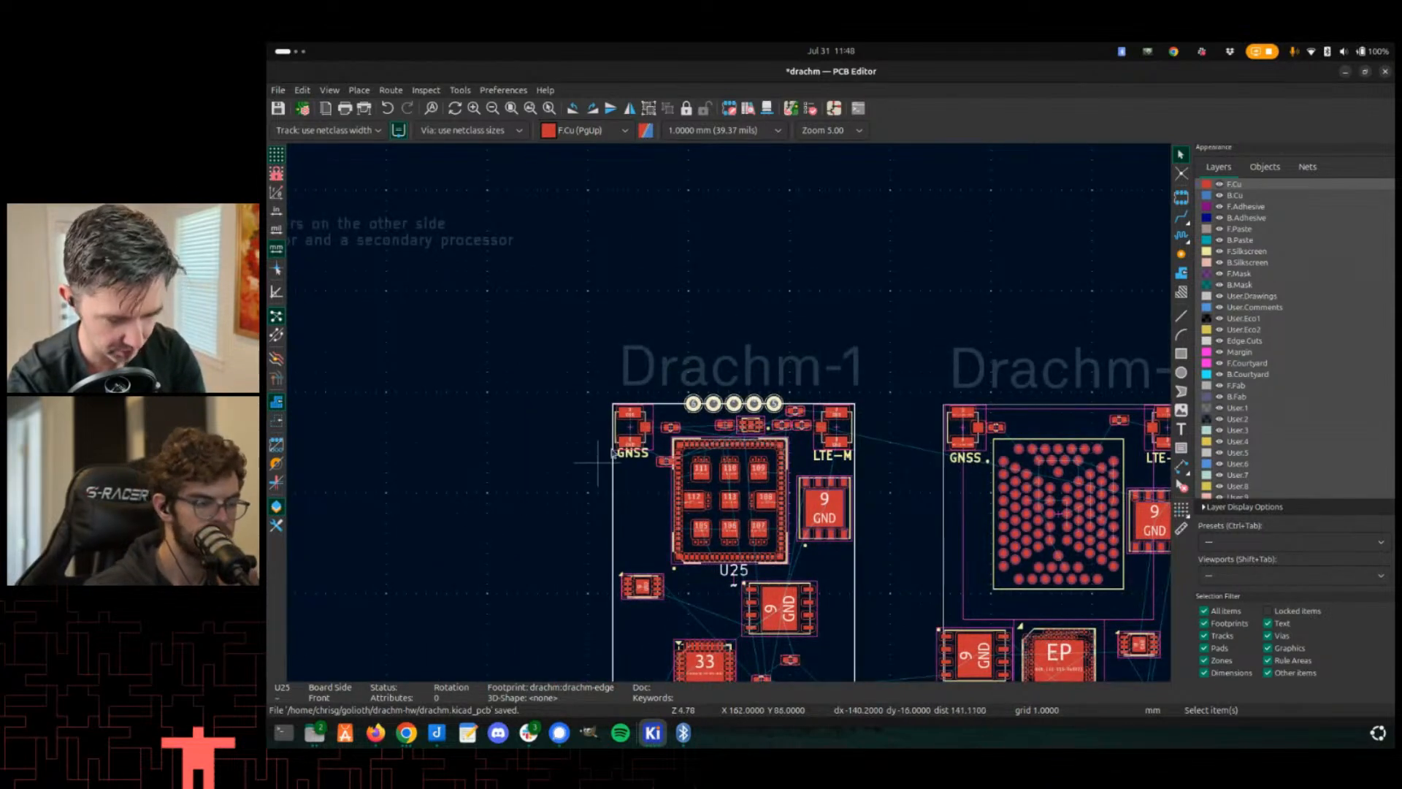
double_click(777, 404)
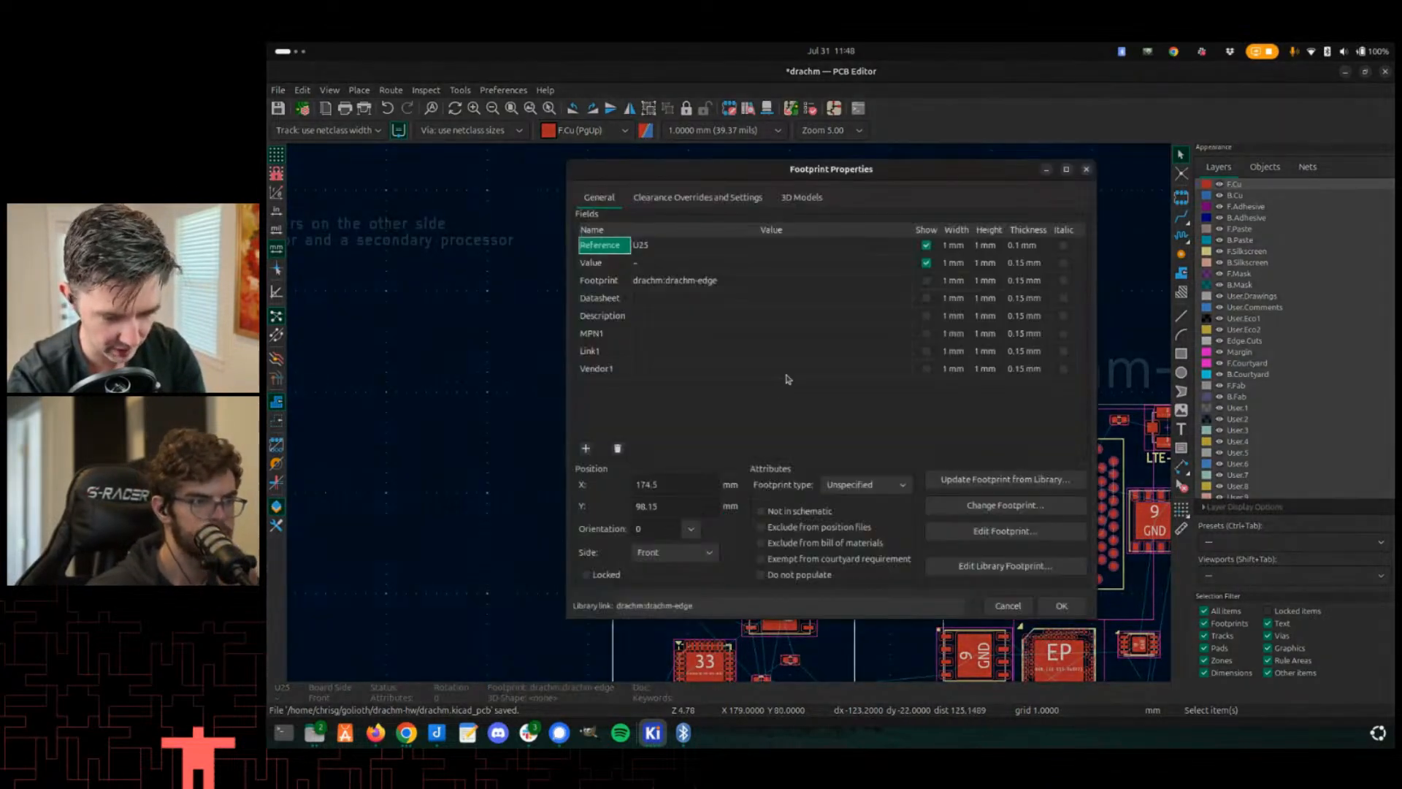
click(970, 482)
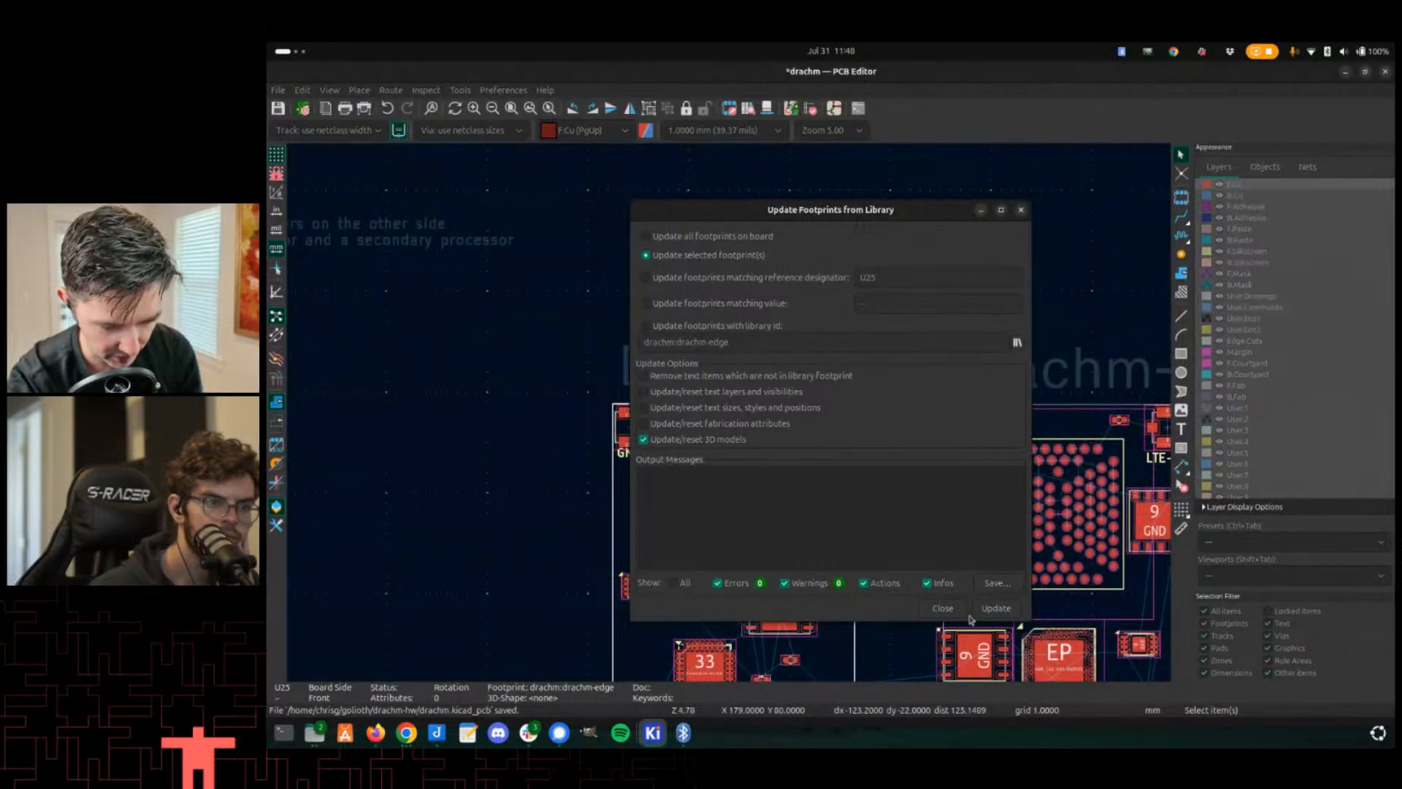
click(997, 609)
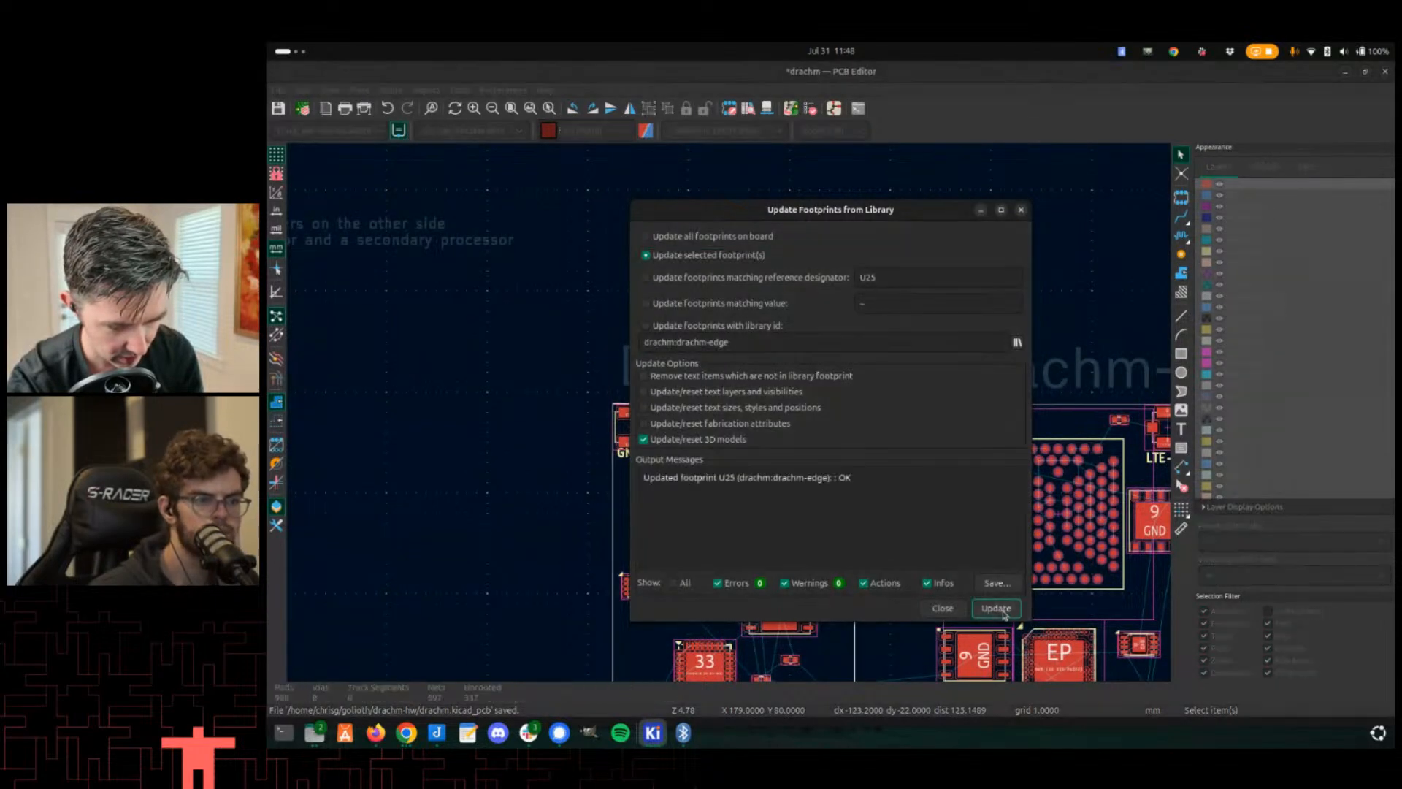
click(944, 609)
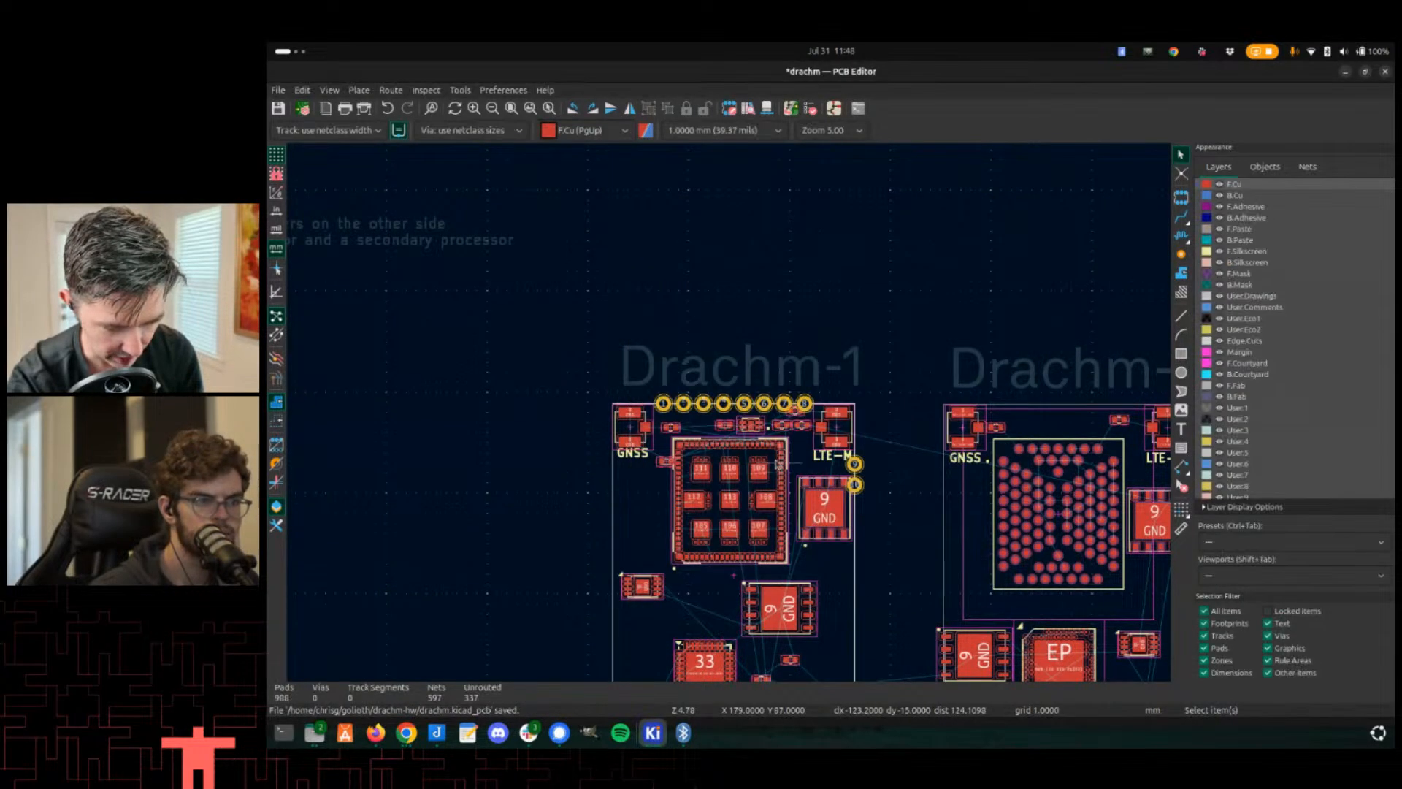
- Inspect the updated footprint's pads on the board, then return to the footprint editor
scroll(773, 336, up, 5)
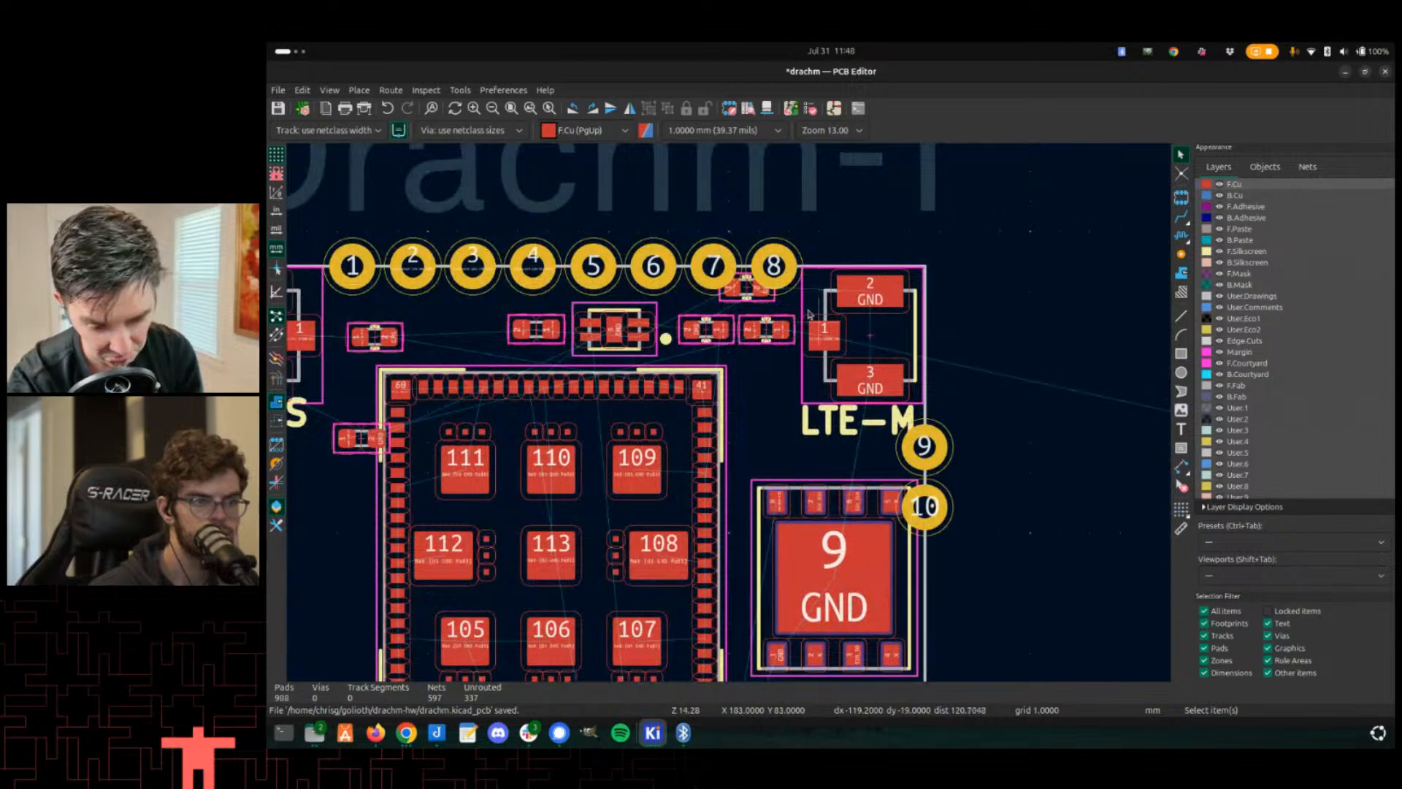
scroll(774, 491, down, 8)
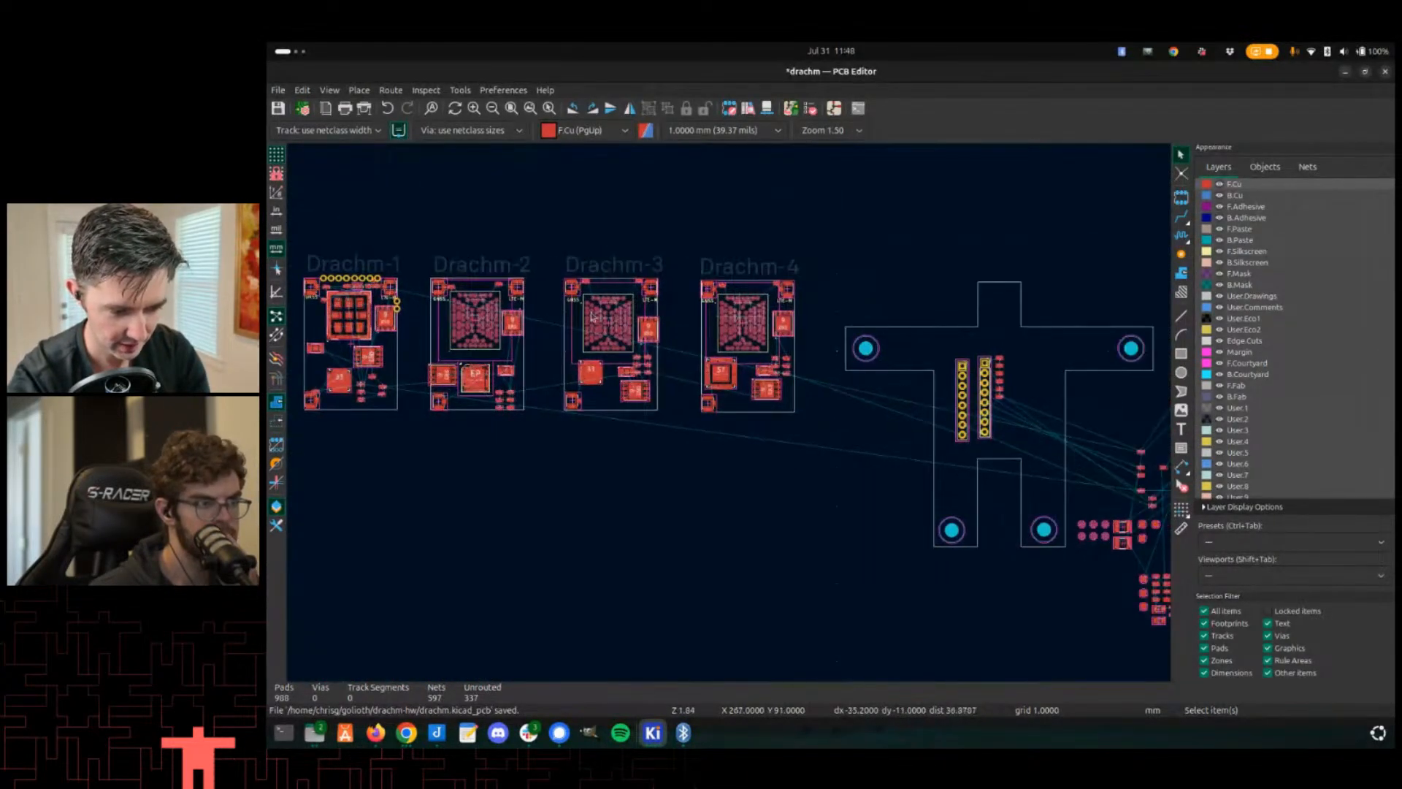
key(alt+Tab)
key(alt+Tab)
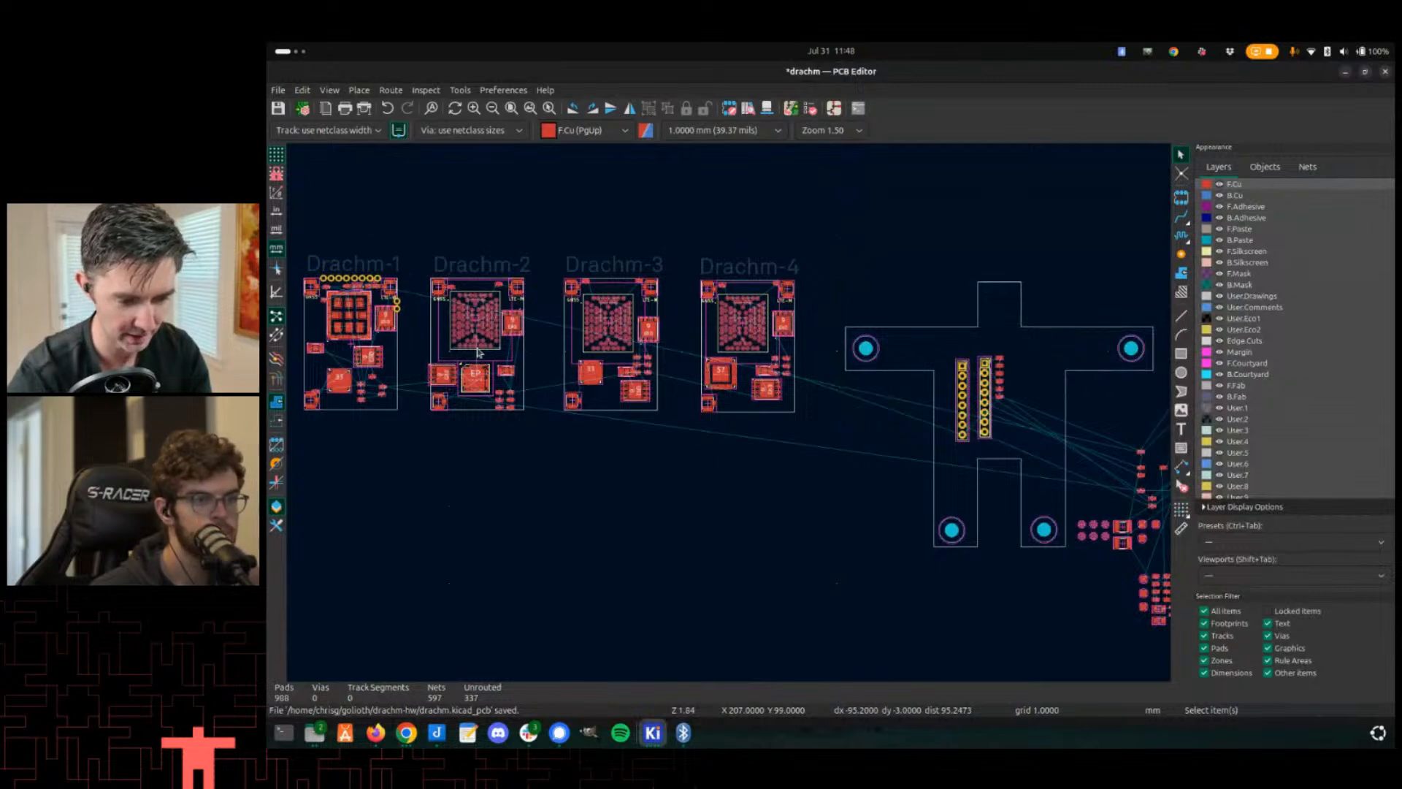
key(super+Left)
key(alt+Tab)
key(Tab)
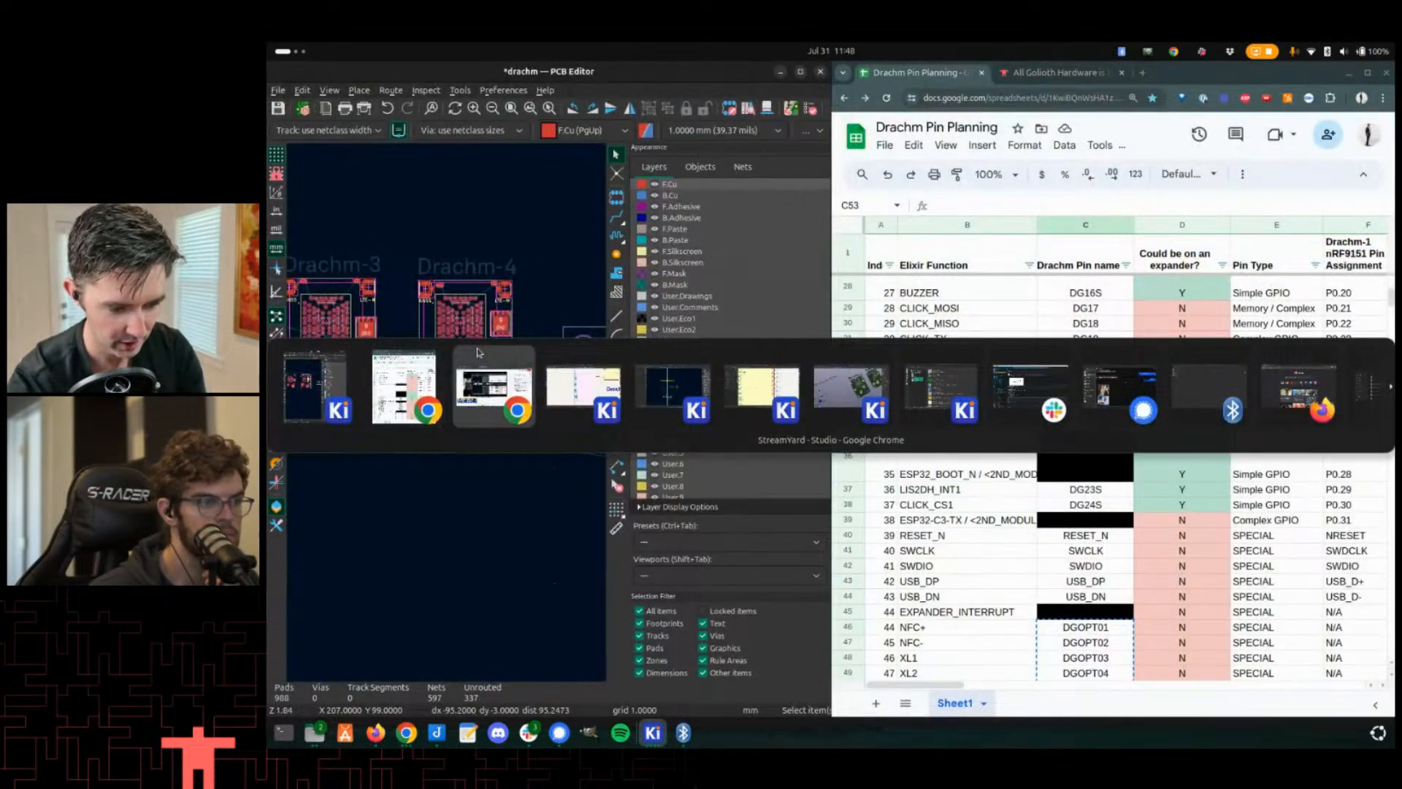
key(alt+Tab)
key(alt+Tab)
- Add pads 11 and 12 lower down the outline's right edge
scroll(660, 401, down, 2)
middle_drag(660, 401, 837, 411)
scroll(930, 419, up, 3)
middle_drag(1040, 456, 1095, 367)
click(1283, 158)
scroll(956, 247, up, 3)
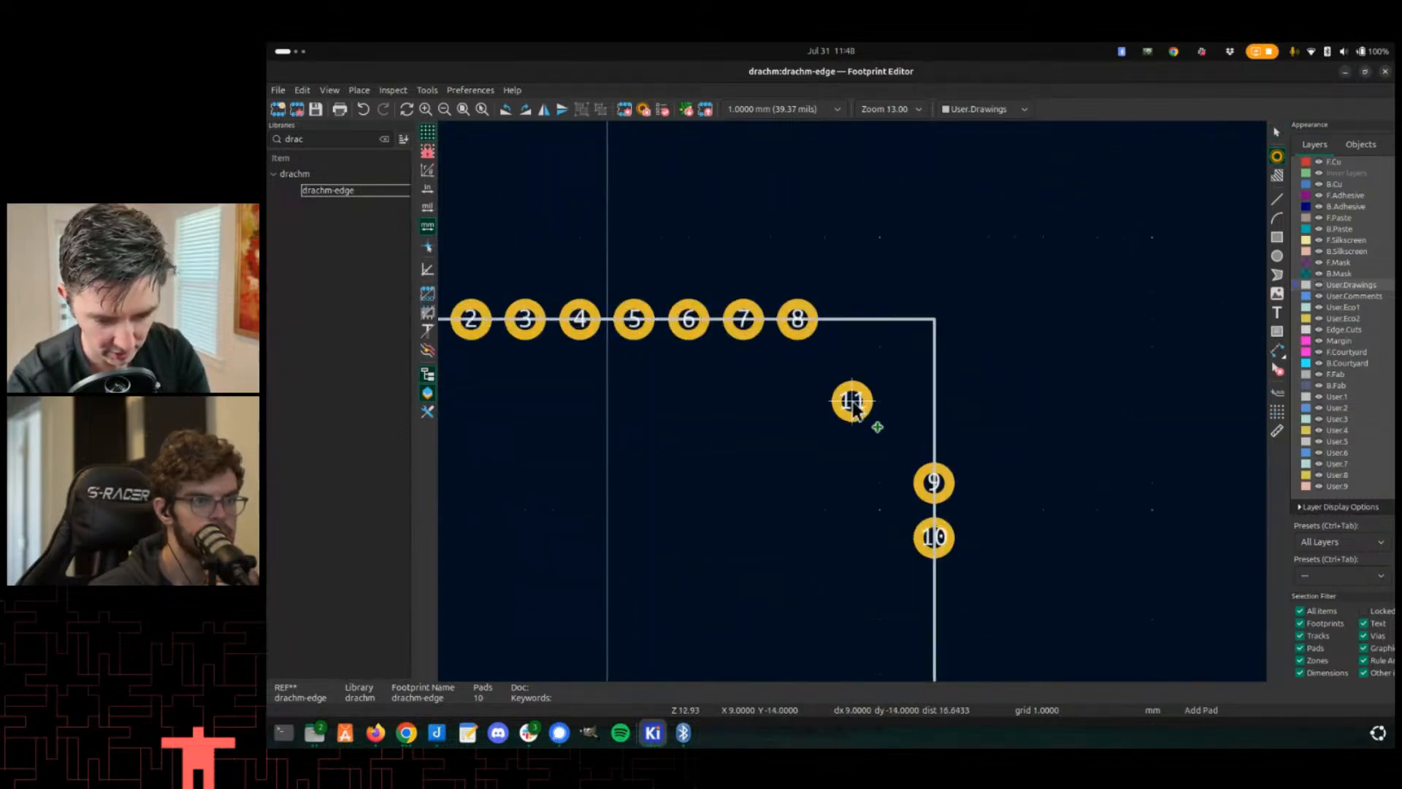
scroll(904, 376, up, 1)
scroll(1004, 526, up, 1)
middle_drag(976, 438, 800, 161)
middle_drag(768, 391, 782, 278)
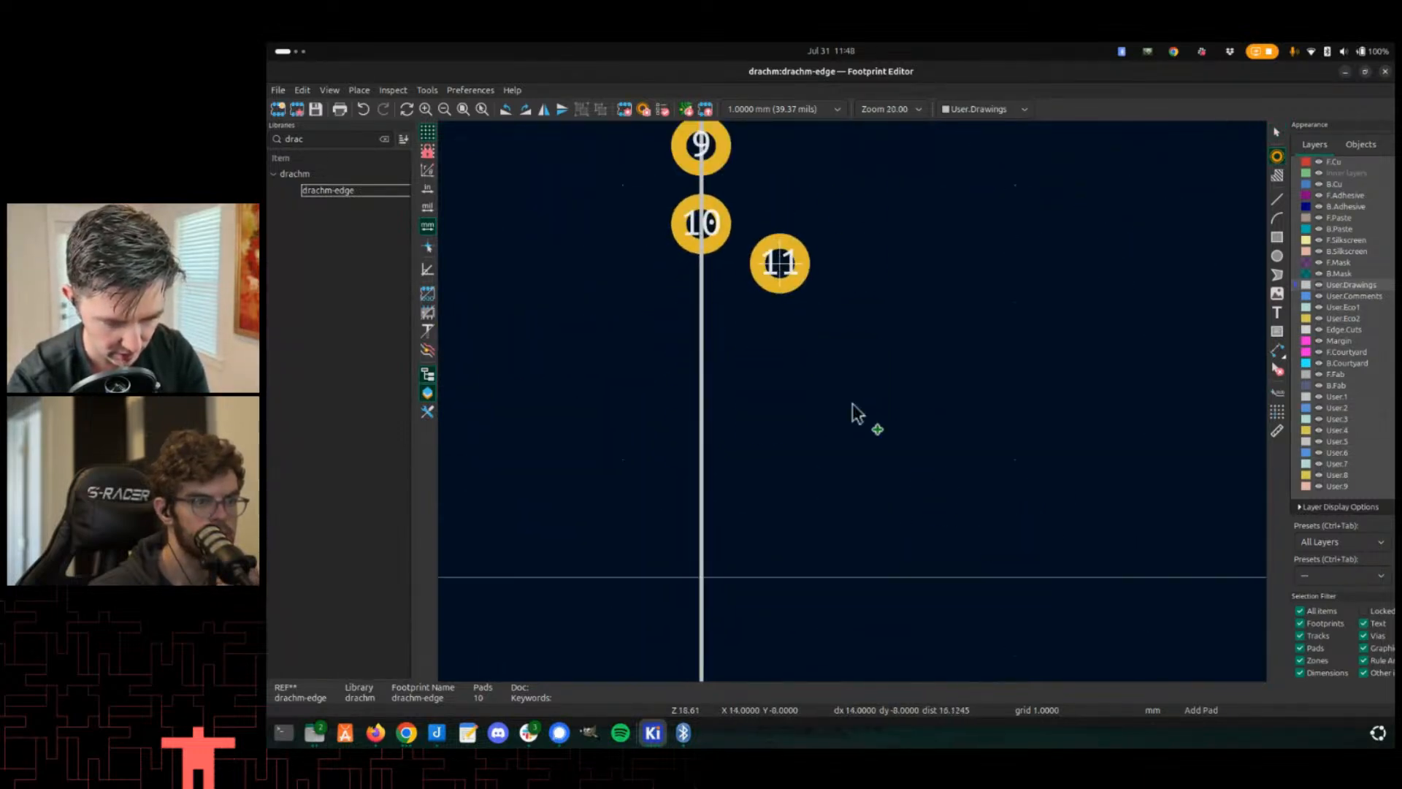
scroll(887, 467, down, 4)
middle_drag(757, 553, 765, 484)
middle_drag(829, 542, 846, 422)
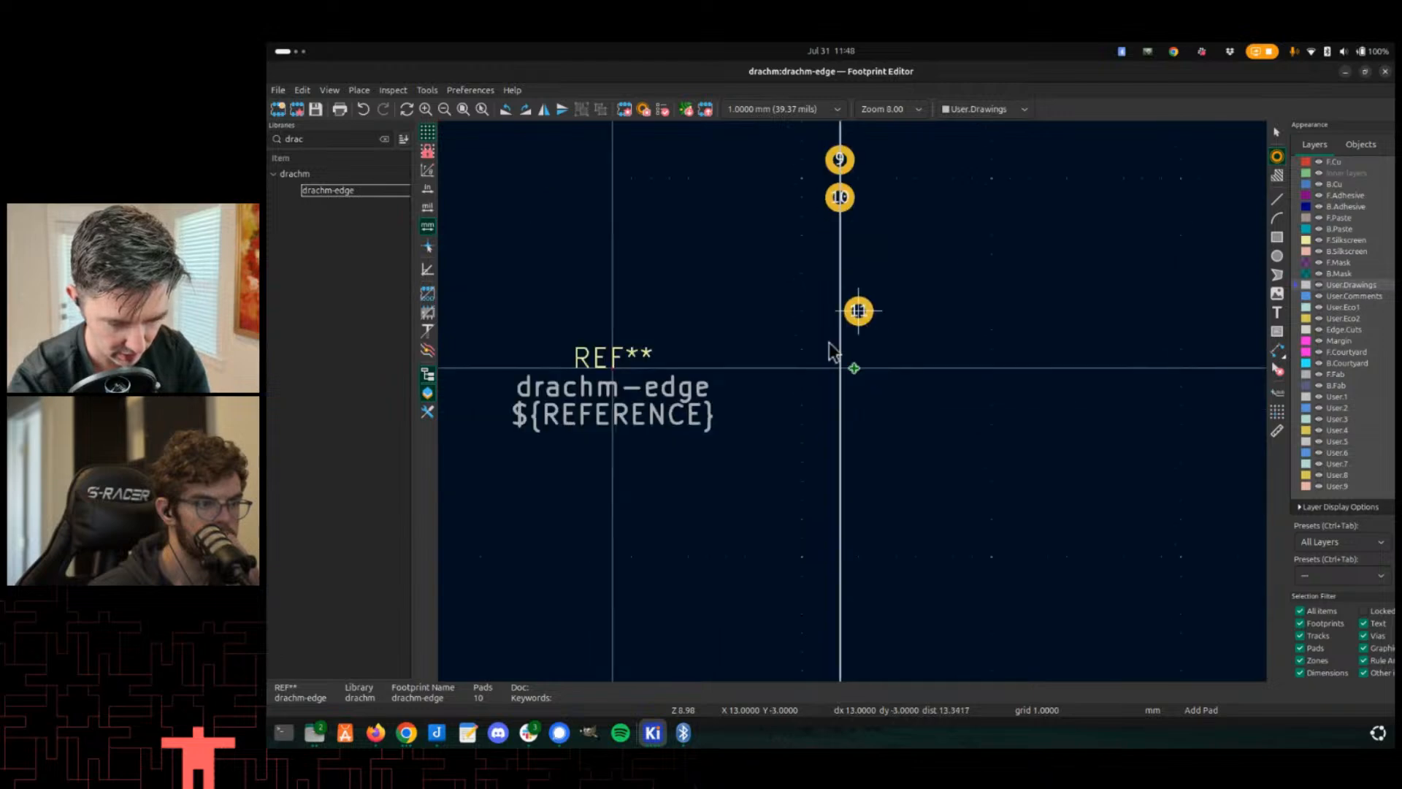
scroll(904, 487, down, 2)
scroll(852, 521, up, 4)
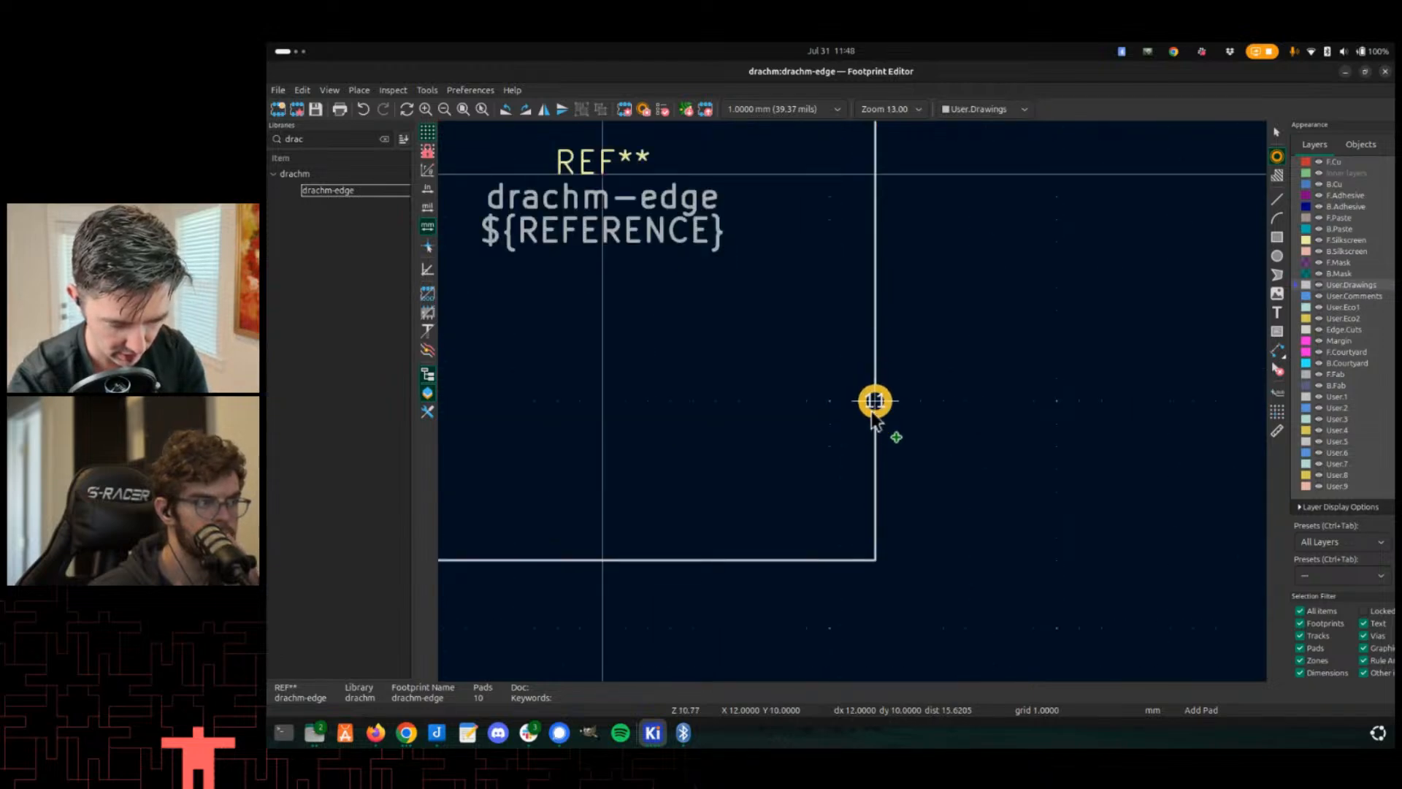
click(875, 378)
click(874, 420)
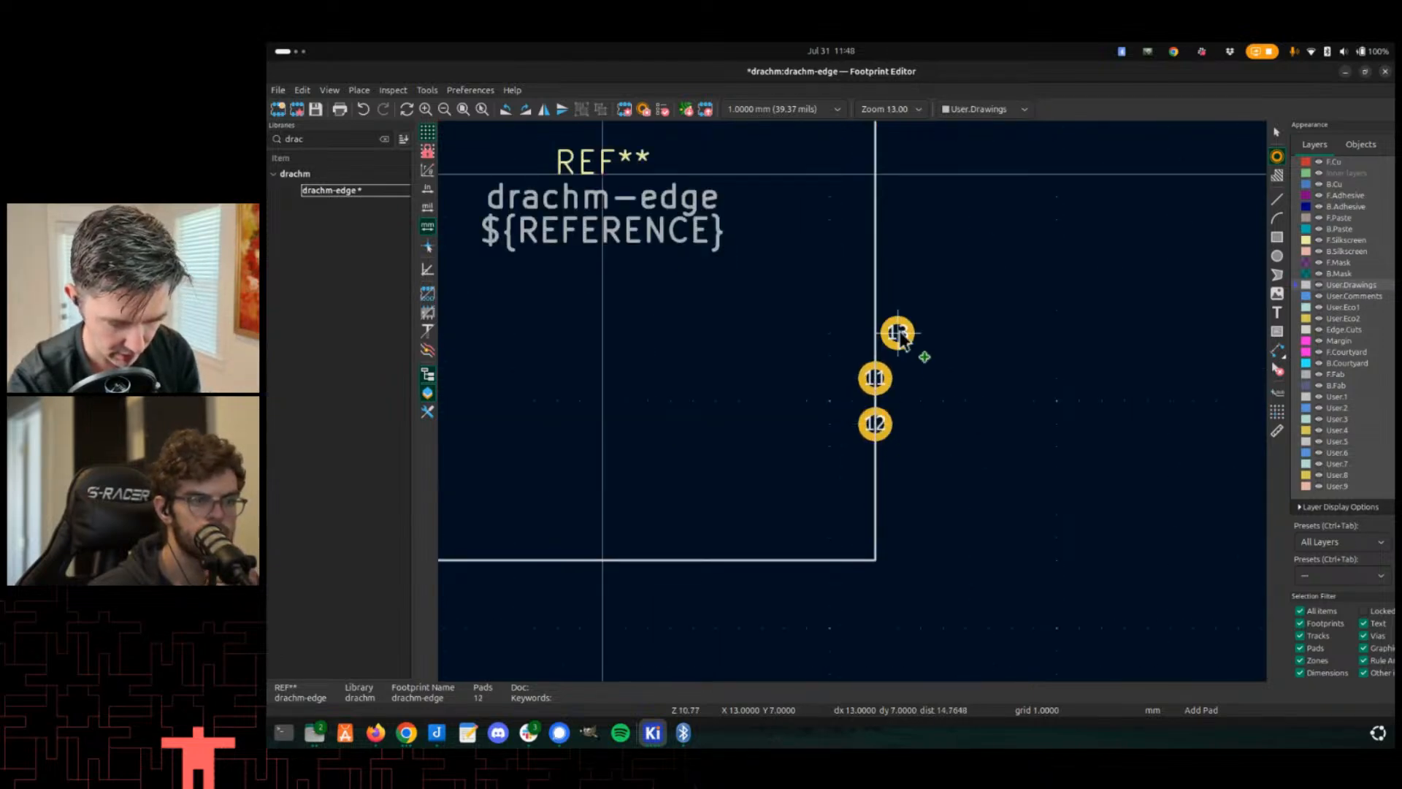
- Place pads 13 and 14 on the right part of the outline's bottom edge
middle_drag(875, 148, 899, 430)
key(Escape)
middle_drag(879, 367, 878, 449)
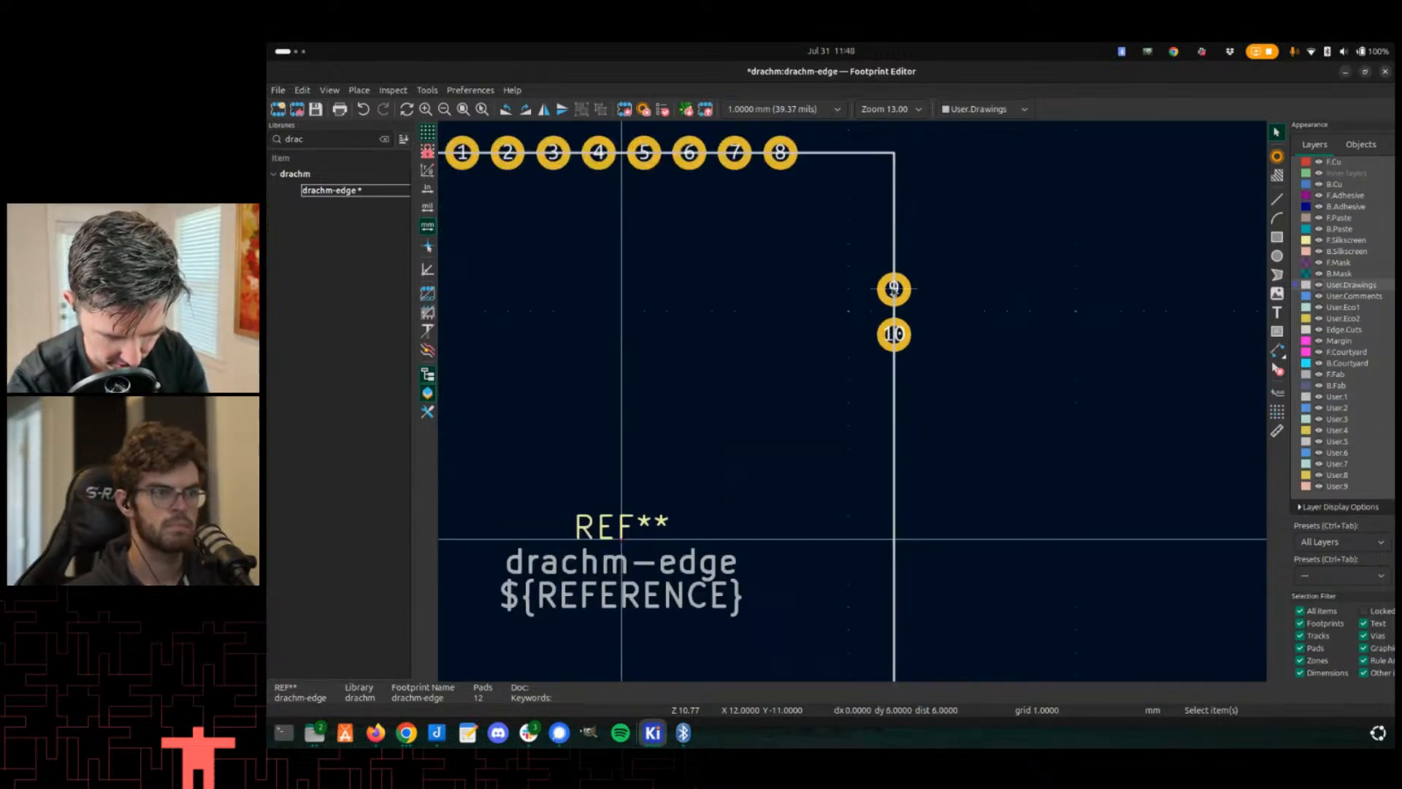
scroll(893, 289, down, 6)
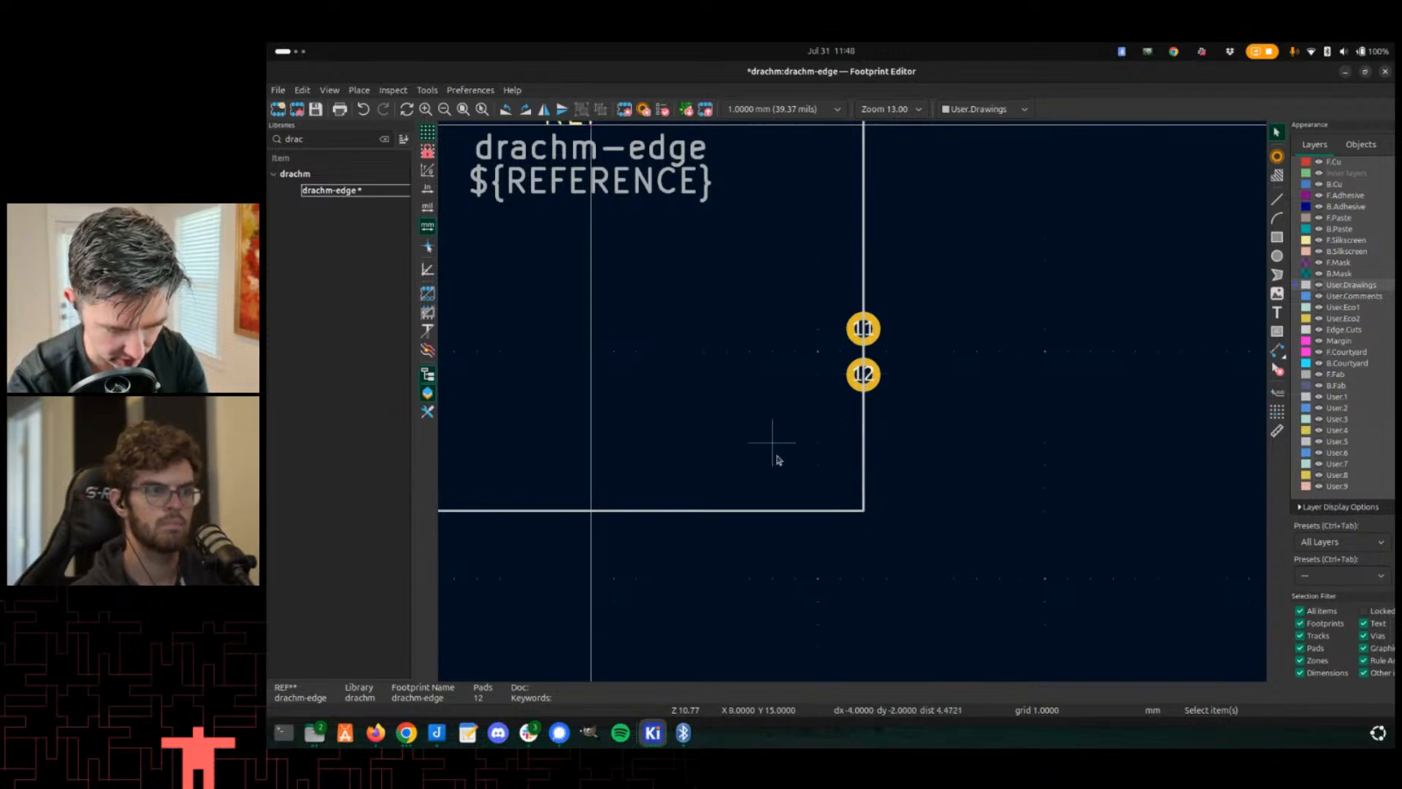
middle_drag(779, 460, 826, 437)
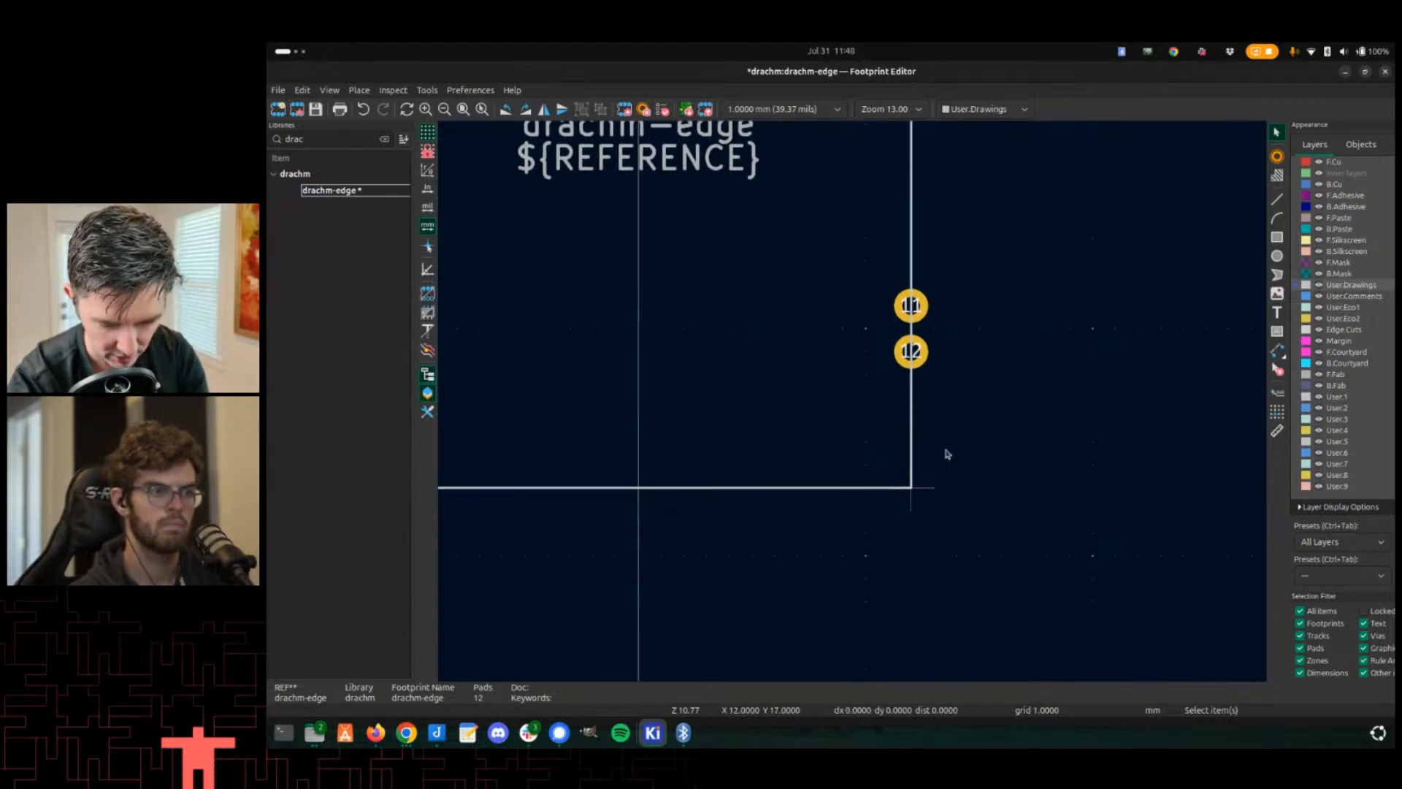
click(1277, 155)
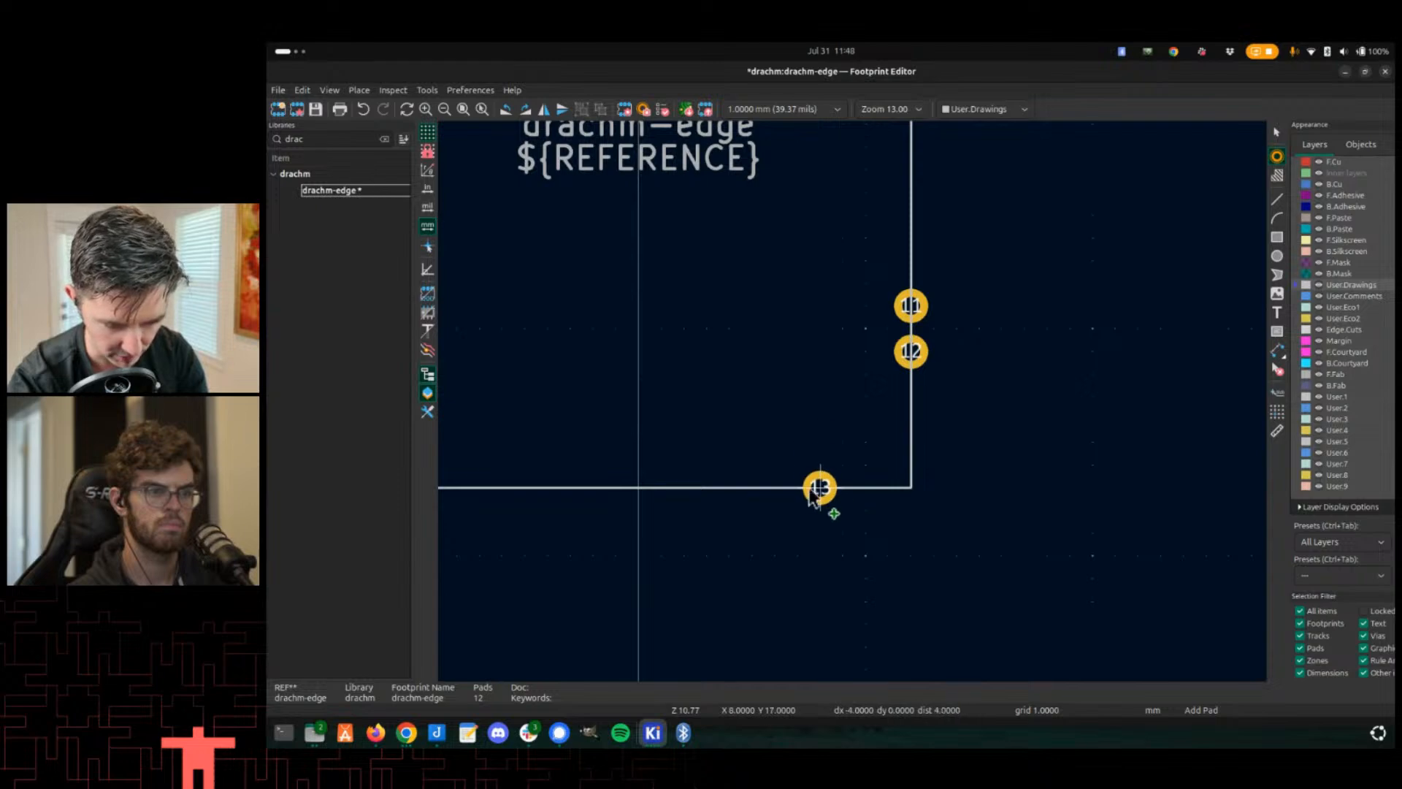
click(779, 493)
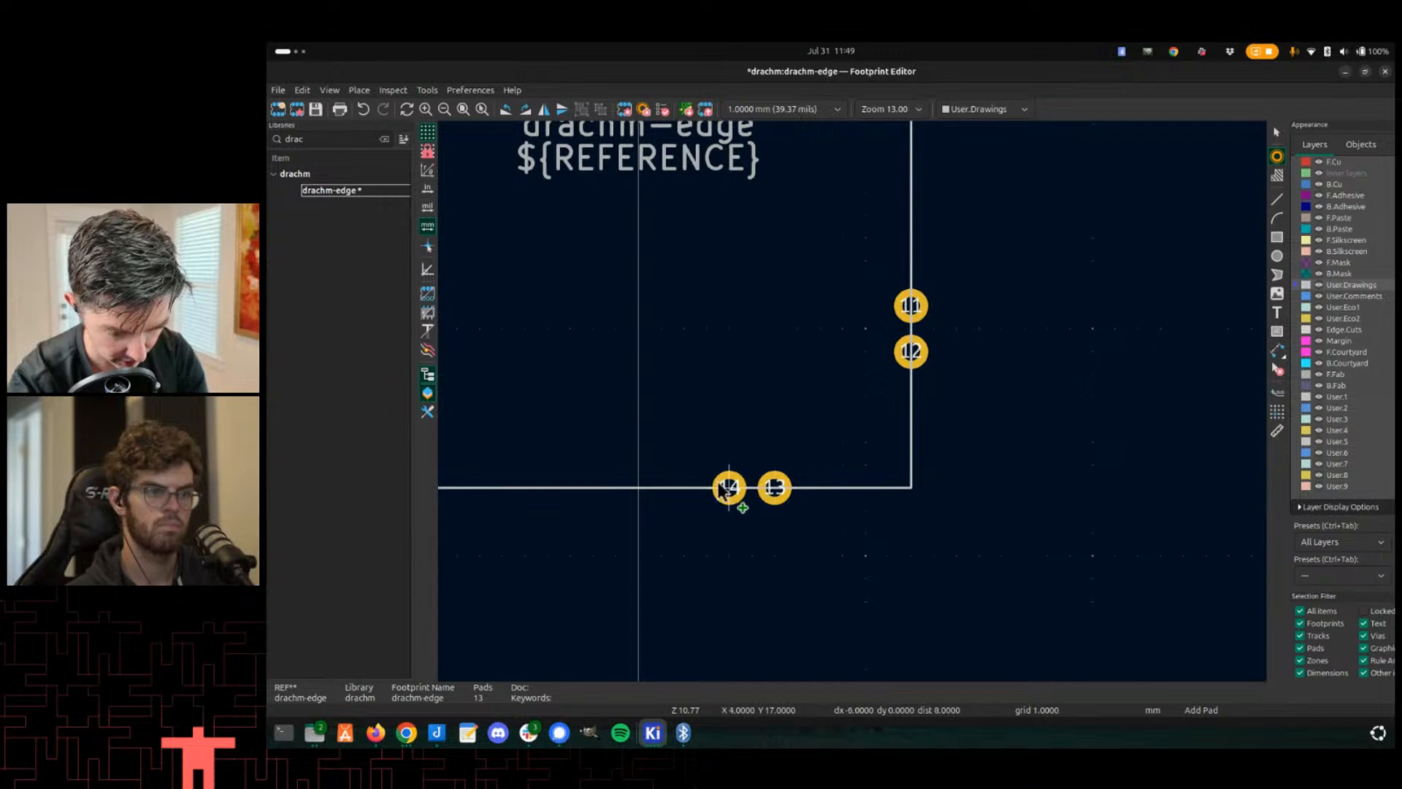
click(731, 484)
- Place pads 15 and 16 on the left part of the outline's bottom edge
middle_drag(900, 482, 932, 482)
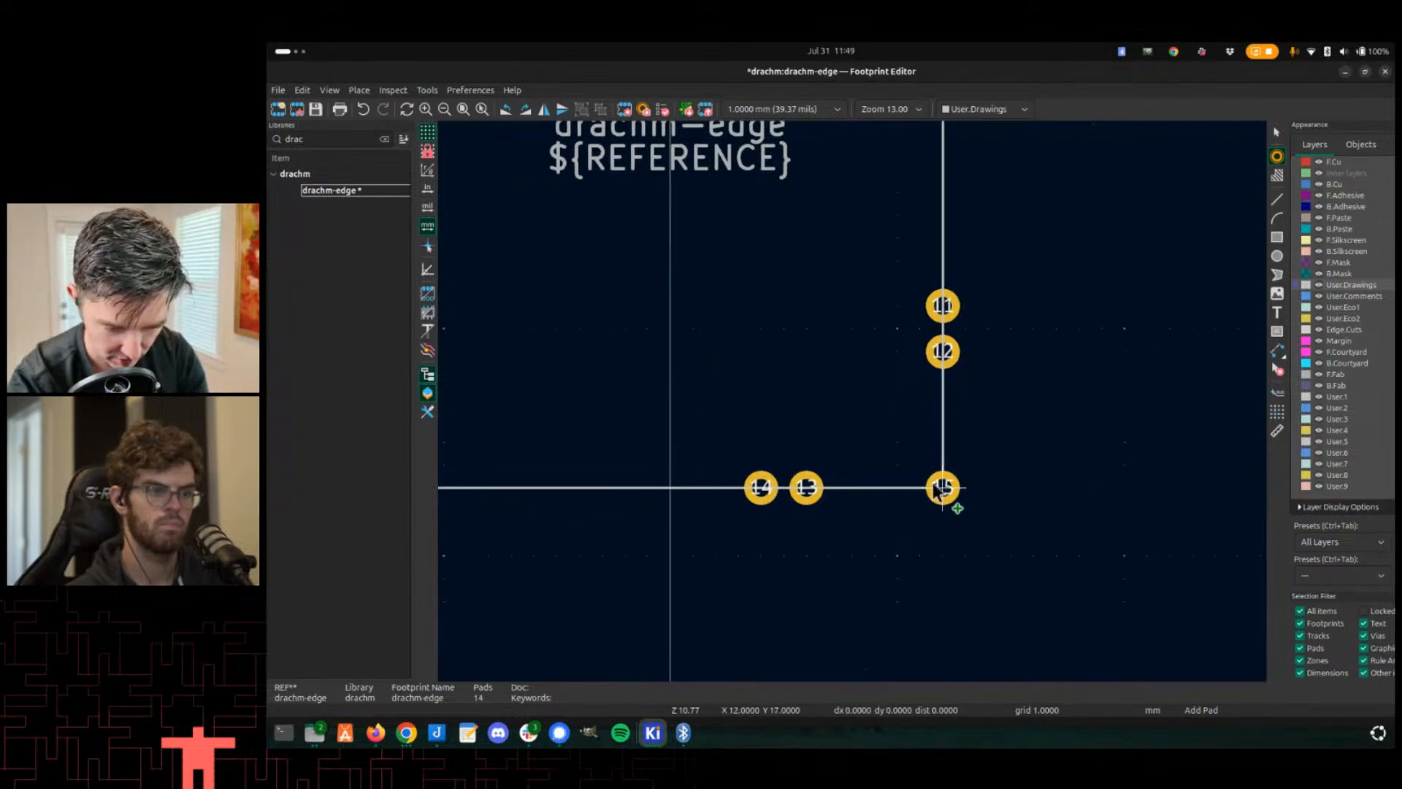
middle_drag(743, 517, 1054, 476)
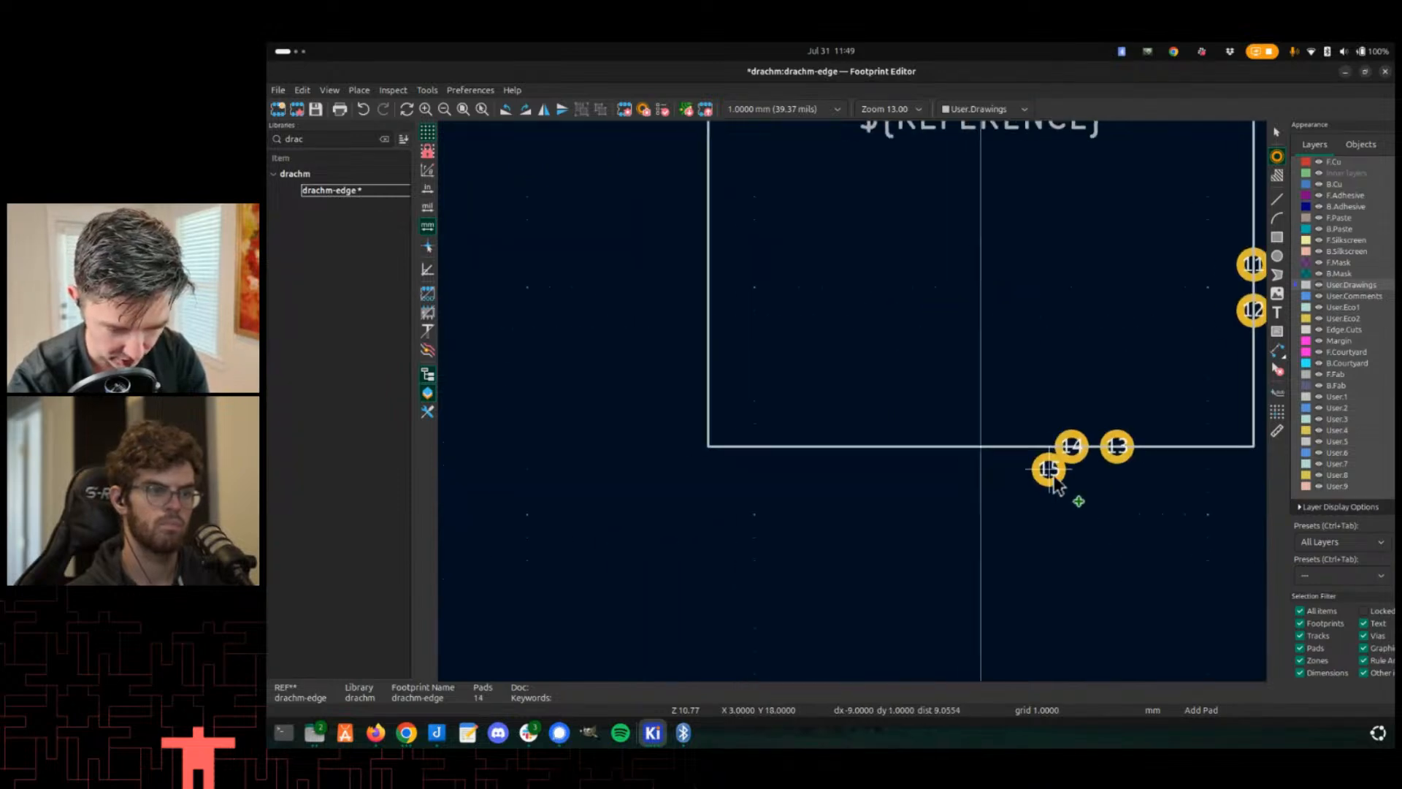
click(843, 447)
scroll(851, 461, up, 1)
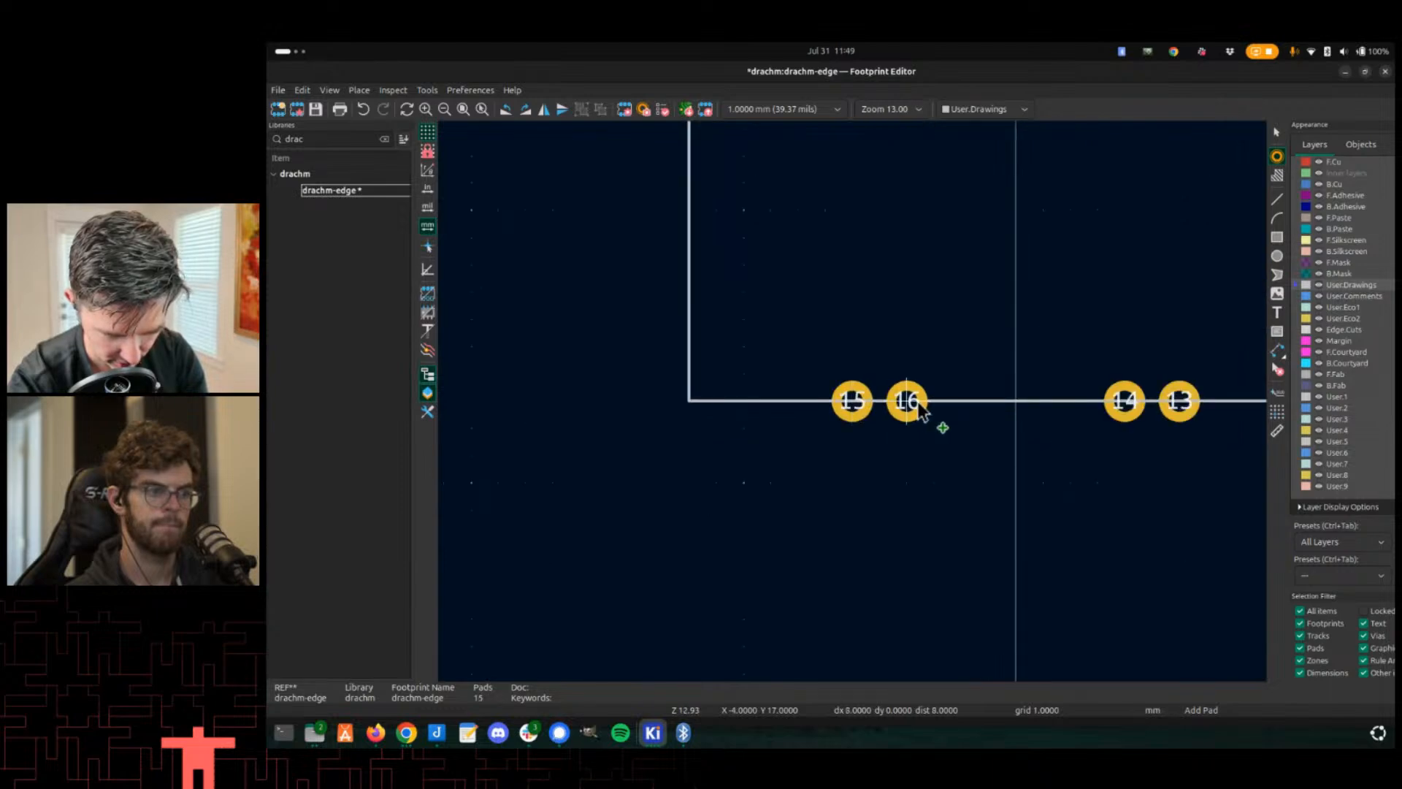
click(918, 406)
key(Escape)
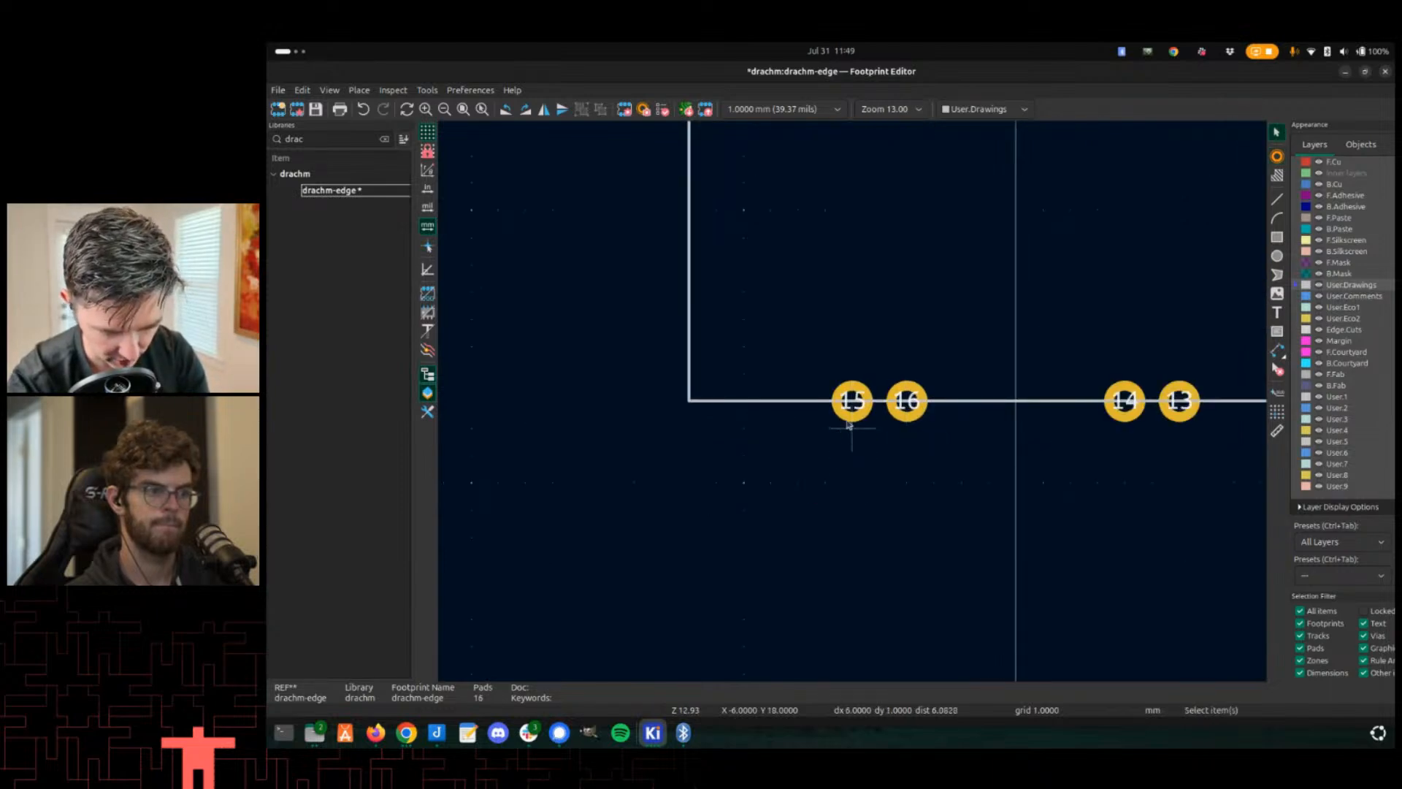
- Swap pads 15 and 16 so pad 16 sits to the left of pad 15
mouse_move(848, 406)
mouse_down()
mouse_move(934, 447)
mouse_move(858, 410)
mouse_up()
click(909, 413)
click(939, 468)
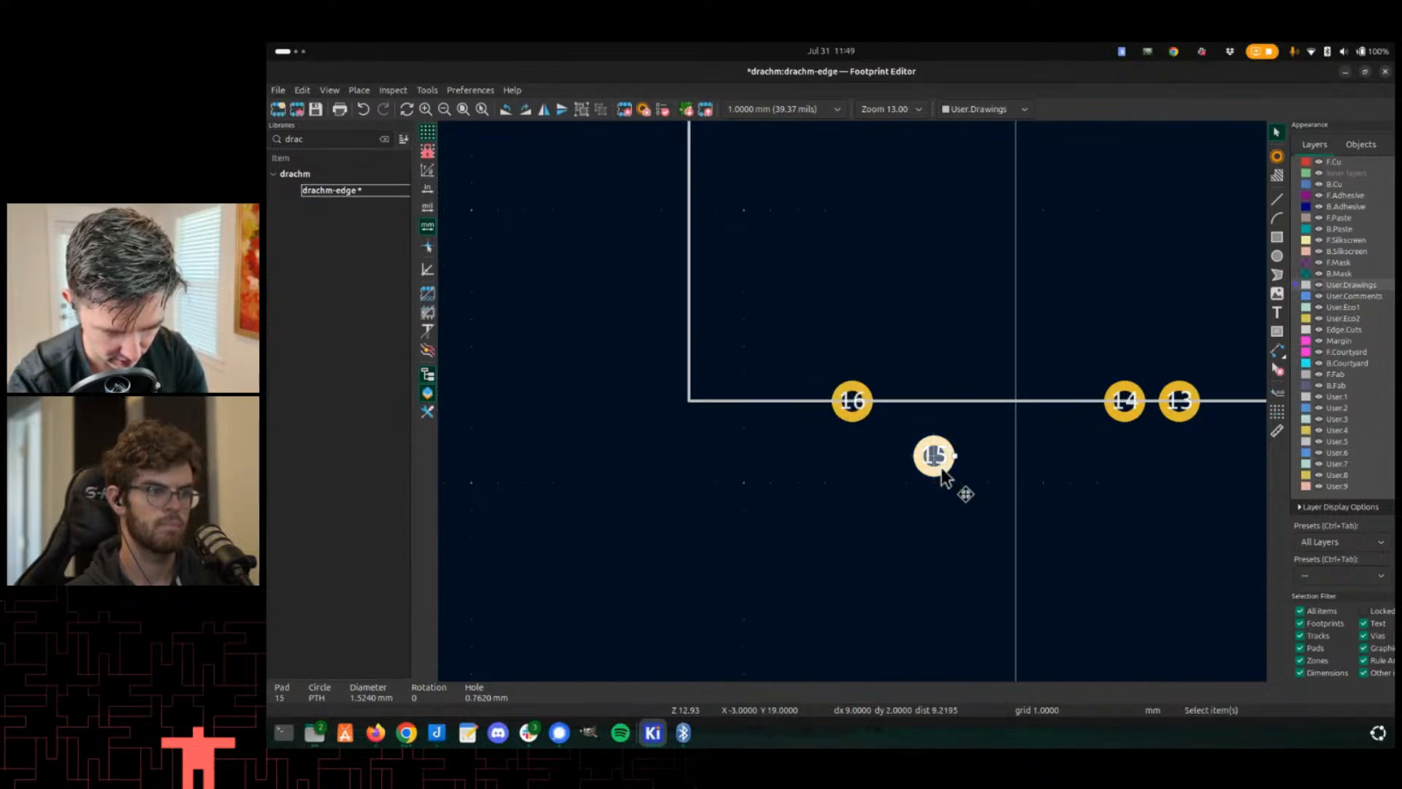
drag(930, 449, 909, 399)
middle_drag(802, 458, 833, 518)
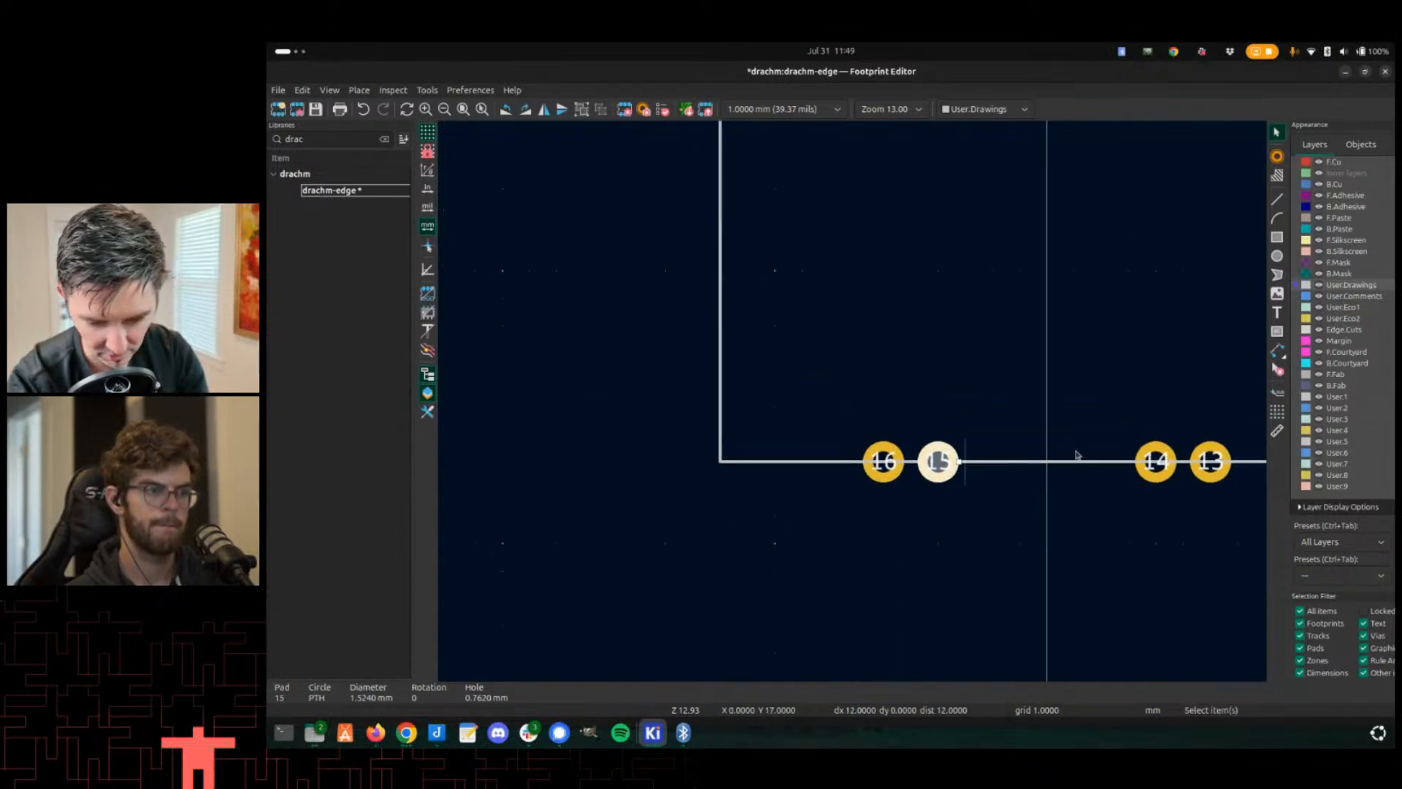
- Add pads 17 to 20 in pairs along the outline's left edge
click(1277, 156)
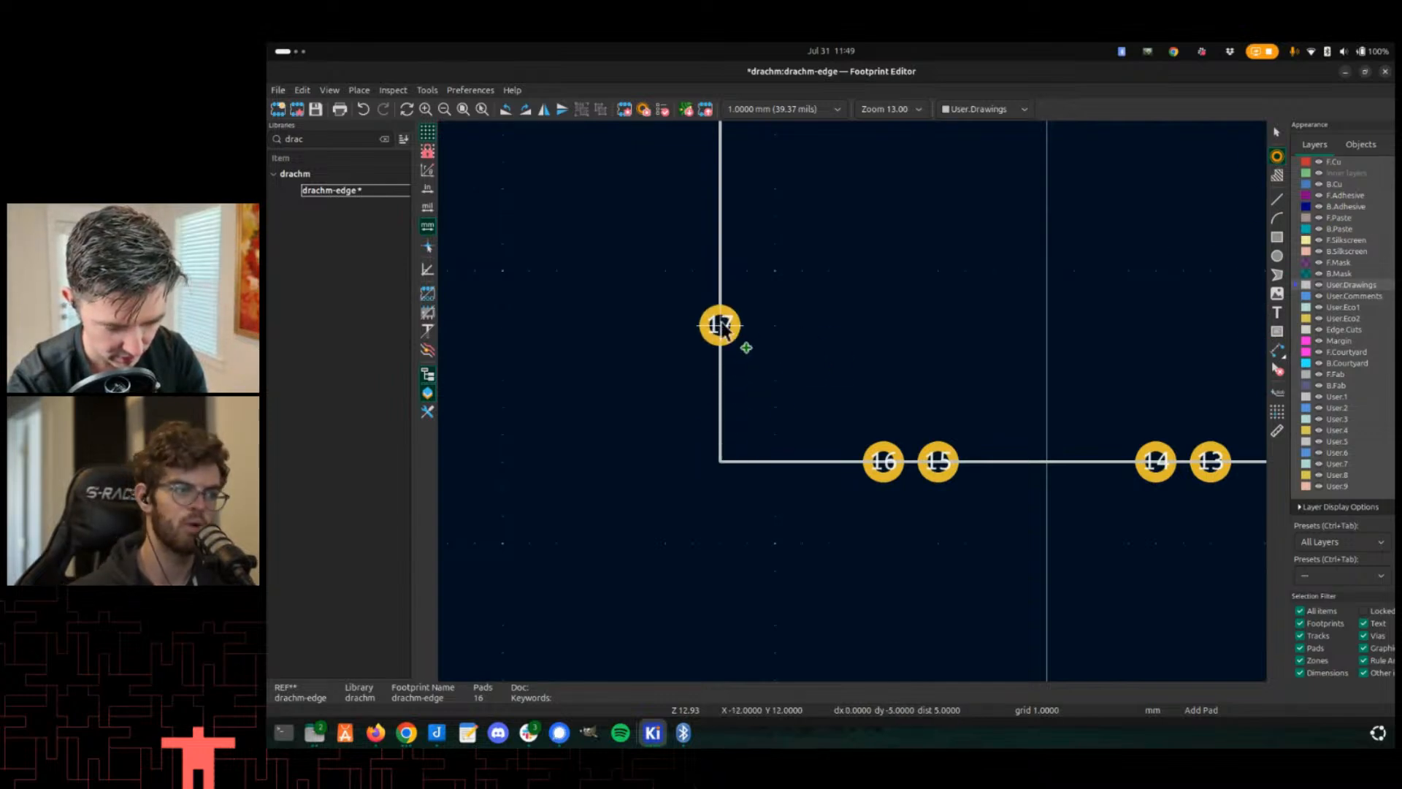
click(721, 296)
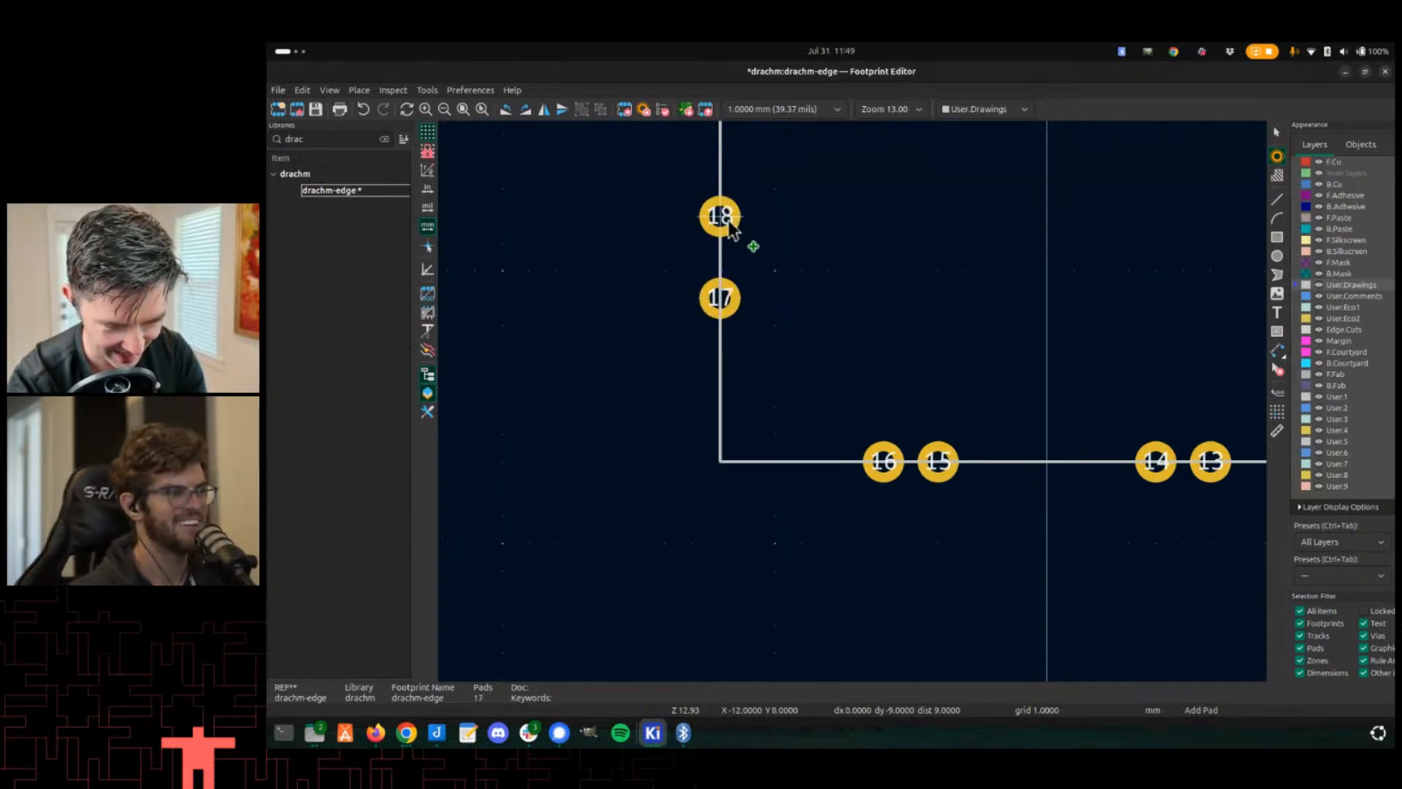
scroll(734, 256, down, 5)
scroll(859, 285, up, 5)
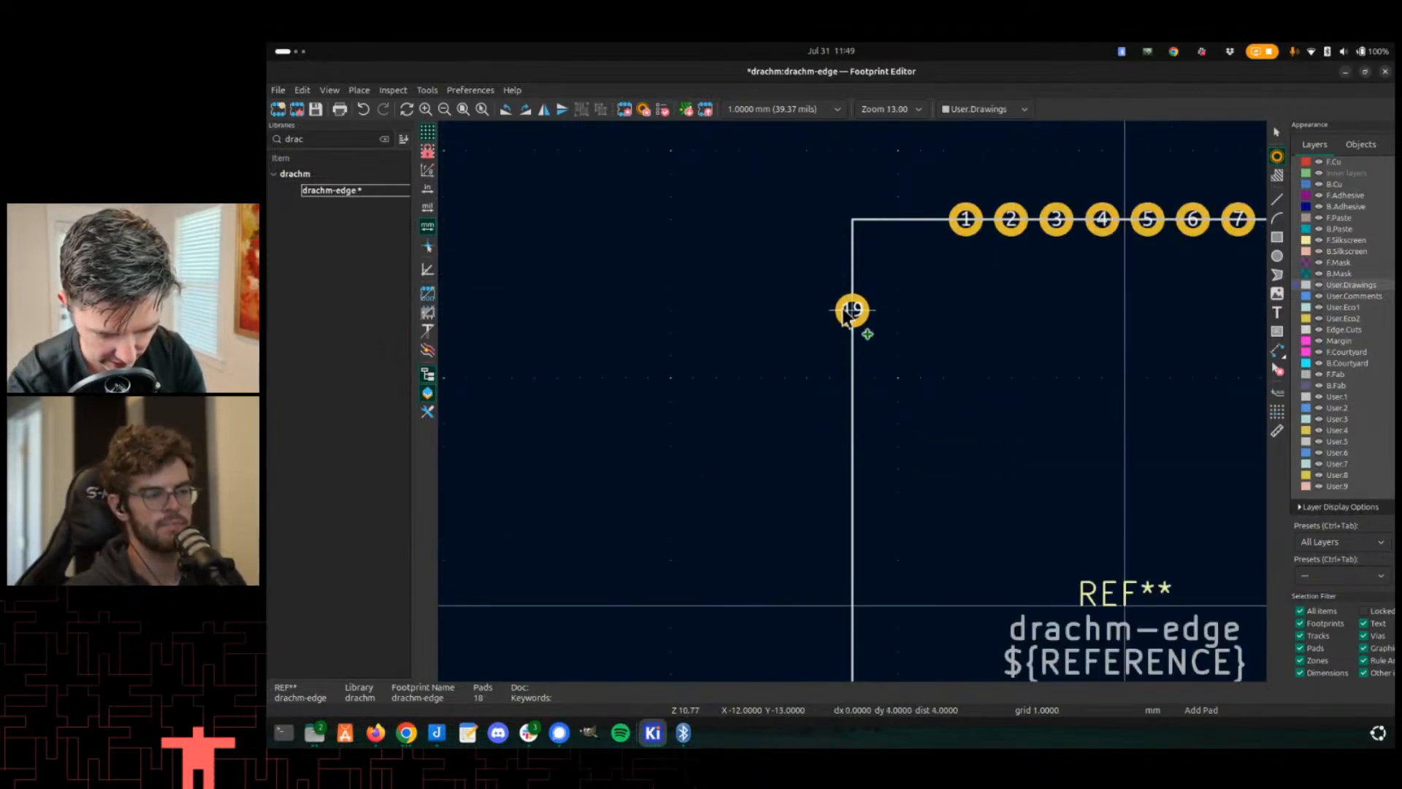
click(852, 400)
click(852, 356)
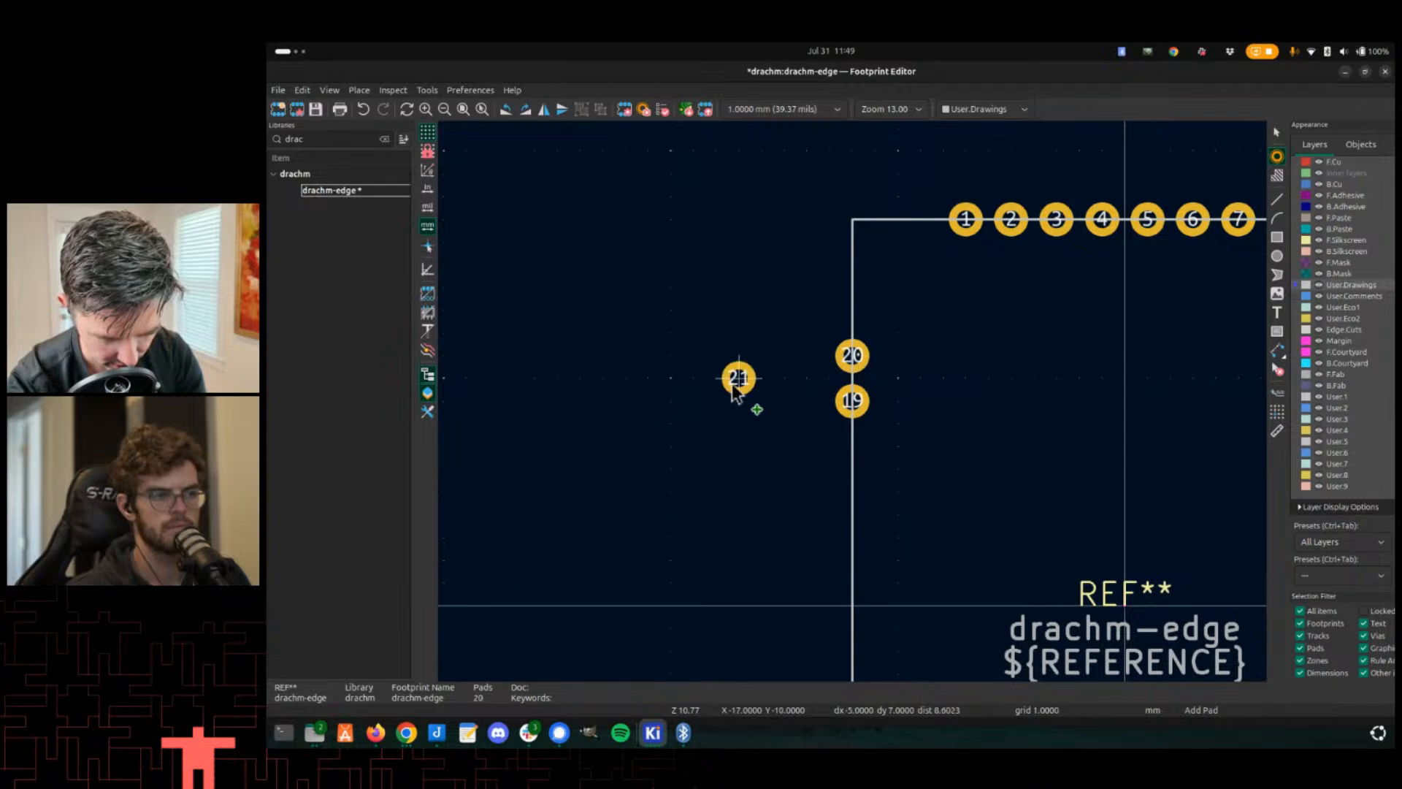
- Save the footprint and preview it in the 3D viewer
scroll(738, 378, down, 3)
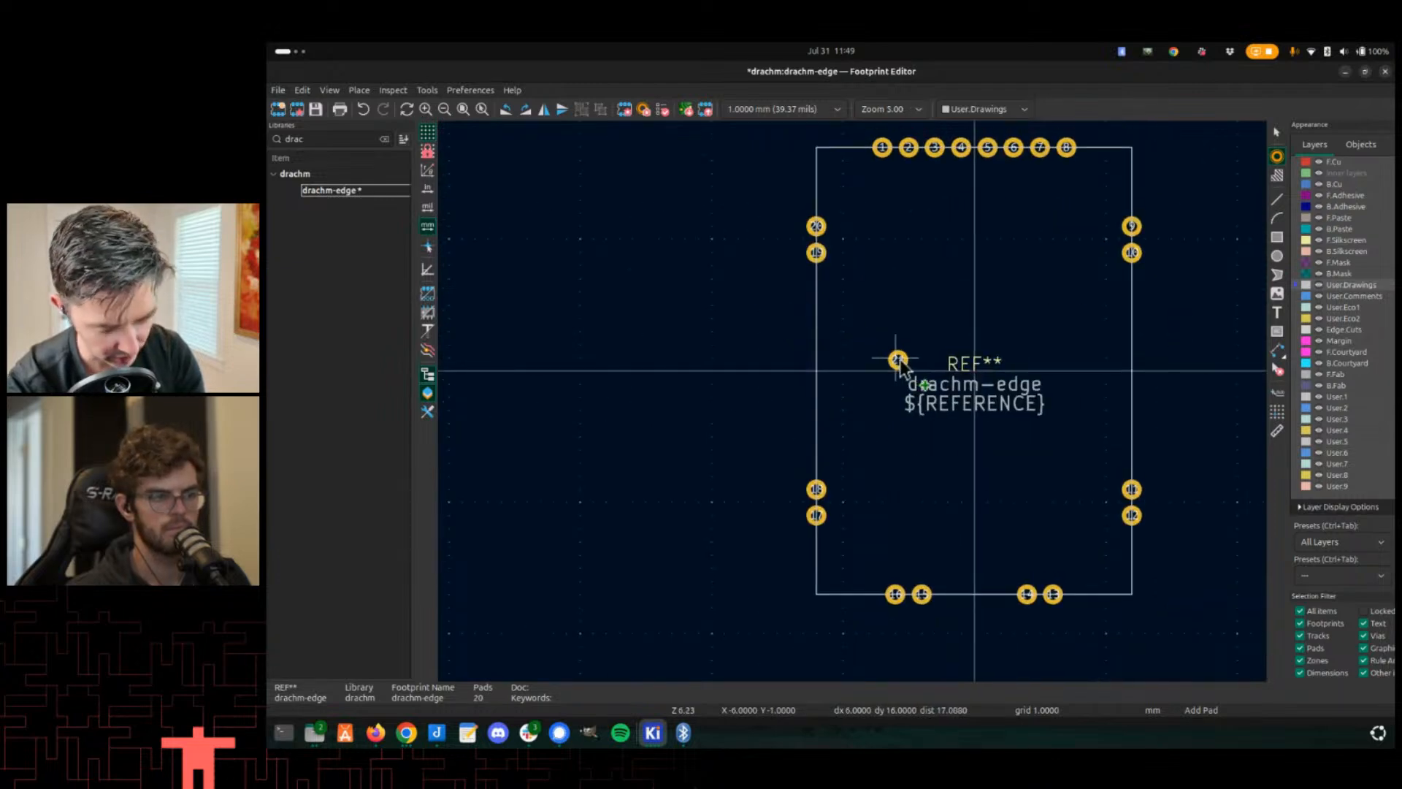
key(ctrl+s)
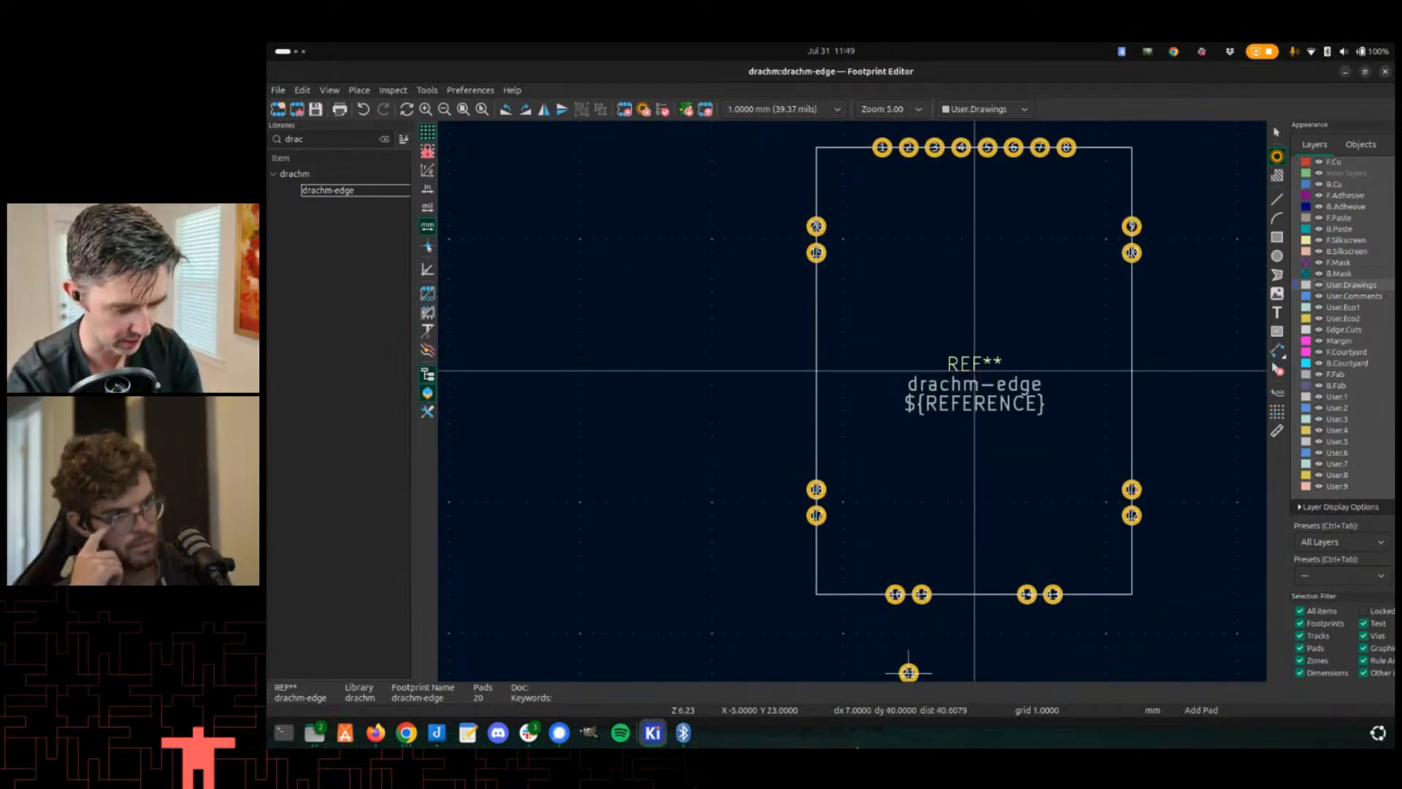
key(alt+3)
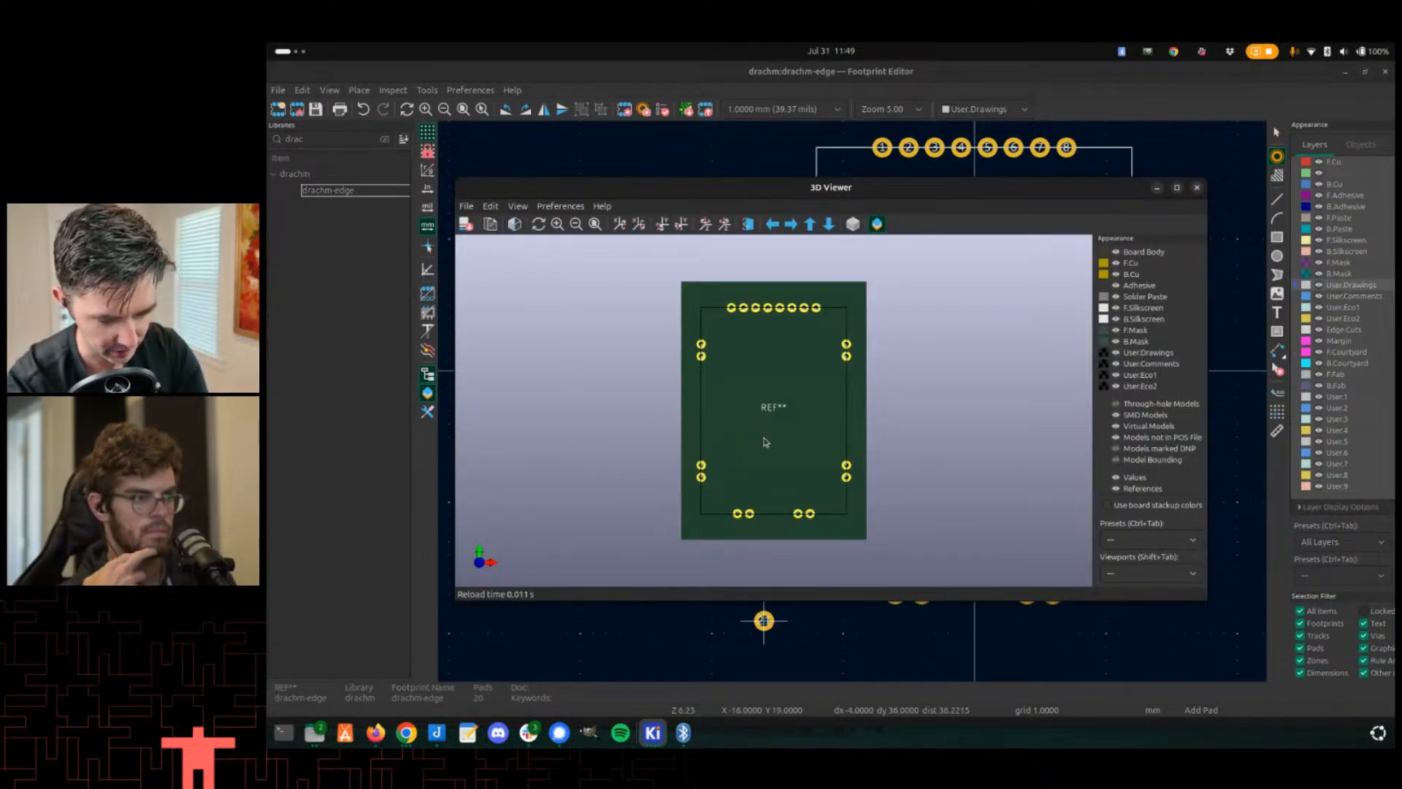
click(1197, 187)
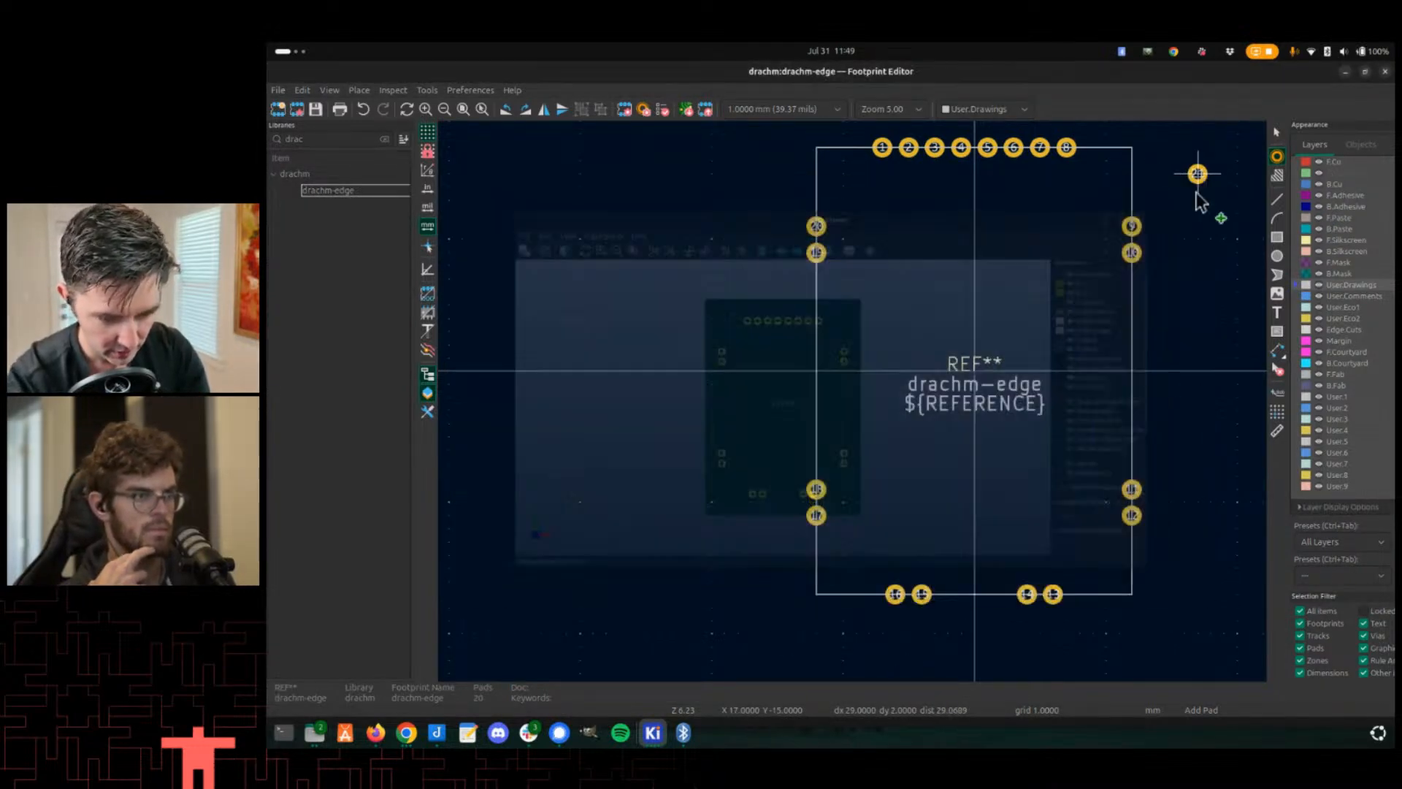
key(alt+Tab)
key(alt+Tab)
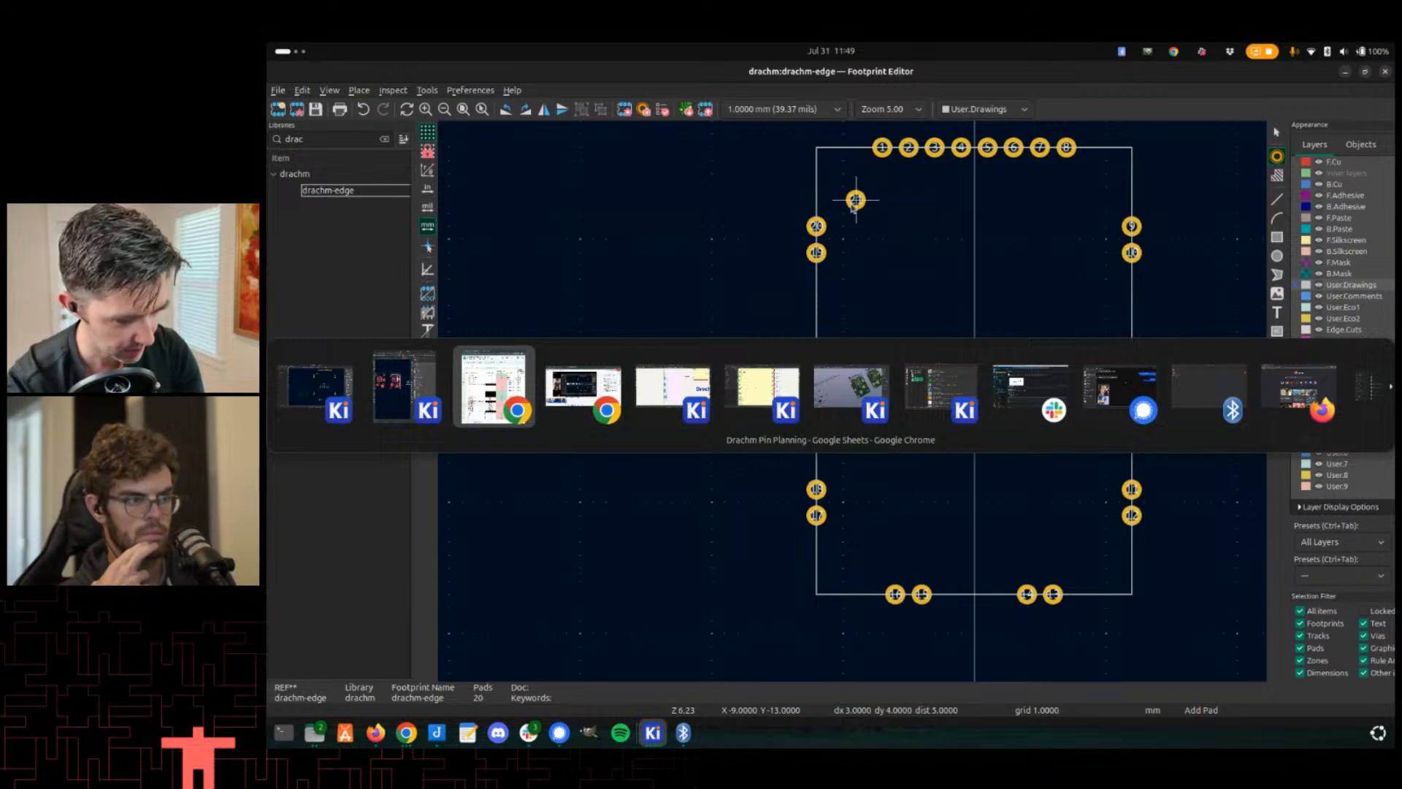
key(alt+shift+Tab)
key(alt+Tab)
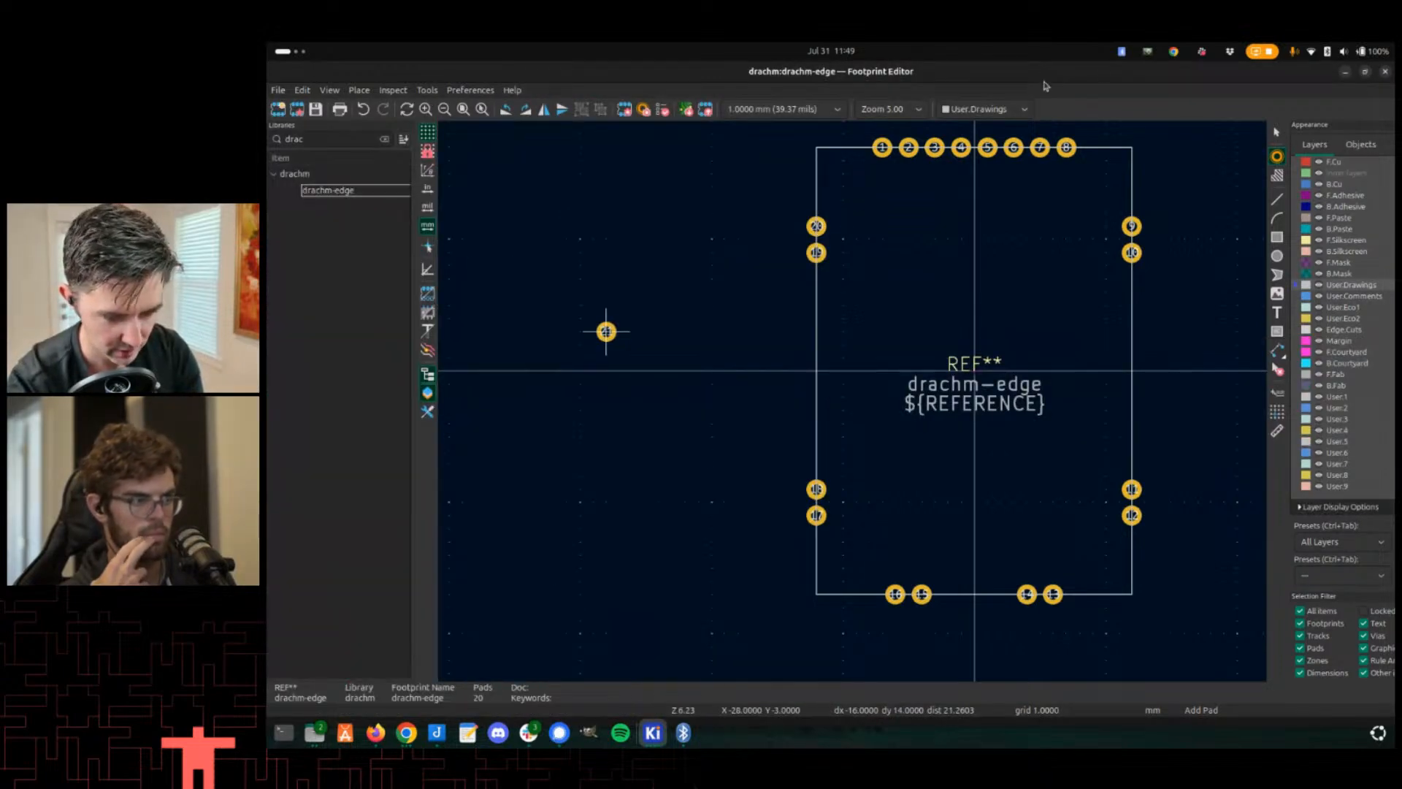
- Arrange the Footprint Editor beside the PCB Editor and update the placed drachm-edge footprint U25 from the library
double_click(1103, 73)
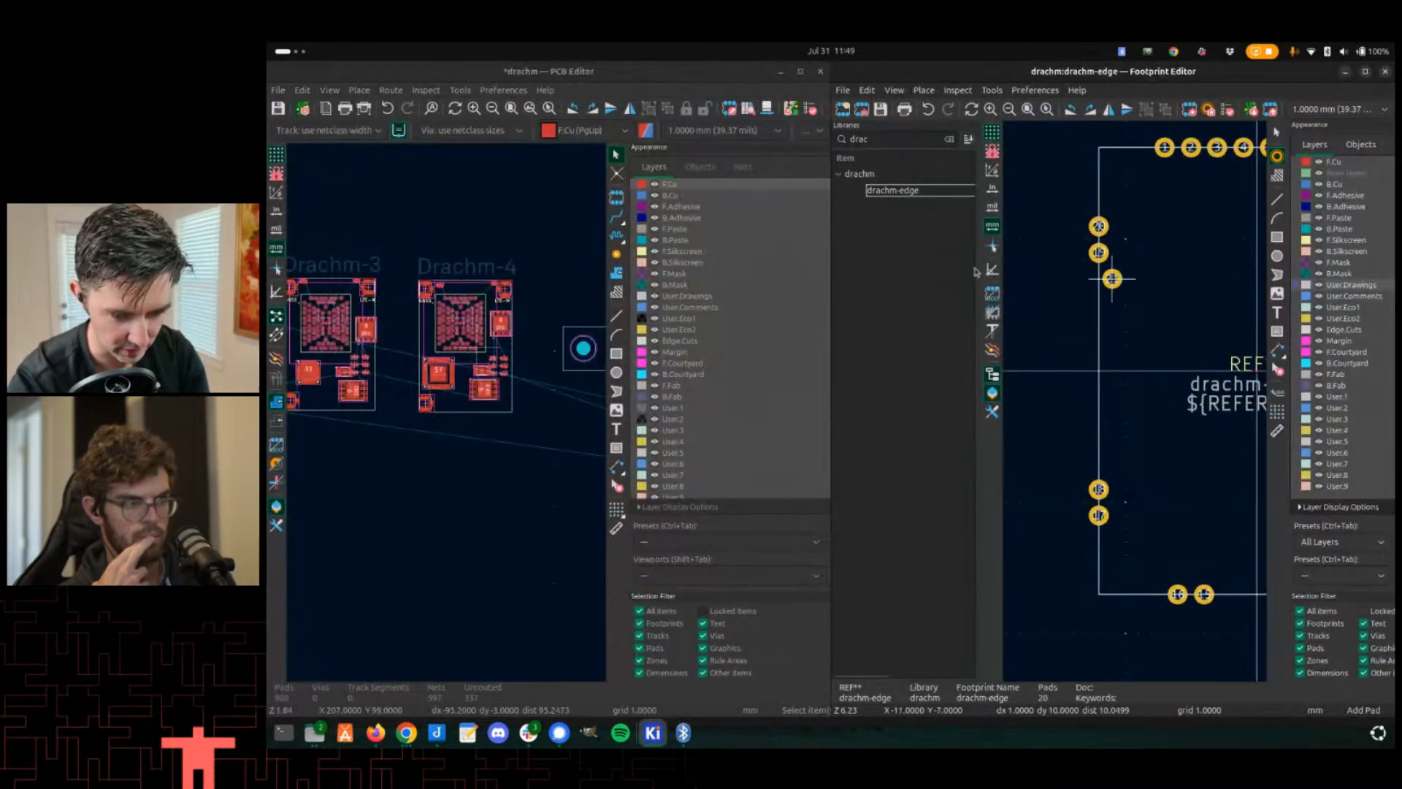
scroll(1064, 354, down, 5)
middle_drag(1166, 448, 1061, 285)
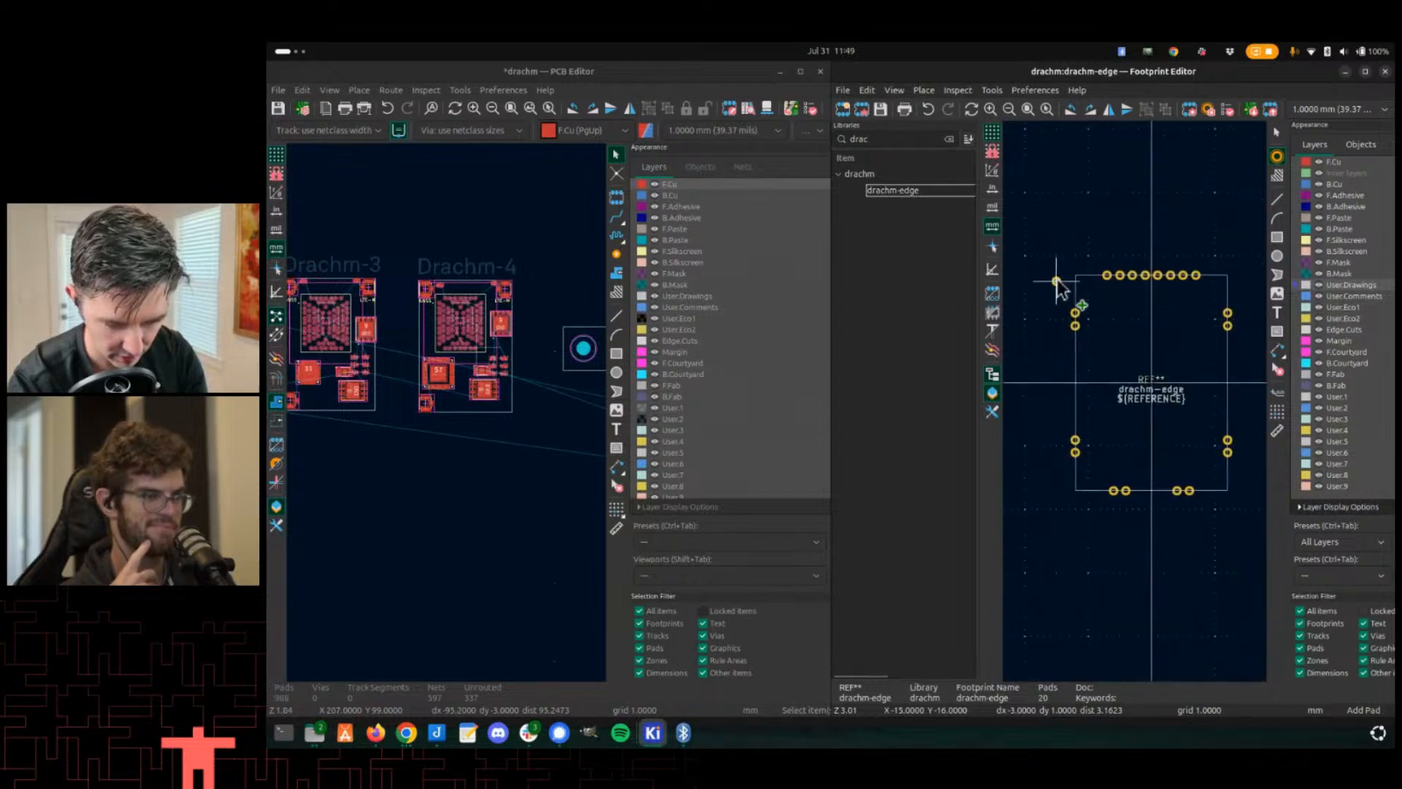
scroll(475, 372, down, 4)
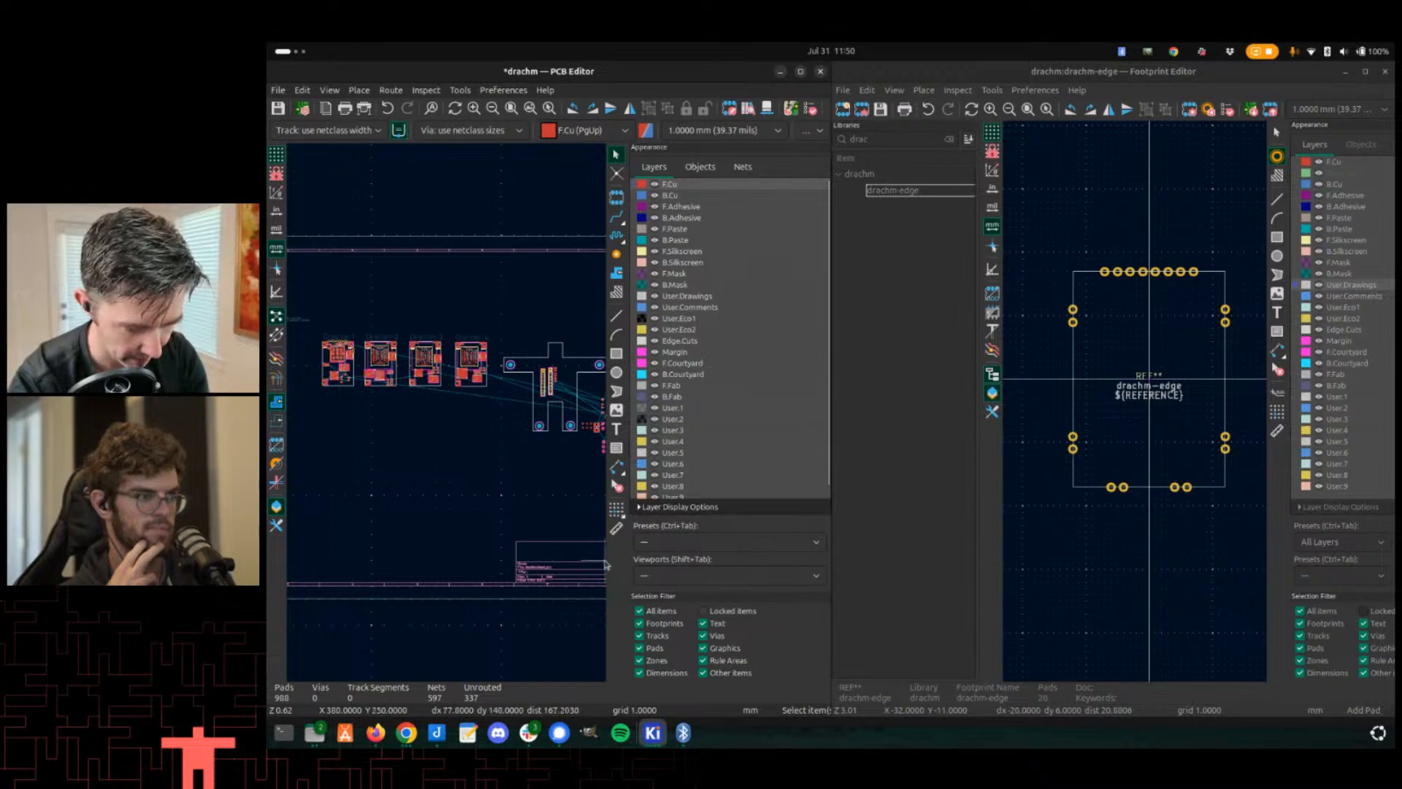
click(276, 508)
scroll(585, 431, up, 1)
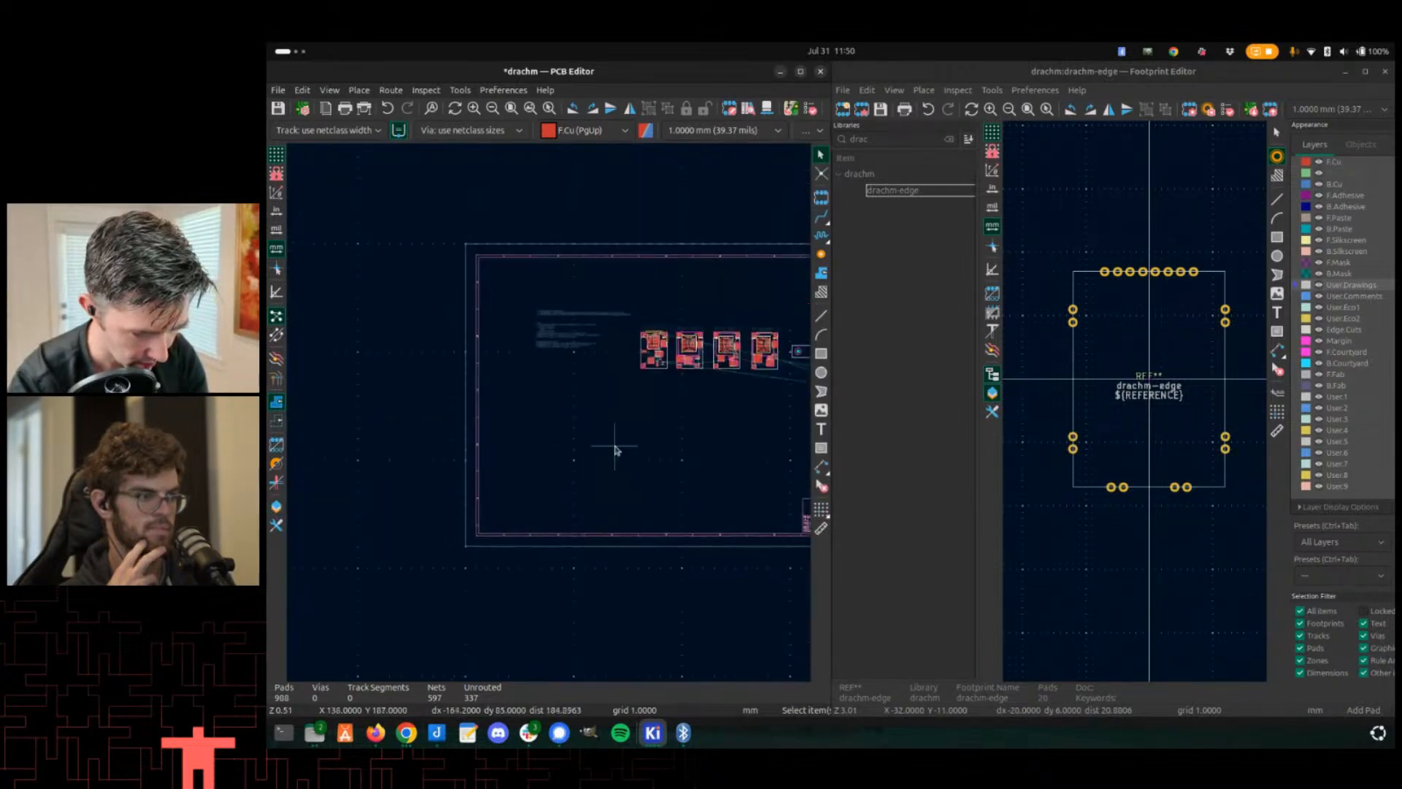
scroll(547, 343, up, 8)
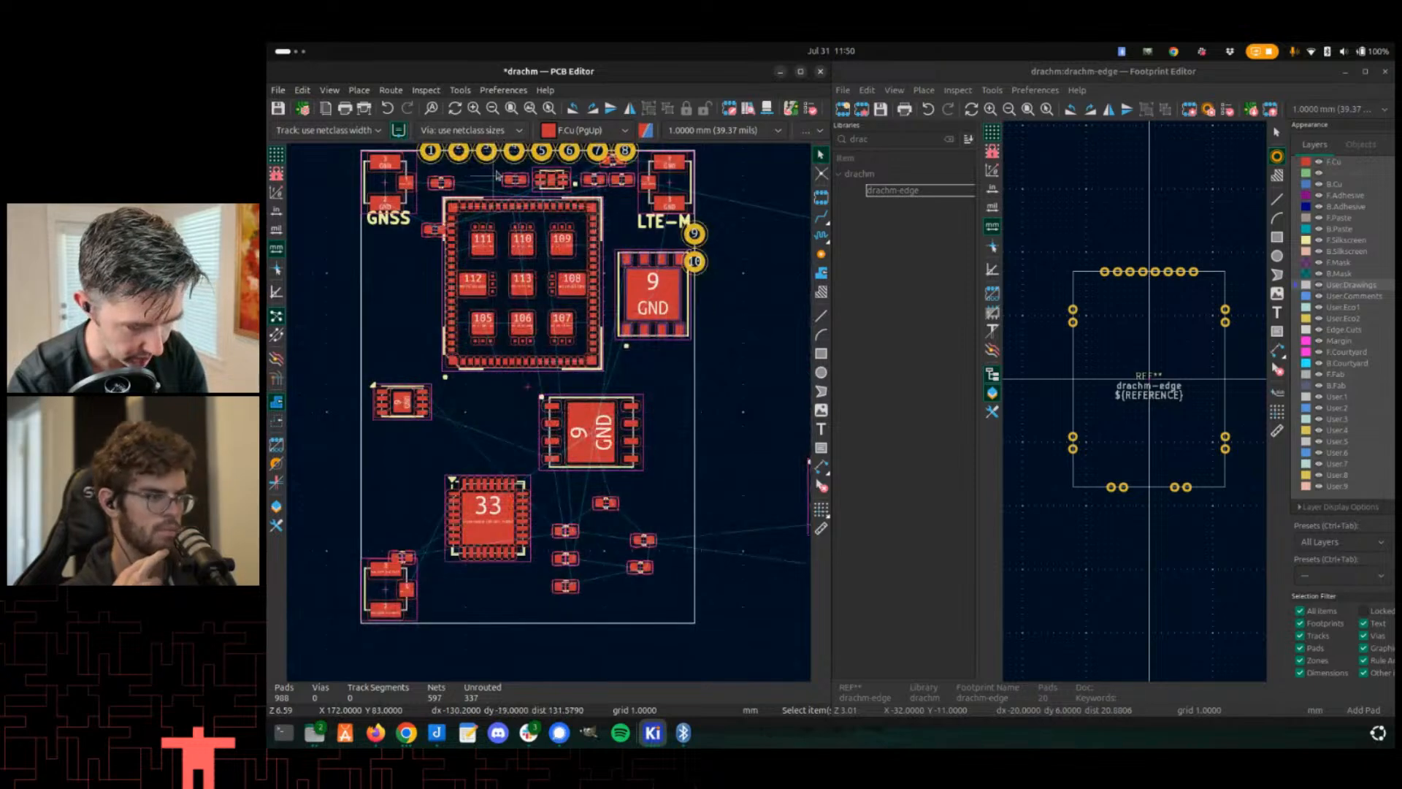
click(496, 179)
key(e)
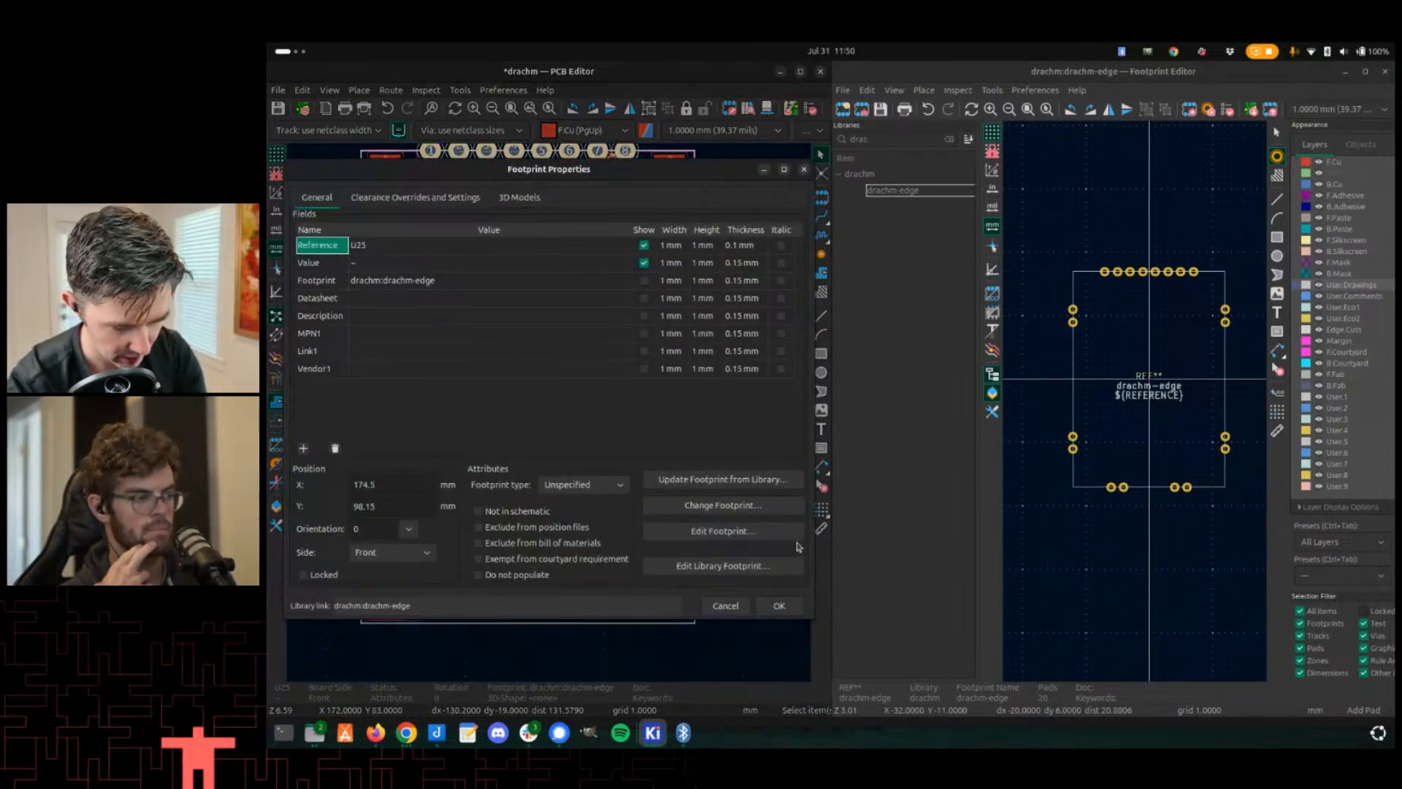
click(760, 482)
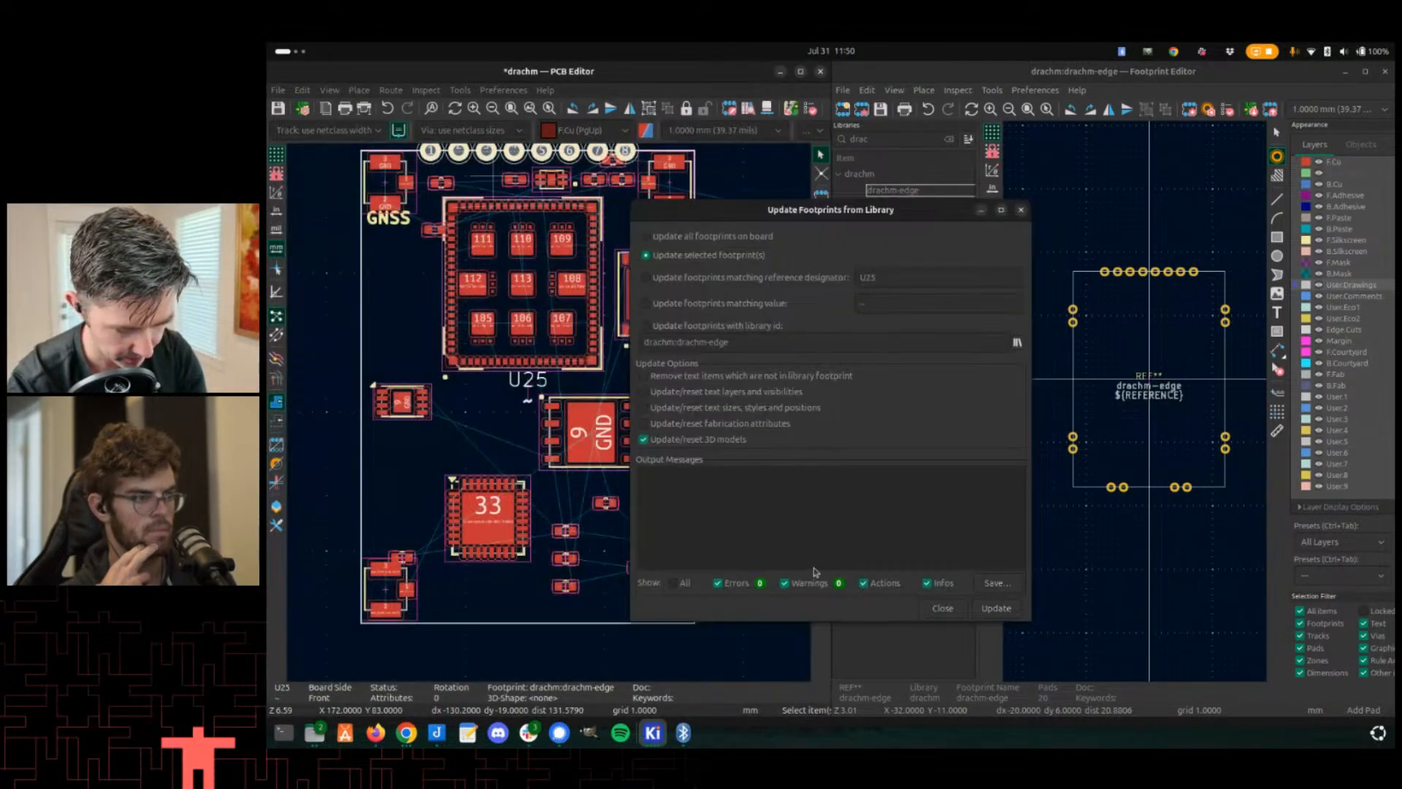
click(996, 608)
click(943, 607)
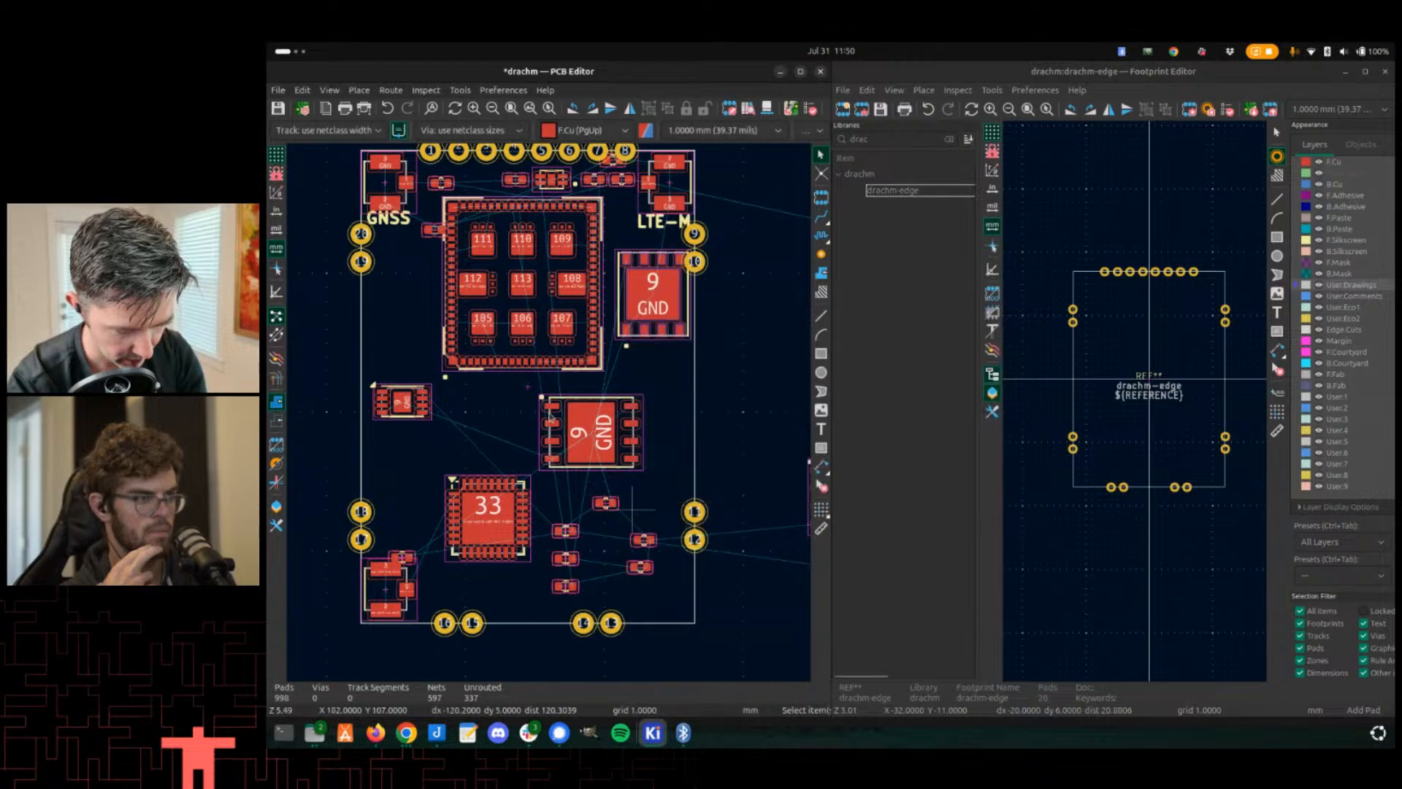
- Inspect the updated edge pads at the Drachm-1 board's lower-left corner near the u.FL connector
scroll(550, 422, down, 2)
scroll(551, 422, up, 2)
scroll(550, 423, up, 2)
middle_drag(451, 452, 507, 441)
scroll(449, 482, down, 8)
scroll(547, 416, up, 10)
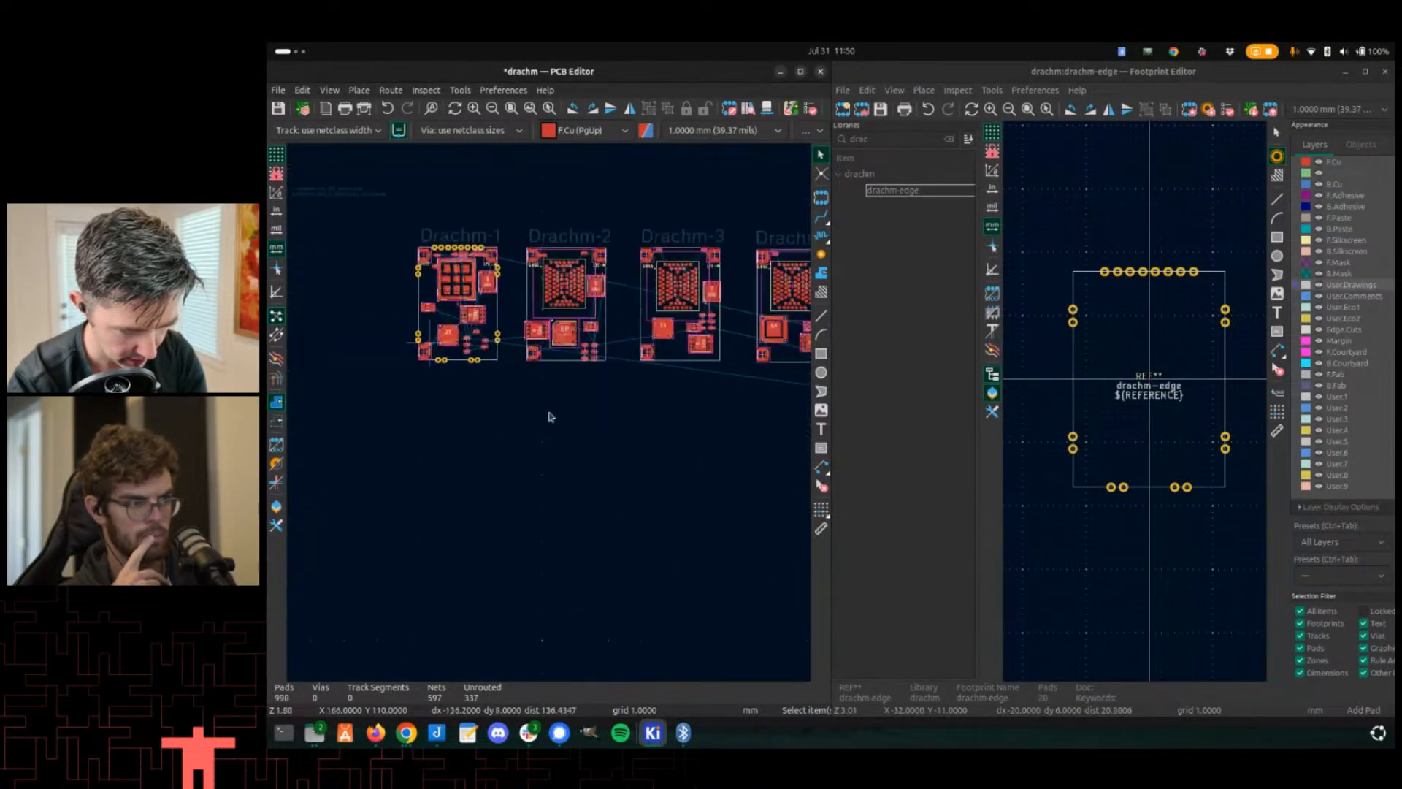
scroll(552, 418, up, 2)
scroll(553, 418, down, 3)
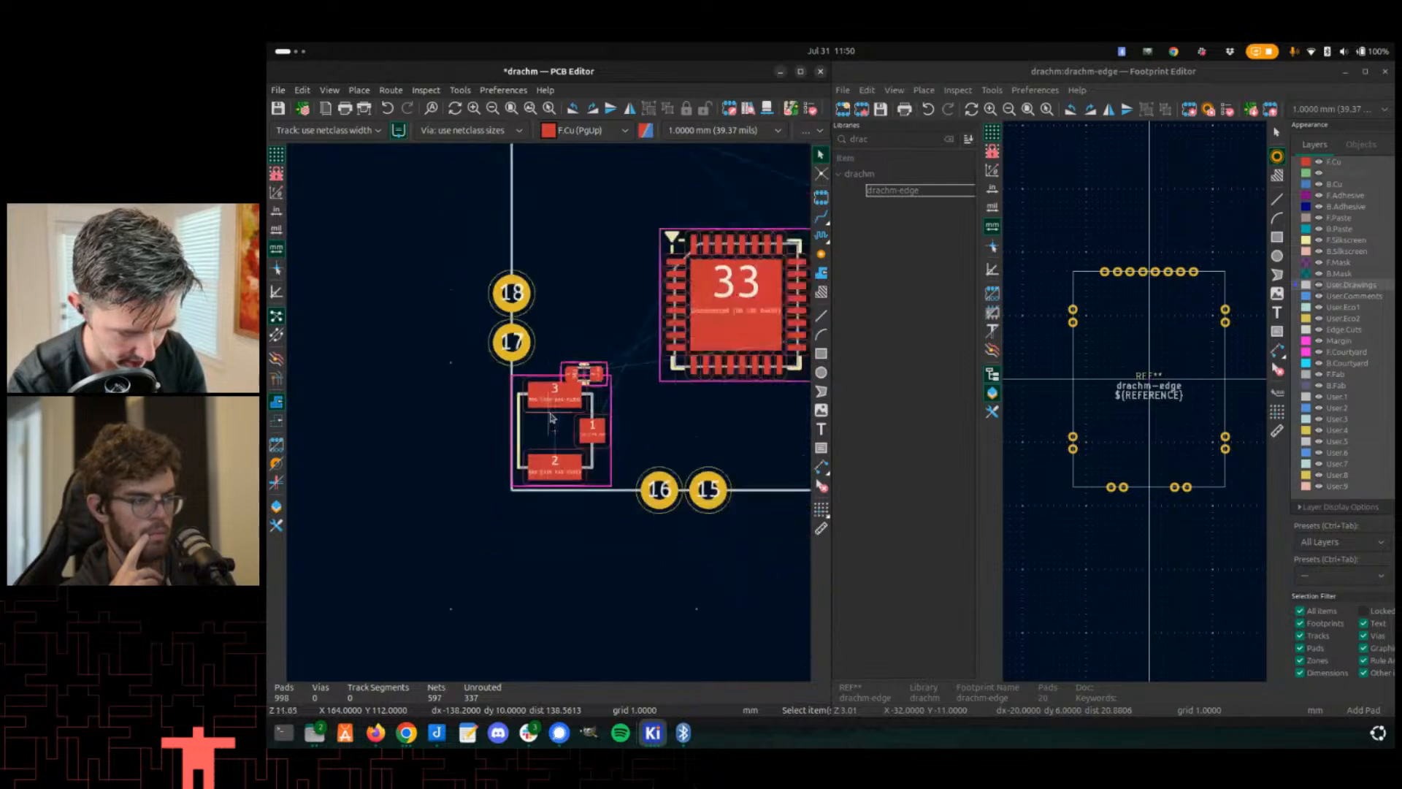
scroll(551, 418, up, 3)
scroll(551, 417, down, 2)
double_click(580, 442)
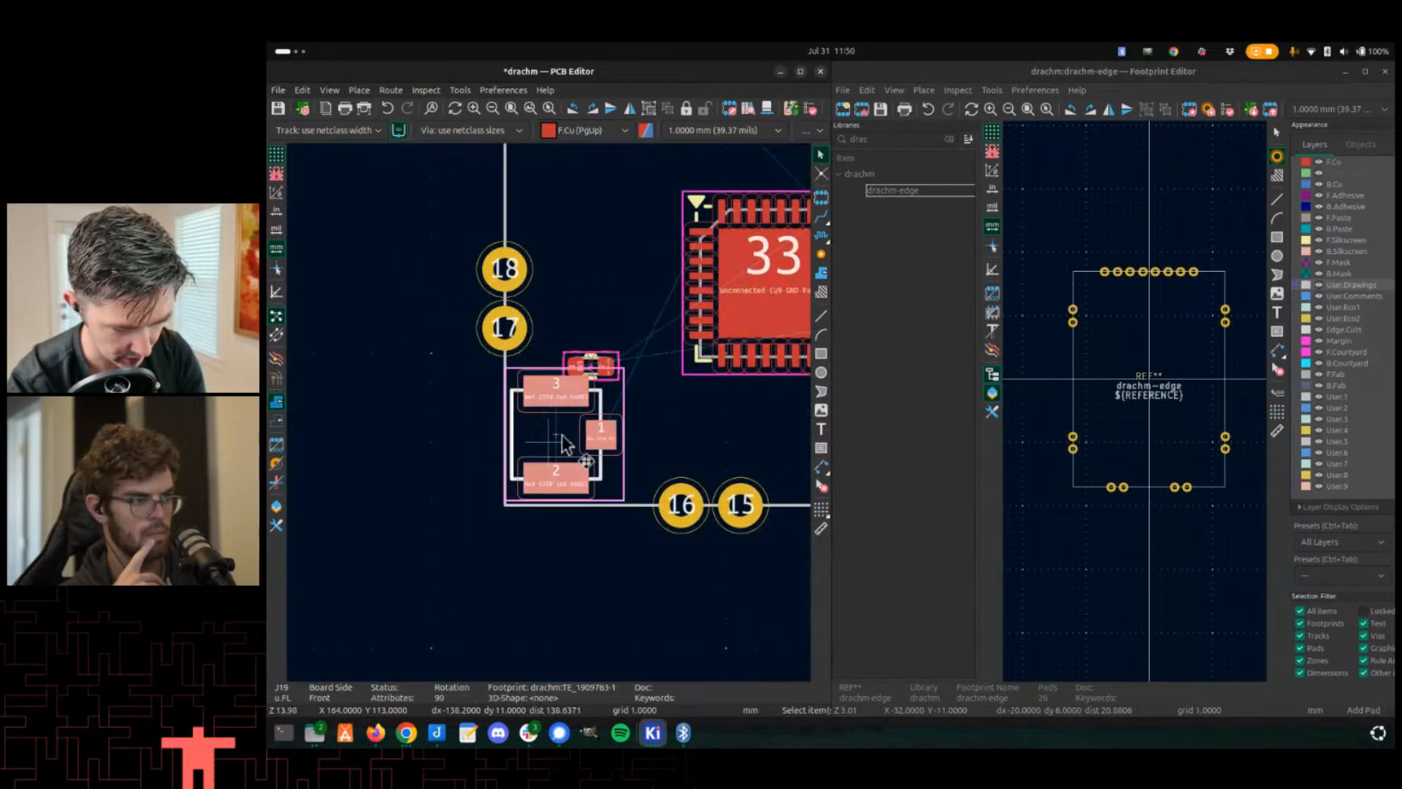
key(Escape)
- Examine the top-edge and left-edge pads around the GNSS area of the Drachm-1 board
scroll(531, 530, down, 5)
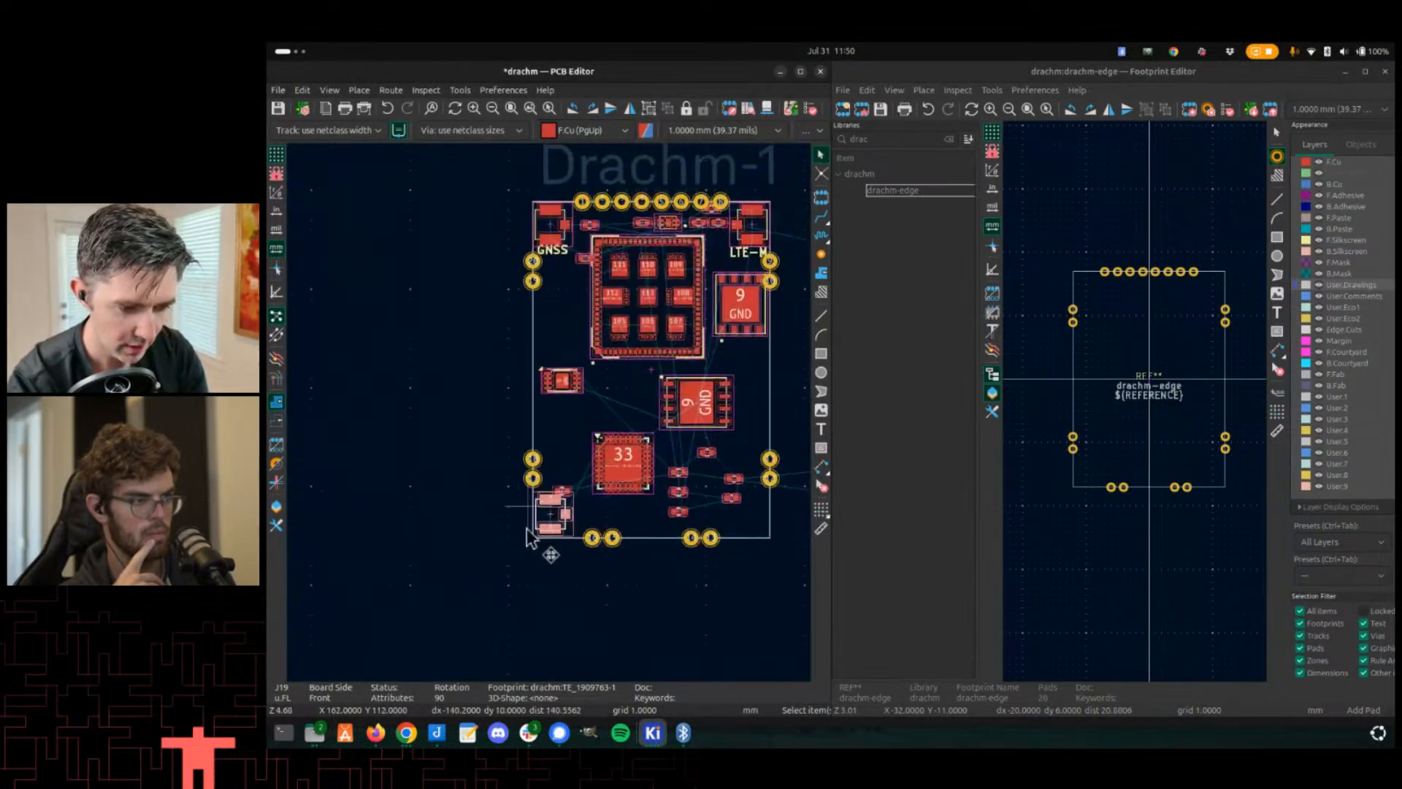
scroll(570, 292, up, 4)
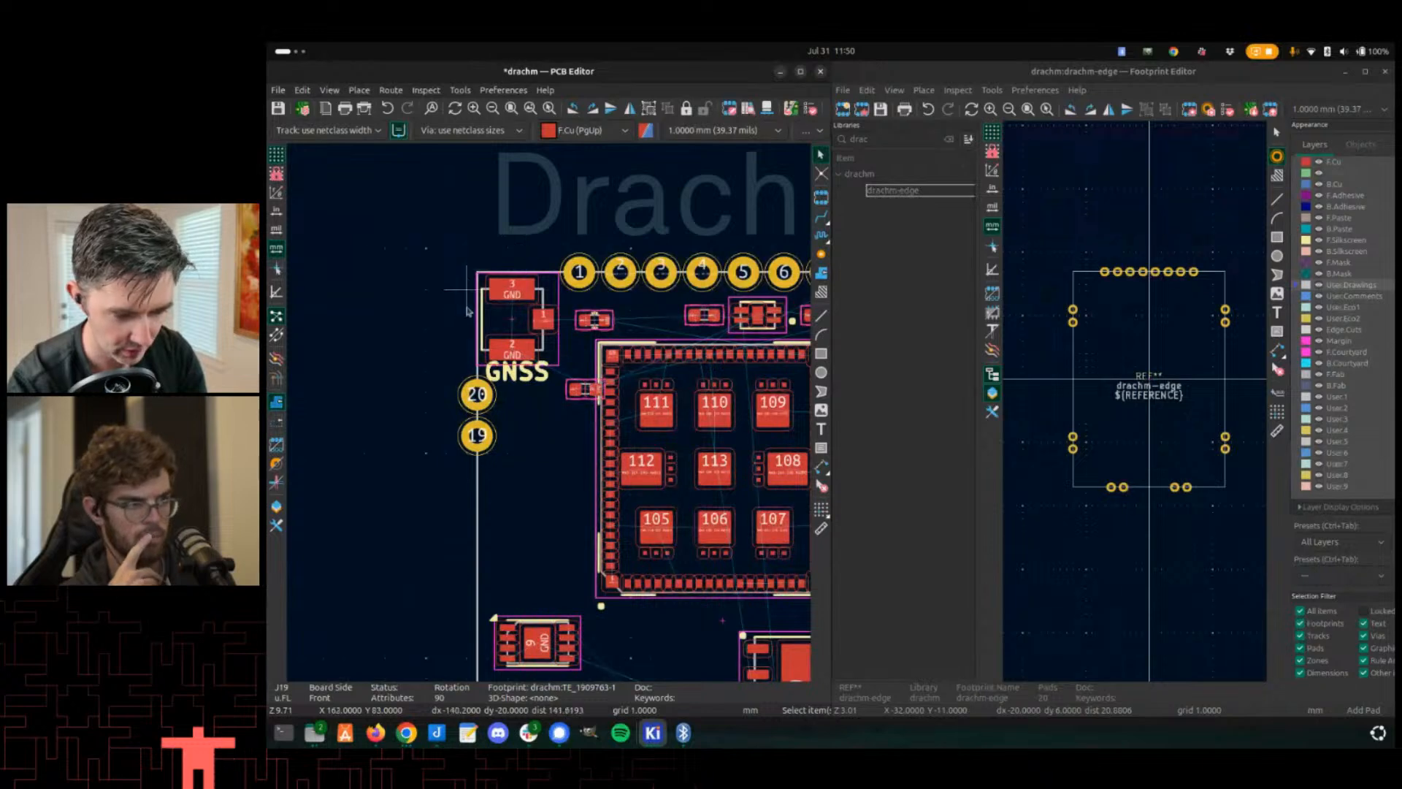
scroll(482, 263, up, 2)
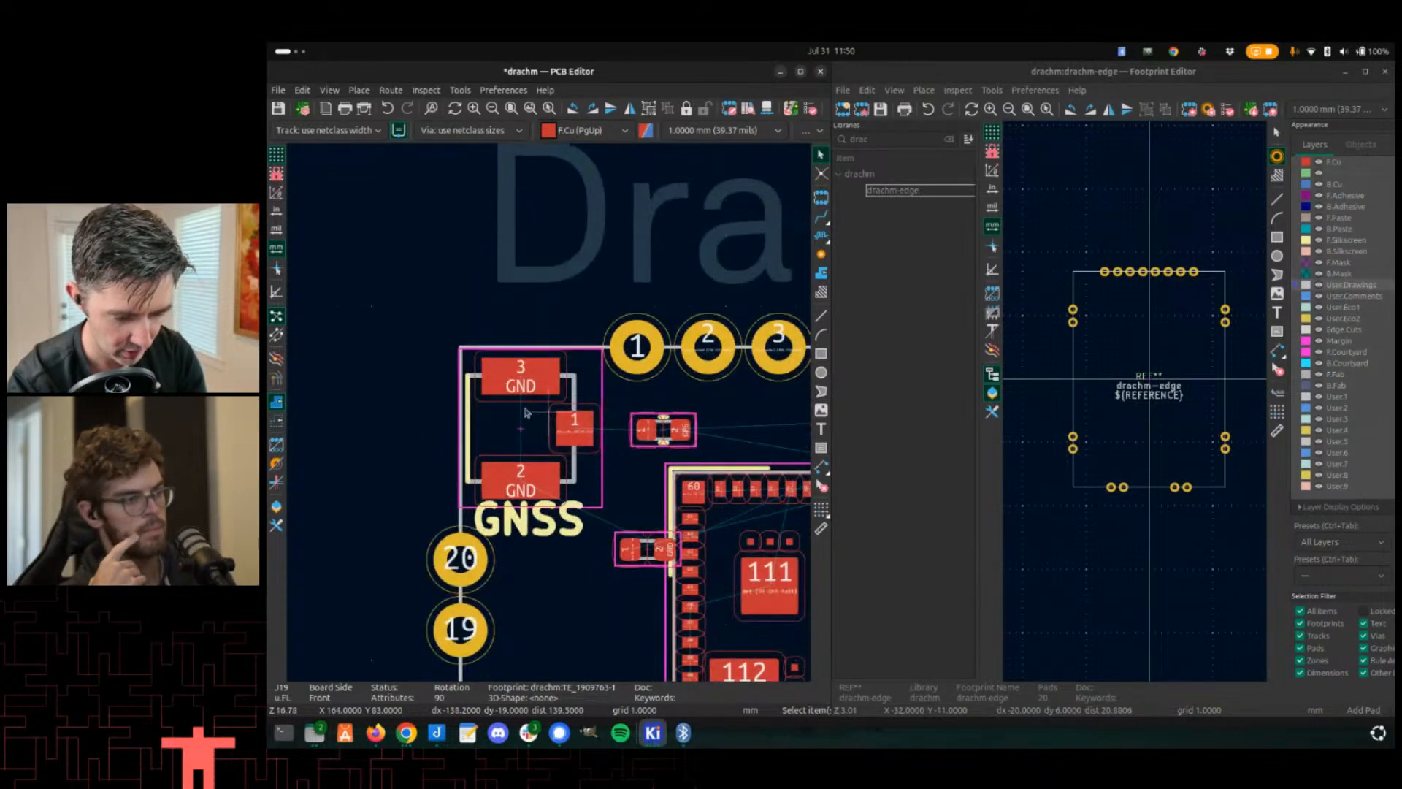
scroll(573, 438, down, 3)
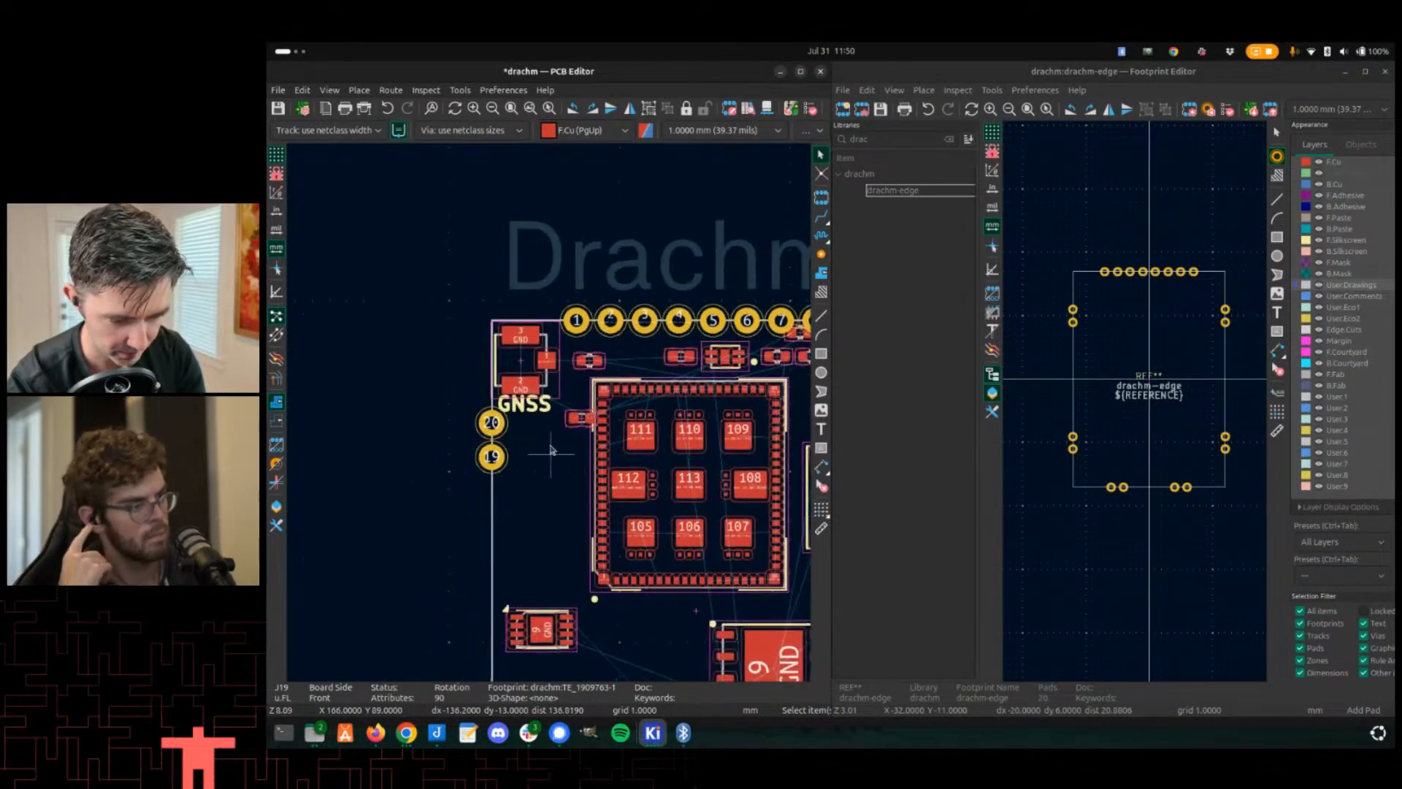
middle_drag(561, 418, 562, 420)
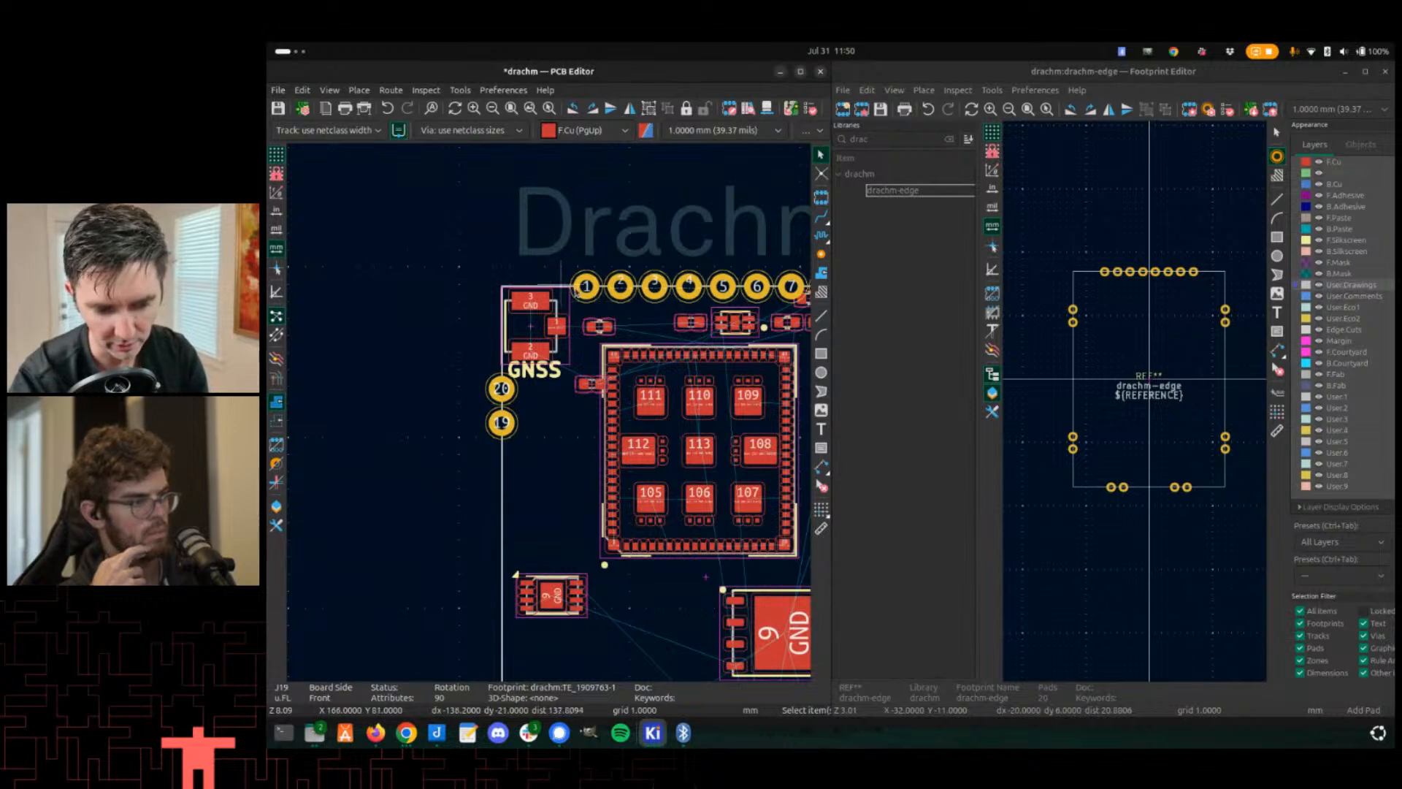
middle_drag(561, 369, 454, 383)
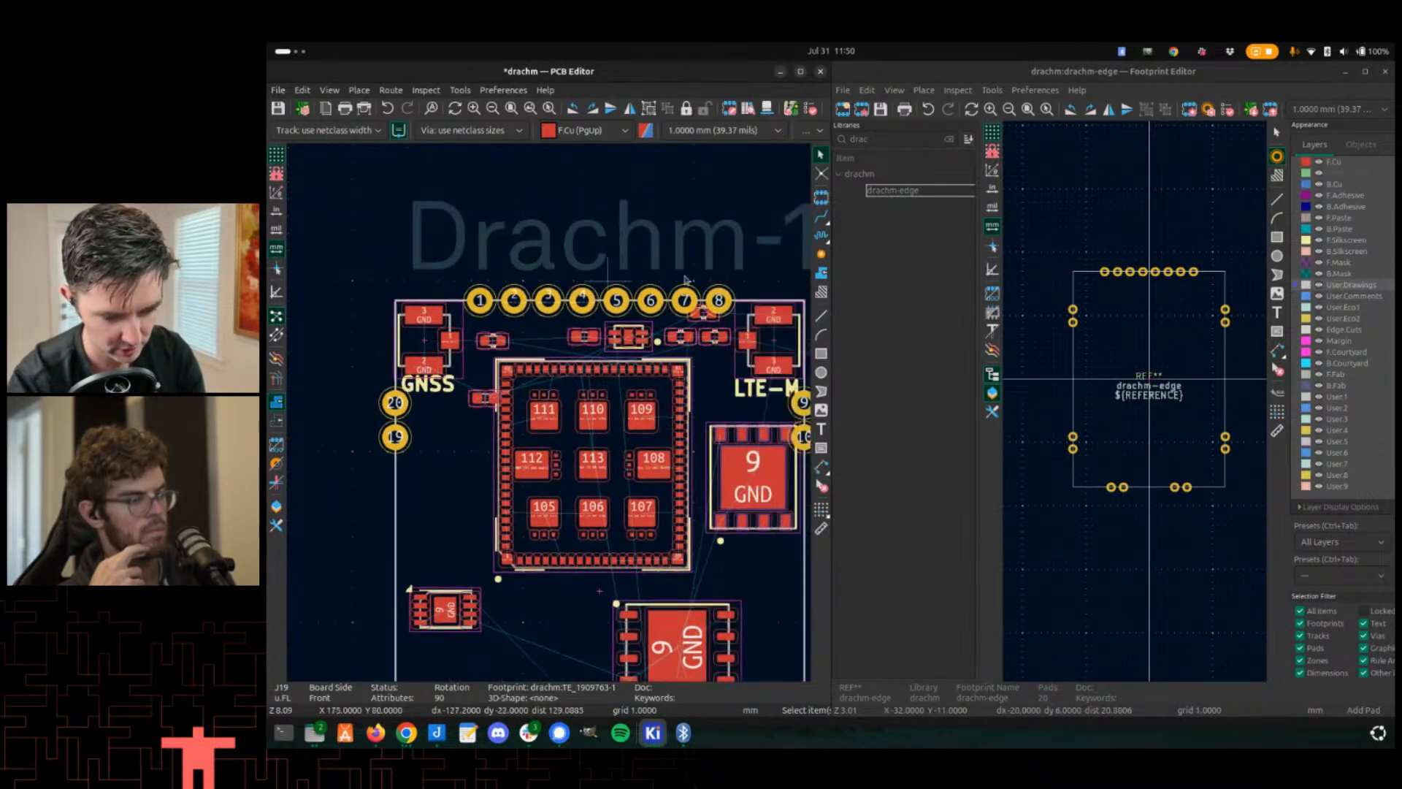
middle_drag(735, 379, 635, 272)
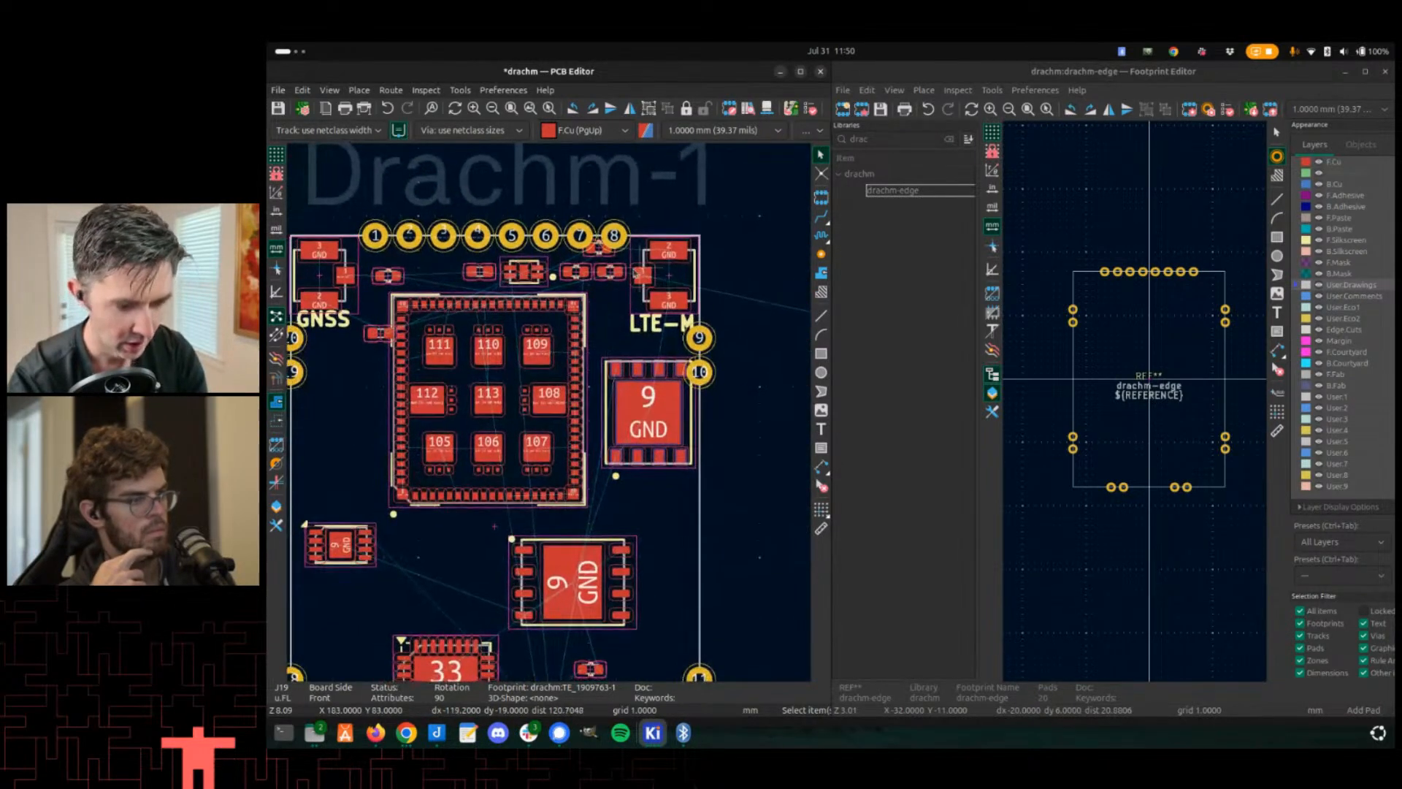
middle_drag(584, 332, 601, 253)
middle_drag(542, 406, 564, 406)
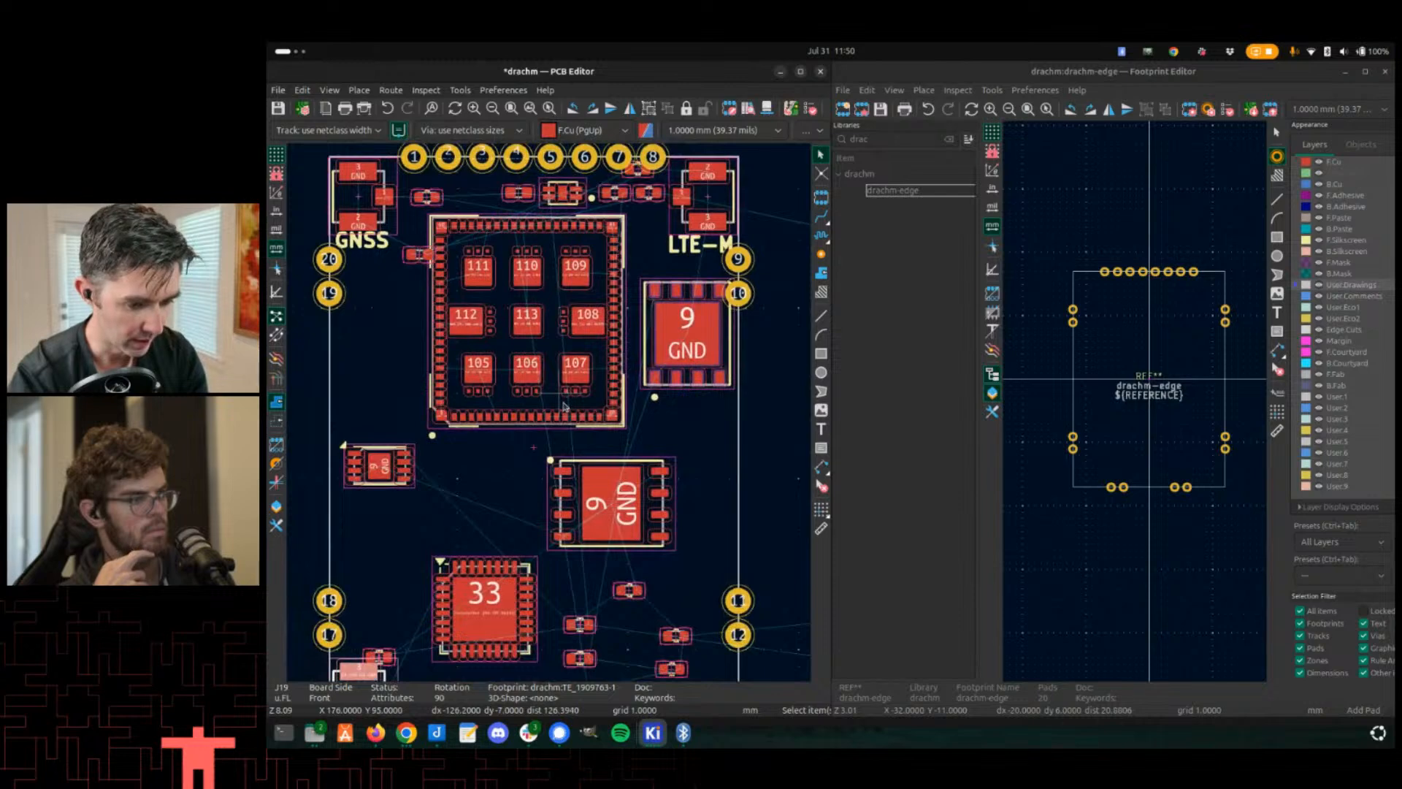
scroll(566, 413, down, 1)
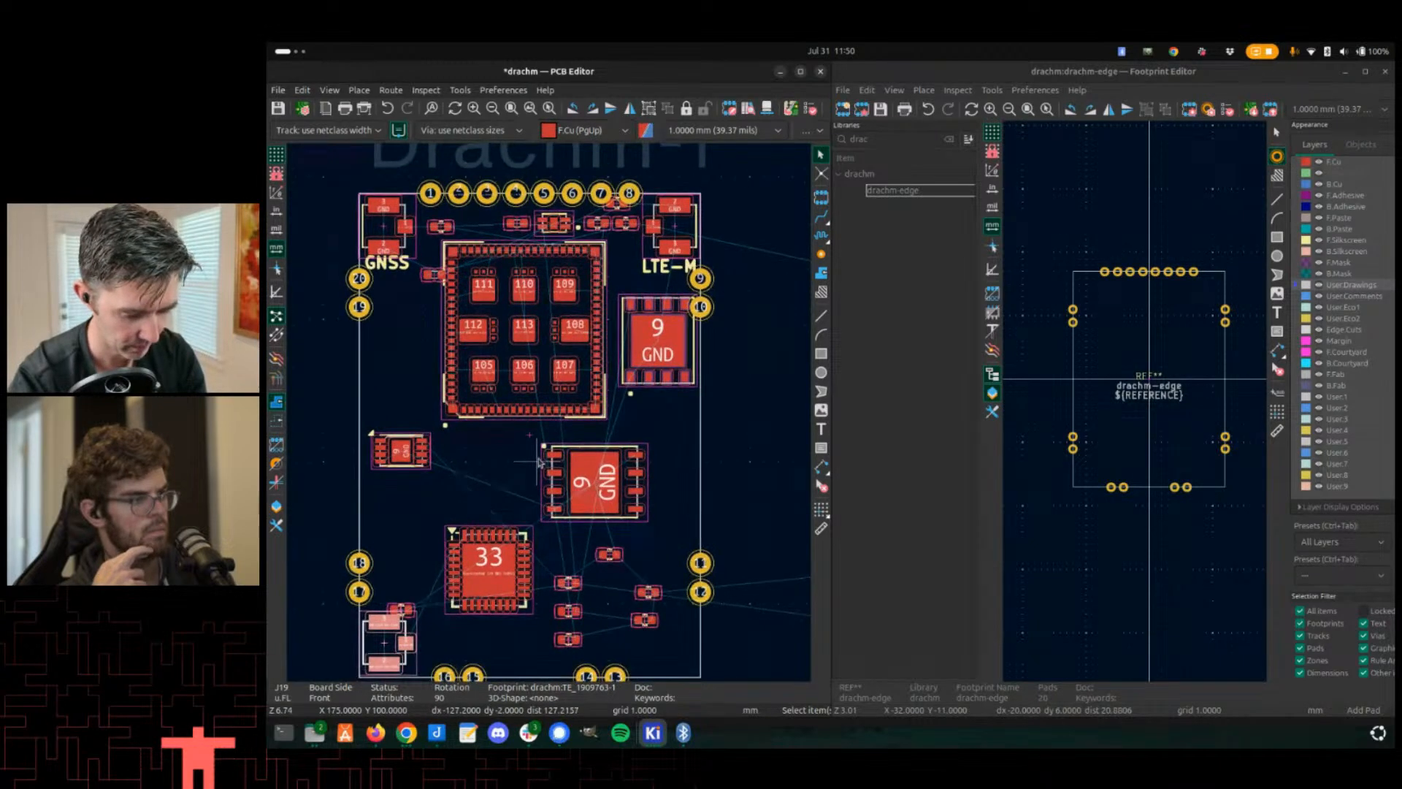
- Open the 3D viewer and examine the edge pads on the Drachm-1 board
key(alt+3)
drag(846, 523, 782, 497)
scroll(961, 312, up, 2)
middle_drag(869, 349, 904, 350)
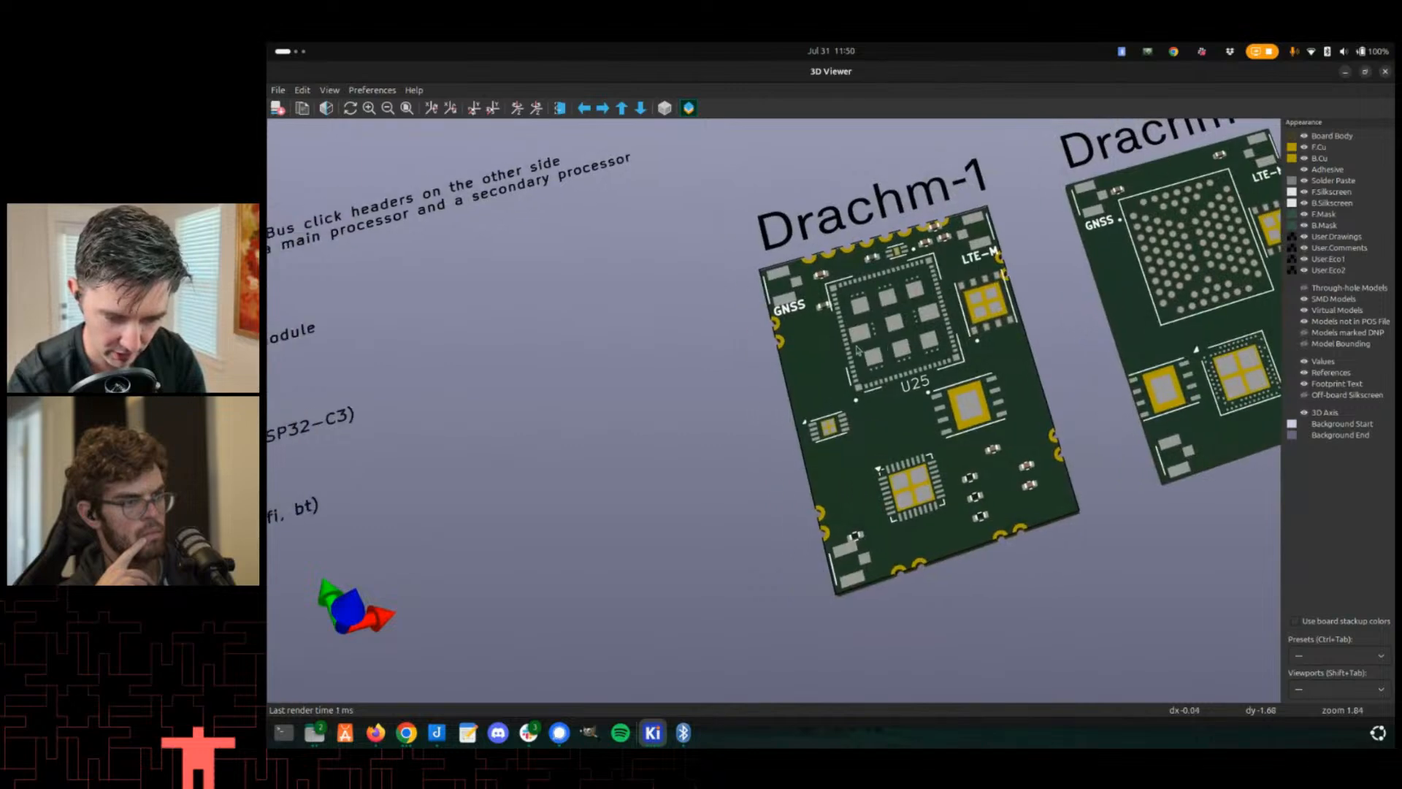
drag(904, 351, 926, 317)
scroll(926, 317, up, 3)
middle_drag(927, 317, 803, 348)
middle_drag(701, 375, 731, 340)
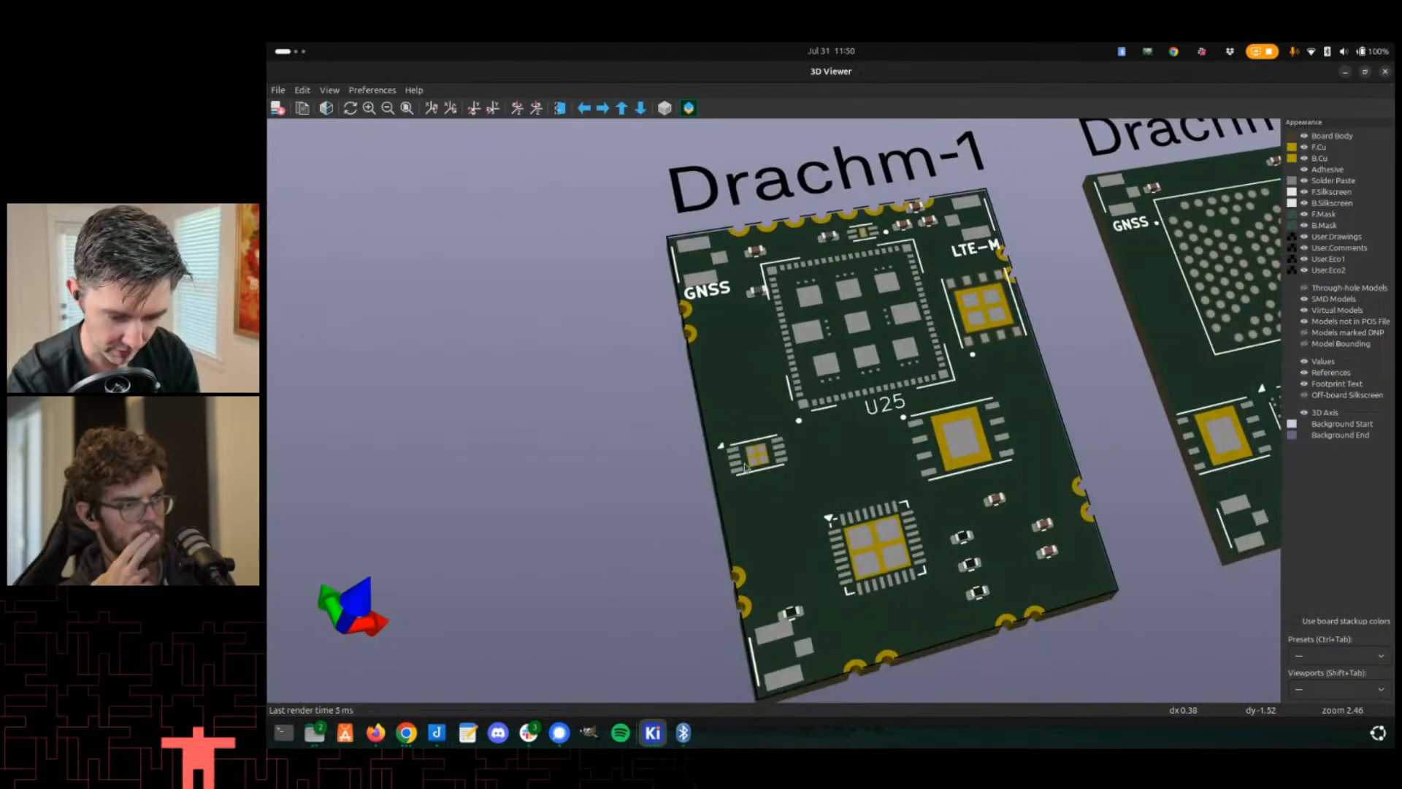
middle_drag(745, 468, 736, 454)
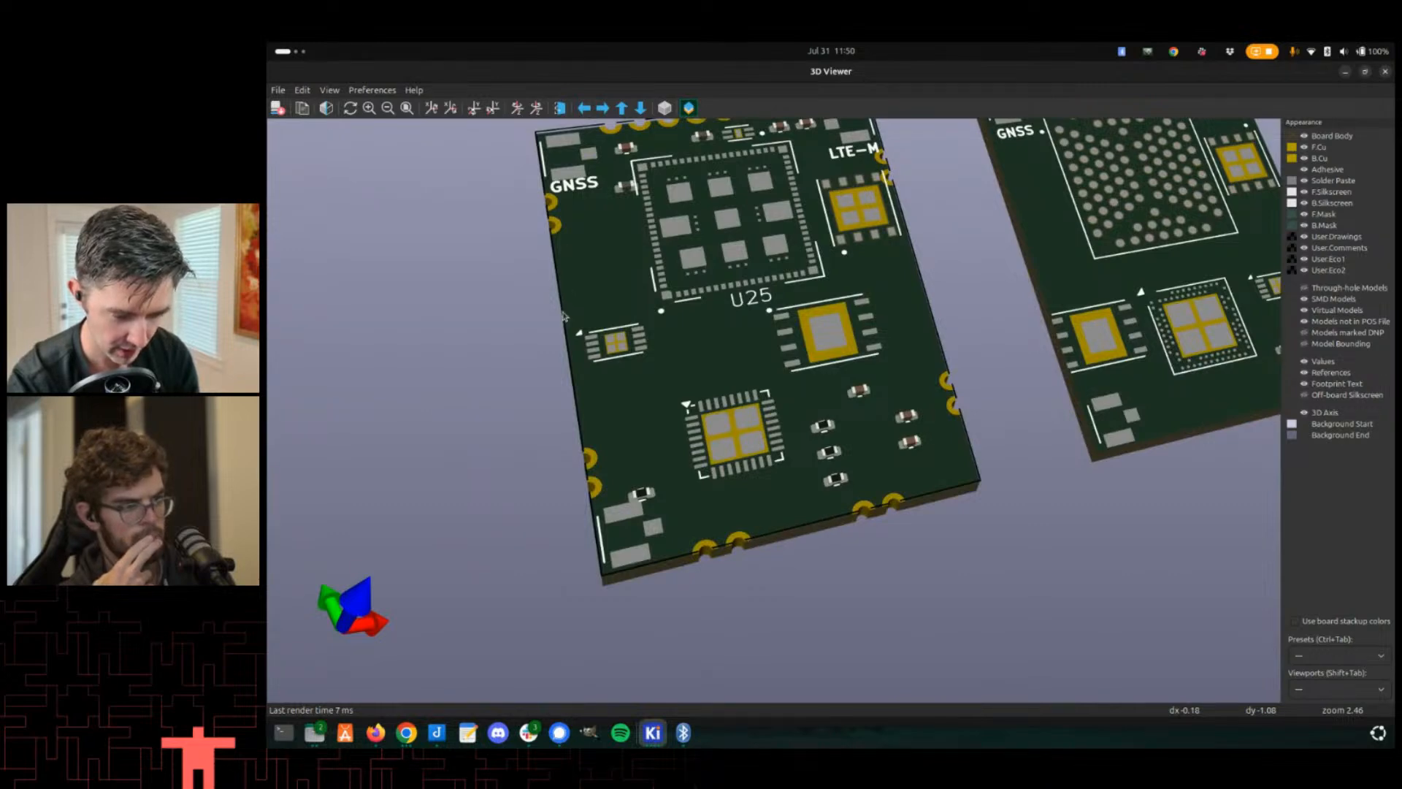
scroll(543, 413, down, 1)
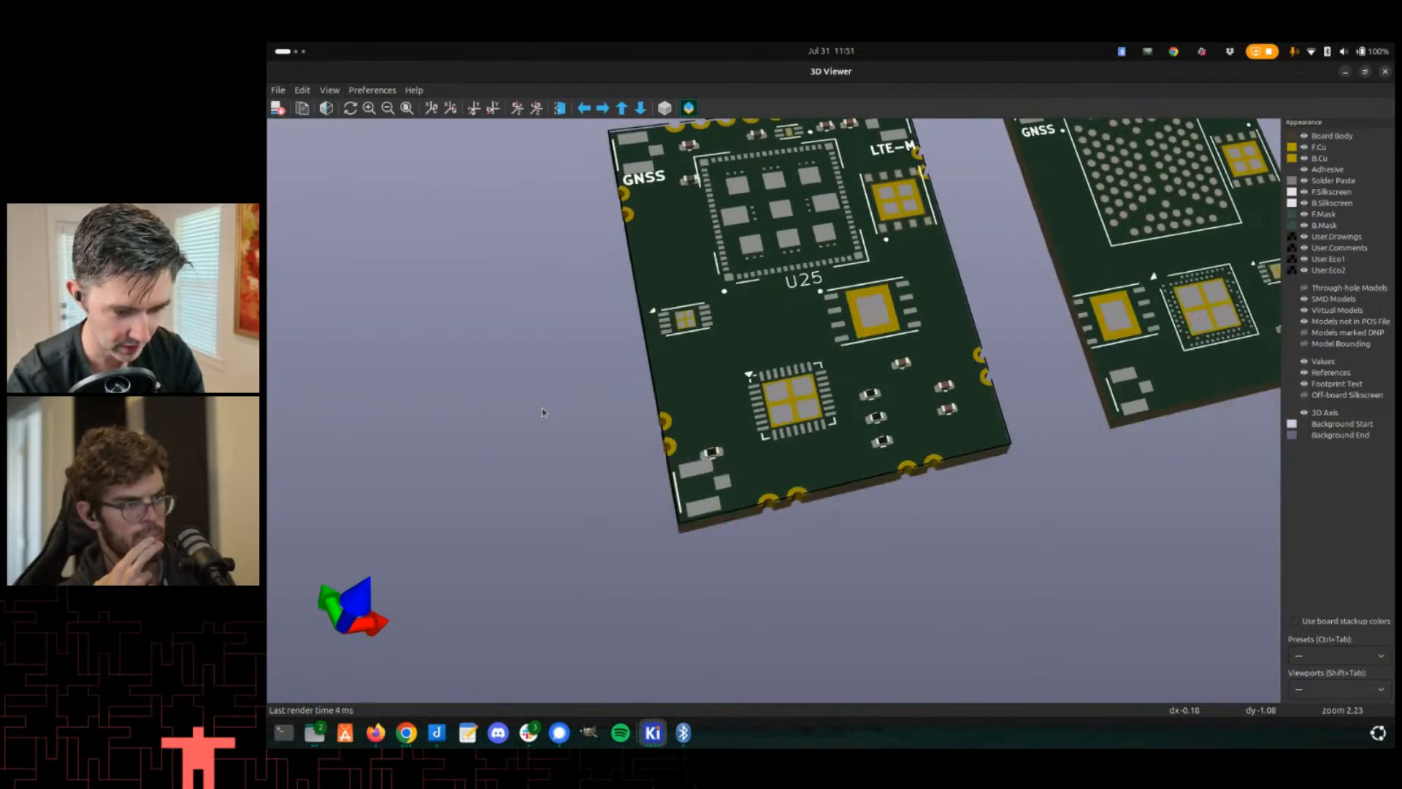
- Switch to the Drachm-1 schematic and examine the pin list of the U25 symbol
key(alt+Tab)
key(alt+Tab)
key(alt+Tab)
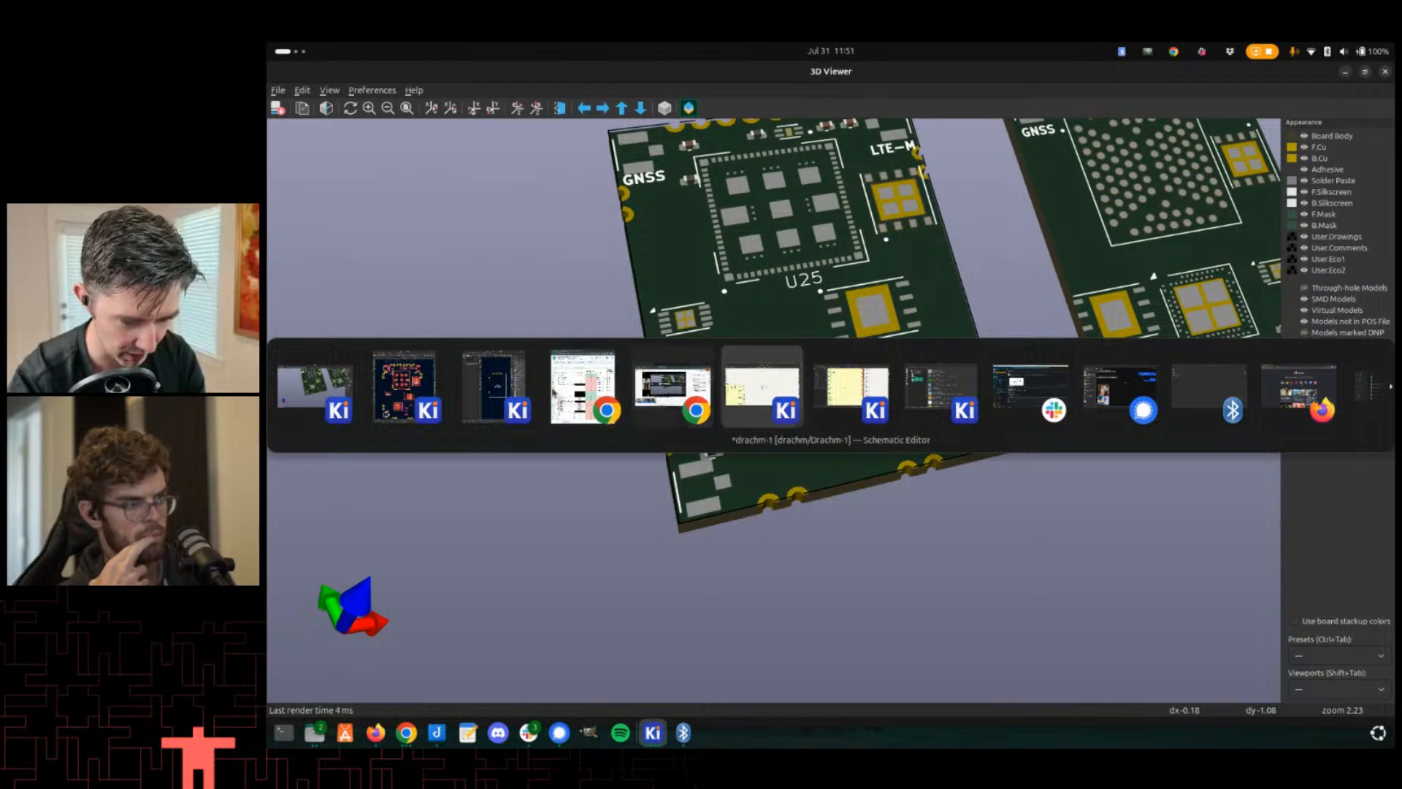
click(776, 394)
scroll(809, 419, down, 6)
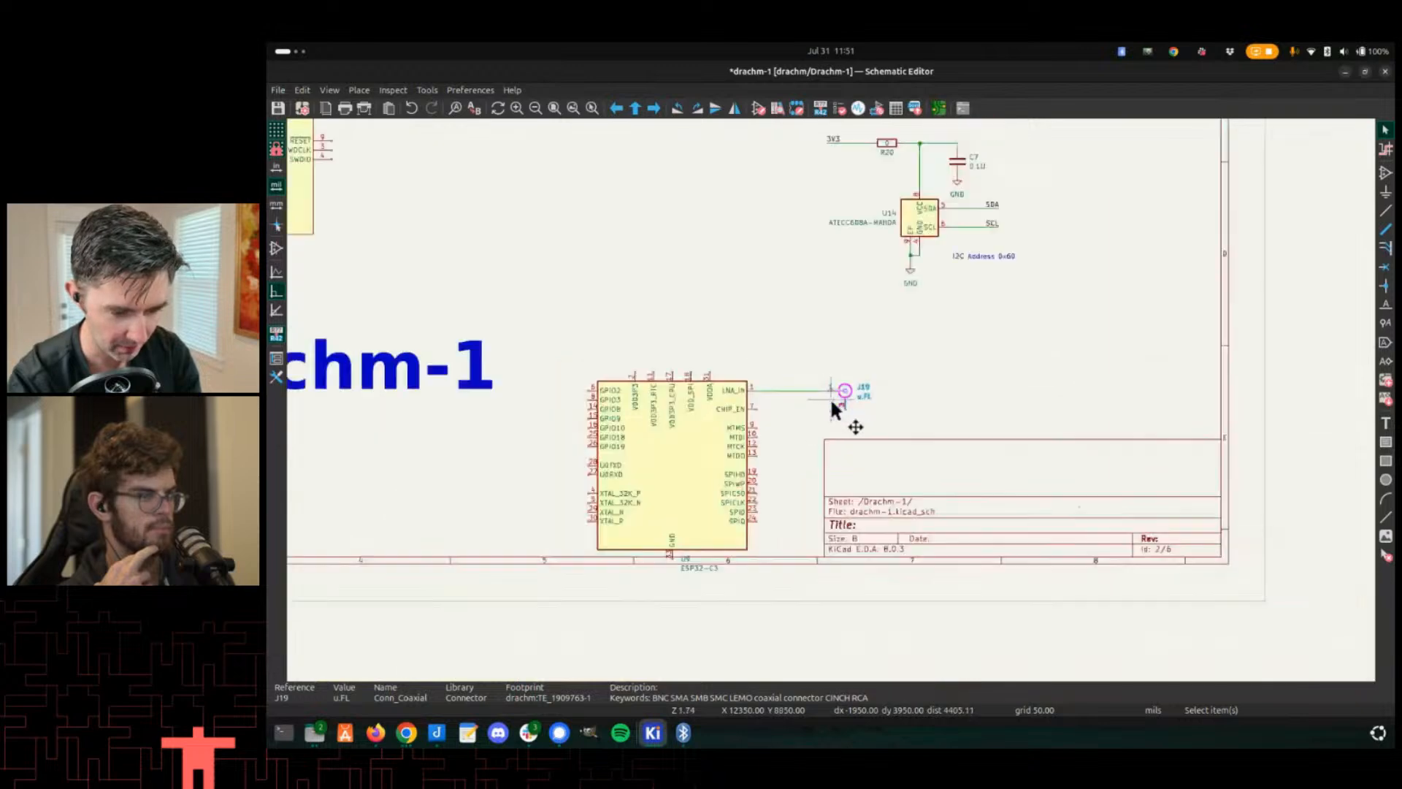
middle_drag(675, 342, 913, 375)
scroll(468, 350, up, 1)
scroll(820, 413, up, 3)
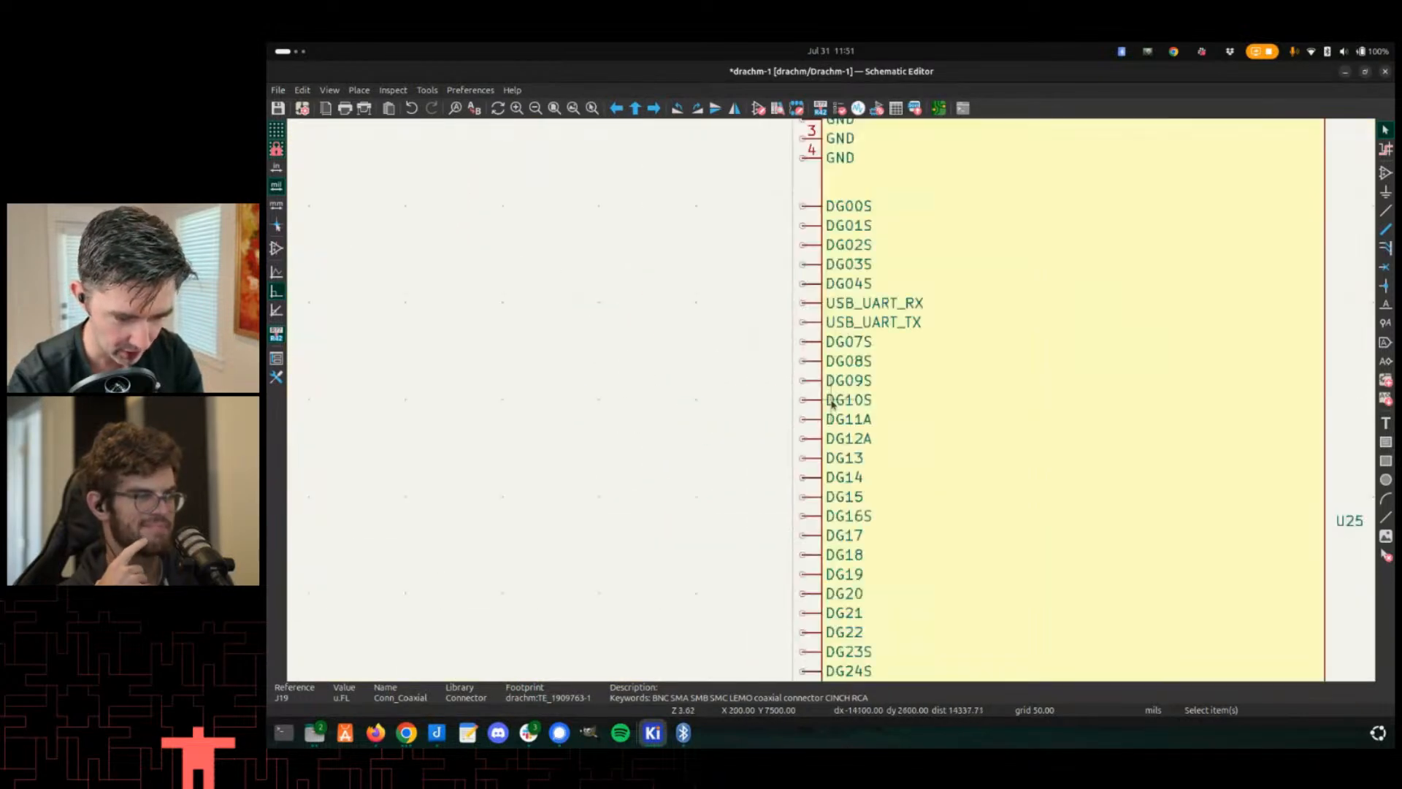
middle_drag(875, 484, 848, 290)
scroll(821, 540, down, 1)
middle_drag(823, 543, 824, 504)
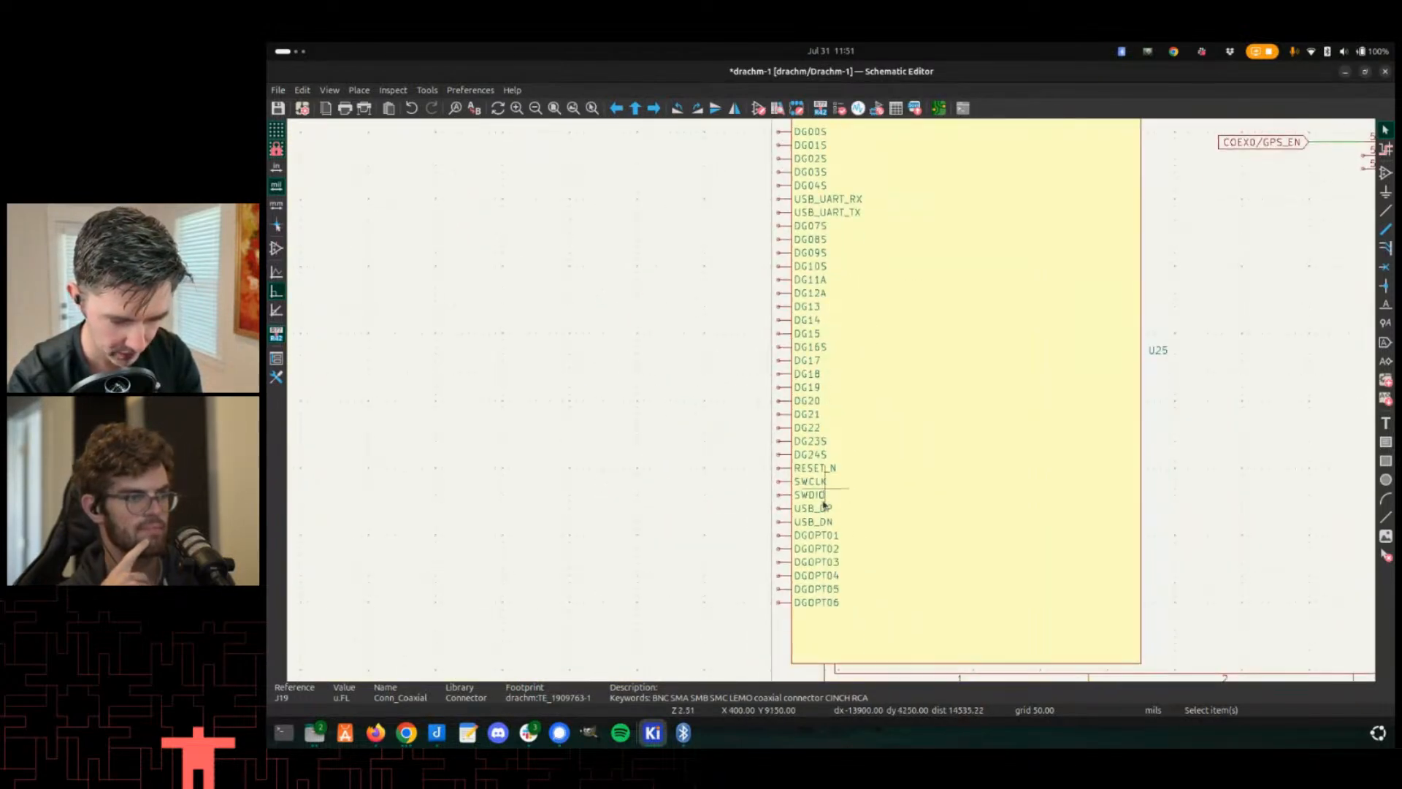
middle_drag(848, 284, 856, 347)
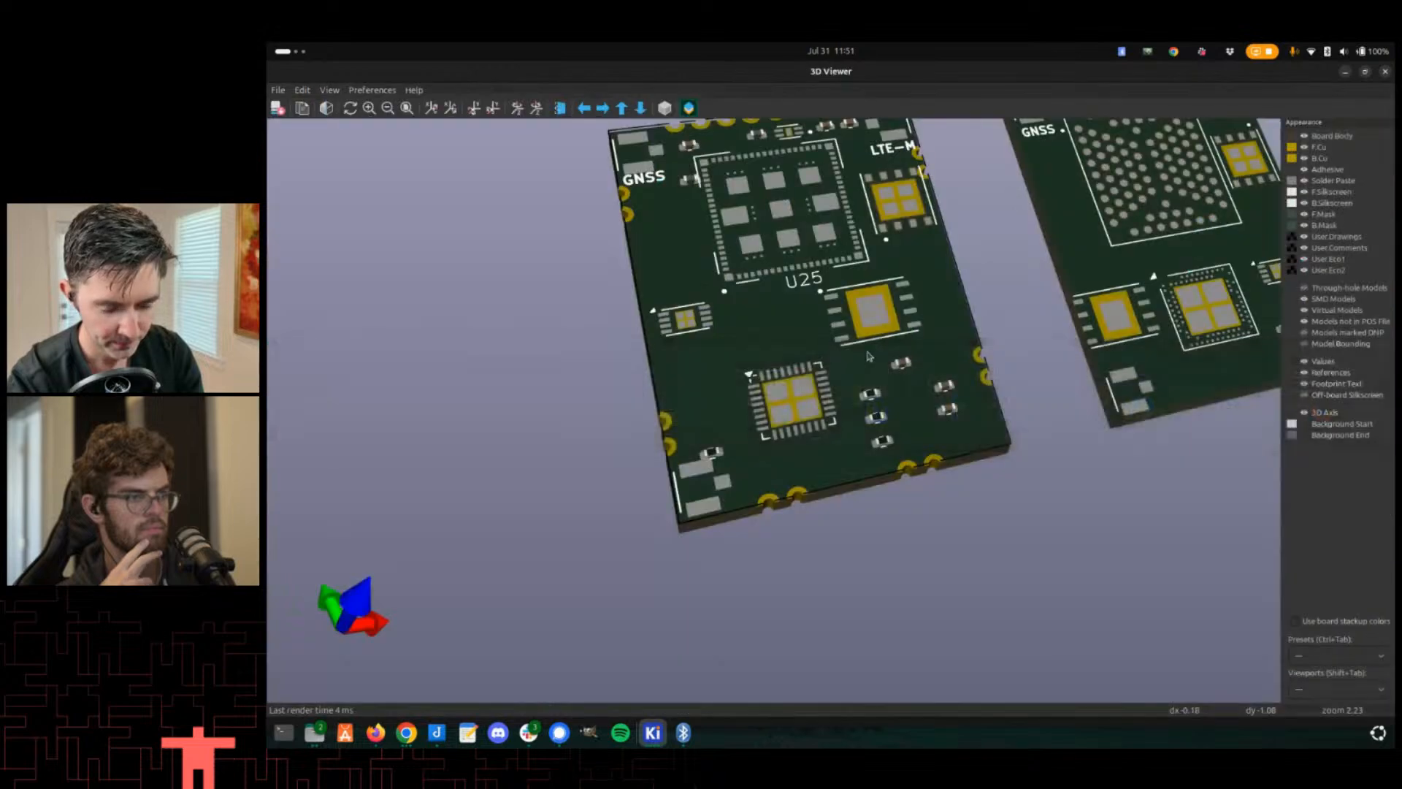
key(alt+Tab)
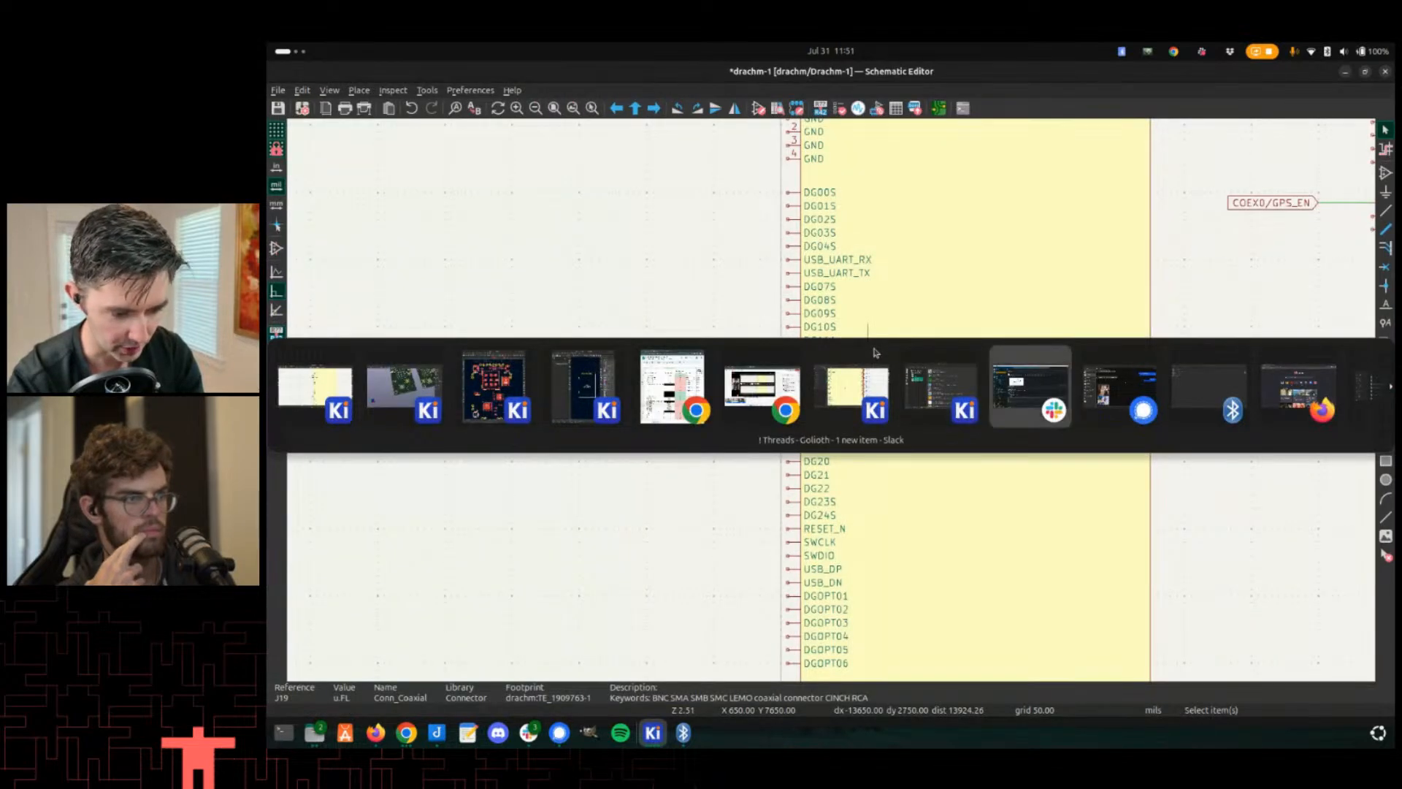
- Switch to the Drachm Pin Planning sheet and paste the copied pin names into the Drachm Pin name column from row 51
key(alt+shift+Tab)
key(alt+shift+Tab)
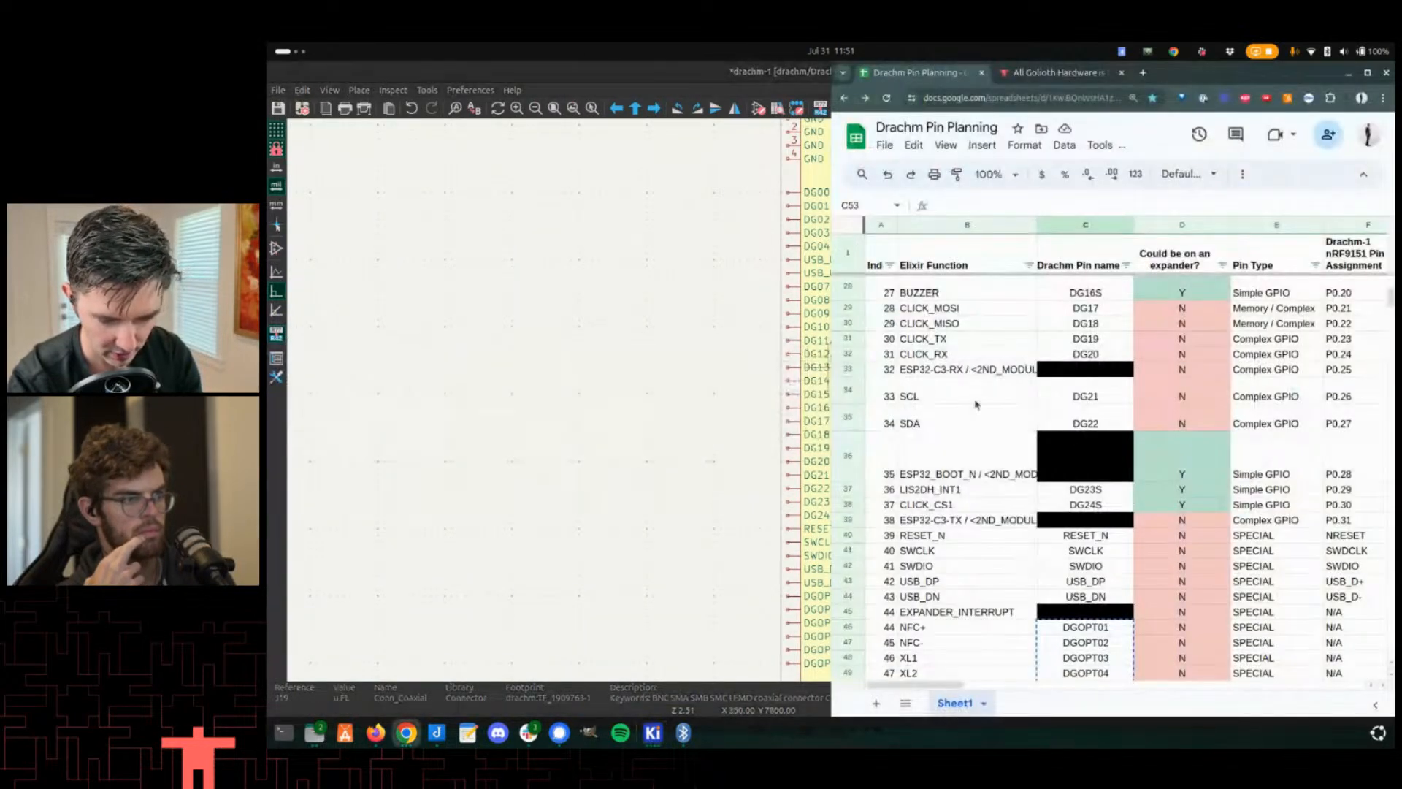
scroll(976, 404, down, 3)
scroll(1103, 422, down, 1)
drag(1099, 424, 1069, 480)
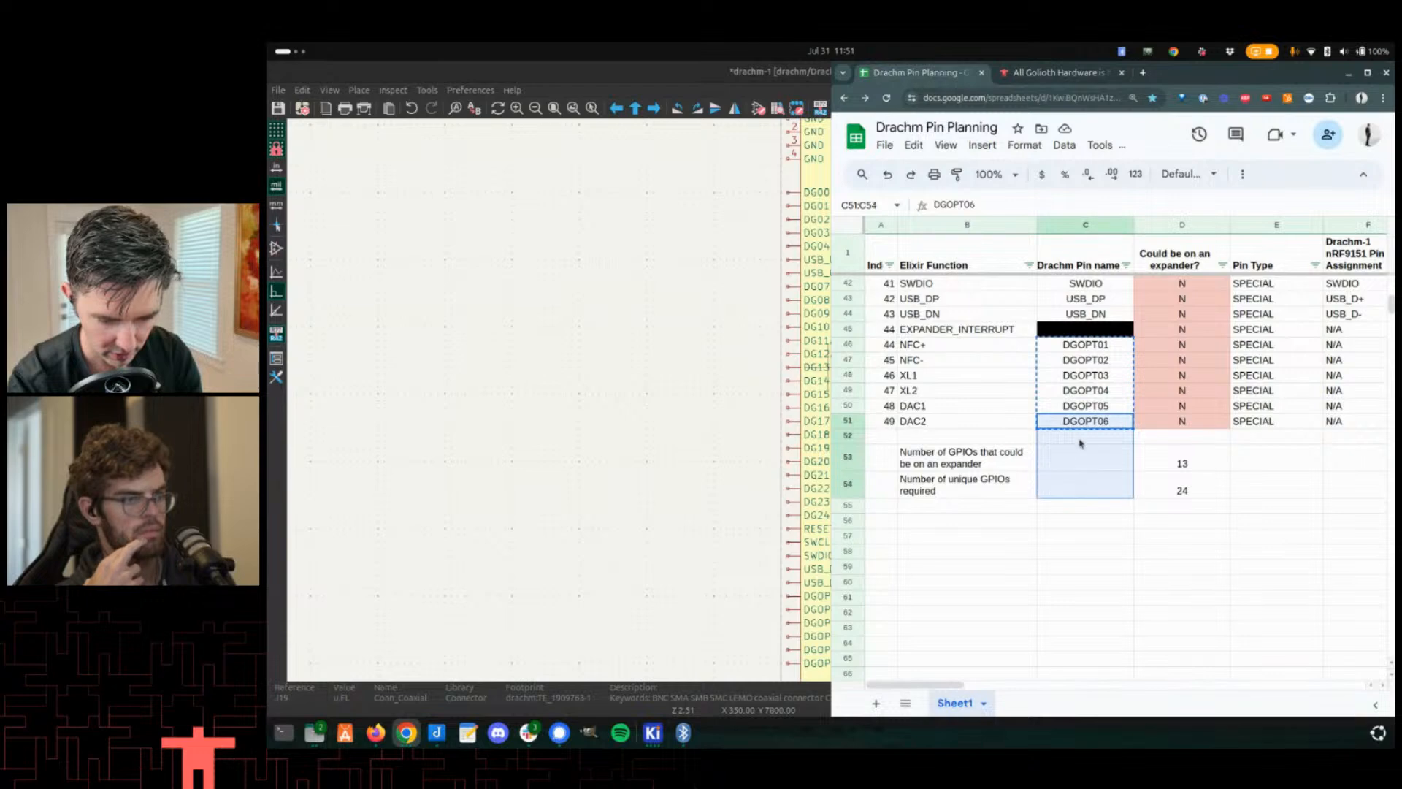
text(DGOPT01 DGOPT02 DGOPT03 DGOPT04 DGOPT05 DGOPT06)
scroll(1082, 444, up, 9)
scroll(1079, 328, up, 2)
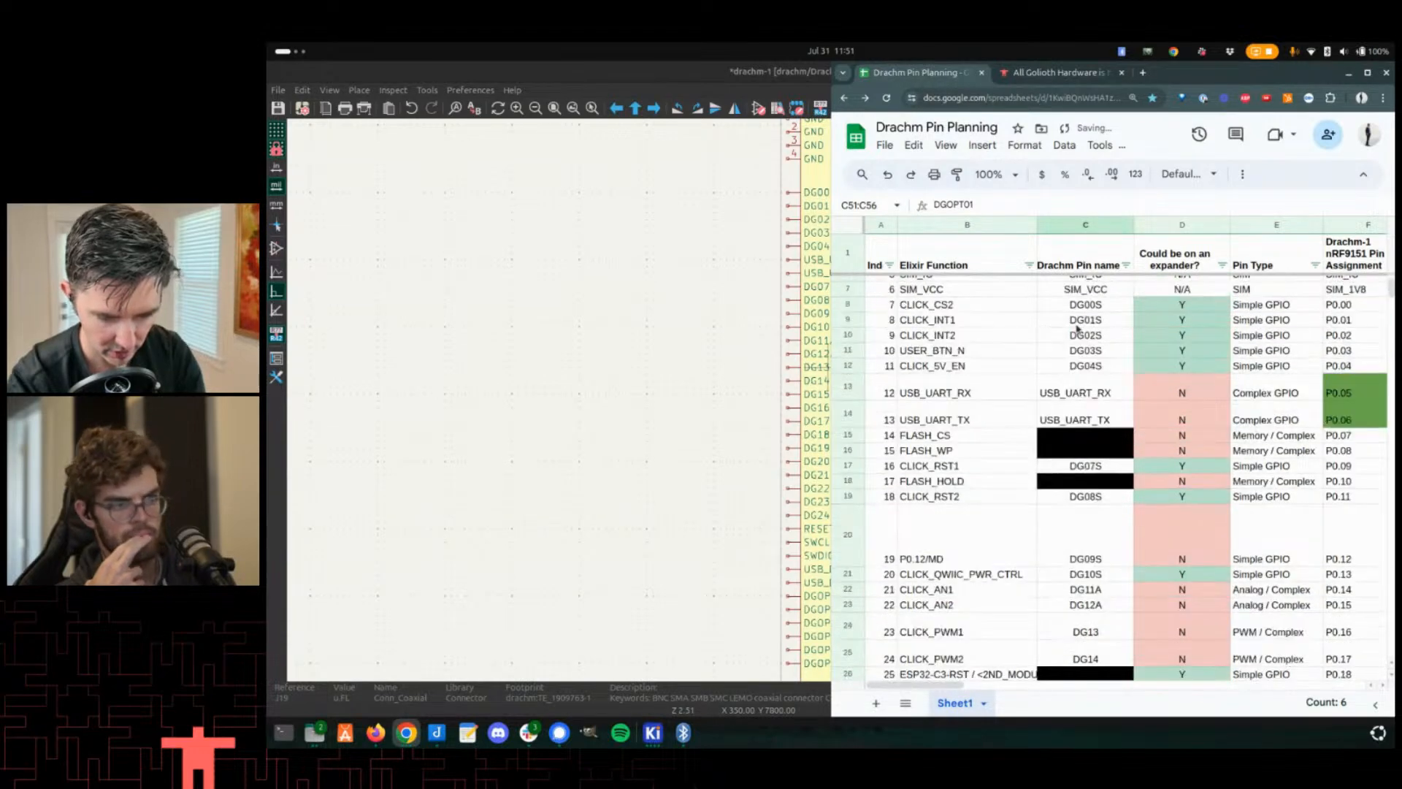
- Examine the Drachm Pin name column, per-board pin assignments and the drachm edge-pin count in the Drachm Pin Planning sheet
drag(1088, 283, 1109, 520)
scroll(1092, 533, down, 8)
scroll(1100, 540, down, 3)
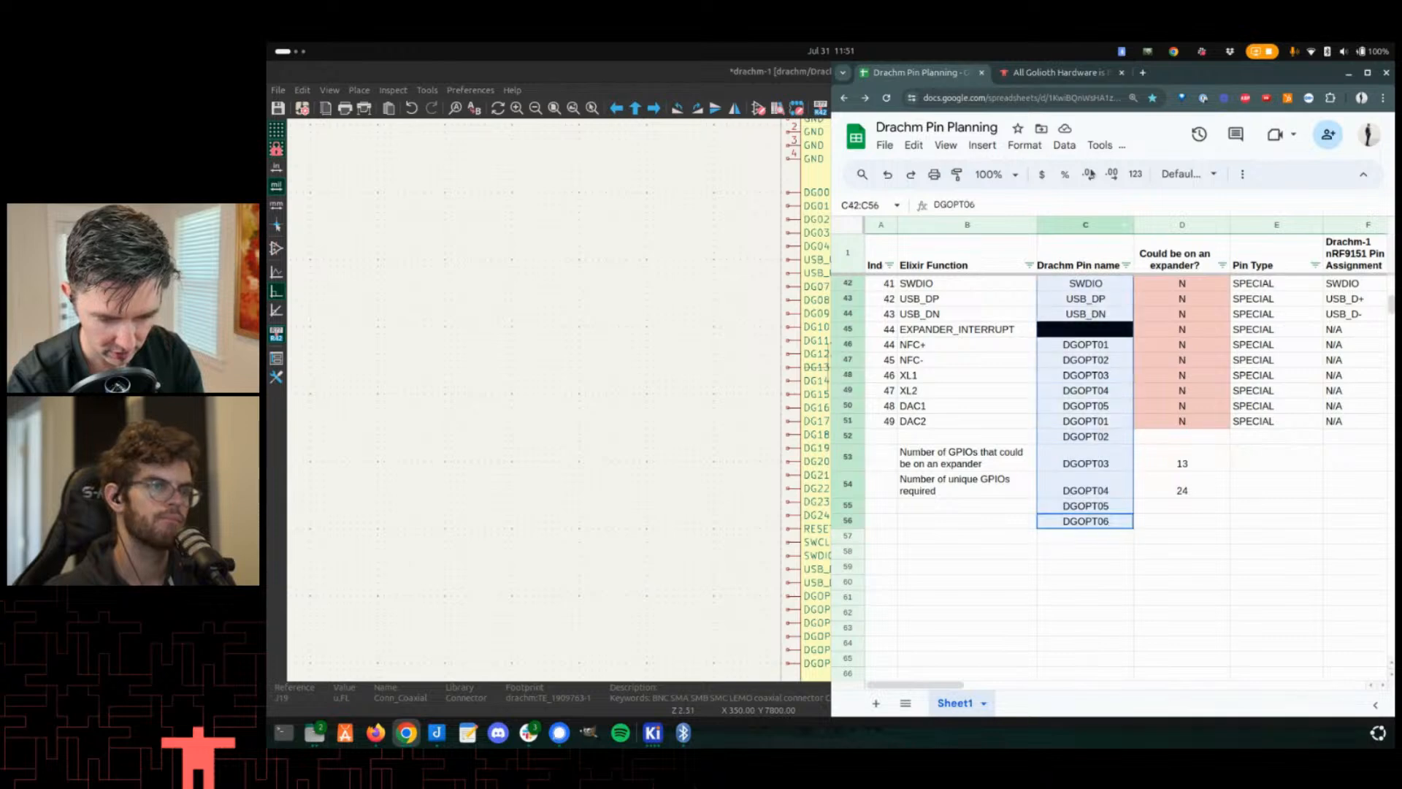
scroll(1107, 295, up, 10)
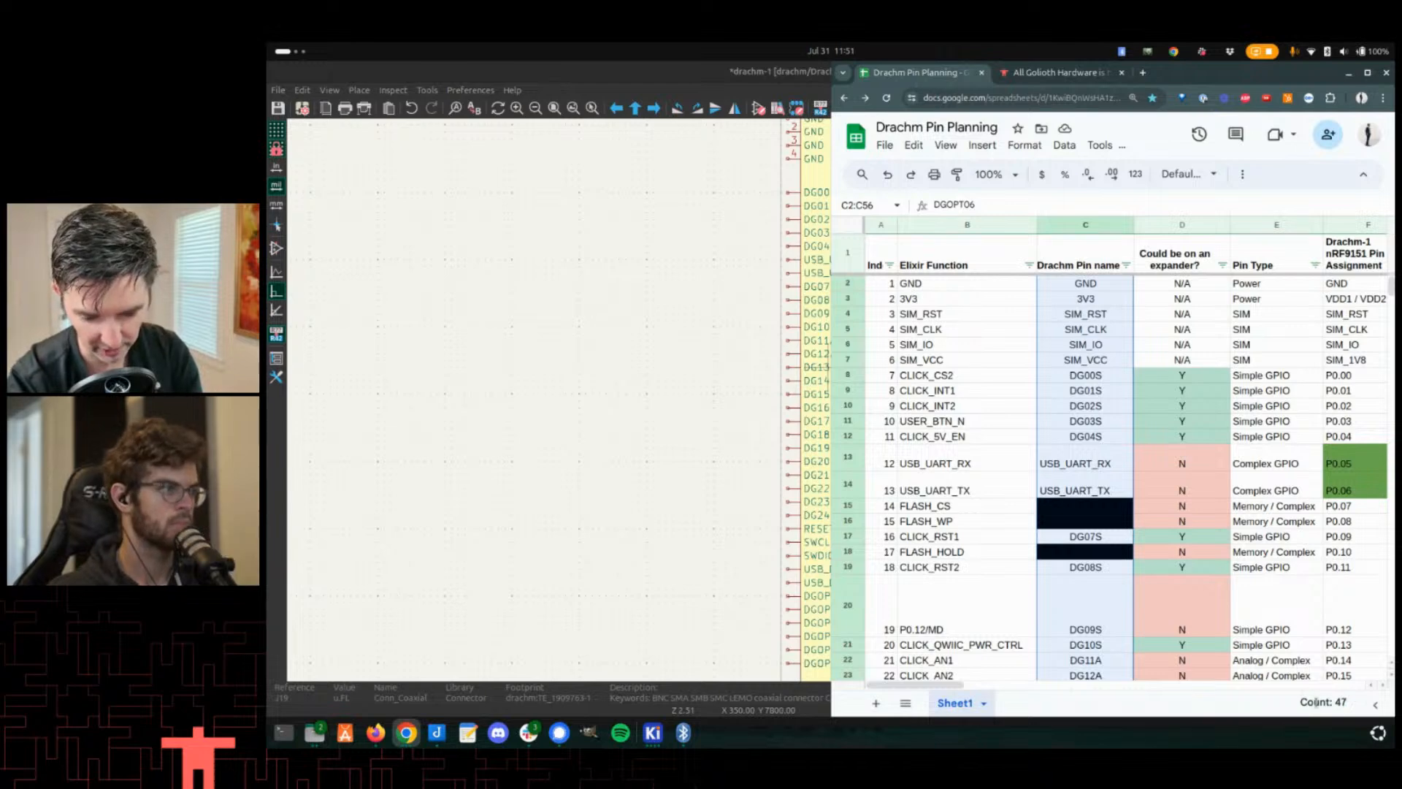
drag(1341, 702, 1276, 609)
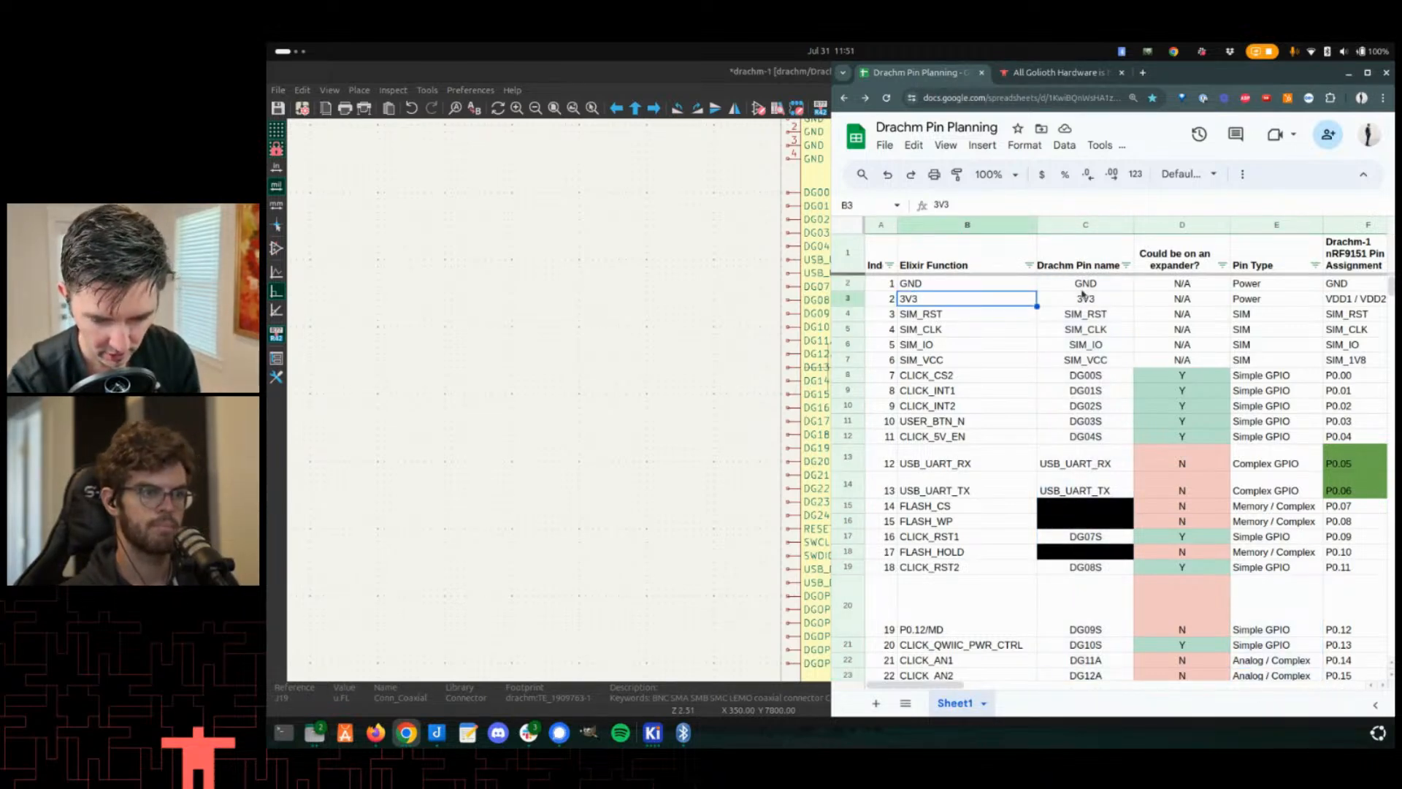
drag(1084, 284, 1102, 518)
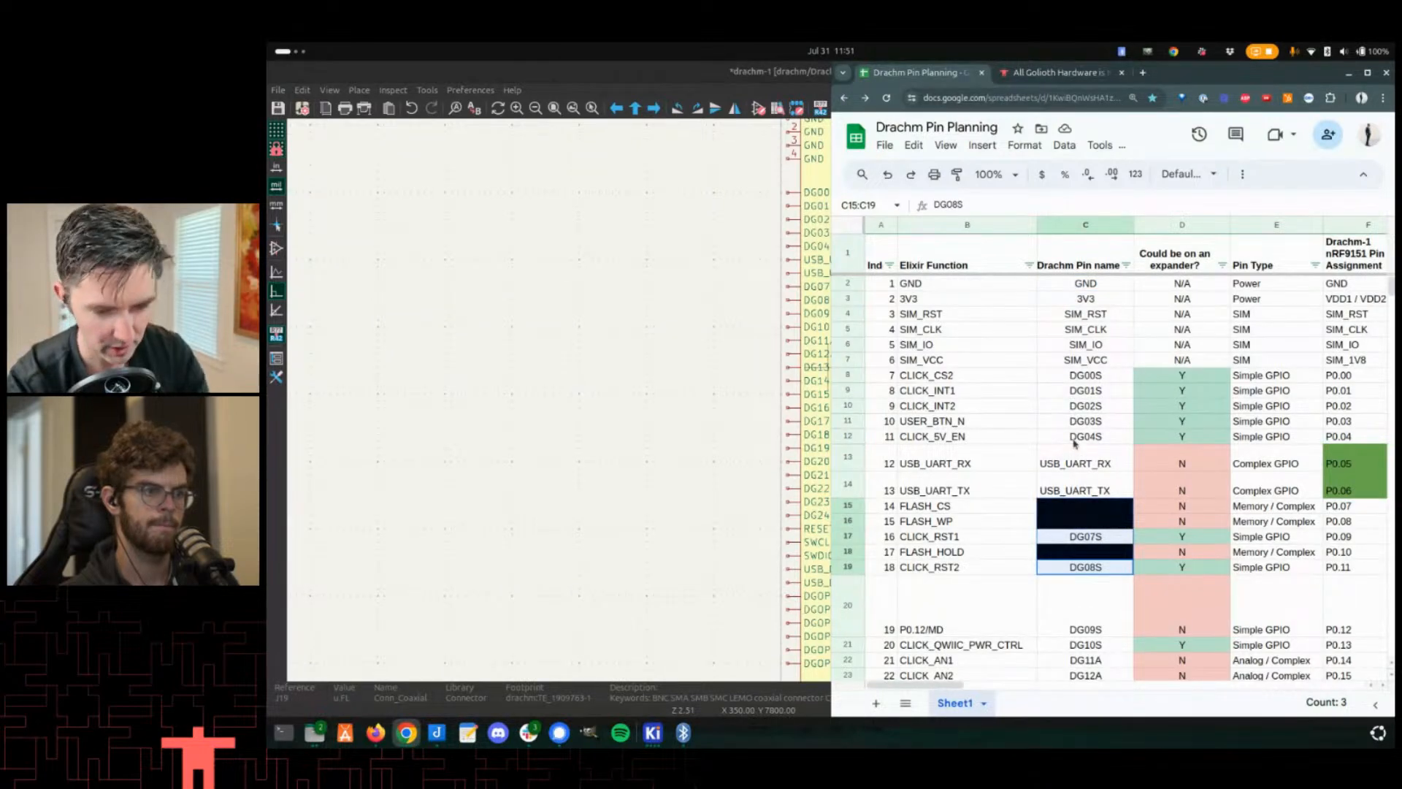
scroll(1067, 387, down, 3)
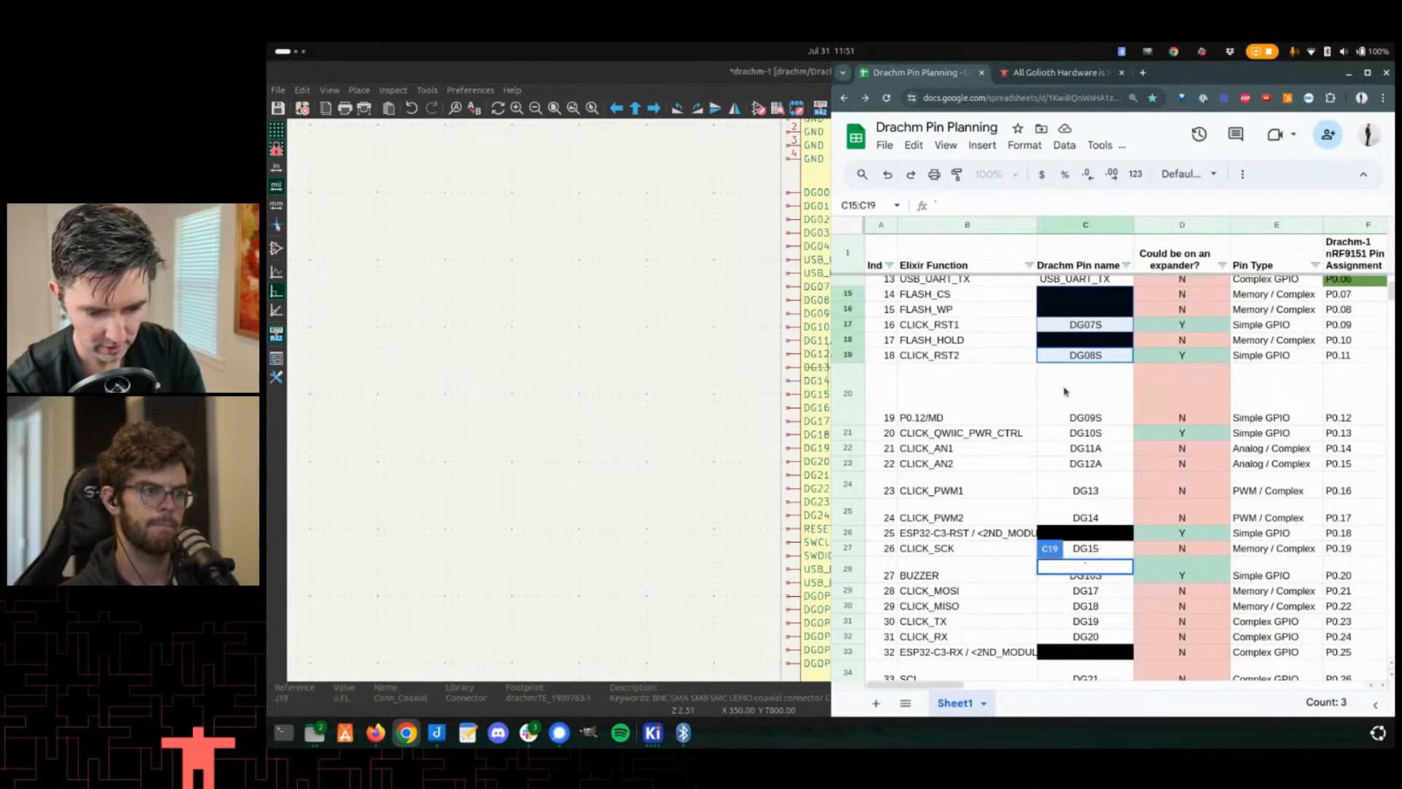
scroll(1064, 392, down, 6)
ctrl+scroll(1133, 448, down, 1)
drag(1113, 471, 1019, 533)
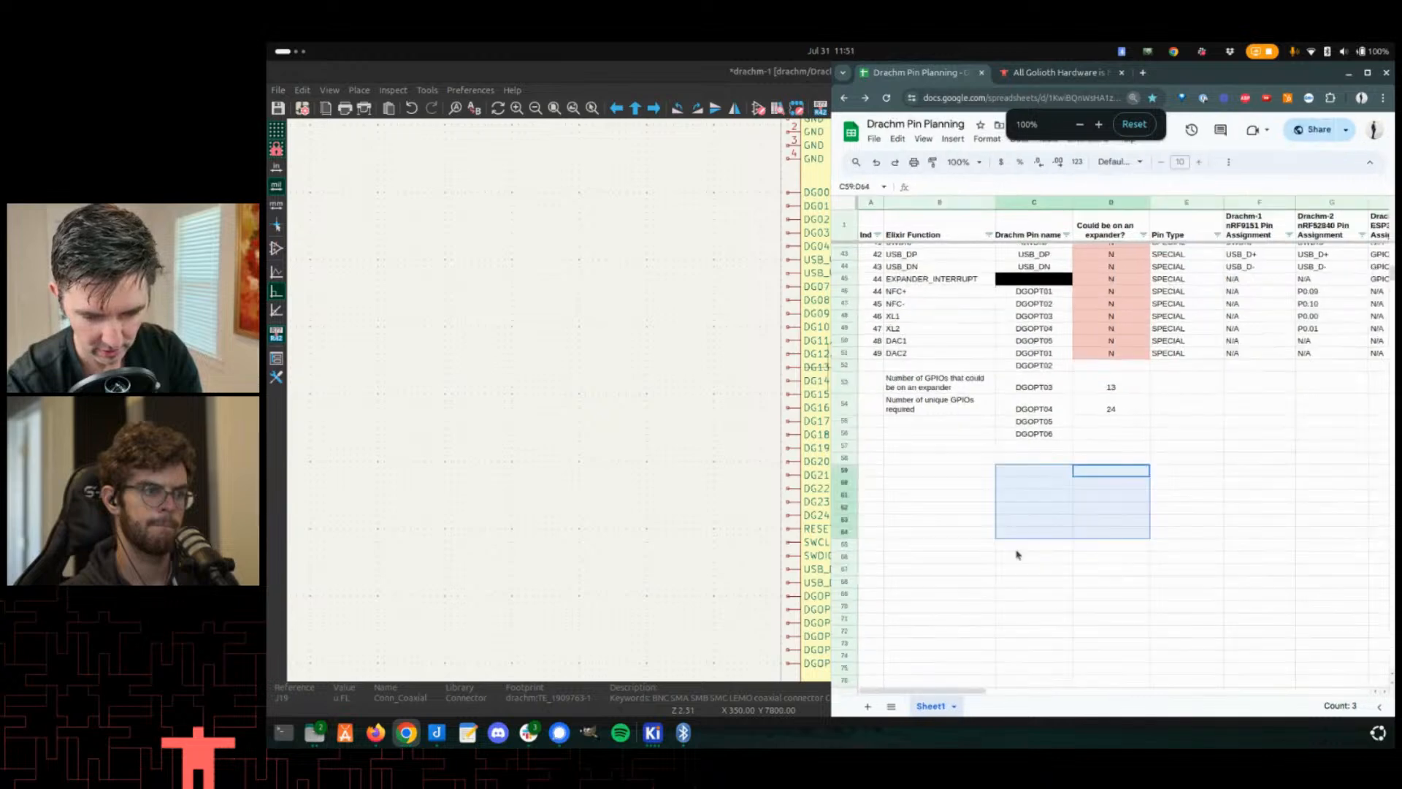
scroll(1017, 555, up, 10)
scroll(1313, 367, right, 3)
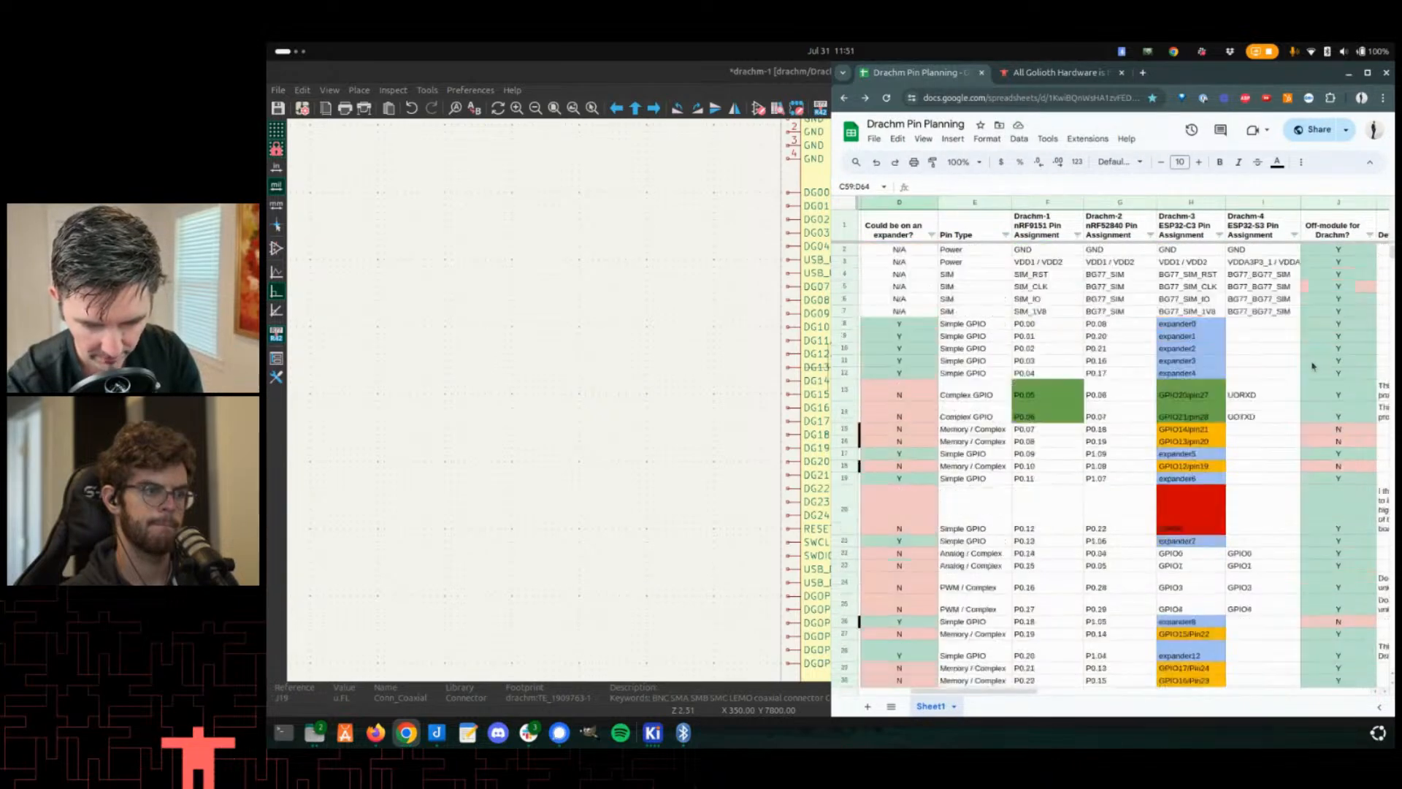
scroll(1313, 362, down, 5)
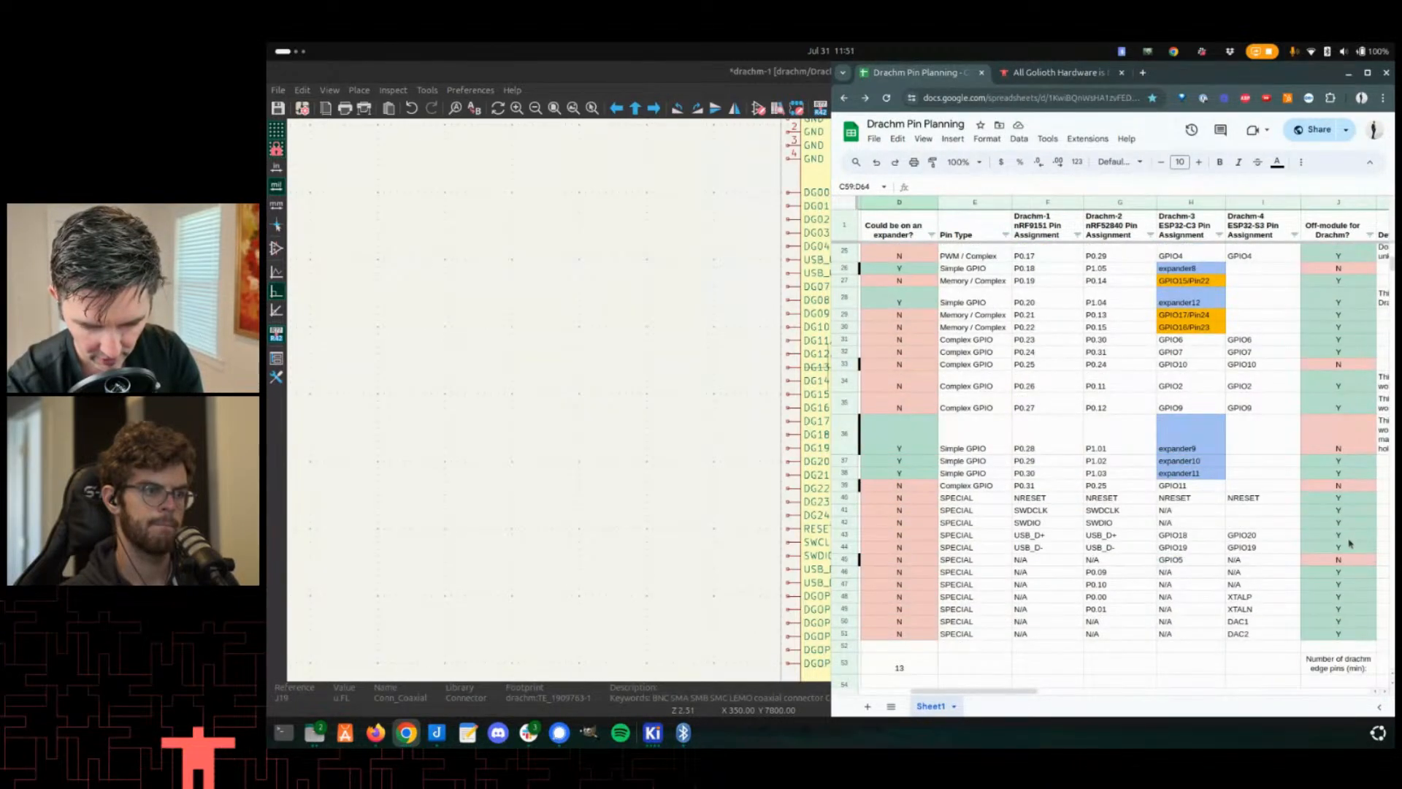
scroll(1326, 544, down, 2)
click(1320, 529)
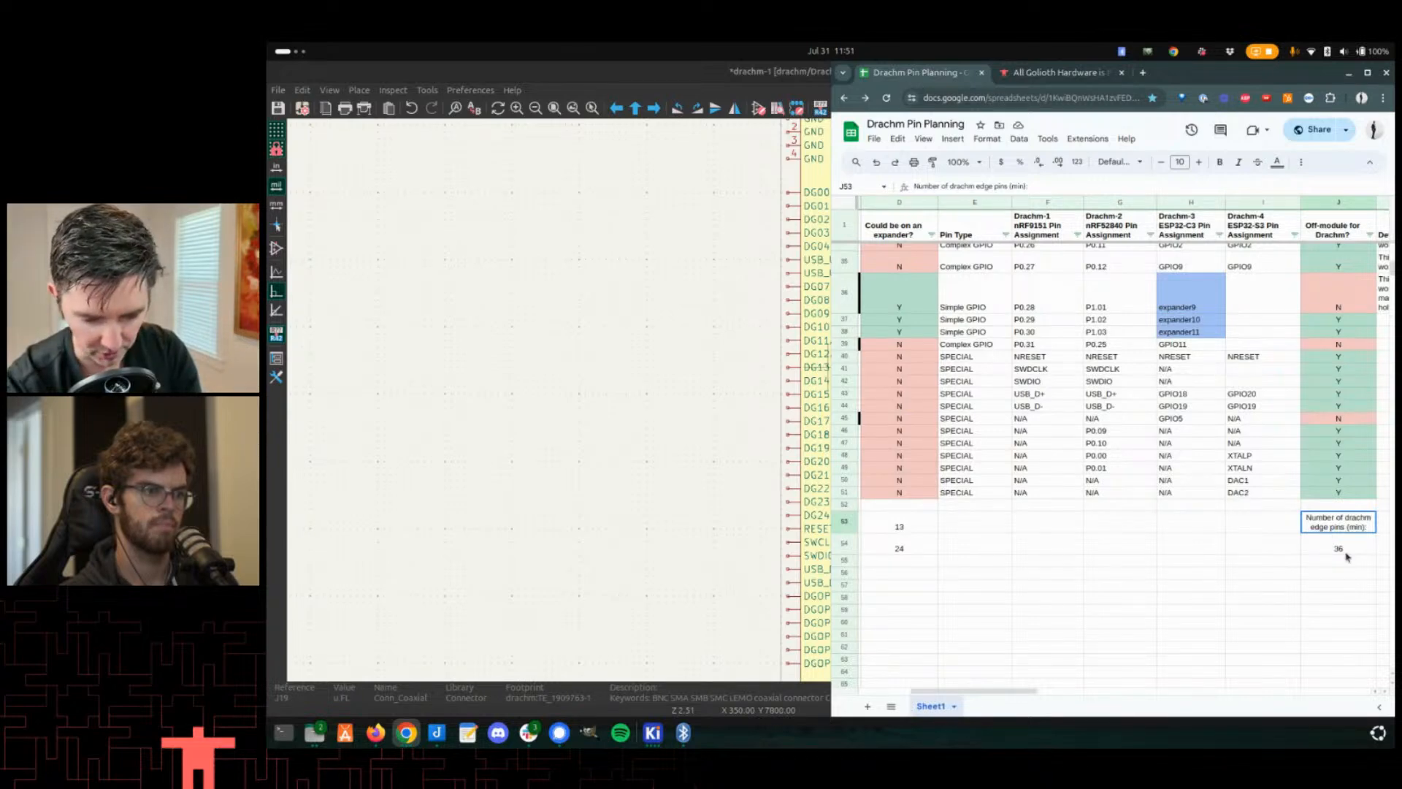
- Review the U25 symbol's DGOPT pins in the schematic and the Drachm-1 edge pads in the 3D viewer
click(601, 469)
scroll(810, 434, down, 2)
scroll(810, 434, up, 4)
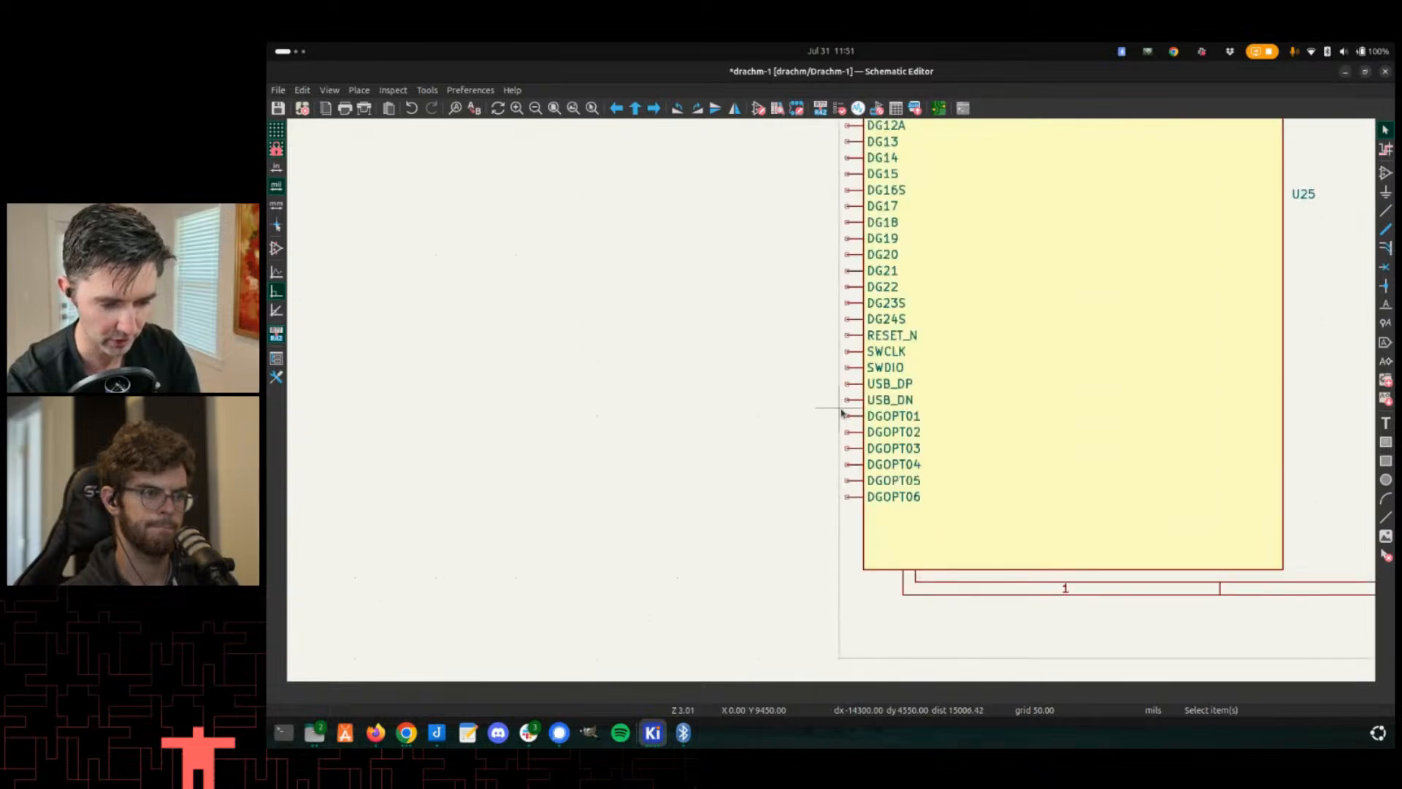
key(alt+Tab)
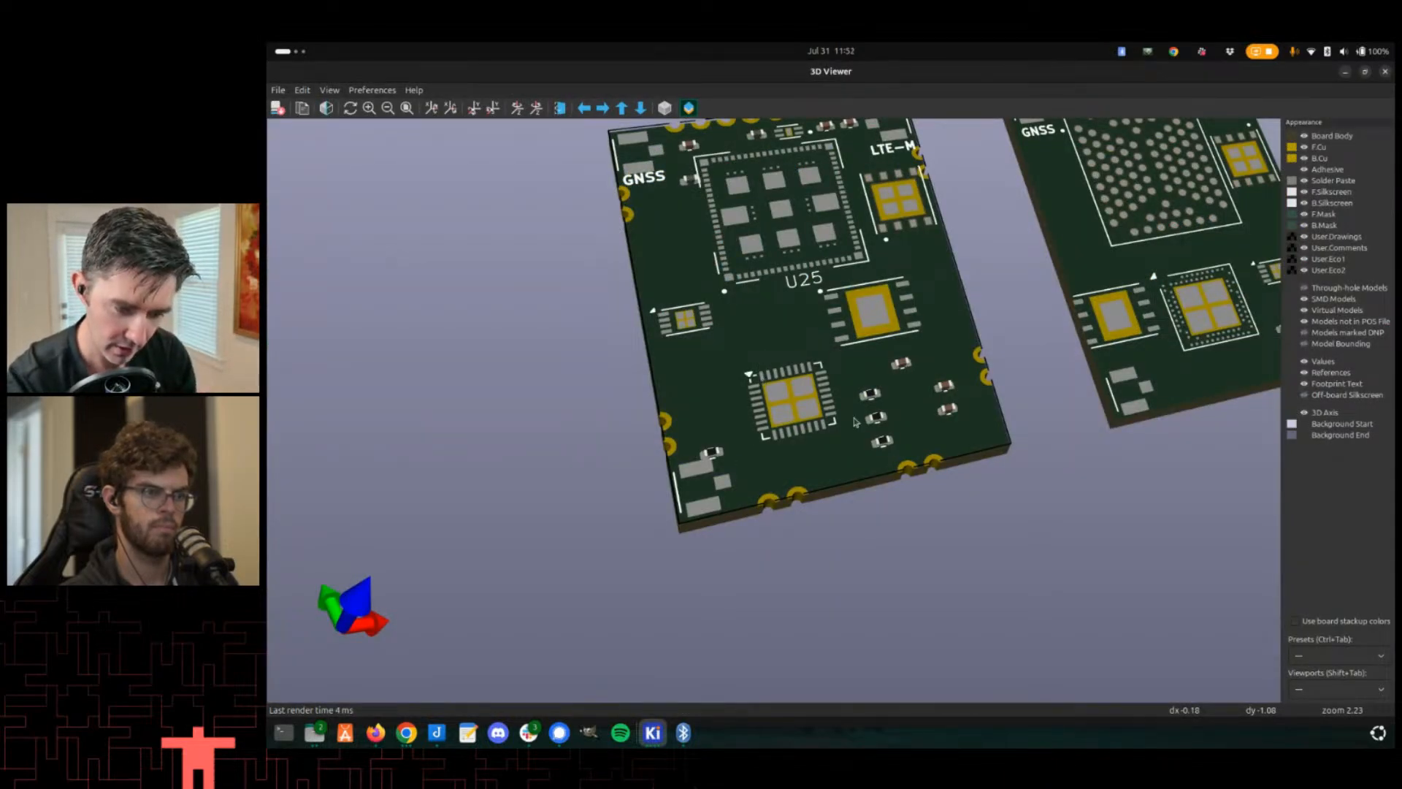
middle_drag(686, 265, 778, 369)
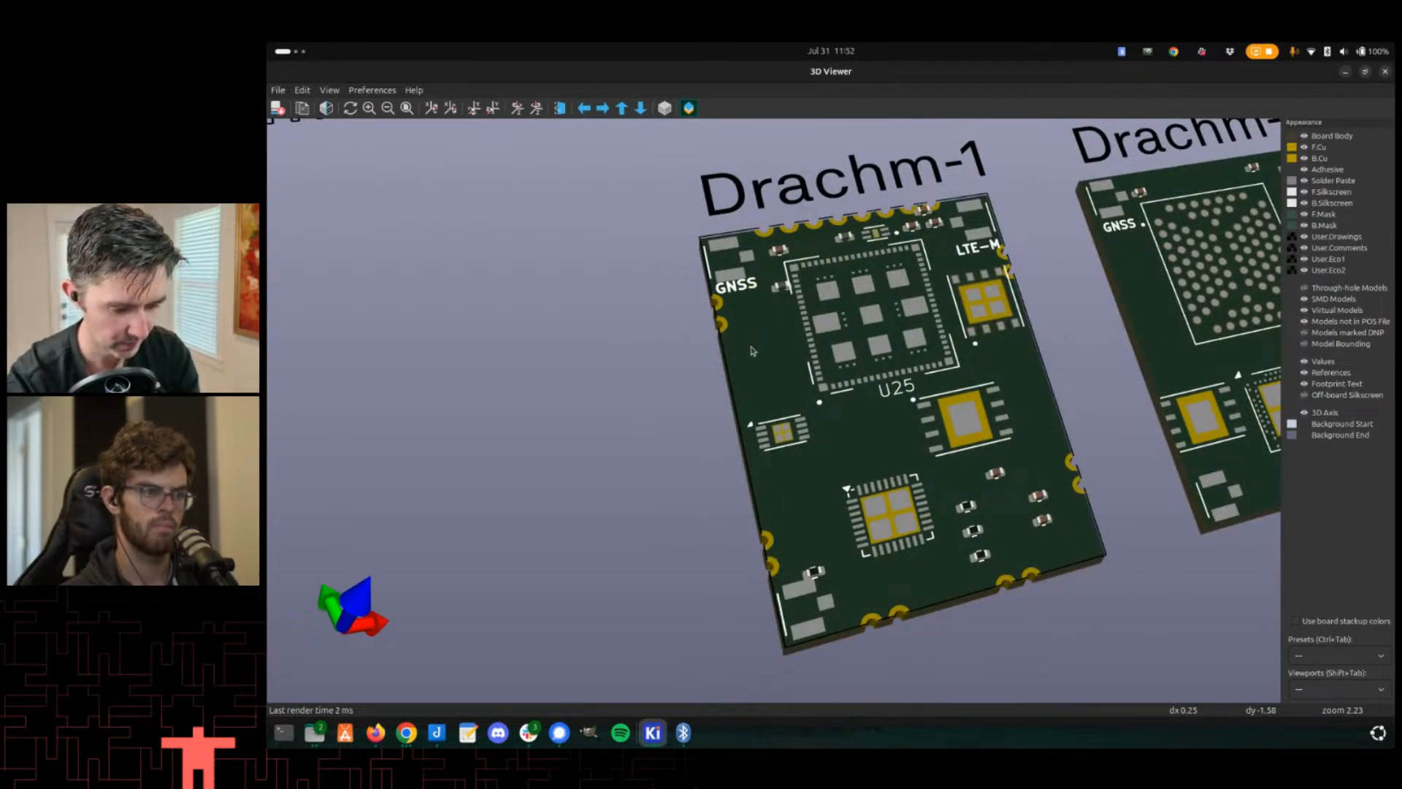
- Switch to the Footprint Editor and inspect the pad layout of the drachm-edge footprint
key(alt+Tab)
scroll(830, 400, down, 6)
key(alt+Tab)
key(alt+Tab)
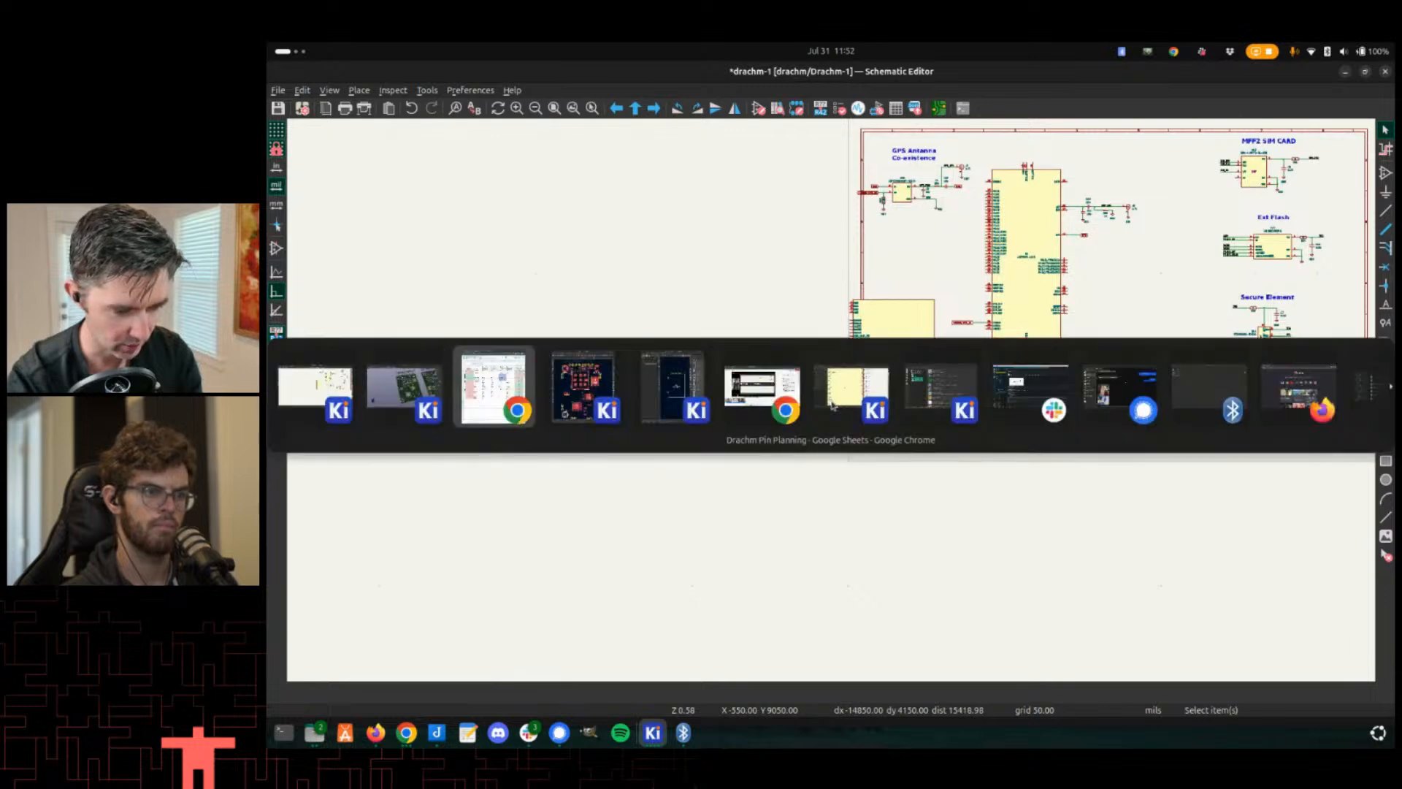
key(alt+Tab)
key(alt+Tab)
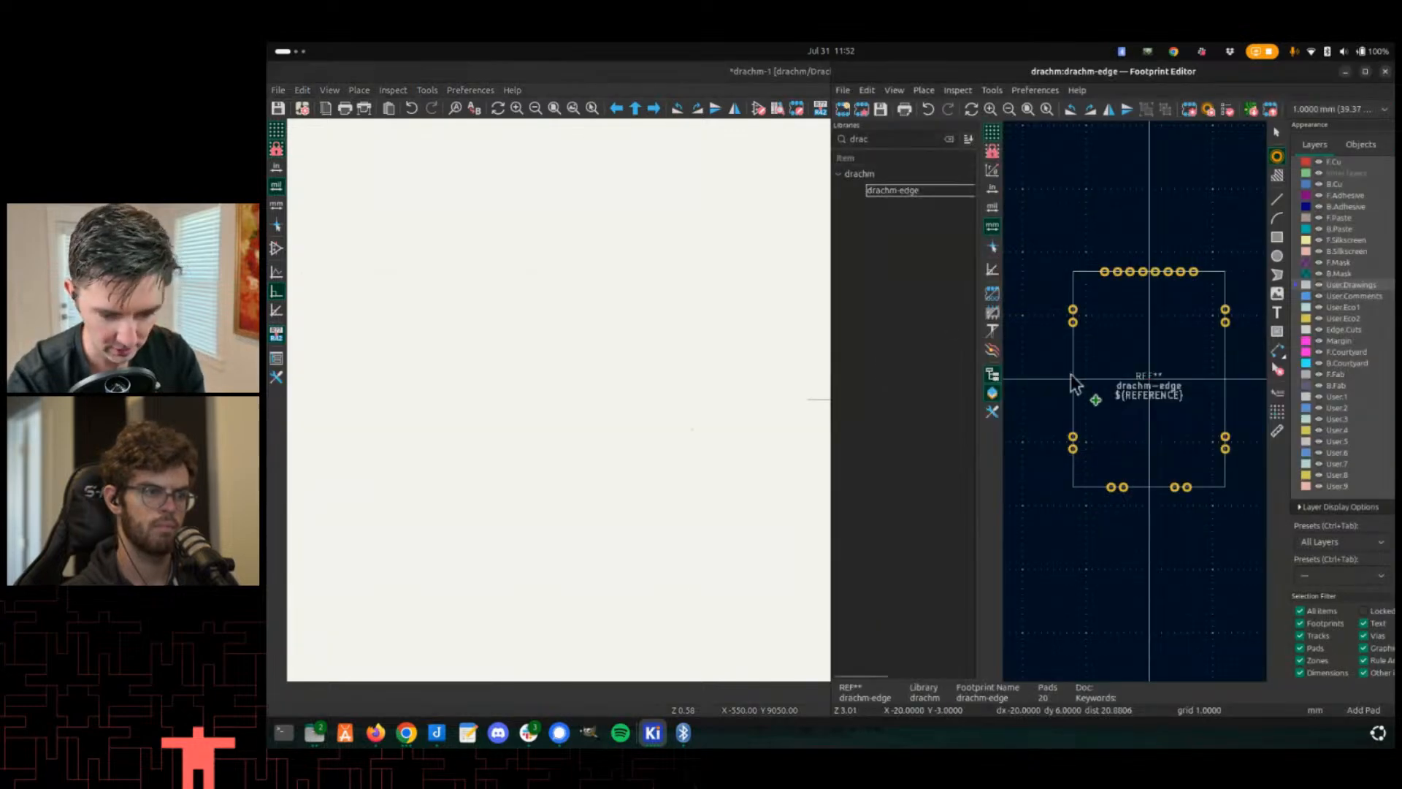
scroll(1070, 376, up, 4)
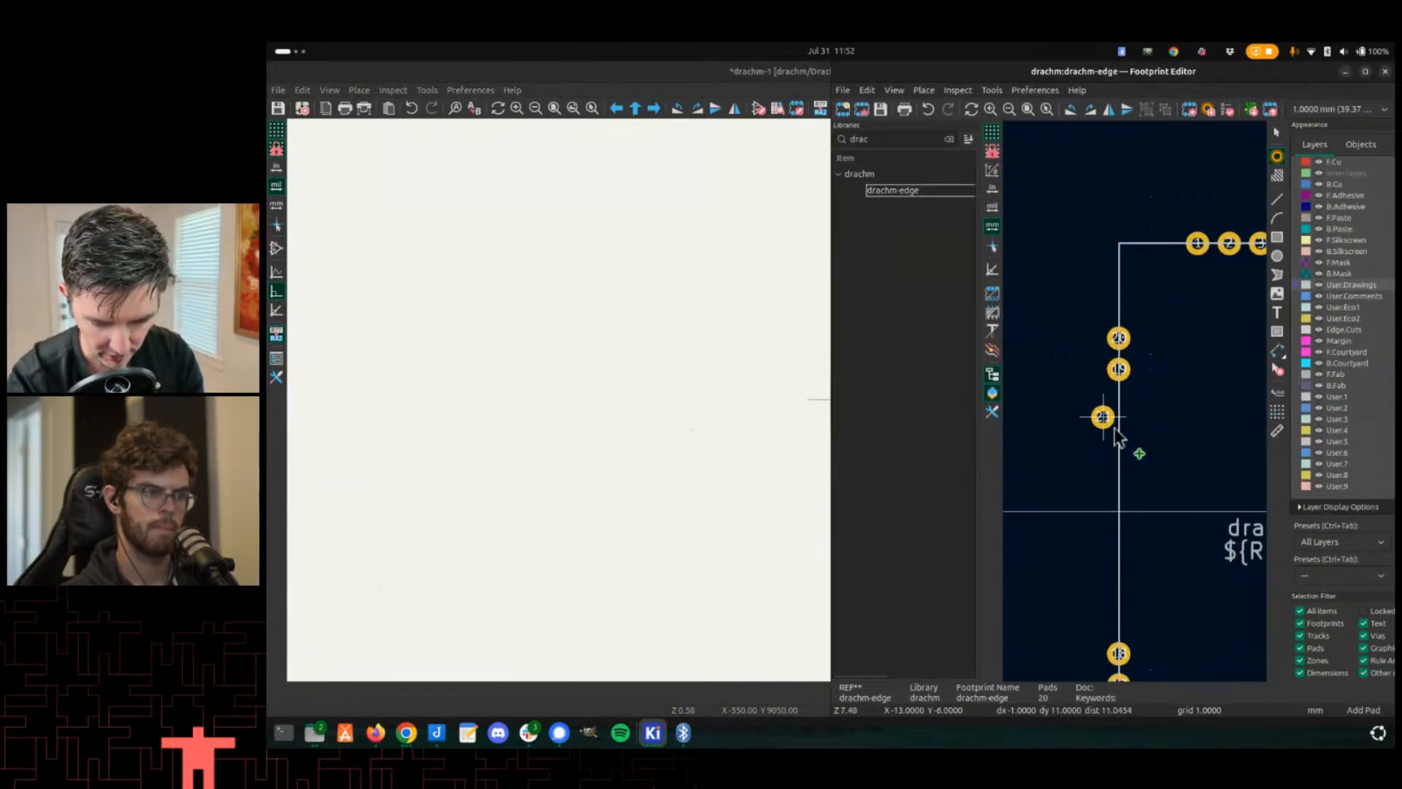
scroll(1118, 436, down, 3)
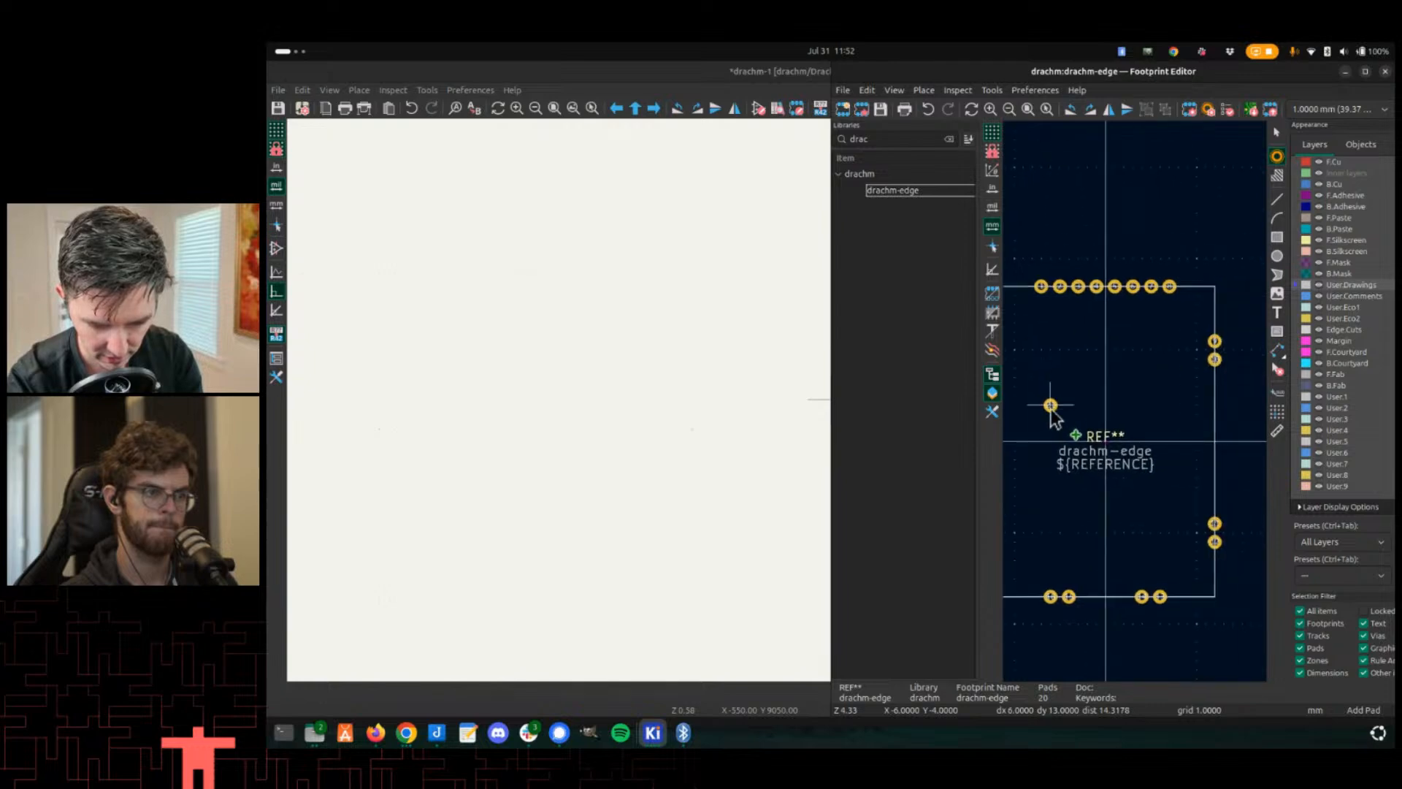
scroll(1052, 413, up, 5)
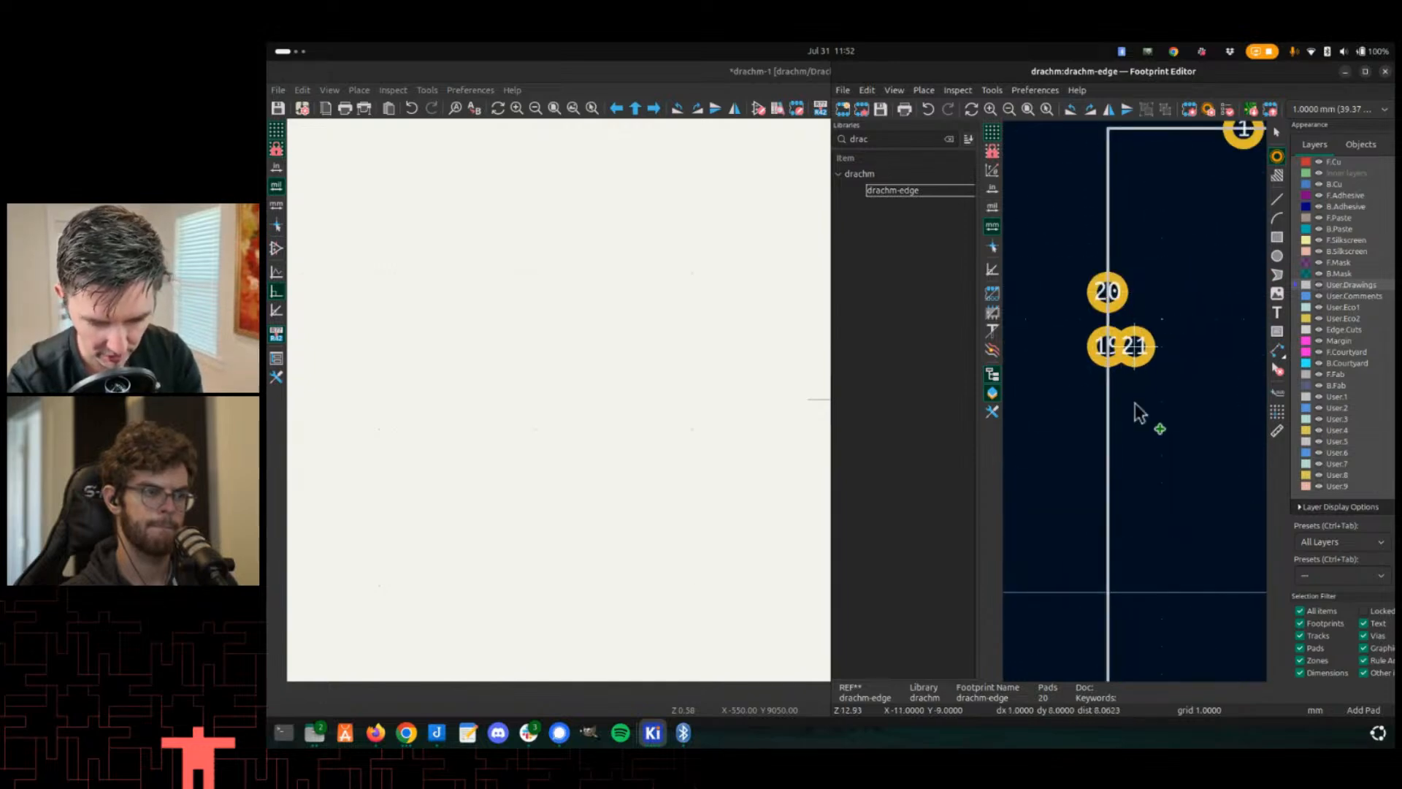
scroll(1169, 439, down, 3)
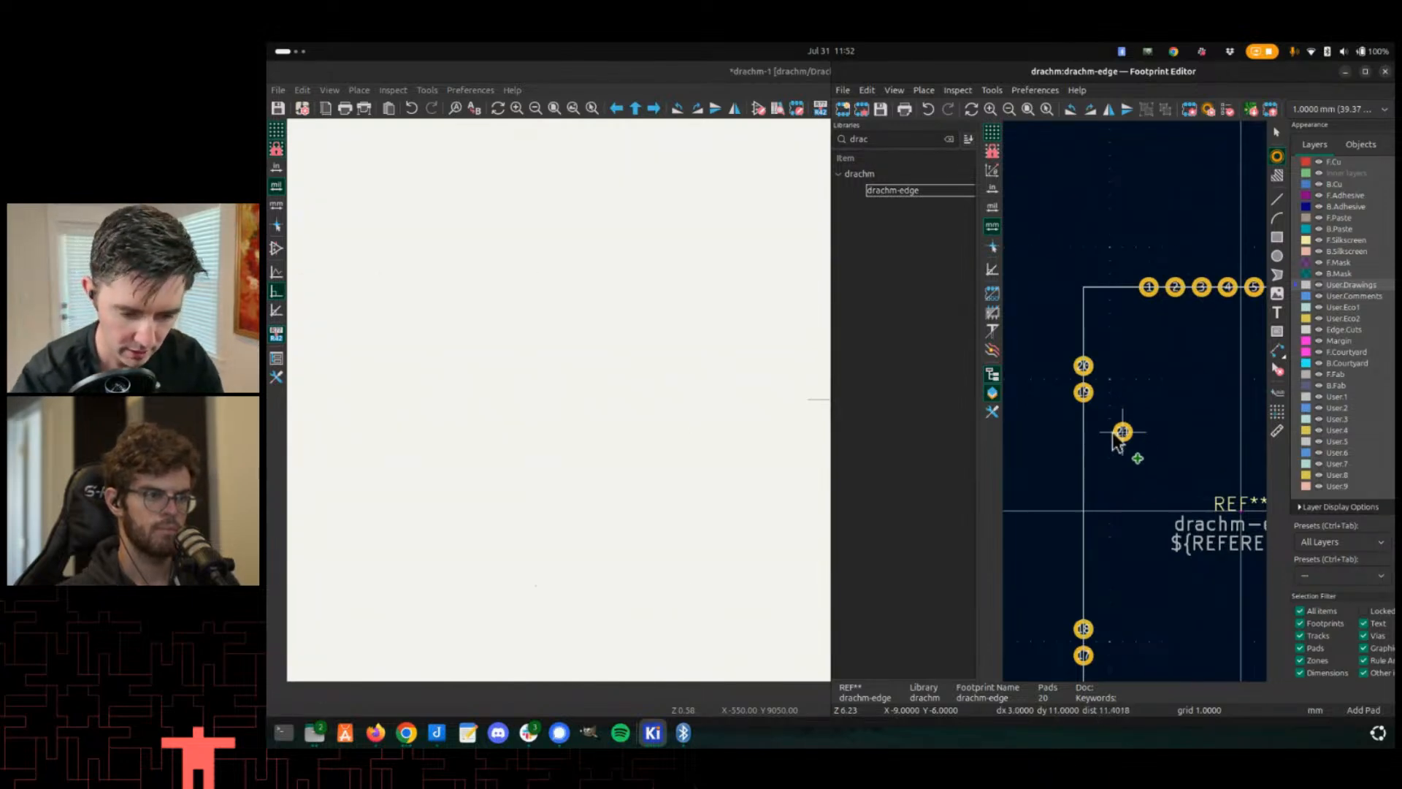
- Try adding a column of extra pads along the left edge of the drachm-edge footprint
middle_drag(1108, 466, 1111, 422)
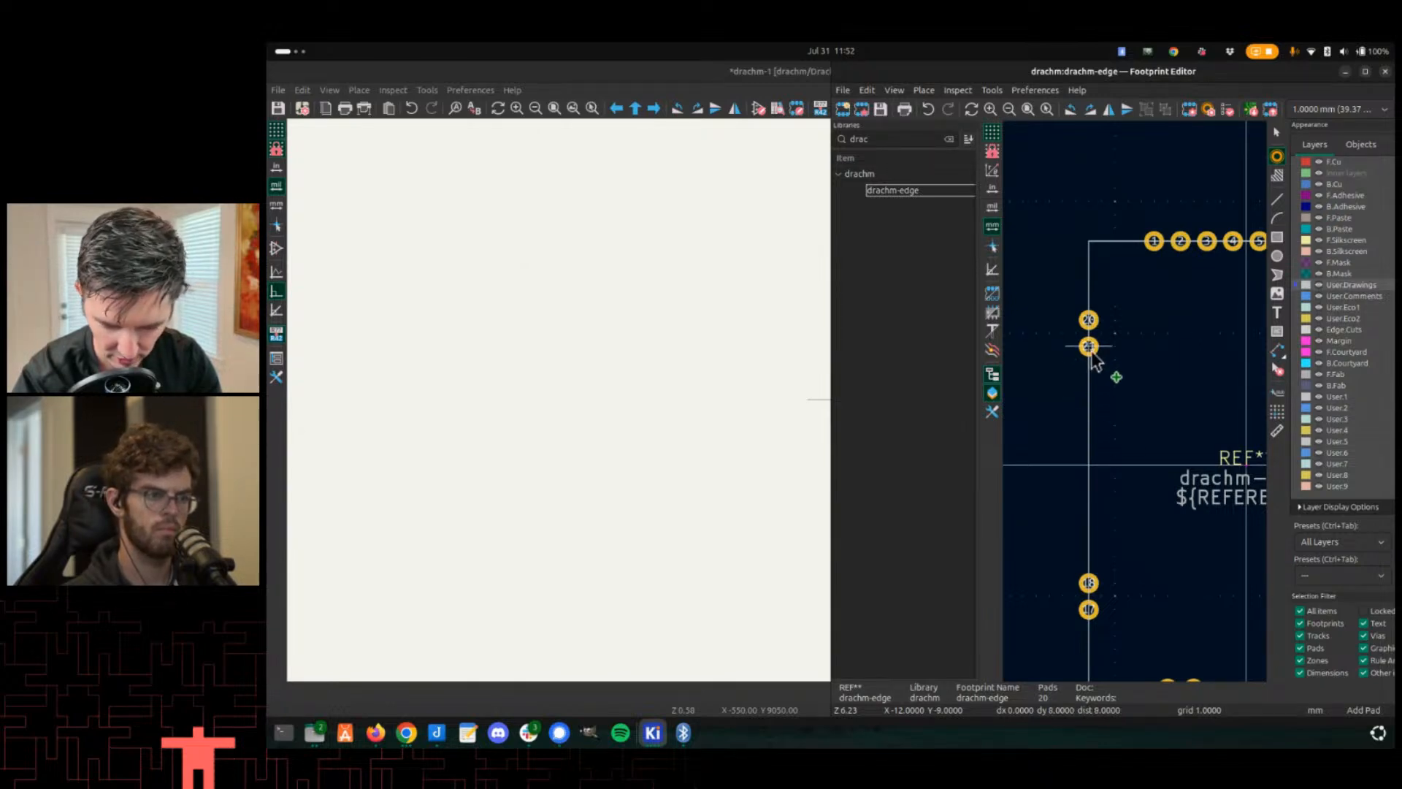
key(Escape)
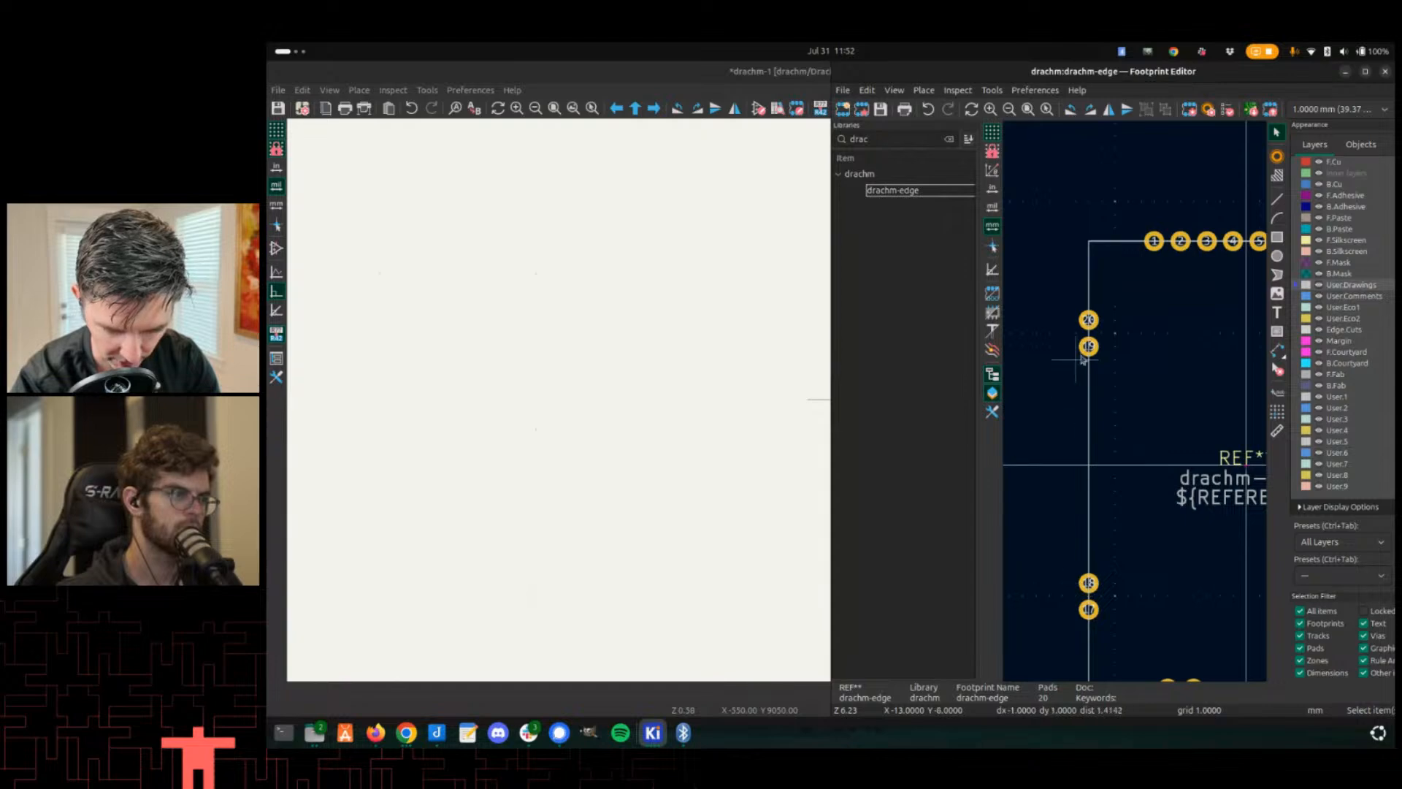
click(1277, 157)
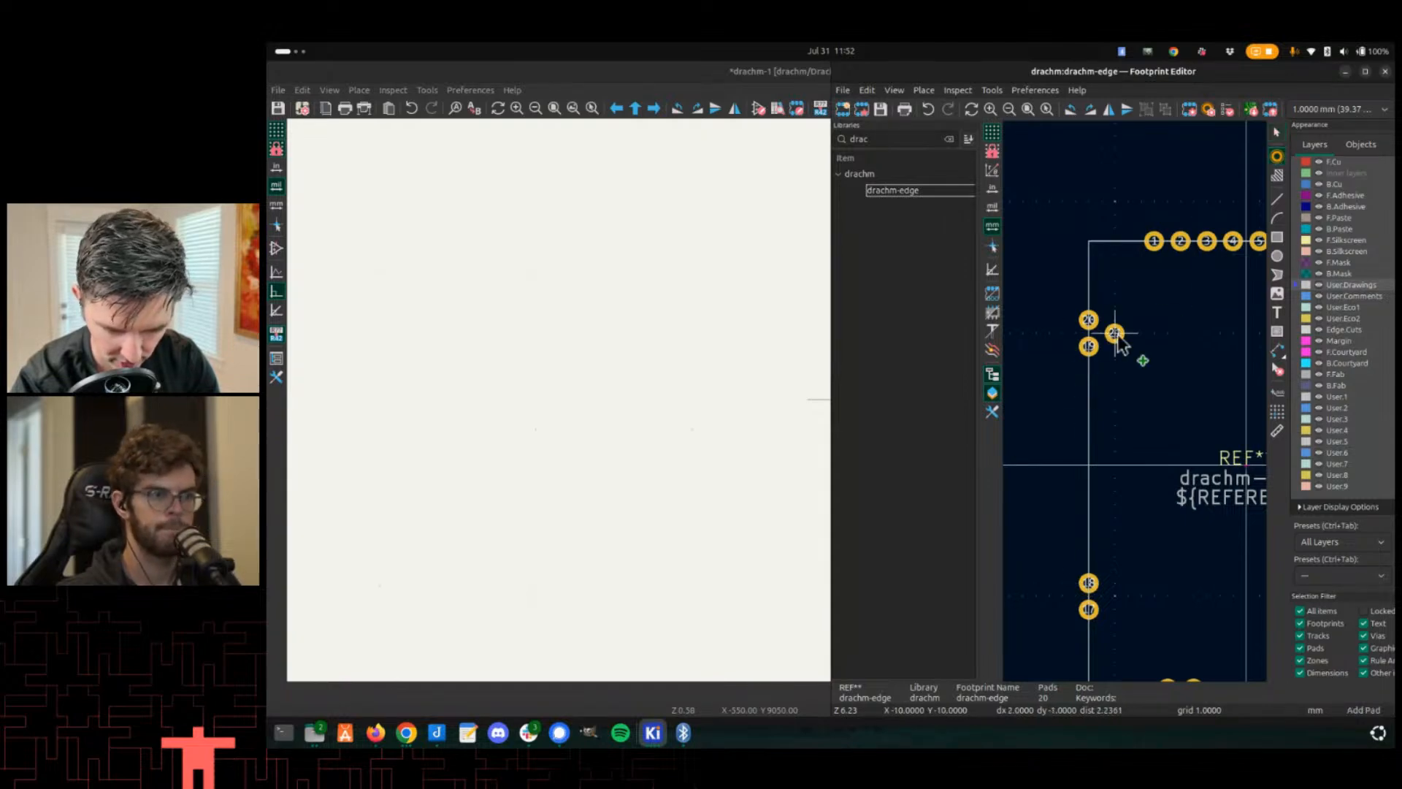
click(1088, 372)
click(1088, 399)
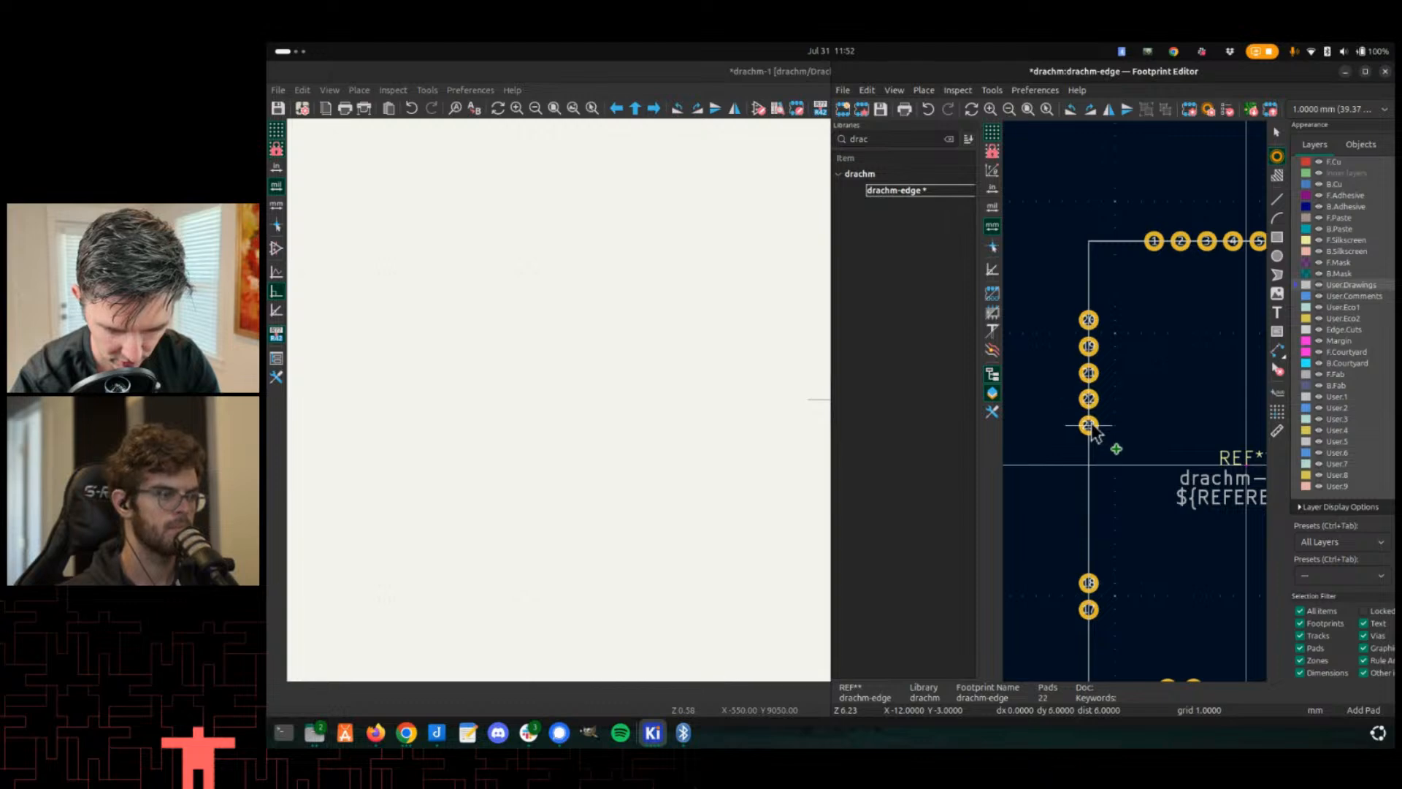
click(1089, 425)
click(1088, 451)
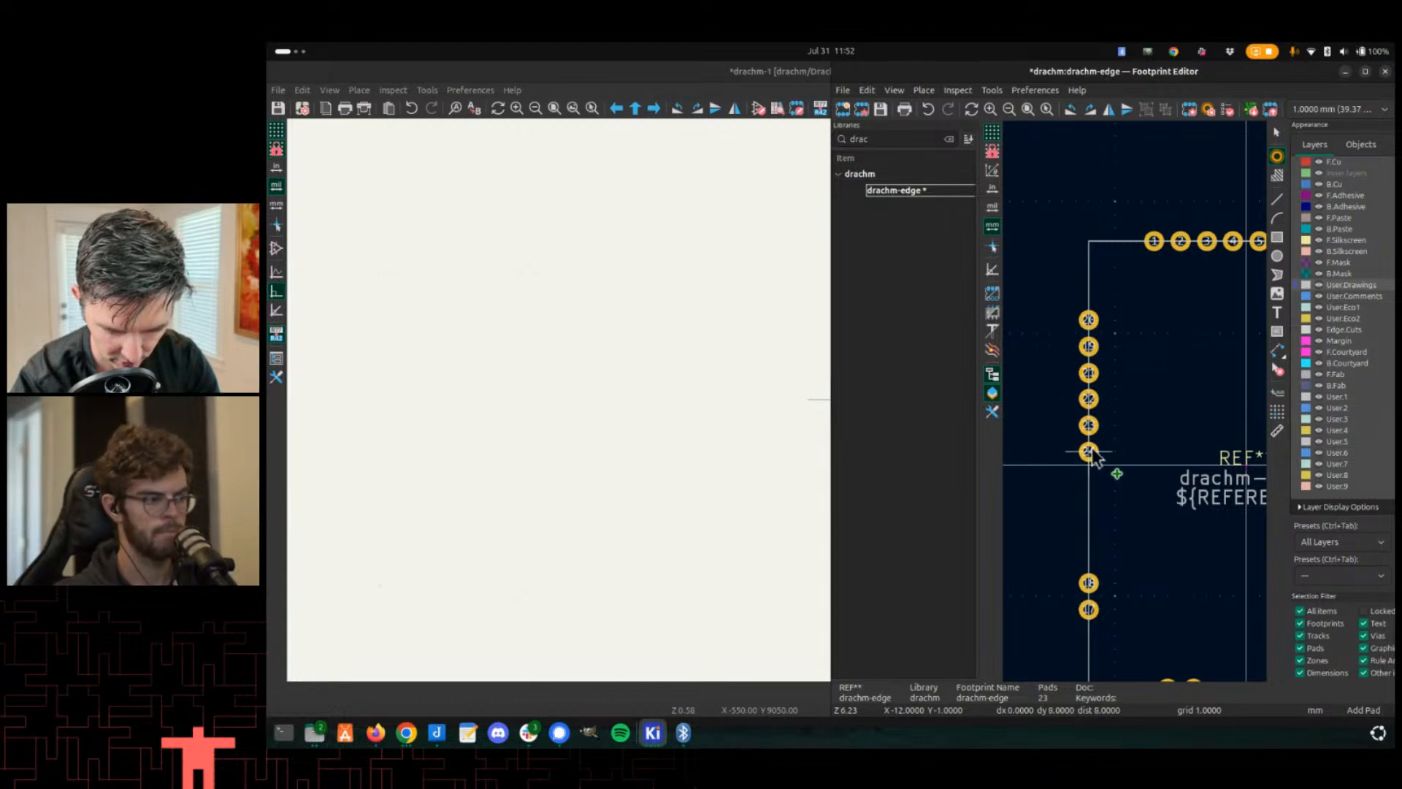
click(1088, 478)
click(1088, 504)
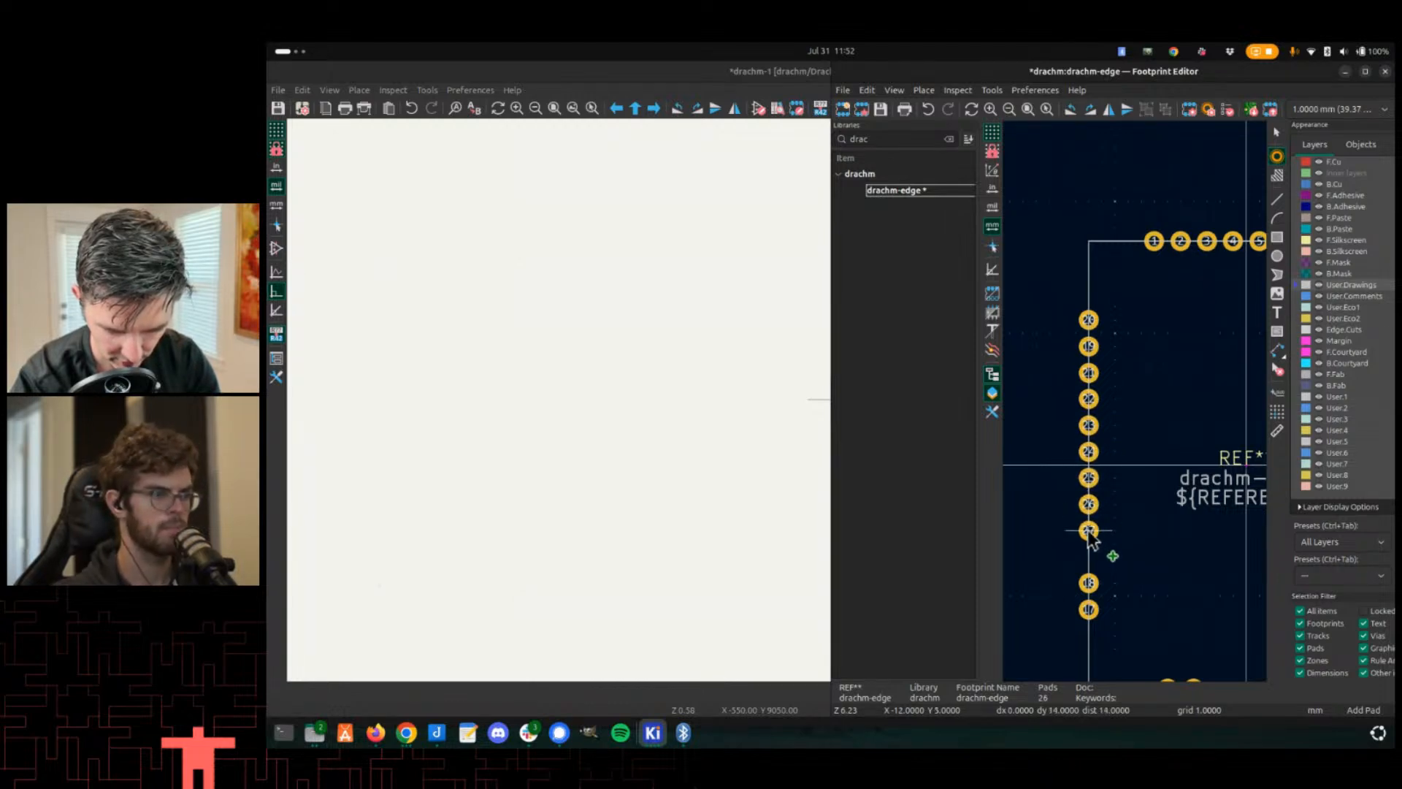
key(ctrl+z)
key(ctrl+z)
key(ctrl+z)
key(ctrl+z)
key(ctrl+z)
key(ctrl+z)
key(ctrl+z)
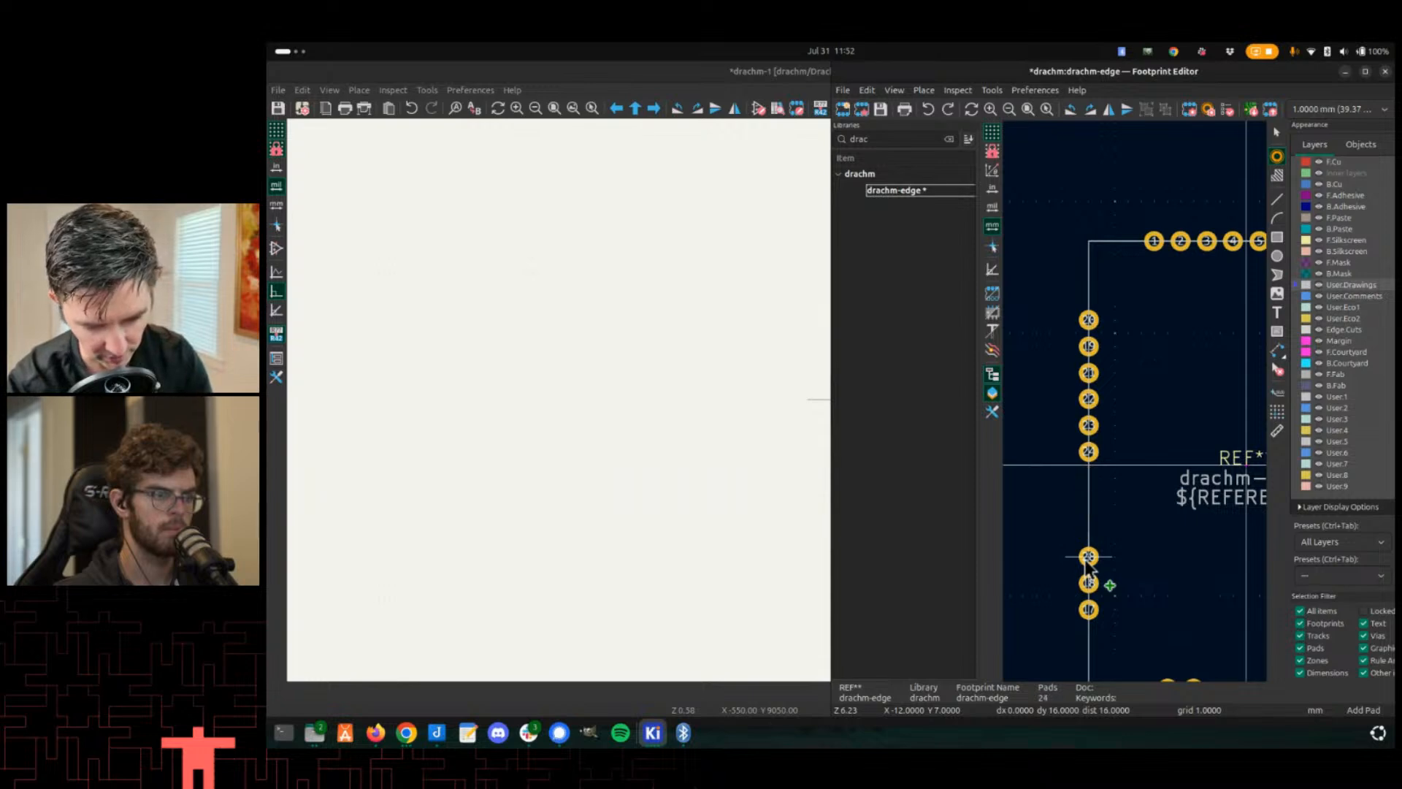
- Save the drachm-edge footprint
scroll(1059, 409, down, 3)
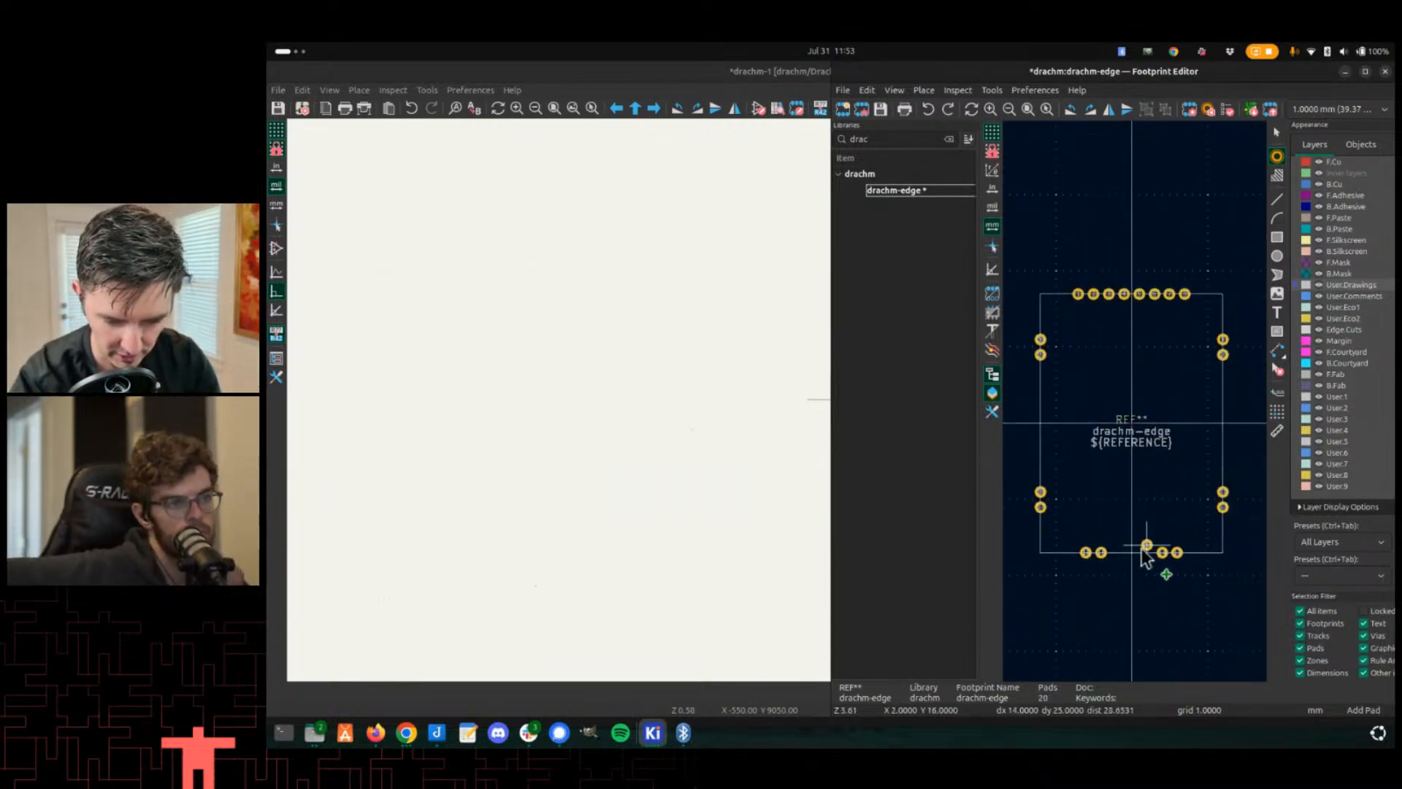
scroll(1152, 551, up, 2)
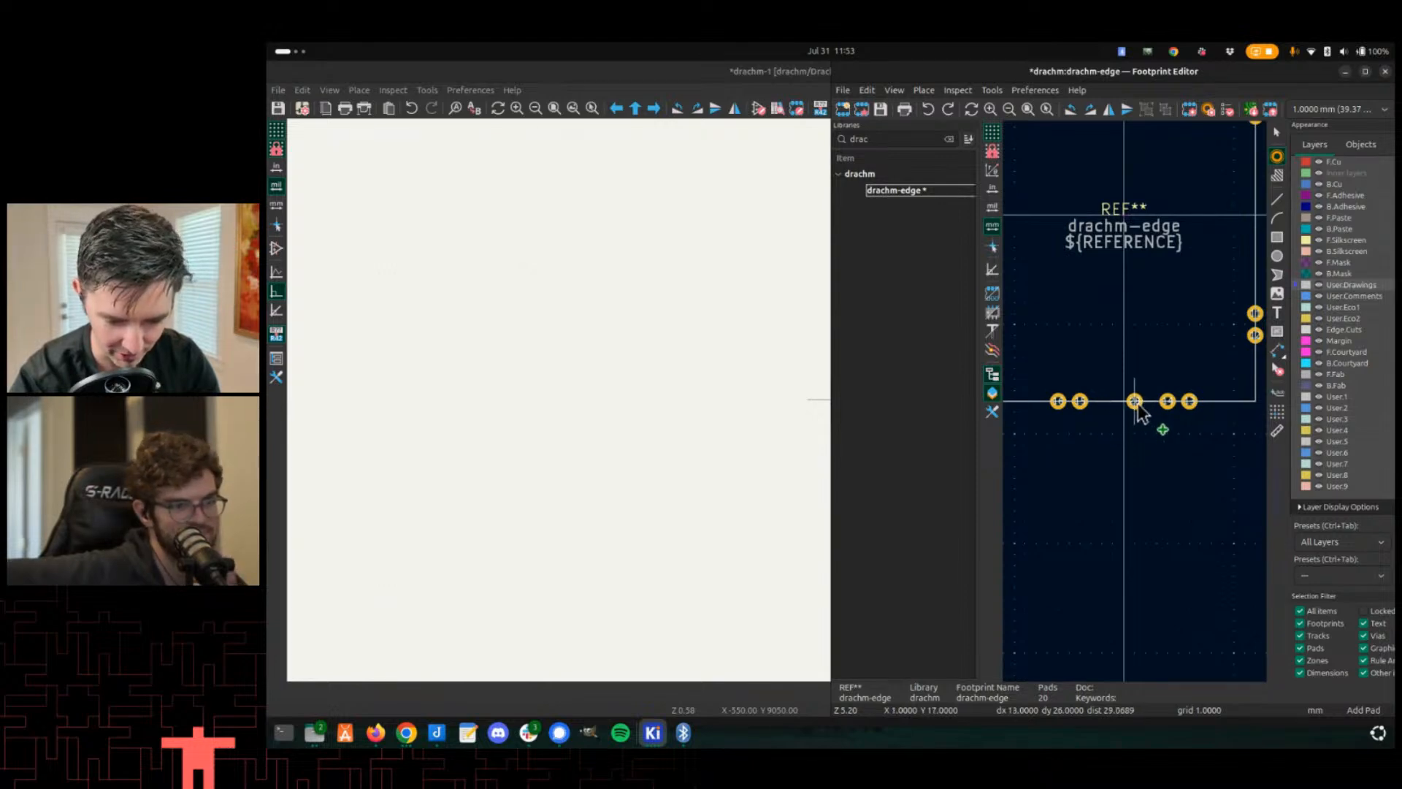
scroll(1099, 411, down, 2)
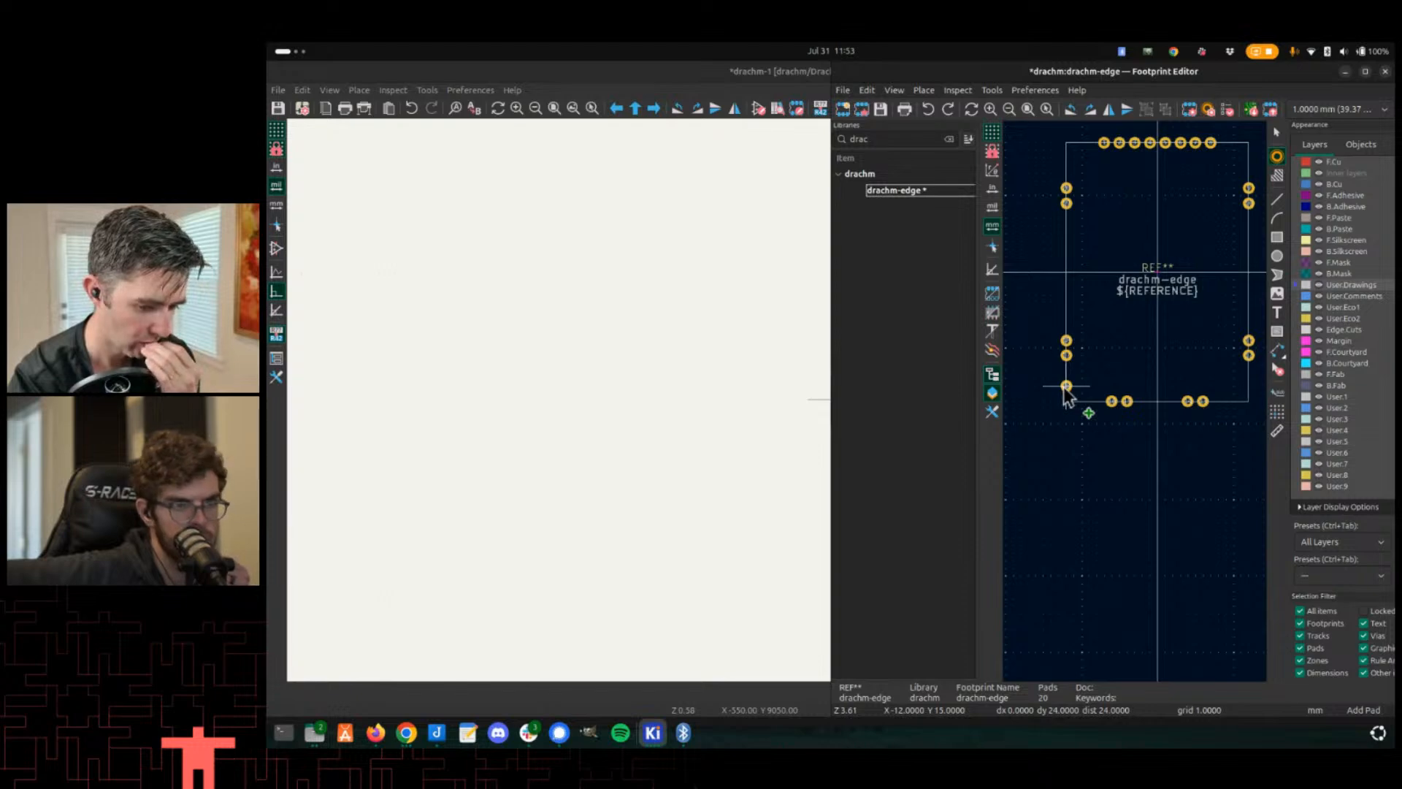
scroll(1067, 387, down, 3)
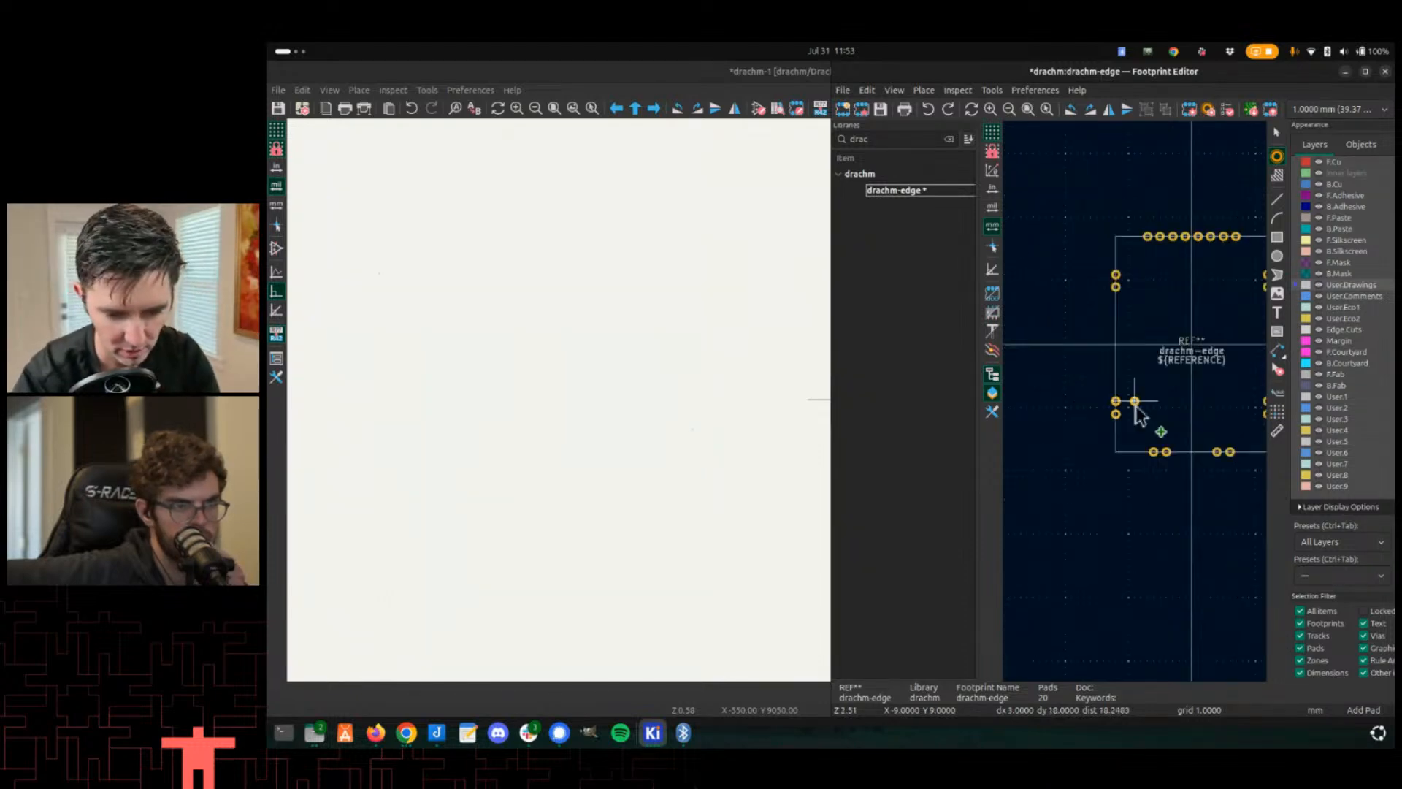
key(ctrl+s)
scroll(1100, 395, up, 3)
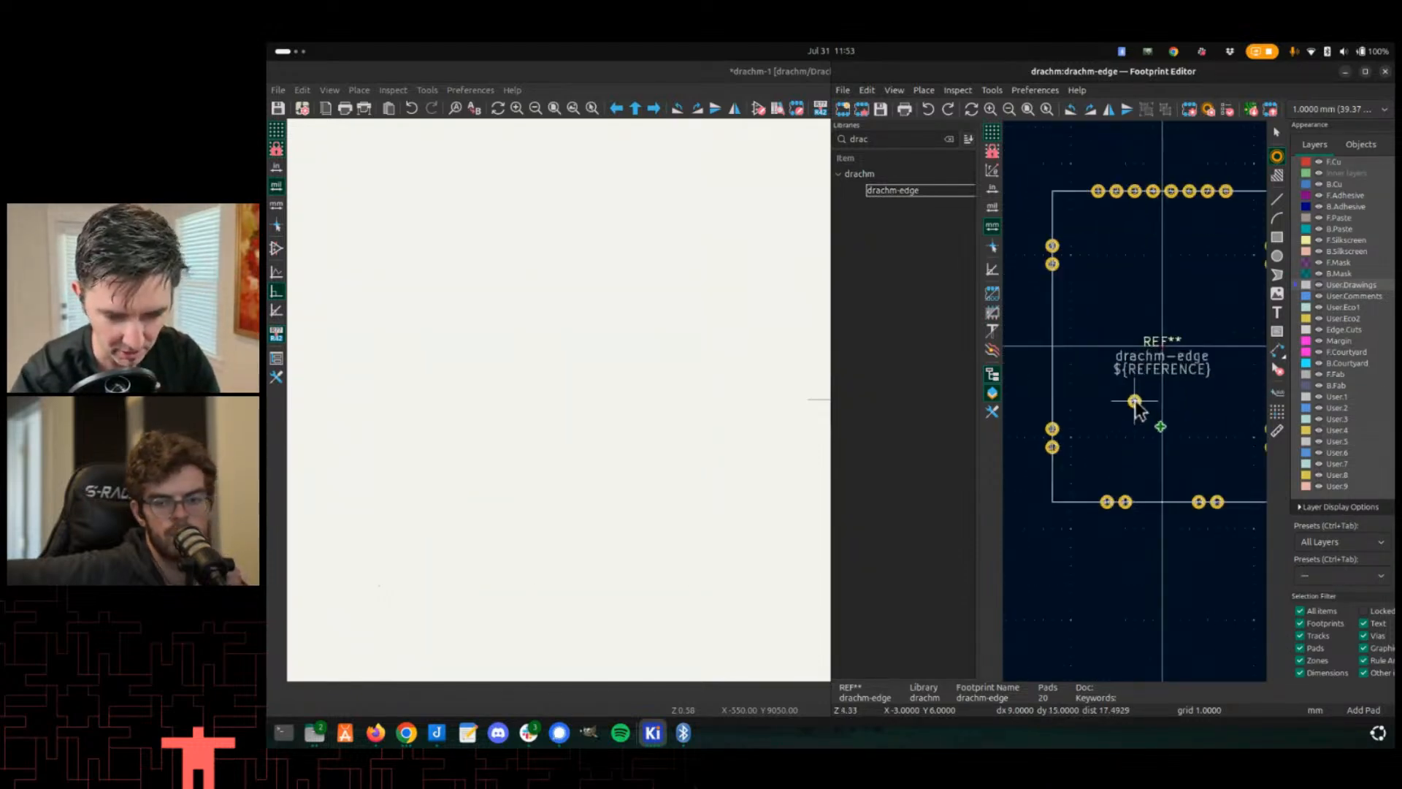
- Examine the edge pads around the GNSS corner of the Drachm-1 board in the 3D viewer
key(alt+Tab)
scroll(619, 526, up, 5)
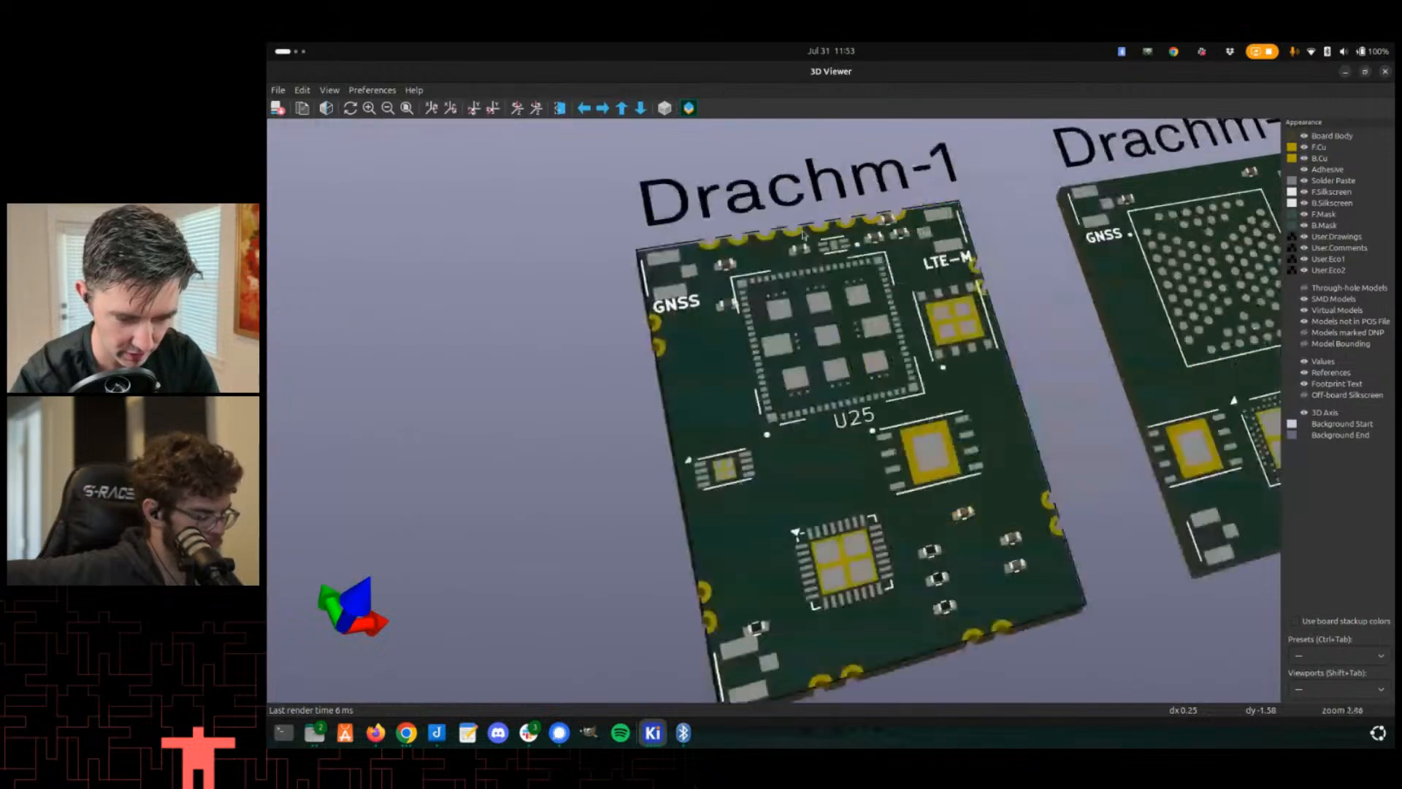
middle_drag(620, 526, 1016, 459)
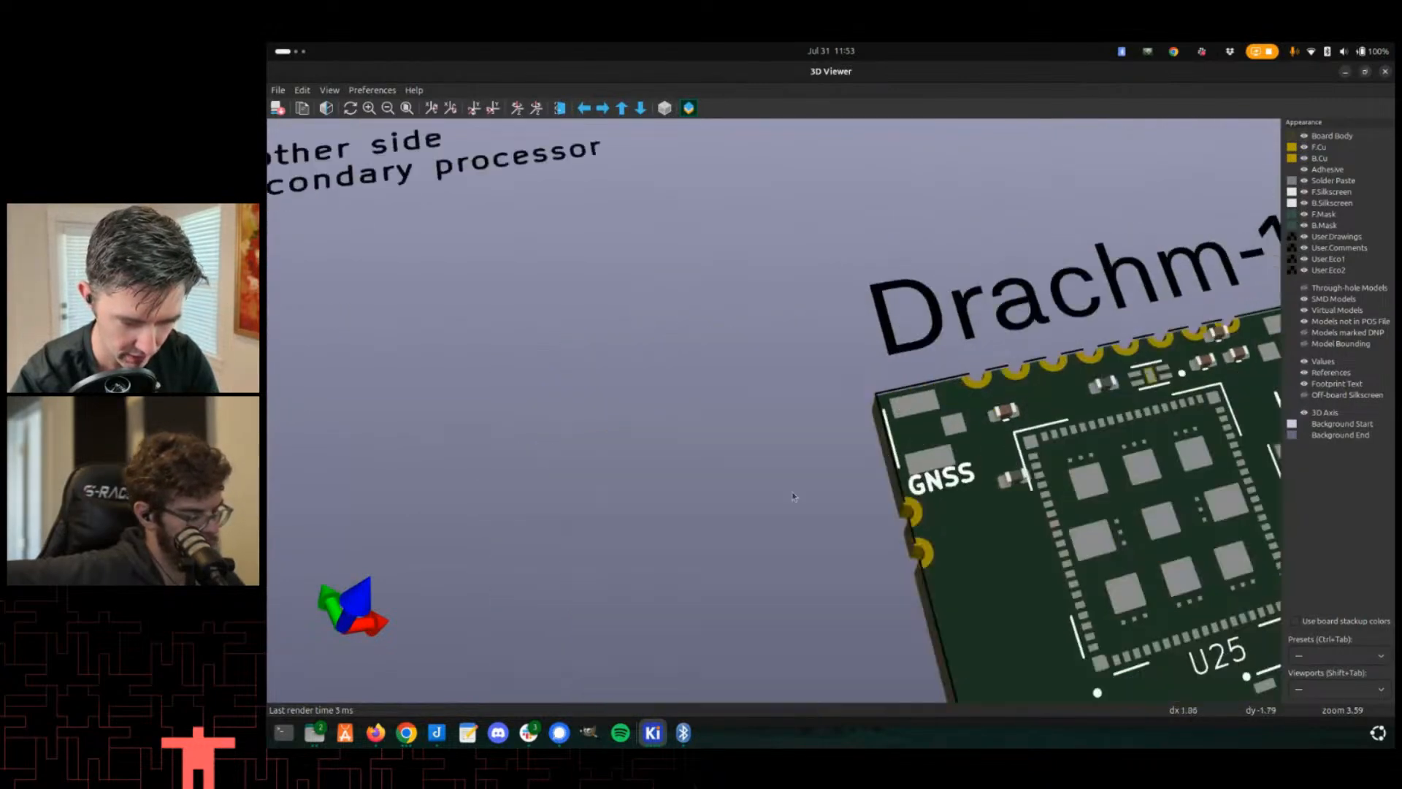
scroll(986, 585, up, 2)
middle_drag(986, 584, 756, 413)
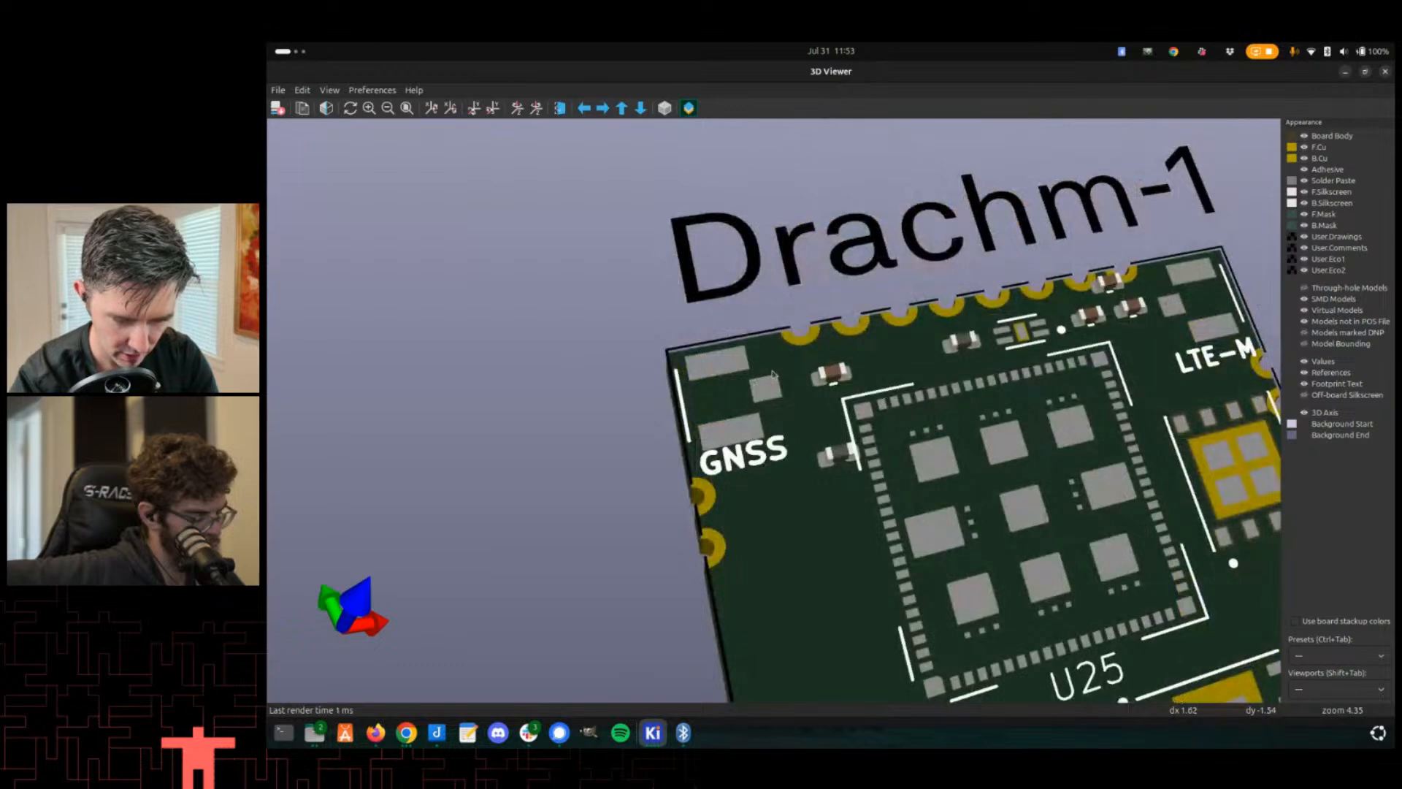
scroll(782, 427, down, 3)
middle_drag(754, 491, 732, 473)
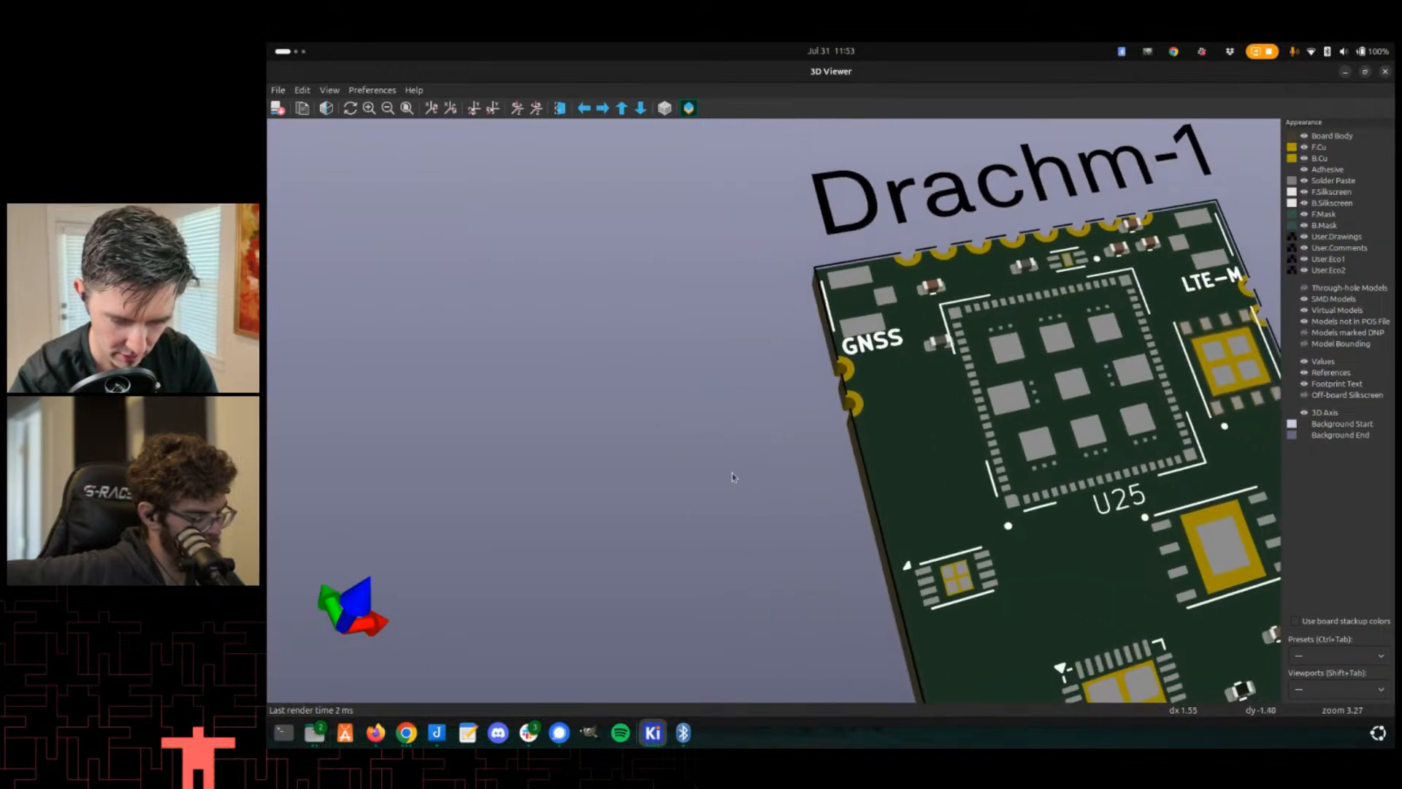
key(alt+Tab)
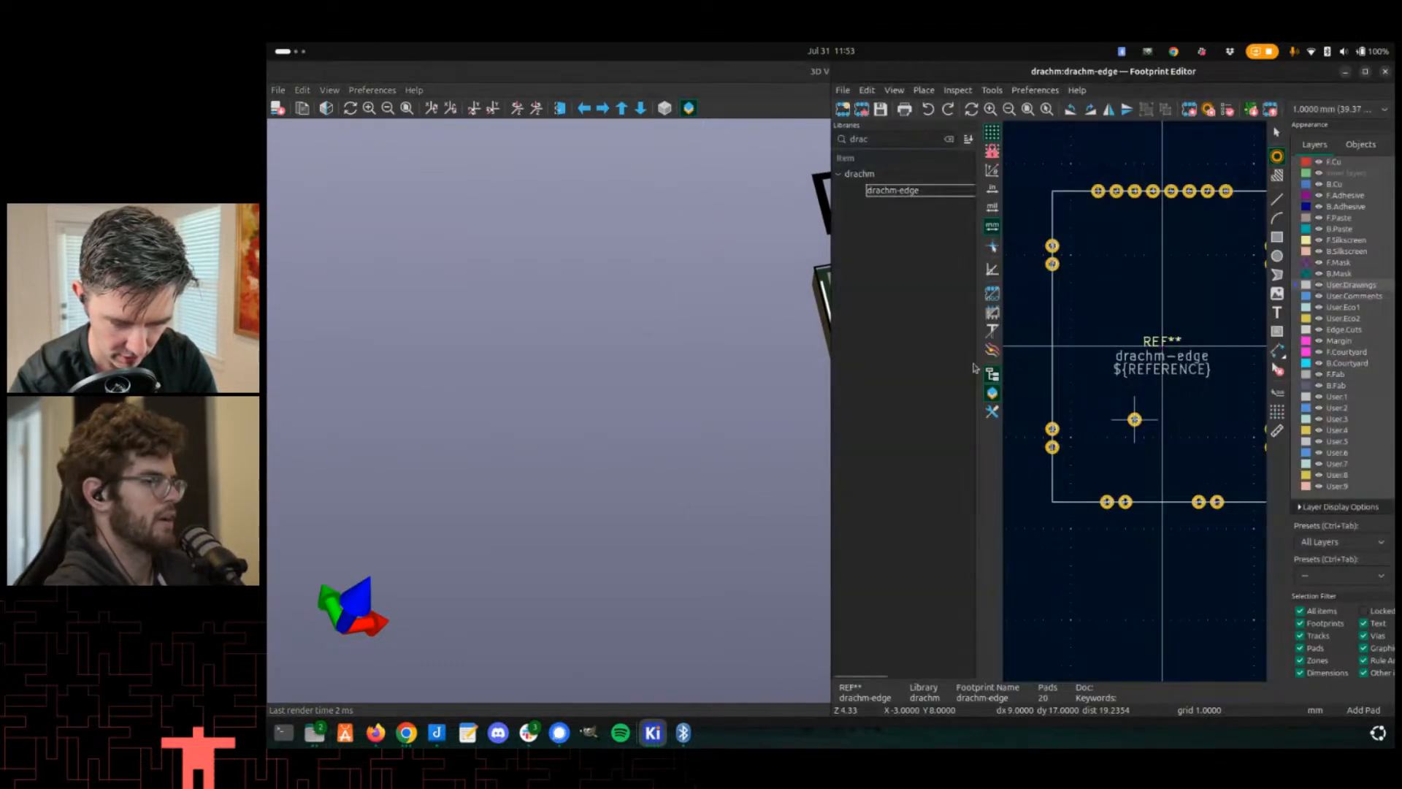
- Move edge pads 19 and 20 about 5 mm up the left edge, toward the footprint's top-left corner
scroll(1136, 406, up, 2)
key(Escape)
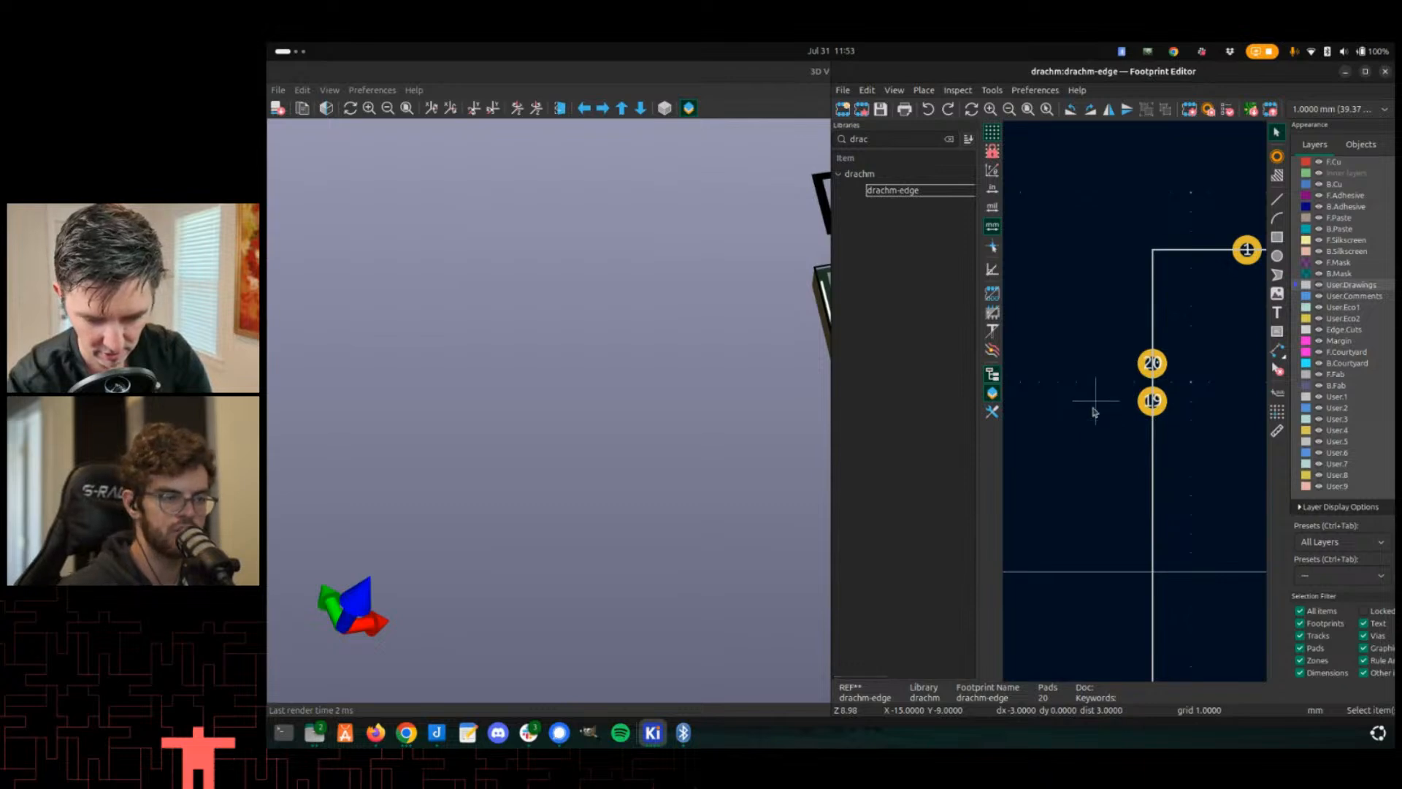
scroll(1151, 404, down, 3)
scroll(1147, 424, up, 6)
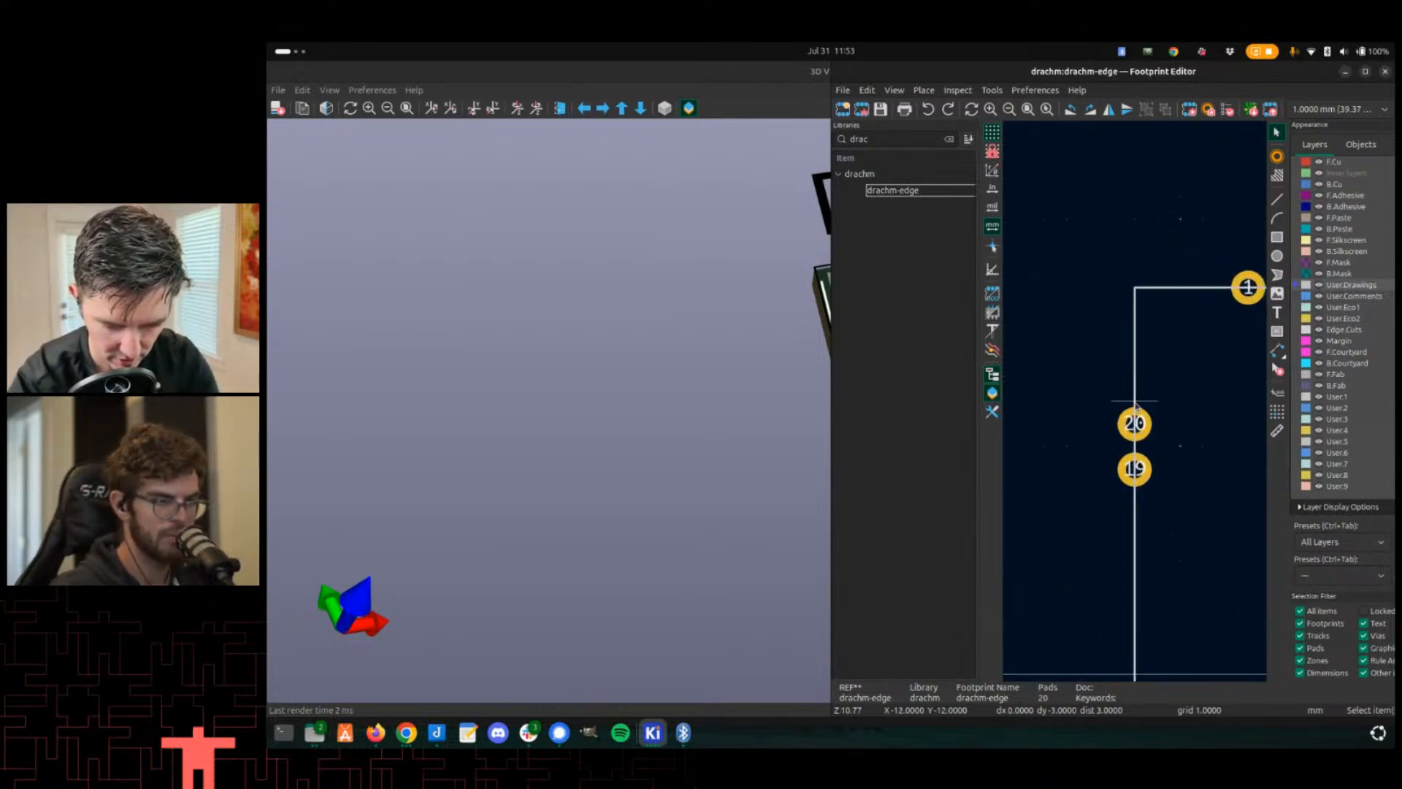
drag(1143, 491, 1161, 511)
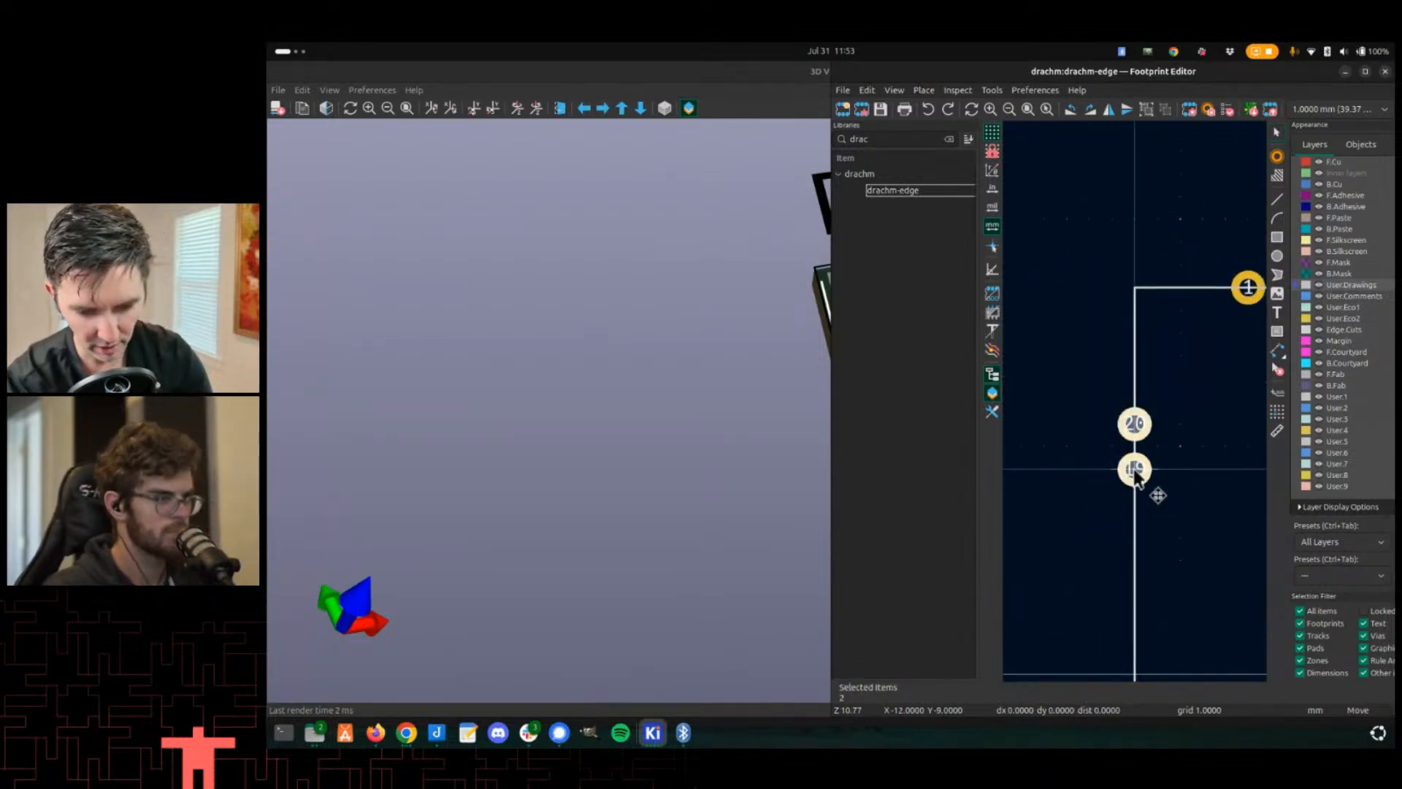
key(m)
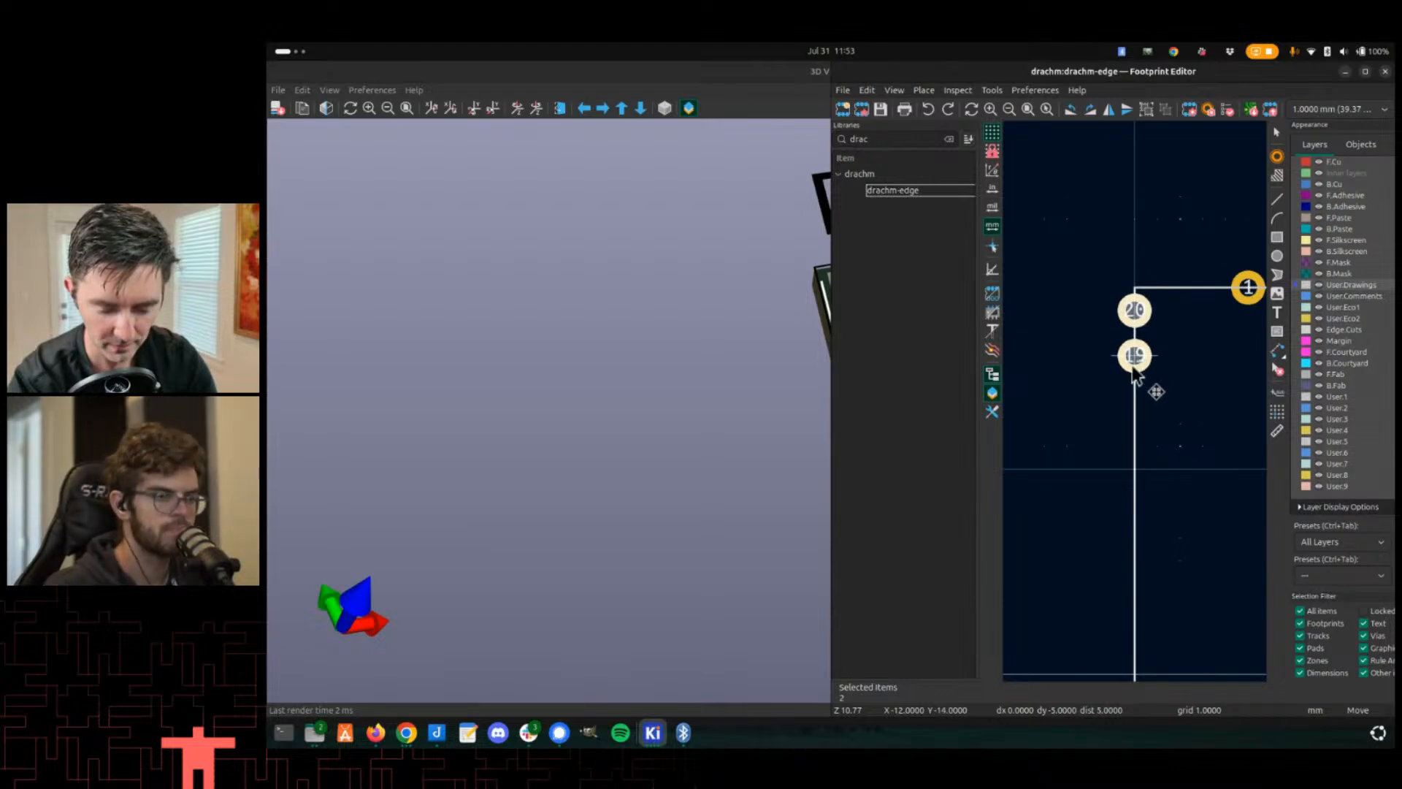
click(1133, 370)
- Move the two upper right-edge pads up toward the footprint's top-right corner
scroll(1136, 394, down, 4)
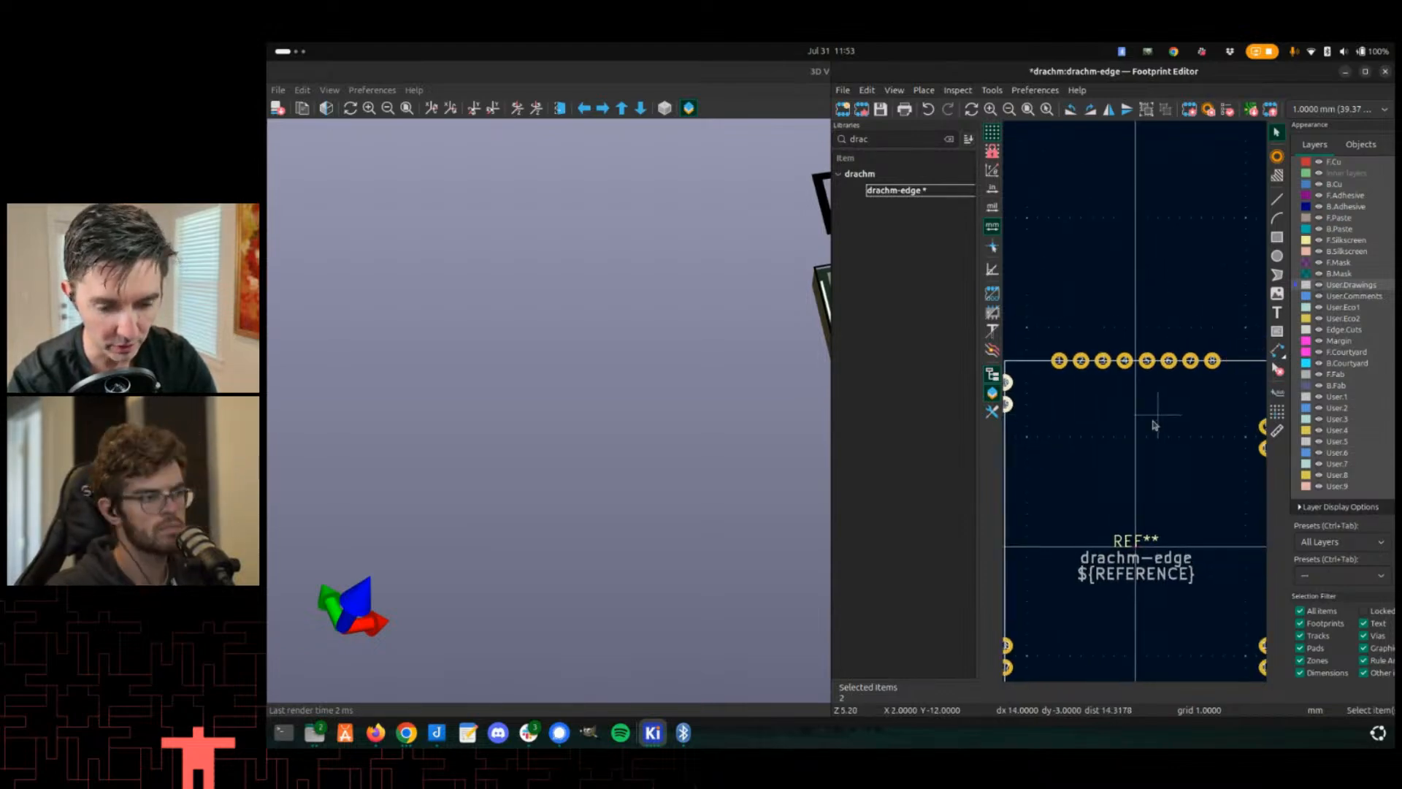
middle_drag(1208, 403, 1161, 417)
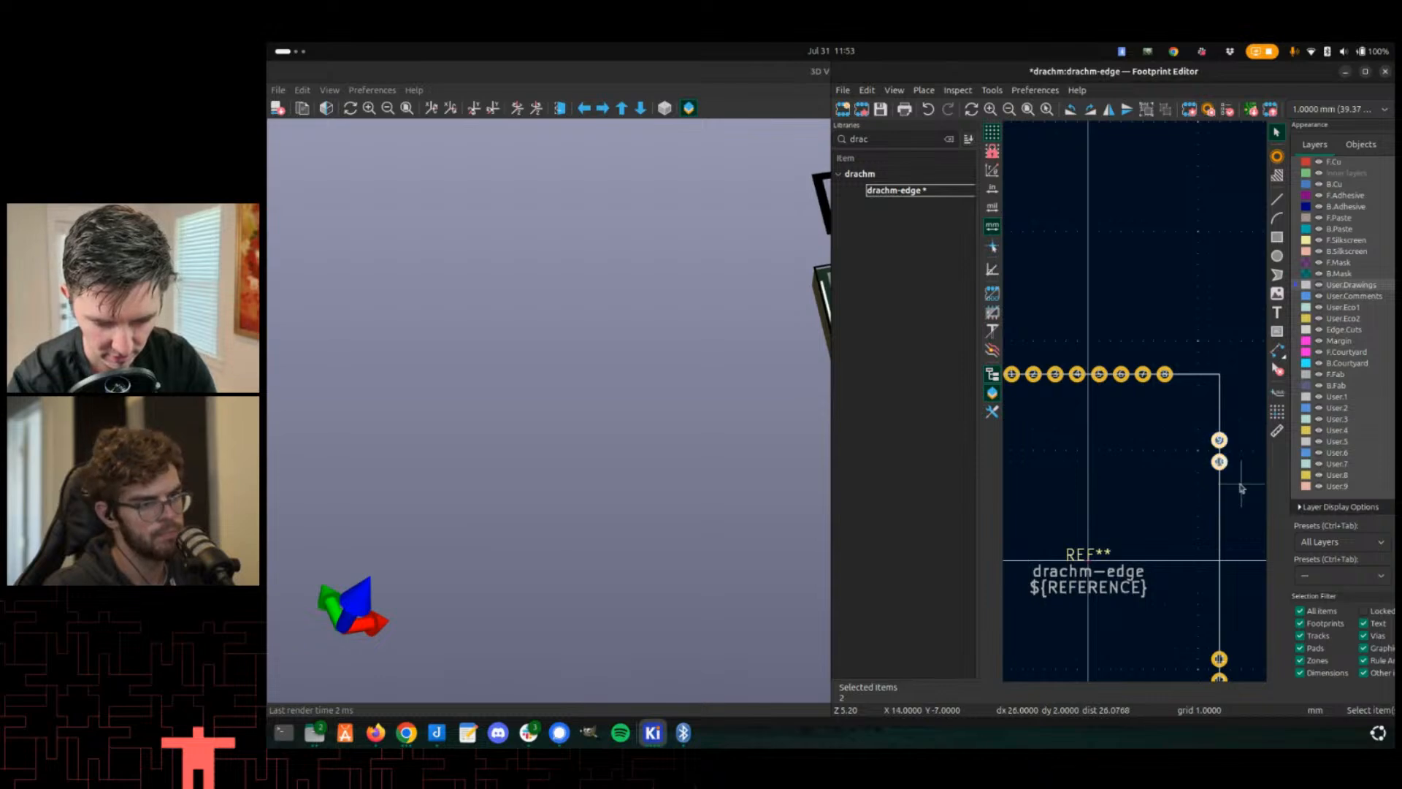
key(m)
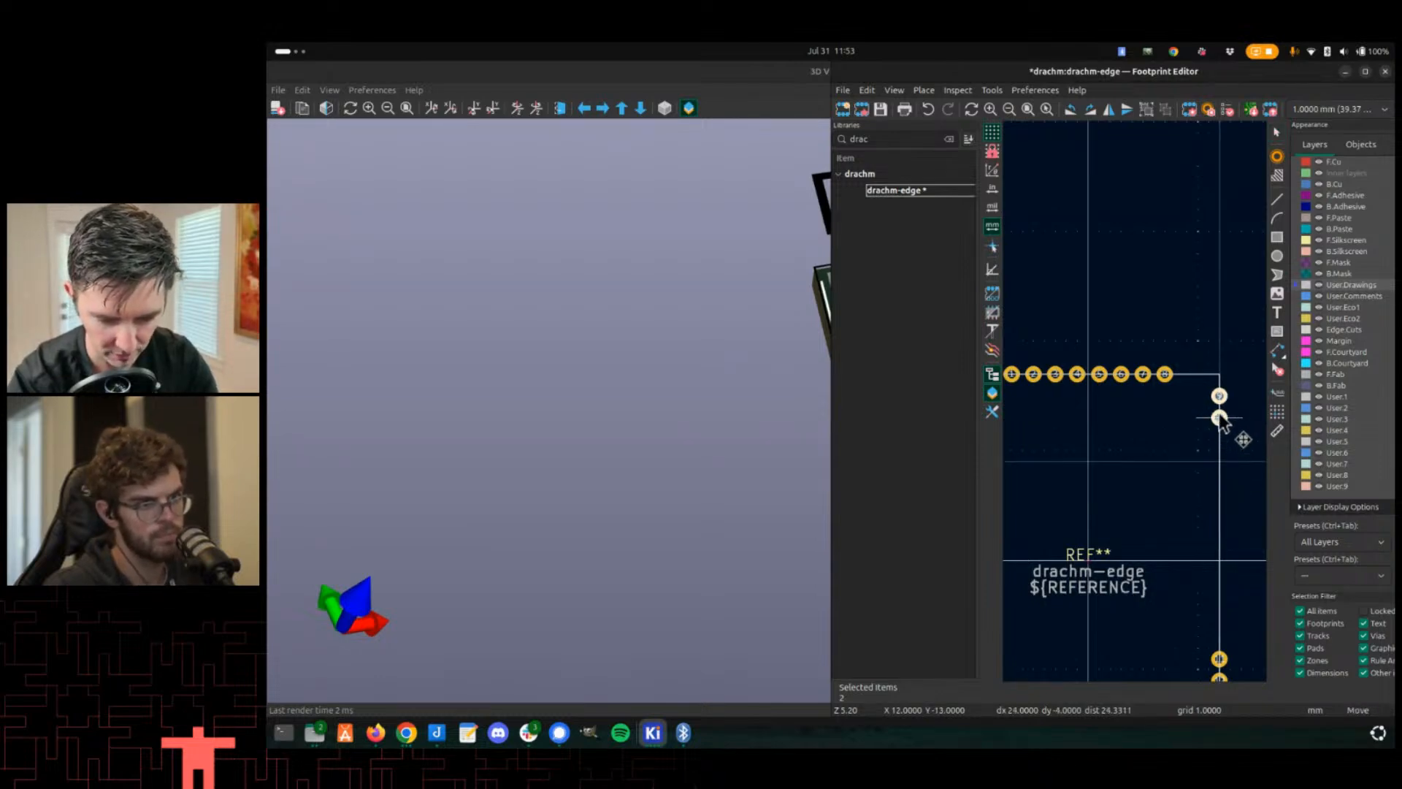
middle_drag(1221, 420, 1302, 415)
scroll(1213, 422, down, 1)
scroll(1162, 395, up, 2)
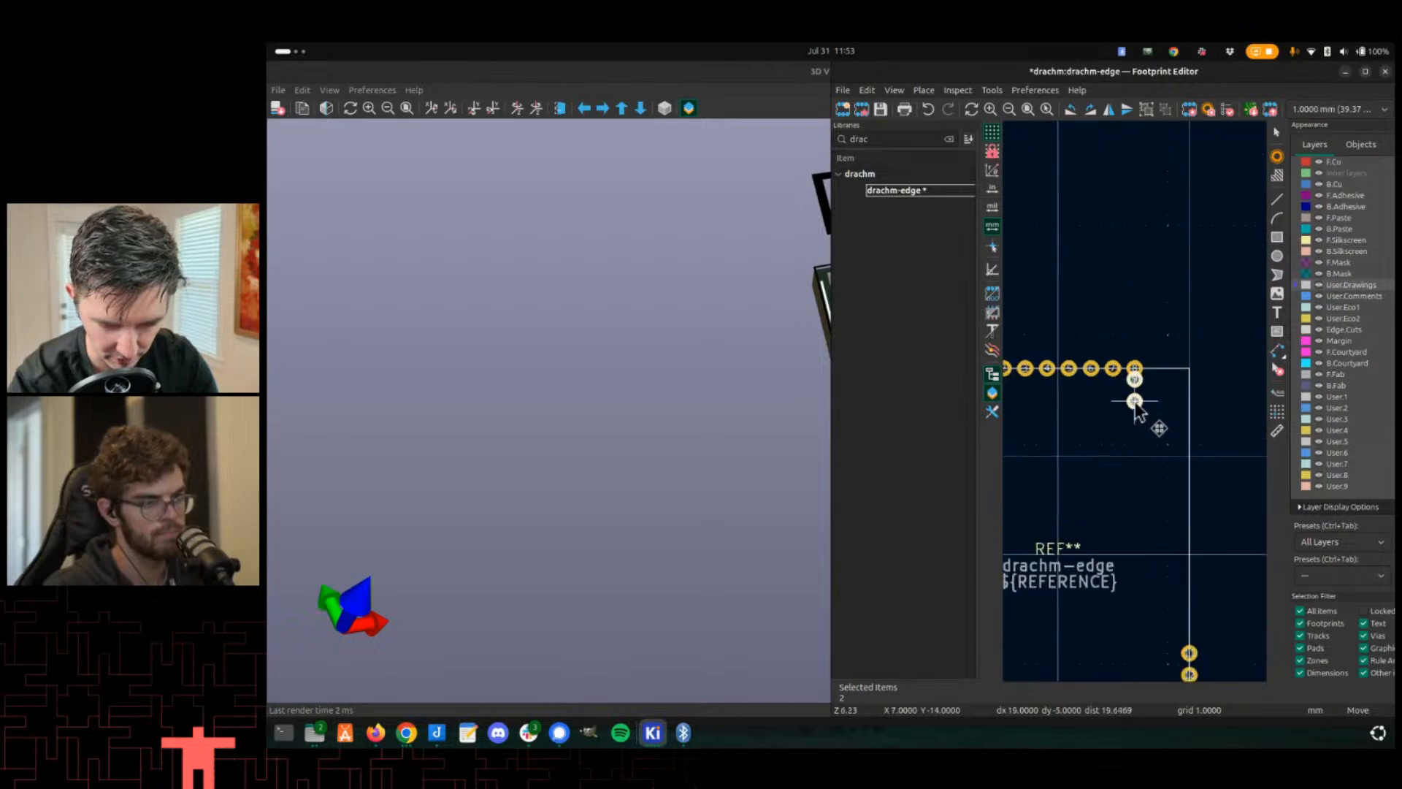
click(1198, 409)
- Move top-edge pads 1 and 2 toward the footprint's top-left corner
scroll(1162, 408, down, 2)
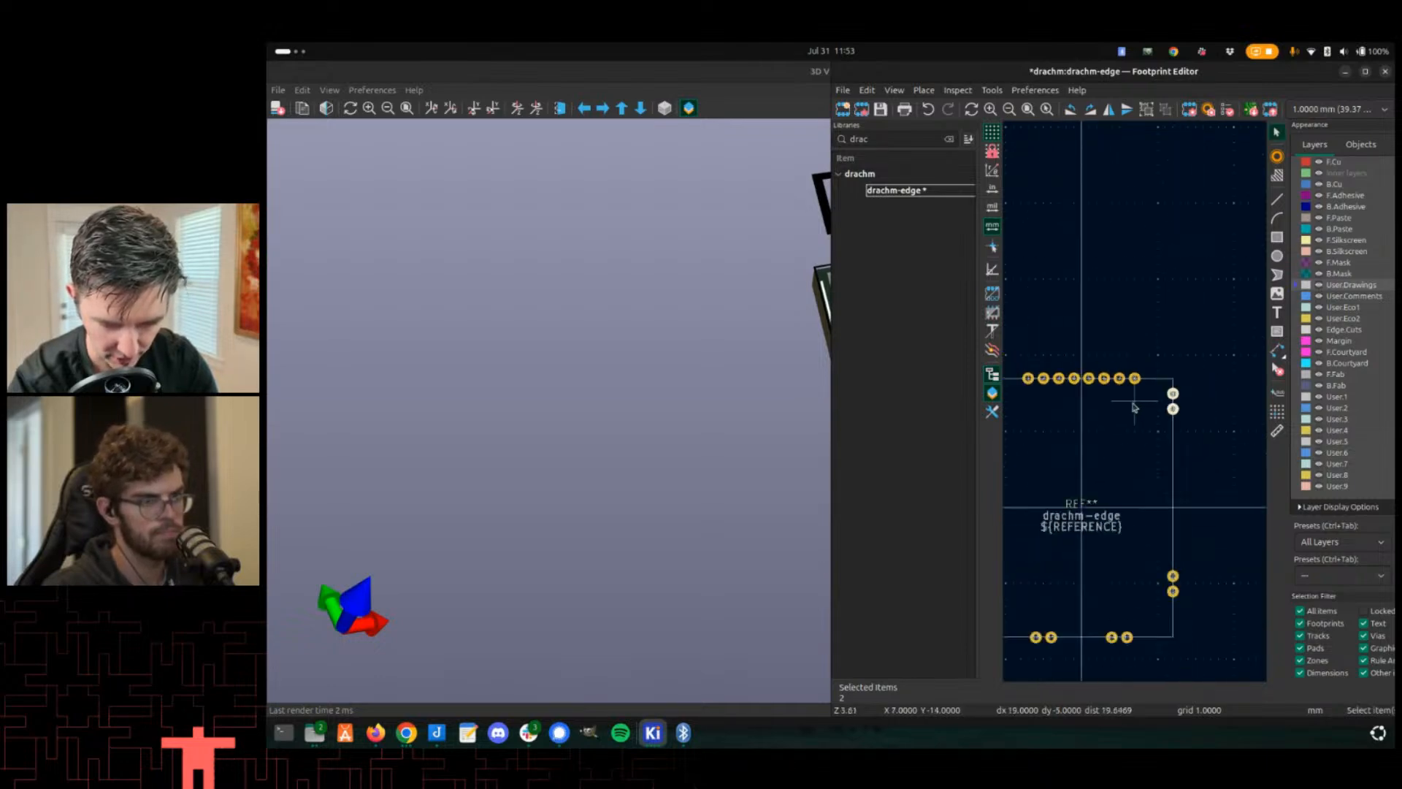
middle_drag(1113, 429, 1144, 429)
key(alt+Tab)
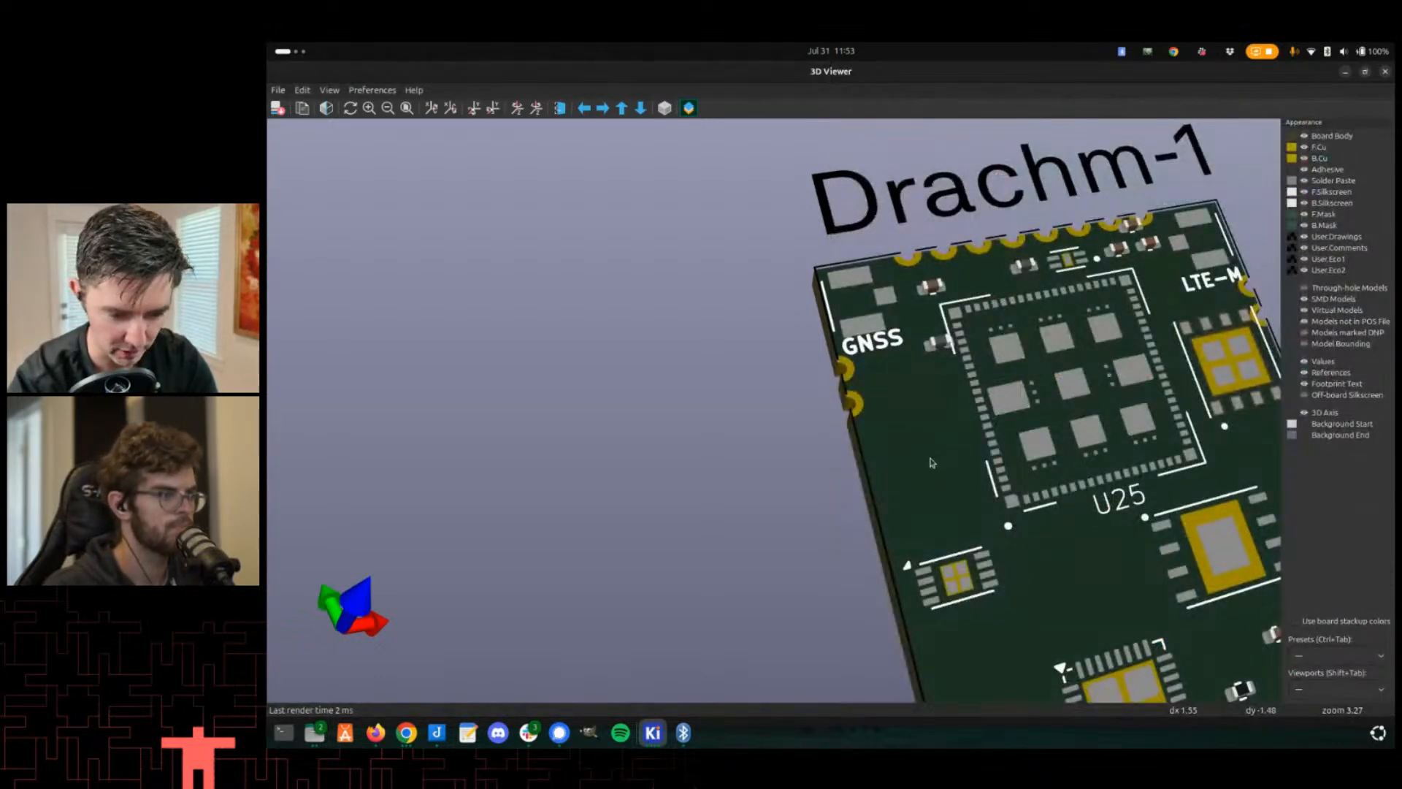
key(alt+Tab)
key(alt+Tab)
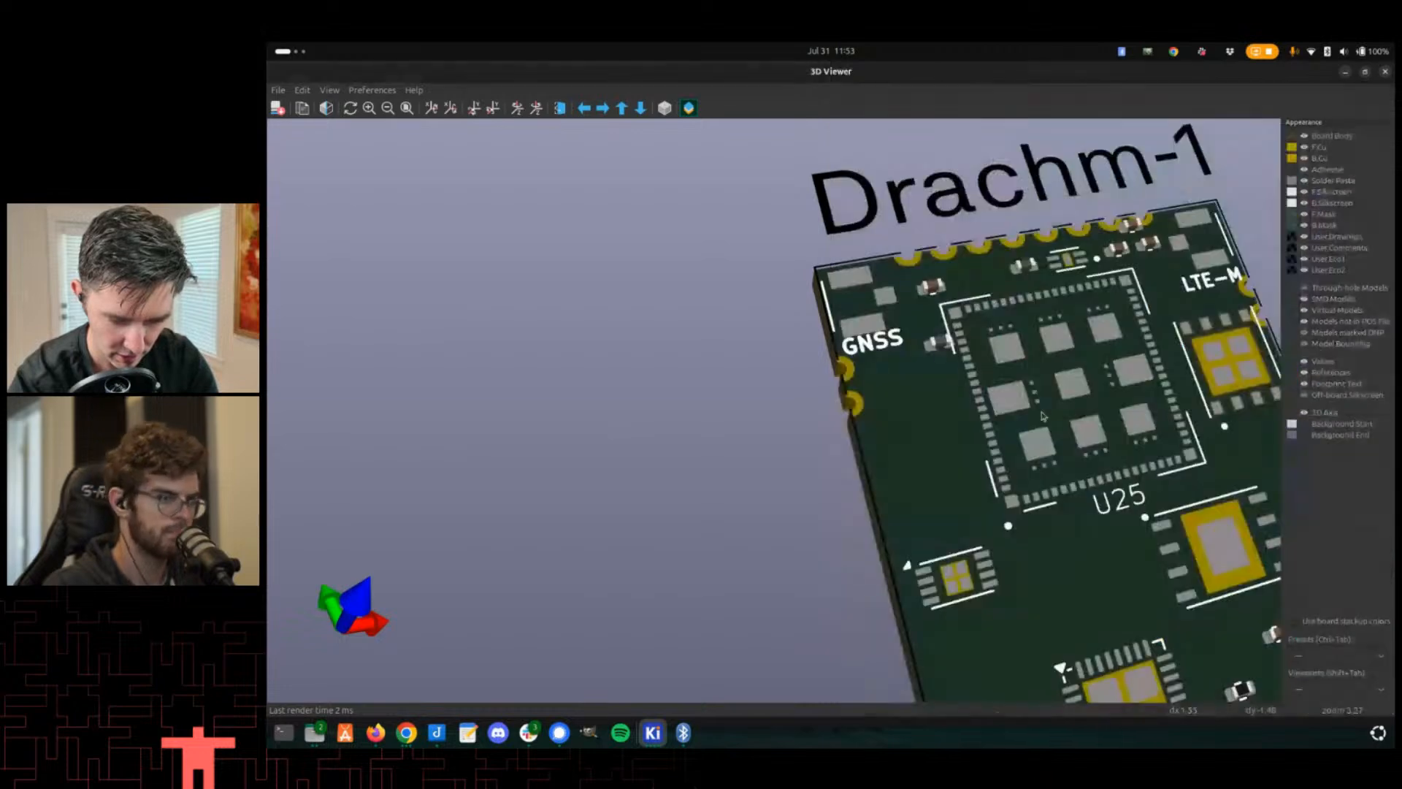
key(alt+Tab)
scroll(1136, 407, up, 2)
scroll(1136, 407, up, 2)
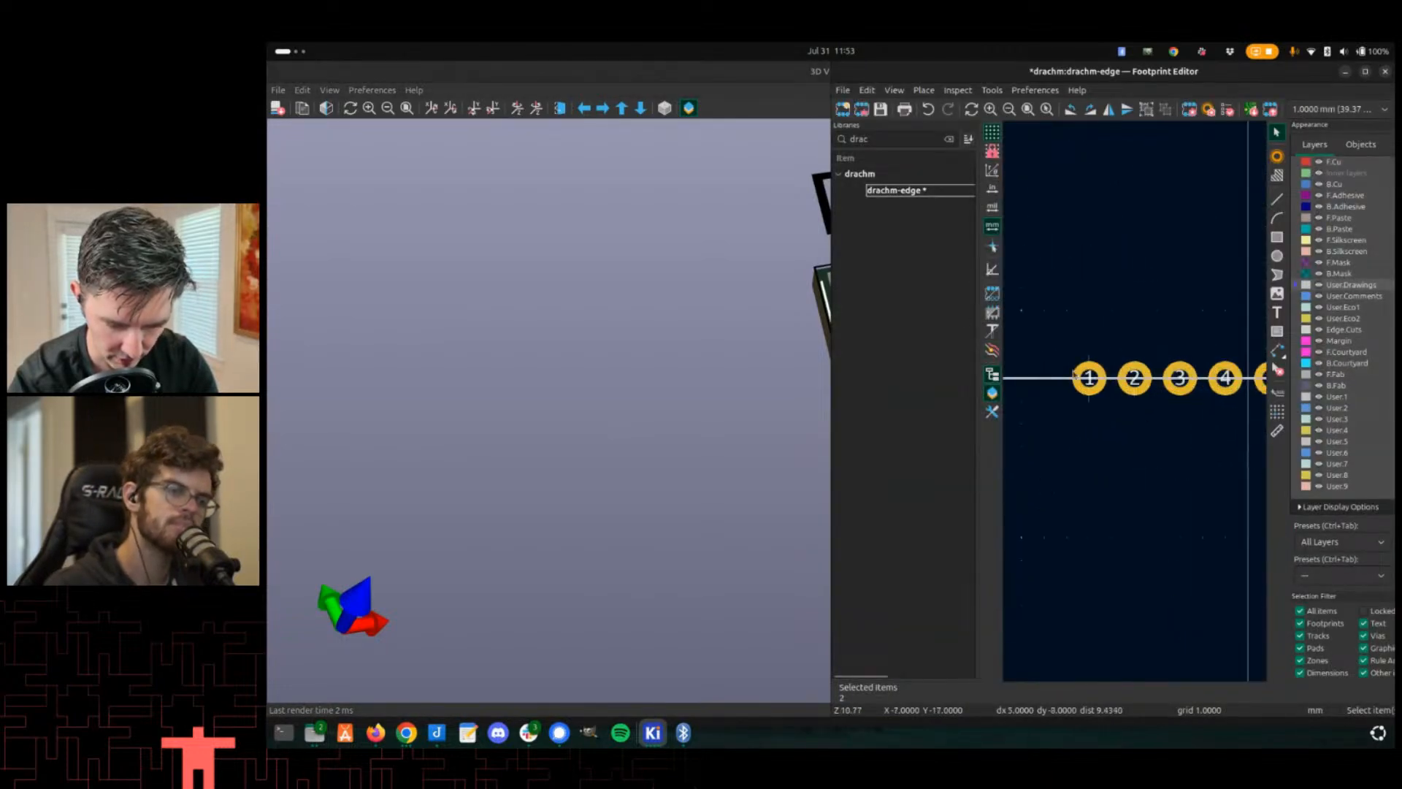
middle_drag(1046, 335, 1120, 368)
scroll(1120, 372, down, 2)
drag(1116, 376, 1188, 433)
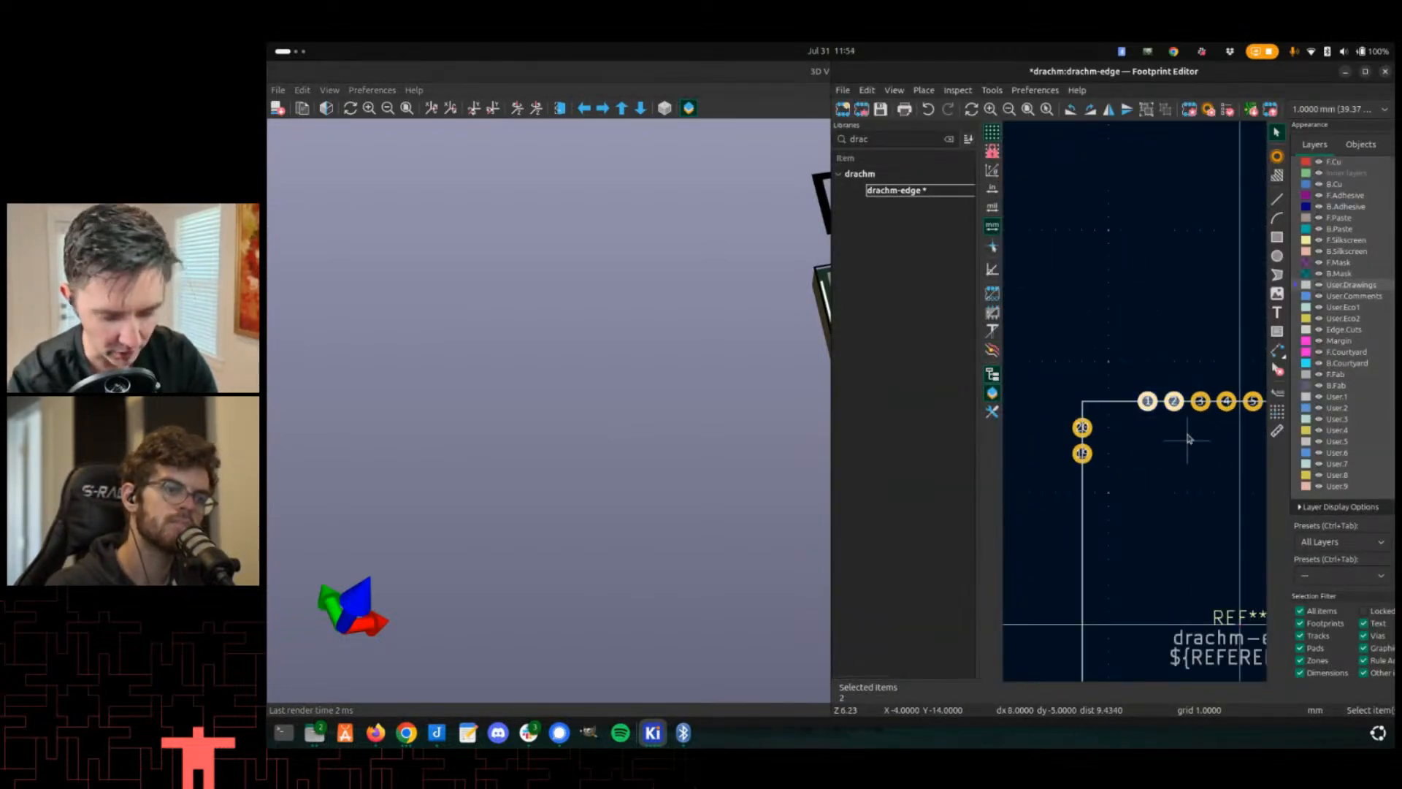
key(m)
click(1133, 401)
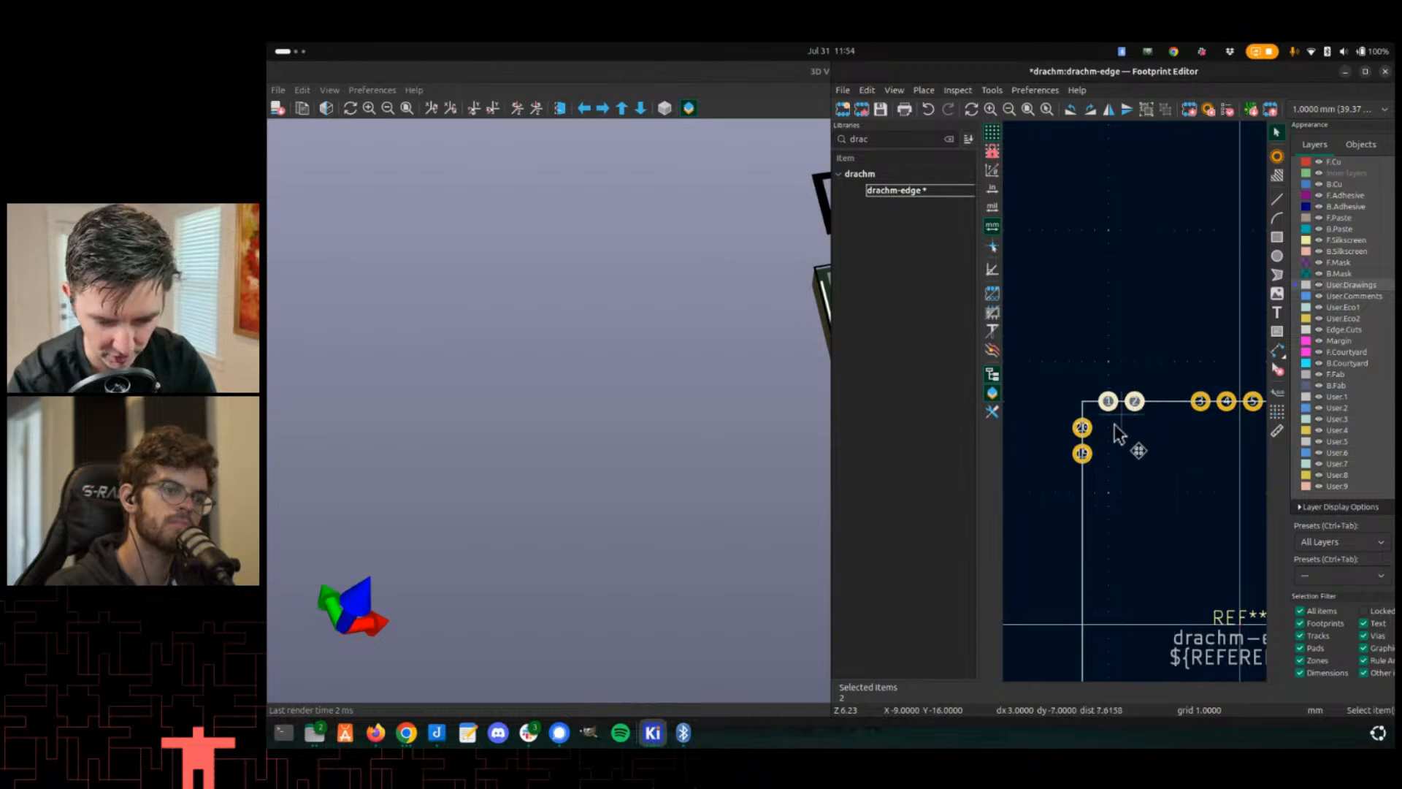
- Move the last two top-edge pads toward the footprint's top-right corner
scroll(1117, 431, down, 3)
scroll(1246, 386, up, 4)
drag(1094, 374, 1181, 426)
key(m)
click(1198, 403)
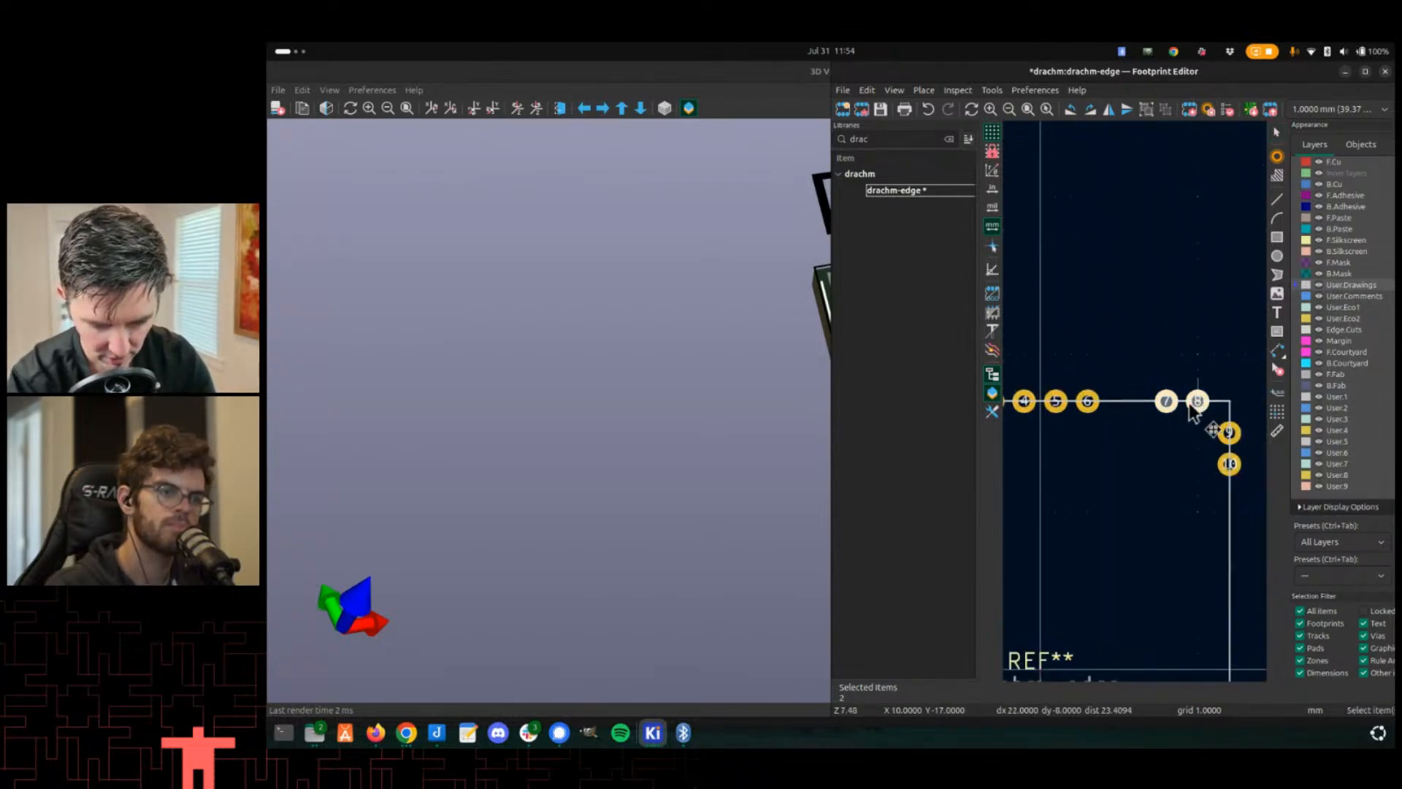
- Delete the four middle pads along the footprint's top edge
middle_drag(1138, 471, 1238, 442)
drag(1057, 321, 1224, 438)
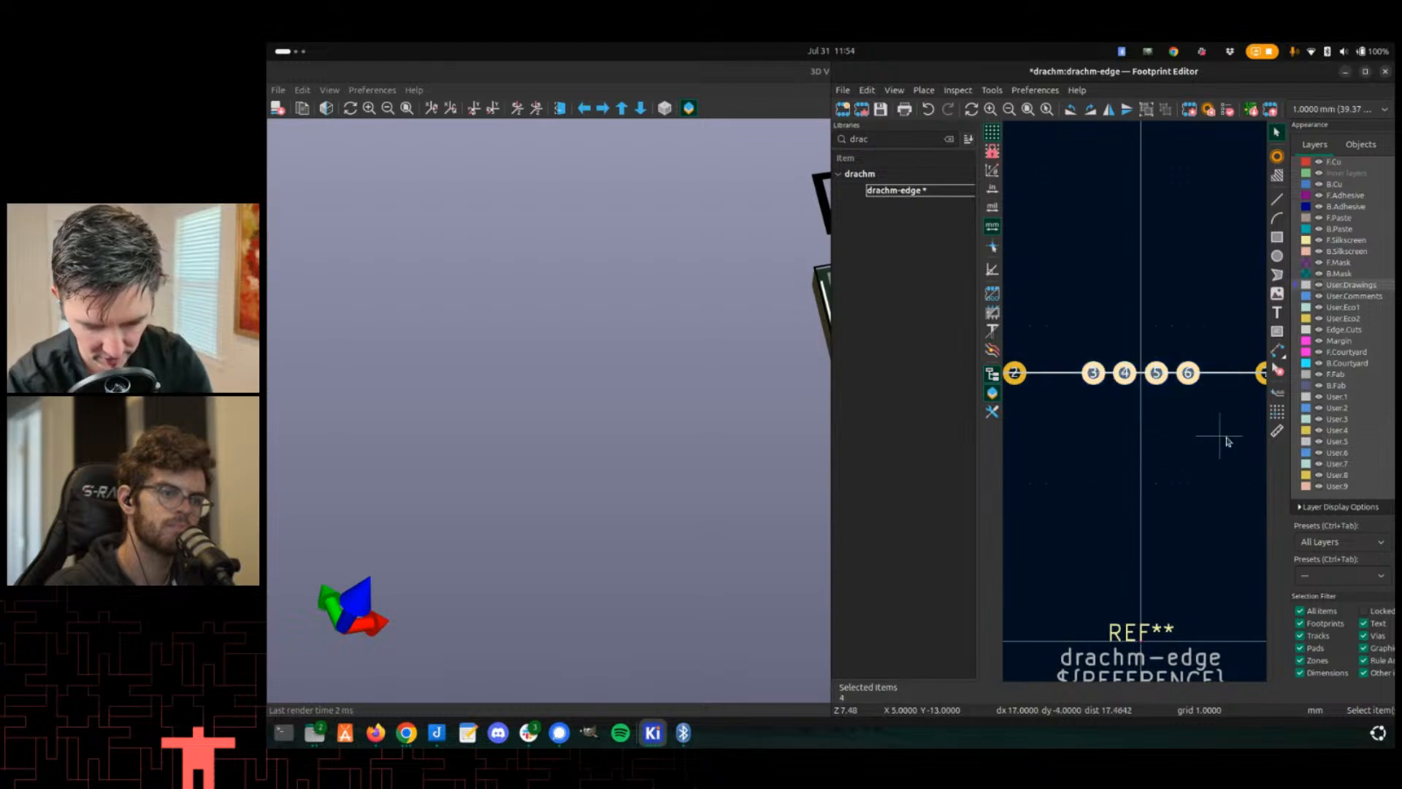
key(Delete)
- Move the two lower right-edge pads down toward the footprint's bottom-right corner
scroll(1091, 506, down, 2)
scroll(1240, 572, down, 2)
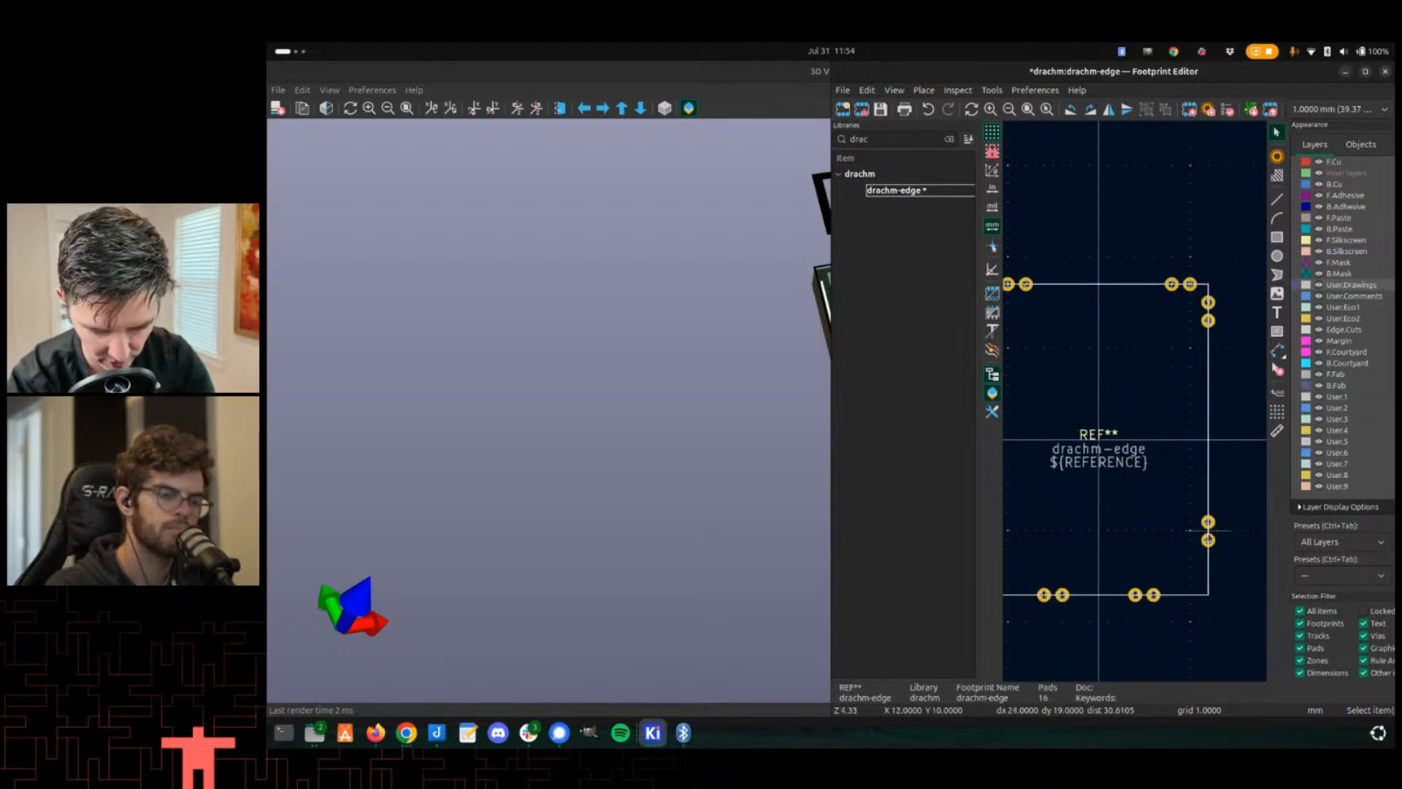
scroll(1209, 531, up, 2)
drag(1099, 341, 1158, 441)
key(m)
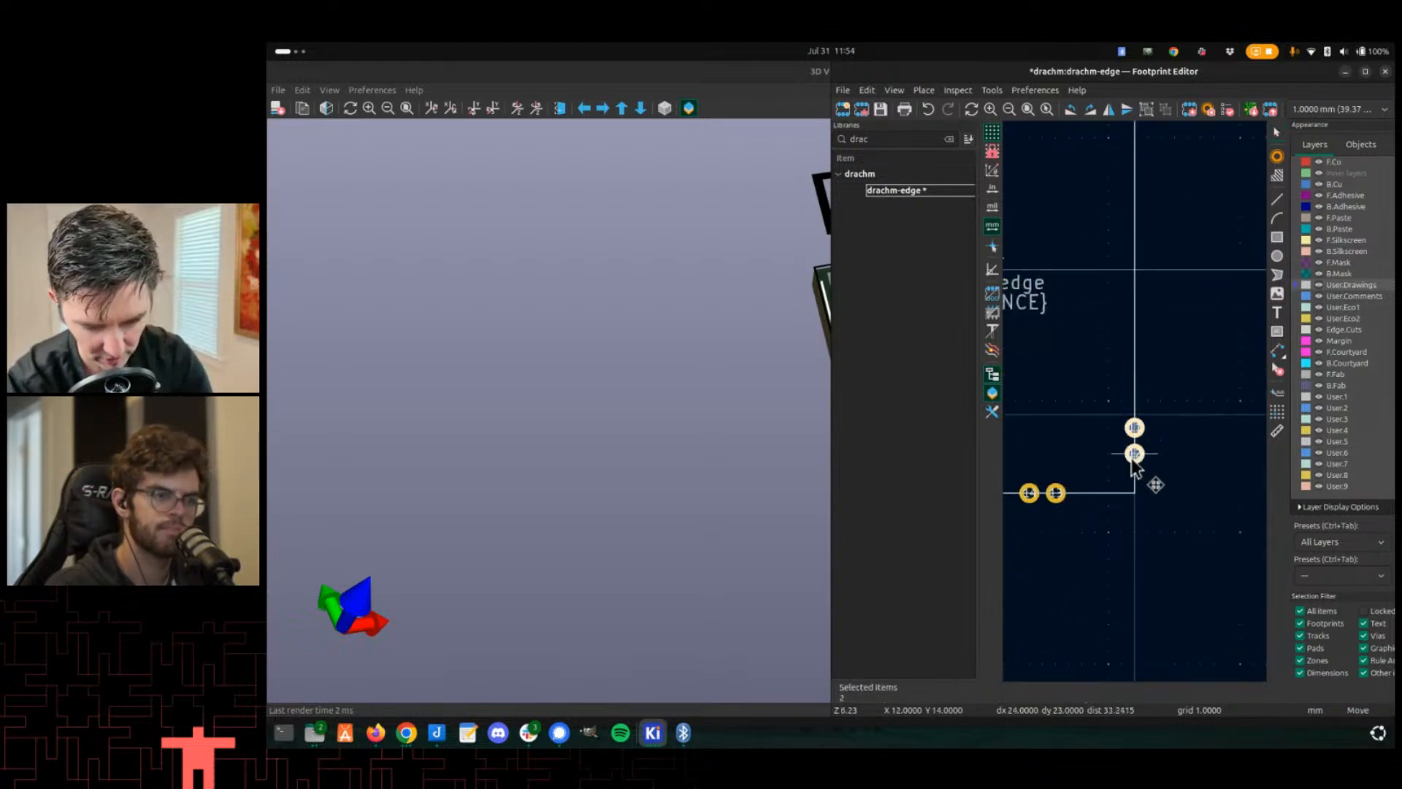
click(1126, 476)
- Shift the two adjacent bottom-edge pads toward the bottom-right corner
drag(1012, 480, 1107, 529)
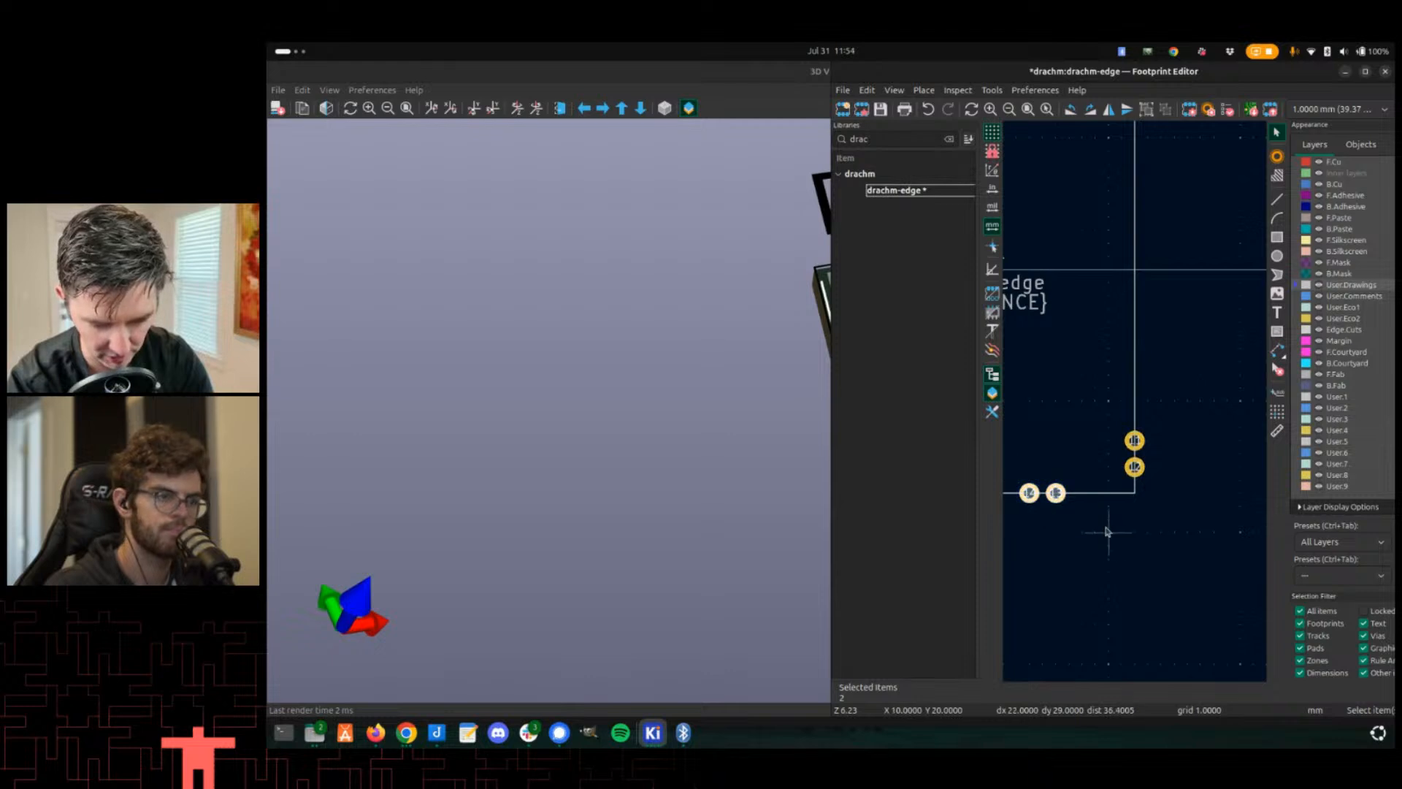
key(m)
click(1133, 517)
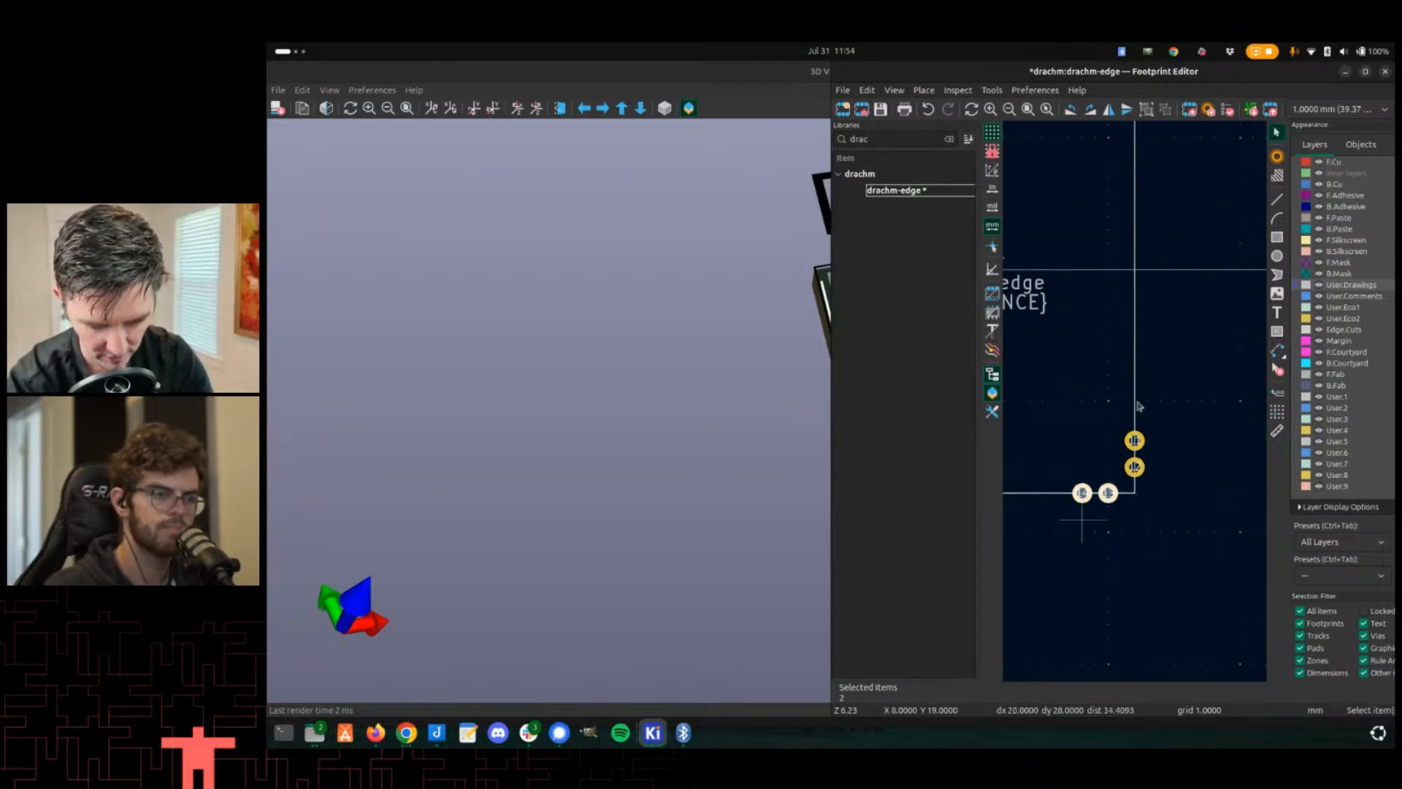
- Move the two lower left-edge pads down toward the footprint's bottom-left corner
scroll(1115, 422, down, 3)
scroll(1083, 398, up, 2)
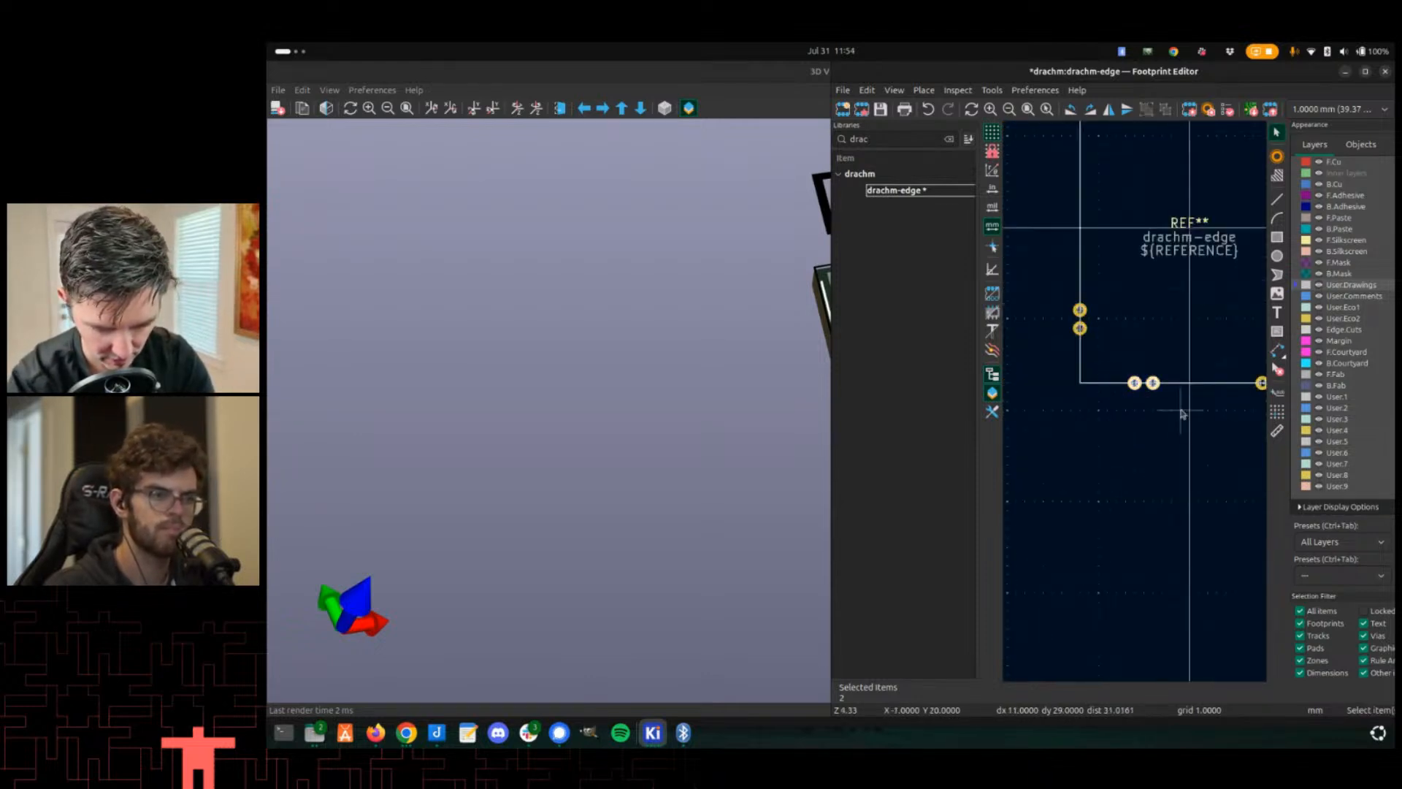
scroll(1115, 382, up, 3)
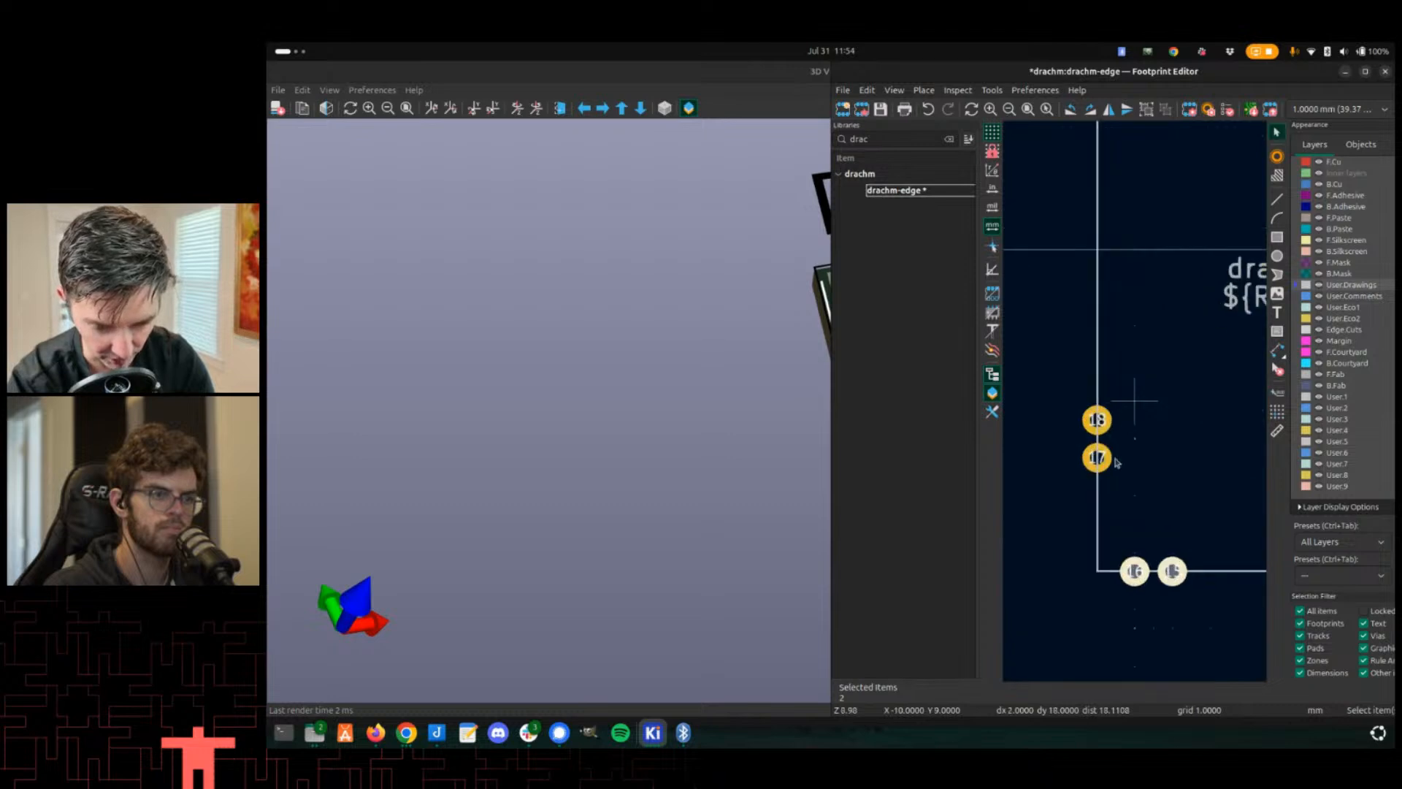
key(m)
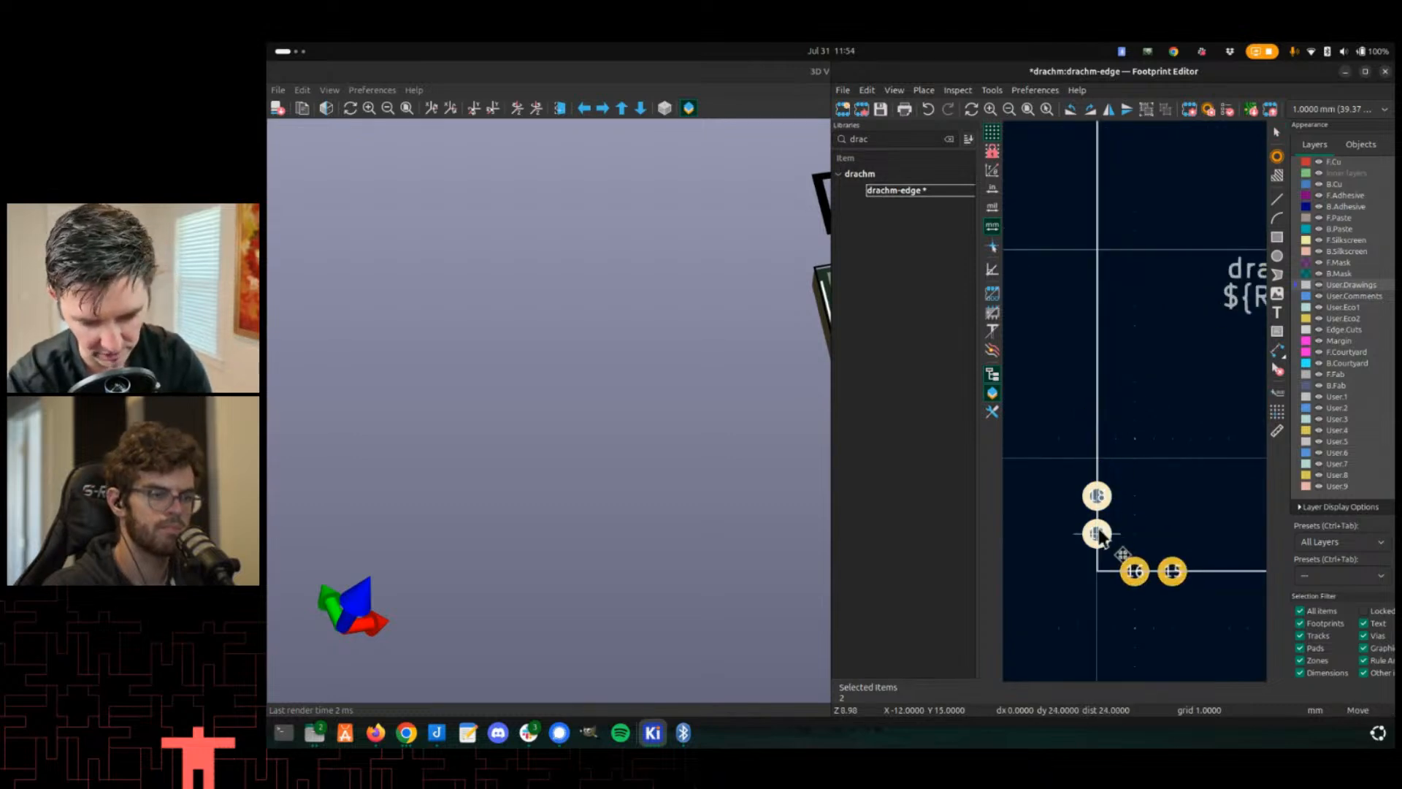
click(1098, 533)
- Compare the revised footprint pad positions with the board's edge pads in the 3D viewer
scroll(1136, 407, down, 4)
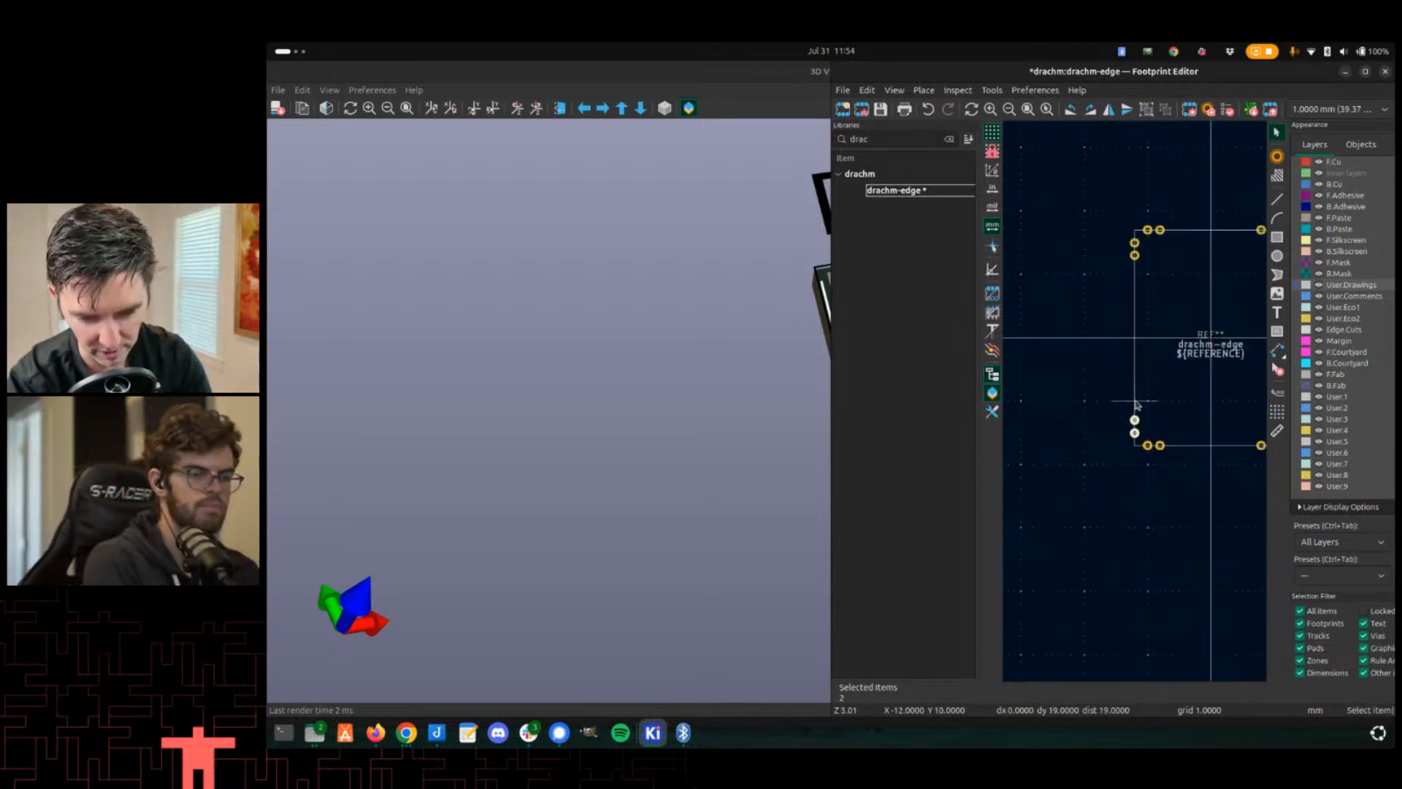
scroll(1141, 367, up, 2)
scroll(1064, 394, down, 2)
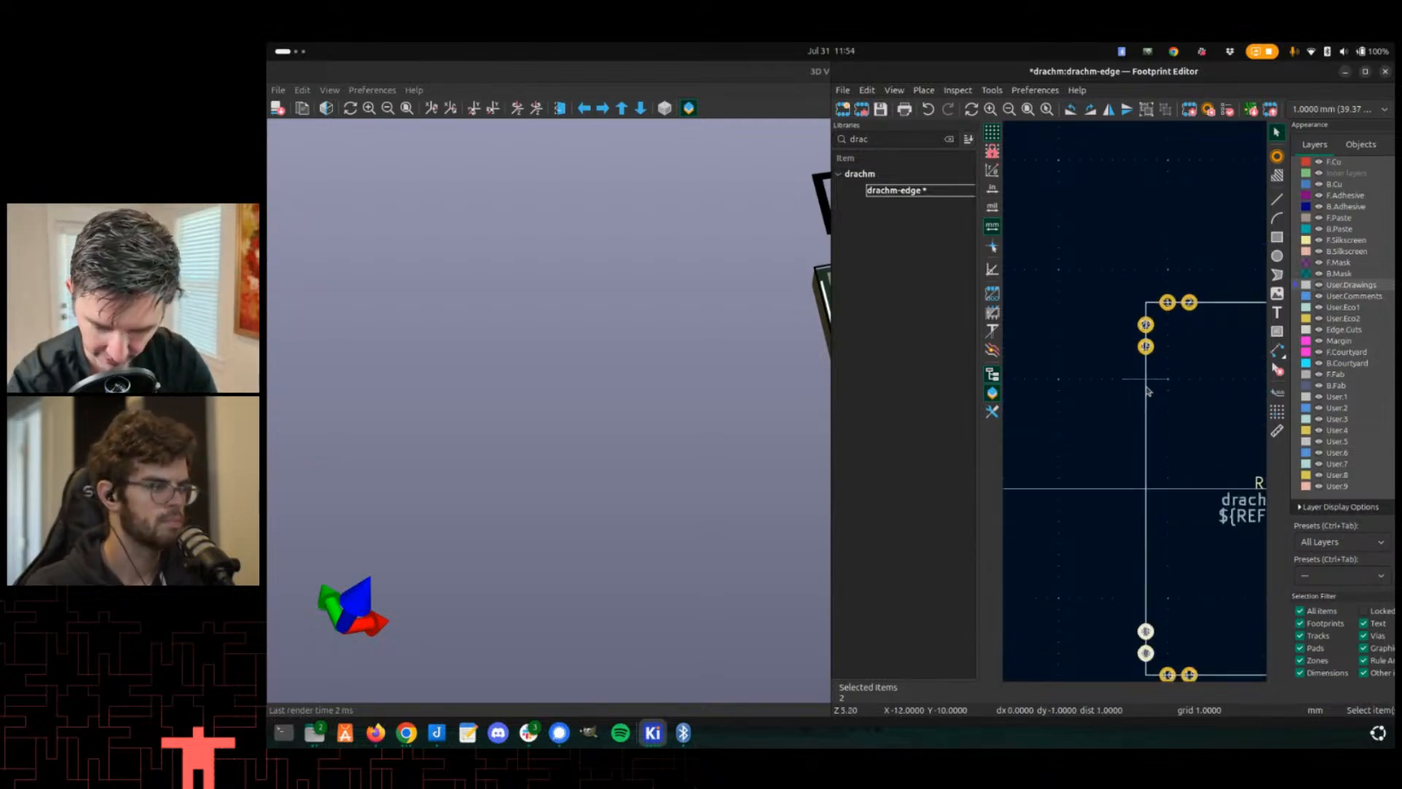
key(alt+Tab)
key(alt+Tab)
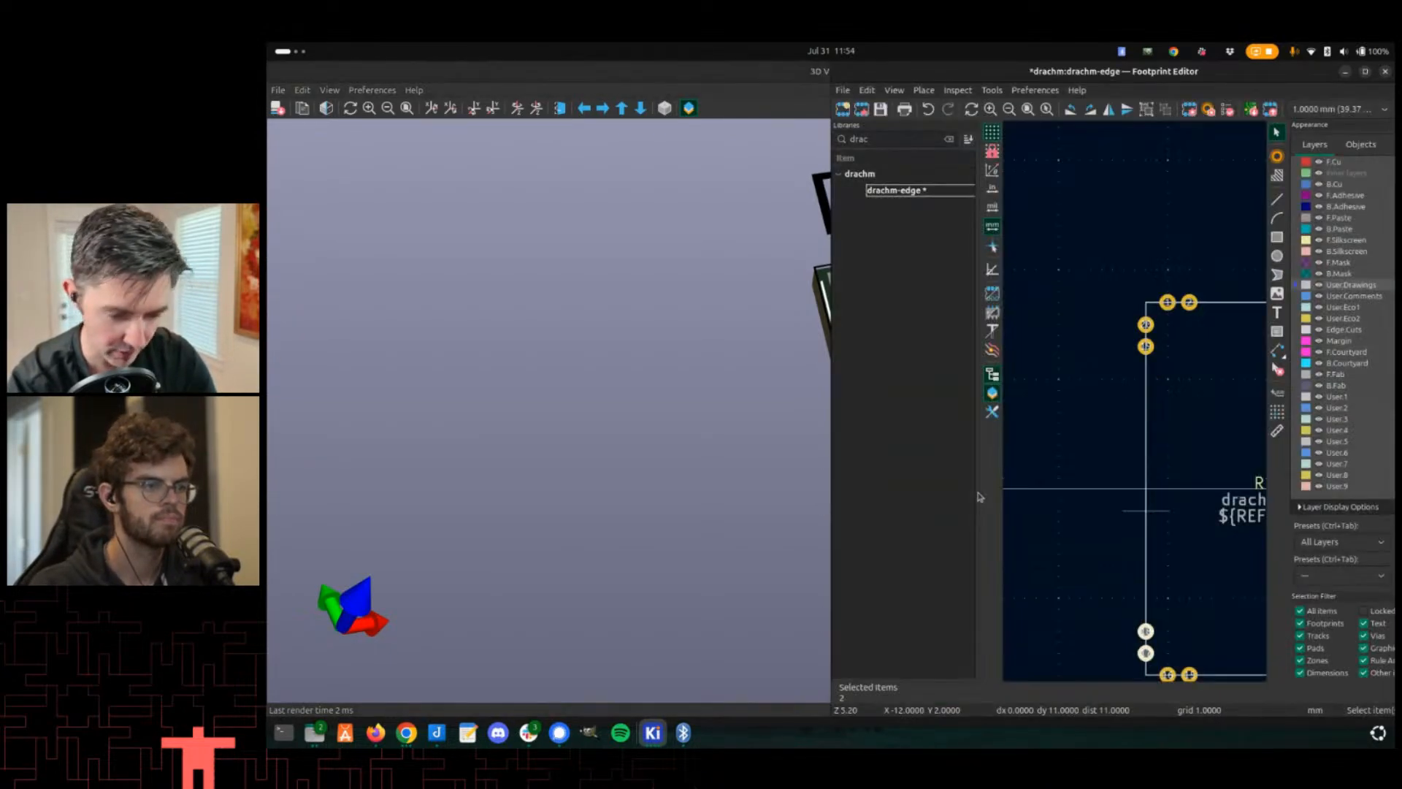
key(alt+Tab)
scroll(988, 436, down, 3)
middle_drag(1025, 469, 889, 441)
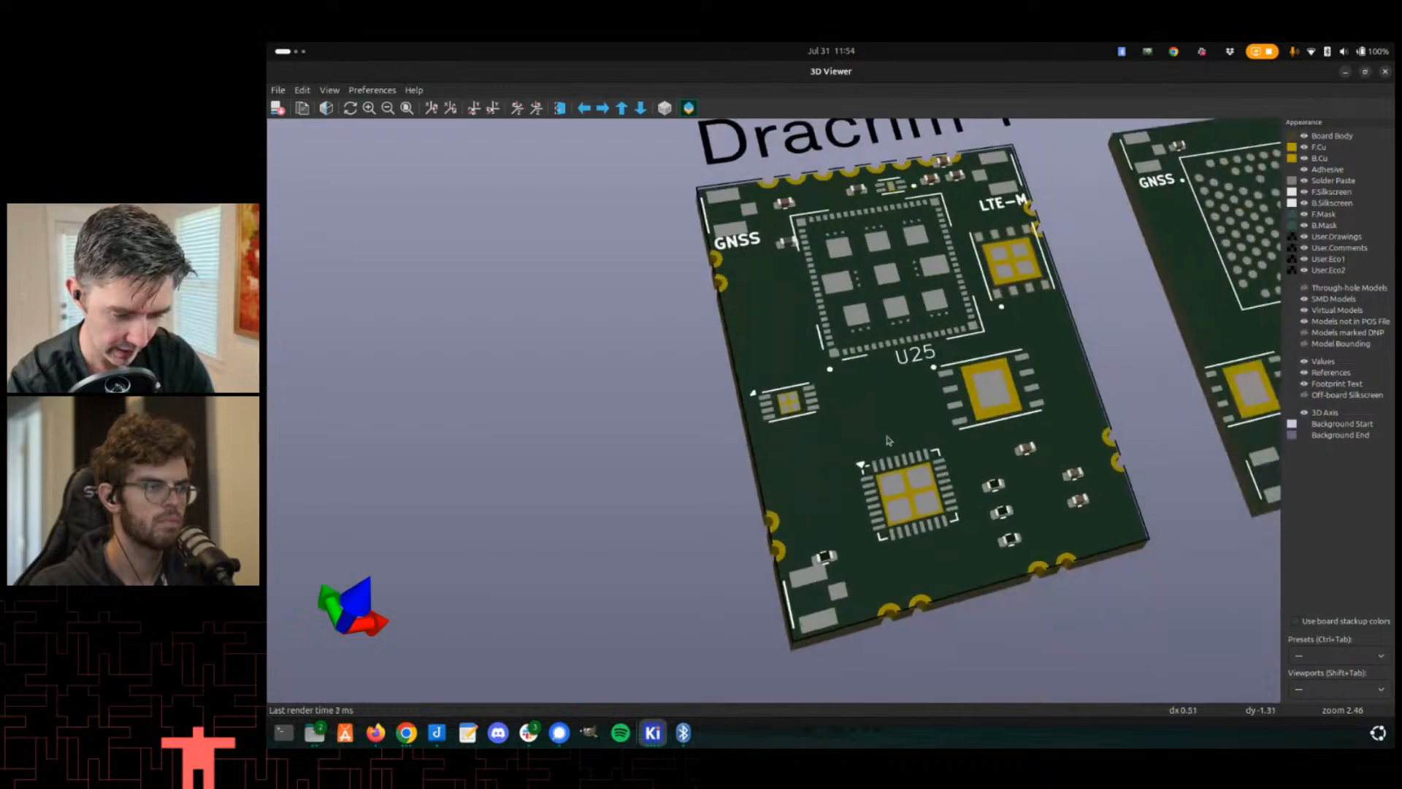
key(alt+Tab)
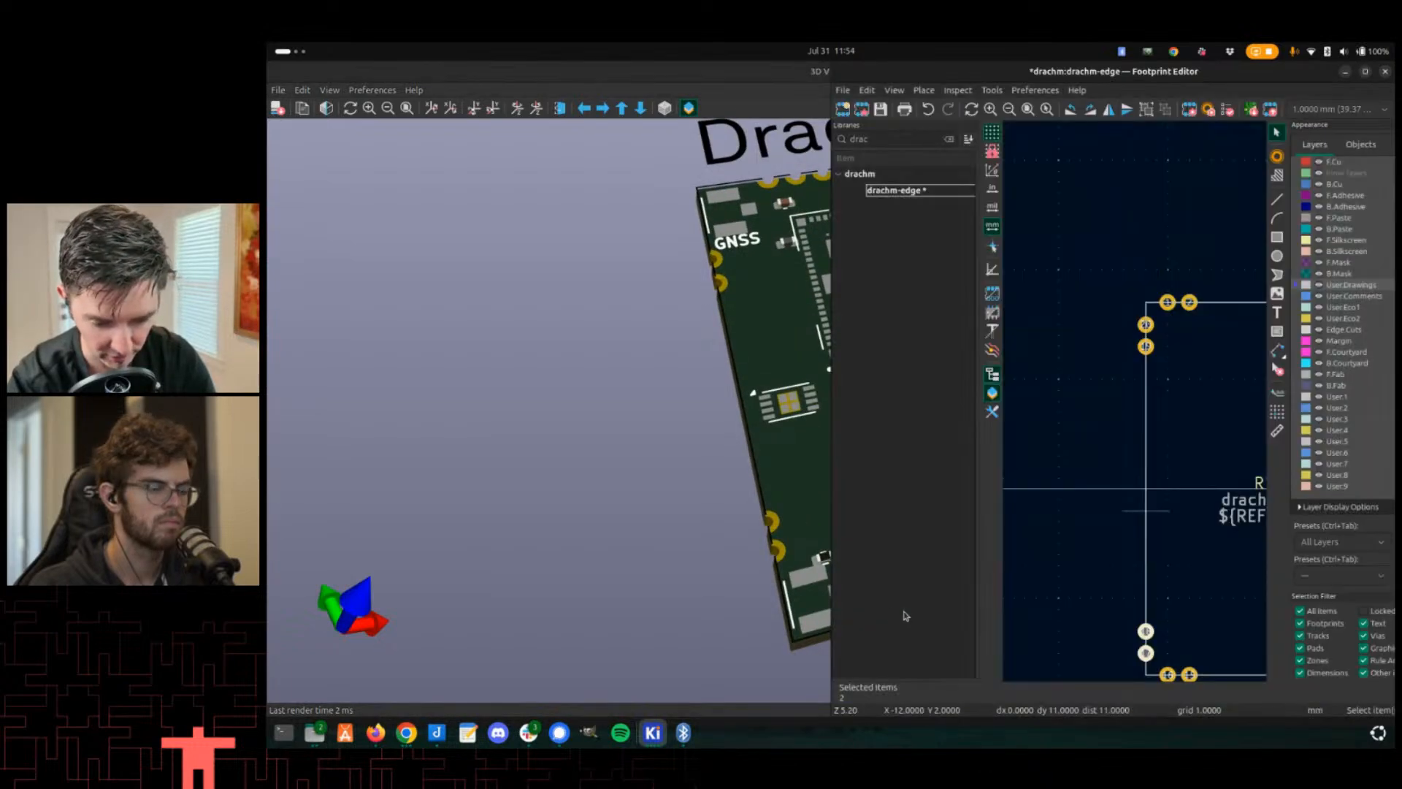
key(alt+Tab)
- Save the drachm-edge footprint
key(alt+Tab)
key(alt+Tab)
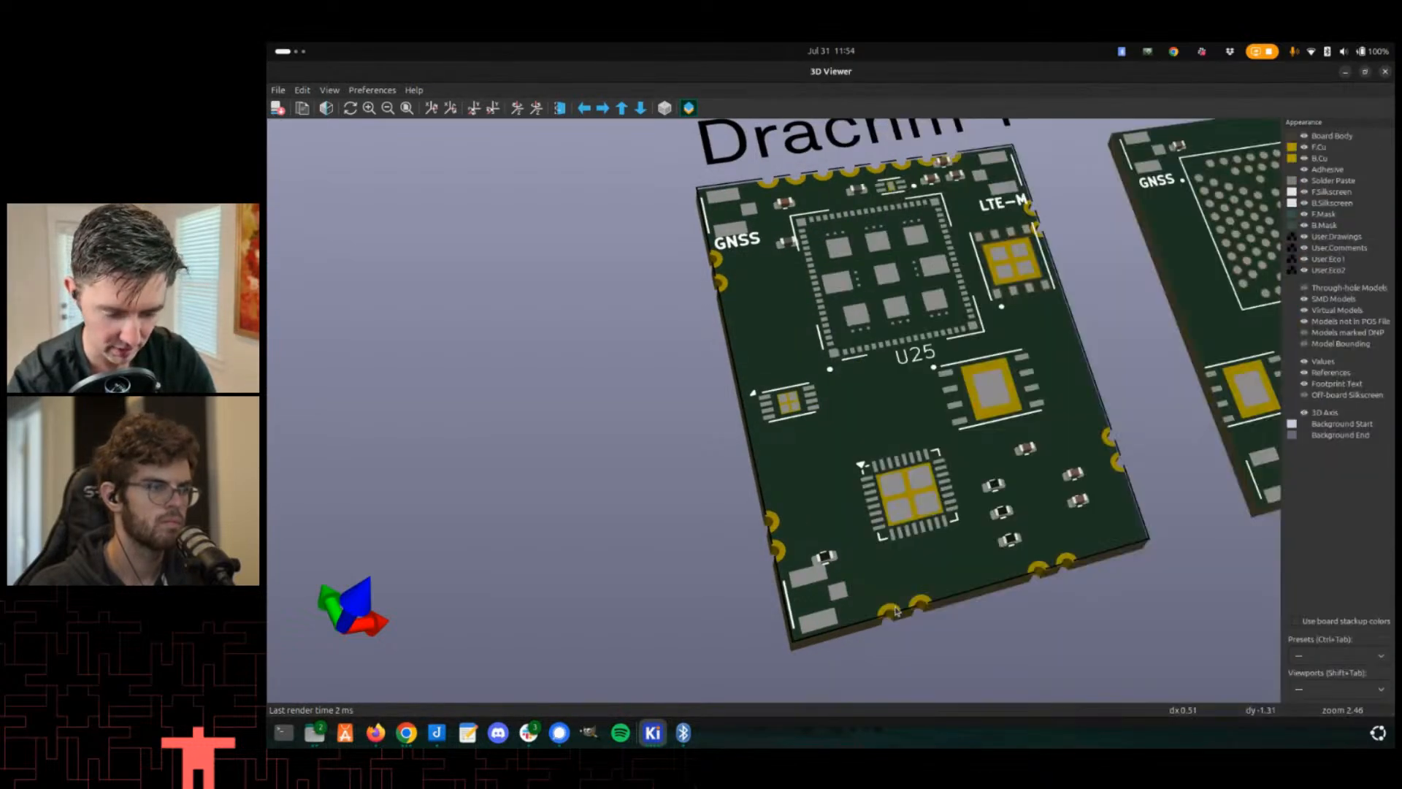
scroll(897, 611, down, 5)
key(alt+Tab)
key(alt+Tab)
scroll(902, 531, up, 3)
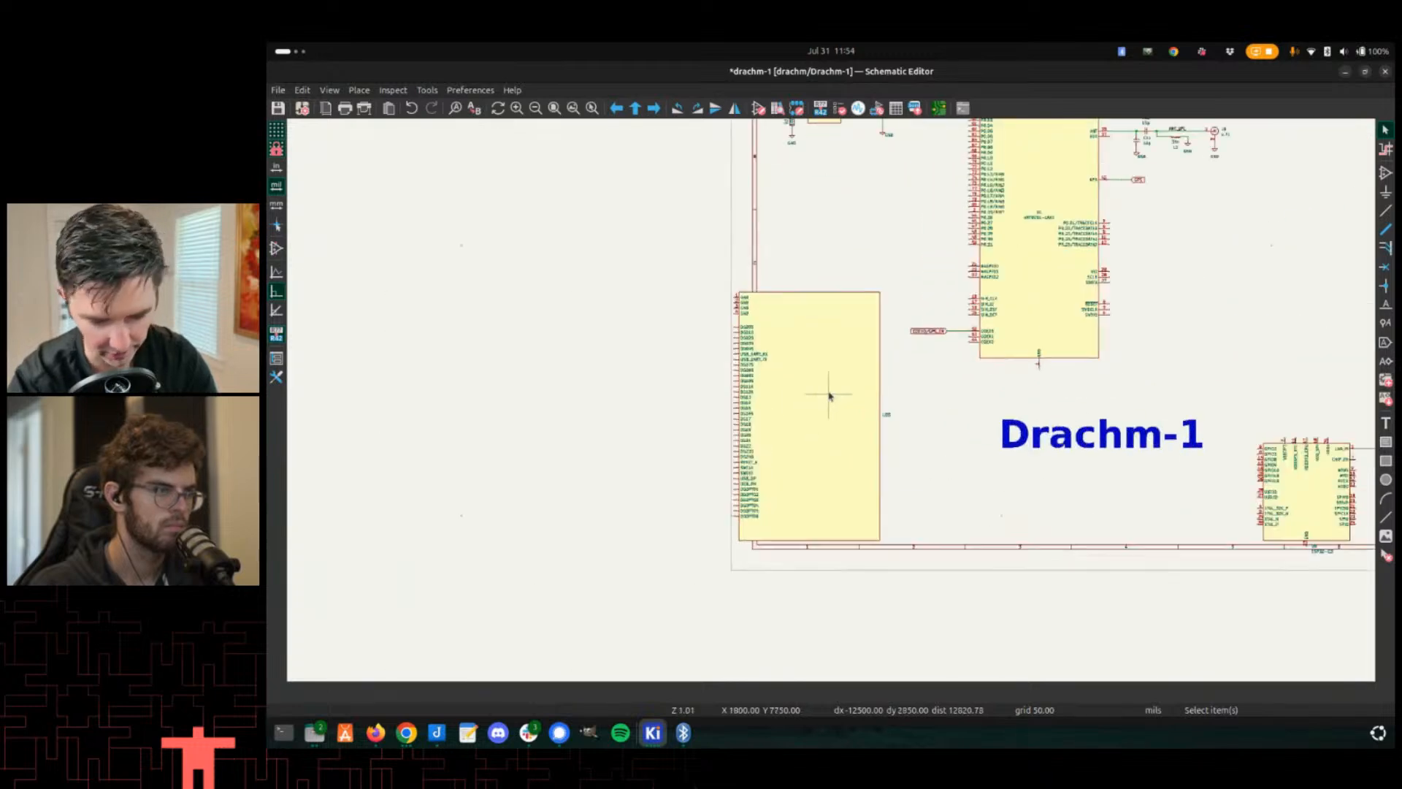
key(alt+Tab)
key(alt+Tab)
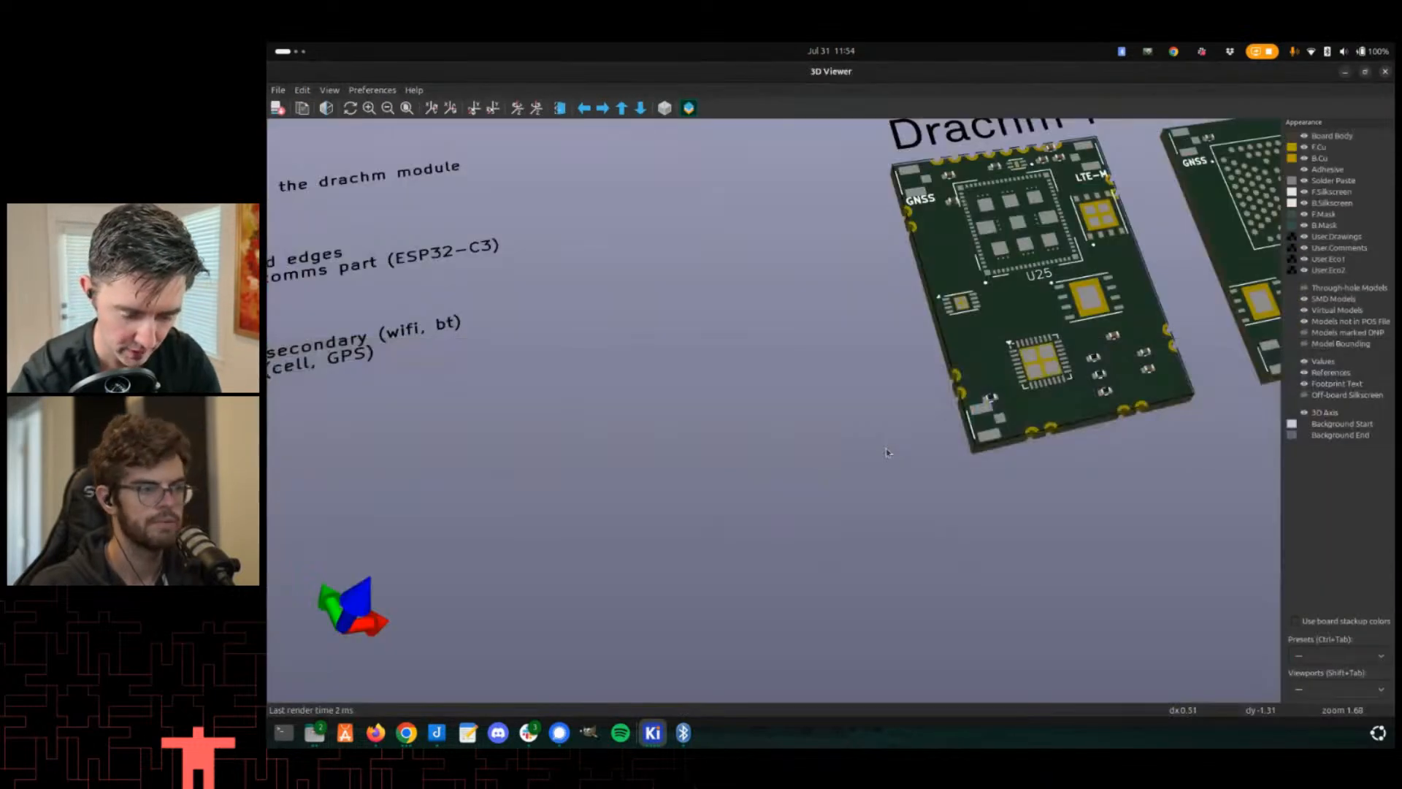
- Switch to the PCB Editor and inspect the edge pads around the Drachm-1 board outline
key(alt+Tab)
key(ctrl+s)
key(alt+Tab)
key(alt+Tab)
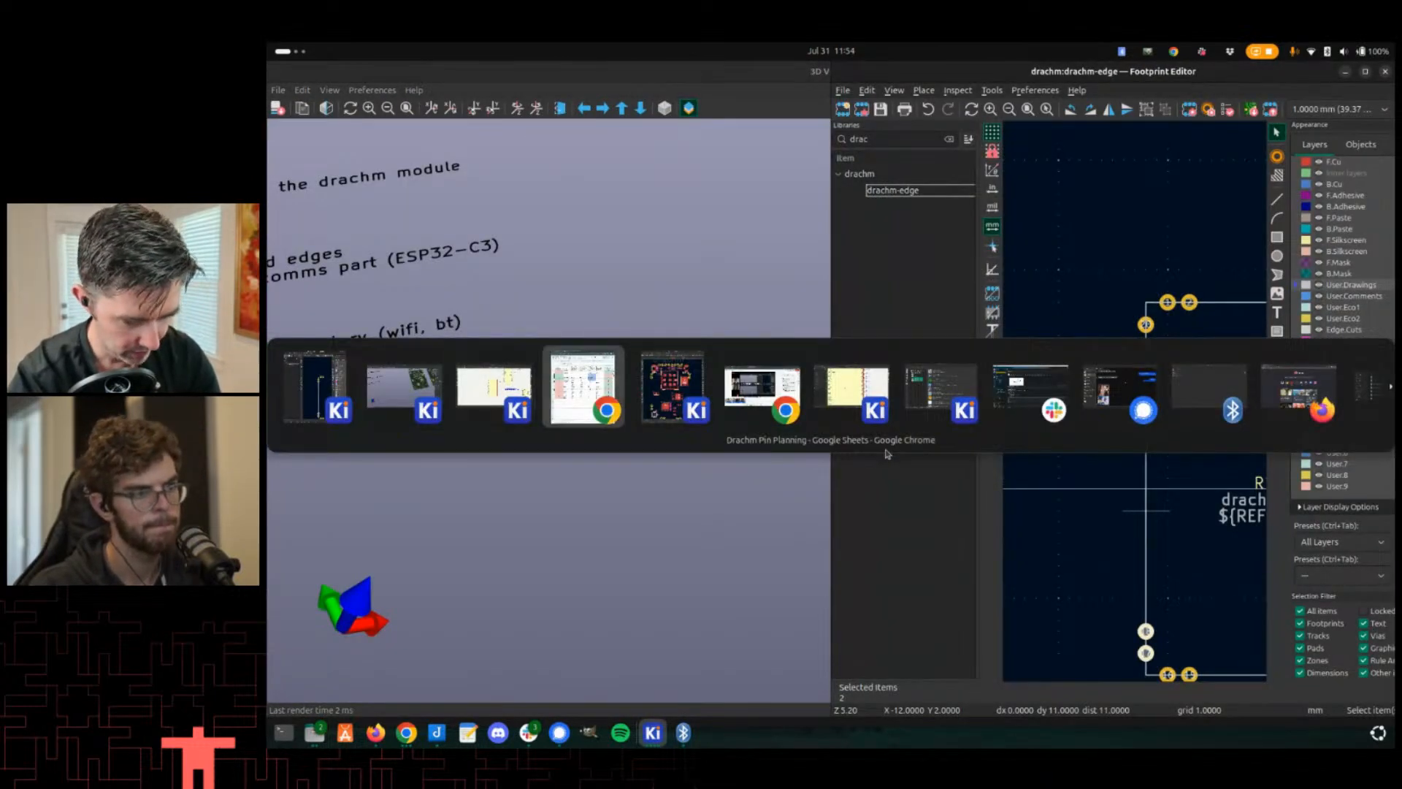
key(shift+alt+Tab)
key(shift+alt+Tab)
key(alt+Tab)
key(alt+Tab)
key(alt+Tab)
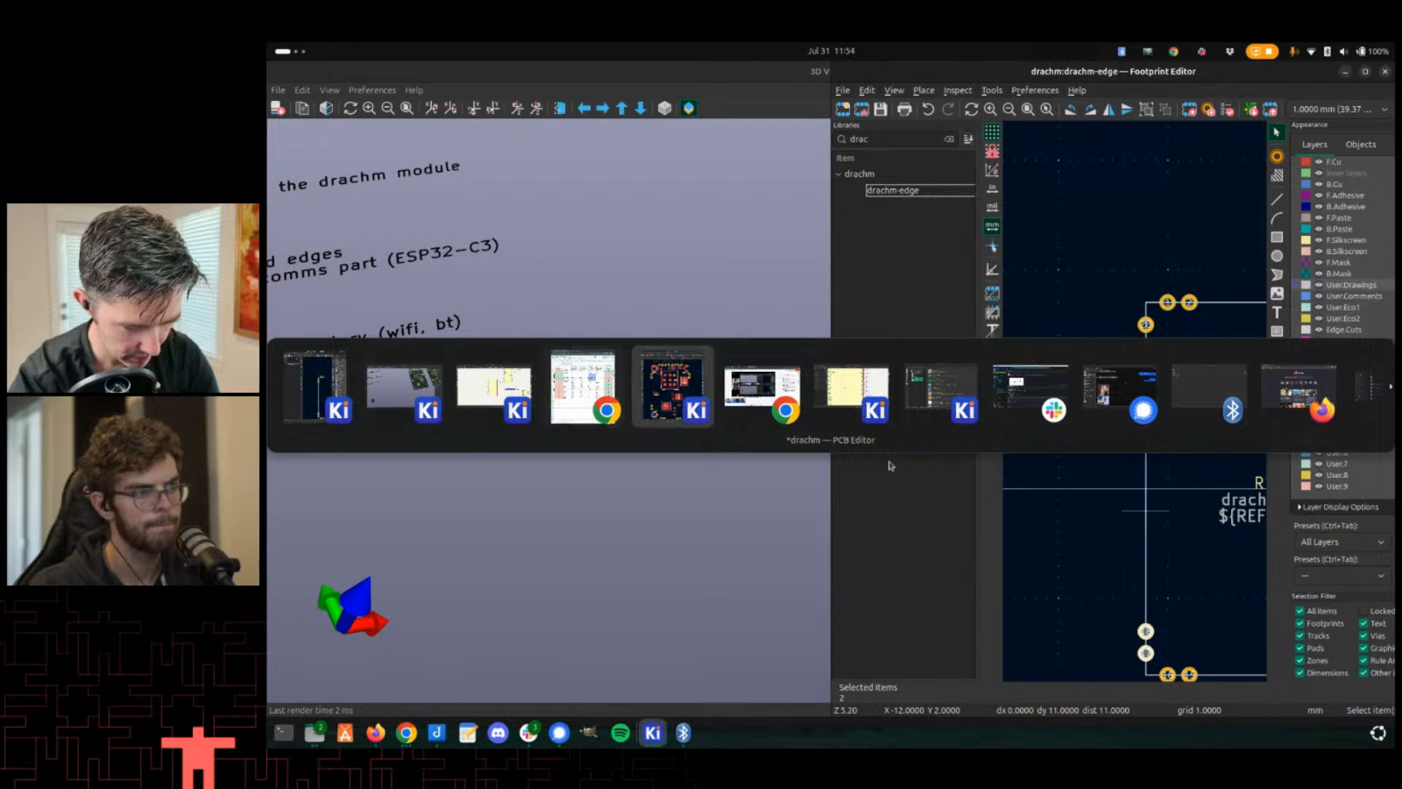
scroll(694, 420, down, 2)
middle_drag(524, 430, 577, 415)
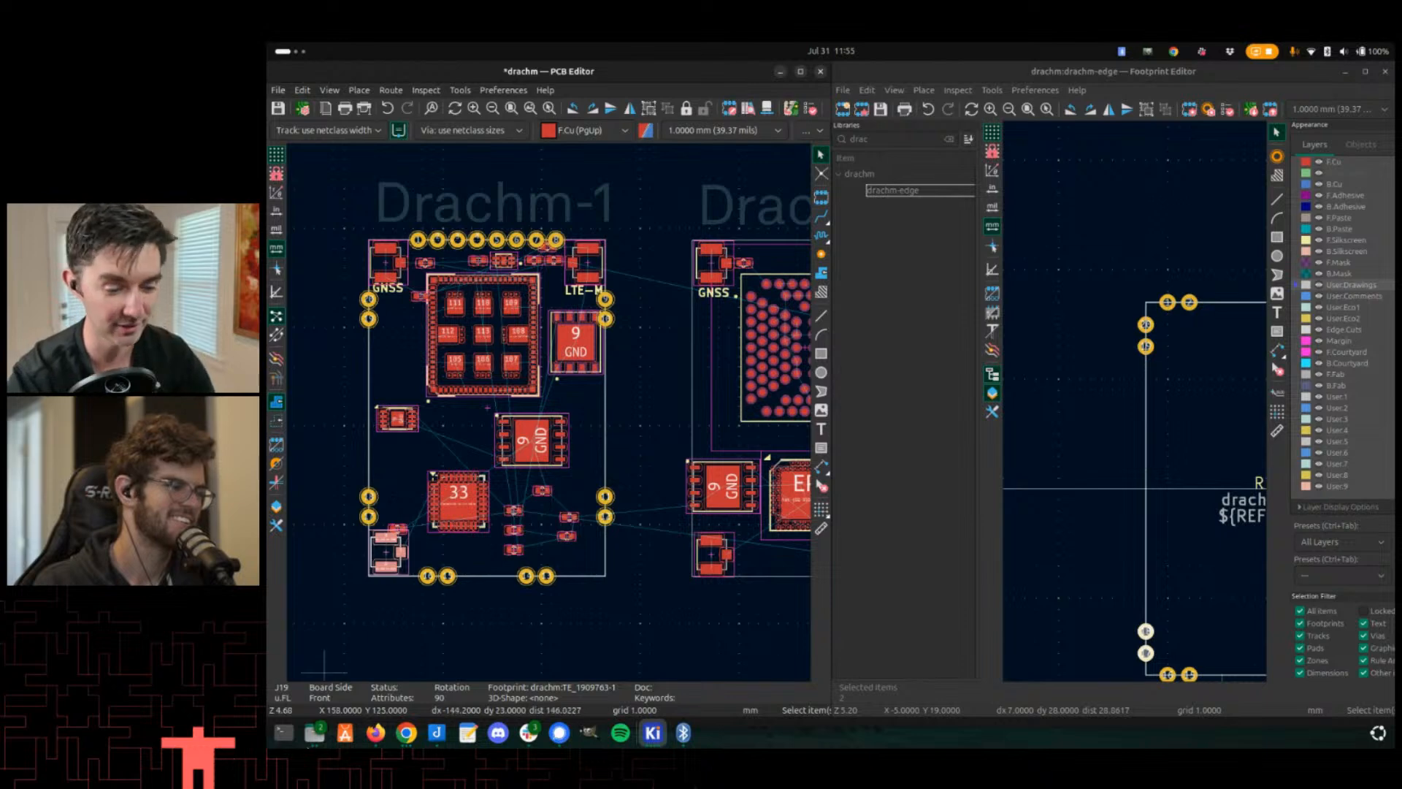
middle_drag(390, 513, 448, 468)
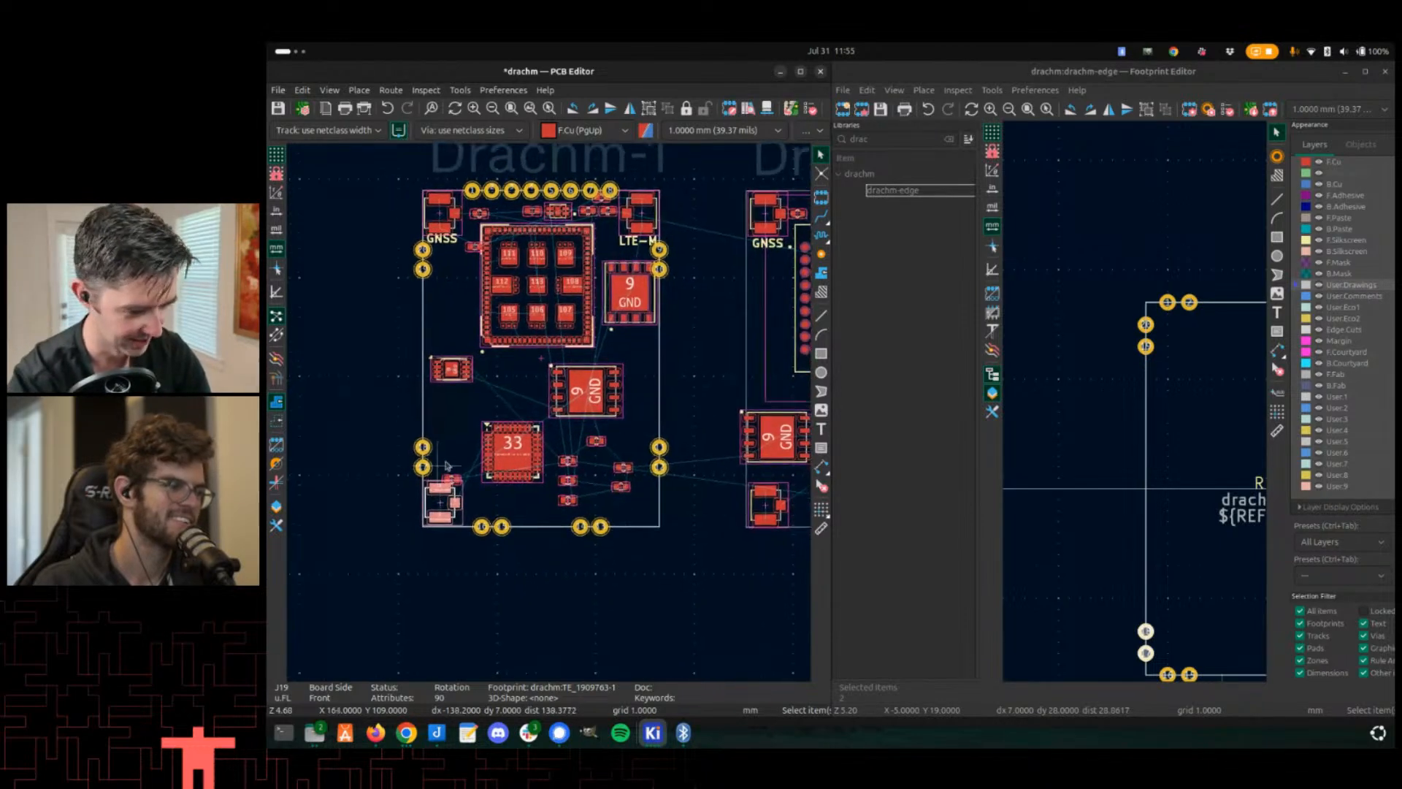
scroll(540, 440, up, 2)
scroll(544, 441, down, 2)
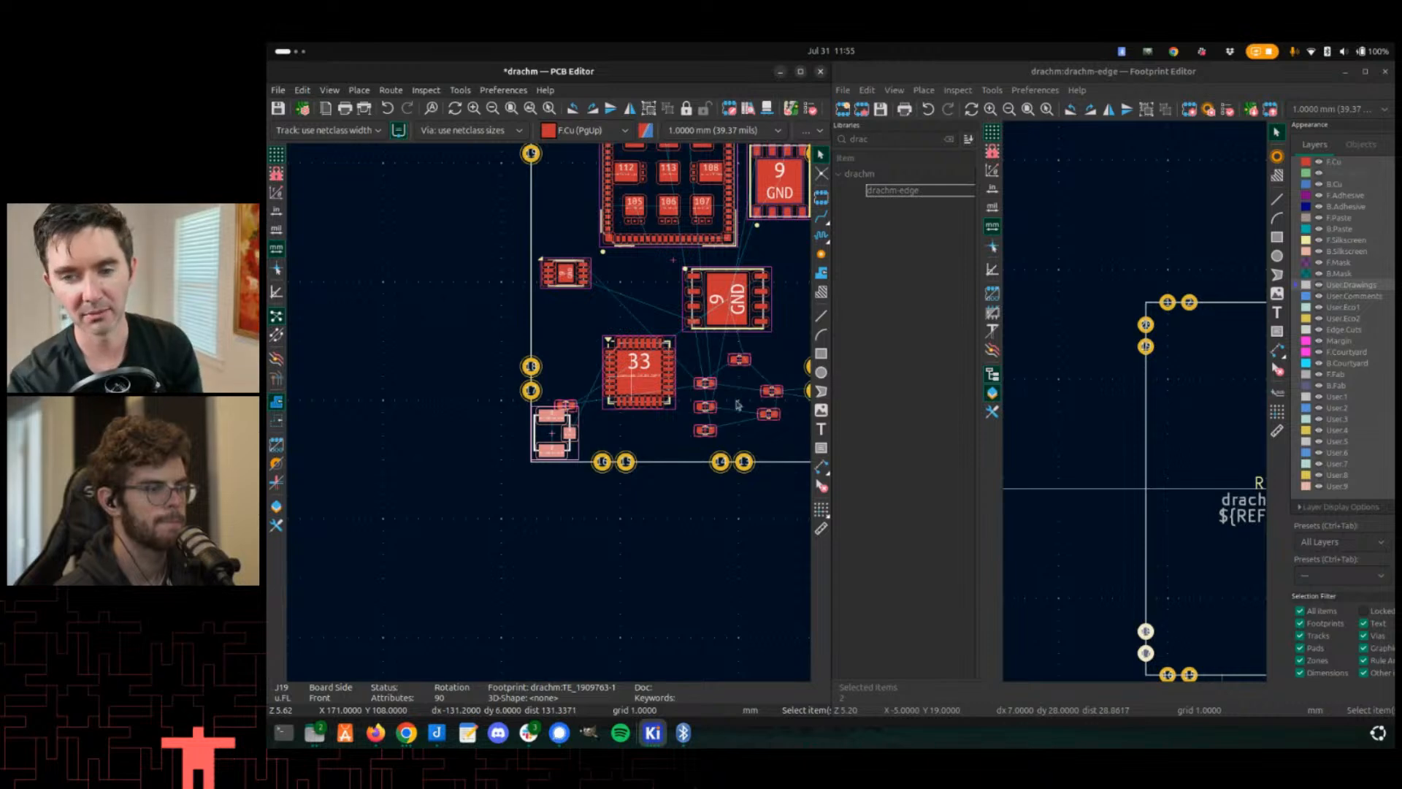
scroll(548, 407, up, 2)
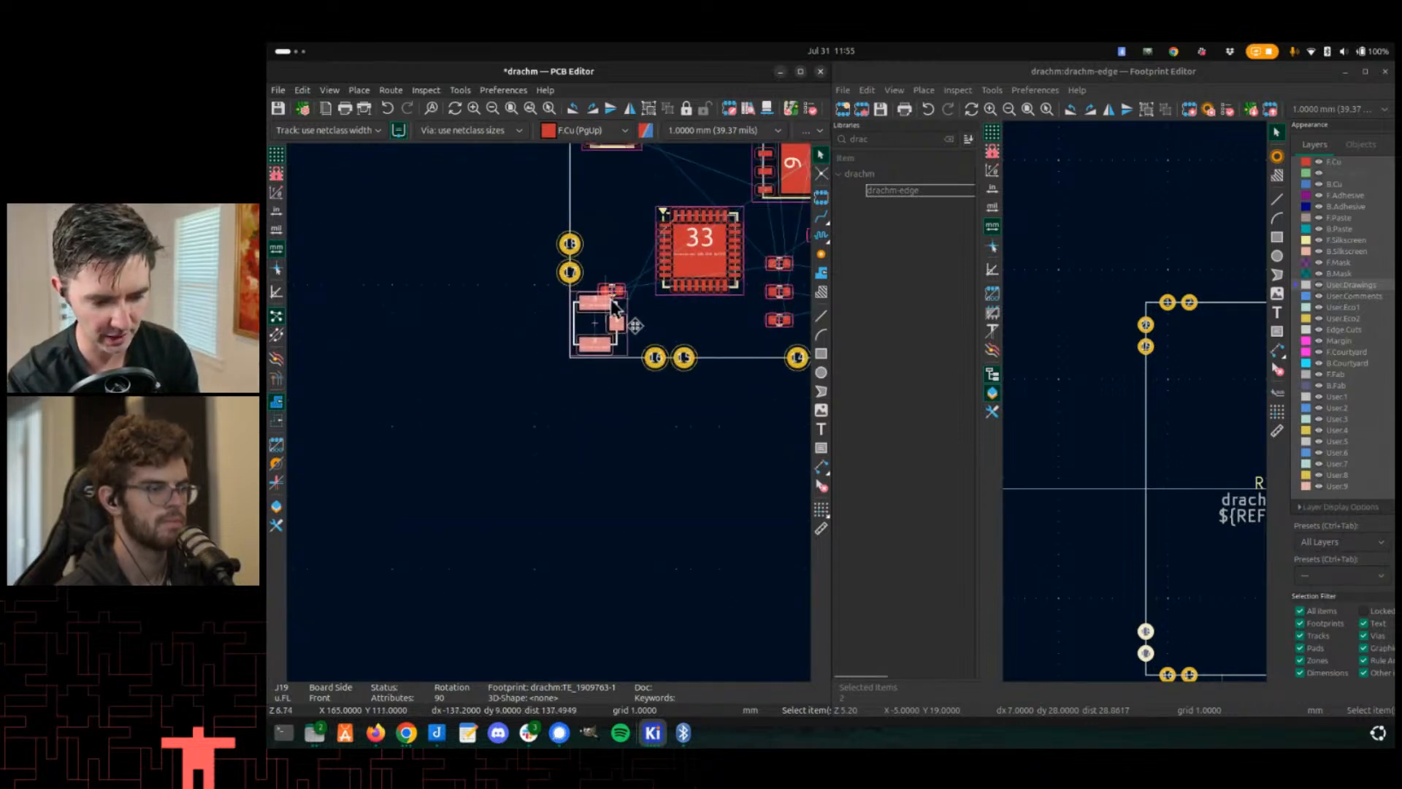
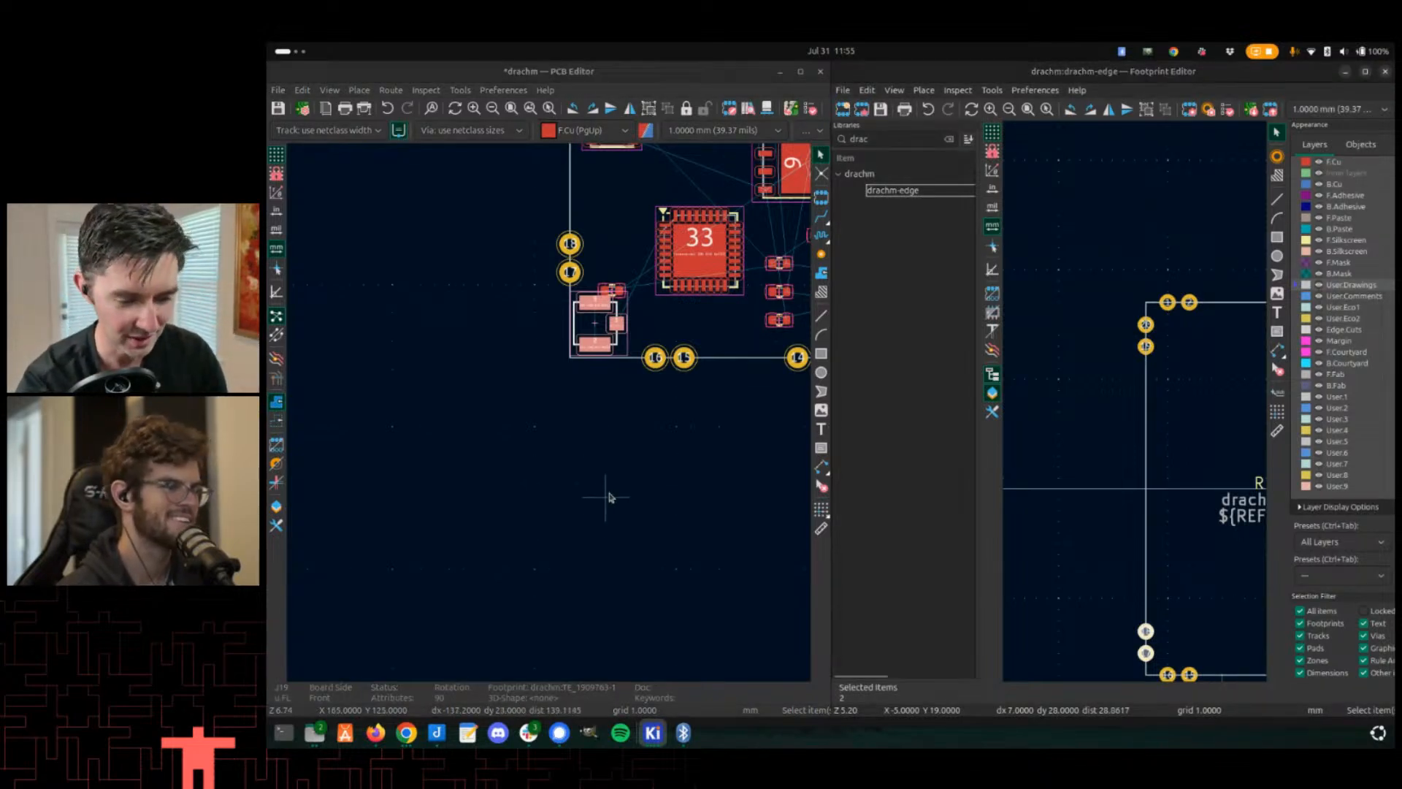
- Save the Drachm PCB layout
click(626, 464)
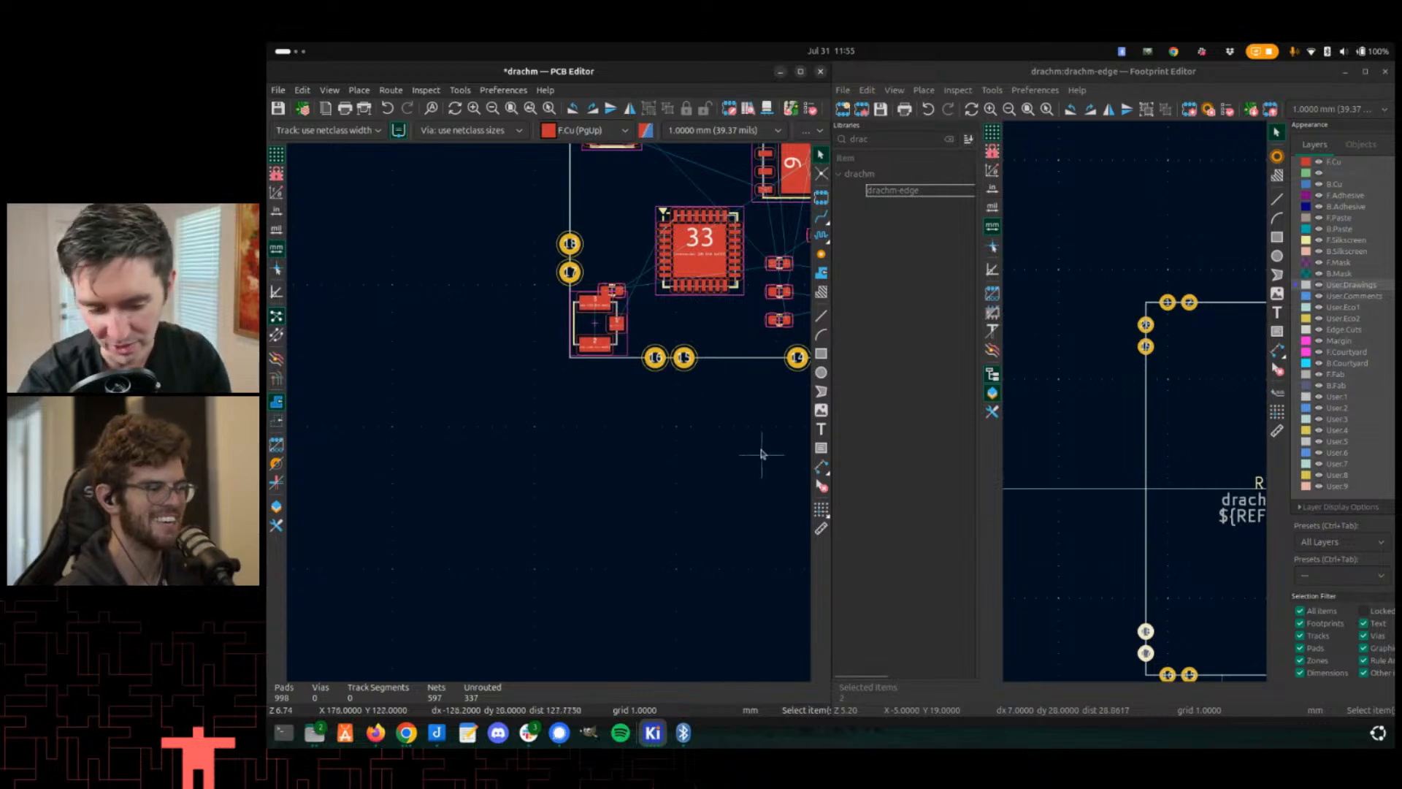
middle_drag(577, 383, 548, 412)
scroll(548, 412, up, 2)
scroll(548, 412, down, 2)
key(ctrl+s)
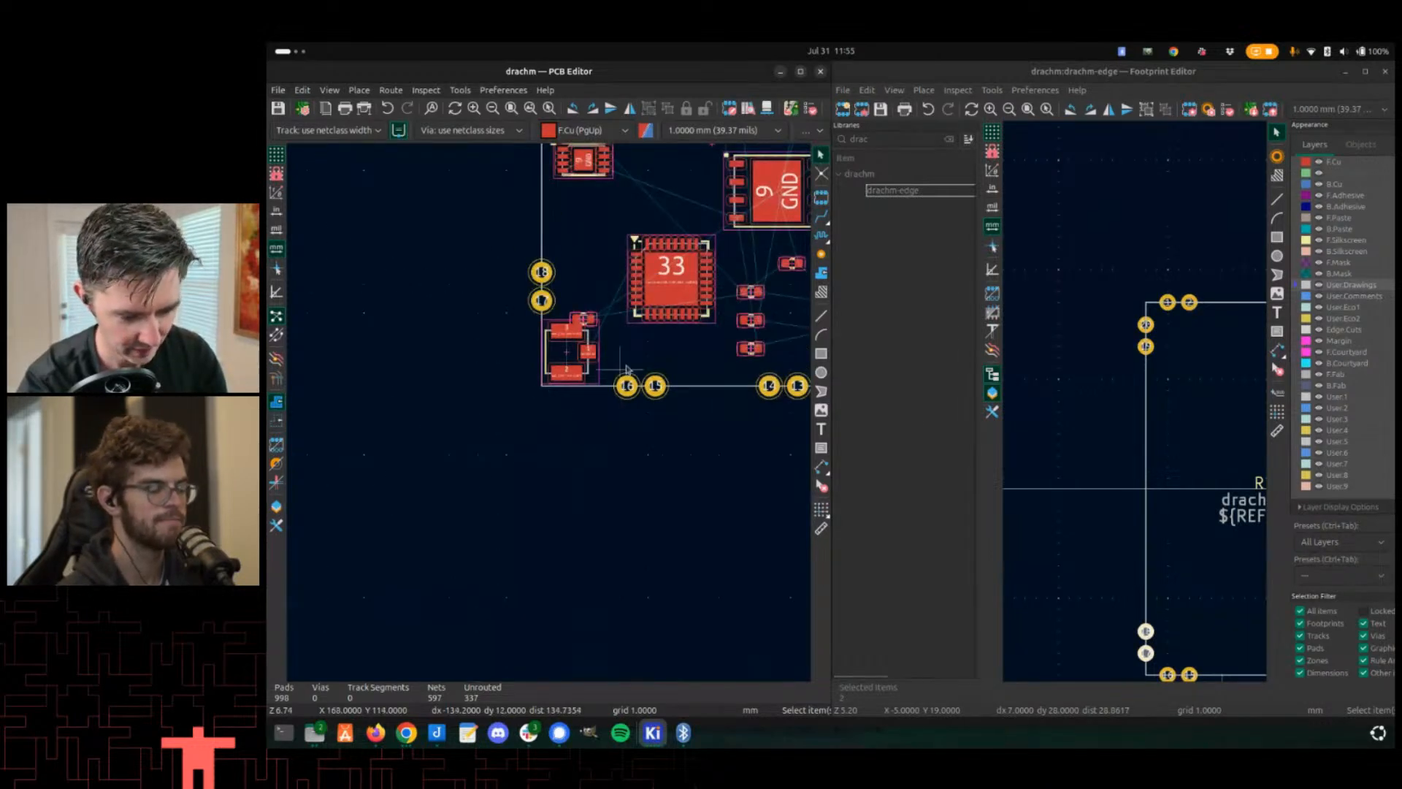
- Update footprint U25 from the library so it uses the revised drachm-edge pad layout
click(659, 367)
double_click(659, 369)
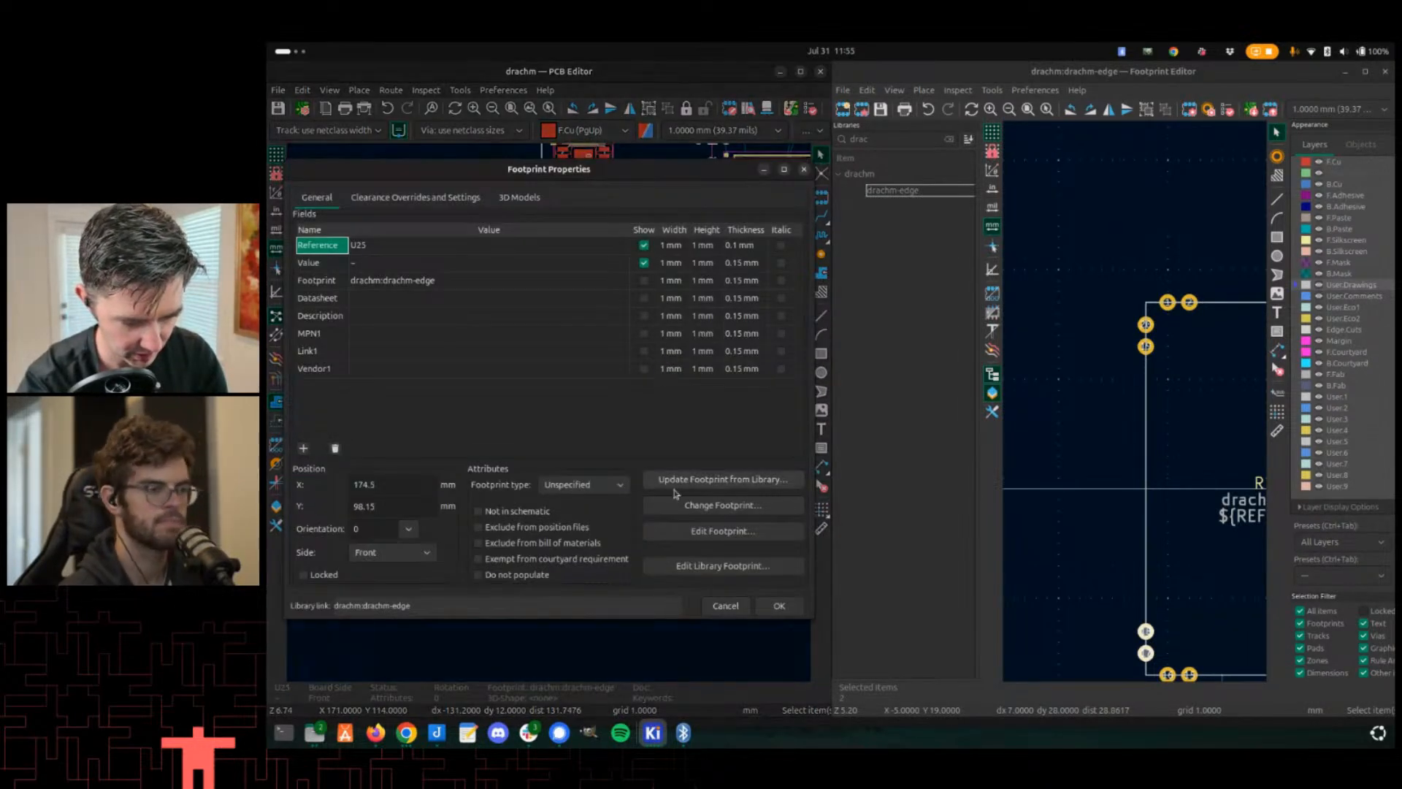
key(Return)
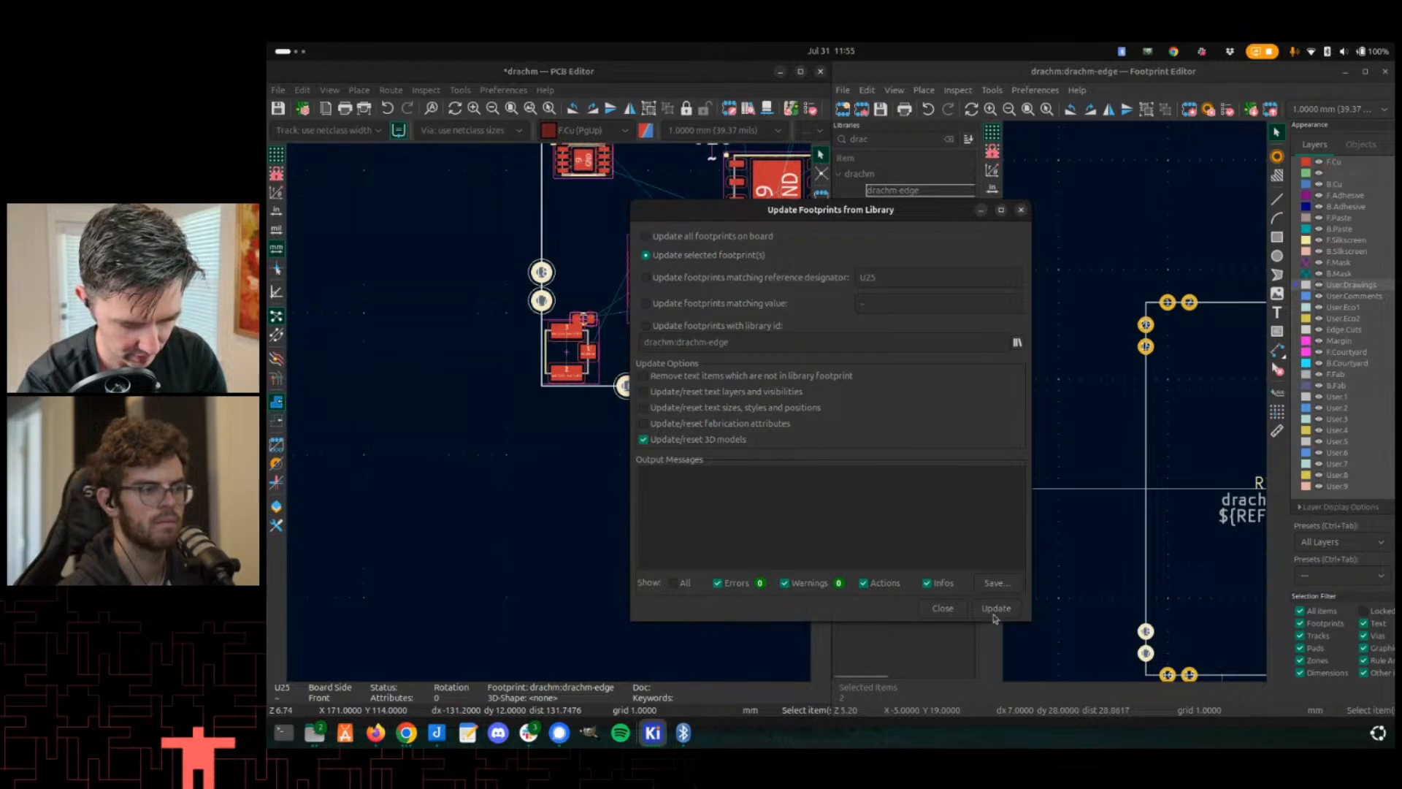
click(996, 608)
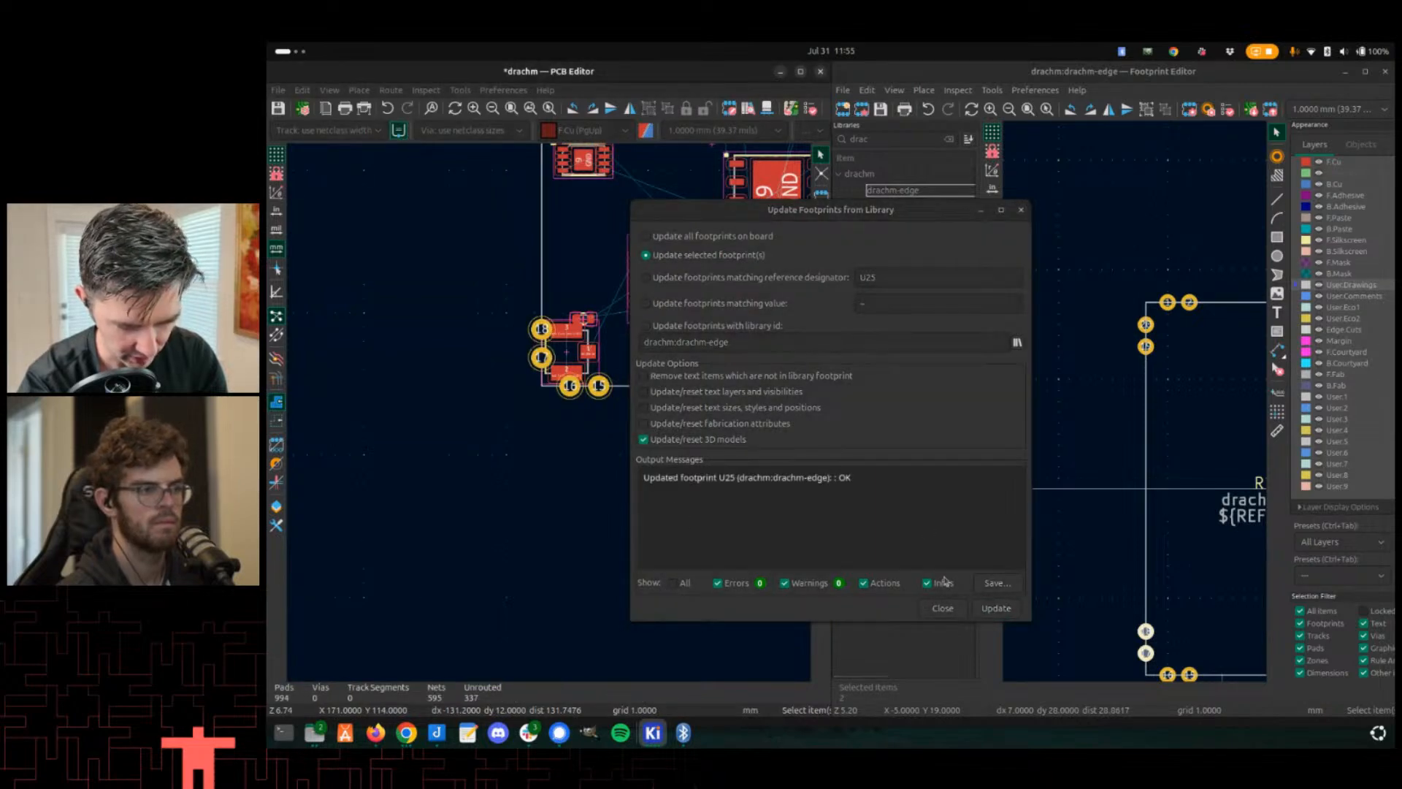
click(943, 608)
- Set the grid to 0.1 mm and move the J19 u.FL connector clear of the lower-left edge pads
scroll(717, 345, up, 2)
click(470, 355)
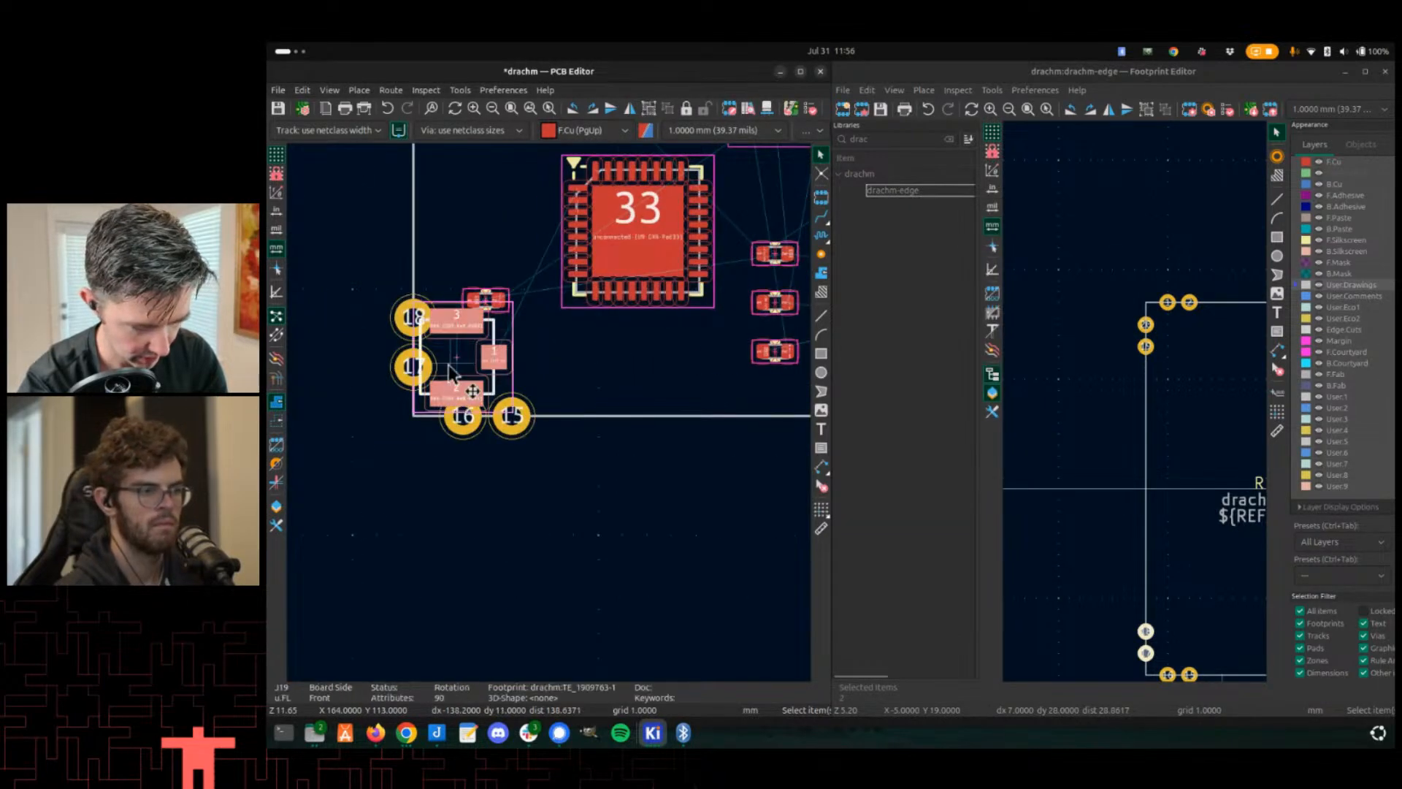
key(m)
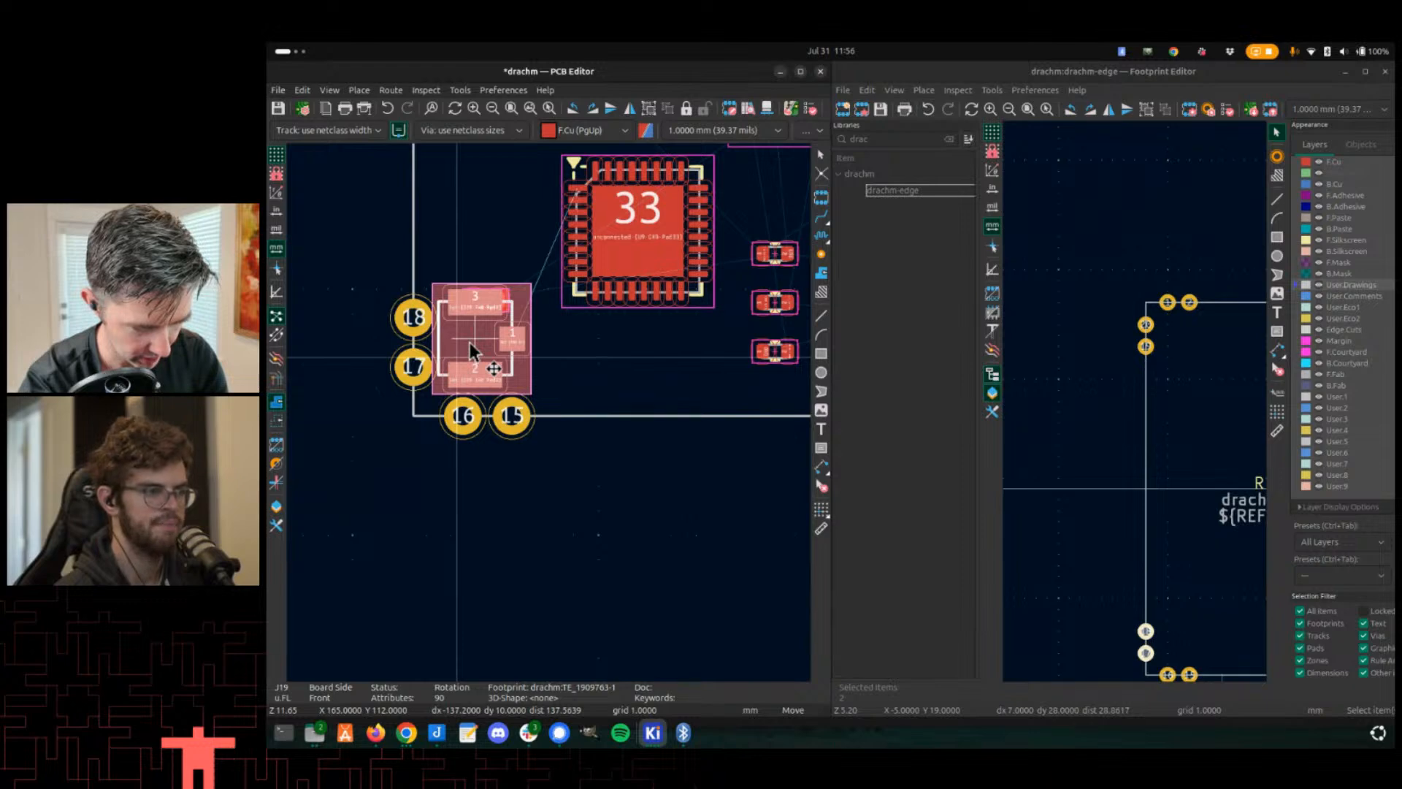
click(476, 345)
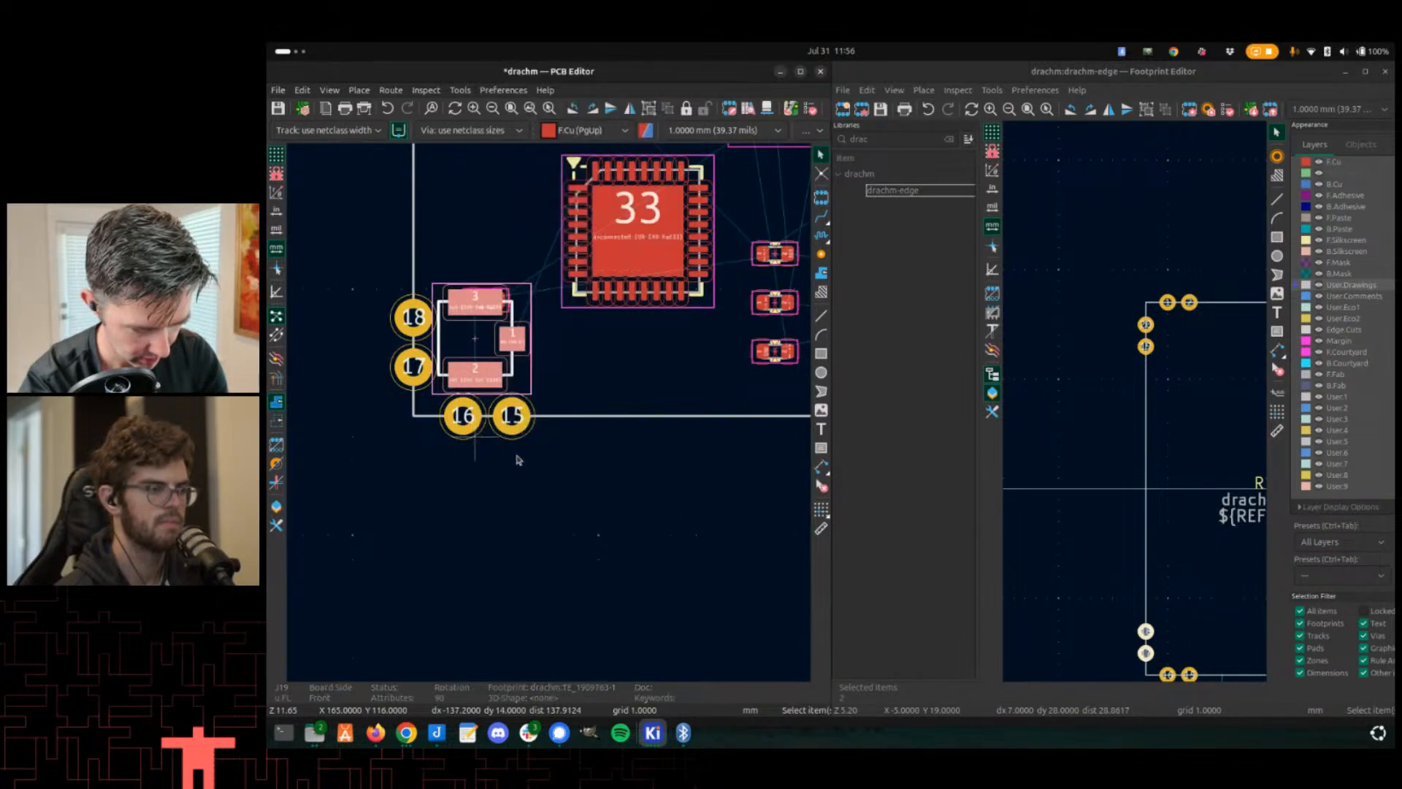
right_click(518, 451)
mouse_move(584, 443)
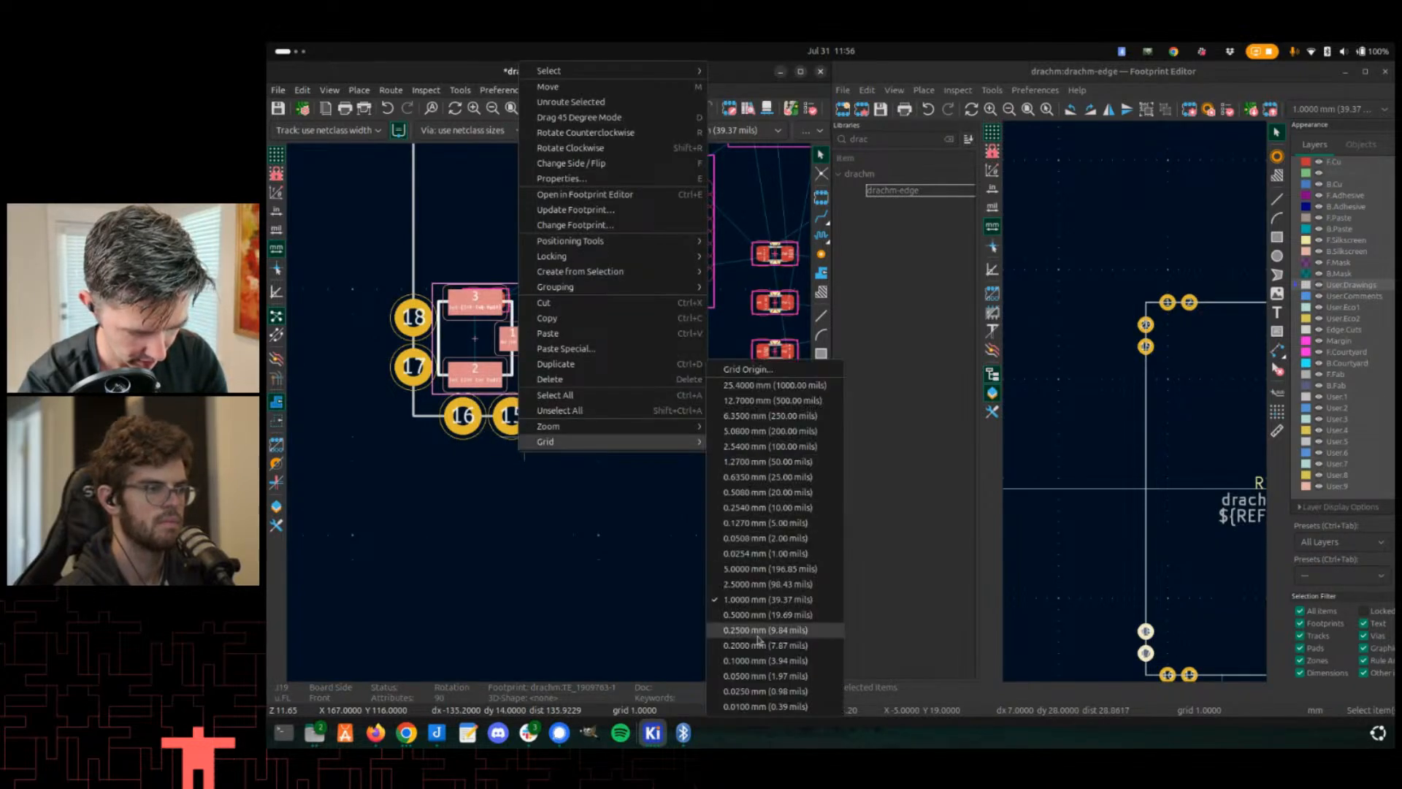
click(752, 666)
key(m)
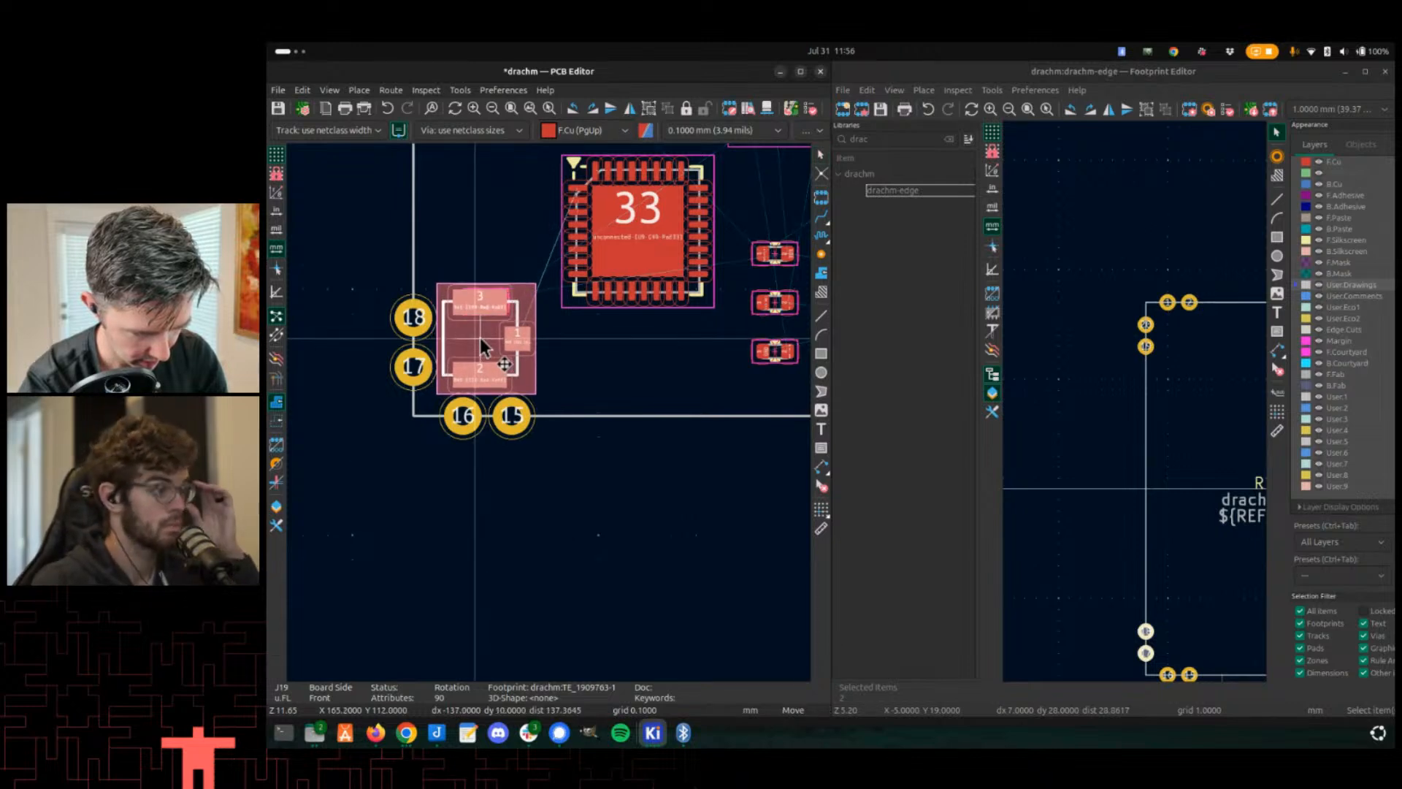
click(481, 341)
- Move resistor R24 up beside the J19 connector
click(482, 312)
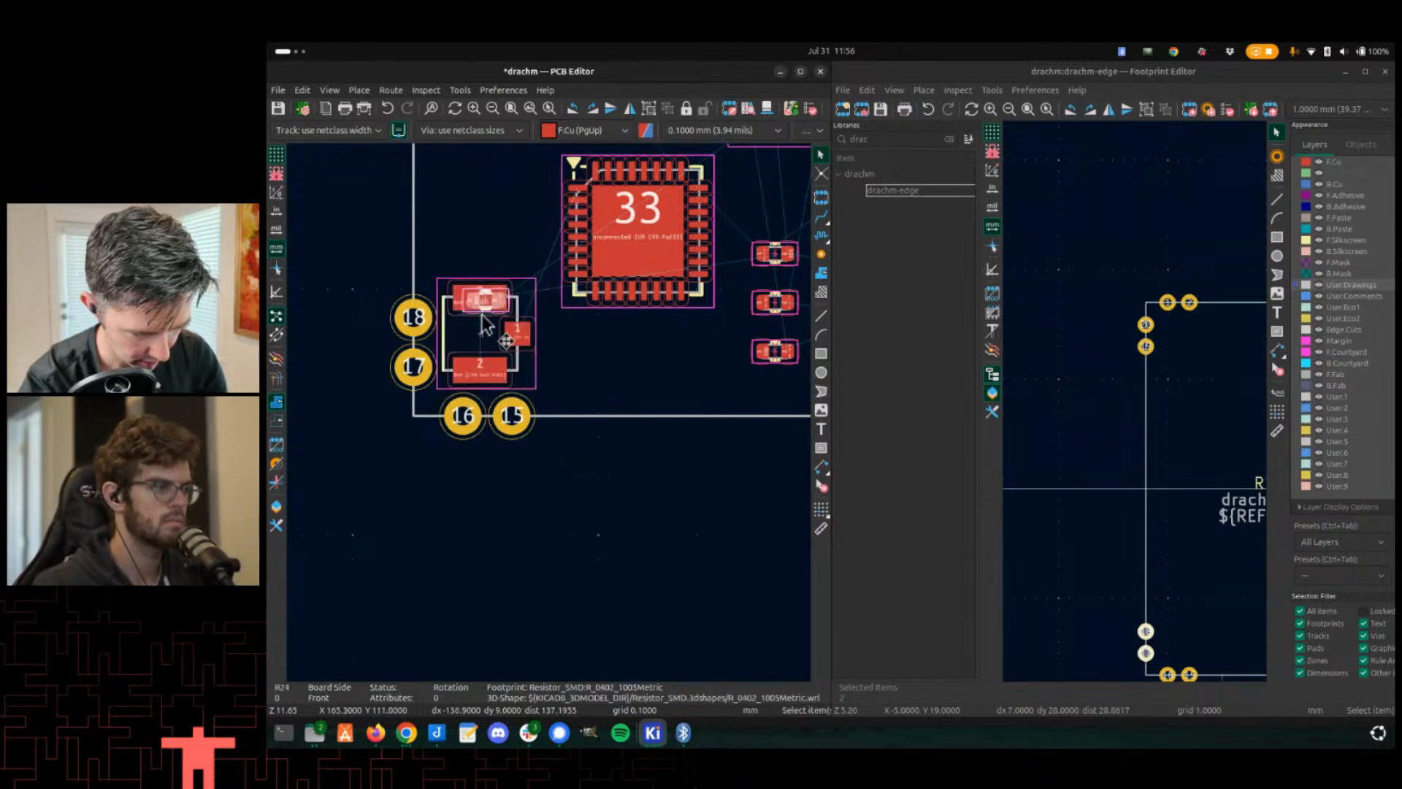
key(m)
click(462, 270)
scroll(468, 337, down, 2)
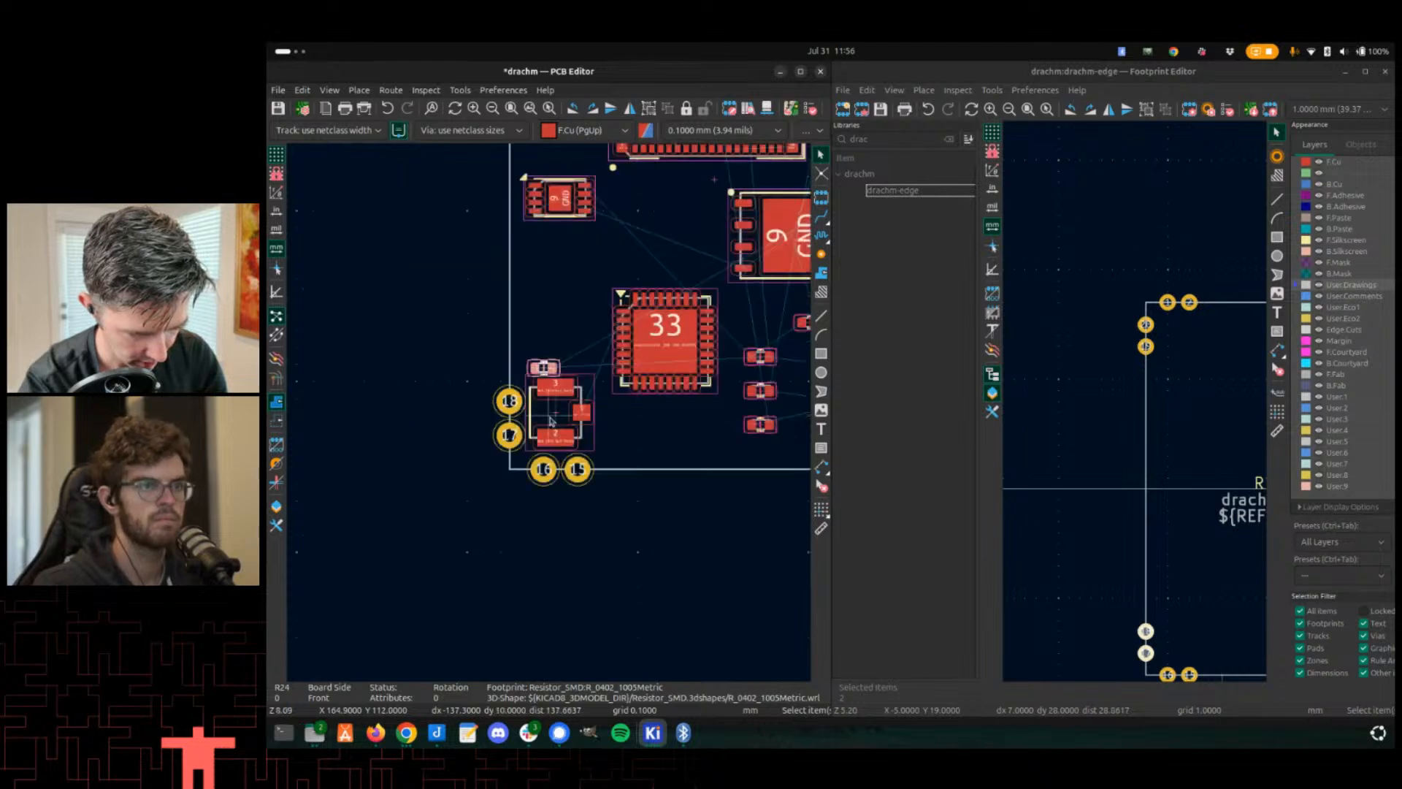
- Move the J7 u.FL connector in the board's GNSS corner away from the edge pads
scroll(590, 430, up, 2)
middle_drag(577, 414, 290, 419)
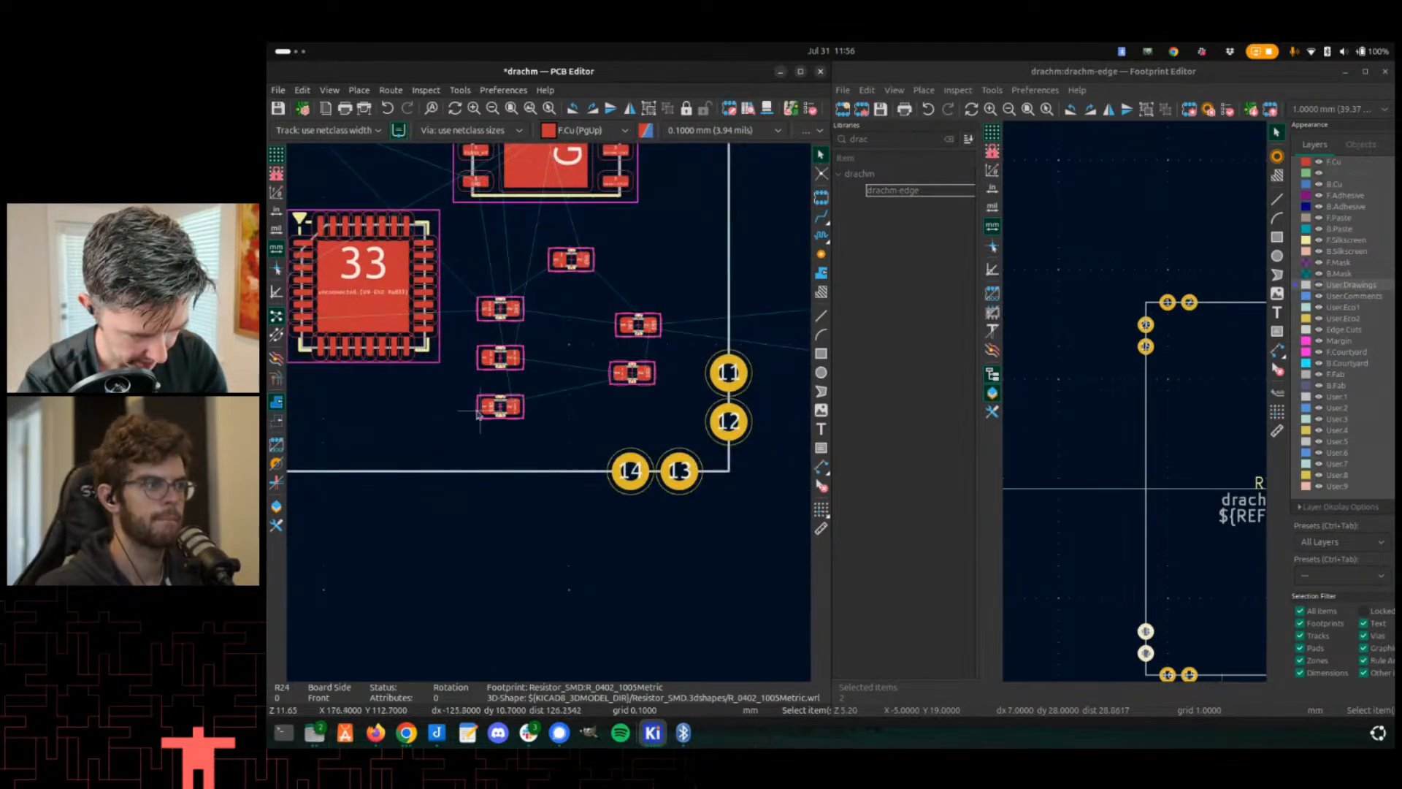
scroll(474, 435, down, 3)
middle_drag(549, 440, 557, 585)
middle_drag(426, 368, 439, 515)
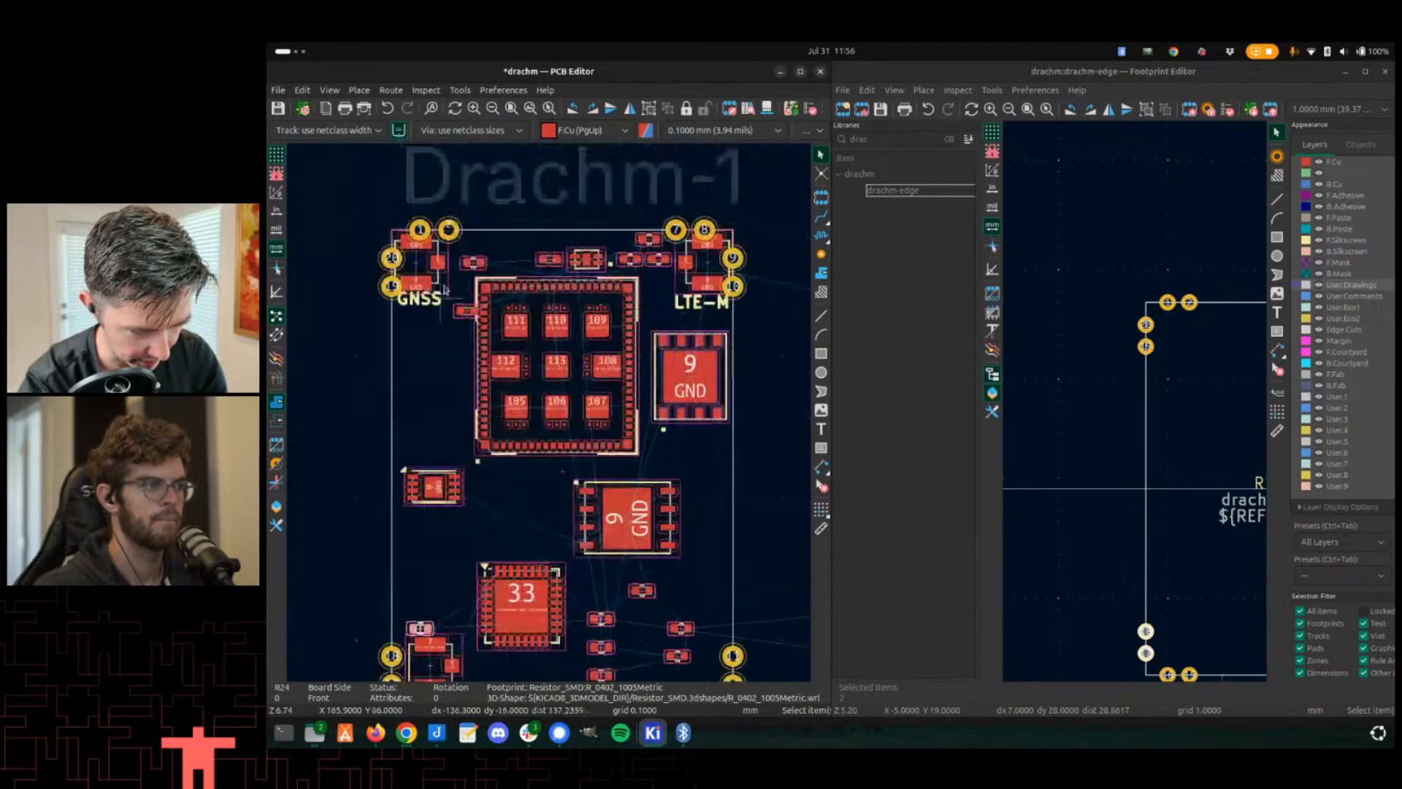
scroll(414, 267, up, 7)
click(533, 408)
key(m)
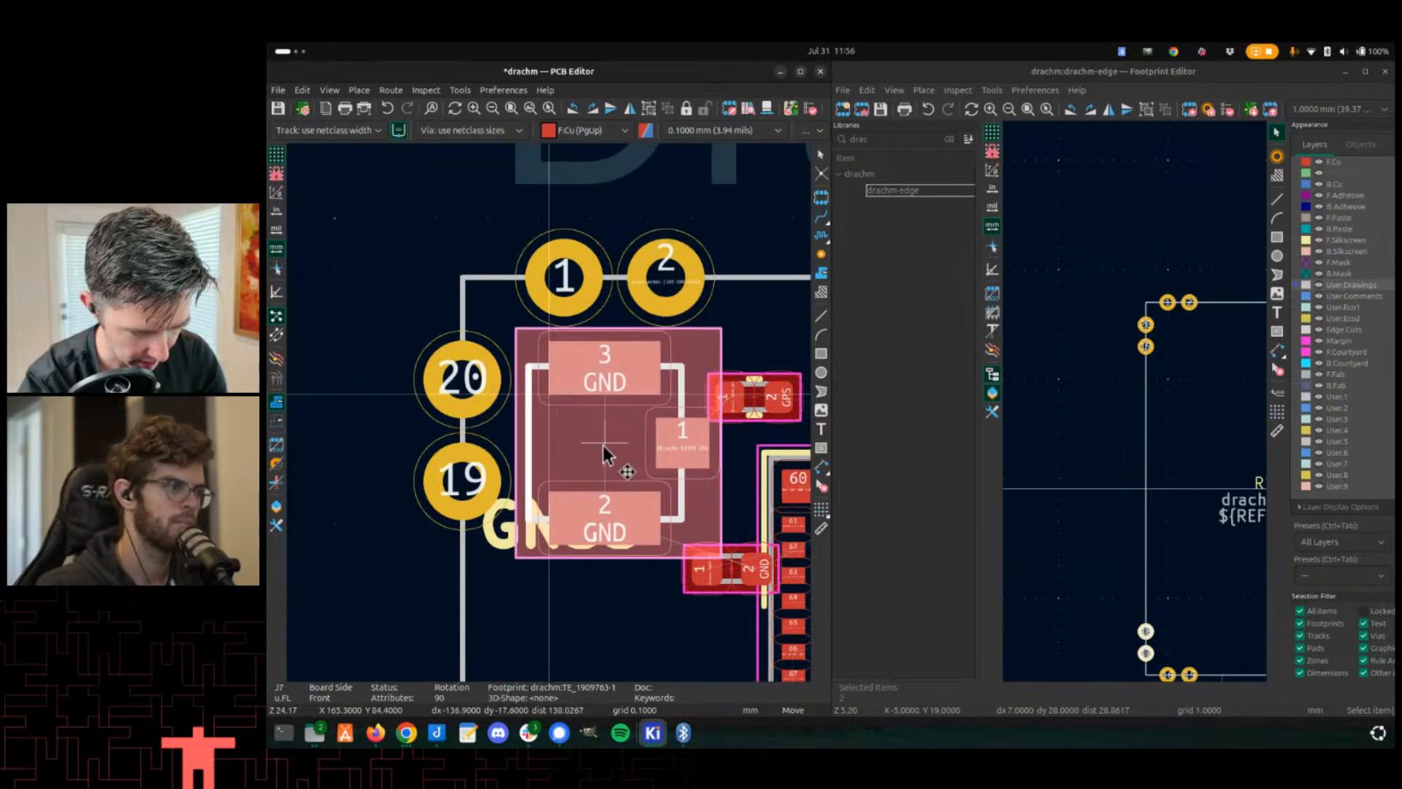
click(603, 445)
- Reposition capacitor C10 and inductor L3 around the J7 connector
click(759, 395)
click(768, 351)
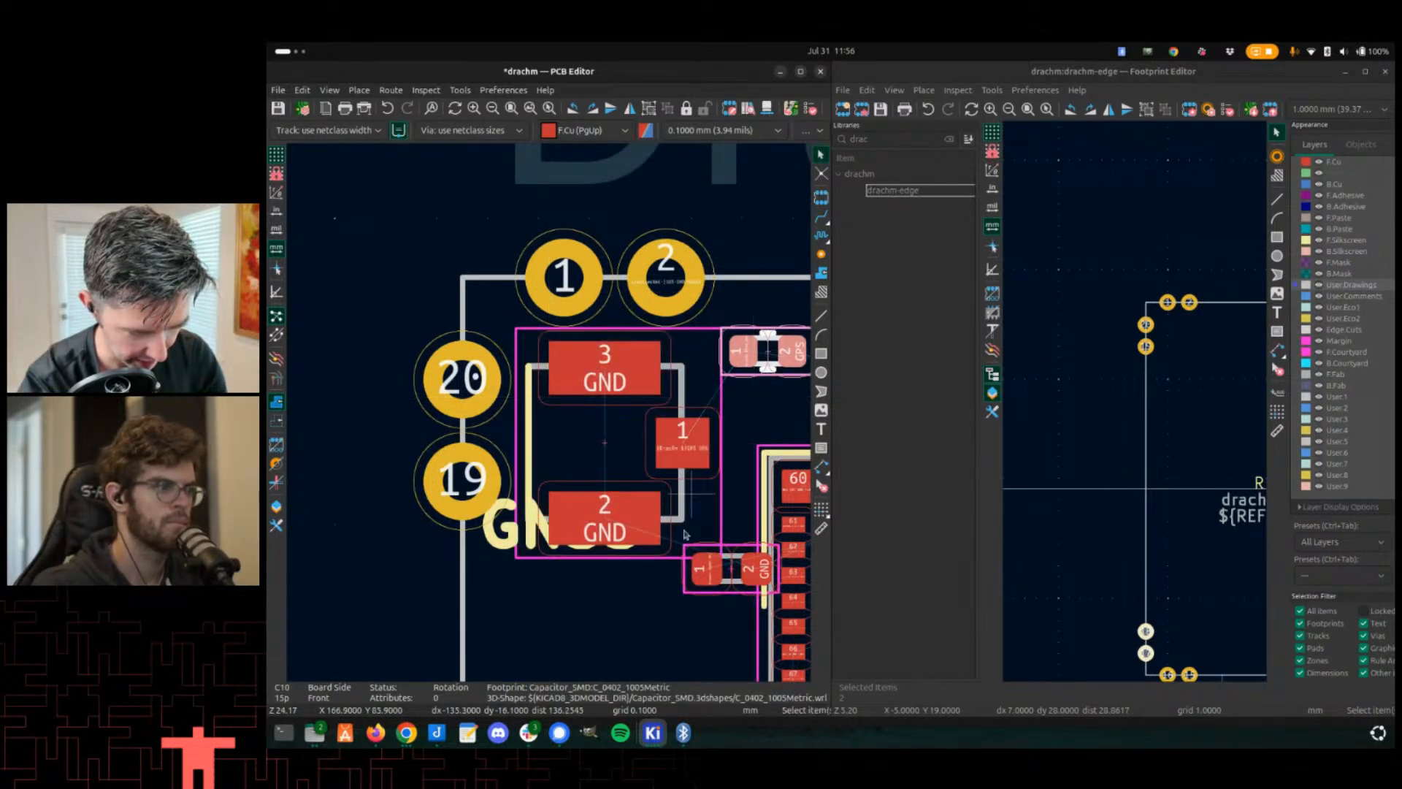
click(703, 566)
key(m)
click(652, 588)
scroll(438, 314, down, 5)
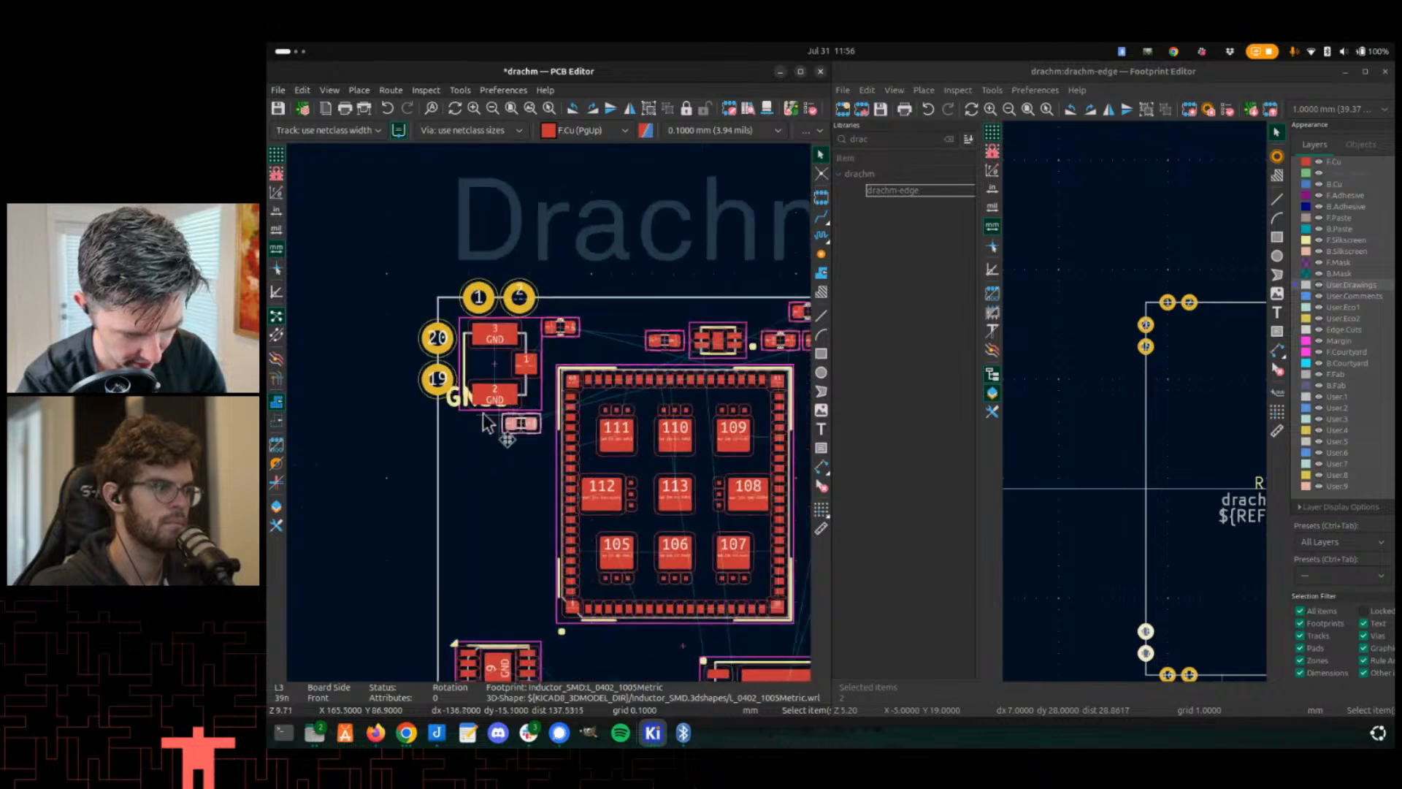
- Move the J8 u.FL connector in the LTE-M corner away from the edge pads
middle_drag(485, 410, 324, 446)
scroll(745, 368, up, 3)
middle_drag(748, 367, 553, 416)
scroll(553, 416, up, 2)
click(621, 449)
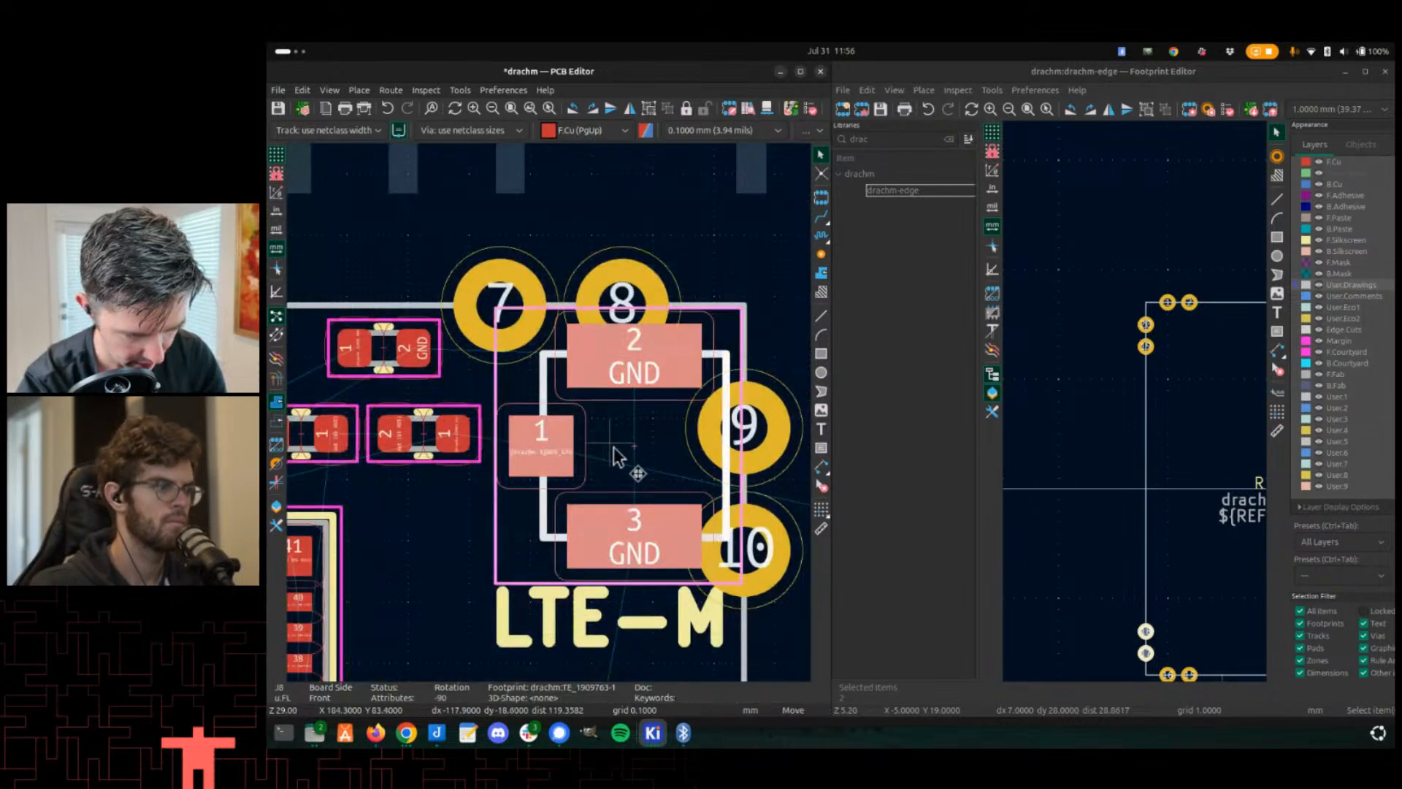
key(m)
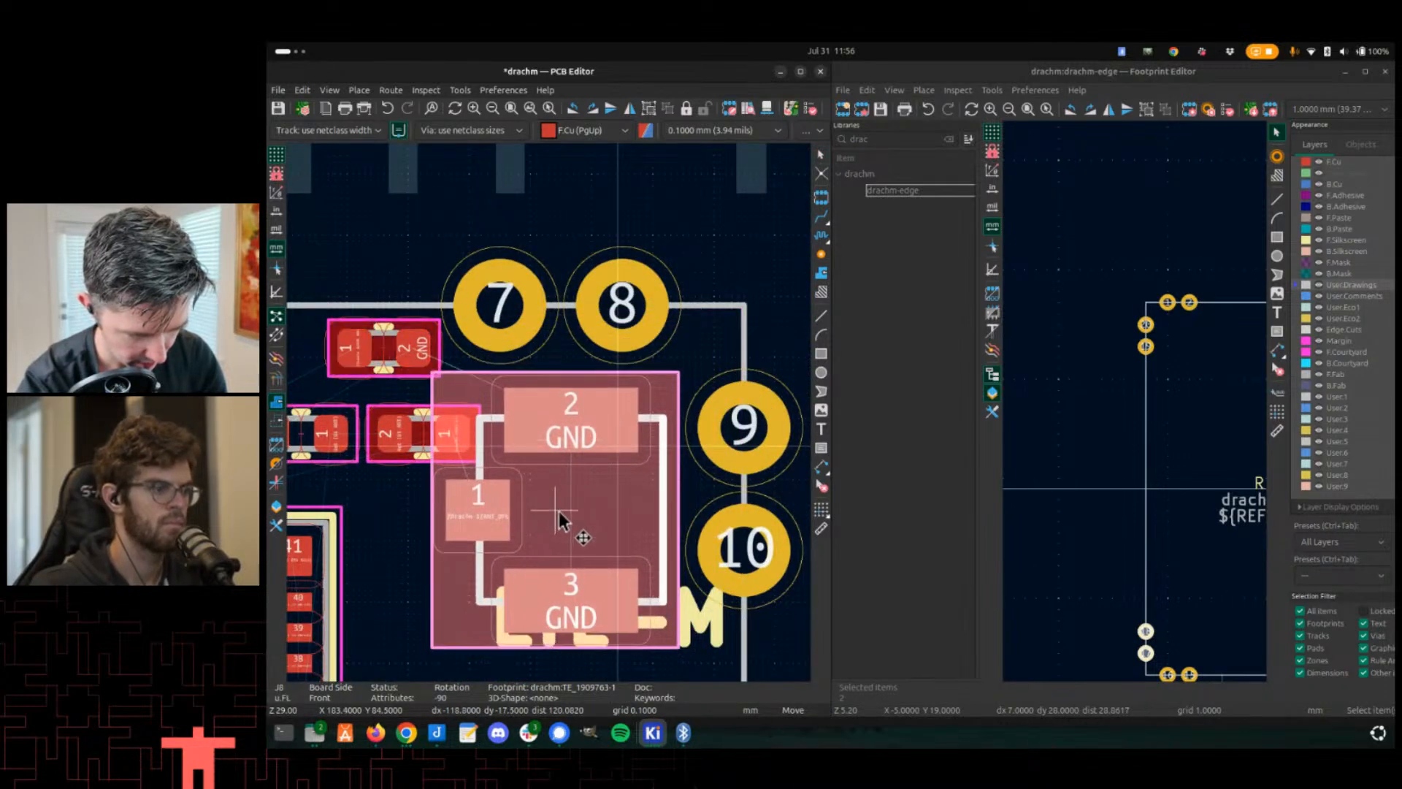
click(559, 507)
- Rearrange the capacitors next to J8 to clear its new position, then save the board
scroll(560, 504, down, 3)
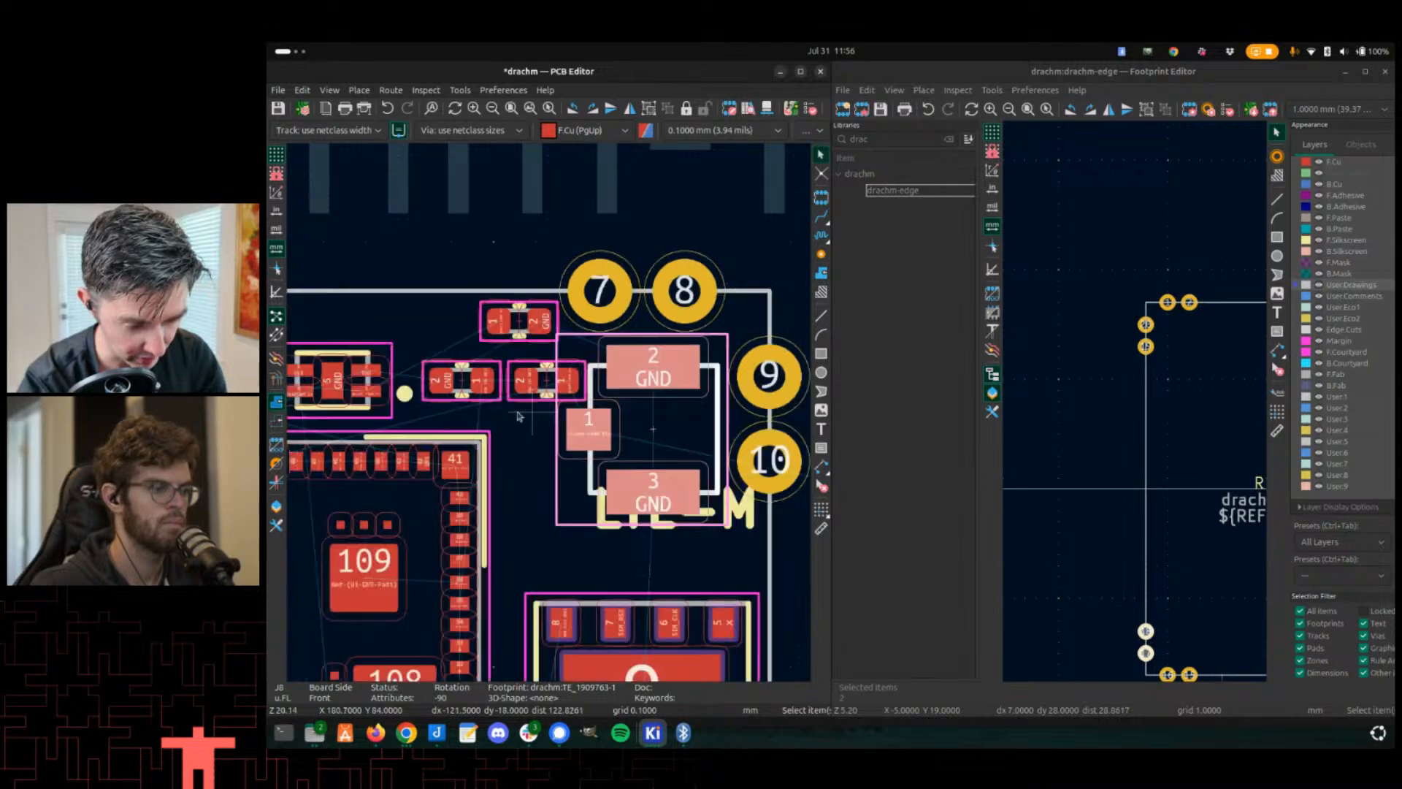
scroll(611, 401, up, 3)
double_click(588, 413)
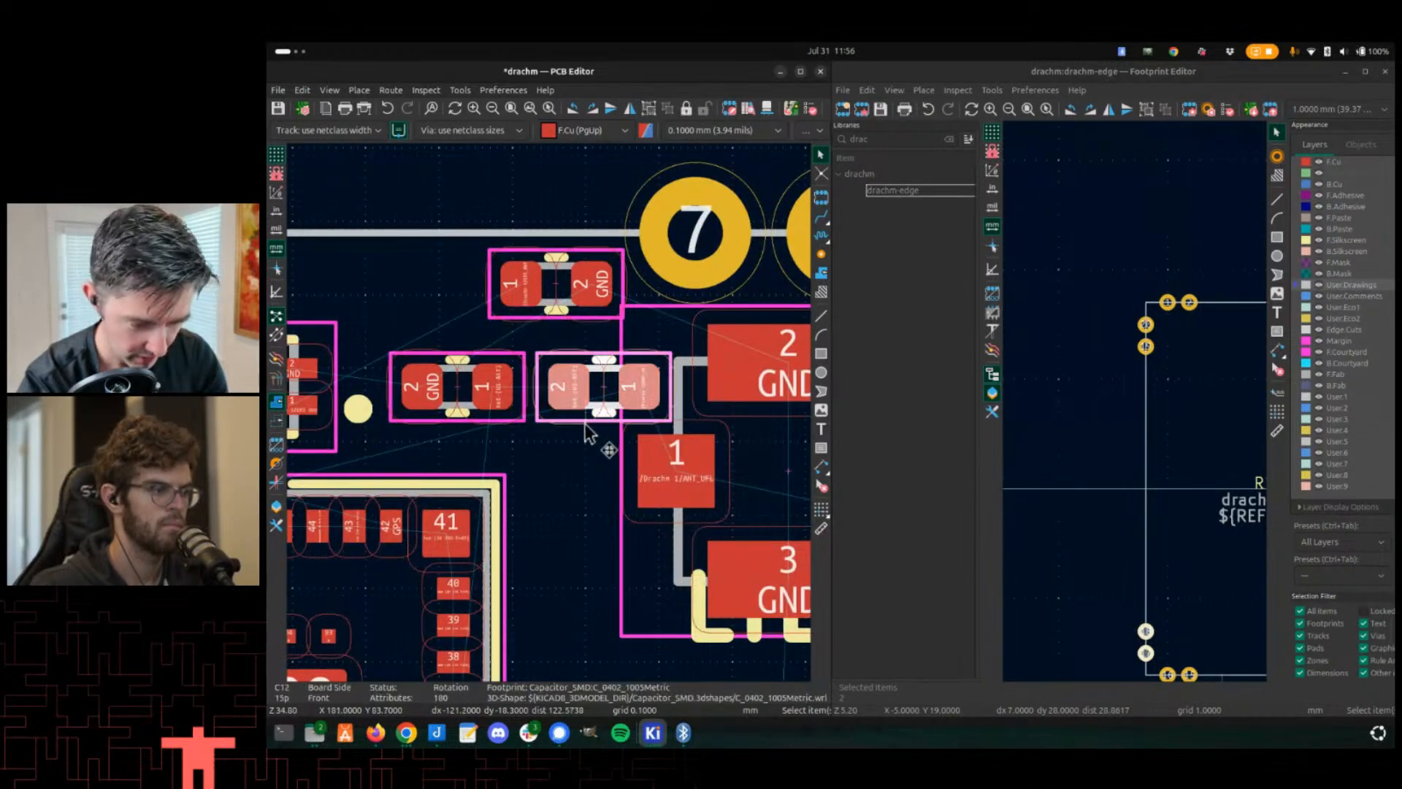
key(Escape)
key(m)
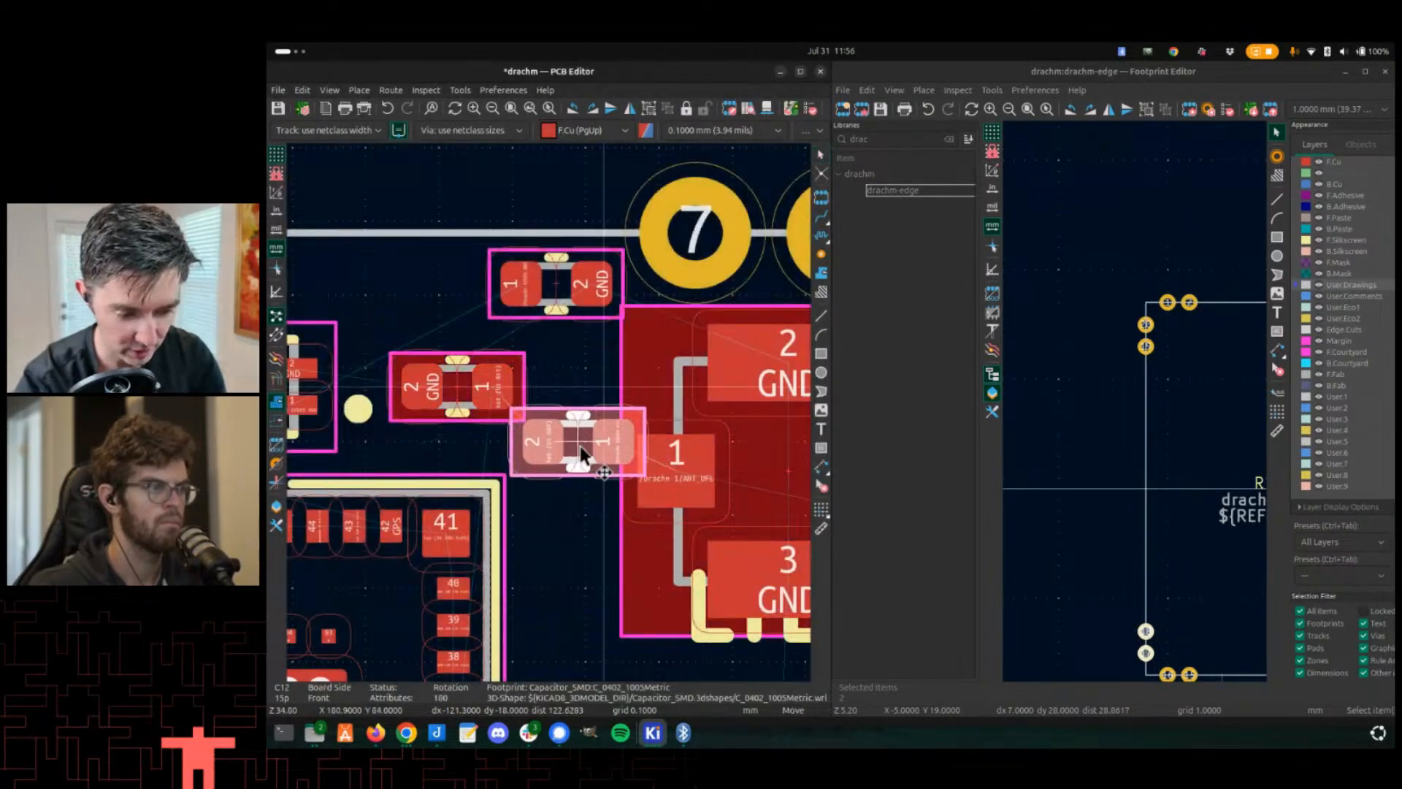
click(534, 470)
click(549, 346)
drag(551, 322, 484, 374)
click(573, 310)
key(m)
click(545, 293)
scroll(548, 359, down, 5)
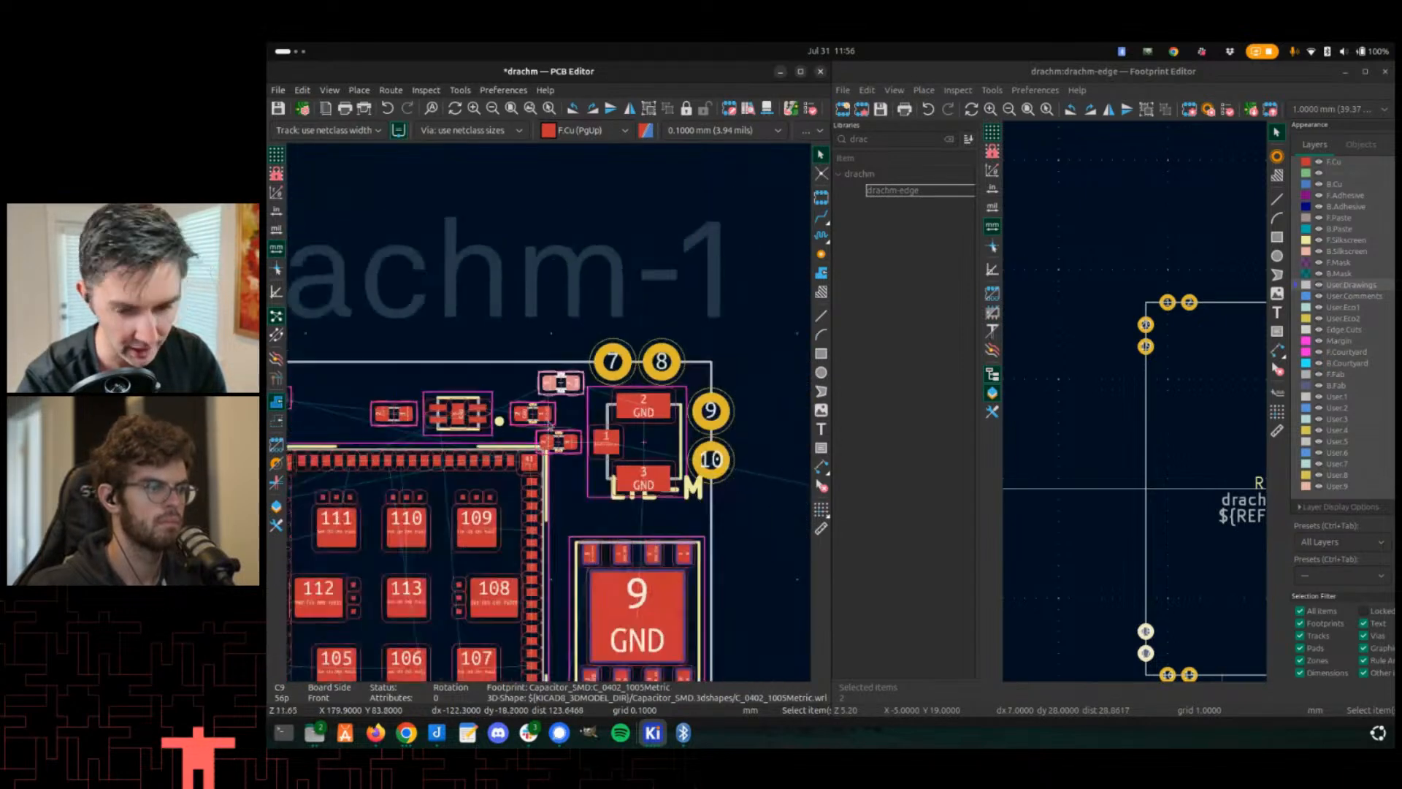
key(ctrl+s)
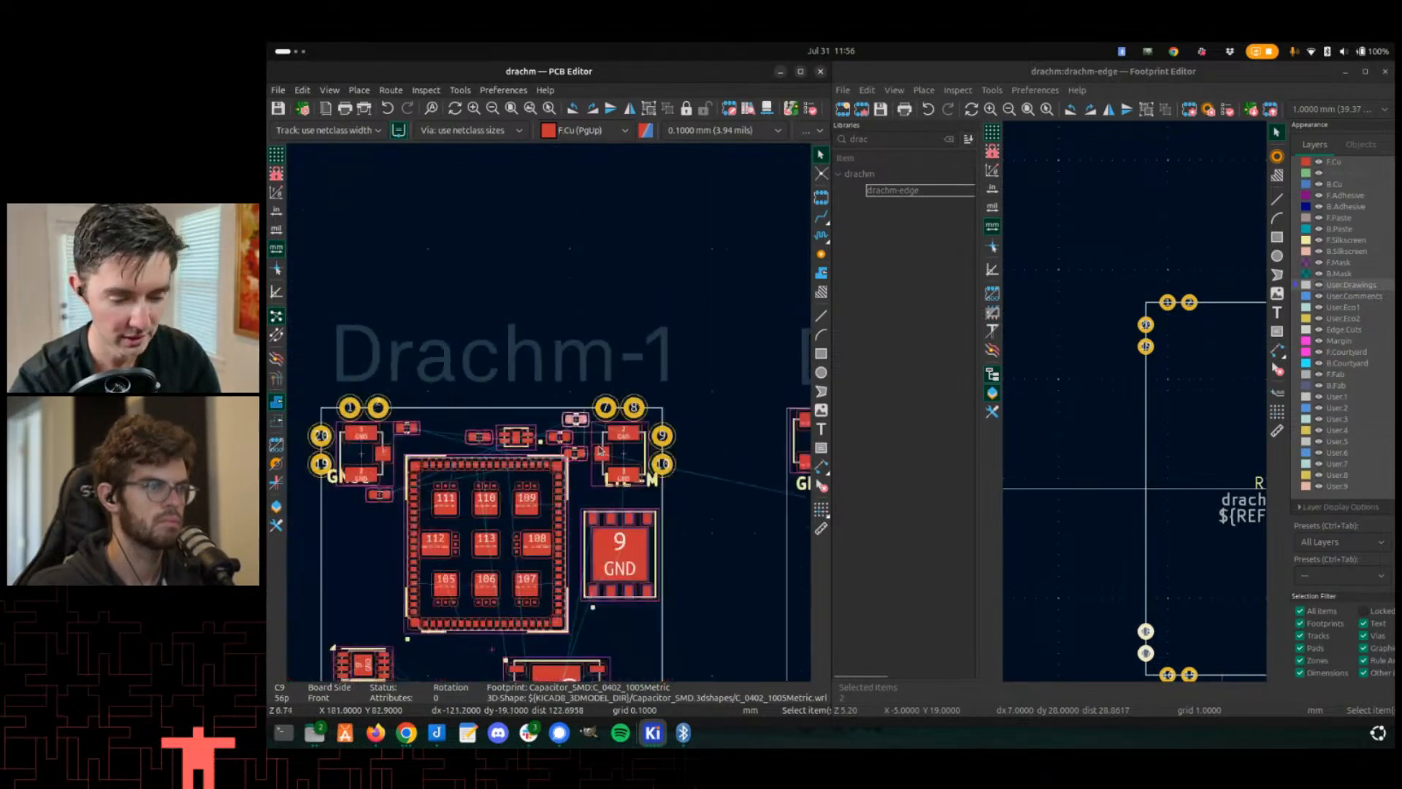
- Open the board's 3D view and inspect the Drachm-1 edge pads and component placement
scroll(585, 380, down, 3)
scroll(620, 394, down, 2)
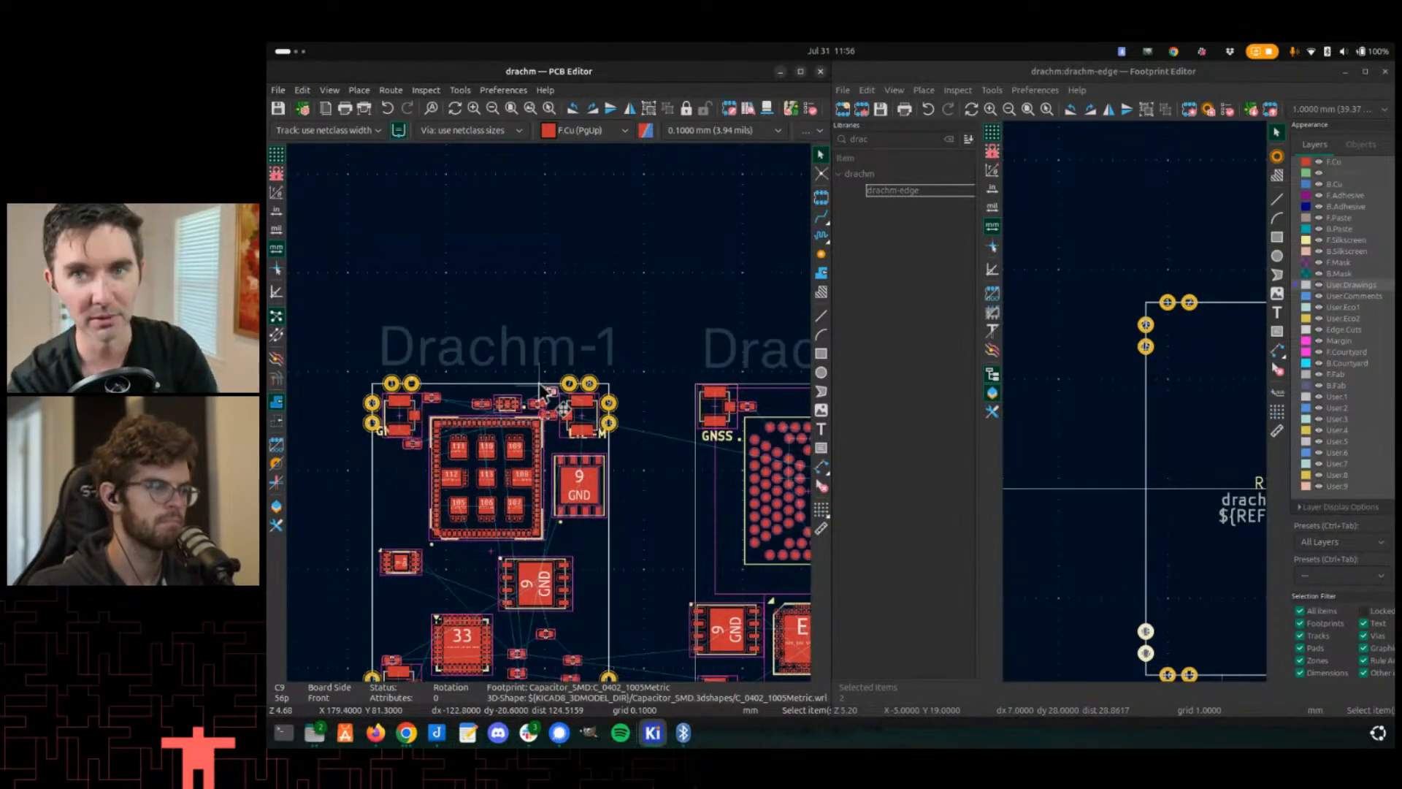
scroll(391, 504, up, 2)
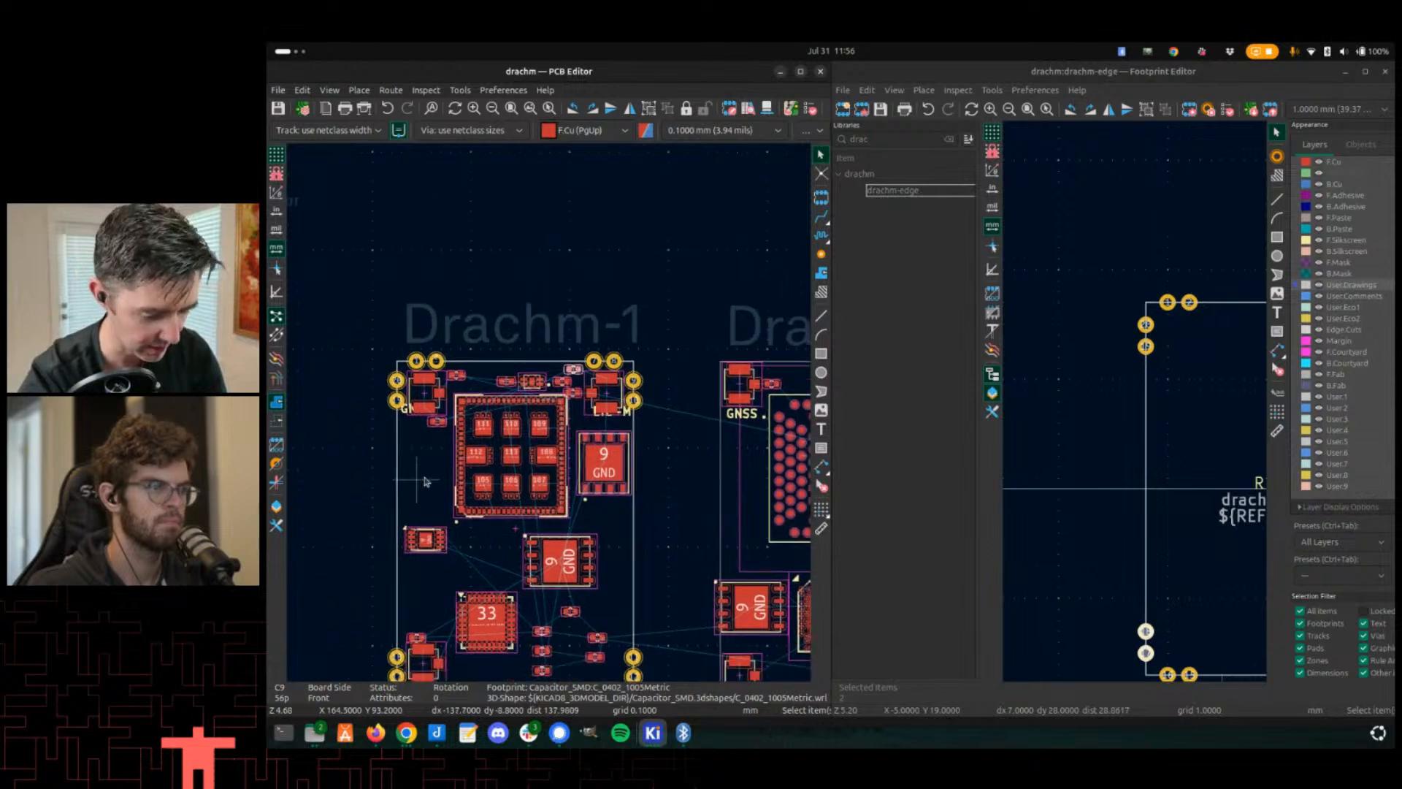
scroll(567, 383, up, 2)
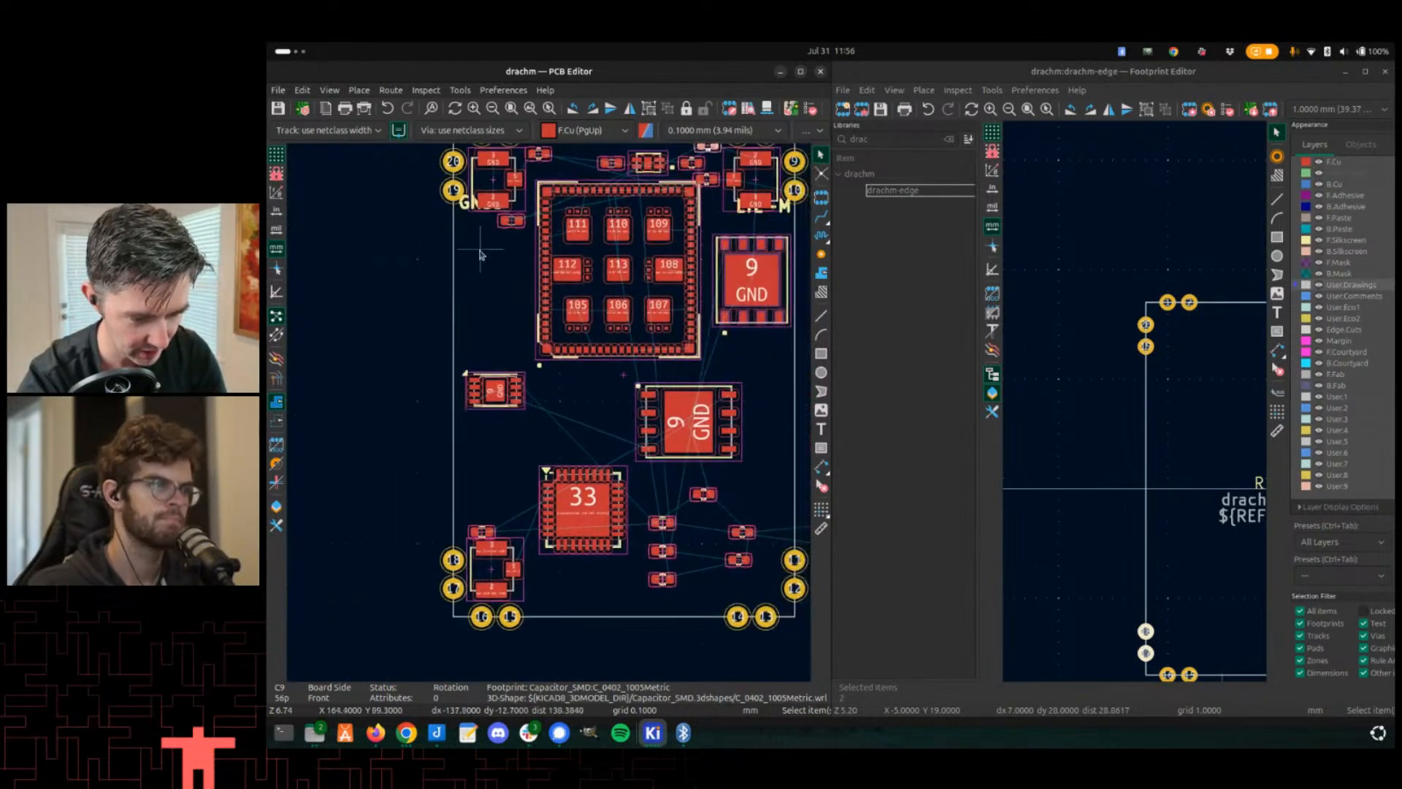
scroll(500, 220, up, 1)
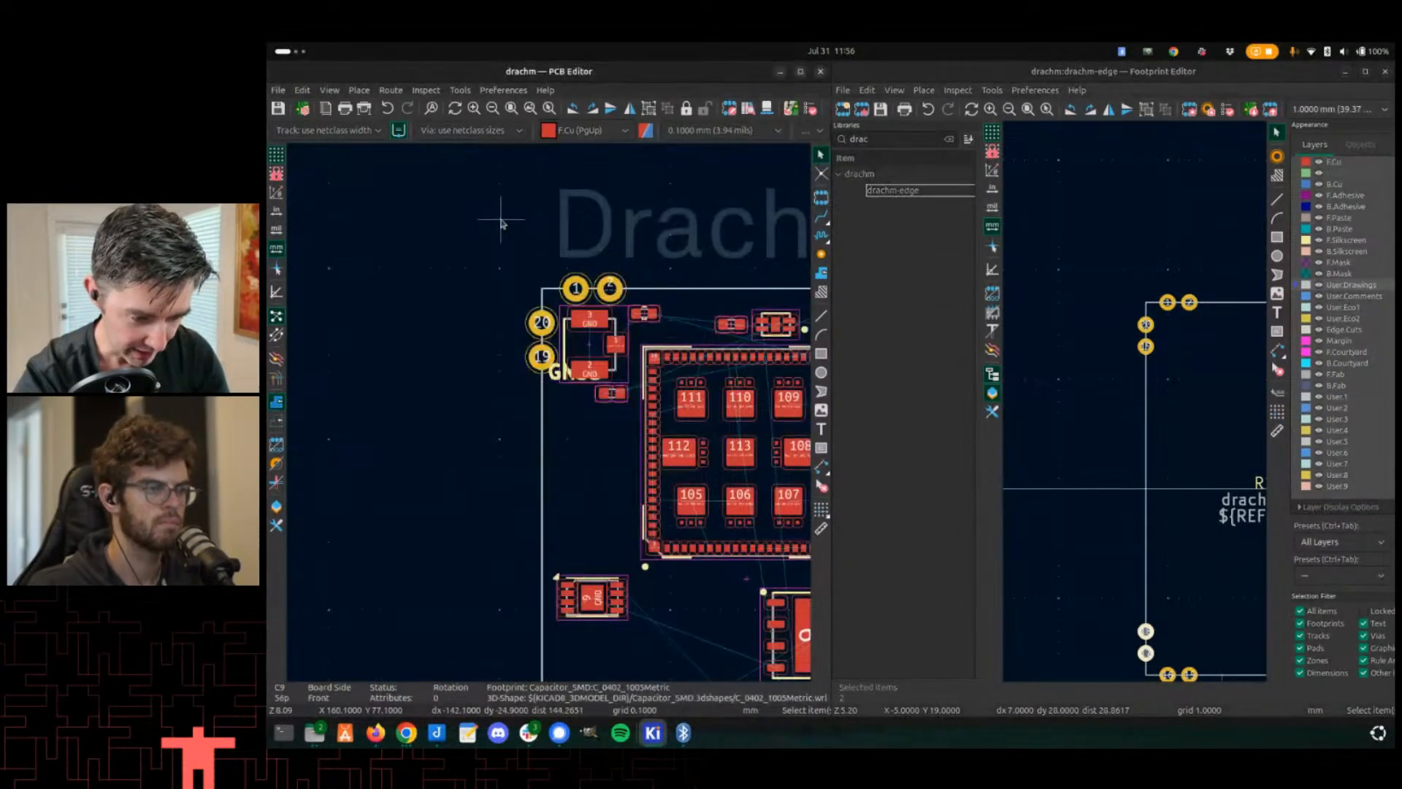
key(alt+Tab)
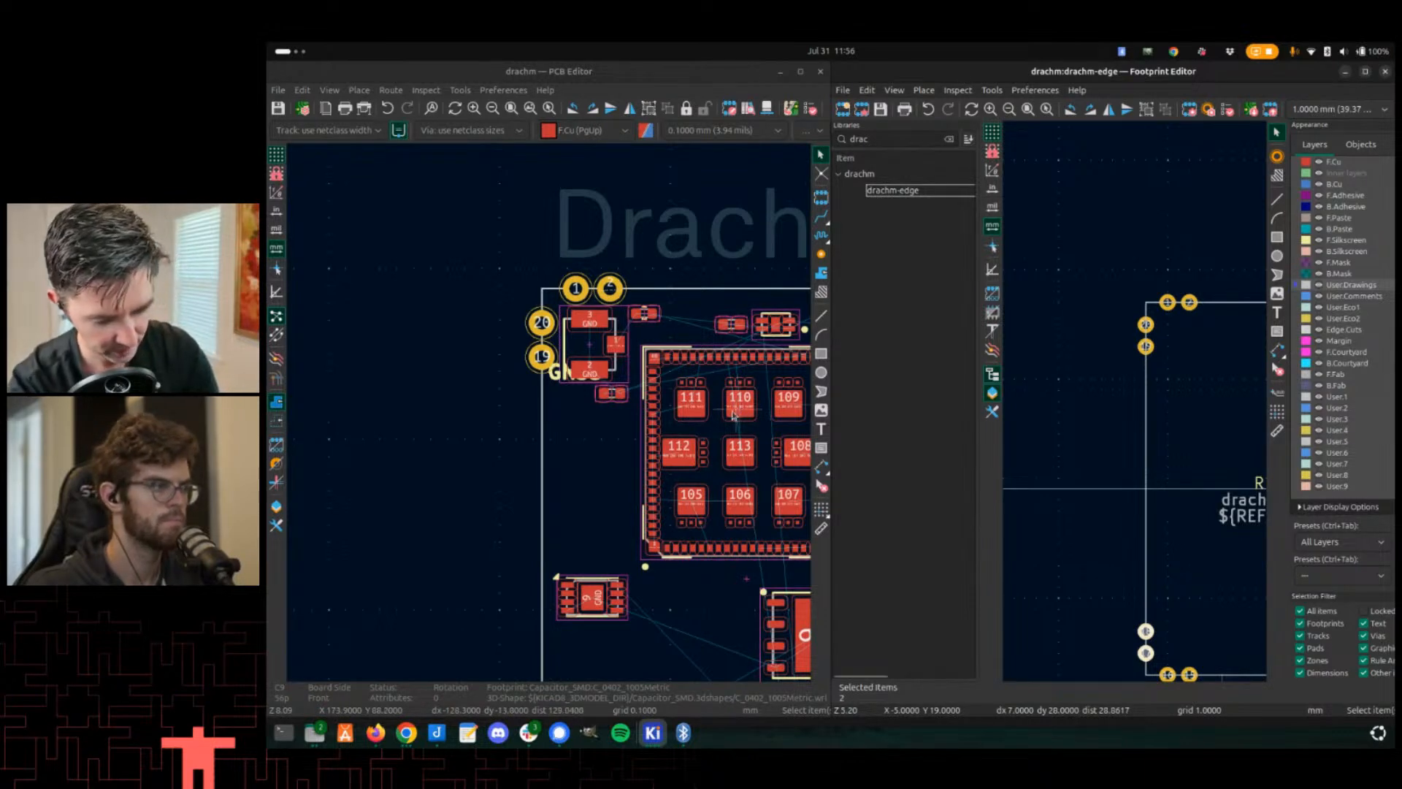
key(alt+3)
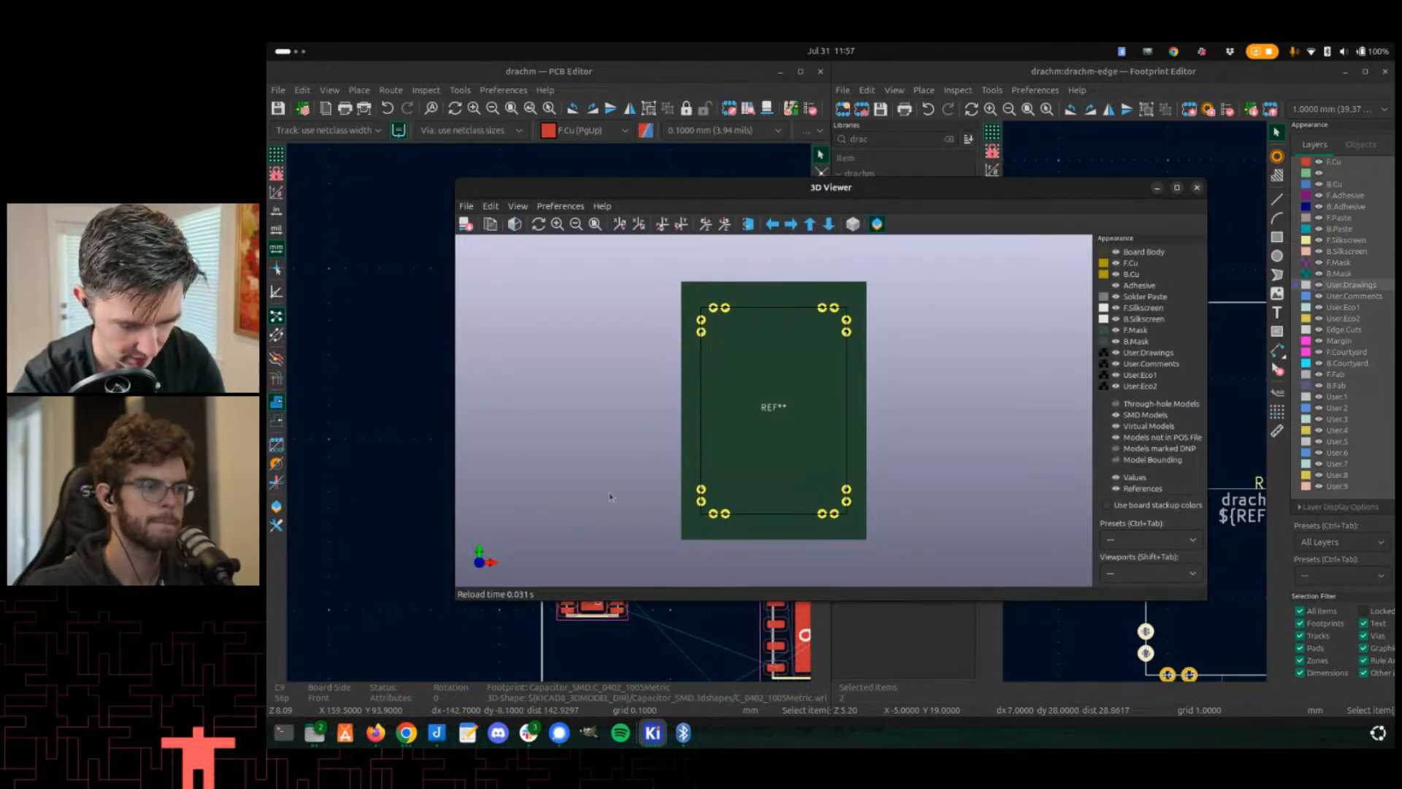
click(406, 479)
key(alt+3)
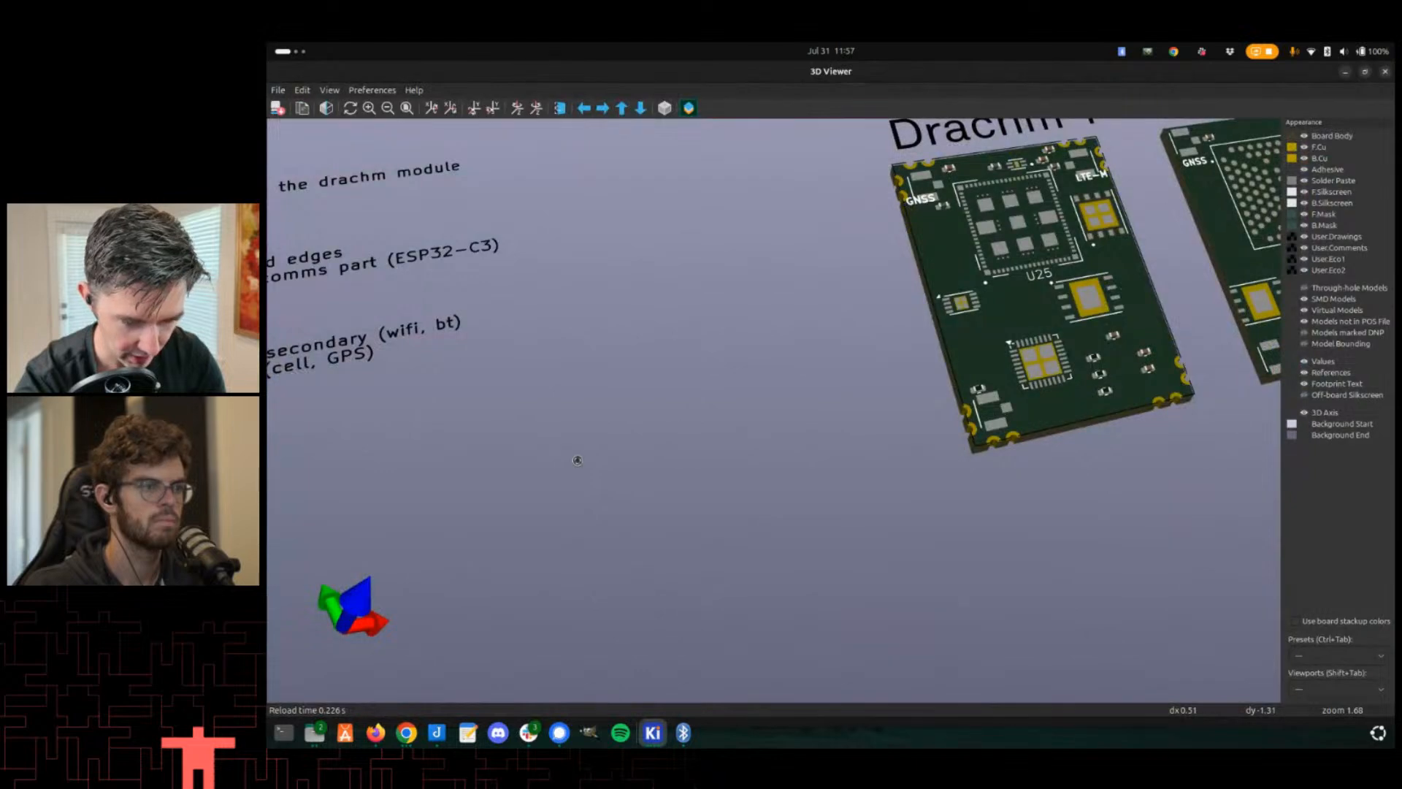
drag(577, 460, 1023, 379)
scroll(1067, 254, down, 5)
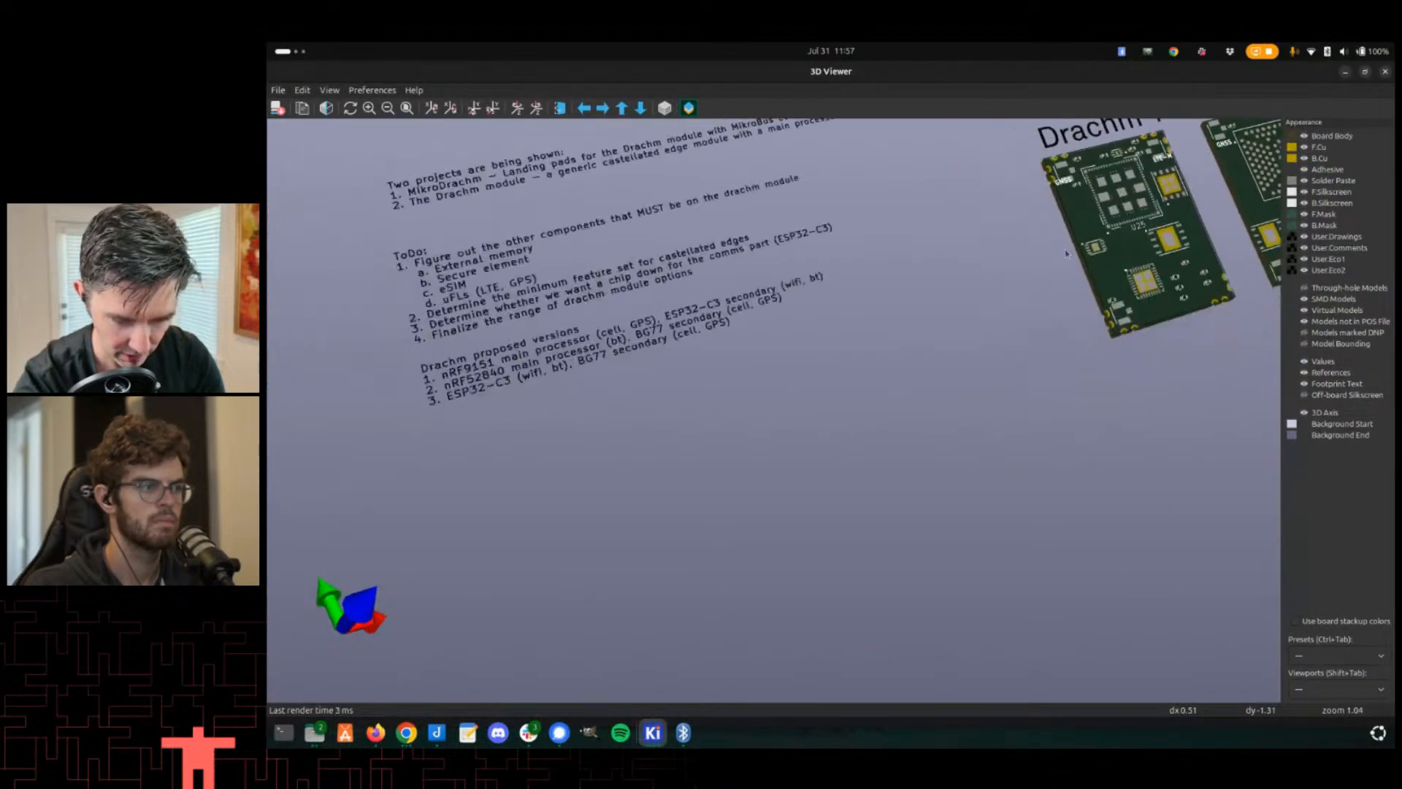
scroll(1065, 254, up, 4)
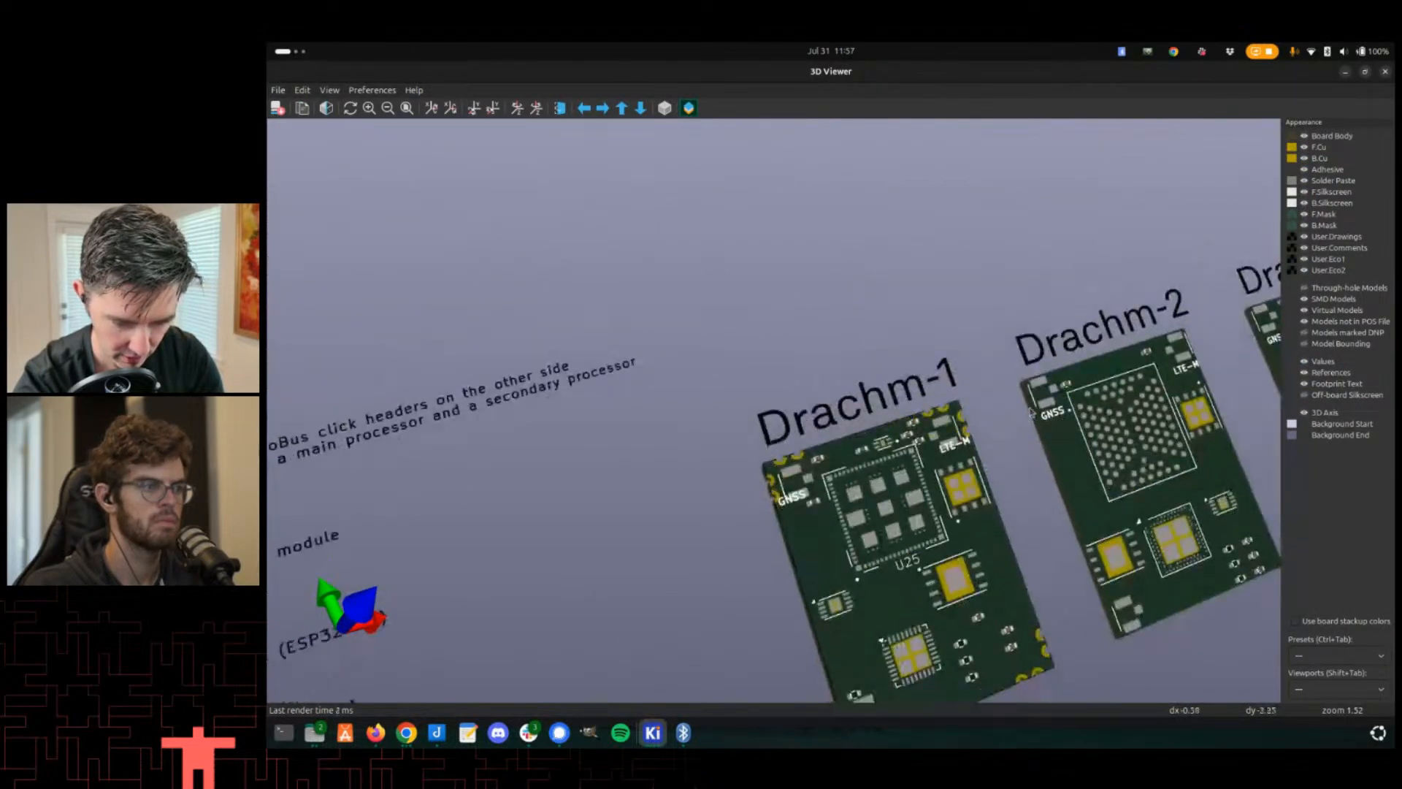
scroll(1032, 412, up, 4)
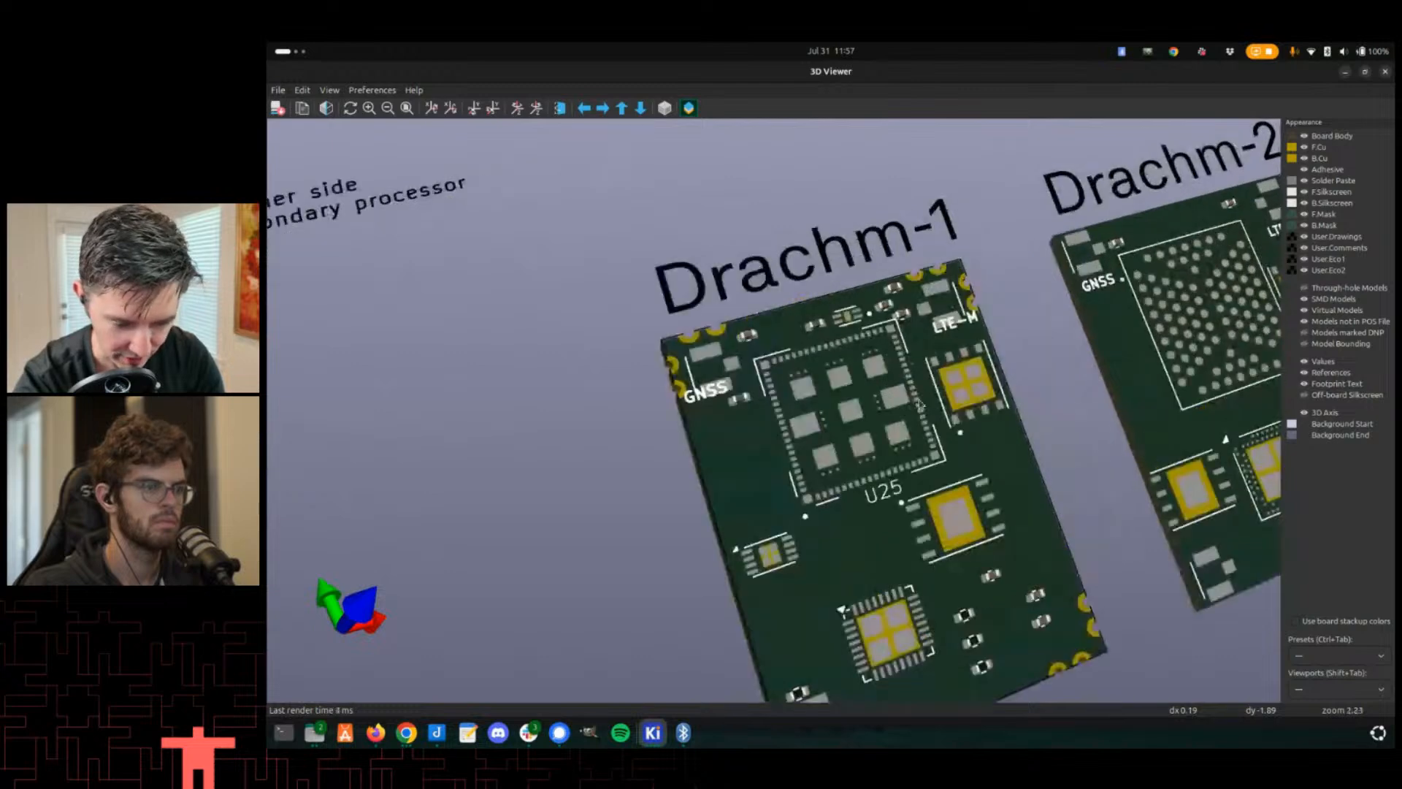
scroll(919, 404, down, 1)
middle_drag(866, 438, 727, 387)
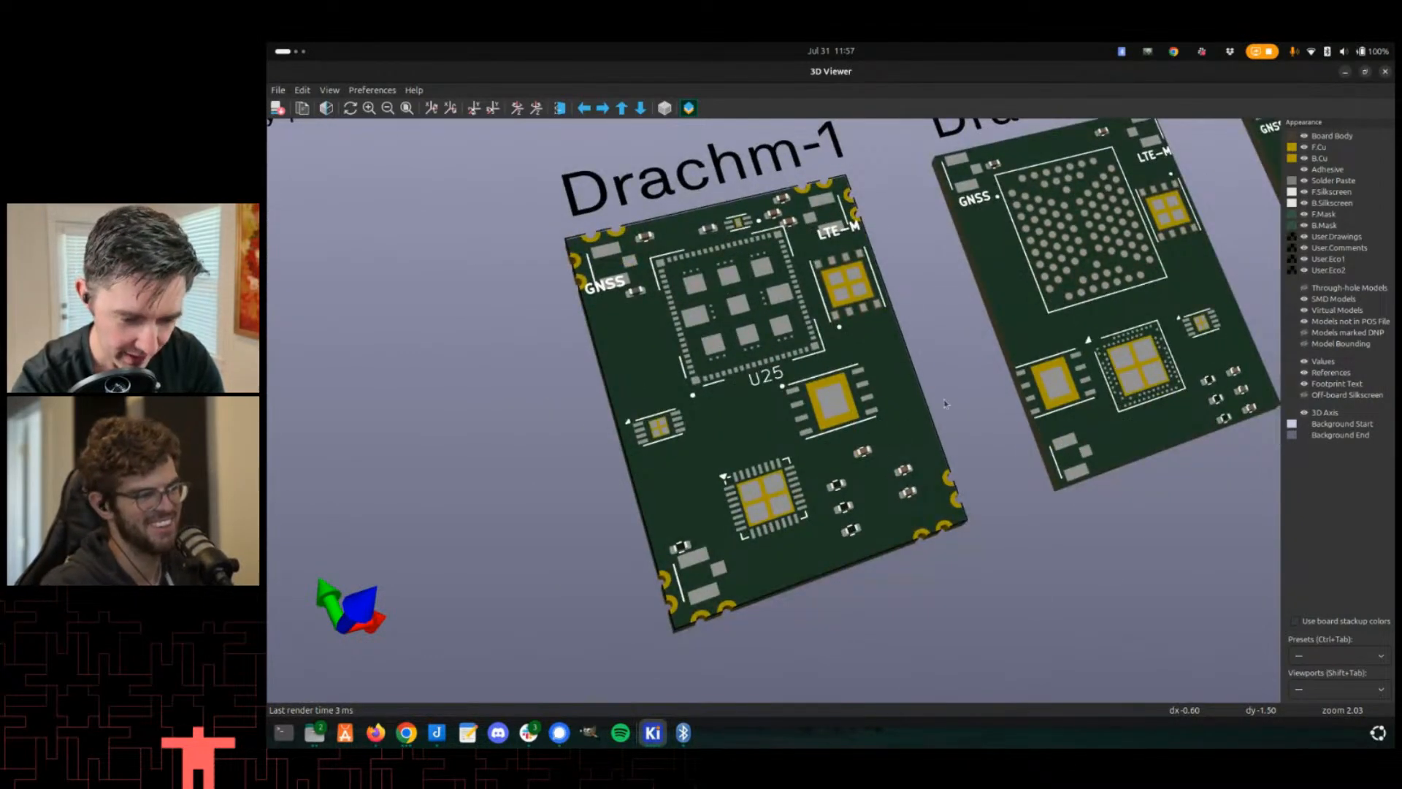
- Orbit and zoom the 3D view to inspect the Drachm-1 board's edge pads and component placement
middle_drag(1066, 431, 1063, 426)
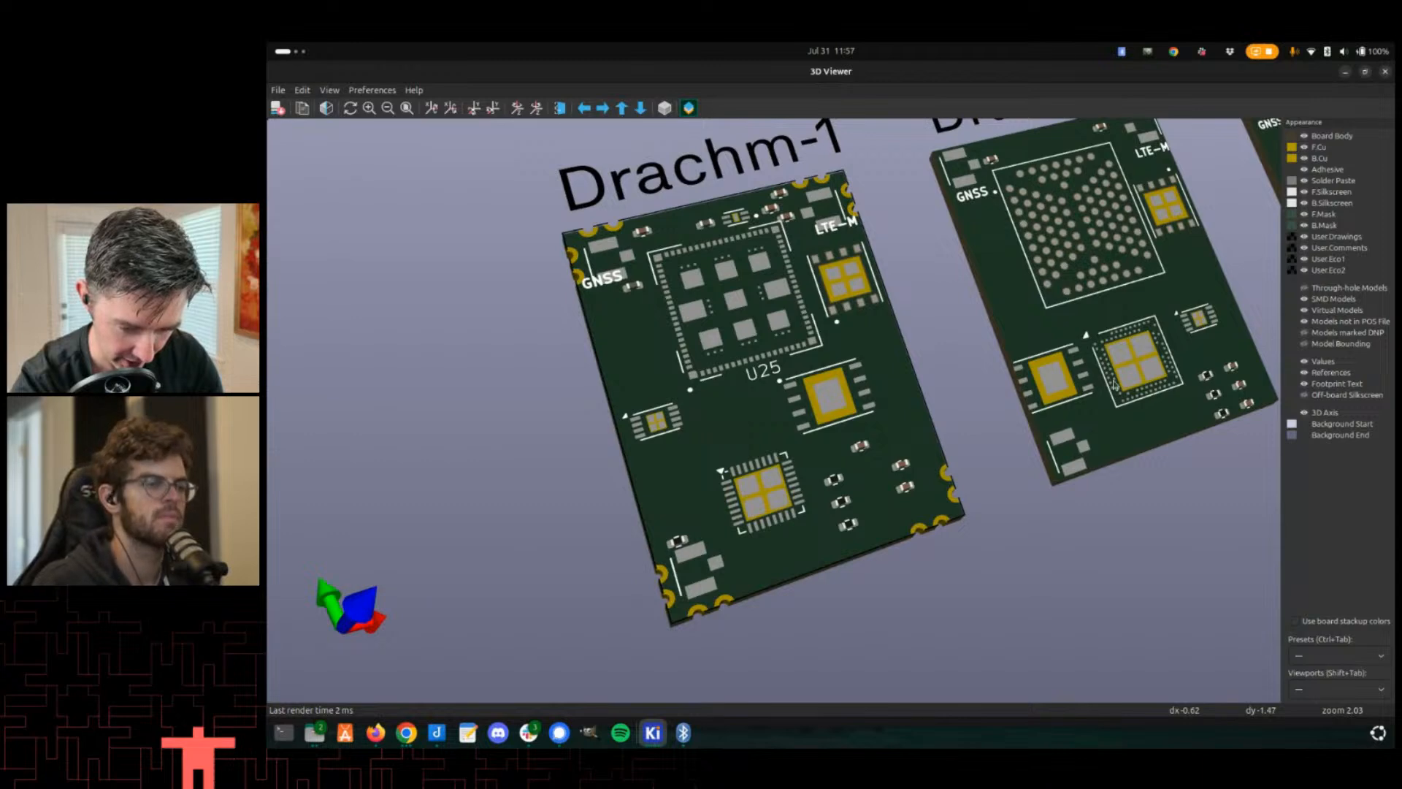
middle_drag(1063, 223, 1011, 274)
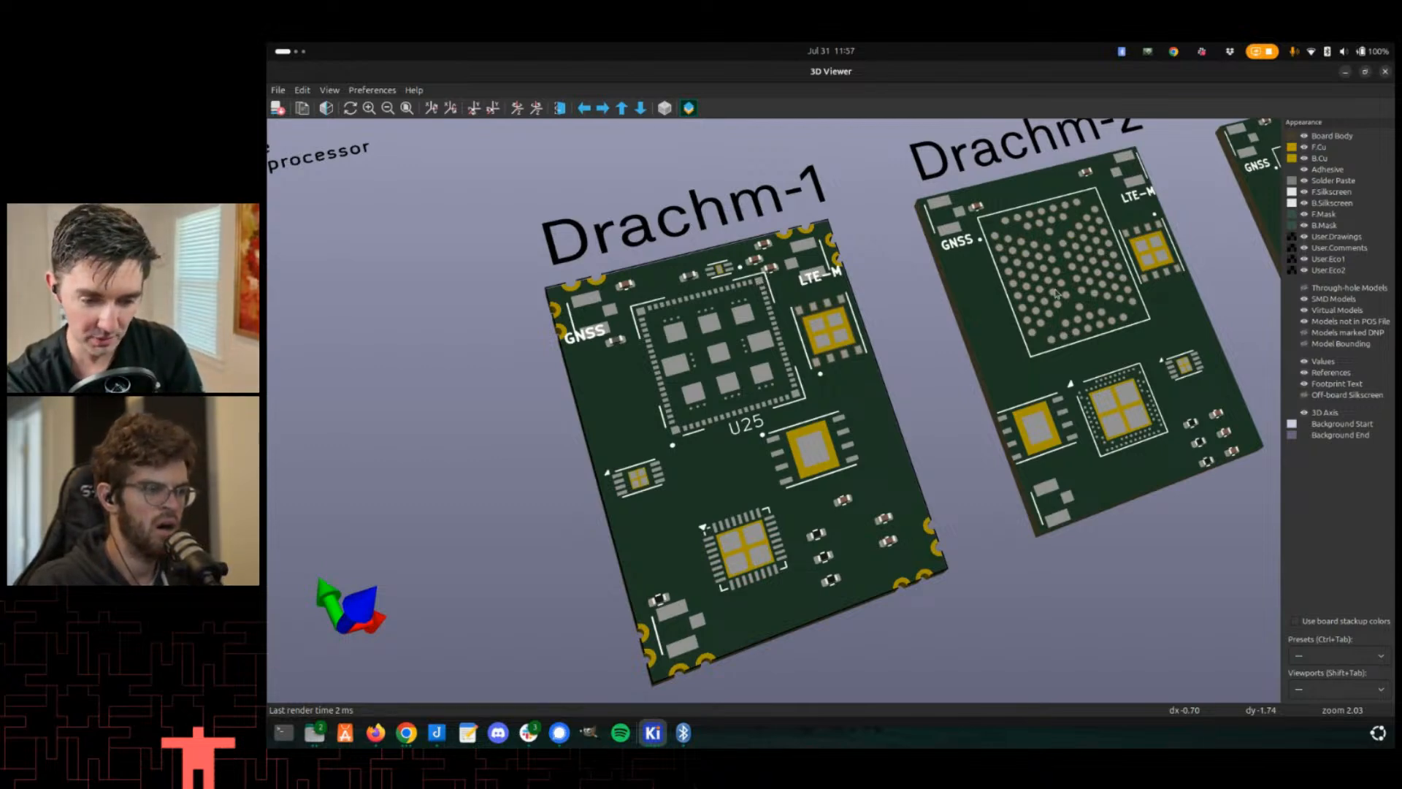
middle_drag(1051, 291, 1006, 176)
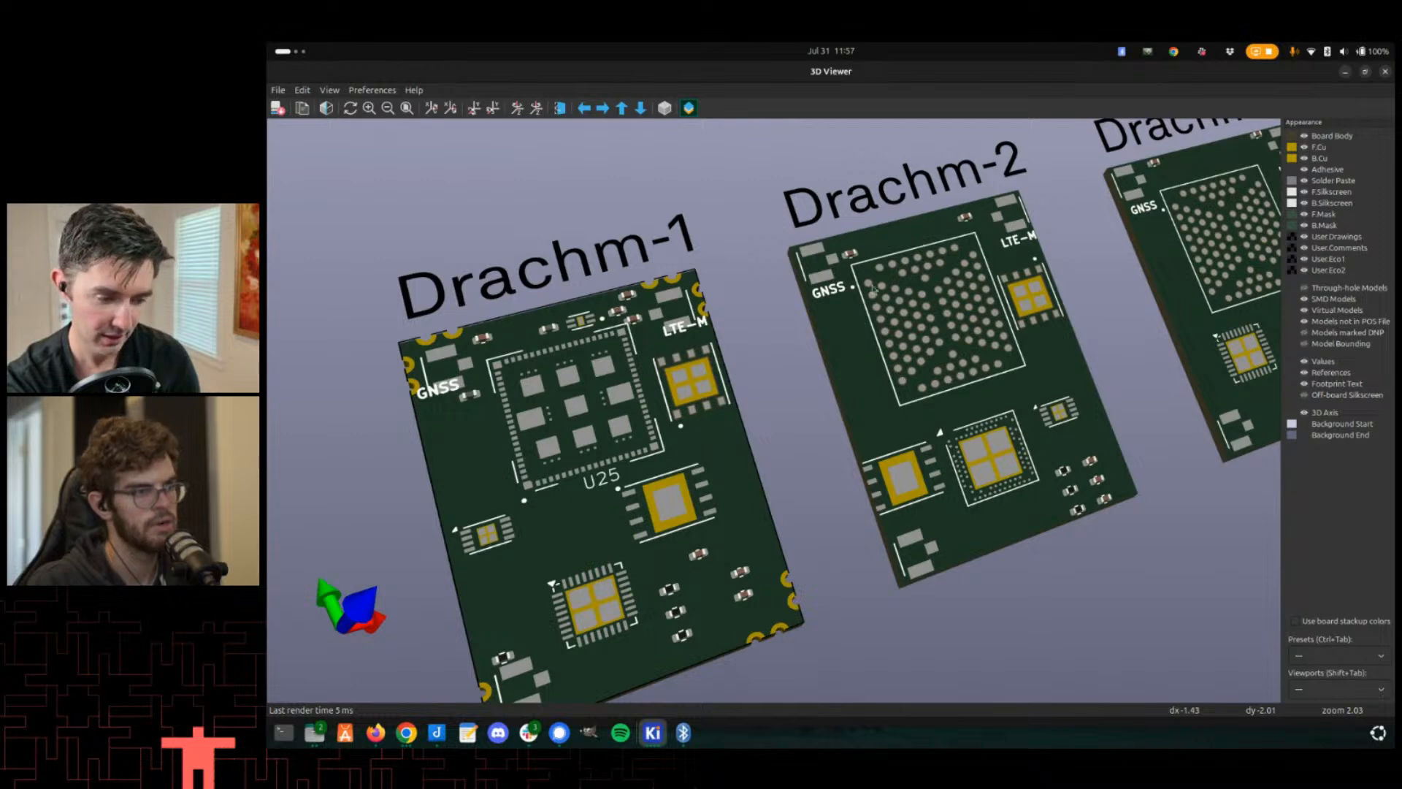
scroll(640, 387, down, 1)
scroll(591, 354, up, 2)
middle_drag(460, 325, 535, 286)
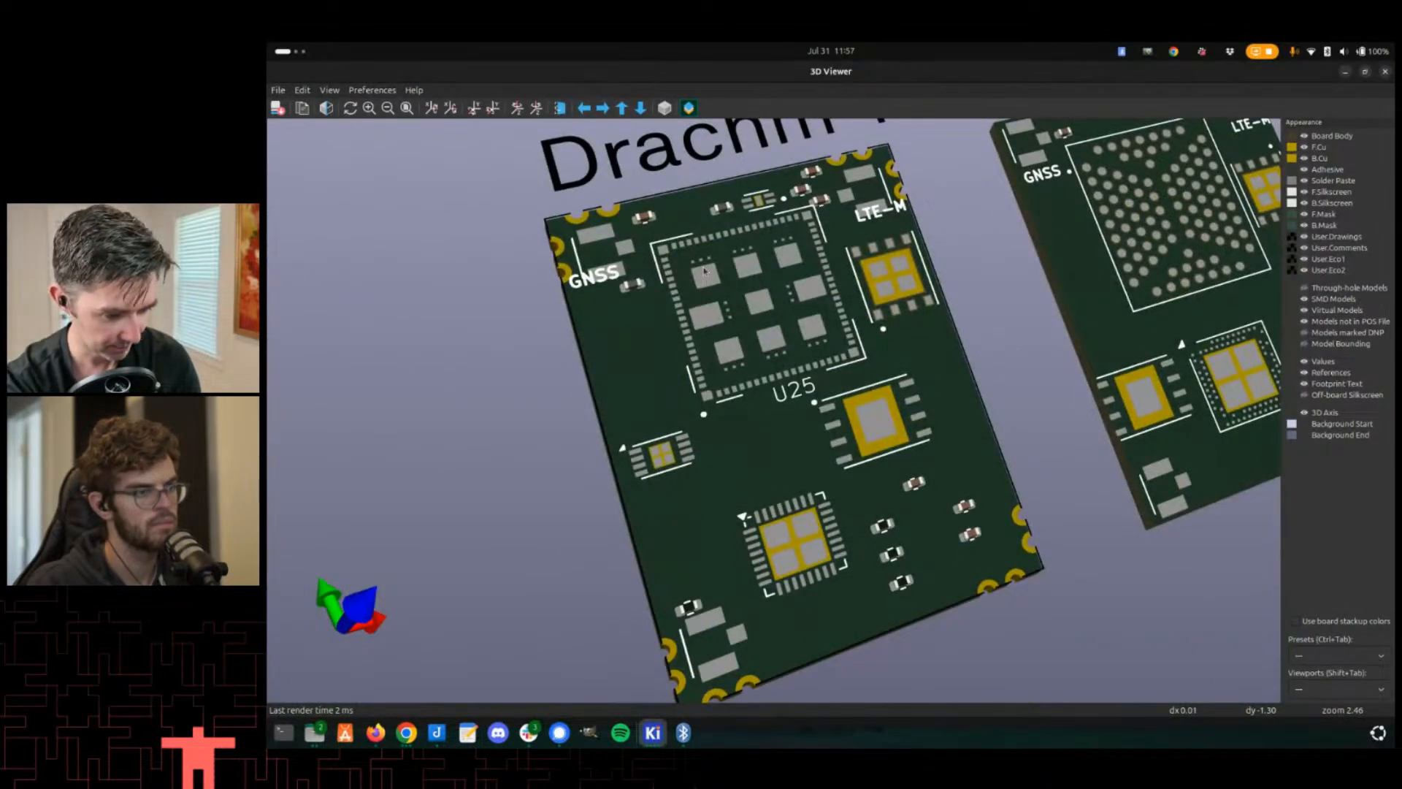
scroll(650, 413, down, 2)
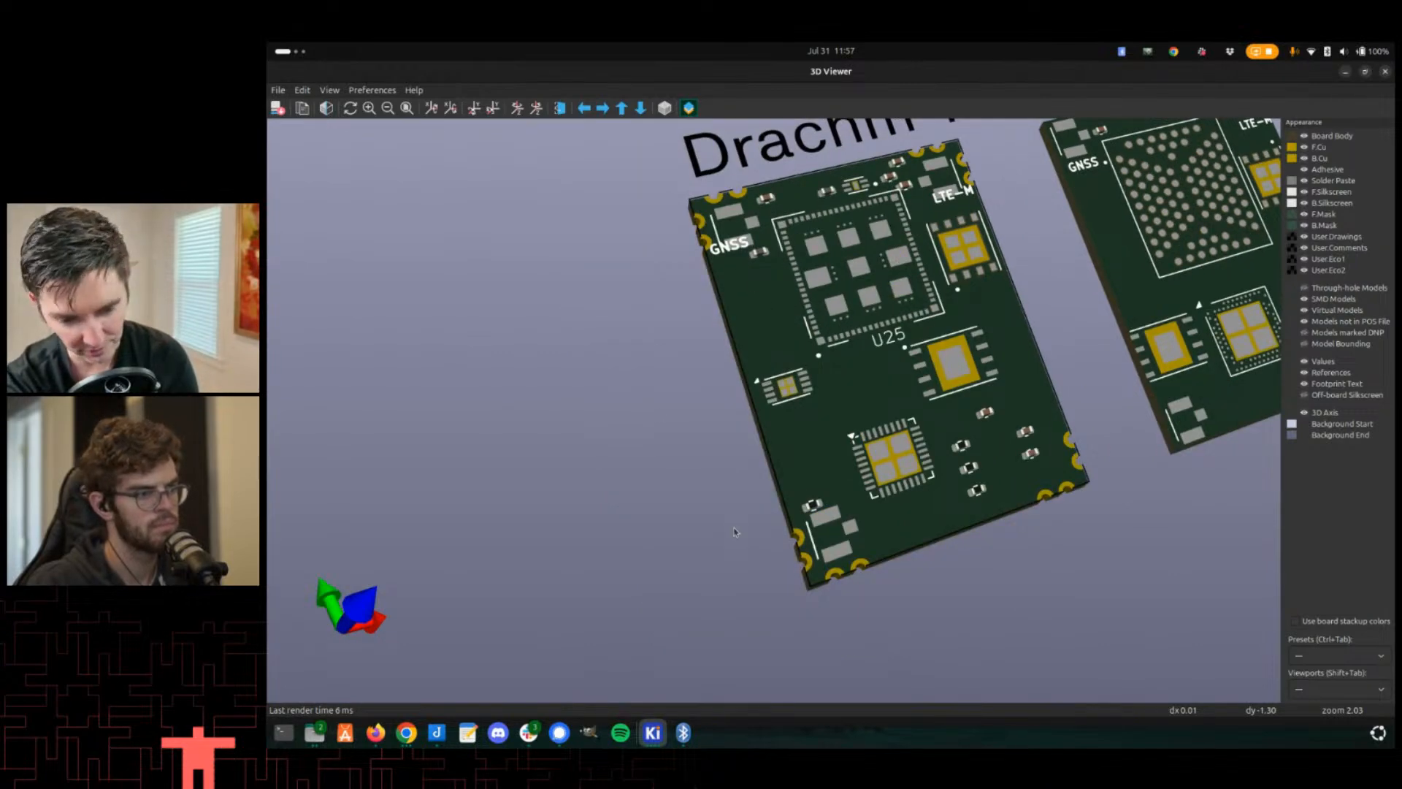
middle_drag(806, 513, 725, 503)
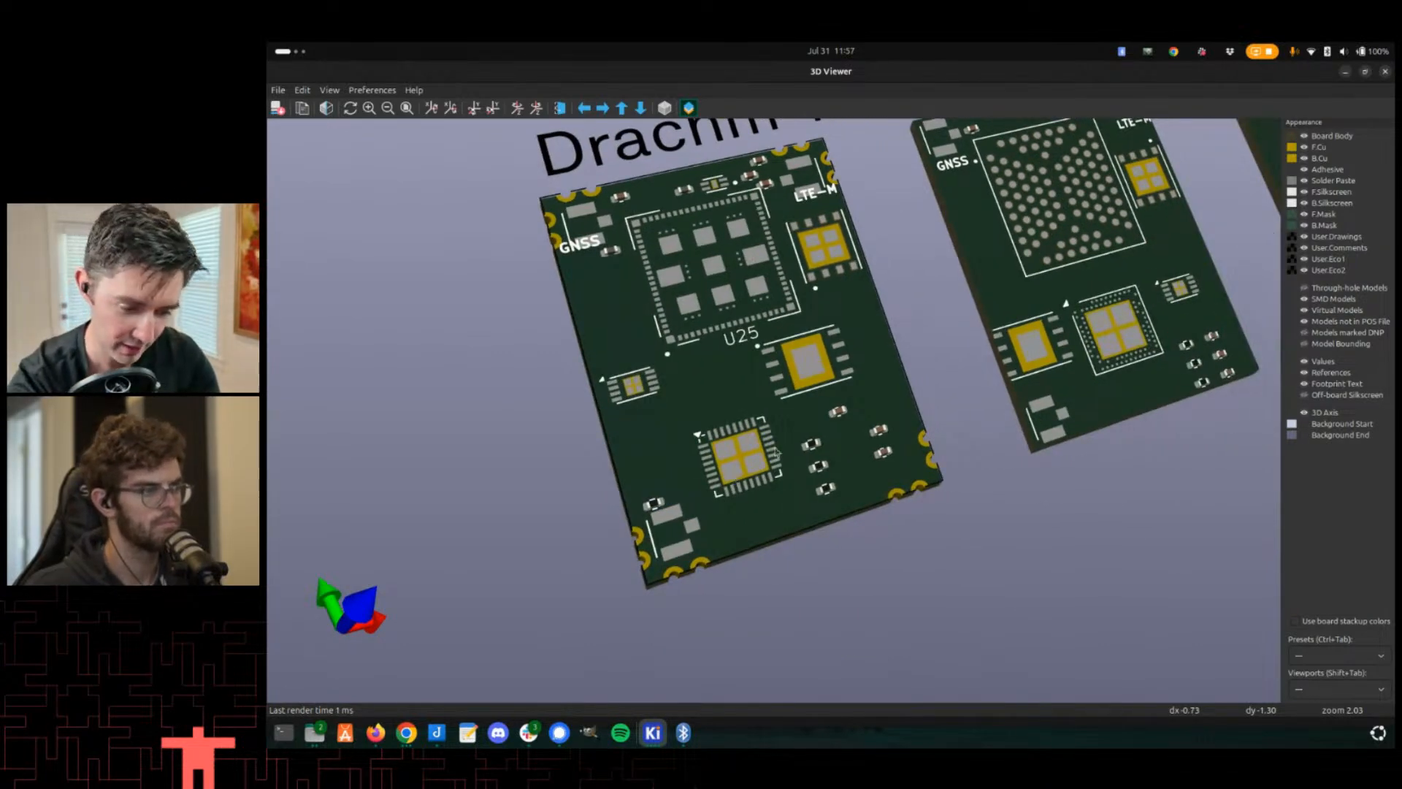
scroll(777, 453, down, 2)
scroll(904, 395, up, 2)
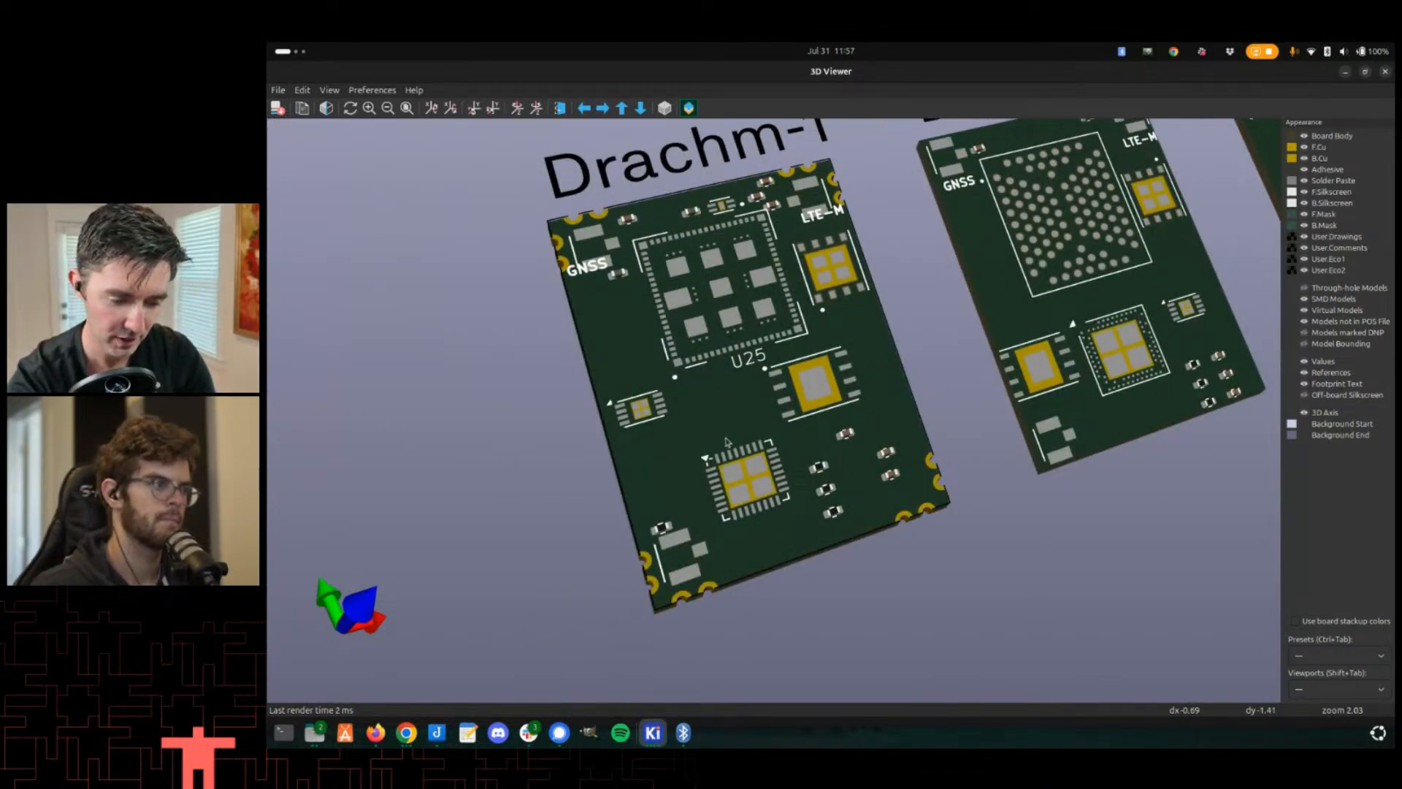
scroll(760, 424, up, 3)
scroll(754, 418, down, 1)
- Orbit the 3D view across all the Drachm boards to compare their layouts
key(alt+Tab)
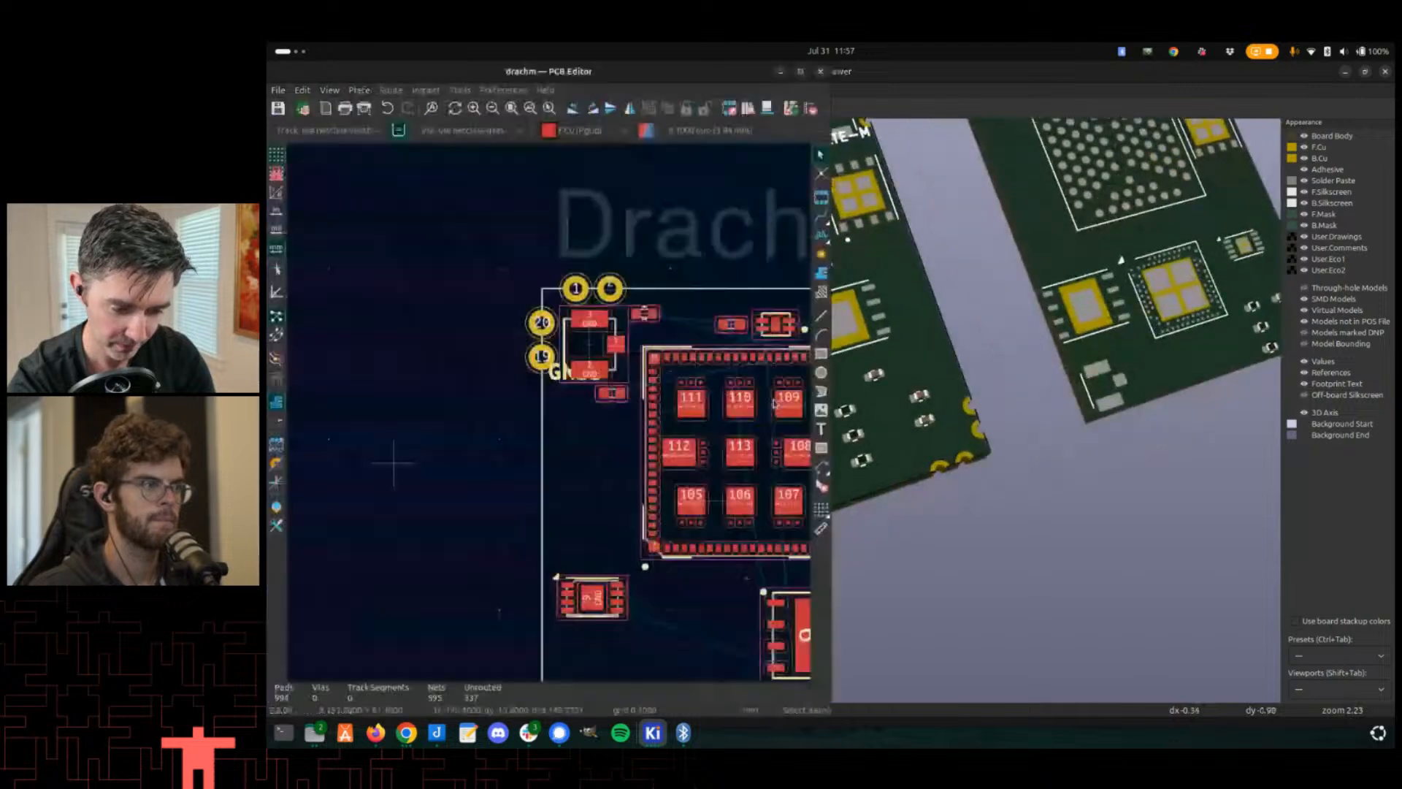
key(alt+Tab)
scroll(791, 397, down, 2)
scroll(790, 397, up, 3)
middle_drag(790, 397, 765, 376)
scroll(712, 409, down, 3)
middle_drag(973, 397, 635, 489)
scroll(839, 451, down, 3)
middle_drag(839, 451, 962, 387)
scroll(672, 431, down, 3)
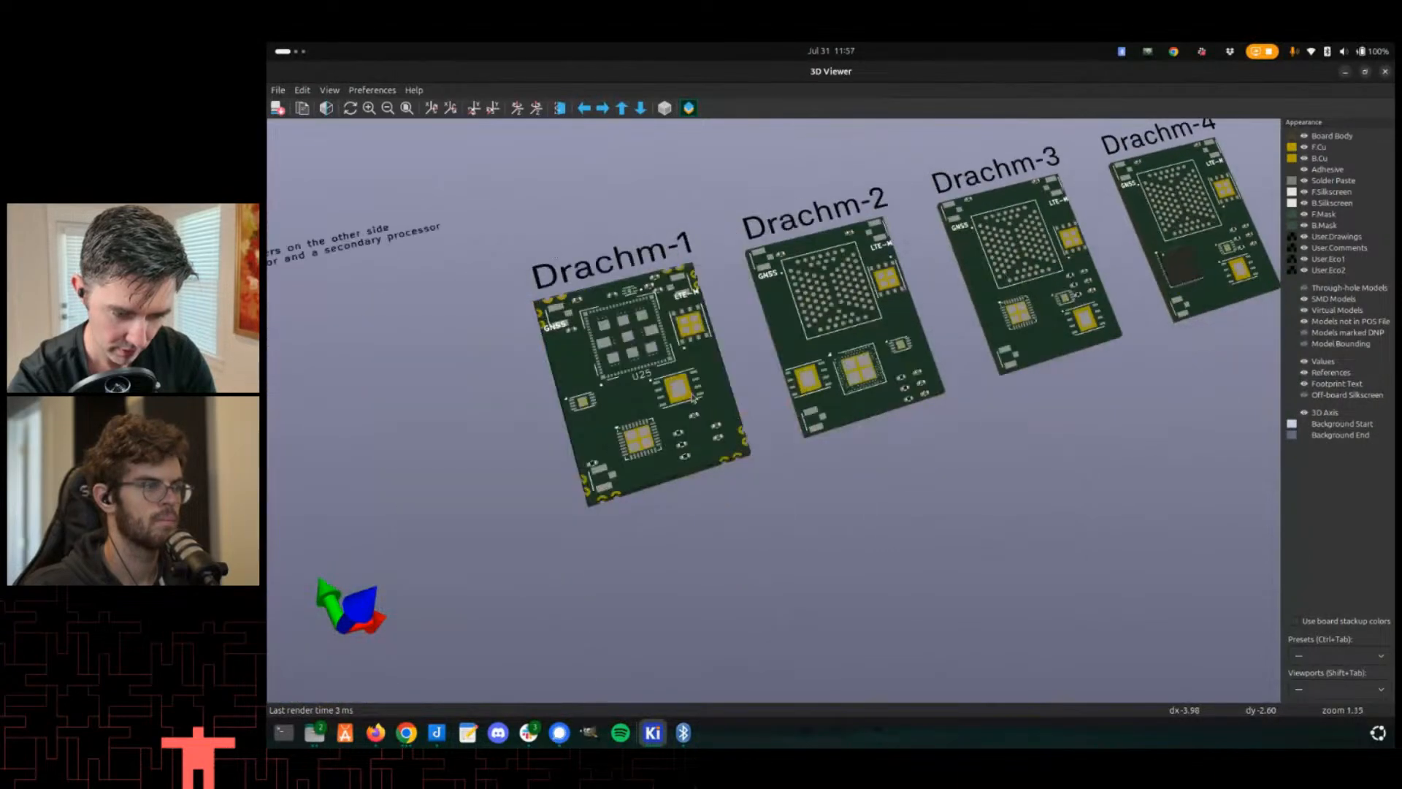
middle_drag(663, 404, 722, 378)
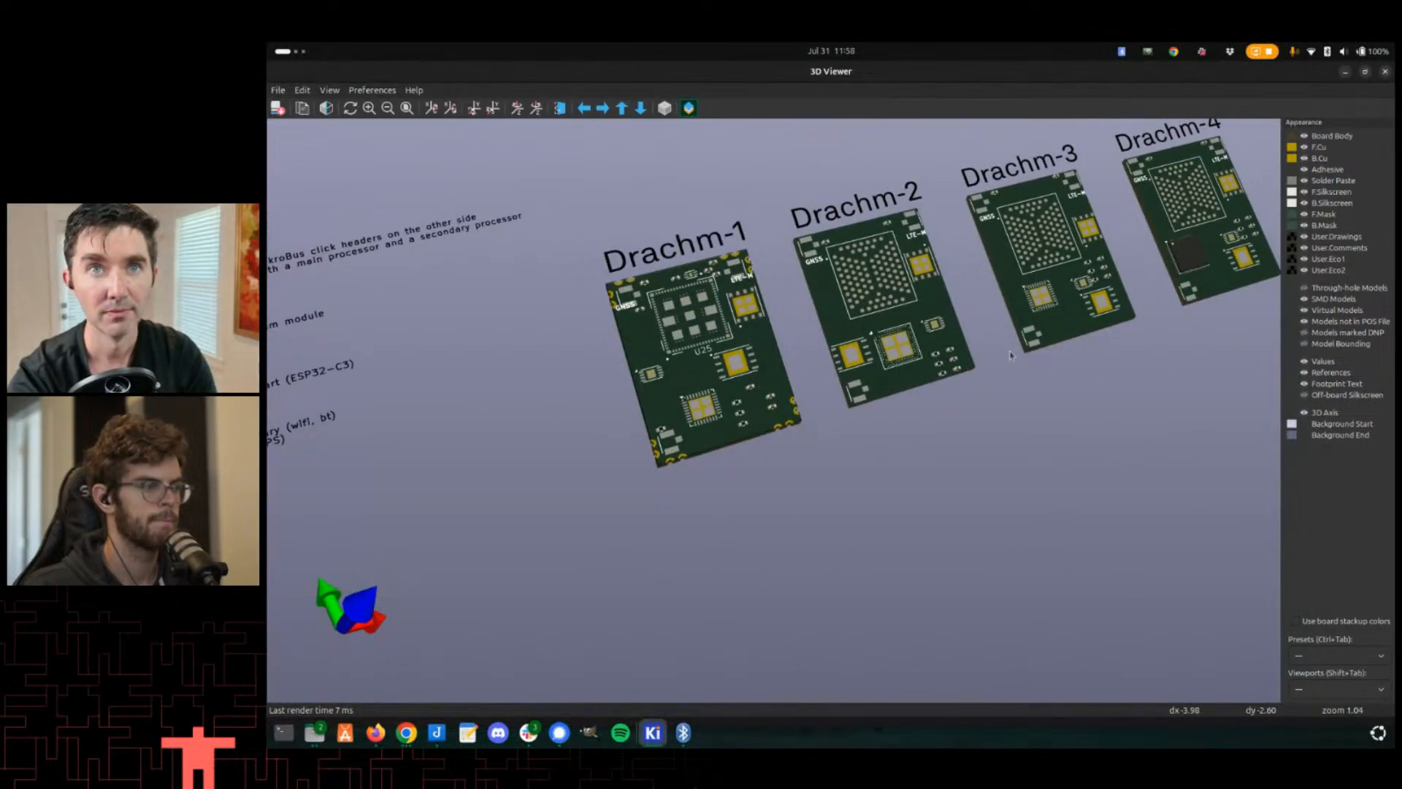
drag(621, 368, 649, 335)
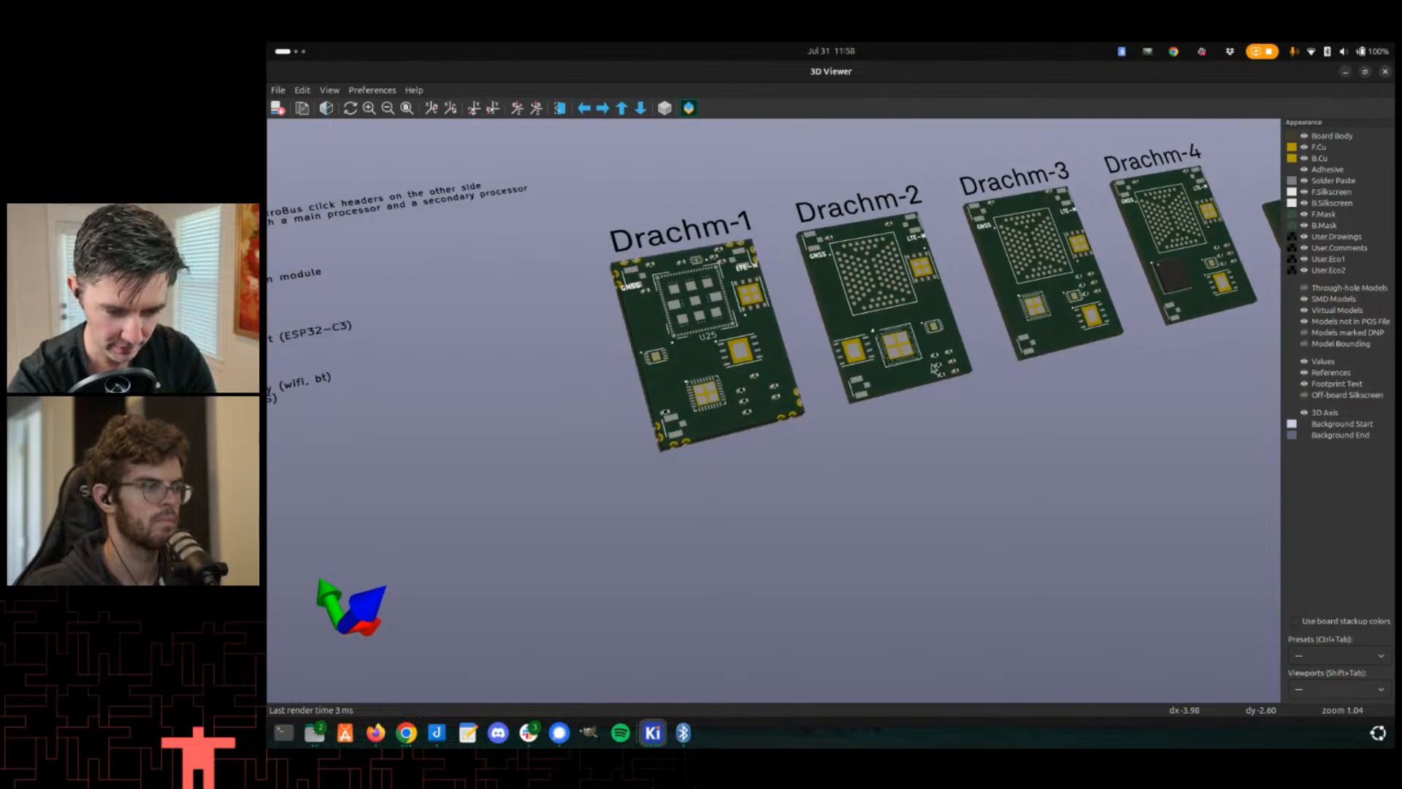
middle_drag(1015, 359, 745, 426)
drag(792, 427, 810, 398)
middle_drag(692, 411, 919, 358)
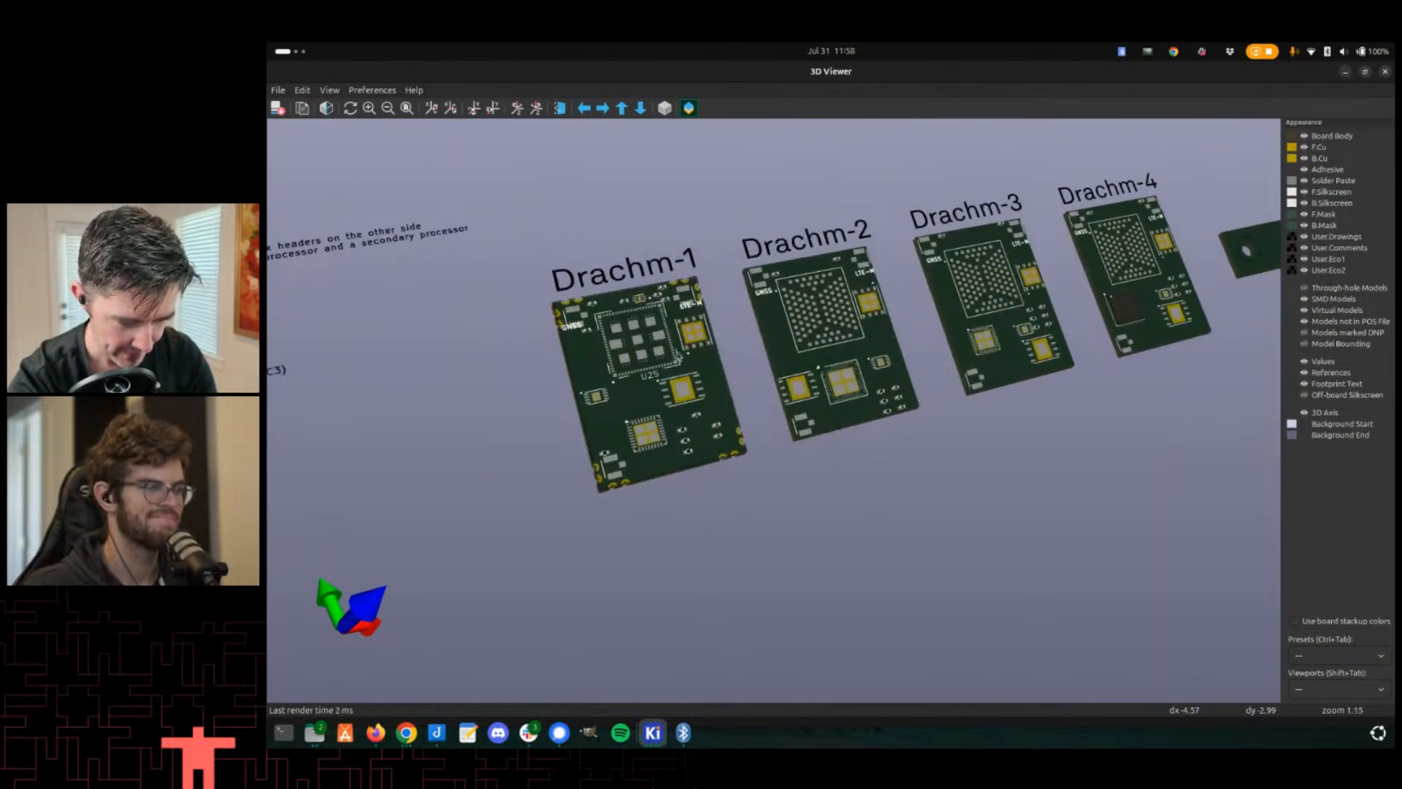
scroll(678, 357, up, 3)
middle_drag(559, 339, 840, 356)
drag(840, 356, 860, 325)
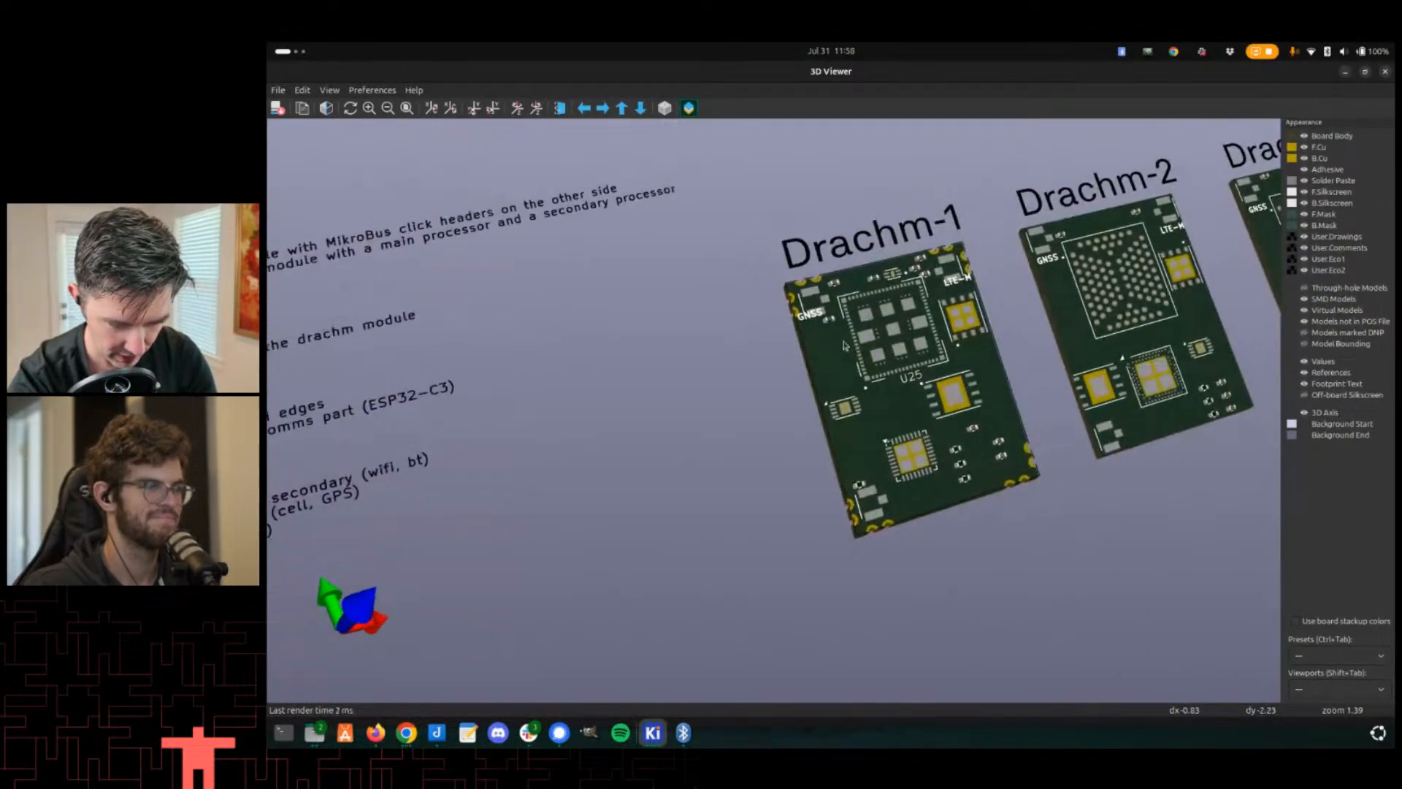
middle_drag(979, 272, 847, 345)
scroll(847, 345, up, 3)
- Switch to the footprint editor and examine the drachm-edge footprint's corner pad arrangement
key(alt+Tab)
key(alt+Tab)
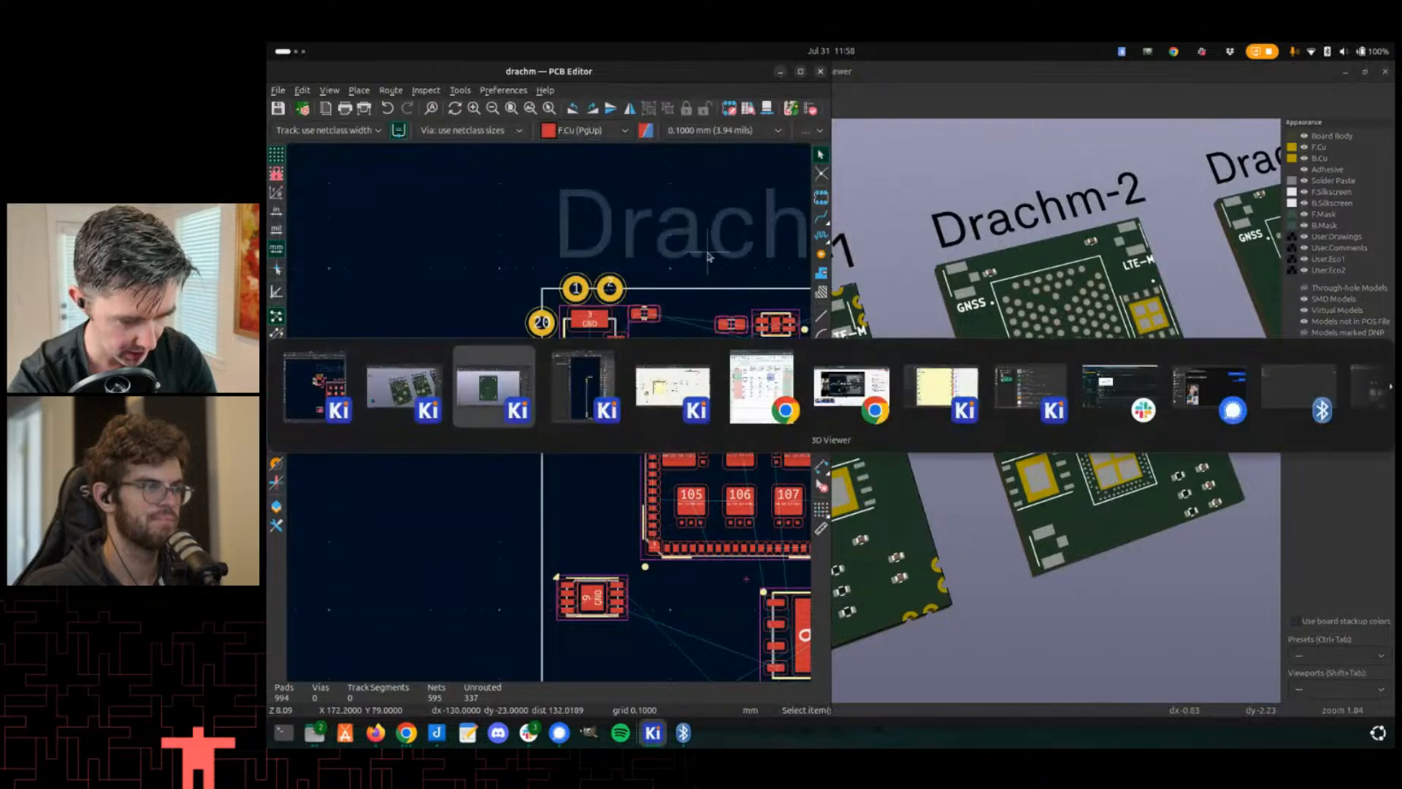
key(alt+Tab)
key(alt+Tab)
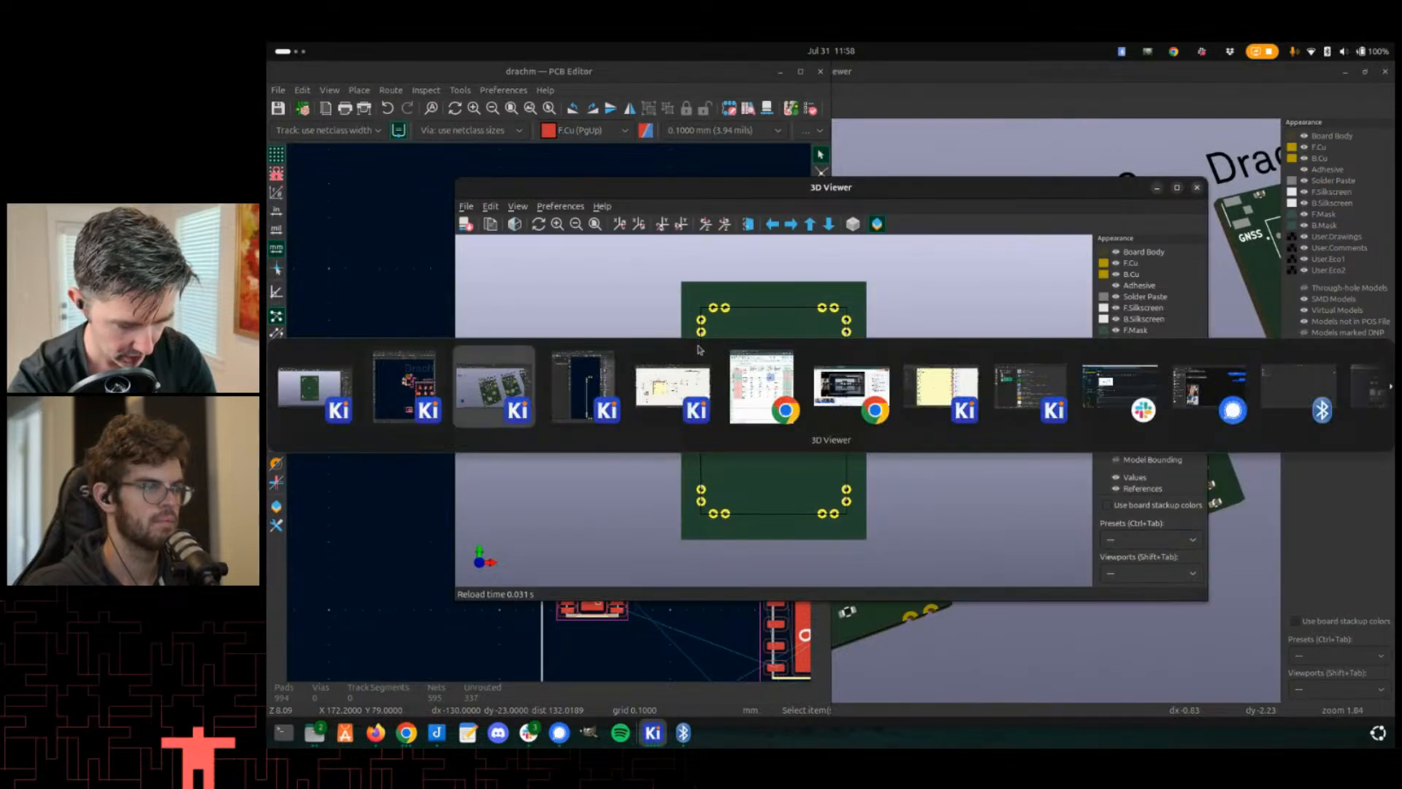
key(alt+Tab)
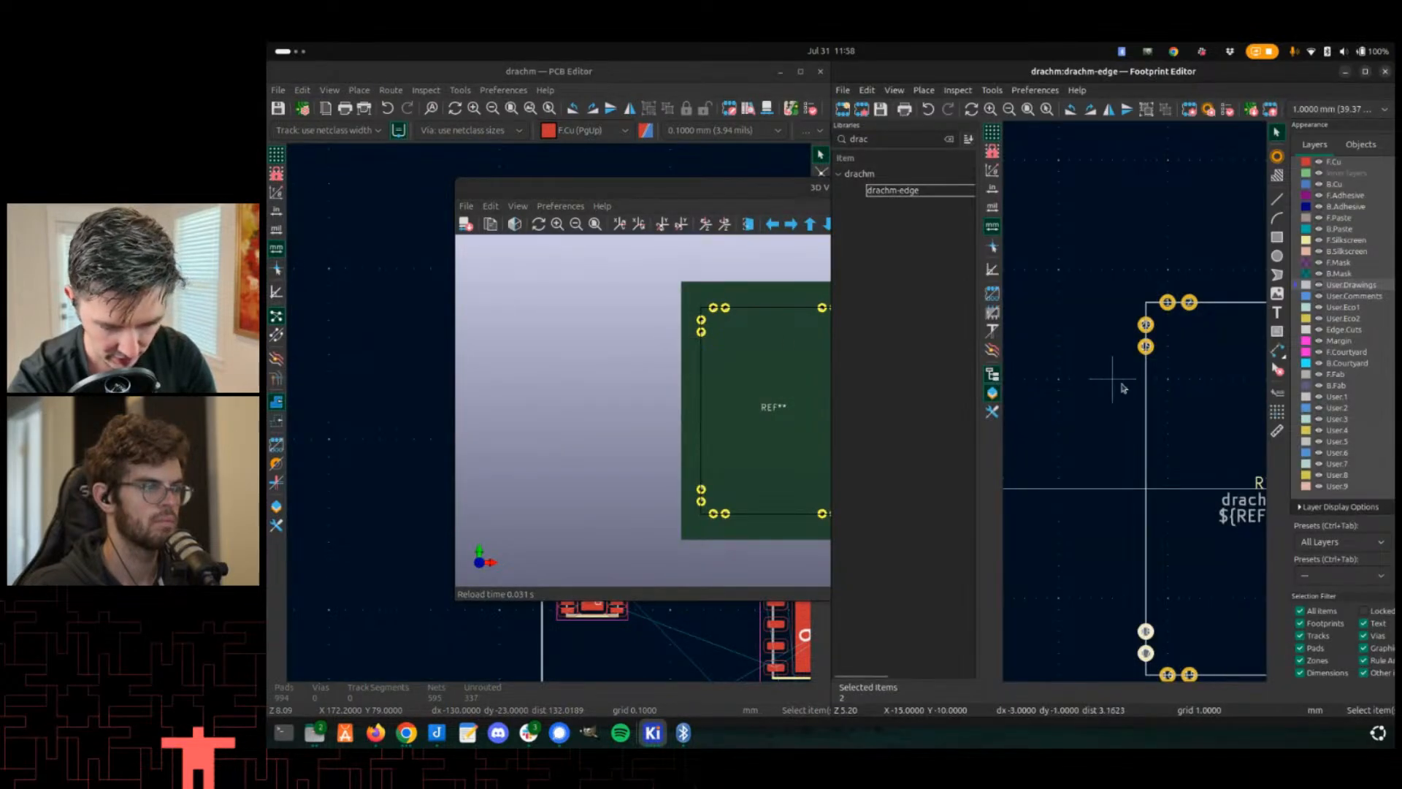
scroll(1137, 386, up, 2)
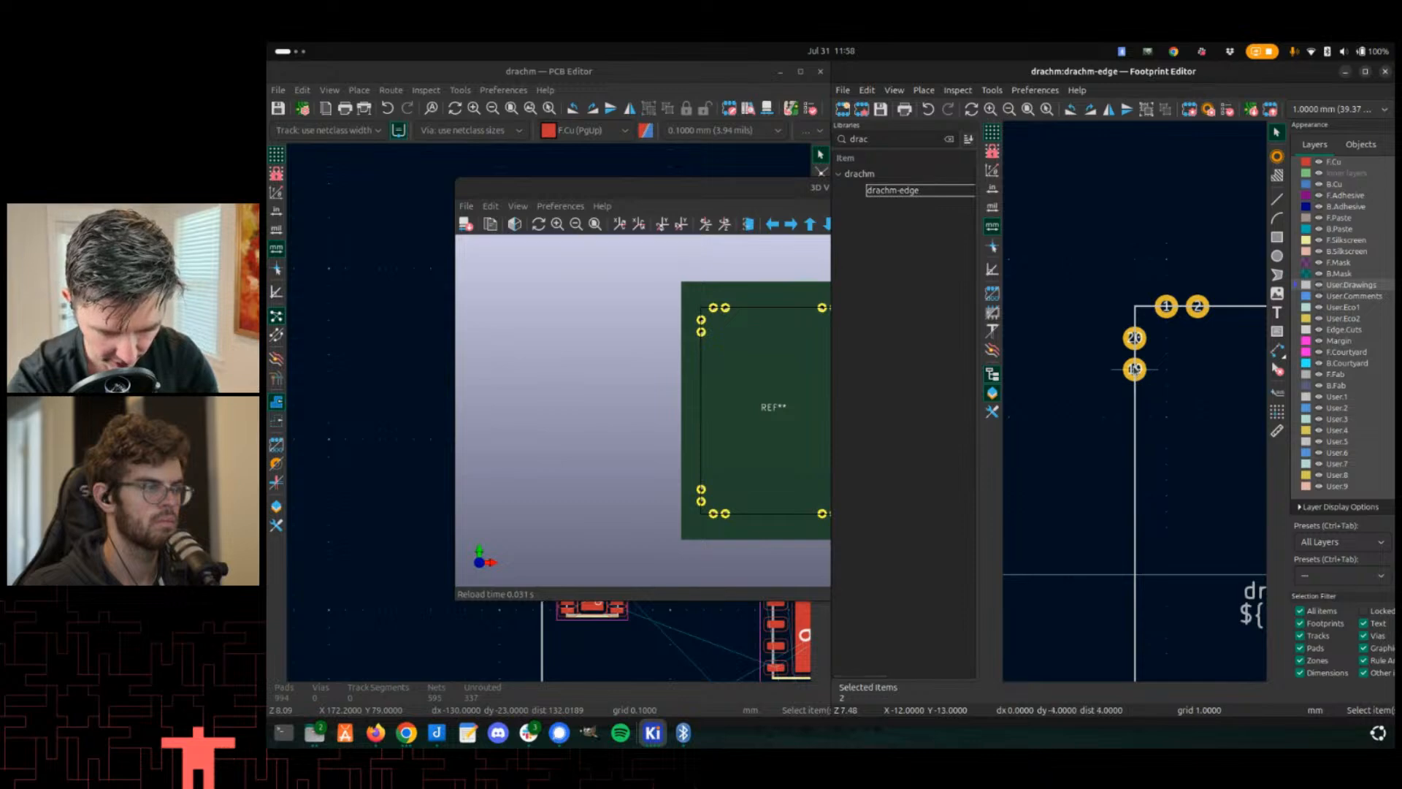
key(space)
middle_drag(1130, 587, 1114, 398)
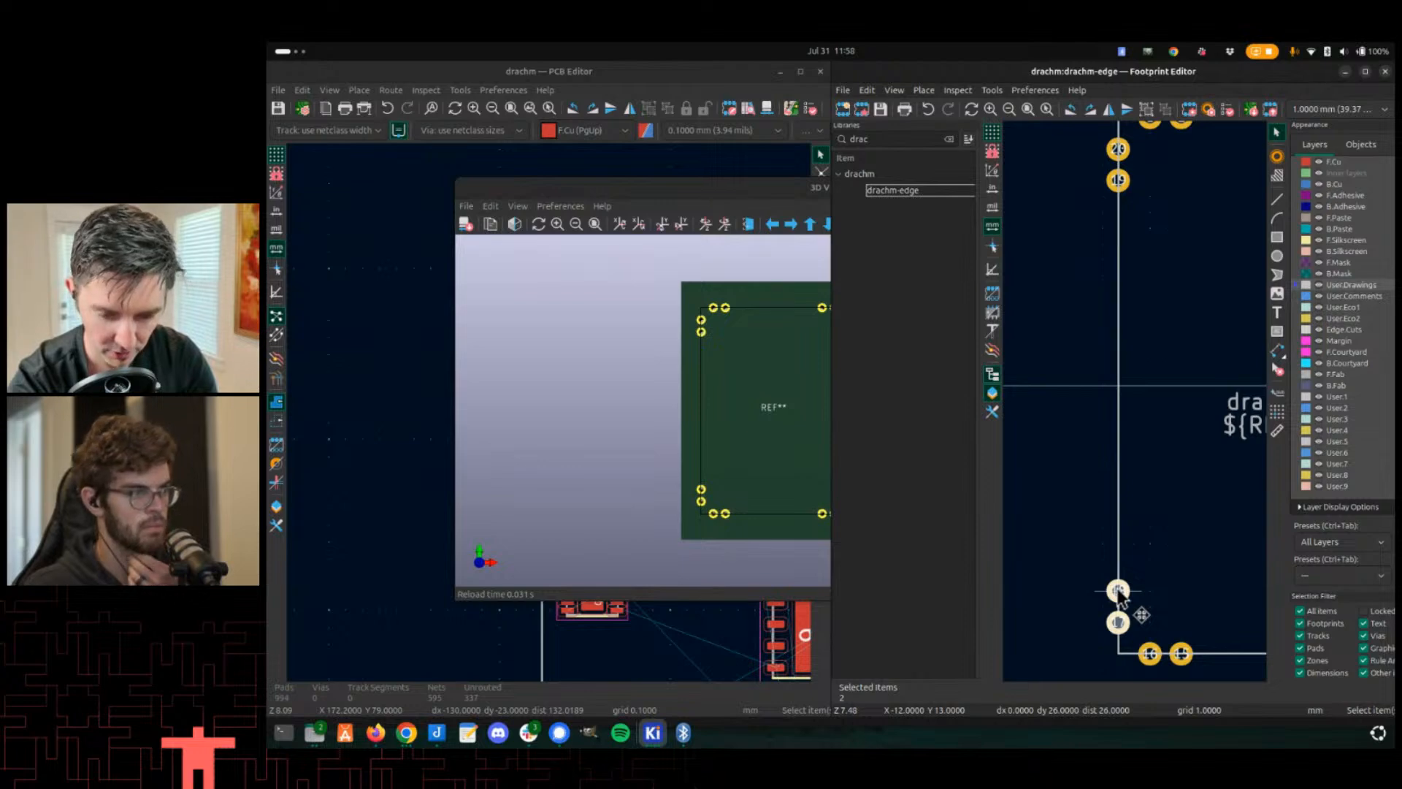
middle_drag(1150, 605, 962, 537)
middle_drag(1239, 401, 1076, 460)
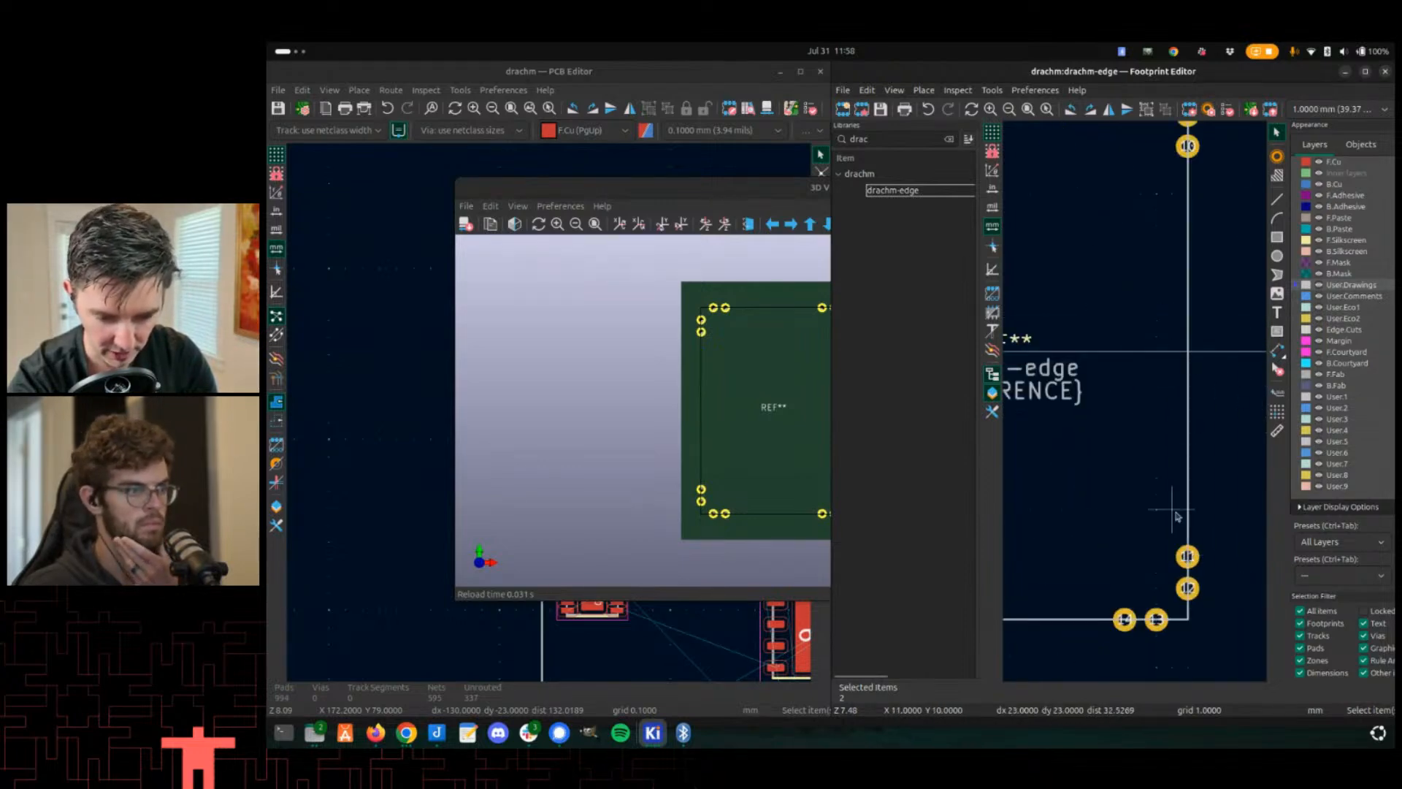
middle_drag(1152, 557, 1276, 423)
scroll(1146, 497, down, 3)
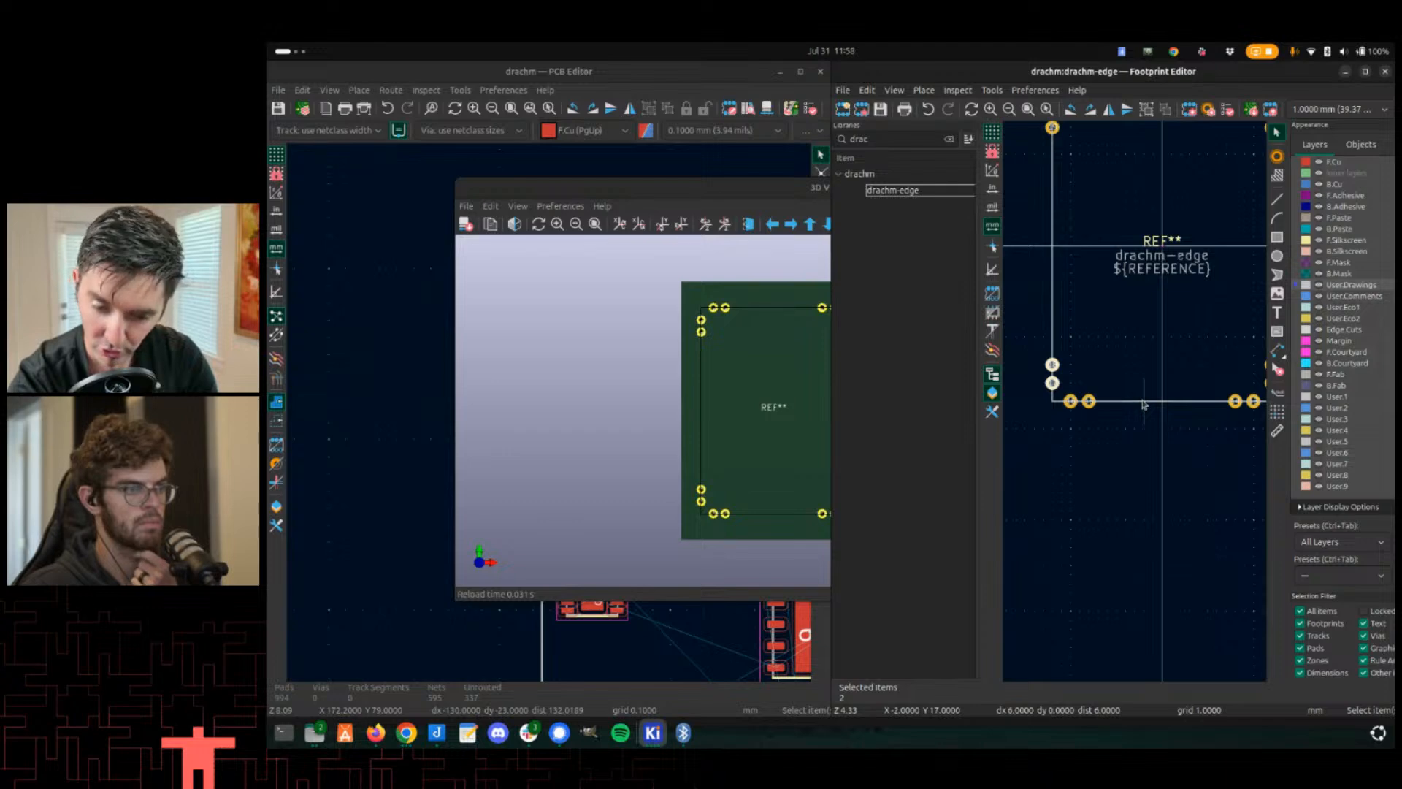
scroll(1162, 402, down, 2)
scroll(1136, 201, up, 2)
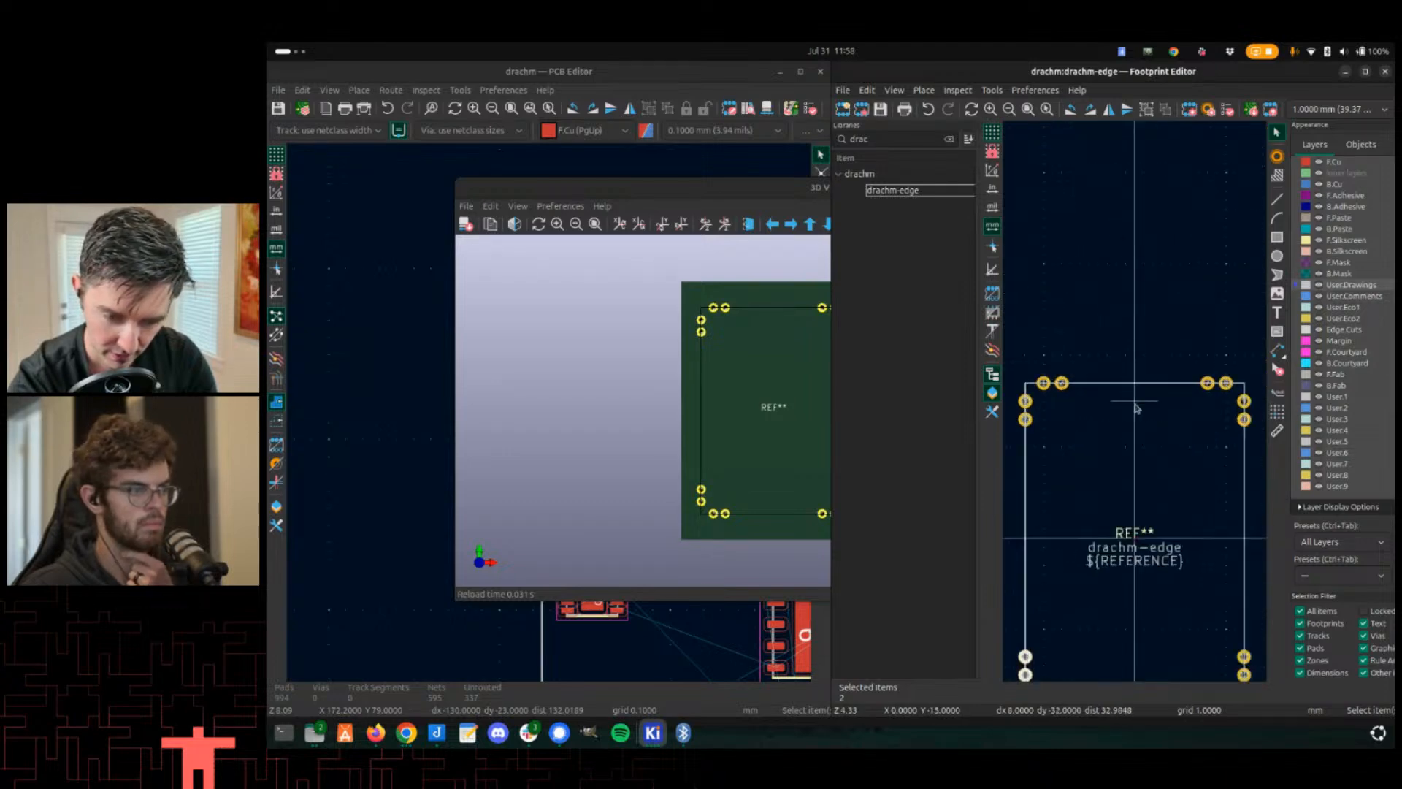
scroll(1137, 419, down, 1)
scroll(1136, 405, down, 1)
scroll(1136, 405, up, 1)
scroll(1137, 405, up, 1)
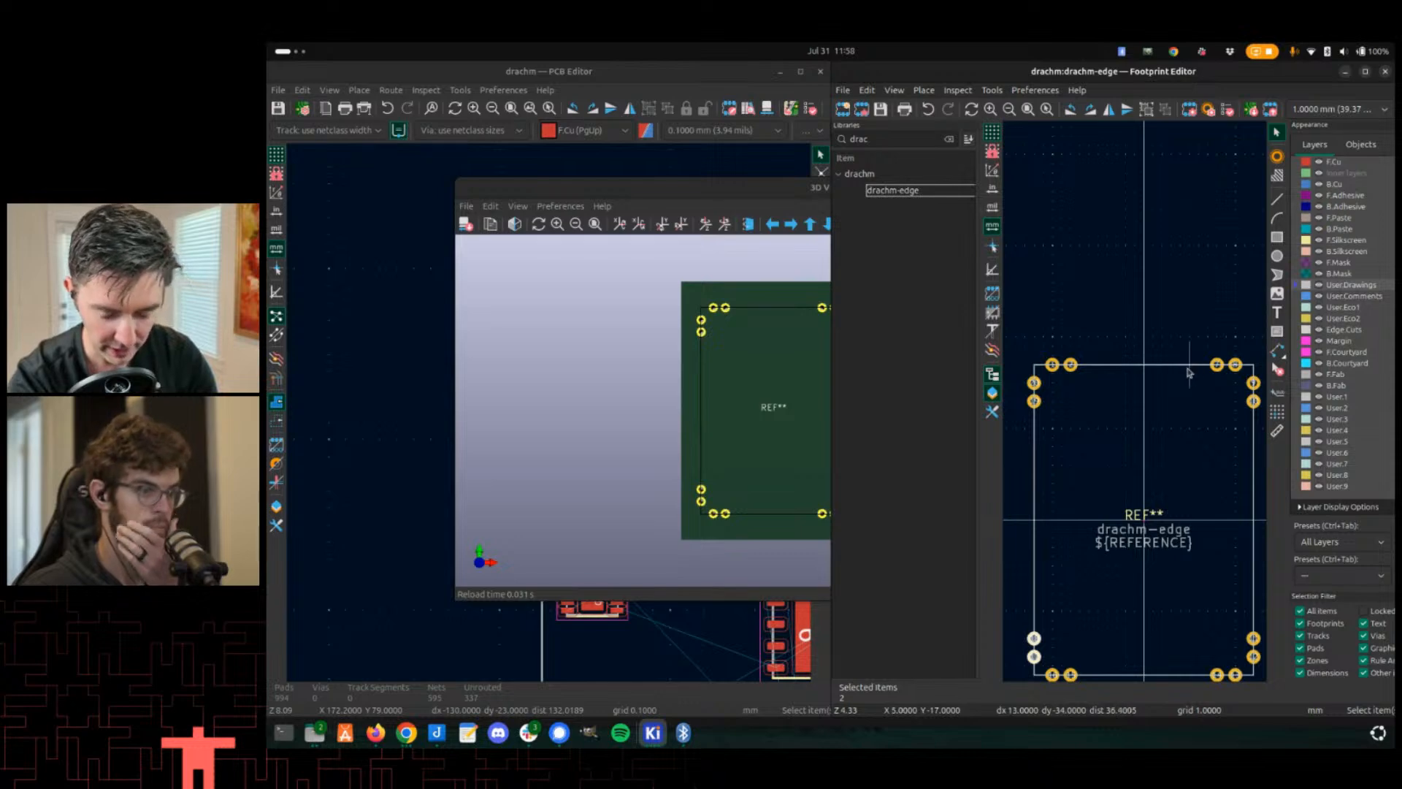
scroll(1137, 406, up, 1)
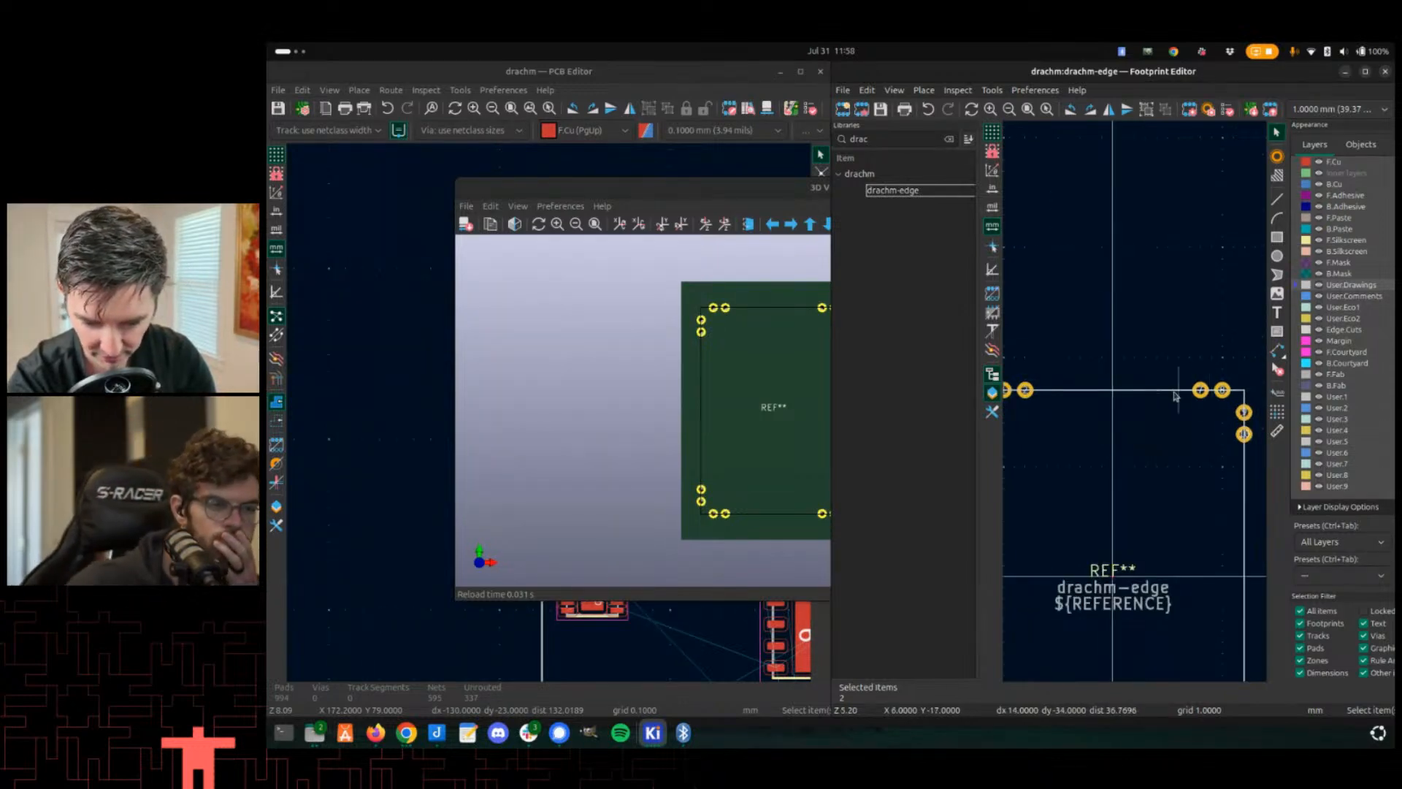
scroll(1155, 400, down, 2)
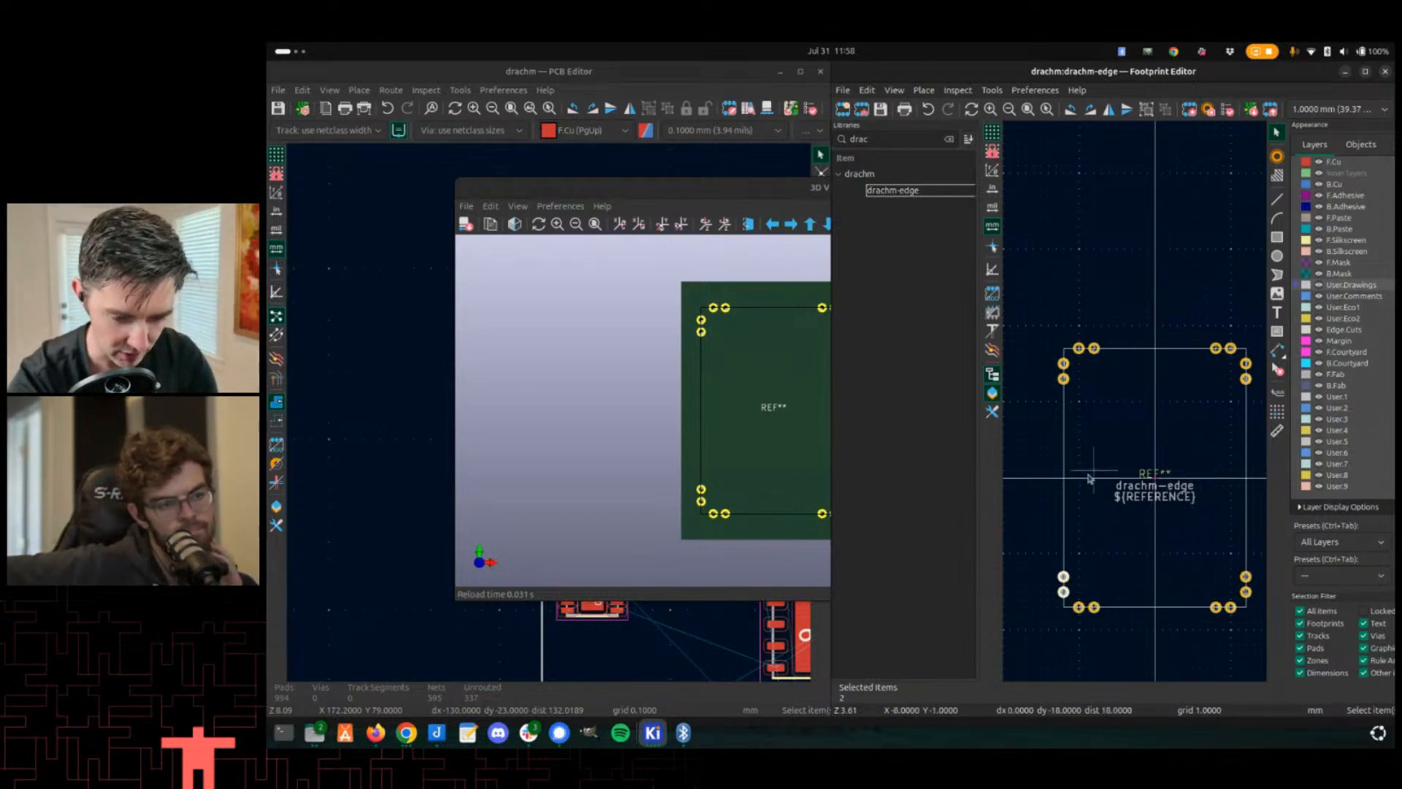
click(648, 478)
- Examine the Drachm-1 board's upper corner pads and nearby parts in the PCB editor
key(alt+Tab)
key(alt+Tab)
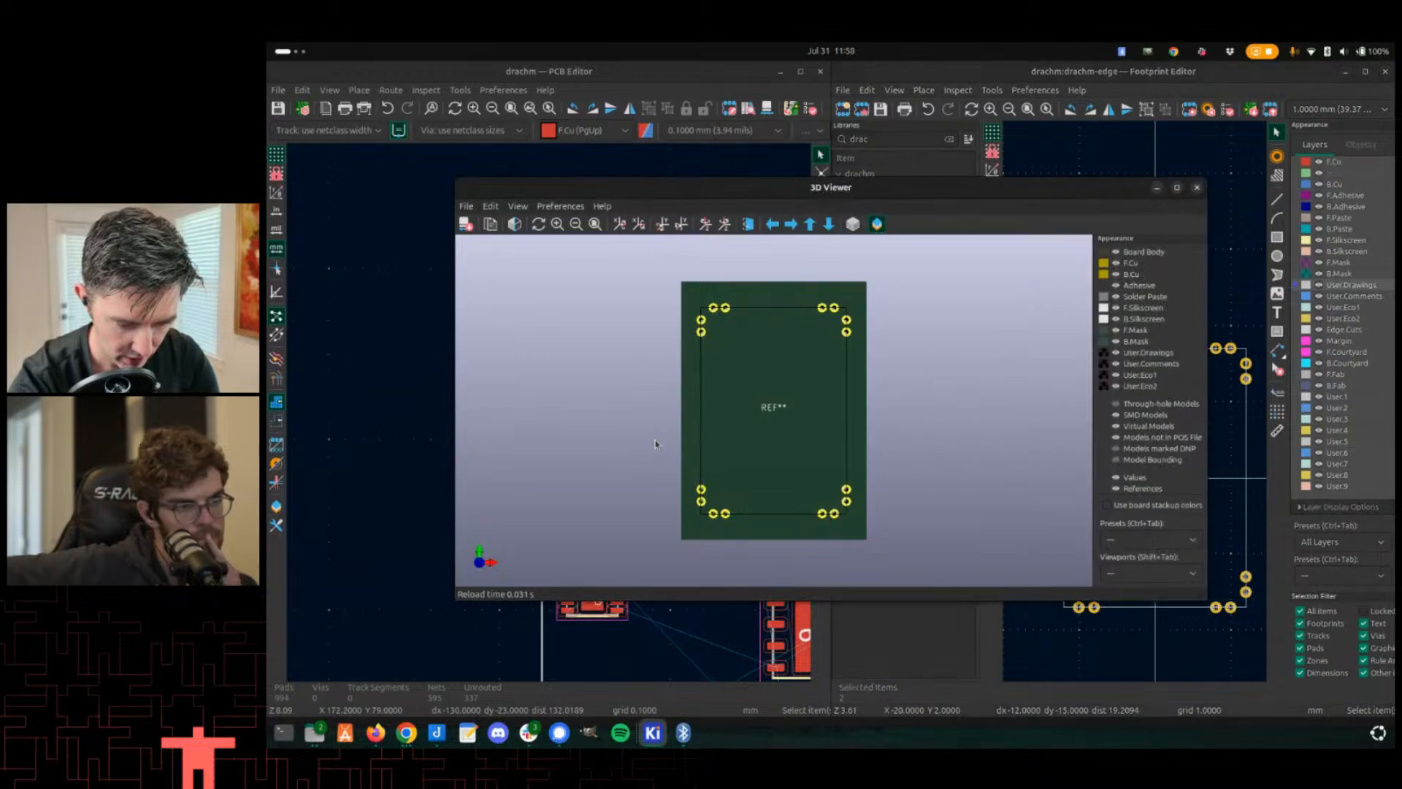
key(alt+Tab)
scroll(656, 444, down, 2)
scroll(552, 417, up, 2)
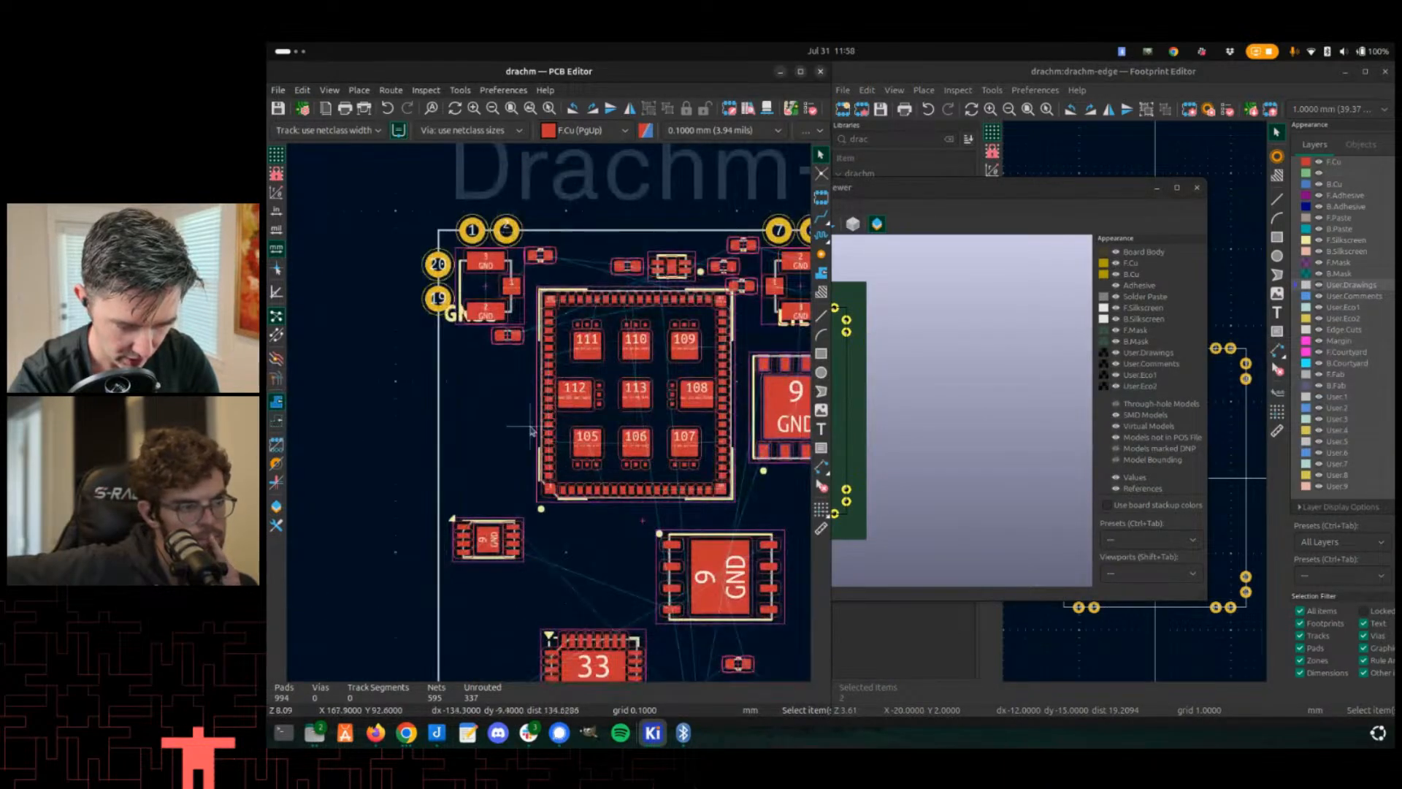
middle_drag(532, 432, 567, 390)
key(alt+Tab)
key(alt+Tab)
key(alt+Tab)
key(alt+Tab)
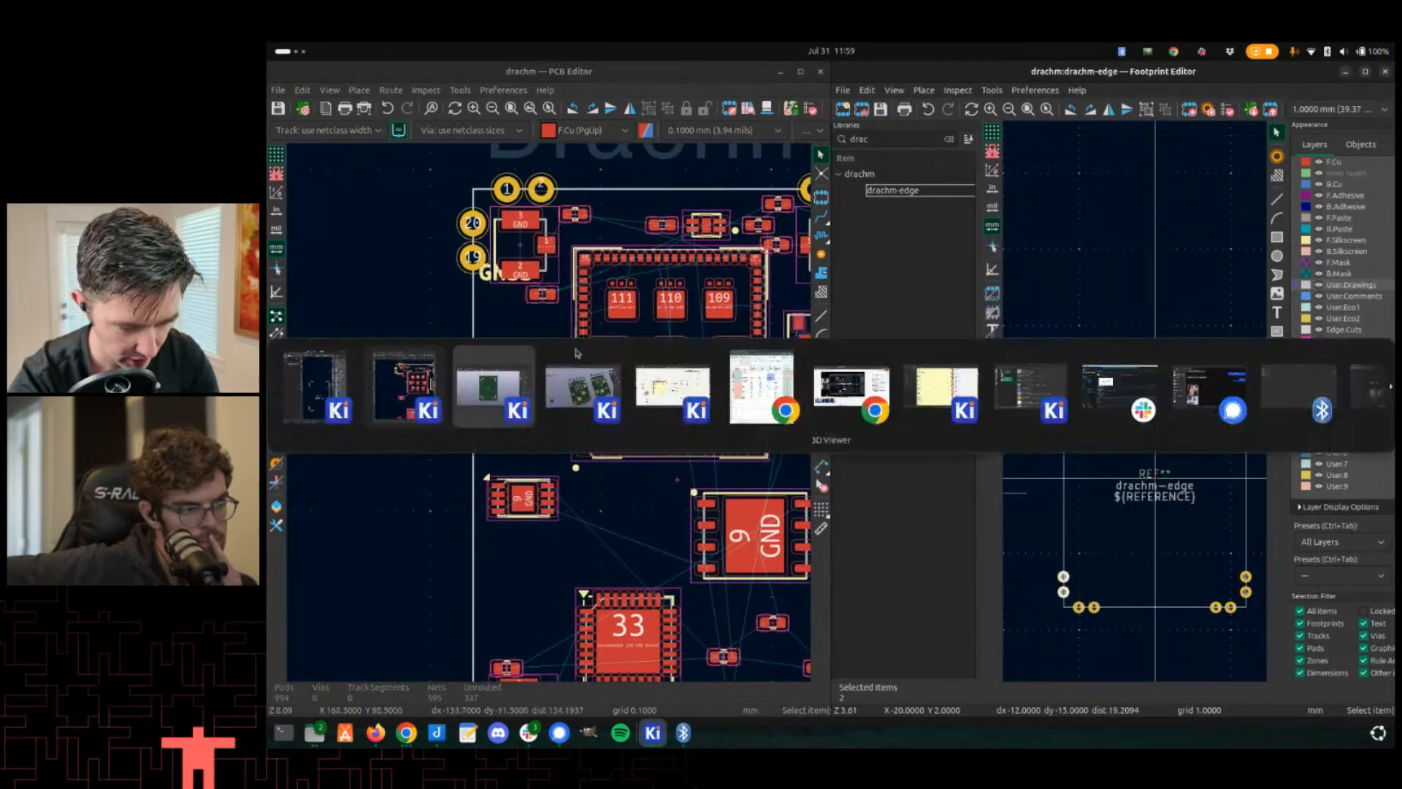
key(alt+Tab)
key(alt+Tab)
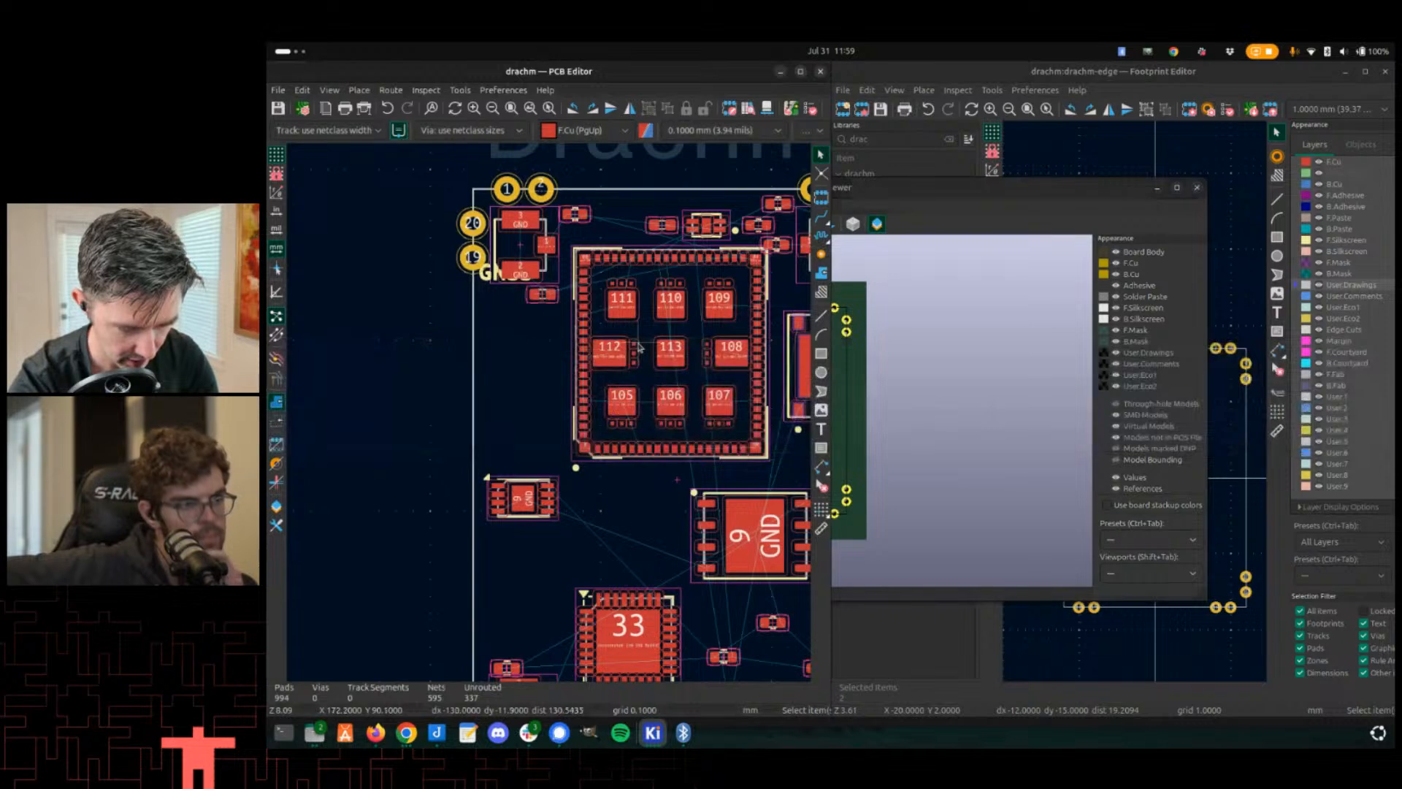
scroll(552, 417, down, 2)
scroll(551, 418, up, 1)
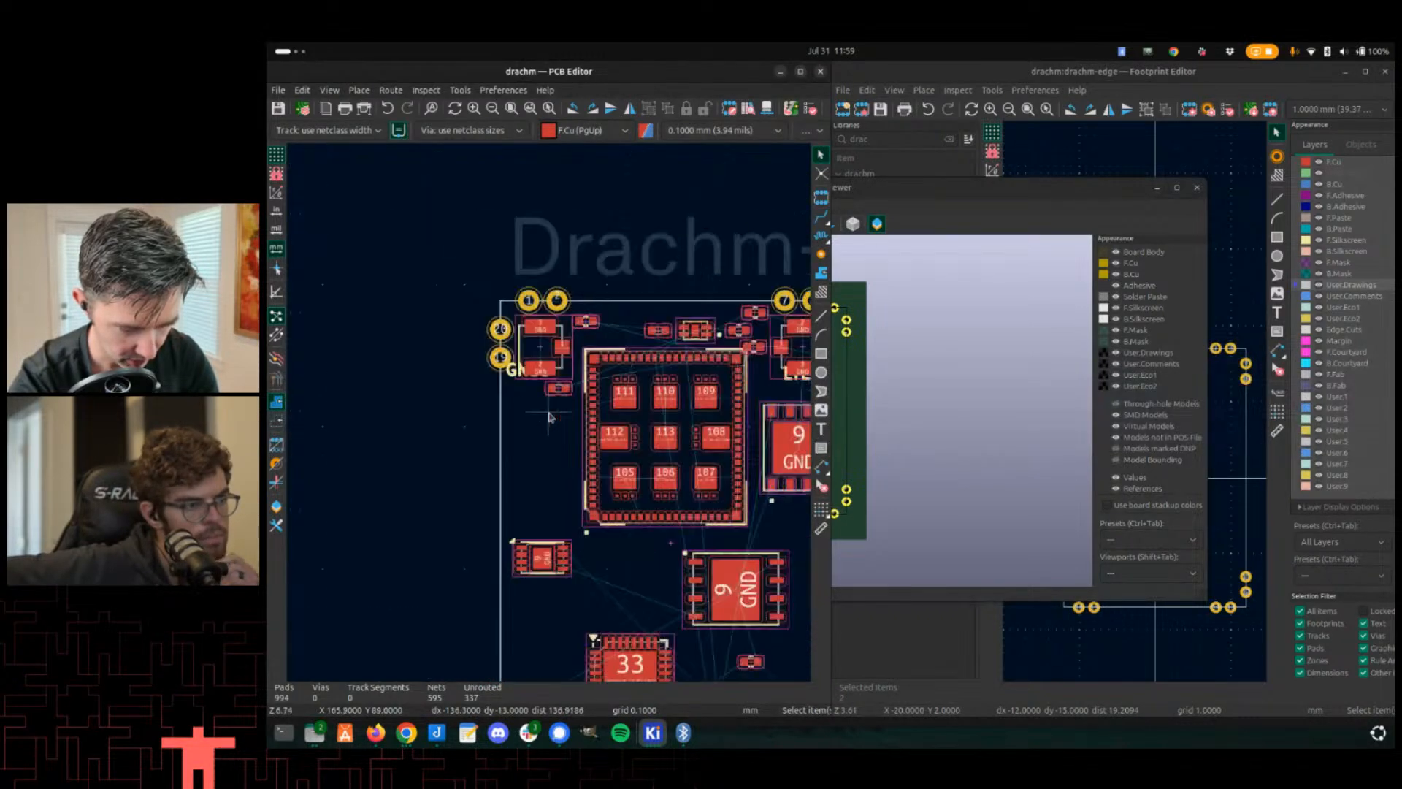
middle_drag(541, 419, 532, 390)
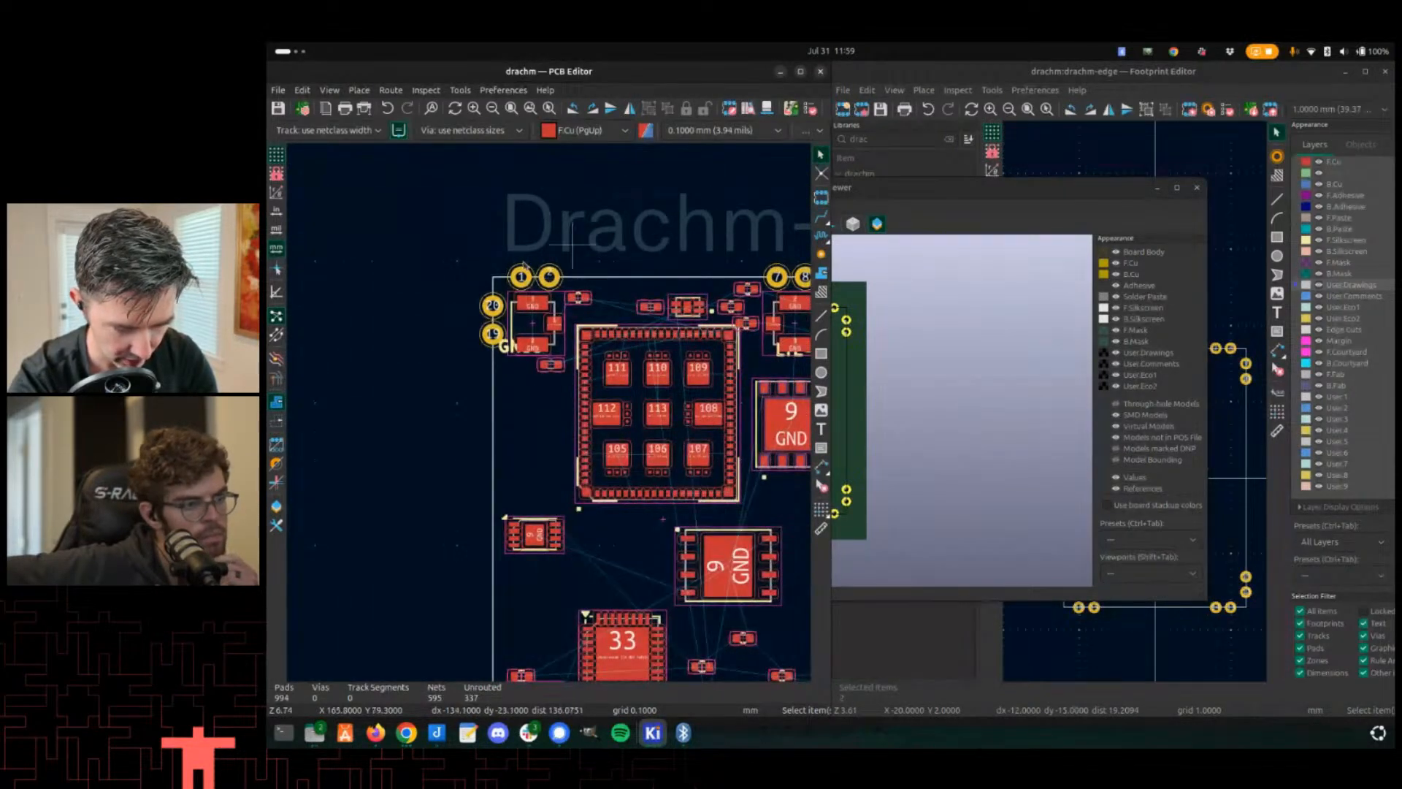
middle_drag(583, 344, 575, 356)
- Return to the board's 3D view and review the Drachm-1 layout again
key(alt+Tab)
key(alt+Tab)
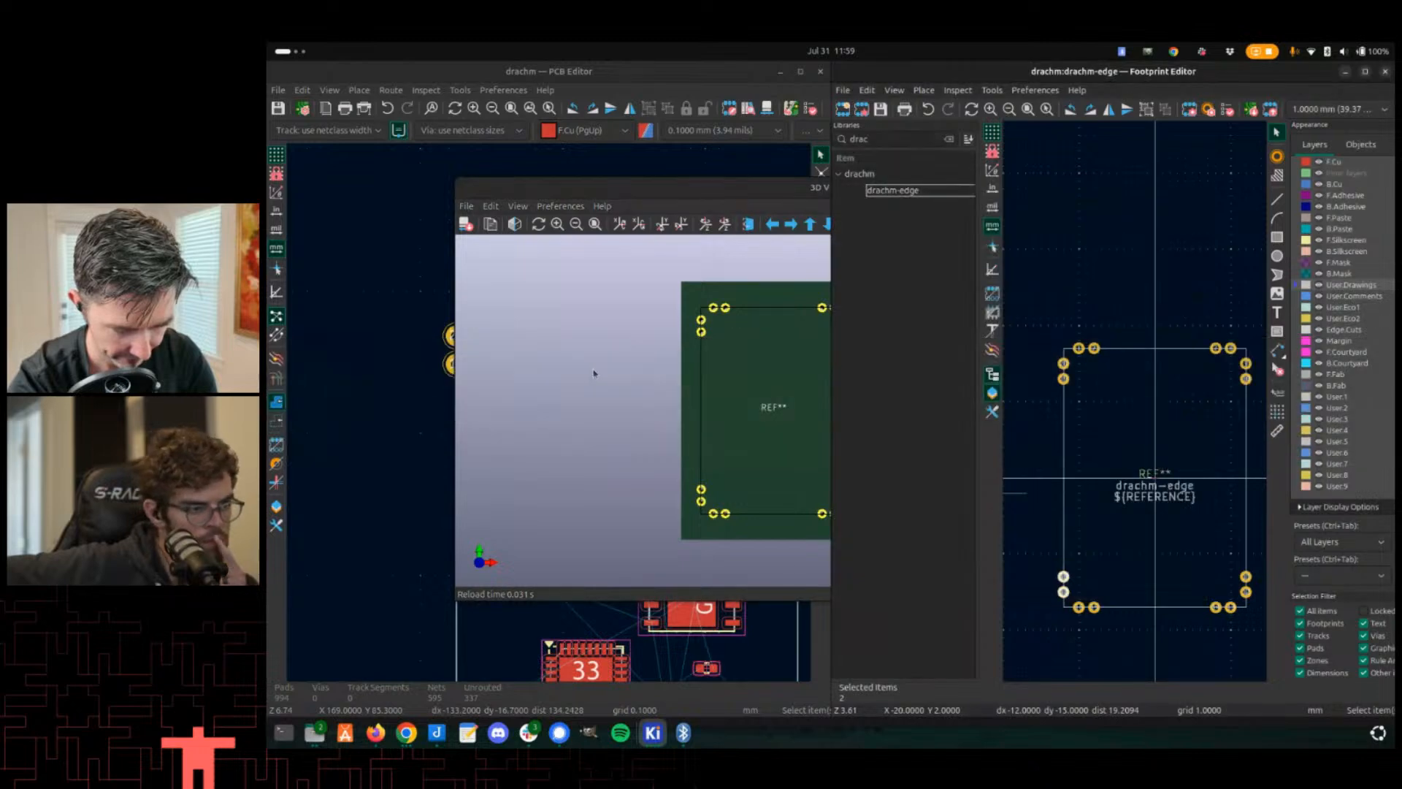
key(alt+Tab)
scroll(663, 548, down, 2)
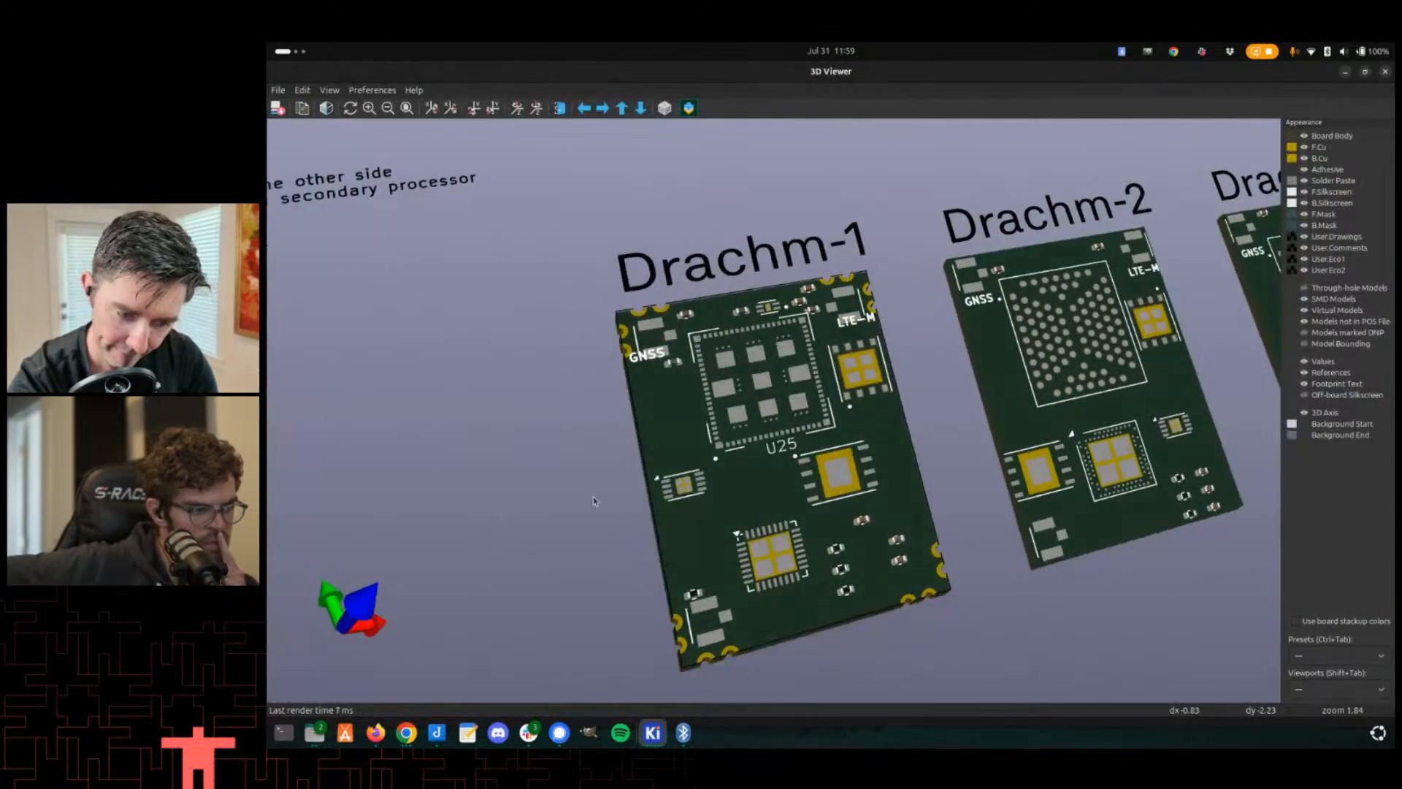
scroll(688, 470, up, 2)
key(alt+Tab)
key(alt+Tab)
key(alt+Tab)
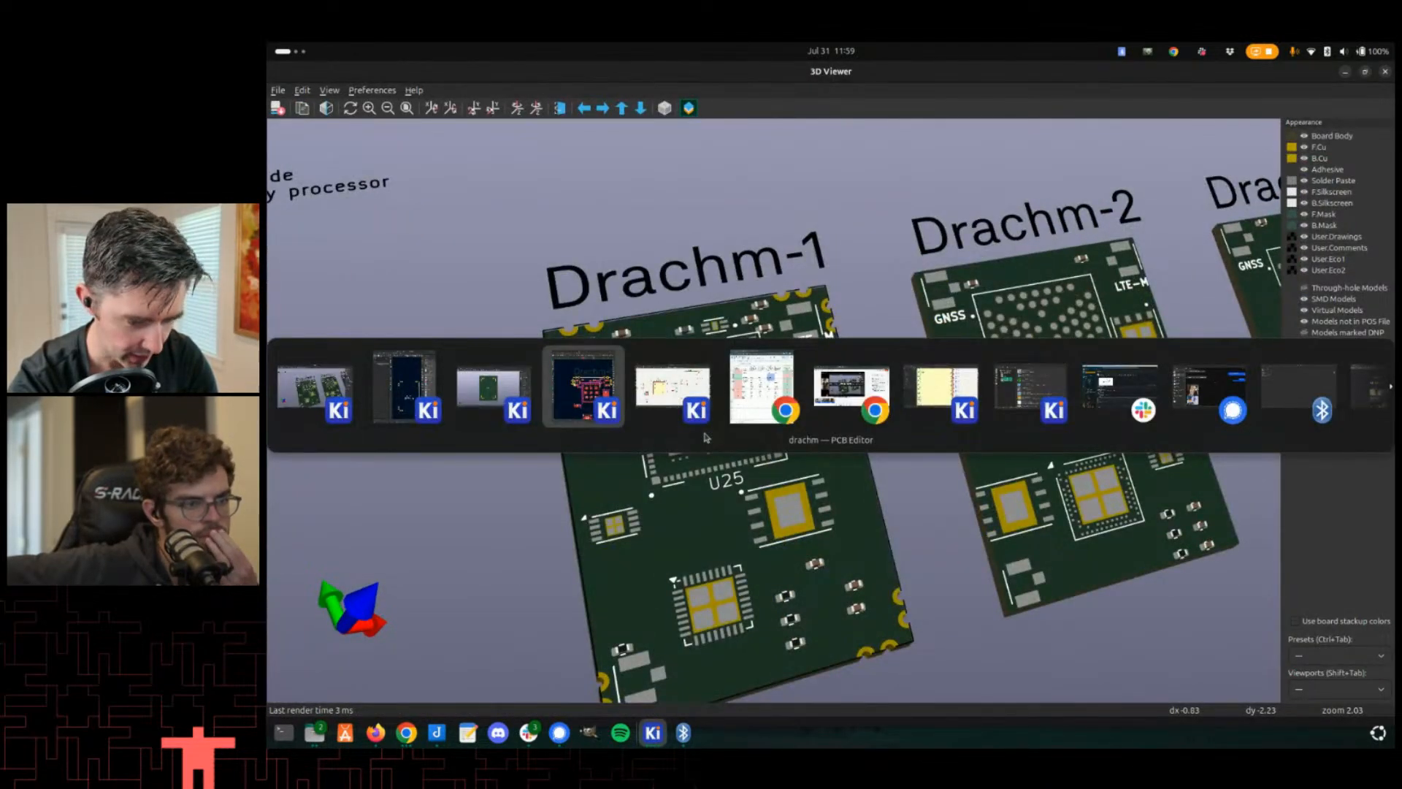
key(alt+Tab)
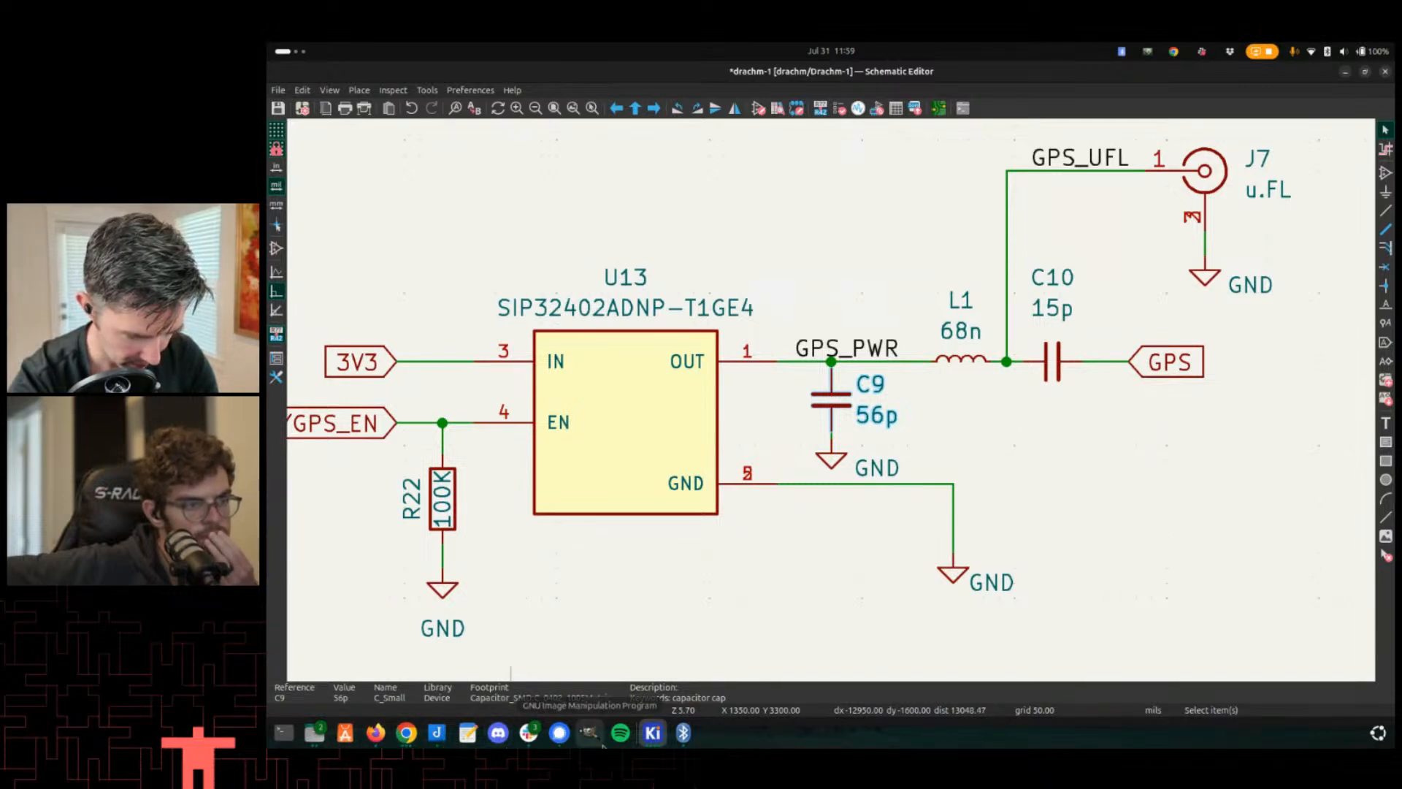
click(653, 734)
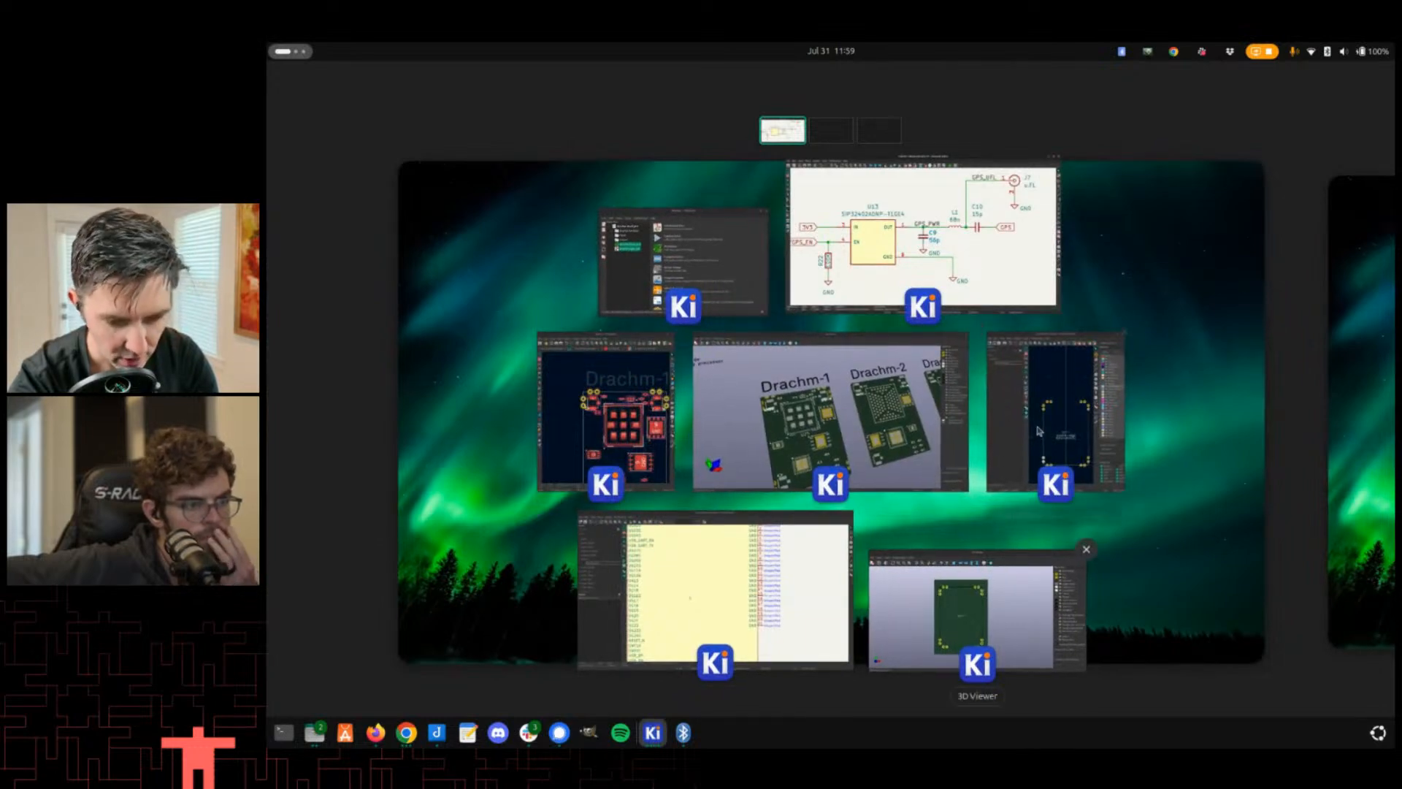
click(1020, 559)
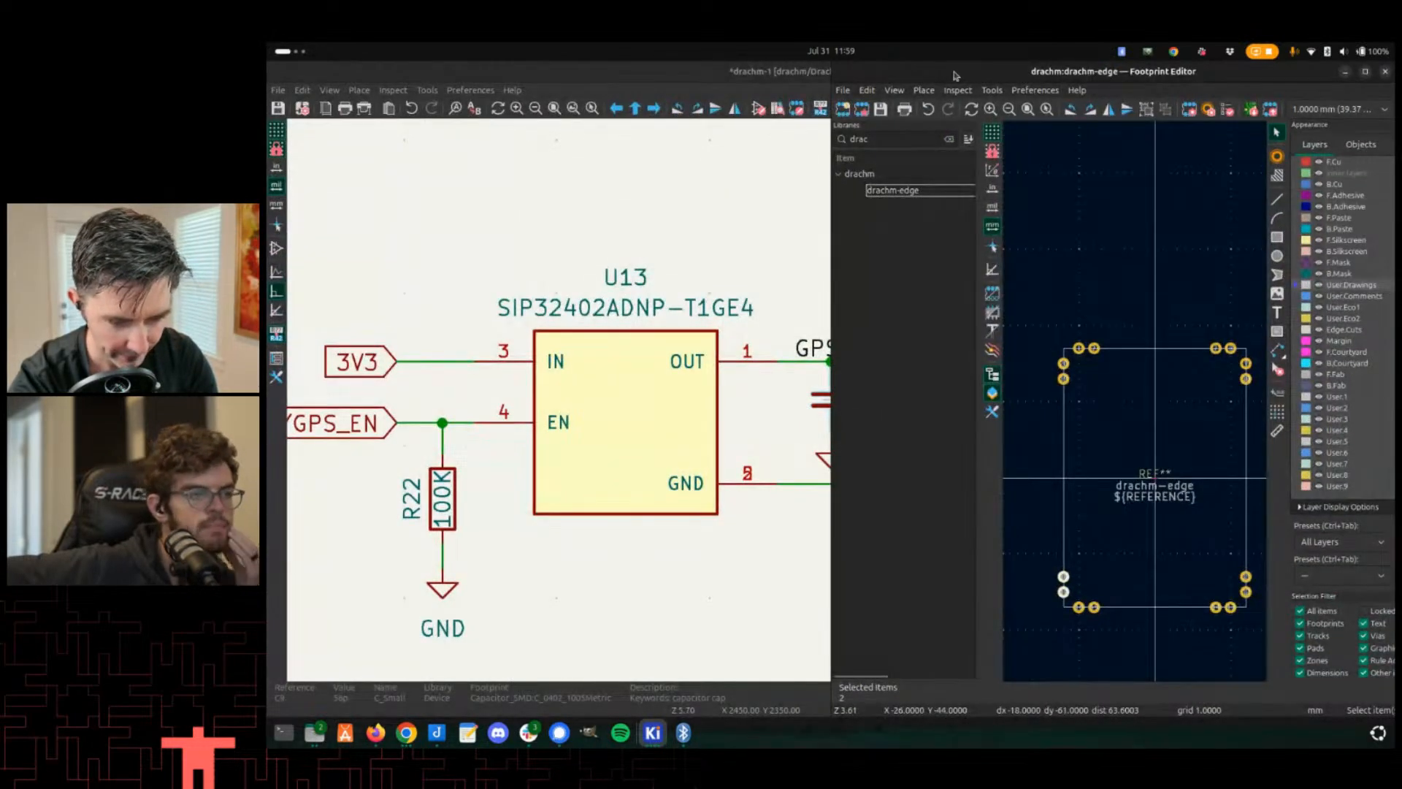
double_click(955, 76)
click(303, 92)
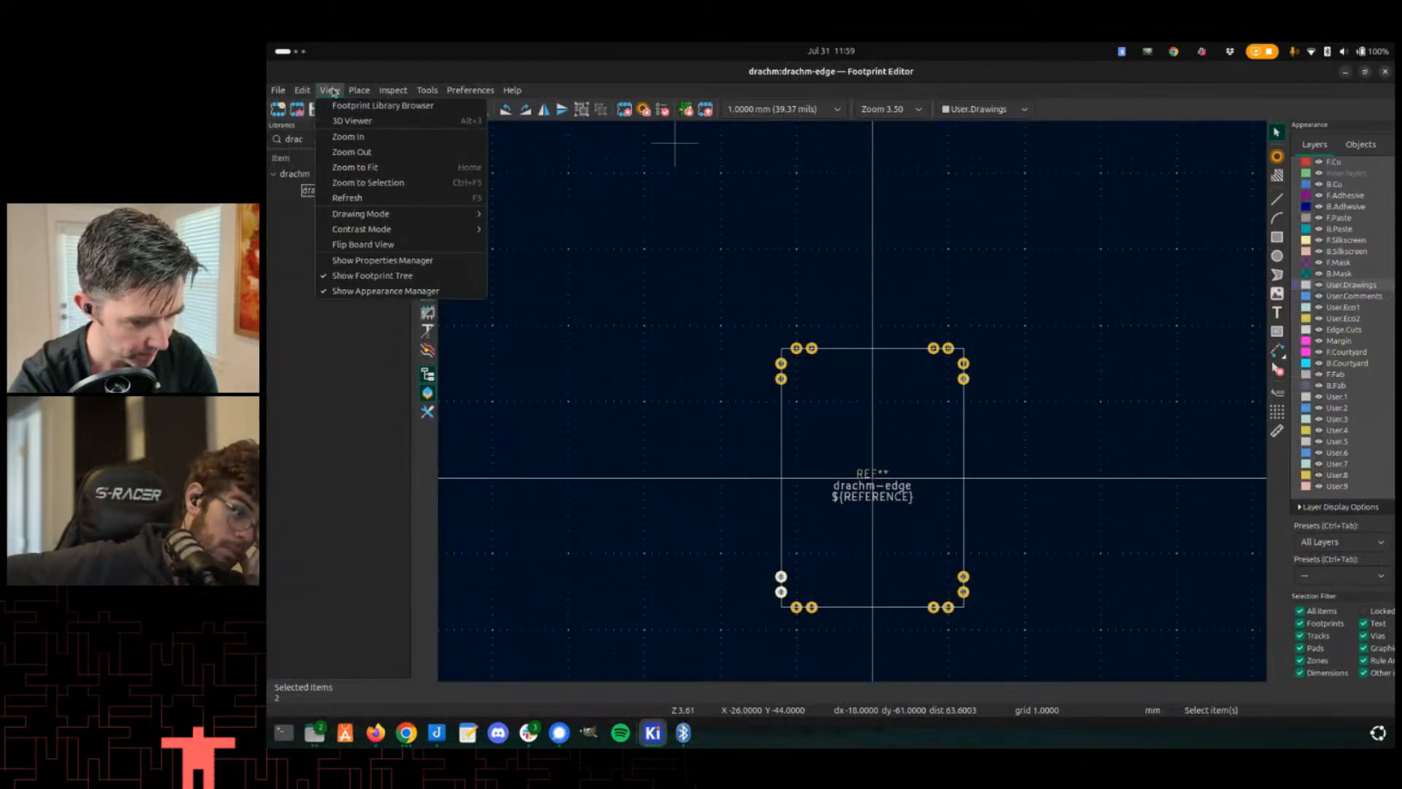
mouse_move(281, 83)
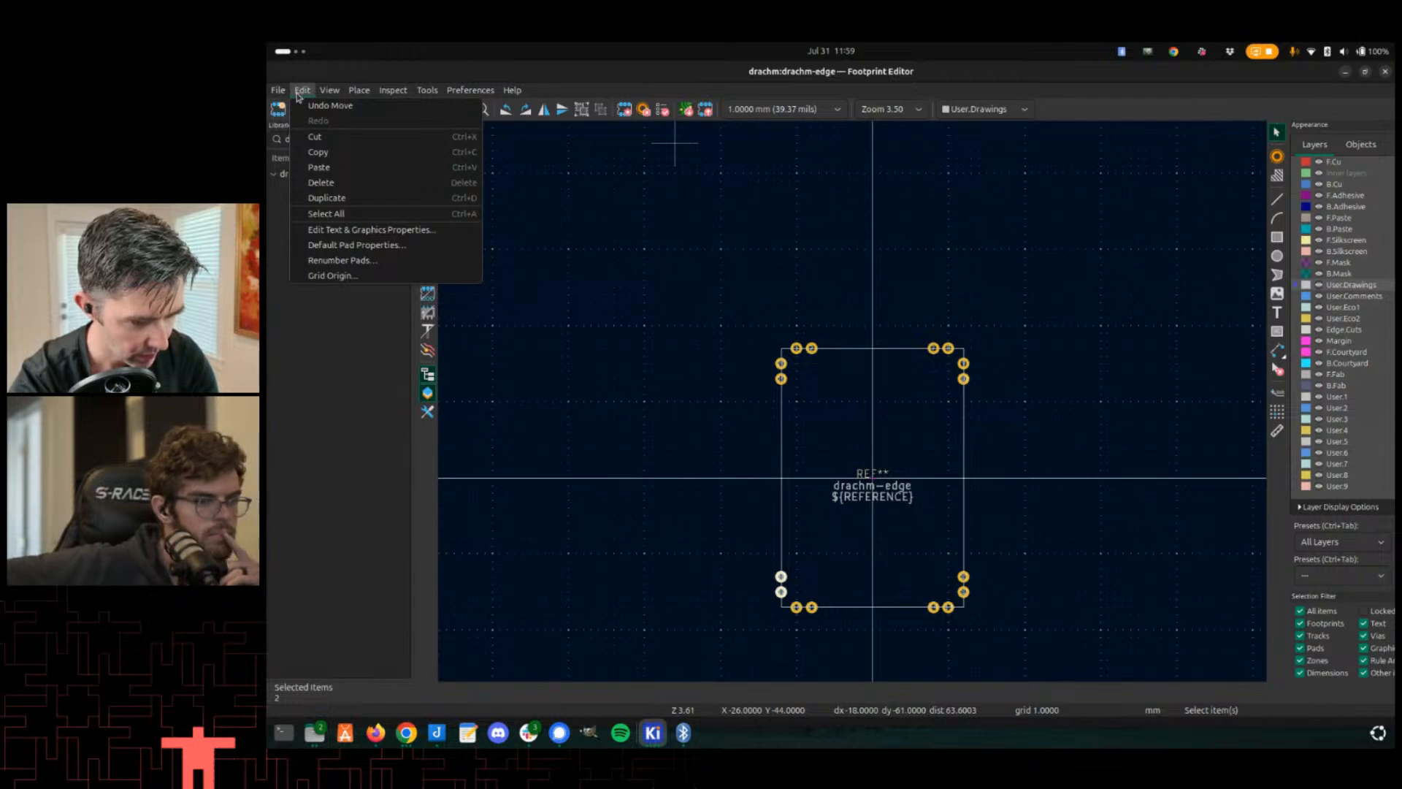
- Switch to the symbol editor and review the Drachm-Edge symbol's pins
key(alt+Tab)
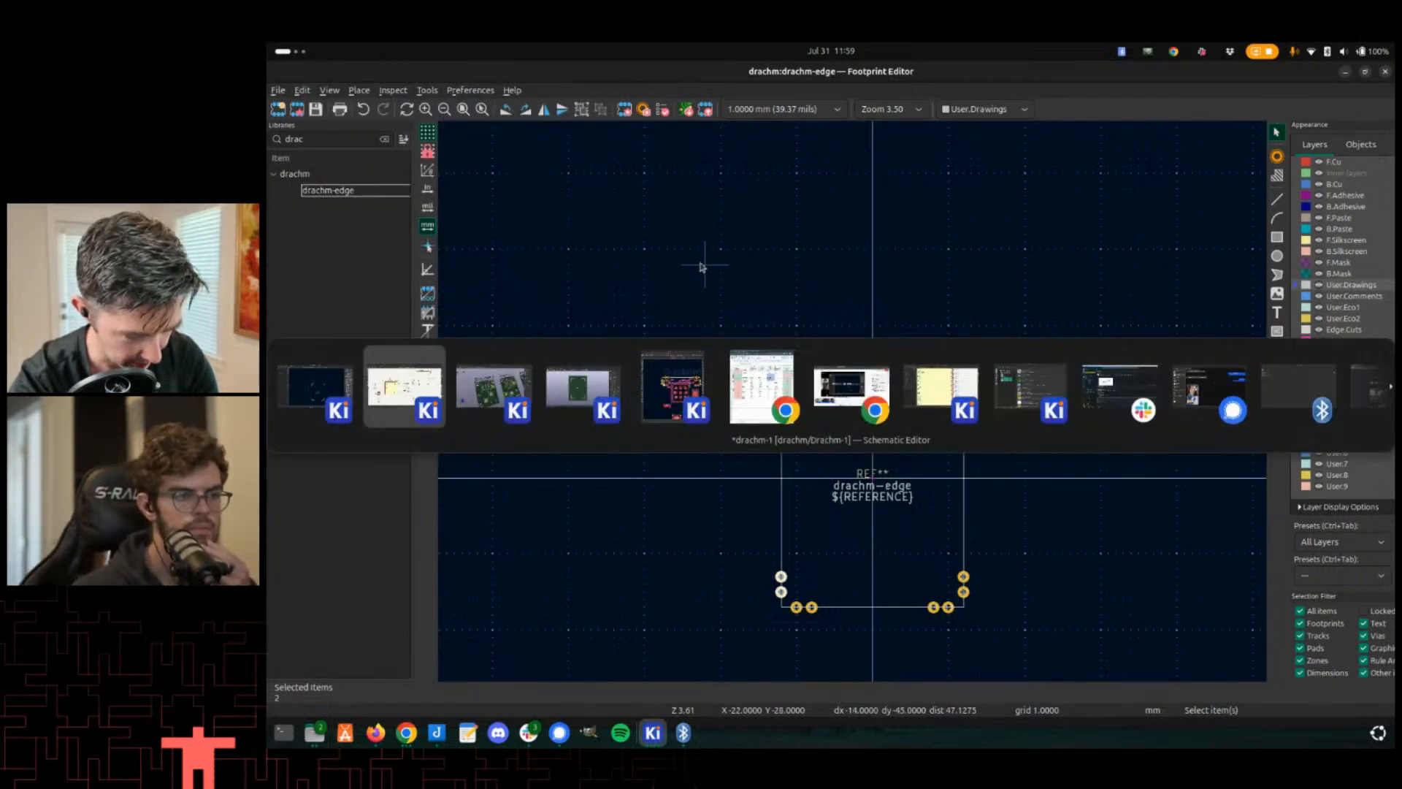
key(alt+Tab)
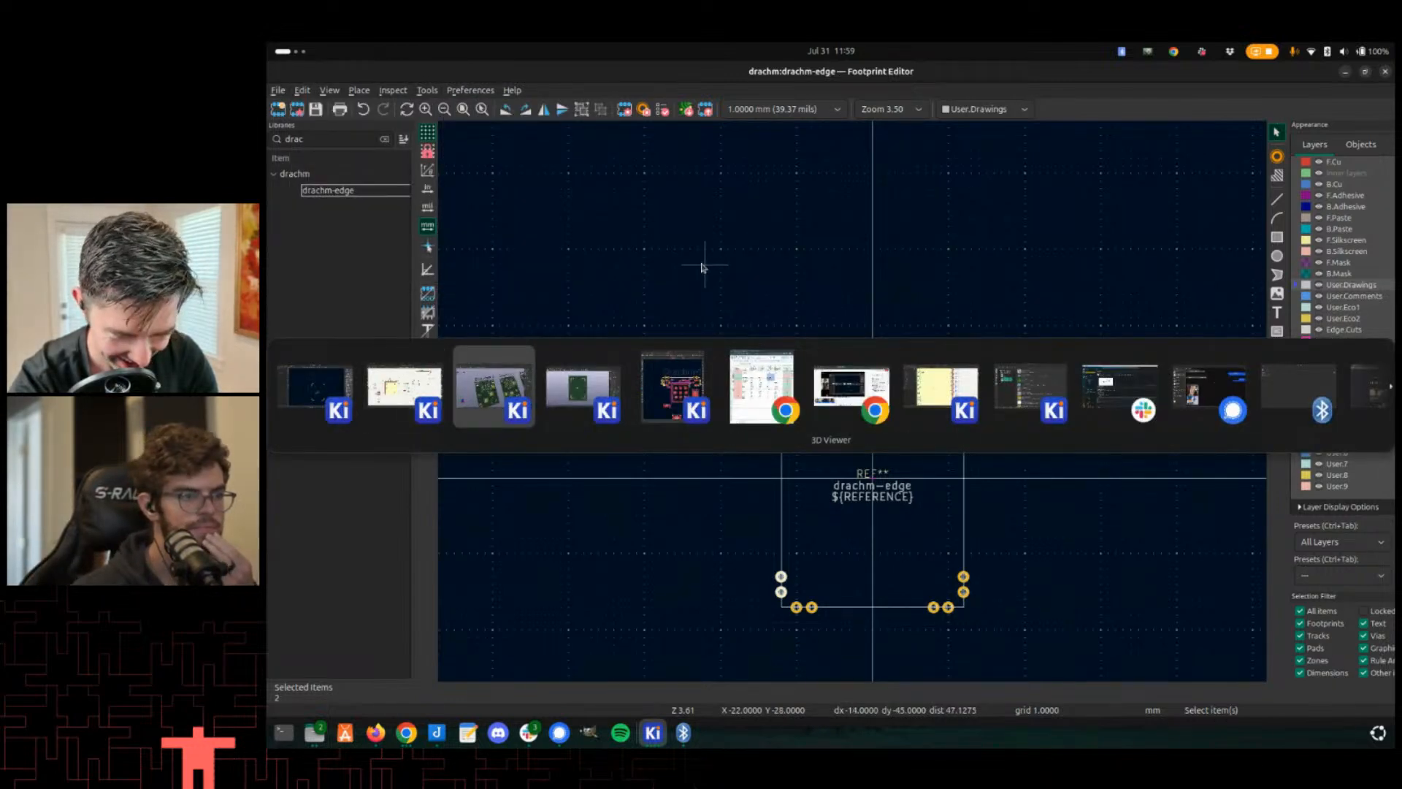
key(alt+Tab)
key(alt+Tab)
key(alt+Tab)
key(alt+Tab)
key(alt+Tab)
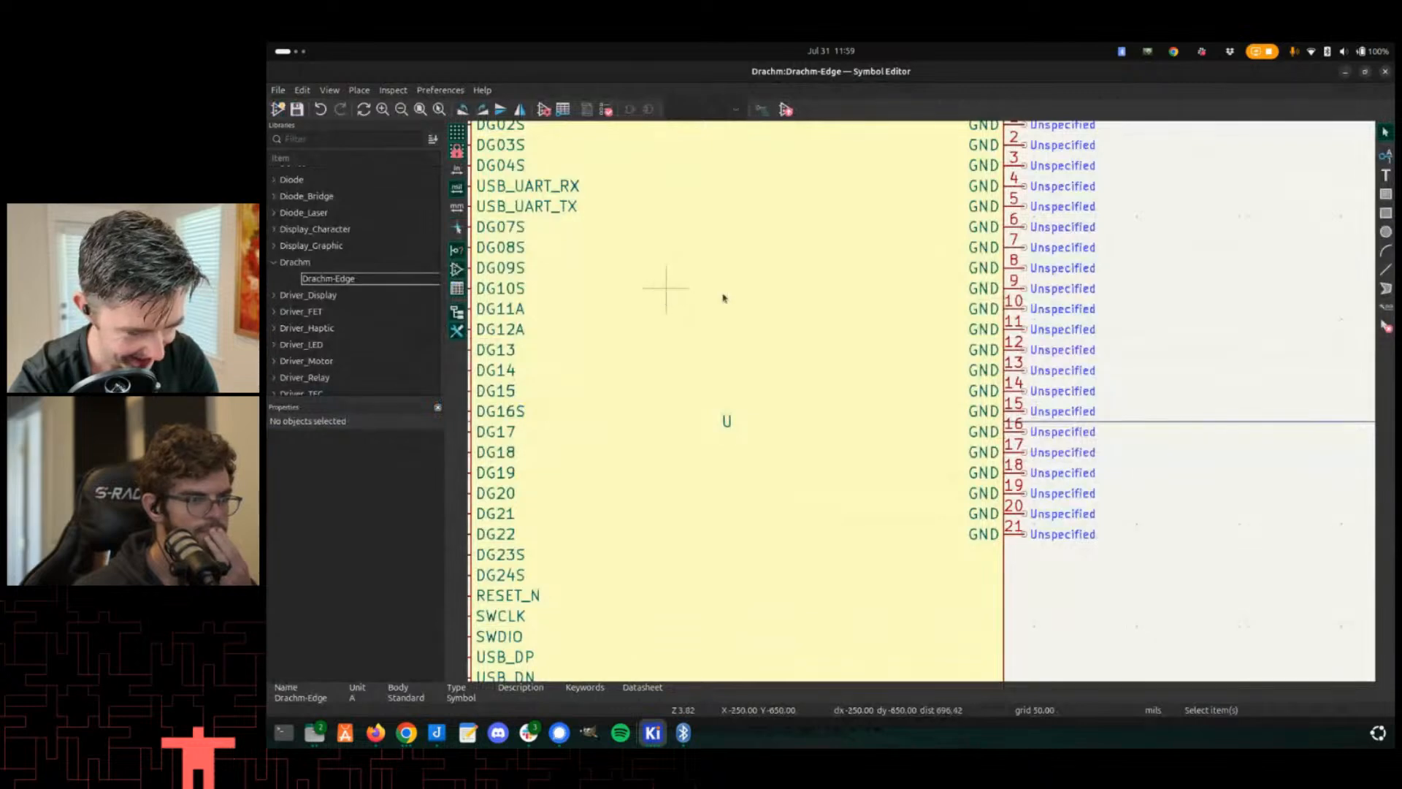
scroll(724, 297, down, 2)
scroll(923, 401, up, 1)
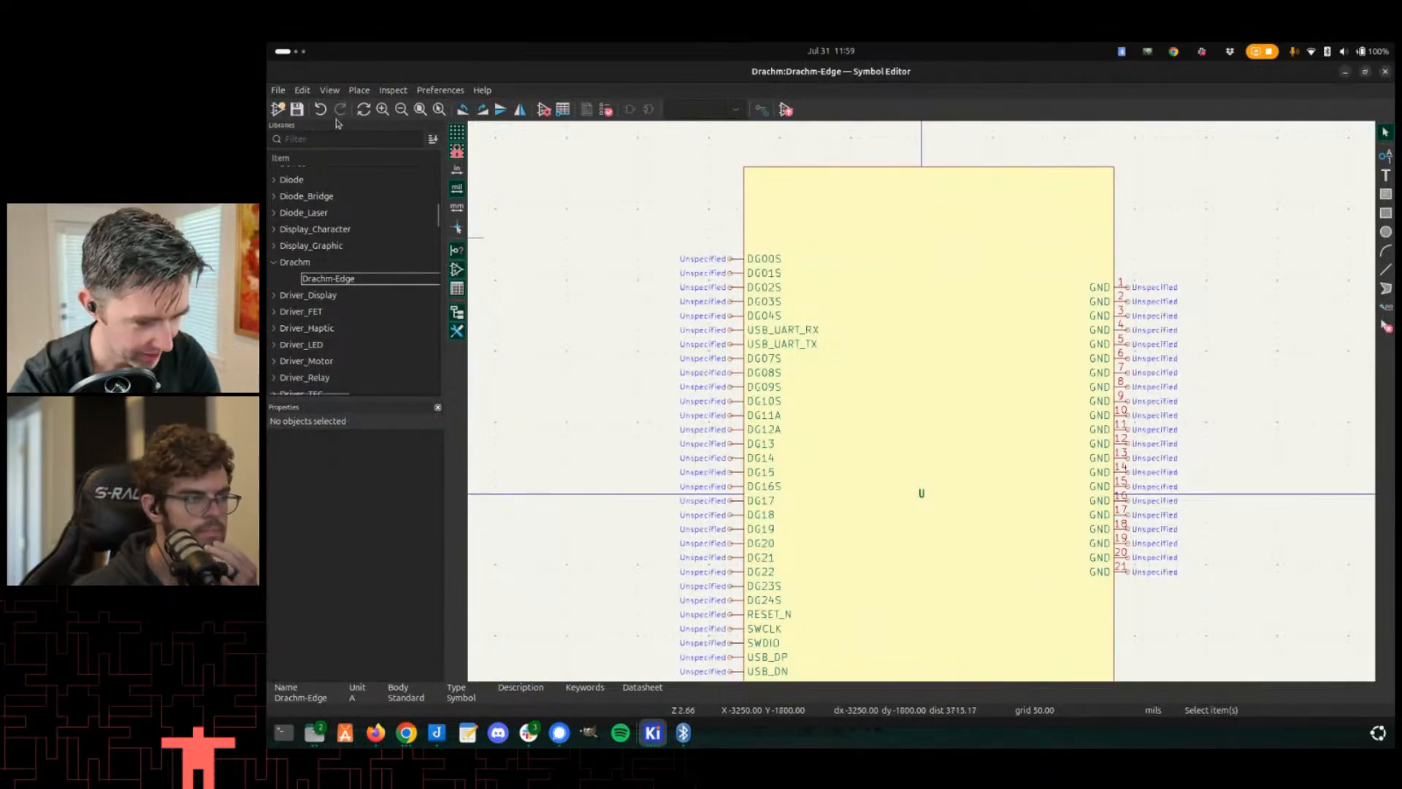
click(302, 90)
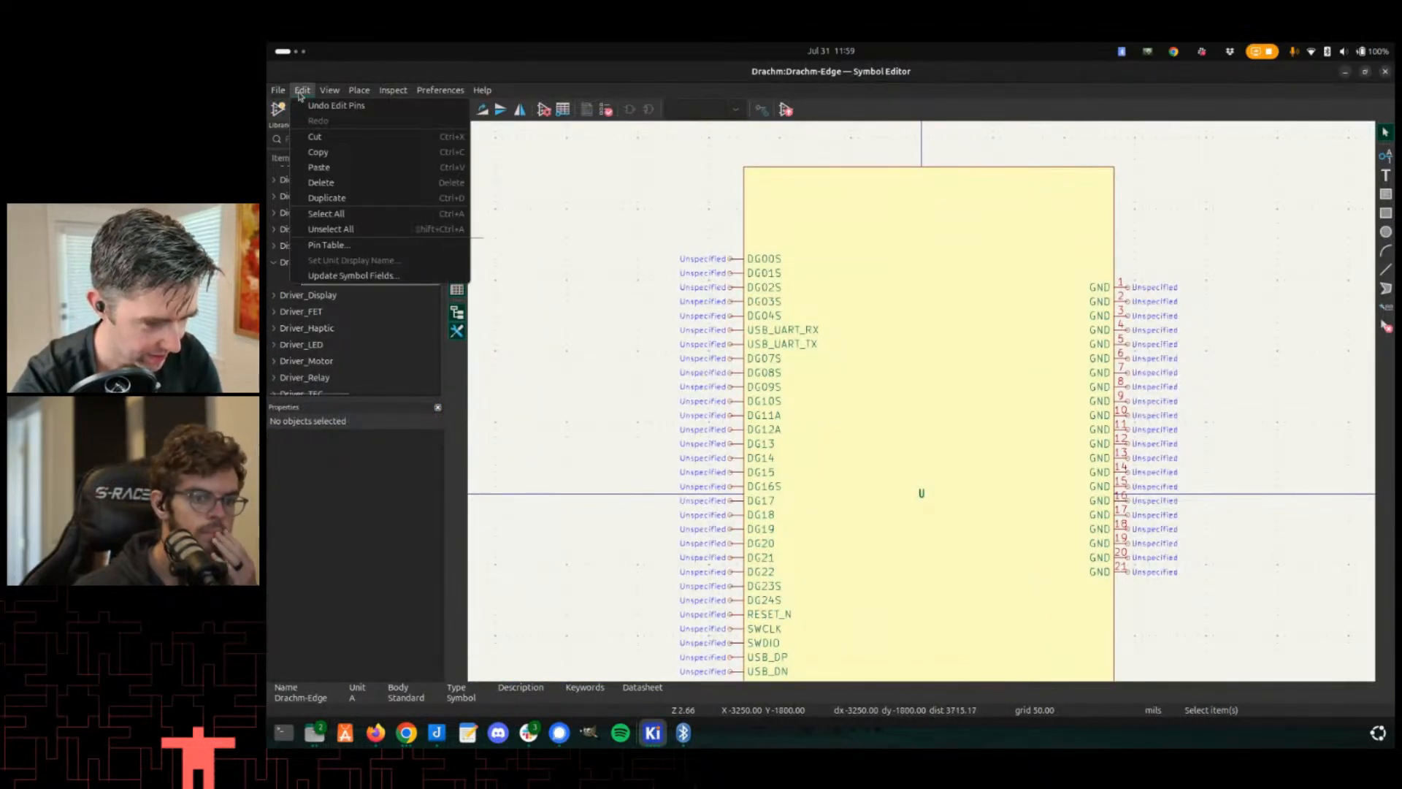
click(319, 253)
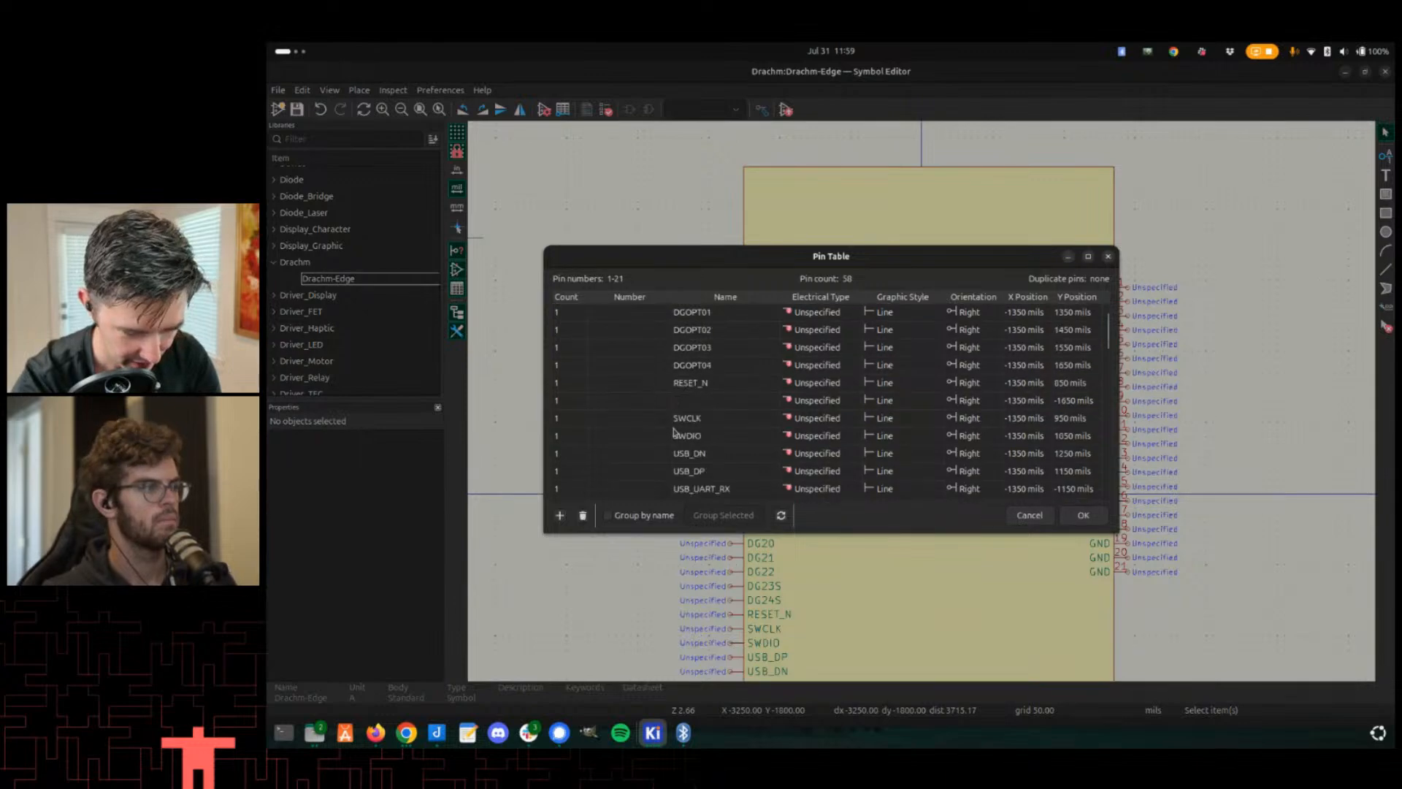
scroll(723, 389, down, 10)
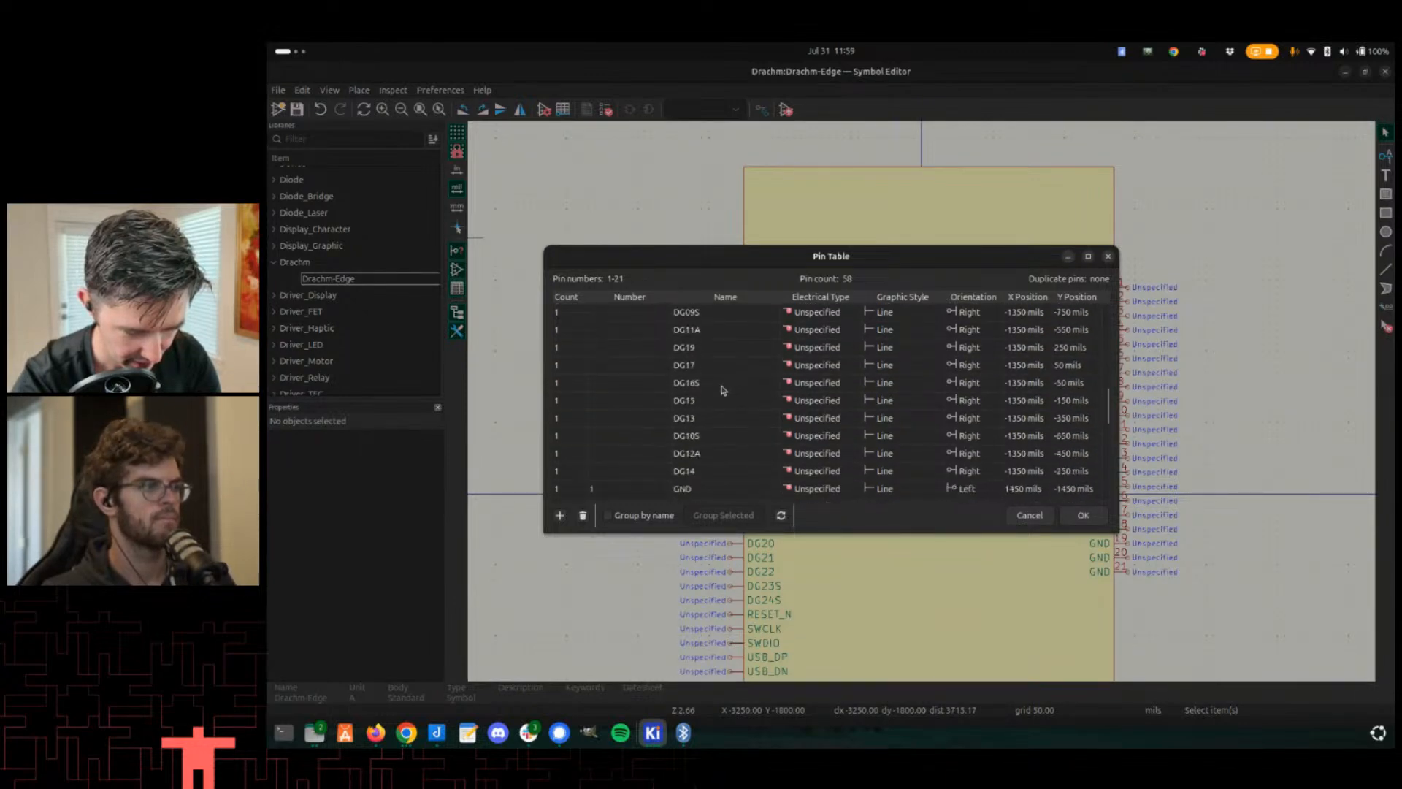
scroll(723, 390, down, 2)
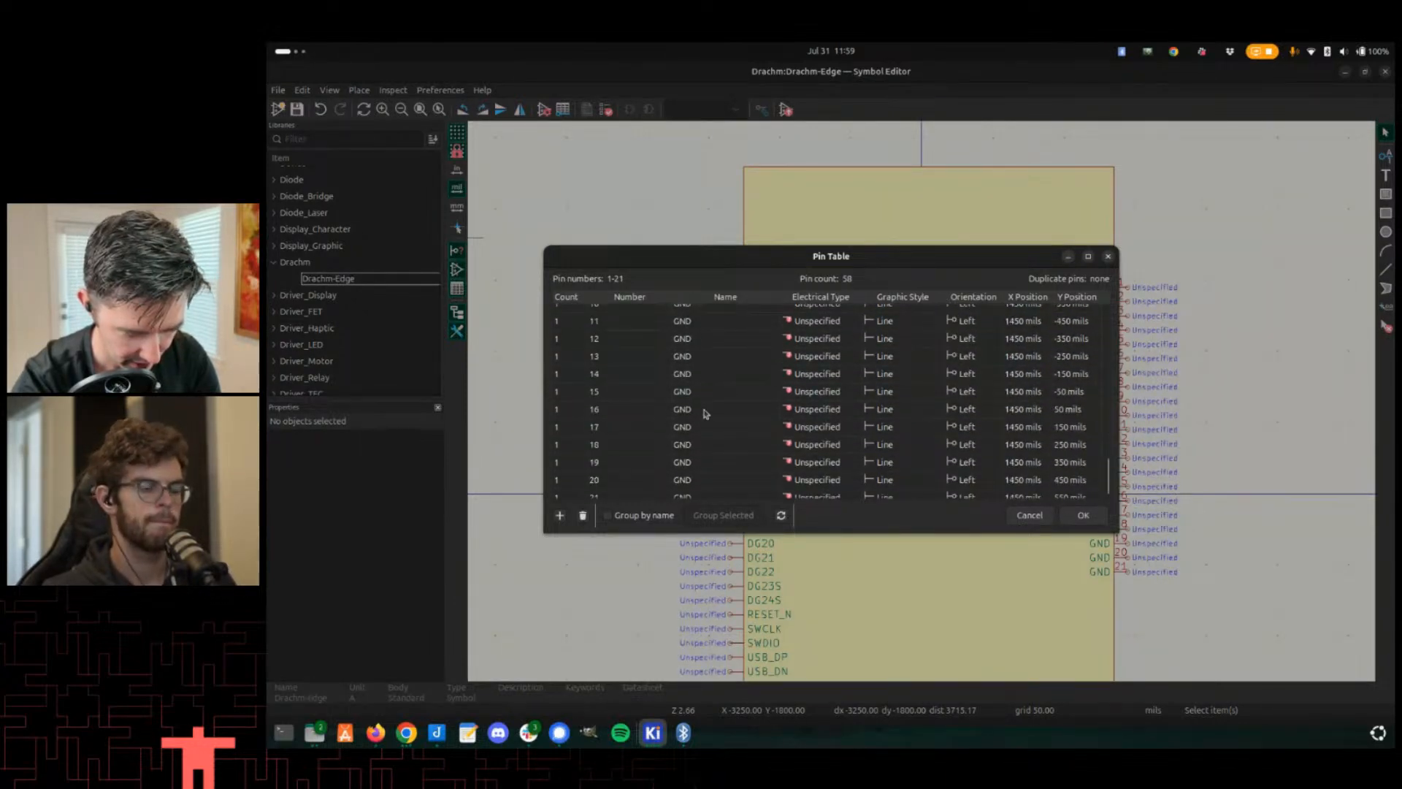
scroll(678, 447, up, 4)
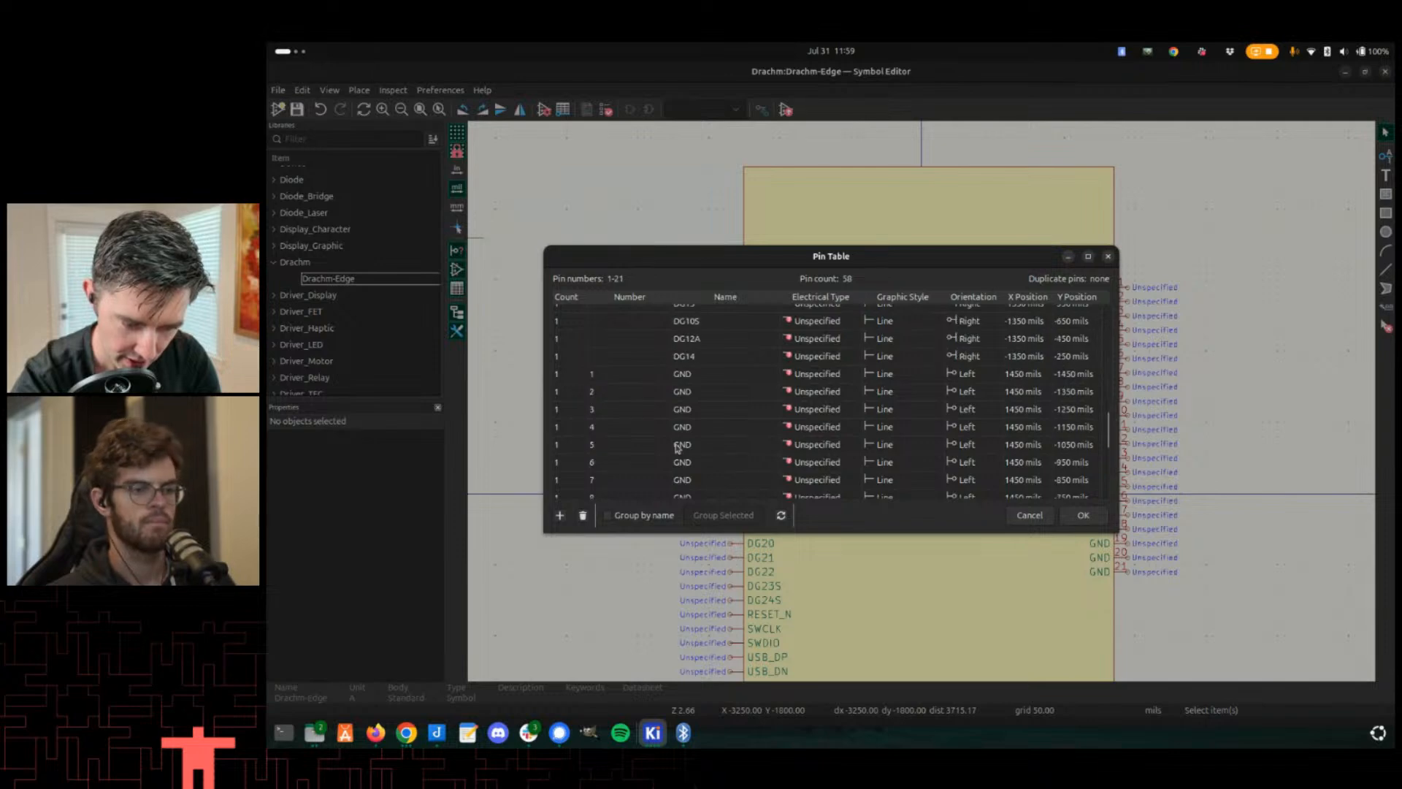
double_click(613, 373)
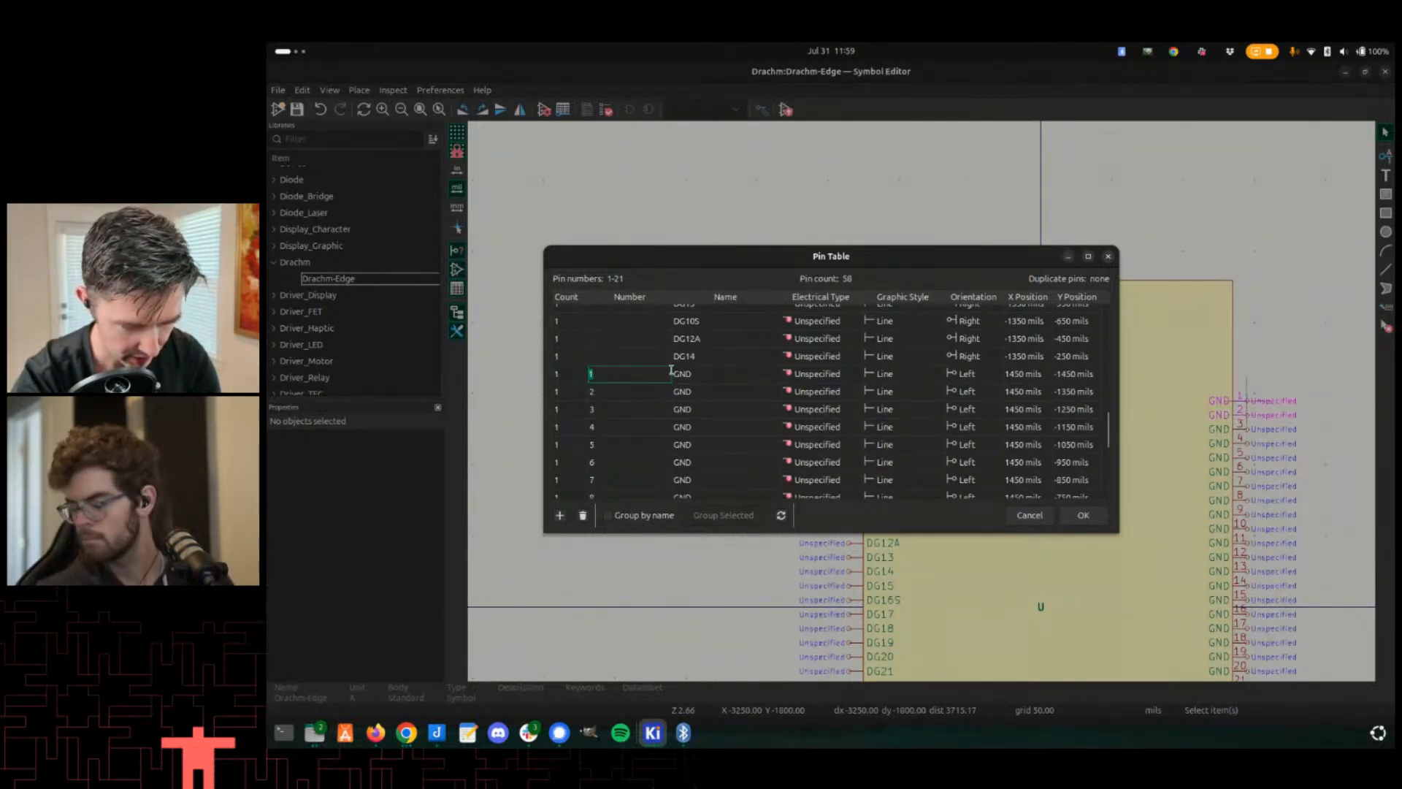
text(GND)
click(653, 392)
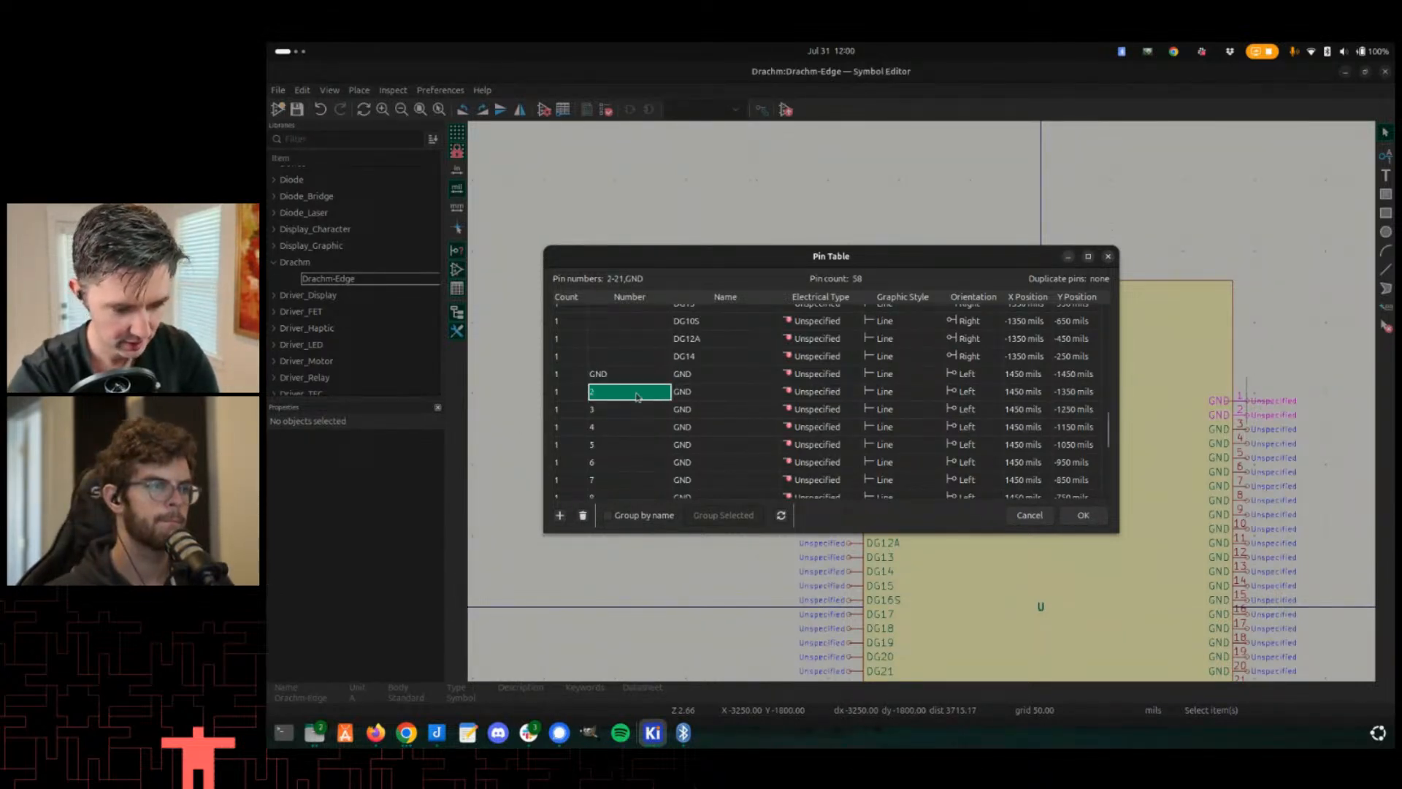
click(581, 516)
click(583, 516)
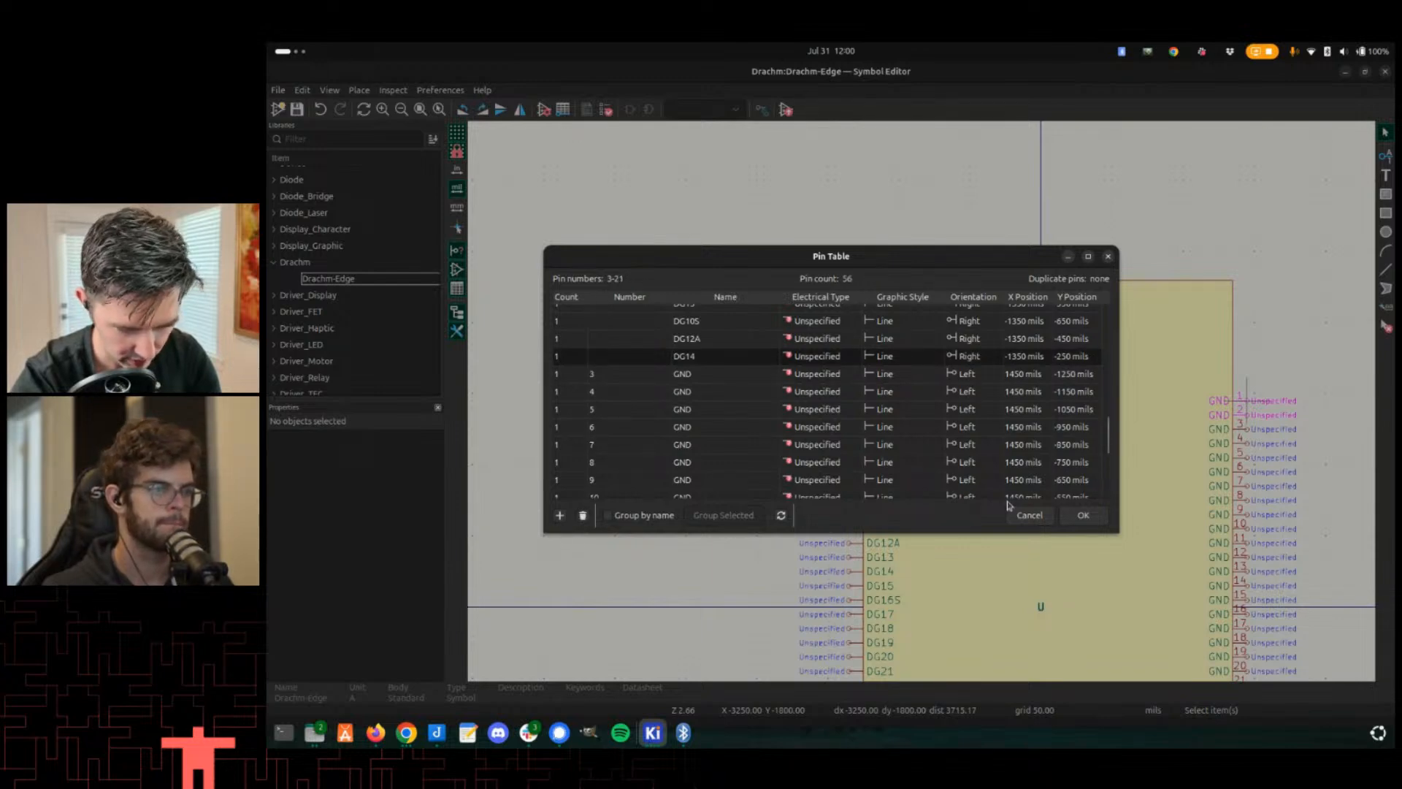
click(1030, 515)
click(769, 424)
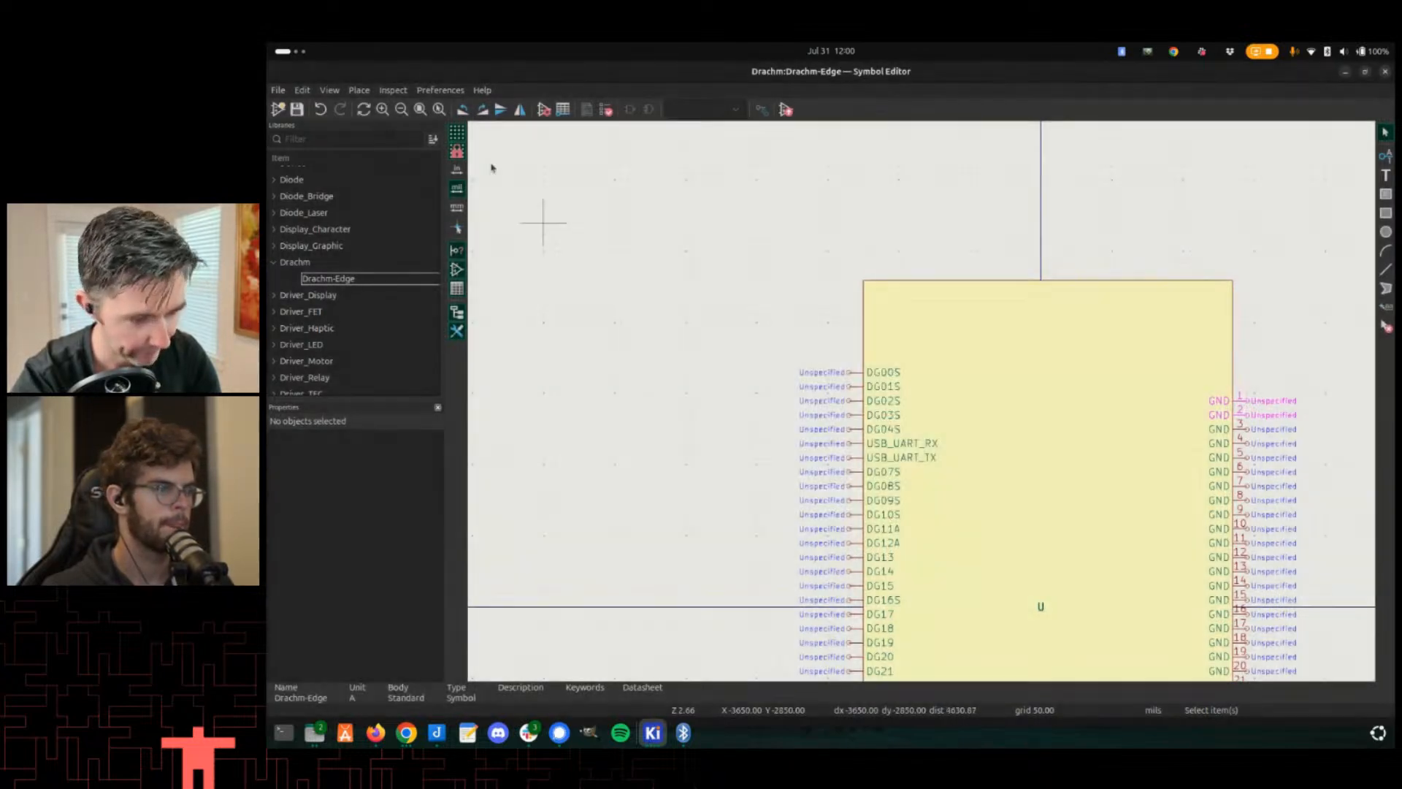
- In the symbol's pin table, delete GND pins 2 through 21 and renumber the remaining GND pin as G
click(302, 91)
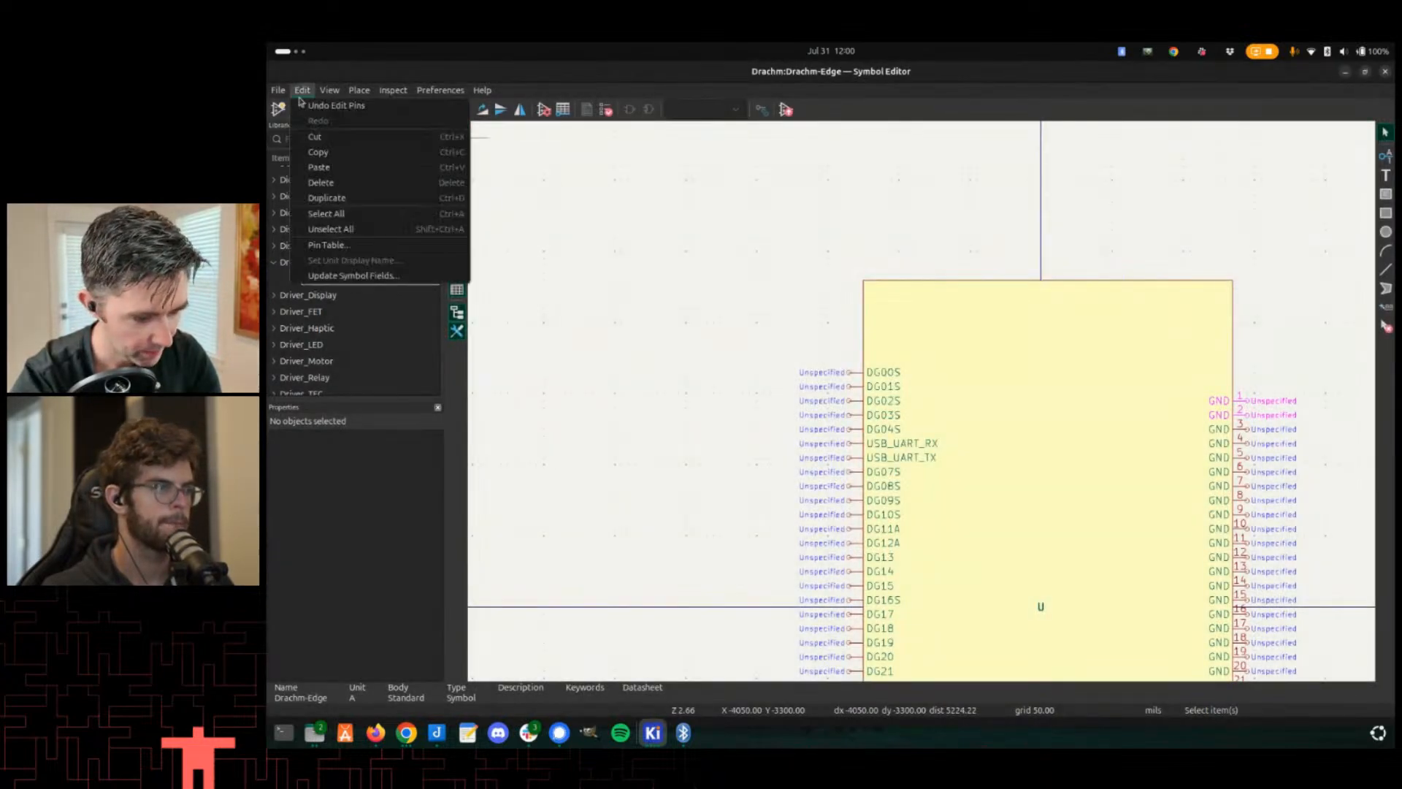
click(327, 244)
scroll(655, 430, down, 3)
scroll(650, 424, down, 8)
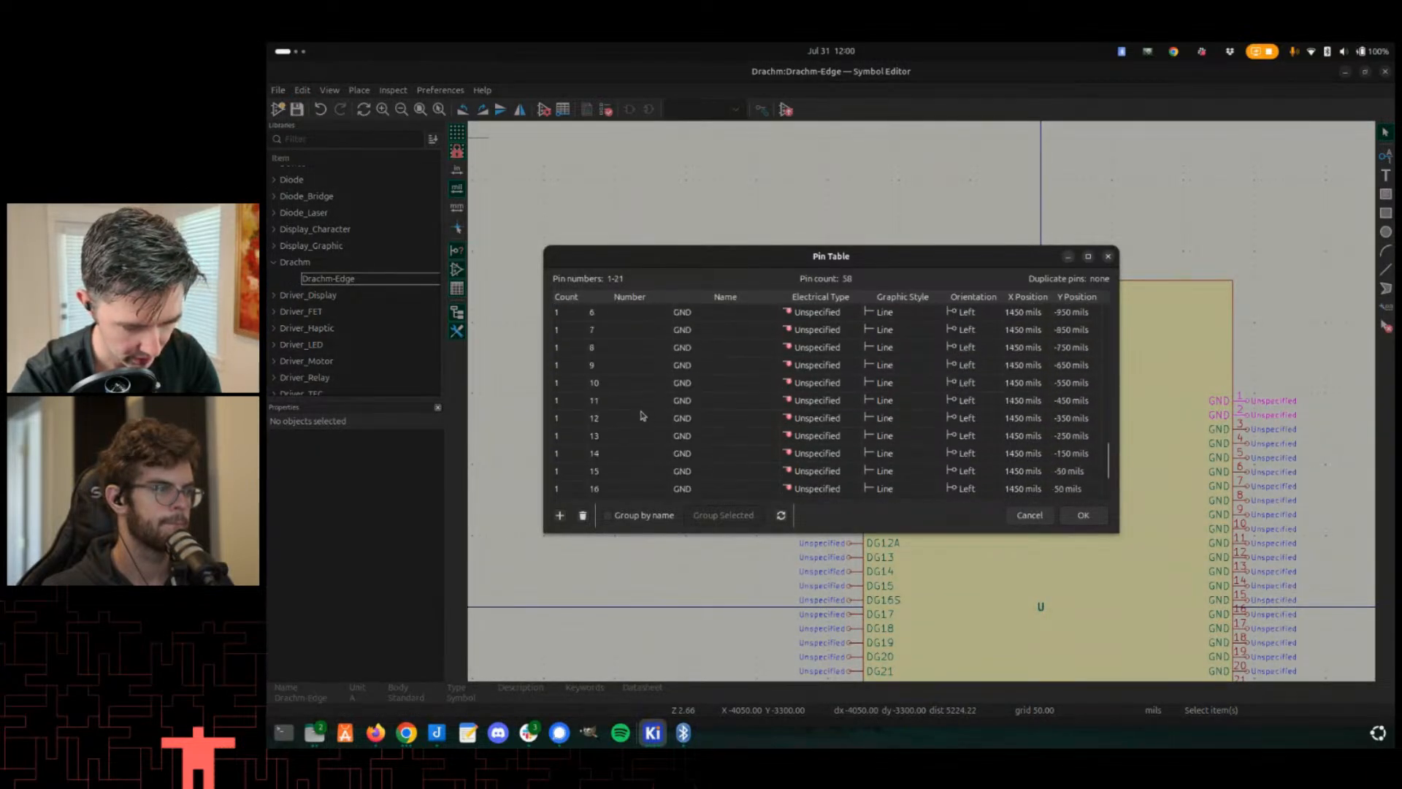
scroll(644, 416, down, 3)
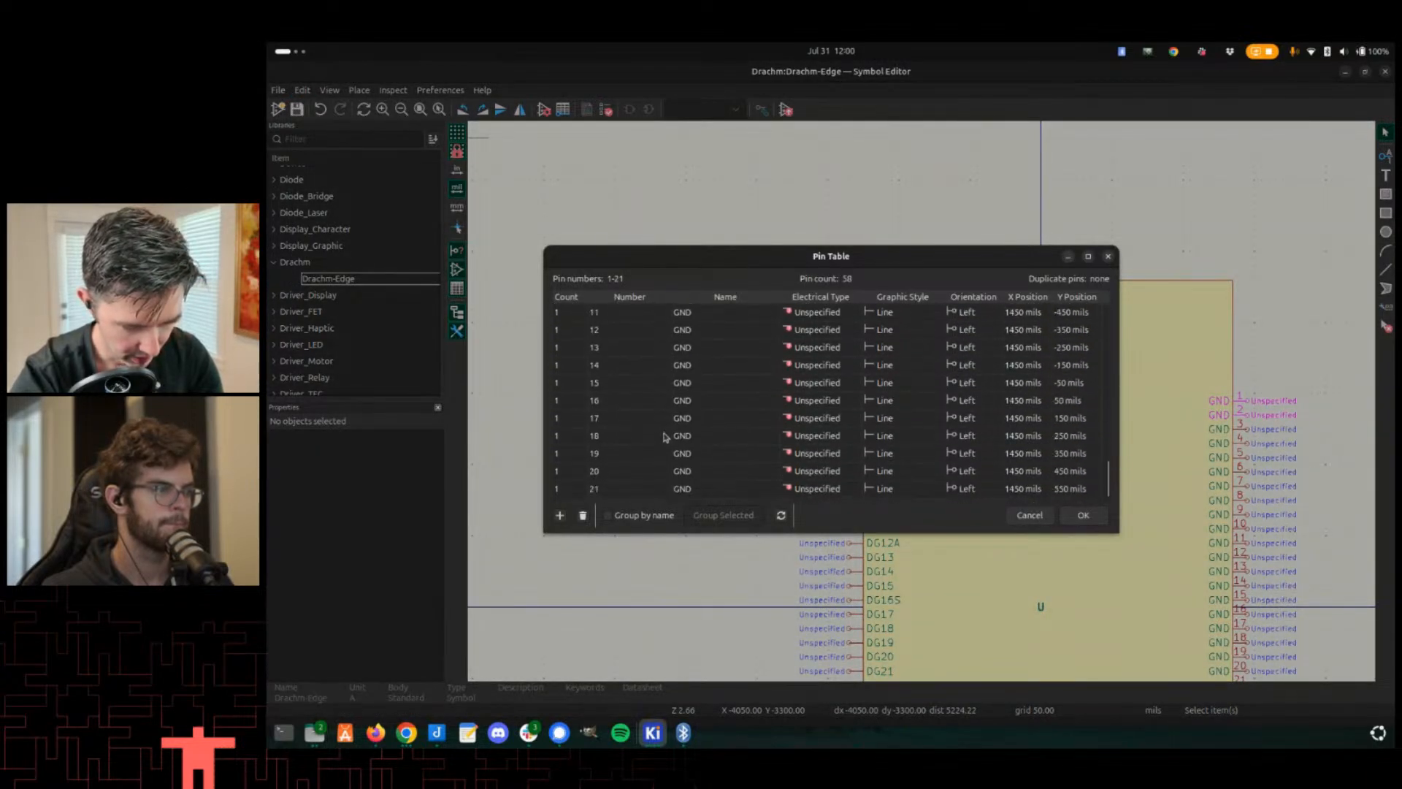
click(718, 489)
click(582, 517)
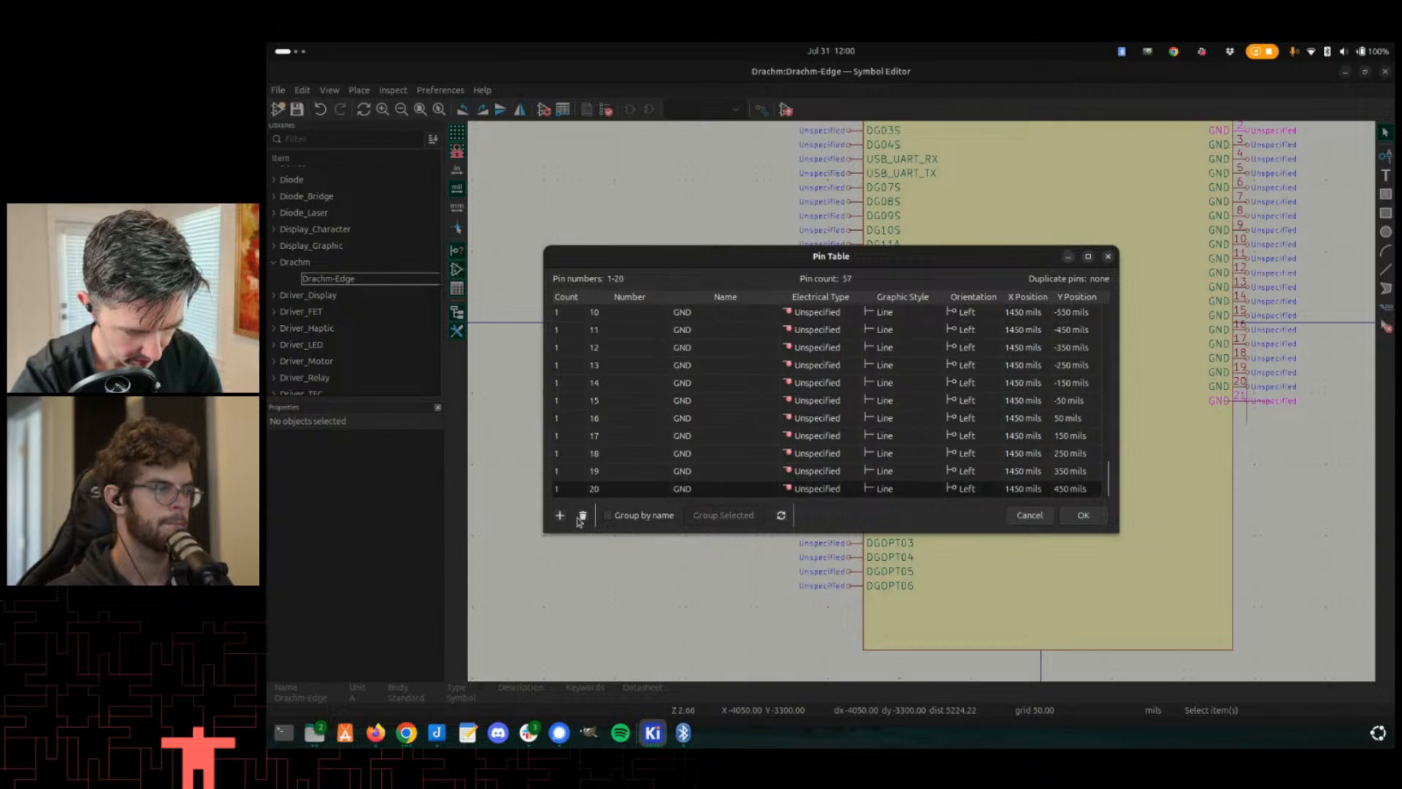
click(582, 516)
click(582, 516)
click(582, 516)
click(582, 517)
click(583, 516)
click(582, 516)
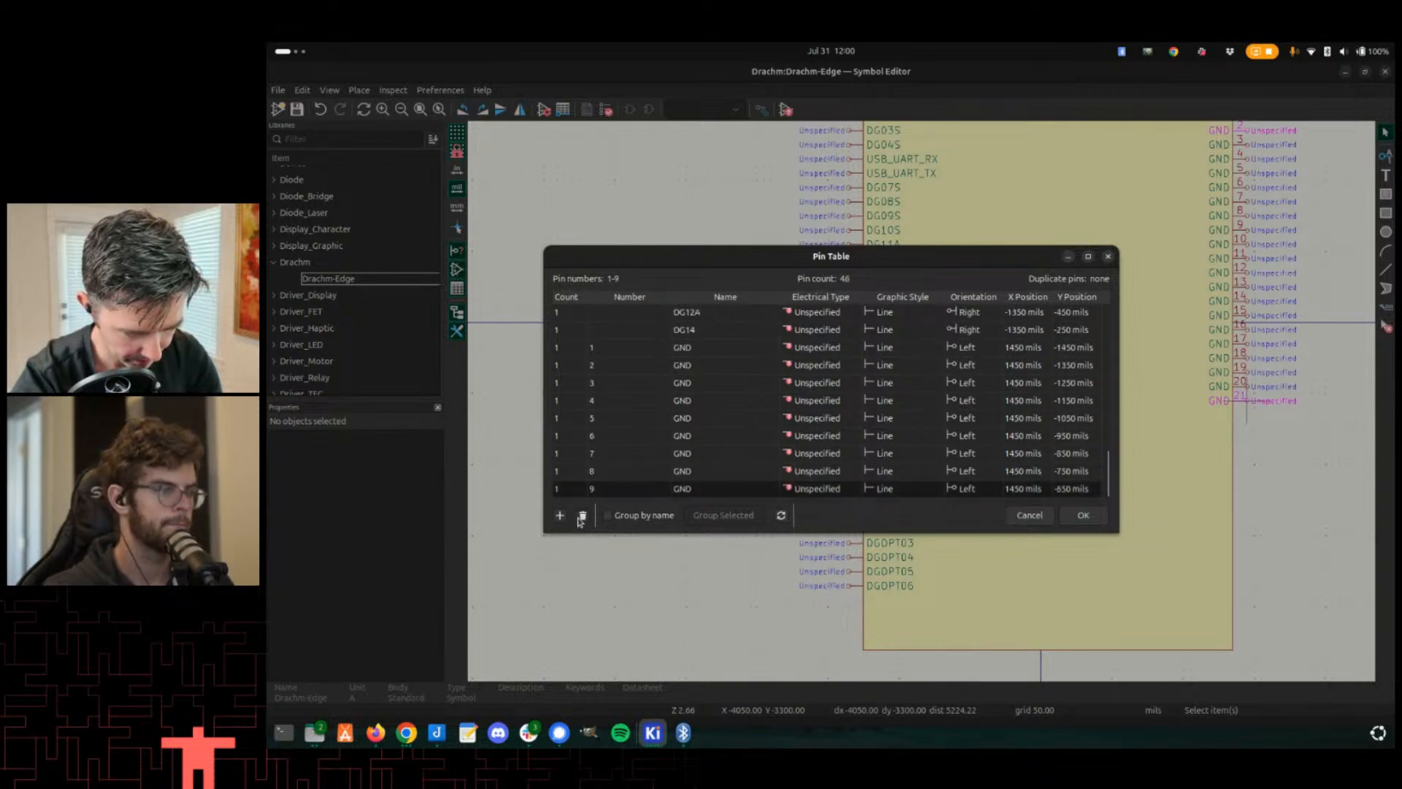
click(582, 516)
click(582, 517)
click(582, 516)
click(582, 516)
click(583, 517)
click(582, 517)
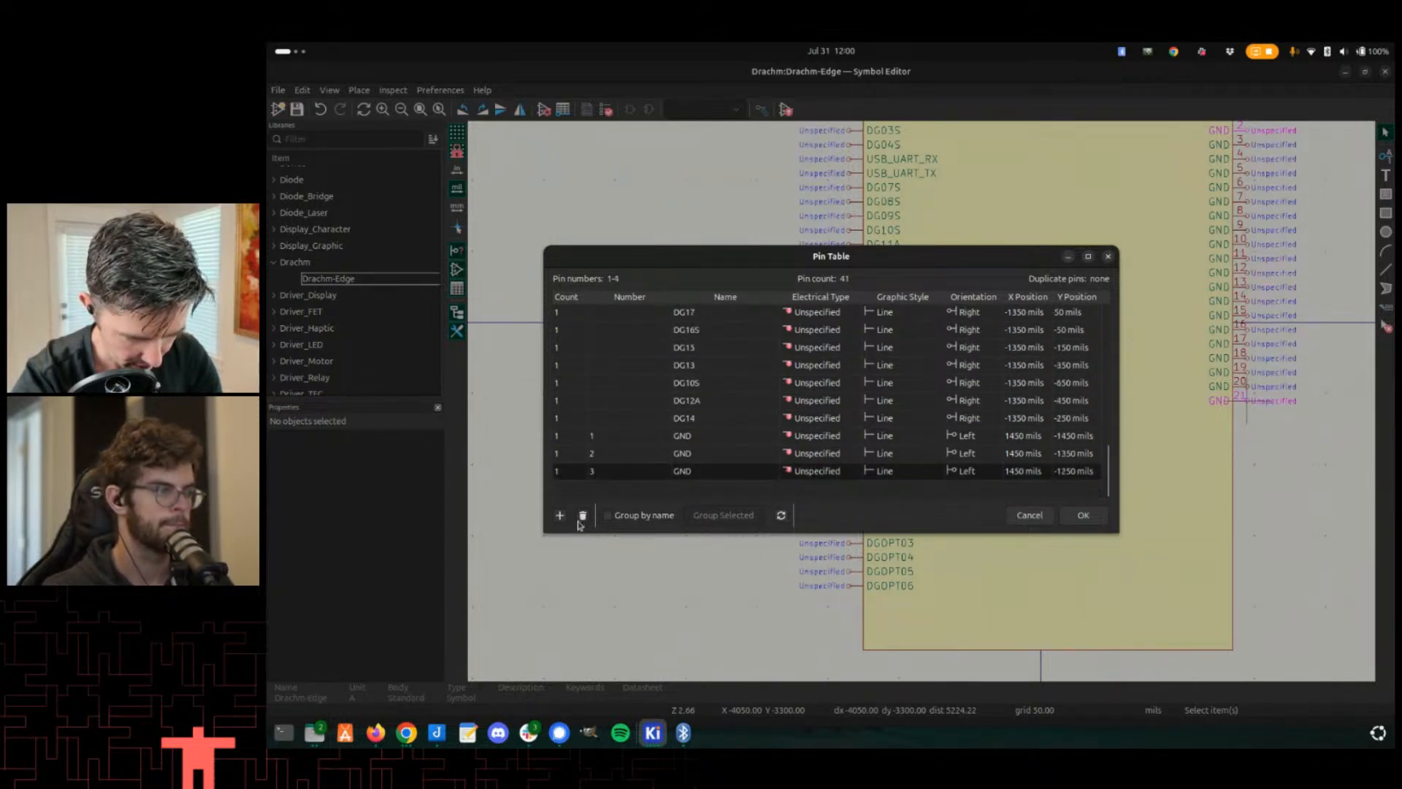
click(582, 516)
click(582, 516)
double_click(603, 489)
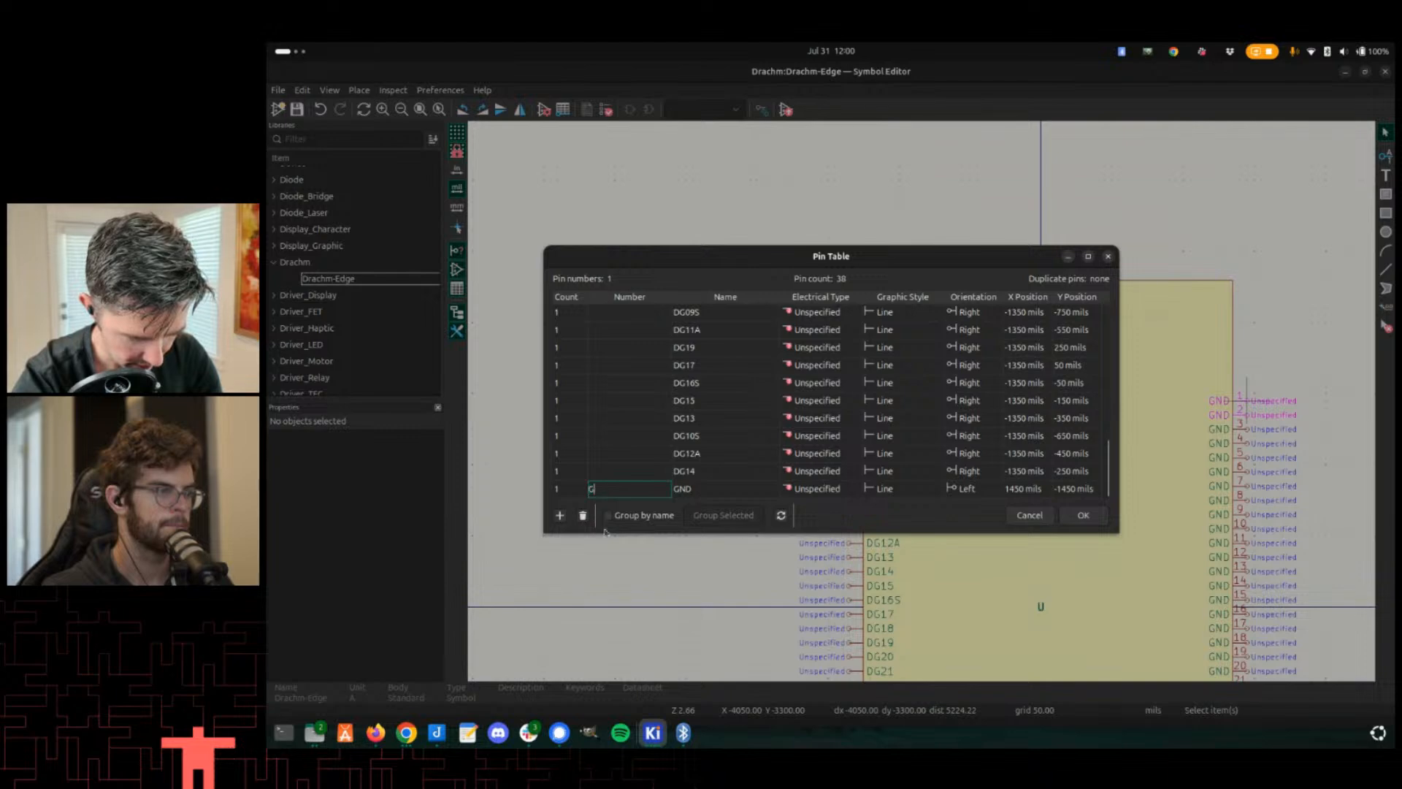
click(1082, 515)
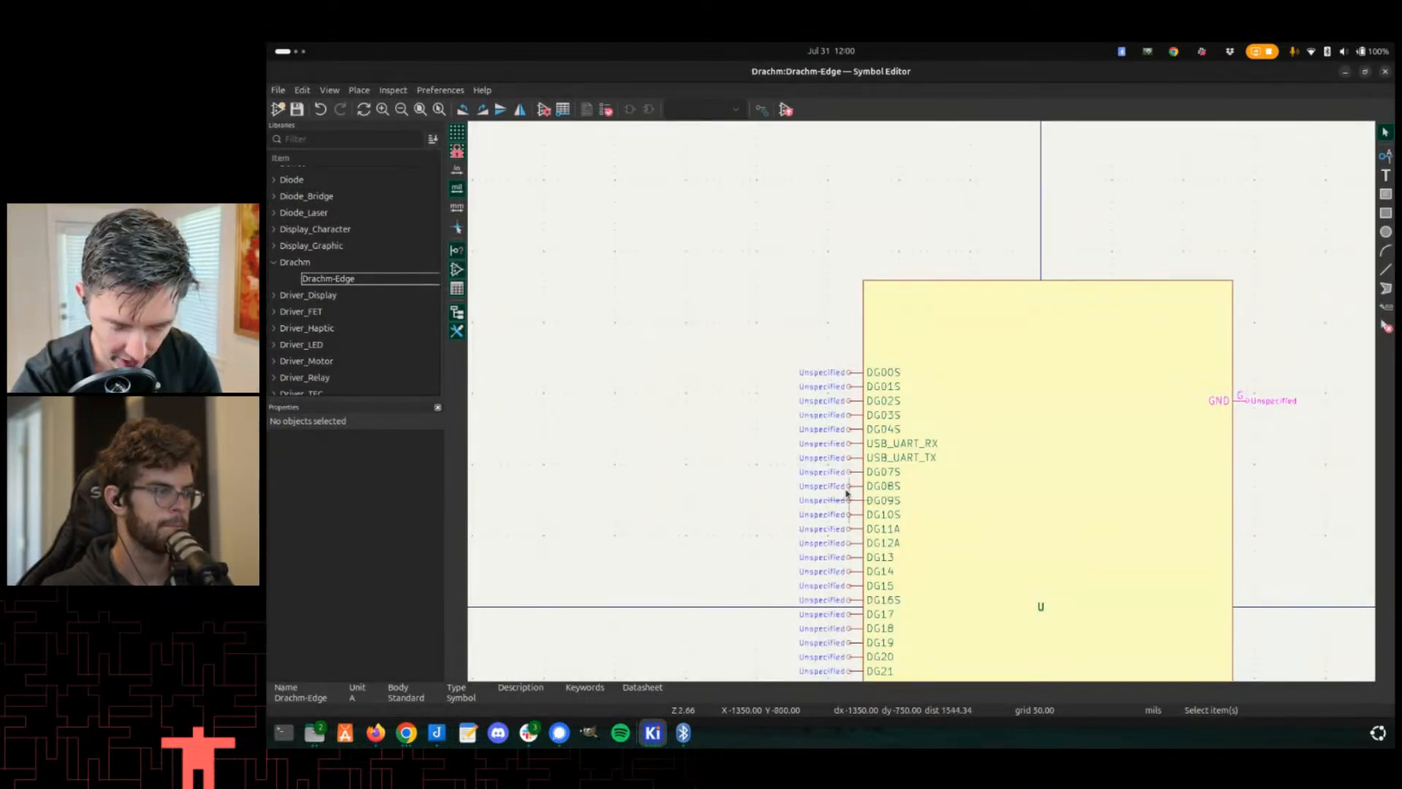
- Switch to the drachm-edge footprint and renumber the two top pads at the upper-left corner, 1 and 2, as G
key(alt+Tab)
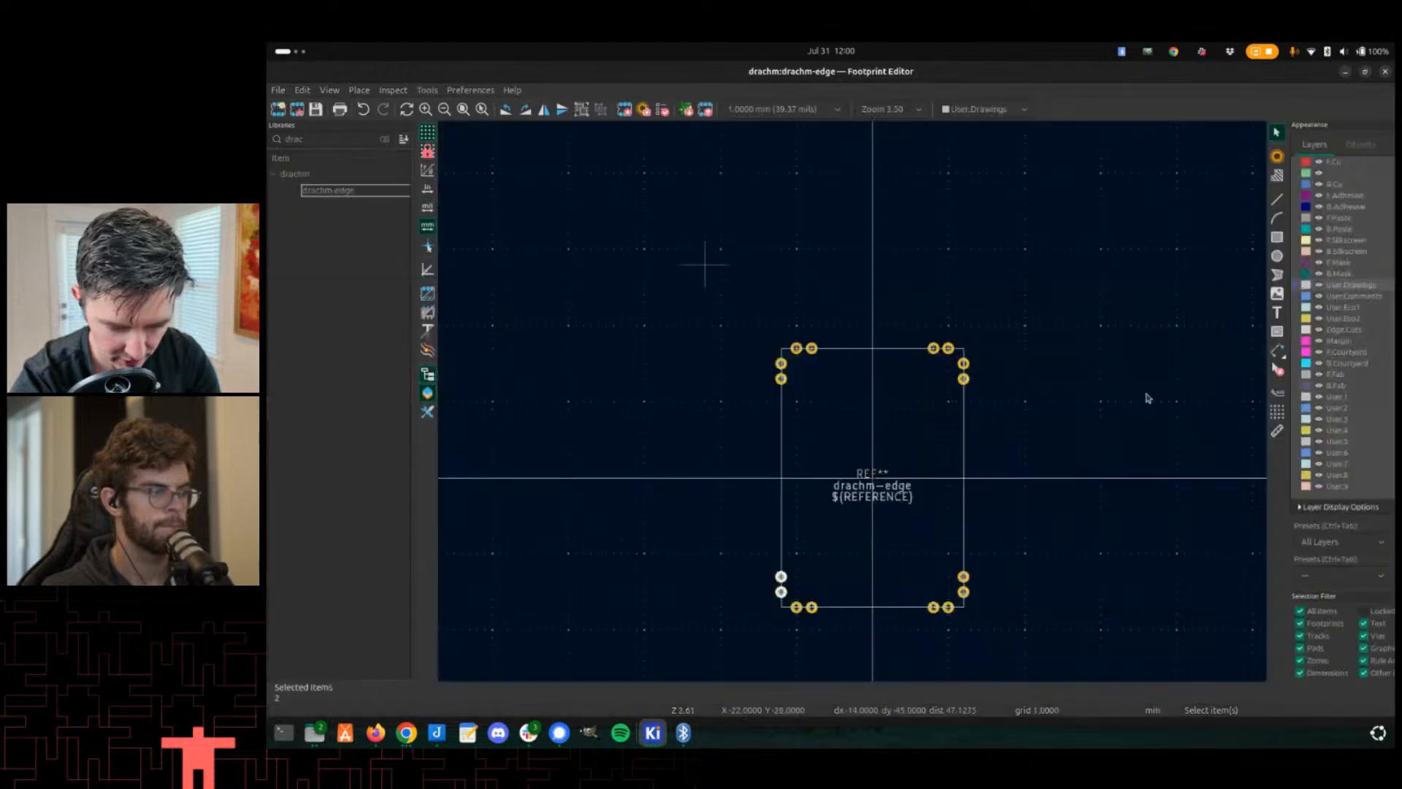
scroll(712, 482, up, 2)
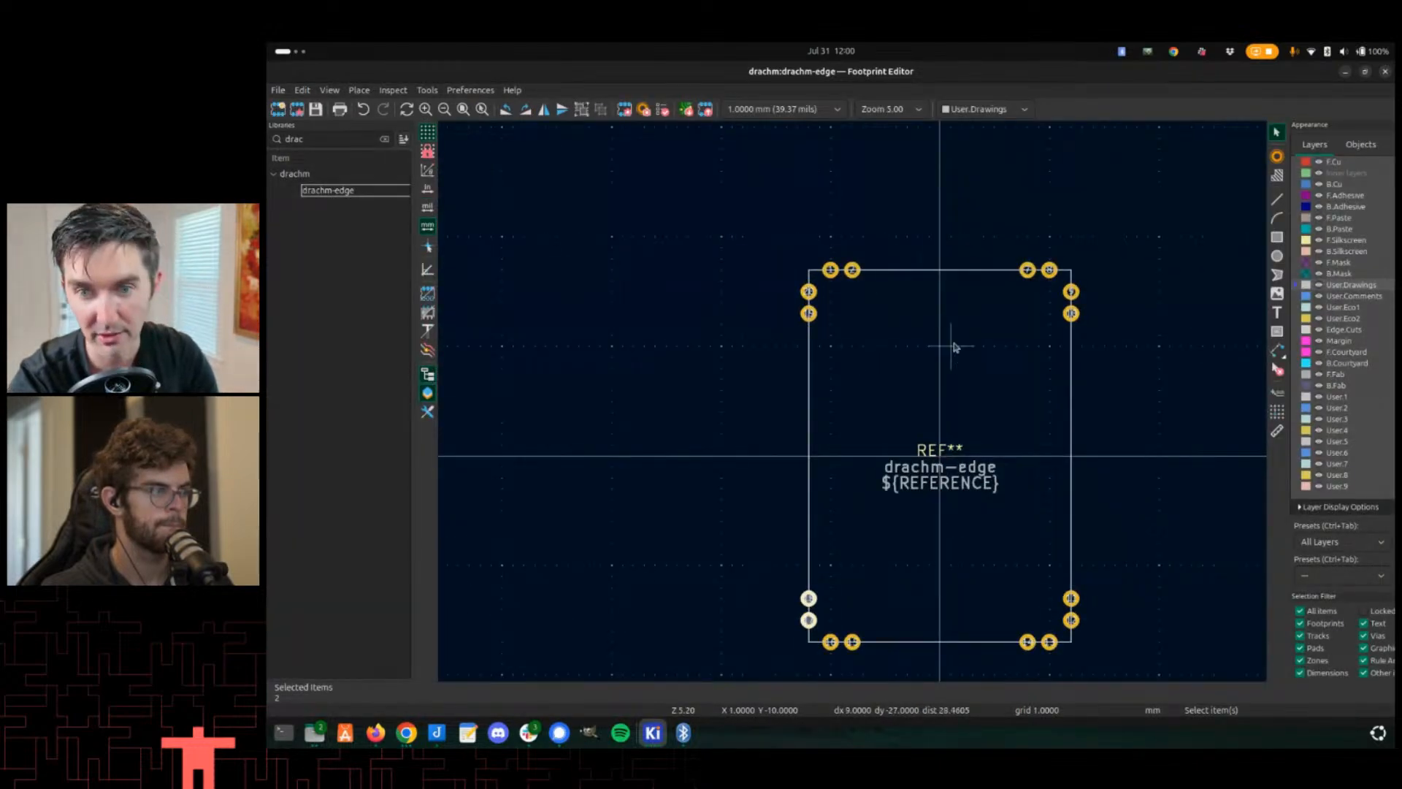
key(Home)
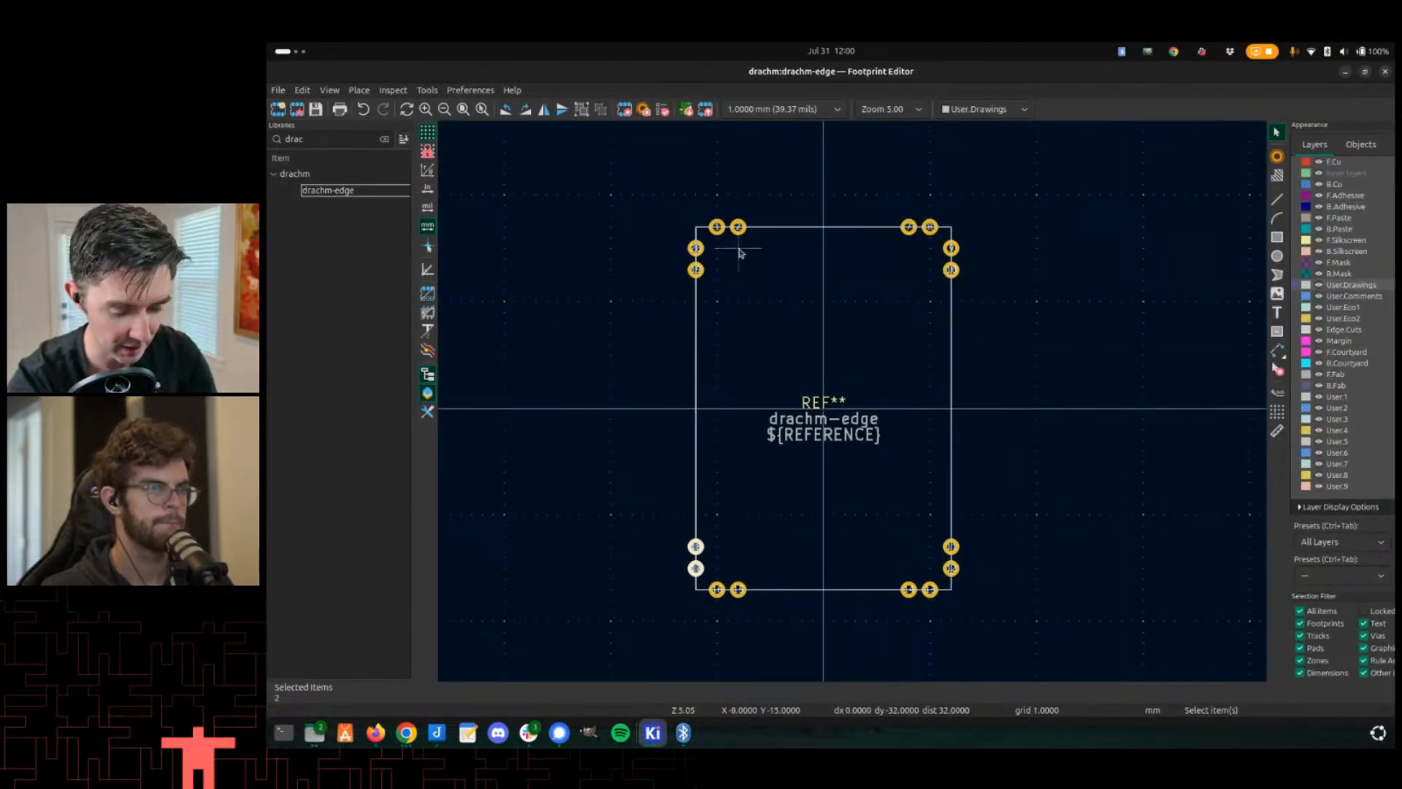
scroll(735, 256, up, 2)
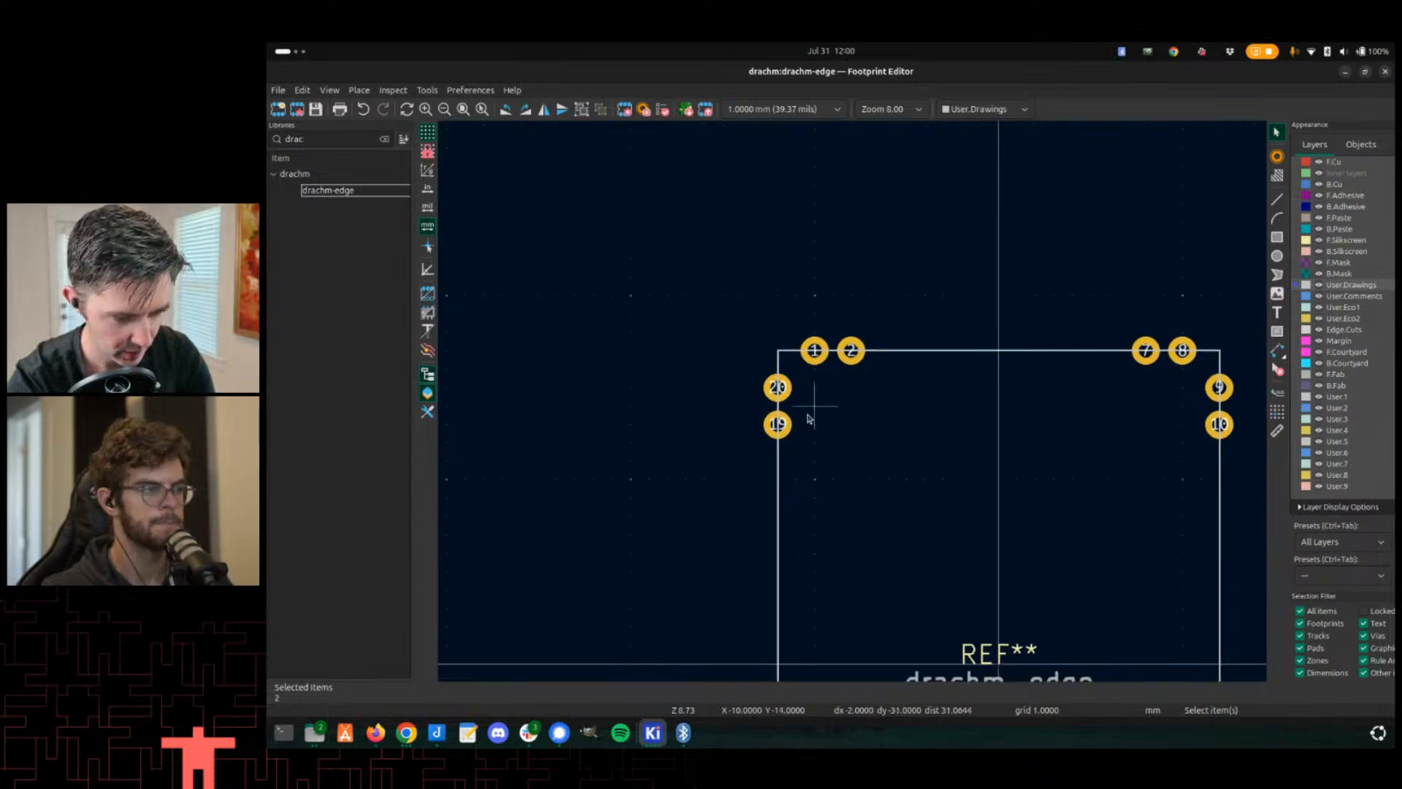
scroll(851, 401, up, 3)
click(855, 401)
double_click(856, 401)
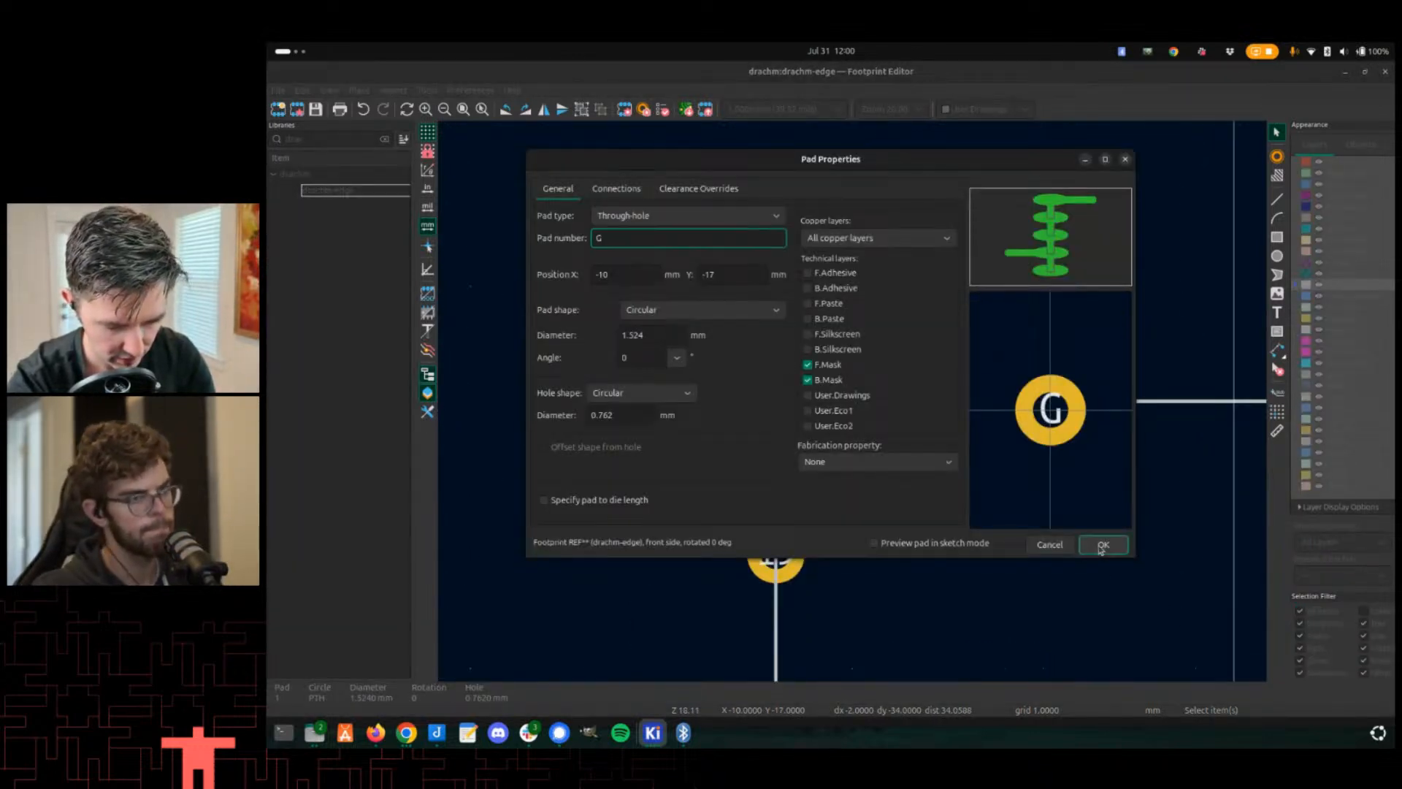
text(G)
click(1103, 545)
click(922, 401)
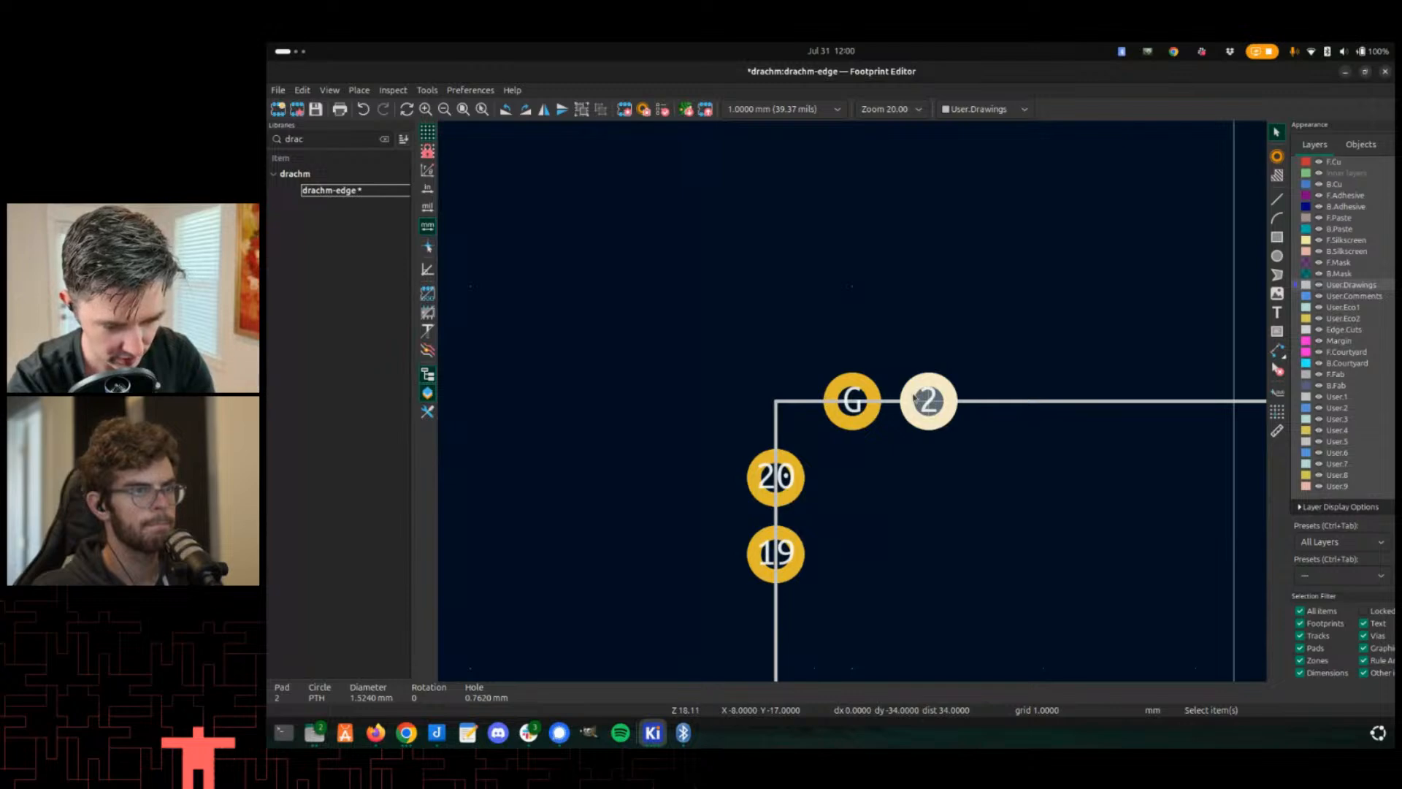
double_click(916, 398)
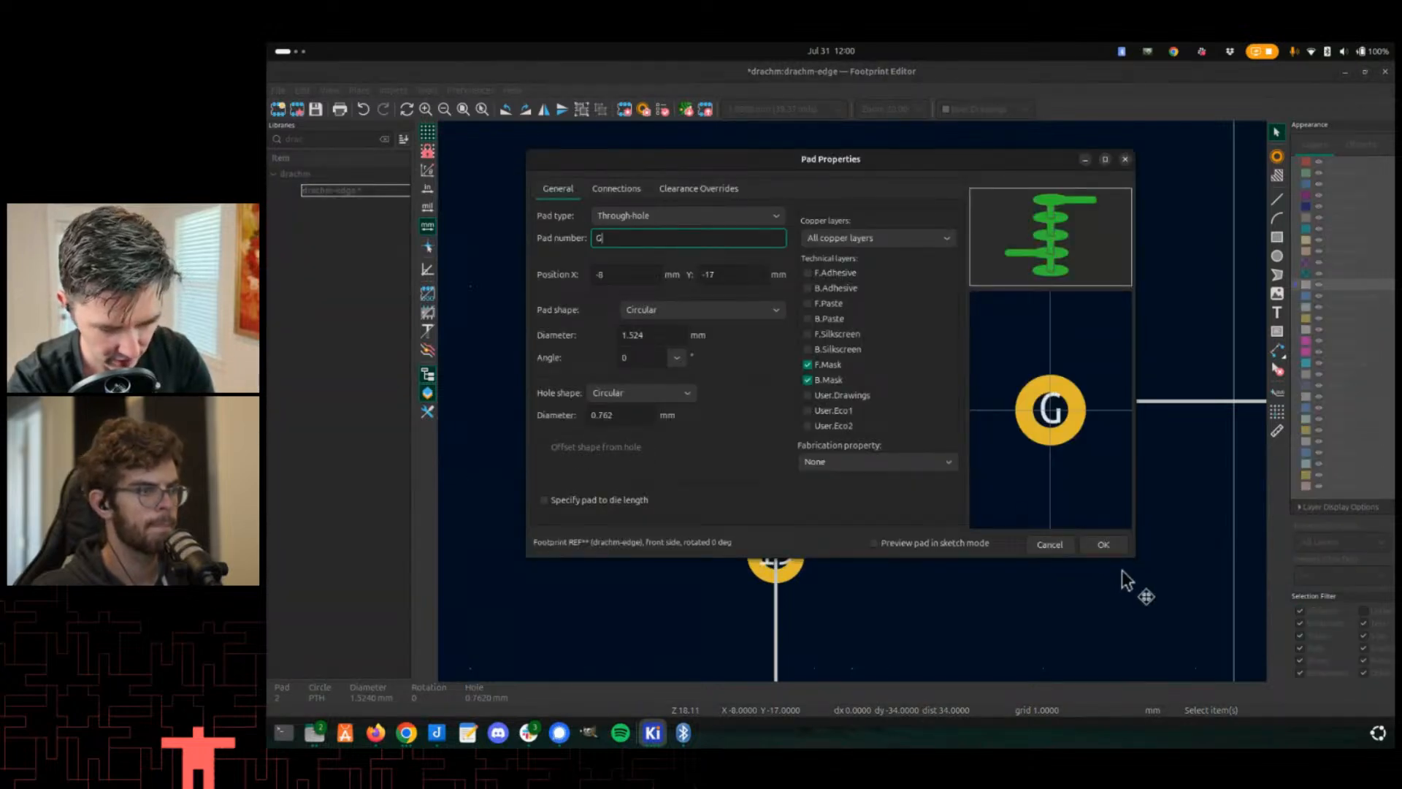
text(G)
click(1103, 545)
- Renumber the left-edge corner pads 20 and 19 of the footprint as G
click(788, 481)
double_click(791, 478)
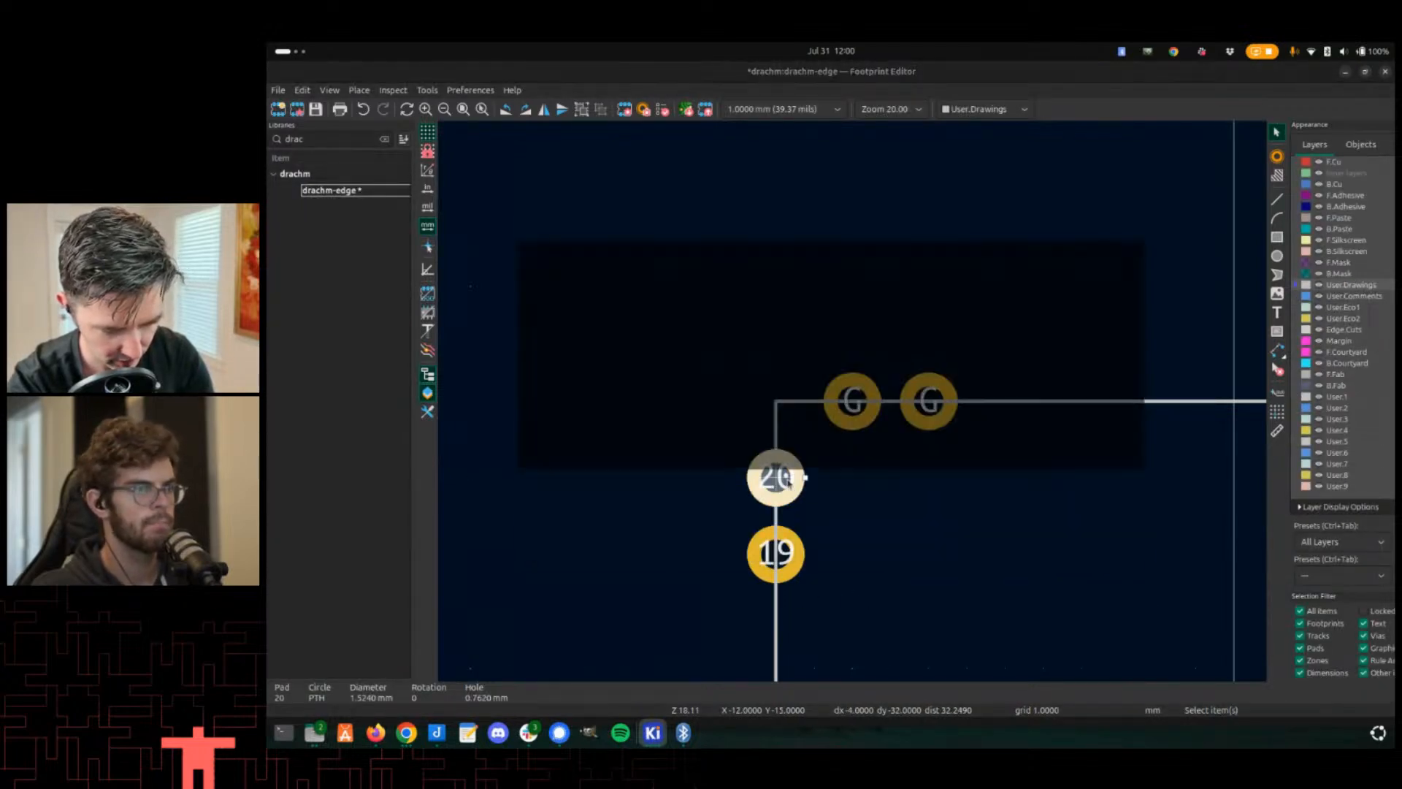
text(G)
click(1104, 545)
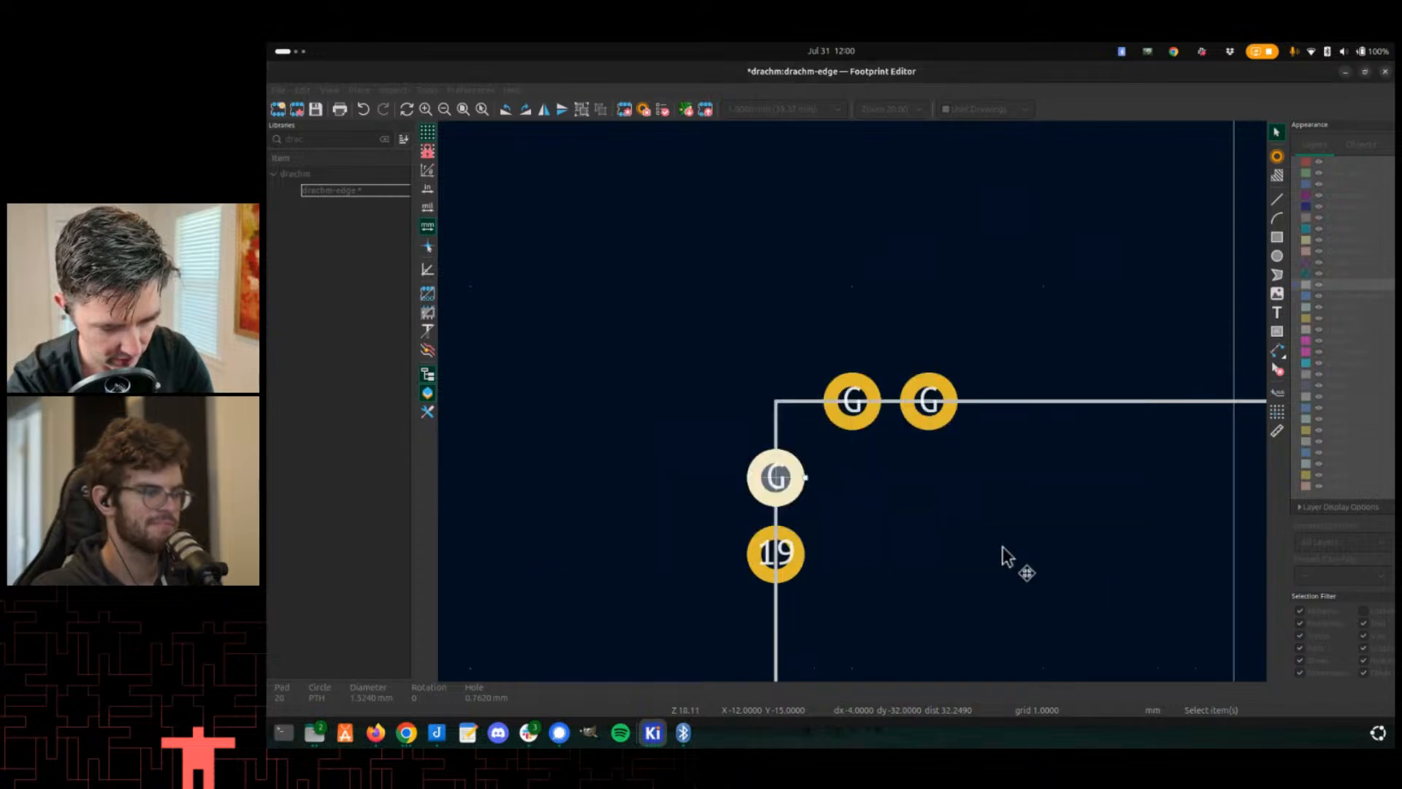
click(798, 559)
double_click(802, 568)
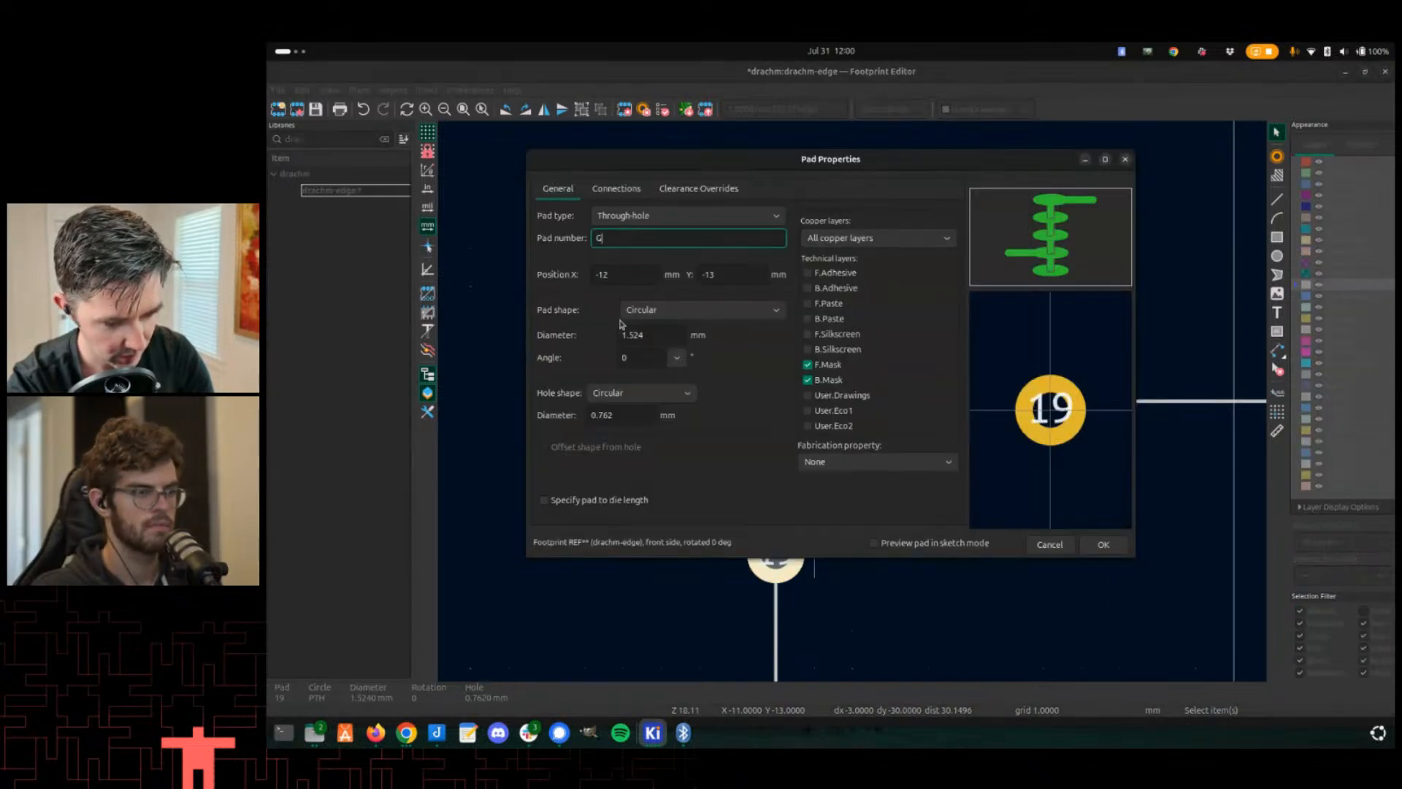
text(G)
click(1104, 545)
scroll(867, 401, down, 5)
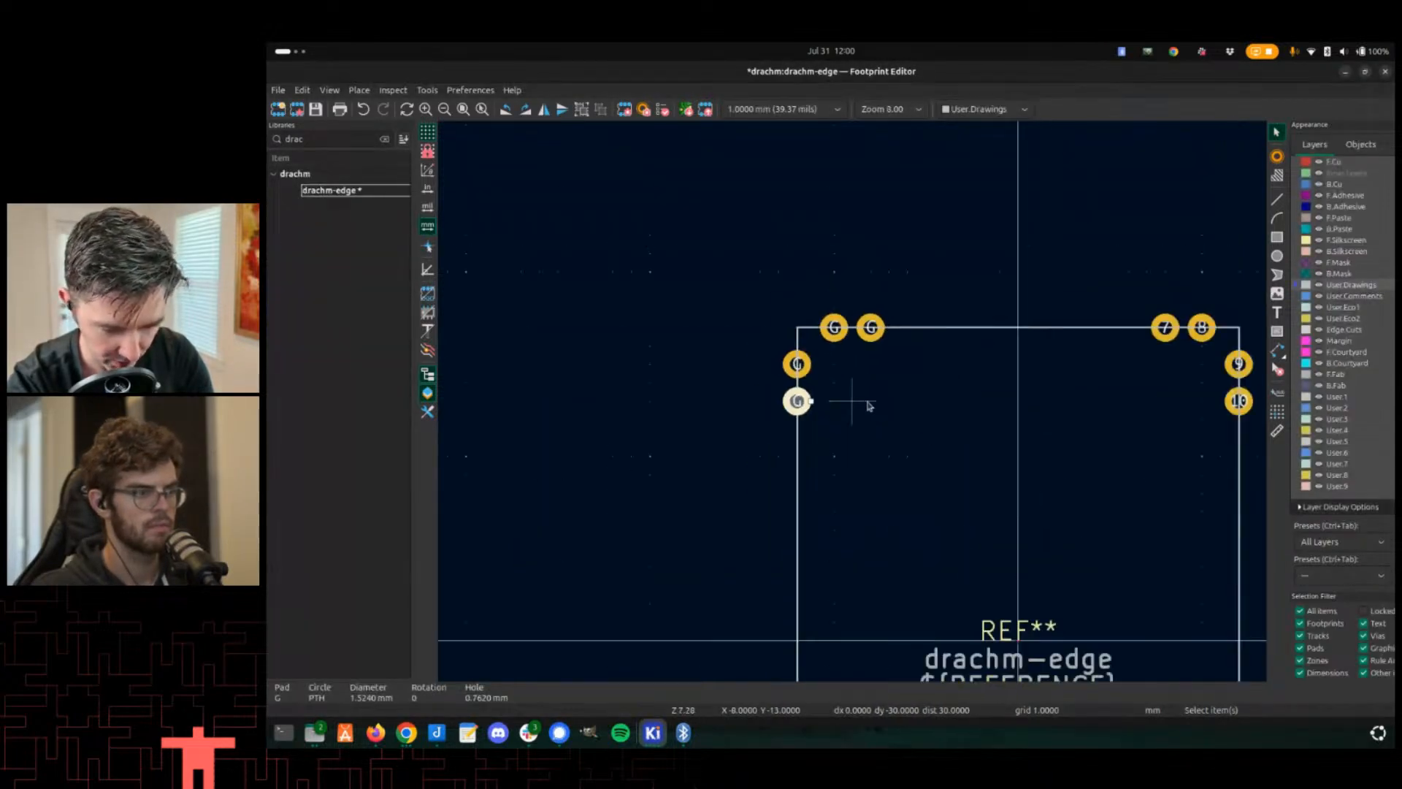
- Renumber the upper-right corner pads 7, 8, 9 and 10 of the footprint as G
scroll(1026, 406, up, 4)
double_click(855, 371)
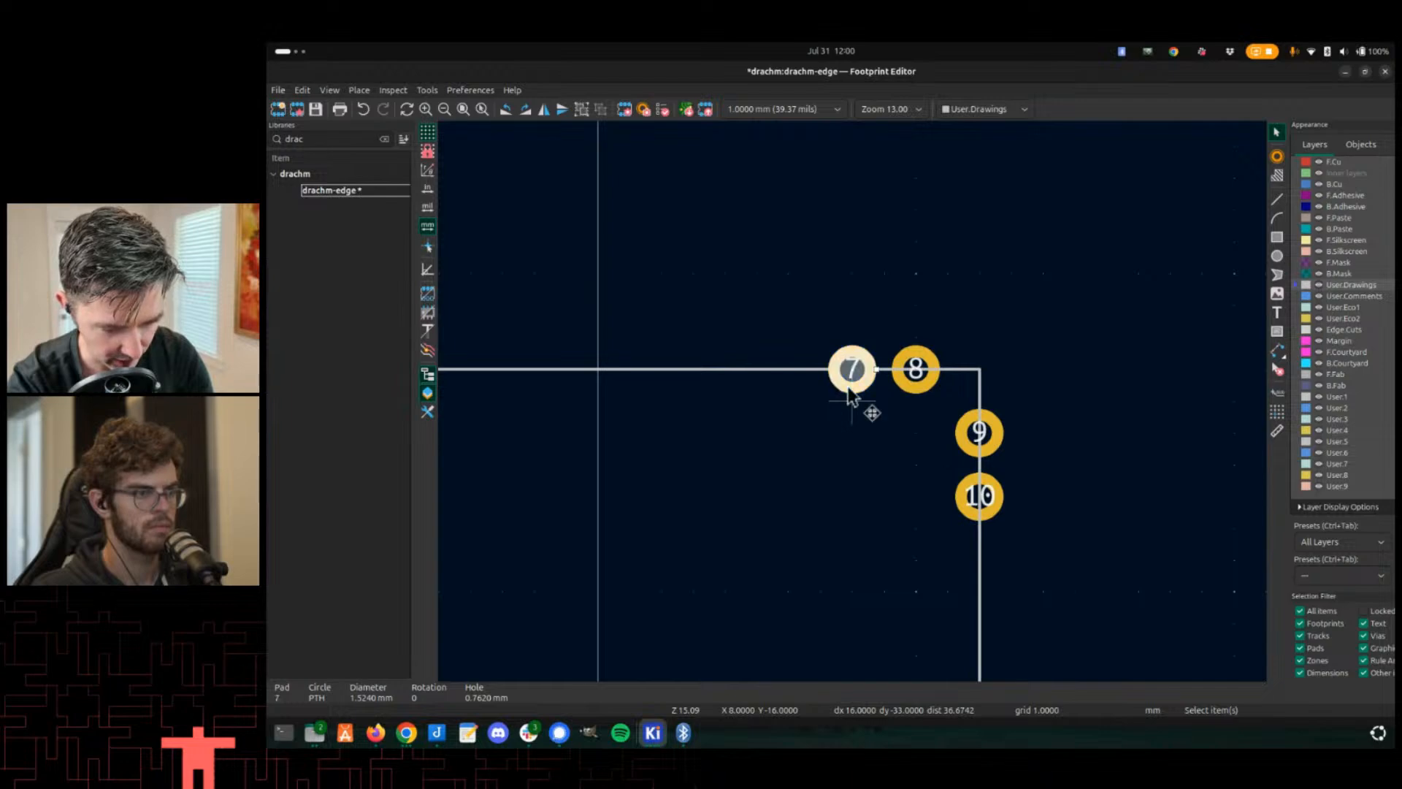
click(1103, 545)
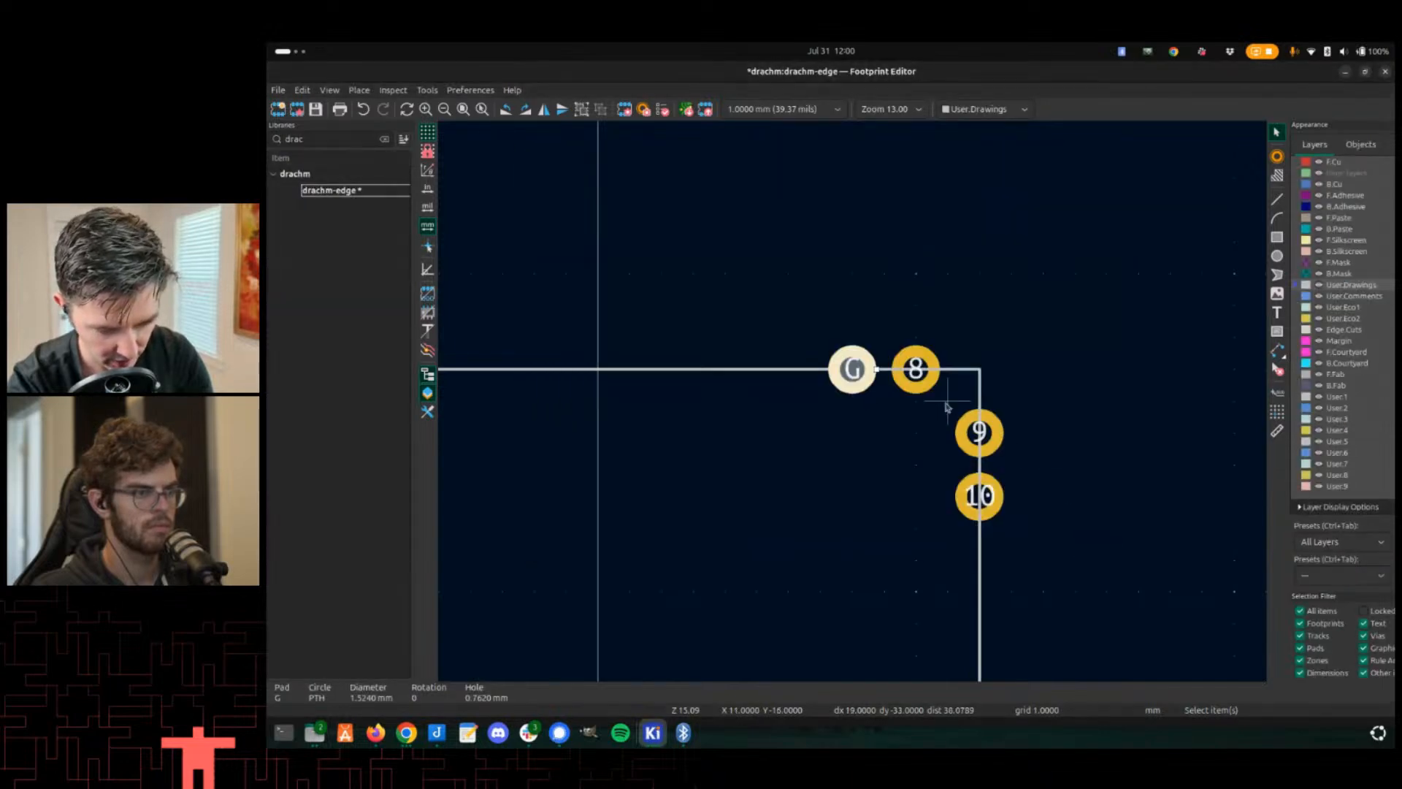
click(918, 390)
double_click(914, 393)
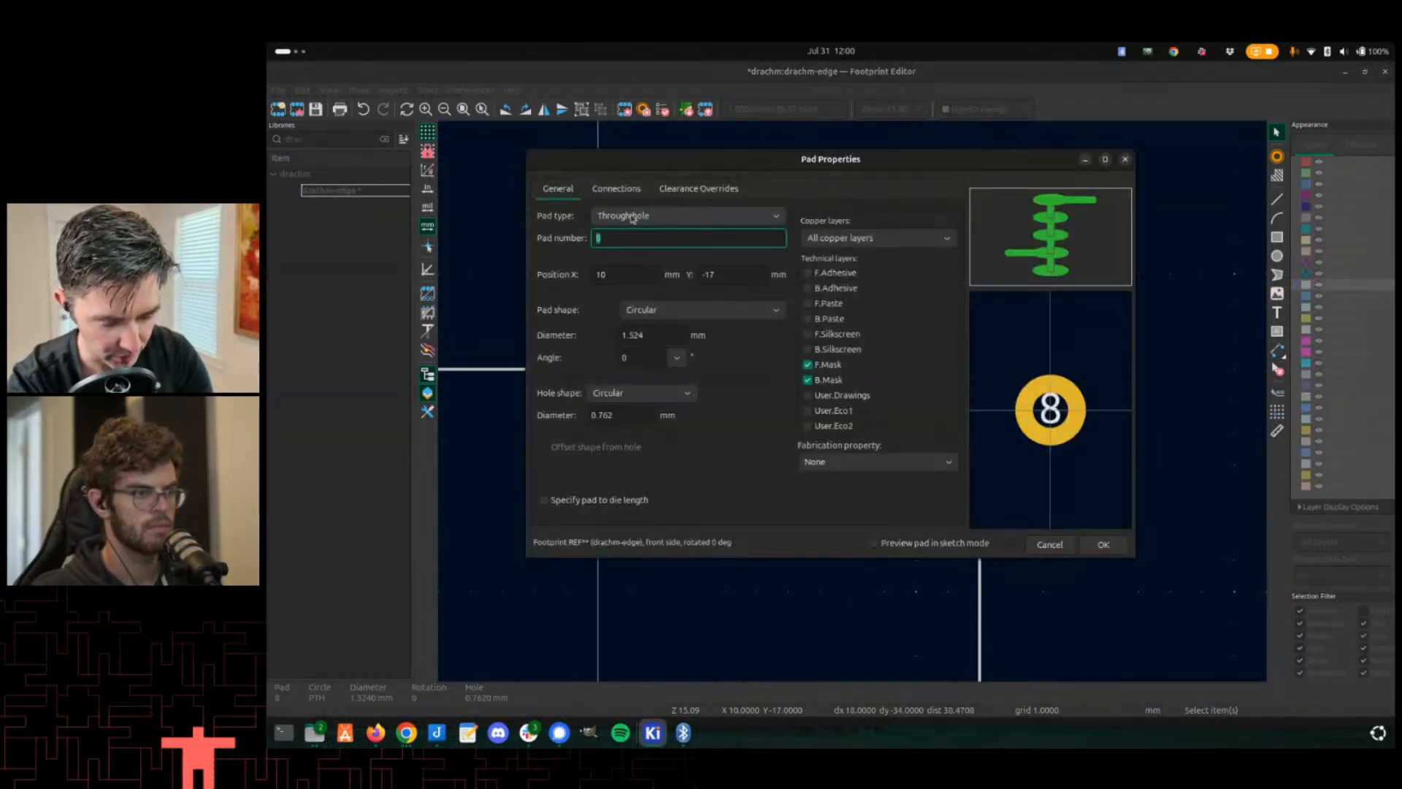
text(G)
click(1104, 545)
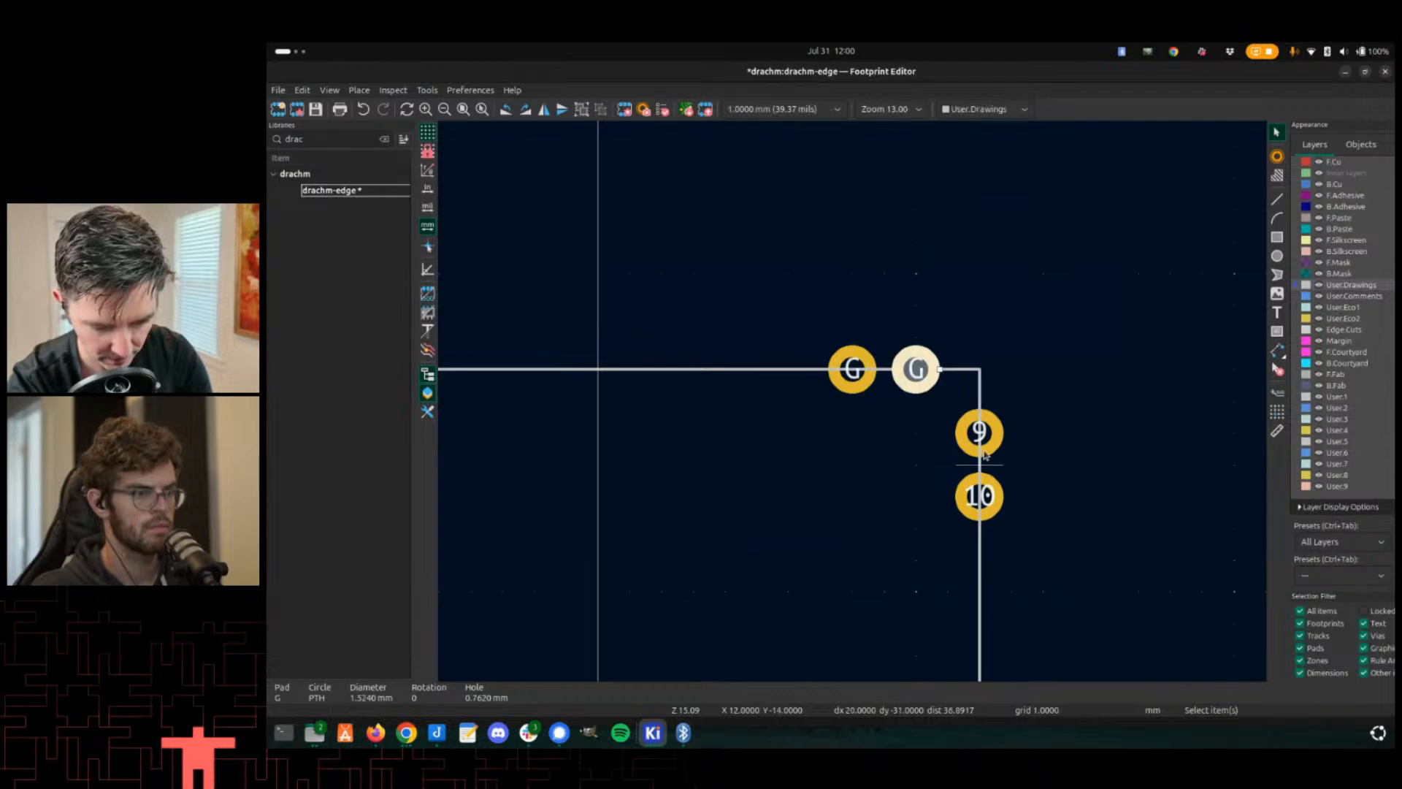
double_click(985, 456)
text(G)
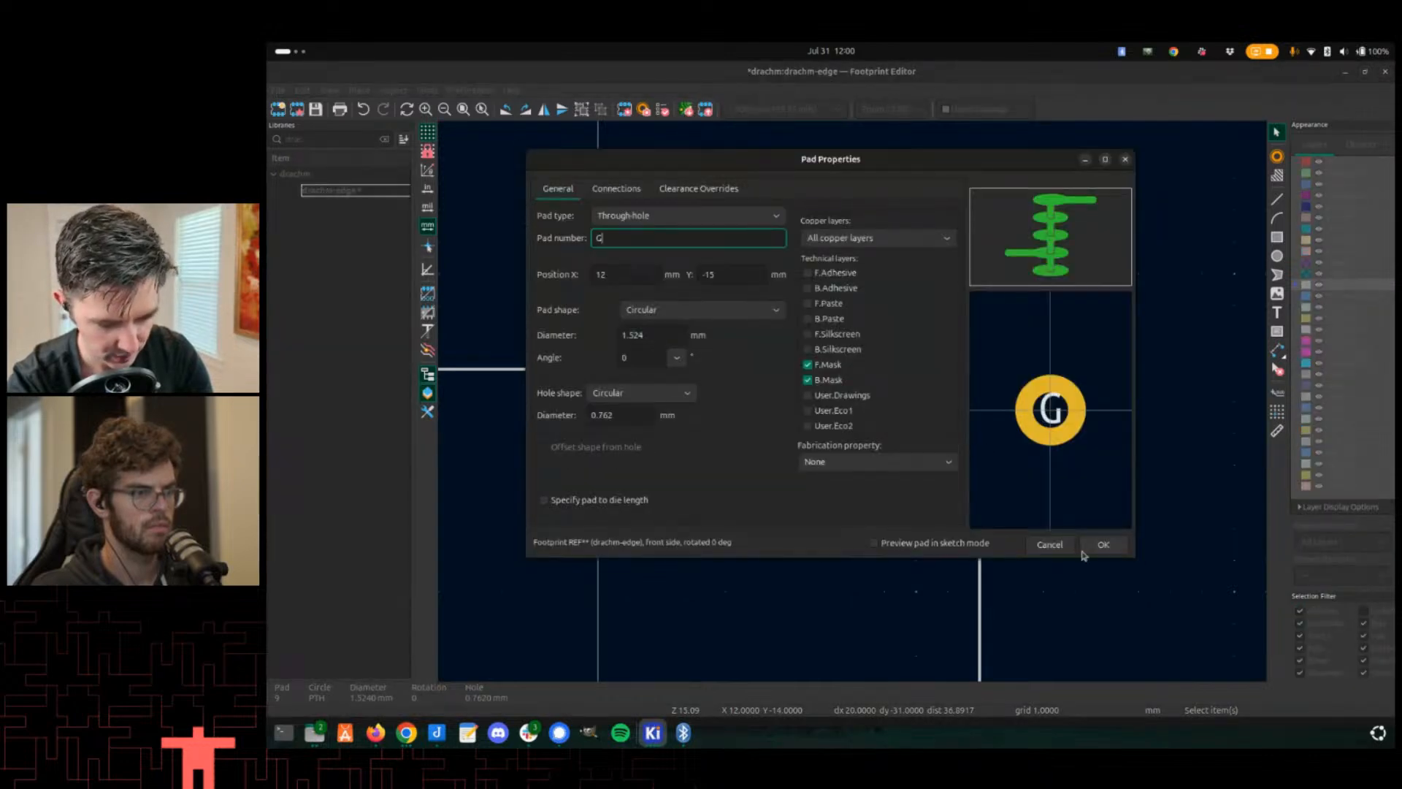
click(1123, 545)
click(997, 515)
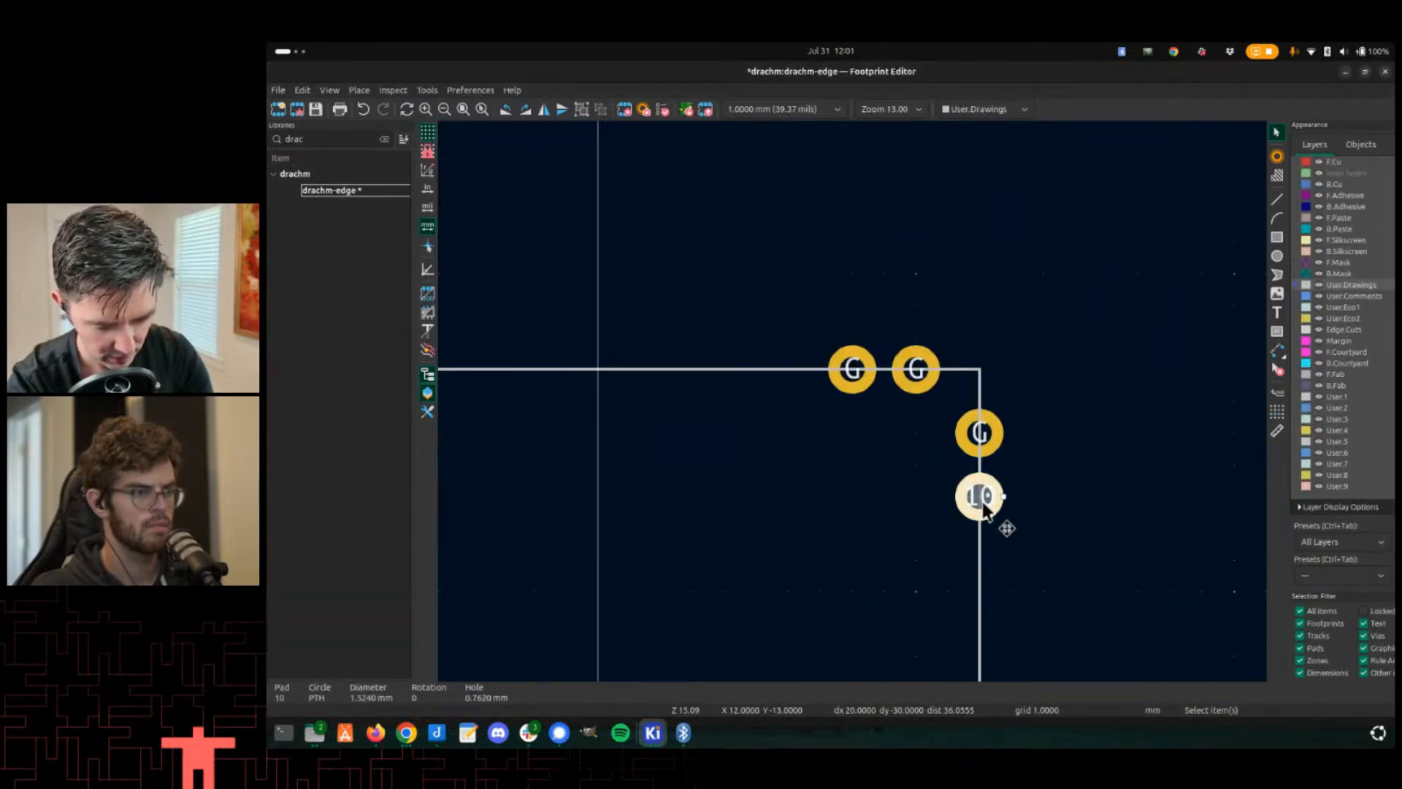
double_click(983, 504)
text(G)
click(1125, 546)
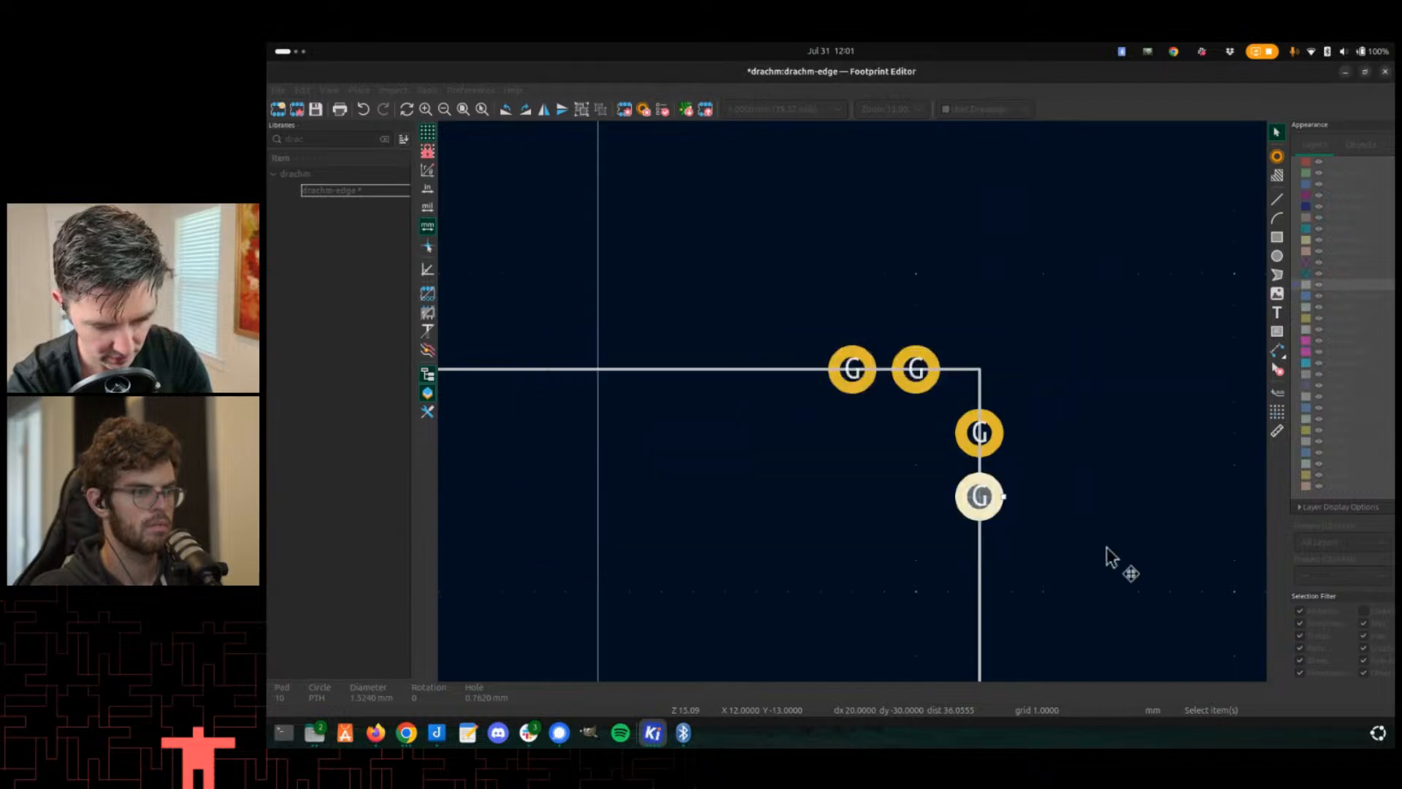
- Save the drachm-edge footprint
scroll(1105, 560, down, 2)
scroll(830, 538, down, 2)
scroll(845, 407, up, 3)
key(ctrl+s)
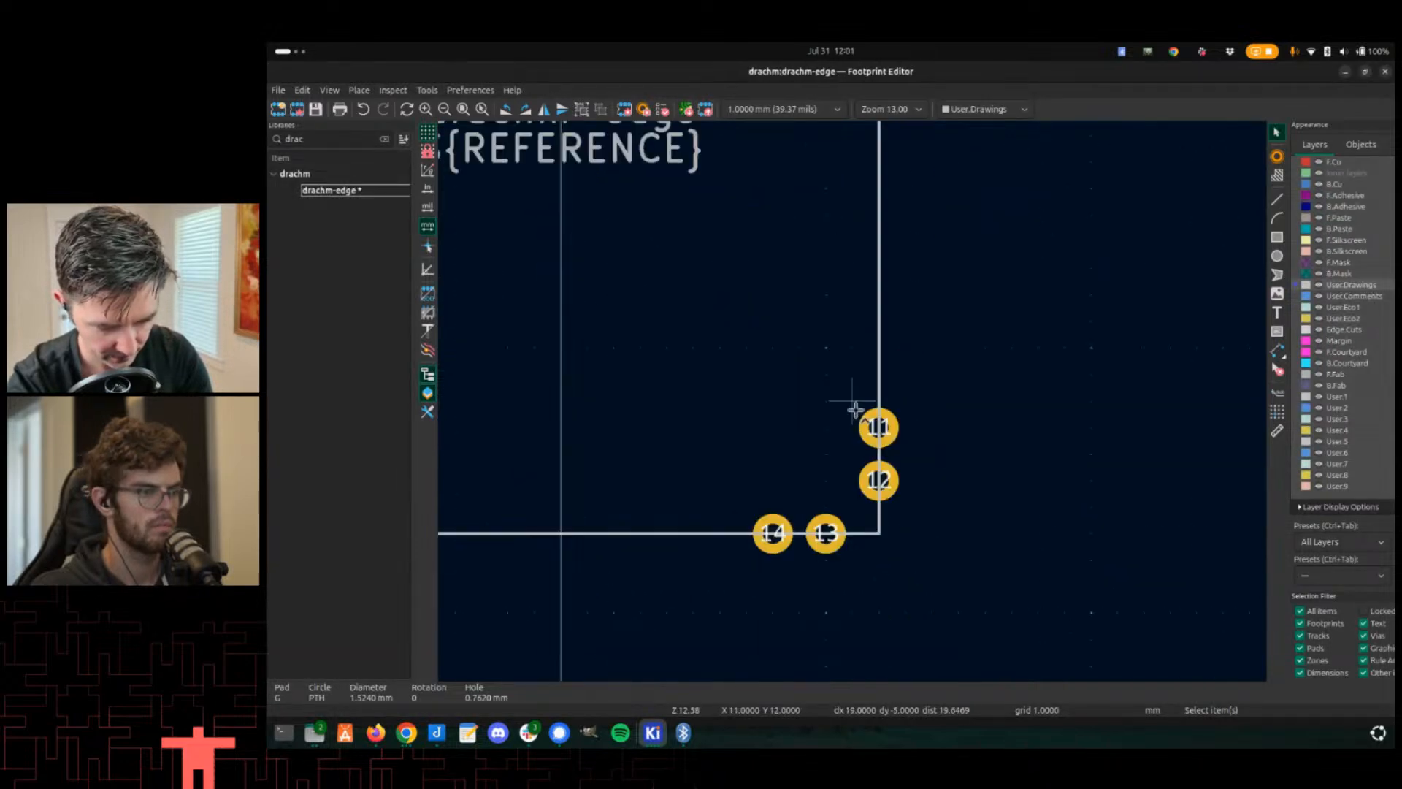
key(alt+Tab)
key(alt+Tab)
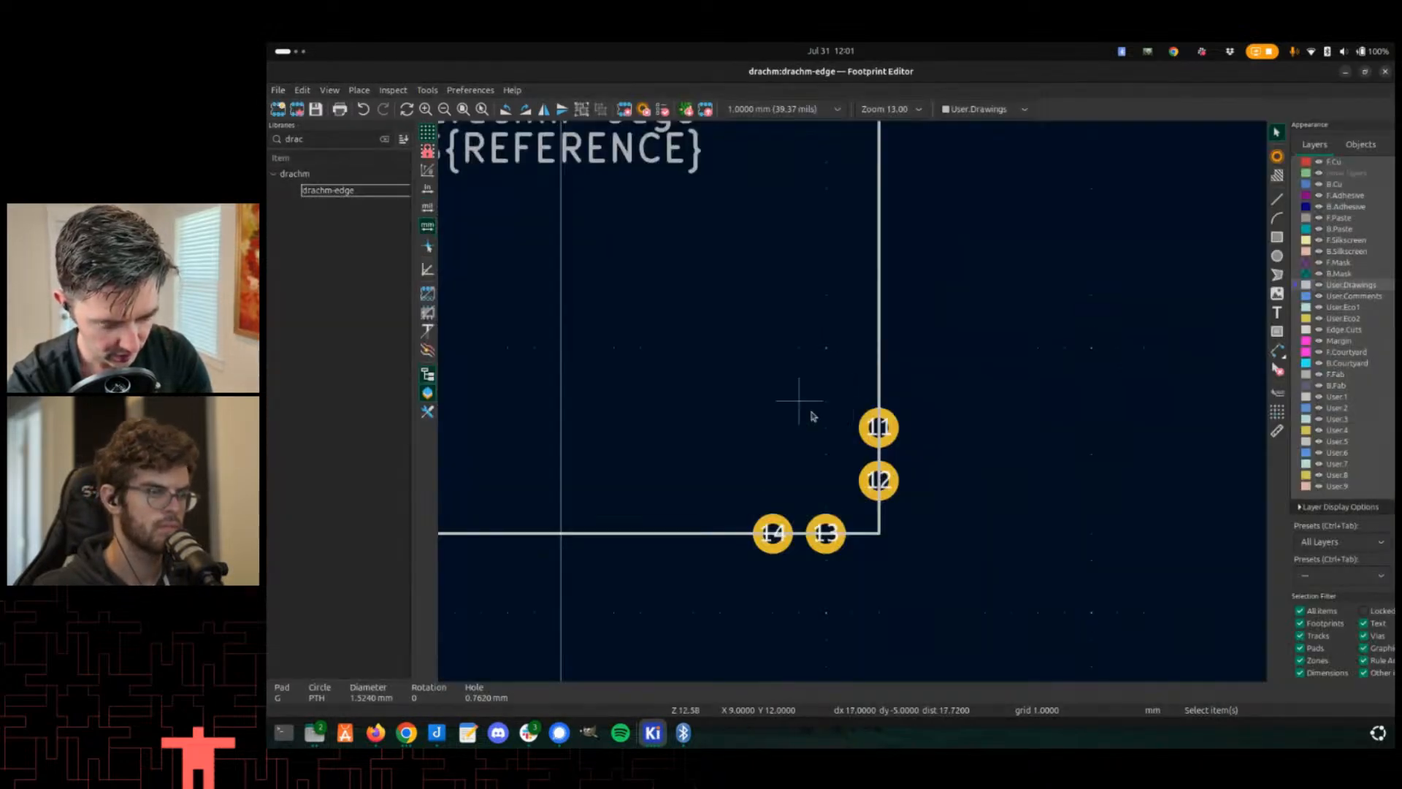
key(alt+Tab)
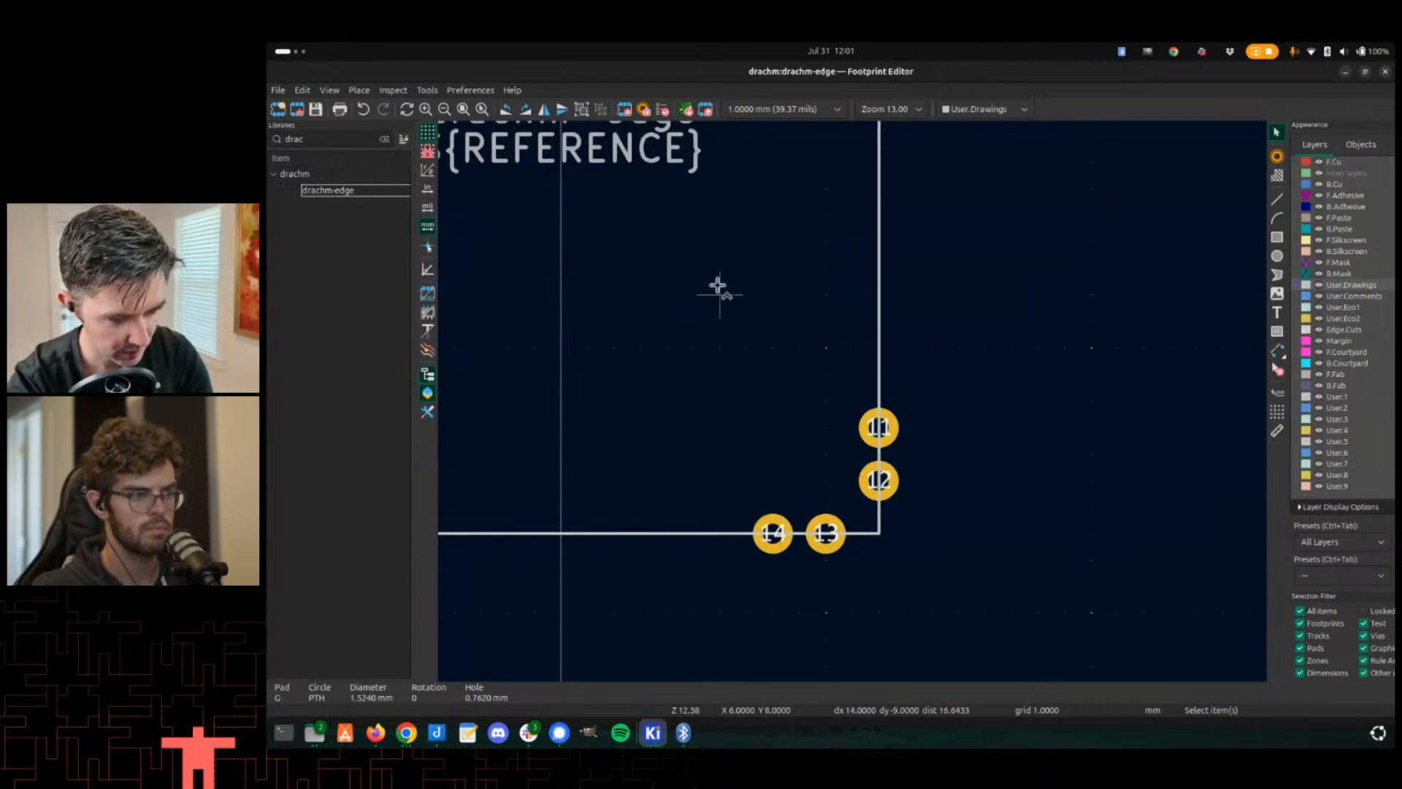
key(alt+Tab)
key(alt+Tab)
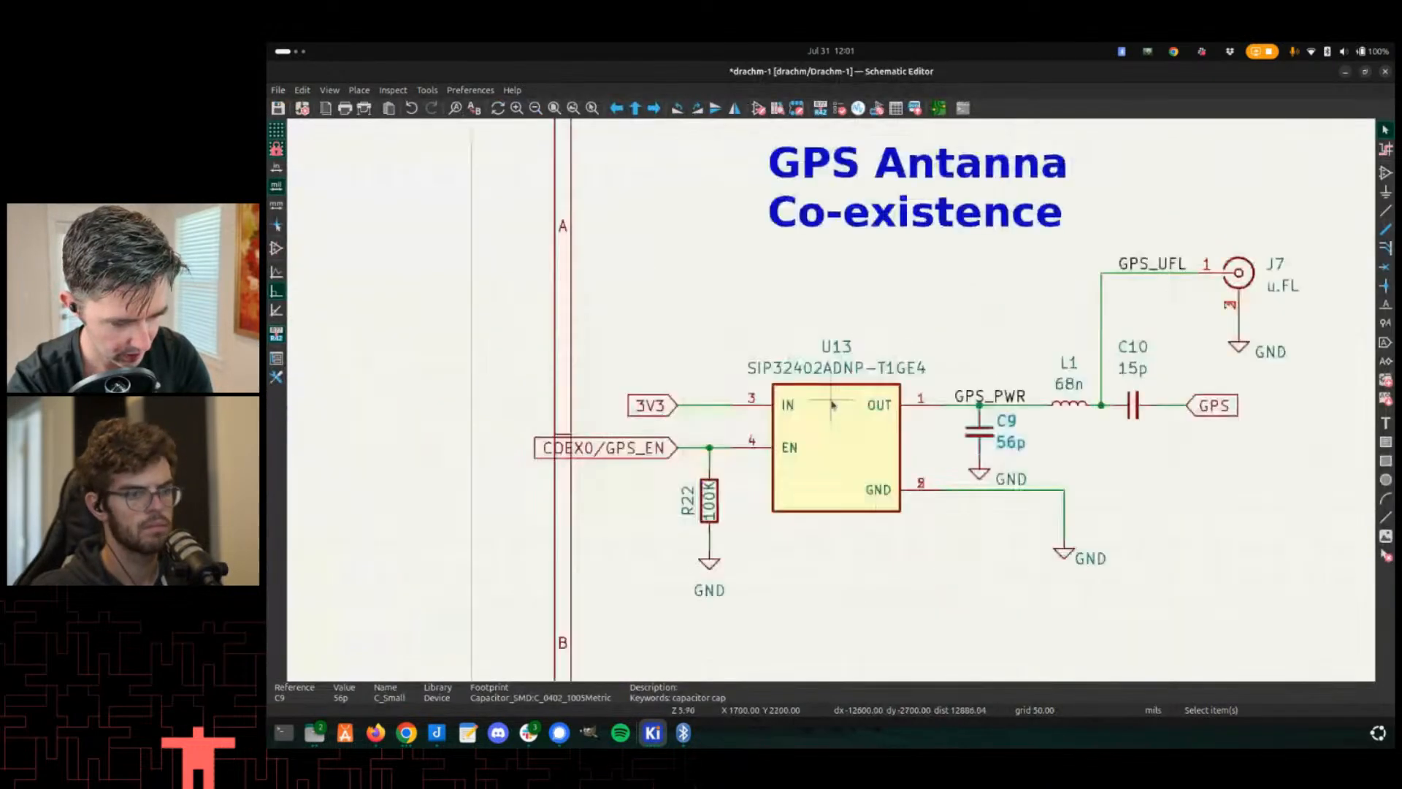
scroll(832, 405, up, 1)
key(alt+Tab)
key(alt+Tab)
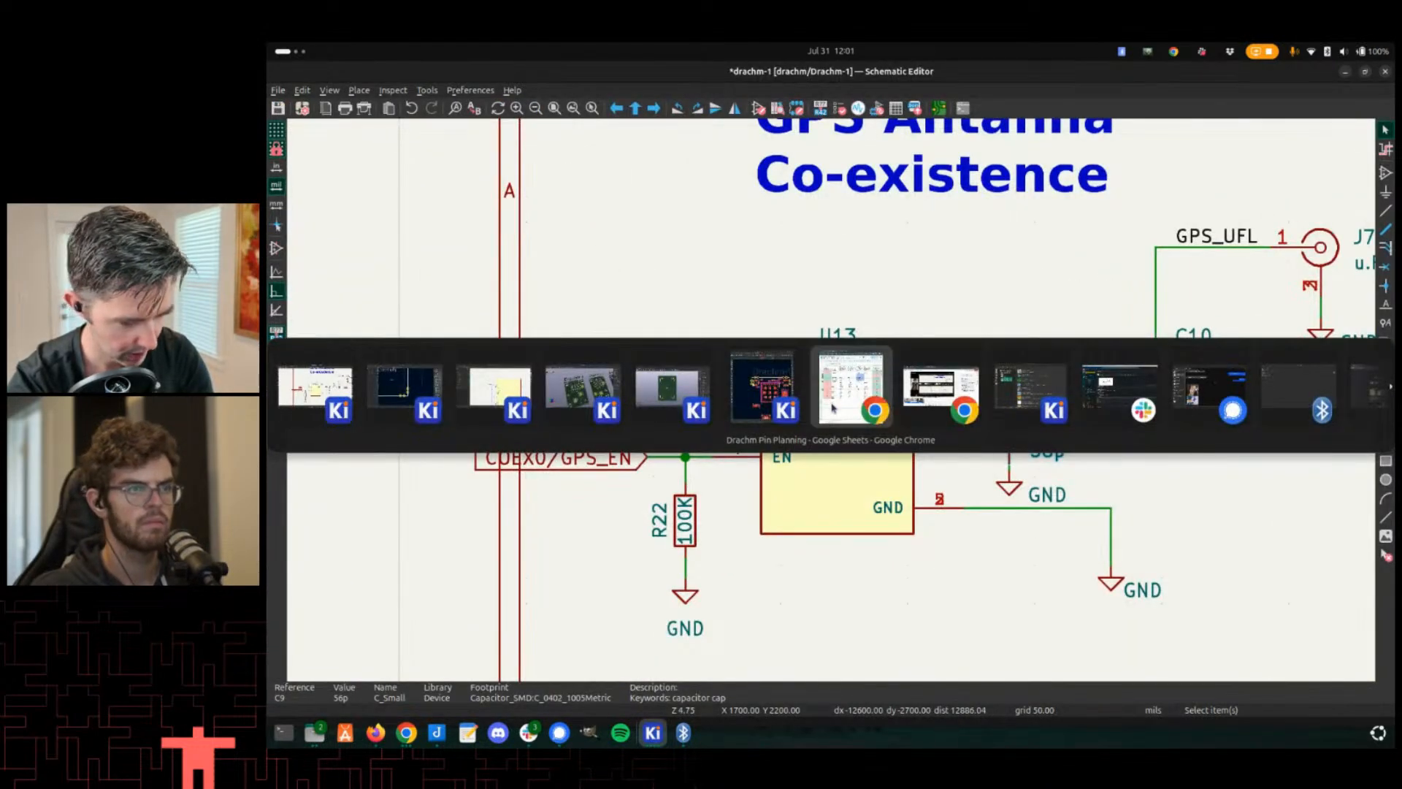
click(666, 387)
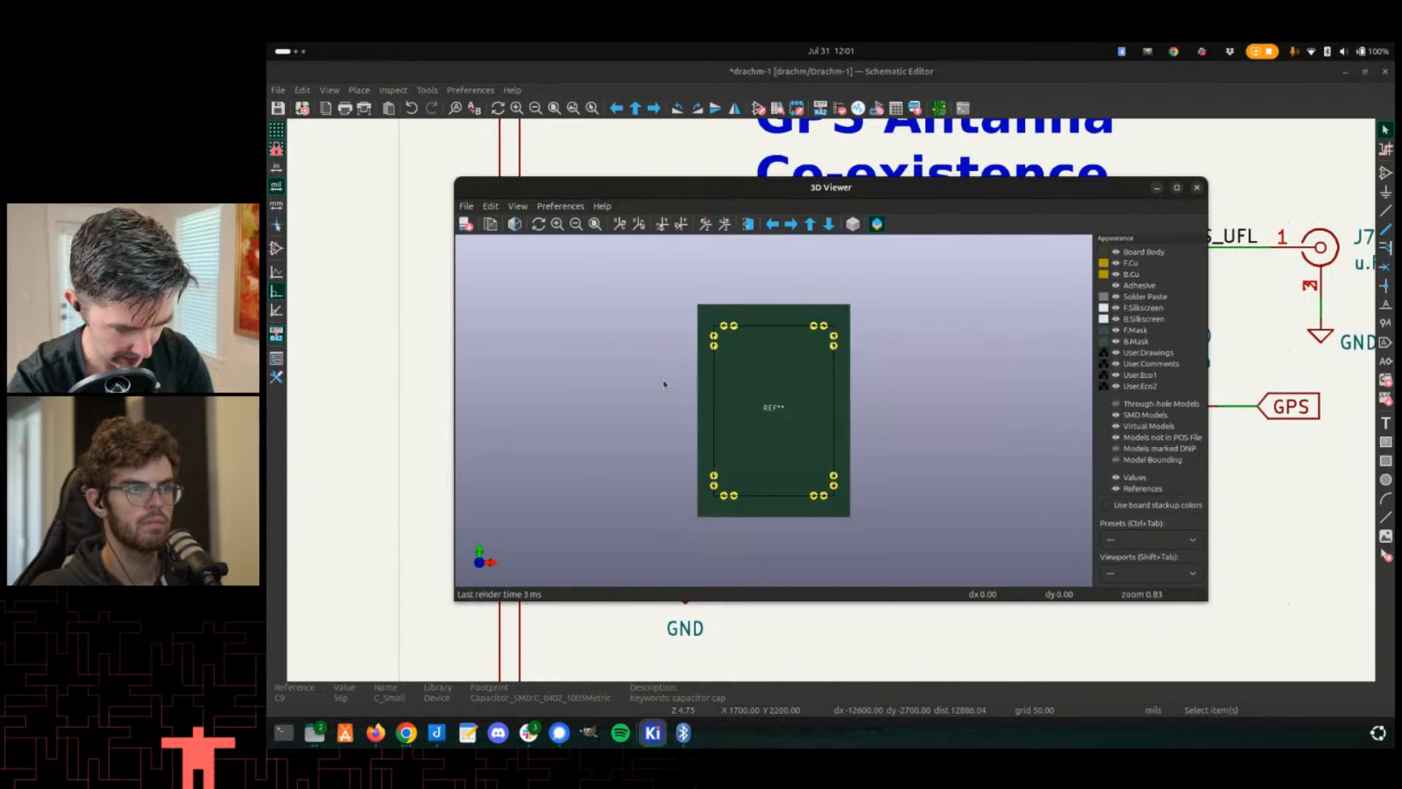
click(1196, 188)
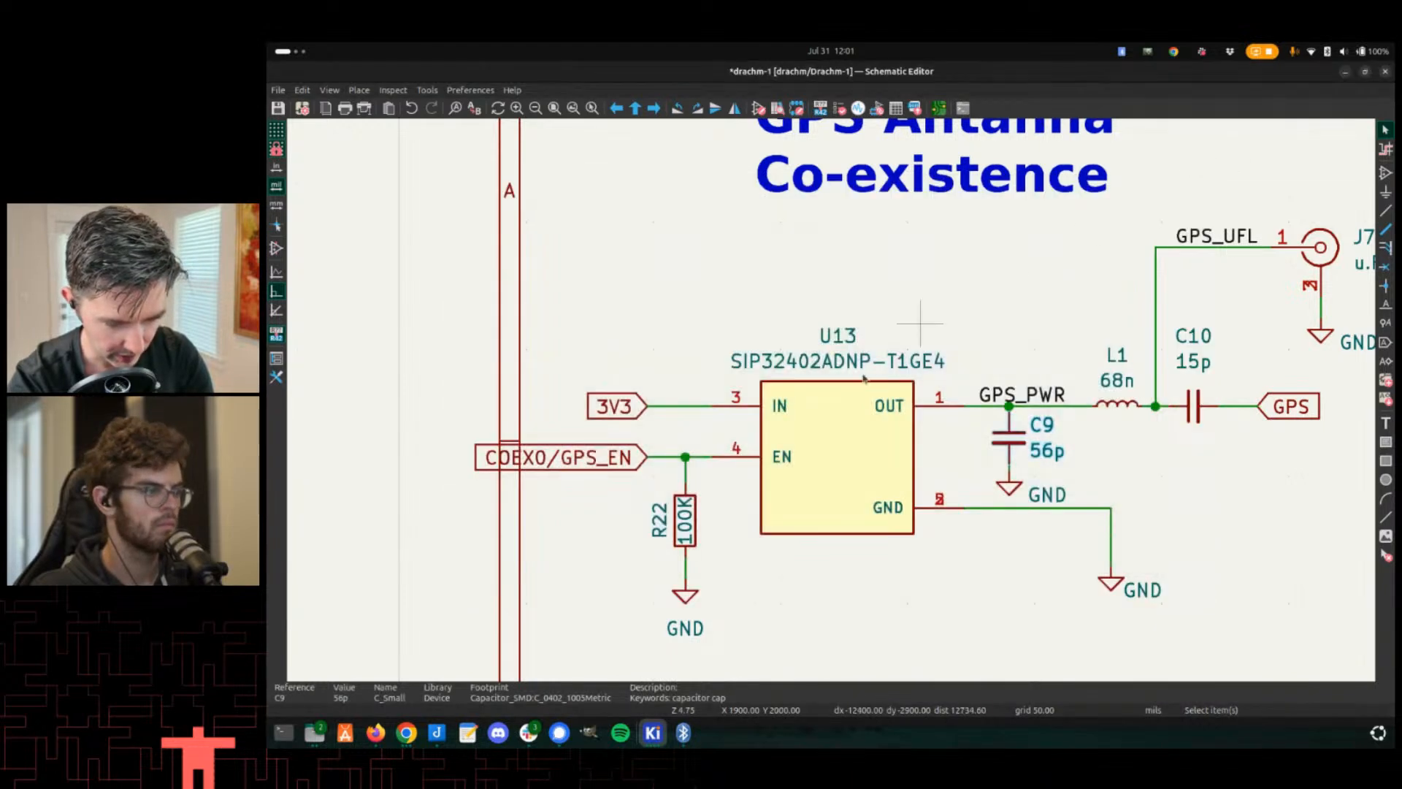
- Update the U25 Drachm-Edge symbol in the schematic from the library
scroll(834, 412, down, 6)
scroll(804, 531, up, 3)
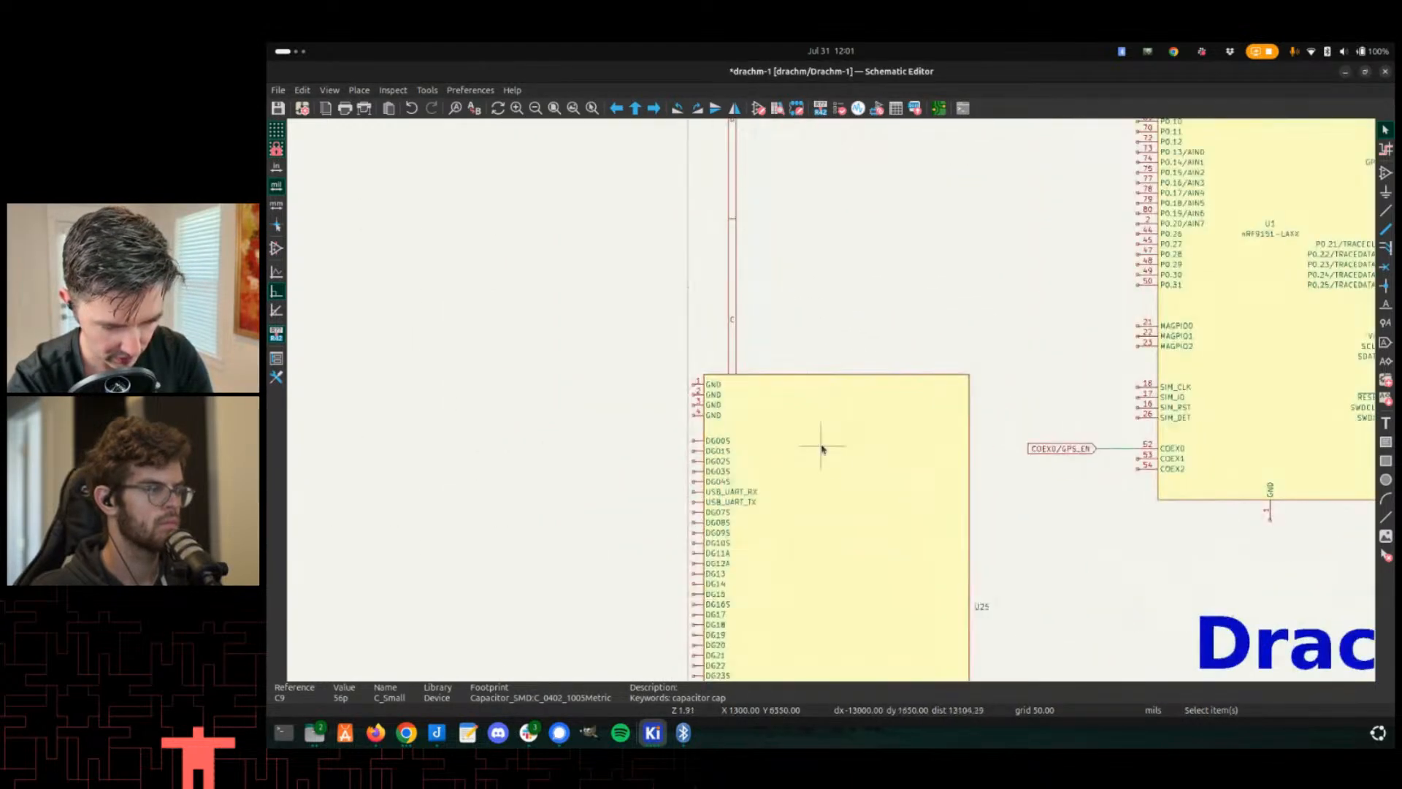
click(821, 444)
right_click(852, 427)
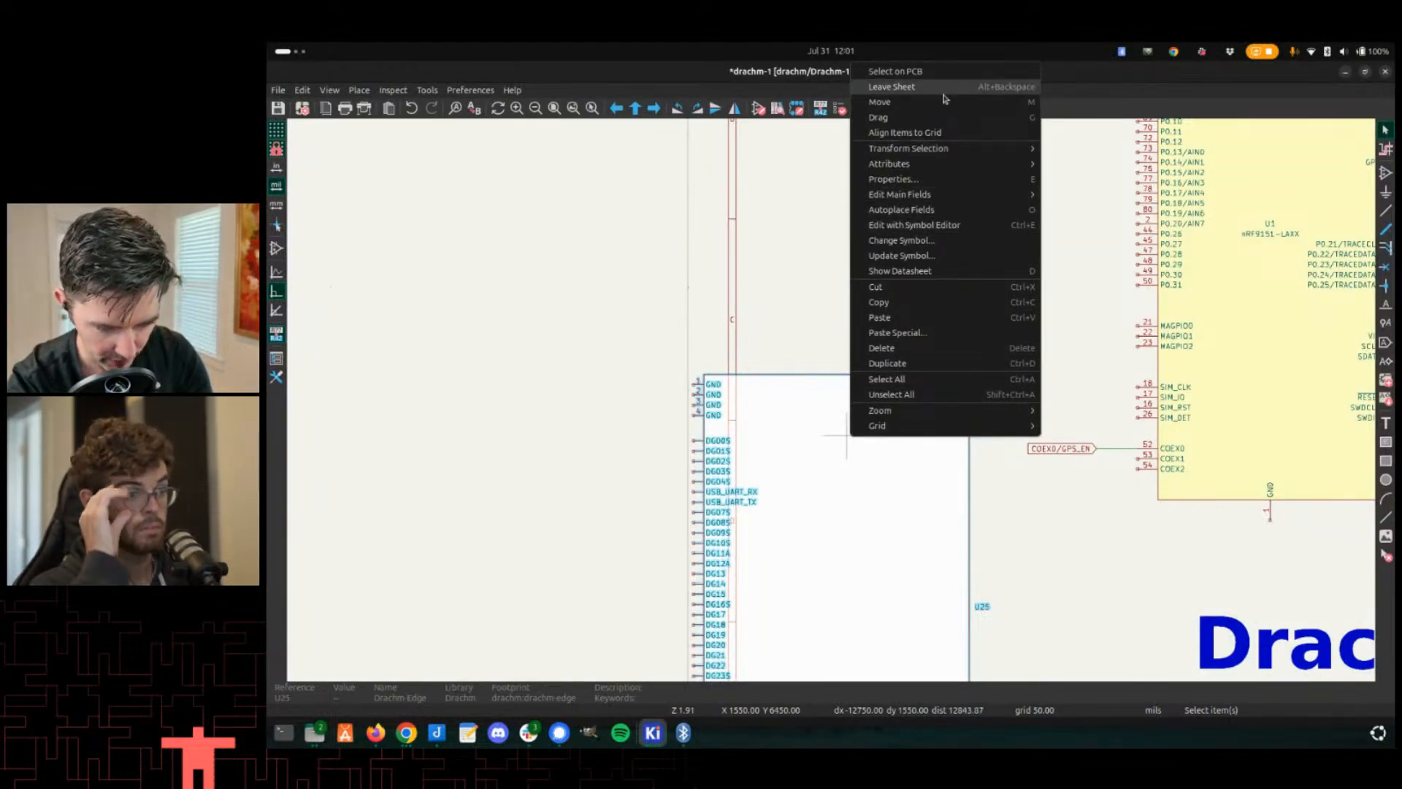
key(m)
double_click(767, 480)
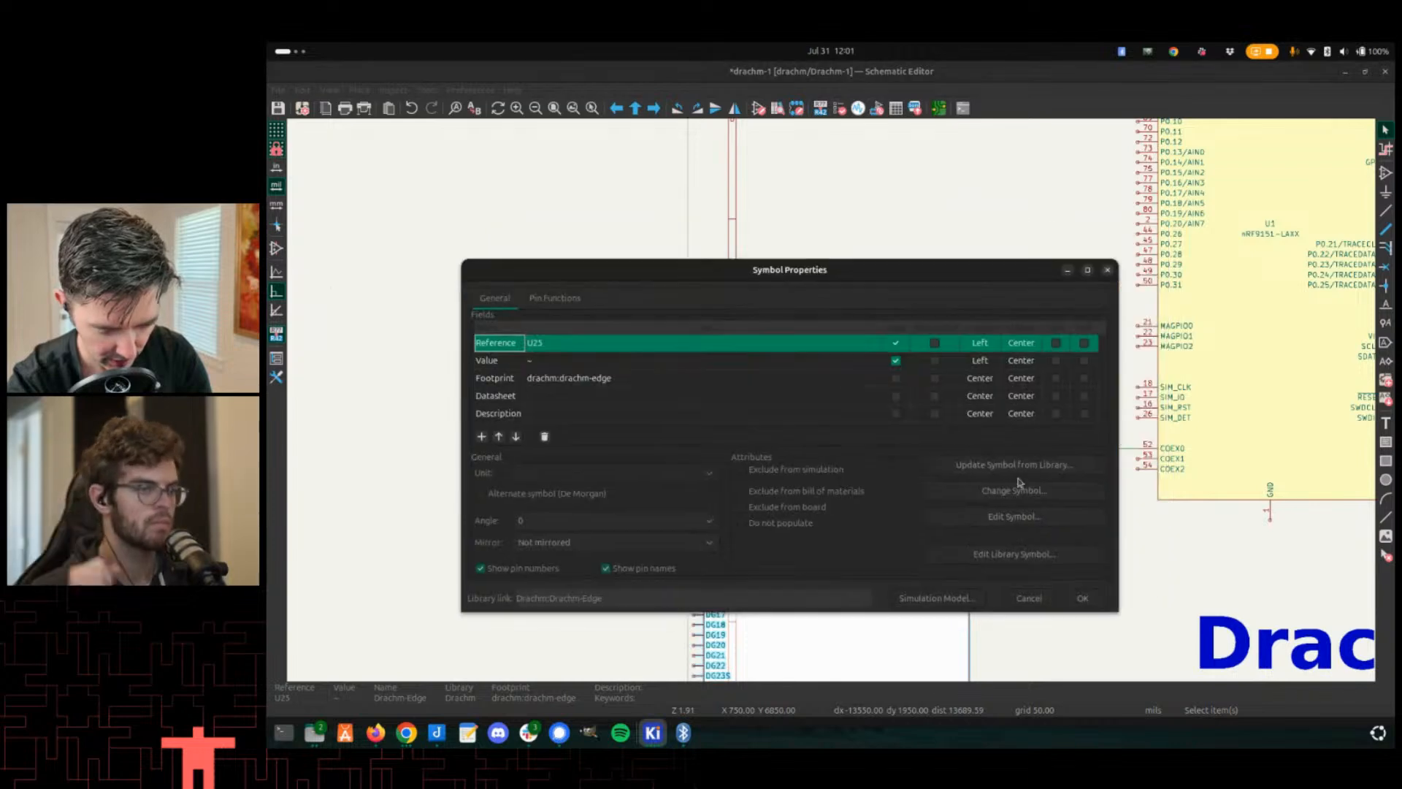
click(1013, 466)
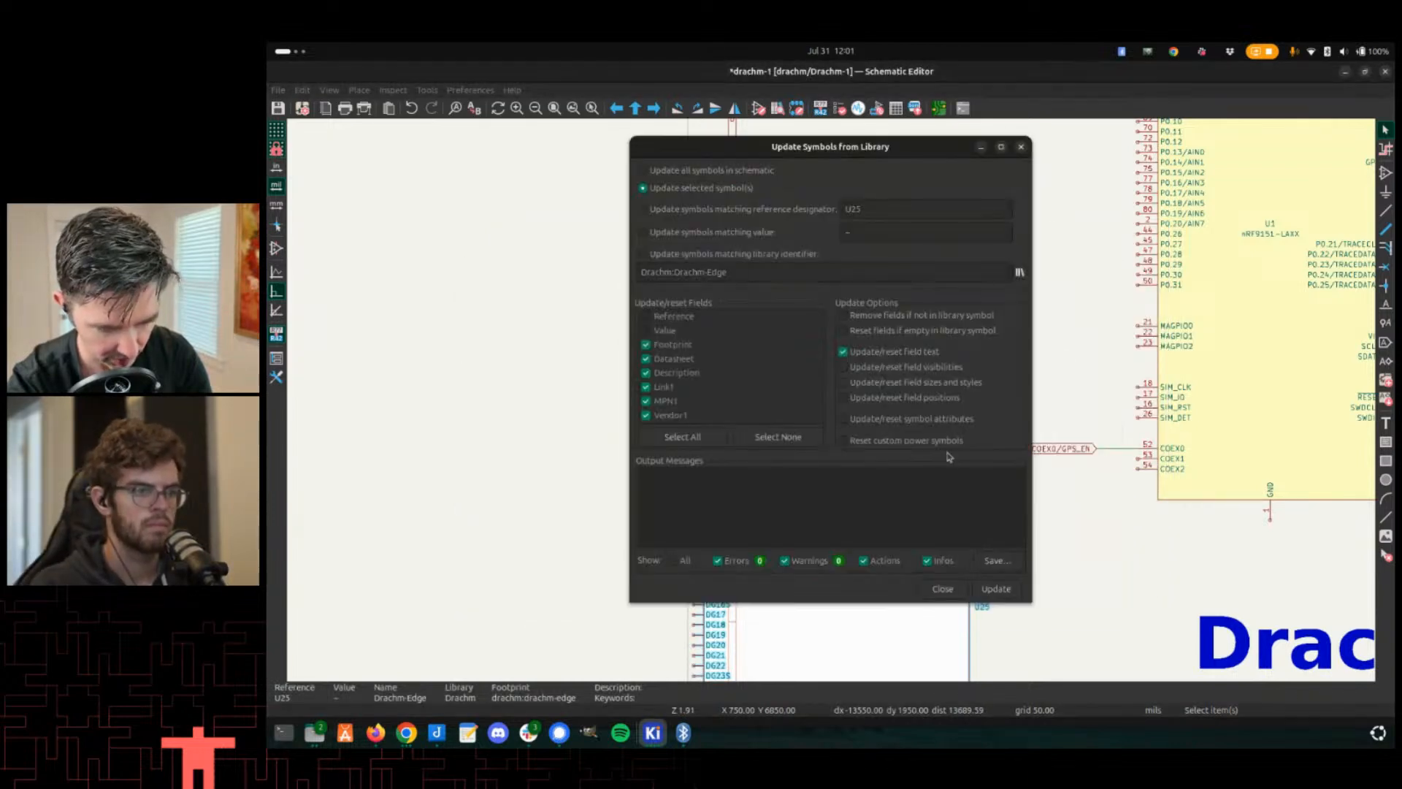
click(993, 590)
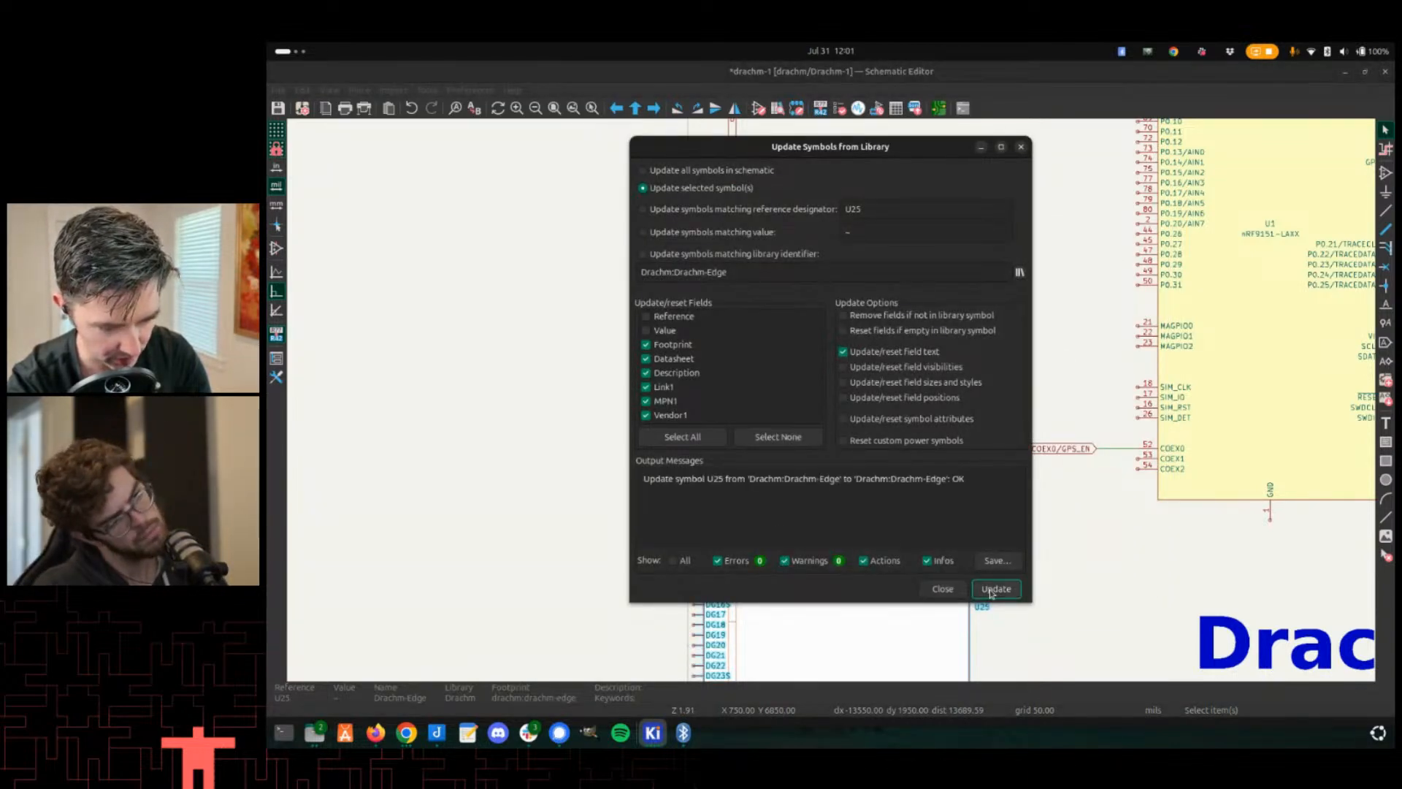
click(941, 589)
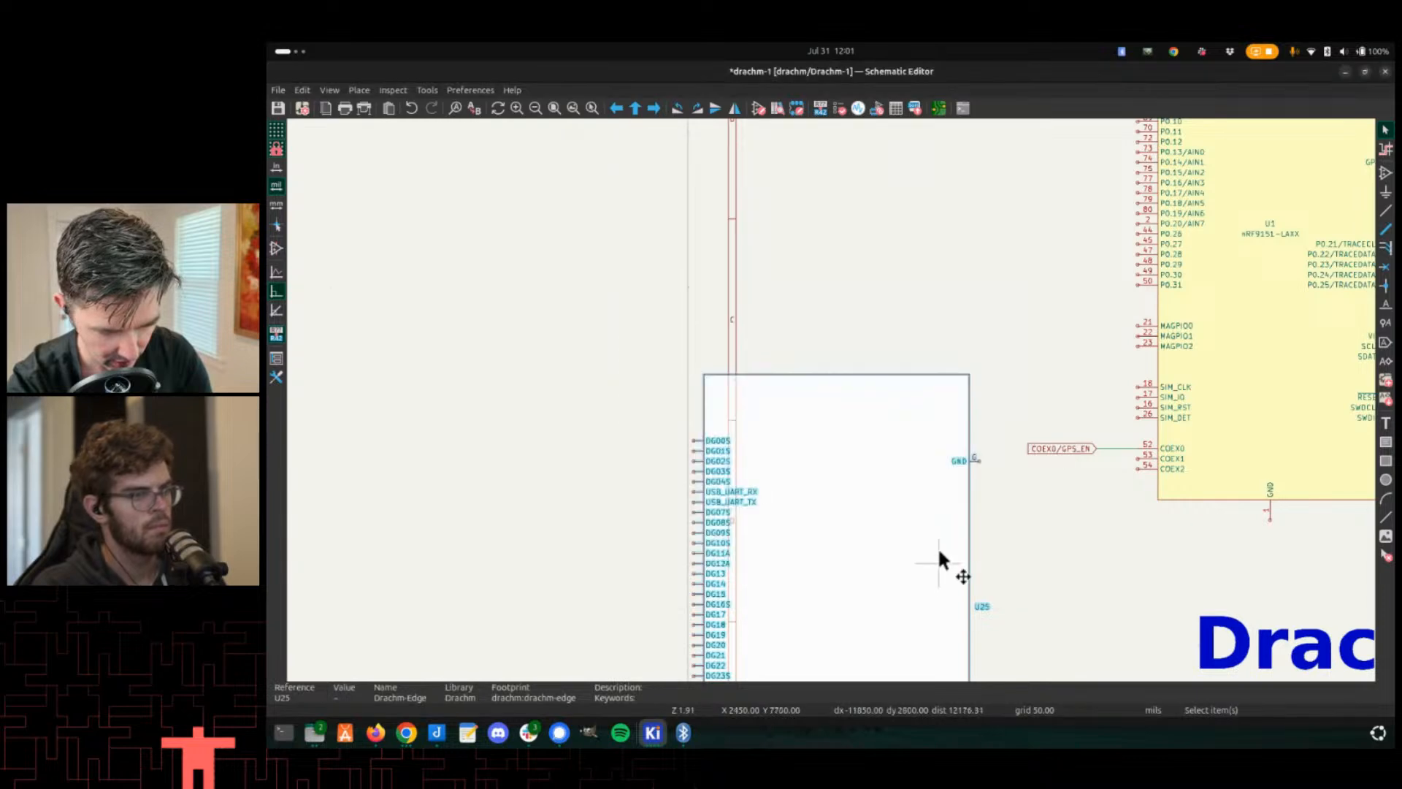
- Examine the updated U25 symbol and the surrounding Drachm-1 schematic
scroll(830, 407, up, 2)
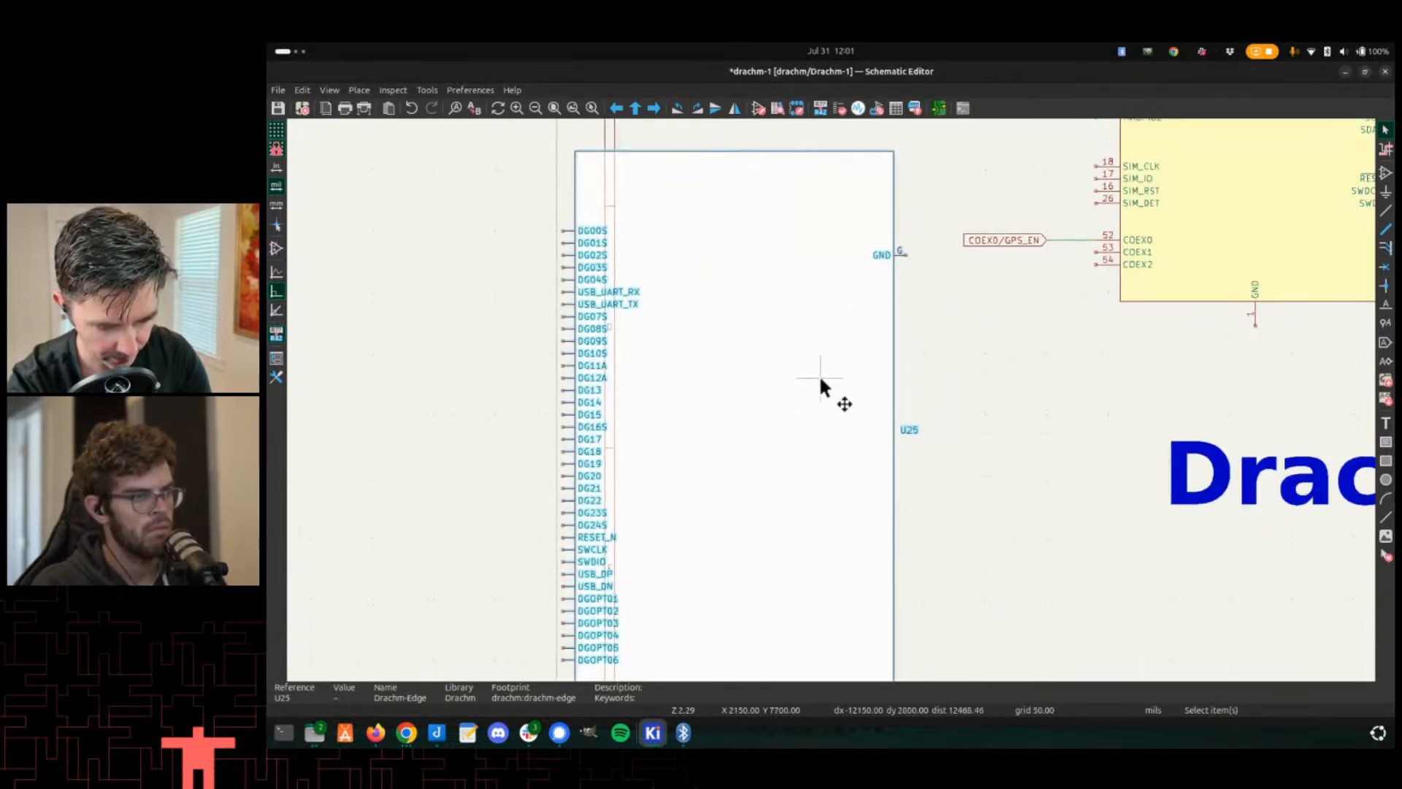
scroll(812, 414, down, 4)
key(alt+Tab)
key(alt+Tab)
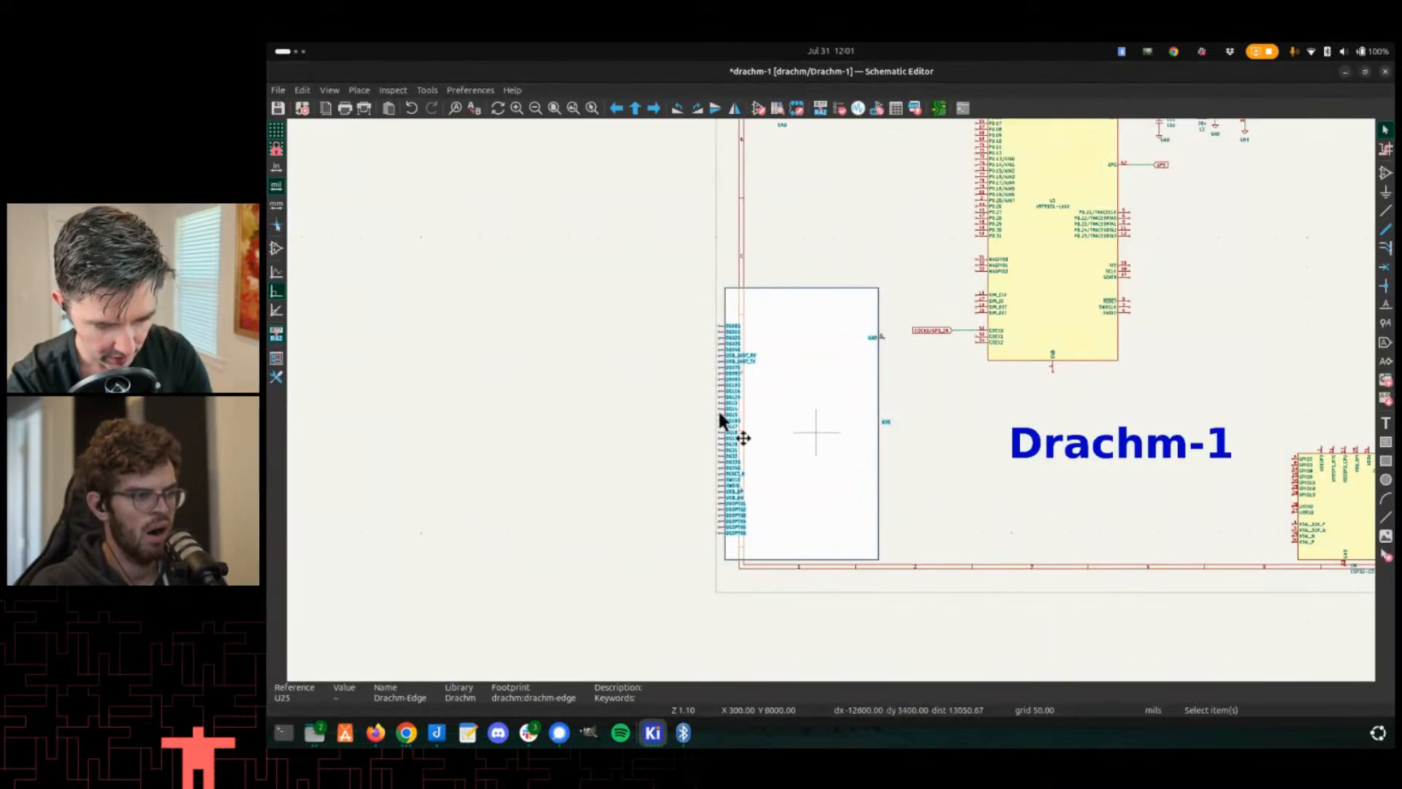
scroll(840, 416, down, 3)
scroll(756, 383, up, 3)
scroll(1023, 314, up, 3)
scroll(834, 389, down, 4)
scroll(859, 349, up, 2)
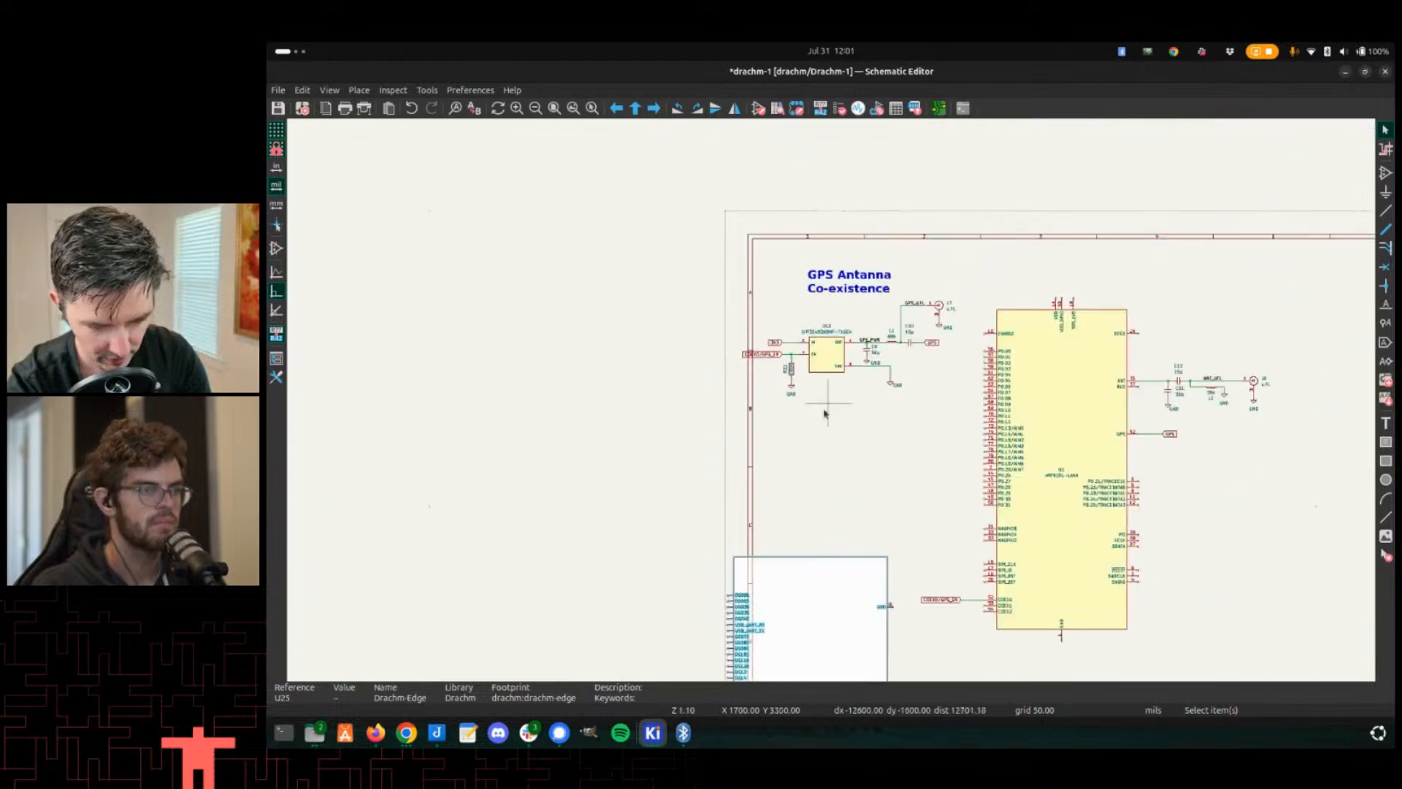
scroll(831, 403, up, 2)
scroll(932, 403, up, 1)
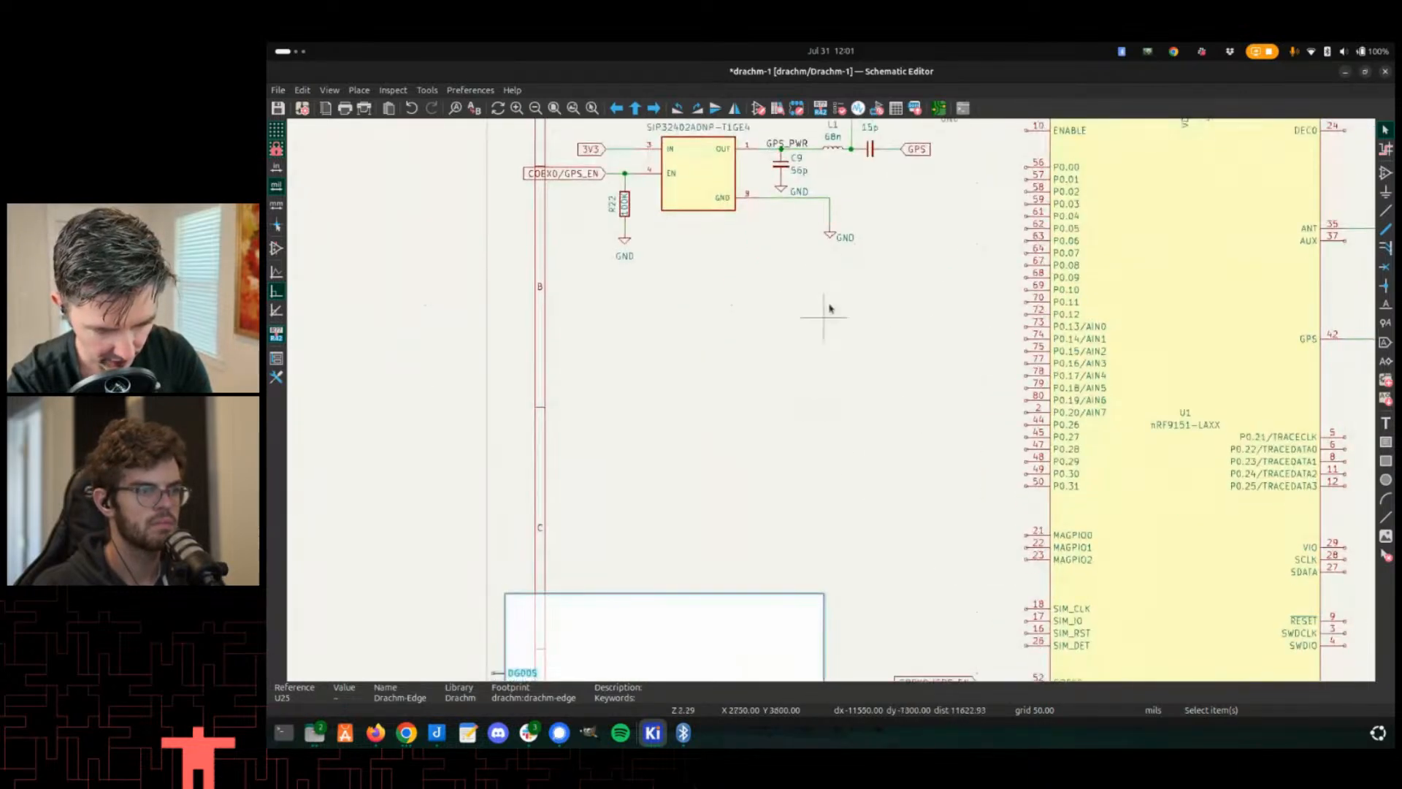
- Connect a GND power symbol to U25's G pin with a wire and save the schematic
key(c)
key(Escape)
click(829, 237)
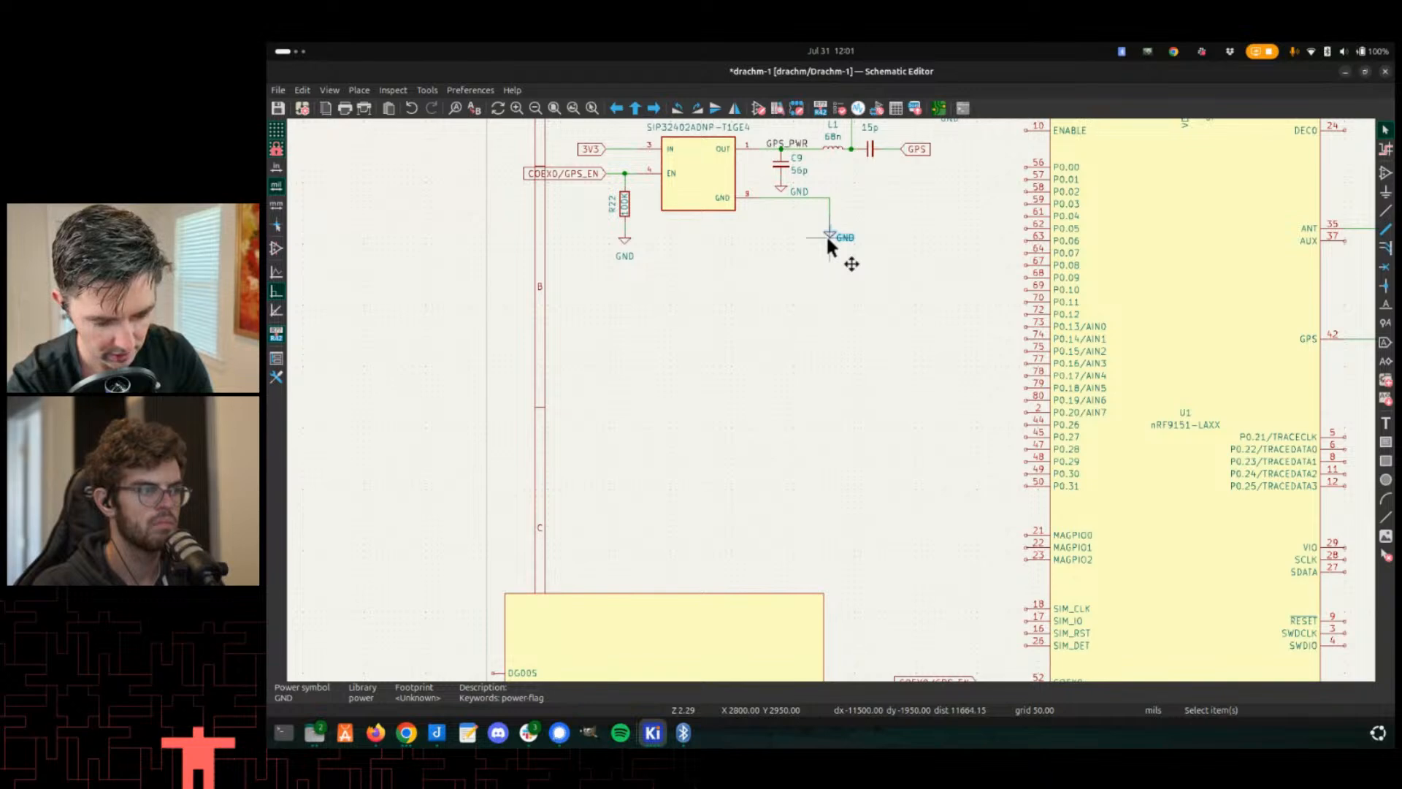
key(m)
scroll(857, 197, up, 1)
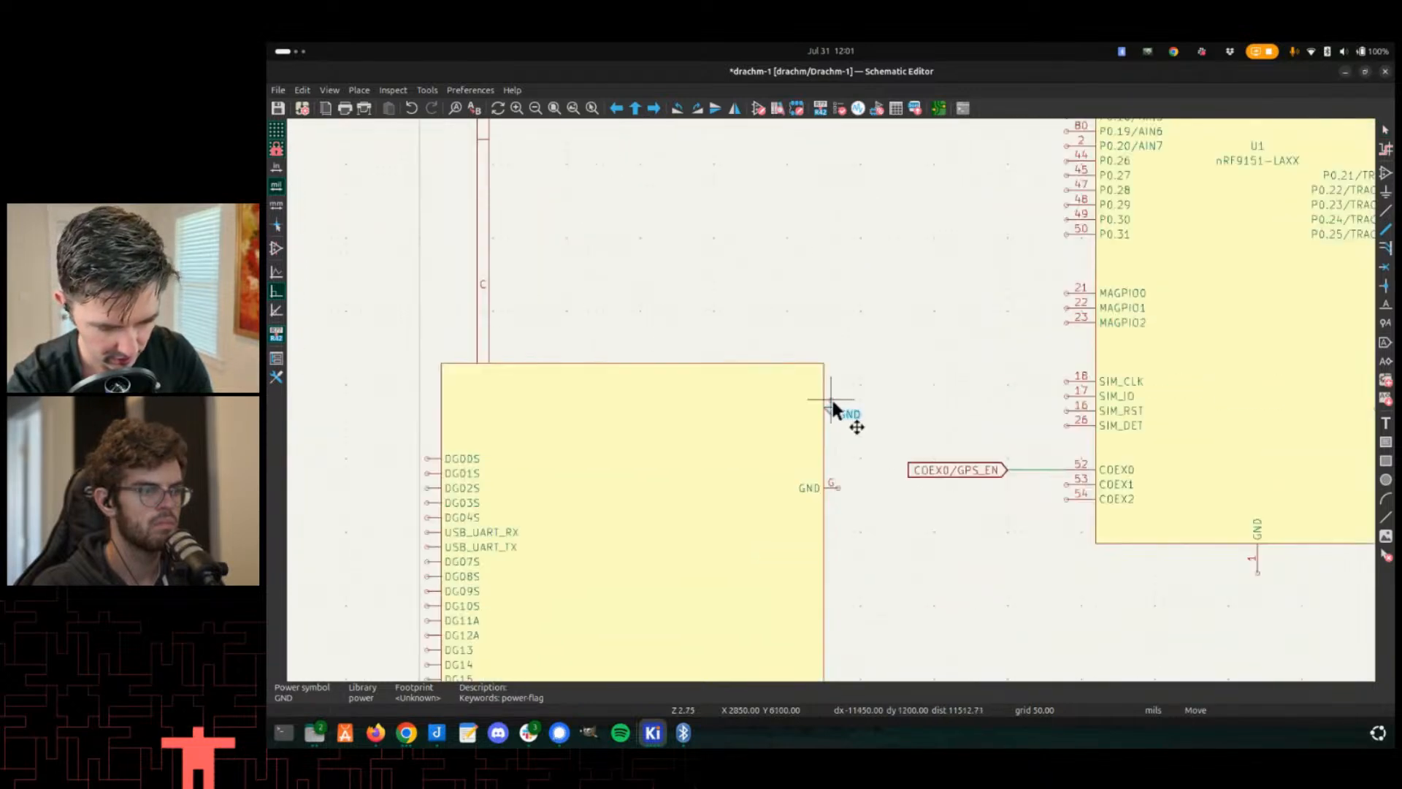
scroll(836, 400, up, 3)
key(w)
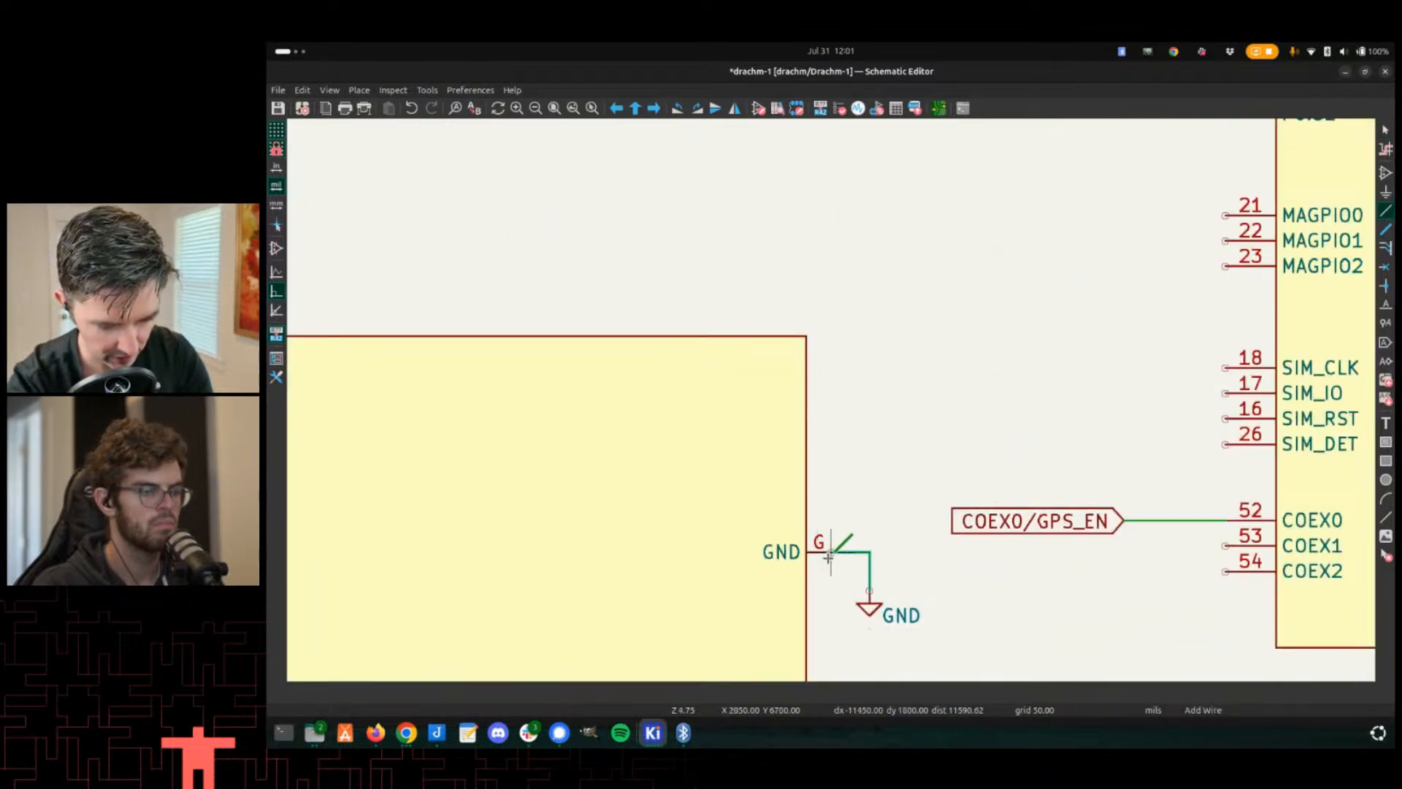
click(829, 555)
scroll(829, 555, down, 2)
key(ctrl+s)
- Open the PCB editor and inspect the U25 drachm-edge footprint on the Drachm board
scroll(836, 395, down, 2)
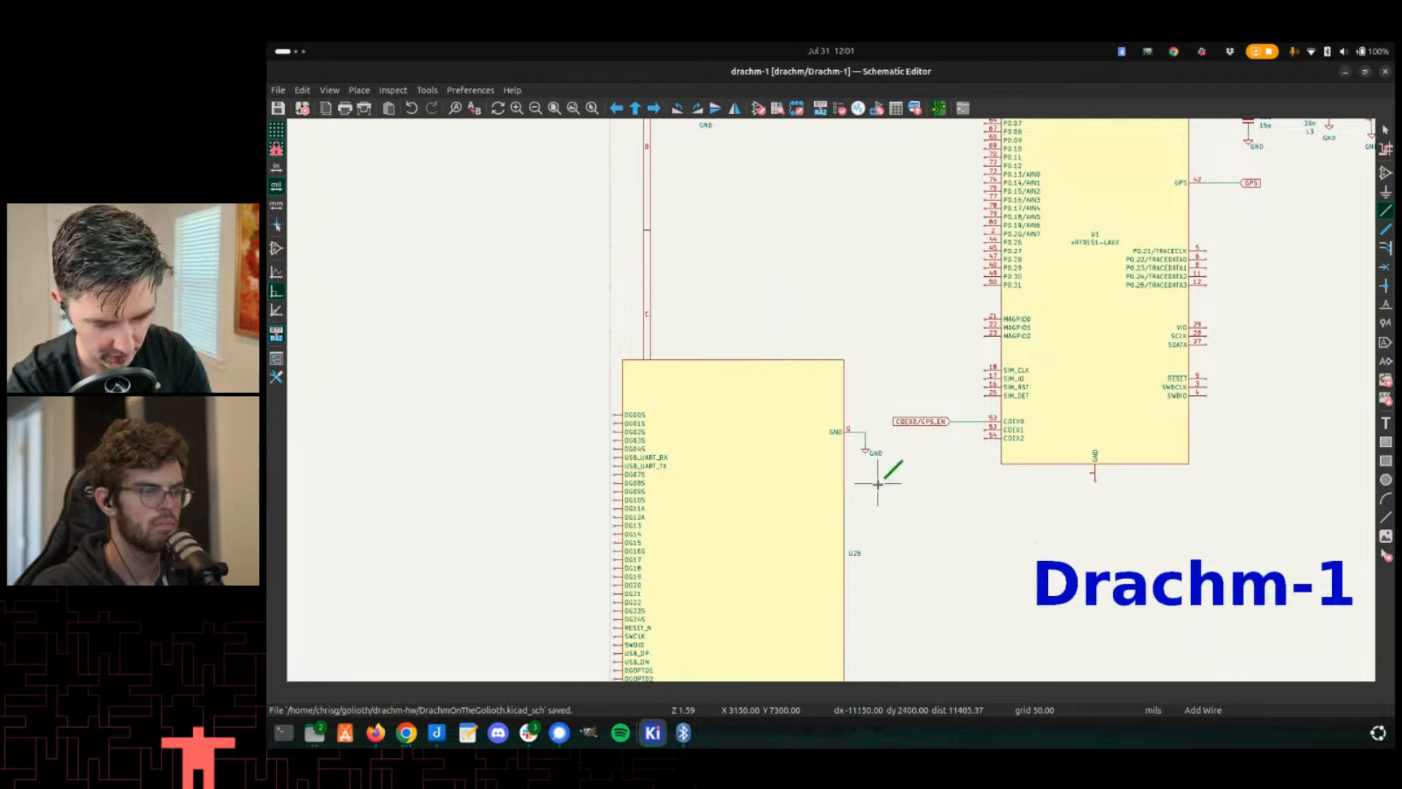
key(alt+Tab)
scroll(852, 401, down, 3)
key(alt+Tab)
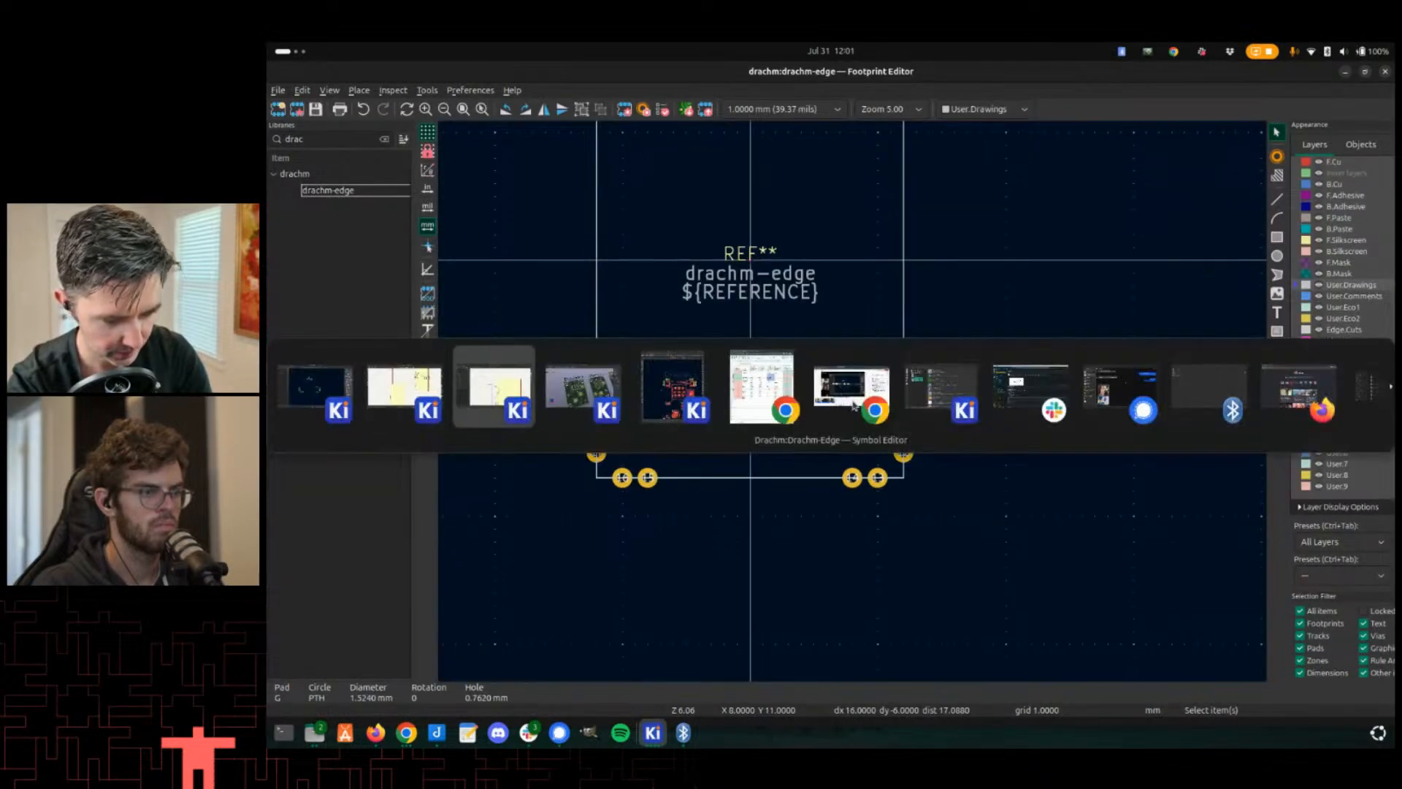
key(alt+Tab)
key(alt+Tab)
key(alt+Tab)
key(alt+Tab)
key(alt+Tab)
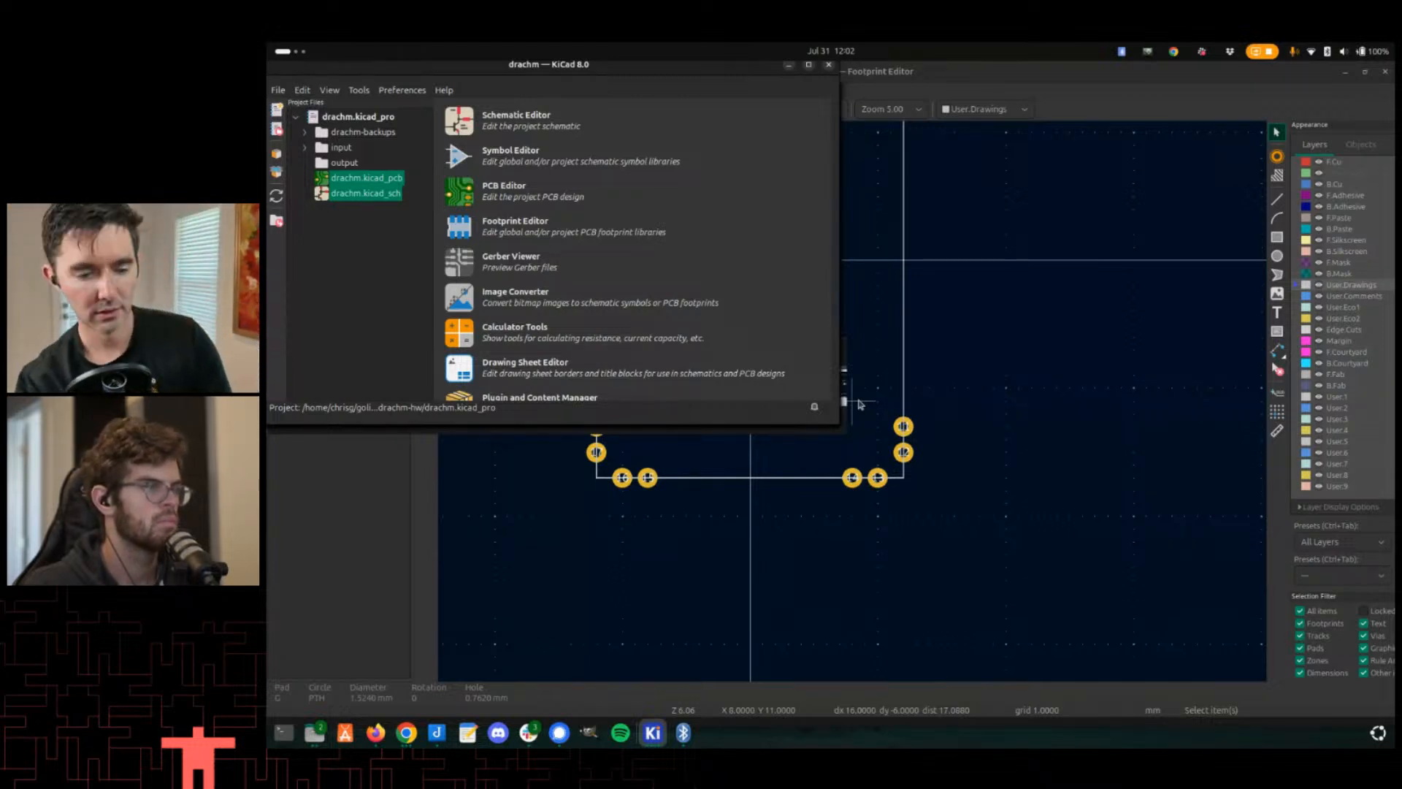
click(552, 211)
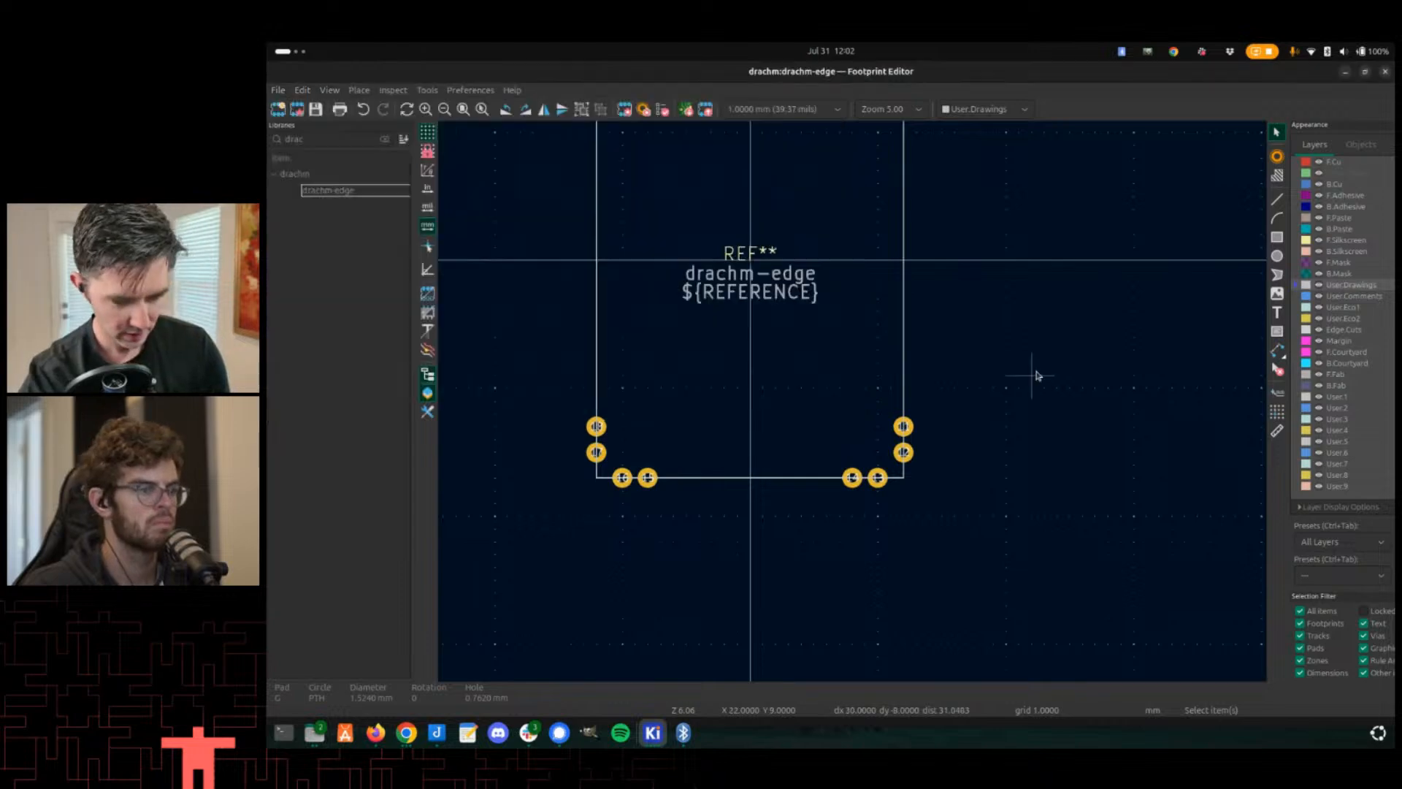
scroll(829, 448, down, 2)
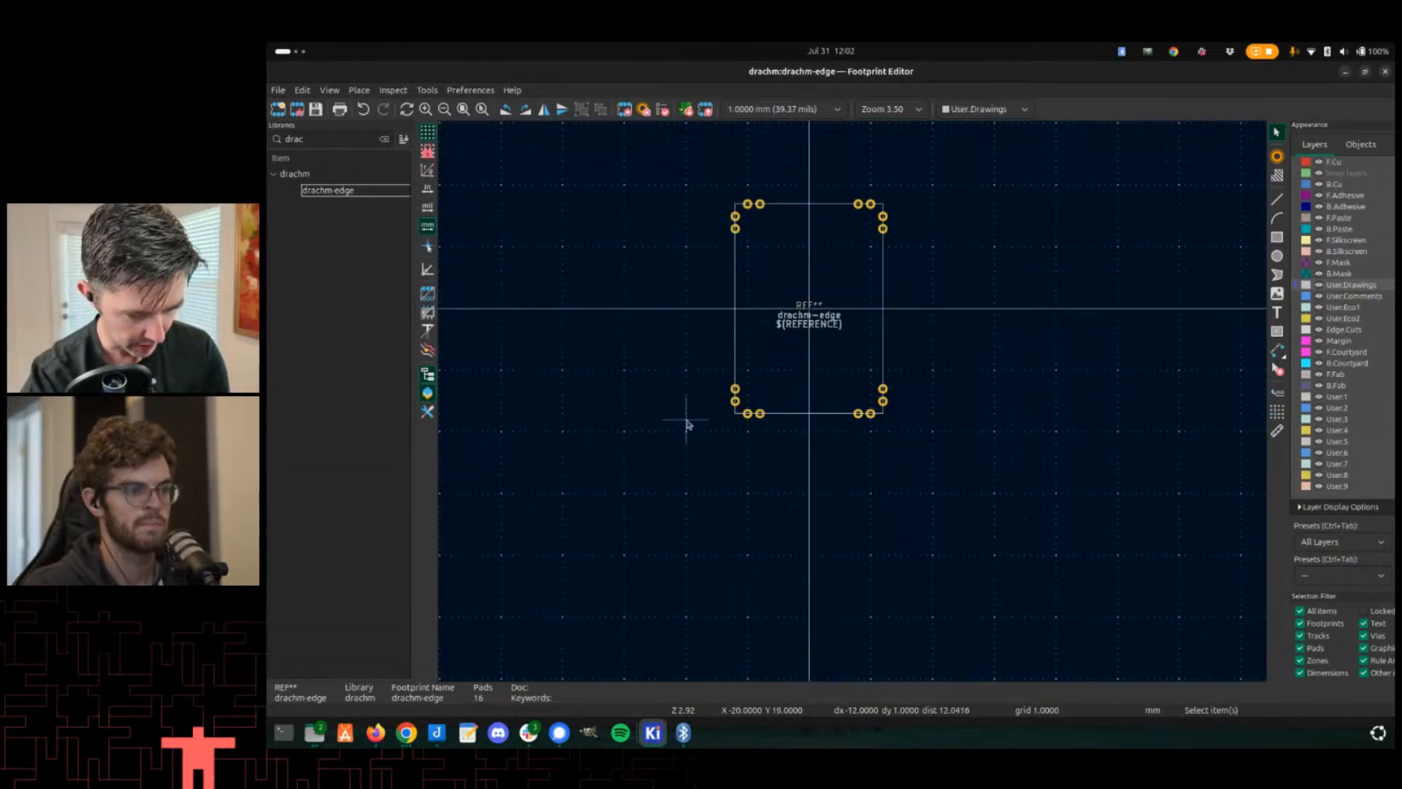
key(alt+Tab)
click(765, 376)
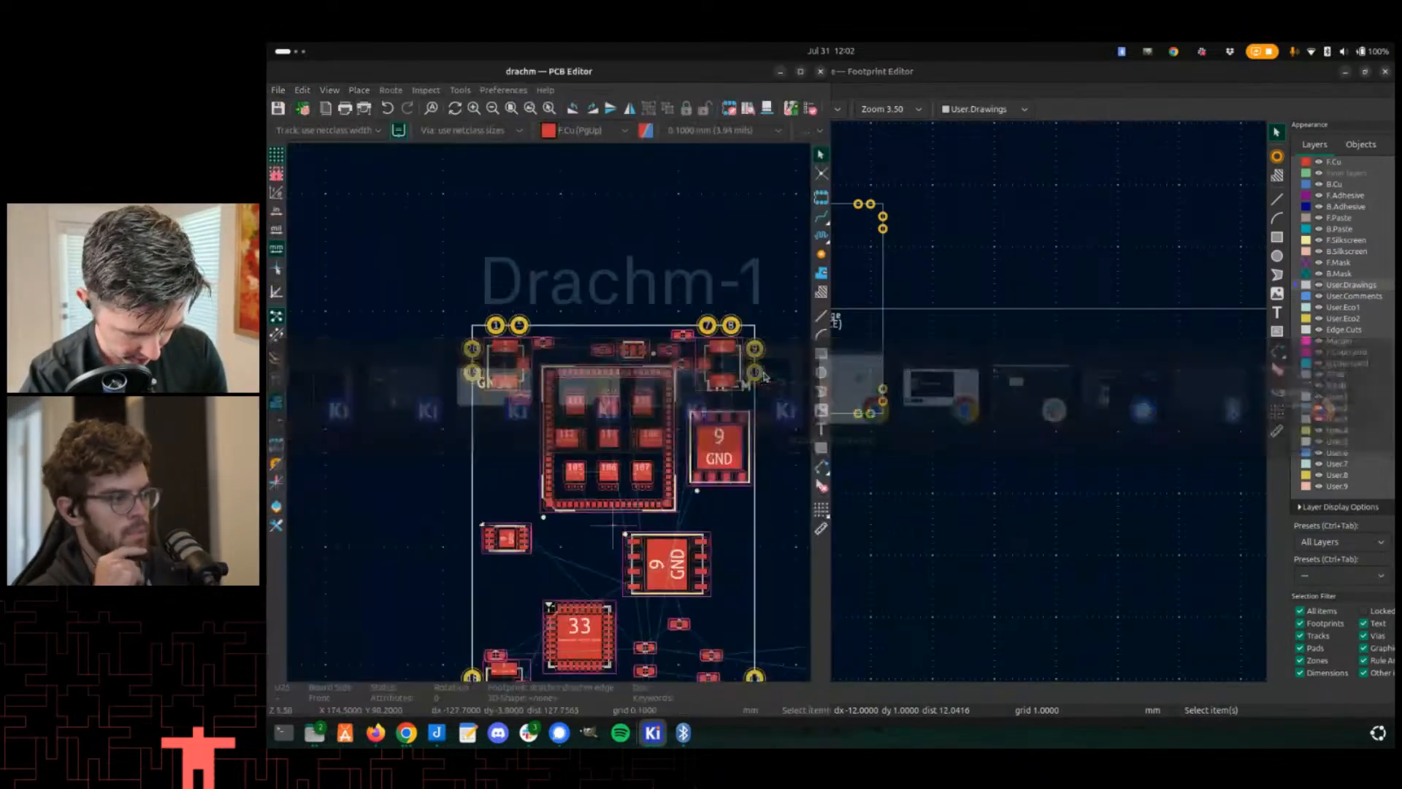
scroll(657, 424, down, 3)
scroll(573, 438, up, 6)
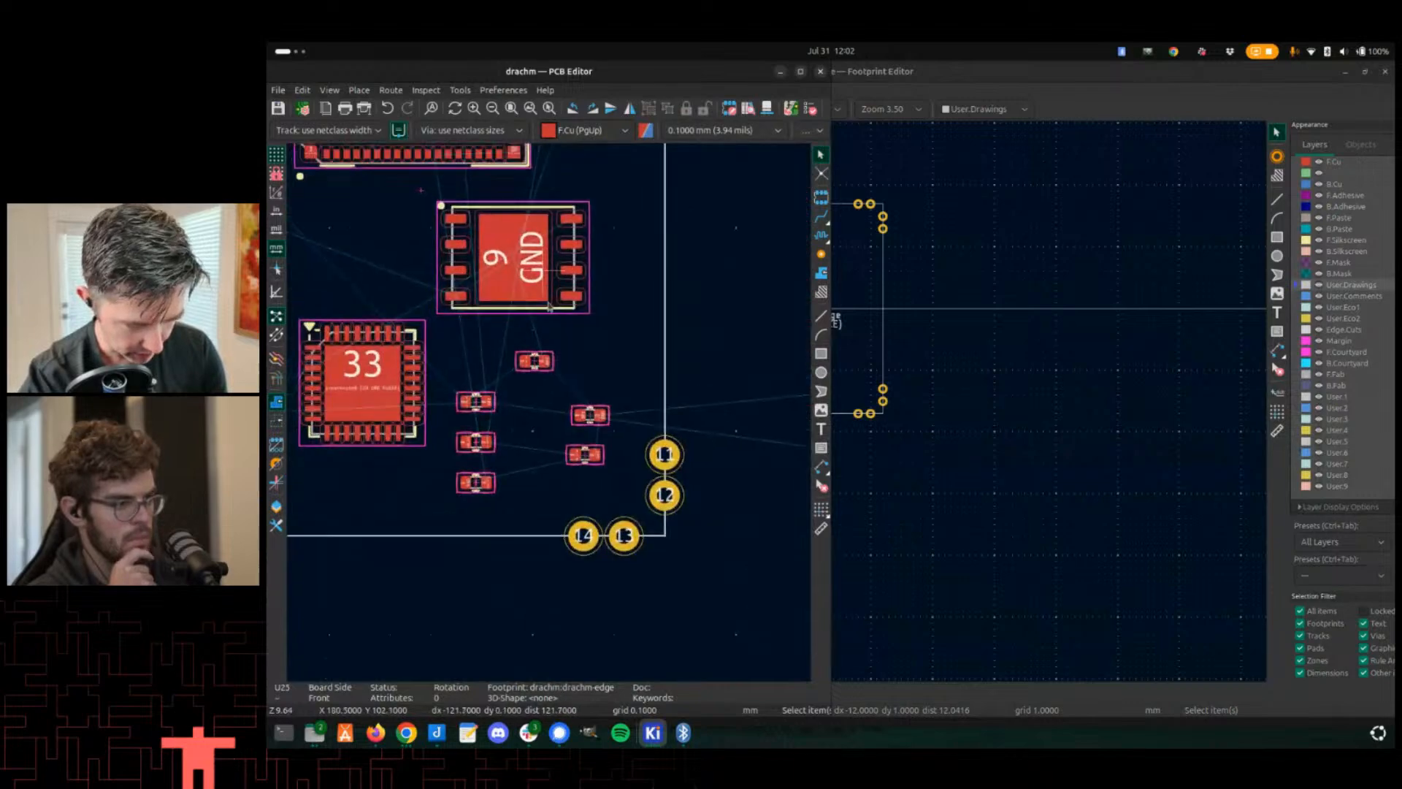
scroll(549, 305, up, 5)
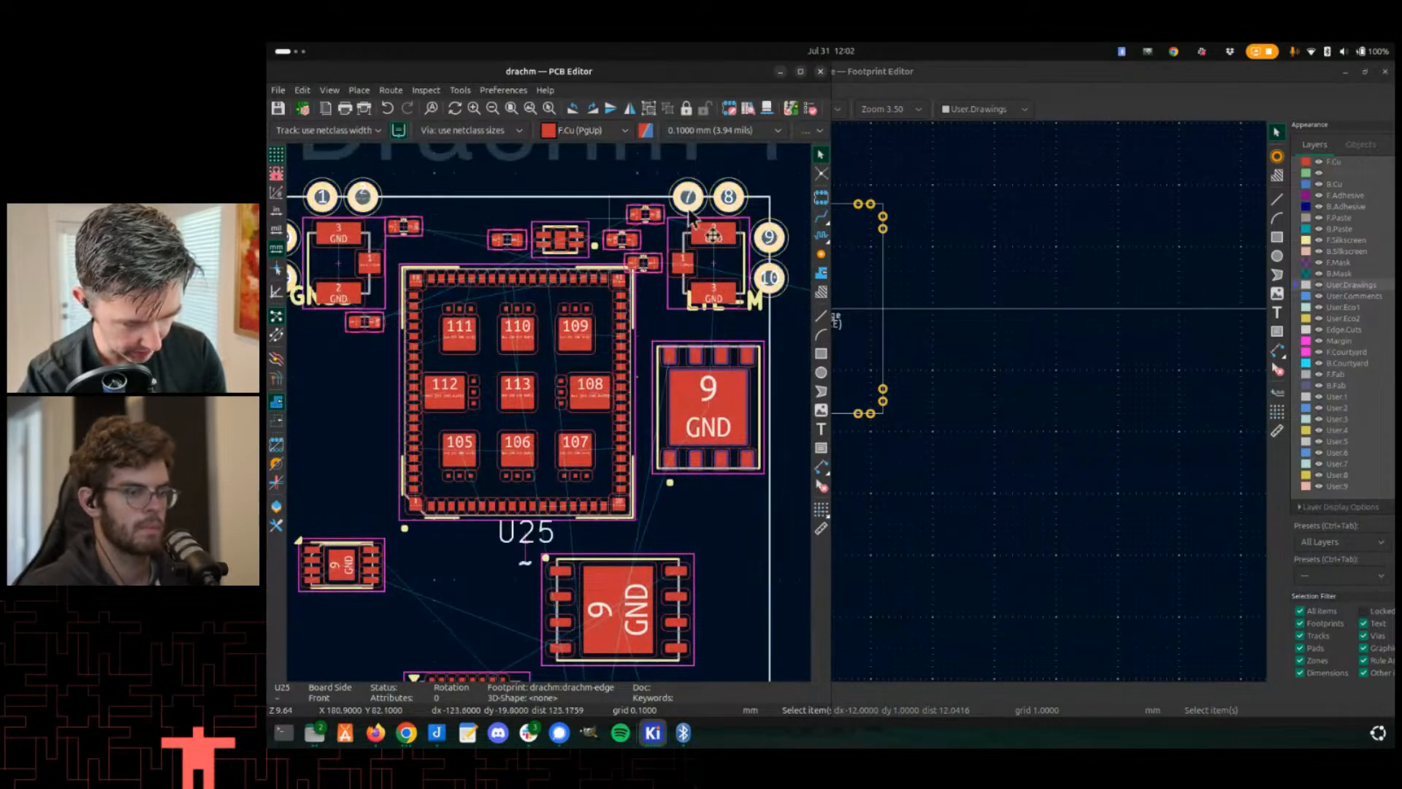
- Update the U25 footprint on the board from the library through its footprint properties
right_click(412, 180)
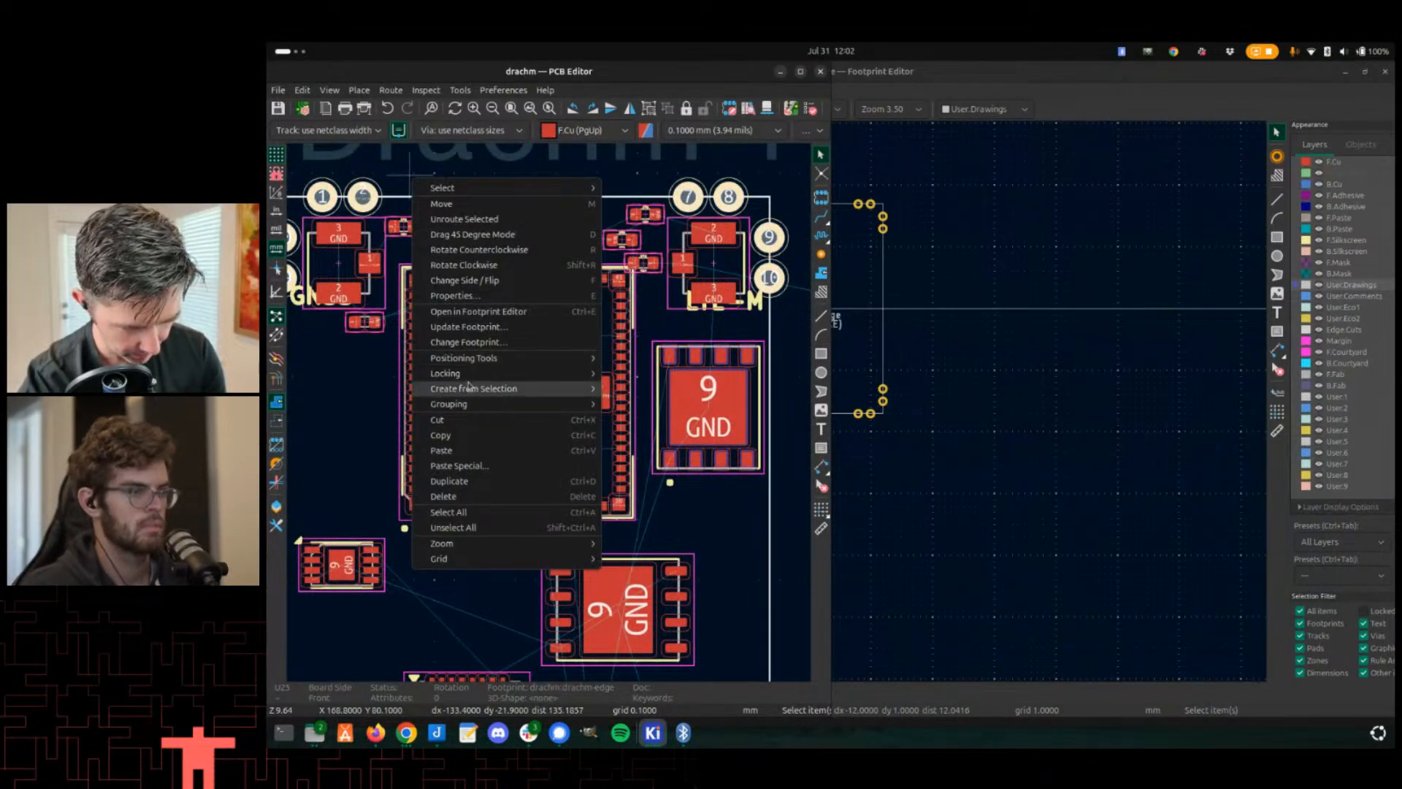
click(546, 294)
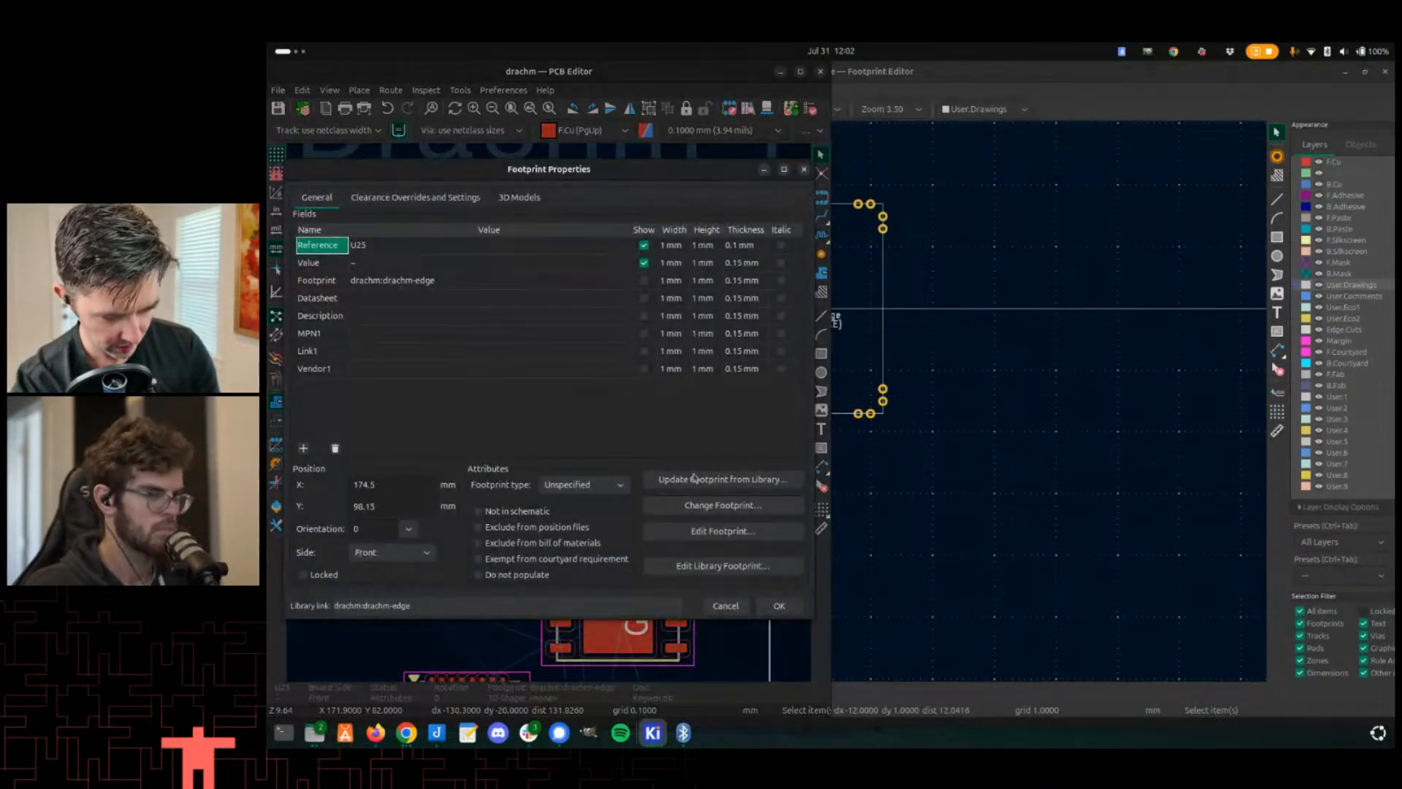
click(694, 478)
click(998, 607)
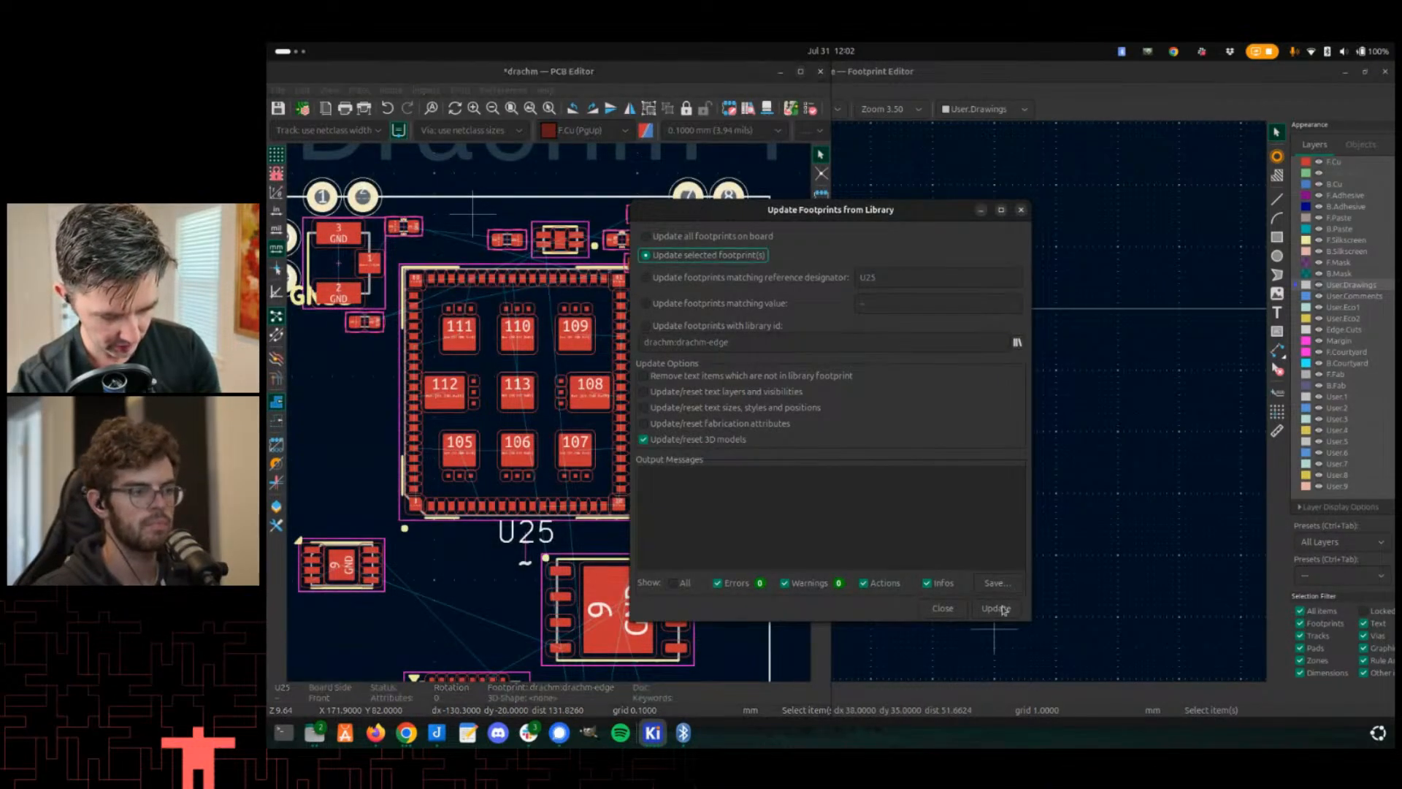
click(943, 607)
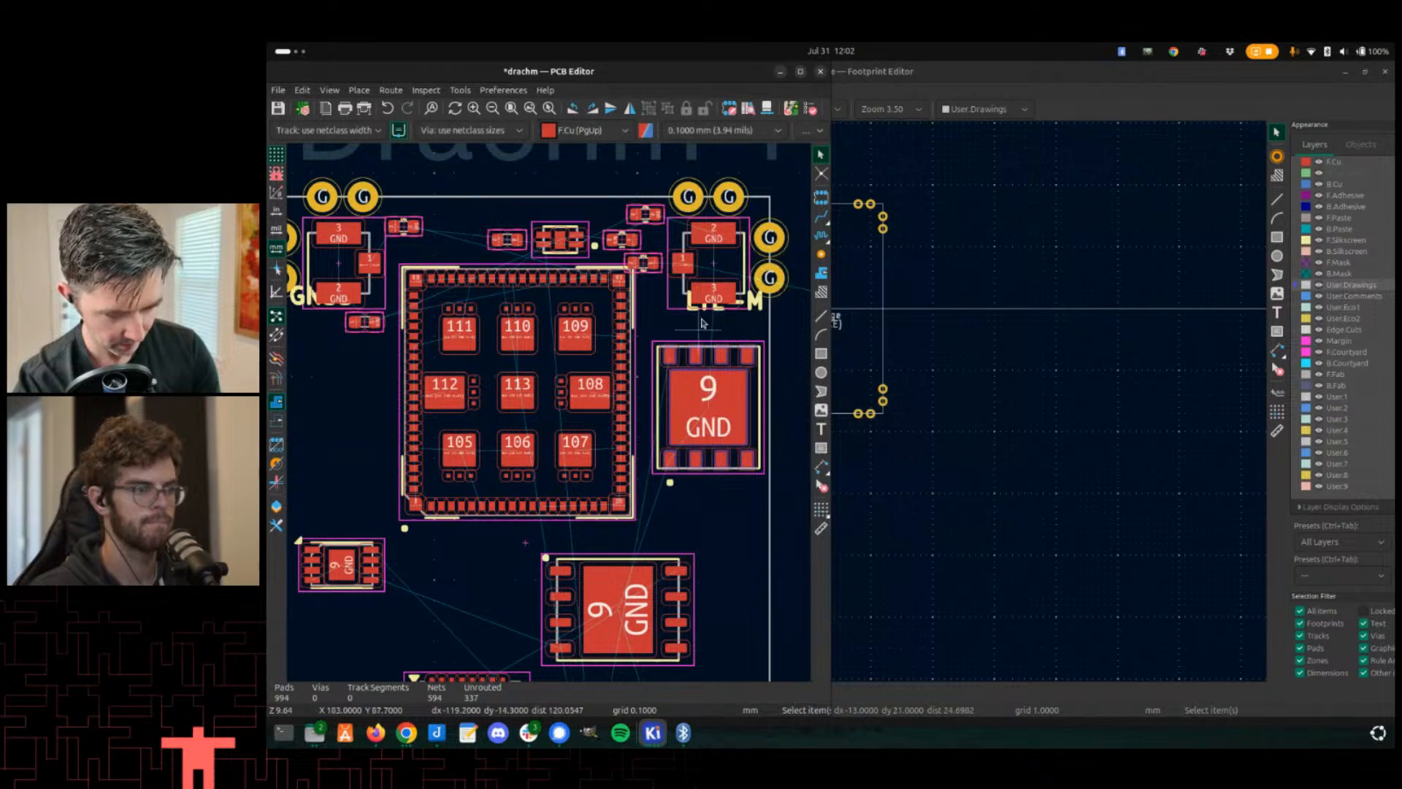
- Save the board with the updated U25 footprint
scroll(731, 249, up, 2)
middle_drag(310, 534, 383, 431)
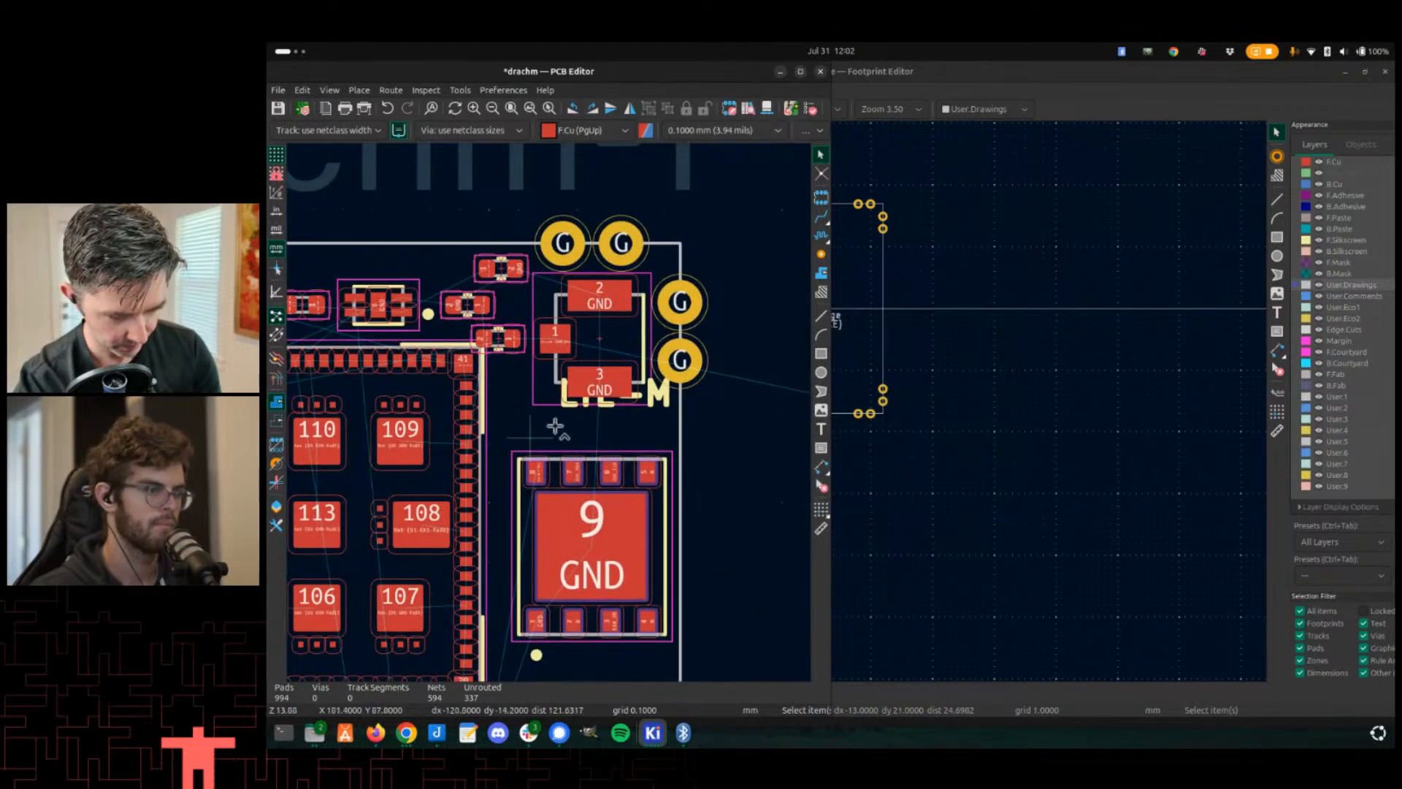
key(ctrl+s)
scroll(550, 427, up, 5)
scroll(550, 427, down, 6)
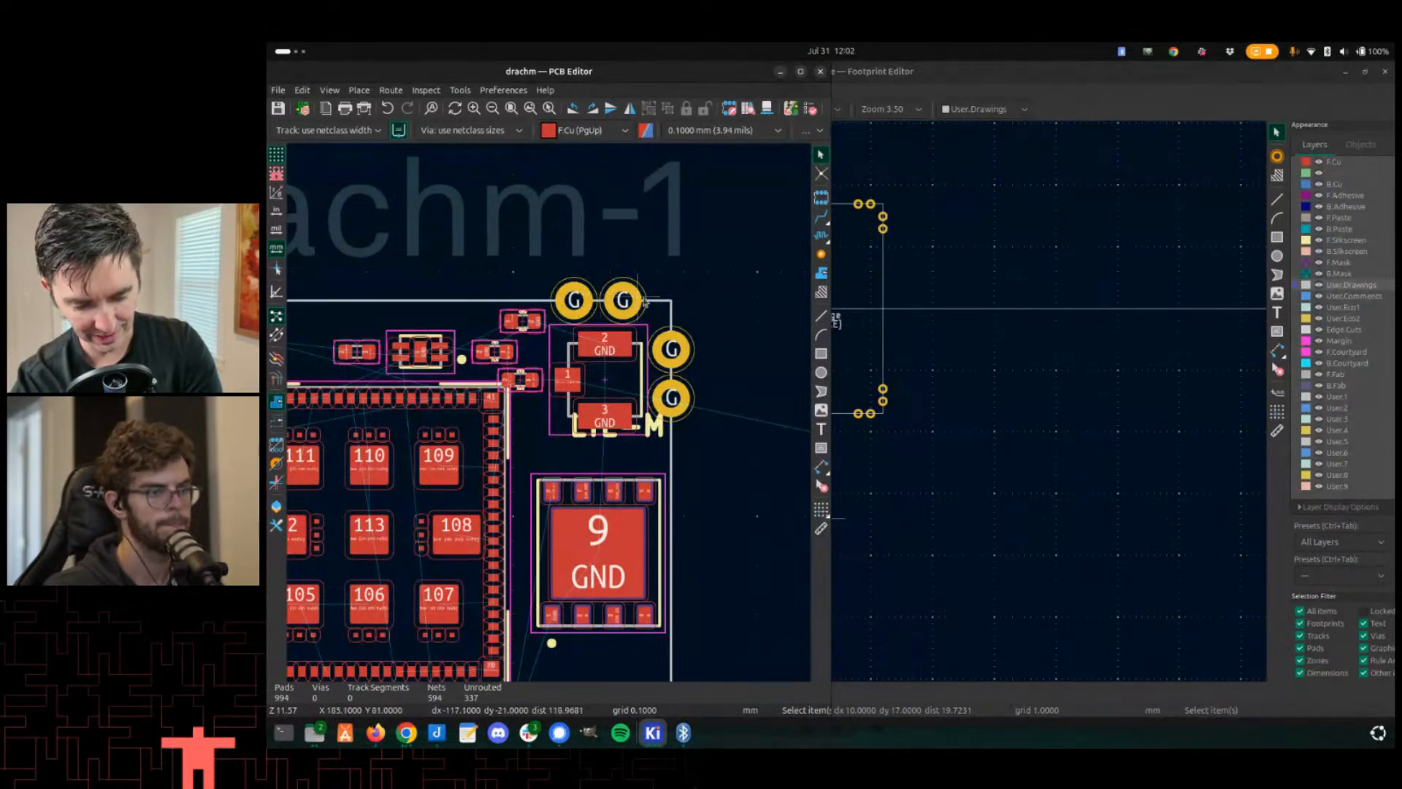
- Update the PCB from the schematic
key(F8)
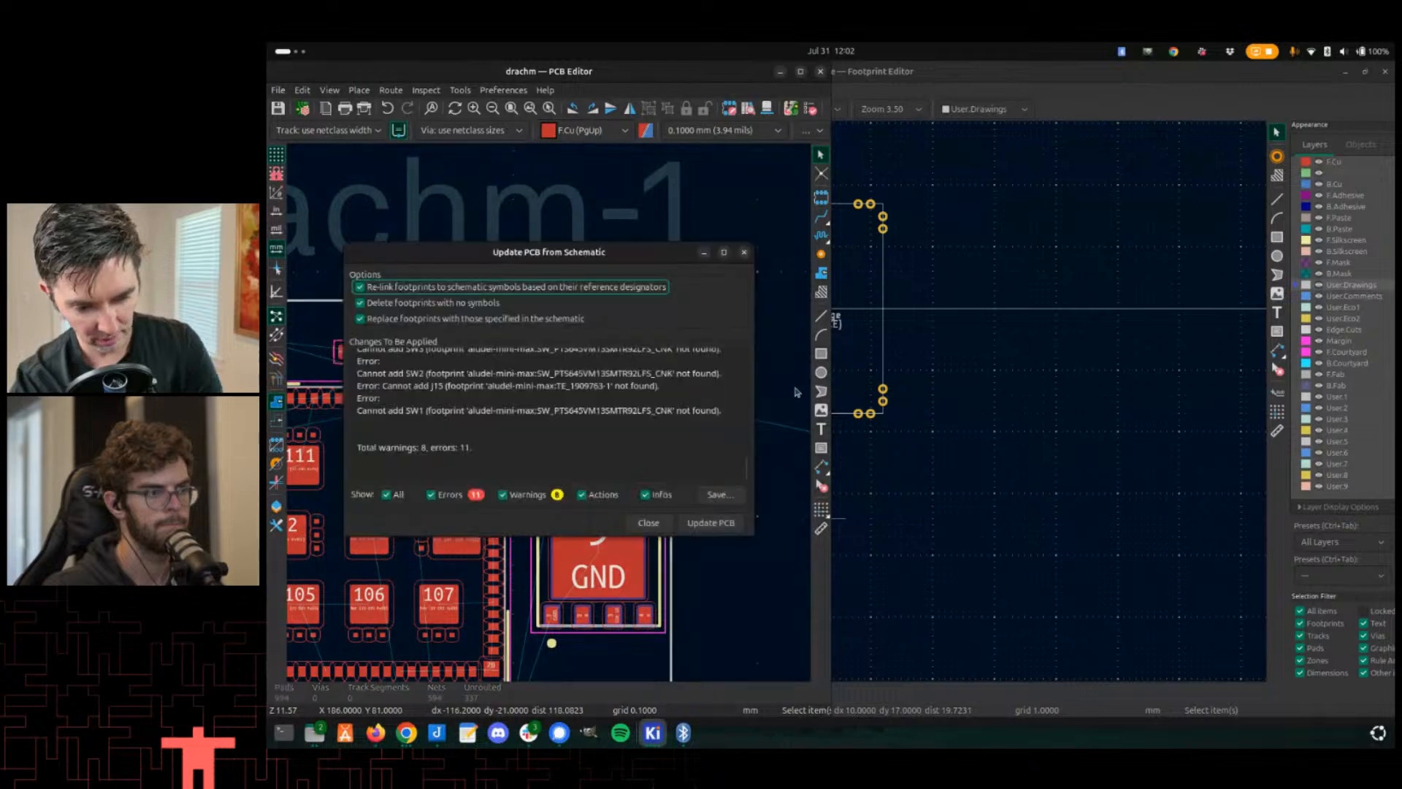
click(711, 522)
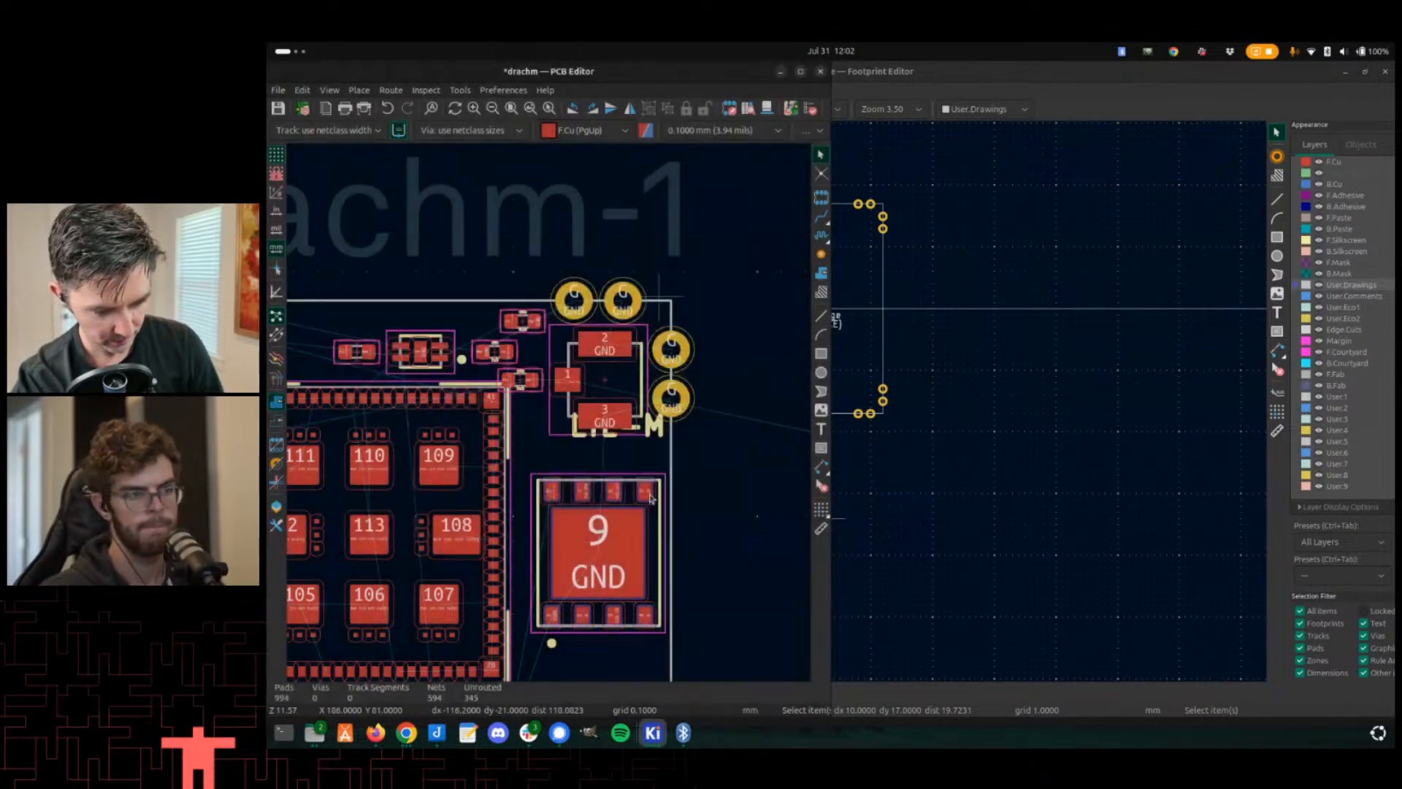
scroll(549, 416, up, 3)
scroll(550, 416, up, 3)
scroll(549, 416, down, 4)
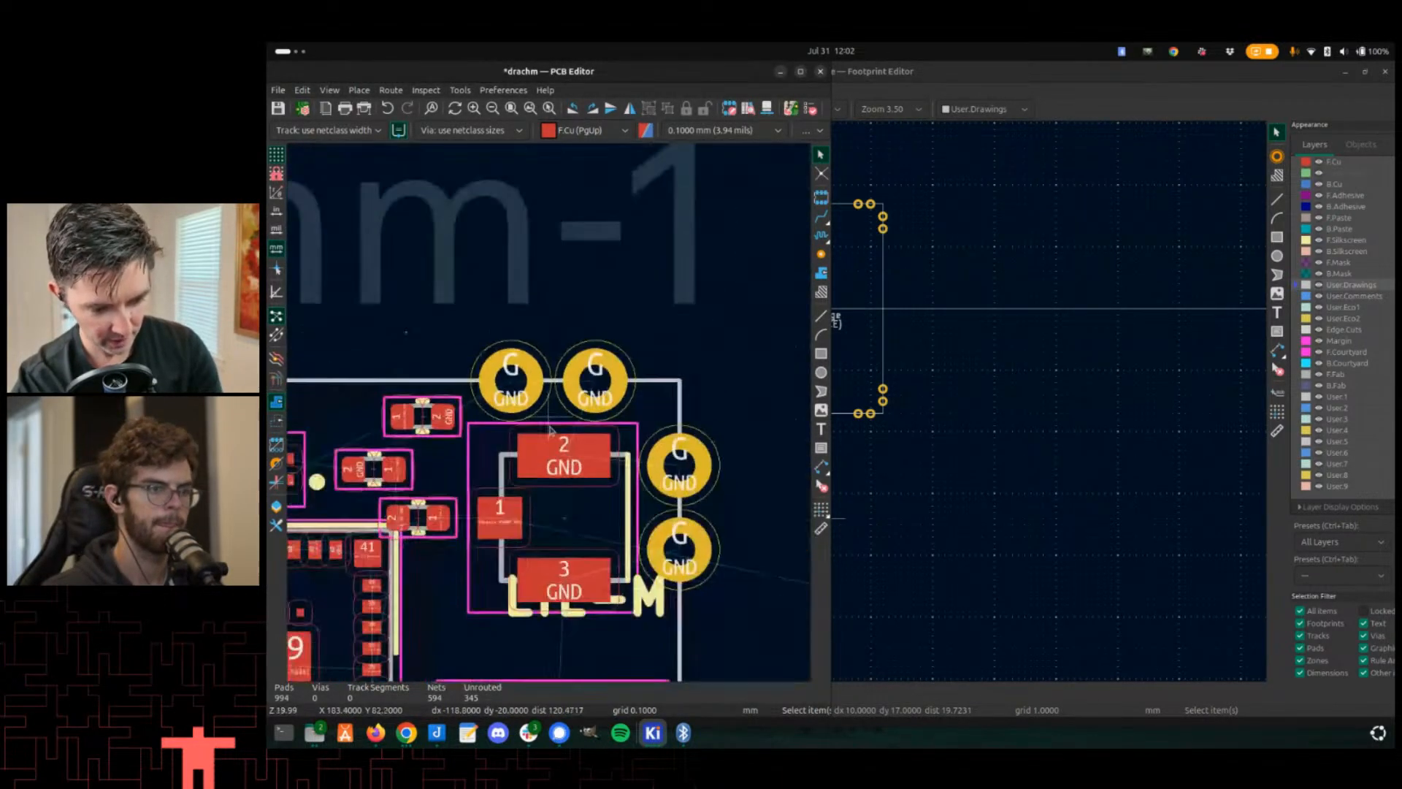
- Try to route a GND track from U25's pad 2 to the adjacent top-left G pad
scroll(549, 416, up, 3)
scroll(549, 416, up, 1)
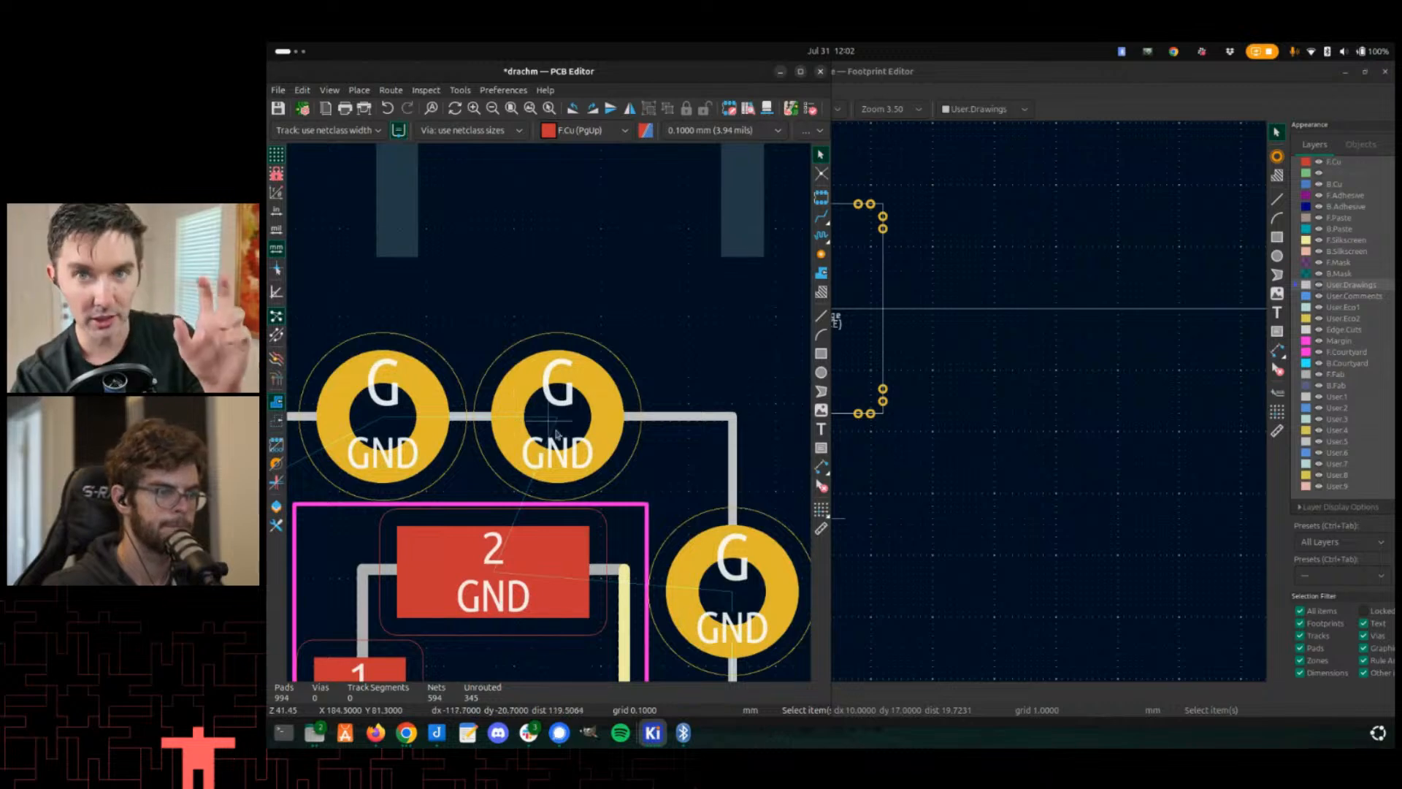
scroll(576, 482, down, 1)
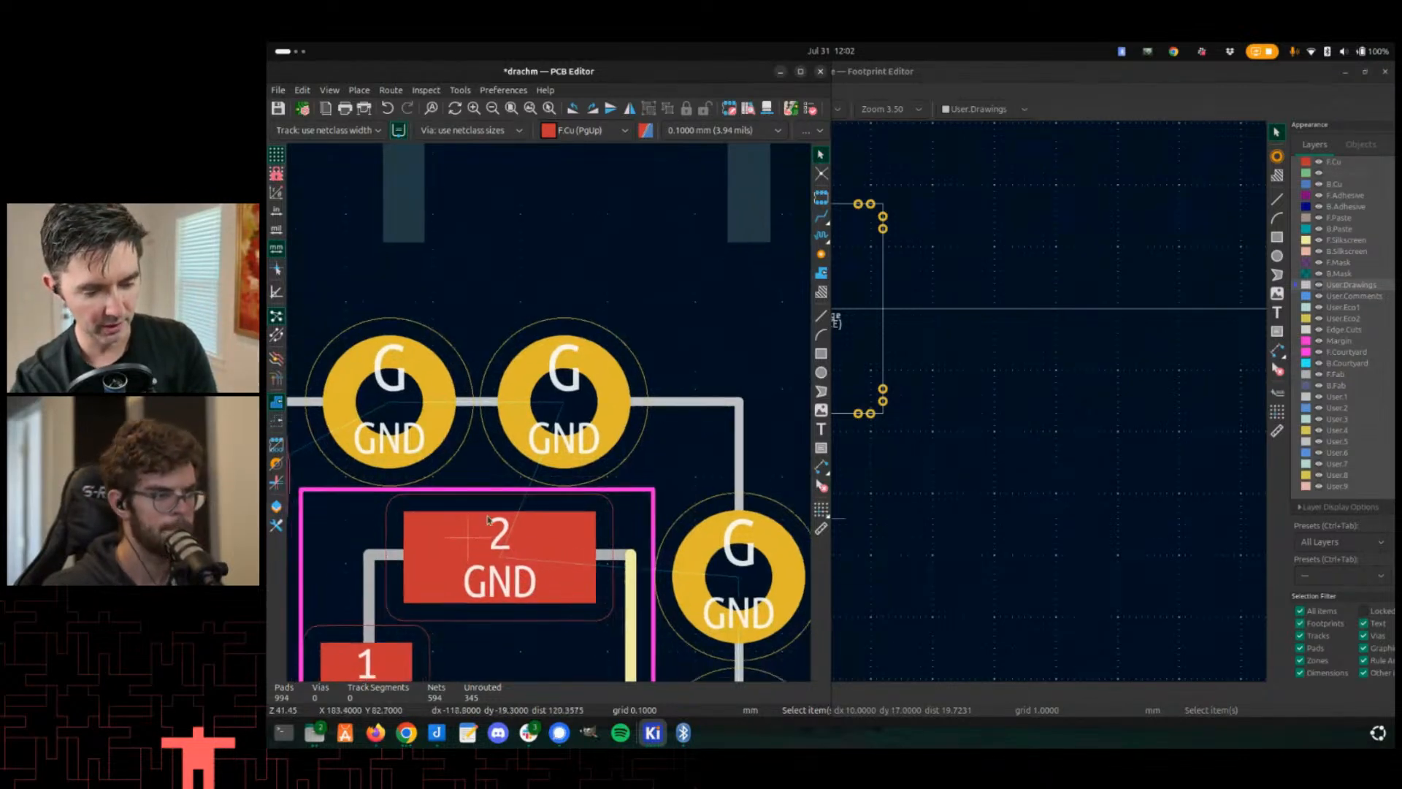
scroll(551, 418, down, 2)
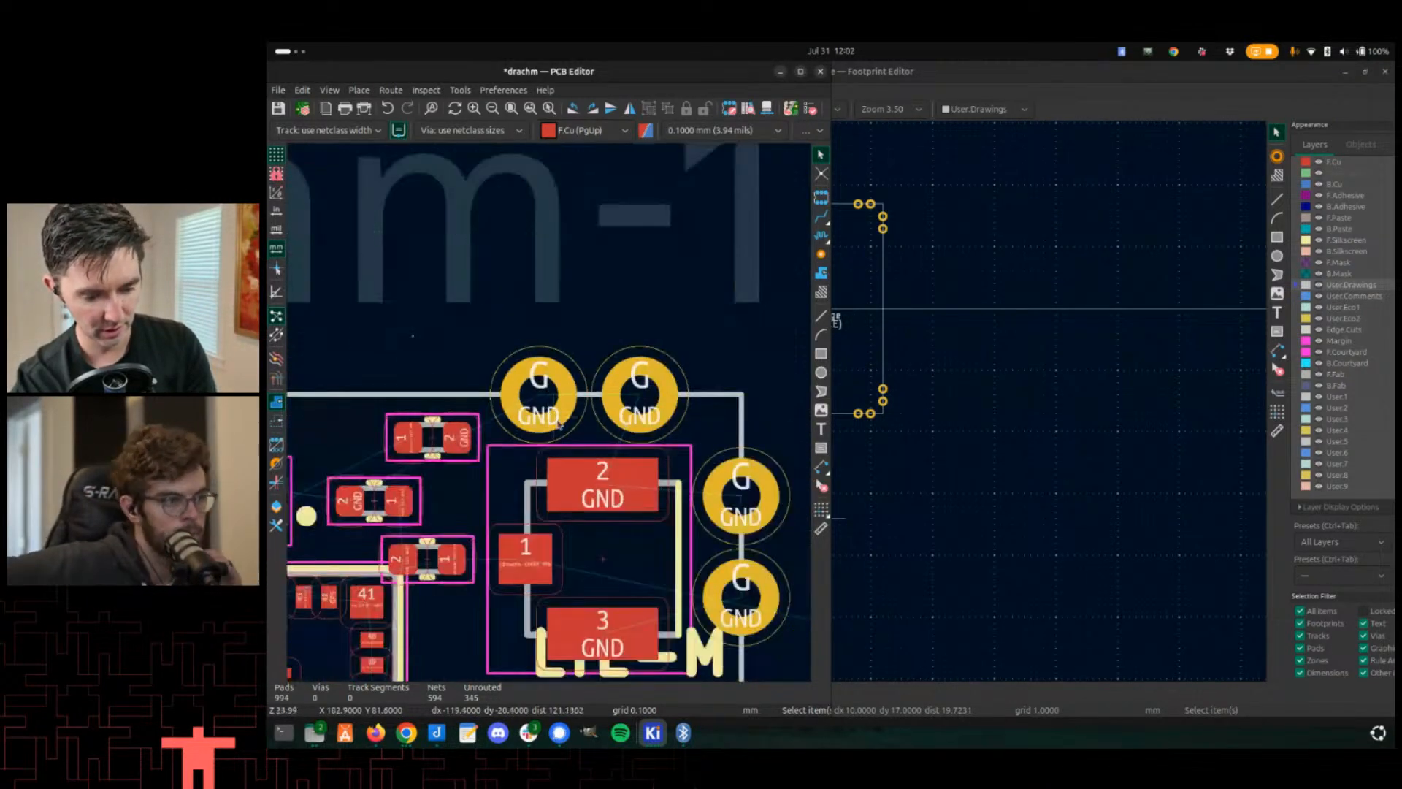
key(x)
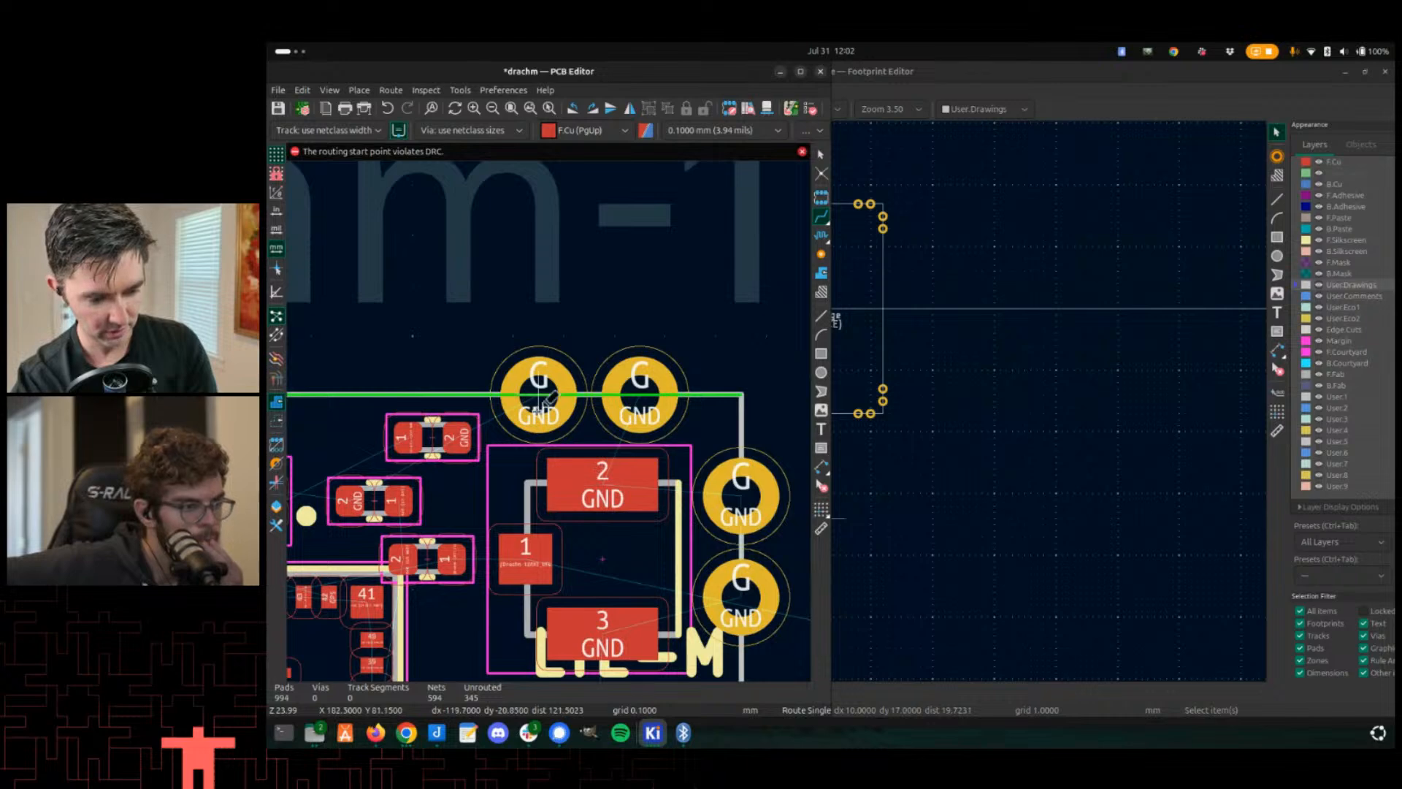
click(648, 498)
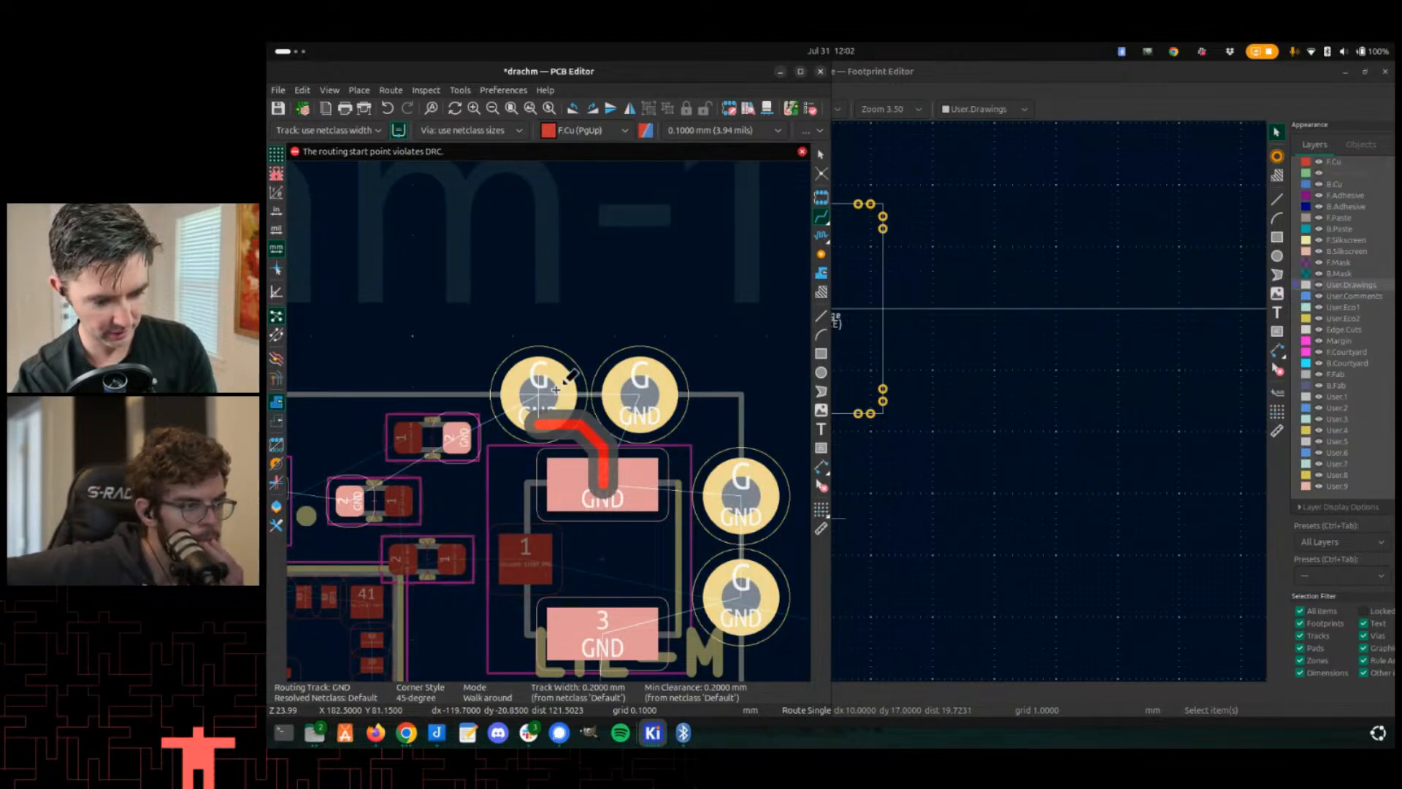
click(524, 383)
- Route a GND track from pad 2 to the neighbouring top G pad of U25 and save the board
scroll(539, 398, down, 1)
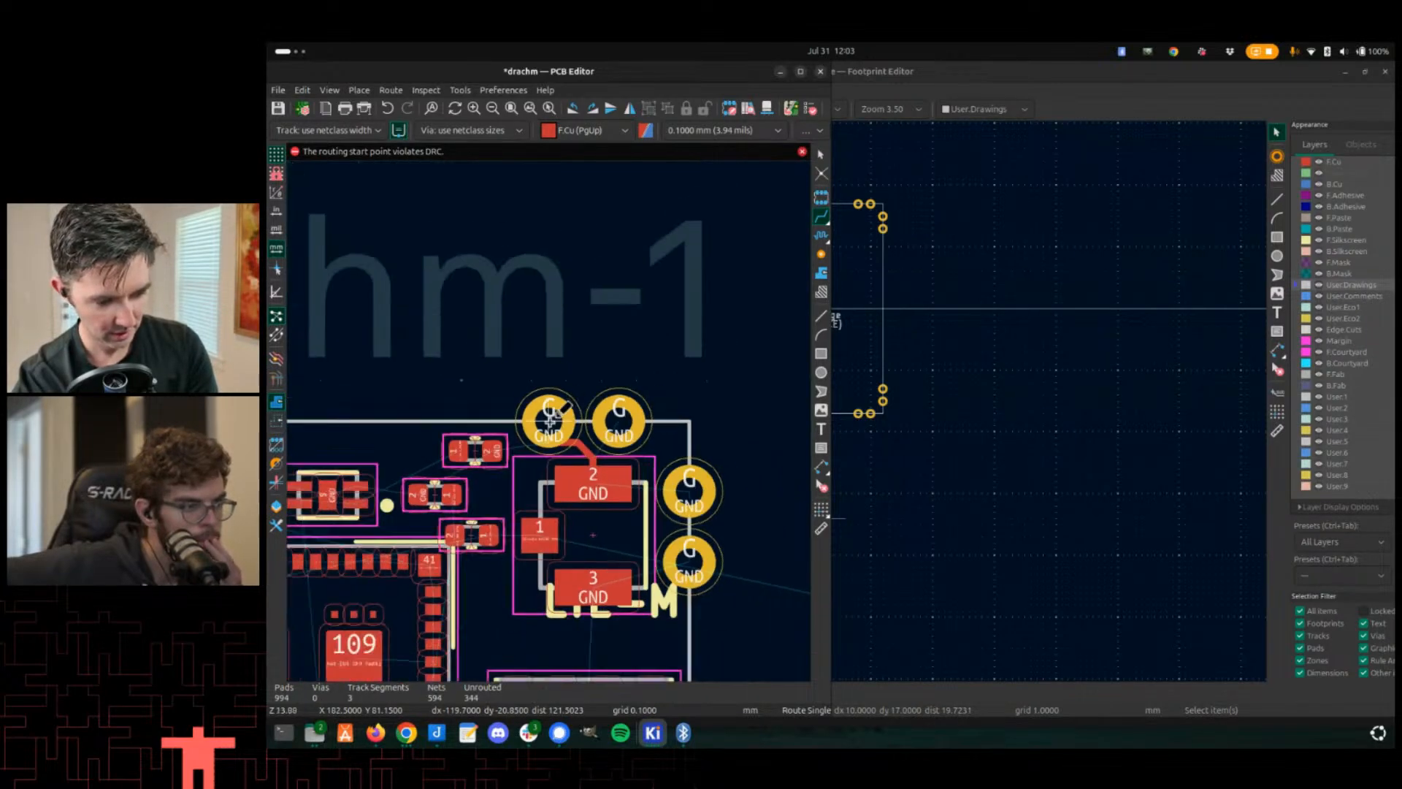
scroll(544, 413, up, 2)
scroll(577, 431, down, 2)
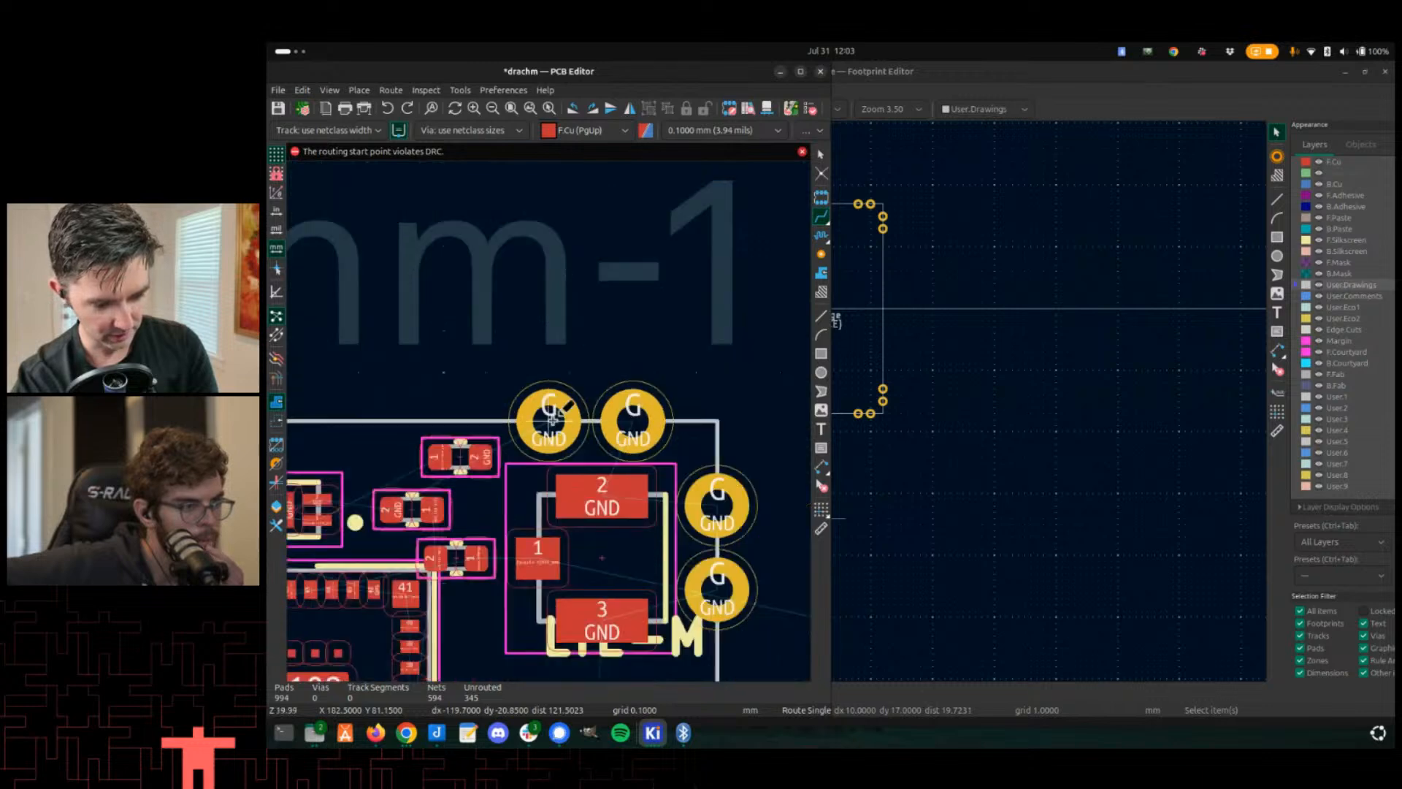
scroll(528, 501, up, 2)
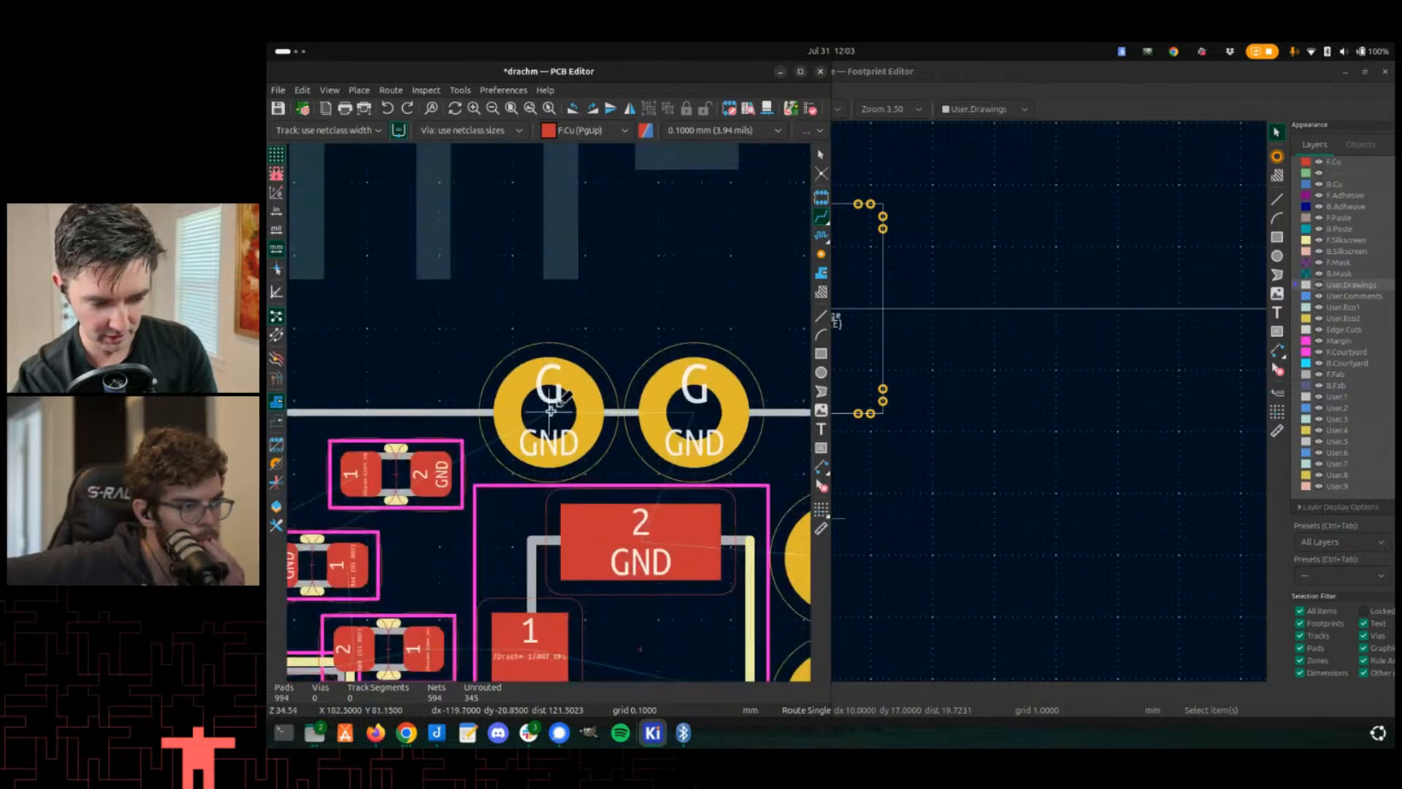
click(632, 489)
click(566, 440)
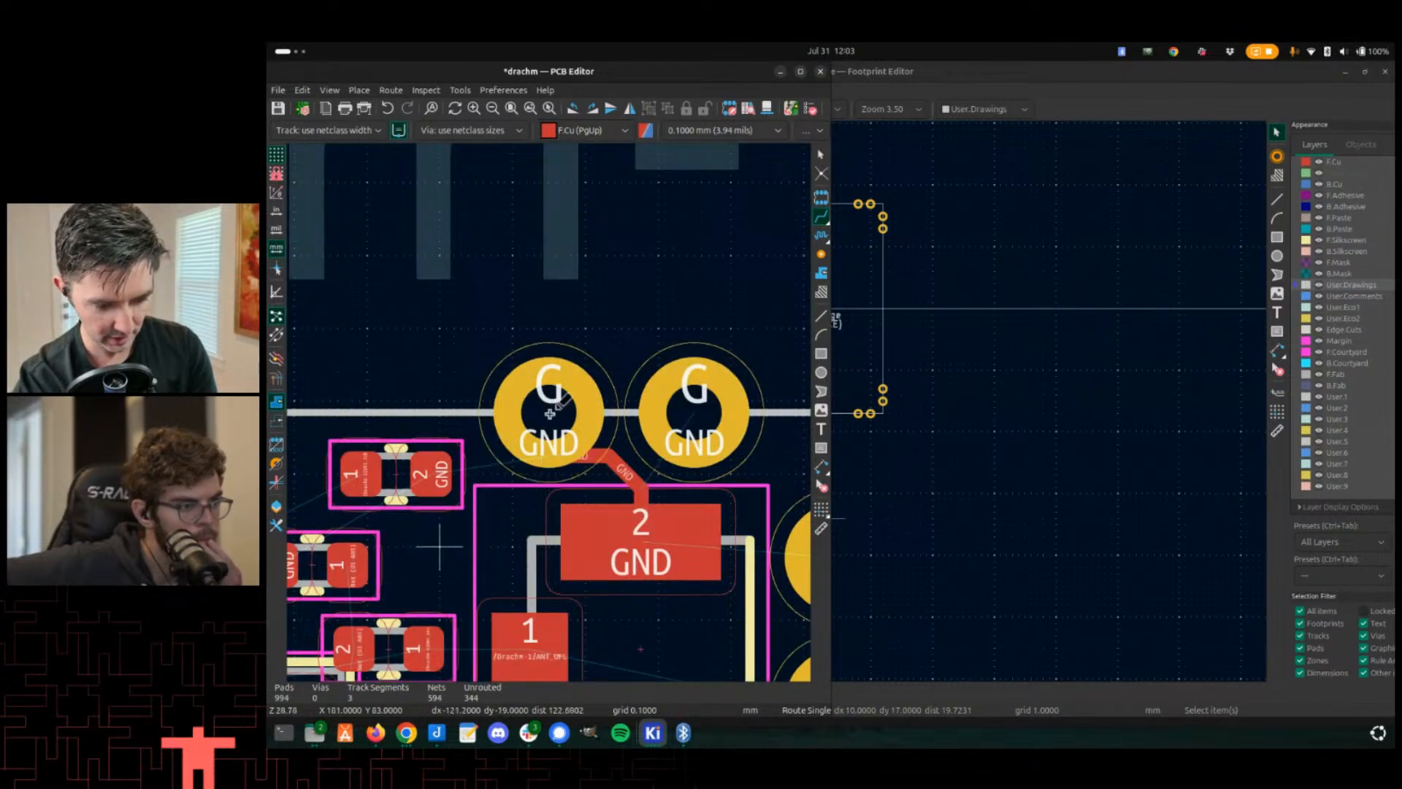
scroll(551, 406, down, 1)
scroll(540, 396, up, 1)
scroll(555, 398, down, 2)
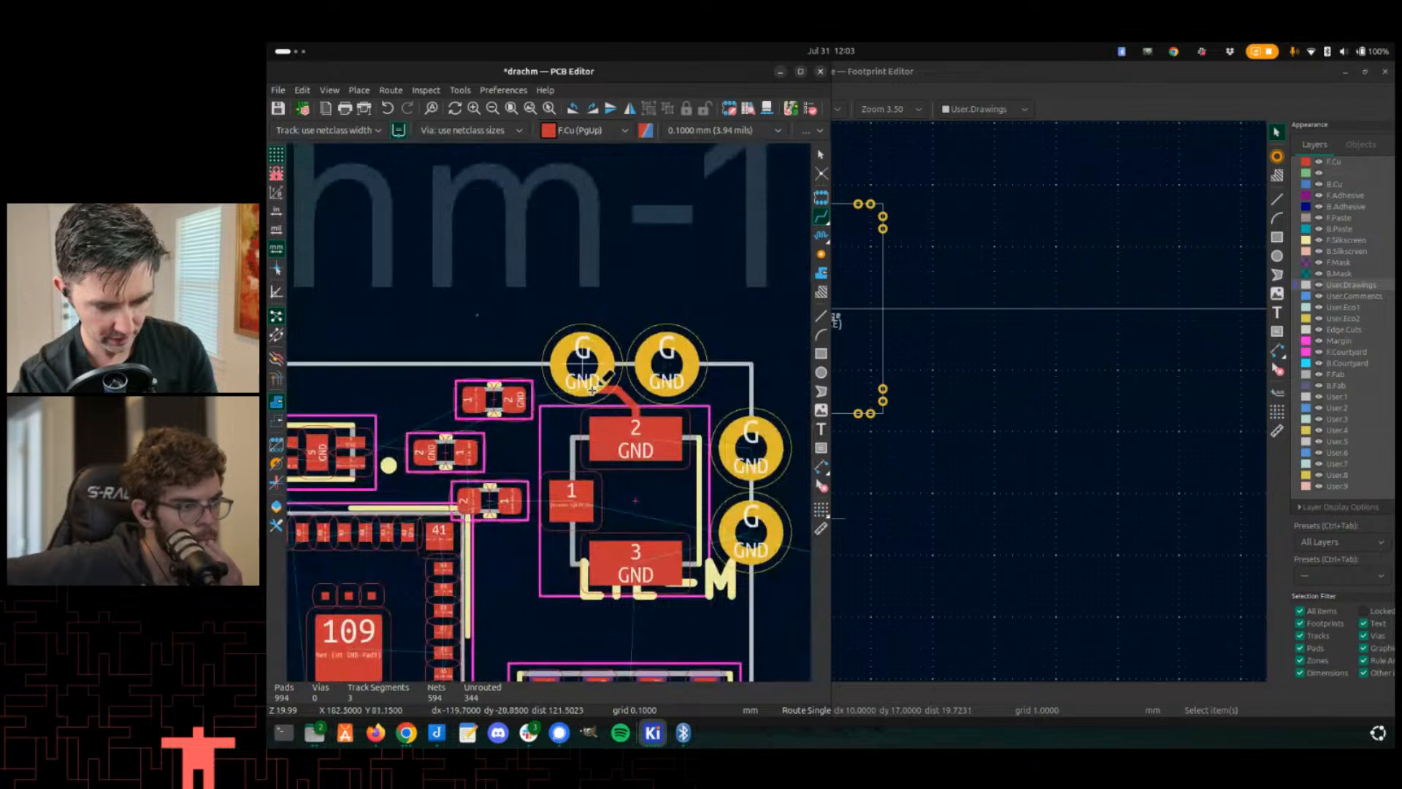
scroll(648, 402, down, 2)
shift+scroll(628, 413, down, 3)
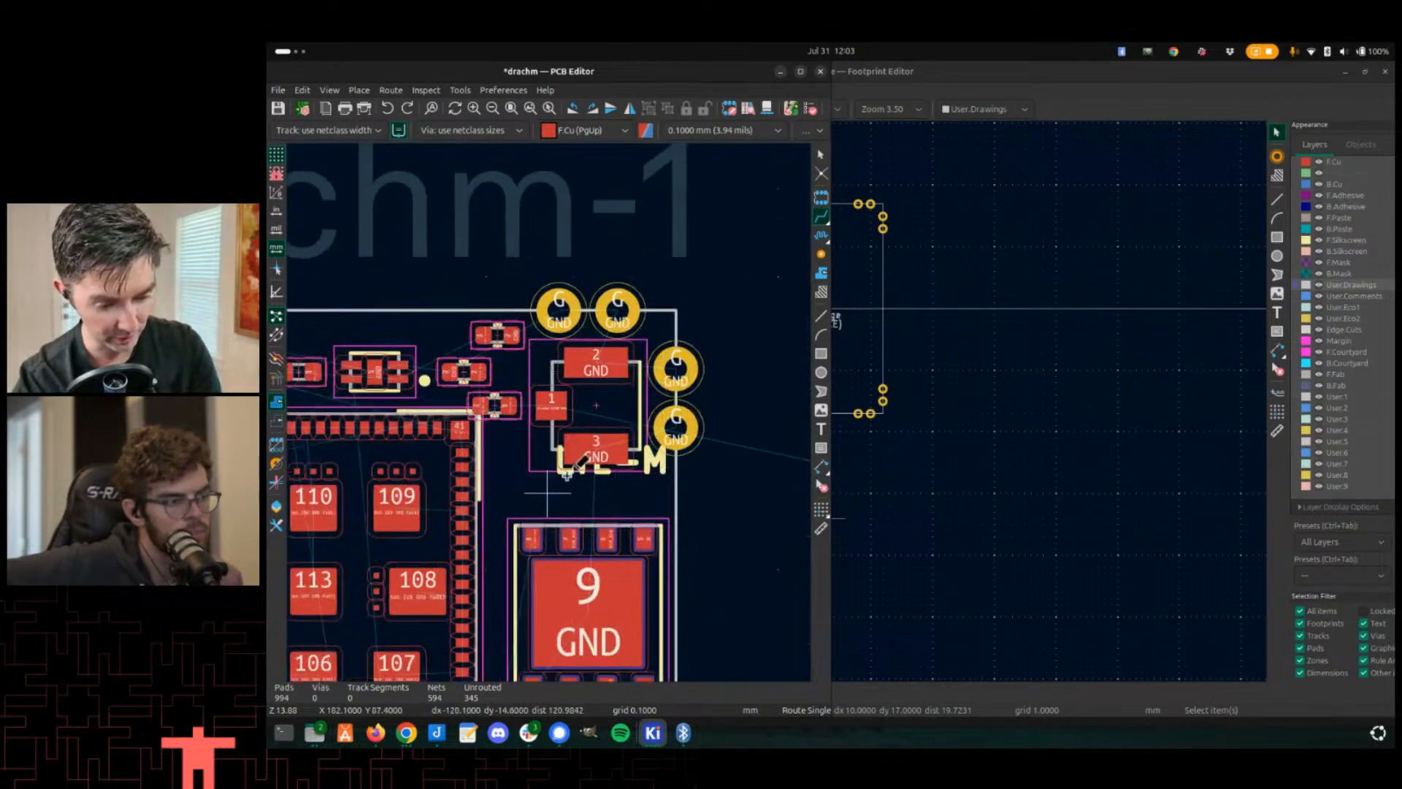
scroll(469, 431, down, 3)
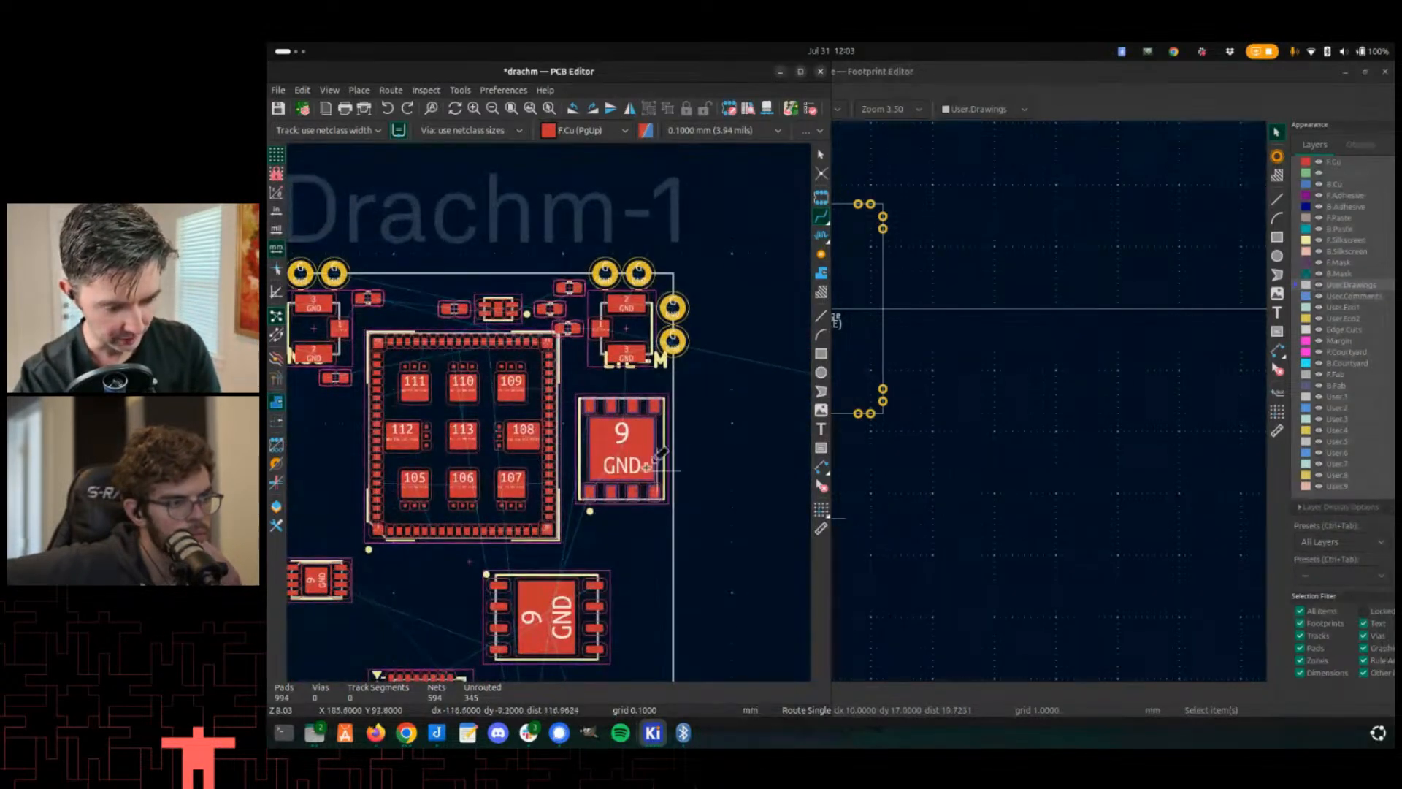
scroll(469, 431, down, 3)
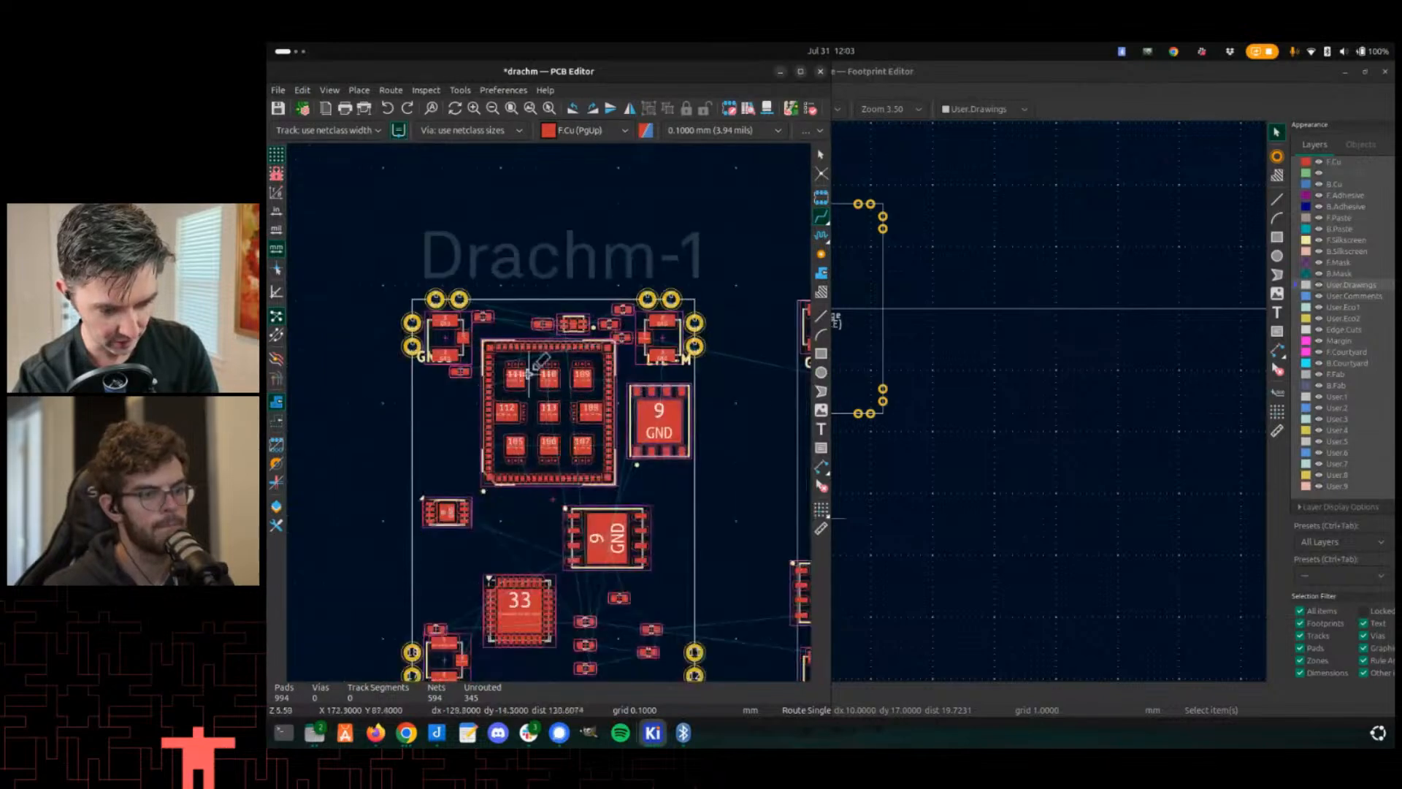
key(ctrl+s)
- Switch to the Footprint Editor and renumber corner pad 18 of drachm-edge to G
scroll(482, 380, up, 7)
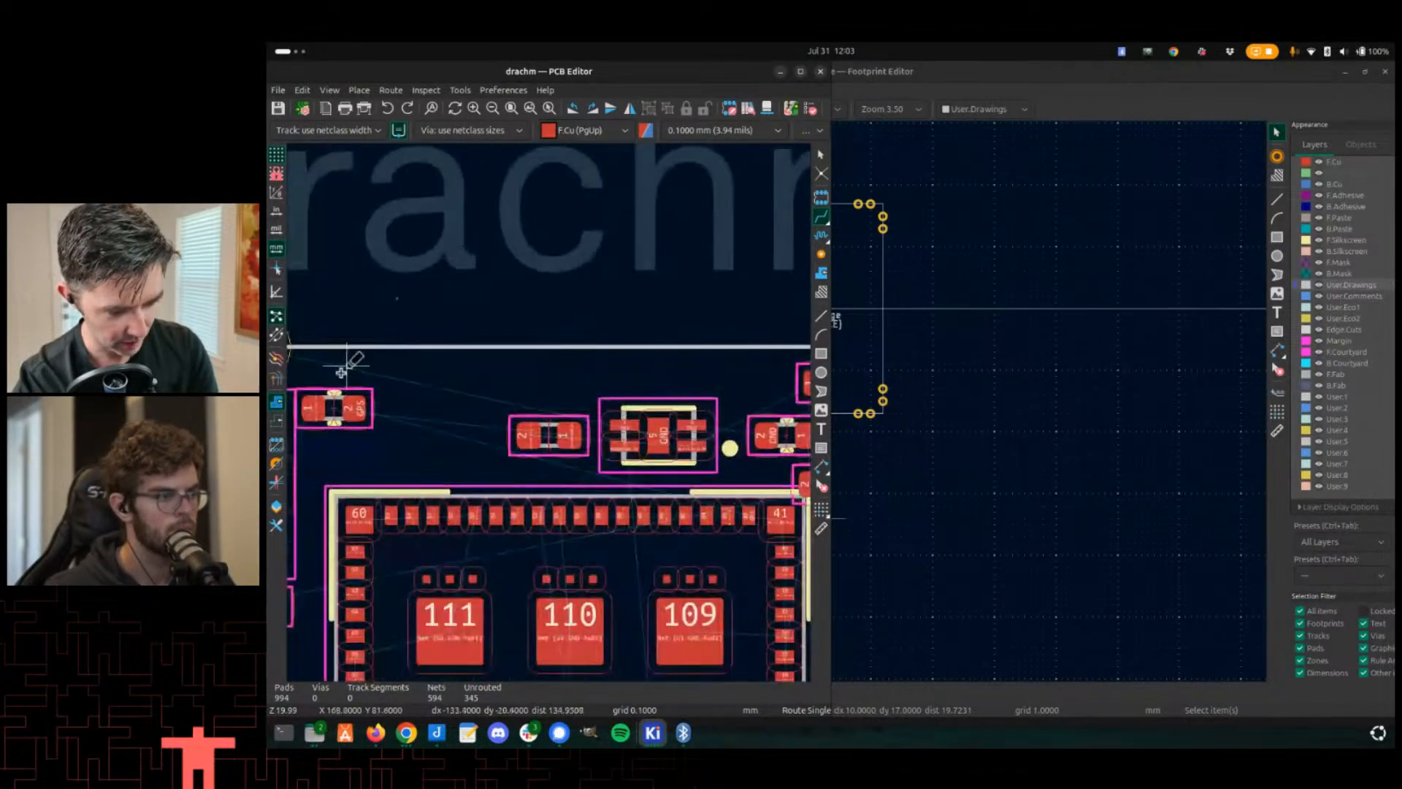
scroll(575, 287, down, 2)
scroll(532, 401, down, 2)
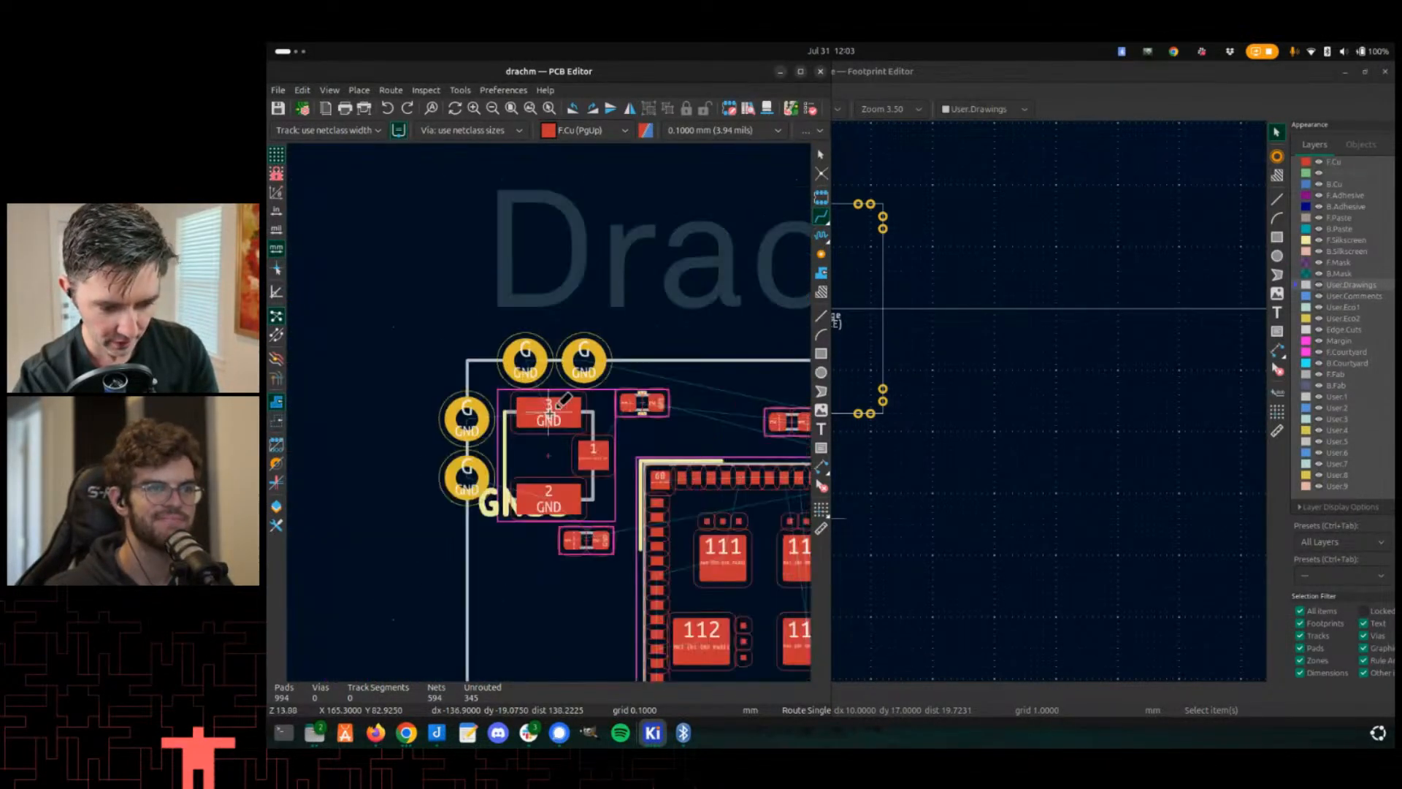
scroll(555, 453, down, 2)
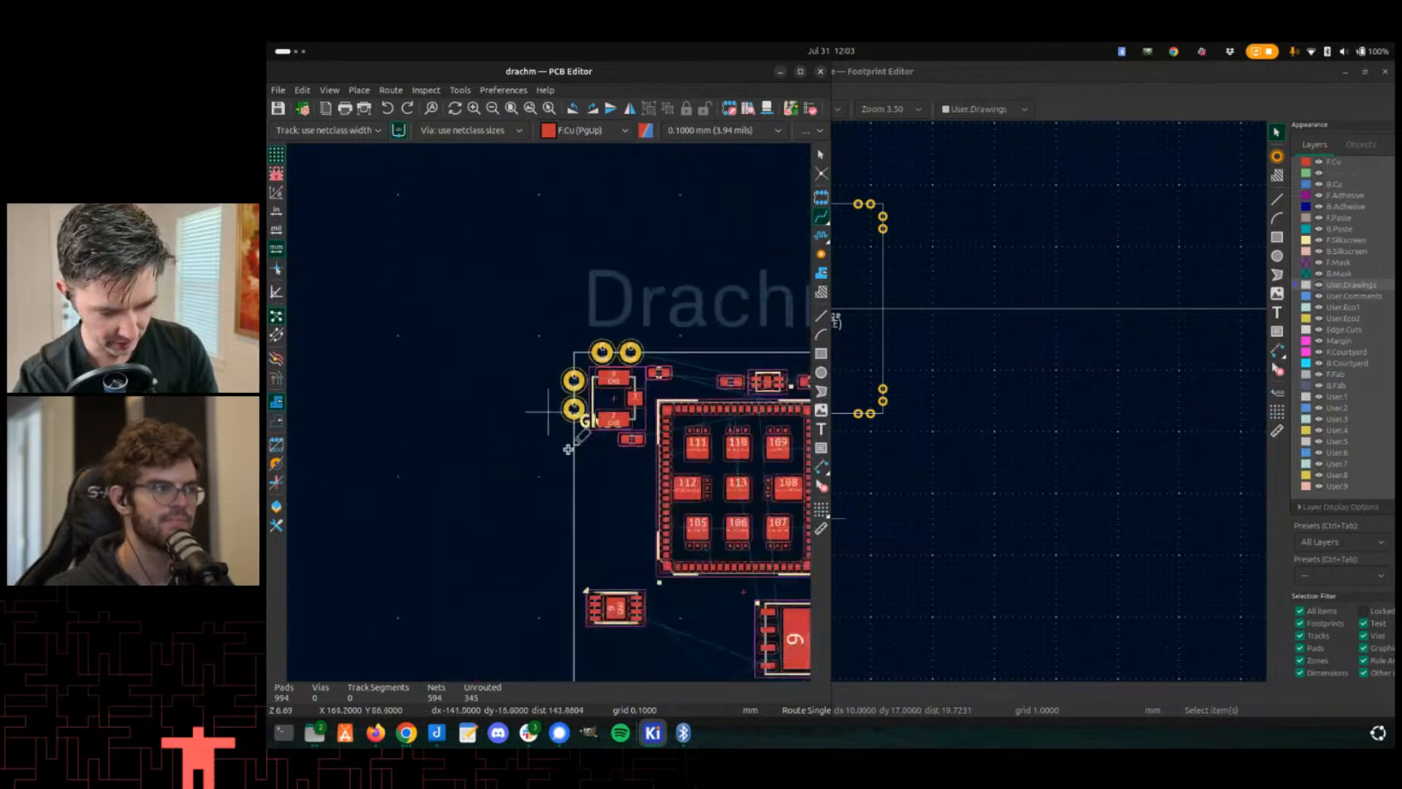
scroll(596, 475, down, 2)
key(alt+Tab)
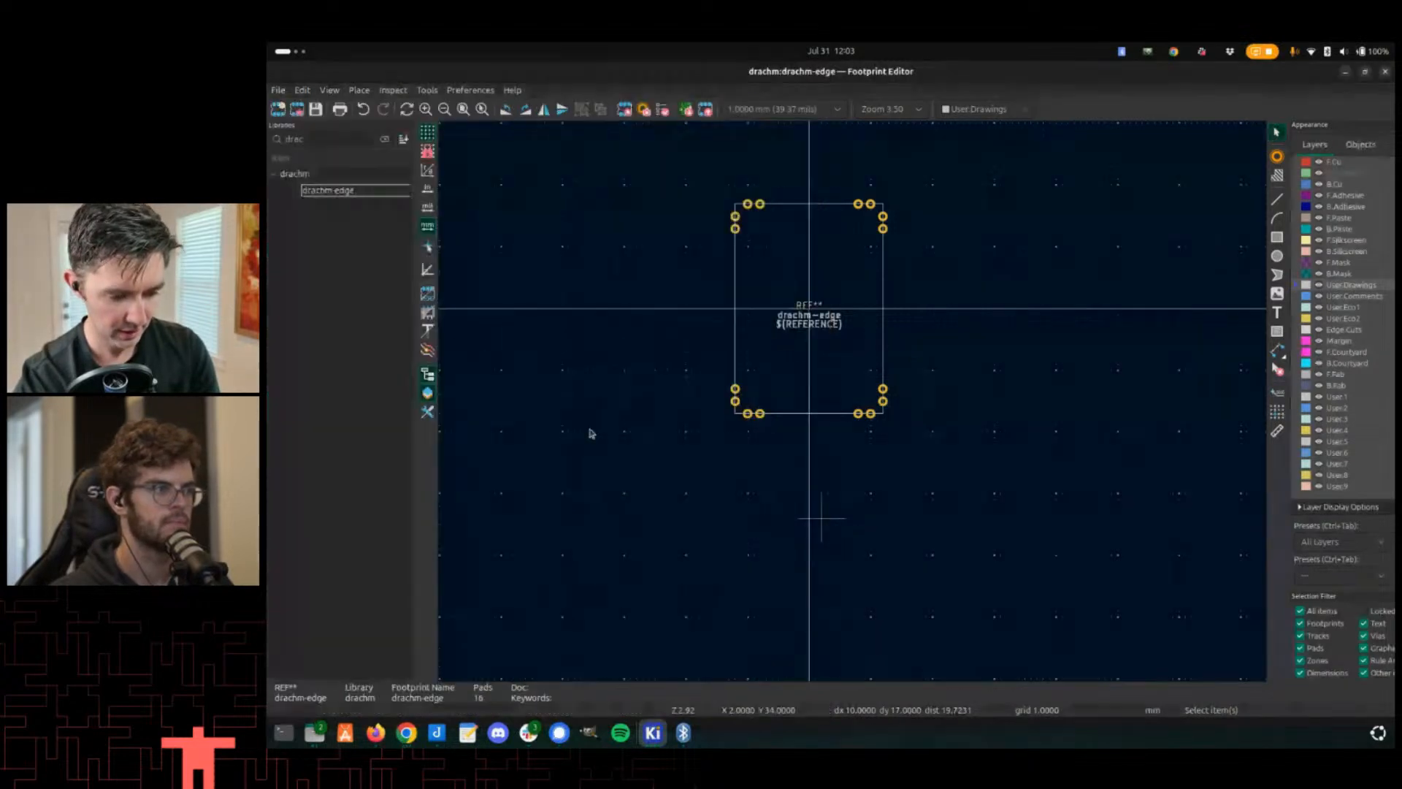
scroll(803, 427, up, 8)
click(738, 400)
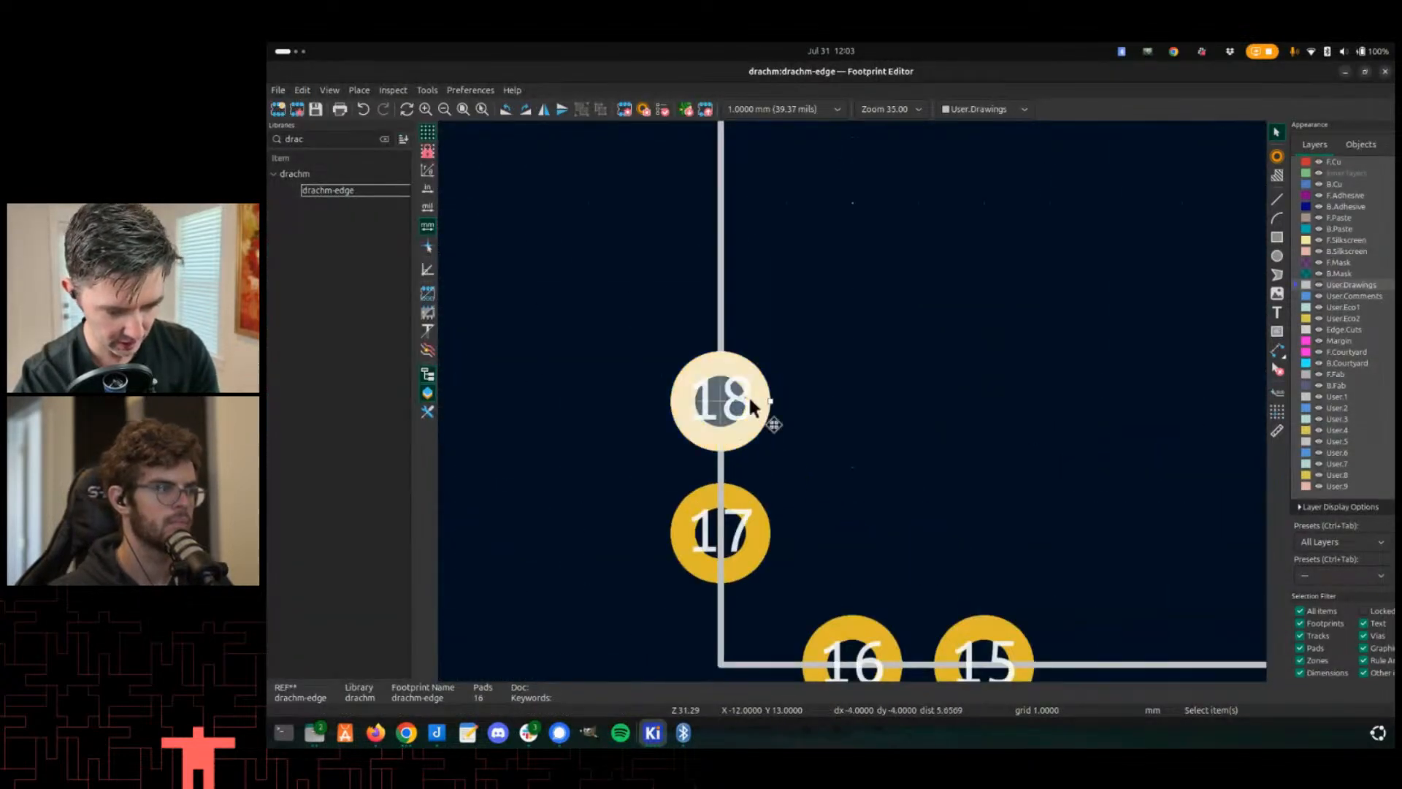
double_click(738, 400)
text(G)
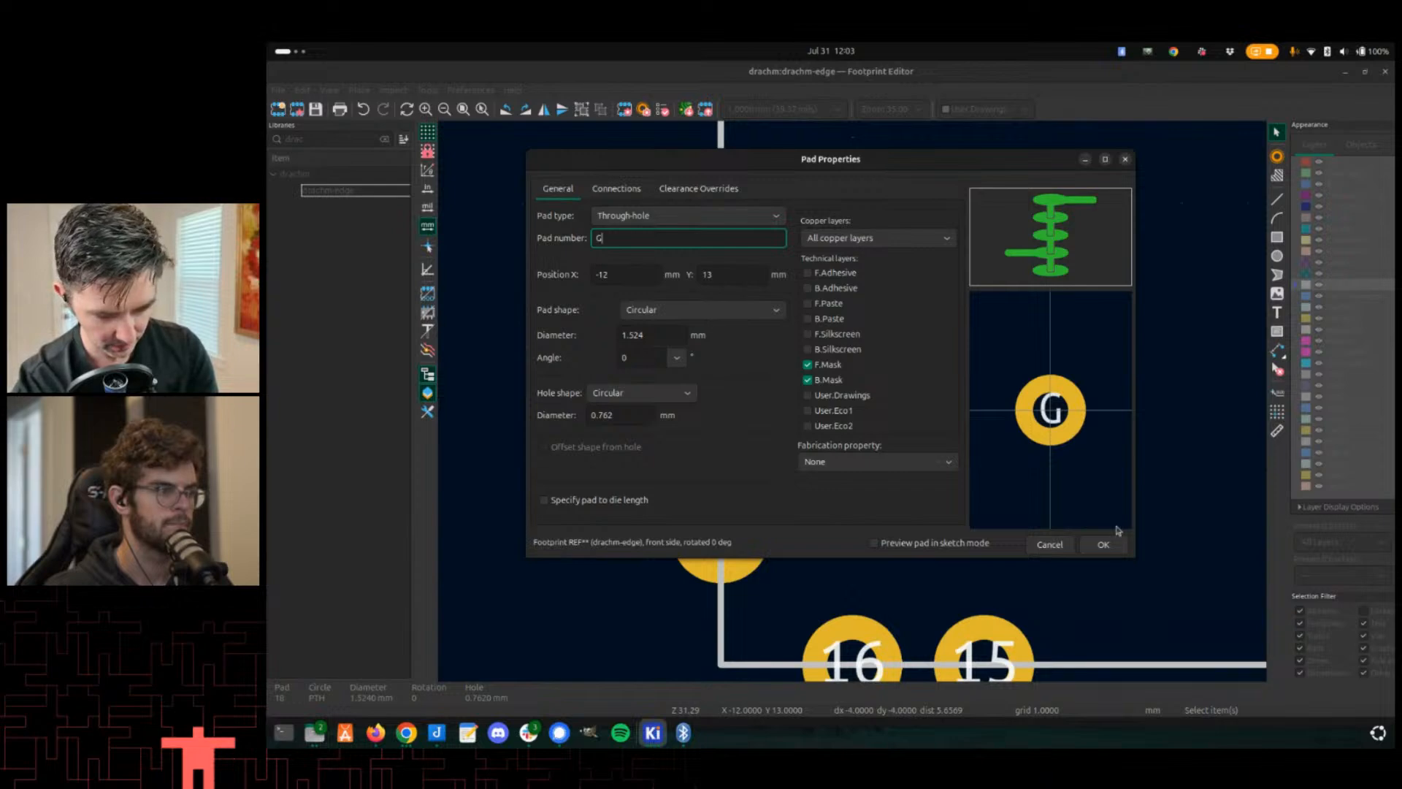
click(1107, 546)
- Renumber corner pads 17, 16 and 15 of the footprint to G
click(759, 554)
double_click(764, 557)
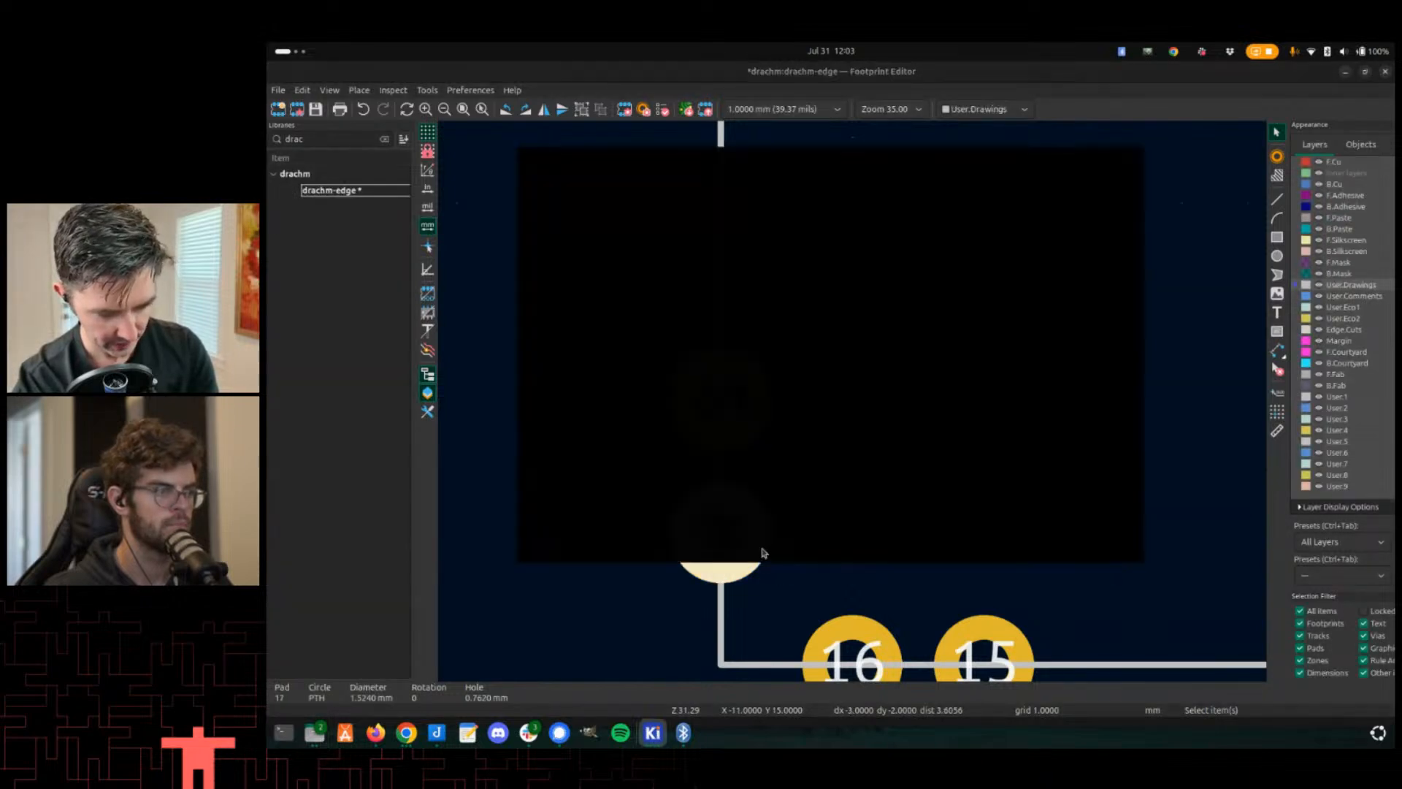
text(G)
click(1103, 545)
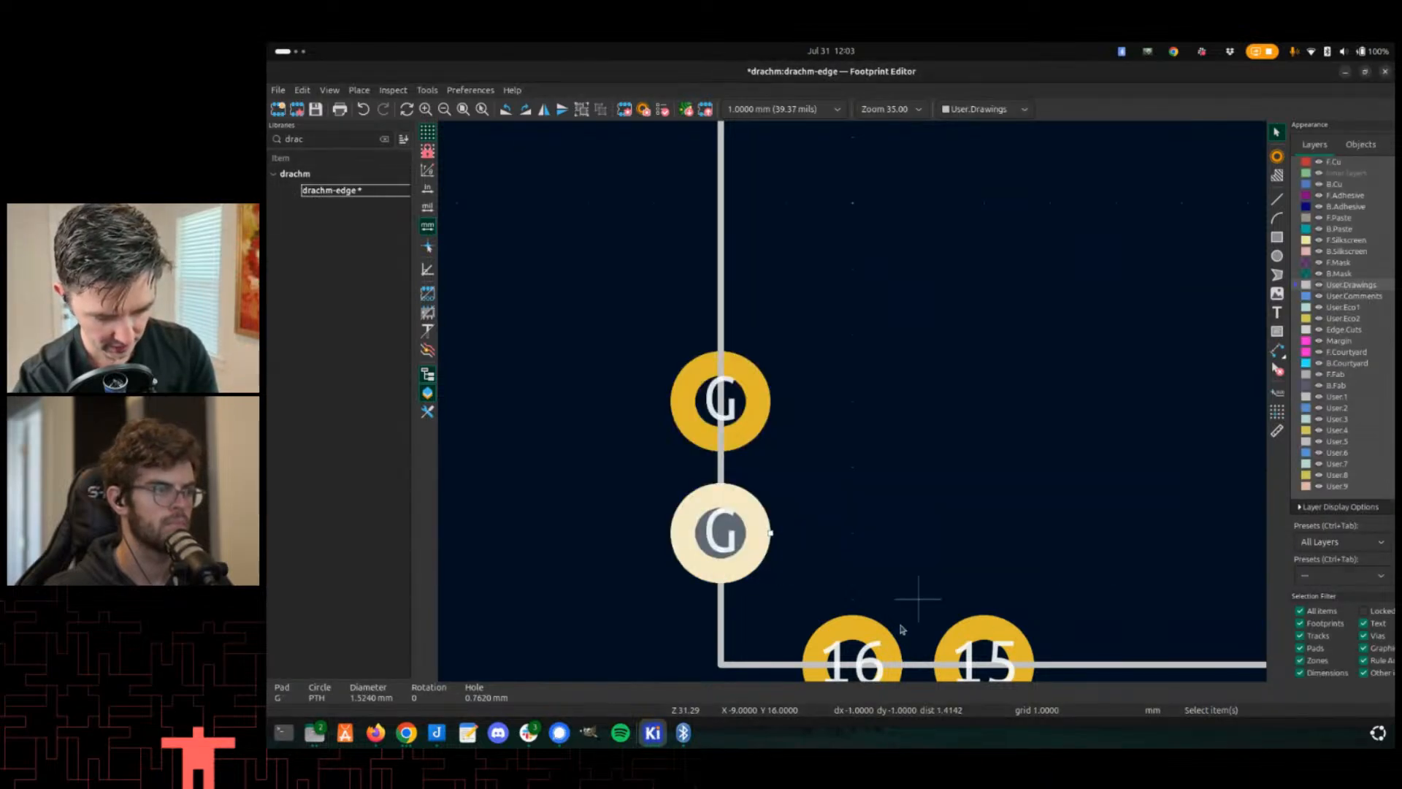
click(855, 638)
double_click(854, 638)
text(G)
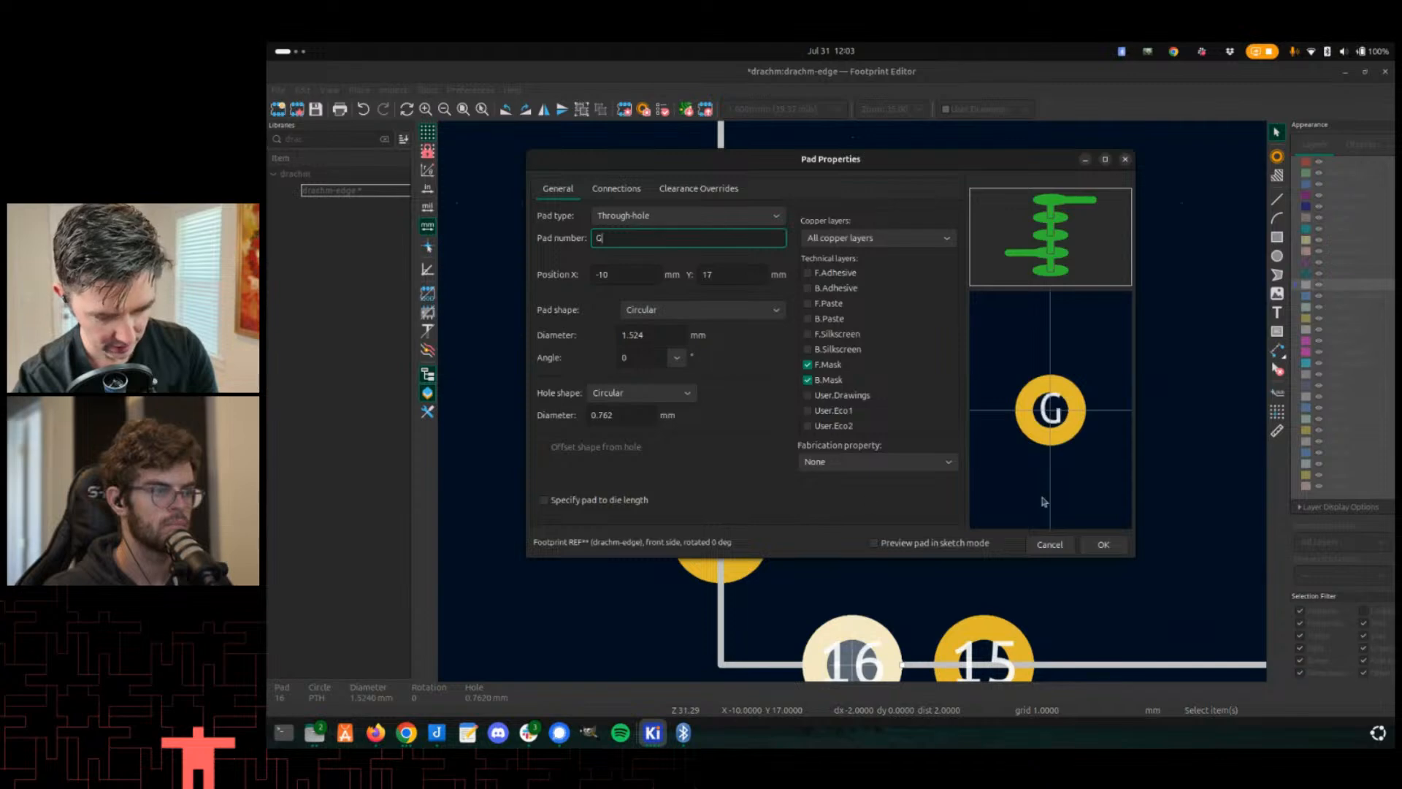
click(1103, 545)
click(975, 617)
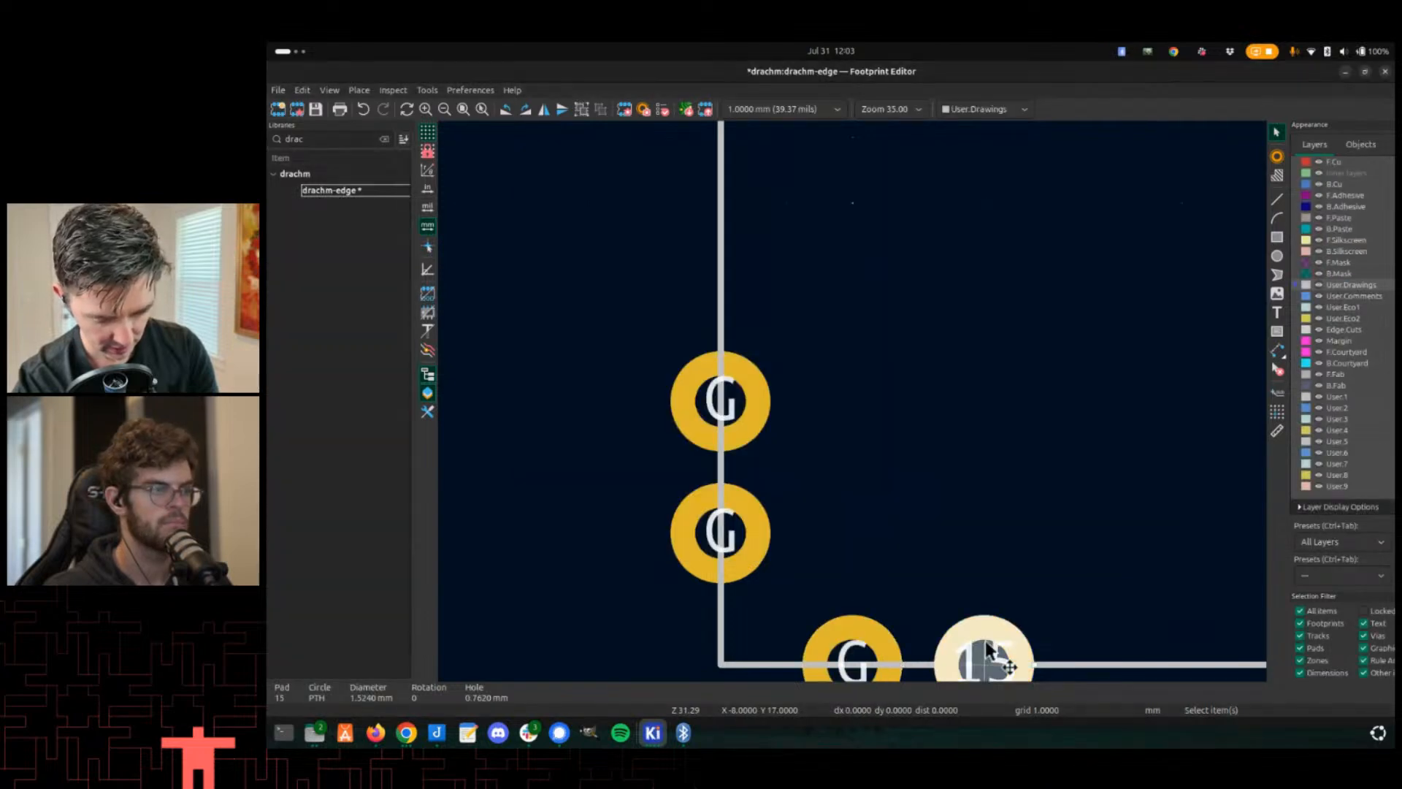
double_click(975, 617)
text(G)
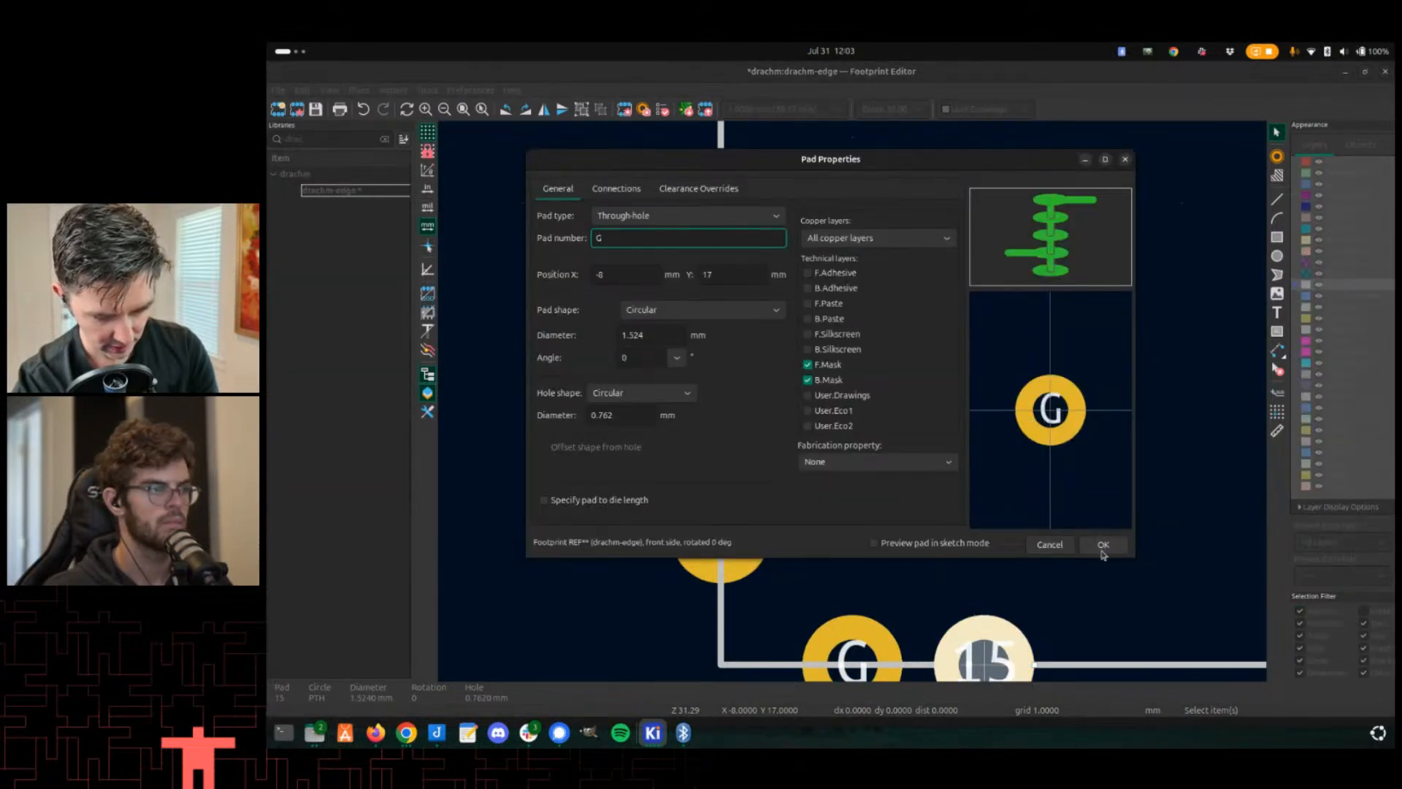
click(1102, 552)
- Renumber corner pads 11 and 12 of the footprint to G
scroll(895, 545, down, 5)
scroll(1171, 426, up, 4)
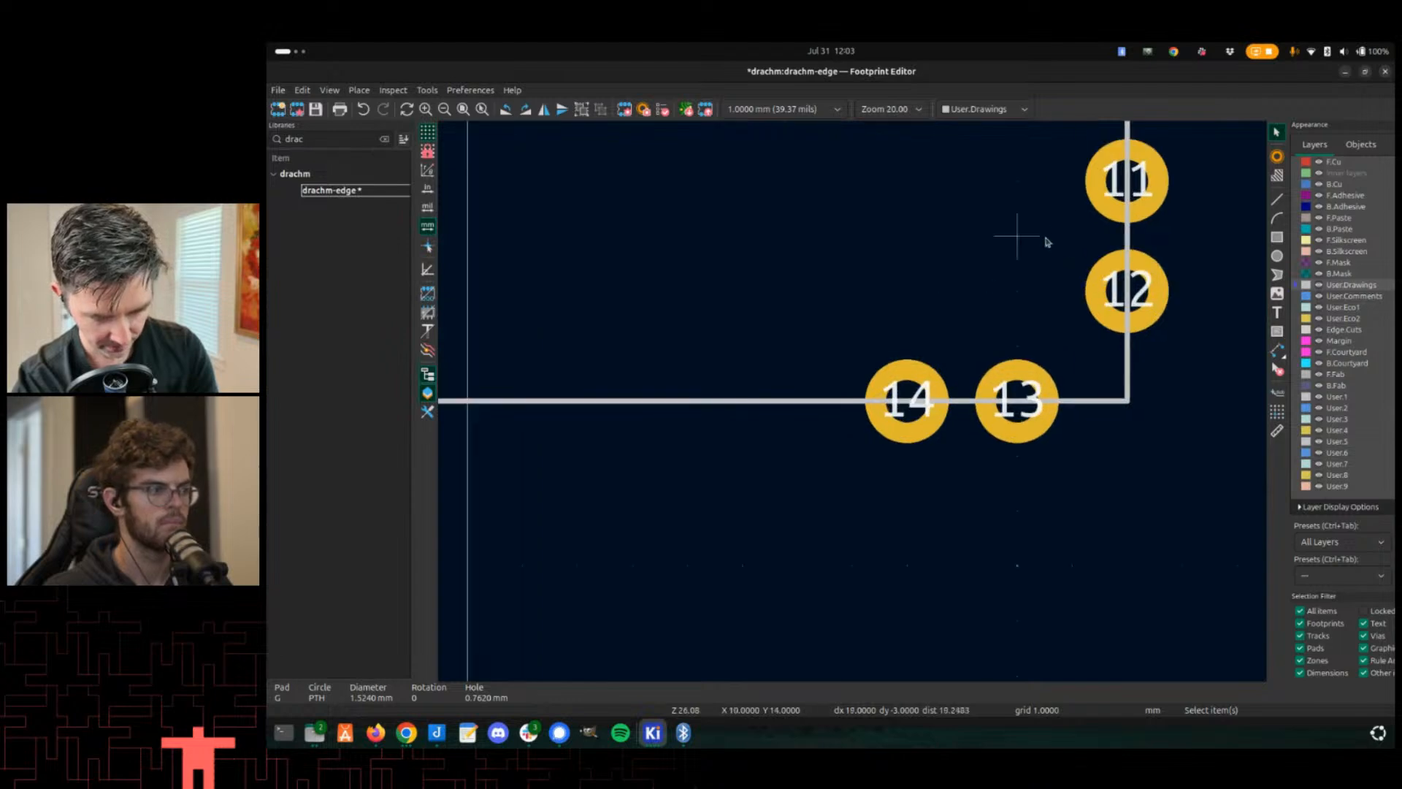
double_click(1126, 182)
text(G)
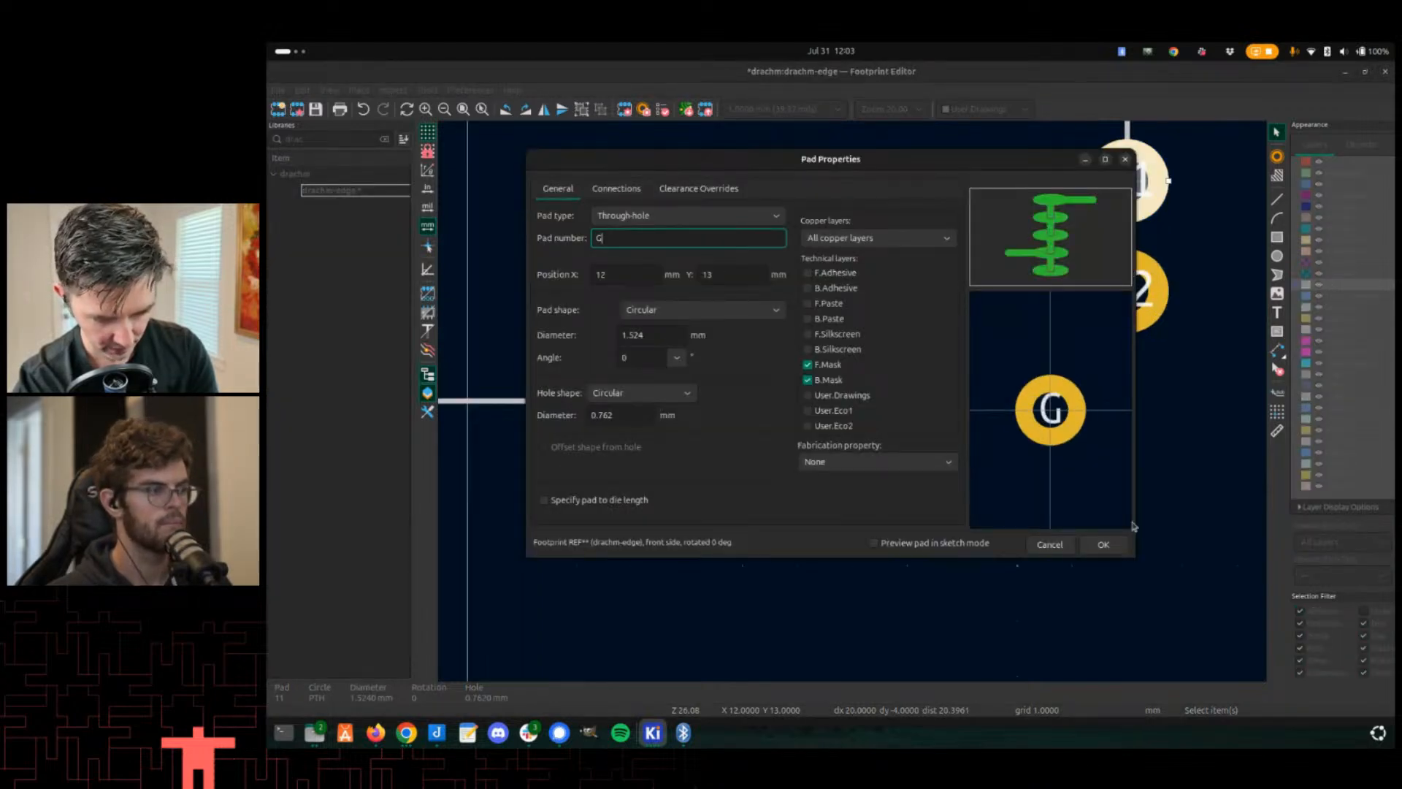
click(1103, 544)
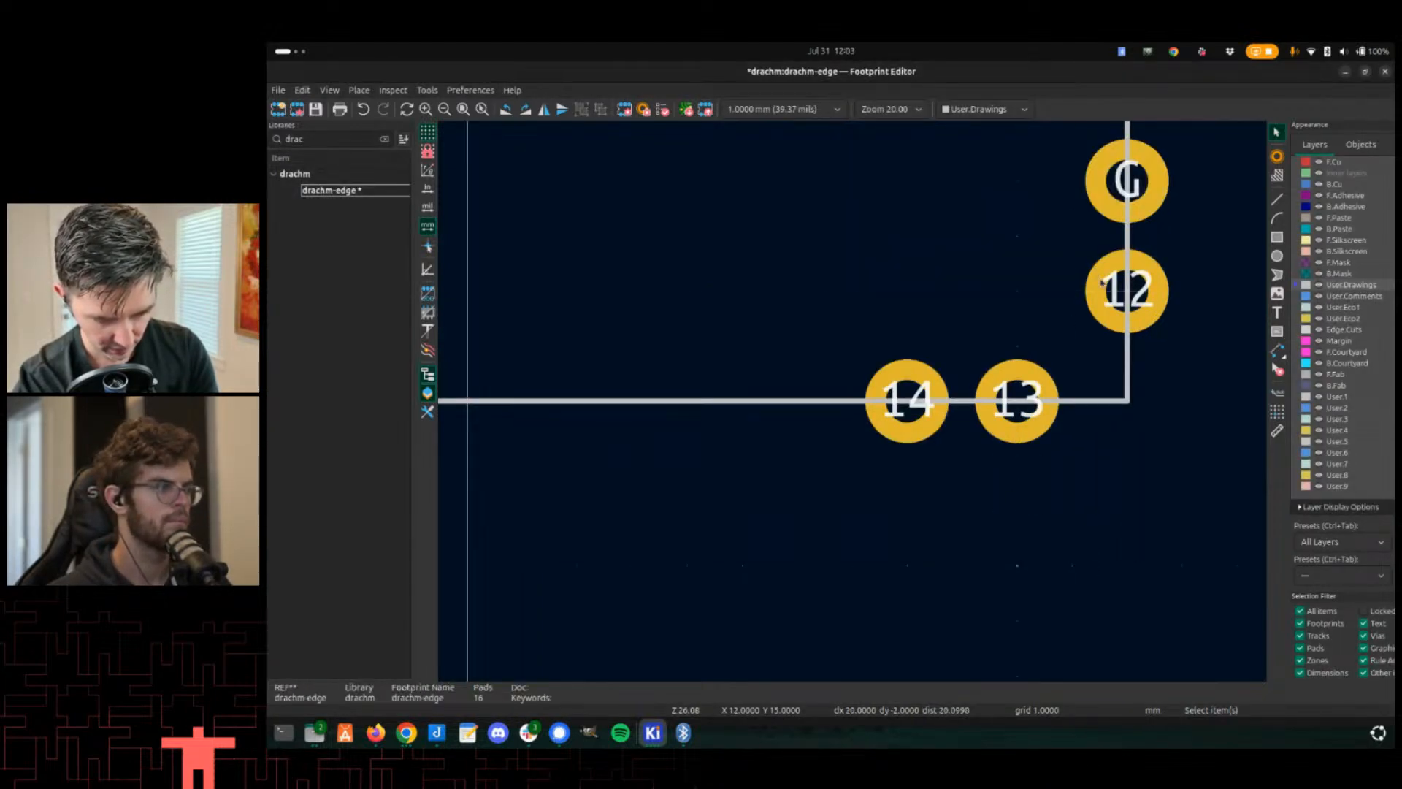
double_click(1125, 290)
text(G)
click(1103, 544)
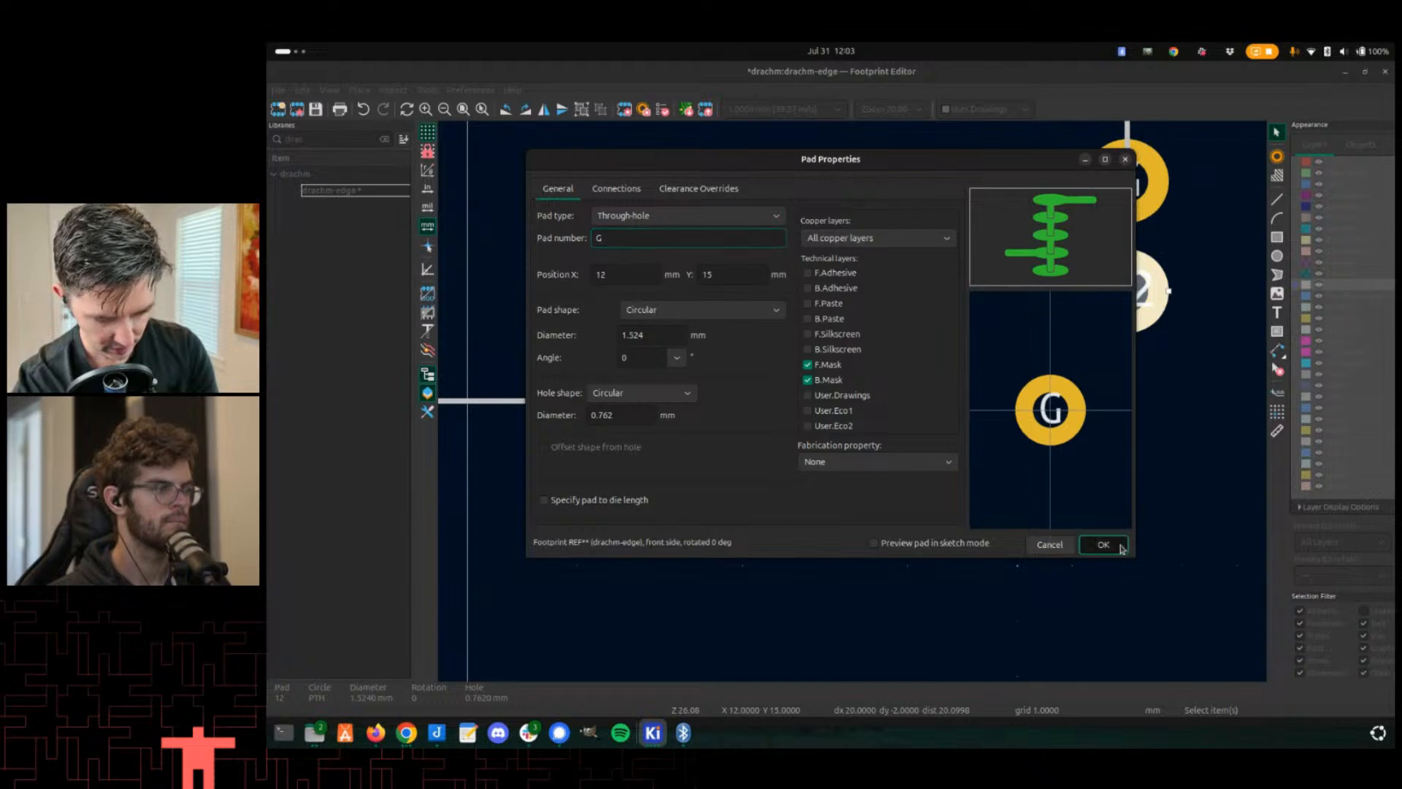
- Renumber corner pads 14 and 13 of the footprint to G
click(895, 438)
double_click(895, 438)
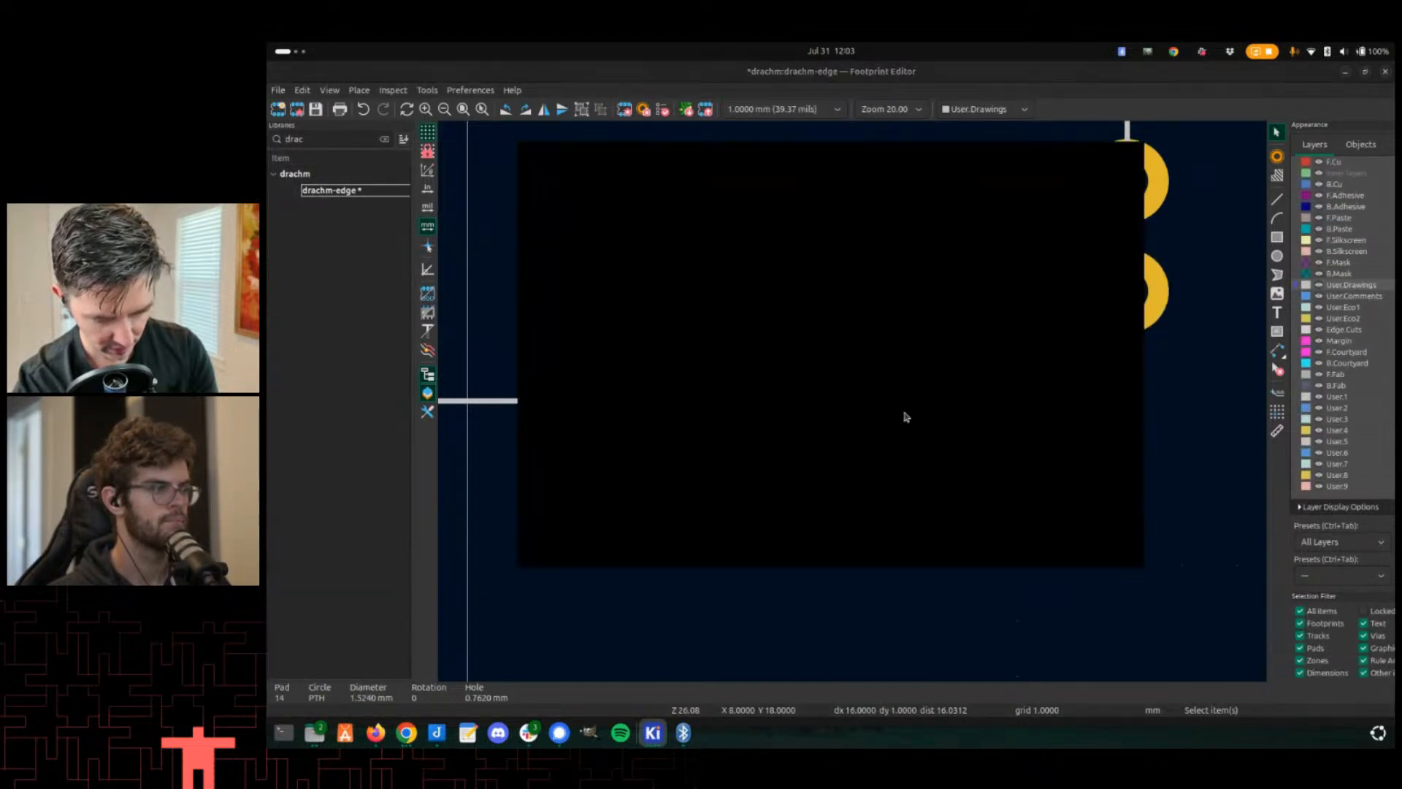
click(1103, 545)
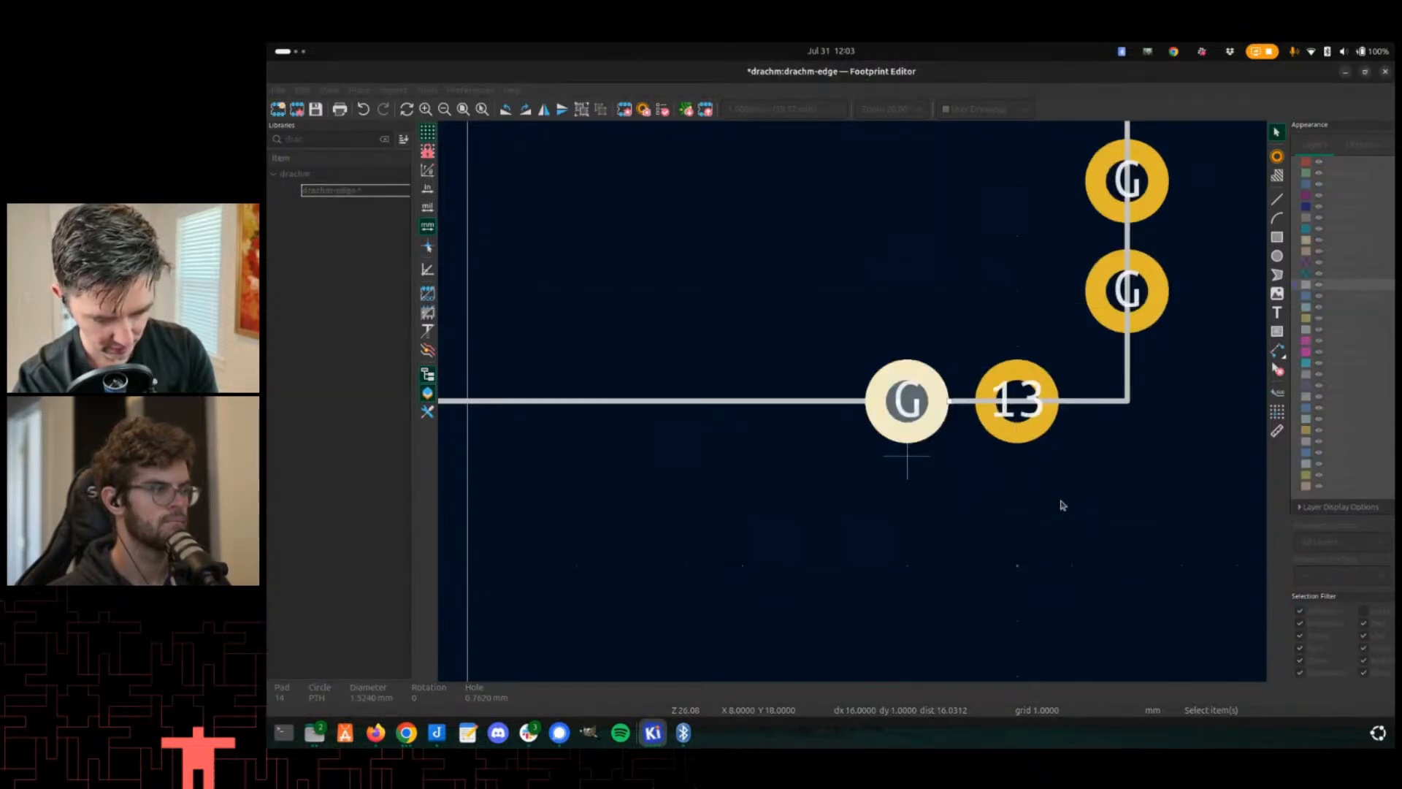
click(1013, 401)
double_click(1013, 401)
text(G)
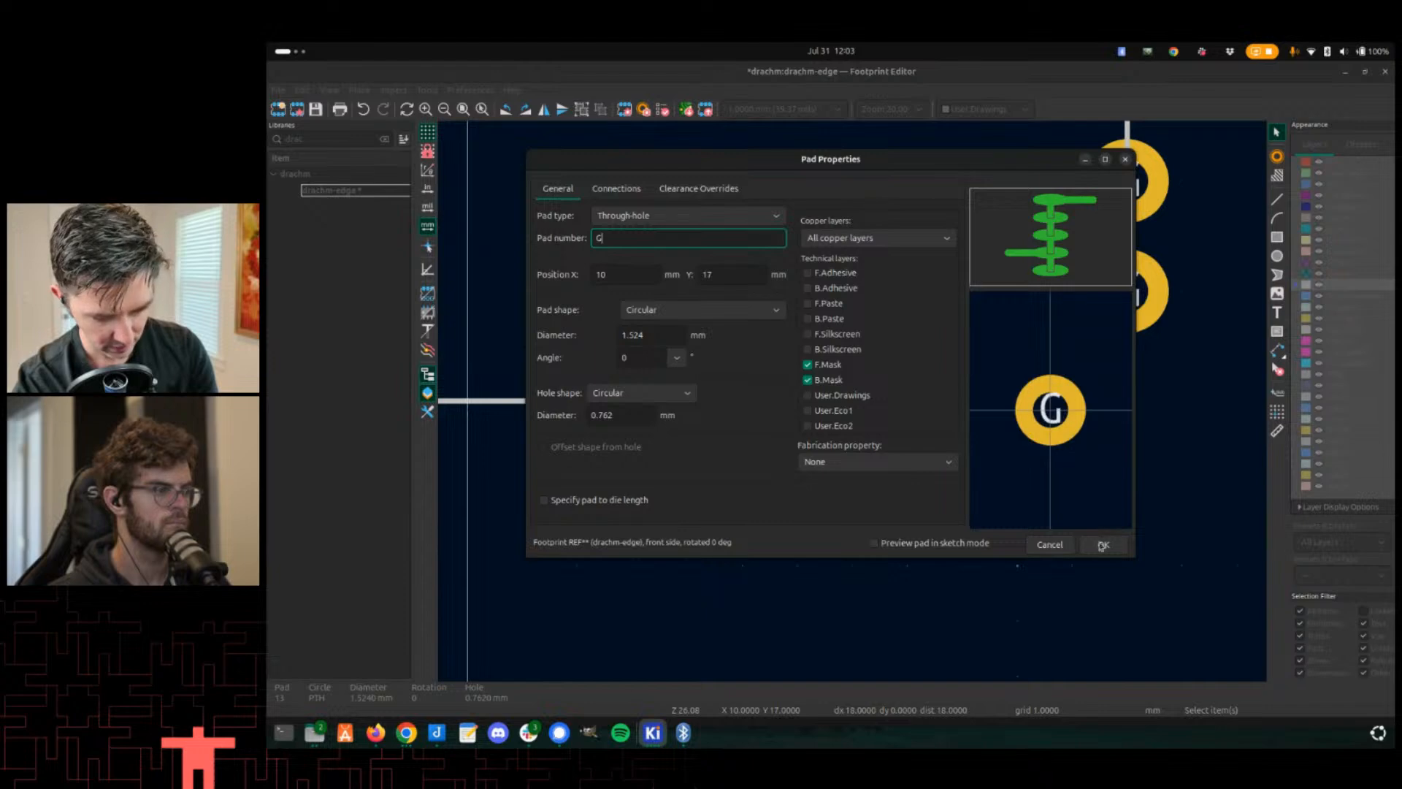
click(1103, 545)
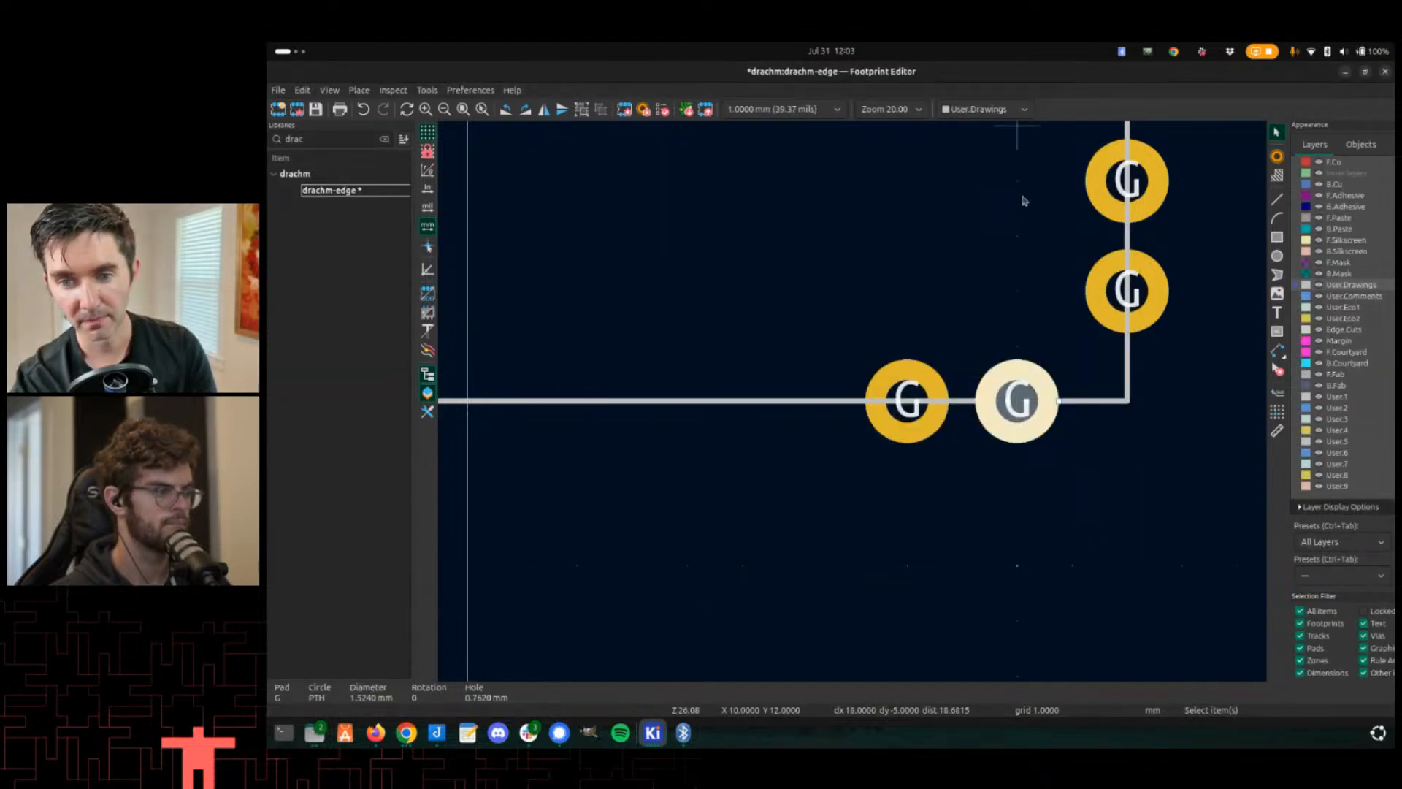
- Save the drachm-edge footprint and switch to the PCB Editor
key(alt+Tab)
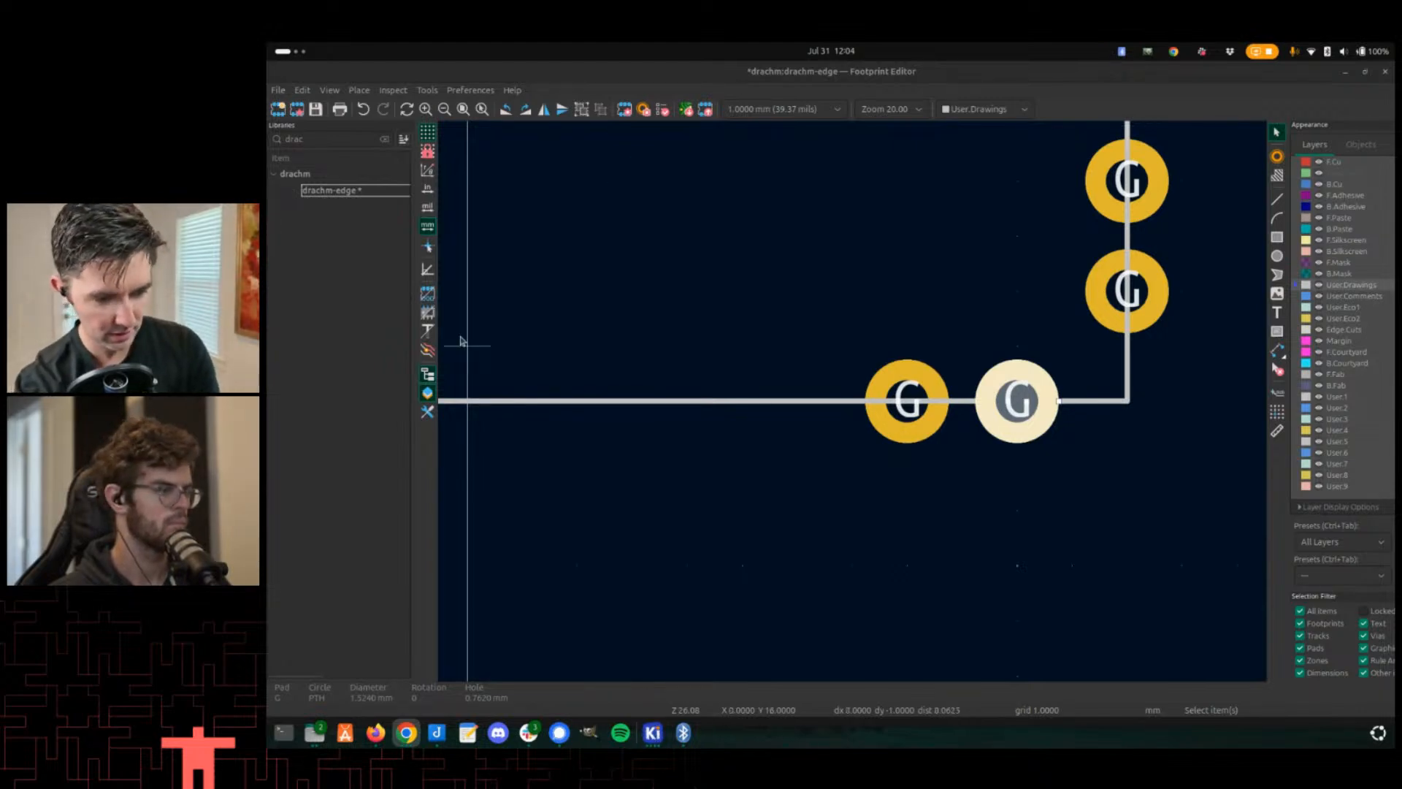
key(ctrl+s)
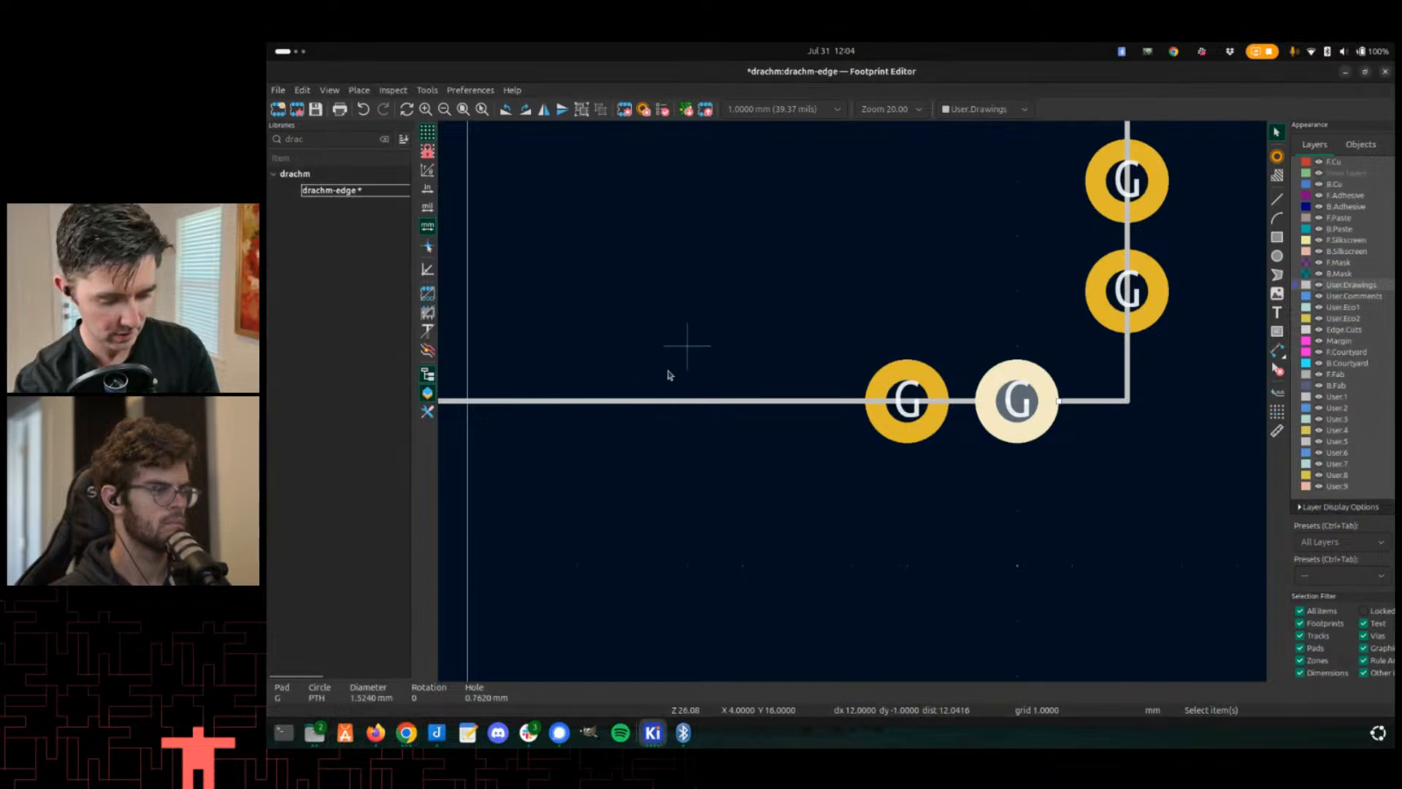
key(Escape)
key(alt+Tab)
key(alt+shift+Tab)
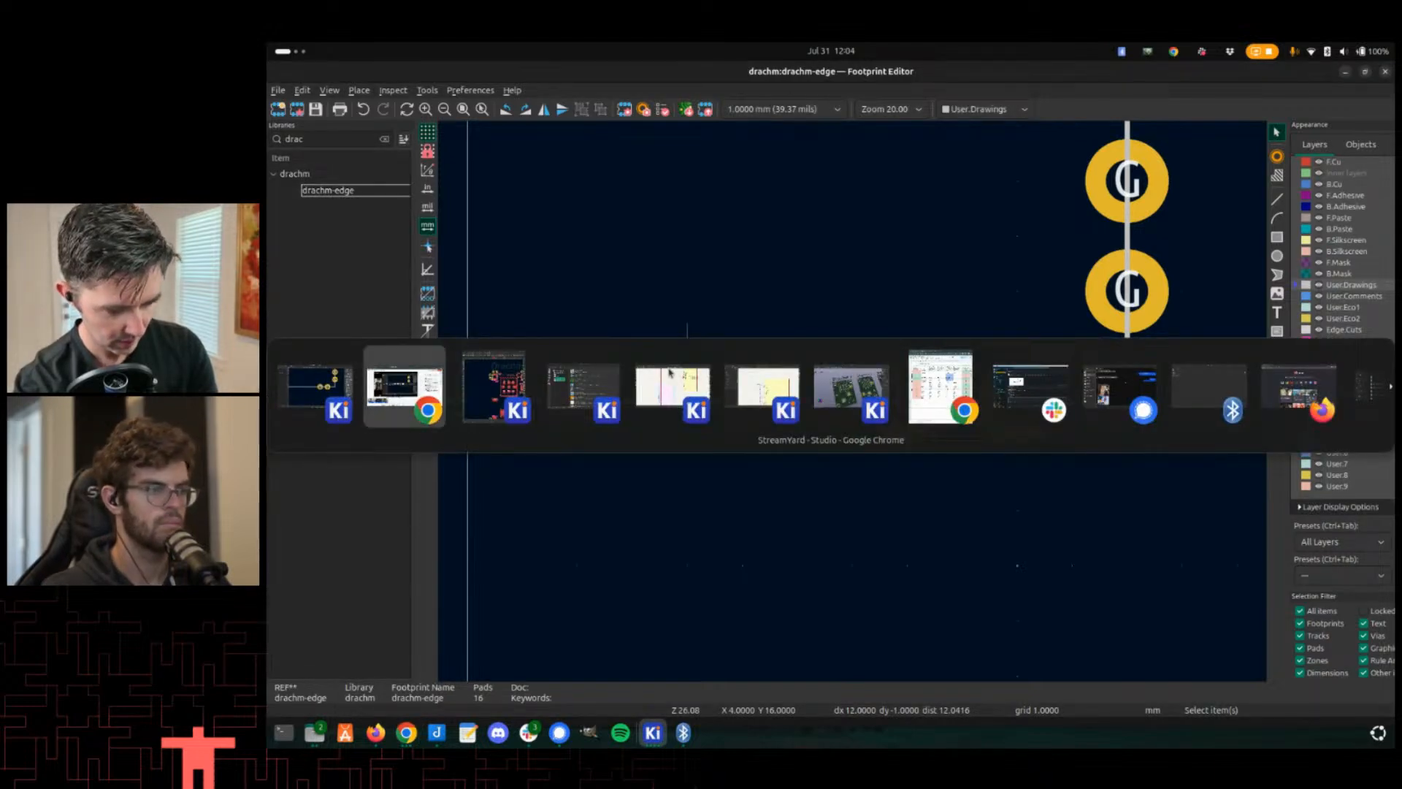
key(alt+Tab)
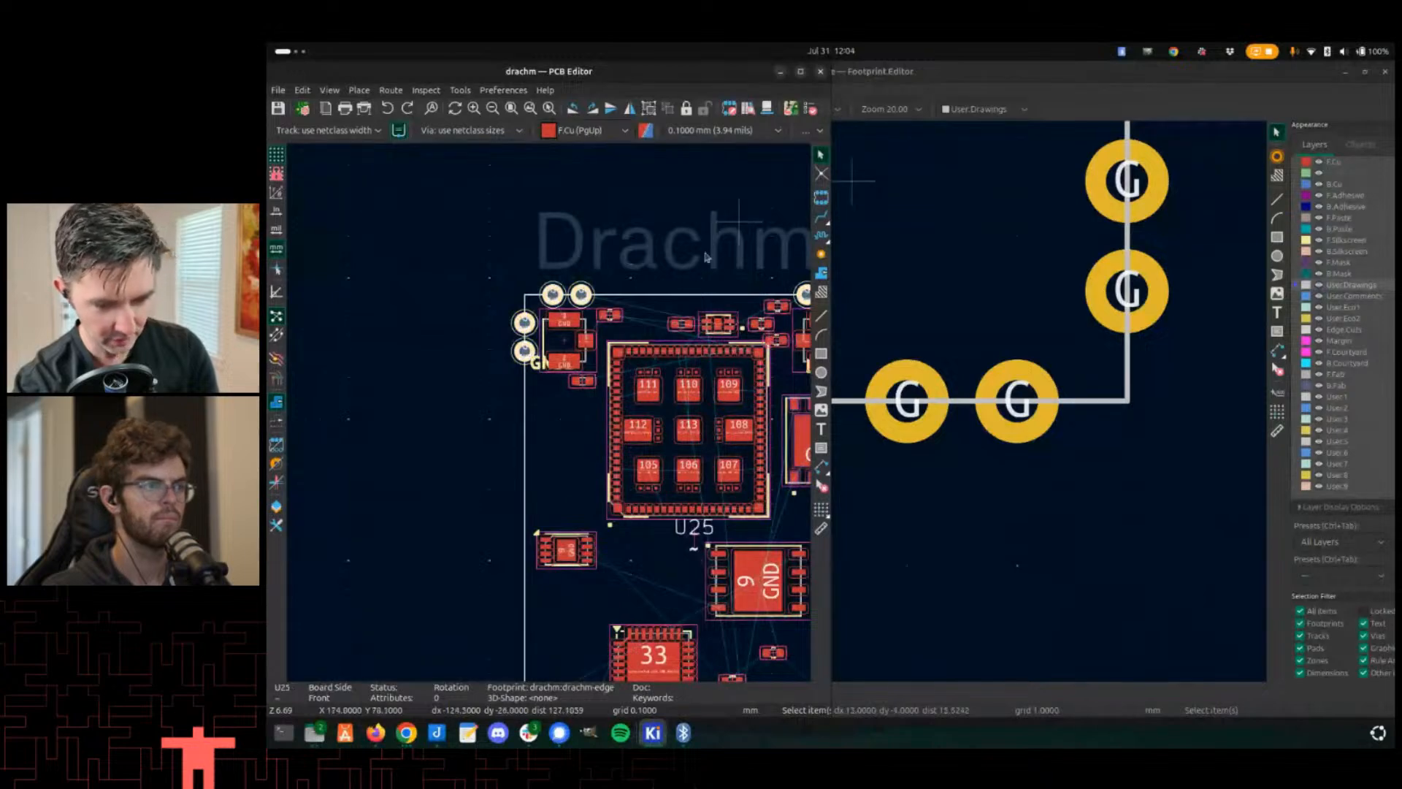
key(alt+Tab)
key(alt+Tab)
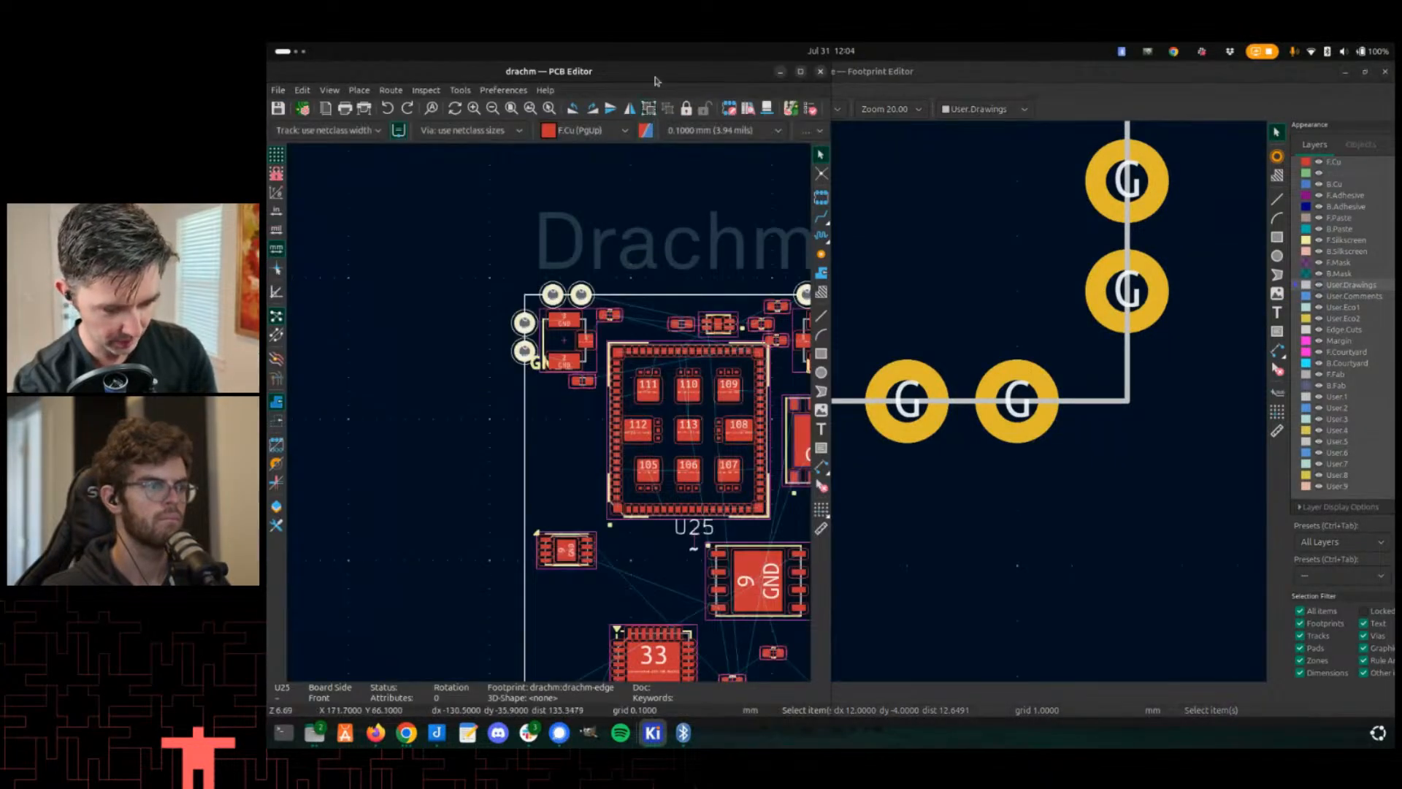
- Update footprint U25 on the board from the library
scroll(839, 429, down, 4)
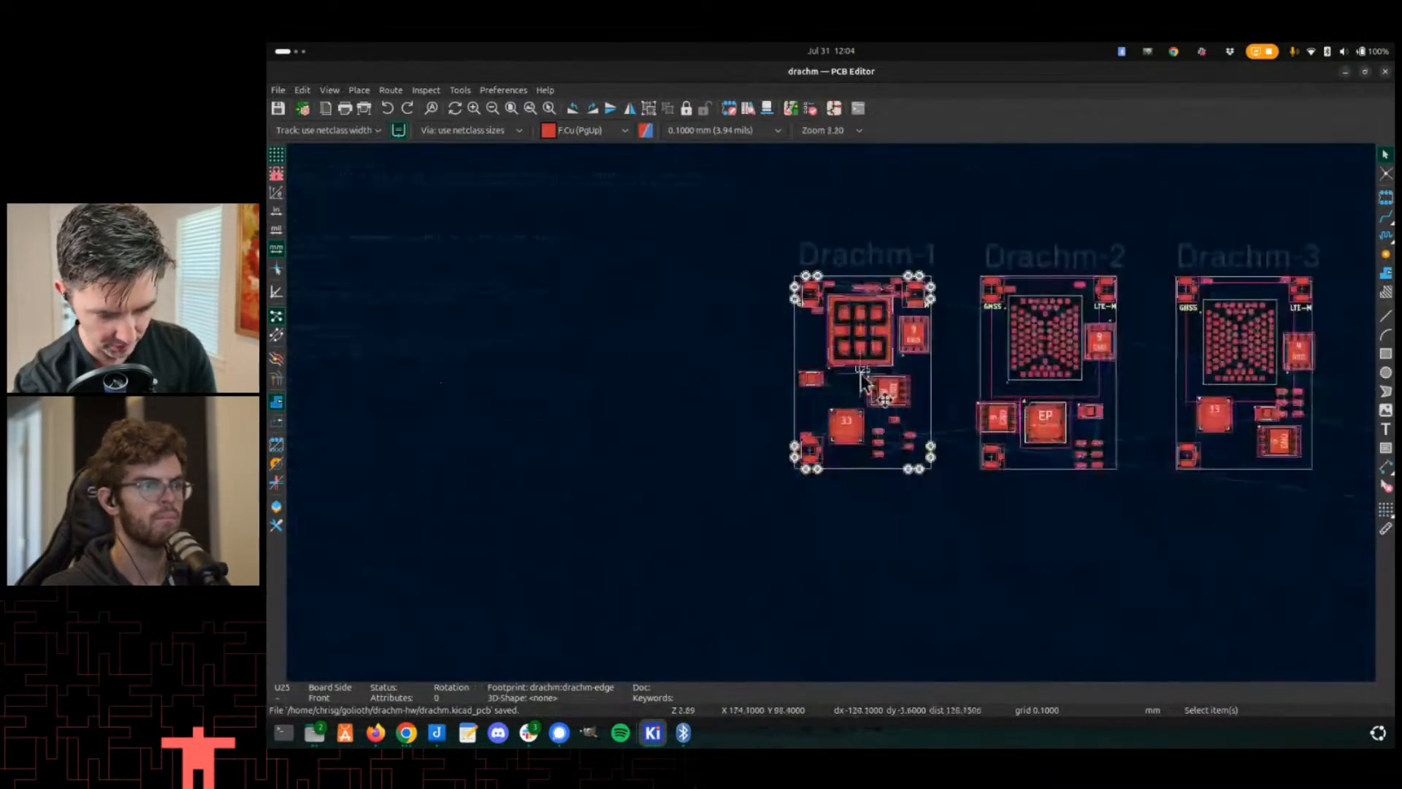
scroll(833, 416, up, 5)
key(e)
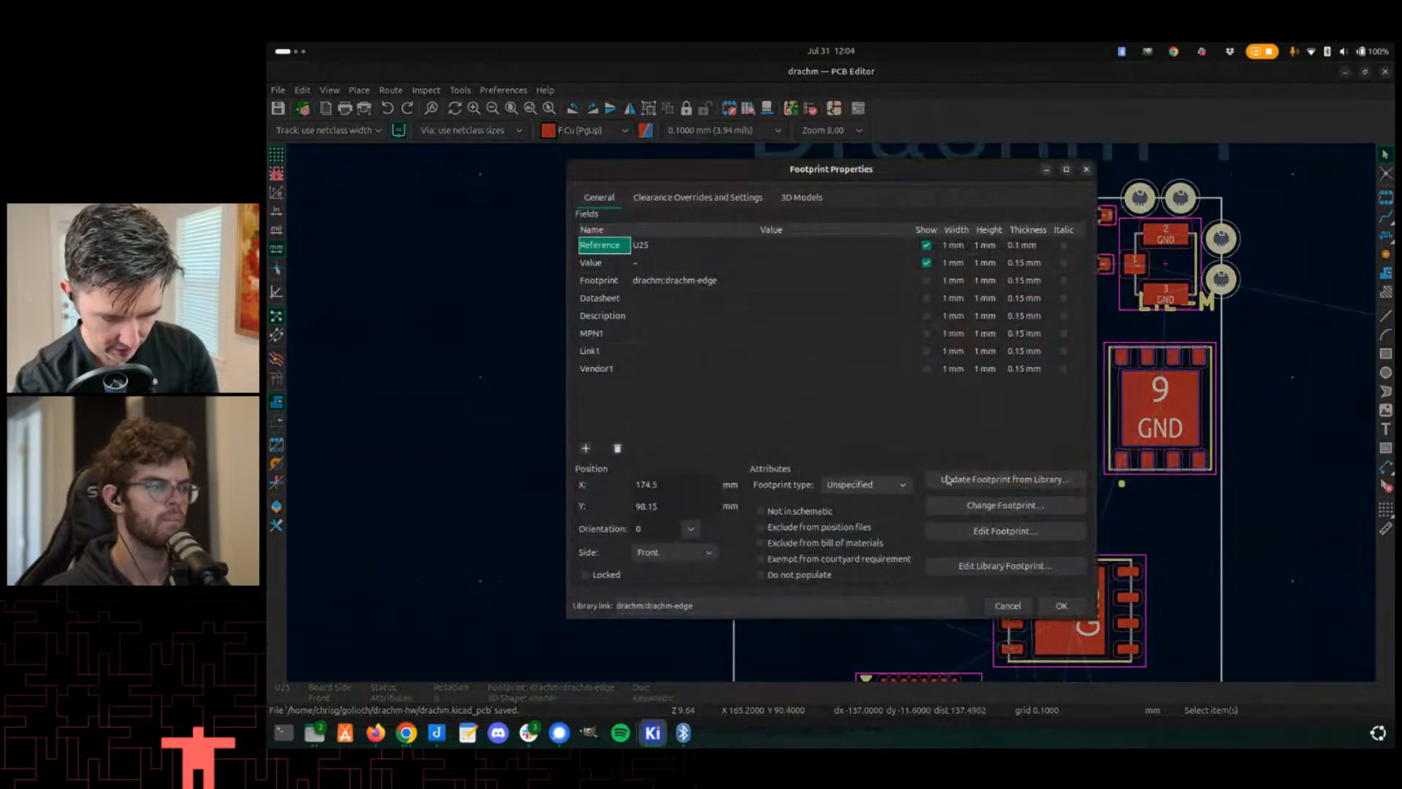
click(1002, 476)
click(996, 608)
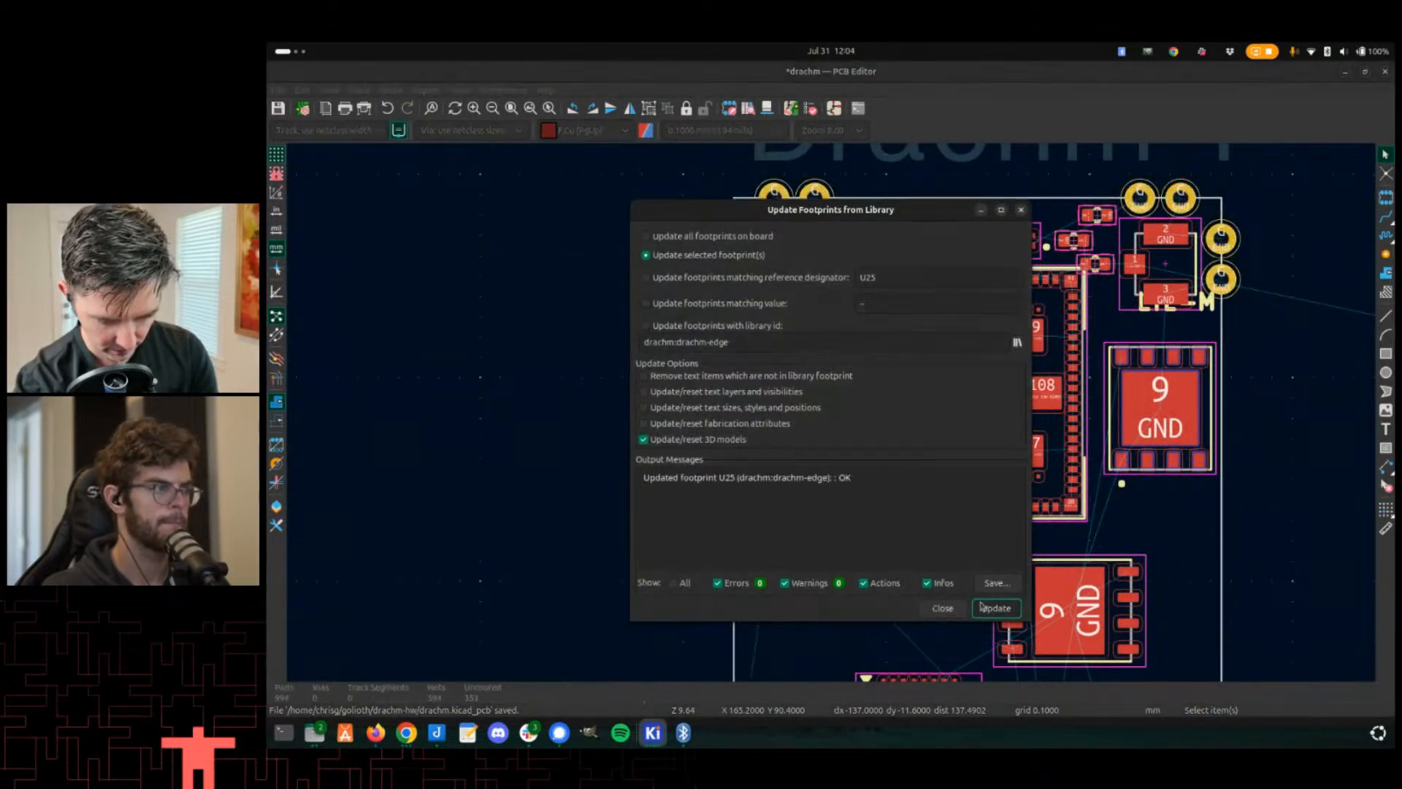
click(942, 608)
- Inspect the updated U25 corner pads and their GND net labels across the board
scroll(794, 381, up, 3)
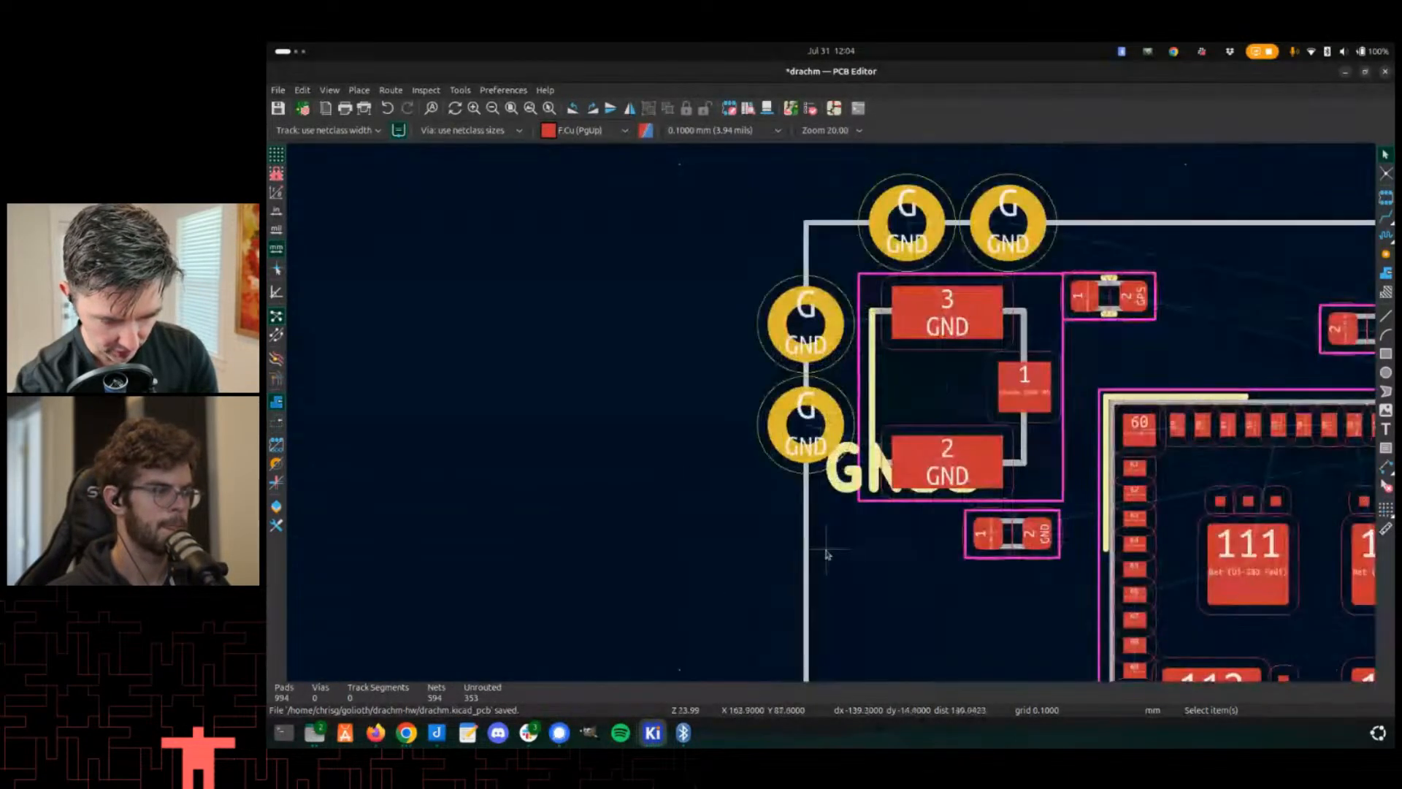
scroll(804, 474, down, 10)
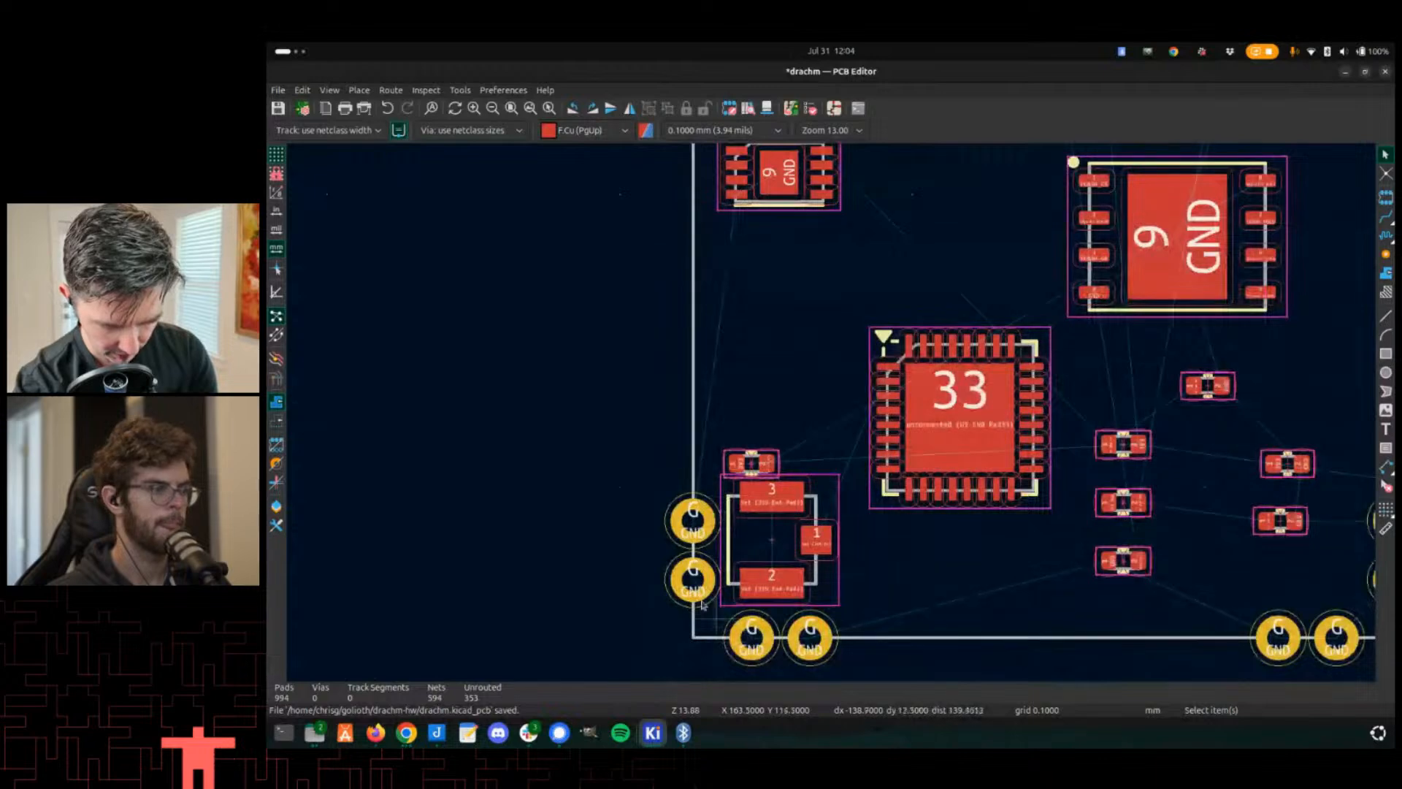
middle_drag(702, 604, 504, 470)
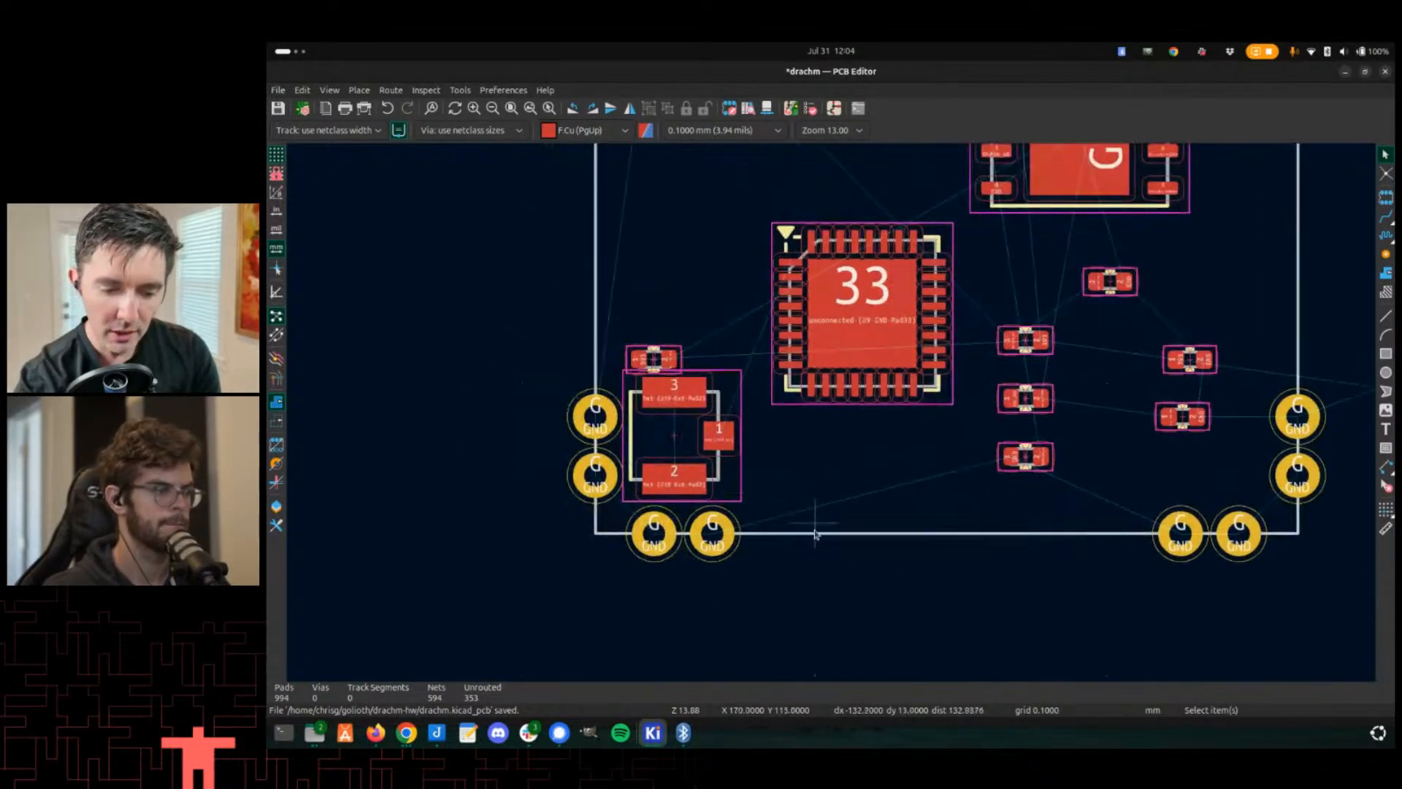
scroll(836, 407, down, 3)
middle_drag(812, 398, 881, 580)
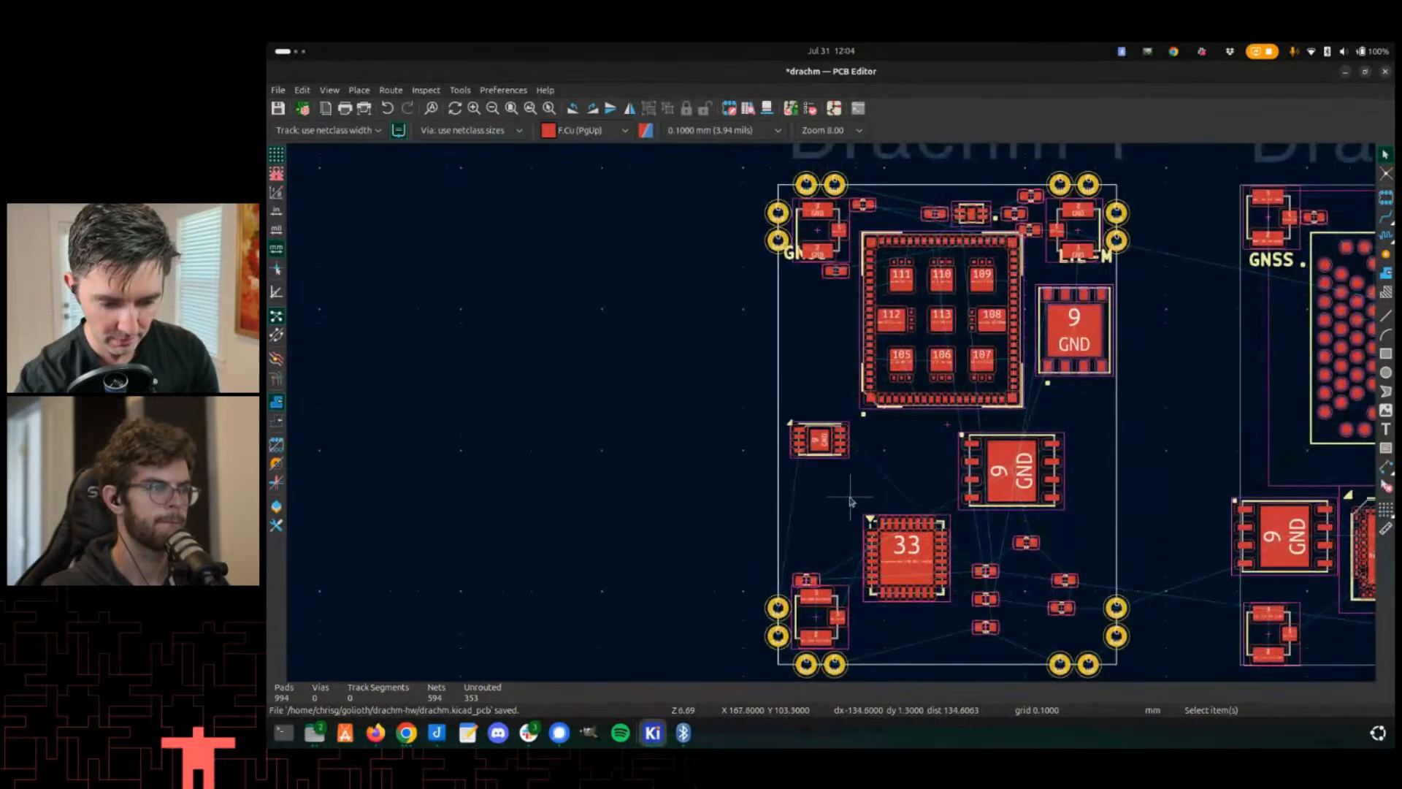
scroll(866, 439, up, 1)
scroll(832, 409, up, 1)
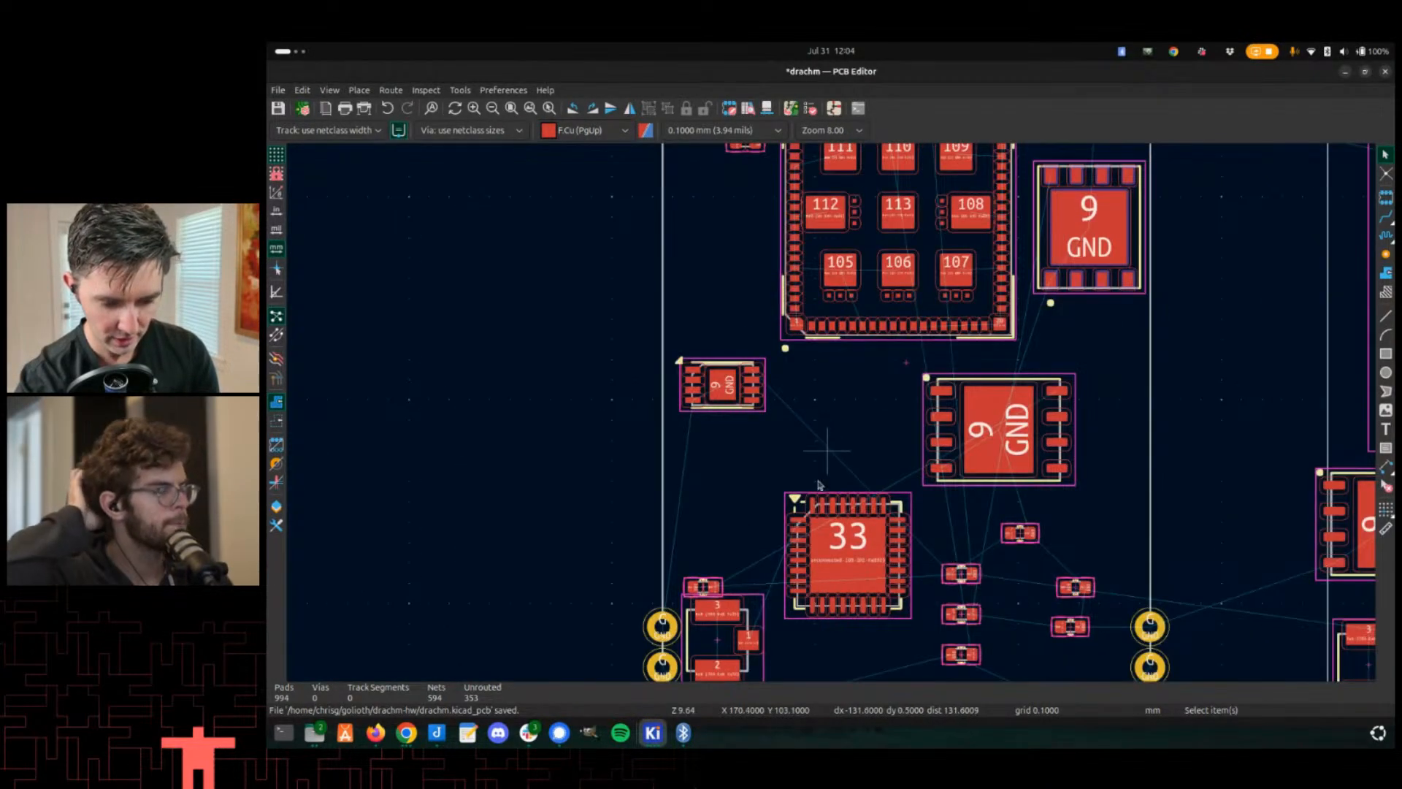
scroll(665, 629, up, 3)
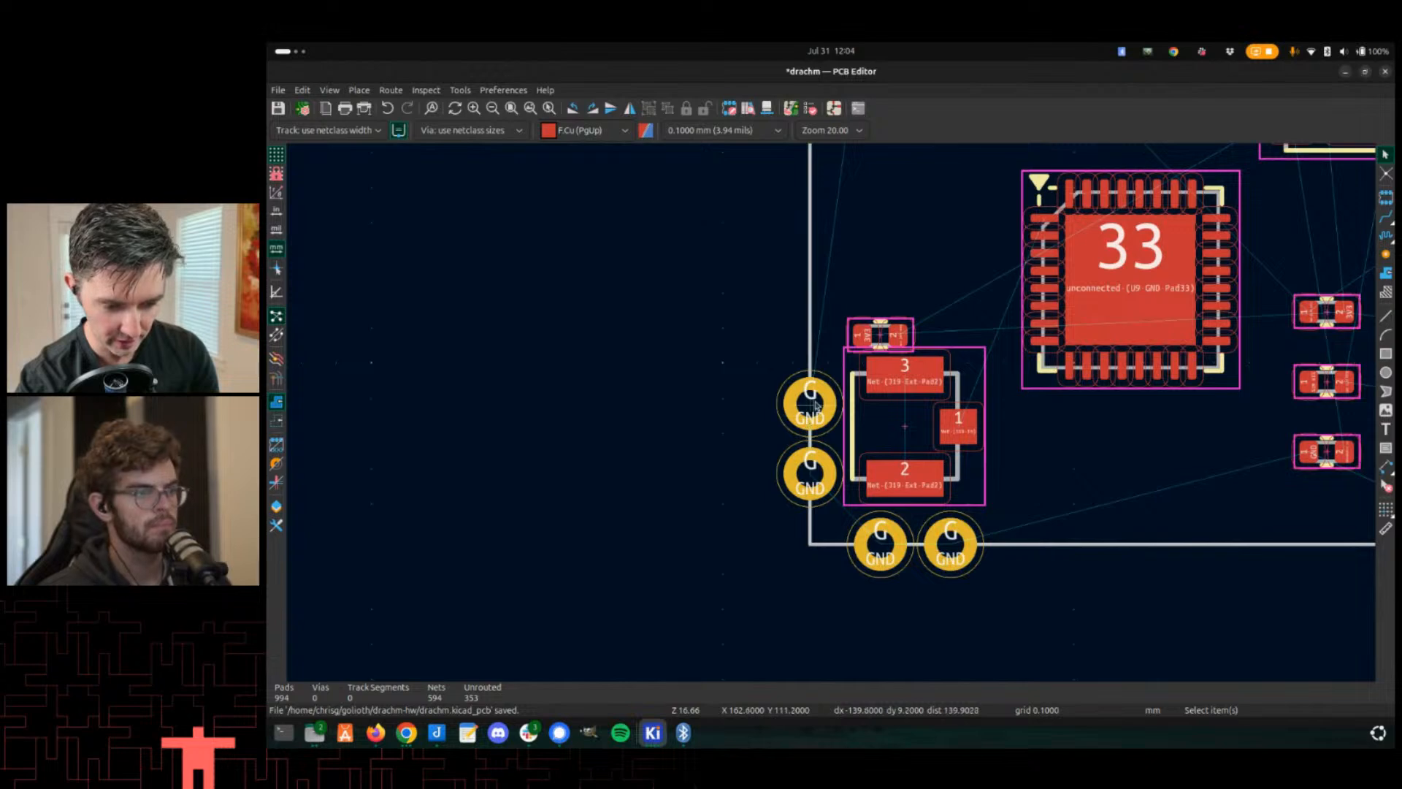
middle_drag(814, 408, 810, 598)
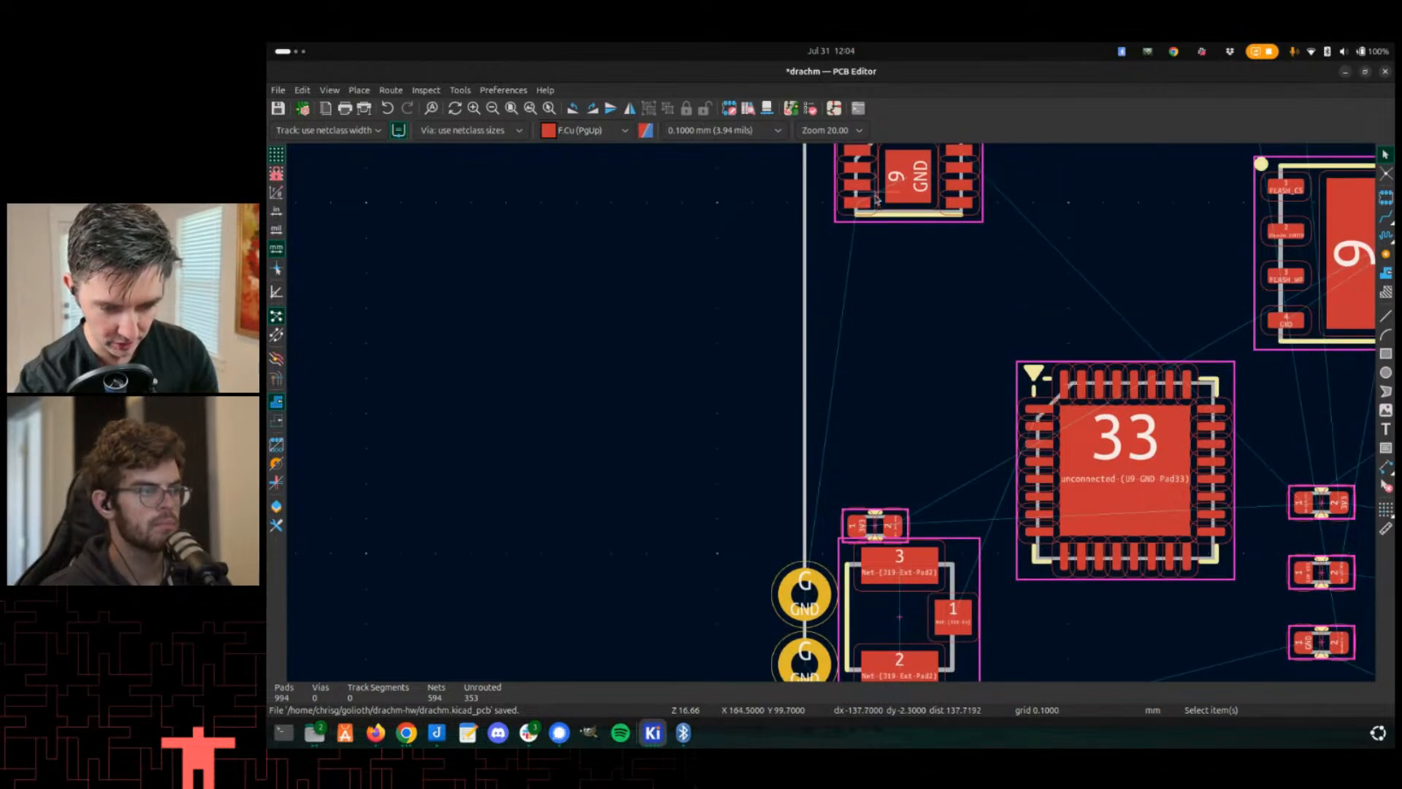
scroll(847, 376, down, 4)
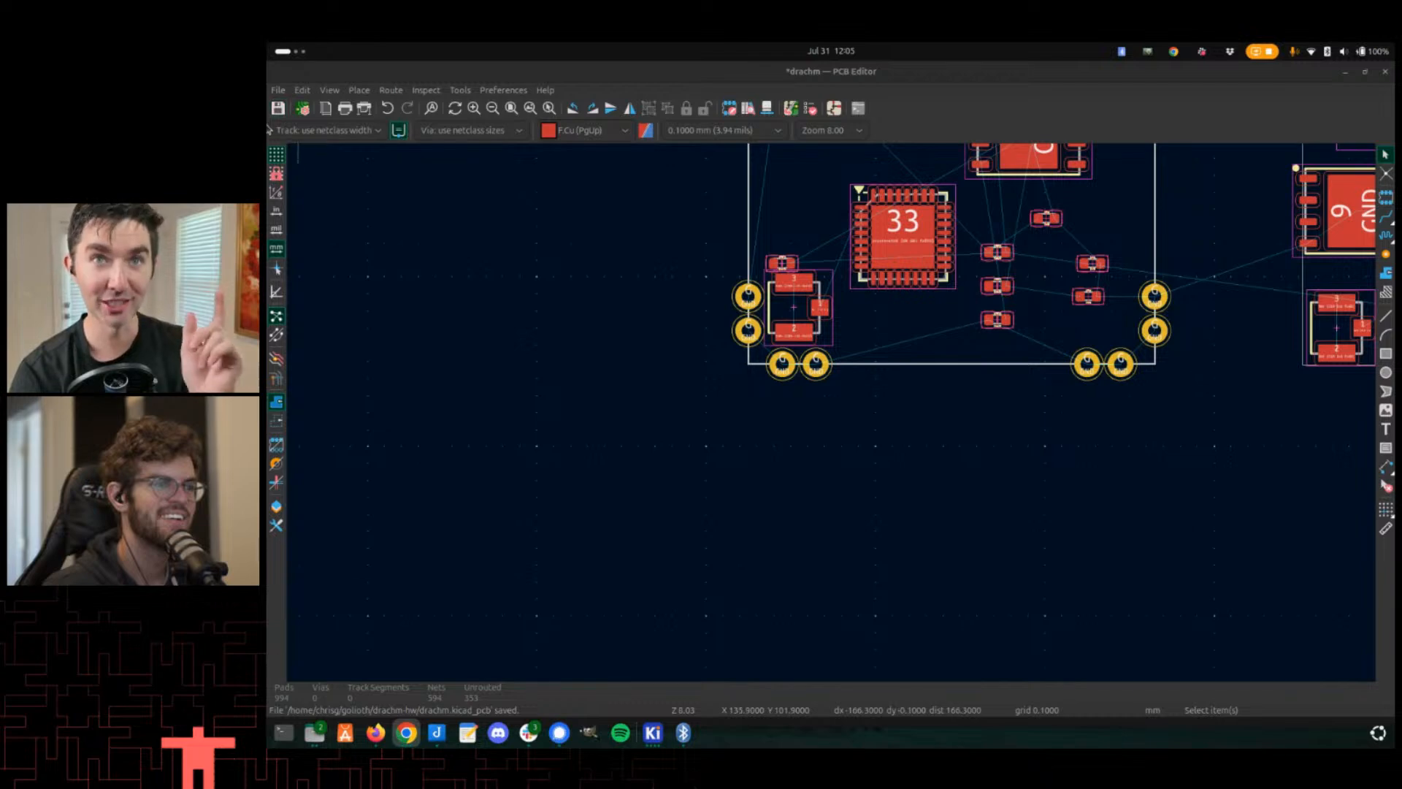
scroll(672, 526, down, 3)
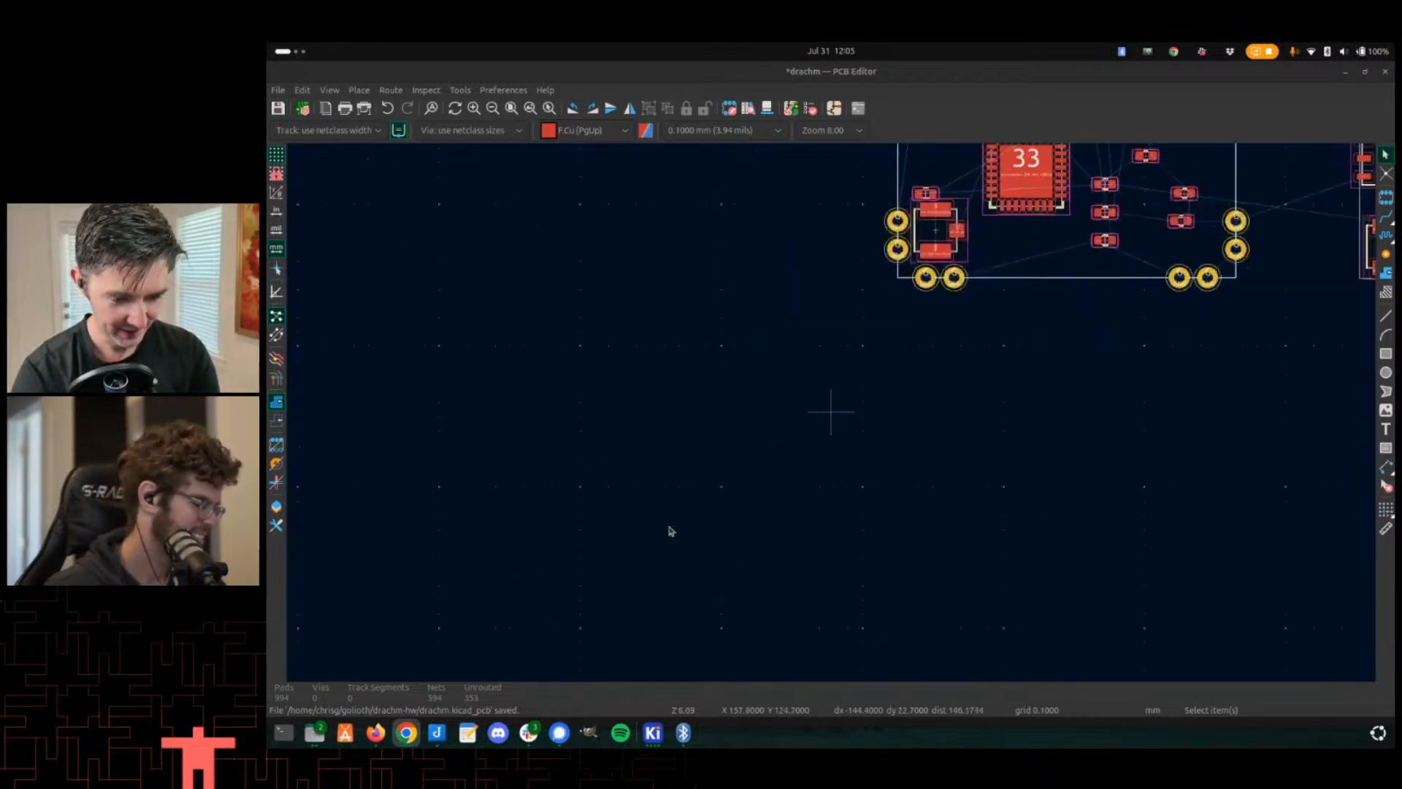
scroll(703, 510, up, 3)
scroll(985, 228, down, 2)
scroll(818, 427, up, 2)
scroll(985, 243, down, 2)
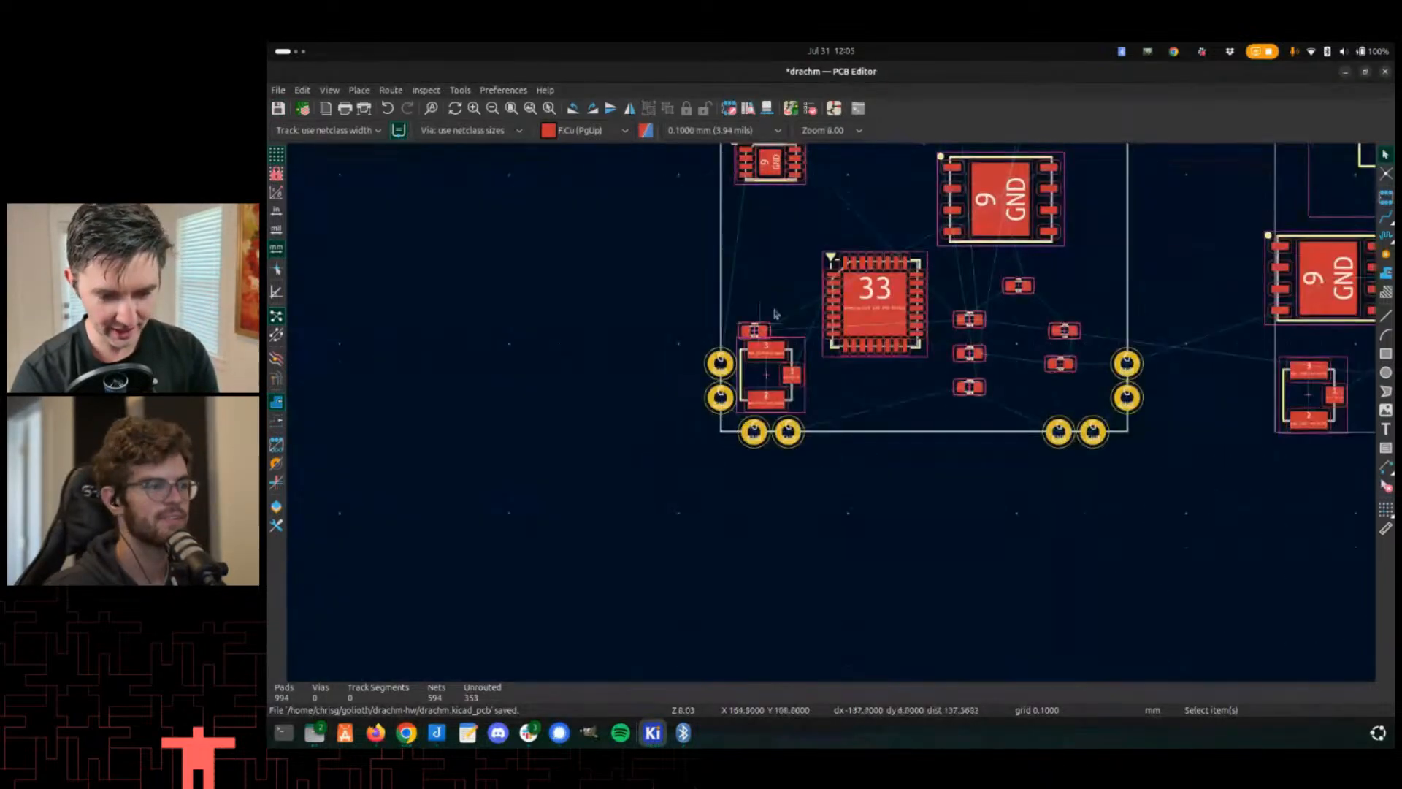
scroll(767, 482, up, 2)
scroll(672, 336, right, 2)
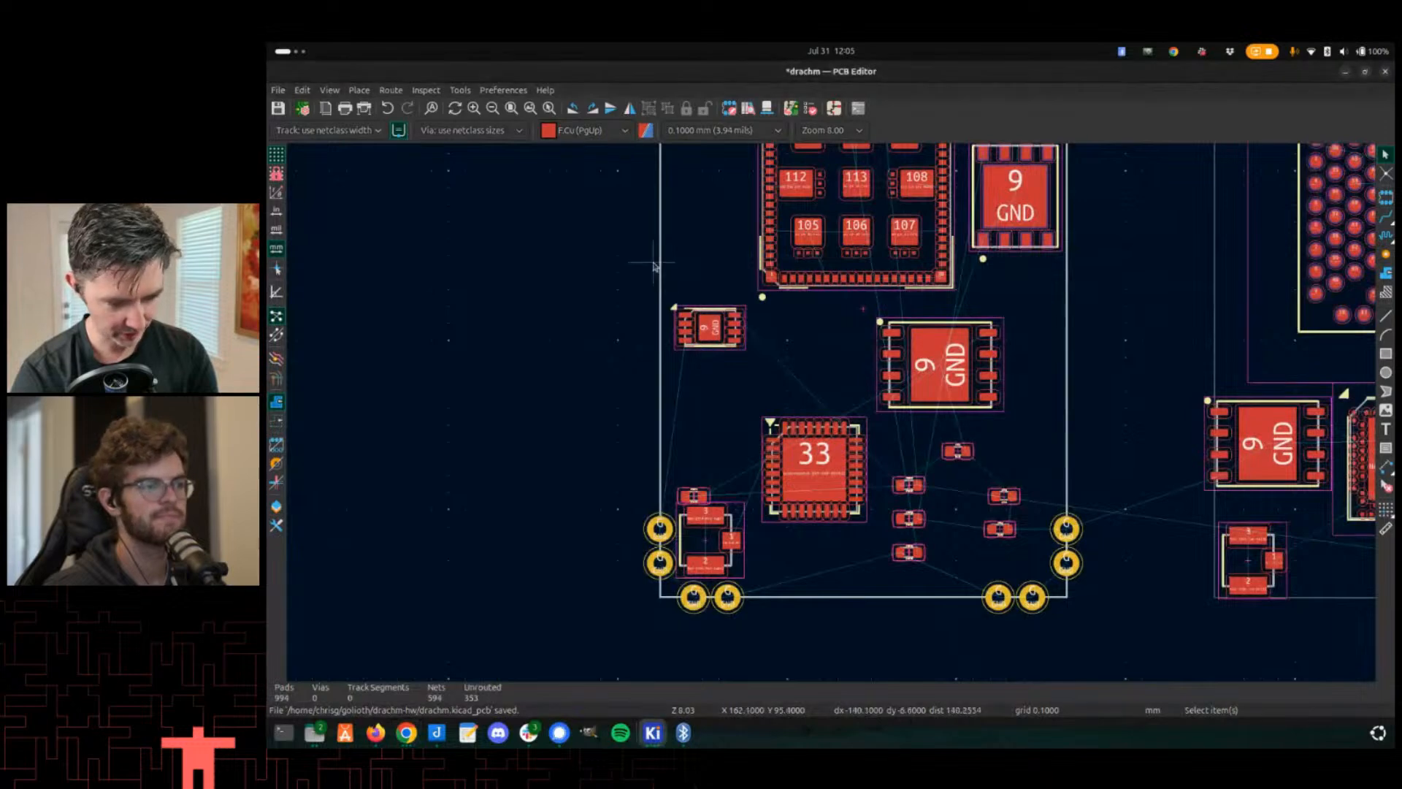
- Return to the Footprint Editor and place a new pad at X -6, Y -17 beside the top-left corner pads
key(alt+Tab)
key(alt+Tab)
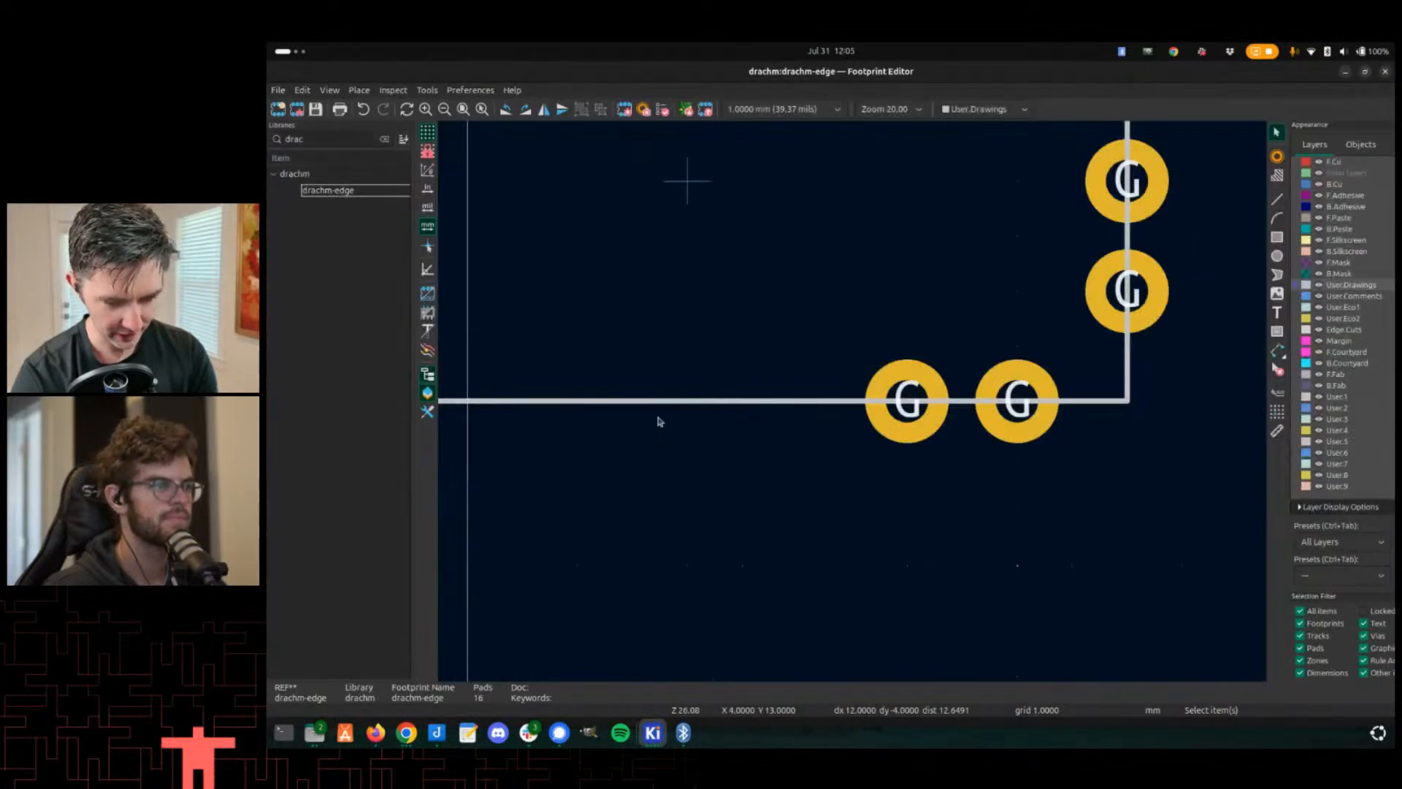
scroll(657, 416, down, 3)
scroll(856, 526, up, 2)
scroll(851, 397, up, 3)
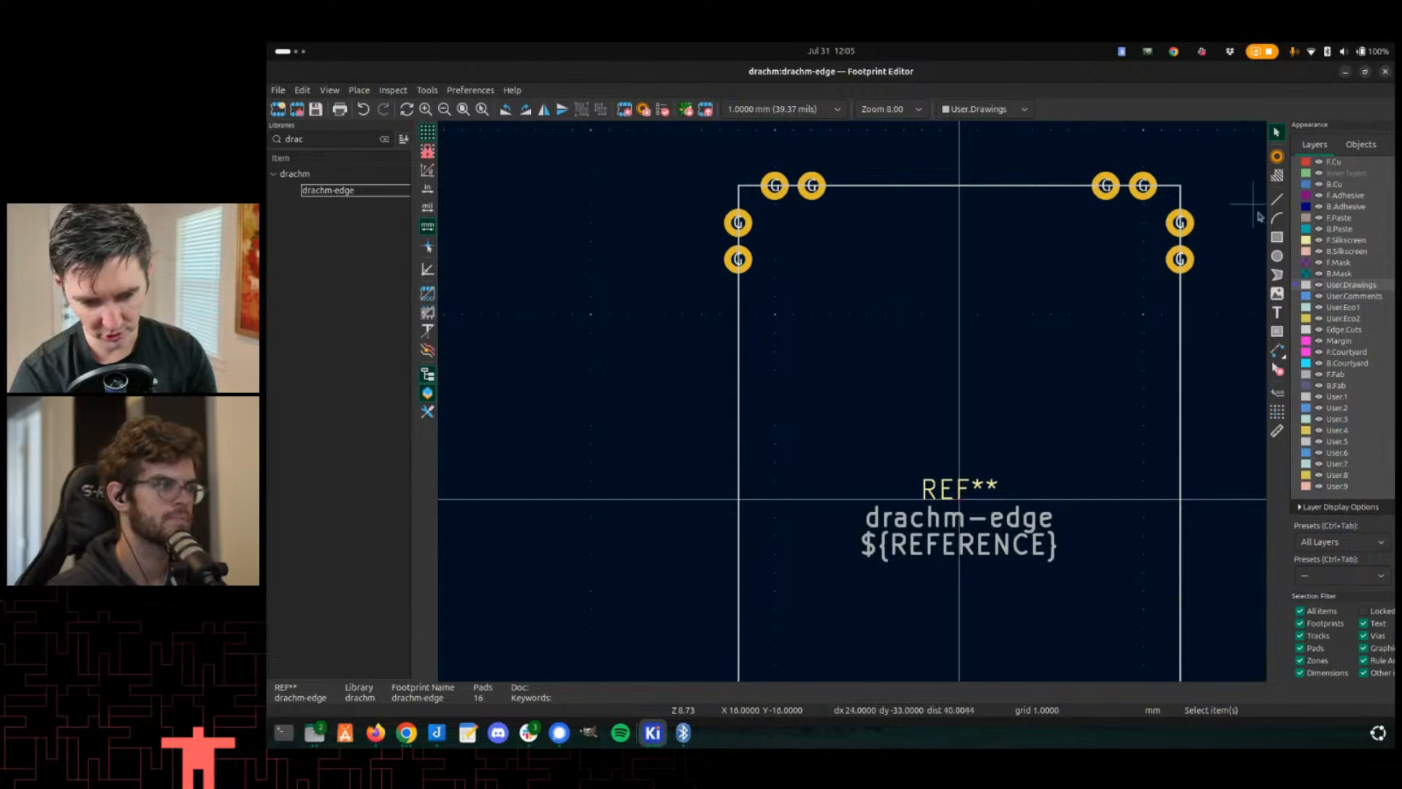
click(1278, 157)
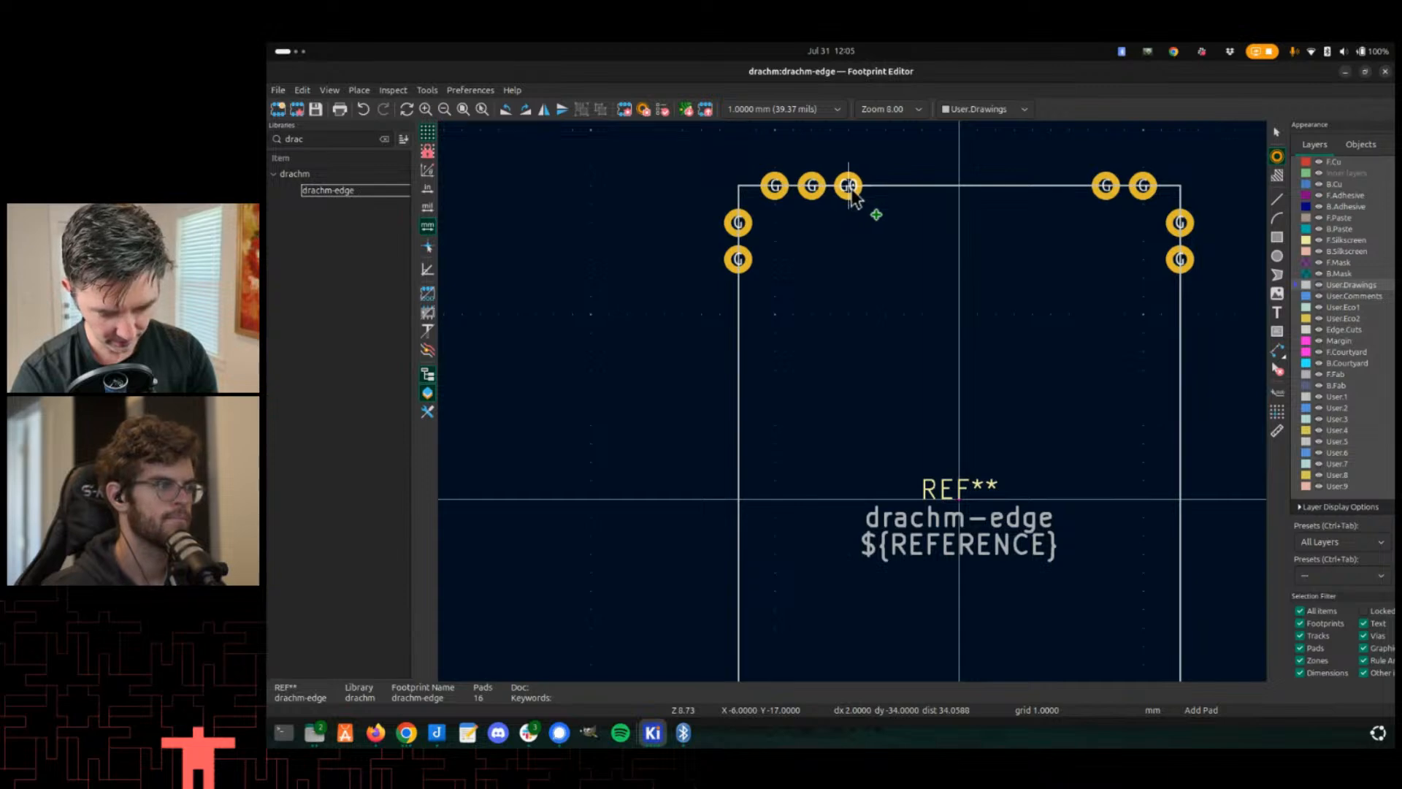
click(849, 186)
key(Escape)
- Set the new pad's number to 1
scroll(840, 250, up, 3)
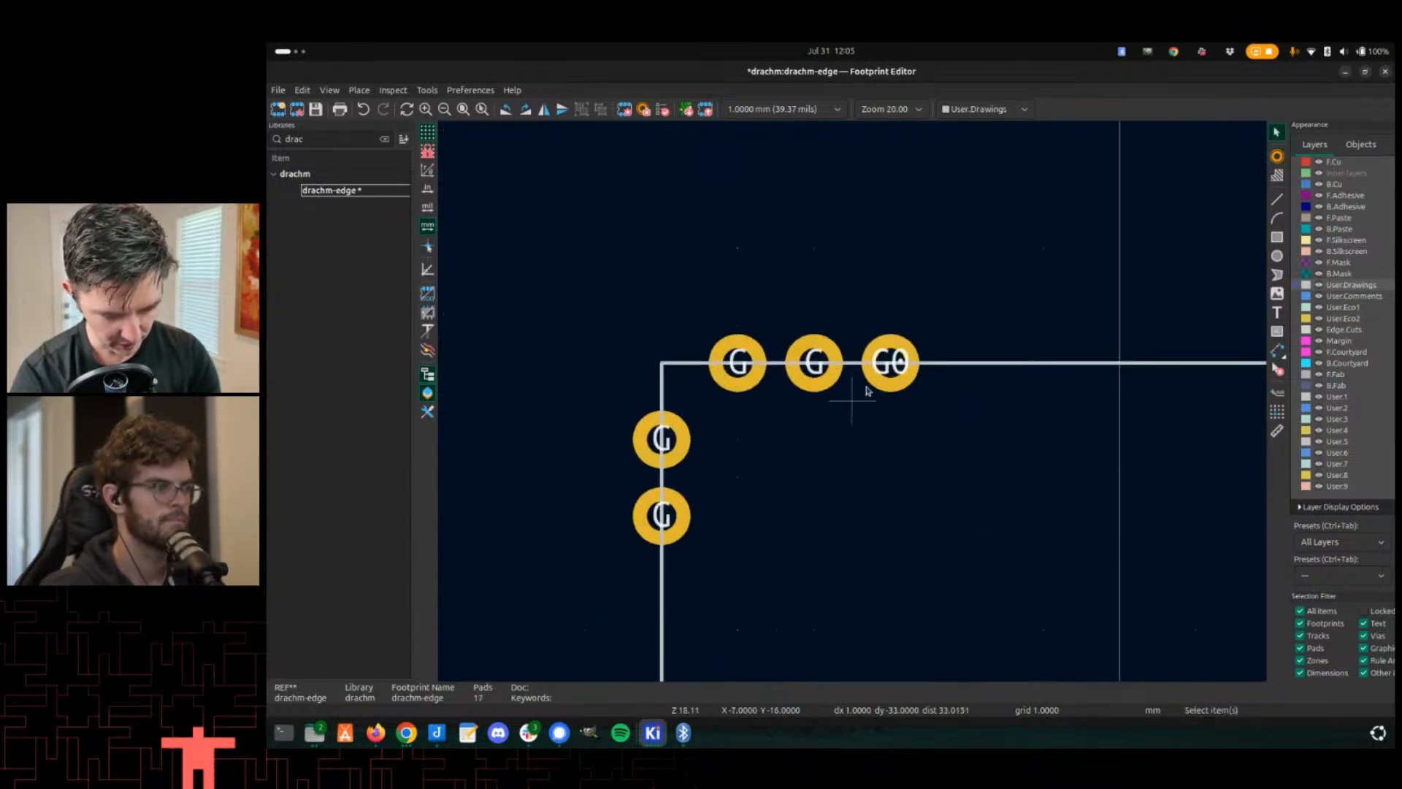
click(904, 373)
scroll(904, 372, up, 2)
double_click(863, 402)
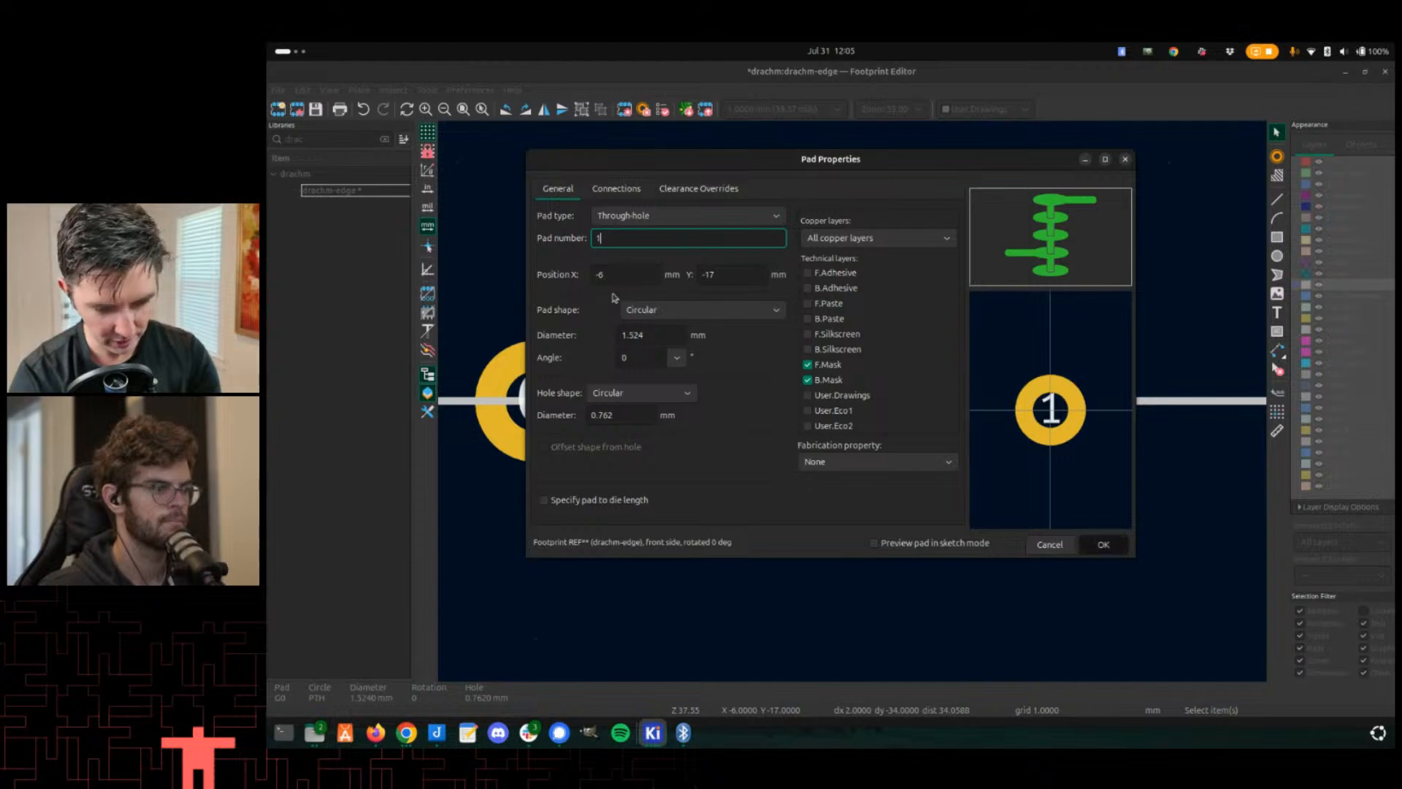
key(Return)
- Add numbered pads along the top edge beside the corner pads, then undo them
scroll(1168, 476, down, 3)
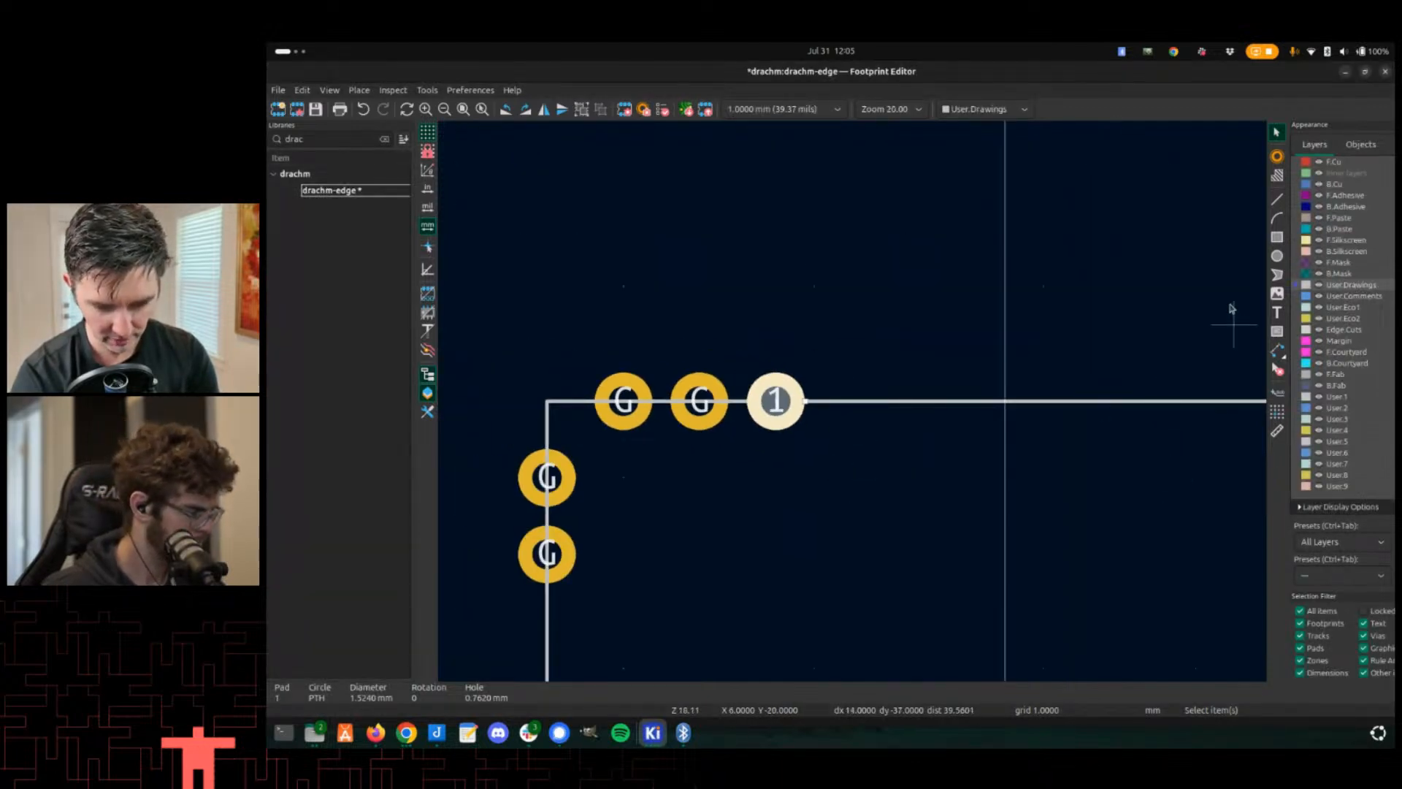
click(1276, 155)
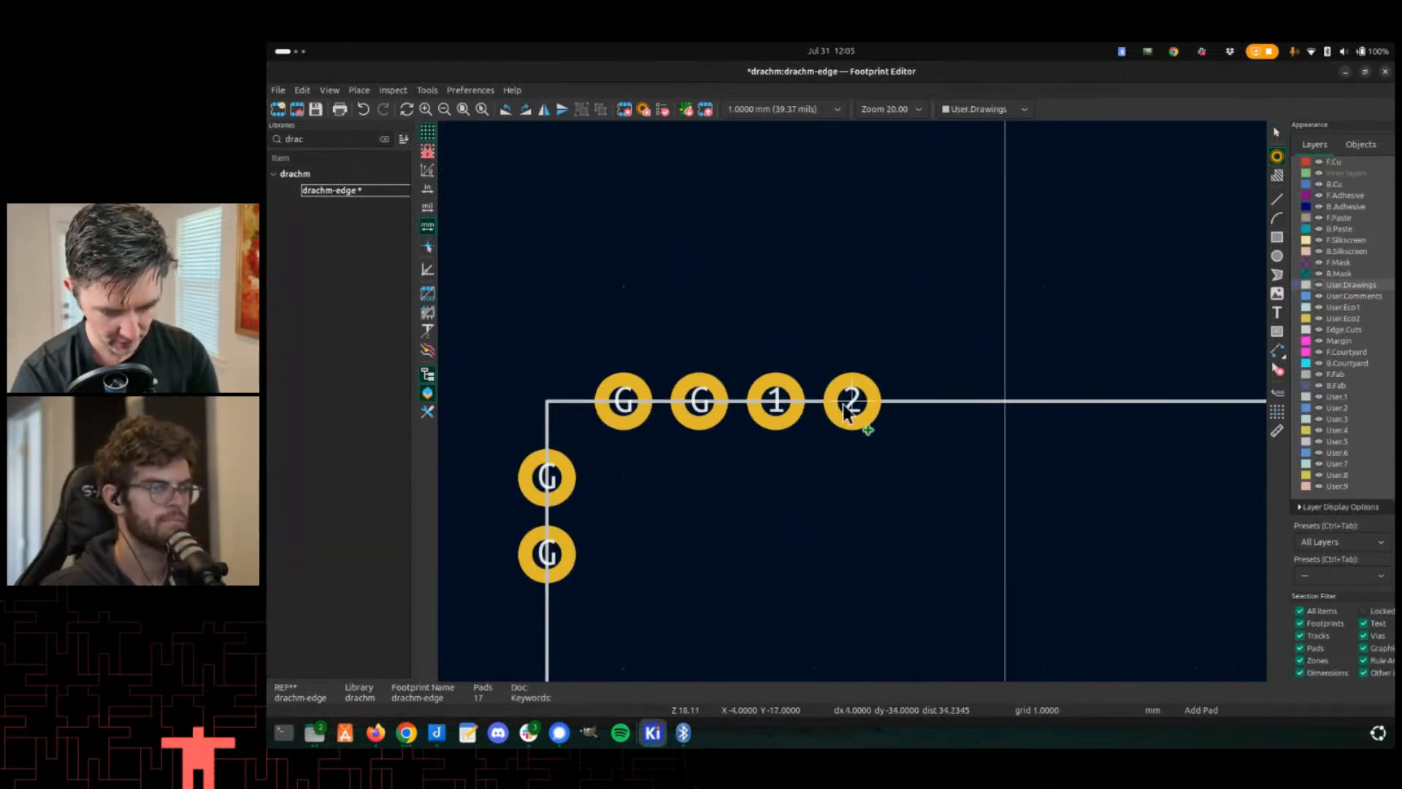
click(852, 401)
click(929, 400)
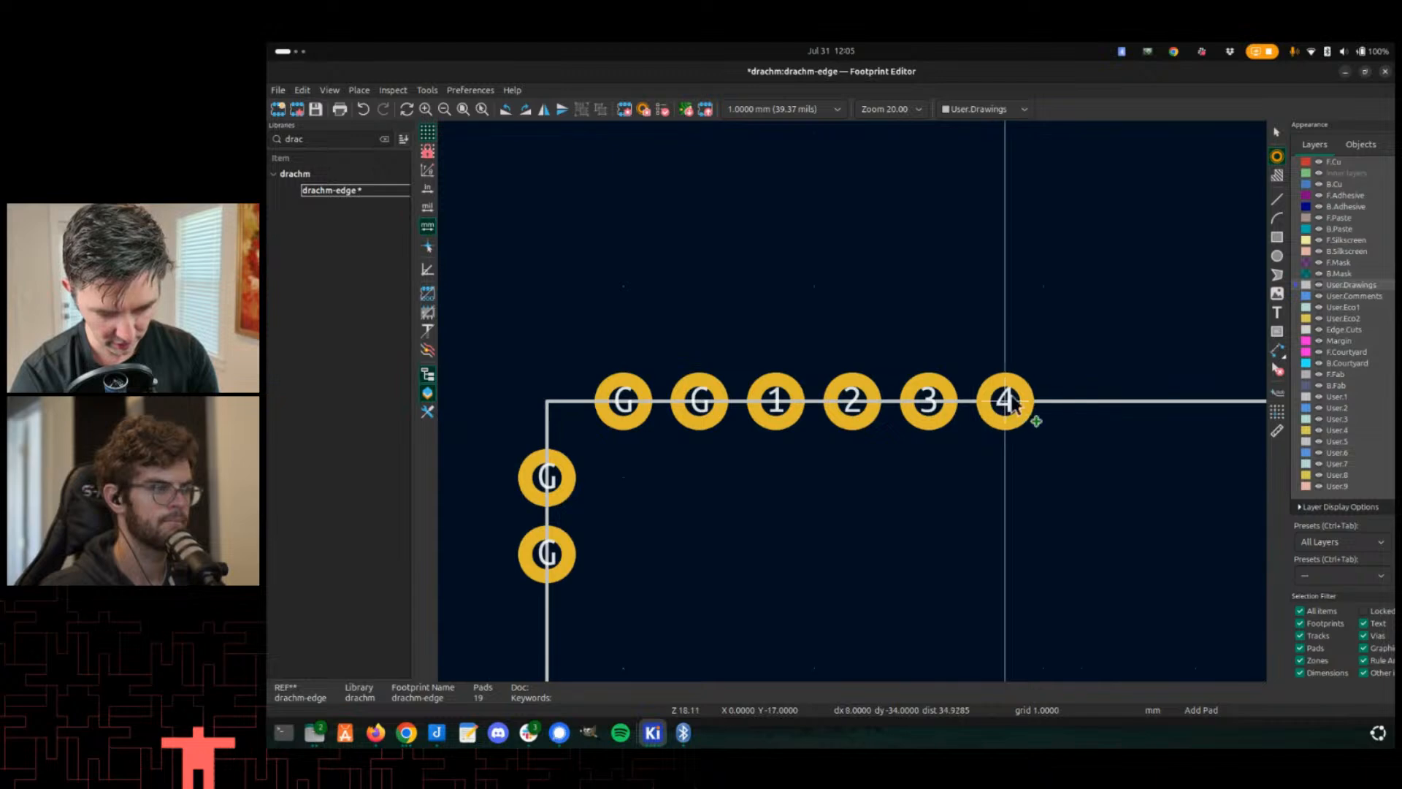
click(1005, 400)
click(1080, 400)
middle_drag(1129, 405, 1023, 431)
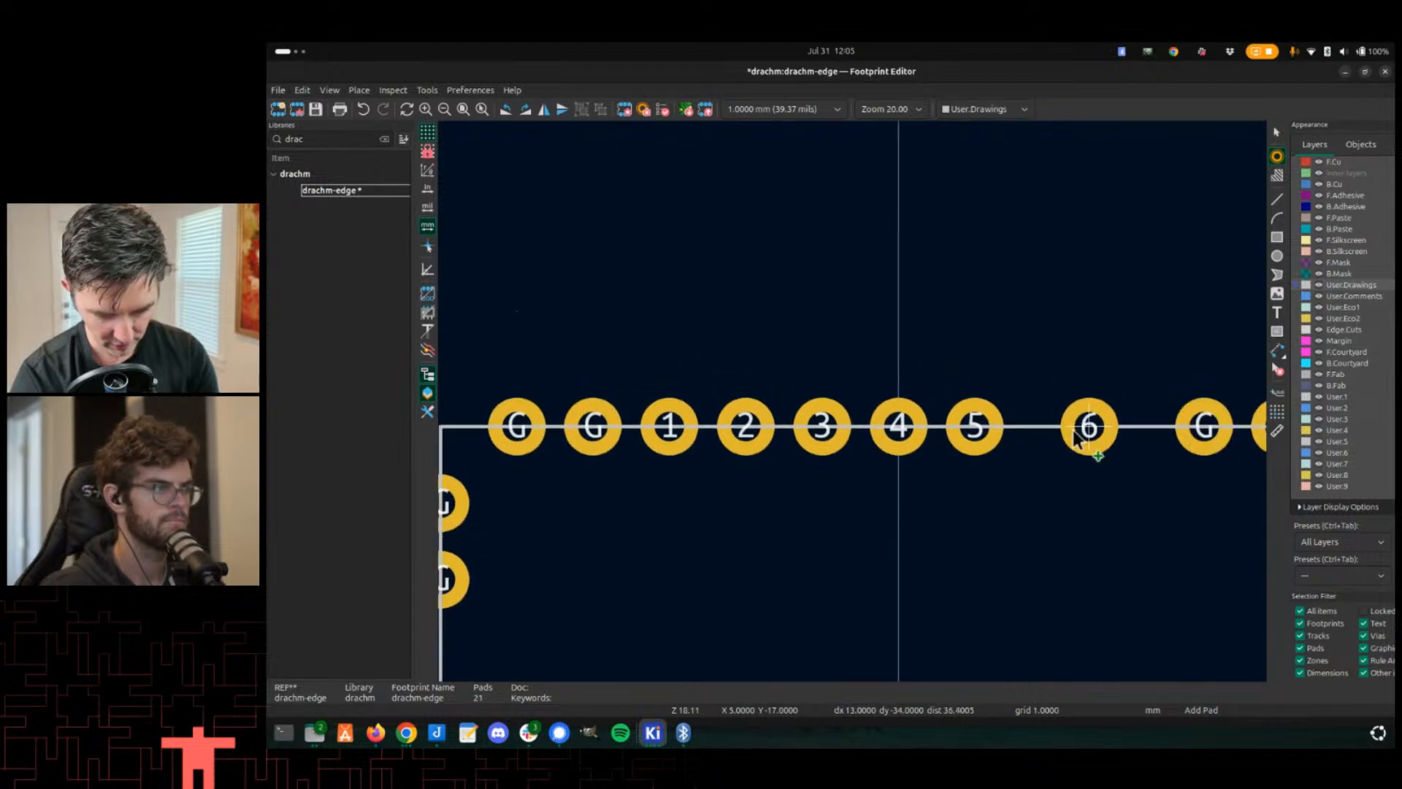
click(1051, 427)
key(ctrl+z)
key(ctrl+z)
key(ctrl+z)
key(ctrl+z)
key(ctrl+z)
key(ctrl+z)
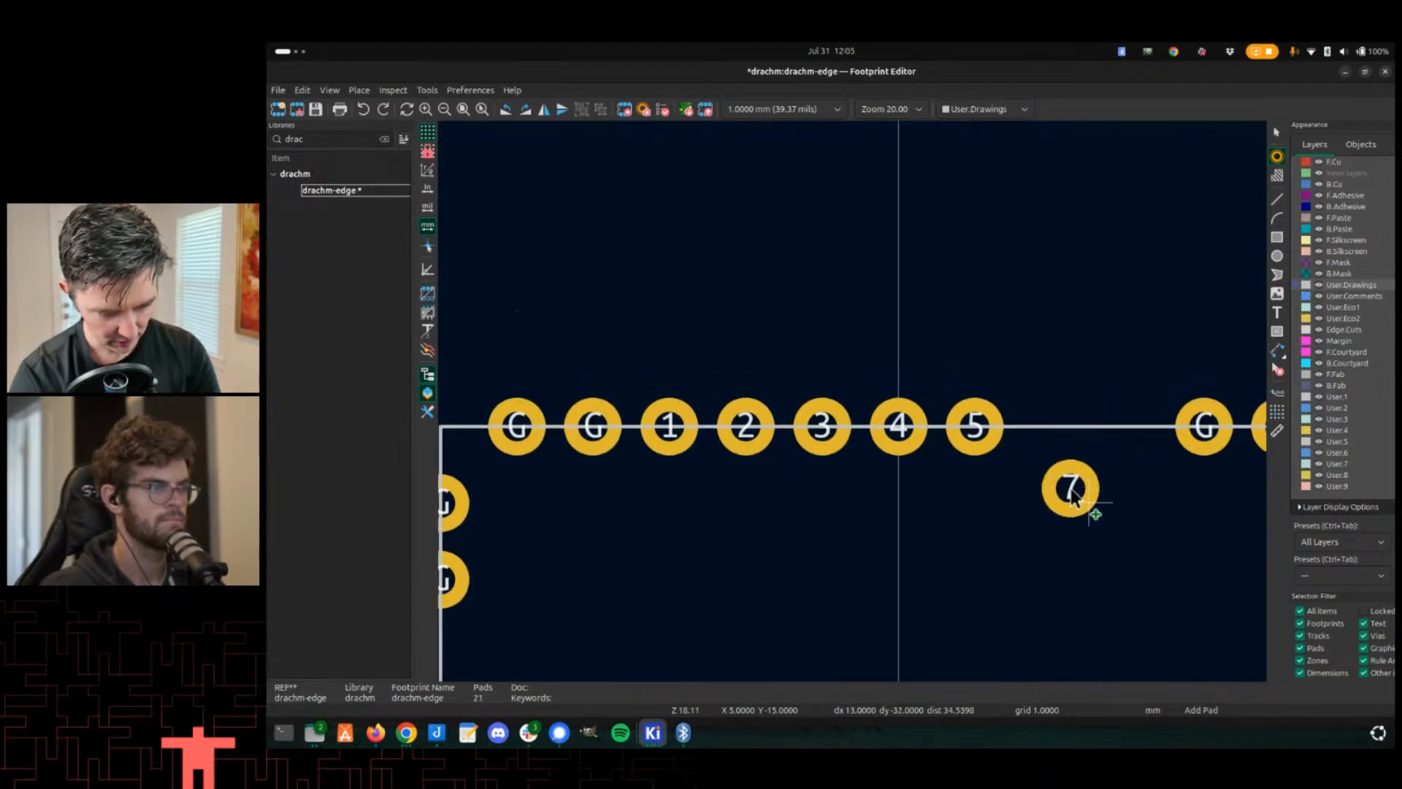
- Renumber the pad at X 12, Y -11 on the right edge as 1
scroll(855, 409, down, 3)
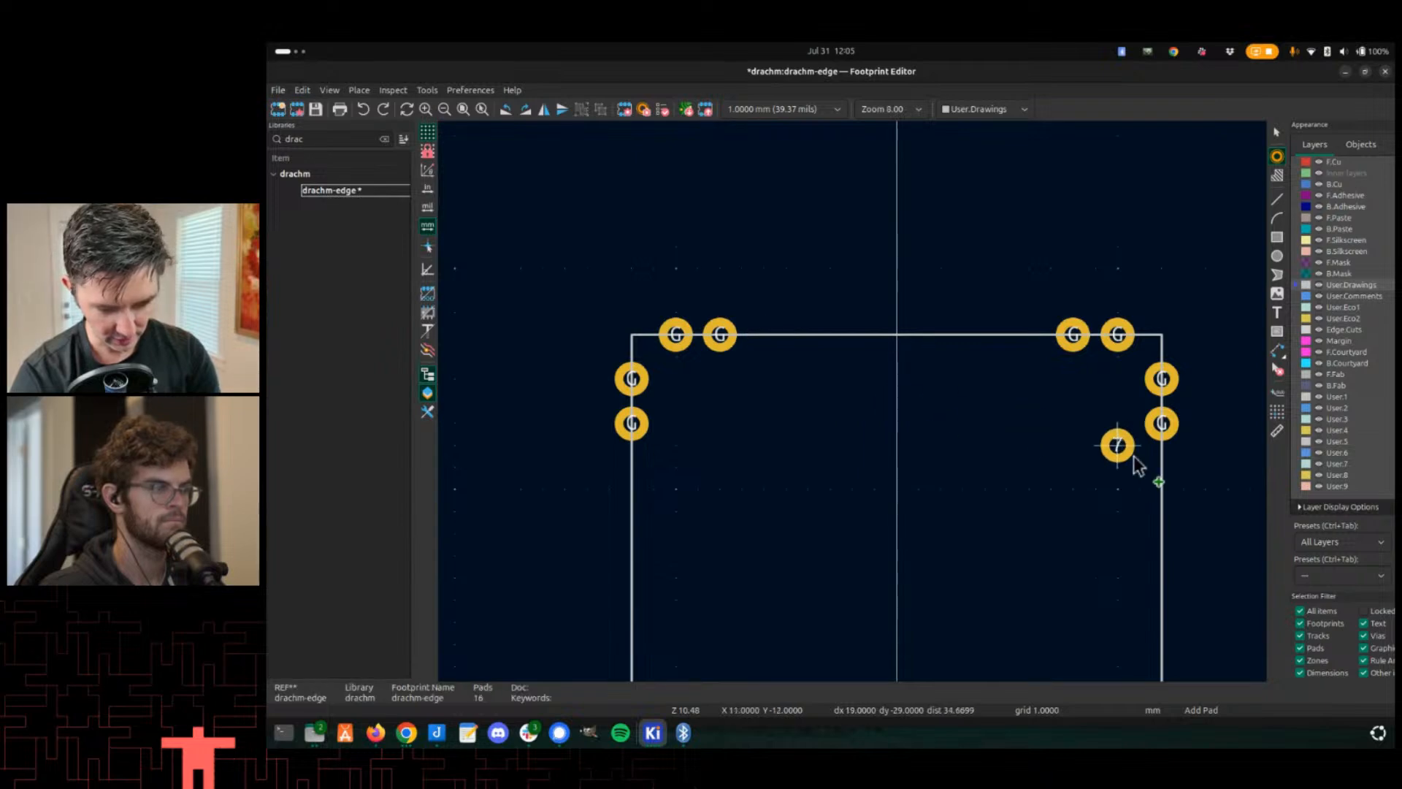
scroll(1133, 460, up, 3)
key(Escape)
double_click(910, 450)
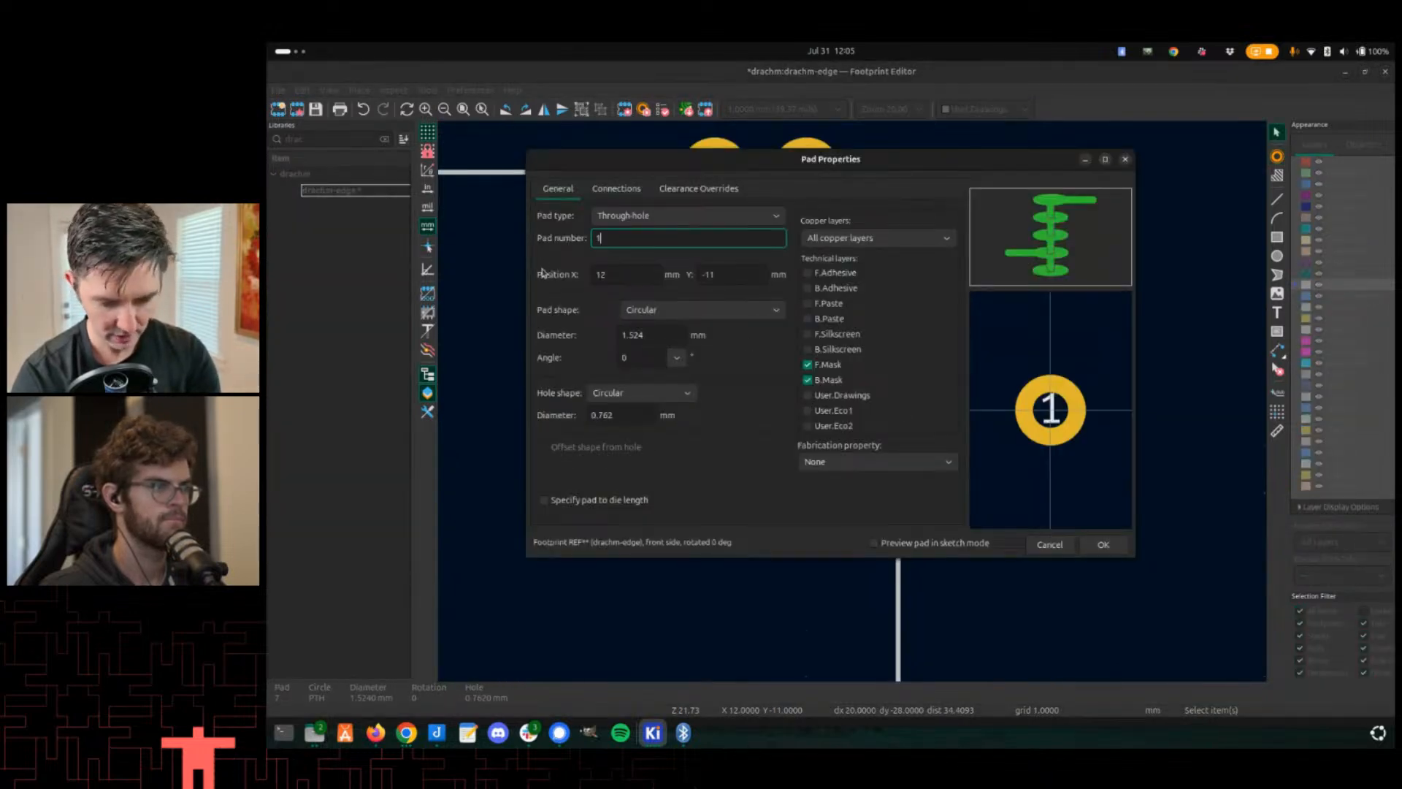
key(Return)
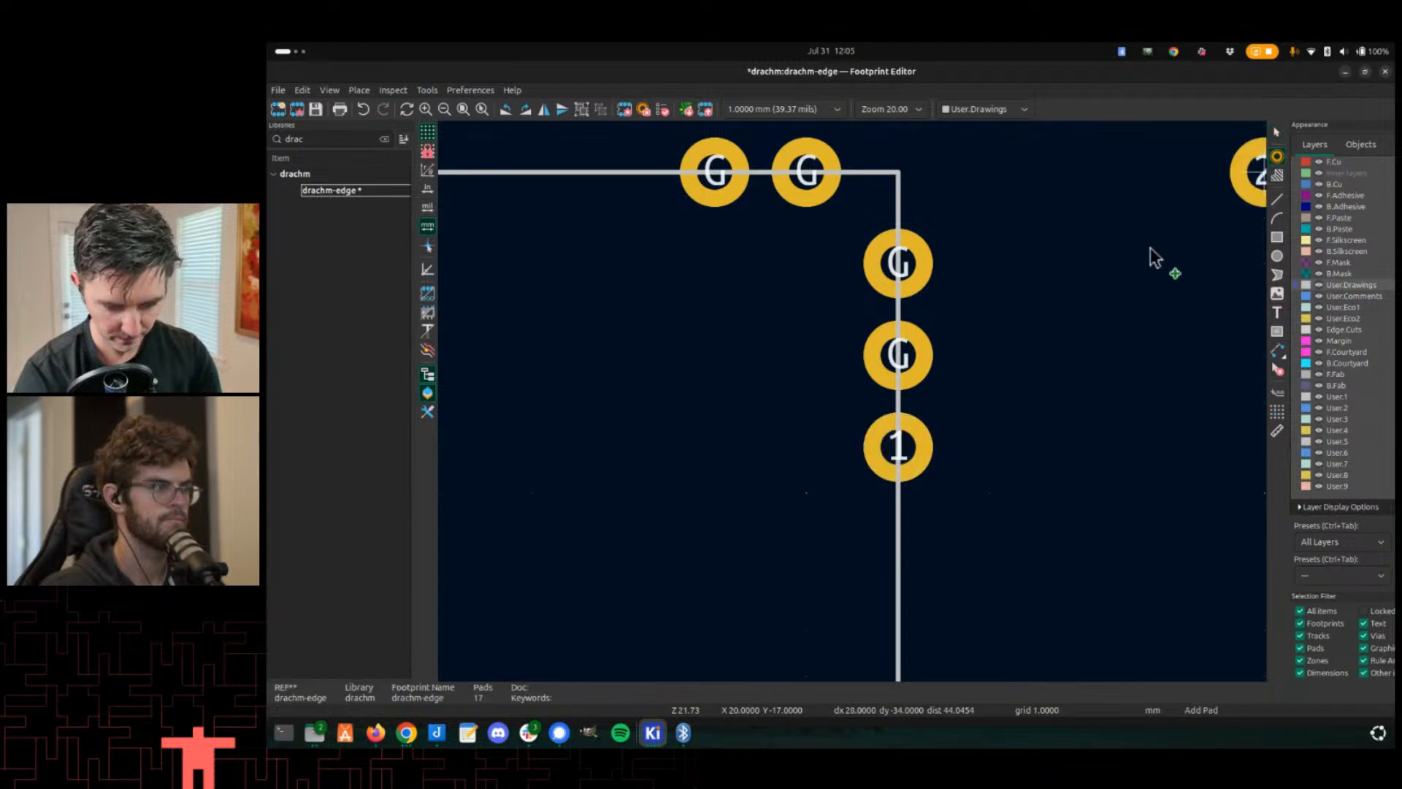
- Place pads numbered 2 to 12 down the right edge below pad 1
click(898, 538)
scroll(909, 555, down, 5)
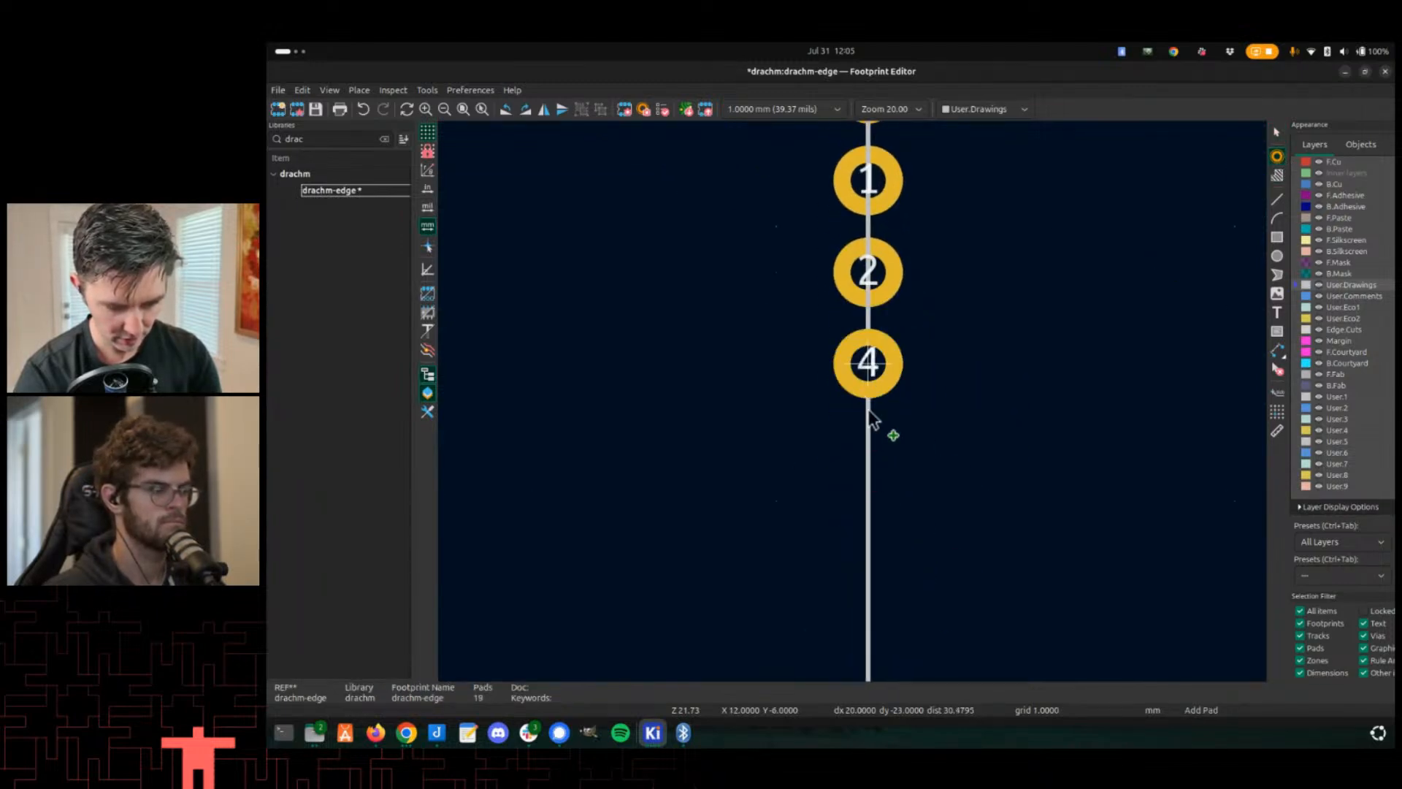
click(873, 456)
click(869, 546)
scroll(873, 544, down, 4)
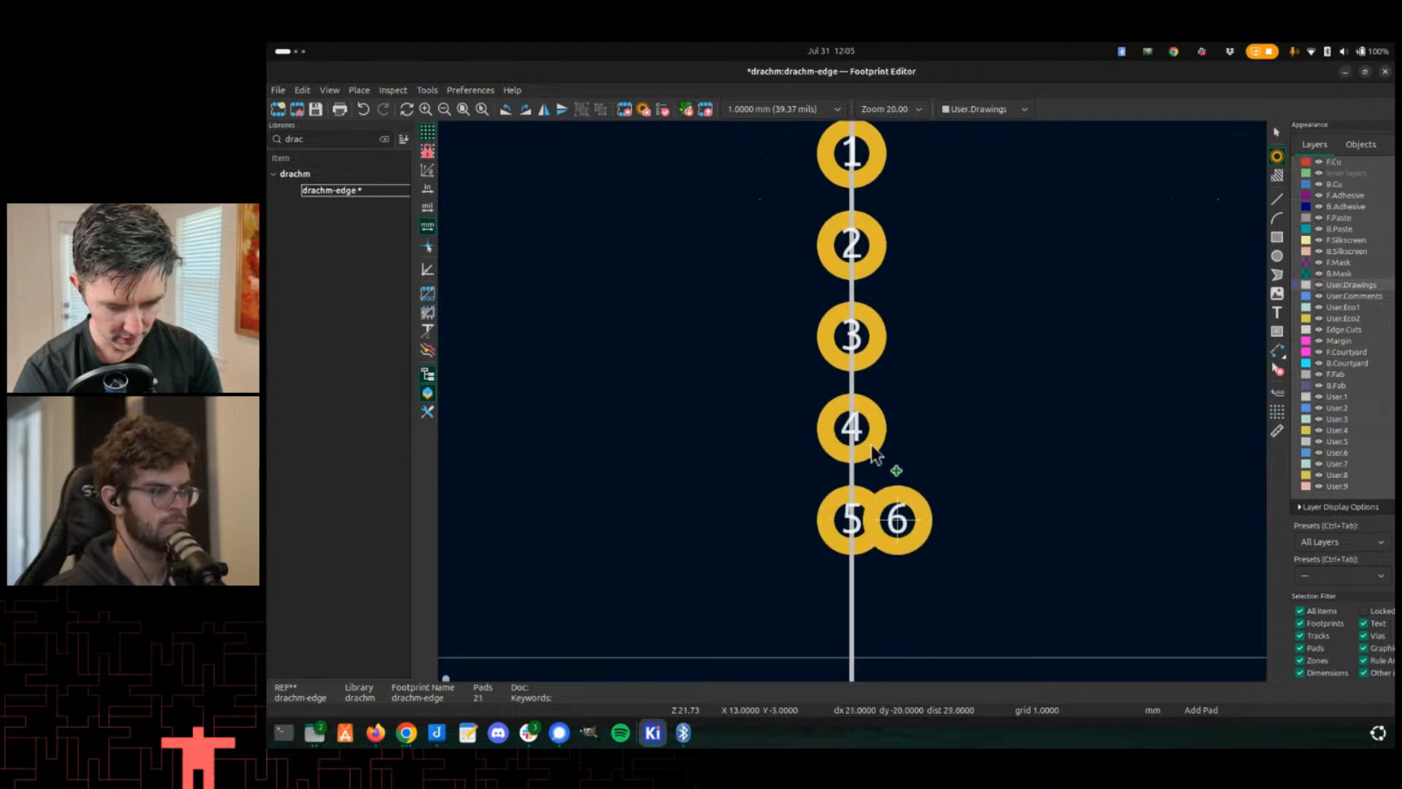
click(848, 342)
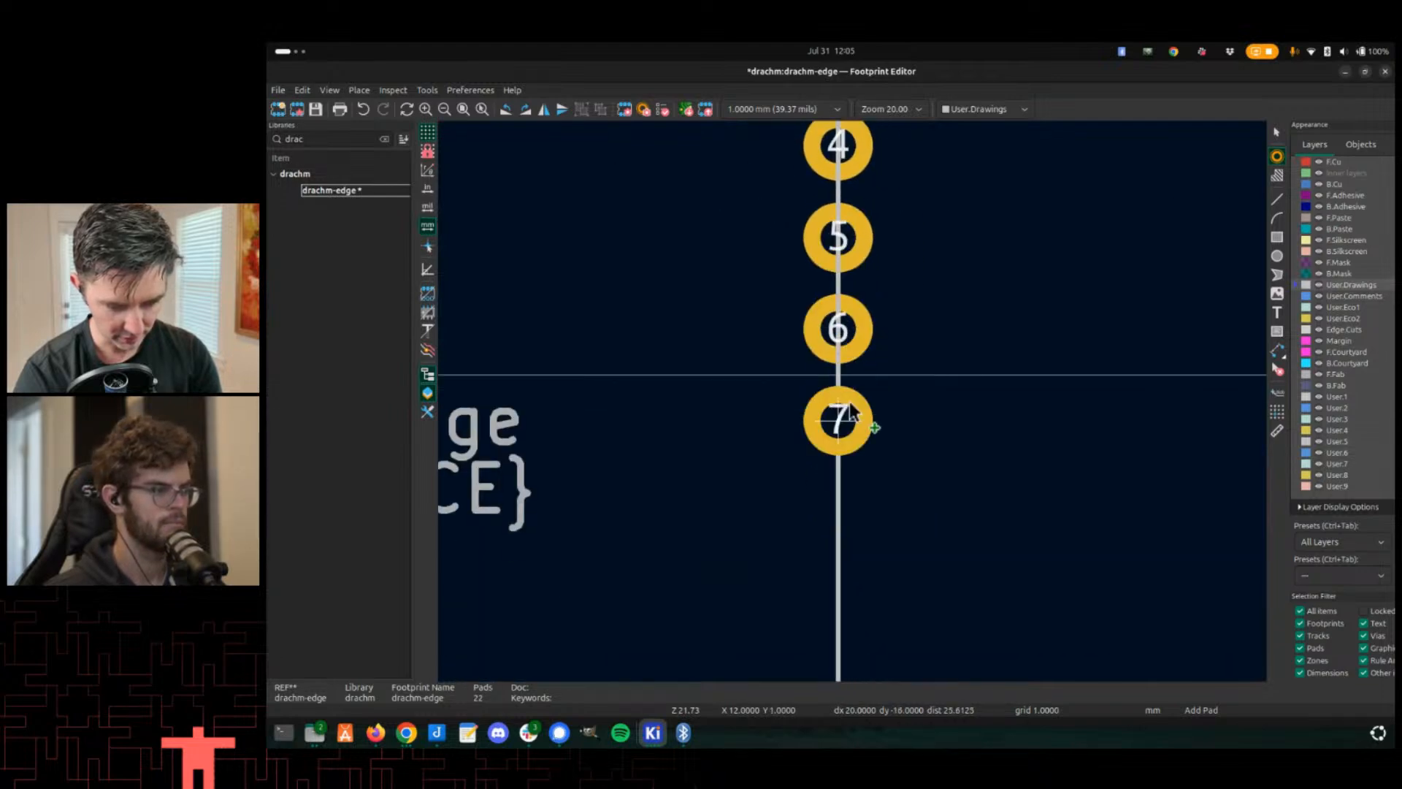
click(865, 418)
scroll(847, 561, down, 4)
click(842, 314)
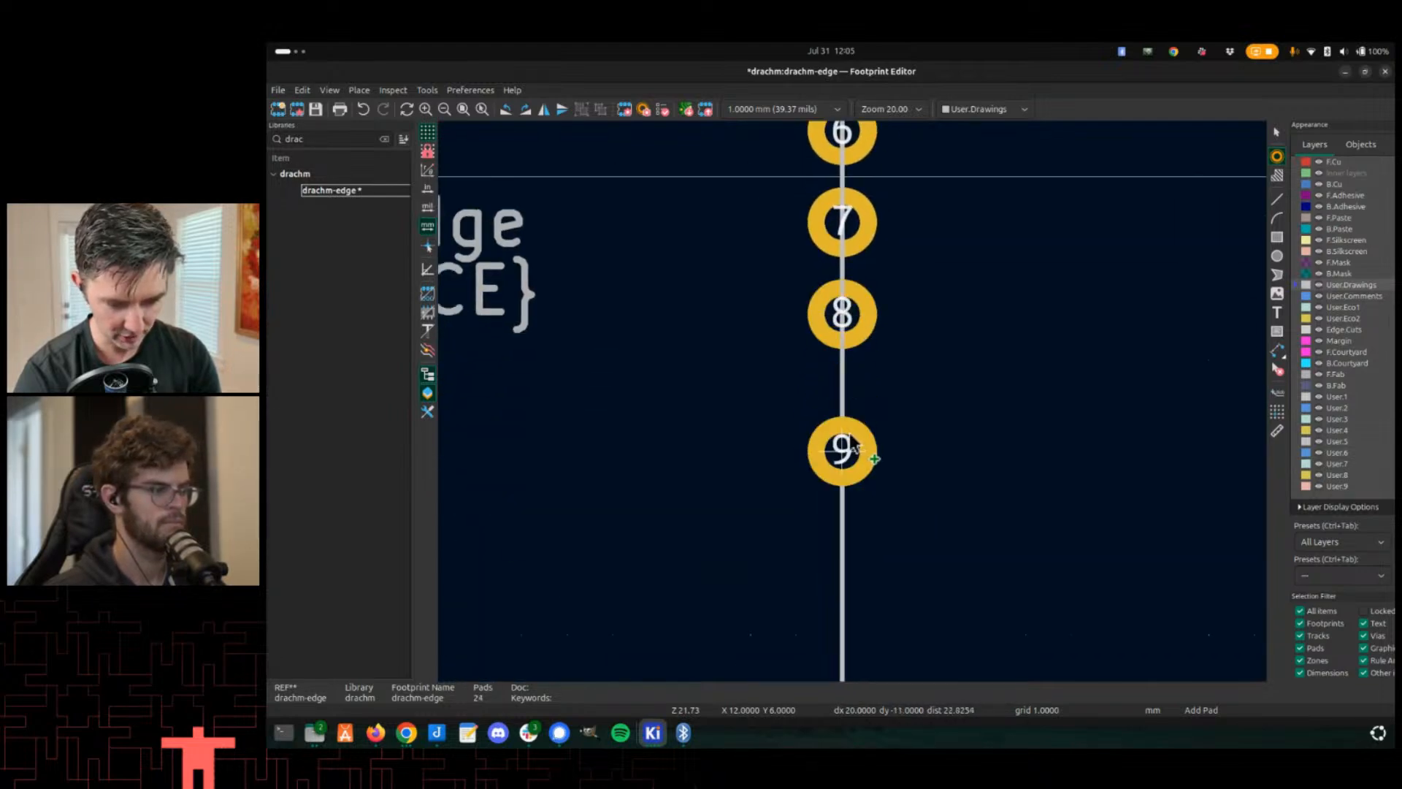
click(842, 407)
scroll(845, 482, down, 3)
click(859, 387)
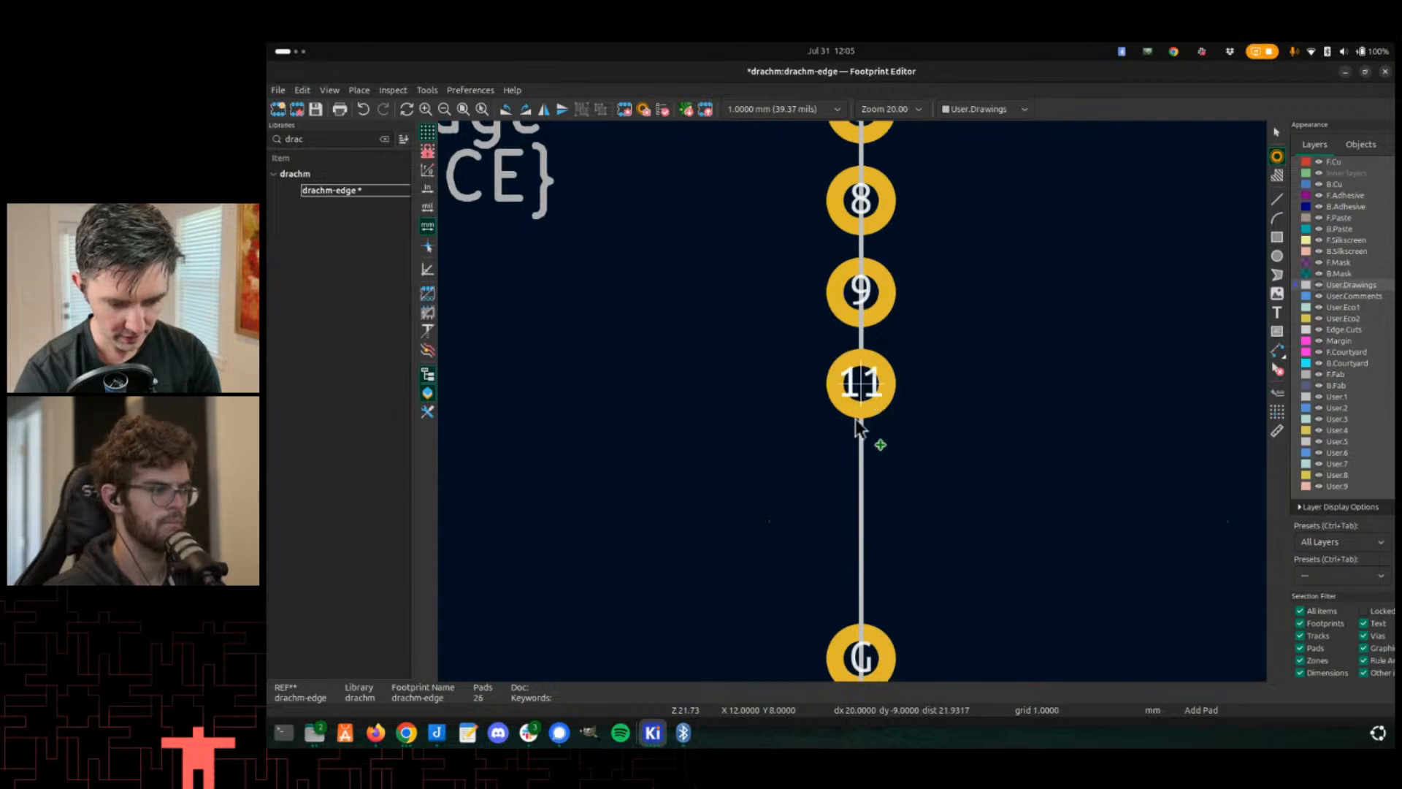
click(859, 478)
click(859, 568)
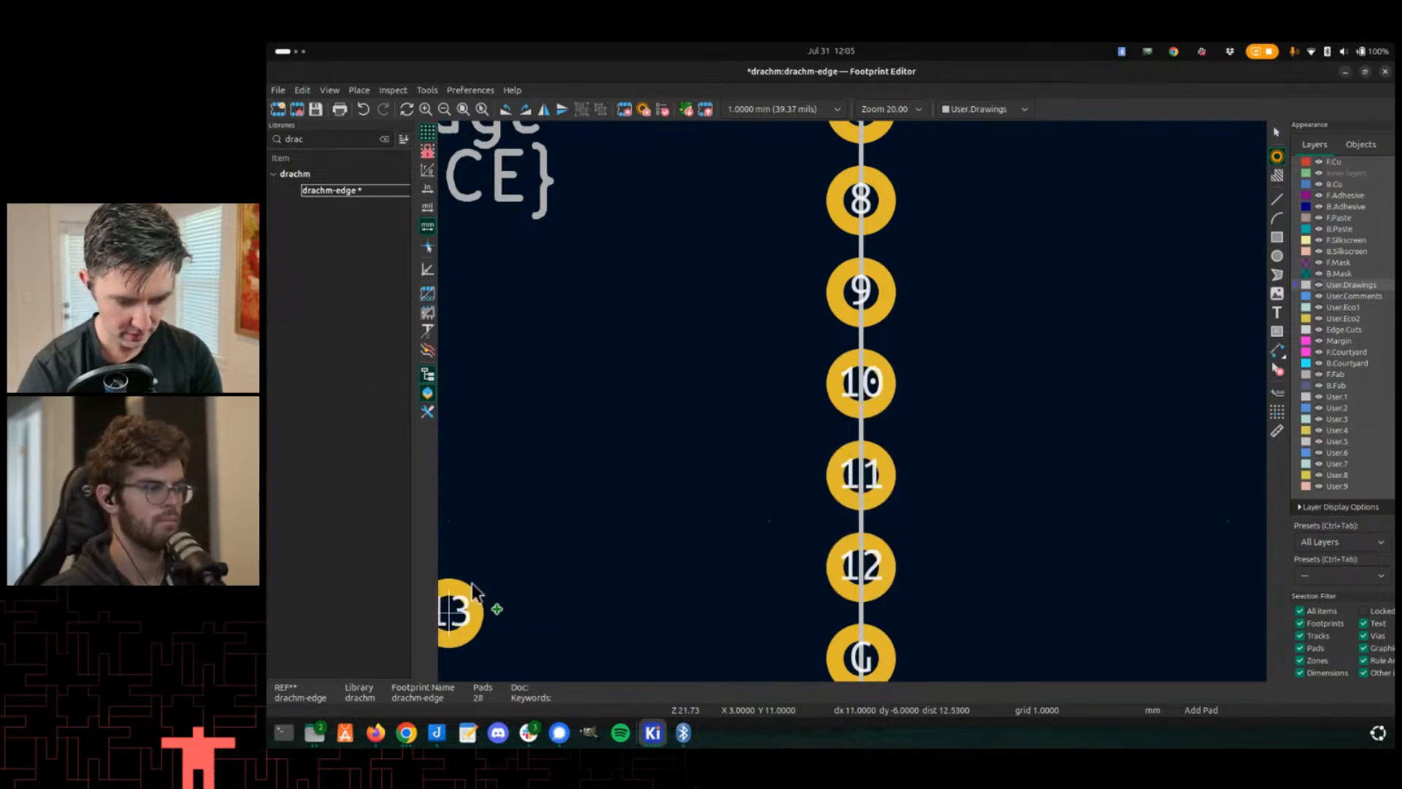
- Place pads numbered 13 to 20 along the bottom edge toward the bottom-left corner pads
scroll(745, 219, down, 5)
scroll(745, 219, left, 2)
click(765, 455)
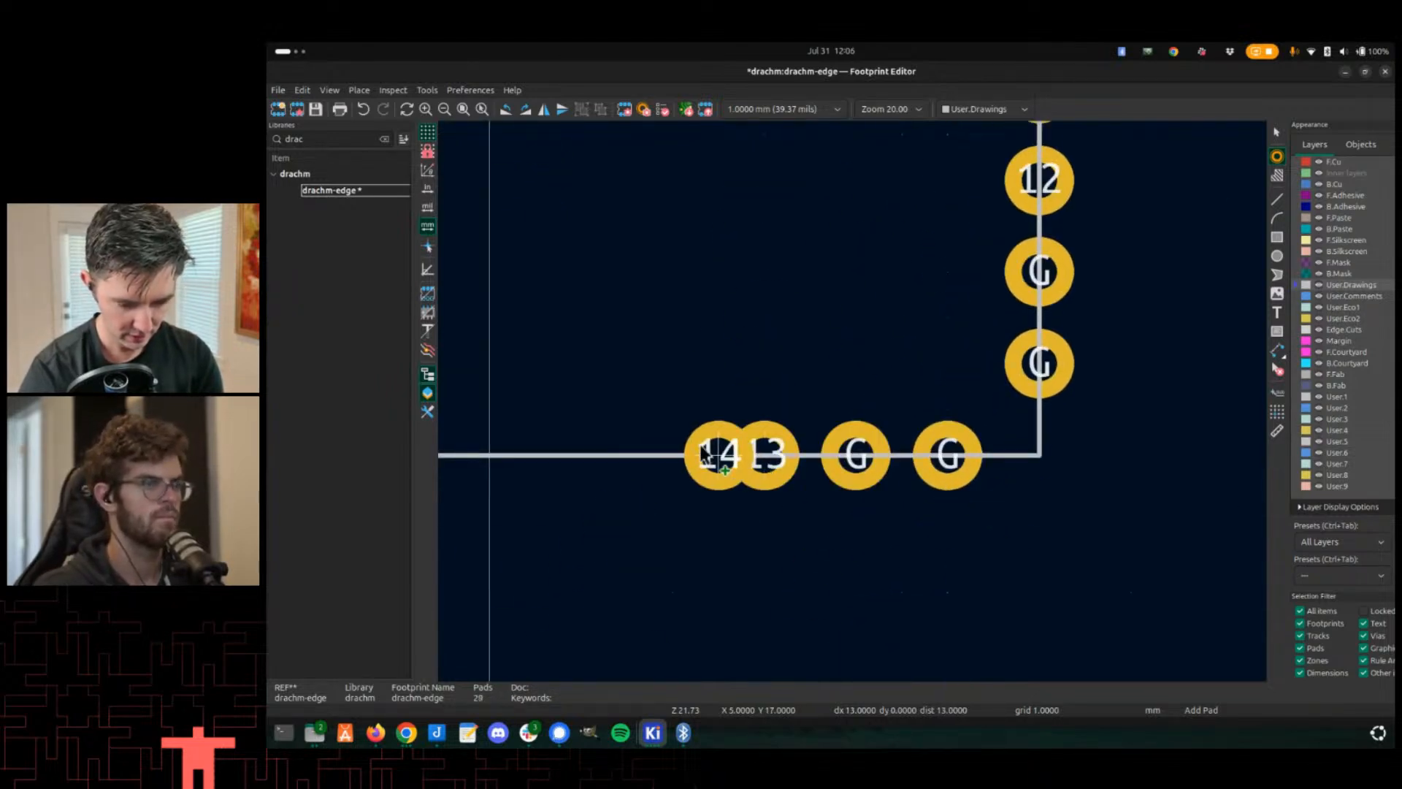
click(674, 455)
scroll(693, 453, left, 3)
click(798, 448)
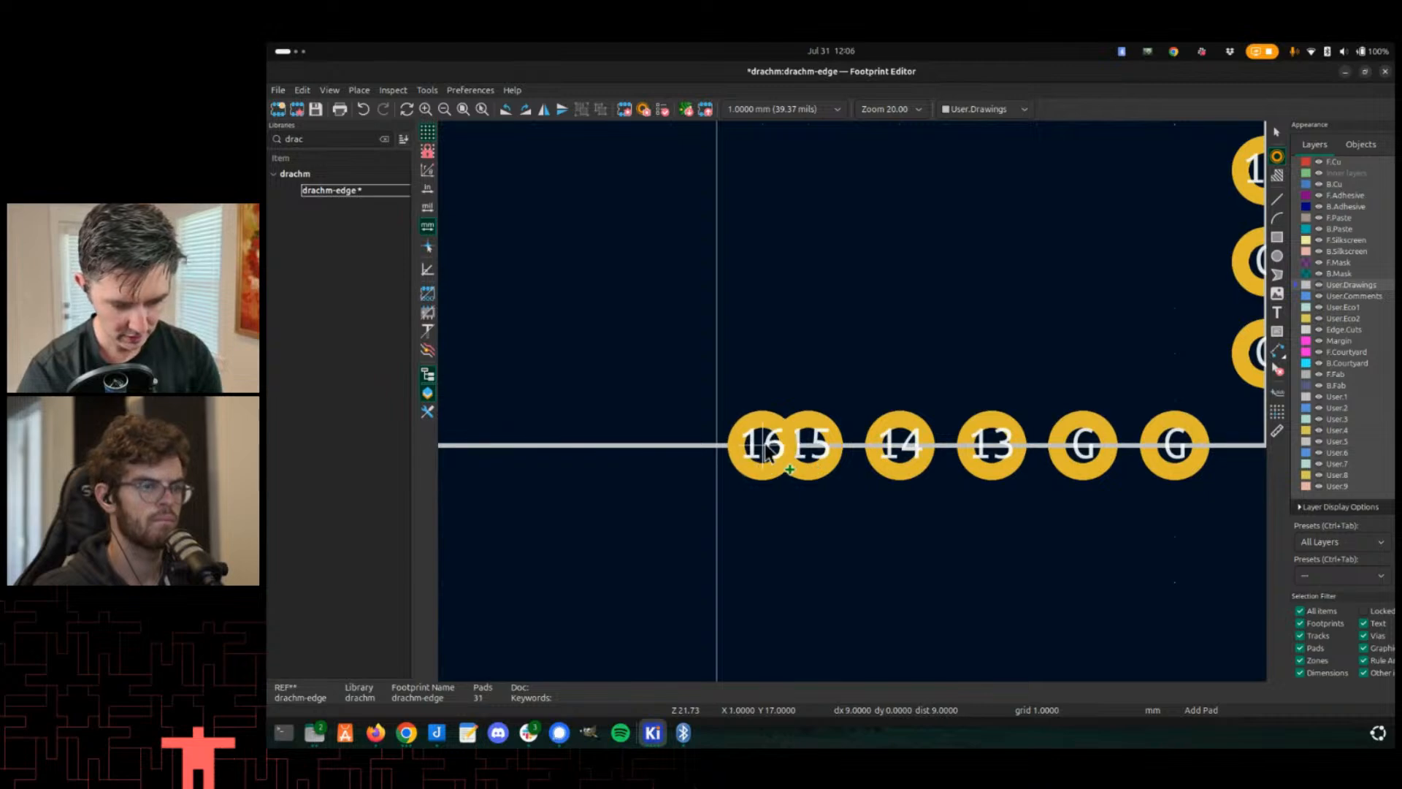
click(709, 448)
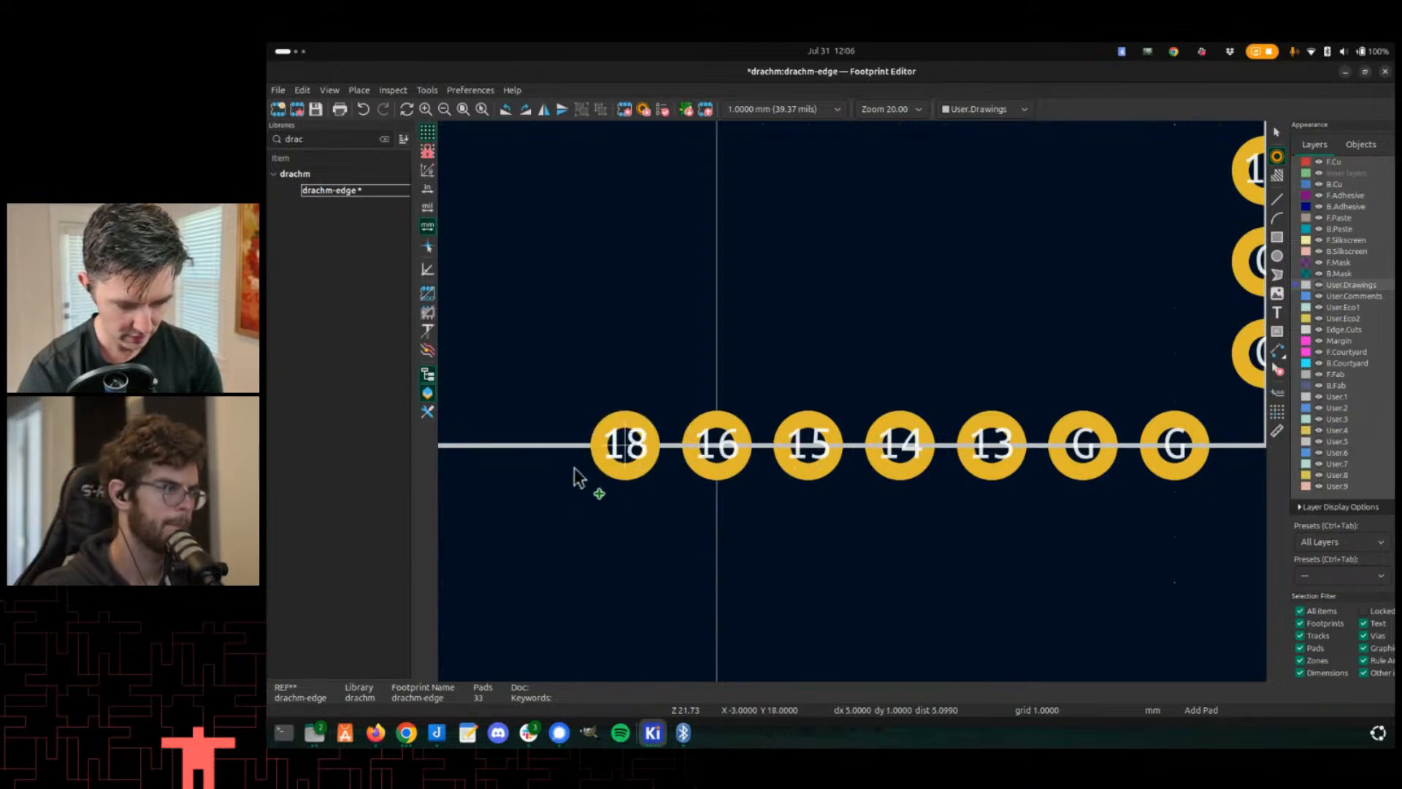
middle_drag(579, 478, 869, 445)
click(823, 413)
click(731, 413)
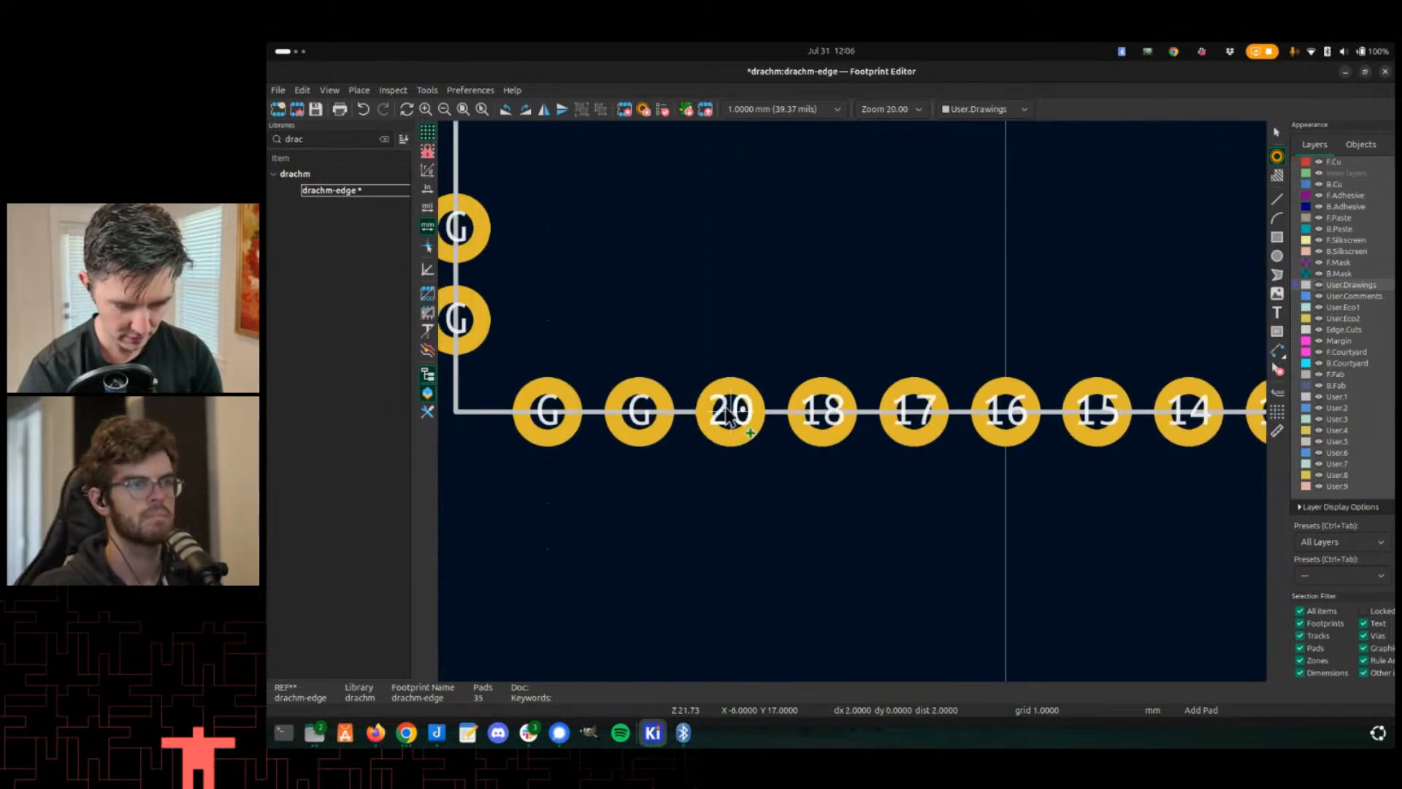
- Place pads numbered 21 to 31 up the left edge toward the top-left corner pads
middle_drag(640, 322, 918, 495)
click(742, 316)
middle_drag(743, 226, 776, 378)
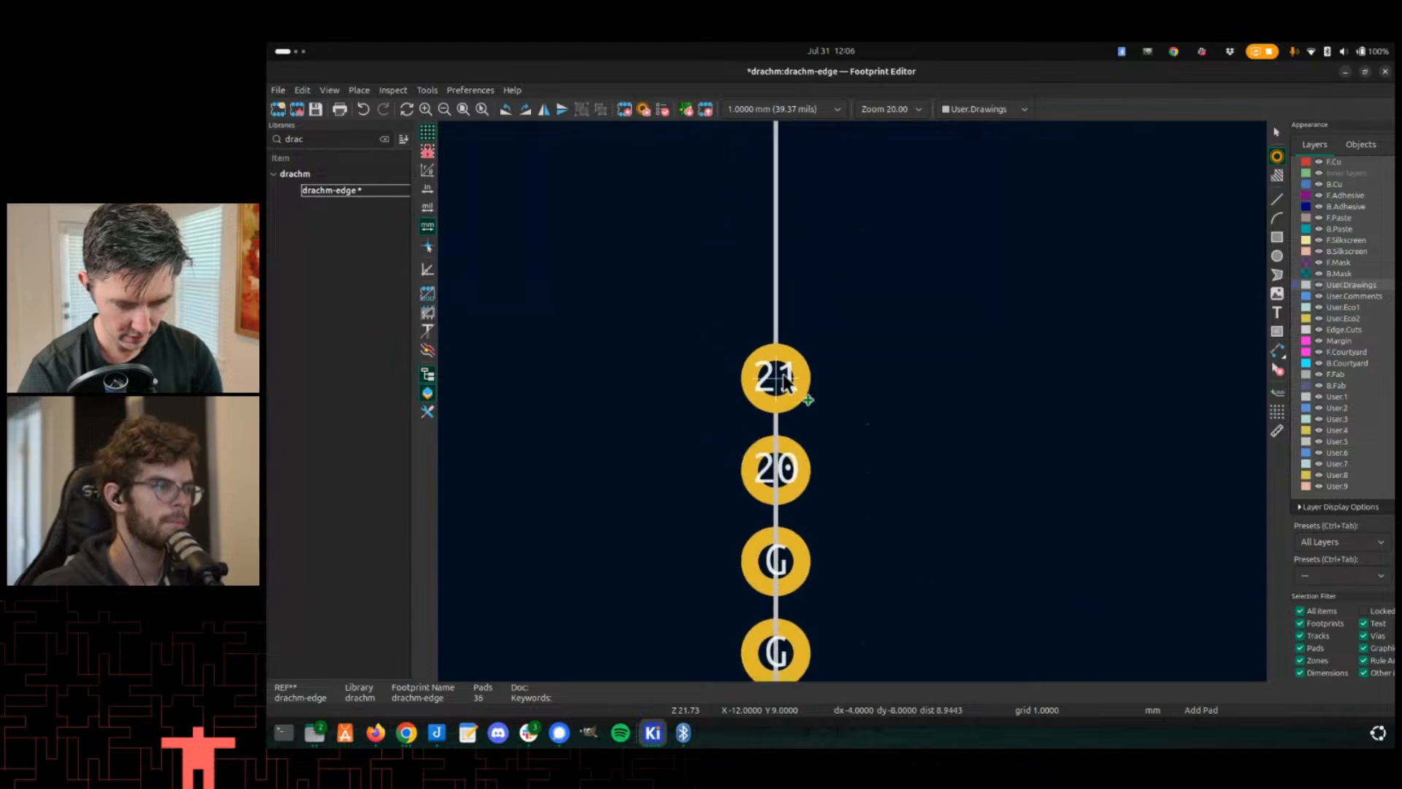
click(785, 381)
click(780, 292)
middle_drag(781, 201, 808, 458)
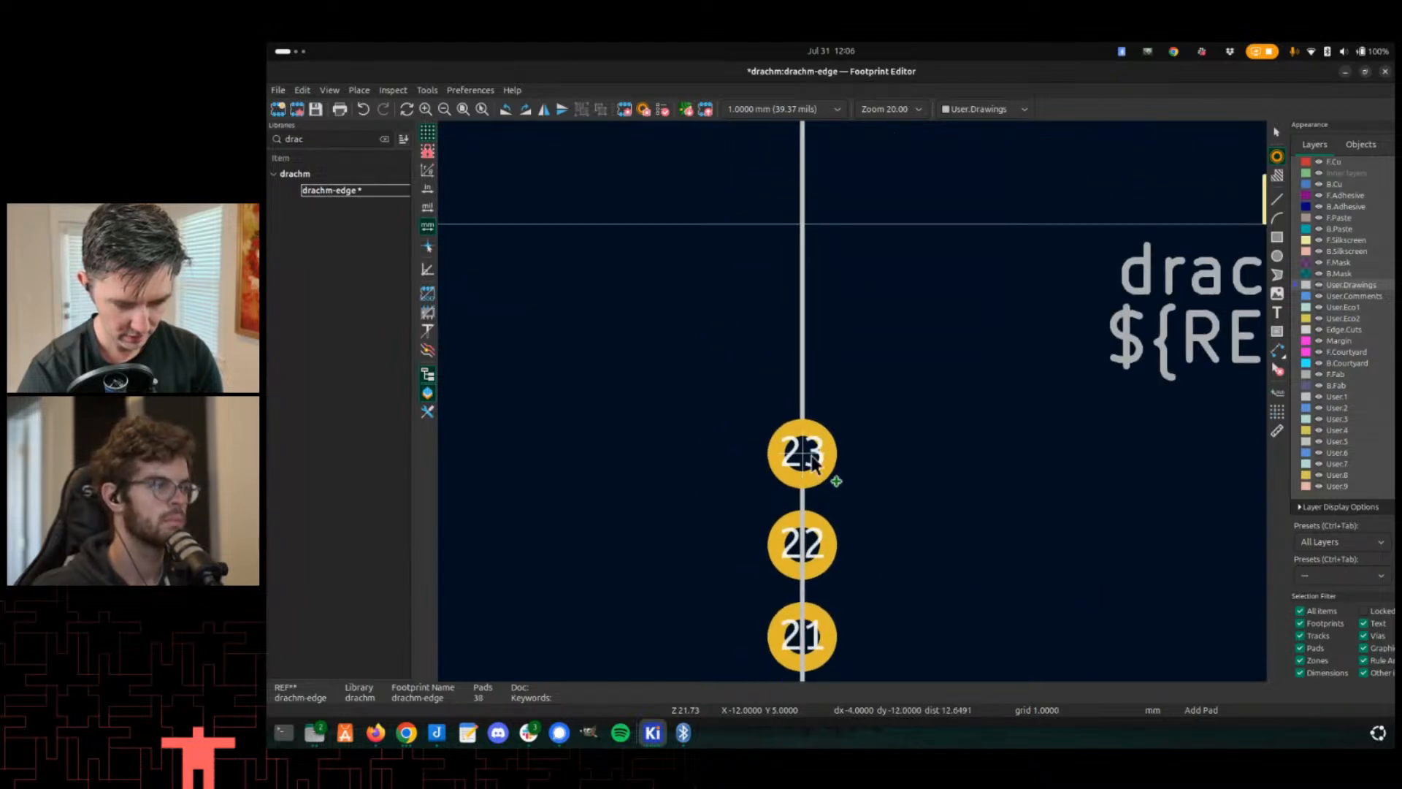
click(804, 454)
click(803, 363)
click(800, 290)
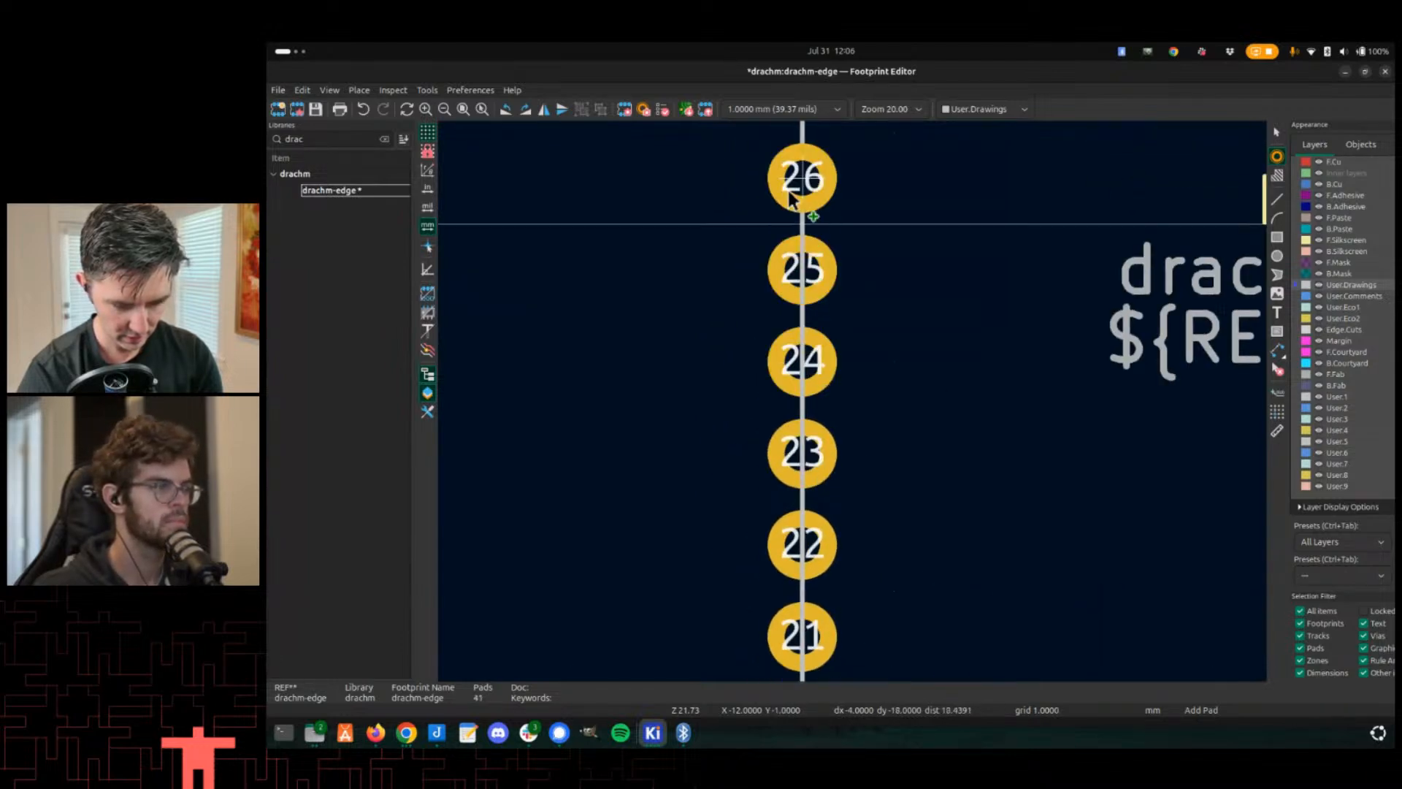
middle_drag(804, 186, 837, 482)
click(837, 387)
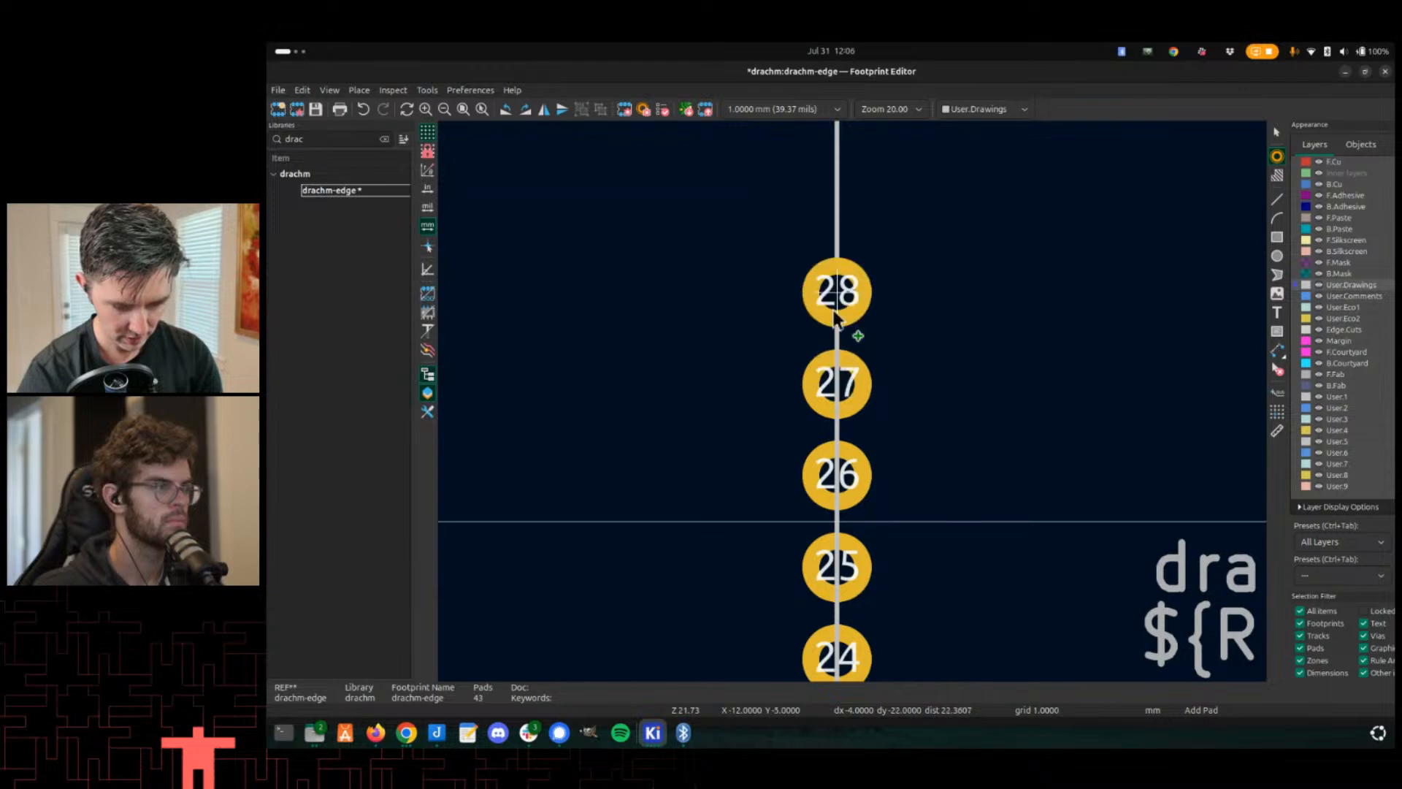
middle_drag(831, 272, 841, 412)
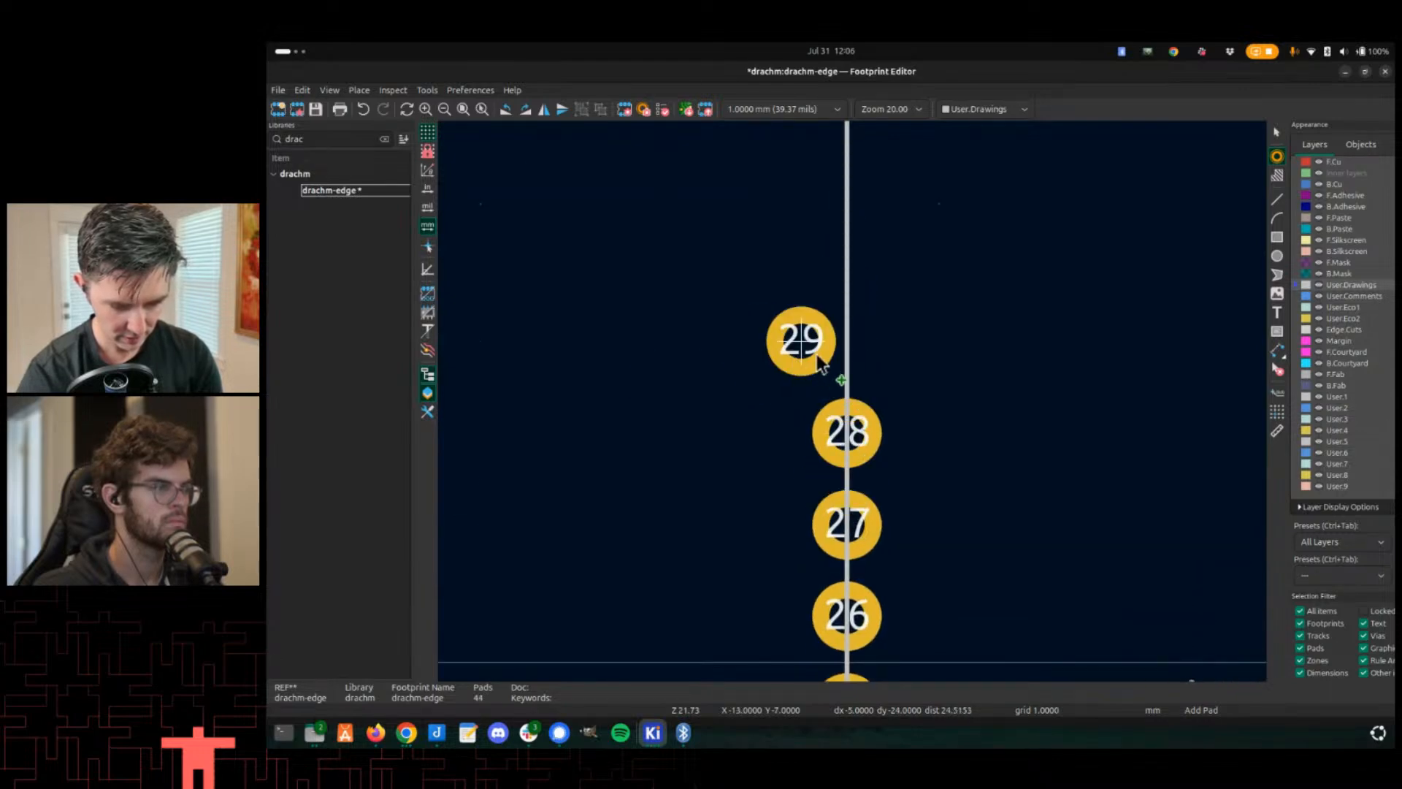
click(828, 353)
middle_drag(839, 258, 852, 469)
click(811, 415)
click(812, 333)
- Place pads numbered 32 to 38 along the top edge between the corner ground pads
middle_drag(1036, 153, 902, 354)
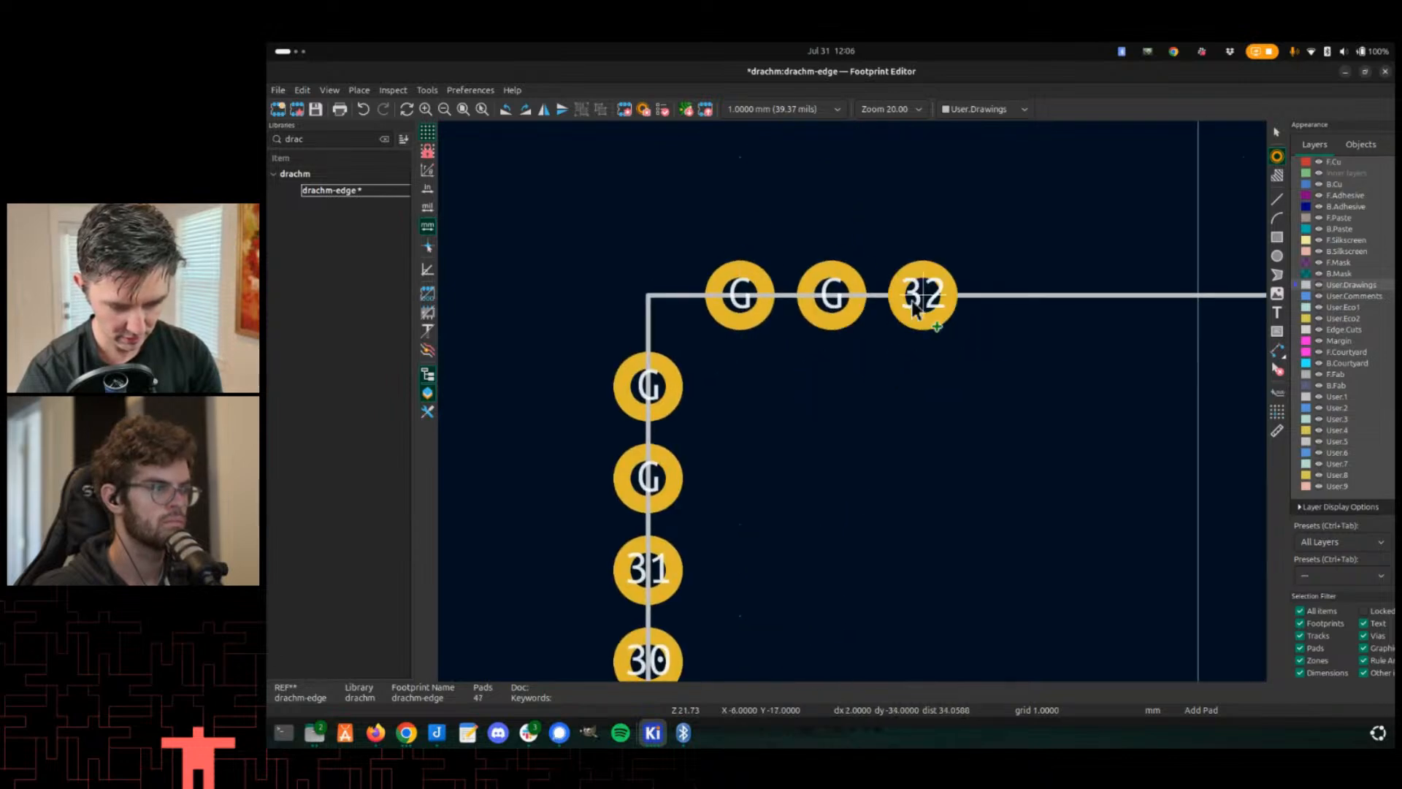
click(924, 316)
click(1049, 310)
click(1149, 313)
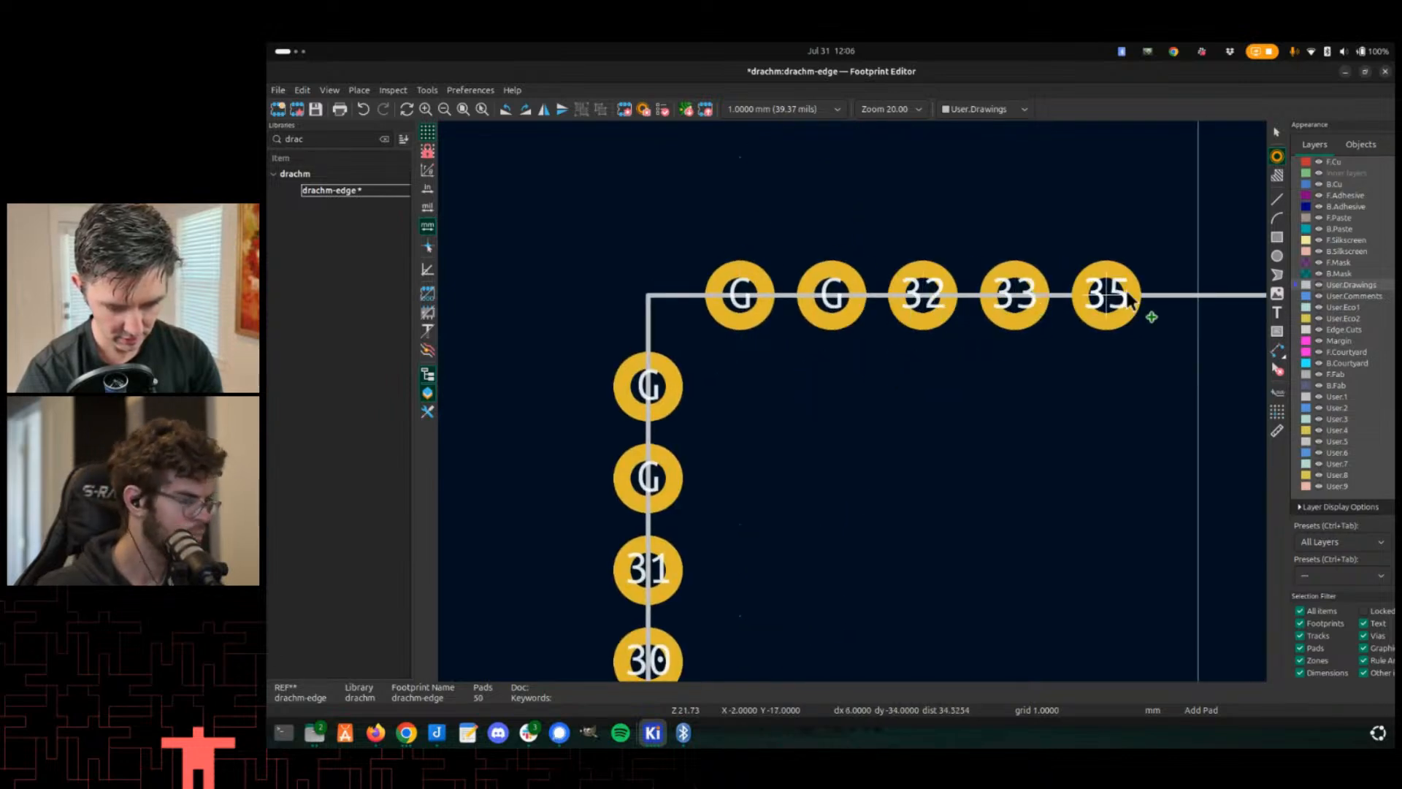
click(1192, 298)
middle_drag(1137, 347, 852, 410)
click(1006, 358)
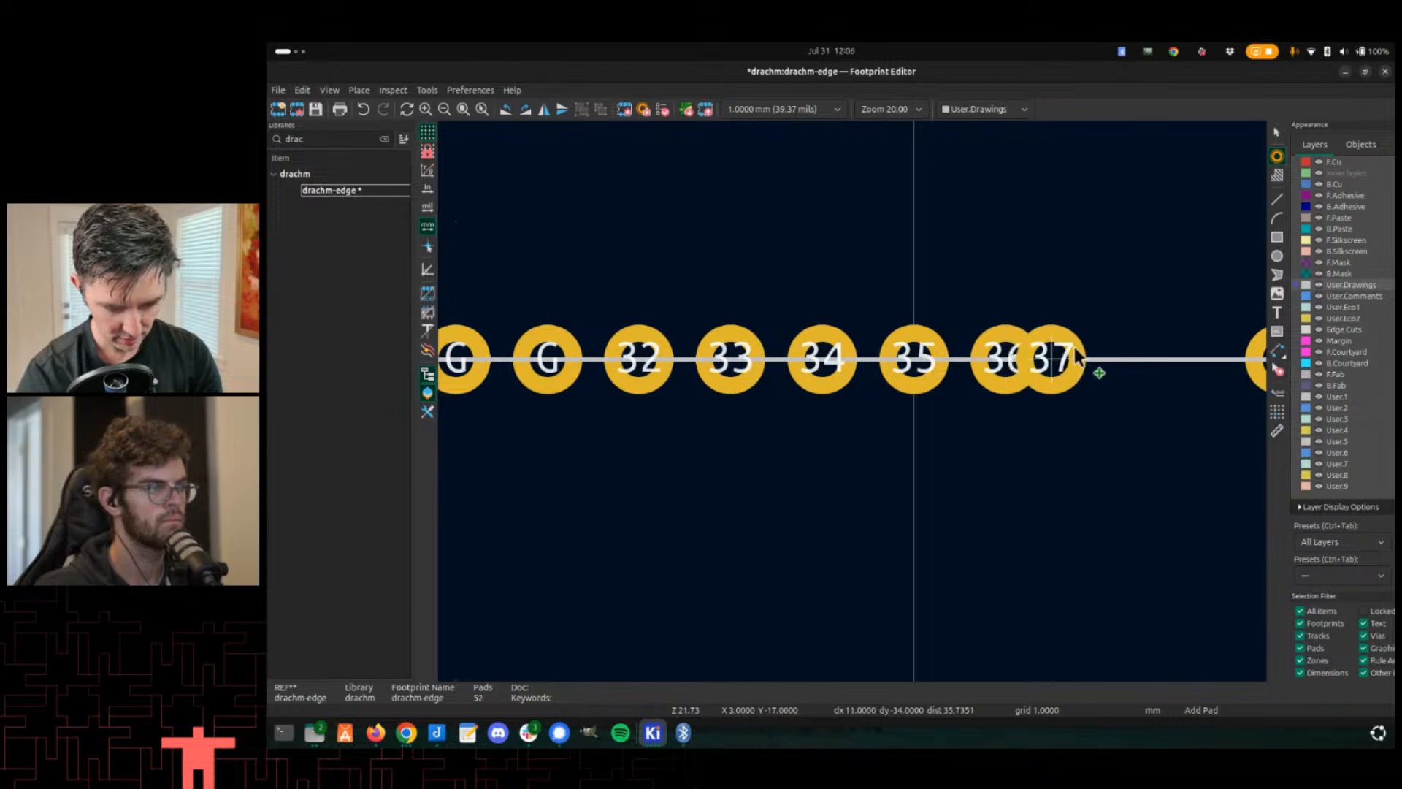
click(1096, 358)
click(1195, 356)
- Save the drachm-edge footprint
scroll(1023, 413, down, 3)
middle_drag(692, 573, 723, 469)
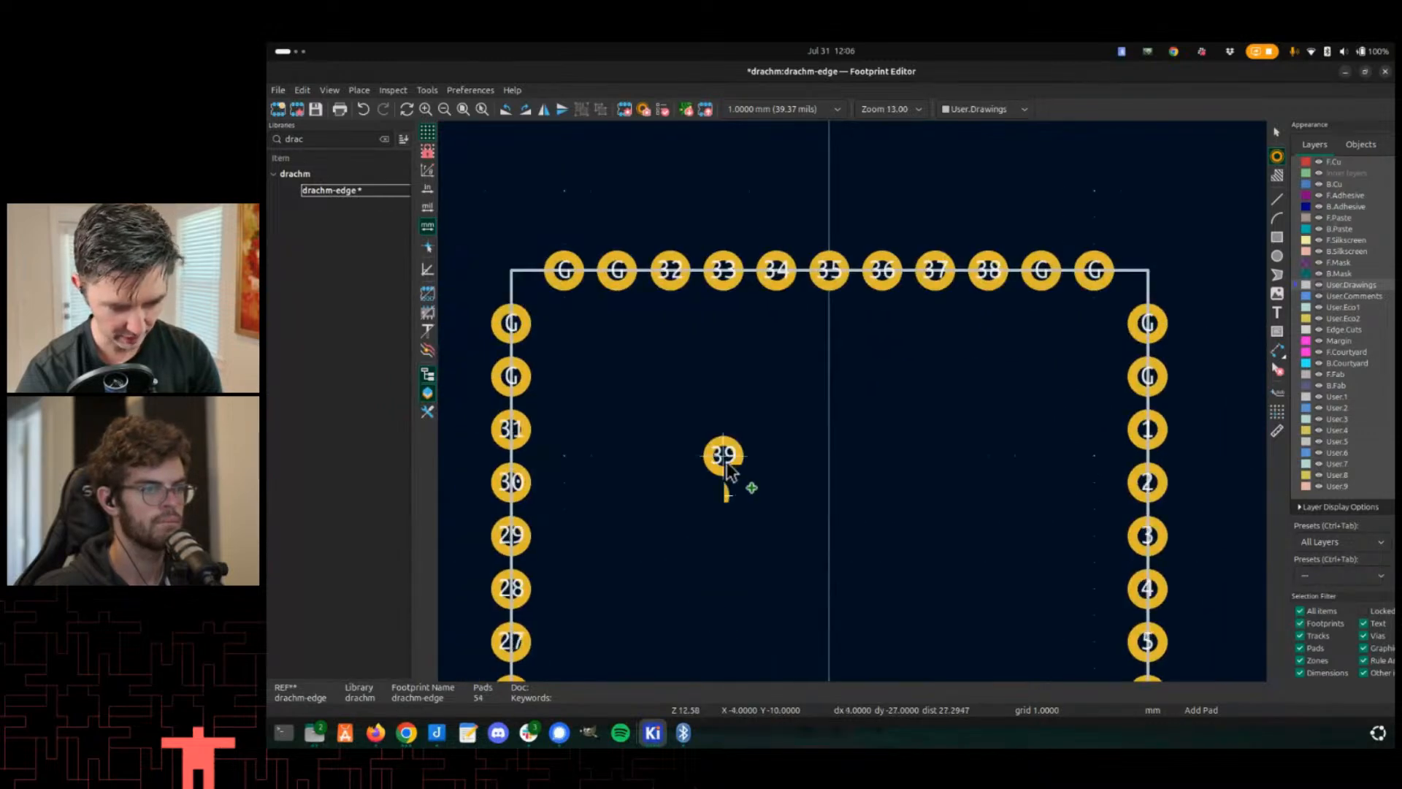
key(ctrl+s)
- Review the completed ring of numbered and ground pads around the footprint outline
scroll(511, 562, up, 1)
scroll(886, 314, down, 7)
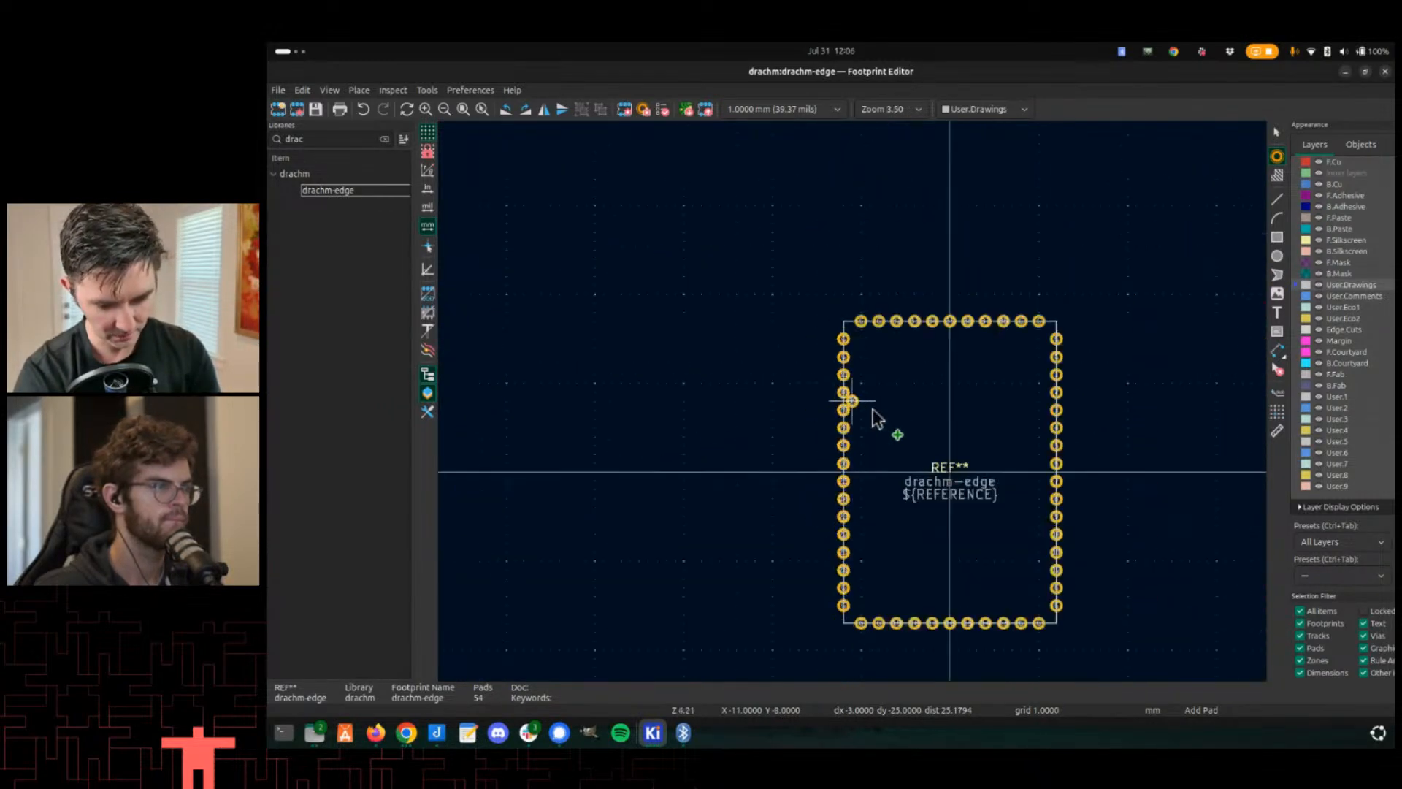
scroll(950, 410, up, 4)
scroll(820, 363, down, 4)
key(Escape)
scroll(845, 407, up, 3)
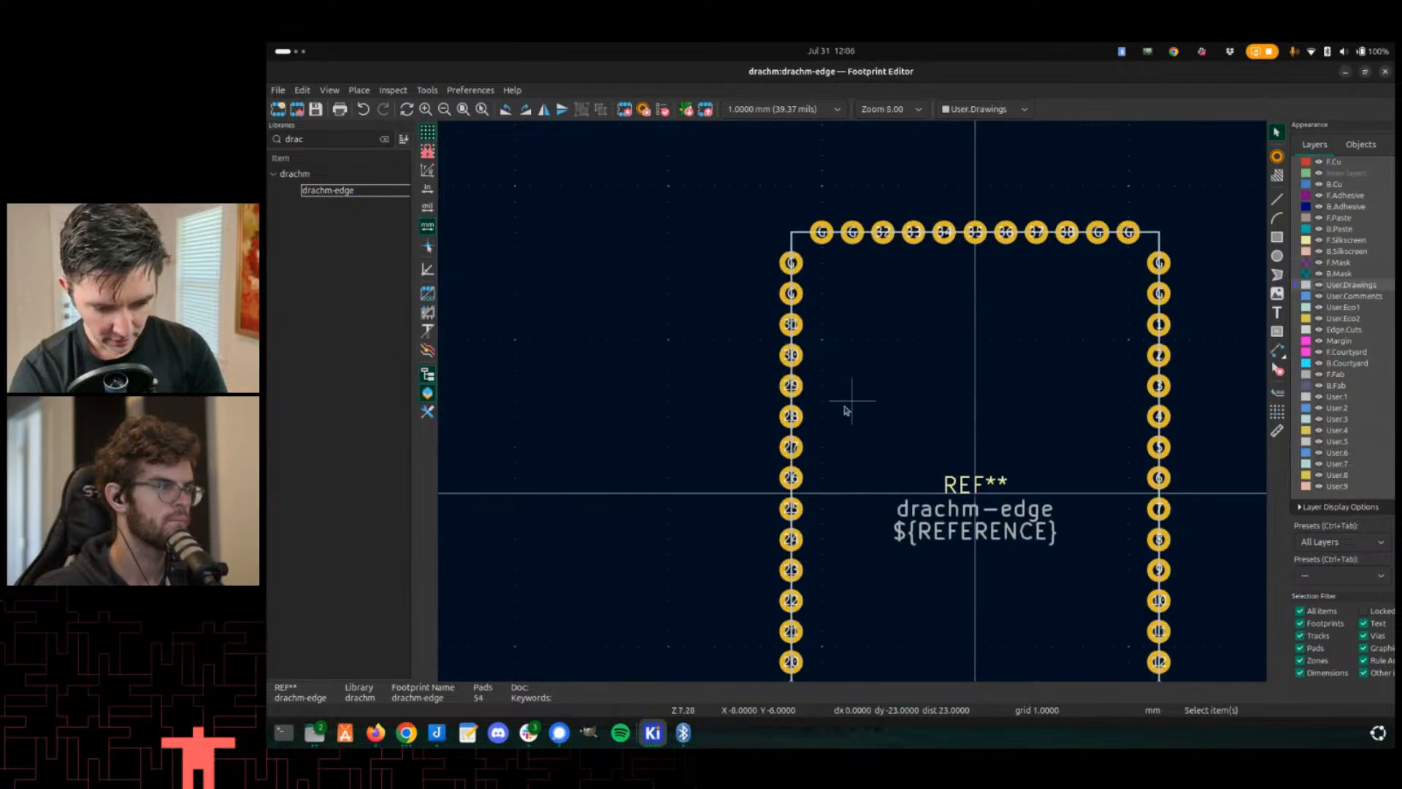
scroll(810, 346, down, 1)
scroll(810, 346, up, 1)
scroll(851, 401, down, 1)
scroll(852, 401, up, 3)
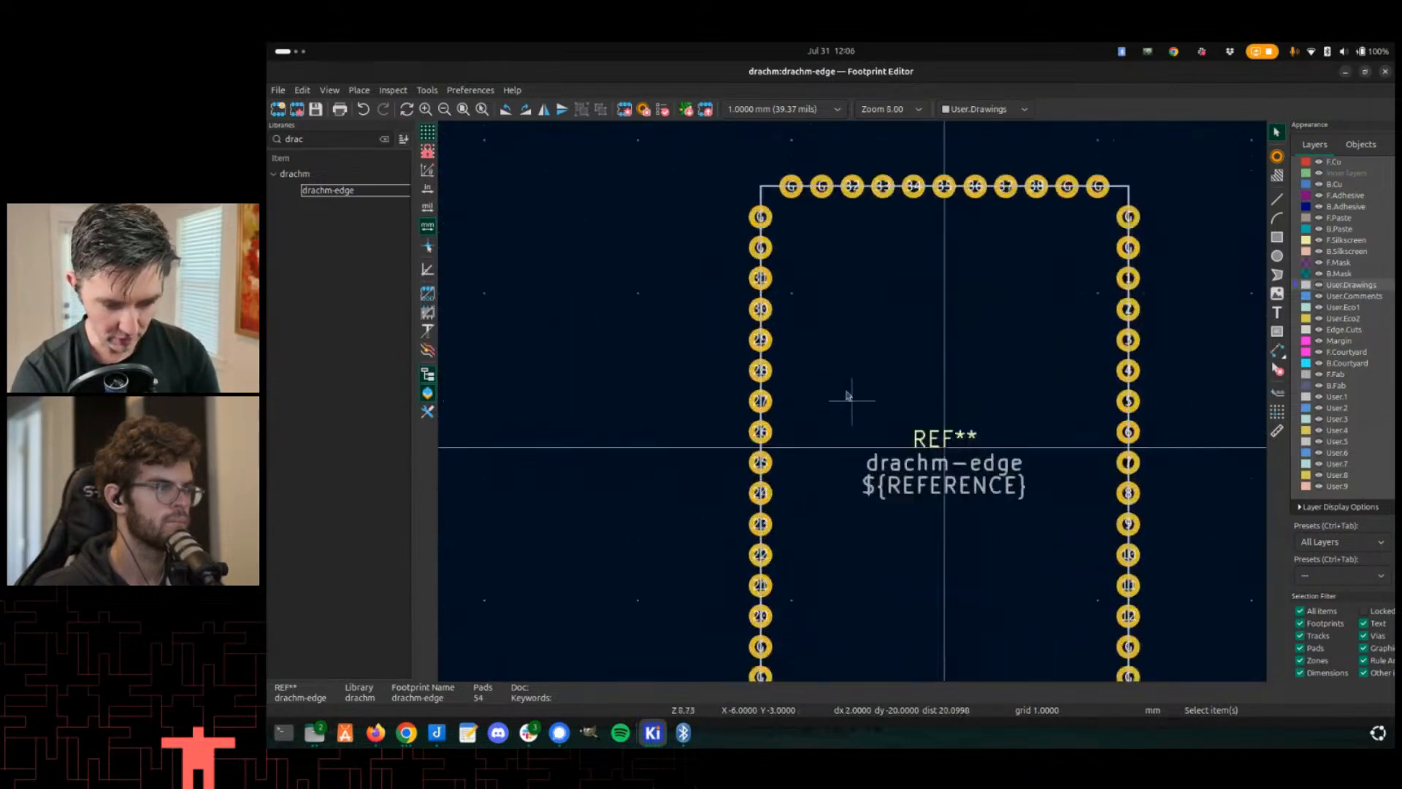
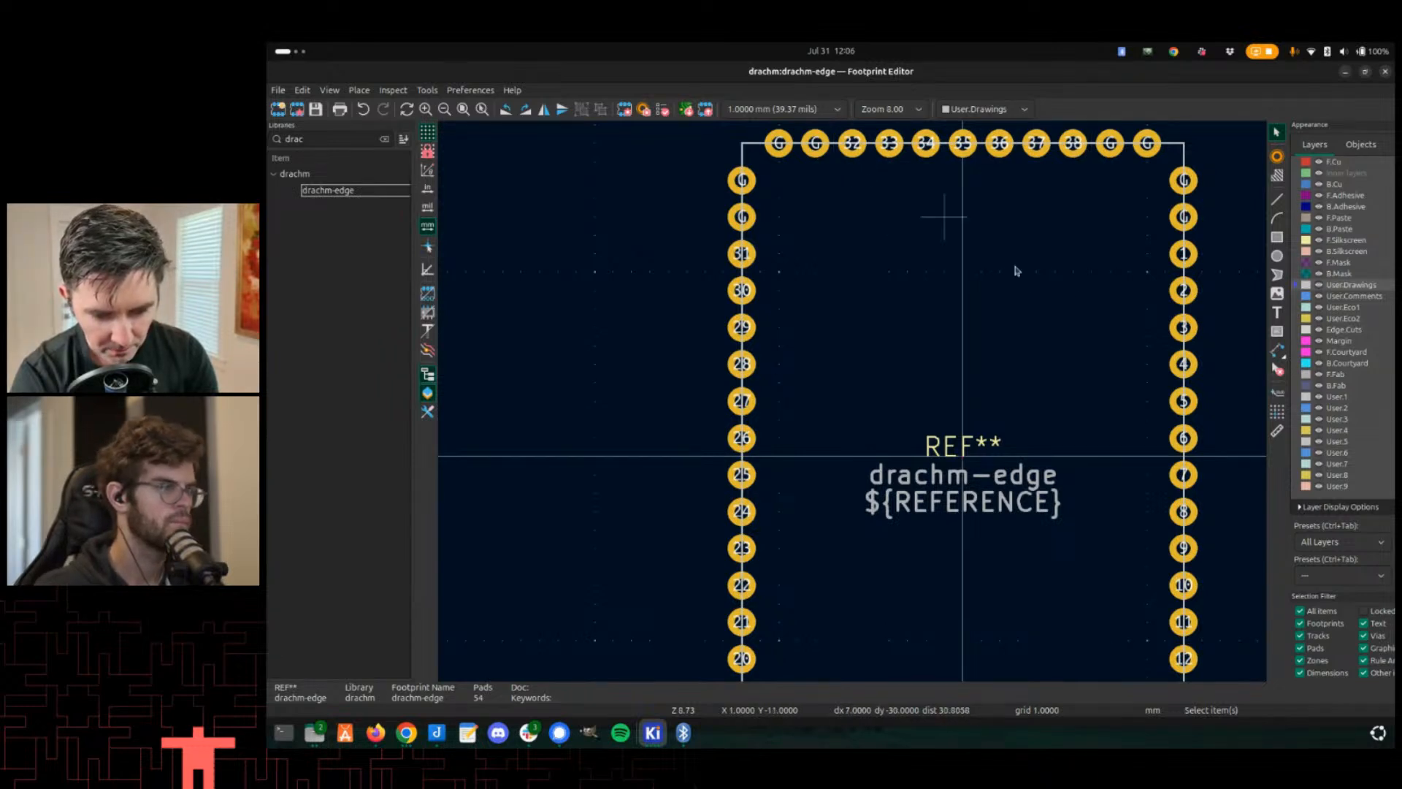
- Set the SWDIO pin's number to 35 in the Drachm-Edge symbol and save the symbol
key(alt+Tab)
key(alt+Tab)
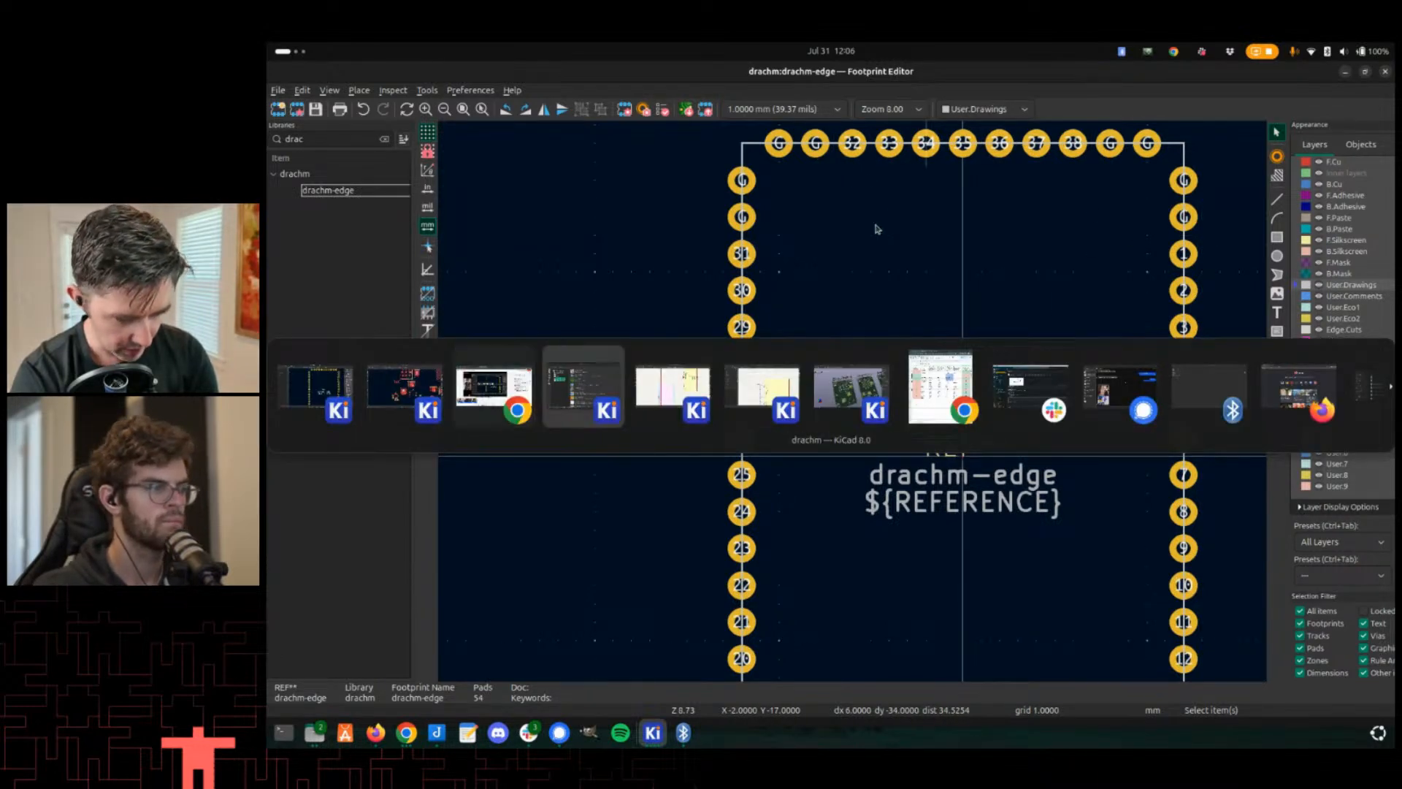
key(alt+Tab)
key(alt+Tab)
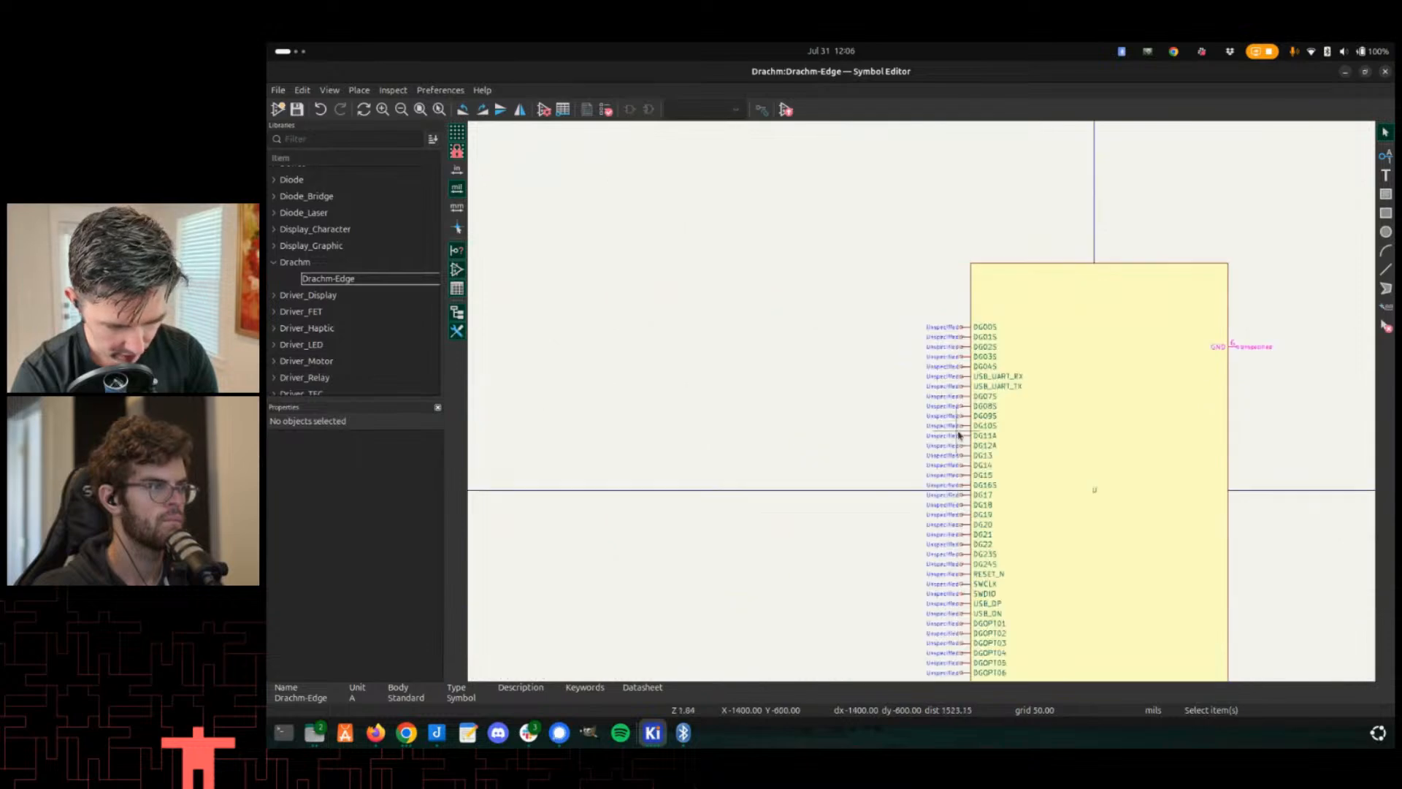
middle_drag(959, 435, 876, 234)
scroll(877, 227, up, 3)
middle_drag(939, 383, 868, 279)
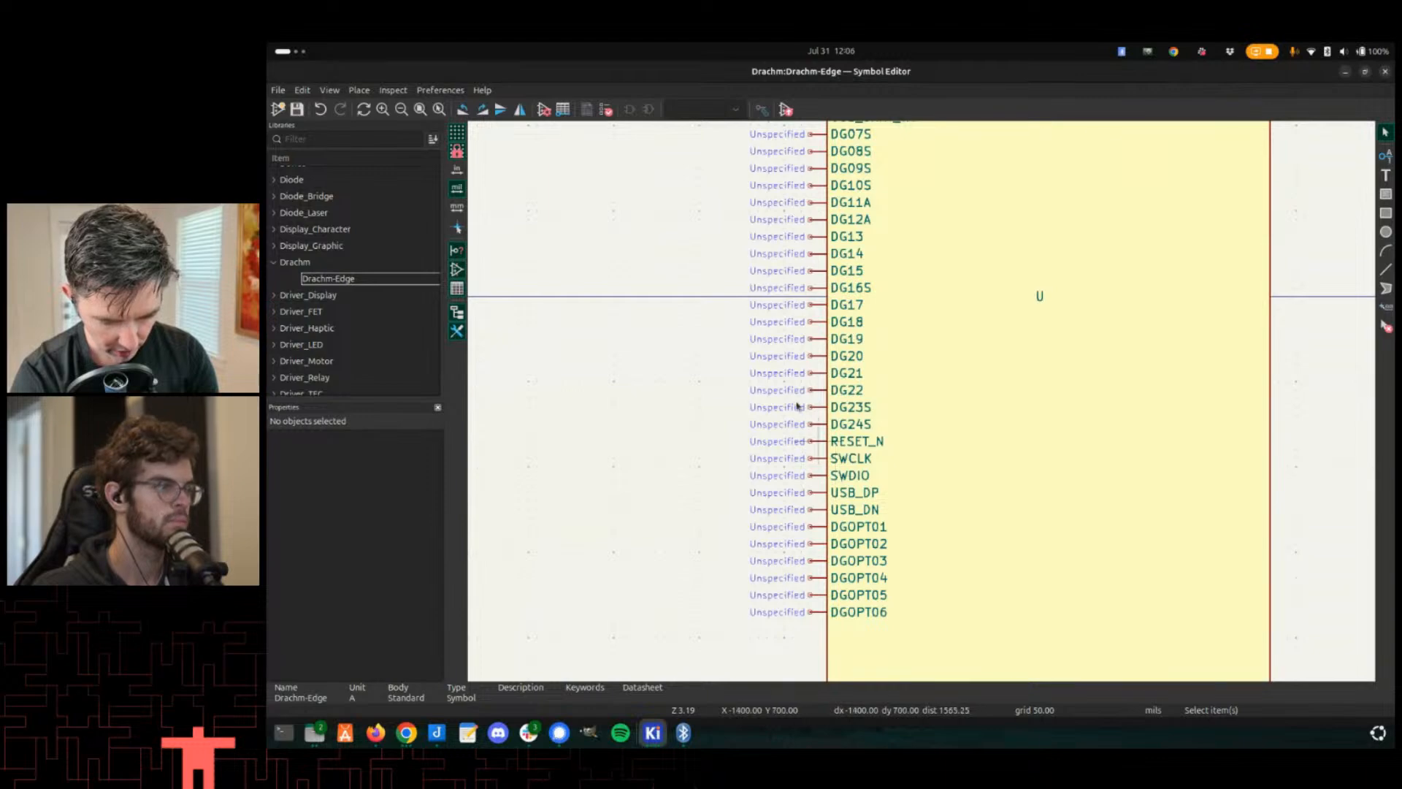
middle_drag(797, 406, 726, 266)
scroll(695, 375, up, 4)
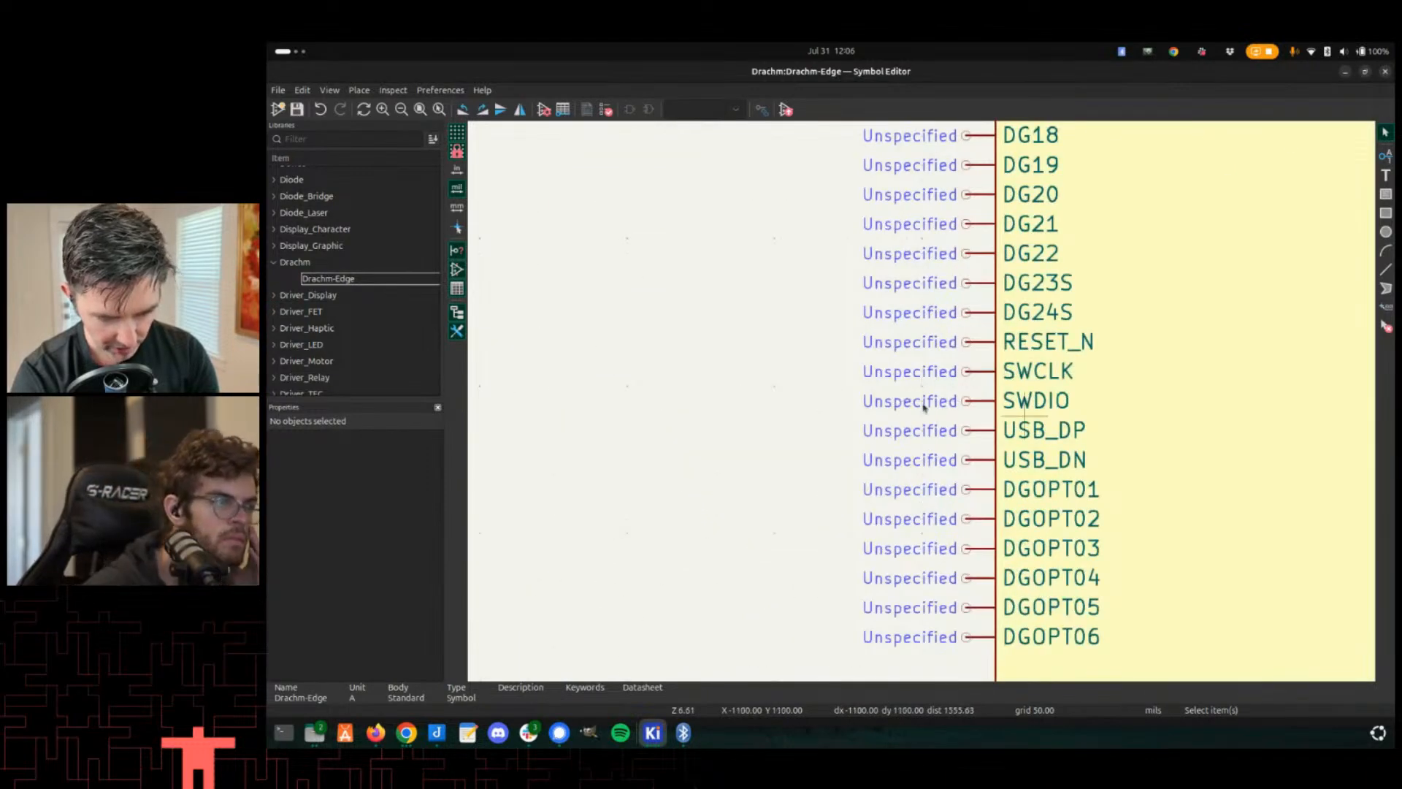
scroll(923, 406, up, 1)
double_click(922, 379)
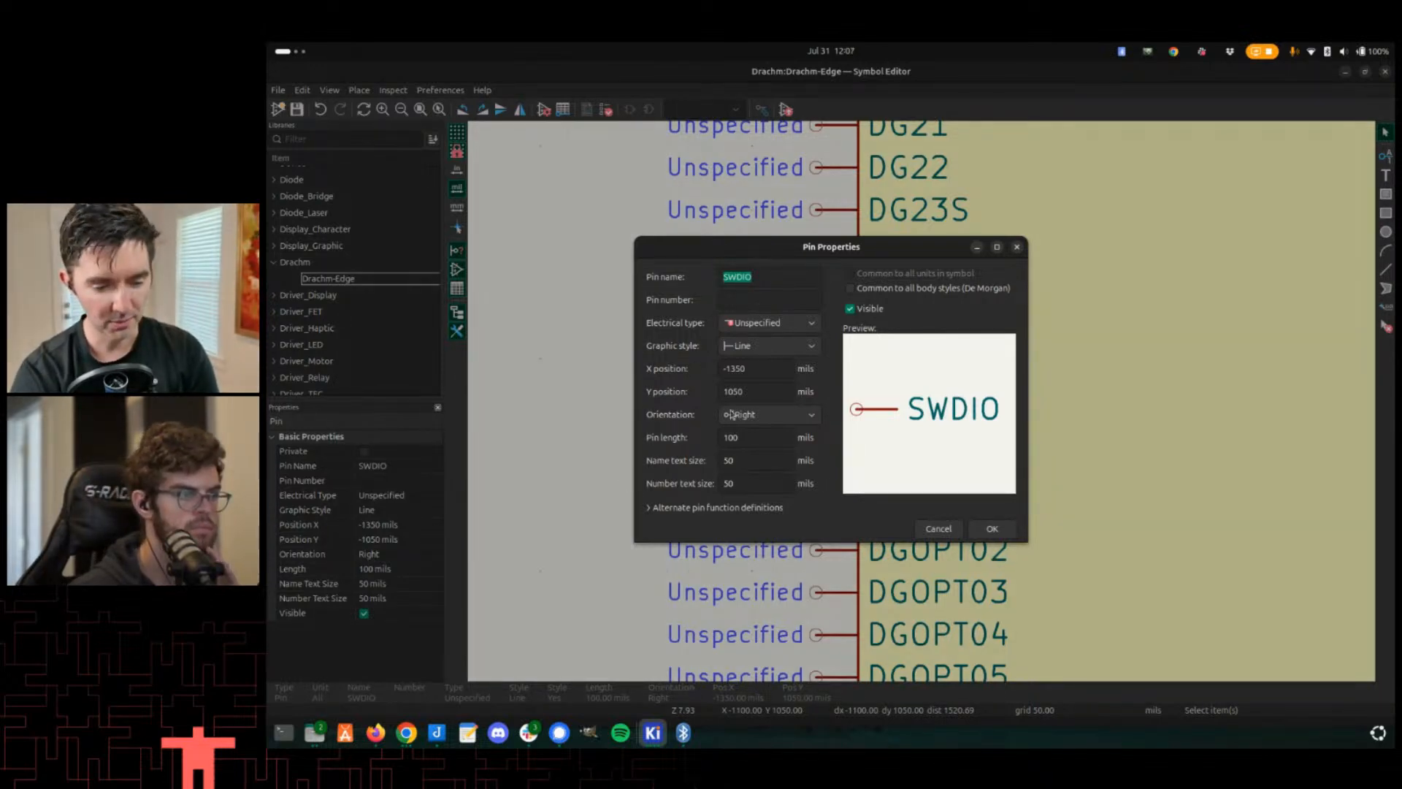
click(1013, 526)
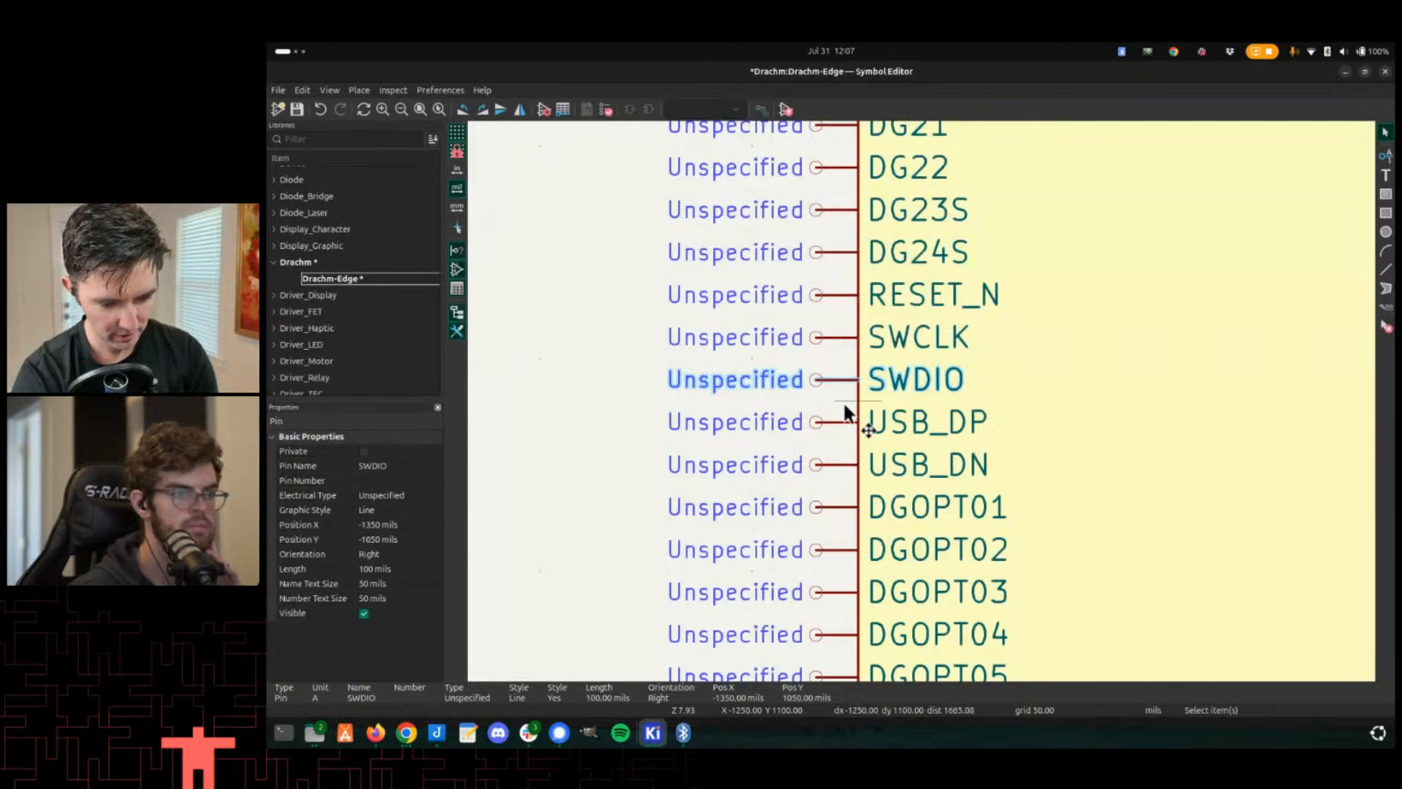
key(e)
click(767, 299)
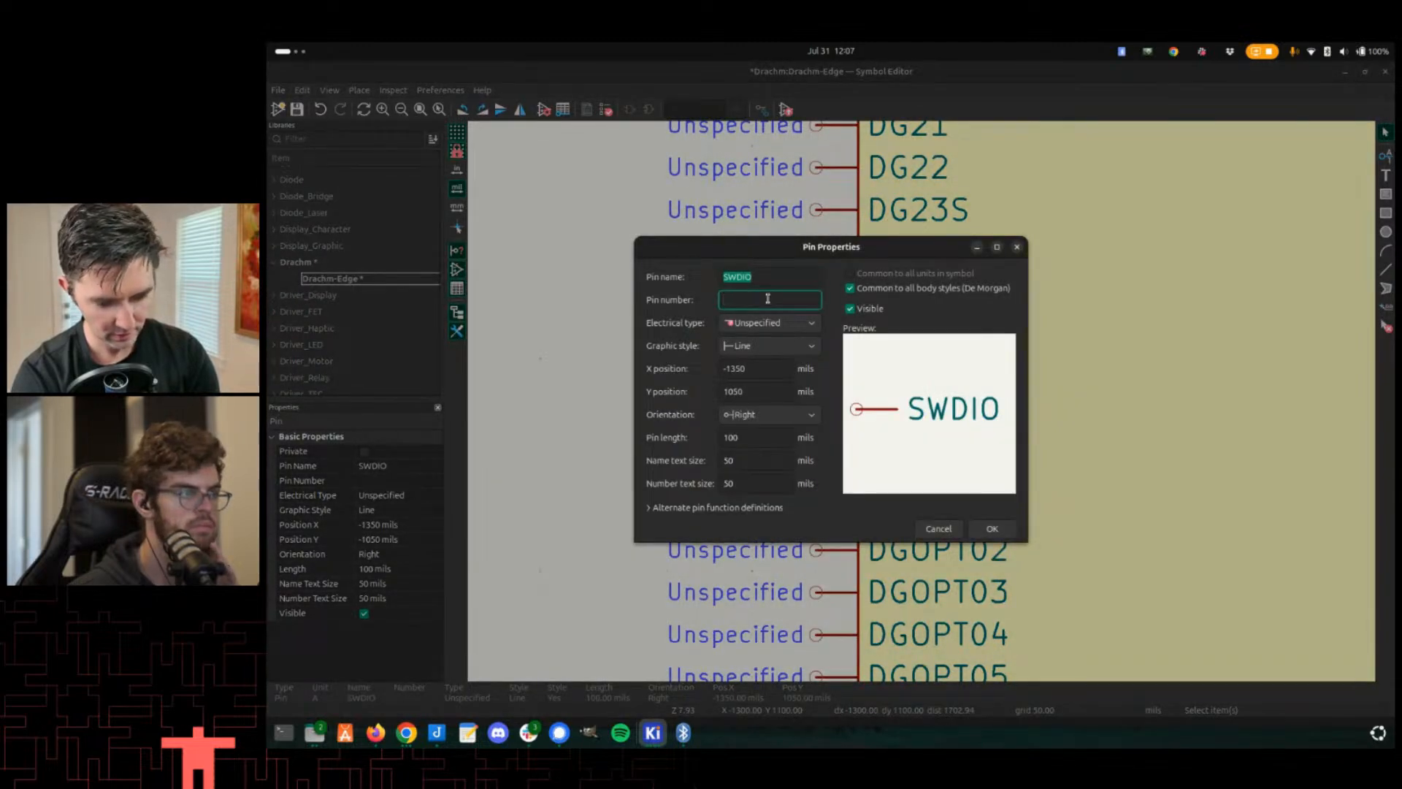
text(35)
key(Return)
key(ctrl+s)
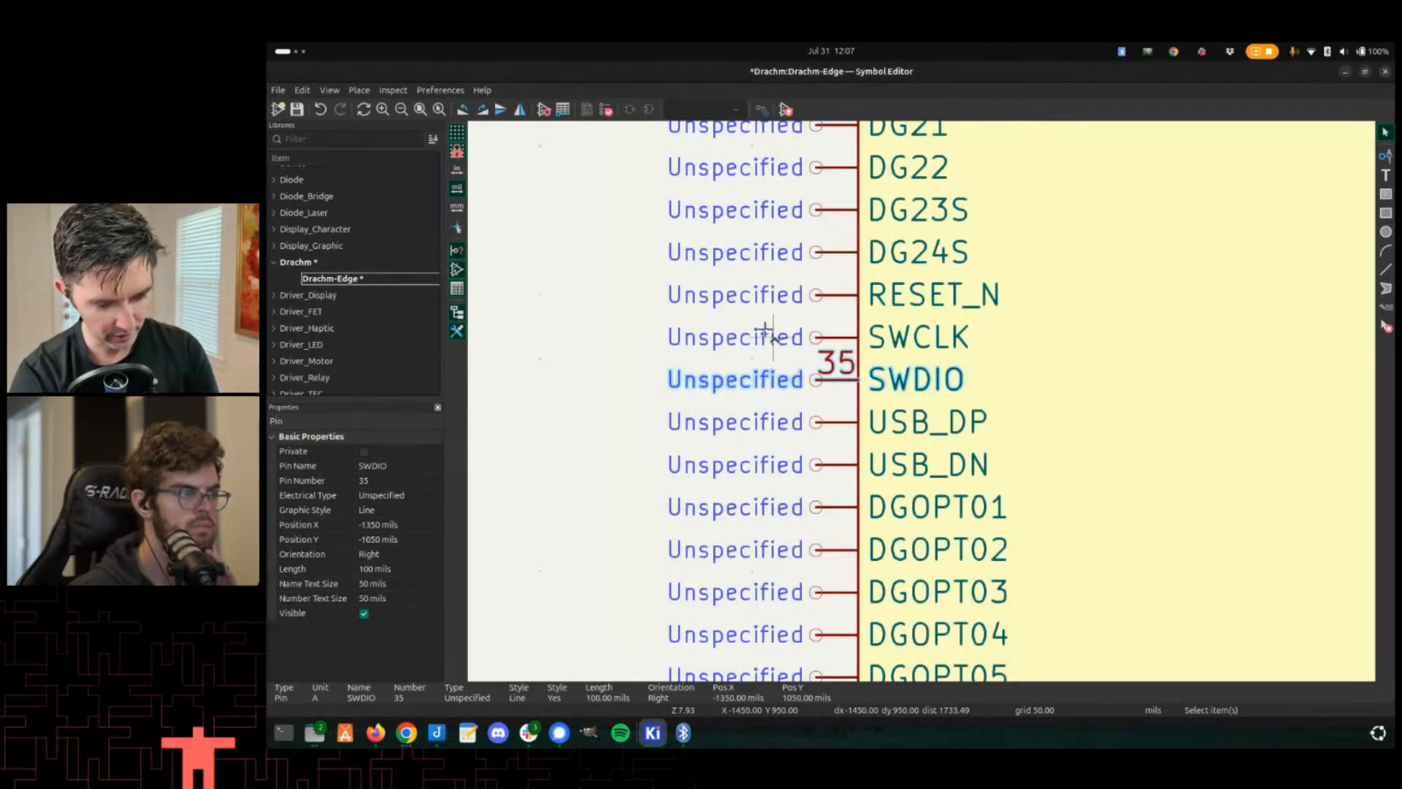
- Update the U25 drachm-edge footprint on the PCB from the library
scroll(769, 318, down, 4)
key(alt+Tab)
scroll(832, 417, down, 3)
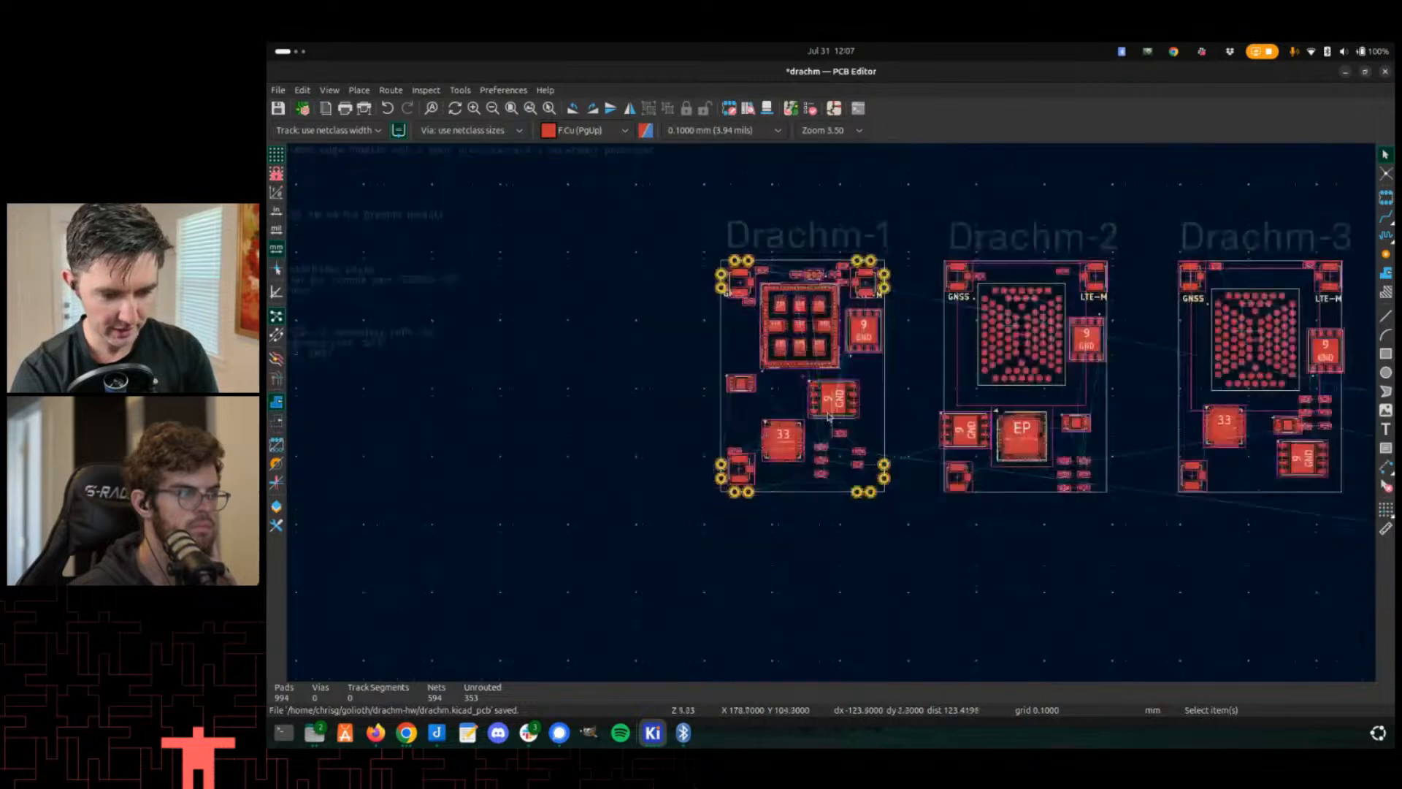
scroll(833, 416, up, 5)
scroll(833, 415, down, 3)
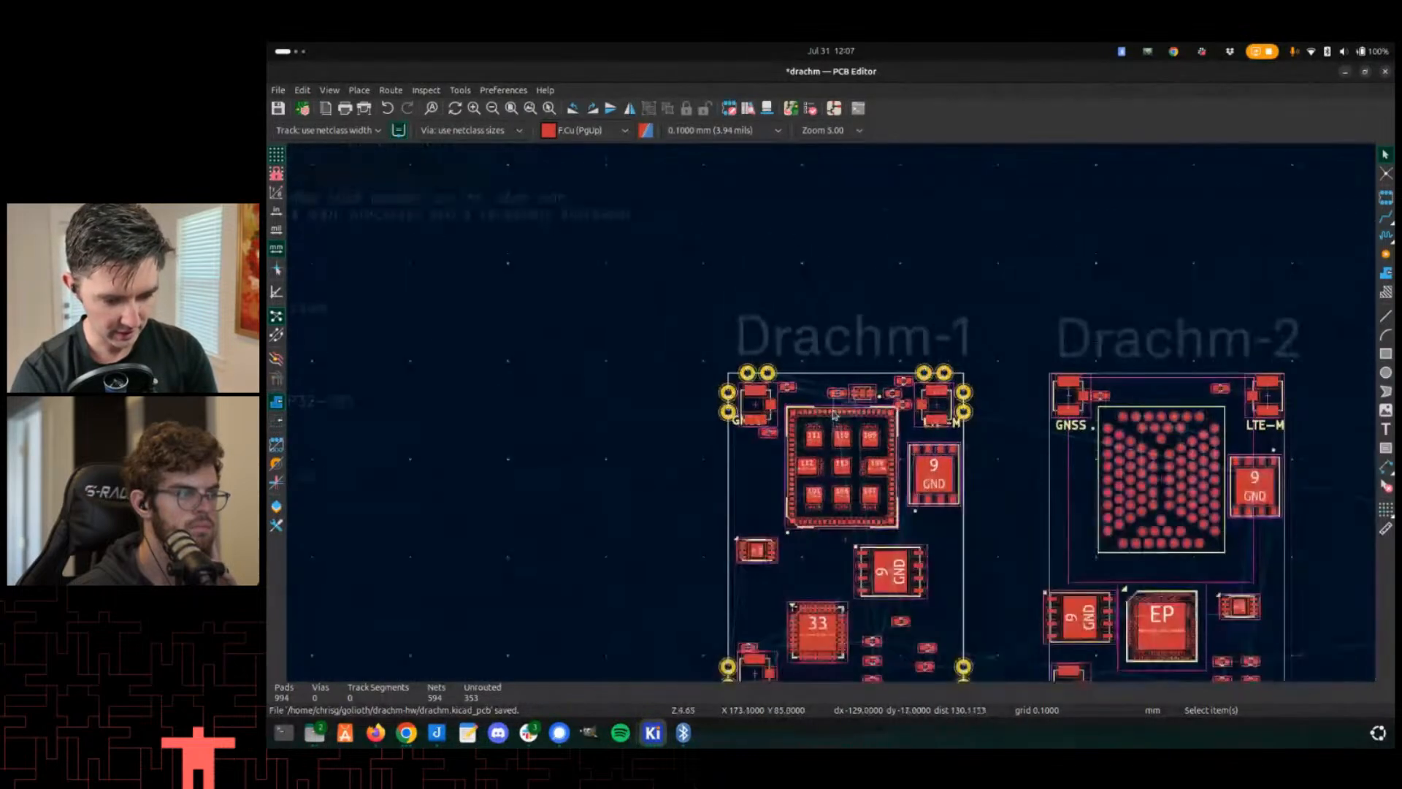
double_click(734, 476)
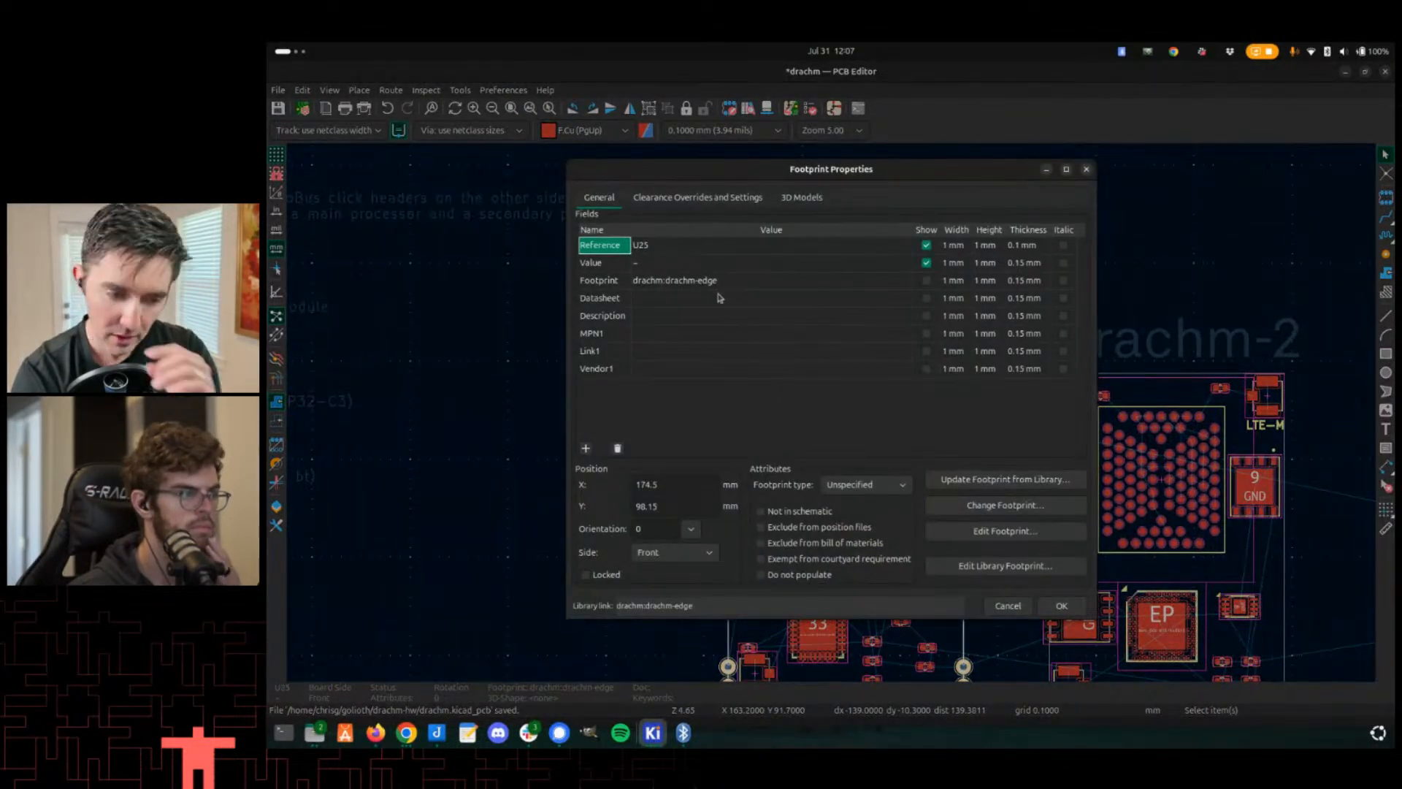
click(982, 478)
click(996, 611)
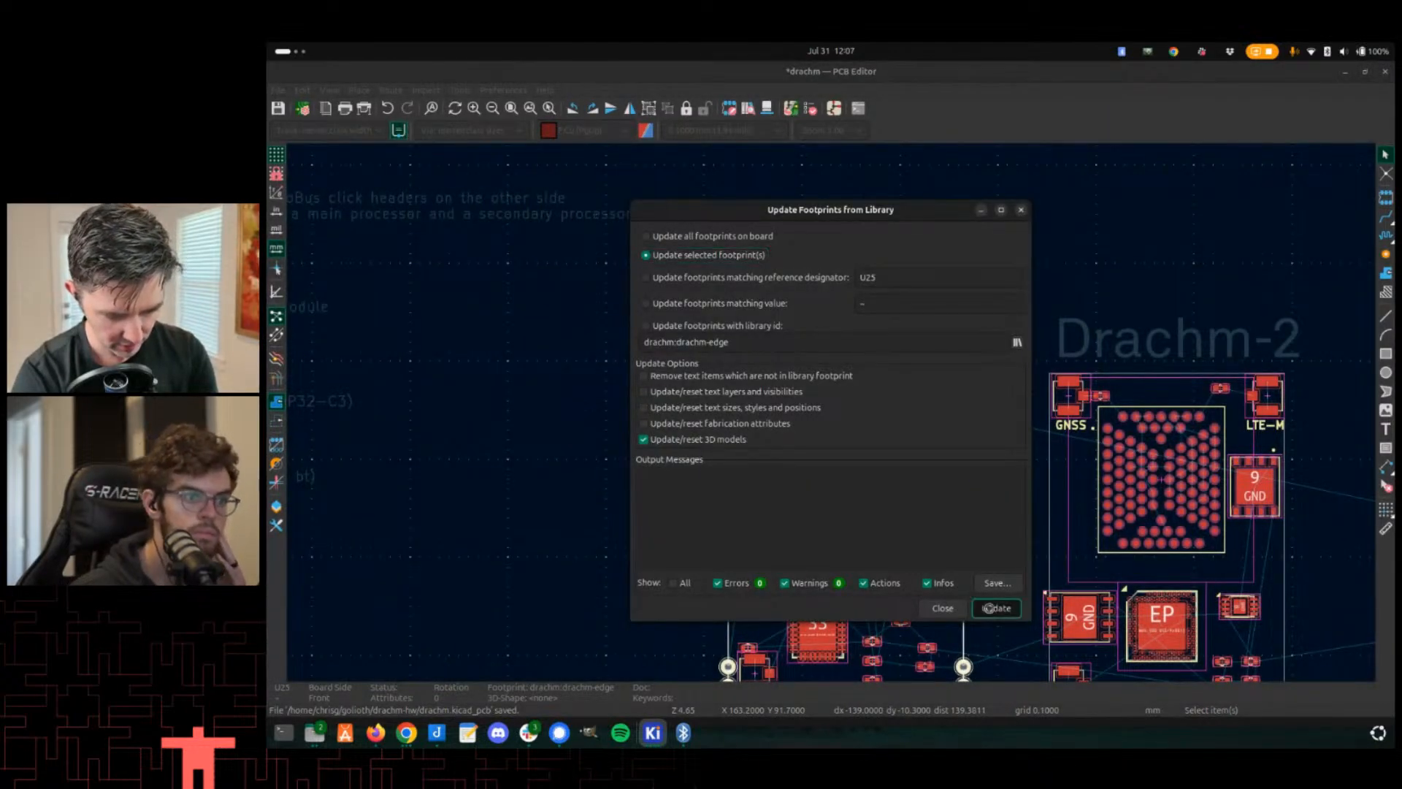
click(952, 610)
- Inspect the updated Drachm-1 board's edge pads in the 3D viewer and PCB editor
scroll(845, 371, up, 3)
scroll(831, 420, down, 3)
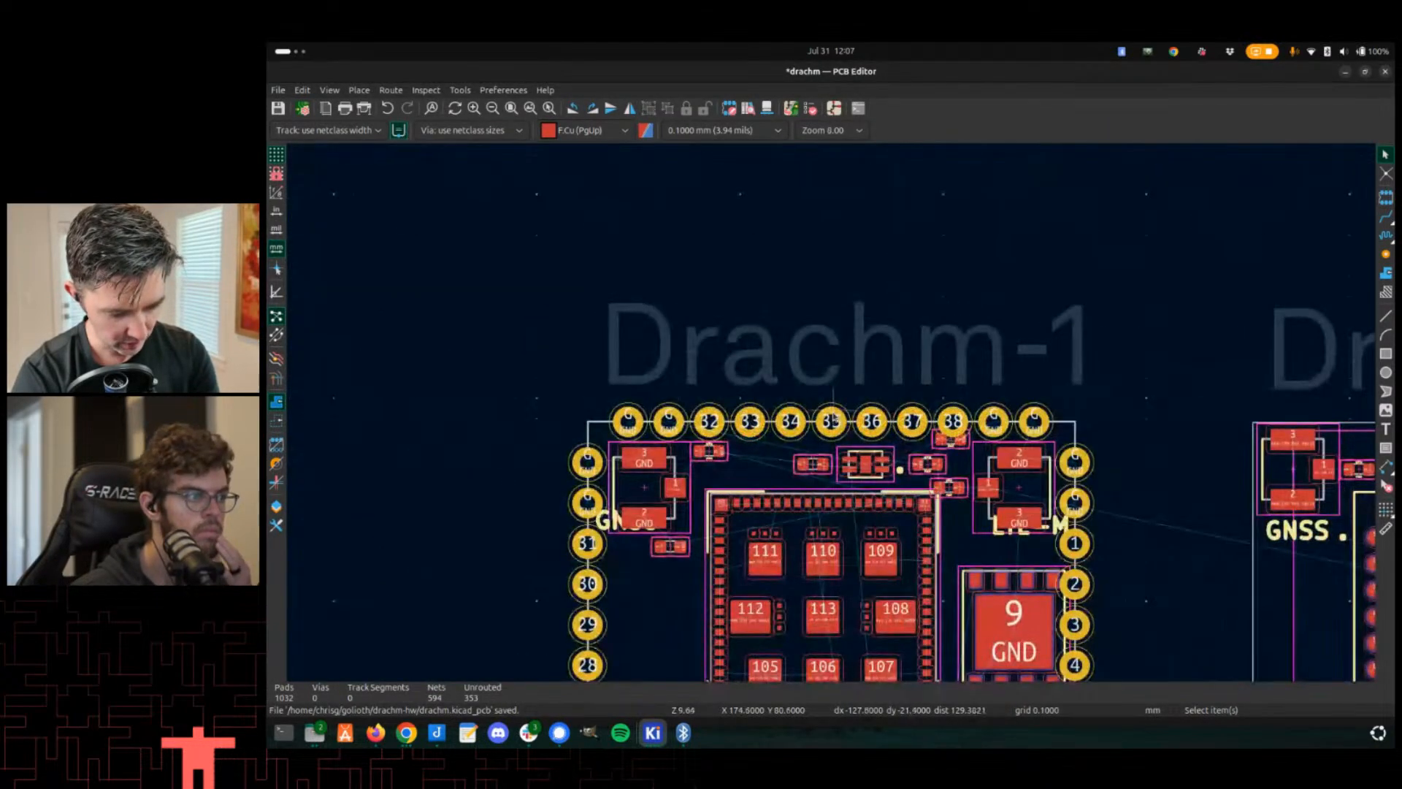
key(alt+3)
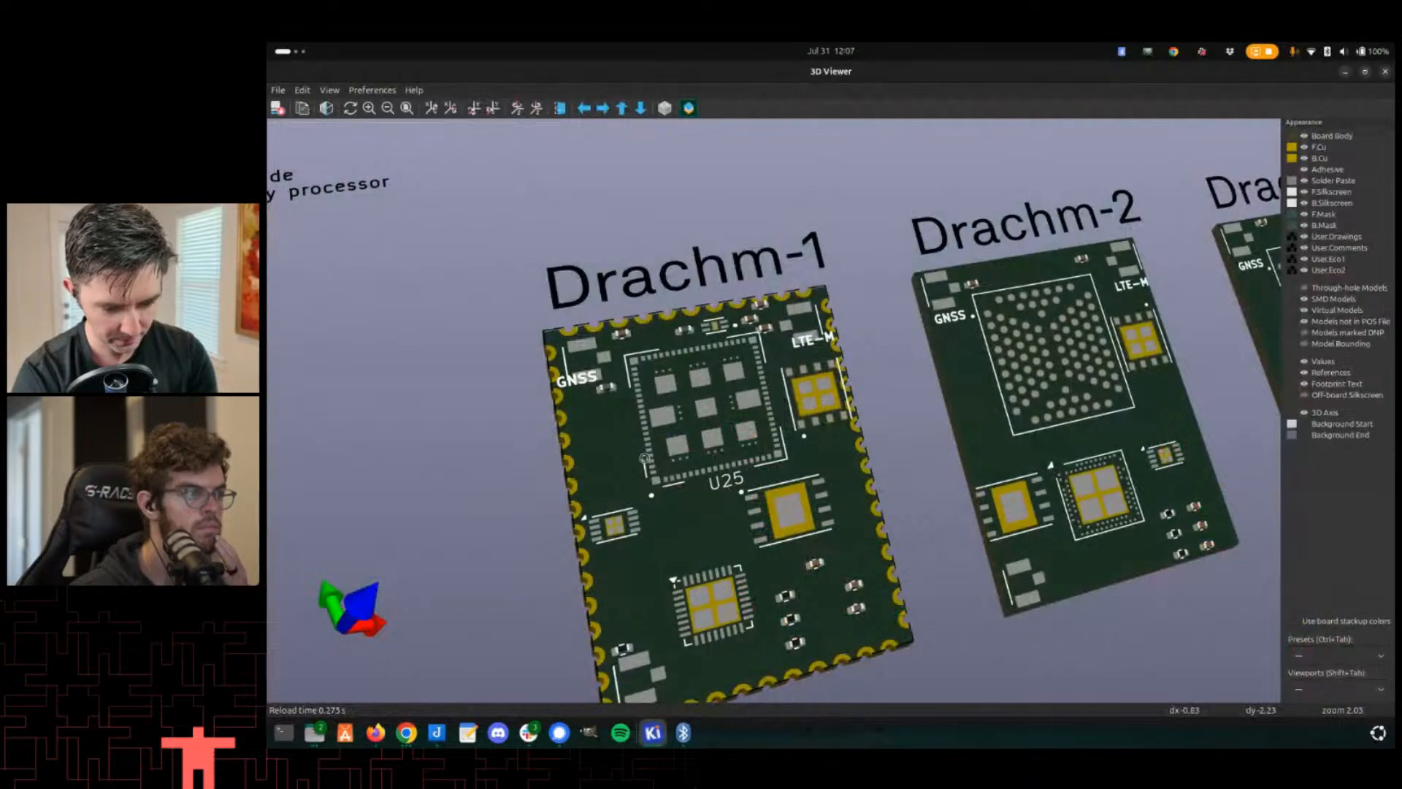
drag(645, 459, 678, 503)
scroll(678, 502, up, 3)
middle_drag(678, 503, 706, 355)
scroll(674, 503, up, 2)
key(alt+Tab)
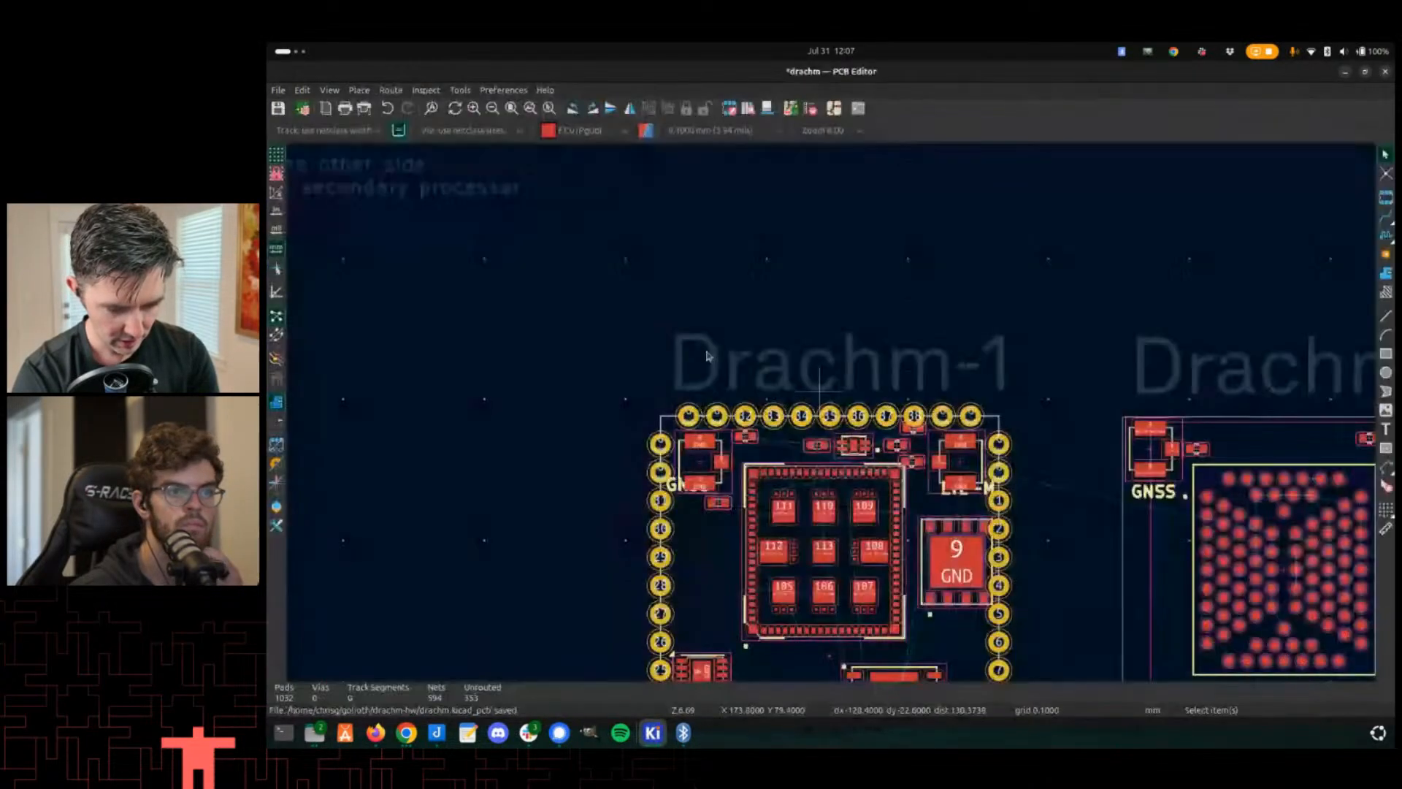
scroll(734, 416, up, 5)
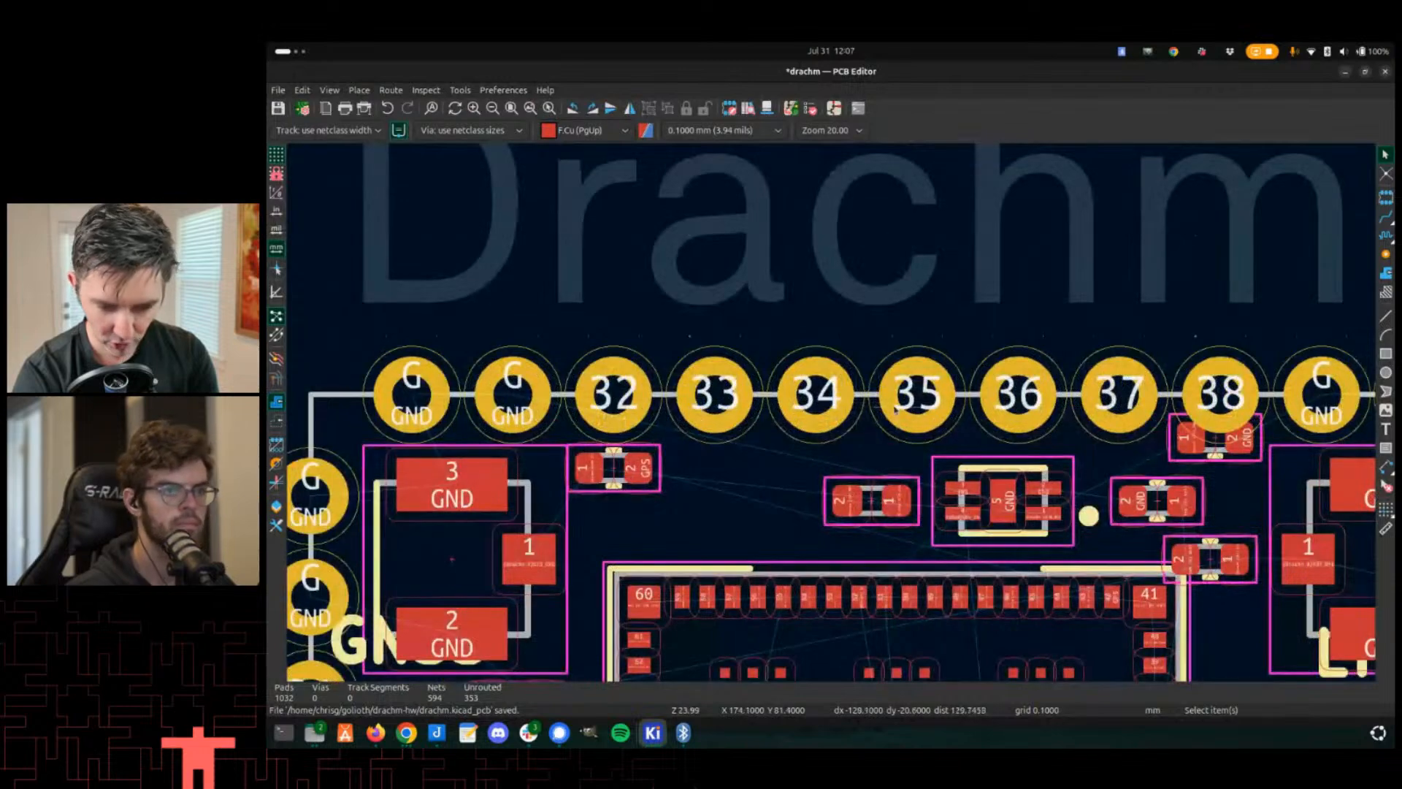
scroll(894, 400, down, 5)
scroll(894, 400, up, 1)
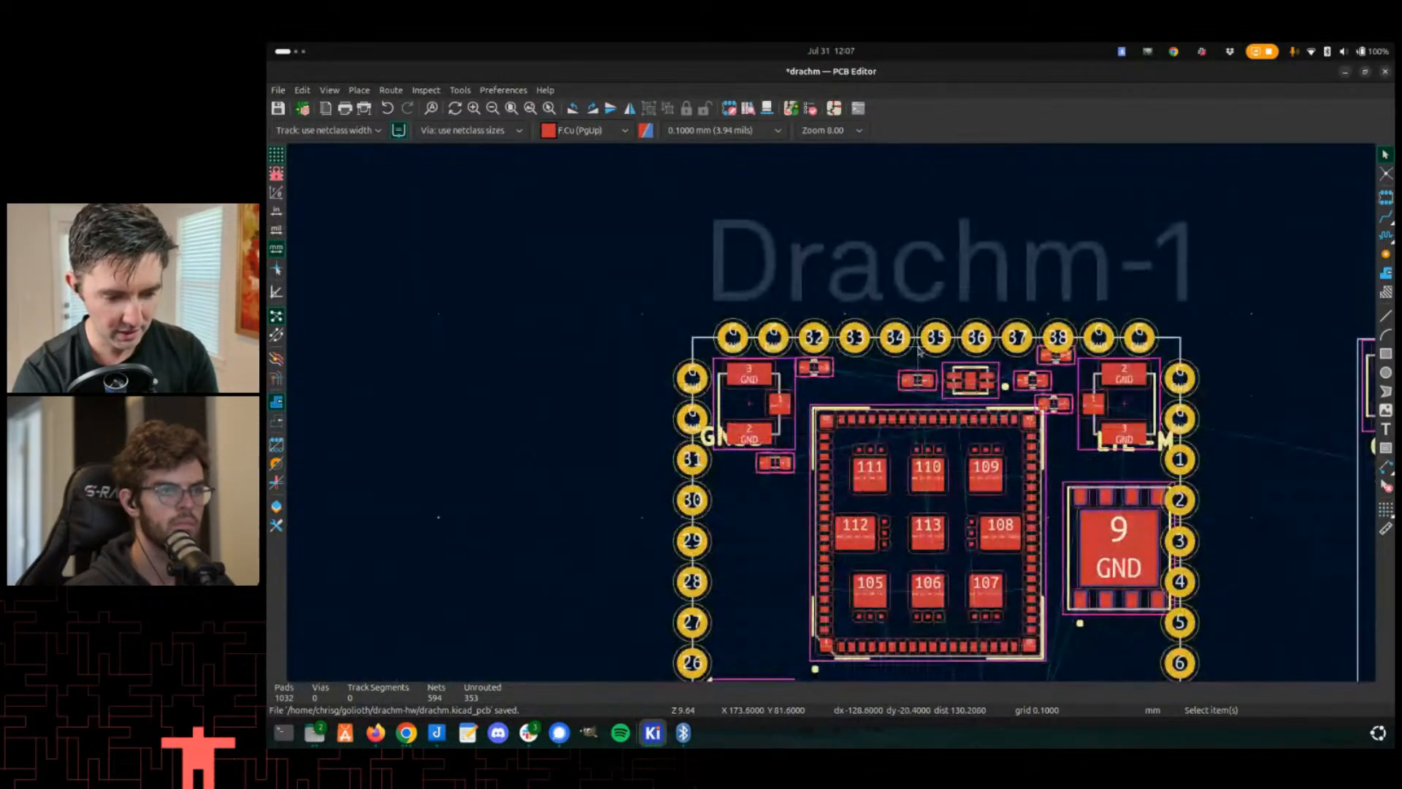
- Update the U25 Drachm-Edge symbol in the Drachm-1 schematic from the library
key(alt+Tab)
key(alt+Tab)
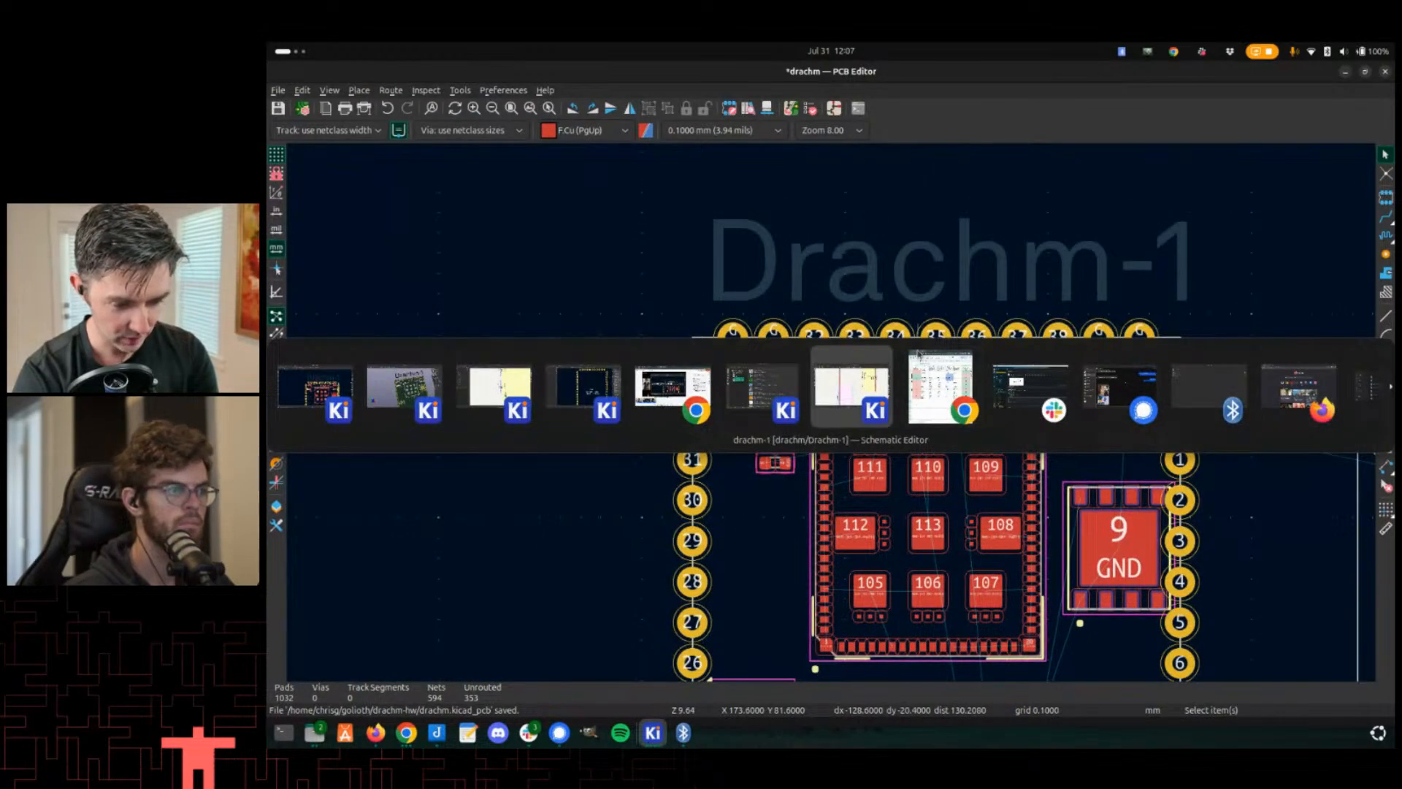
click(847, 392)
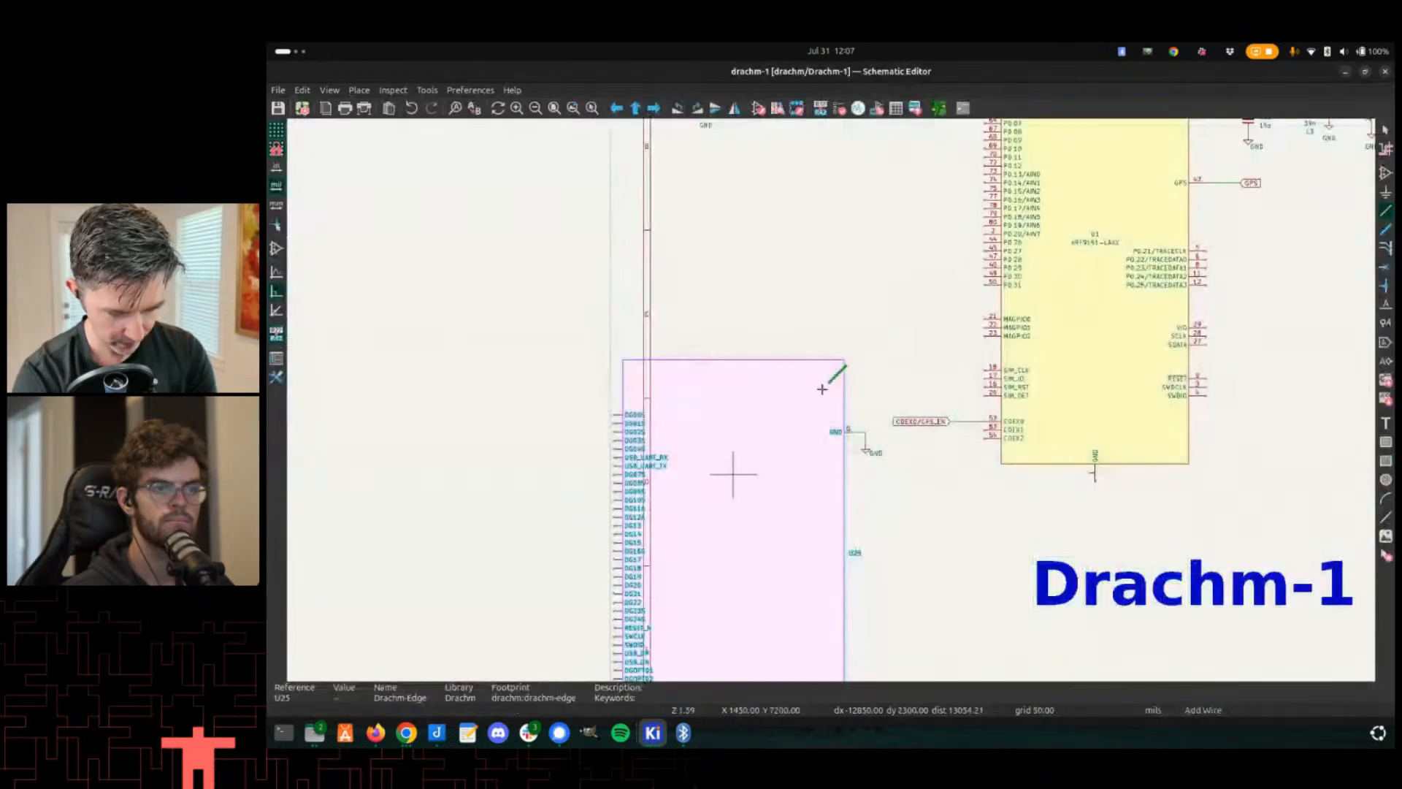
scroll(829, 402, down, 2)
scroll(825, 439, up, 6)
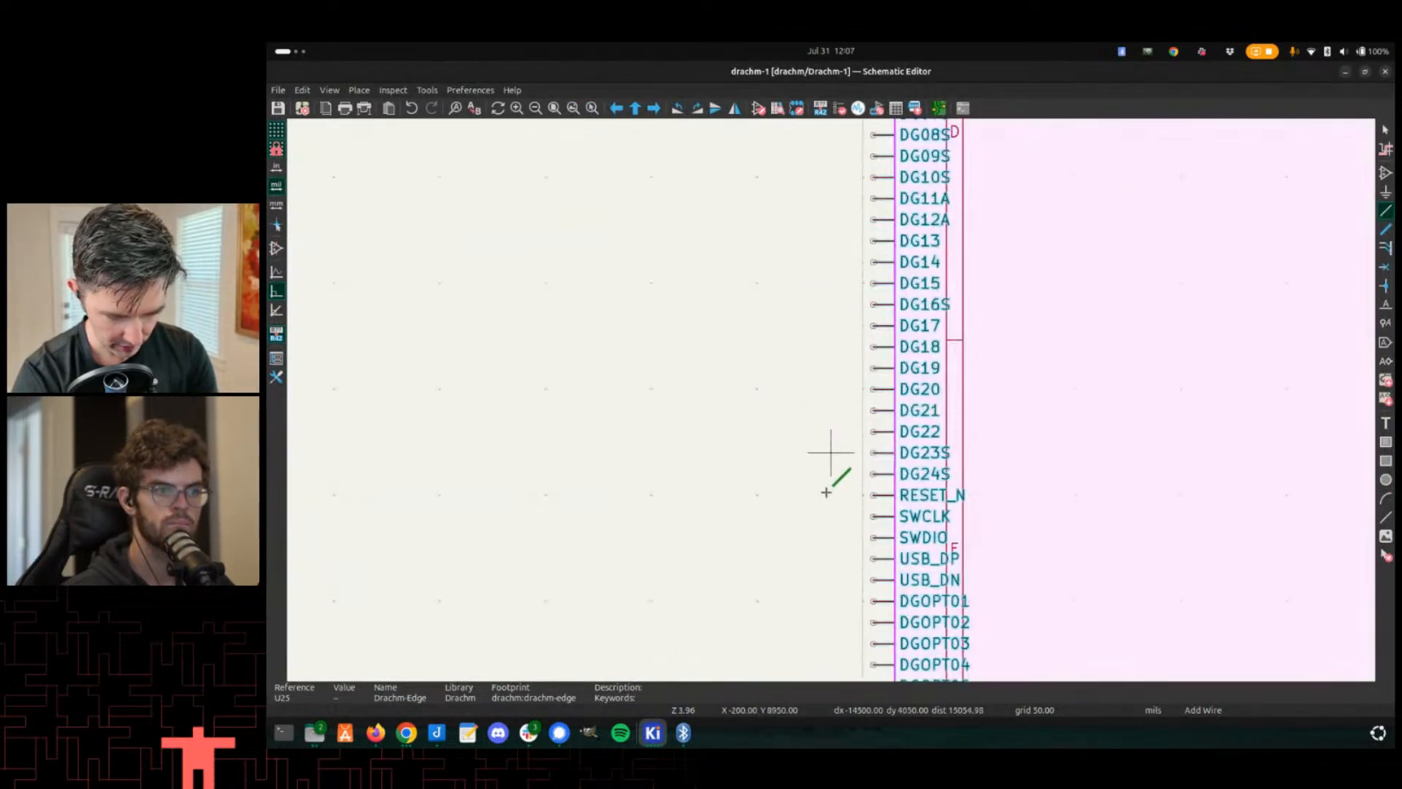
scroll(827, 546, up, 3)
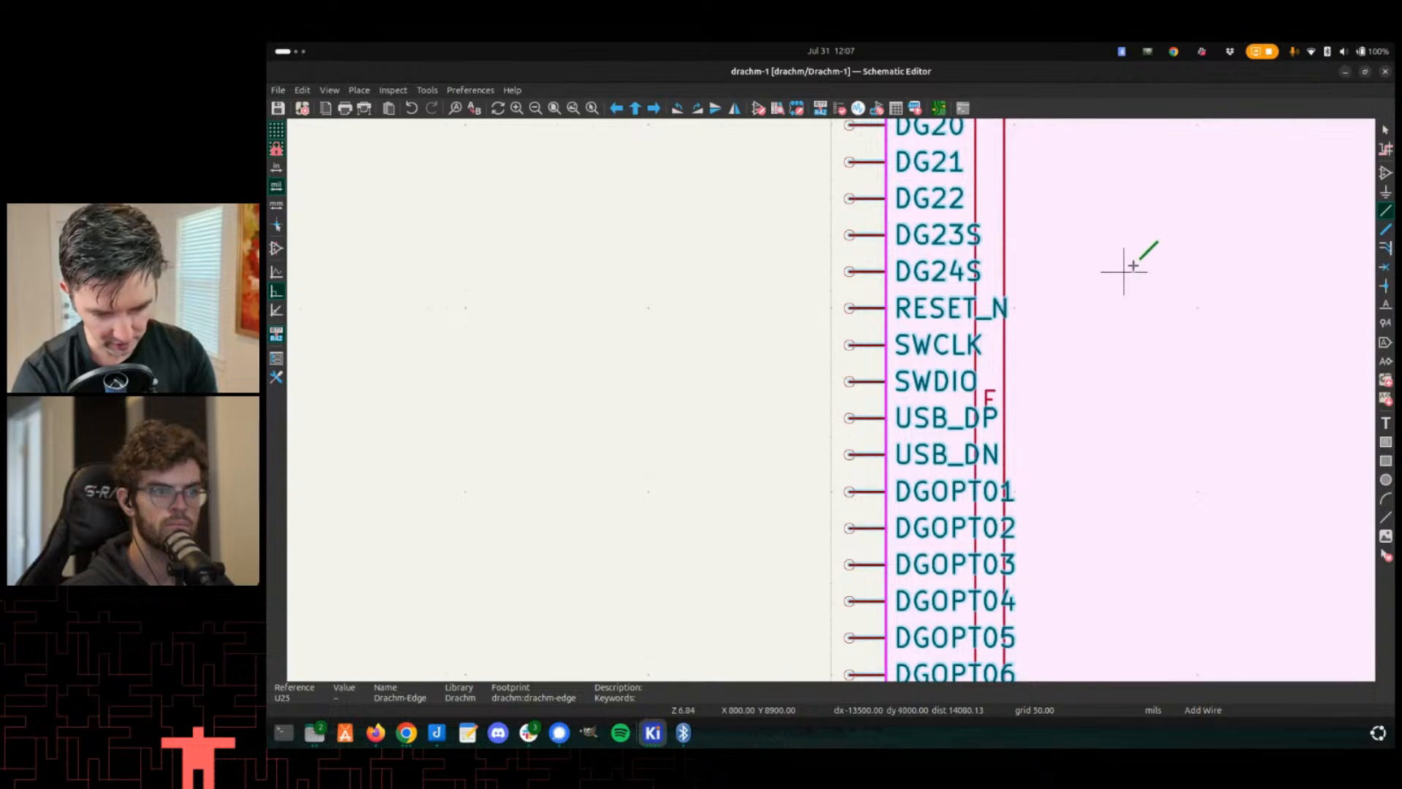
key(Escape)
right_click(1124, 319)
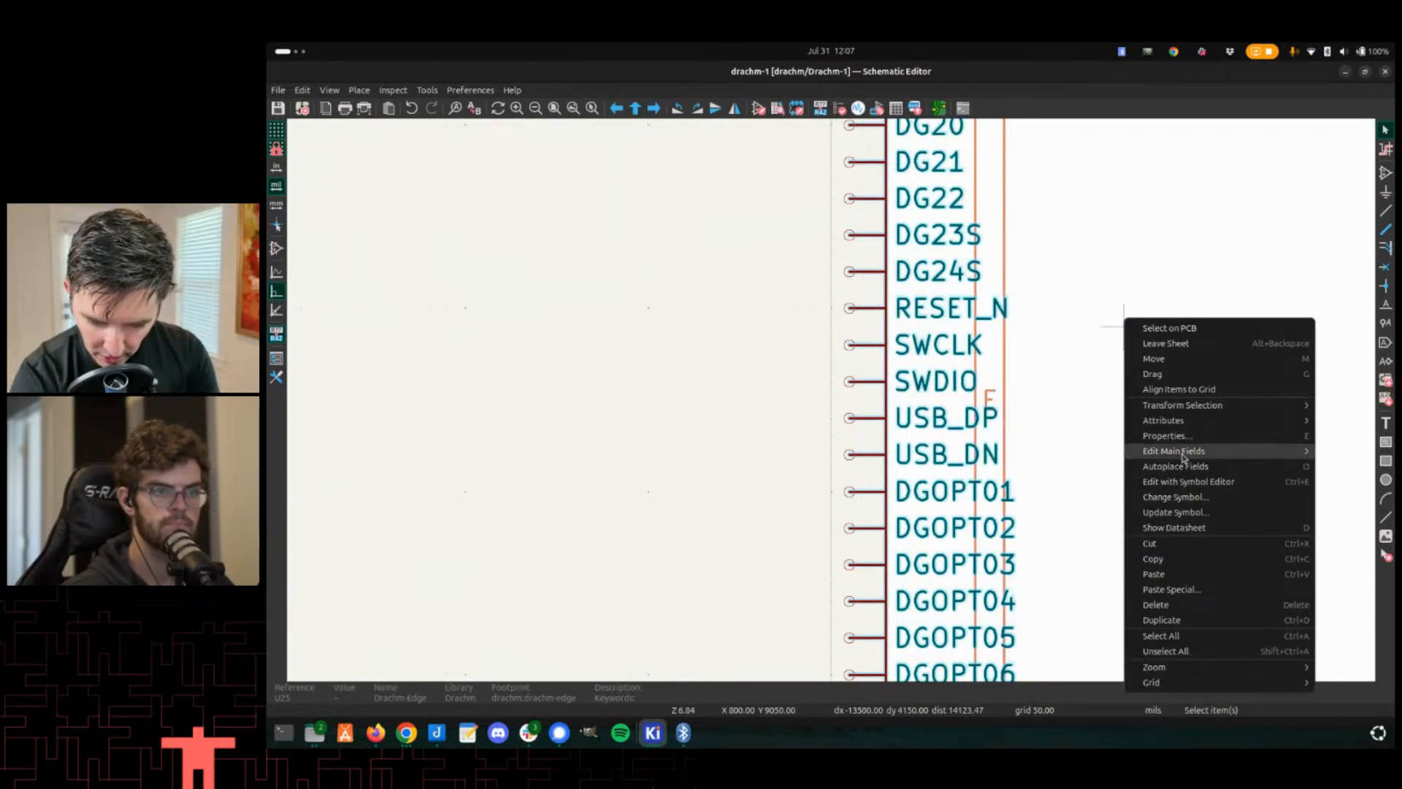
click(1081, 469)
double_click(1081, 469)
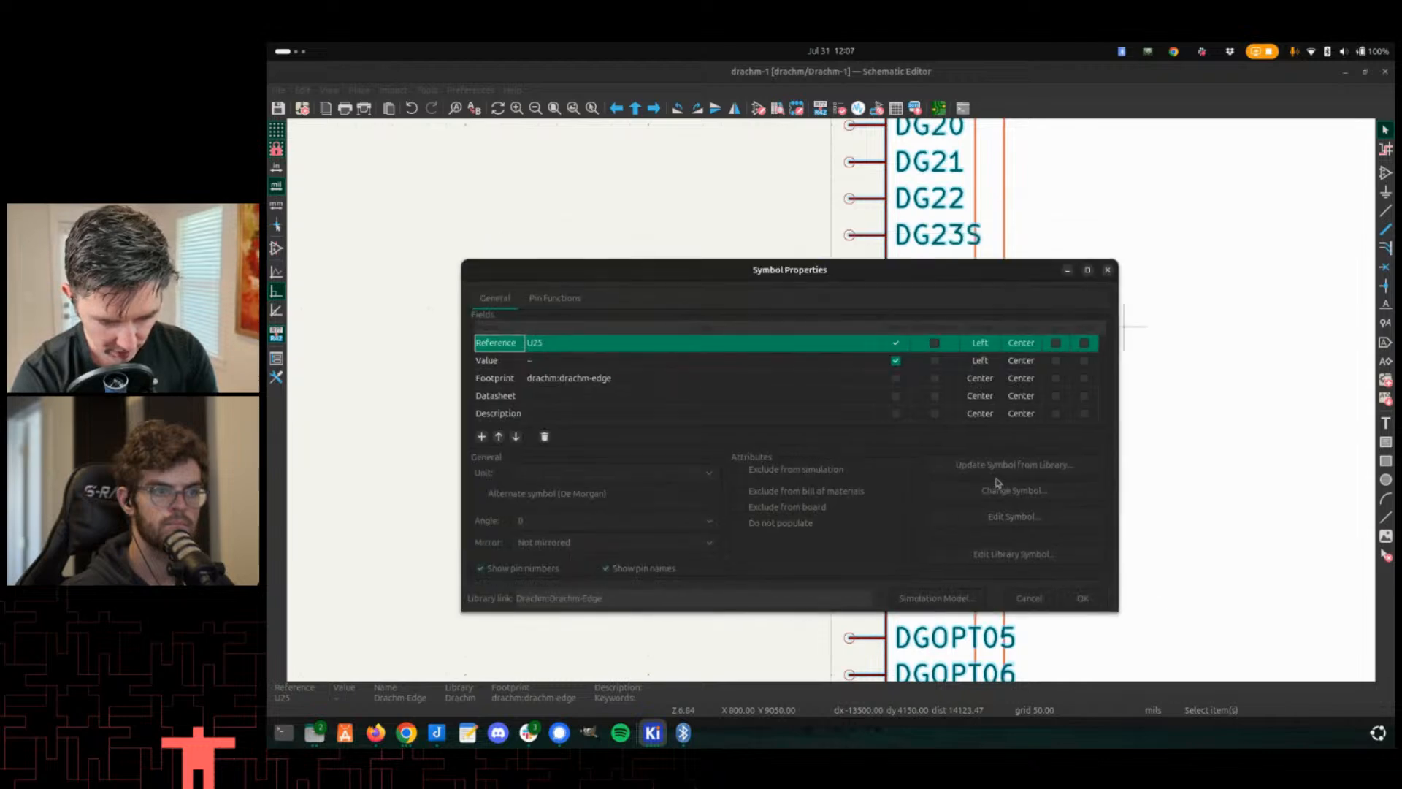
click(995, 485)
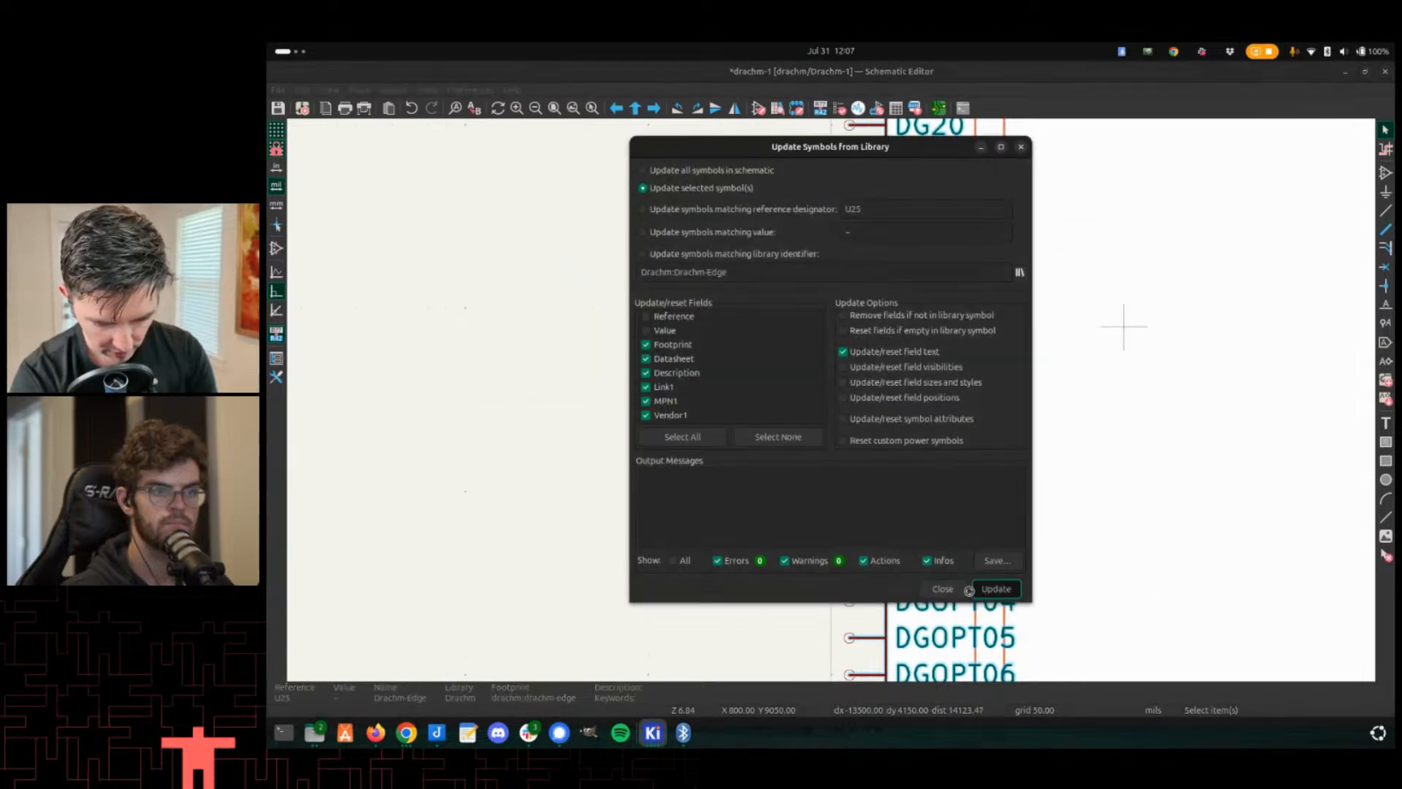
click(995, 589)
click(943, 589)
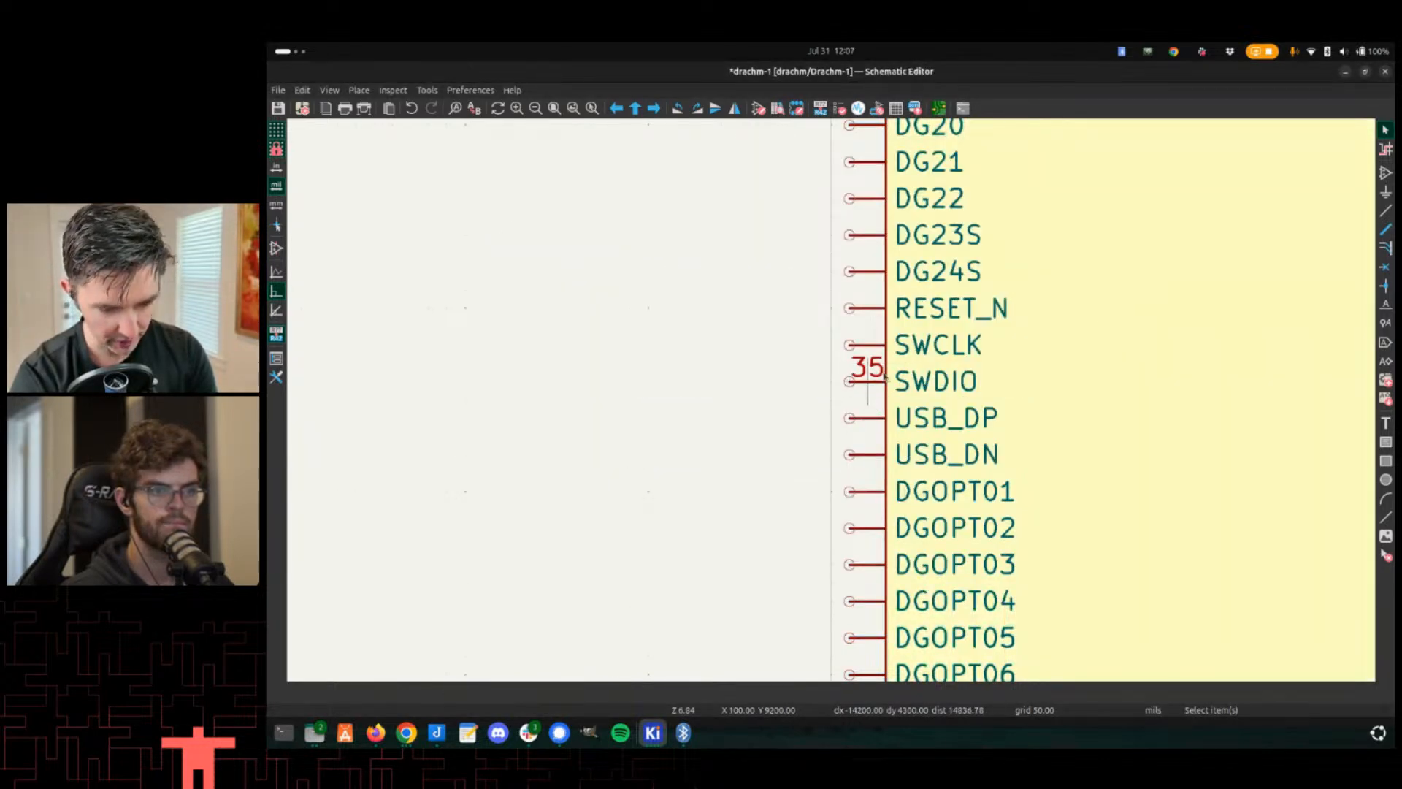
key(alt+Tab)
scroll(851, 397, up, 3)
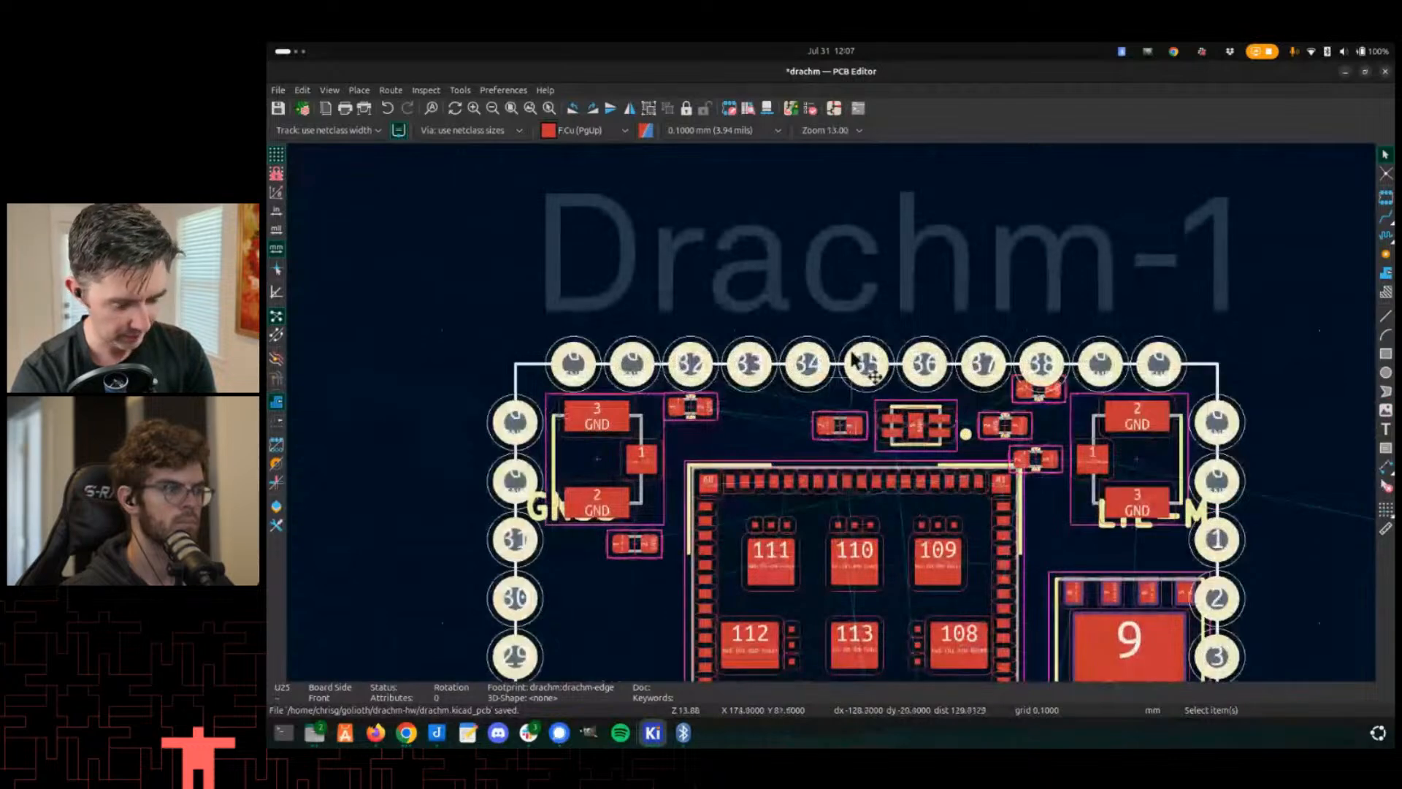
scroll(851, 397, down, 3)
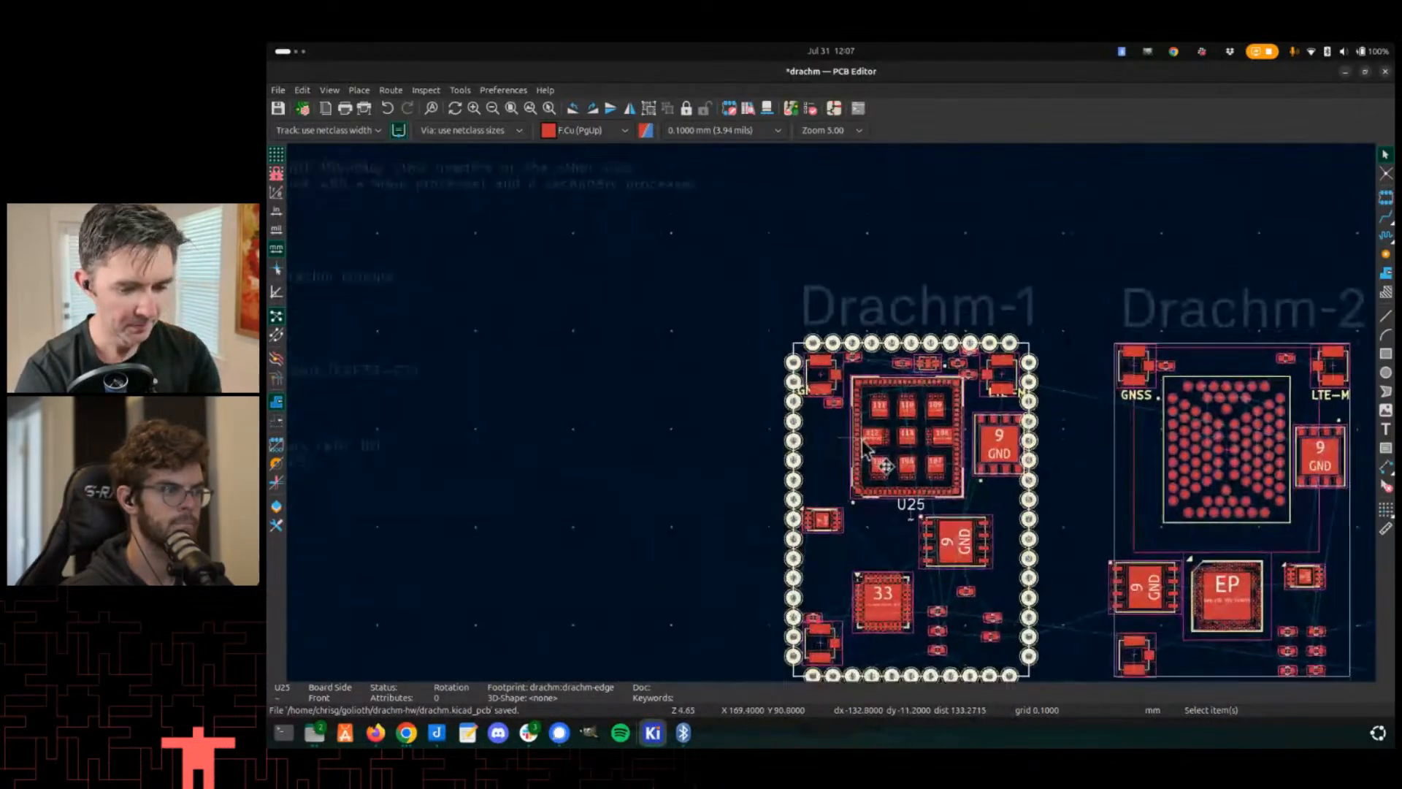
key(alt+Tab)
scroll(871, 398, down, 2)
key(alt+Tab)
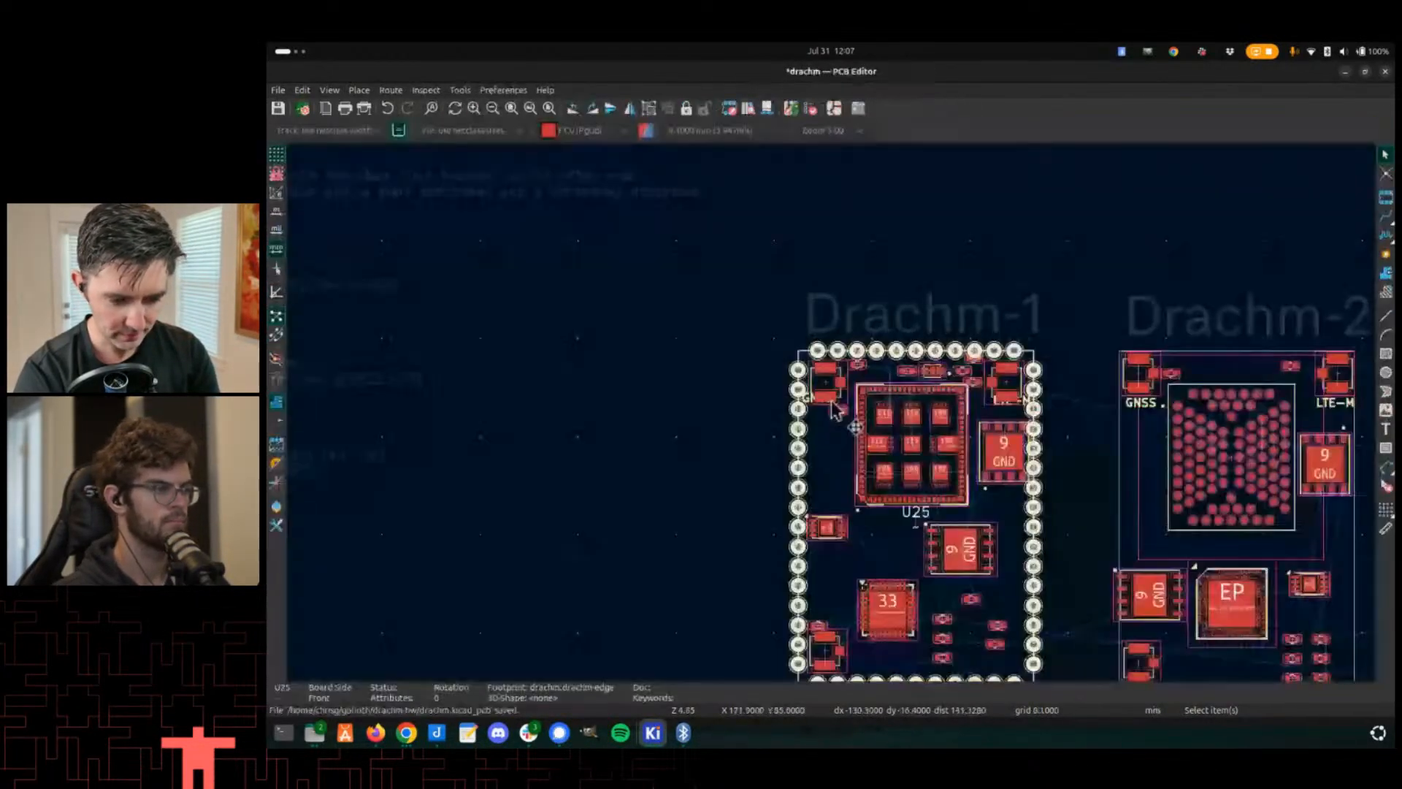
scroll(856, 374, up, 2)
- Draw a wire leftward from the SWDIO pin 35 of U25 in the schematic
key(alt+Tab)
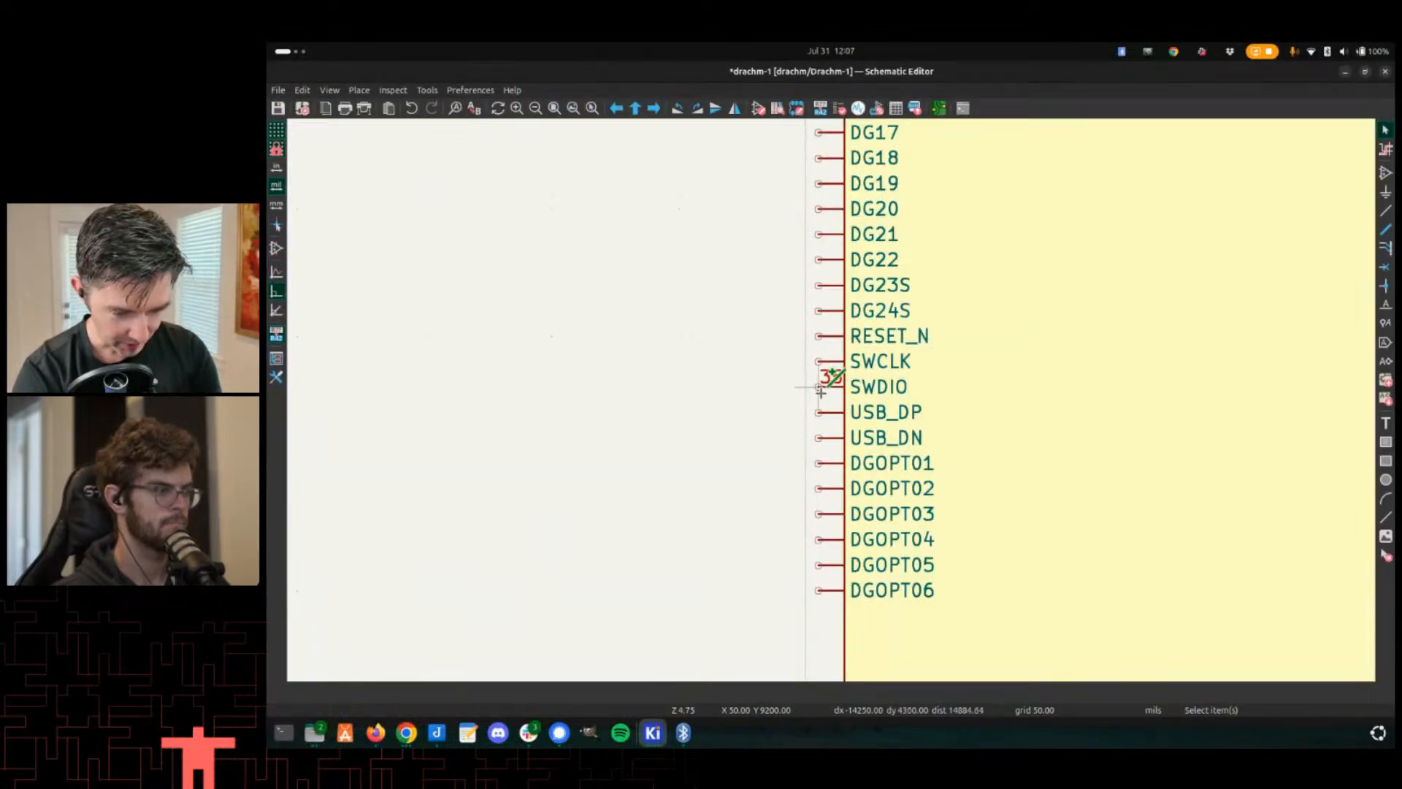
click(820, 386)
double_click(680, 386)
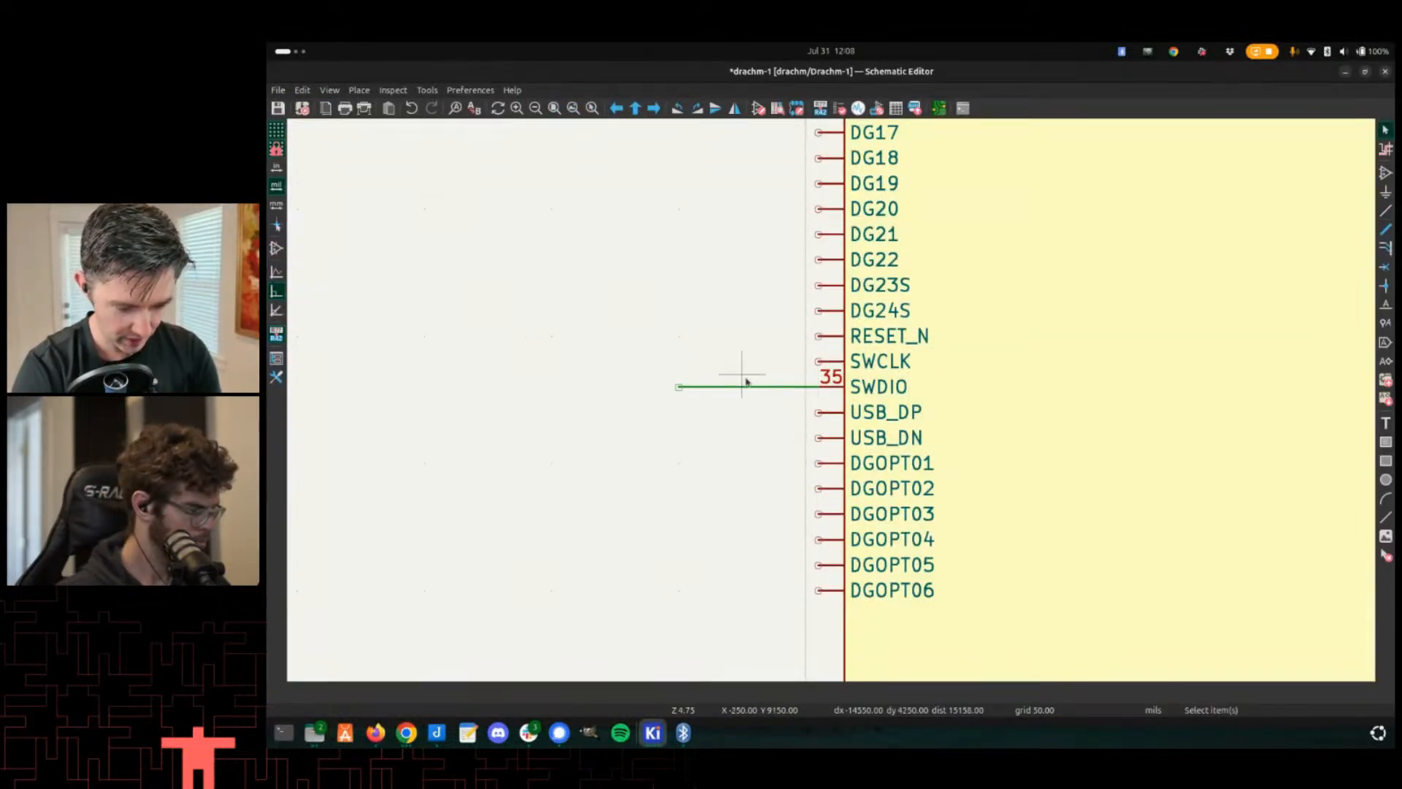
- Place a net label named SWDIO at the wire's left end
click(746, 377)
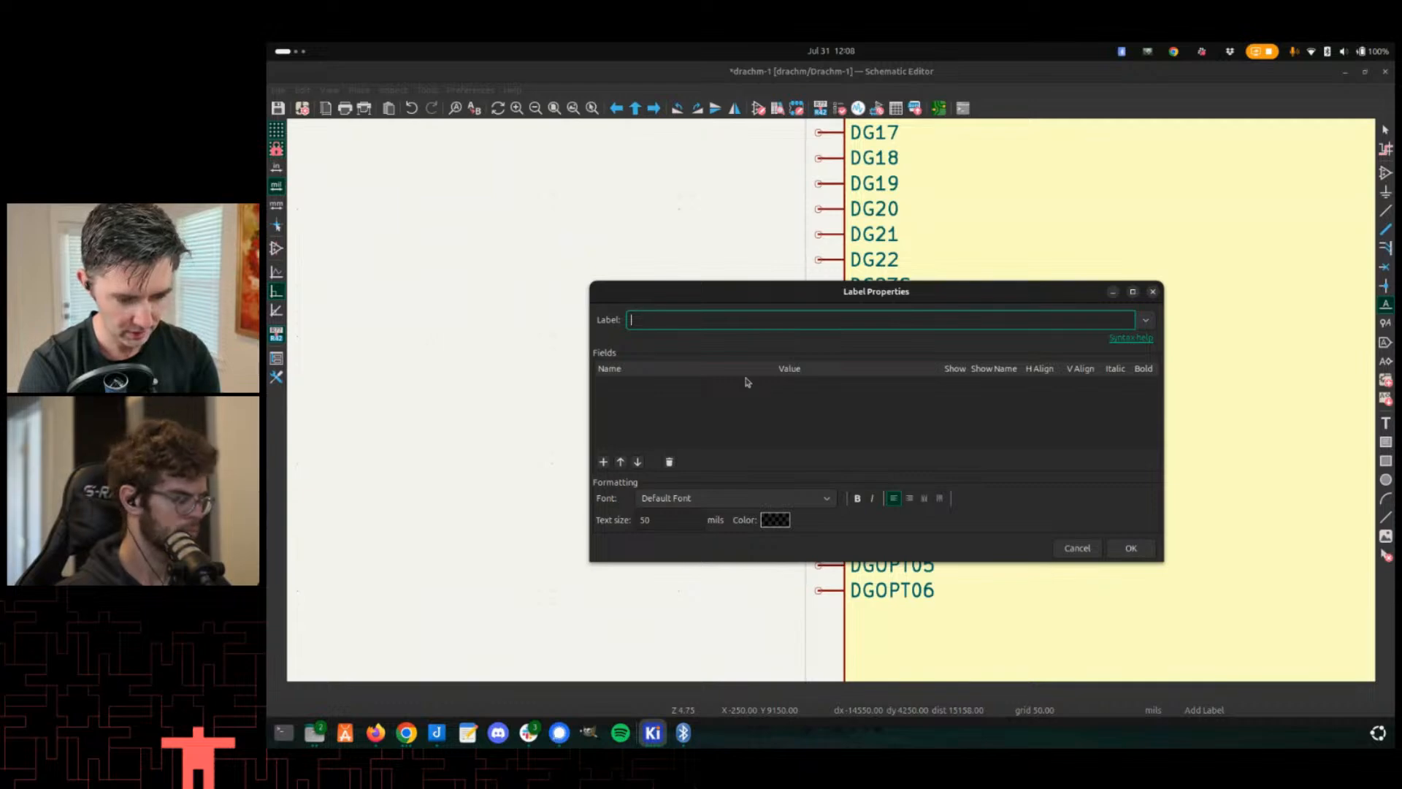
text(SWDIO)
key(Return)
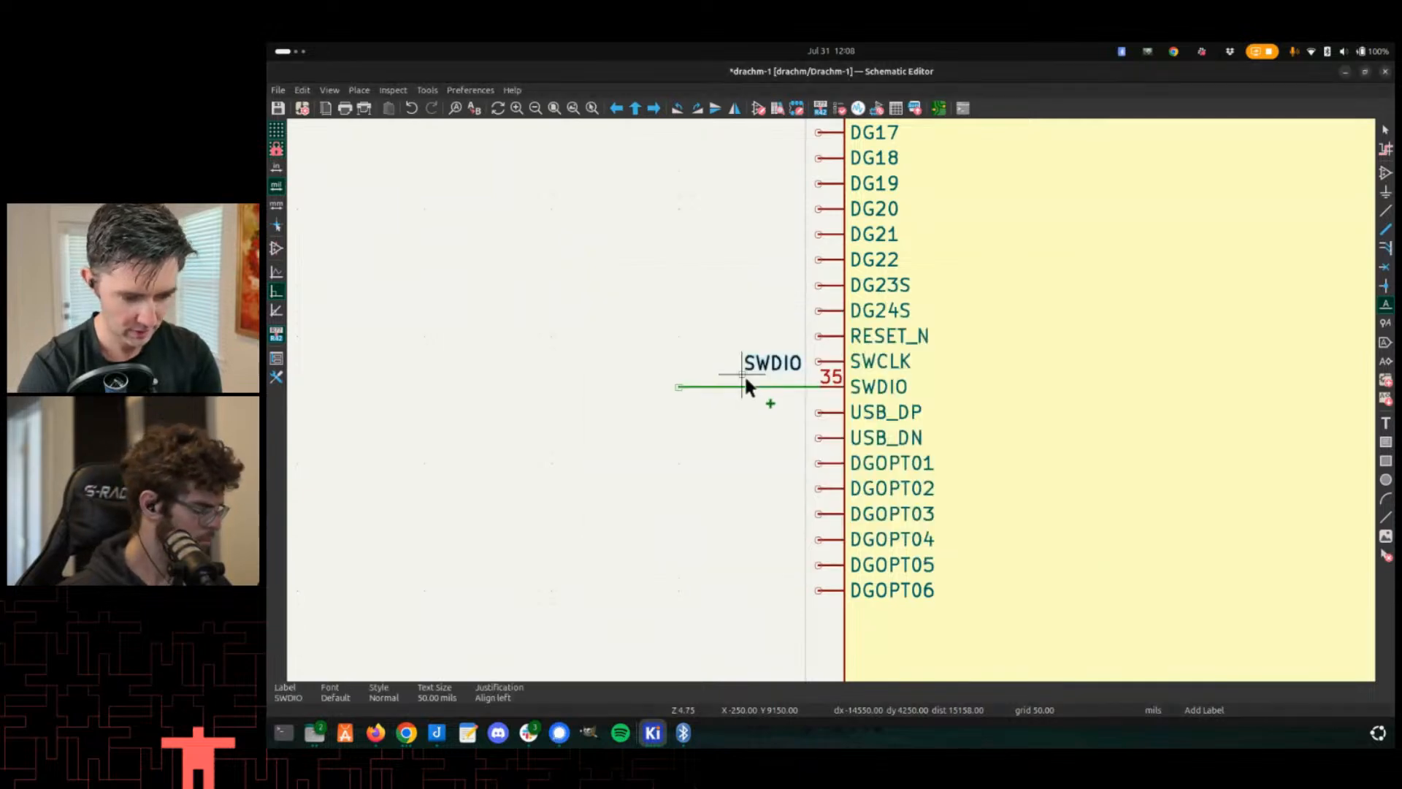
click(681, 380)
- Copy the SWDIO net label and place the copy beside pin 4 (SWDIO) of U1 nRF9151
scroll(681, 380, down, 2)
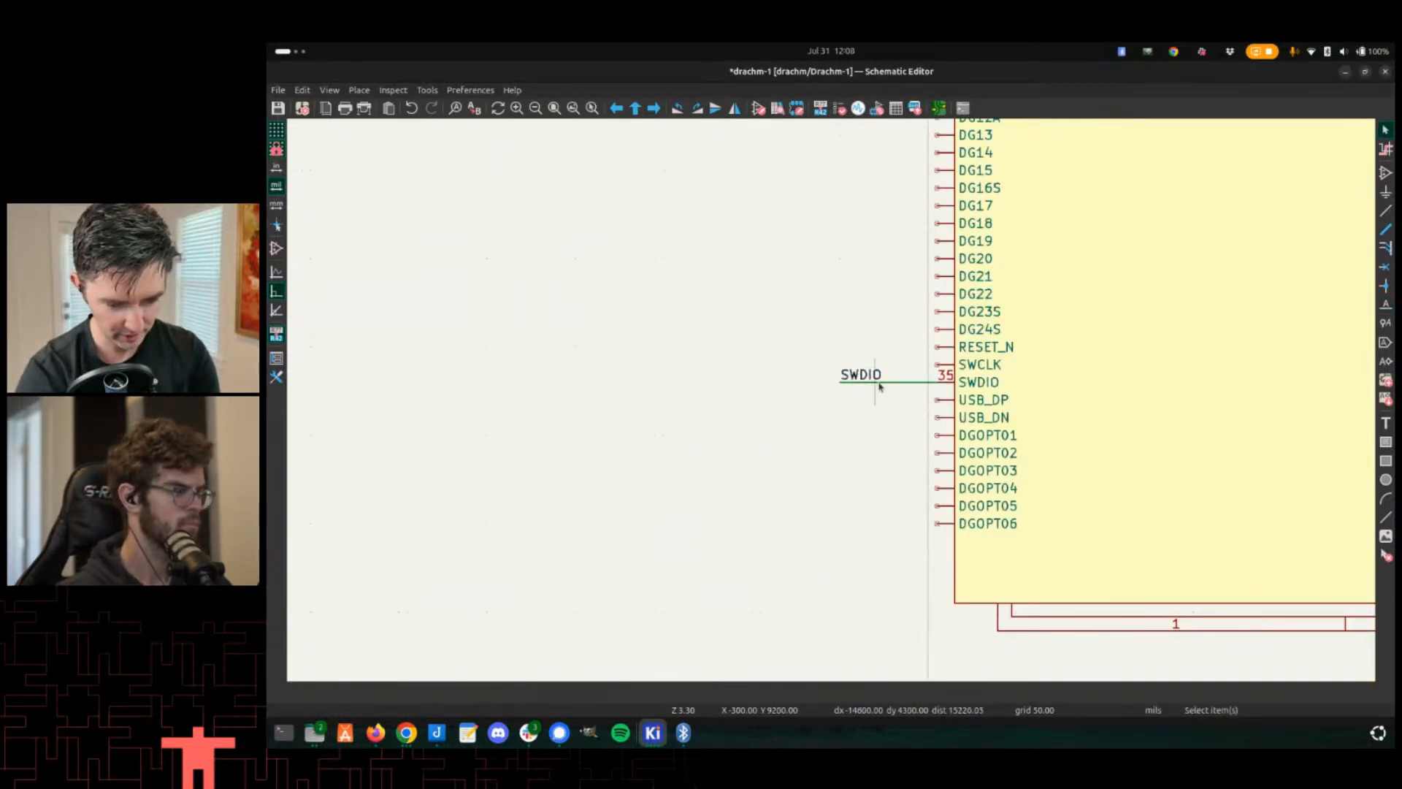
key(c)
key(Escape)
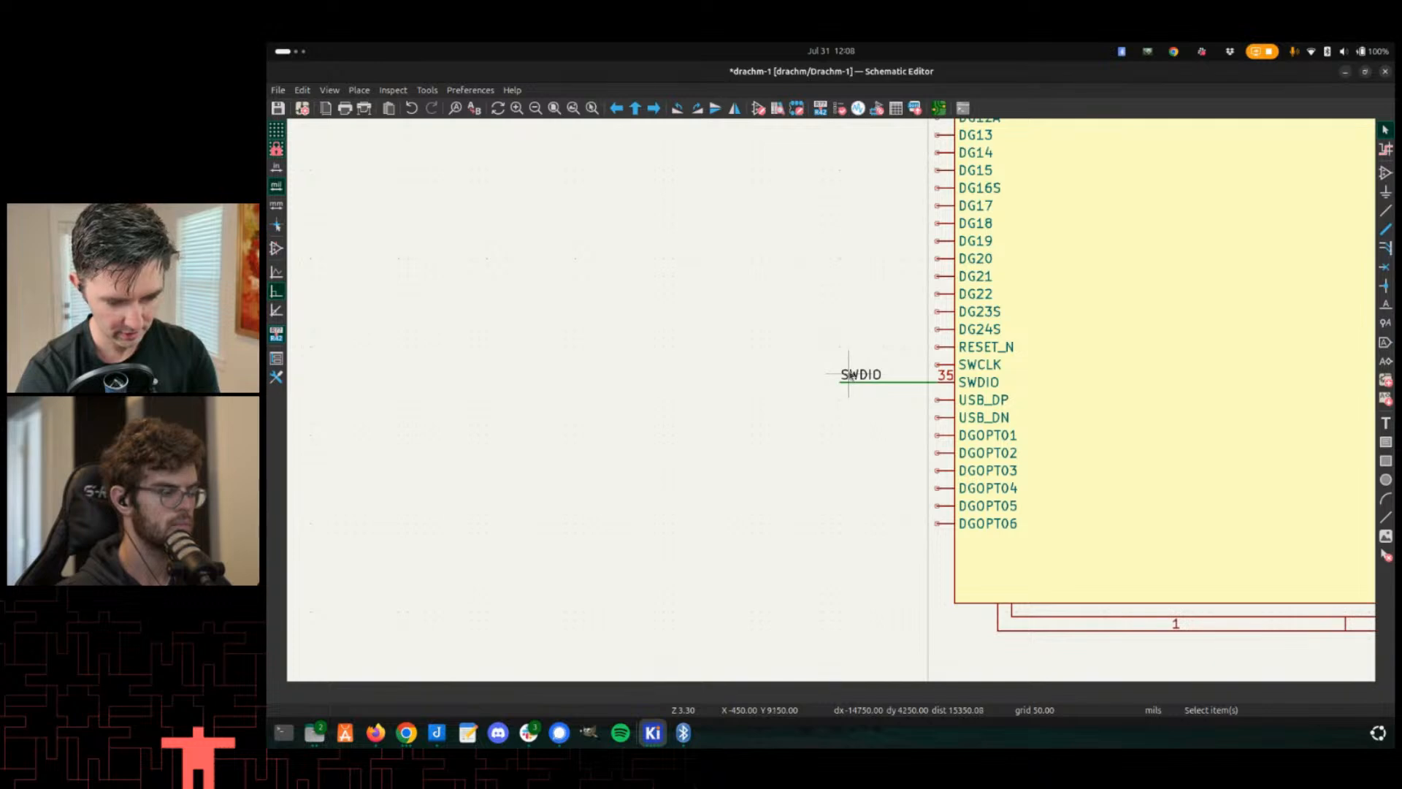
click(852, 377)
key(m)
scroll(840, 428, down, 5)
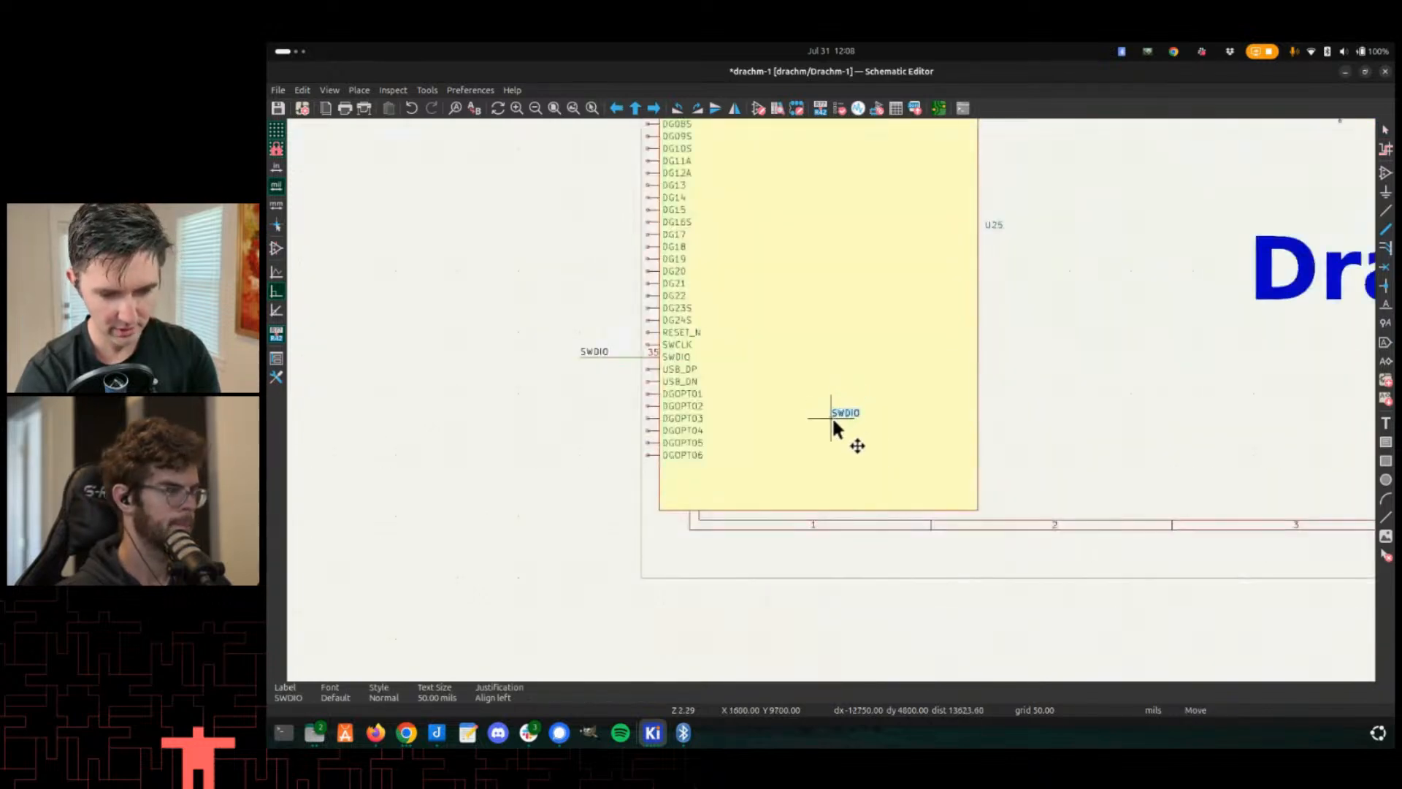
scroll(833, 409, up, 2)
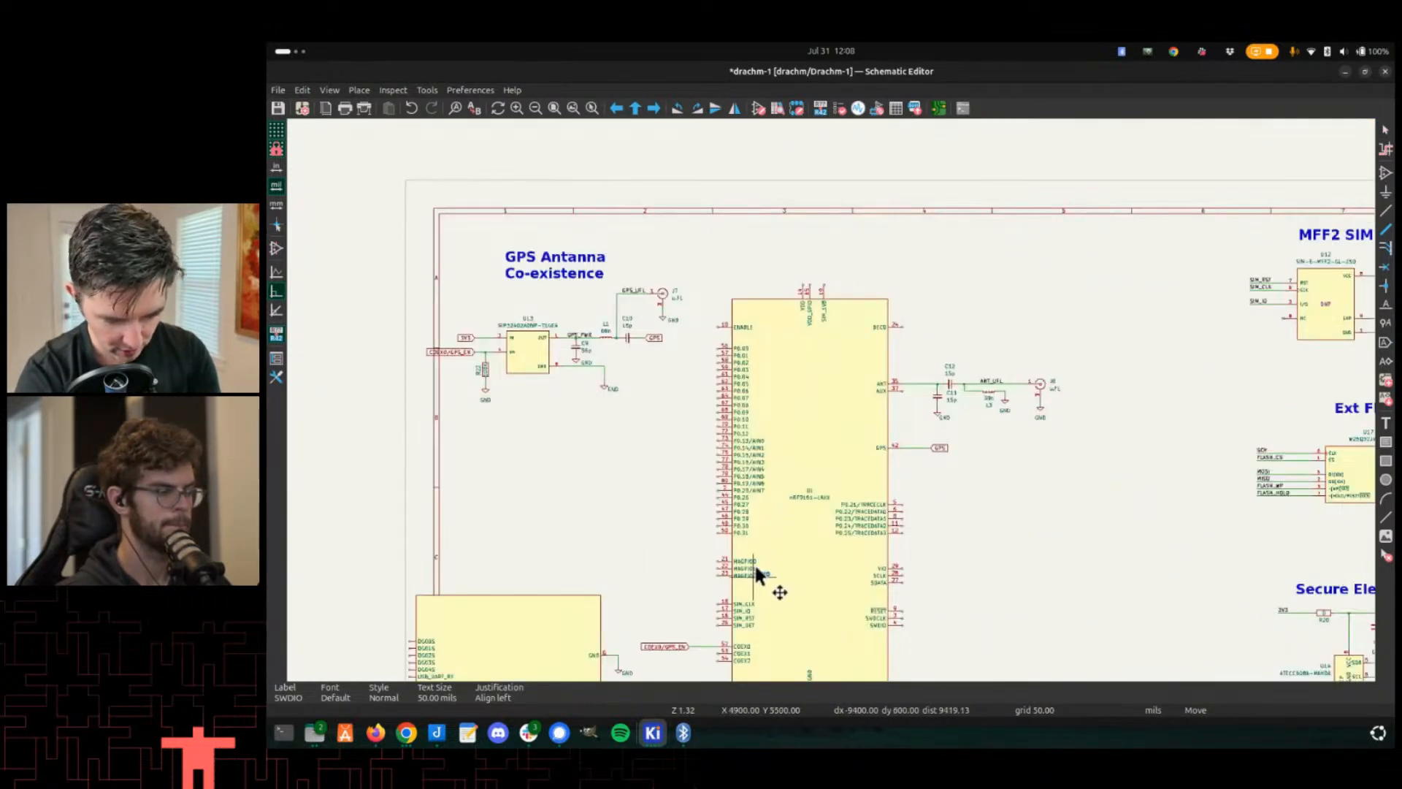
scroll(755, 562, up, 3)
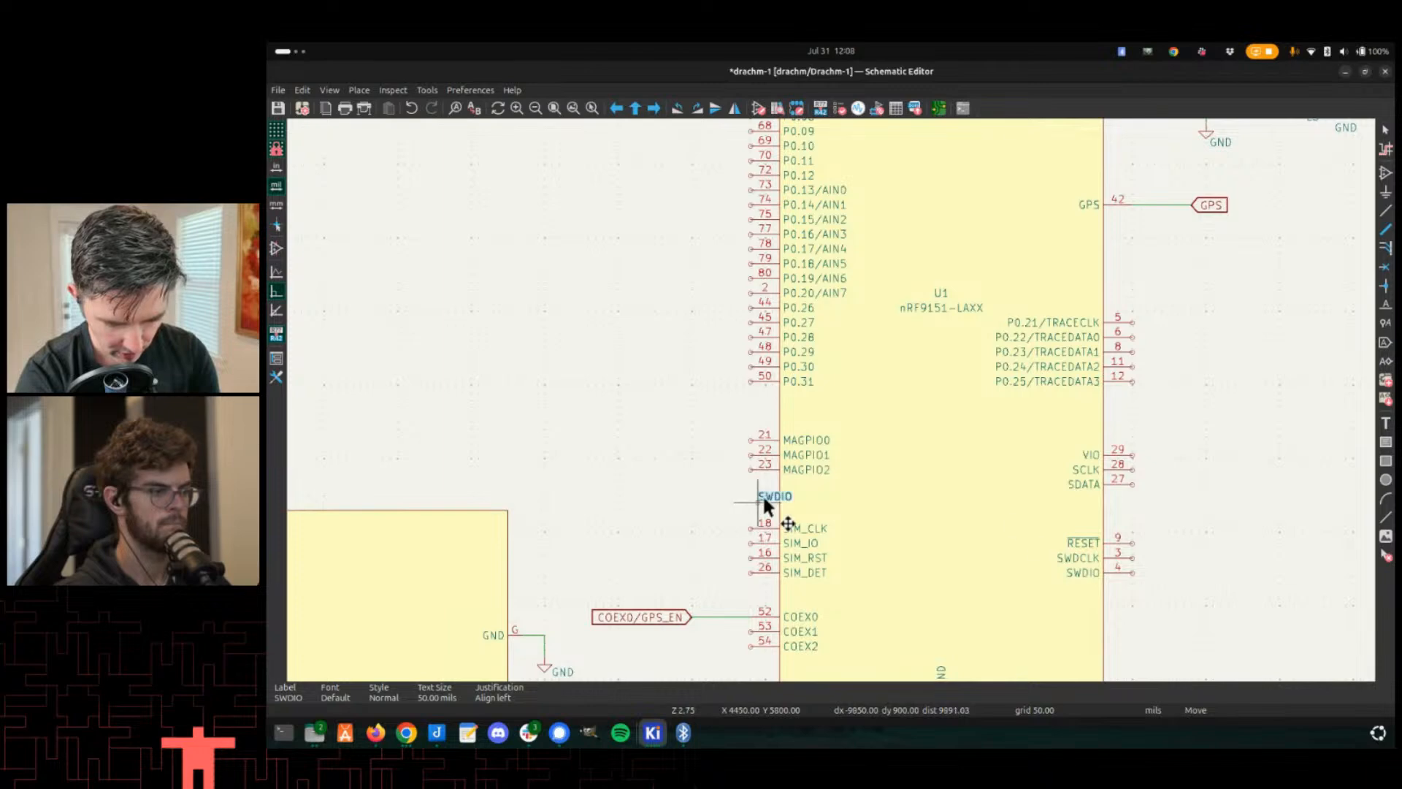
scroll(1169, 573, up, 3)
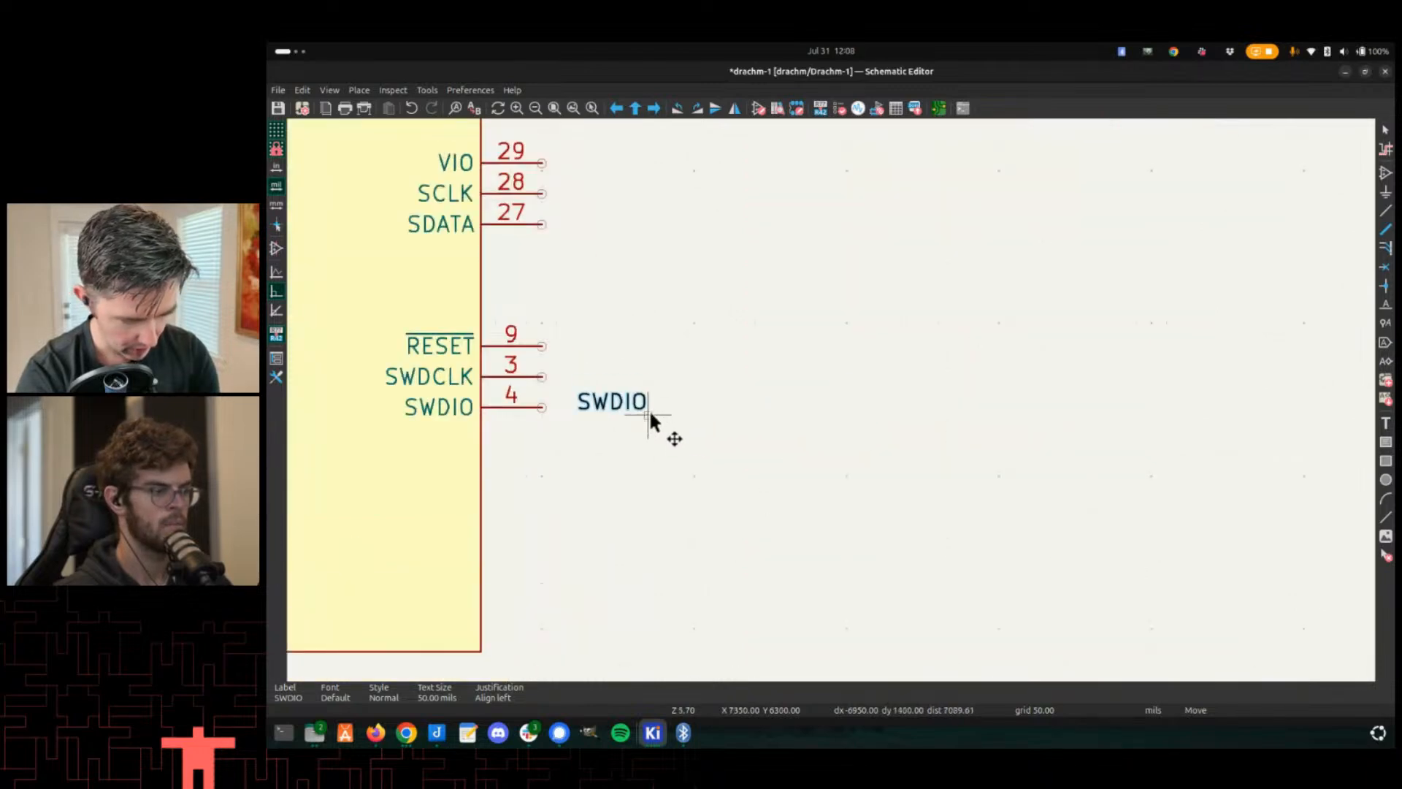
click(648, 397)
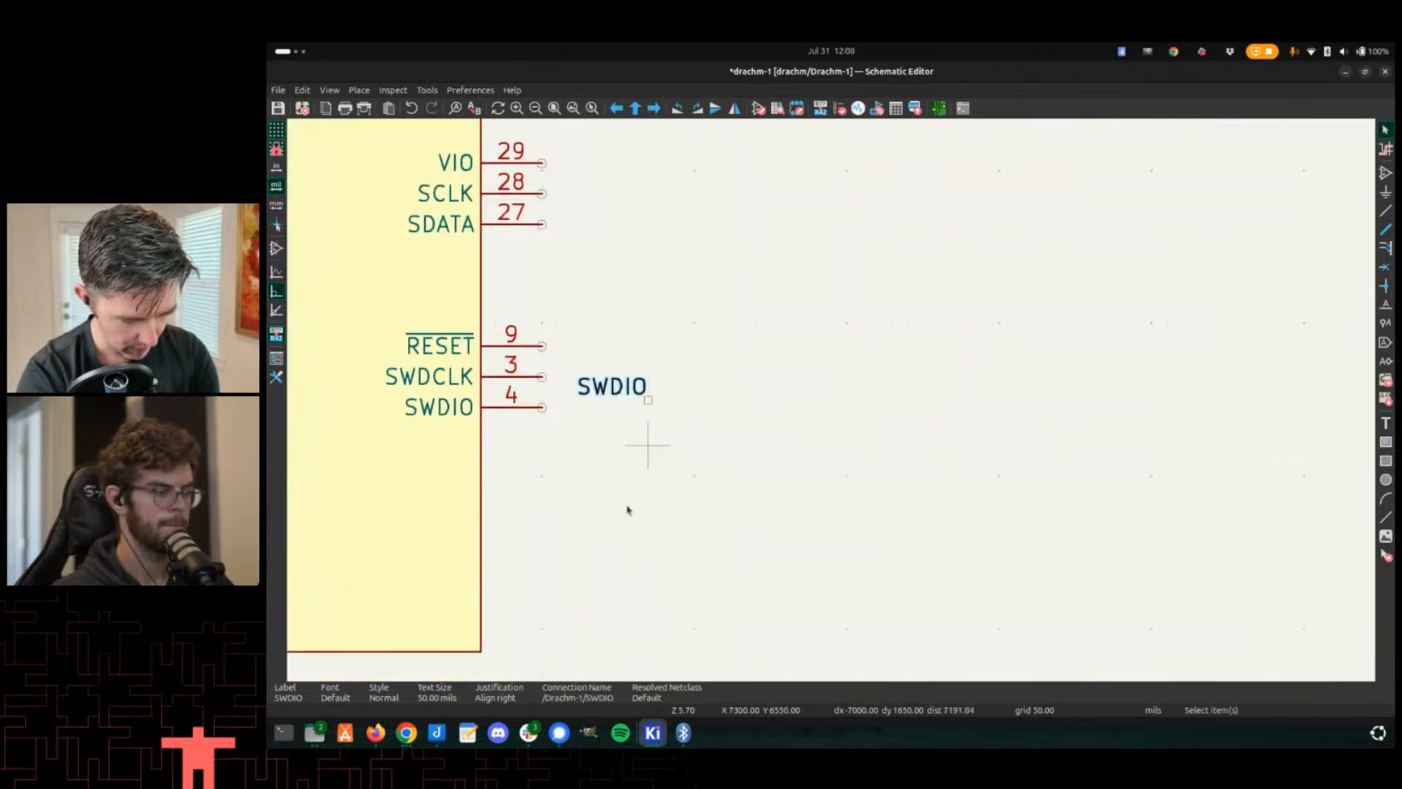
- Wire U1's SWDIO pin 4 to the new SWDIO label and save the schematic
scroll(876, 373, down, 5)
right_click(835, 394)
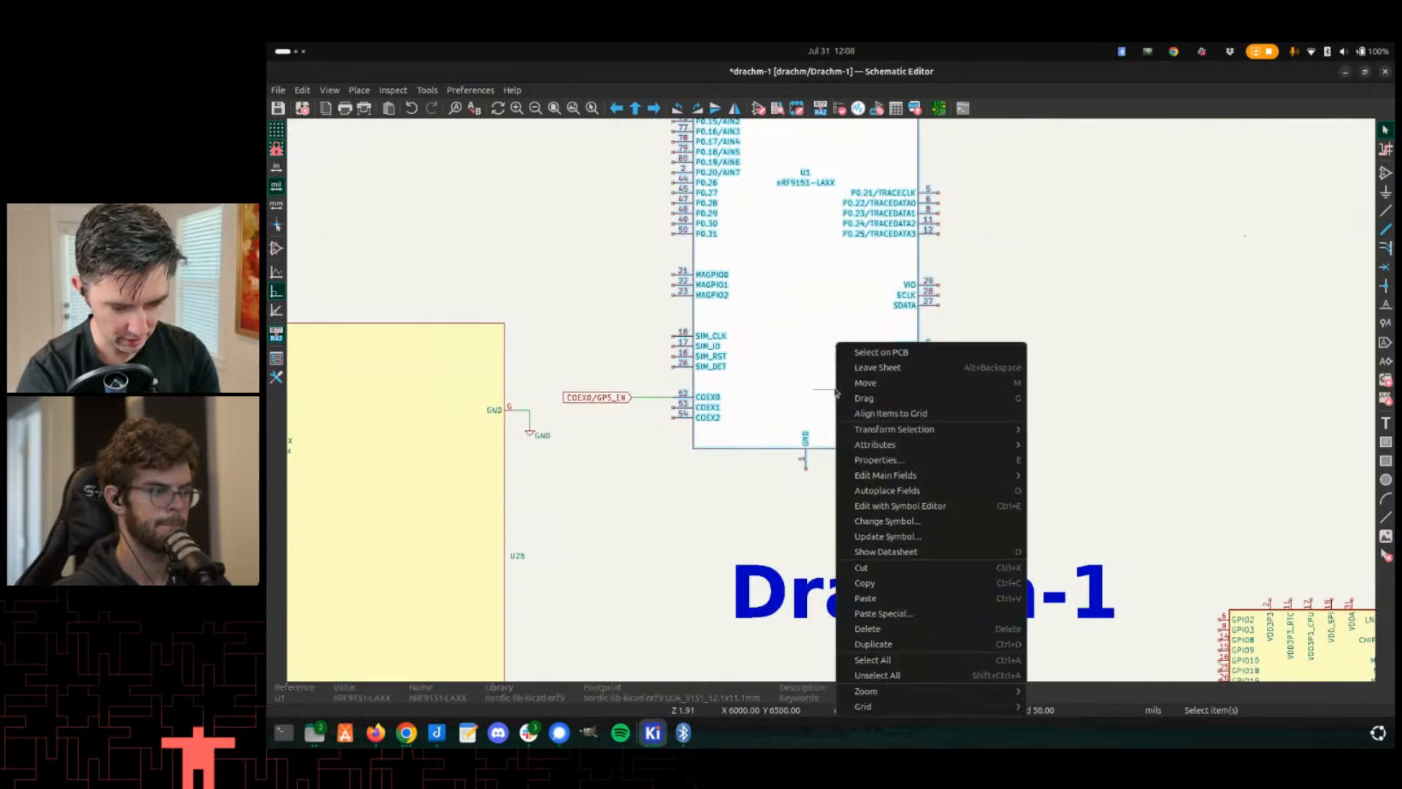
key(Escape)
scroll(987, 354, up, 8)
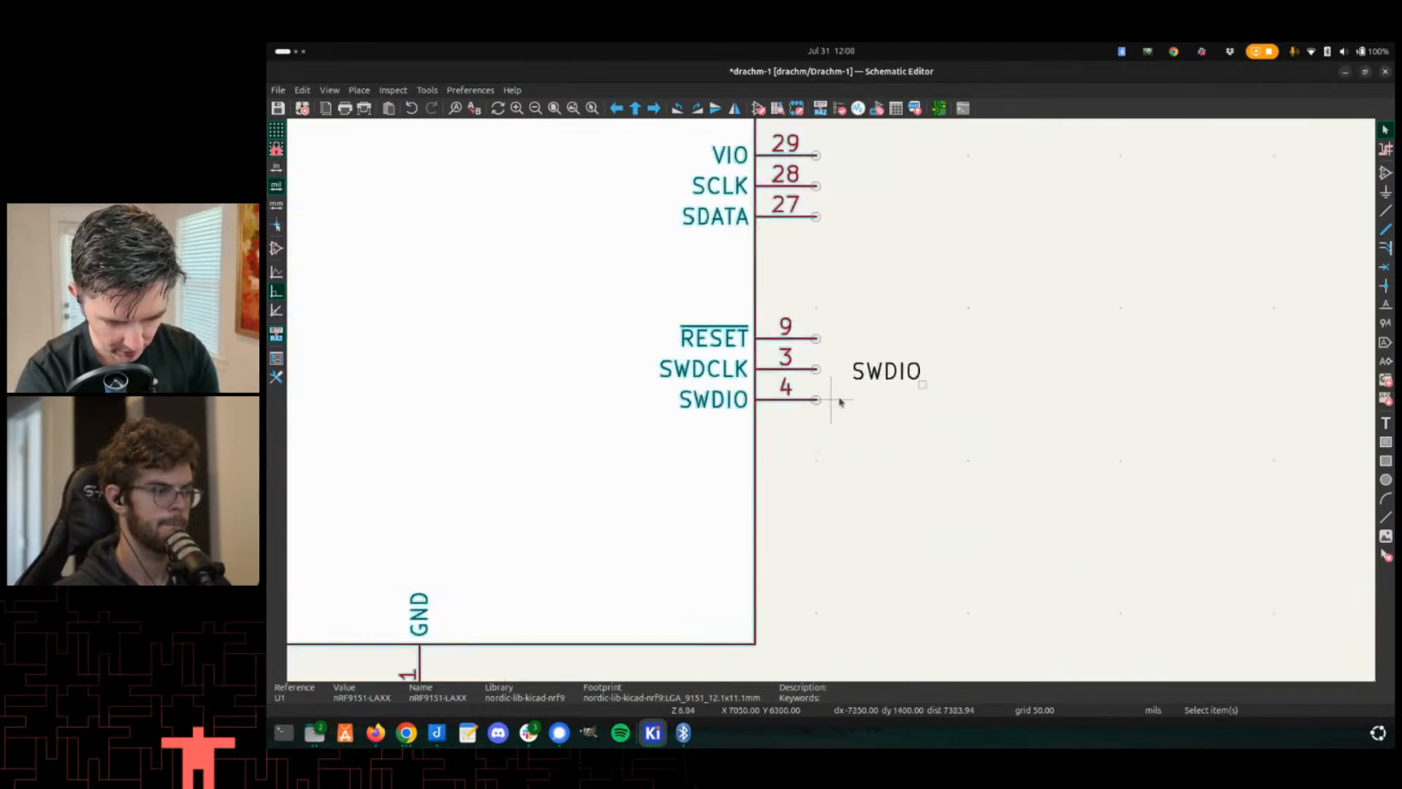
click(897, 378)
click(955, 400)
key(w)
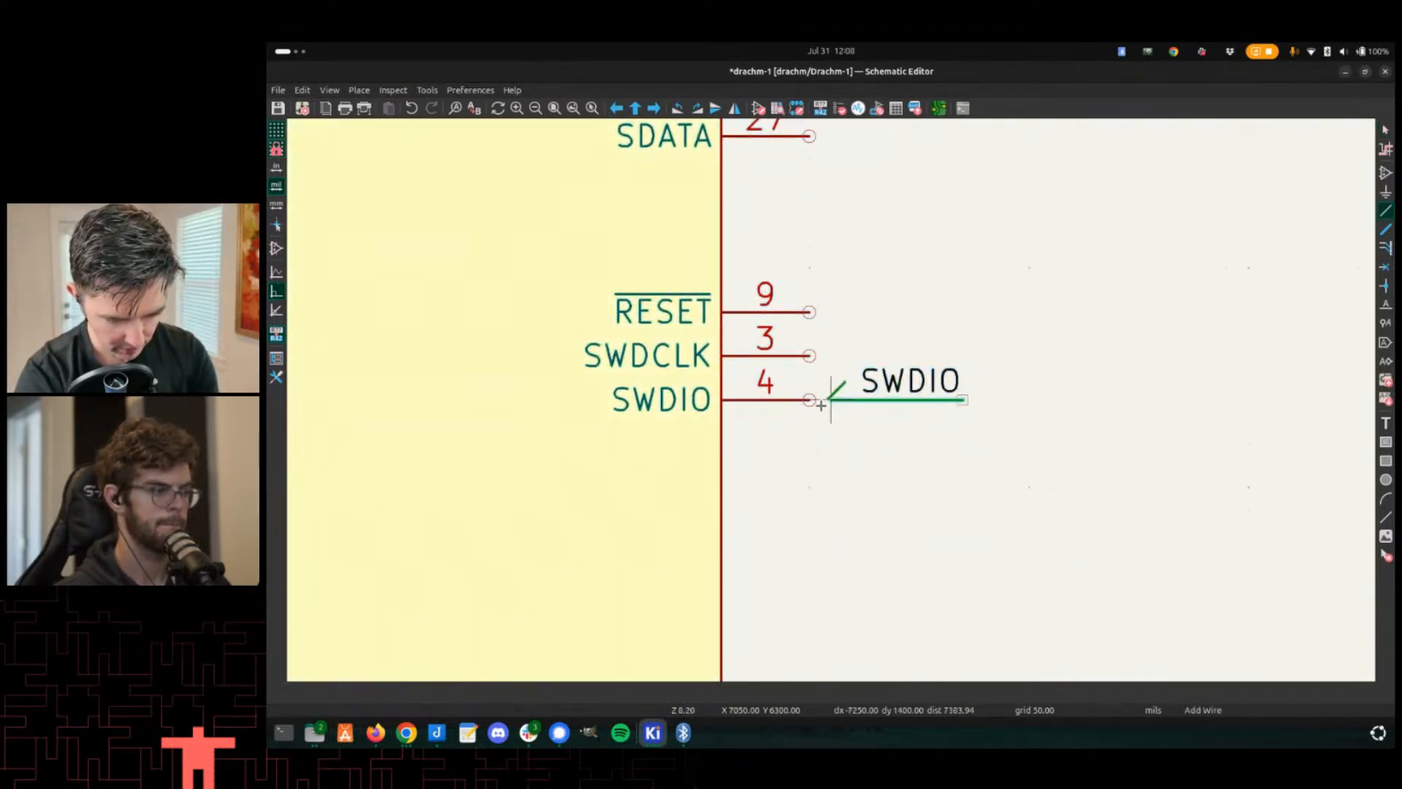
scroll(832, 402, down, 5)
key(ctrl+s)
- Update the PCB from the schematic
key(alt+Tab)
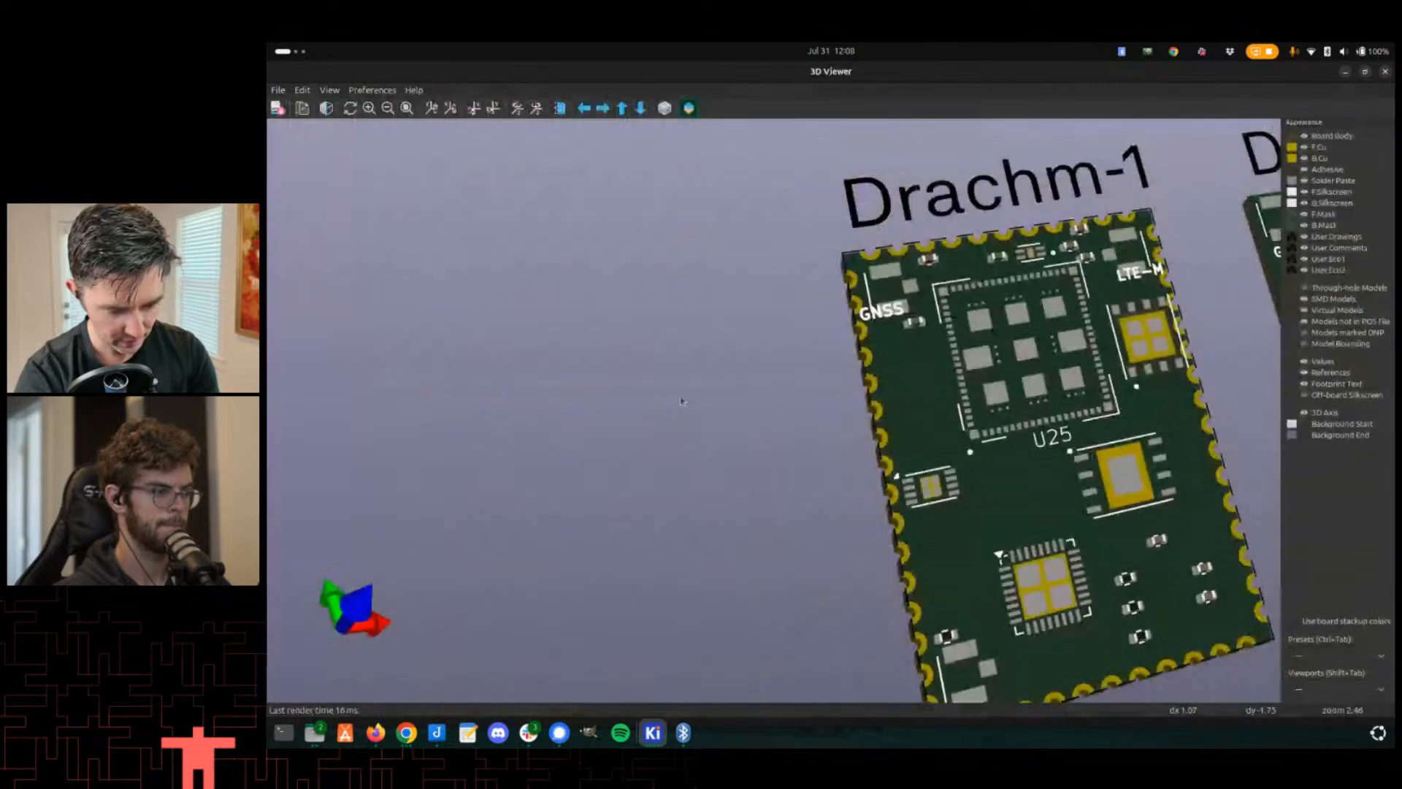
scroll(783, 447, down, 3)
key(alt+Tab)
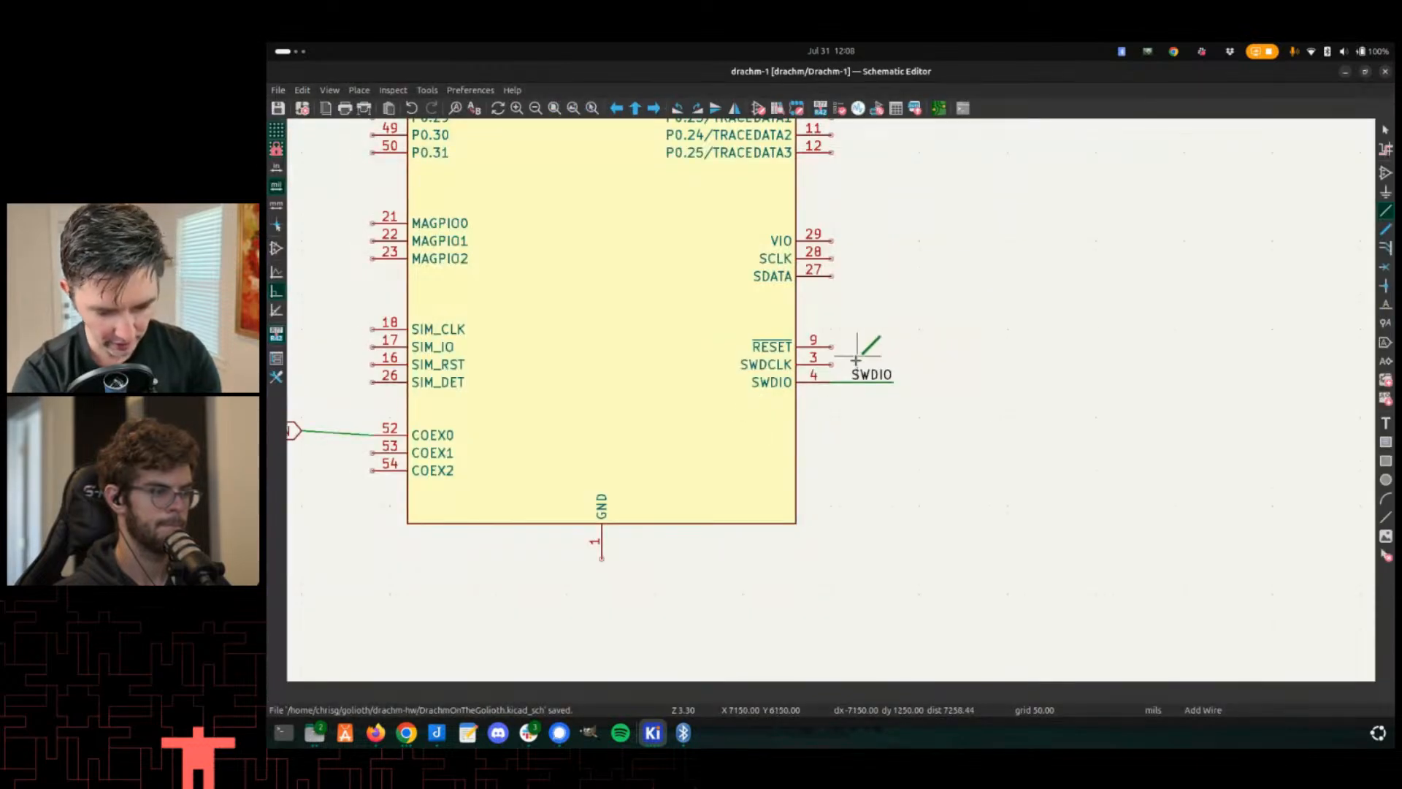
key(F8)
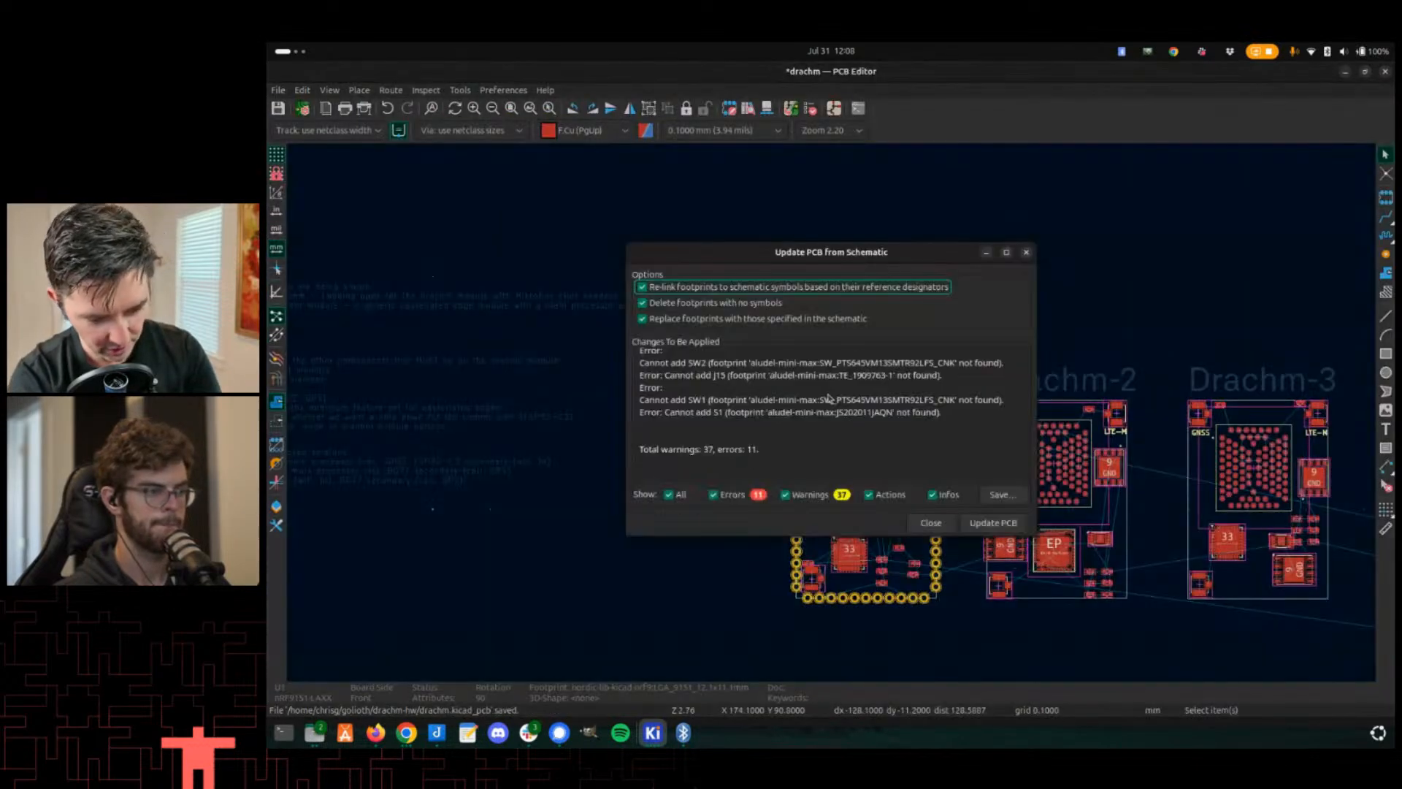
click(1020, 525)
- Try to route a track from the SWDIO edge pad 35 of the Drachm-1 board toward U1
scroll(876, 439, up, 2)
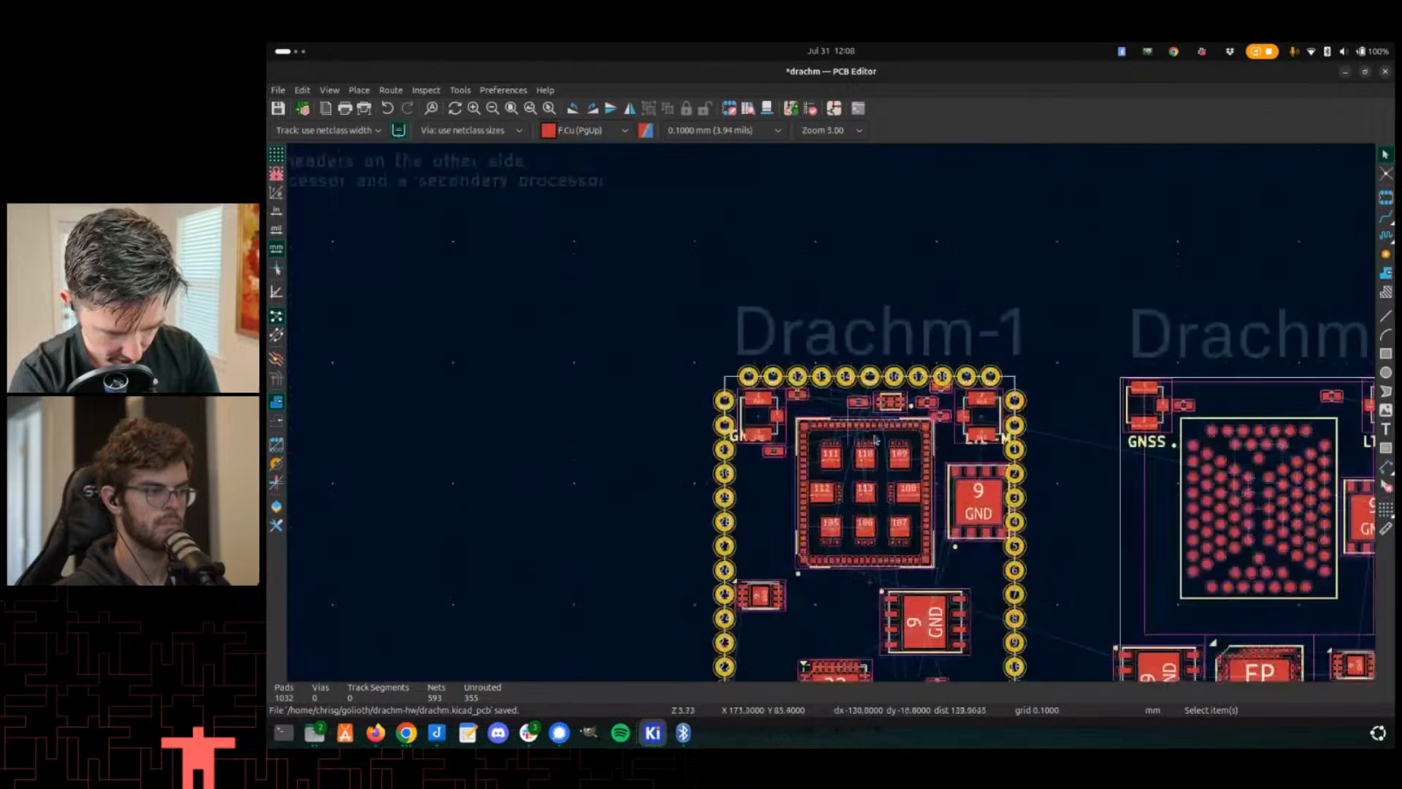
scroll(876, 439, up, 10)
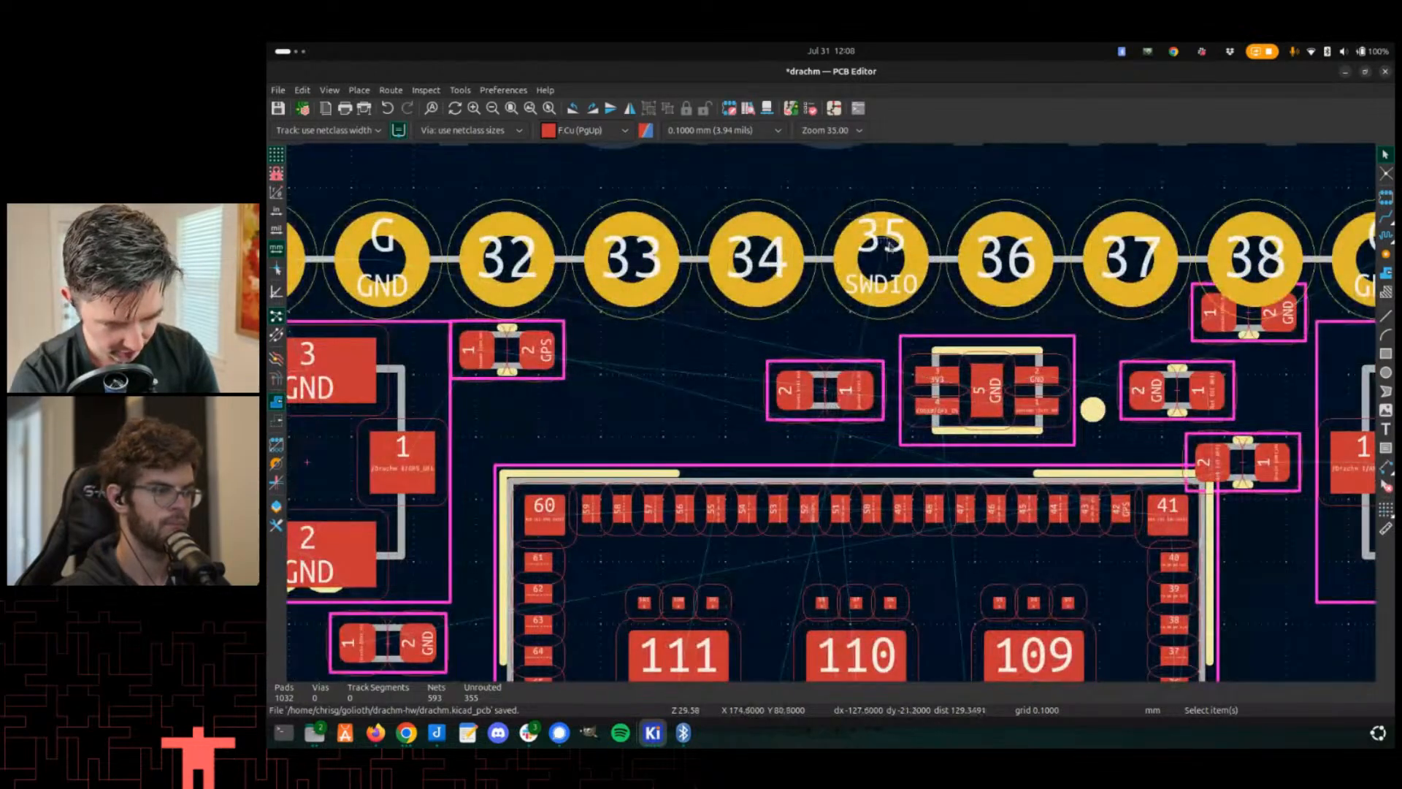
key(x)
scroll(858, 325, down, 3)
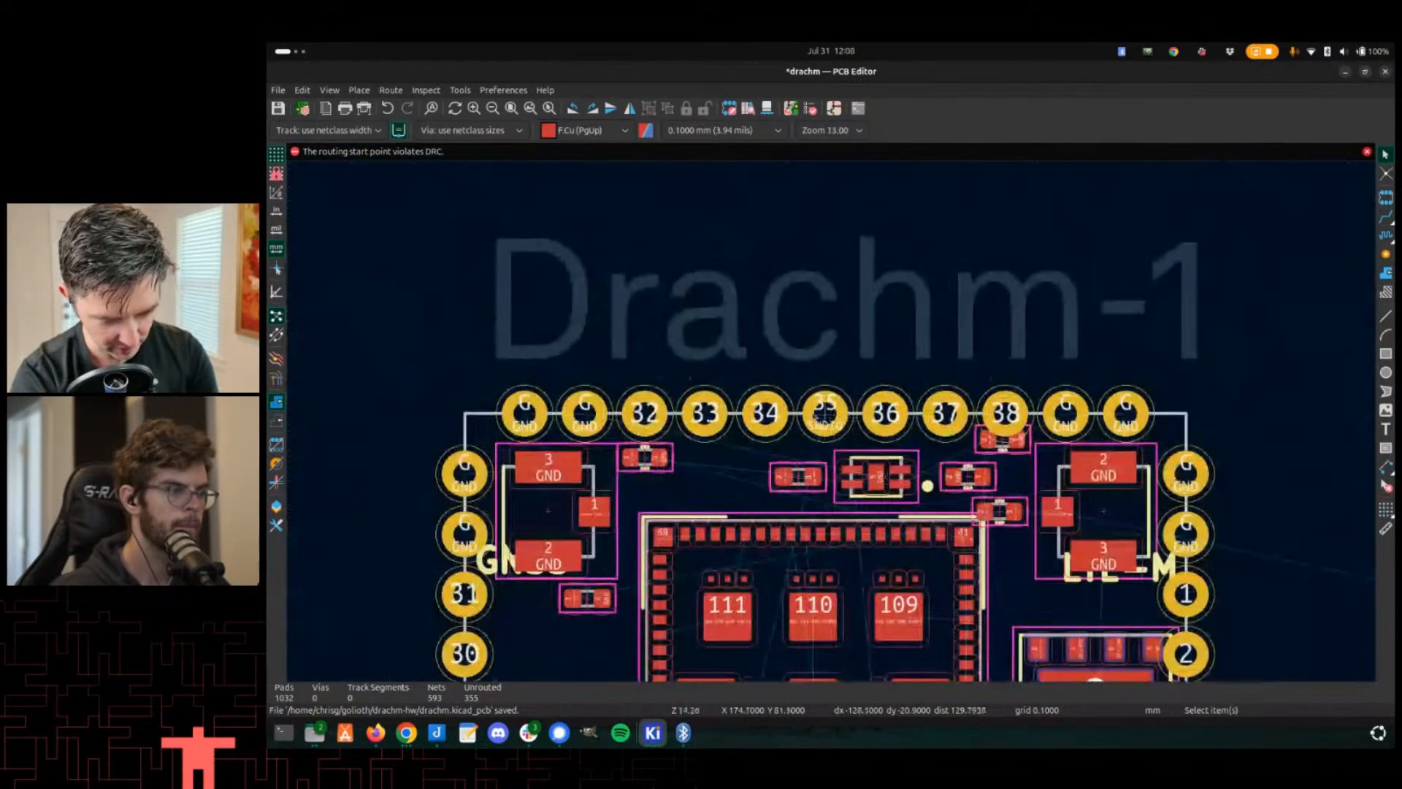
scroll(876, 487, down, 2)
scroll(845, 328, down, 10)
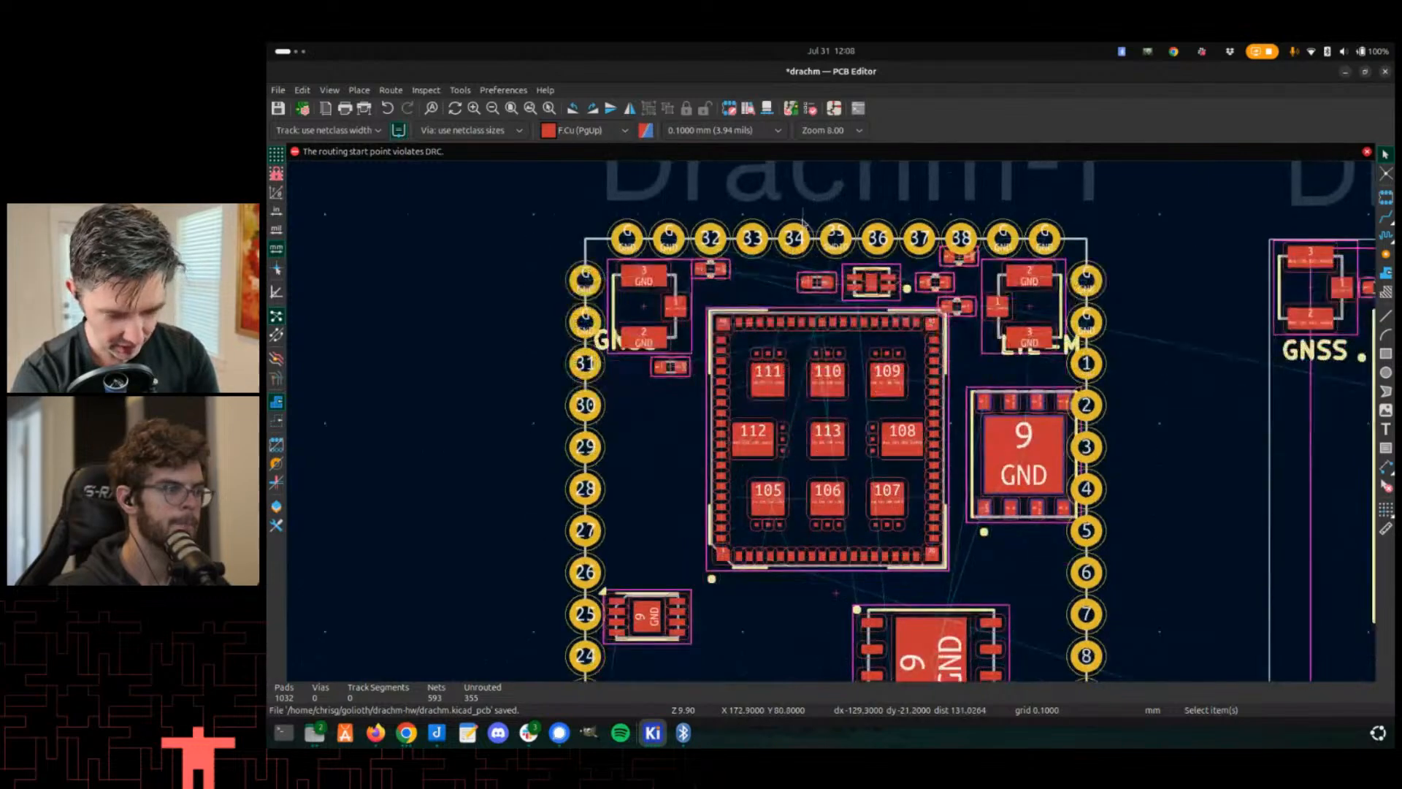
middle_drag(790, 258, 836, 514)
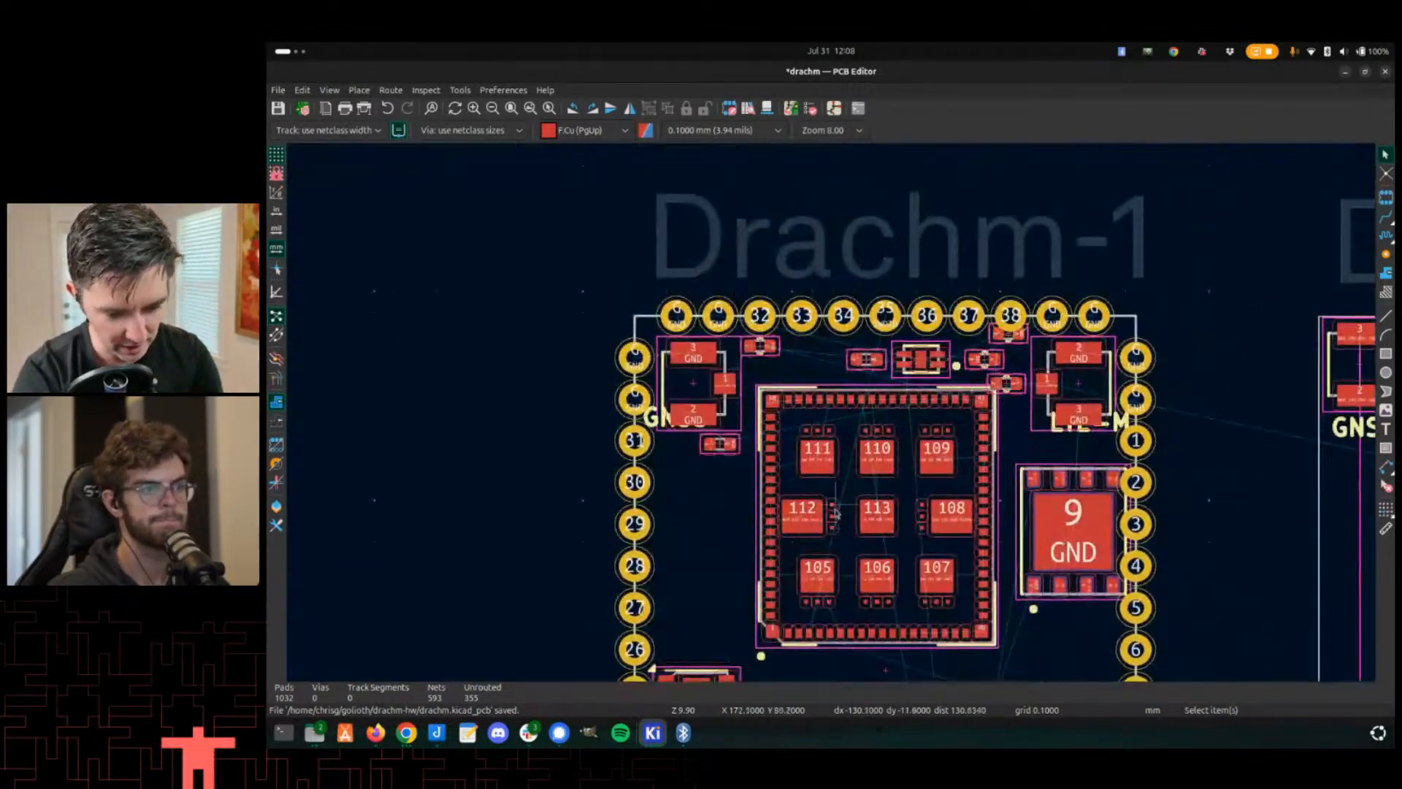
scroll(809, 637, up, 5)
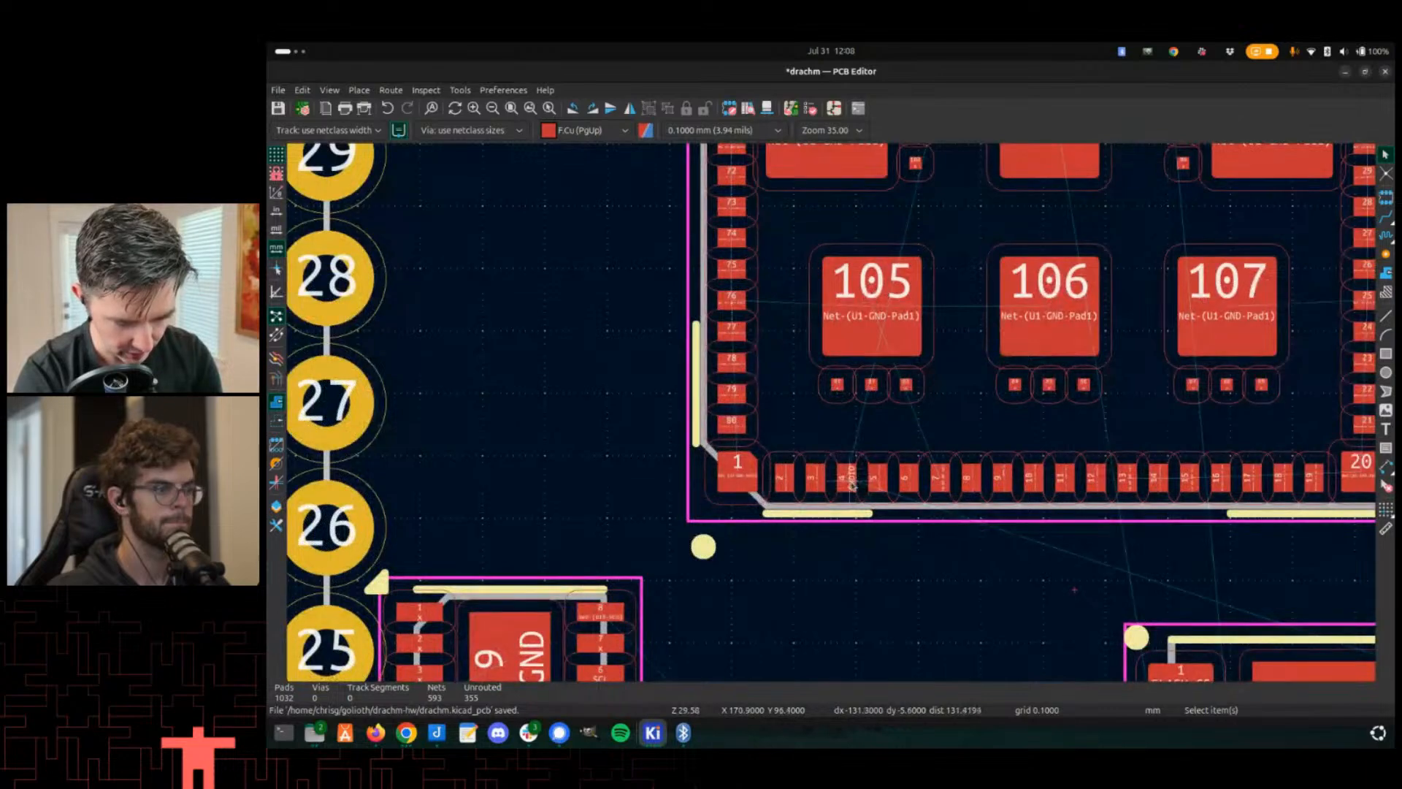
key(x)
scroll(847, 478, down, 5)
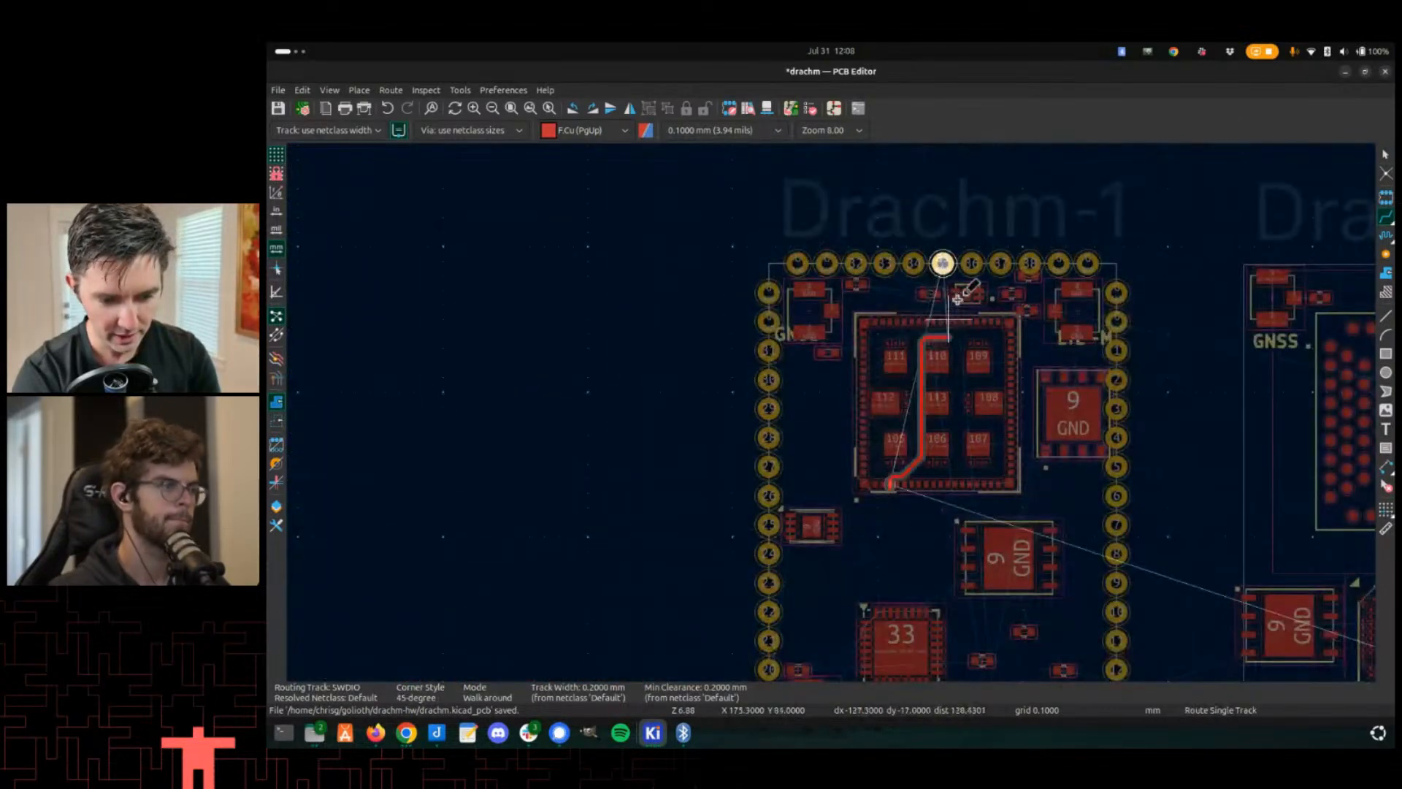
scroll(943, 263, down, 3)
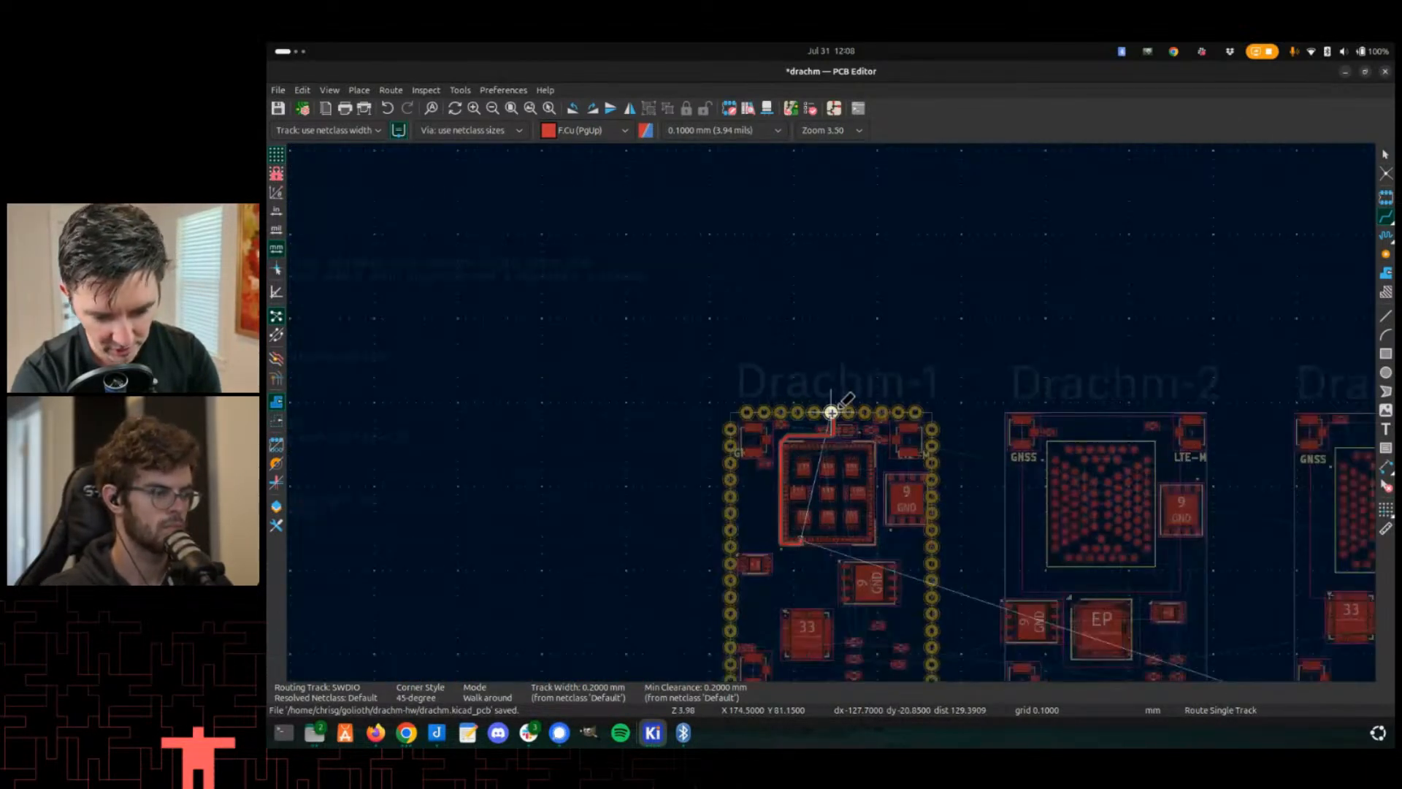
key(Escape)
- Try again to route a track from edge pad 35 on the Drachm-1 board
middle_drag(1093, 483, 1059, 392)
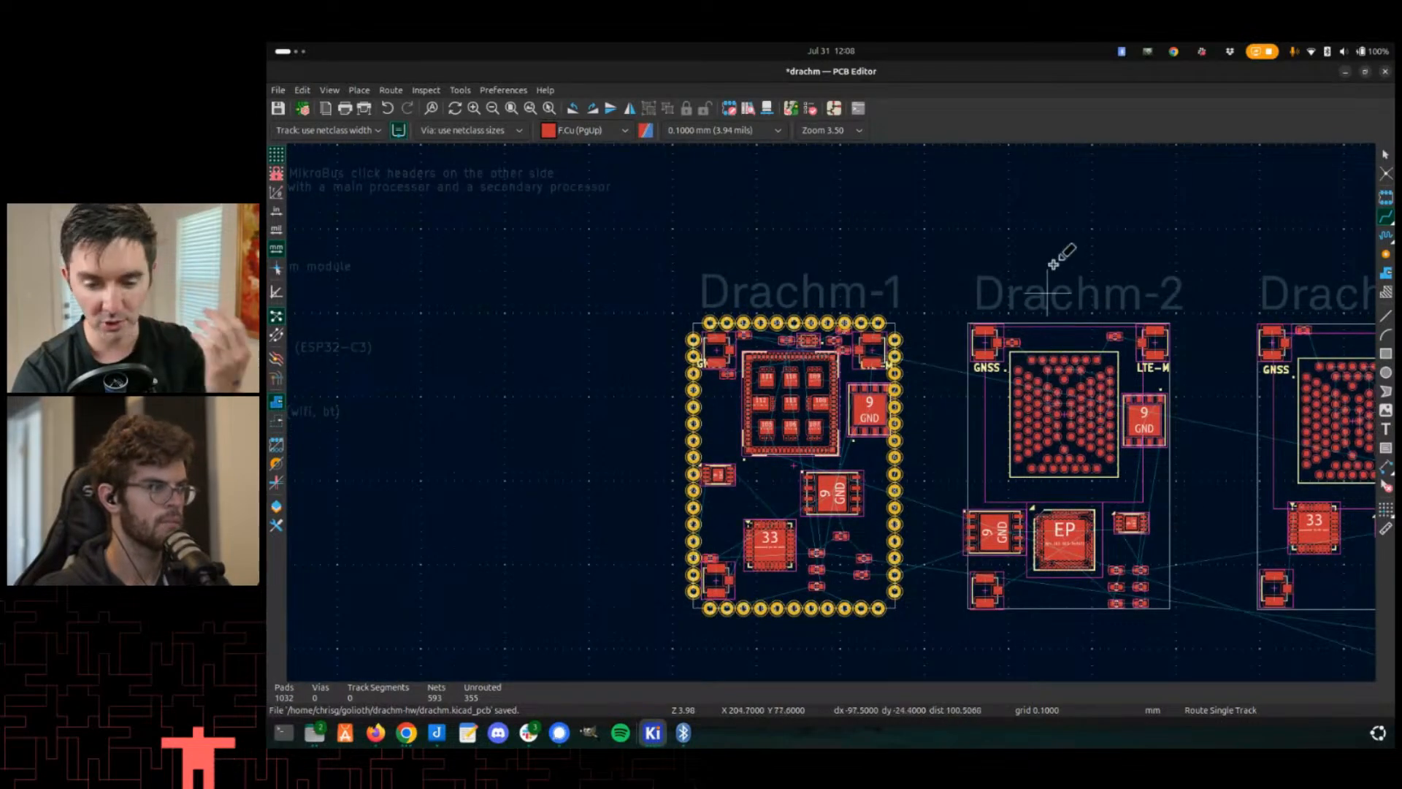
scroll(1059, 257, up, 3)
middle_drag(931, 375, 996, 277)
scroll(857, 358, down, 2)
scroll(796, 404, up, 2)
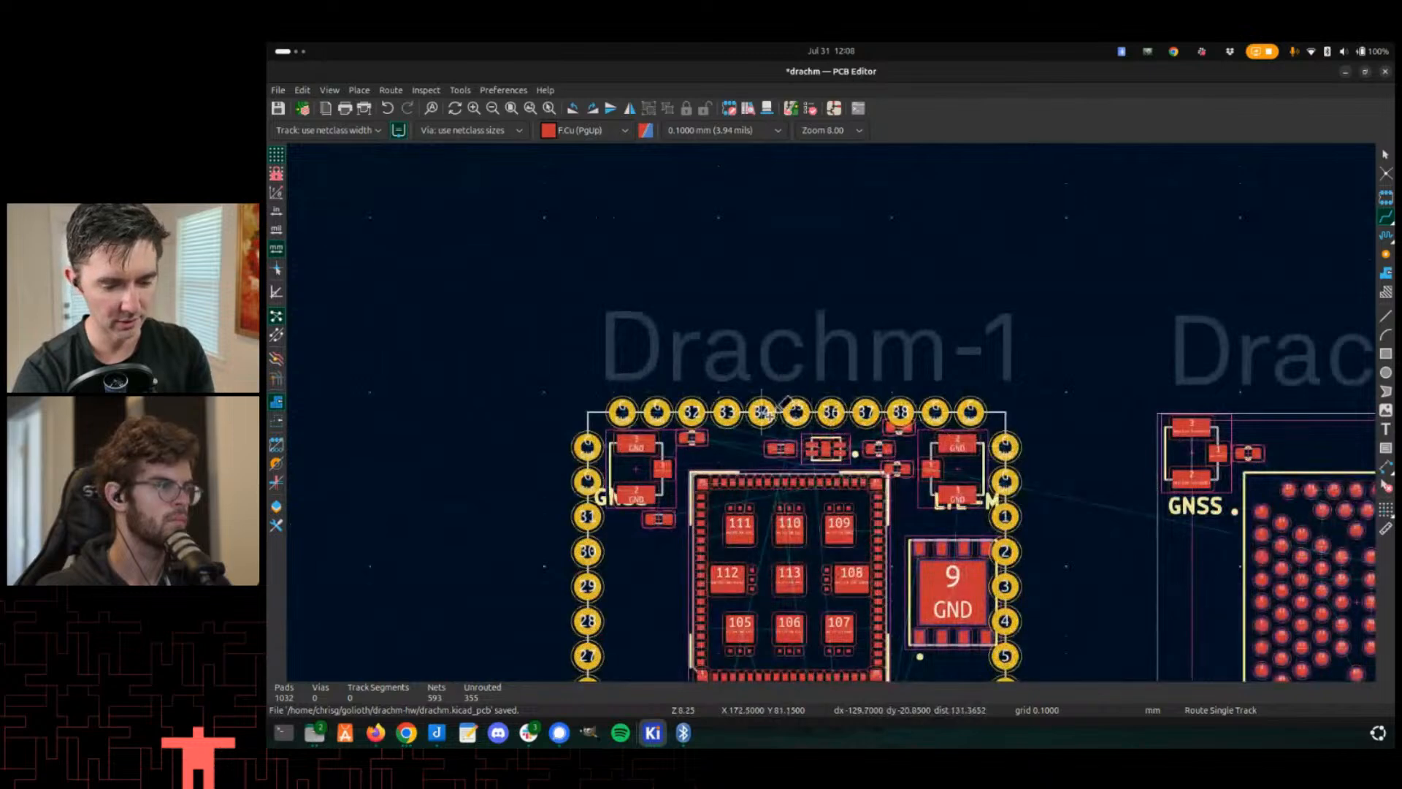
scroll(764, 412, up, 6)
scroll(831, 410, down, 3)
scroll(856, 414, down, 2)
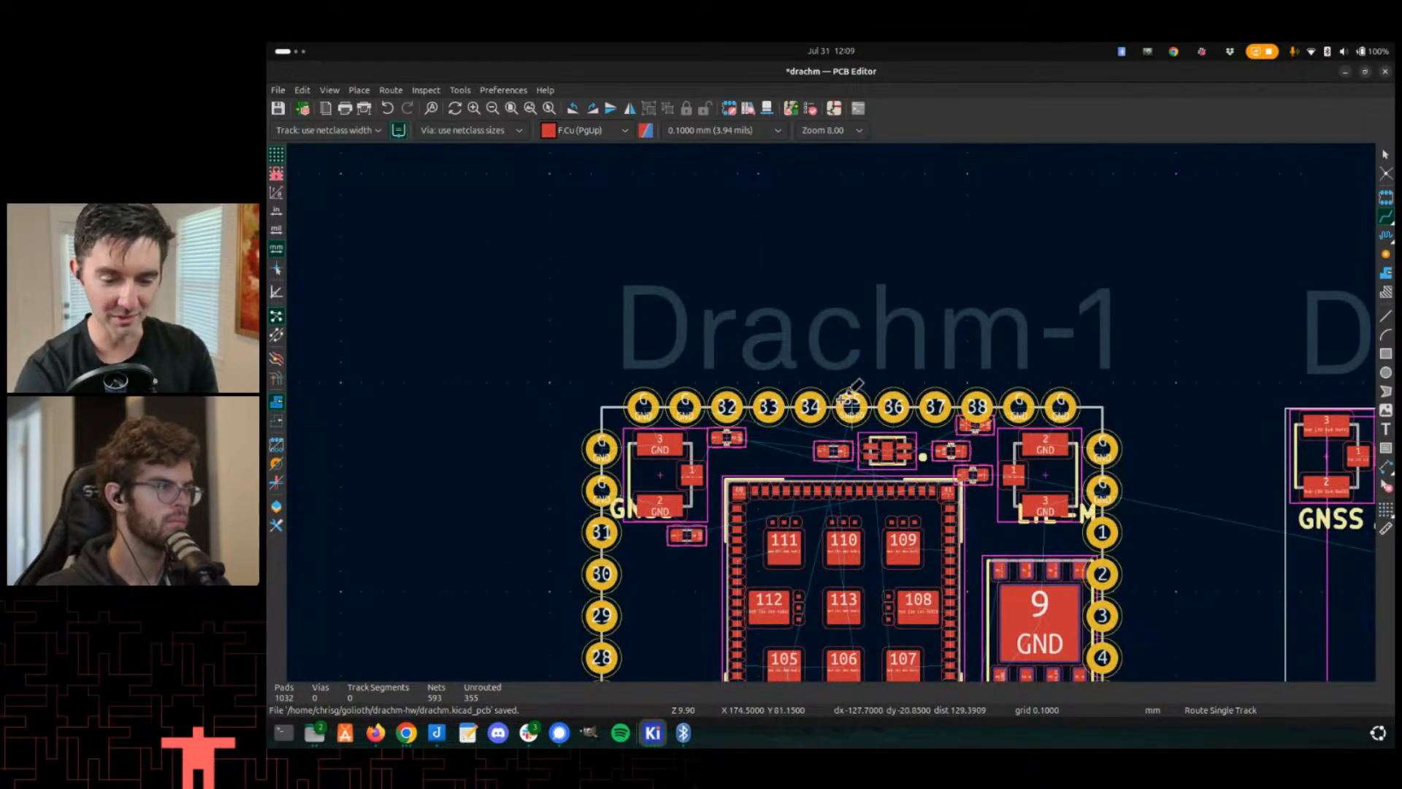
middle_drag(856, 385, 846, 228)
scroll(833, 219, down, 4)
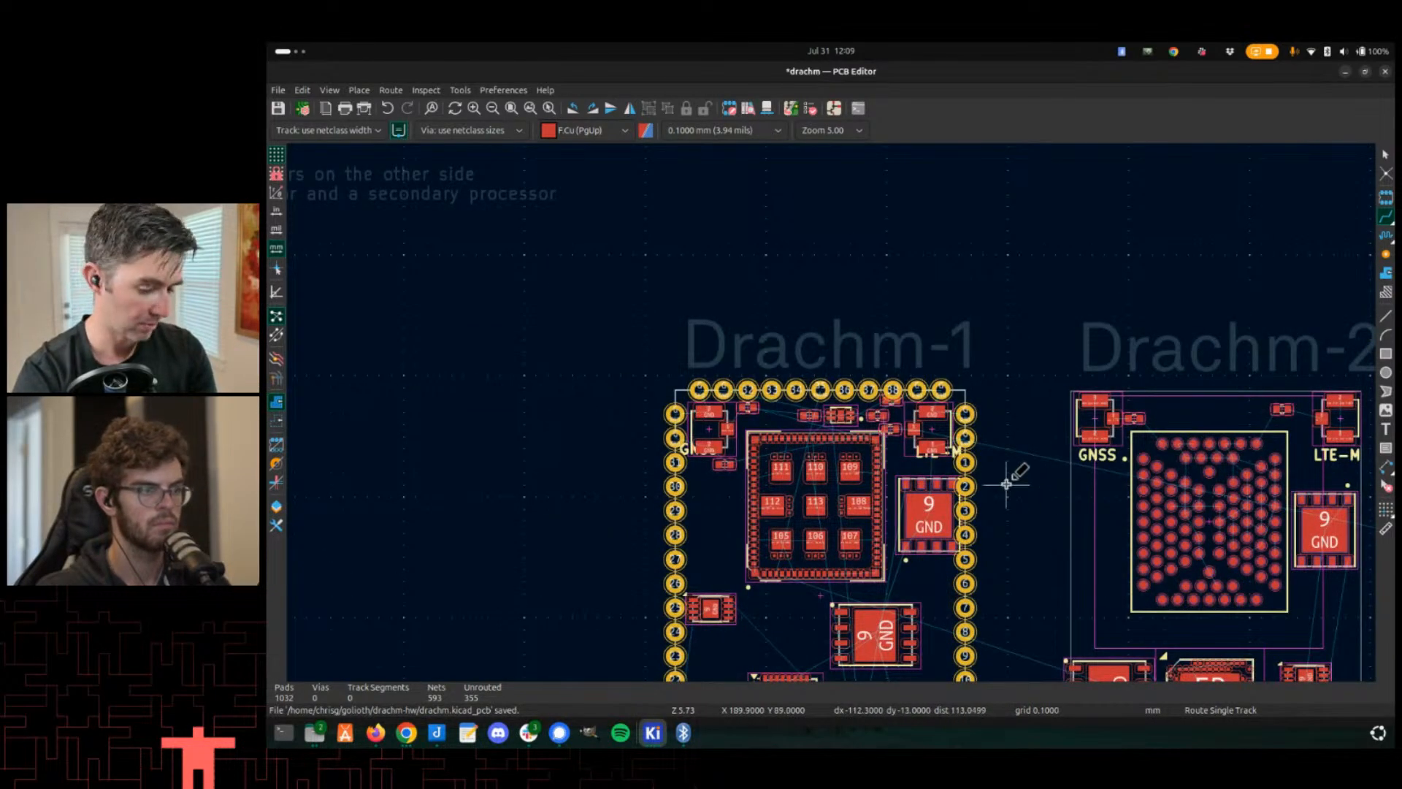
scroll(846, 394, up, 10)
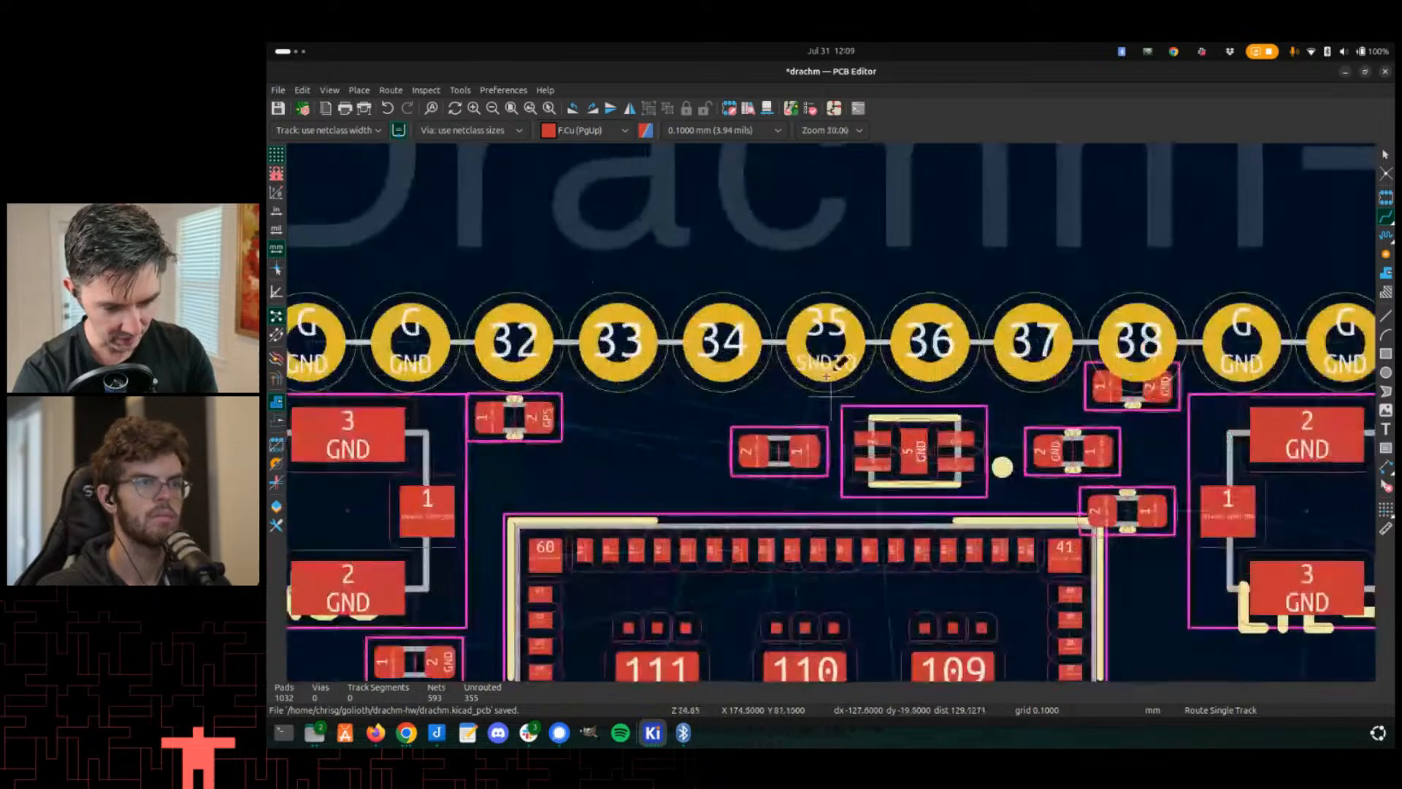
scroll(840, 363, down, 2)
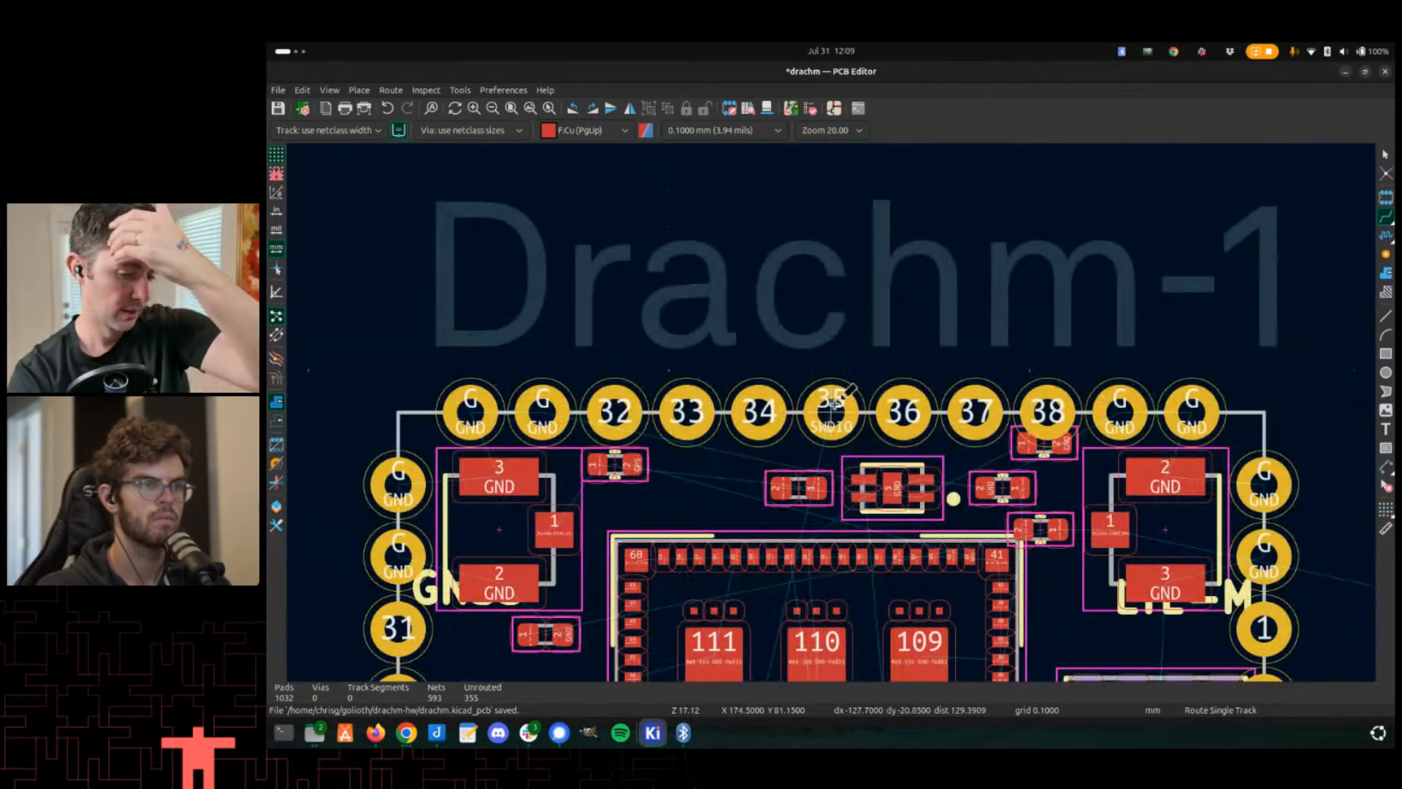
scroll(834, 401, down, 2)
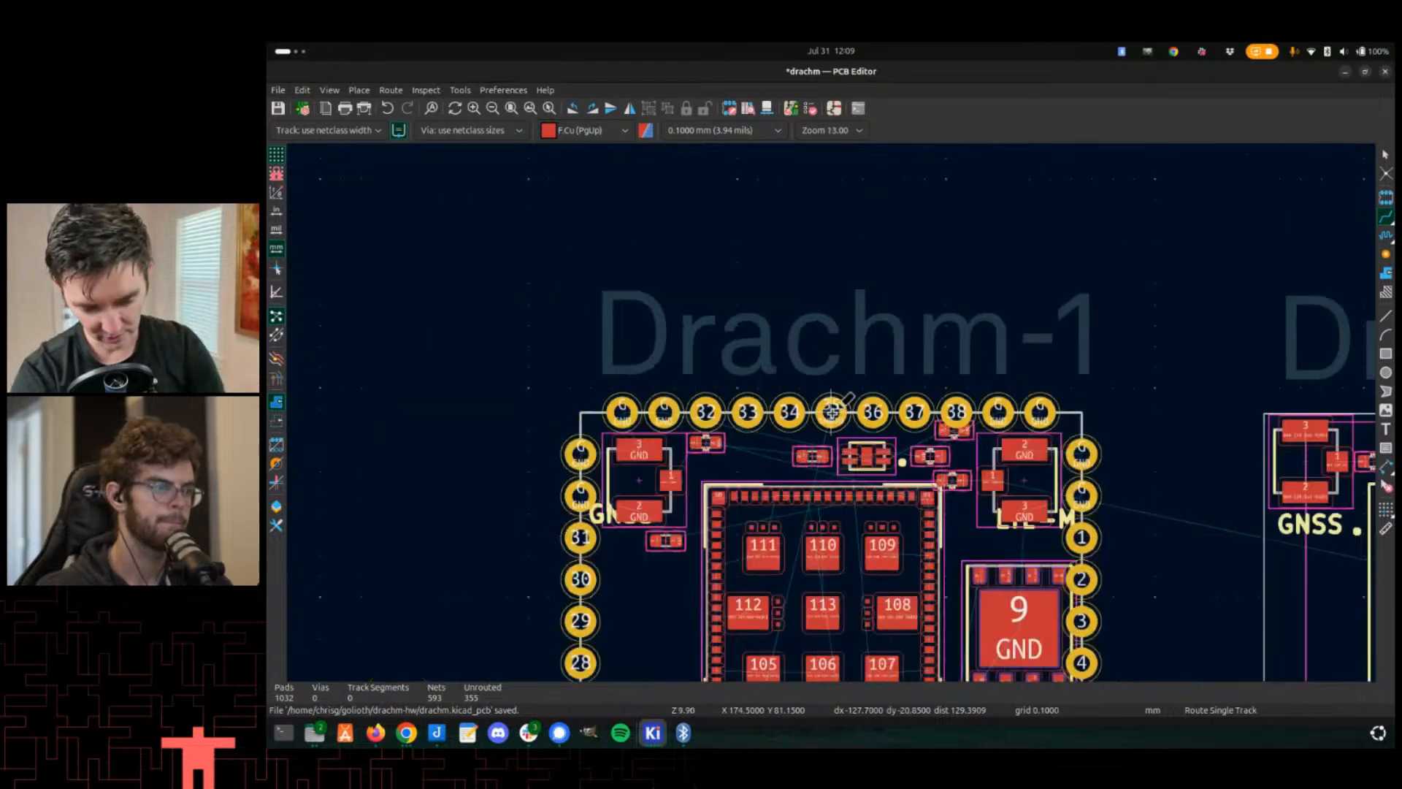
scroll(833, 413, down, 2)
- Examine the Drachm-1 module pads and the EP component's pads on the Drachm-2 board
middle_drag(817, 513, 787, 330)
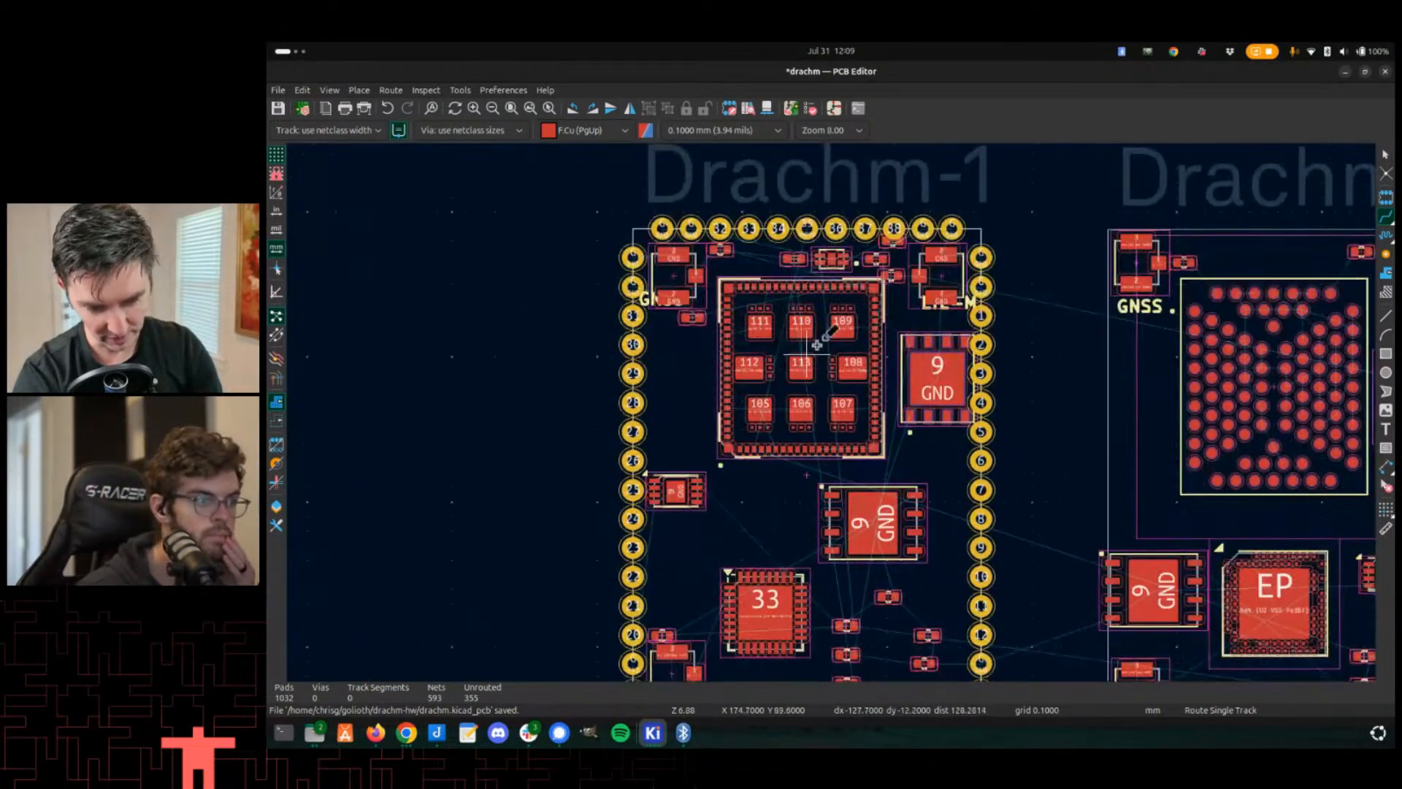
scroll(816, 344, up, 1)
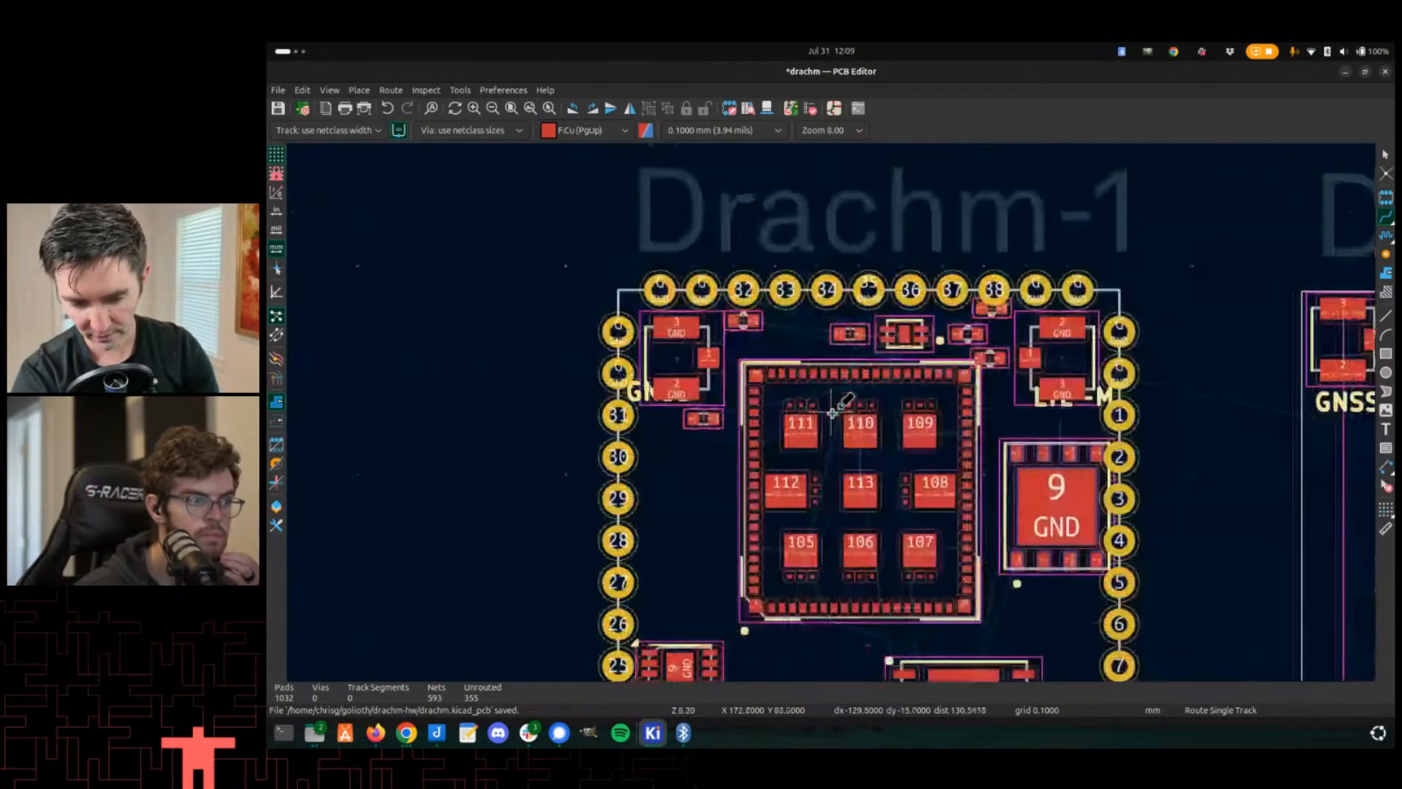
scroll(833, 414, down, 3)
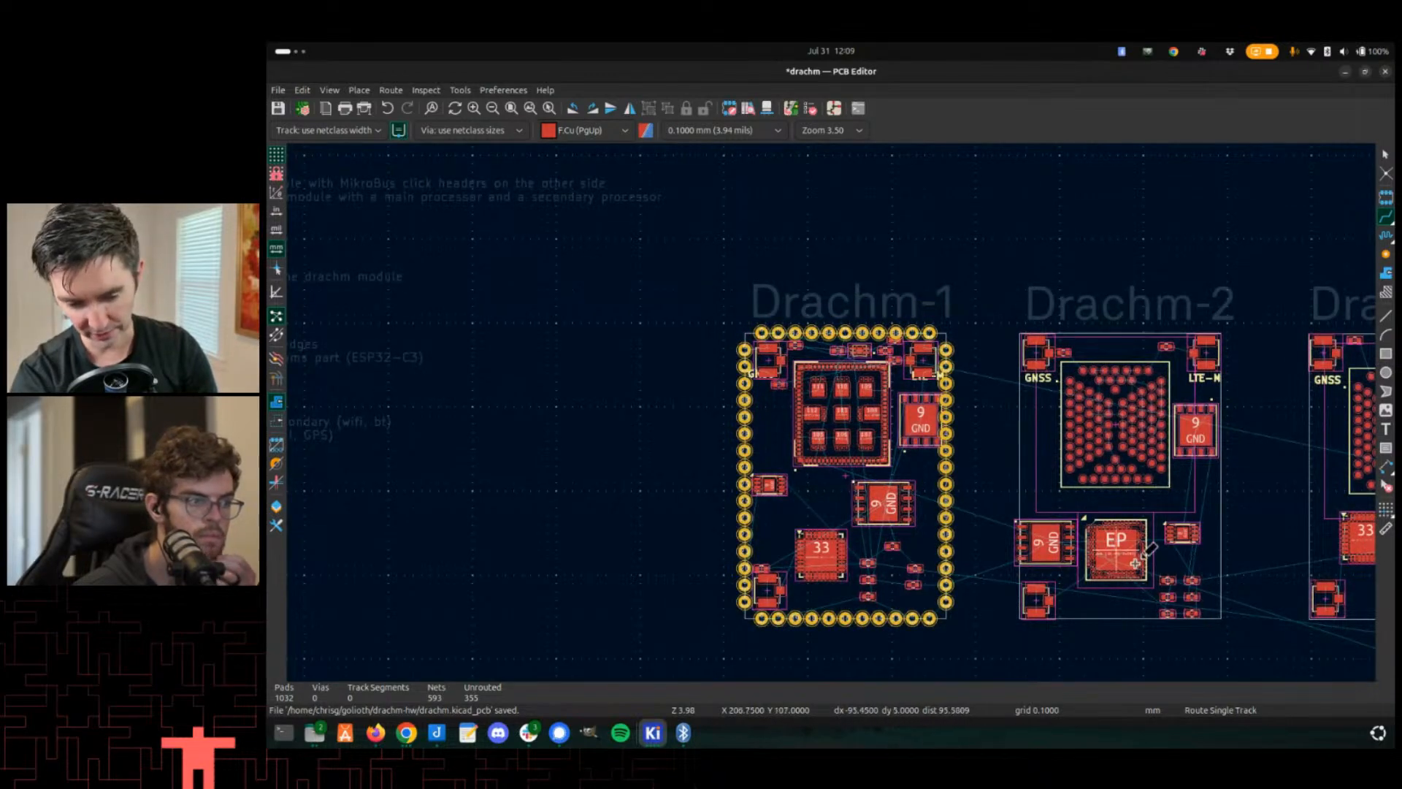
scroll(1135, 563, up, 8)
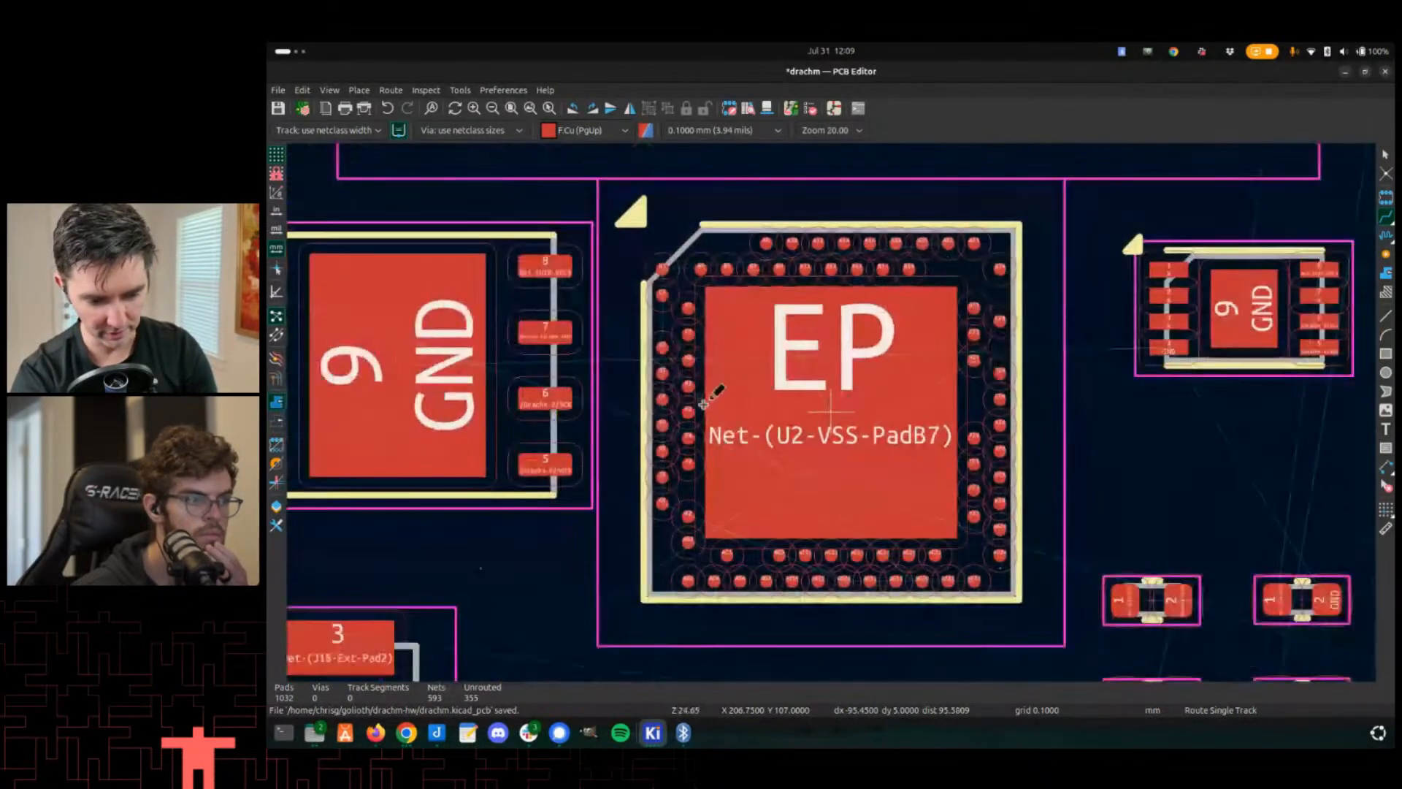
scroll(855, 289, up, 5)
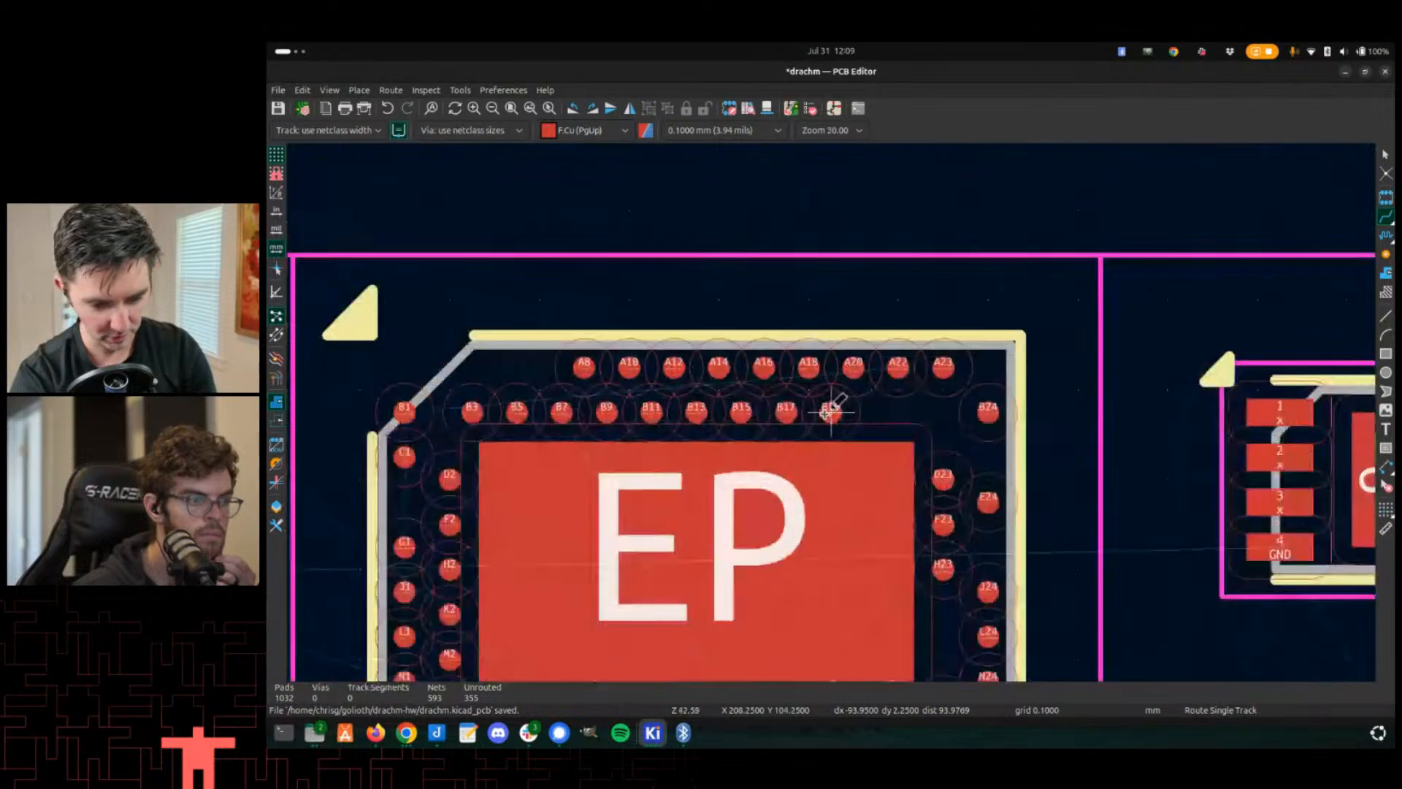
scroll(832, 413, down, 6)
scroll(832, 413, down, 4)
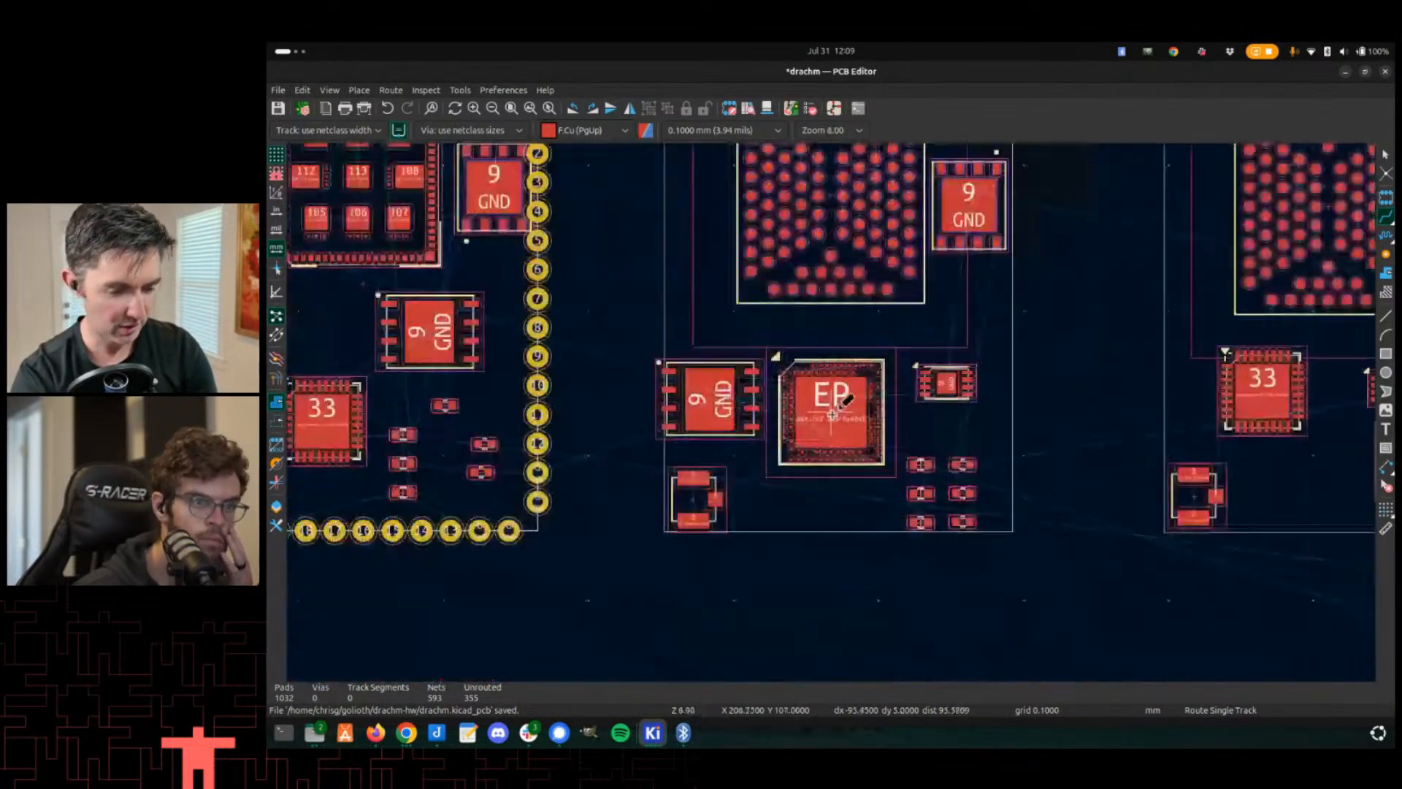
ctrl+scroll(820, 448, left, 3)
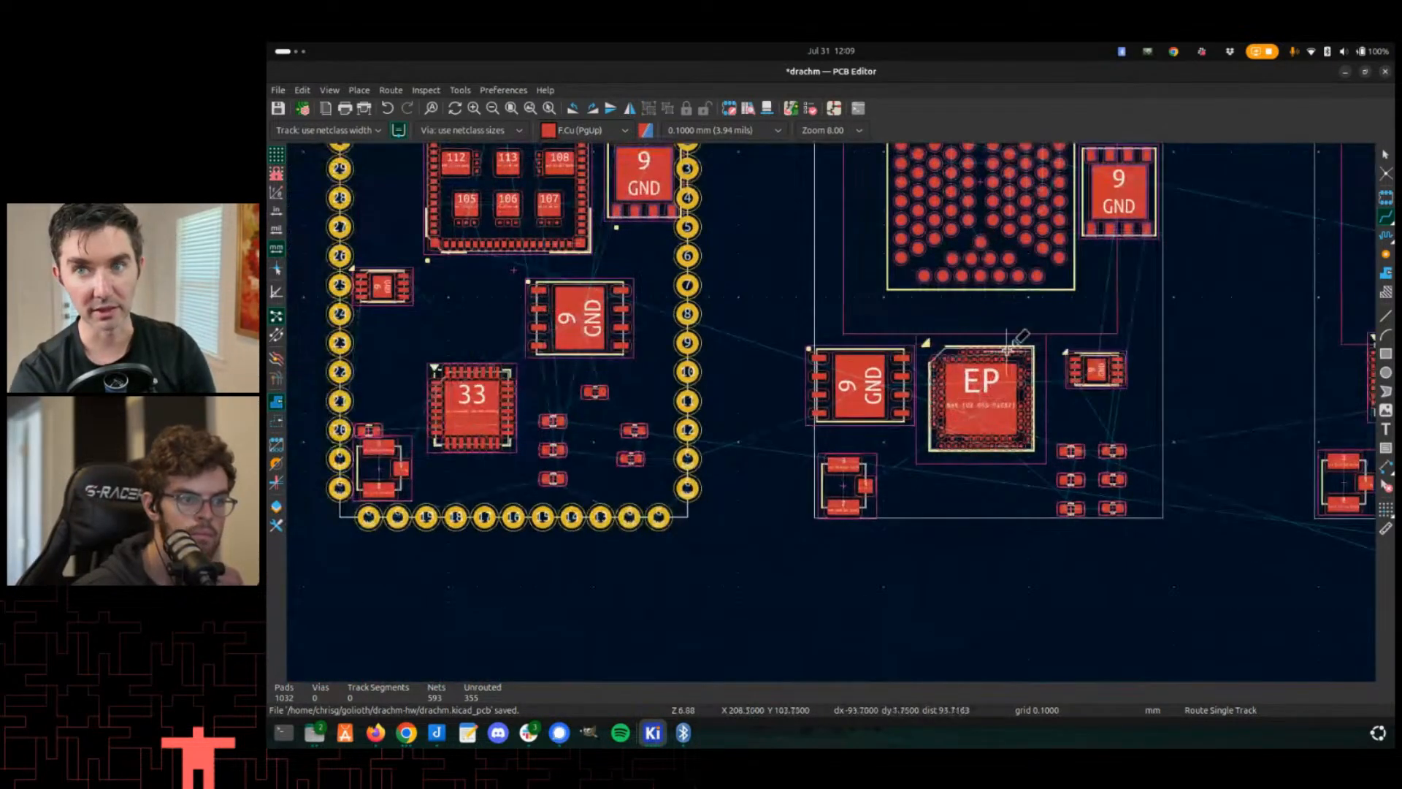
- Inspect the Drachm-1 module layout in the PCB editor
scroll(832, 409, down, 3)
scroll(833, 413, down, 3)
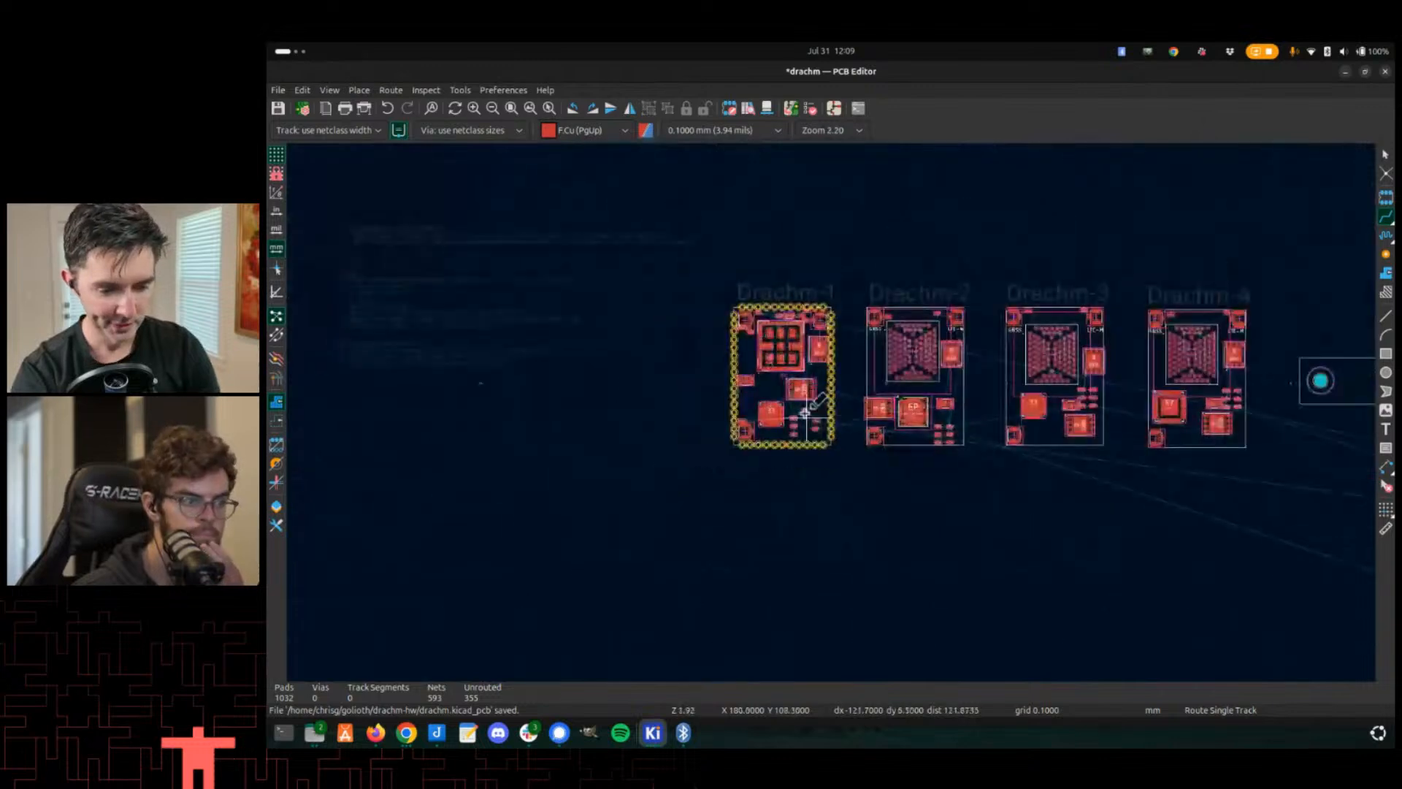
scroll(833, 413, up, 3)
scroll(820, 422, up, 6)
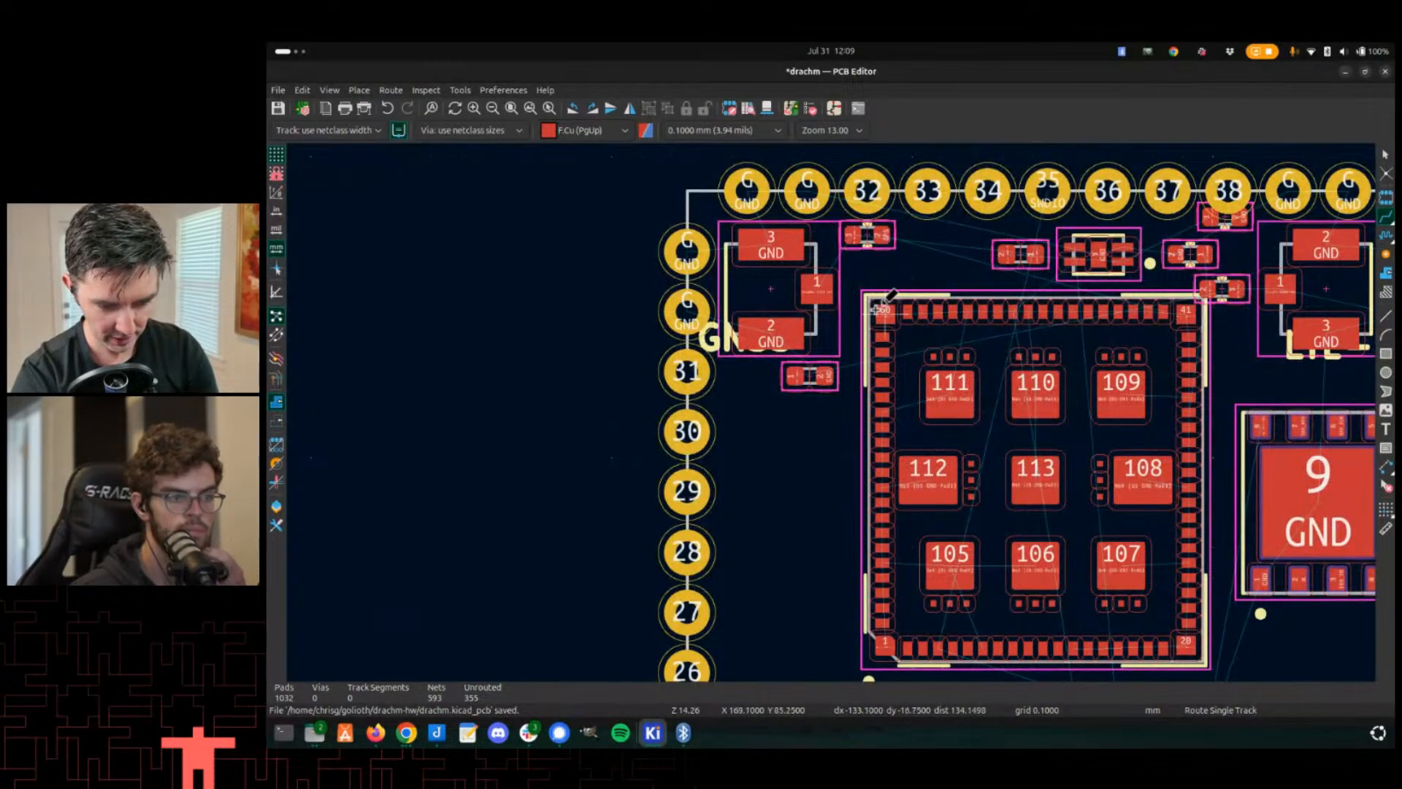
scroll(707, 634, down, 2)
- Examine the Drachm-1 board's pads and components in the 3D viewer
key(alt+Tab)
key(alt+shift+Tab)
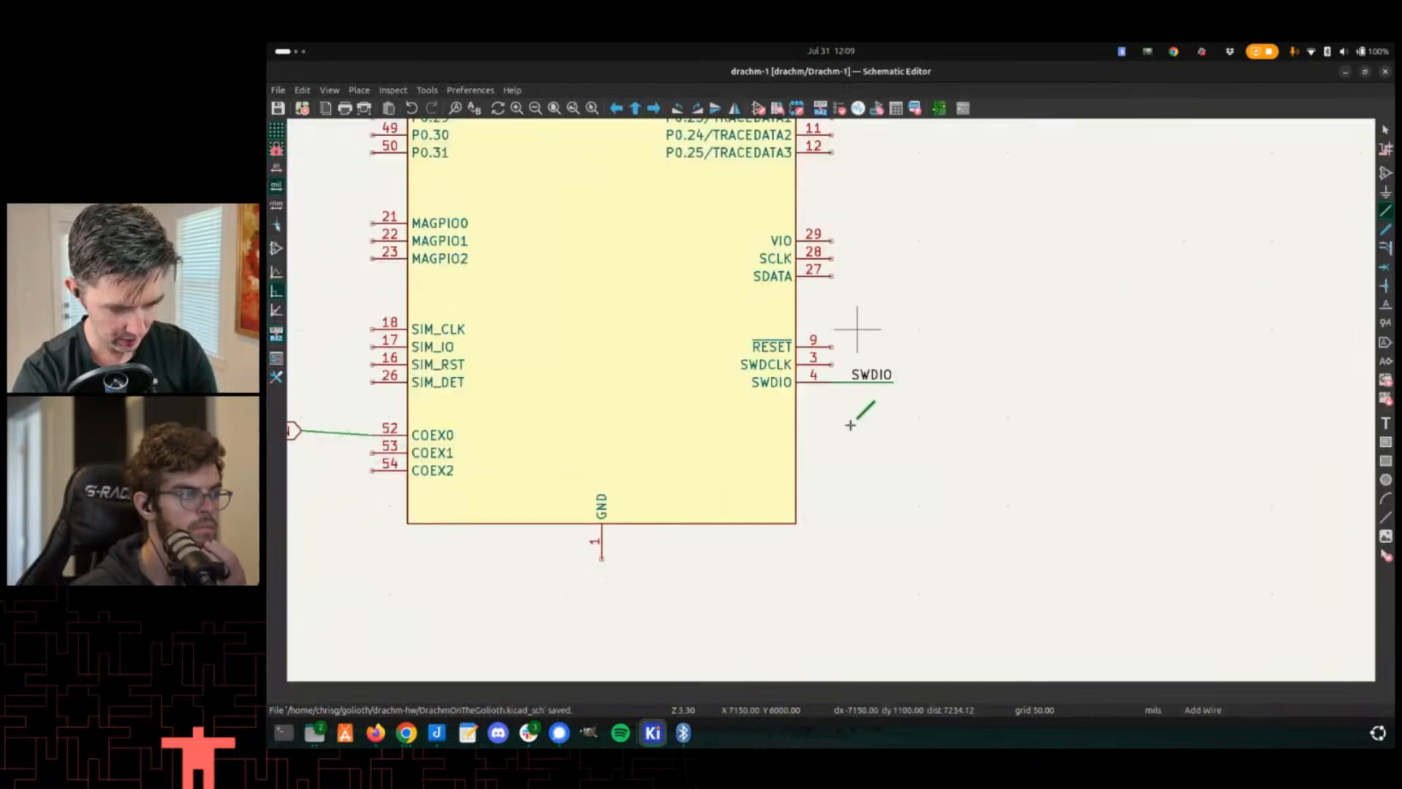
key(alt+Tab)
key(alt+Tab)
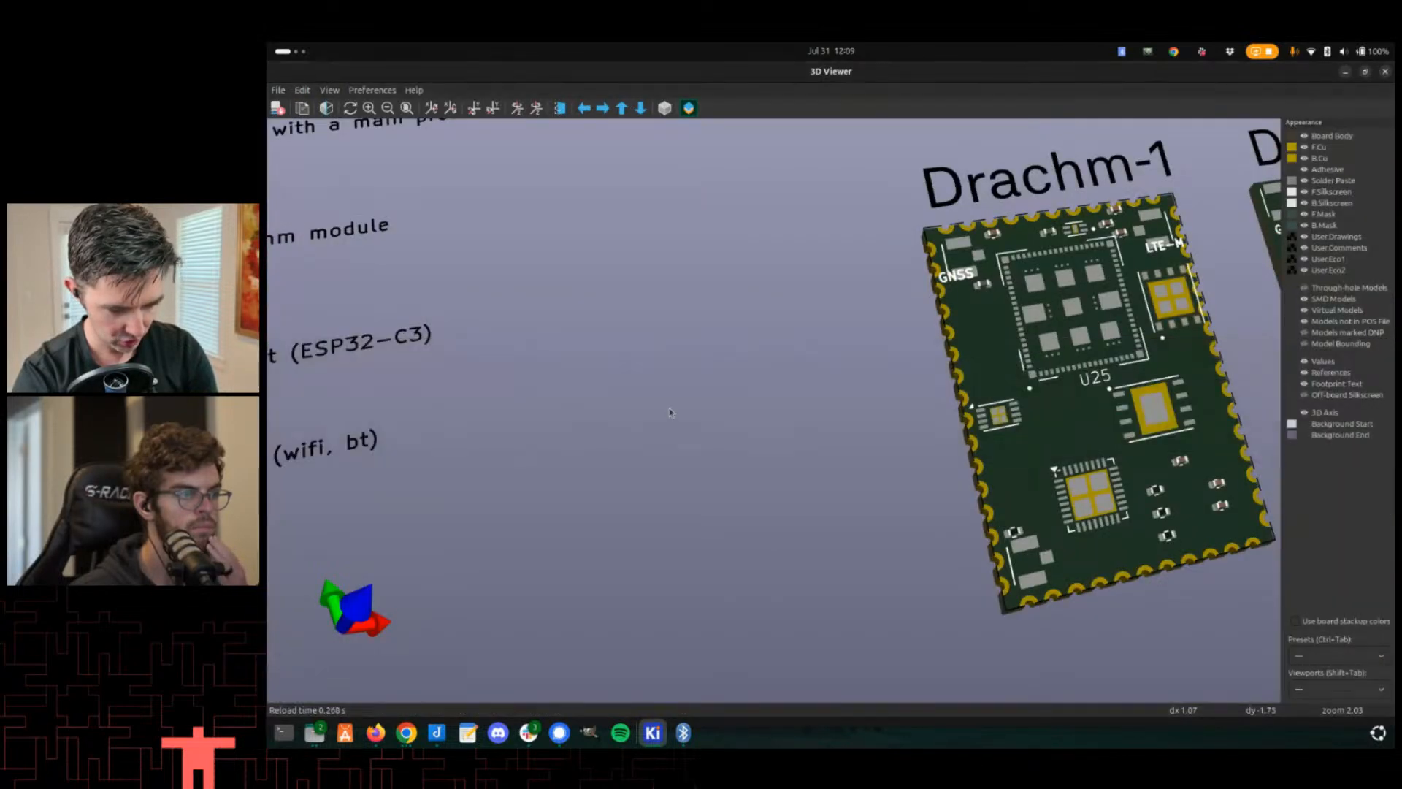
scroll(796, 415, down, 1)
middle_drag(1001, 406, 918, 419)
scroll(866, 421, up, 3)
scroll(918, 419, up, 3)
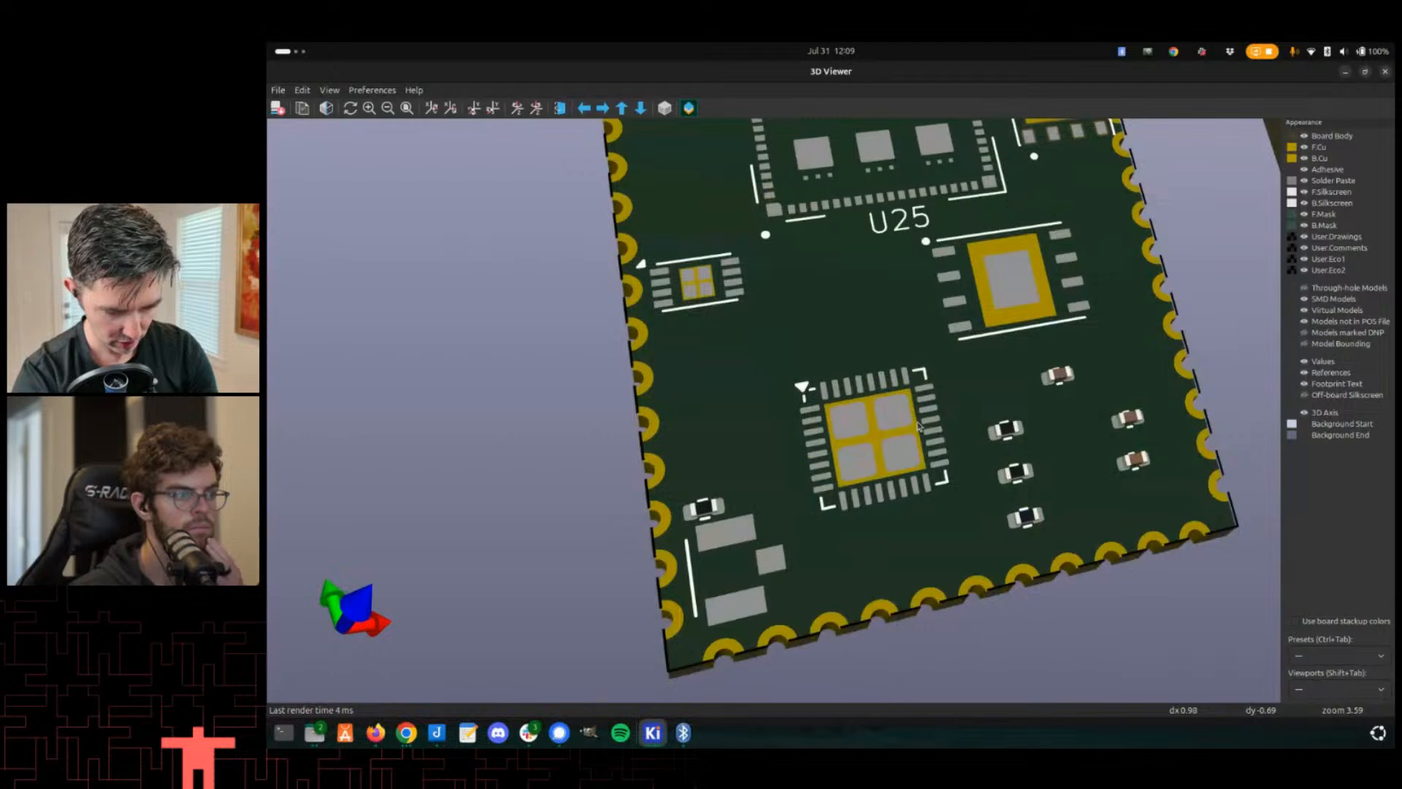
scroll(919, 426, down, 2)
- Examine the U25 module symbol's pin list in the Drachm-1 schematic
key(alt+Tab)
scroll(808, 401, down, 2)
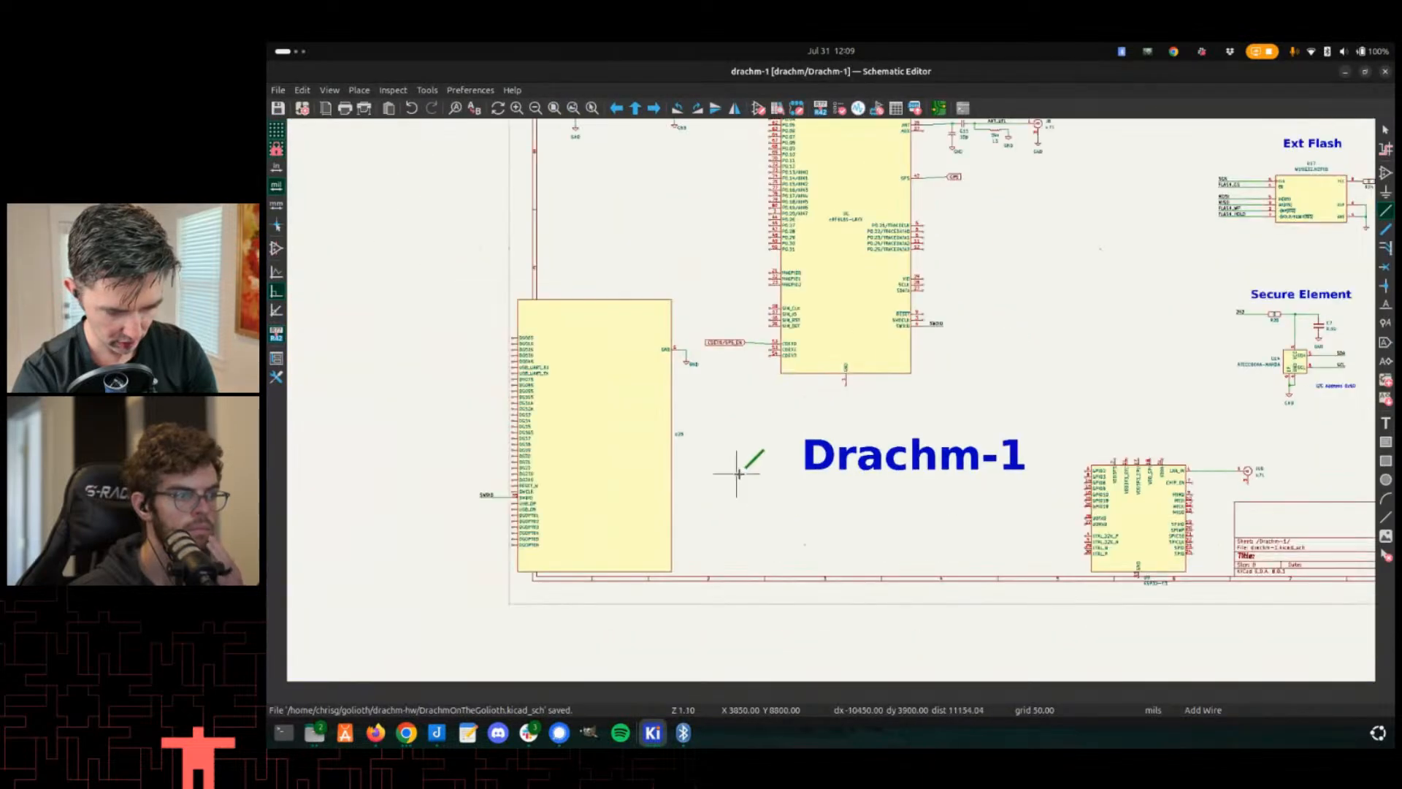
middle_drag(738, 473, 927, 432)
scroll(914, 291, up, 4)
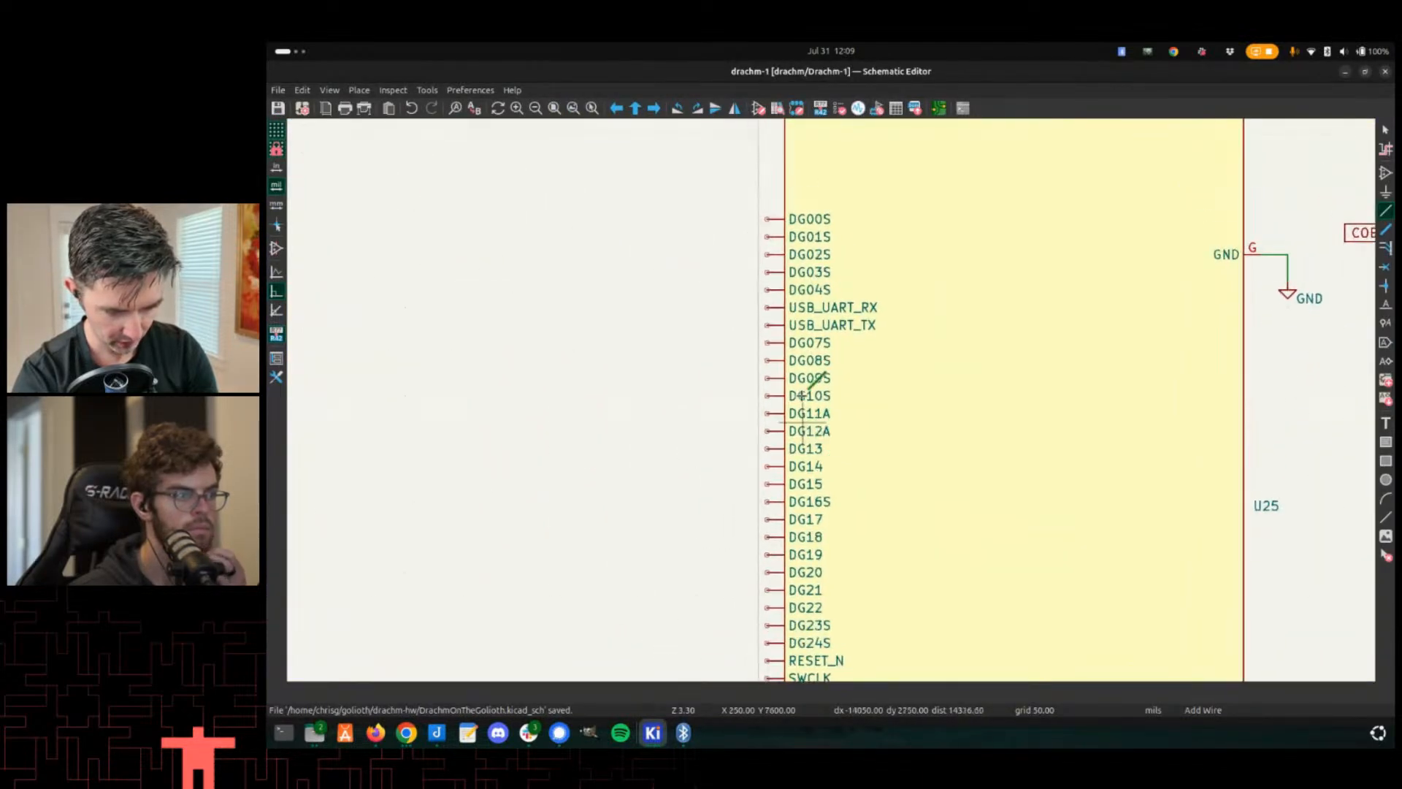
mouse_move(796, 485)
middle_down()
mouse_move(783, 445)
mouse_move(793, 509)
middle_up()
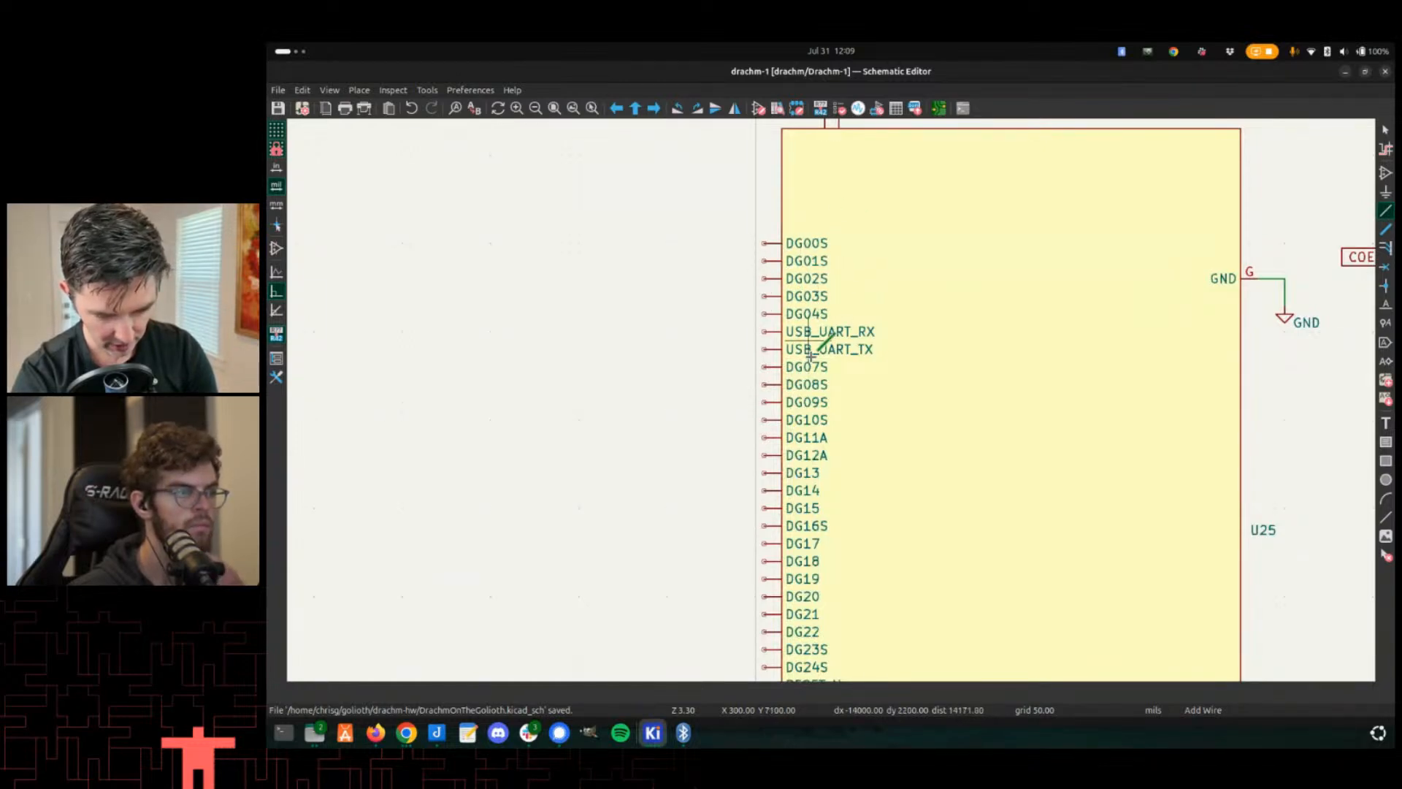
middle_drag(904, 261, 830, 397)
- Compare the Drachm-1 through Drachm-4 boards in the 3D viewer
scroll(830, 398, down, 2)
key(alt+Tab)
scroll(870, 340, down, 3)
middle_drag(871, 341, 765, 364)
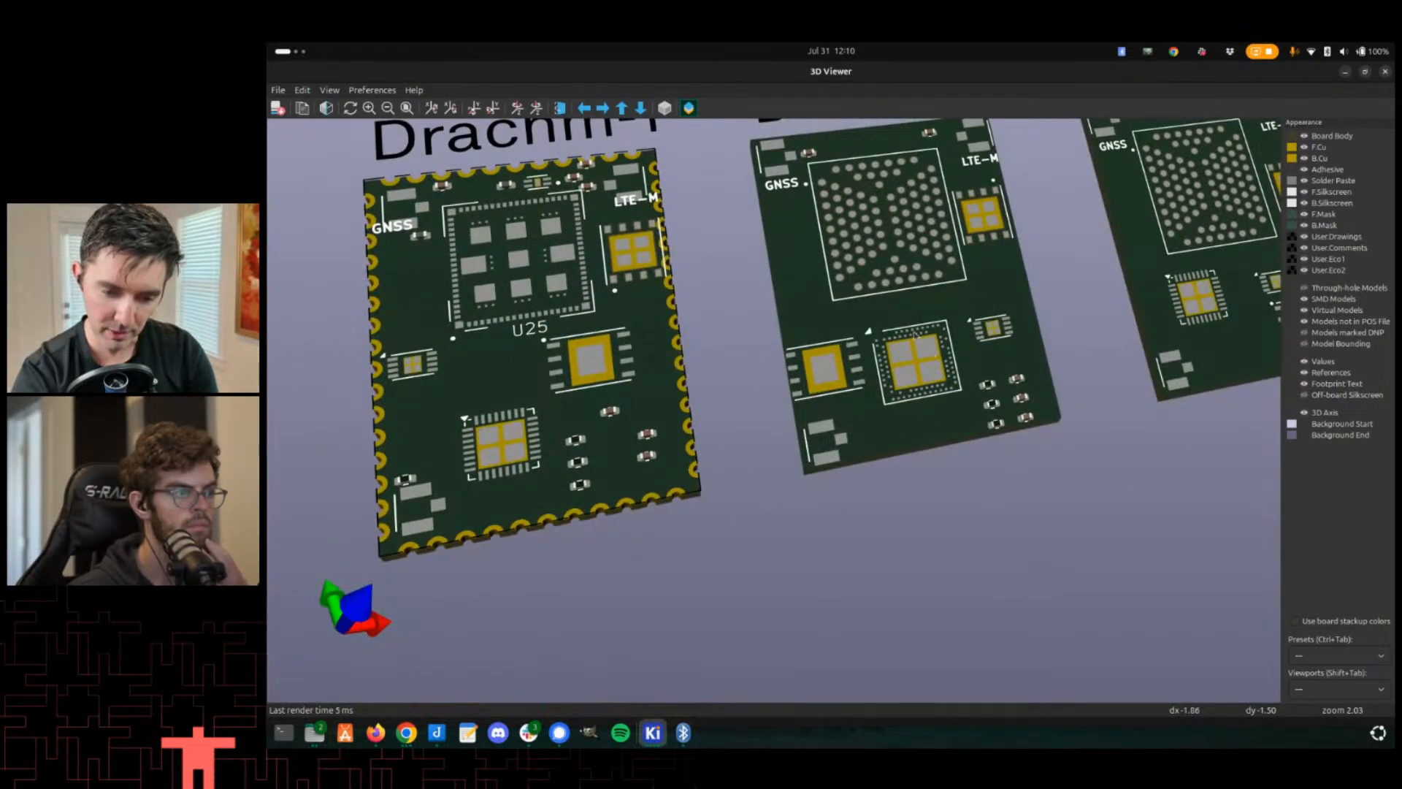
scroll(929, 334, down, 2)
middle_drag(1081, 244, 839, 322)
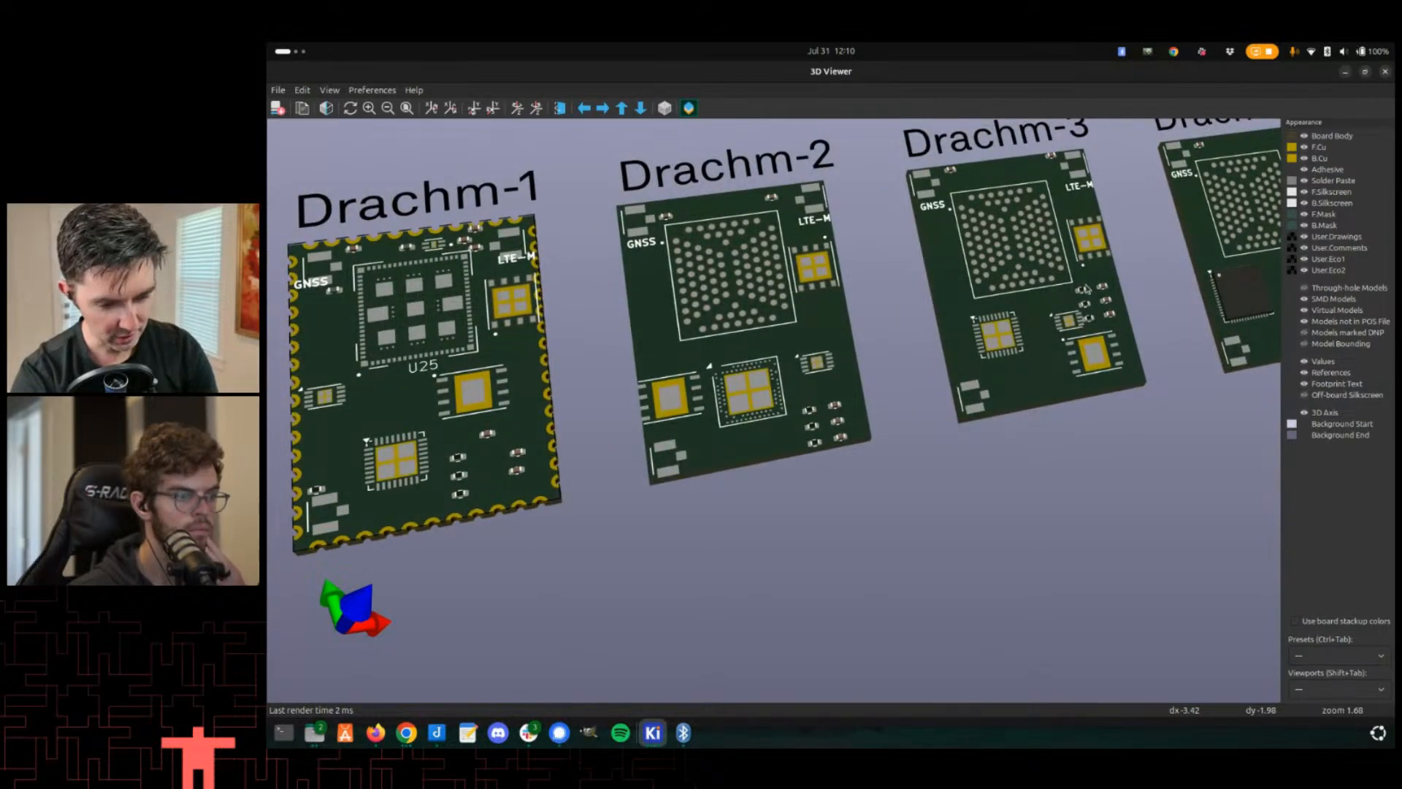
middle_drag(1037, 252, 950, 343)
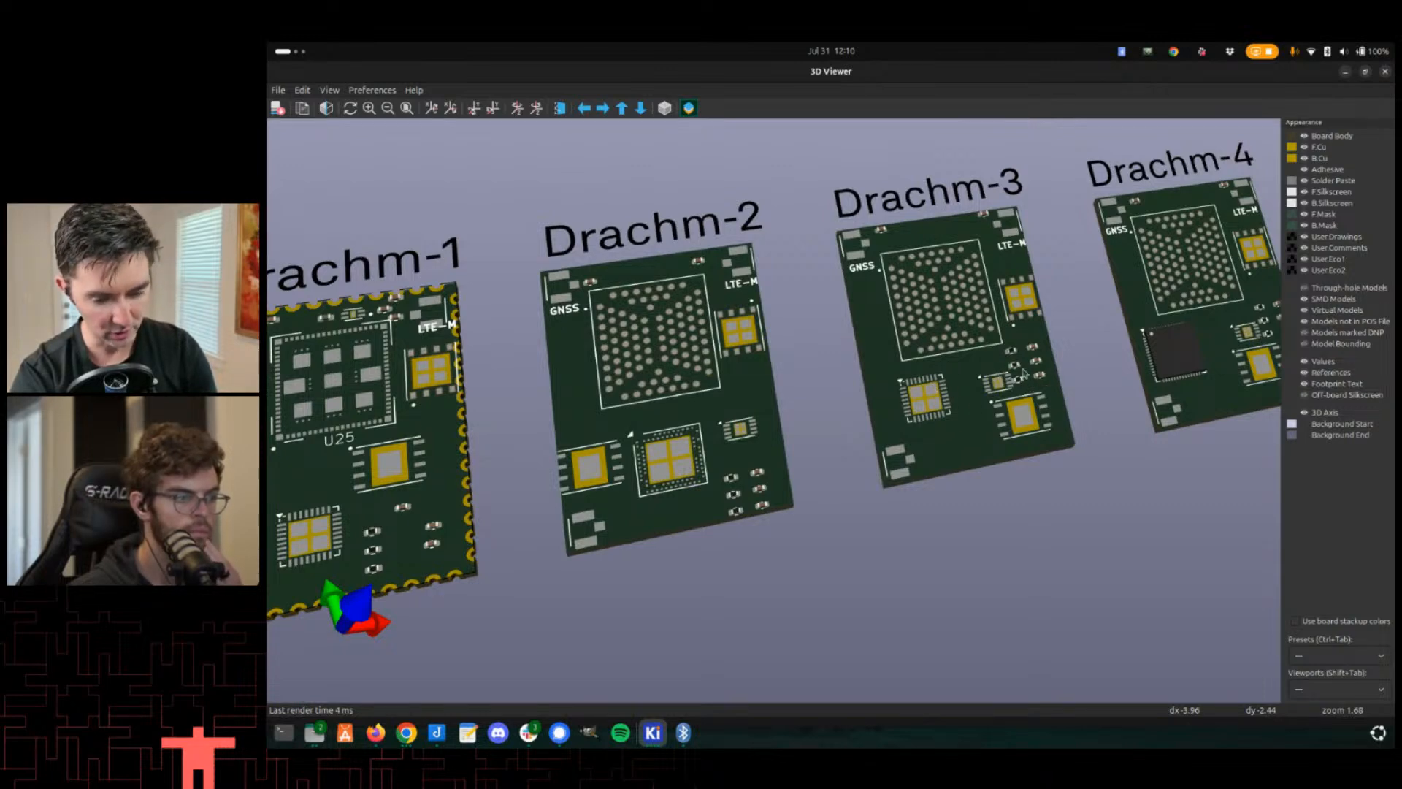
middle_drag(750, 545, 1008, 291)
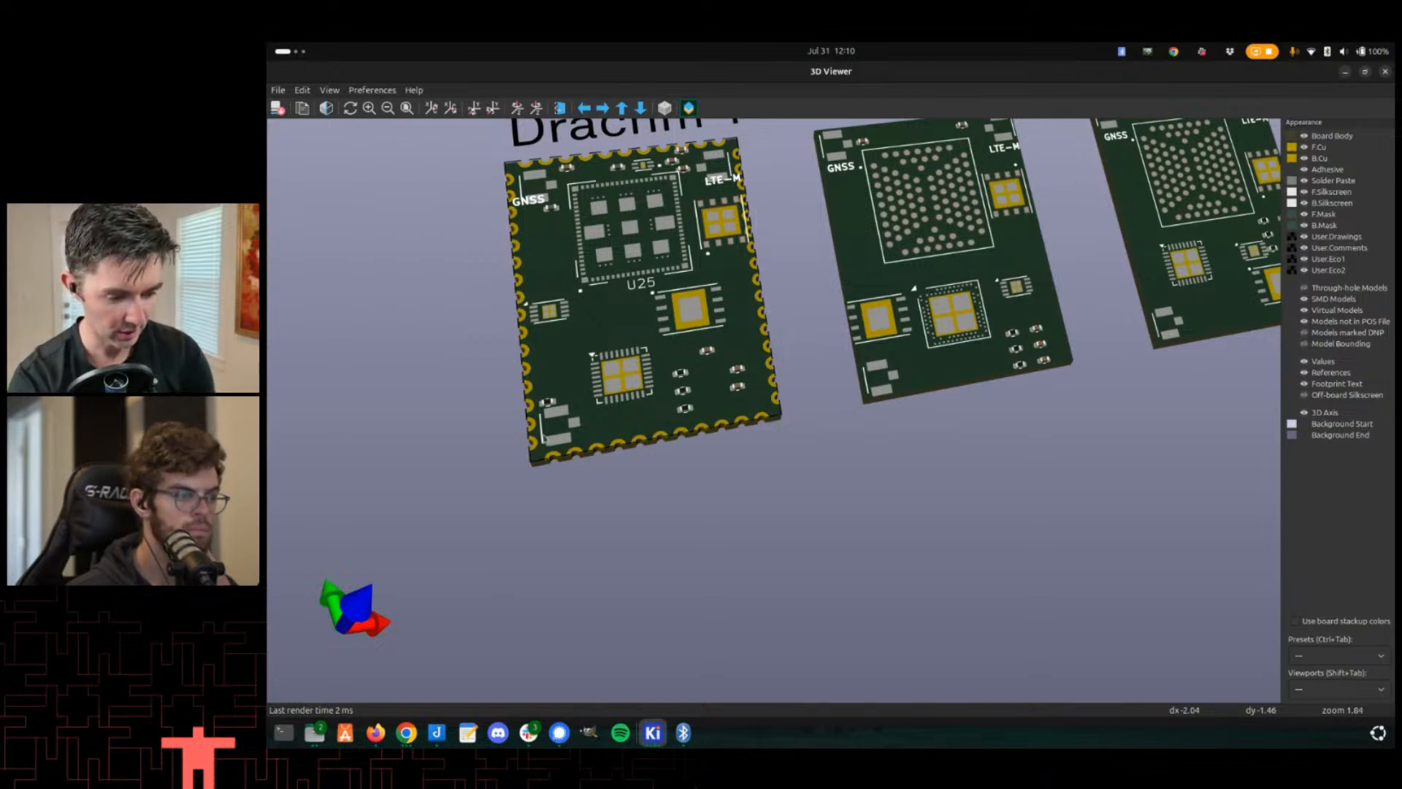
scroll(545, 438, up, 4)
middle_drag(544, 439, 504, 493)
- Examine the drachm-edge footprint's pad numbering in the footprint editor
key(alt+Tab)
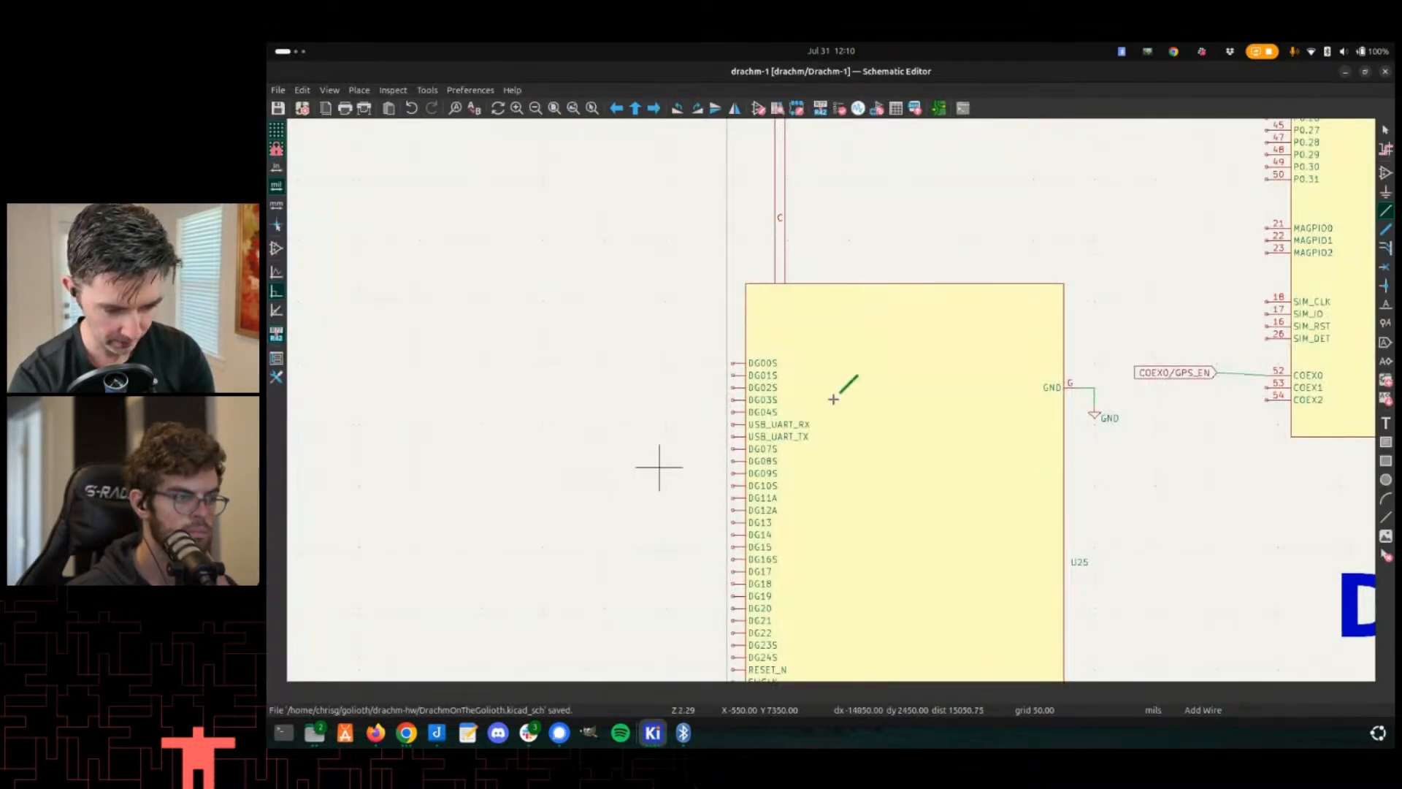
scroll(833, 399, down, 3)
key(alt+Tab)
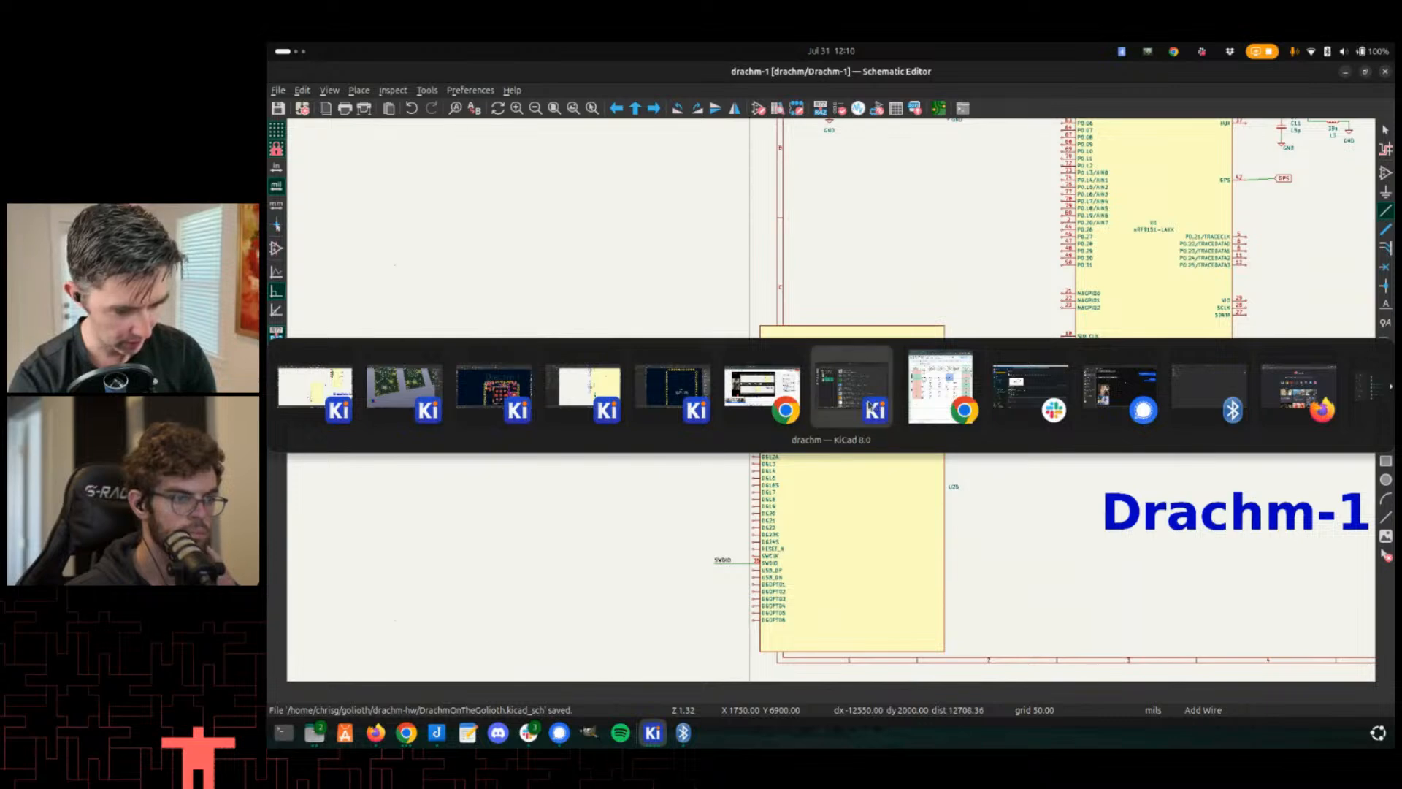
click(672, 385)
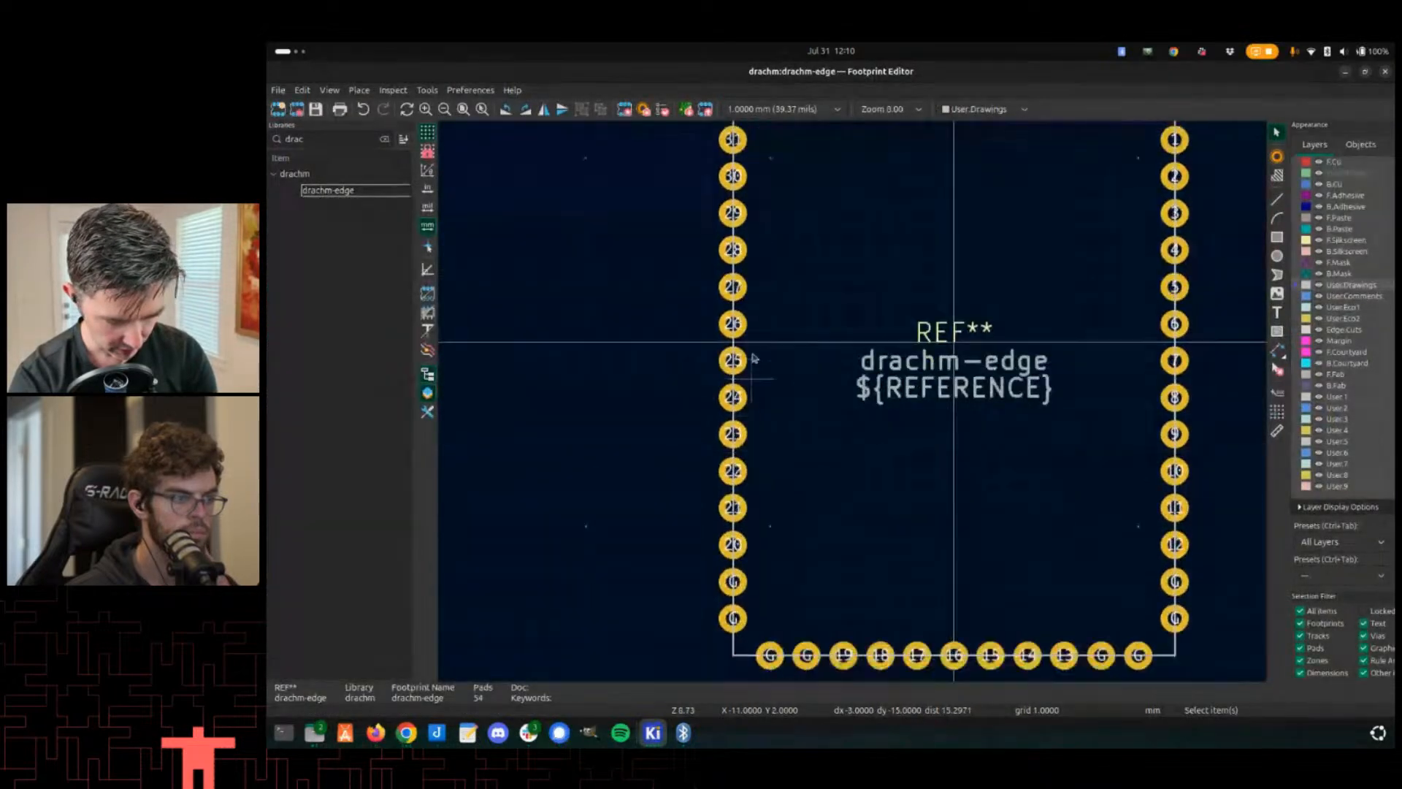
middle_drag(755, 357, 754, 312)
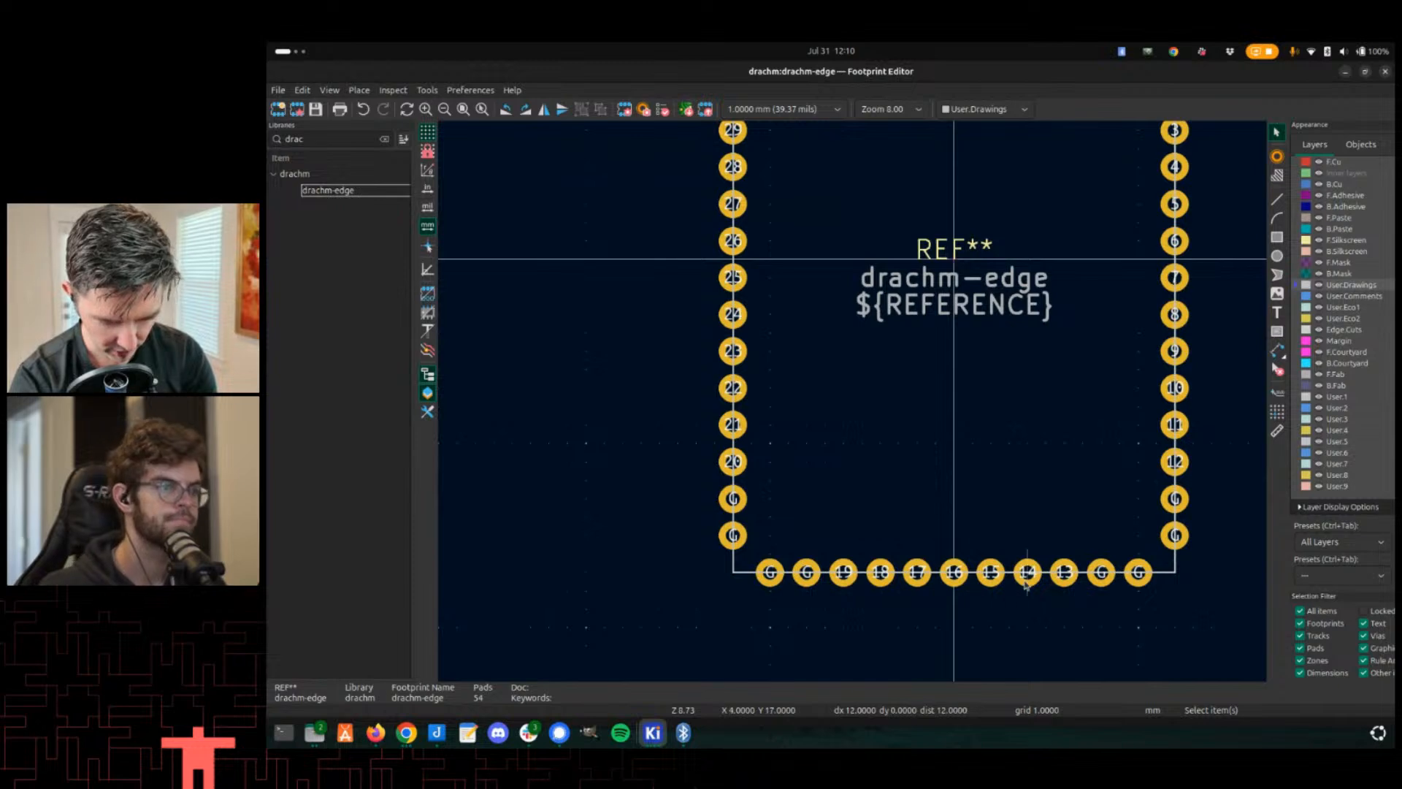
- Check the U25 SWDIO pin in the schematic against the board's edge pads in the 3D viewer
key(alt+Tab)
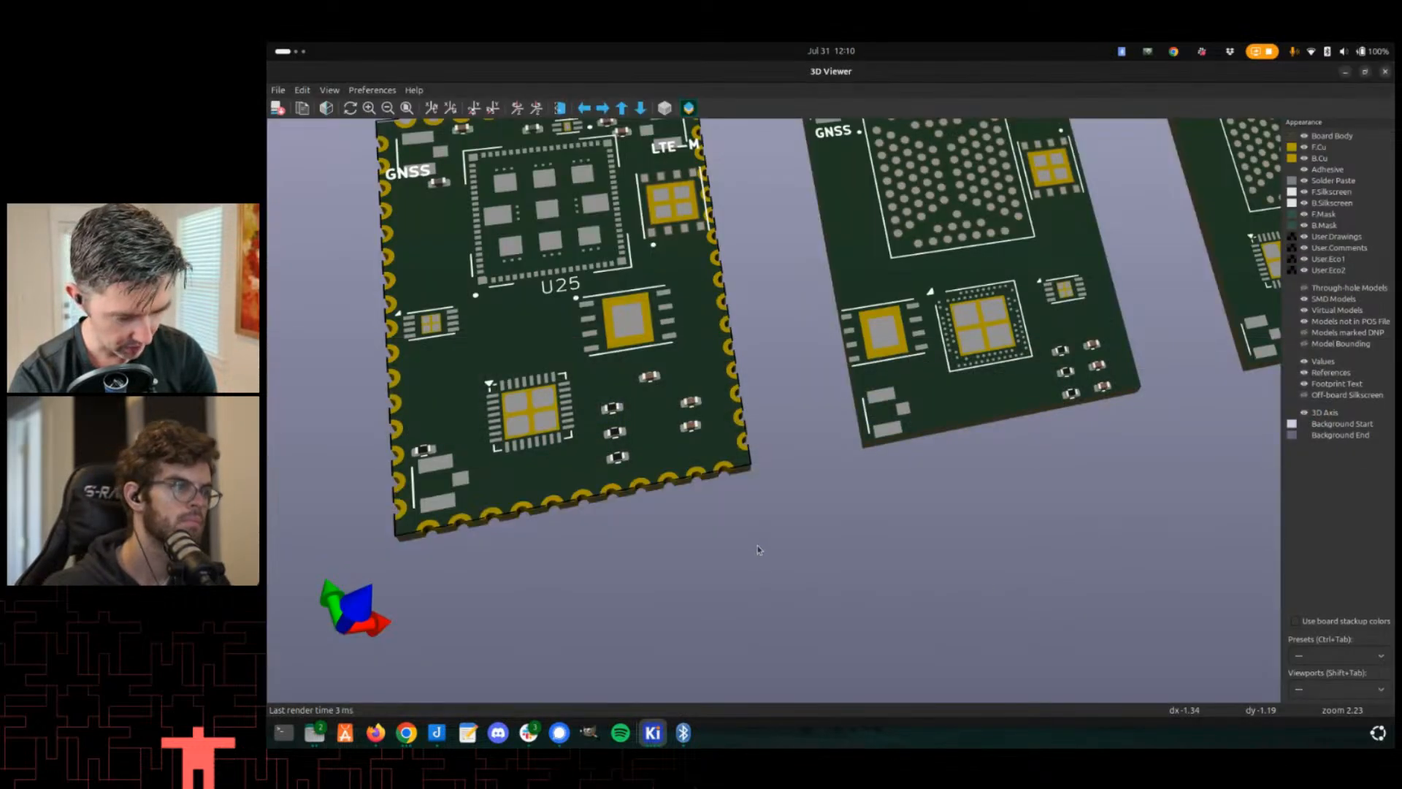
key(alt+Tab)
scroll(714, 538, up, 5)
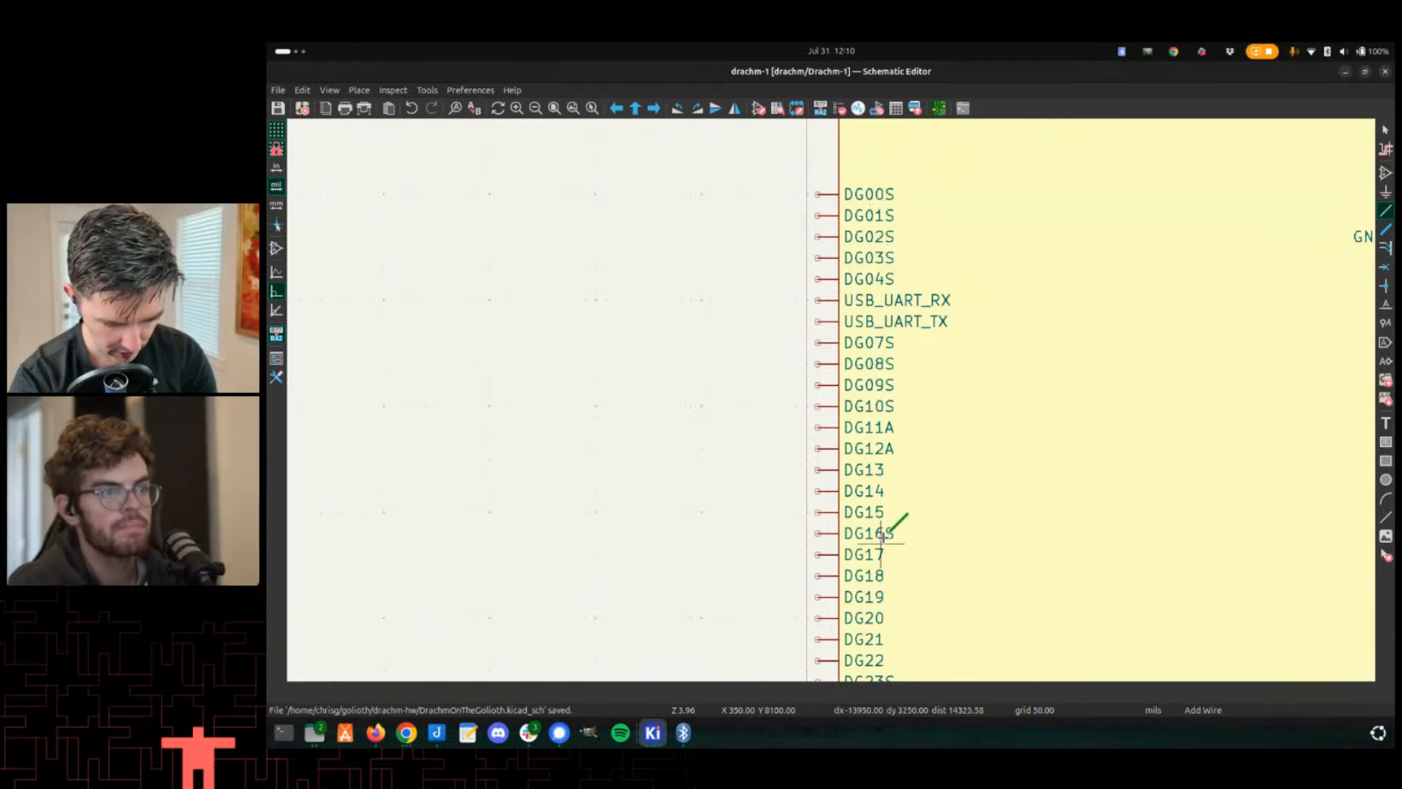
middle_drag(867, 533, 862, 389)
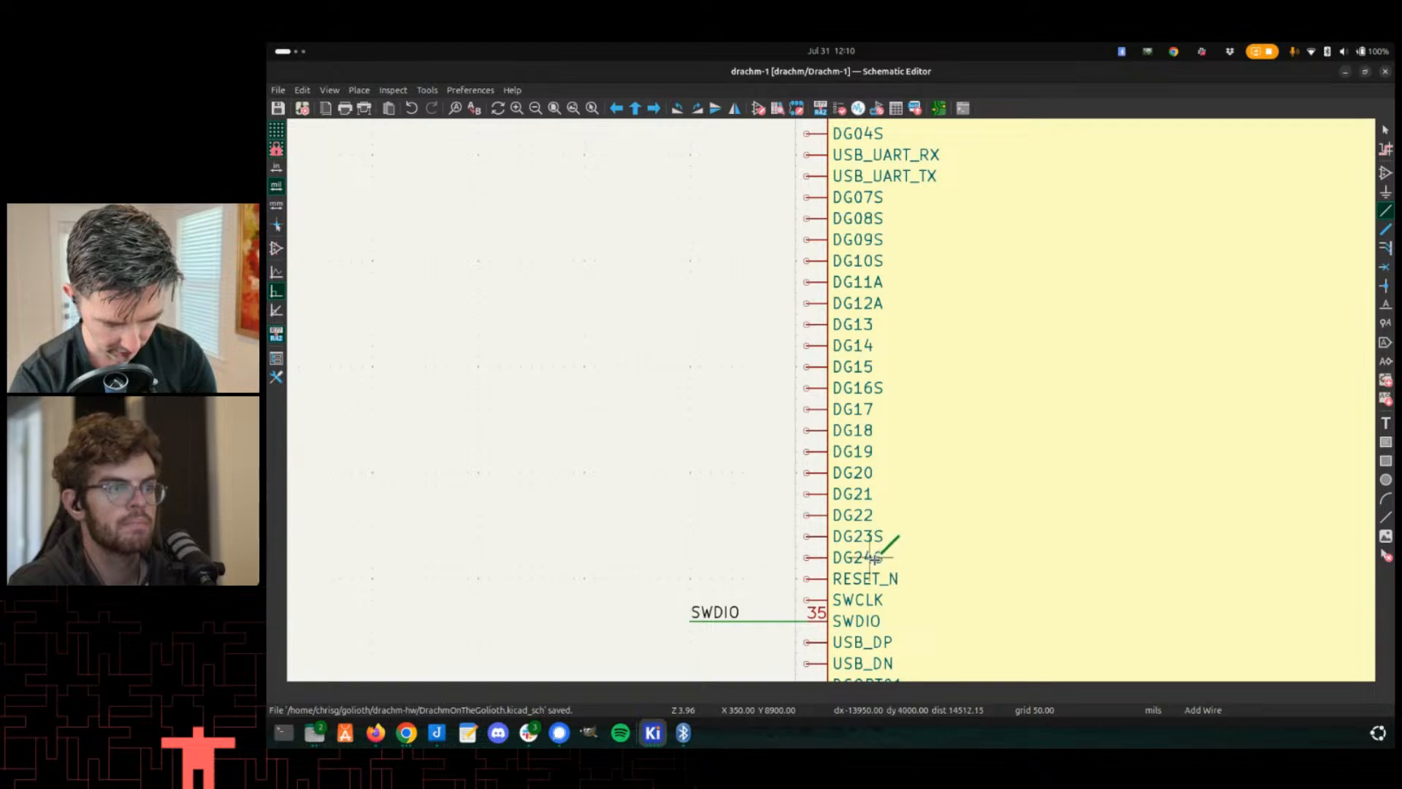
scroll(840, 383, down, 2)
key(alt+Tab)
middle_drag(560, 451, 801, 401)
scroll(824, 404, up, 2)
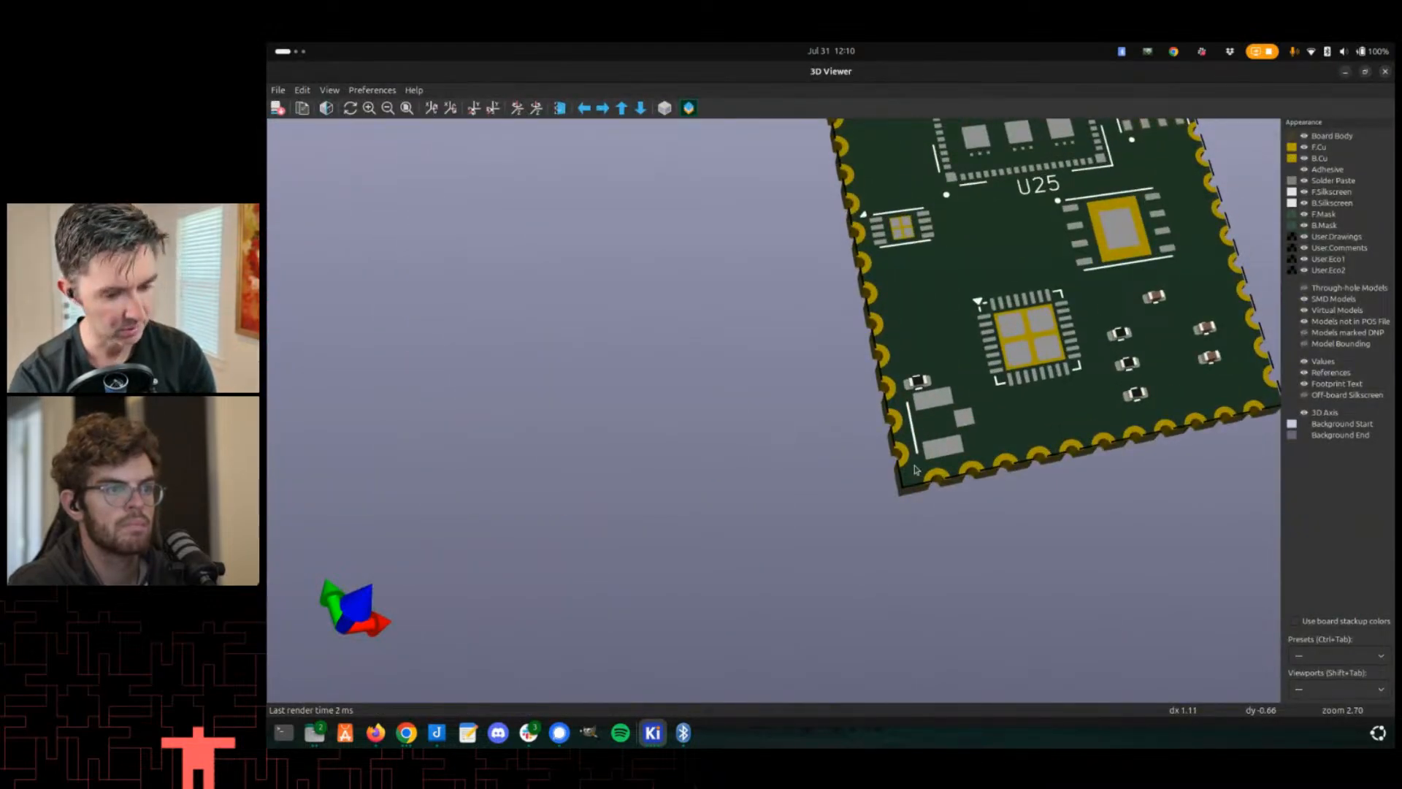
key(alt+Tab)
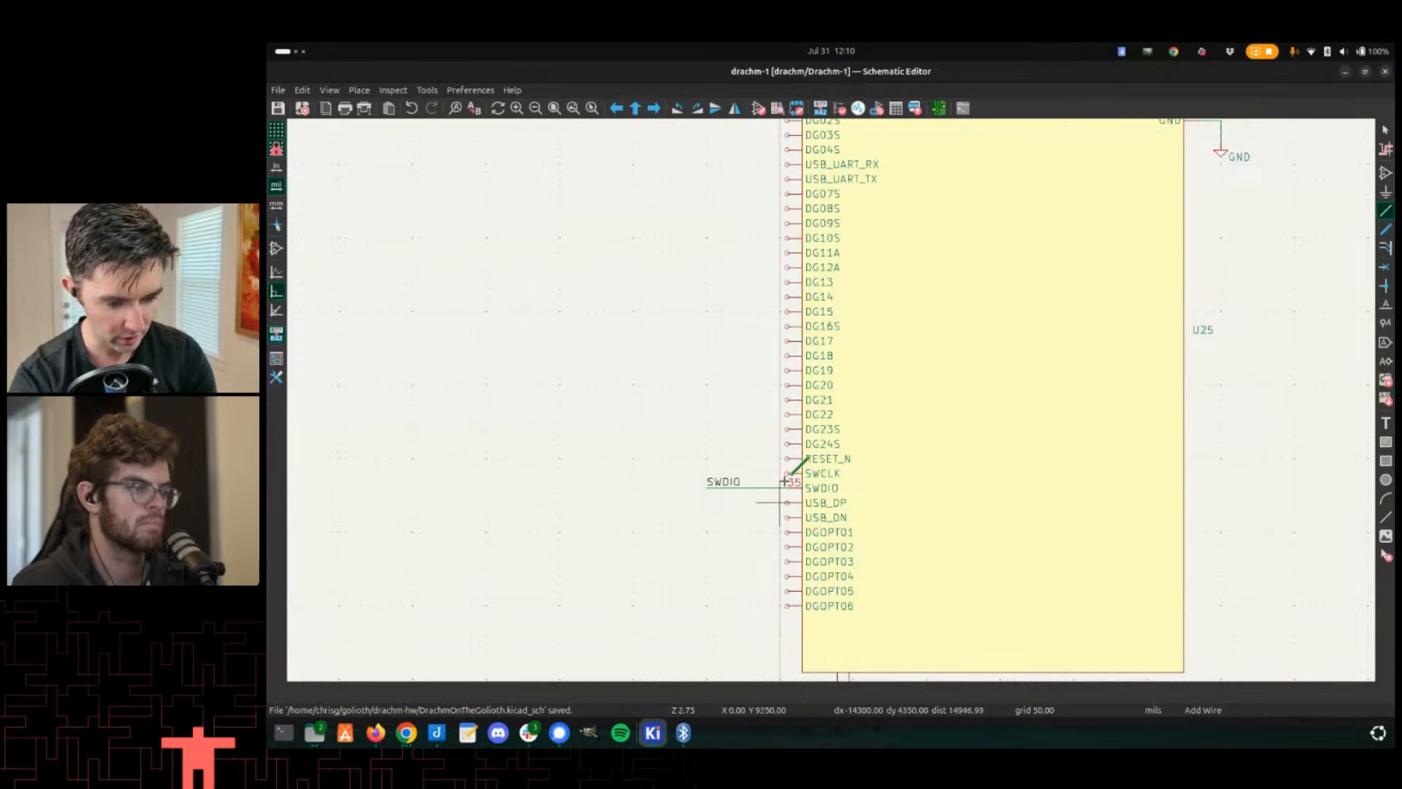
- Examine the drachm-edge footprint's pad numbers around the lower-left corner
key(alt+Tab)
scroll(870, 401, up, 2)
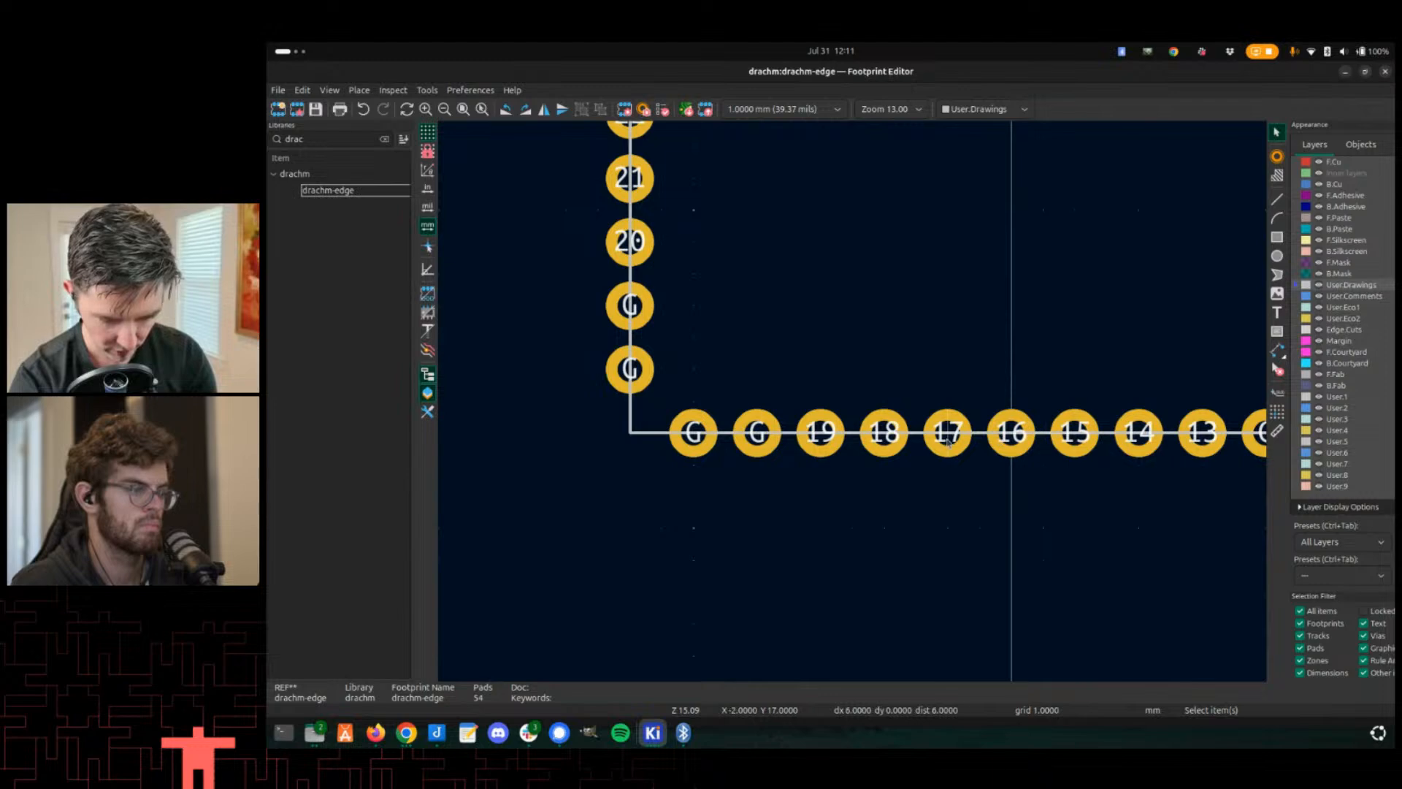
middle_drag(714, 339, 802, 592)
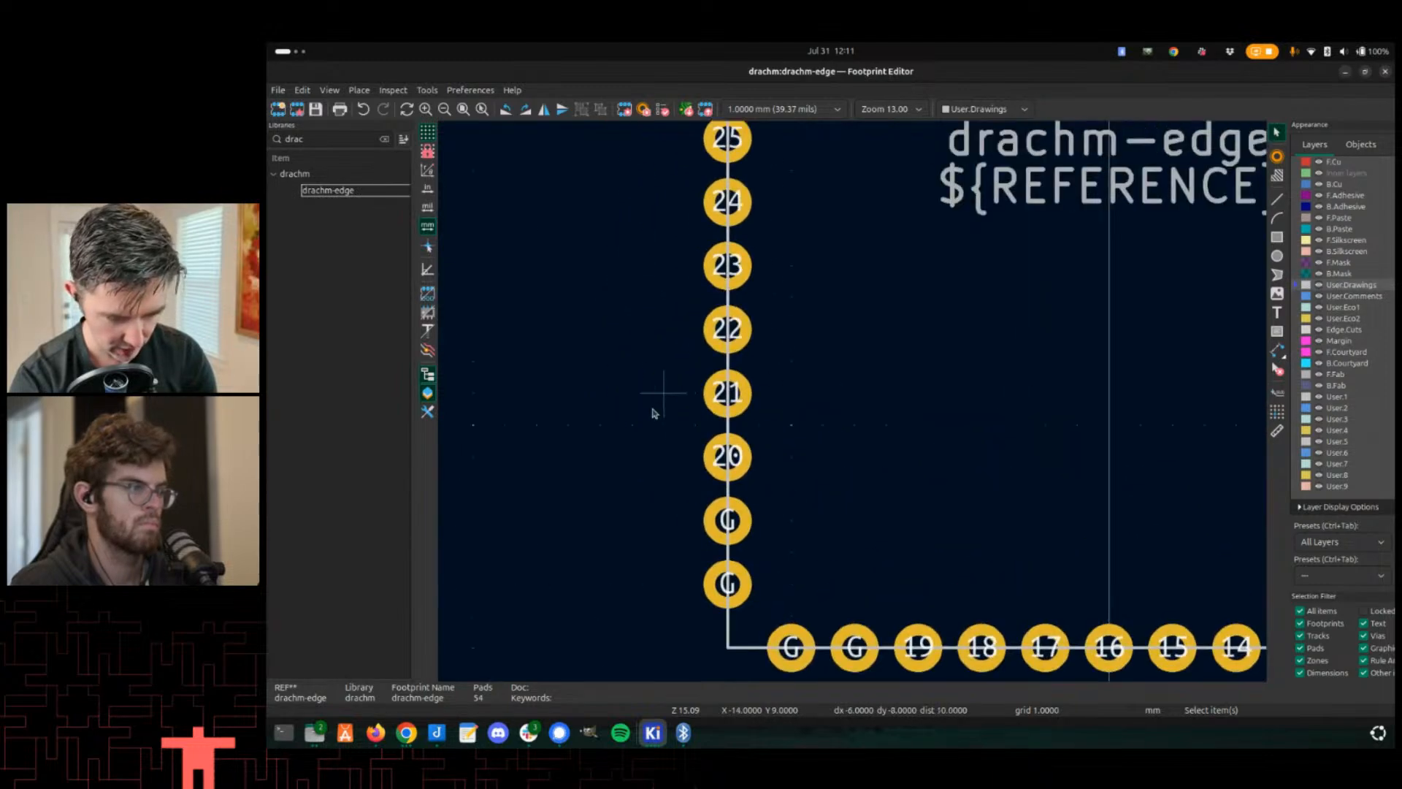
middle_drag(659, 412, 694, 255)
key(alt+Tab)
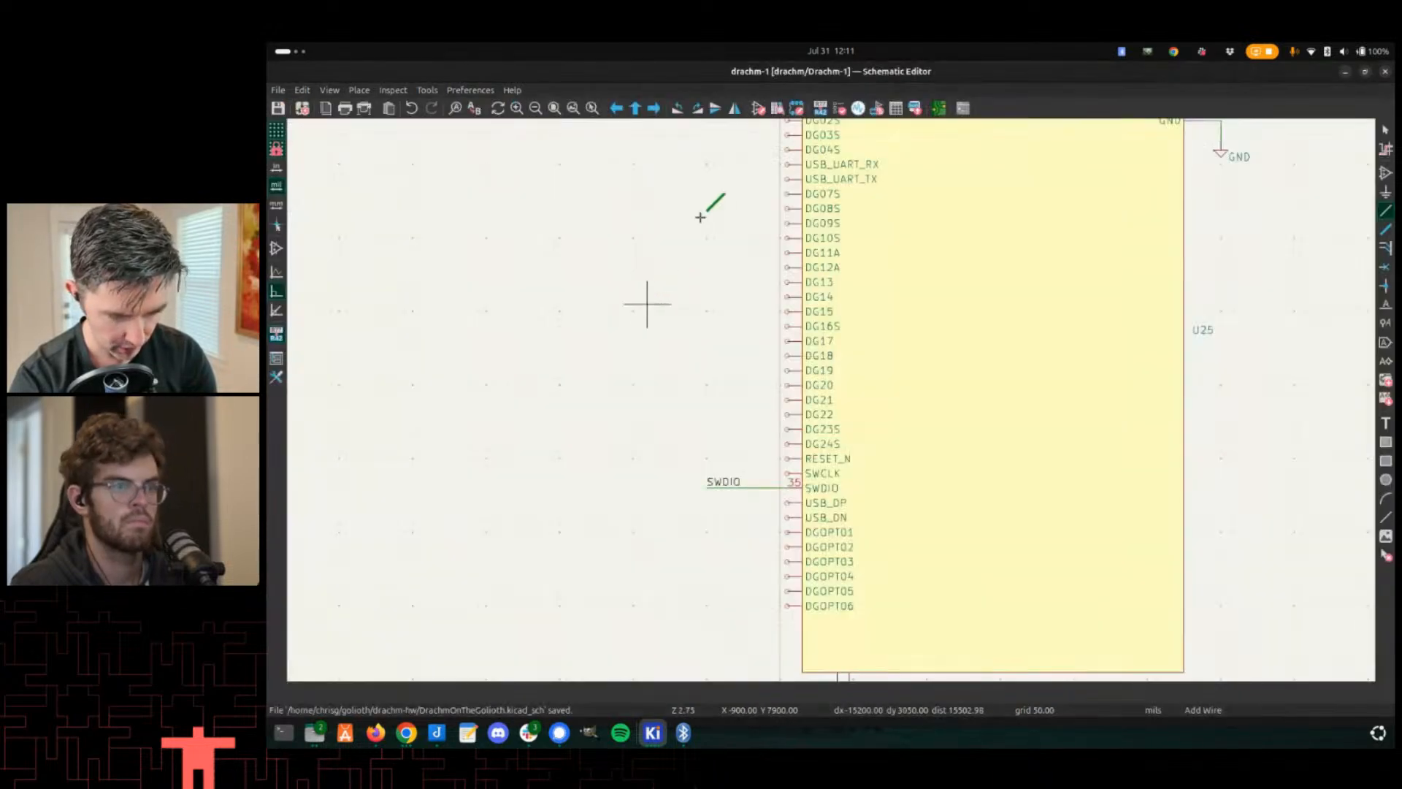
middle_drag(740, 192, 737, 367)
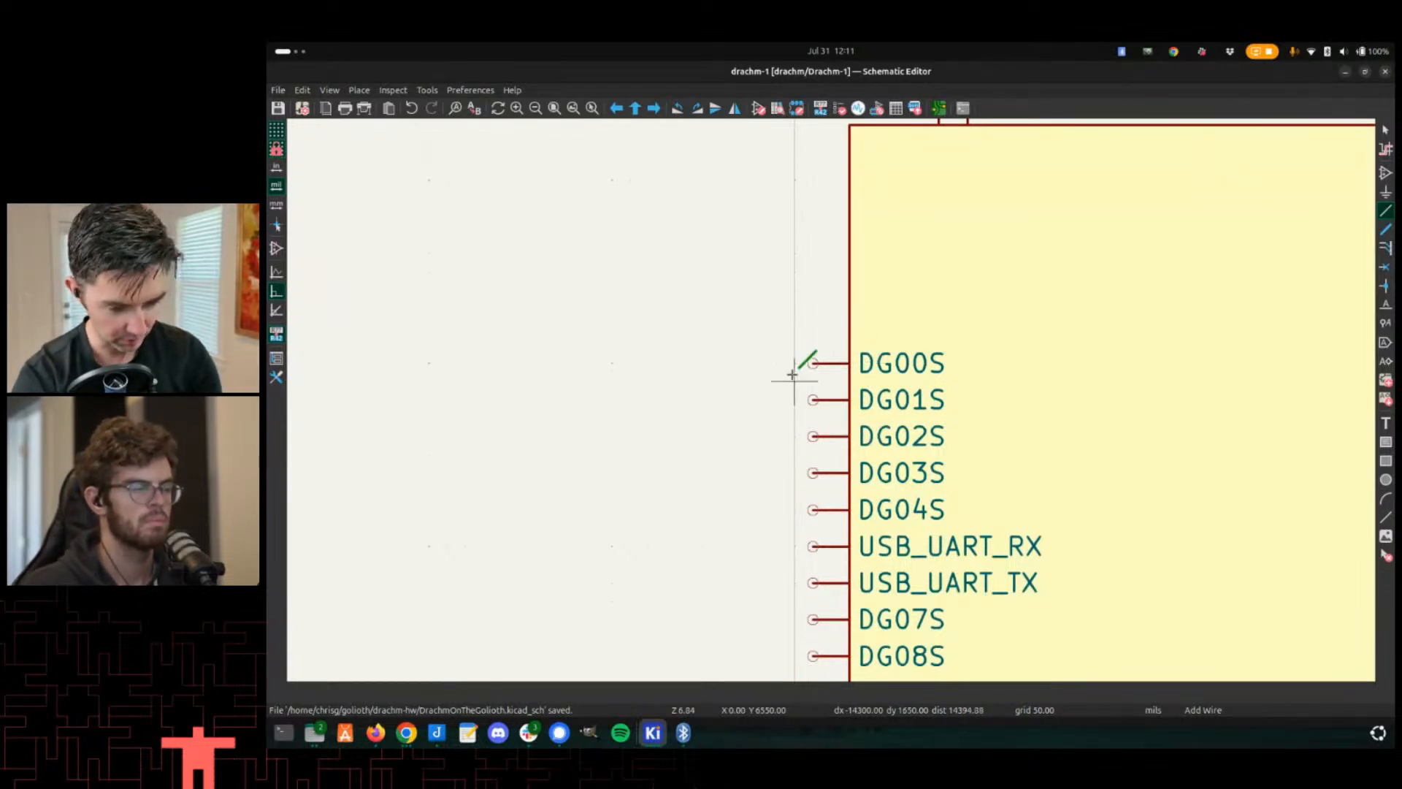
key(Escape)
click(834, 364)
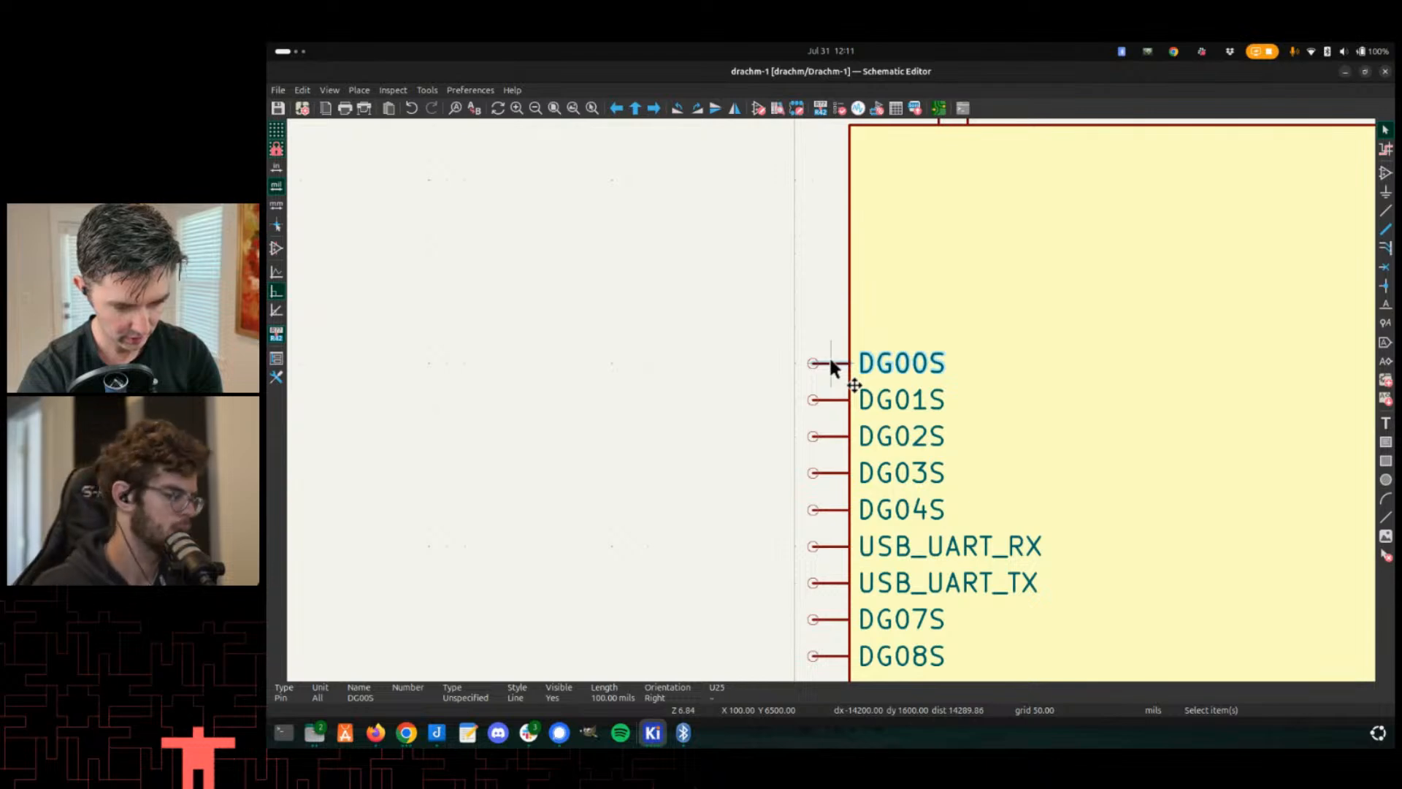
key(w)
scroll(806, 356, down, 1)
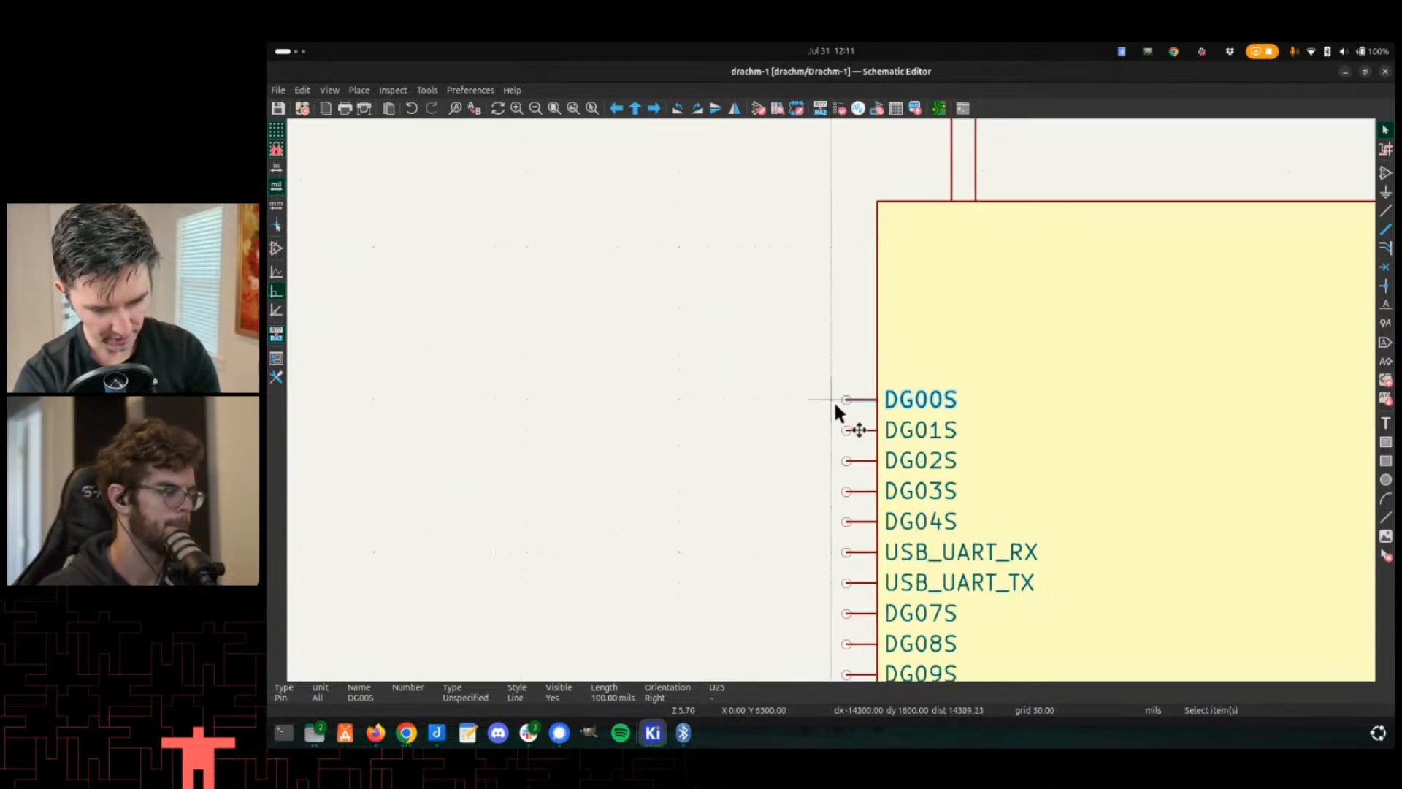
key(Escape)
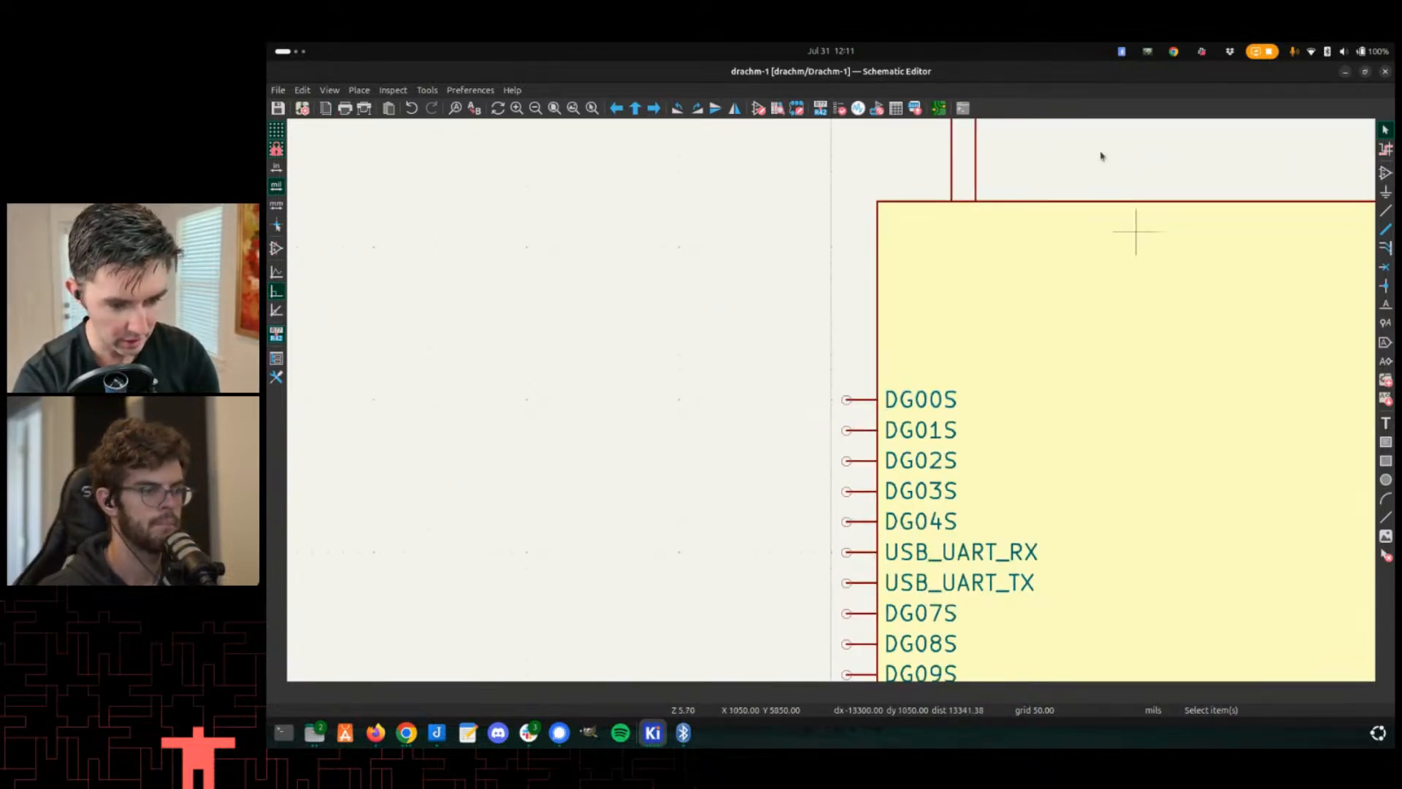
- Open the Drachm-Edge symbol's pin table and sort the pins by name
key(alt+Tab)
key(alt+Tab)
key(alt+Tab)
key(alt+Tab)
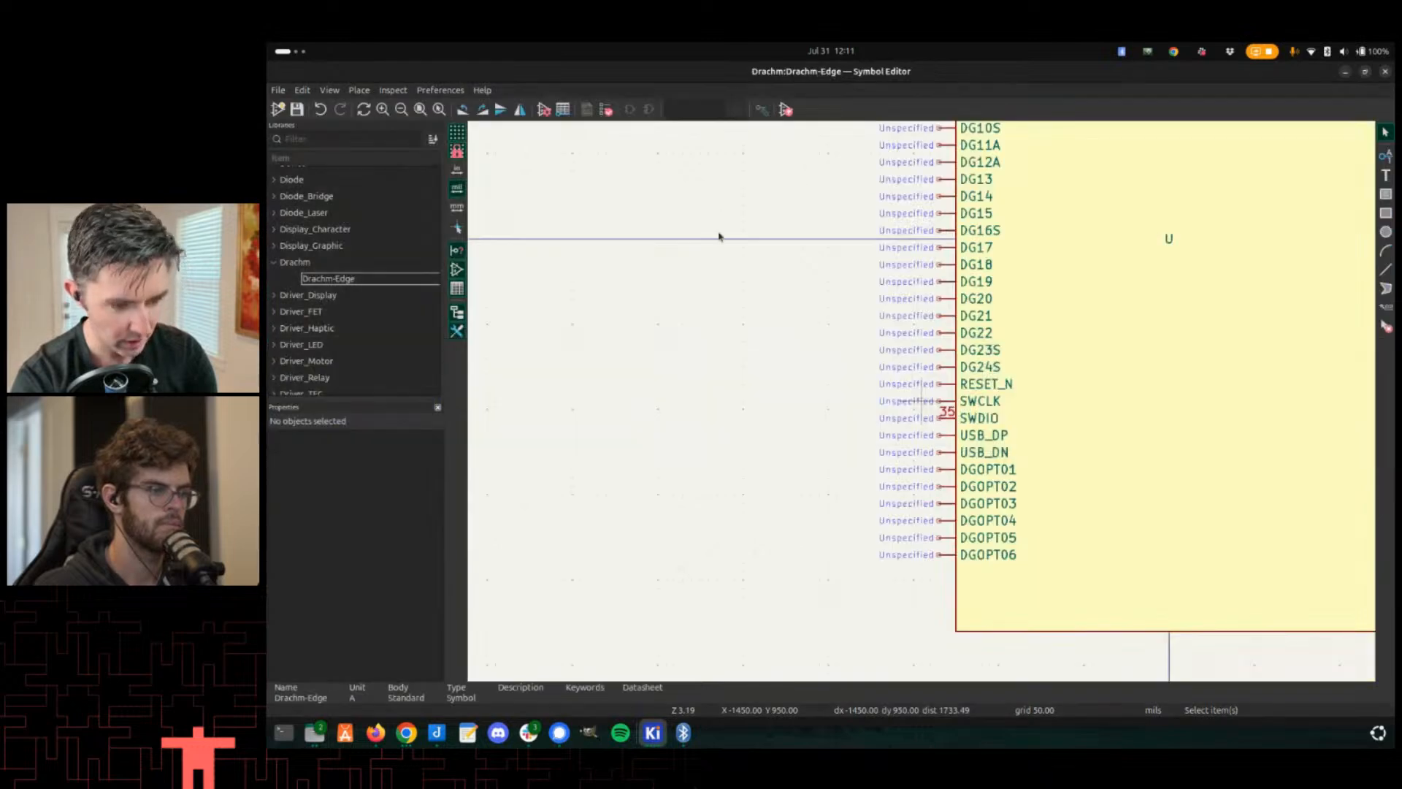
click(302, 92)
click(314, 248)
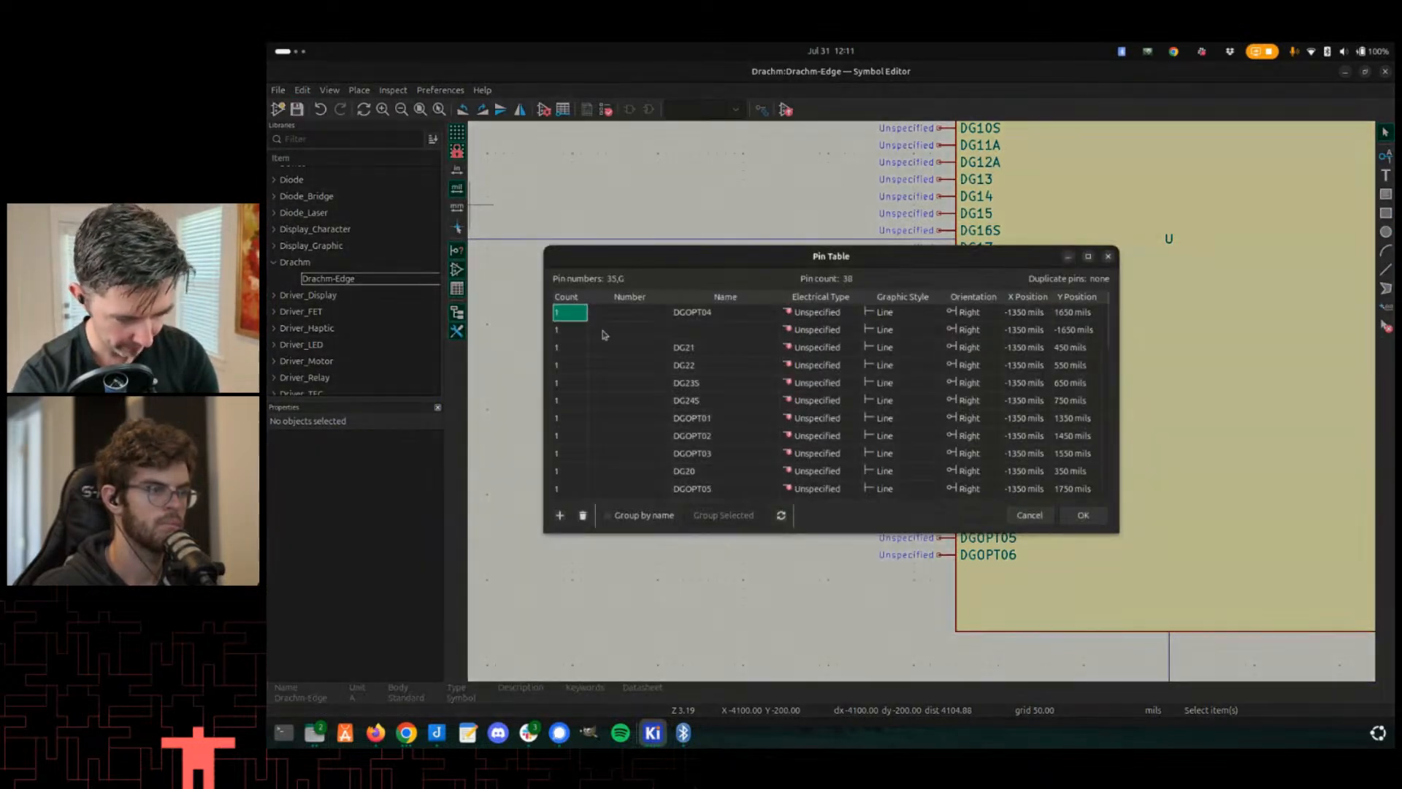
click(726, 297)
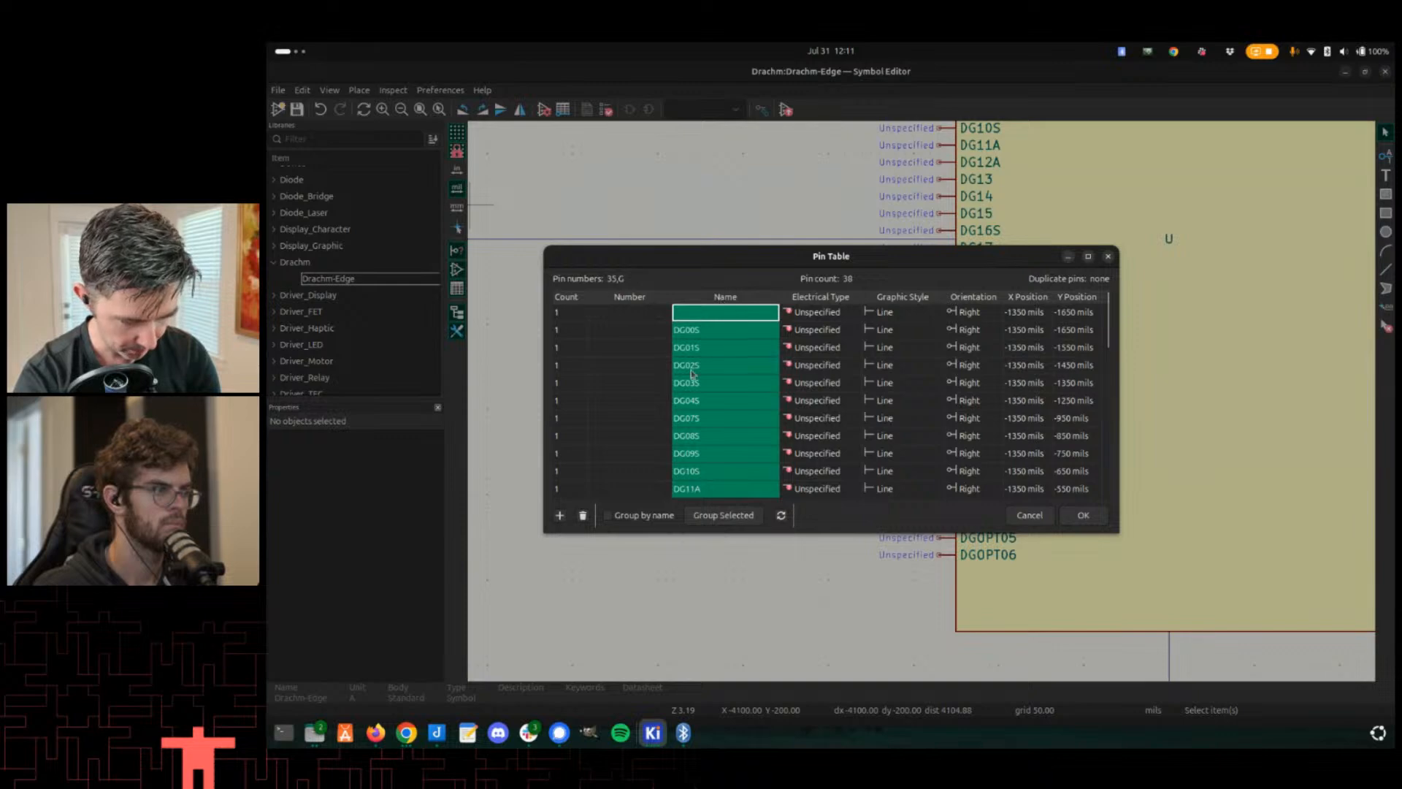
click(605, 334)
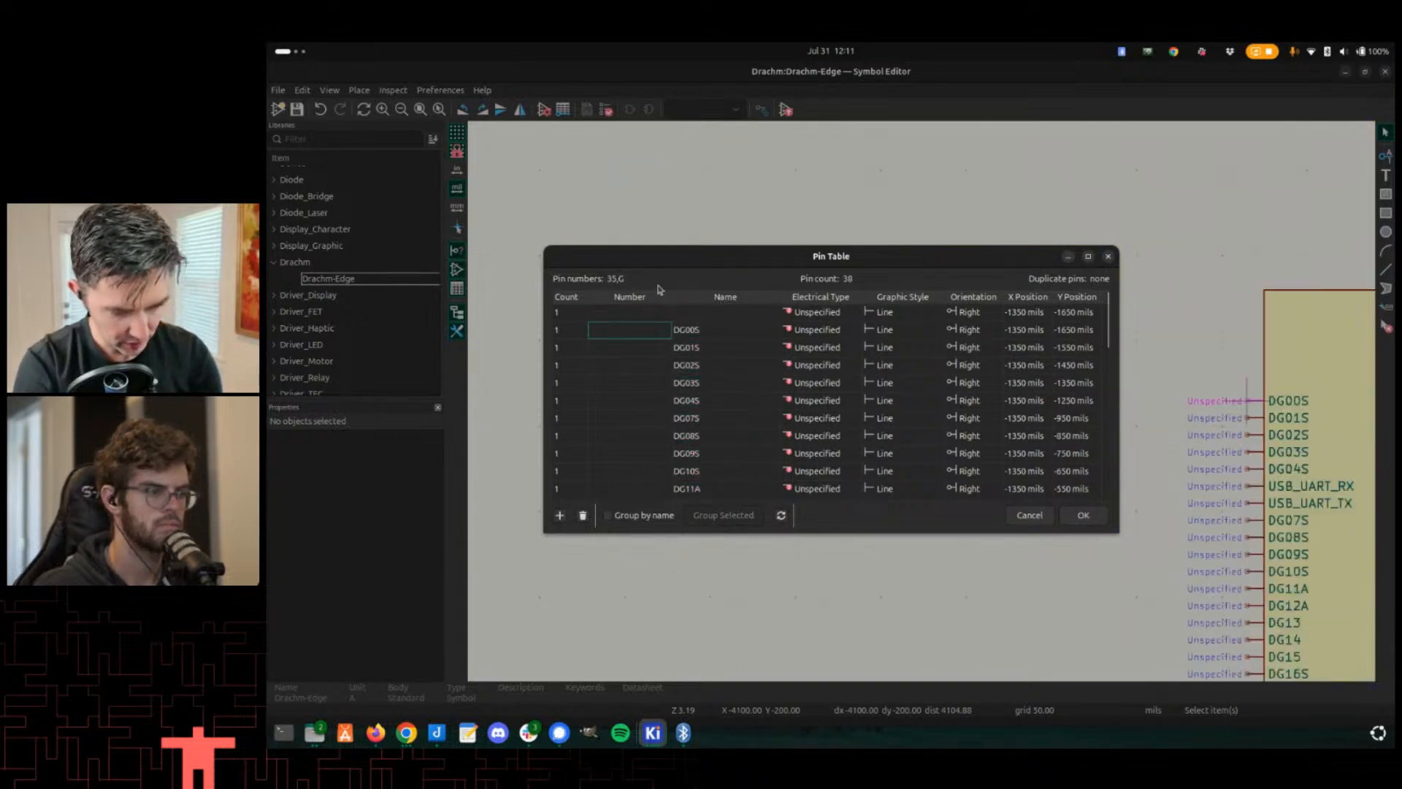
- Number pins DG00S to DG04S and DG07S as 14 through 19 in the pin table
text(14)
key(Return)
text(15)
key(Return)
text(17)
key(Return)
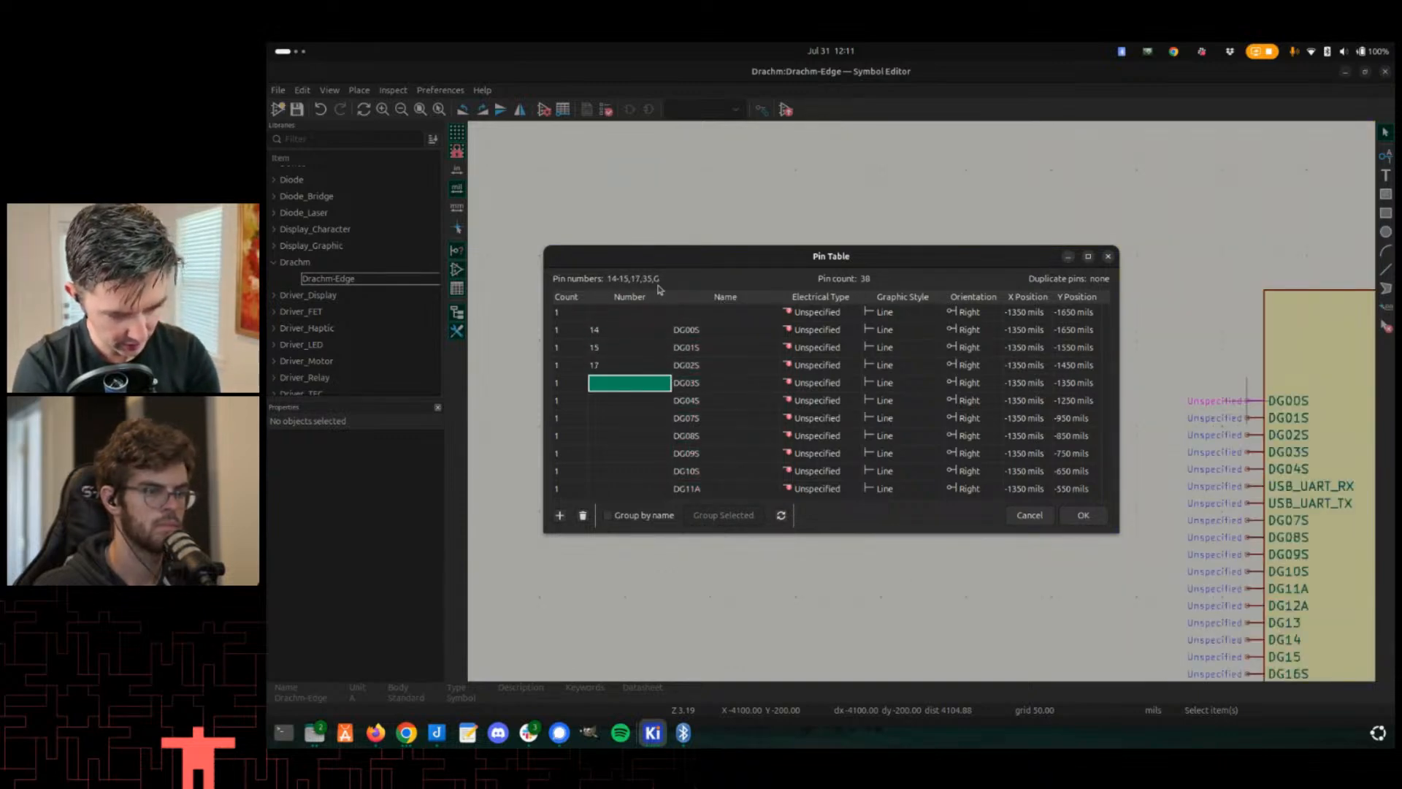
key(Up)
text(16)
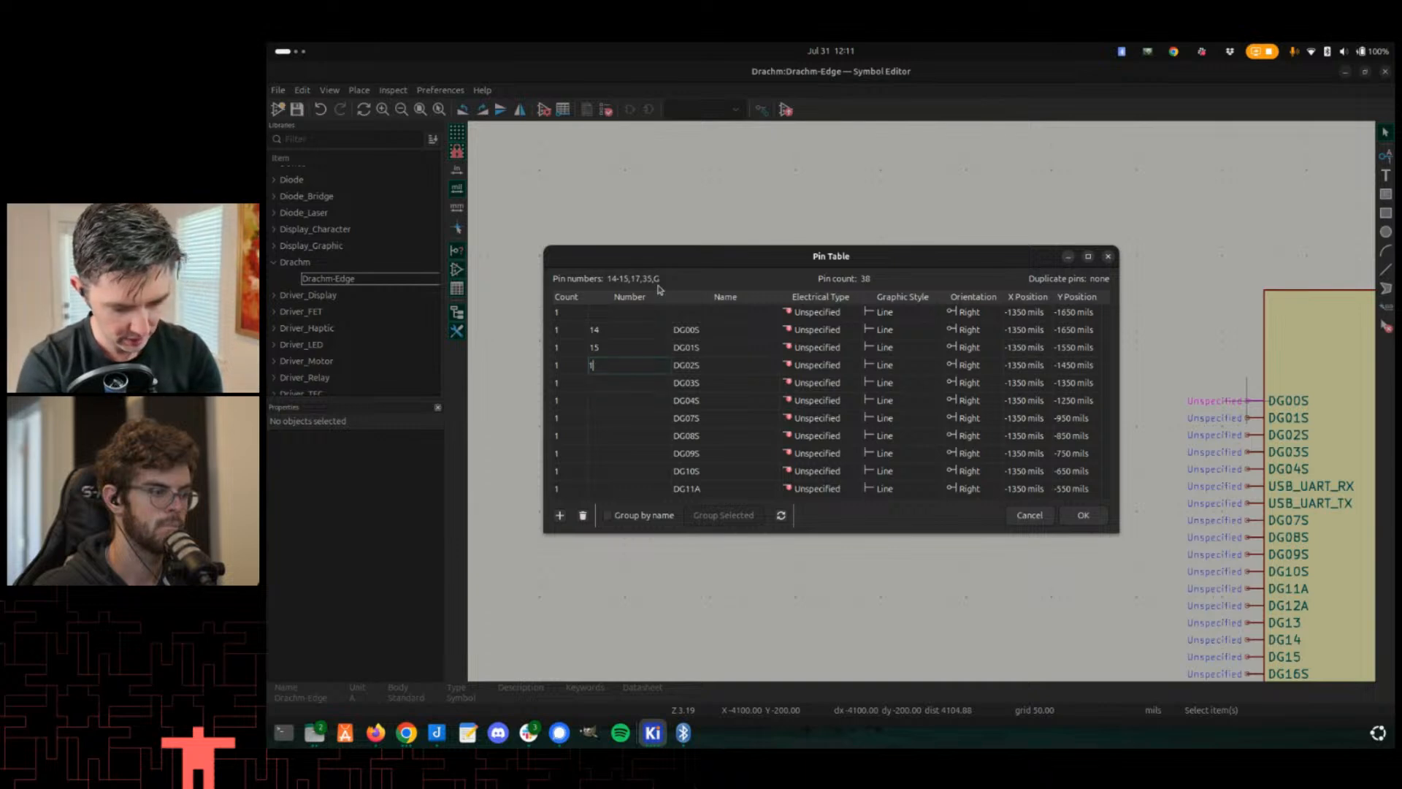
key(Return)
text(17)
key(Return)
text(18)
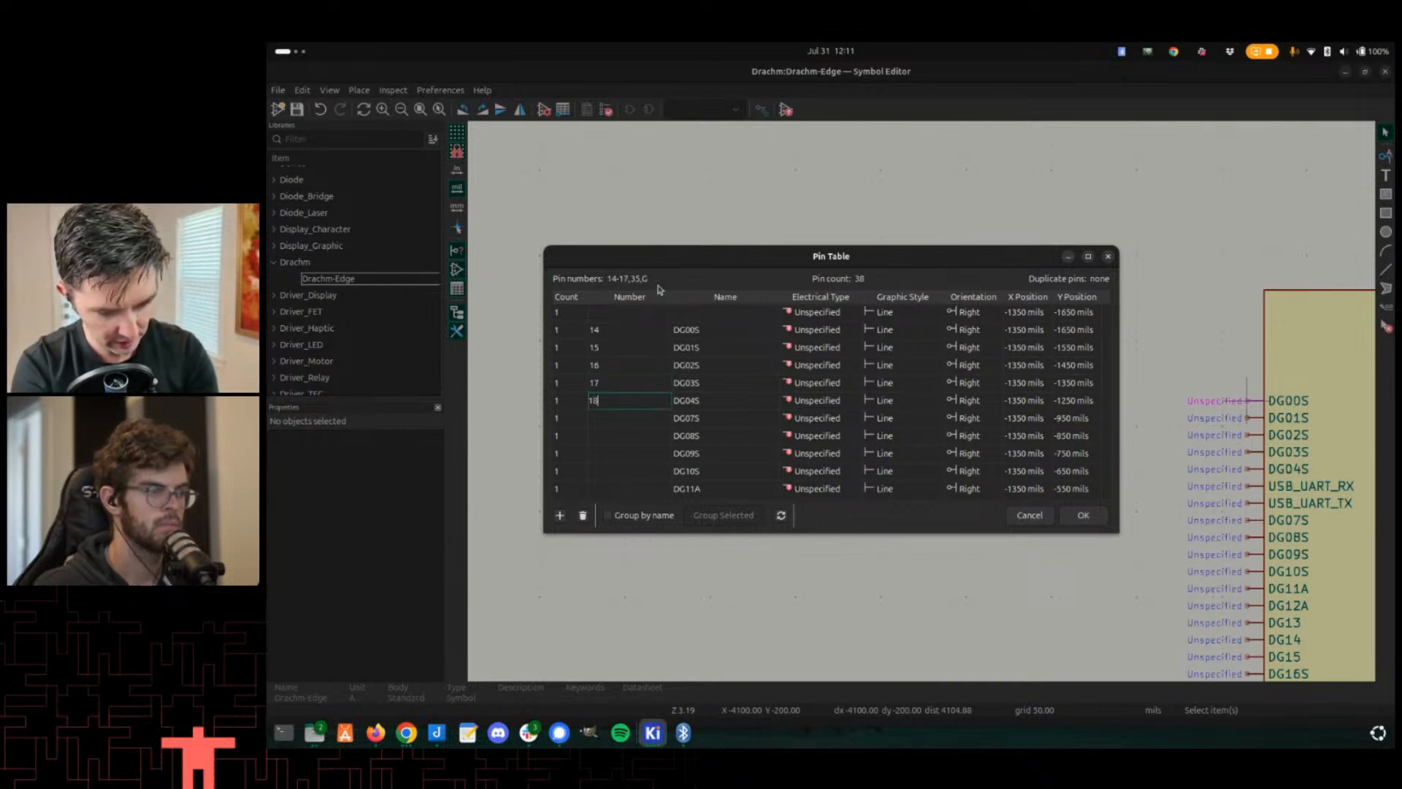
key(Return)
text(19)
key(Return)
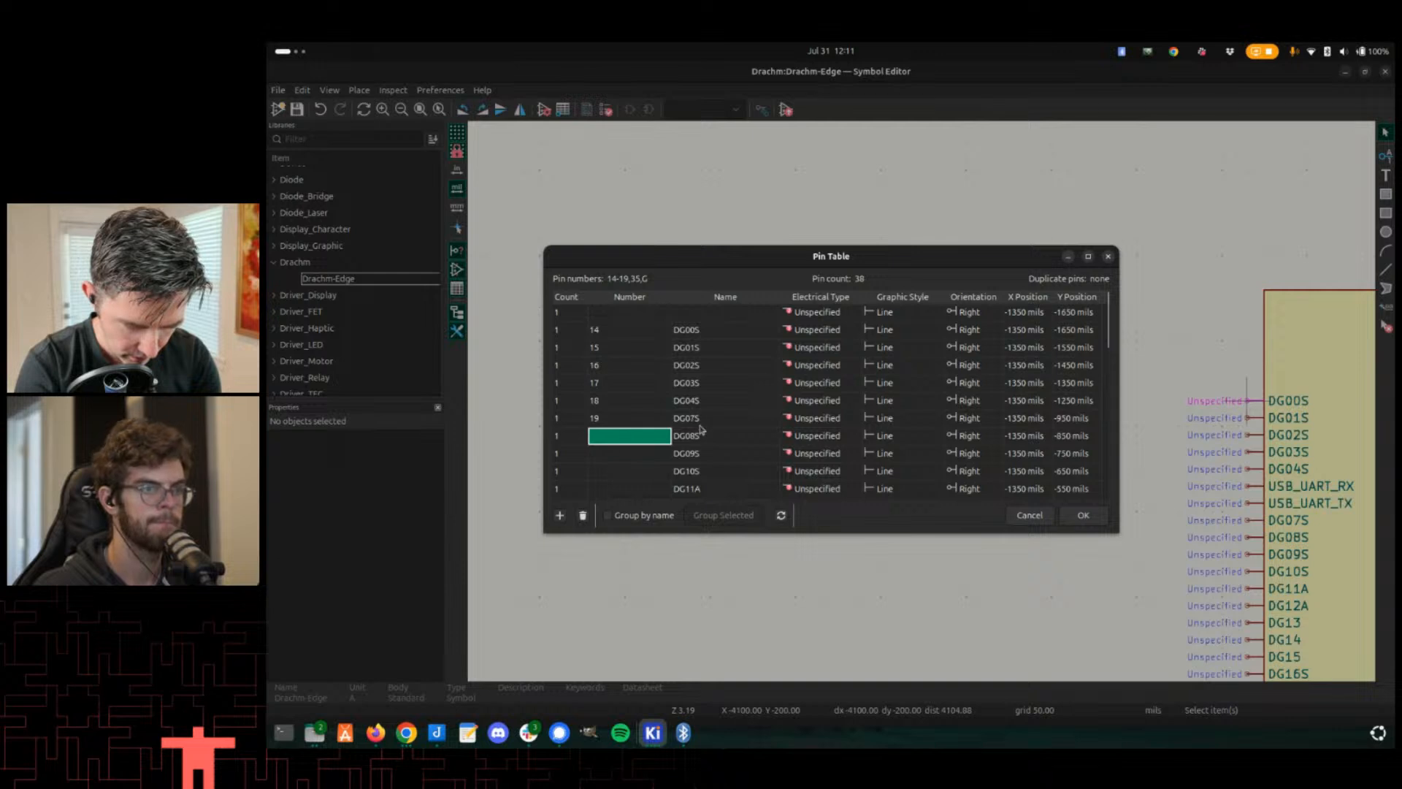
- Set pin DG08S's number to 20
scroll(701, 431, down, 1)
scroll(702, 430, up, 1)
scroll(702, 429, down, 4)
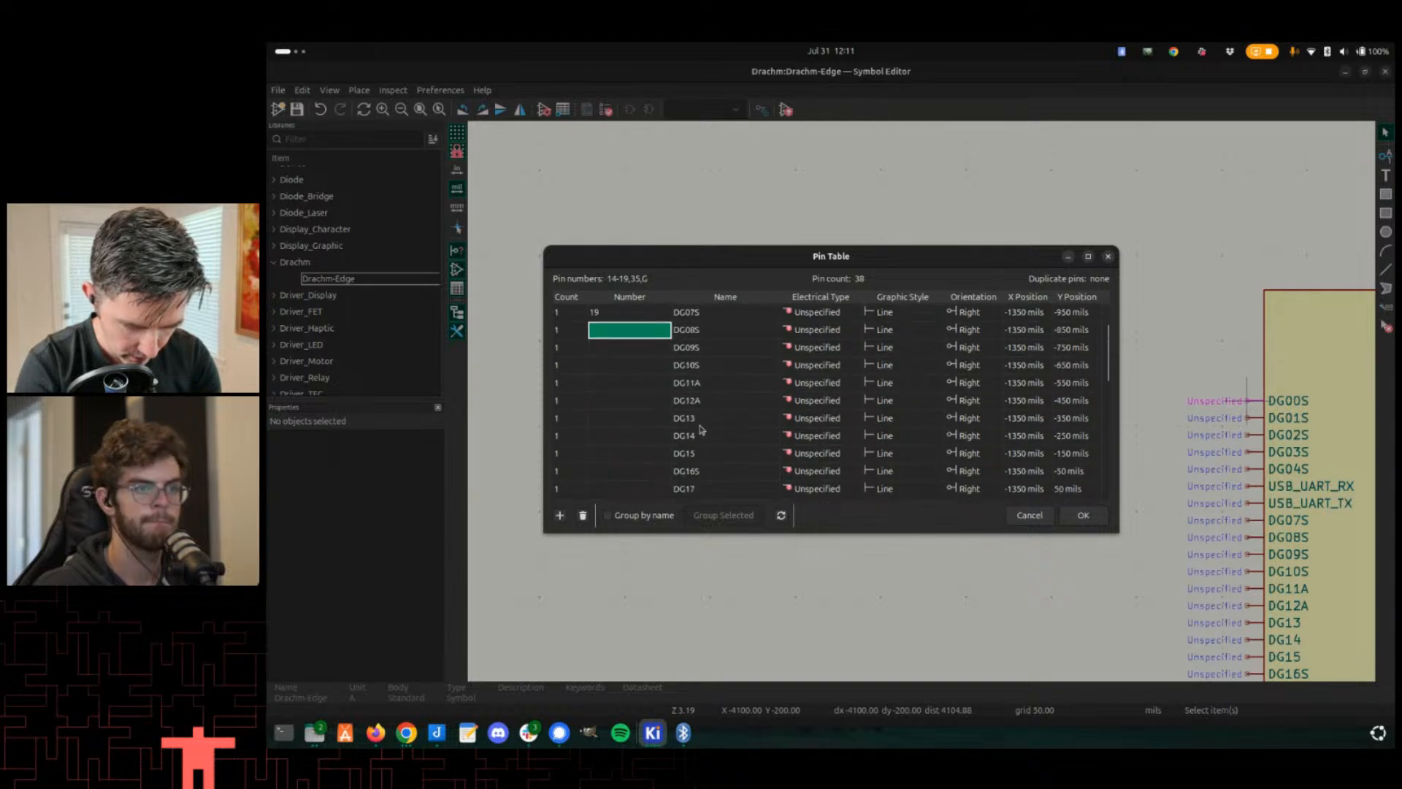
scroll(702, 429, up, 3)
scroll(701, 429, down, 1)
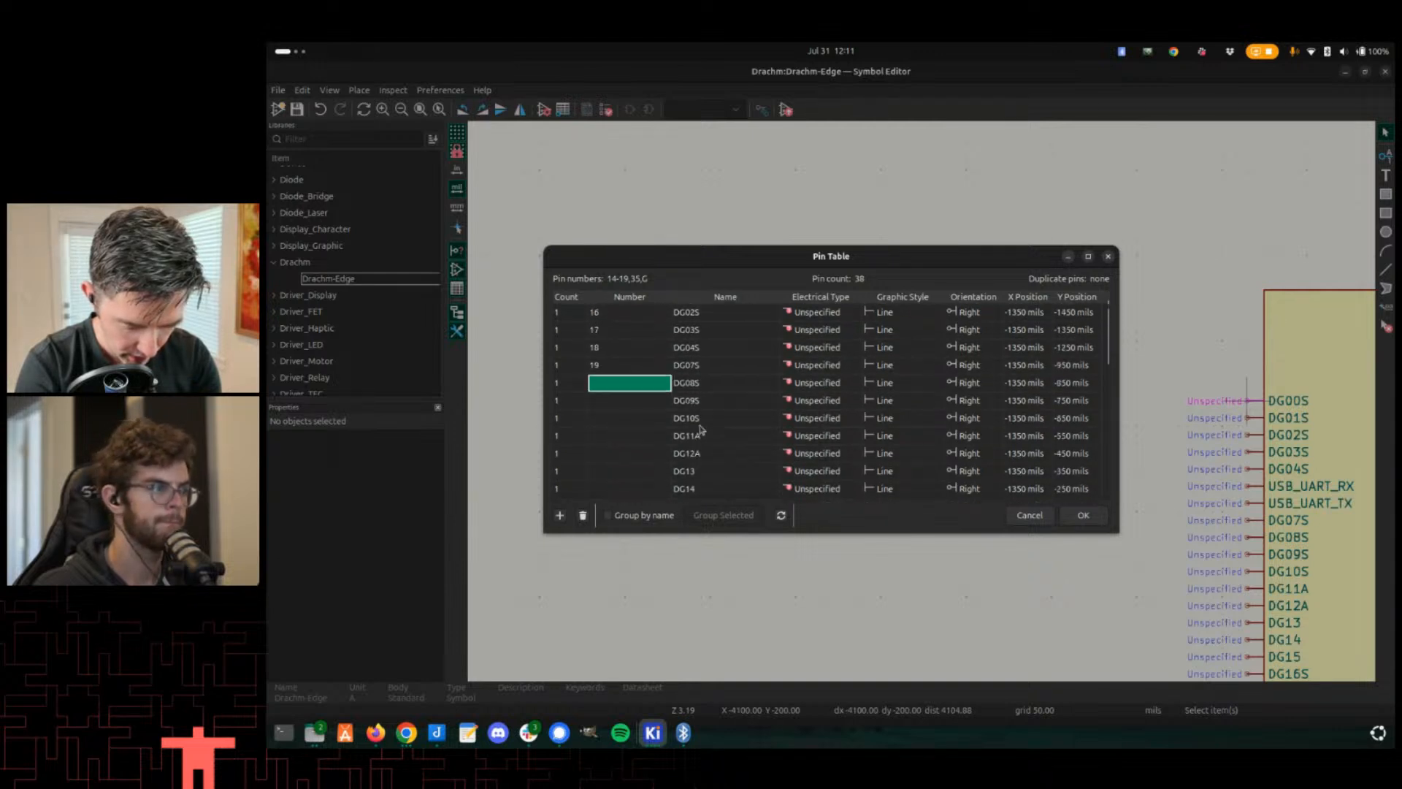
scroll(701, 429, up, 1)
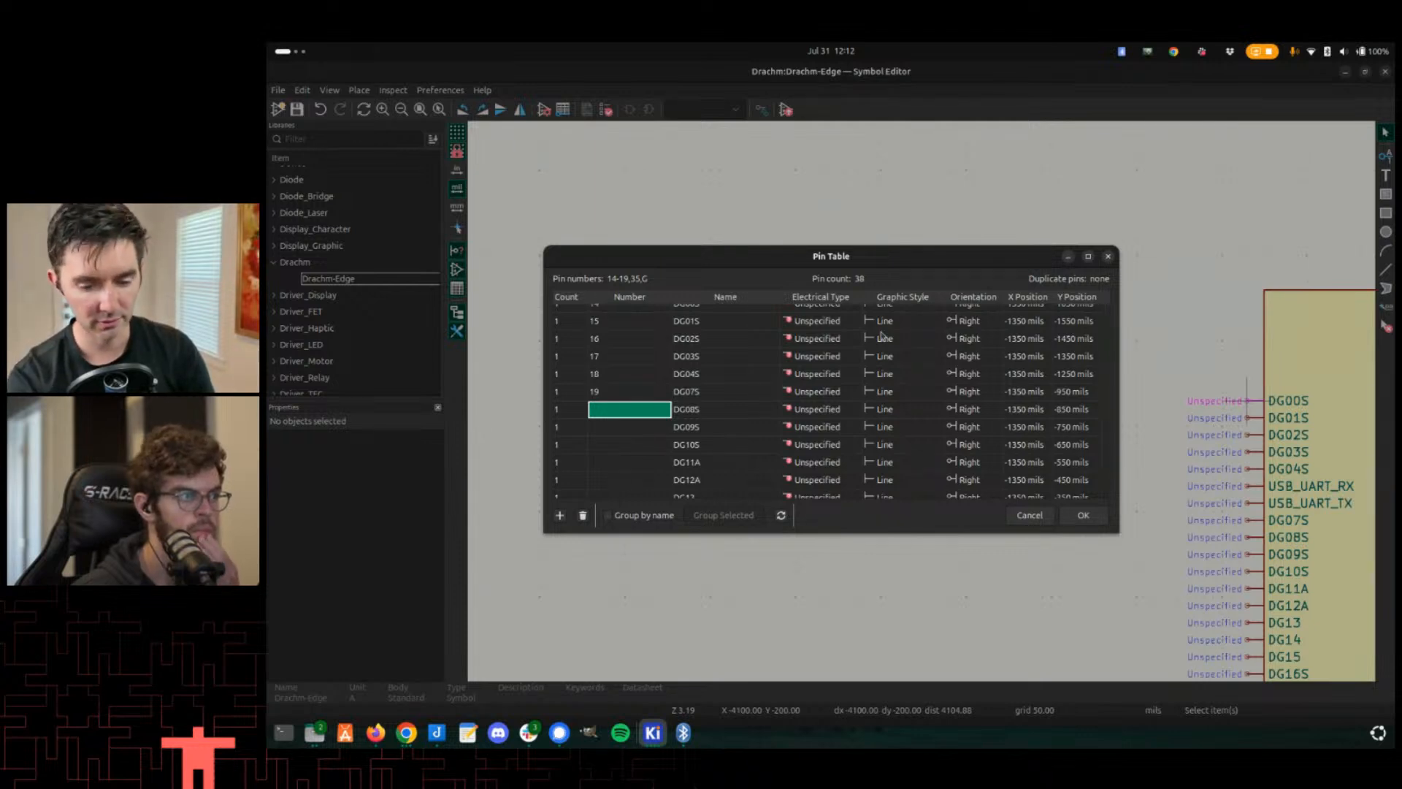
click(699, 376)
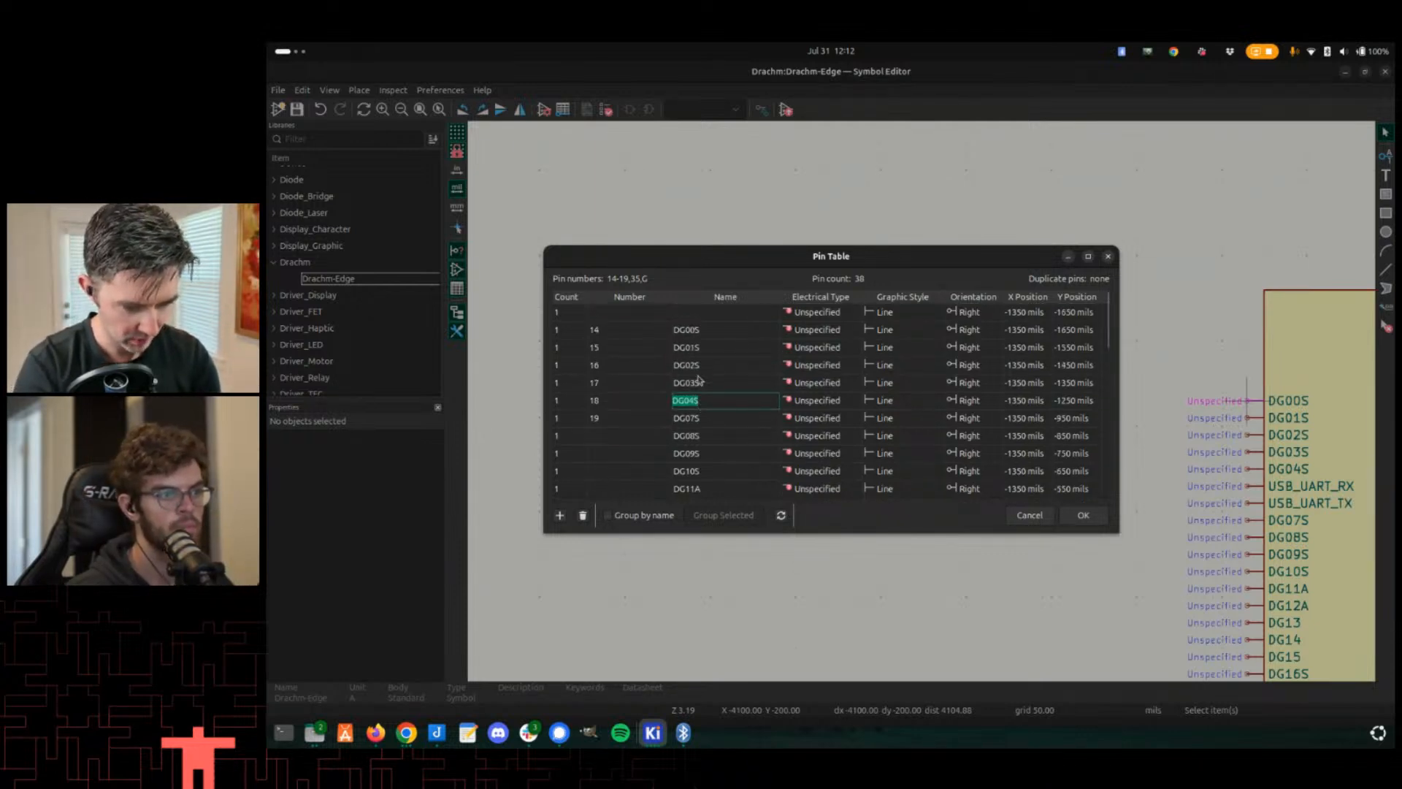
click(658, 437)
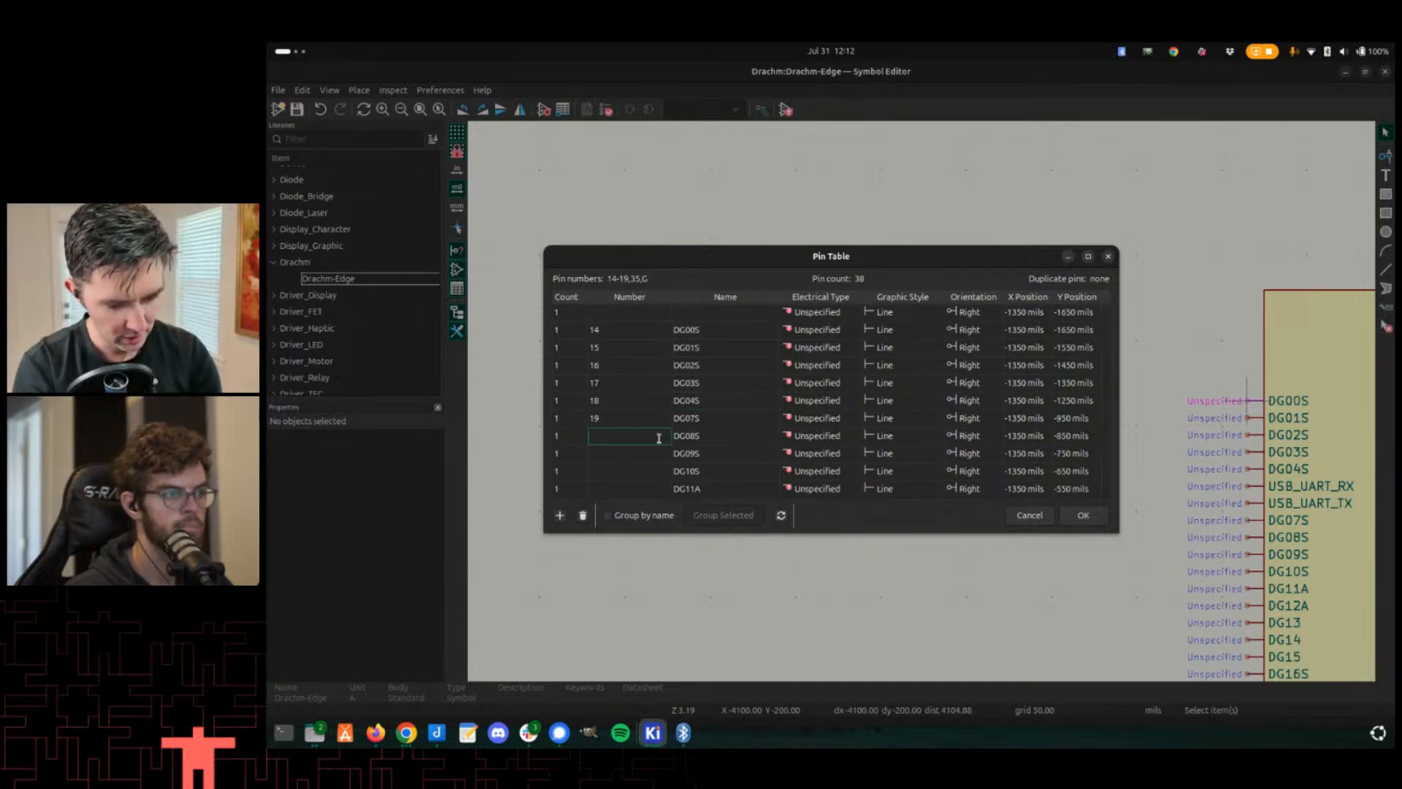
text(20)
key(Return)
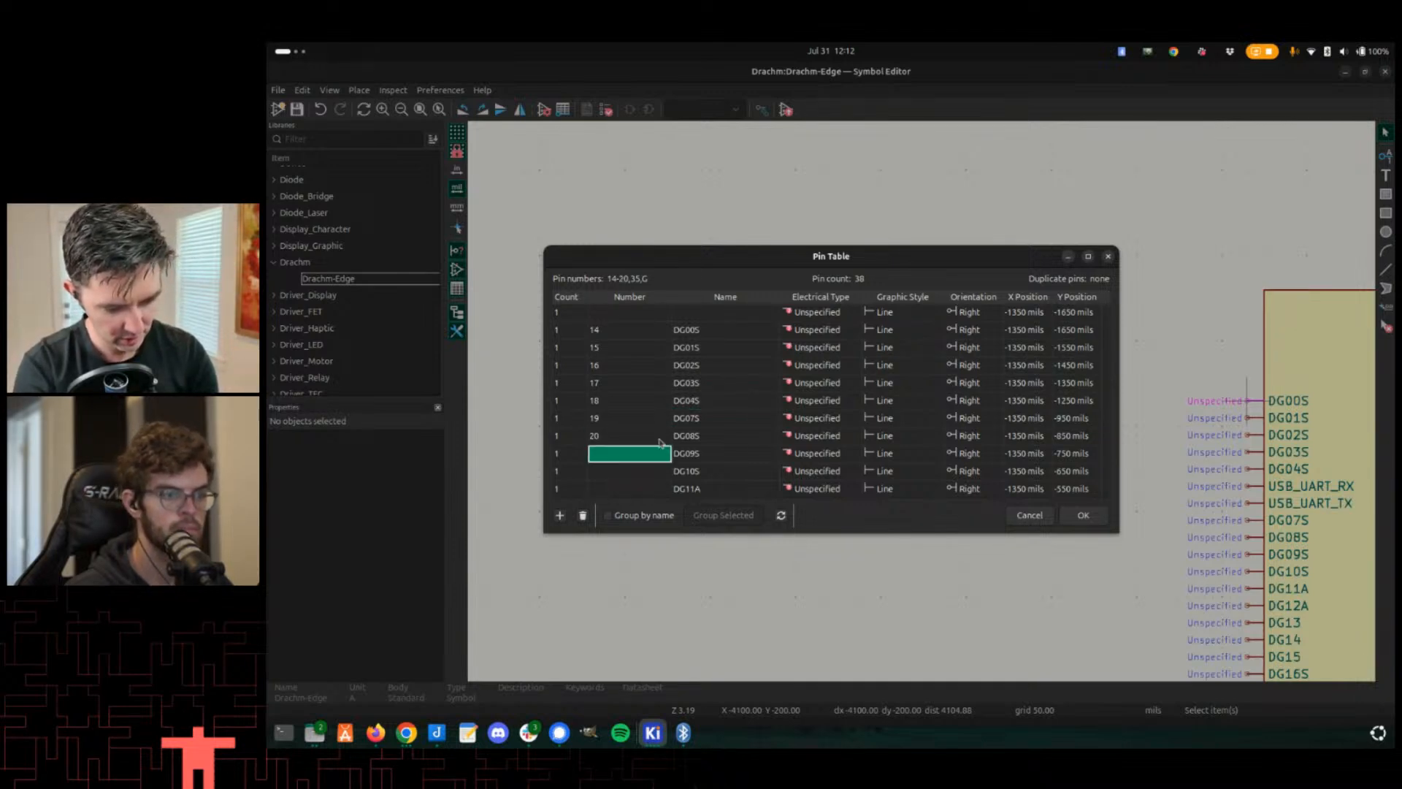
- Number pins DG09S, DG10S, DG11A, DG12A and DG13 as 21 through 25
text(21)
key(Return)
text(22)
key(Return)
text(2)
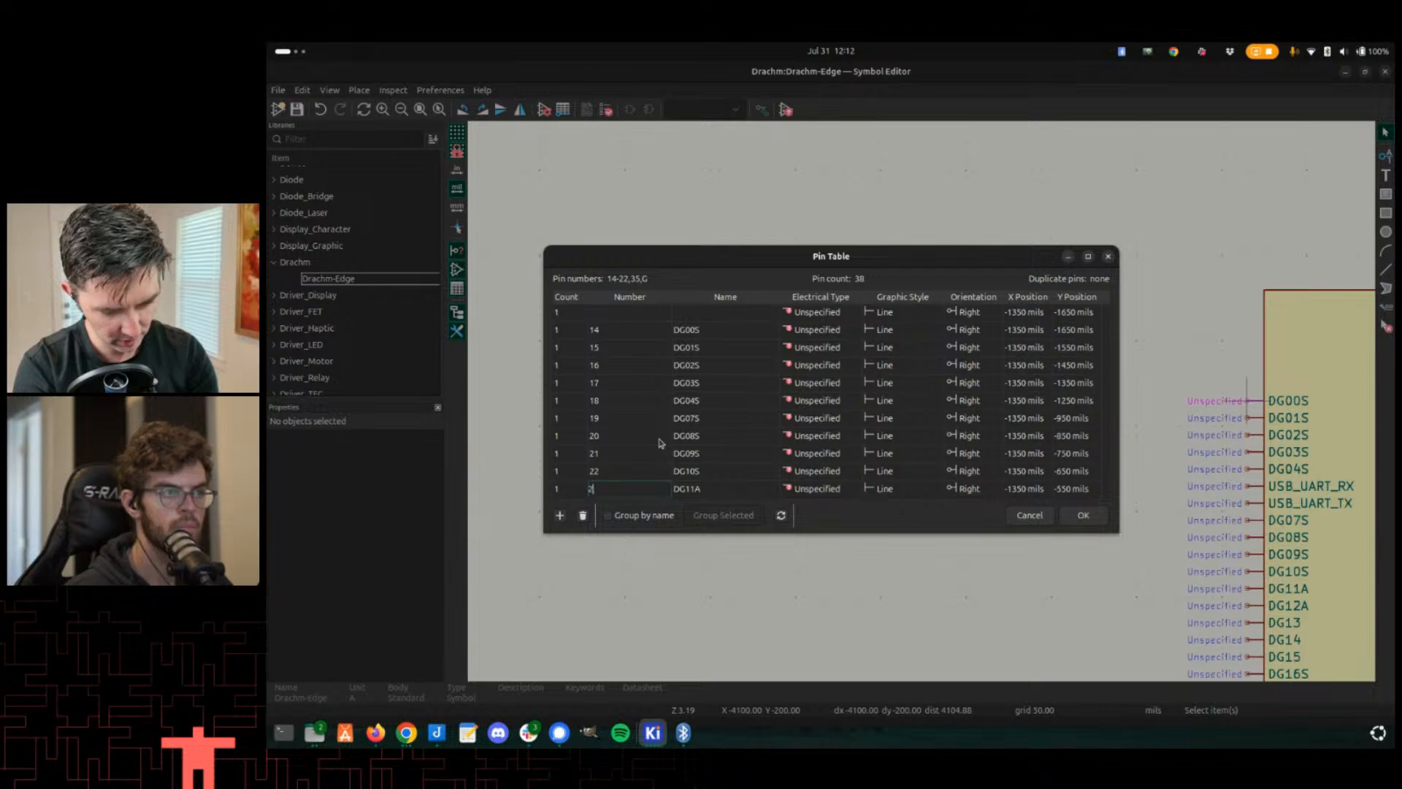
text(3)
key(Return)
text(24)
key(Return)
text(2)
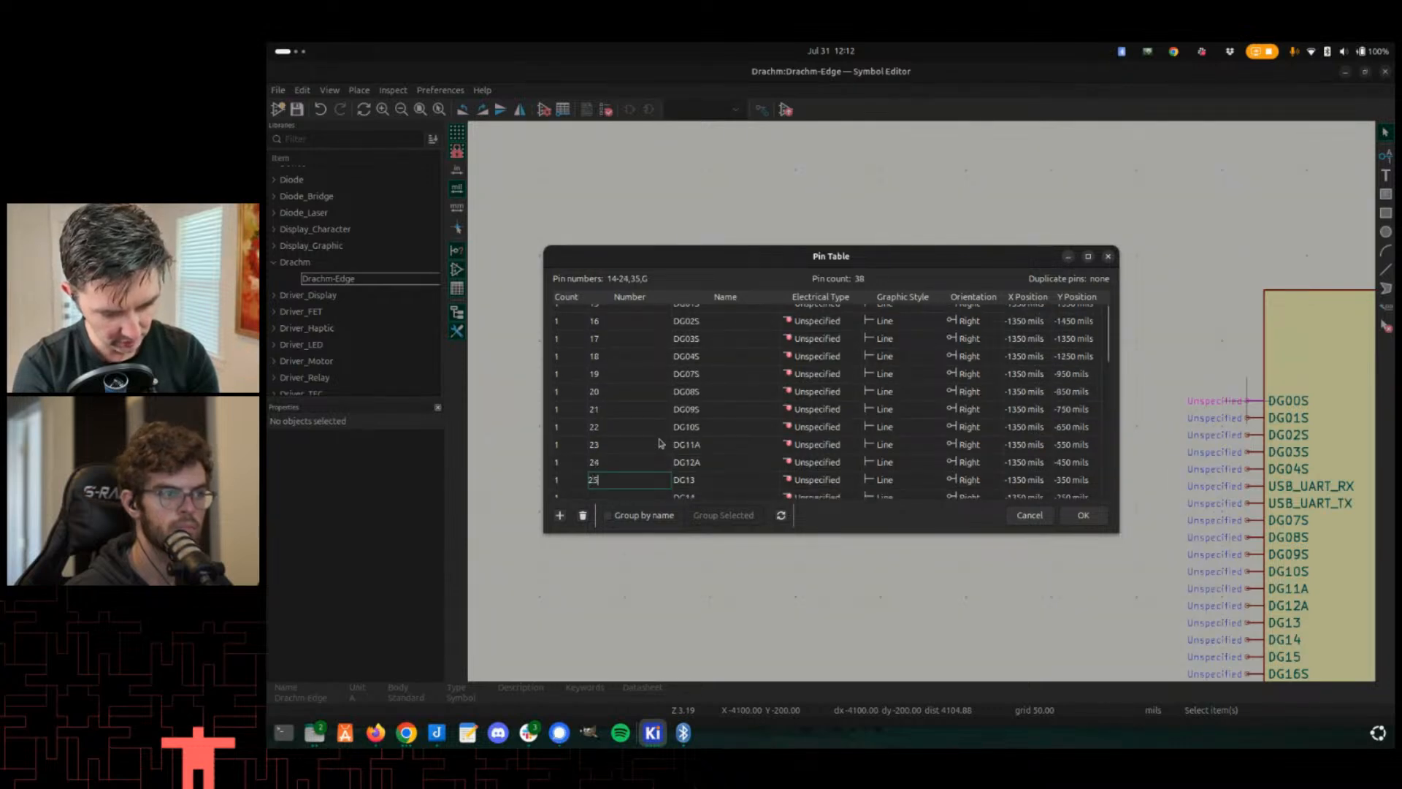
text(5)
key(Return)
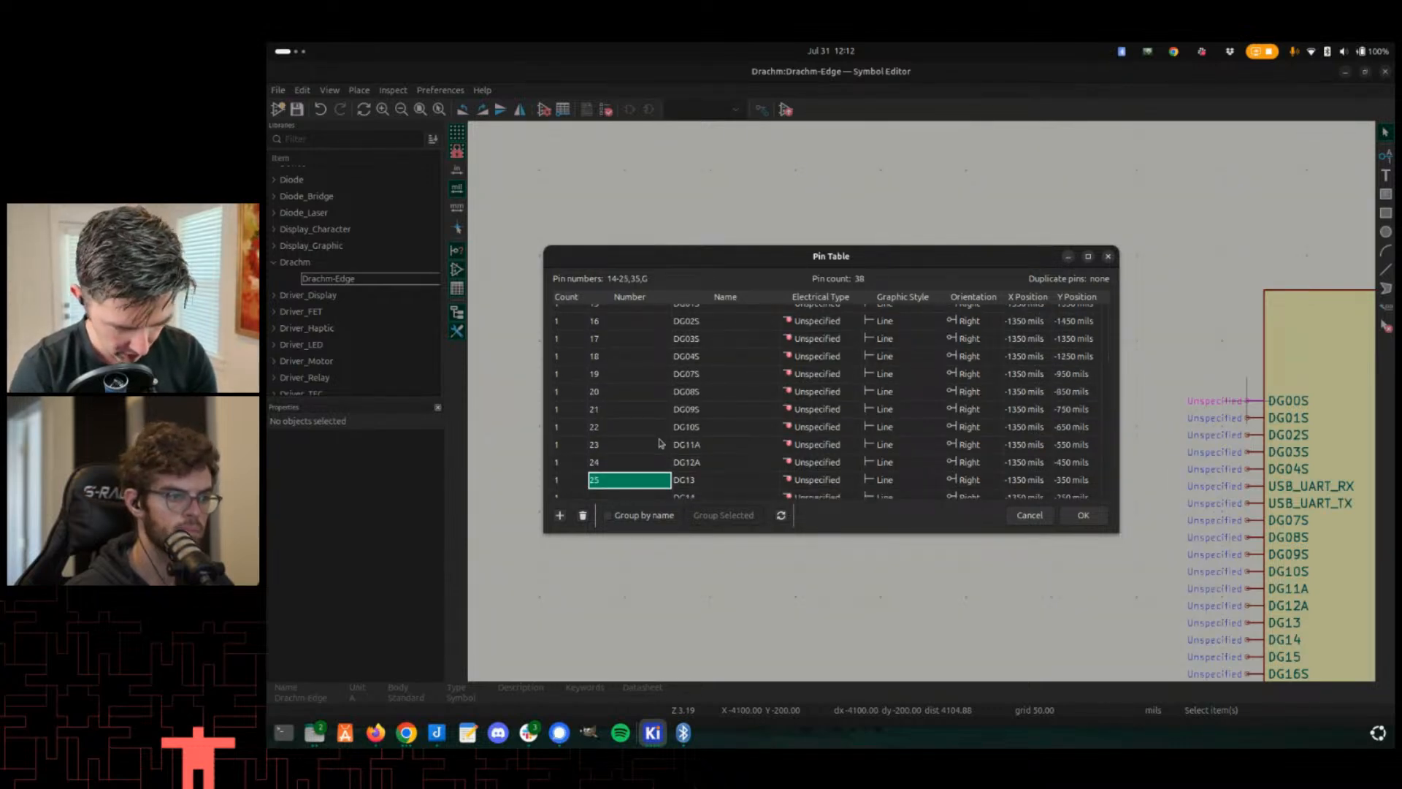
- Clear the pin numbers of DG11A, DG12A and DG13, and set DG16S's number to 23
scroll(661, 443, down, 3)
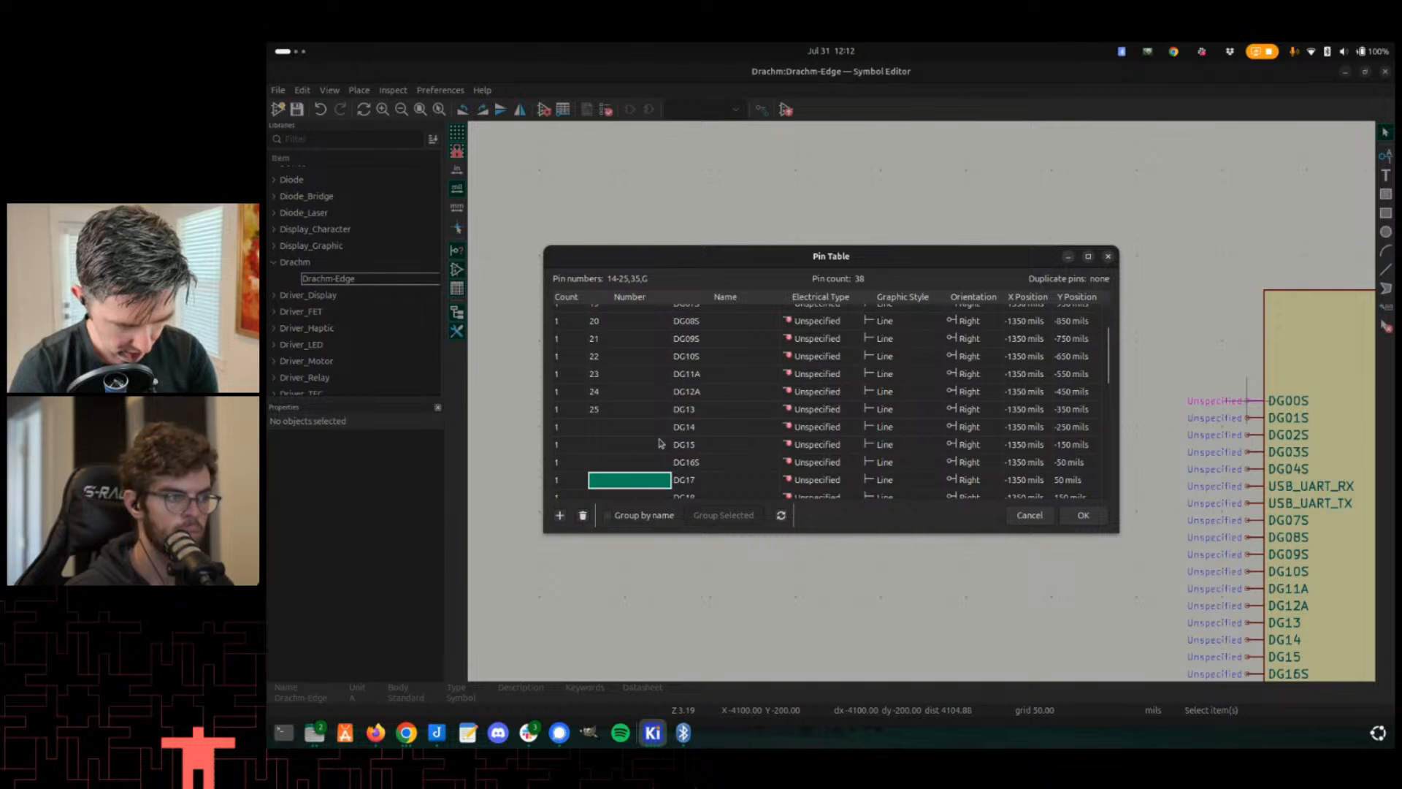
key(Up)
key(Up)
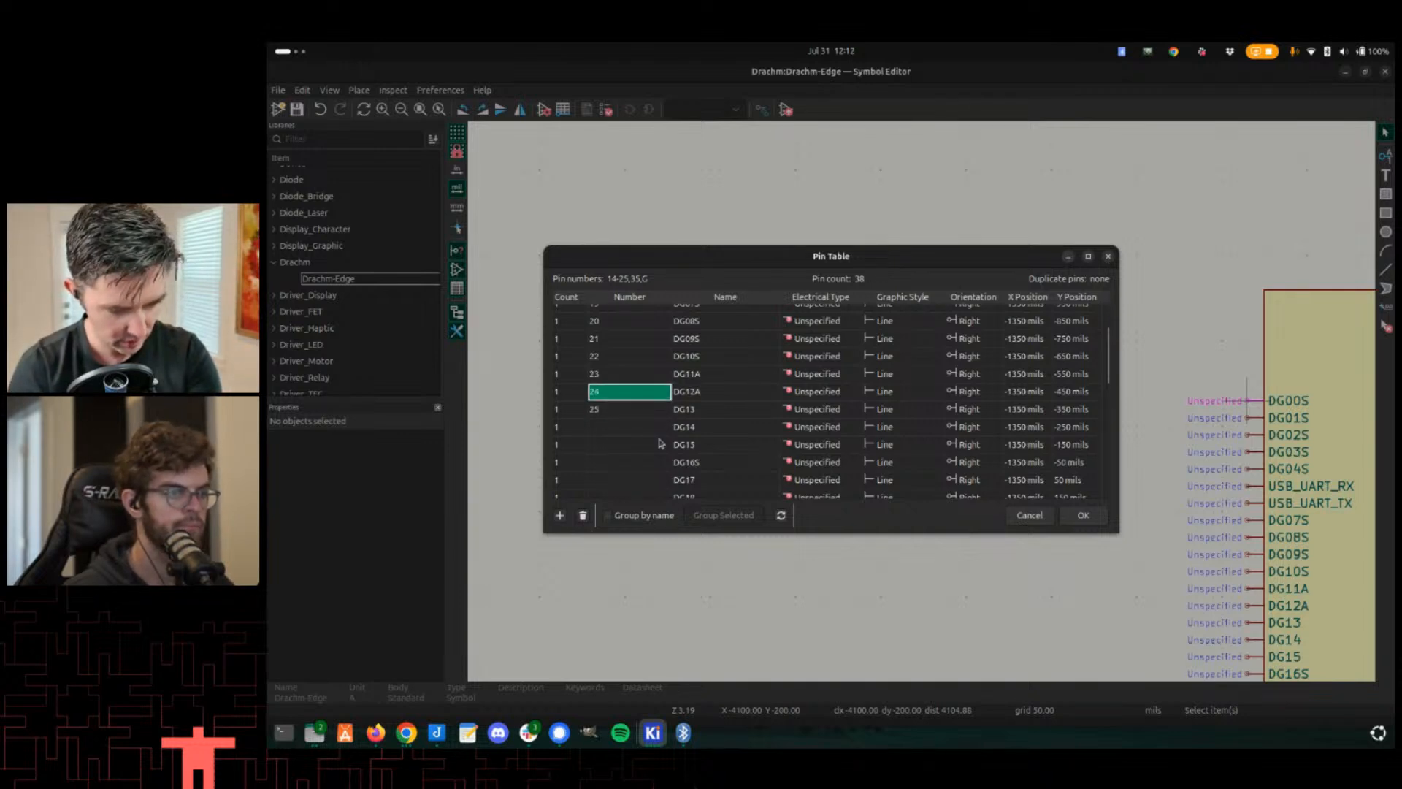
key(Up)
key(Up)
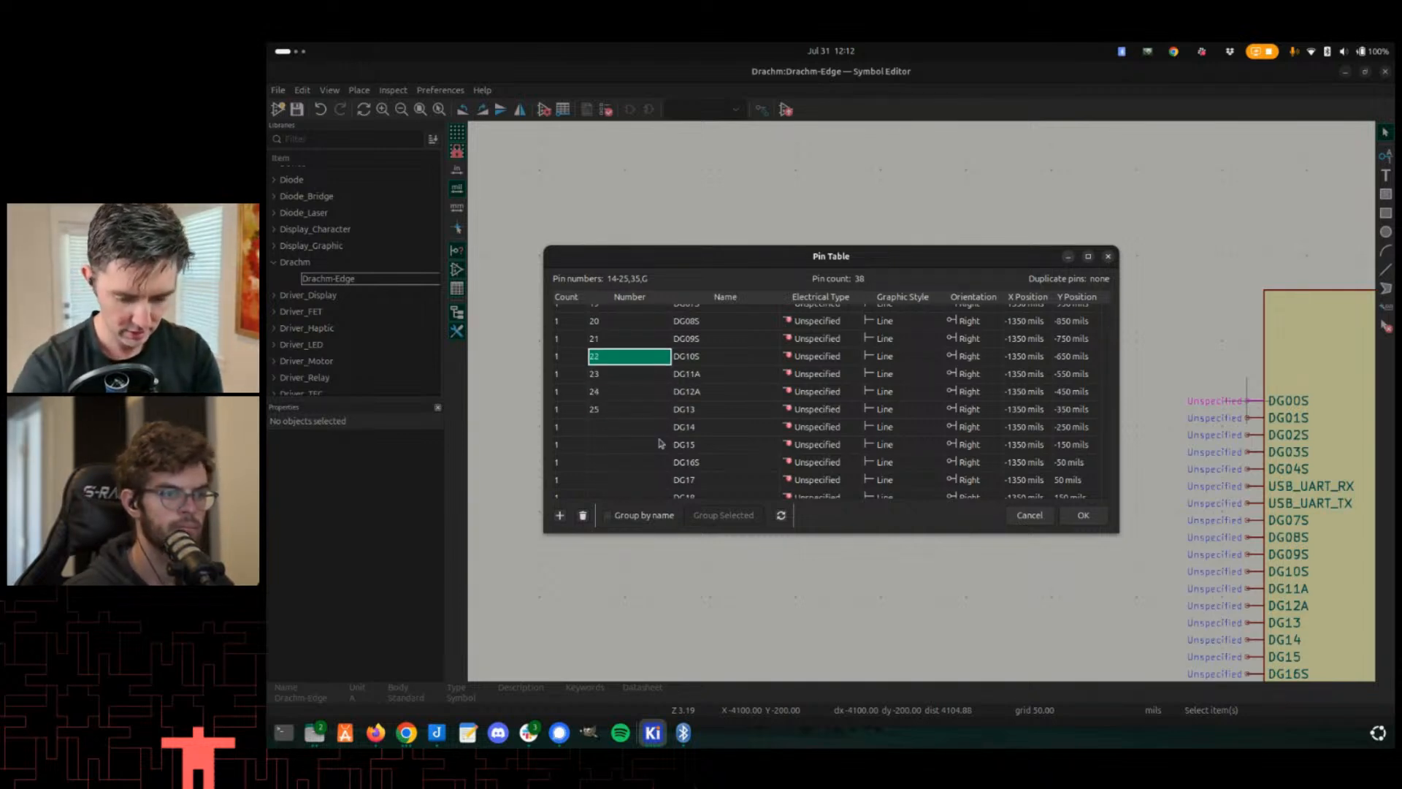
key(Down)
text(2)
key(Down)
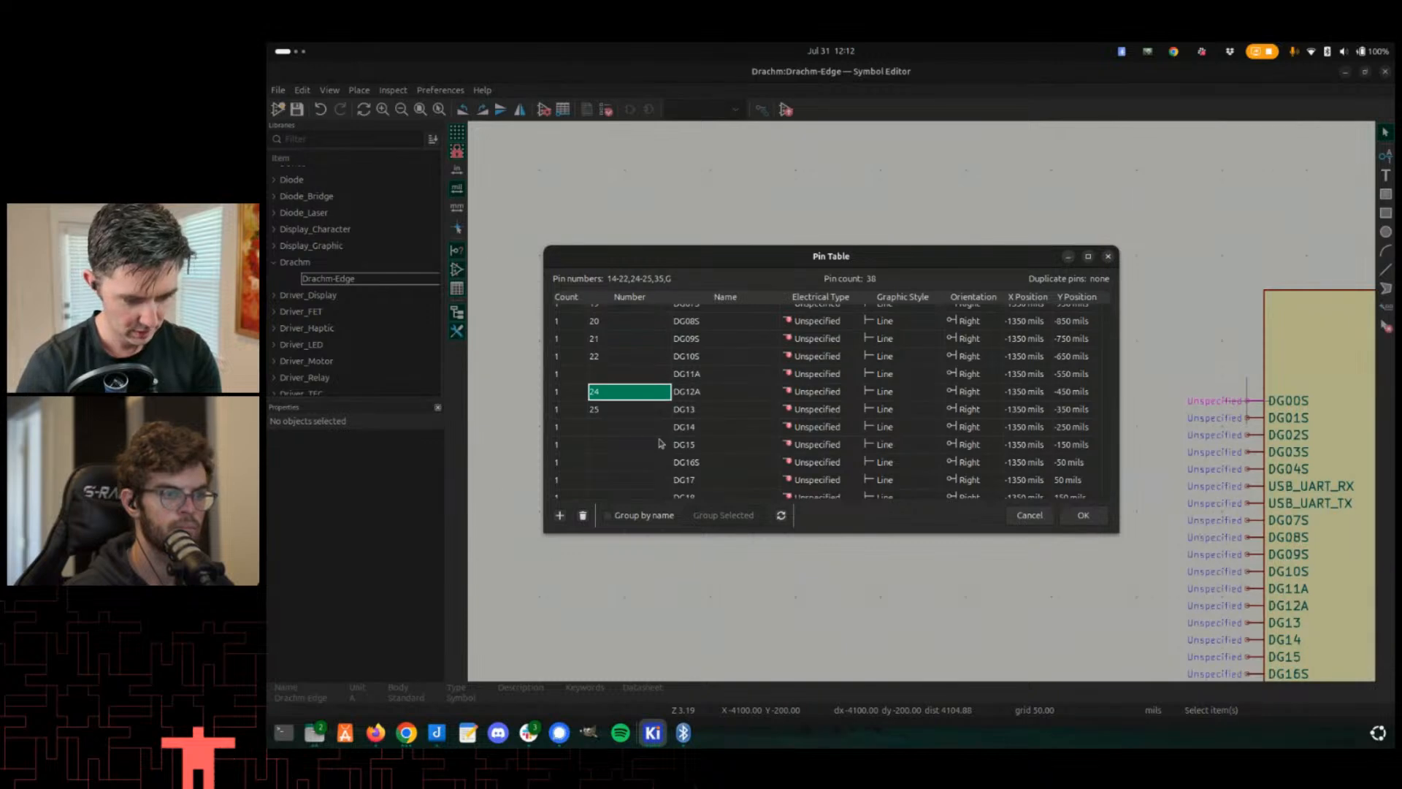
key(BackSpace)
key(Down)
key(BackSpace)
key(Down)
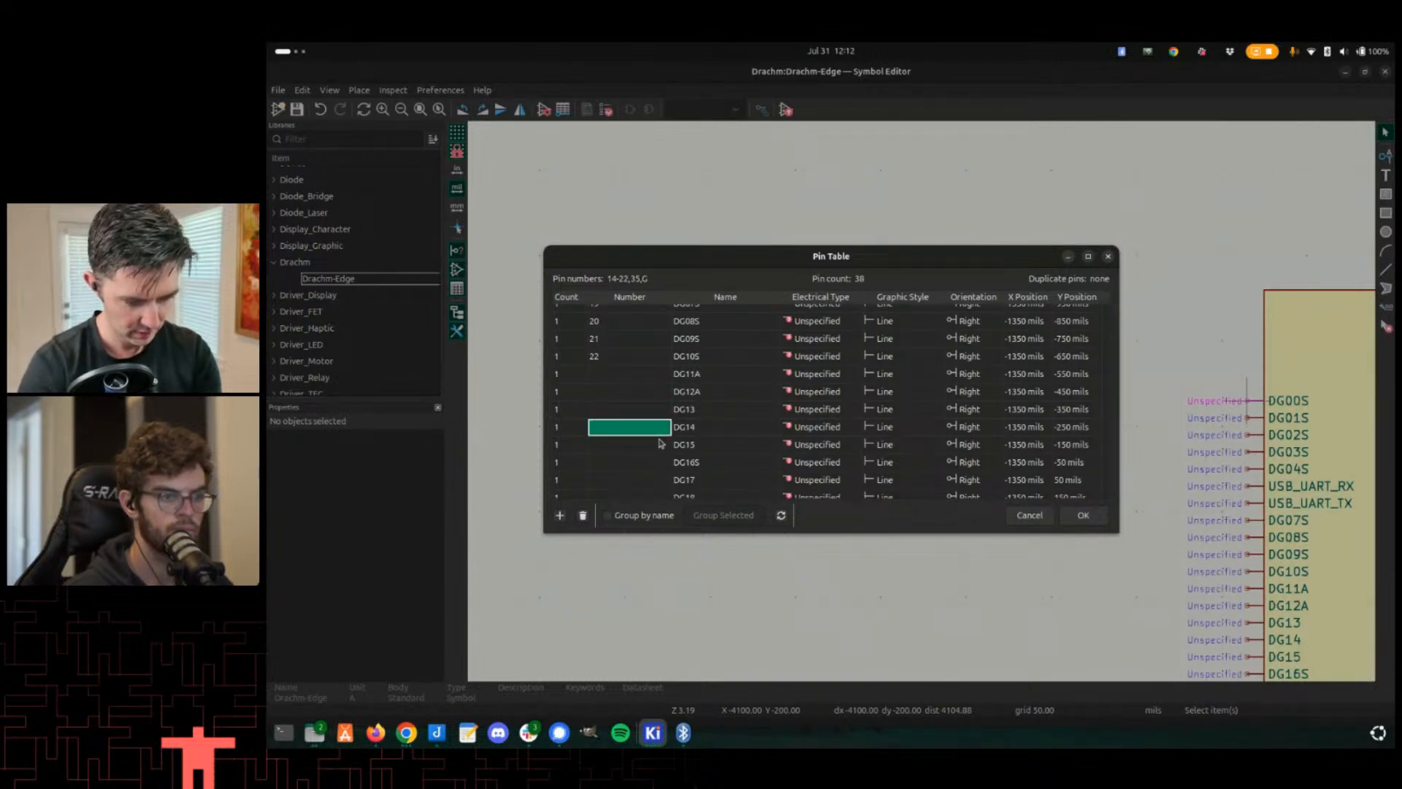
key(Down)
- Number pins DG23S and DG24S as 24 and 25
key(Down)
text(23)
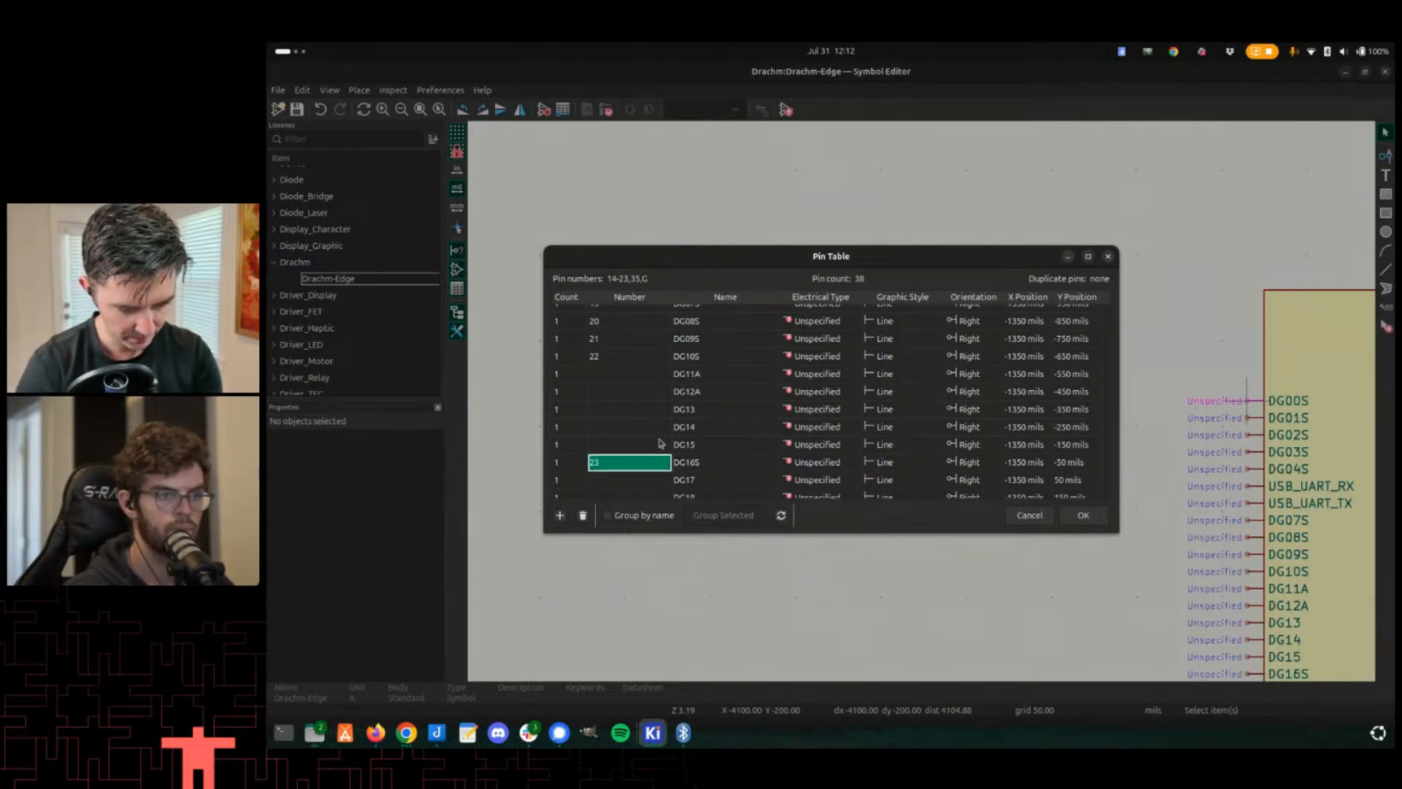
key(Down)
key(Down)
key(Down)
key(Down)
key(Down)
key(Down)
key(Down)
key(Down)
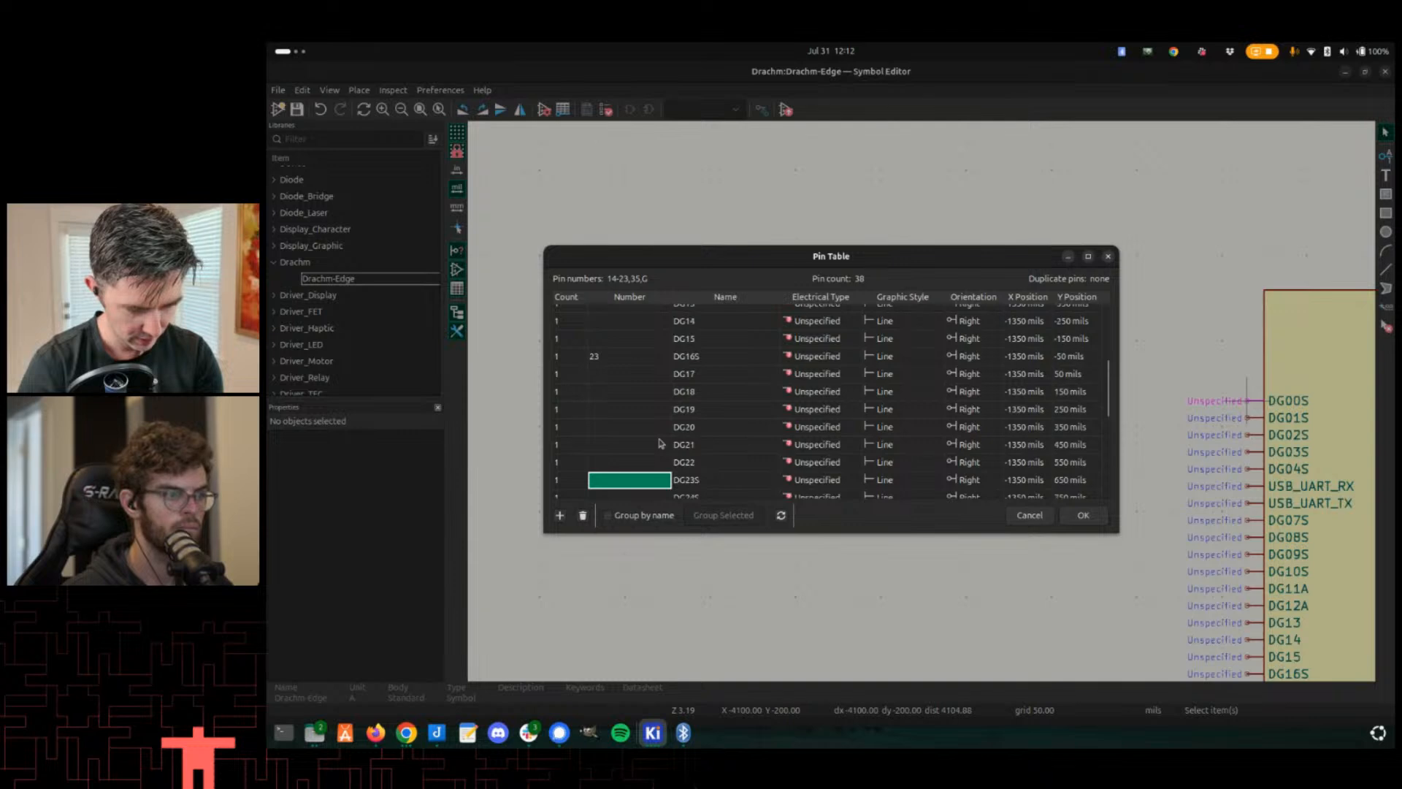
text(23)
key(Return)
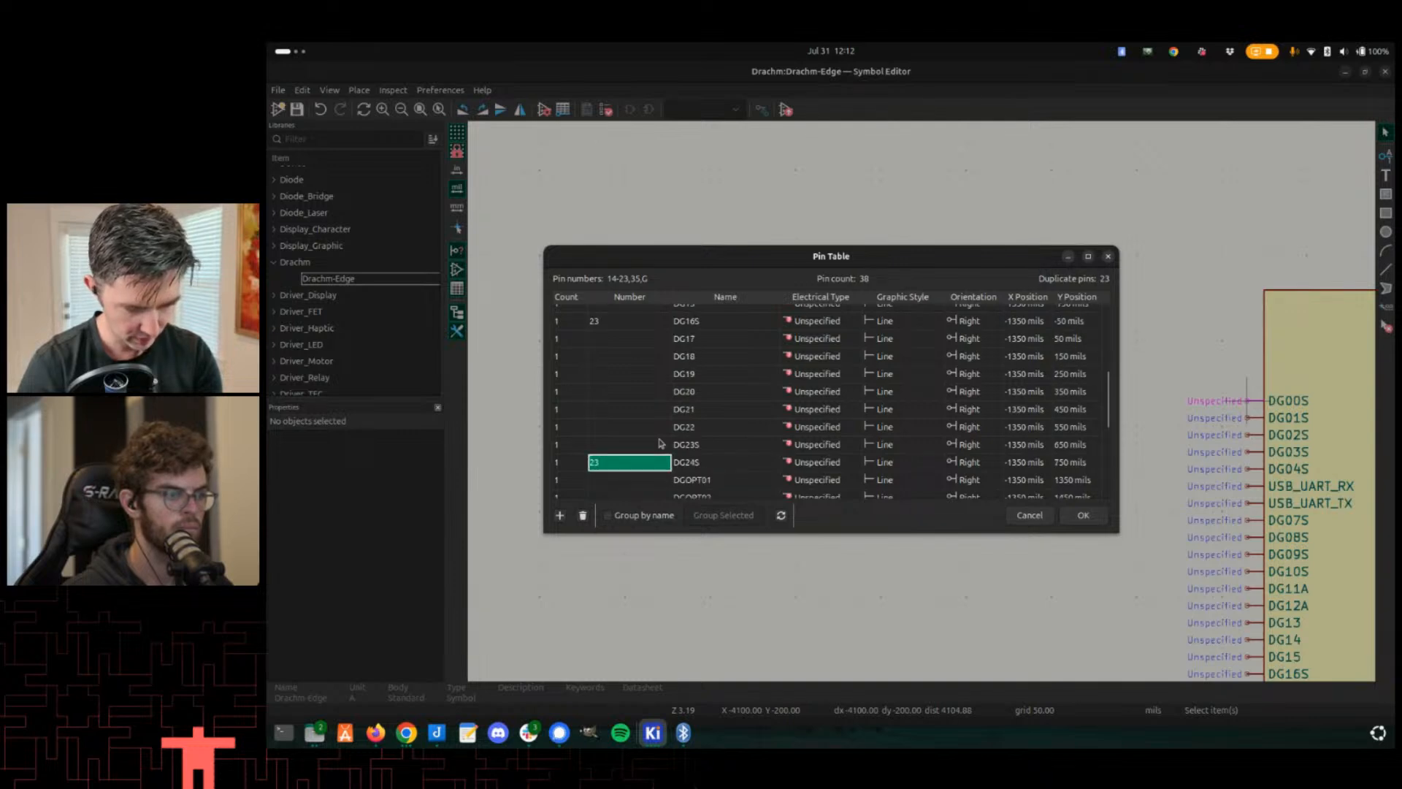
click(659, 443)
text(23)
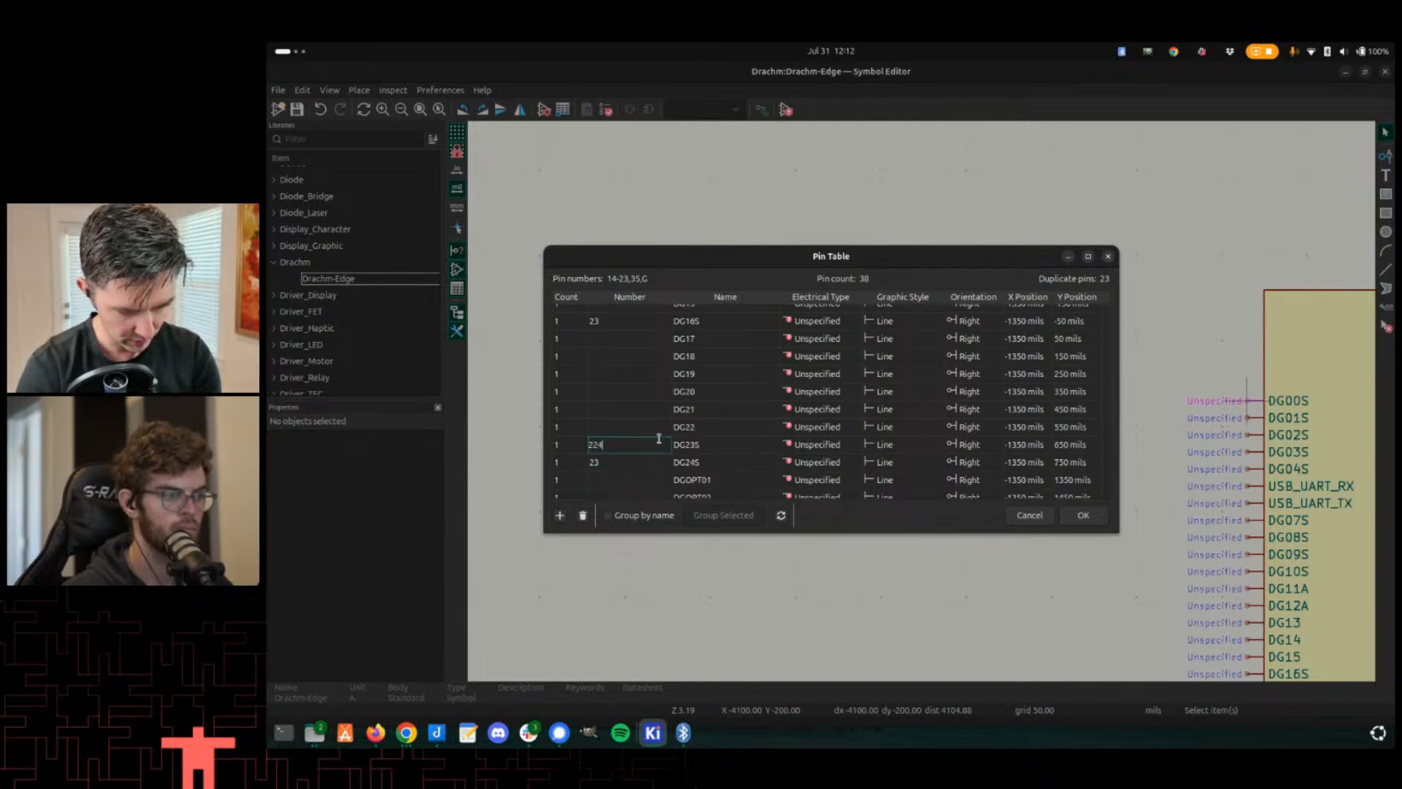
key(Return)
key(Down)
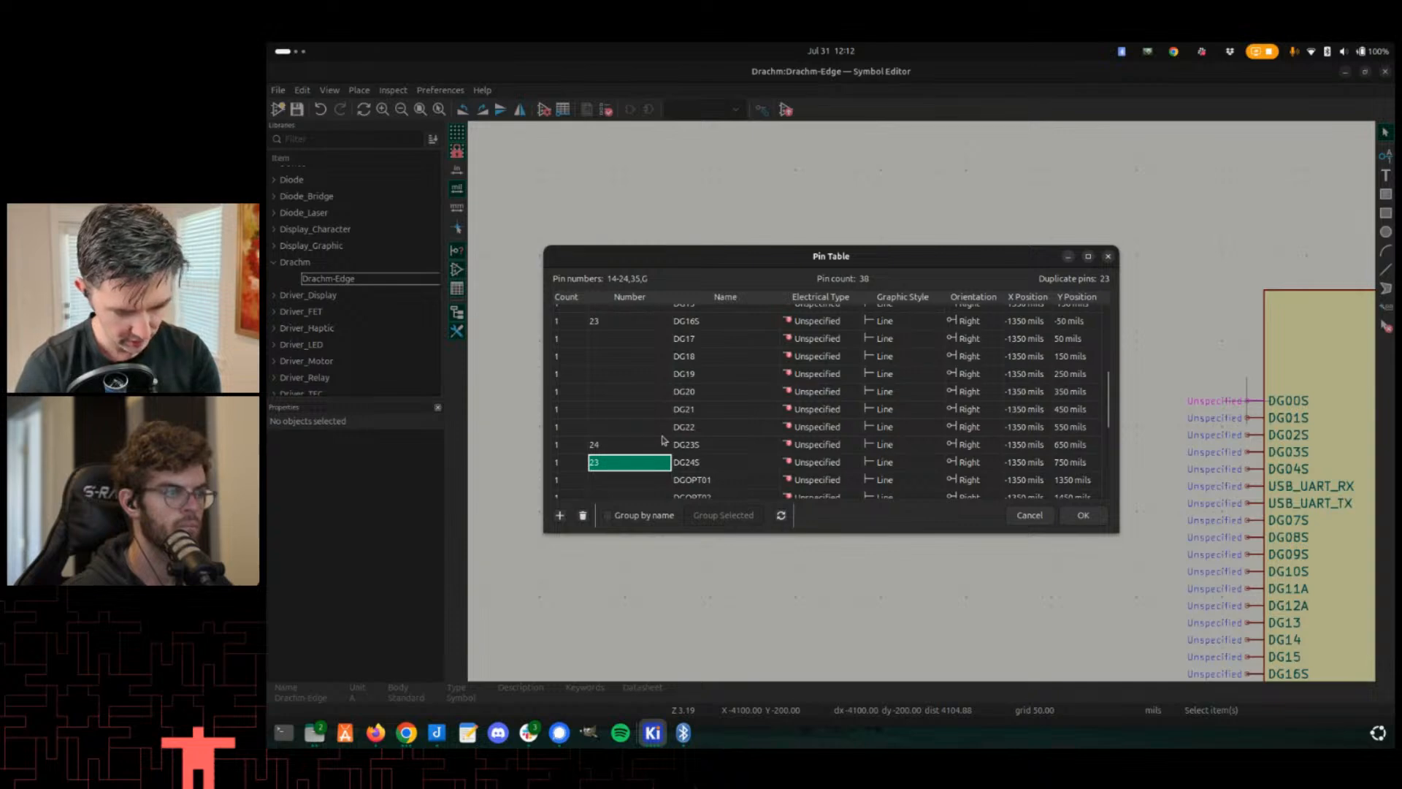
text(25)
key(Return)
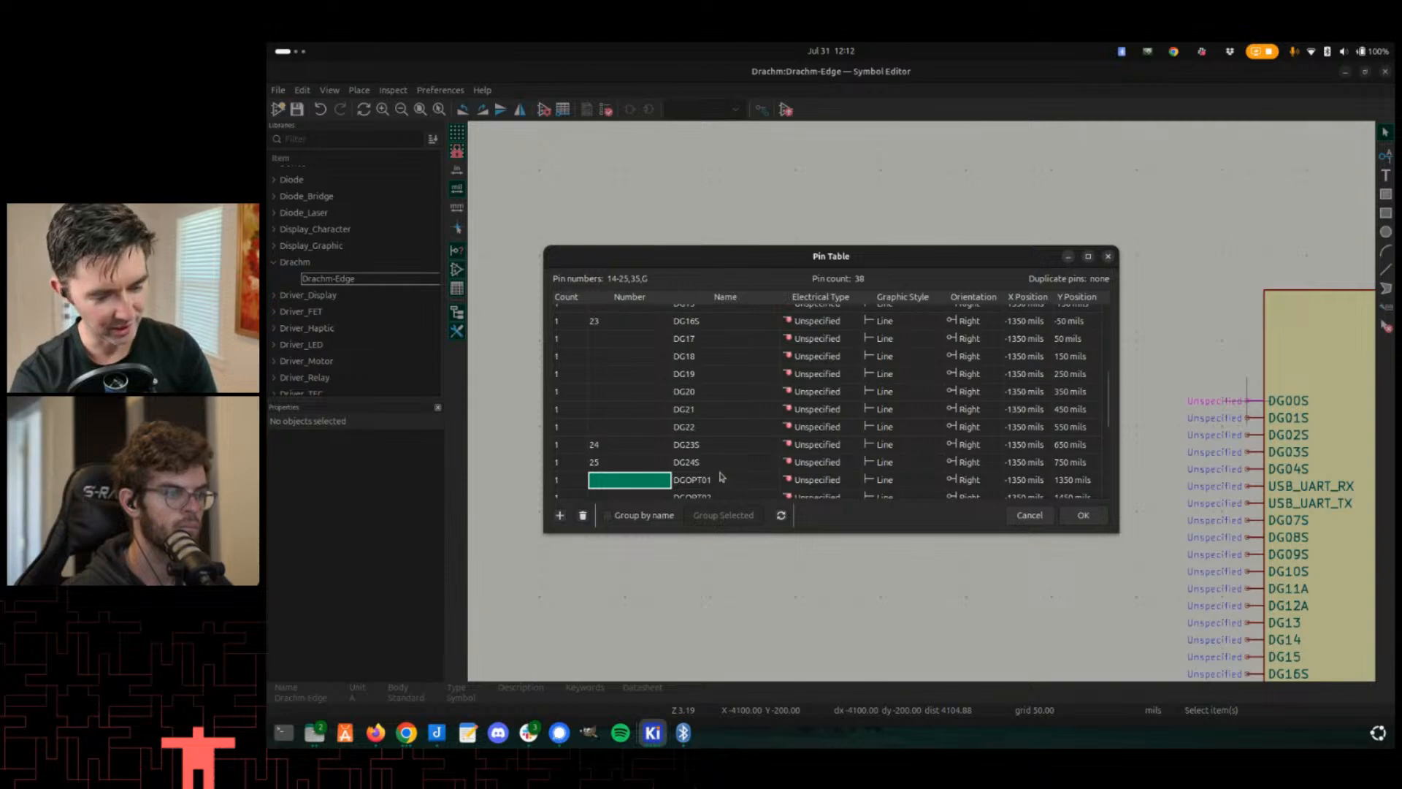
- Apply the pin table changes and save the Drachm-Edge symbol
click(1078, 512)
scroll(1078, 509, down, 3)
key(ctrl+s)
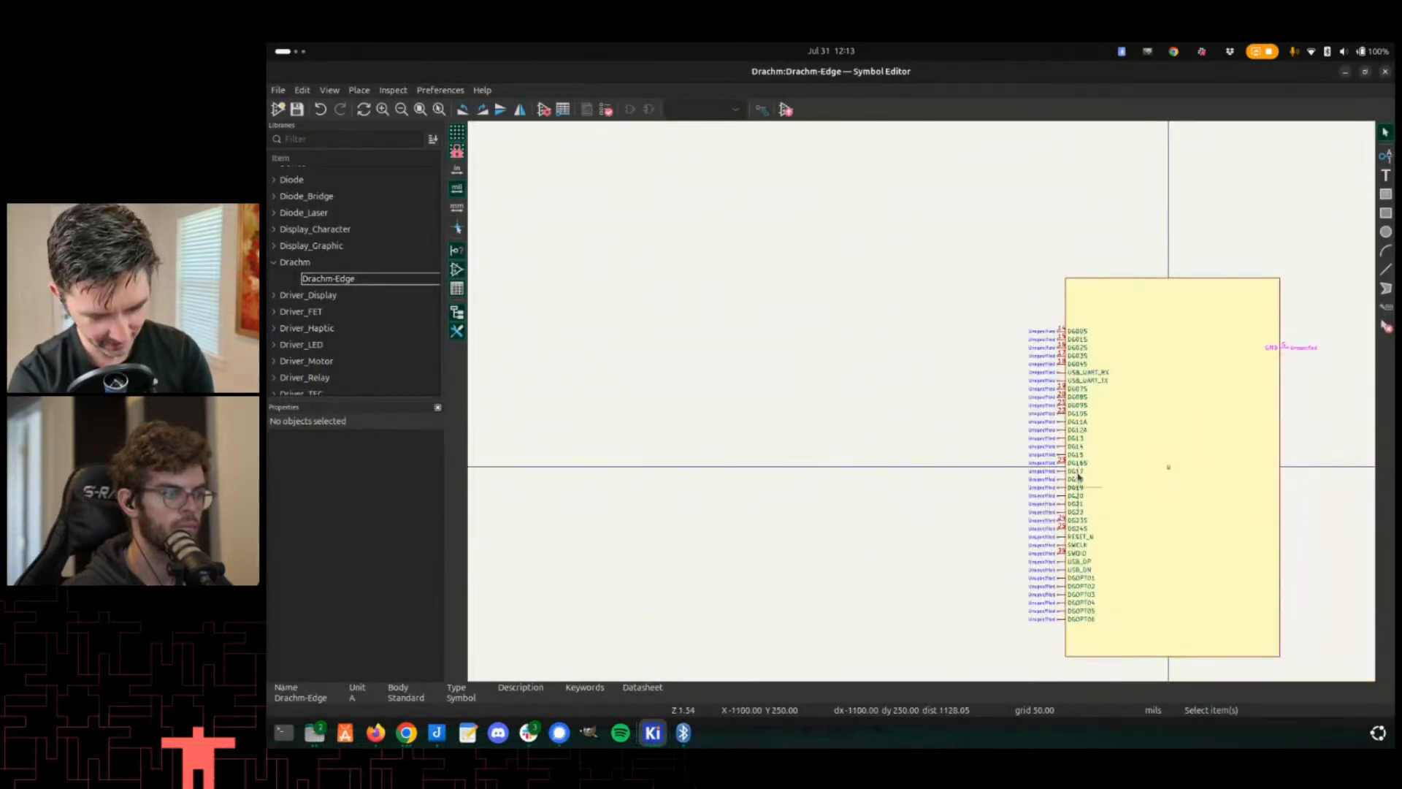
- Compare the symbol with the drachm-edge footprint's pad numbering
scroll(950, 387, up, 2)
key(alt+Tab)
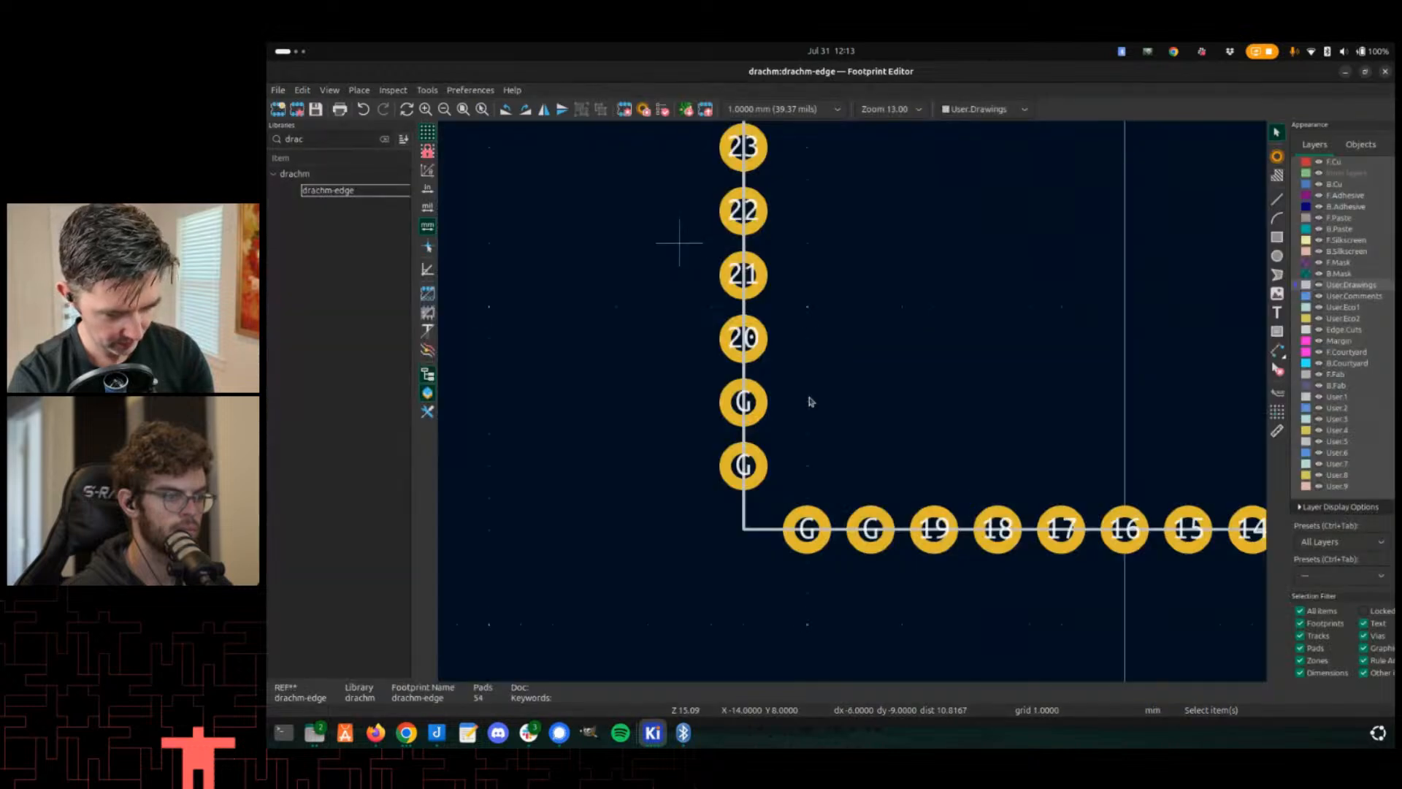
scroll(878, 369, down, 3)
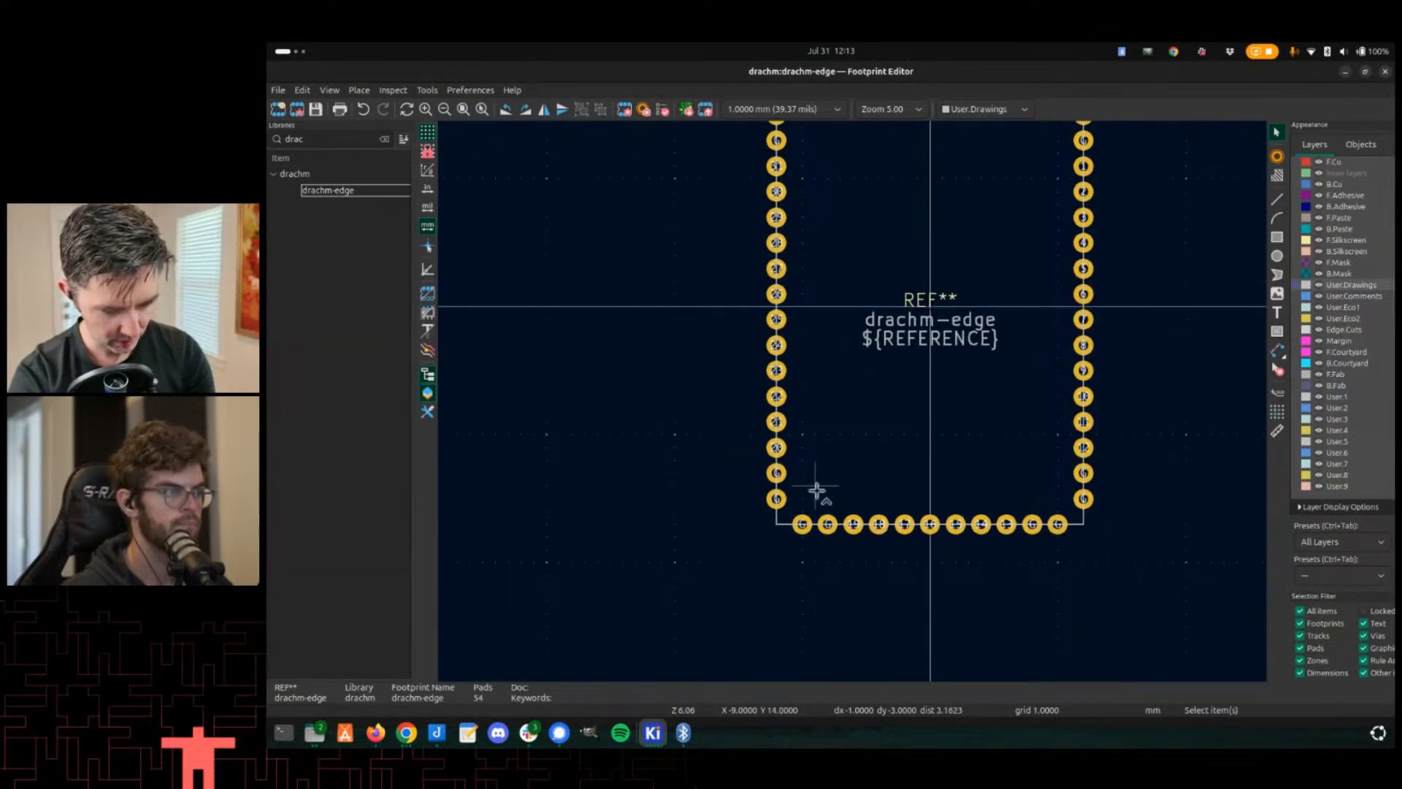
key(alt+Tab)
key(alt+Tab)
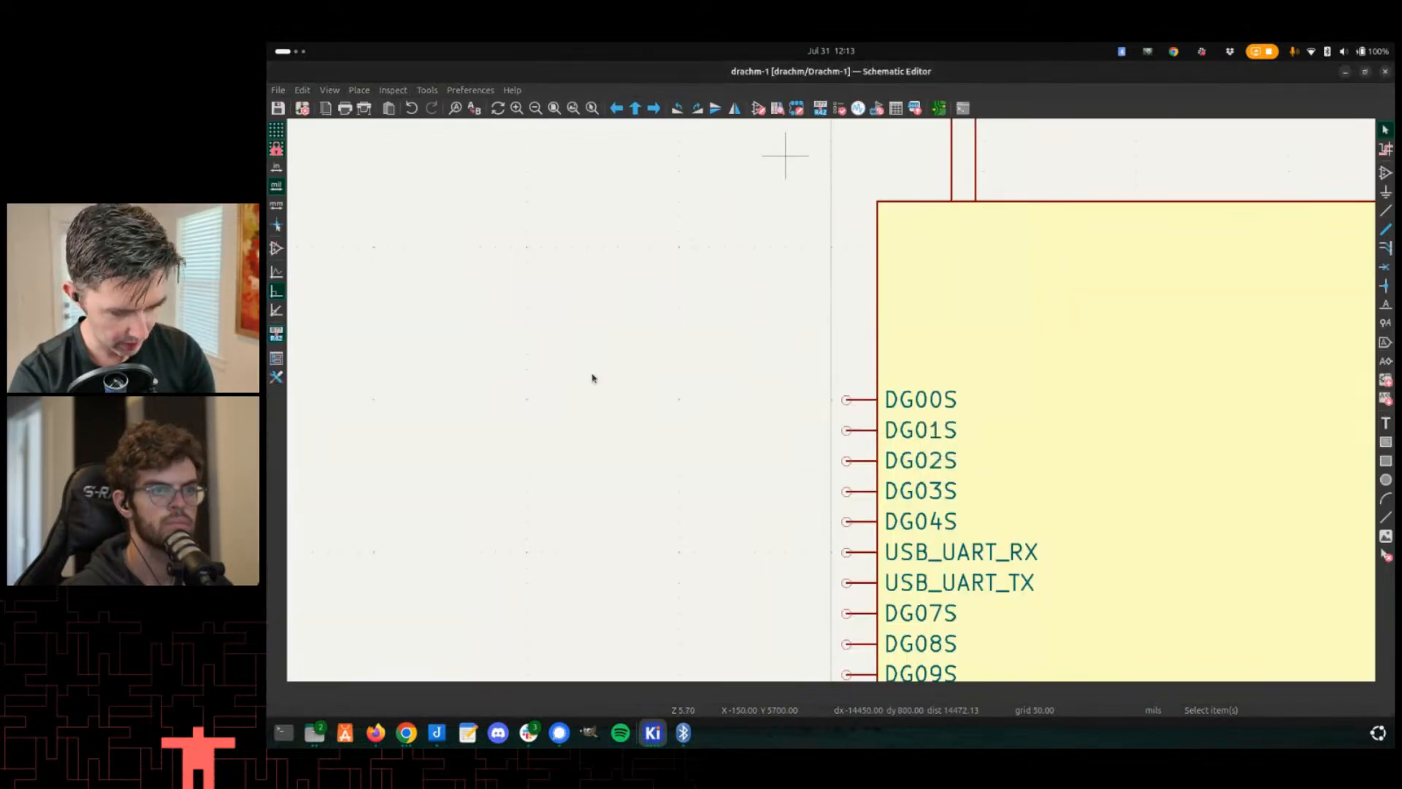
- Update the U25 symbol in the Drachm-1 schematic from the library
middle_drag(982, 446, 864, 281)
right_click(987, 349)
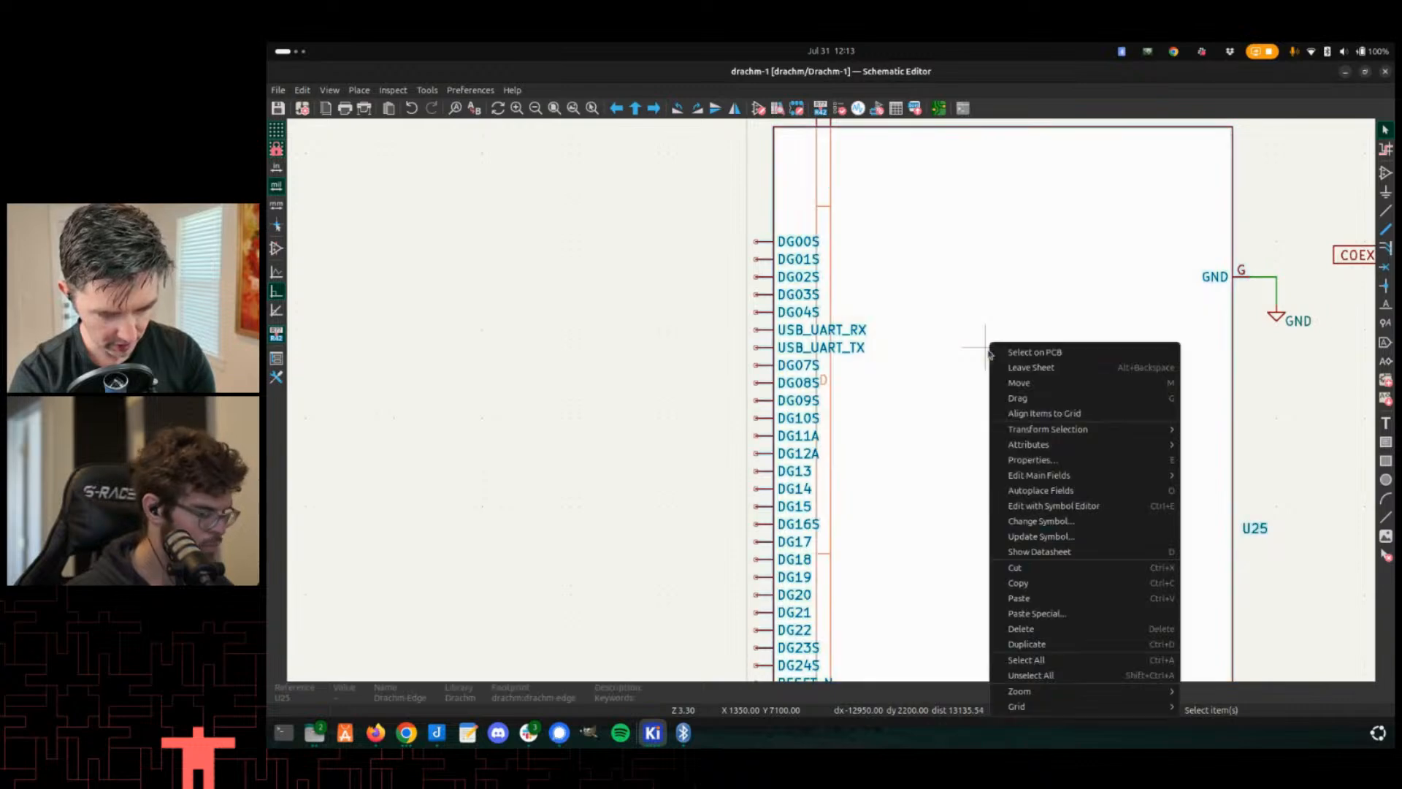
click(964, 325)
double_click(964, 329)
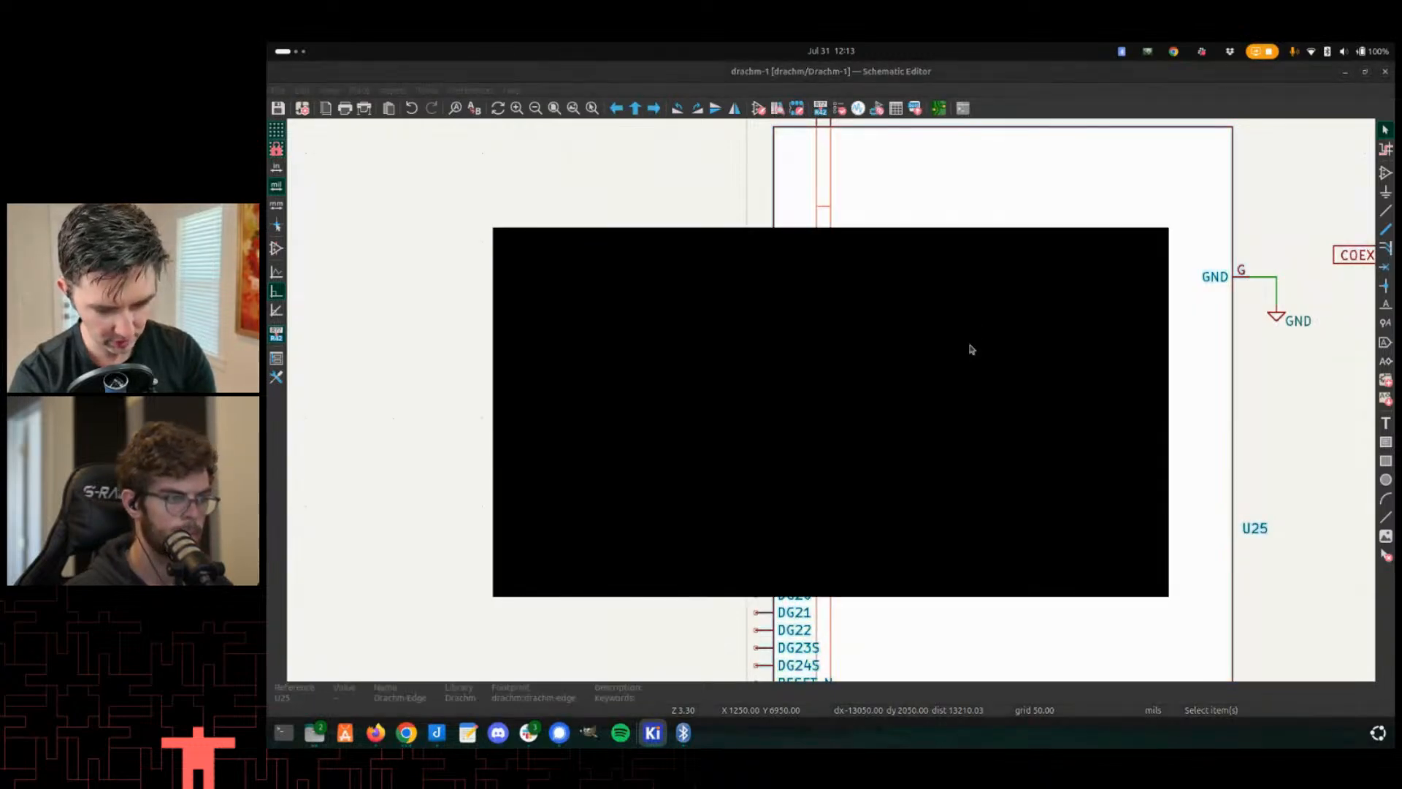
click(1016, 466)
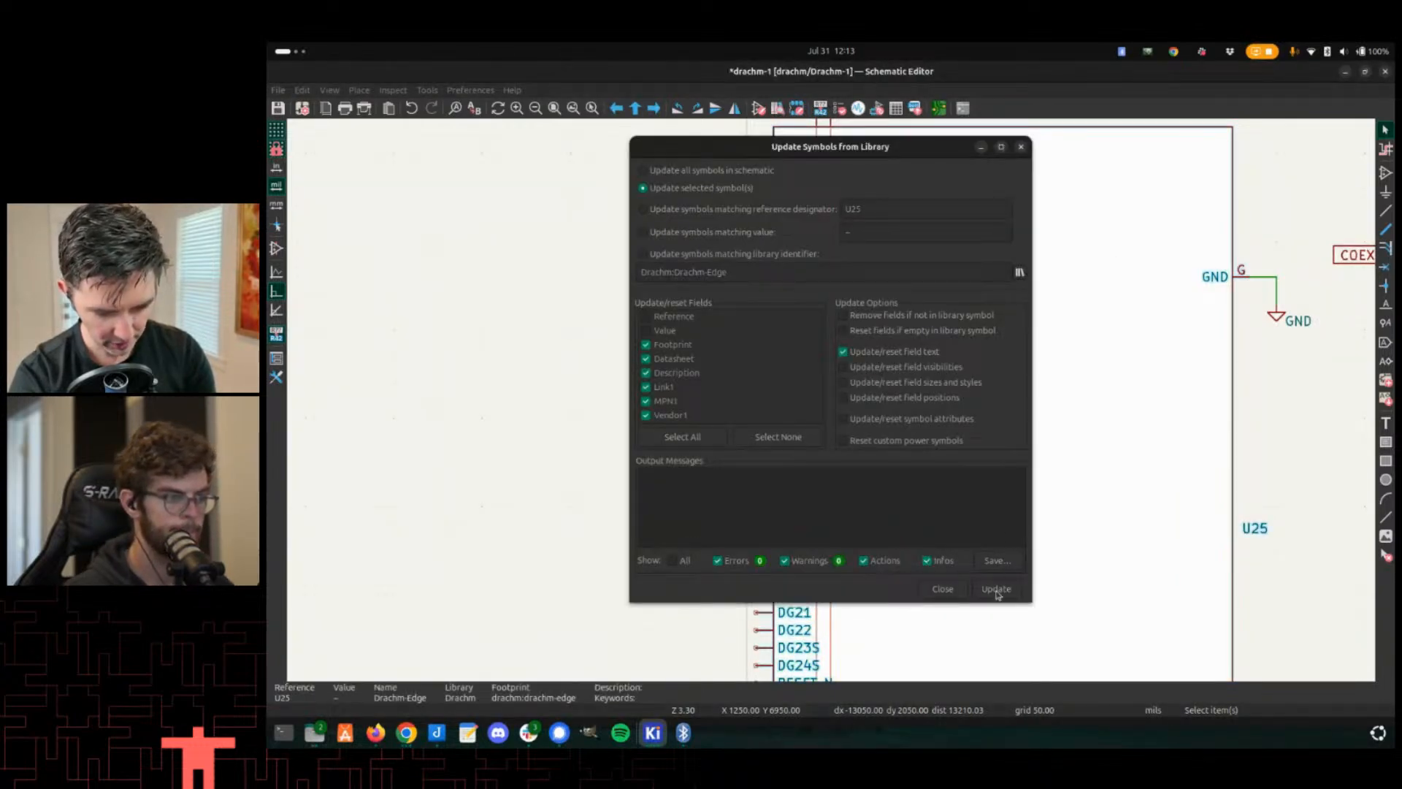
click(997, 589)
click(942, 589)
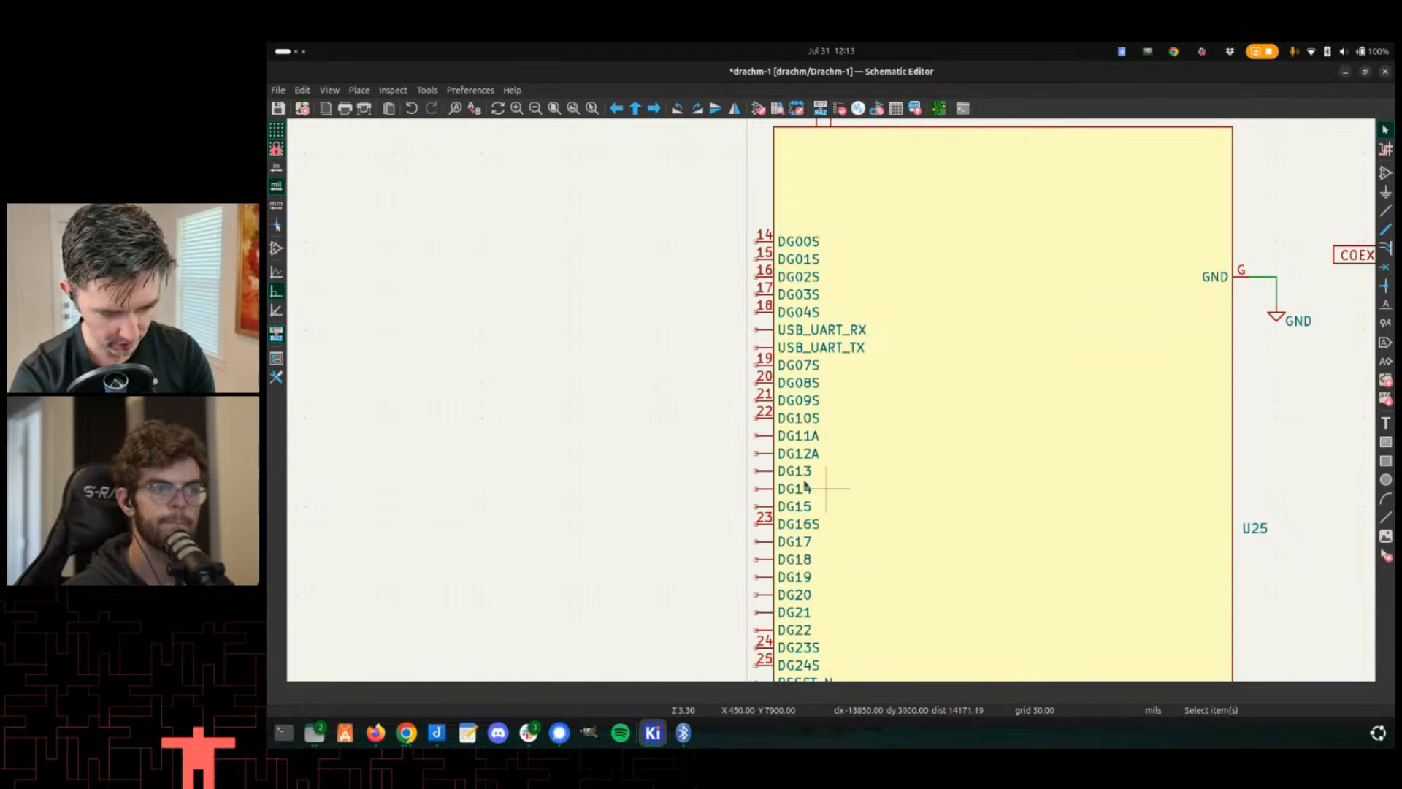
- Switch to the PCB editor and examine the edge pads beside U25
key(alt+Tab)
key(alt+Tab)
key(alt+Tab)
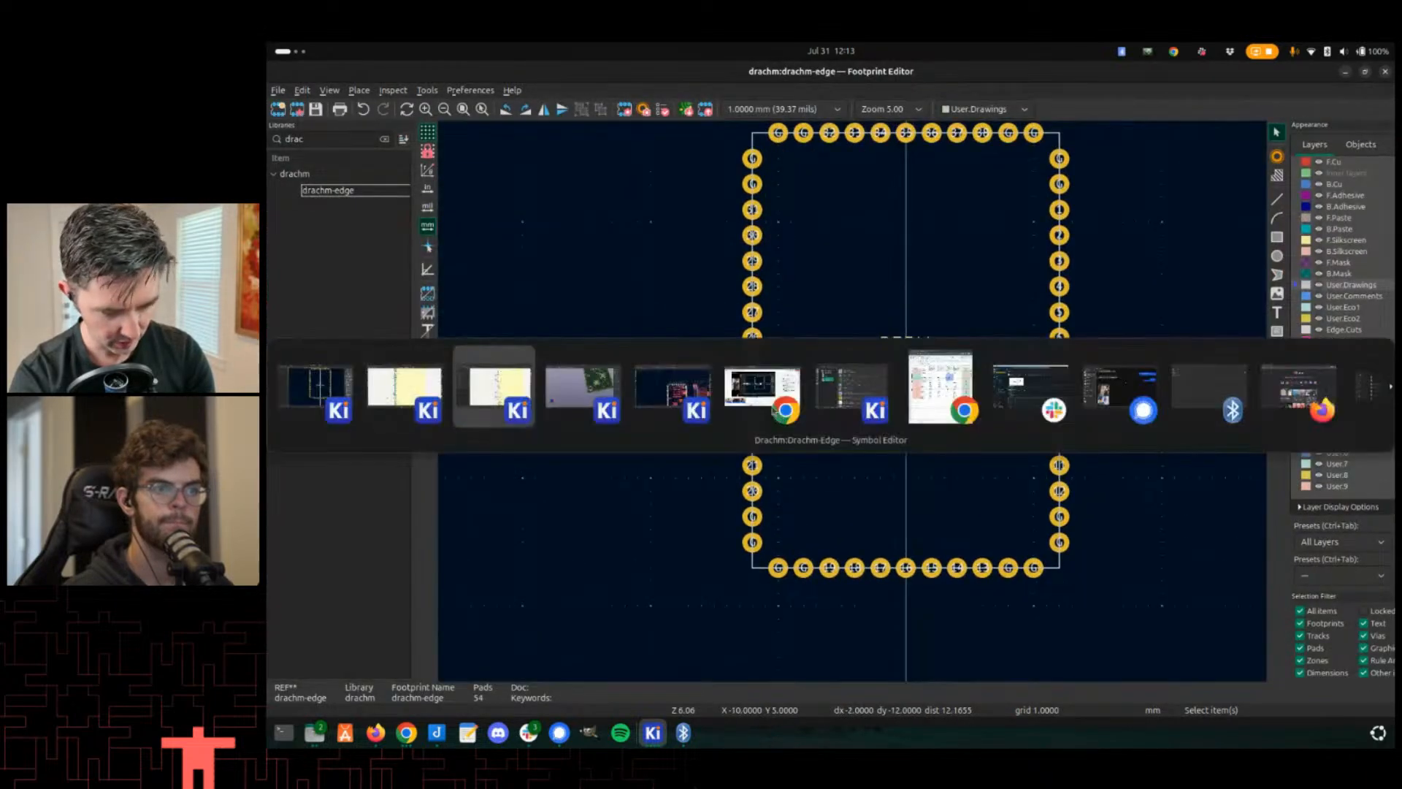
key(alt+Tab)
key(alt+Tab)
scroll(664, 406, up, 3)
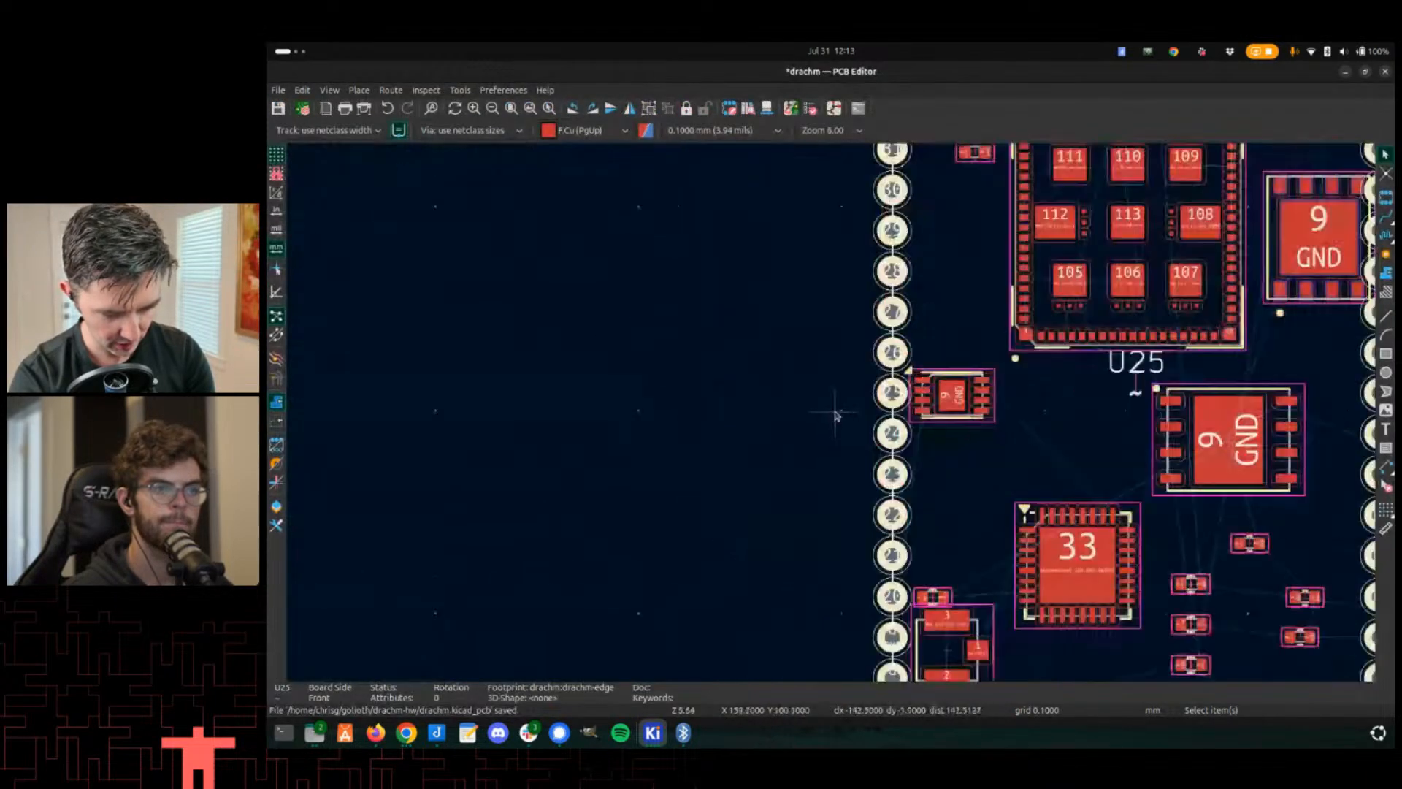
scroll(837, 415, up, 3)
scroll(834, 415, down, 2)
scroll(833, 416, up, 3)
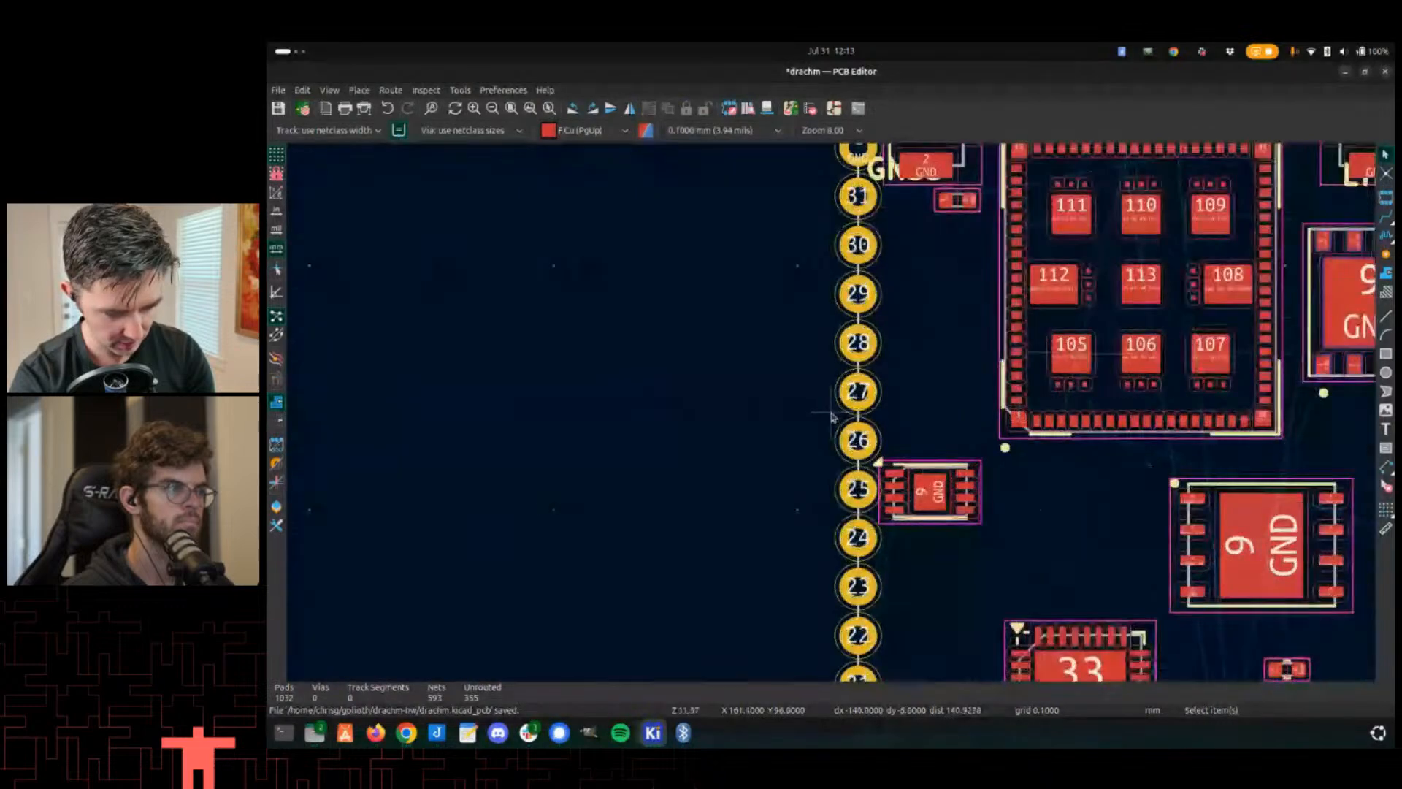
- Update the U25 footprint on the board from the library
scroll(833, 416, up, 1)
scroll(811, 439, down, 4)
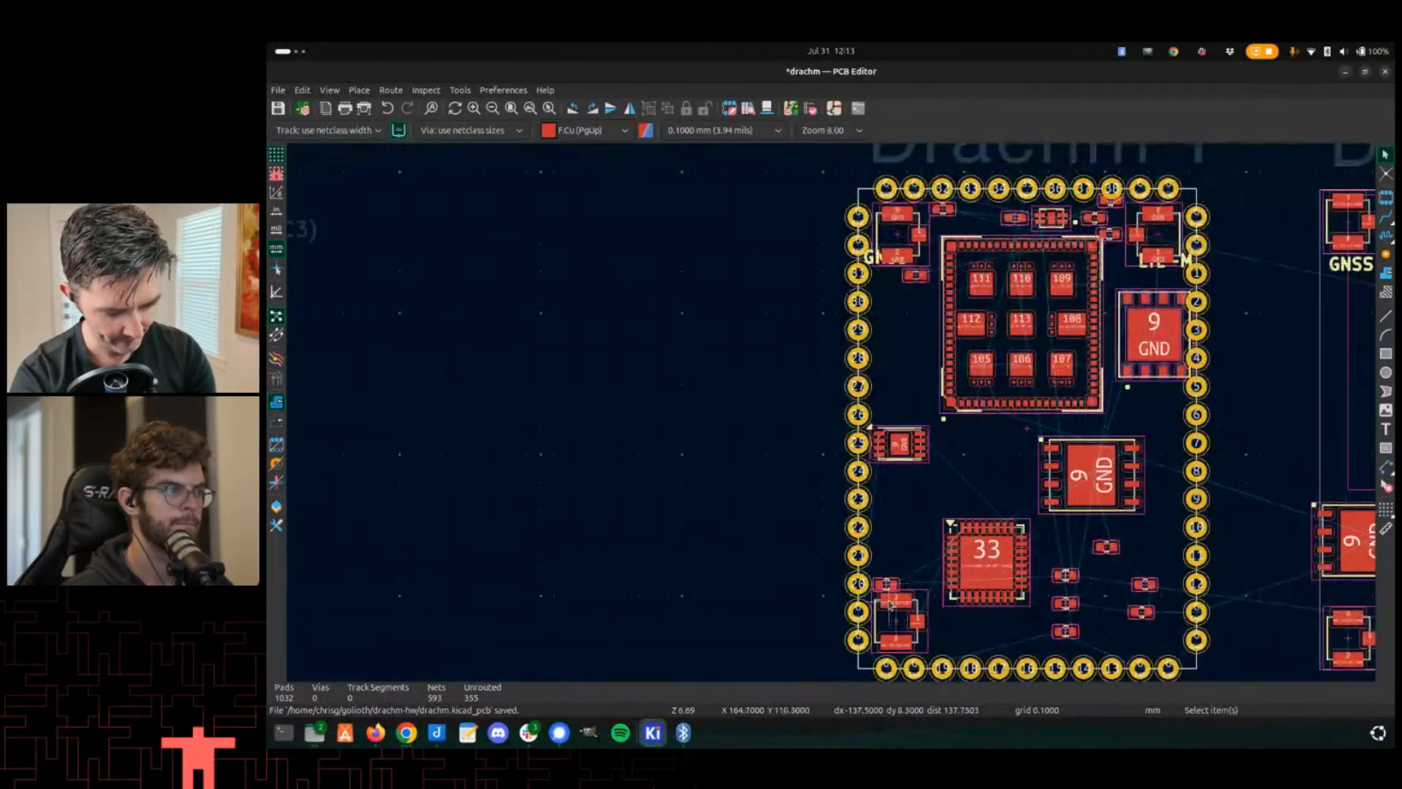
double_click(941, 437)
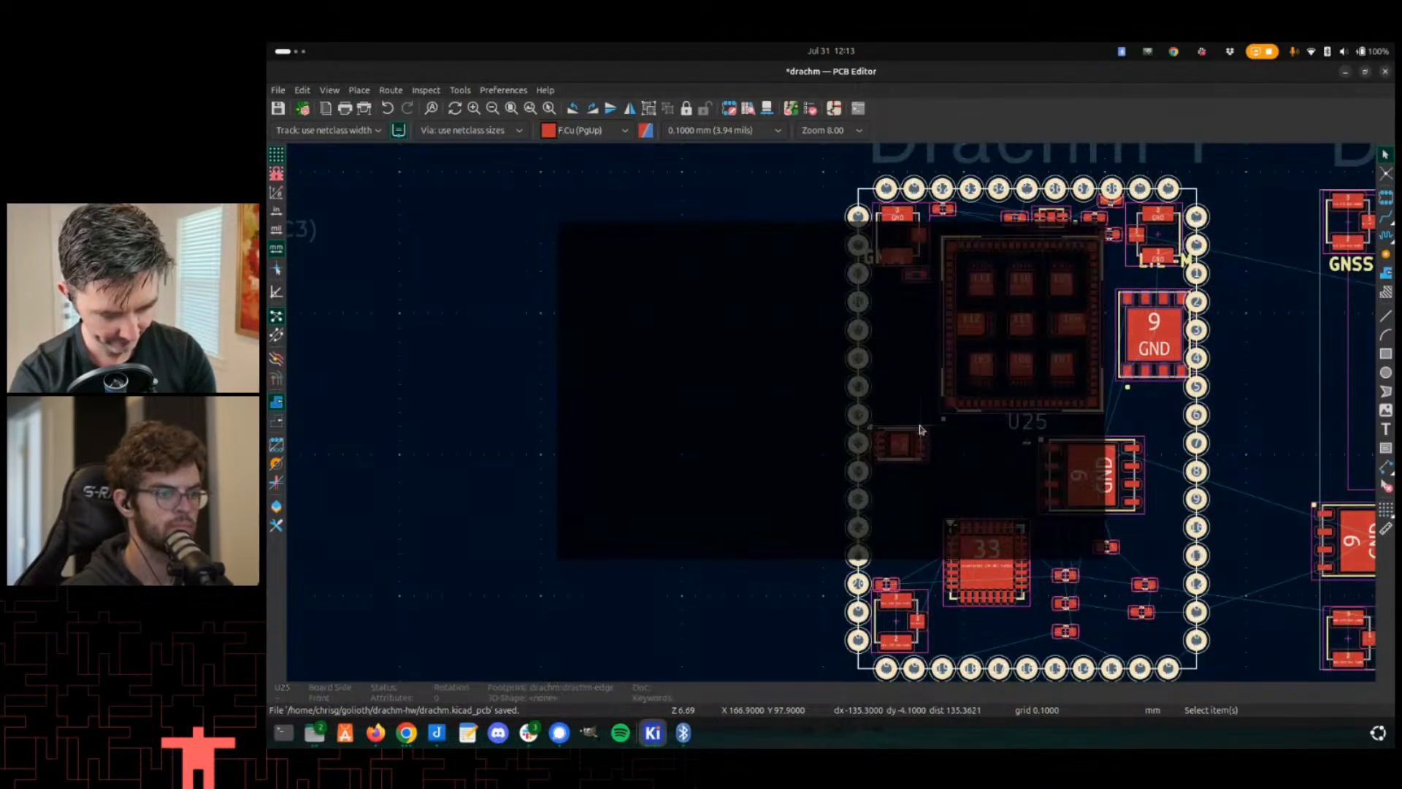
click(1019, 482)
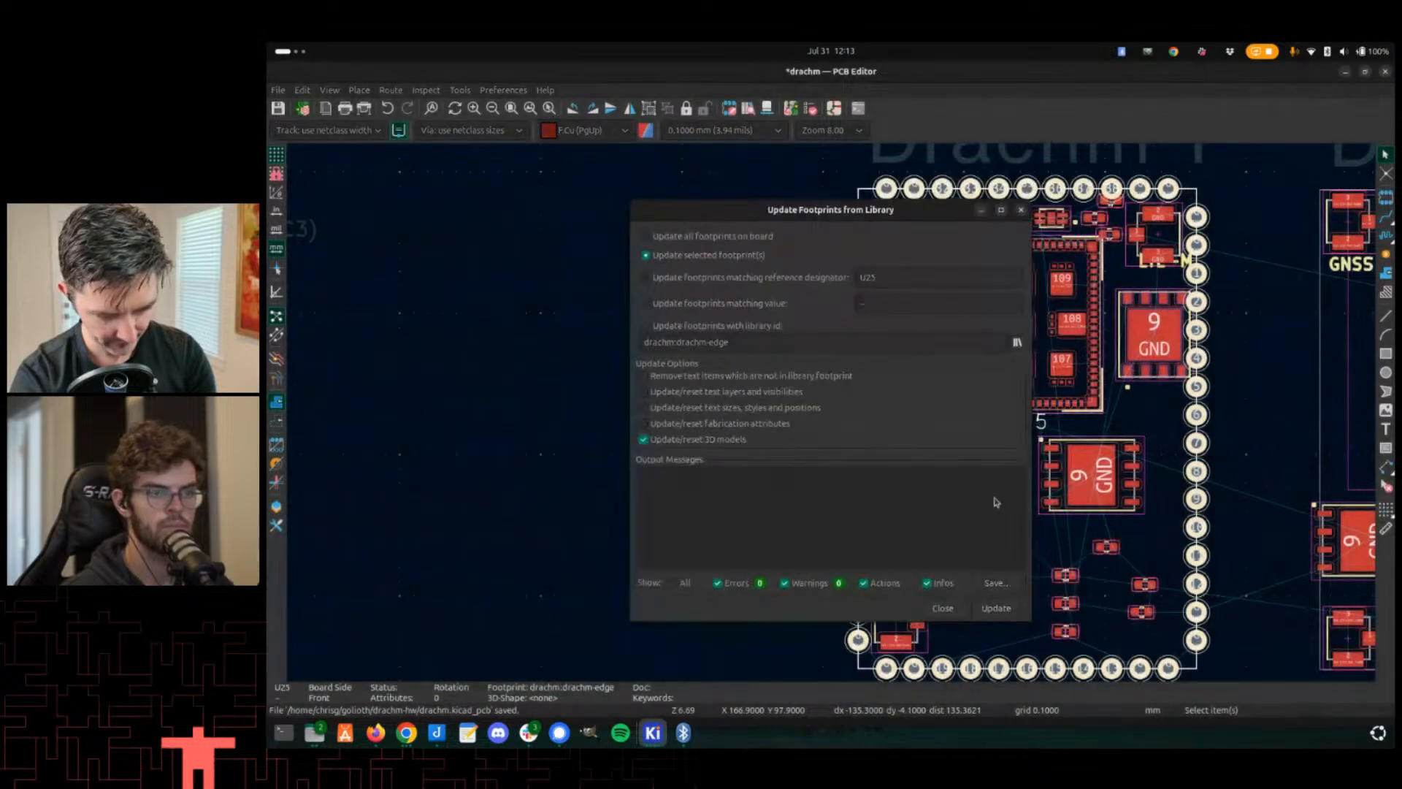
click(993, 607)
click(943, 608)
- Examine the numbered edge pads around the board's lower-left corner beside U25
scroll(812, 497, up, 5)
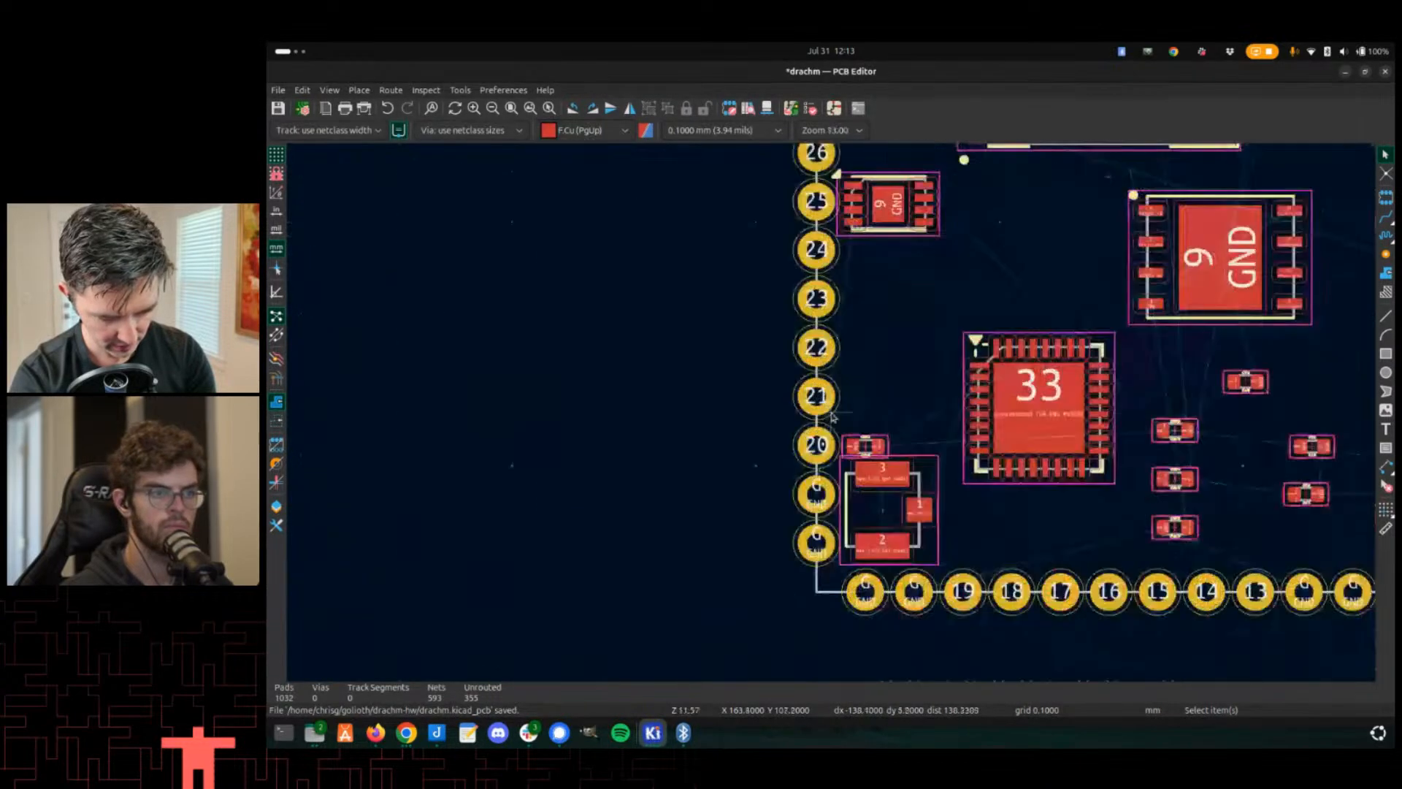
scroll(826, 485, down, 2)
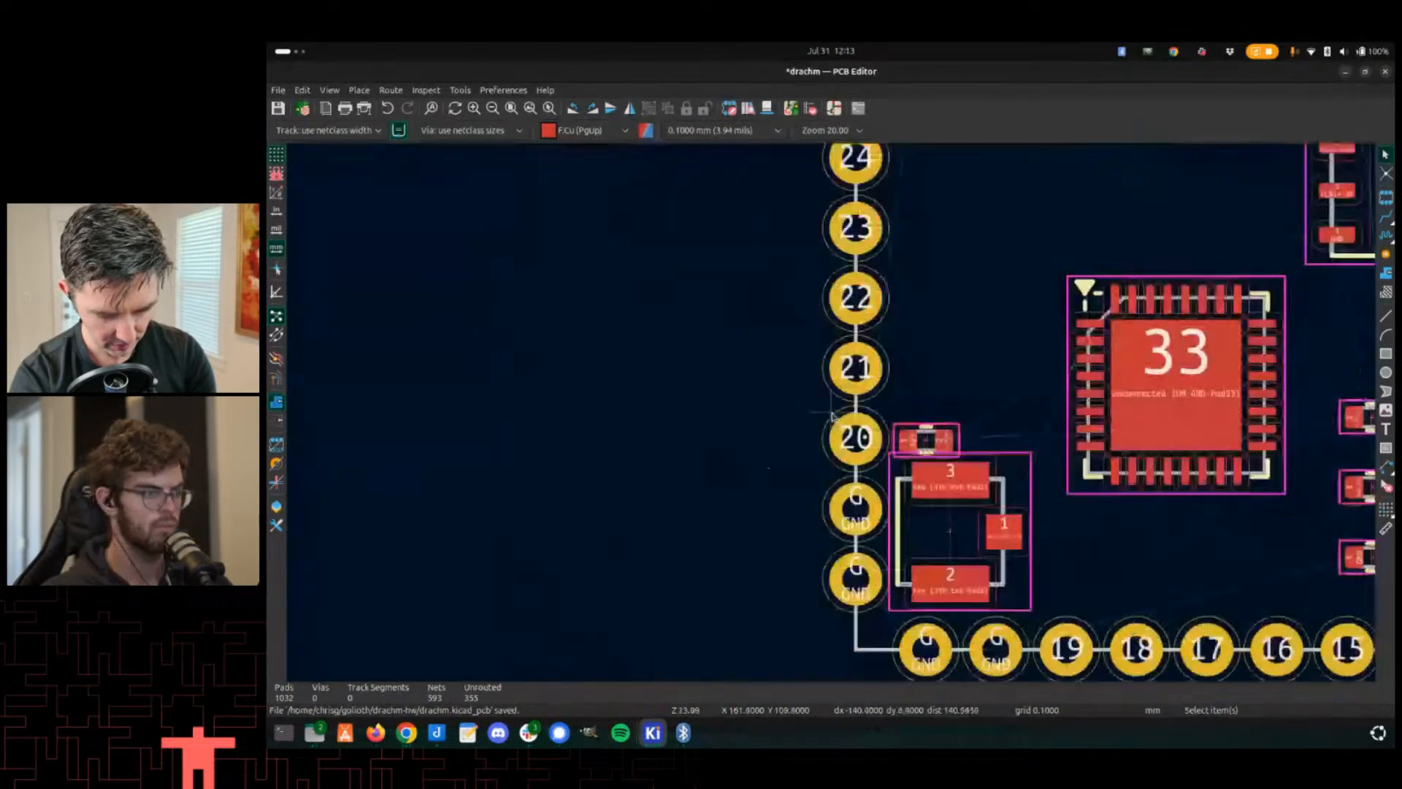
middle_drag(854, 465, 807, 441)
scroll(858, 520, up, 2)
middle_drag(861, 520, 819, 418)
scroll(818, 418, down, 4)
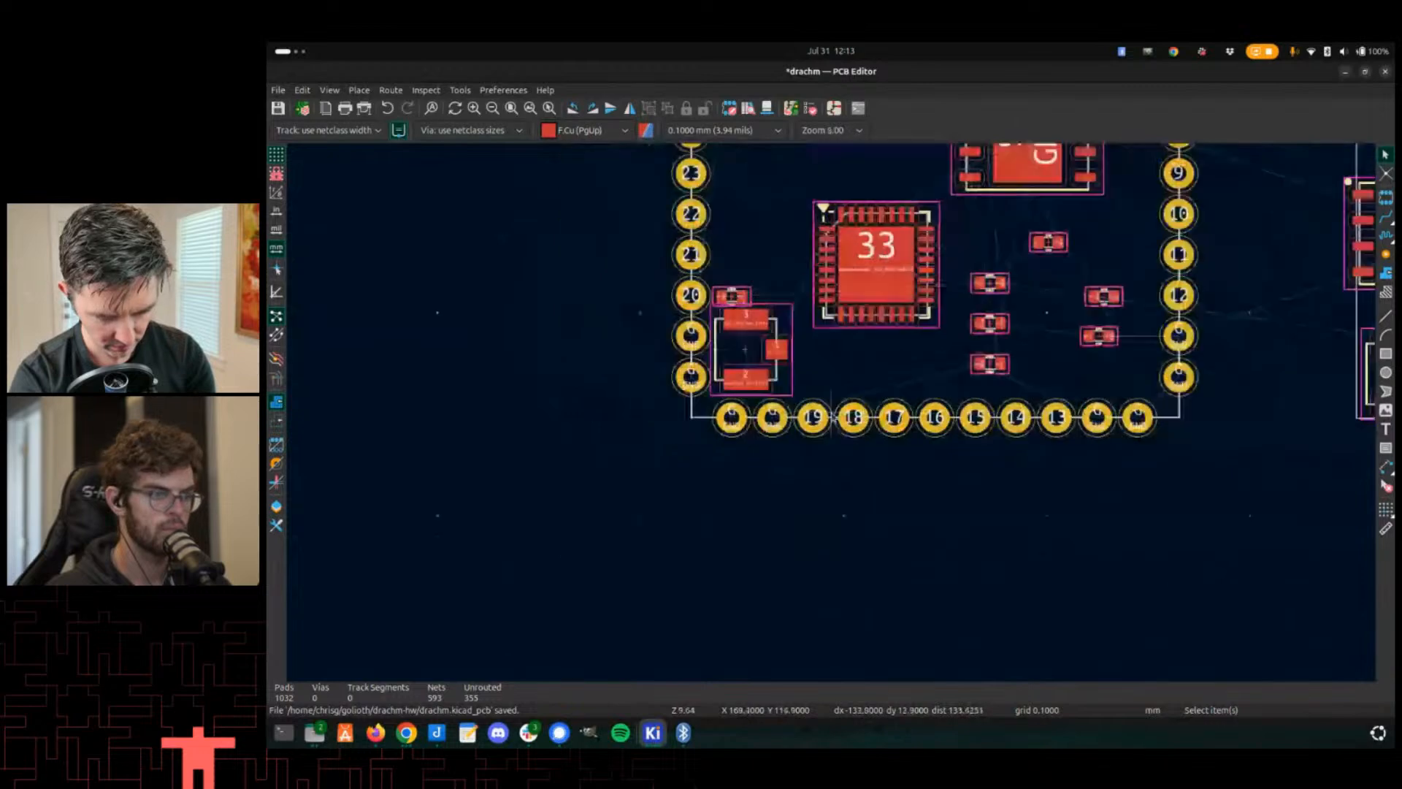
- Compare the pin numbers across the schematic symbol, the drachm-edge footprint and the board
key(alt+Tab)
scroll(851, 401, up, 2)
key(alt+Tab)
key(Tab)
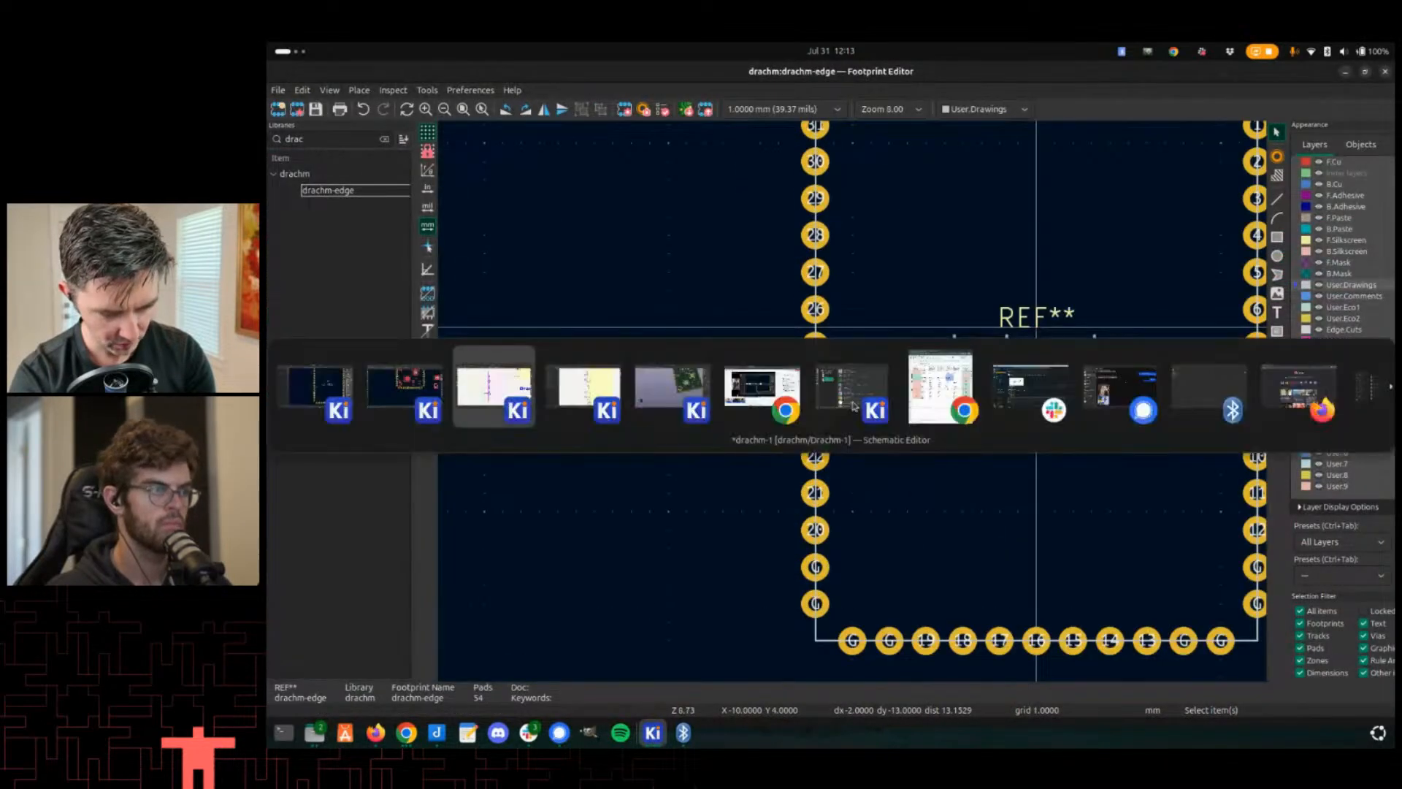
scroll(744, 495, up, 2)
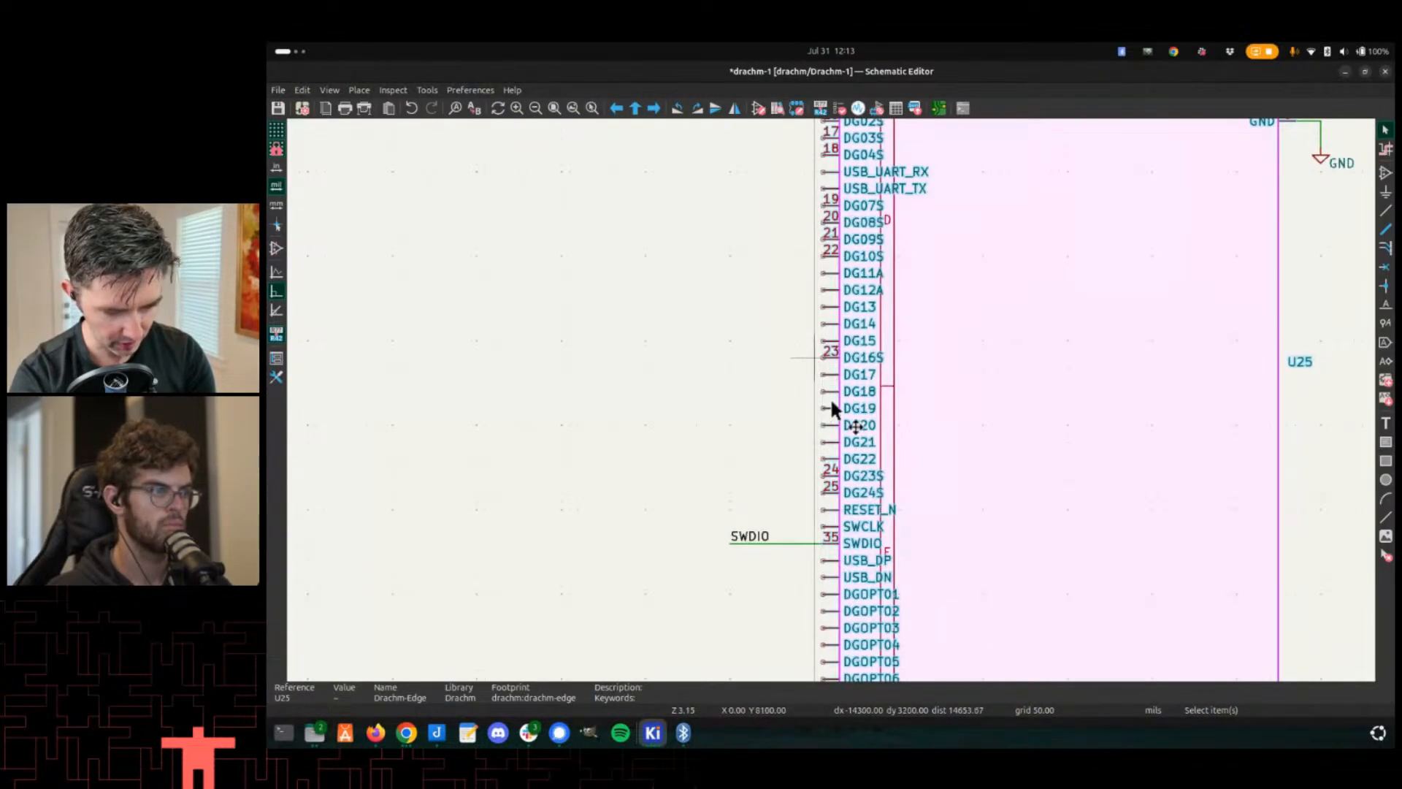
scroll(832, 408, up, 2)
scroll(846, 399, down, 4)
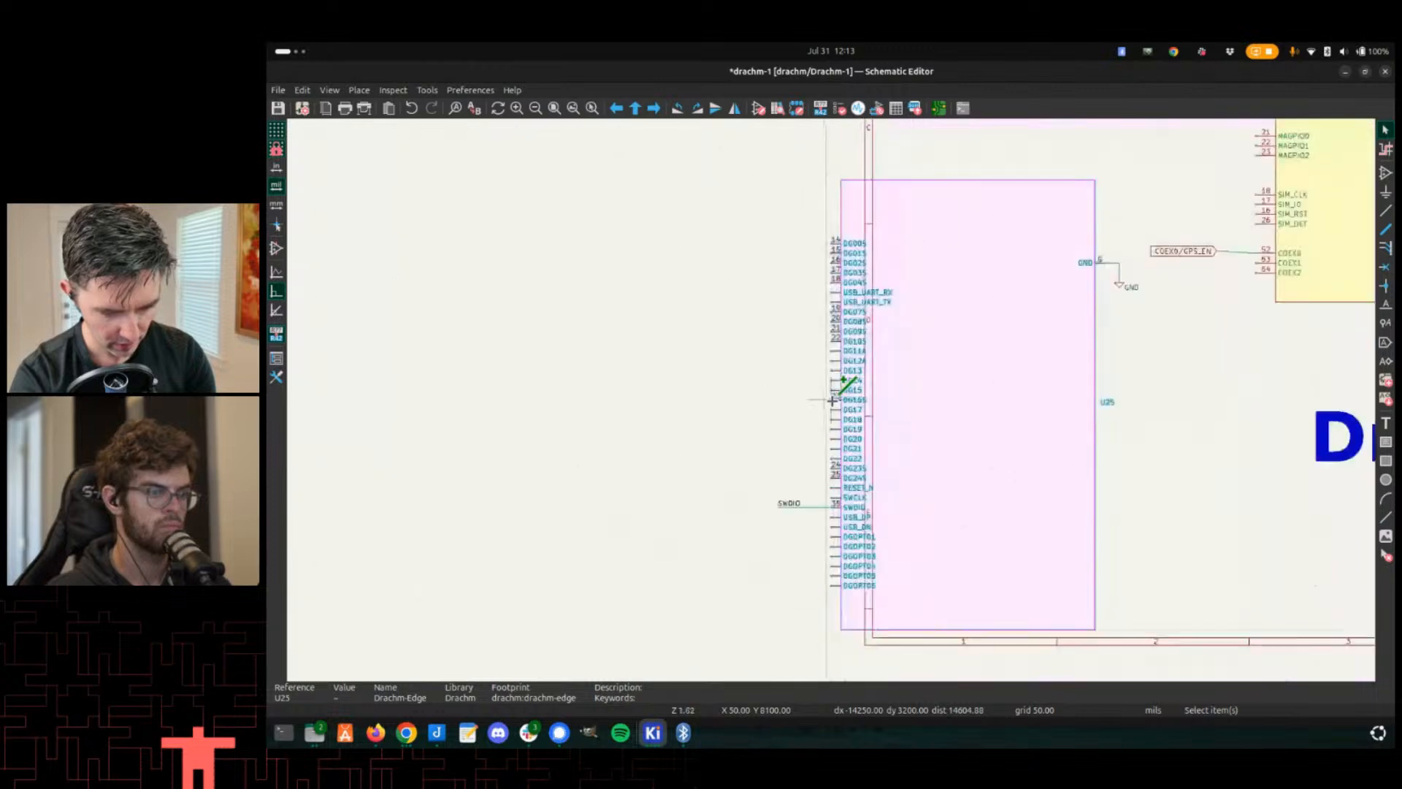
scroll(832, 400, up, 3)
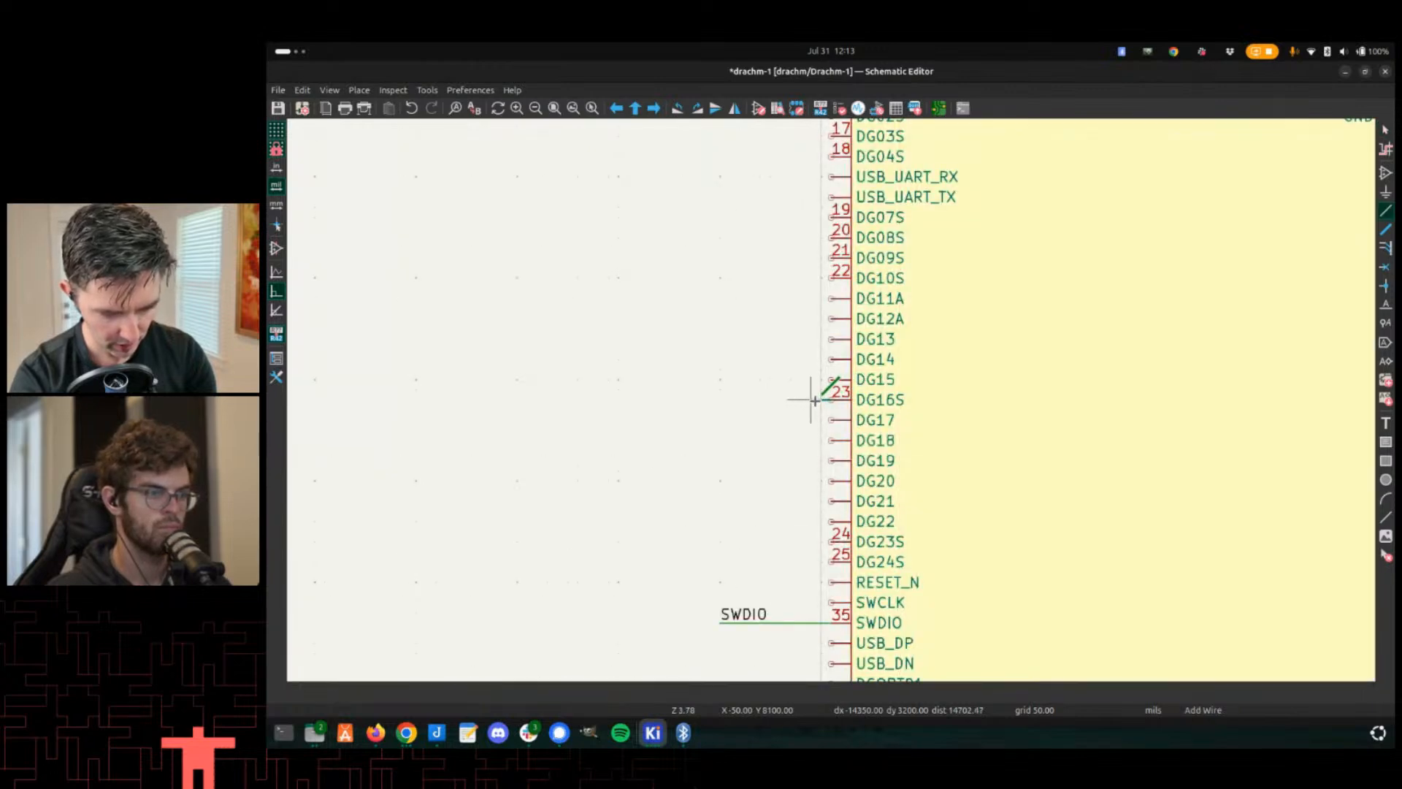
scroll(832, 403, down, 4)
middle_drag(874, 393, 713, 515)
middle_drag(828, 358, 875, 243)
key(alt+Tab)
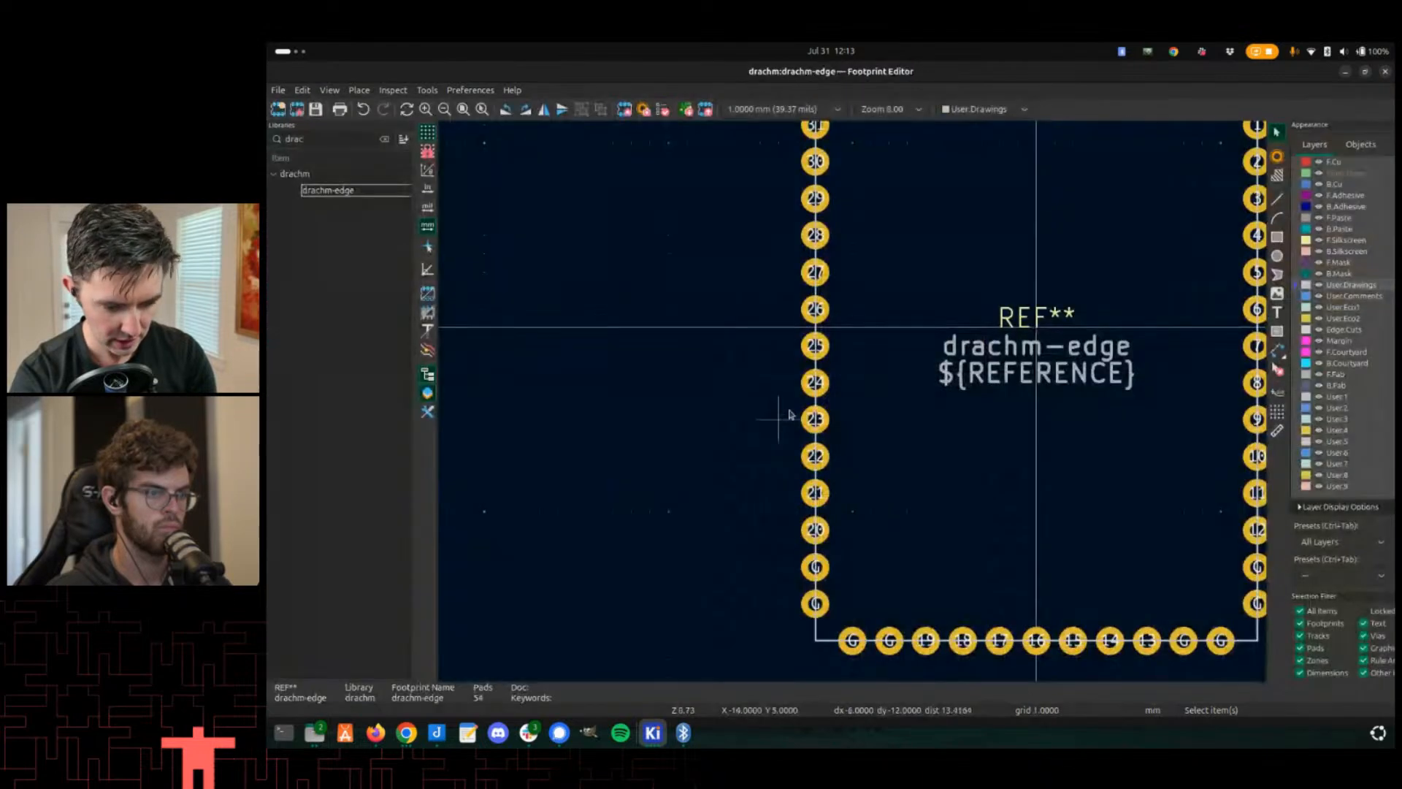
scroll(853, 405, down, 2)
scroll(853, 405, down, 2)
key(alt+Tab)
scroll(828, 408, down, 3)
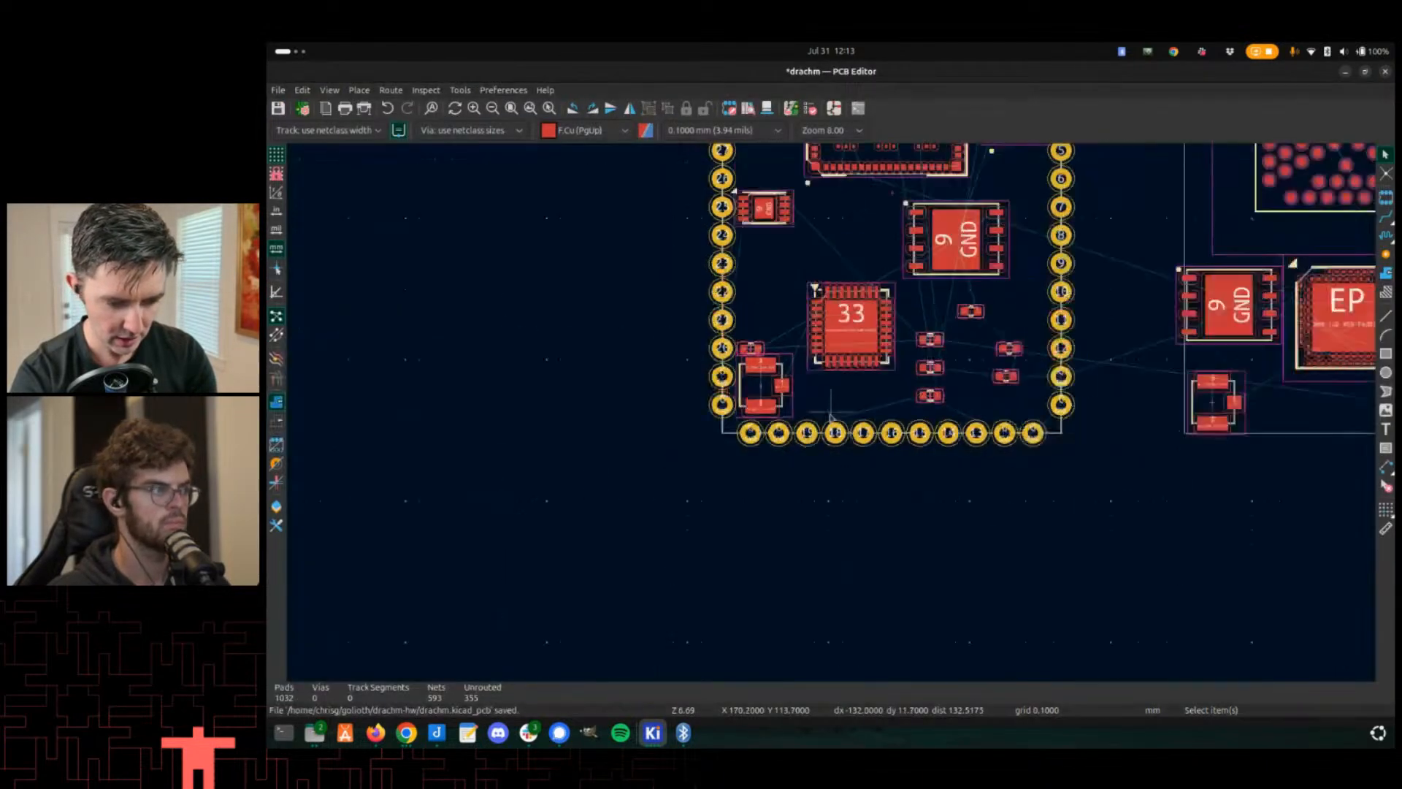
scroll(829, 407, down, 2)
scroll(830, 407, up, 3)
key(alt+Tab)
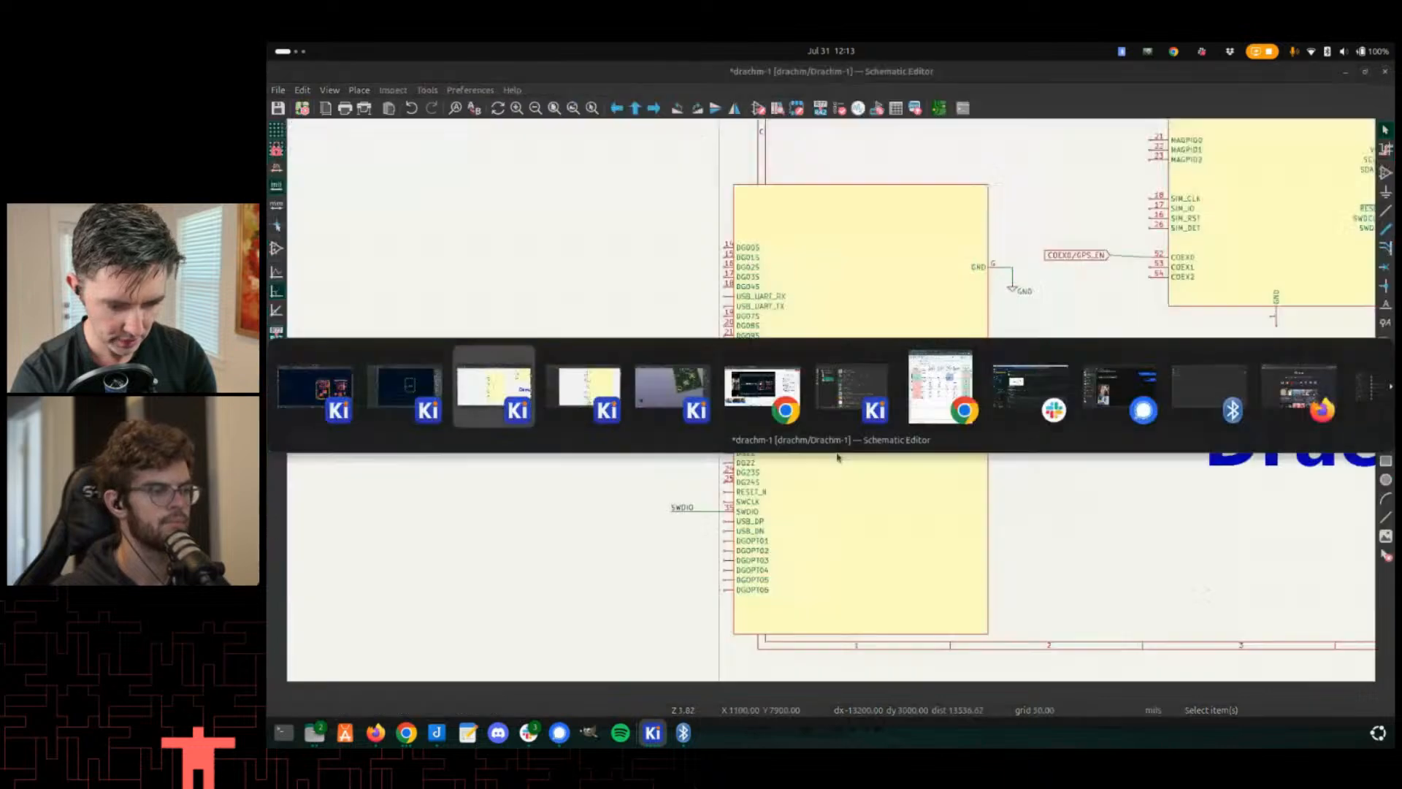
scroll(730, 435, up, 4)
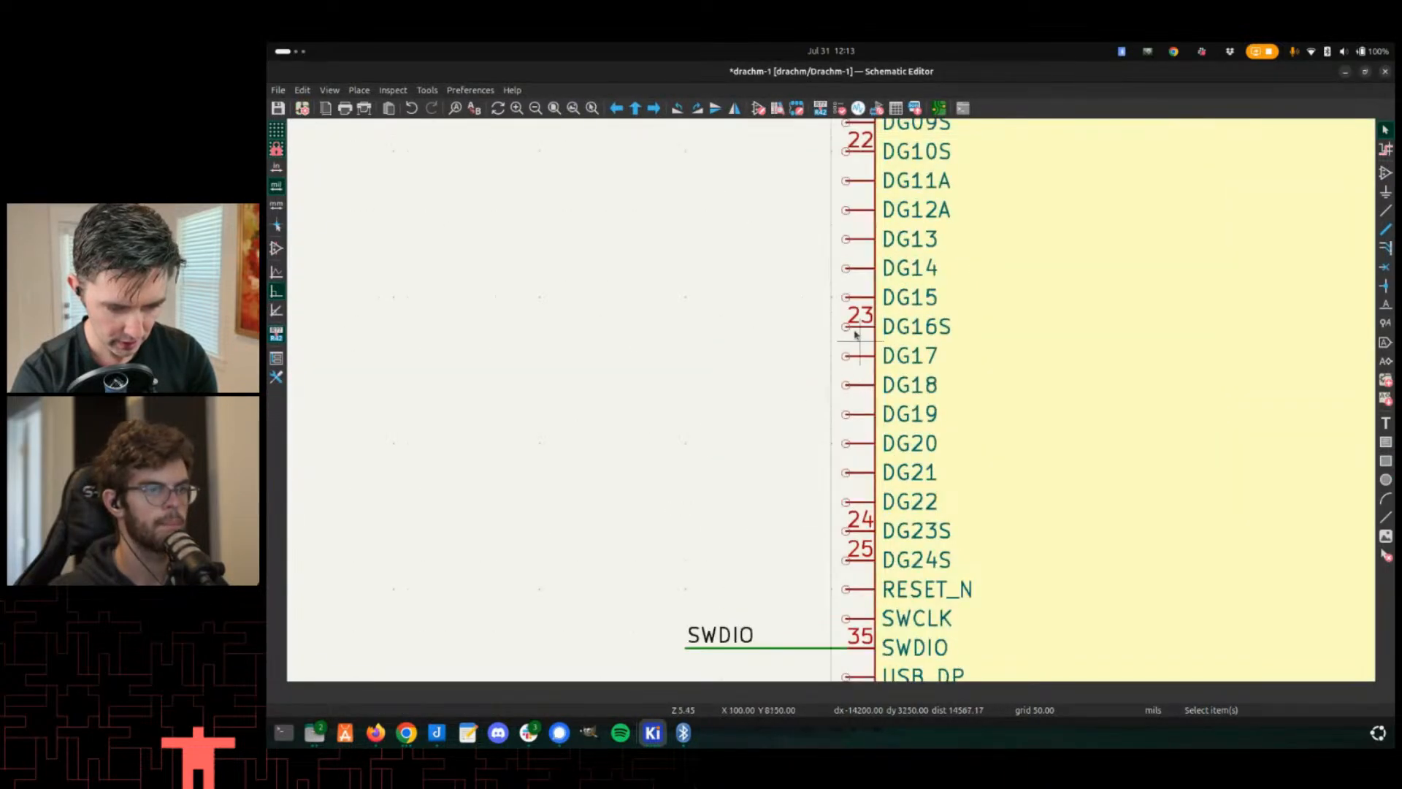
scroll(838, 336, down, 1)
key(alt+Tab)
key(alt+Tab)
key(alt+Tab)
key(alt+Tab)
key(alt+Tab)
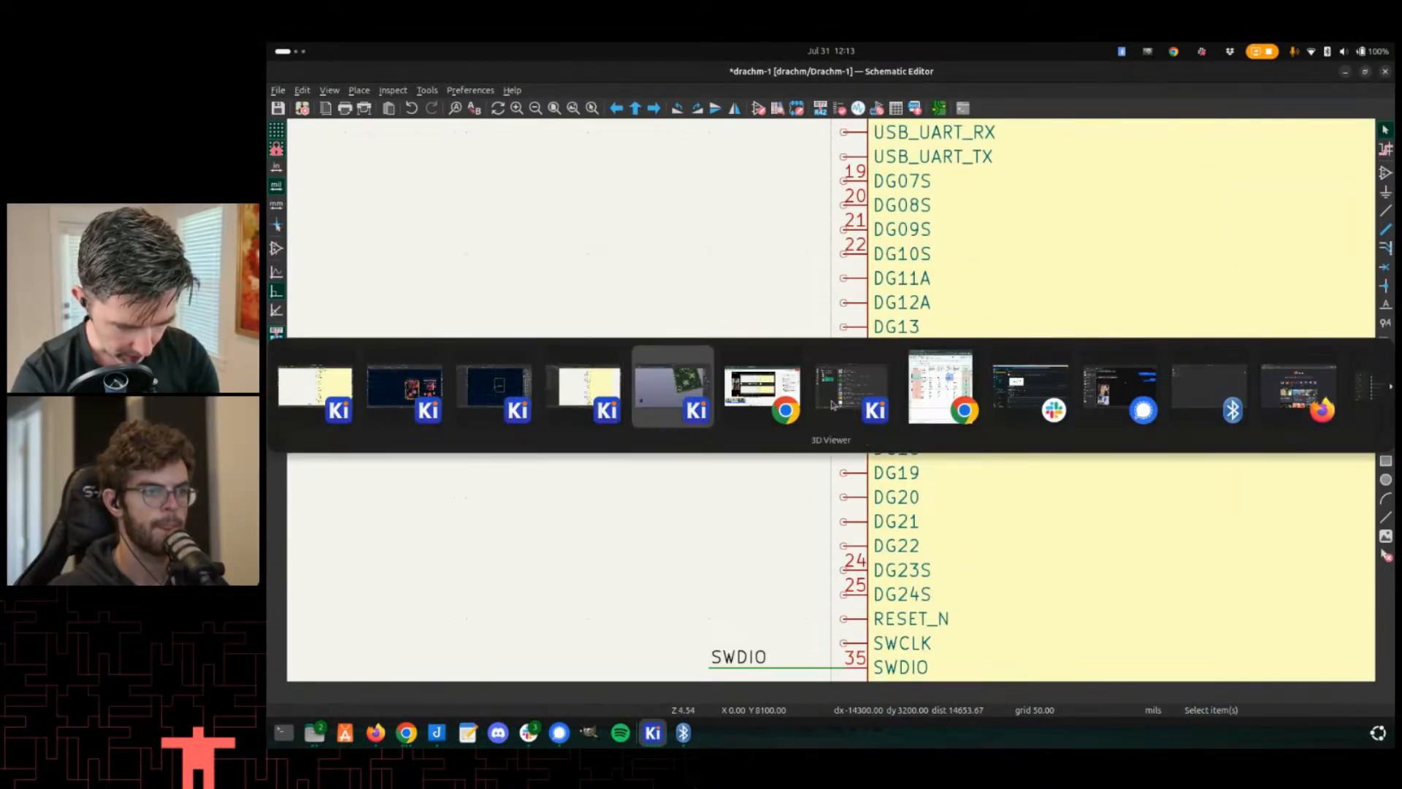
- Look up the Drachm pin names and nRF9151 pin assignments in the Drachm Pin Planning spreadsheet
click(937, 394)
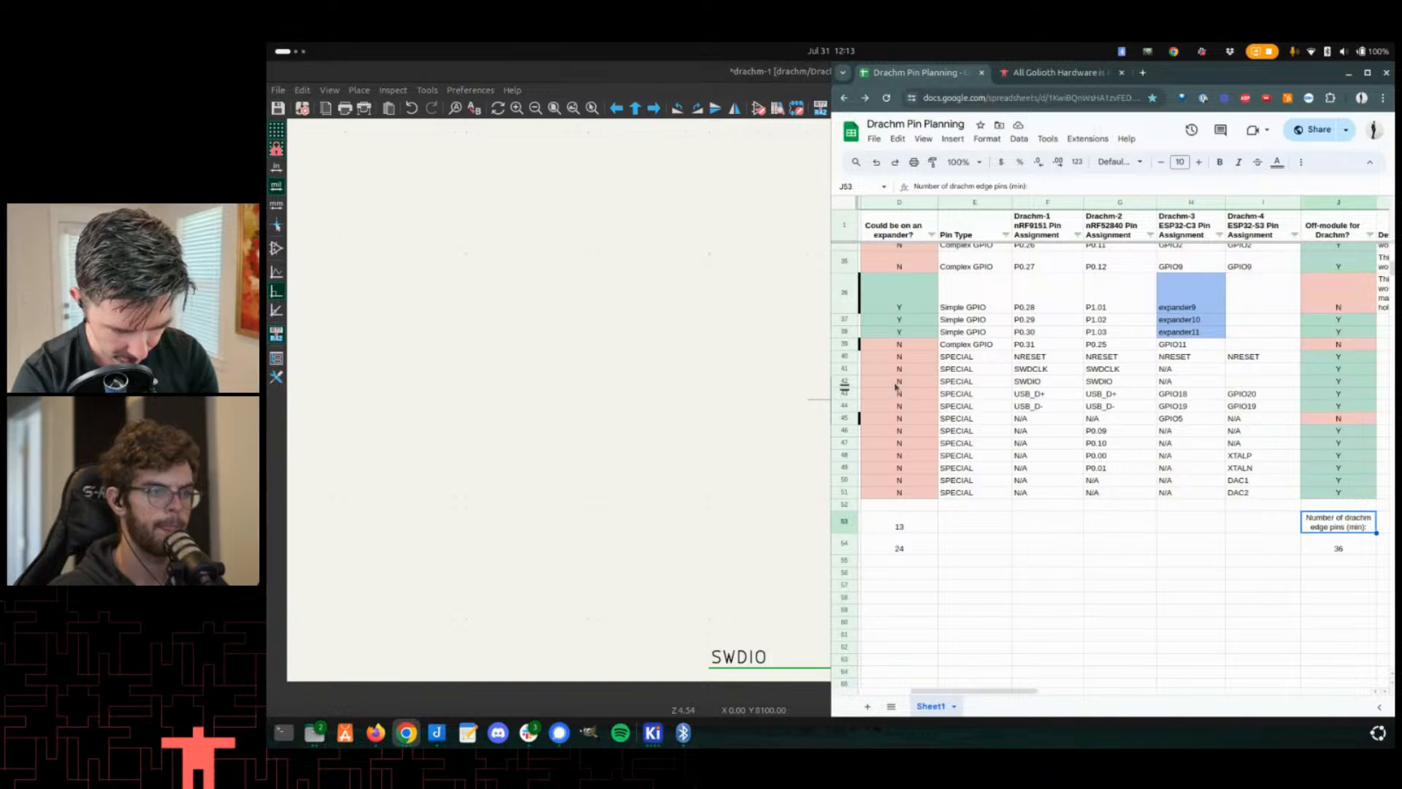
scroll(973, 418, up, 3)
scroll(974, 418, left, 3)
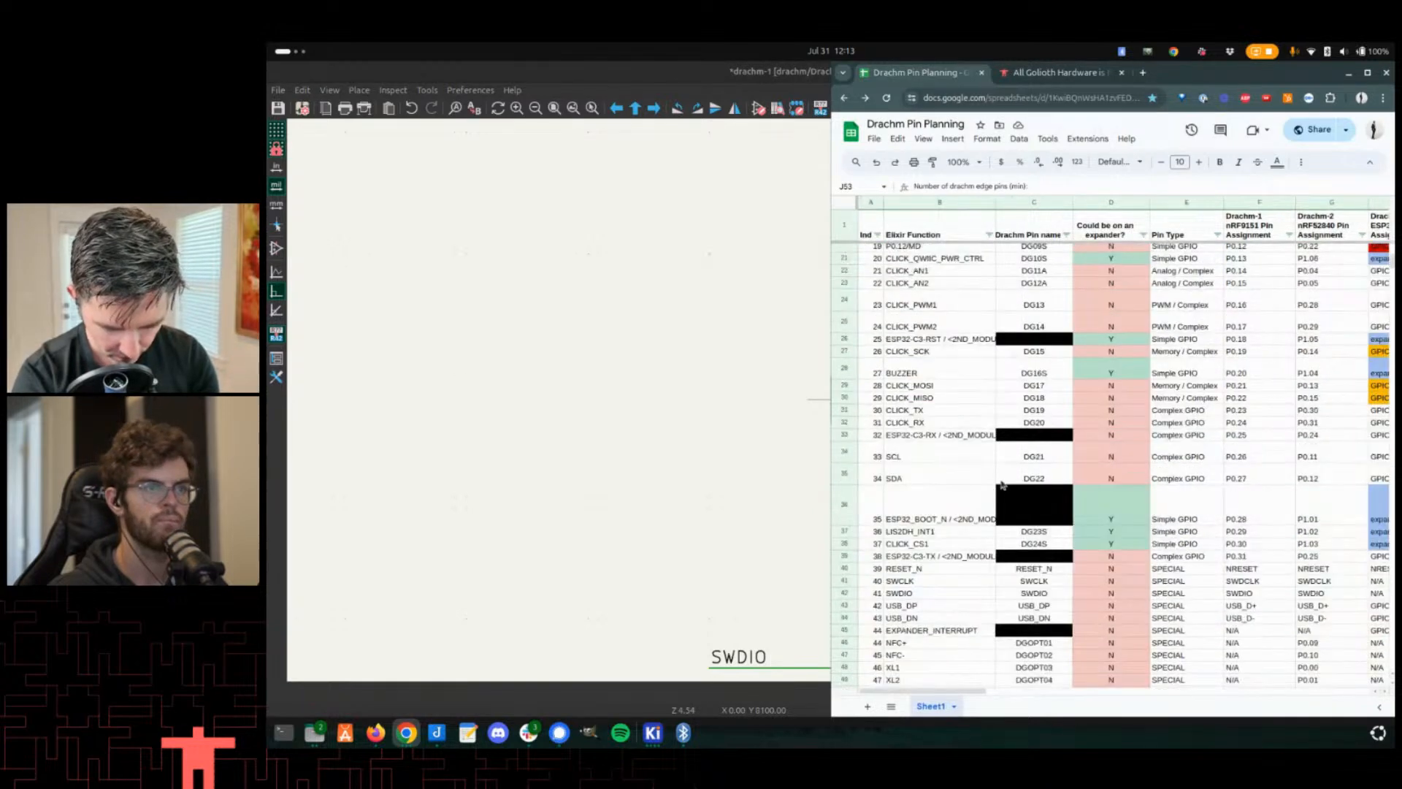
click(1033, 443)
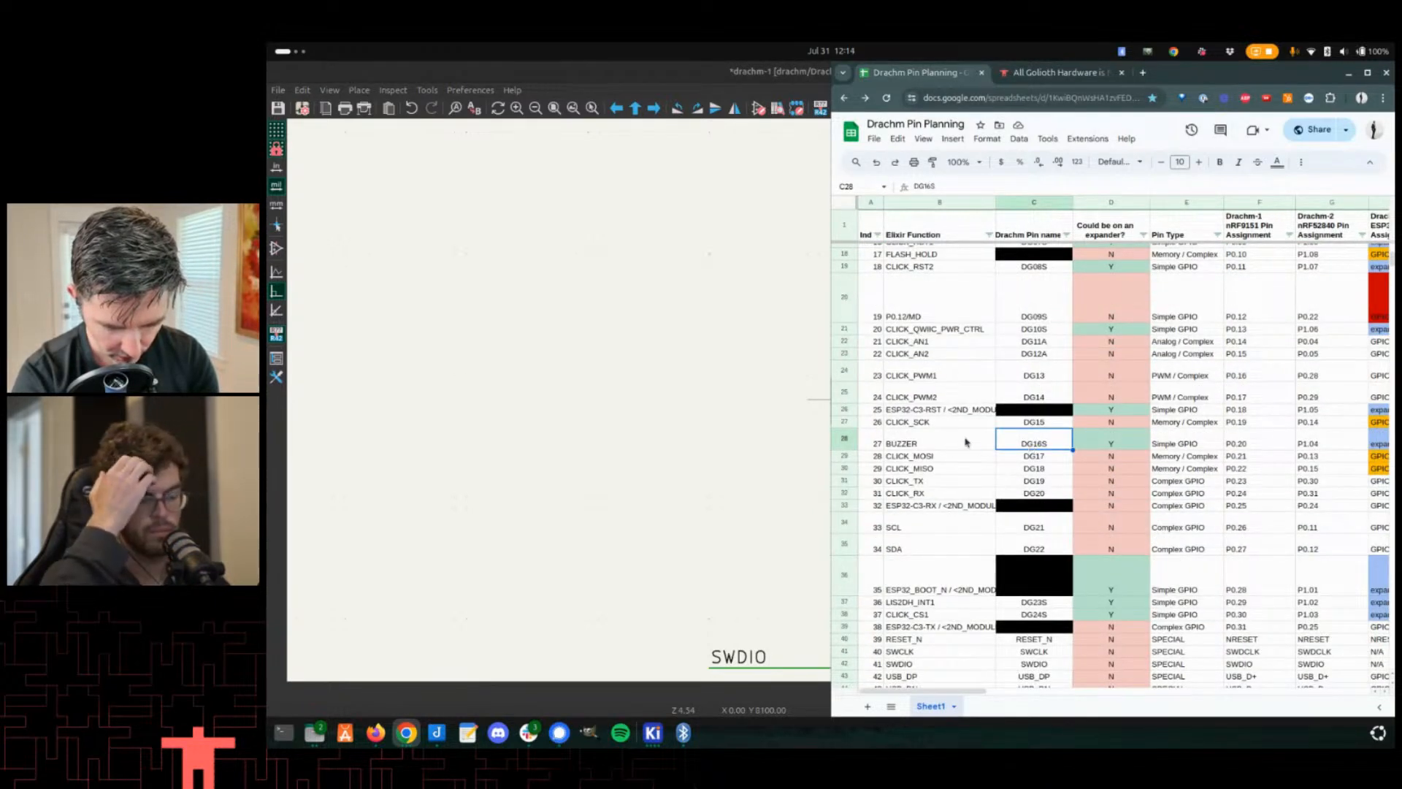
scroll(1031, 428, down, 3)
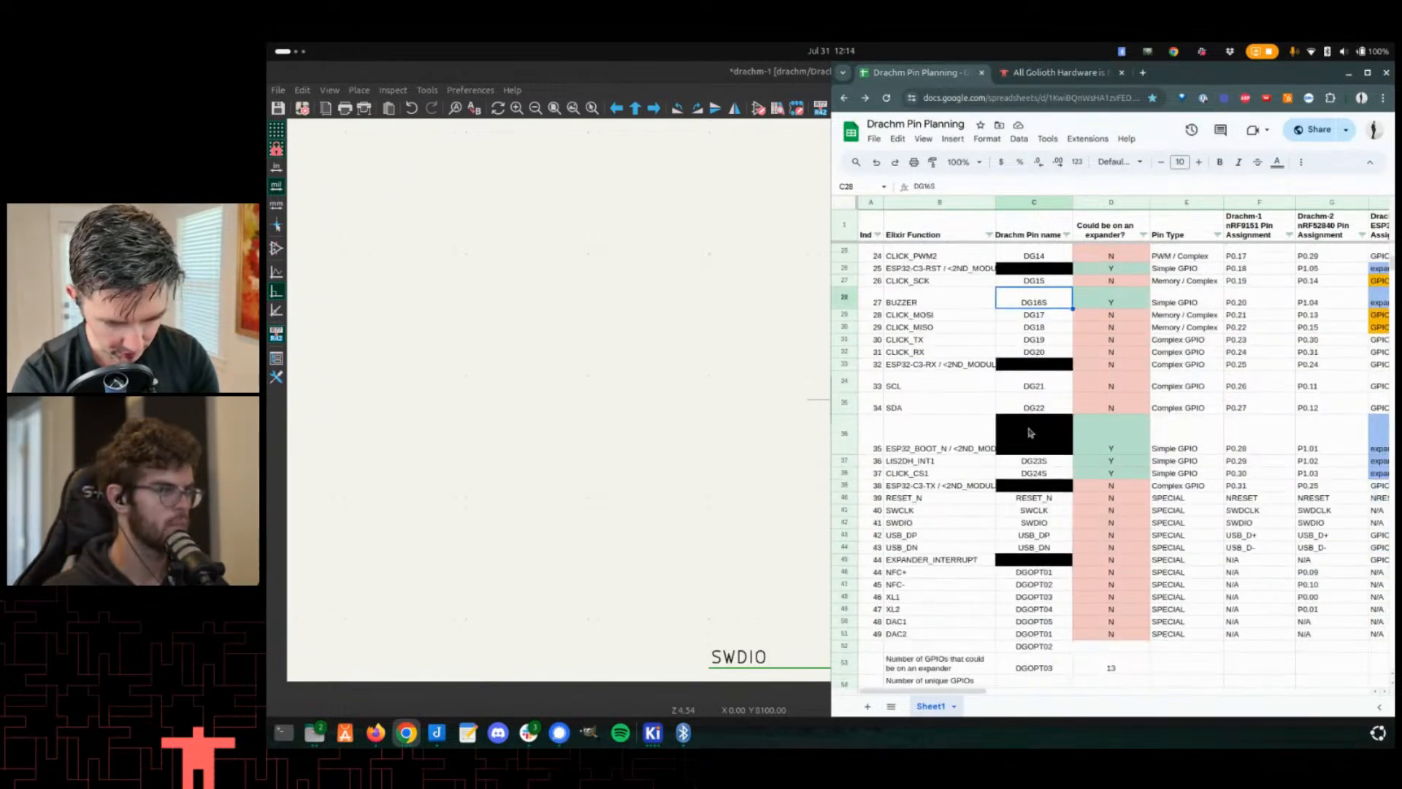
click(1022, 473)
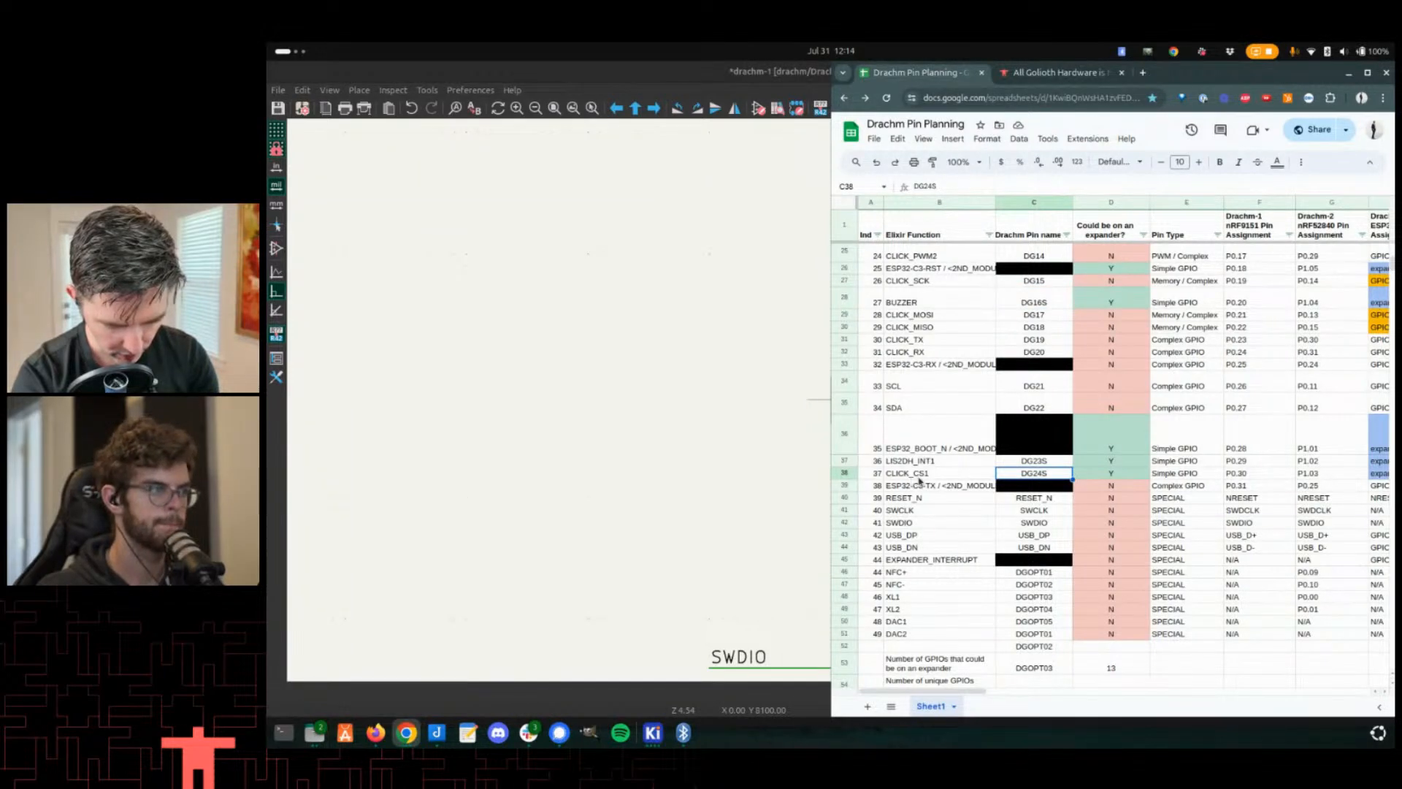
click(1246, 475)
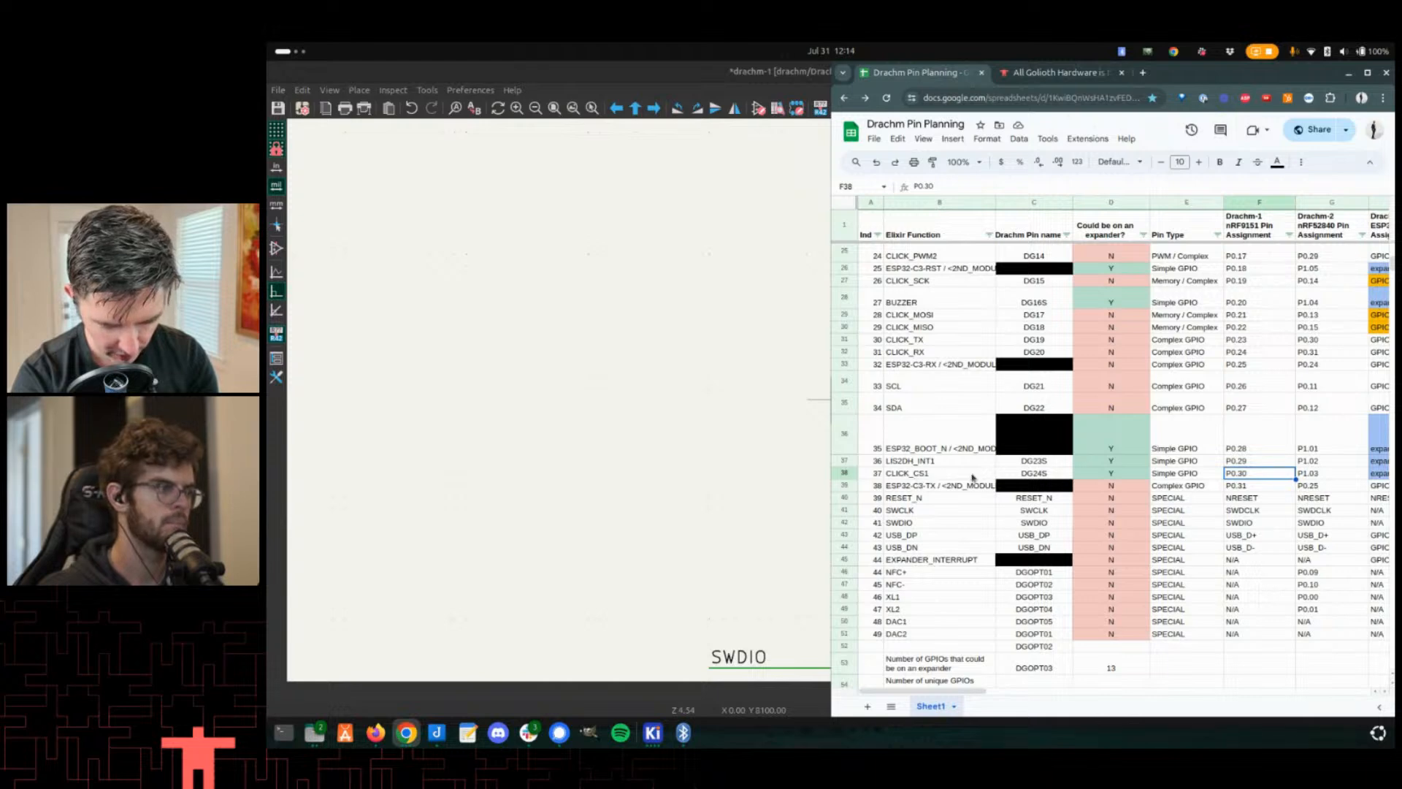
click(1037, 475)
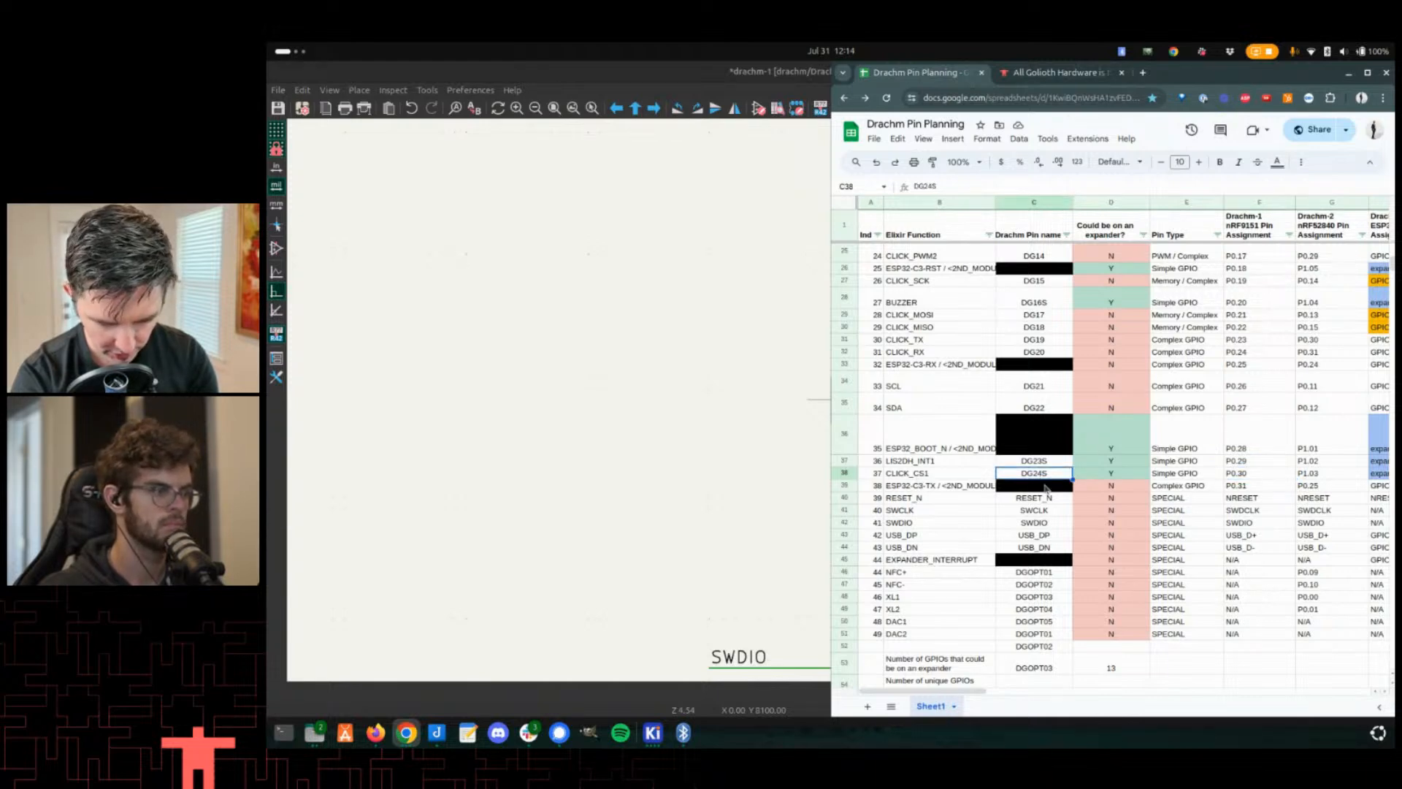
click(1231, 474)
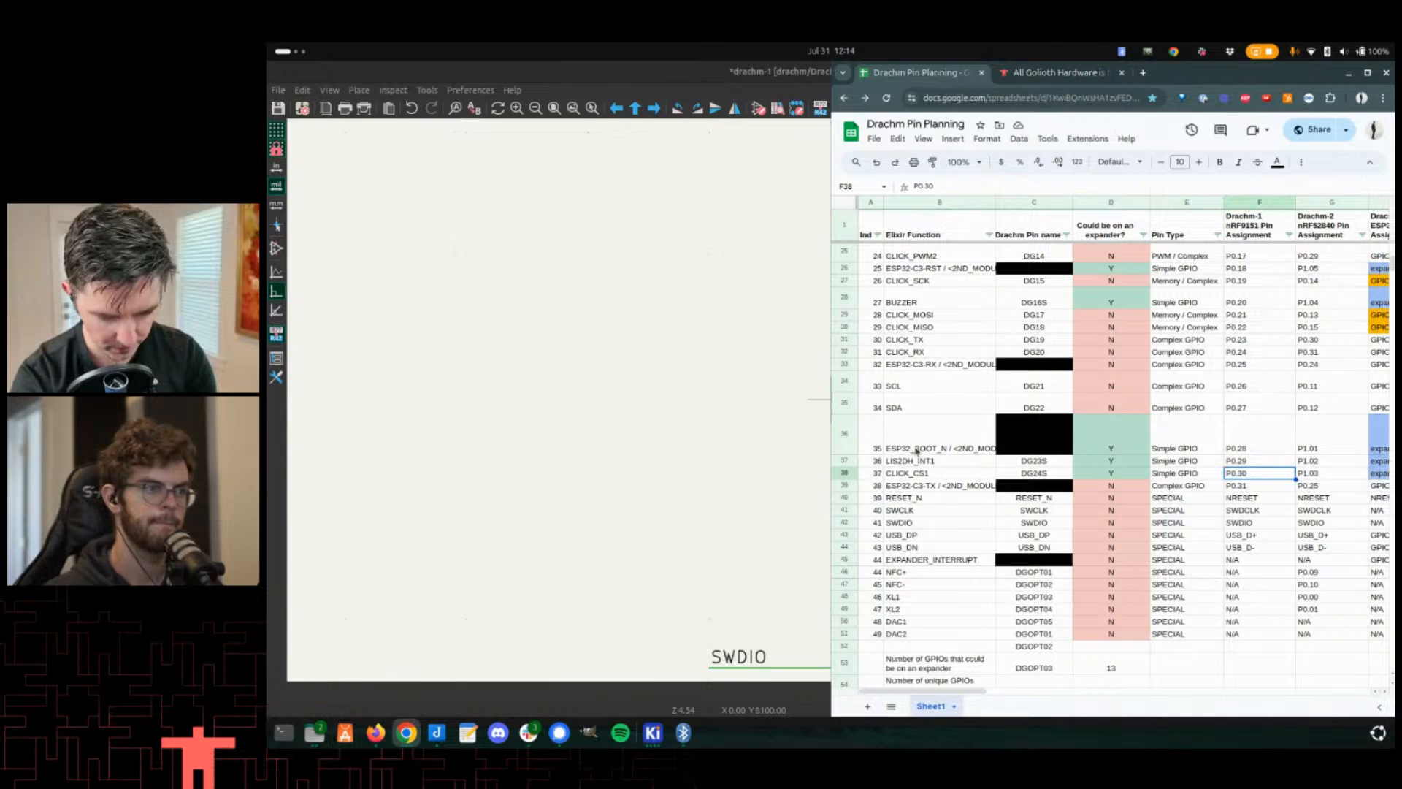
- Draw a wire from U25's pin 25 (DG24S) and attach a CLICK_CS1 net label to it
click(673, 460)
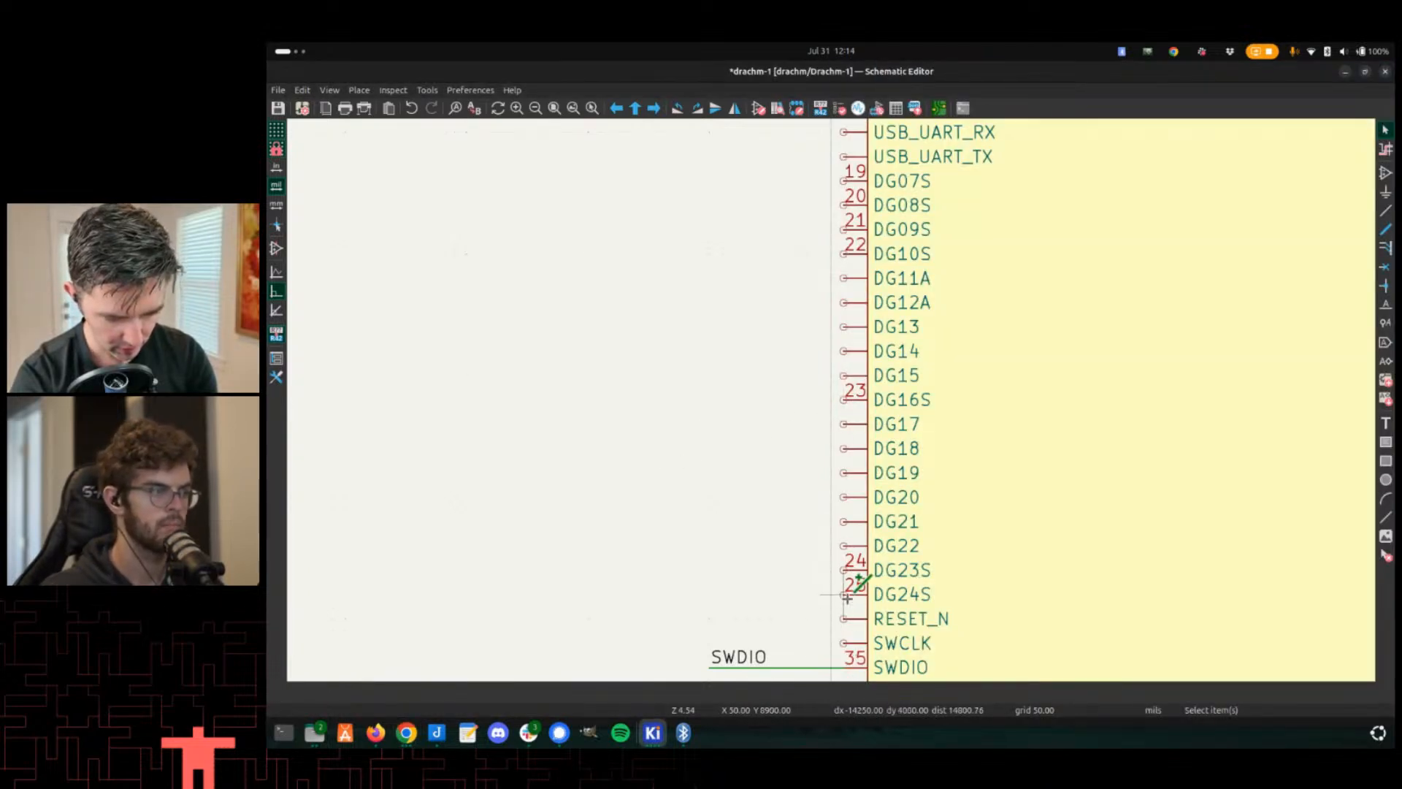
key(w)
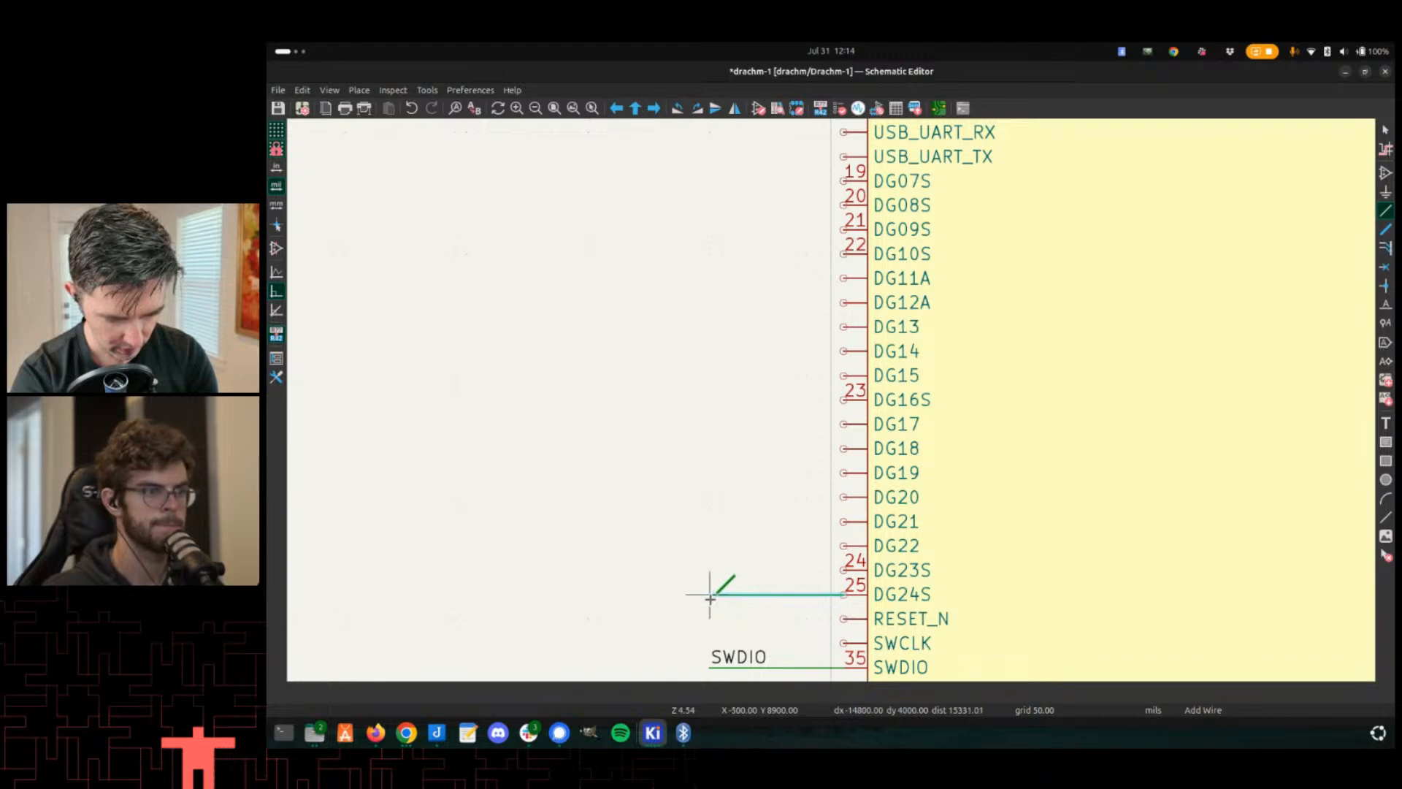
double_click(710, 594)
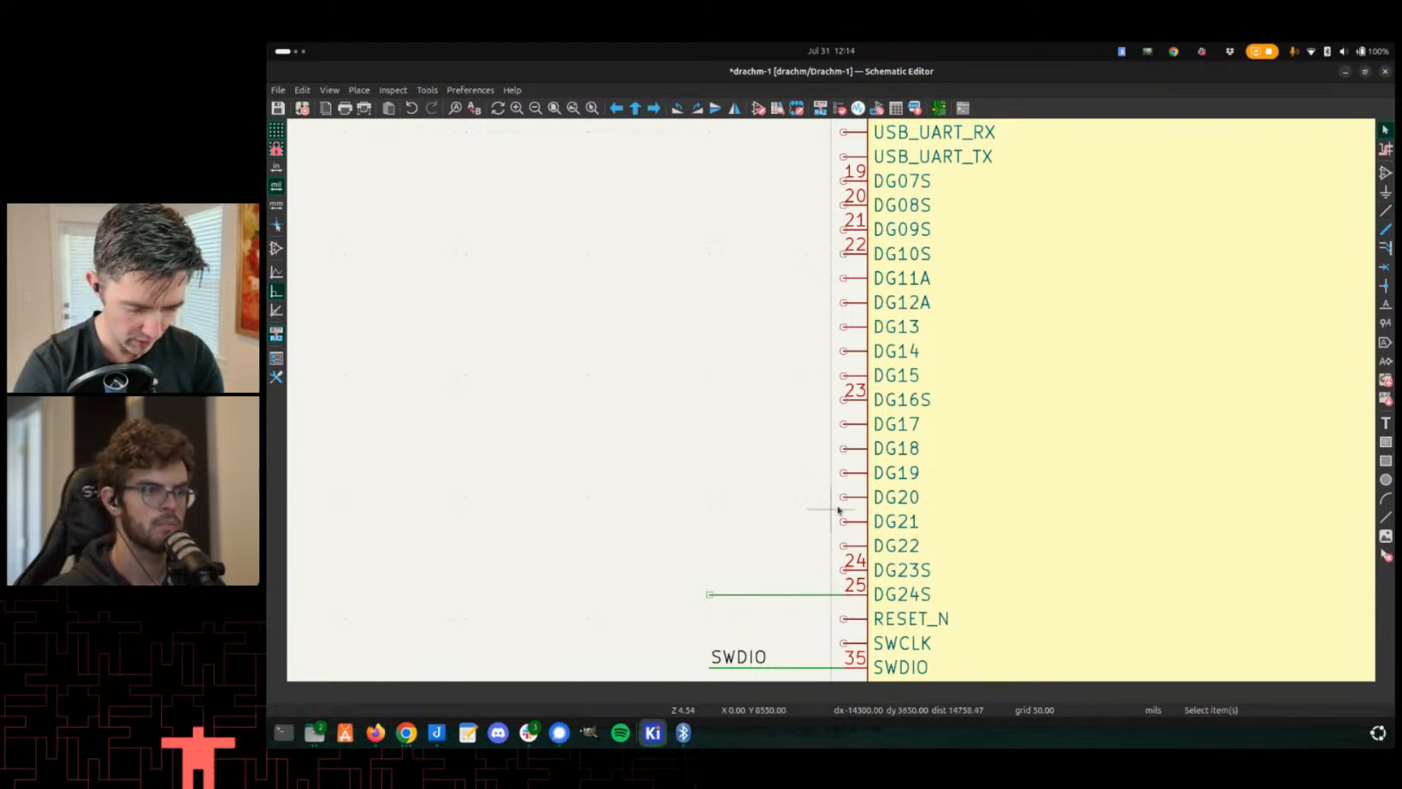
key(l)
key(alt+Tab)
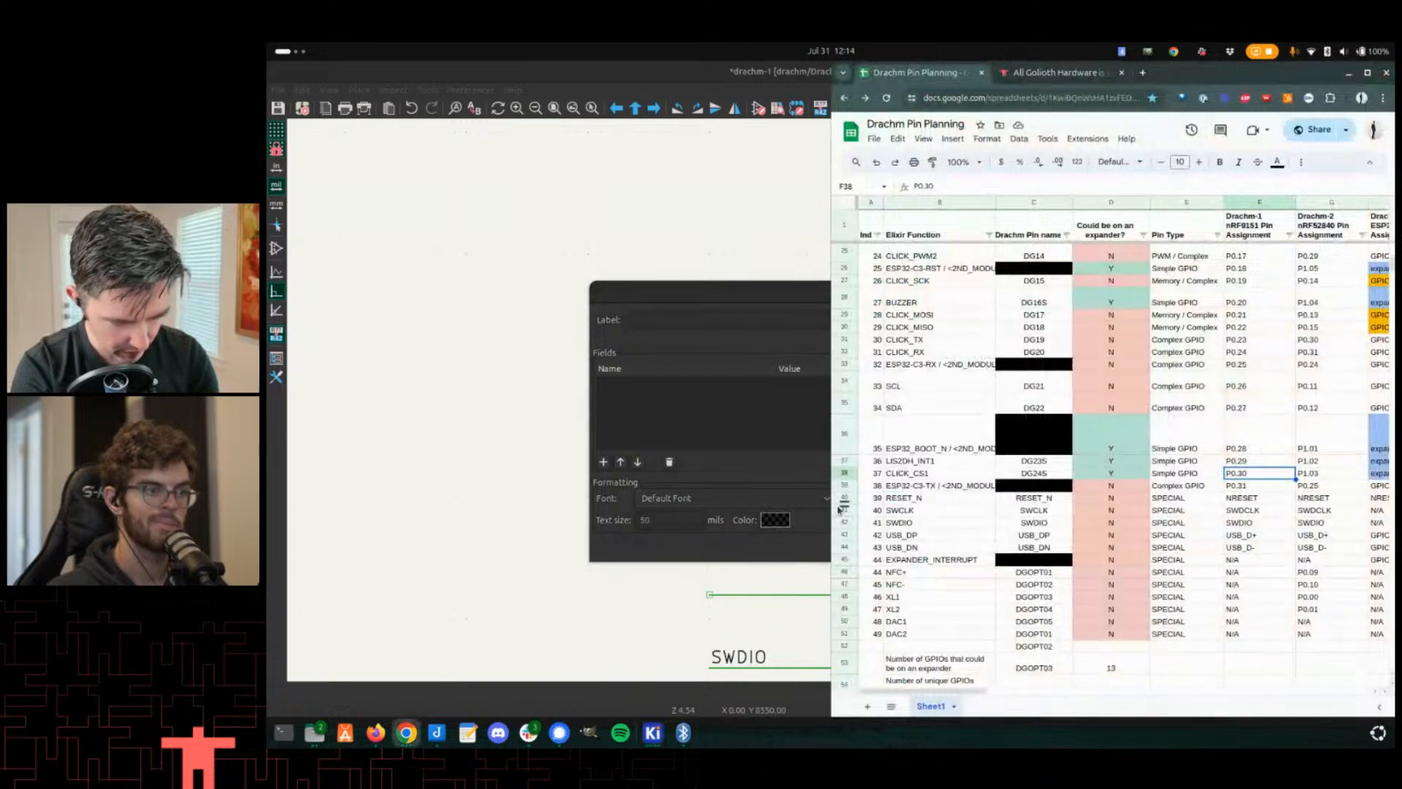
key(alt+Tab)
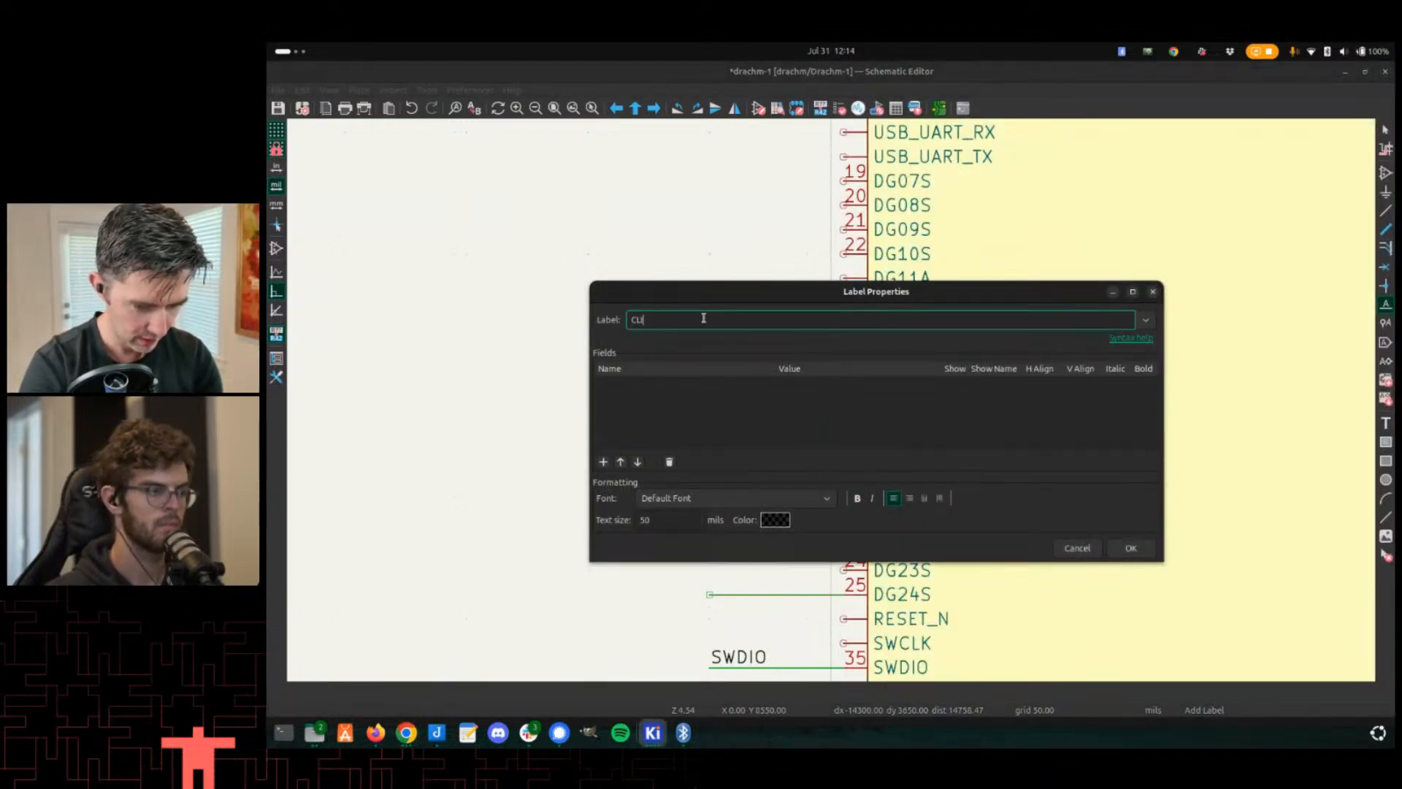
text(1)
key(Return)
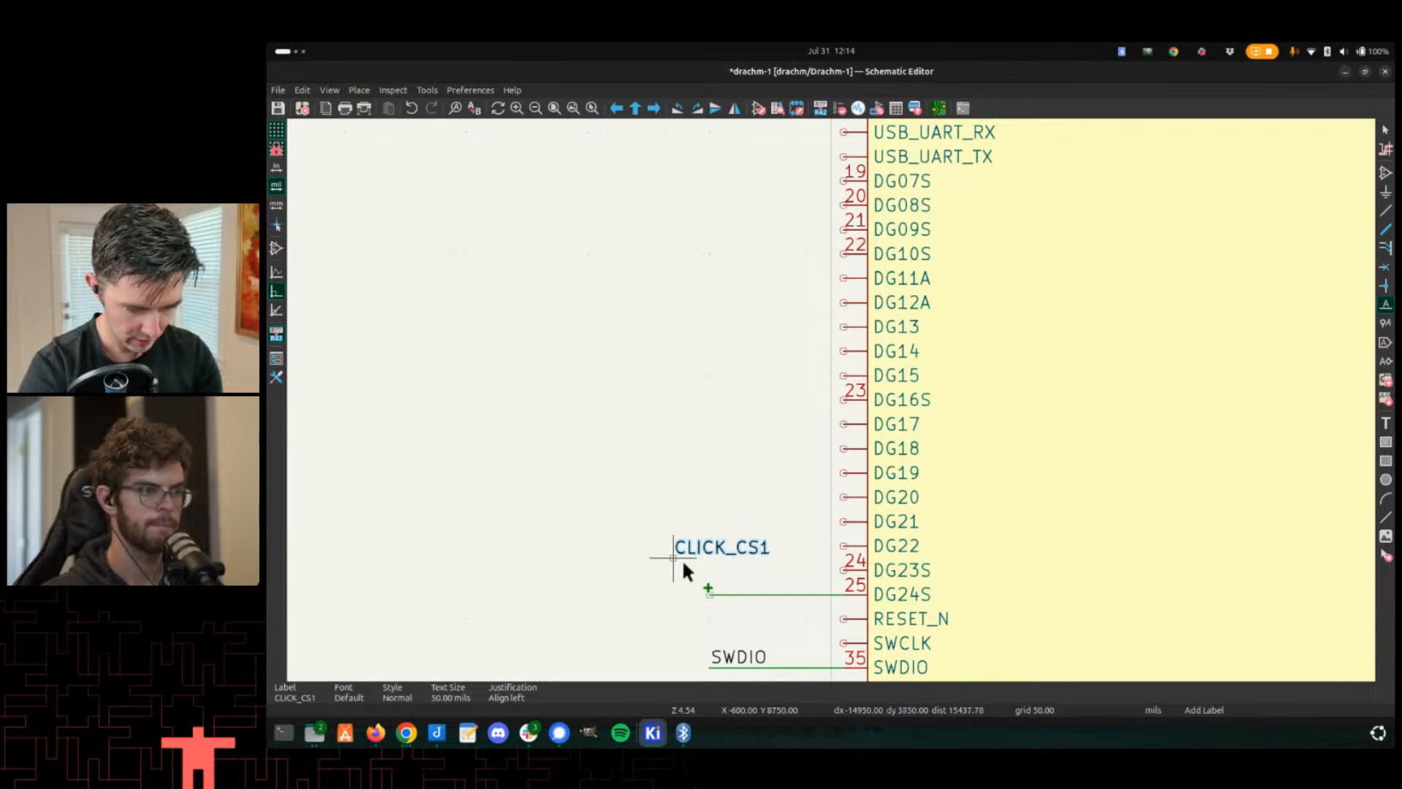
click(711, 586)
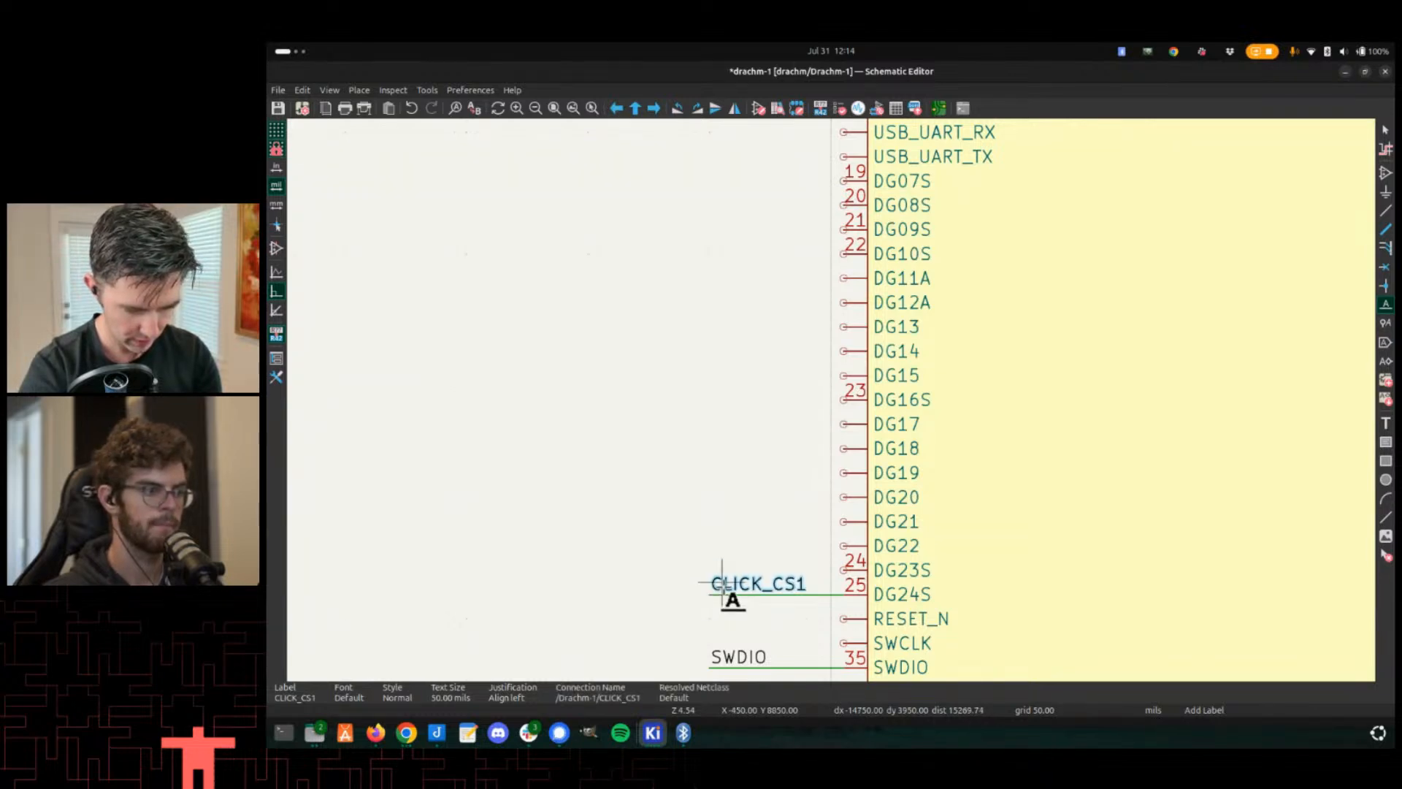
key(c)
key(Escape)
key(ctrl+c)
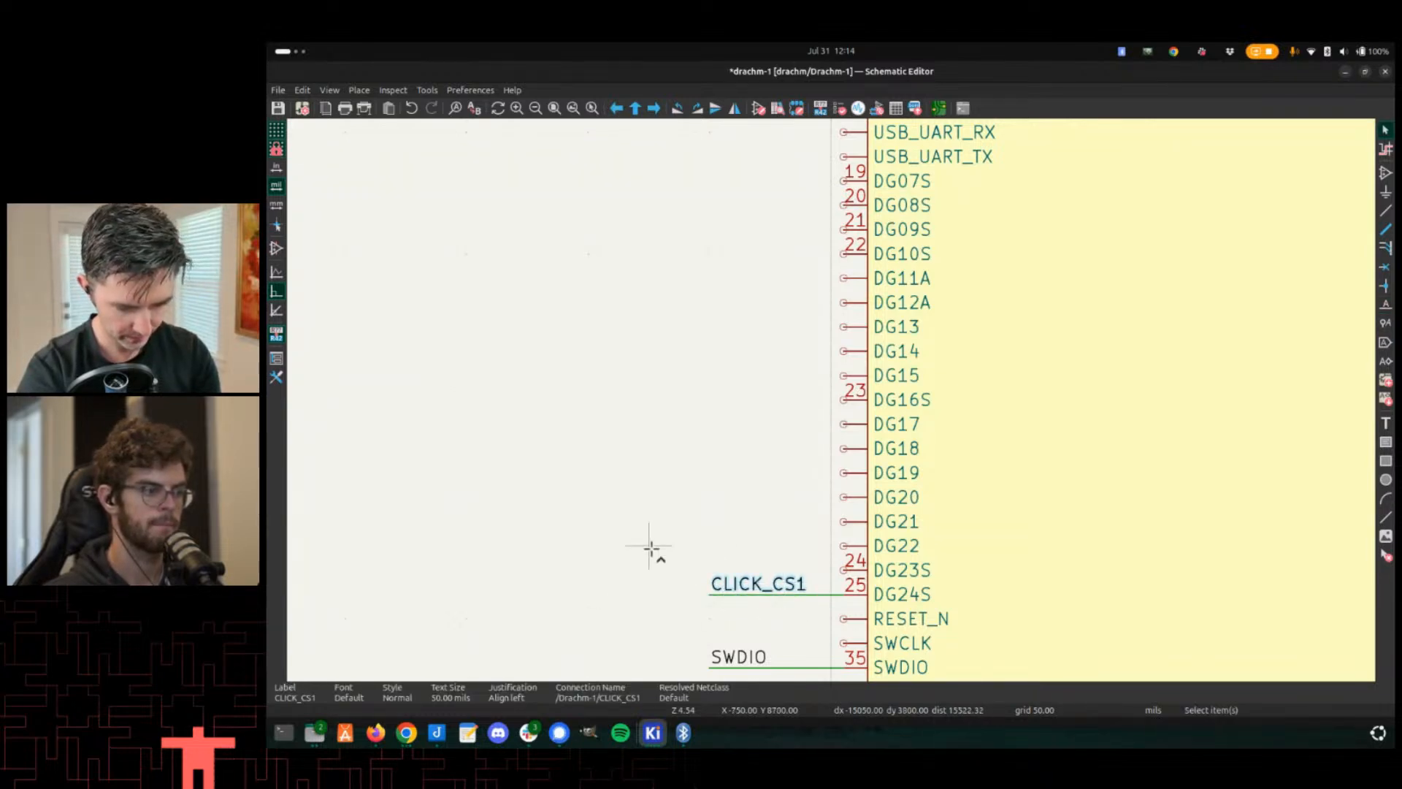
key(ctrl+v)
scroll(708, 522, down, 6)
scroll(850, 416, up, 5)
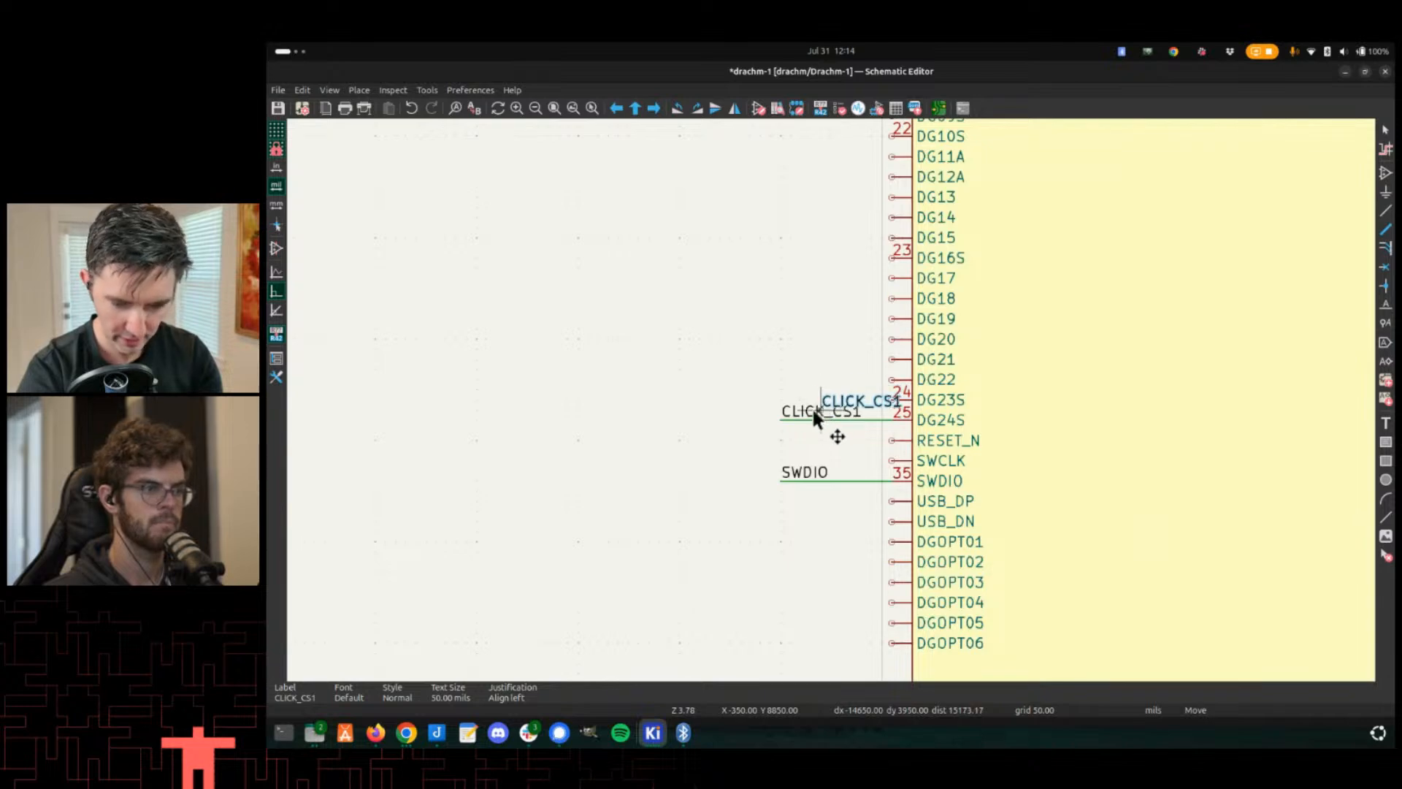
scroll(814, 410, down, 1)
key(Escape)
- Rename the net label on U25's pin 25 to DG24S
scroll(810, 418, up, 1)
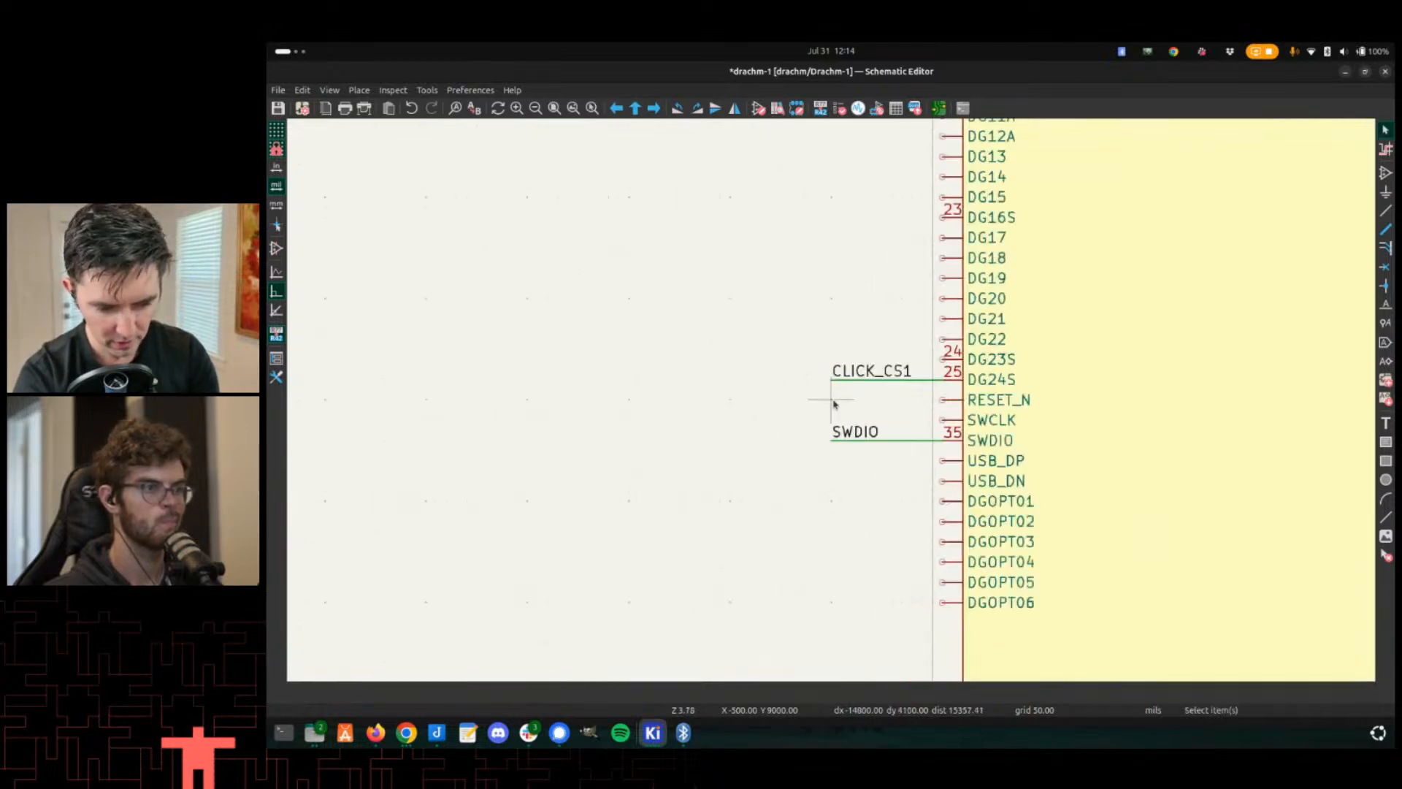
scroll(834, 403, up, 1)
click(877, 354)
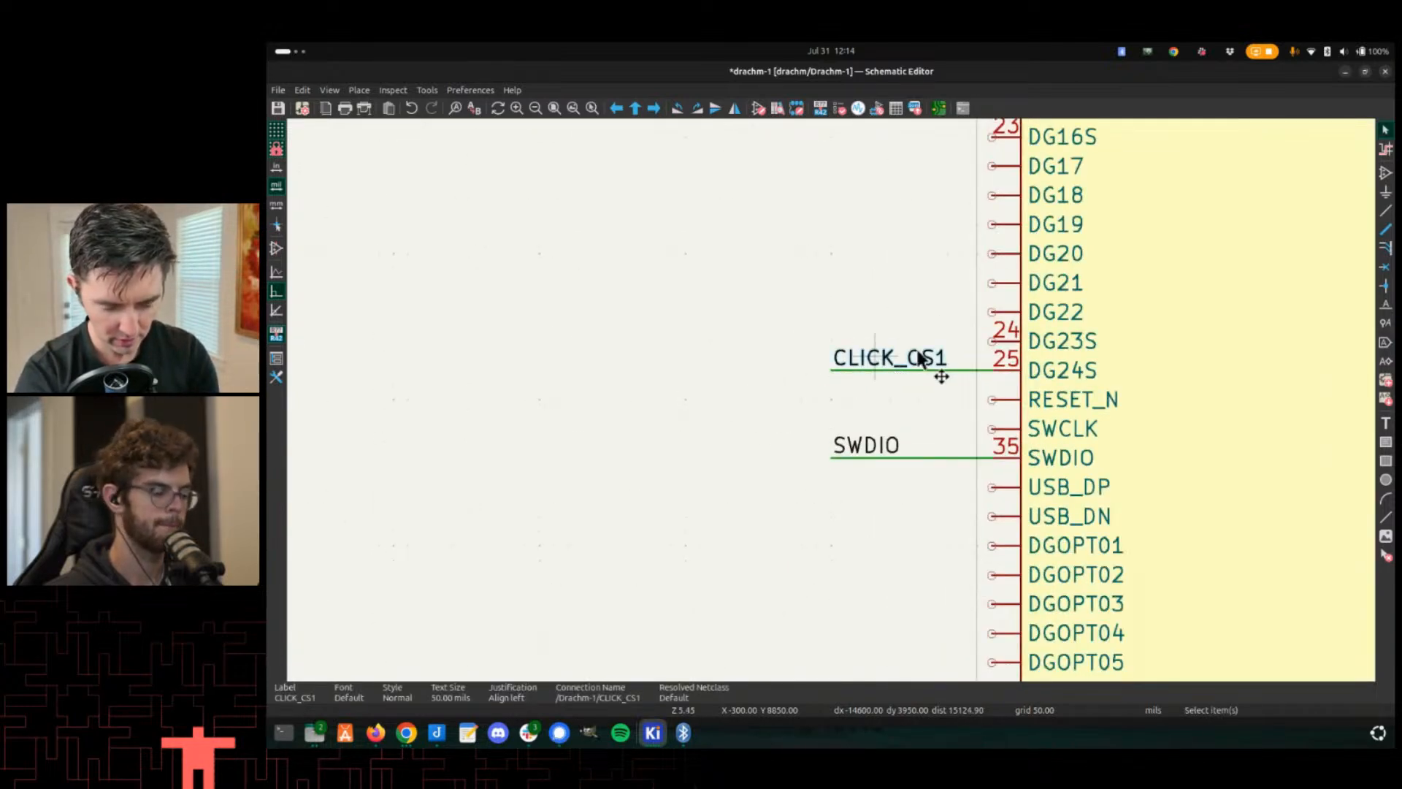
double_click(933, 369)
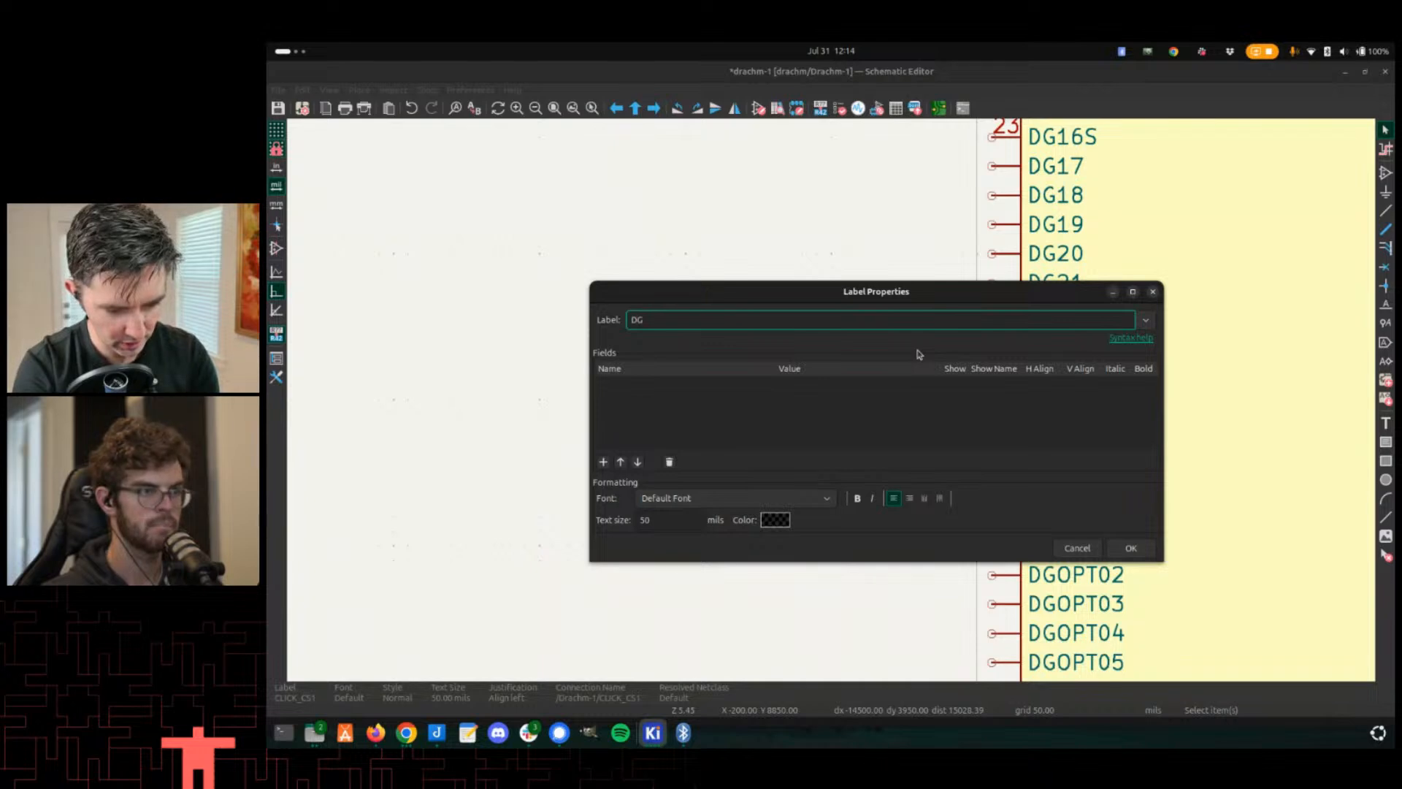
key(Return)
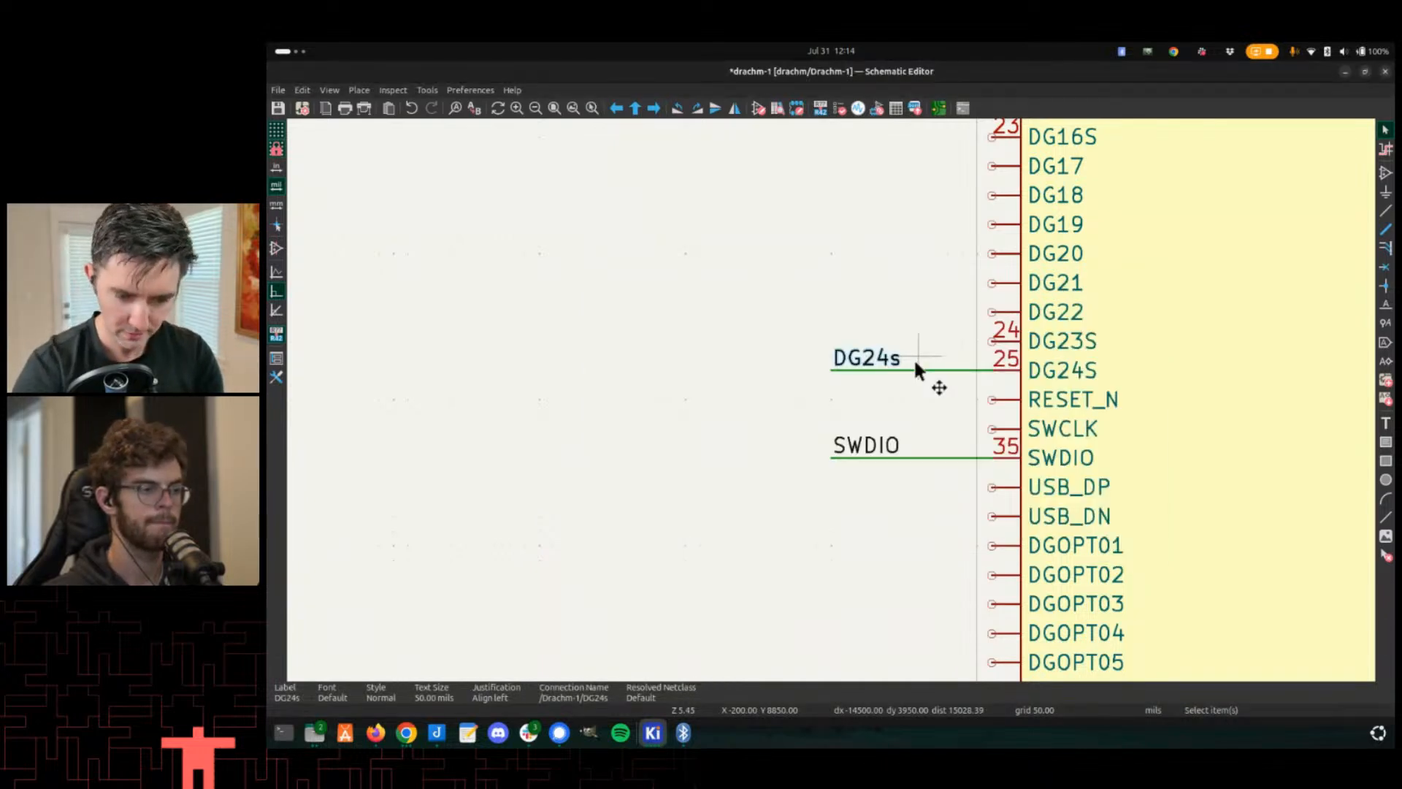
double_click(915, 360)
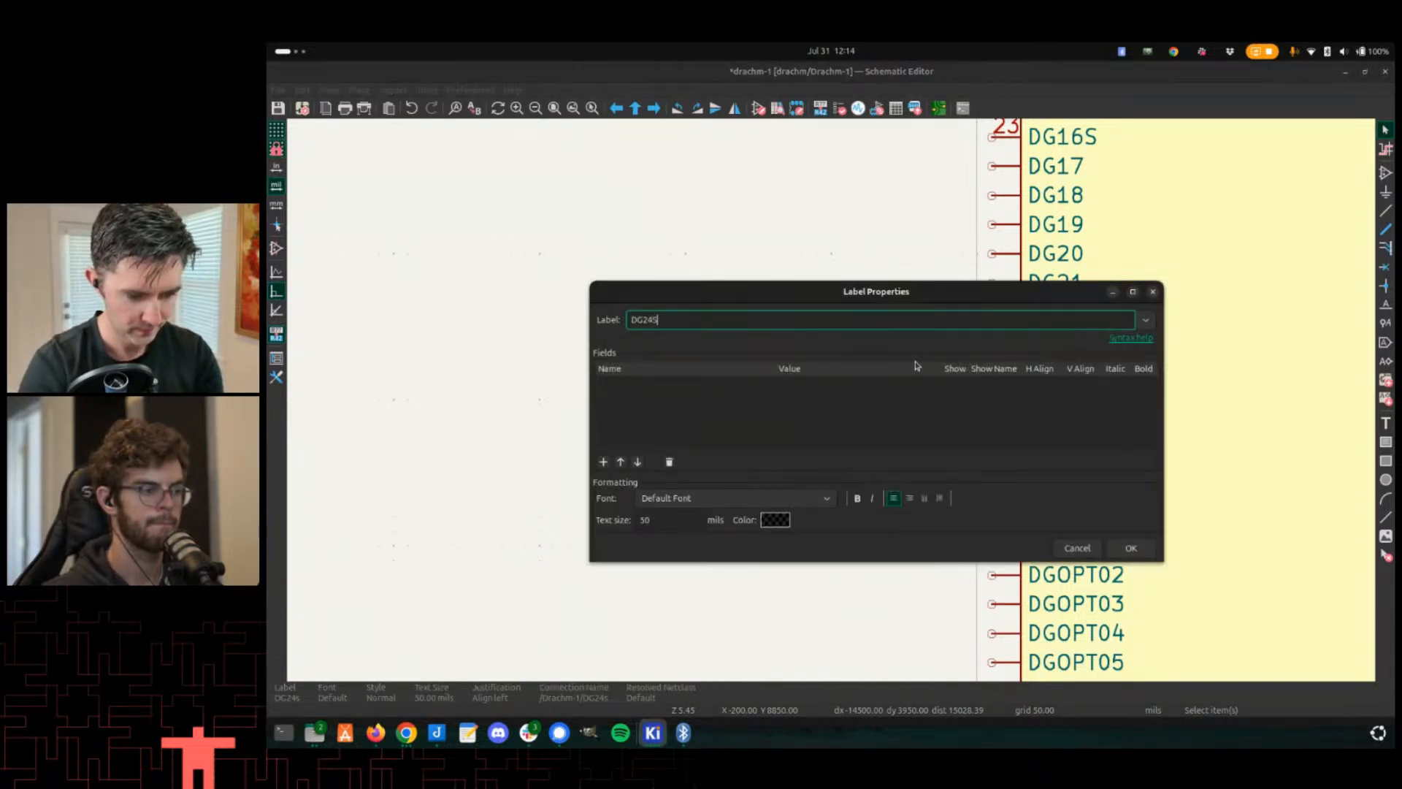
key(Return)
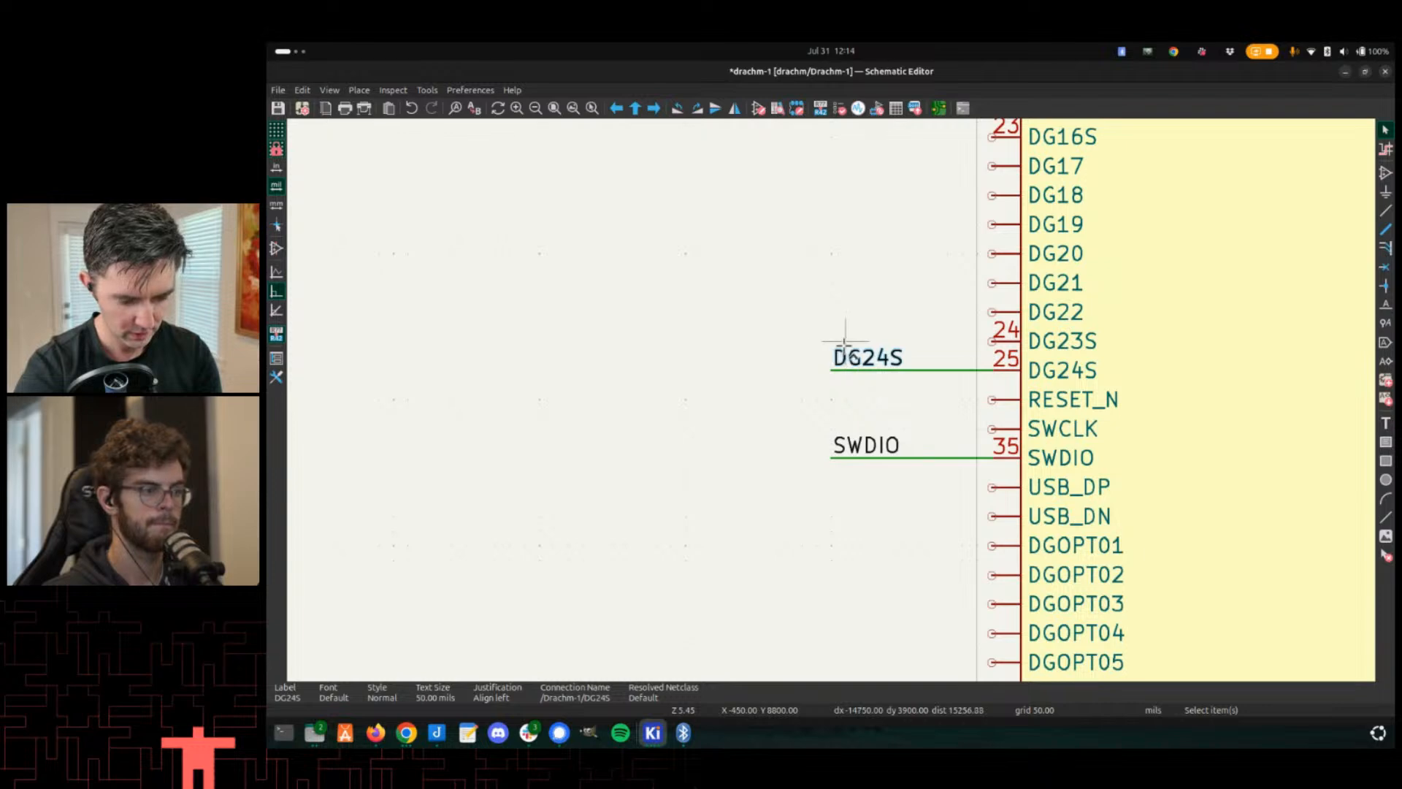
- Wire a DG24S label to U1's pin 49 (P0.30) and save the schematic
scroll(847, 374, down, 5)
scroll(977, 235, up, 4)
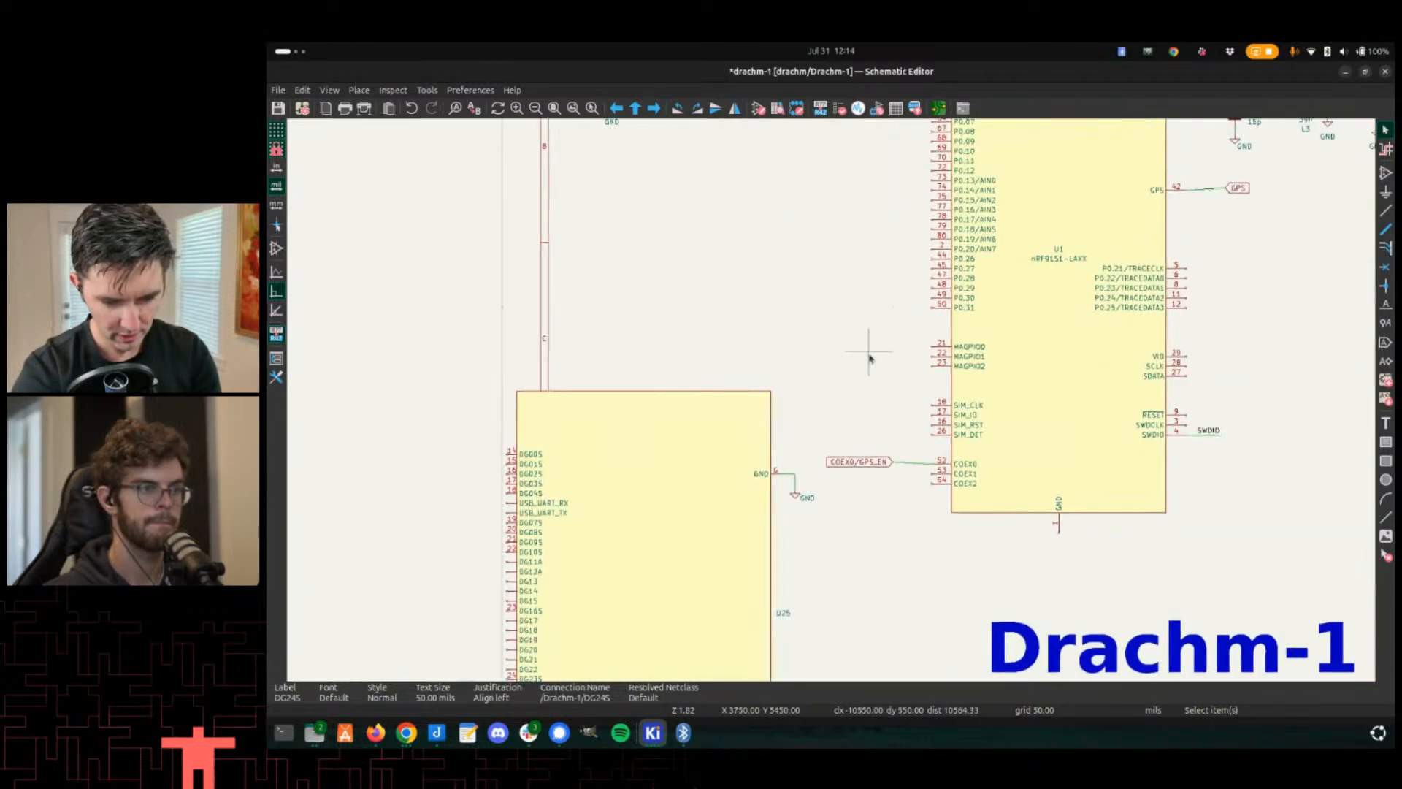
scroll(829, 397, up, 3)
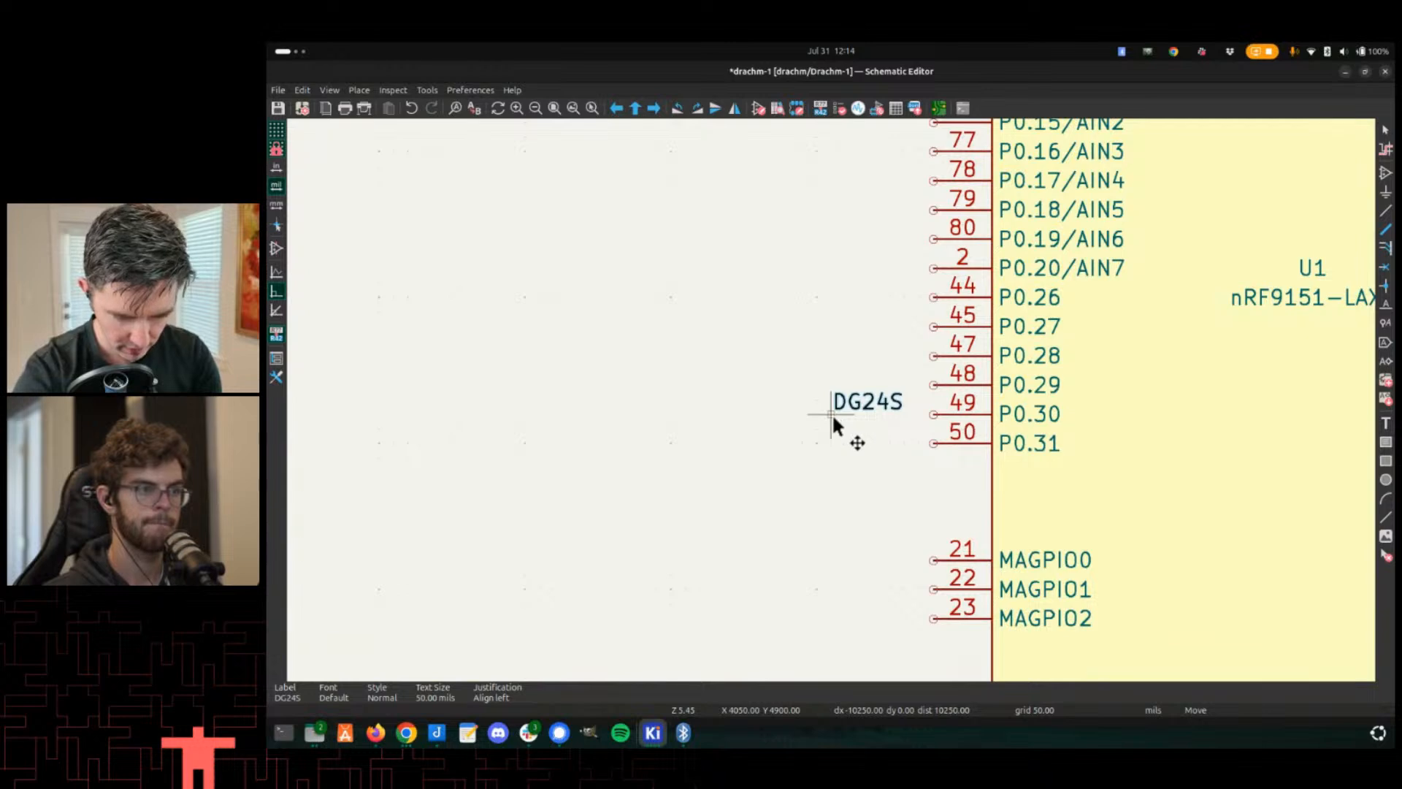
click(831, 414)
key(w)
click(933, 414)
scroll(862, 398, down, 6)
key(ctrl+s)
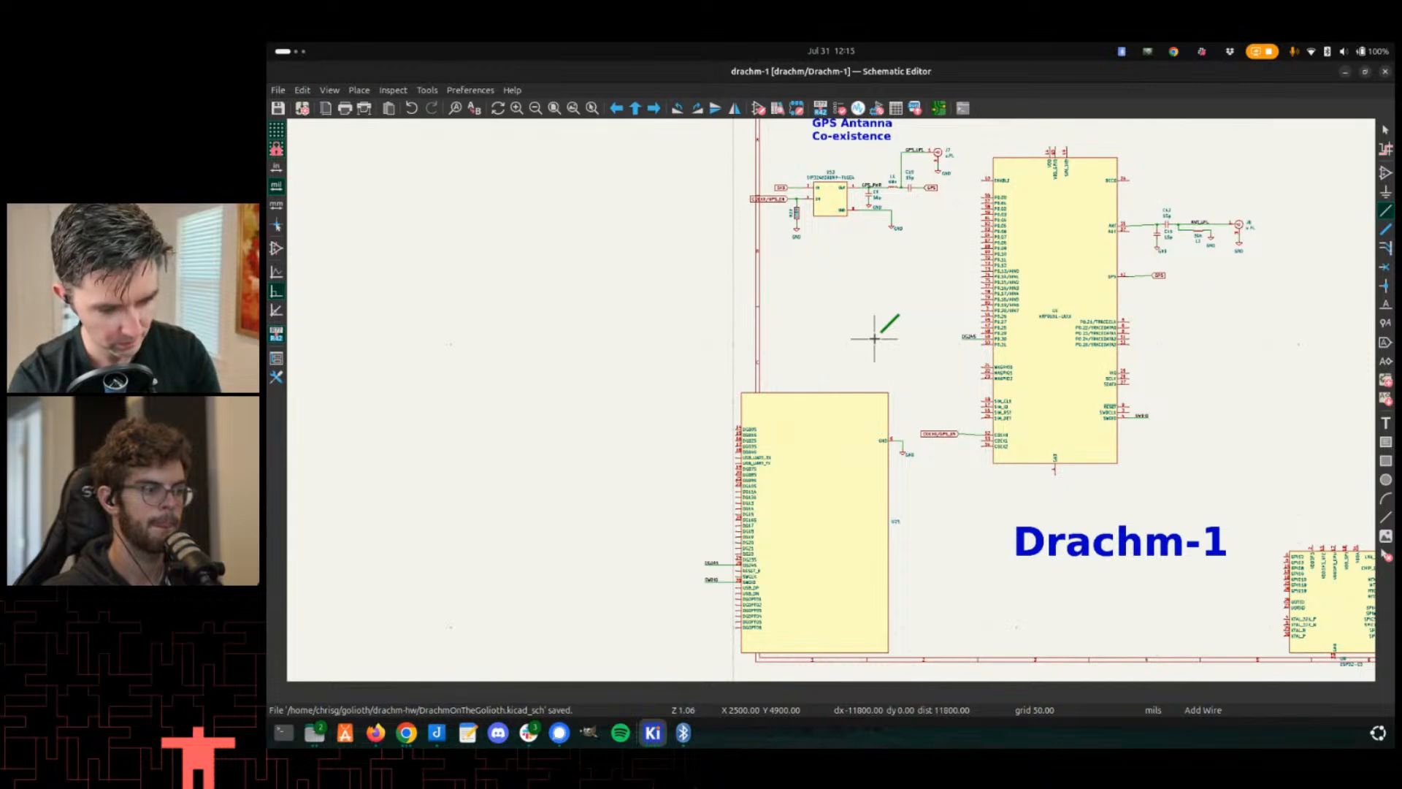
- Update the PCB from the schematic
key(F8)
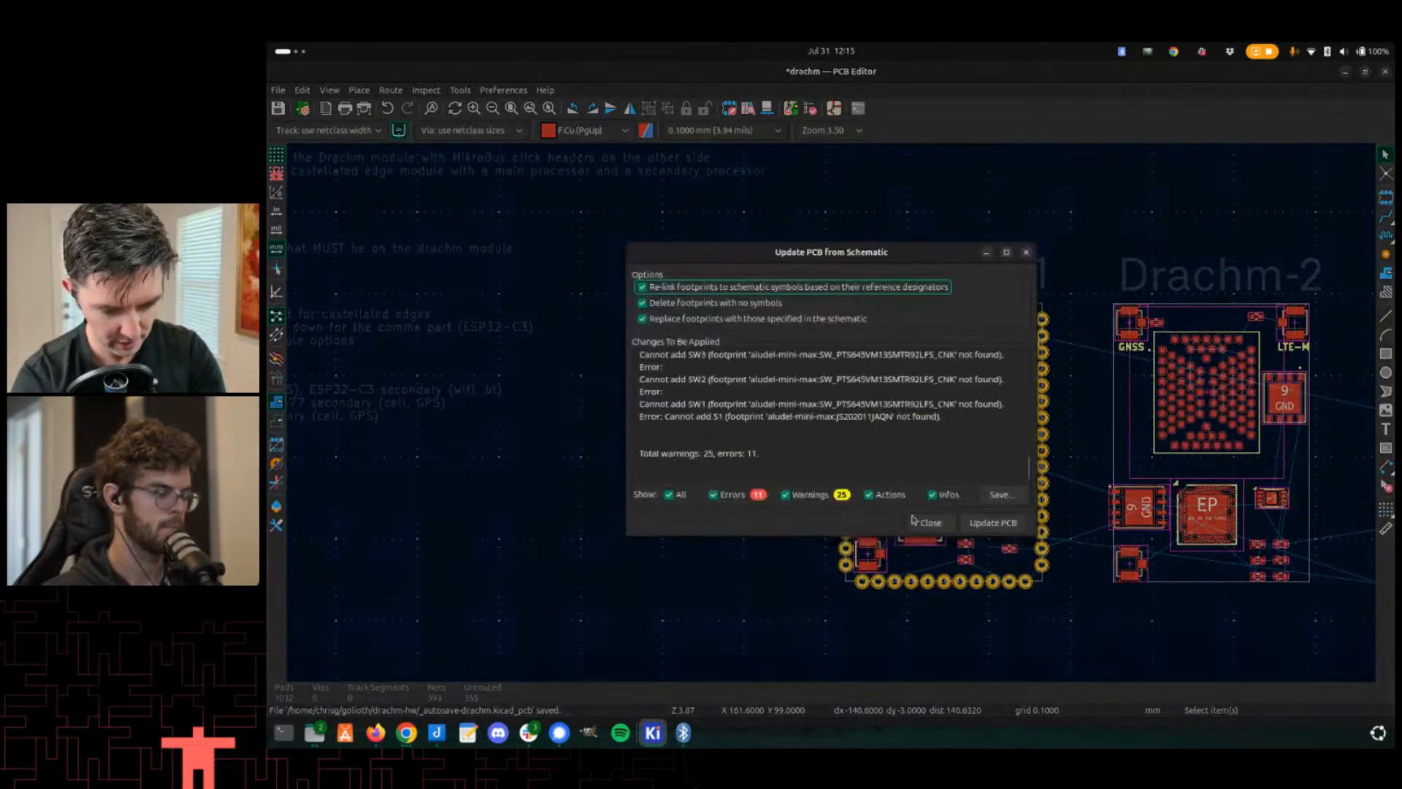
click(993, 523)
click(931, 523)
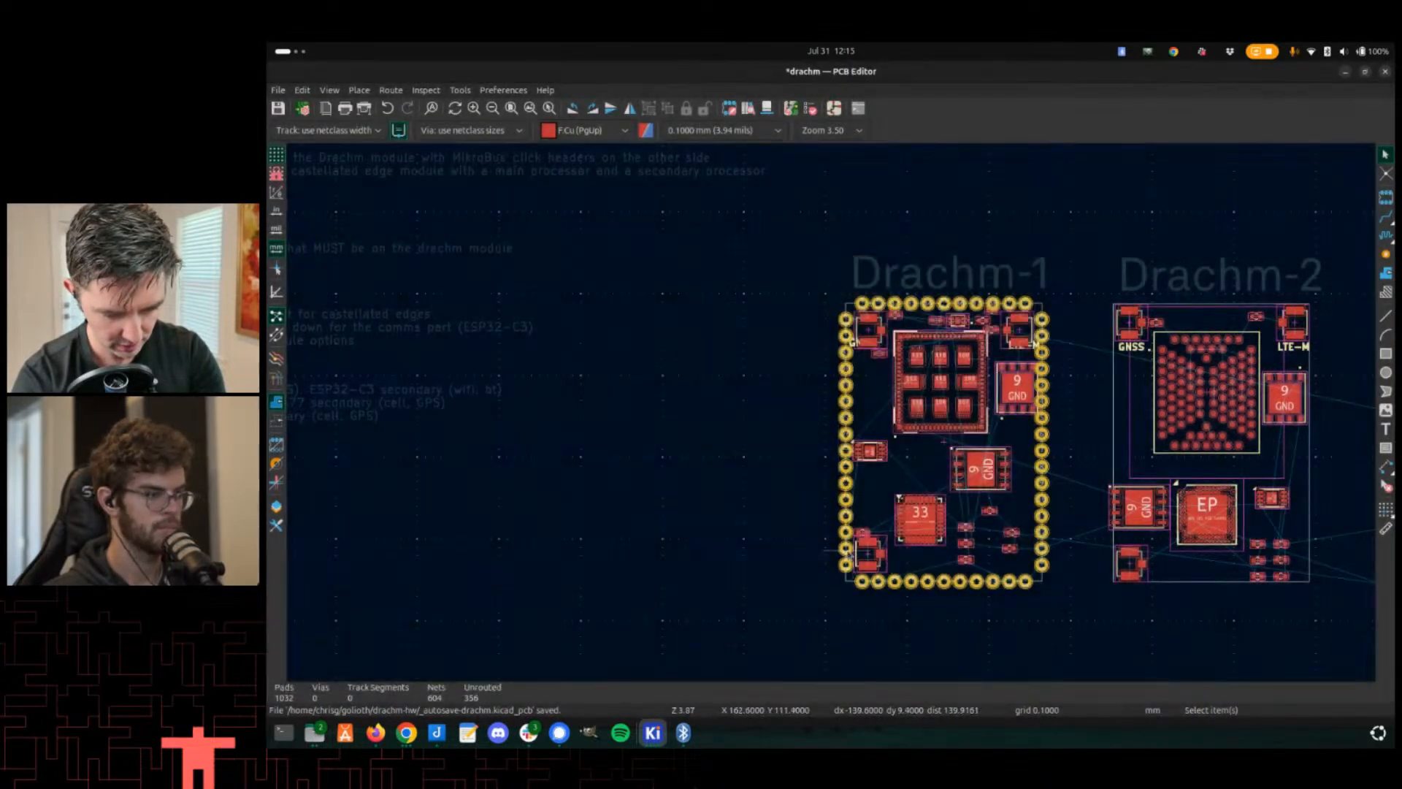
- Inspect the net names of the edge pads around pad 21 on the Drachm-1 board
scroll(833, 417, up, 5)
scroll(833, 413, up, 4)
scroll(832, 413, down, 2)
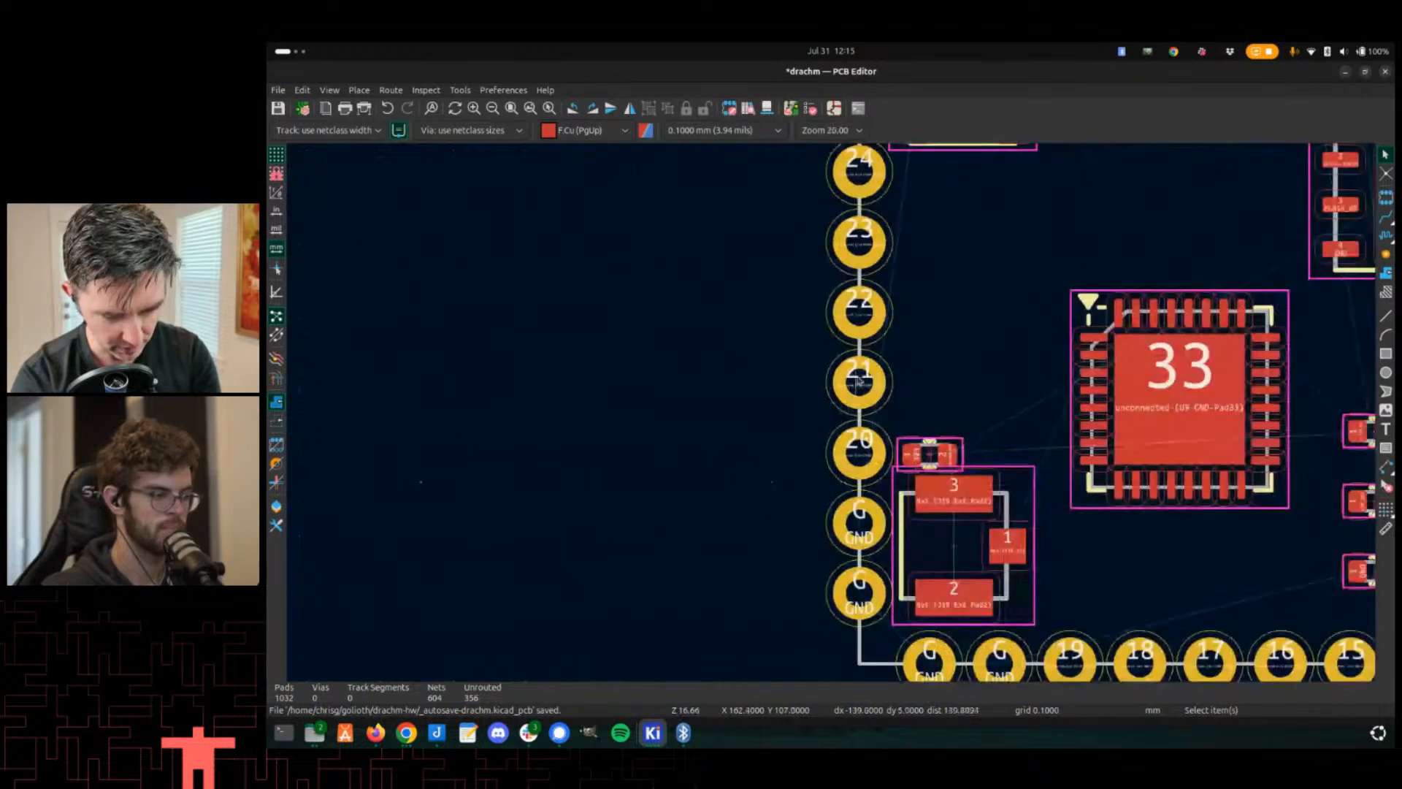
scroll(820, 388, up, 4)
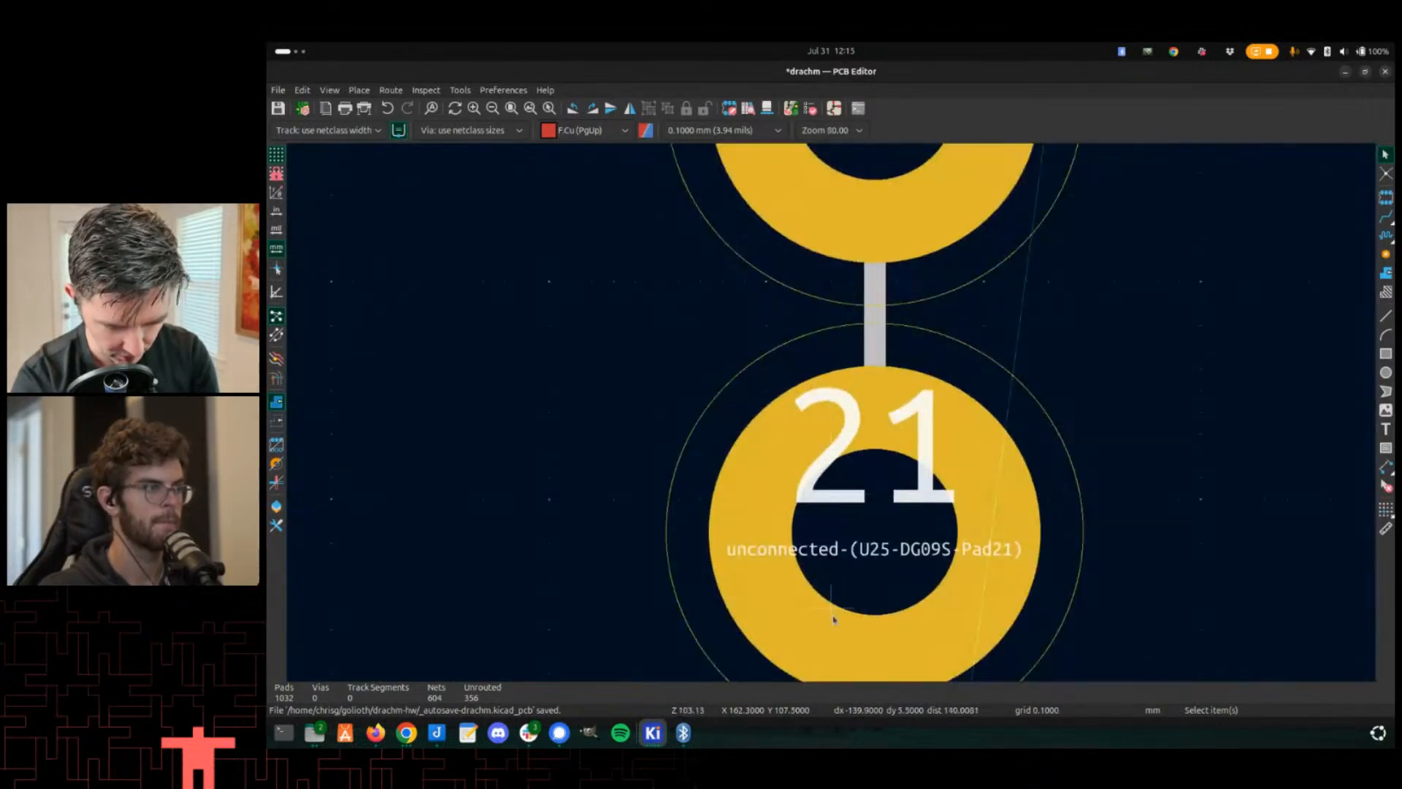
middle_drag(834, 620, 792, 536)
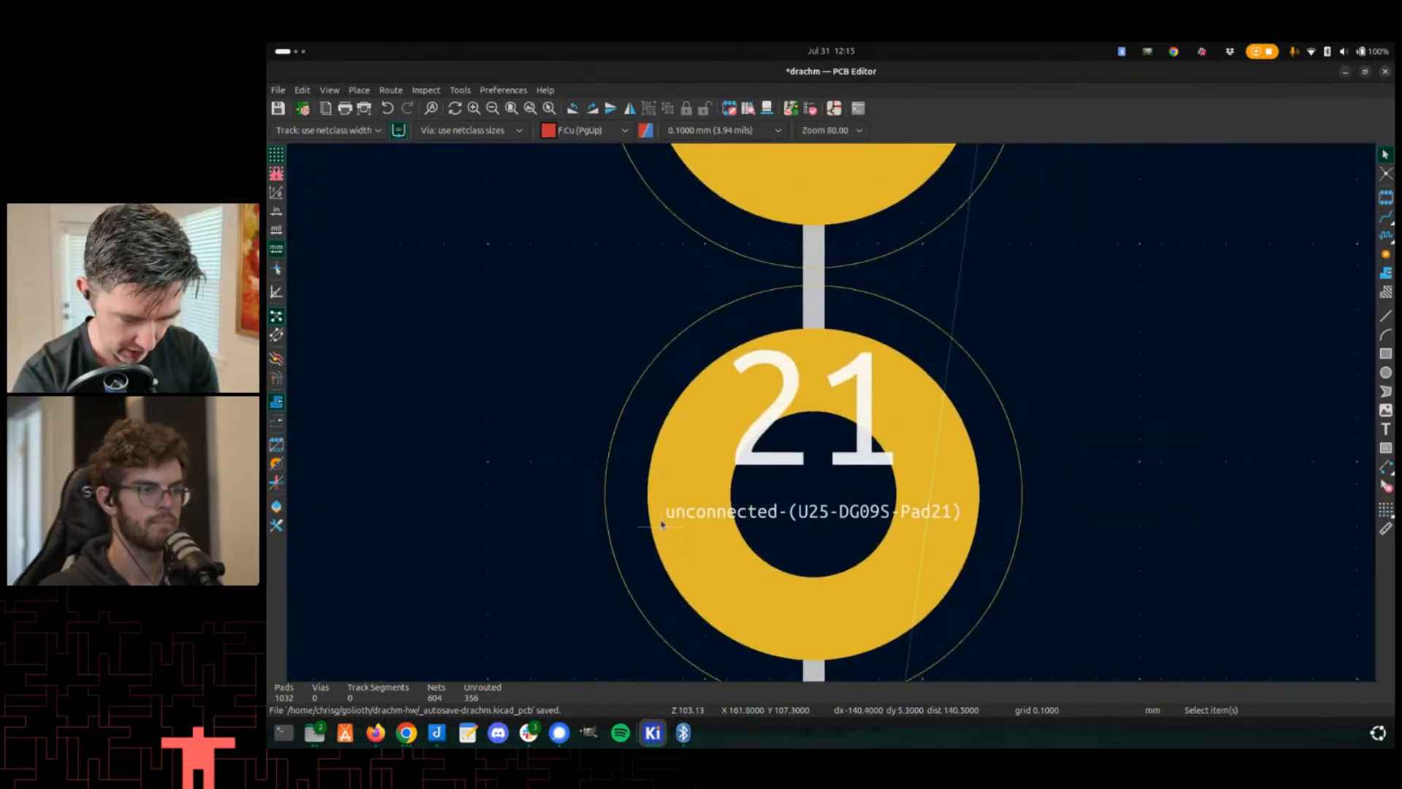
scroll(807, 551, down, 1)
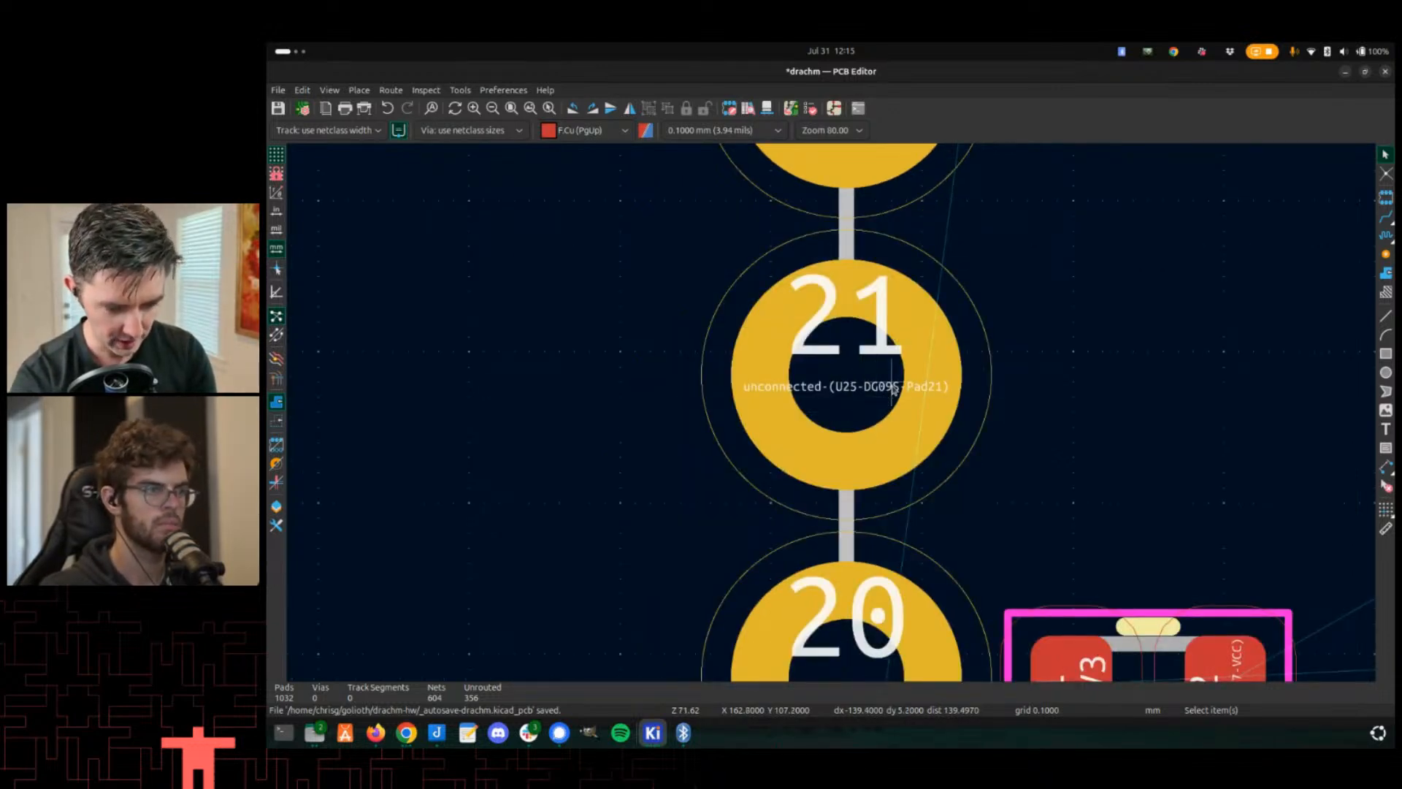
scroll(893, 389, down, 1)
scroll(892, 389, up, 2)
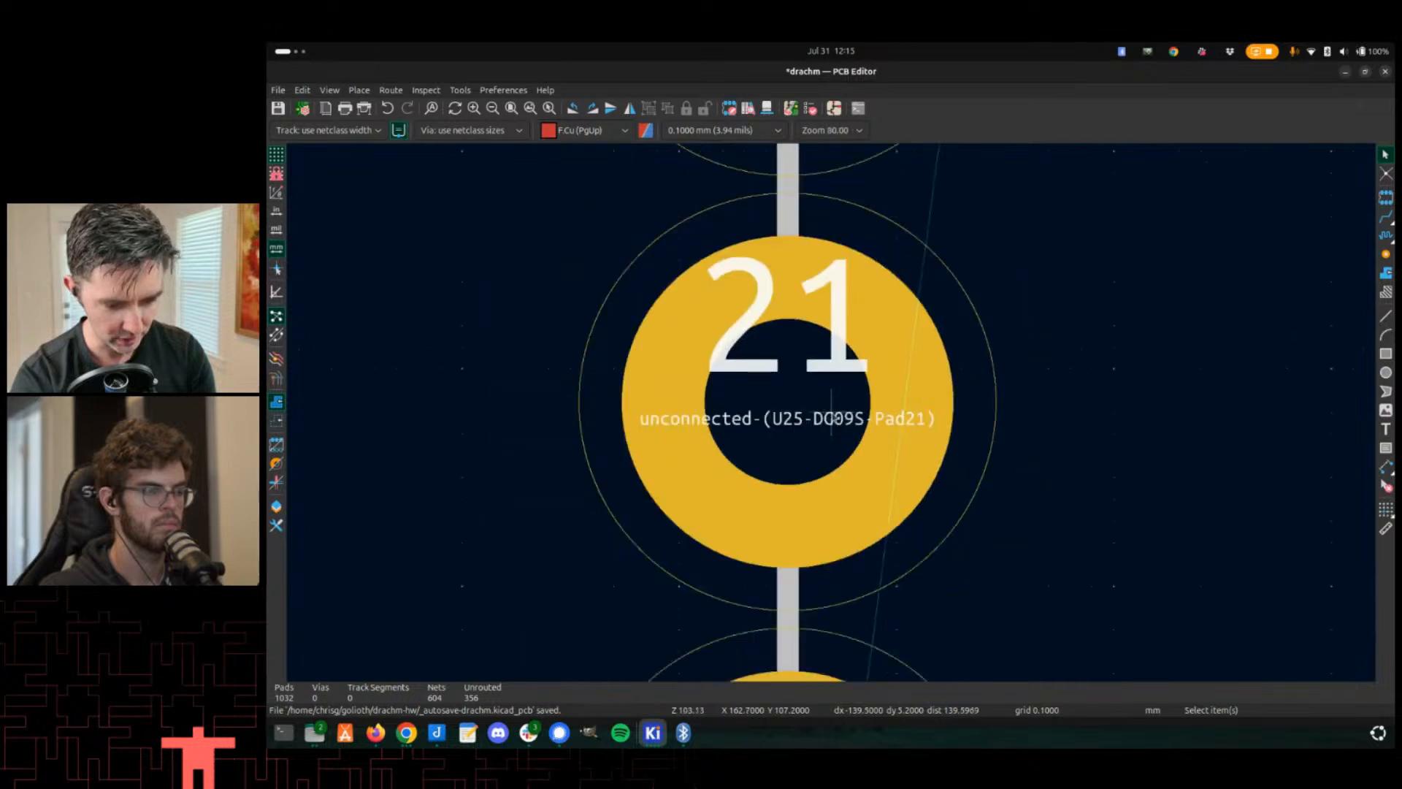
scroll(834, 415, down, 1)
- Compare U25's labelled pins in the schematic with the board's edge pads to find pad 25's net
key(alt+Tab)
scroll(783, 395, up, 2)
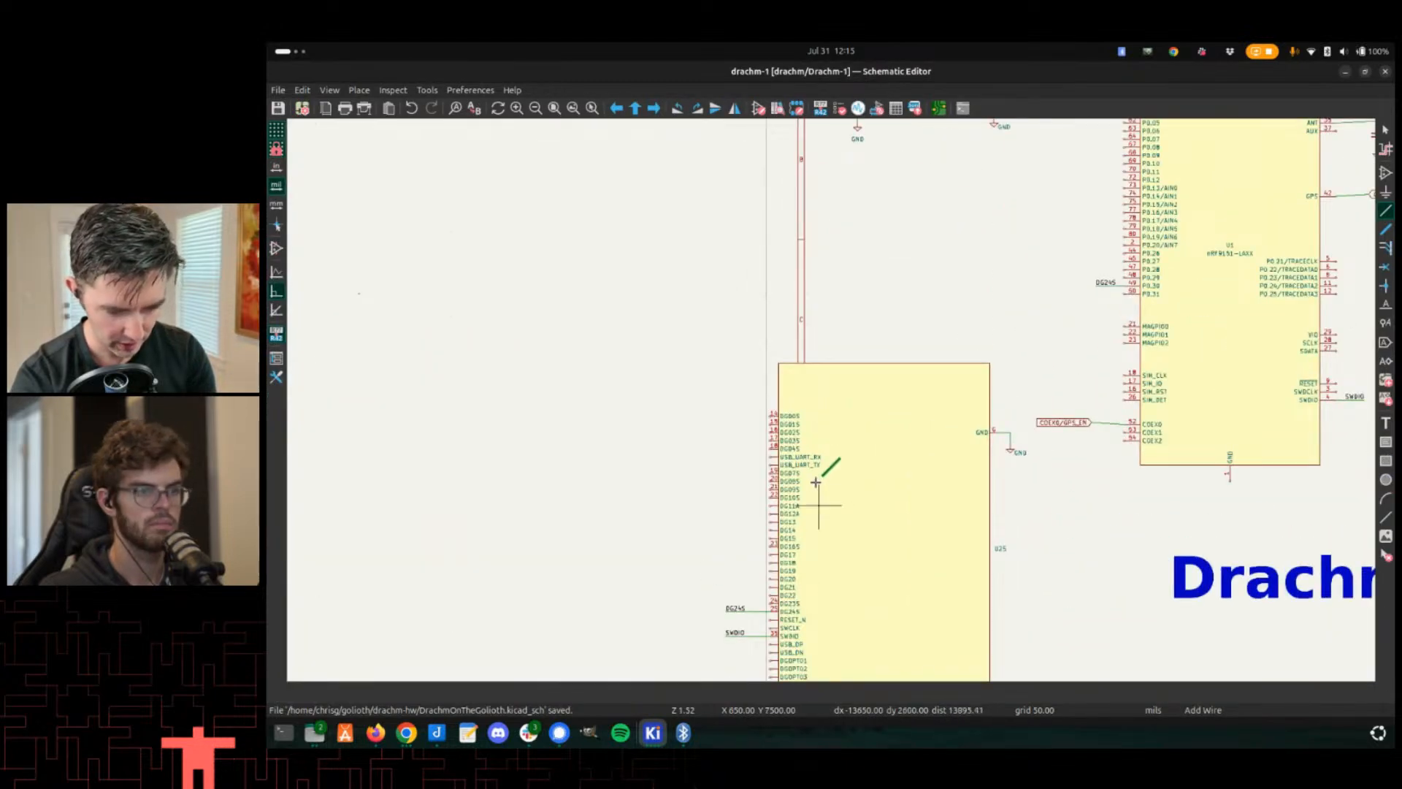
scroll(816, 482, up, 2)
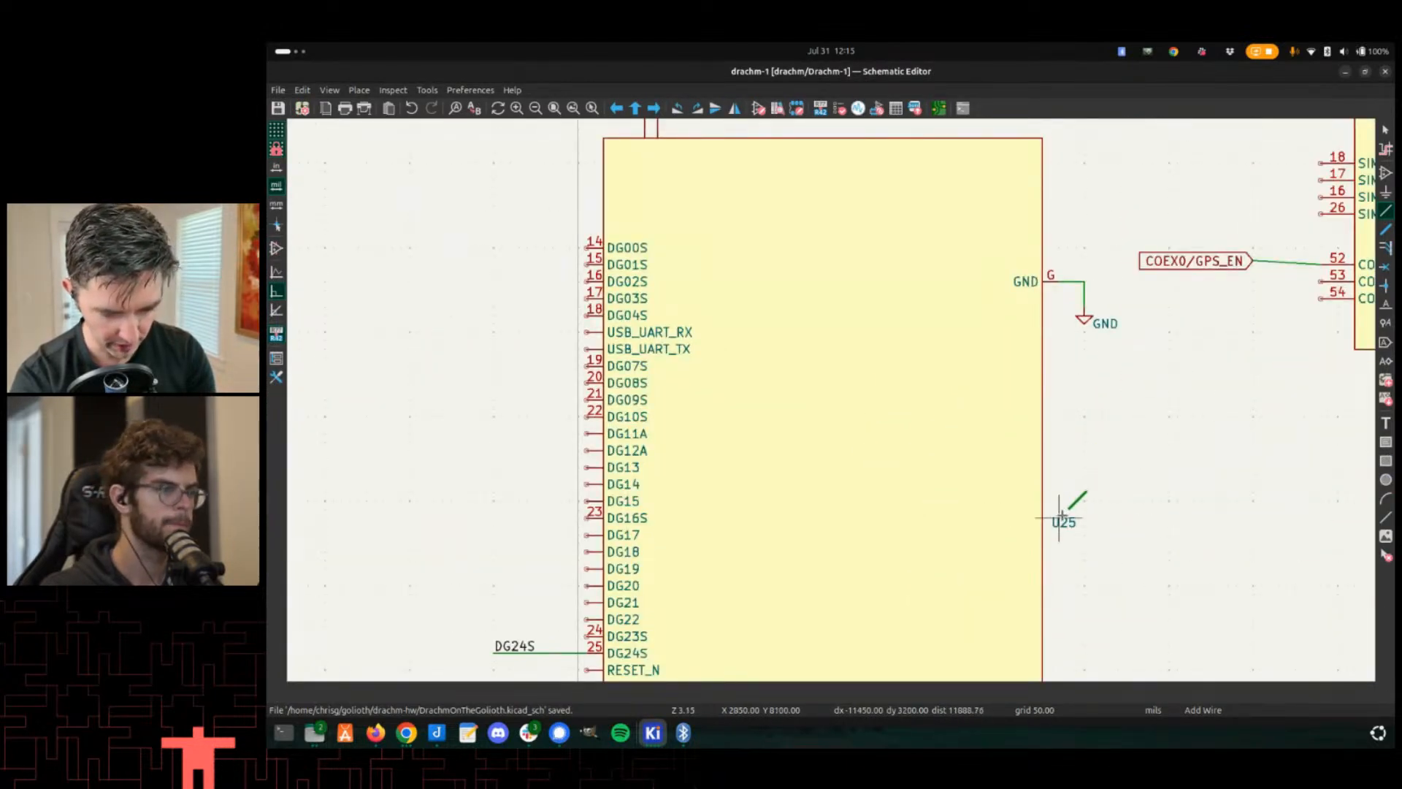
scroll(1061, 519, down, 2)
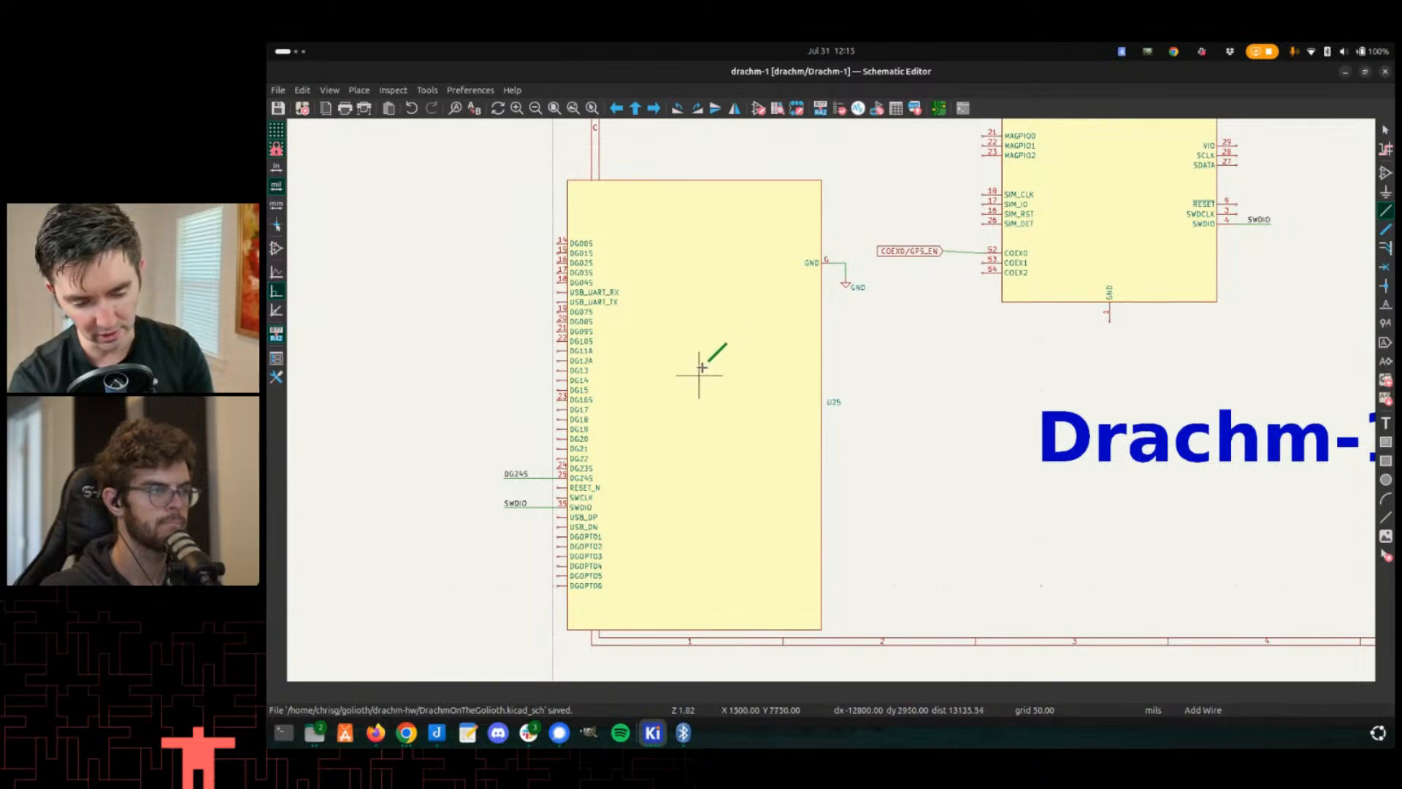
middle_drag(702, 367, 783, 338)
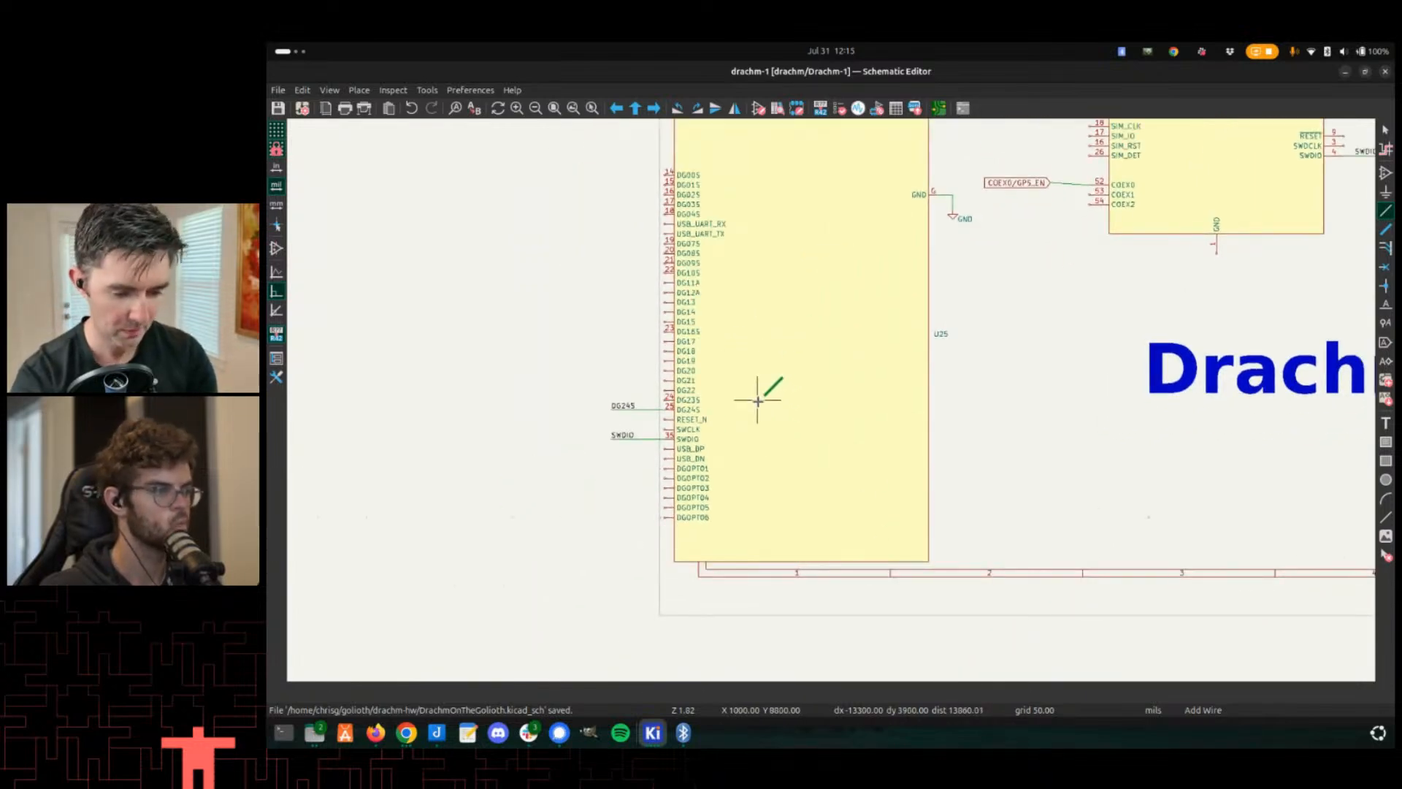
key(Escape)
middle_drag(615, 440, 649, 454)
key(alt+Tab)
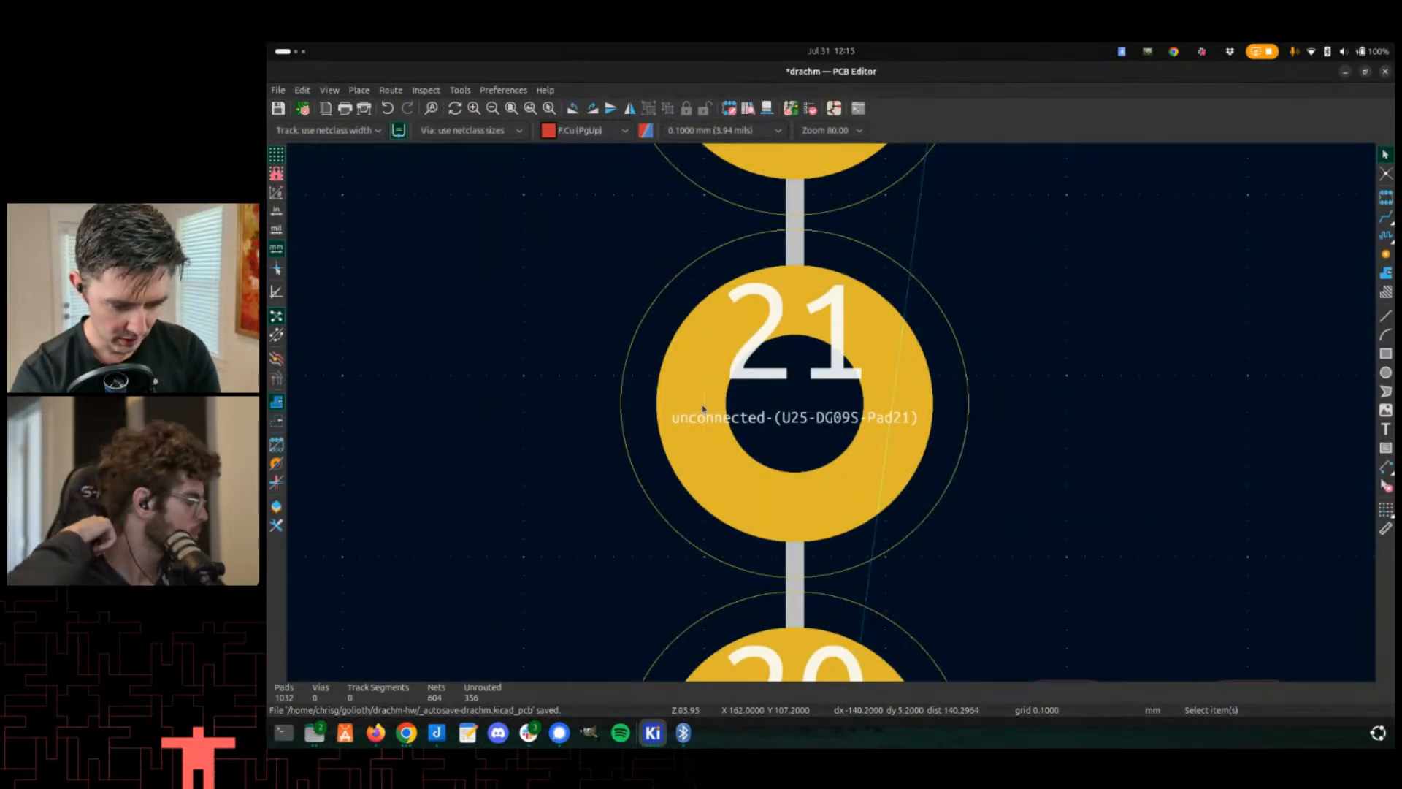
scroll(703, 409, down, 3)
scroll(851, 434, down, 2)
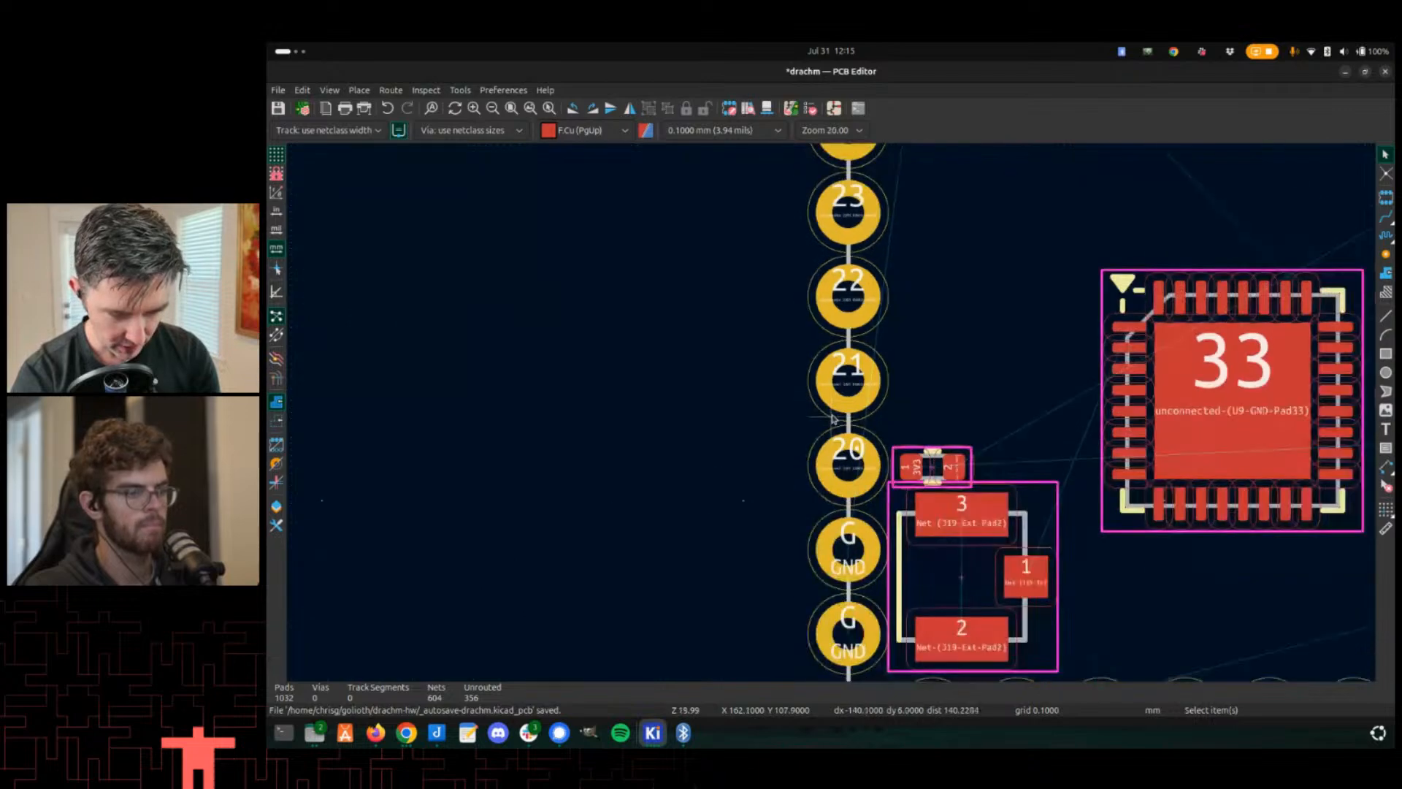
key(alt+Tab)
scroll(693, 431, up, 1)
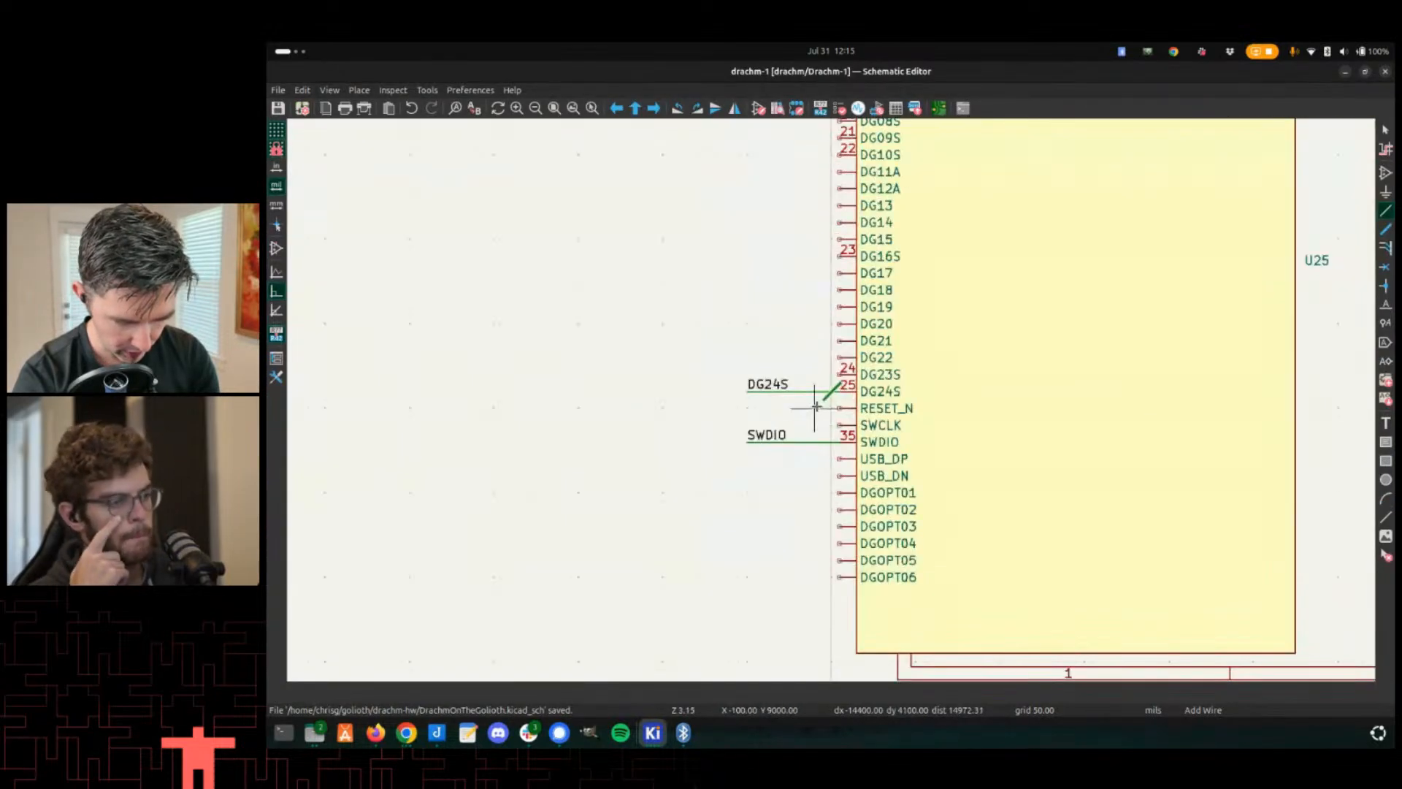
key(alt+Tab)
scroll(787, 392, up, 2)
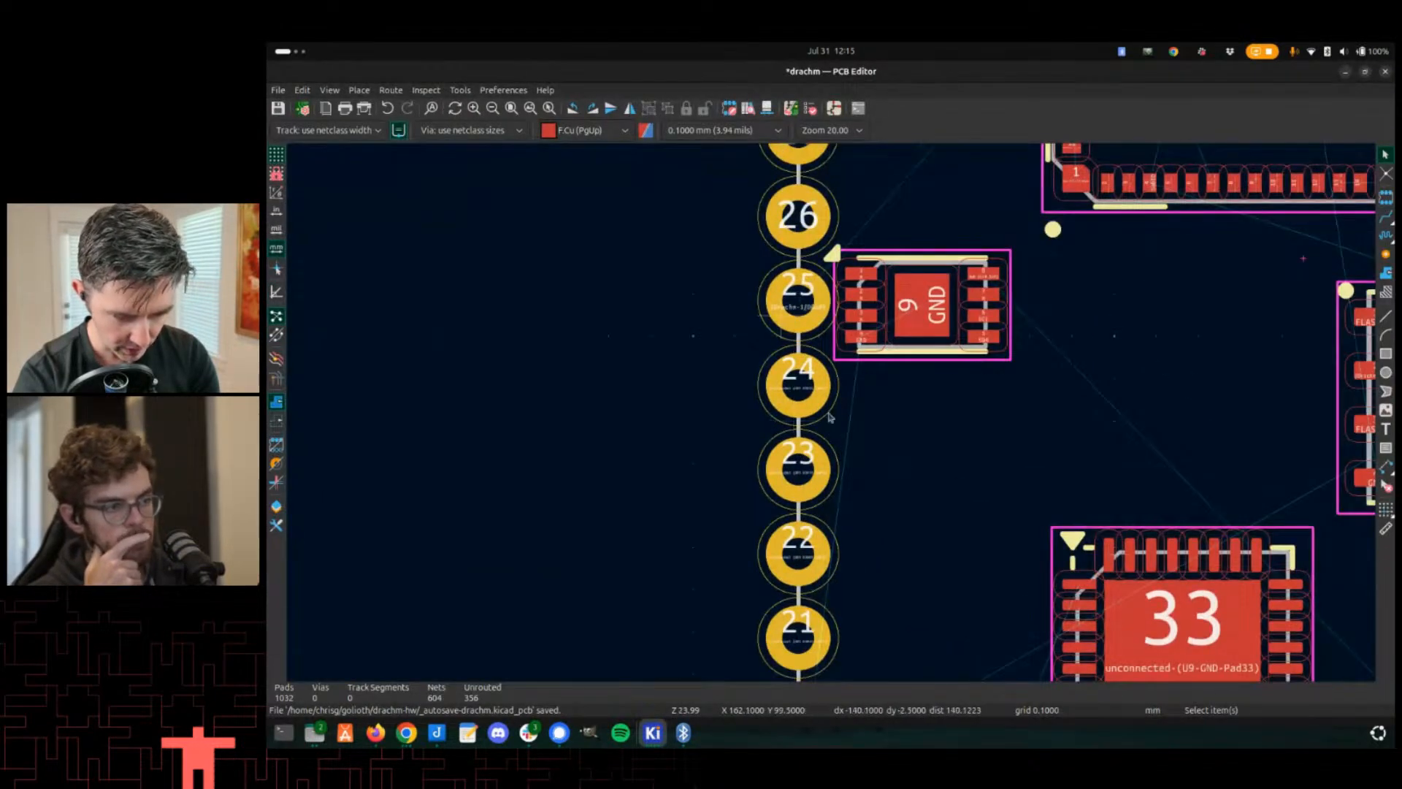
scroll(831, 418, up, 4)
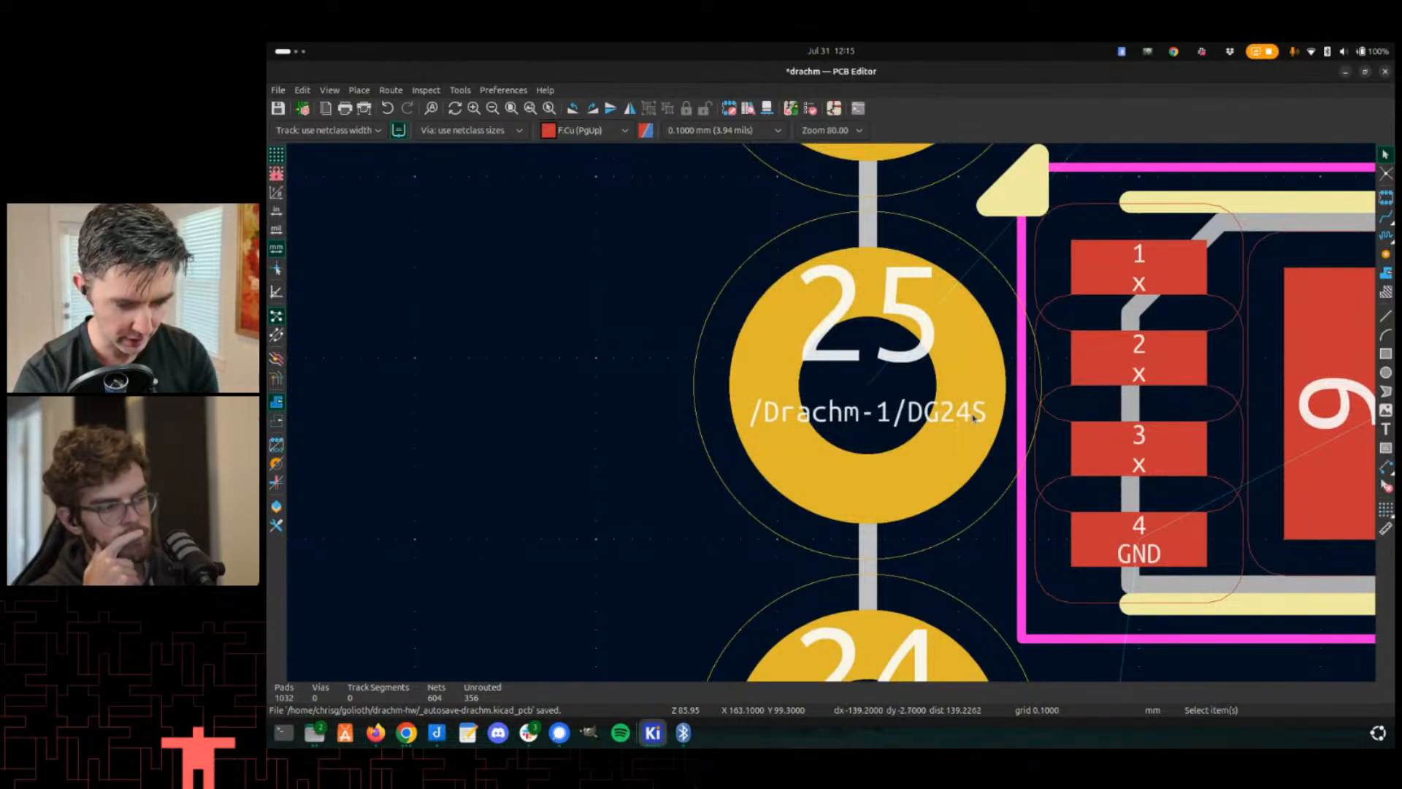
scroll(913, 376, down, 3)
scroll(820, 413, up, 3)
- Try to route the DG24S track between U1's pad 49 and edge pad 25
key(x)
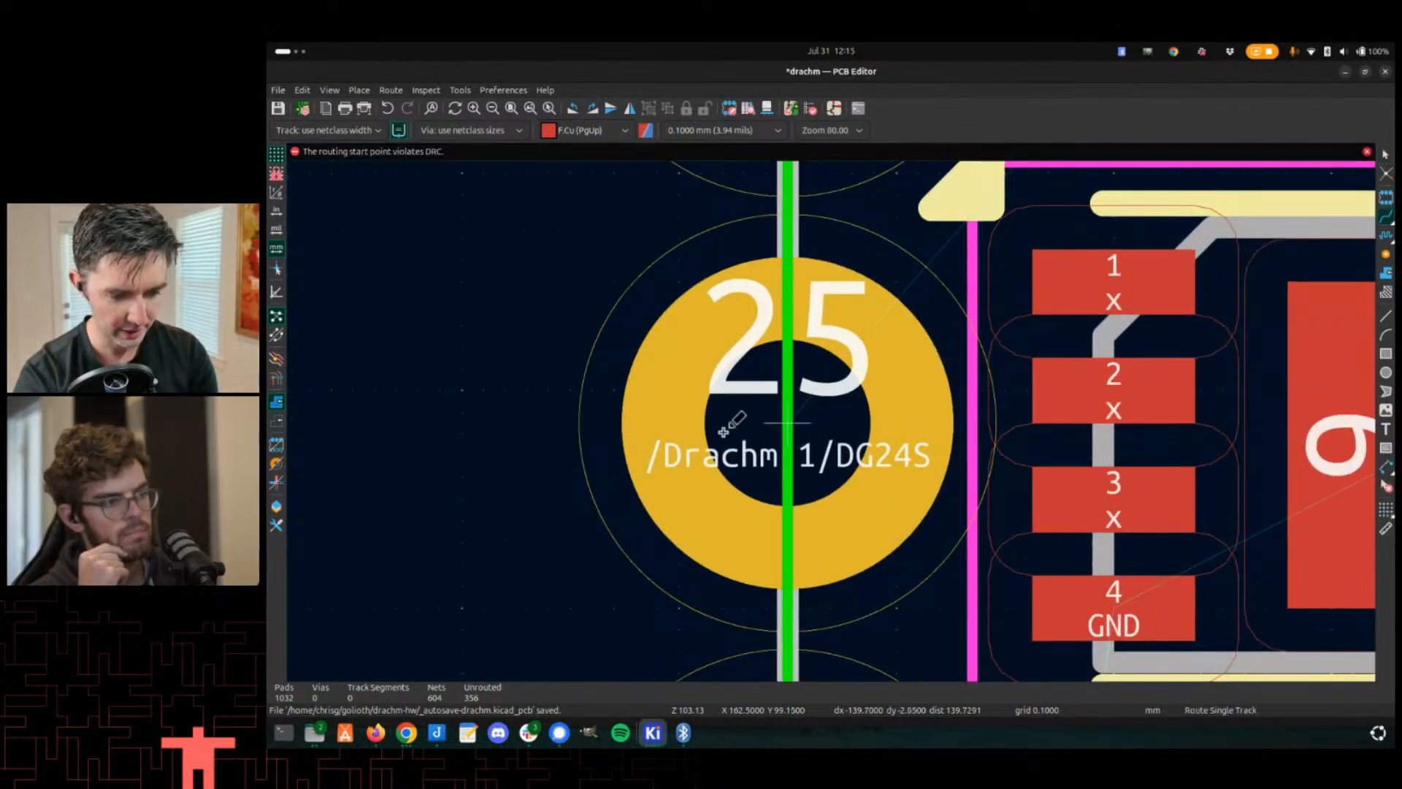
scroll(842, 414, down, 3)
scroll(881, 412, down, 8)
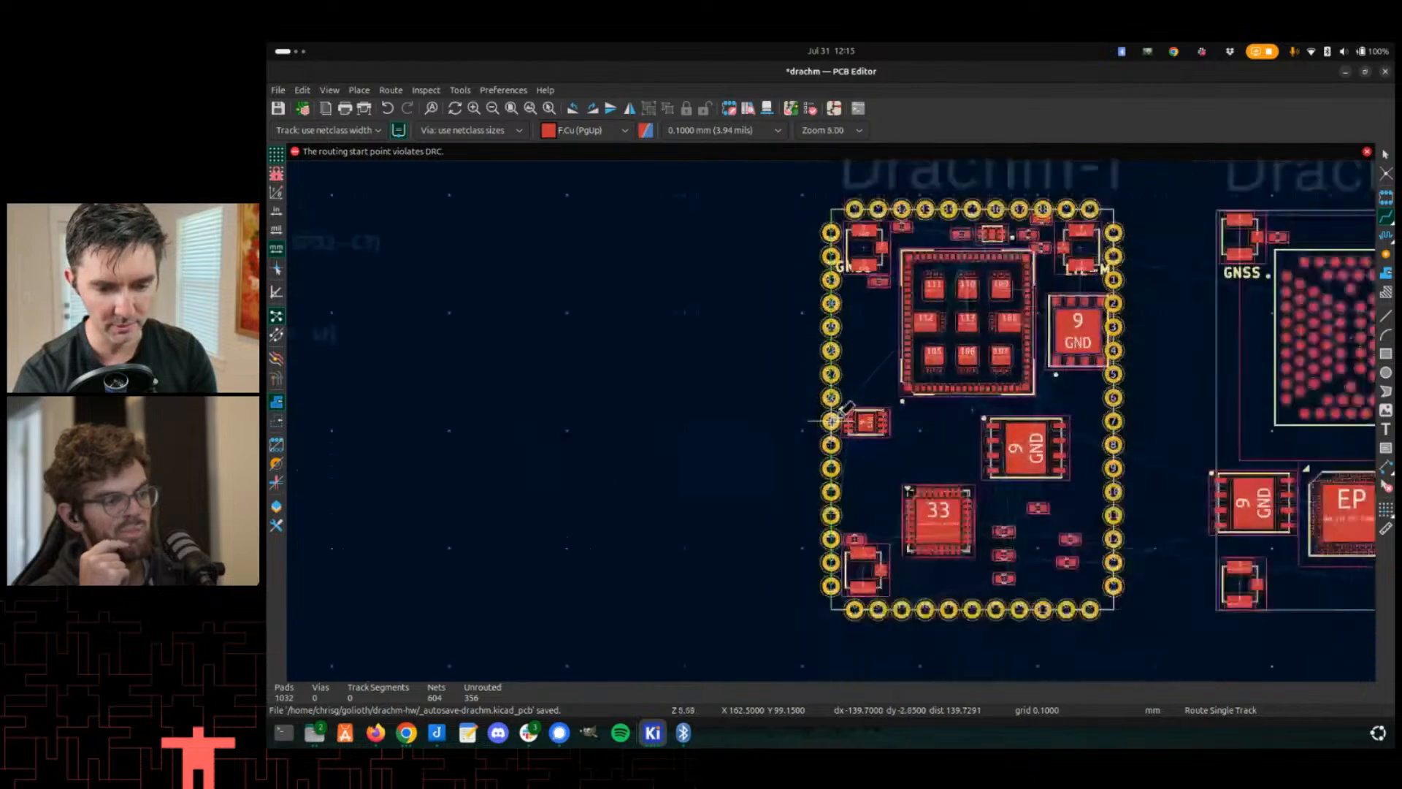
scroll(880, 372, up, 9)
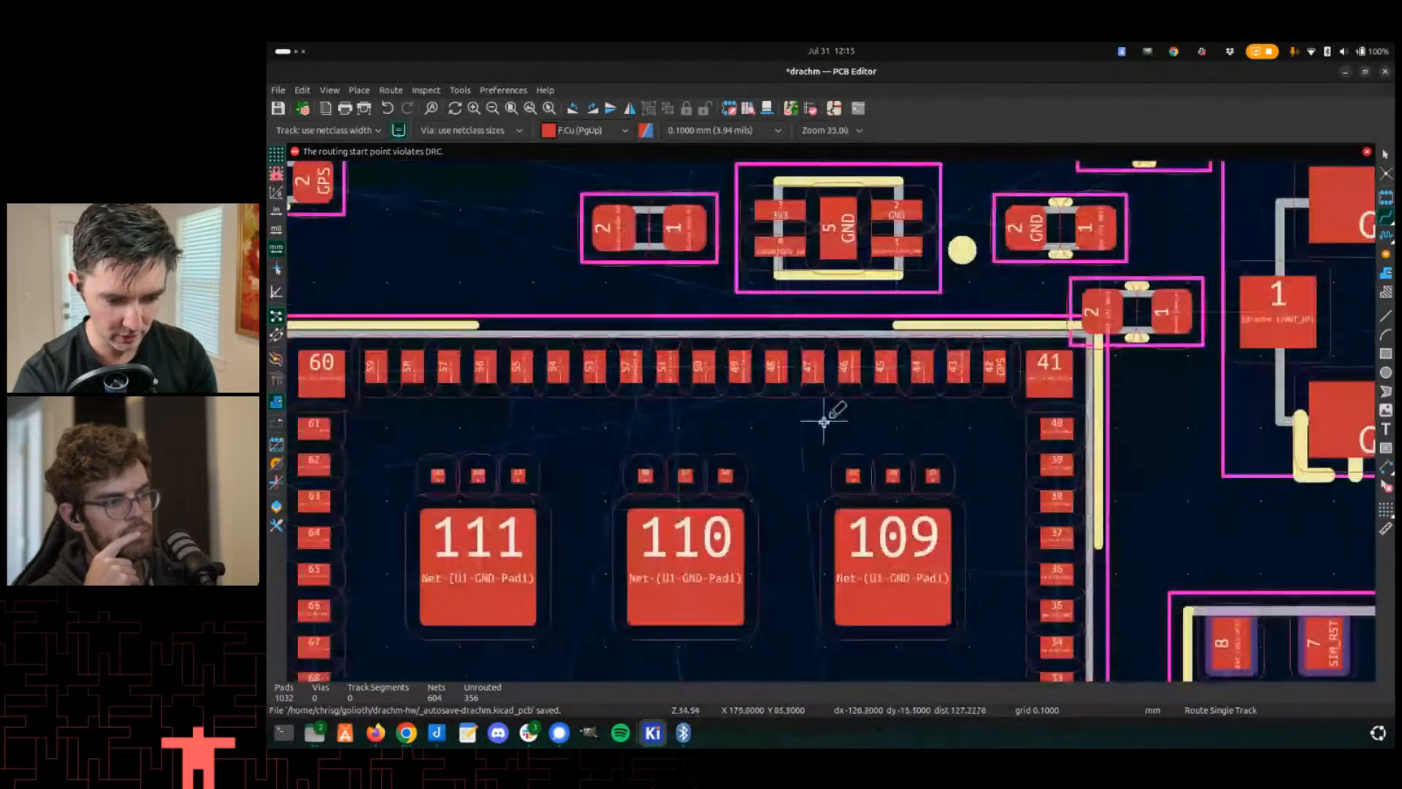
scroll(667, 302, up, 2)
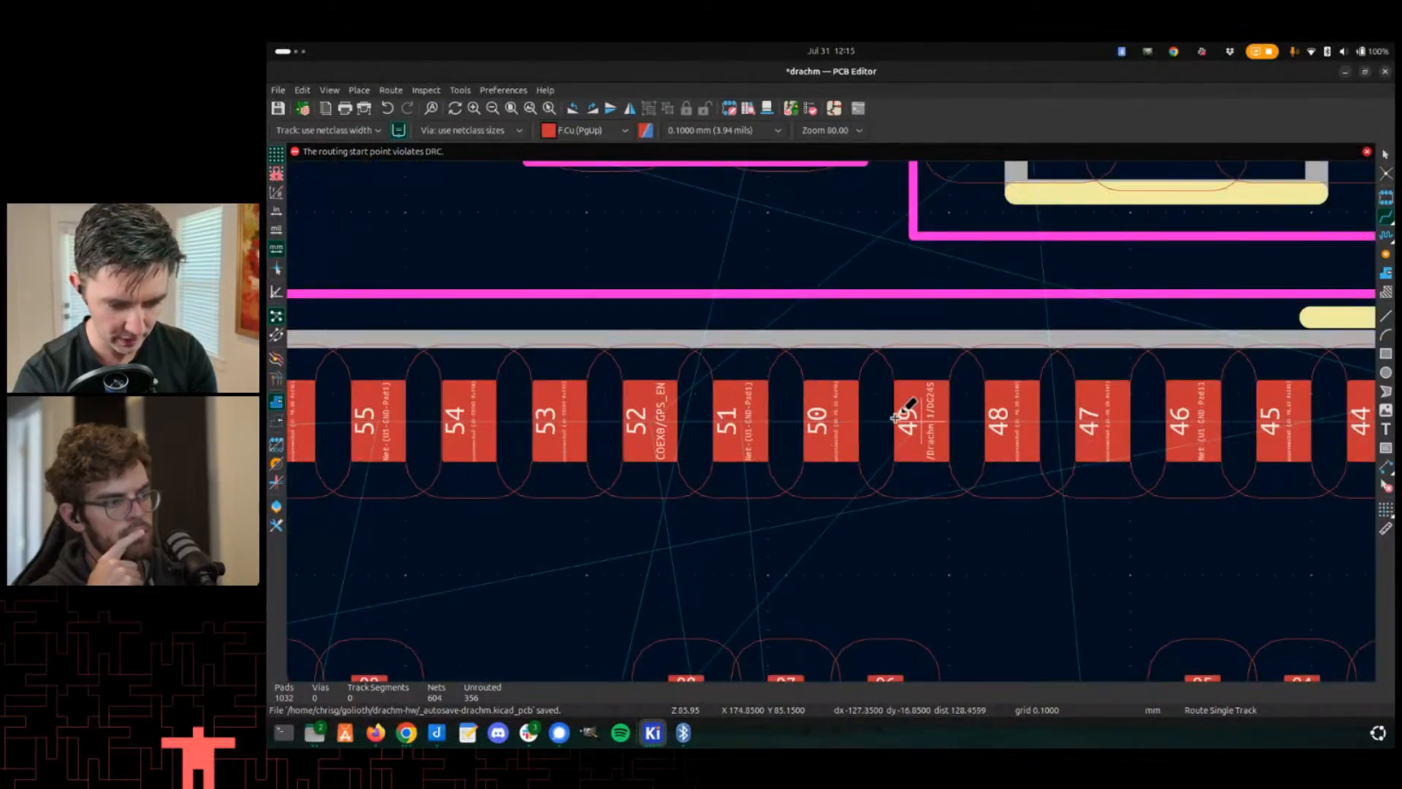
click(896, 418)
scroll(847, 417, down, 8)
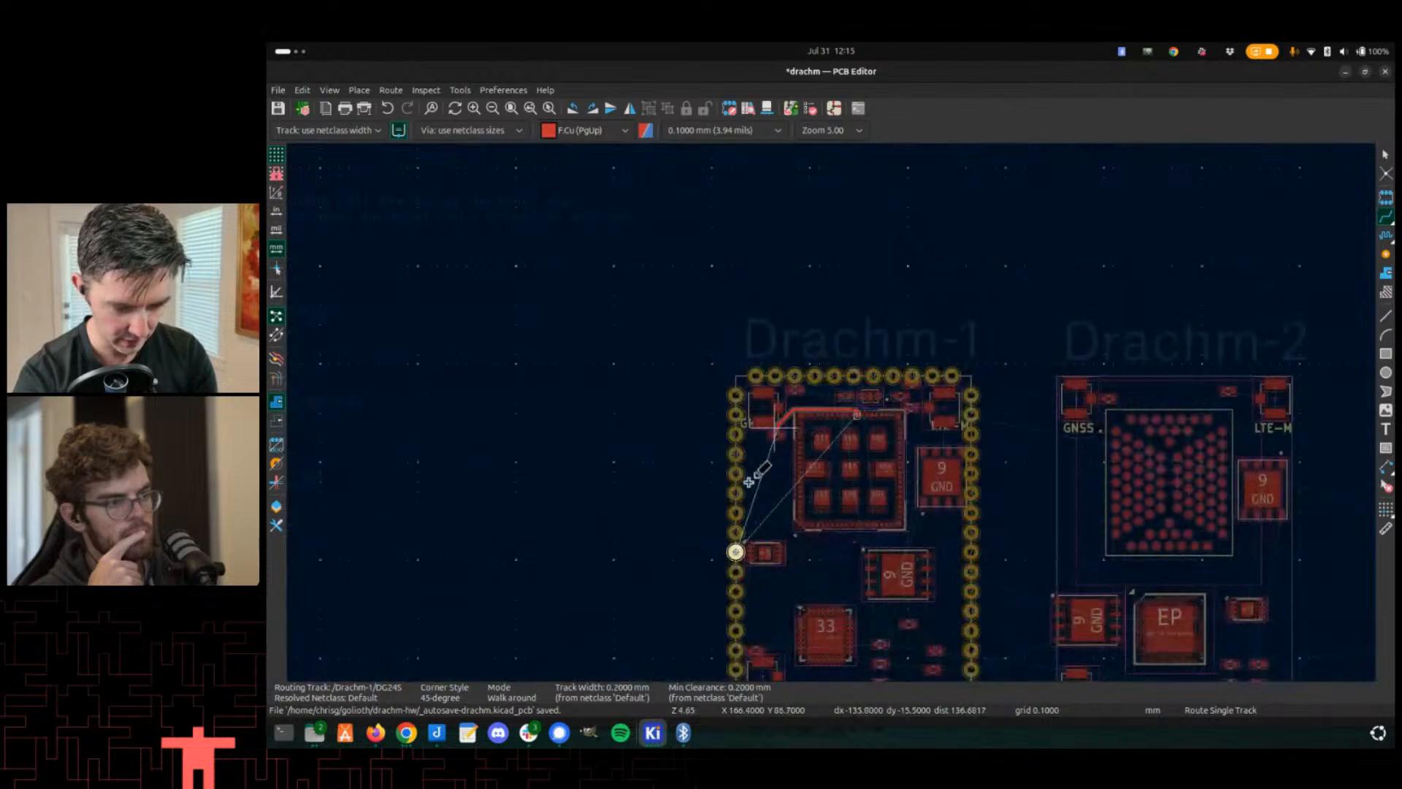
scroll(749, 482, down, 2)
scroll(731, 489, up, 5)
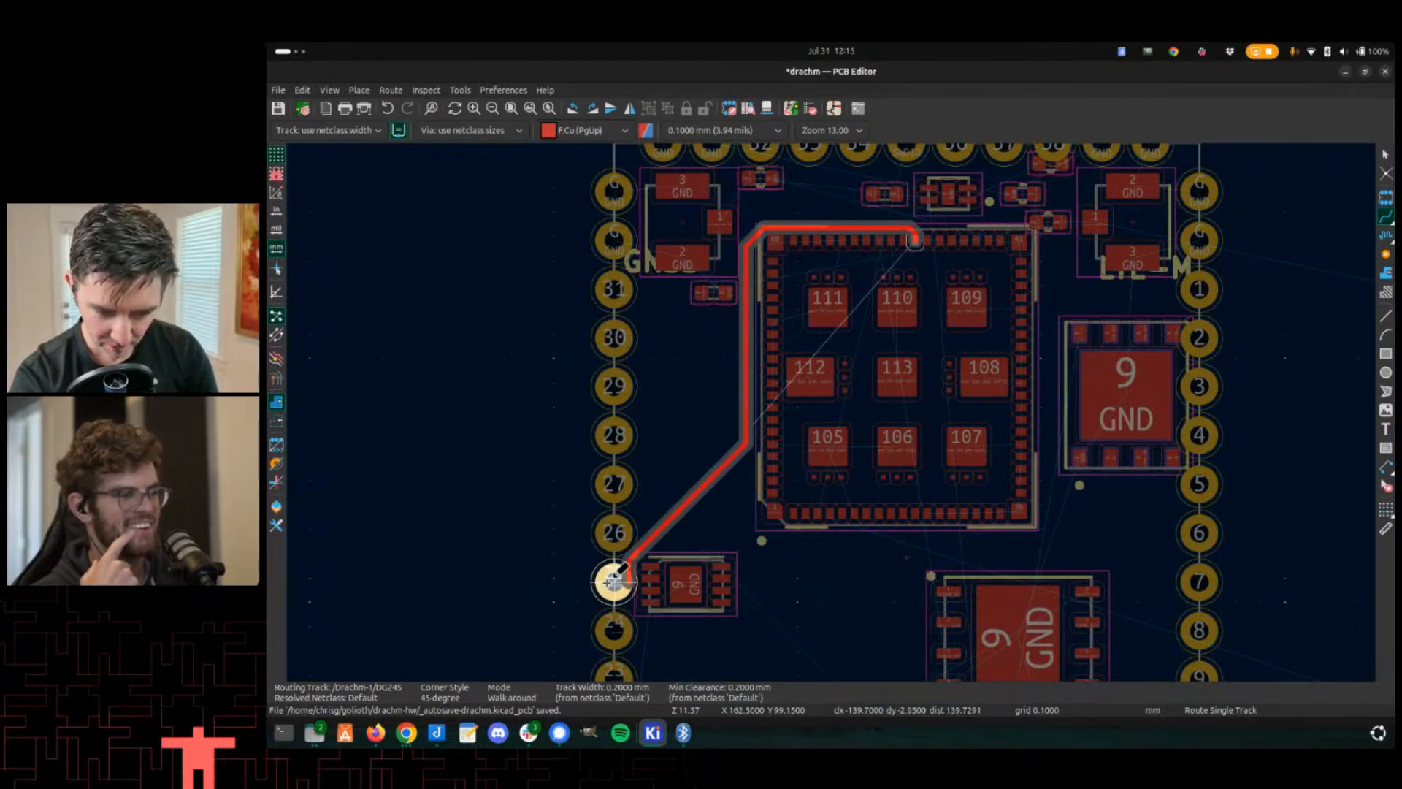
scroll(614, 582, down, 1)
scroll(838, 409, down, 1)
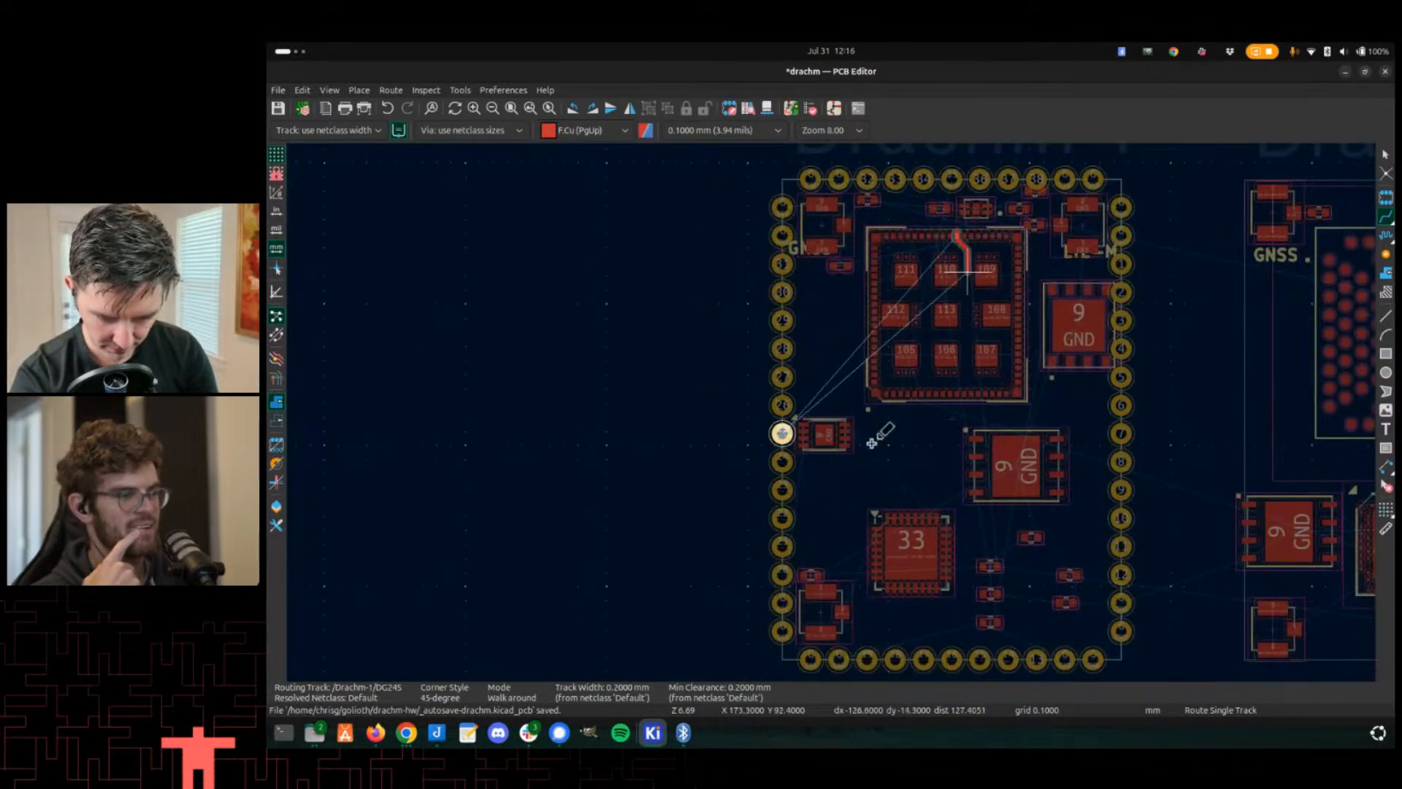
key(Escape)
key(Escape)
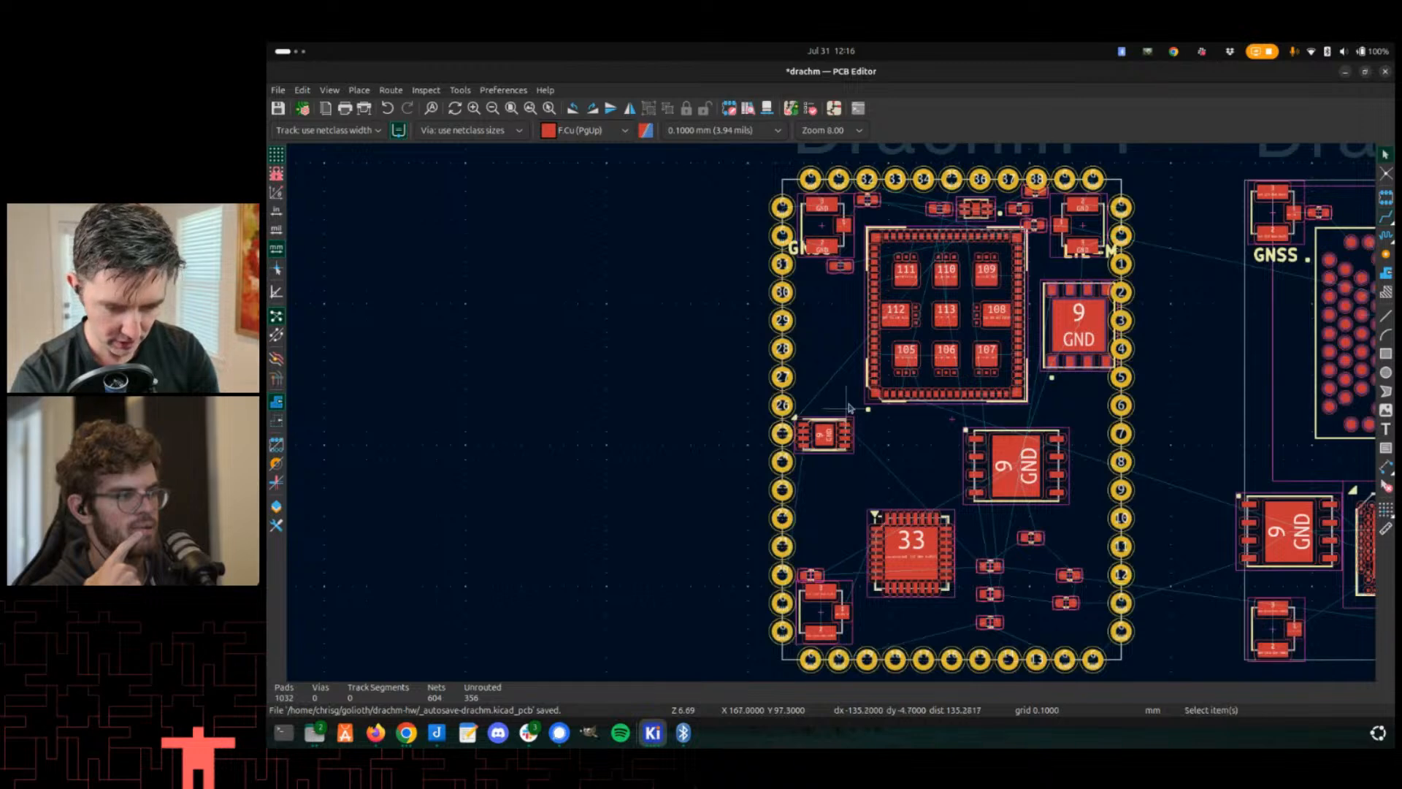
scroll(814, 401, up, 2)
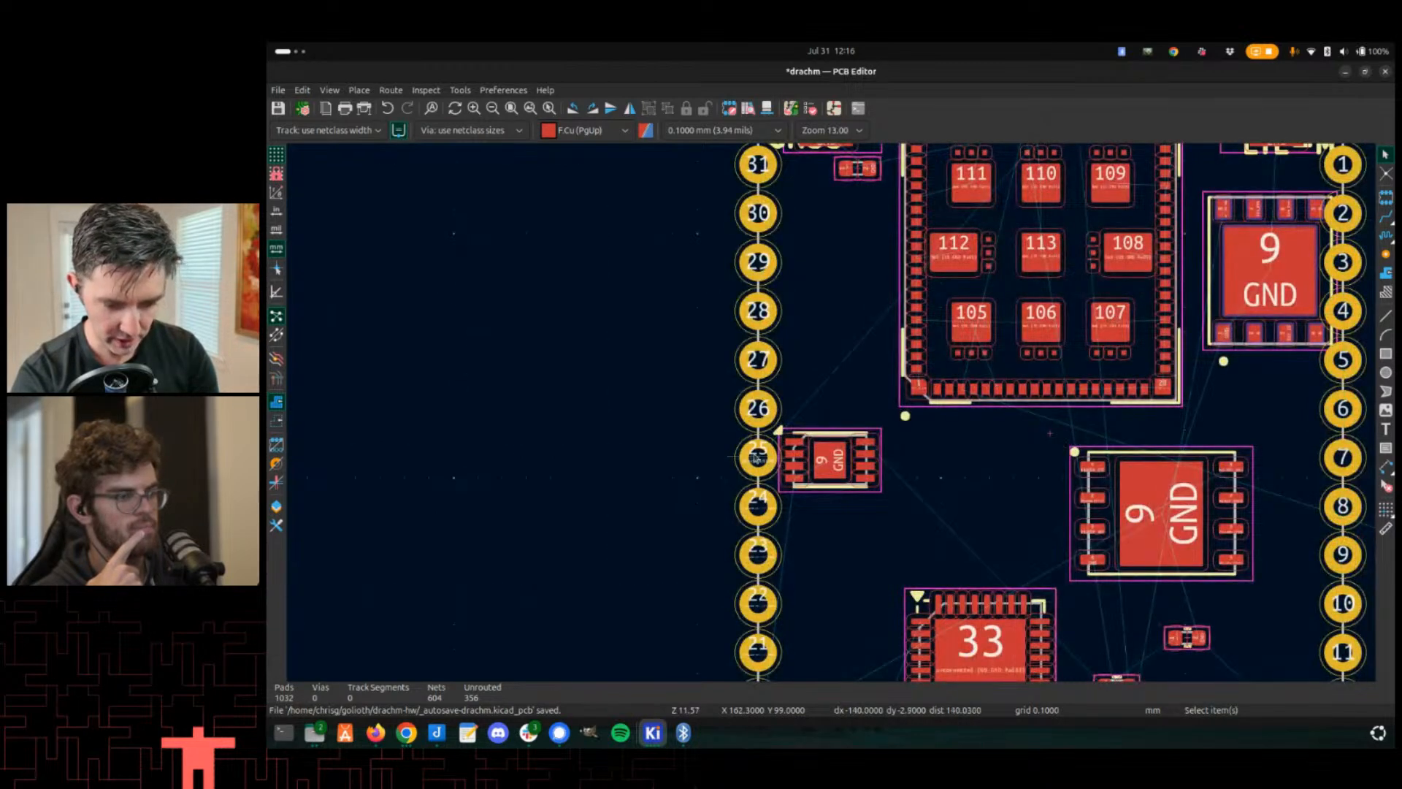
scroll(778, 431, down, 3)
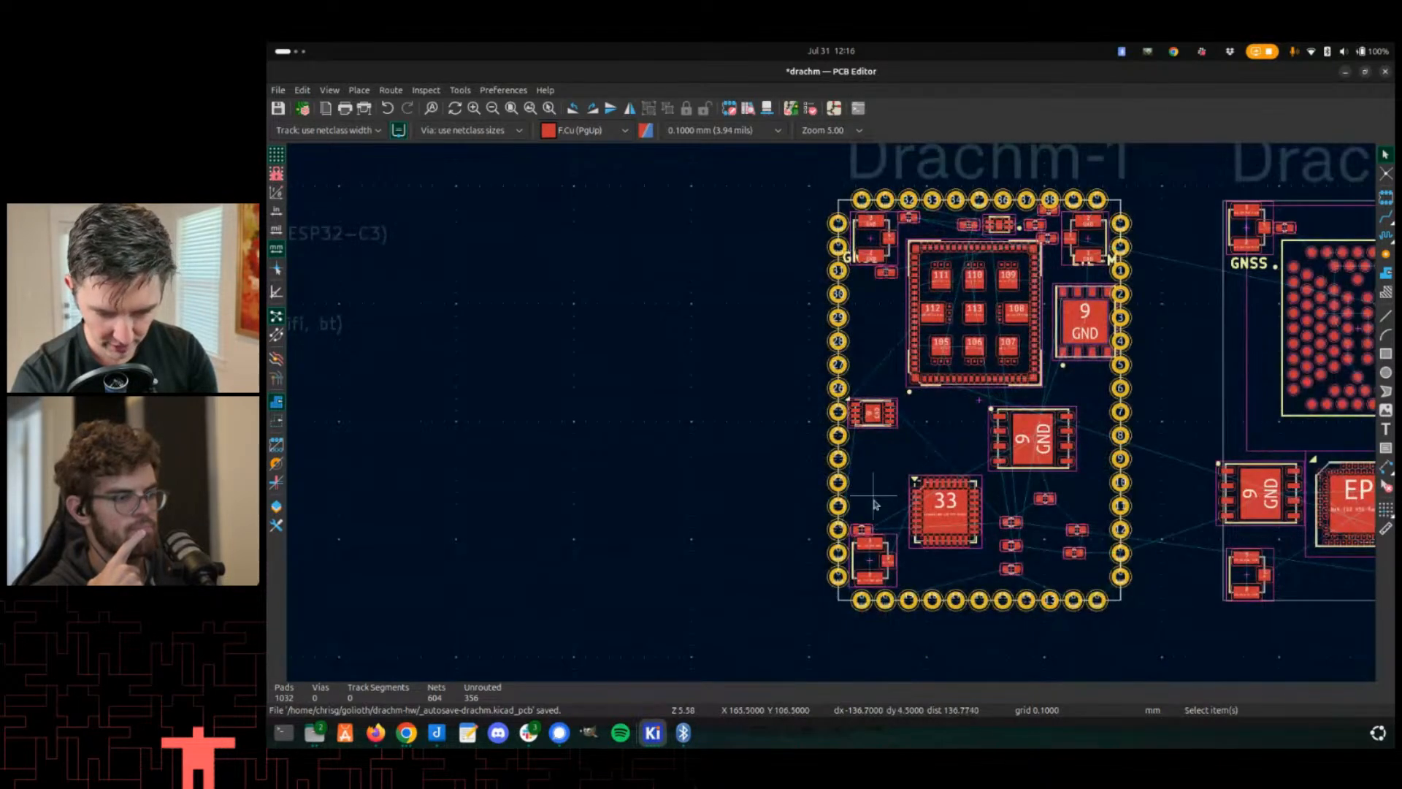
- Move the W25Q32JVZPIQ flash U18 out of the Drachm-2 board, just below its outline
middle_drag(944, 406, 839, 324)
middle_drag(1057, 357, 707, 277)
scroll(834, 315, up, 2)
scroll(834, 418, down, 2)
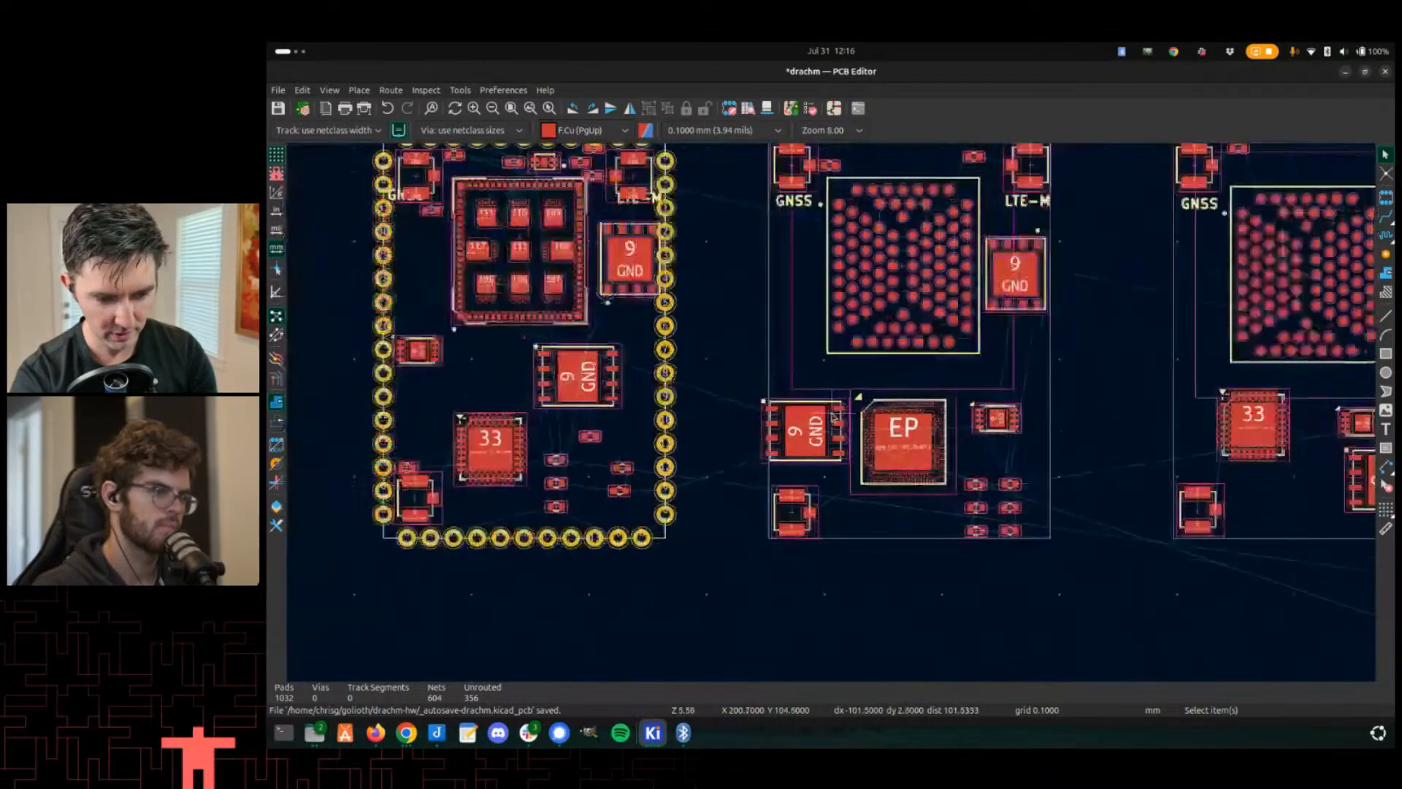
scroll(832, 415, down, 1)
click(803, 449)
key(m)
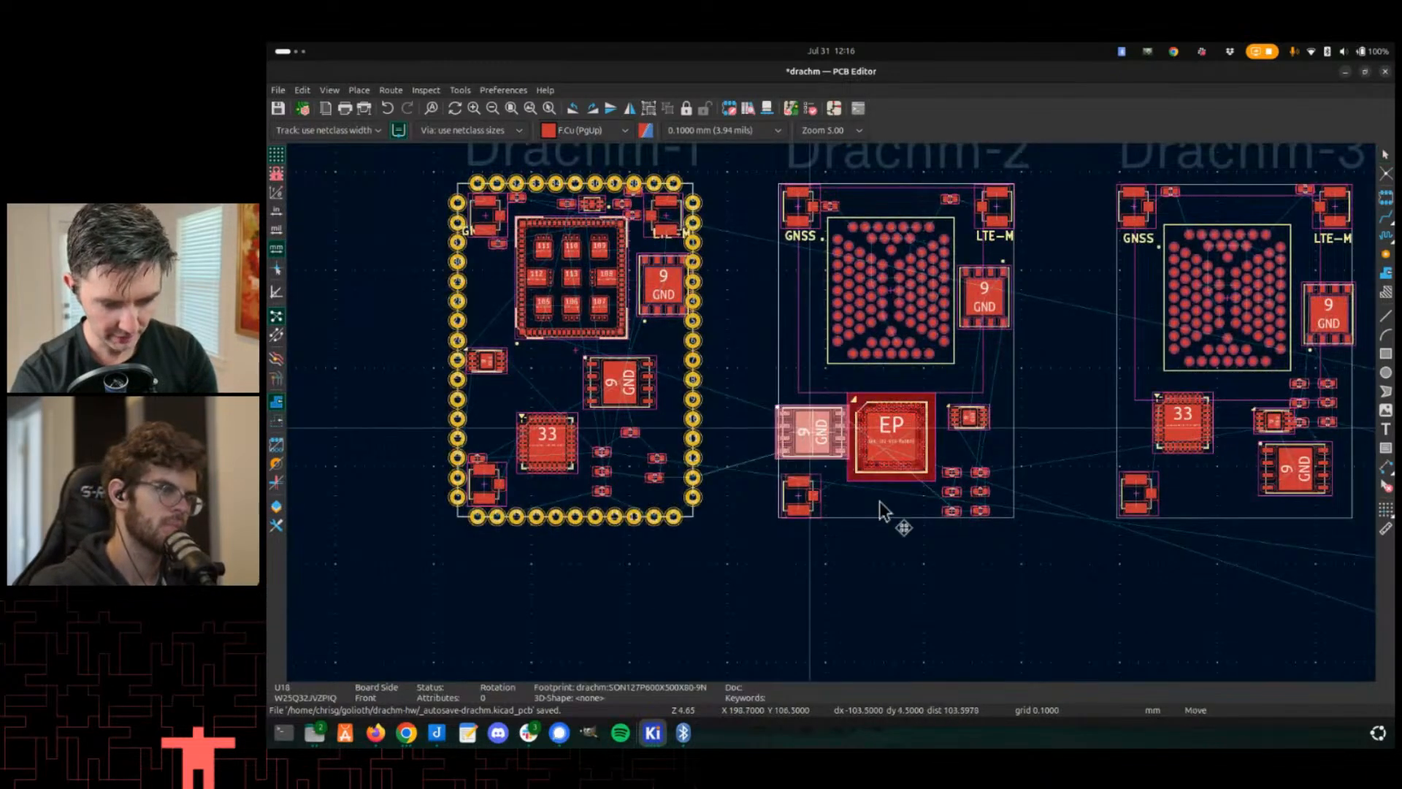
click(932, 541)
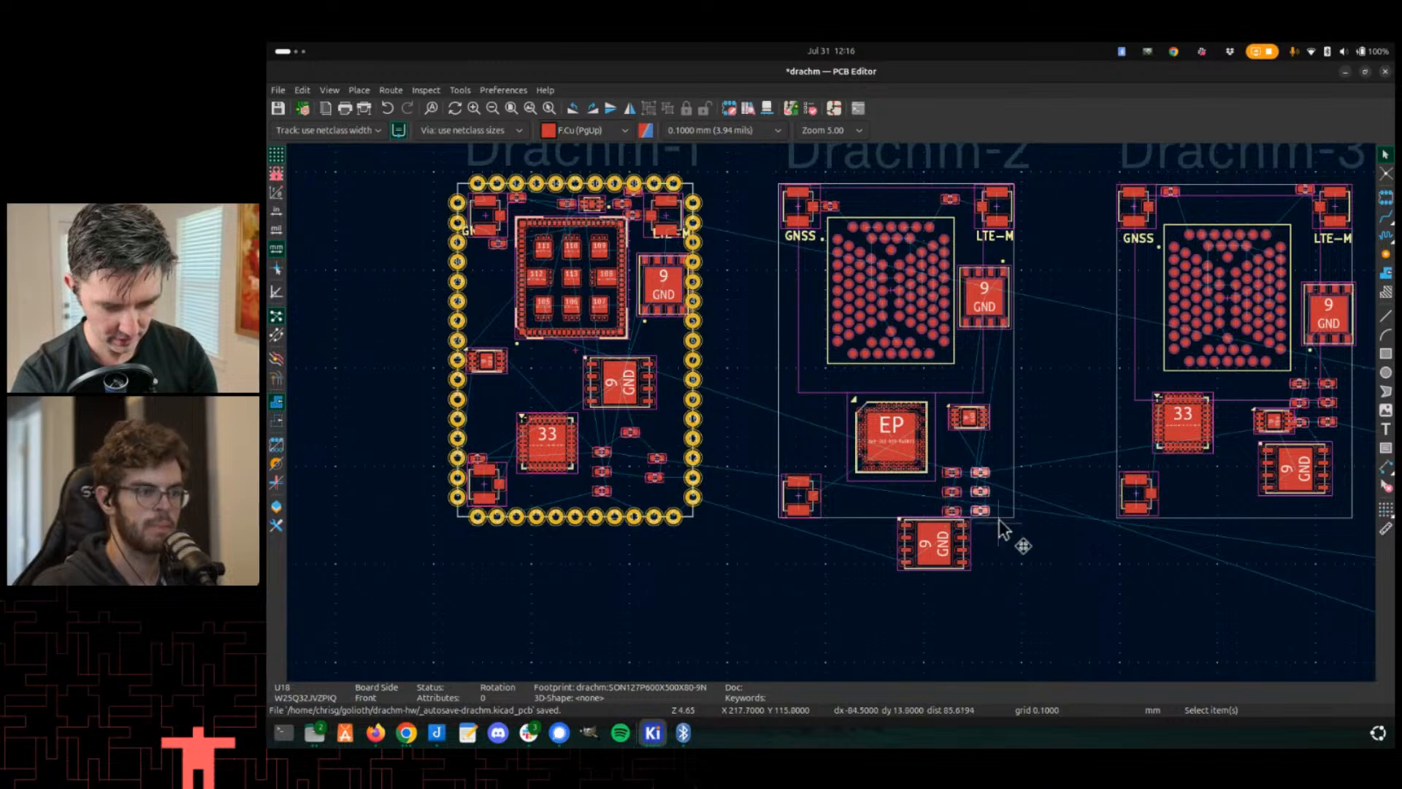
- Select the cluster of small passives beside the nRF52840 and move them to the right of the Drachm-2 board outline
drag(926, 456, 997, 517)
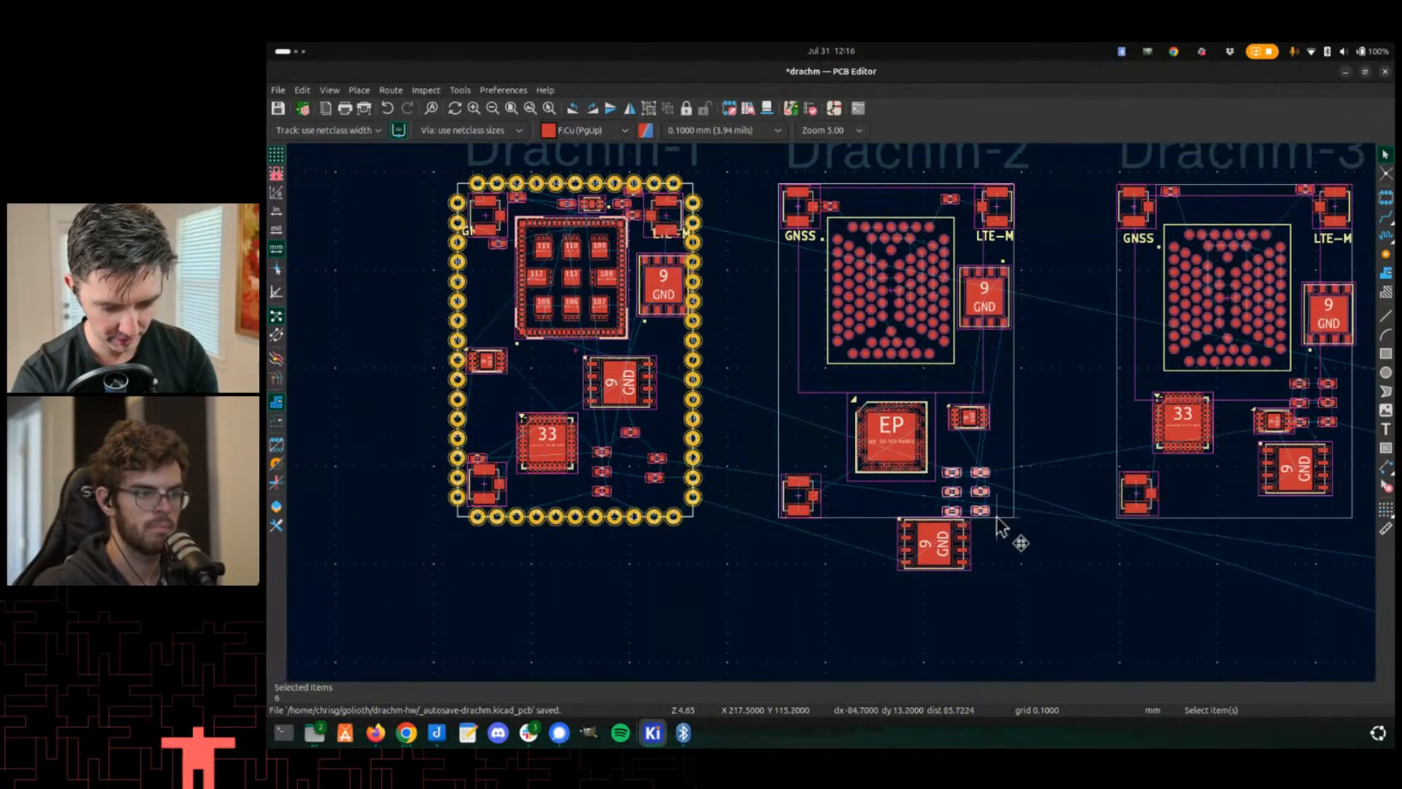
key(m)
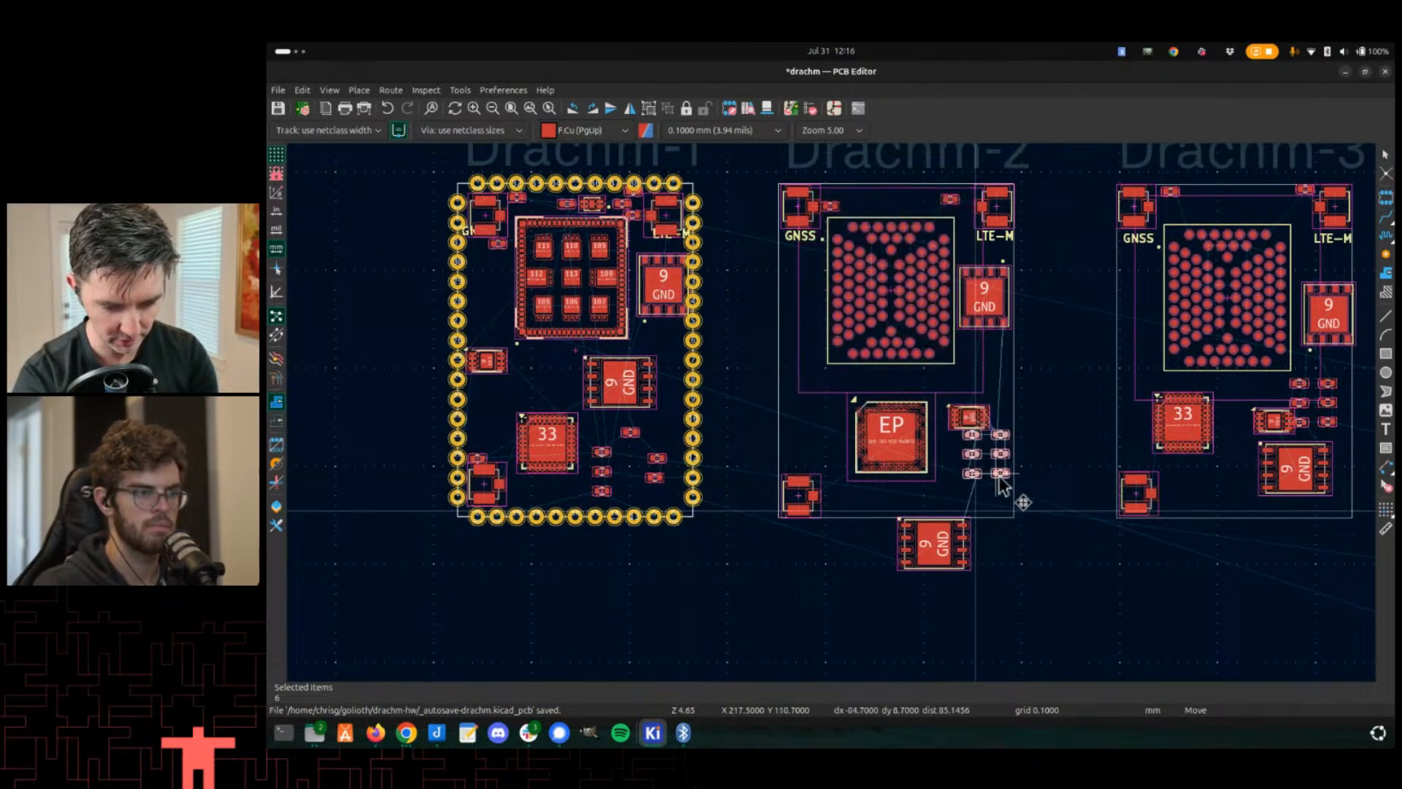
click(1057, 417)
- Place flash U18 beside the nRF52840 inside Drachm-2 and shift the nRF52840 U2 slightly left
click(935, 547)
key(m)
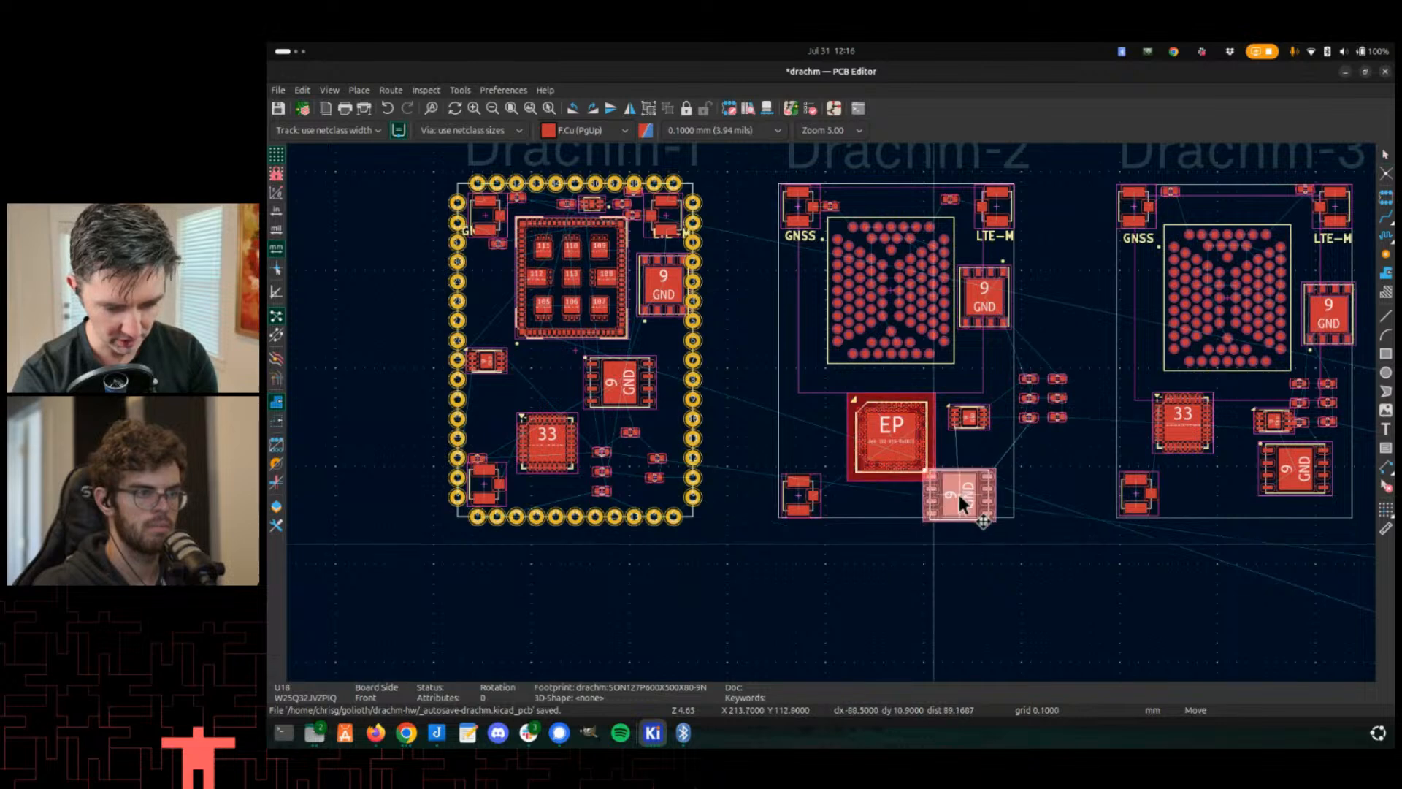
click(963, 472)
click(853, 457)
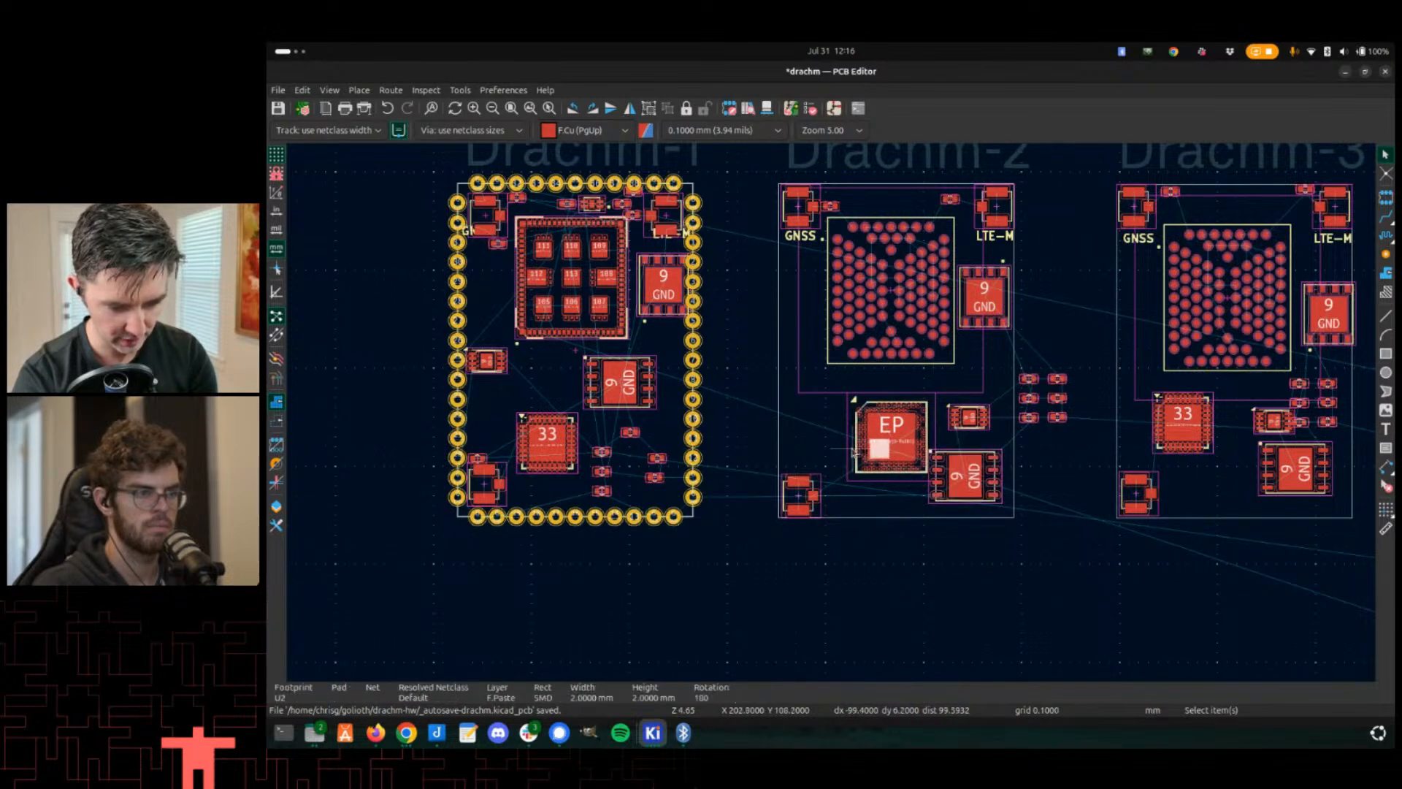
key(m)
click(830, 458)
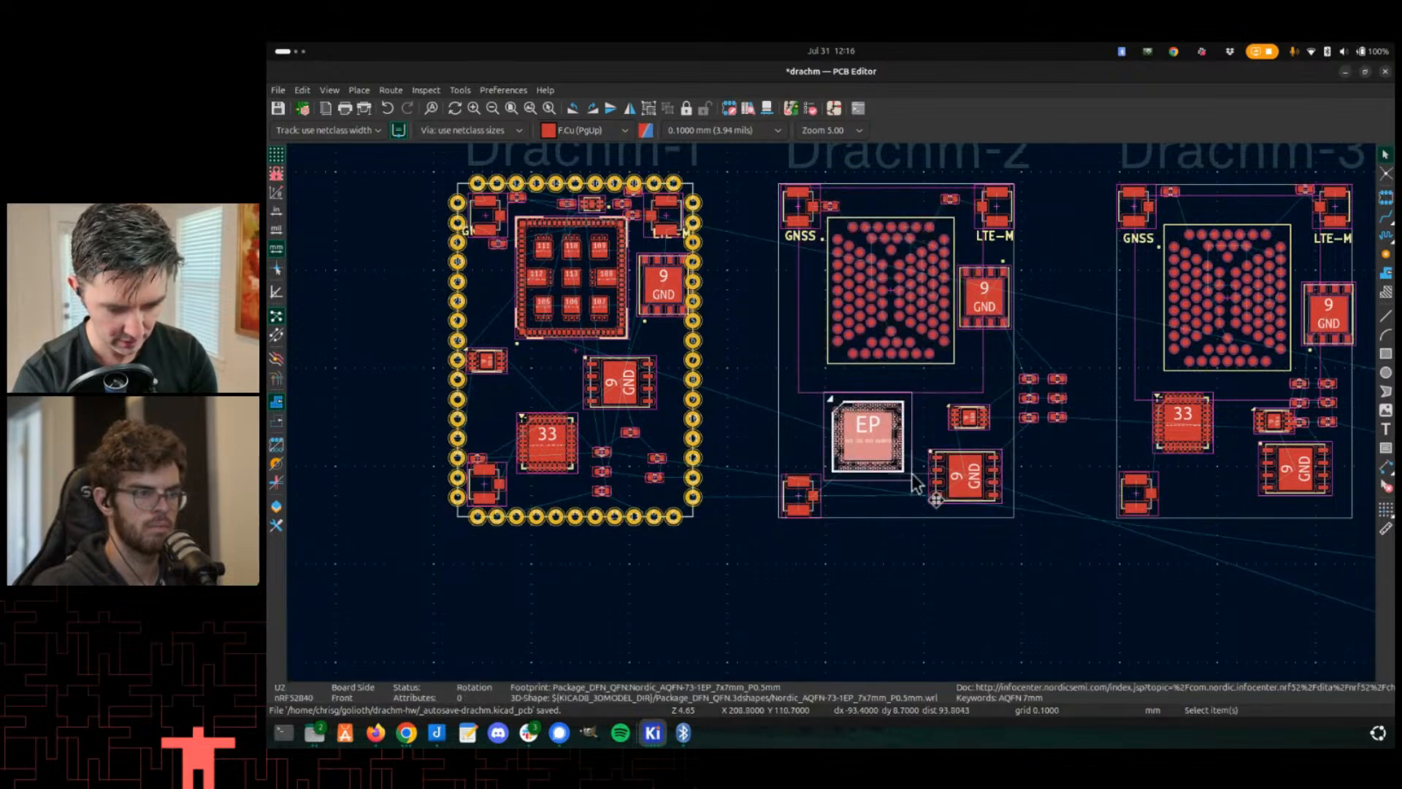
- Move the ATECC608A U16 up above the flash and nudge flash U18 closer to the nRF52840
click(968, 423)
key(m)
click(977, 381)
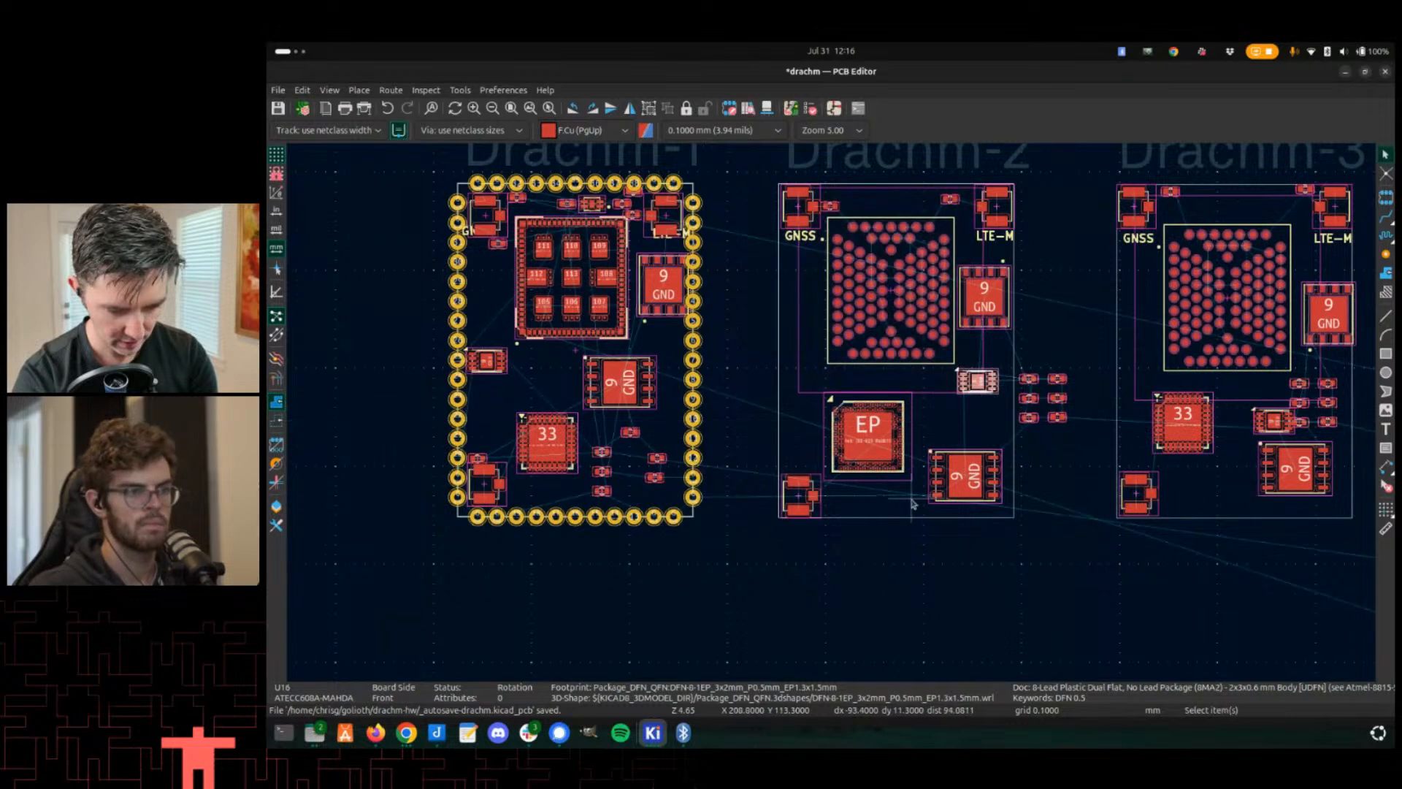
click(937, 500)
key(m)
click(927, 457)
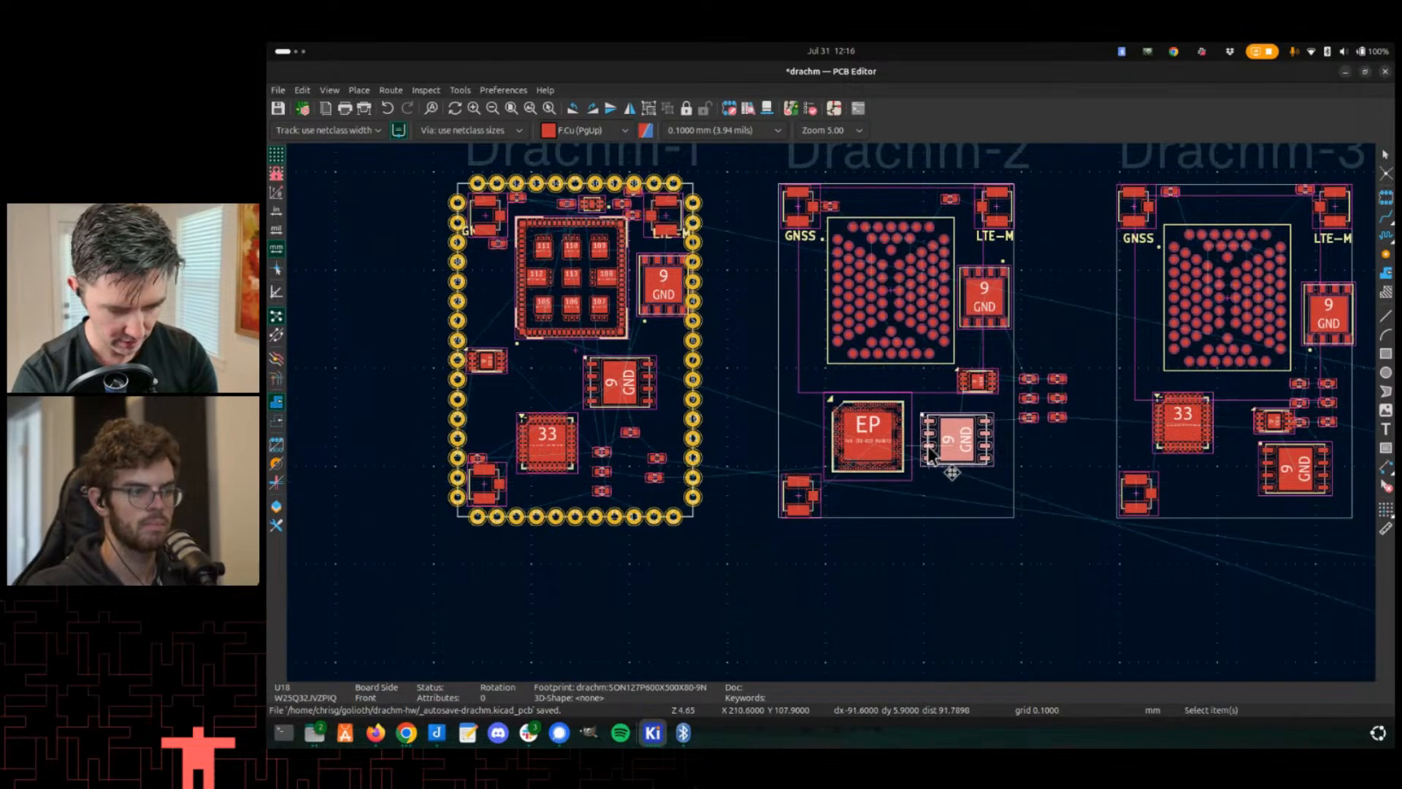
- Save the PCB file
scroll(789, 494, up, 1)
scroll(767, 494, up, 1)
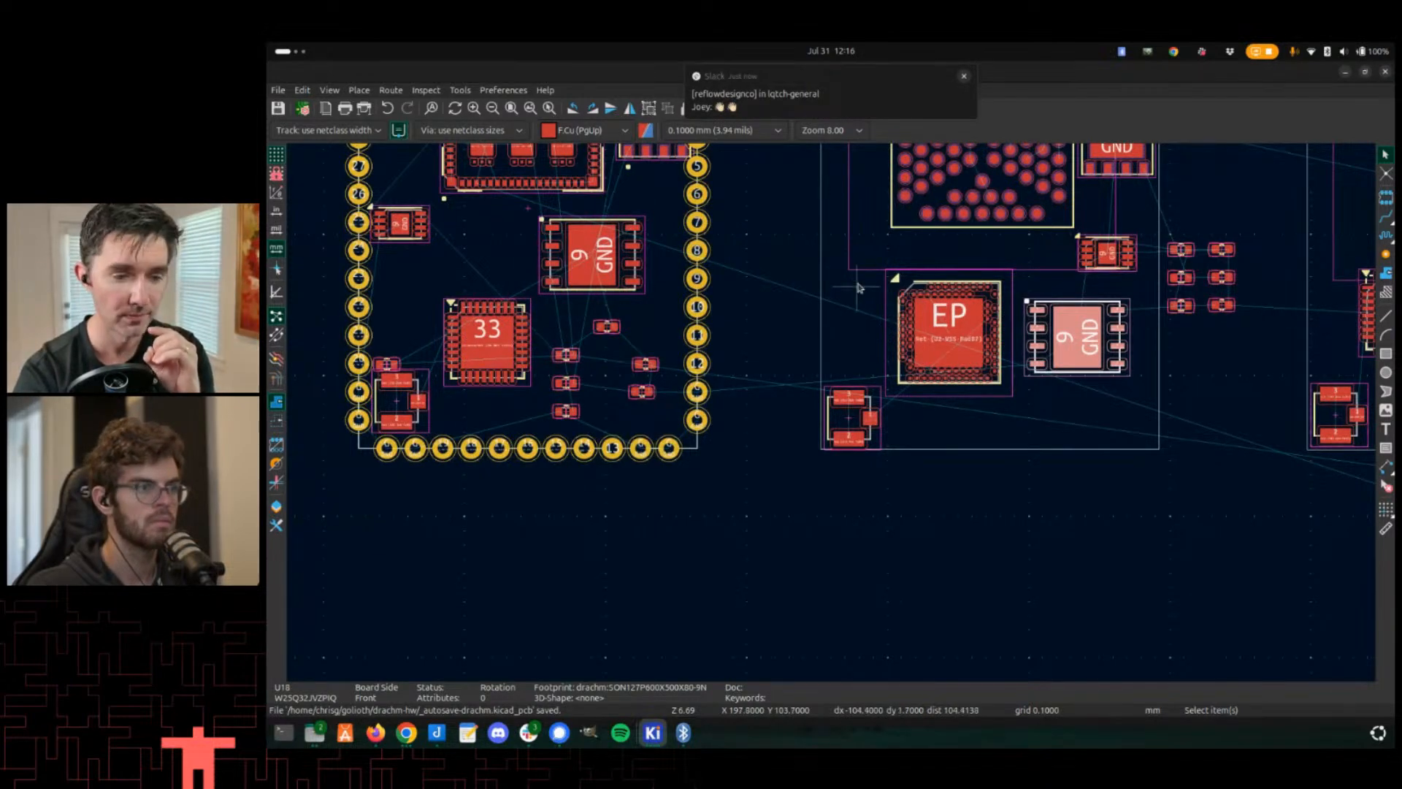
click(964, 77)
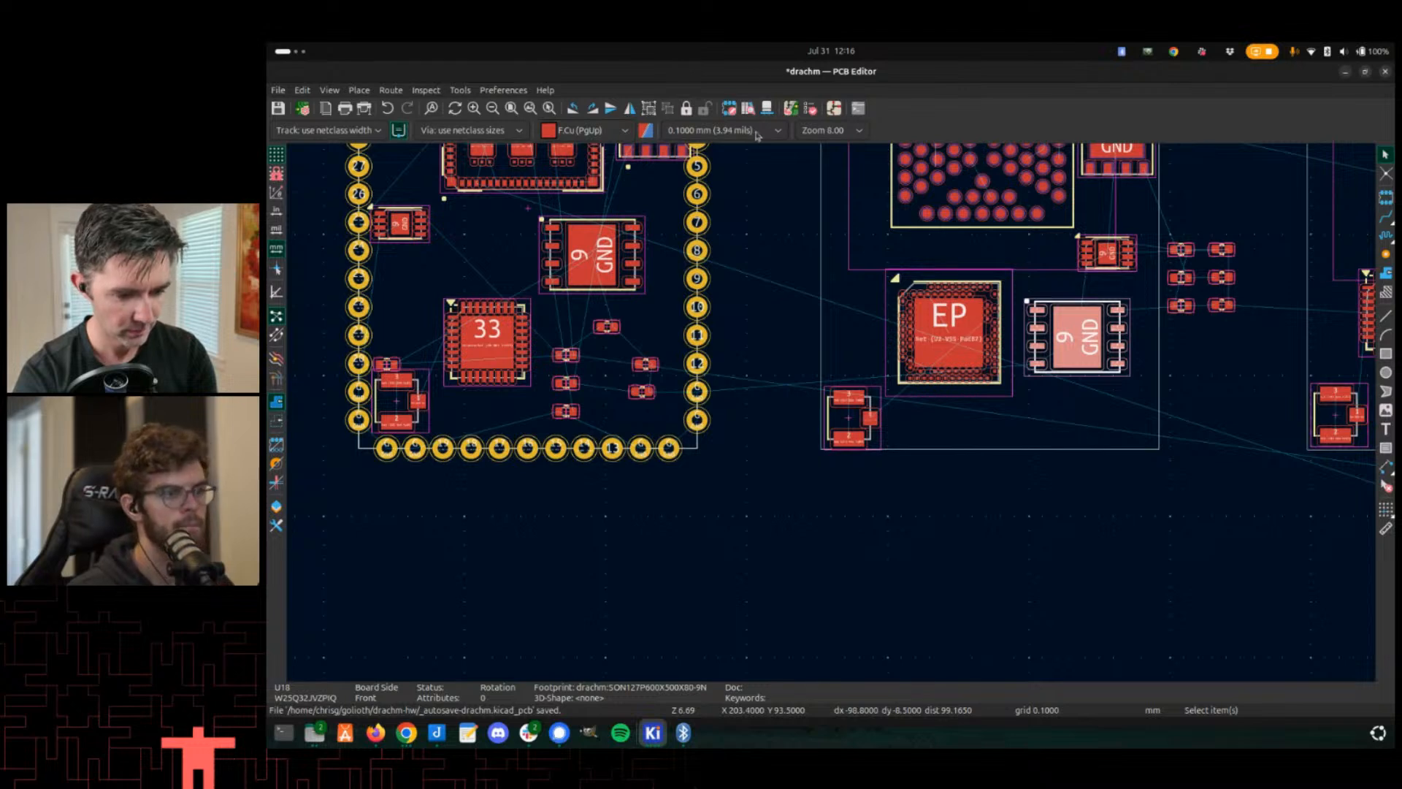
key(ctrl+s)
scroll(835, 419, down, 5)
scroll(832, 416, up, 3)
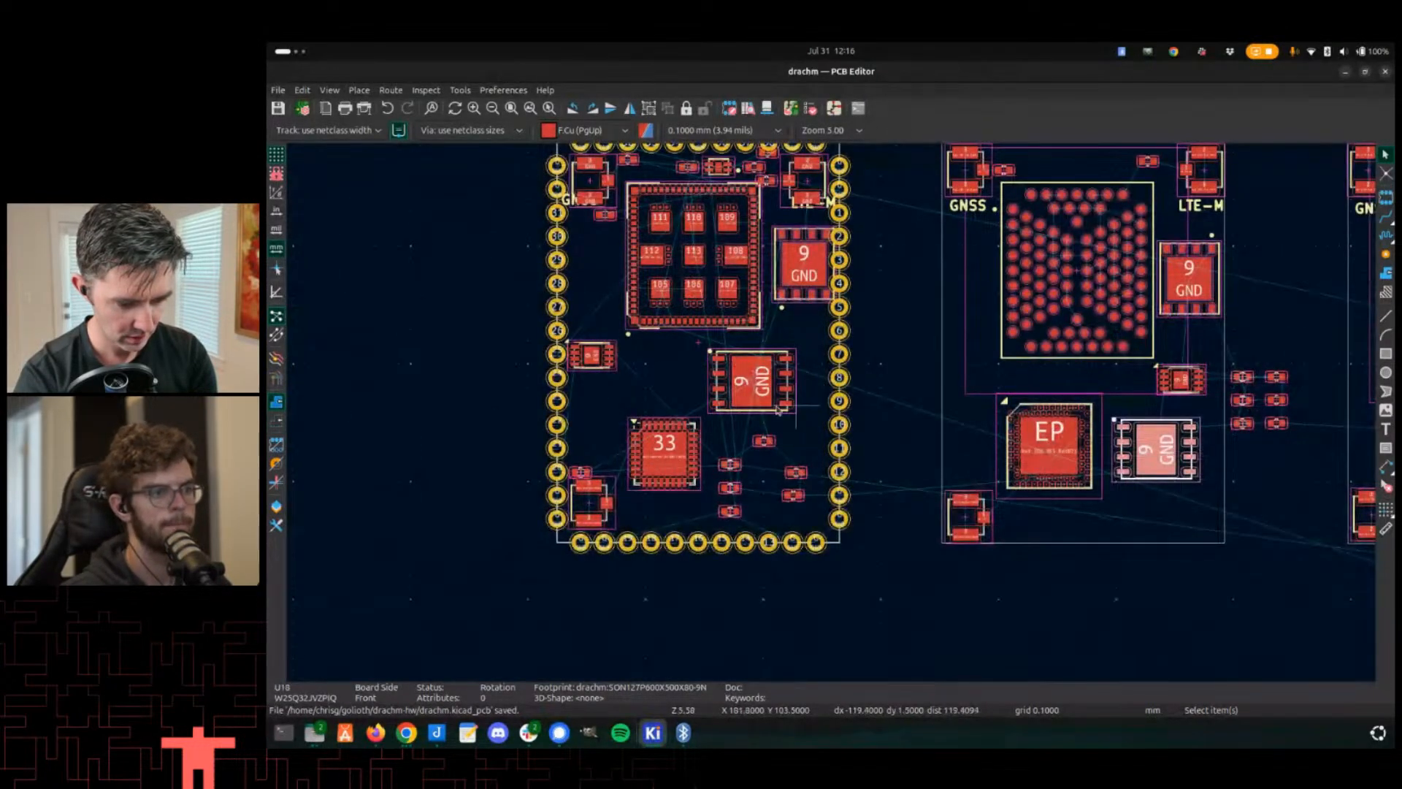
scroll(1002, 388, down, 2)
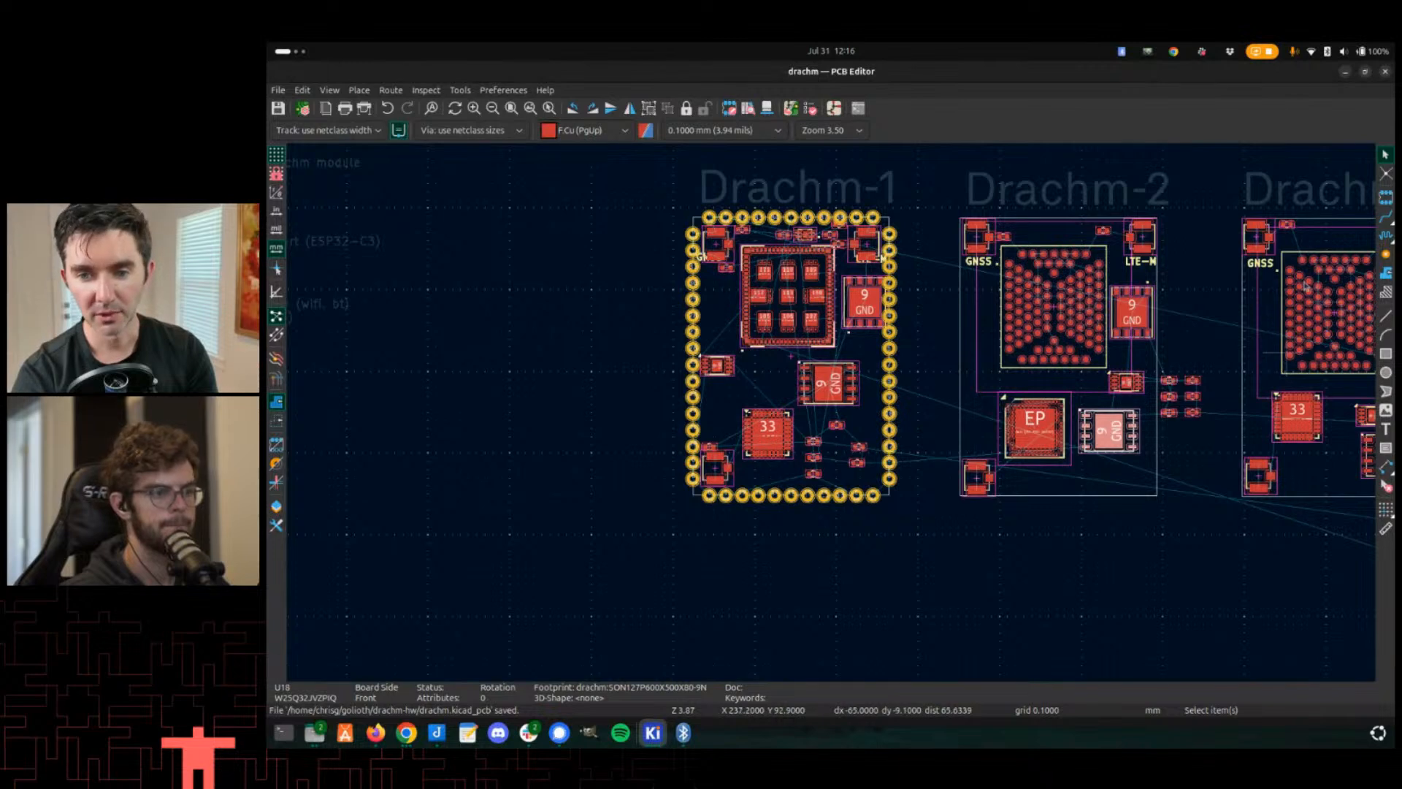
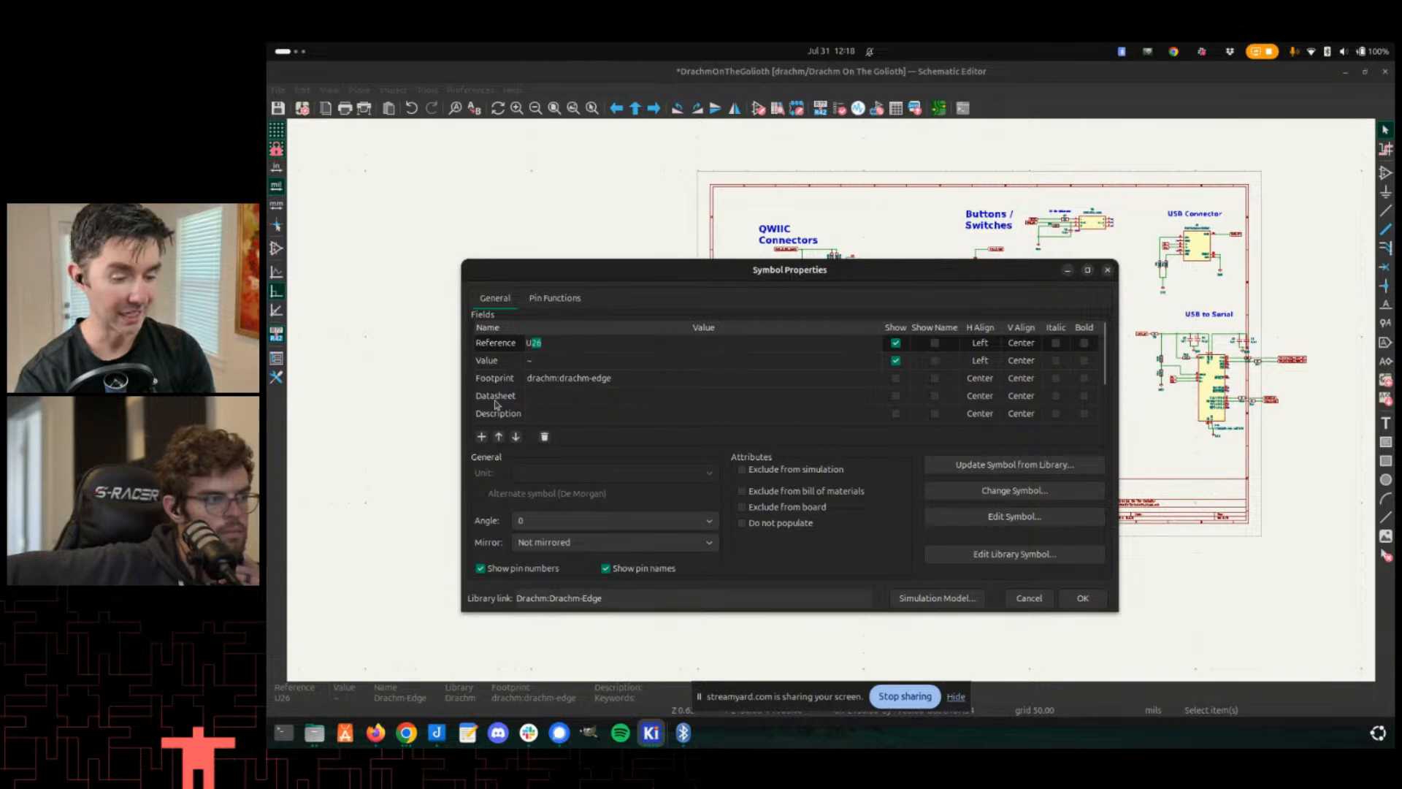
- Close the symbol properties dialog and switch to the Footprint Editor showing the drachm-edge footprint
key(alt+Tab)
key(alt+Tab)
key(alt+Tab)
key(alt+Tab)
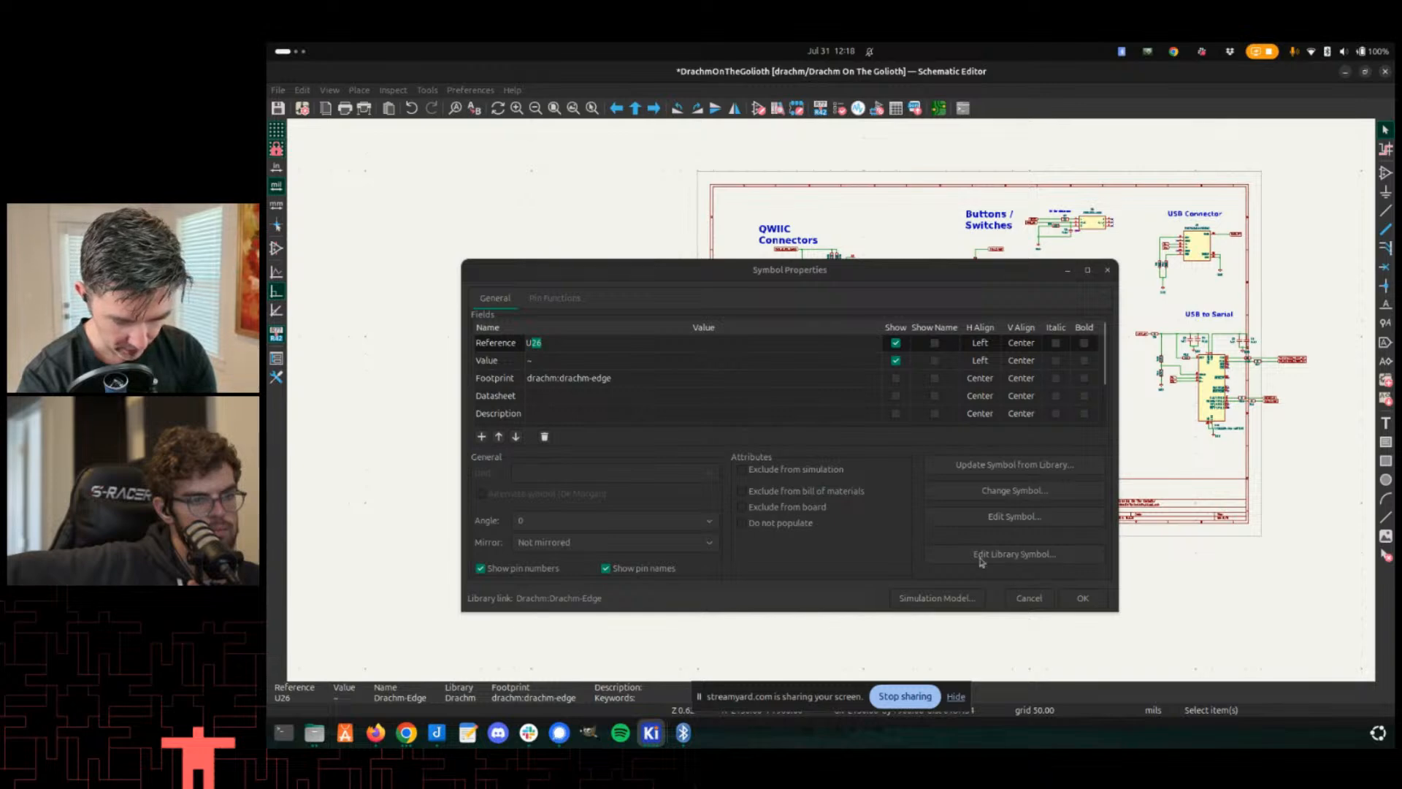
click(1048, 605)
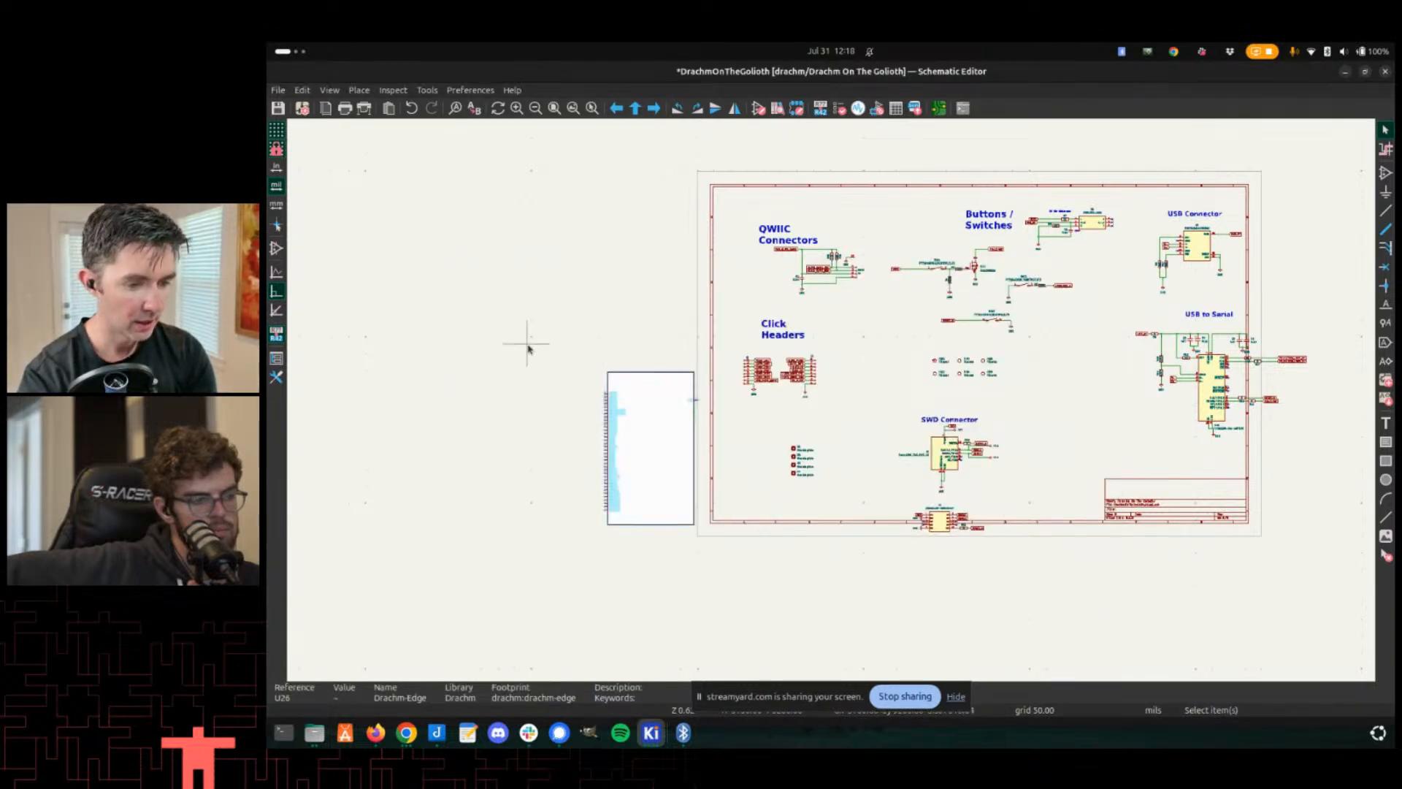
key(alt+Tab)
key(alt+Tab)
key(alt+Tab)
key(alt+Tab)
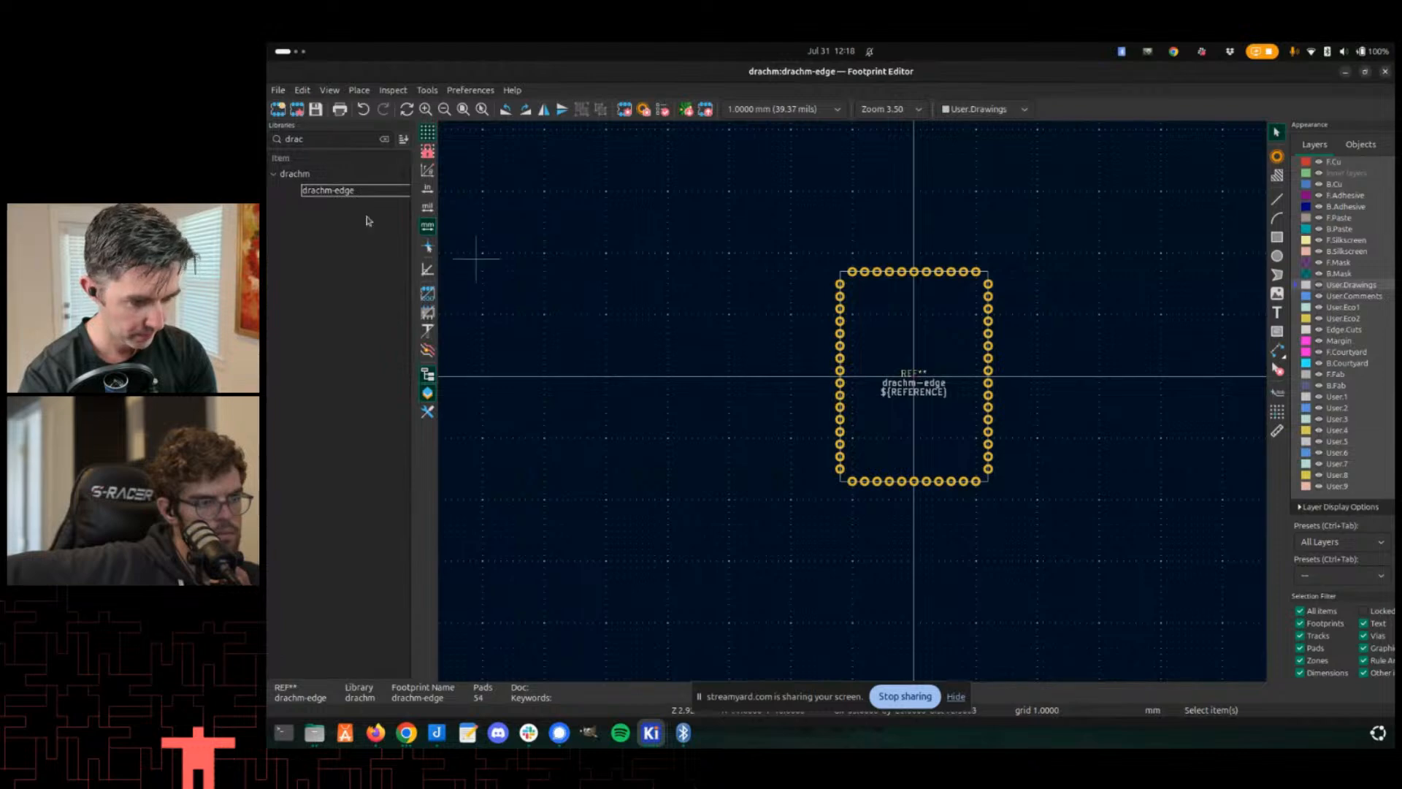
right_click(307, 175)
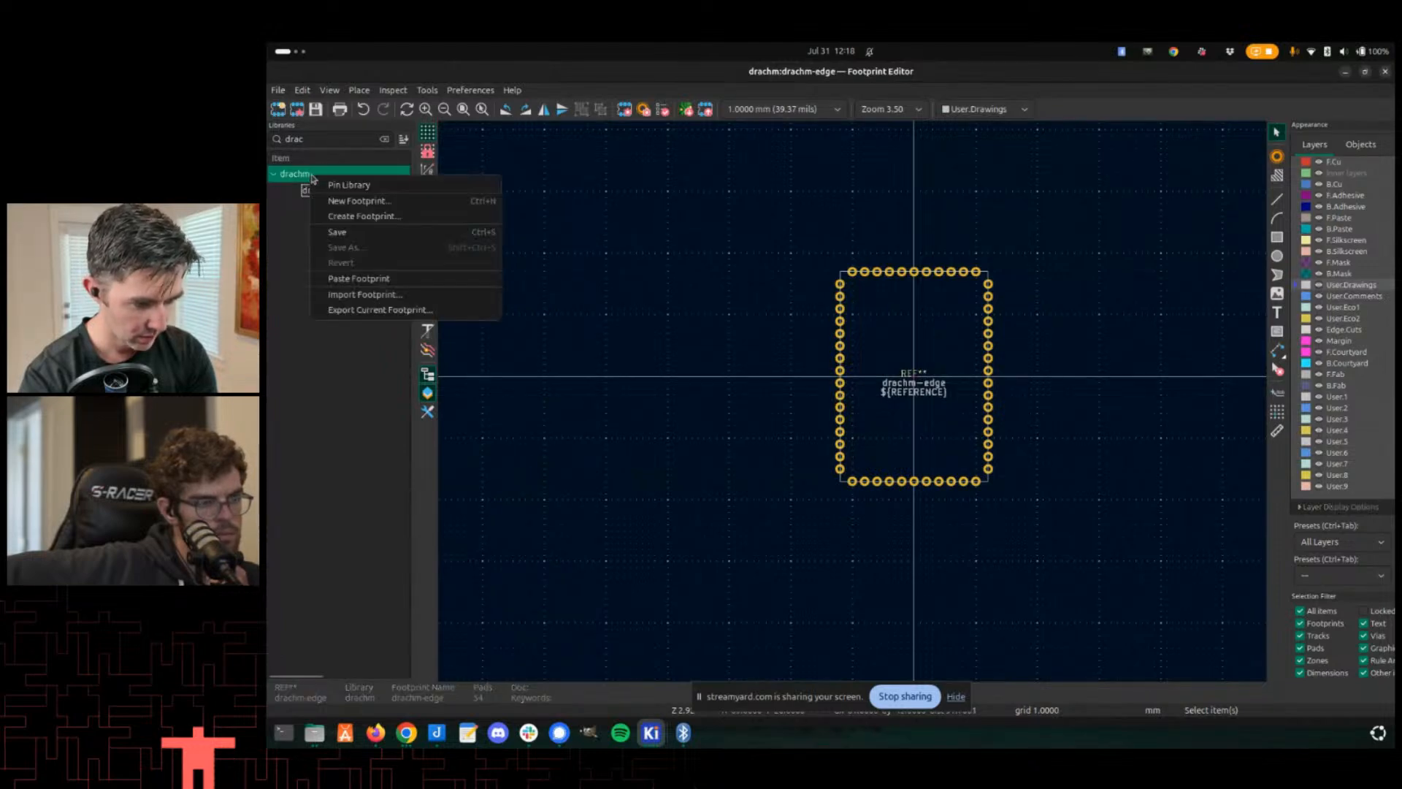
click(336, 201)
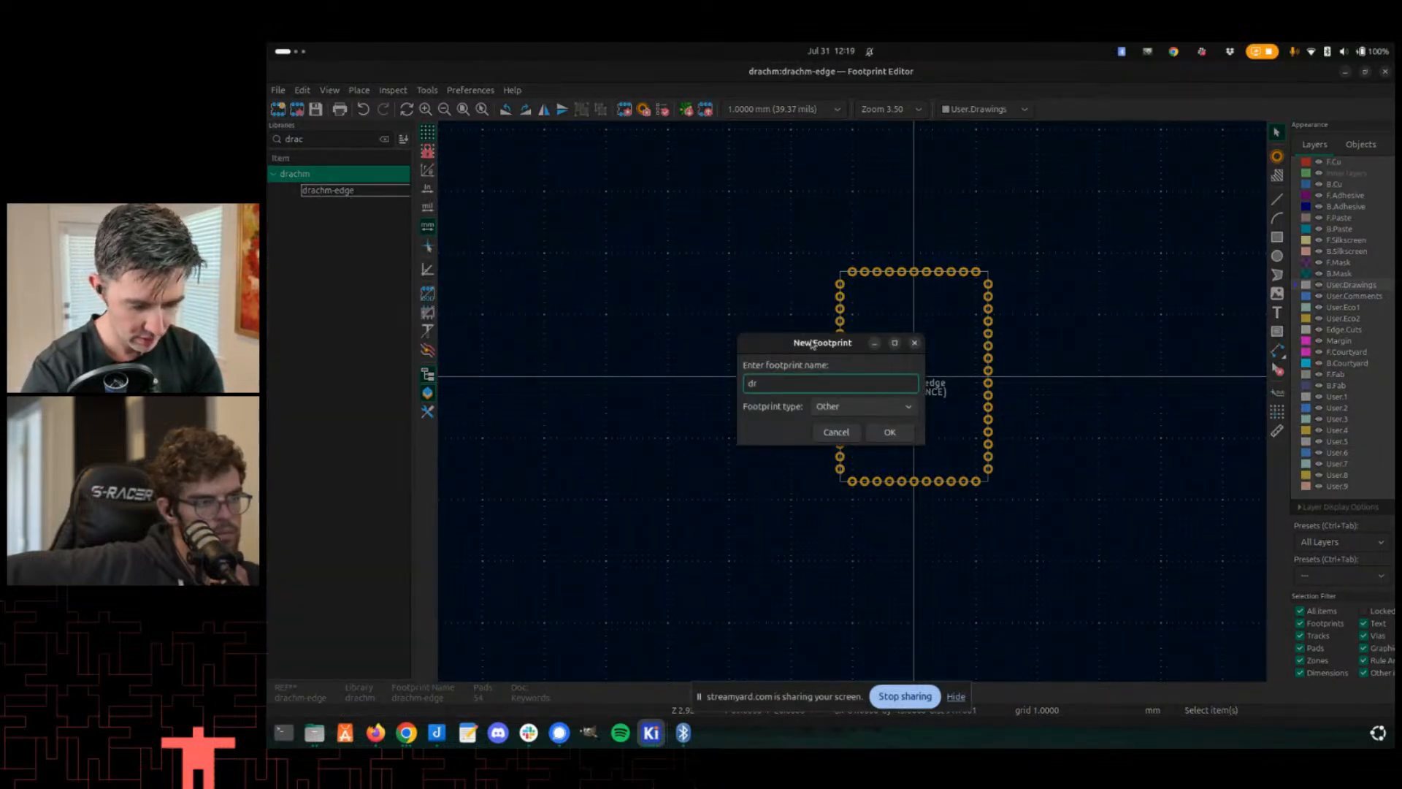
text(drachm-landing)
key(Return)
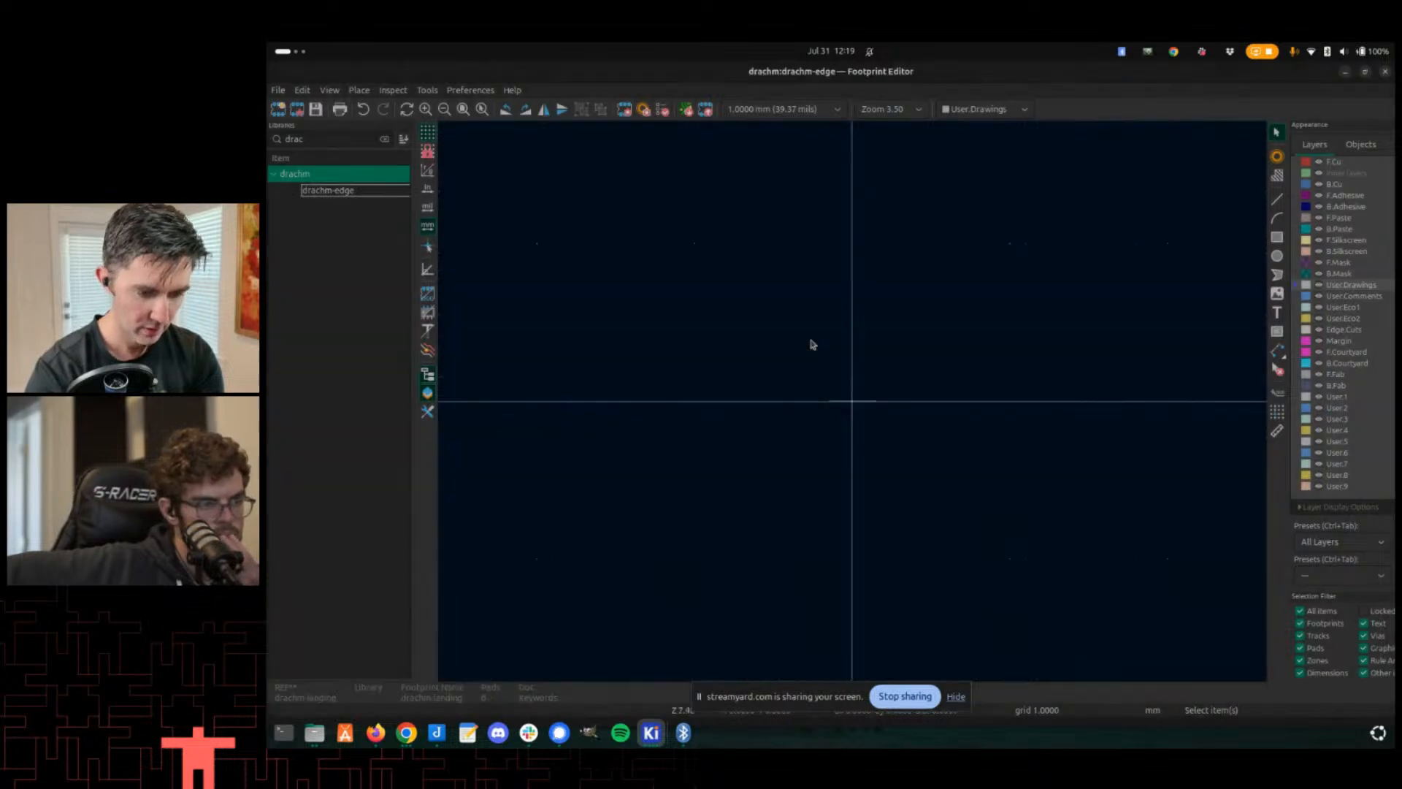
scroll(871, 331, down, 5)
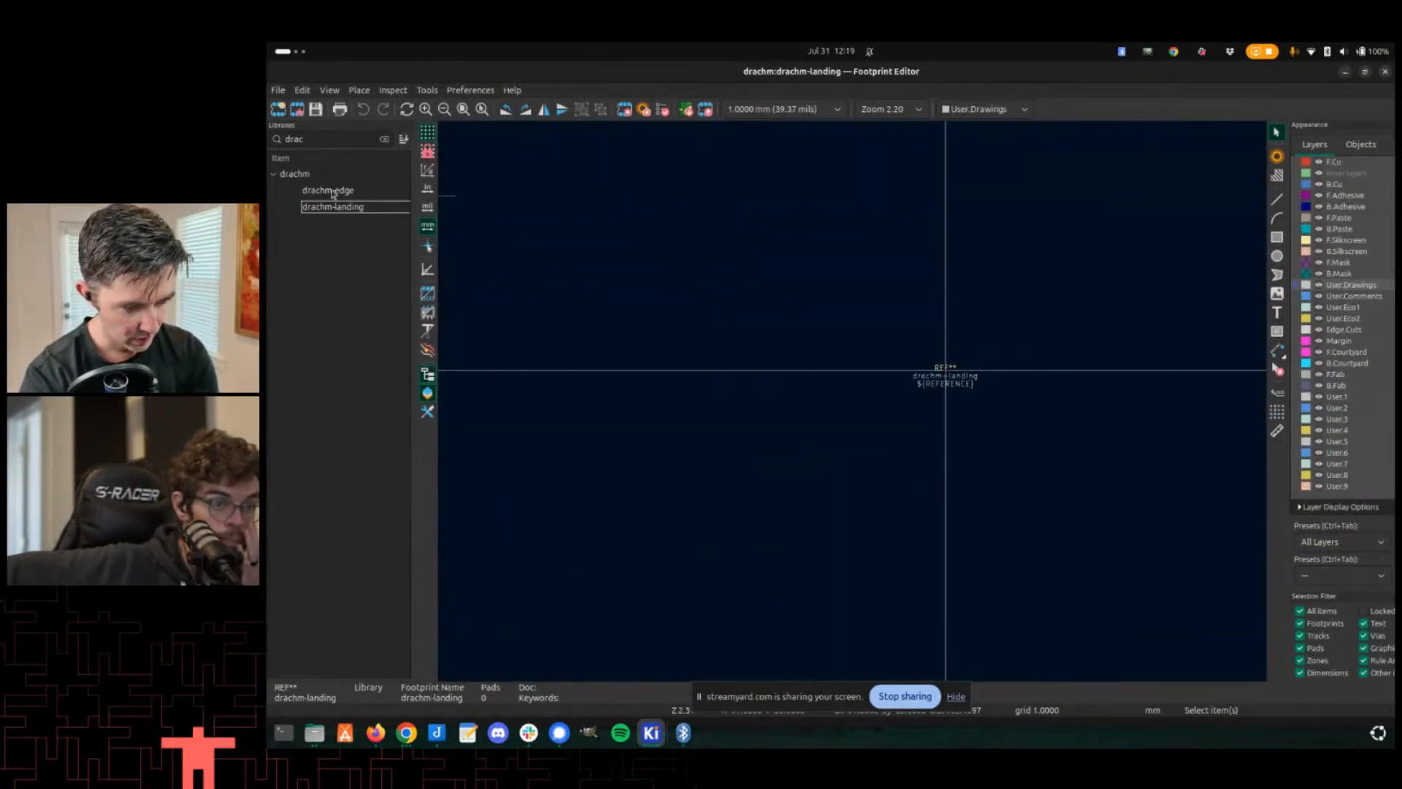
click(359, 191)
right_click(359, 206)
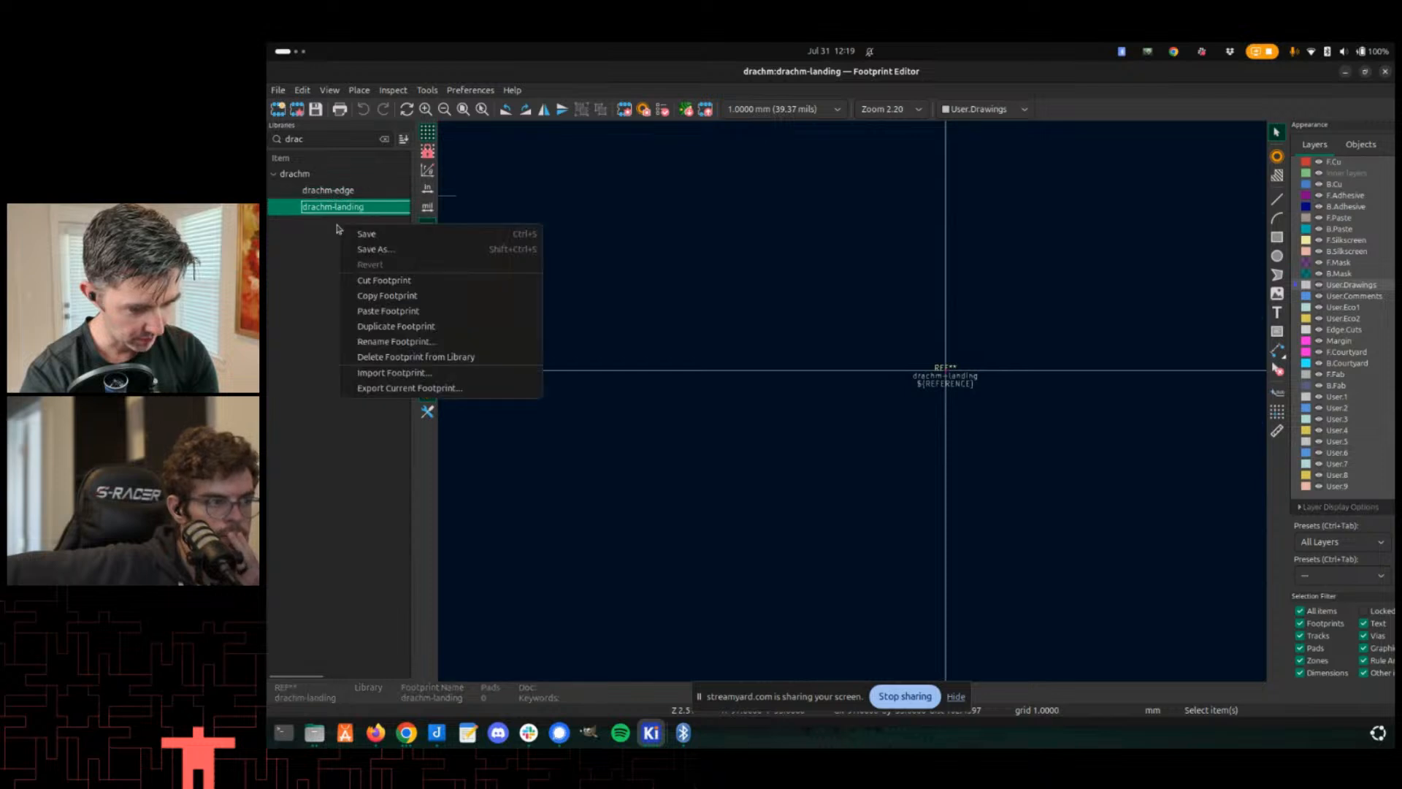
click(387, 358)
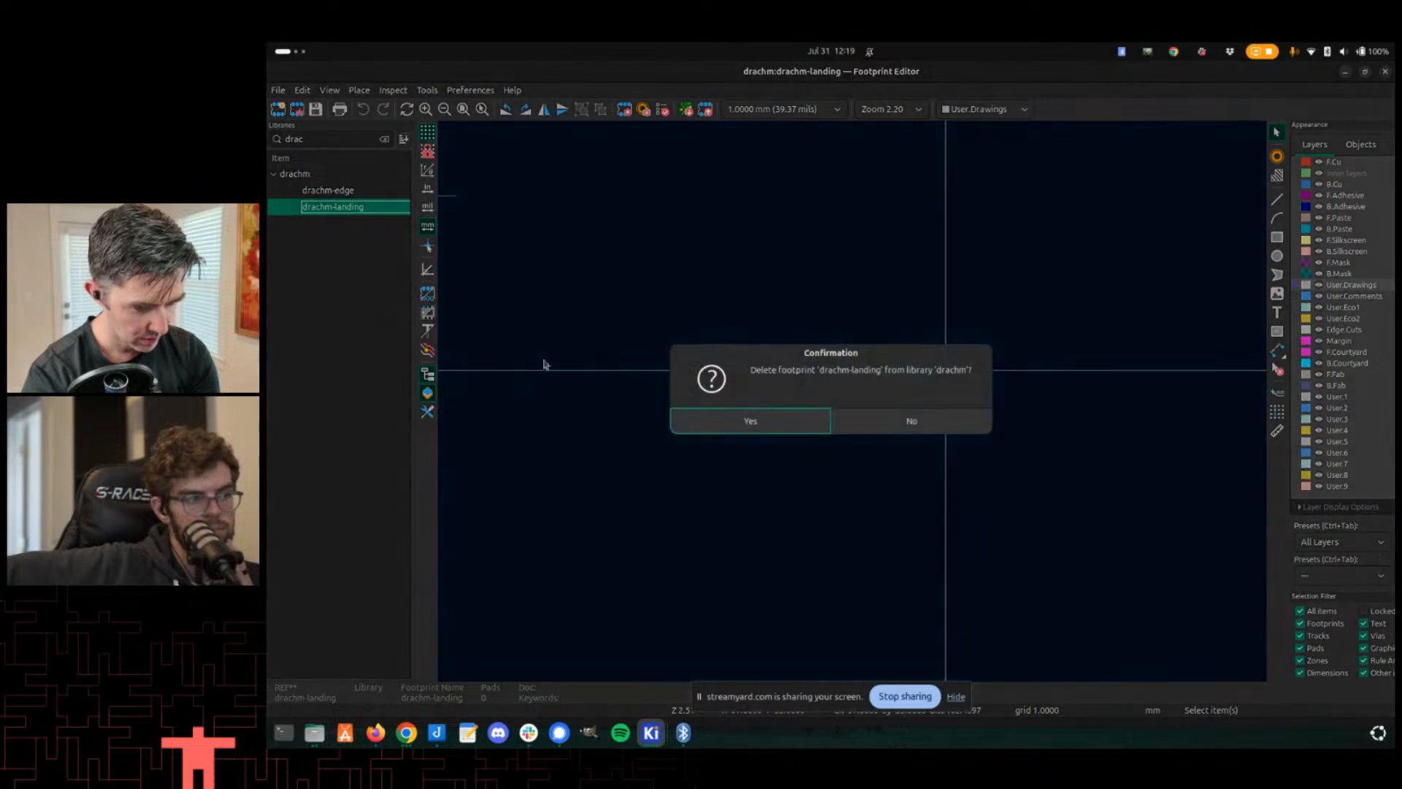
click(803, 432)
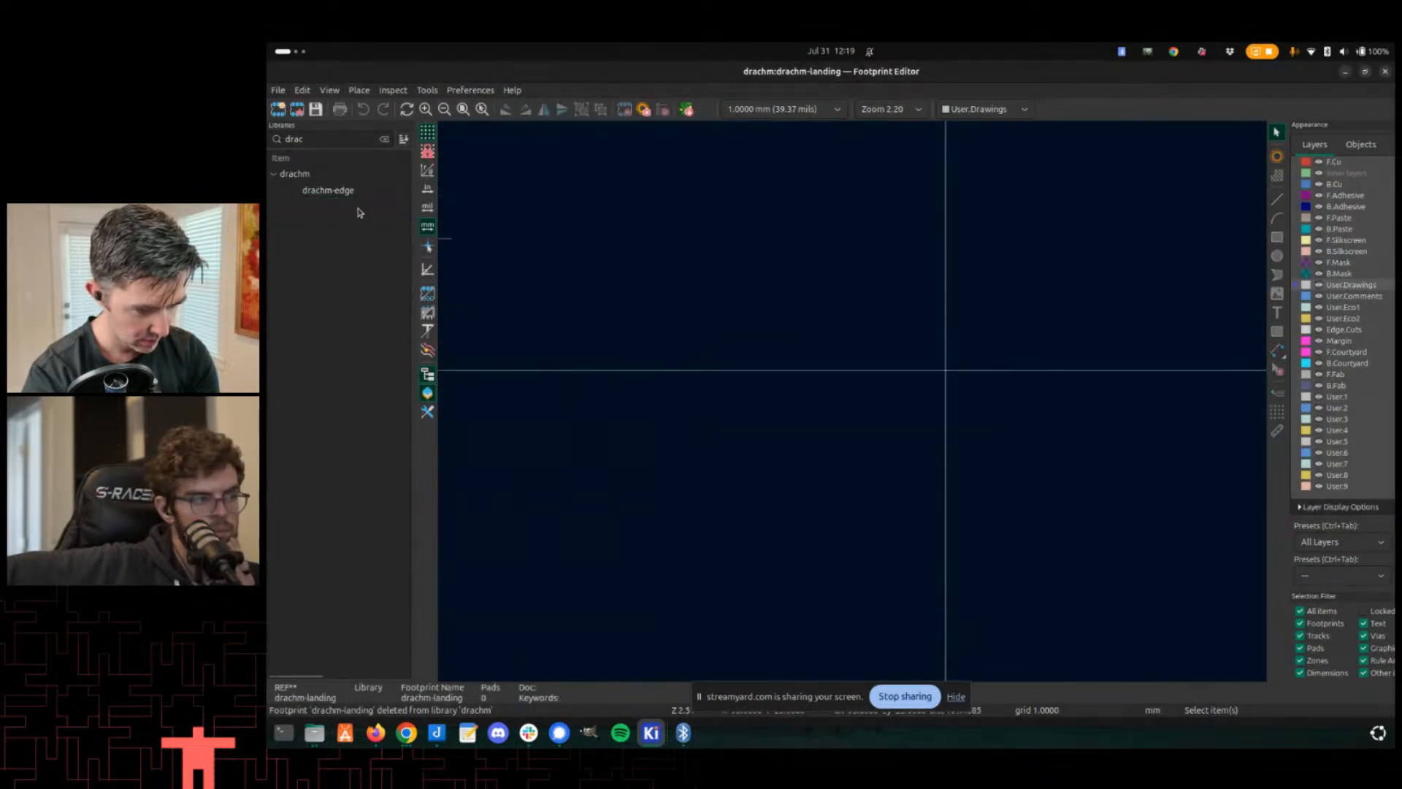
- Duplicate the drachm-edge footprint in the drachm library and open the copy
click(342, 193)
right_click(343, 194)
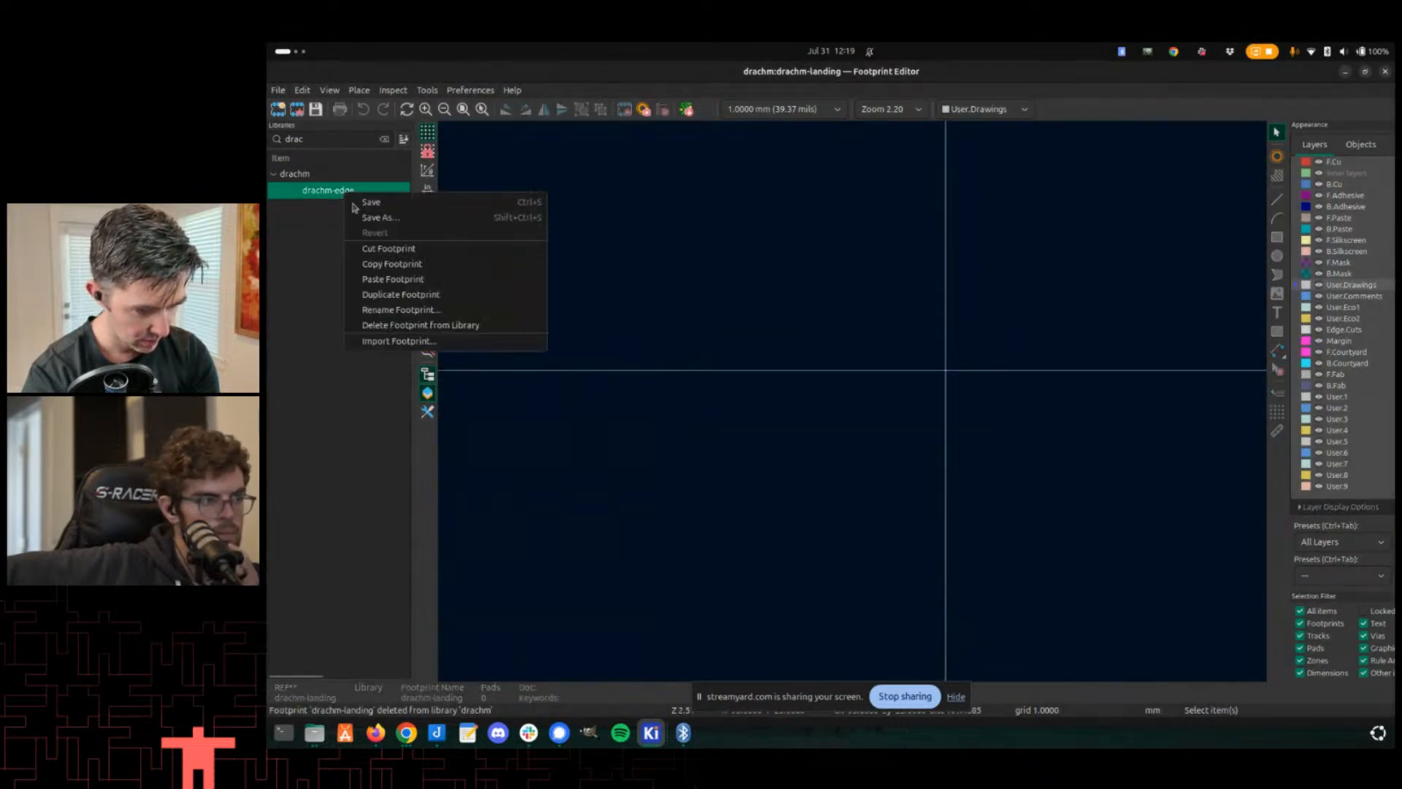
click(407, 295)
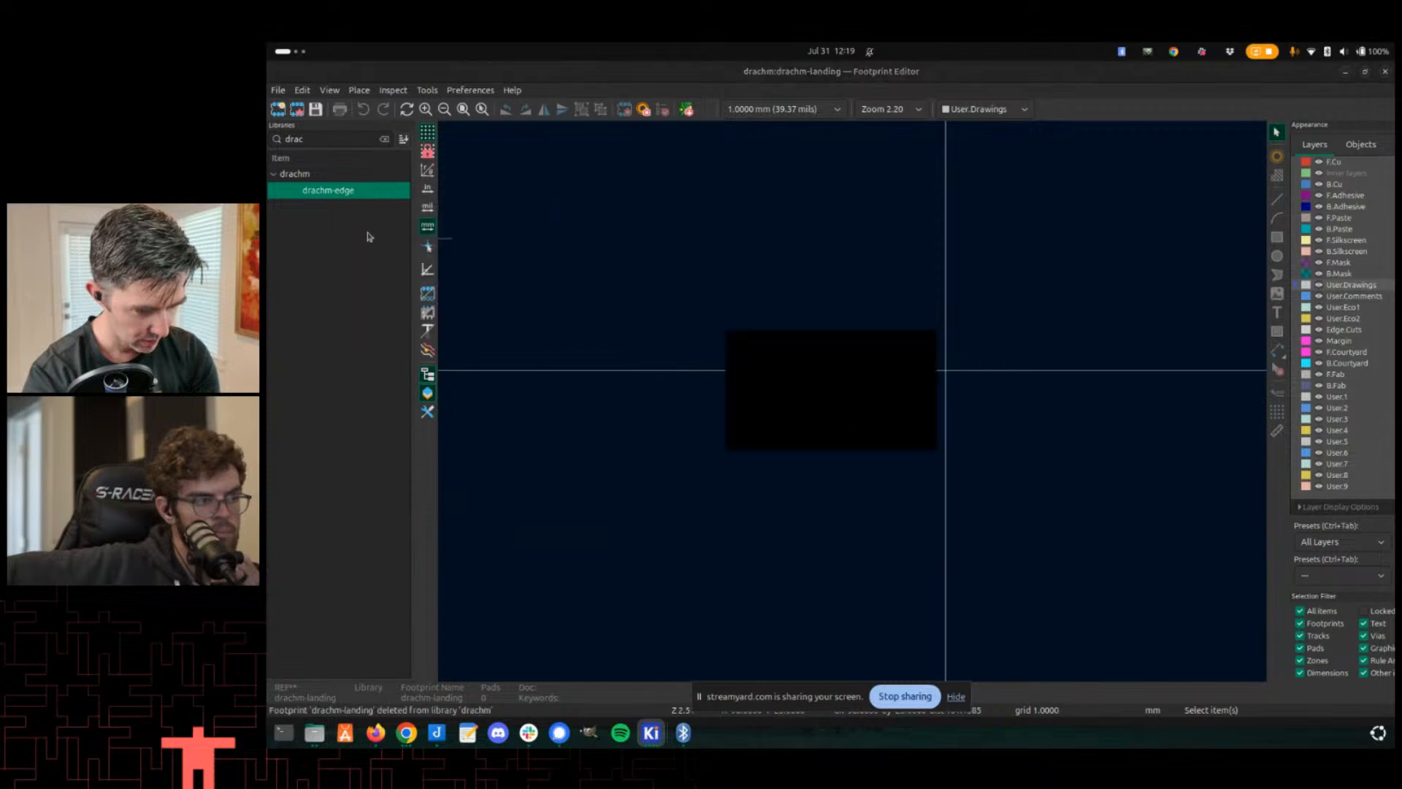
double_click(319, 207)
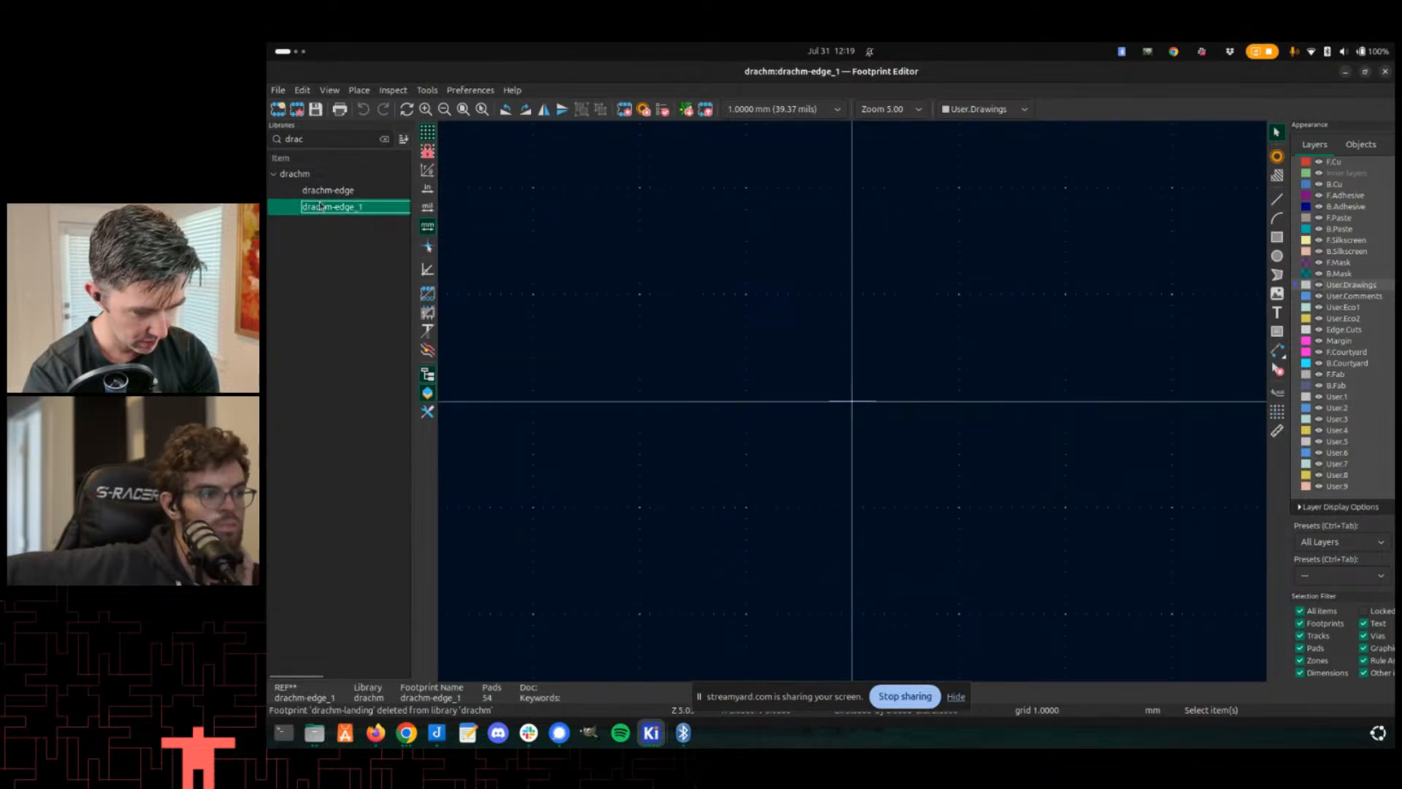
- Rename the duplicated footprint drachm-landing and save it
right_click(321, 207)
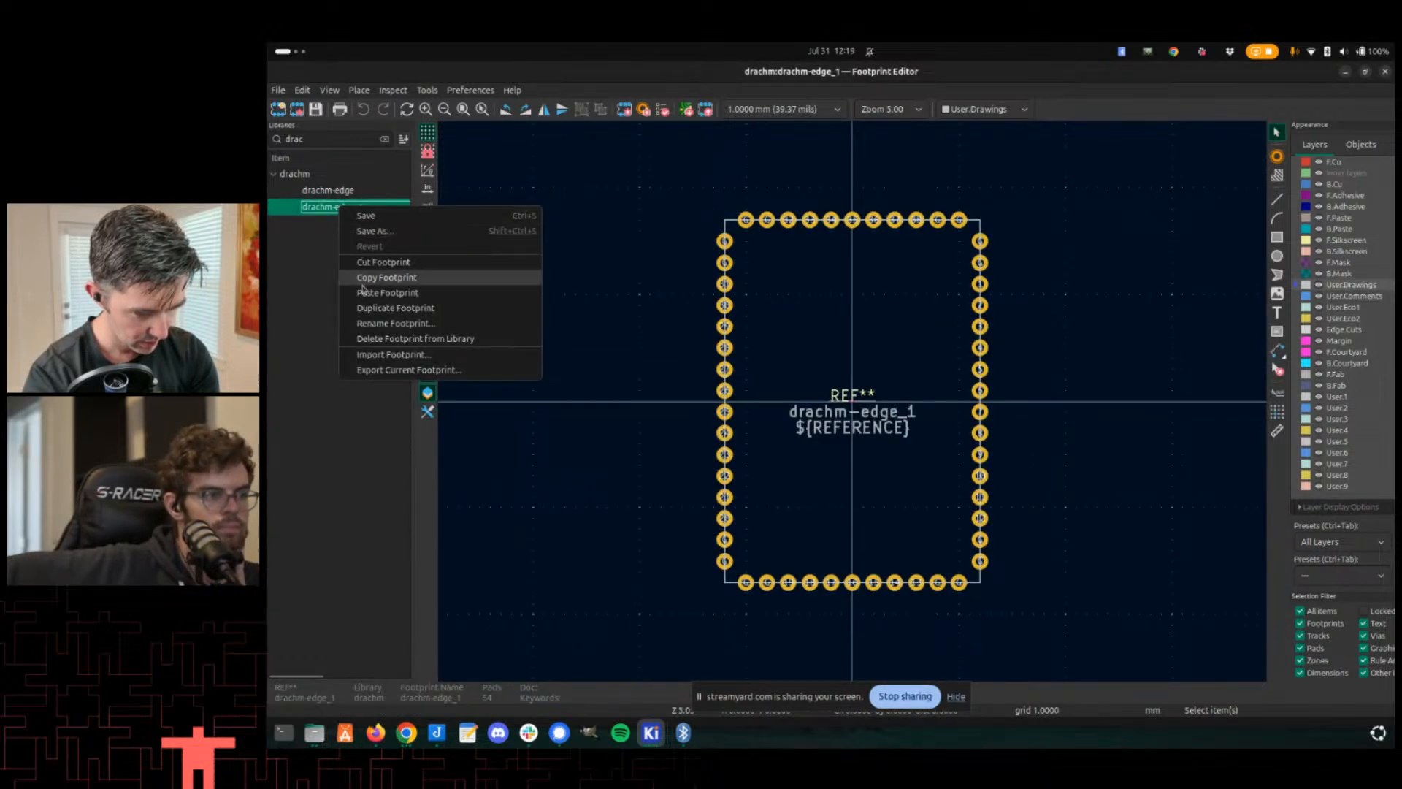
click(363, 323)
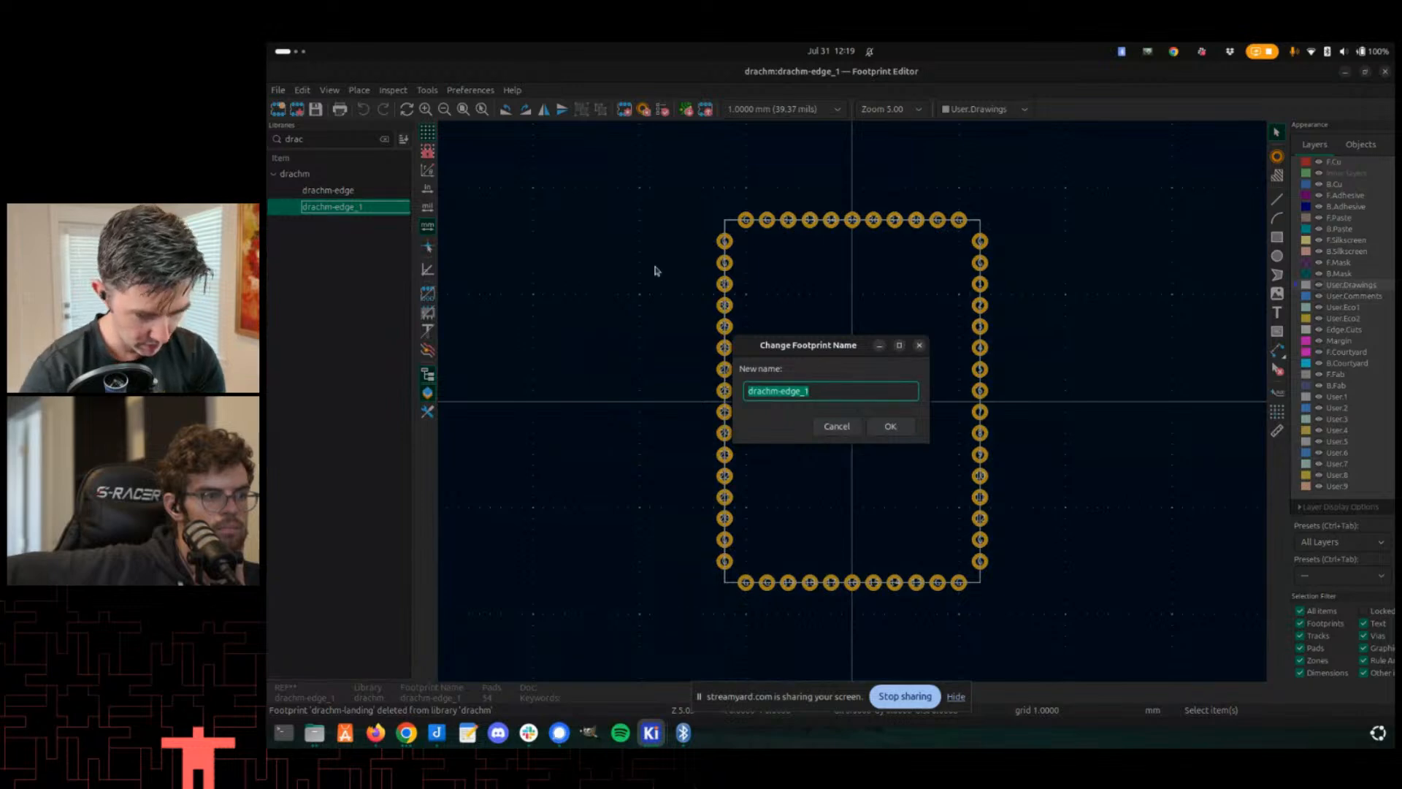
text(drachm-landing)
key(Return)
scroll(642, 275, up, 1)
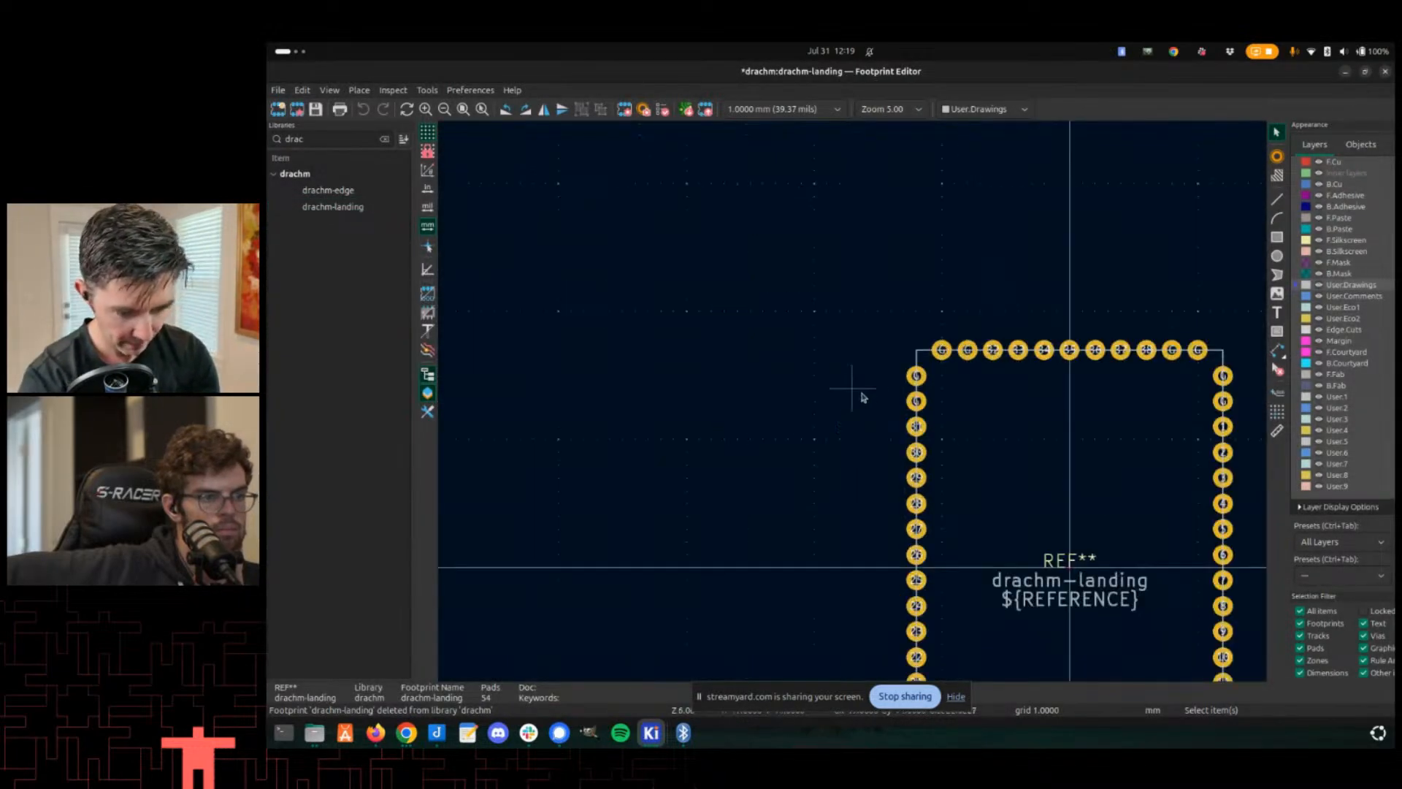
scroll(854, 406, up, 3)
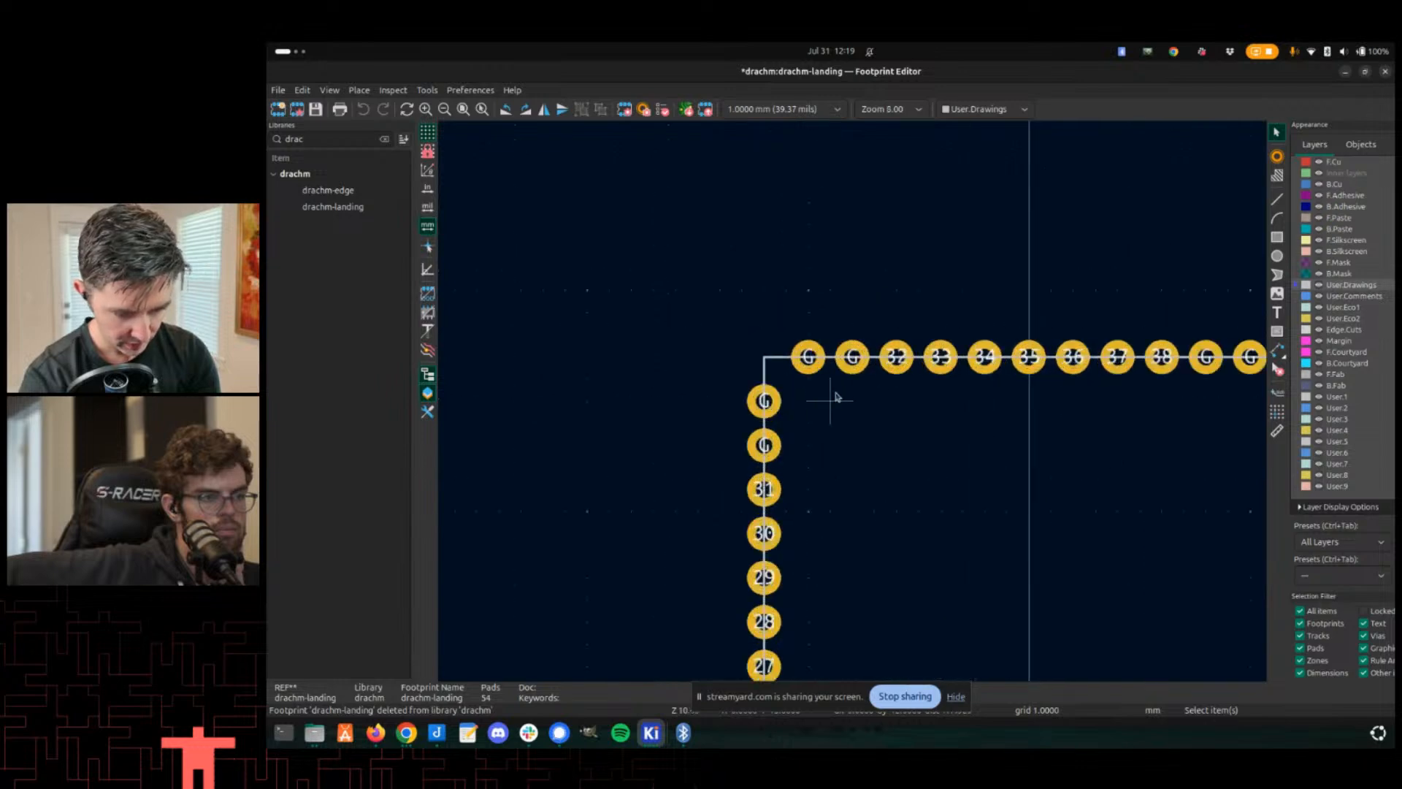
key(ctrl+s)
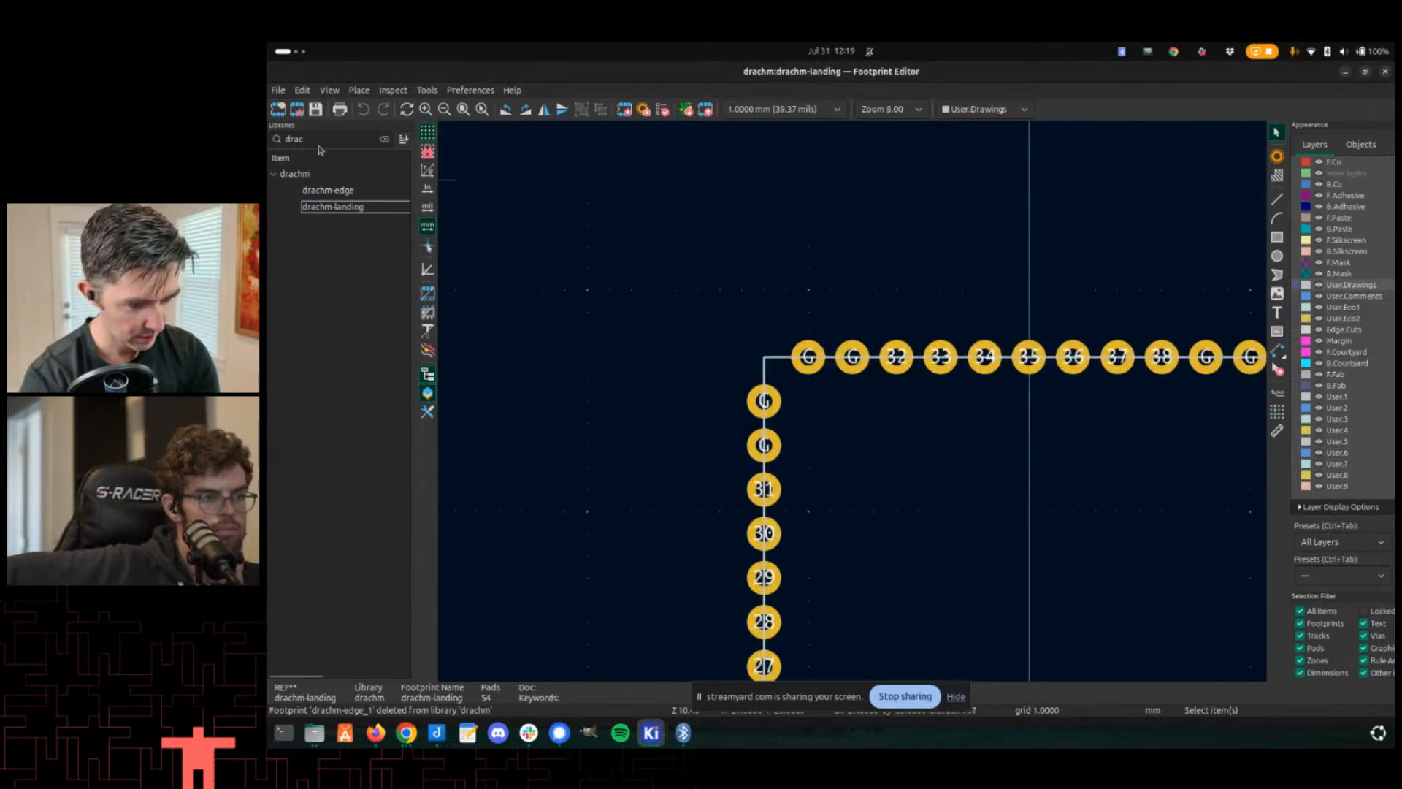
- Set the default pad properties to SMD type, rectangular shape, with a Y size of 2.5 mm
click(299, 90)
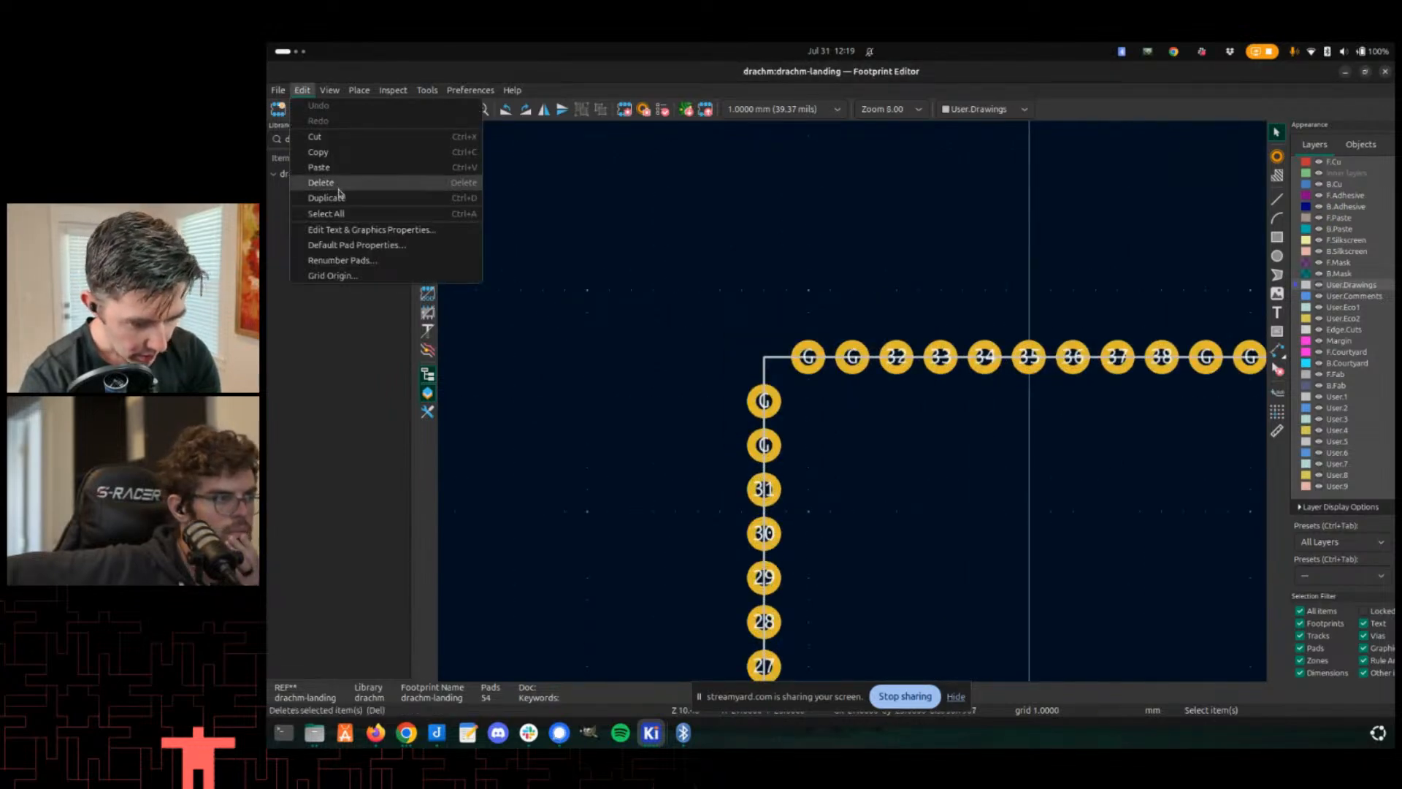
click(363, 249)
click(701, 216)
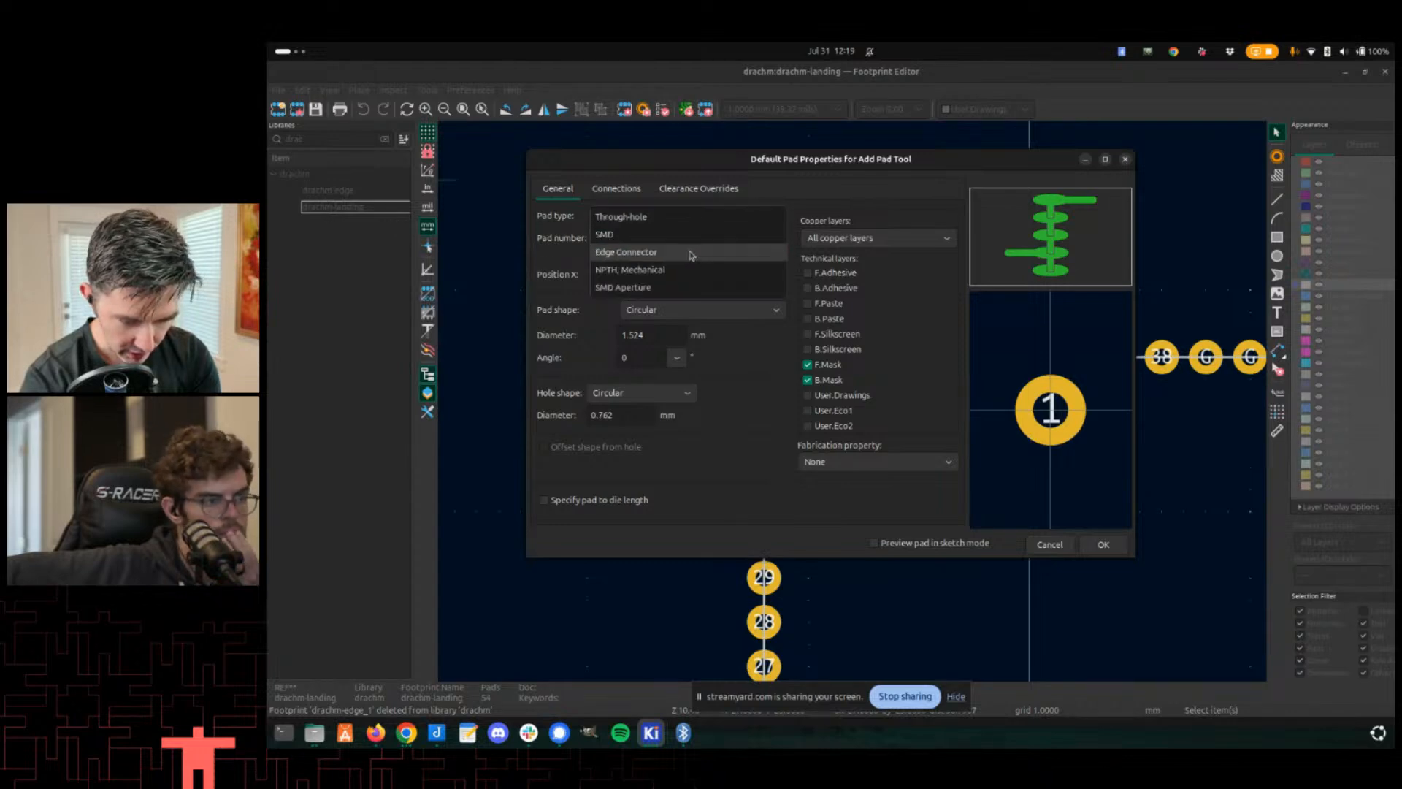
click(685, 234)
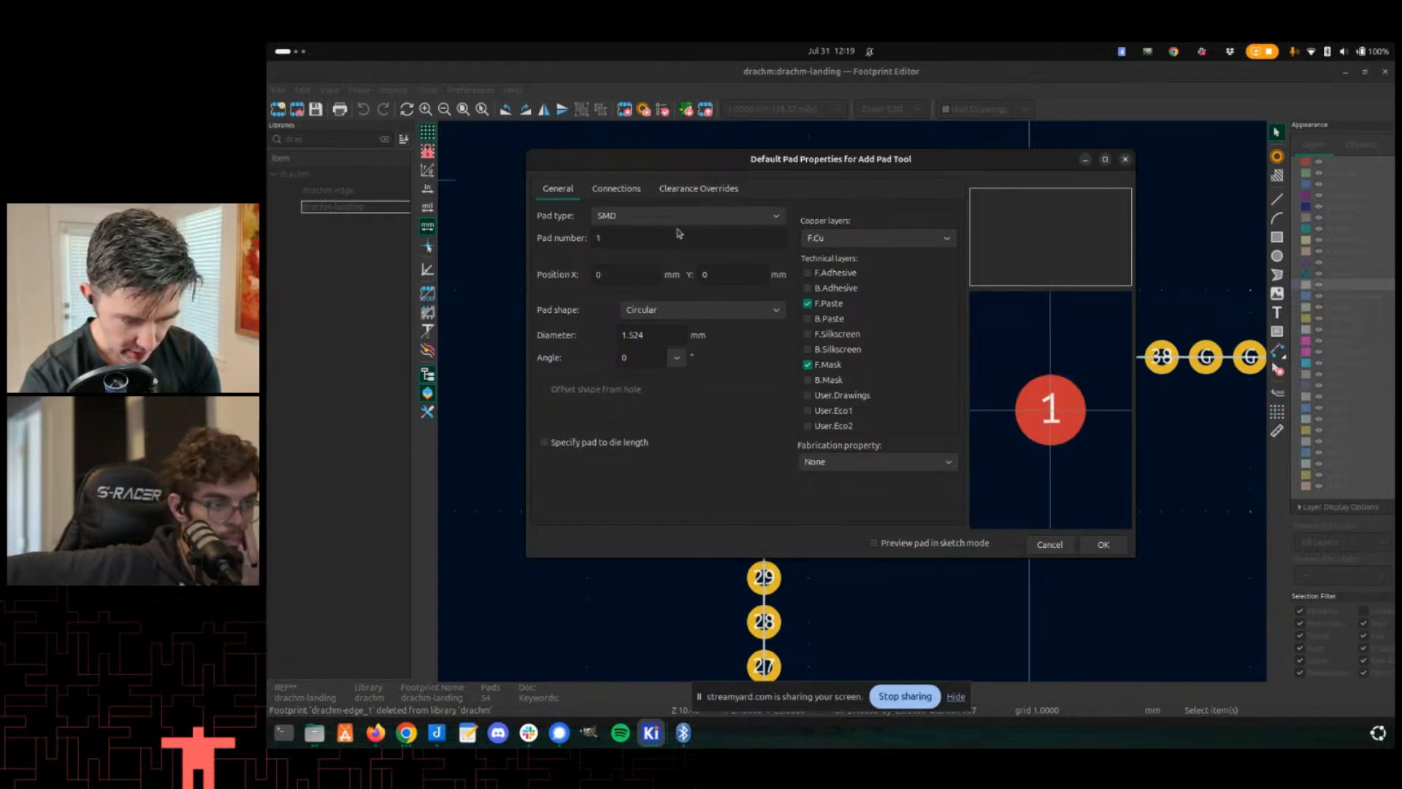
click(657, 216)
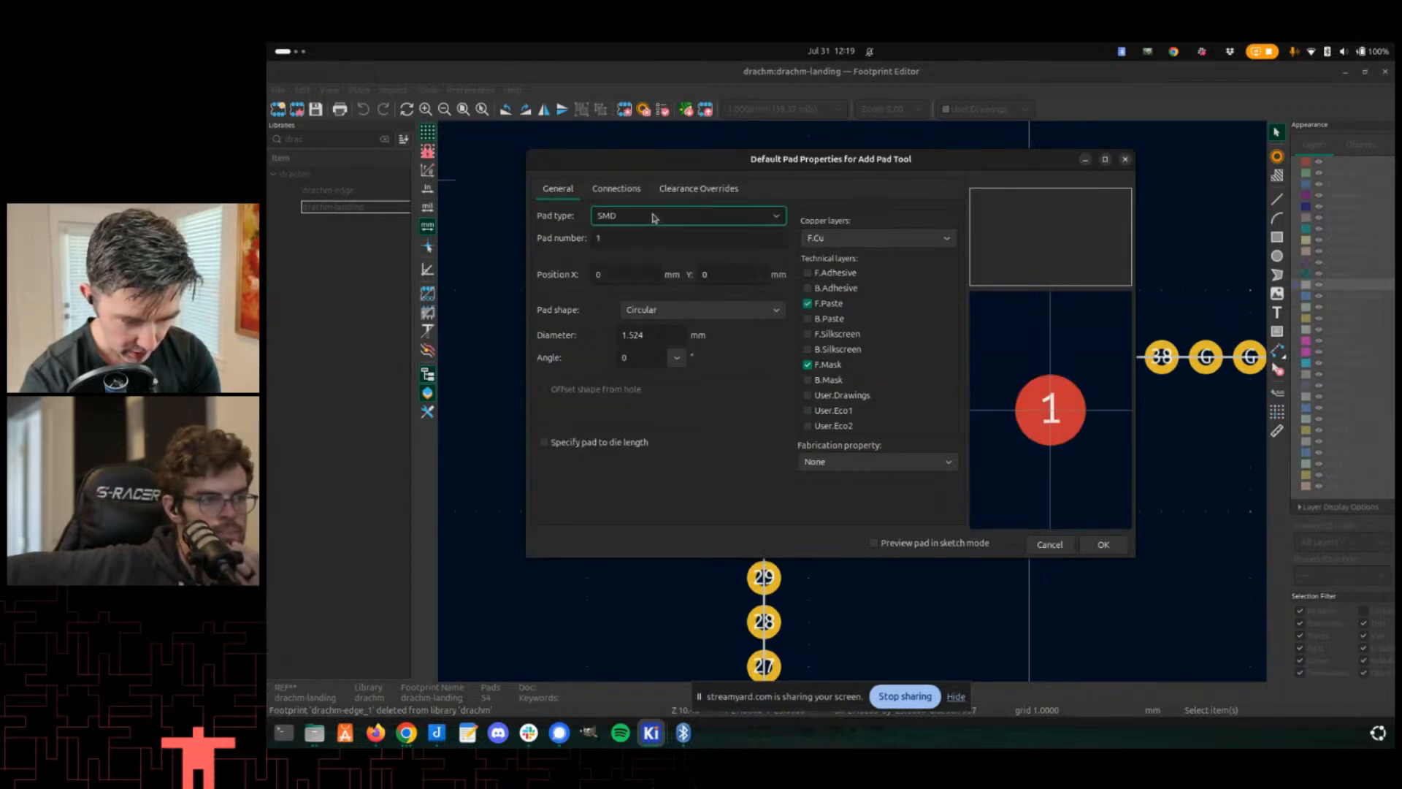
click(623, 312)
click(649, 353)
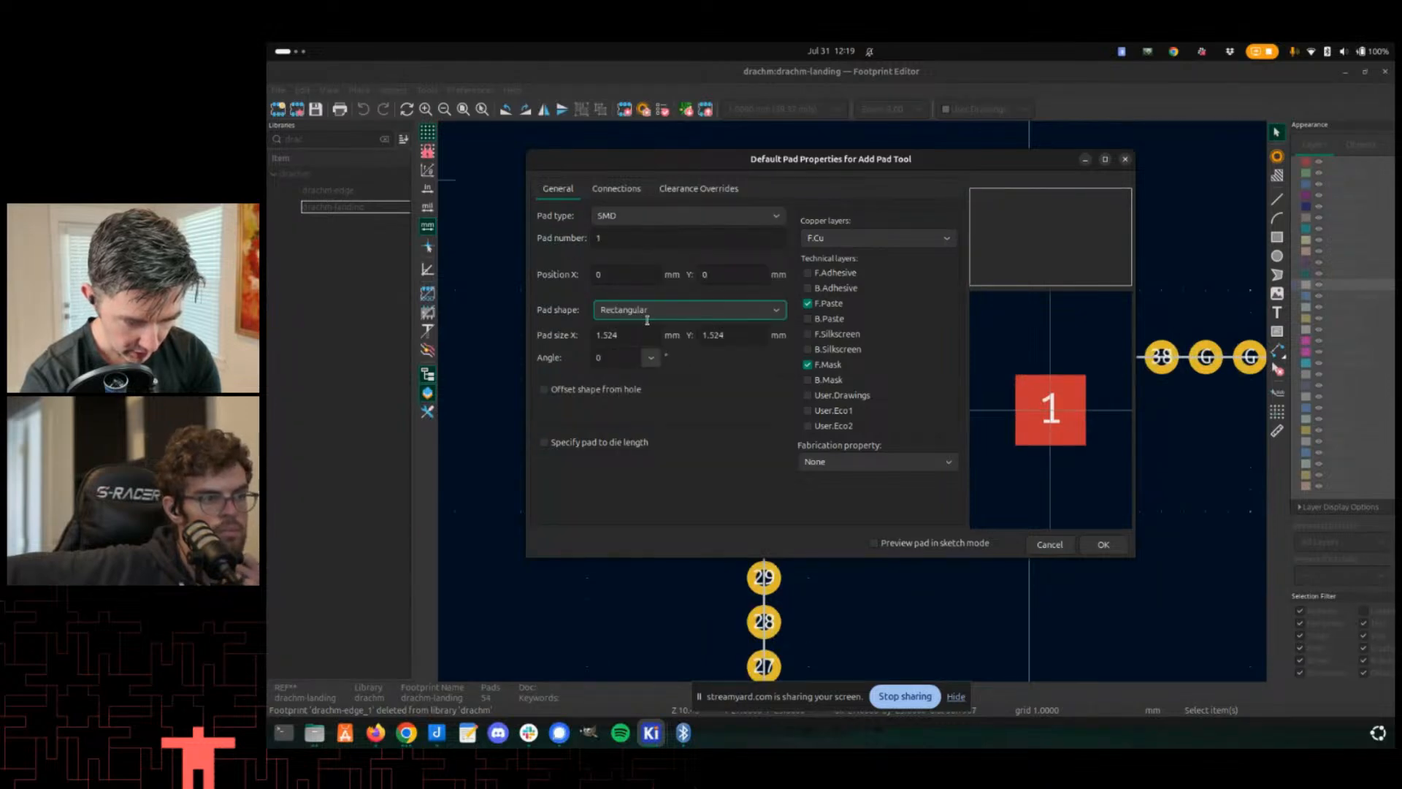
click(612, 337)
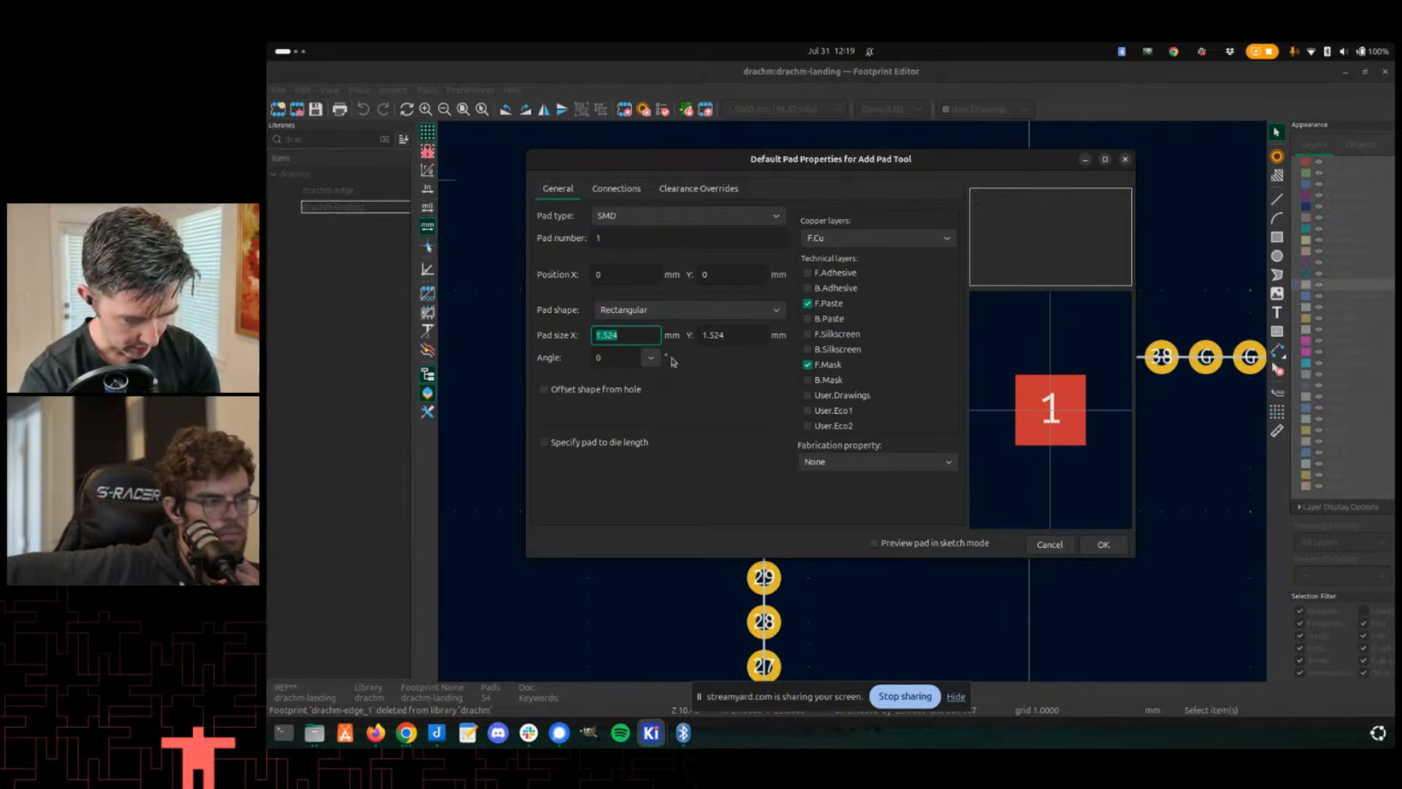
key(Tab)
text(2)
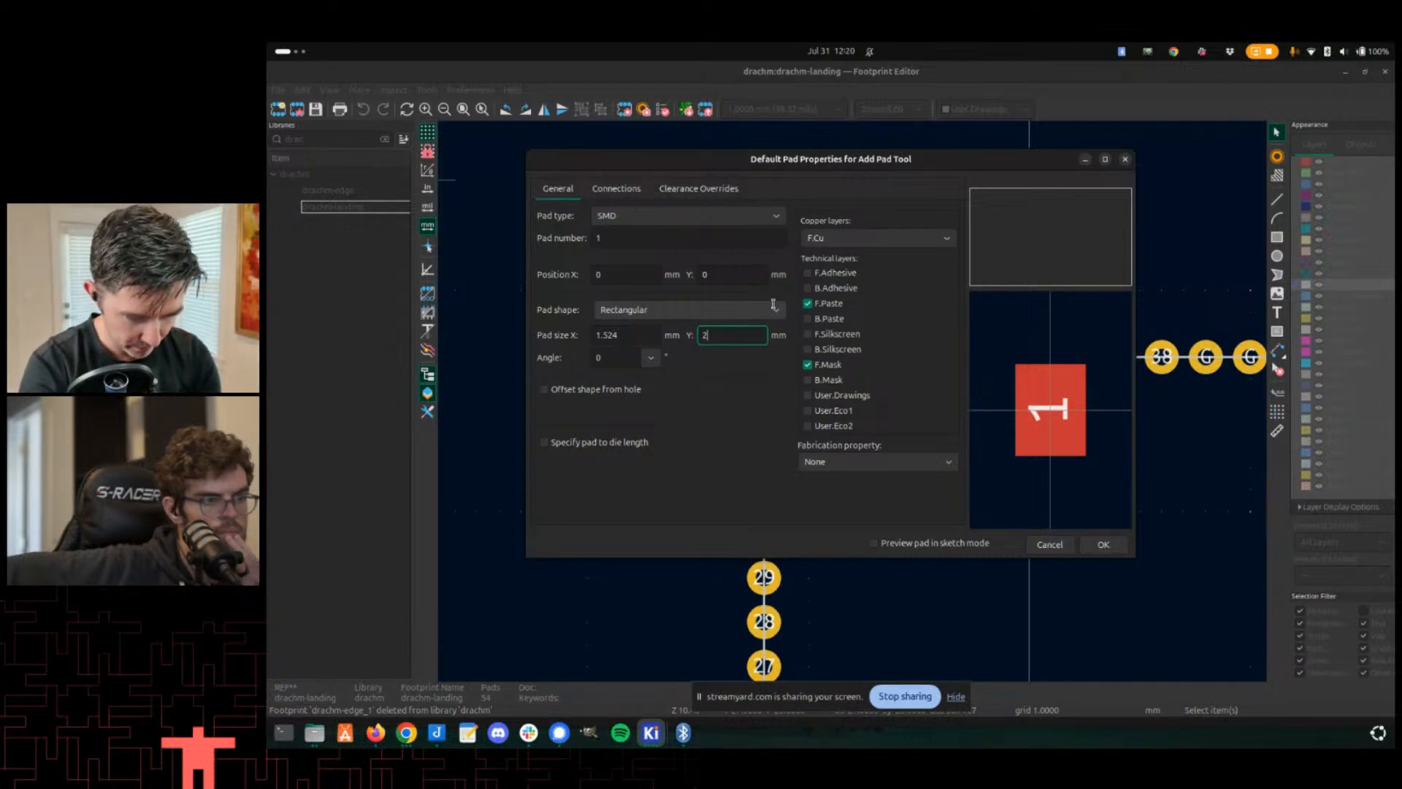
key(BackSpace)
text(2.5)
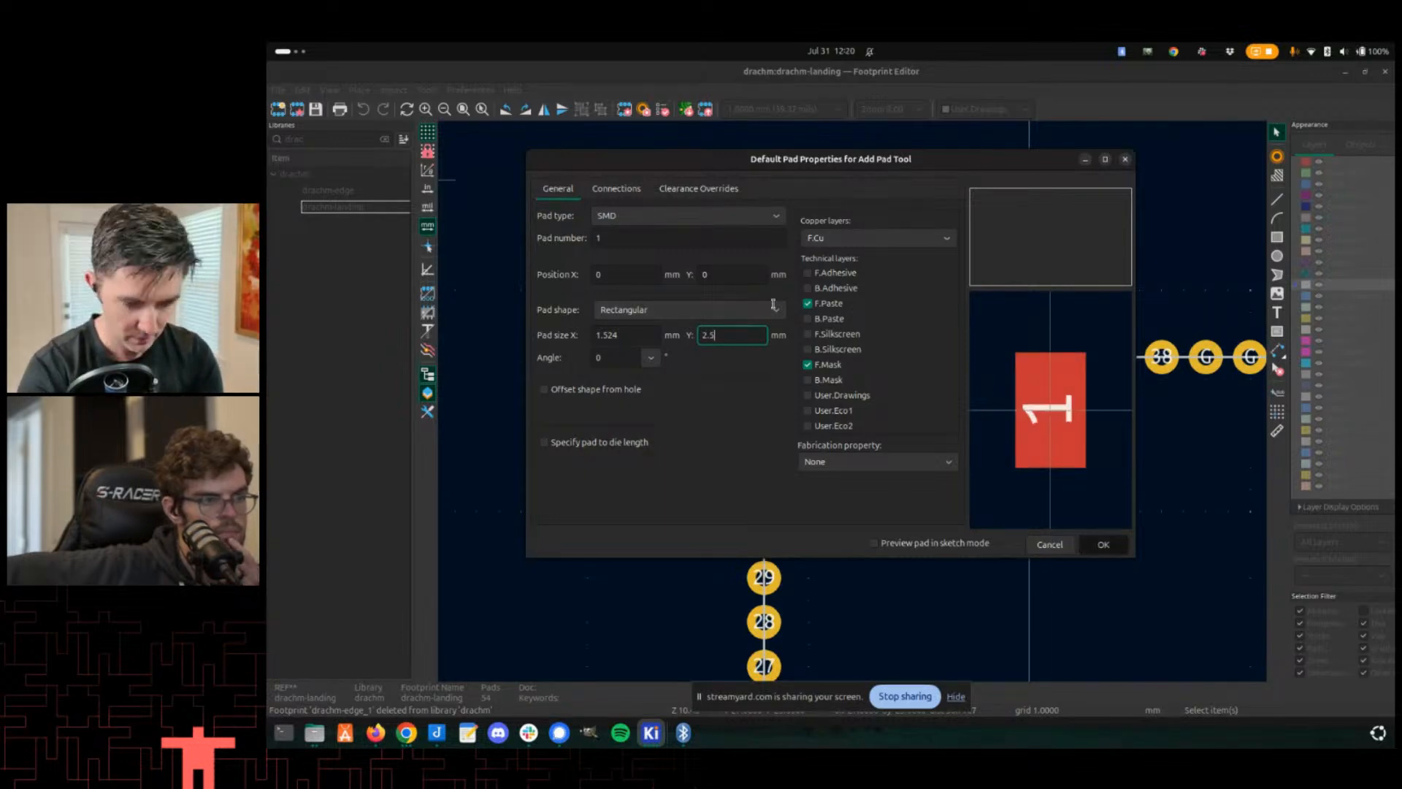
key(Return)
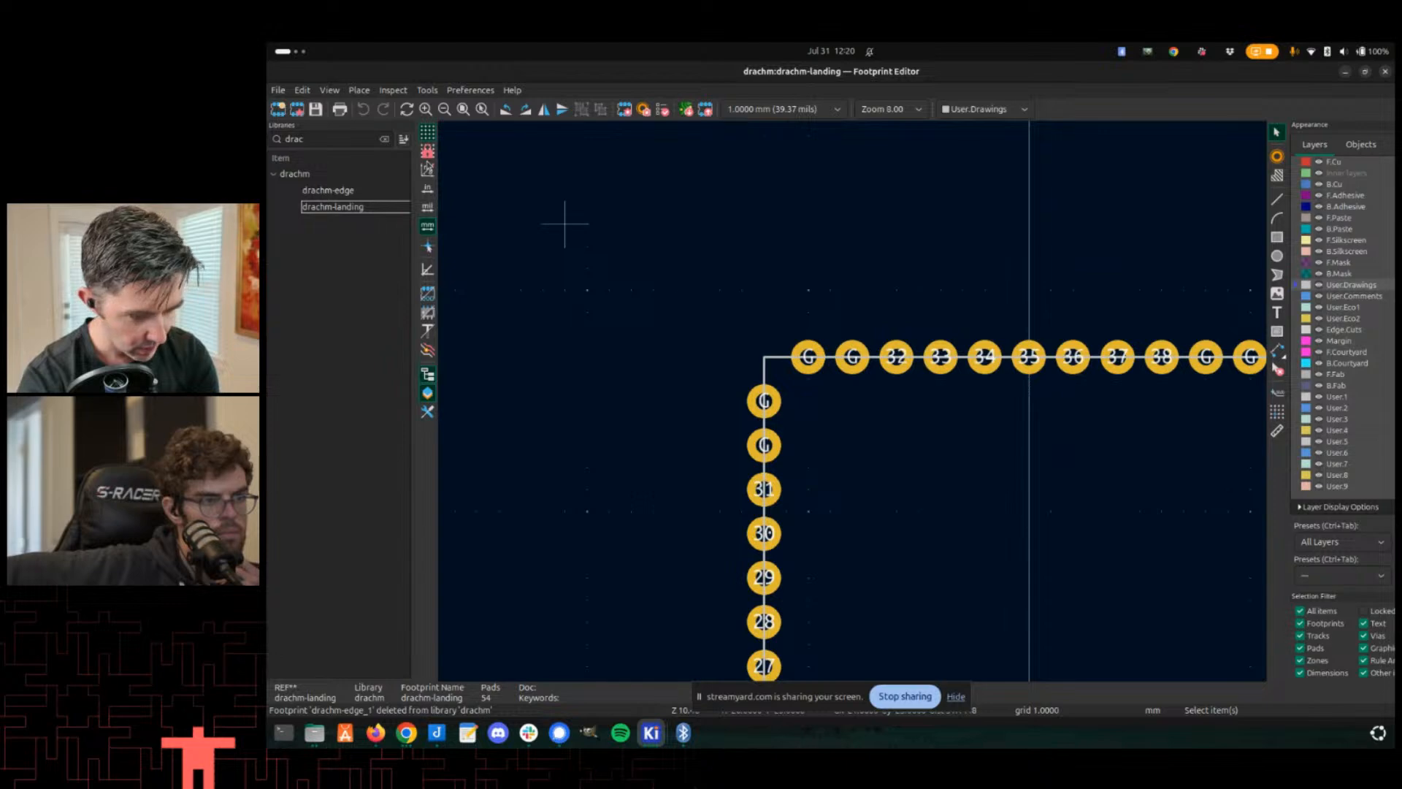
- Reopen the default pad properties to review them and close the dialog
click(279, 90)
mouse_move(302, 90)
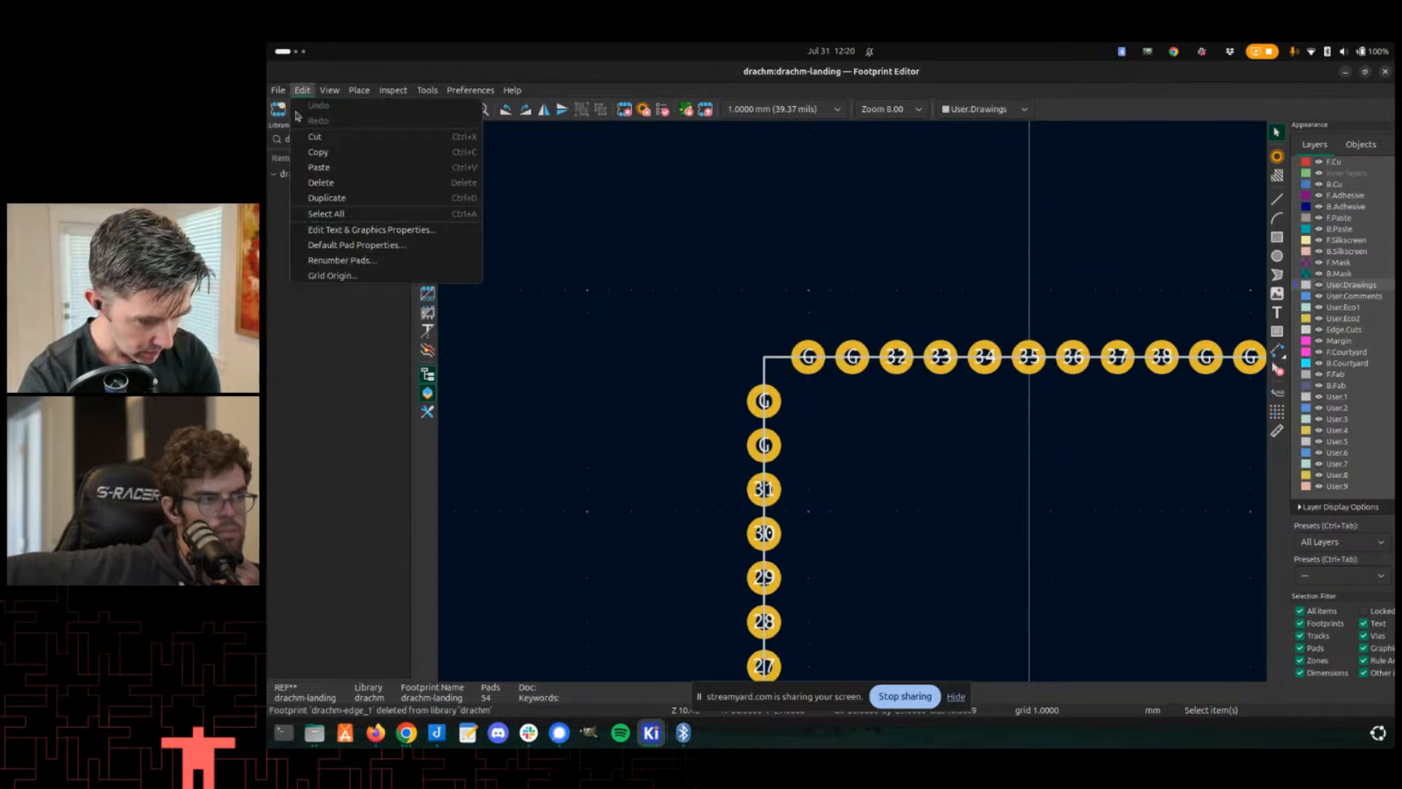
click(355, 246)
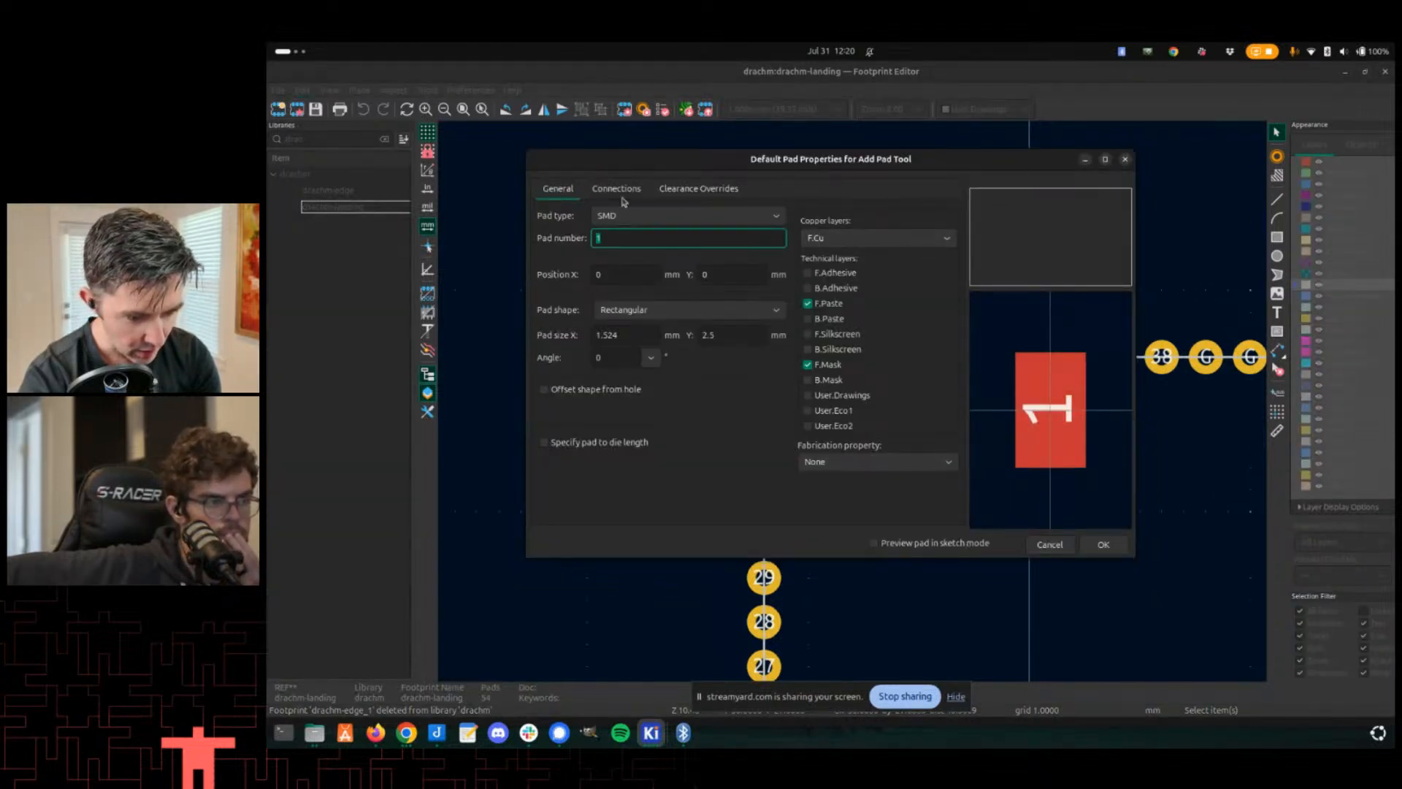
click(1086, 545)
- Apply the default pad properties to the top-left ground pad of the footprint
scroll(852, 401, up, 3)
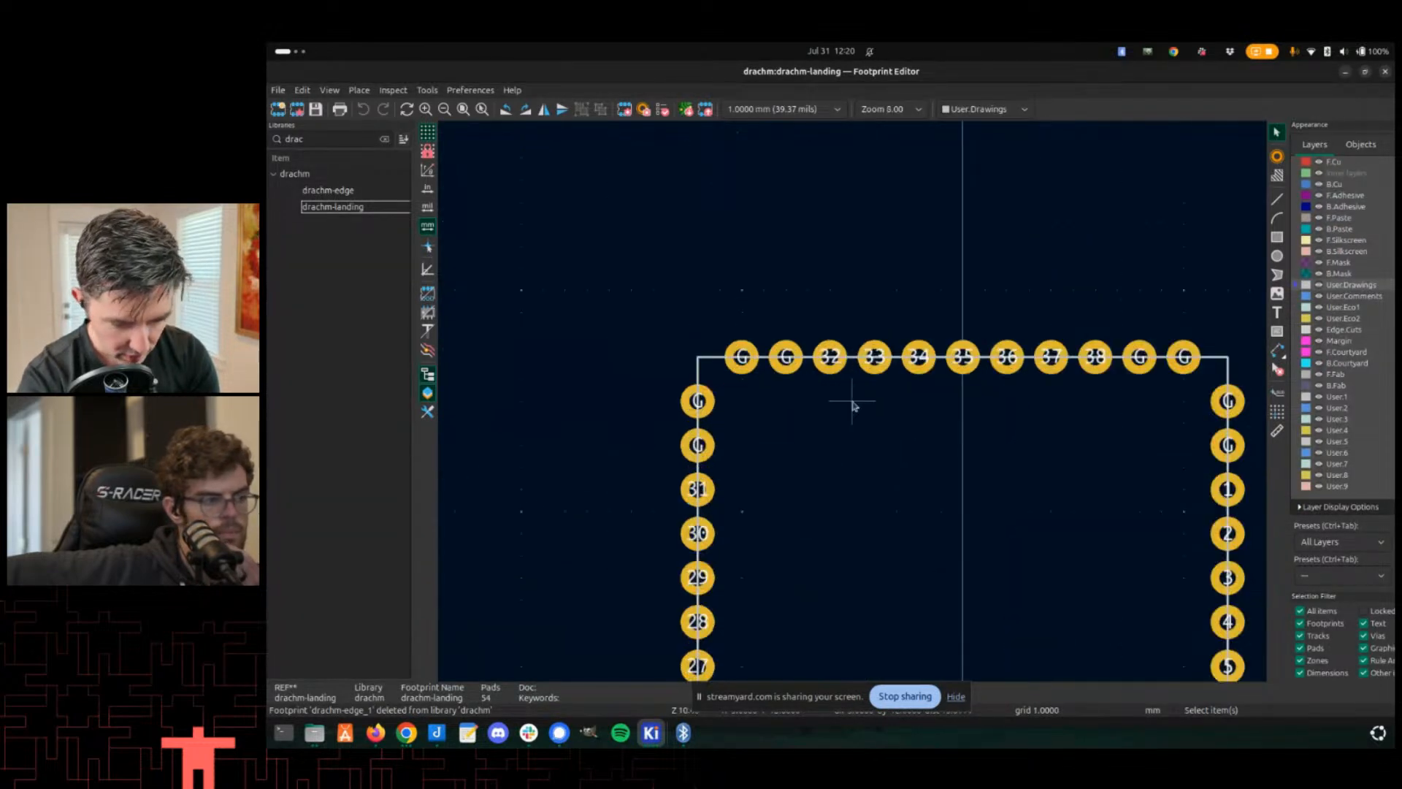
click(673, 352)
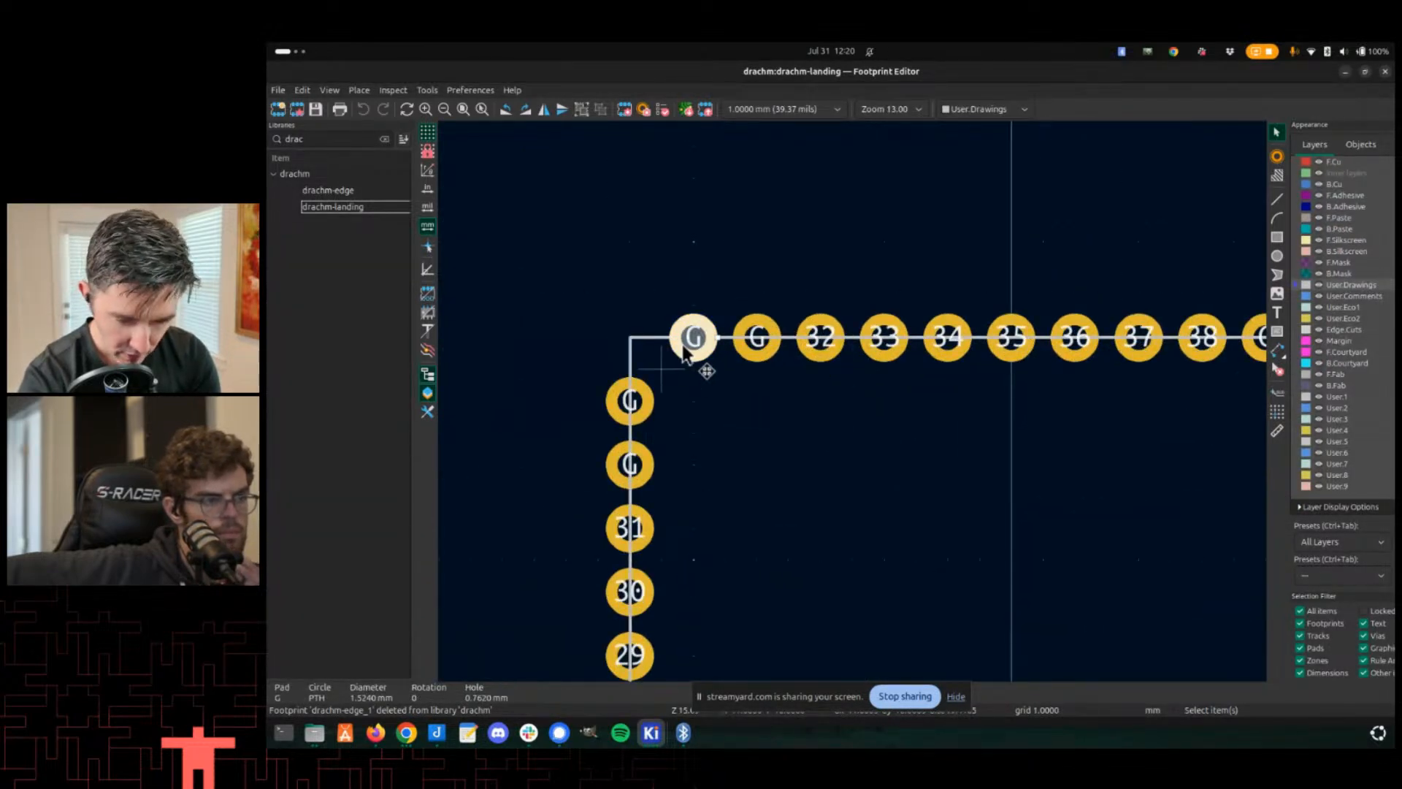
double_click(689, 349)
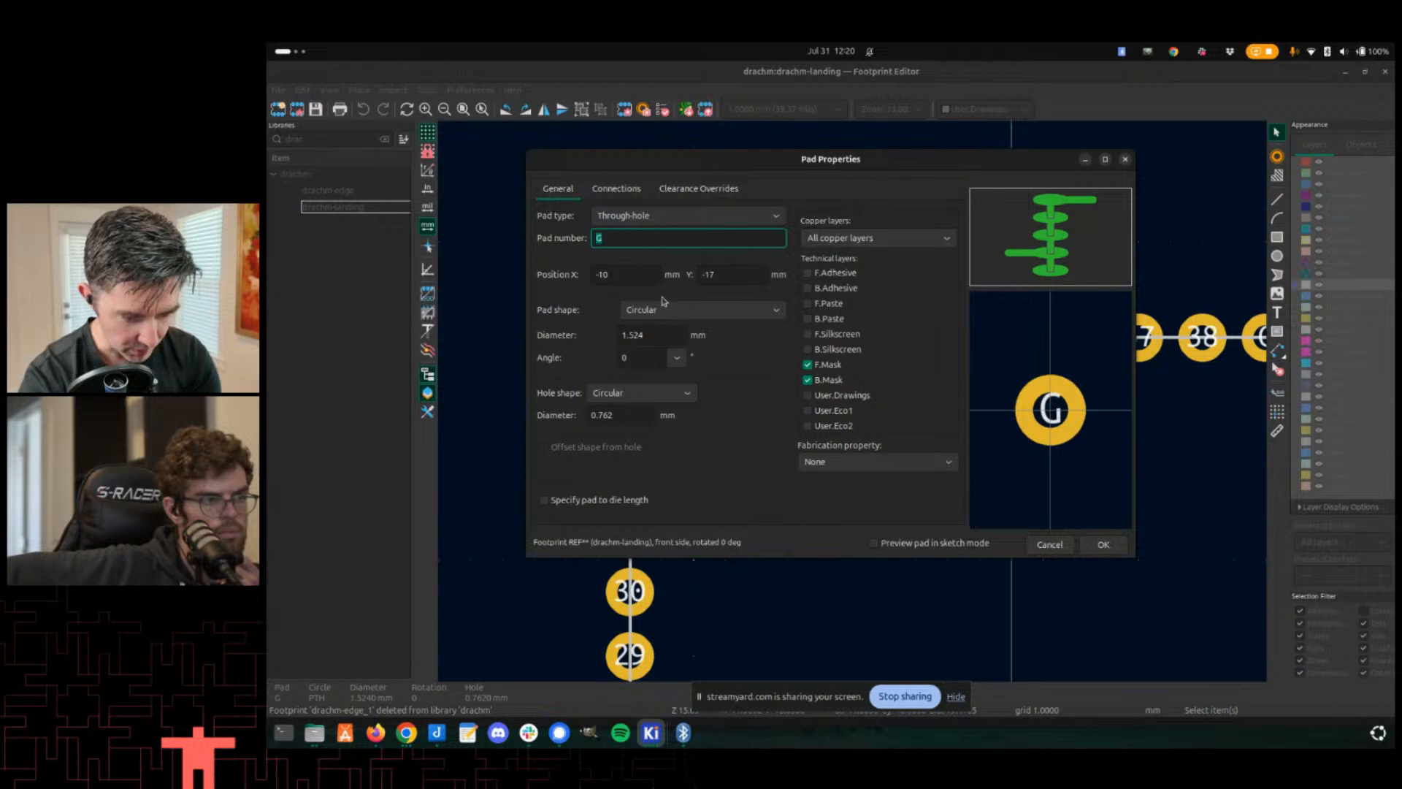
key(Escape)
right_click(697, 344)
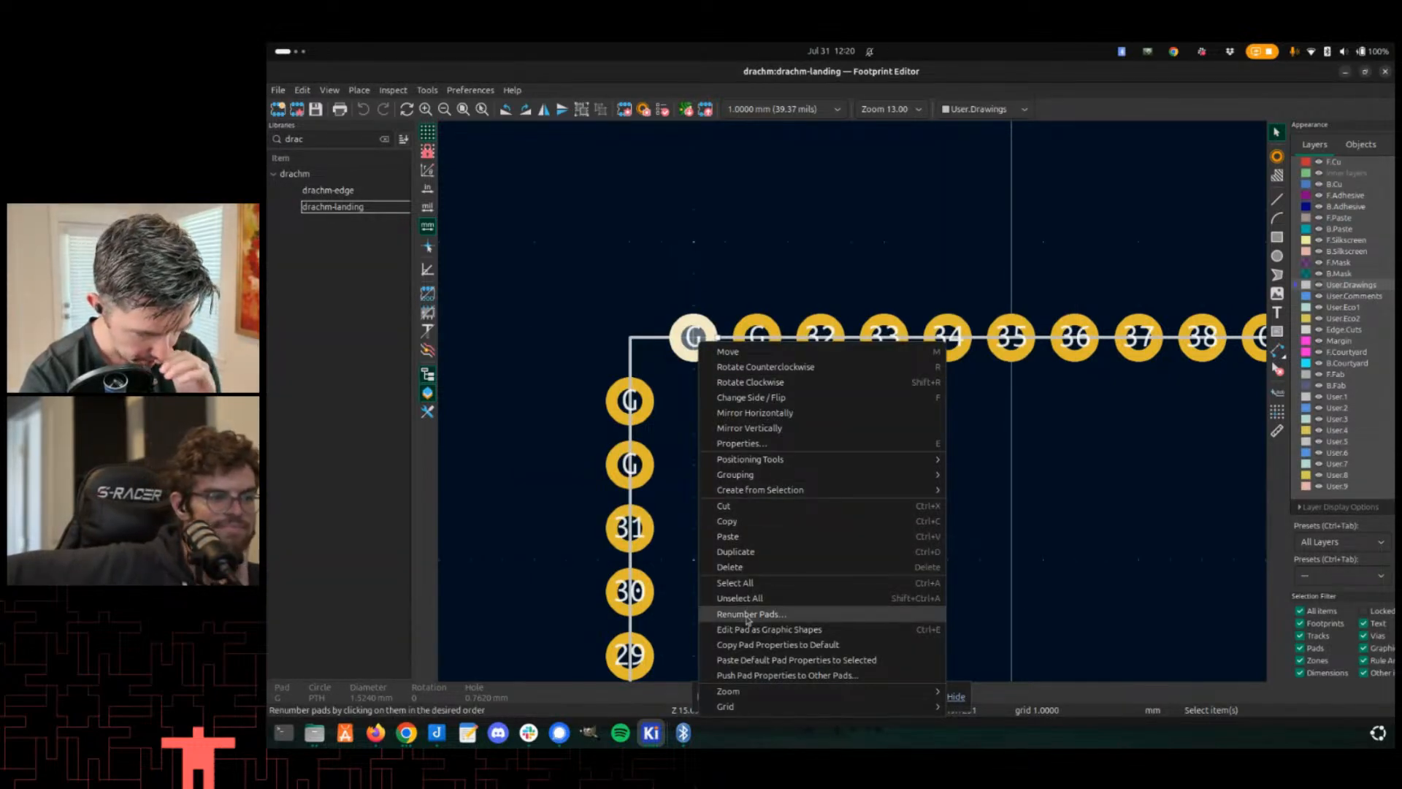
click(731, 660)
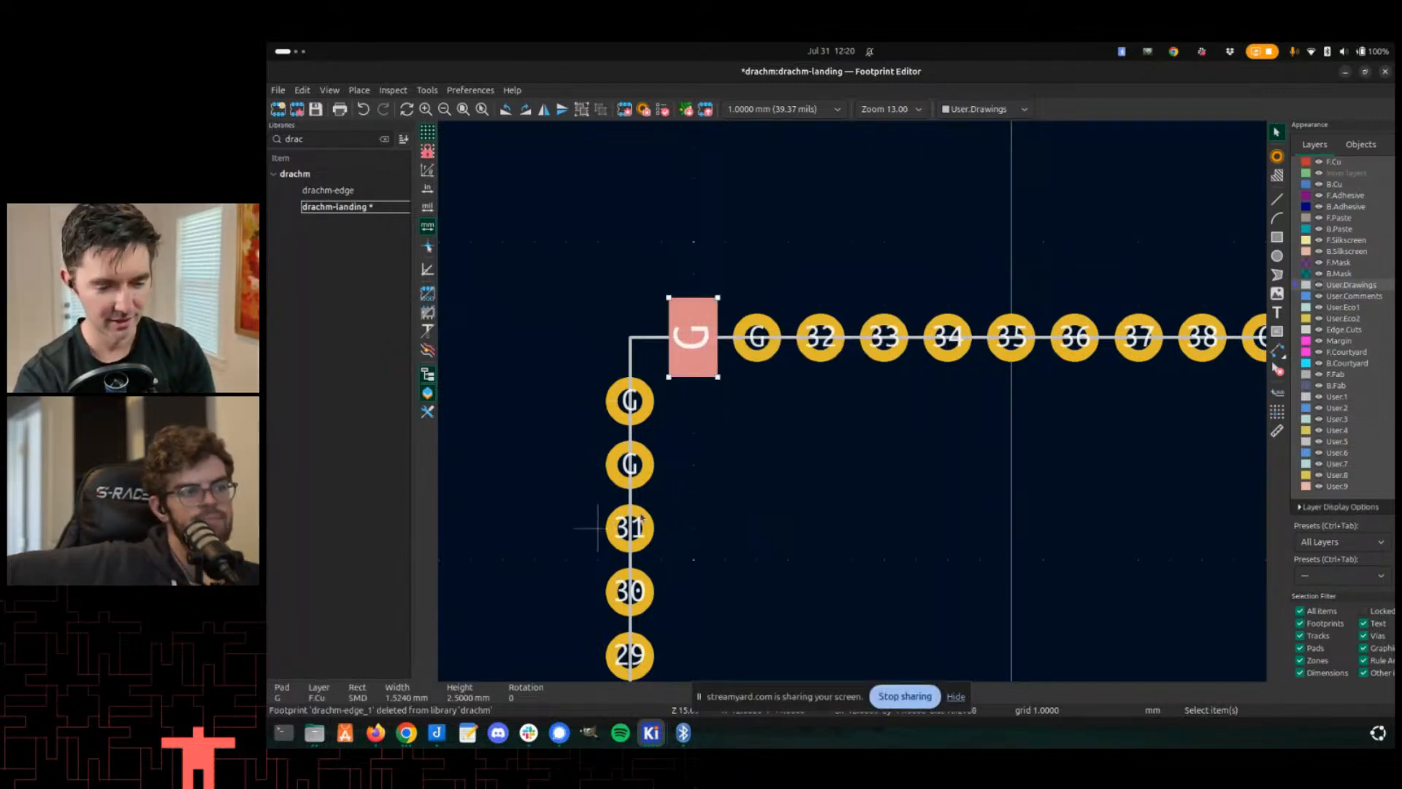
- Select all pads of the footprint and apply the default pad properties to them
scroll(650, 467, down, 2)
scroll(853, 405, down, 1)
drag(877, 320, 1165, 420)
scroll(942, 399, down, 1)
drag(740, 398, 1007, 673)
right_click(940, 627)
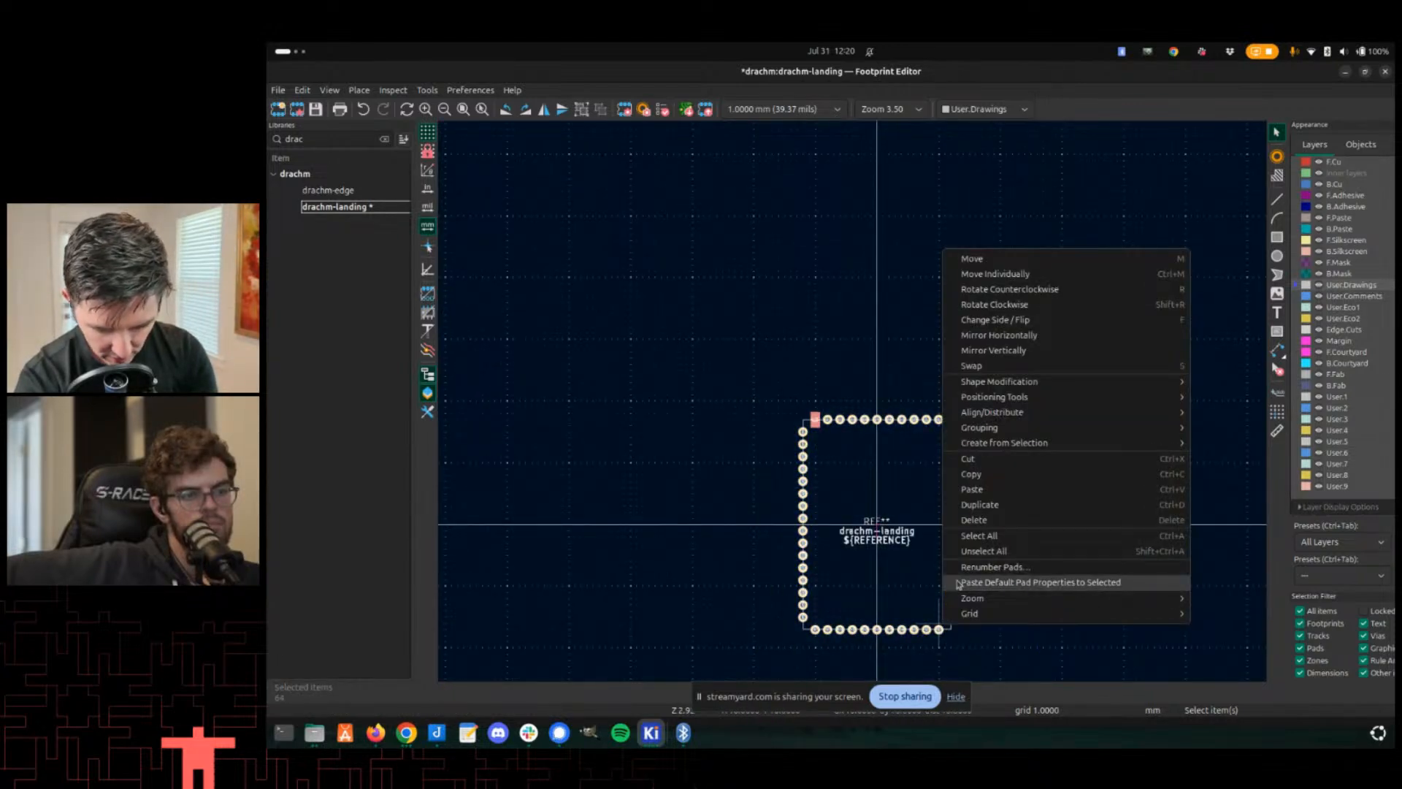
click(958, 584)
- Rotate each pad along the right side of the footprint to line up with the edge outline
scroll(851, 401, up, 5)
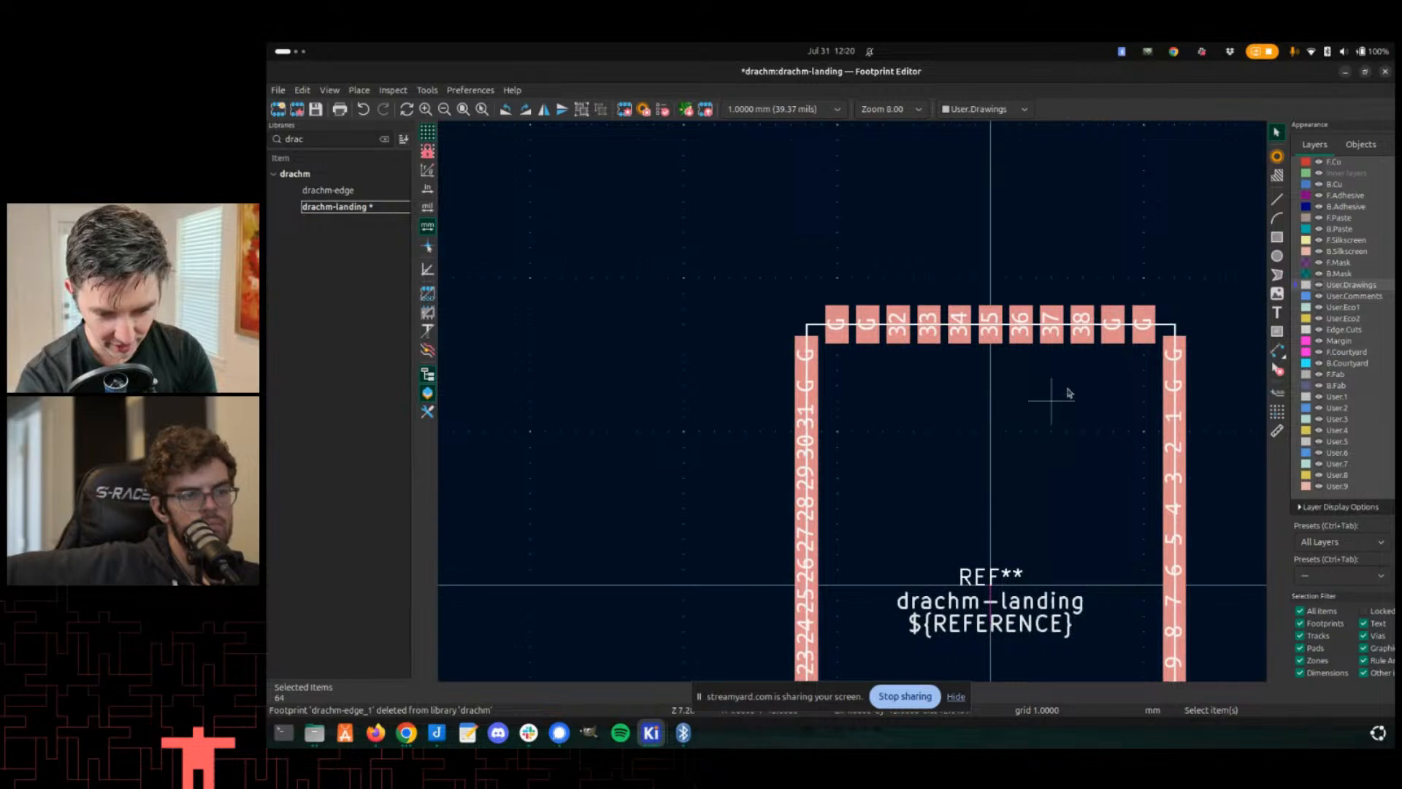
scroll(847, 394, down, 4)
scroll(879, 401, up, 6)
click(877, 380)
key(r)
click(892, 456)
key(r)
click(884, 542)
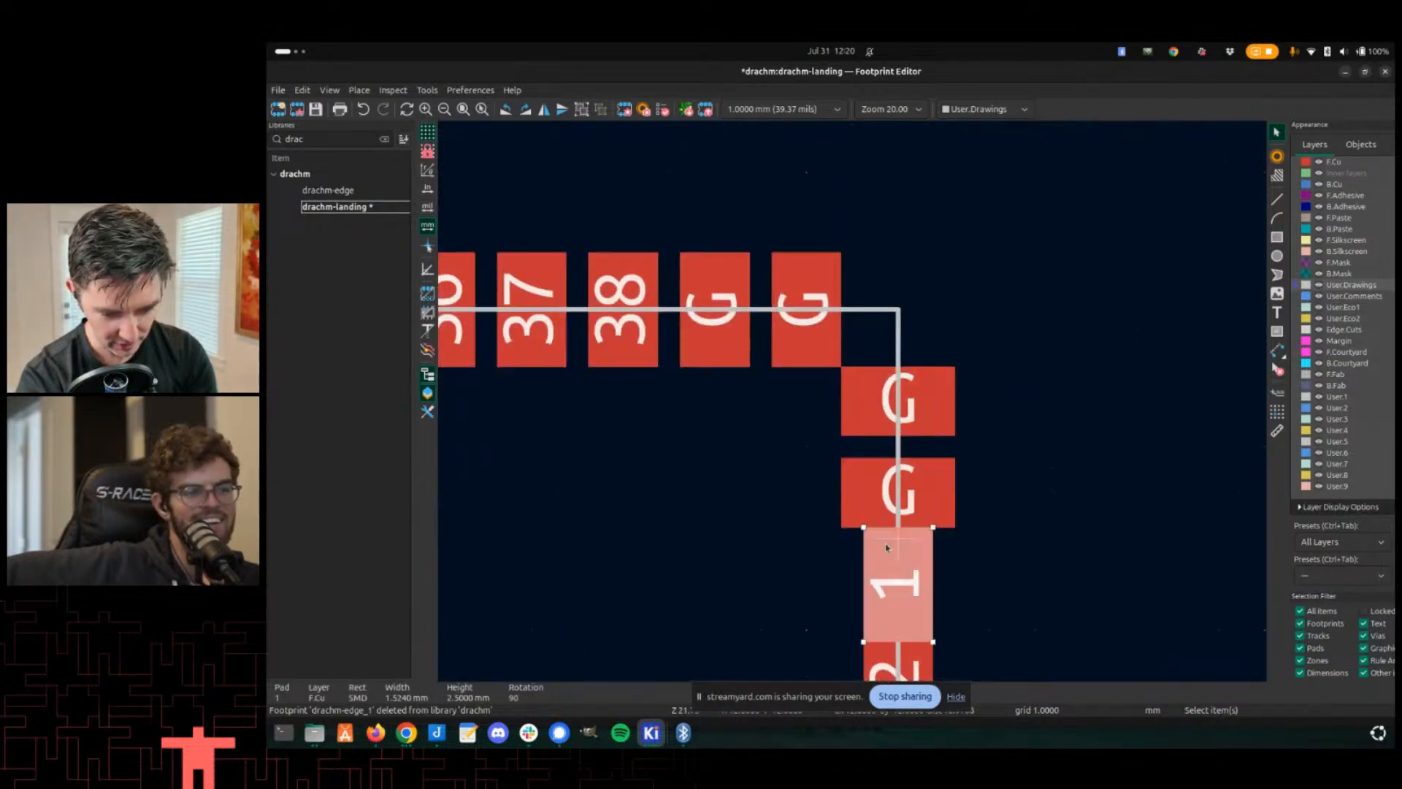
key(r)
scroll(884, 541, down, 2)
click(851, 478)
key(r)
click(847, 537)
key(r)
middle_drag(830, 577, 856, 391)
click(869, 406)
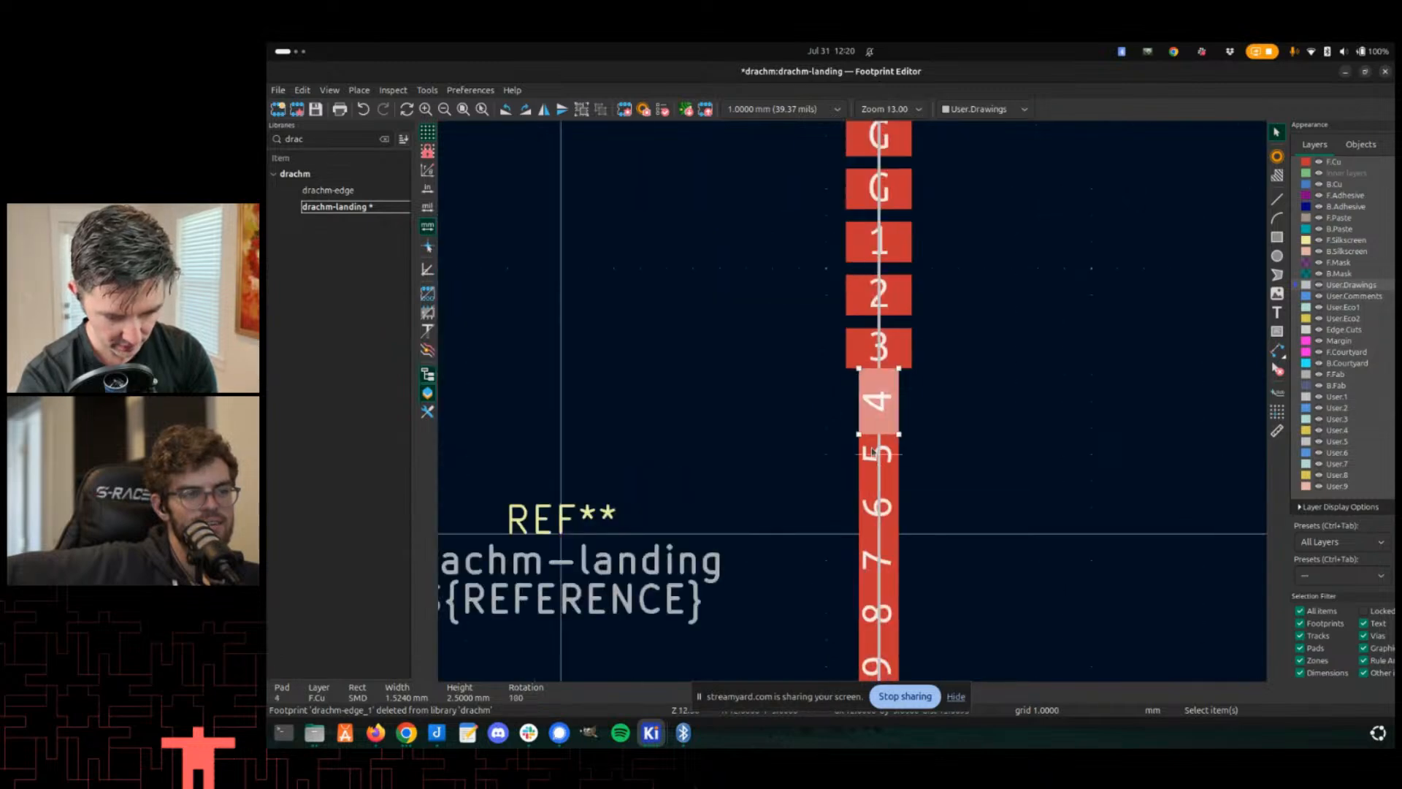
click(879, 447)
key(r)
click(878, 504)
key(r)
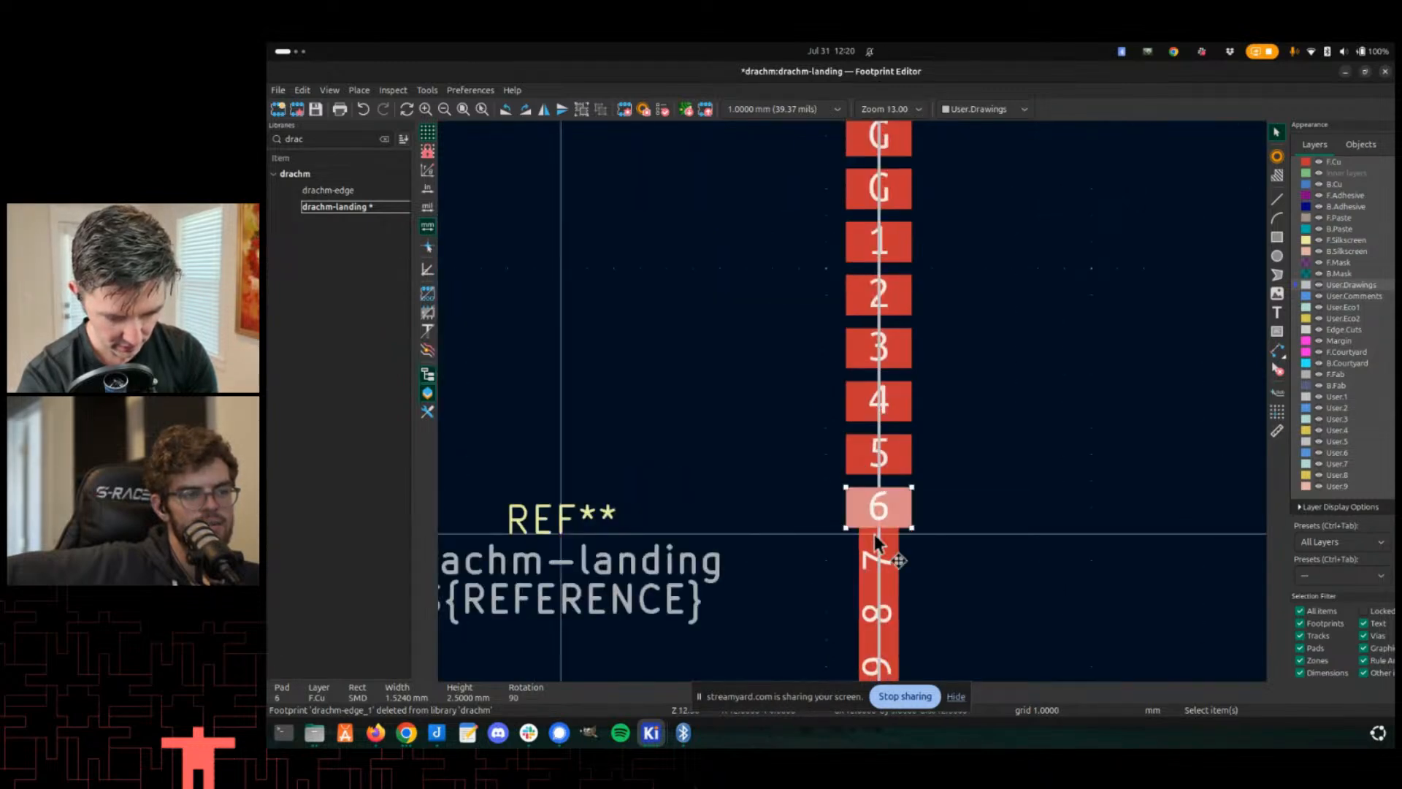
click(877, 563)
key(r)
click(875, 600)
key(r)
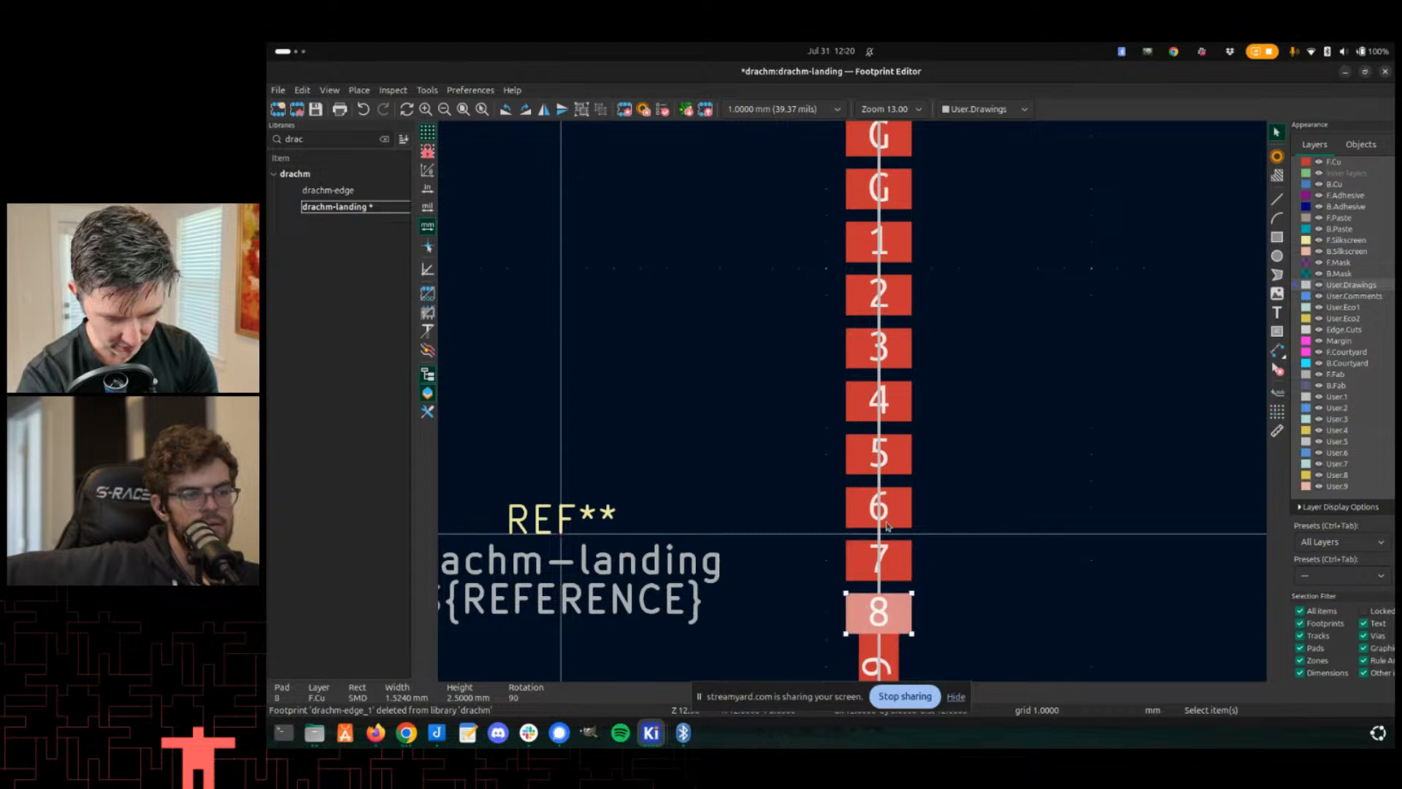
scroll(876, 606, down, 2)
scroll(876, 512, up, 4)
click(889, 381)
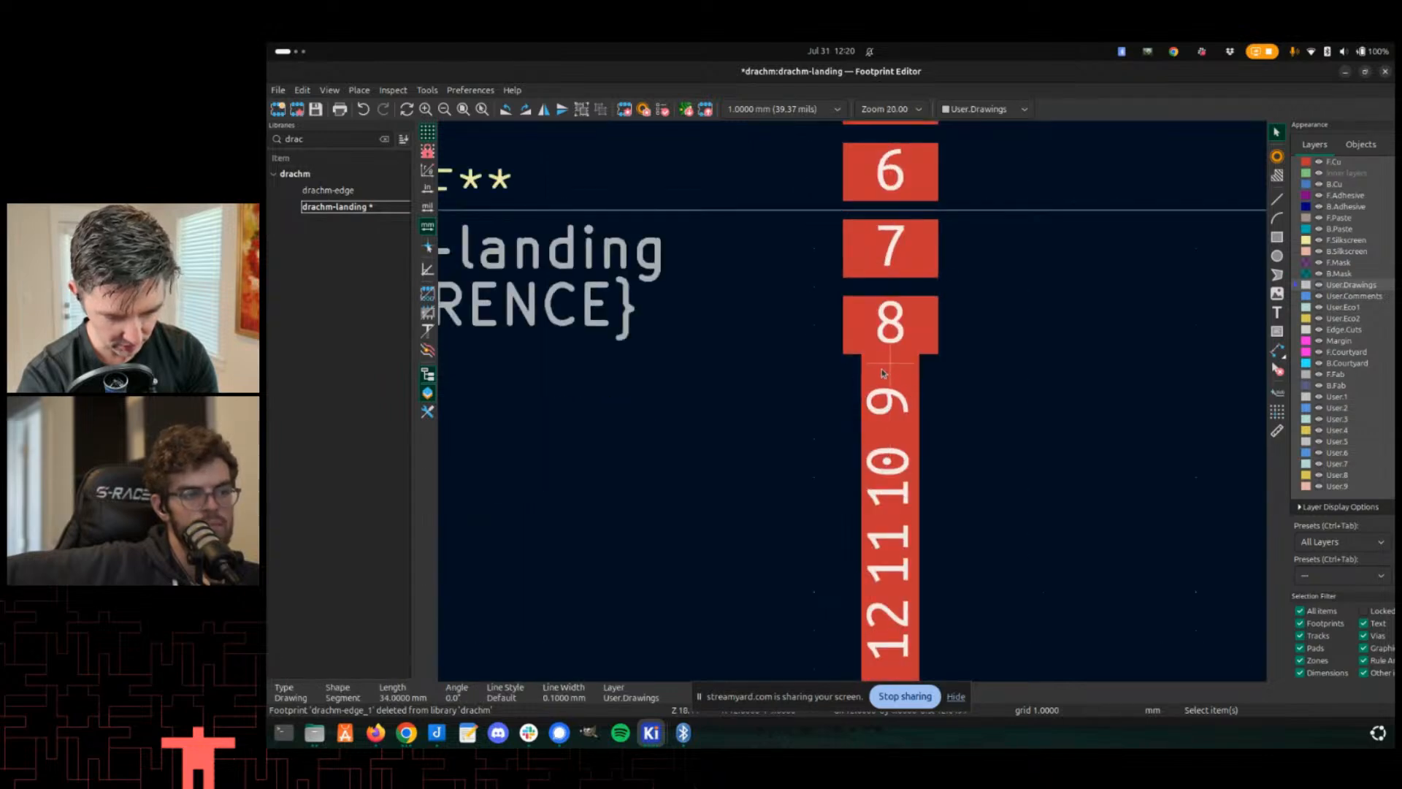
click(883, 394)
key(r)
click(880, 454)
key(r)
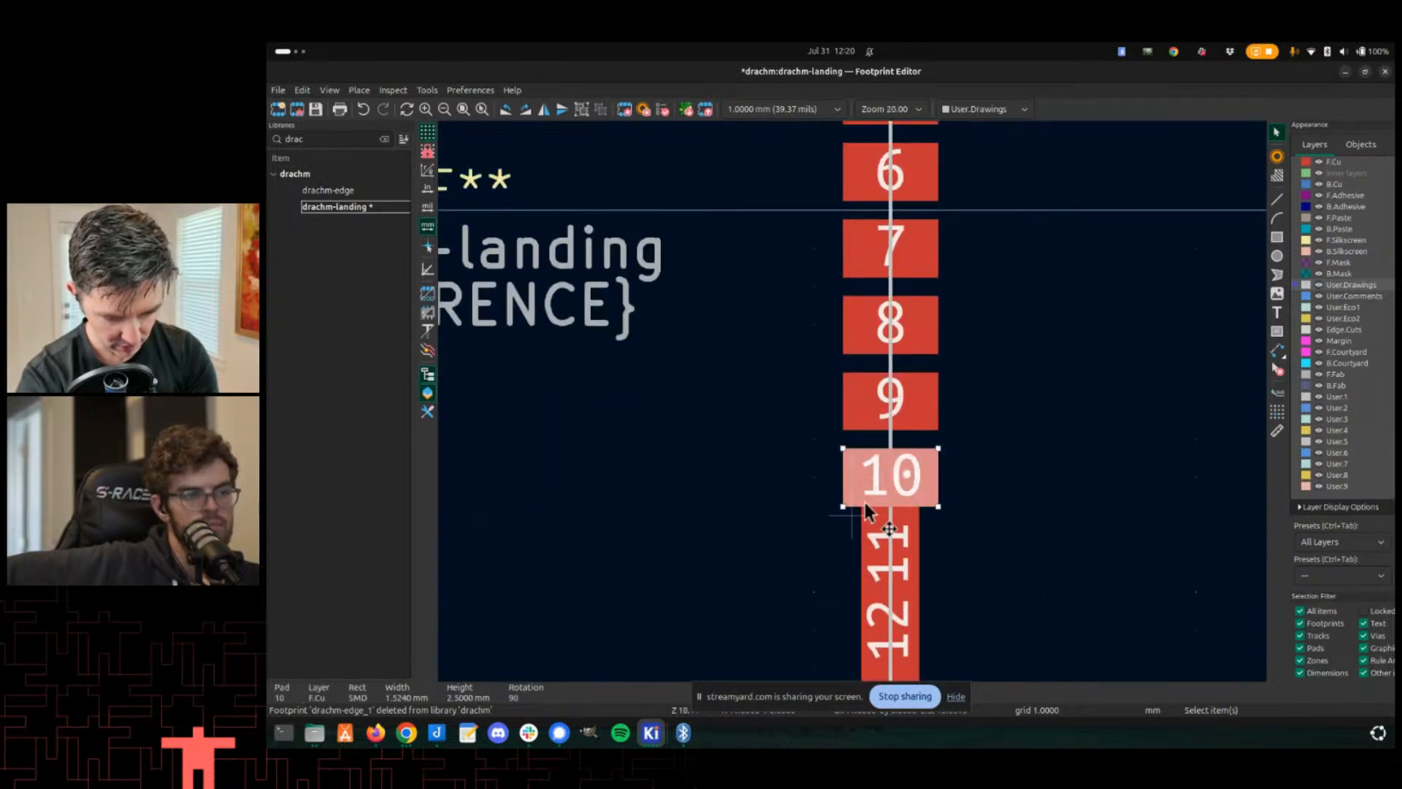
click(871, 535)
key(r)
click(880, 615)
key(r)
scroll(868, 532, down, 2)
scroll(864, 561, up, 2)
click(869, 358)
key(r)
click(889, 438)
key(r)
click(815, 497)
scroll(815, 489, down, 3)
middle_drag(480, 322, 655, 403)
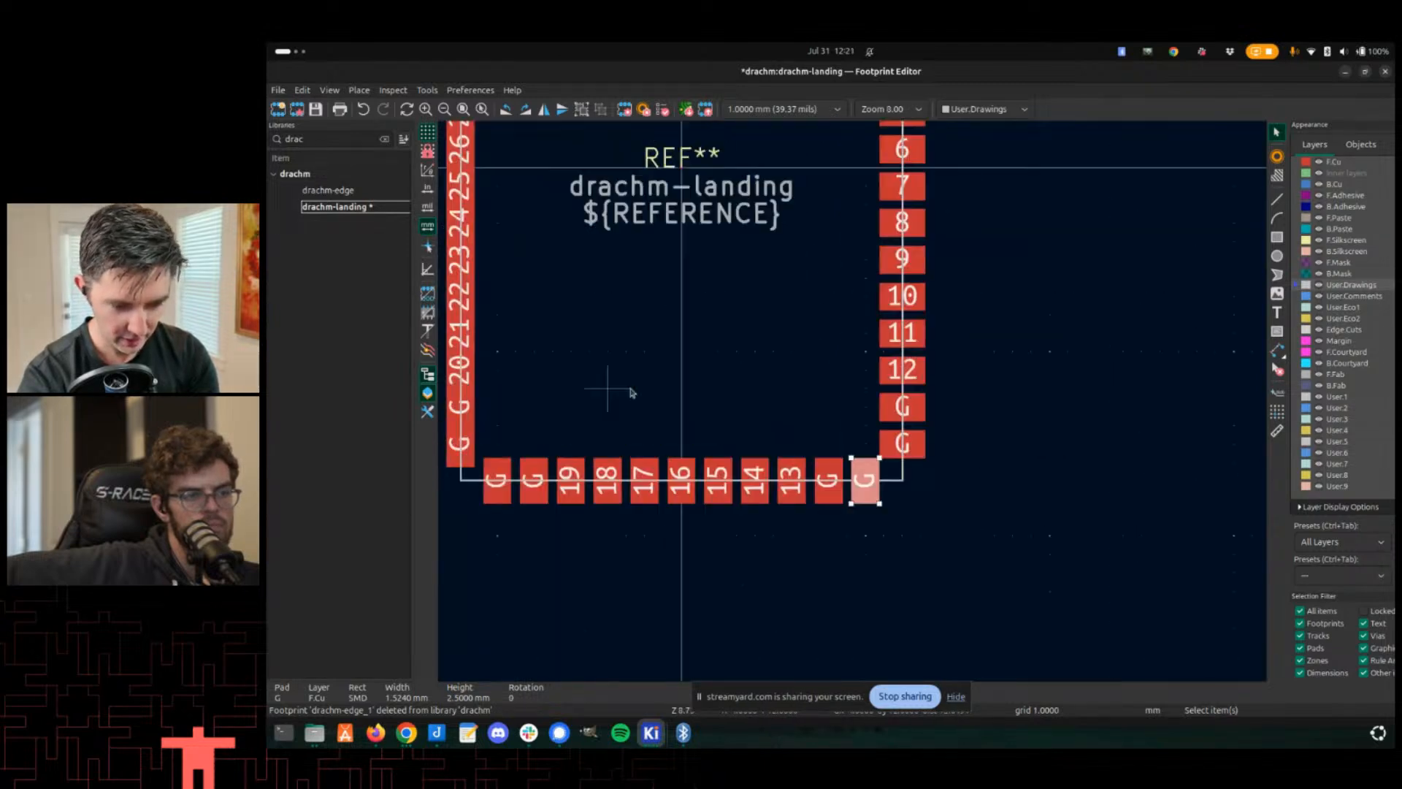
scroll(857, 406, up, 7)
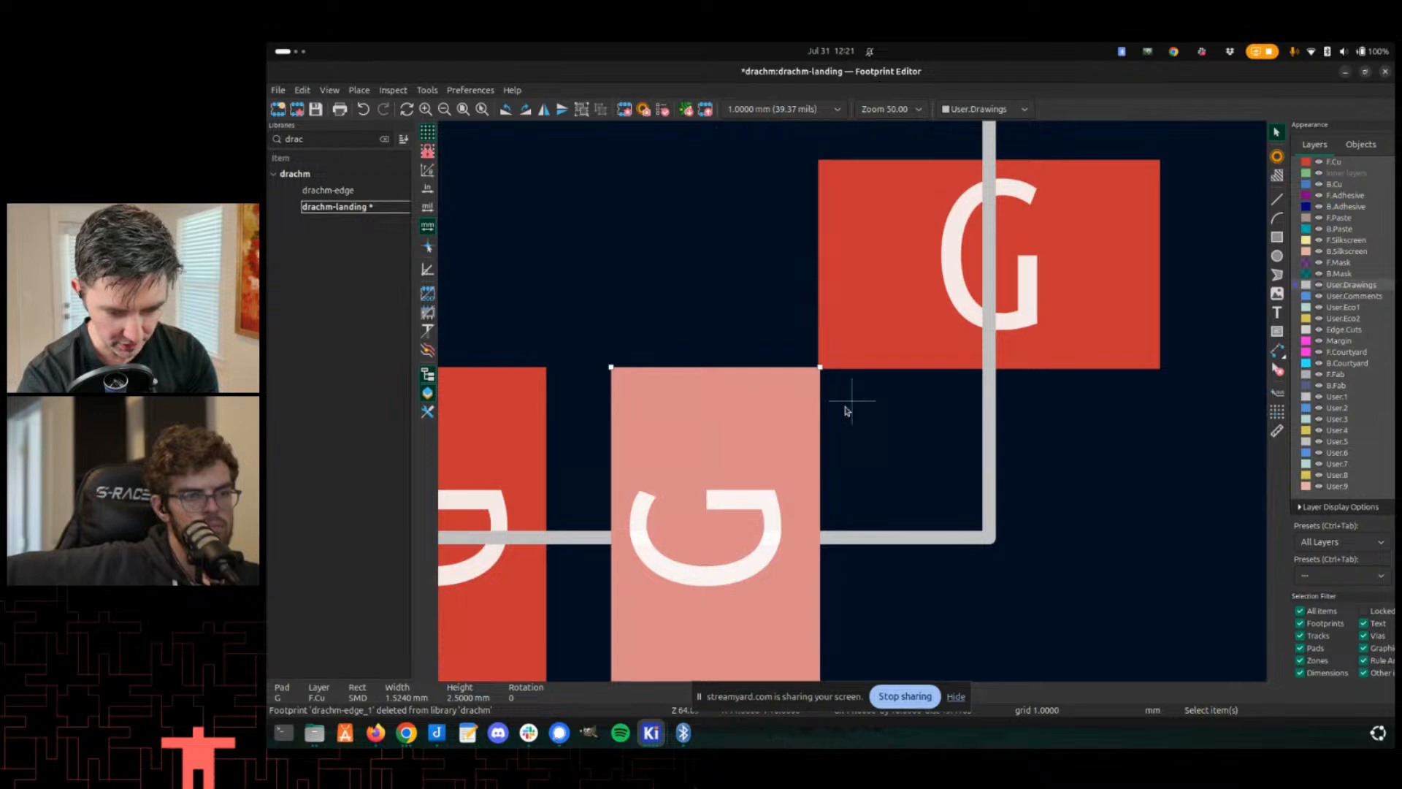
- Rotate each pad along the left side of the footprint to line up with the outline, then save the footprint
scroll(766, 407, down, 2)
scroll(726, 375, left, 5)
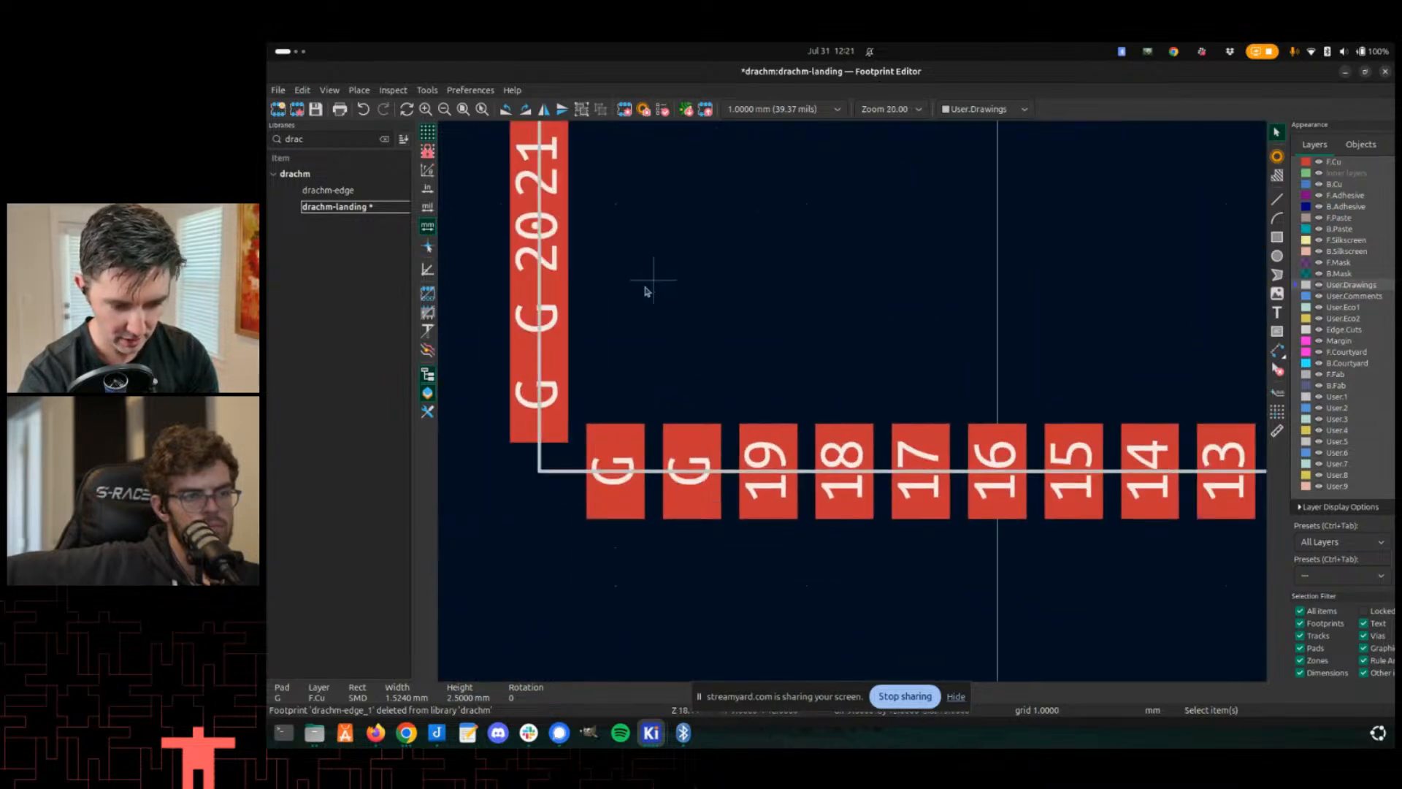
click(559, 417)
key(r)
click(555, 343)
key(r)
click(557, 269)
key(r)
click(555, 208)
scroll(621, 409, up, 5)
scroll(620, 409, left, 1)
key(r)
click(639, 382)
key(r)
click(636, 368)
key(r)
click(634, 252)
key(r)
click(638, 225)
scroll(640, 228, up, 5)
scroll(640, 227, left, 1)
key(r)
click(690, 351)
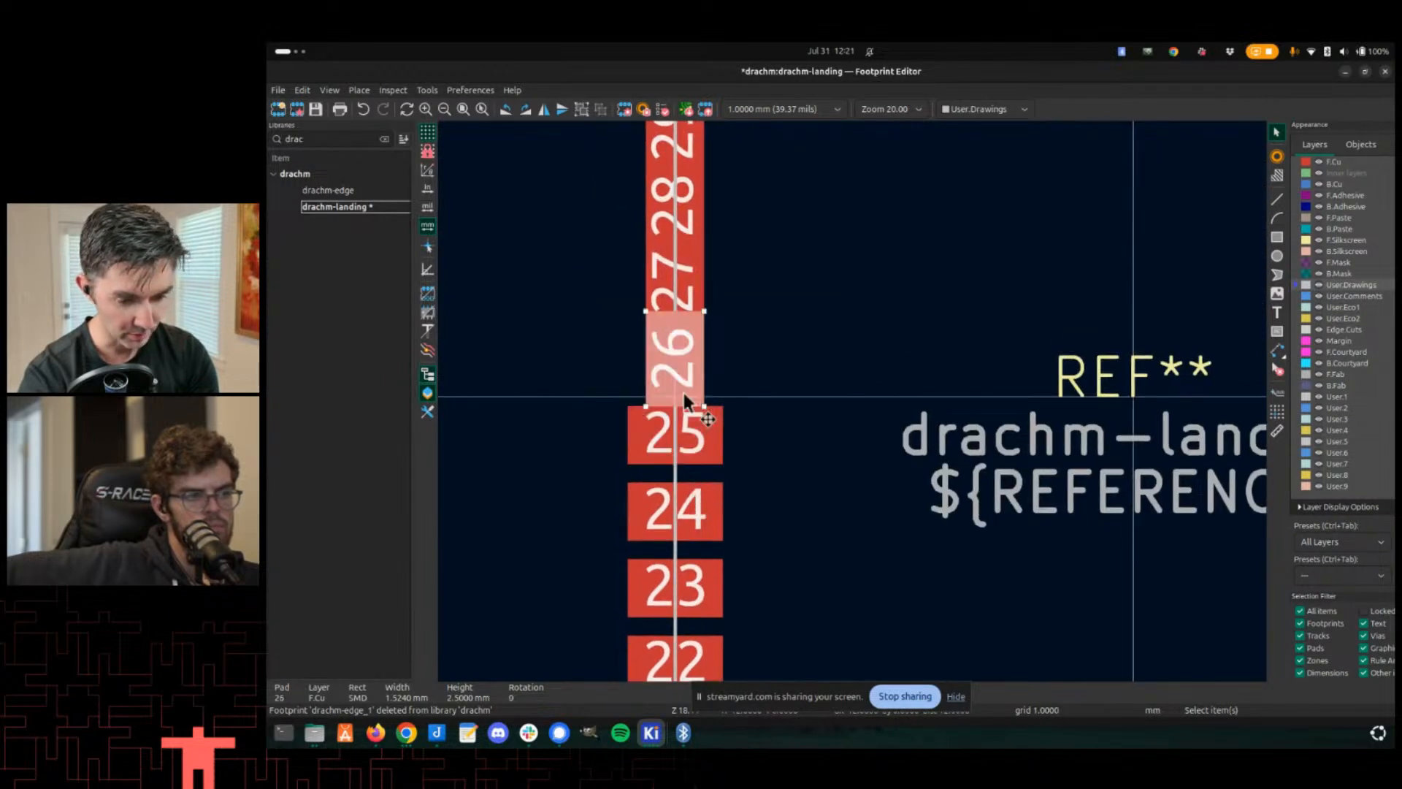
key(r)
click(693, 307)
key(r)
click(695, 182)
key(r)
click(686, 146)
key(r)
scroll(764, 303, up, 5)
scroll(764, 304, left, 2)
click(784, 232)
key(r)
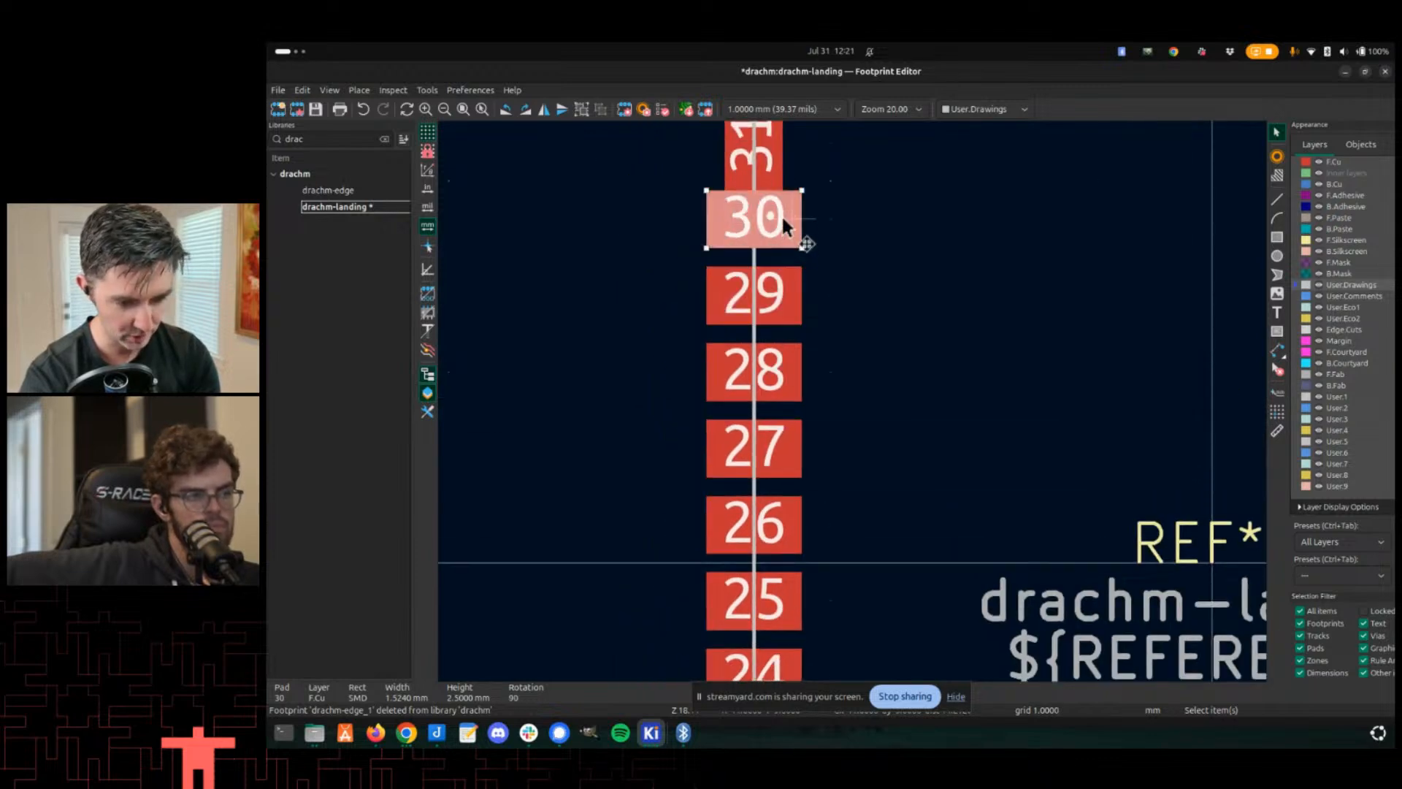
scroll(780, 241, up, 3)
click(778, 246)
key(r)
scroll(847, 542, up, 3)
scroll(847, 542, left, 1)
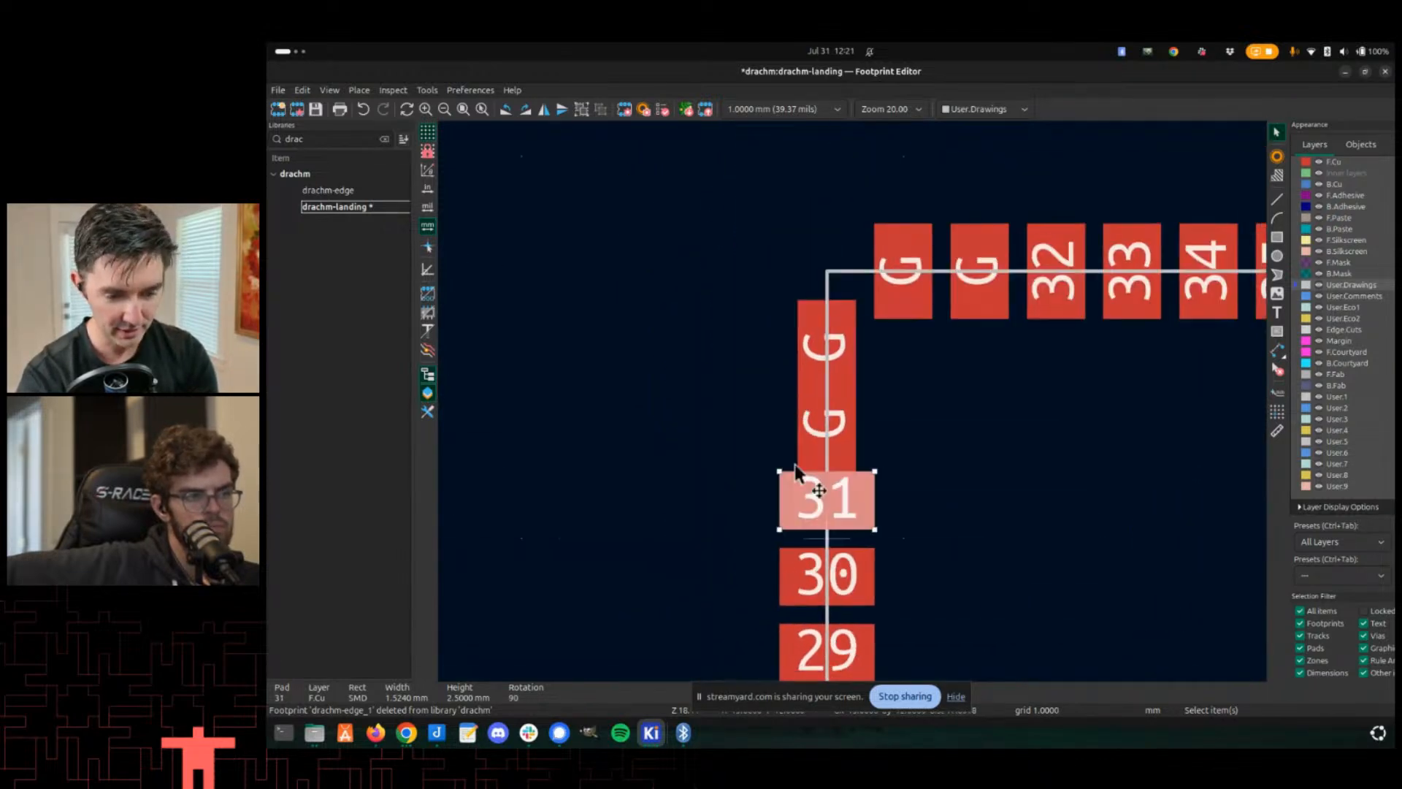
click(818, 422)
key(r)
click(826, 343)
key(r)
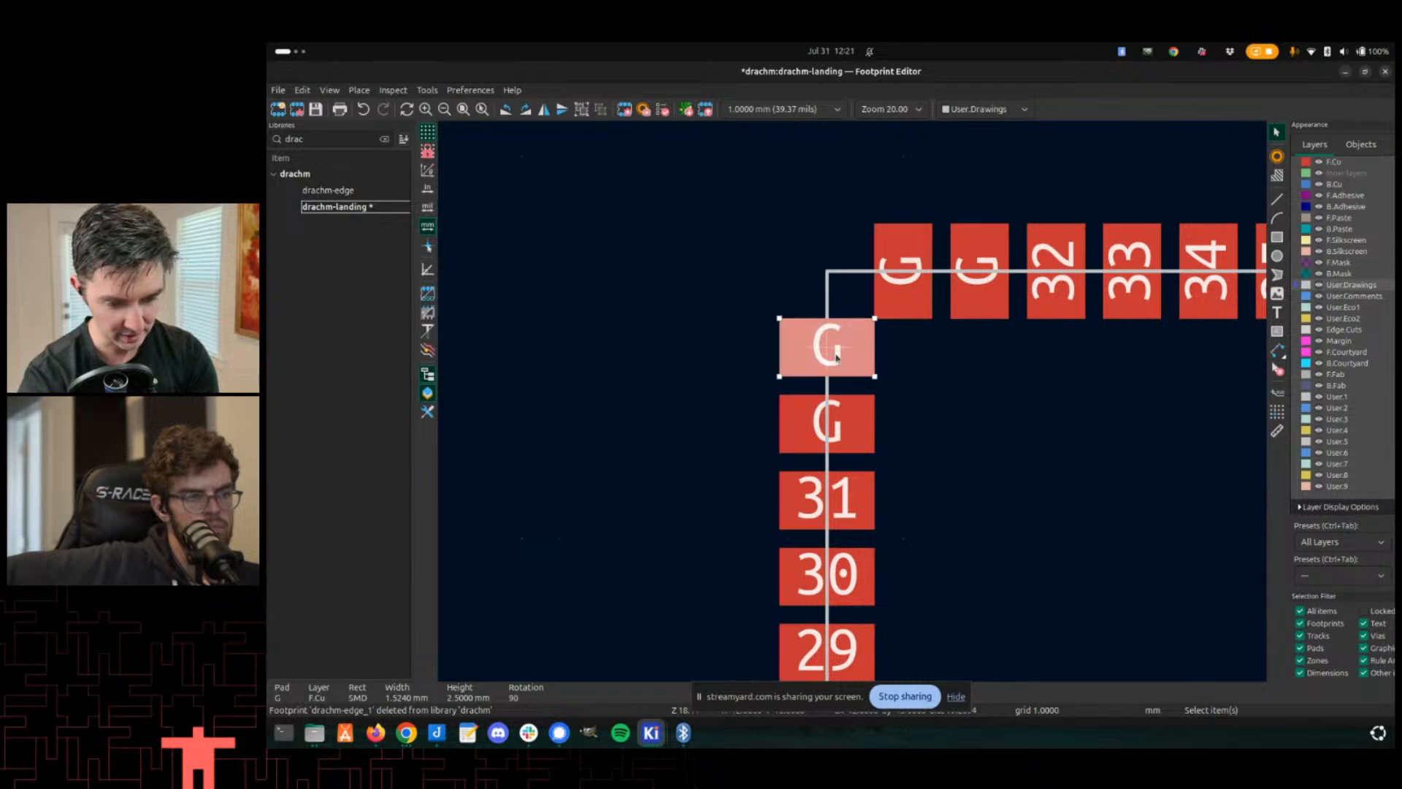
scroll(847, 413, down, 3)
scroll(848, 413, down, 1)
middle_drag(890, 647, 836, 360)
key(ctrl+s)
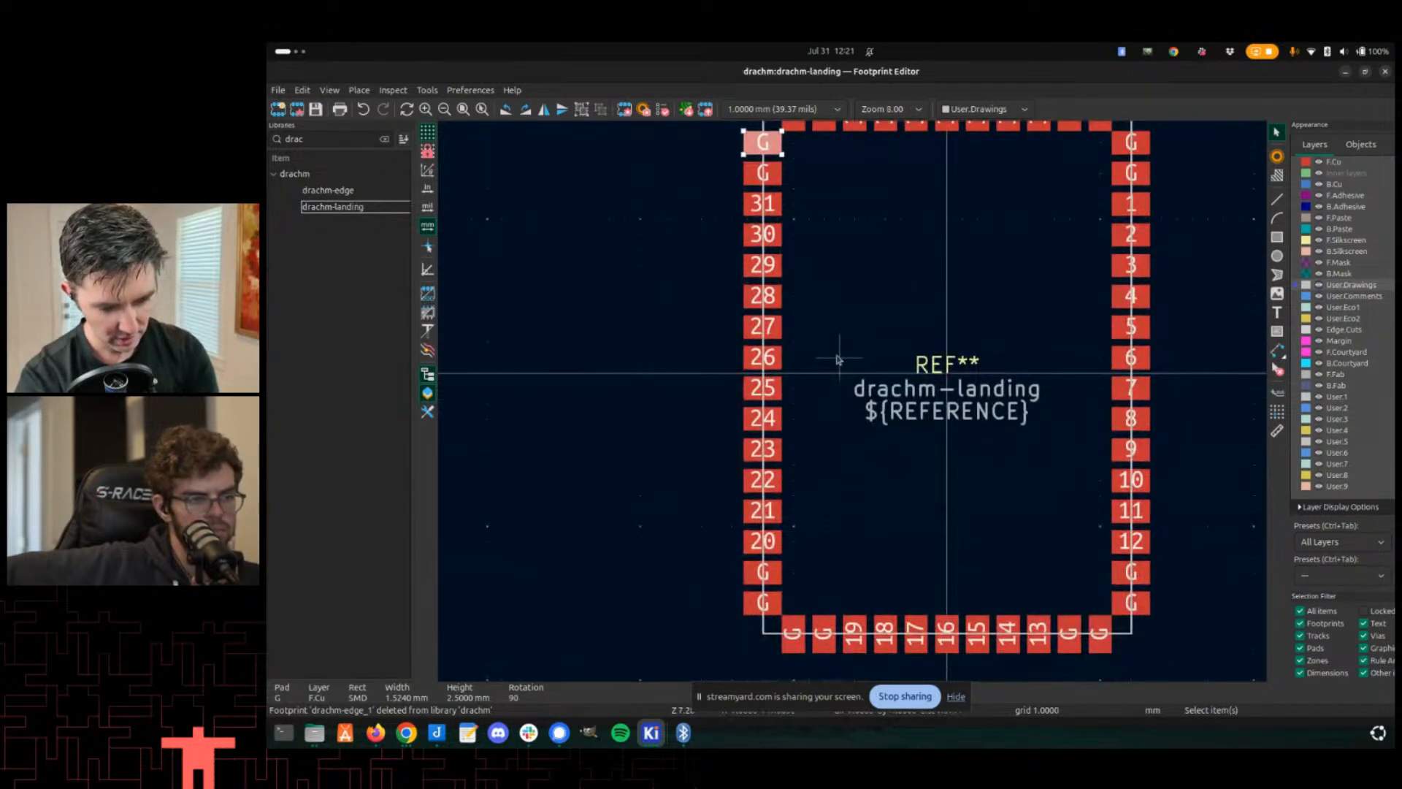
- In the schematic, change the Drachm-Edge symbol's footprint to drachm:drachm-landing and save the schematic
key(alt+Tab)
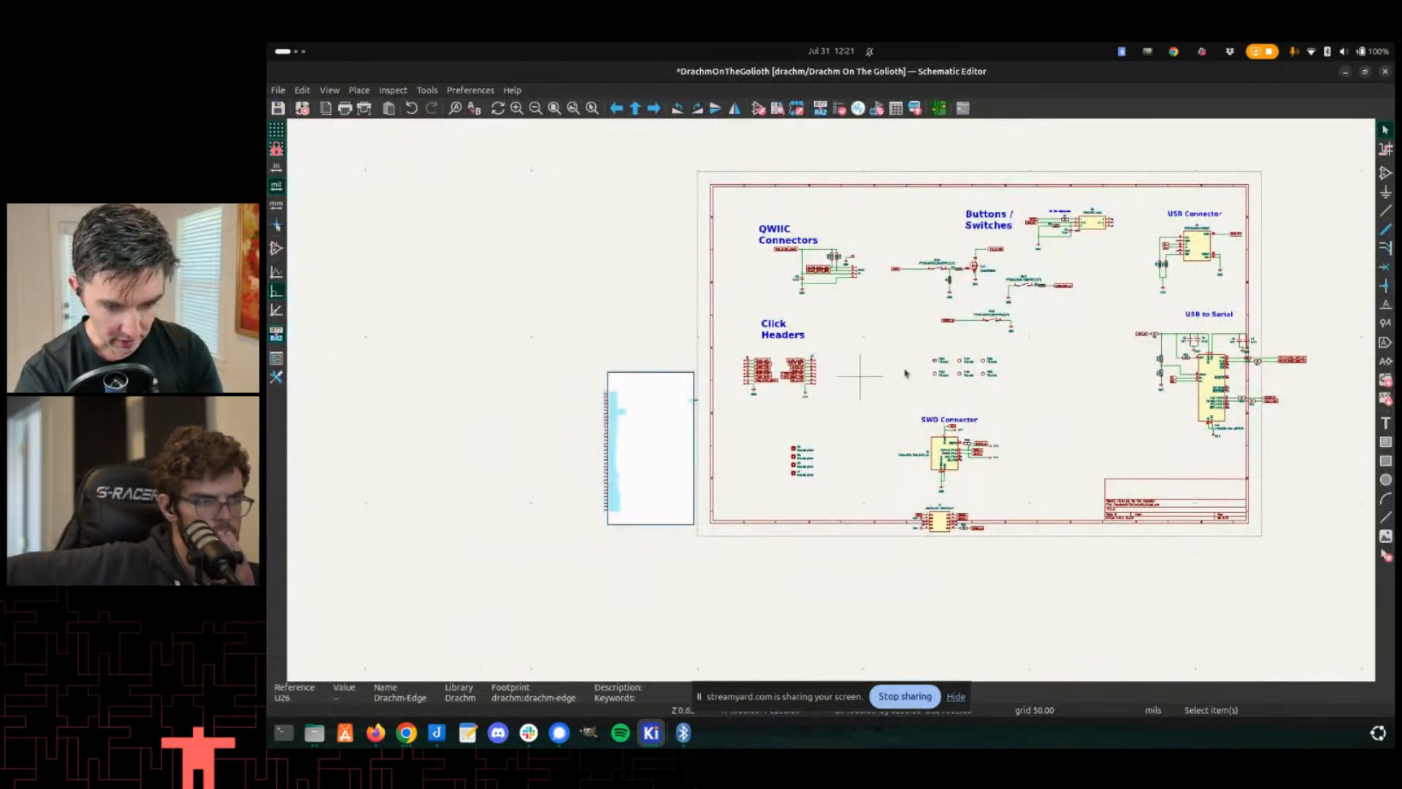
middle_drag(839, 234, 754, 226)
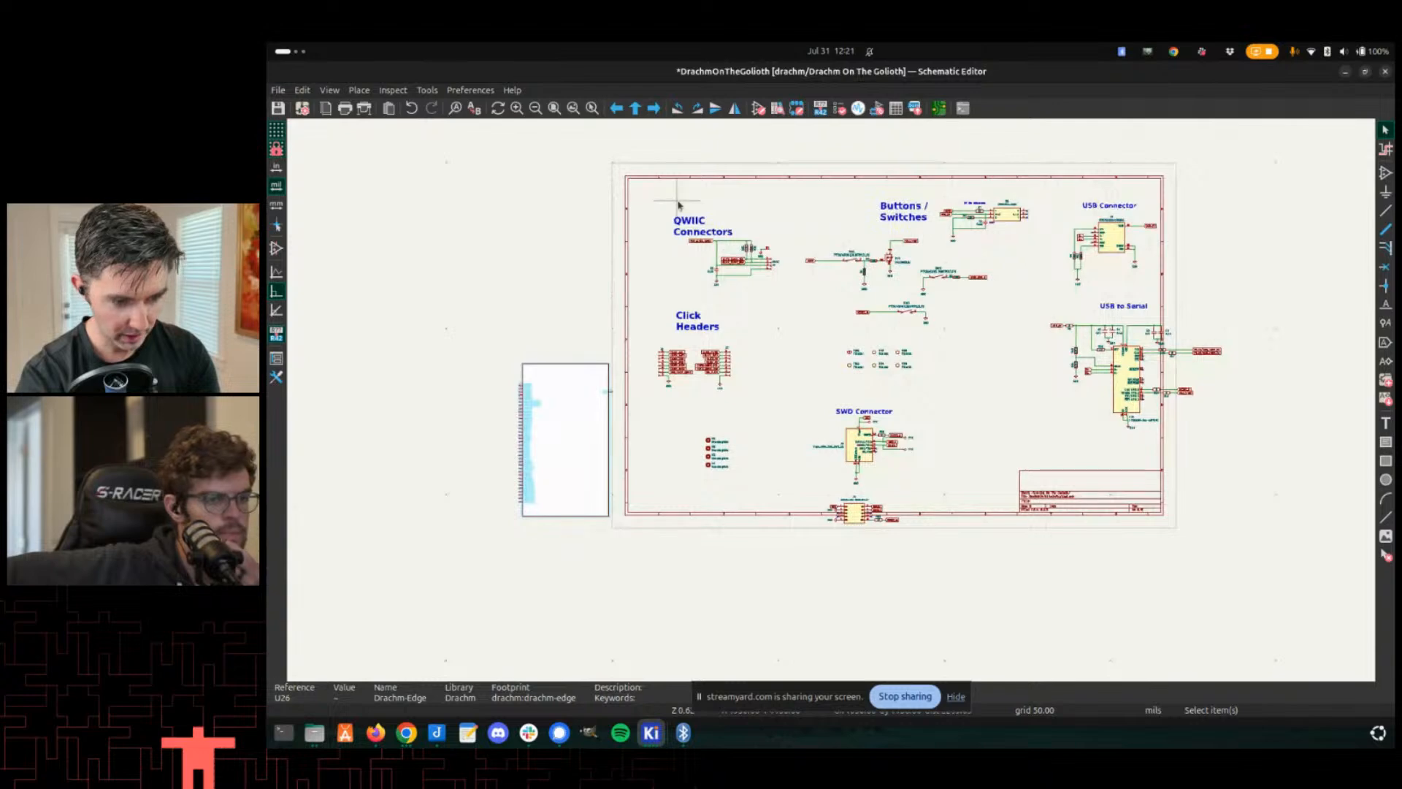
double_click(586, 382)
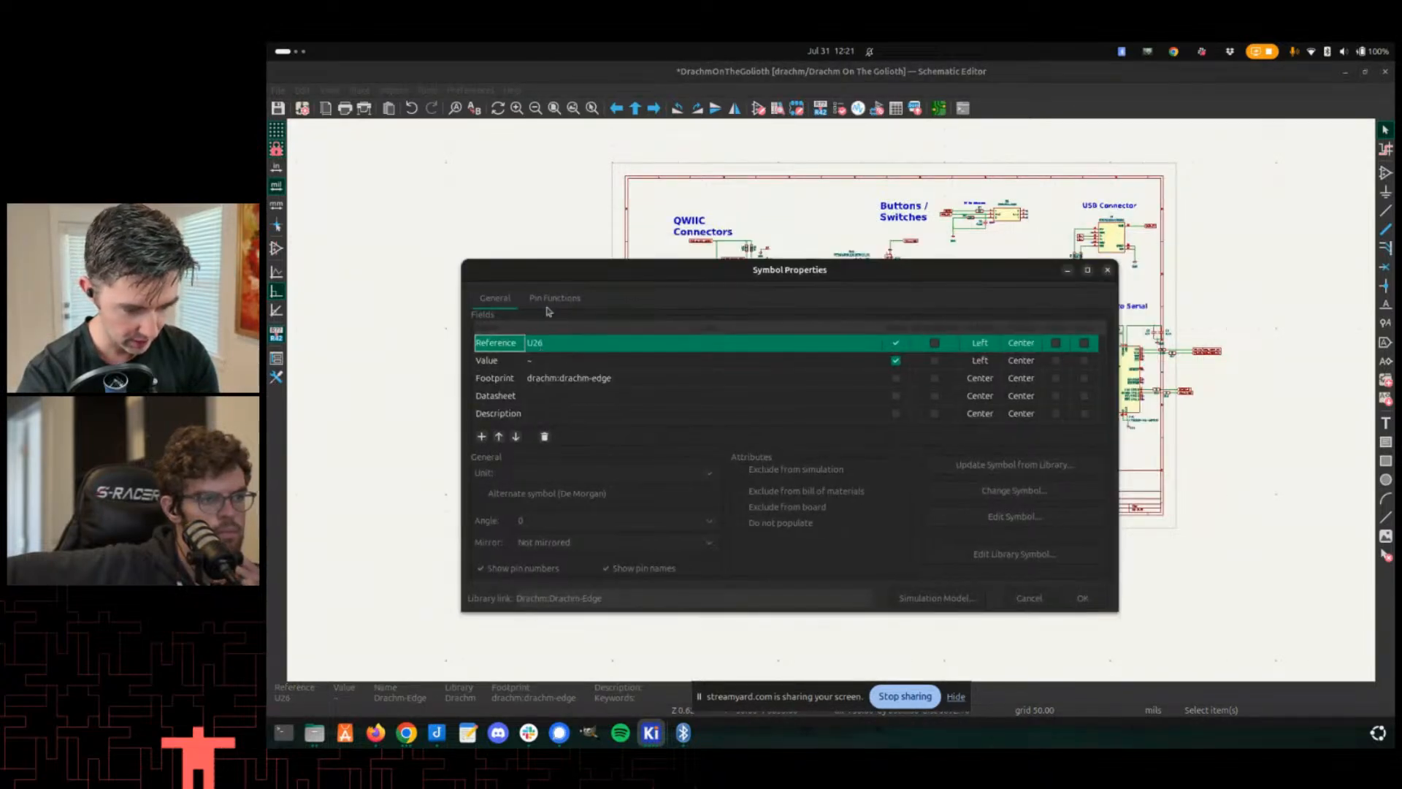
click(789, 377)
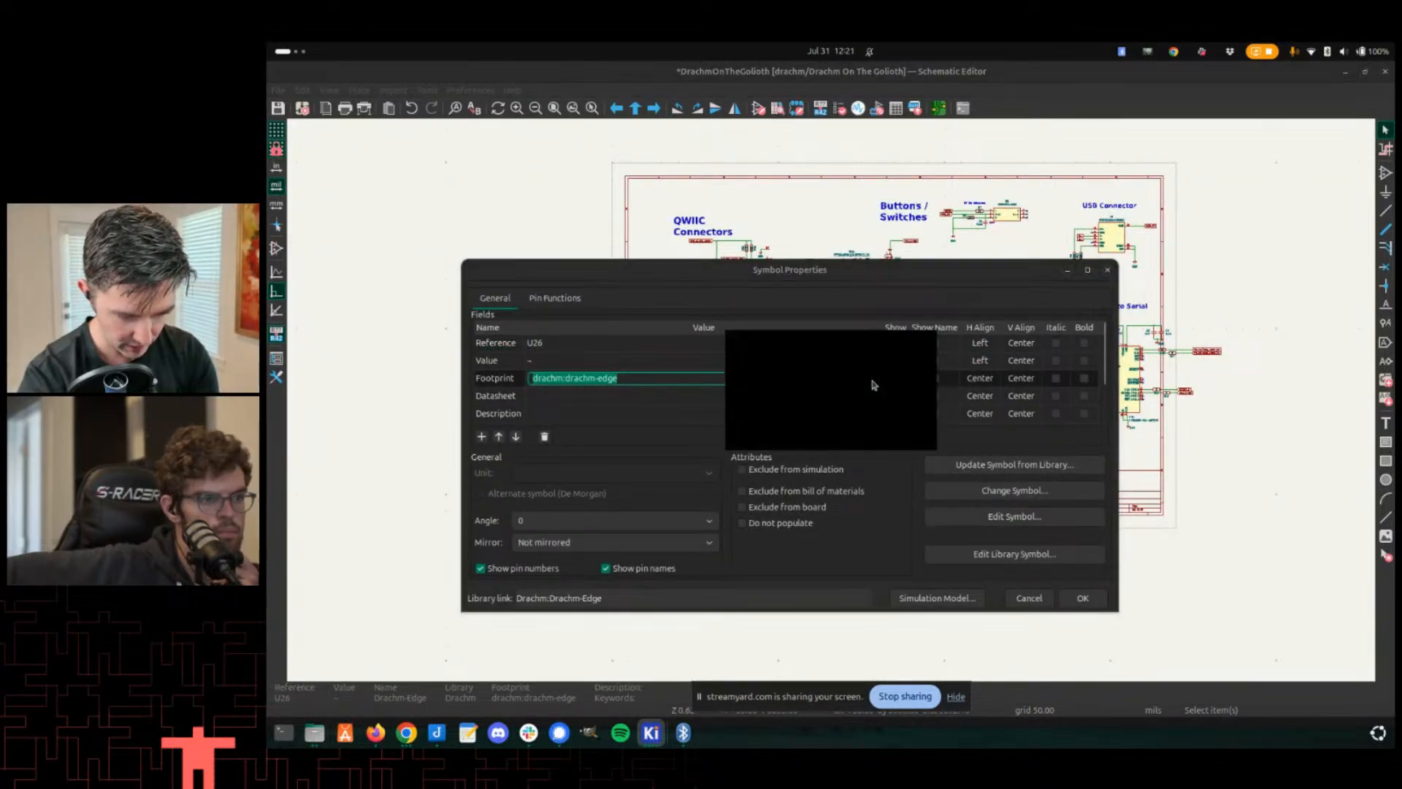
click(875, 378)
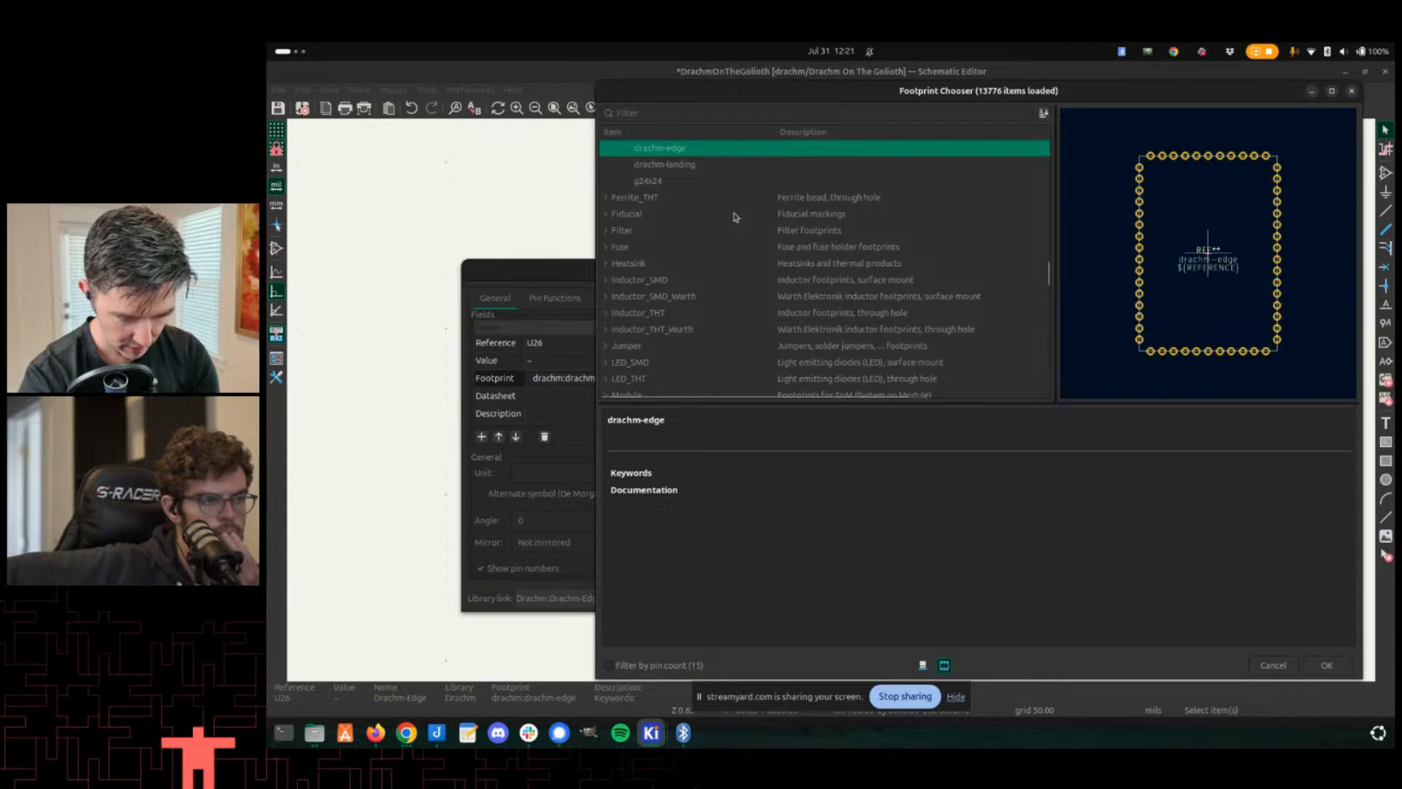
click(690, 166)
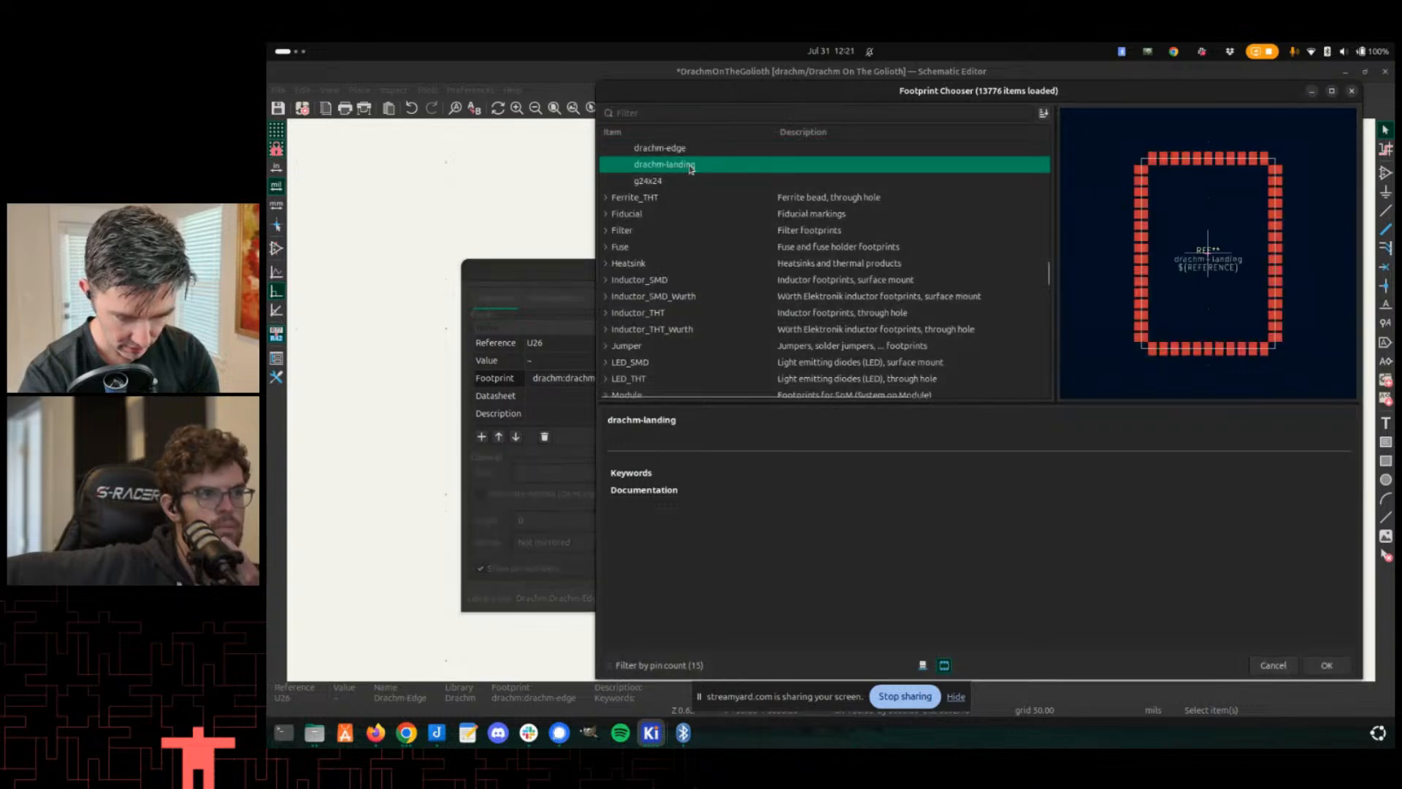
click(1327, 665)
click(1081, 601)
key(ctrl+s)
- Update the PCB from the schematic to bring in the new footprint
key(alt+Tab)
key(alt+Tab)
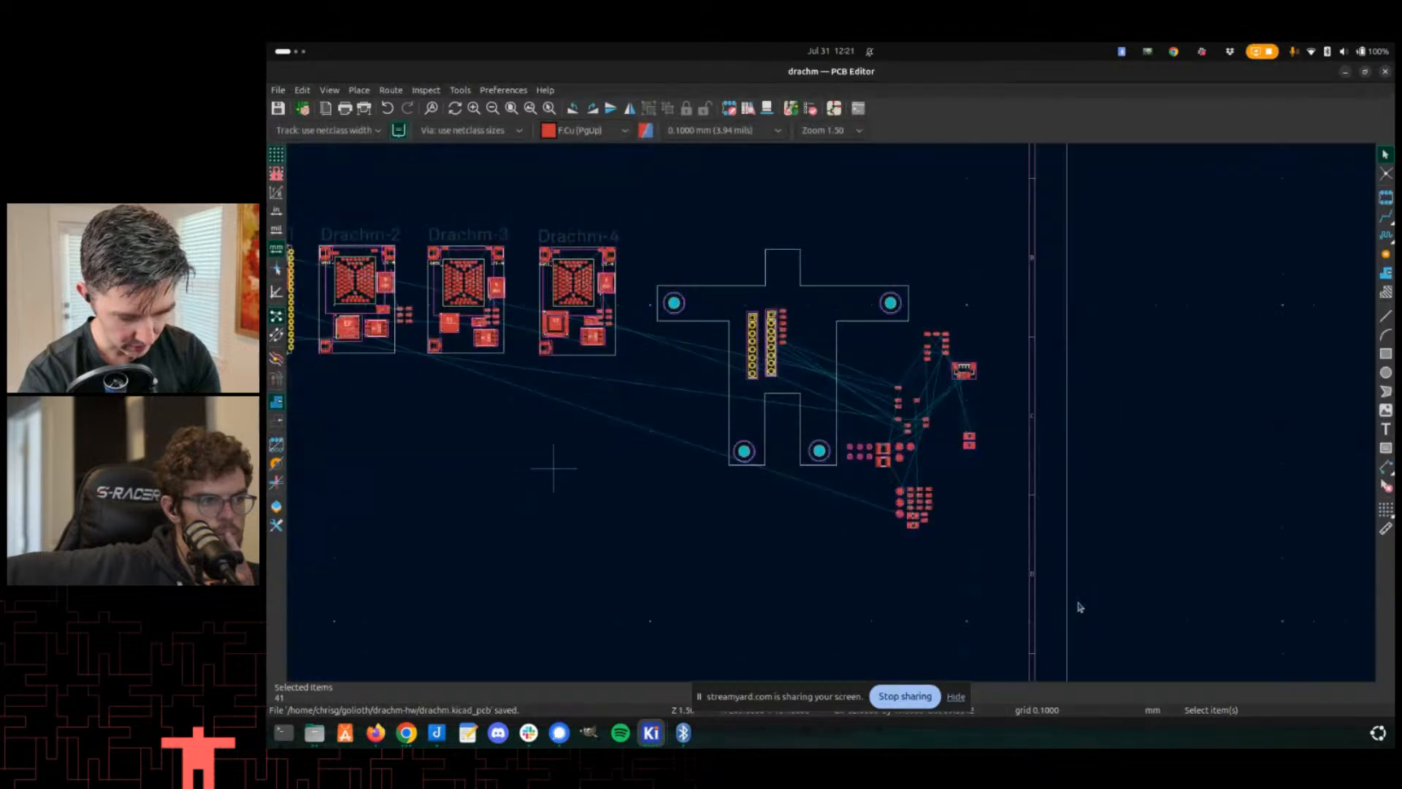
key(F8)
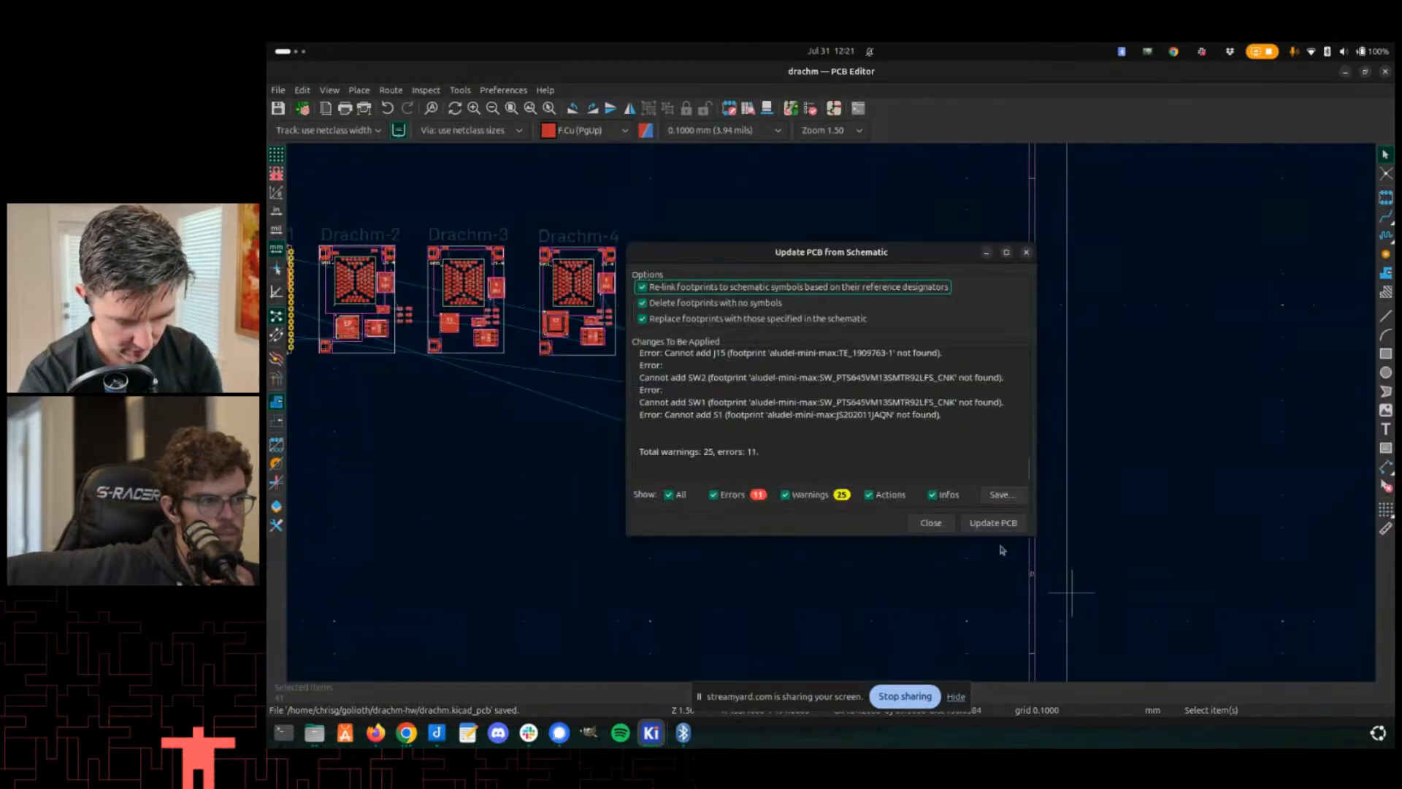
click(980, 534)
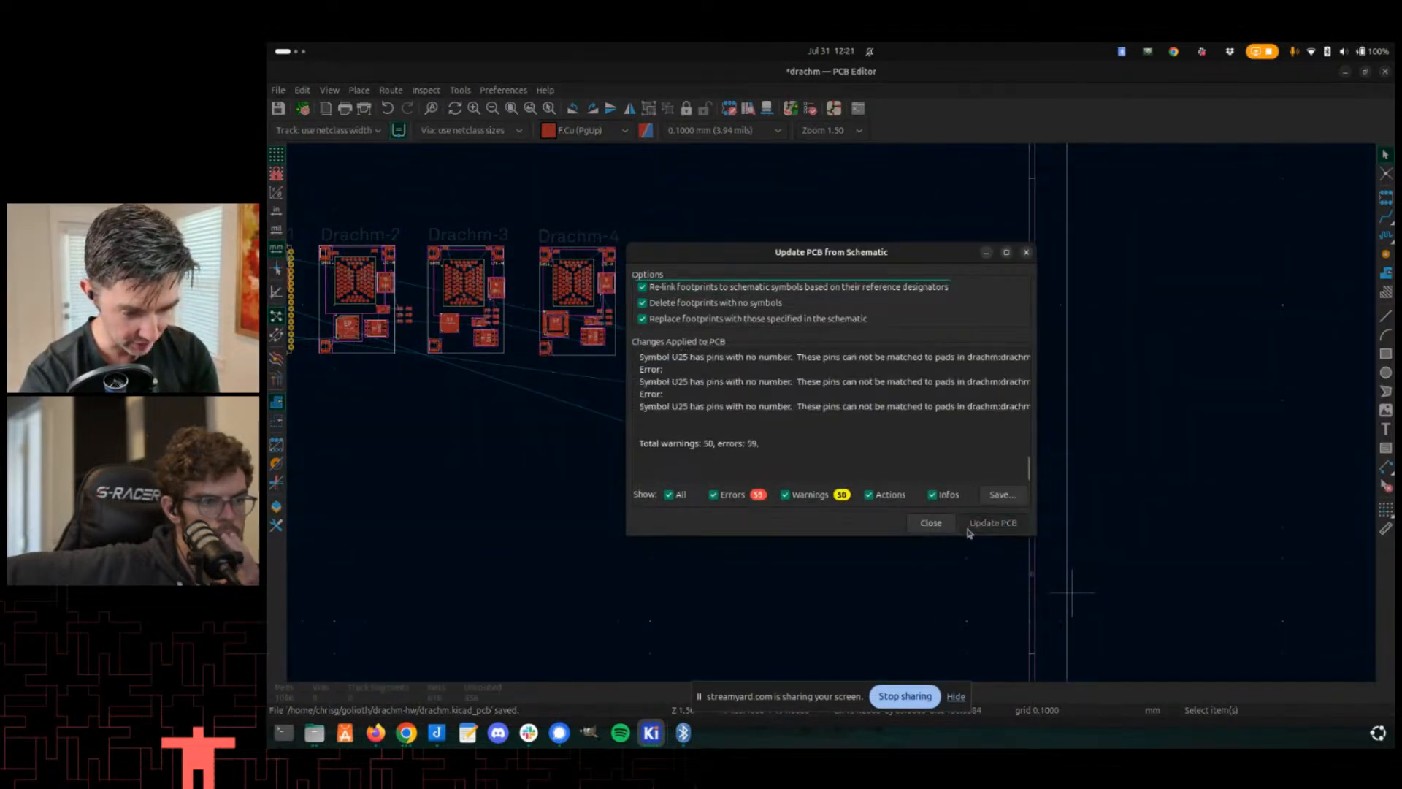
click(930, 523)
- Move the drachm-landing footprint onto the carrier board outline
scroll(847, 433, up, 5)
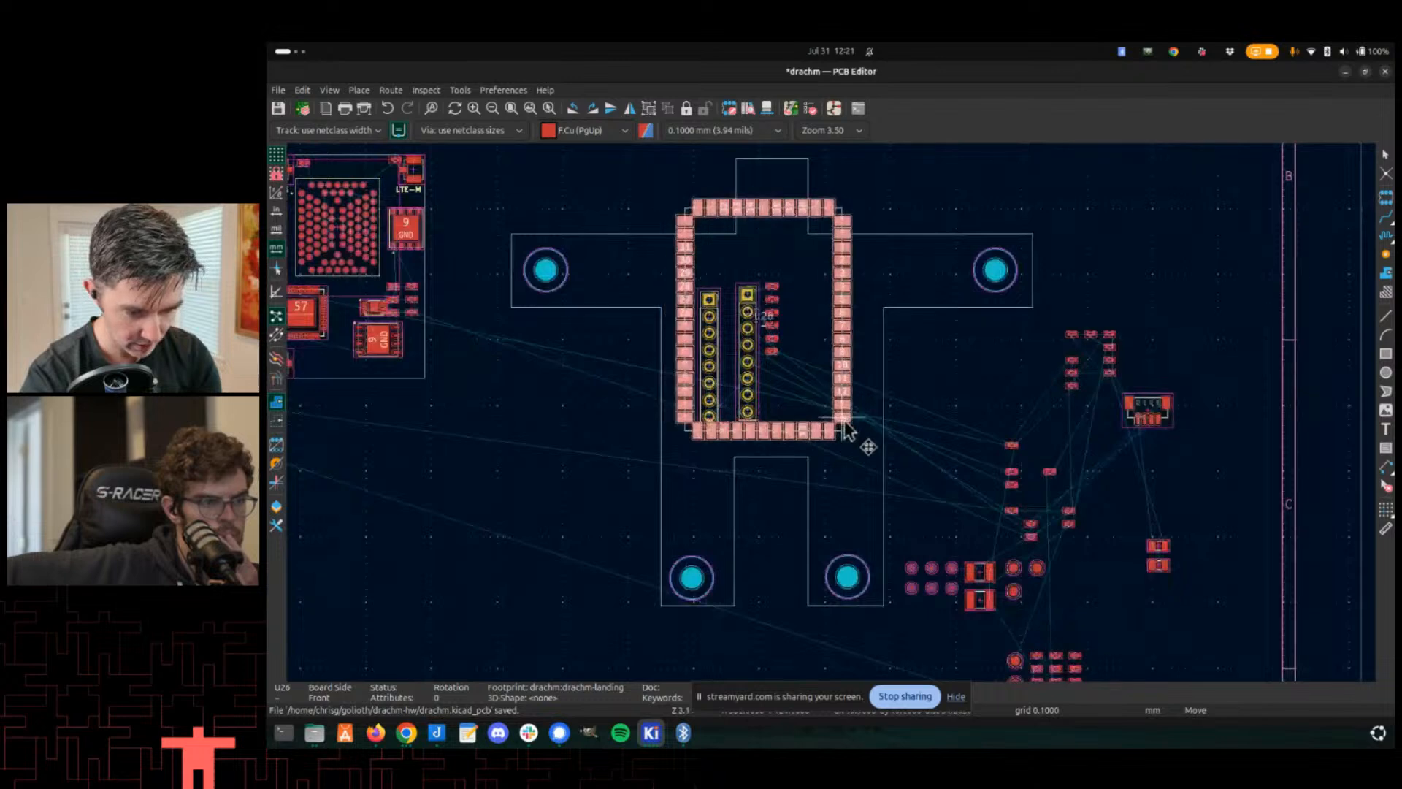
scroll(845, 444, down, 2)
scroll(833, 418, up, 2)
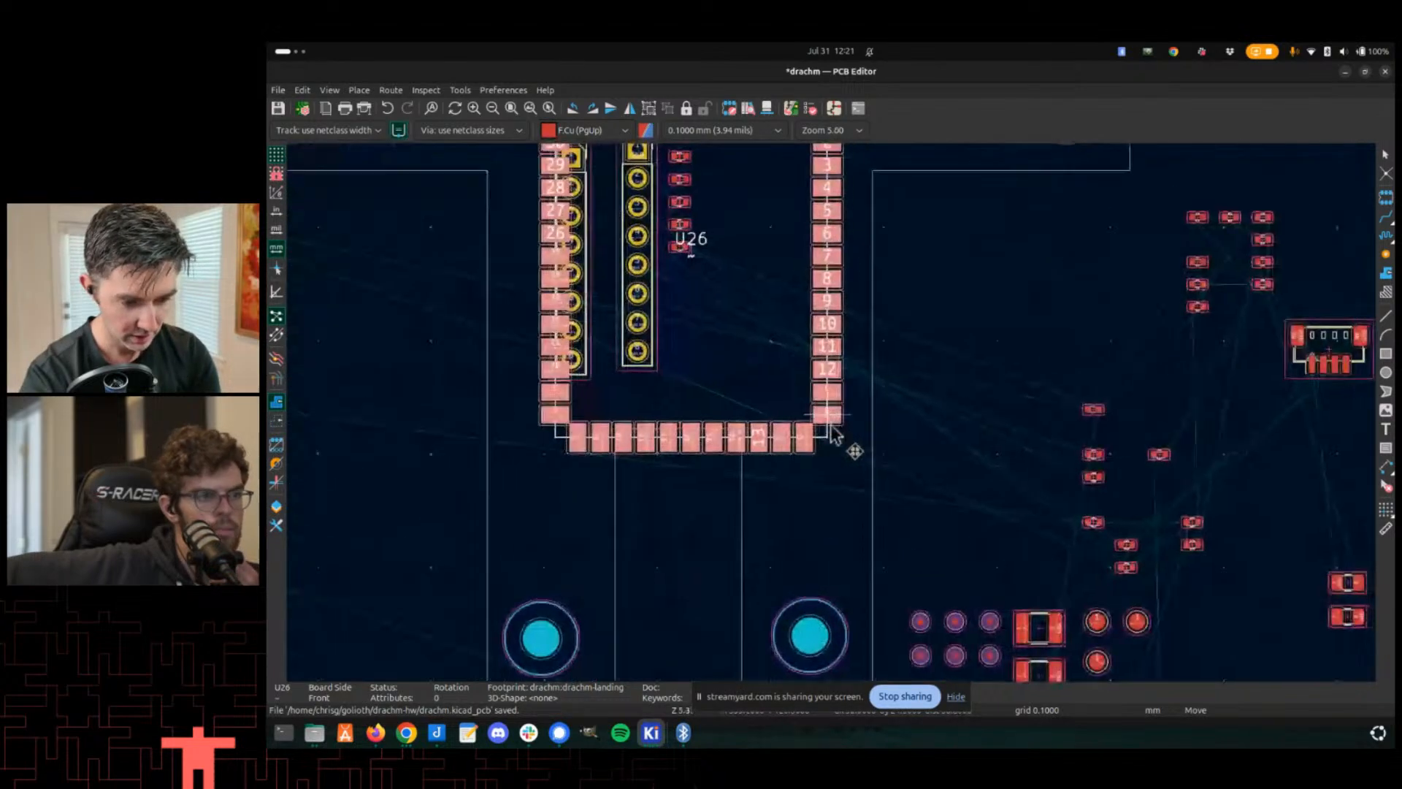
middle_drag(834, 417, 972, 675)
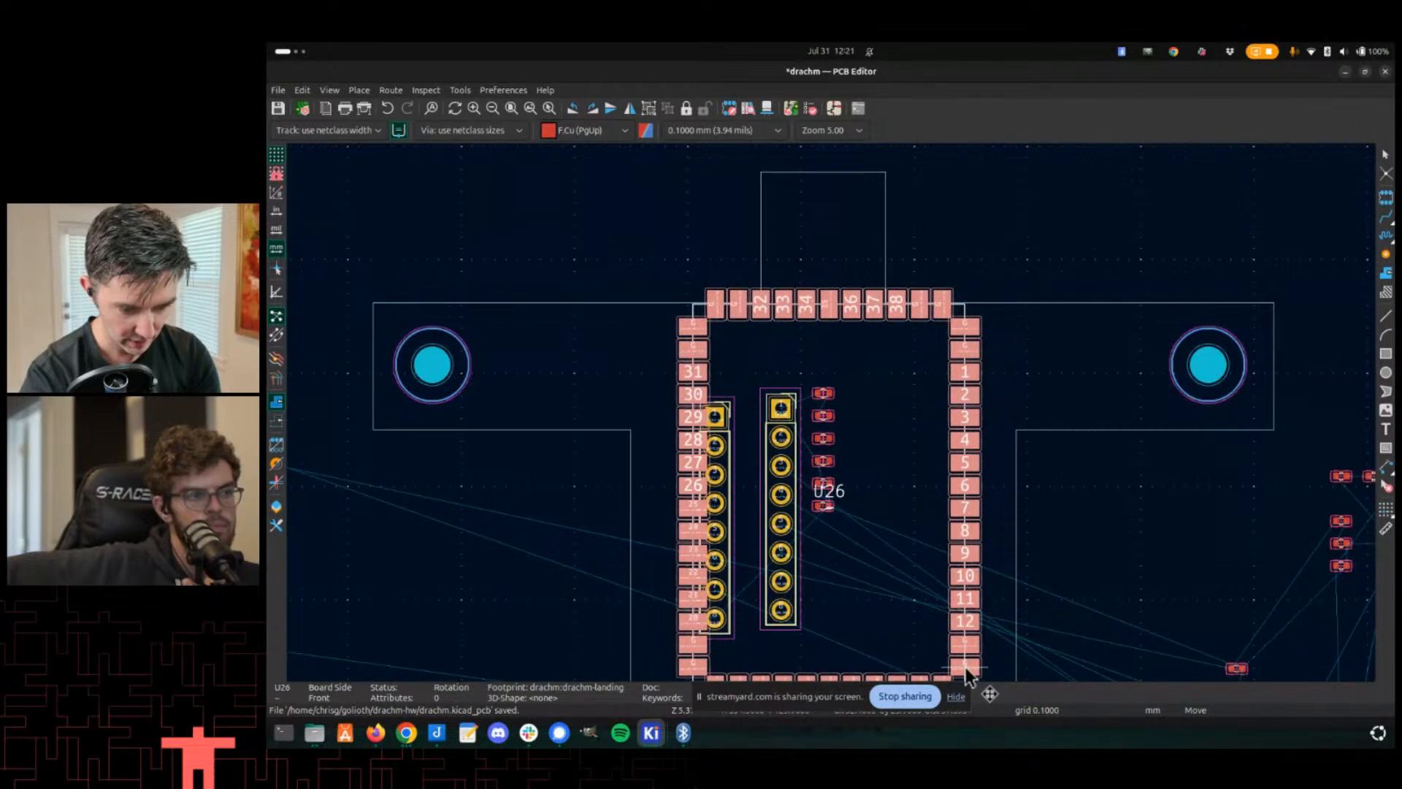
click(966, 672)
scroll(966, 672, down, 2)
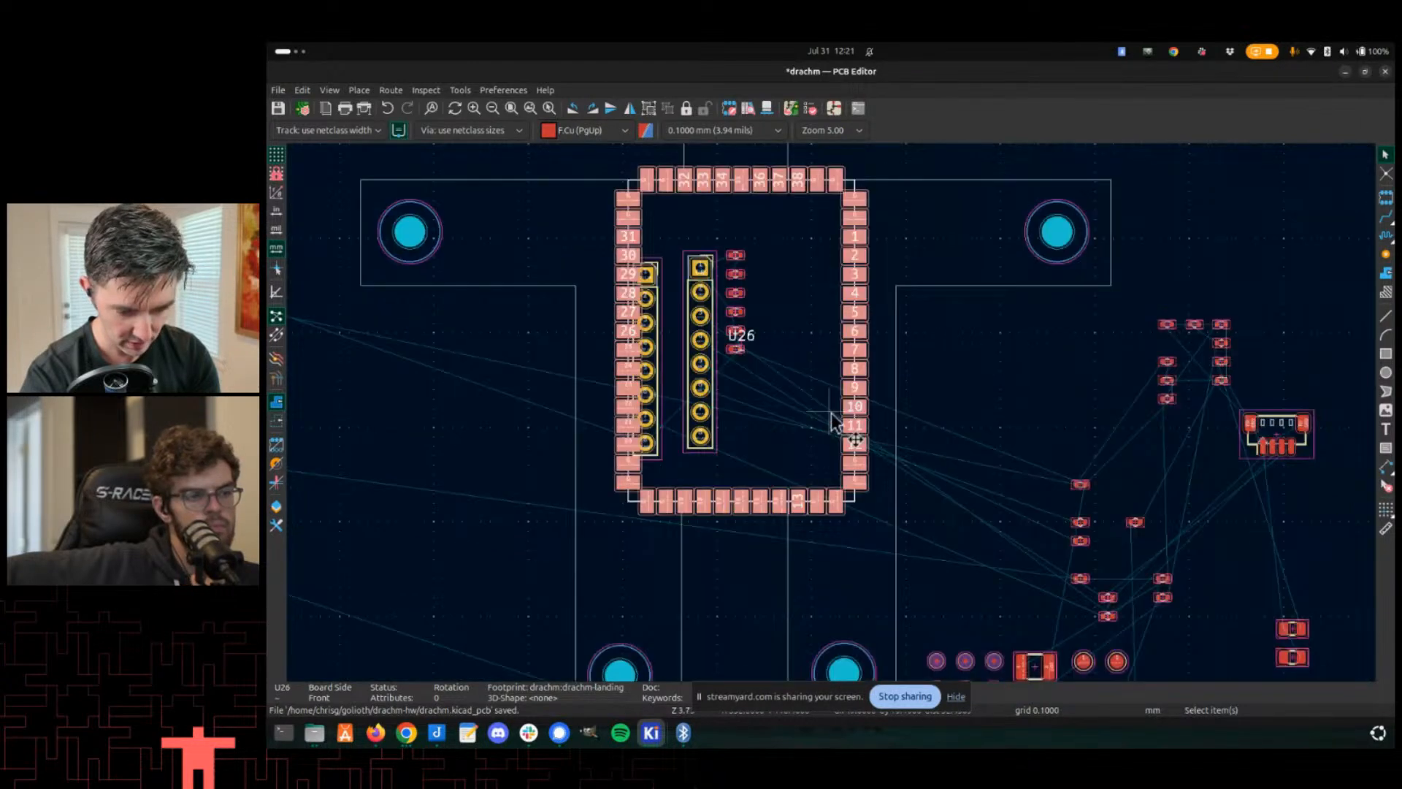
scroll(811, 416, up, 1)
- Inspect the board in the 3D viewer, then zoom in on the landing pads in the PCB editor
key(alt+3)
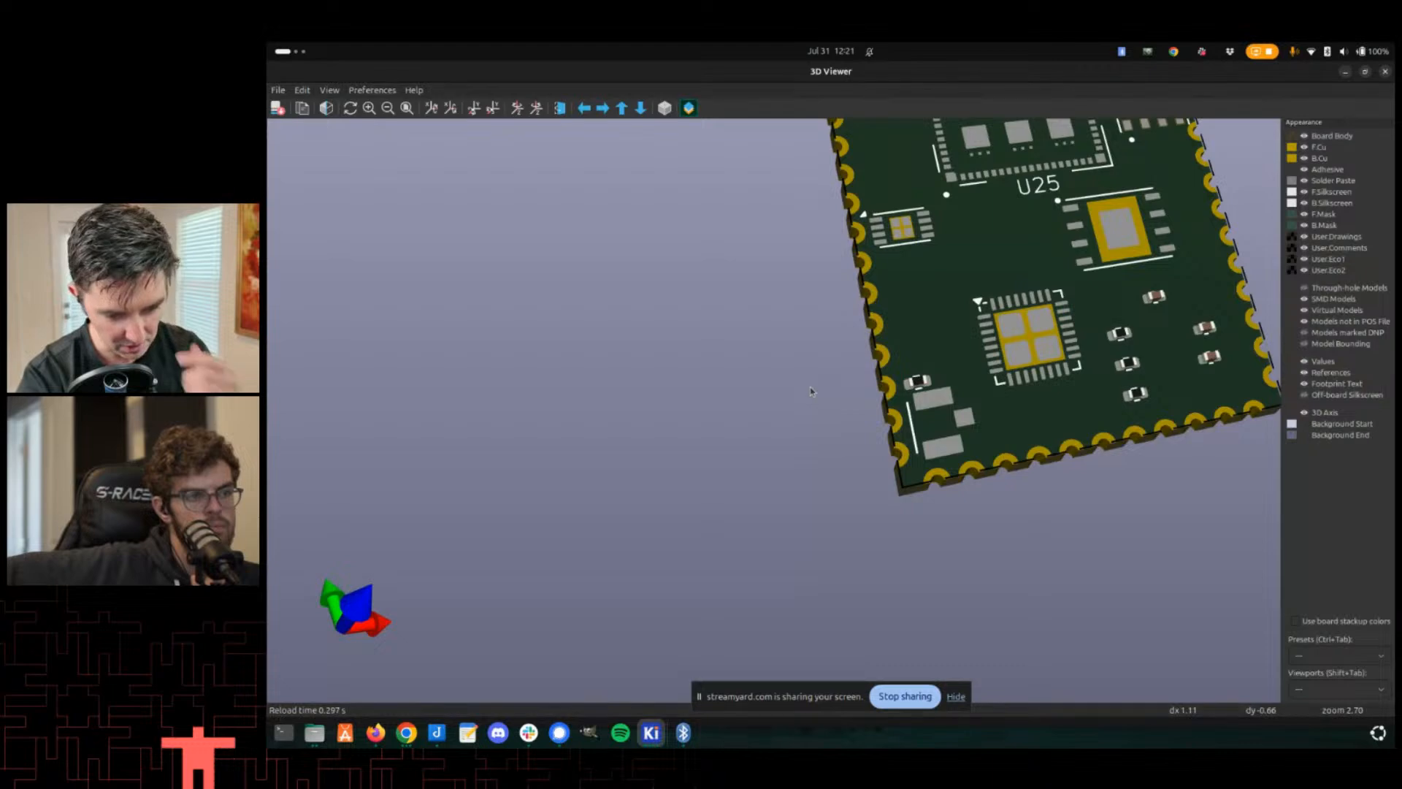
scroll(813, 385, down, 5)
middle_drag(832, 385, 383, 670)
scroll(1110, 511, up, 3)
middle_drag(1110, 511, 955, 358)
scroll(961, 383, up, 3)
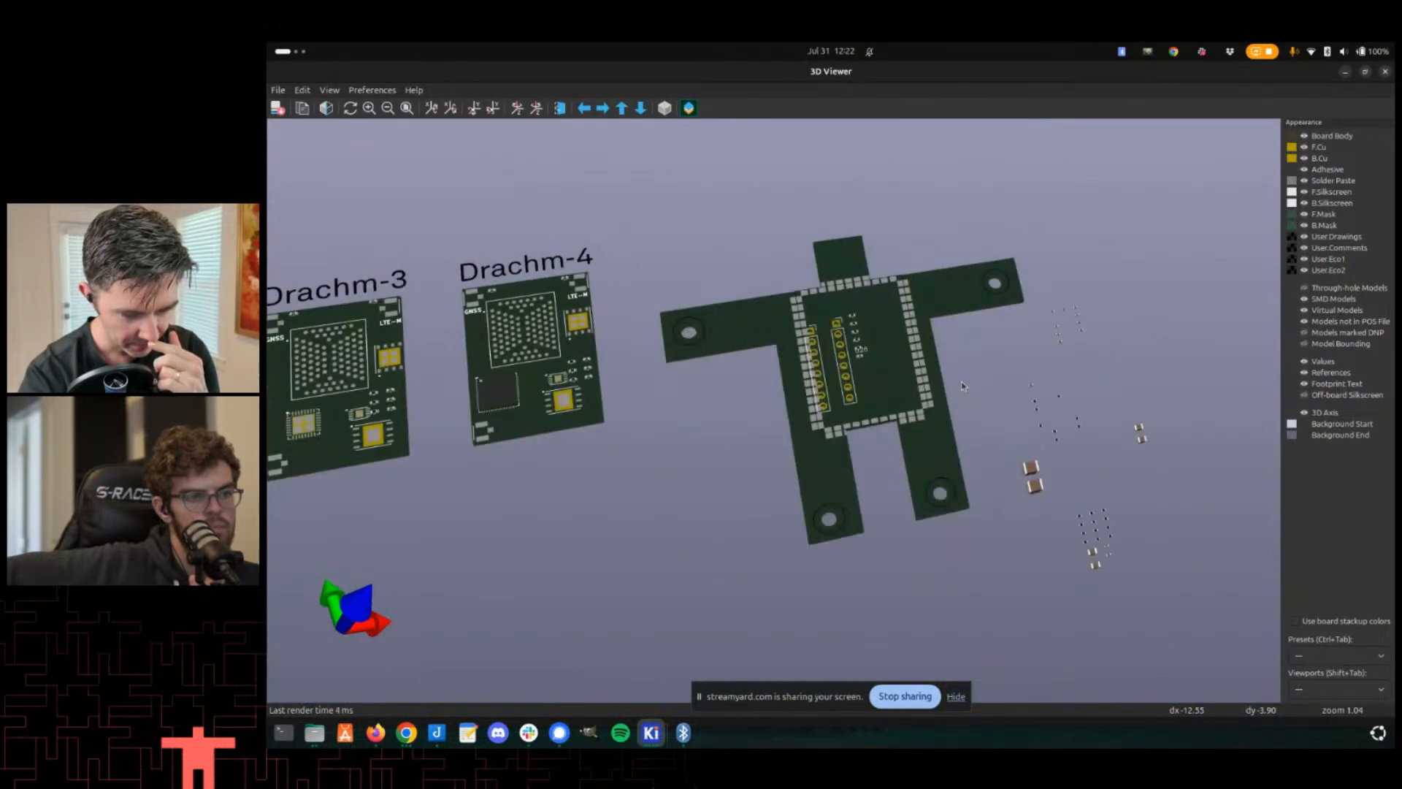
scroll(866, 344, up, 4)
drag(719, 424, 796, 418)
middle_drag(770, 436, 807, 363)
scroll(757, 485, up, 3)
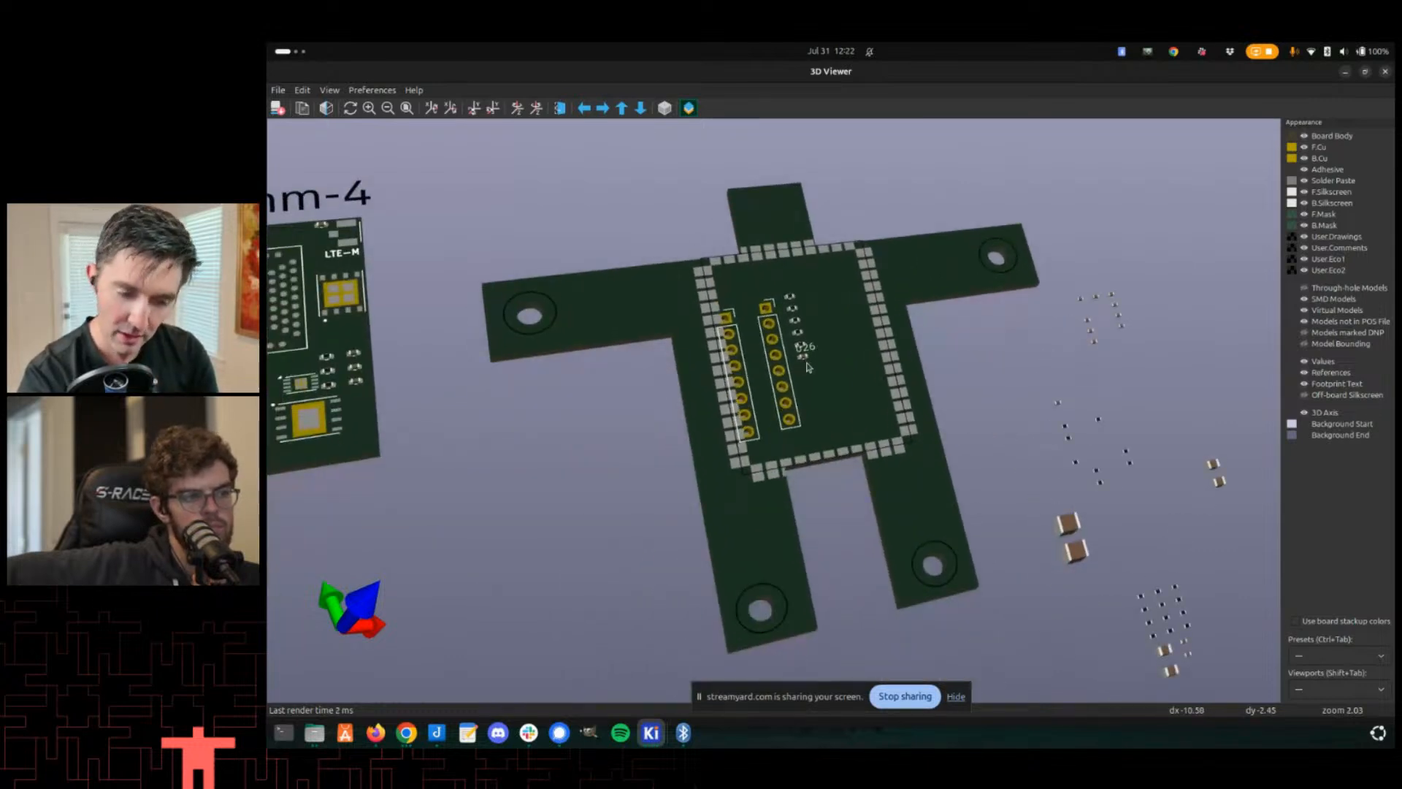
scroll(801, 364, up, 2)
middle_drag(623, 345, 696, 295)
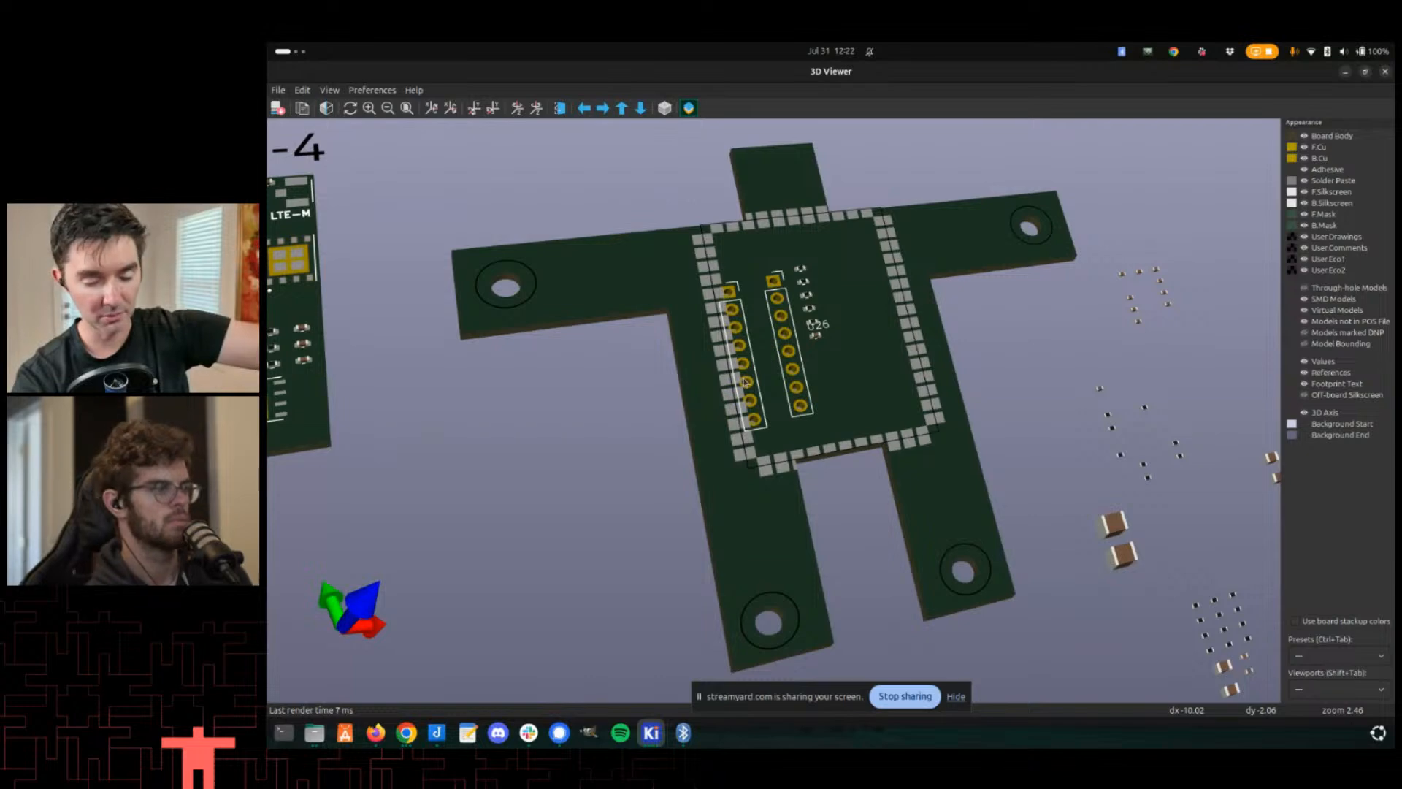
middle_drag(642, 602, 989, 571)
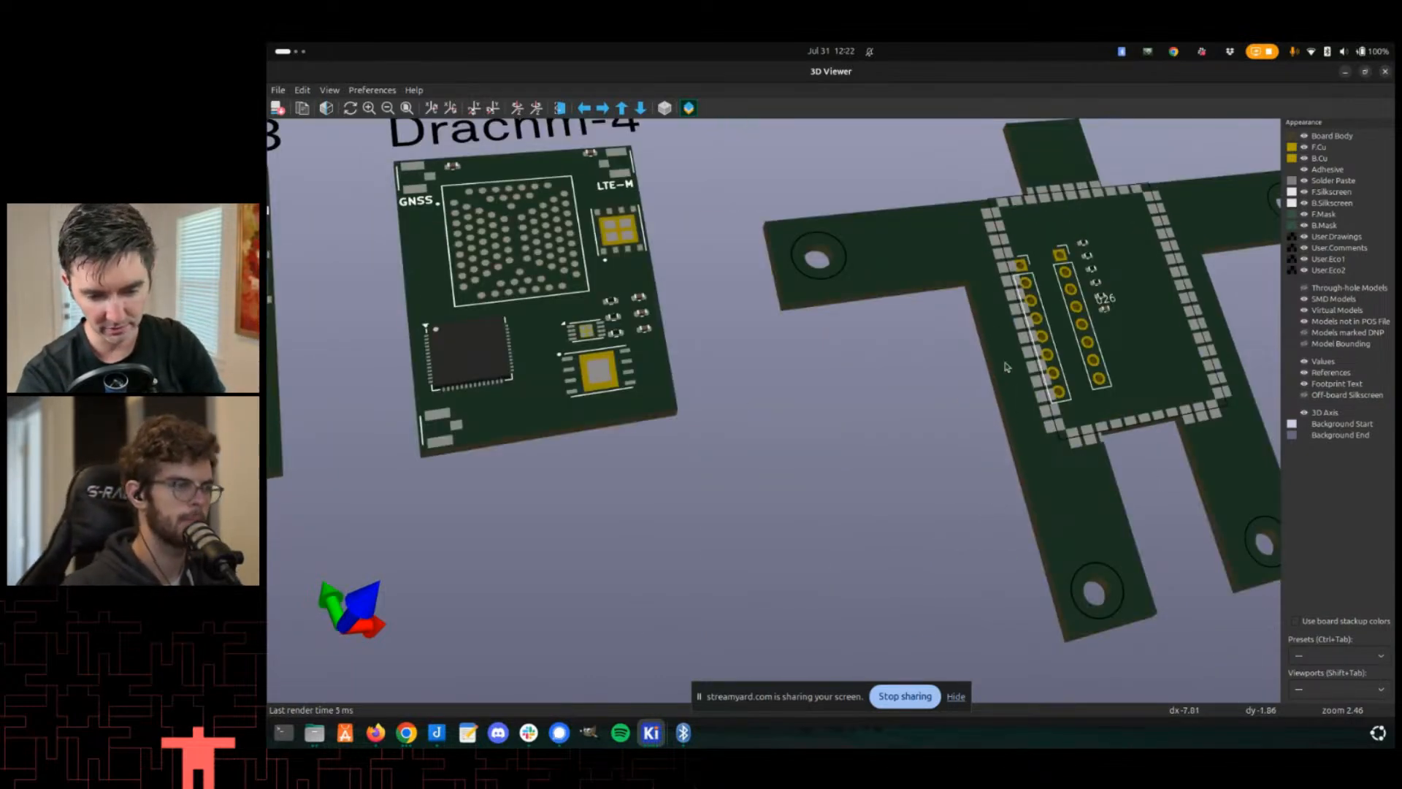
scroll(1006, 366, down, 3)
scroll(1039, 296, up, 2)
key(alt+Tab)
key(alt+Tab)
scroll(936, 330, down, 2)
key(alt+Tab)
scroll(1060, 328, up, 5)
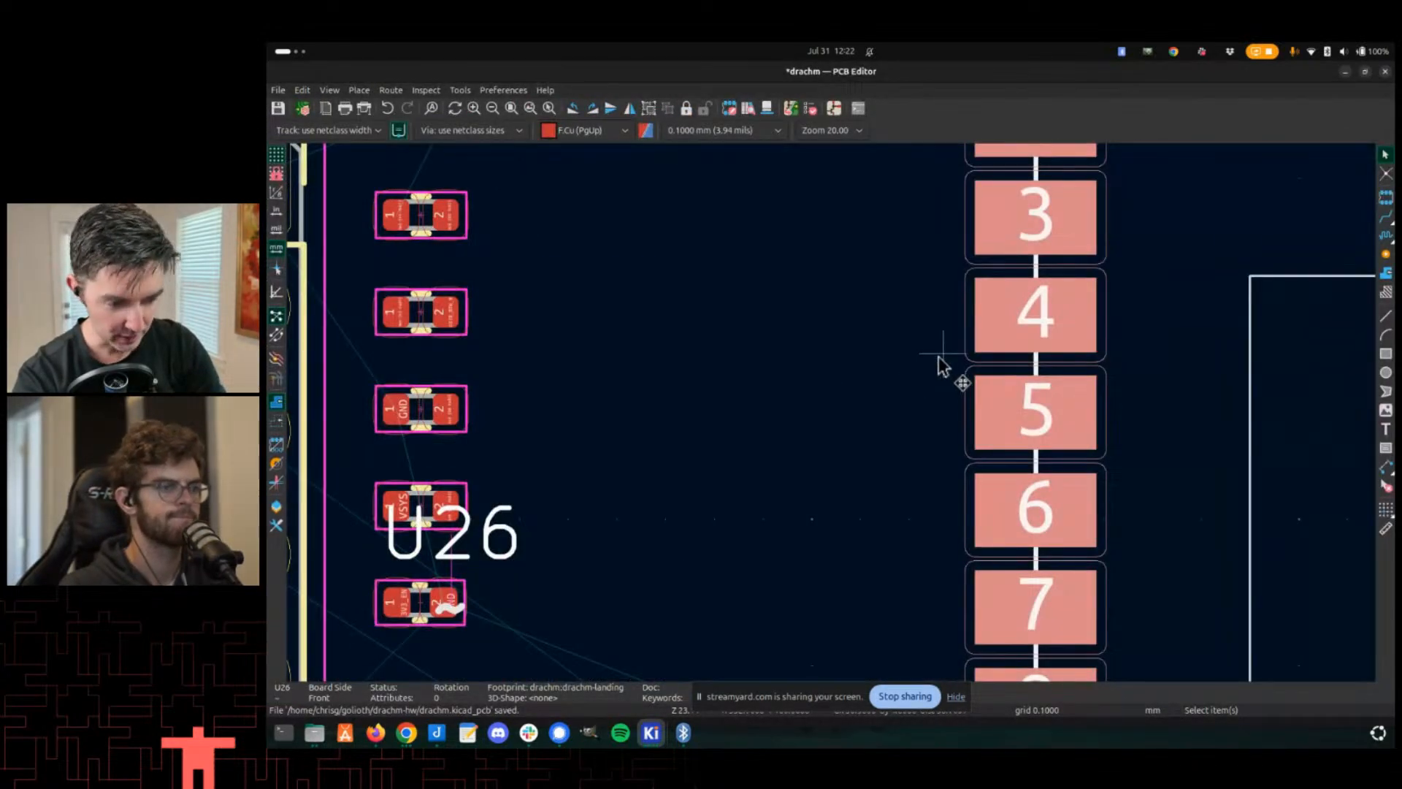
key(x)
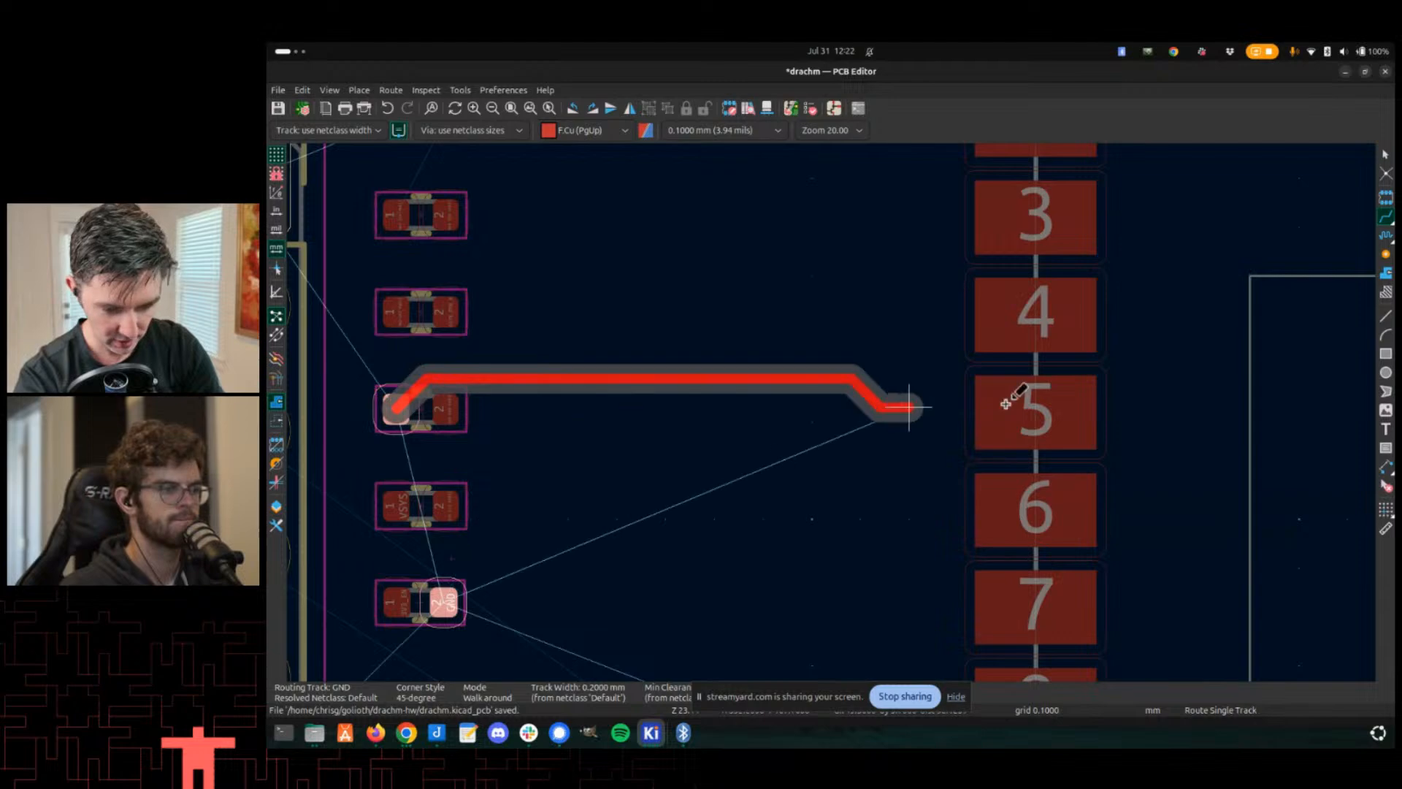
scroll(1164, 358, down, 2)
scroll(832, 414, down, 3)
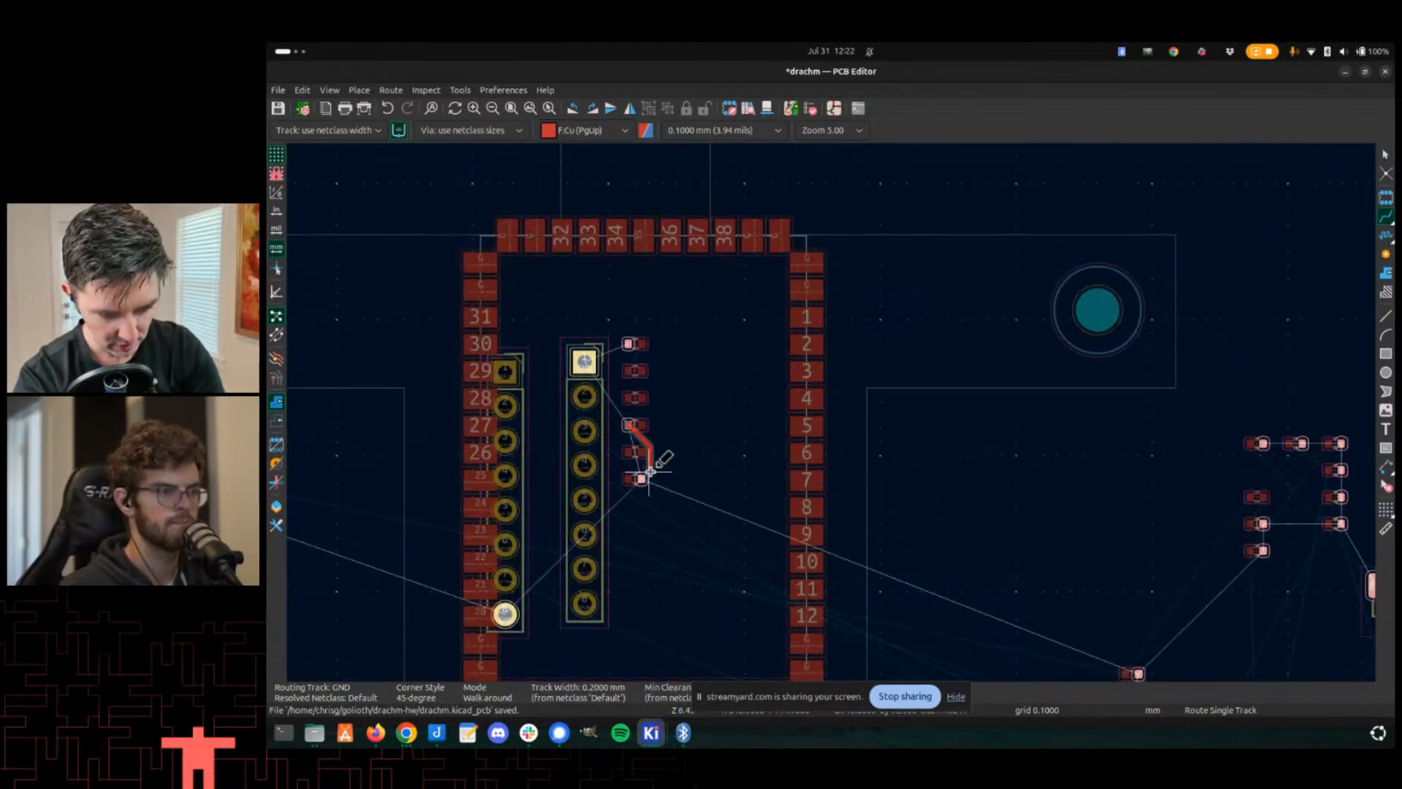
key(Escape)
scroll(787, 378, up, 3)
scroll(1023, 475, down, 4)
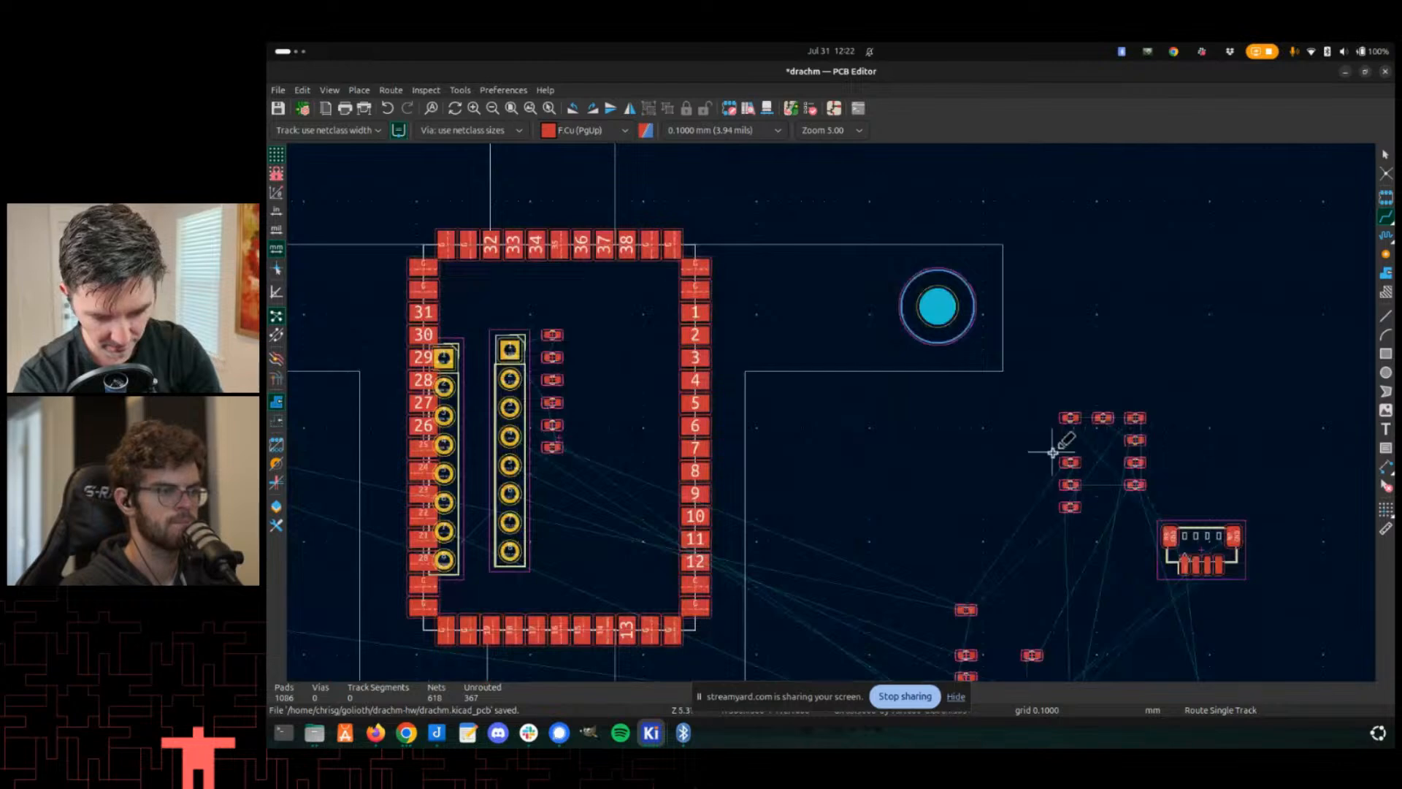
key(Escape)
- Move capacitor C2 next to pad 1 of the drachm-landing footprint
click(1067, 417)
key(m)
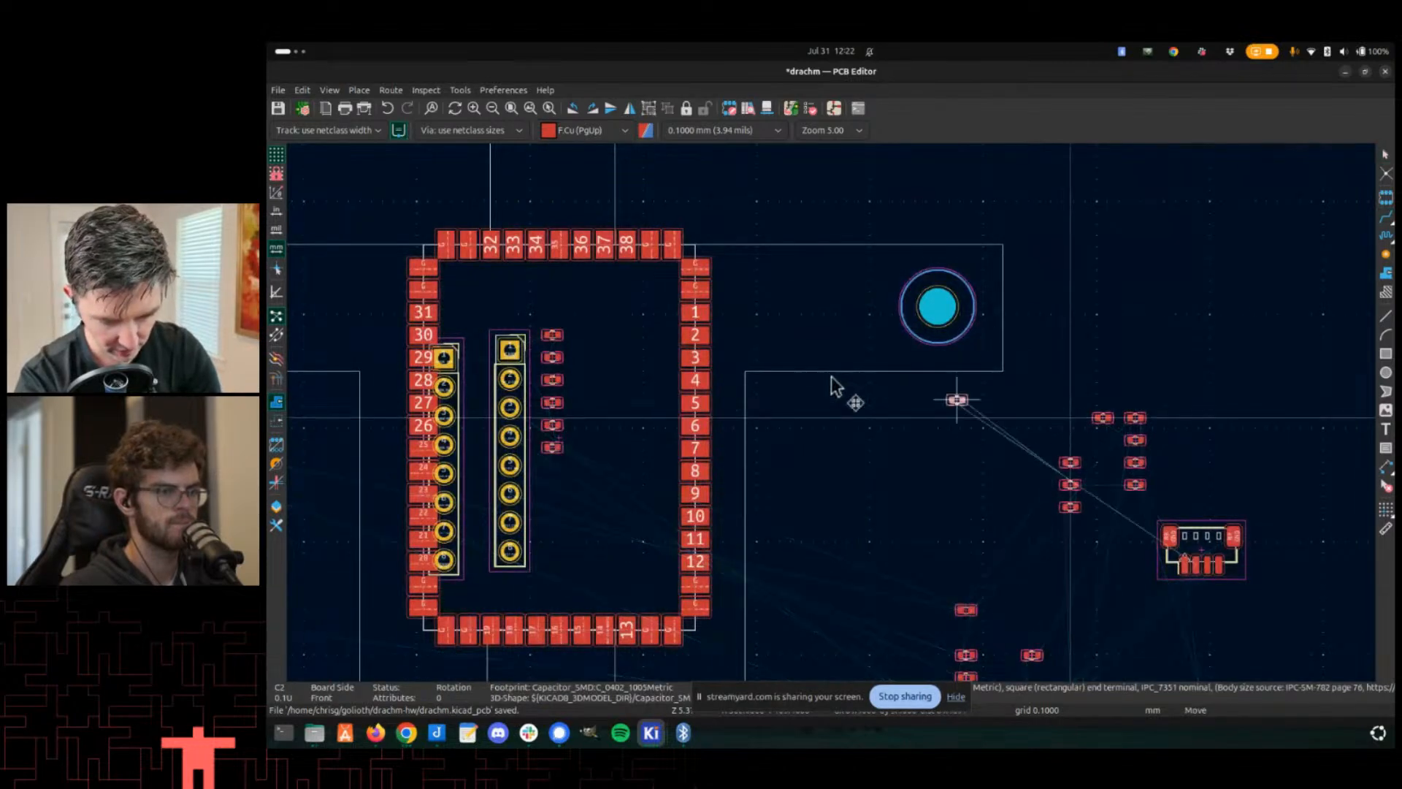
scroll(754, 314, up, 8)
click(829, 398)
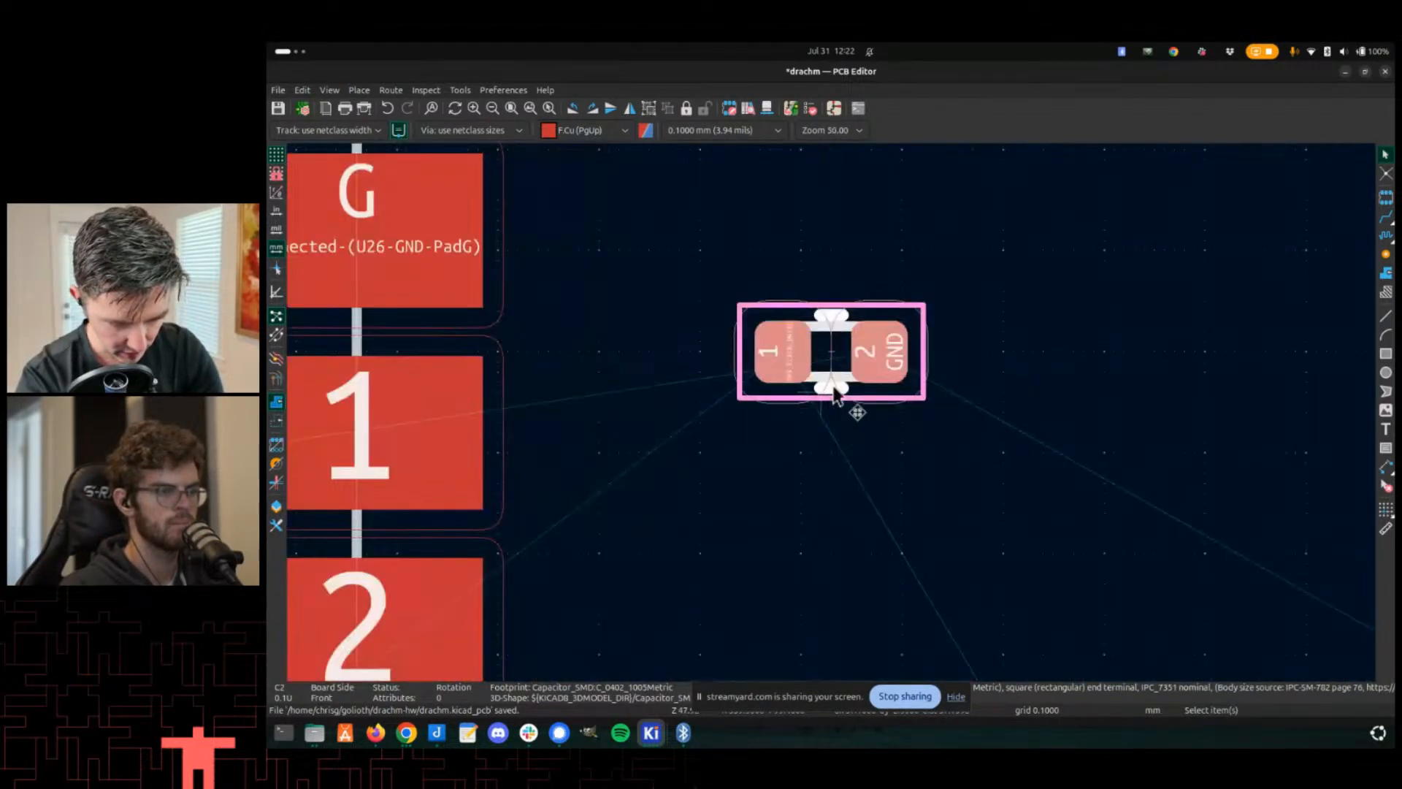
scroll(829, 398, up, 1)
key(x)
scroll(594, 375, down, 4)
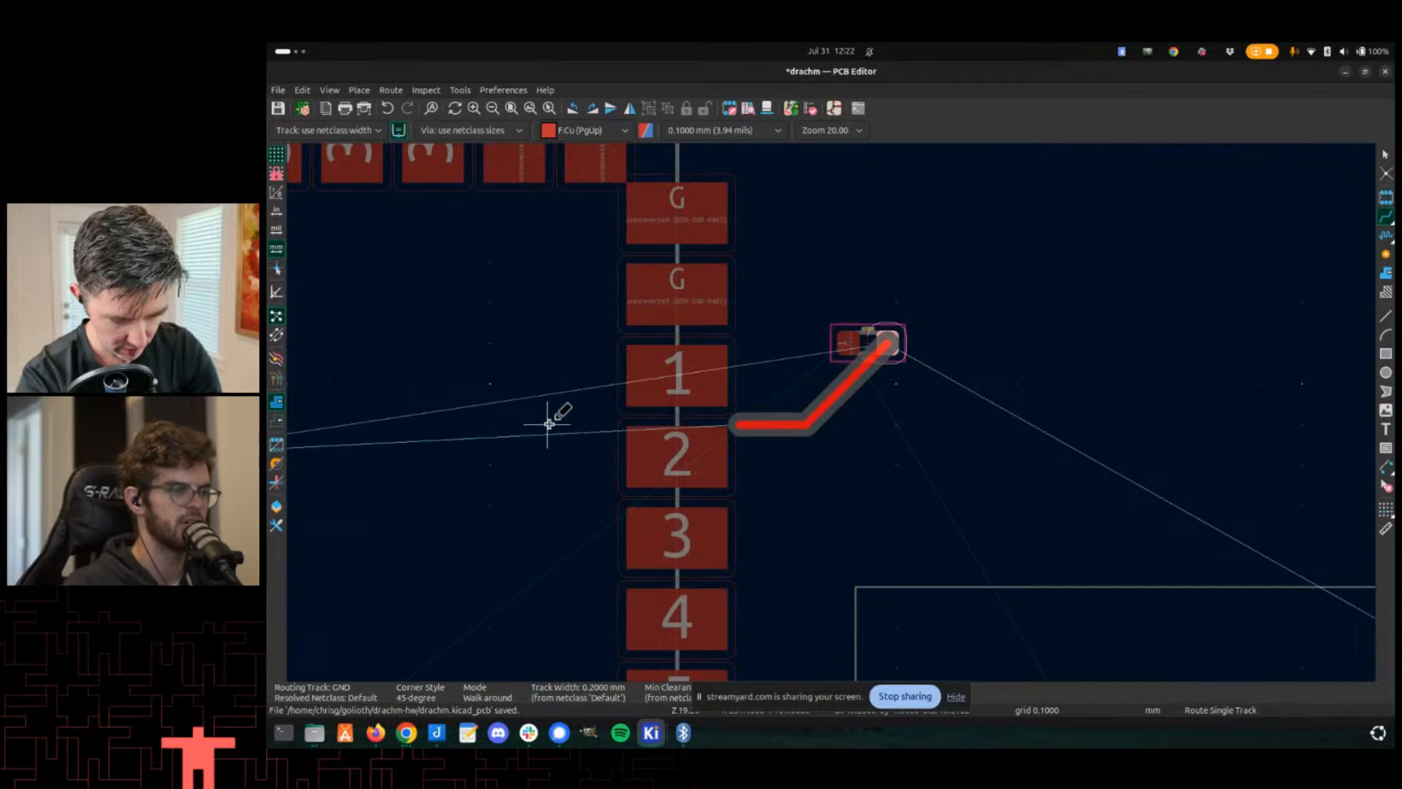
scroll(551, 416, up, 2)
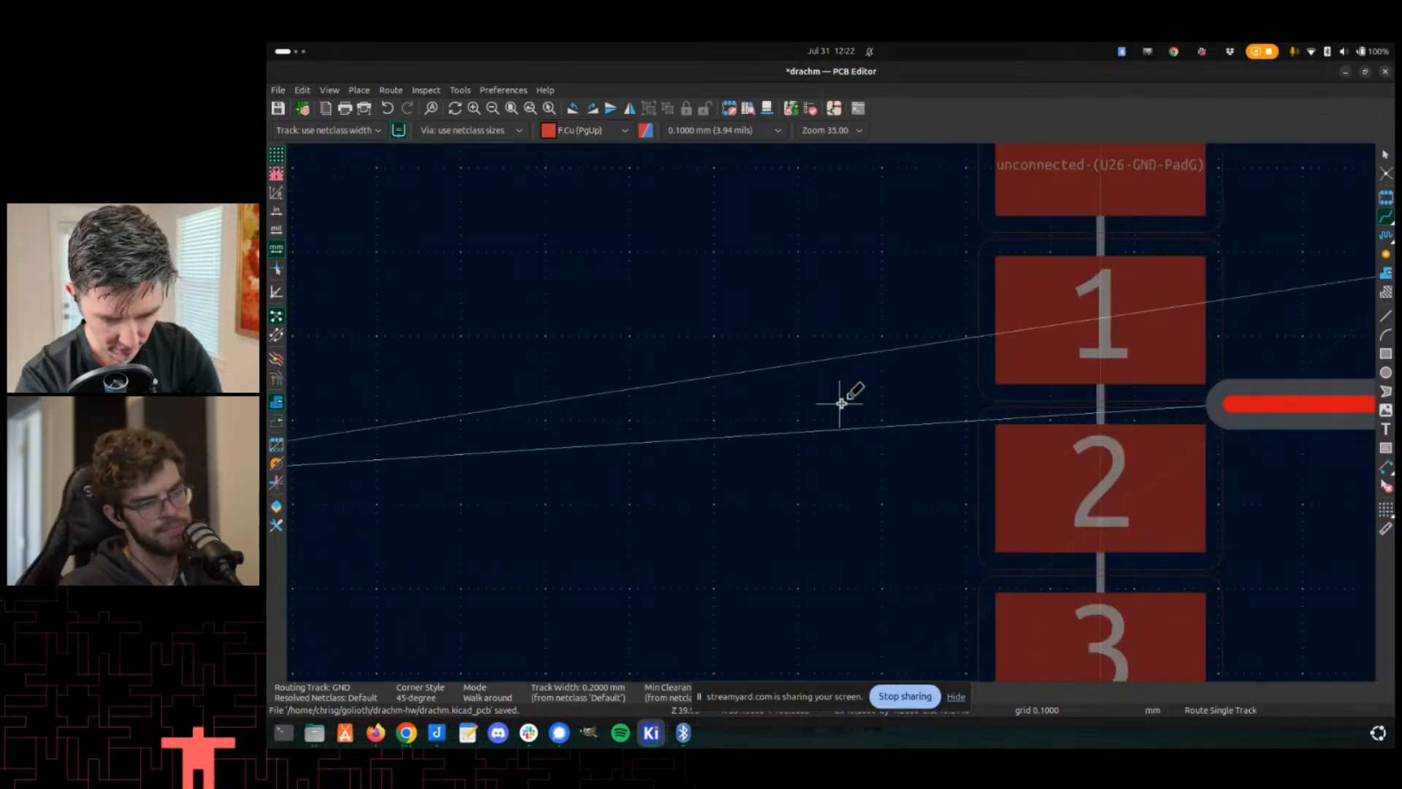
scroll(832, 412, up, 1)
scroll(832, 413, down, 2)
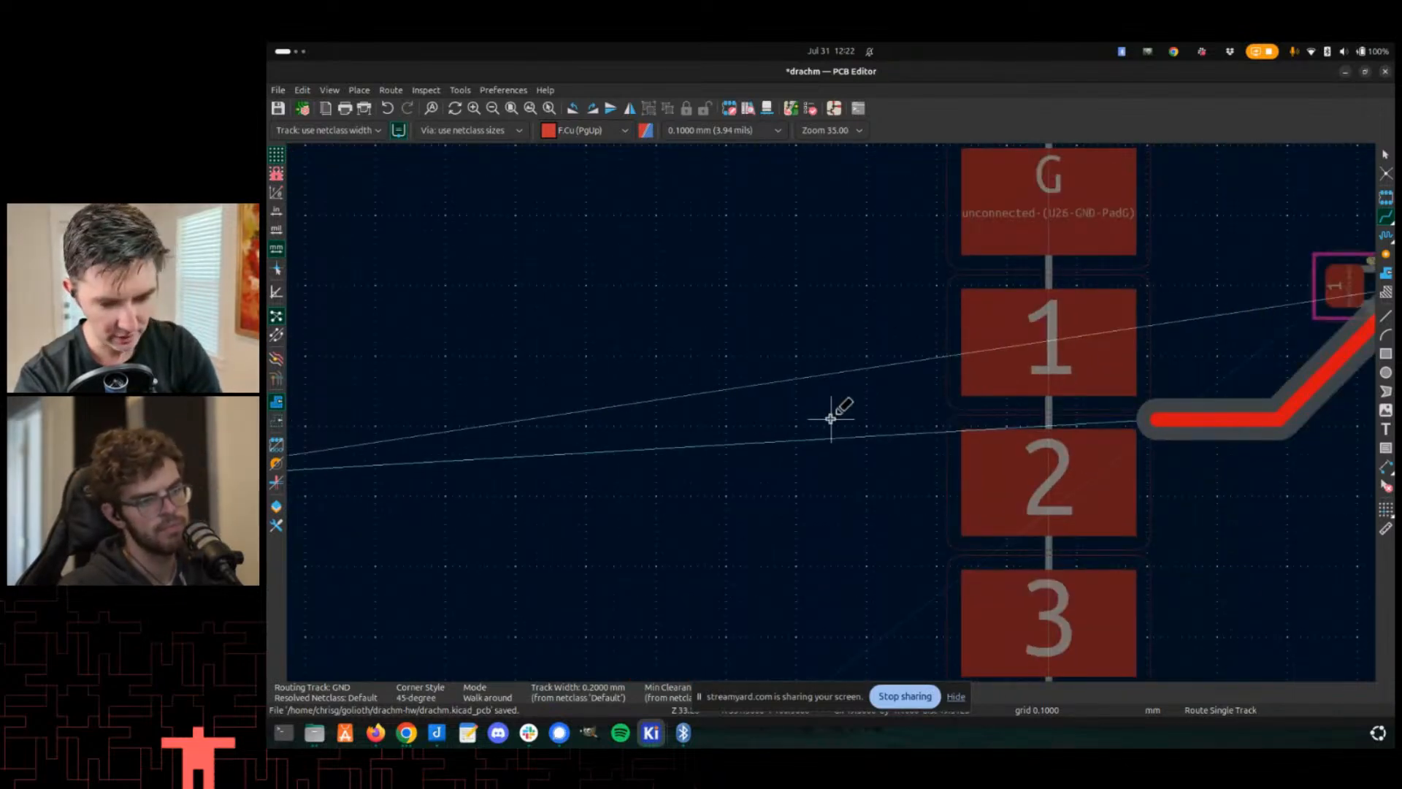
scroll(831, 418, up, 1)
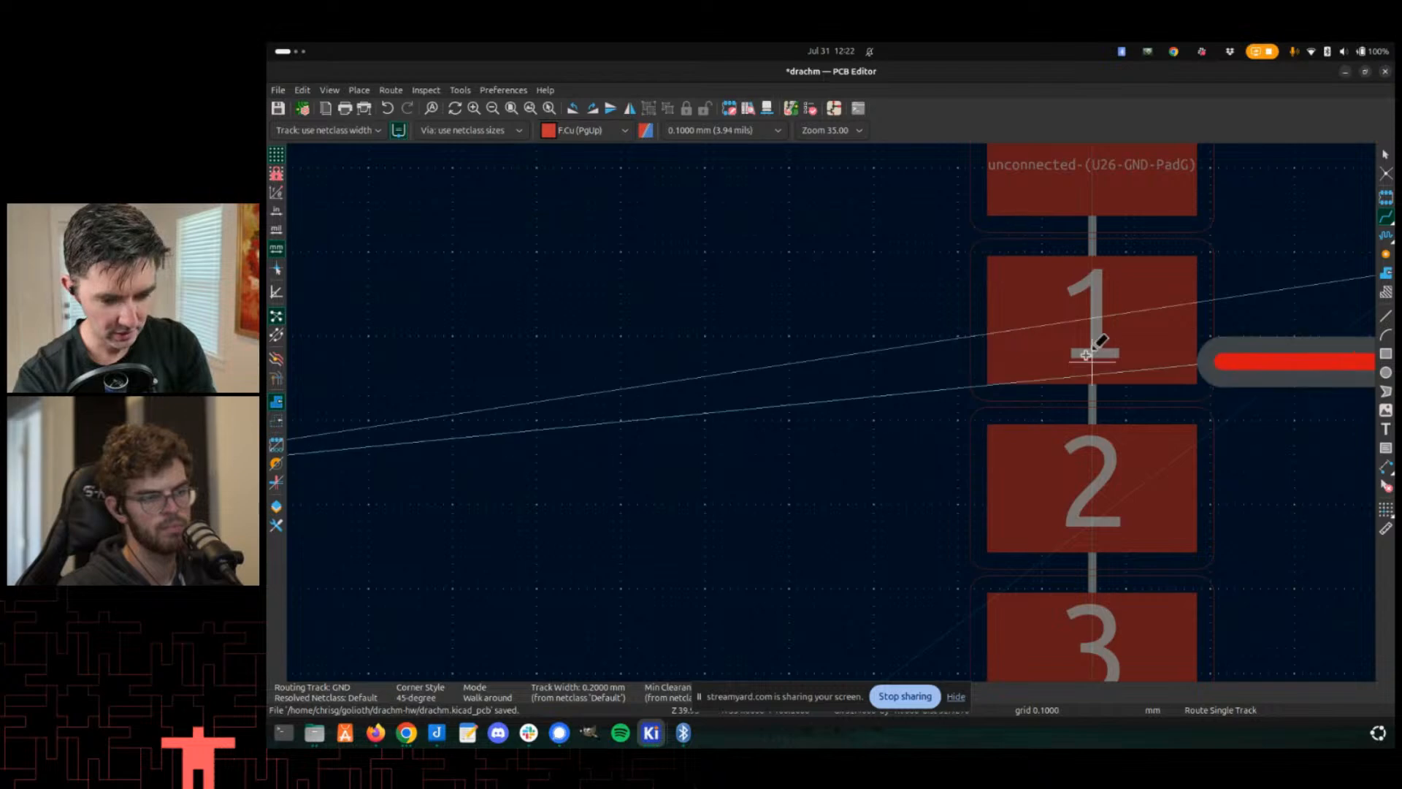
scroll(1078, 354, up, 1)
scroll(808, 380, down, 3)
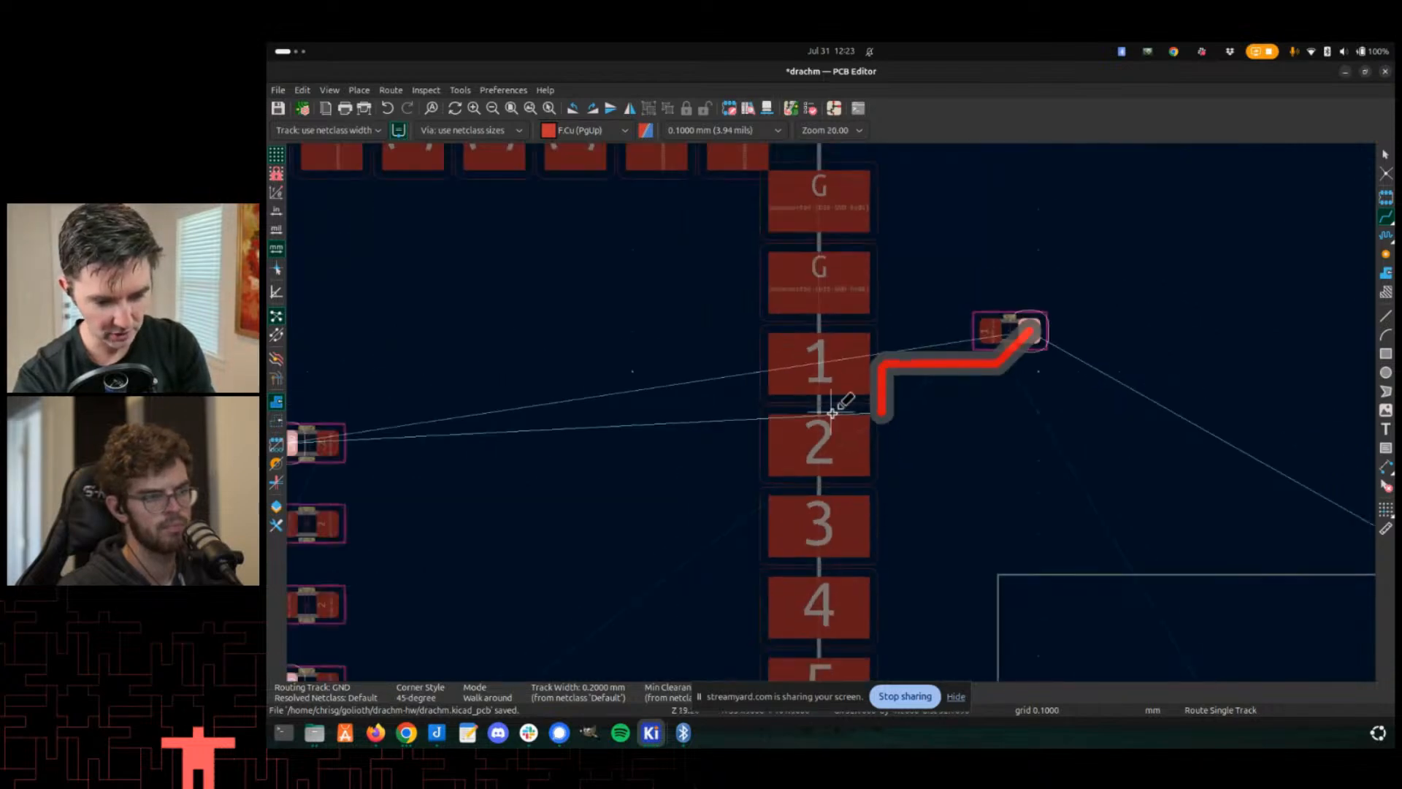
key(Escape)
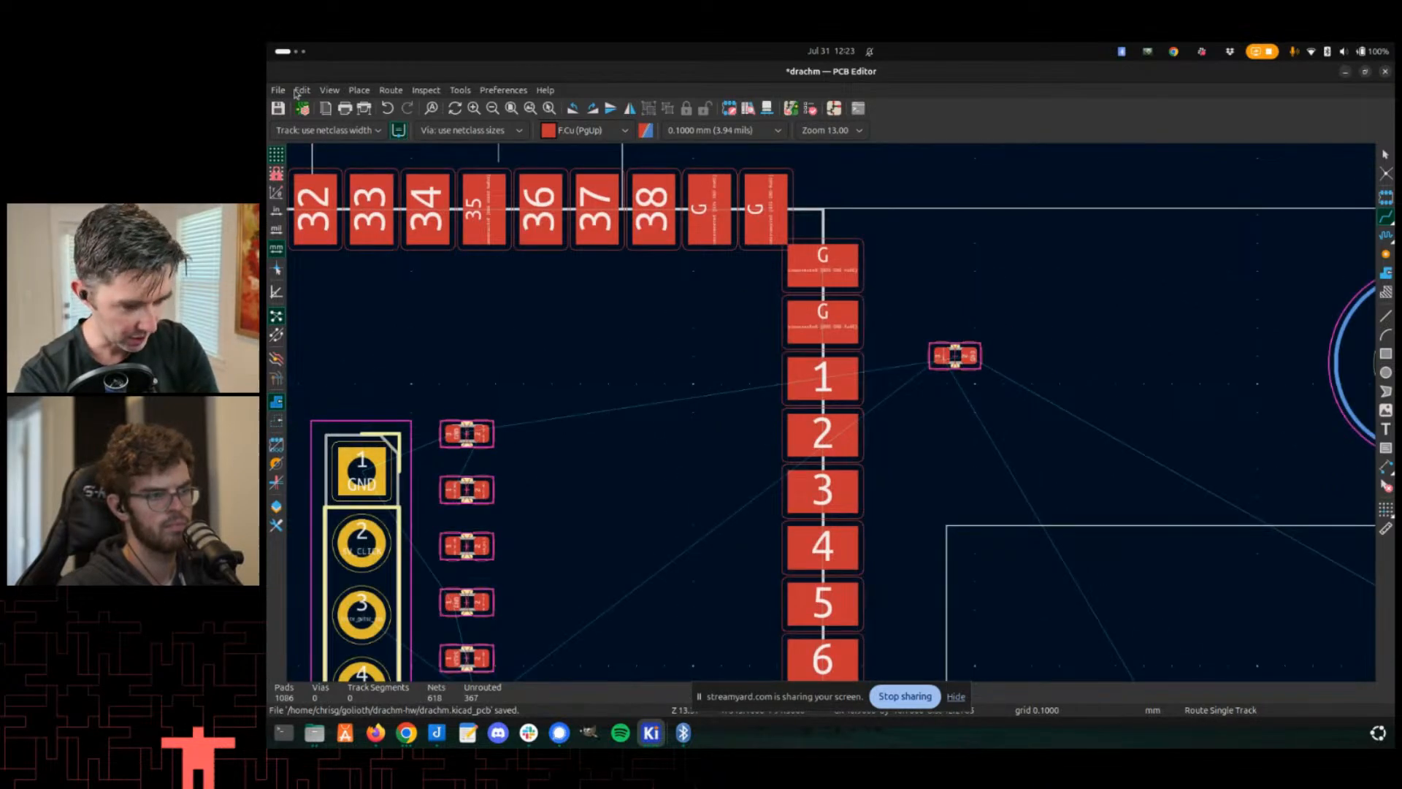
scroll(823, 316, up, 3)
scroll(892, 477, up, 1)
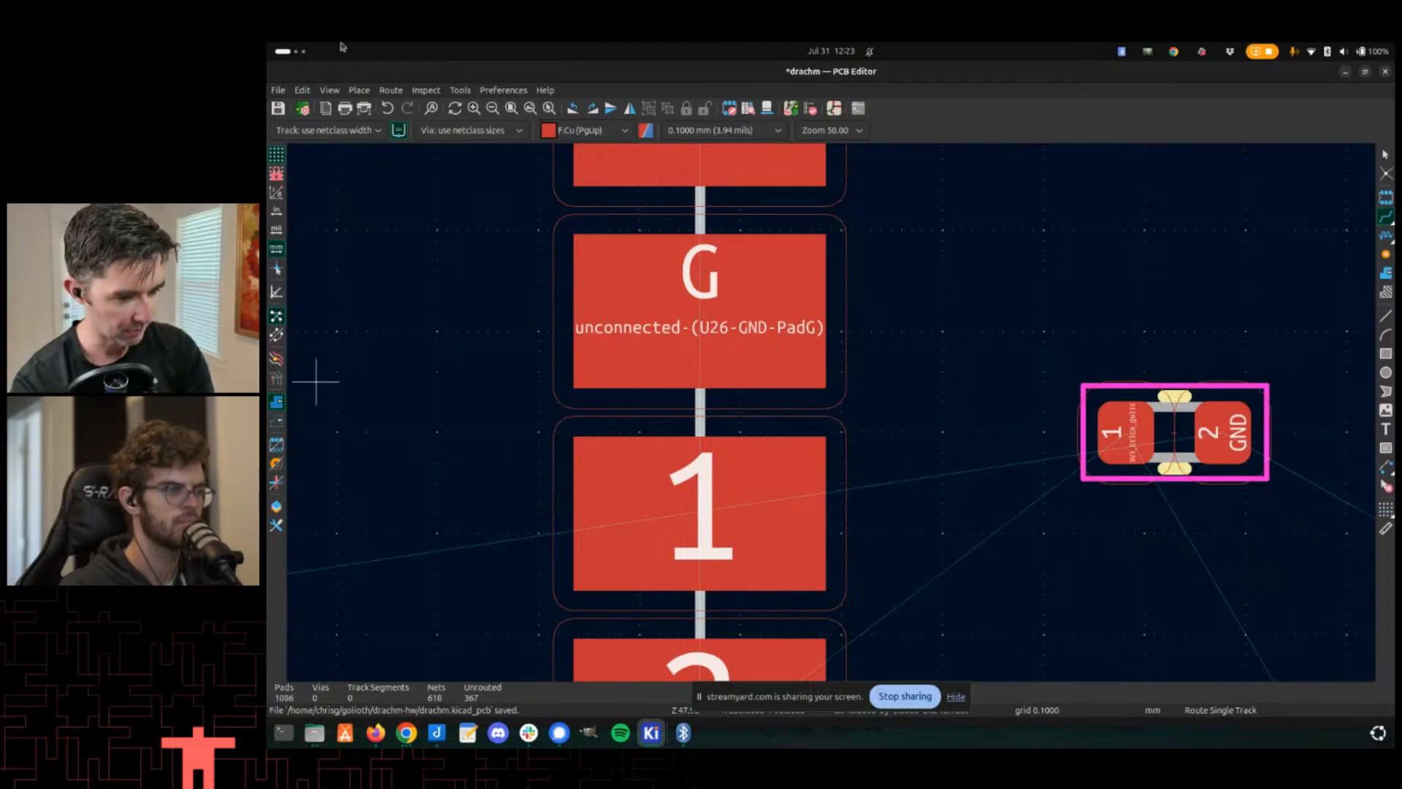
click(292, 132)
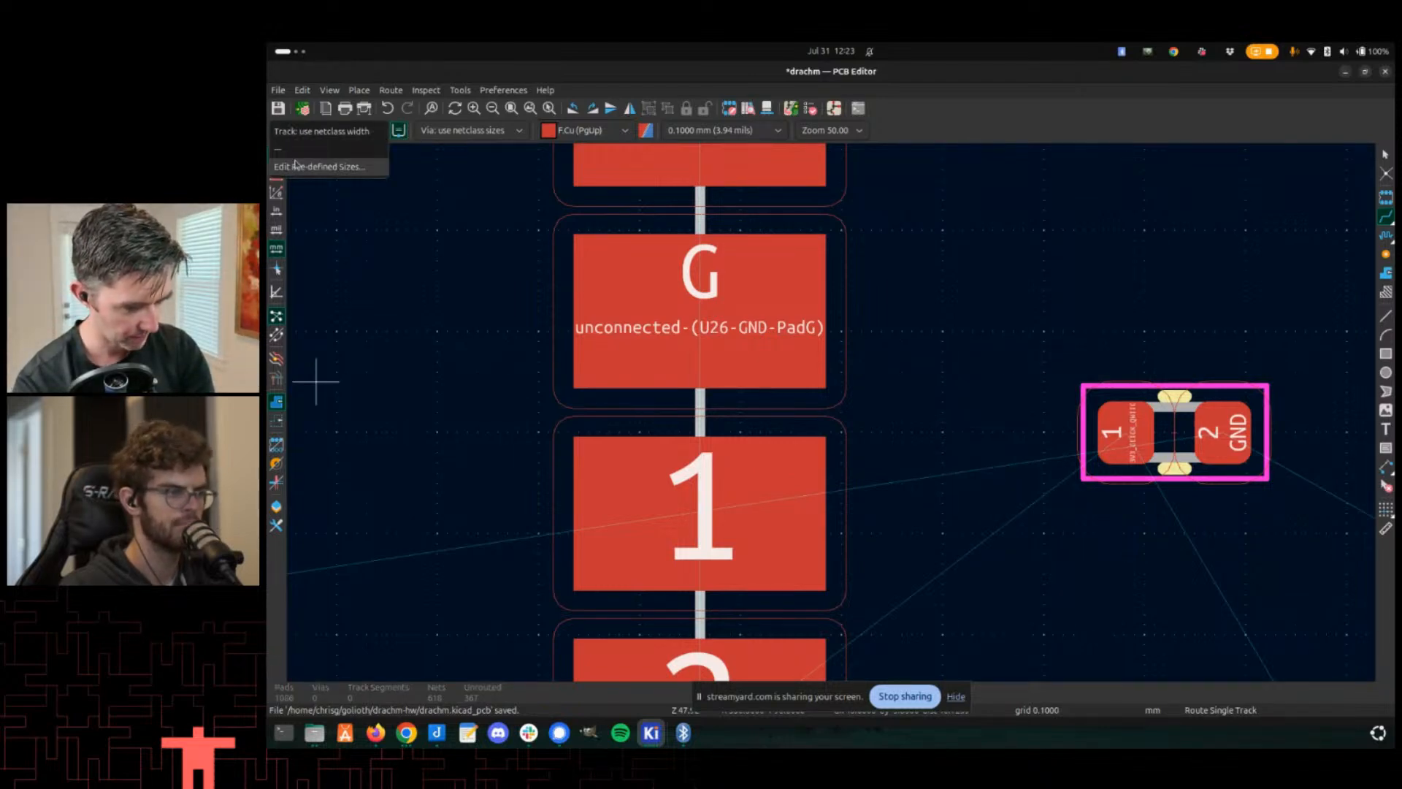
click(360, 160)
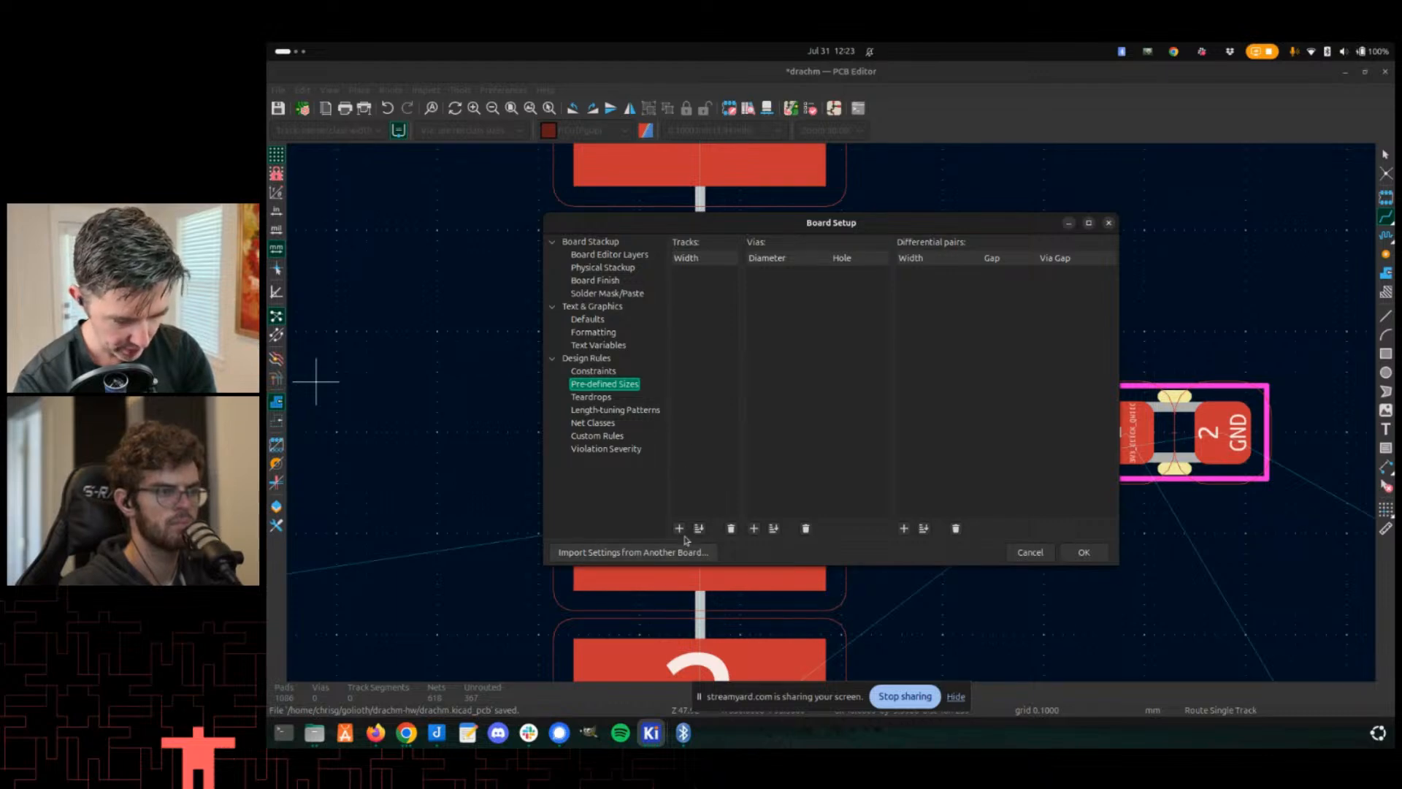
key(Escape)
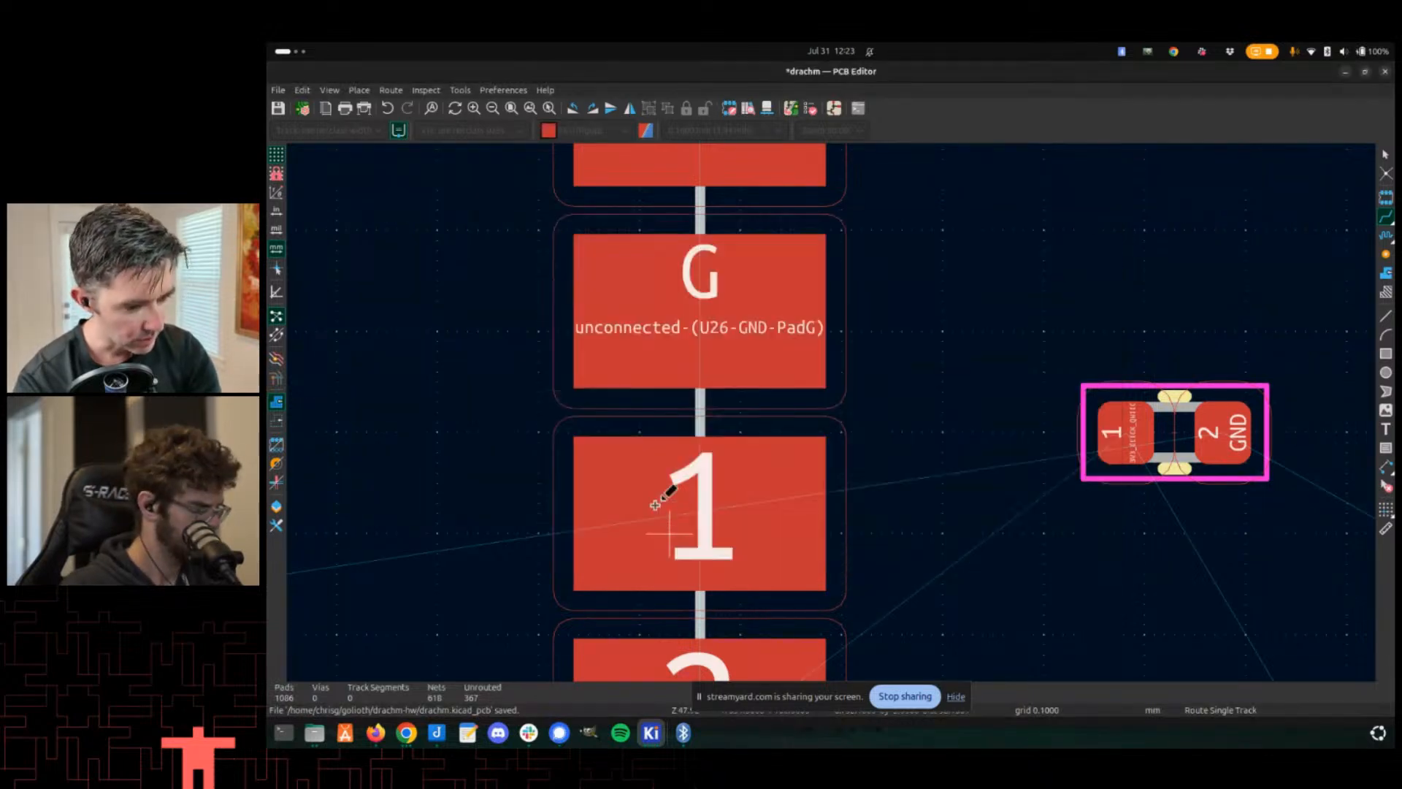
- Switch units to mils, add a 5 mils pre-defined track width in Board Setup, and make it the active track width
click(277, 231)
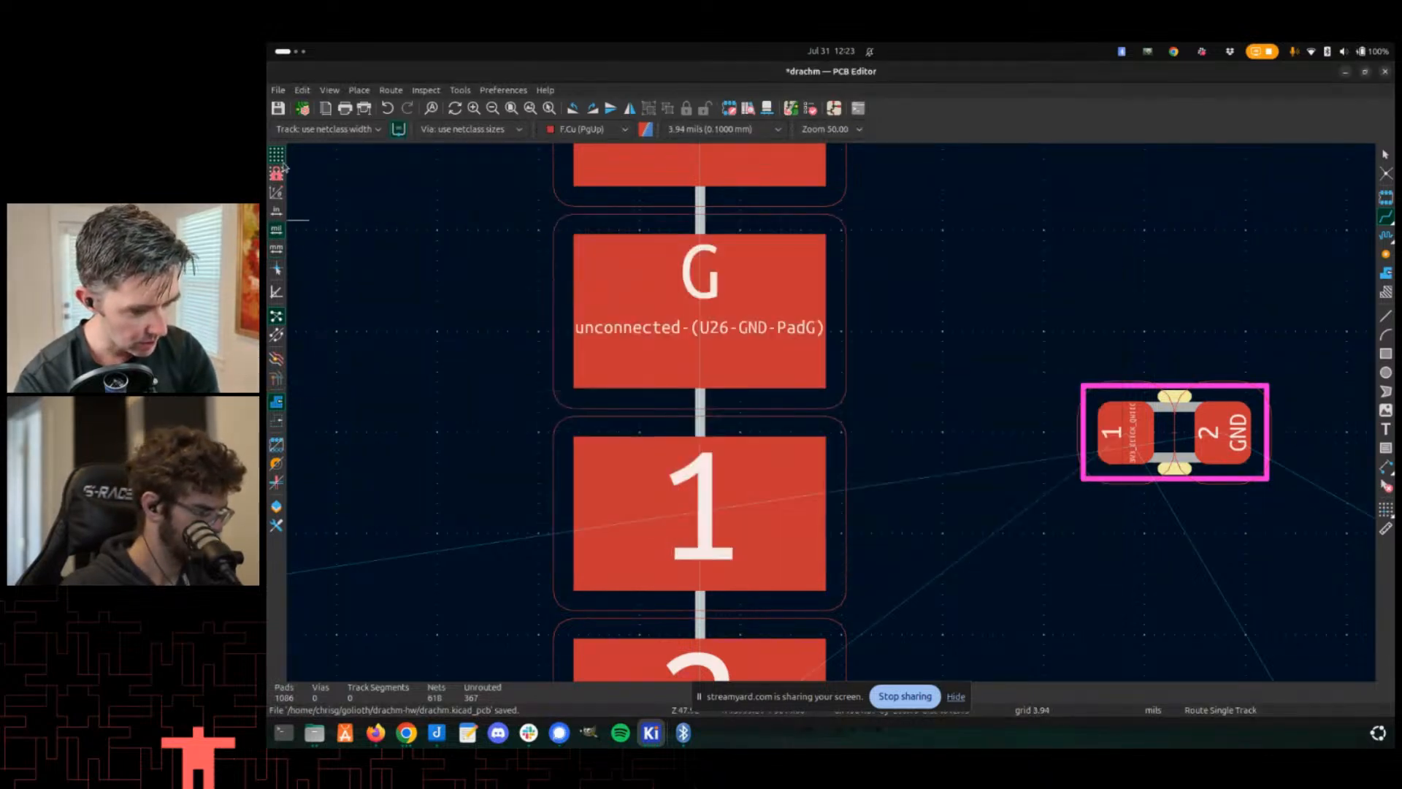
click(302, 108)
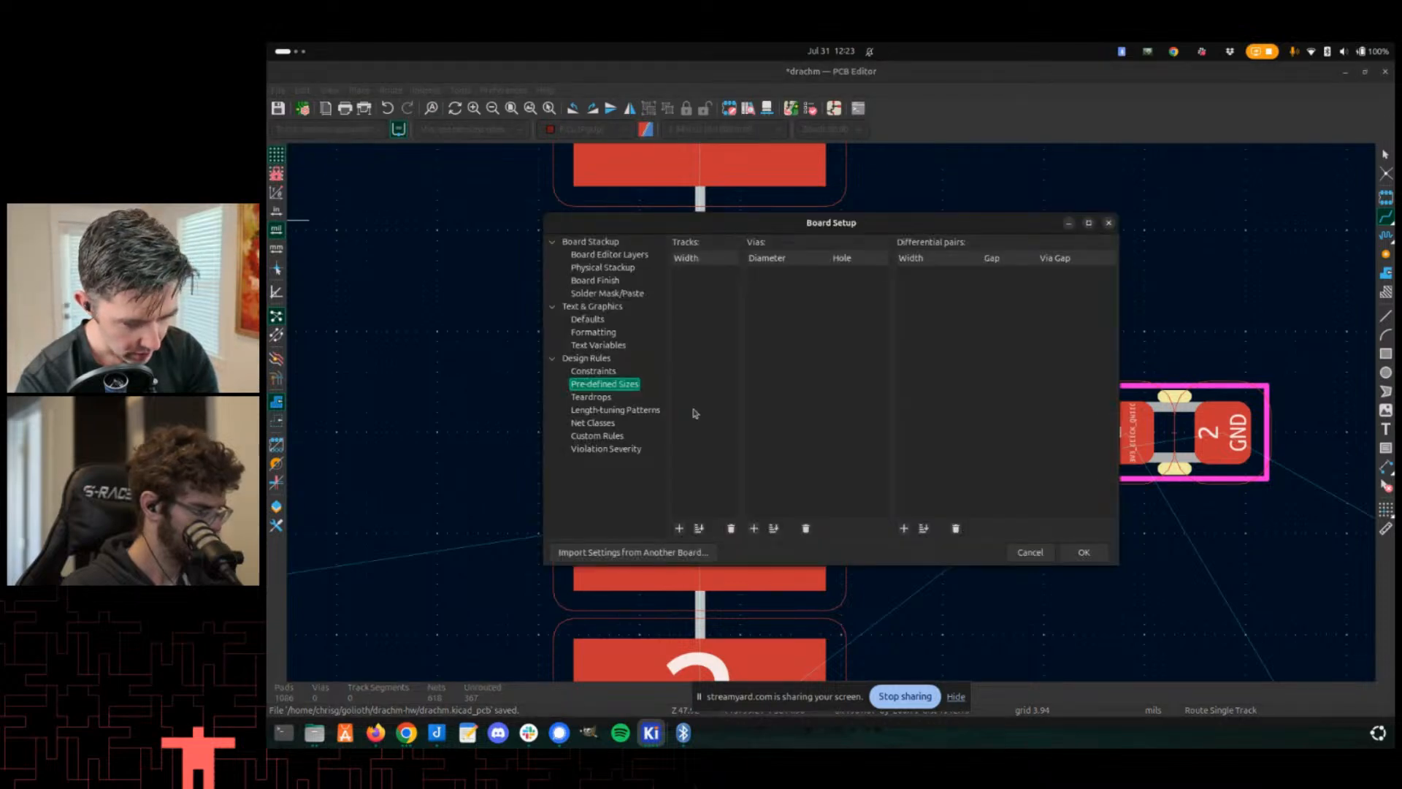
click(680, 530)
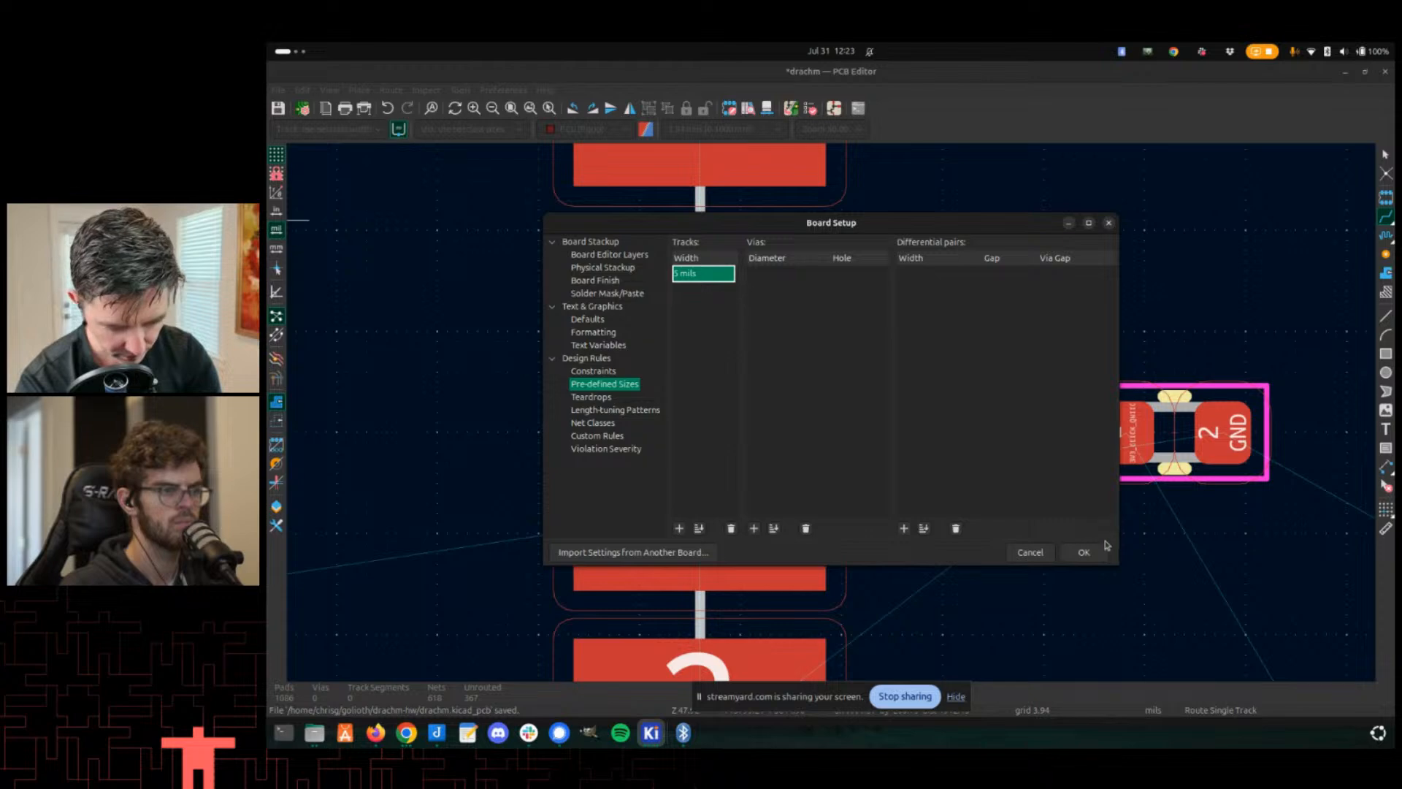
click(1087, 558)
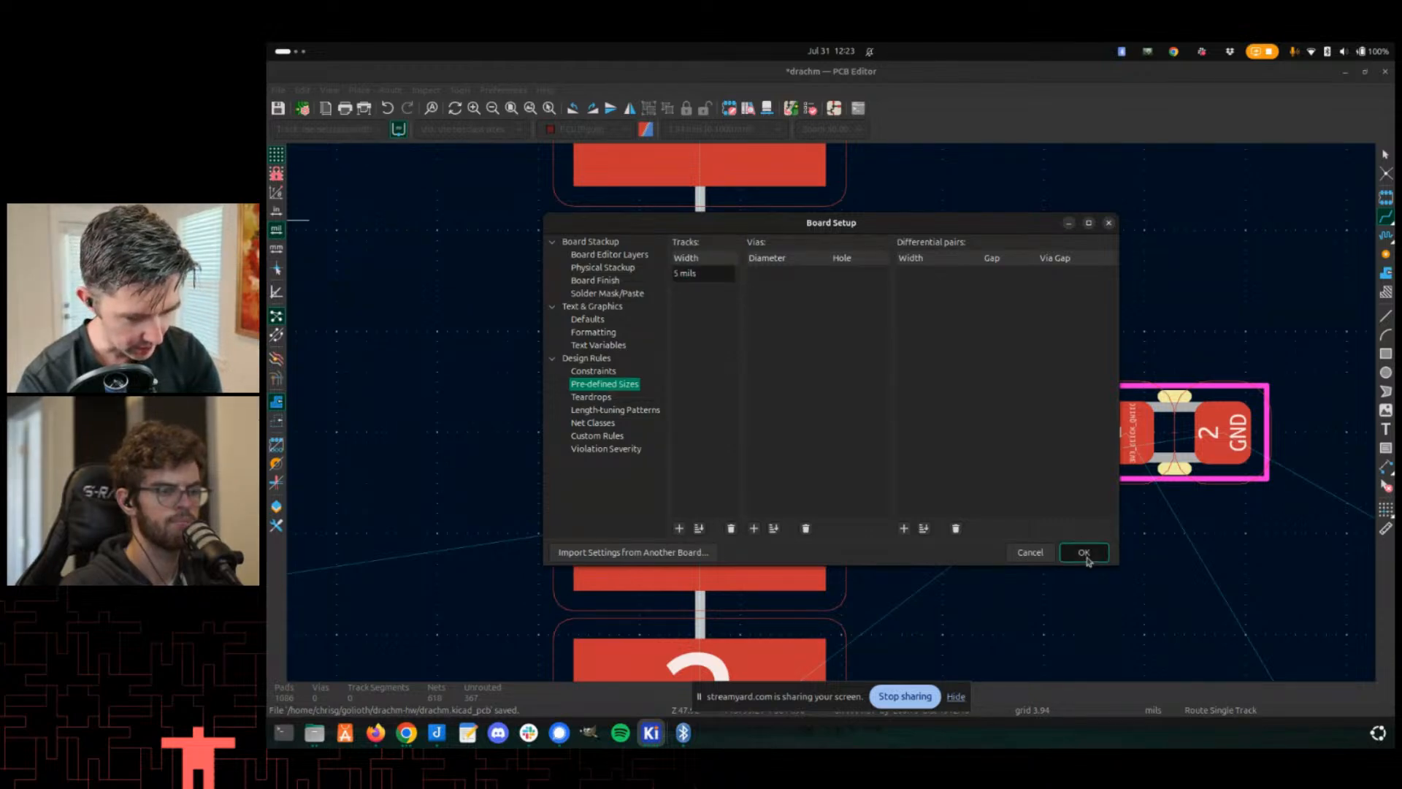
click(1084, 553)
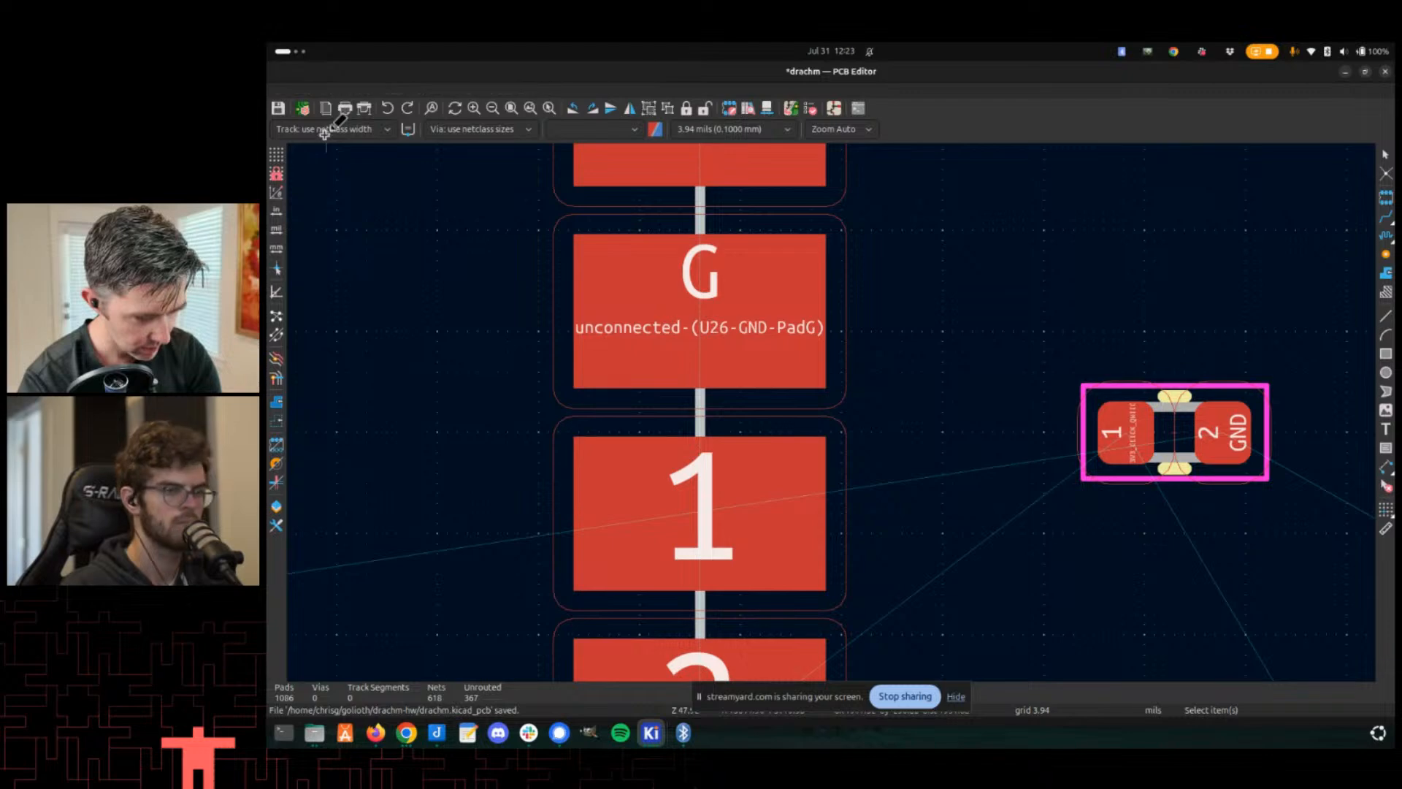
click(325, 130)
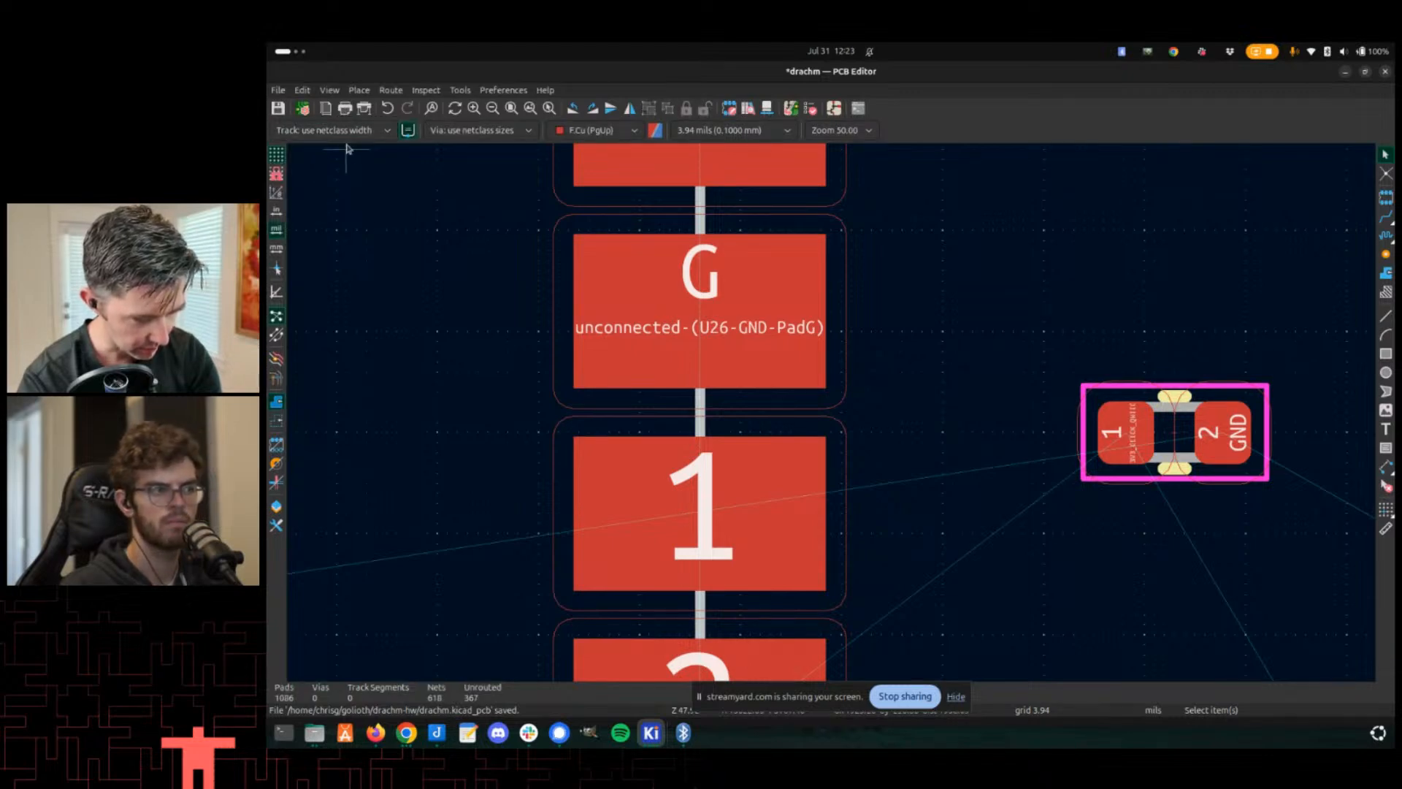
click(326, 149)
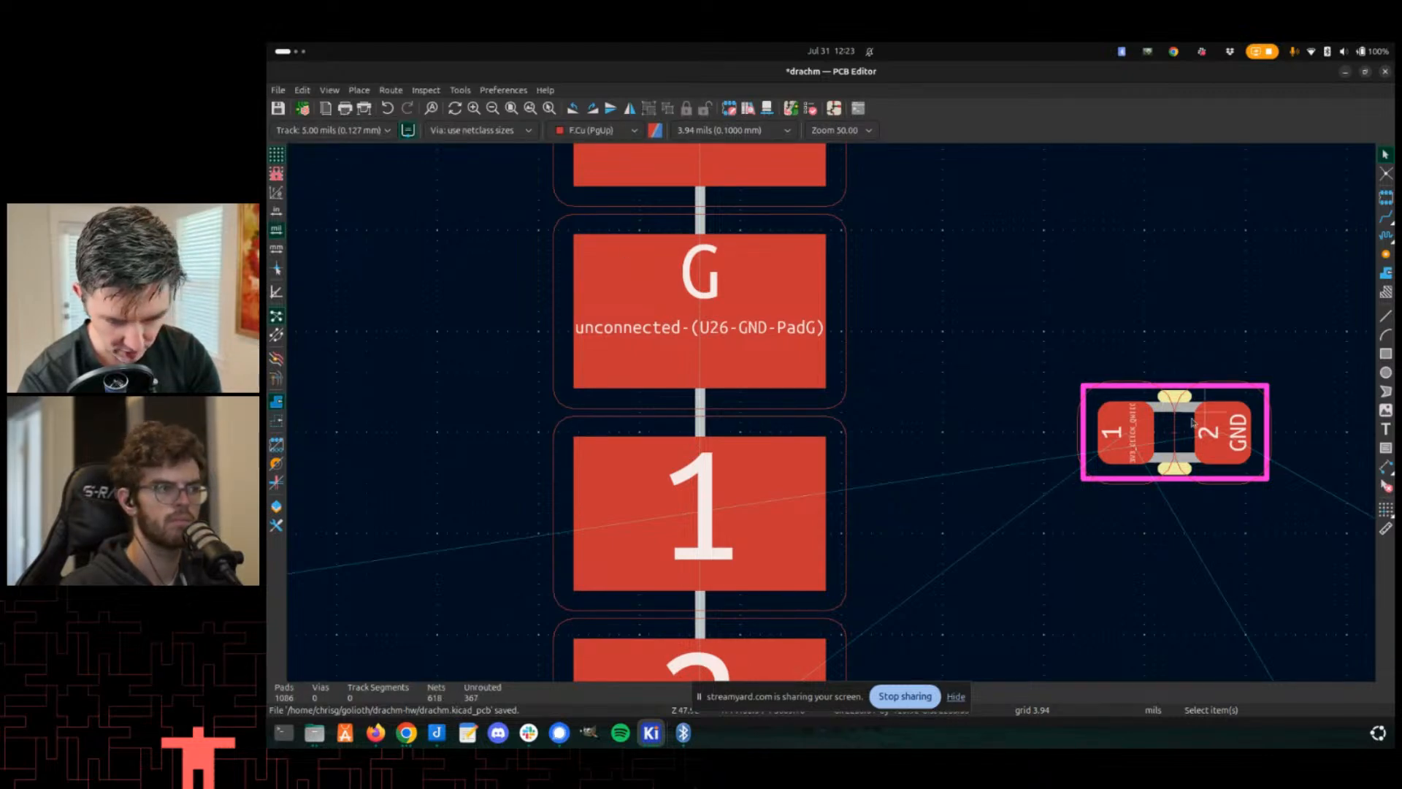
key(x)
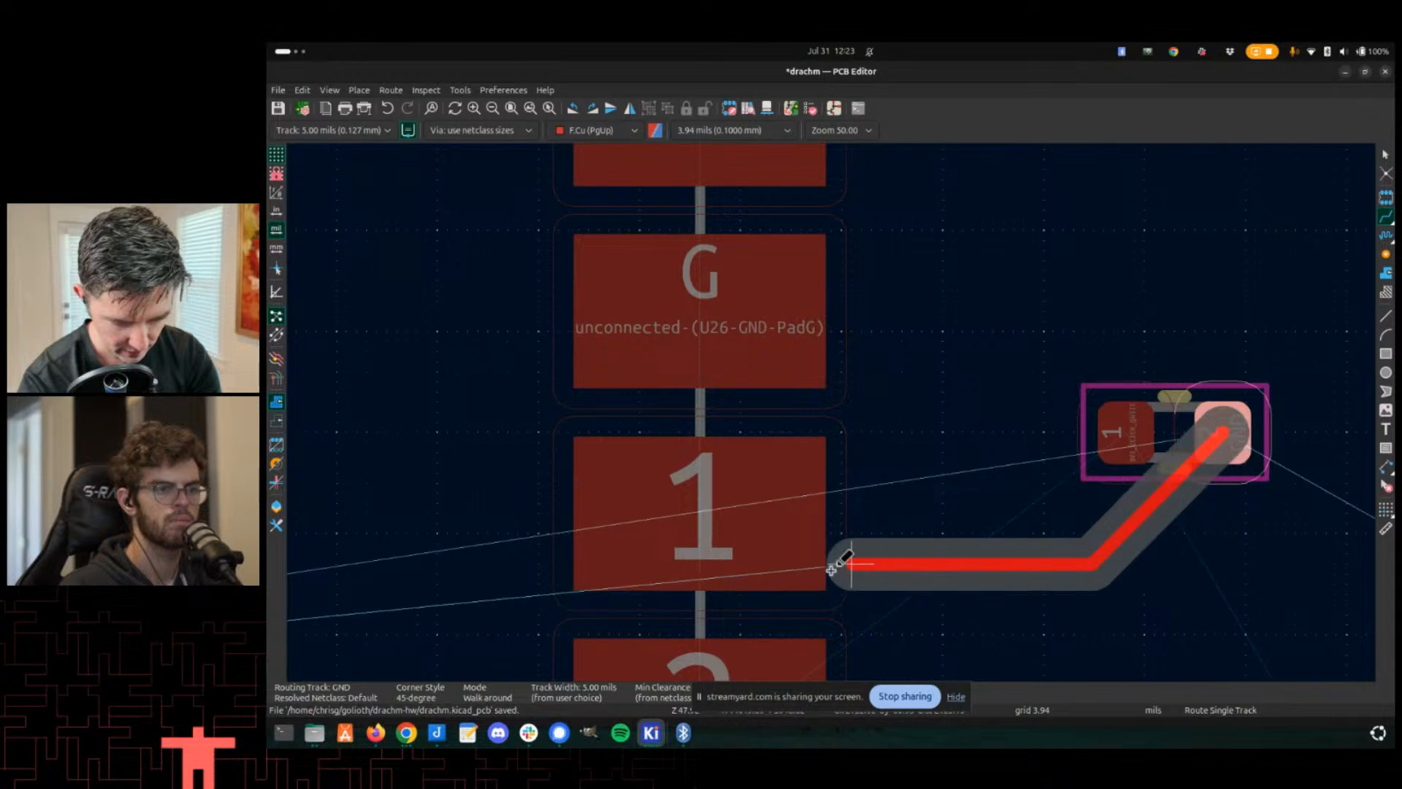
scroll(712, 616, up, 2)
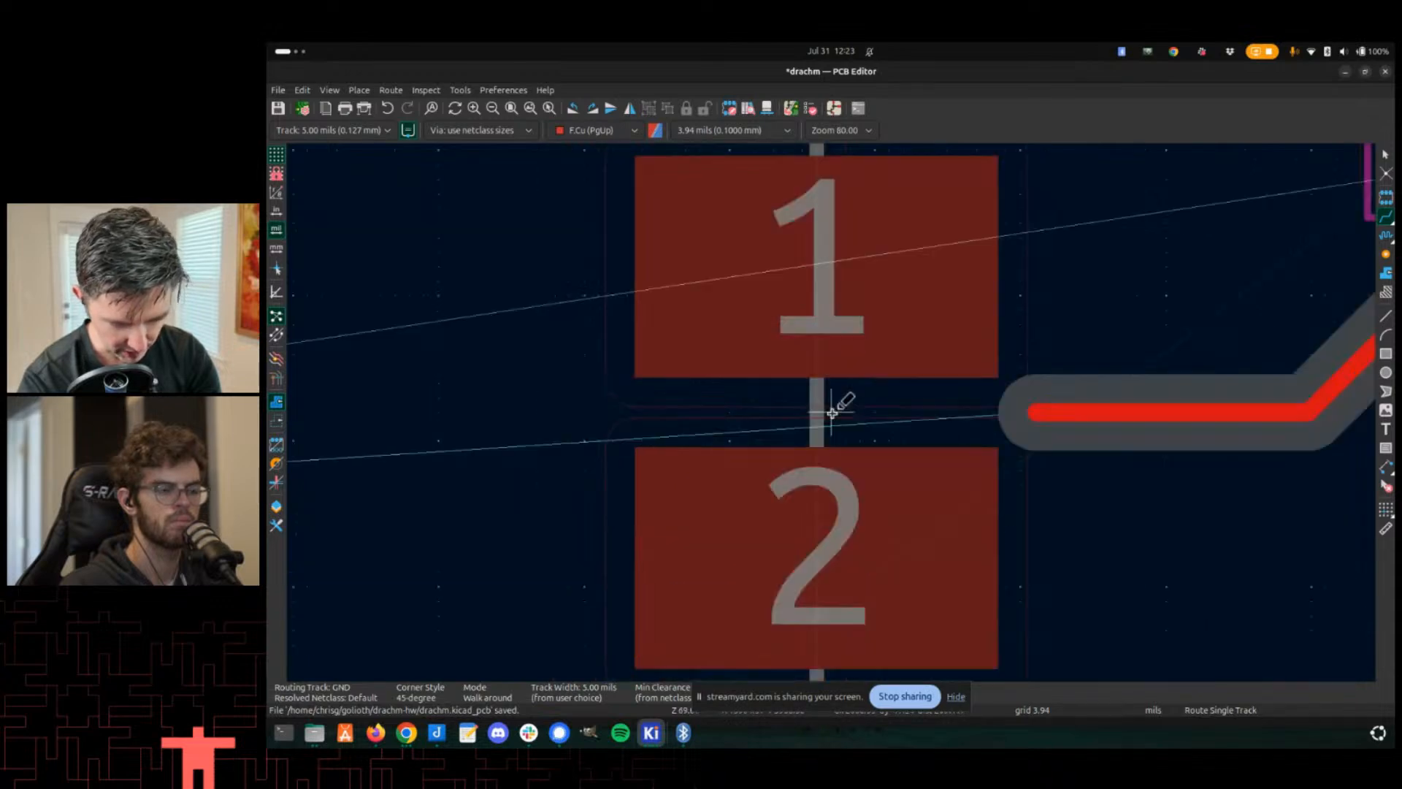
scroll(833, 401, down, 1)
scroll(834, 407, up, 1)
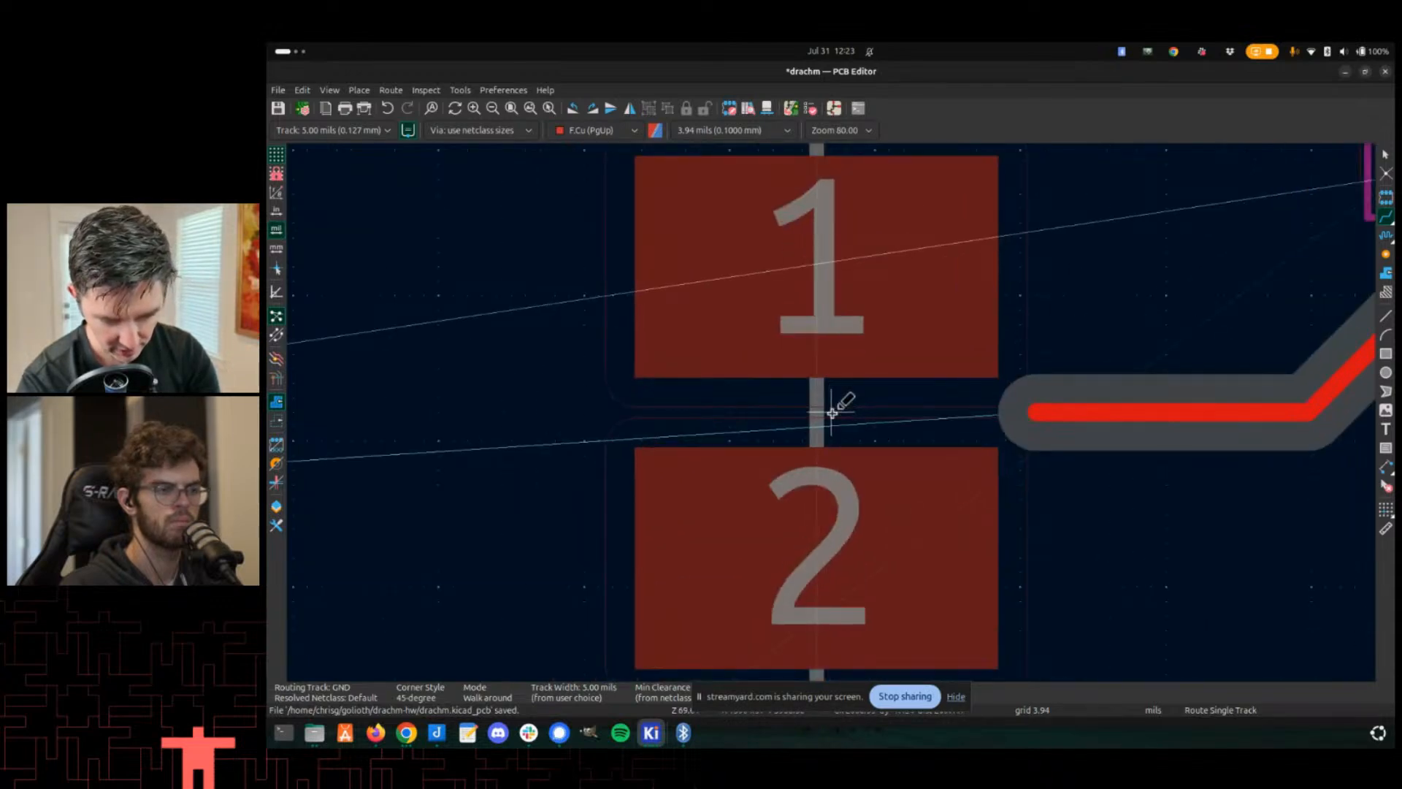
scroll(834, 411, up, 1)
scroll(834, 410, down, 2)
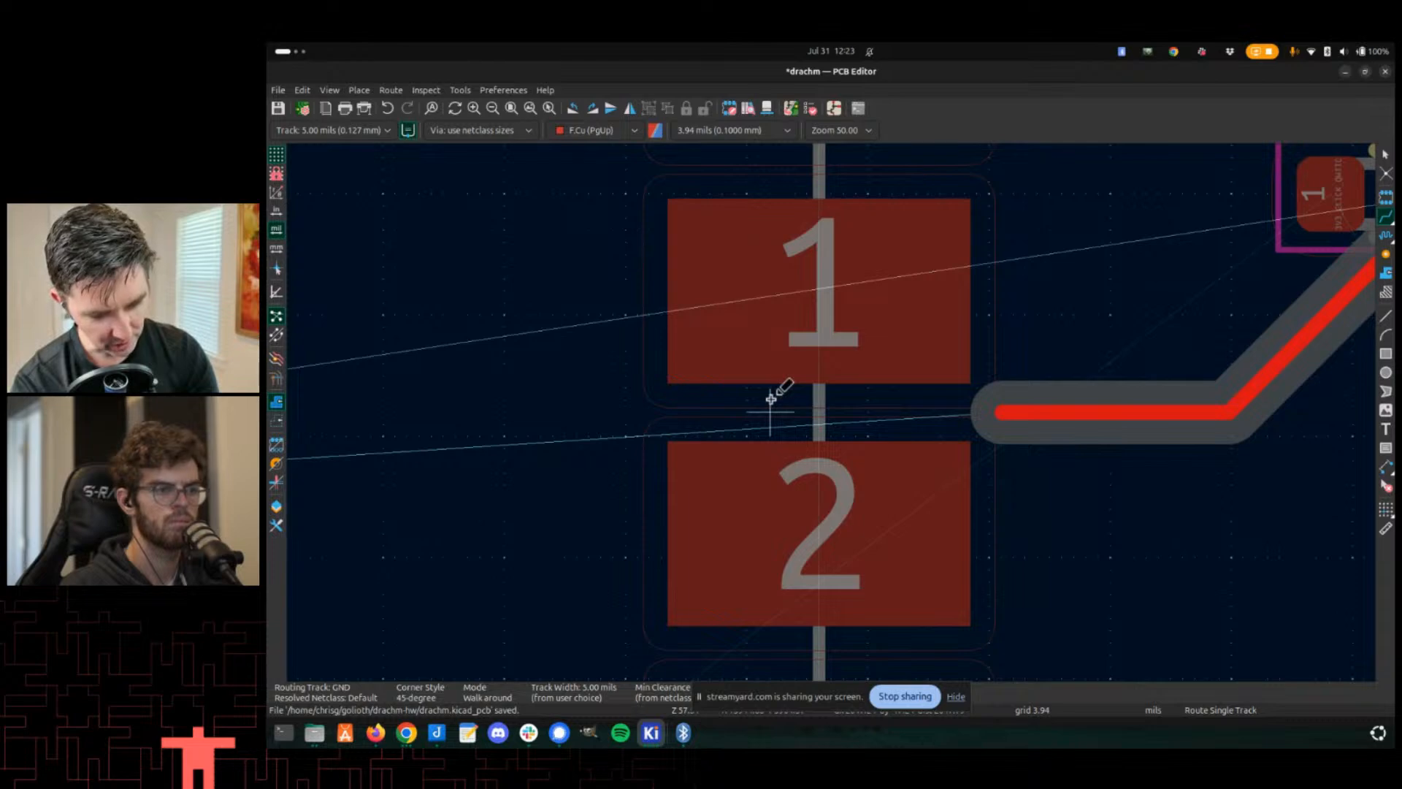
scroll(800, 398, down, 1)
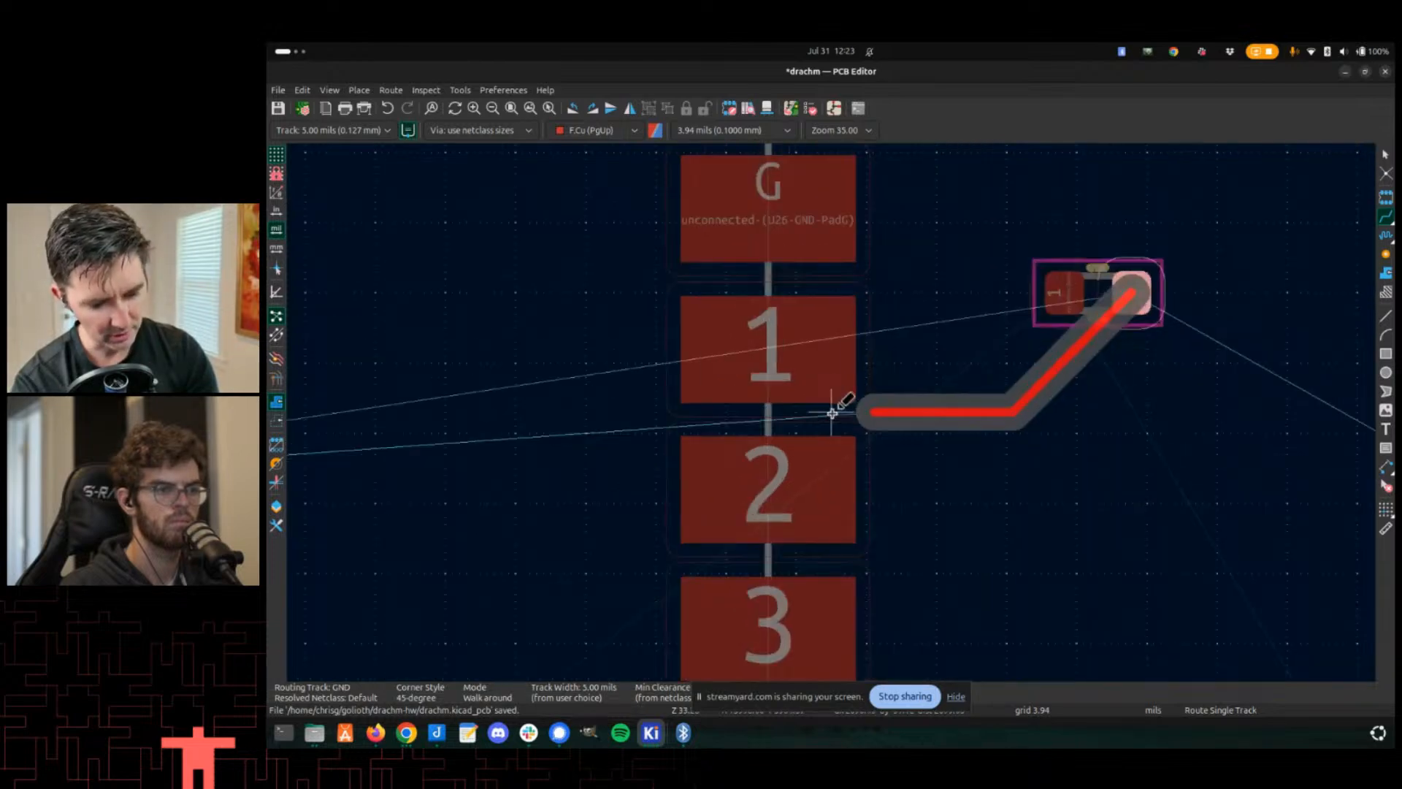
key(Escape)
key(Escape)
scroll(832, 405, down, 2)
- Open the drachm-landing footprint in the Footprint Editor
click(832, 403)
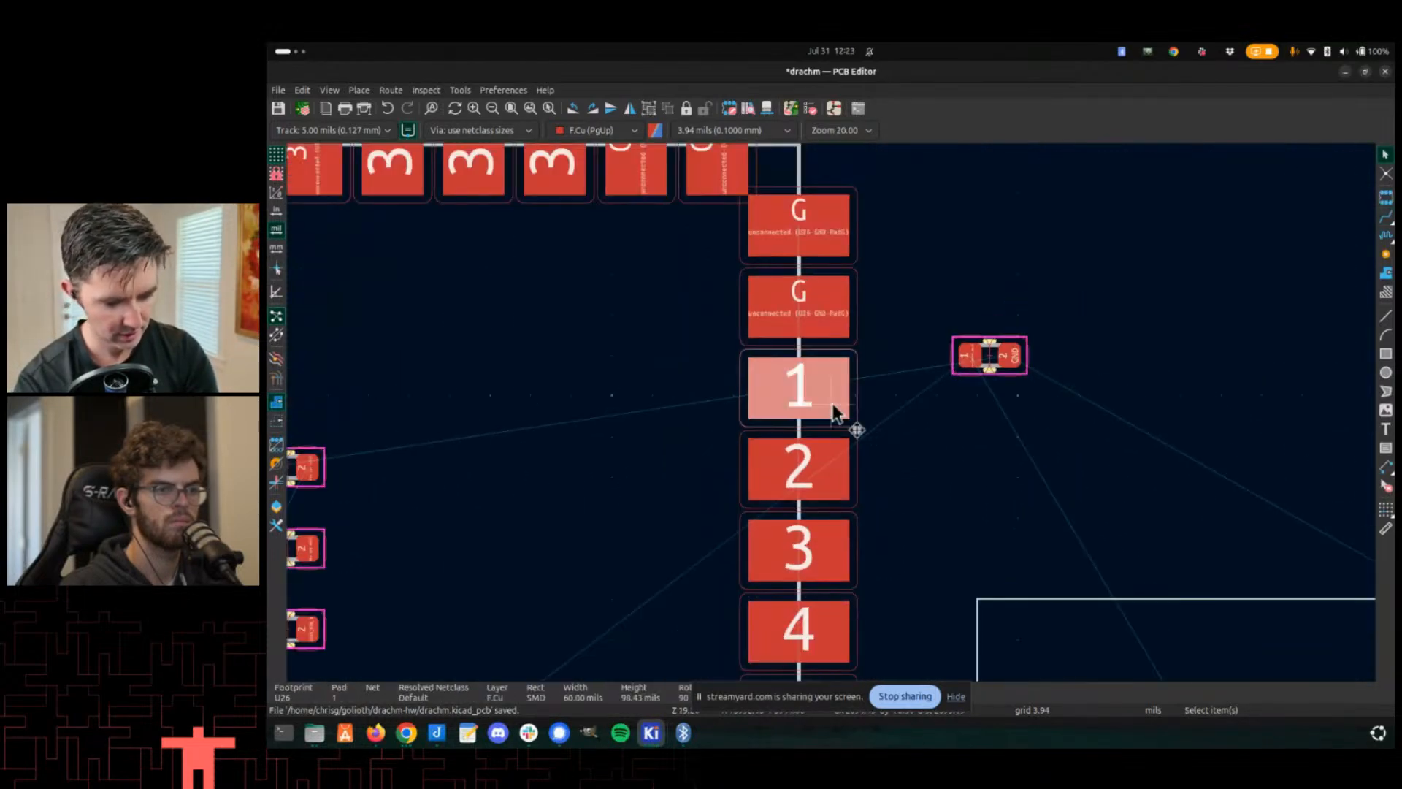
double_click(600, 393)
click(979, 568)
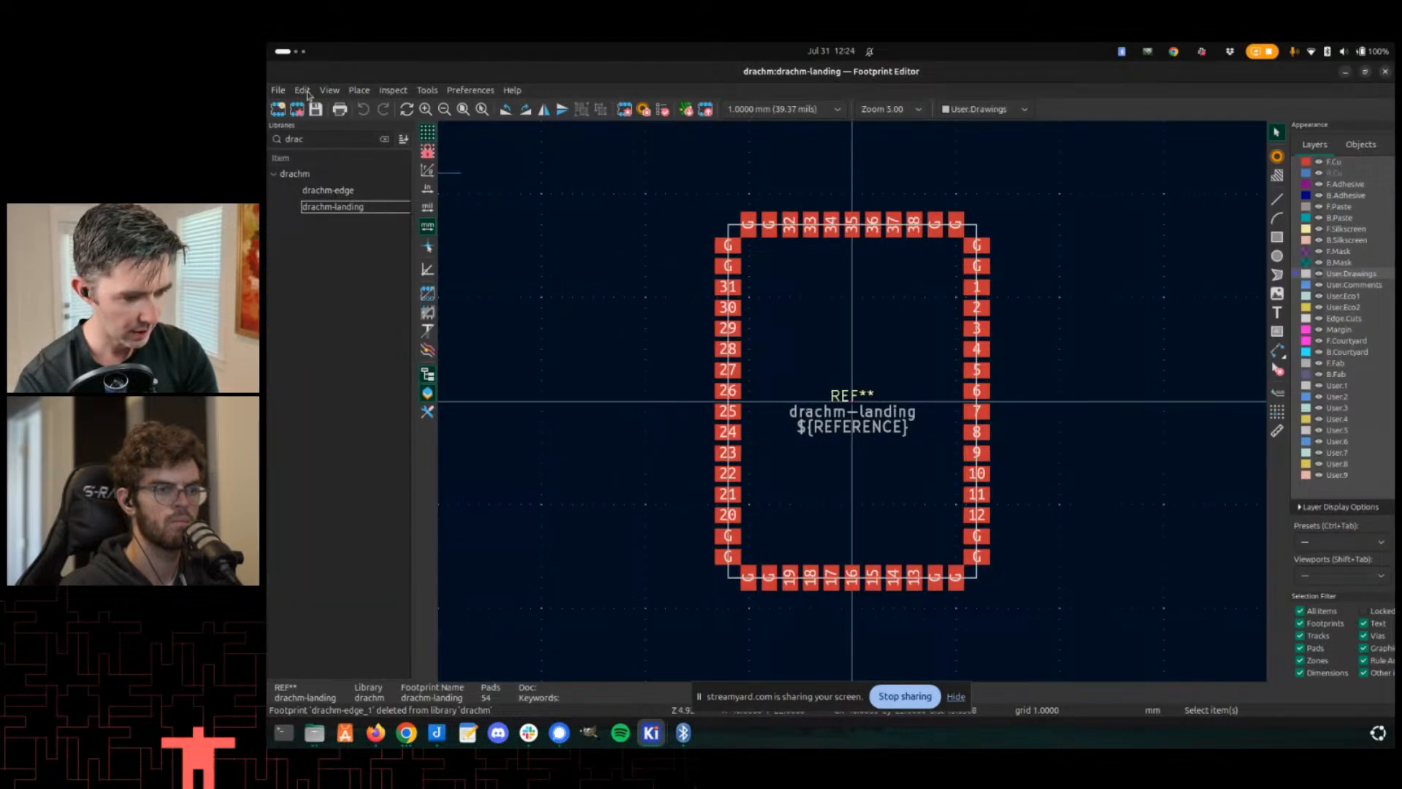
click(302, 90)
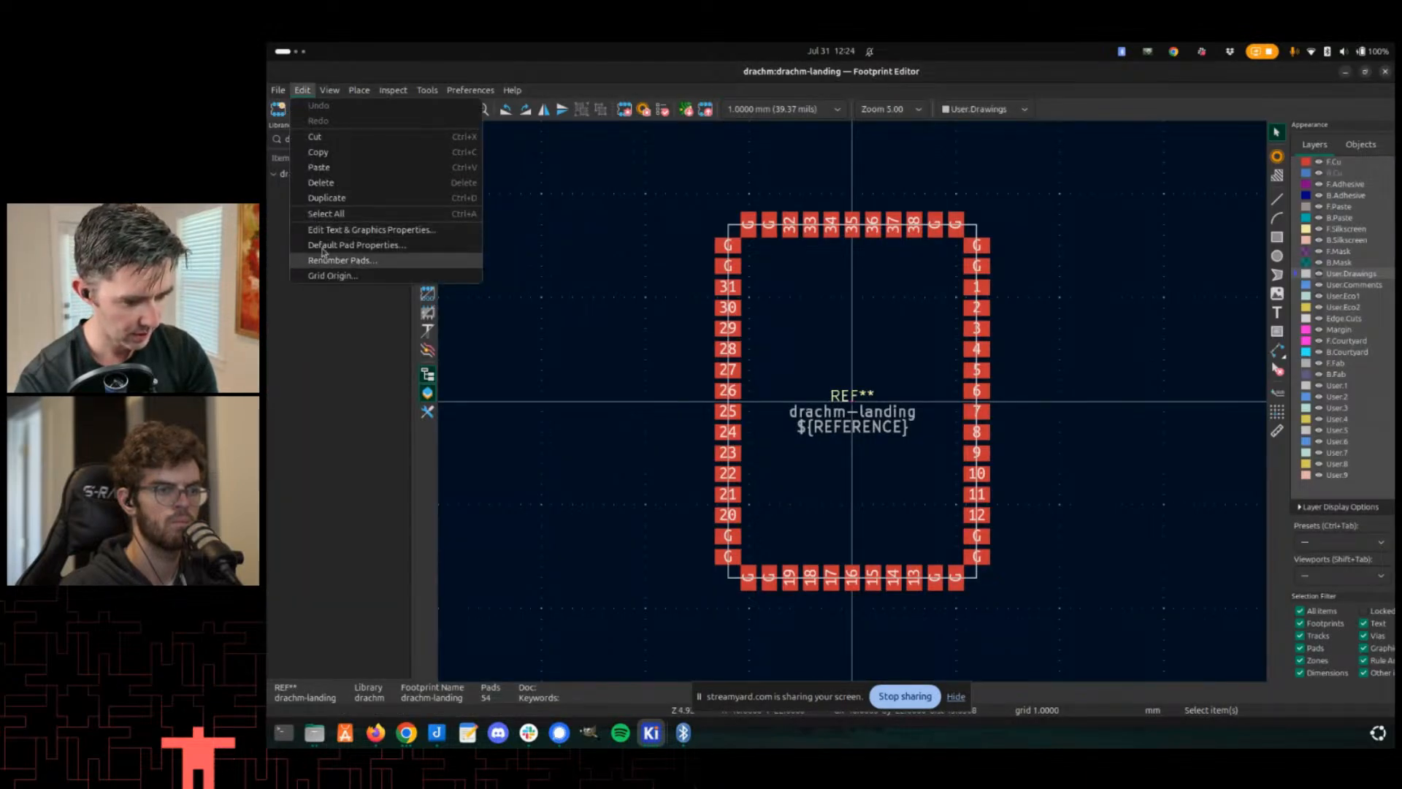
click(325, 246)
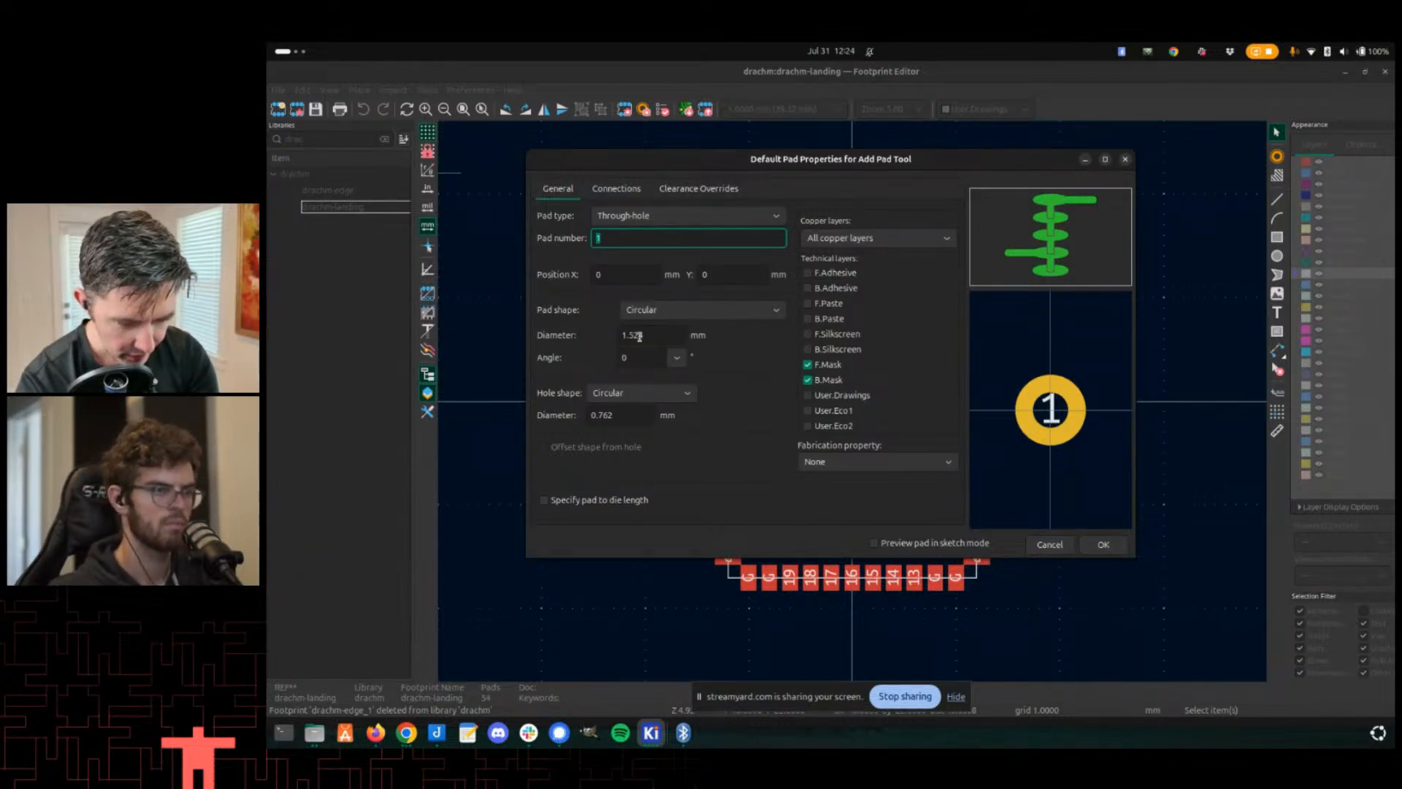
click(665, 338)
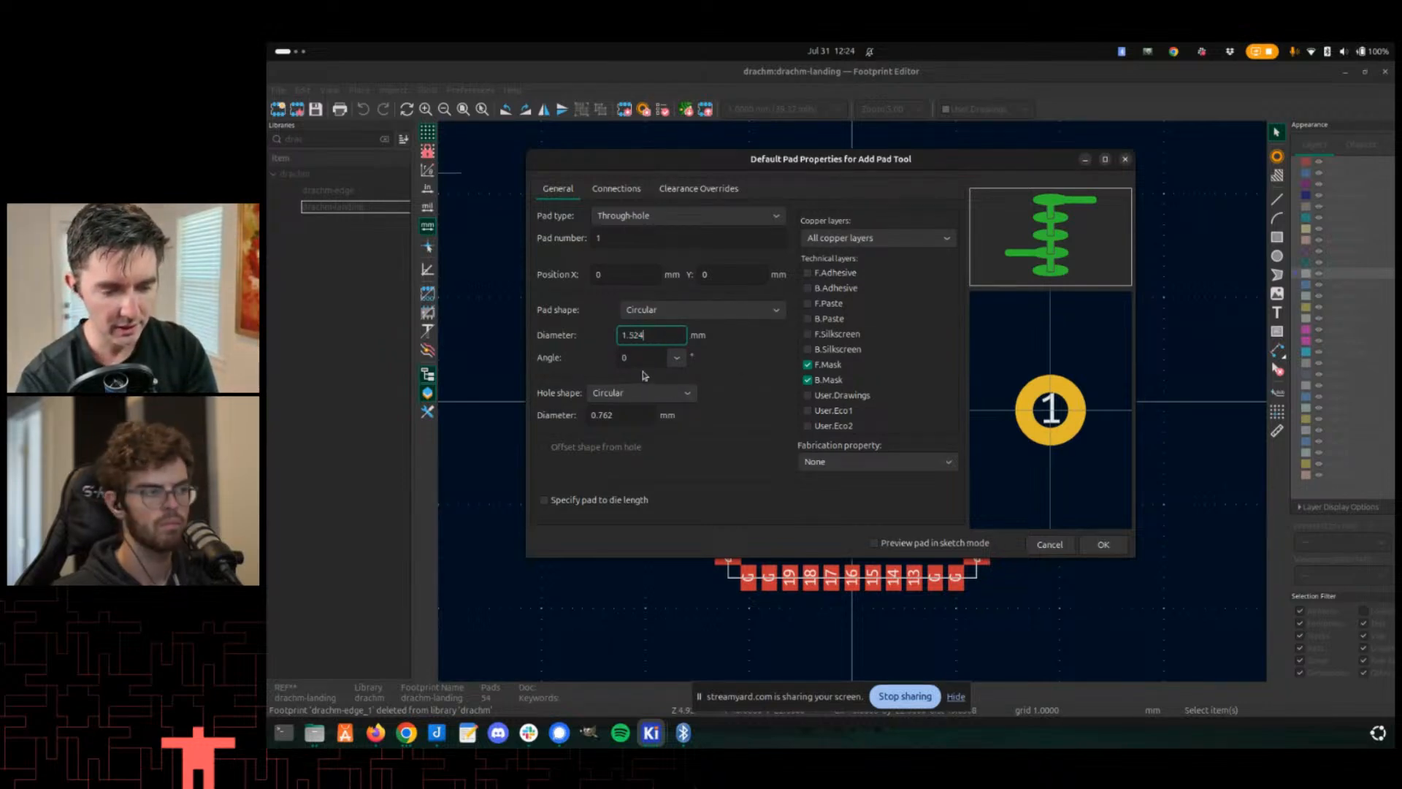
key(ctrl+a)
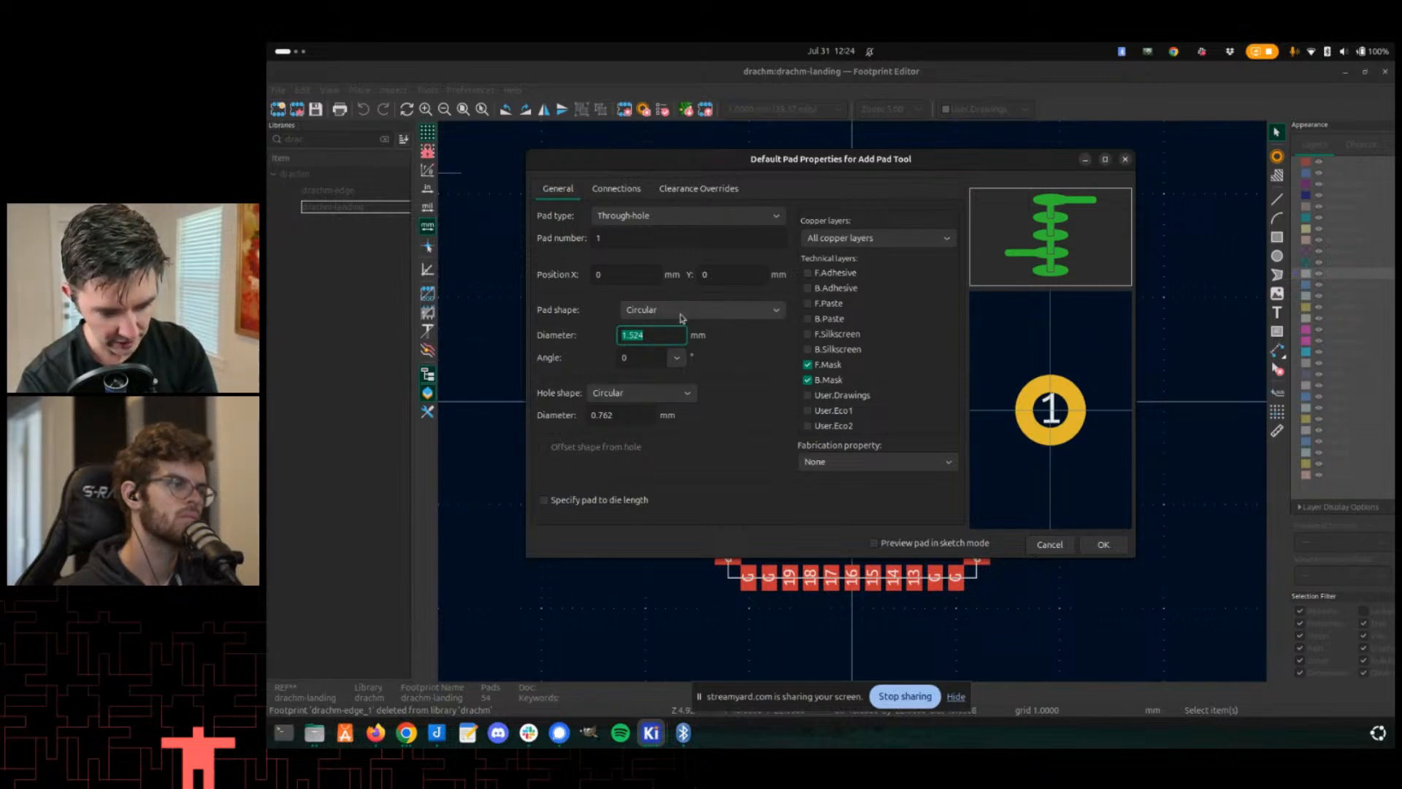
text(1)
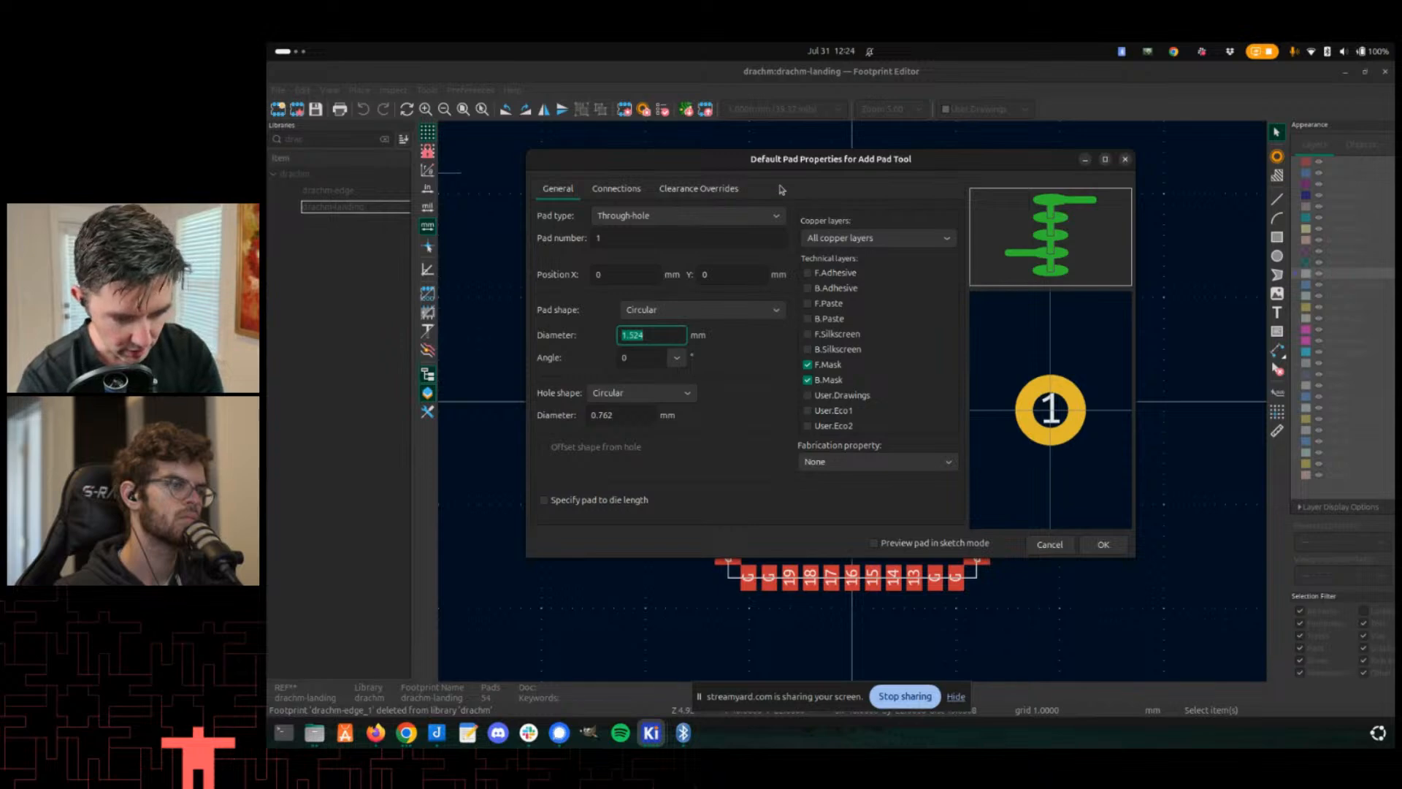
key(Escape)
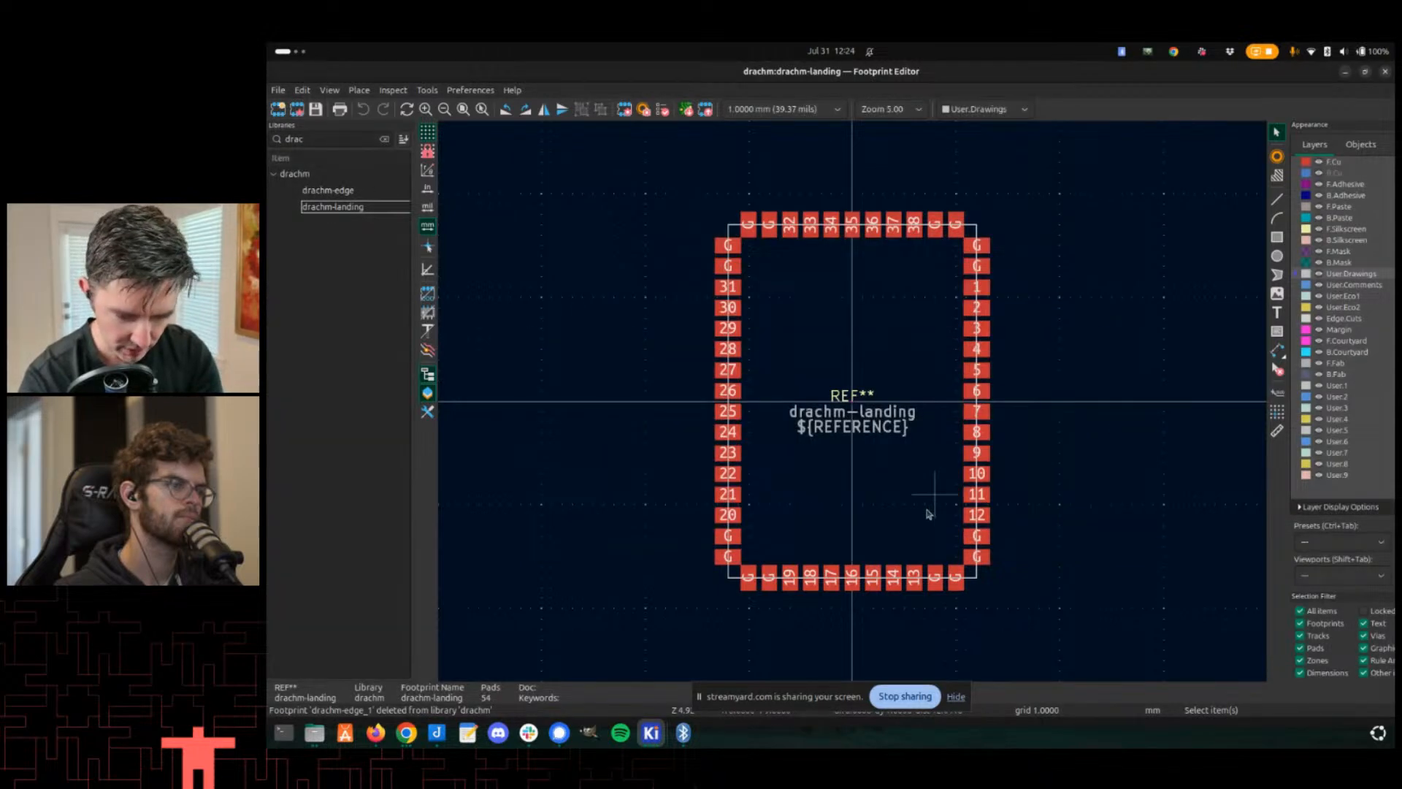
- Copy pad 28's properties to the default pad properties
key(e)
key(Escape)
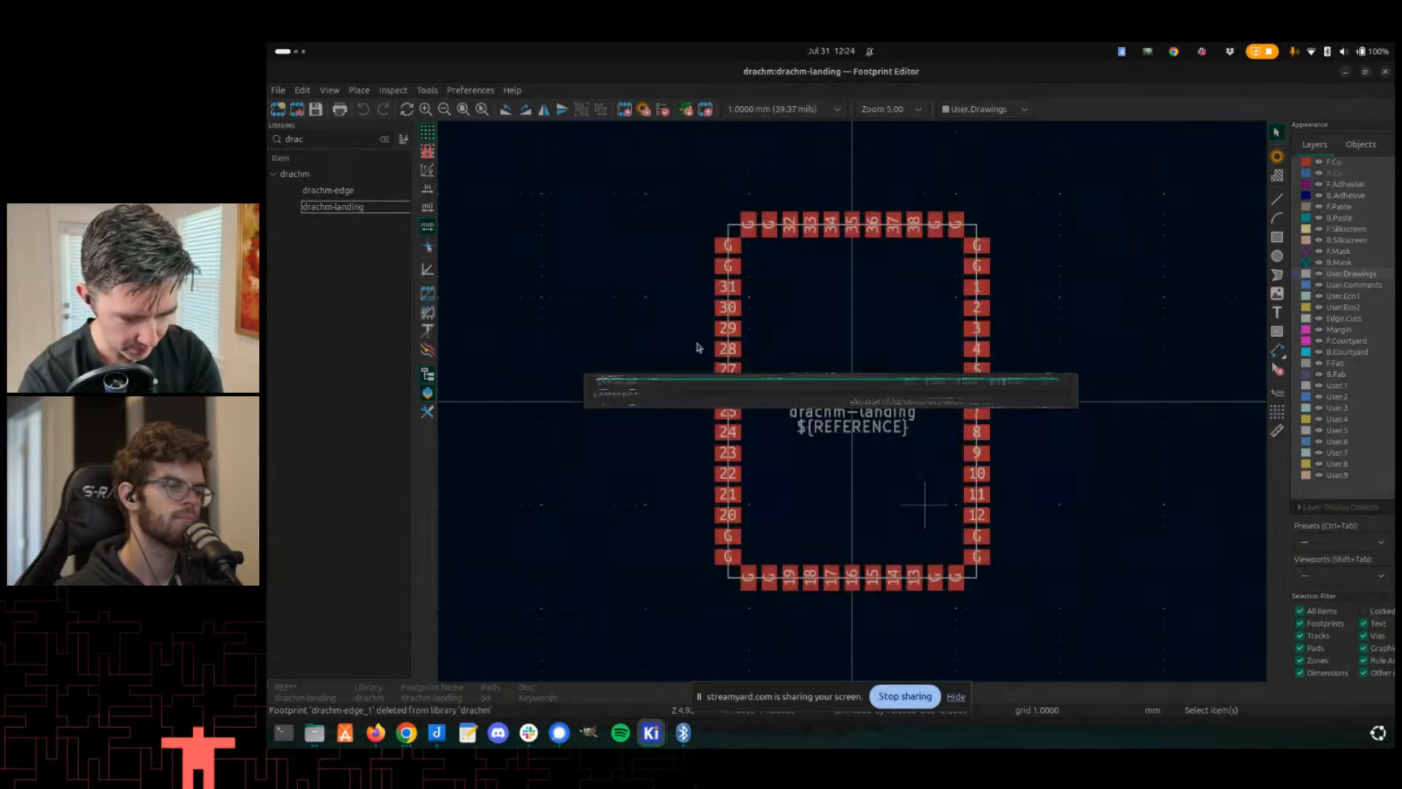
click(727, 348)
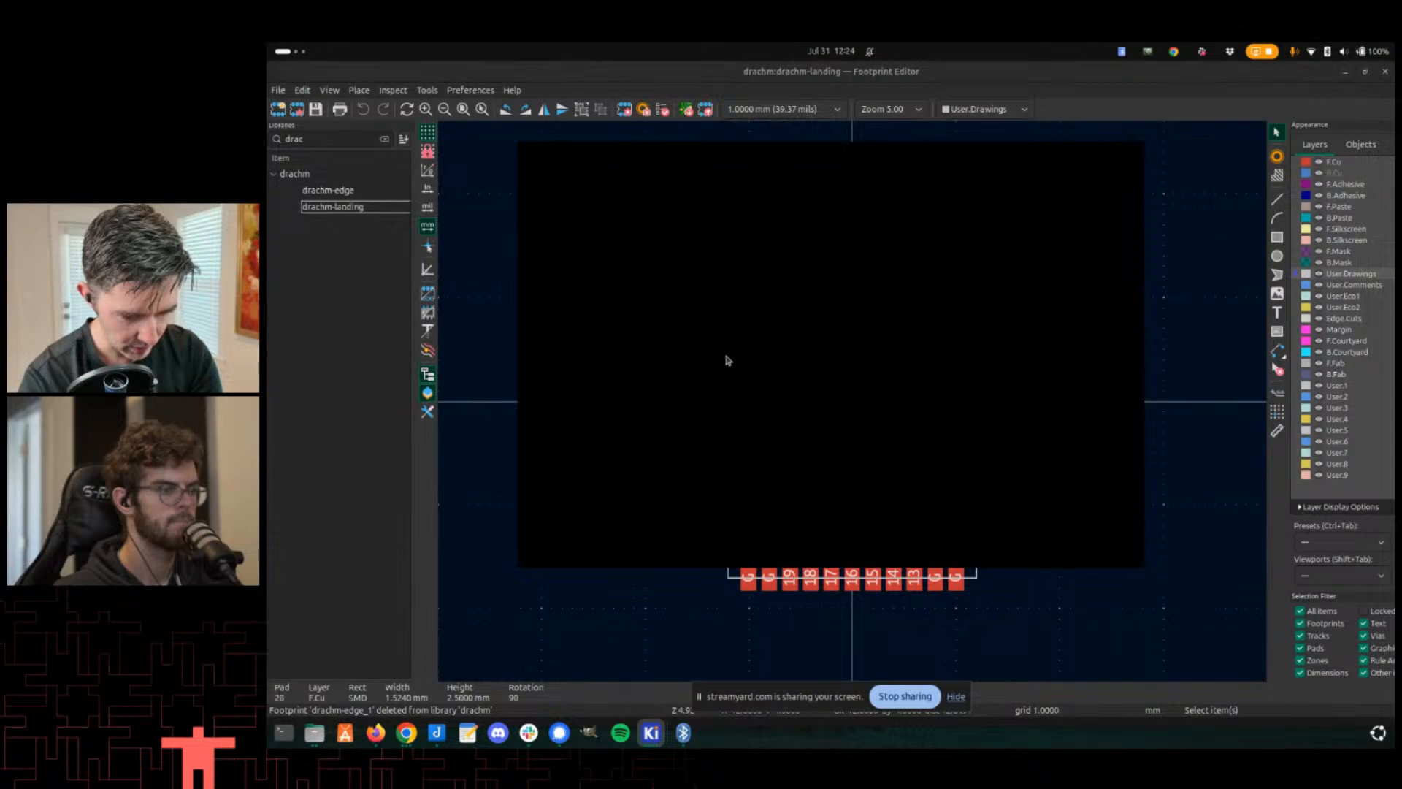
key(e)
key(Escape)
right_click(726, 345)
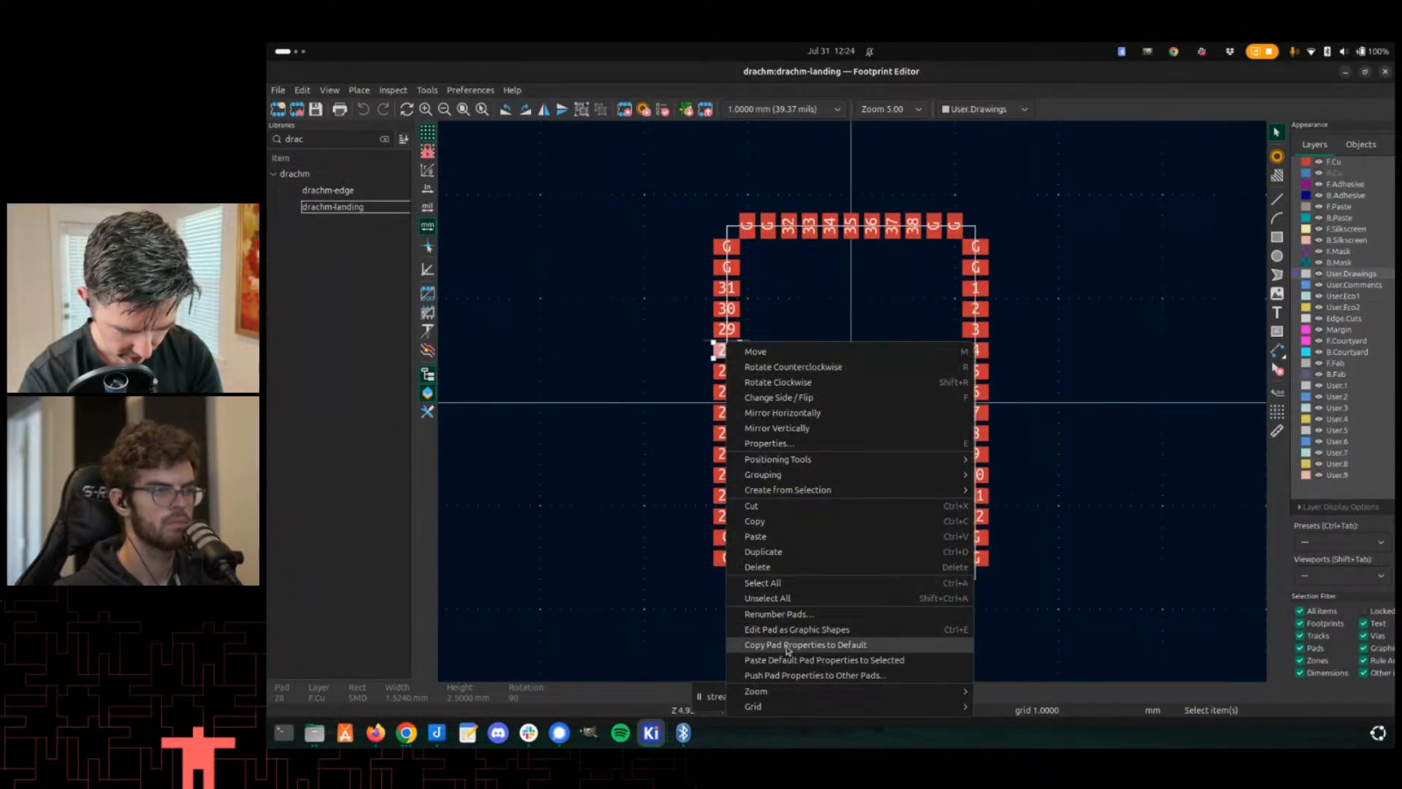
click(788, 647)
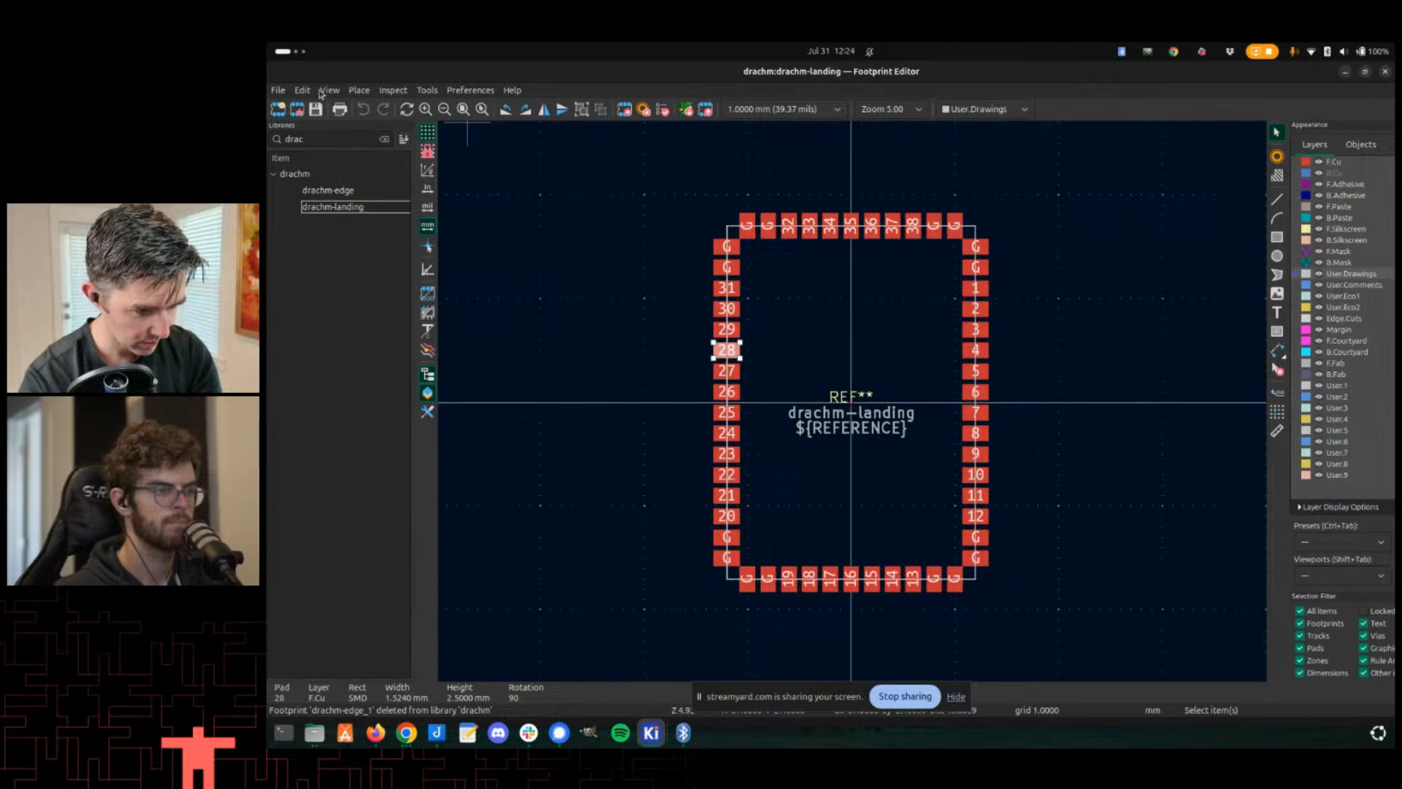
- Set the default pad size X to 1.3 mm
click(303, 90)
click(337, 246)
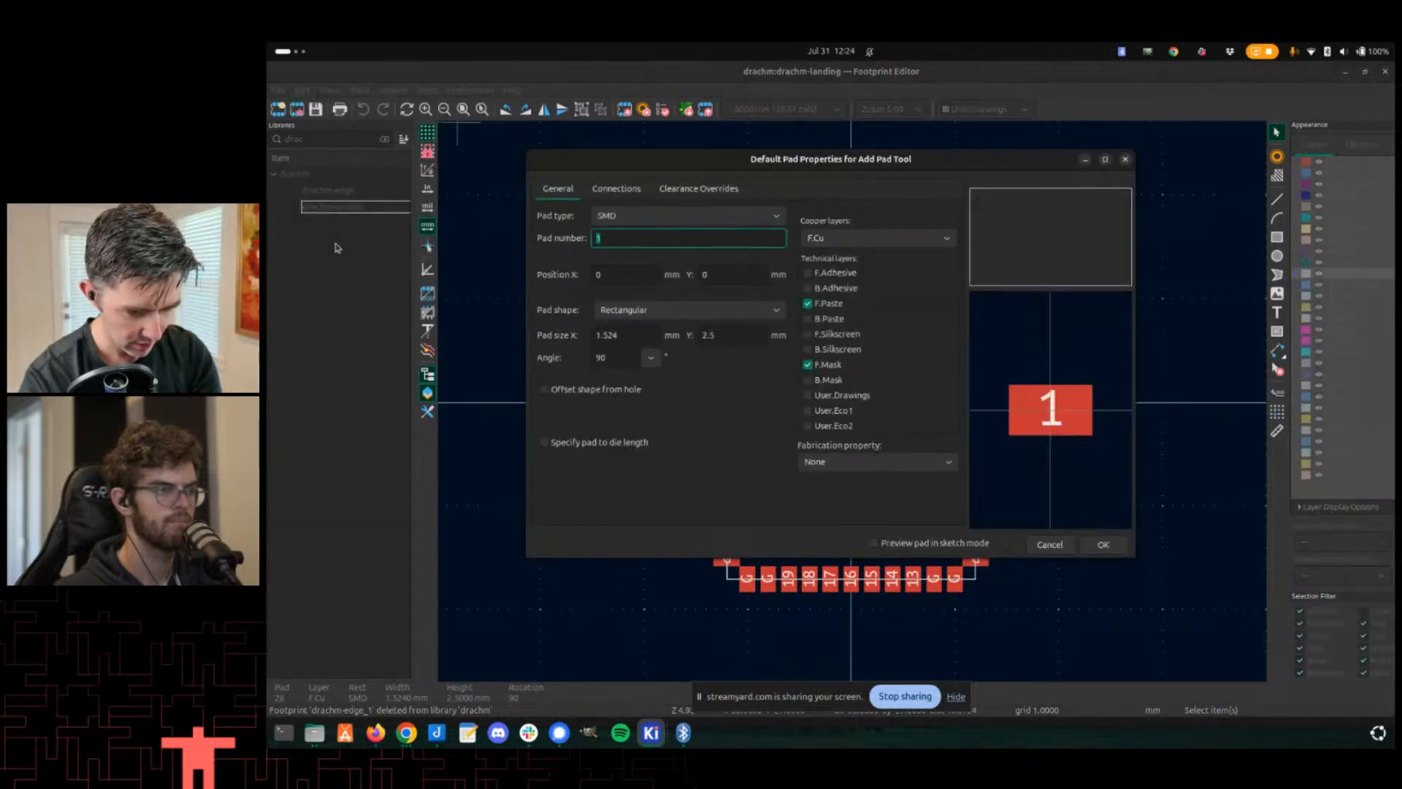
click(627, 334)
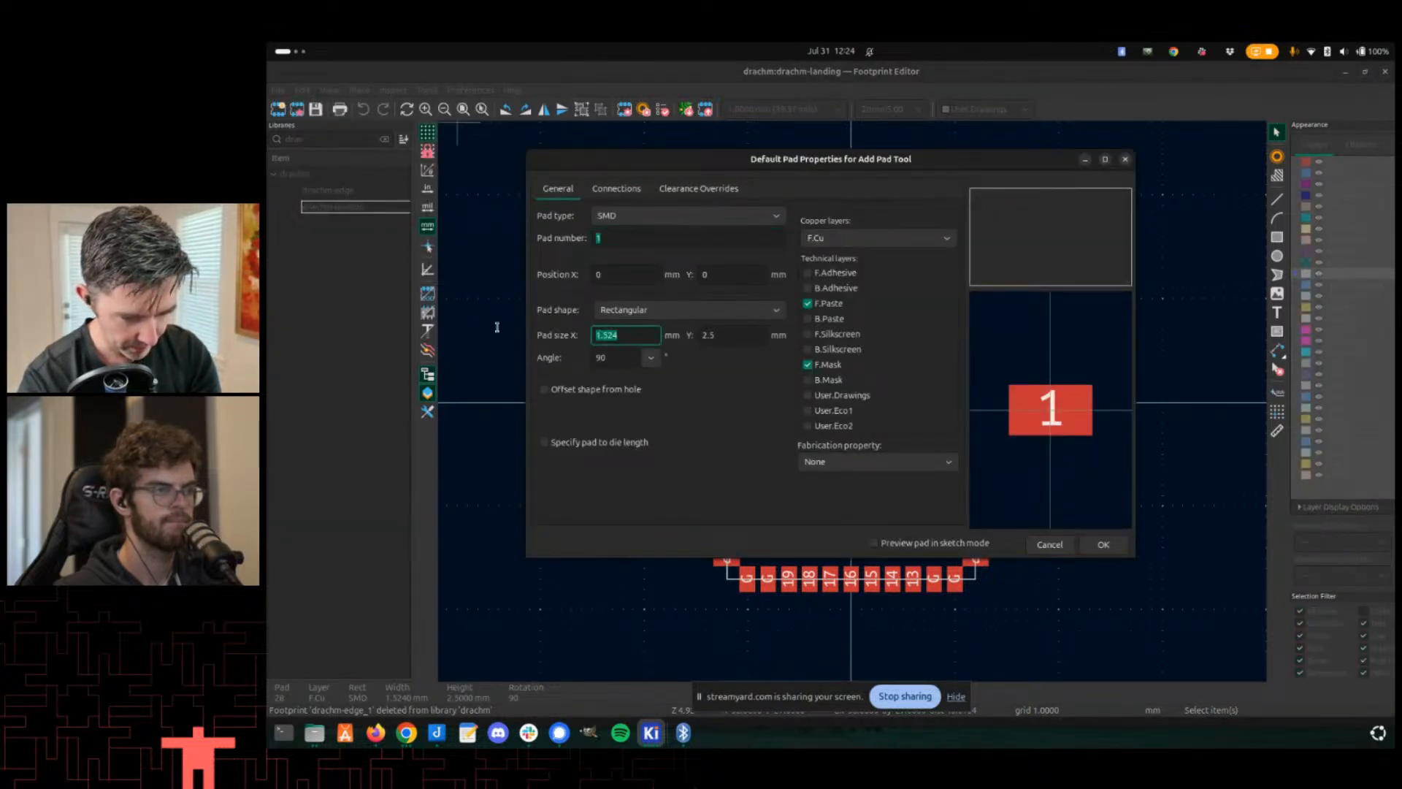
key(BackSpace)
key(BackSpace)
key(BackSpace)
text(25)
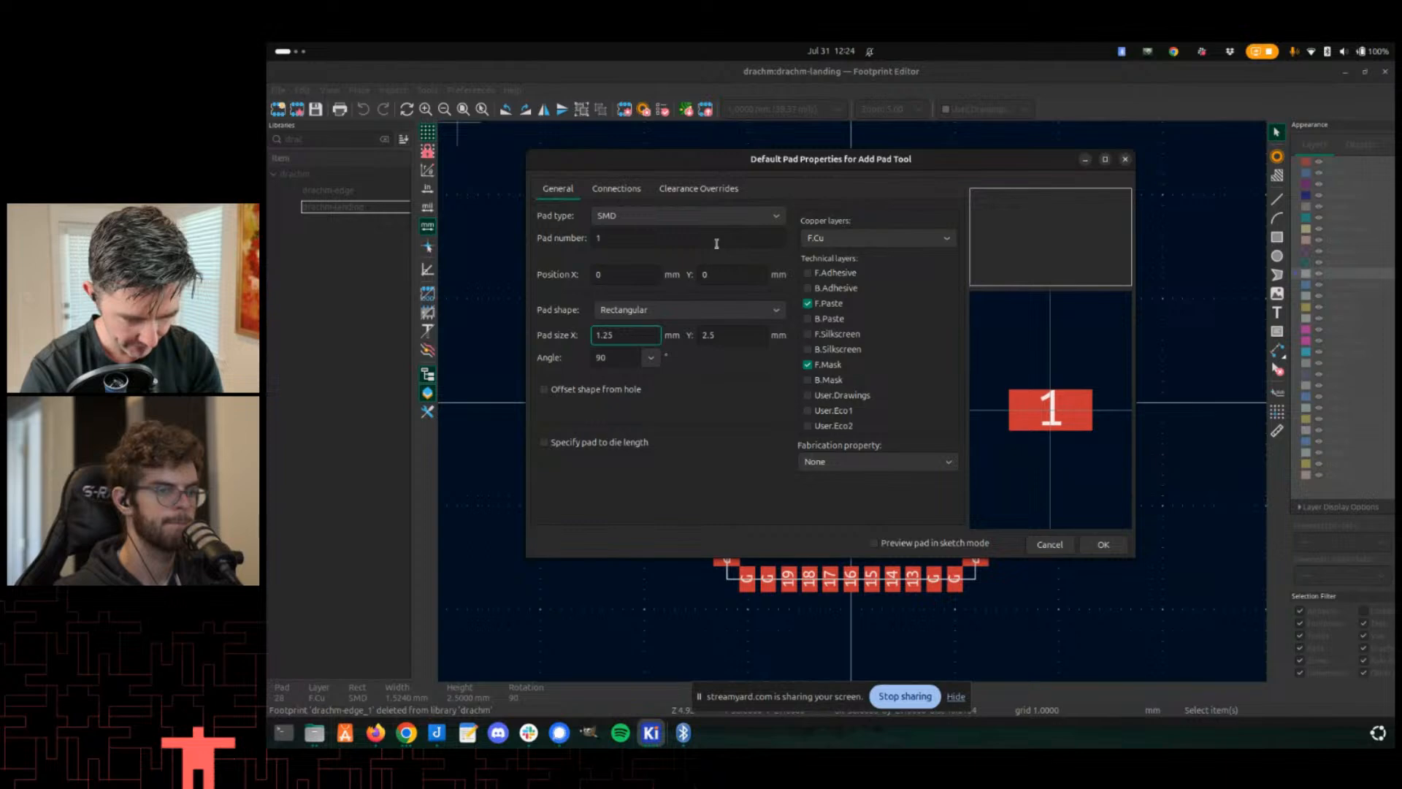
key(BackSpace)
key(BackSpace)
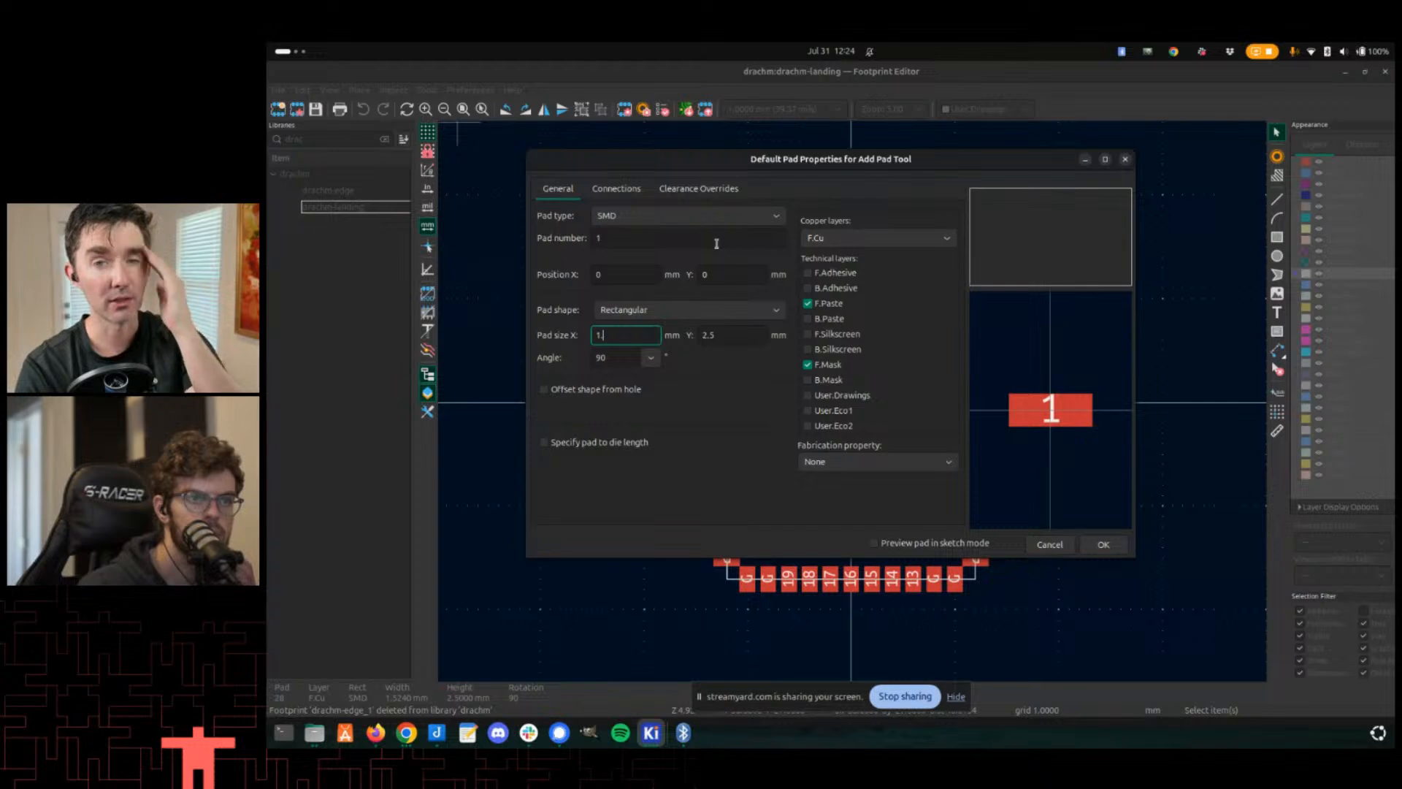
text(3)
key(Return)
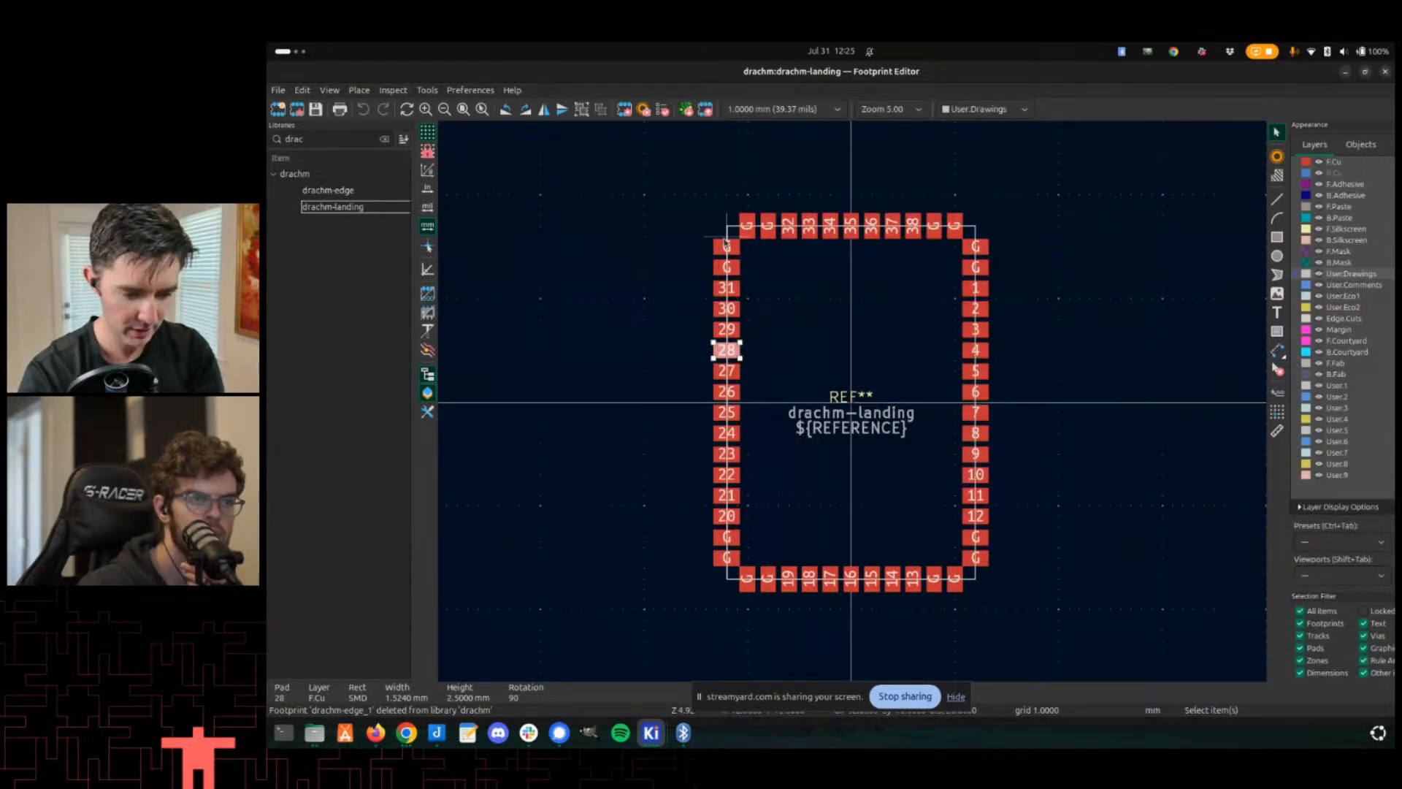
- Select all pads of the footprint and paste the default pad properties onto them
scroll(690, 270, down, 1)
scroll(840, 401, up, 1)
scroll(851, 401, down, 3)
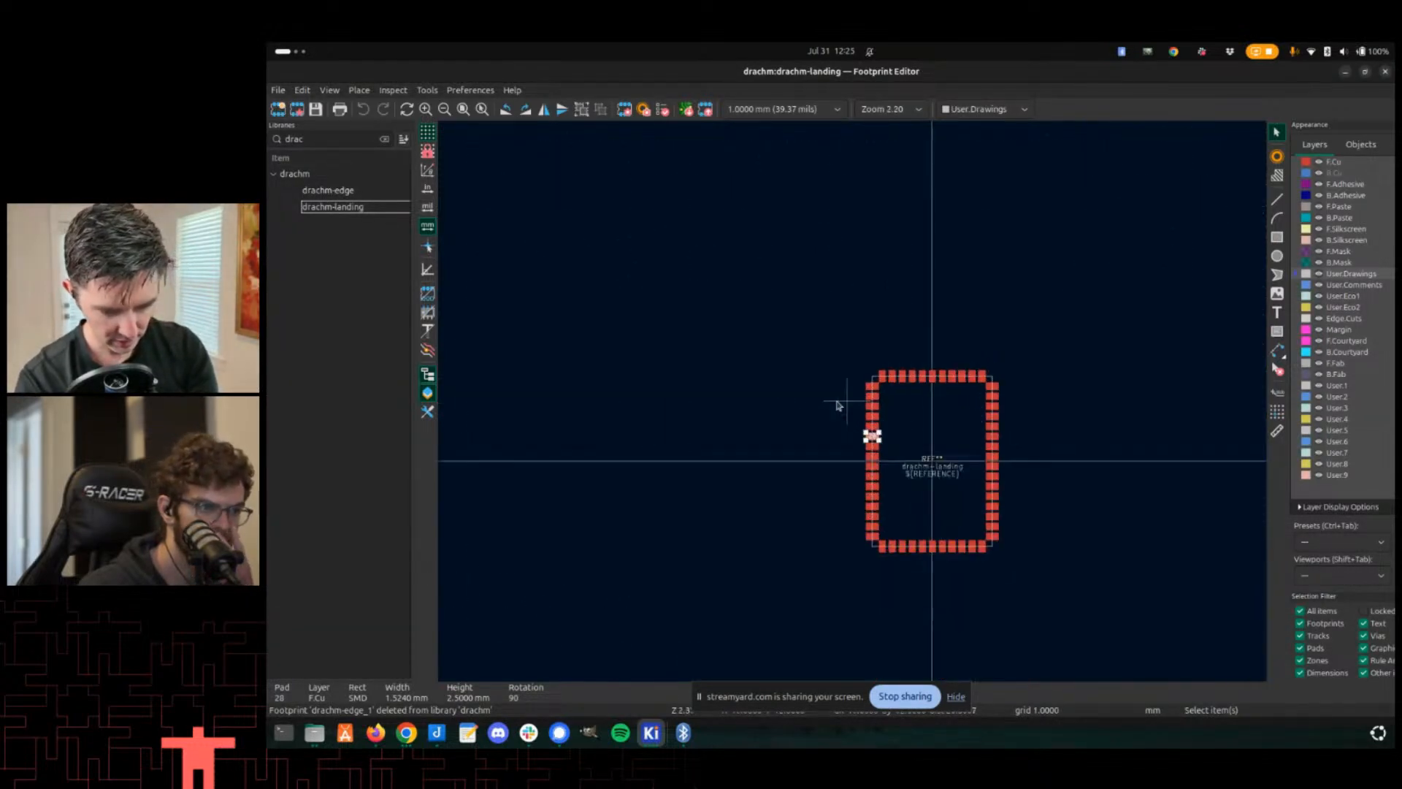
drag(759, 292, 1068, 574)
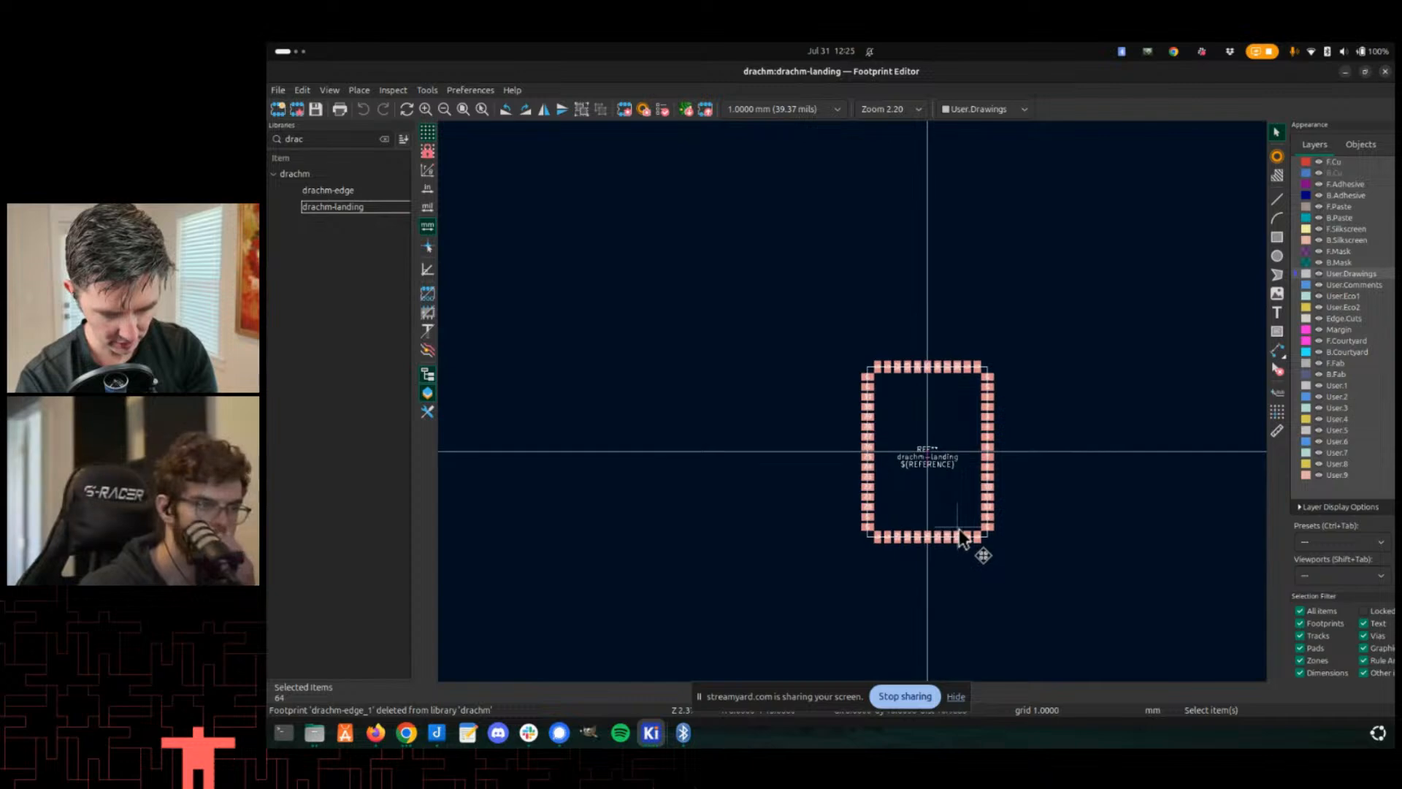
right_click(946, 524)
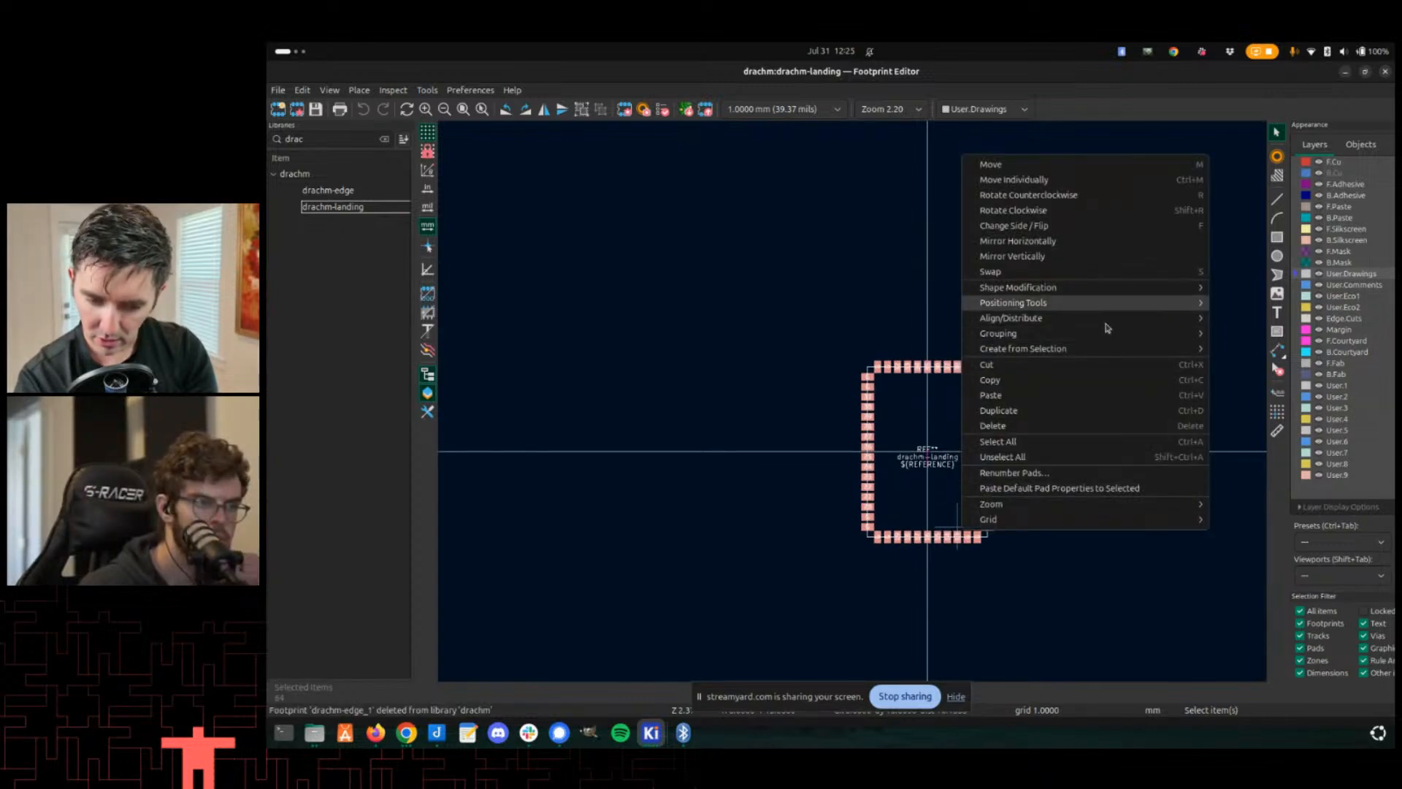
click(1071, 488)
- Rotate the three rightmost bottom-row pads (13 and two G pads) so they stand vertically
scroll(856, 405, up, 5)
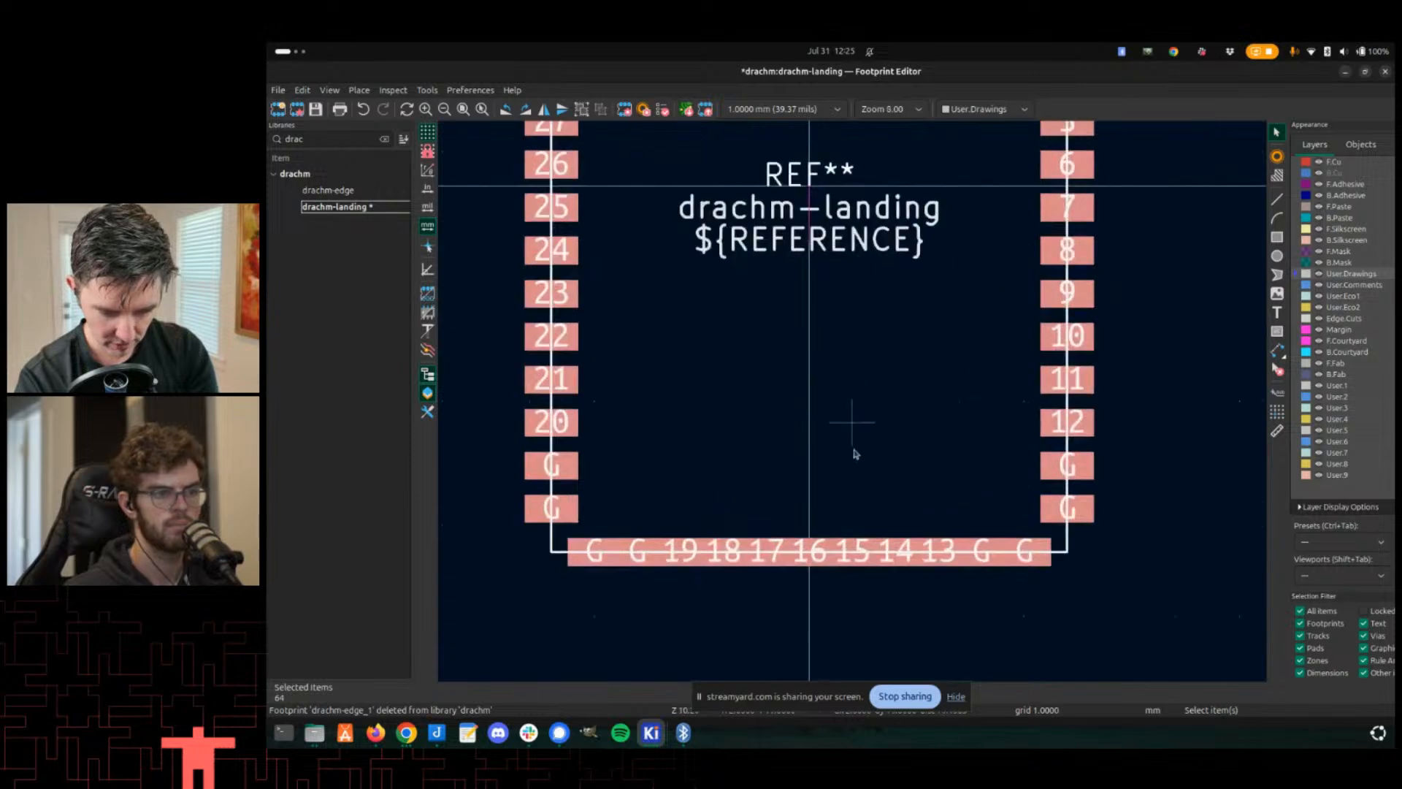
click(889, 417)
key(r)
click(904, 417)
key(r)
click(849, 416)
key(r)
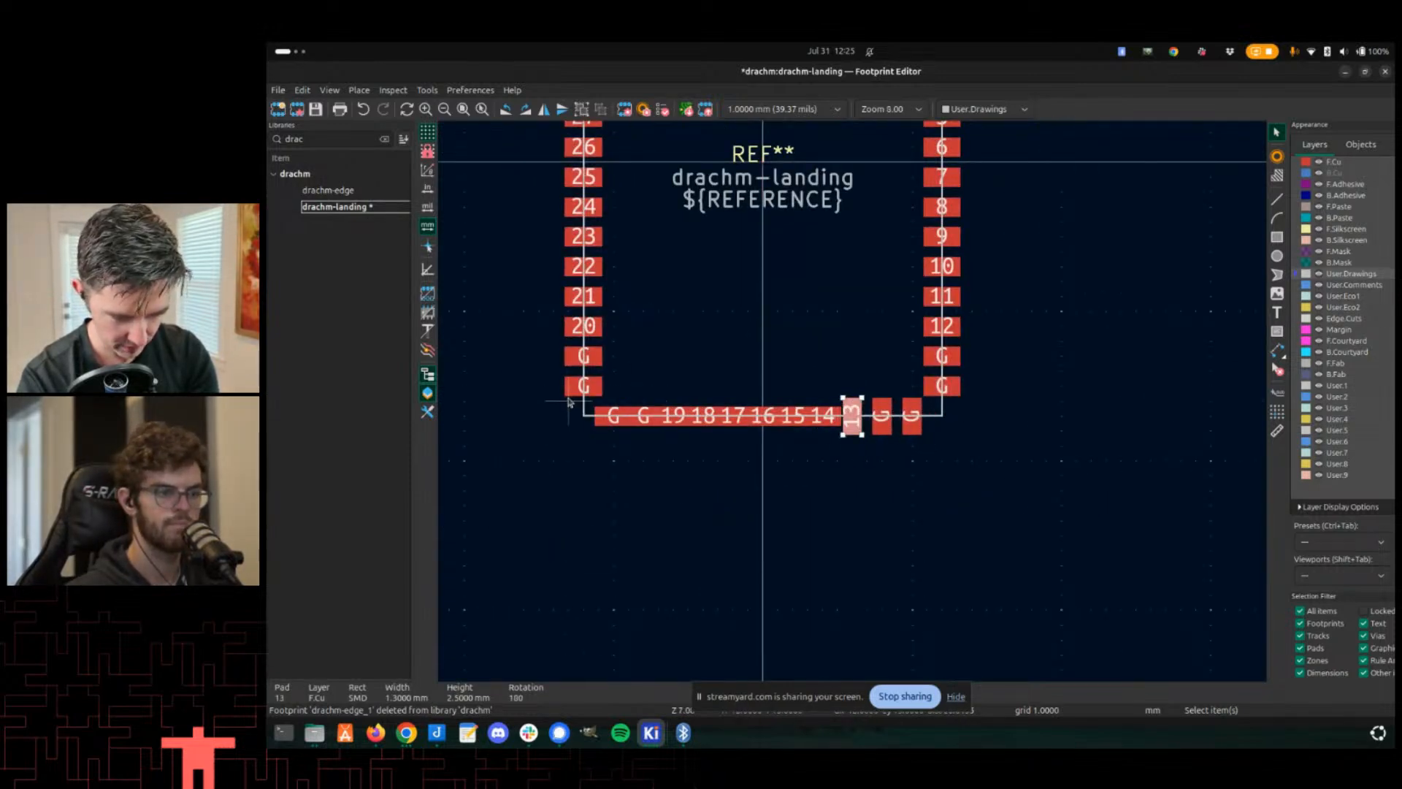
drag(519, 407, 836, 519)
key(r)
key(ctrl+z)
- Rotate each remaining bottom-row pad individually so the whole bottom row stands vertically
click(589, 417)
click(613, 424)
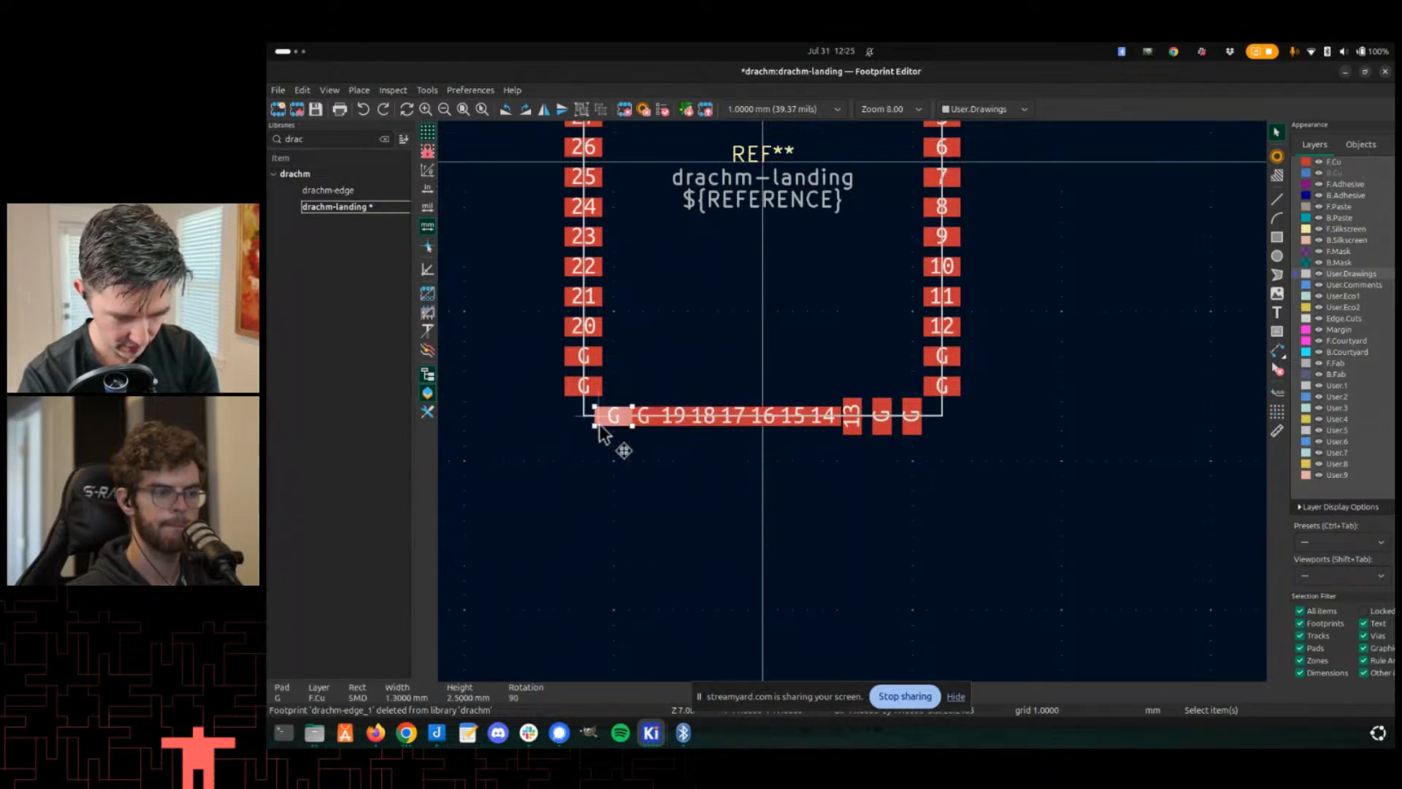
click(626, 426)
click(674, 423)
key(r)
click(706, 423)
key(r)
click(749, 421)
click(754, 419)
click(738, 421)
key(r)
click(761, 420)
key(r)
key(ctrl+z)
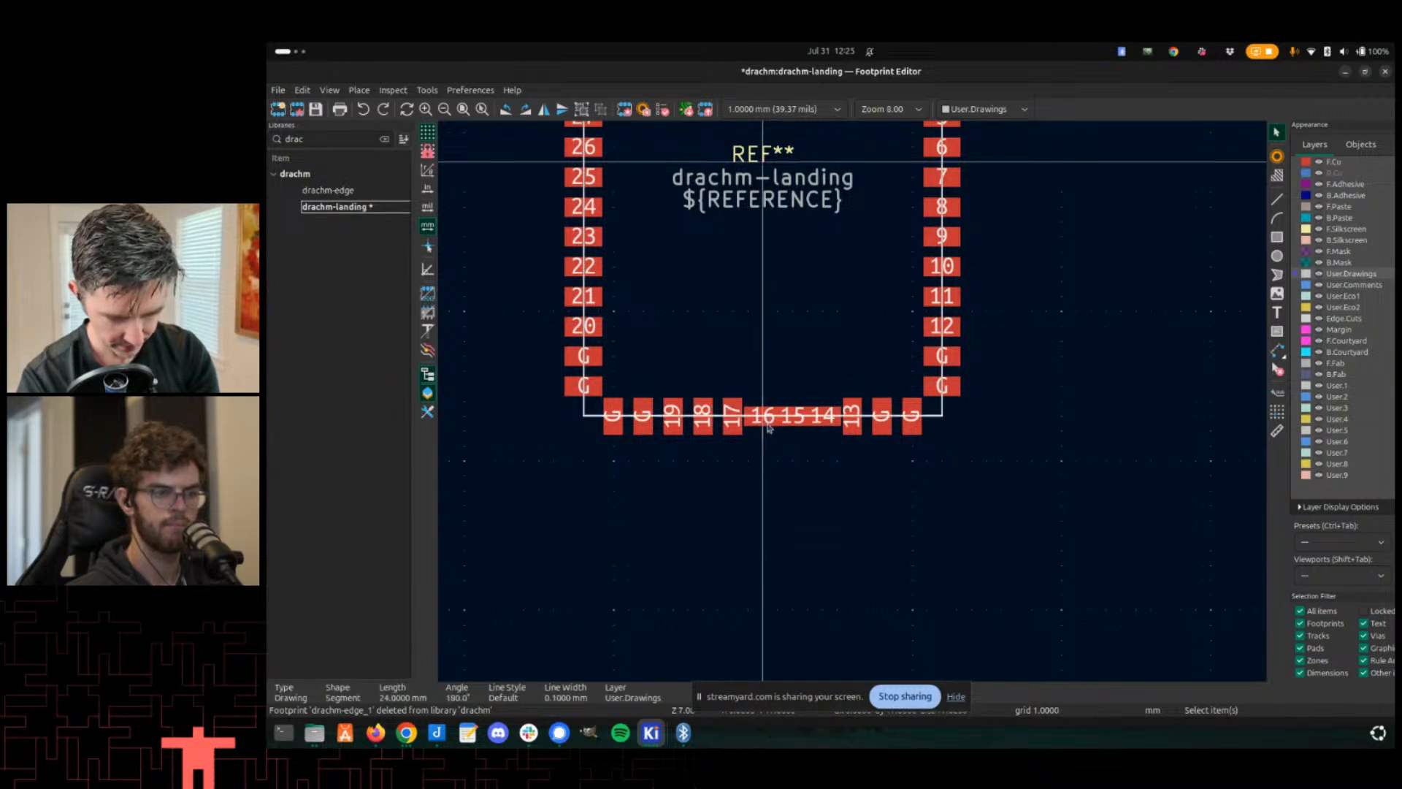
click(763, 418)
key(r)
click(789, 422)
key(r)
click(824, 417)
key(r)
- Rotate each top-row pad, including the corner G pads, so the top row stands vertically
scroll(884, 409, up, 3)
middle_drag(821, 358, 826, 489)
scroll(781, 295, down, 2)
scroll(750, 334, up, 6)
click(853, 349)
key(r)
click(913, 350)
key(r)
click(962, 352)
key(r)
click(1033, 347)
key(r)
click(1092, 347)
key(r)
click(1154, 347)
key(r)
scroll(866, 410, down, 2)
scroll(874, 416, up, 2)
click(902, 418)
key(r)
click(975, 420)
key(r)
click(1037, 417)
key(r)
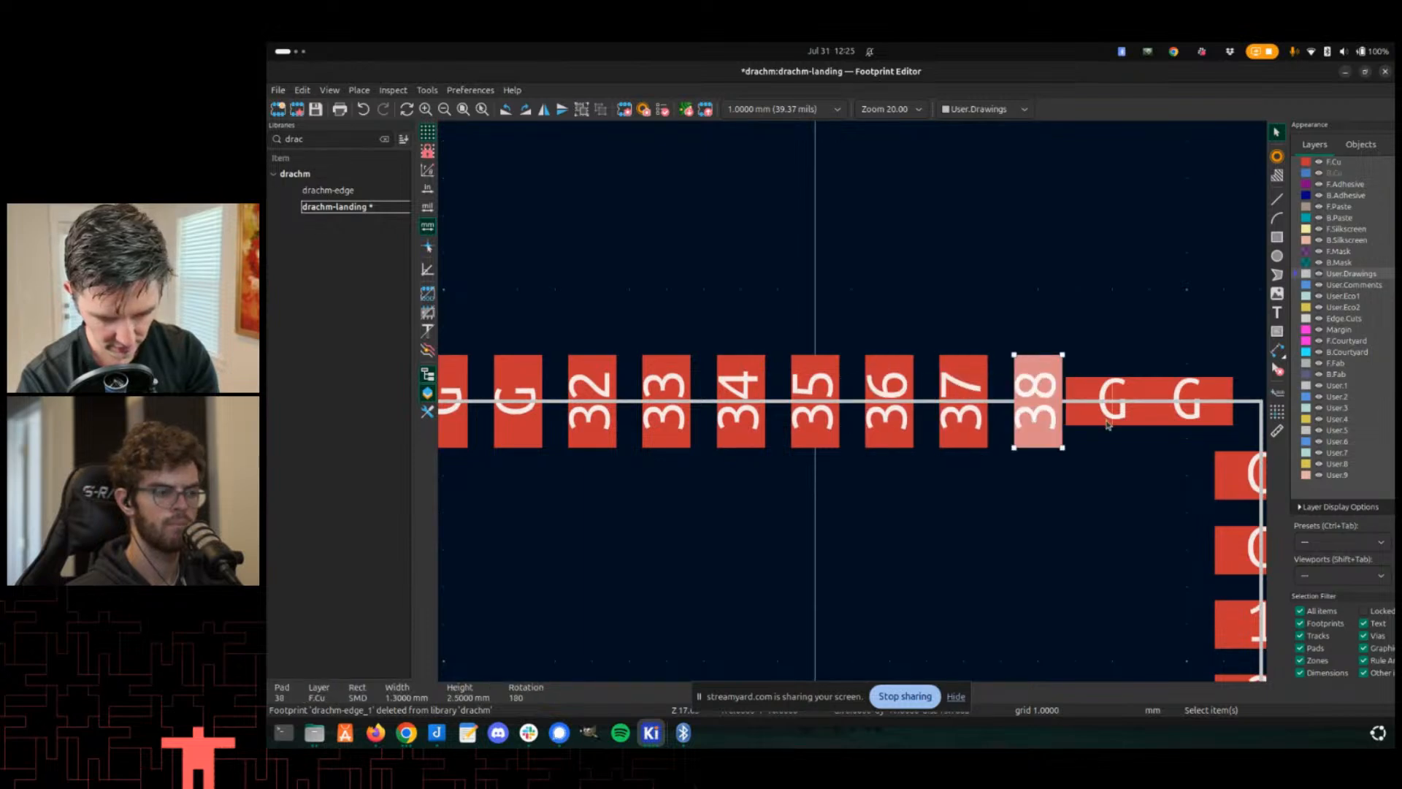
click(1111, 417)
key(r)
click(1184, 420)
key(r)
scroll(826, 407, down, 2)
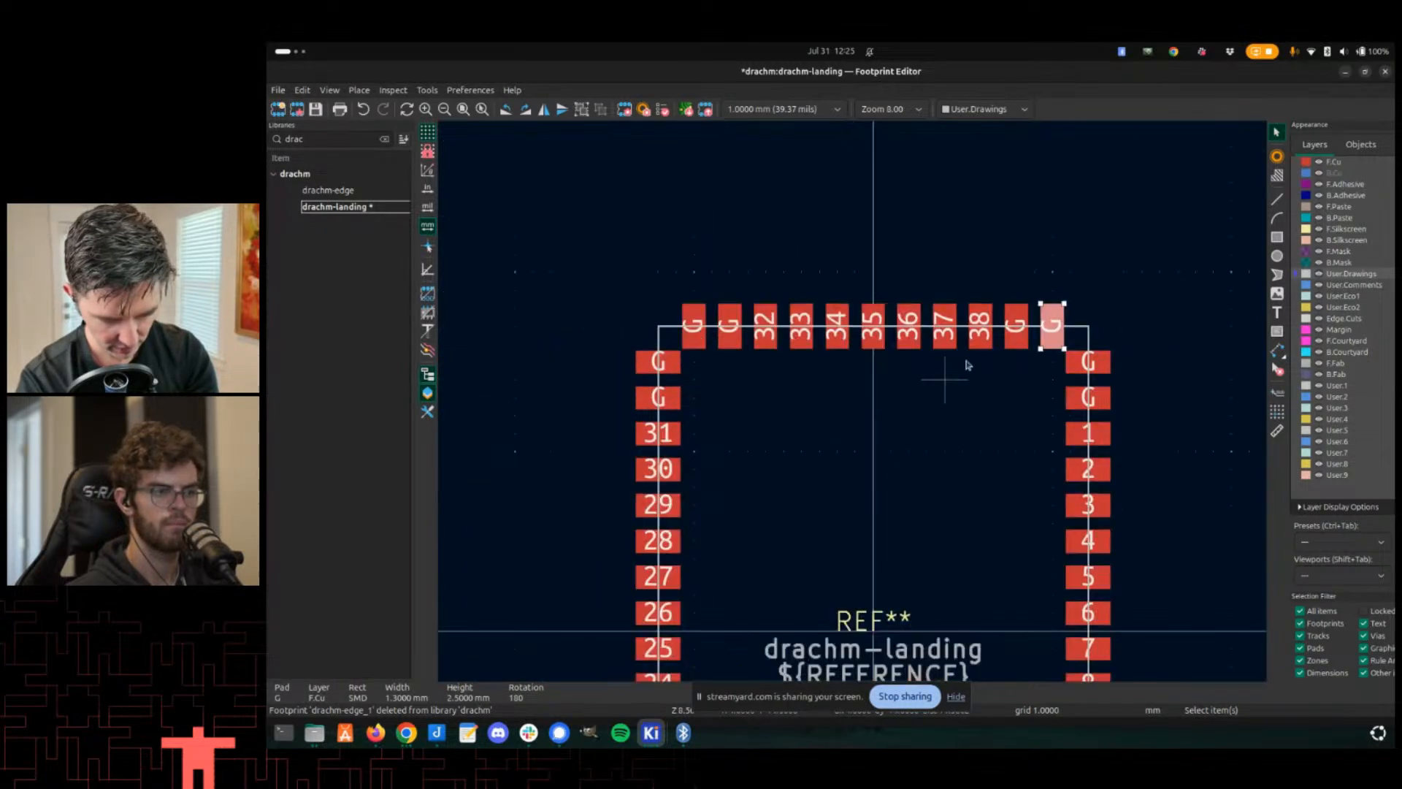
- Save the footprint to the library and save the board in the PCB editor
key(ctrl+s)
key(alt+Tab)
key(alt+Tab)
key(alt+Tab)
scroll(818, 420, down, 5)
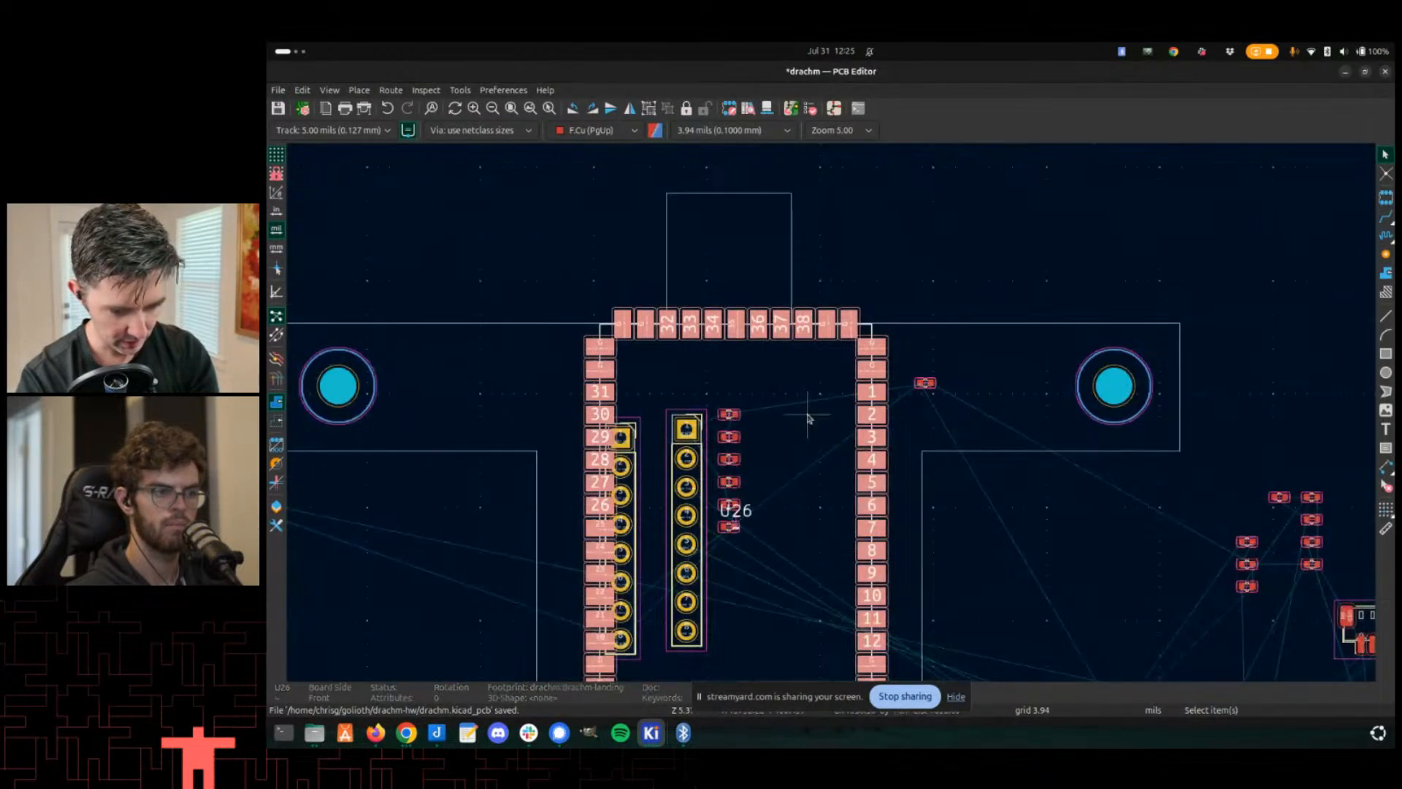
right_click(808, 417)
click(788, 303)
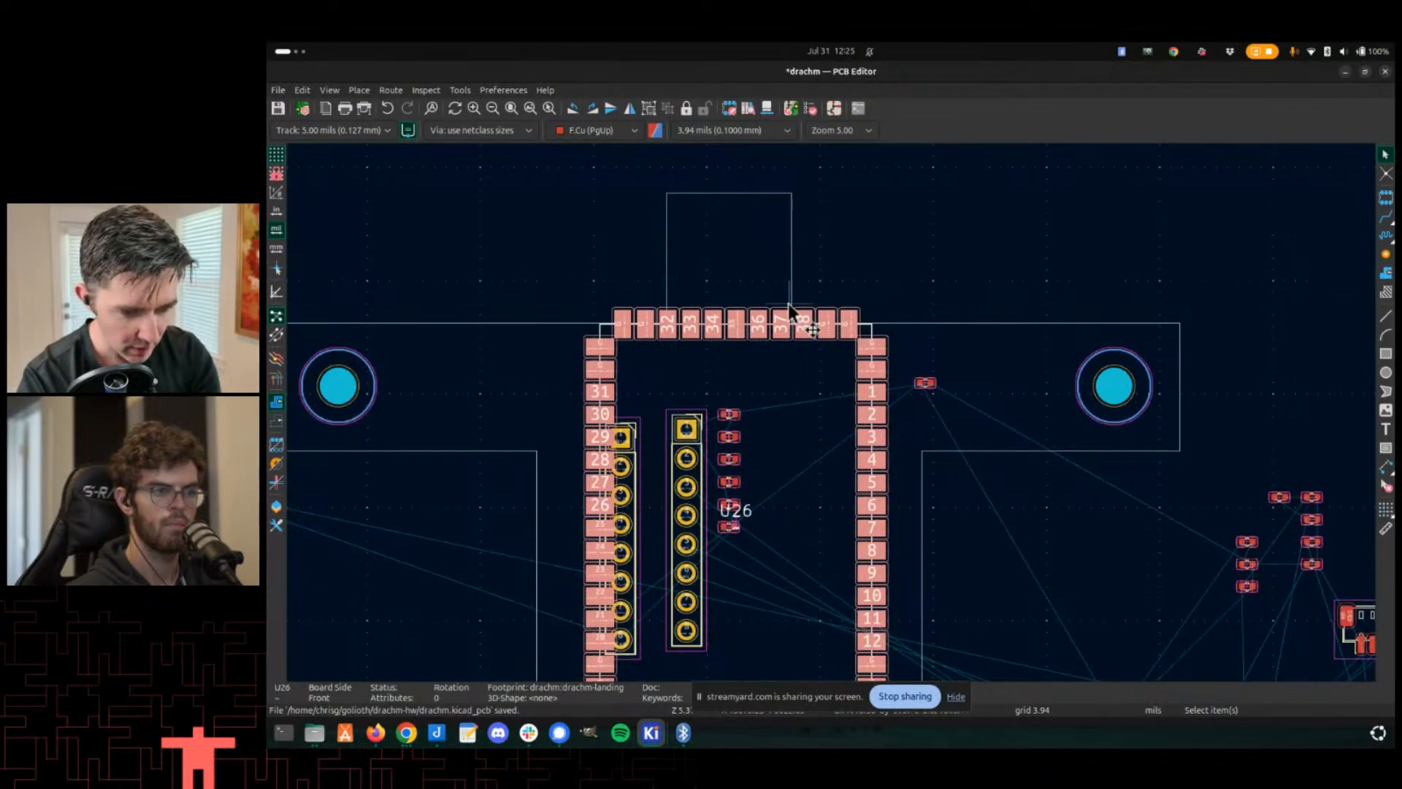
key(alt+Tab)
key(alt+Tab)
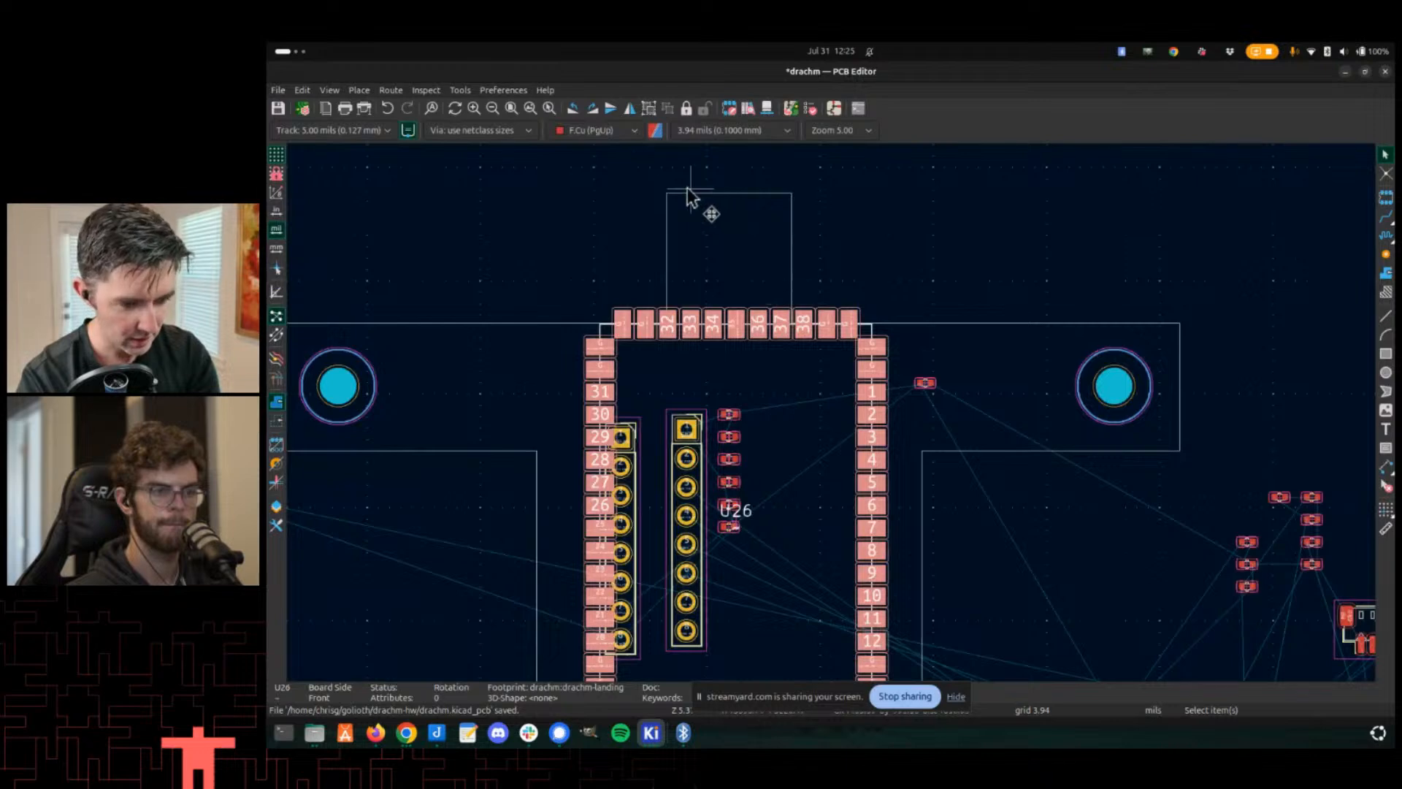
key(ctrl+s)
- Update footprint U26 on the board from the library
double_click(848, 443)
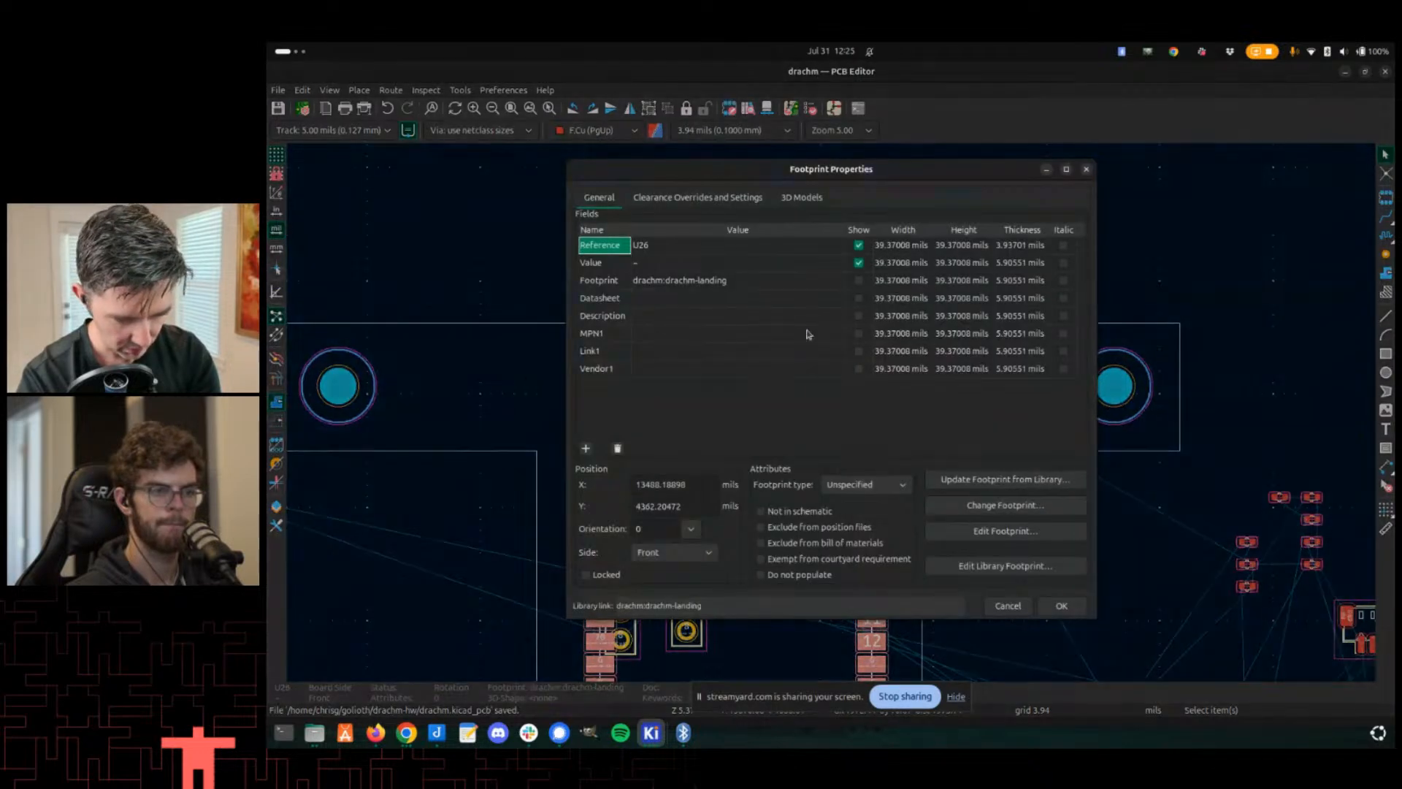
click(996, 480)
click(996, 608)
click(940, 610)
- Try routing a GND track from the capacitor beside pad 1 toward the capacitors near the headers
scroll(814, 382, up, 5)
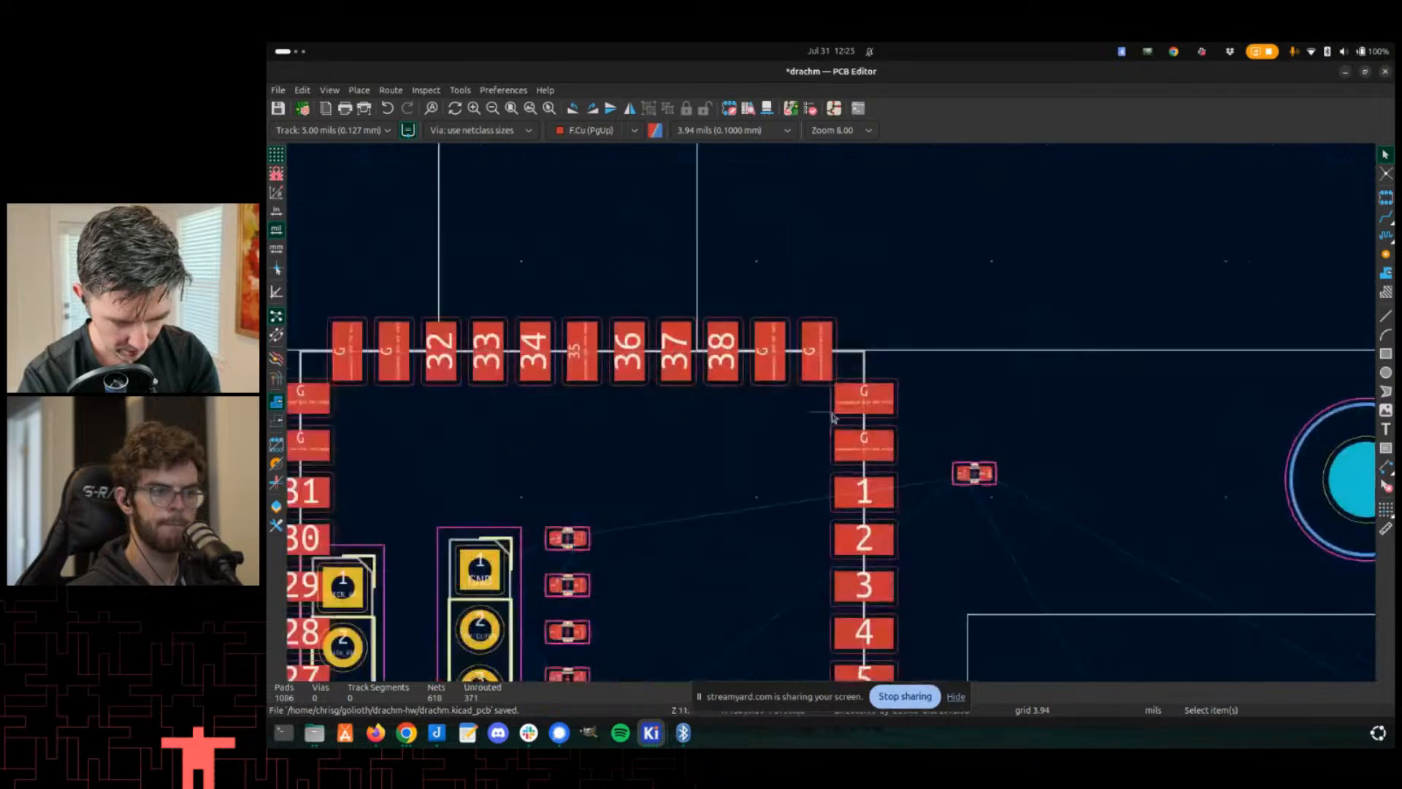
scroll(1008, 493, down, 1)
key(x)
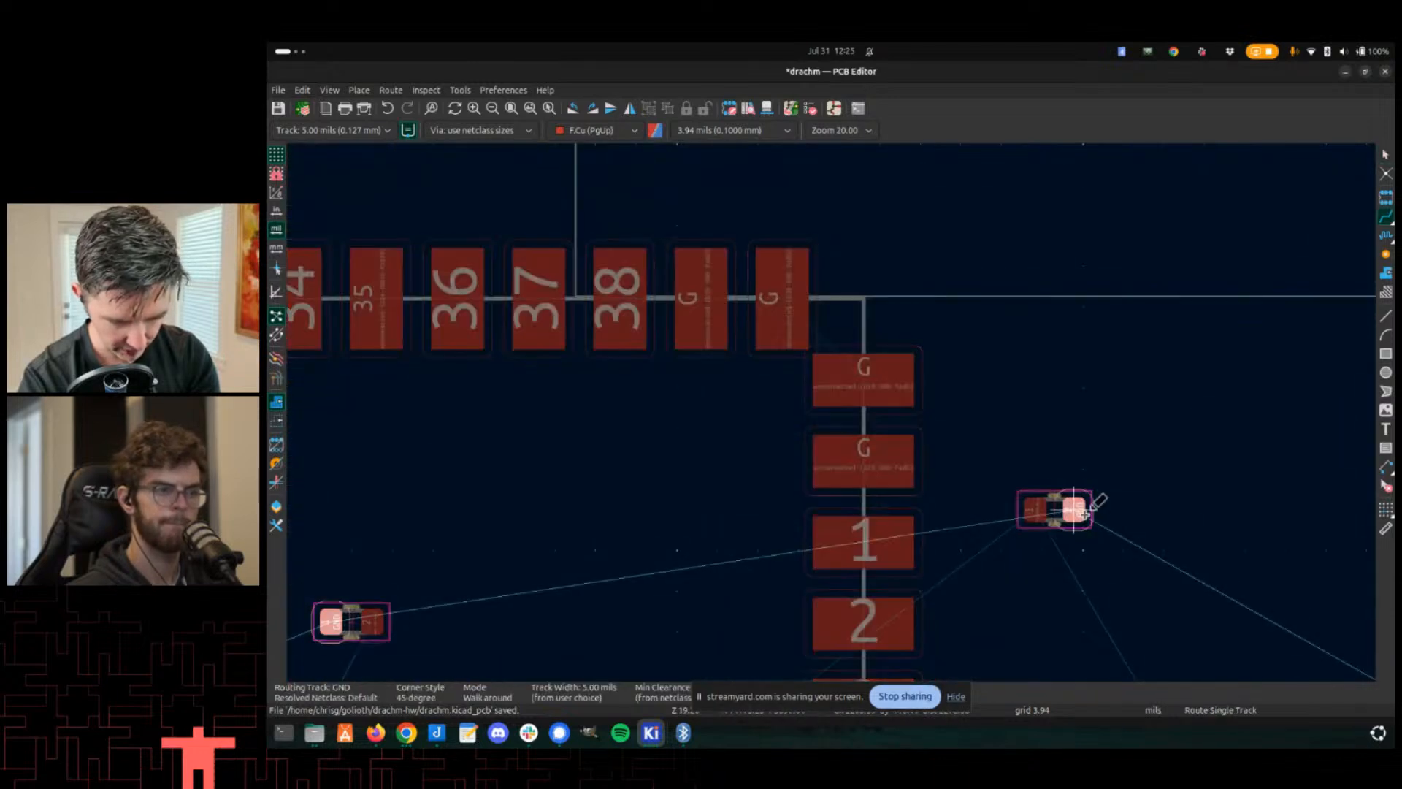
scroll(635, 537, down, 4)
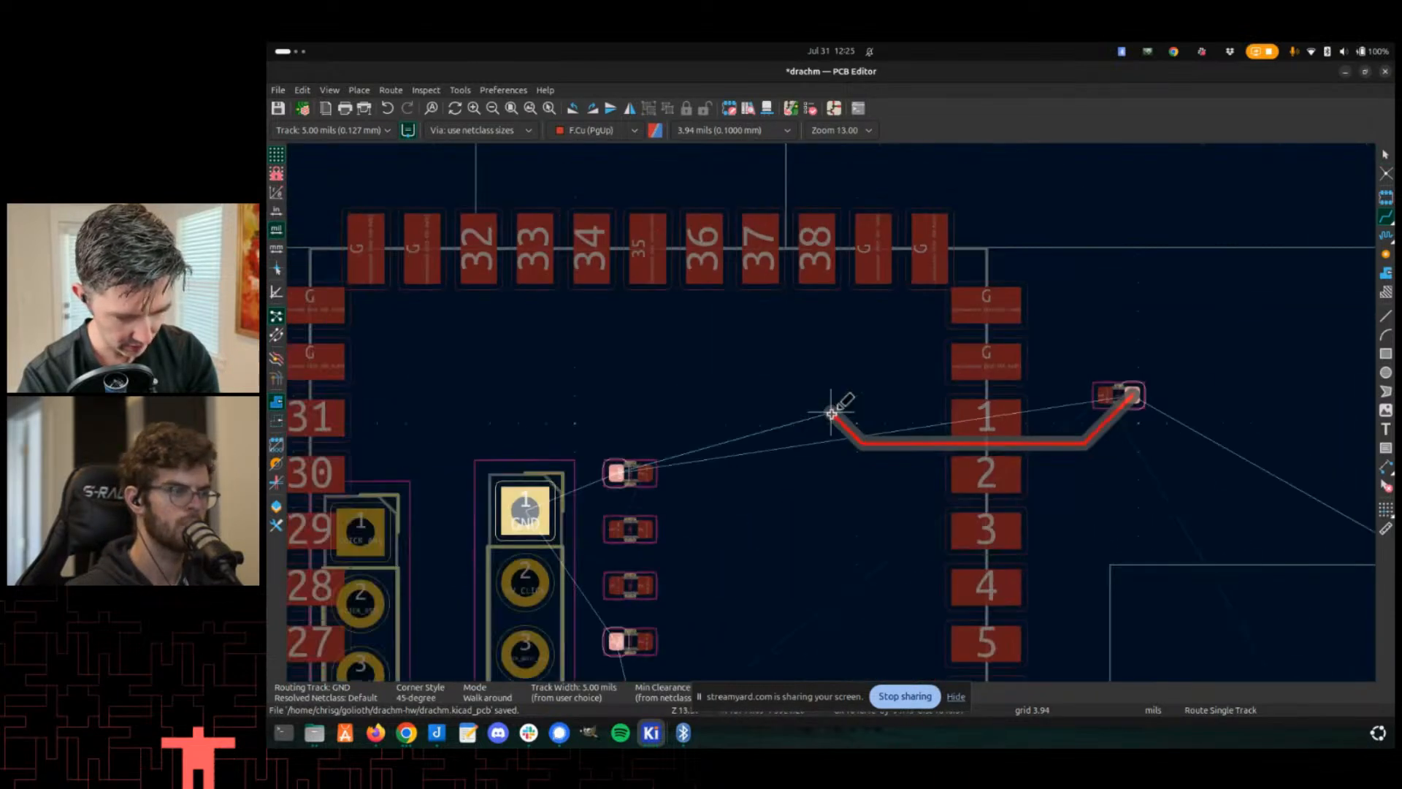
scroll(701, 442, up, 5)
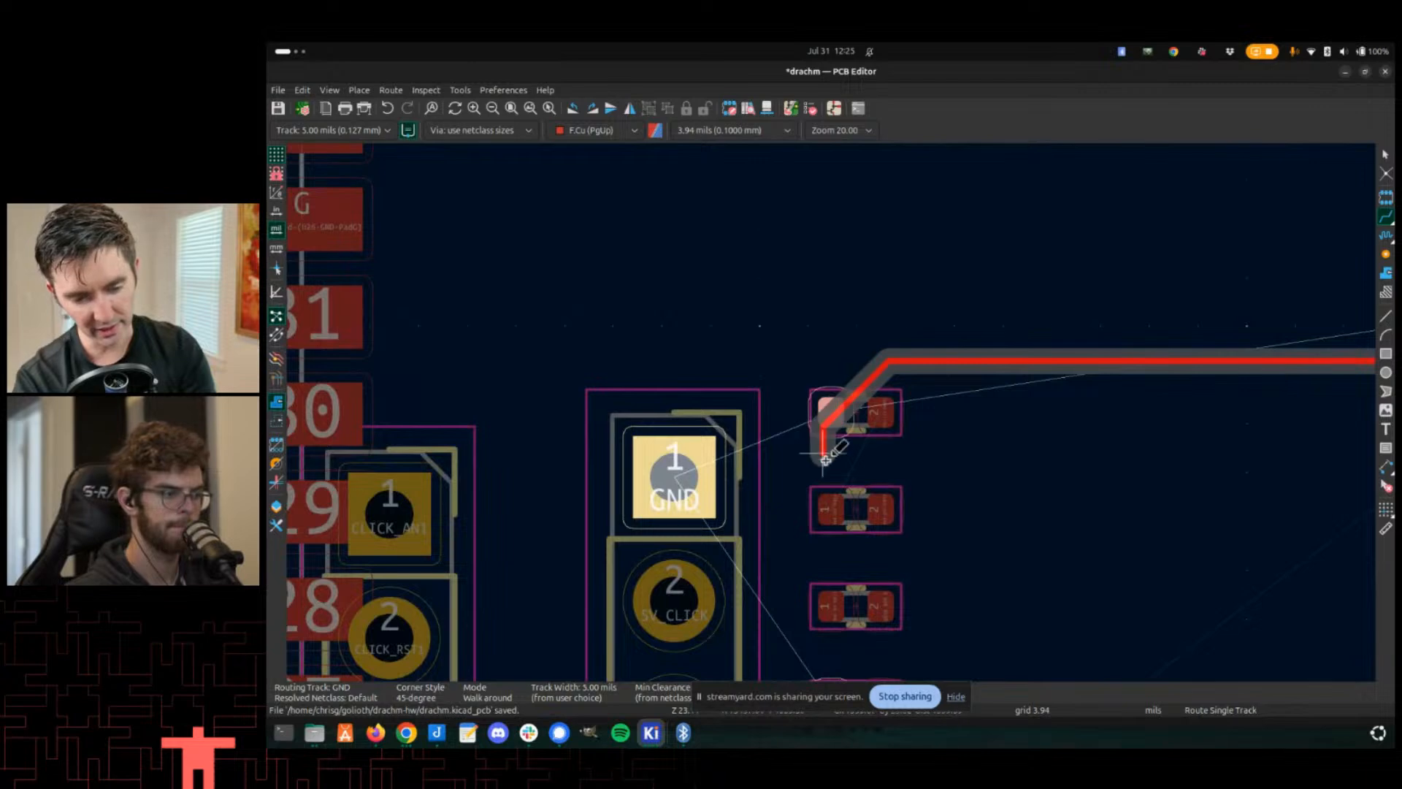
scroll(845, 370, down, 1)
key(Escape)
key(Escape)
- Examine the board layout around the landing footprint and the neighbouring Drachm-4 modules
scroll(840, 395, down, 10)
scroll(836, 276, up, 5)
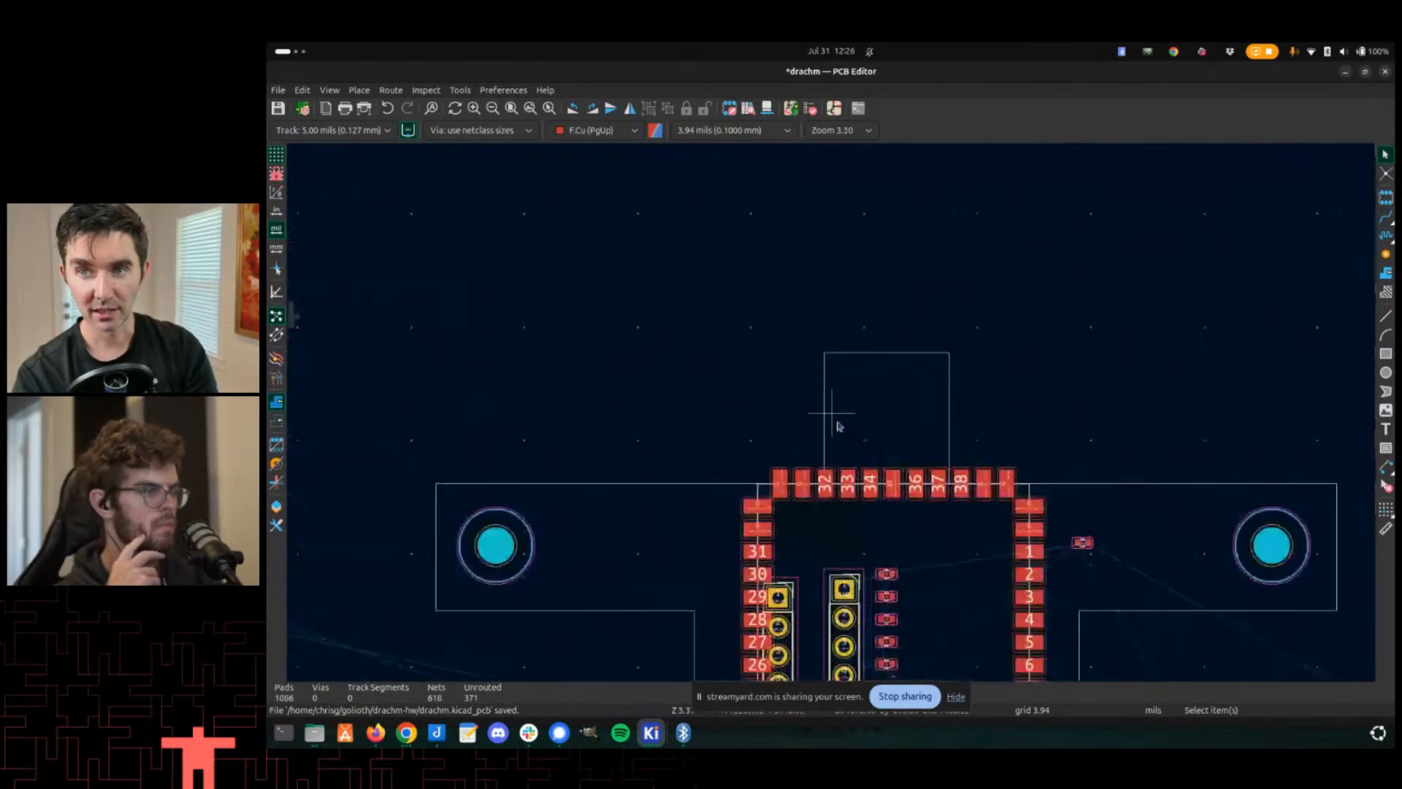
middle_drag(603, 515, 897, 299)
scroll(833, 324, down, 2)
middle_drag(630, 503, 666, 510)
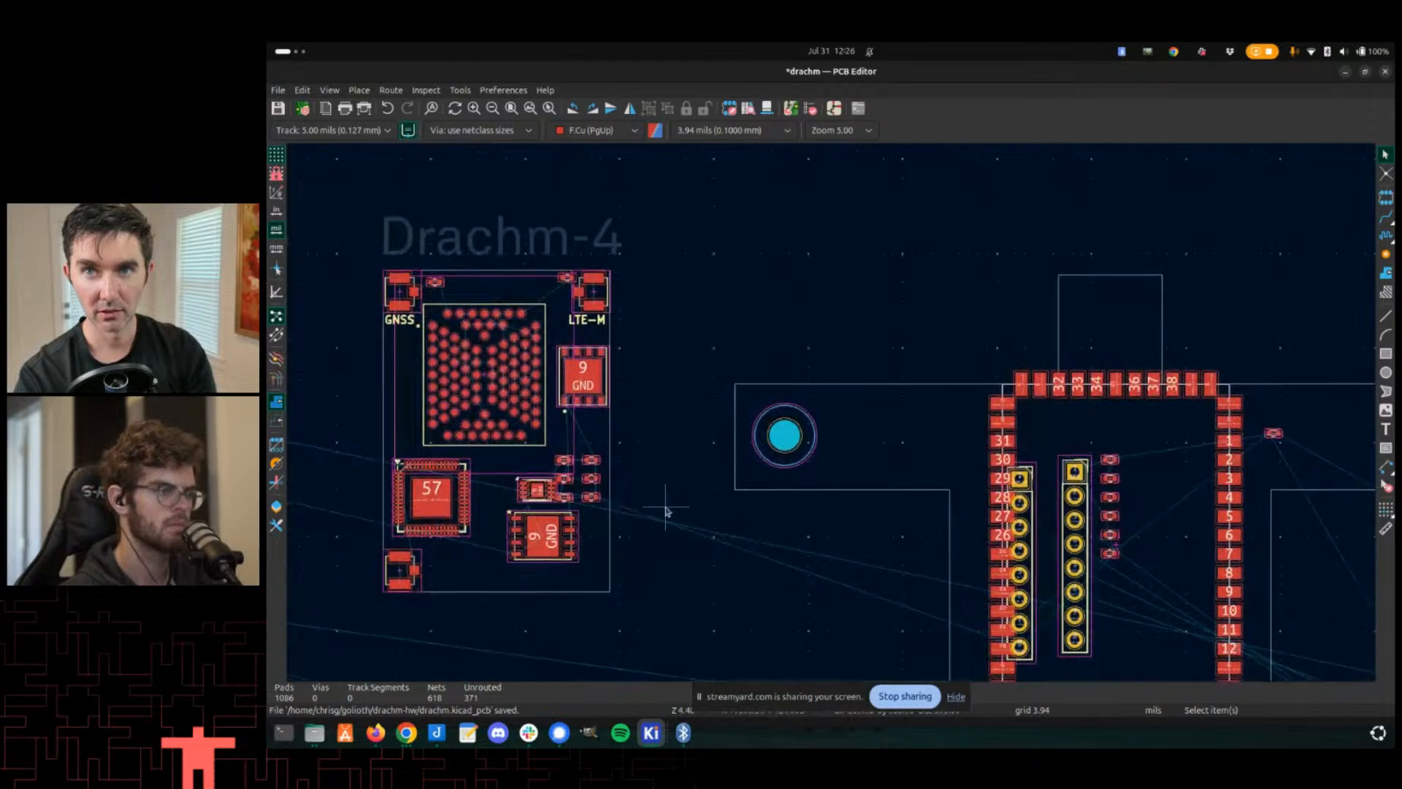
middle_drag(618, 365, 985, 282)
middle_drag(532, 361, 978, 350)
scroll(402, 366, up, 2)
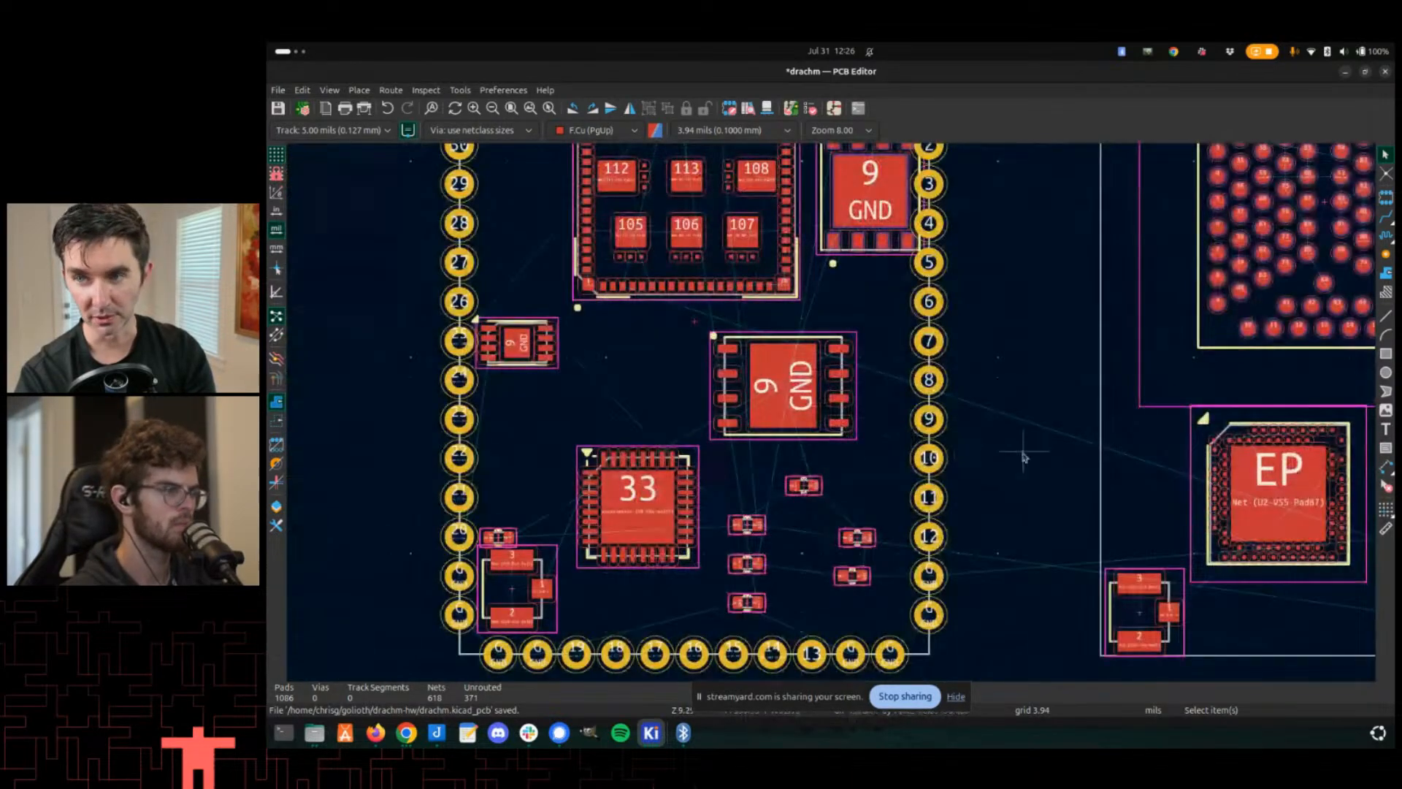
- Open the drachm-edge footprint in the Footprint Editor
key(alt+Tab)
key(alt+Tab)
key(alt+Tab)
key(alt+shift+Tab)
key(alt+Tab)
double_click(400, 191)
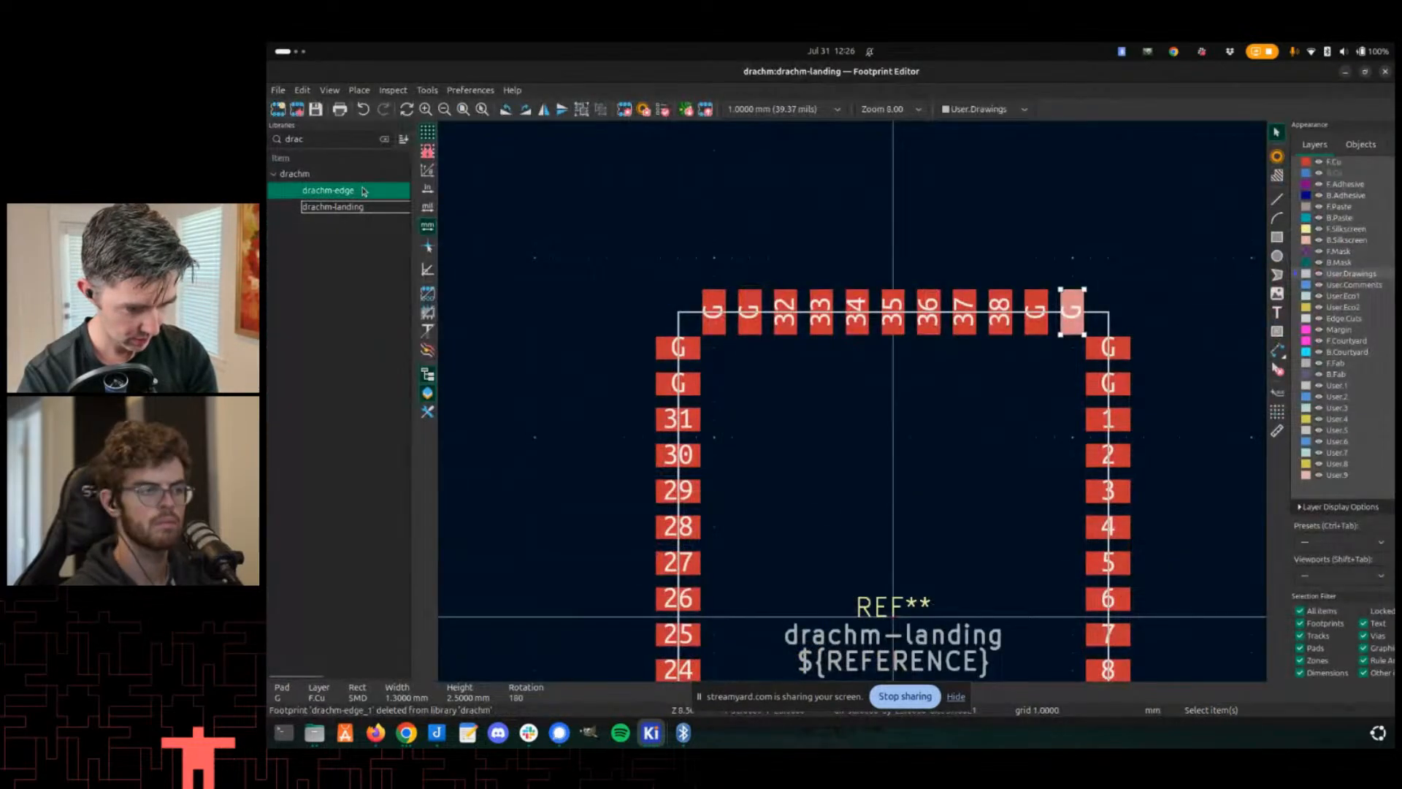
scroll(595, 229, down, 1)
scroll(1003, 494, up, 1)
scroll(853, 401, down, 1)
middle_drag(831, 387, 787, 329)
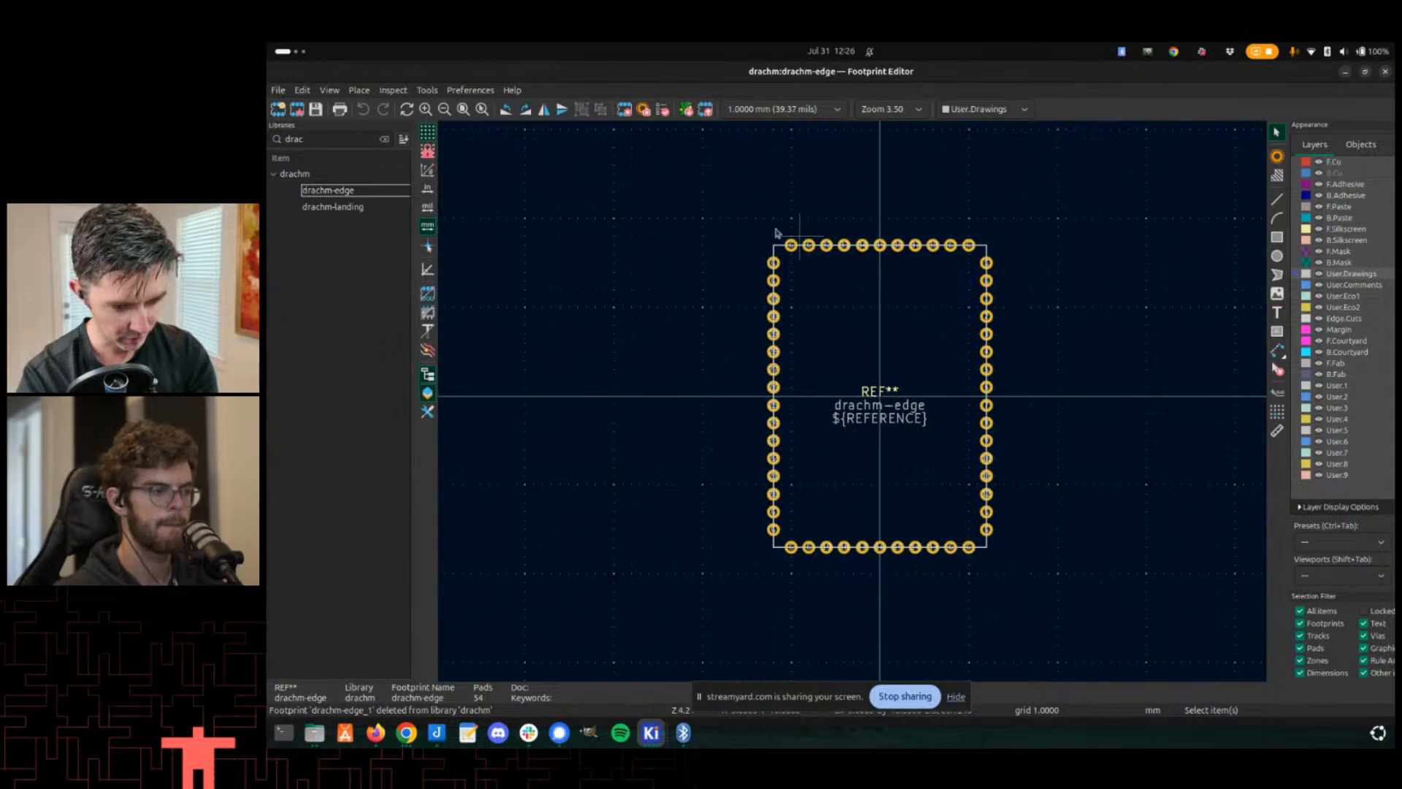
- Set the default pad properties to a 1.2 mm pad diameter and 0.6 mm hole diameter
drag(708, 211, 1031, 582)
click(736, 320)
click(306, 91)
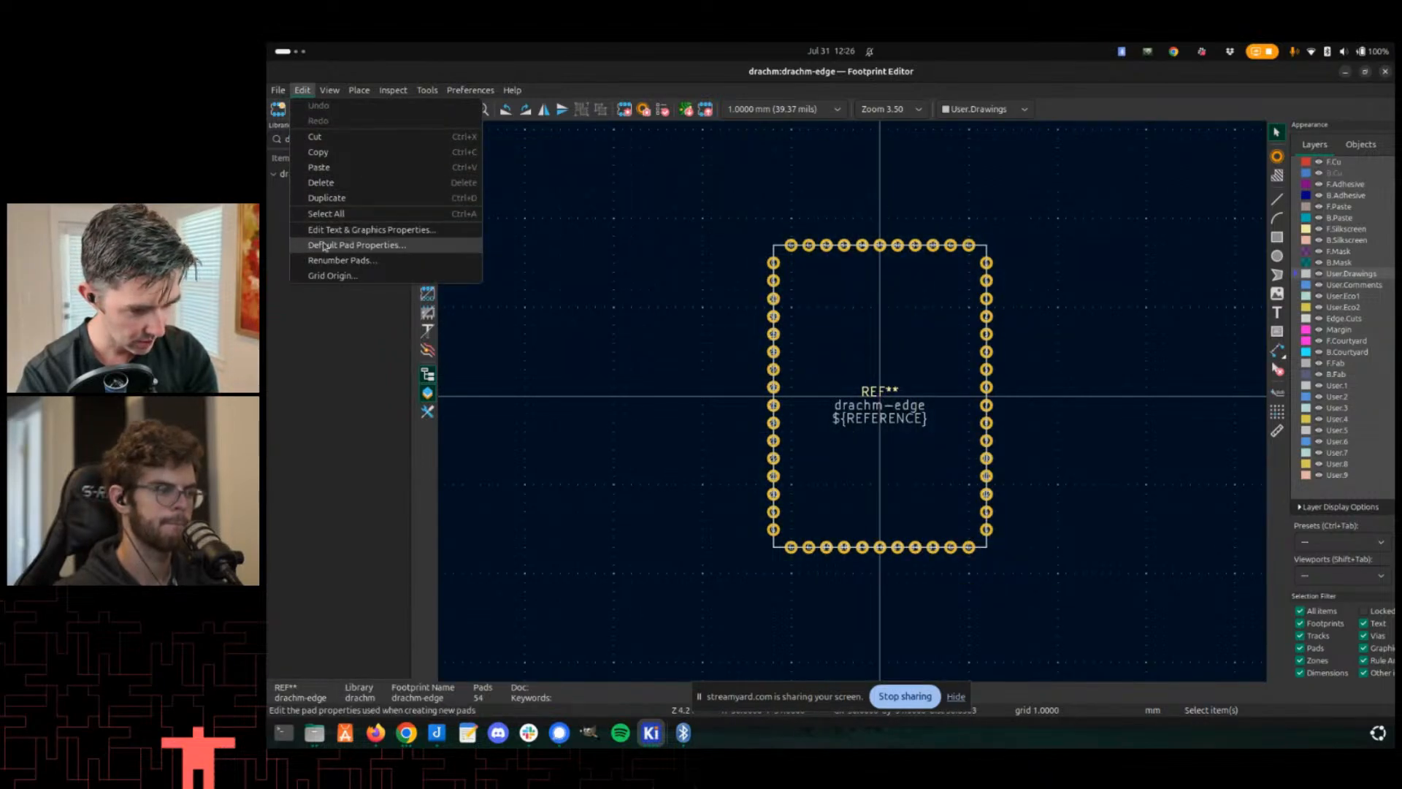
click(366, 246)
click(634, 335)
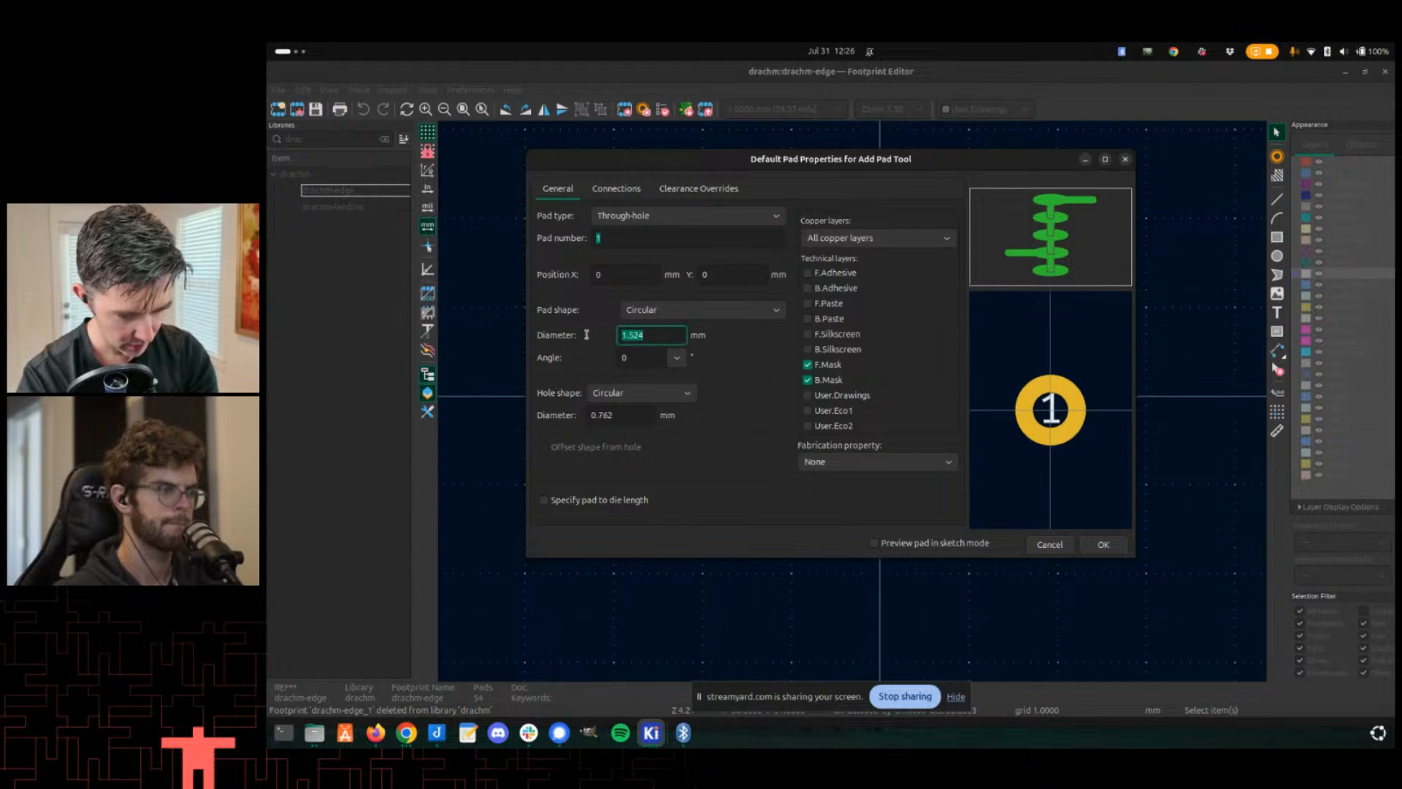
text(1.2)
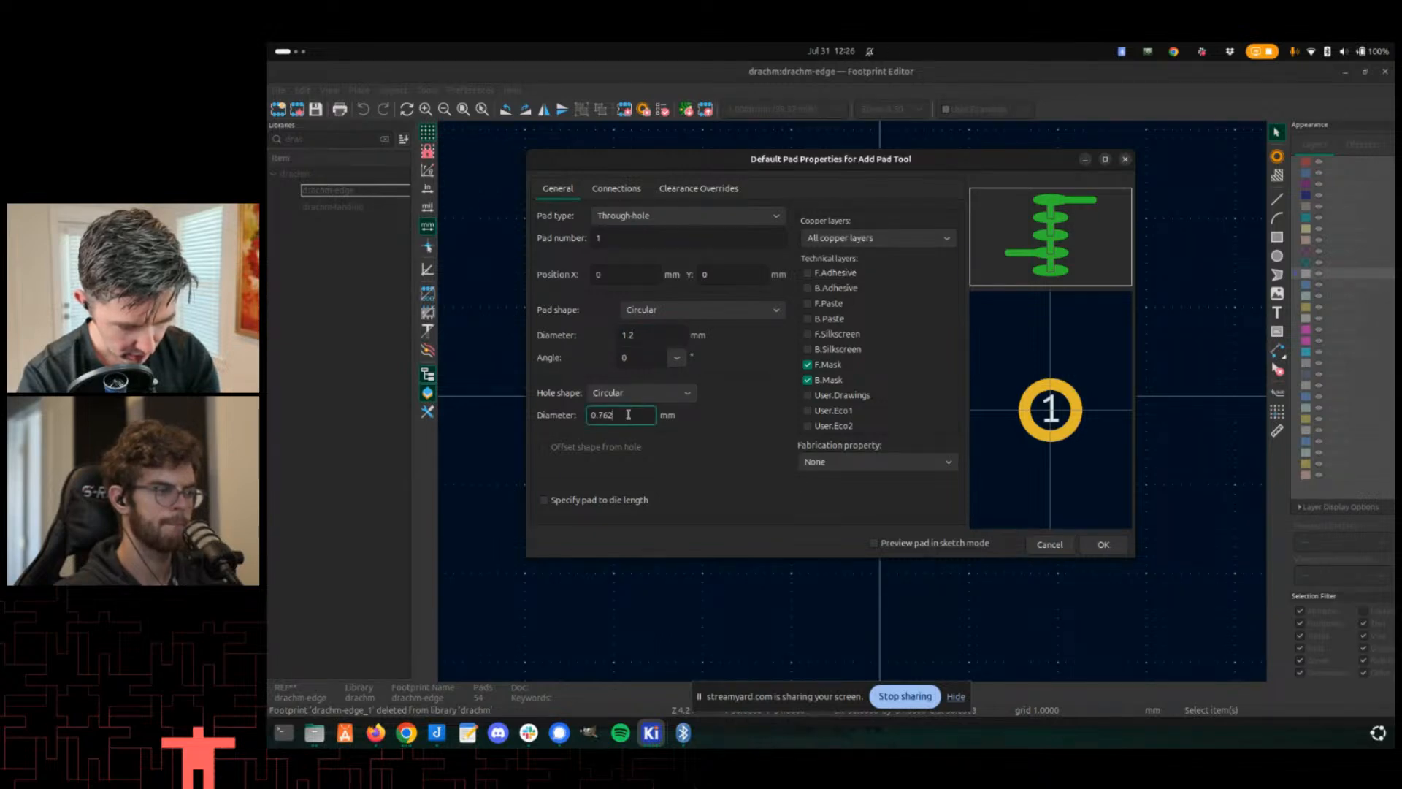
text(6)
key(Tab)
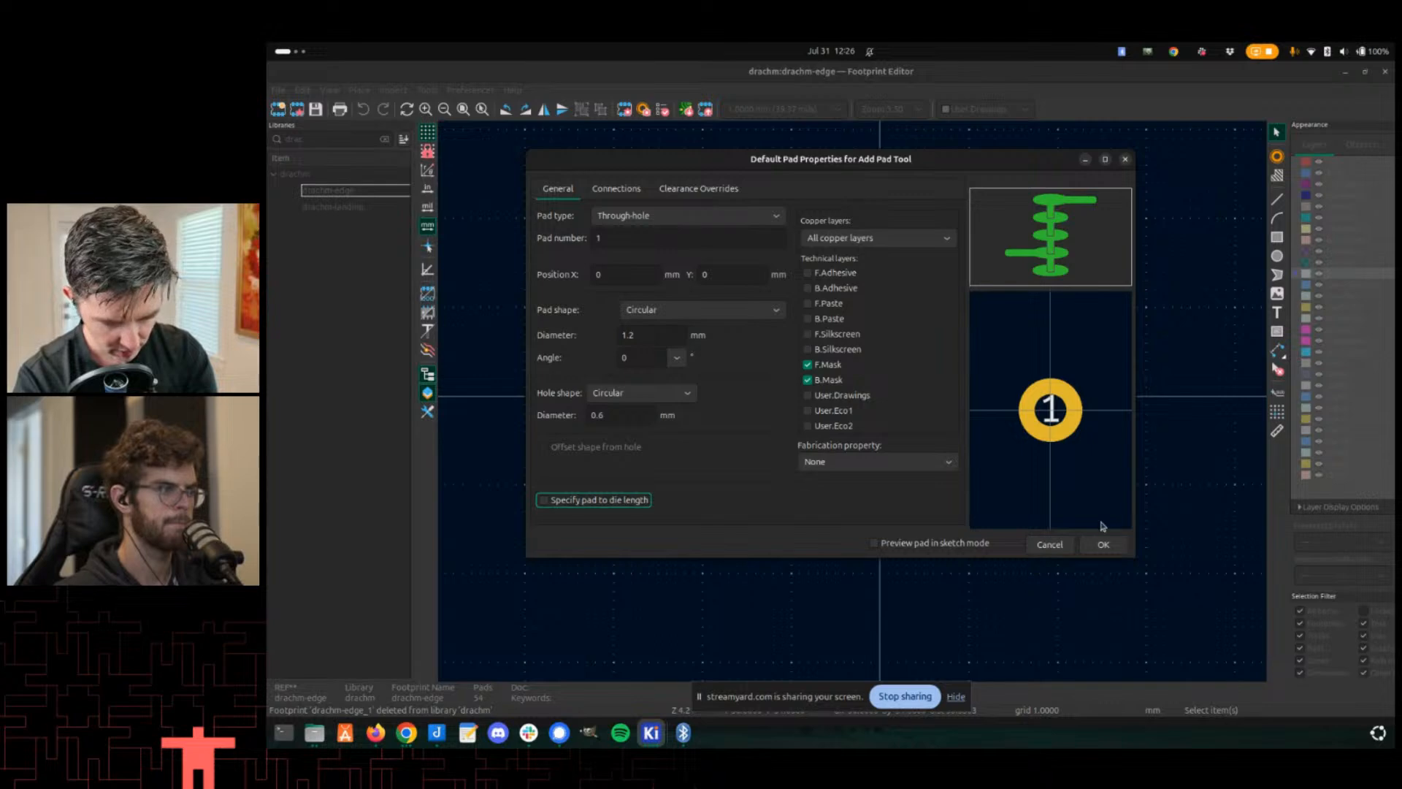
click(1103, 544)
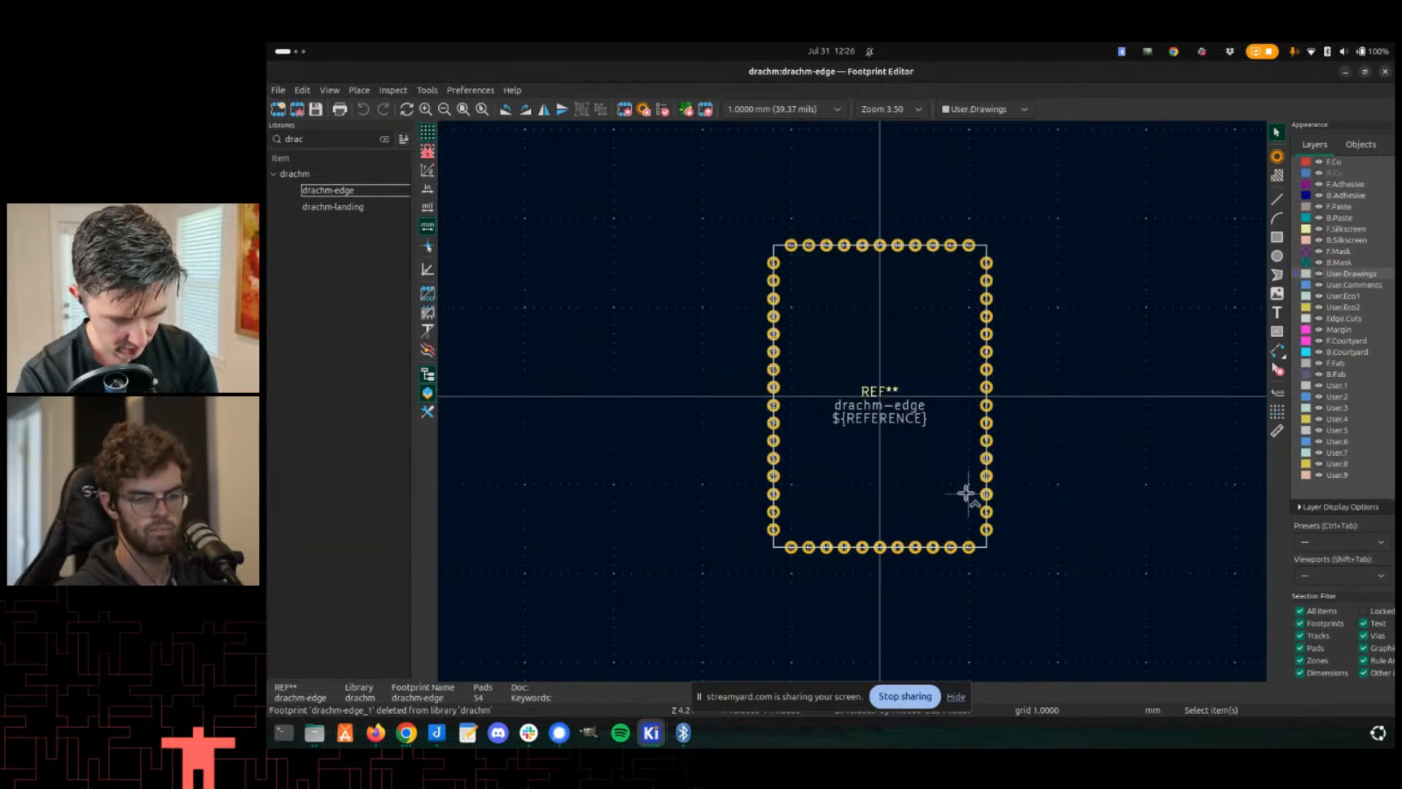
- Apply the default pad properties to all pads of the drachm-edge footprint and save it
scroll(877, 423, up, 3)
scroll(821, 365, down, 5)
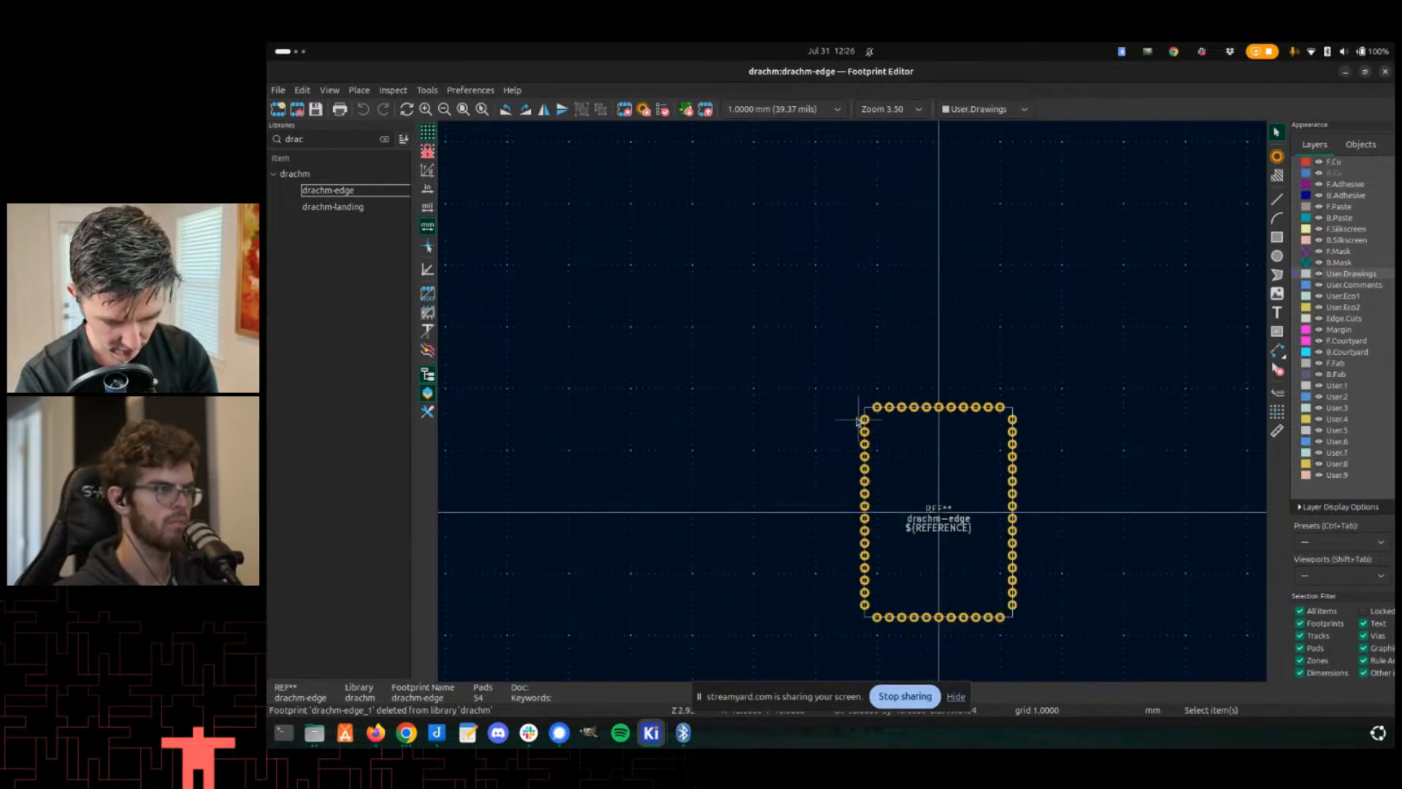
drag(1012, 600, 1087, 658)
right_click(1087, 658)
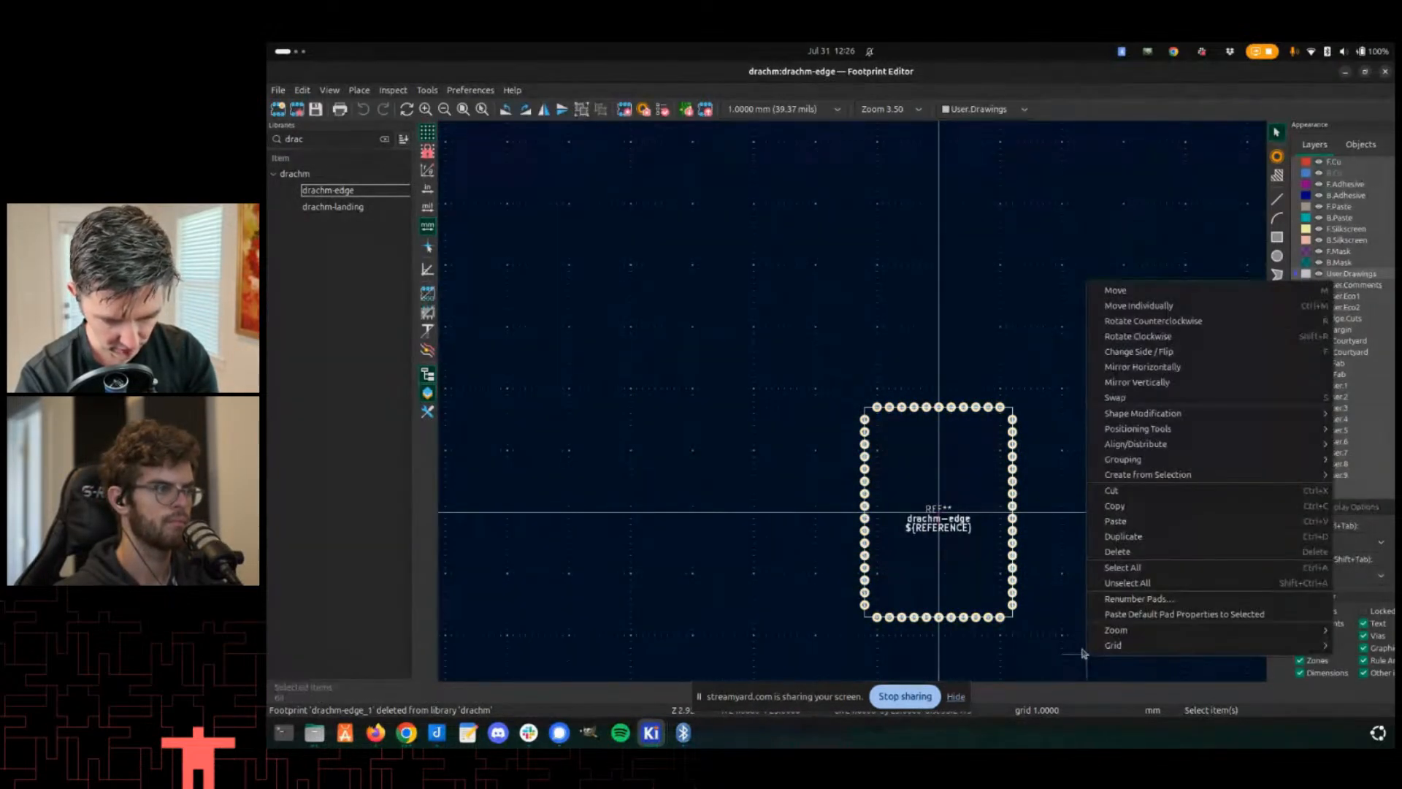
click(1145, 613)
scroll(853, 406, up, 3)
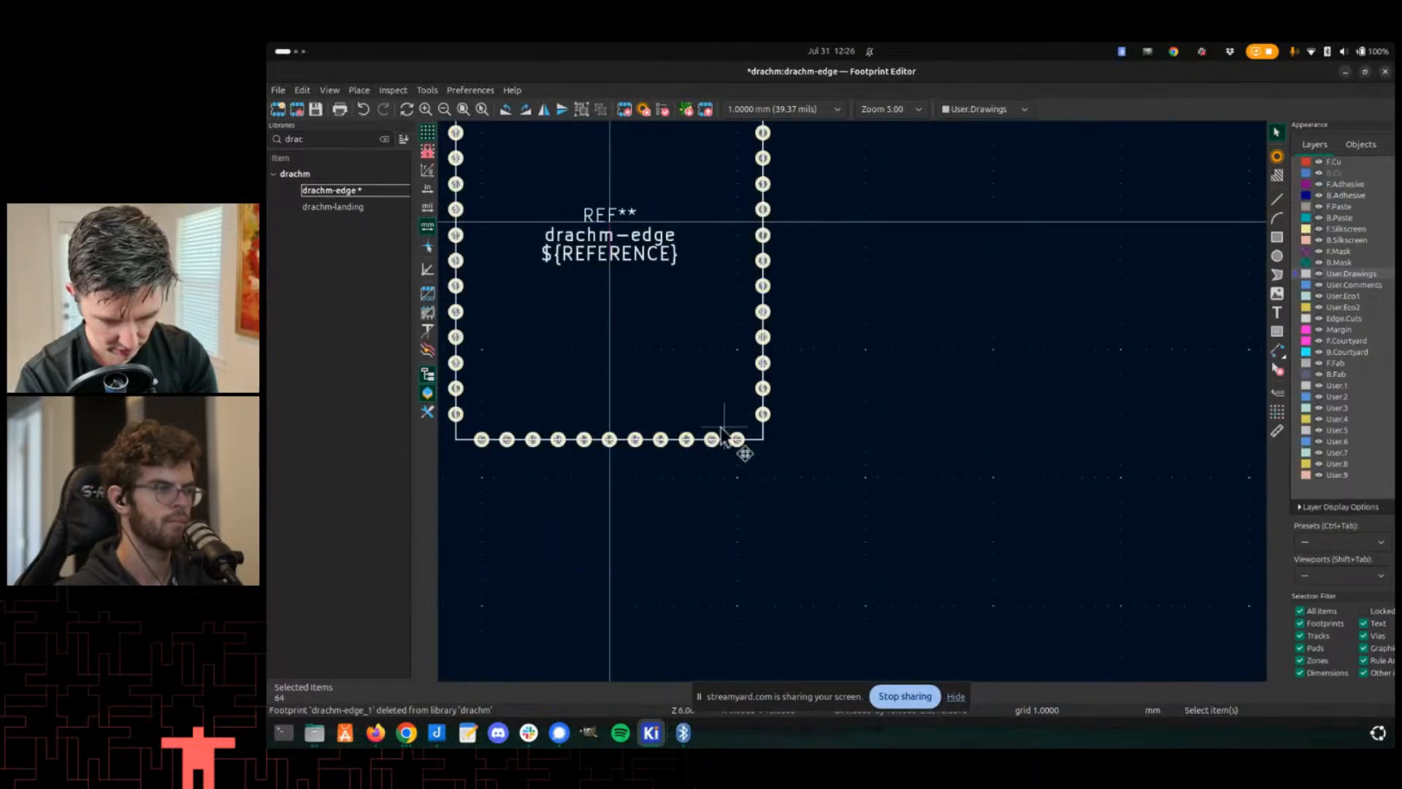
scroll(723, 431, up, 4)
middle_drag(889, 391, 989, 376)
key(ctrl+s)
scroll(987, 375, down, 3)
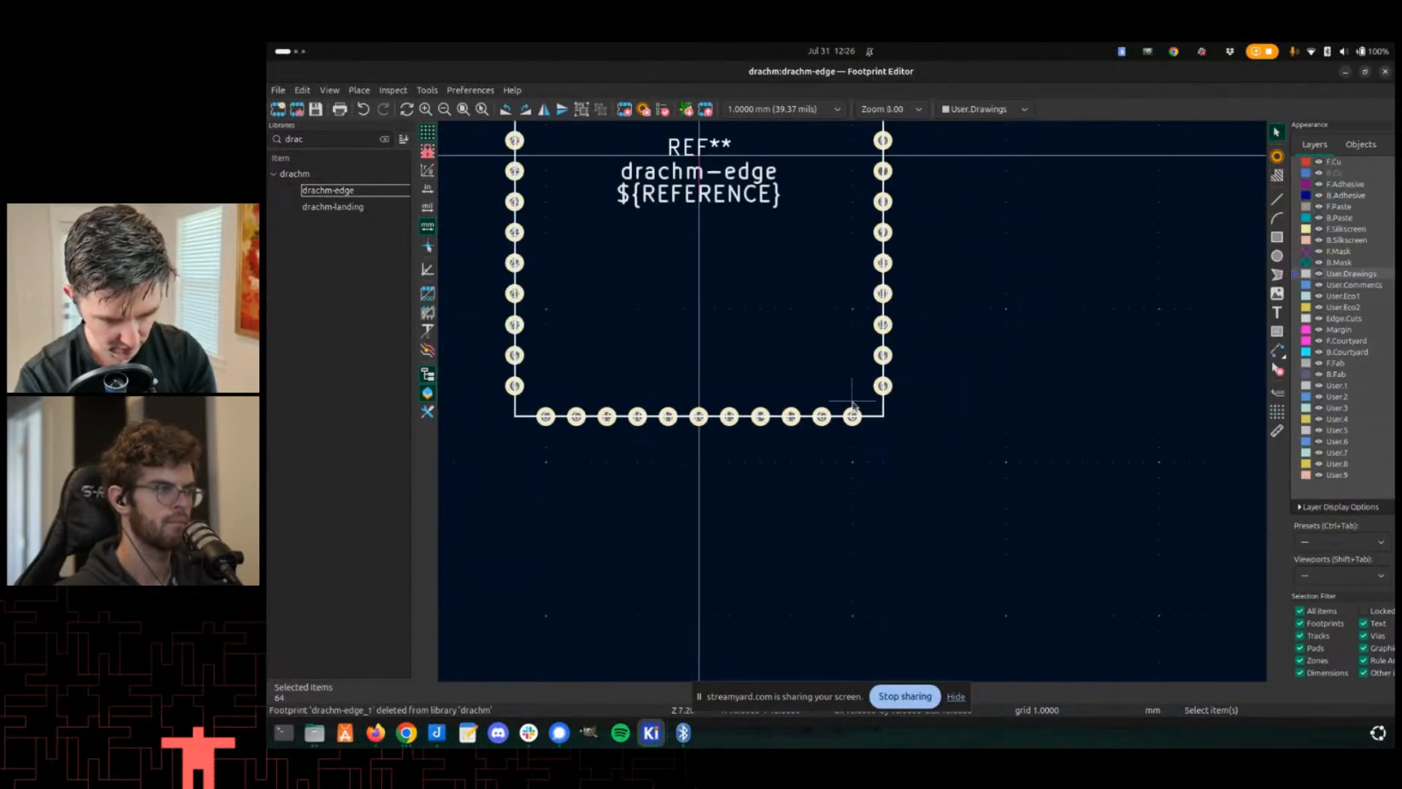
- Switch to the PCB Editor and update footprint U25 from the library
key(alt+Tab)
key(alt+Tab)
key(alt+Tab)
key(alt+Tab)
key(alt+Tab)
middle_drag(544, 472, 716, 455)
double_click(718, 455)
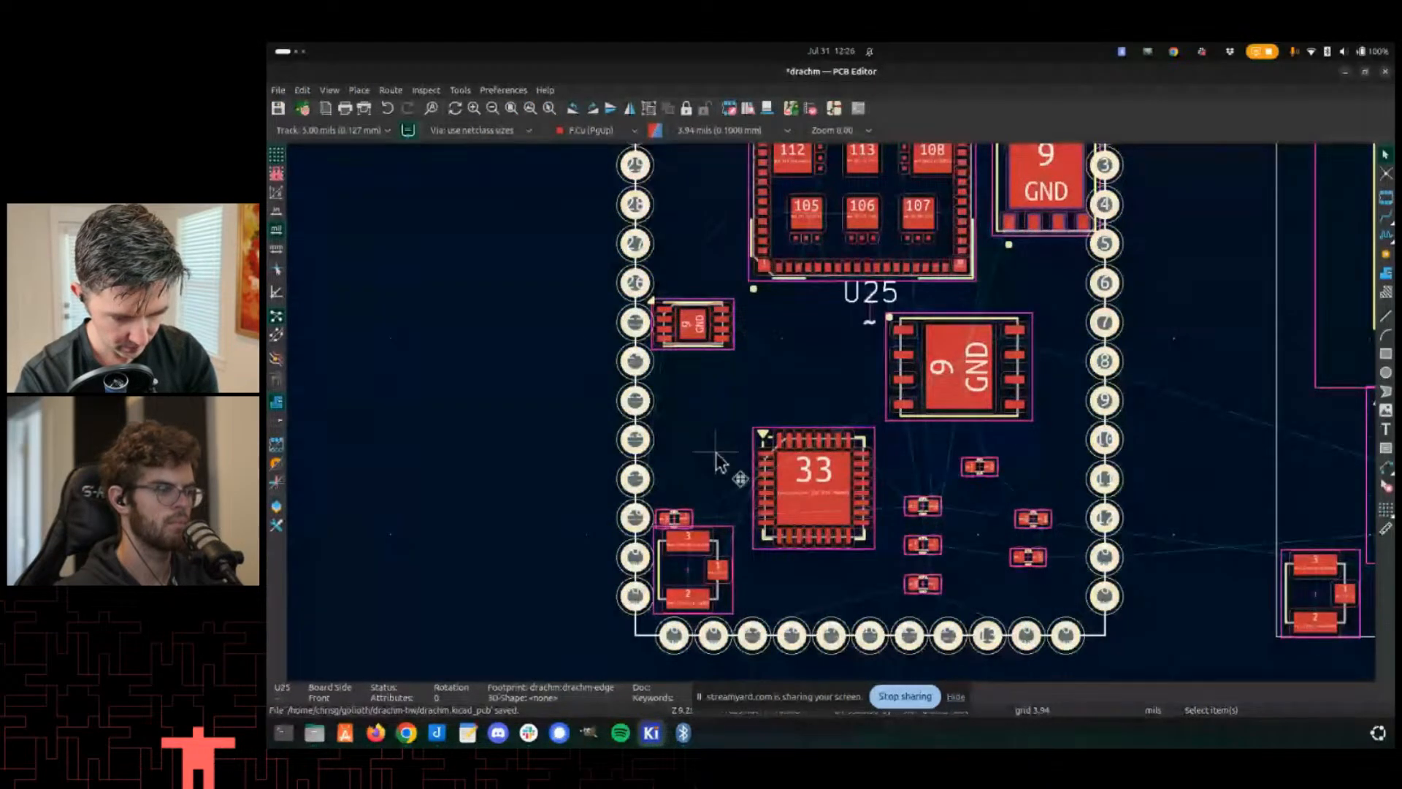
key(Escape)
scroll(721, 450, down, 2)
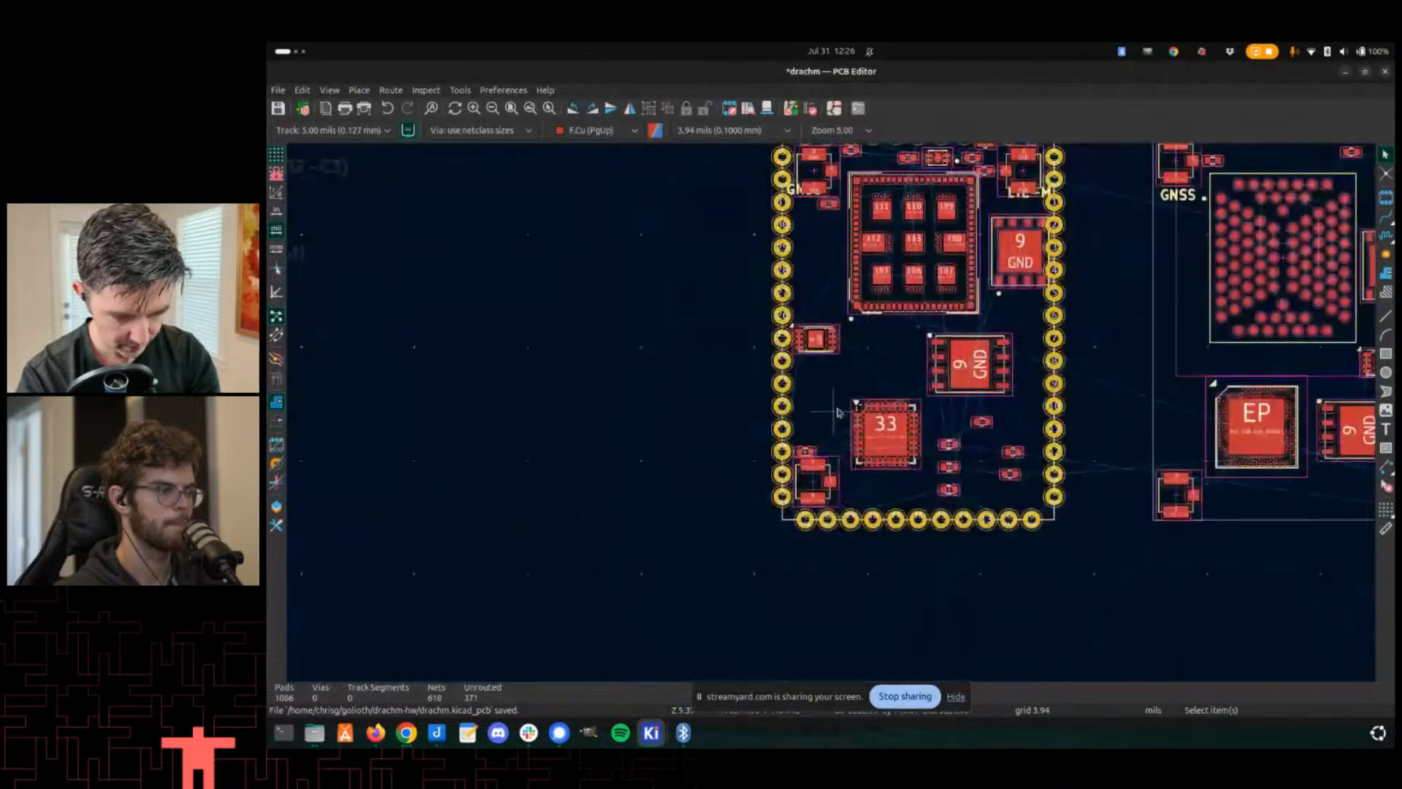
double_click(851, 409)
click(979, 479)
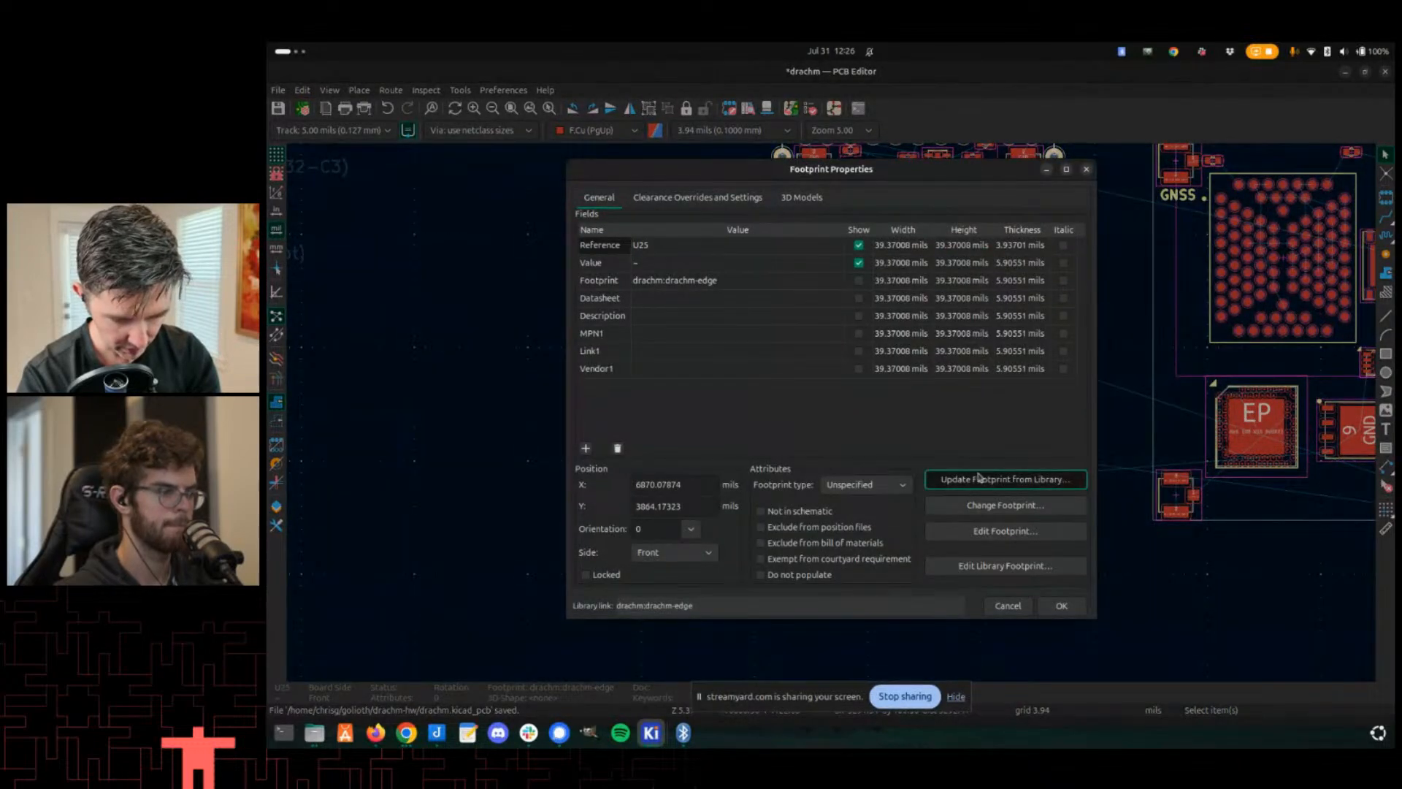
click(997, 608)
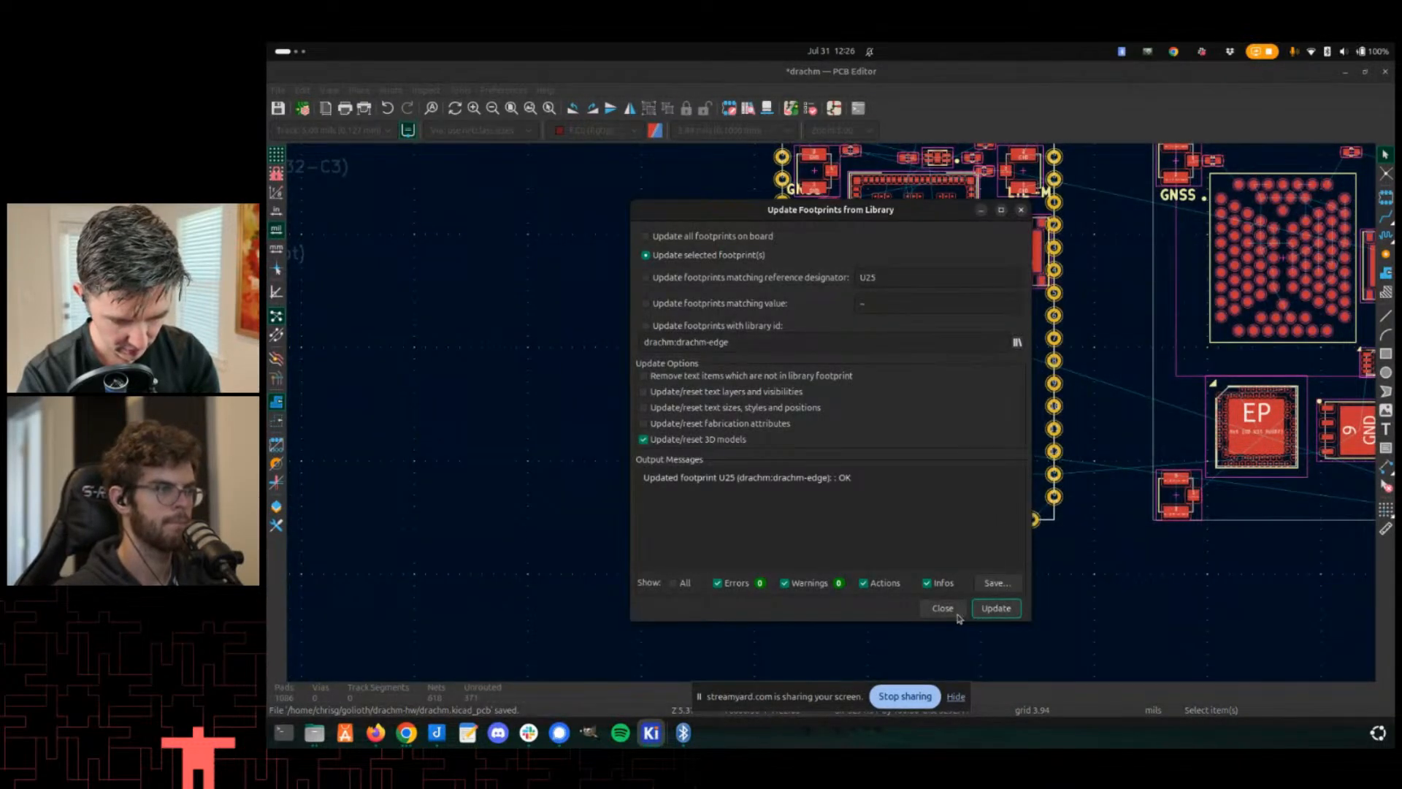
click(943, 608)
- Try pasting a copy of the Drachm-1 module over the board-edge cutout to check its fit
scroll(837, 421, up, 2)
scroll(837, 422, down, 5)
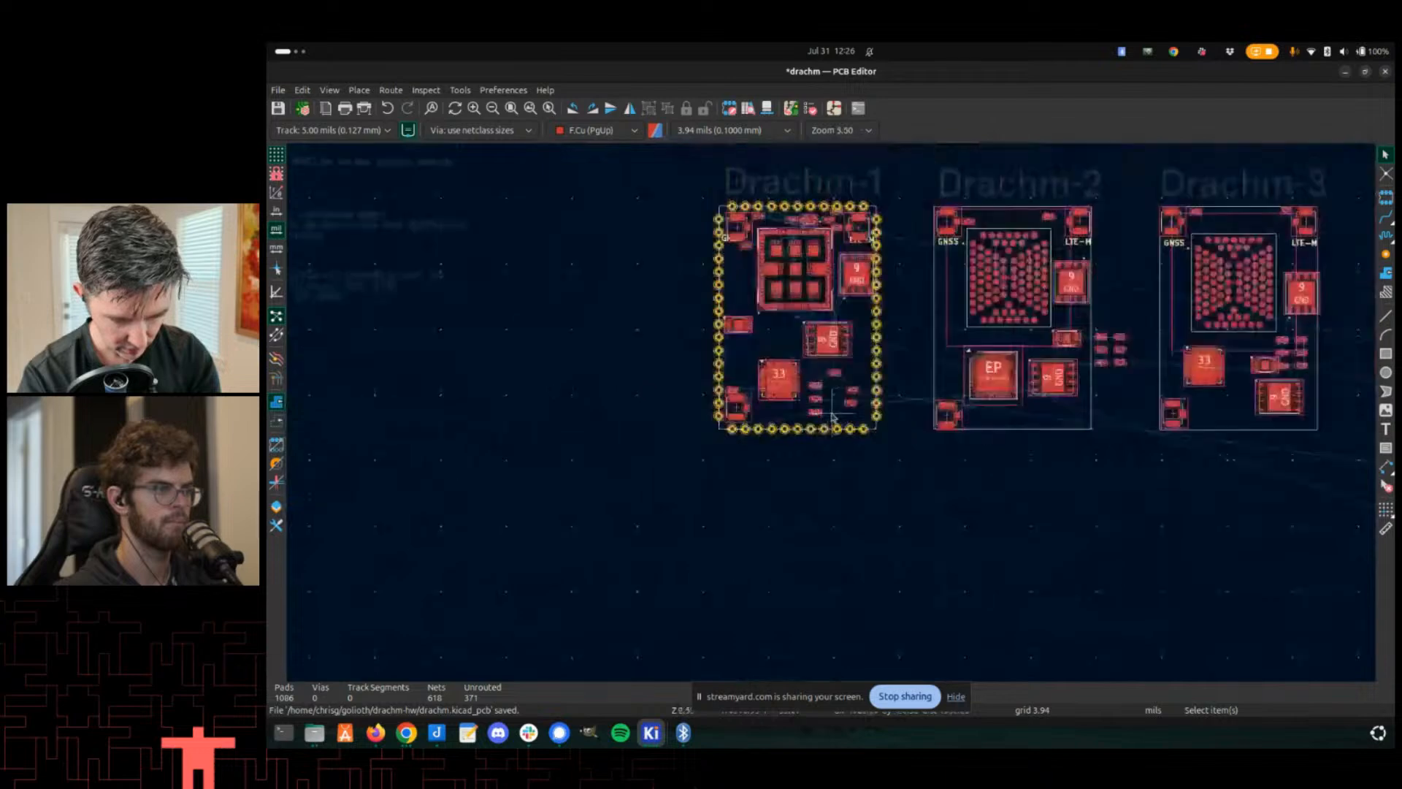
scroll(833, 418, down, 2)
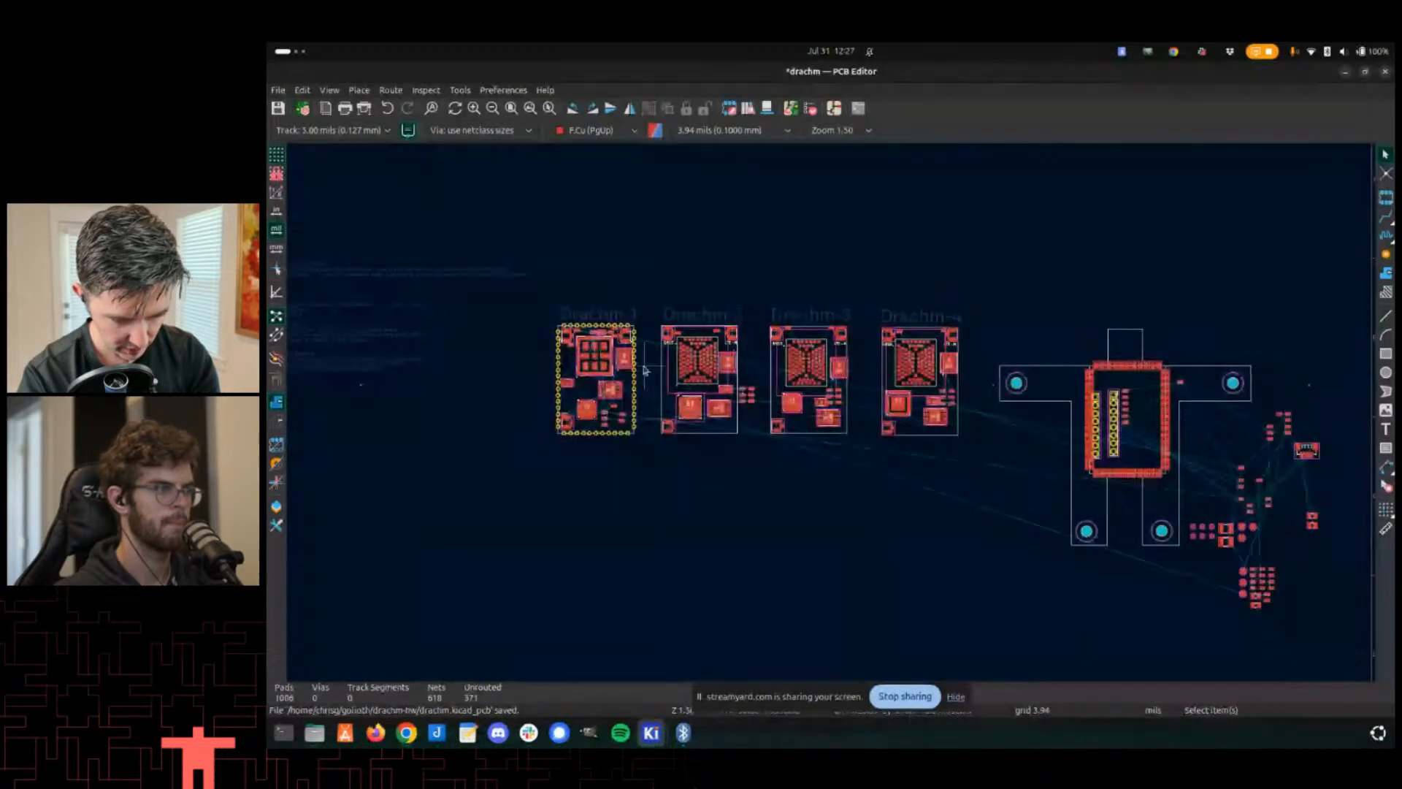
drag(548, 312, 639, 515)
key(ctrl+c)
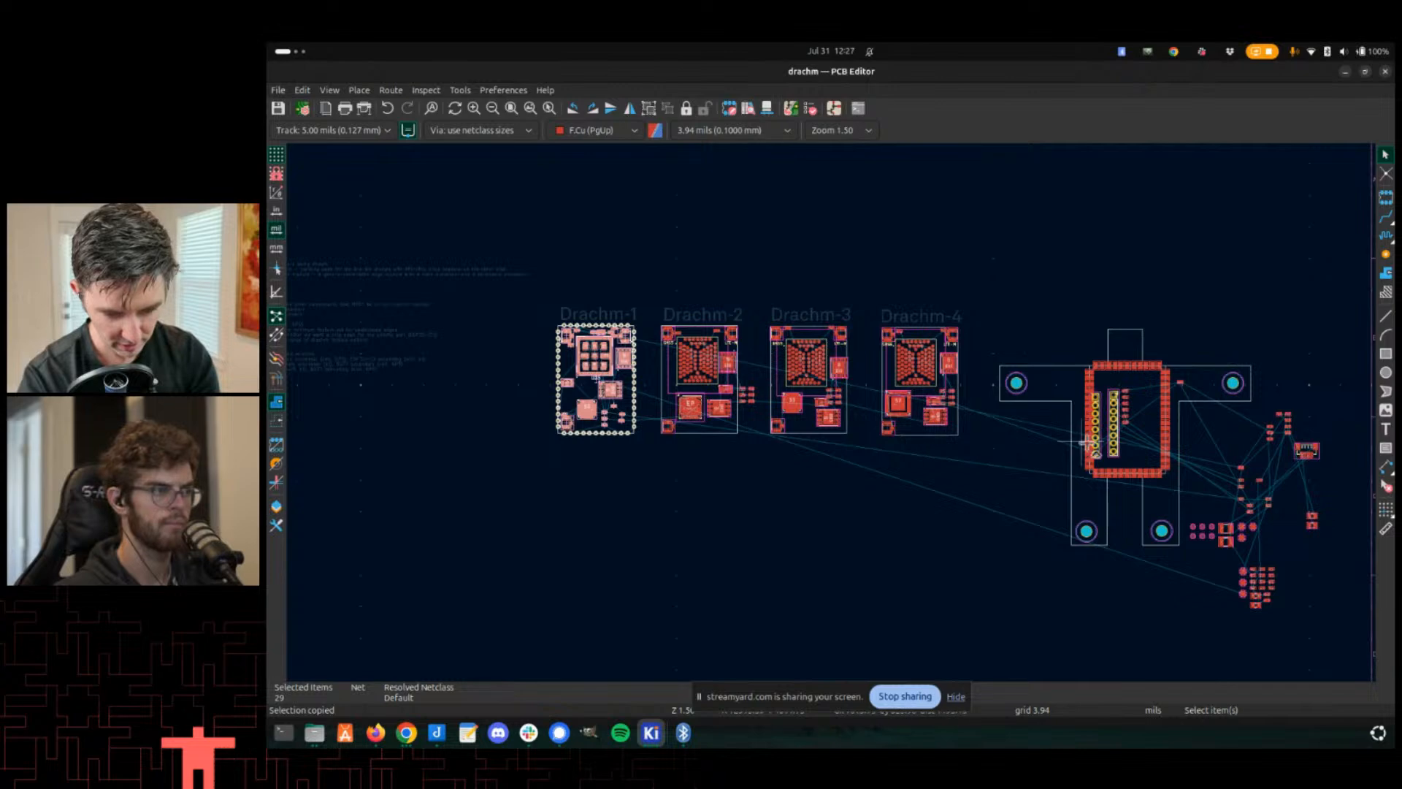
key(ctrl+v)
scroll(1150, 475, up, 3)
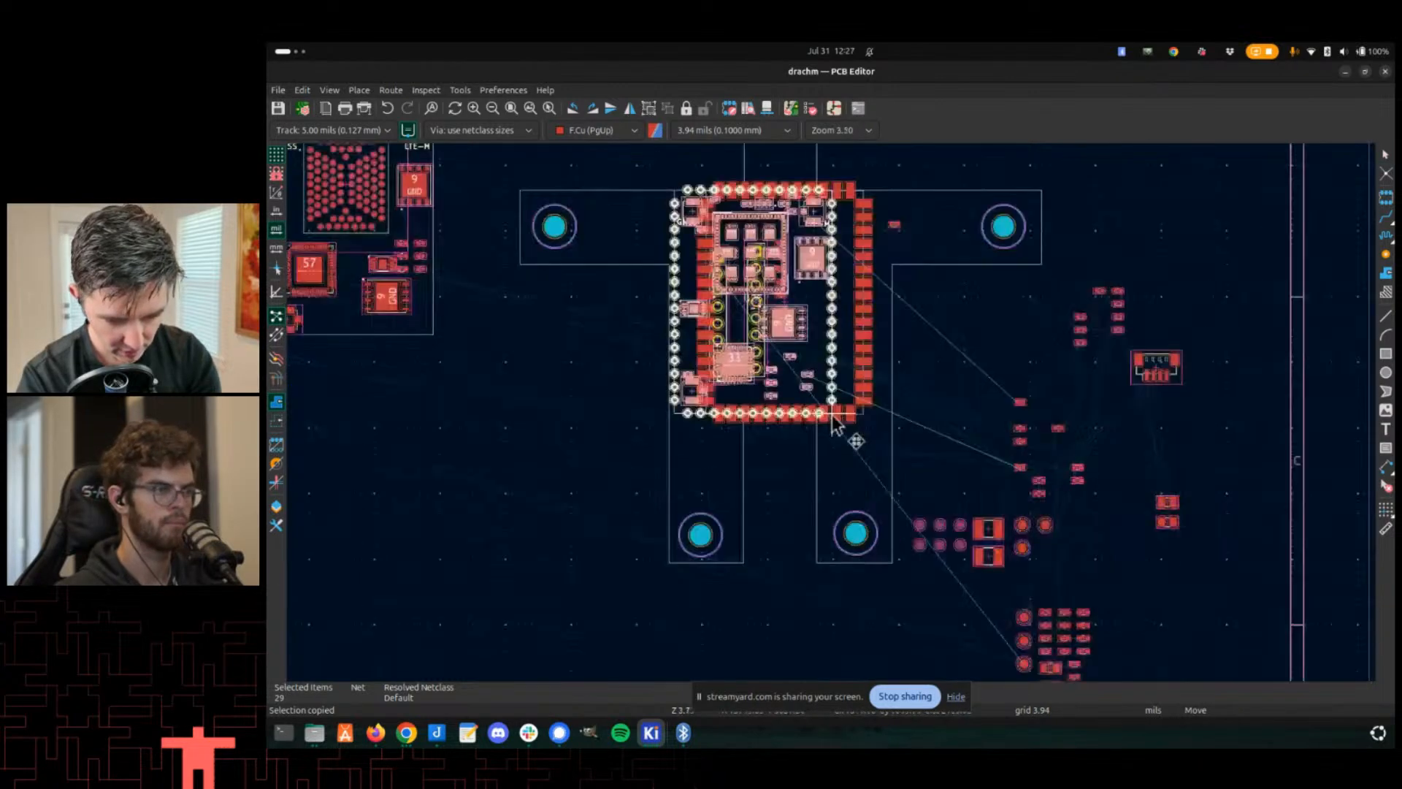
scroll(833, 422, up, 5)
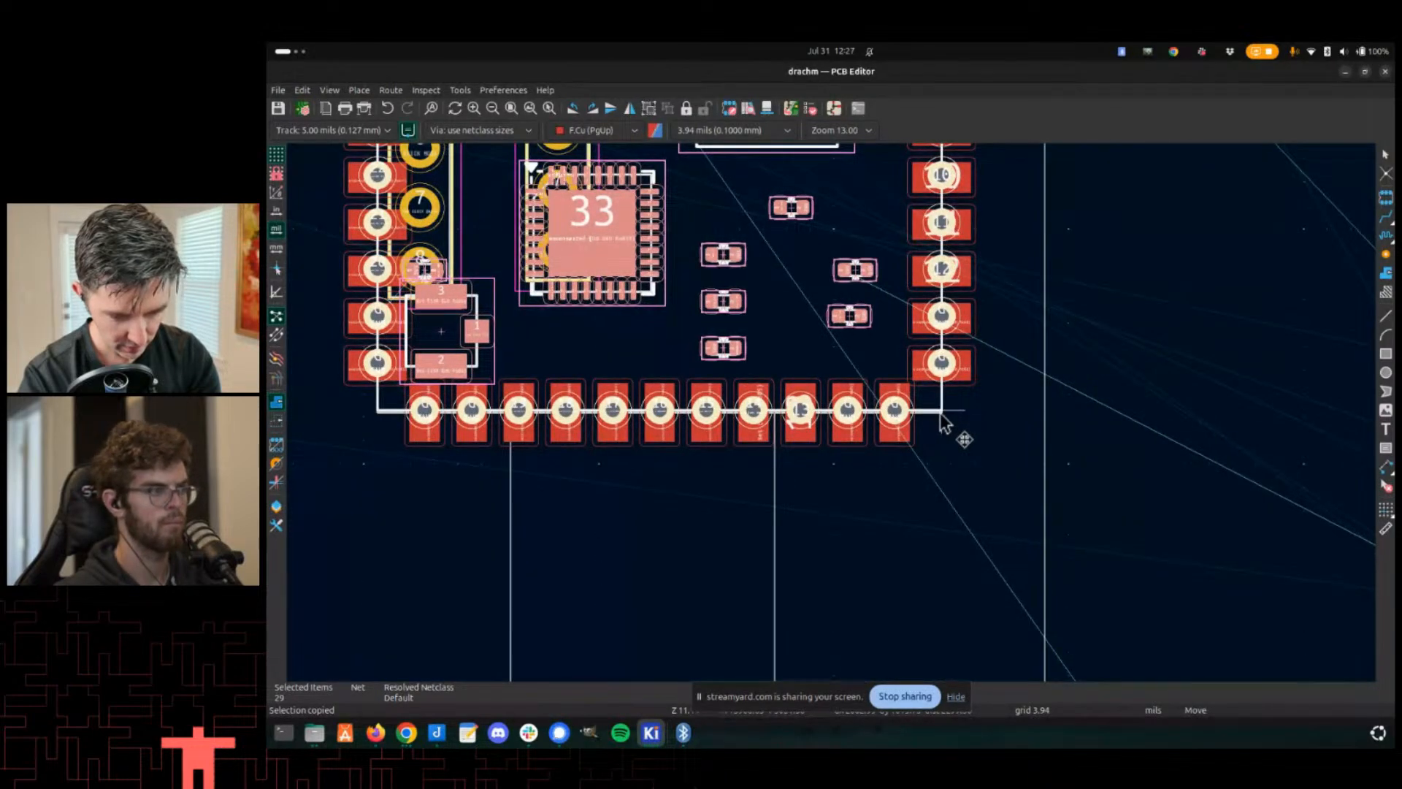
scroll(945, 423, down, 2)
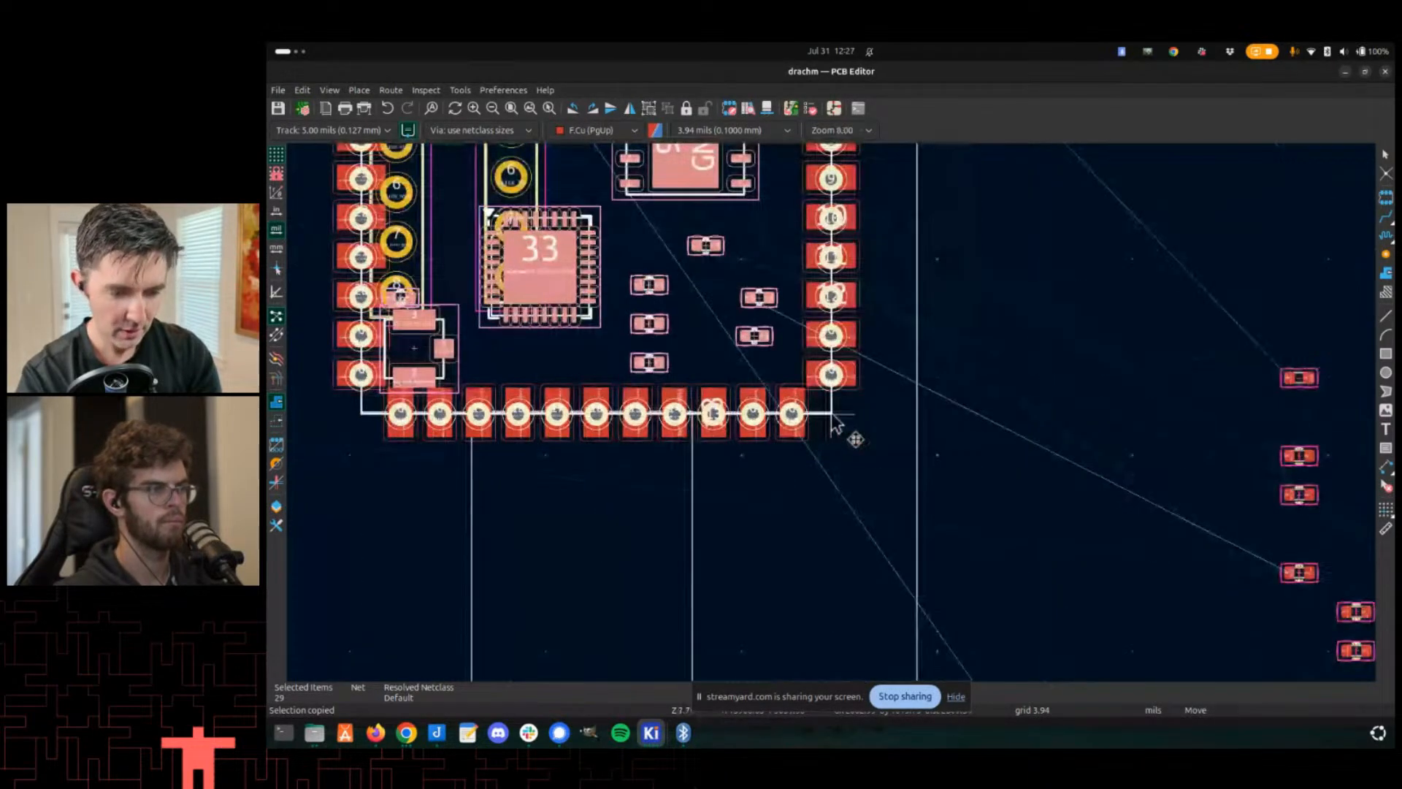
scroll(837, 425, up, 2)
scroll(837, 423, up, 4)
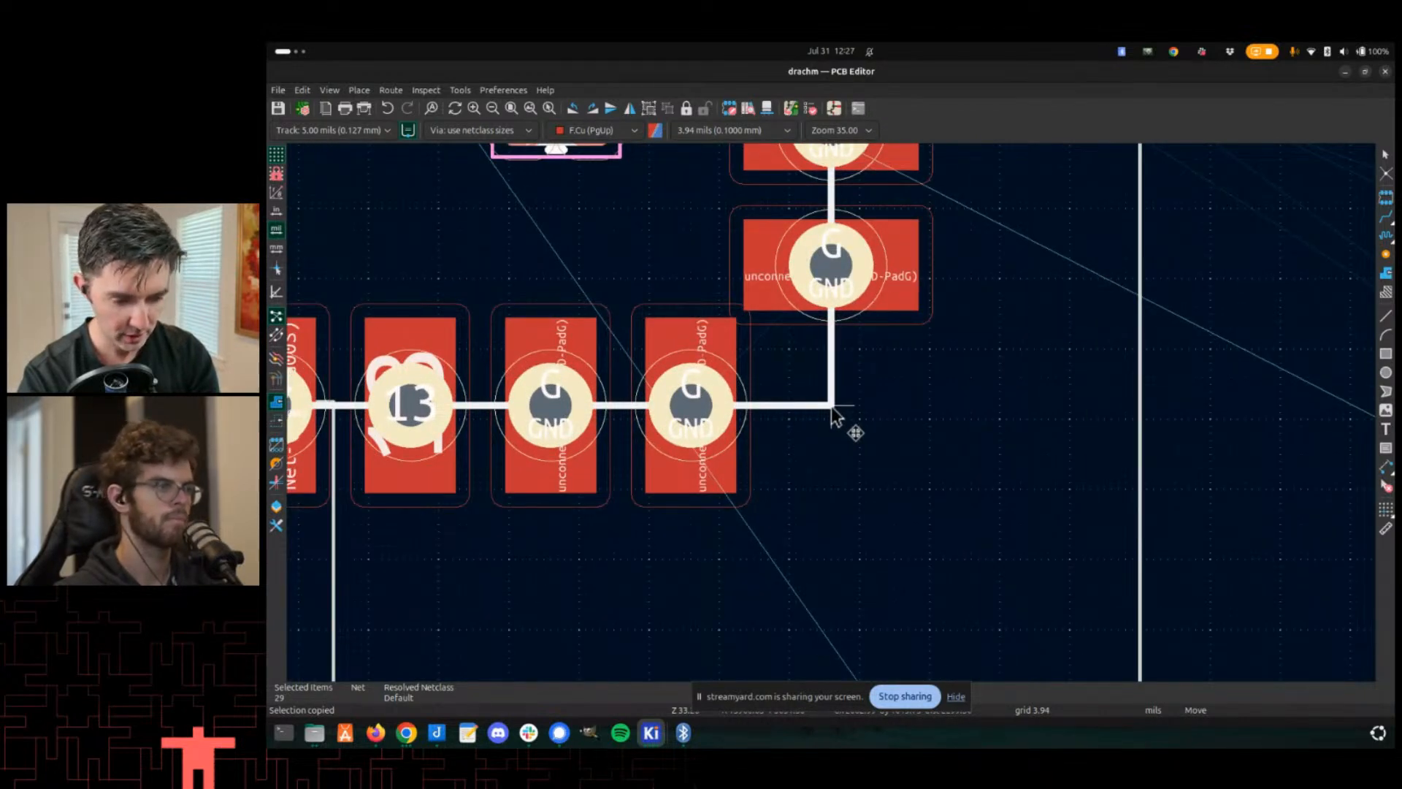
scroll(834, 413, down, 2)
scroll(834, 420, up, 2)
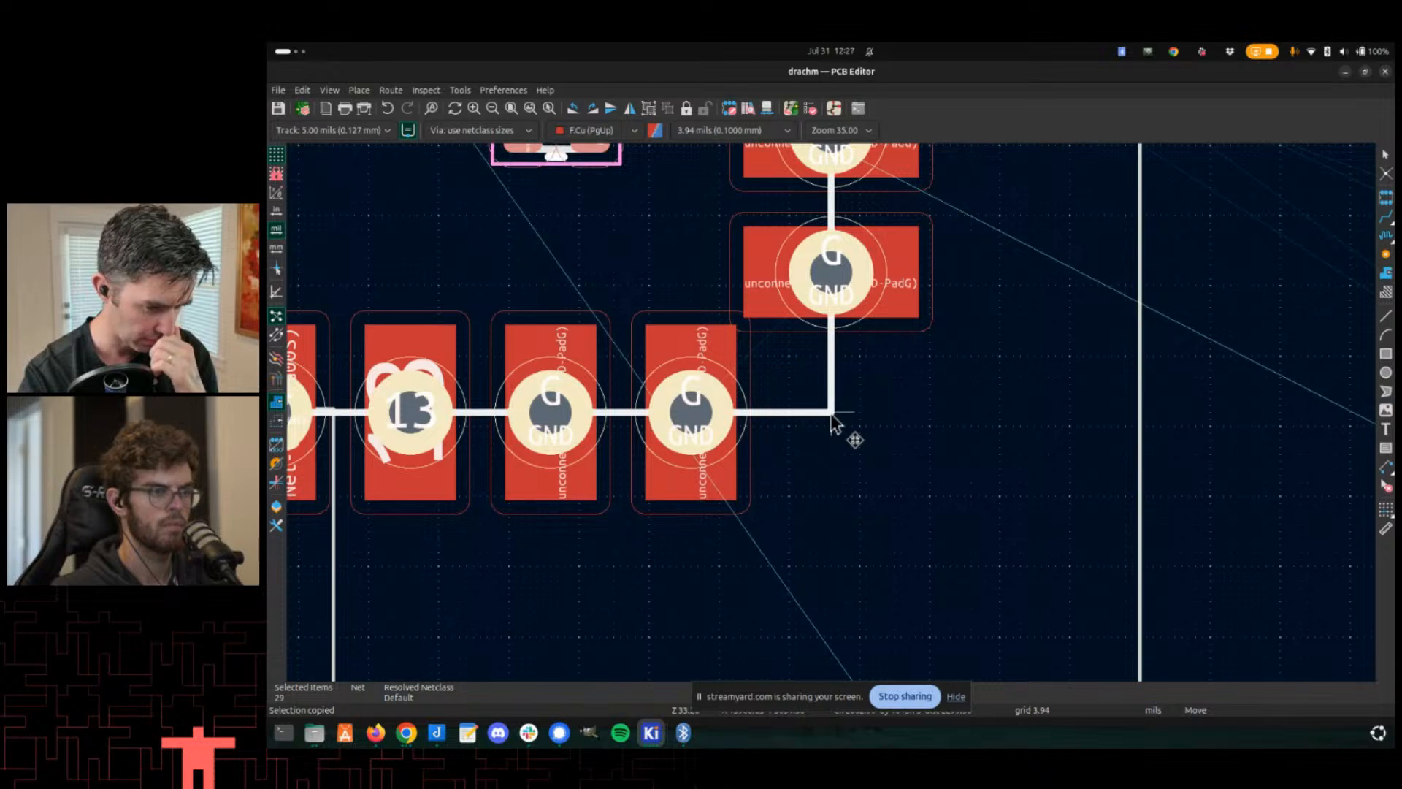
scroll(835, 422, down, 4)
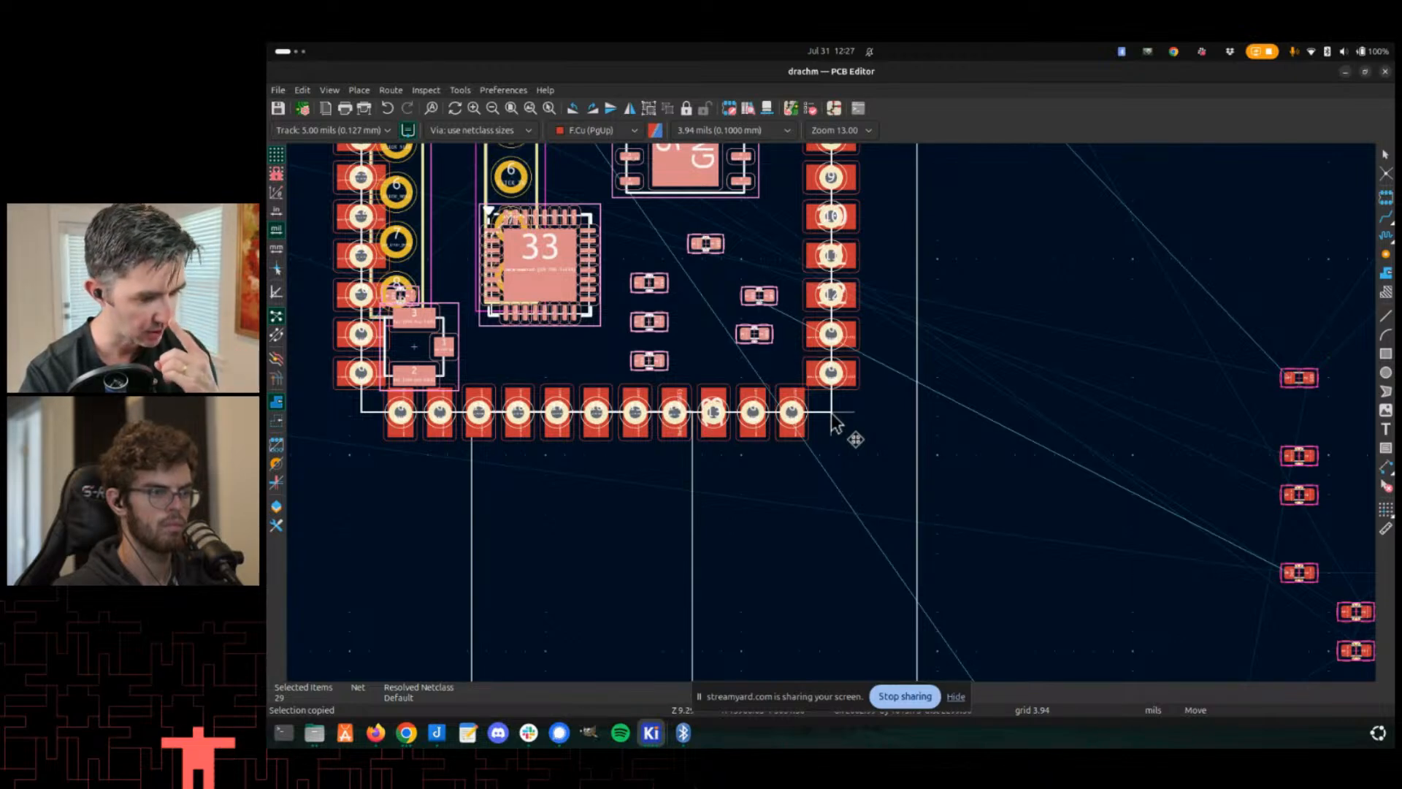
scroll(835, 422, down, 2)
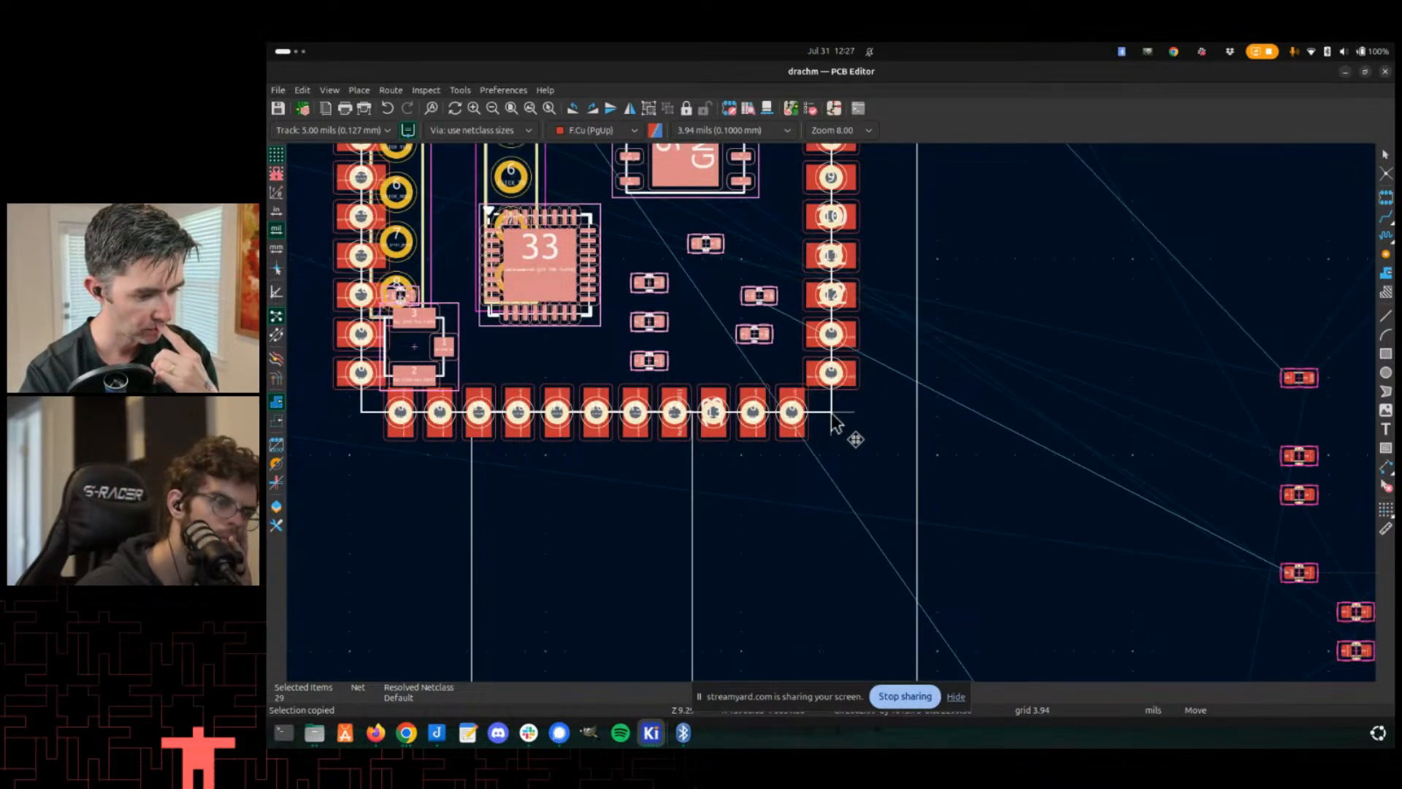
scroll(835, 422, up, 2)
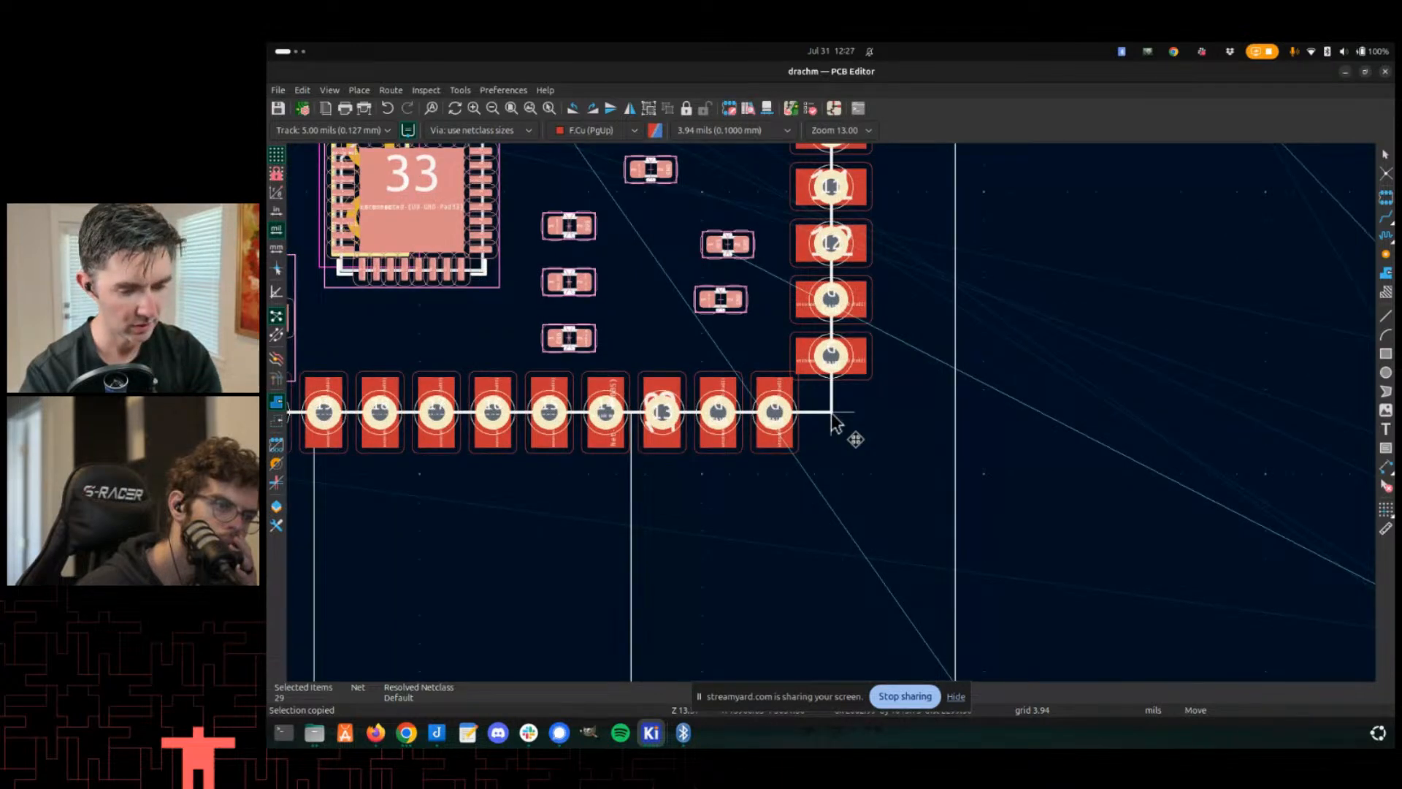
key(Escape)
- Open the drachm-landing footprint in the Footprint Editor
scroll(832, 416, down, 4)
scroll(812, 377, up, 5)
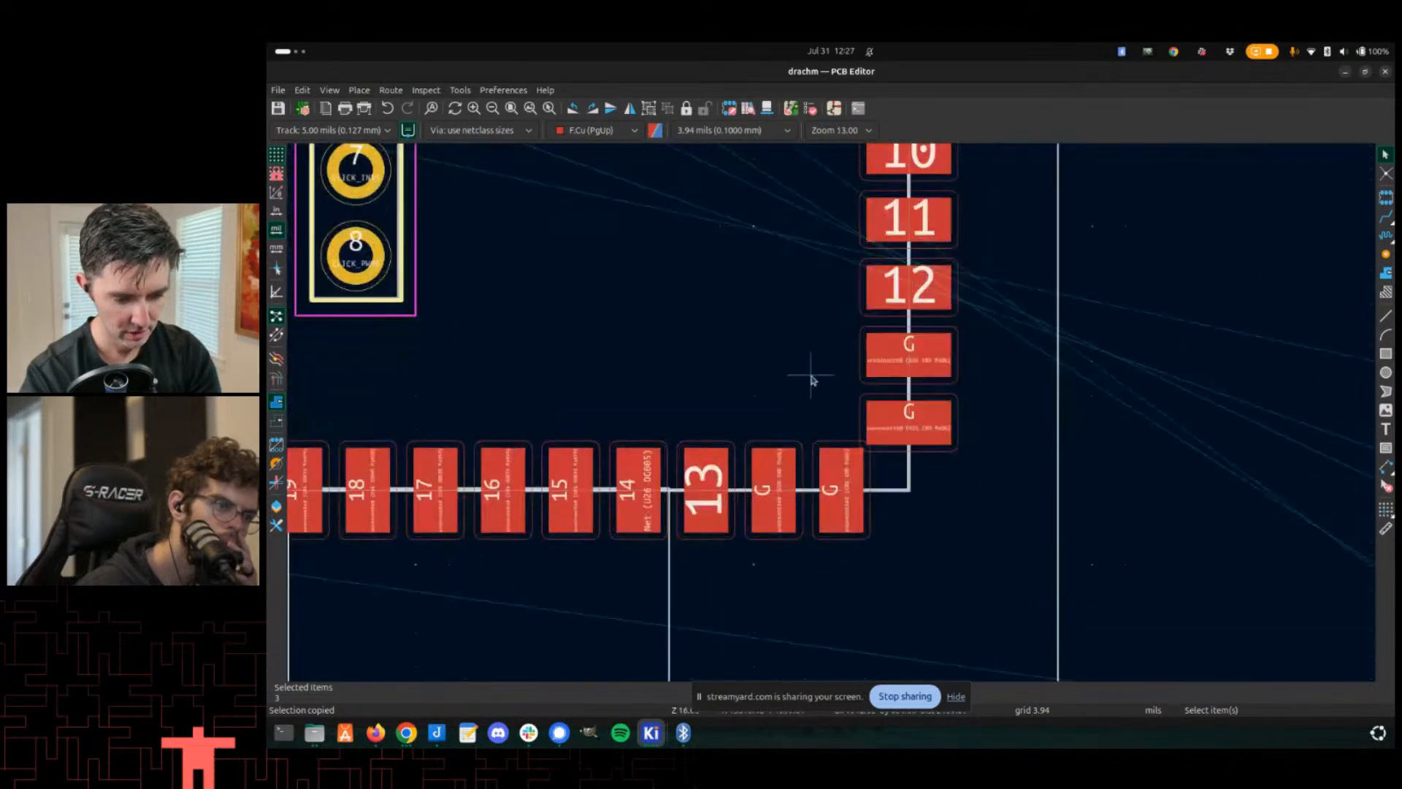
double_click(813, 379)
click(1006, 567)
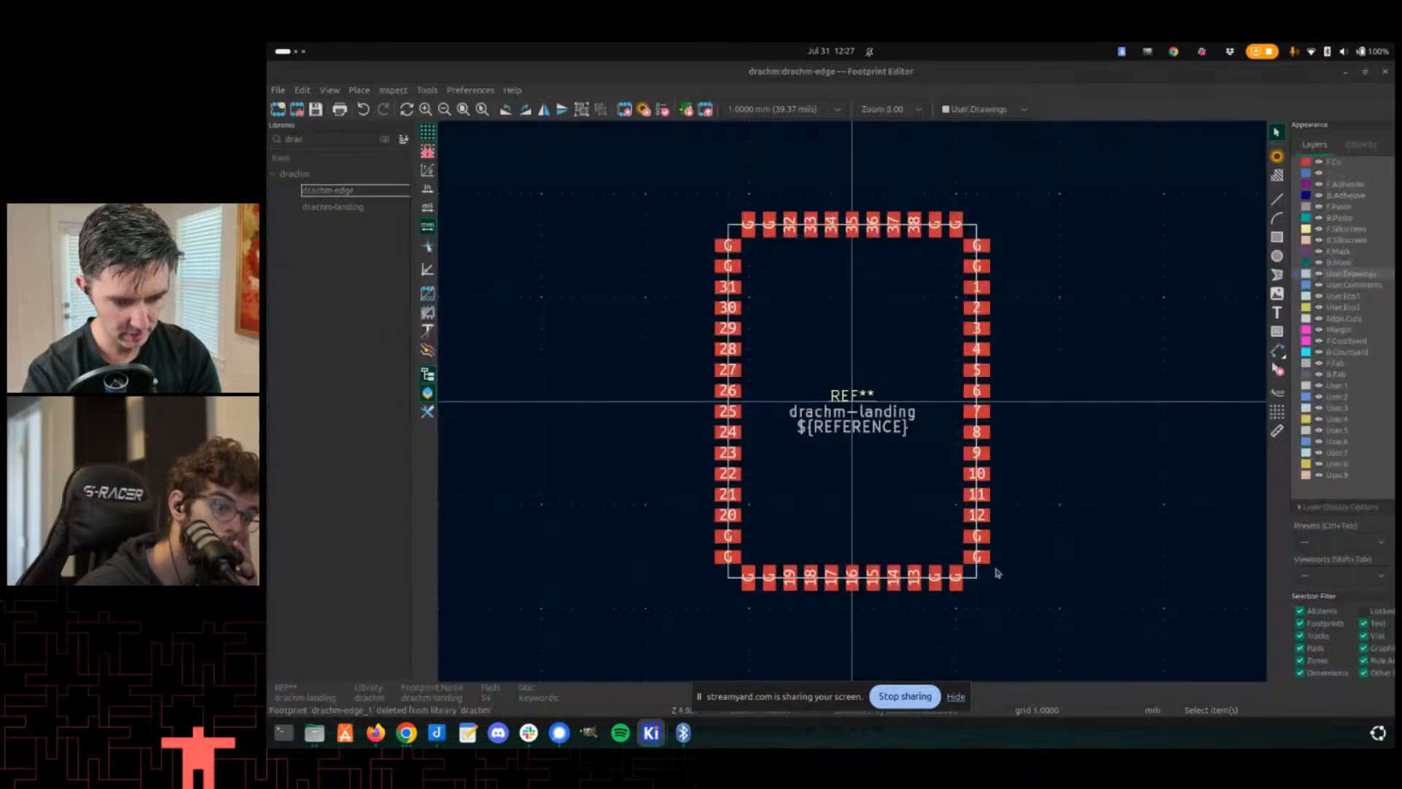
scroll(738, 266, up, 3)
scroll(1175, 538, up, 2)
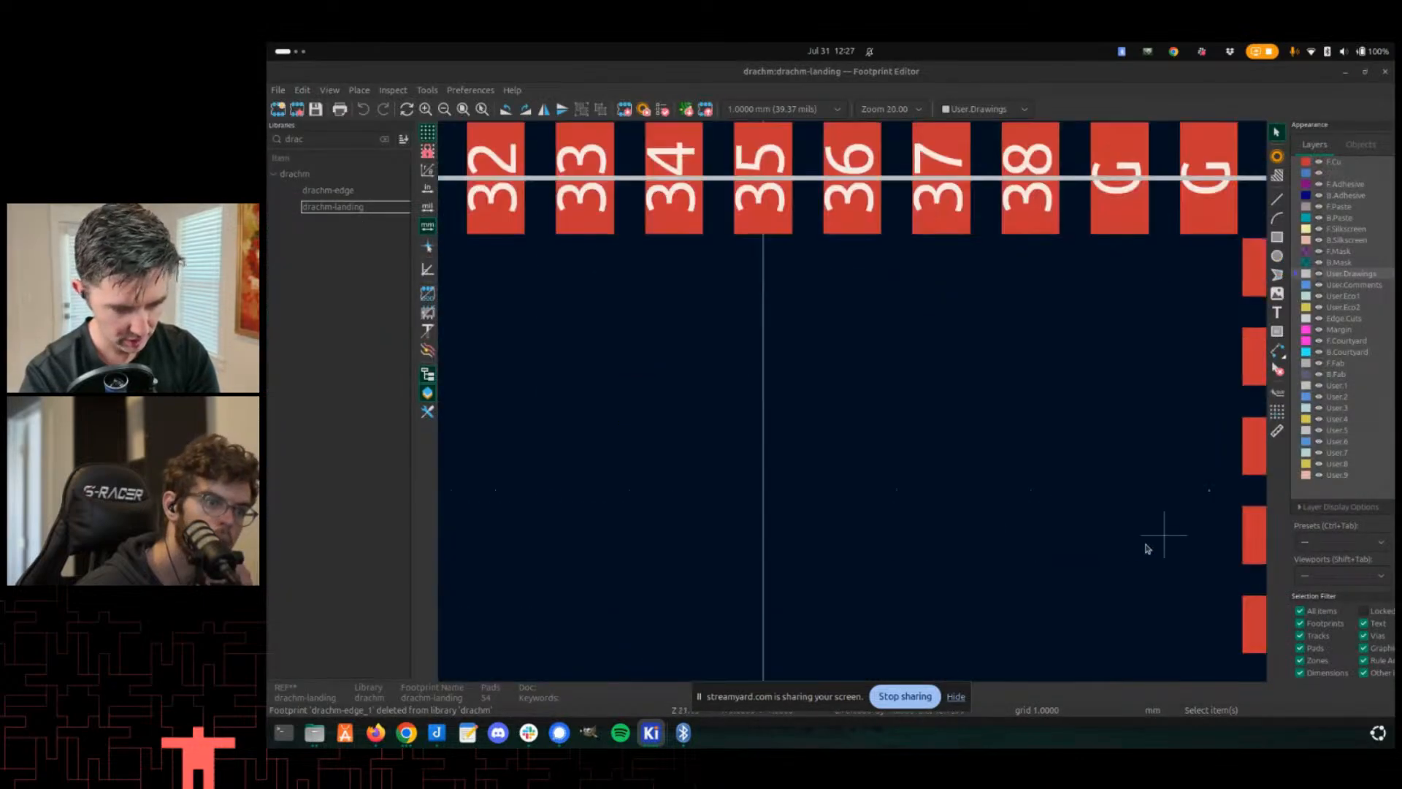
scroll(808, 464, down, 2)
middle_drag(660, 314, 643, 212)
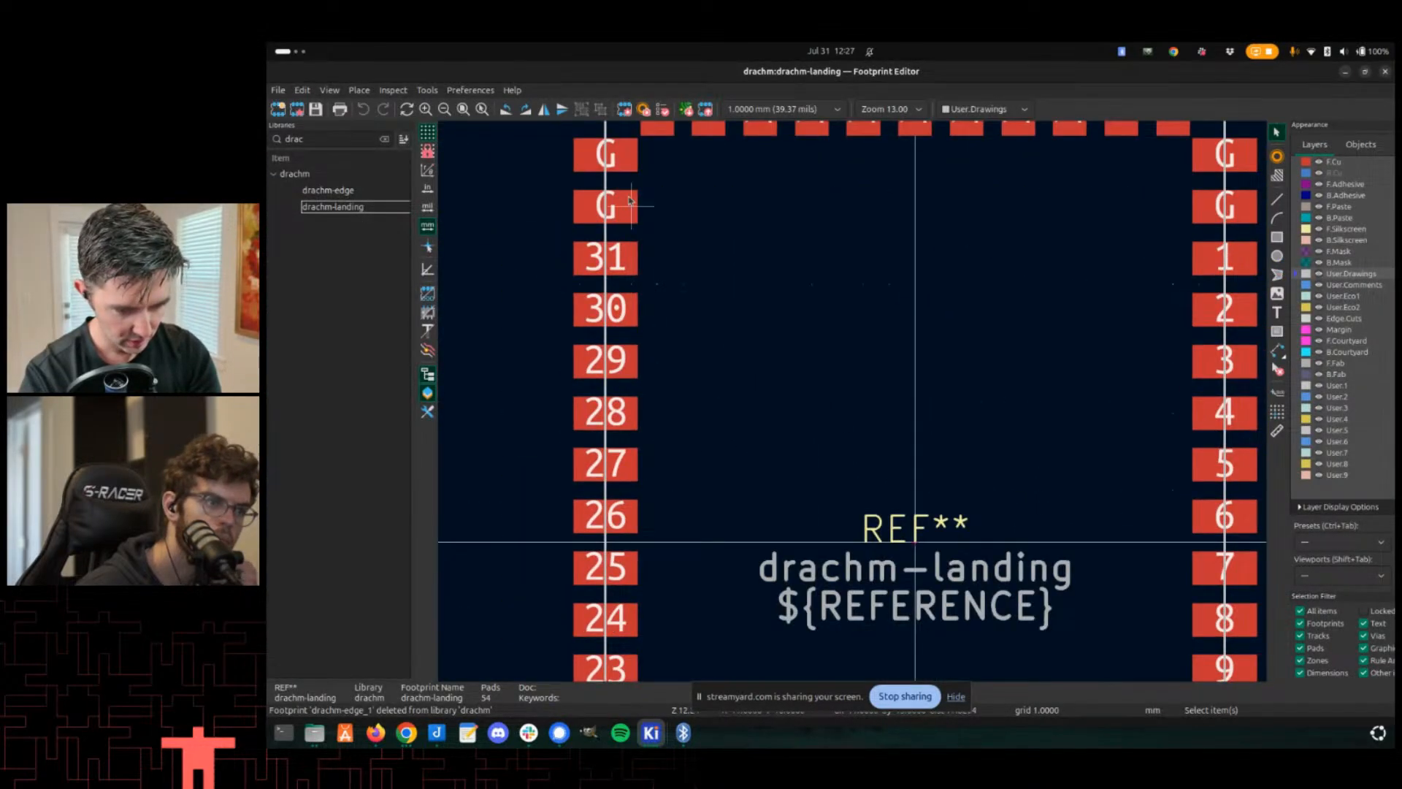
- Set the upper-left G pad's size Y to 2 mm and save the footprint
click(633, 203)
double_click(625, 210)
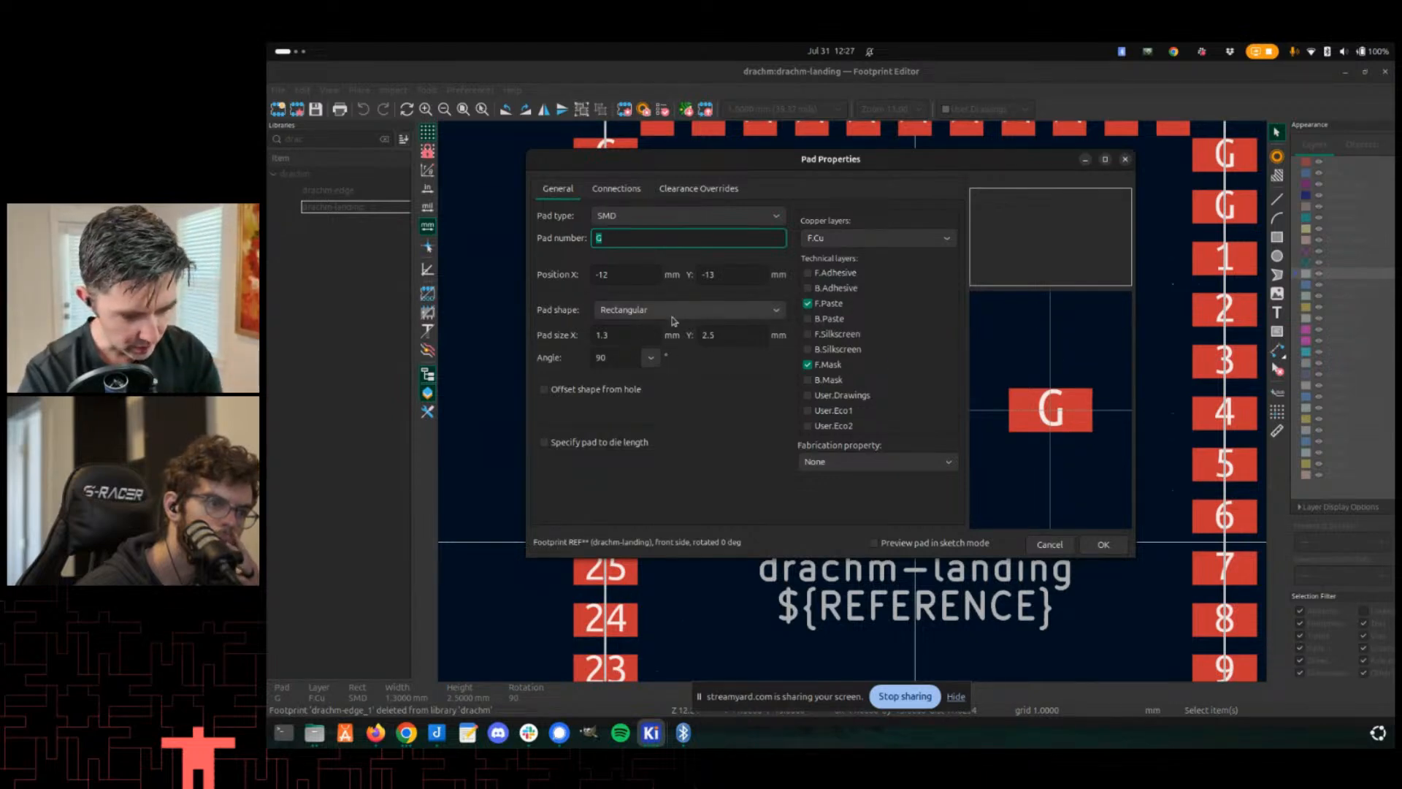
click(670, 316)
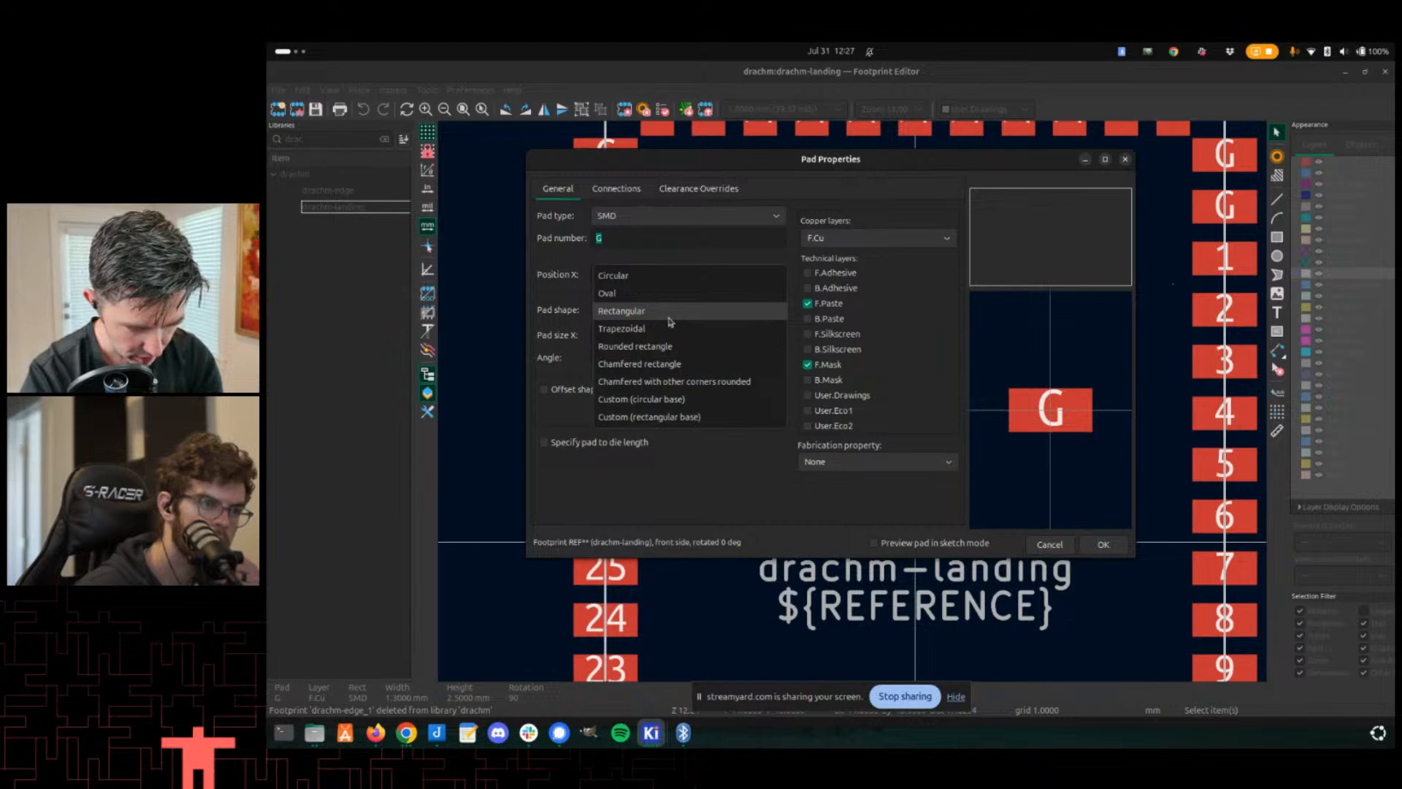
click(669, 312)
click(733, 336)
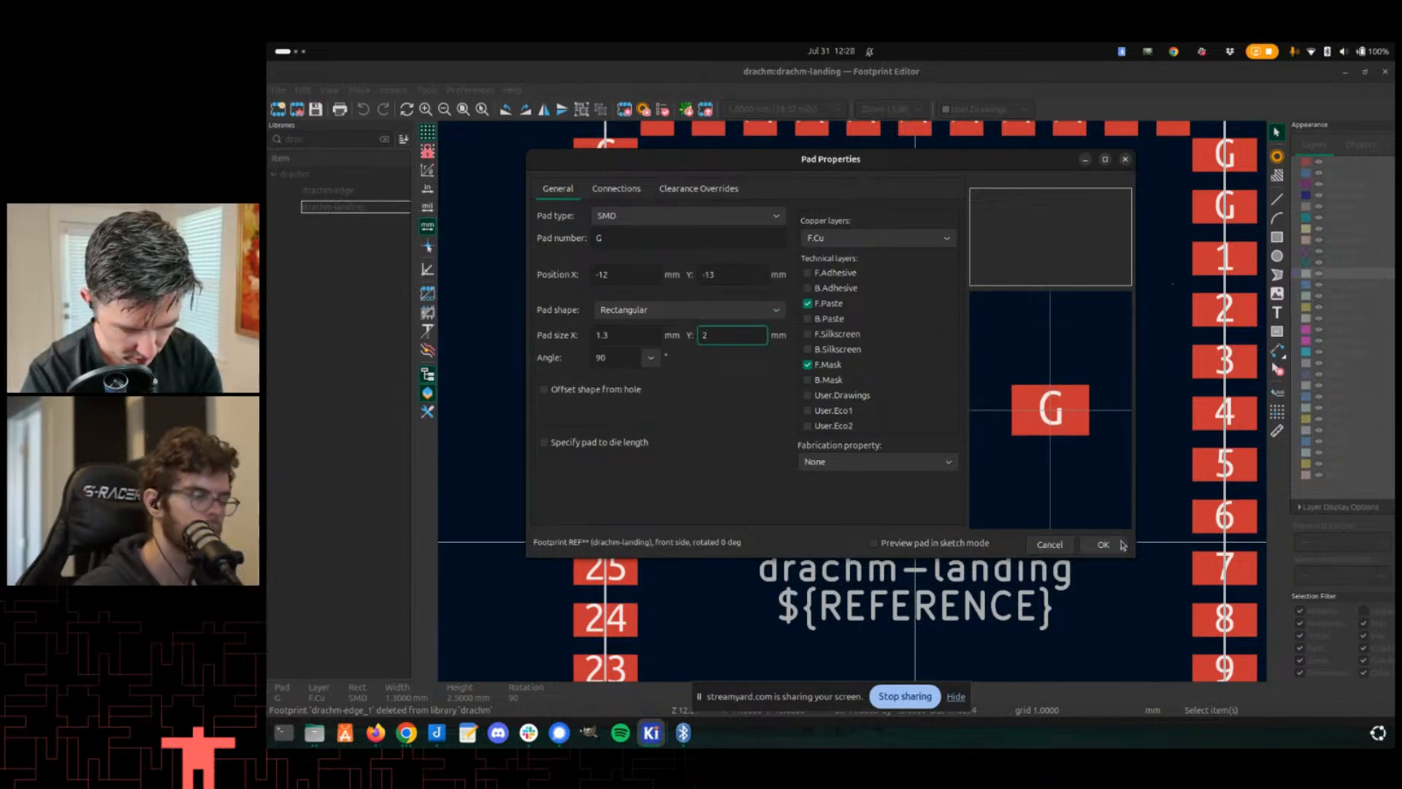
click(1119, 543)
scroll(851, 401, up, 5)
key(ctrl+s)
scroll(852, 400, down, 5)
scroll(840, 417, up, 3)
scroll(833, 431, down, 3)
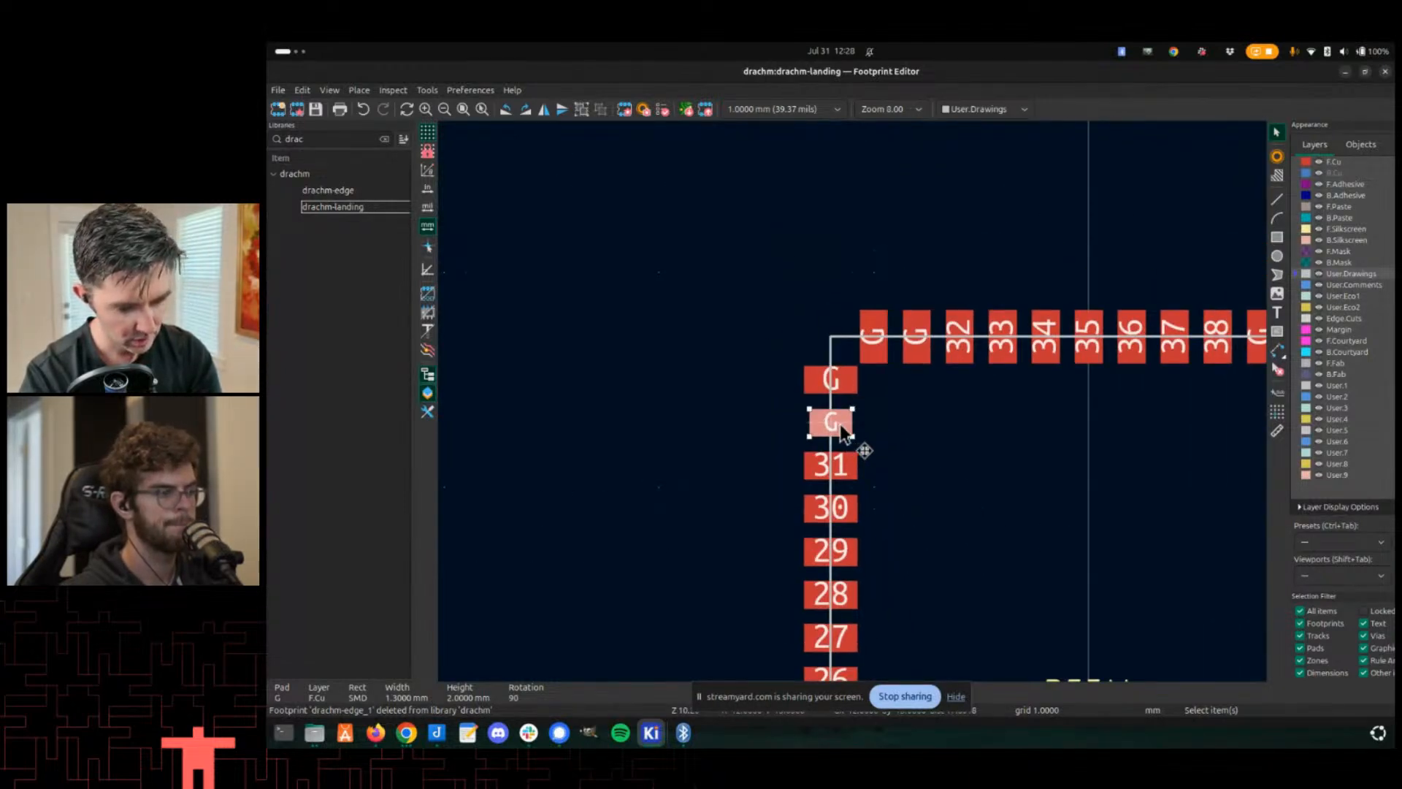
- Copy the upper-left G pad's properties as the pad default and paste them onto all pads of the footprint
right_click(841, 426)
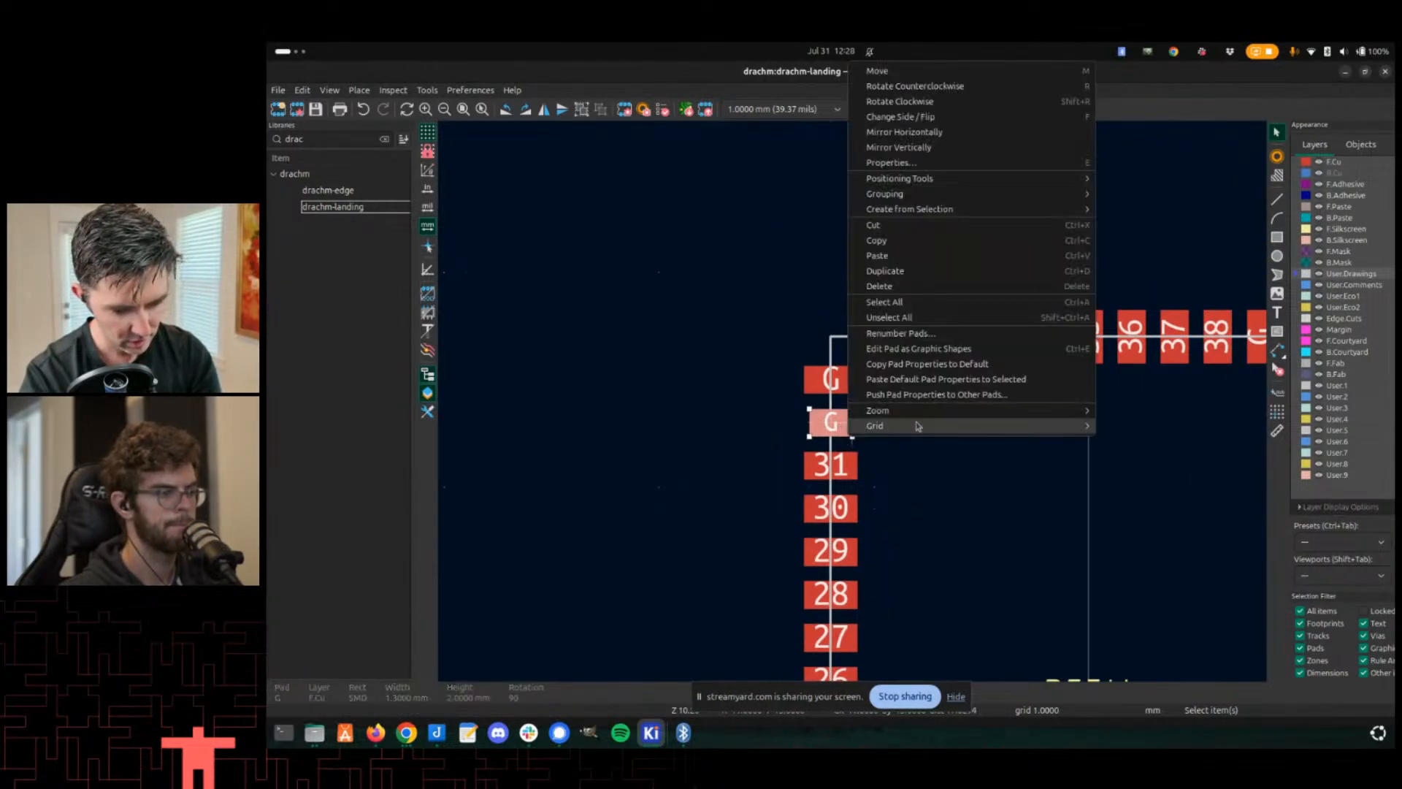
click(926, 368)
scroll(852, 398, down, 5)
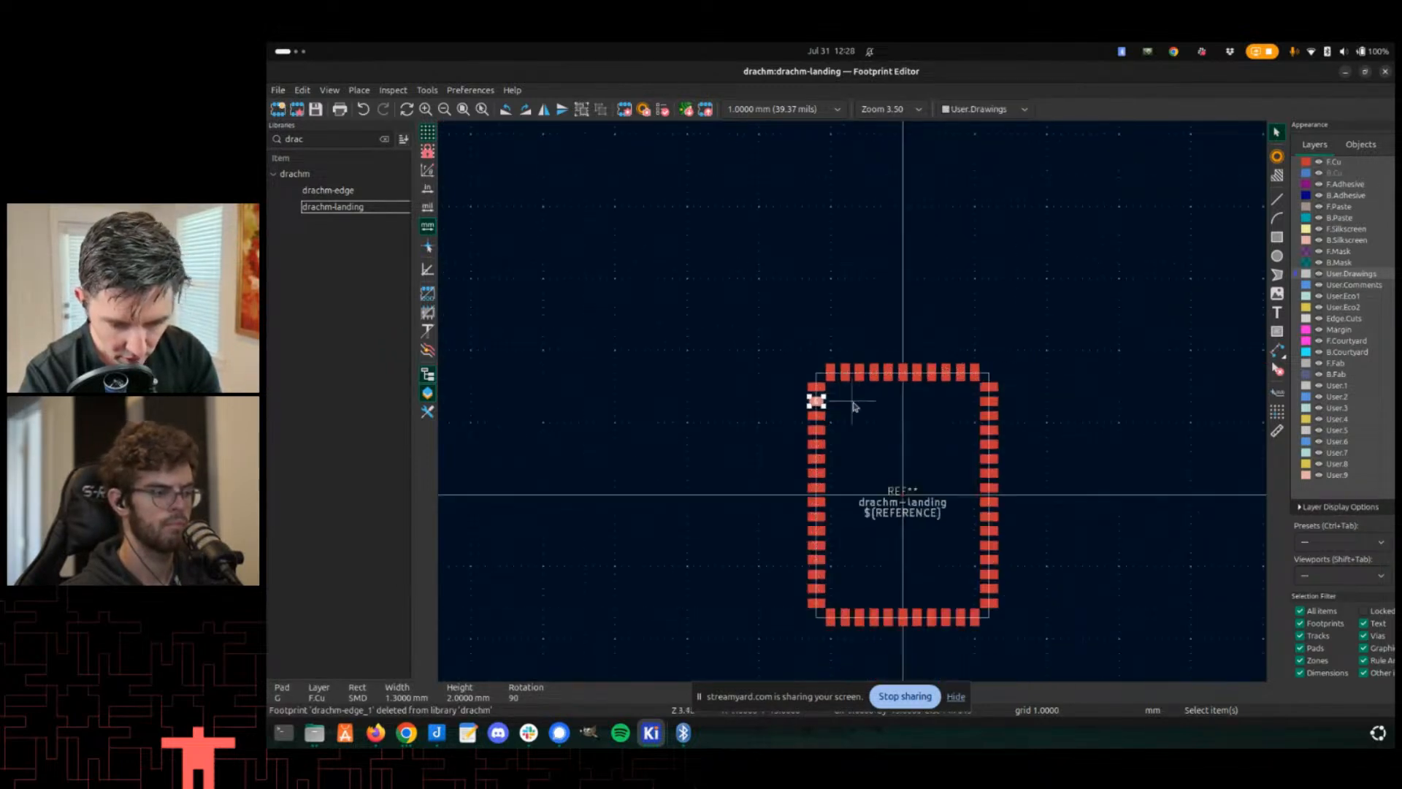
drag(758, 338, 1032, 612)
right_click(1033, 612)
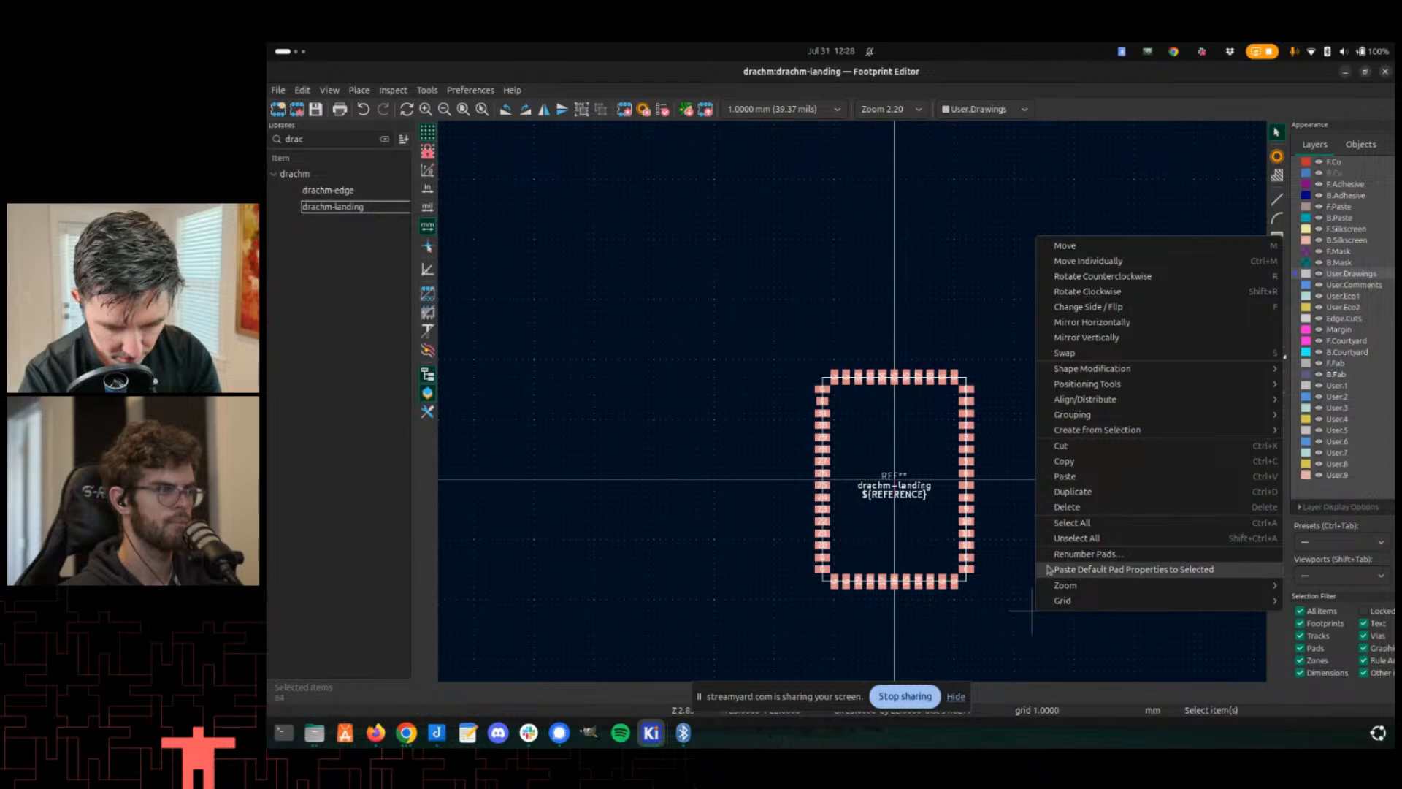
click(1094, 569)
- Rotate each pad along the footprint's top row by 90°
scroll(848, 402, up, 6)
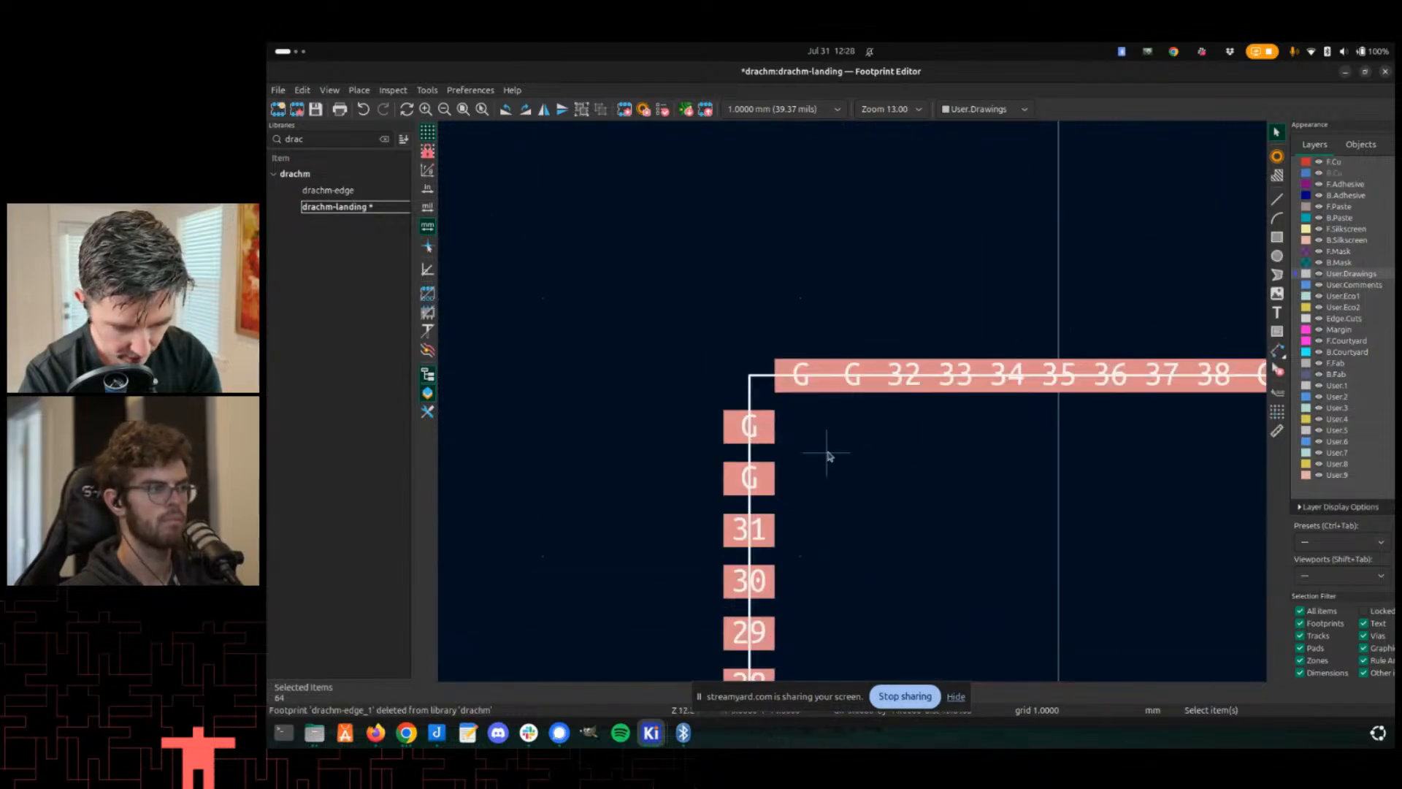
click(791, 390)
key(r)
click(852, 387)
key(r)
click(903, 391)
key(r)
click(955, 387)
key(r)
click(1007, 387)
key(r)
key(Escape)
click(1069, 385)
key(r)
click(1113, 387)
key(r)
scroll(1140, 404, down, 2)
scroll(853, 402, up, 1)
scroll(853, 401, up, 1)
click(894, 376)
key(r)
click(959, 376)
key(r)
click(994, 390)
key(r)
click(1080, 380)
key(r)
- Rotate the left-hand pads of the footprint's bottom row by 90°
scroll(1080, 407, down, 2)
scroll(820, 444, up, 1)
shift+scroll(731, 376, down, 3)
scroll(829, 369, up, 3)
click(825, 376)
key(r)
click(857, 401)
click(890, 379)
key(r)
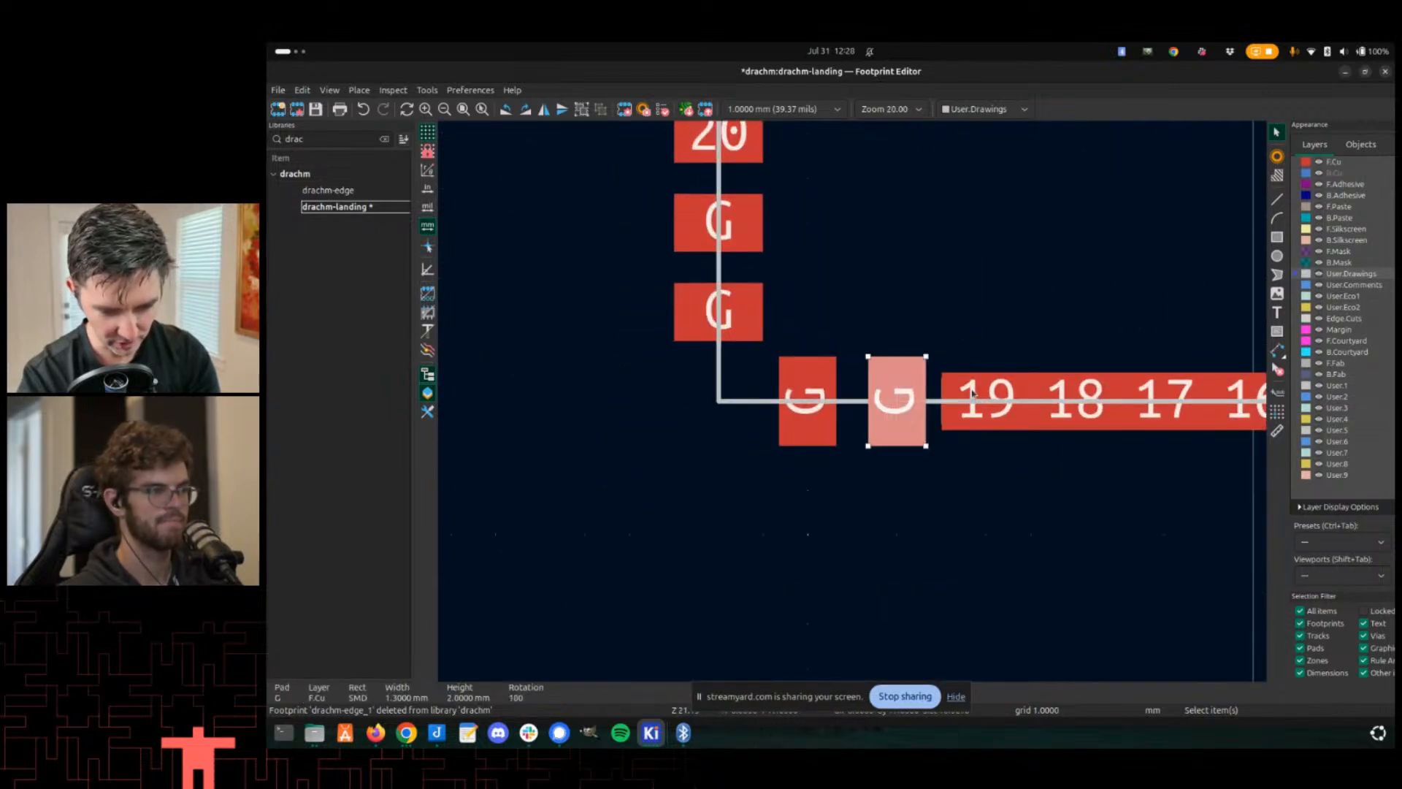
click(971, 391)
click(1057, 397)
key(r)
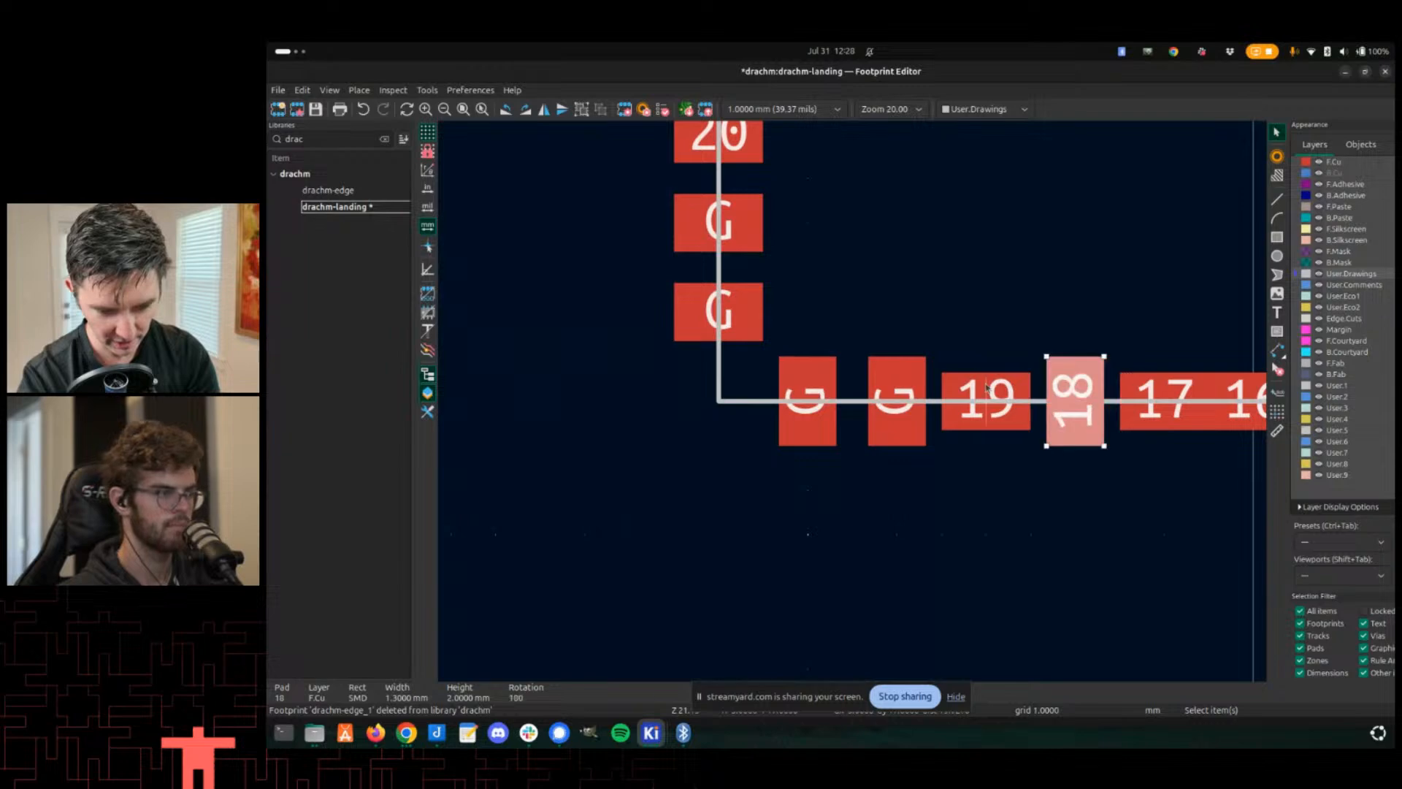
click(982, 395)
key(r)
click(1156, 392)
key(r)
- Rotate the remaining bottom-row pads by 90° and save the footprint
middle_drag(1148, 327, 713, 298)
click(782, 362)
key(r)
click(946, 368)
key(r)
click(982, 358)
key(r)
click(1081, 369)
key(r)
click(876, 358)
key(r)
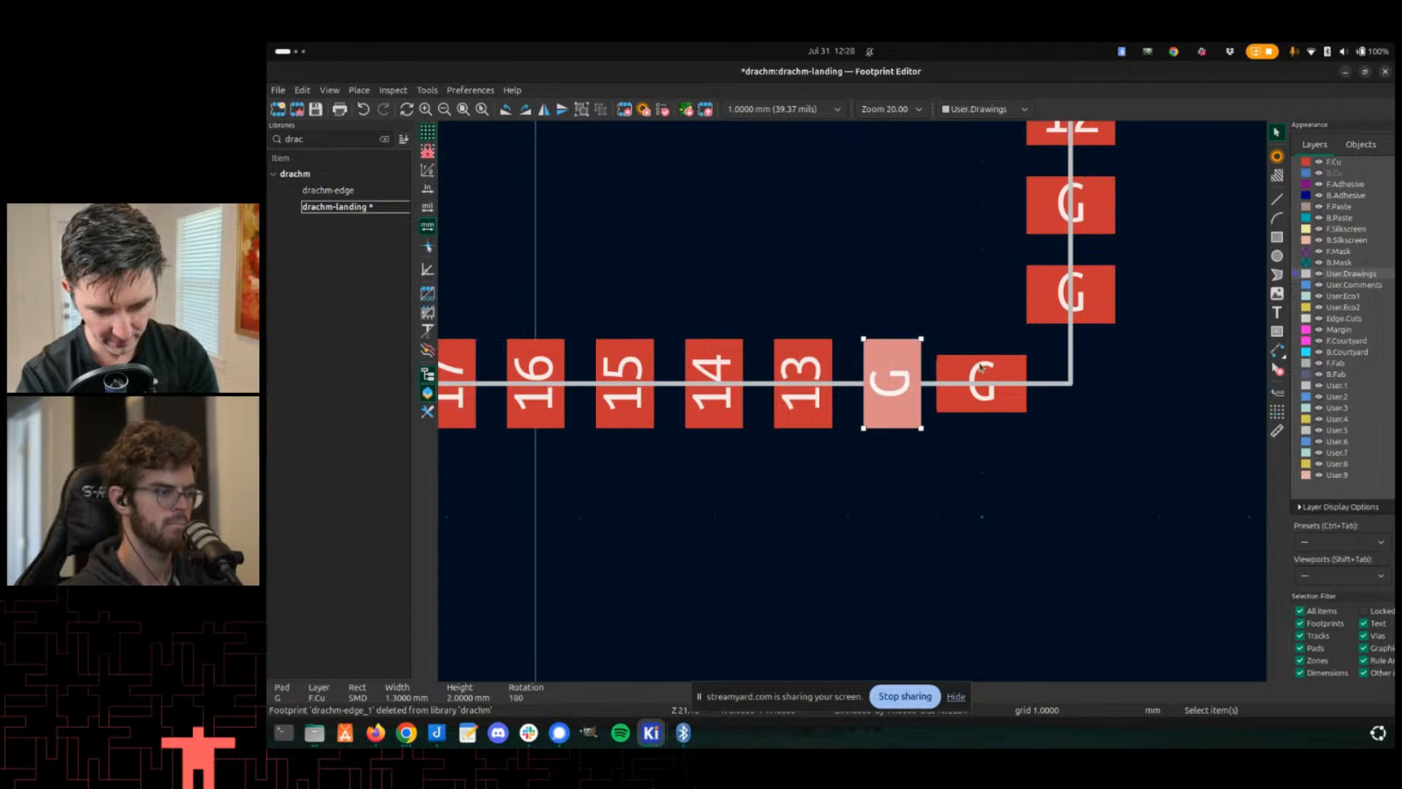
click(964, 369)
key(r)
scroll(891, 431, down, 3)
key(ctrl+s)
scroll(853, 405, down, 4)
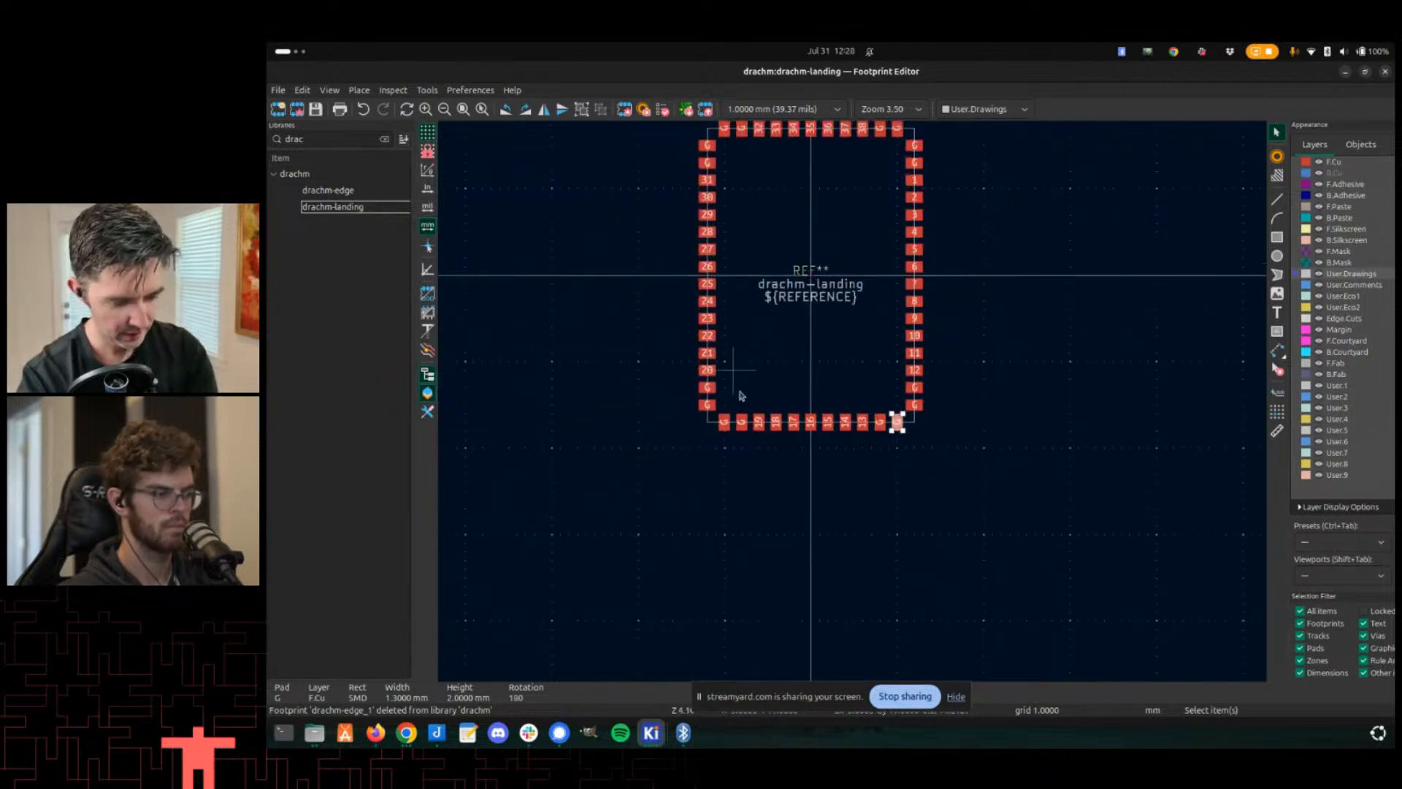
- Switch to the PCB Editor and update footprint U26 on the board from the library
key(alt+Tab)
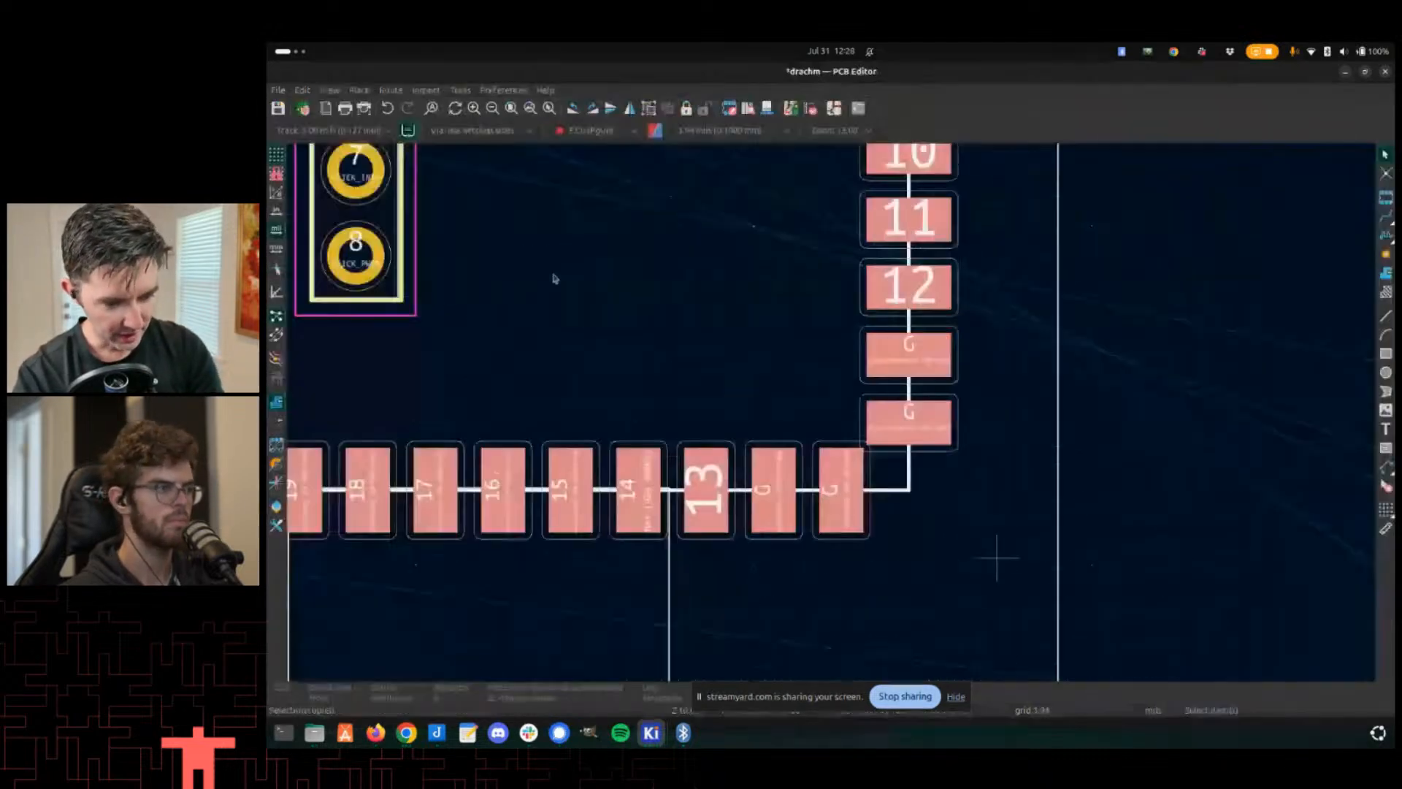
scroll(592, 369, down, 3)
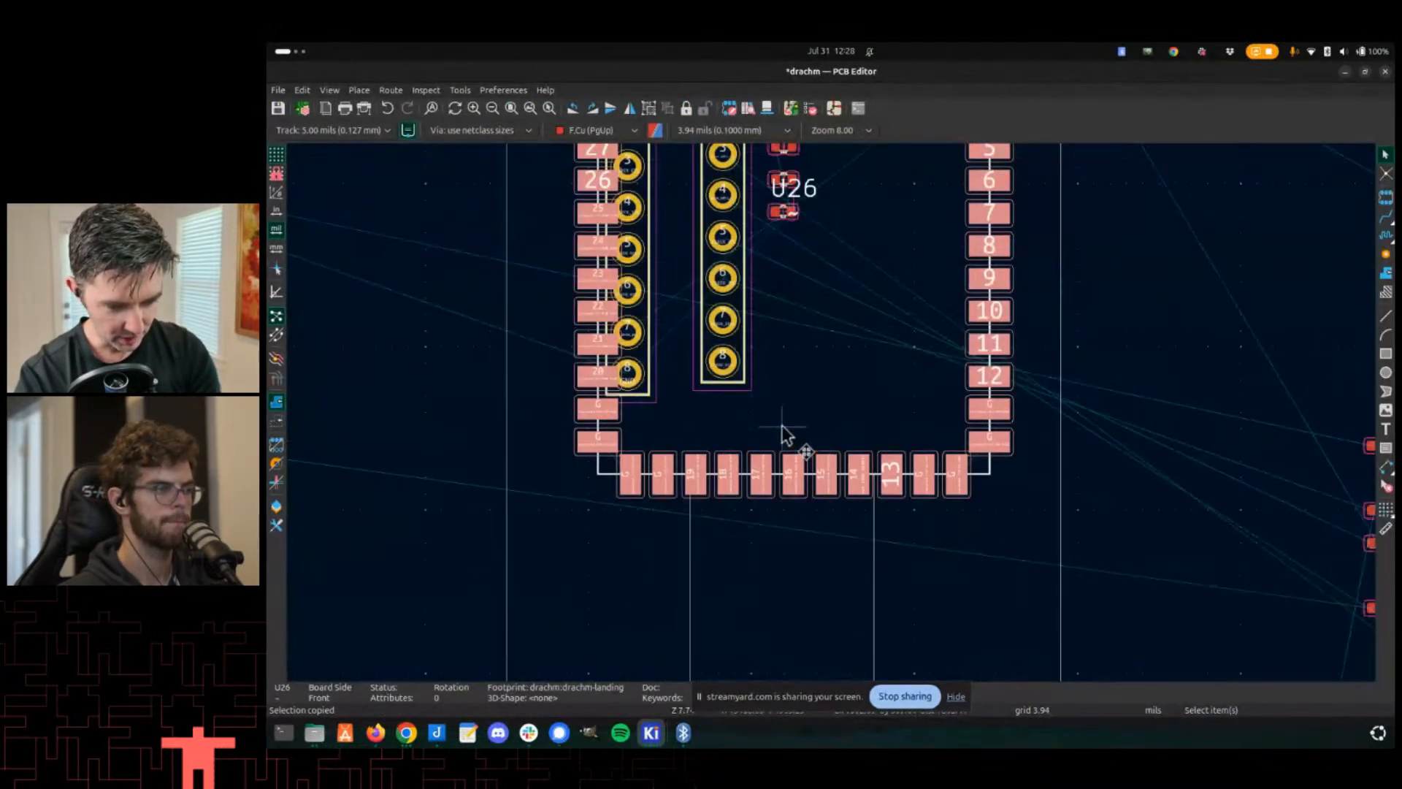
right_click(904, 405)
click(816, 348)
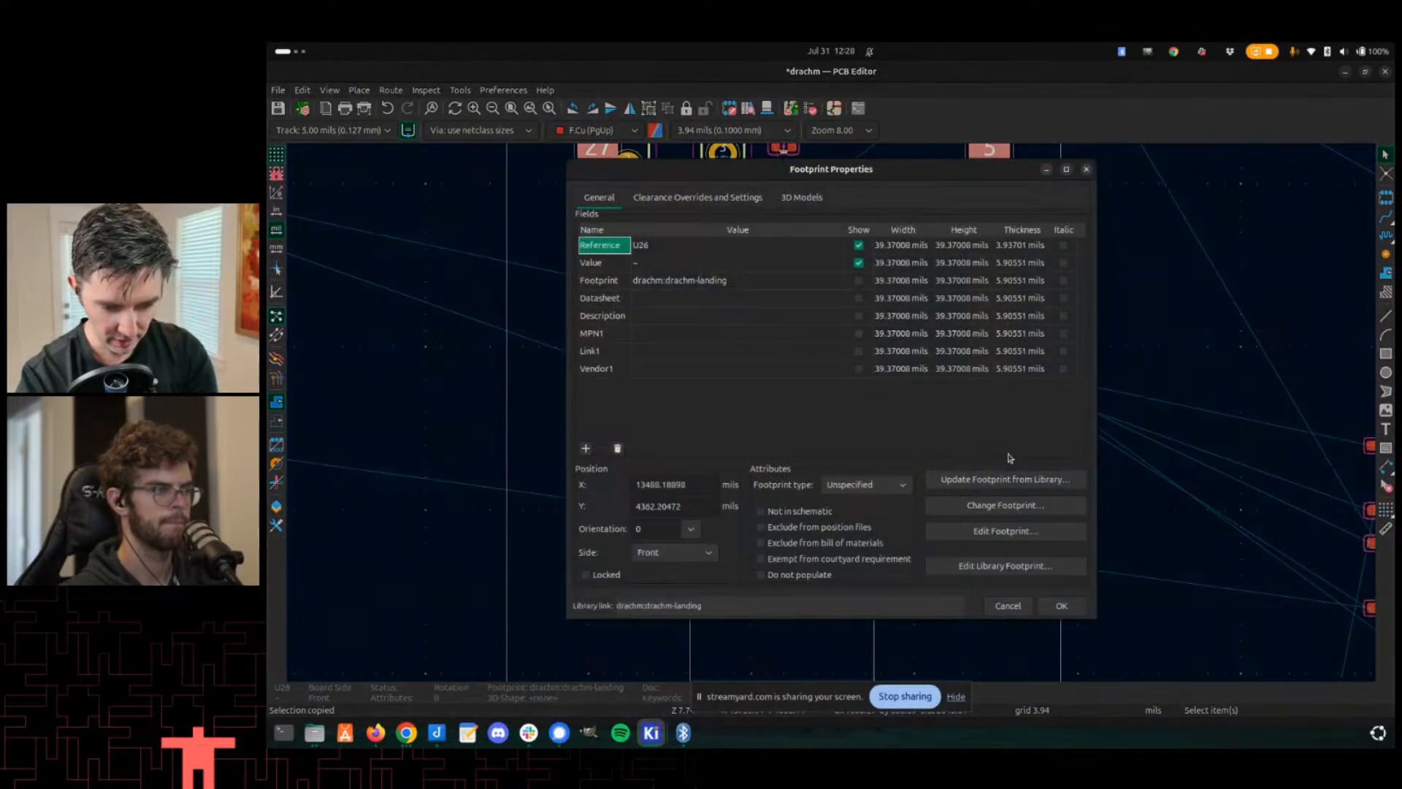
click(996, 480)
click(994, 608)
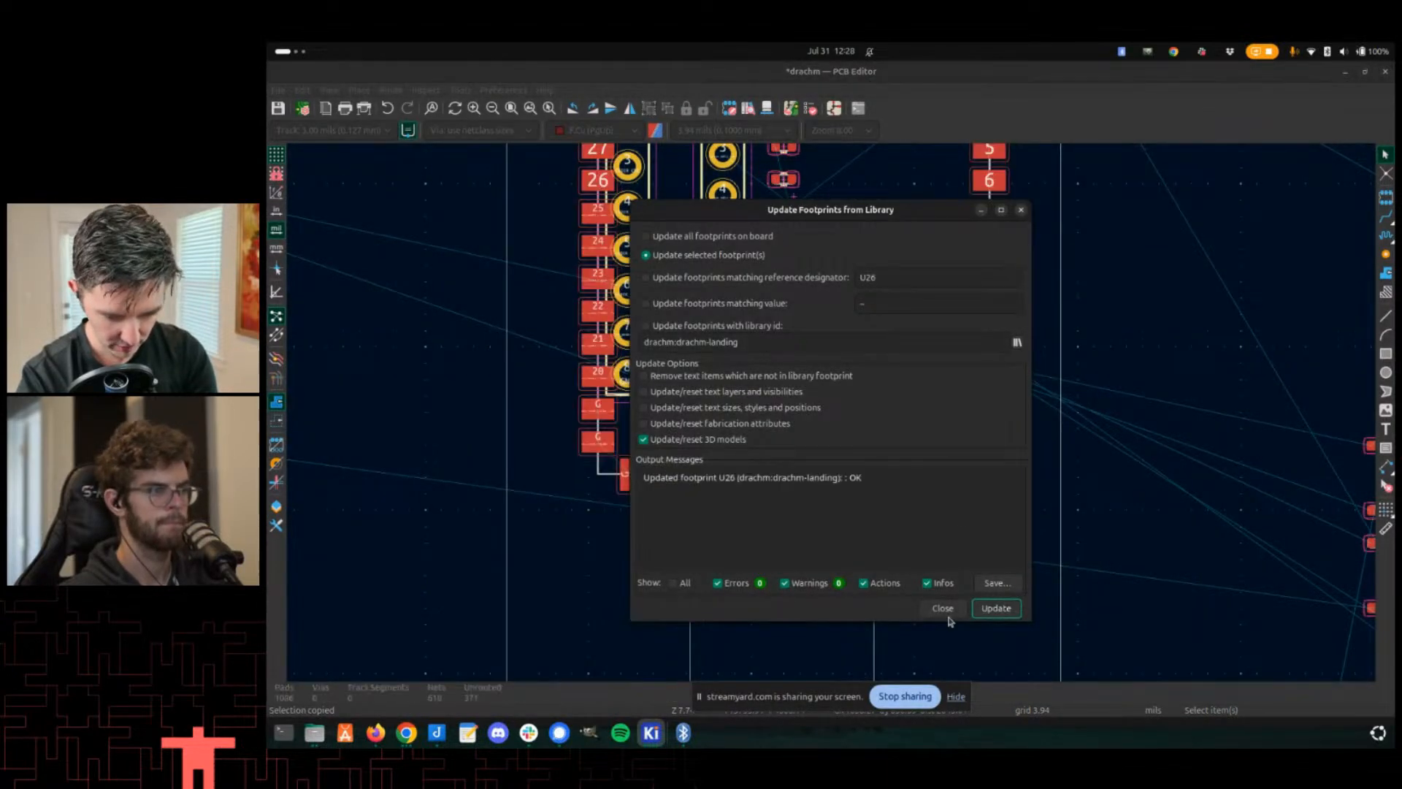
click(943, 608)
- Try routing a GND track from the nearby capacitor to the upper-right corner G pad
scroll(836, 415, up, 3)
scroll(837, 415, down, 5)
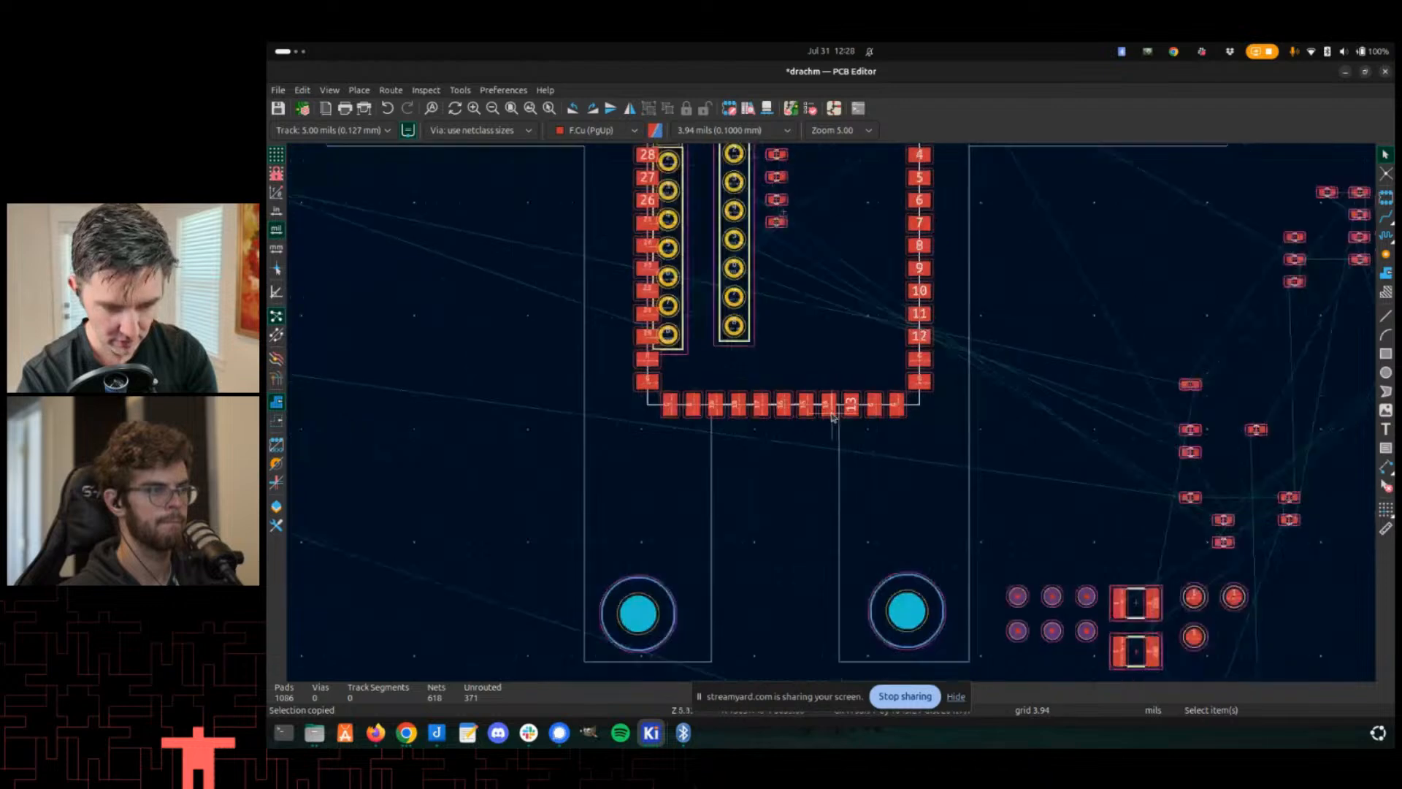
scroll(851, 431, up, 1)
scroll(865, 305, up, 3)
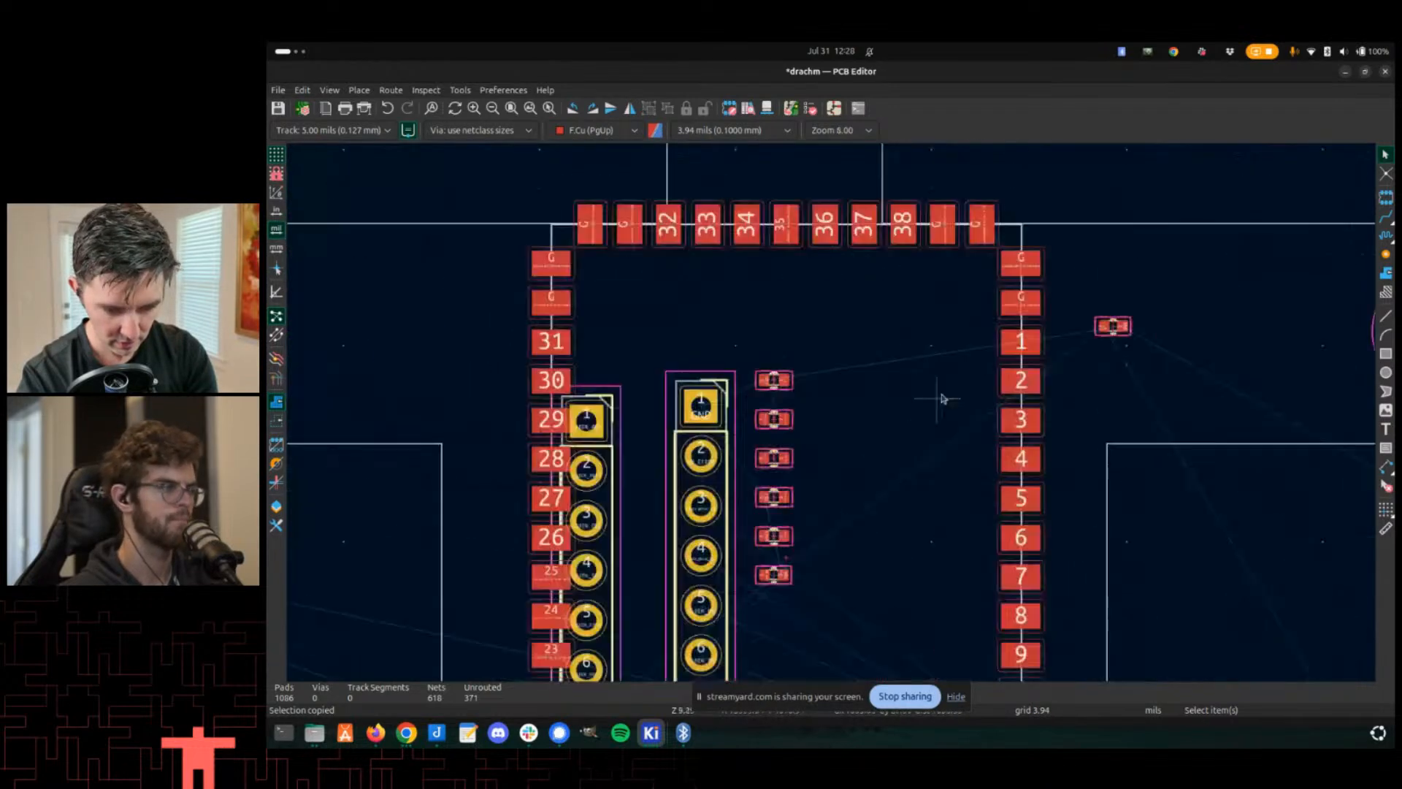
middle_drag(872, 304, 832, 204)
scroll(833, 510, up, 4)
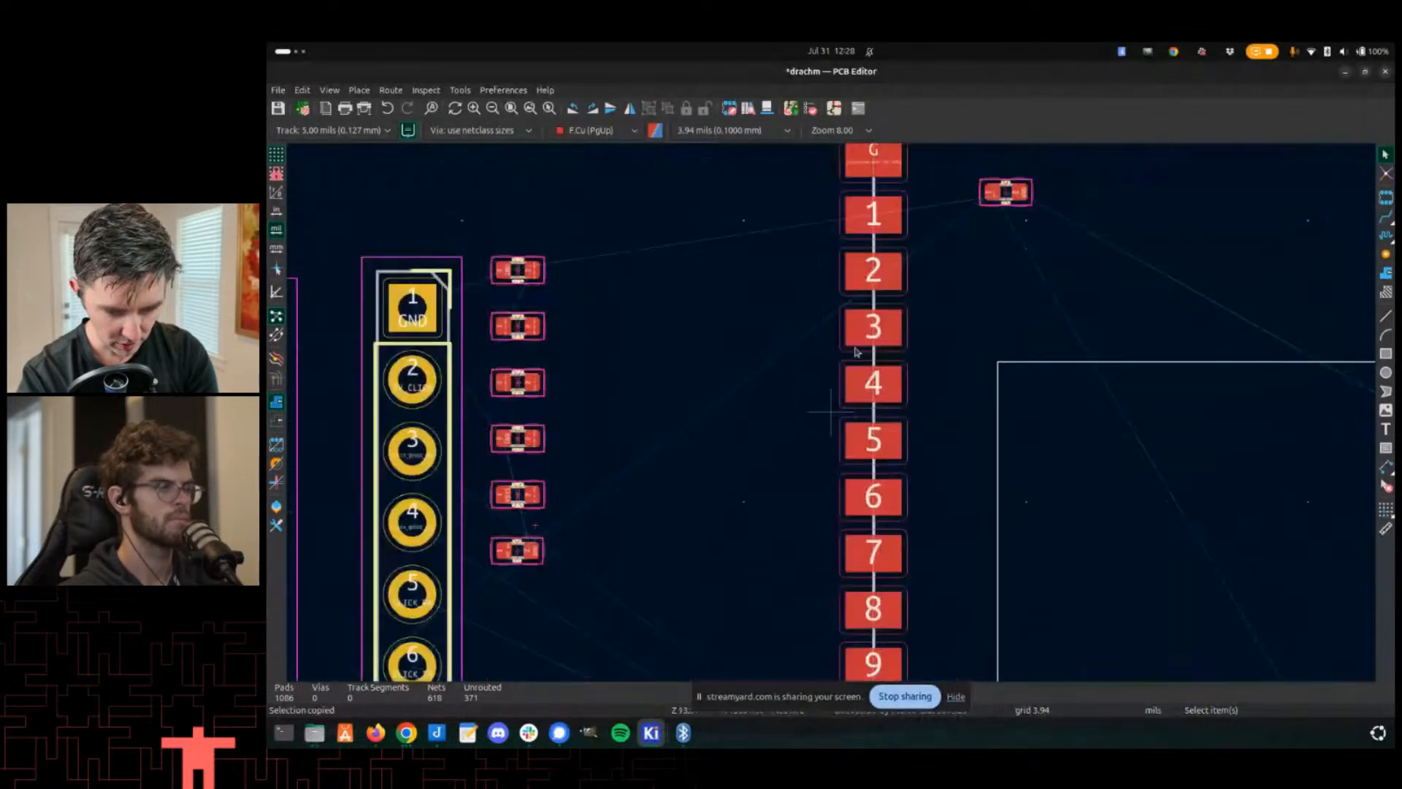
middle_drag(819, 488, 780, 529)
middle_drag(862, 286, 786, 504)
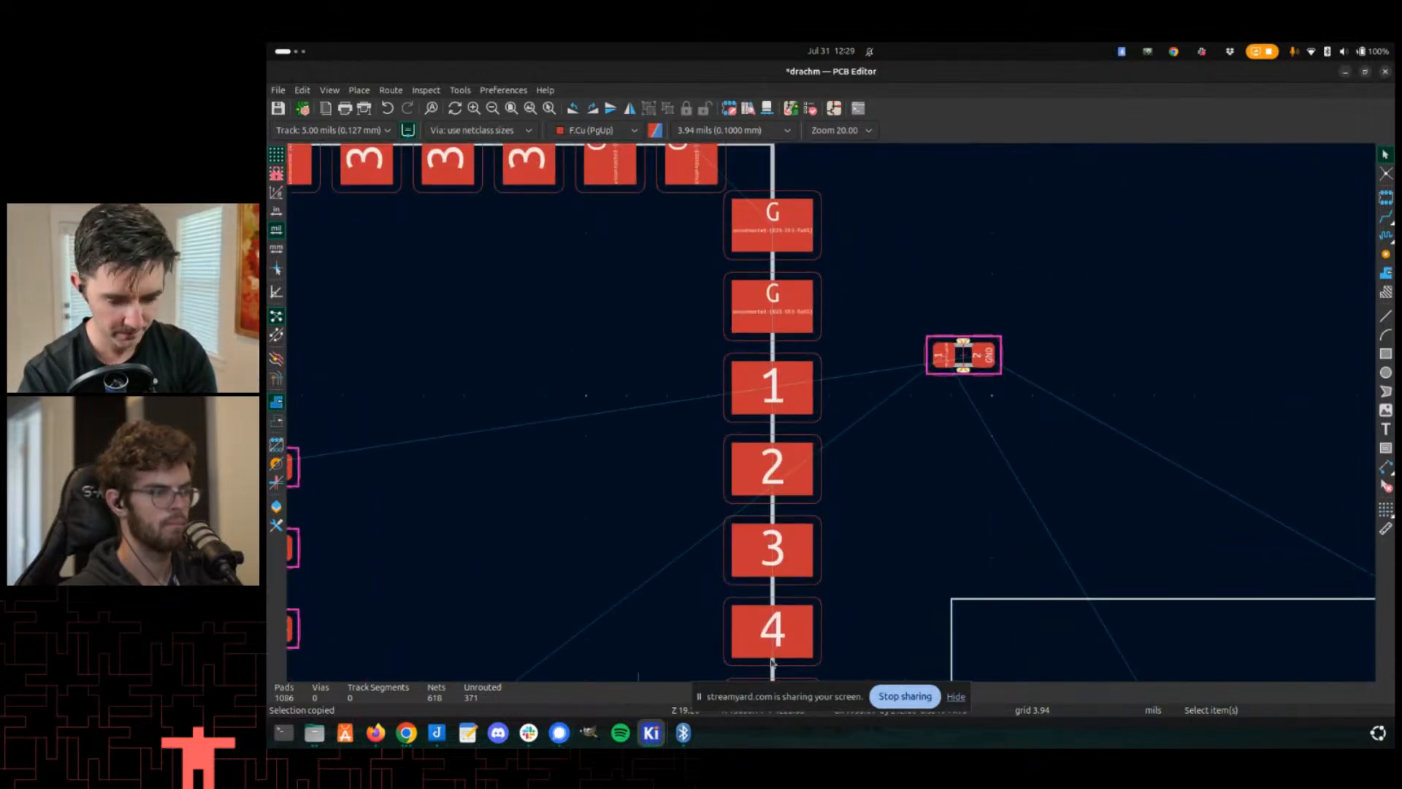
key(x)
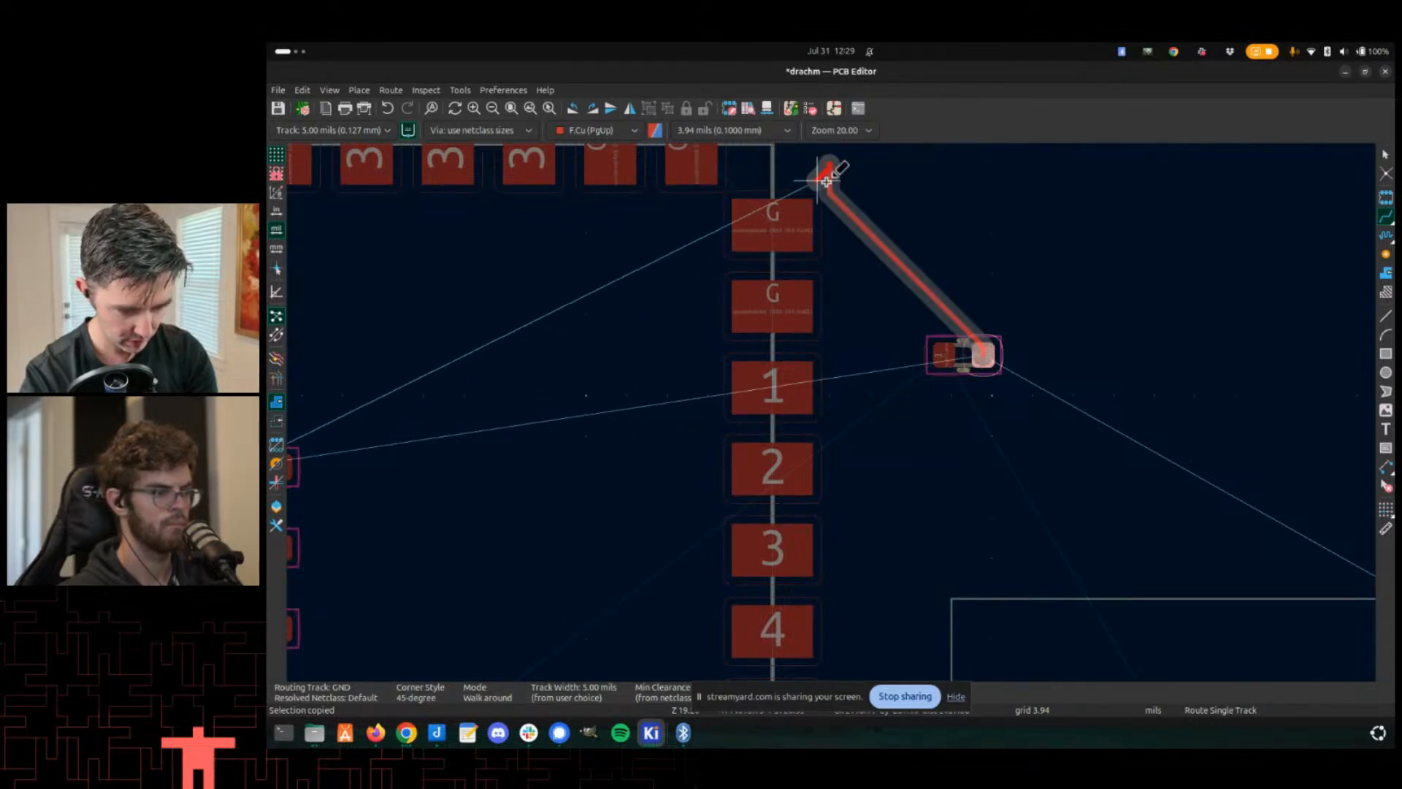
click(727, 193)
click(734, 190)
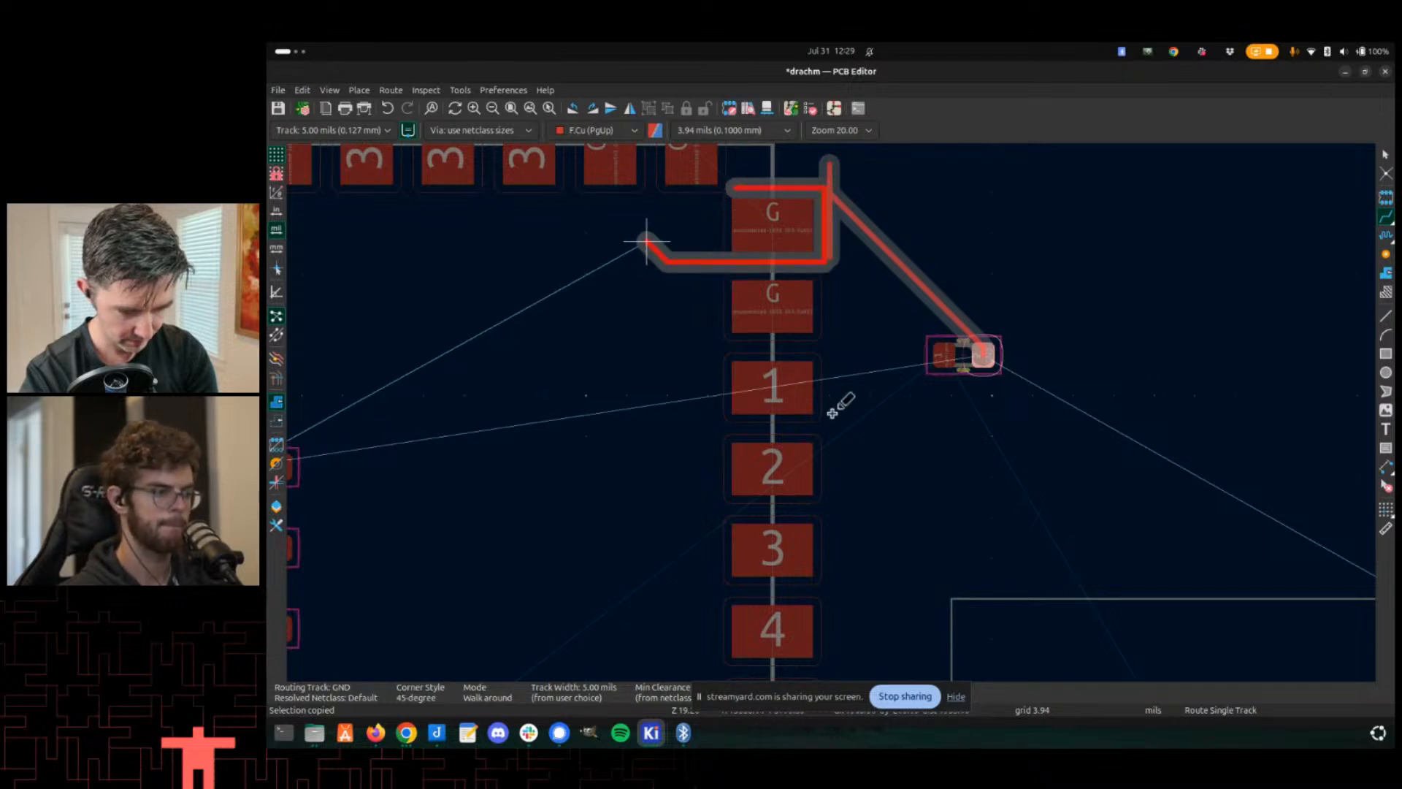
scroll(837, 400, up, 2)
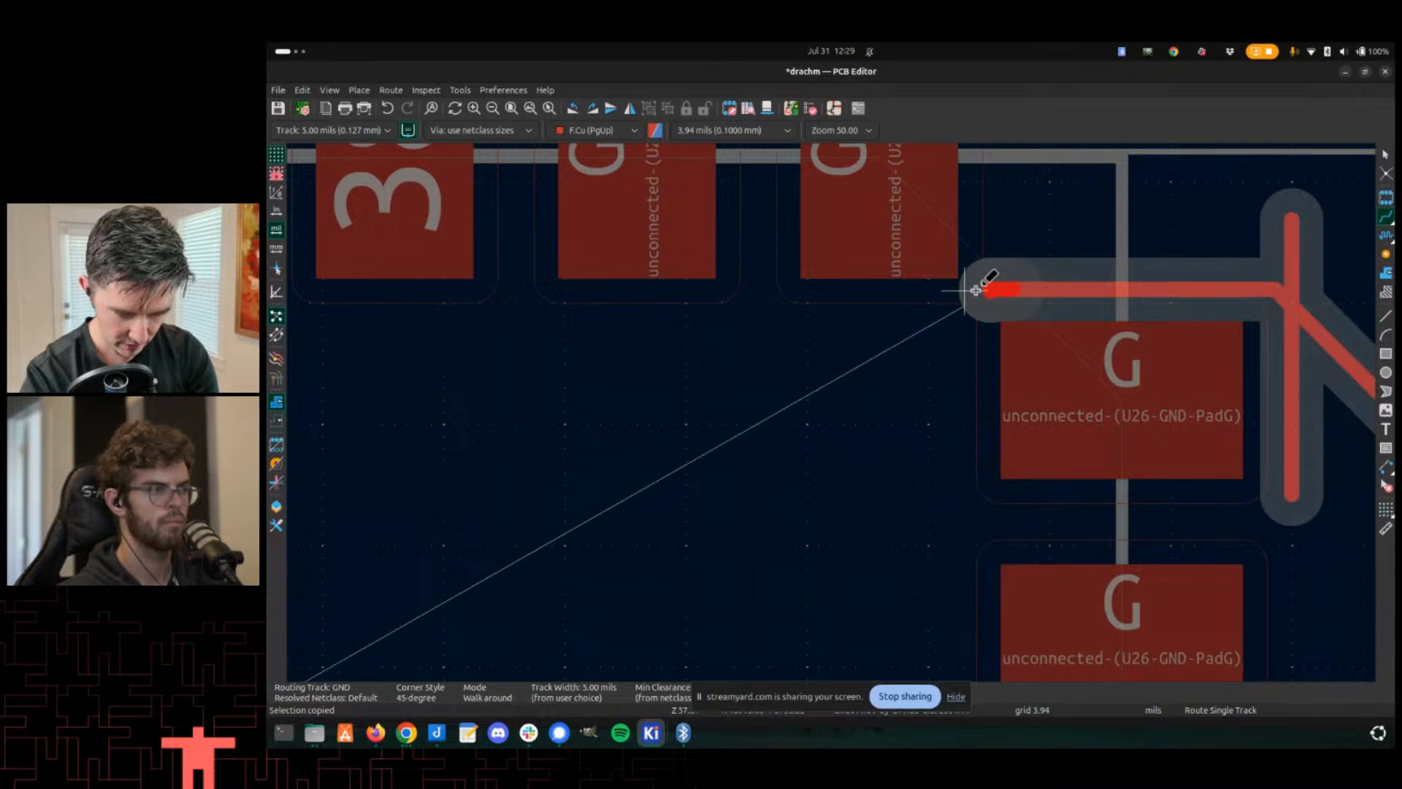
scroll(972, 264, up, 3)
scroll(839, 559, down, 7)
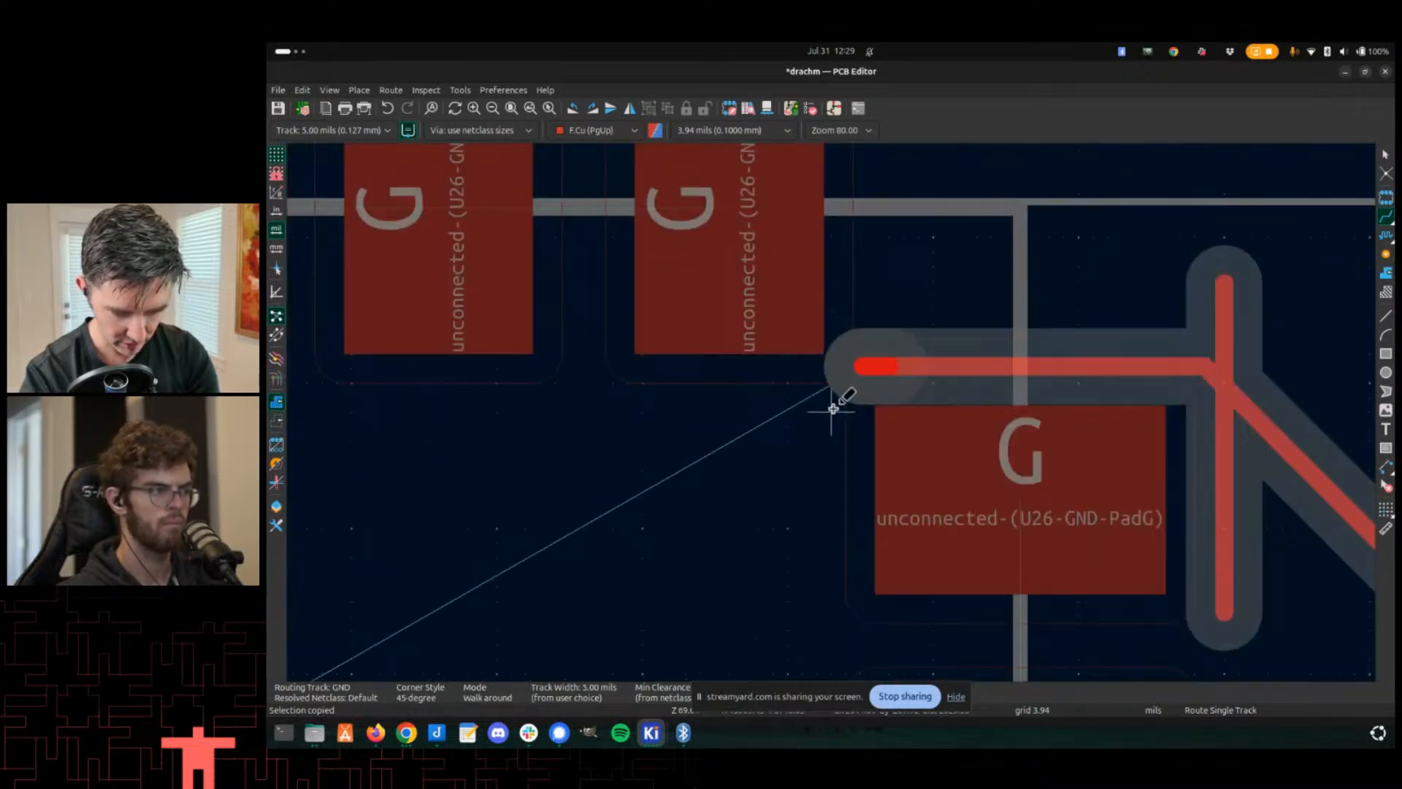
scroll(833, 413, down, 1)
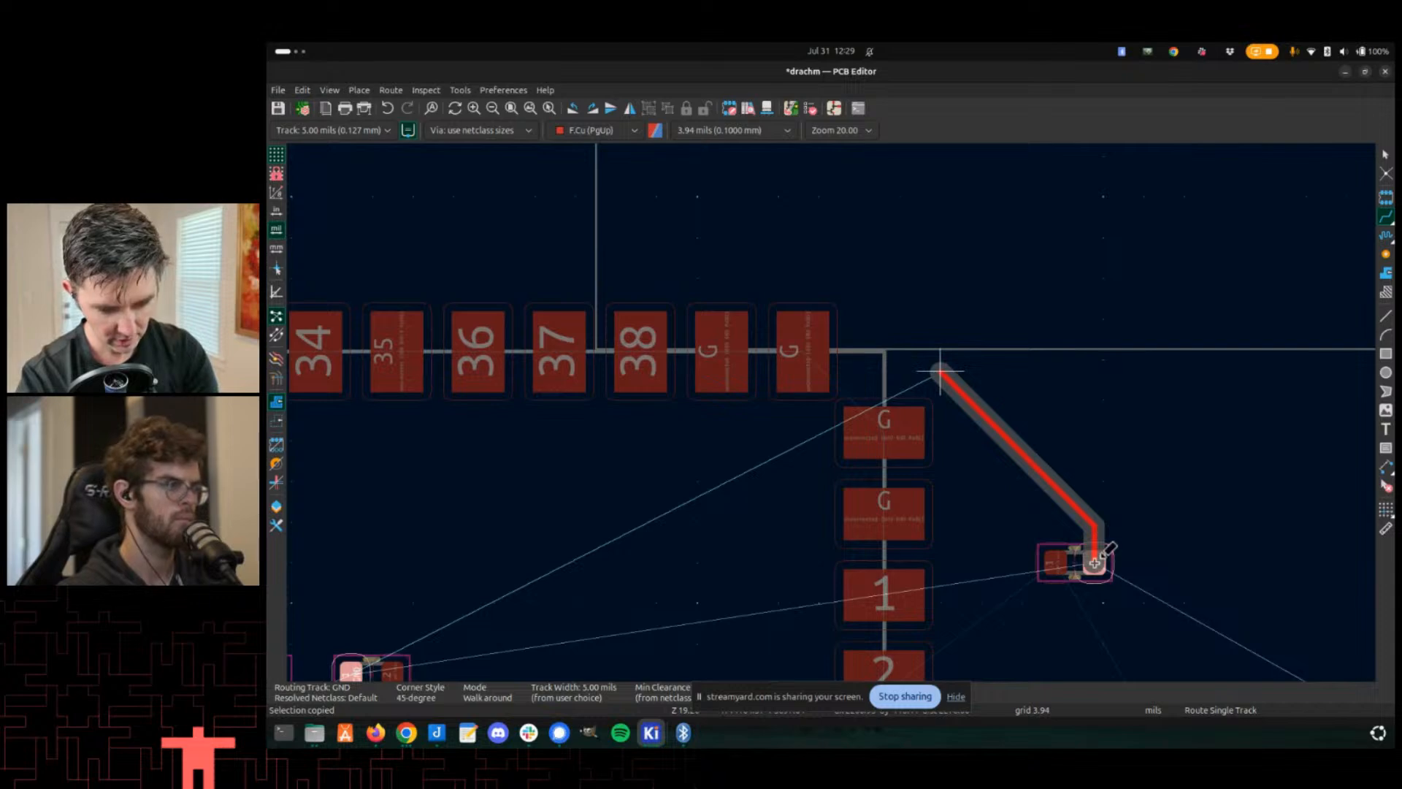
key(Escape)
- Save the board
scroll(839, 401, up, 3)
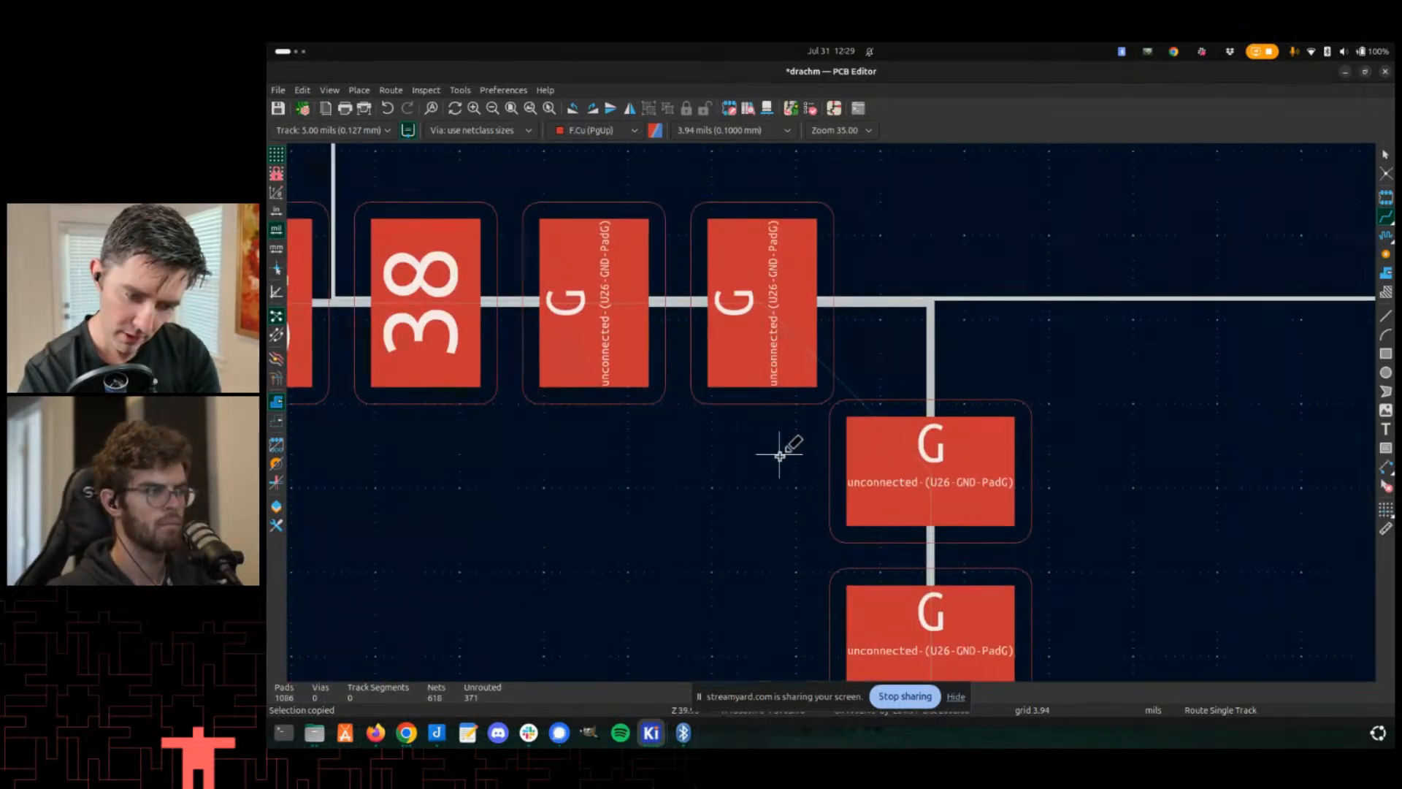
scroll(818, 424, down, 3)
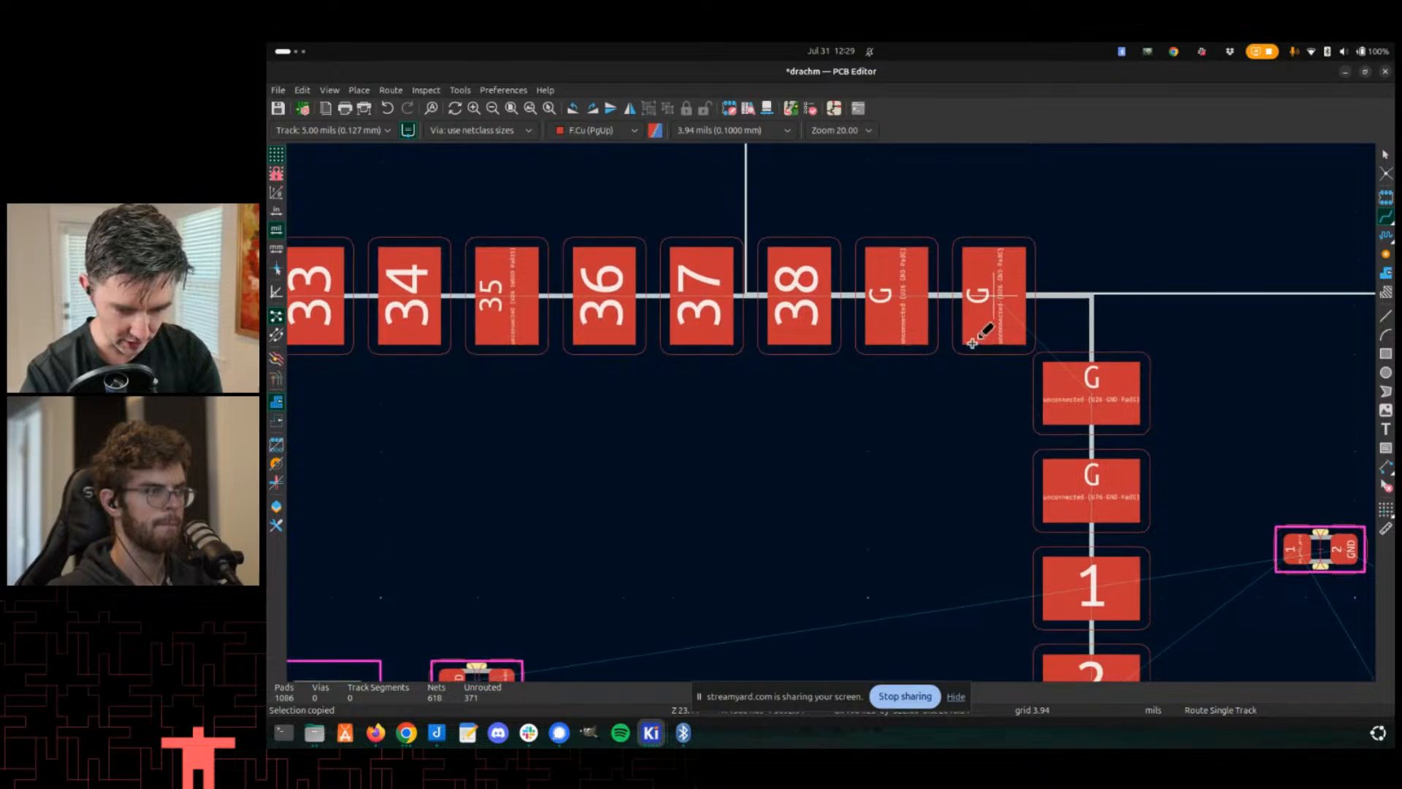
scroll(833, 413, up, 1)
scroll(832, 412, down, 2)
middle_drag(753, 466, 984, 304)
key(ctrl+s)
scroll(899, 329, up, 1)
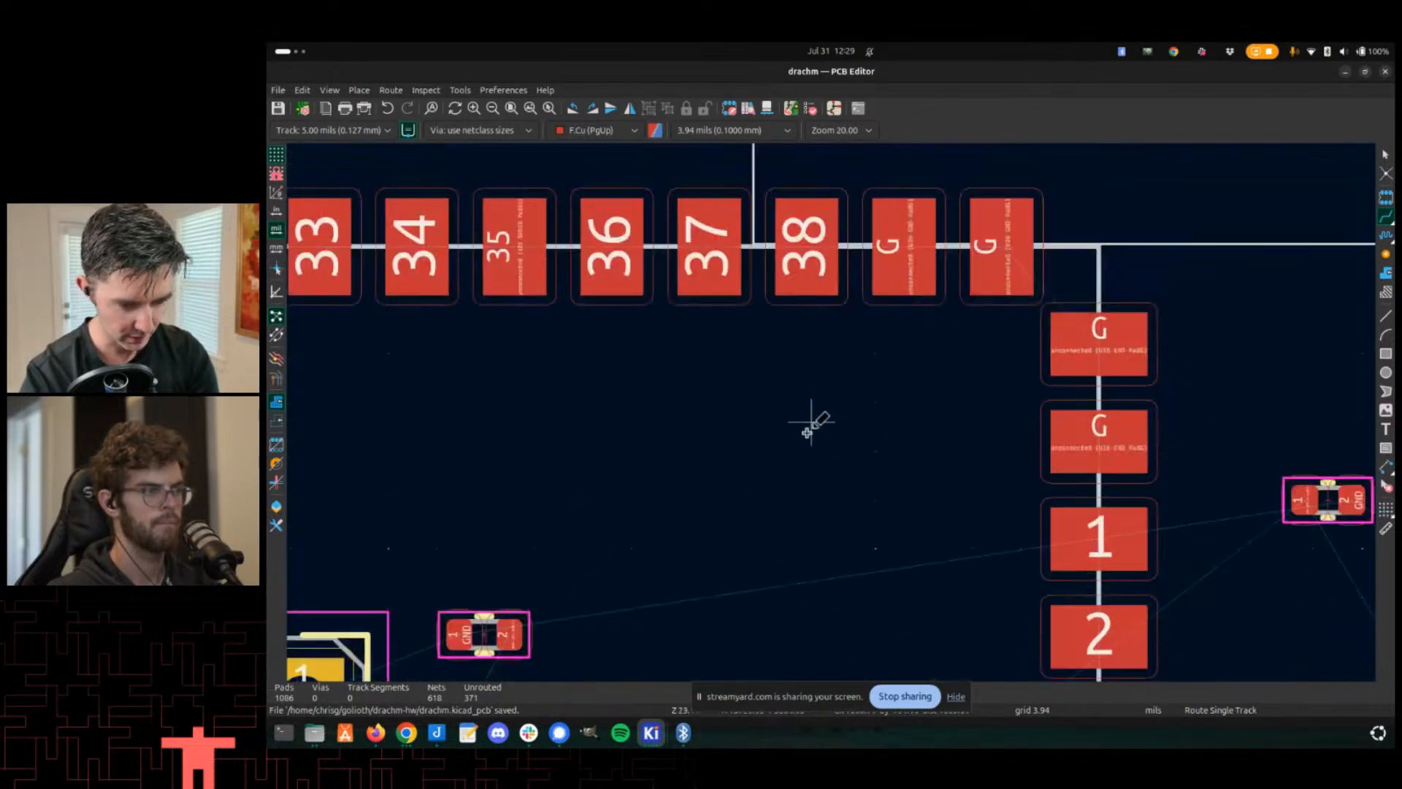
middle_drag(804, 451, 902, 366)
scroll(785, 442, down, 3)
middle_drag(723, 439, 883, 392)
- Switch to the Footprint Editor and set the top-left corner G pad's size Y to 1 mm
key(alt+Tab)
scroll(757, 207, up, 2)
middle_drag(757, 203, 853, 404)
scroll(853, 405, up, 2)
double_click(869, 351)
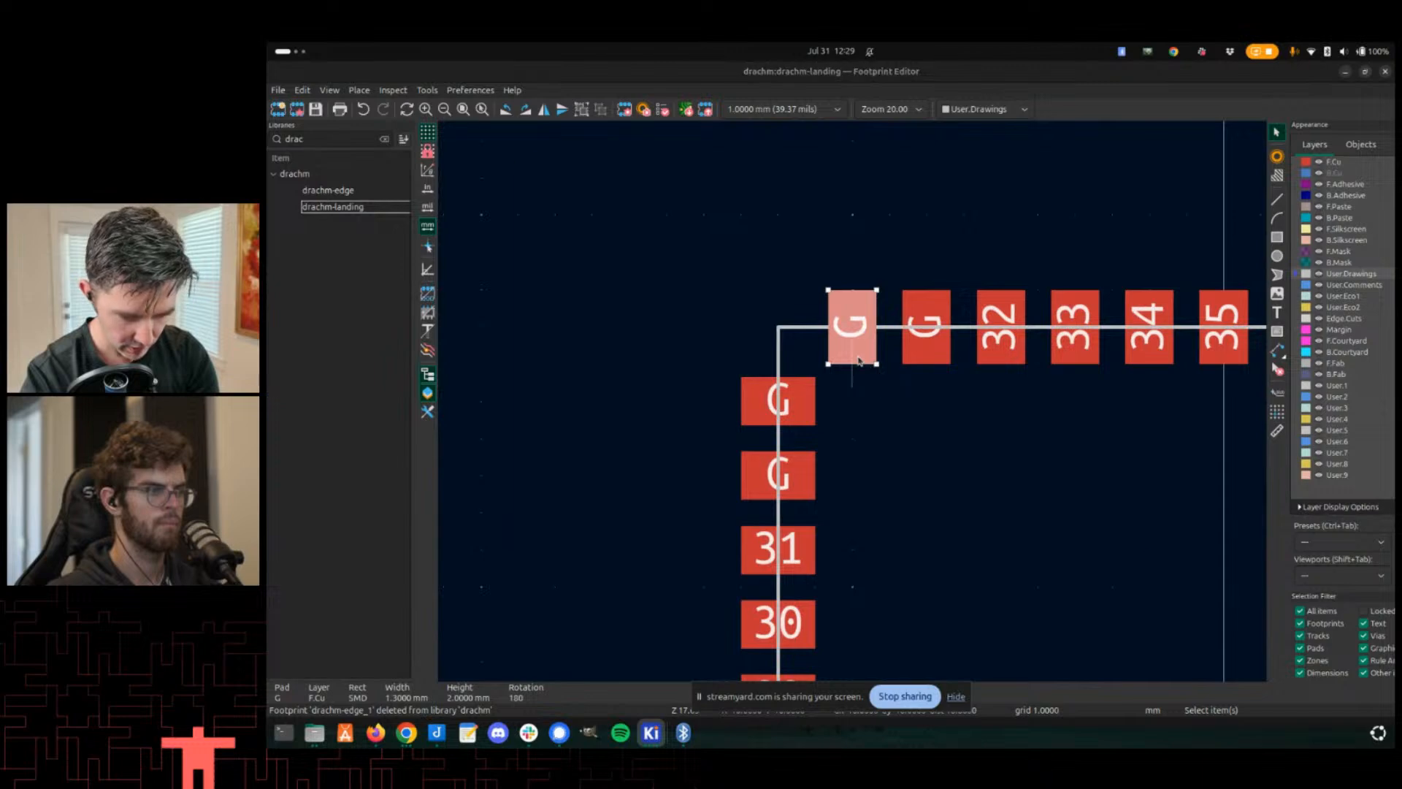
click(756, 338)
text(1)
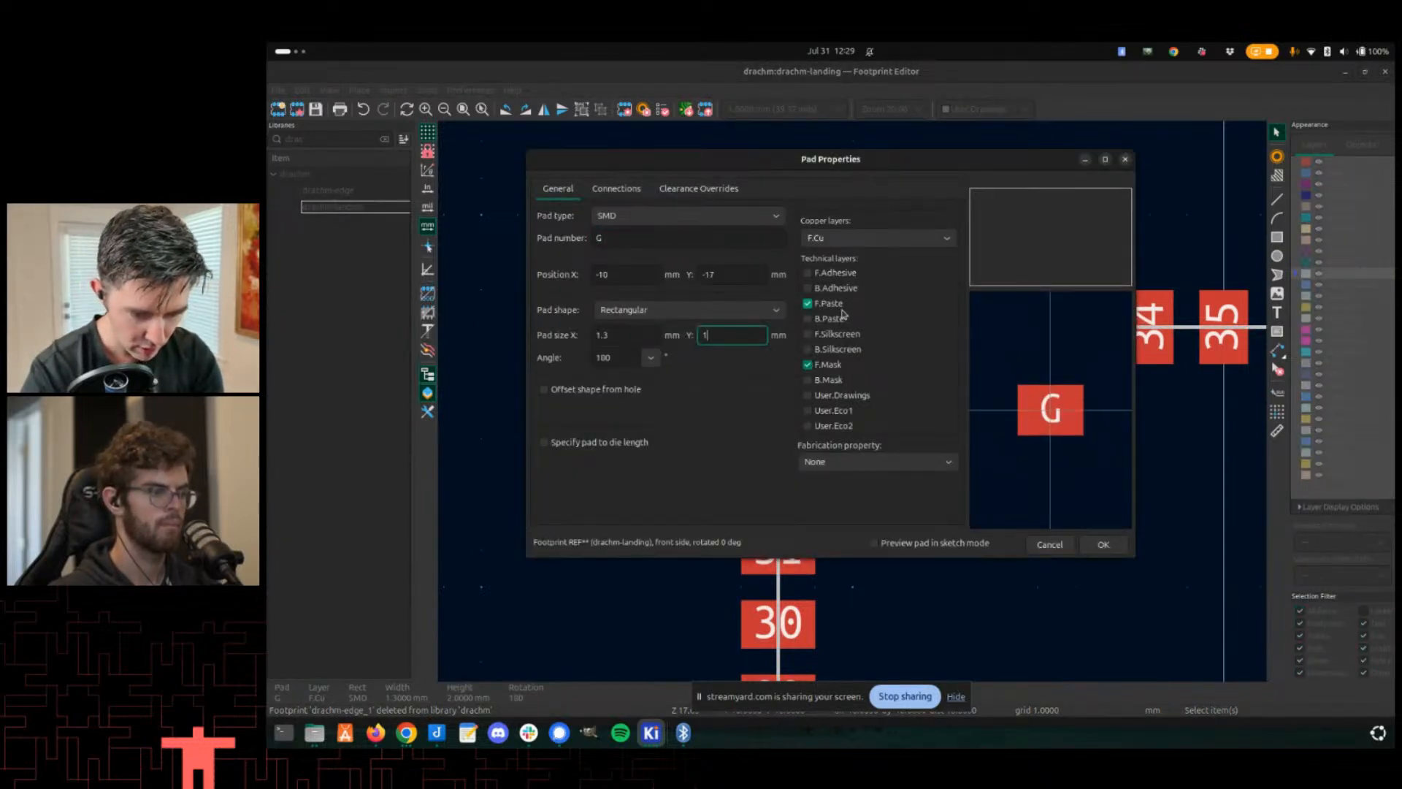
text(.8)
key(Return)
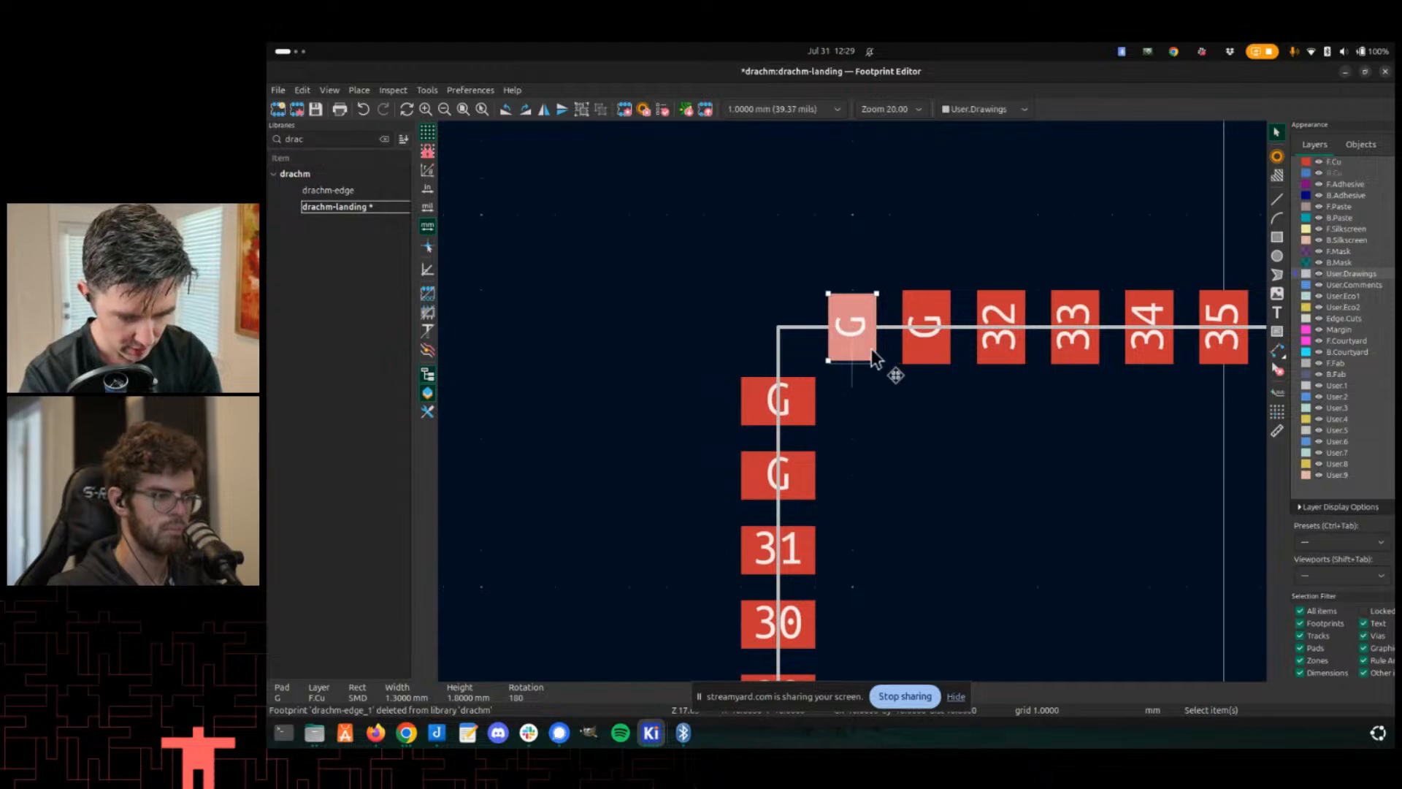
- Copy the resized pad's properties as the default and paste them onto the other corner G pads
right_click(836, 341)
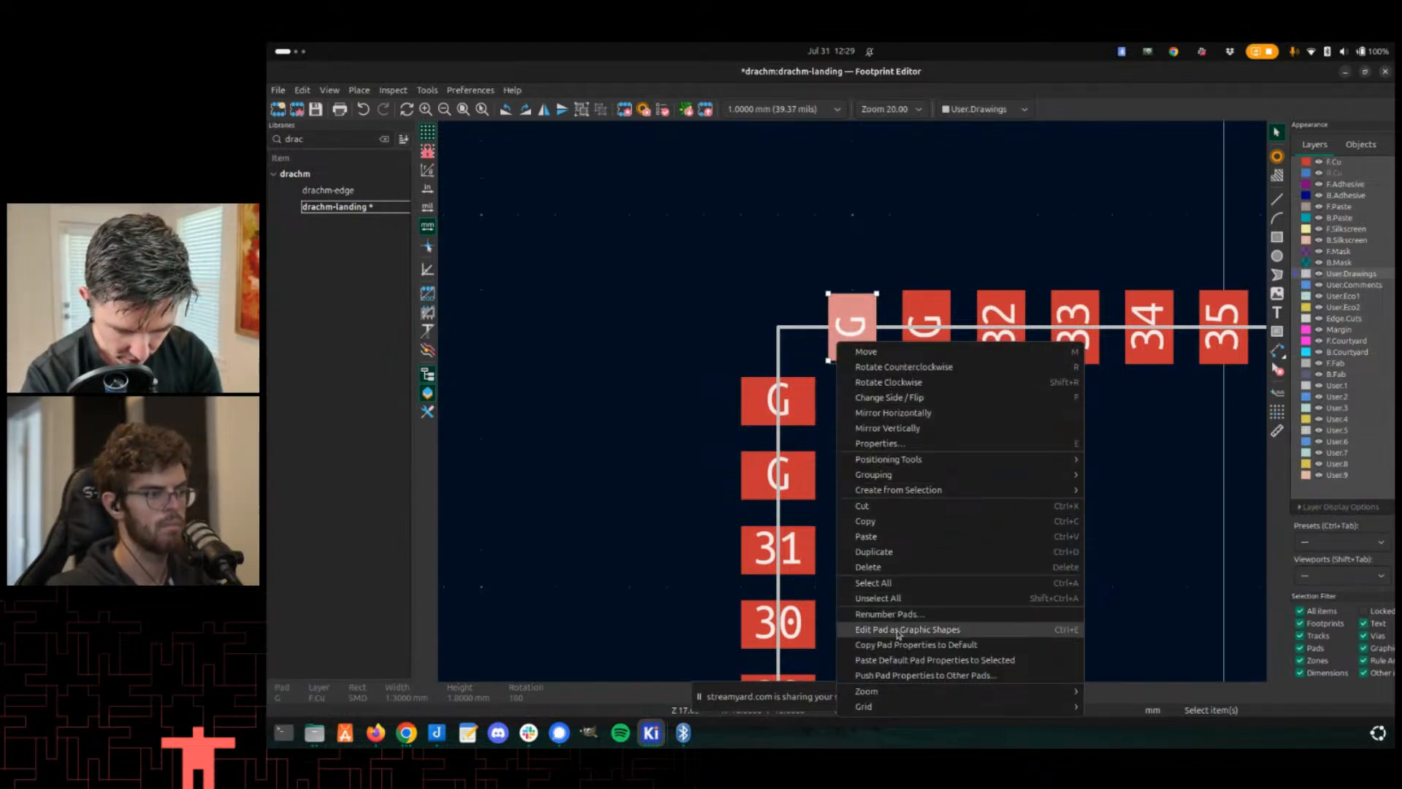
click(897, 646)
click(800, 406)
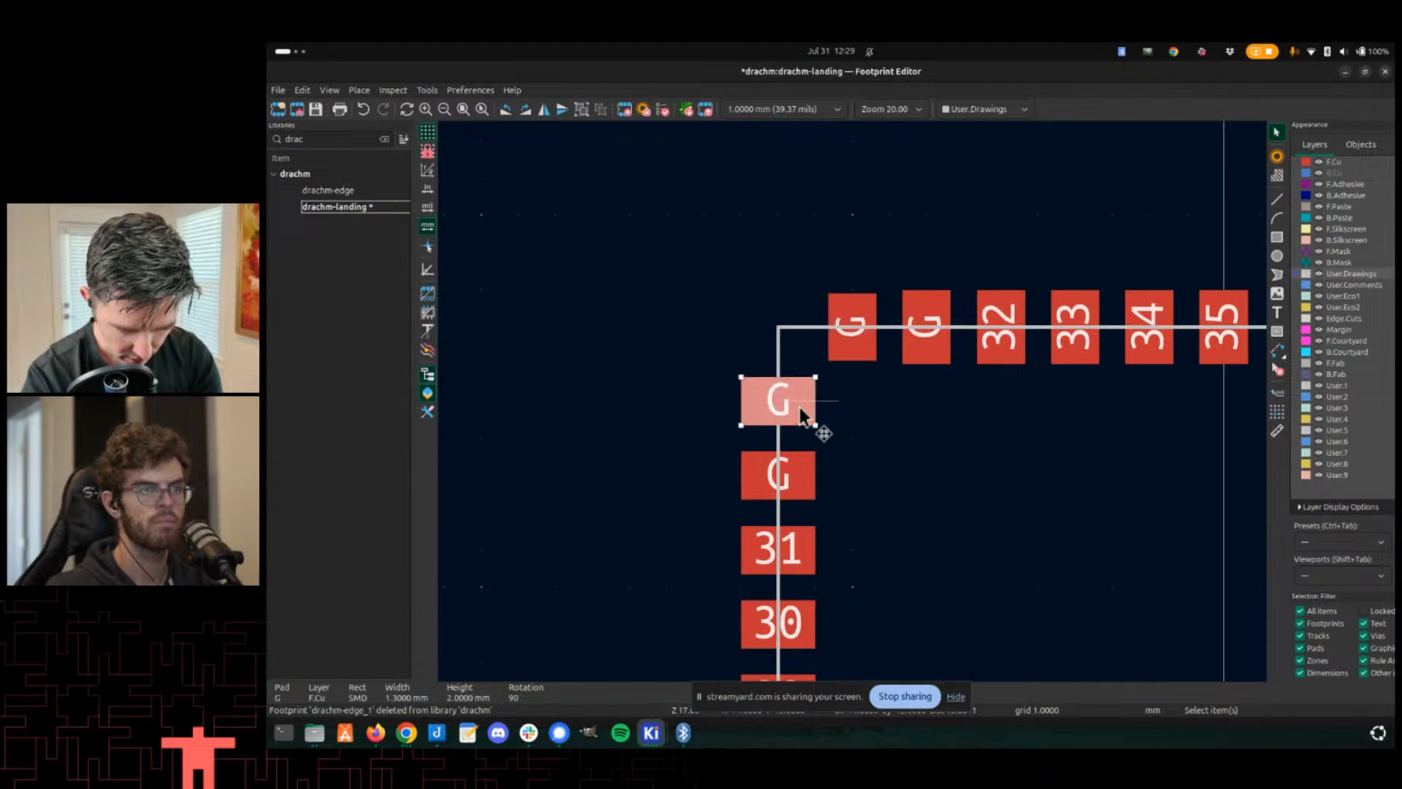
double_click(800, 409)
key(Return)
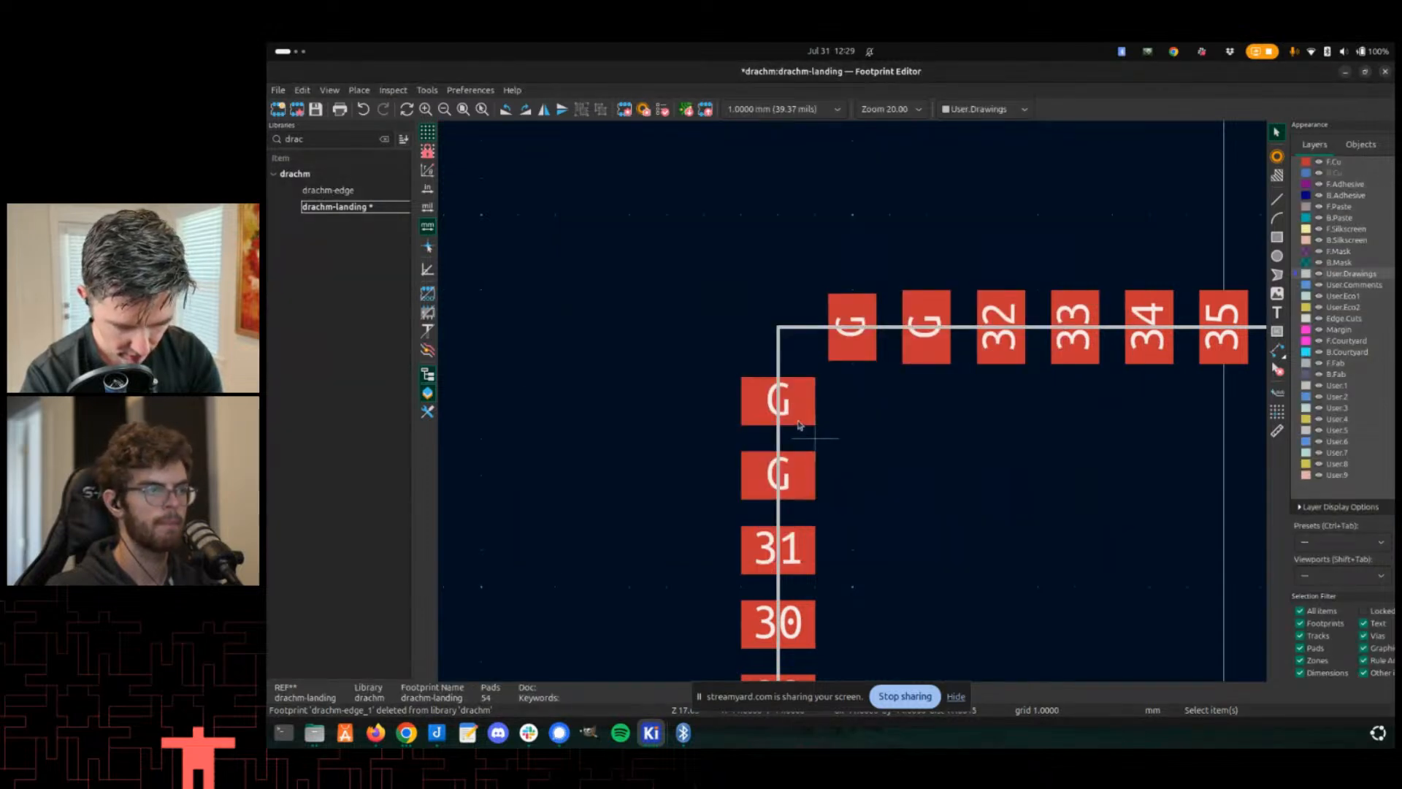
scroll(840, 416, down, 3)
shift+click(1139, 389)
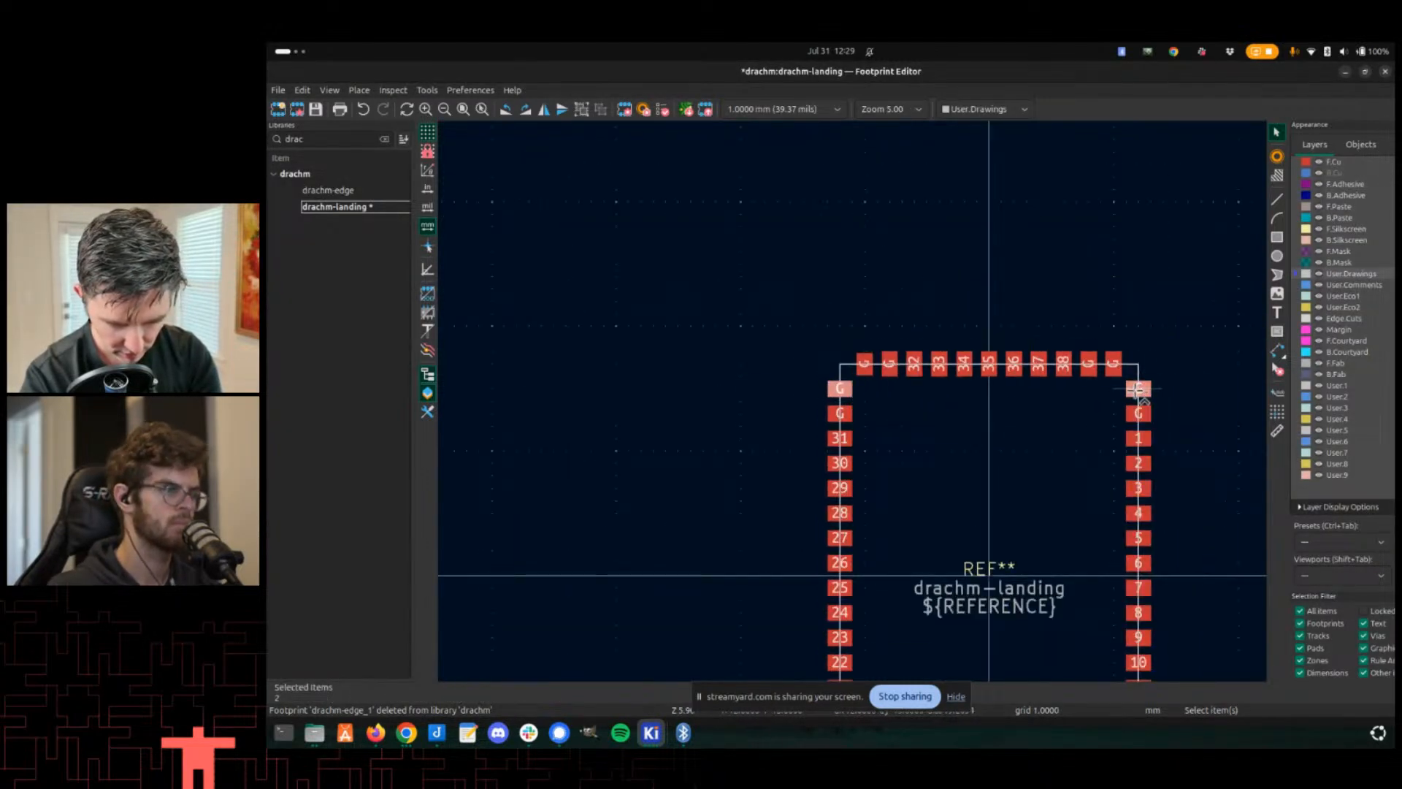
shift+click(1115, 366)
scroll(1023, 445, down, 3)
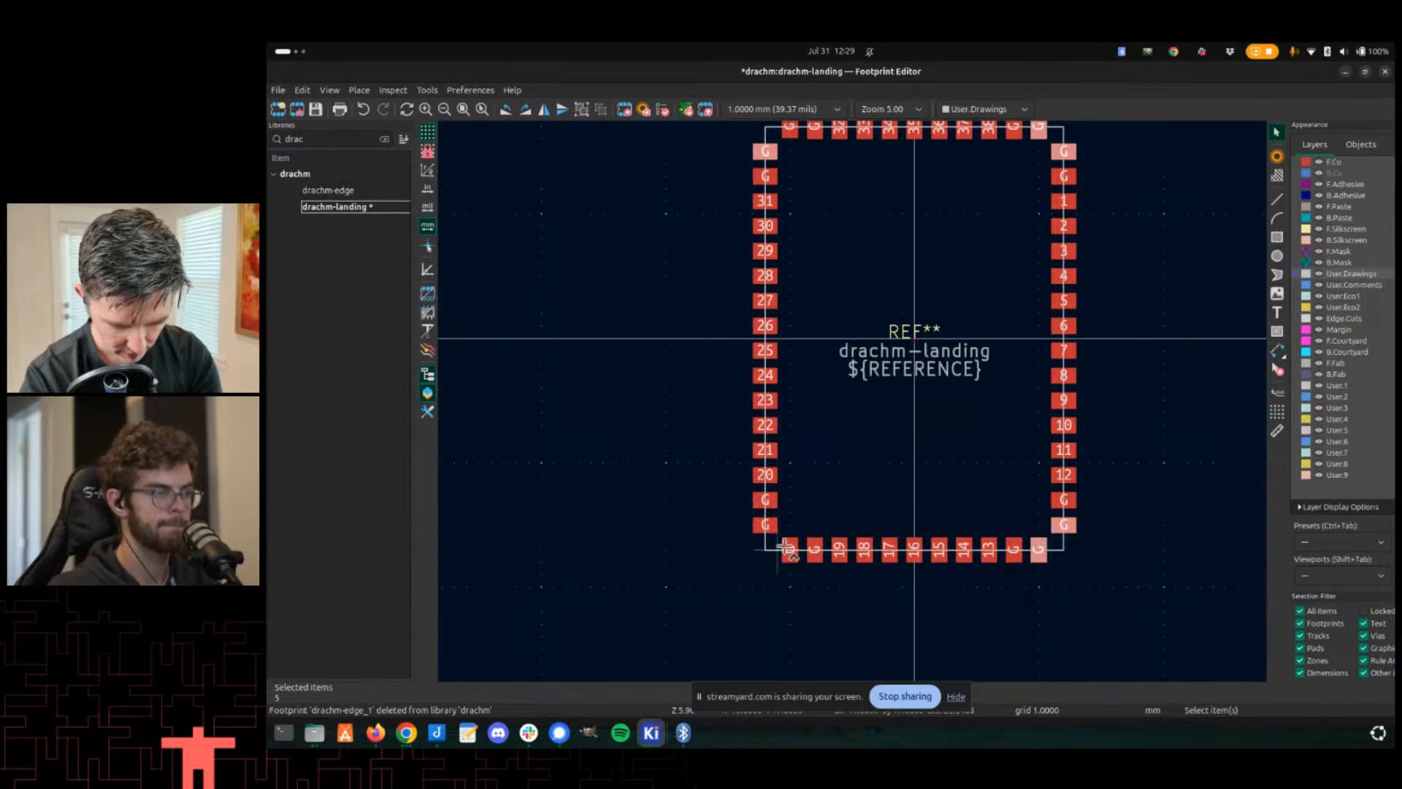
shift+click(766, 529)
ctrl+click(768, 542)
right_click(768, 543)
click(830, 505)
- Rotate the bottom-left corner G pads by 90°
scroll(791, 538, up, 3)
scroll(852, 400, up, 3)
click(780, 366)
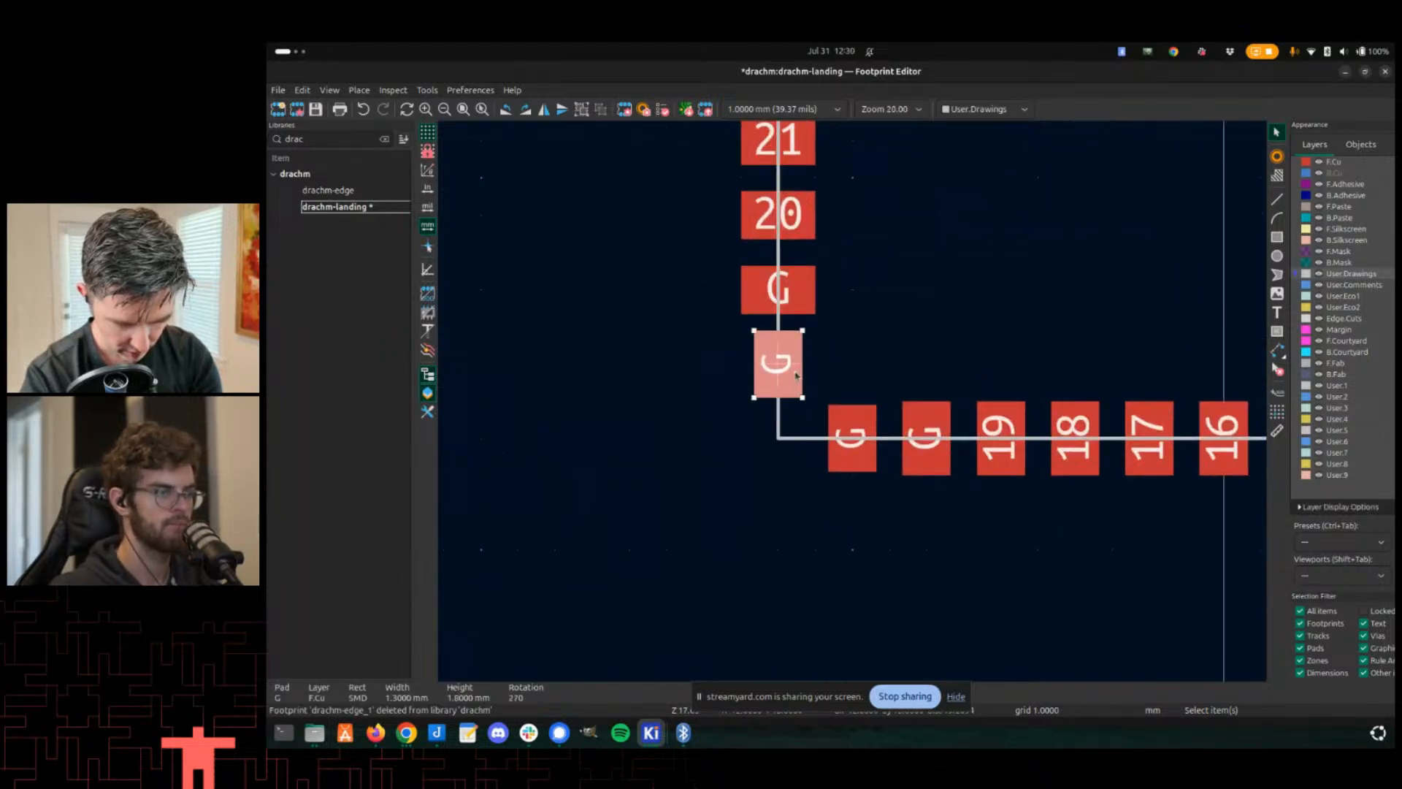
key(r)
scroll(779, 365, down, 4)
scroll(1157, 401, down, 2)
scroll(852, 401, up, 2)
scroll(855, 399, up, 1)
click(1001, 401)
key(r)
- Rotate the remaining corner G pads by 90° and save the footprint
middle_drag(832, 153, 807, 384)
middle_drag(757, 132, 758, 512)
click(976, 369)
key(r)
middle_drag(738, 380, 857, 383)
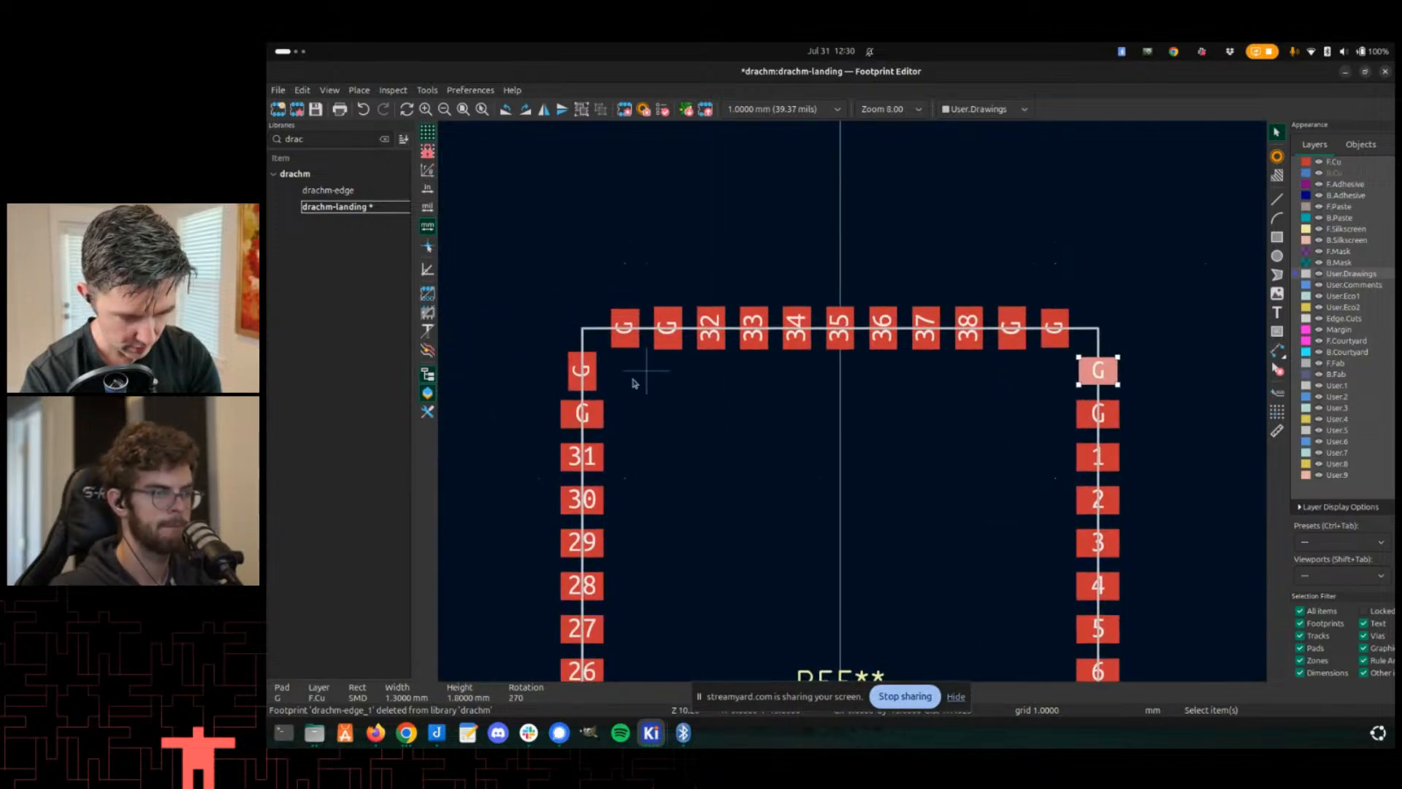
click(603, 367)
click(587, 367)
key(r)
scroll(588, 366, down, 2)
scroll(853, 403, up, 3)
scroll(854, 409, down, 4)
key(ctrl+s)
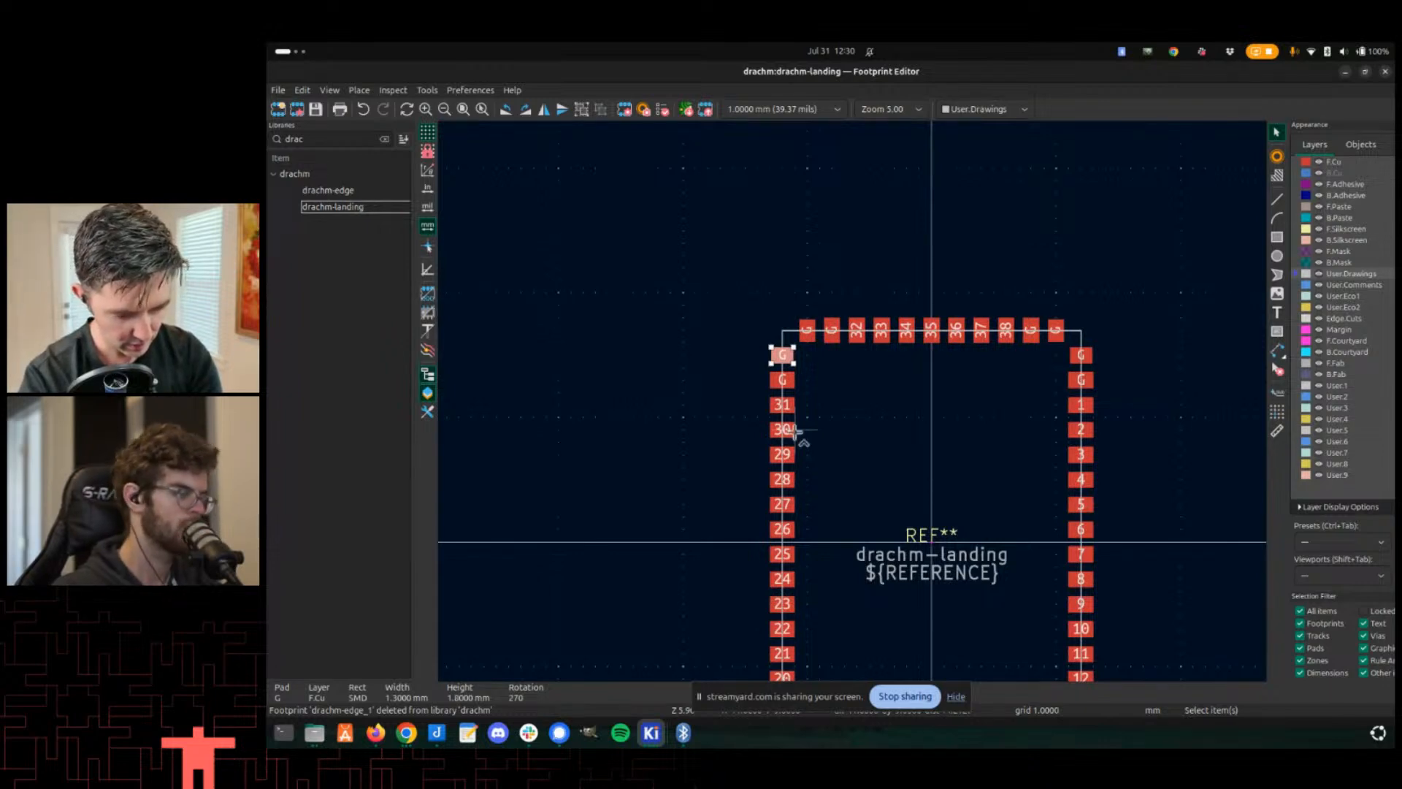
- Switch to the PCB Editor and update the selected U26 footprint from the library
key(alt+Tab)
key(alt+Tab)
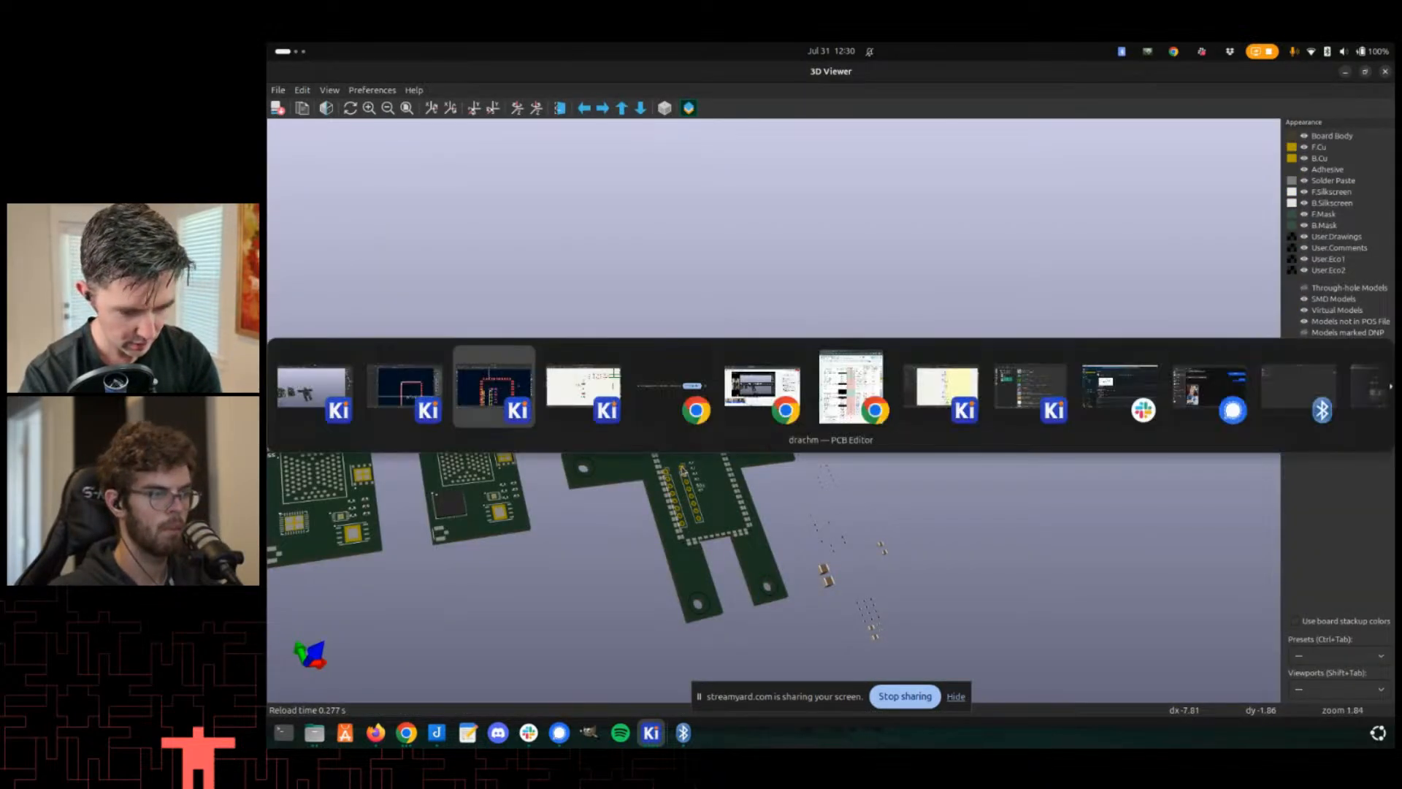
click(691, 398)
key(e)
click(996, 504)
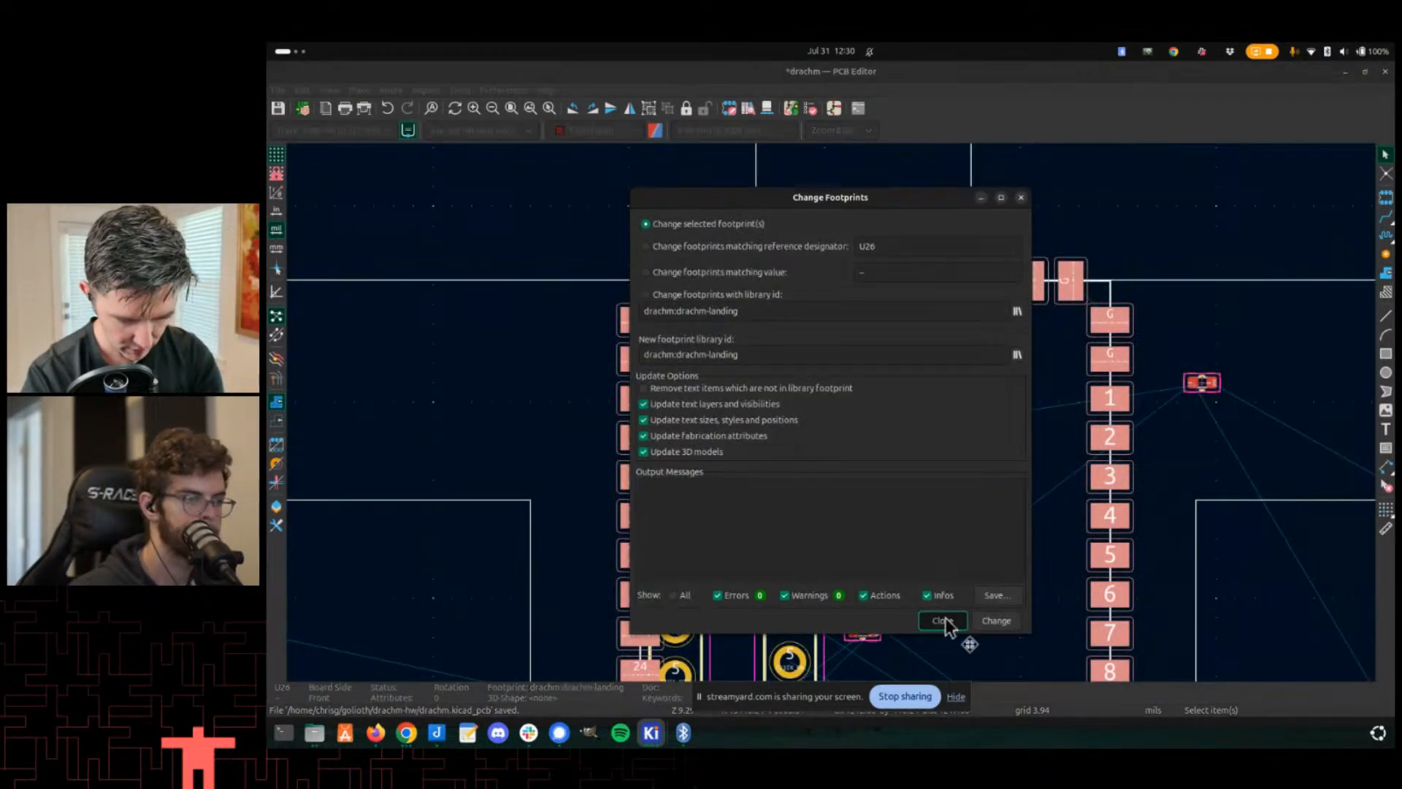
click(943, 621)
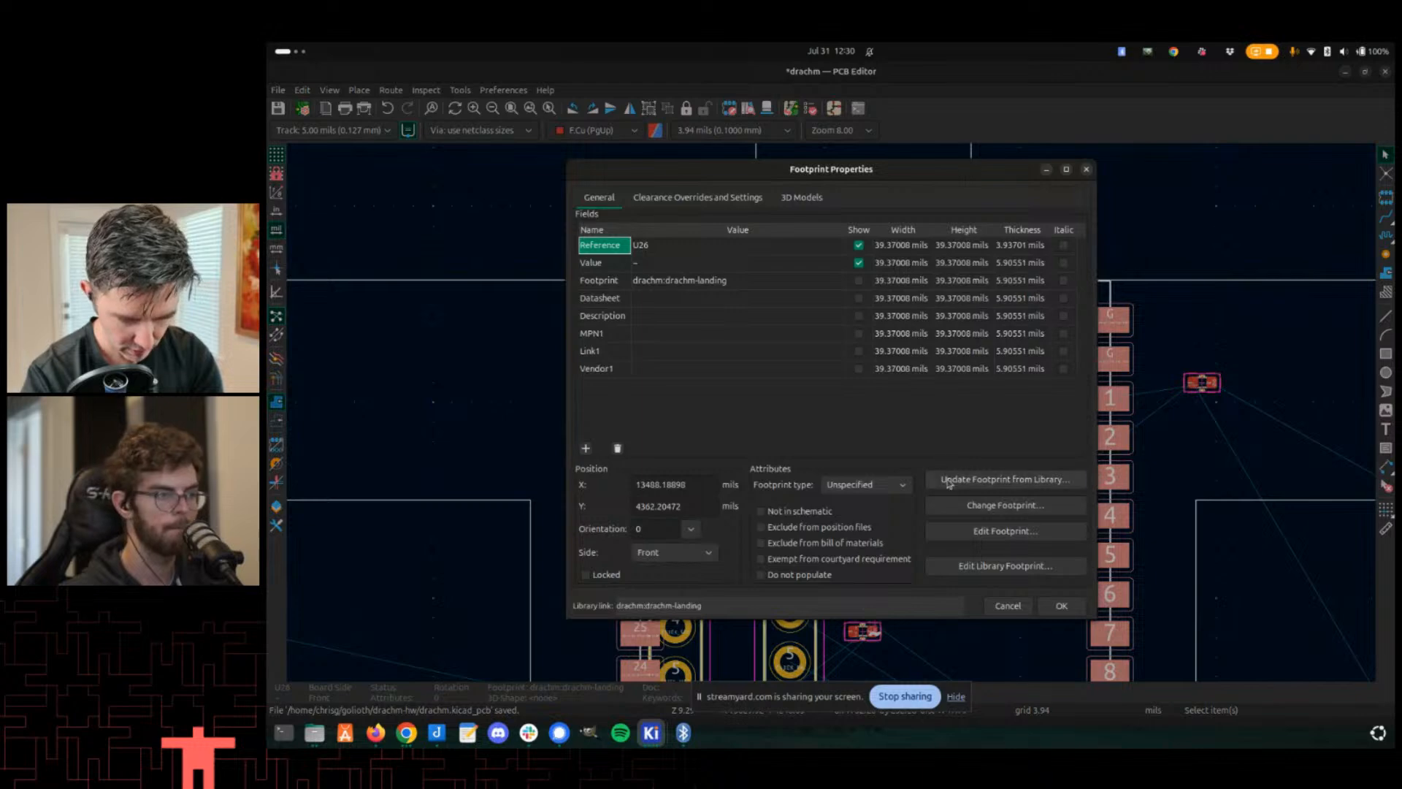
click(961, 480)
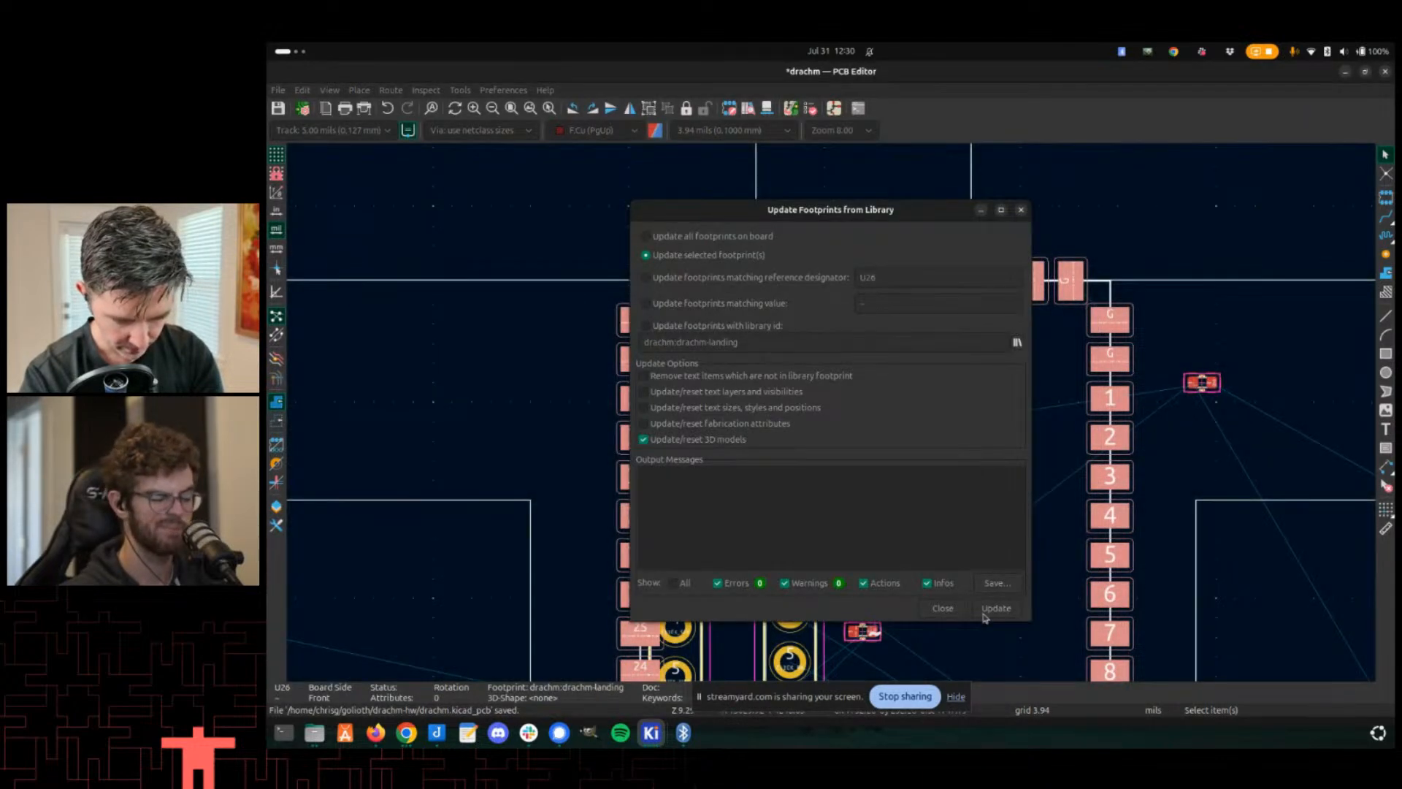
click(997, 607)
click(943, 608)
- Try to route a track from the nearby small component to the corner G pad
scroll(886, 504, up, 3)
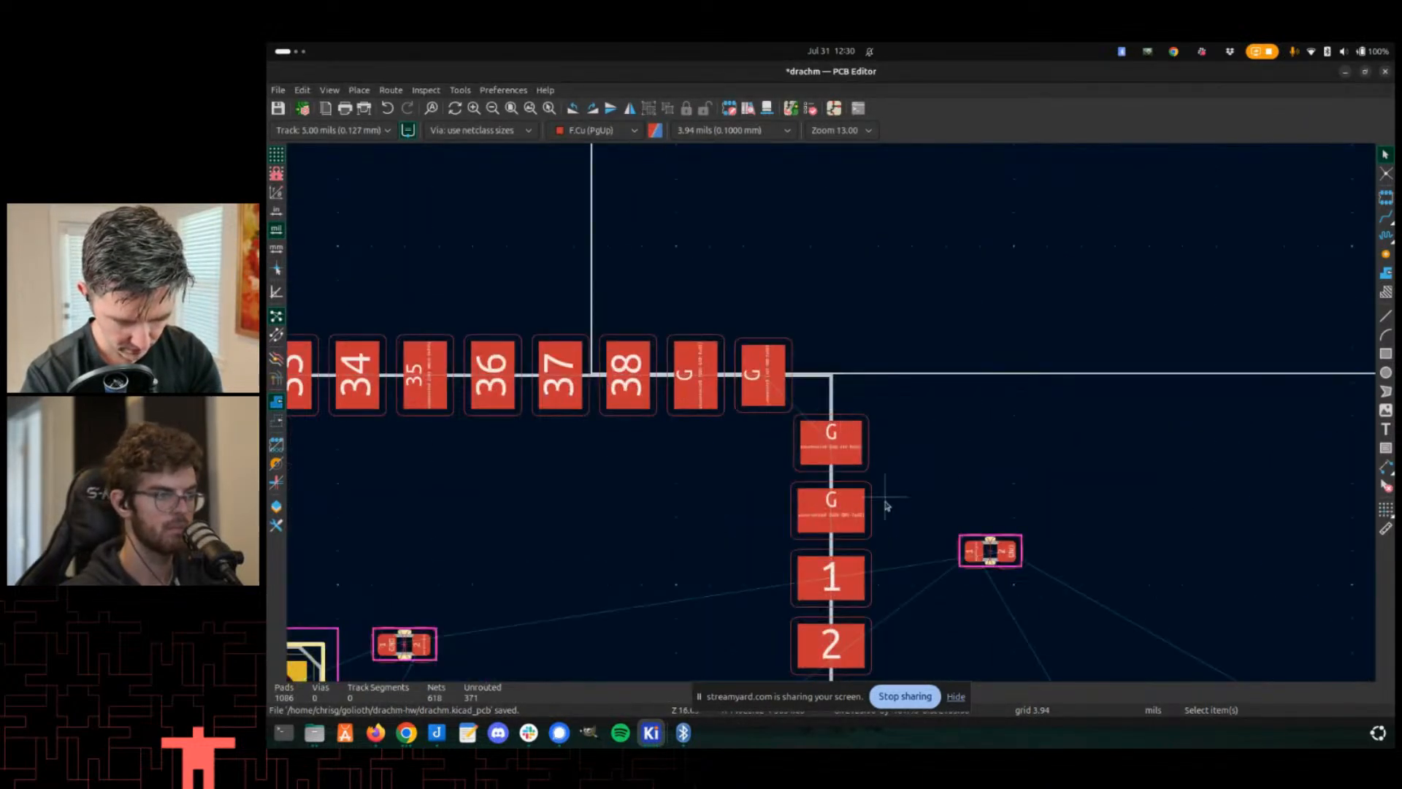
key(x)
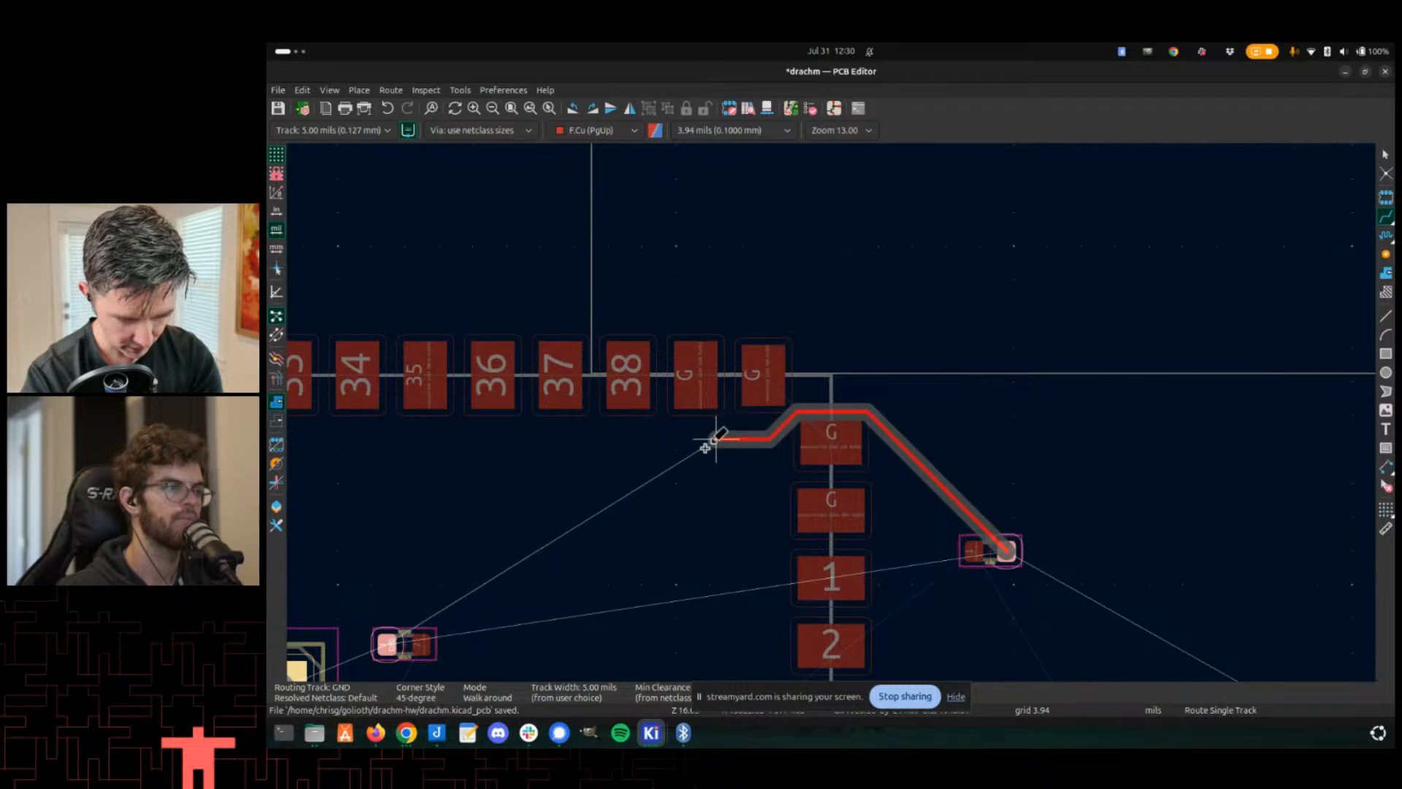
scroll(622, 560, down, 4)
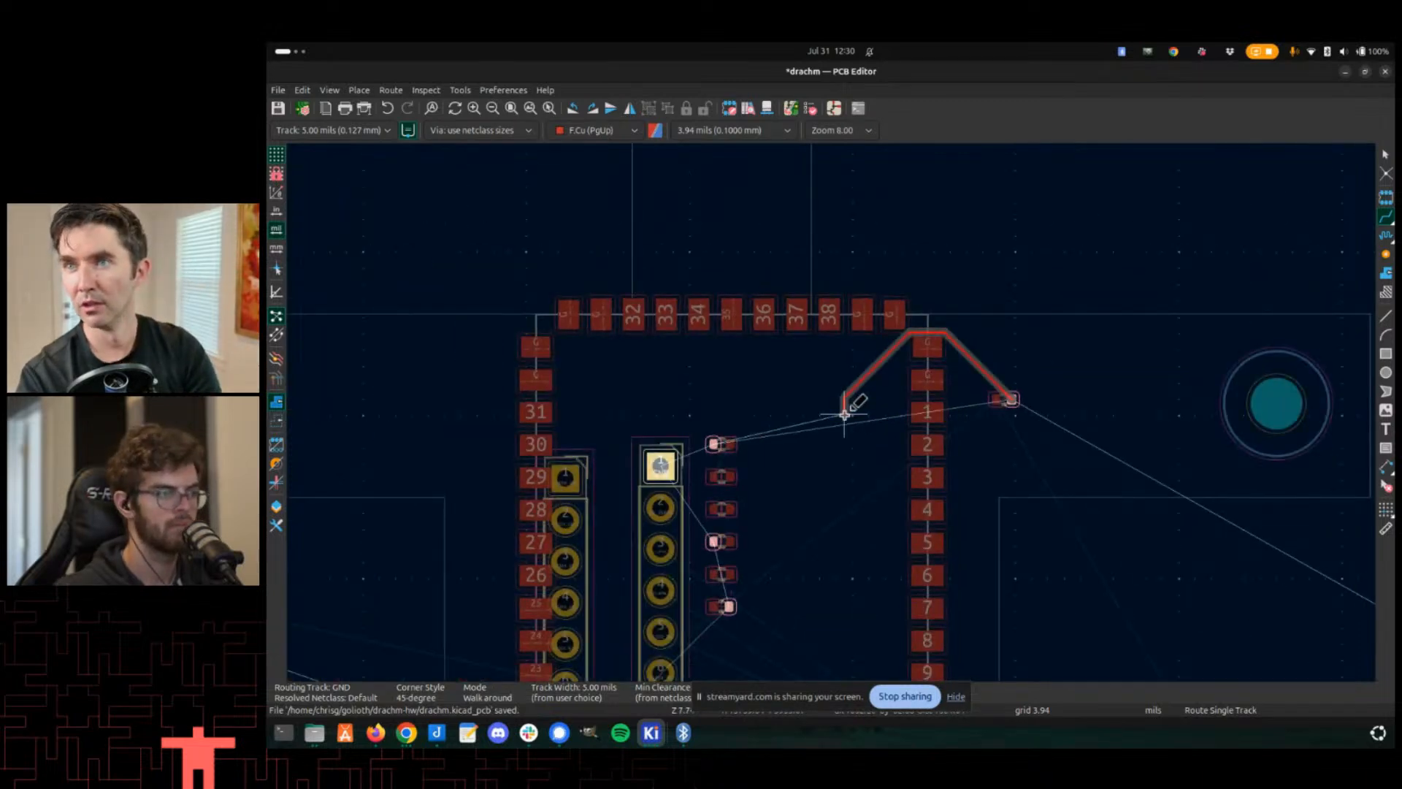
scroll(824, 471, up, 1)
scroll(833, 410, down, 3)
key(Escape)
key(Escape)
- Save the board
scroll(836, 410, down, 1)
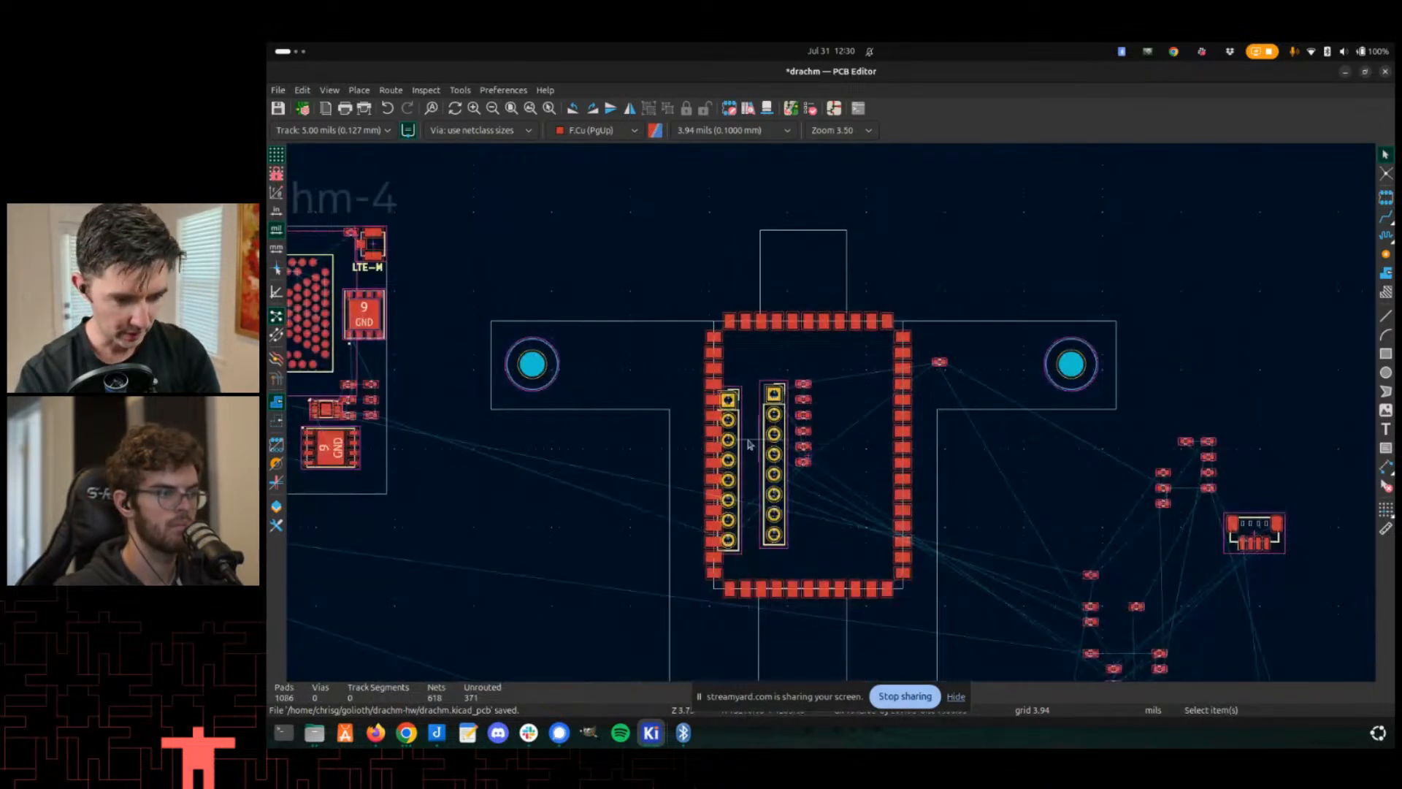
middle_drag(709, 339, 781, 311)
key(ctrl+s)
- Look over the Drachm module layouts and the notes text on the board
scroll(847, 444, down, 4)
middle_drag(782, 511, 916, 409)
scroll(523, 238, up, 4)
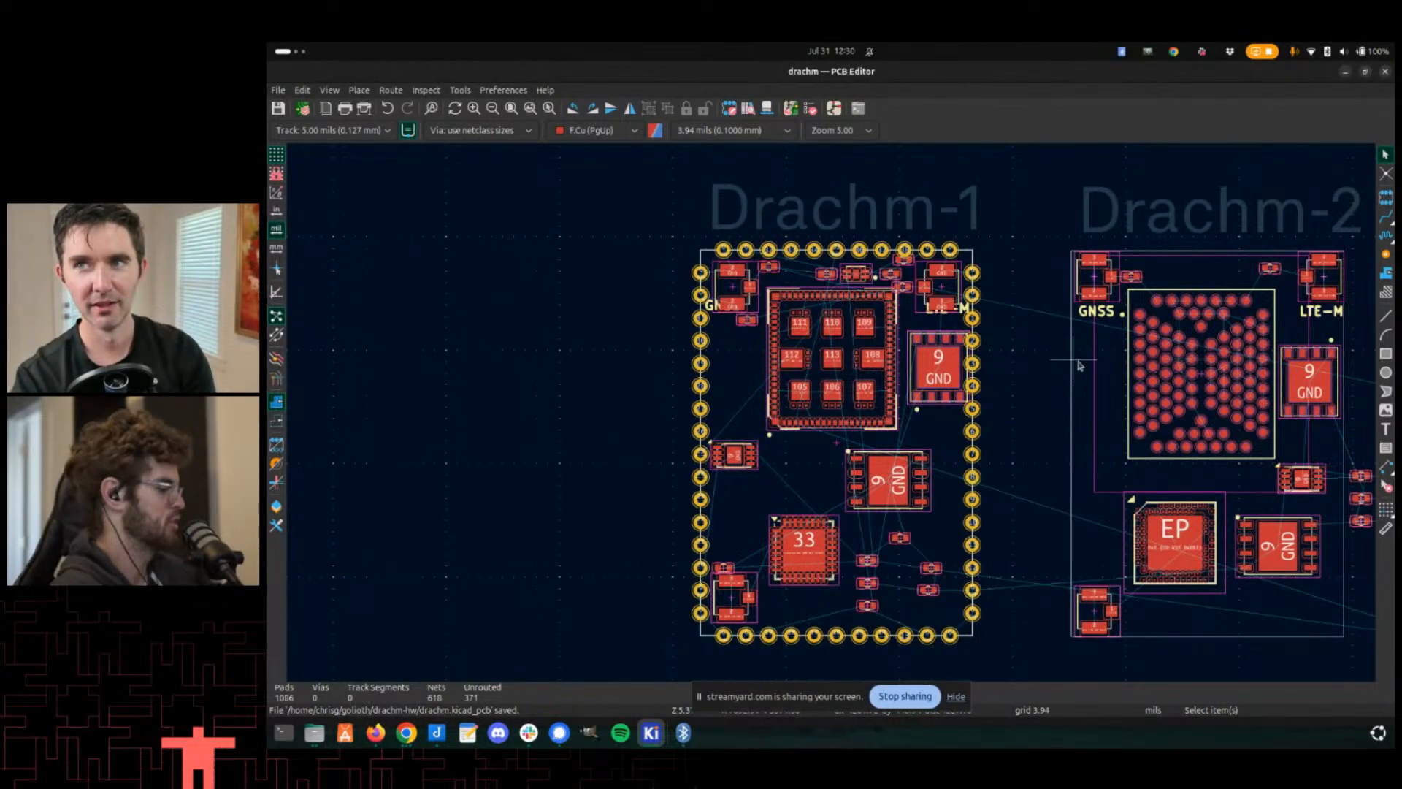
scroll(712, 332, up, 4)
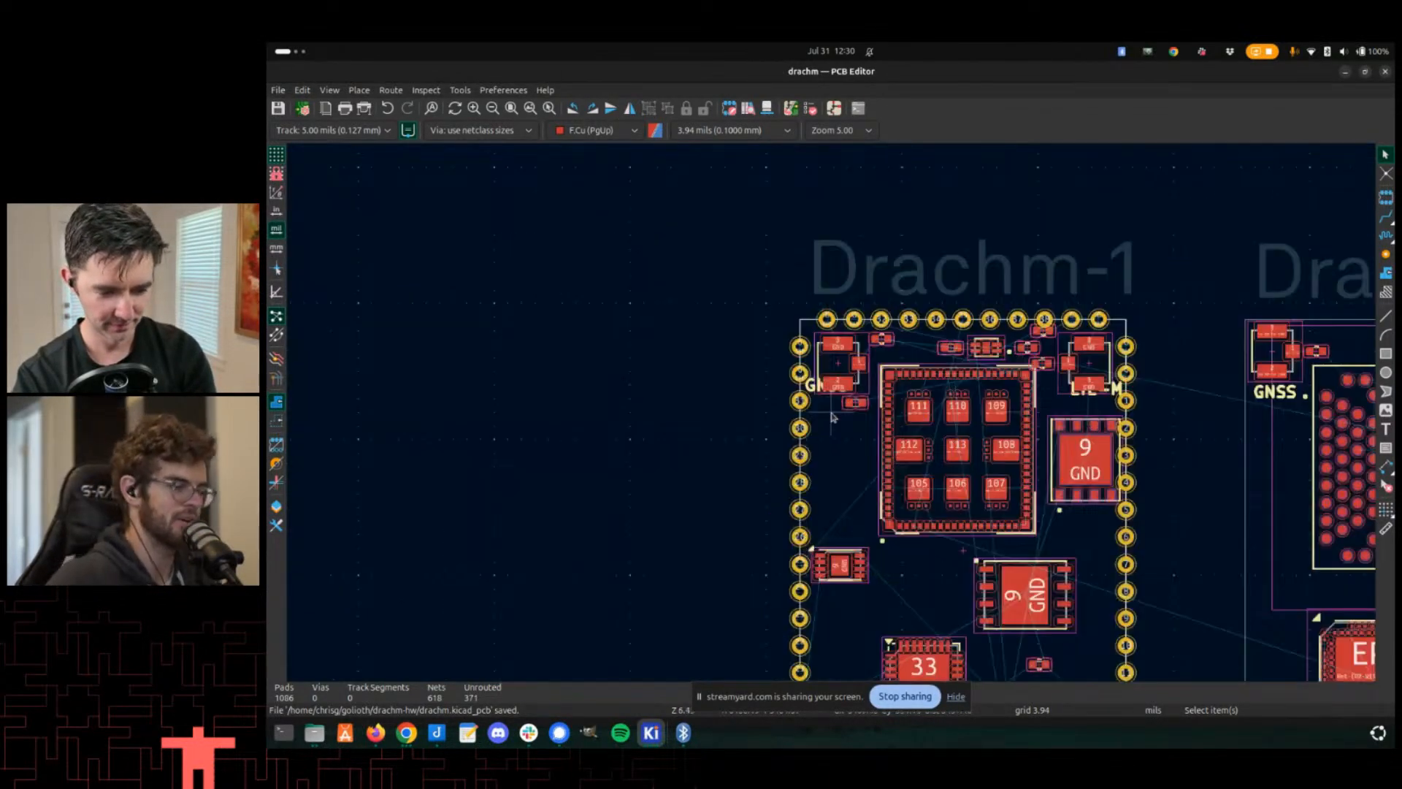
scroll(833, 412, down, 4)
scroll(833, 413, up, 4)
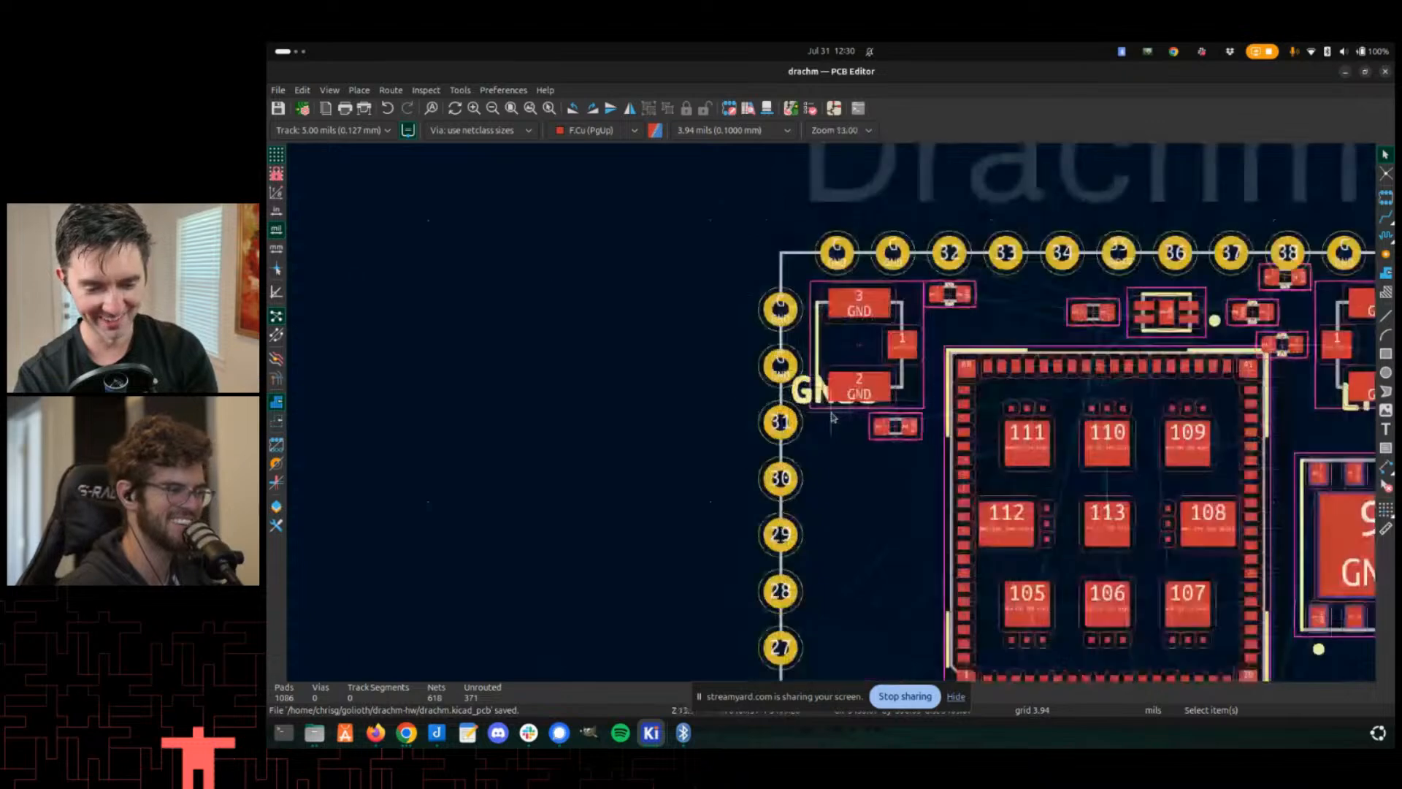
scroll(833, 415, down, 2)
scroll(833, 416, down, 5)
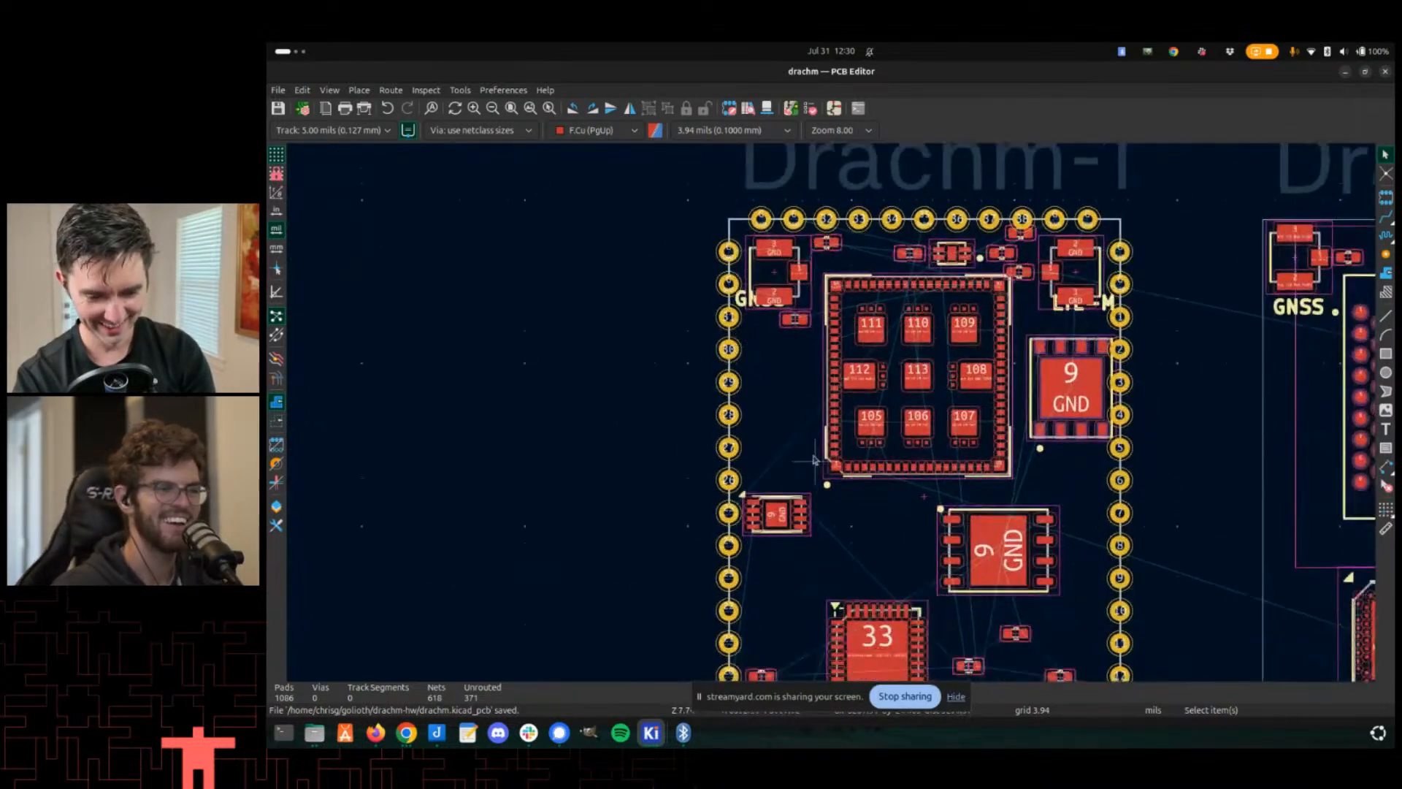
scroll(826, 469, down, 3)
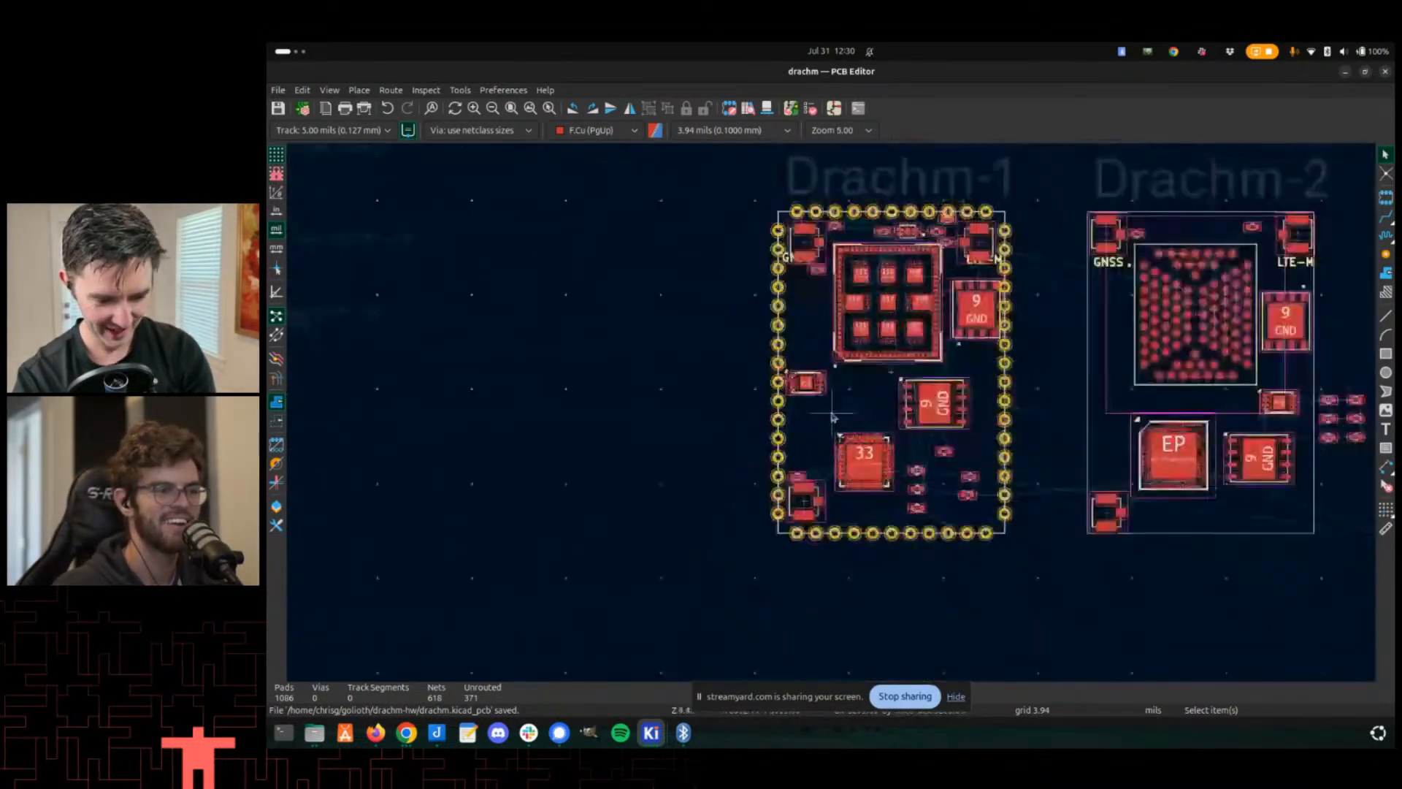
scroll(617, 417, up, 2)
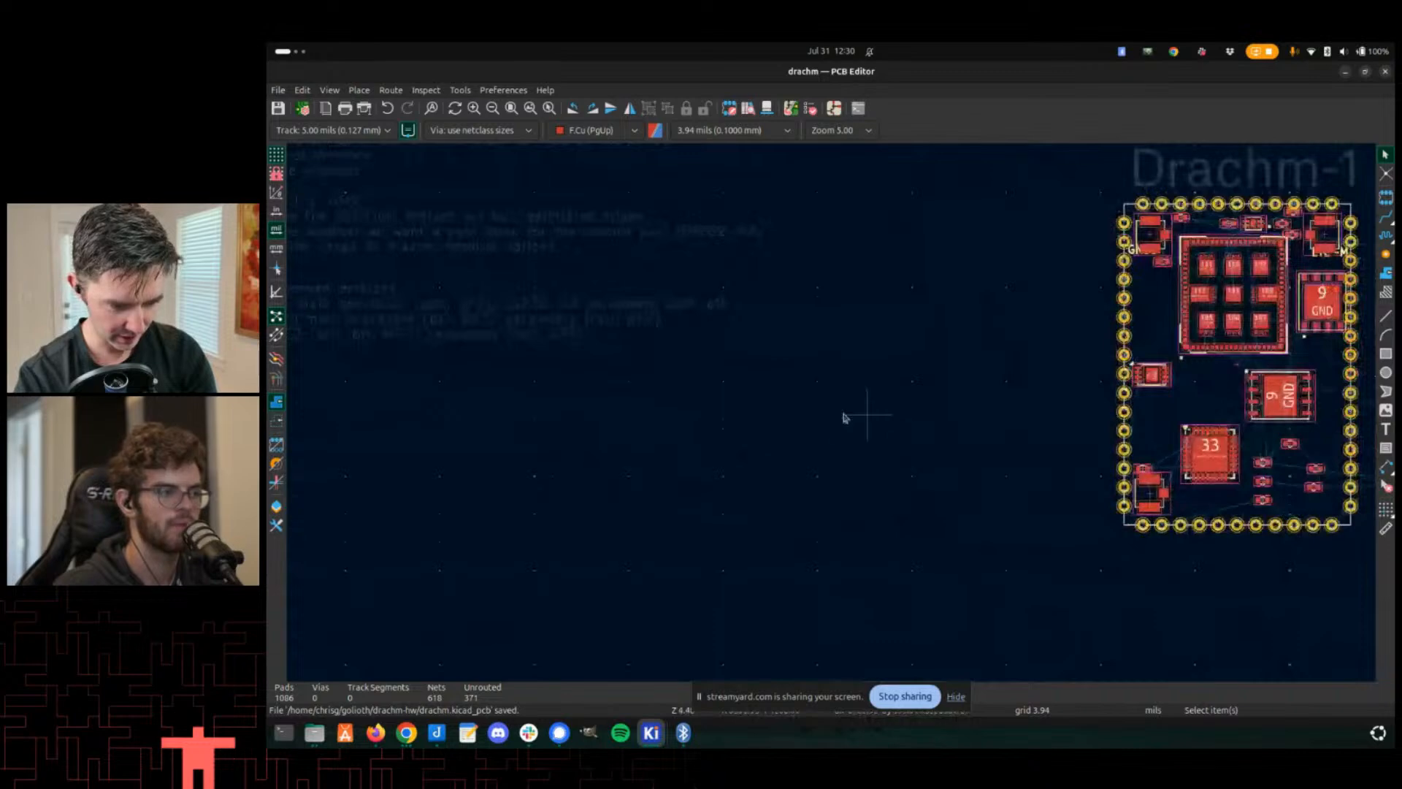
scroll(587, 330, down, 4)
- Move the ToDo notes text block slightly
click(533, 295)
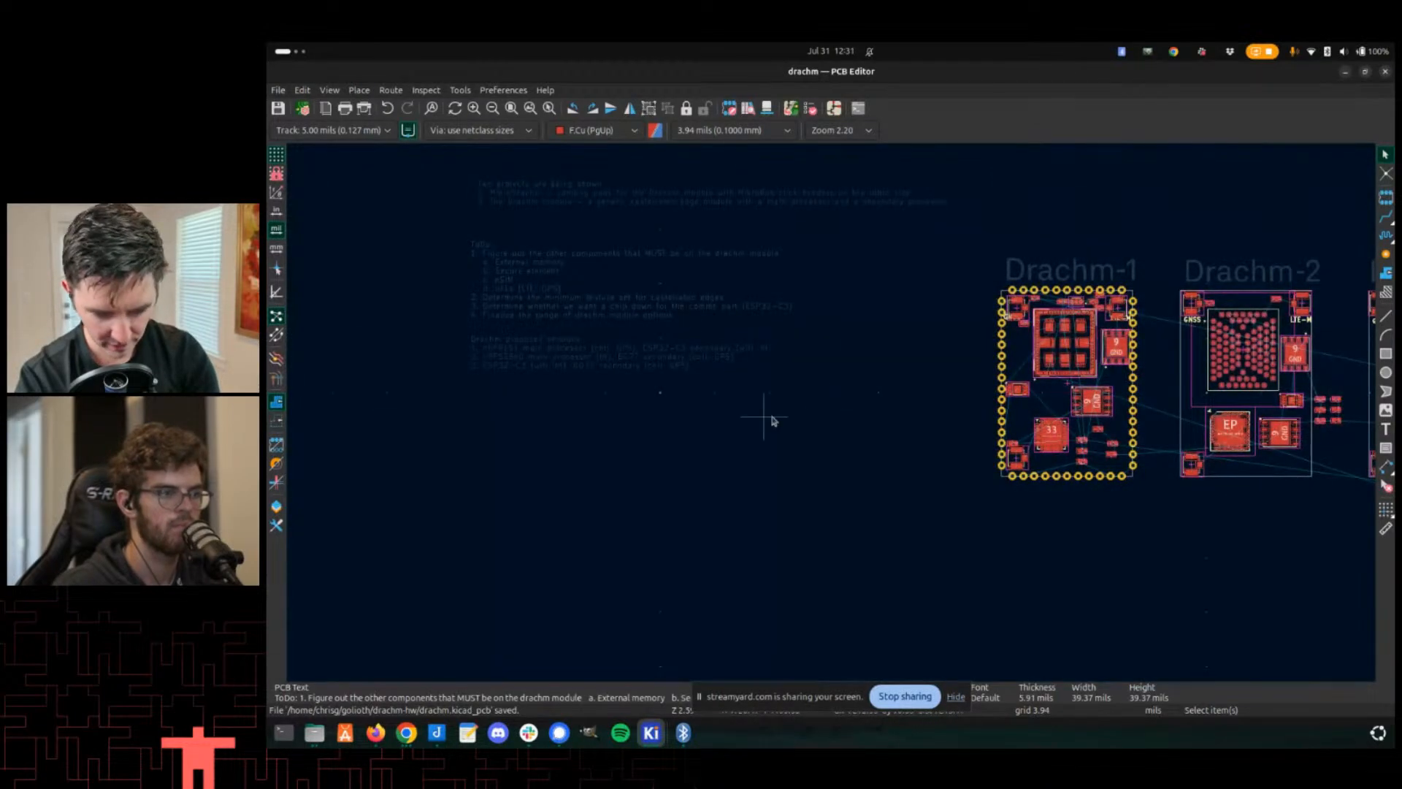
scroll(626, 431, up, 4)
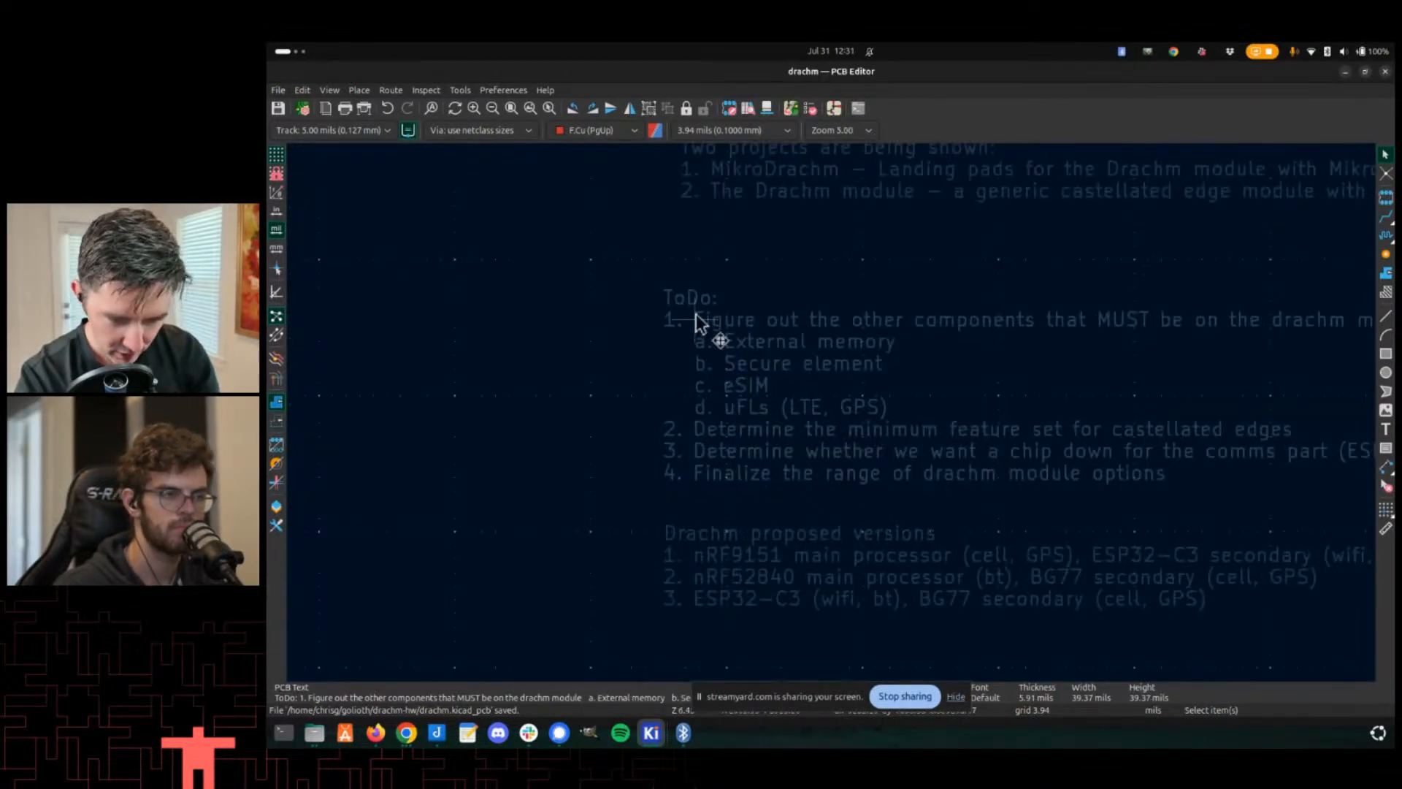
scroll(877, 376, down, 5)
scroll(1113, 417, up, 2)
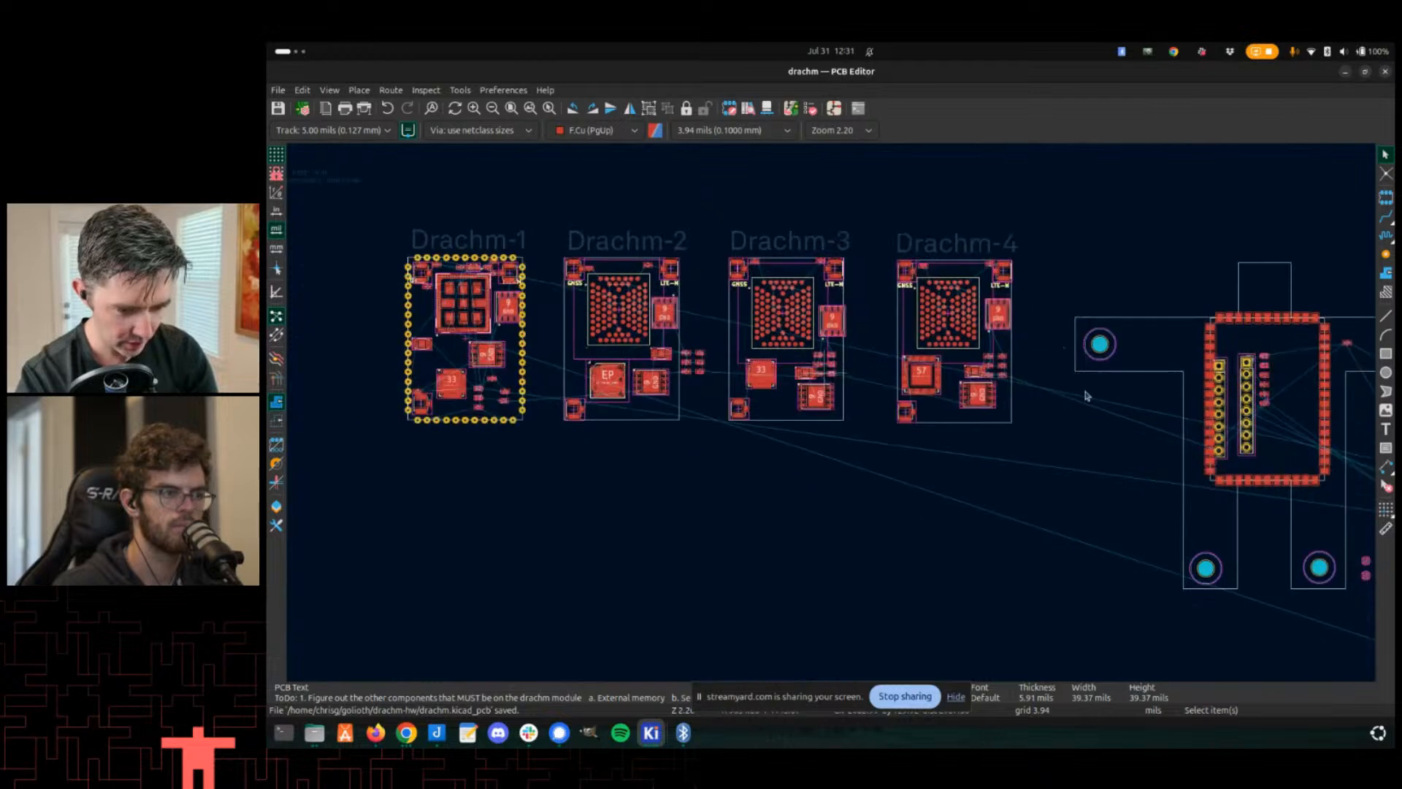
scroll(710, 329, up, 4)
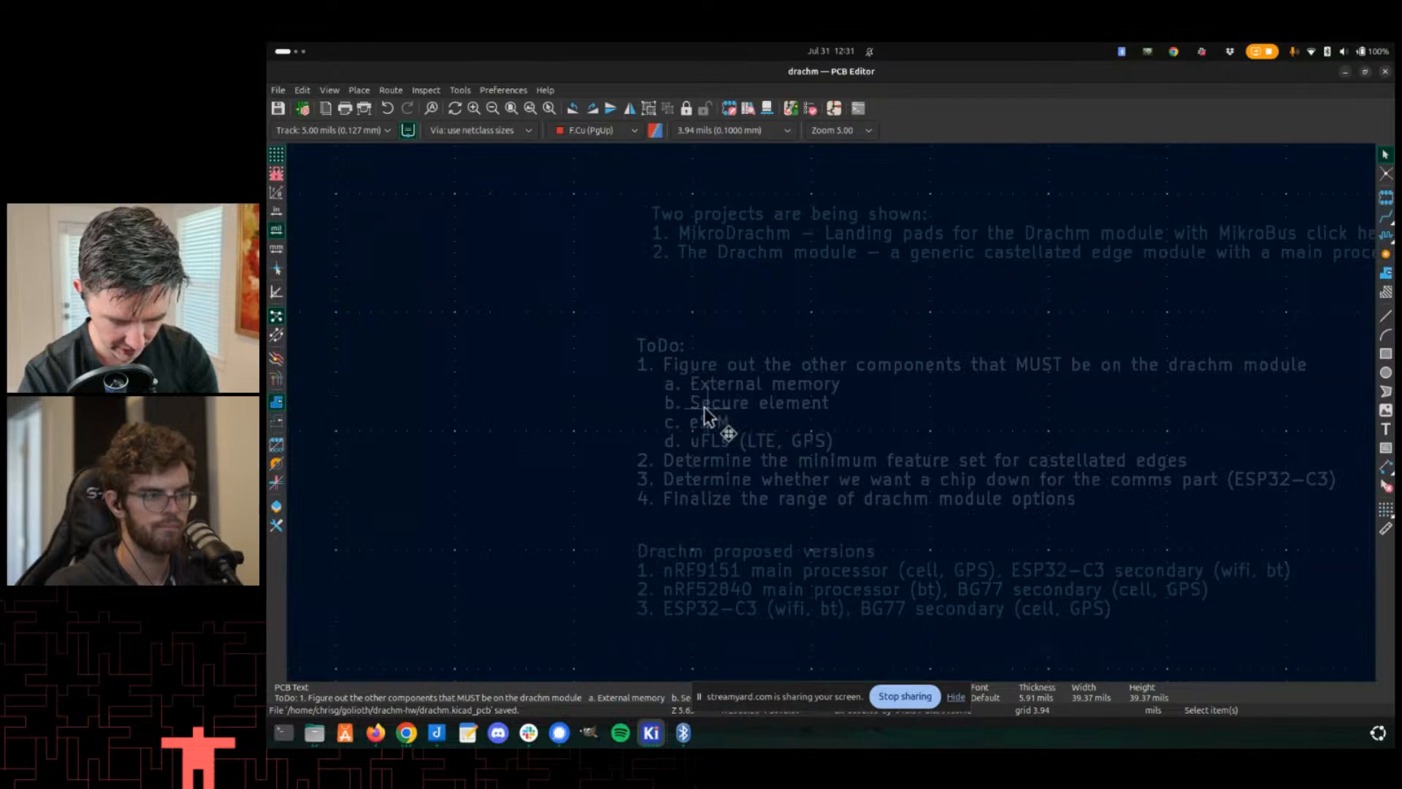
key(m)
click(635, 499)
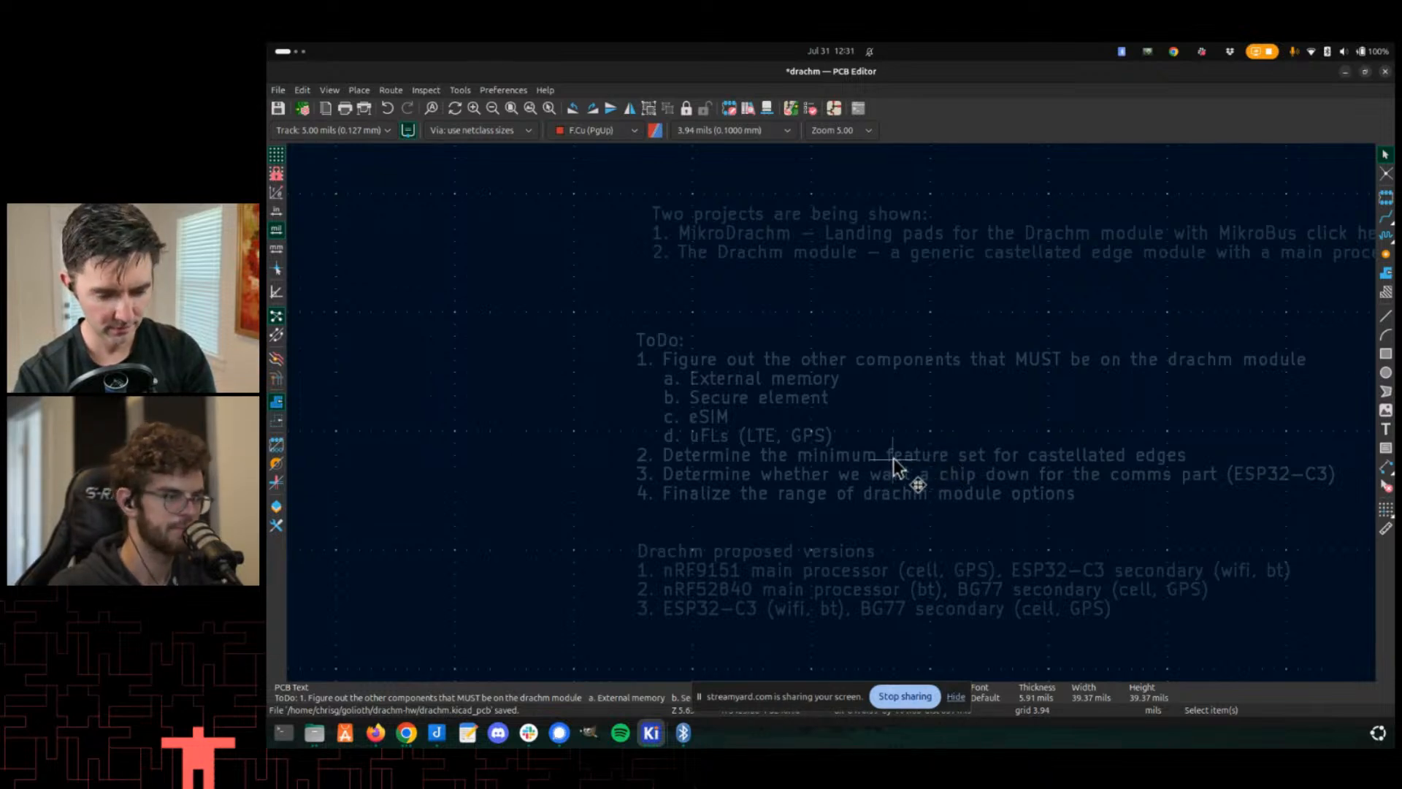
- Open the ToDo text's properties and replace its list with '1. Test routing to each Drachm module control chip'
key(e)
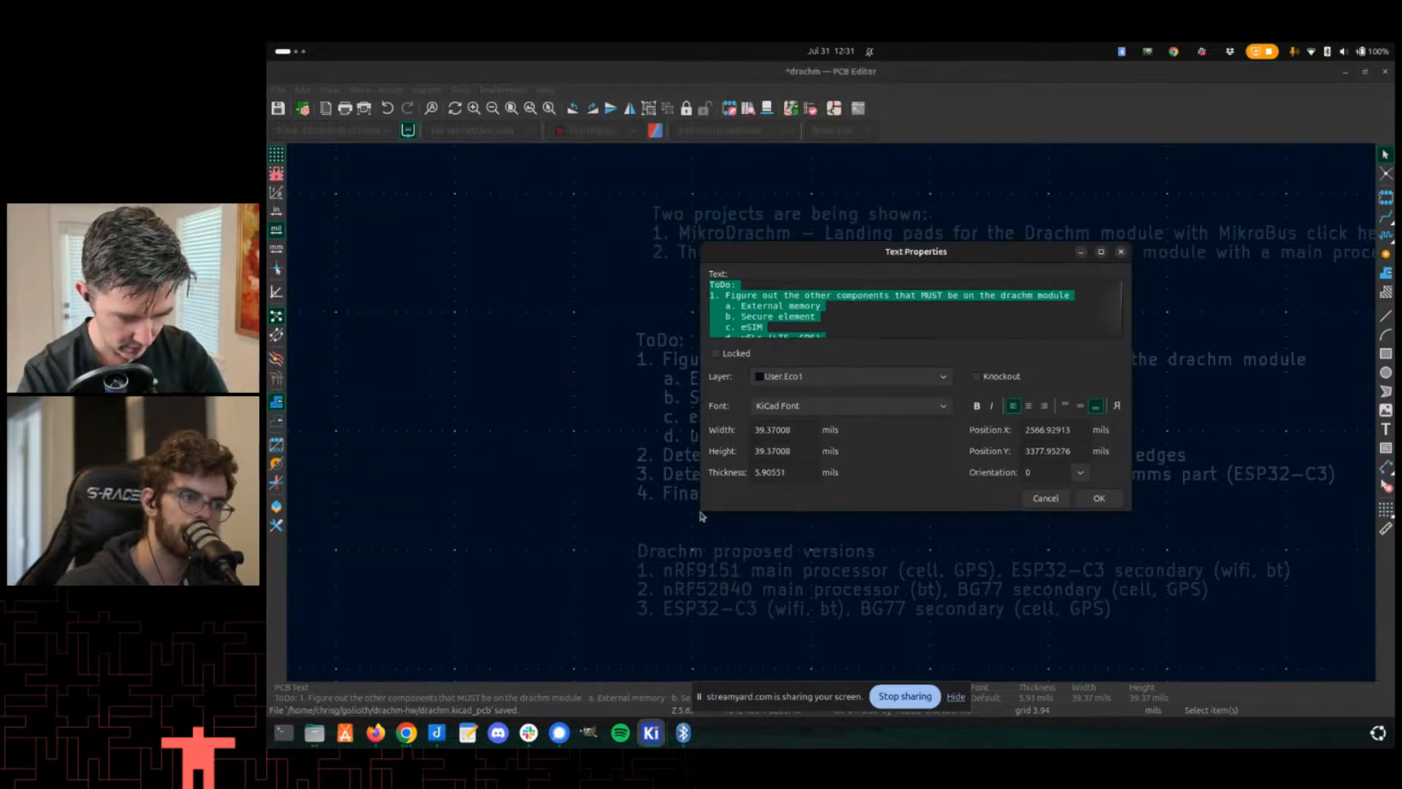
drag(699, 517, 558, 642)
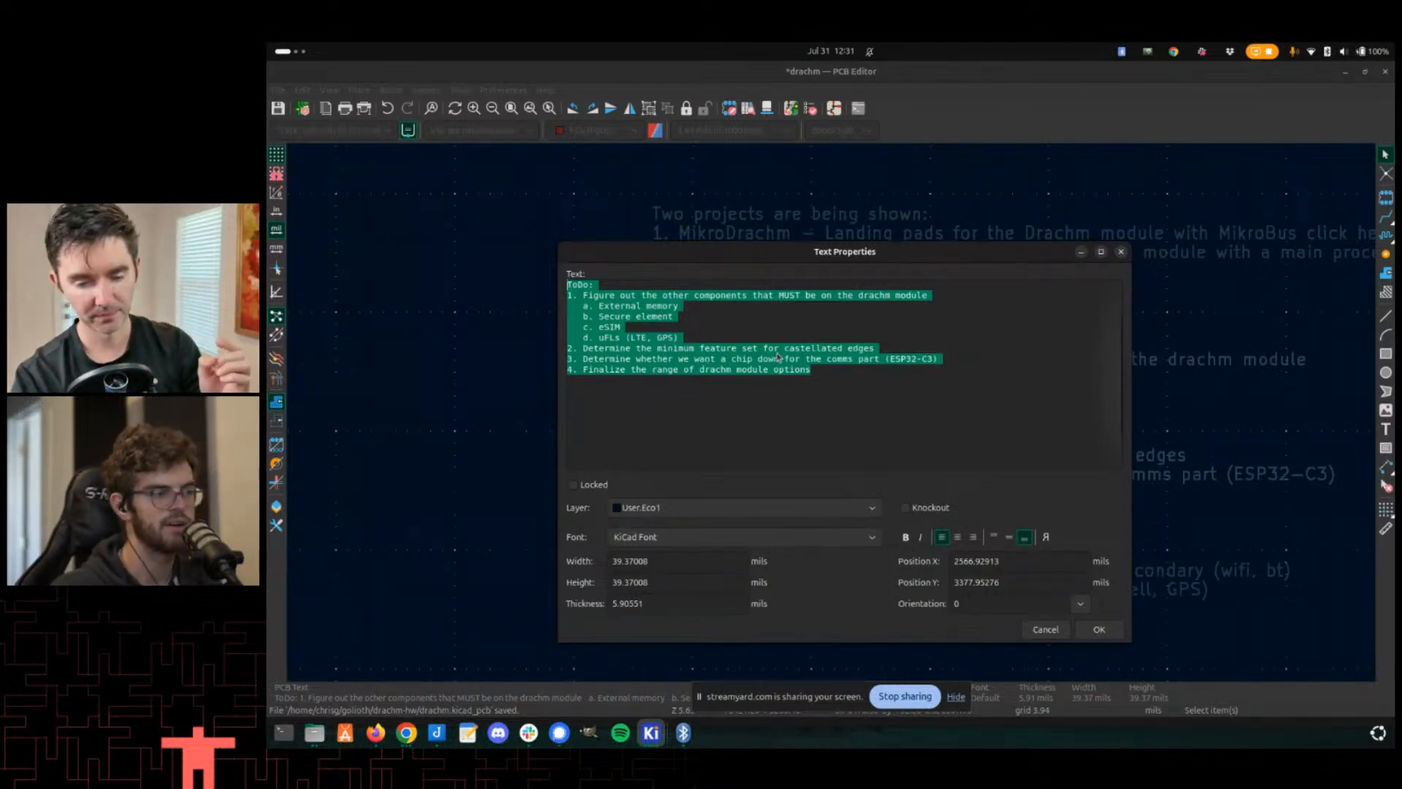
click(824, 376)
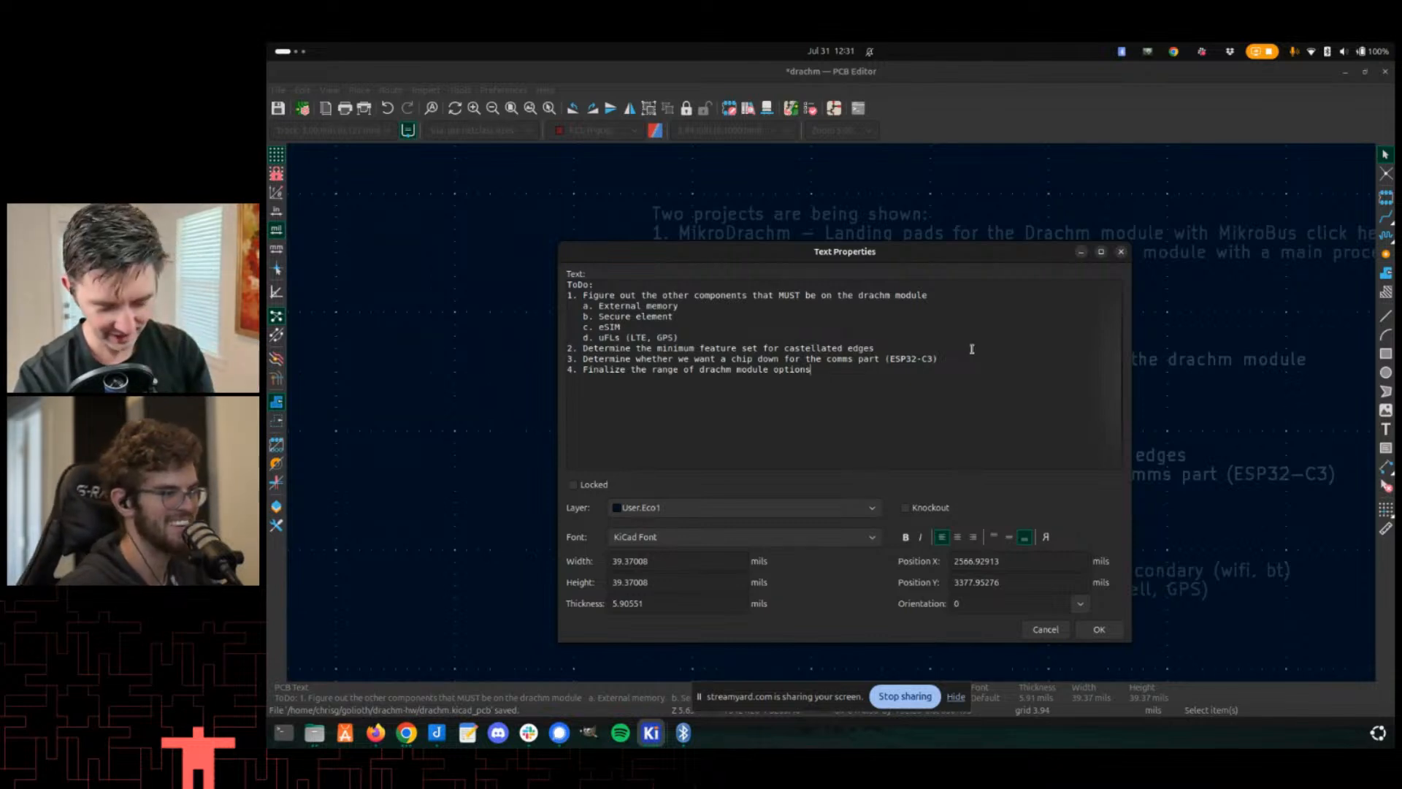
key(XF86AudioRaiseVolume)
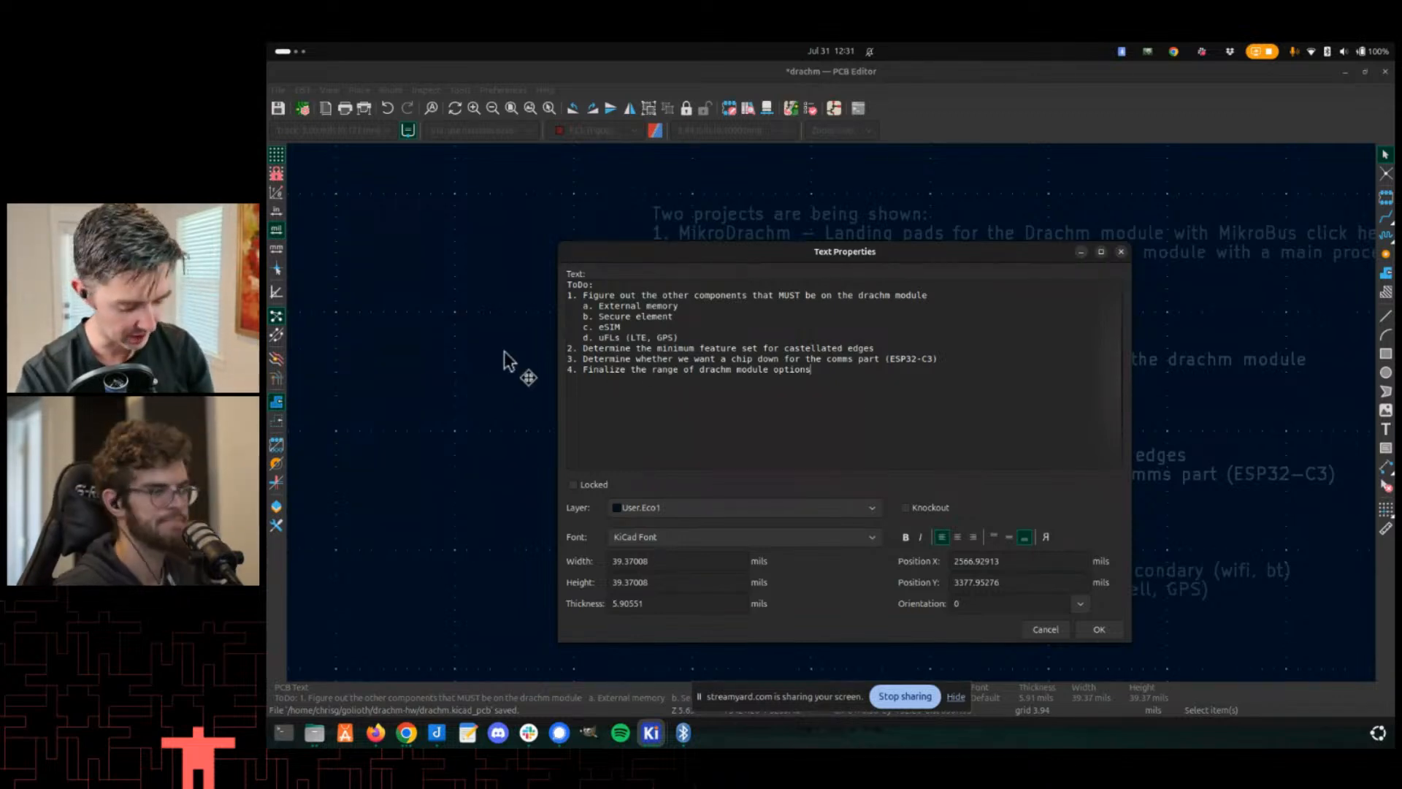
drag(812, 370, 546, 303)
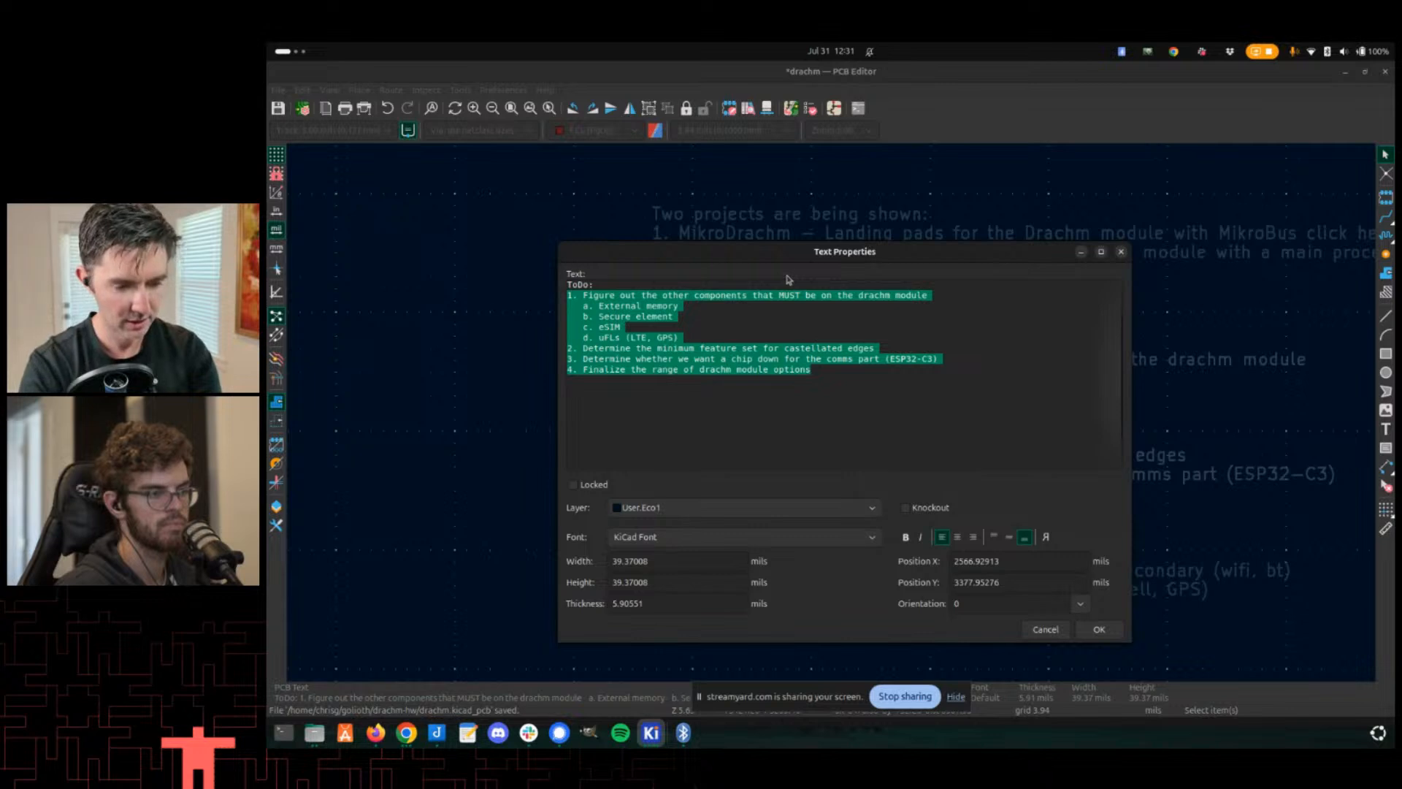
text(1. Test ro)
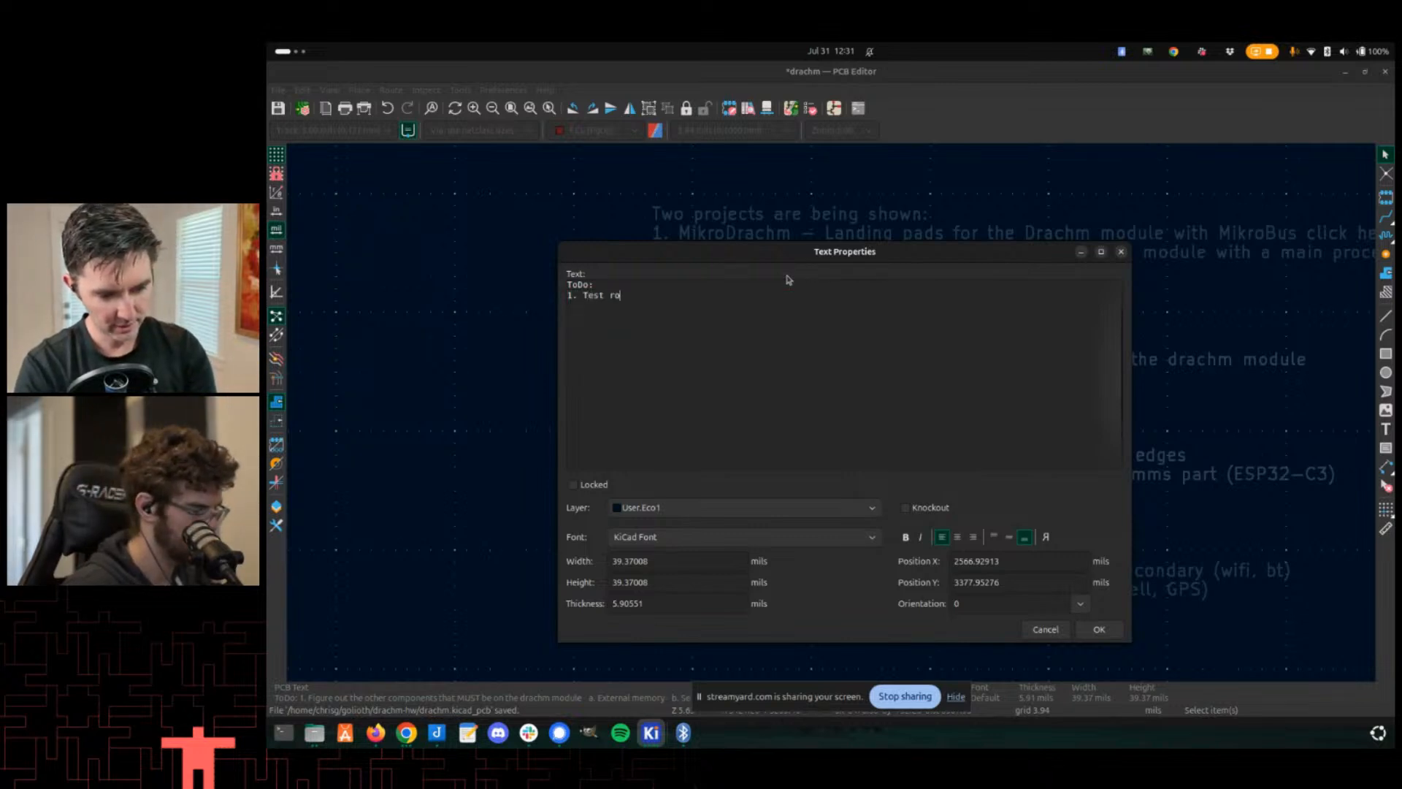
text(uting to each Drachm module control chip)
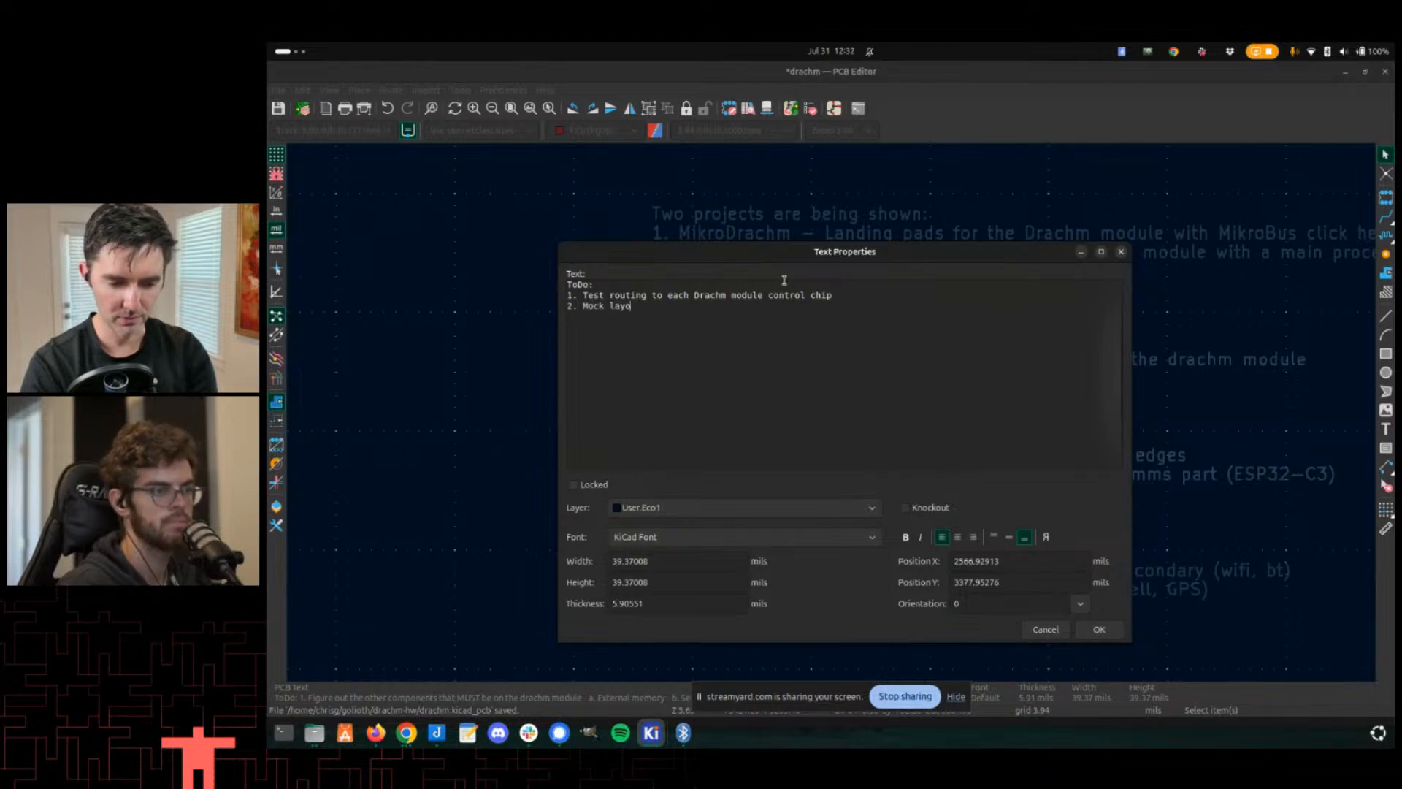
- Add item '2. Mock layout to RF elements (to make sure there is sufficient room for controlled impedance)'
text(ut to )
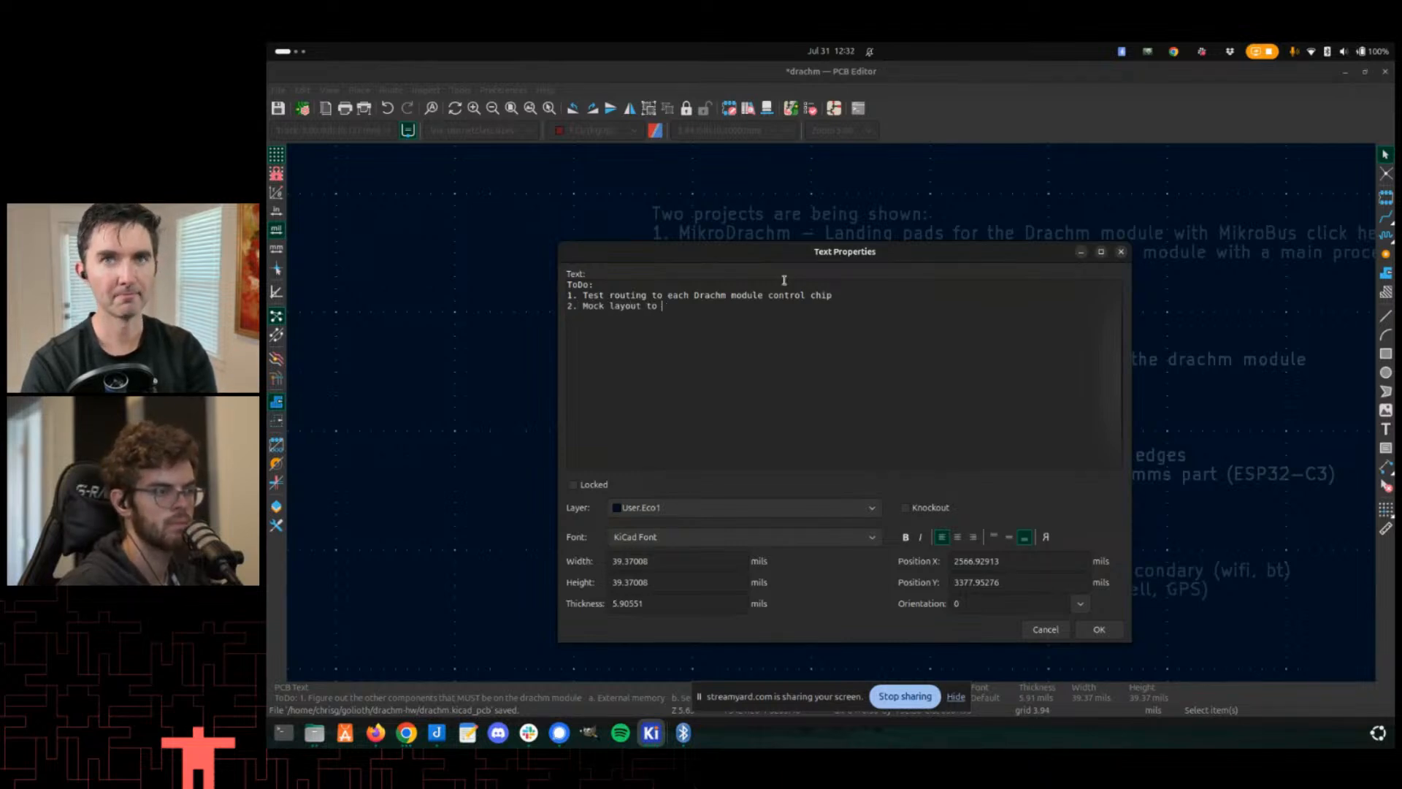
text(3R)
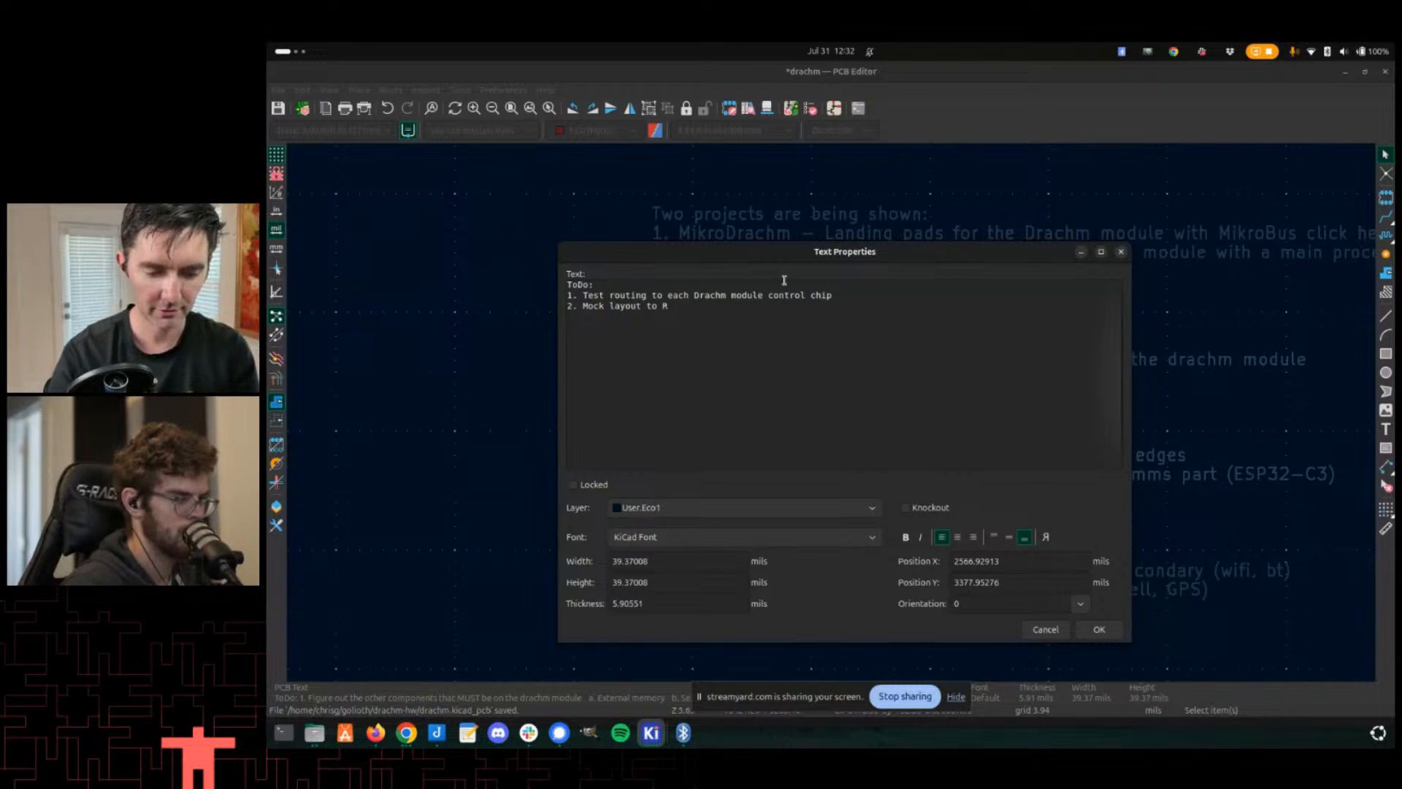
text(F elements ()
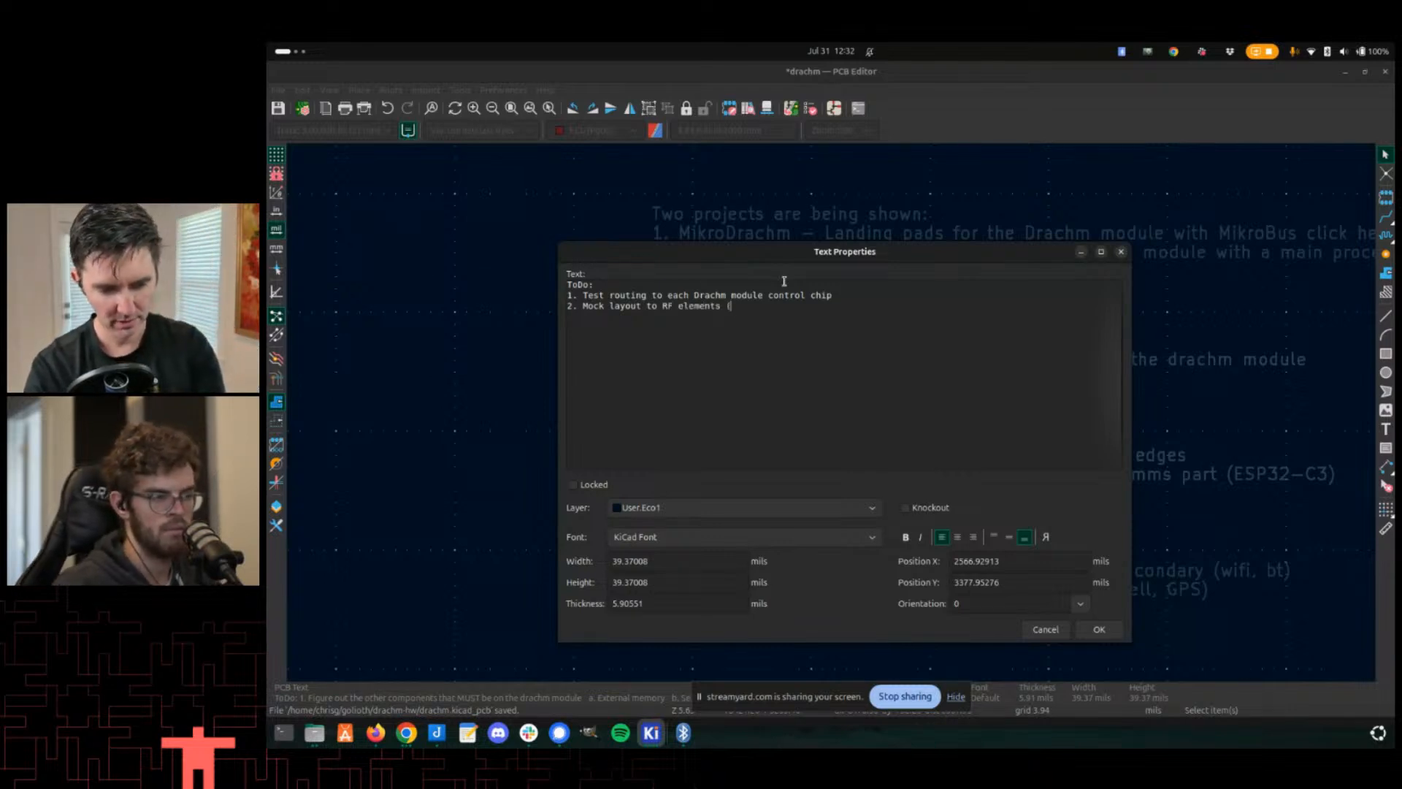
text(to make sure)
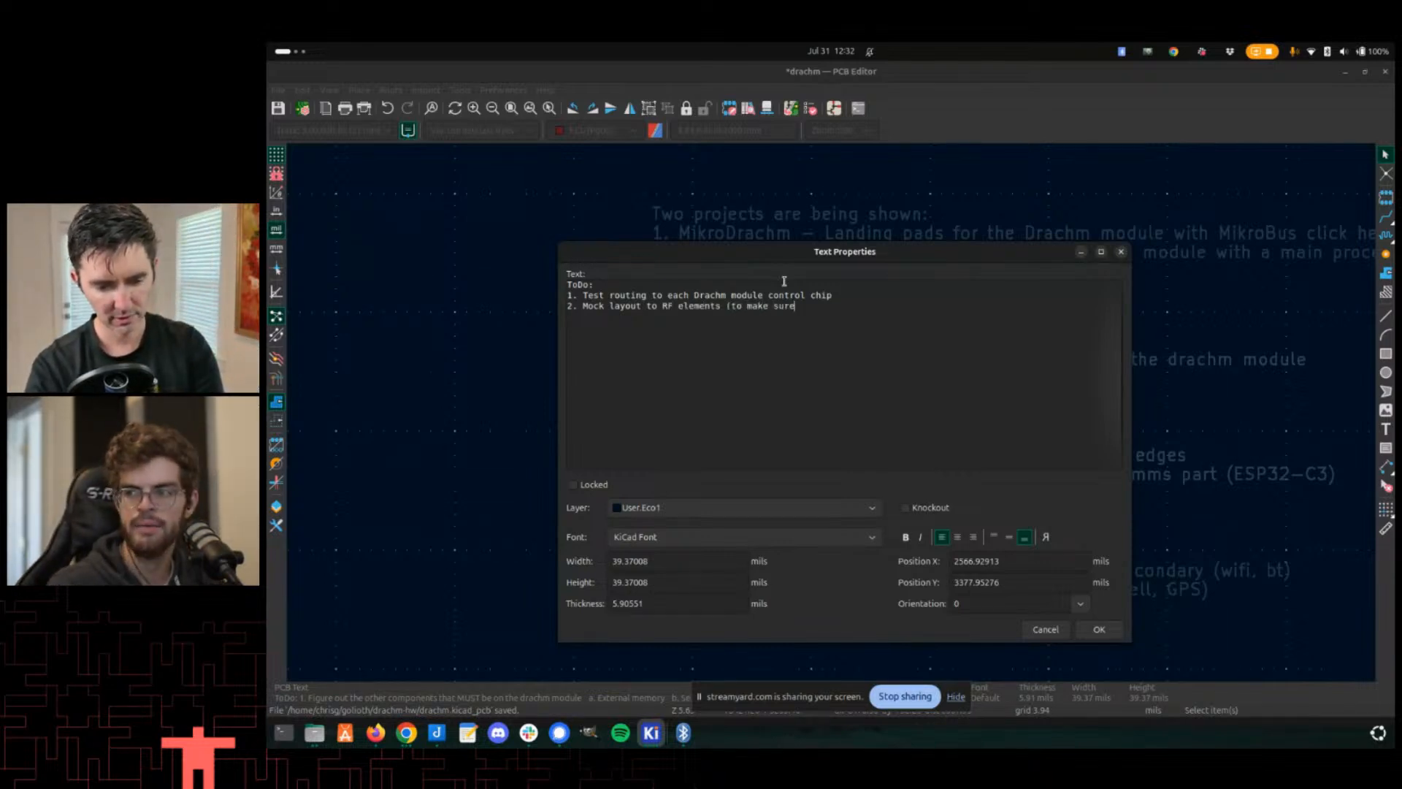
text( there is sufficient)
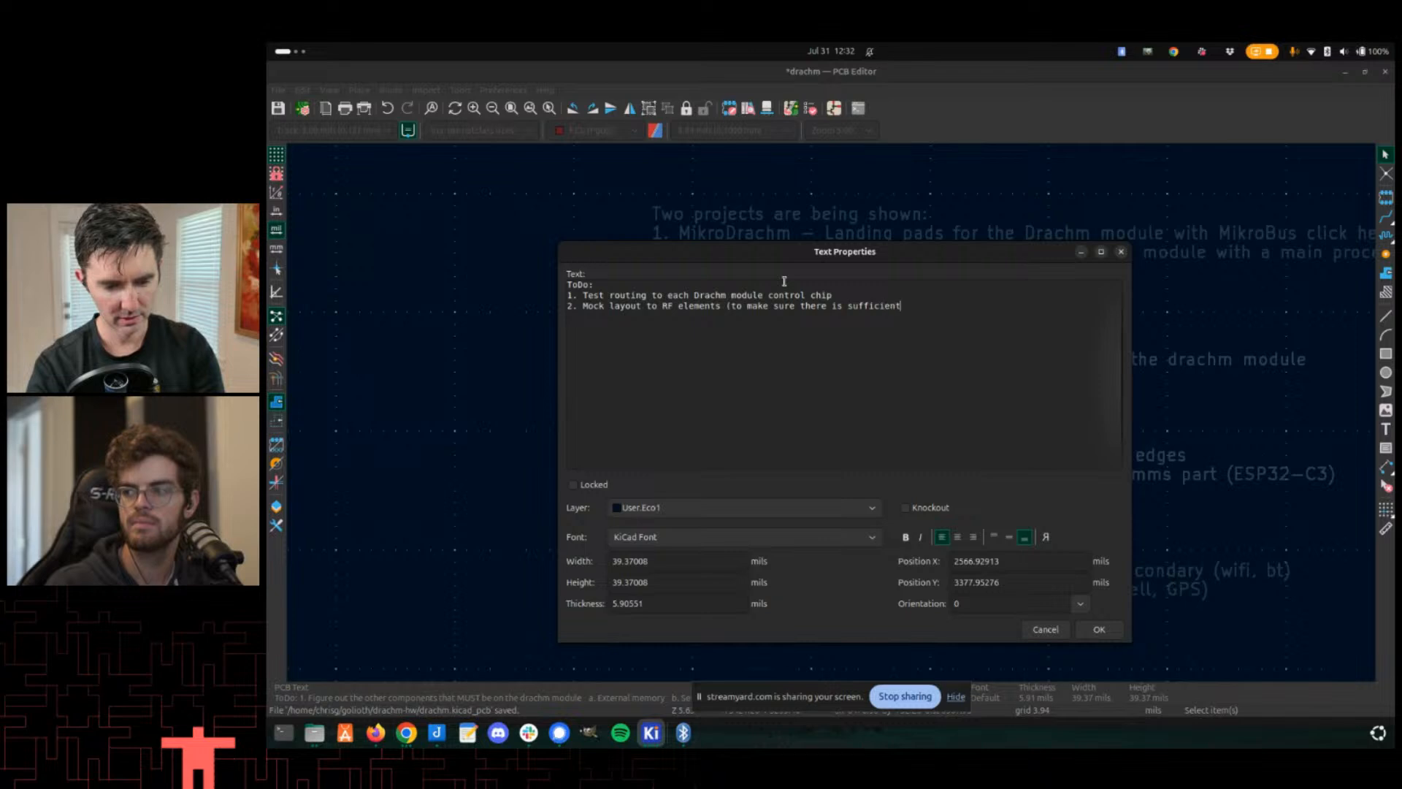
text( room for )
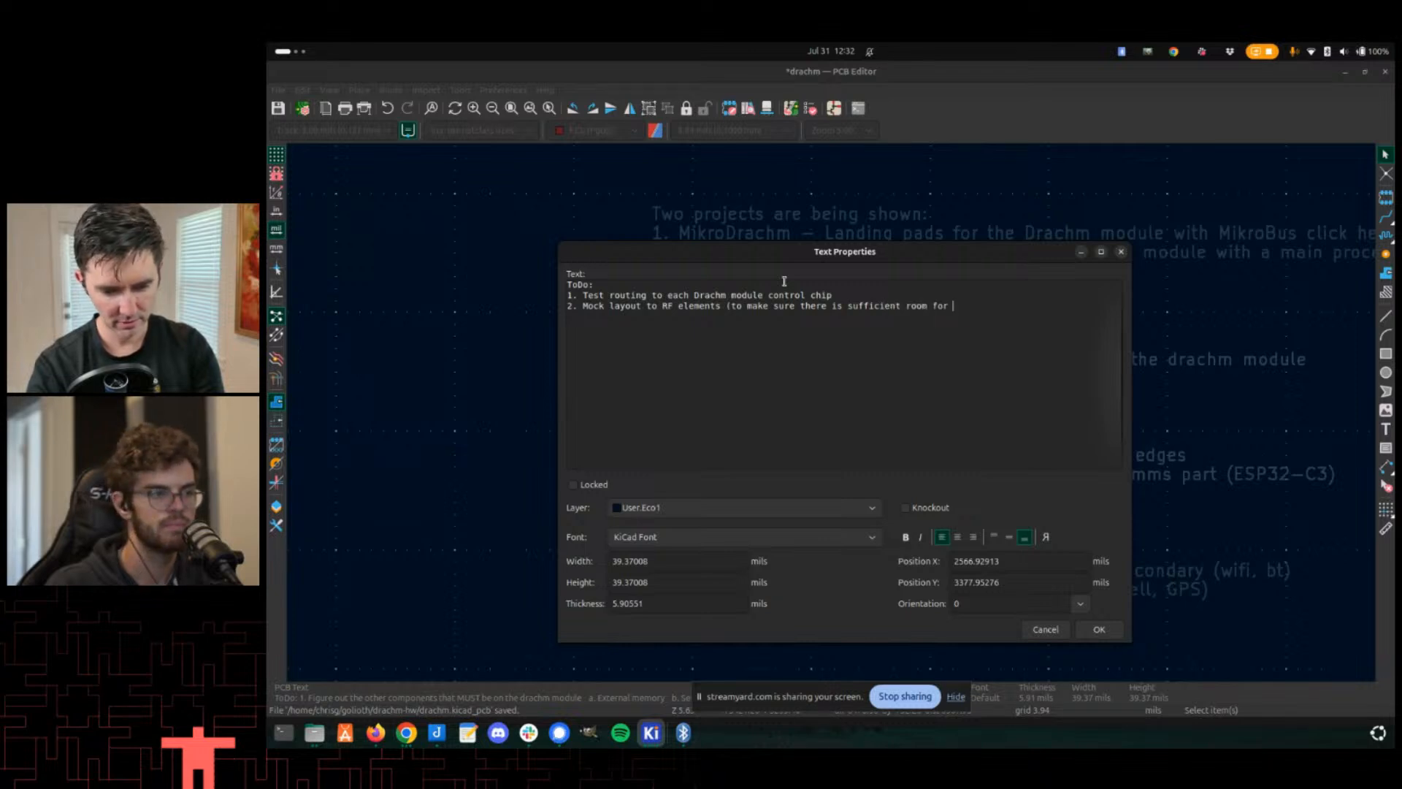
text(controlled impedance))
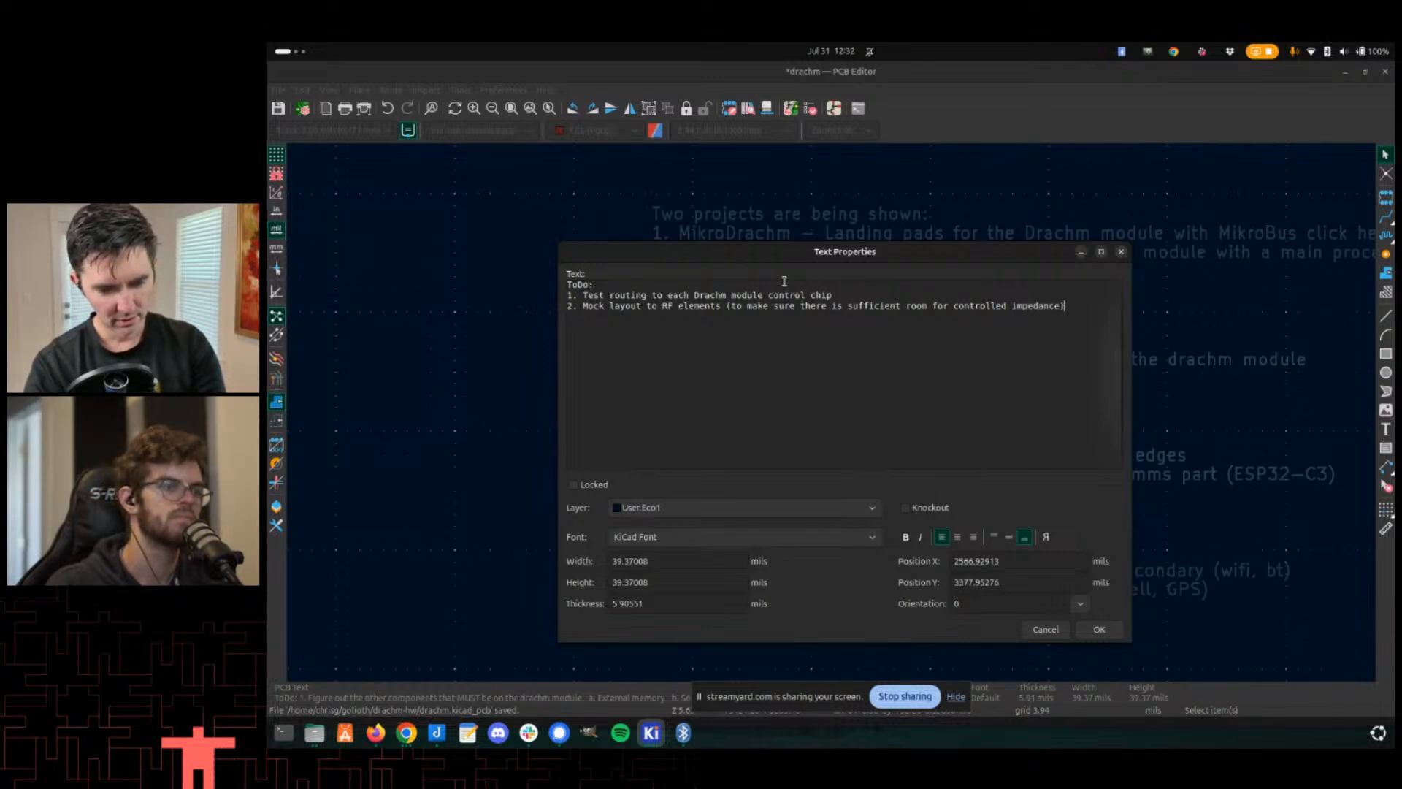
- Add ToDo item '3. Create MikroDrachm board as test of smallest module user'
key(Return)
text(3.)
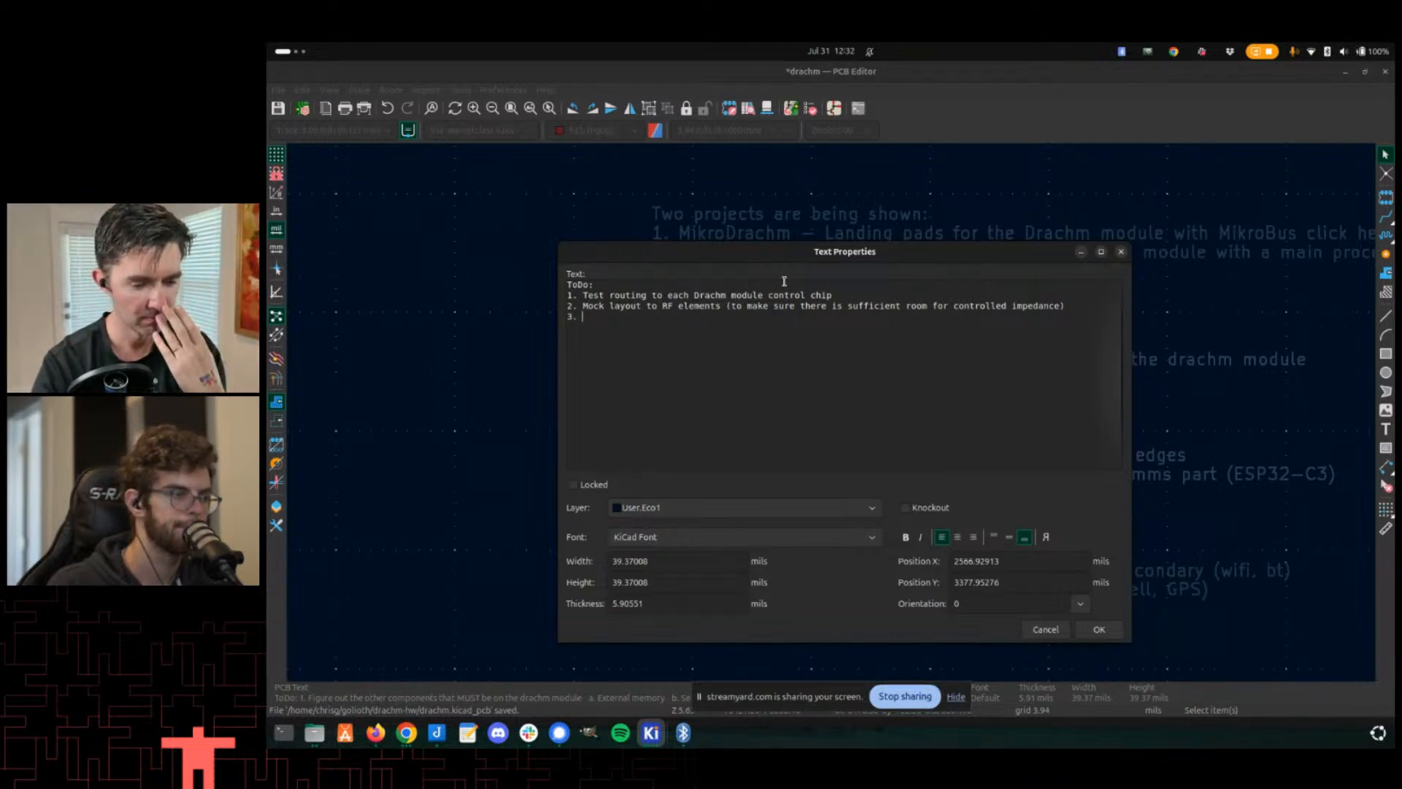
text(Crea)
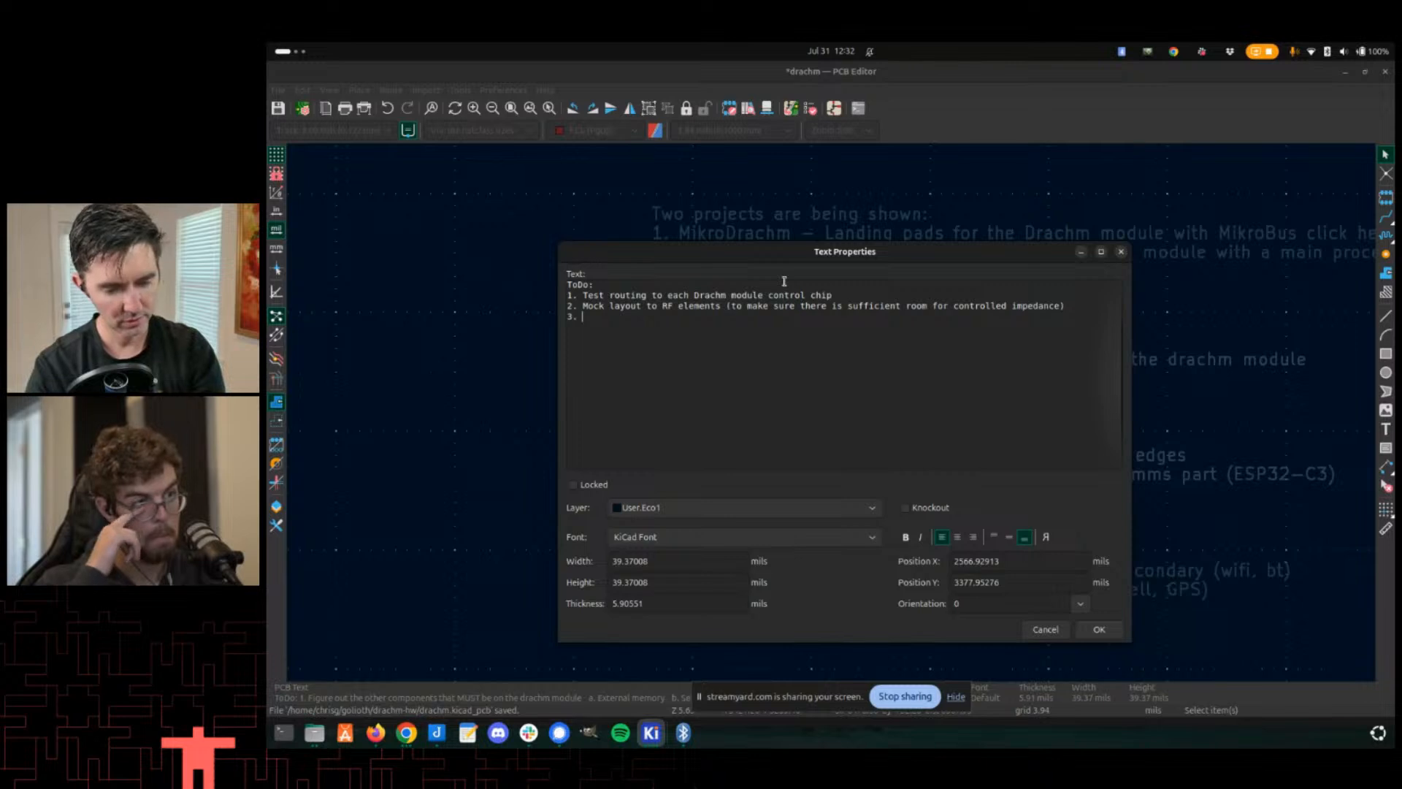
text(te Mikr)
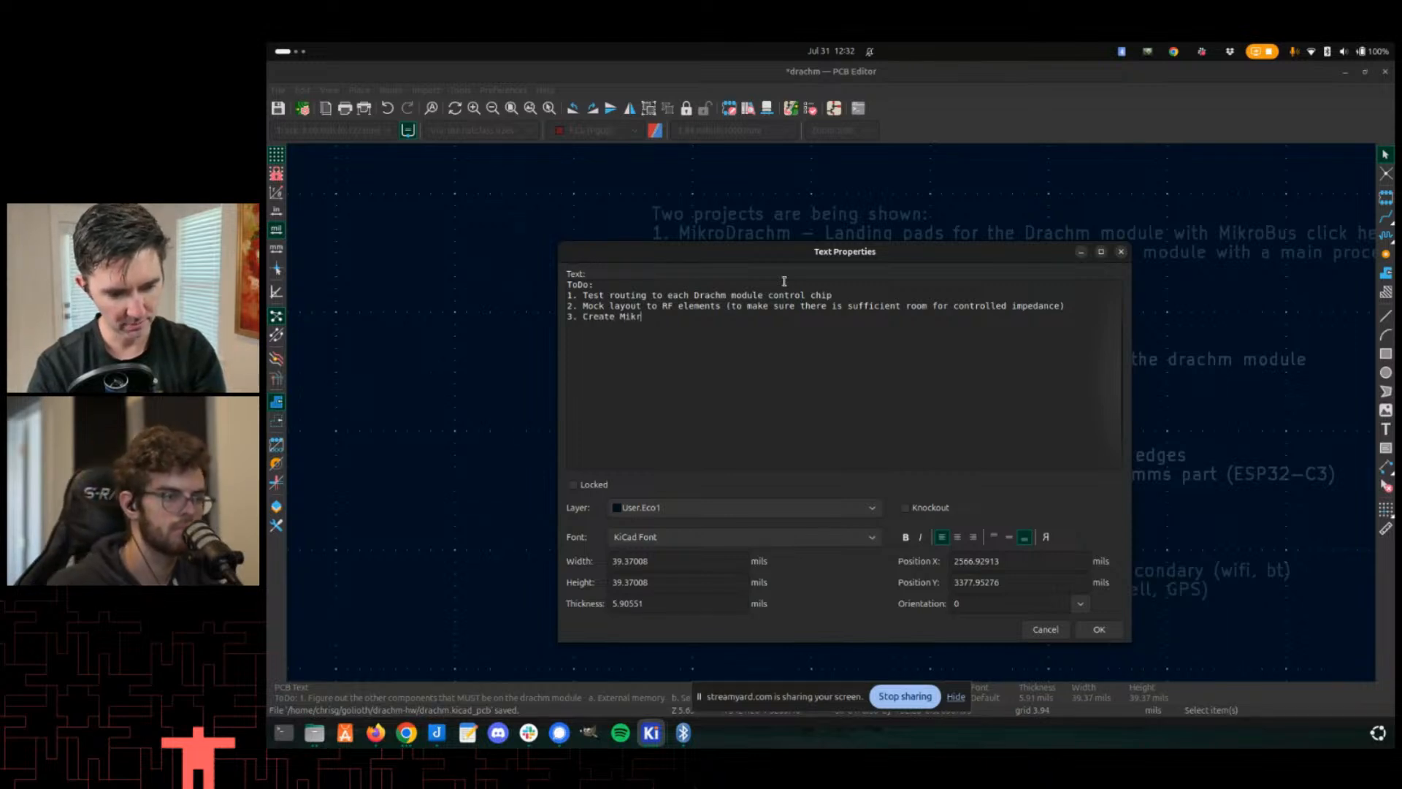
text(oDrachm board to)
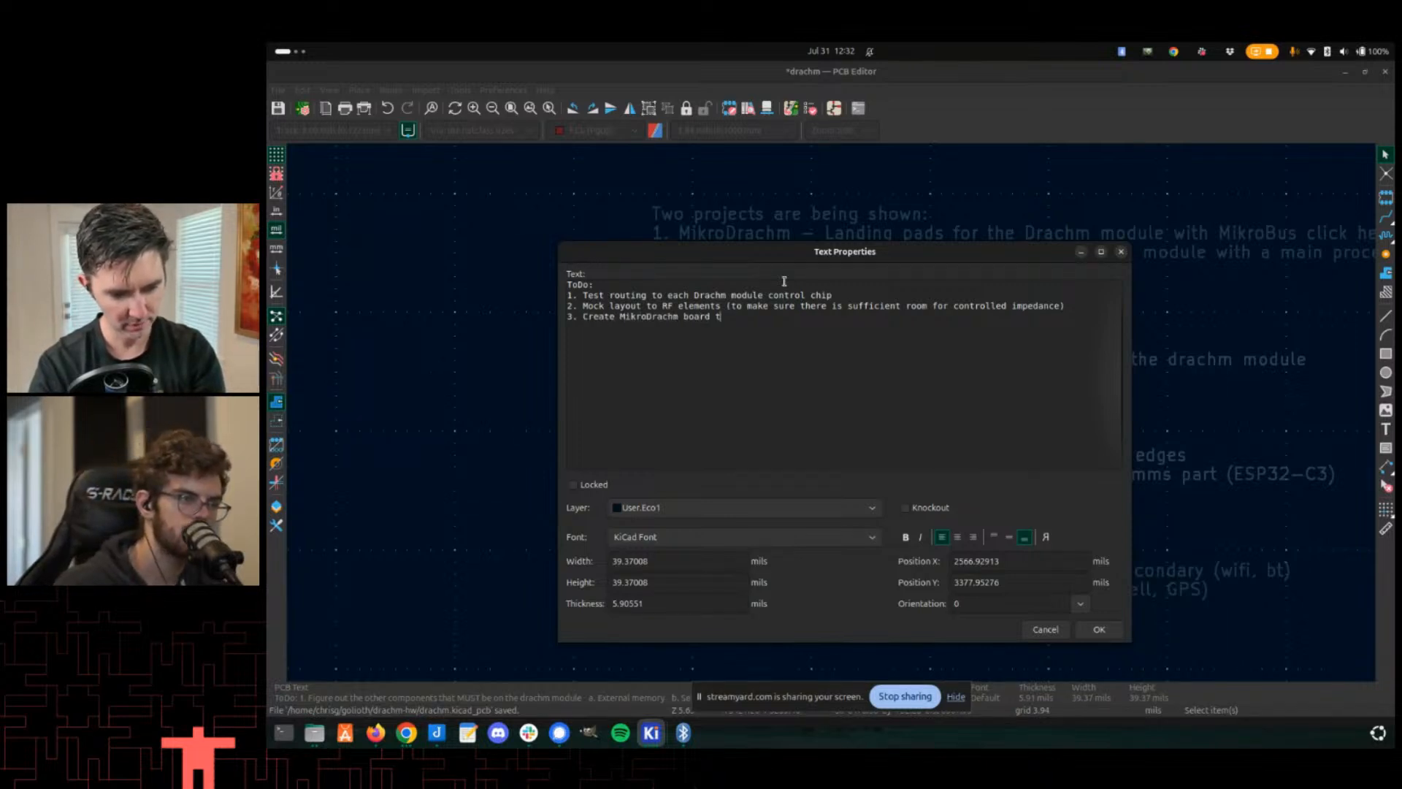
key(BackSpace)
key(BackSpace)
key(BackSpace)
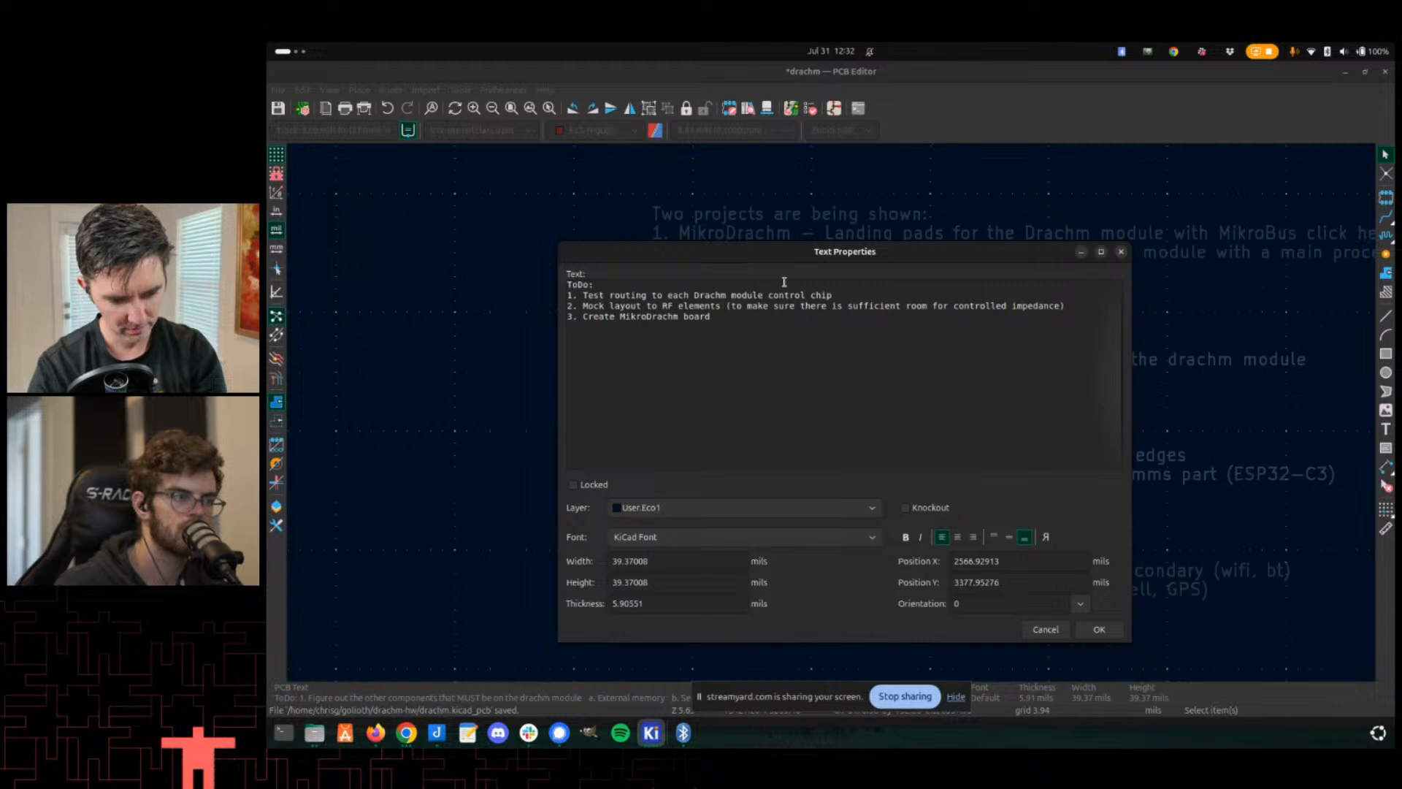
text(as test of smalled)
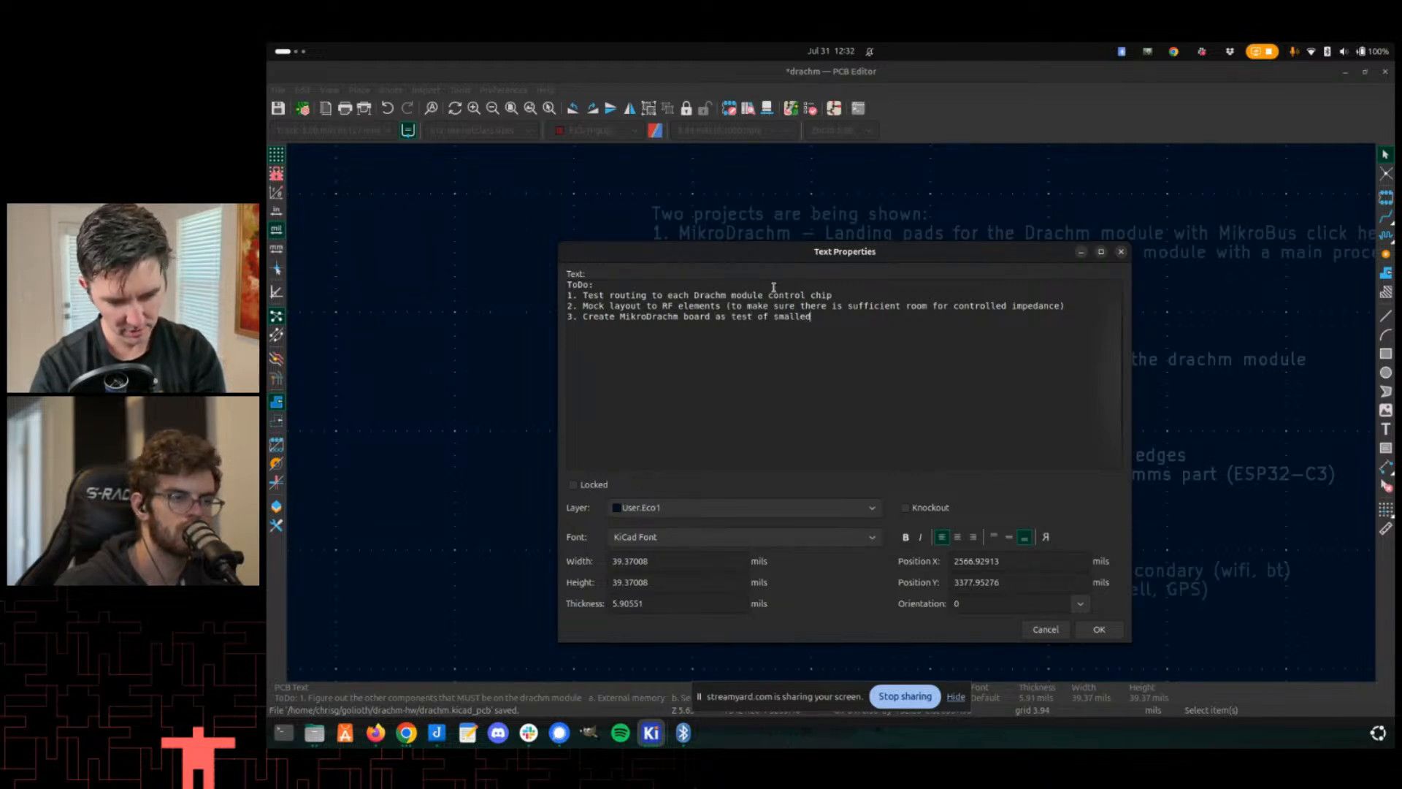
key(BackSpace)
text(st module user)
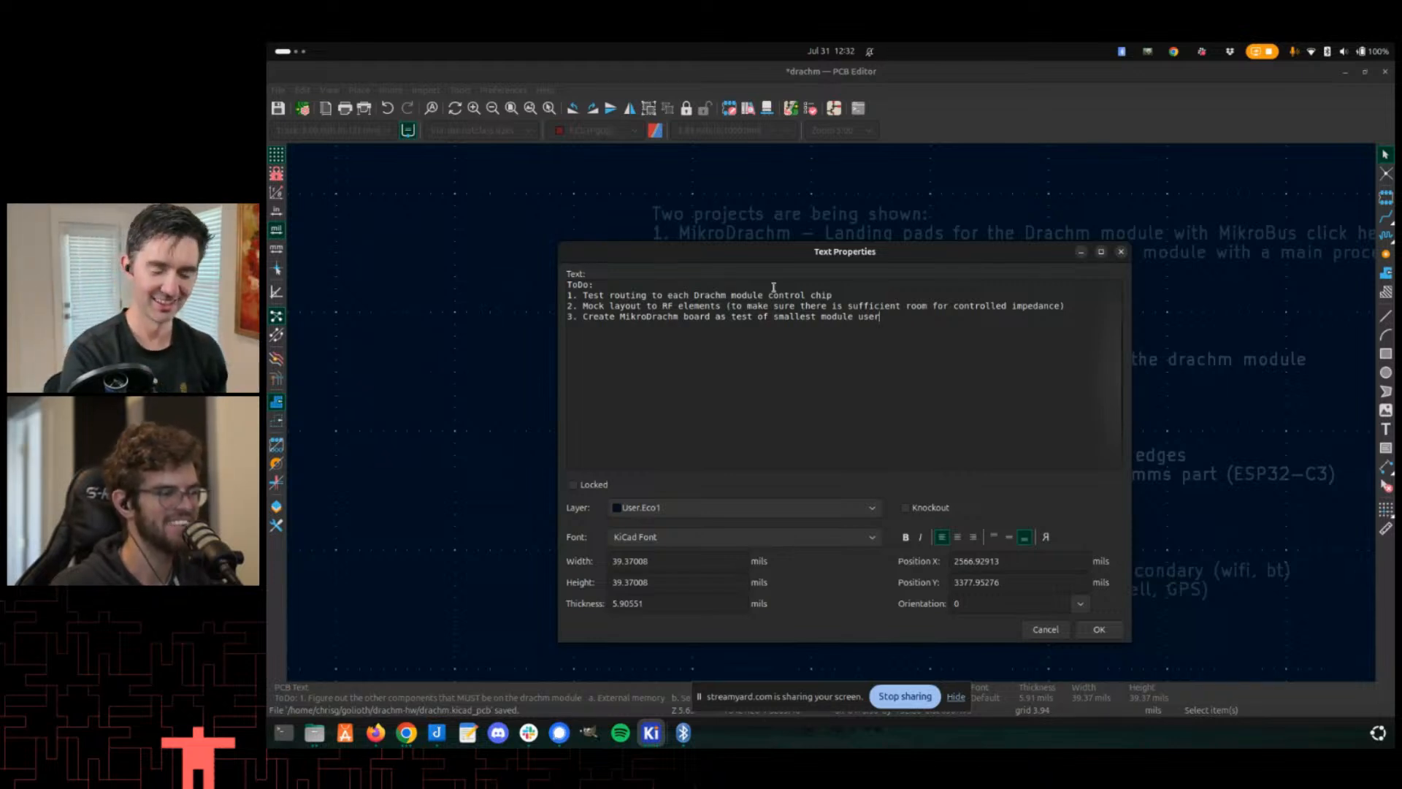
key(XF86AudioRaiseVolume)
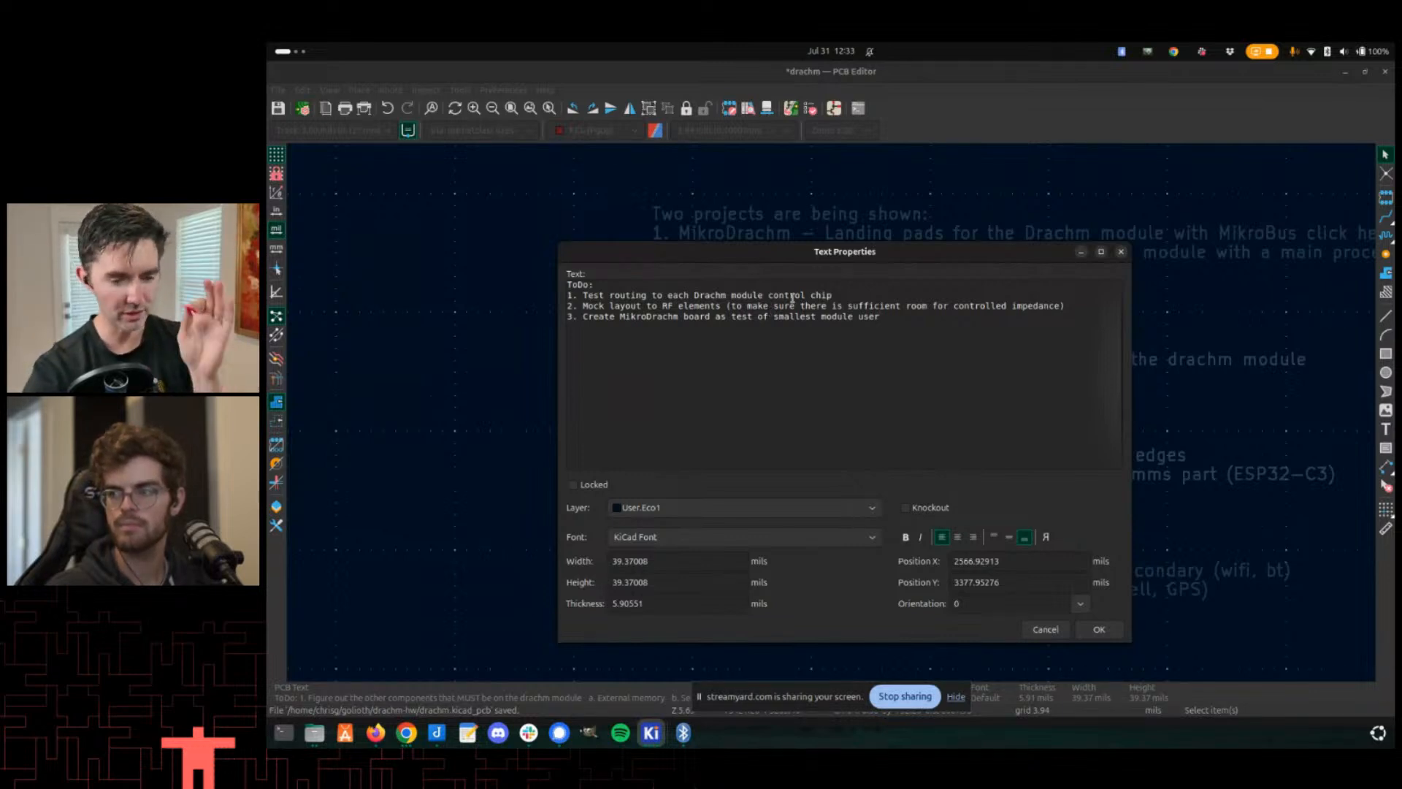
- Add ToDo item '4. Widen Drachm On The Goliath board to match extents of drachm-landing footprint'
drag(851, 259, 741, 285)
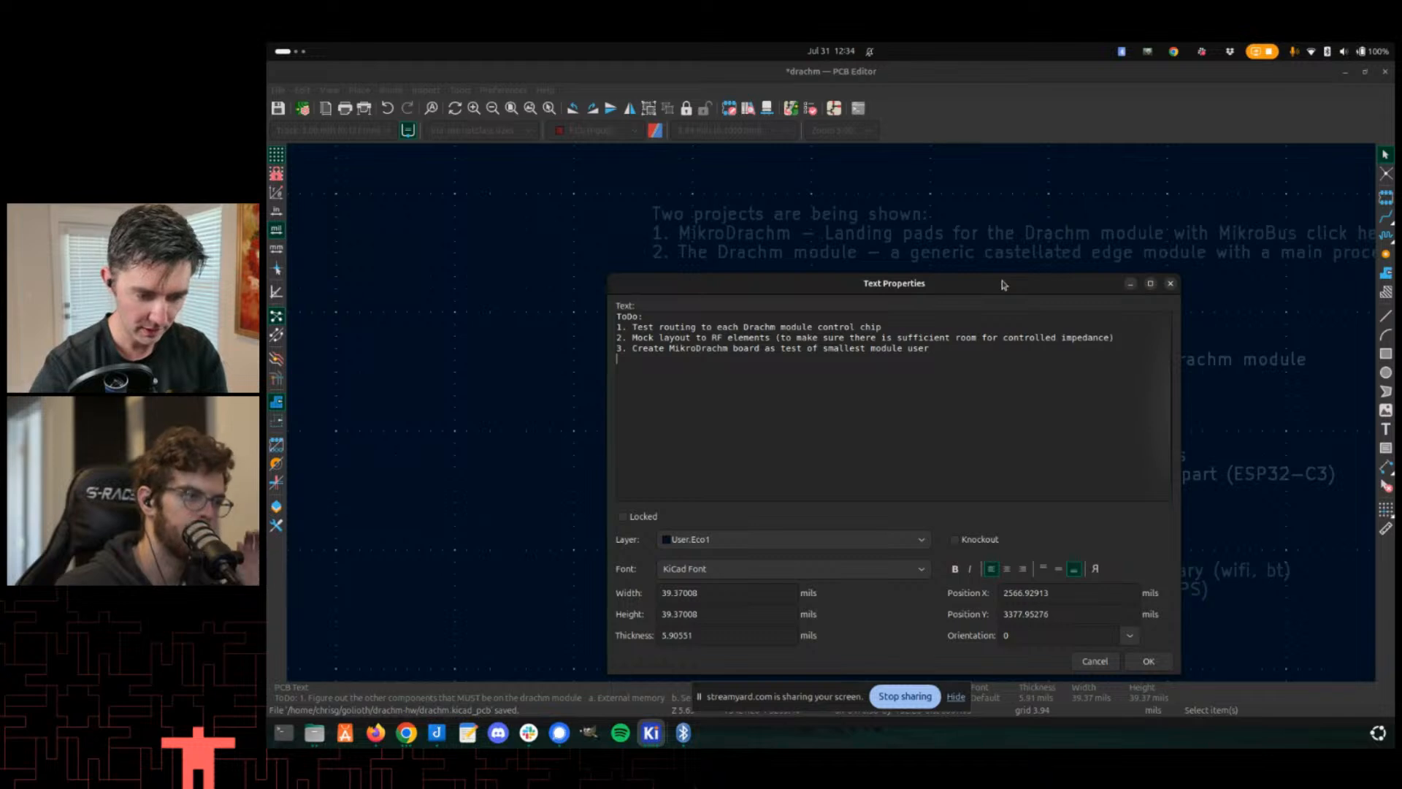
key(Return)
text(4. Widen )
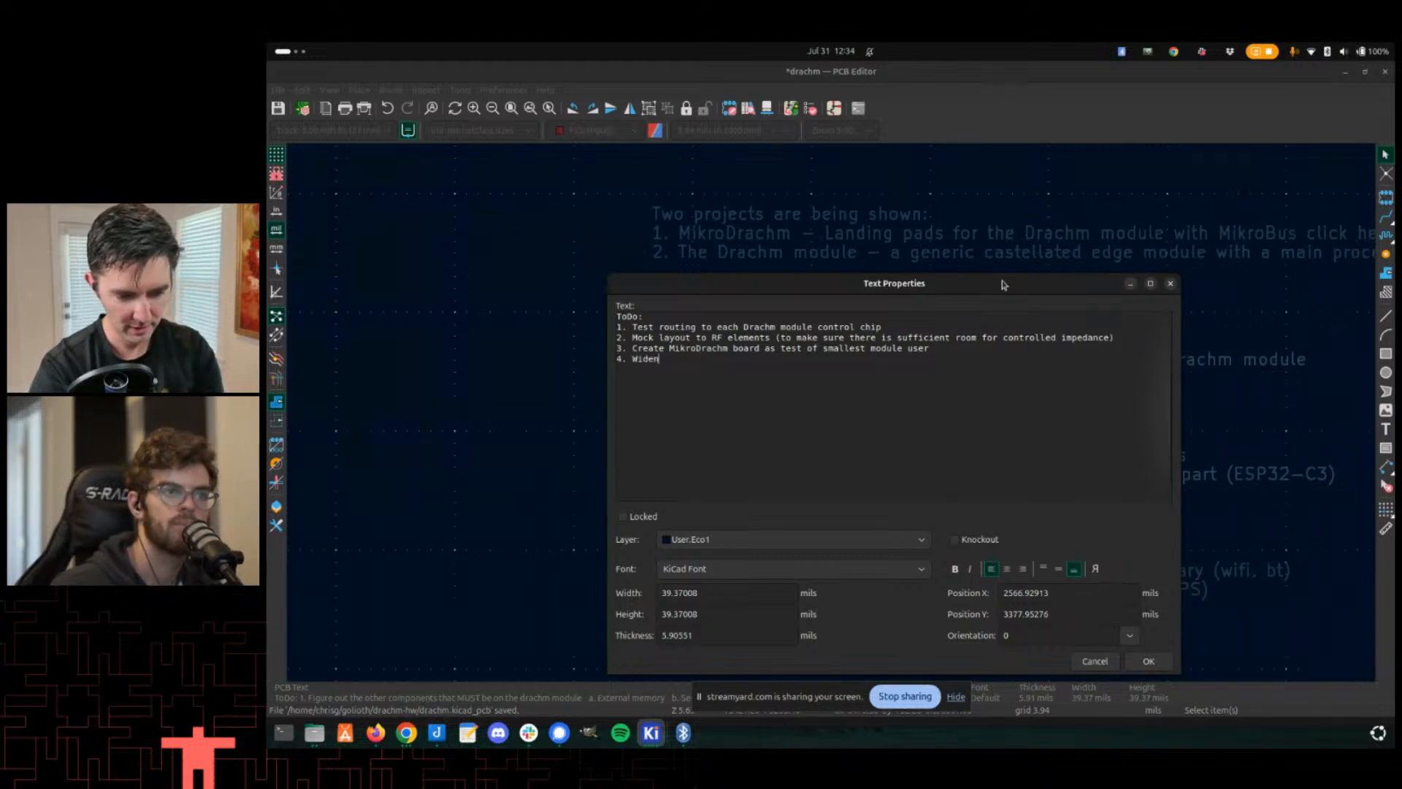
text(The Golioth)
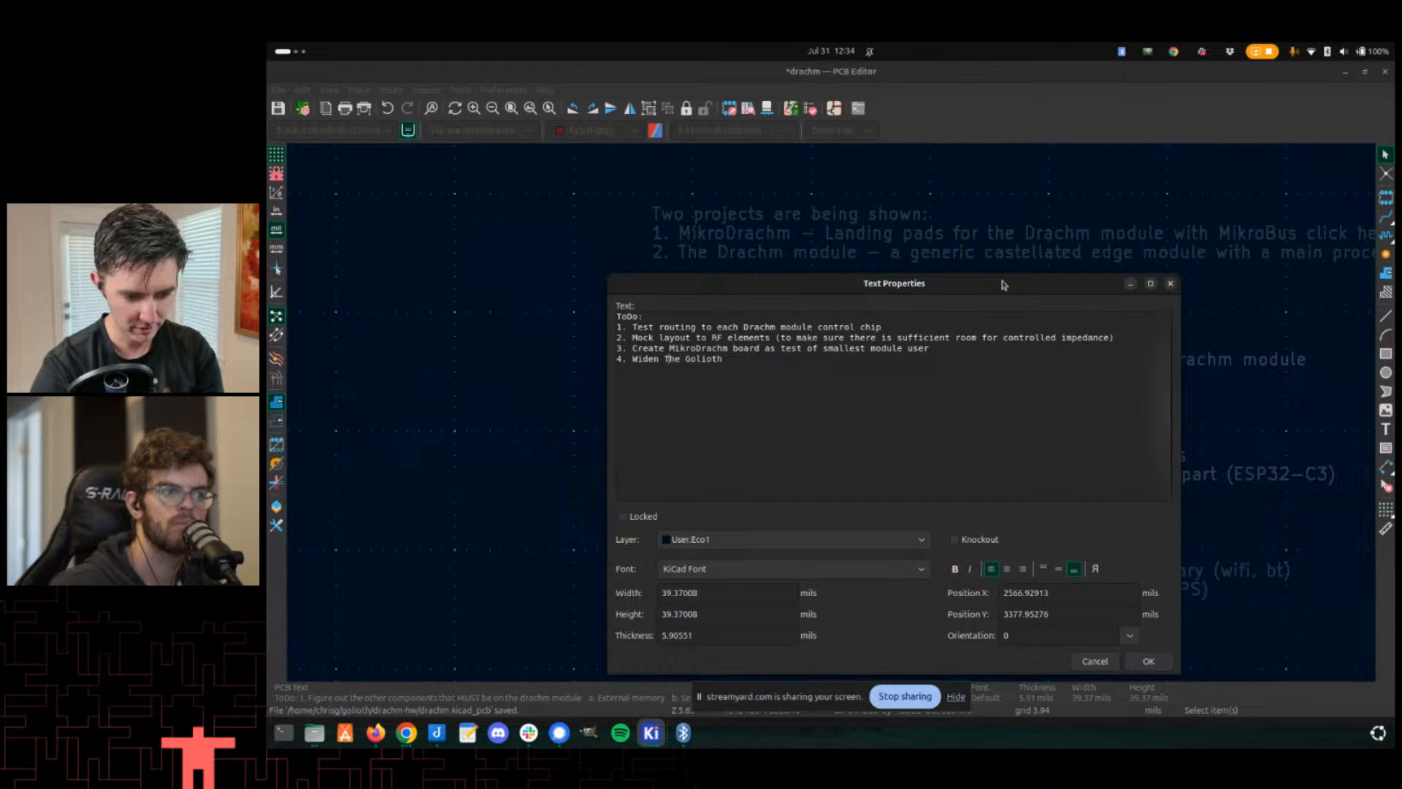
text(Drachm On)
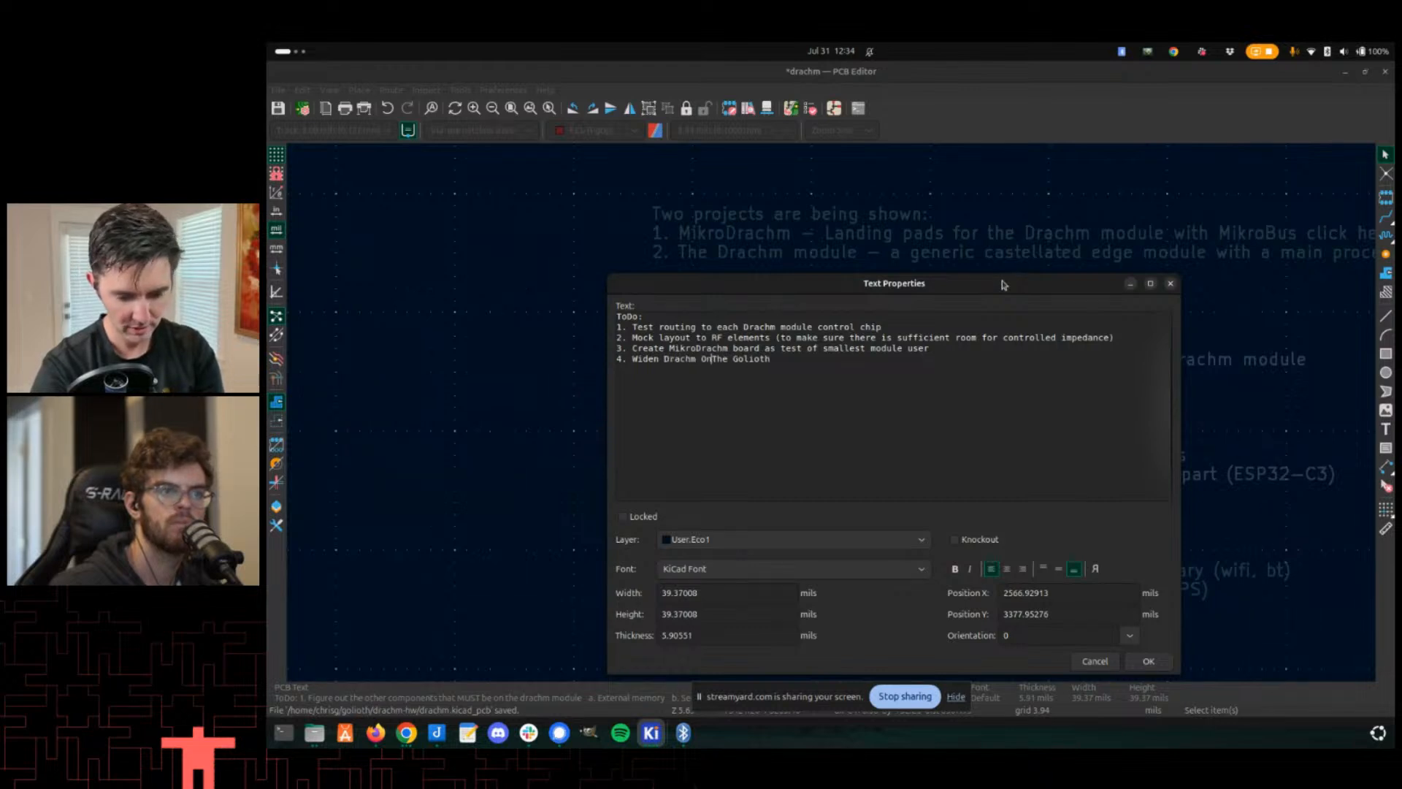
key(End)
text(board to ma)
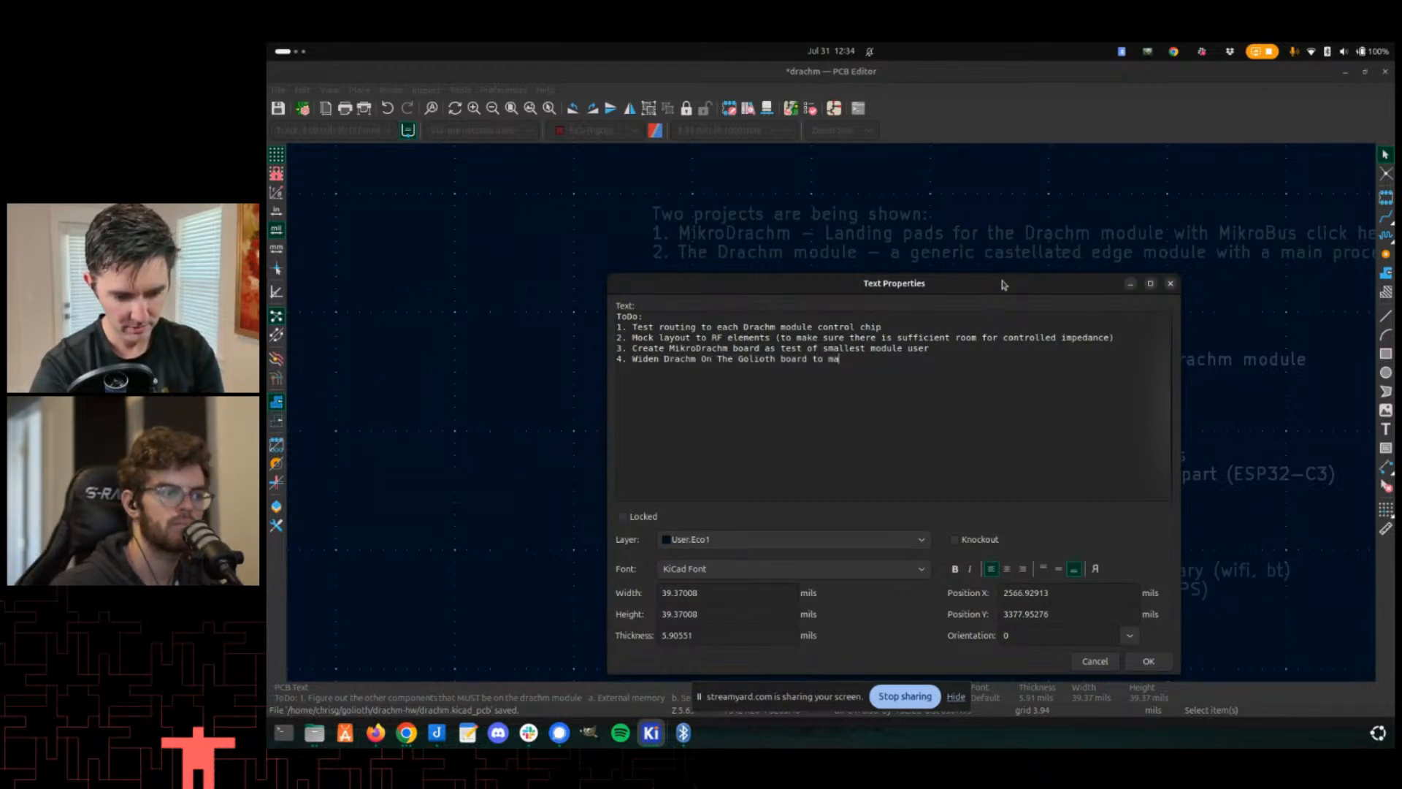
text(tch exten)
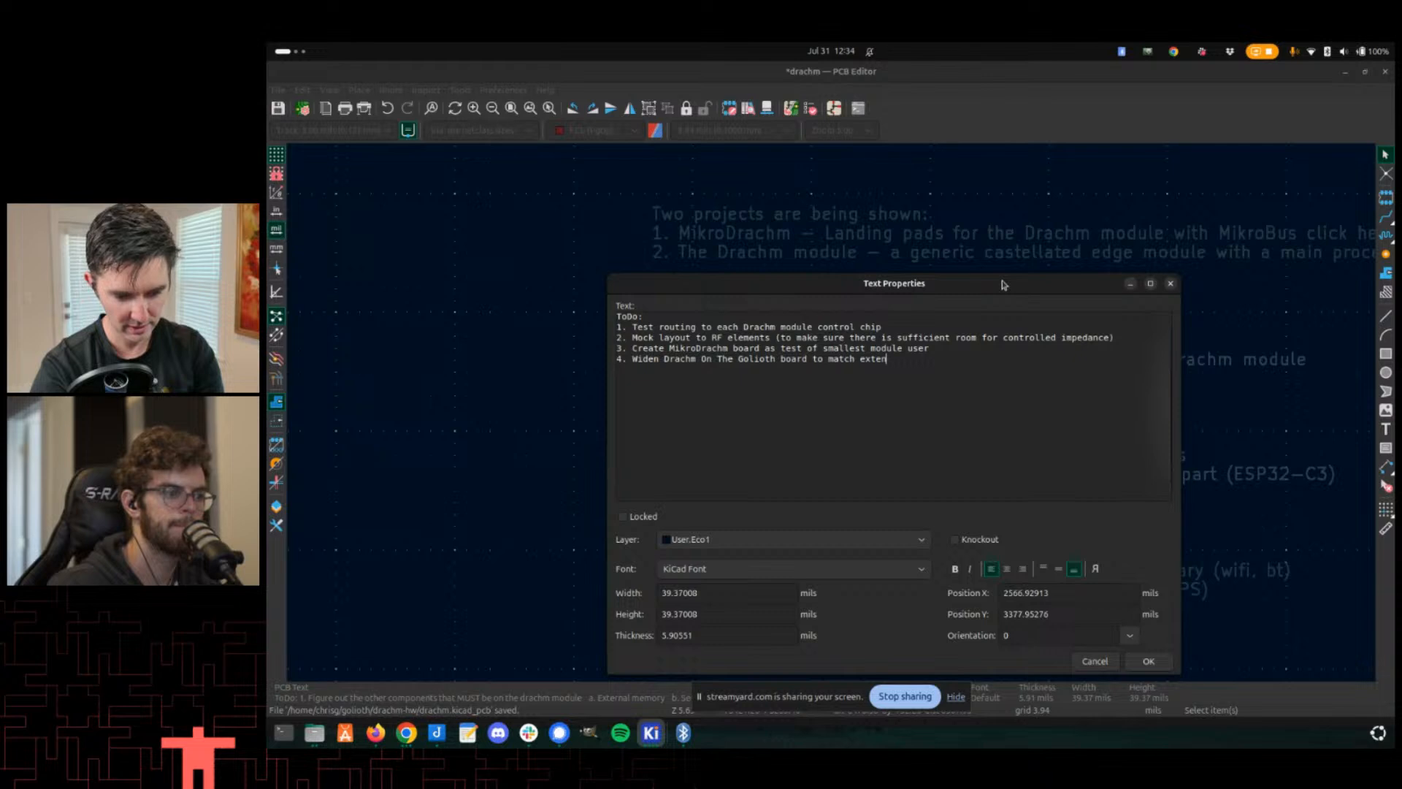
text(ts of drac)
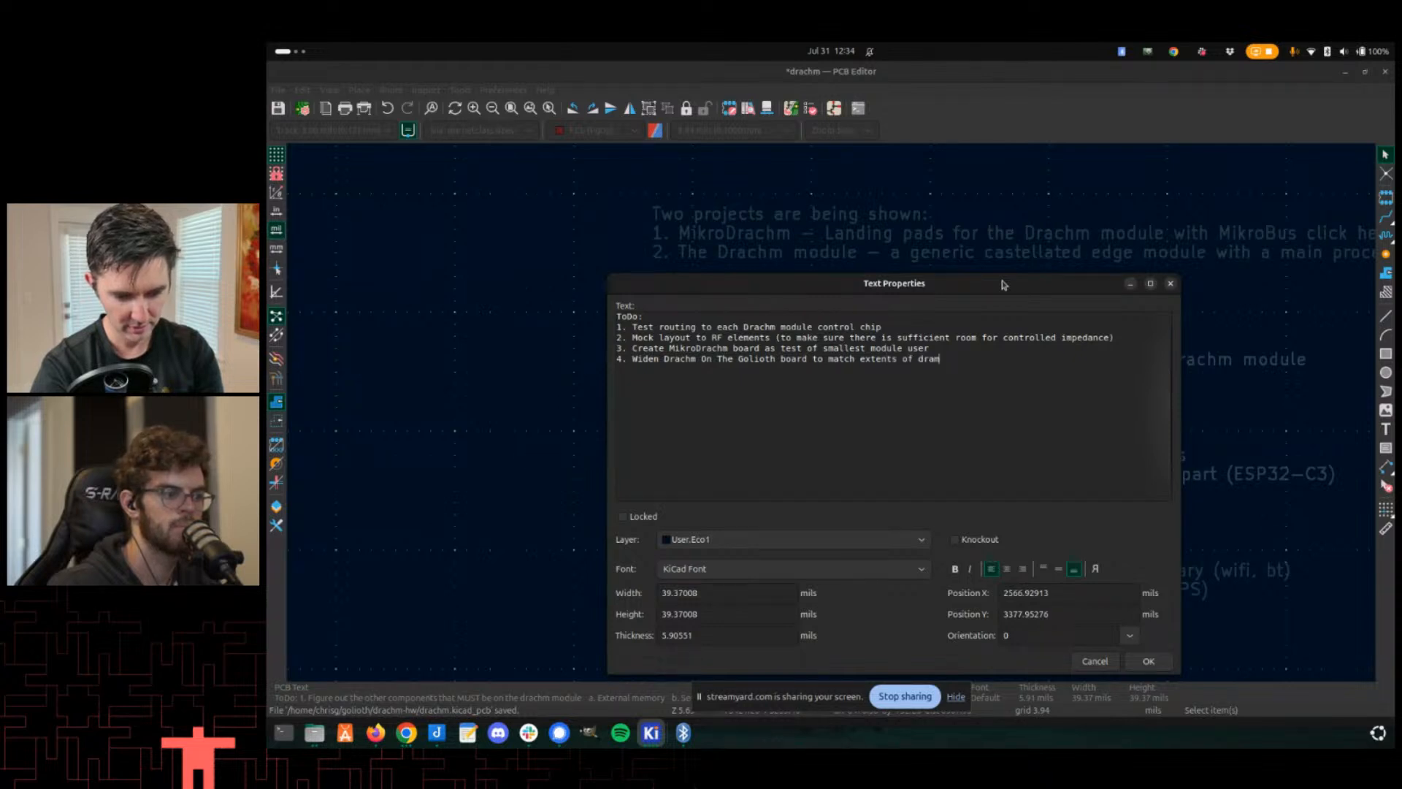
text(hm-lan)
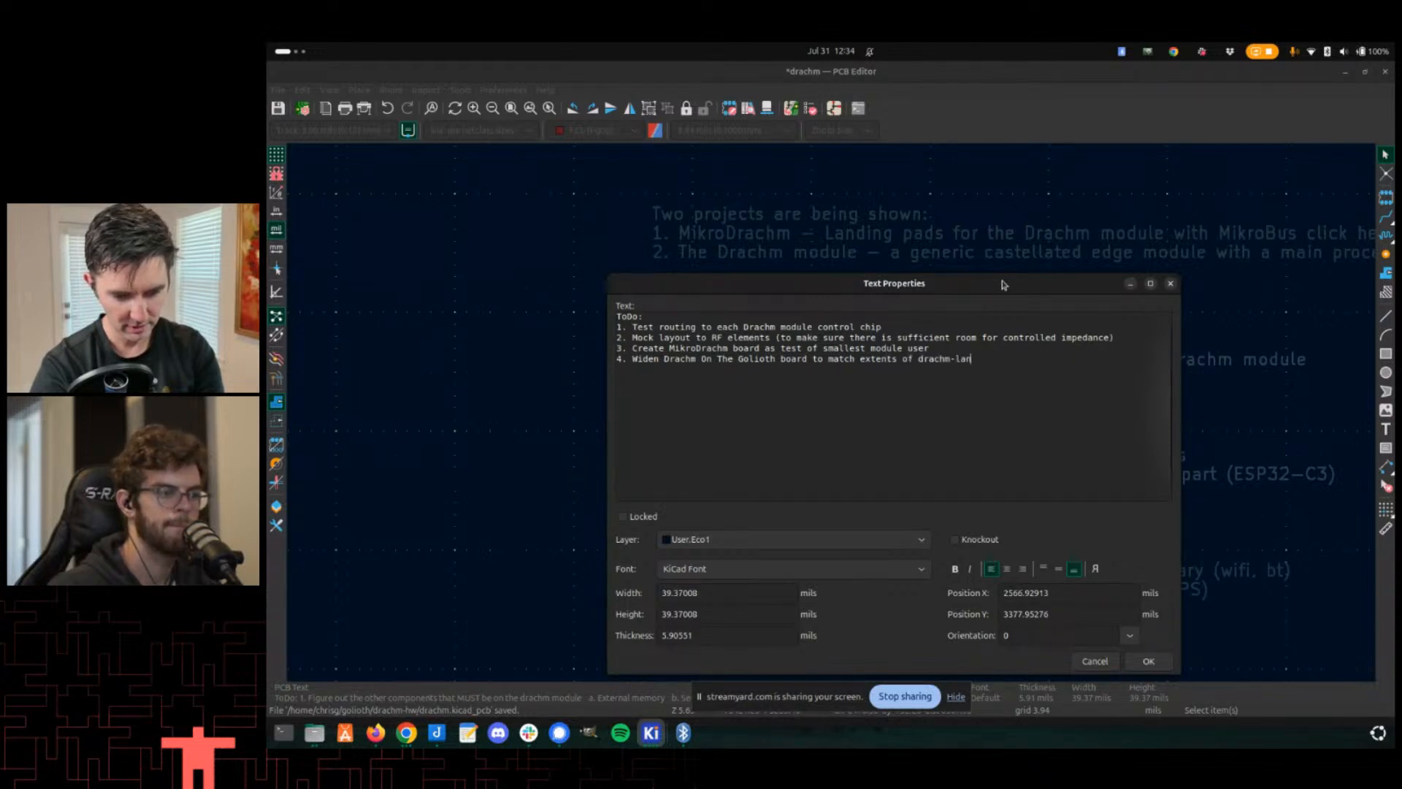
text(ding footprint)
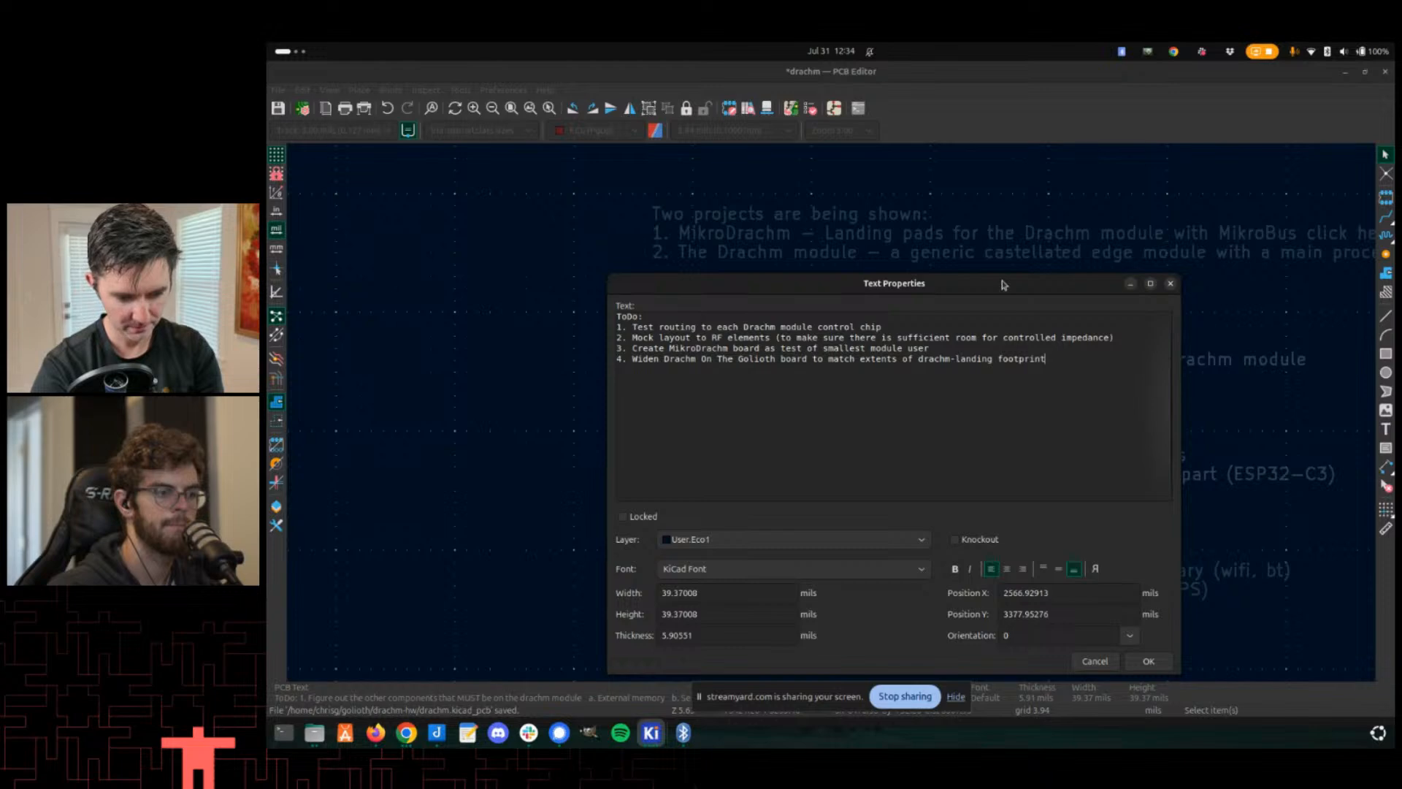
text(5.)
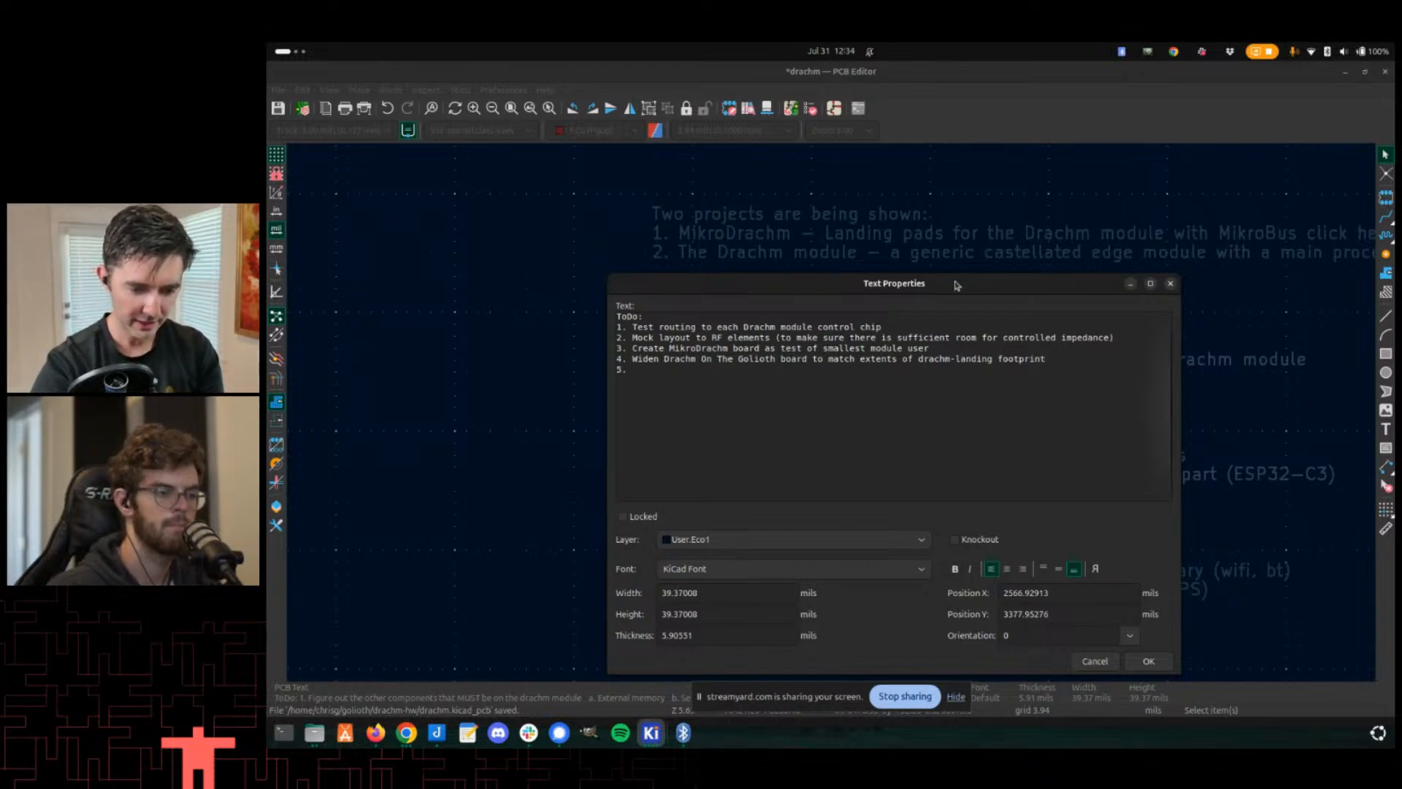
- Add ToDo item '5. Start layout of Drachm-1 module' and apply the text changes
drag(958, 283, 862, 126)
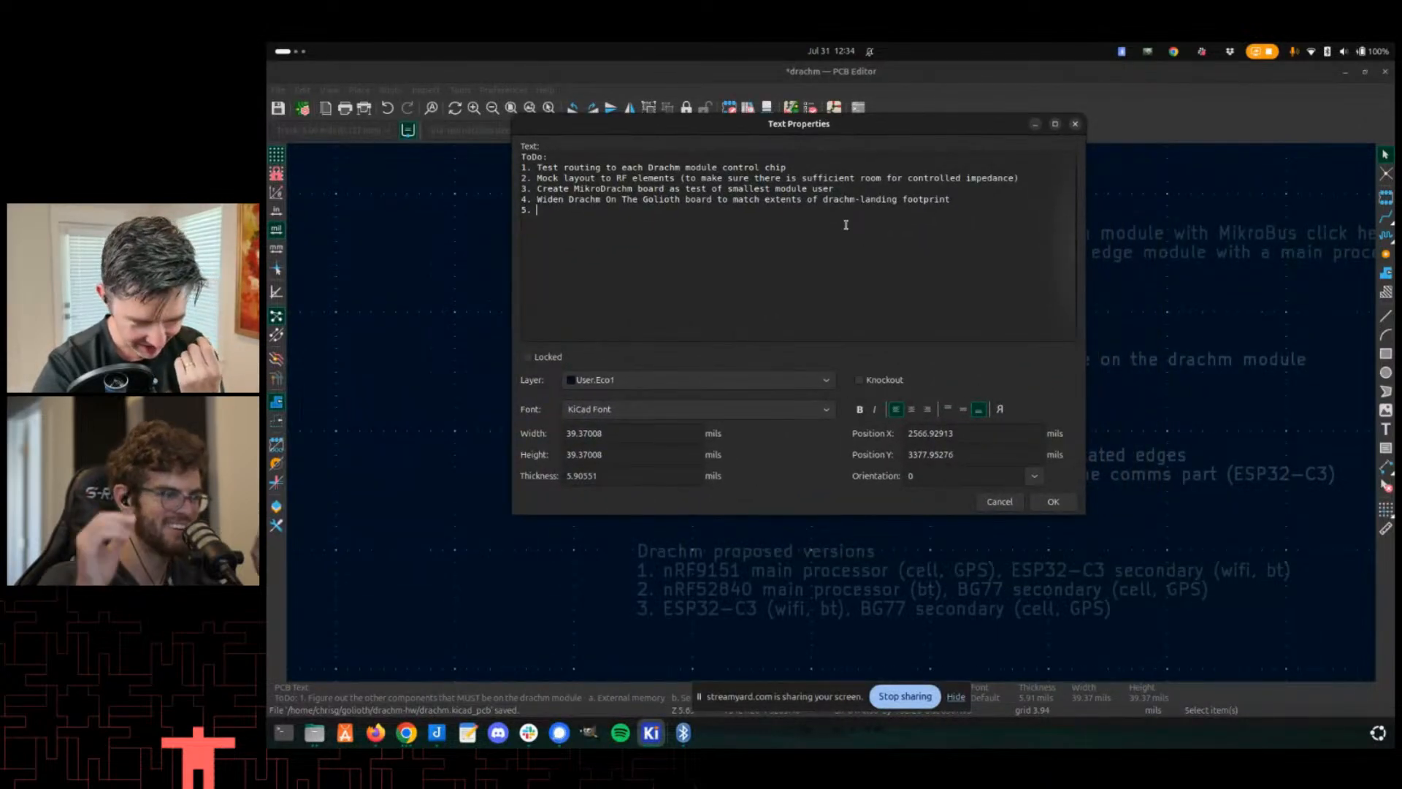
text(Start )
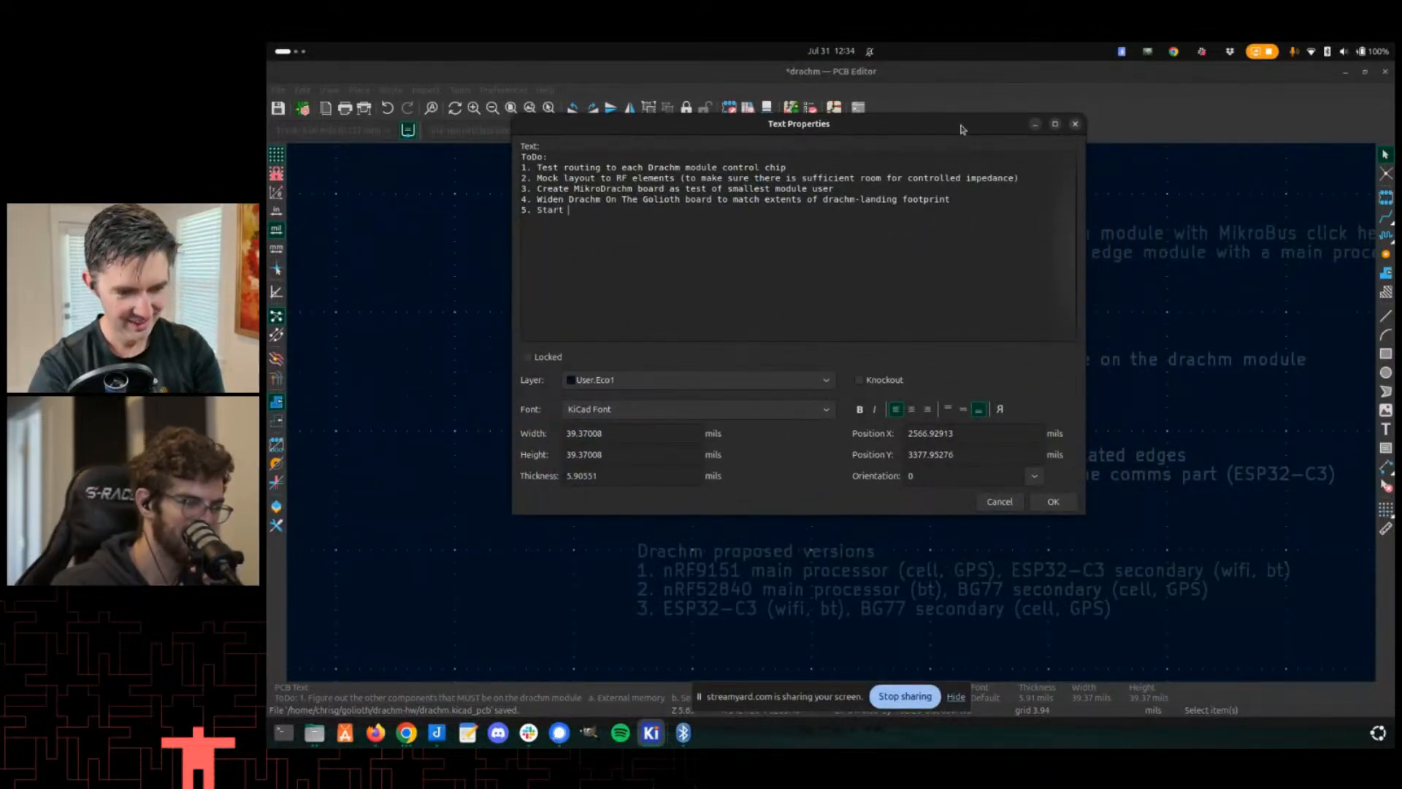
text(layout of)
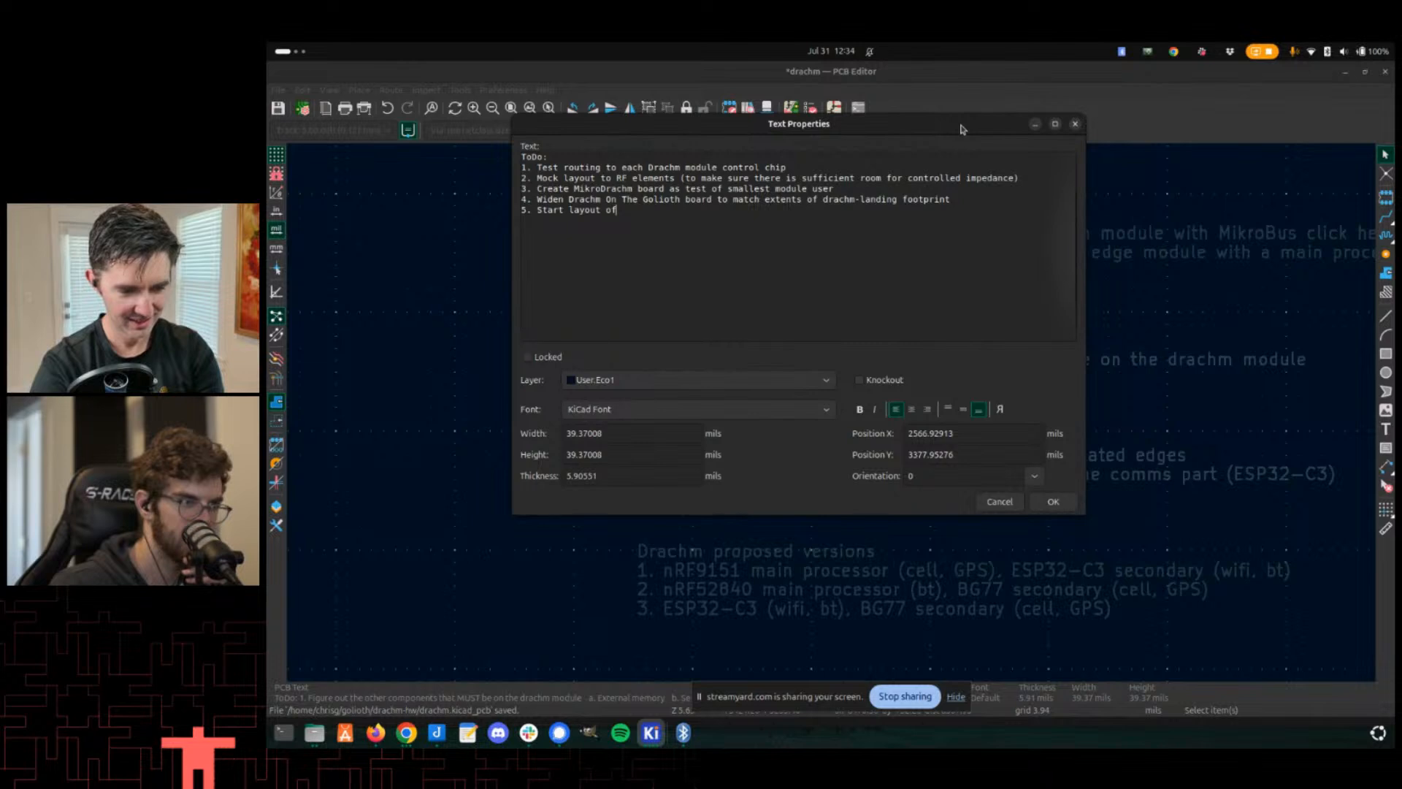
text( modules ()
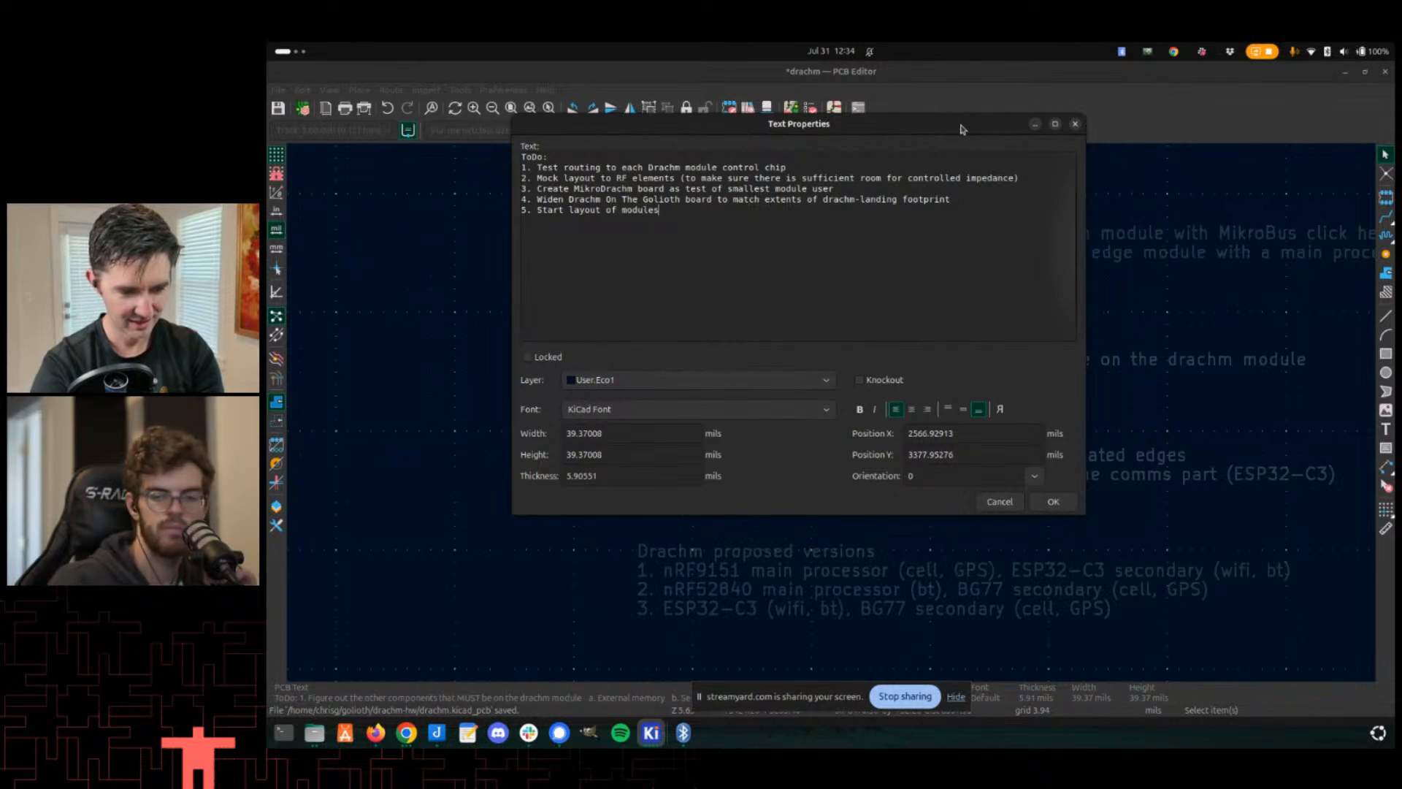
key(BackSpace)
key(BackSpace)
key(BackSpace)
key(BackSpace)
key(BackSpace)
key(BackSpace)
key(BackSpace)
key(BackSpace)
key(BackSpace)
text(Drachm)
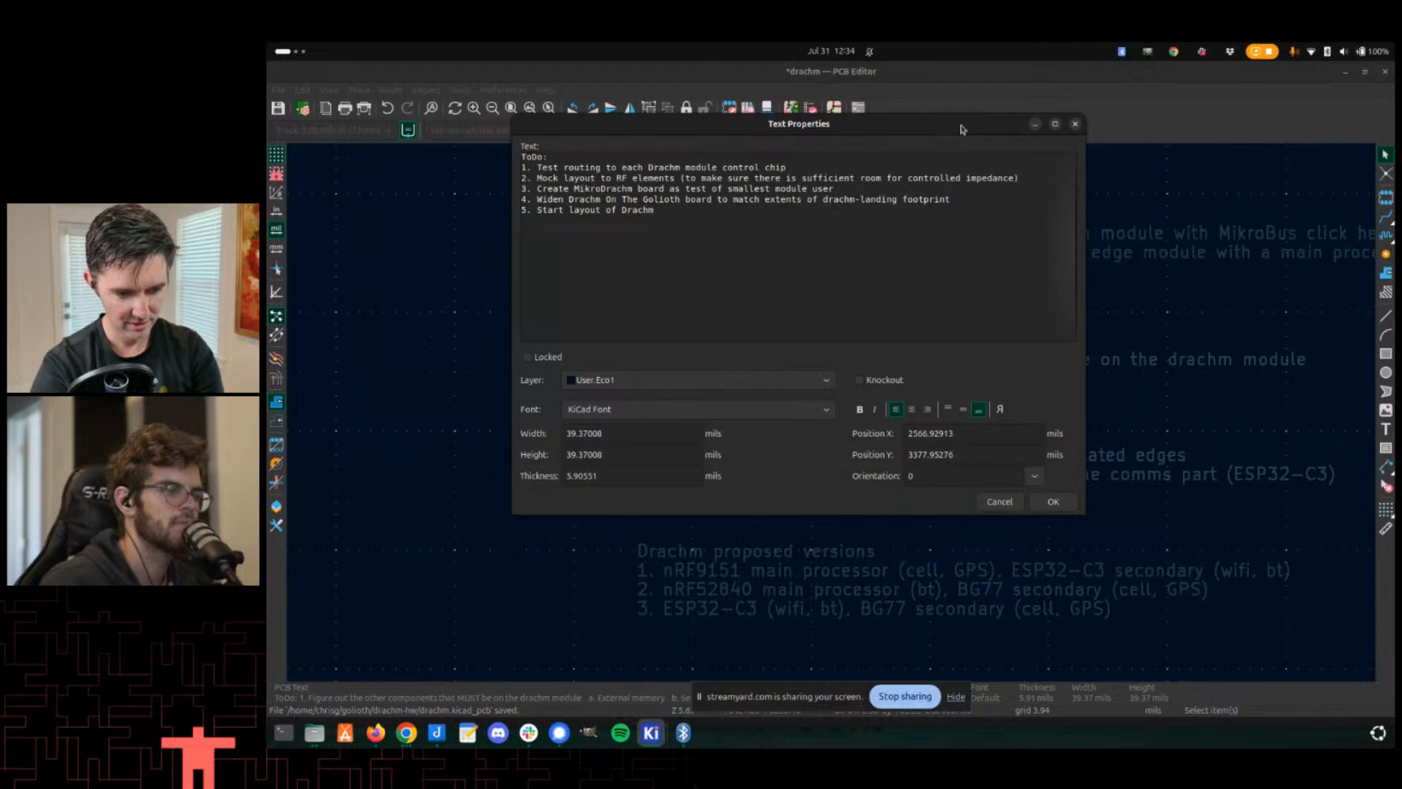
text(-1 module)
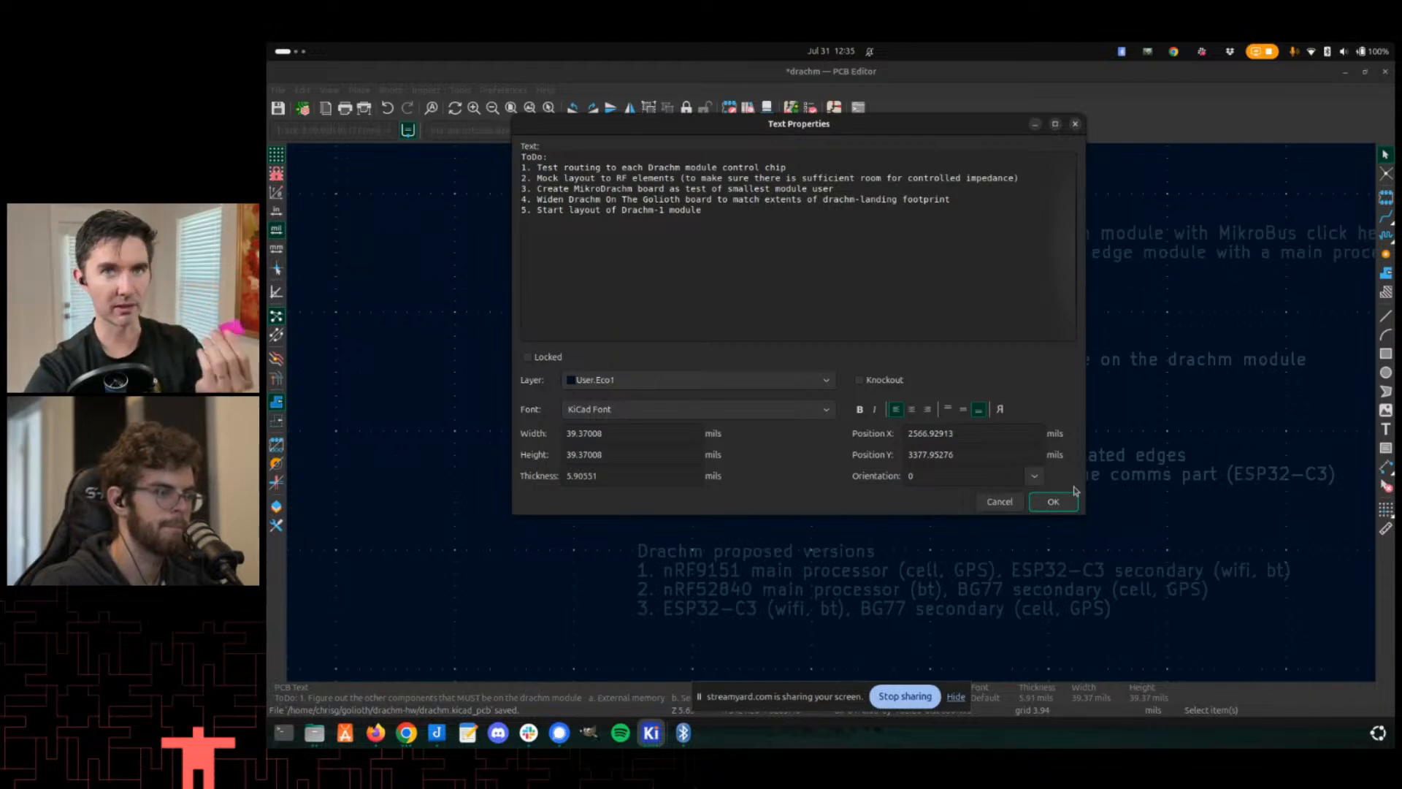
click(1056, 501)
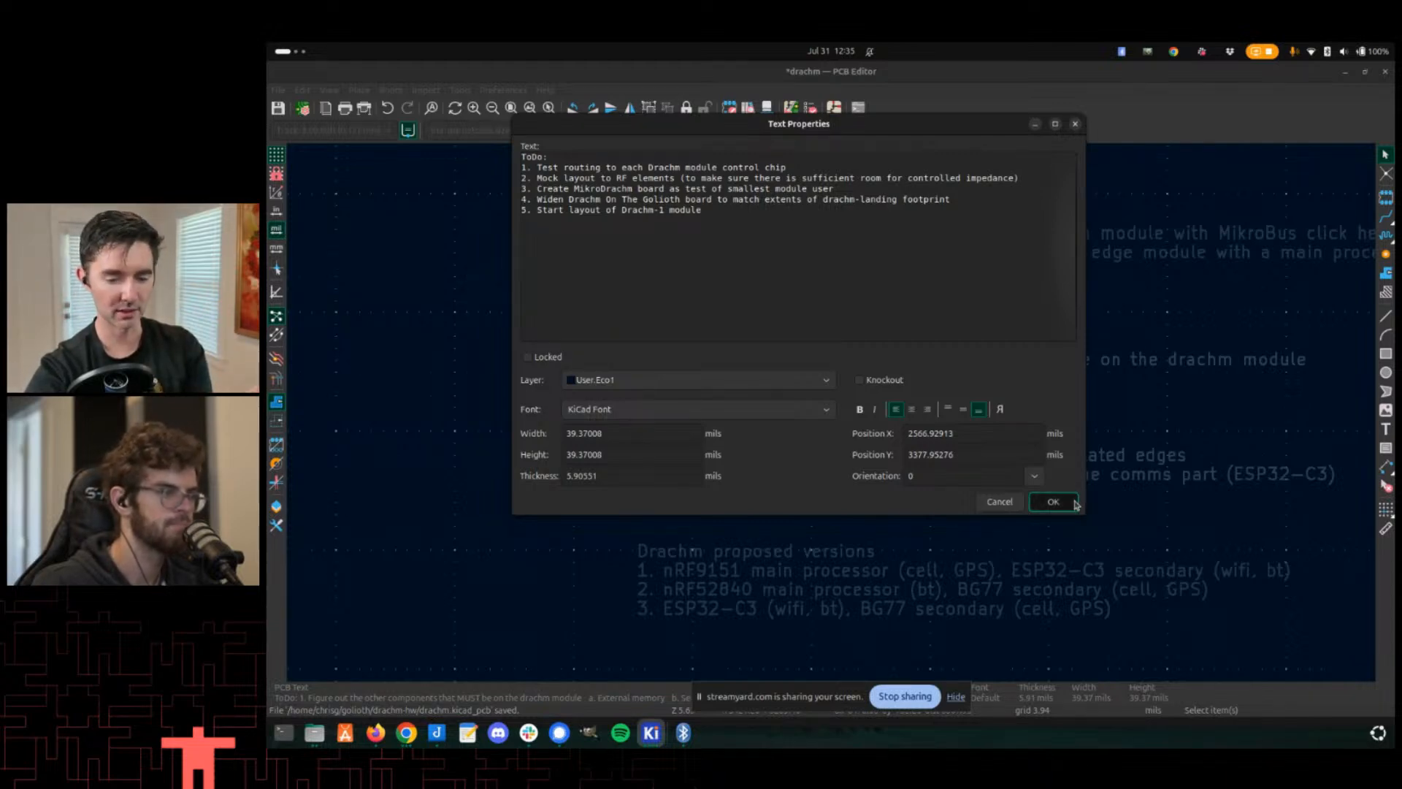
- Open the Drachm proposed versions text and add '4. ESP32-S3 (wifi, bt), BG77 secondary (cell, GPS)'
scroll(840, 409, down, 3)
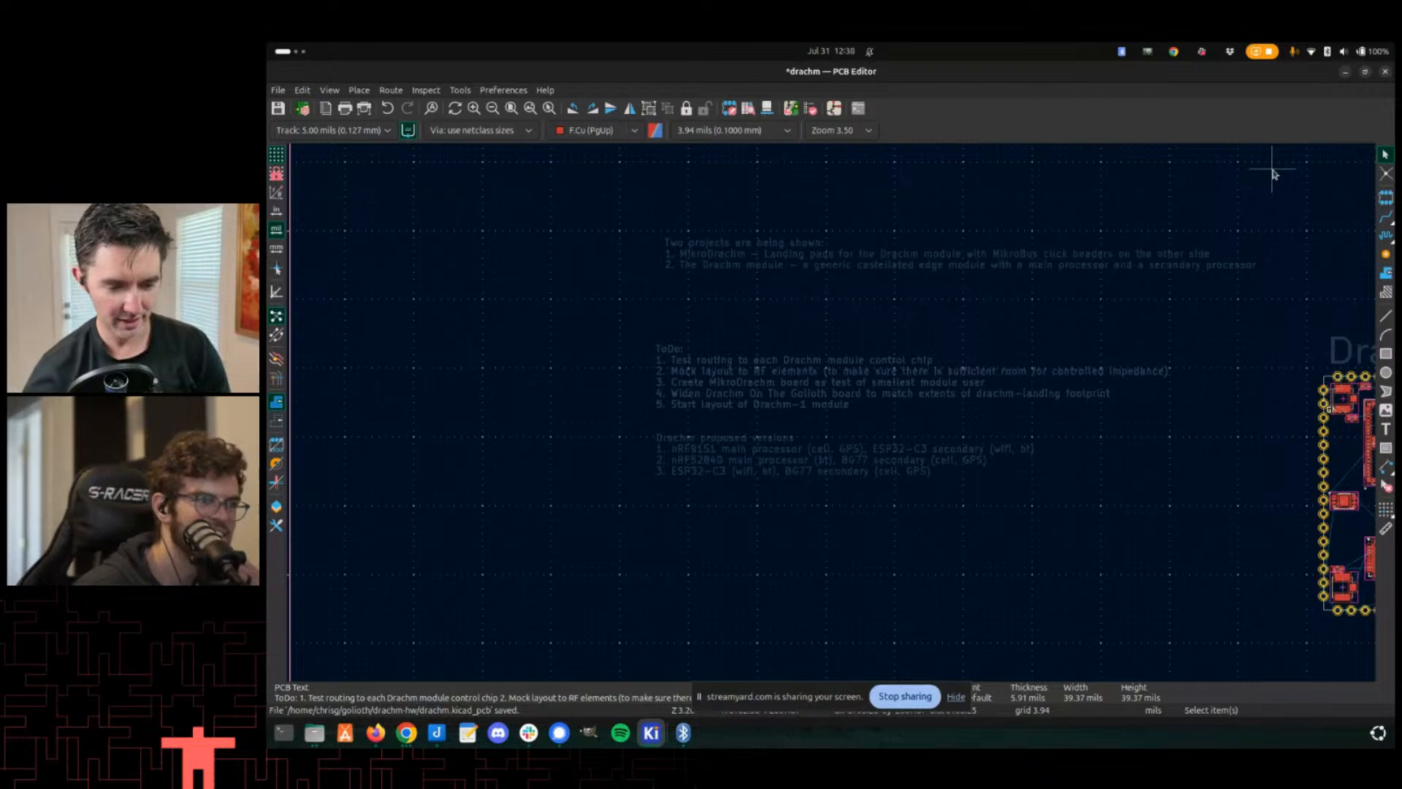
double_click(762, 452)
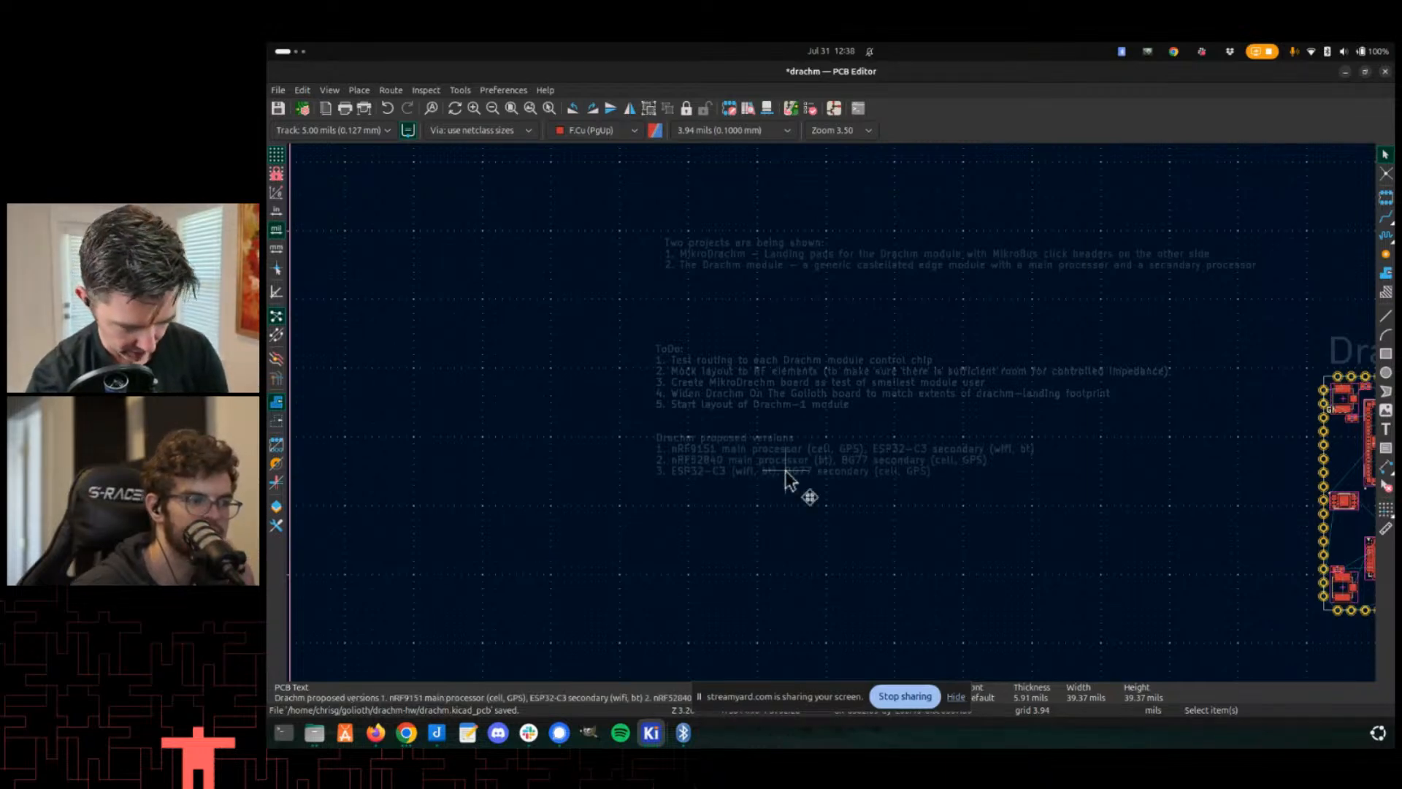
click(673, 250)
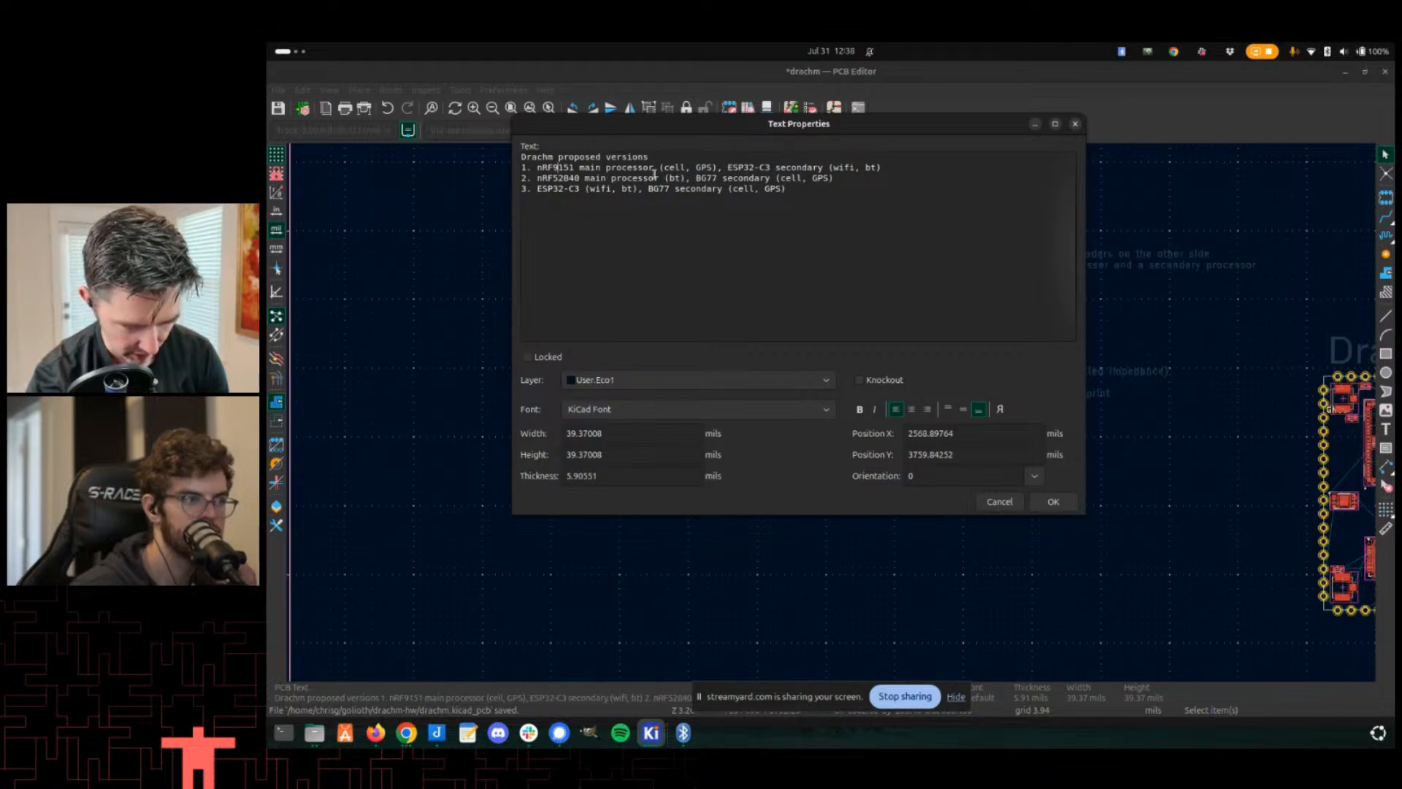
click(799, 191)
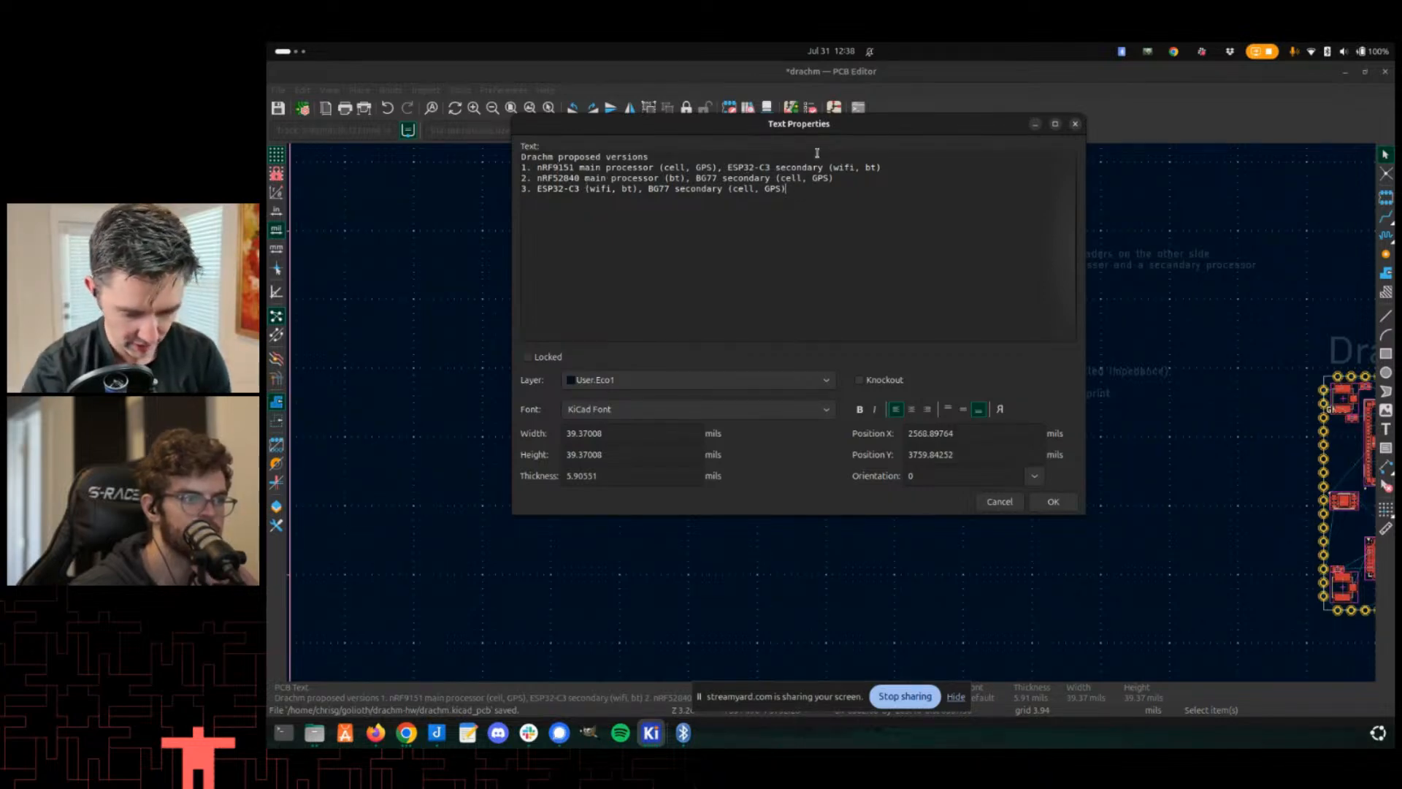
key(Return)
text(4. ESP32-S3 (wifi,)
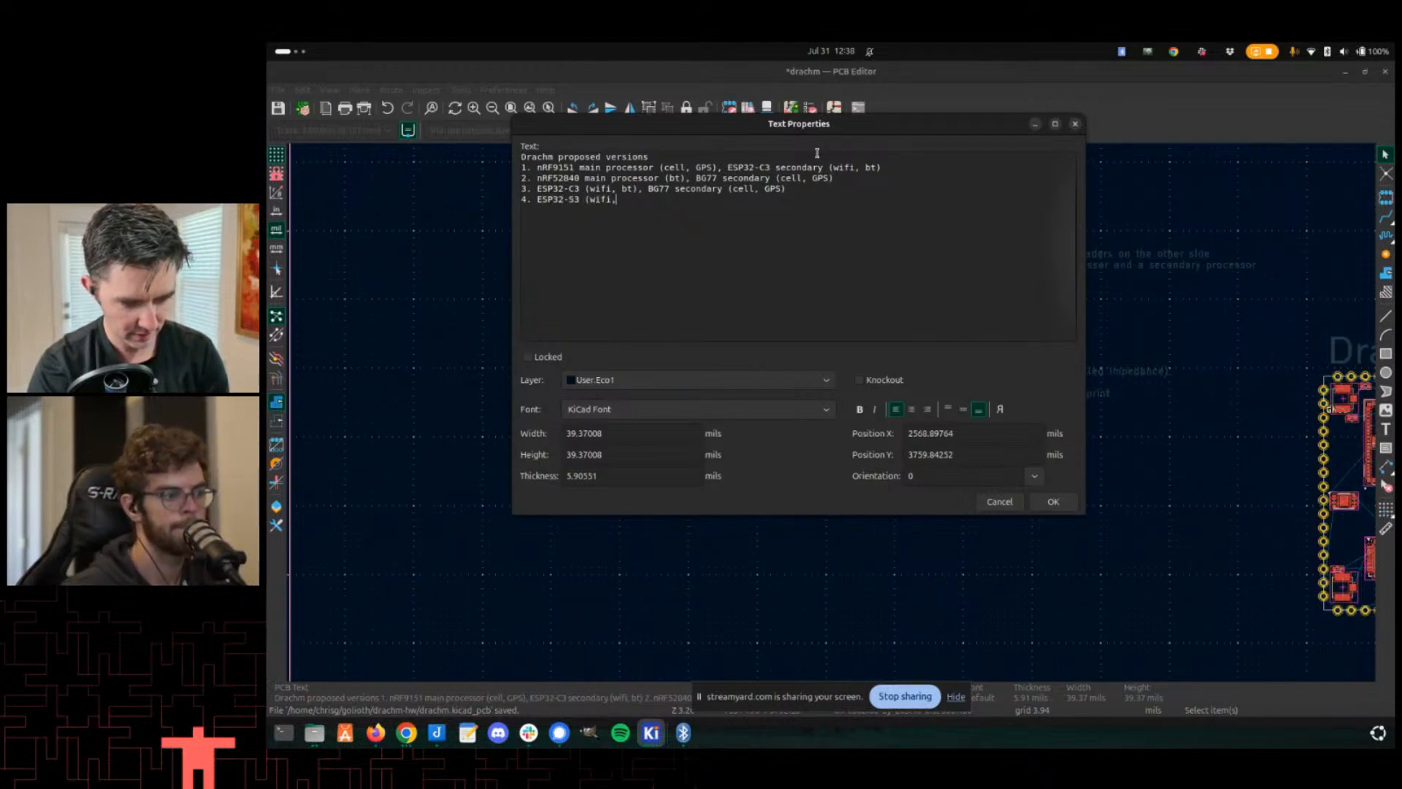
text( bt), B)
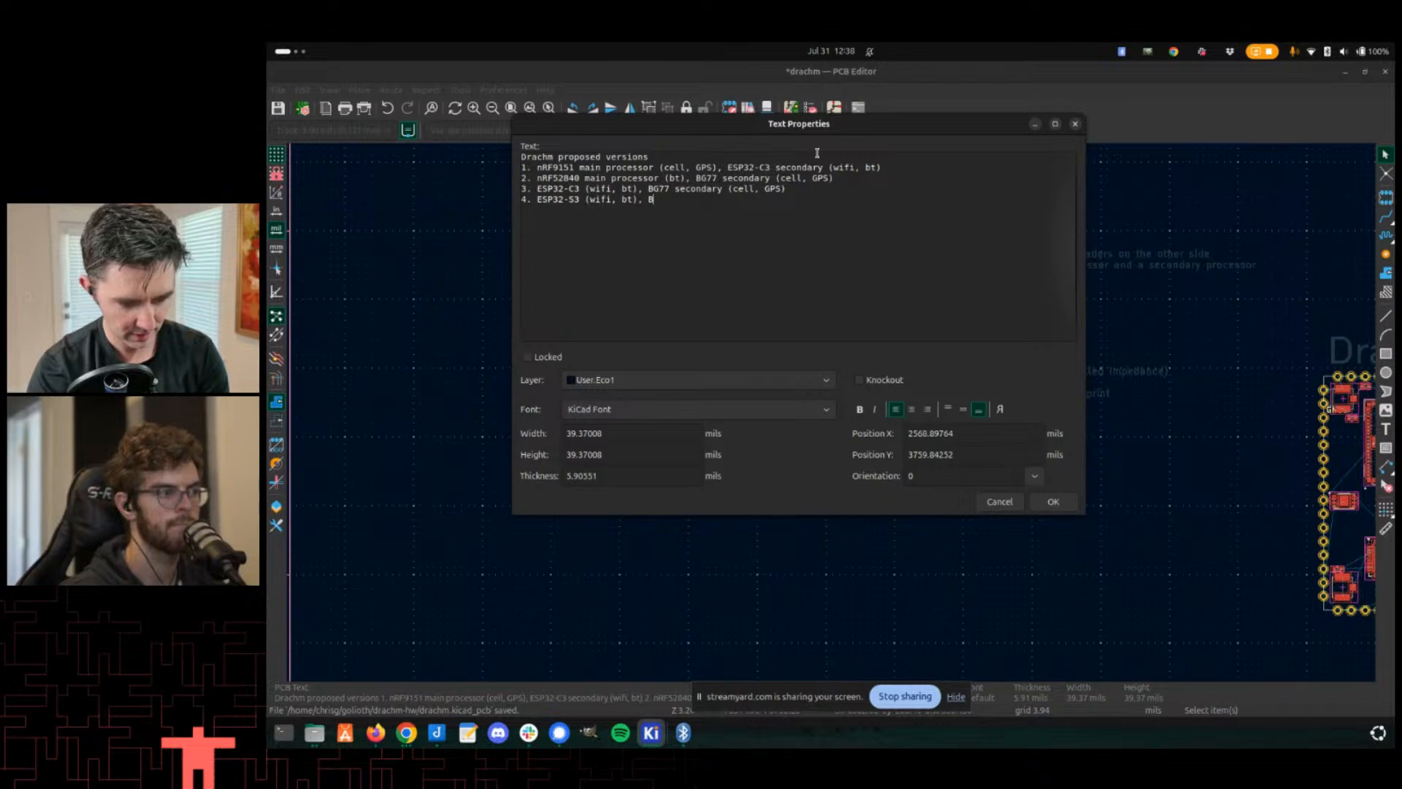
text(G77 s)
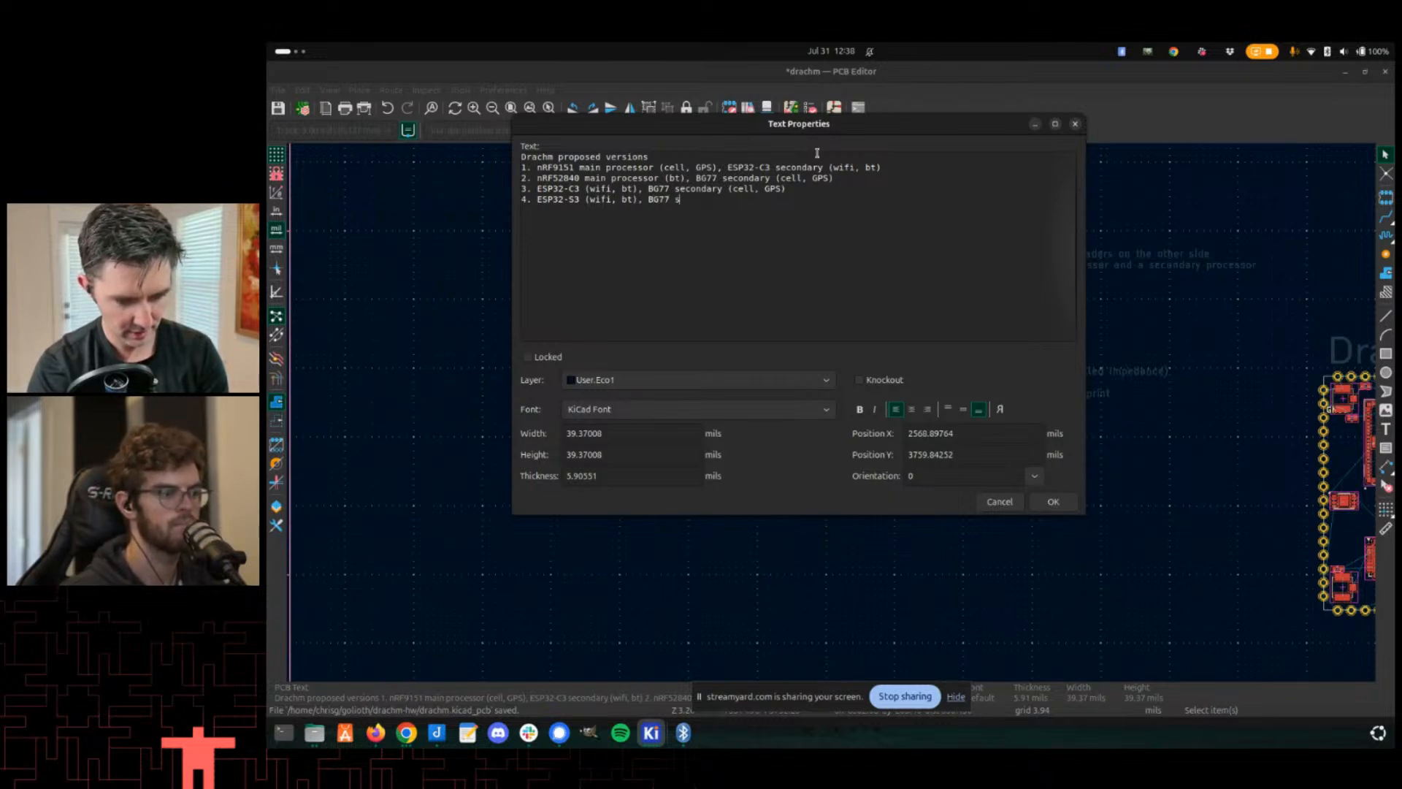
text(econdary (cell, PG)
key(BackSpace)
key(BackSpace)
text(GPS))
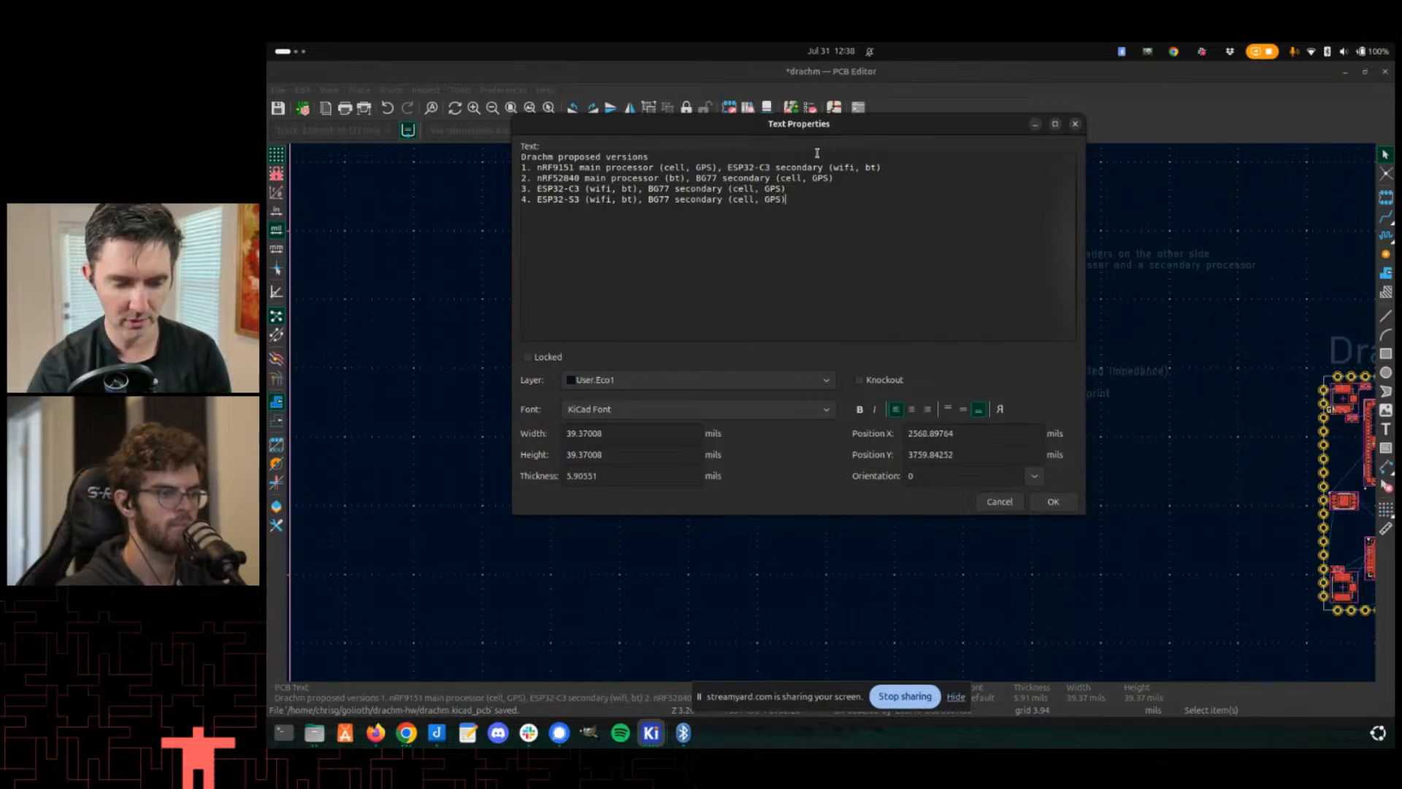
click(1053, 502)
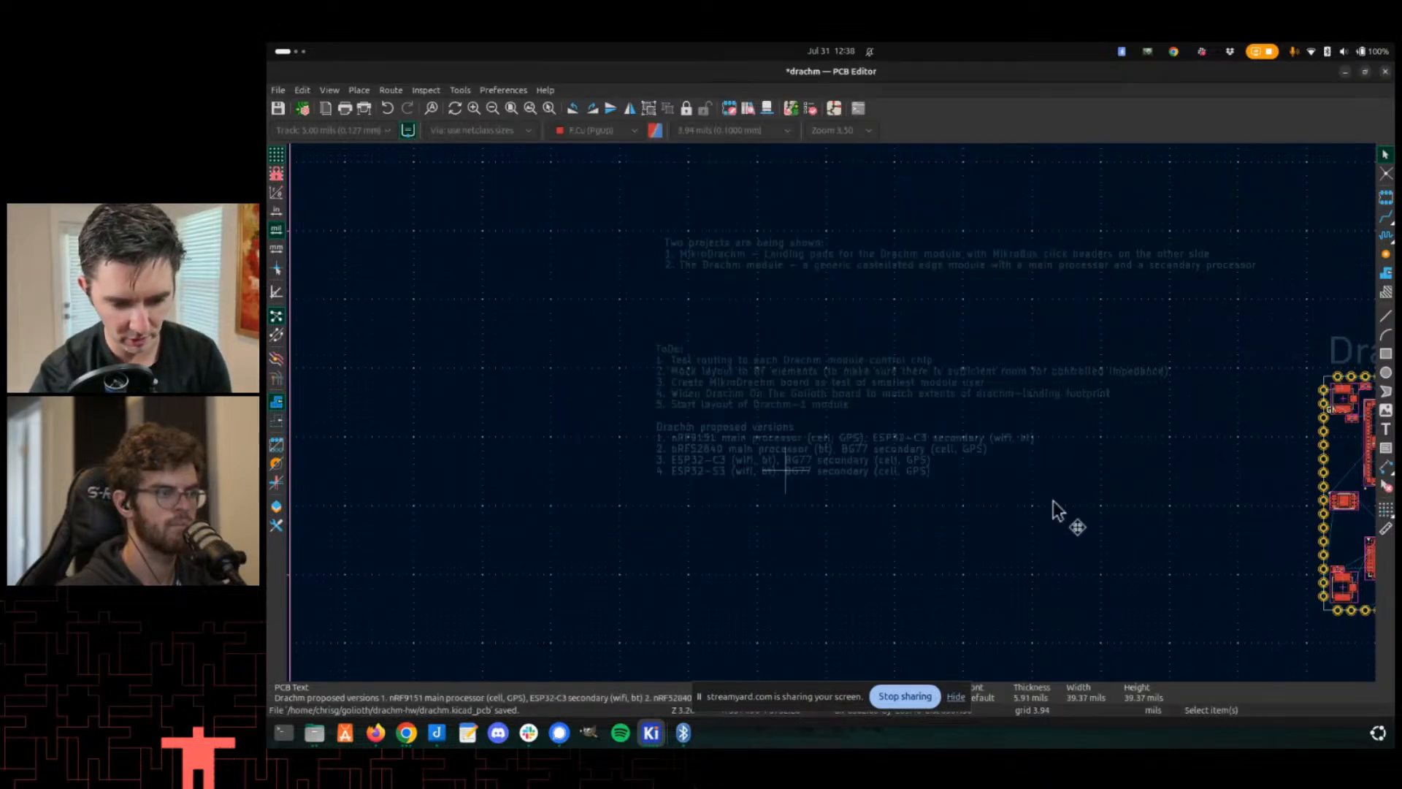
- Move the Drachm proposed versions text block slightly lower
scroll(829, 413, down, 3)
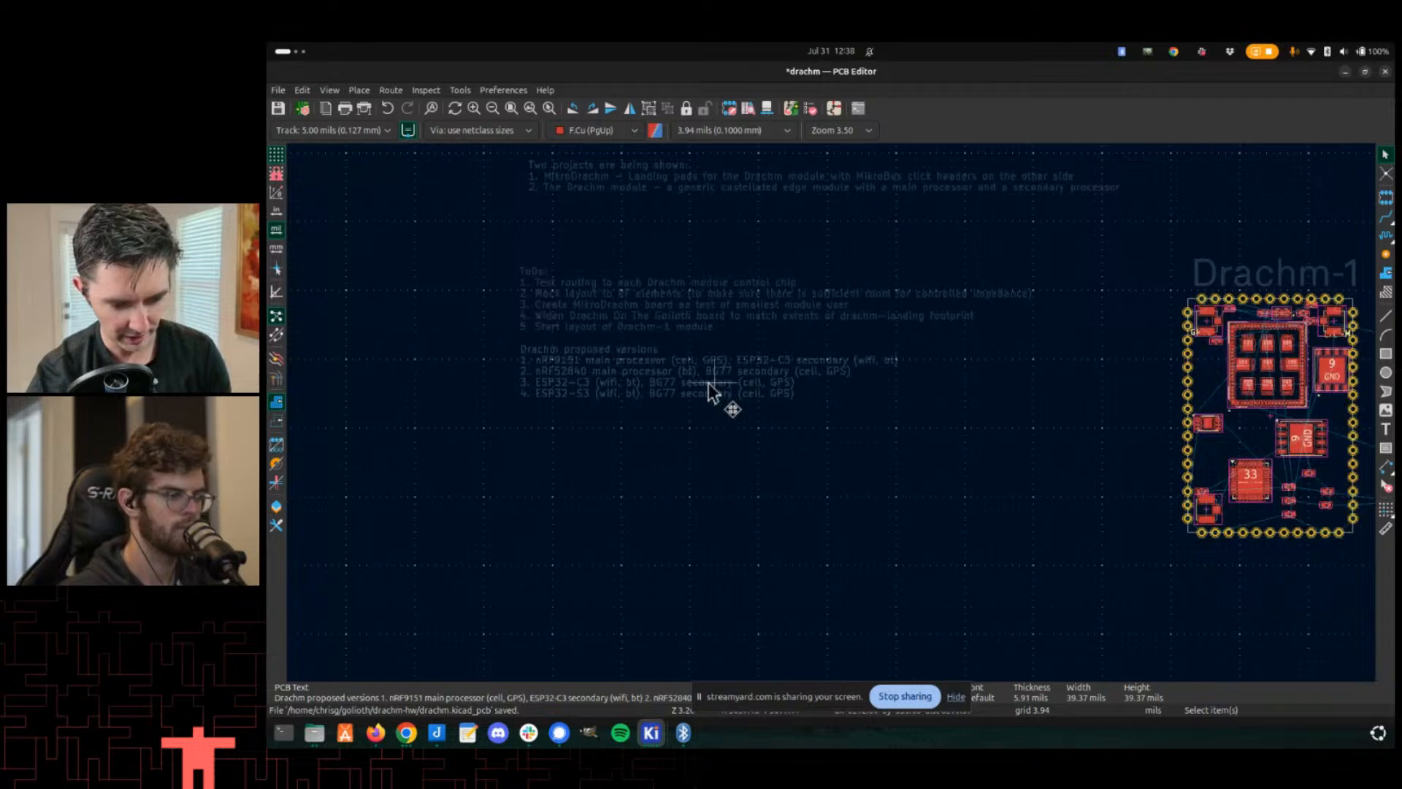
key(m)
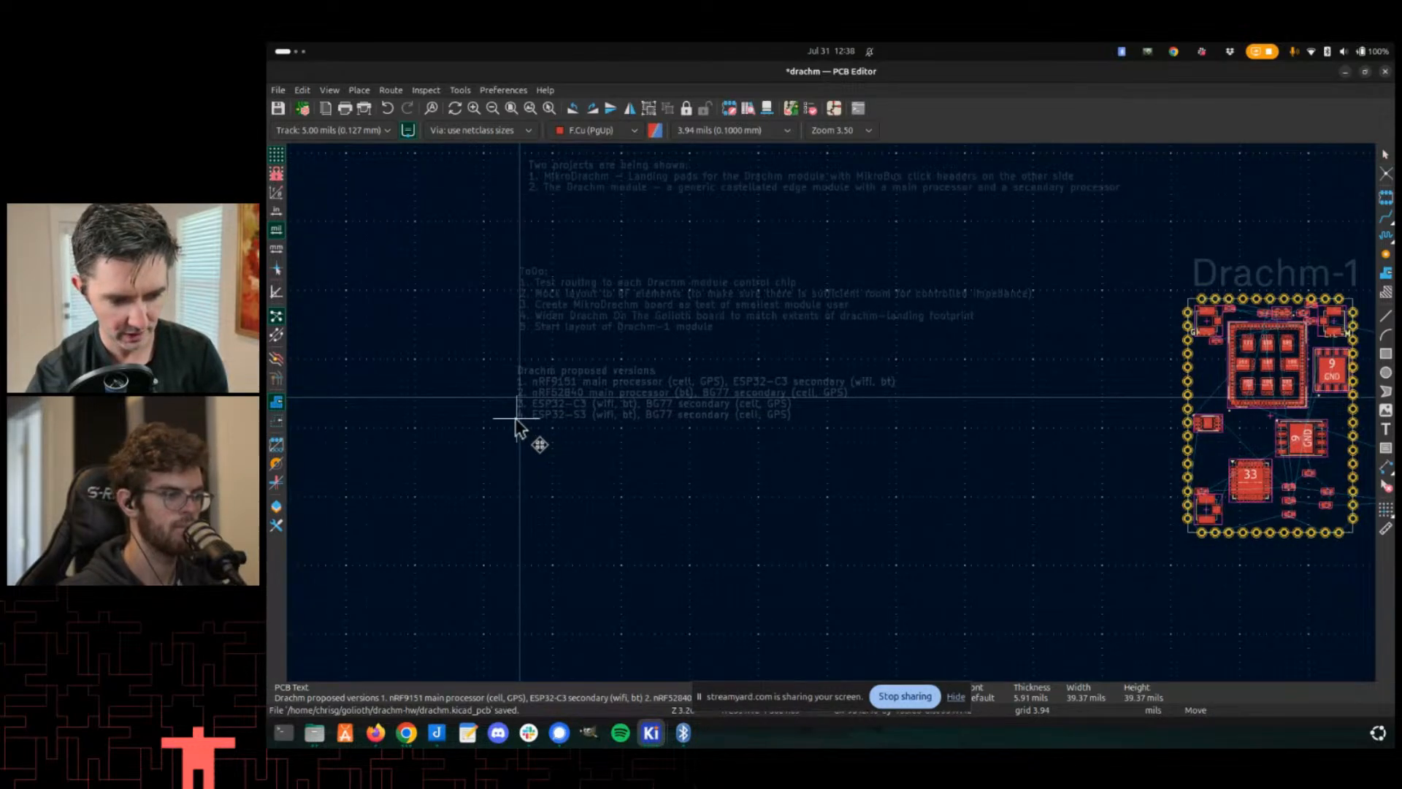
click(521, 418)
- Look over the Drachm-1, Drachm-2 and Drachm-3 module layouts
scroll(837, 415, down, 2)
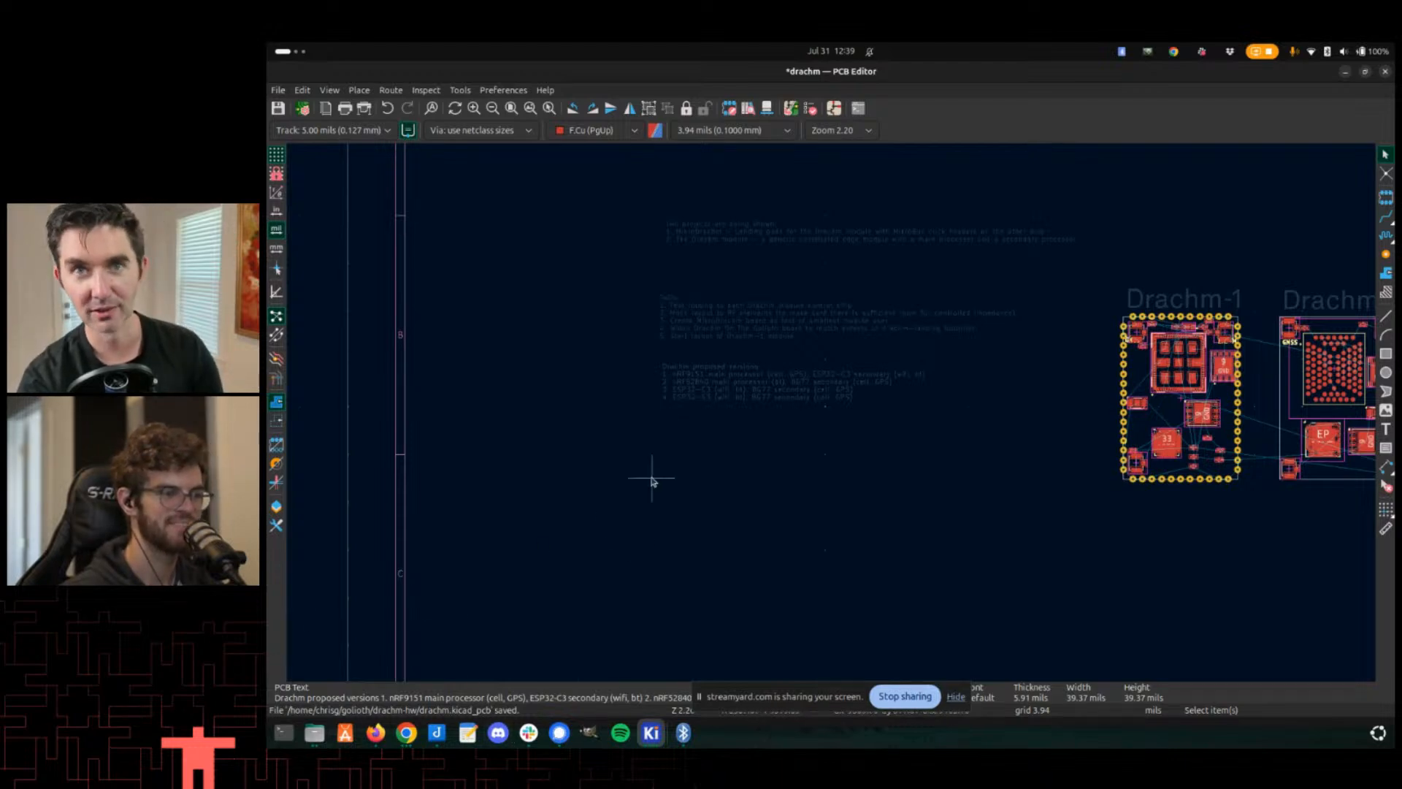
middle_drag(1222, 412, 985, 389)
scroll(1088, 304, up, 1)
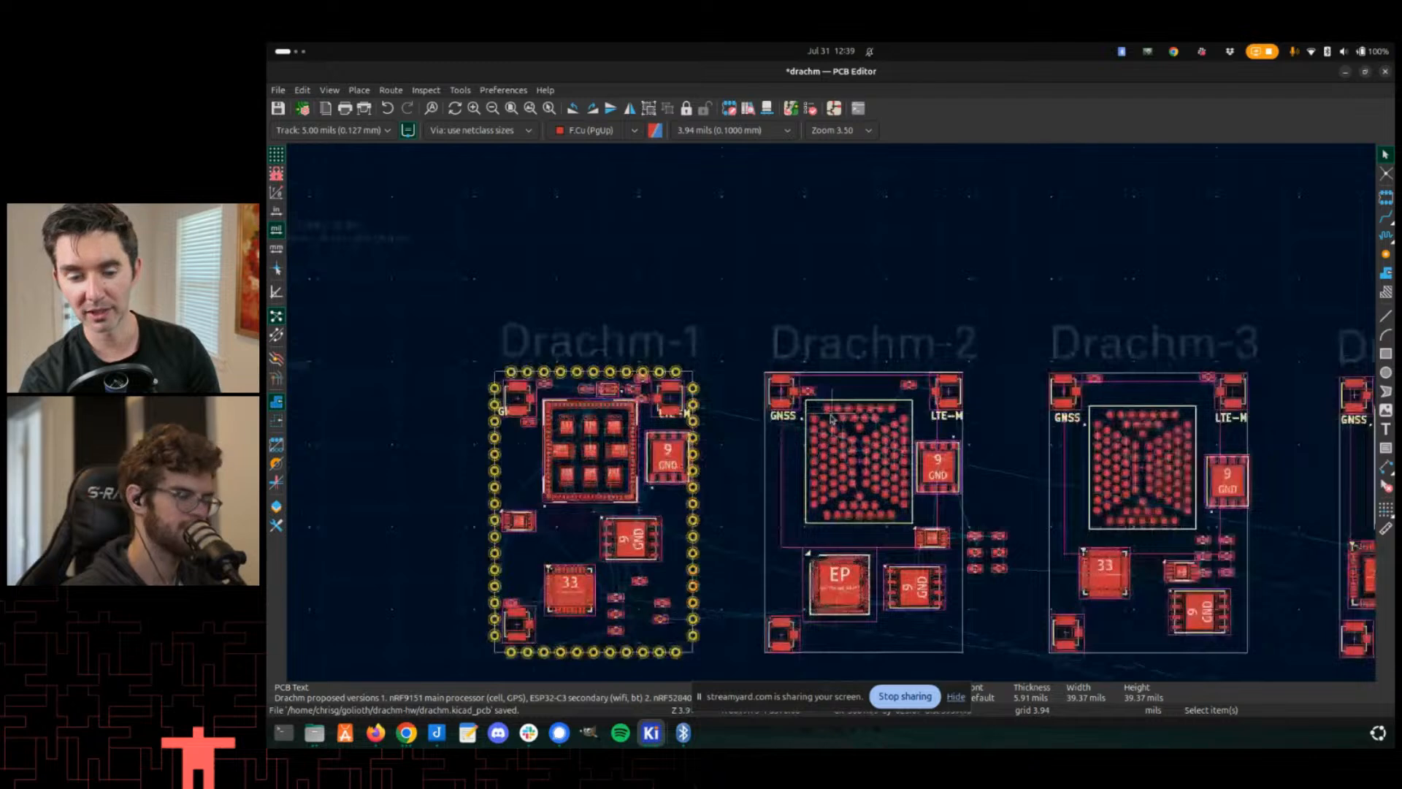
middle_drag(752, 541, 717, 441)
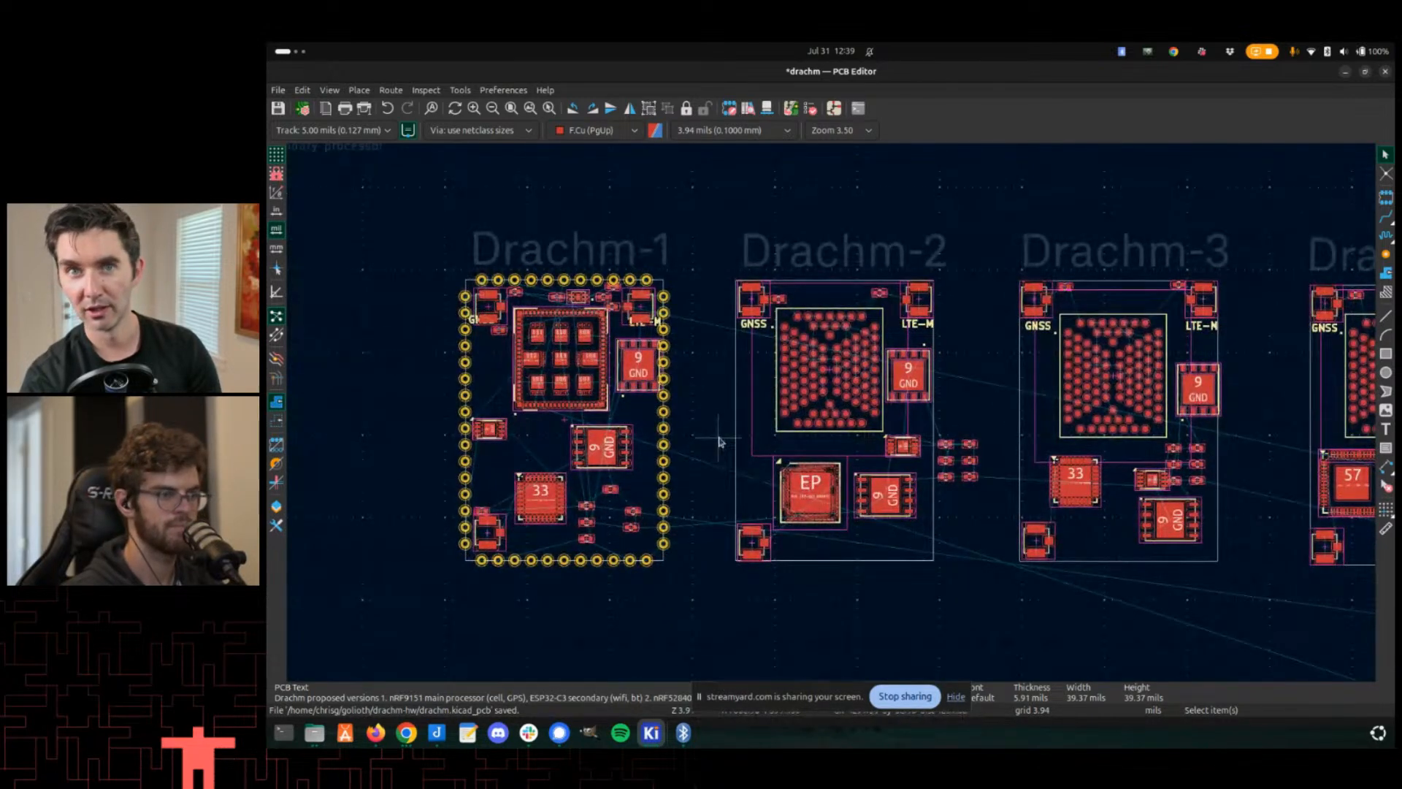